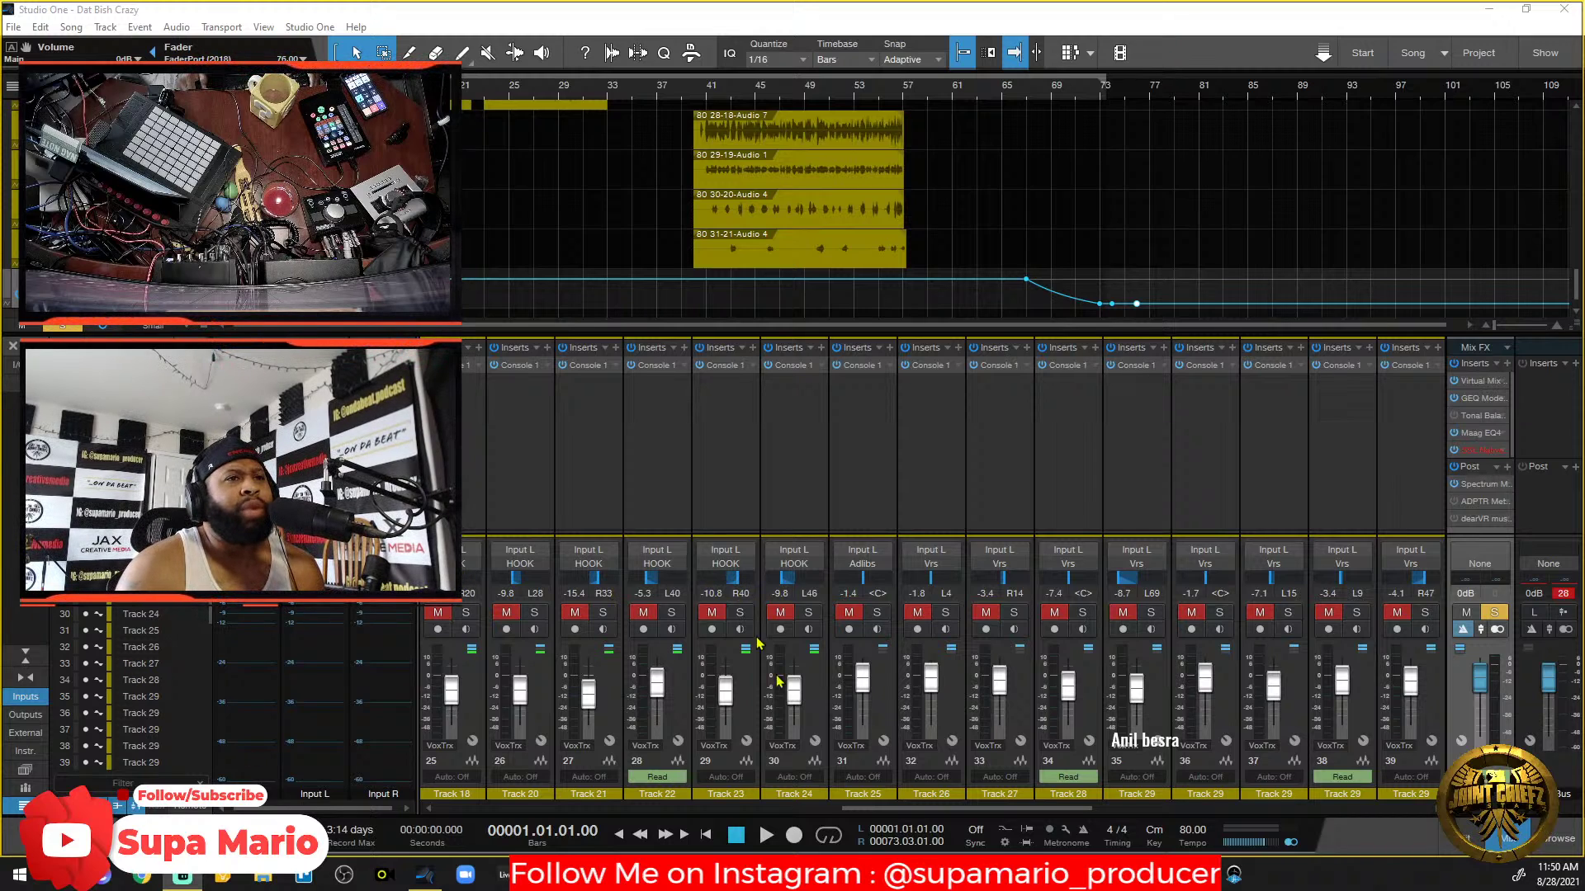
# Clear all active mutes and solos in the mixer using the VoxTrx and Main channel controls.
pyautogui.click(1496, 614)
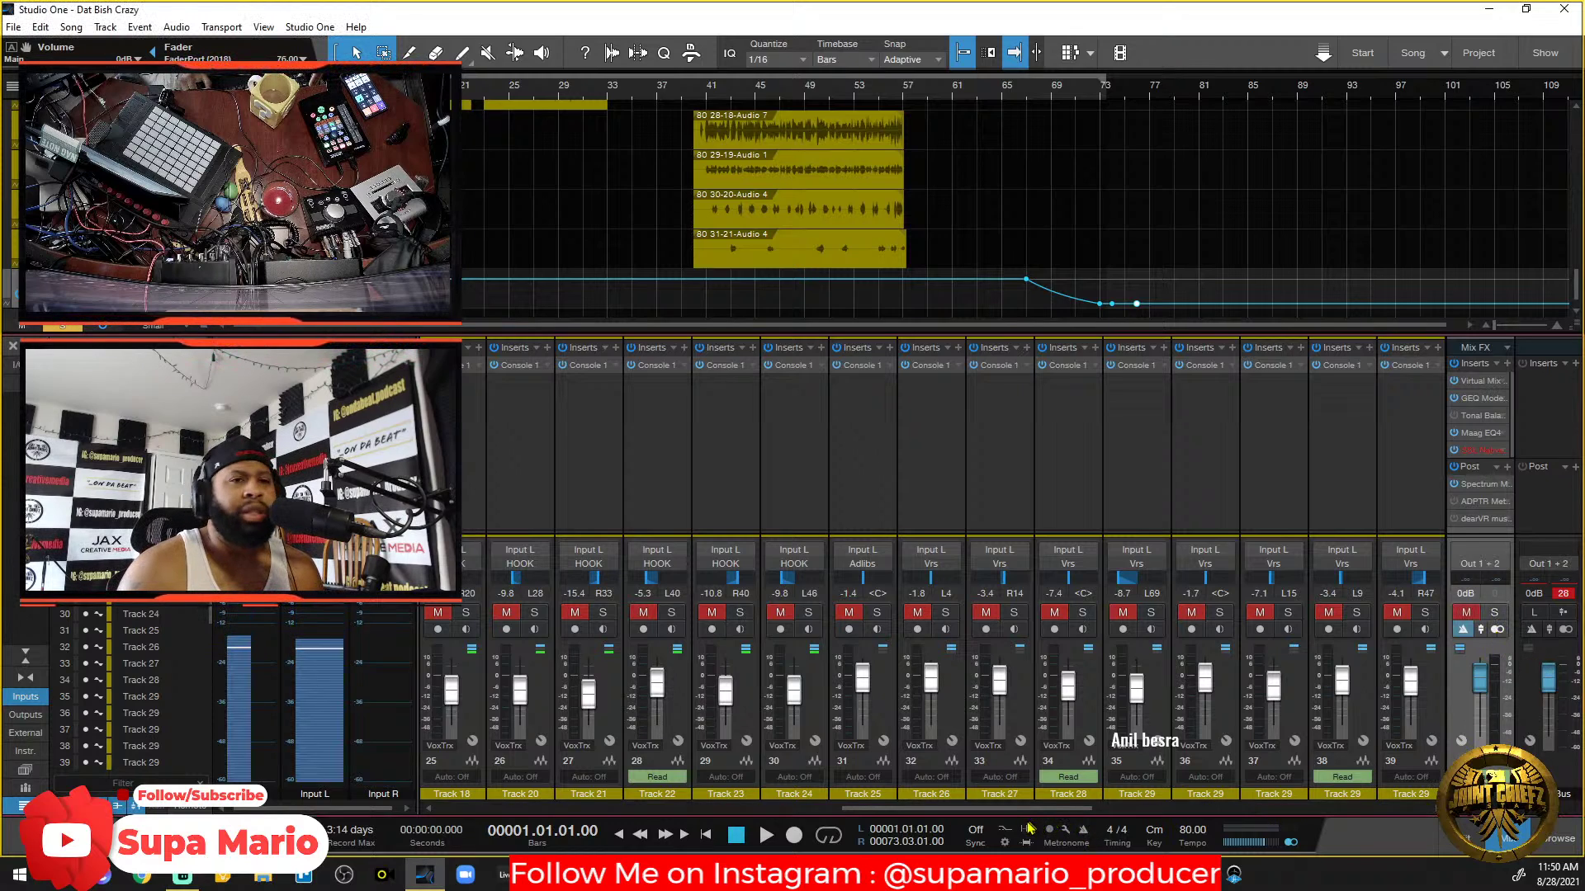
pyautogui.moveTo(1025, 809); pyautogui.dragTo(1421, 796)
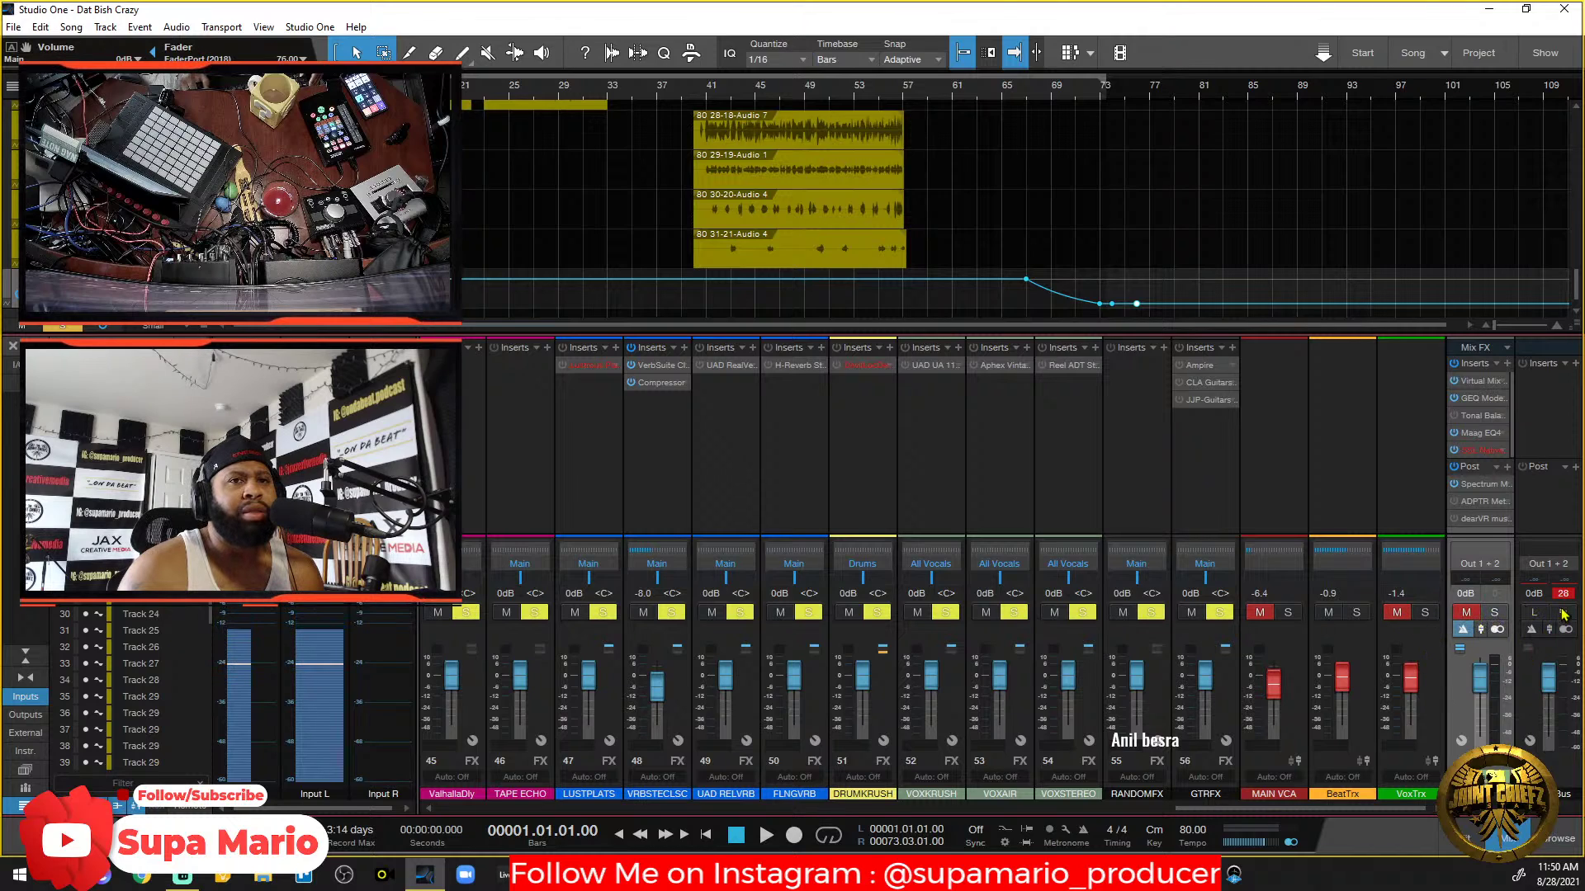
pyautogui.click(1425, 611)
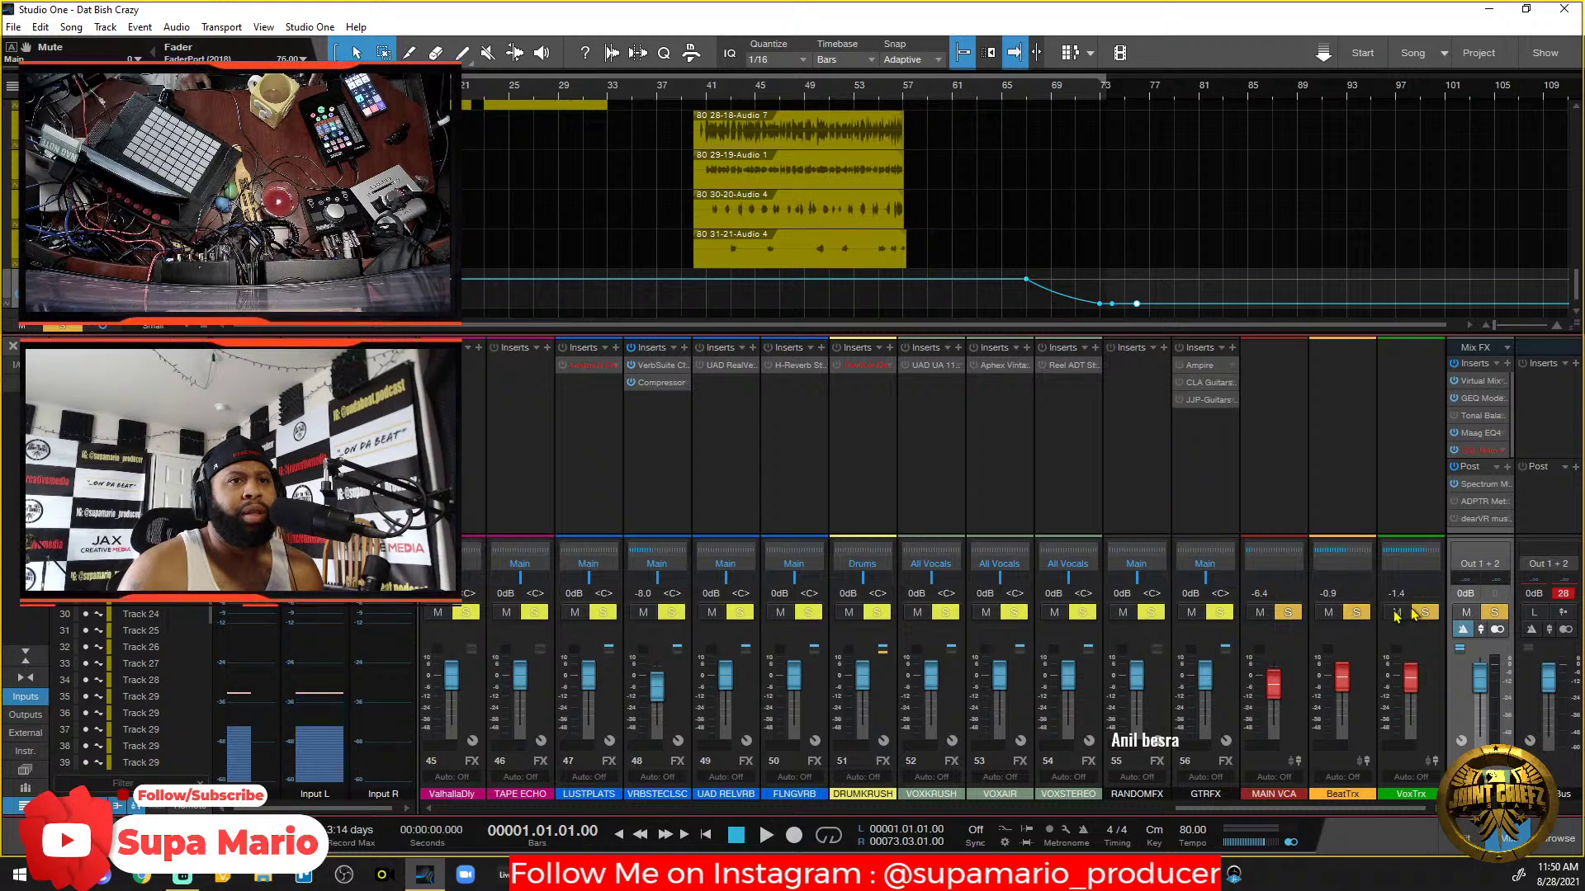
pyautogui.click(1494, 612)
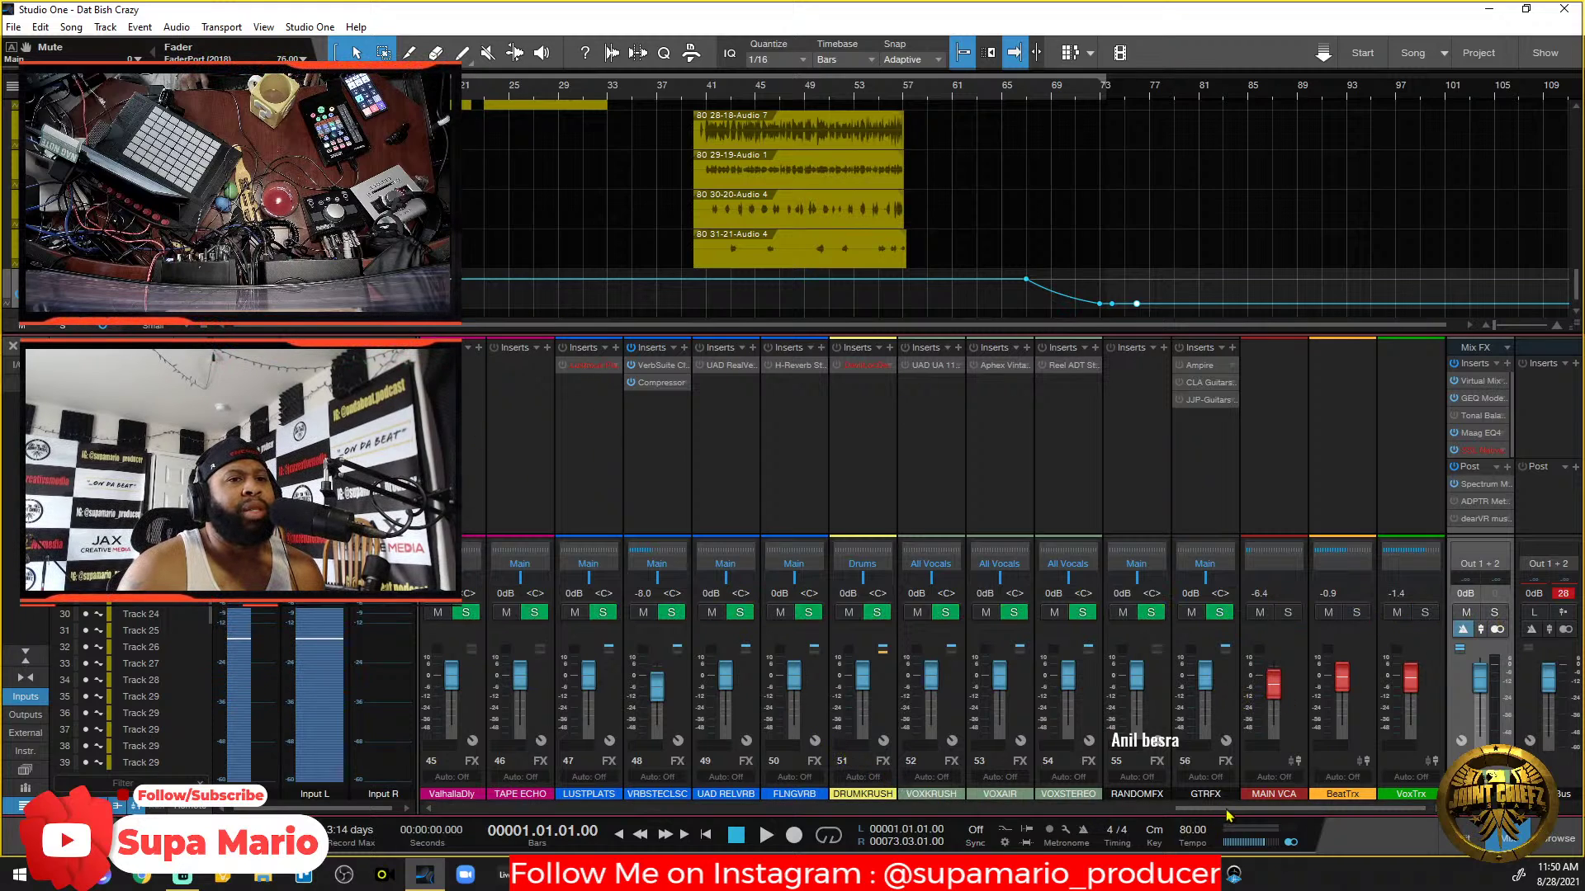
# Review the mixer channels and select the 808/BAss, Sndz/Musc and Drums buses in turn.
pyautogui.hscroll(-10, 991, 797)
pyautogui.hscroll(10, 933, 570)
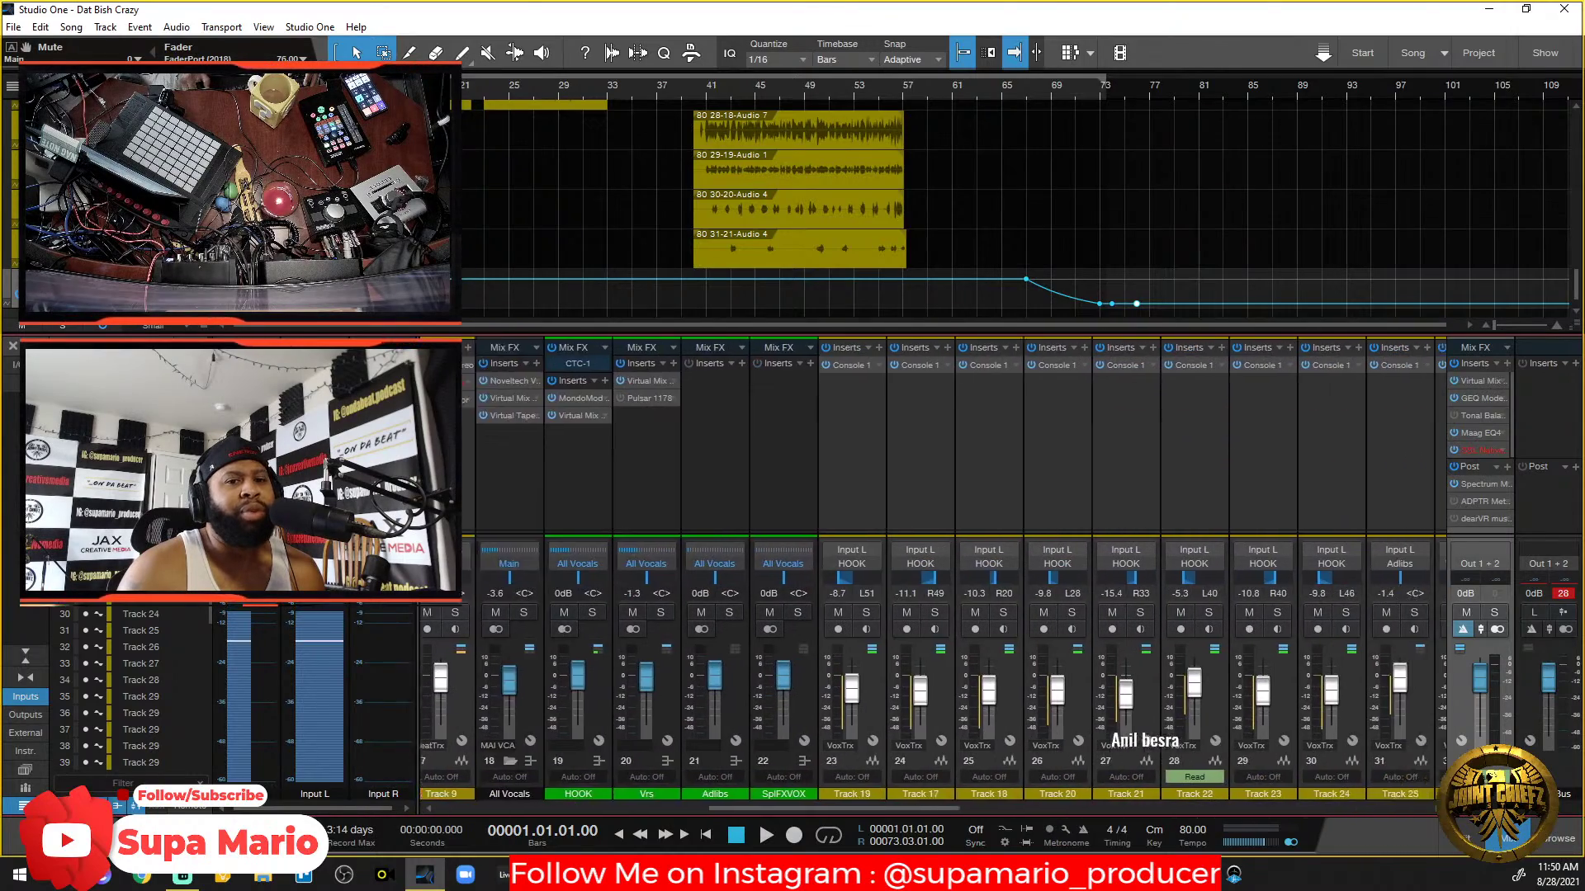
pyautogui.hscroll(-10, 949, 569)
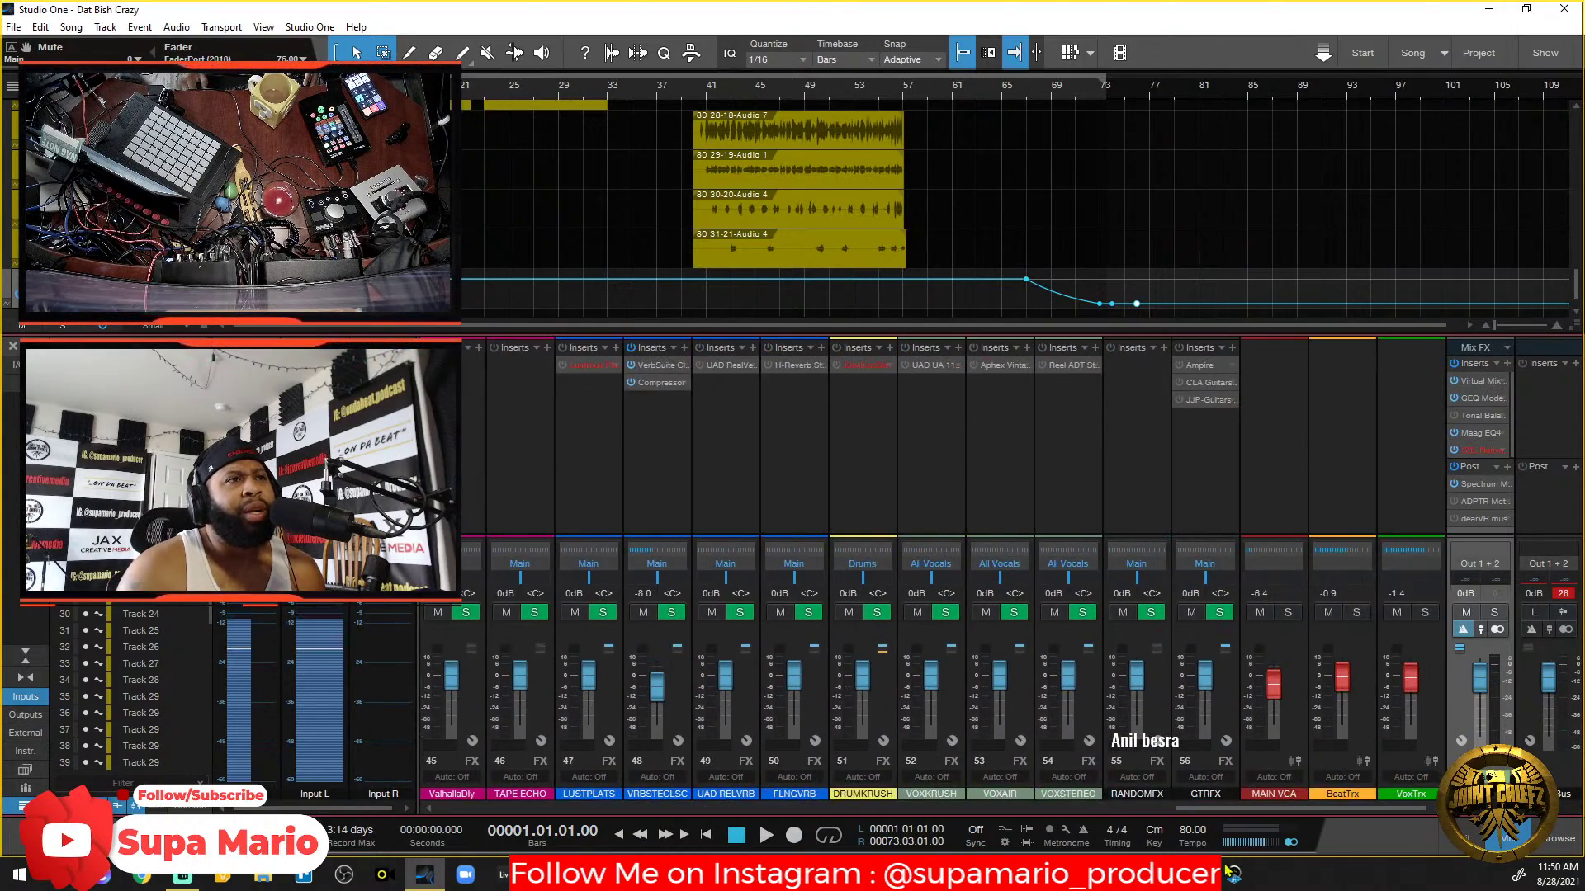
pyautogui.hscroll(-4, 932, 570)
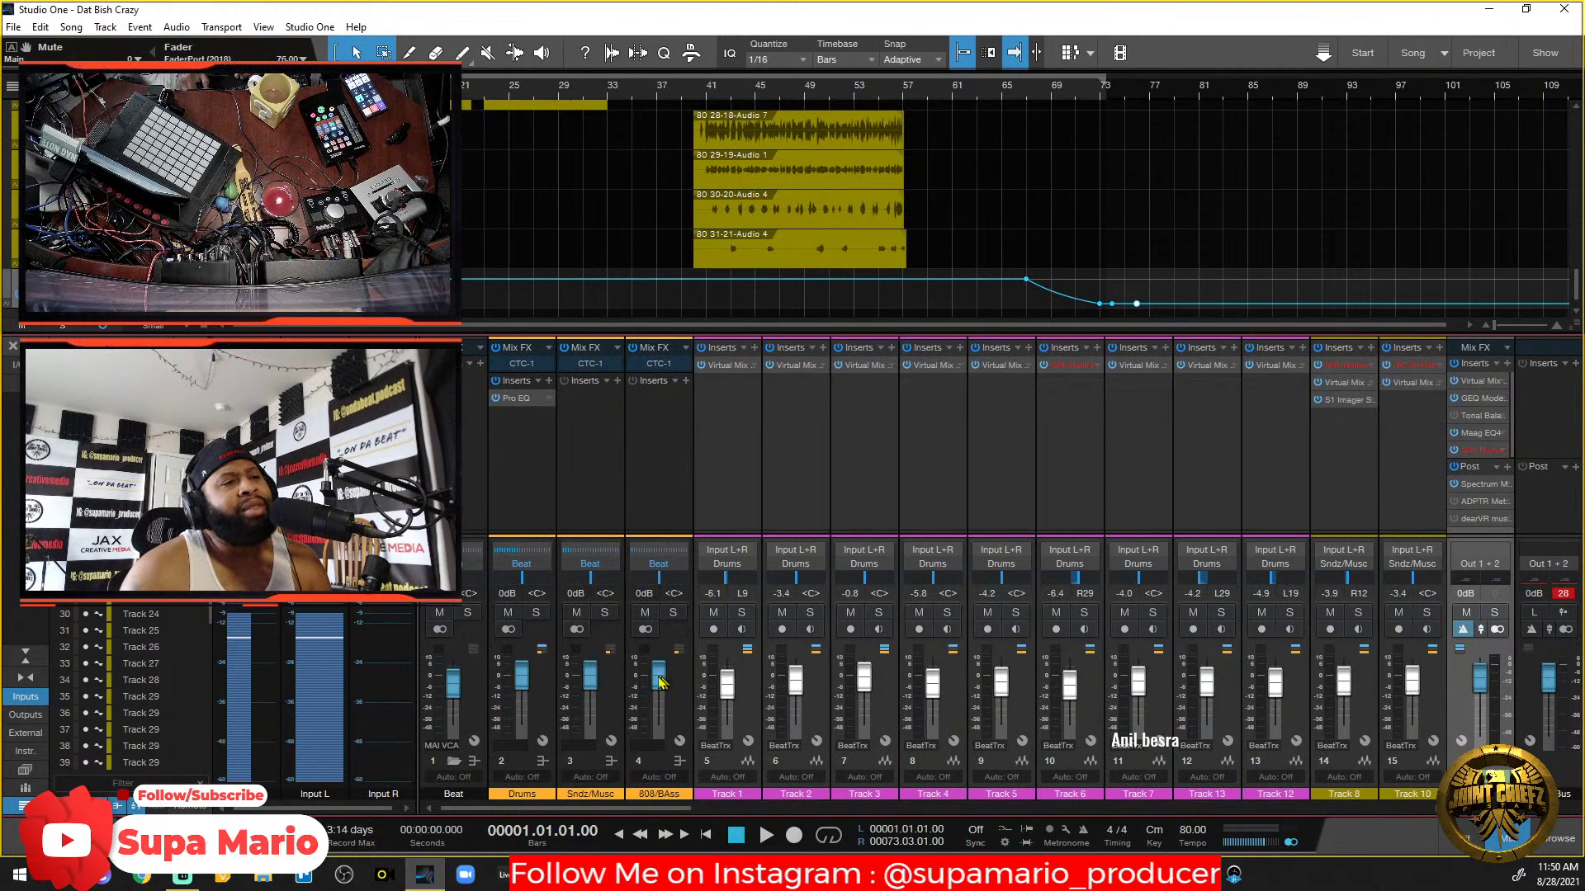
pyautogui.click(682, 674)
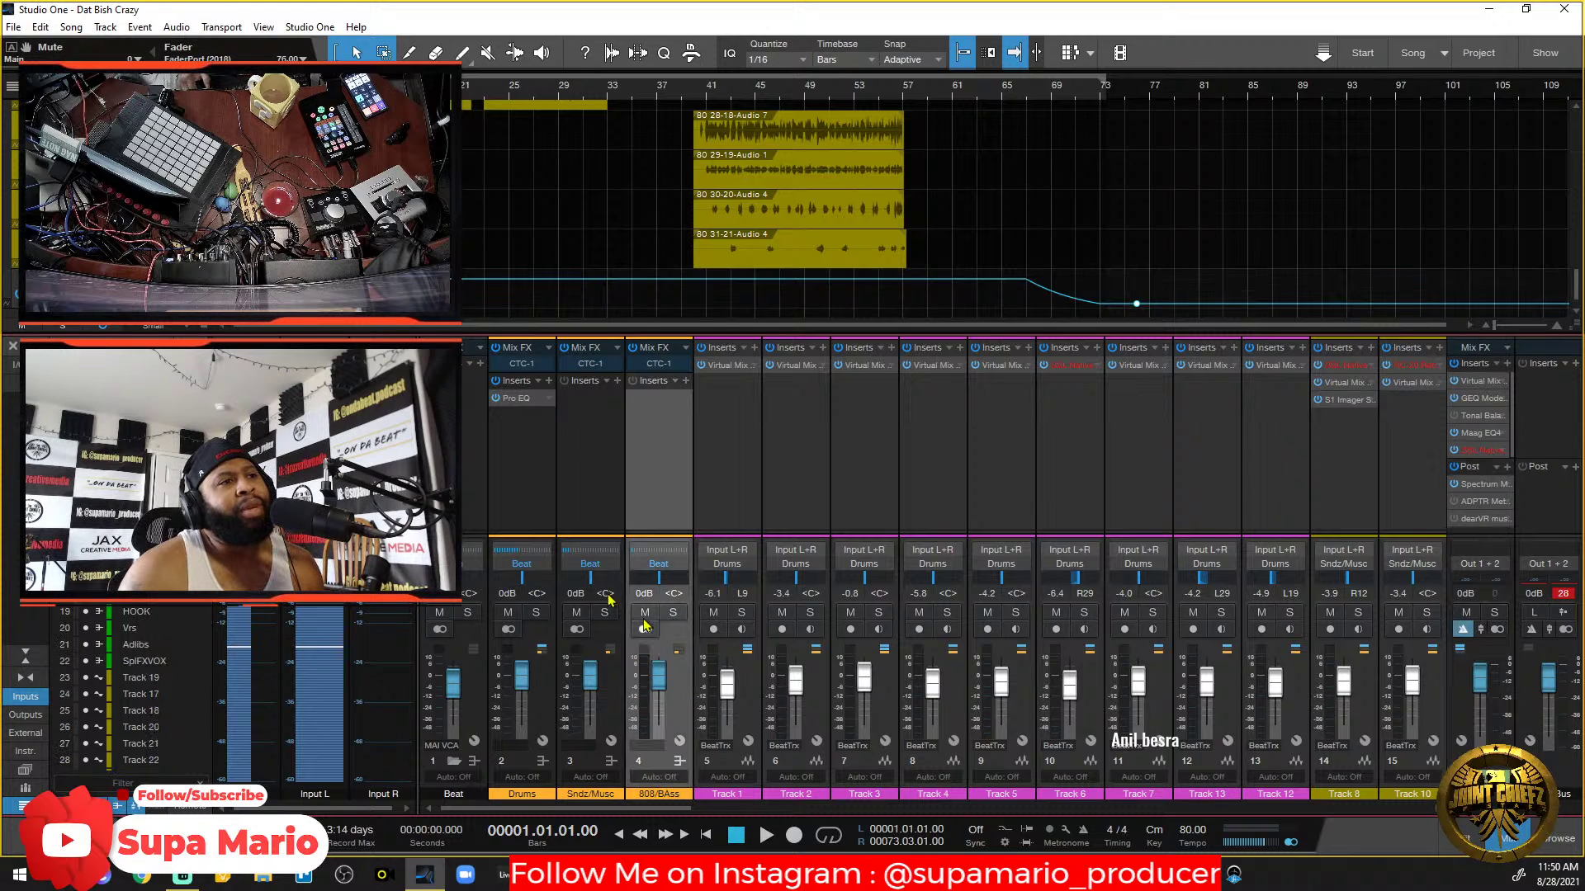
pyautogui.click(621, 679)
pyautogui.click(549, 690)
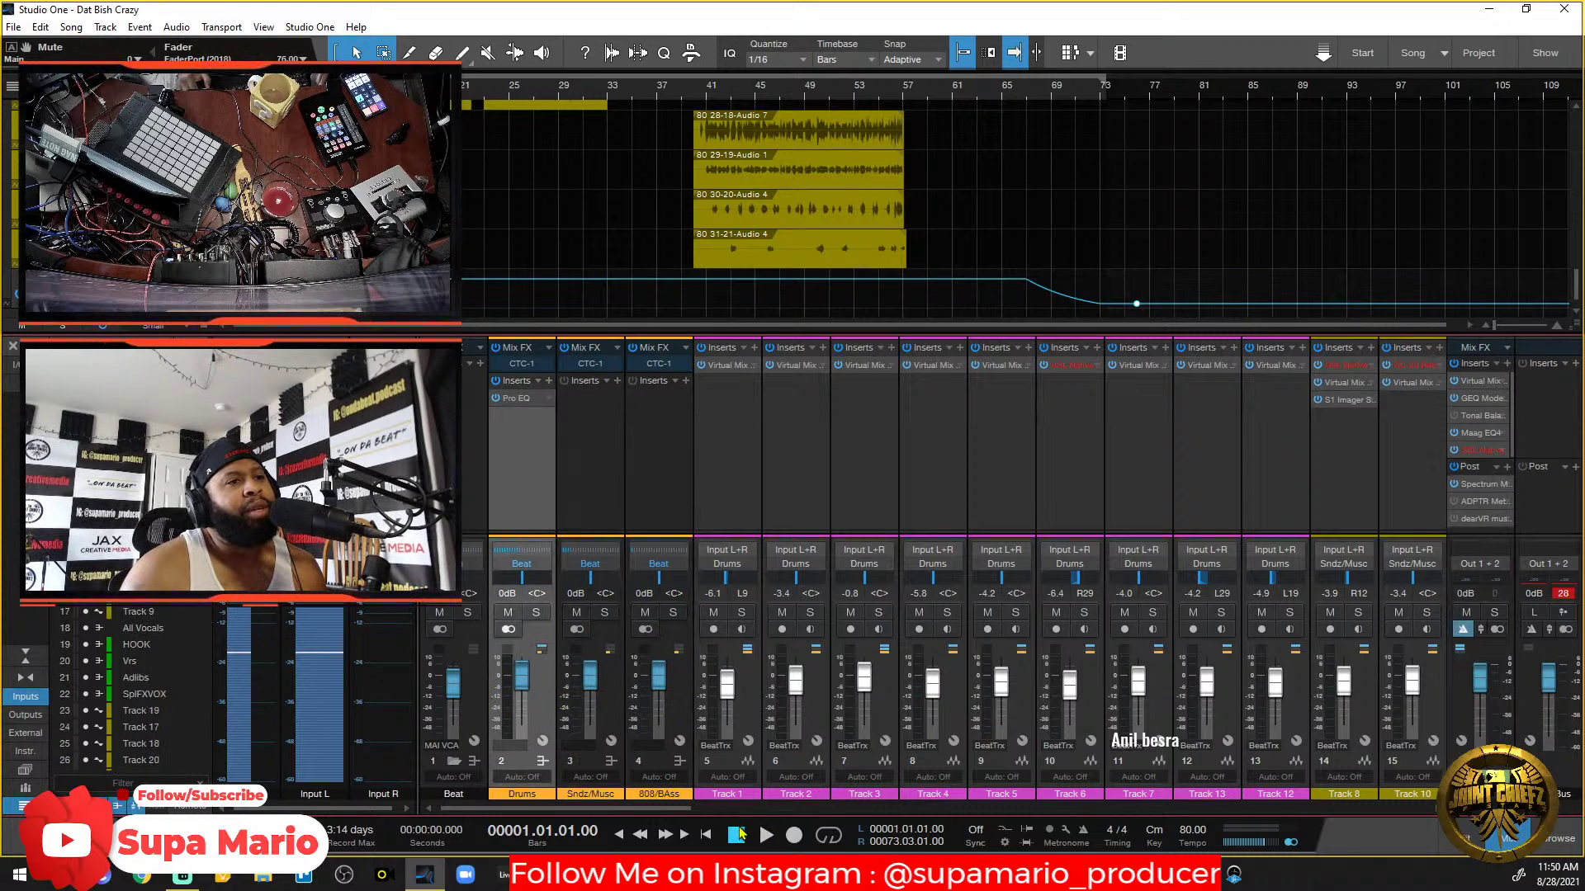
# Solo the BeatTrx VCA and play the song from bar 17 while viewing the beat buses.
pyautogui.moveTo(682, 817); pyautogui.dragTo(1415, 776)
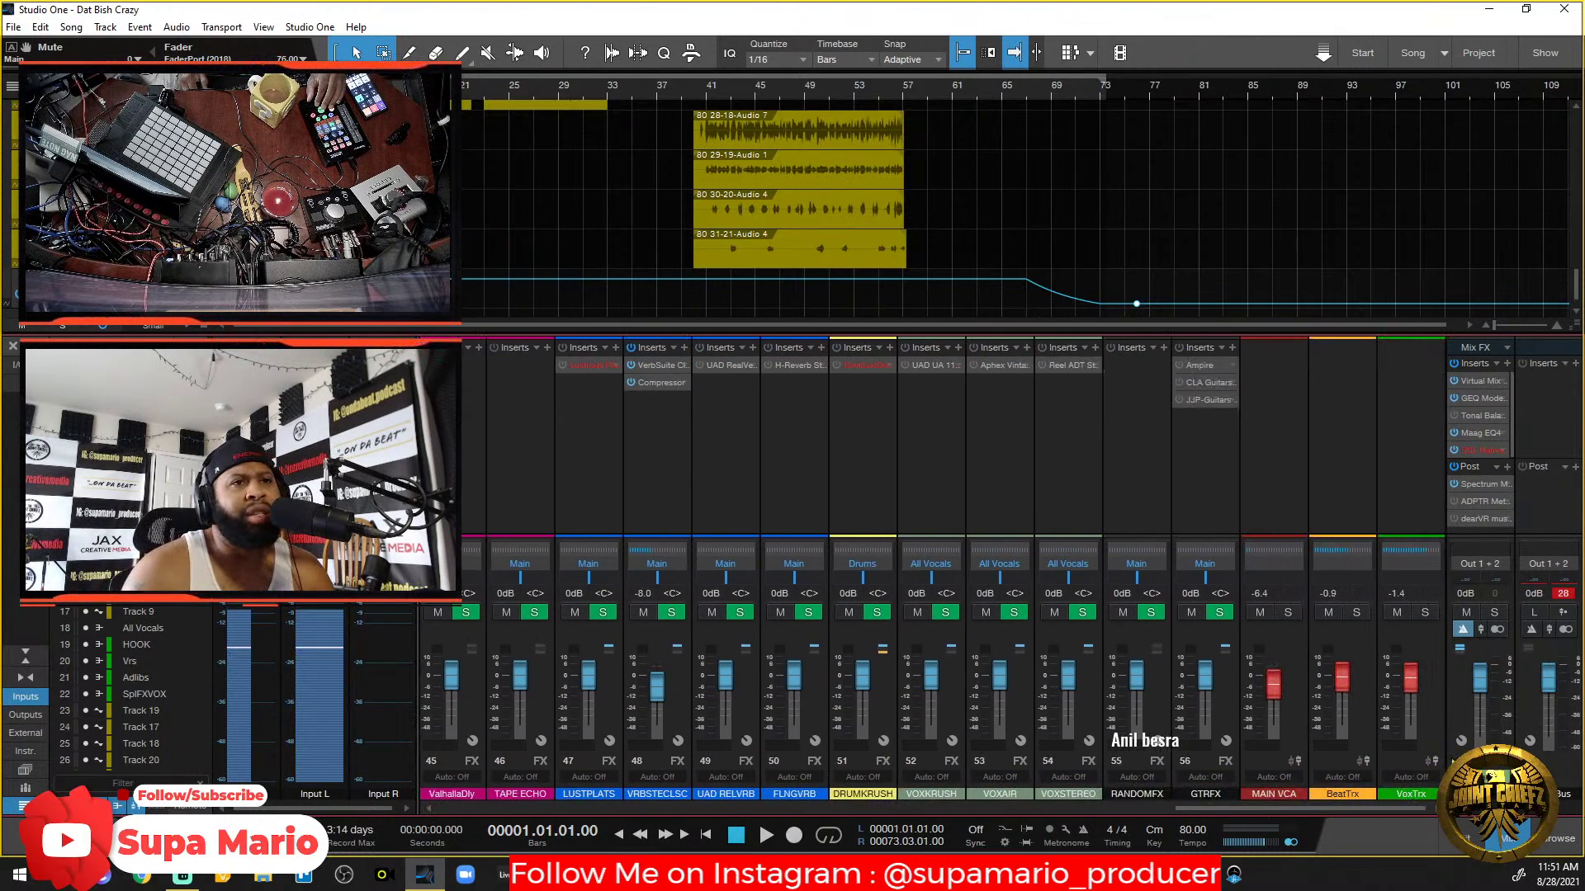
pyautogui.click(1356, 613)
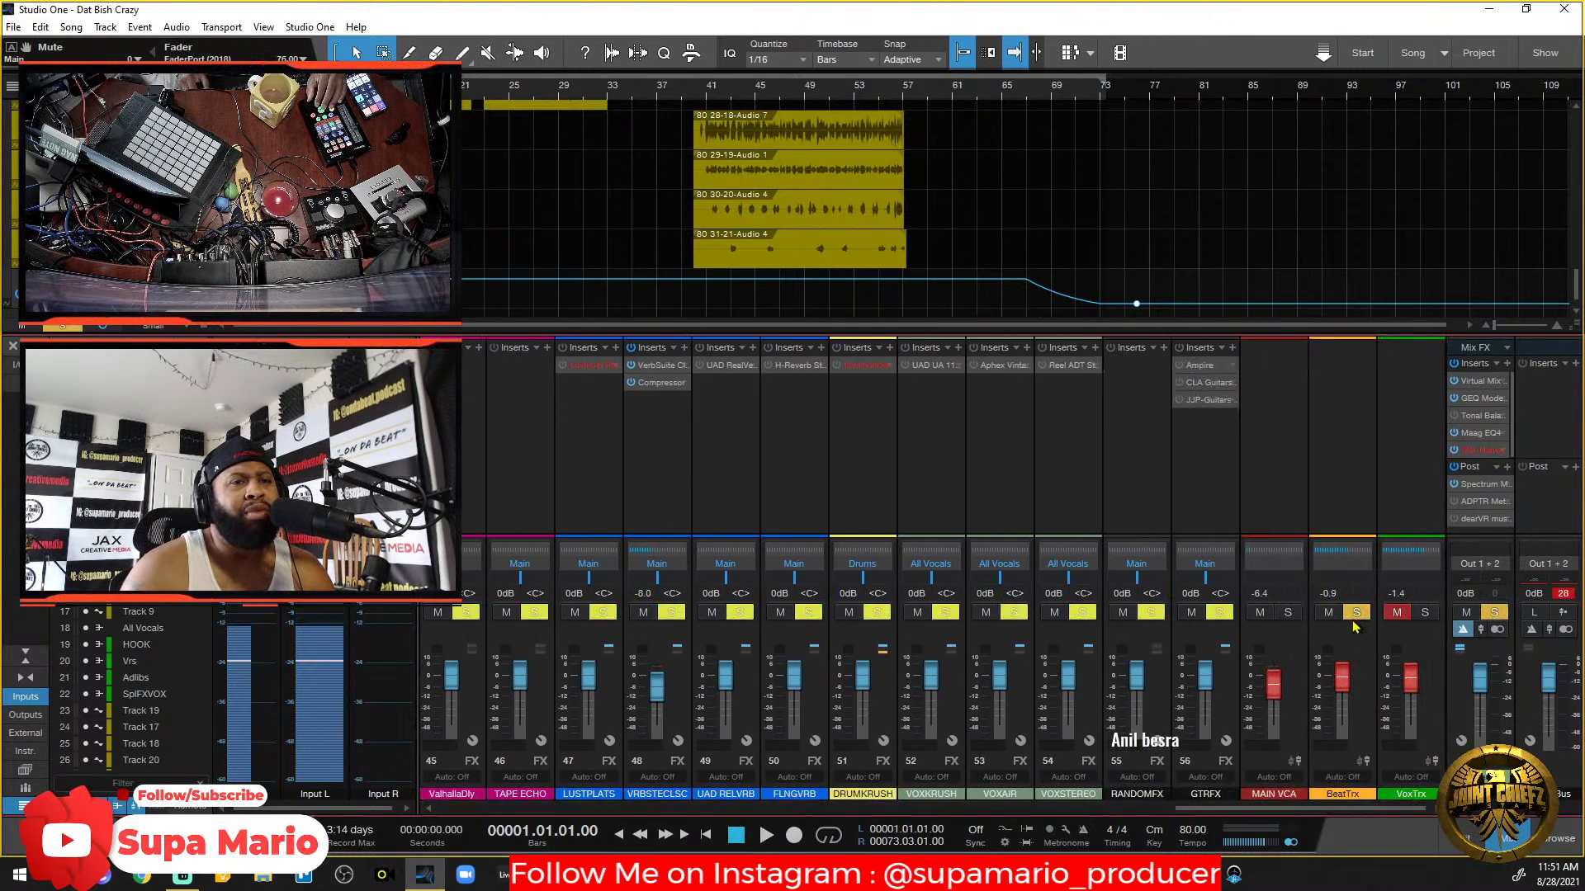
pyautogui.press('space')
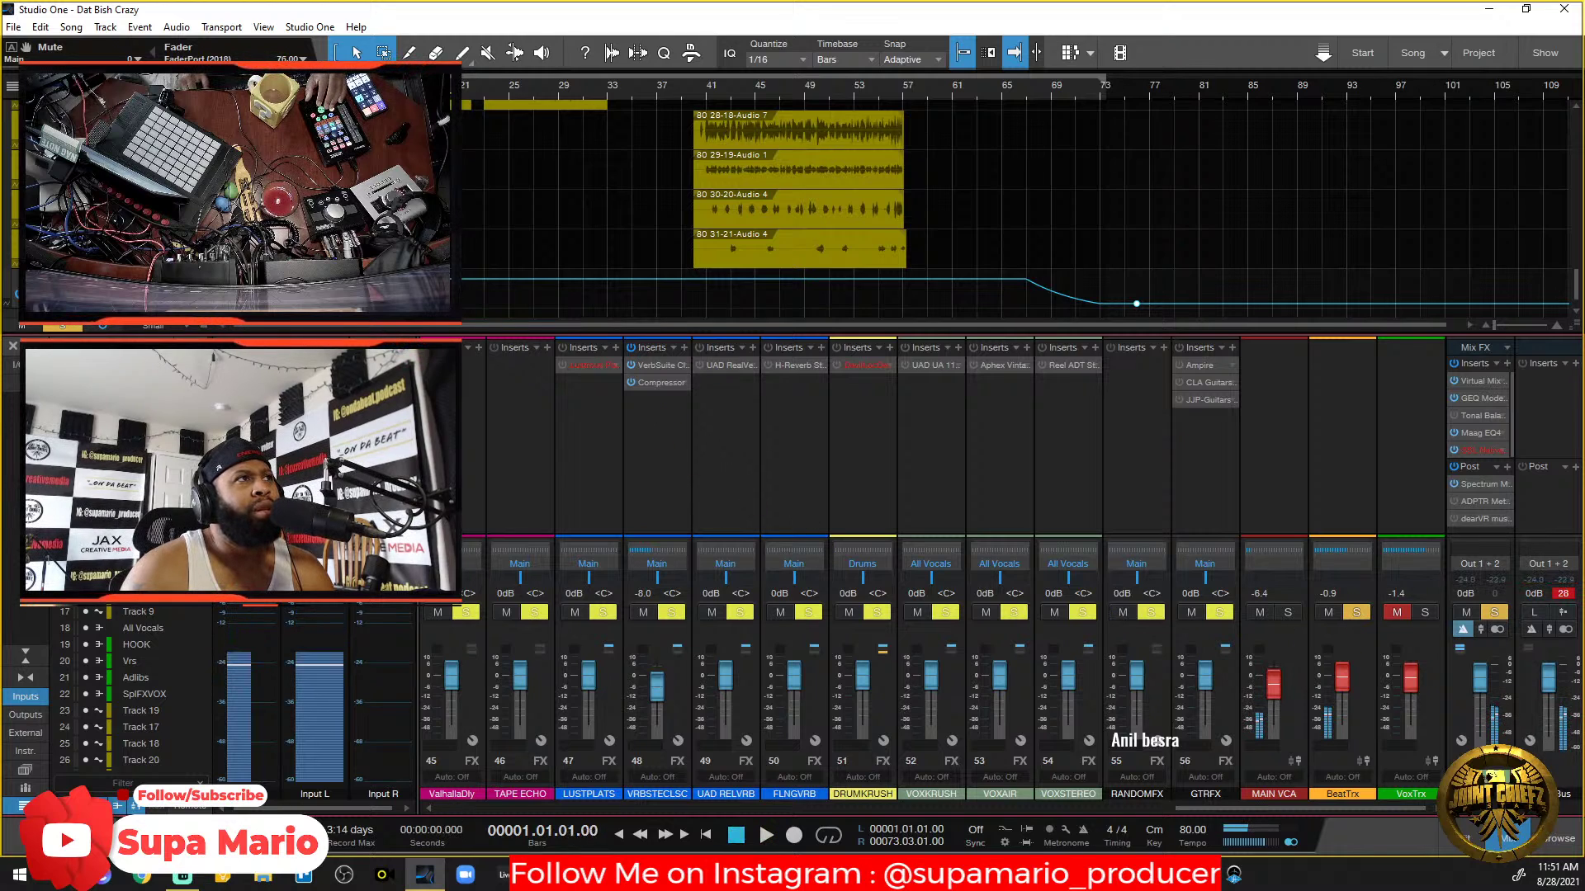
pyautogui.click(415, 86)
pyautogui.press('space')
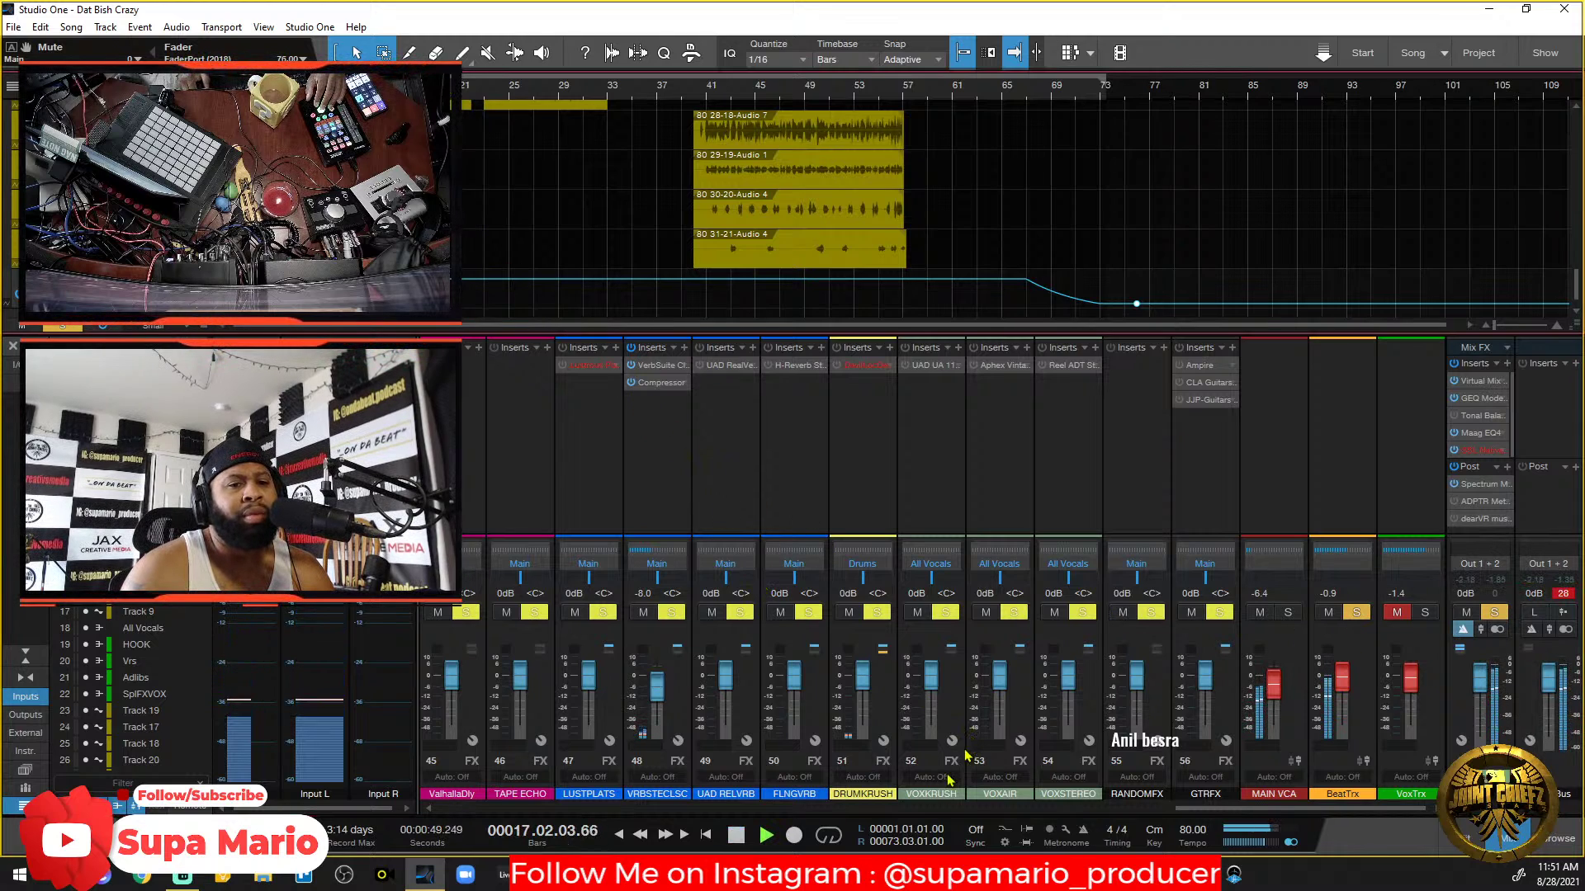
pyautogui.moveTo(1210, 808); pyautogui.dragTo(502, 808)
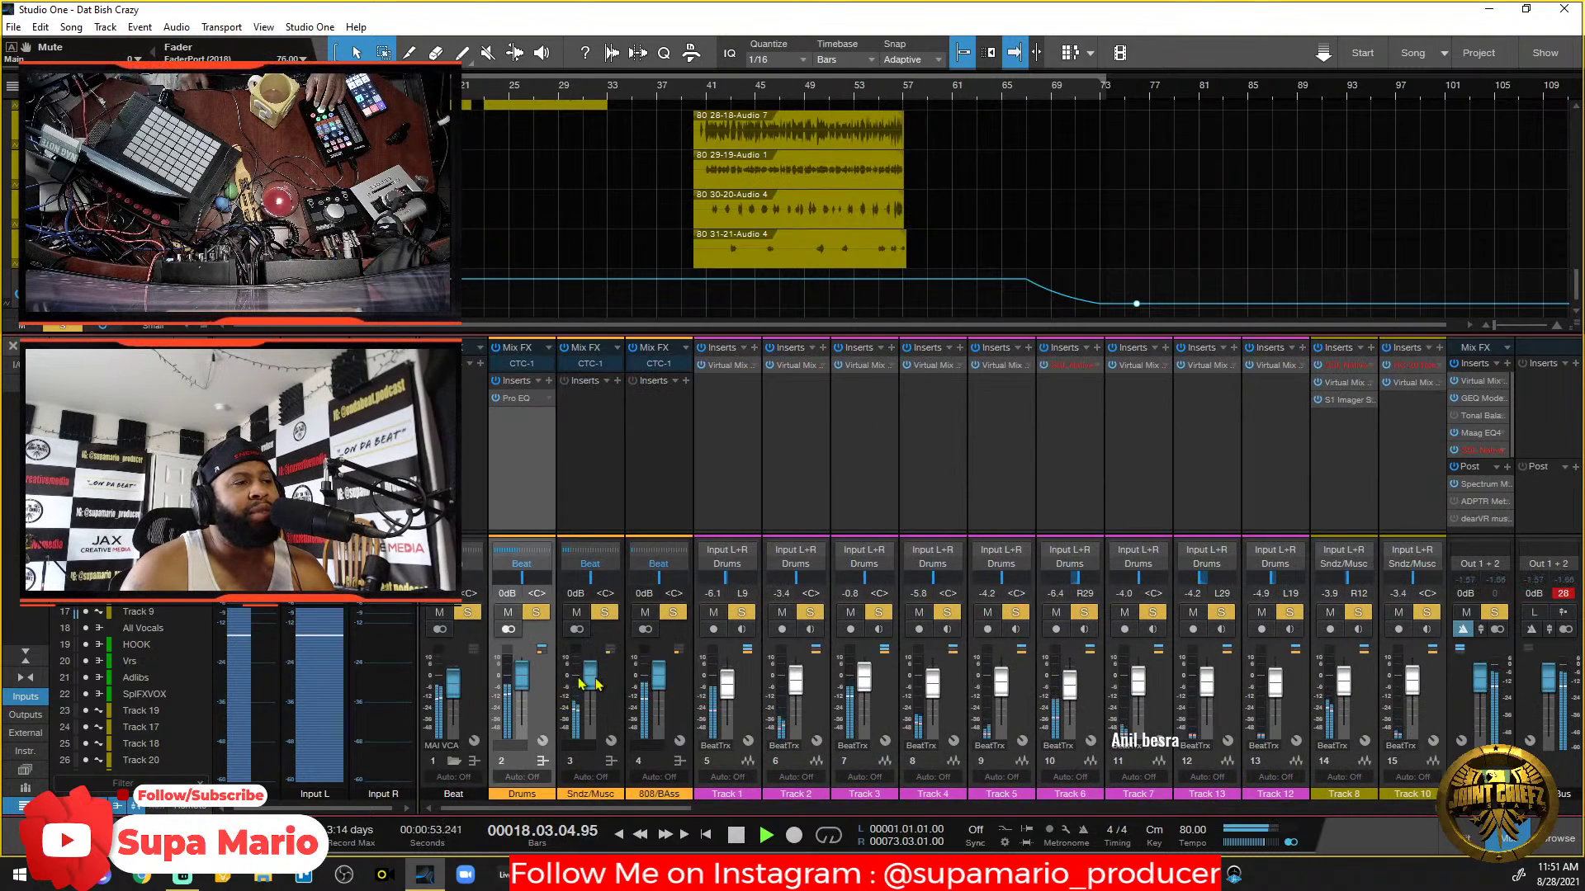
# Turn off solo on the BeatTrx VCA.
pyautogui.moveTo(662, 809); pyautogui.dragTo(607, 812)
pyautogui.click(1358, 634)
pyautogui.click(1356, 613)
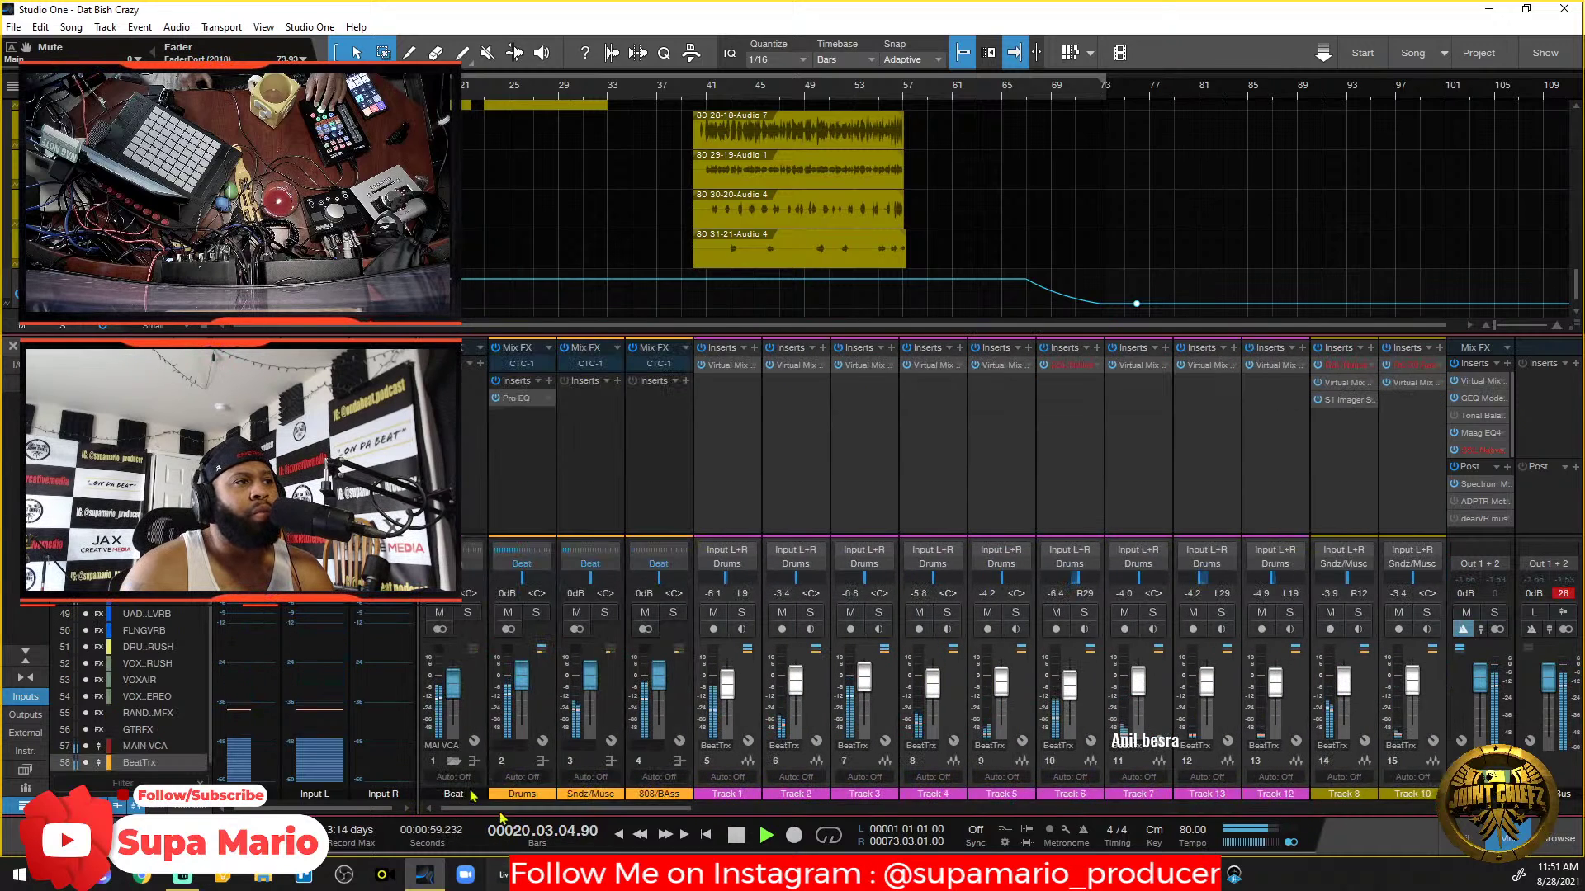
# Audition the Drums, Sndz/Musc and 808/BAss buses one at a time in solo, and stop playback with solo cleared.
pyautogui.click(536, 612)
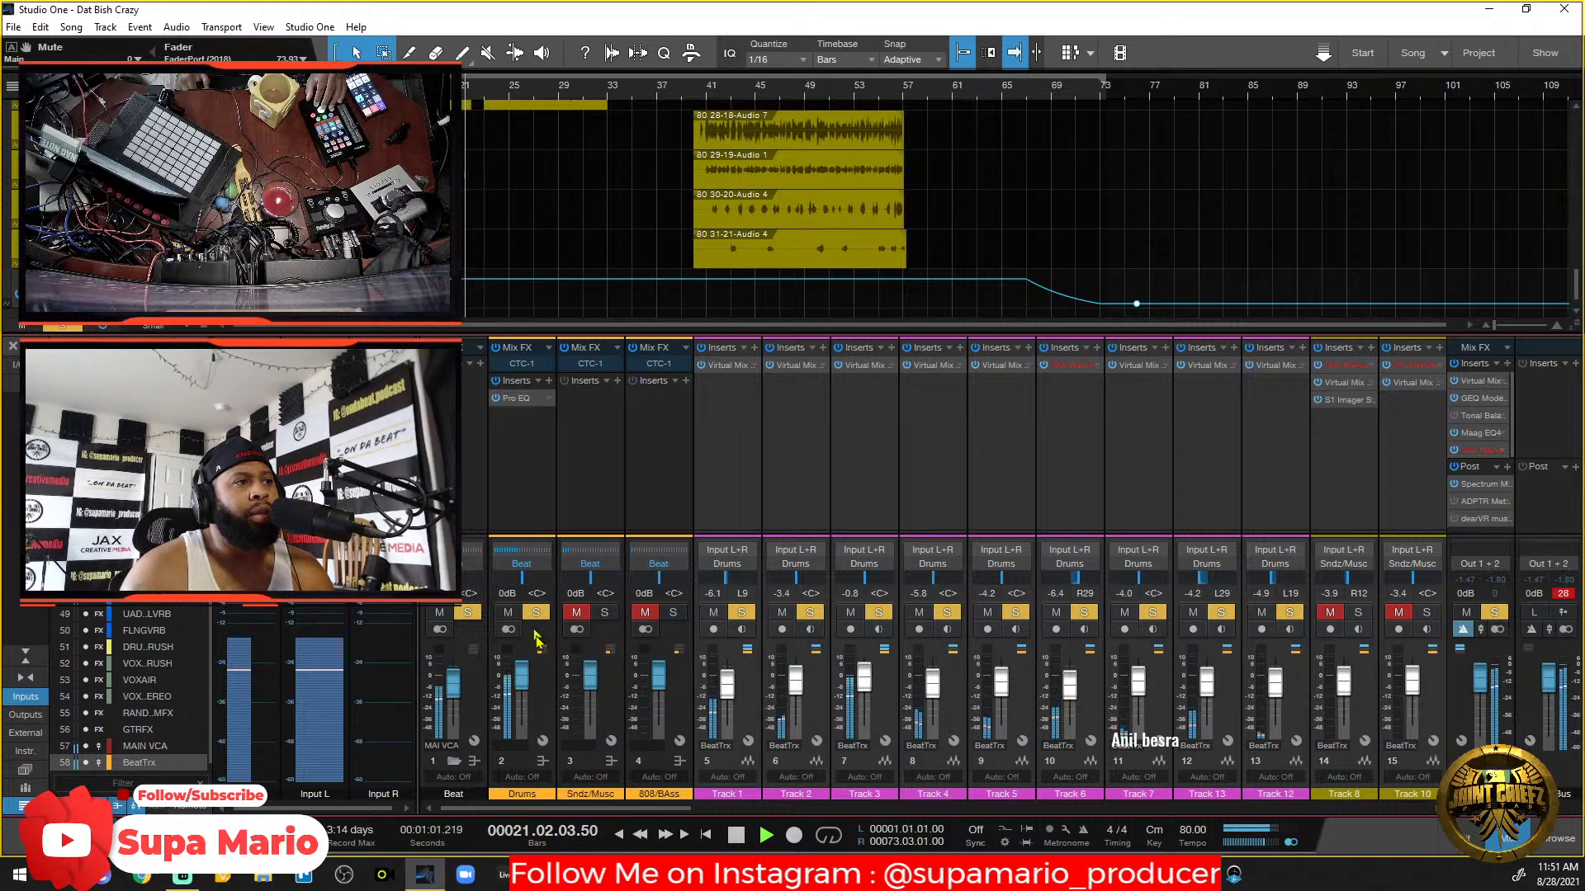
pyautogui.click(536, 612)
pyautogui.click(605, 612)
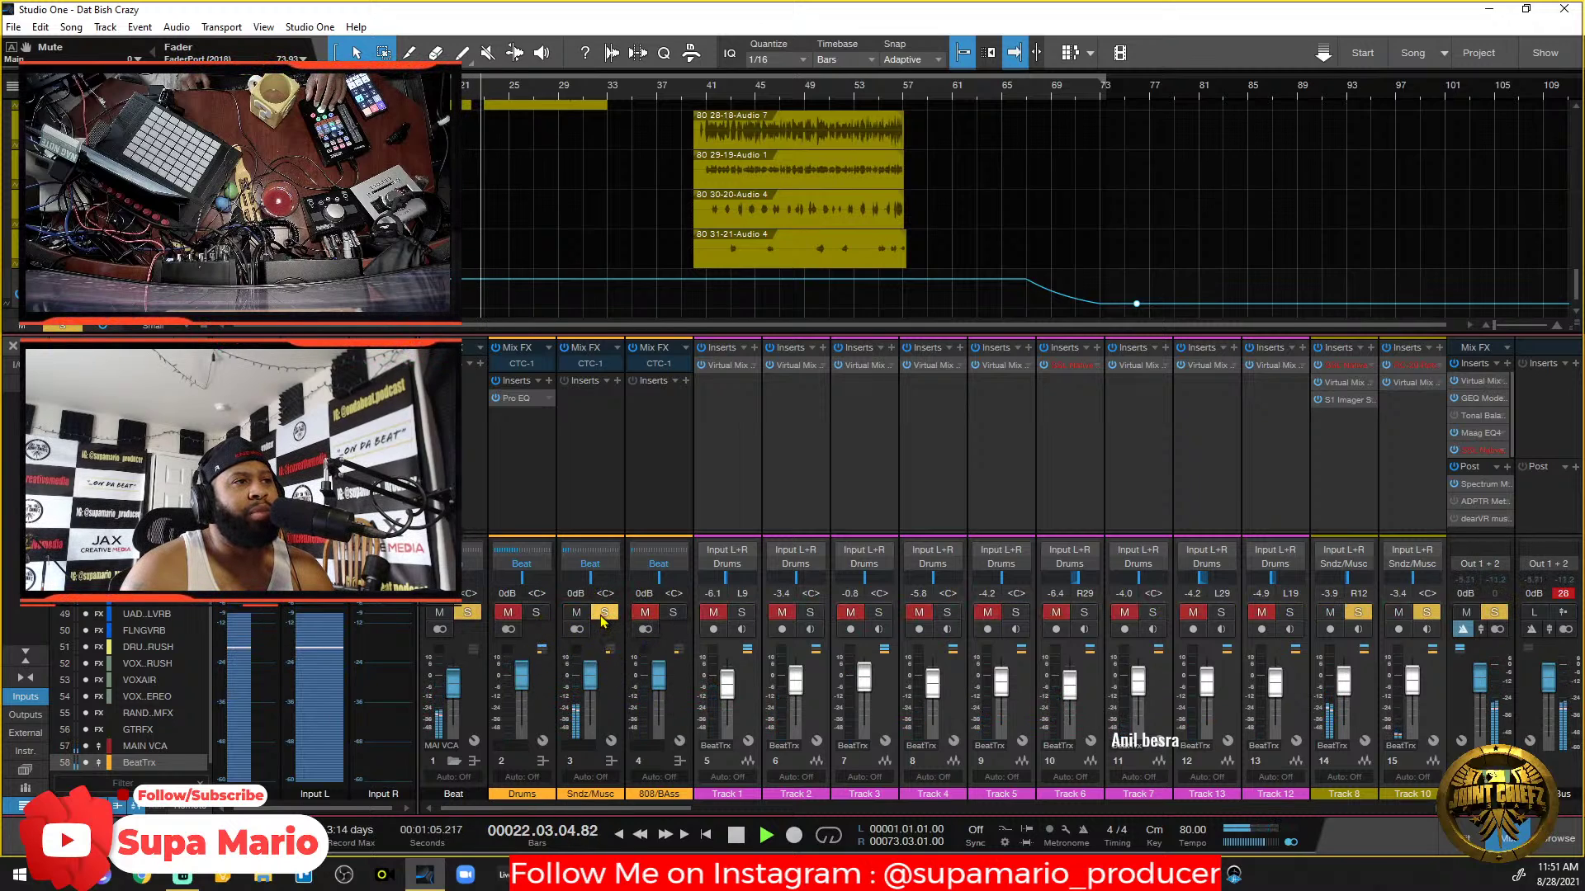
pyautogui.click(604, 612)
pyautogui.click(673, 620)
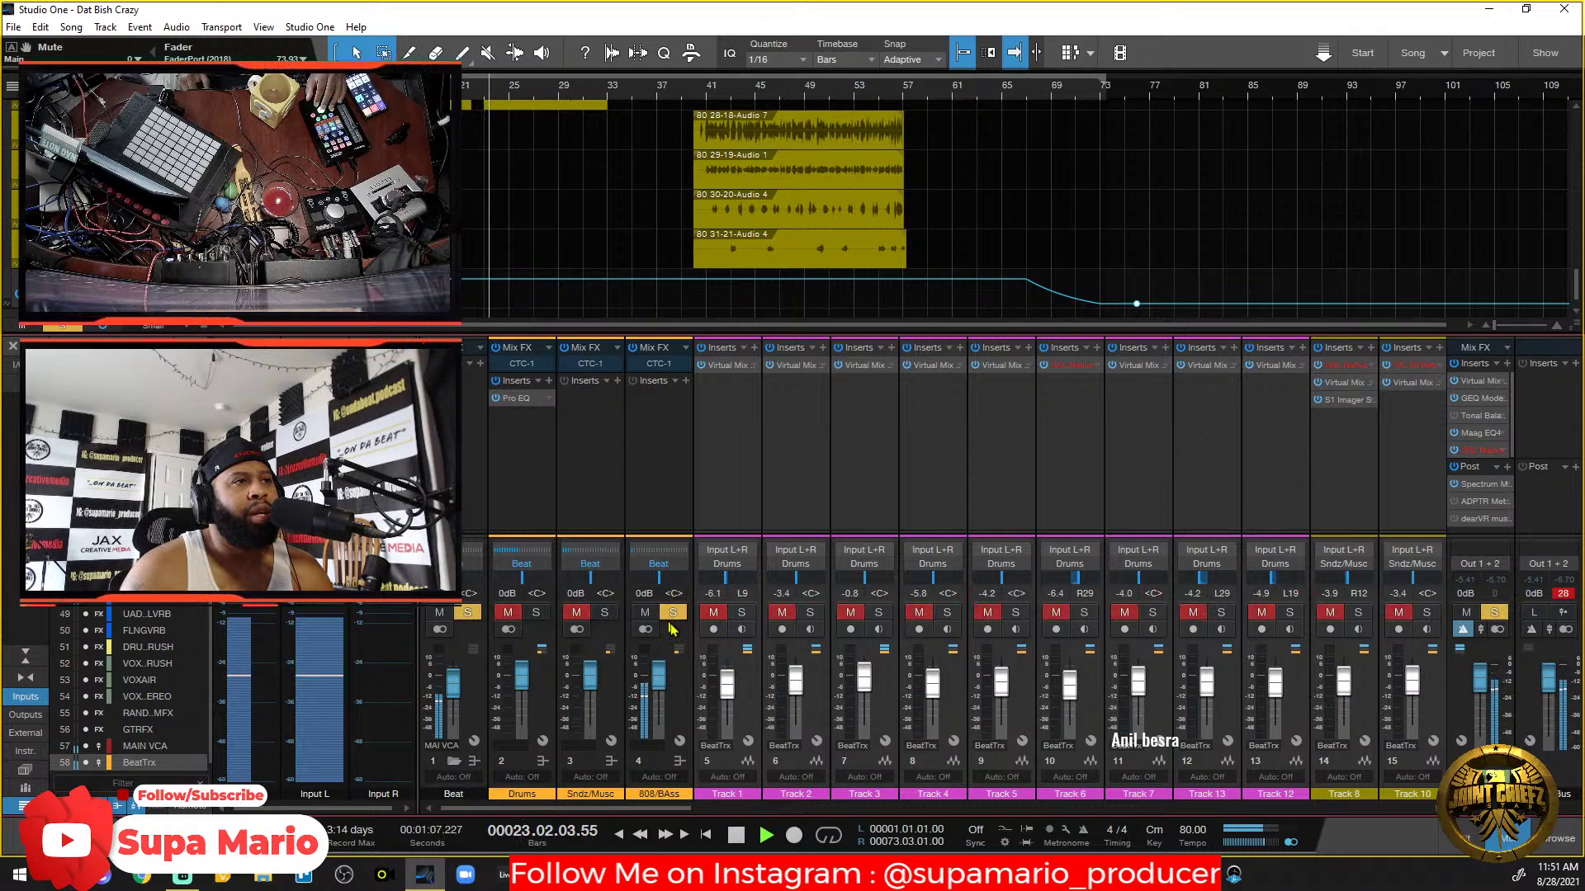
pyautogui.press('space')
pyautogui.click(673, 613)
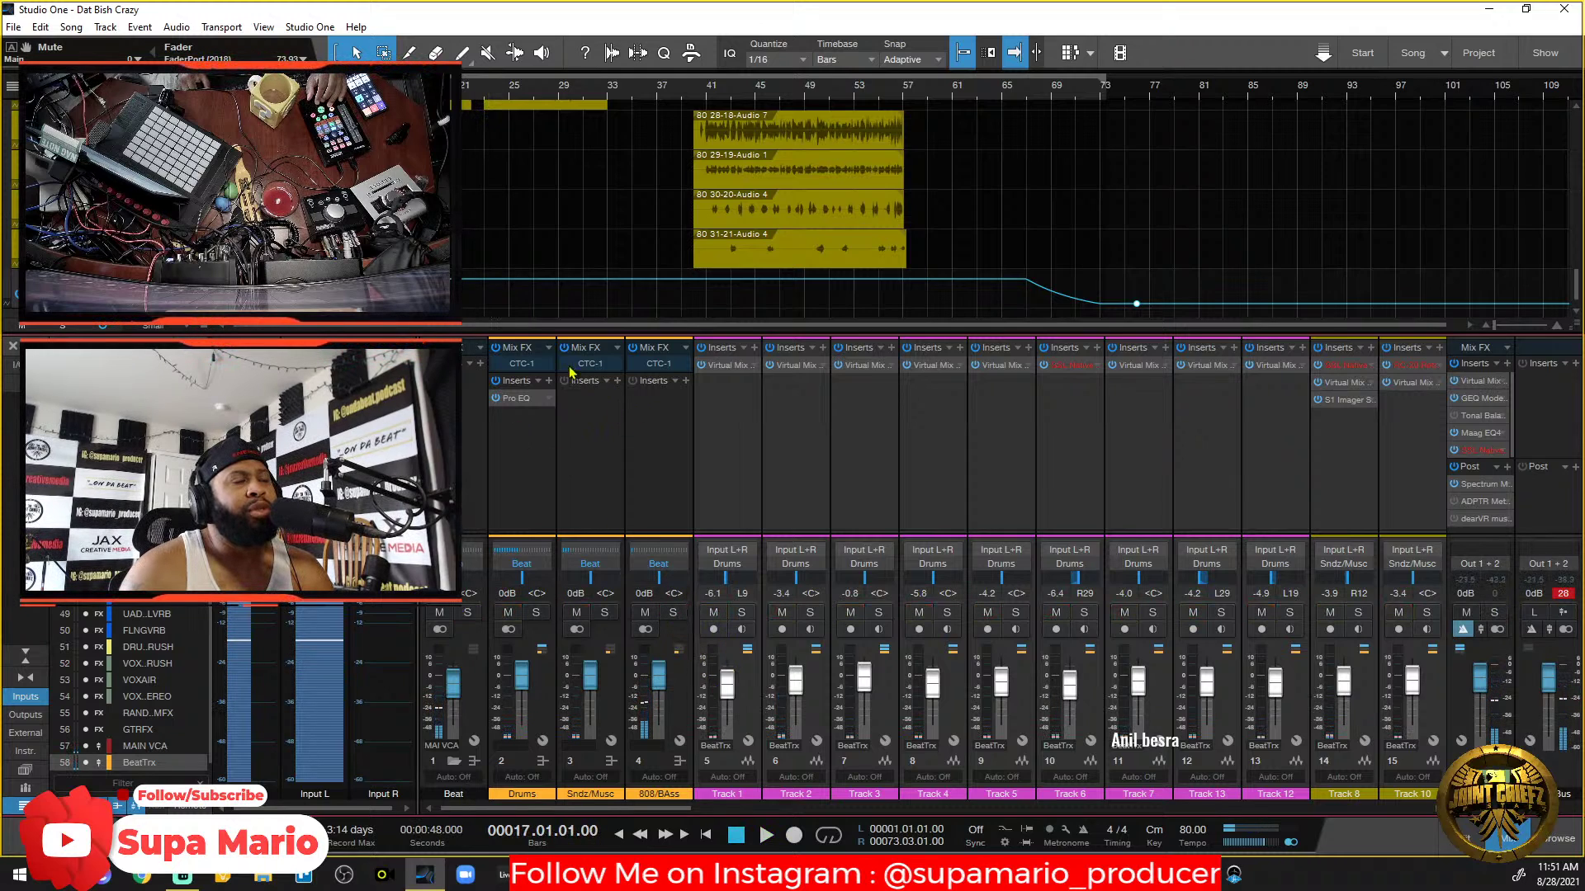
# Remove the CTC-1 Mix FX from the Drums, Sndz/Musc and 808/BAss buses by setting each to None.
pyautogui.click(530, 375)
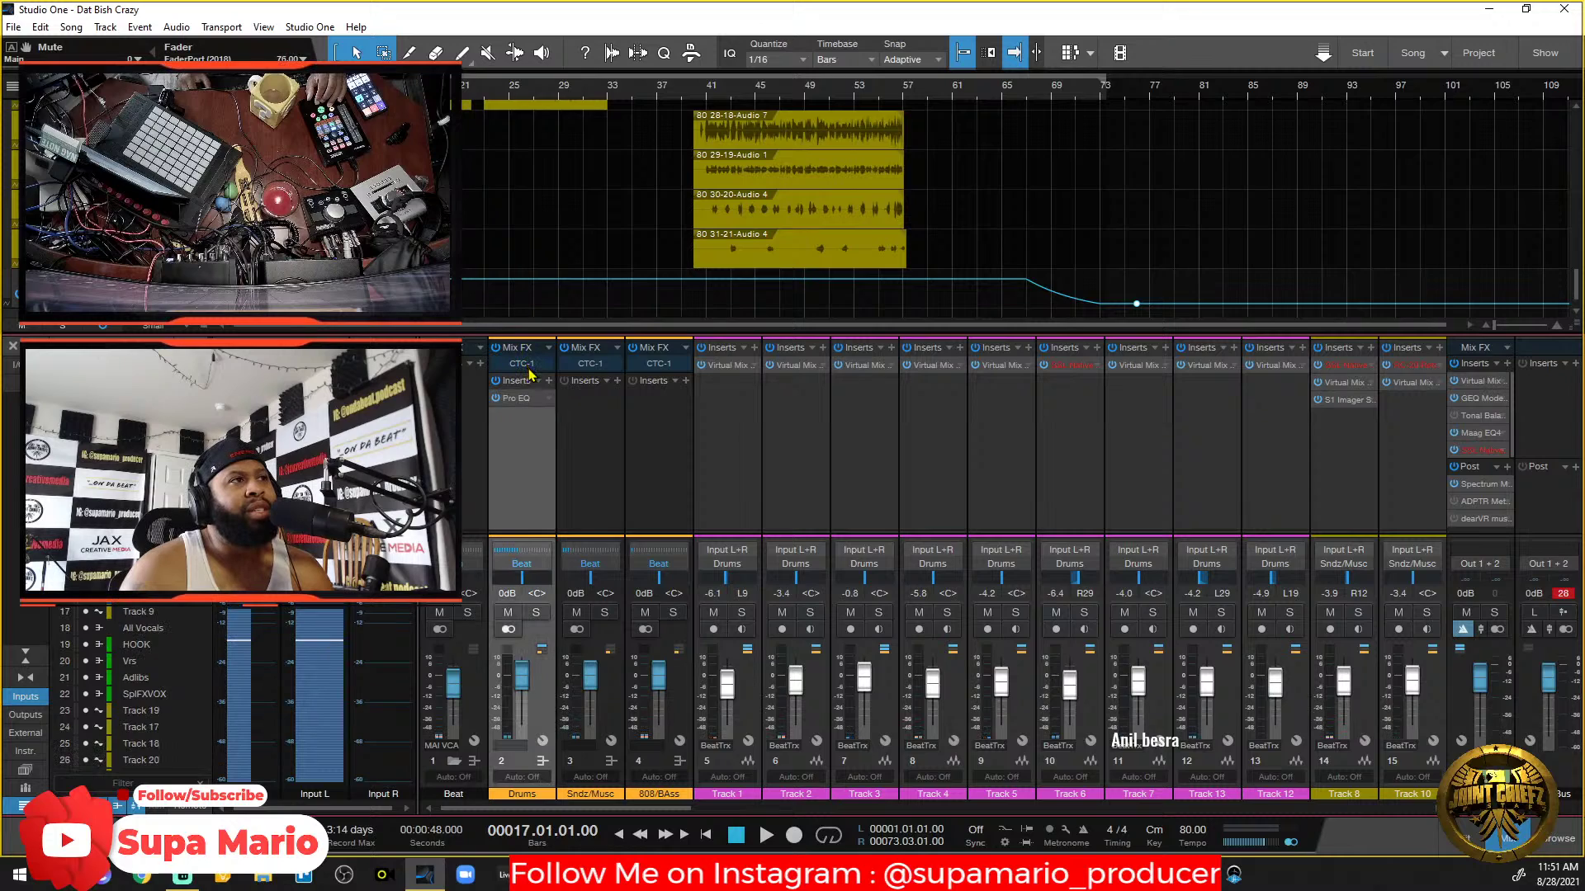
pyautogui.click(548, 349)
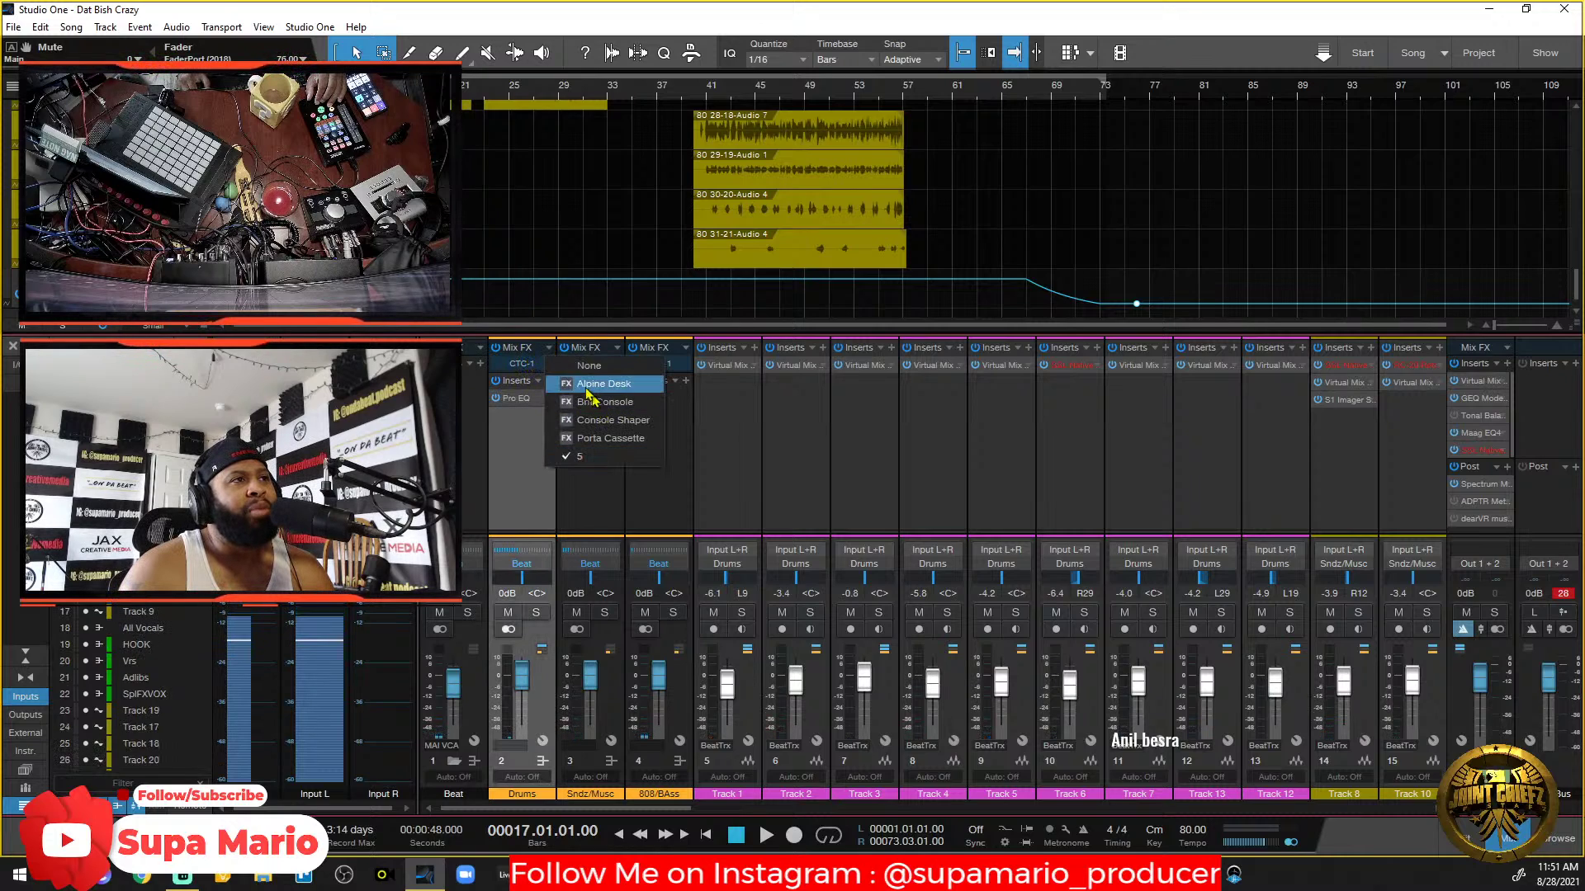
pyautogui.click(601, 363)
pyautogui.click(617, 347)
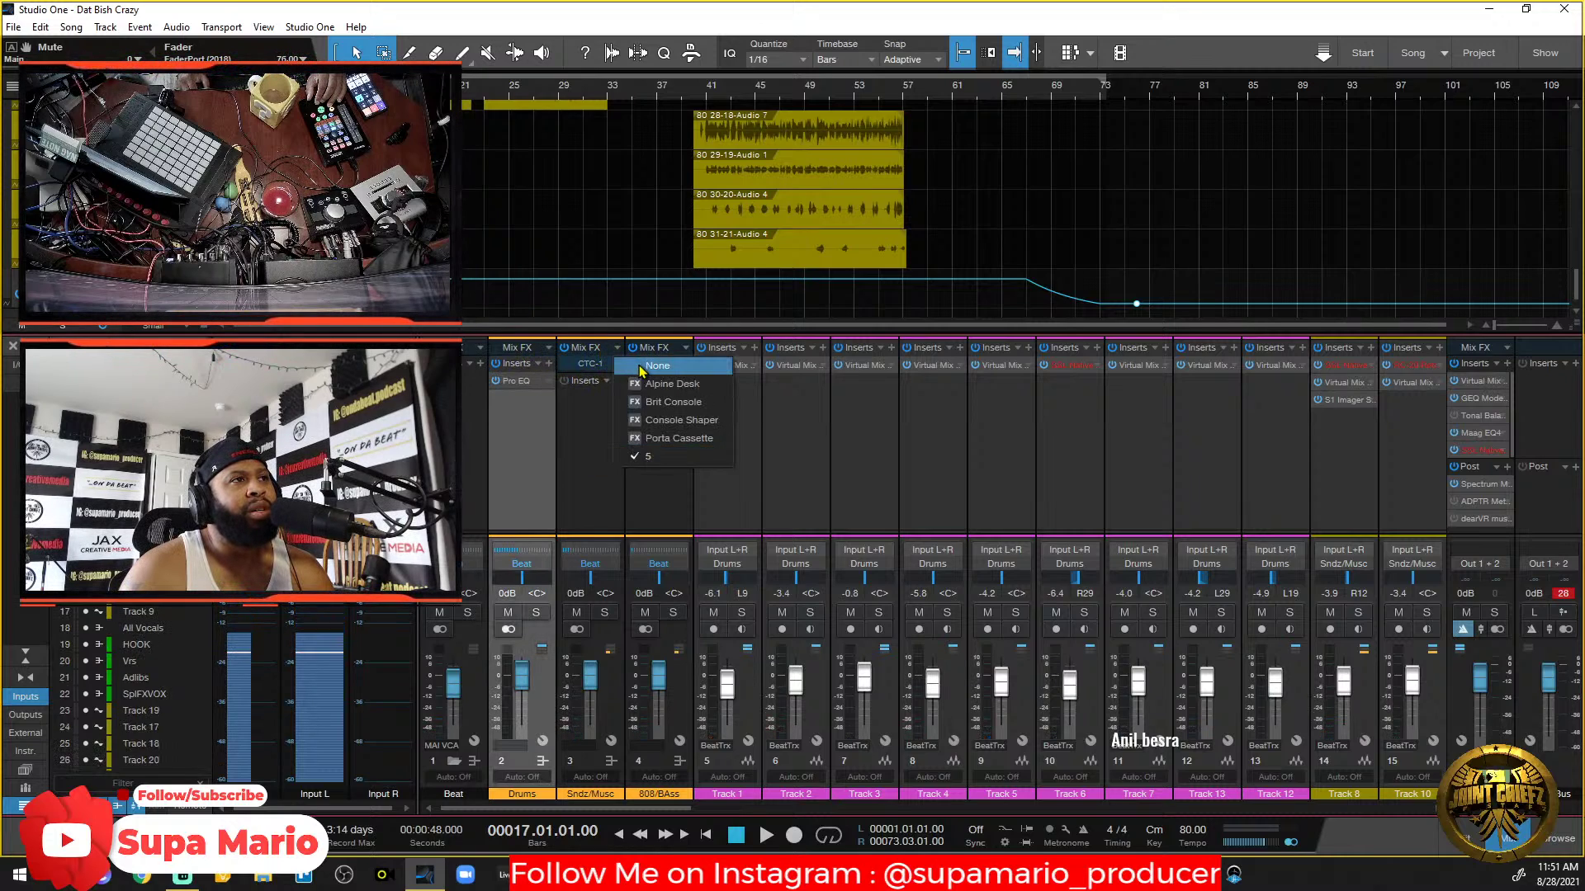
pyautogui.click(666, 364)
pyautogui.click(687, 349)
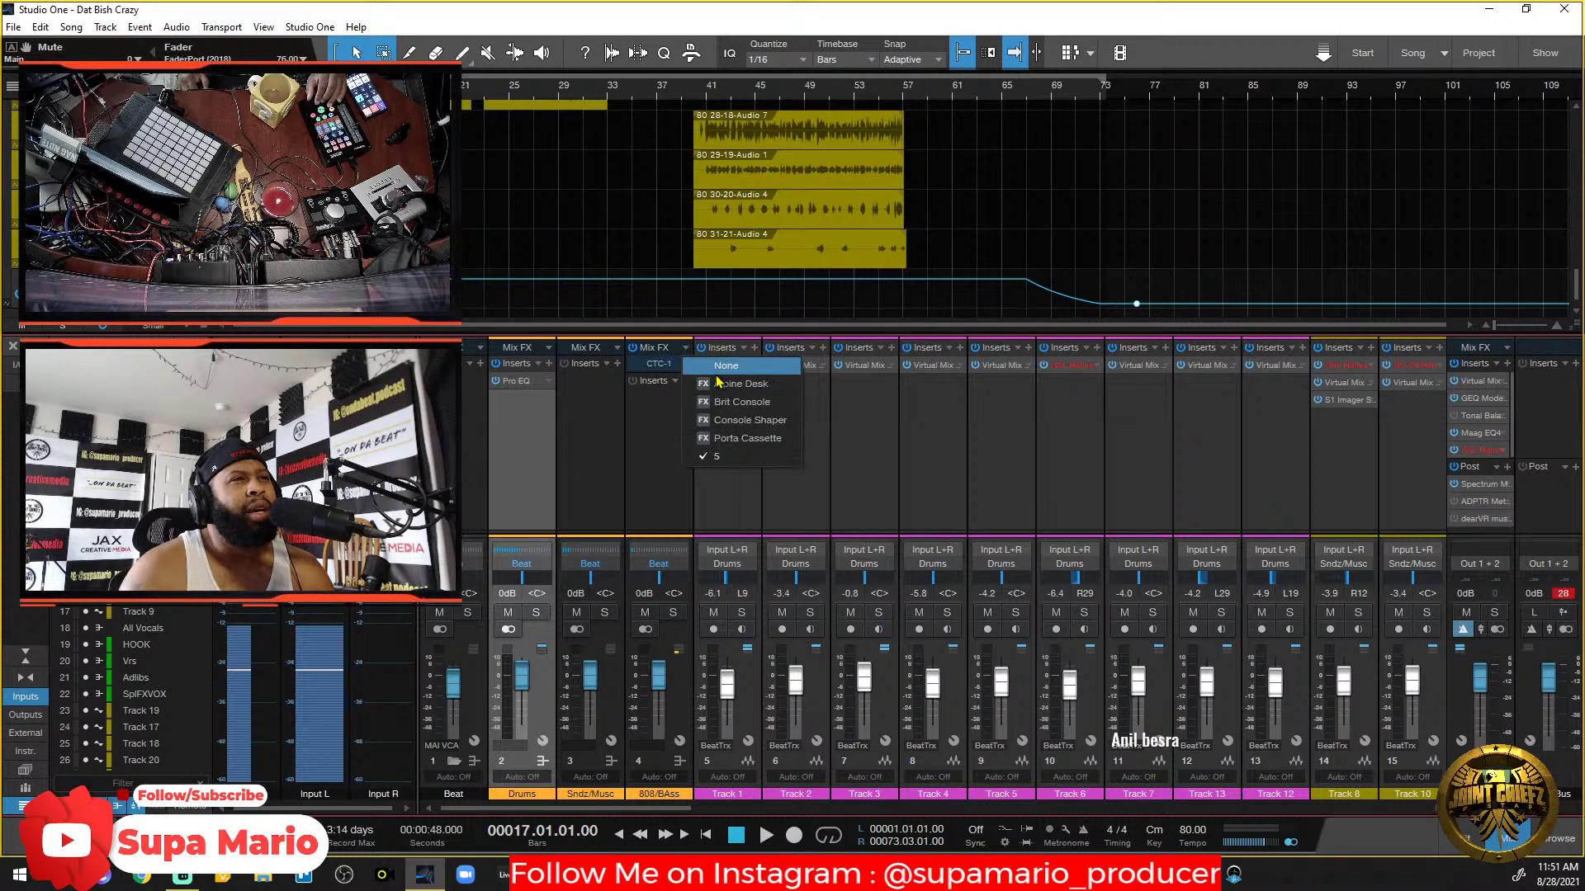
pyautogui.click(734, 363)
# Assign Brit Console as the Mix FX on the Drums bus and open its editor.
pyautogui.click(549, 349)
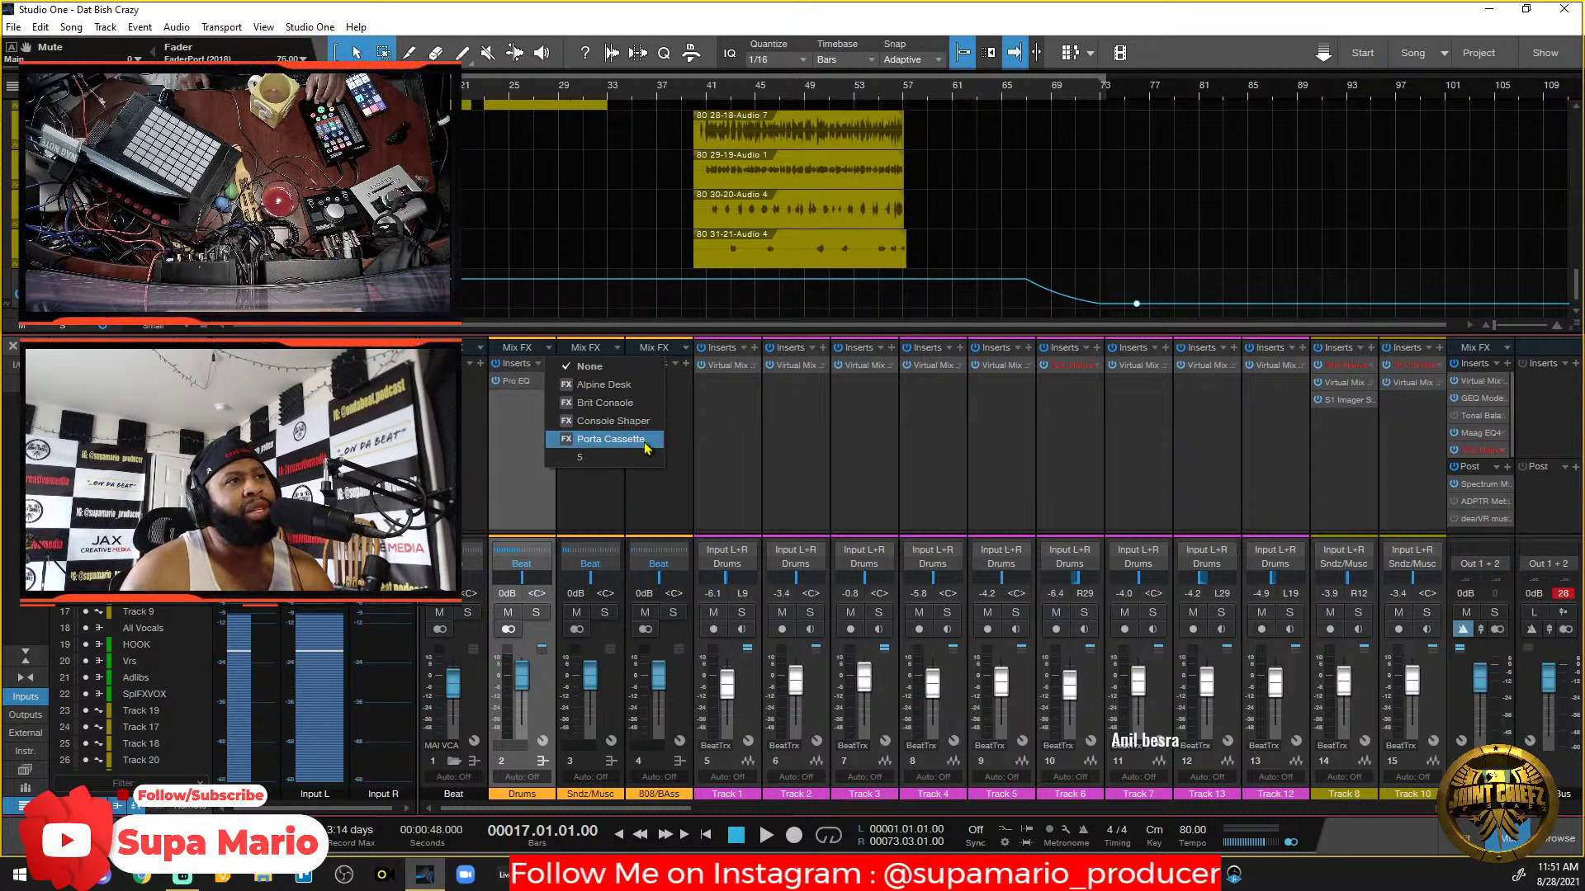
pyautogui.click(610, 413)
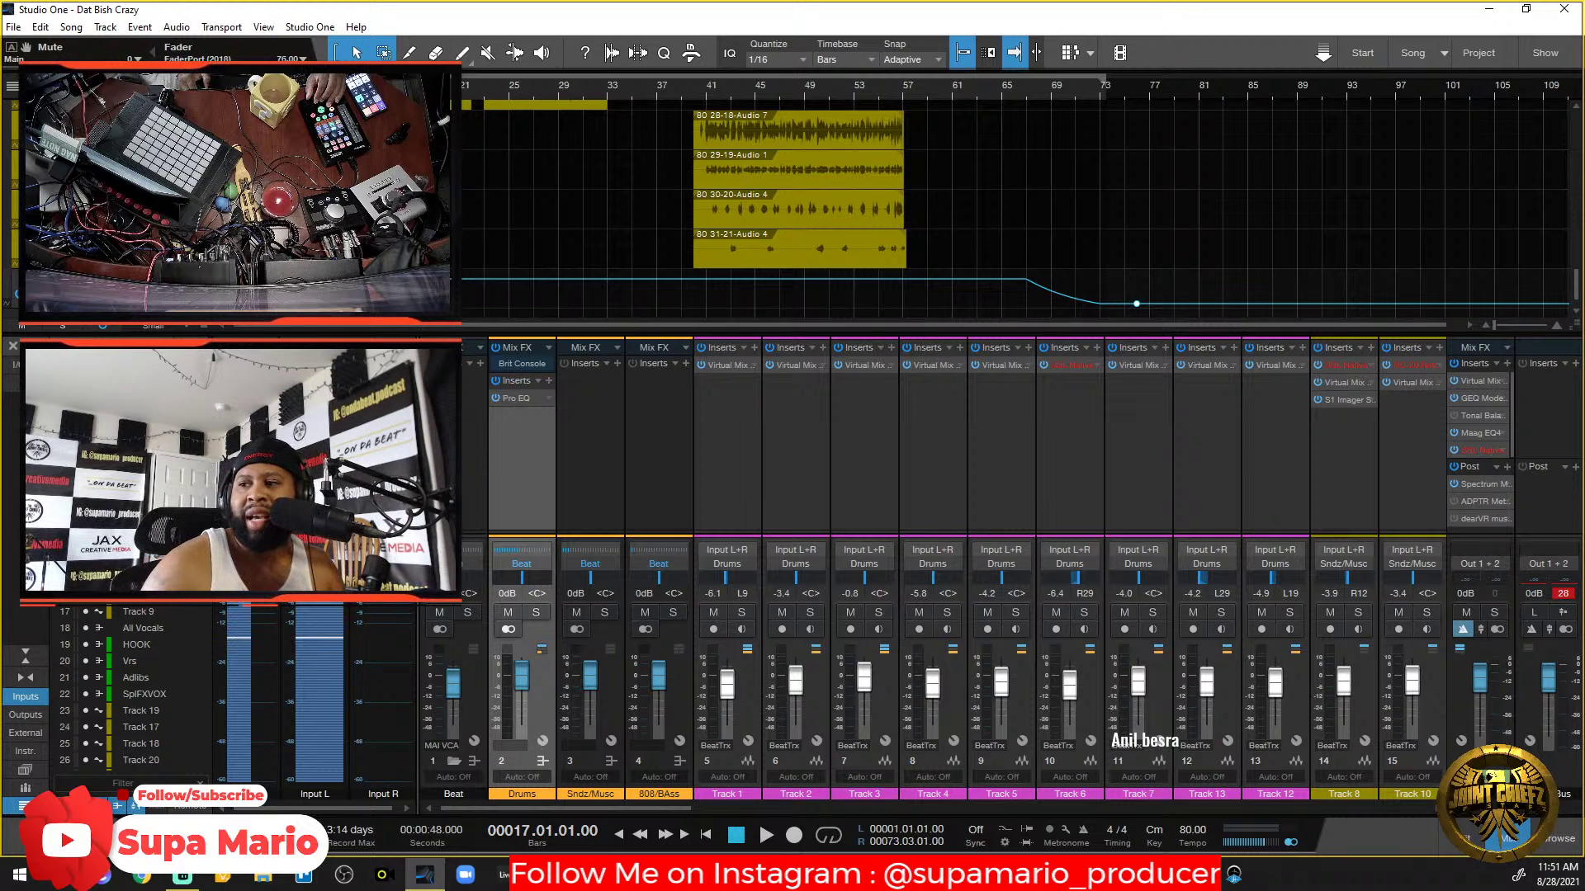
pyautogui.moveTo(0, 660); pyautogui.dragTo(949, 203)
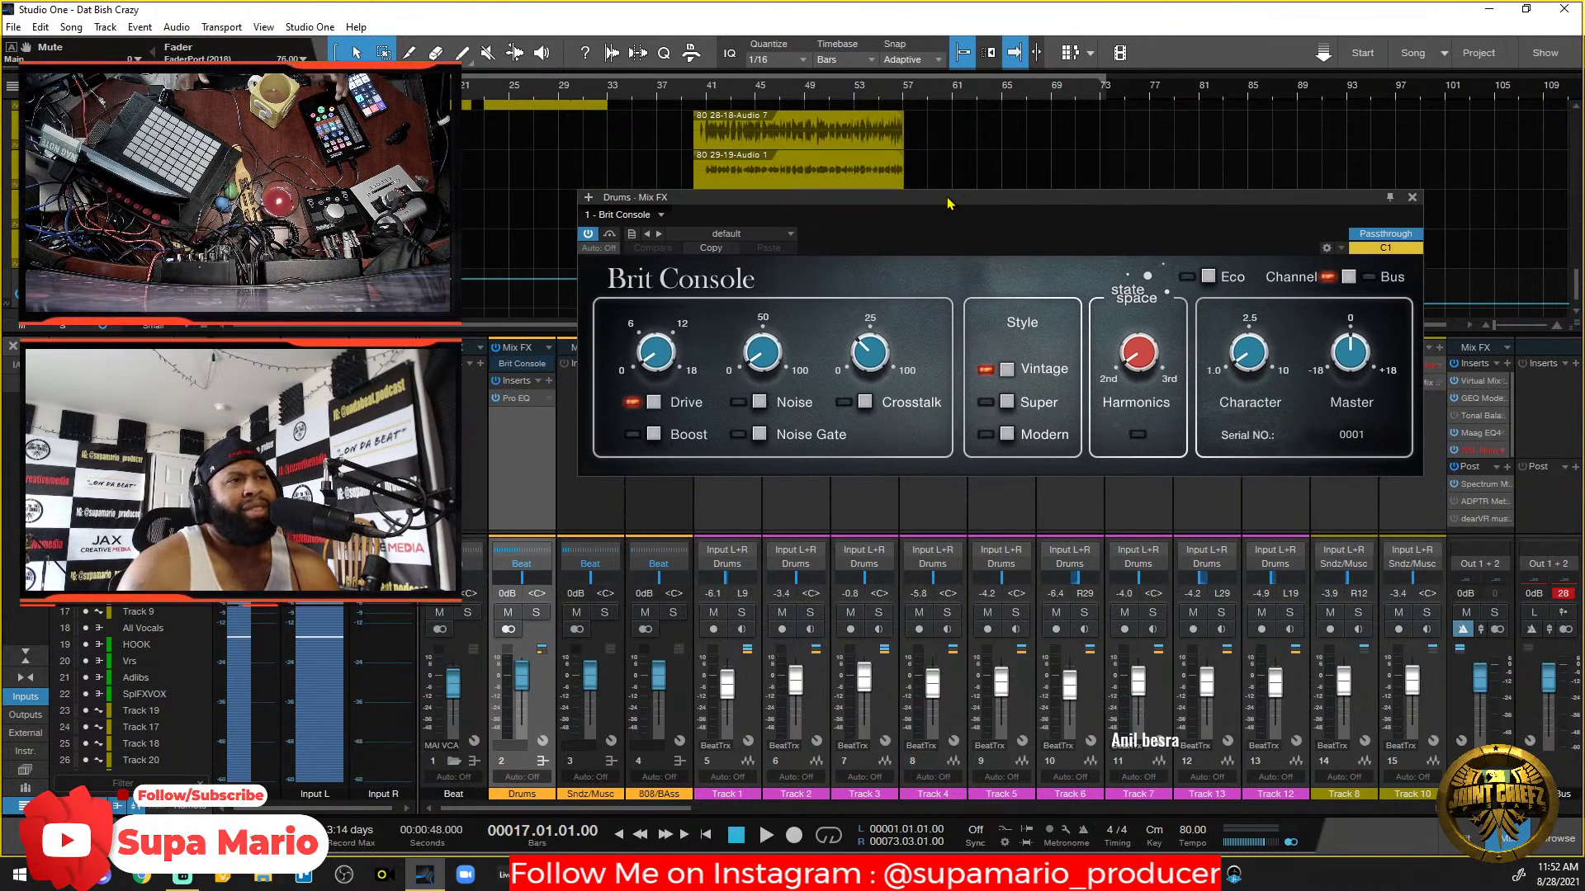
# Load the VH-Drive (RYCH) preset from the RYCH CONSOLE PRE'S folder in the Drums bus's Brit Console.
pyautogui.click(766, 231)
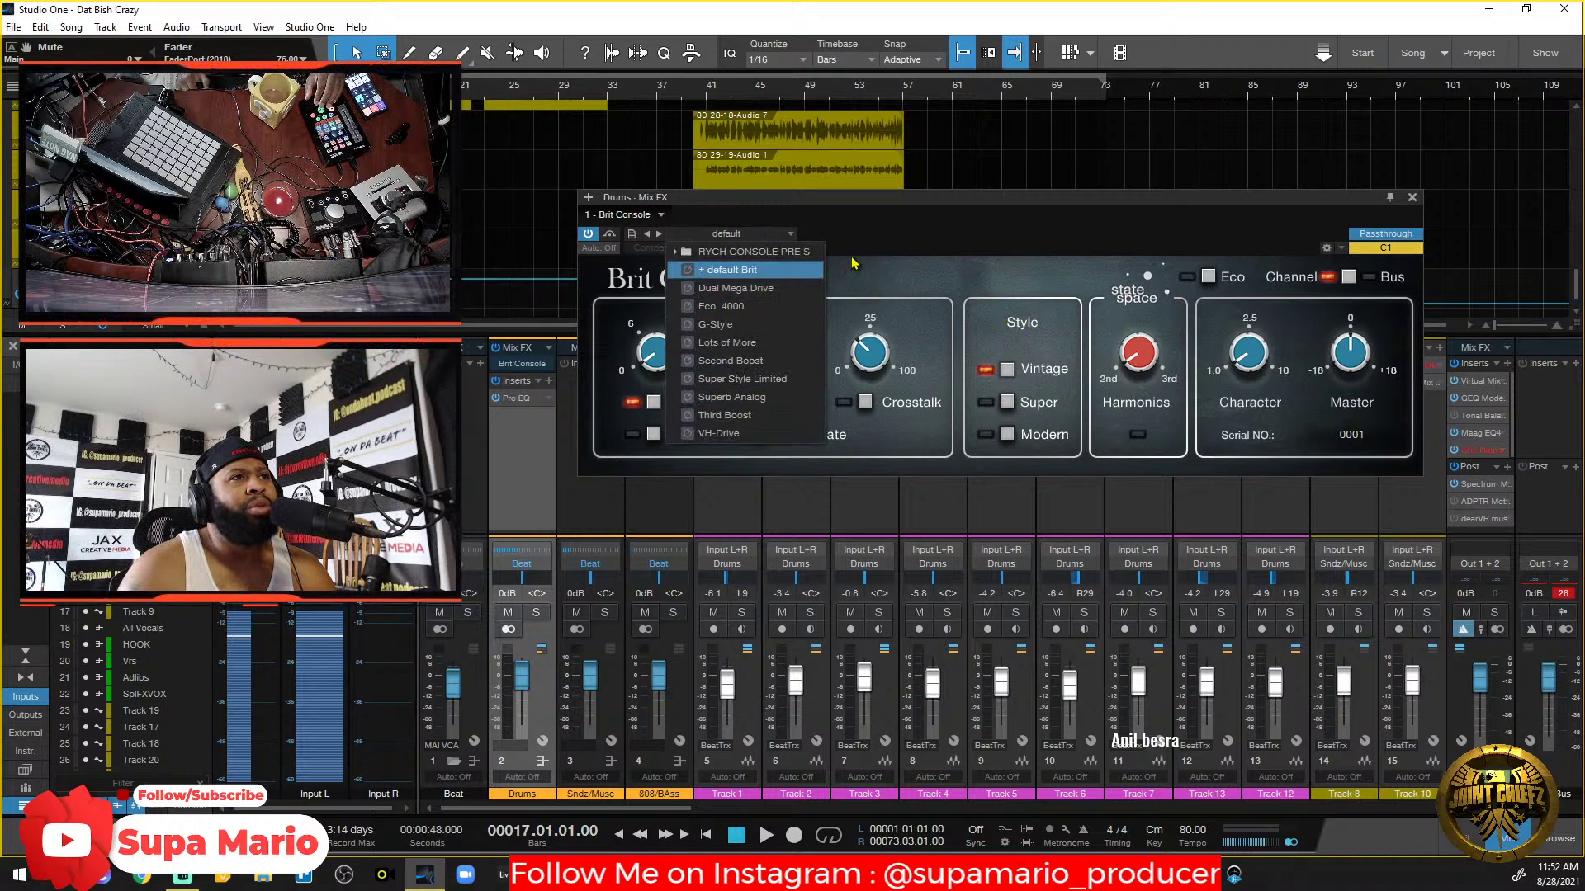
pyautogui.click(677, 251)
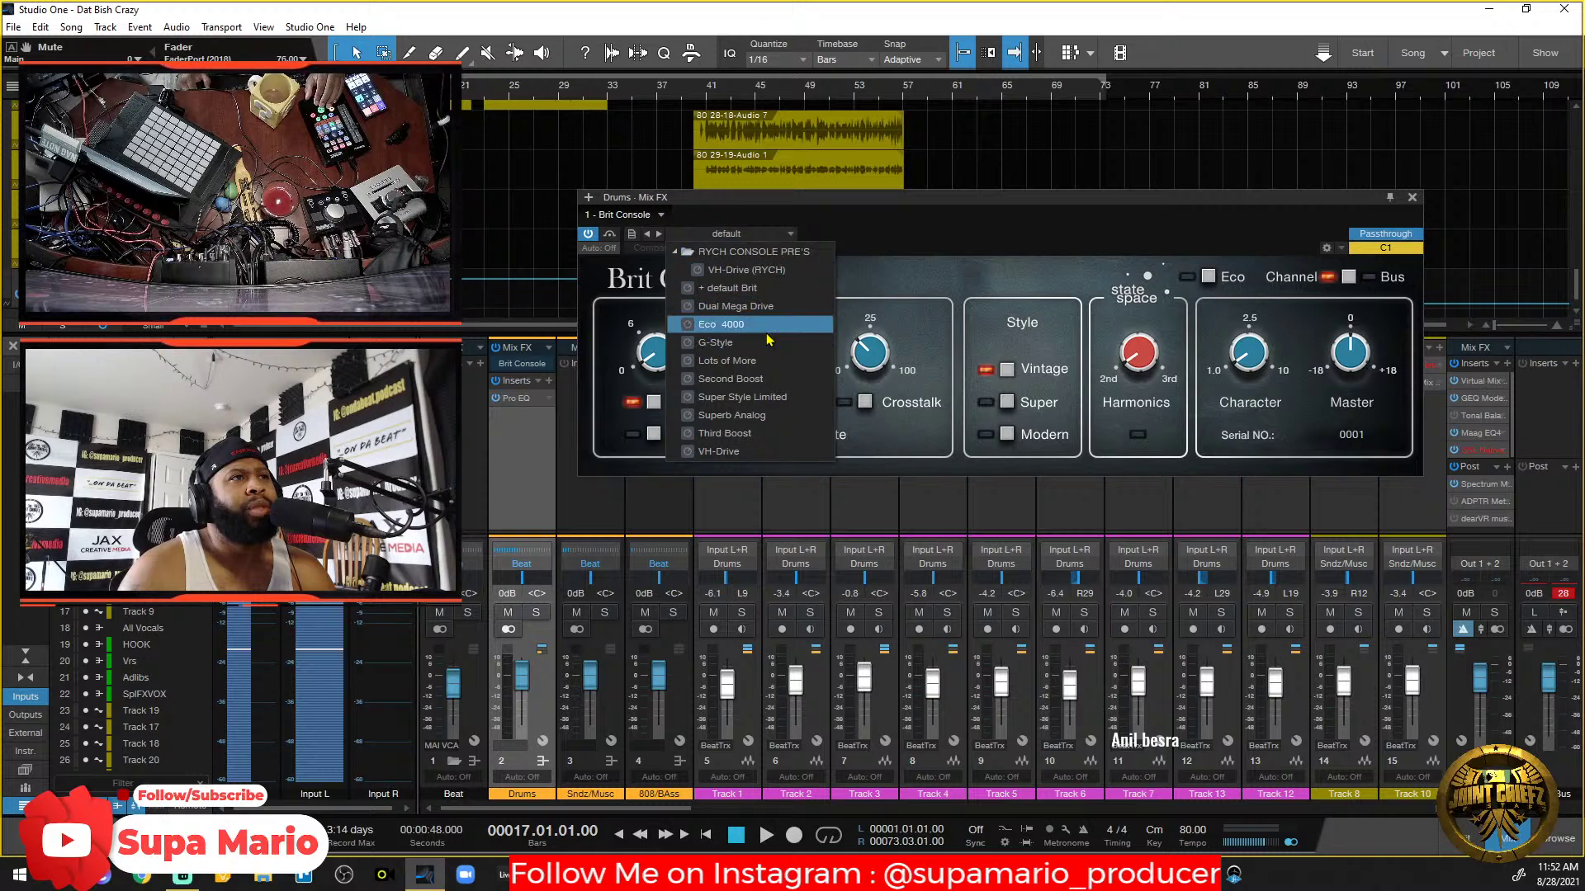
pyautogui.click(759, 272)
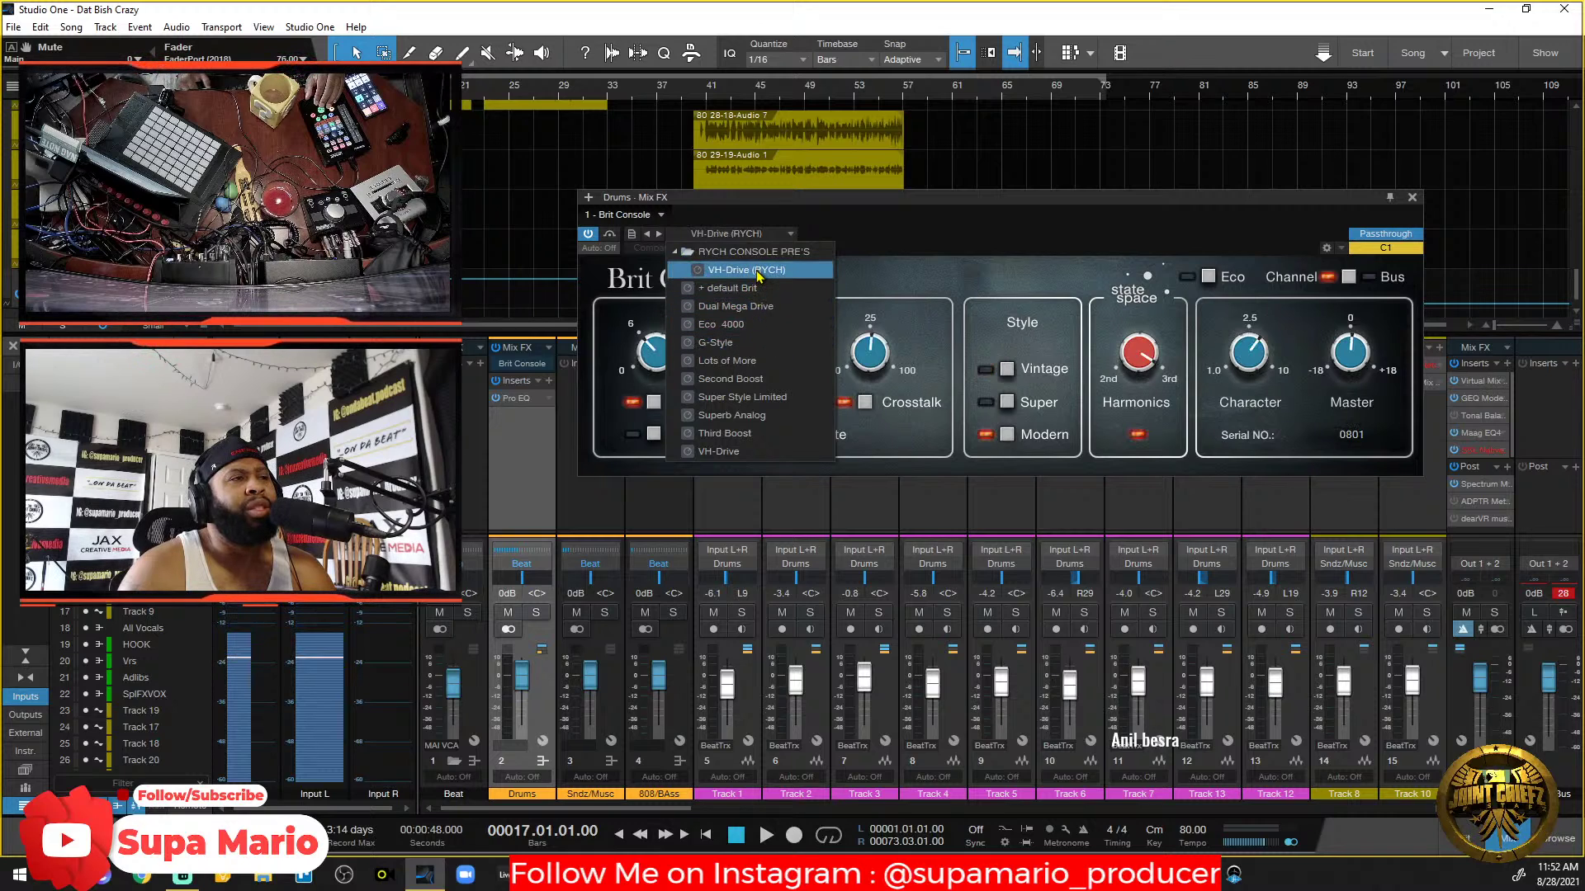
pyautogui.click(1031, 324)
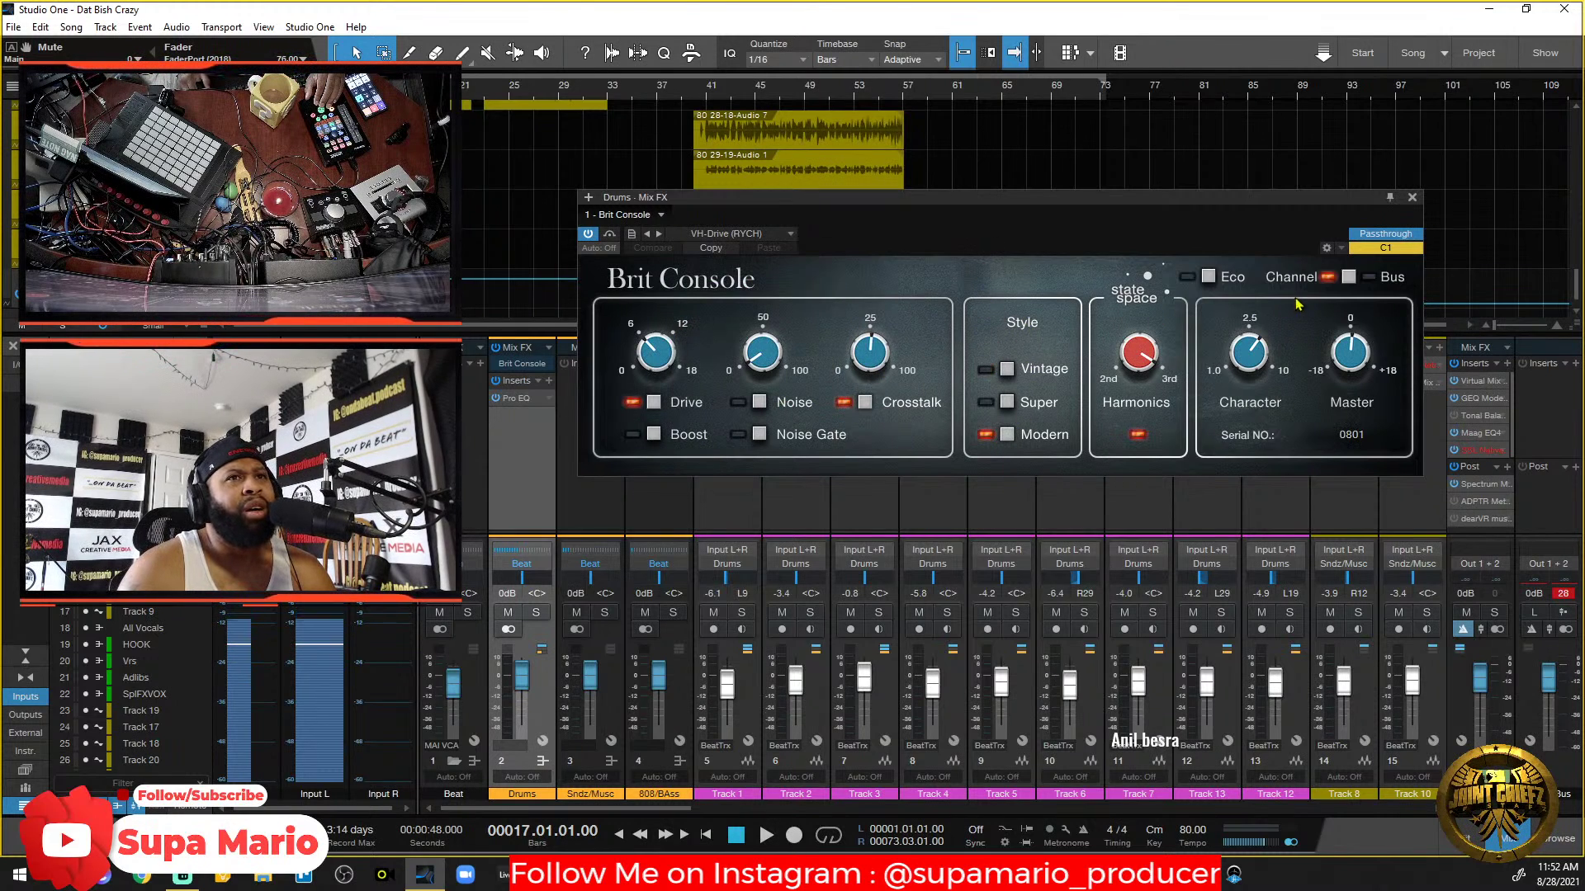
# Play the Drums bus in solo from bar 17, with the Brit Console editor moved clear of the mixer's channel controls.
pyautogui.moveTo(1248, 202); pyautogui.dragTo(1426, 179)
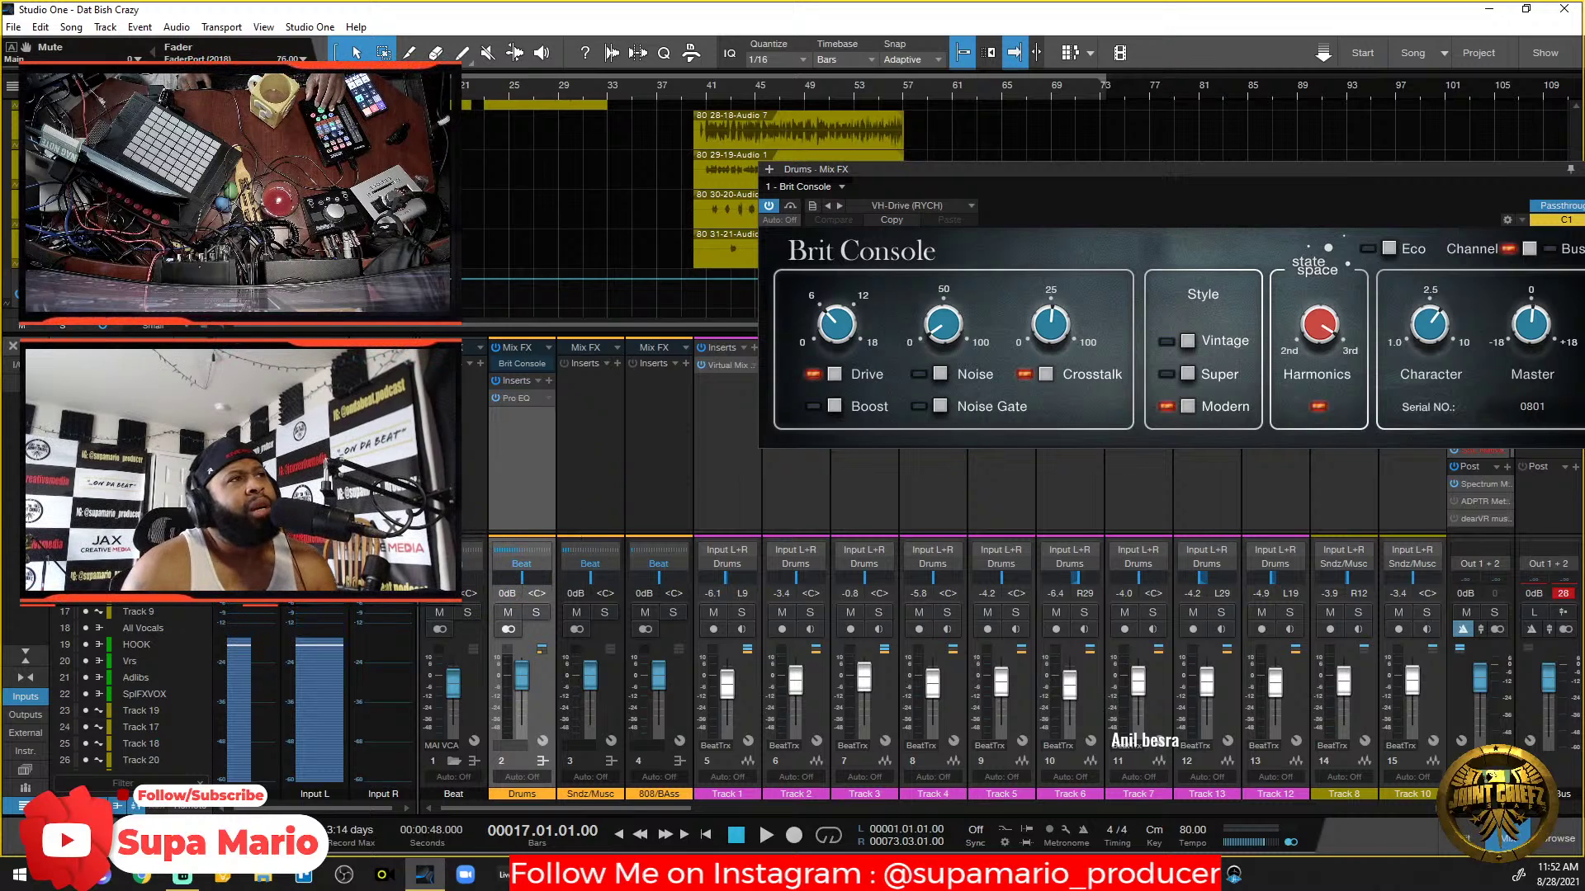
pyautogui.press('space')
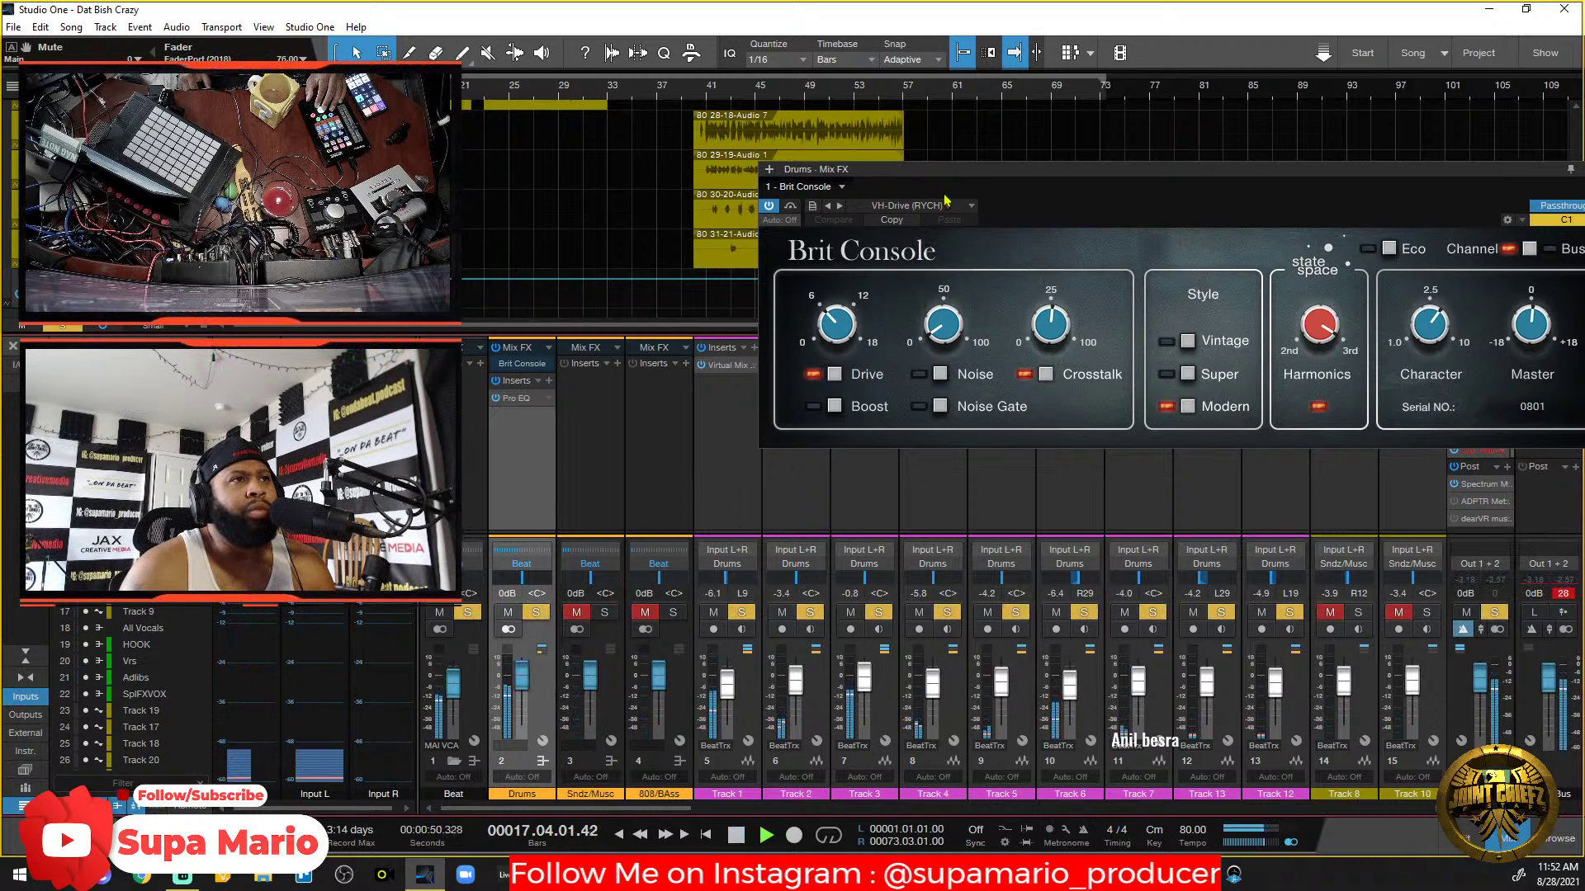
pyautogui.moveTo(943, 181); pyautogui.dragTo(833, 266)
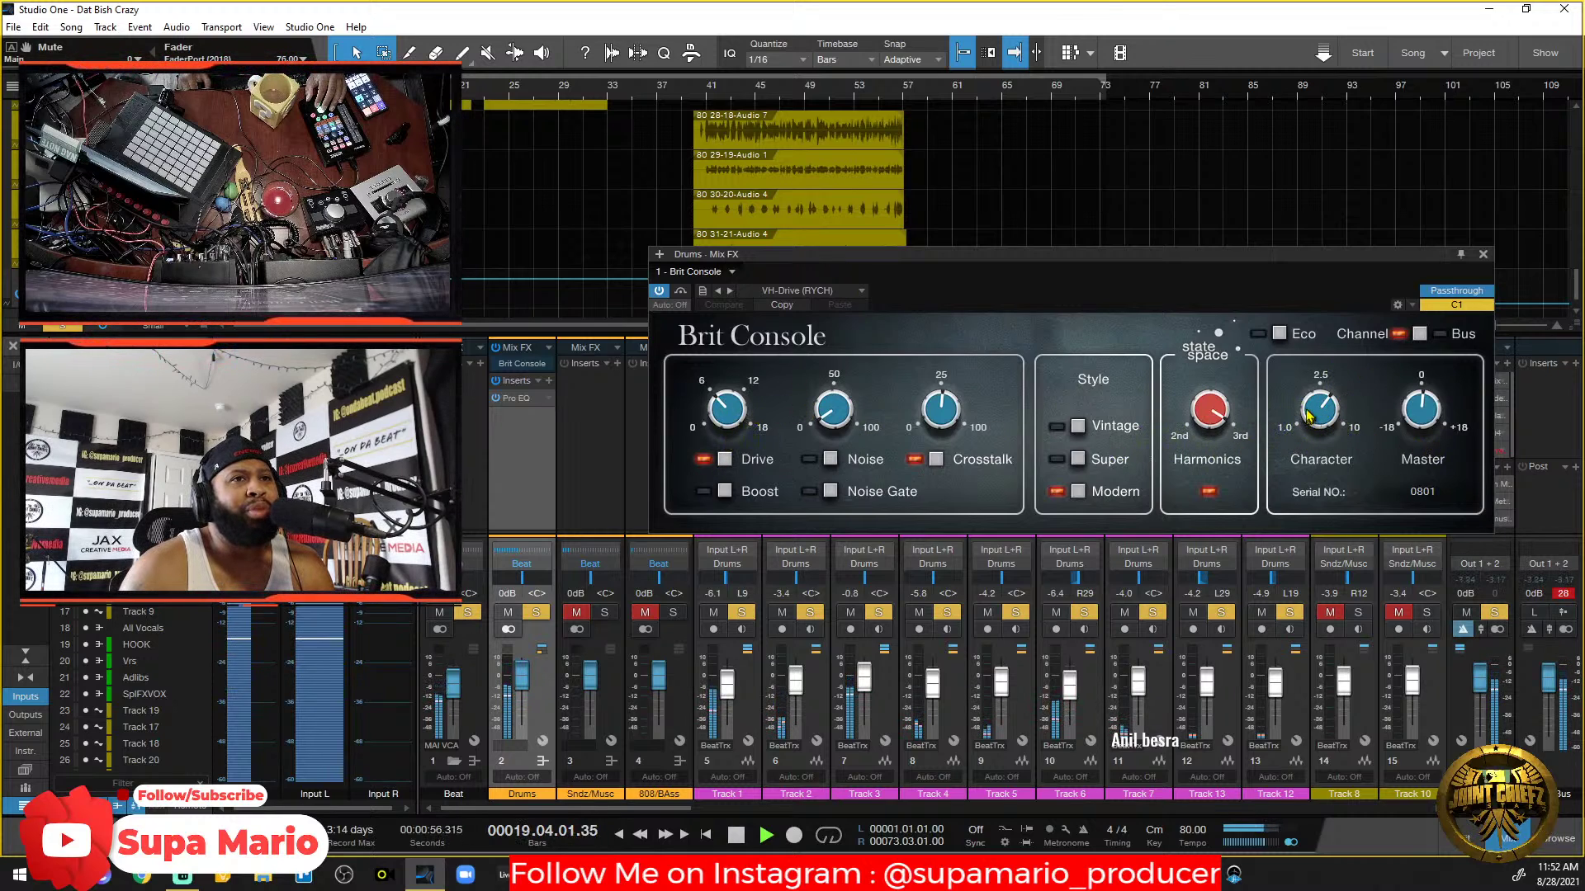
# Adjust Brit Console's Character on the Drums bus and set its Drive to about 4.4 dB during playback.
pyautogui.moveTo(1319, 410); pyautogui.dragTo(1321, 405)
pyautogui.moveTo(1337, 560); pyautogui.dragTo(1323, 413)
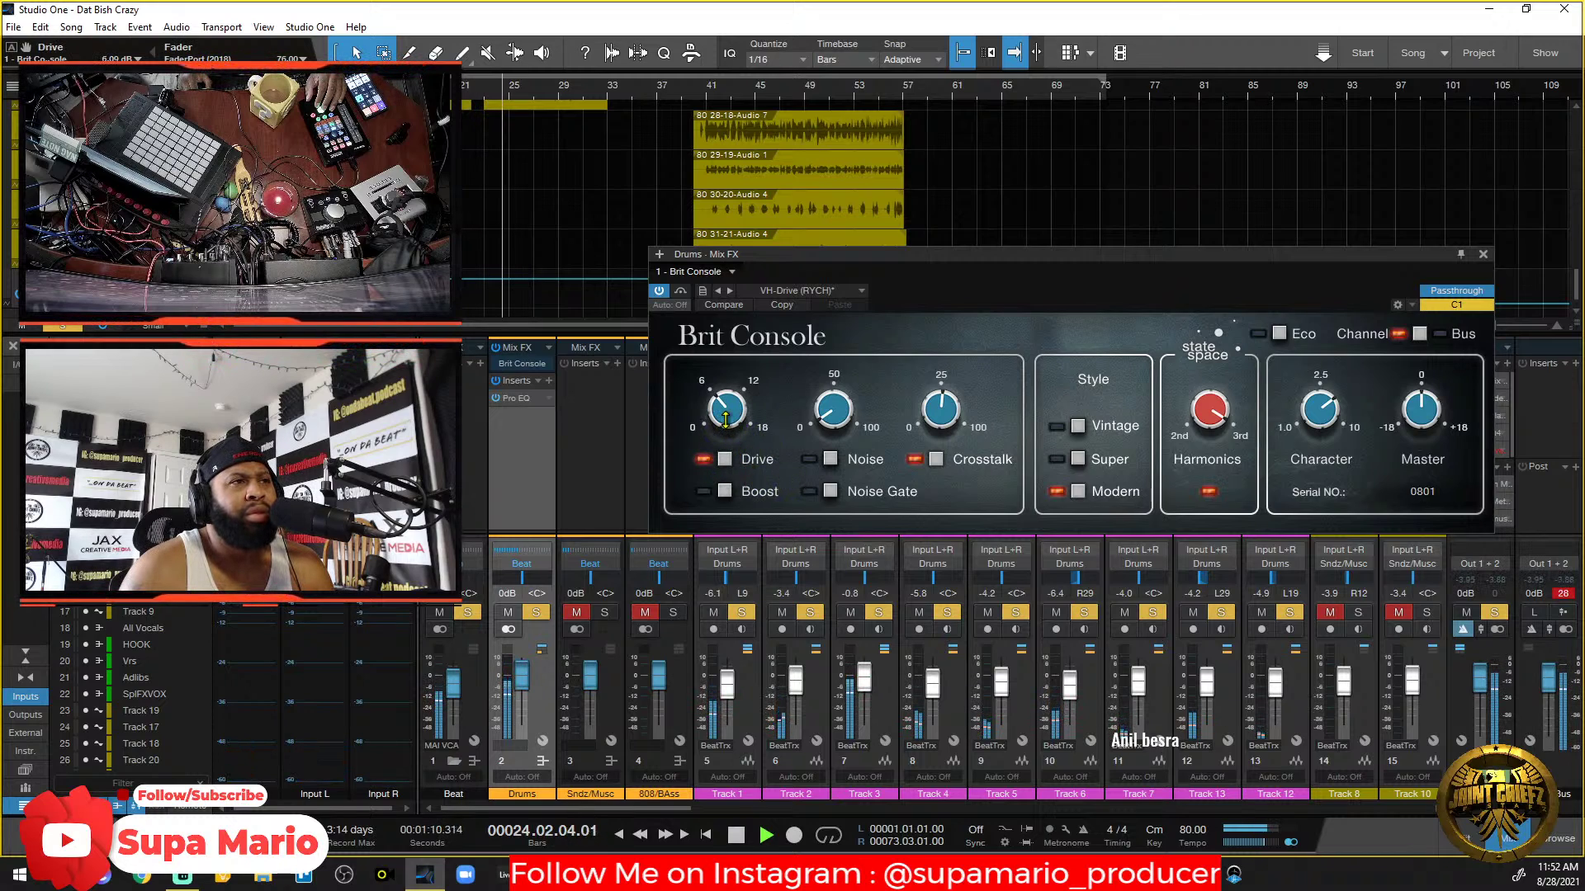
pyautogui.moveTo(725, 419); pyautogui.dragTo(745, 457)
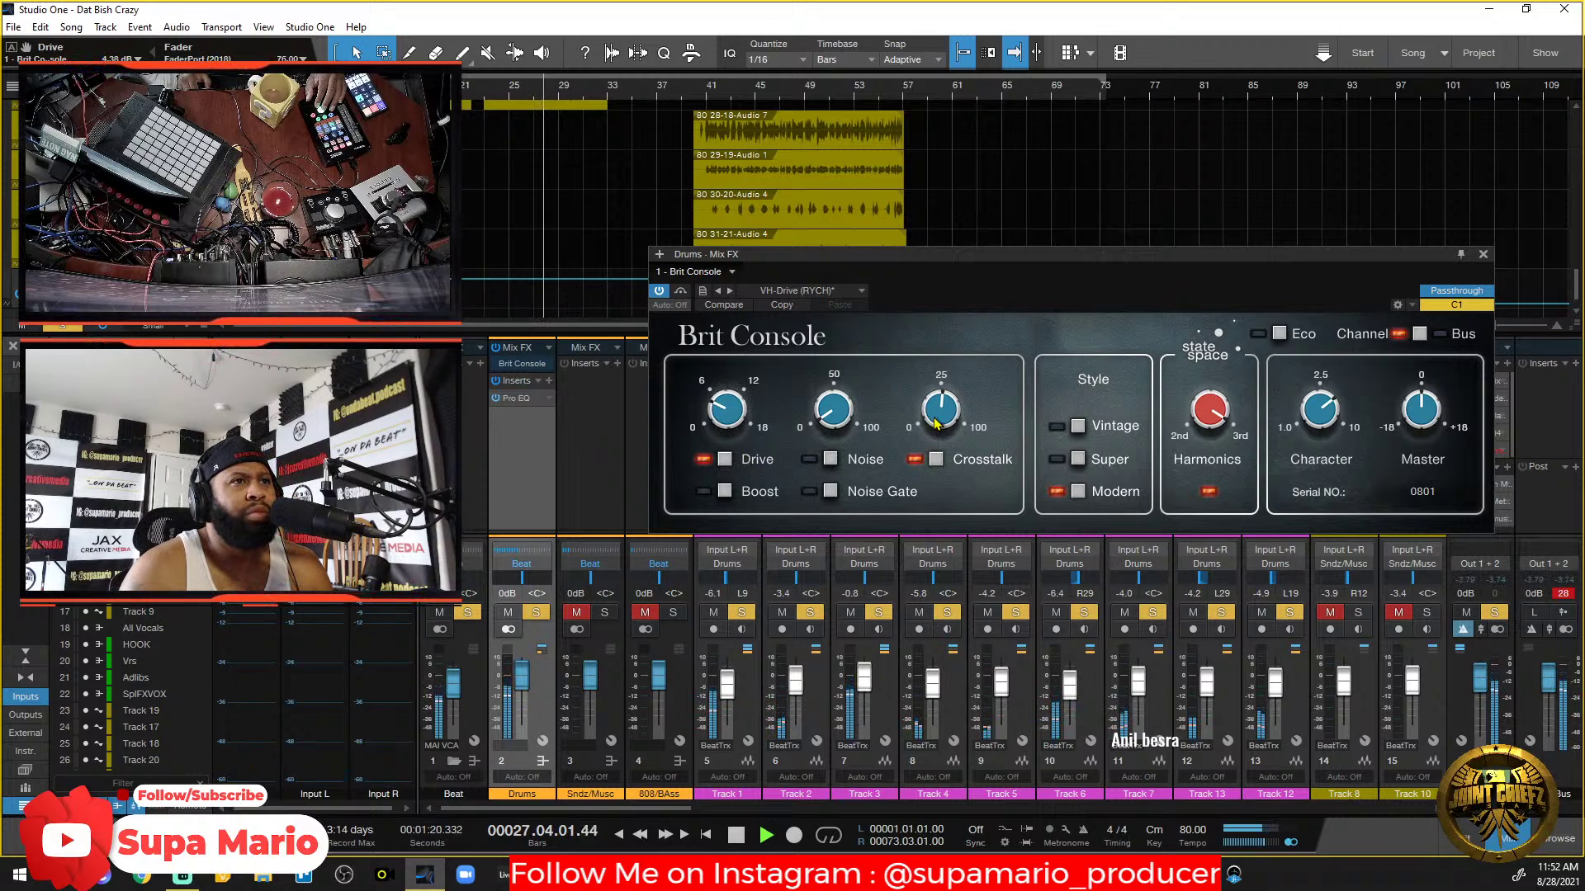
# Set Crosstalk to about 29% in the Drums bus's Brit Console, restart playback from bar 17, and jump ahead to bar 25.
pyautogui.moveTo(936, 415); pyautogui.dragTo(935, 412)
pyautogui.press('space')
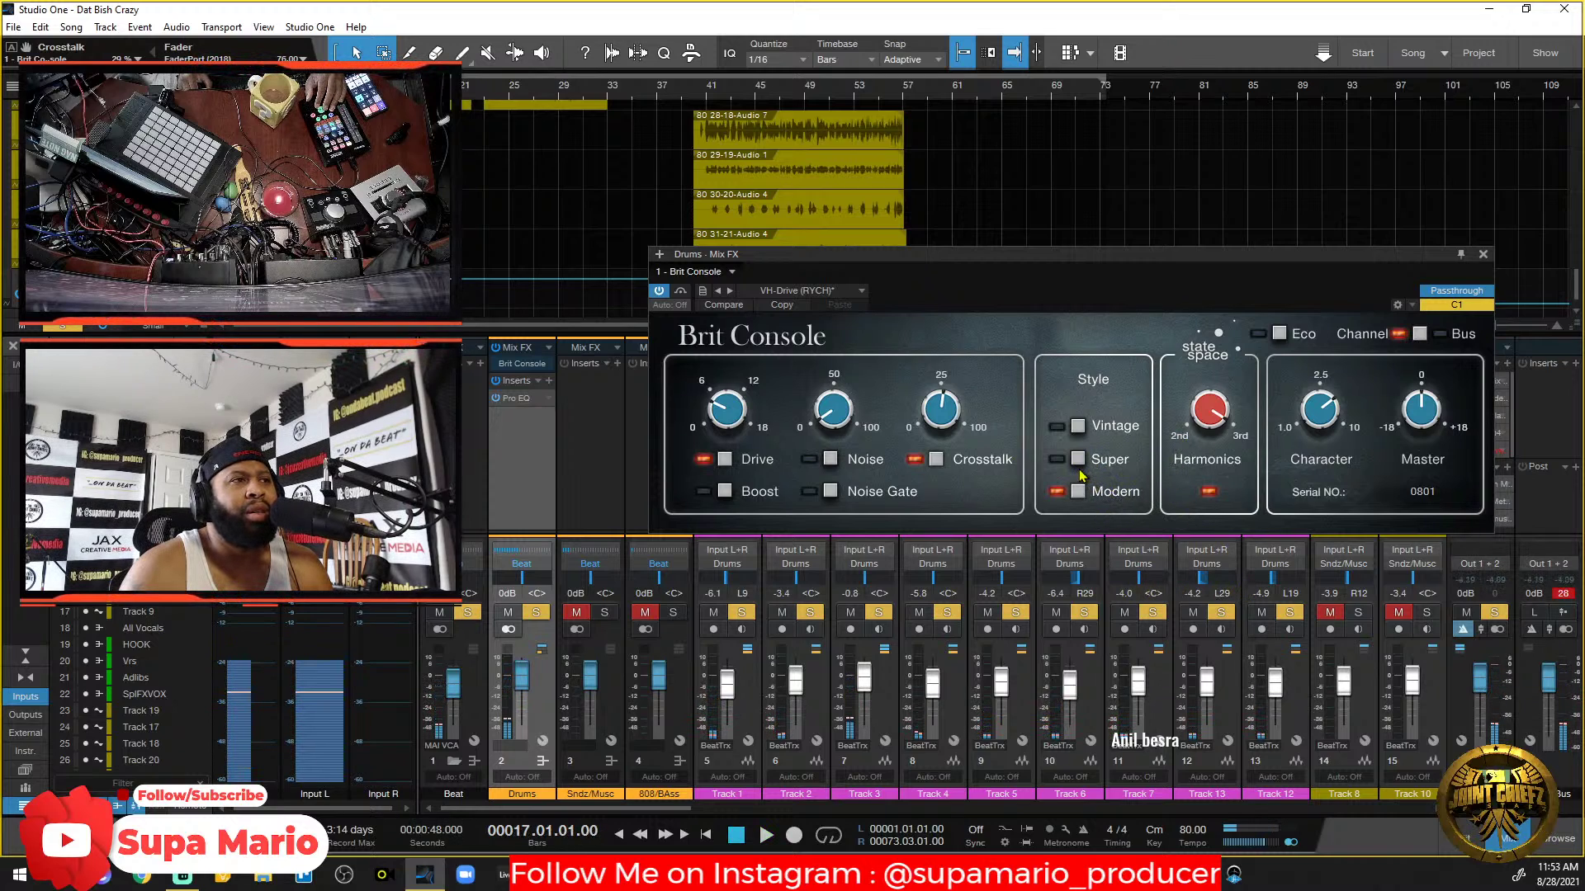
pyautogui.press('space')
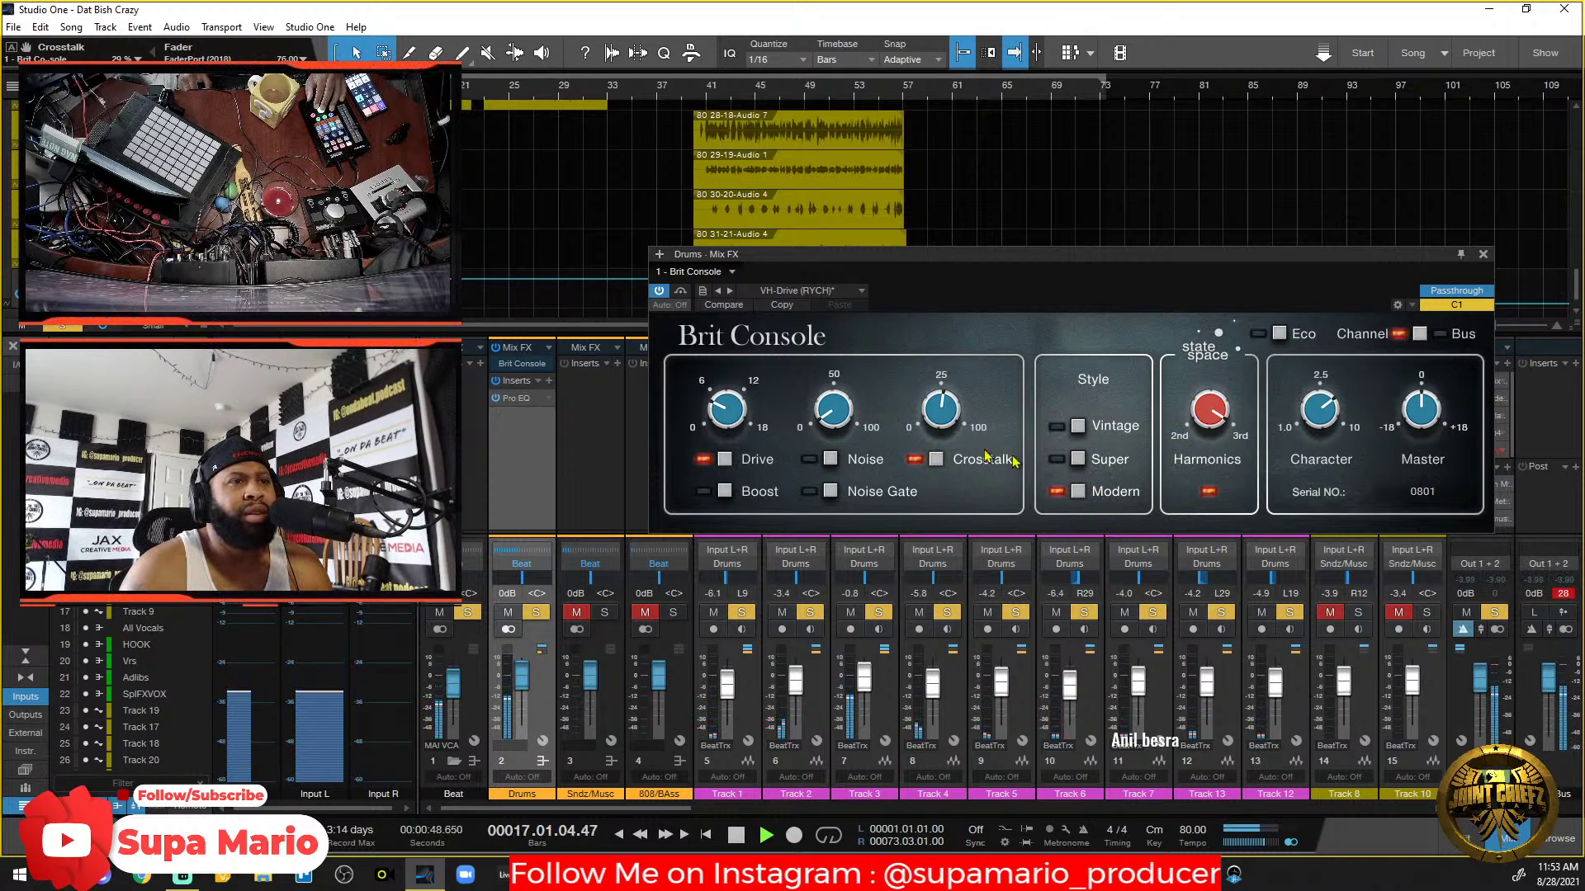
pyautogui.click(513, 90)
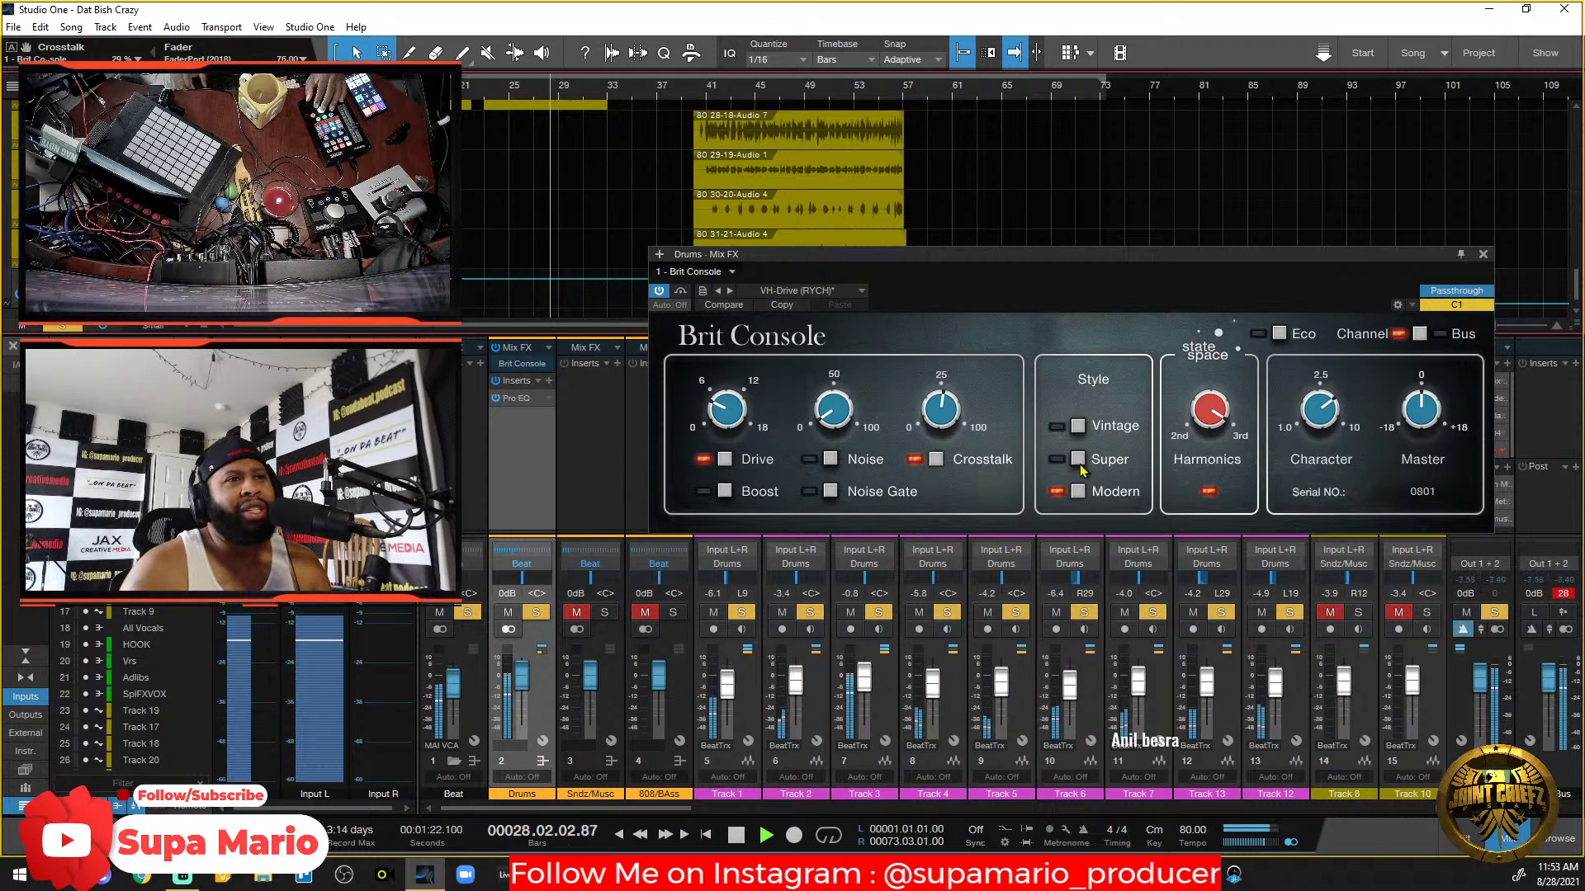
# Compare the Vintage and Super styles in the Drums bus's Brit Console during playback, keep Super, and stop playback.
pyautogui.click(1078, 426)
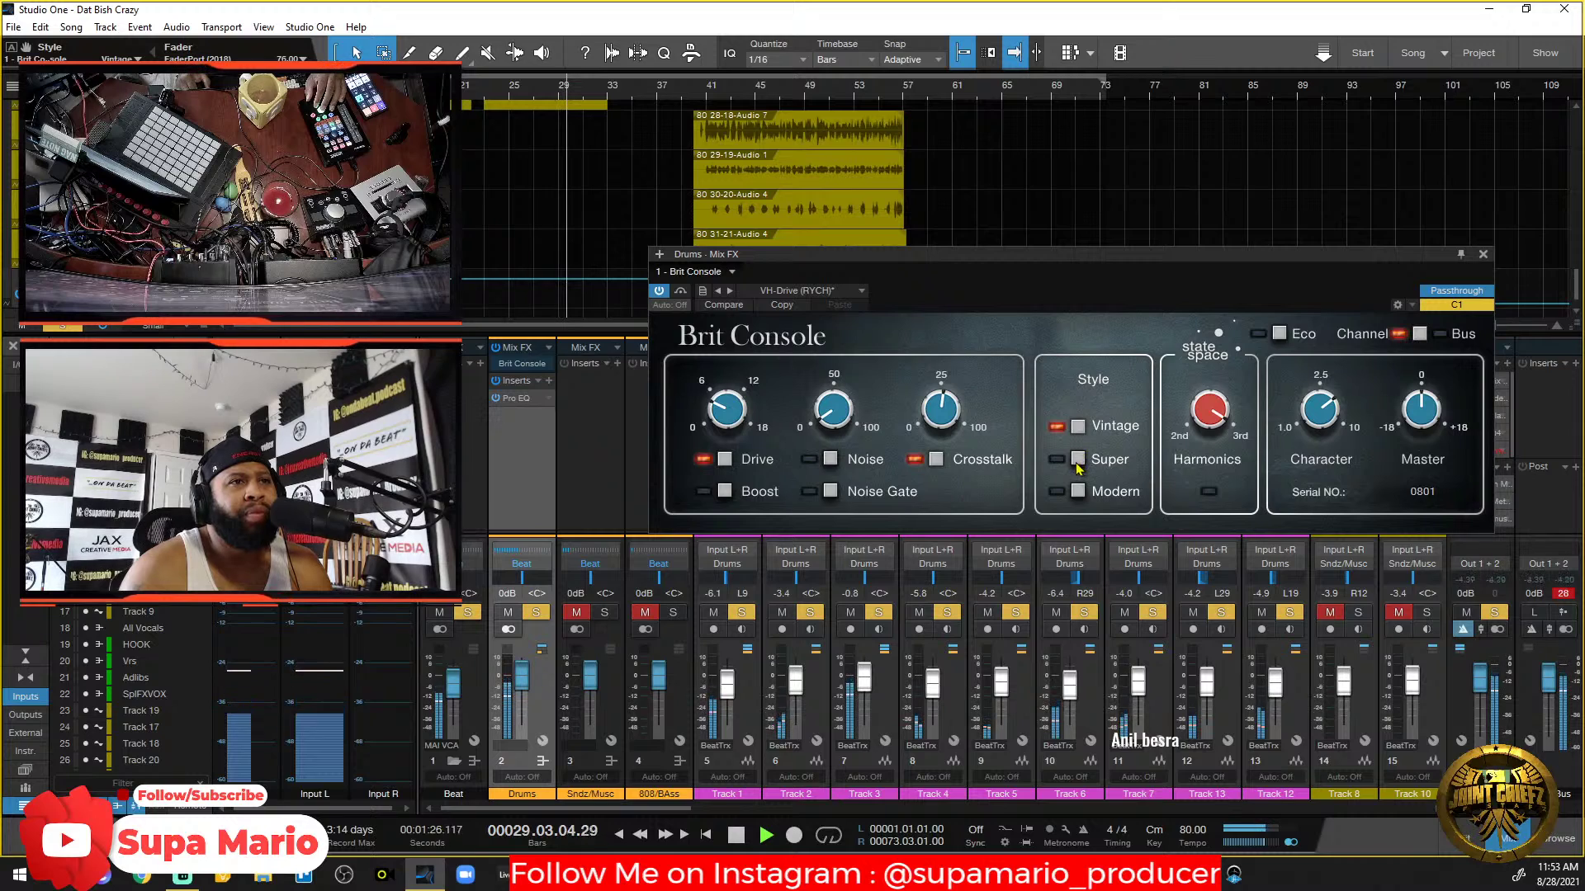
pyautogui.click(1077, 463)
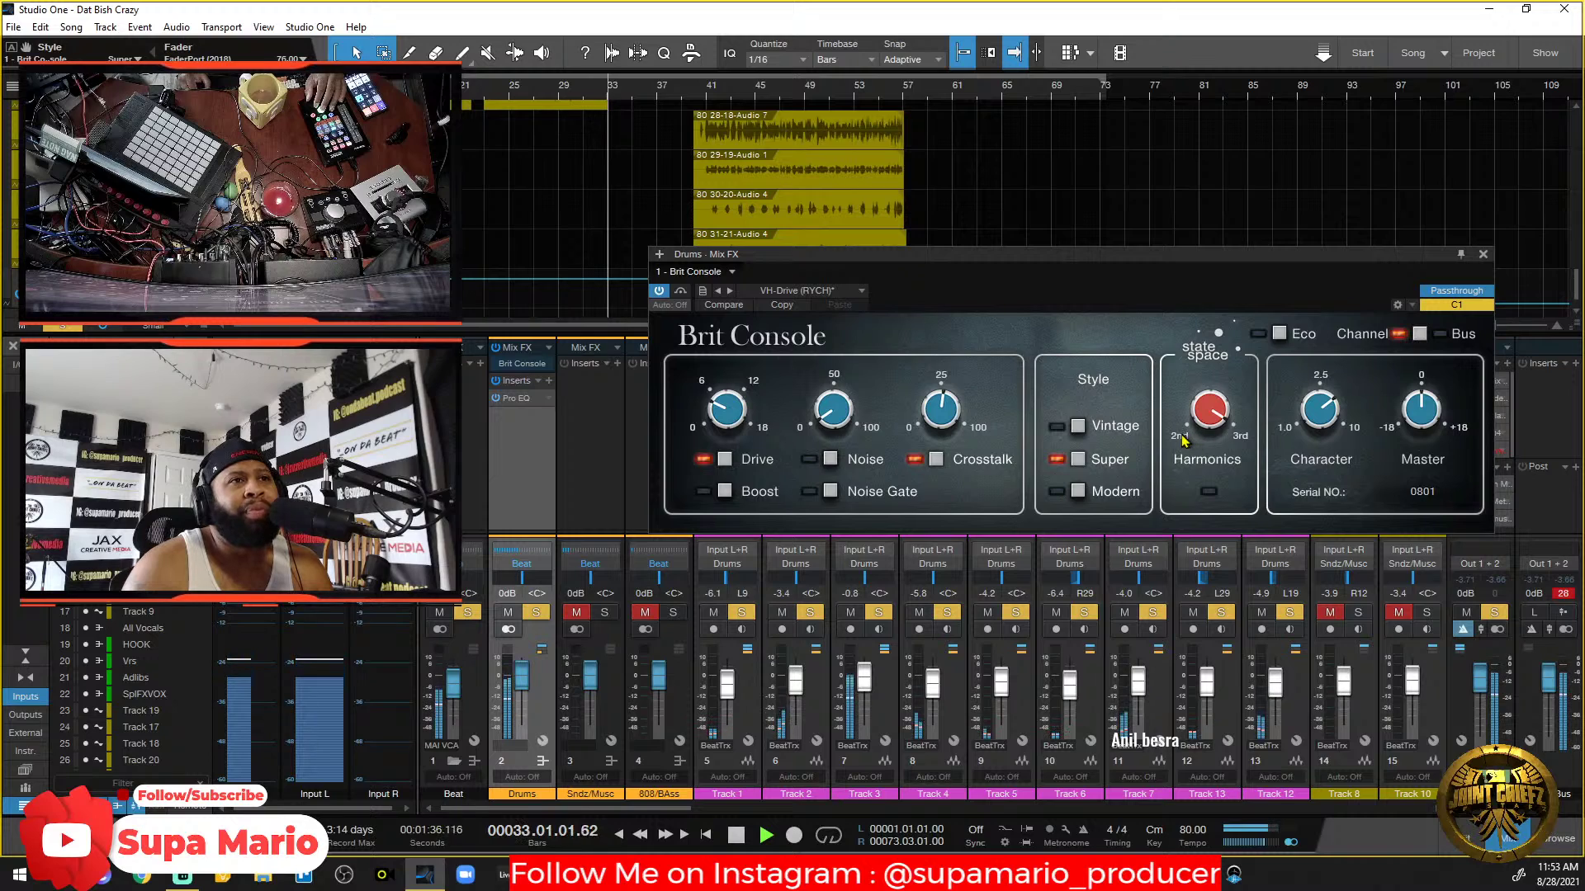
pyautogui.press('space')
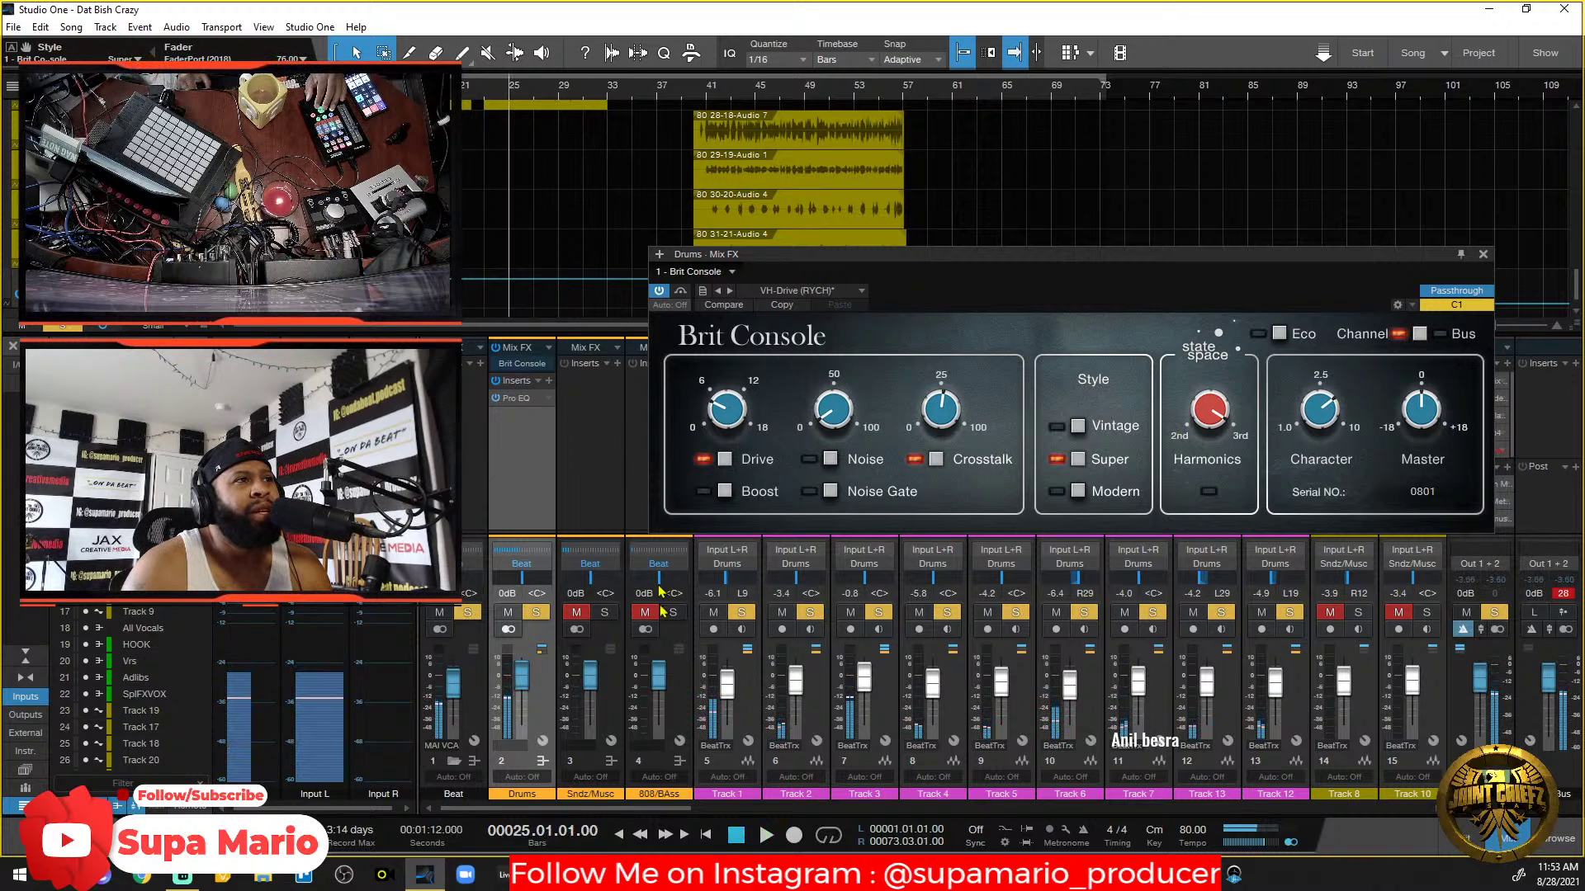
# Solo the Sndz/Musc bus alongside the Drums bus and move the Drums Brit Console editor lower over the mixer.
pyautogui.click(604, 612)
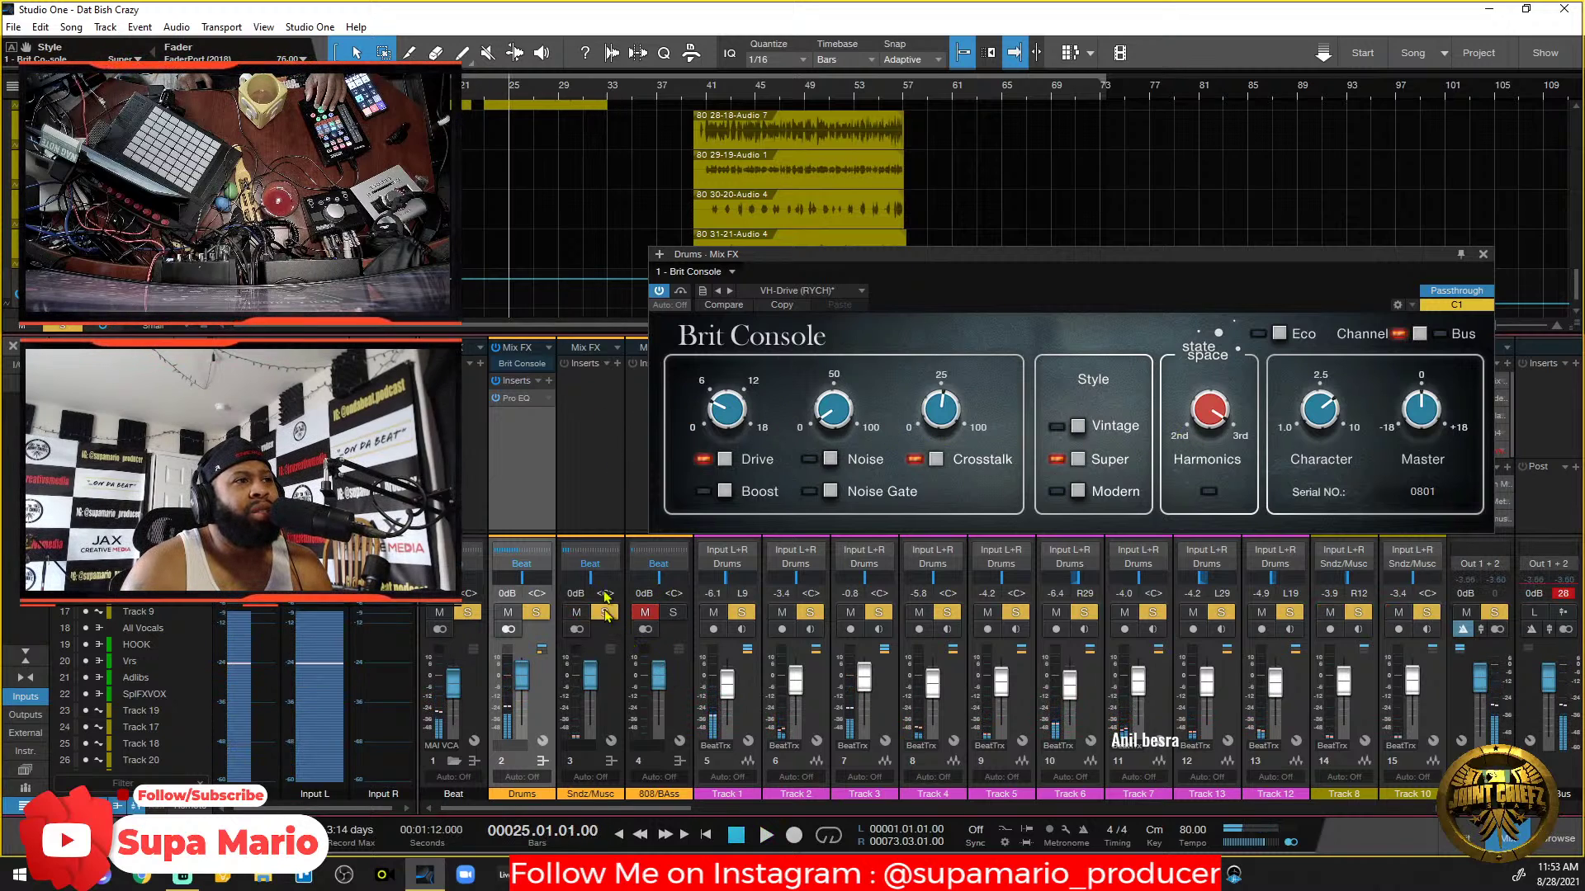
pyautogui.click(511, 367)
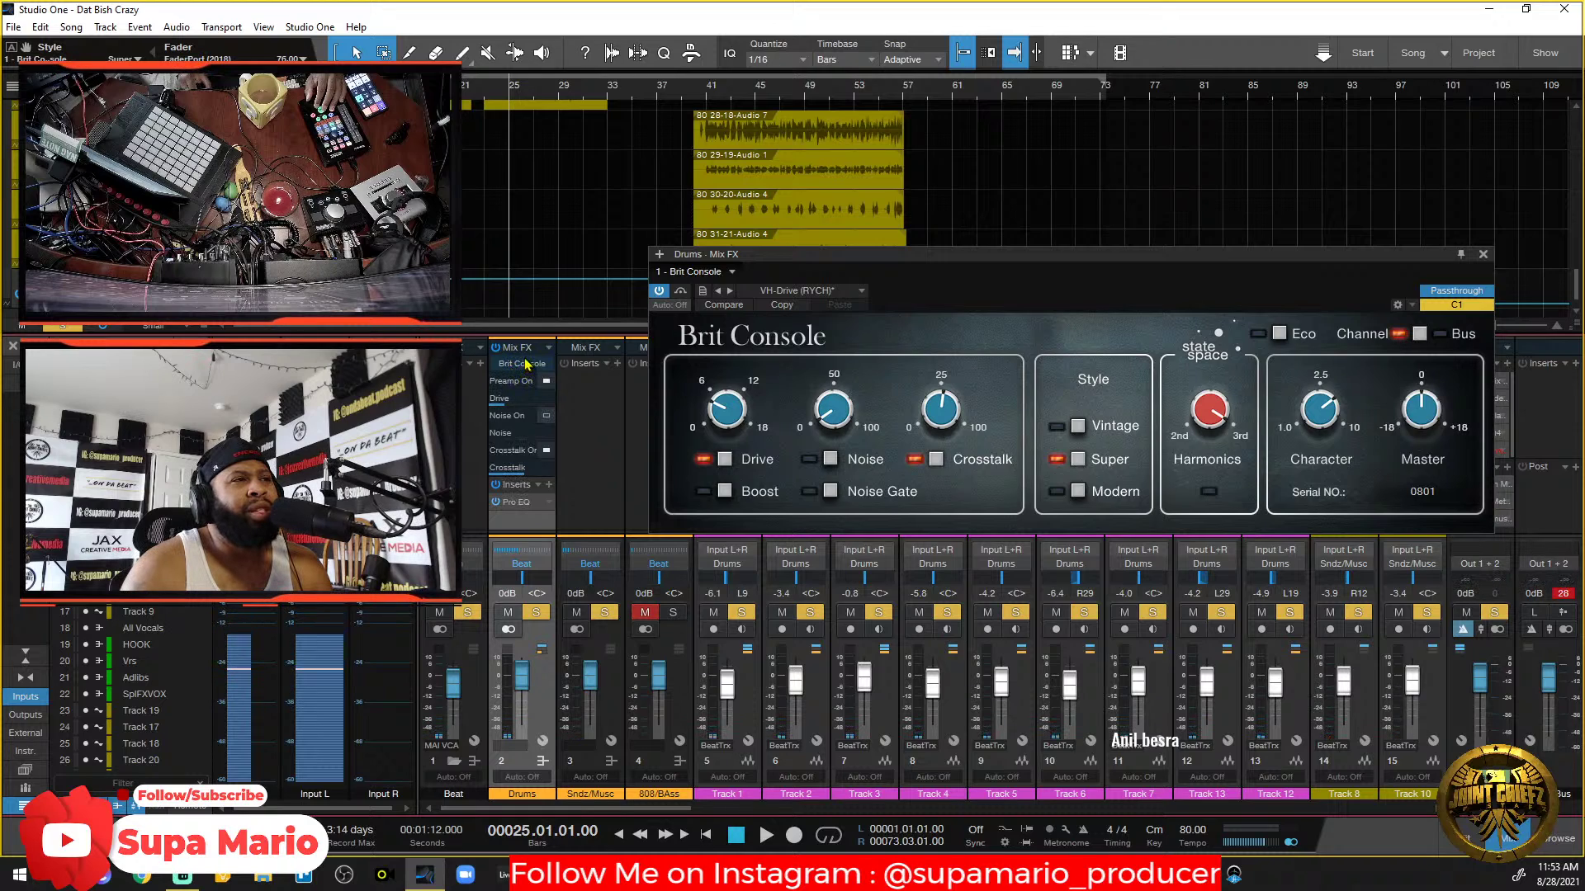
pyautogui.click(539, 367)
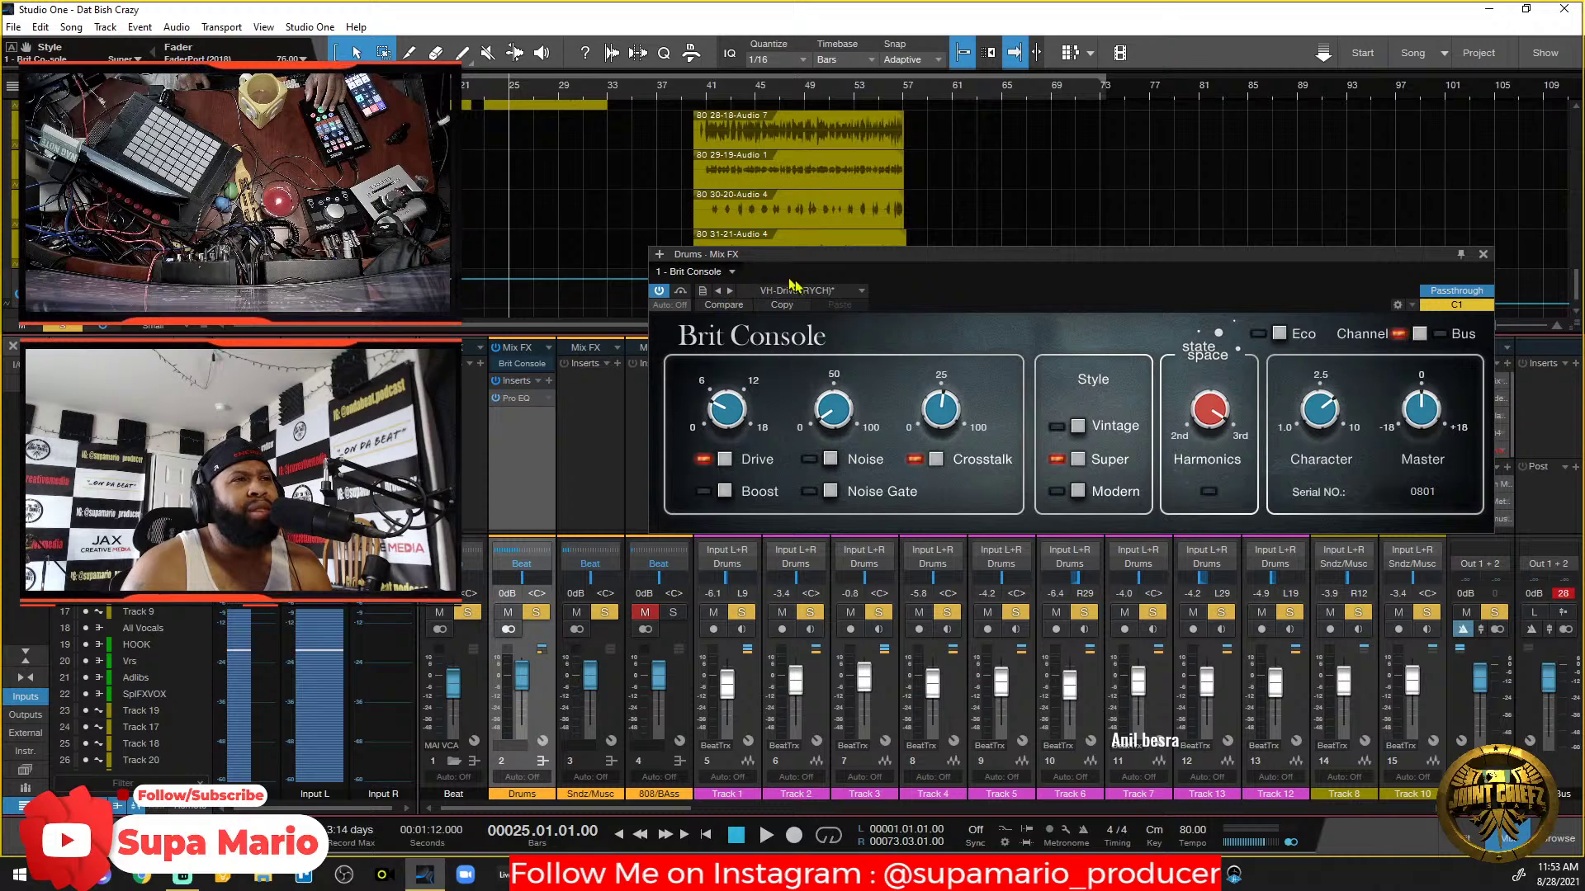
pyautogui.moveTo(785, 256); pyautogui.dragTo(725, 369)
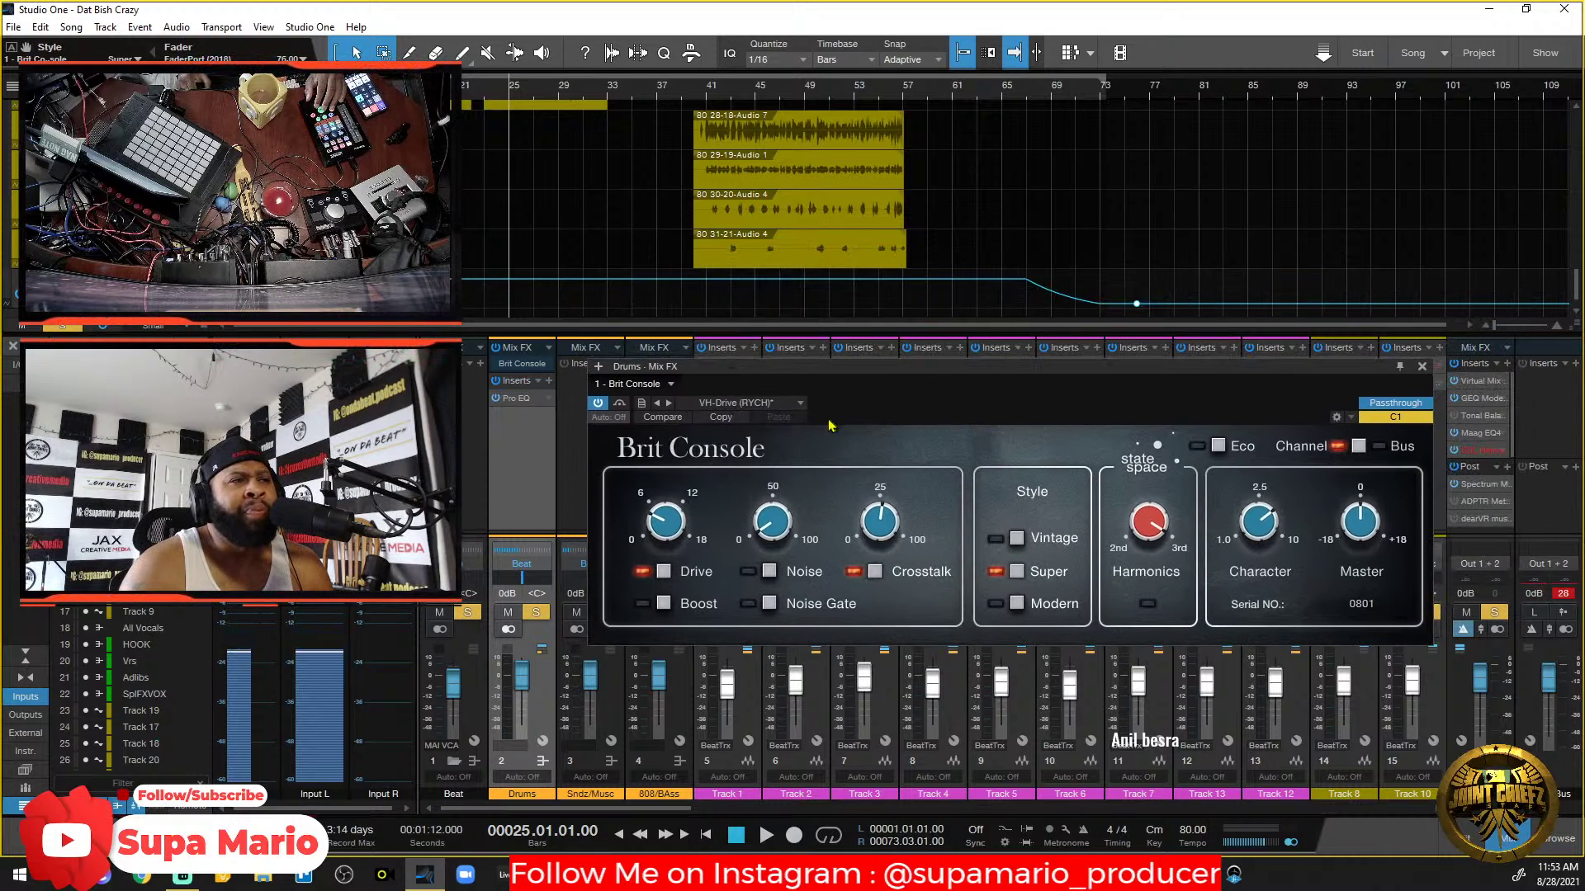
# Store the Drums bus's Brit Console settings as a new preset named VH-Drive (RYCH) (4000G) in the RYCH CONSOLE PRE'S subfolder.
pyautogui.click(641, 405)
pyautogui.click(669, 422)
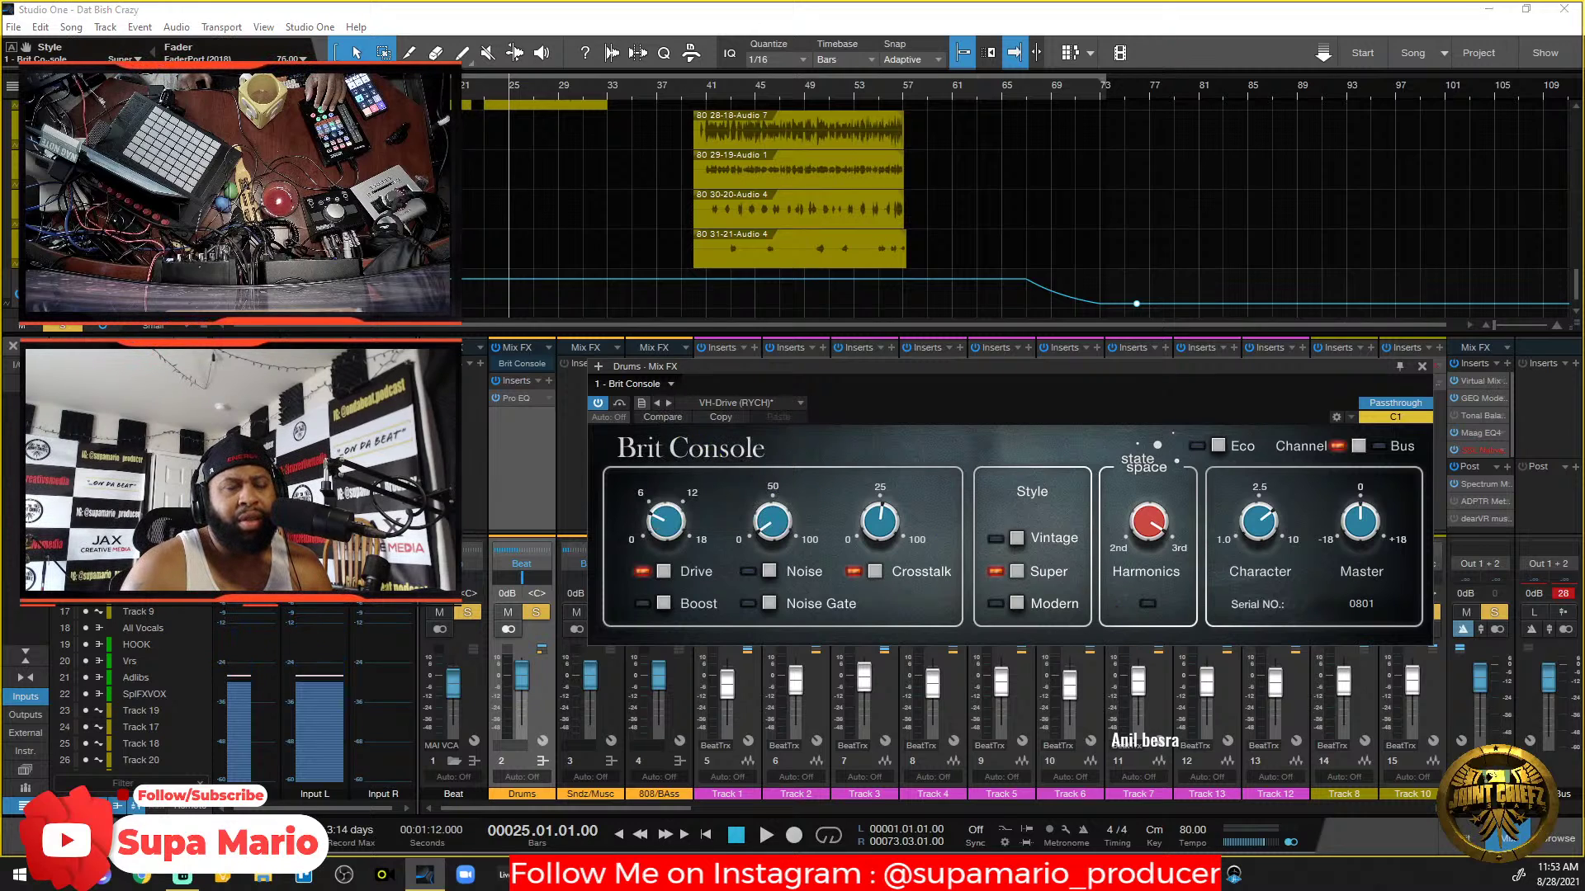
pyautogui.moveTo(901, 225); pyautogui.dragTo(1063, 461)
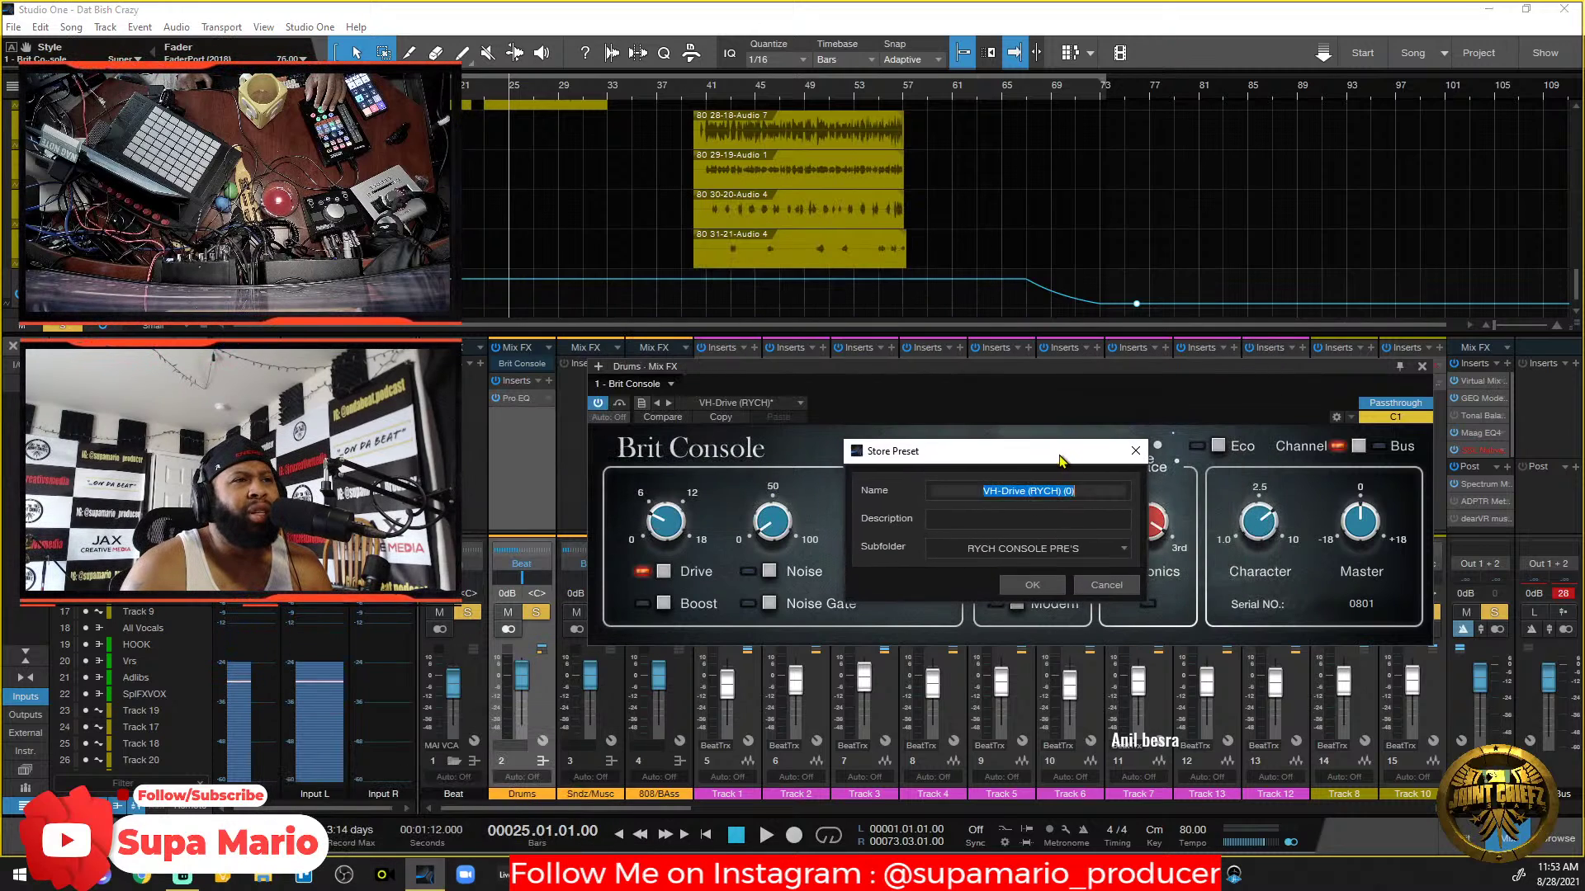
pyautogui.click(1073, 492)
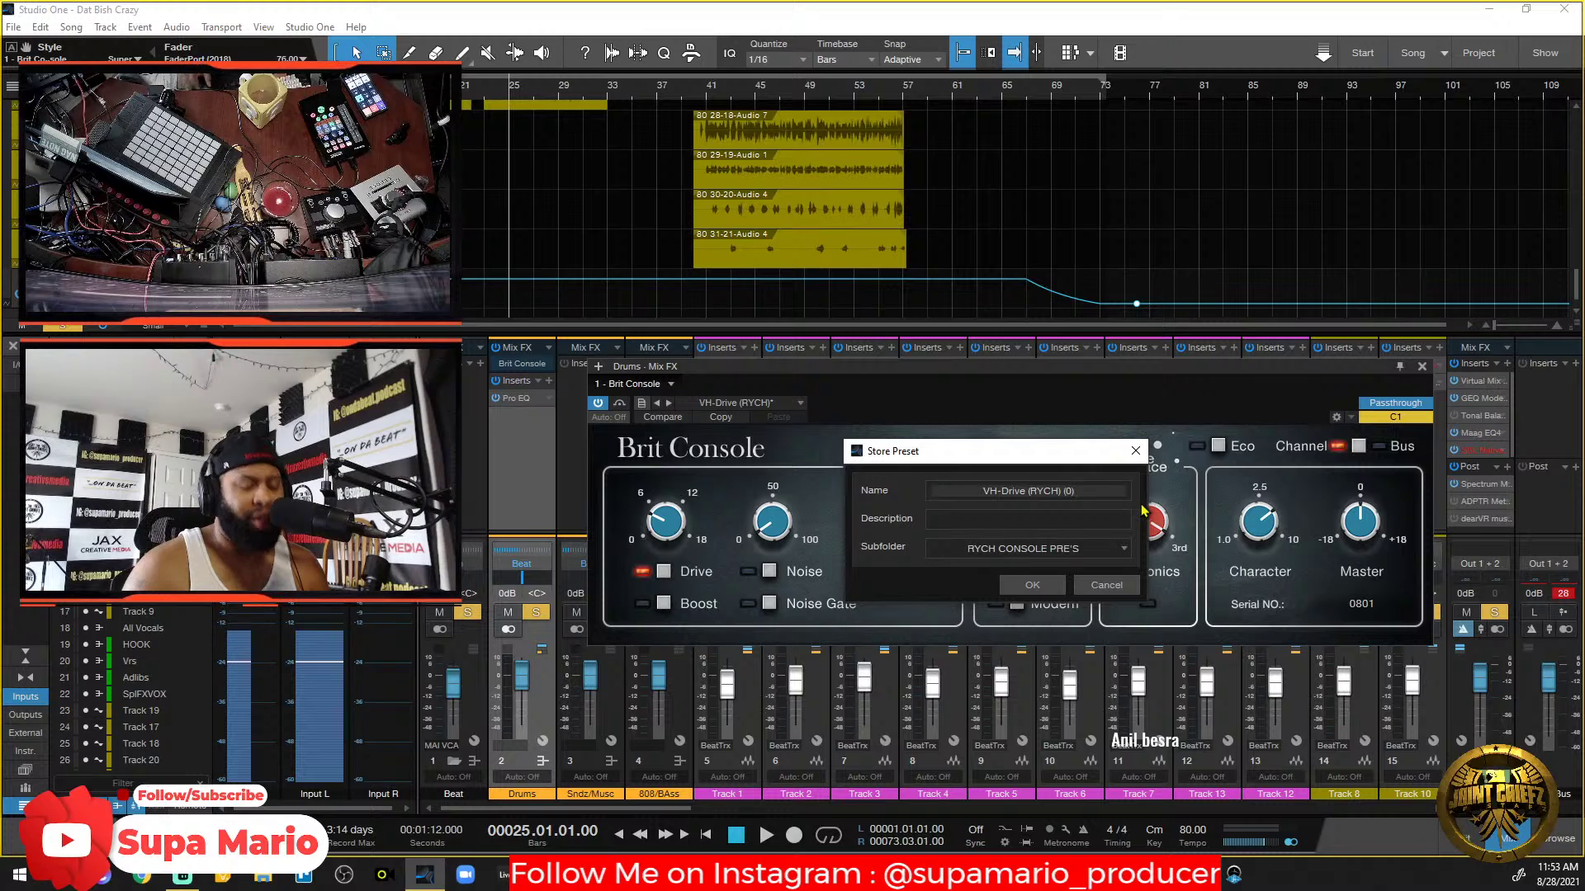
pyautogui.press('BackSpace')
pyautogui.press('BackSpace')
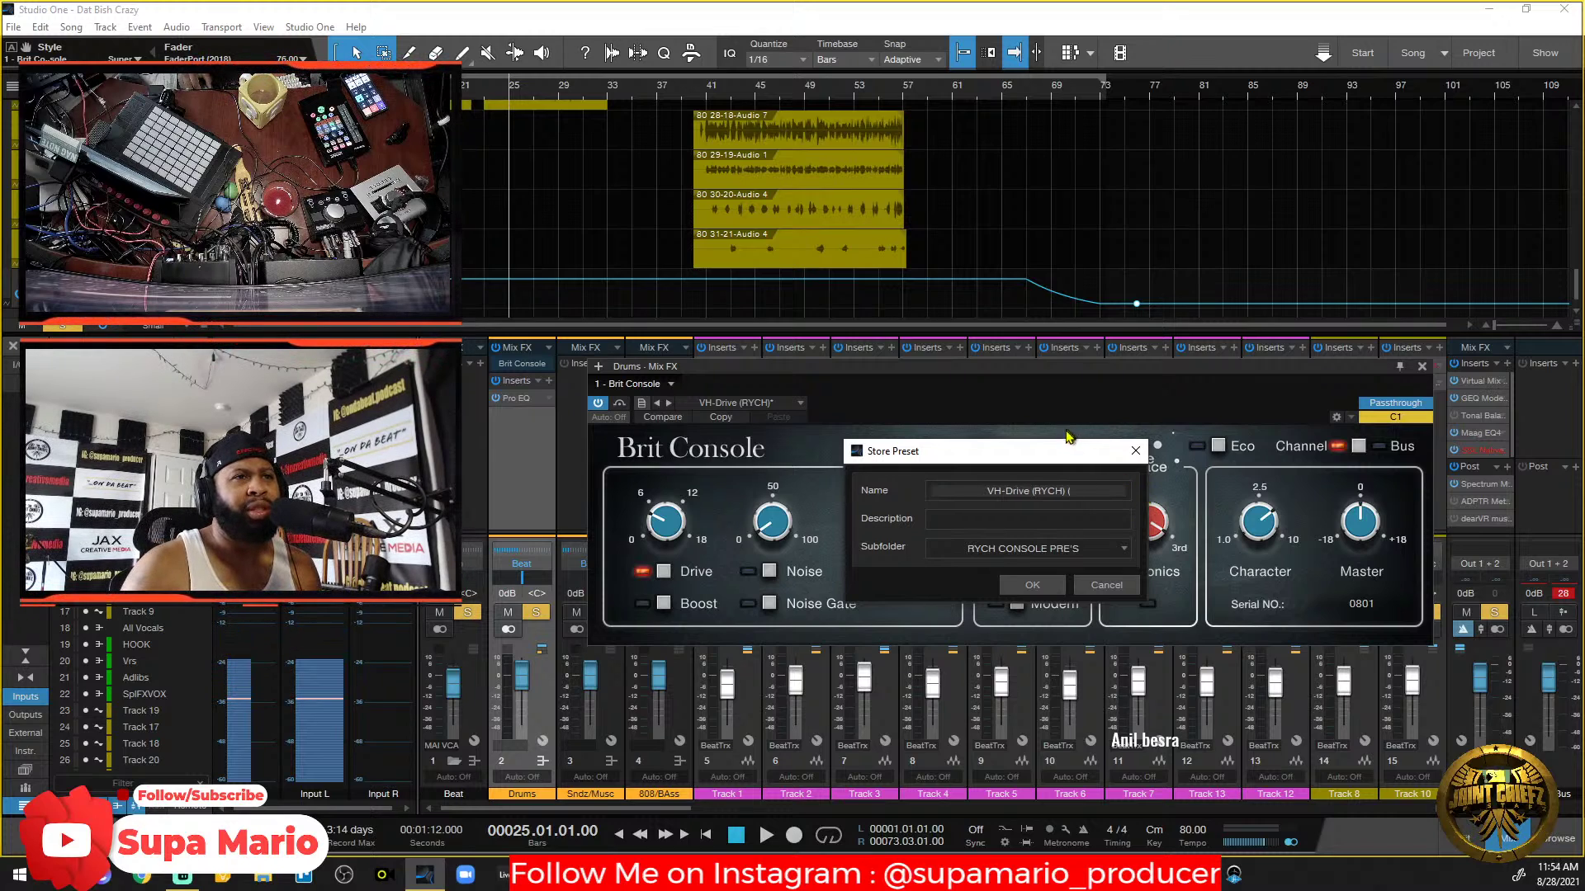
pyautogui.moveTo(1058, 457); pyautogui.dragTo(1084, 292)
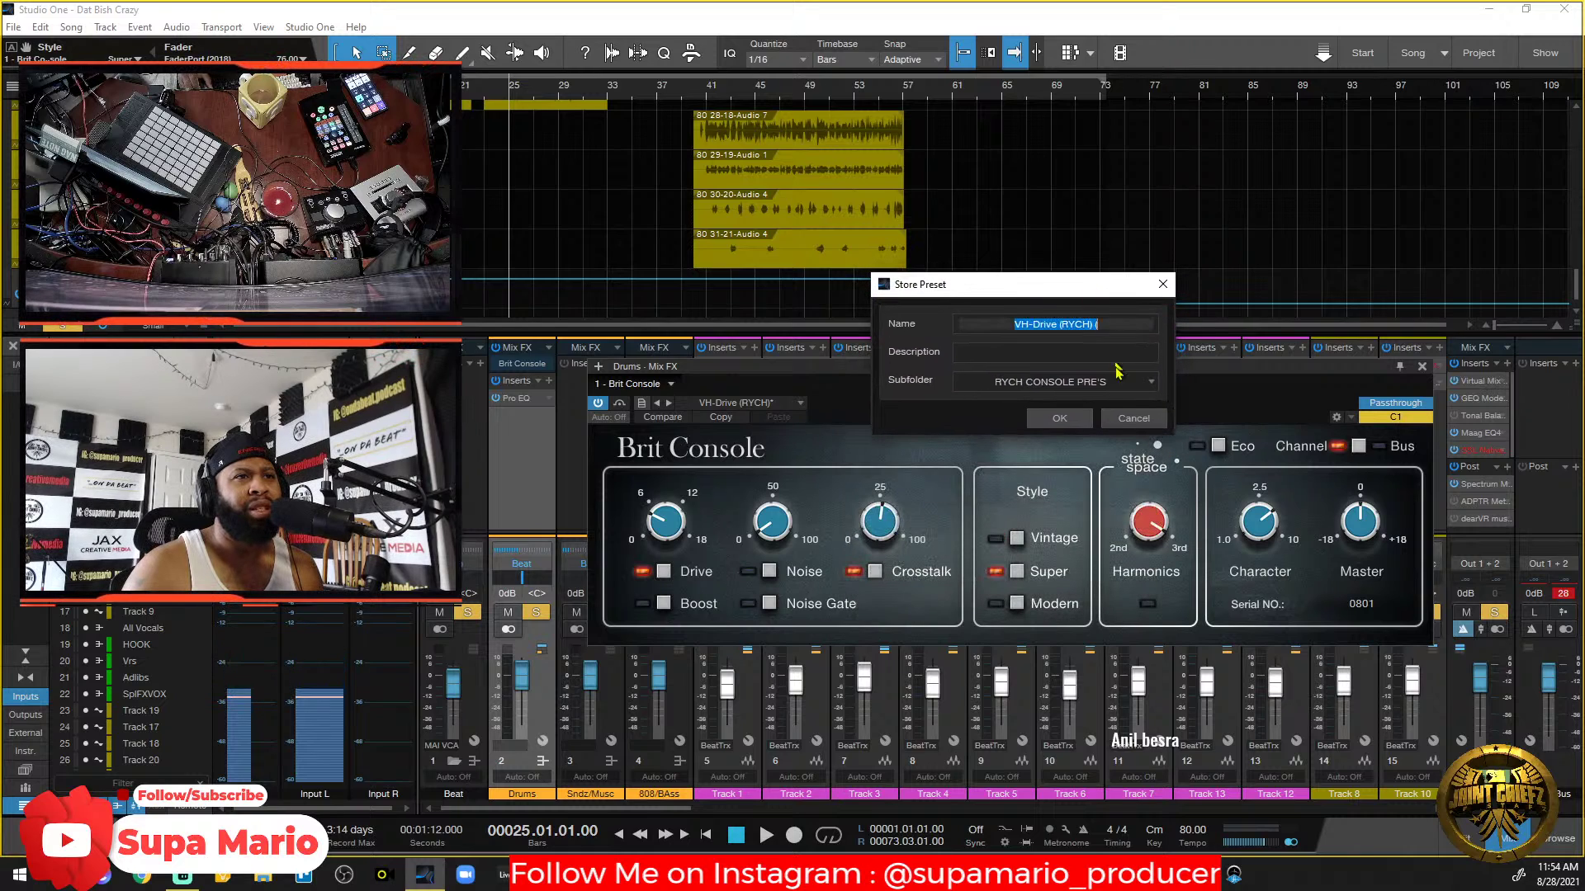
pyautogui.click(1113, 328)
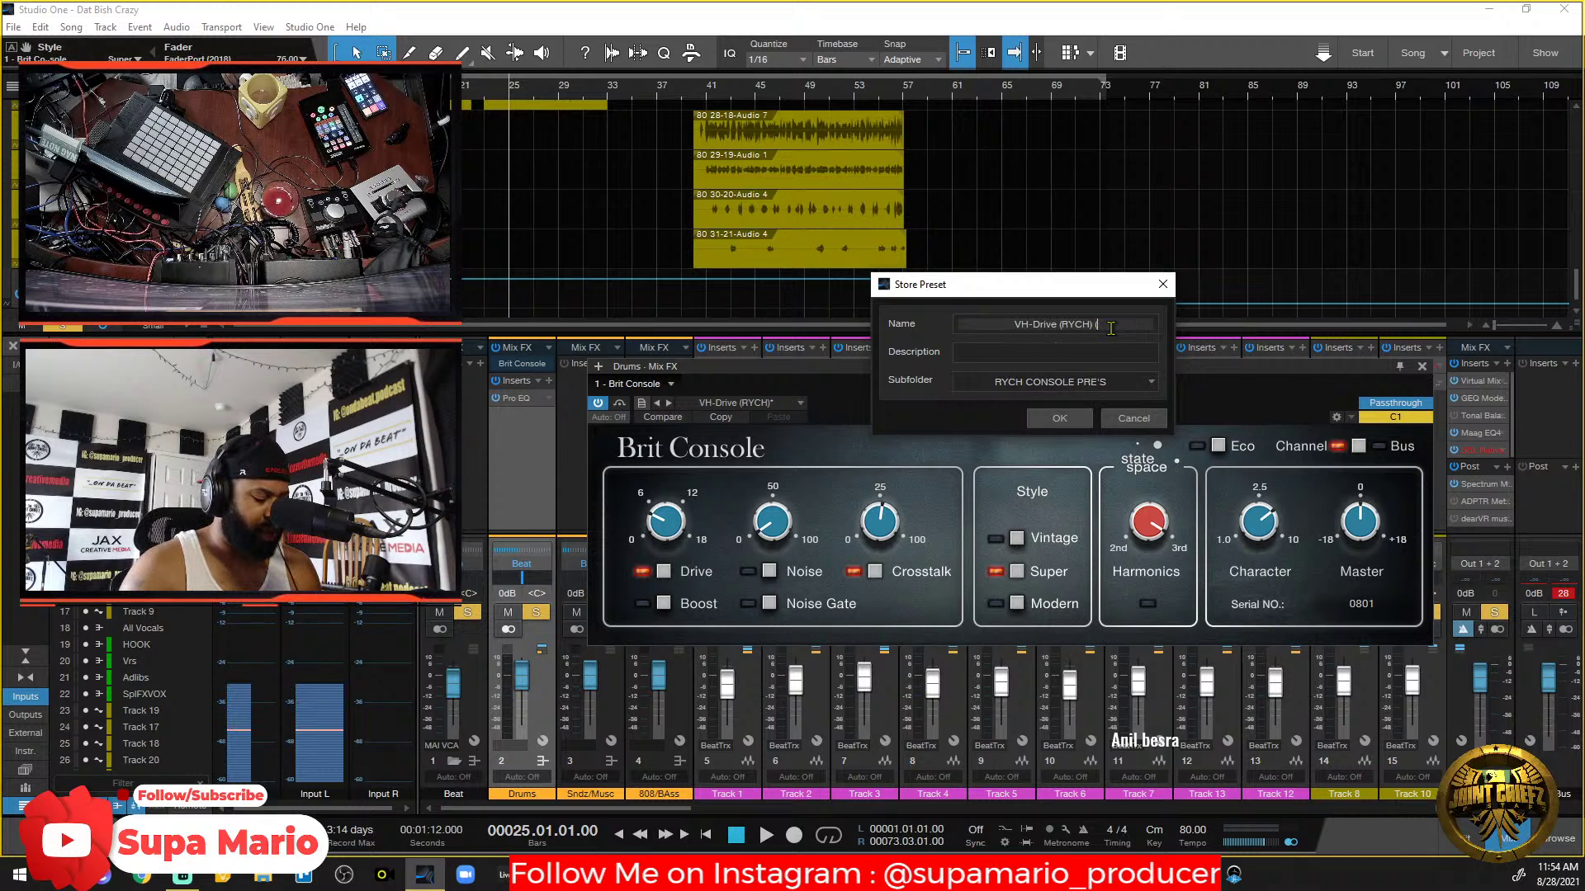
pyautogui.write('400')
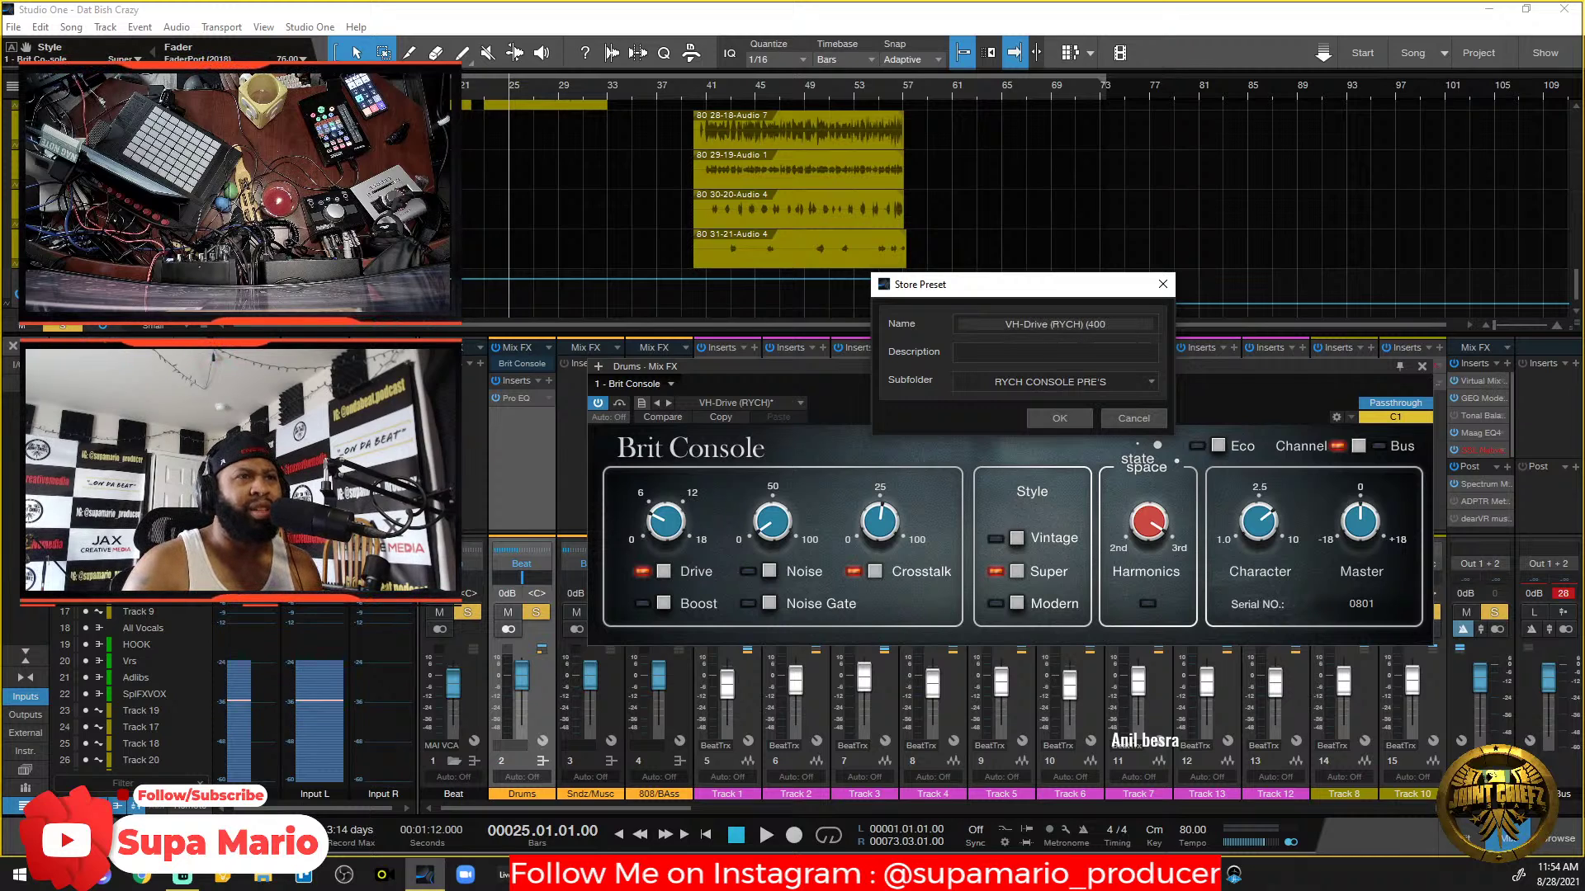
pyautogui.write('0g)')
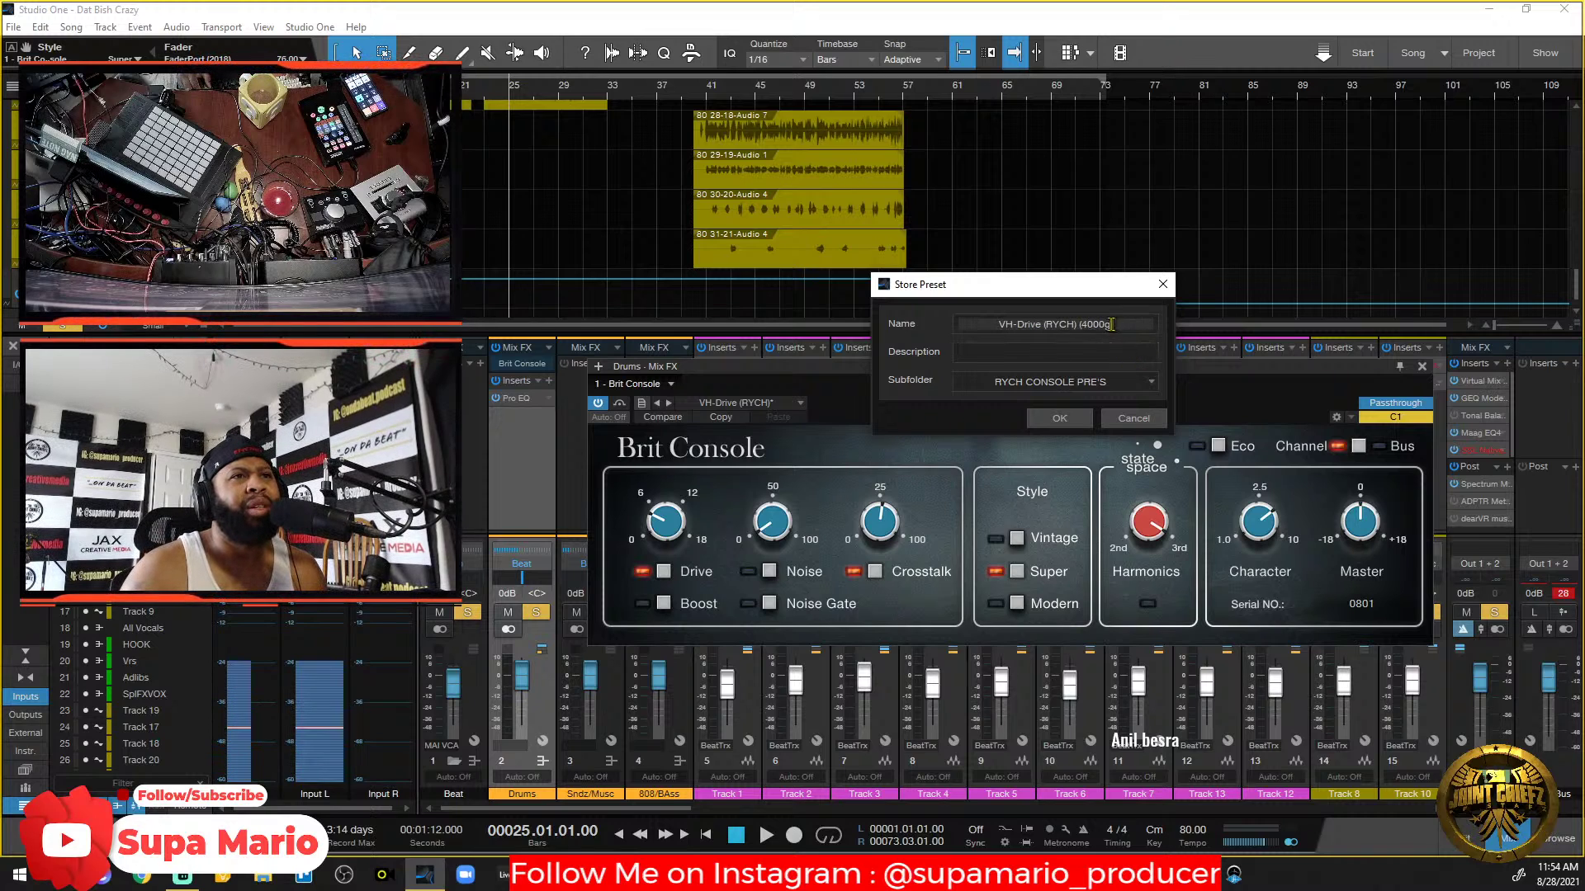
pyautogui.press('BackSpace')
pyautogui.press('BackSpace')
pyautogui.write('G)')
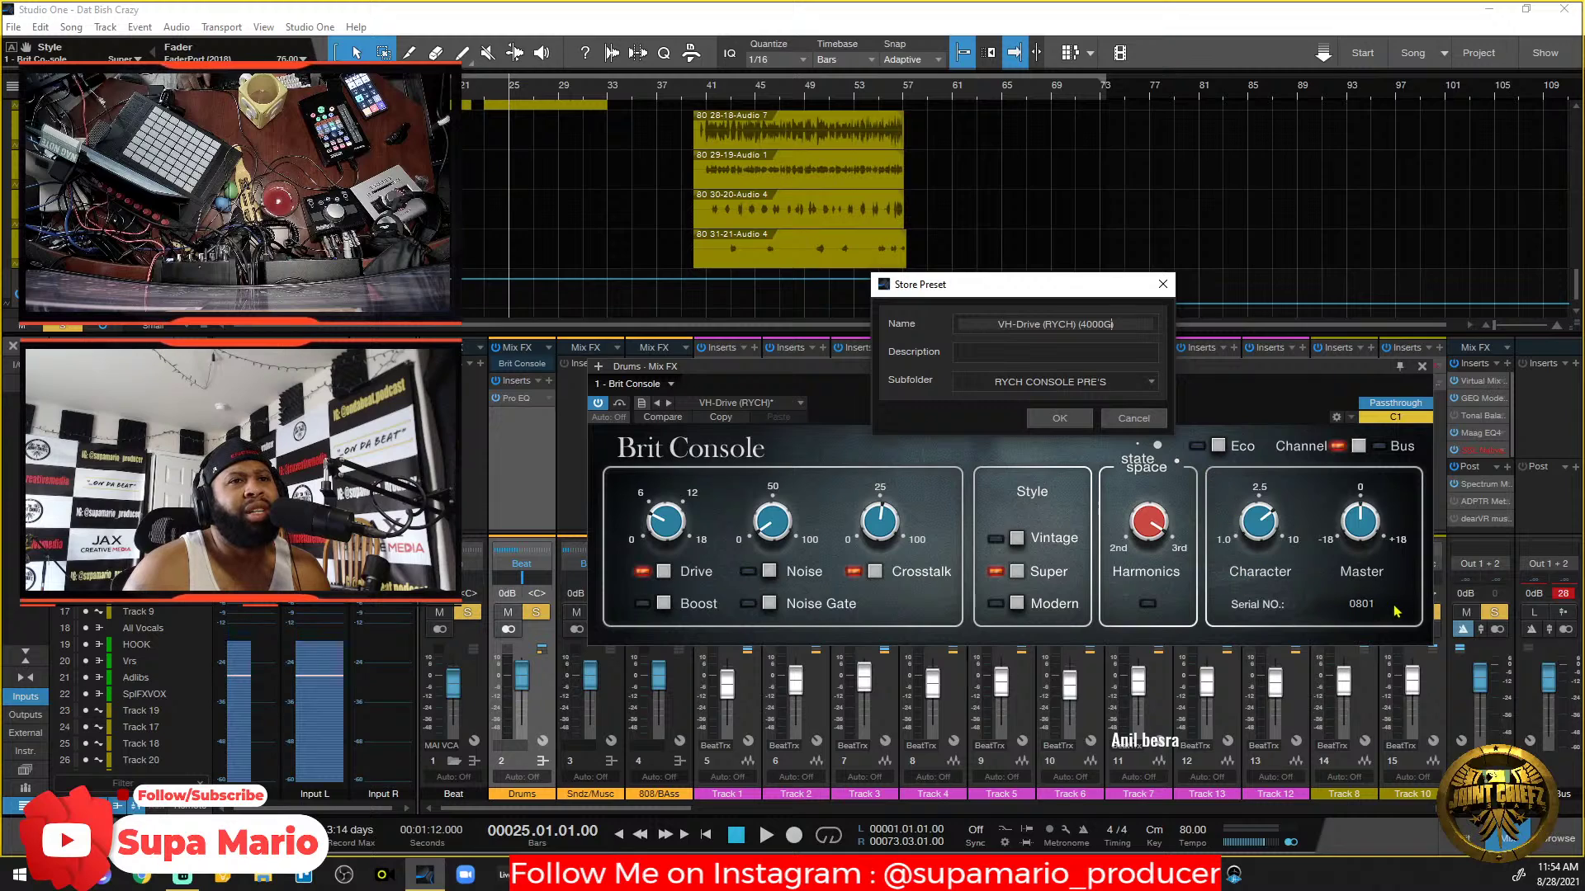
pyautogui.click(1059, 419)
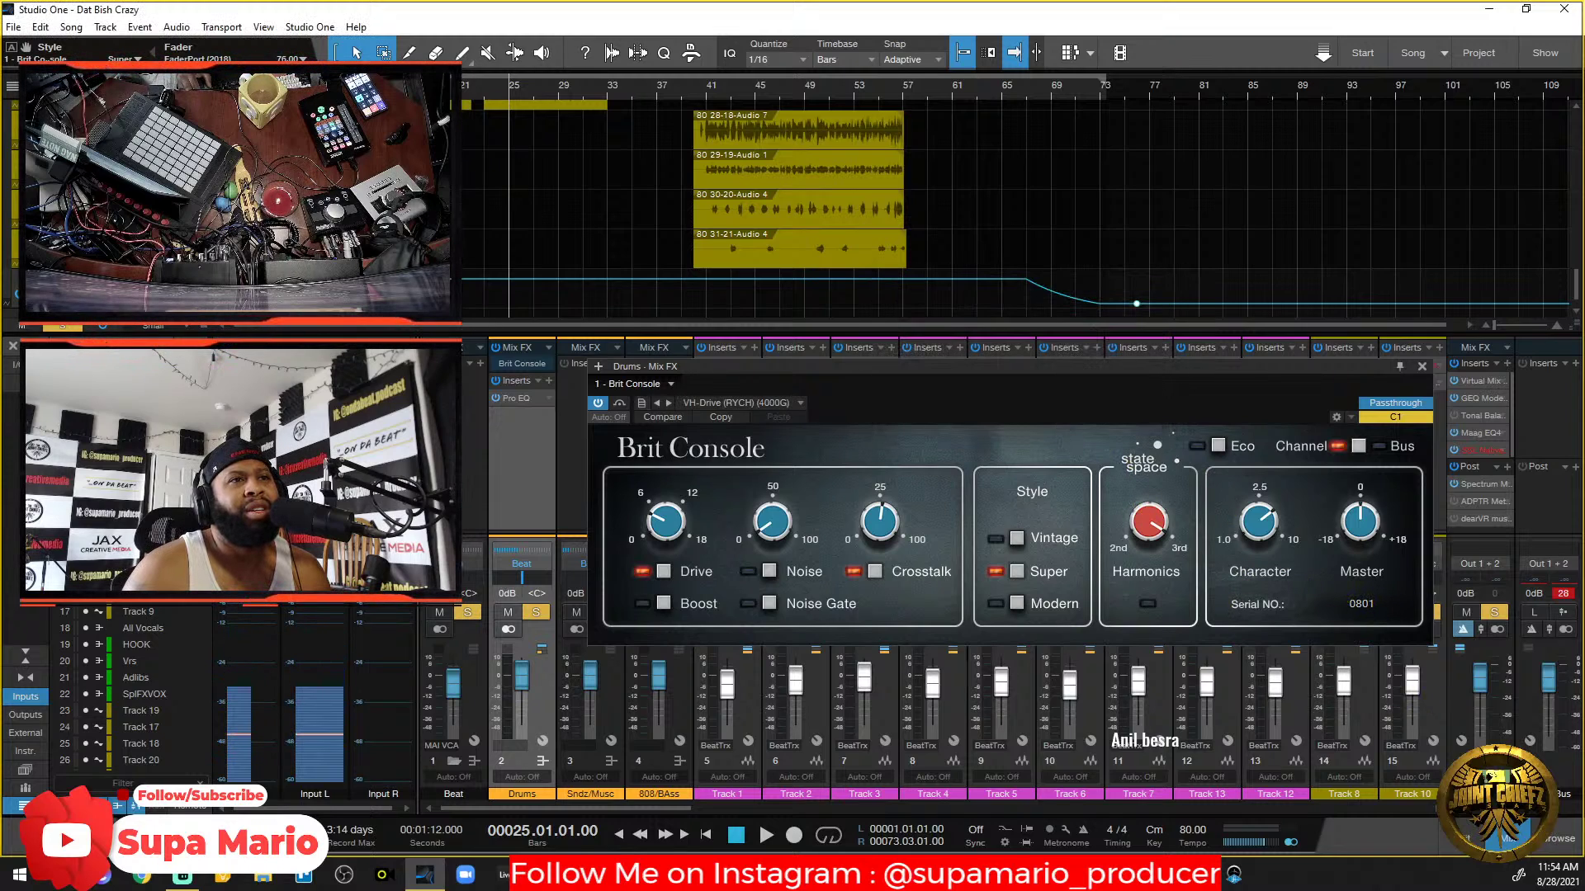
# Change Brit Console's Serial NO. on the Drums bus to 0828 and update the VH-Drive (RYCH) (4000G) preset.
pyautogui.click(1364, 608)
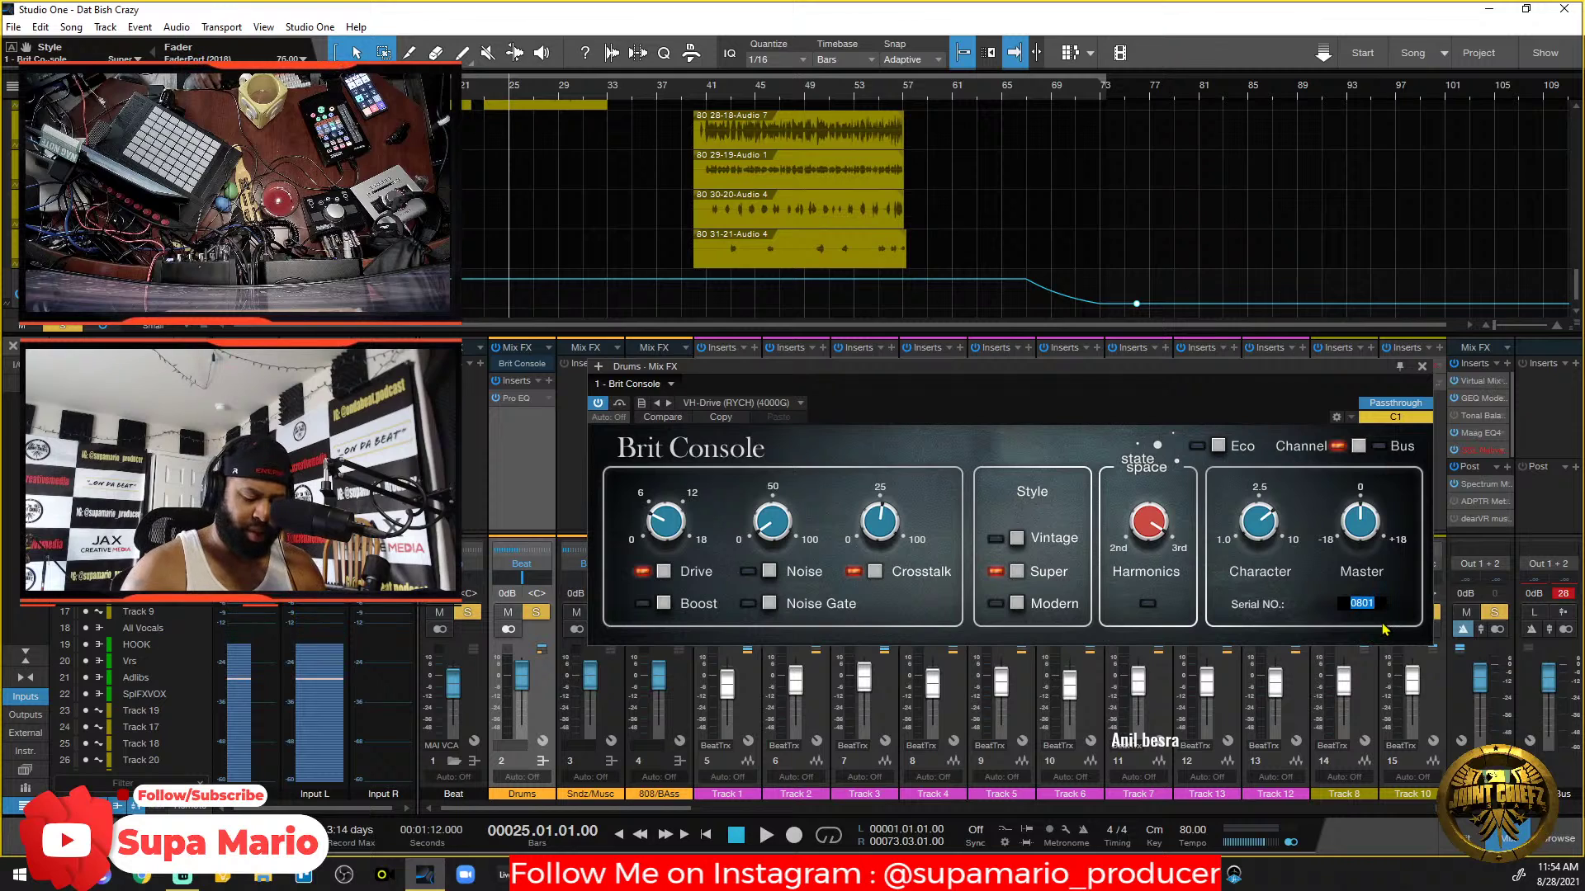
pyautogui.press('BackSpace')
pyautogui.write('0828')
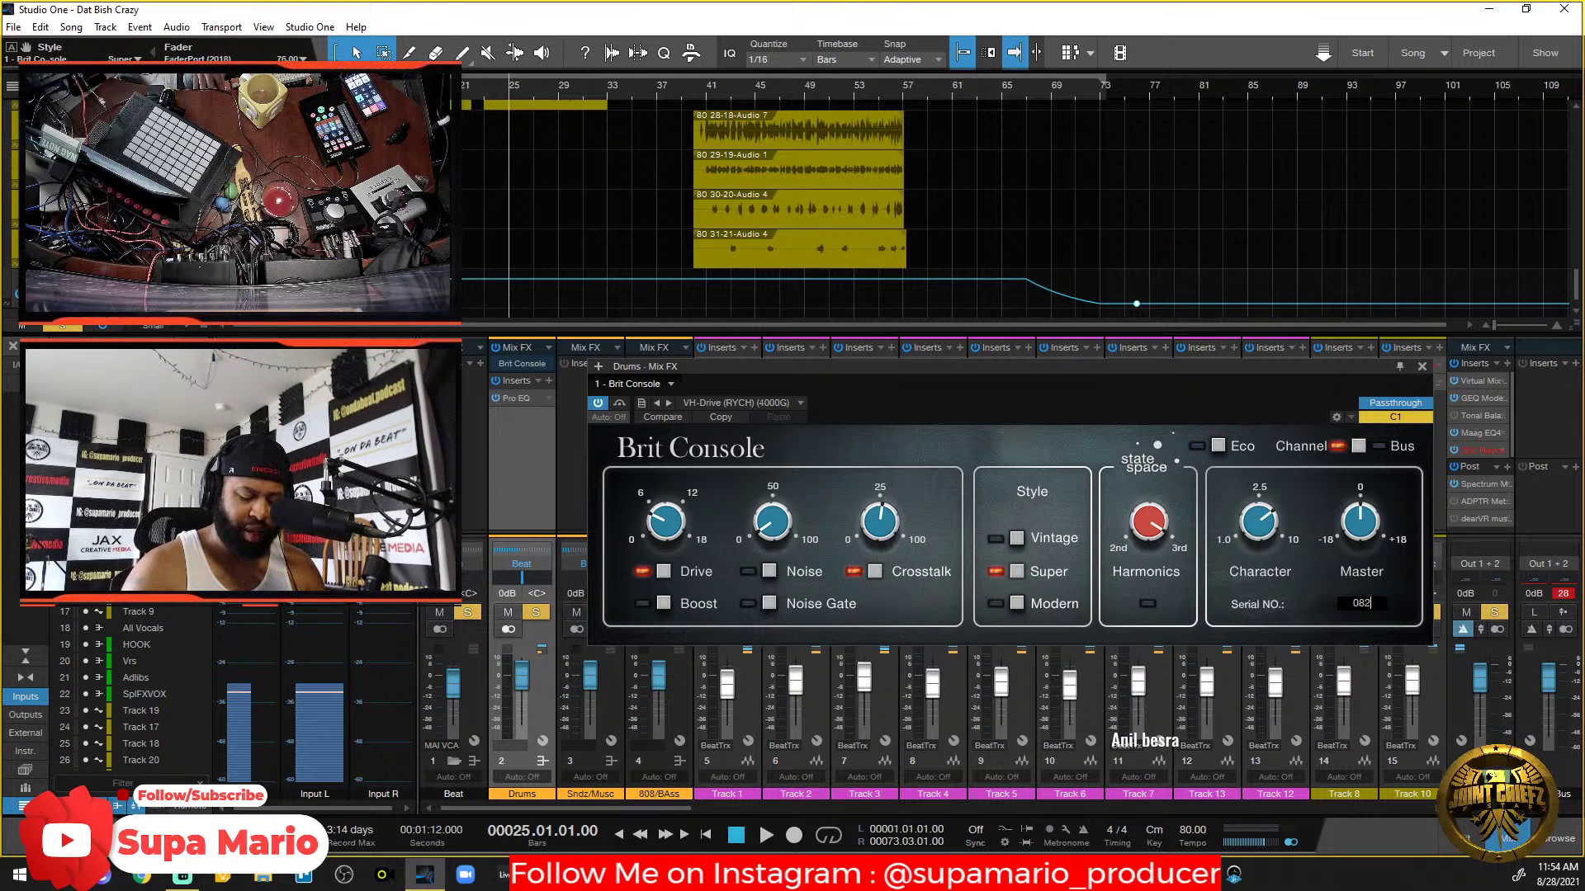
pyautogui.click(642, 405)
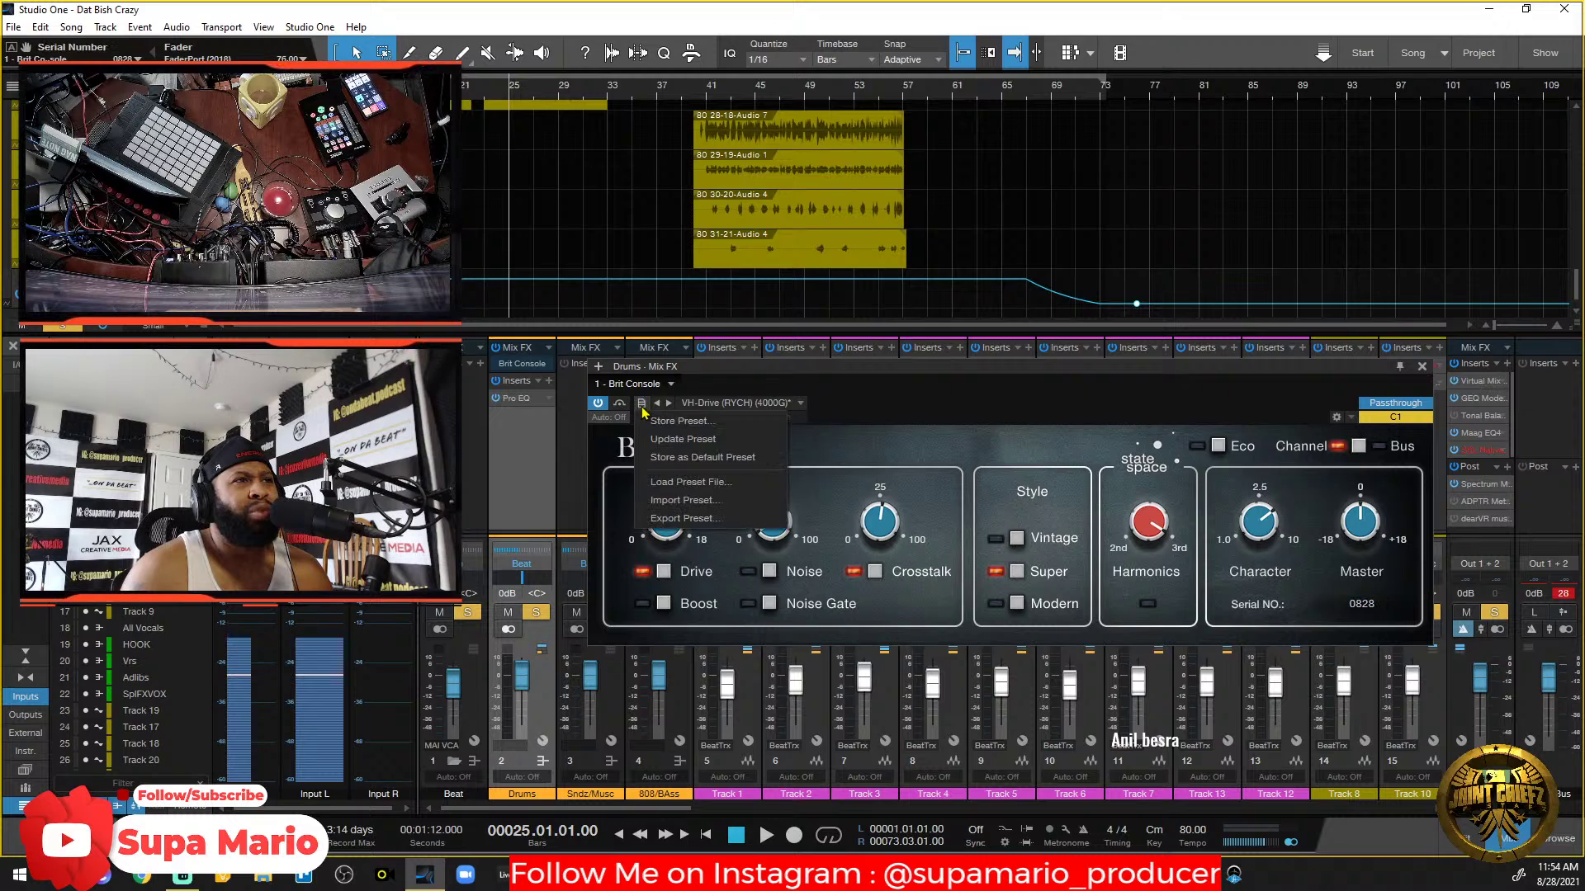
pyautogui.click(695, 447)
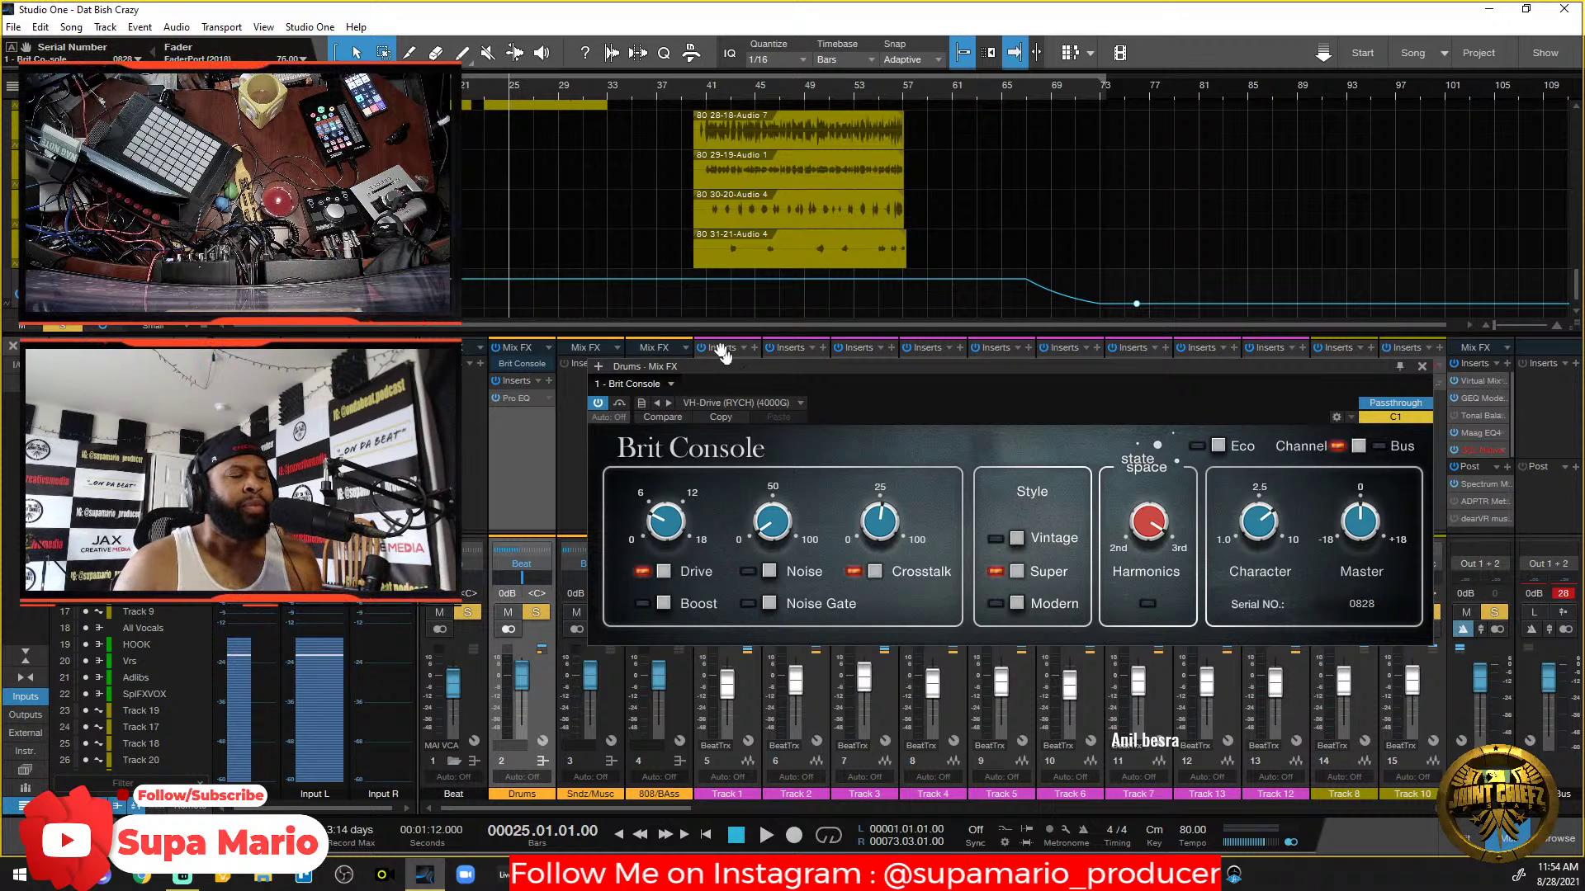
# Copy the Drums bus's Brit Console to the Sndz/Musc bus as its Mix FX and play from bar 25 with Drums unsoloed.
pyautogui.click(1422, 368)
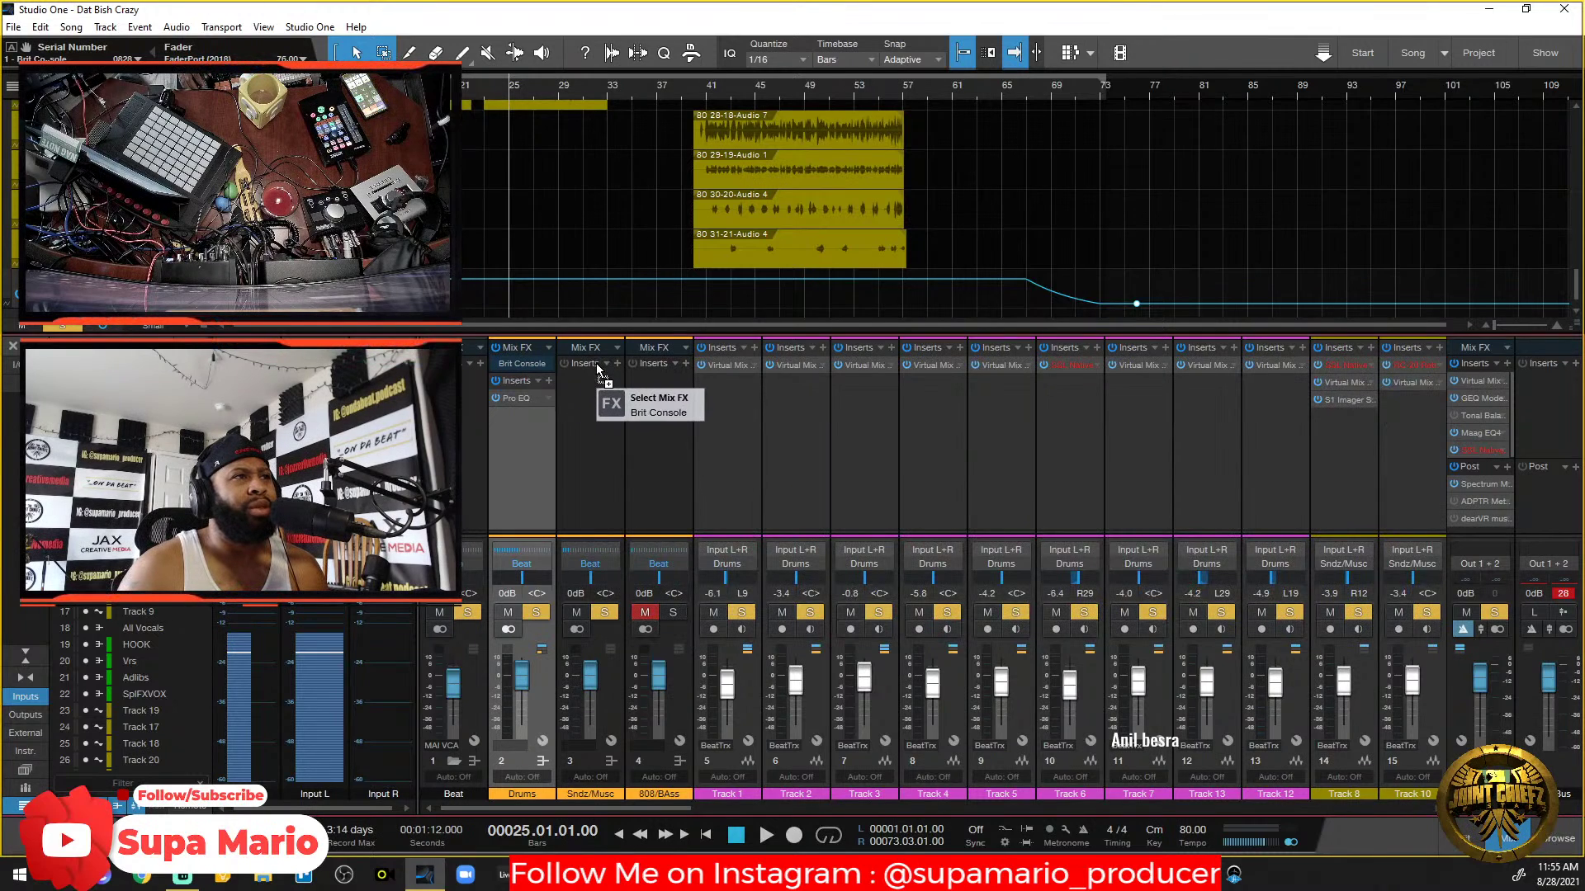
pyautogui.click(648, 398)
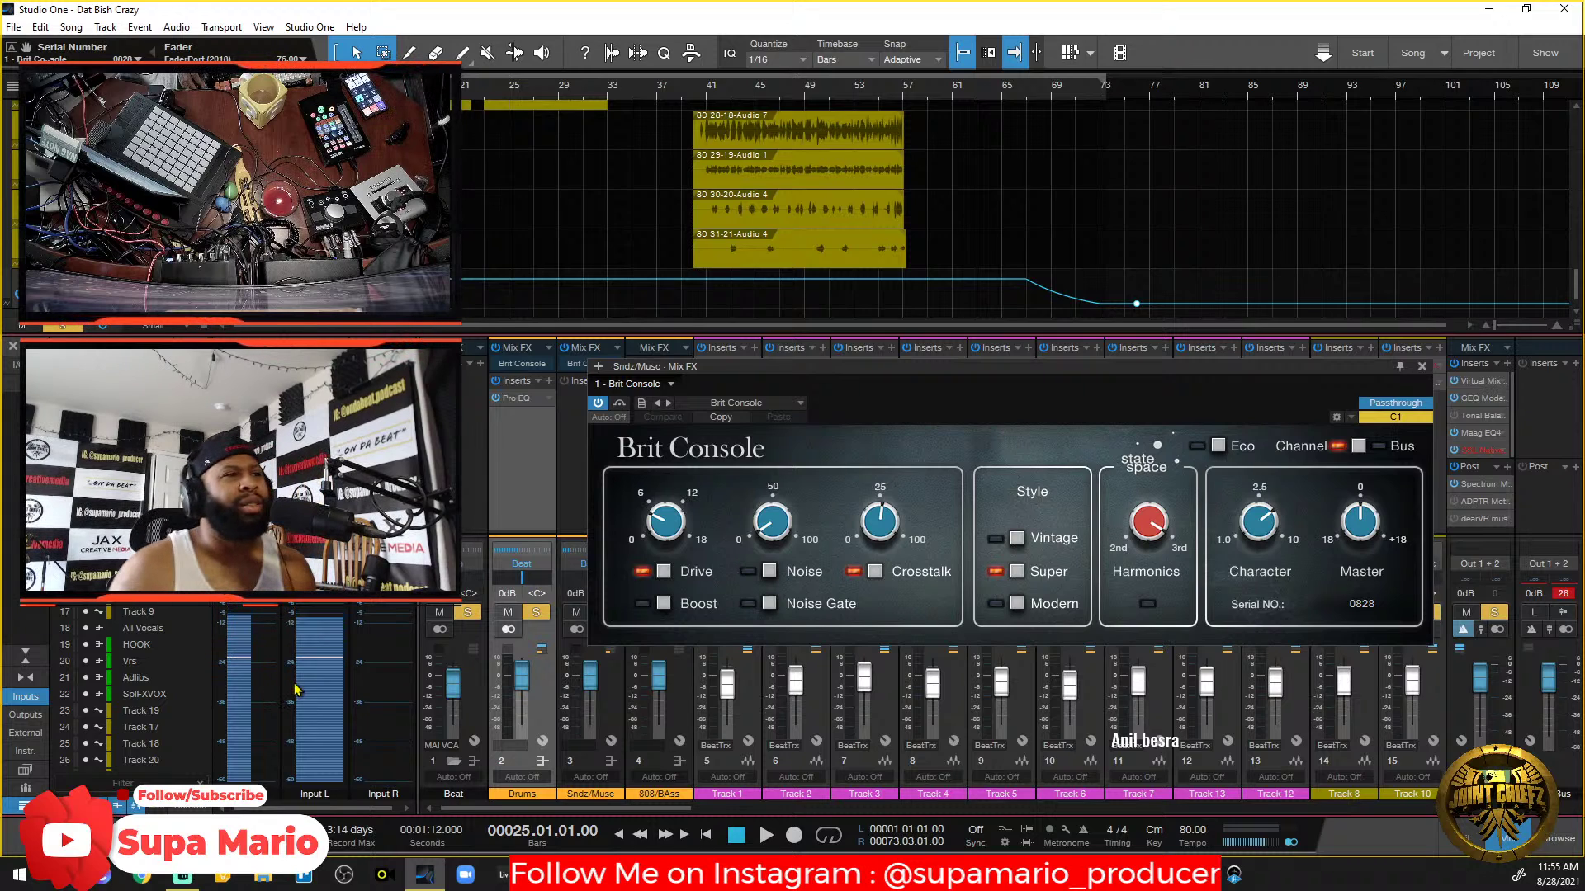
pyautogui.press('space')
pyautogui.moveTo(825, 366); pyautogui.dragTo(845, 309)
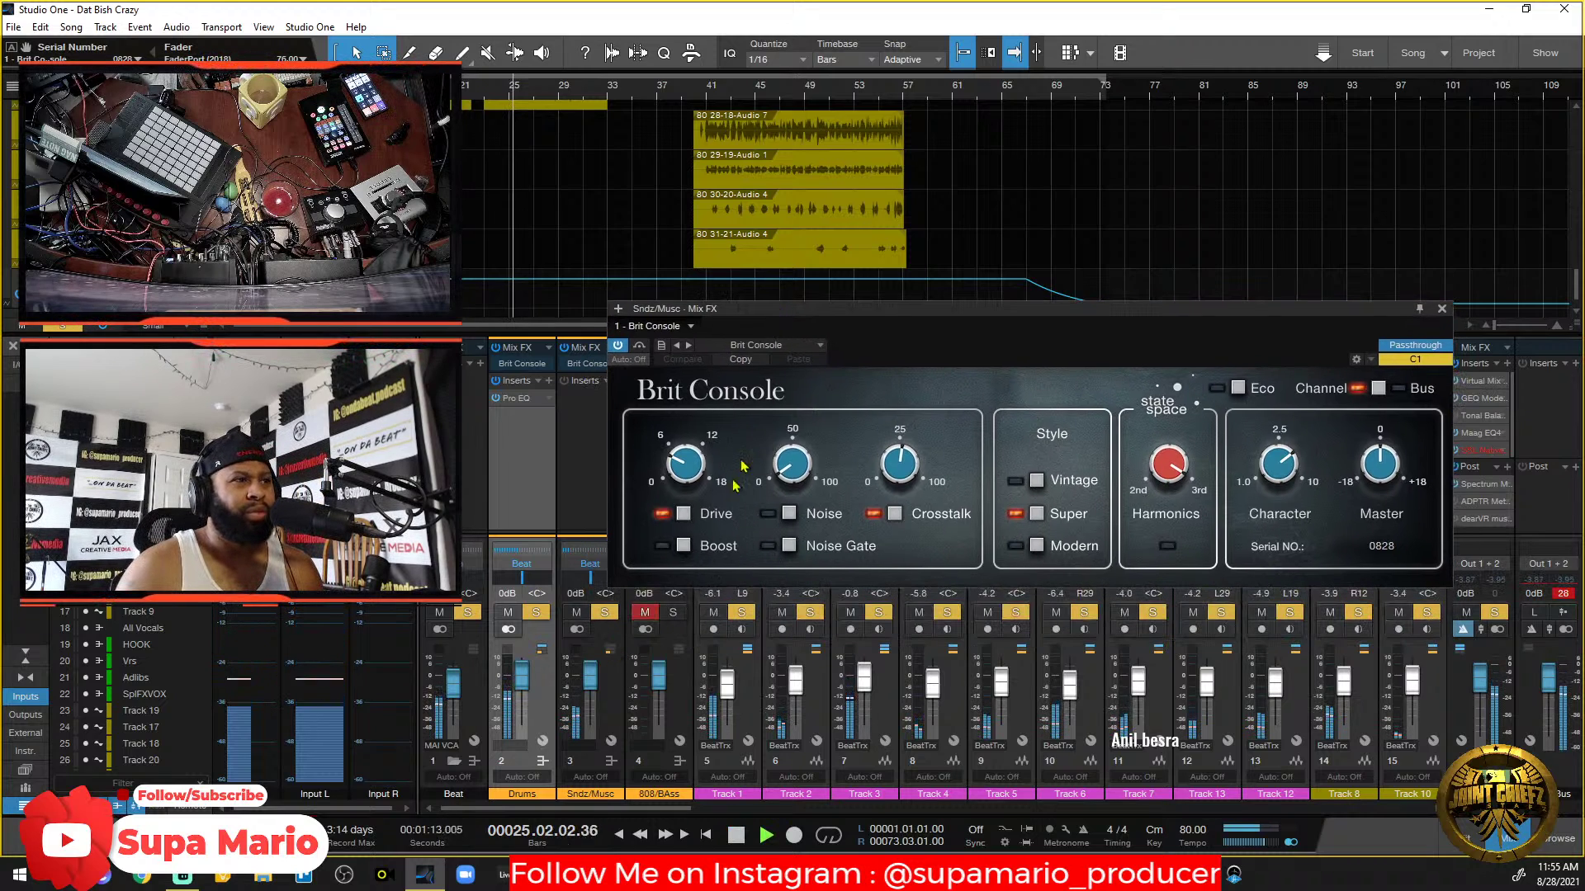
pyautogui.click(537, 614)
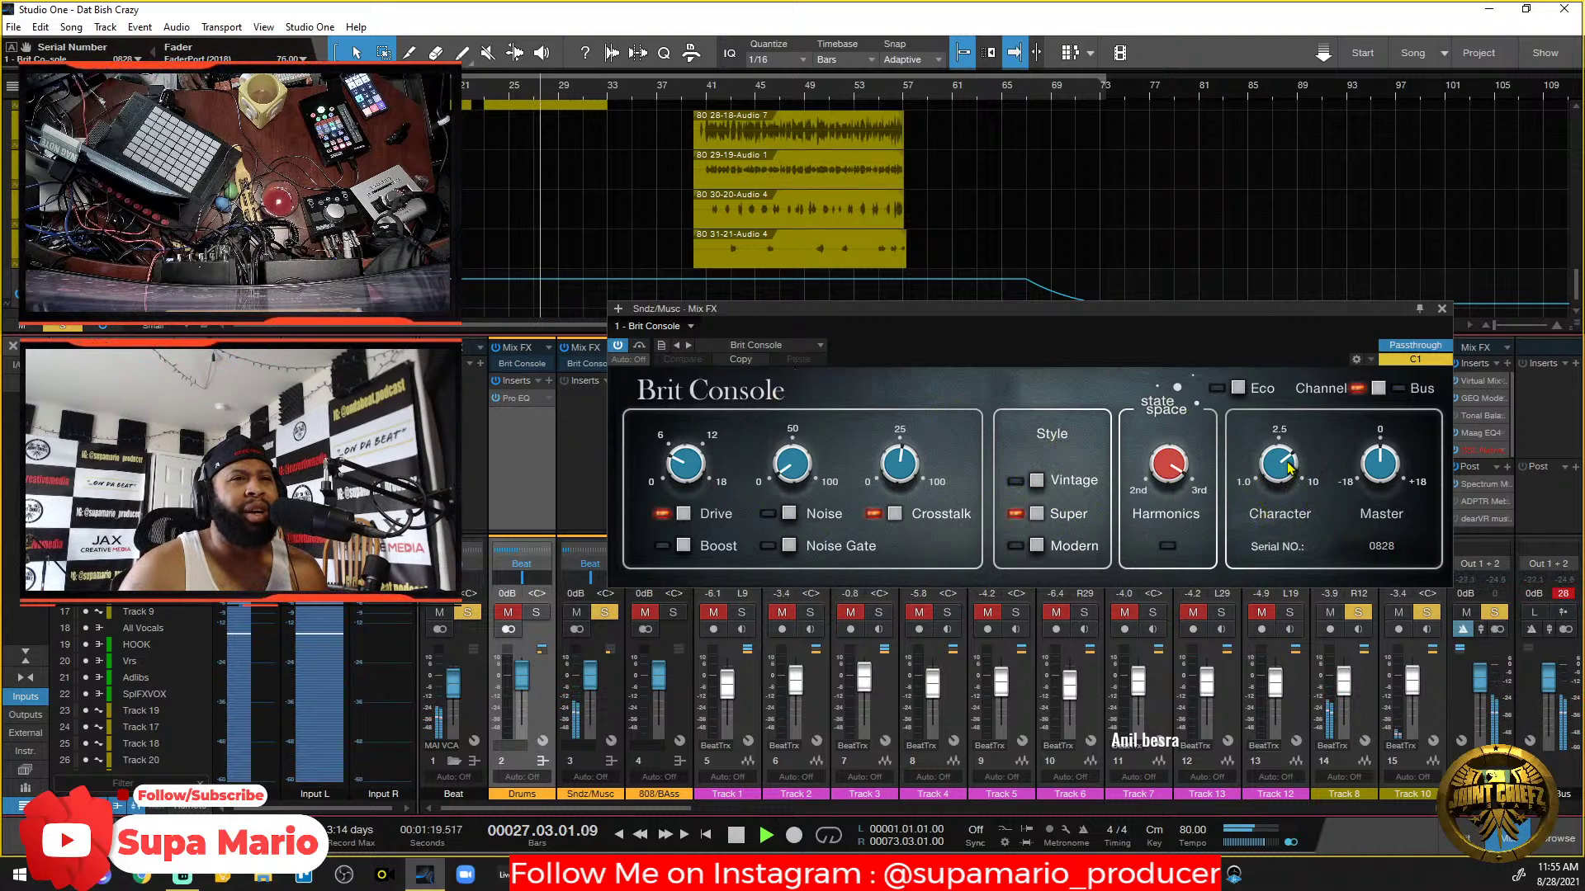
# Set the Sndz/Musc bus's Brit Console to about 6.65 Character, 14.55 dB Drive and 50% Crosstalk during playback.
pyautogui.moveTo(1284, 487); pyautogui.dragTo(1314, 466)
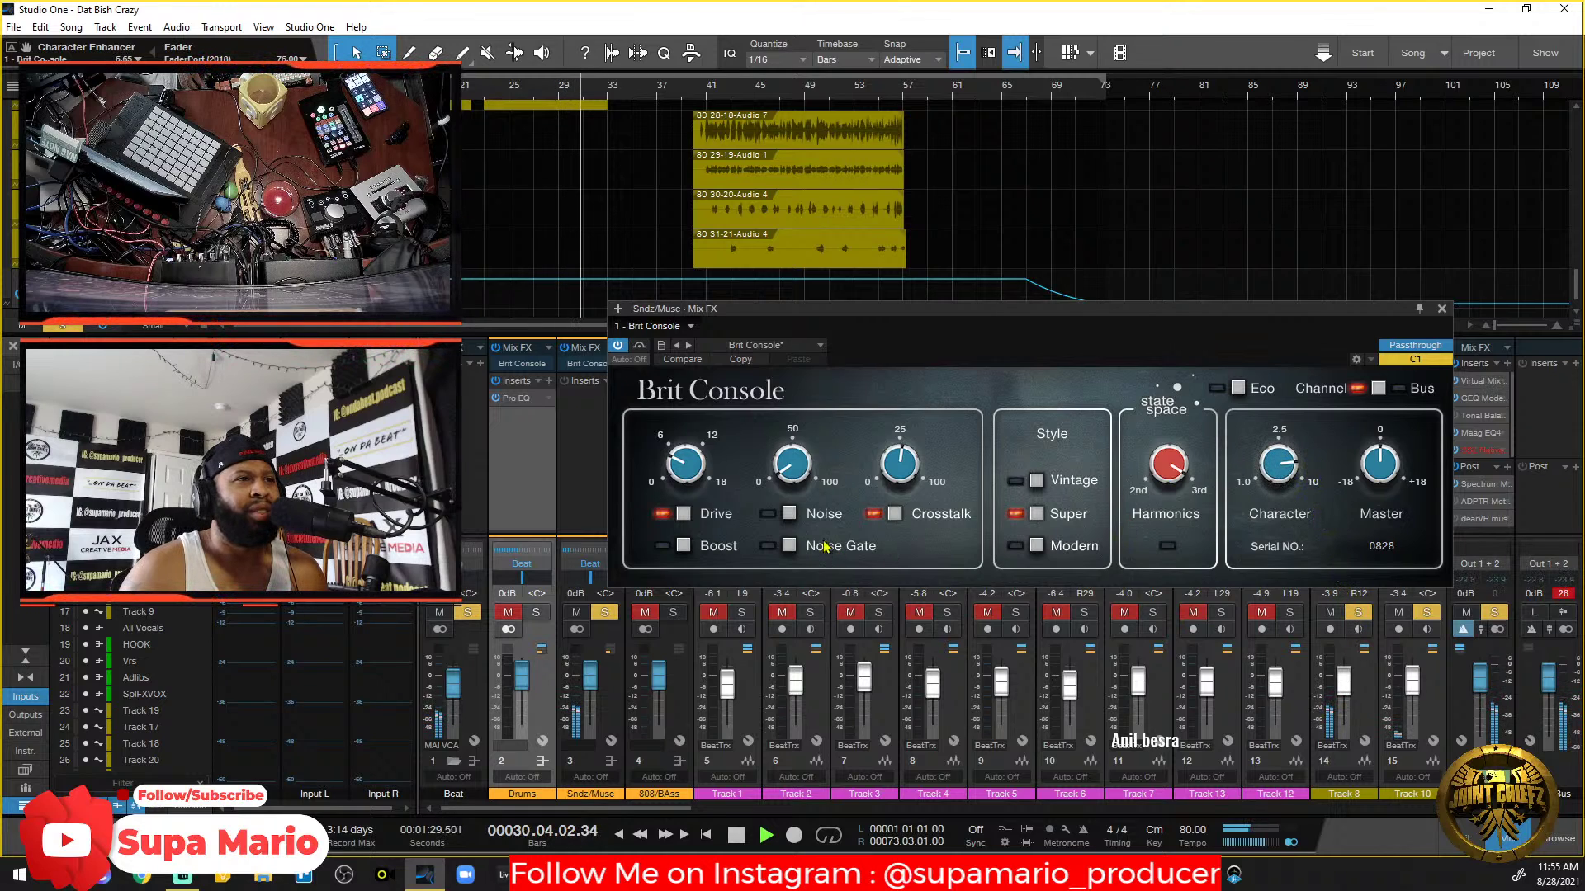
pyautogui.click(700, 485)
pyautogui.moveTo(700, 485); pyautogui.dragTo(711, 405)
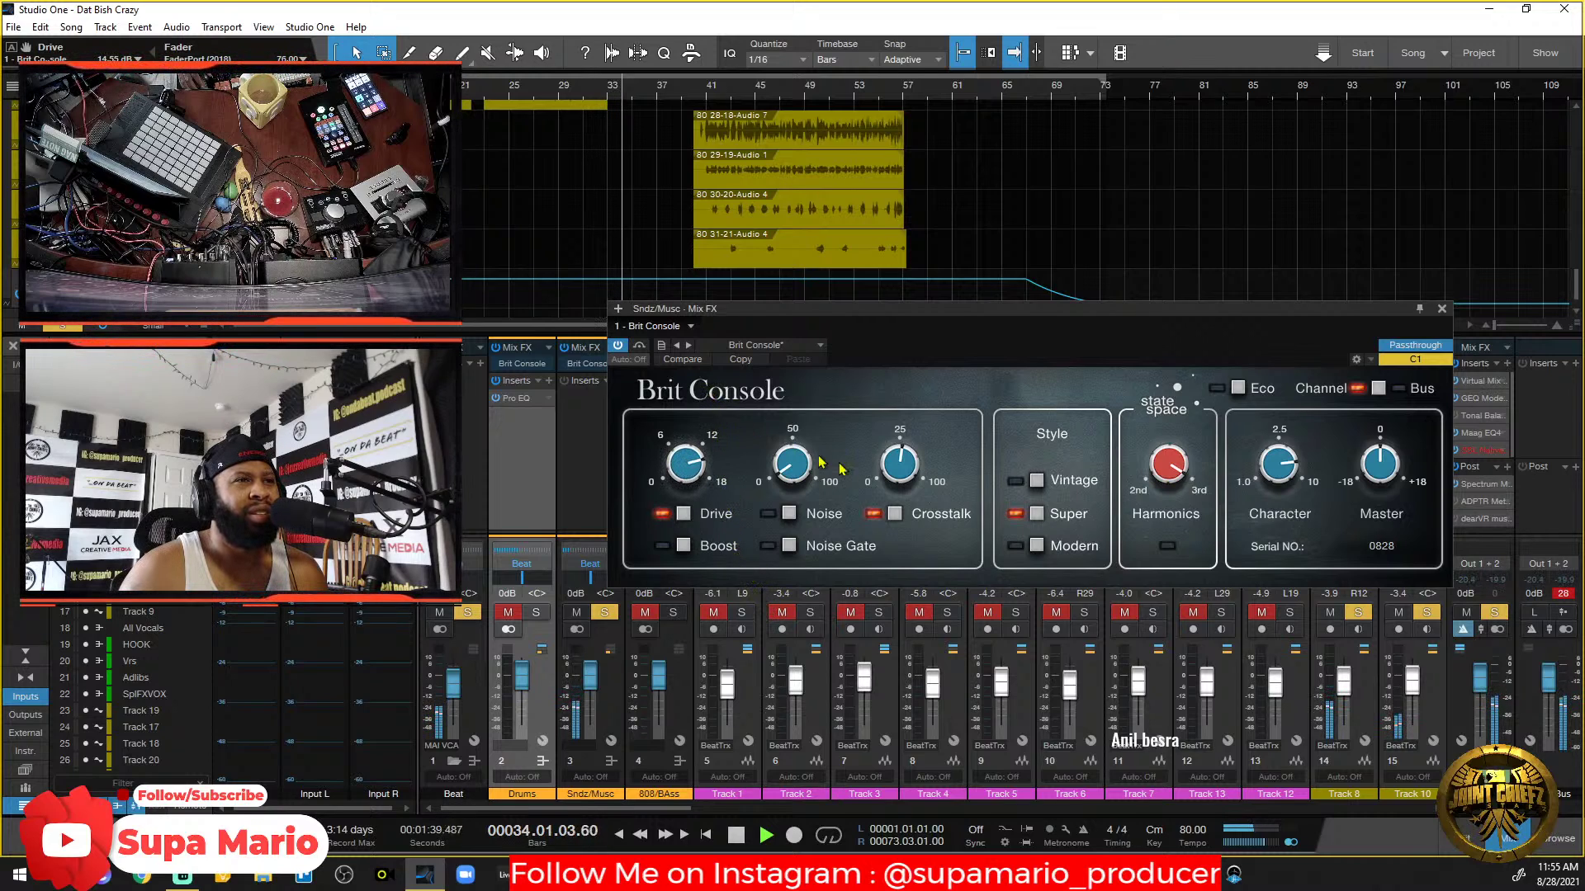
pyautogui.click(901, 467)
pyautogui.moveTo(901, 467)
pyautogui.mouseDown()
pyautogui.moveTo(916, 549)
pyautogui.moveTo(905, 437)
pyautogui.mouseUp()
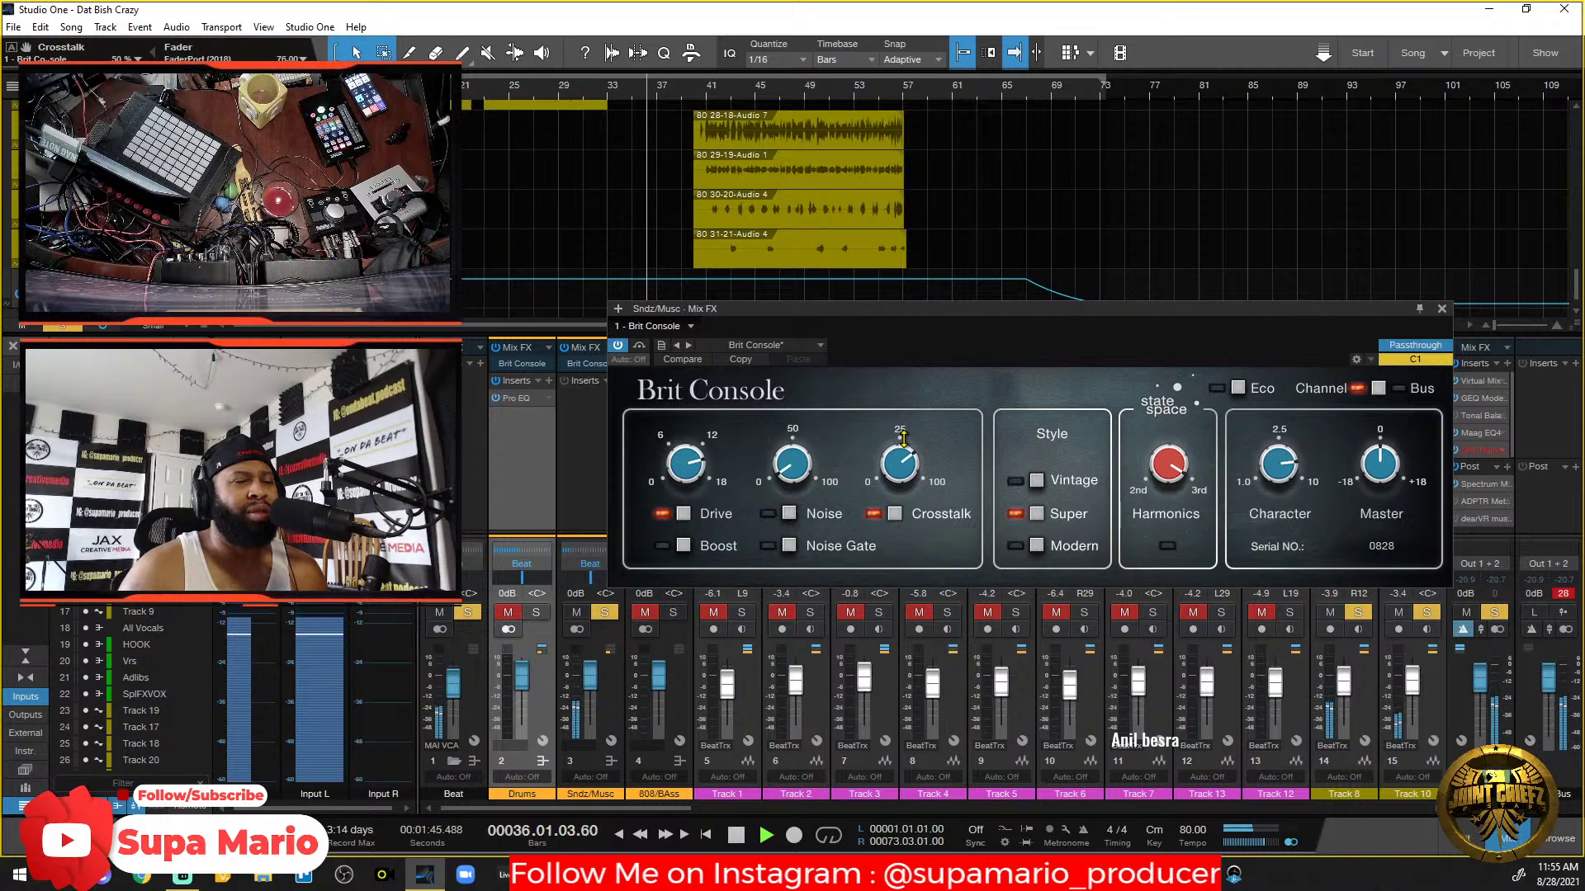
# Compare Brit Console's three styles on the Sndz/Musc bus, set Harmonics to 100%, choose Vintage, and stop playback.
pyautogui.click(1038, 484)
pyautogui.click(1038, 513)
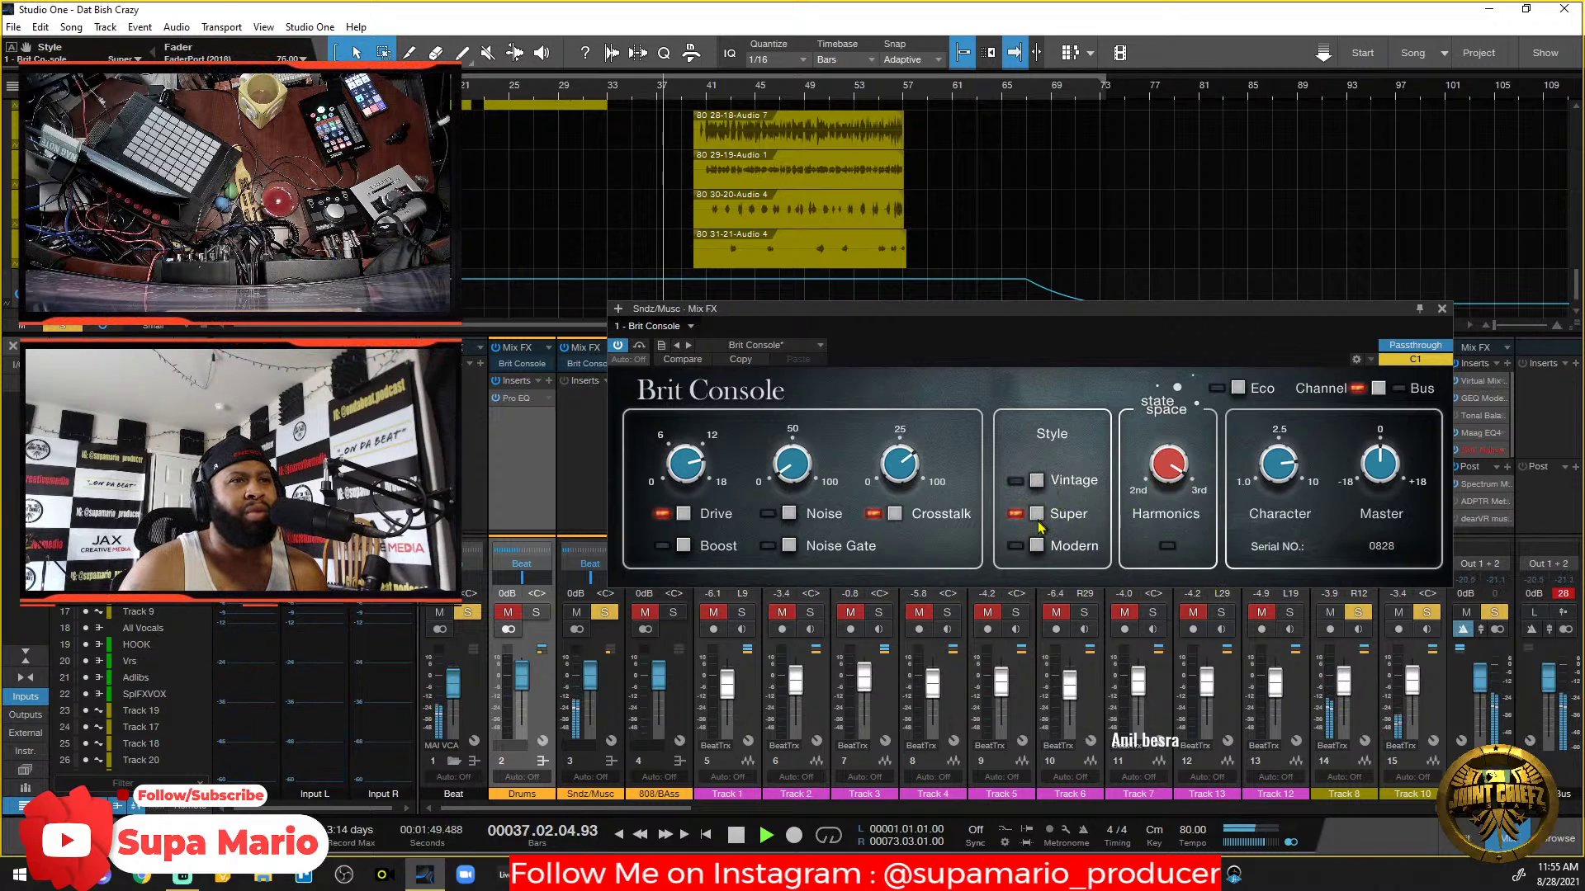
pyautogui.click(1038, 547)
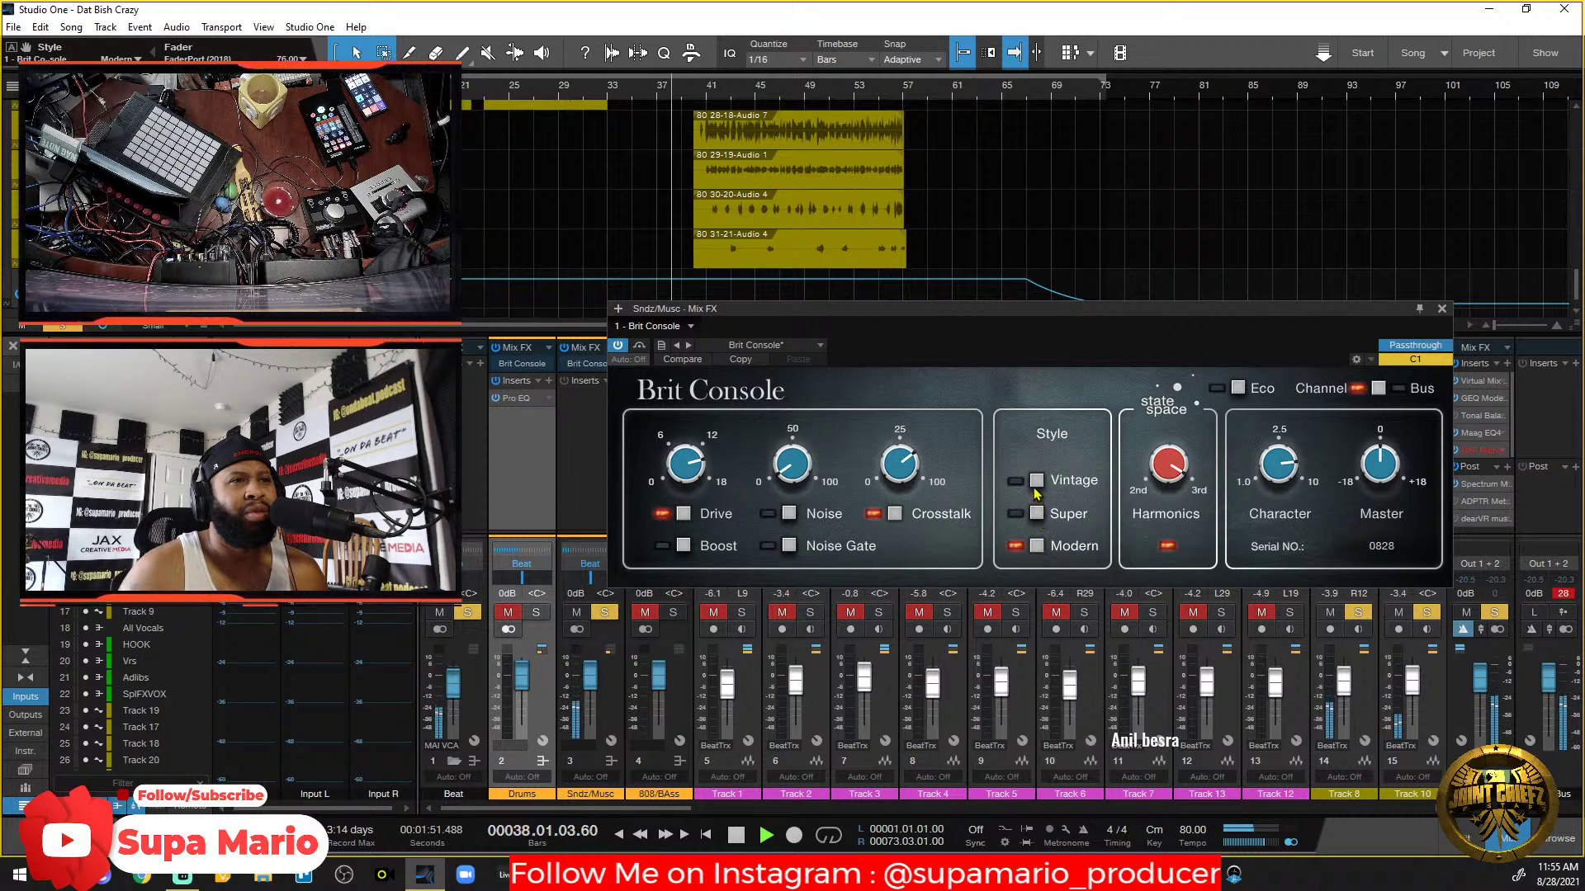
pyautogui.moveTo(1199, 468)
pyautogui.mouseDown()
pyautogui.moveTo(1246, 681)
pyautogui.moveTo(1228, 479)
pyautogui.mouseUp()
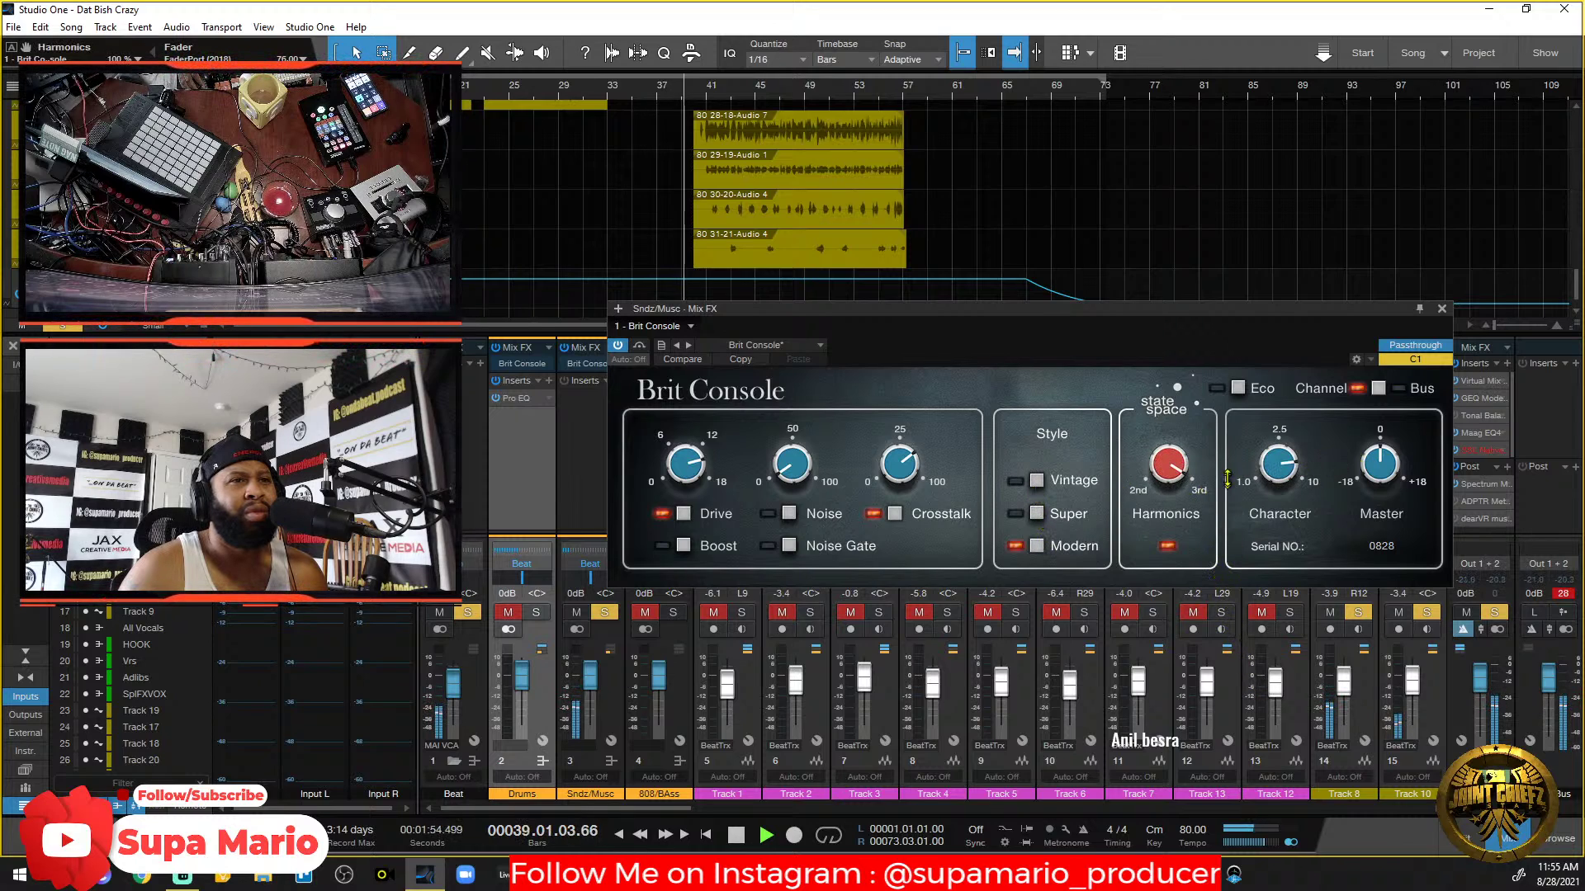
pyautogui.click(1036, 481)
pyautogui.press('space')
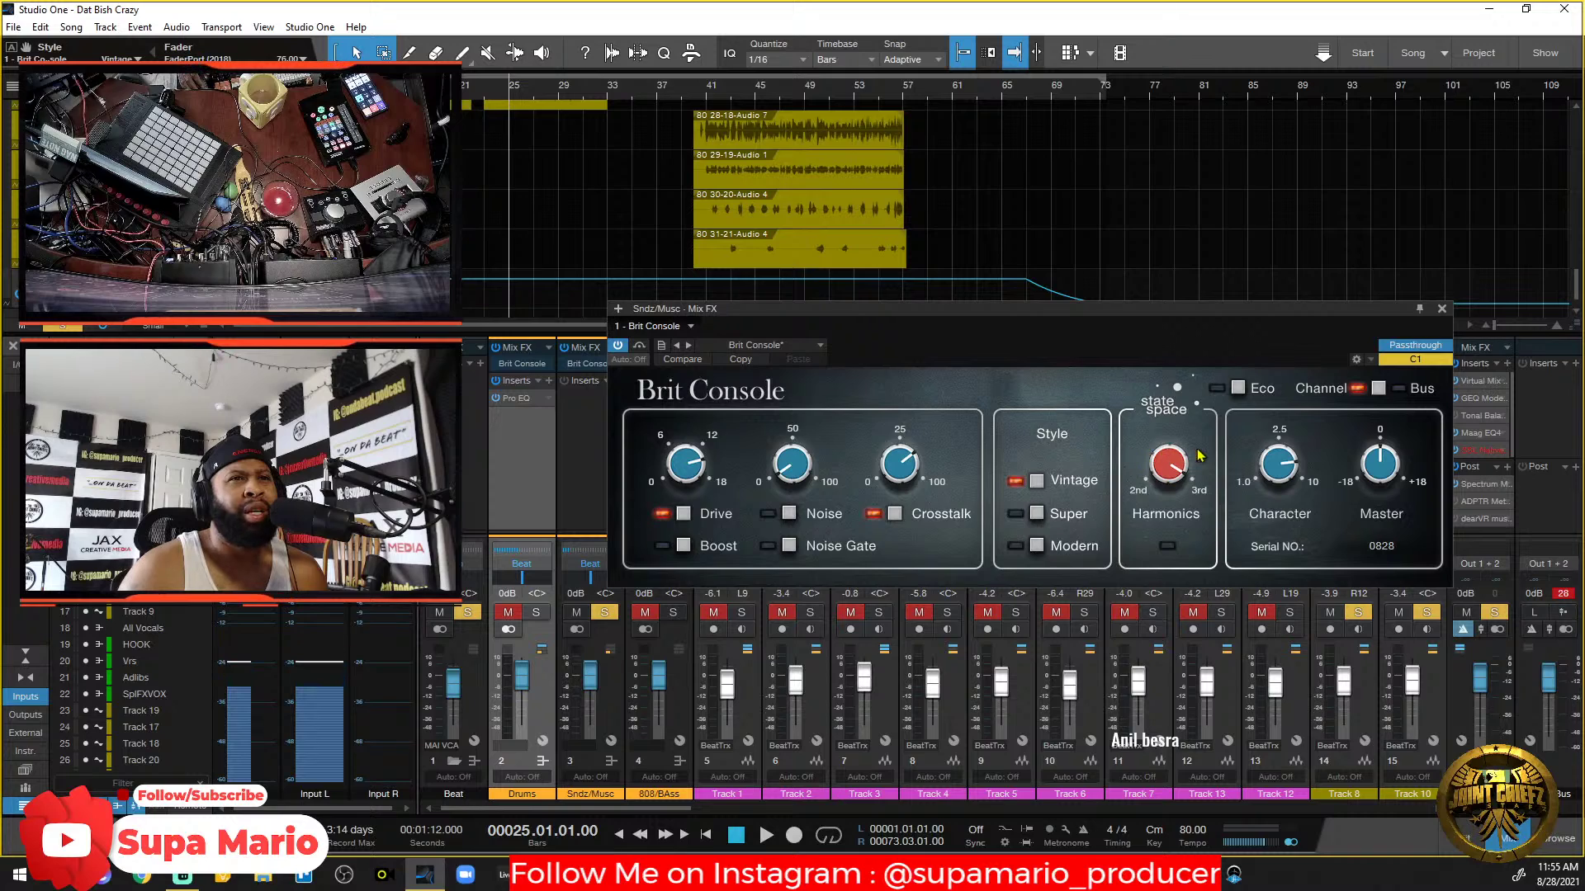
pyautogui.click(661, 345)
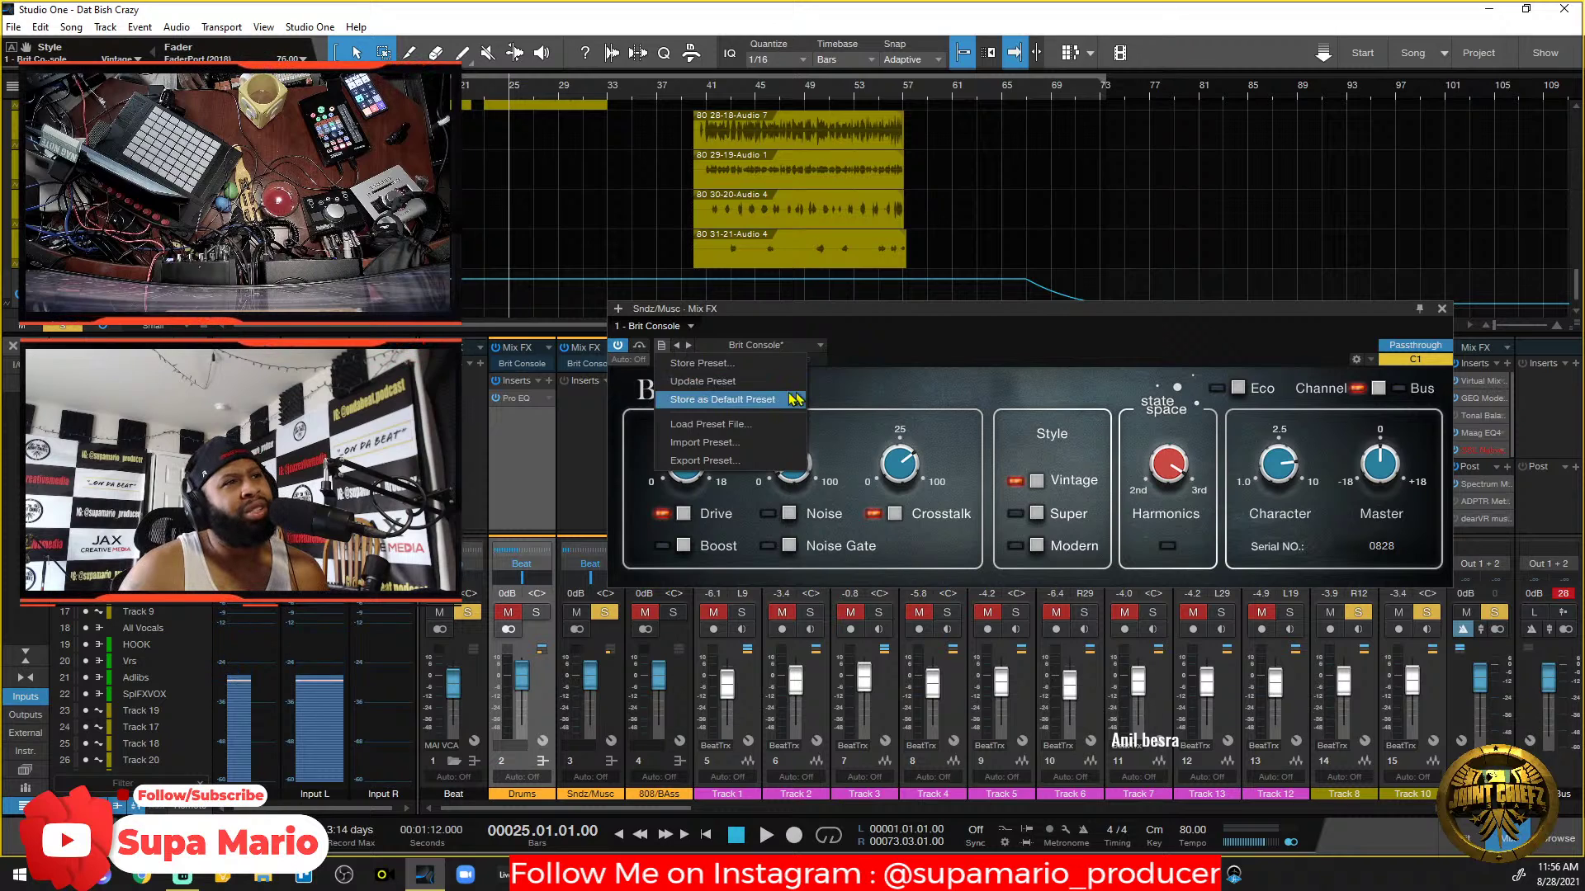
pyautogui.click(702, 364)
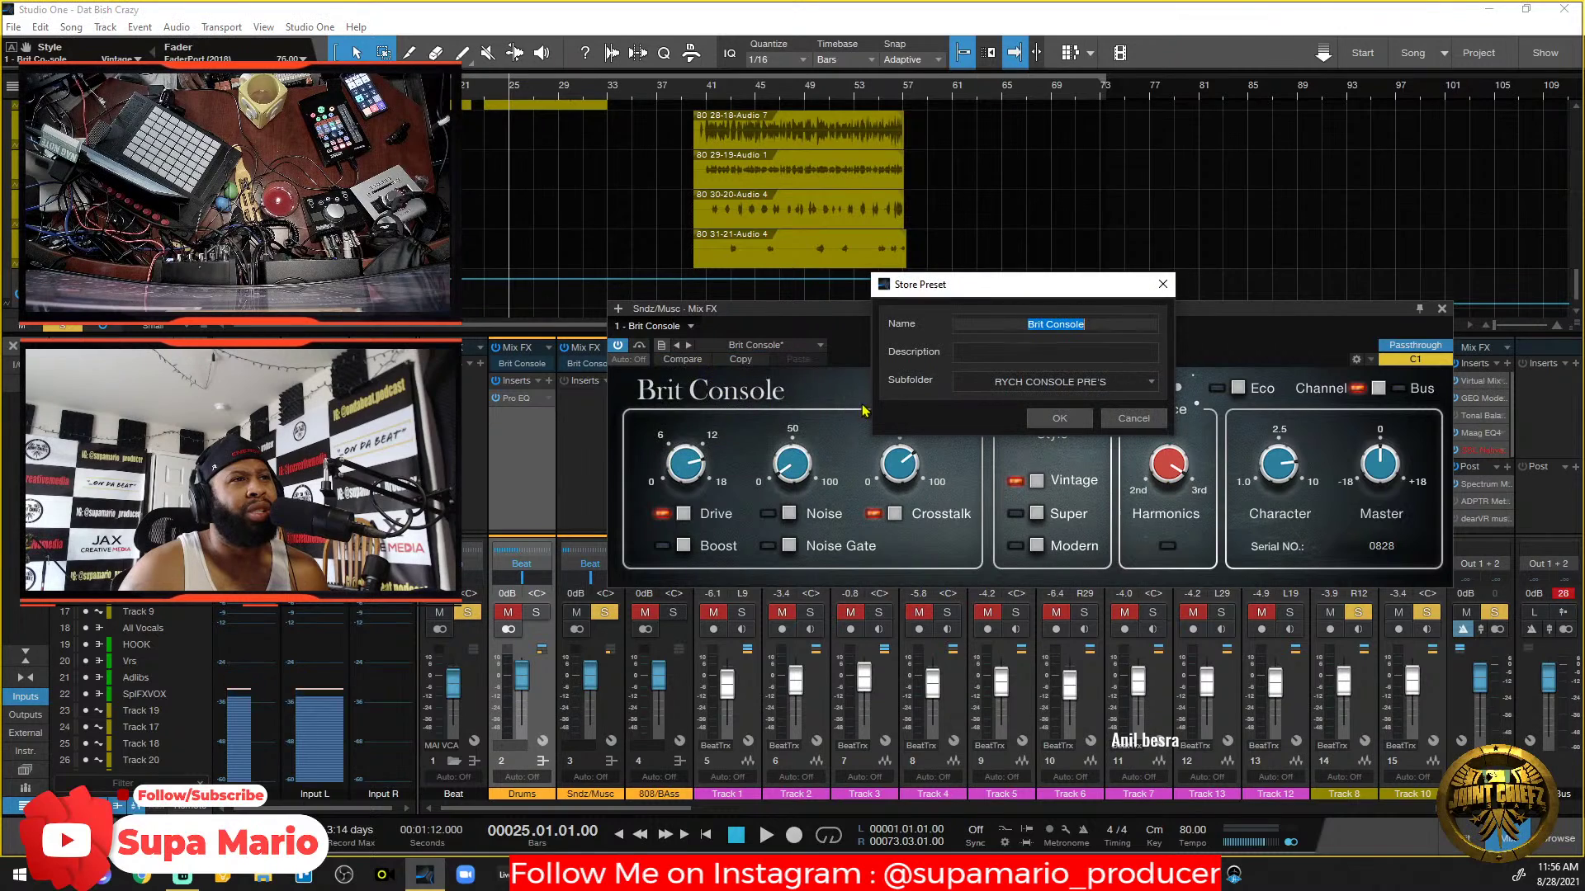
pyautogui.click(1133, 420)
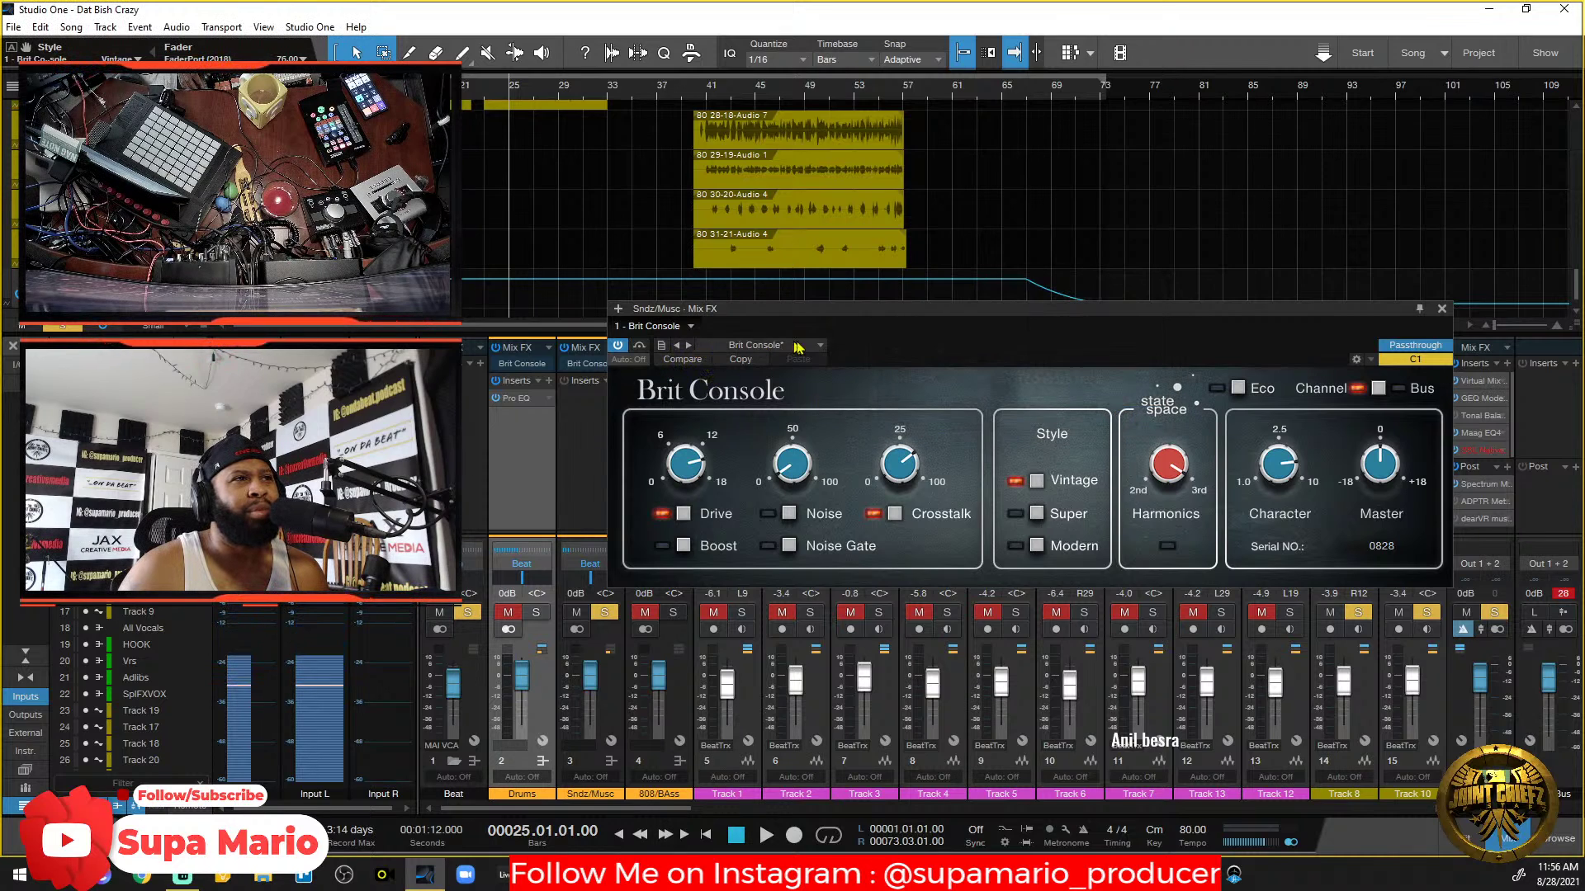
pyautogui.click(821, 346)
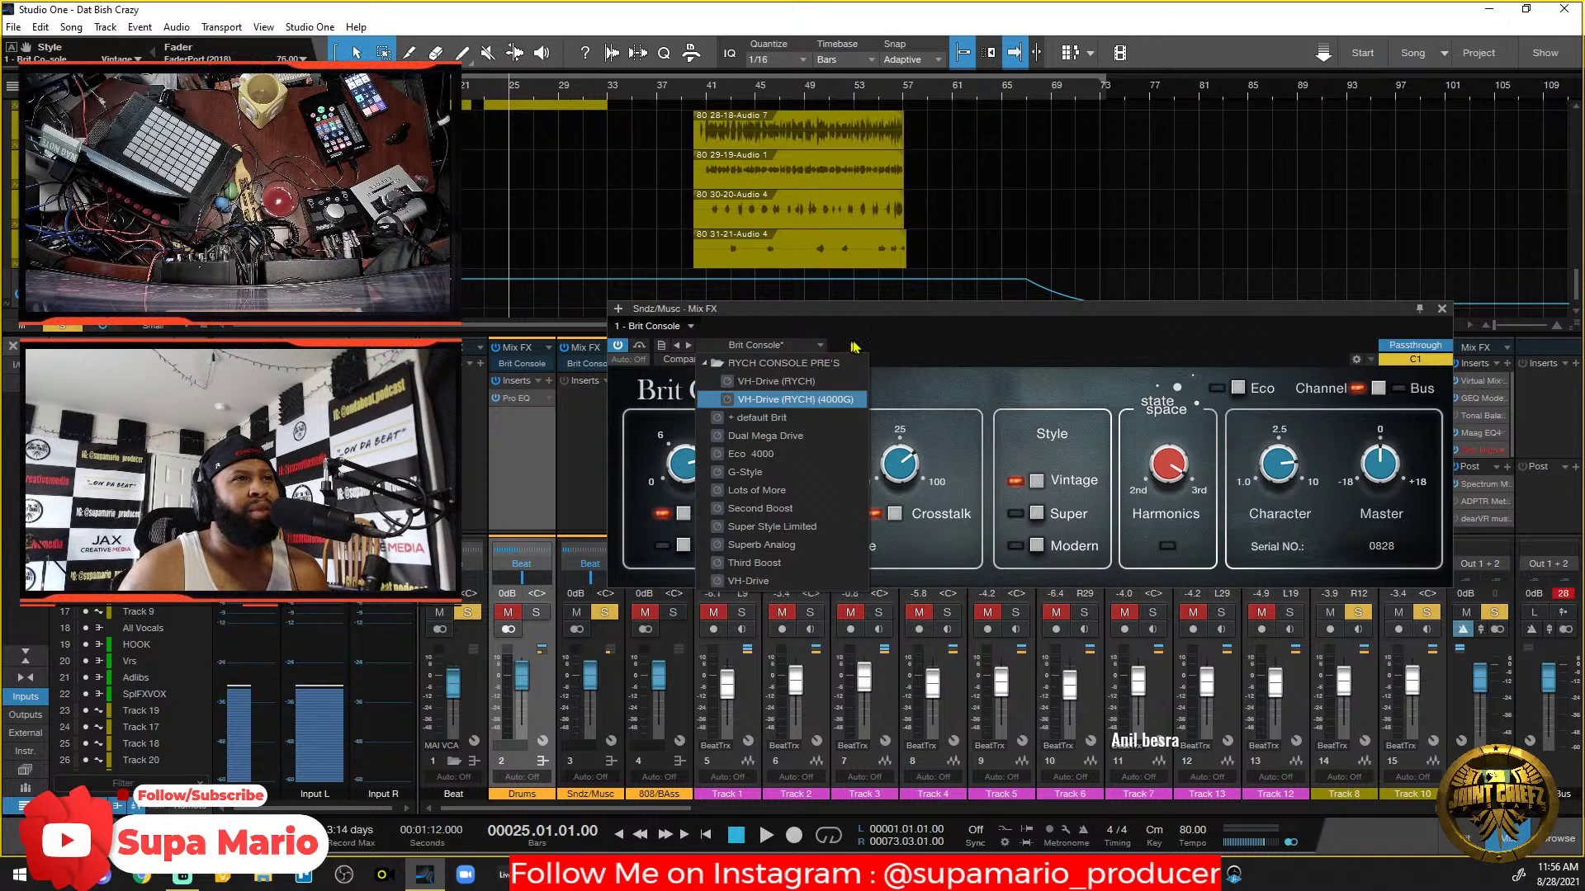
pyautogui.click(854, 347)
# Store the Sndz/Musc bus's Brit Console settings as preset VH-Drive (RYCH) 4000E in the RYCH CONSOLE PRE'S subfolder.
pyautogui.click(661, 346)
pyautogui.click(698, 374)
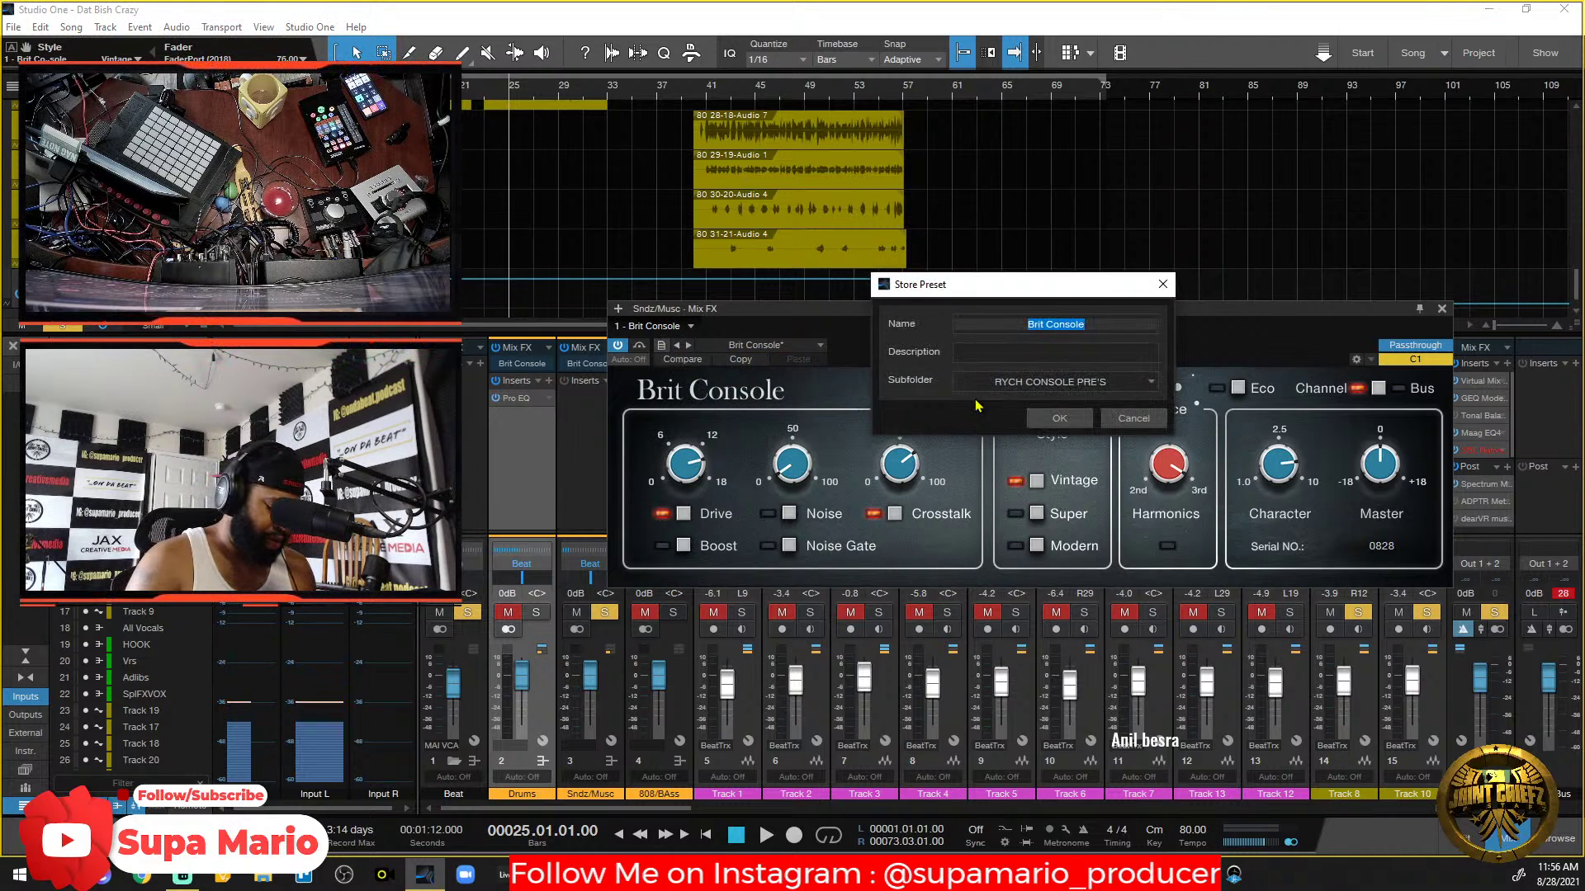
pyautogui.write('VH-Dr')
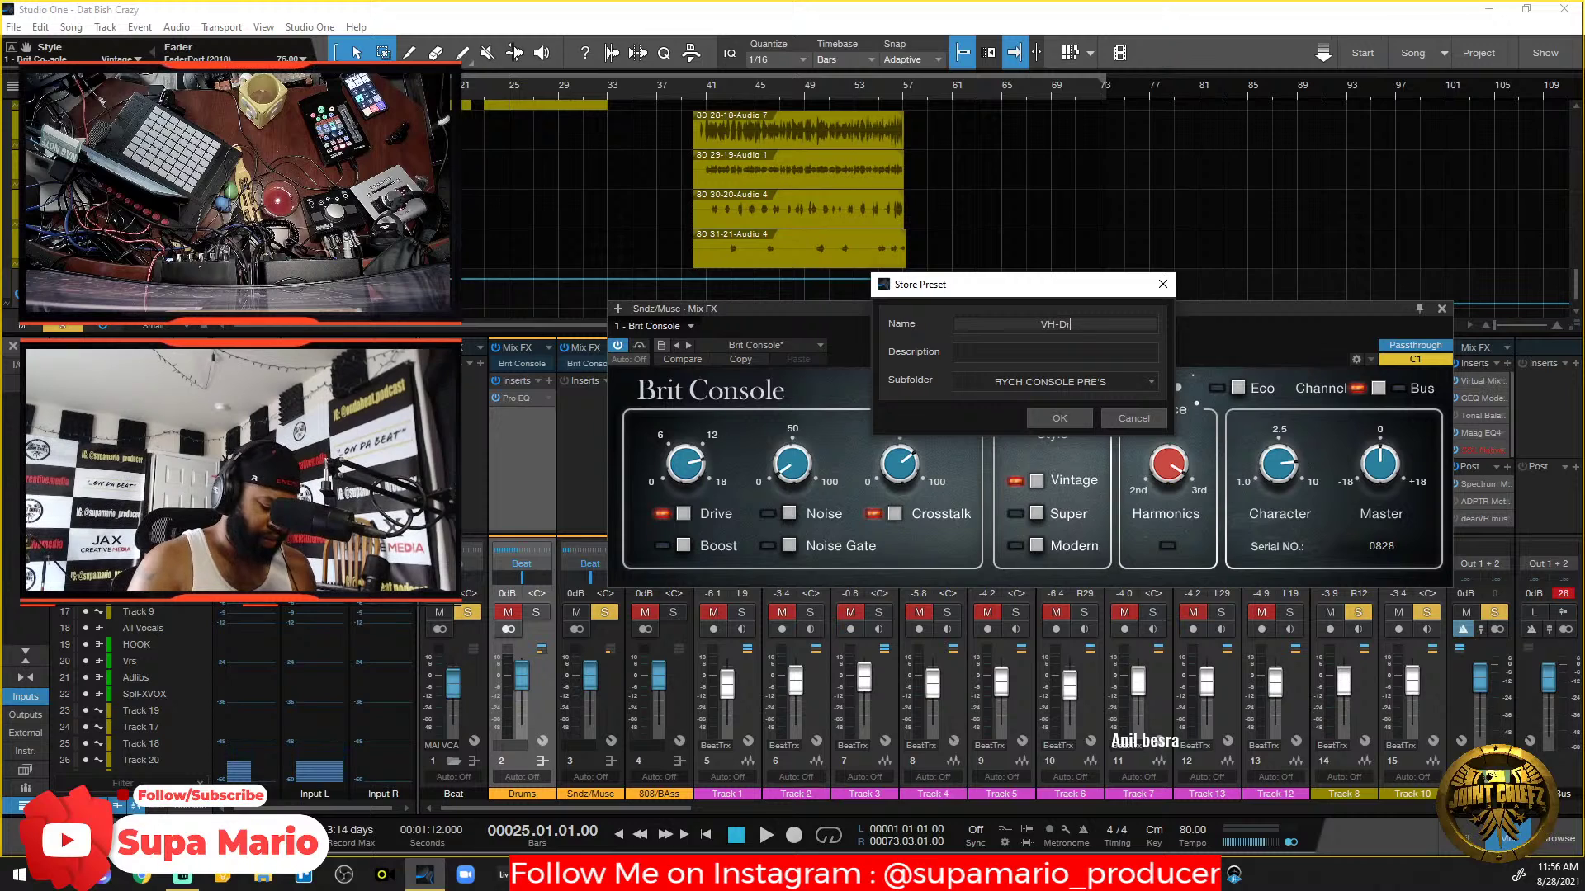
pyautogui.write('ive ')
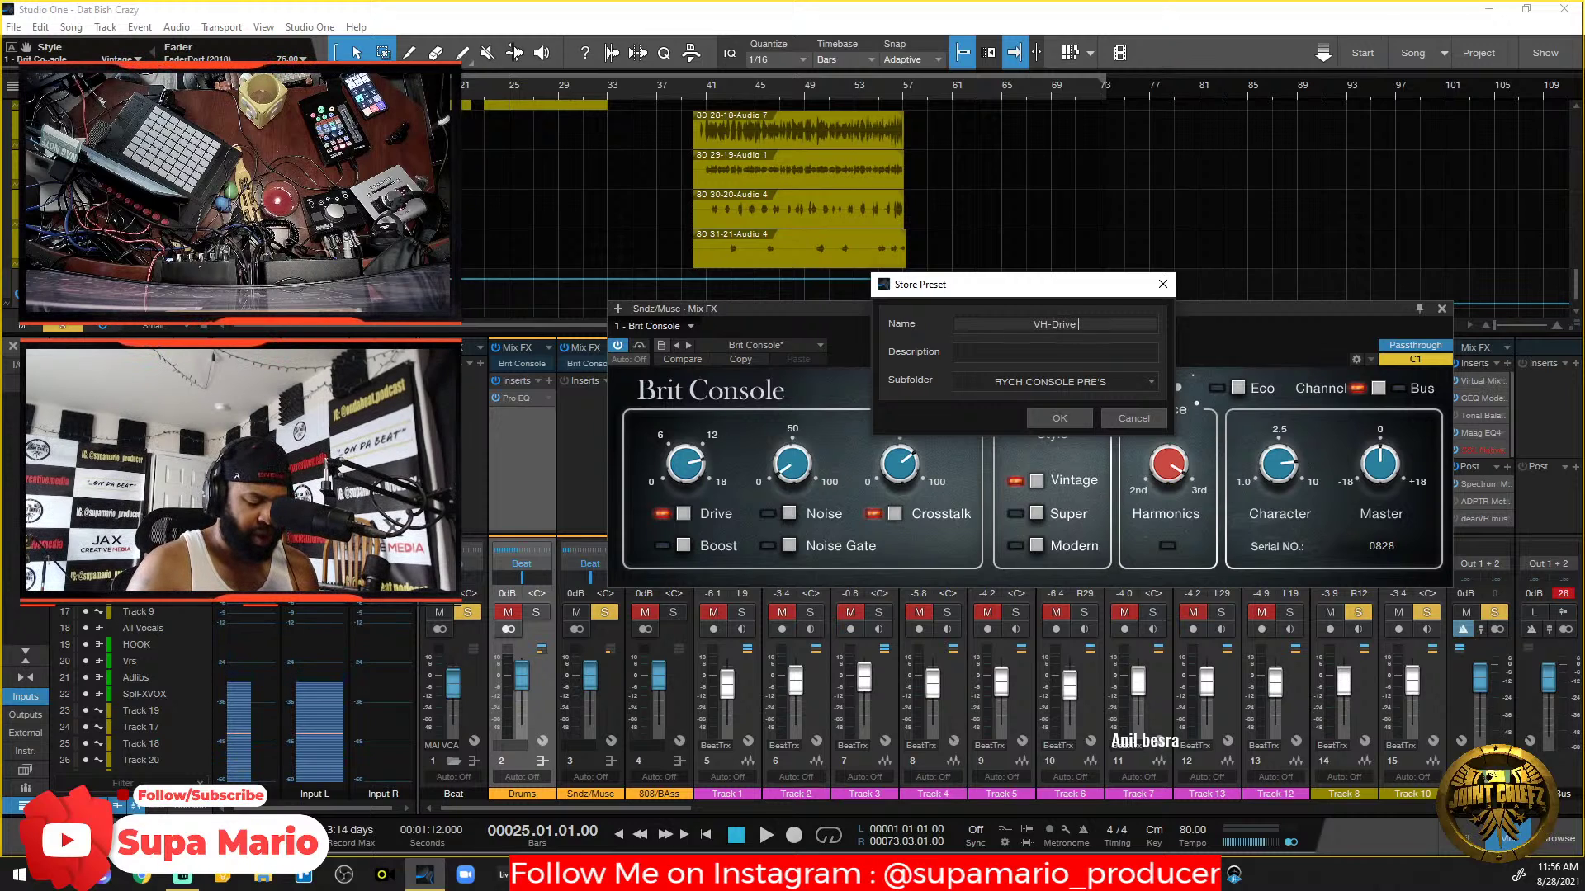
pyautogui.write('(RYCH')
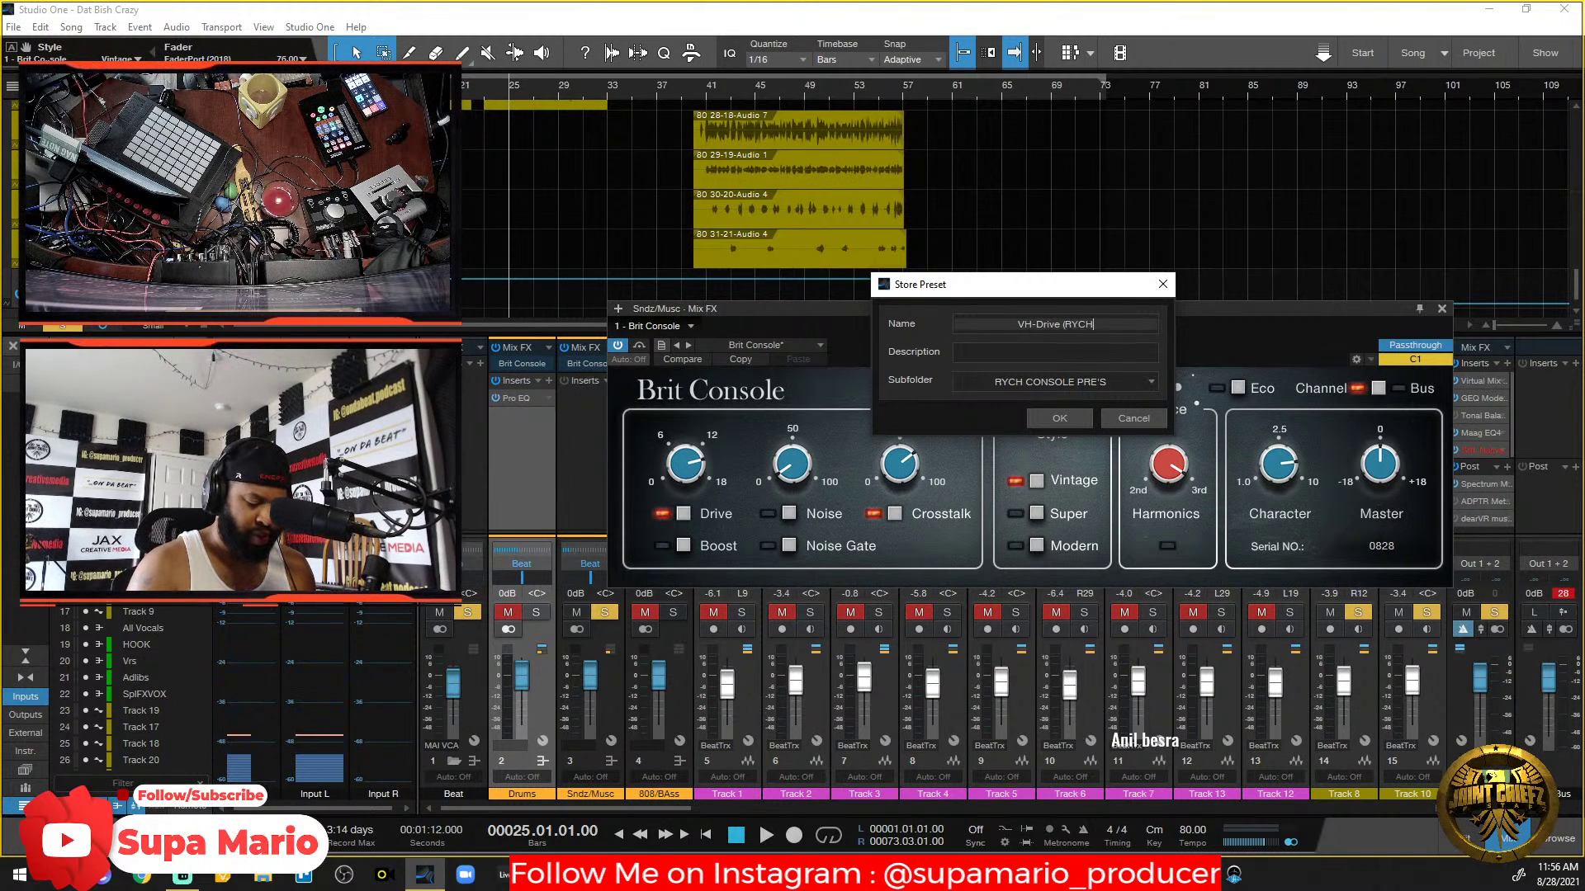
pyautogui.write(') ')
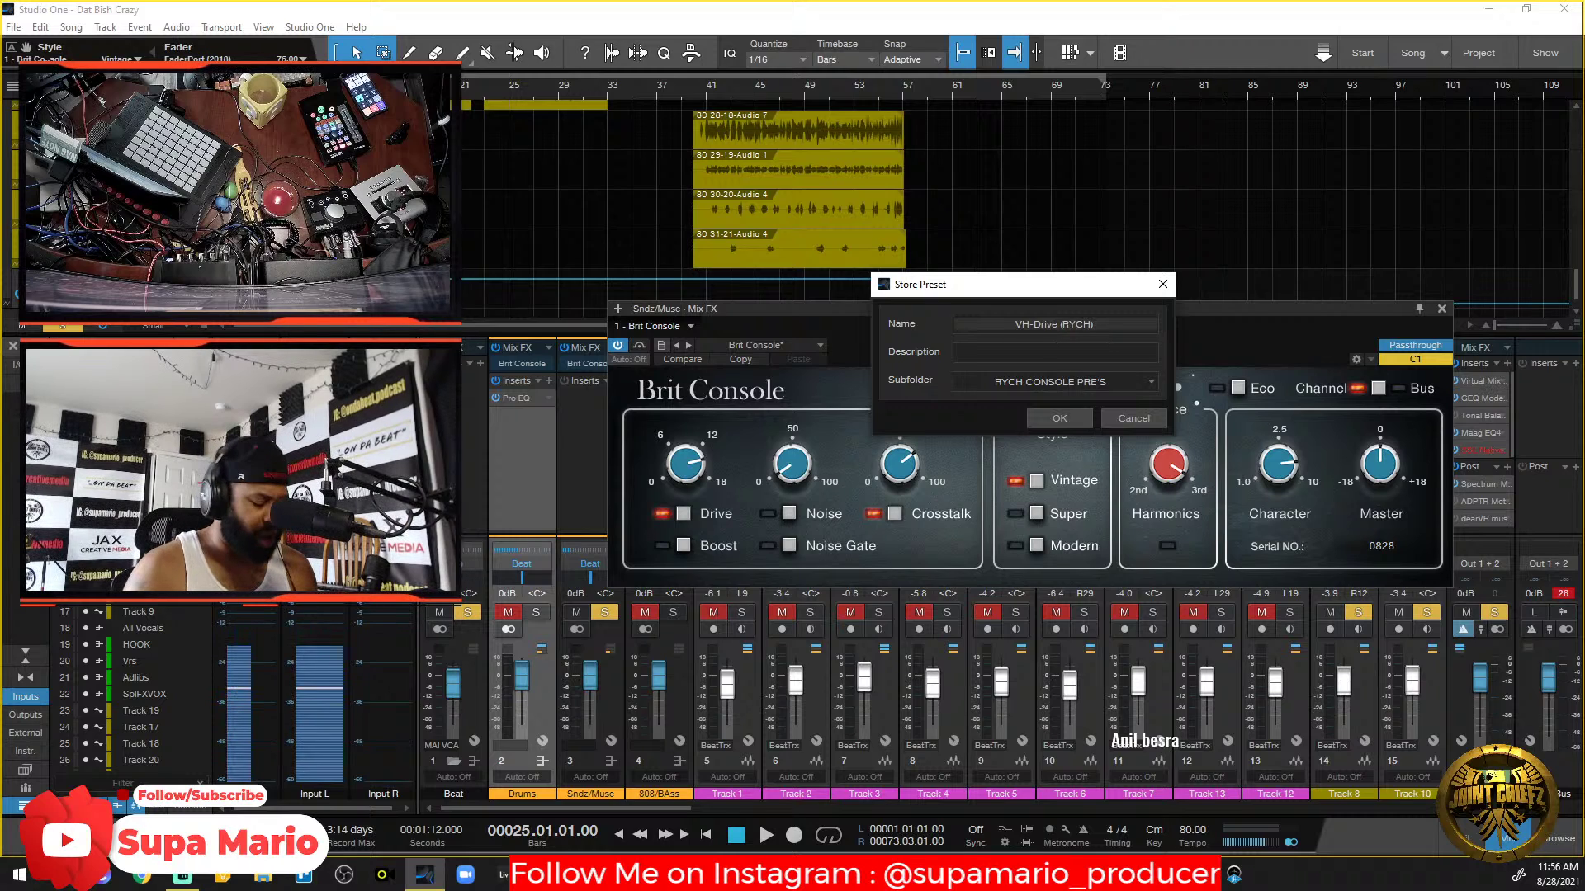
pyautogui.write('4000E')
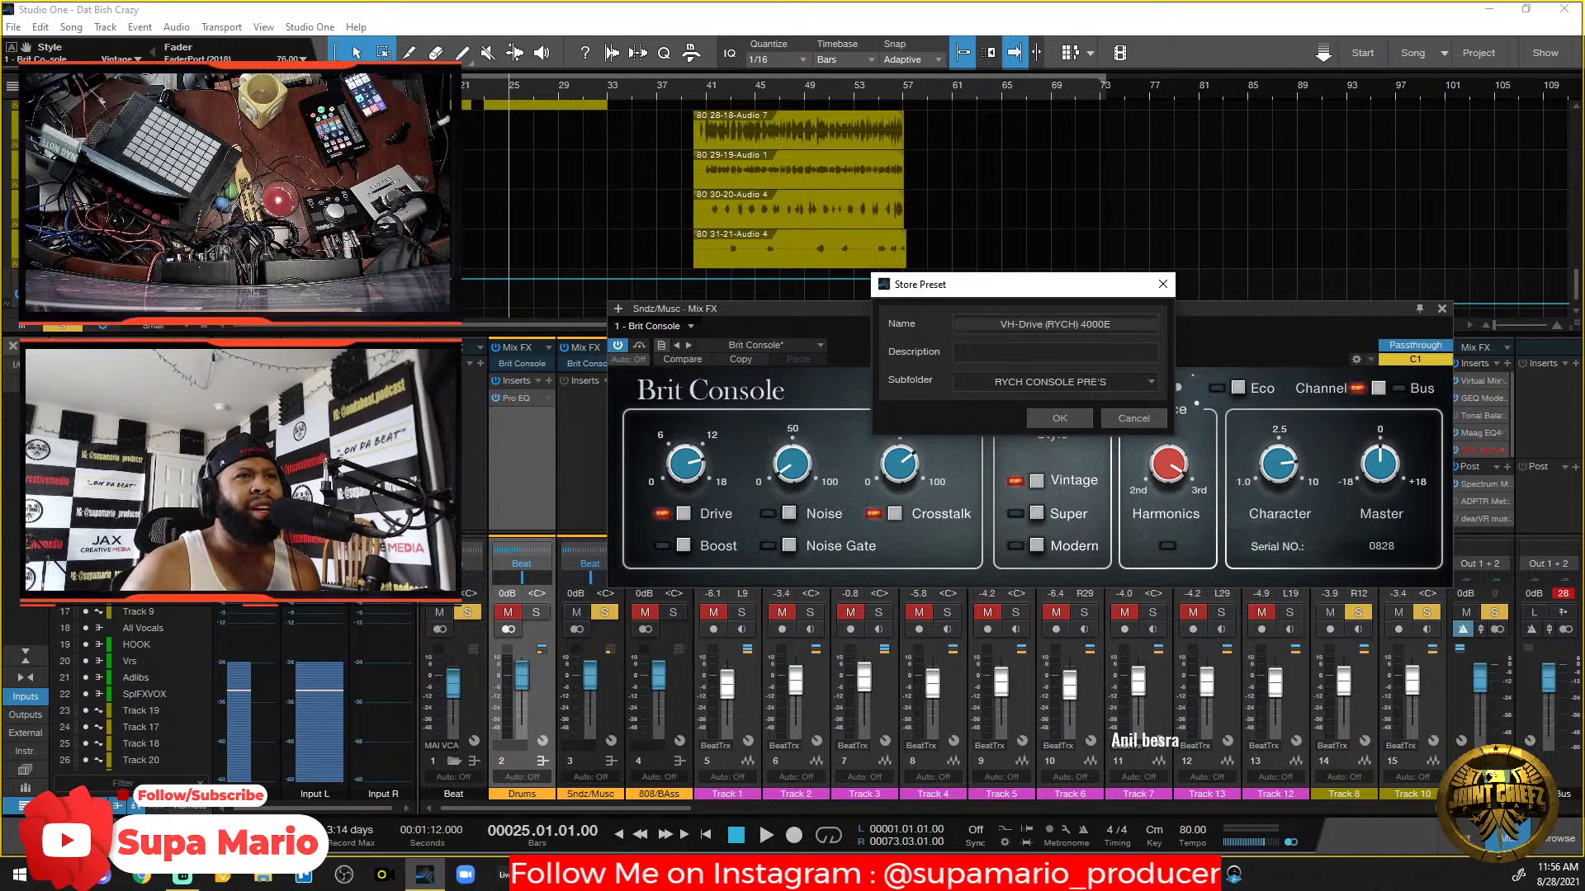
pyautogui.click(1073, 421)
# Change Brit Console's Serial NO. on the Sndz/Musc bus to 1828 and update the VH-Drive (RYCH) 4000E preset.
pyautogui.doubleClick(1390, 549)
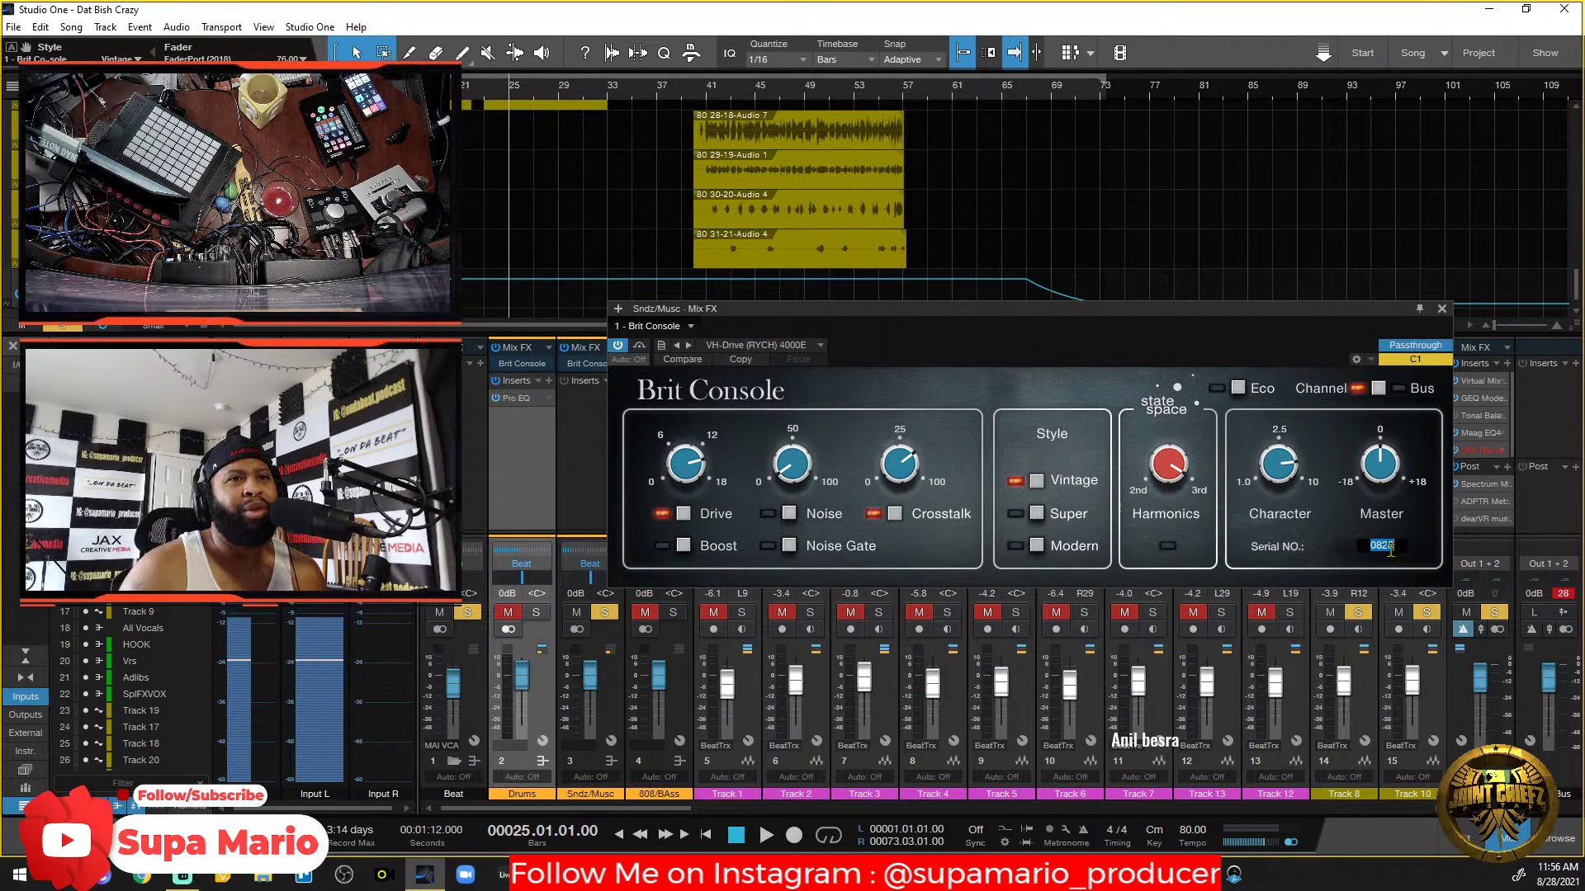
pyautogui.write('1')
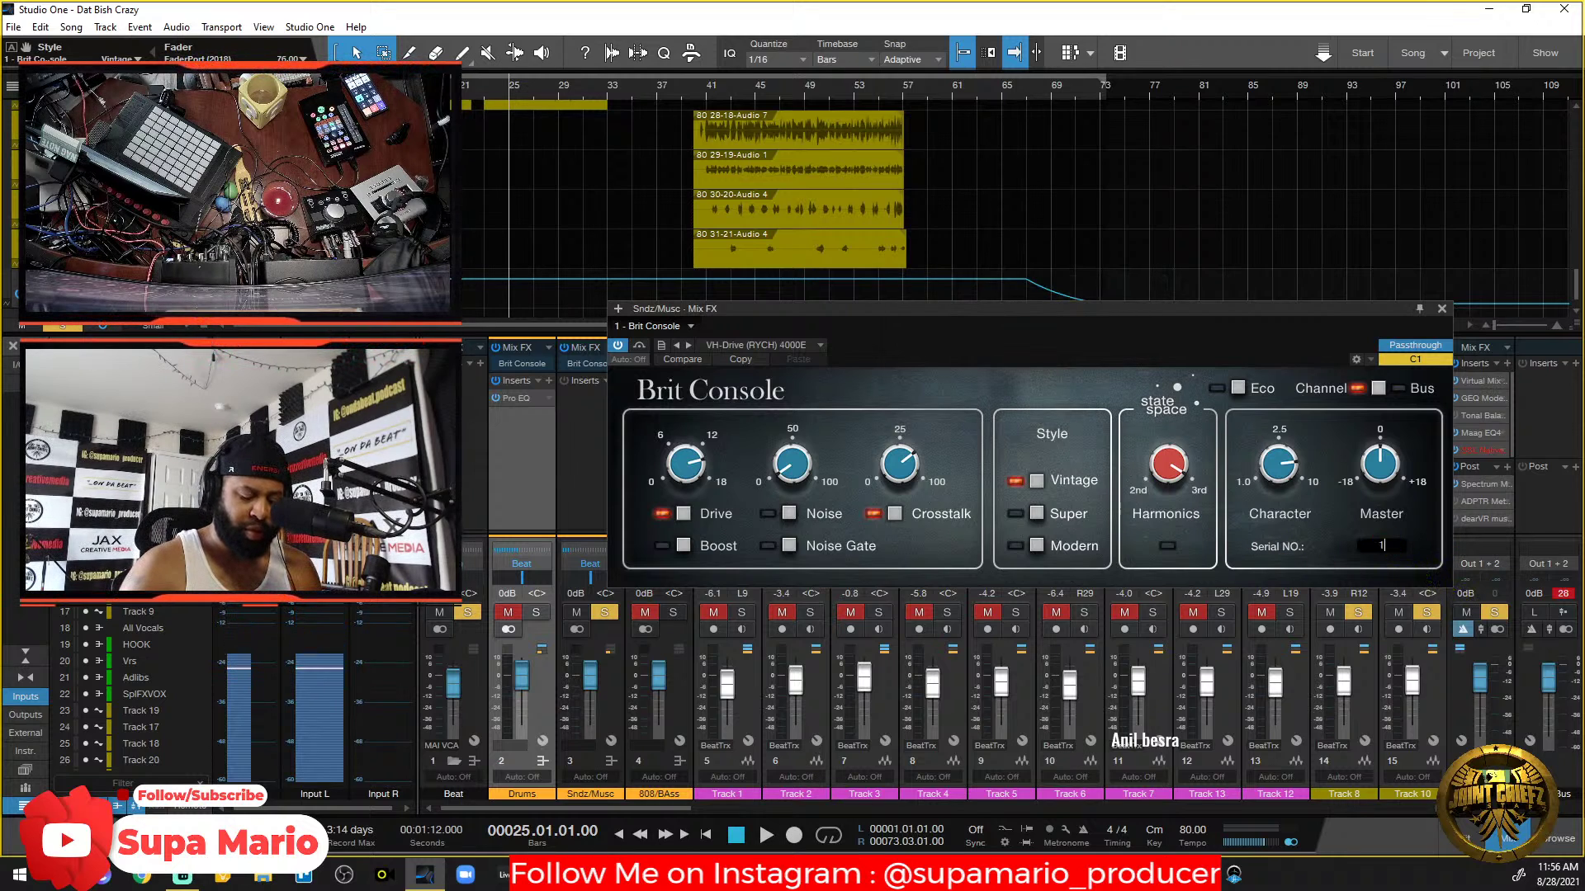
pyautogui.write('82')
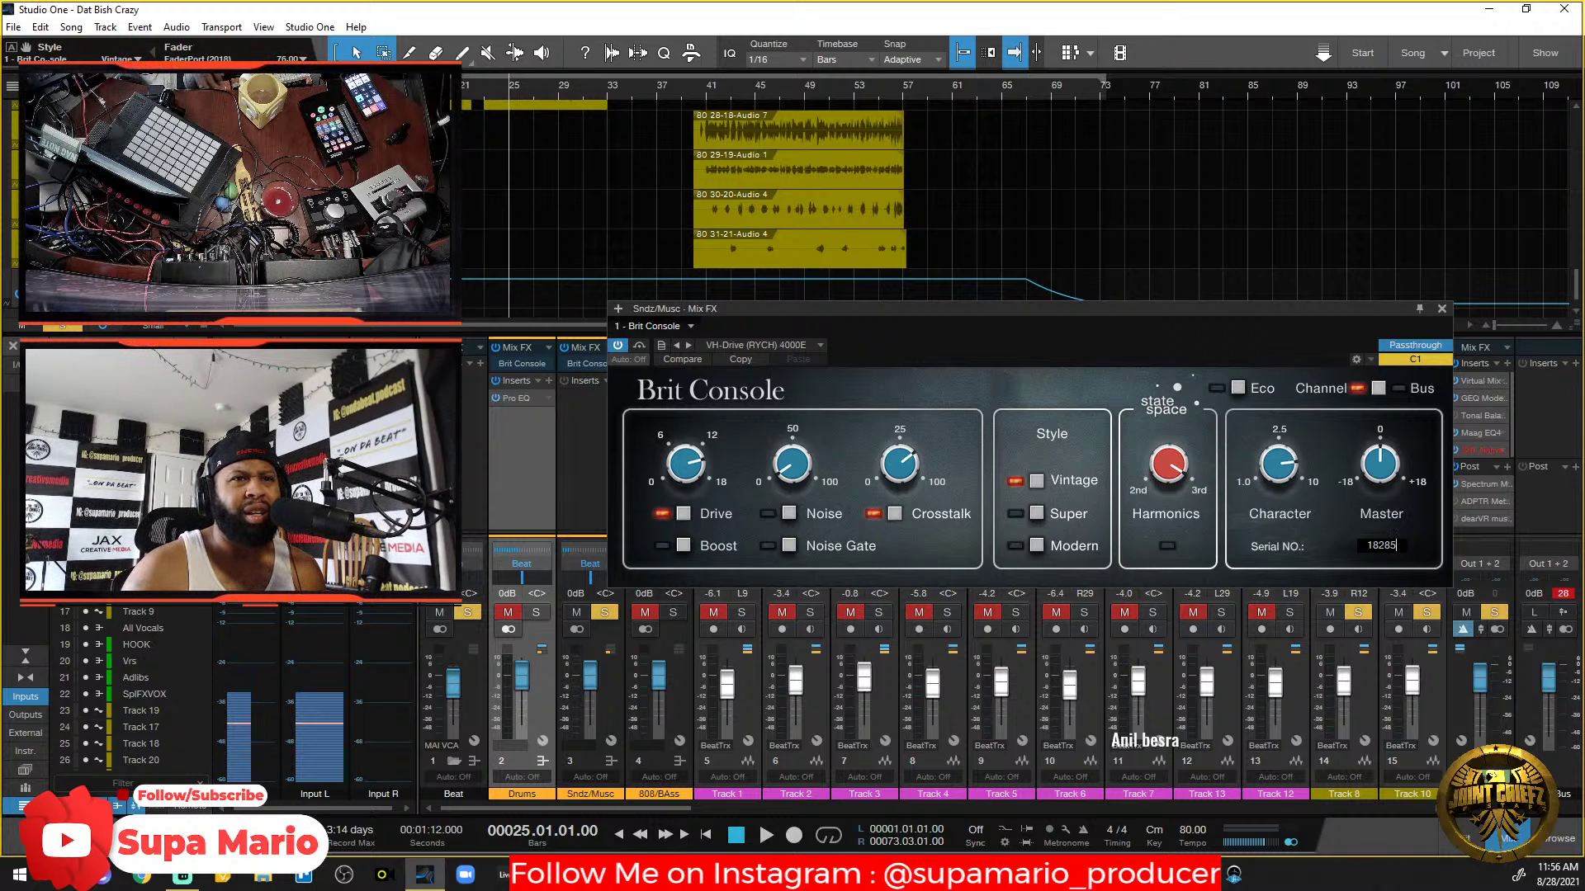
pyautogui.write('85')
pyautogui.press('BackSpace')
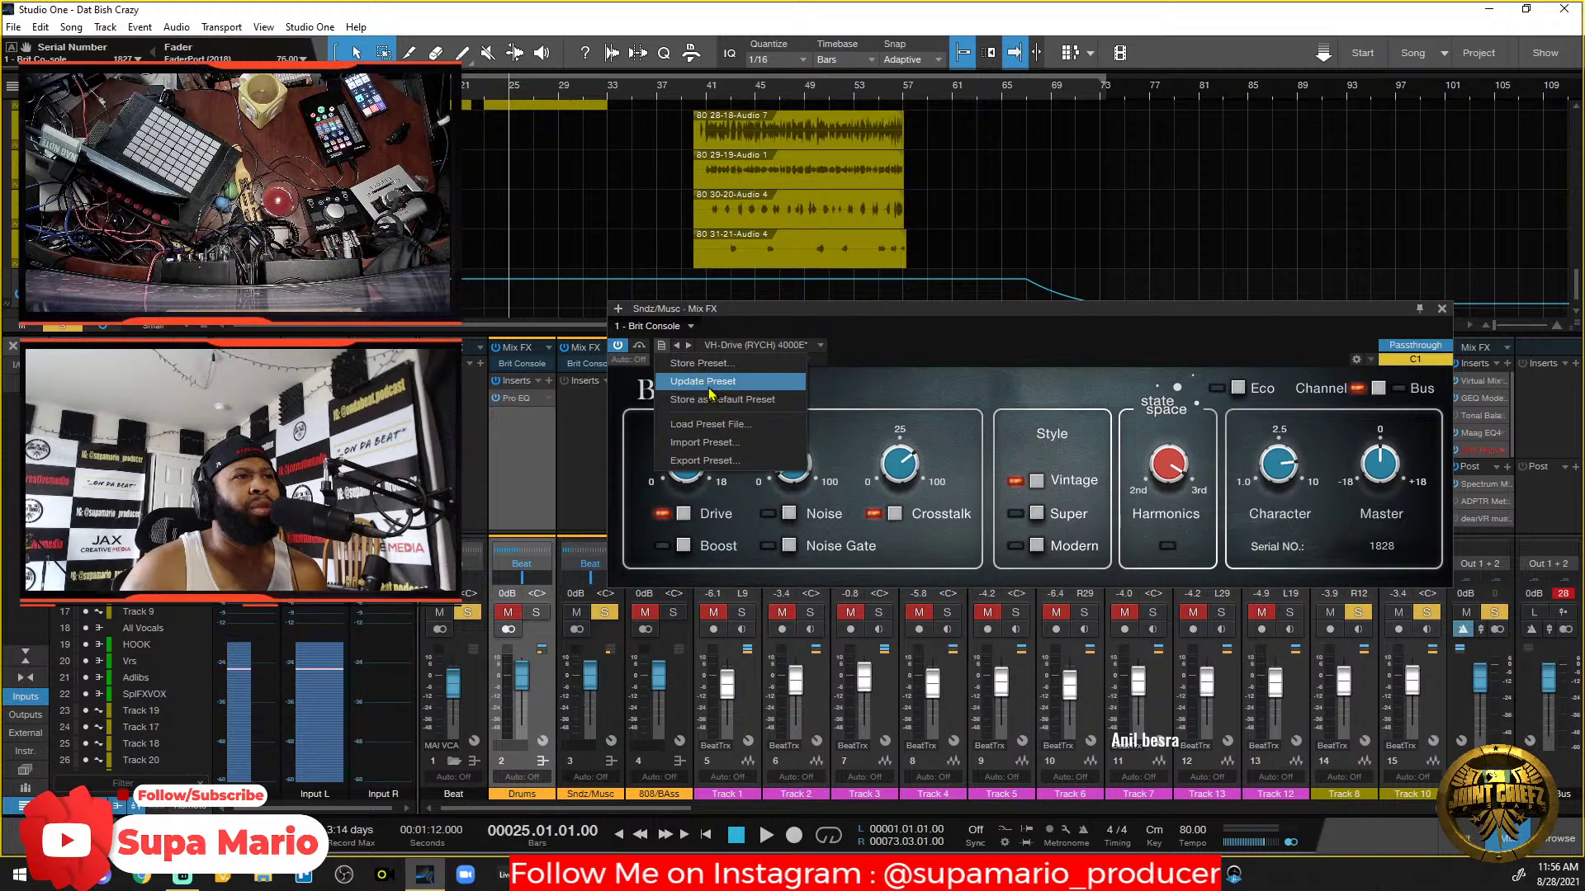
pyautogui.click(708, 384)
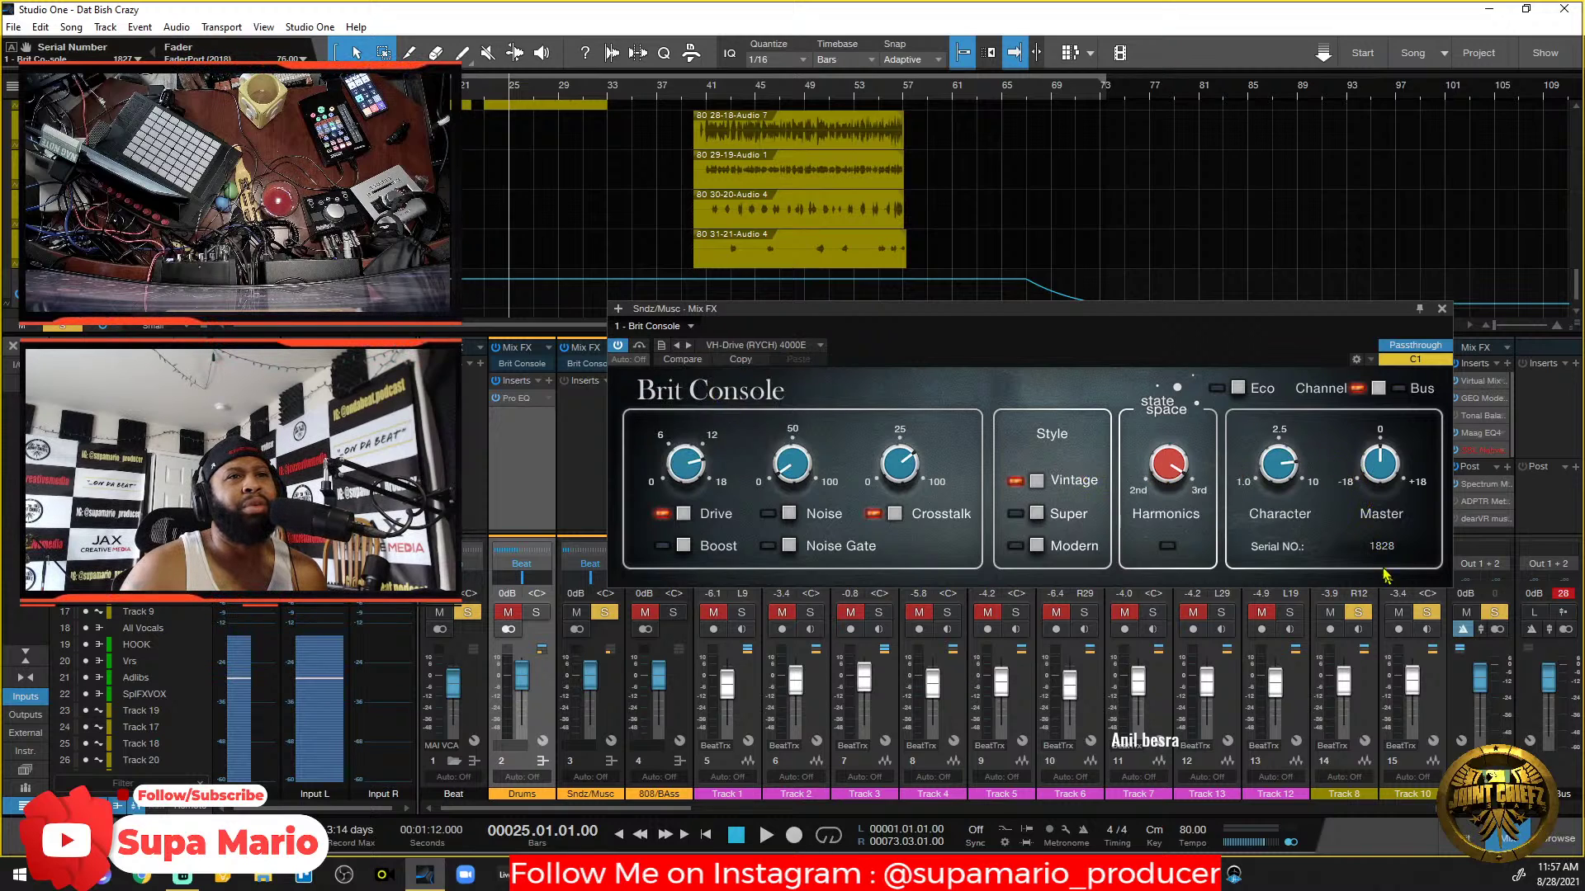
# Close Brit Console, solo the Drums bus together with Sndz/Musc, and listen to both from bar 25.
pyautogui.press('space')
pyautogui.click(1442, 309)
pyautogui.press('space')
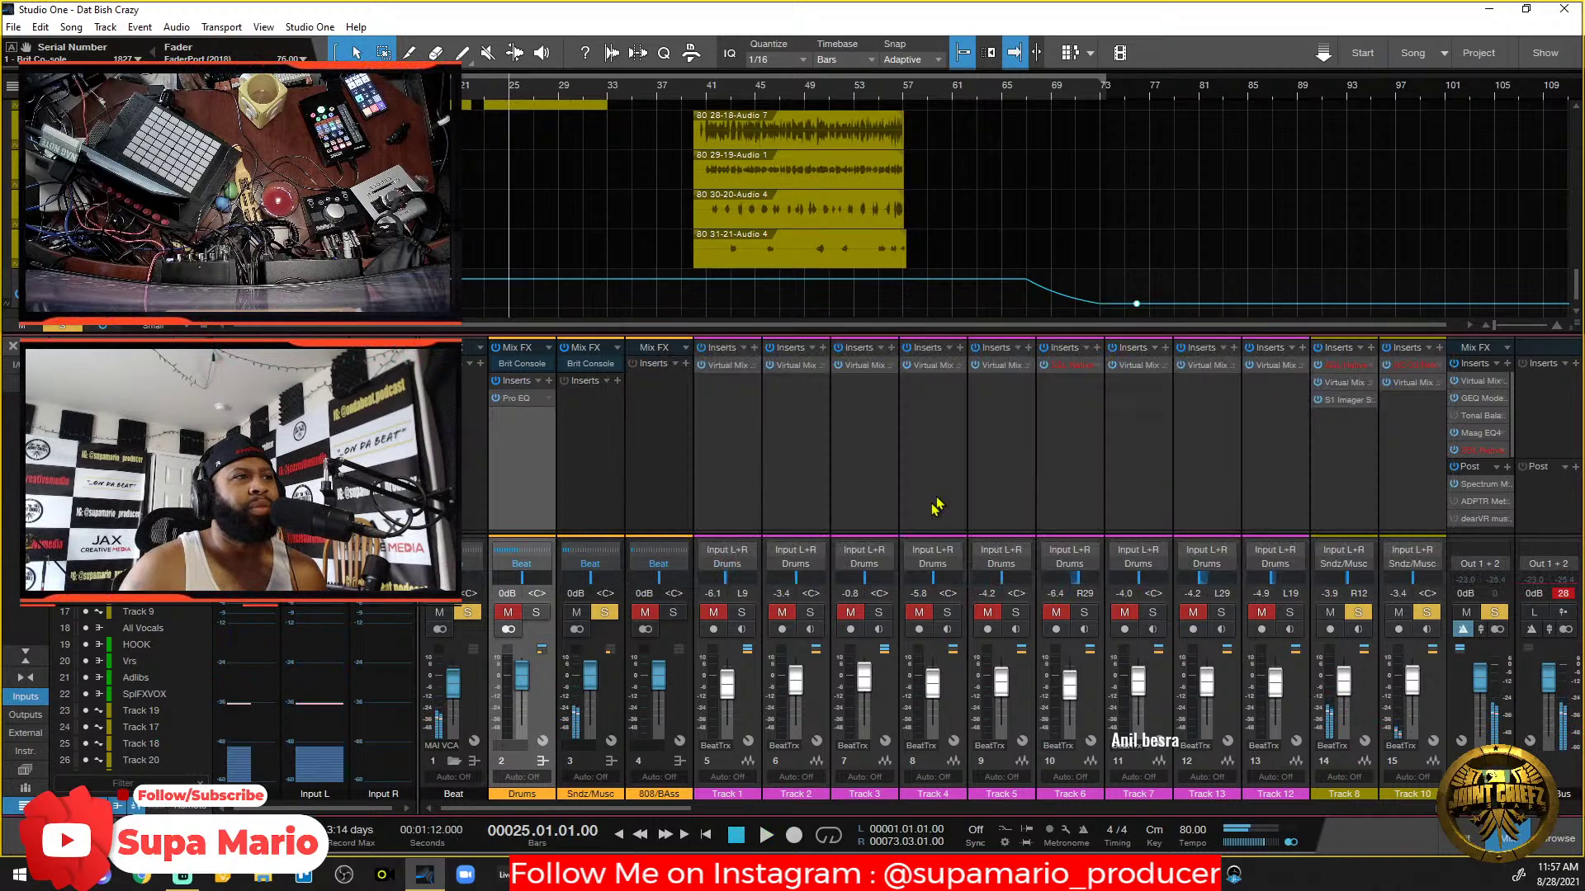
pyautogui.click(541, 617)
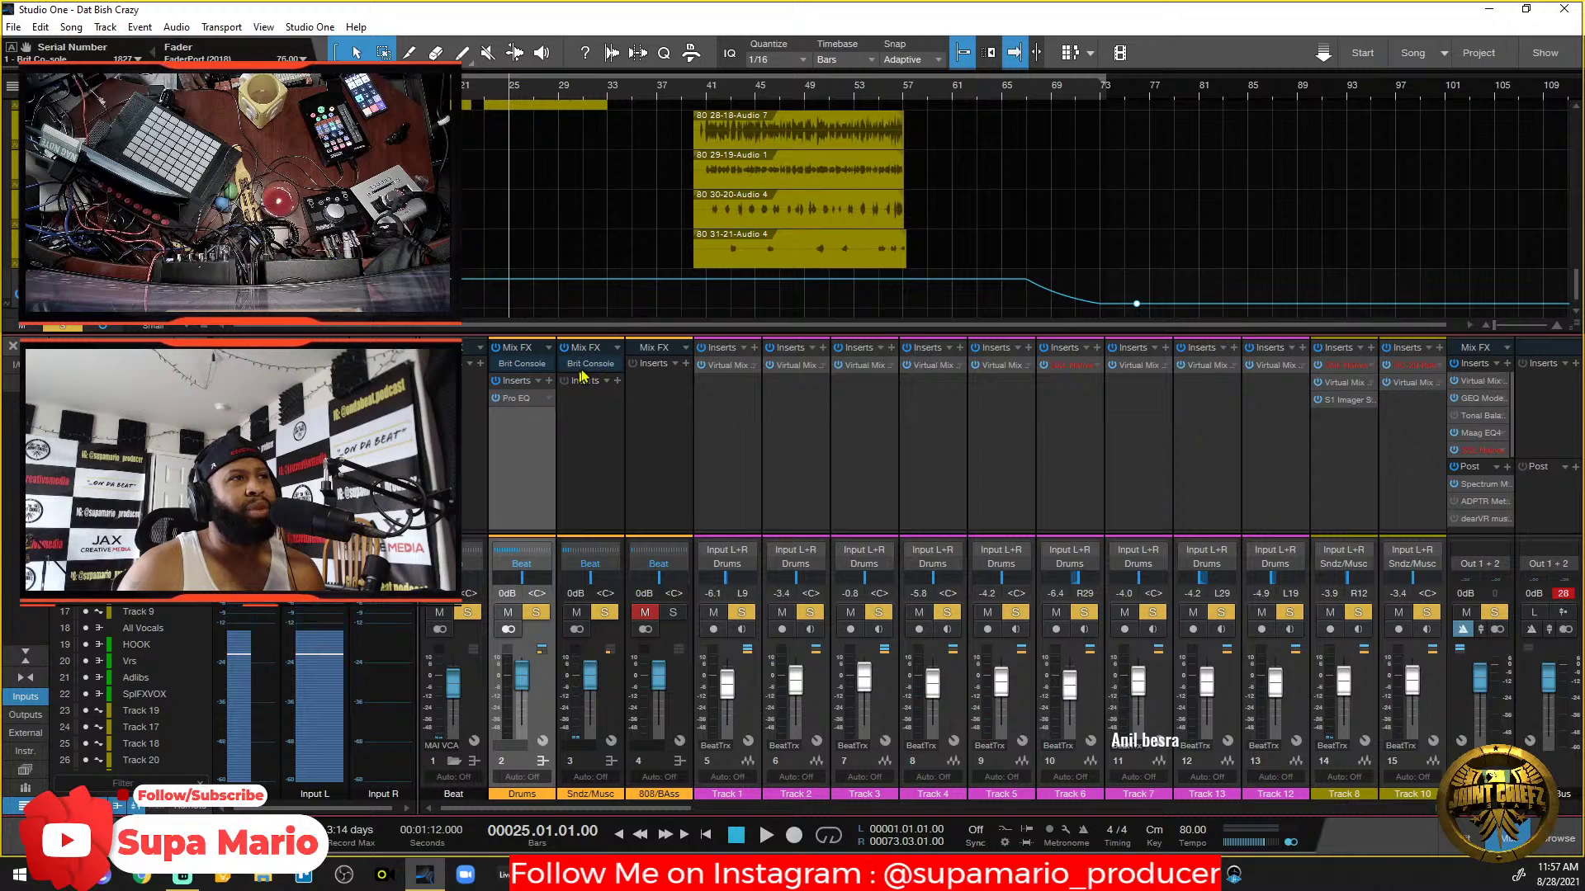
pyautogui.press('space')
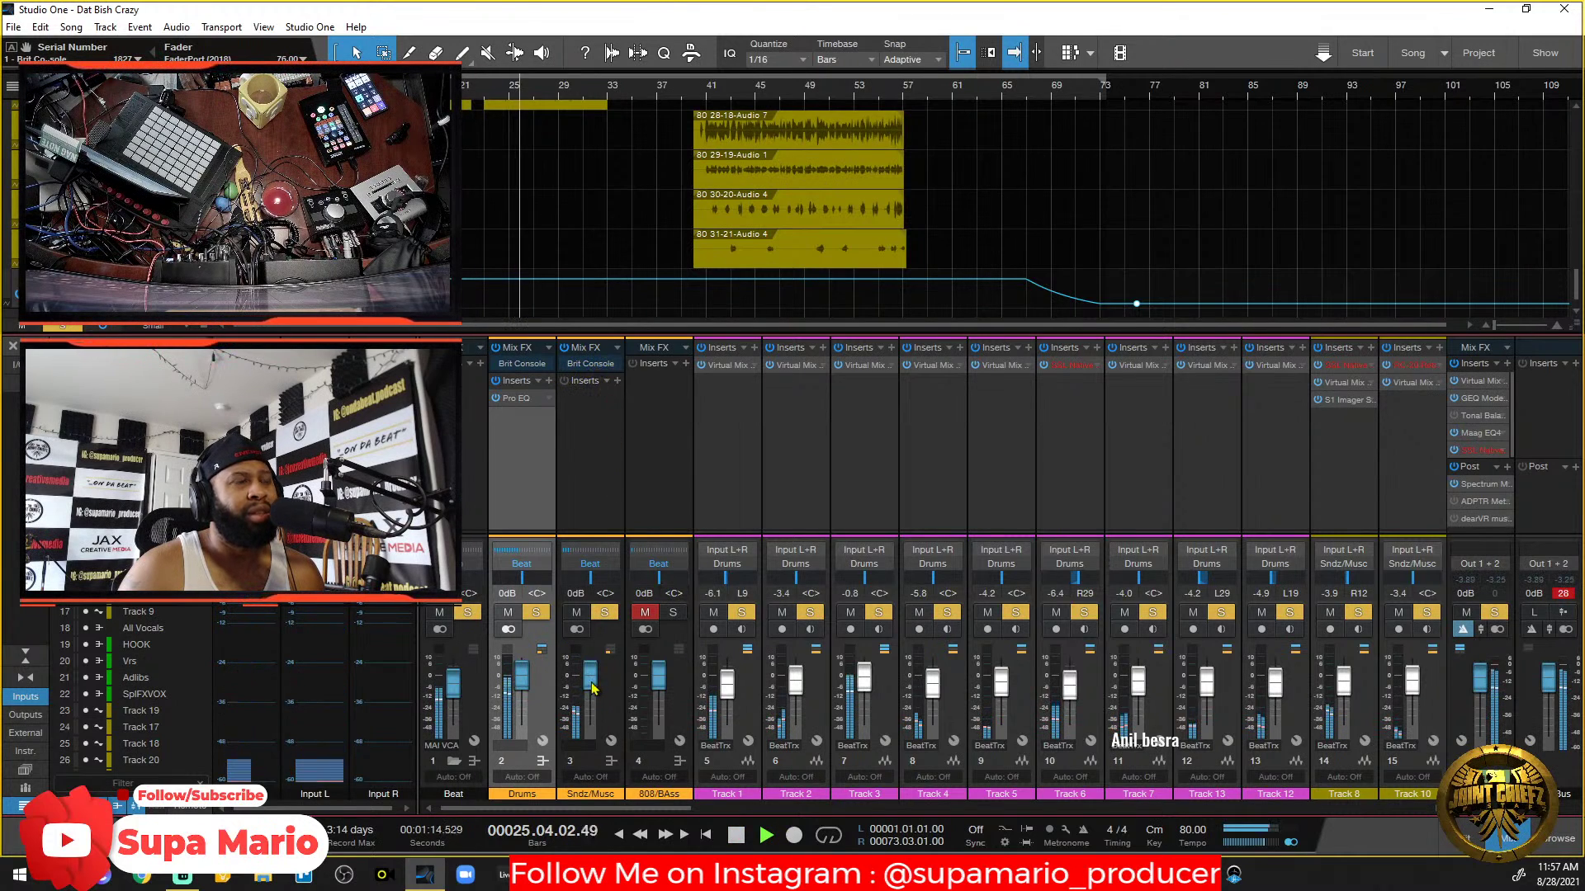
pyautogui.press('space')
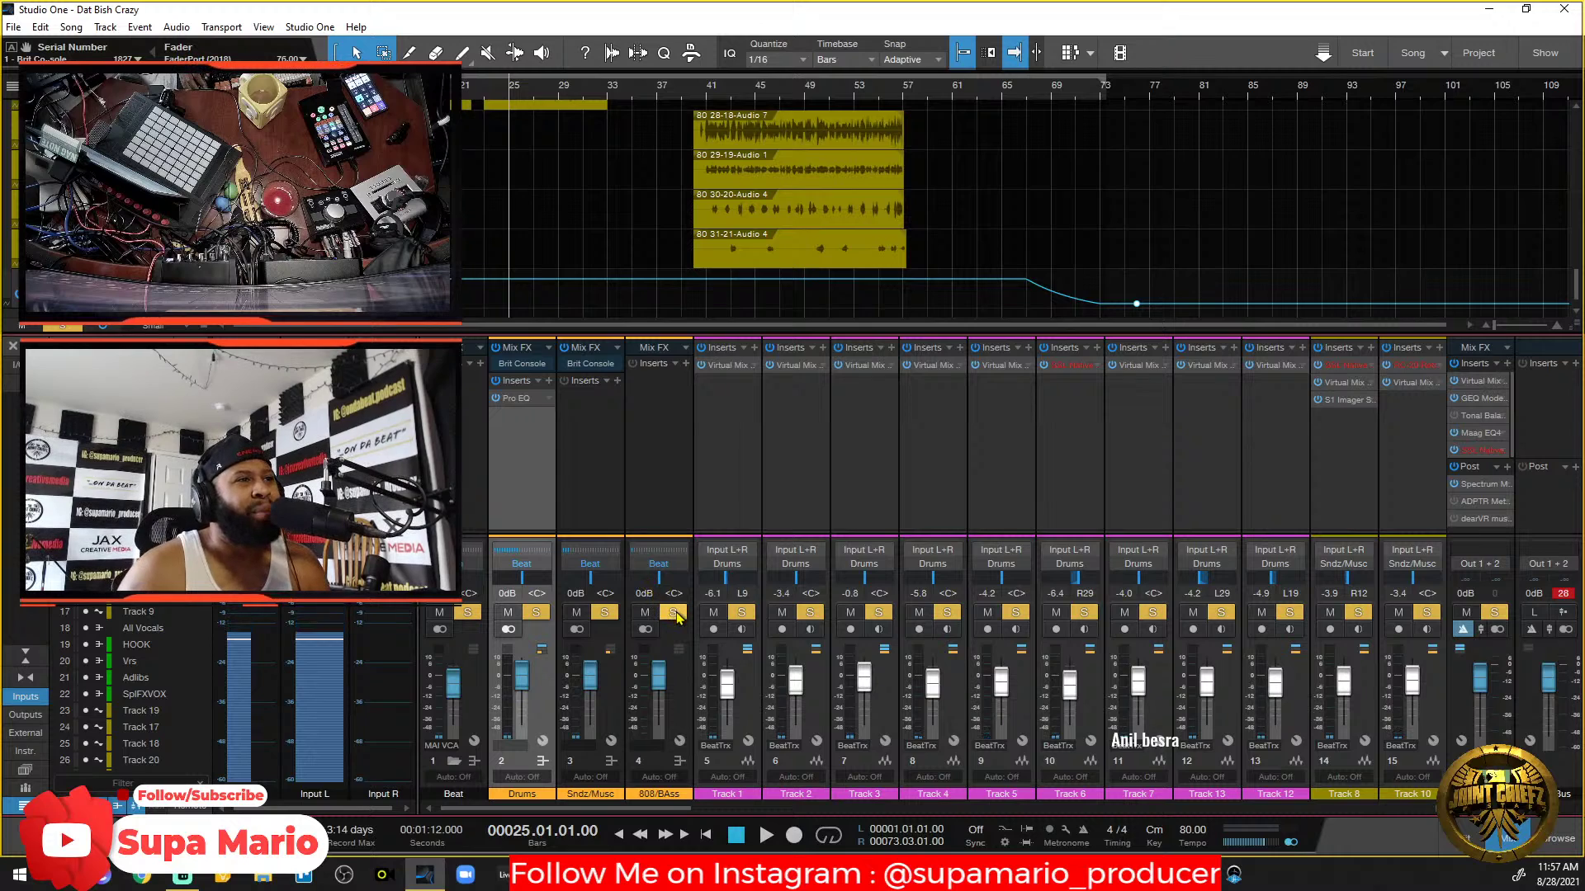
# Listen from bar 31 with the 808/BAss bus soloed alongside Drums and Sndz/Musc, and clear all solos.
pyautogui.click(584, 91)
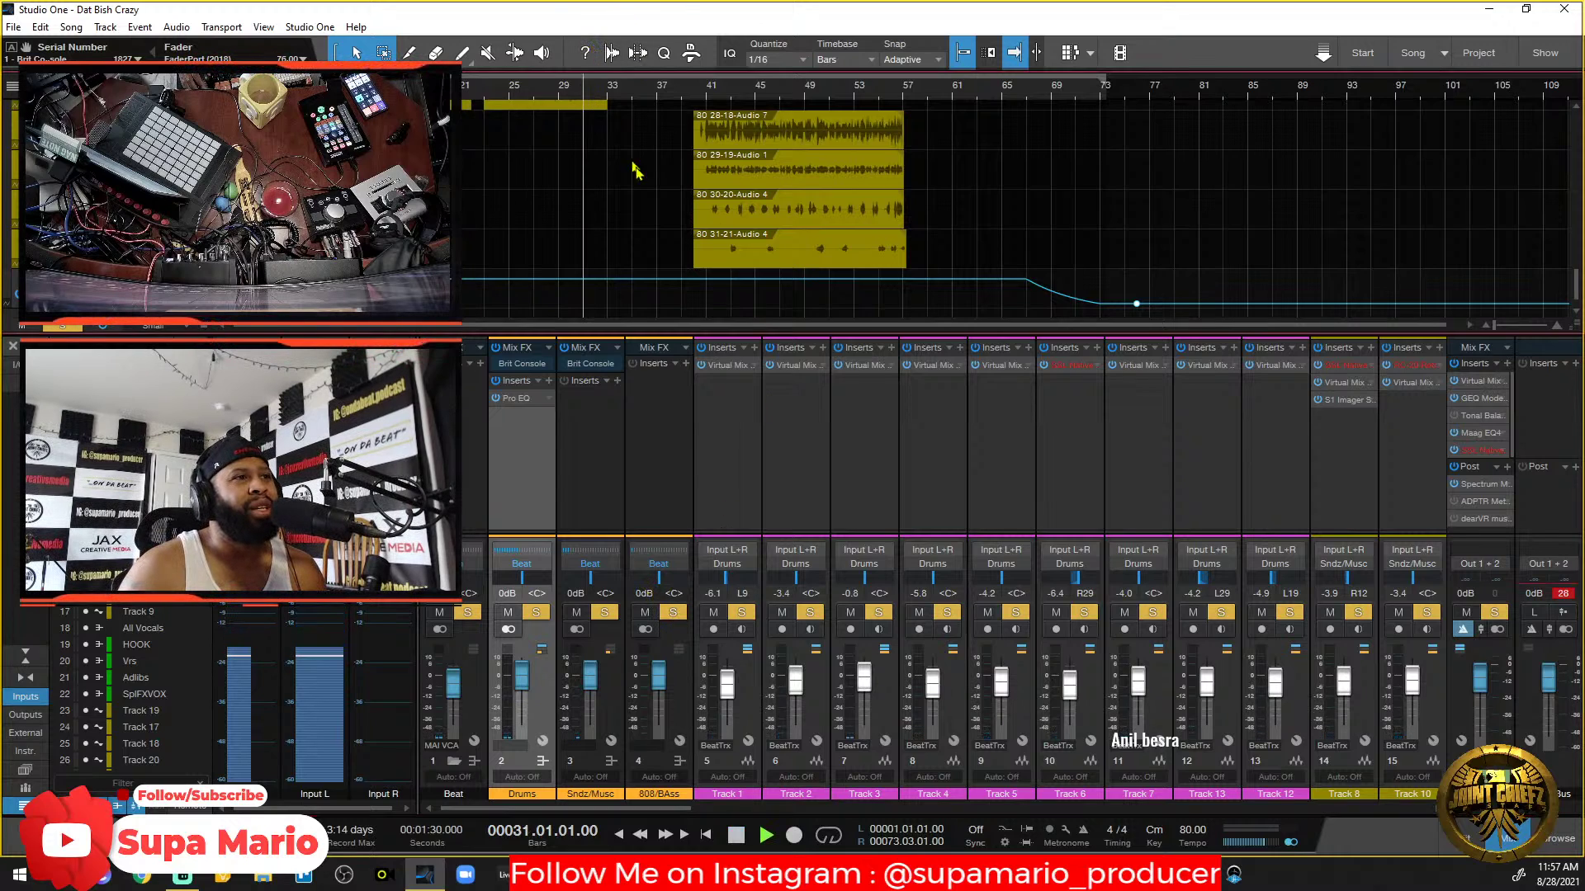
pyautogui.press('space')
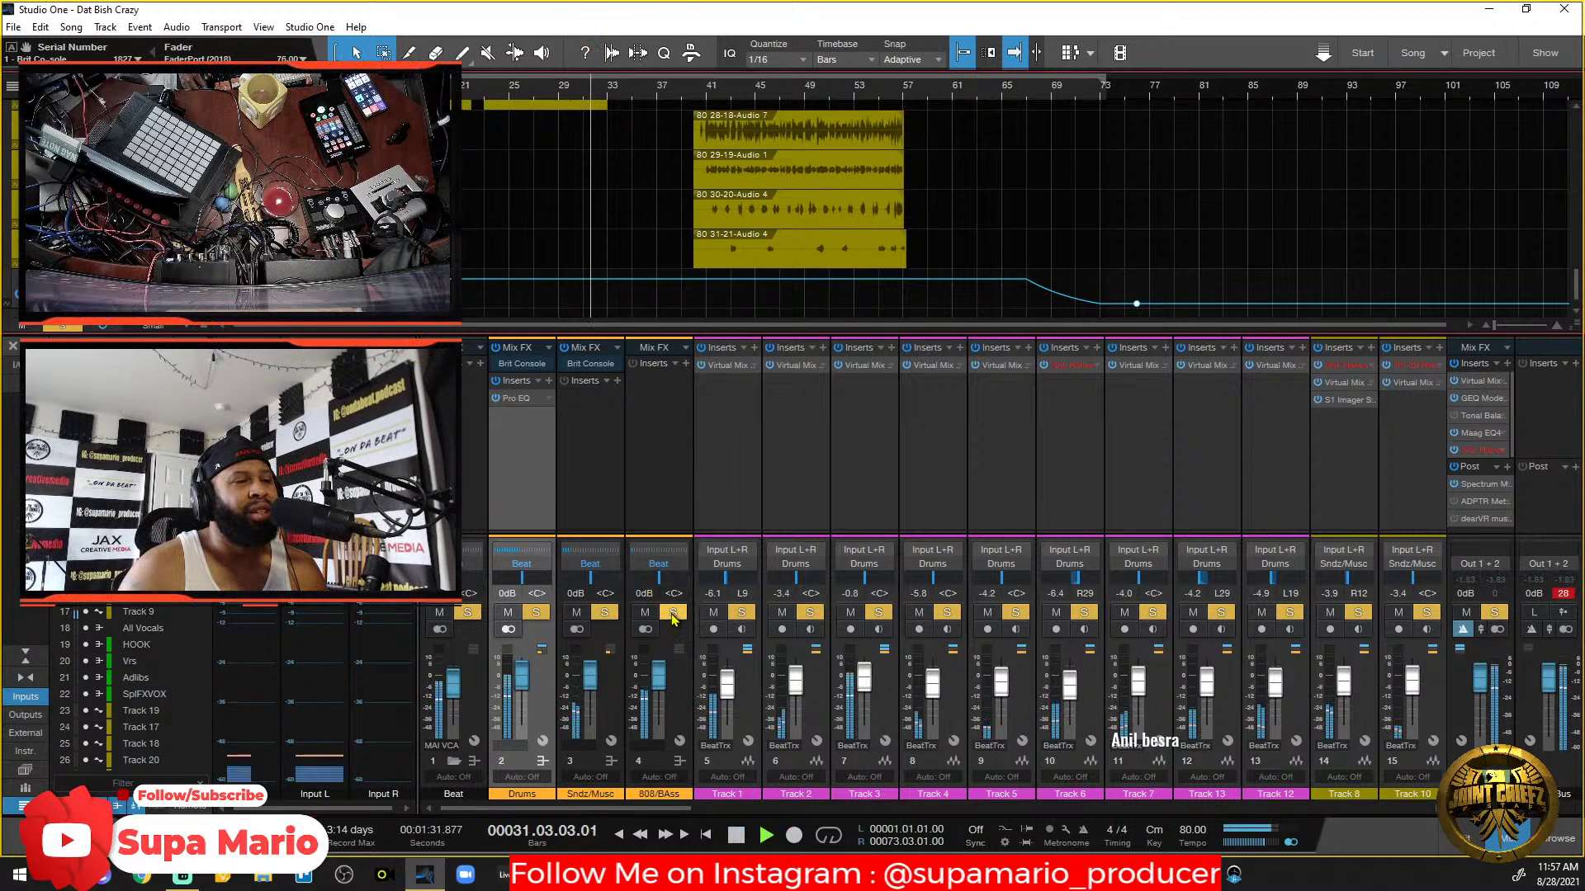
pyautogui.press('space')
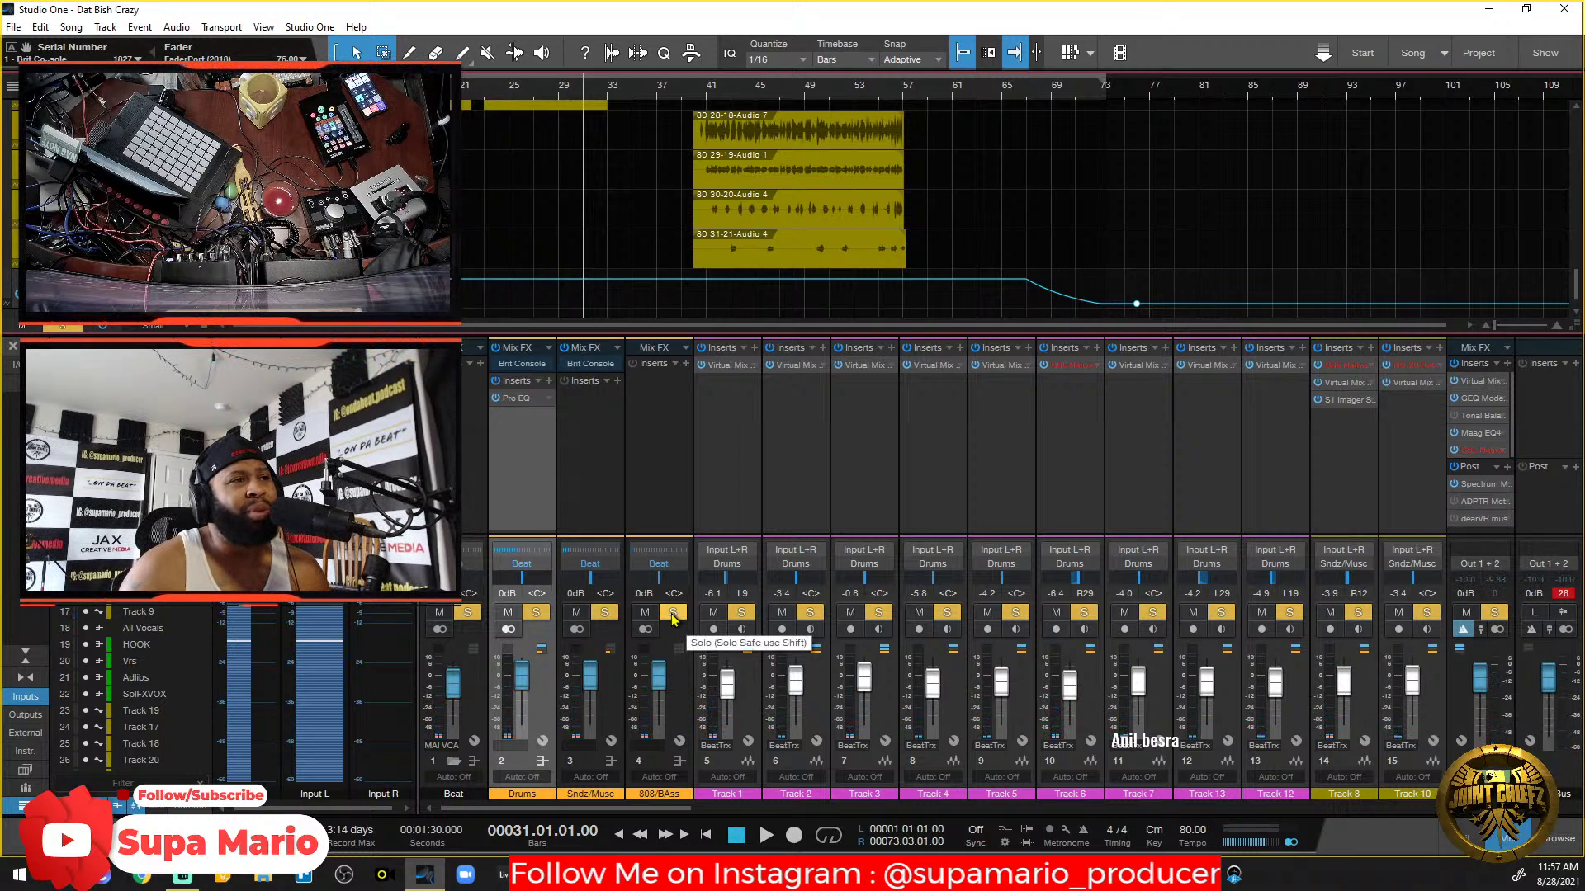
pyautogui.click(672, 613)
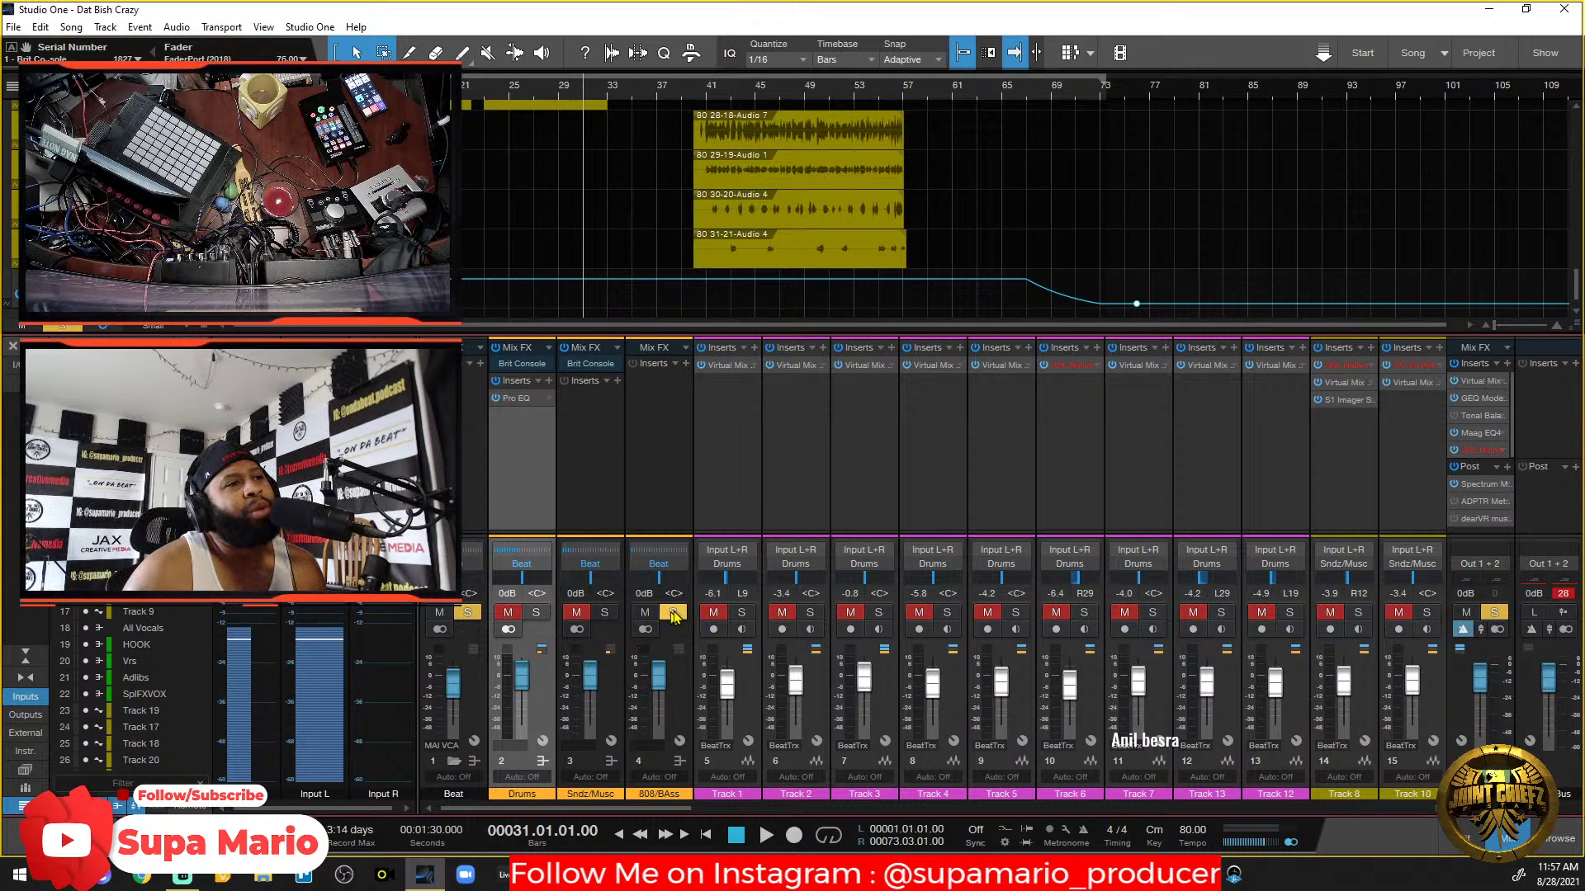
pyautogui.click(672, 613)
# Play from bar 22 with the Beat VCA soloed, raise its fader to about -1.3 dB, and stop playback.
pyautogui.click(472, 87)
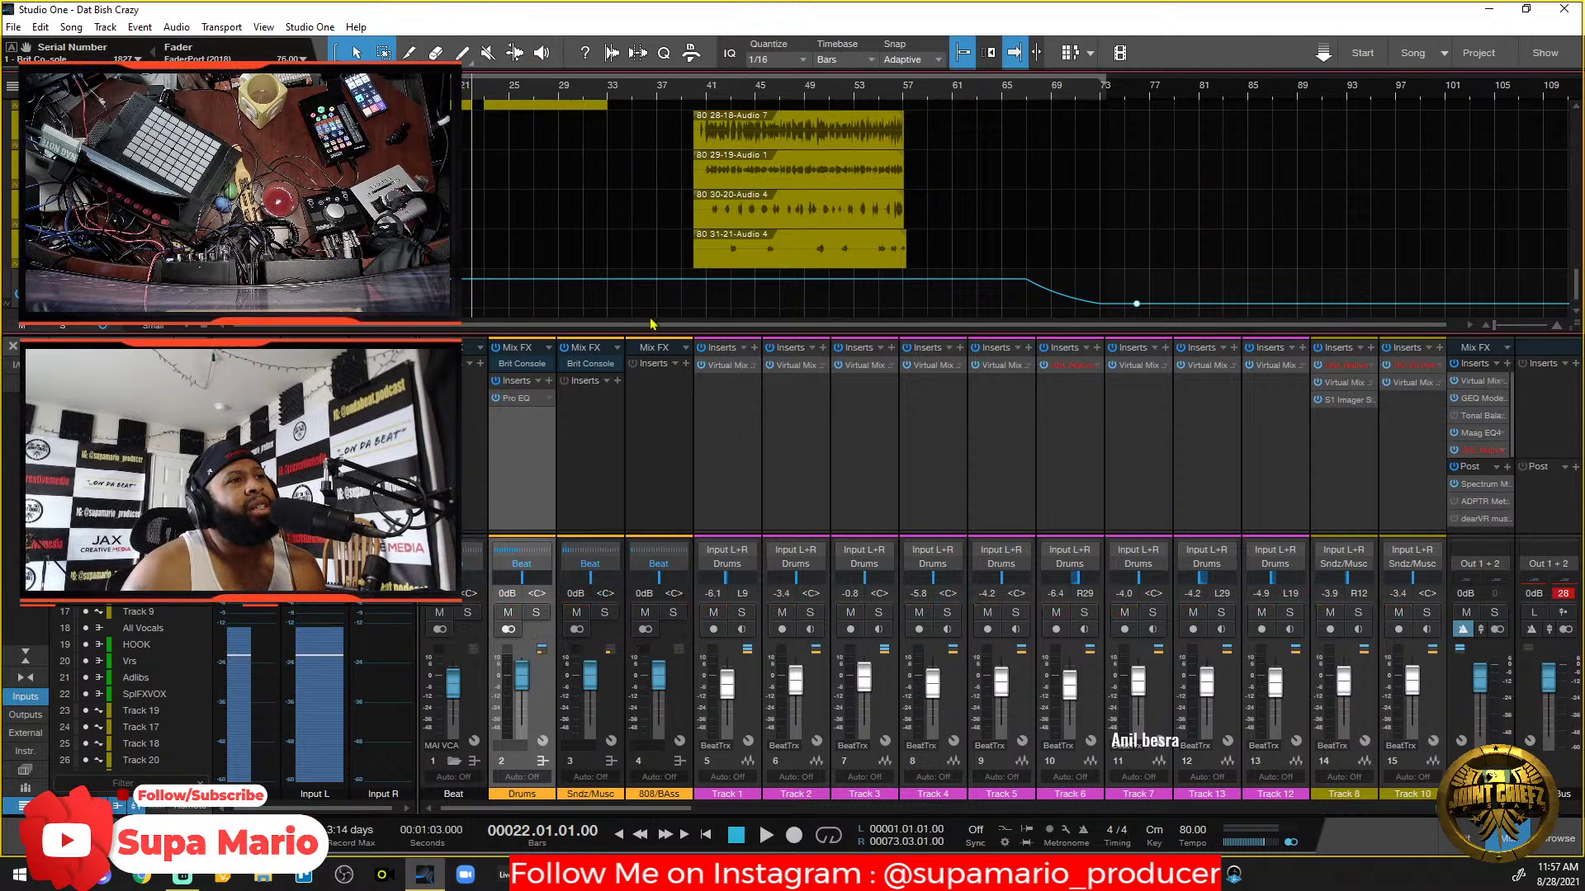
pyautogui.press('space')
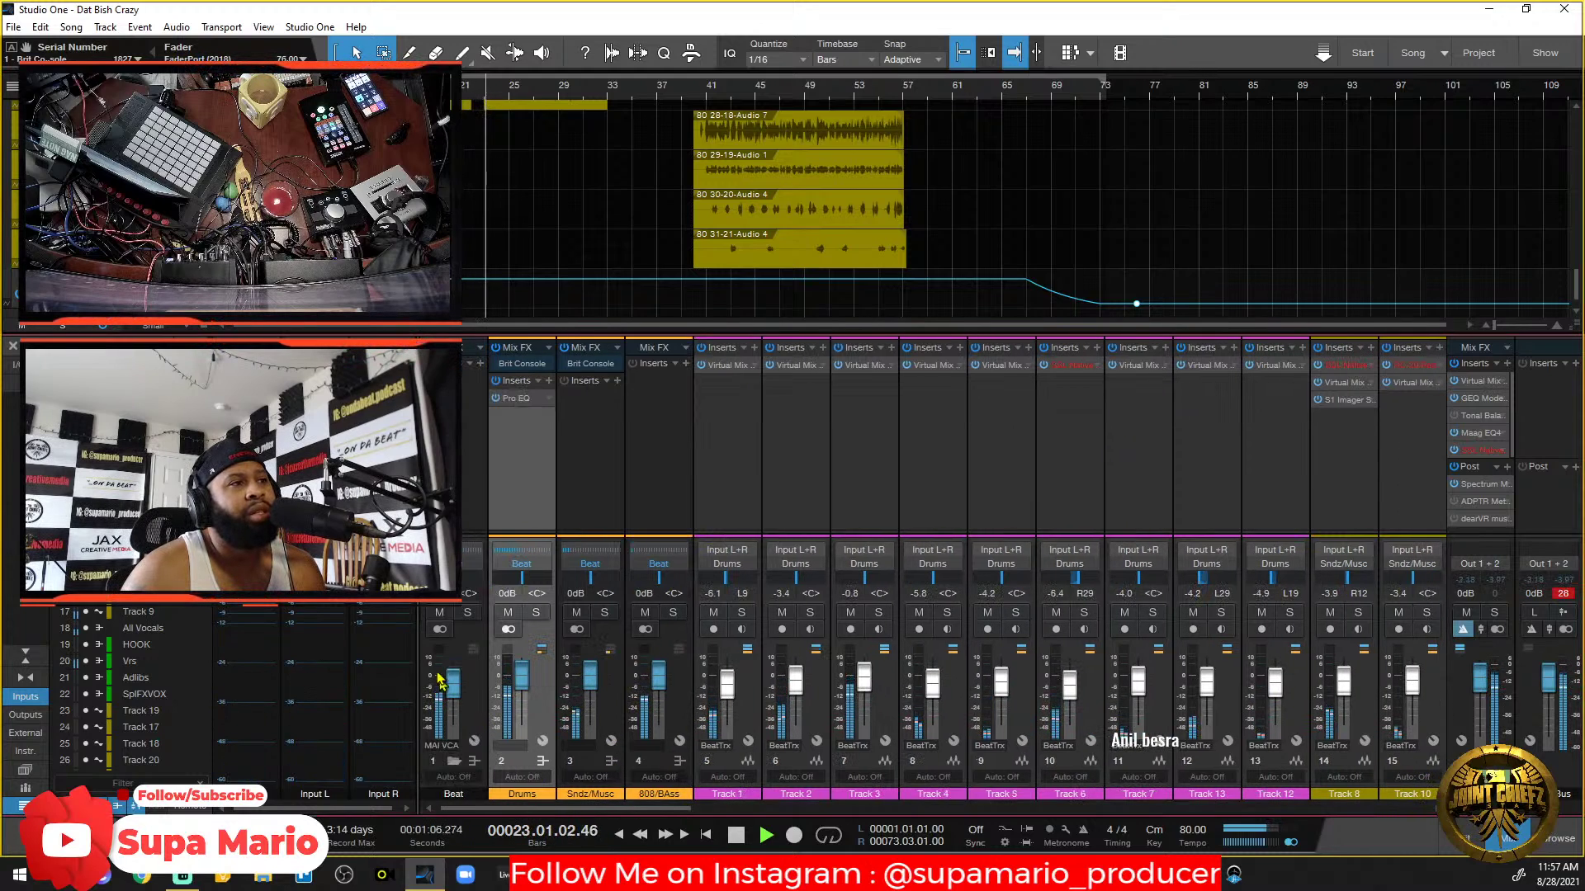
pyautogui.keyDown('alt'); pyautogui.click(467, 612); pyautogui.keyUp('alt')
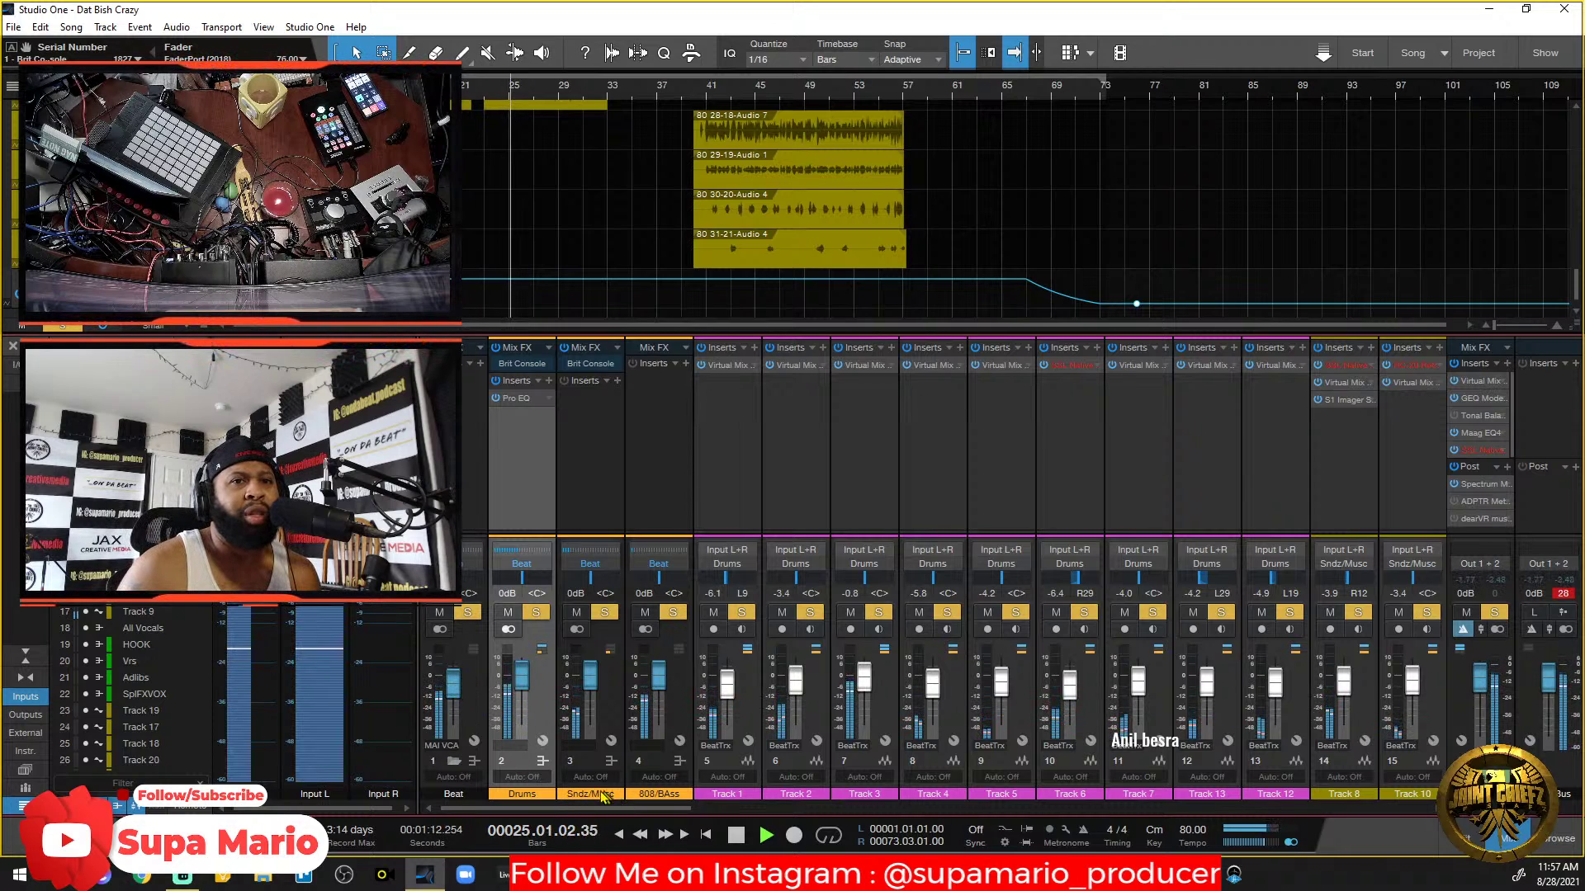
pyautogui.click(466, 703)
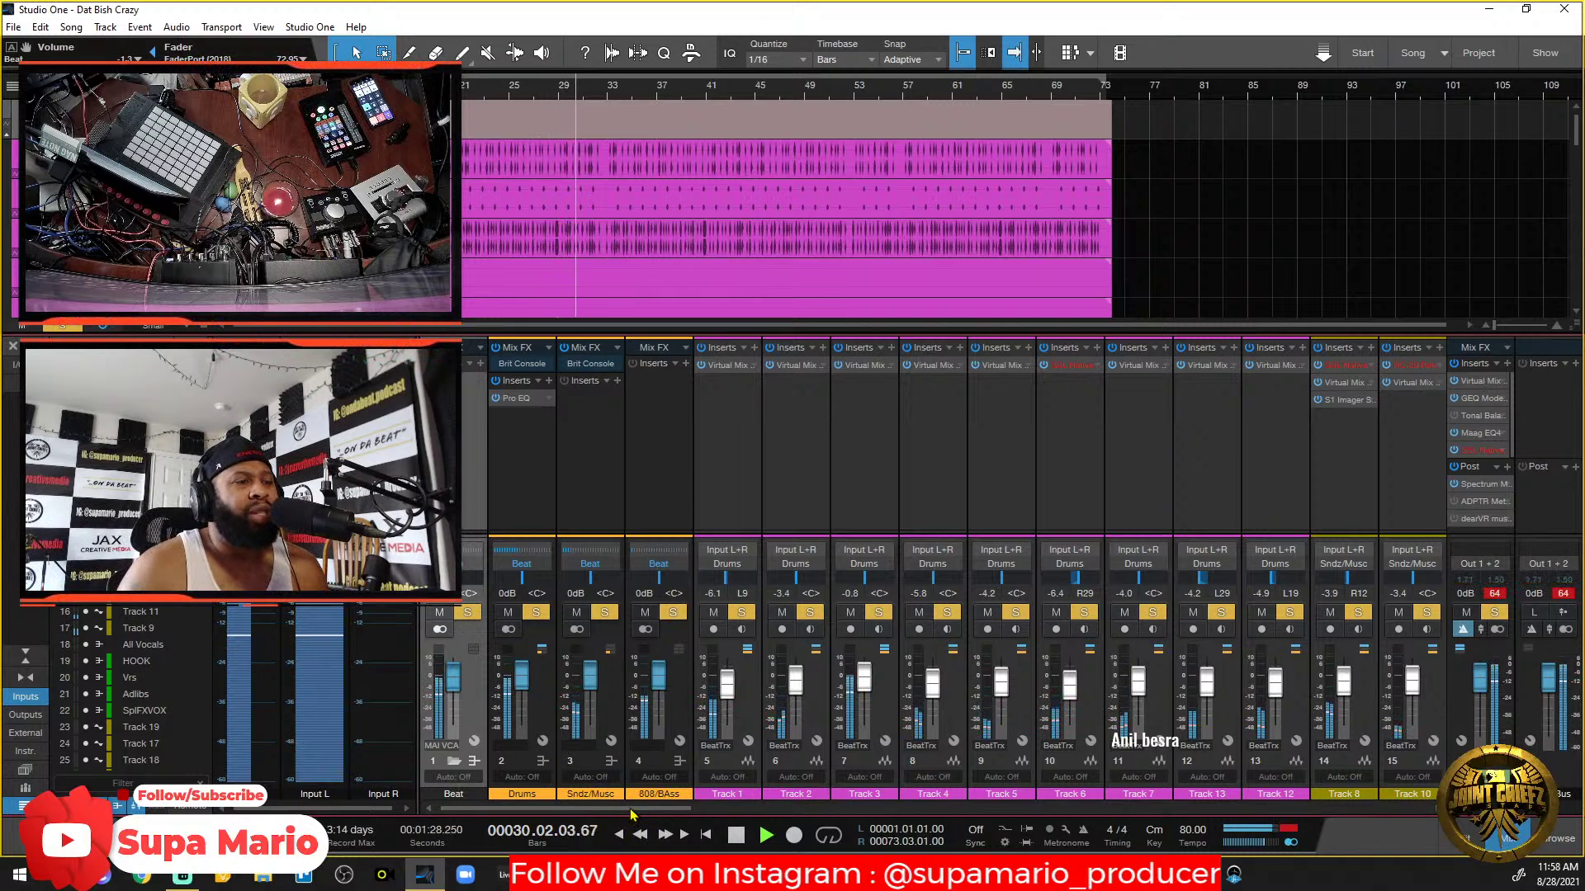
pyautogui.moveTo(631, 810); pyautogui.dragTo(696, 812)
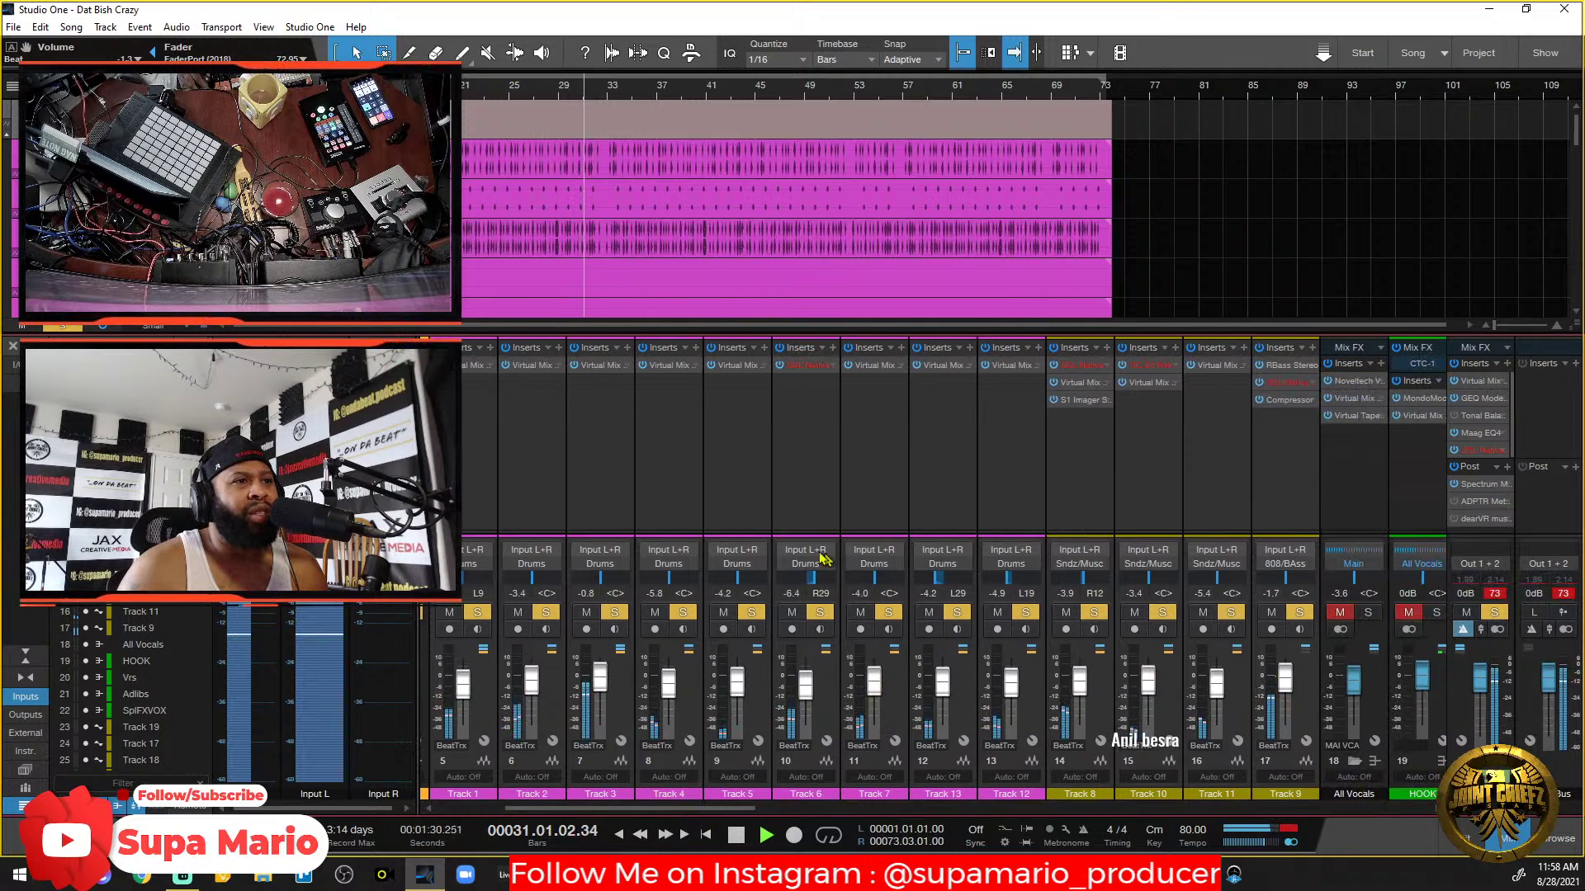
pyautogui.press('space')
# Solo only Track 6 in place of the whole Beat group and play it from bar 22.
pyautogui.click(835, 682)
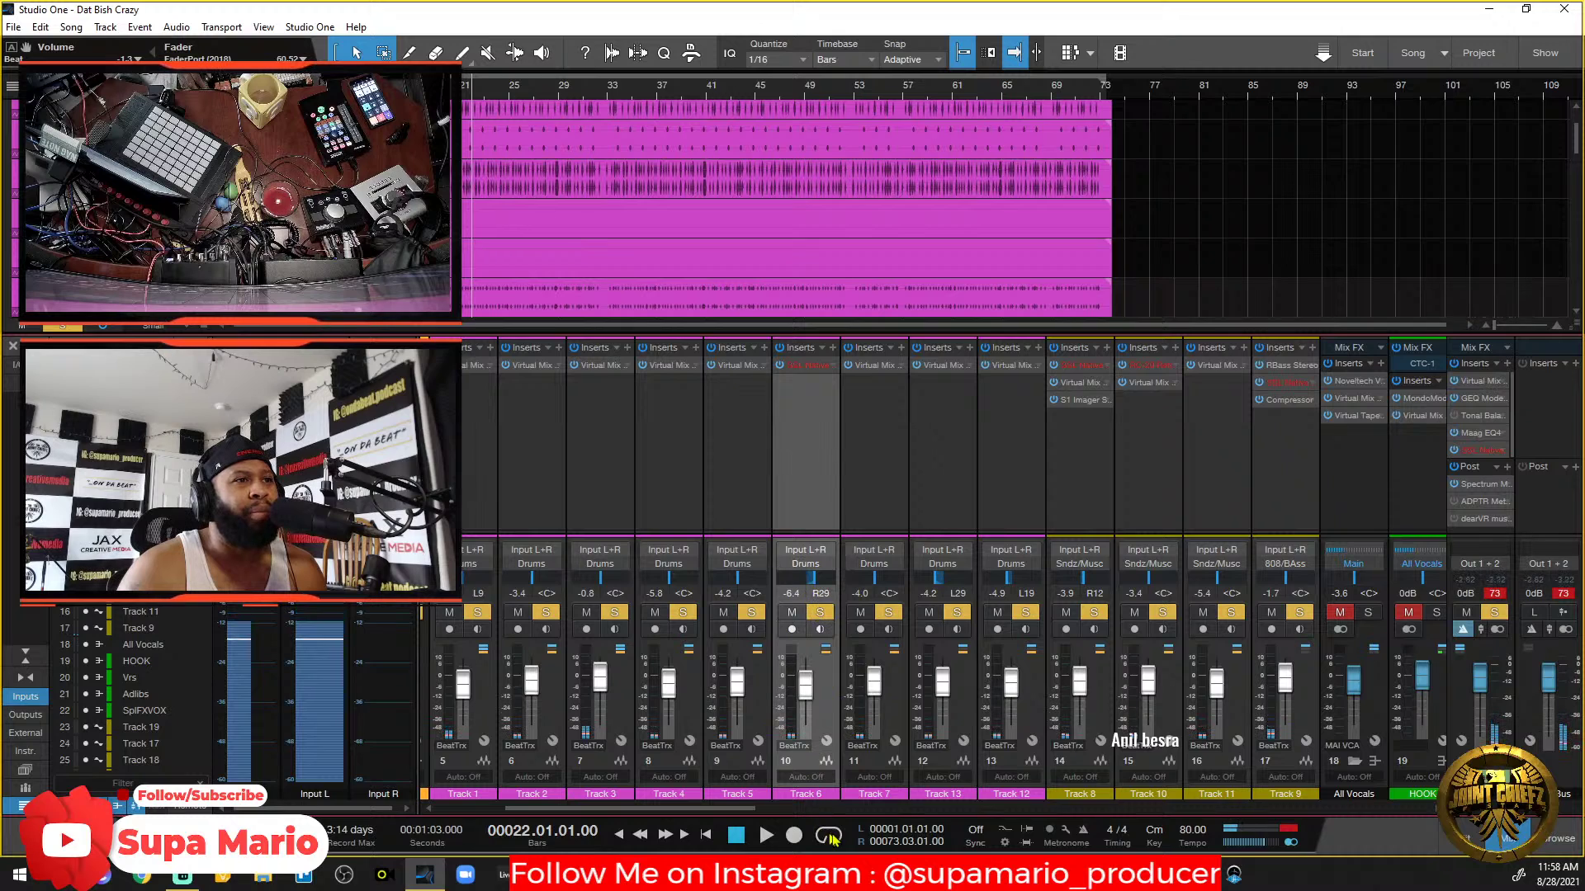
pyautogui.moveTo(741, 812); pyautogui.dragTo(643, 812)
pyautogui.click(467, 613)
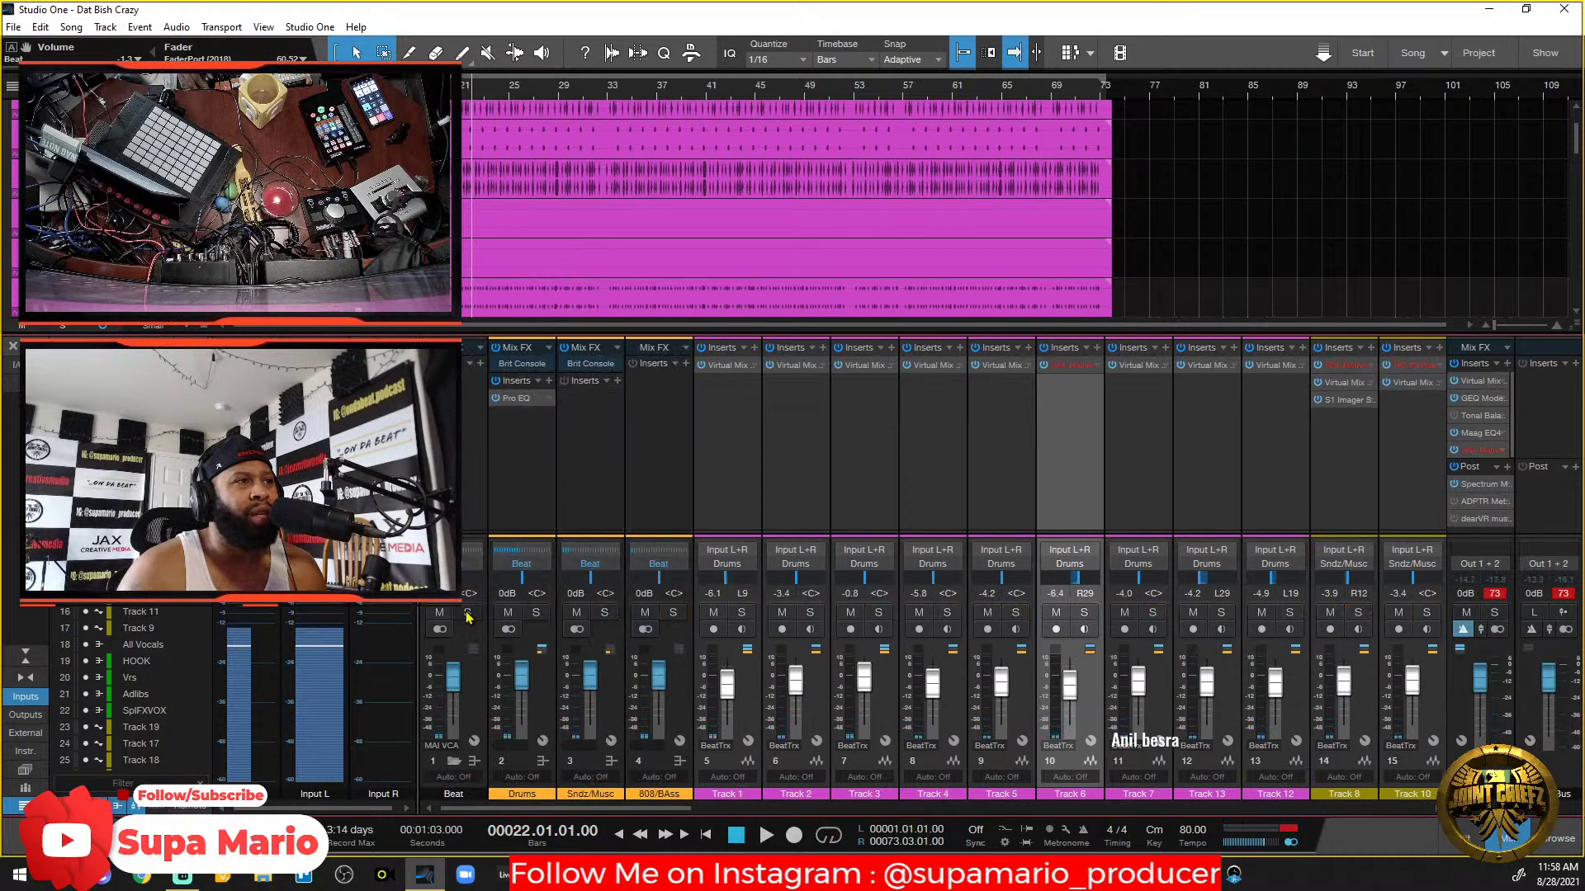
pyautogui.click(1086, 613)
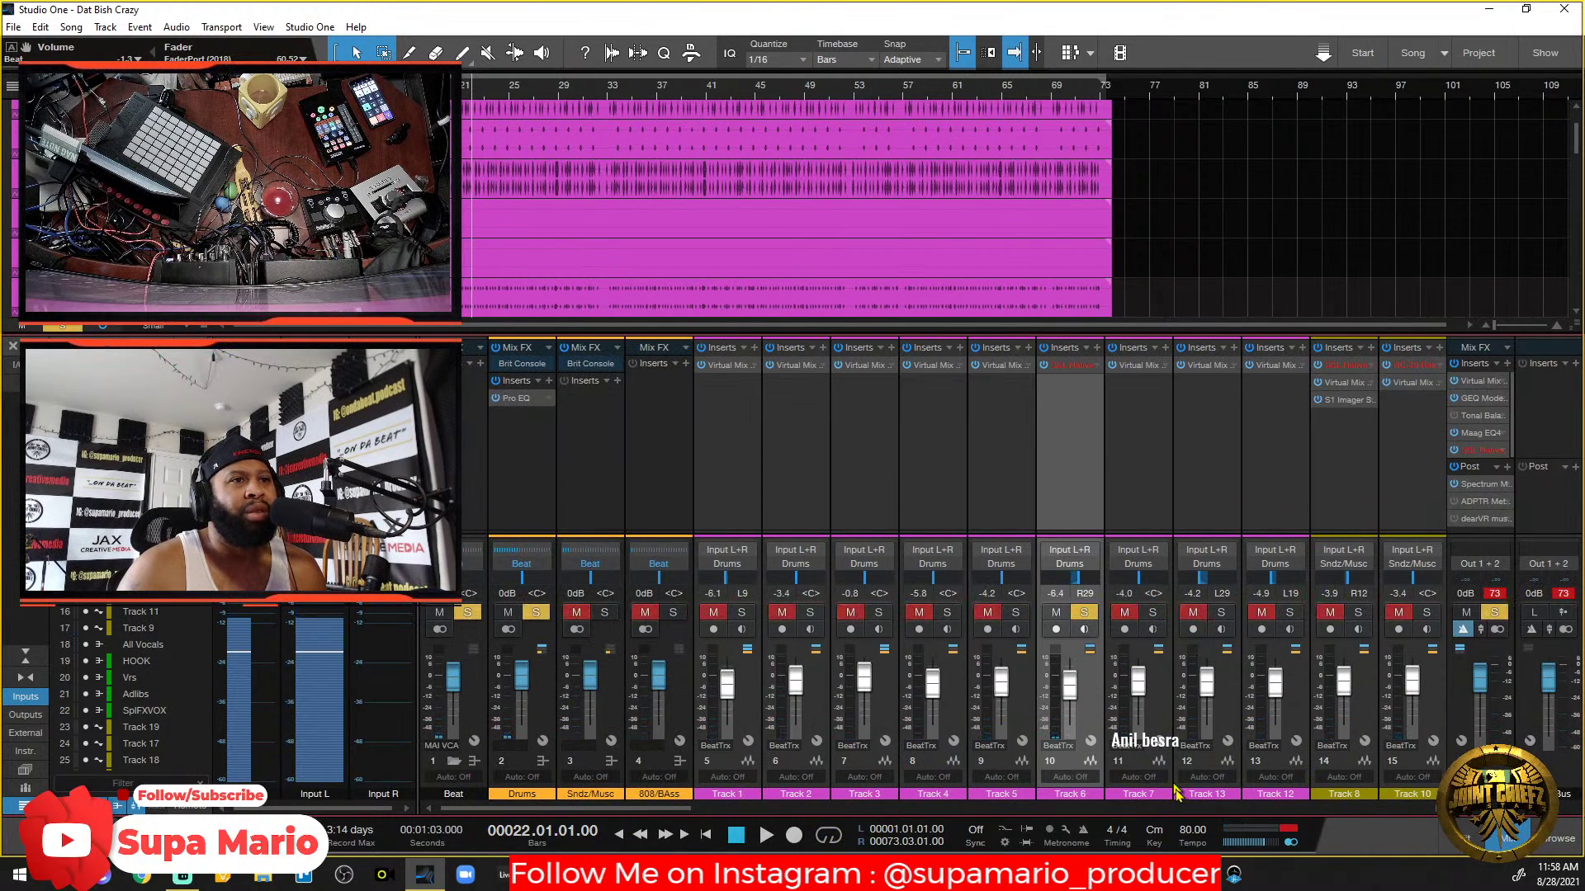
pyautogui.press('space')
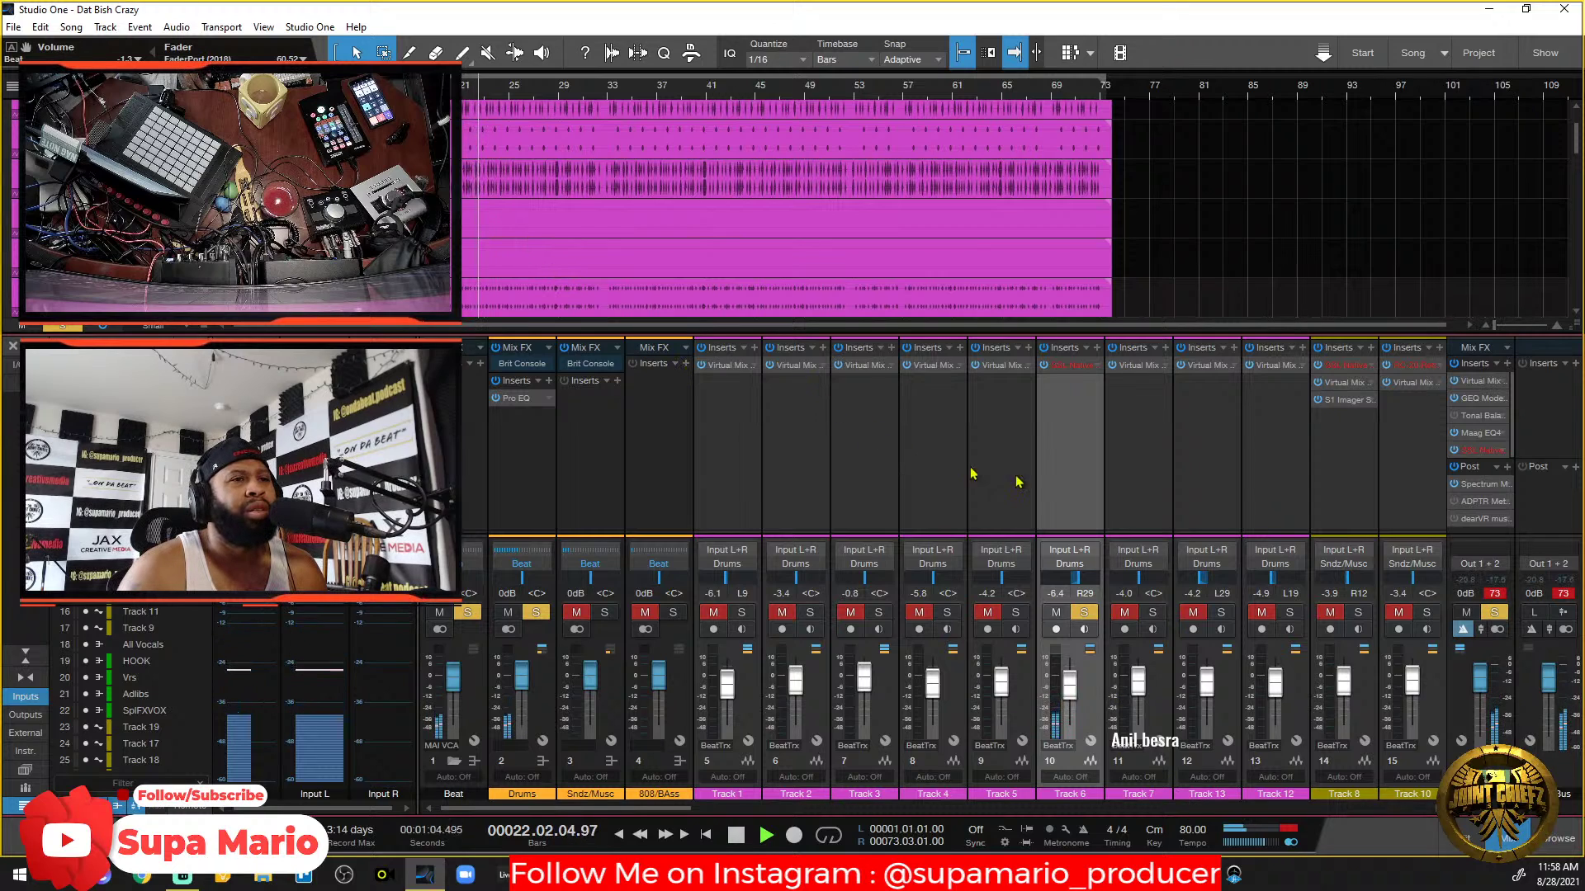
# Remove the plug-in from Track 6's inserts and stop playback.
pyautogui.click(1096, 366)
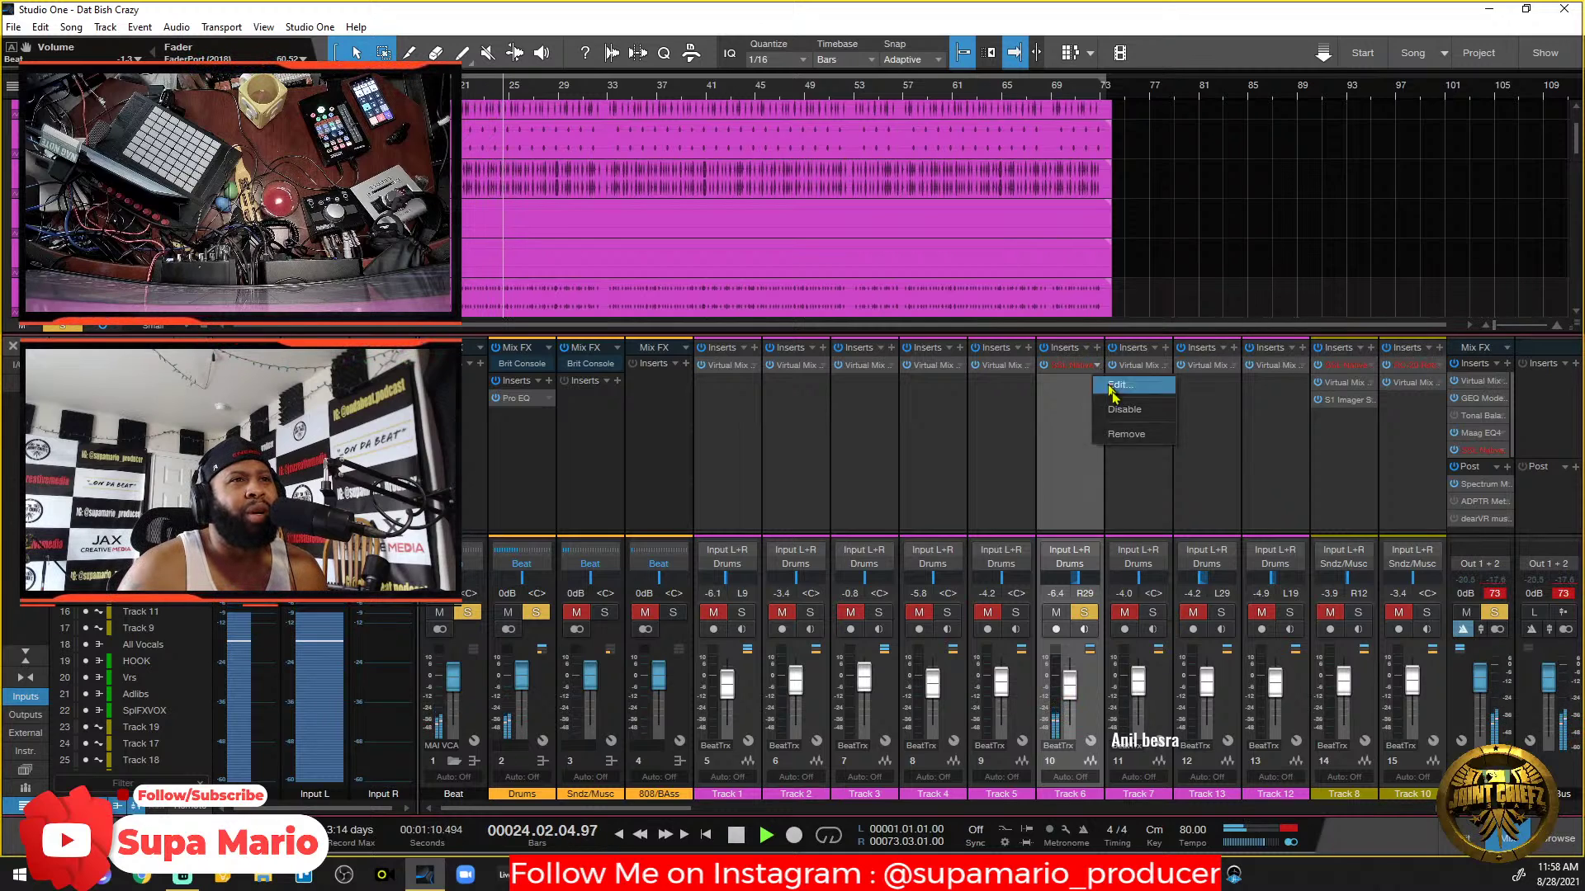
pyautogui.click(1126, 435)
pyautogui.press('space')
# Insert SSL Native Channel Strip 2 on Track 6 and move its window clear of the drum track channels.
pyautogui.click(1098, 347)
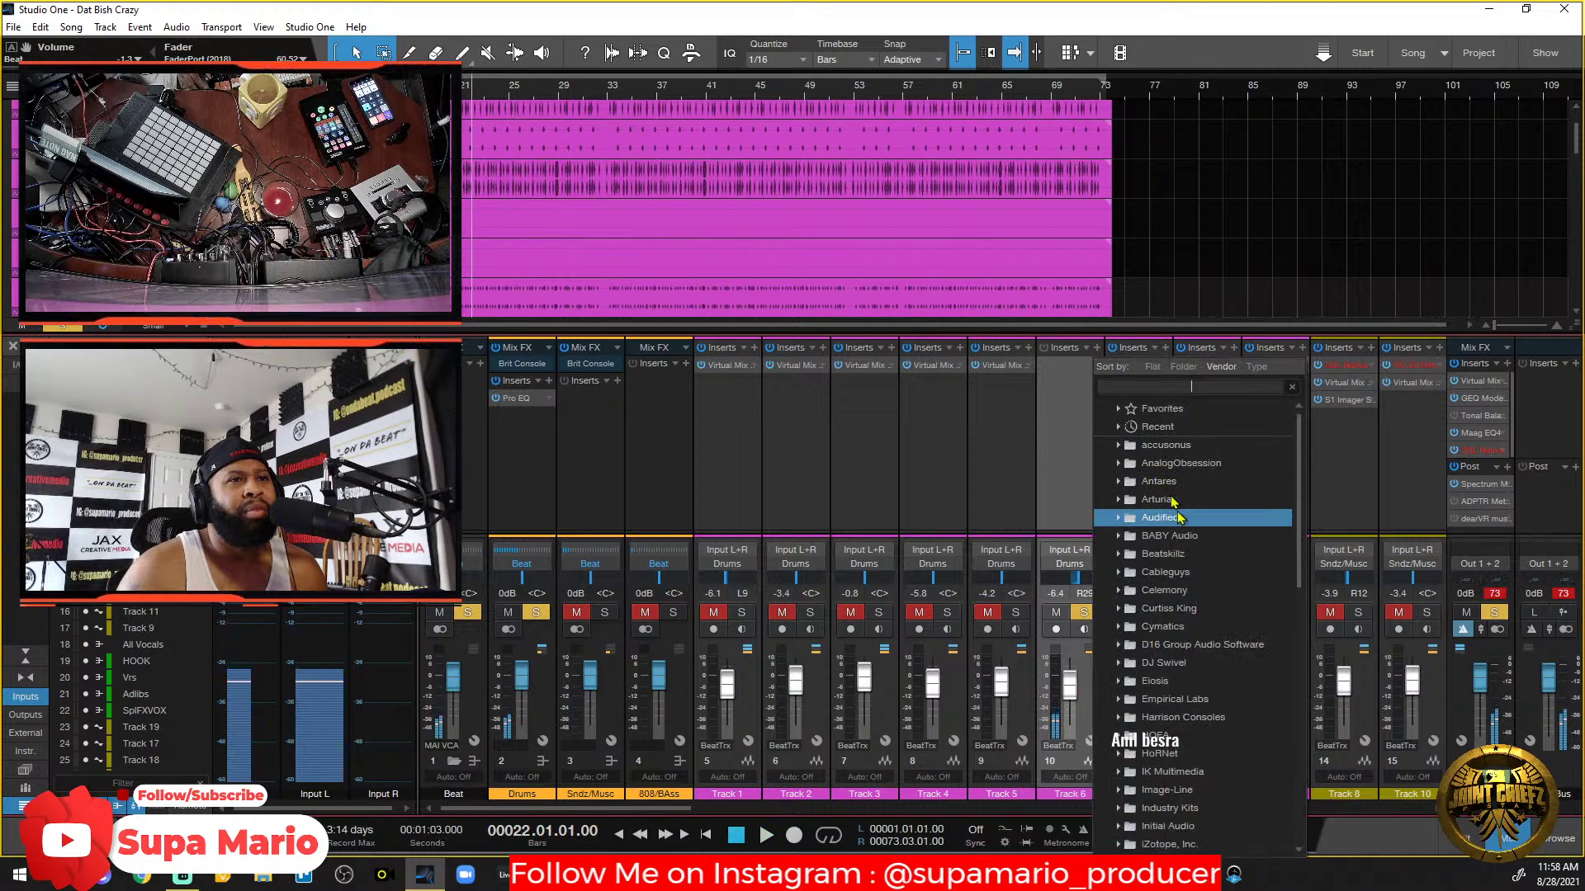
pyautogui.scroll(-5, 1197, 619)
pyautogui.scroll(-5, 1238, 743)
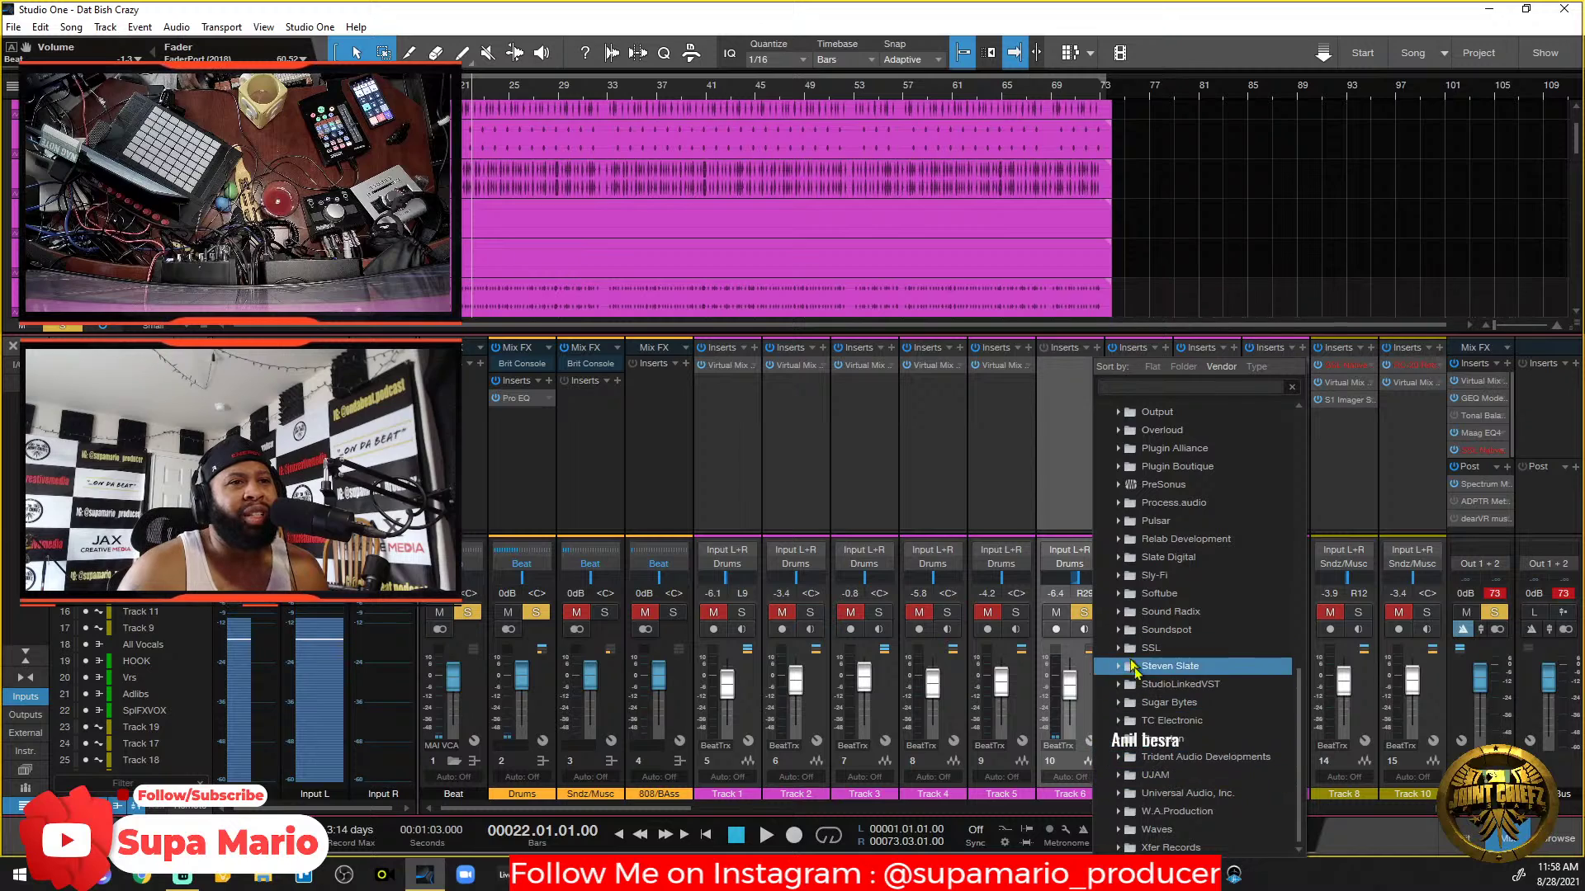
pyautogui.click(1155, 647)
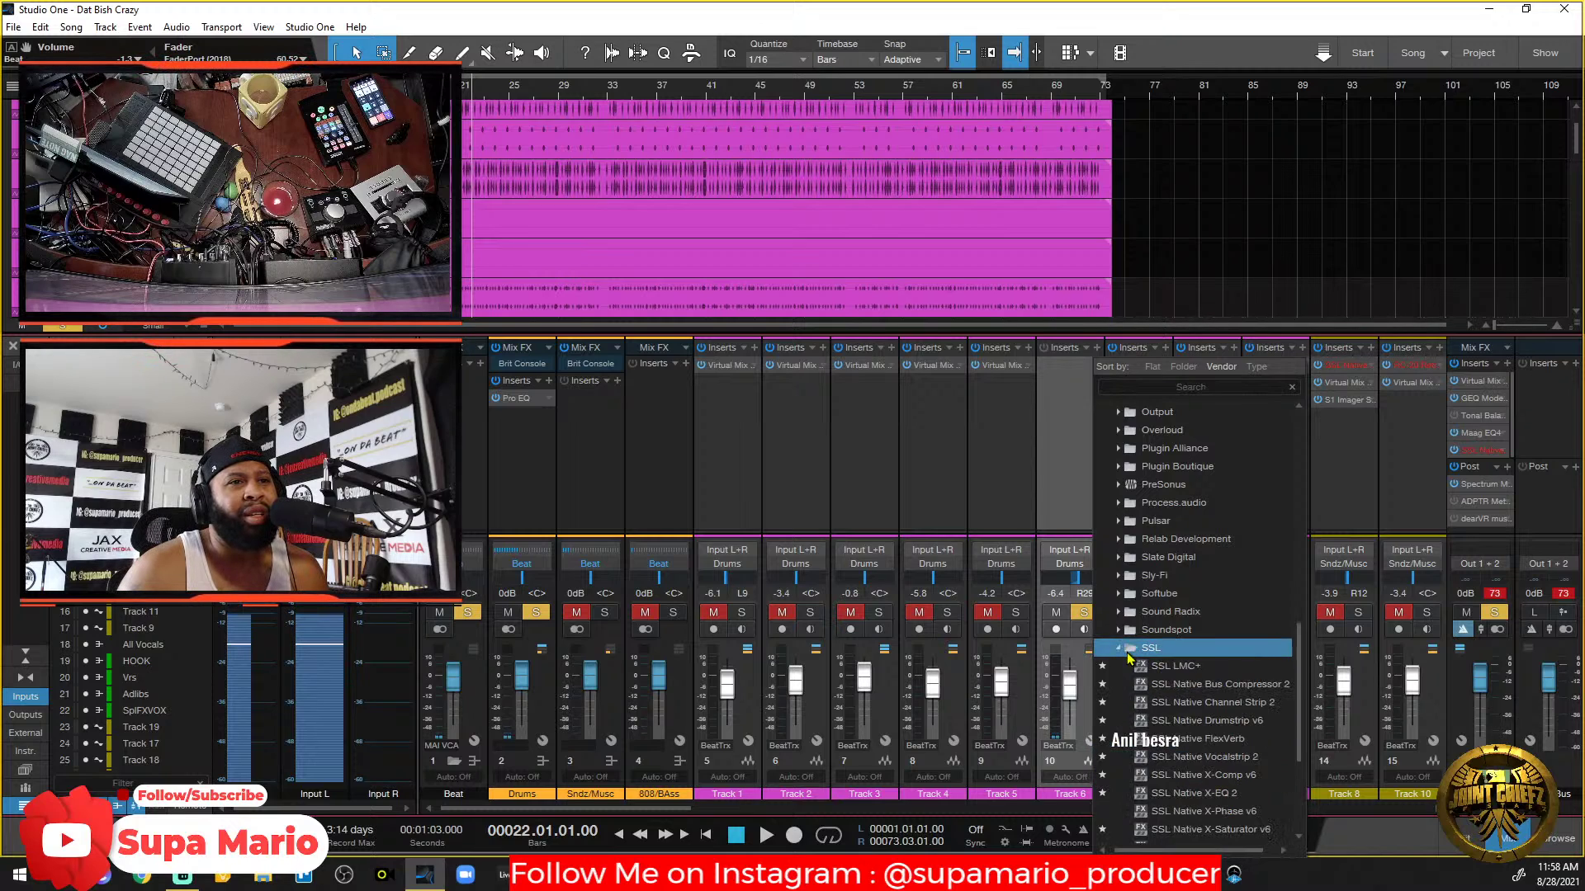
pyautogui.doubleClick(1217, 702)
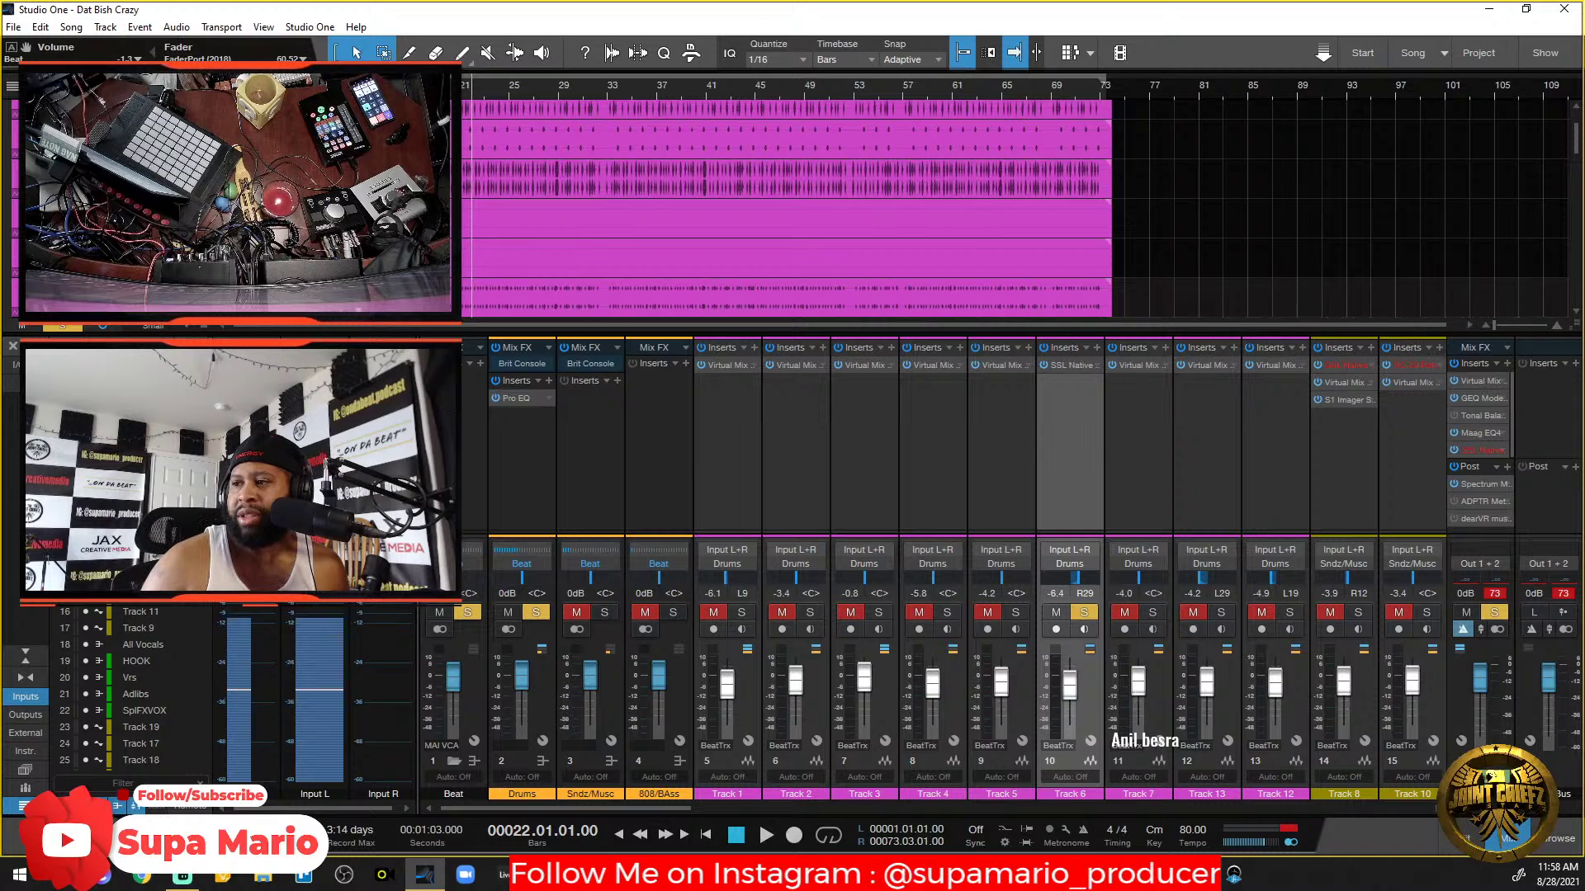
pyautogui.moveTo(256, 890); pyautogui.dragTo(820, 98)
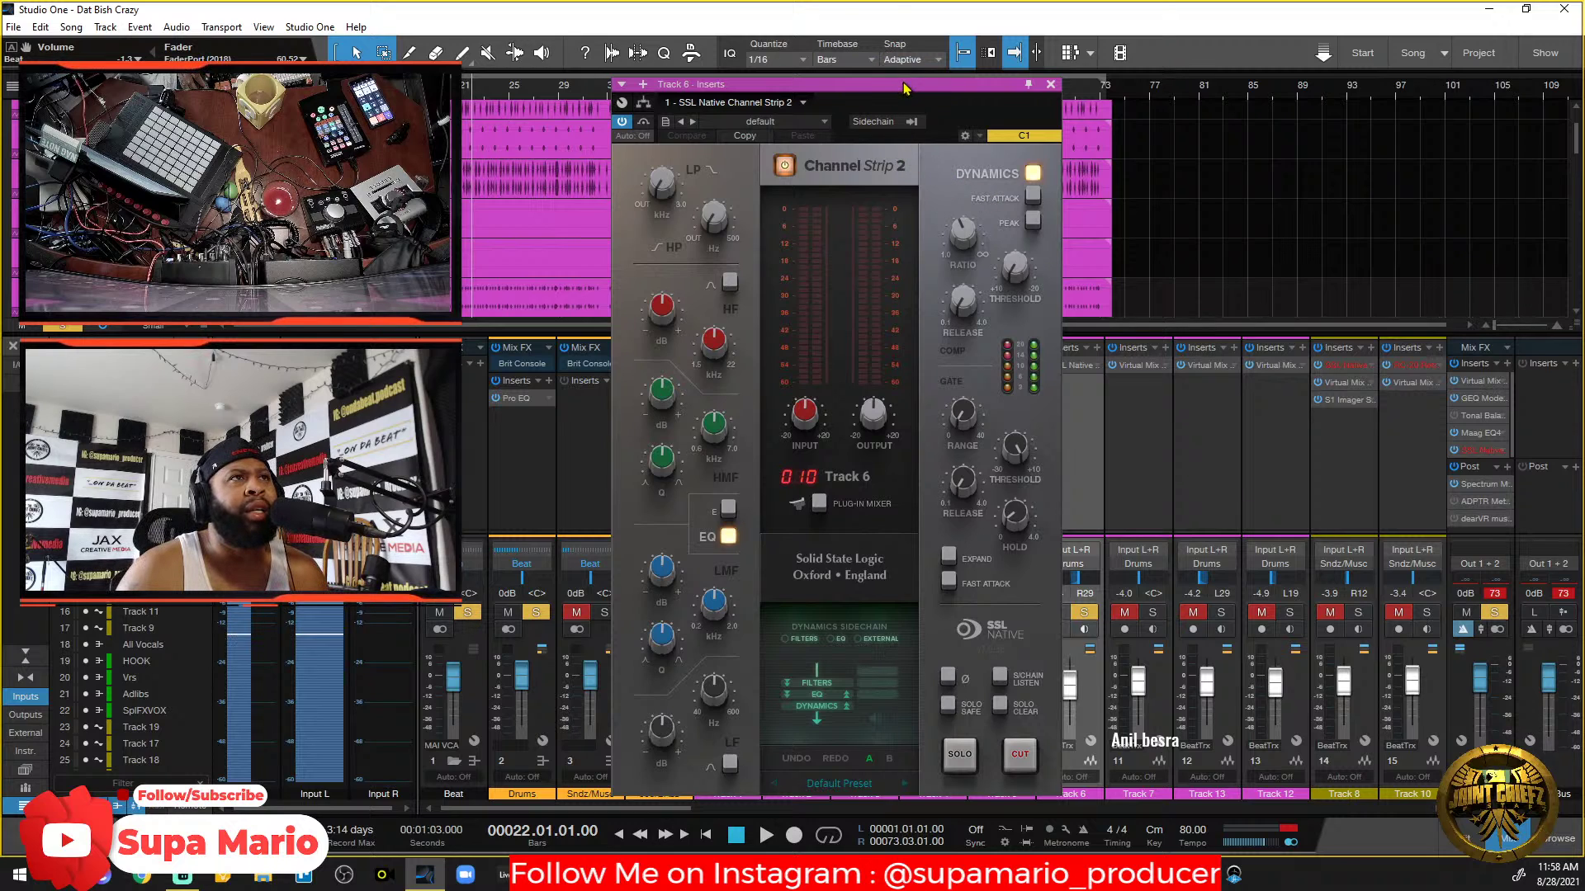
pyautogui.moveTo(905, 88); pyautogui.dragTo(1018, 103)
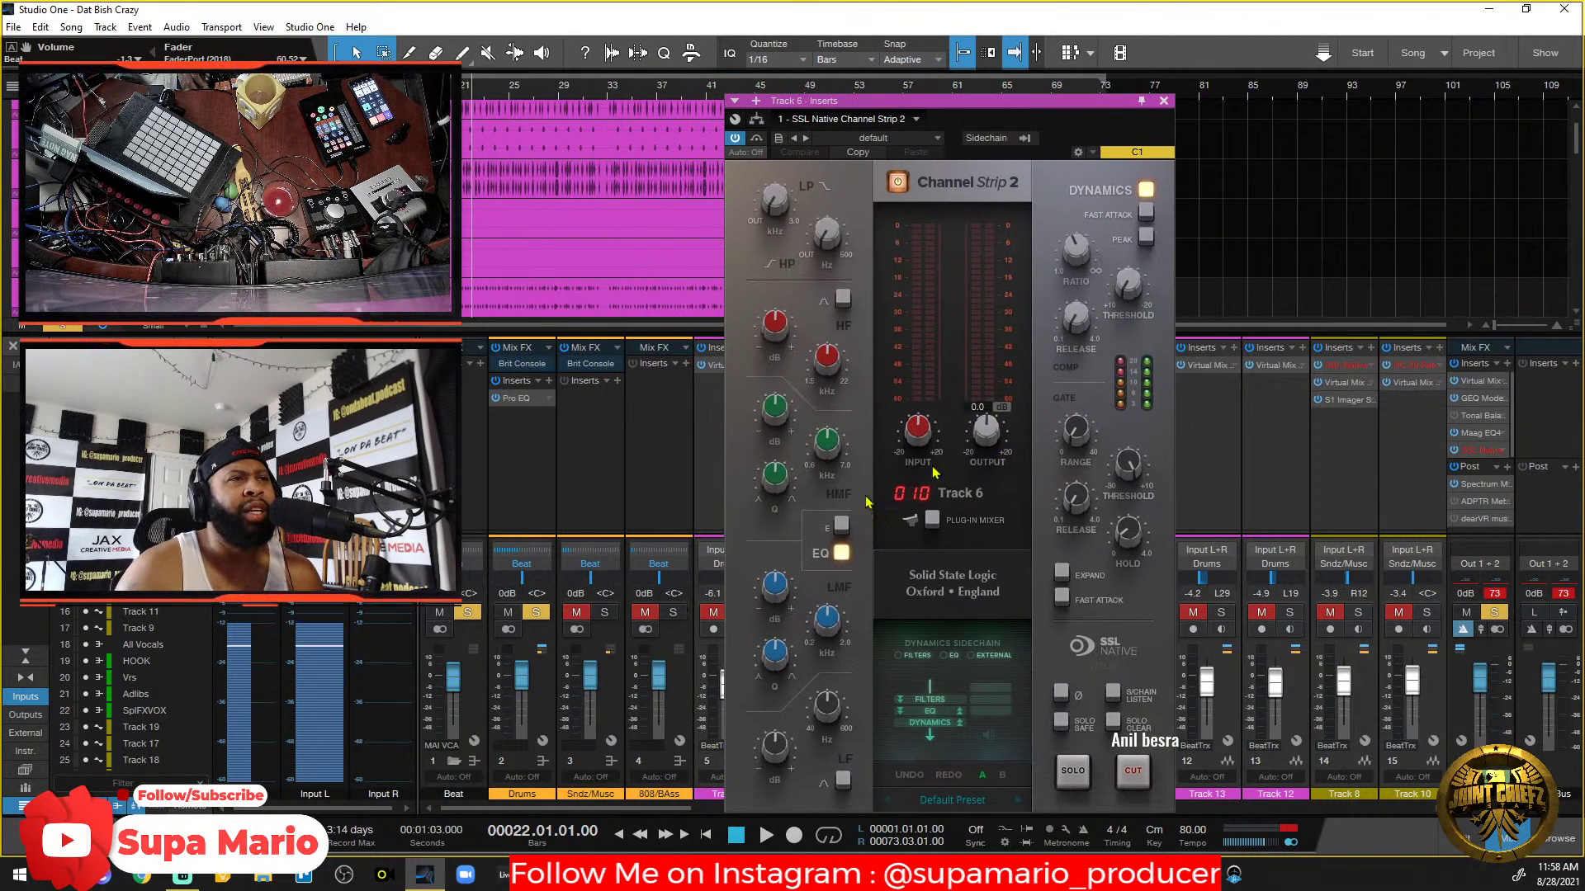
pyautogui.moveTo(845, 102); pyautogui.dragTo(1126, 126)
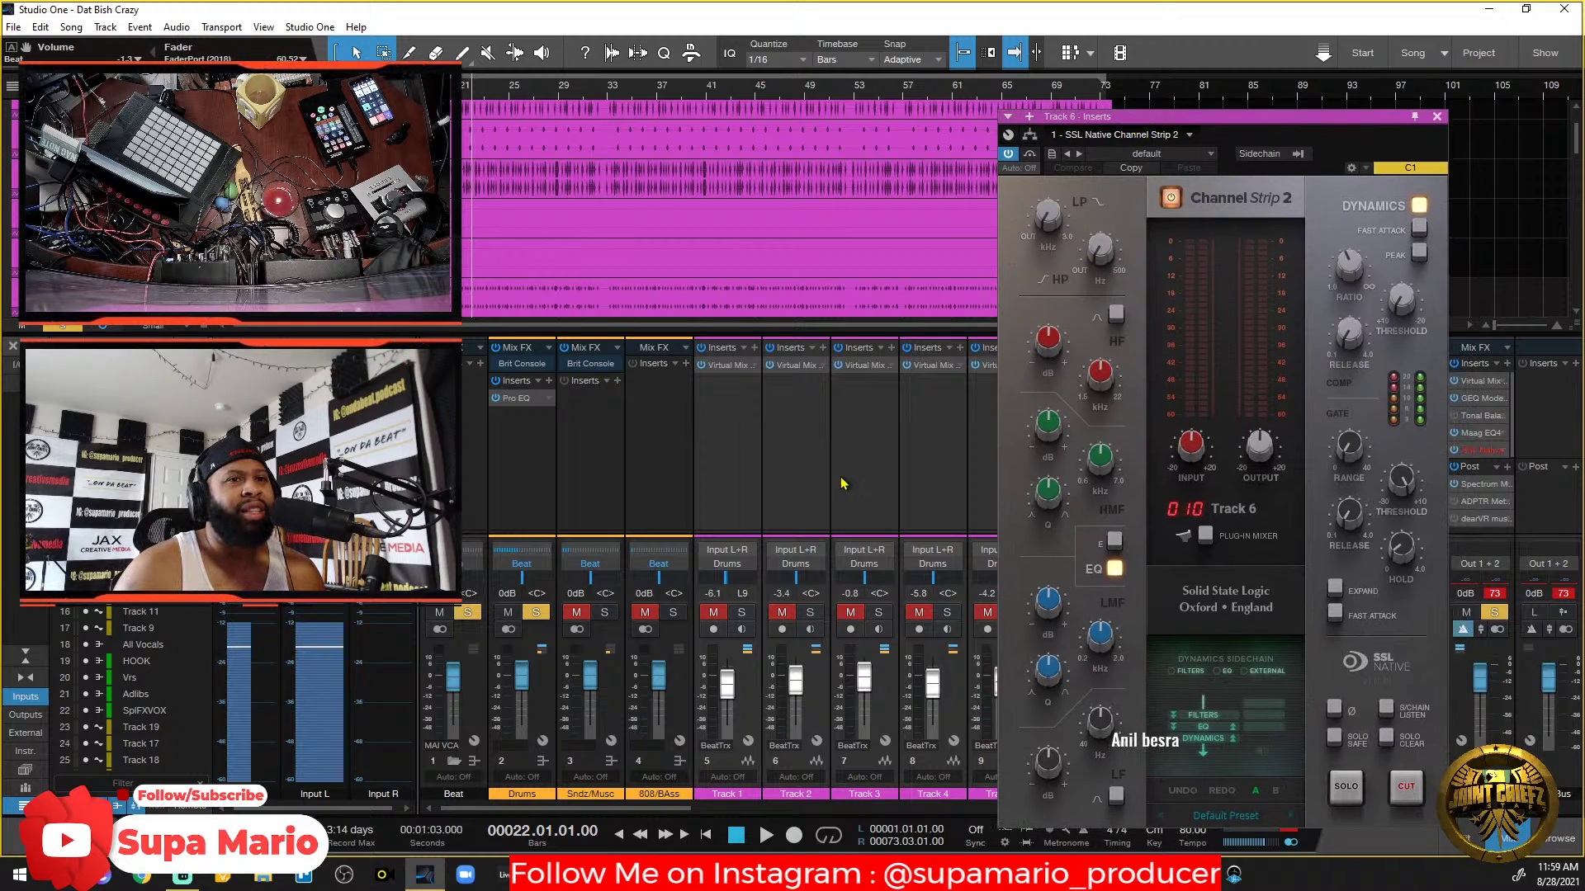
# While playing Track 6 from bar 22, boost the high-mid EQ band with a Q of about 0.97 and audition the high-pass filter.
pyautogui.press('space')
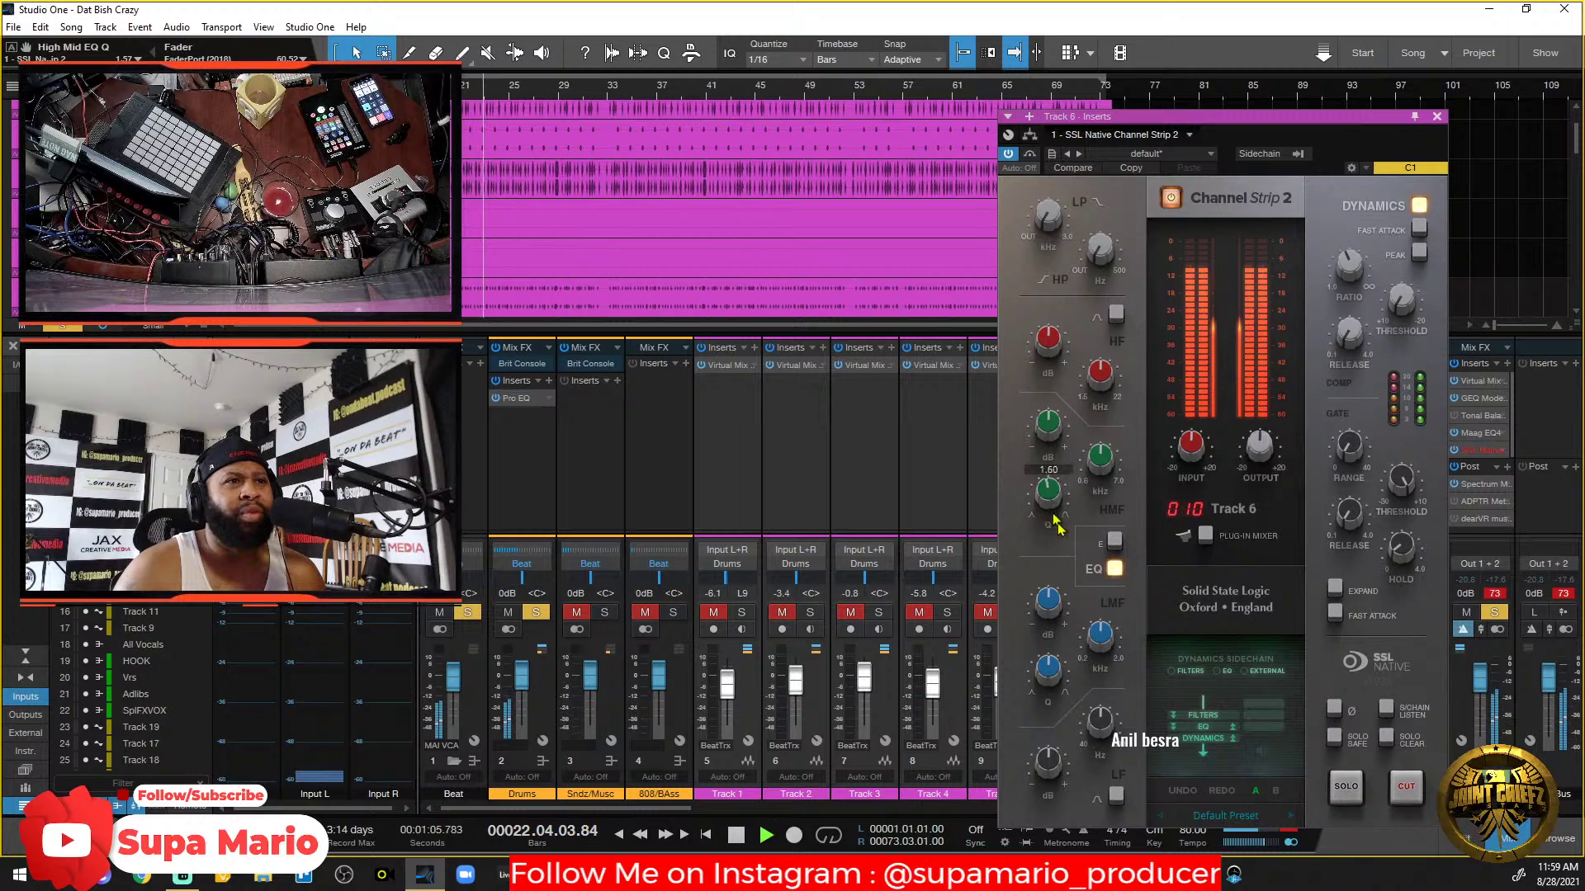
pyautogui.moveTo(1048, 483); pyautogui.dragTo(1051, 496)
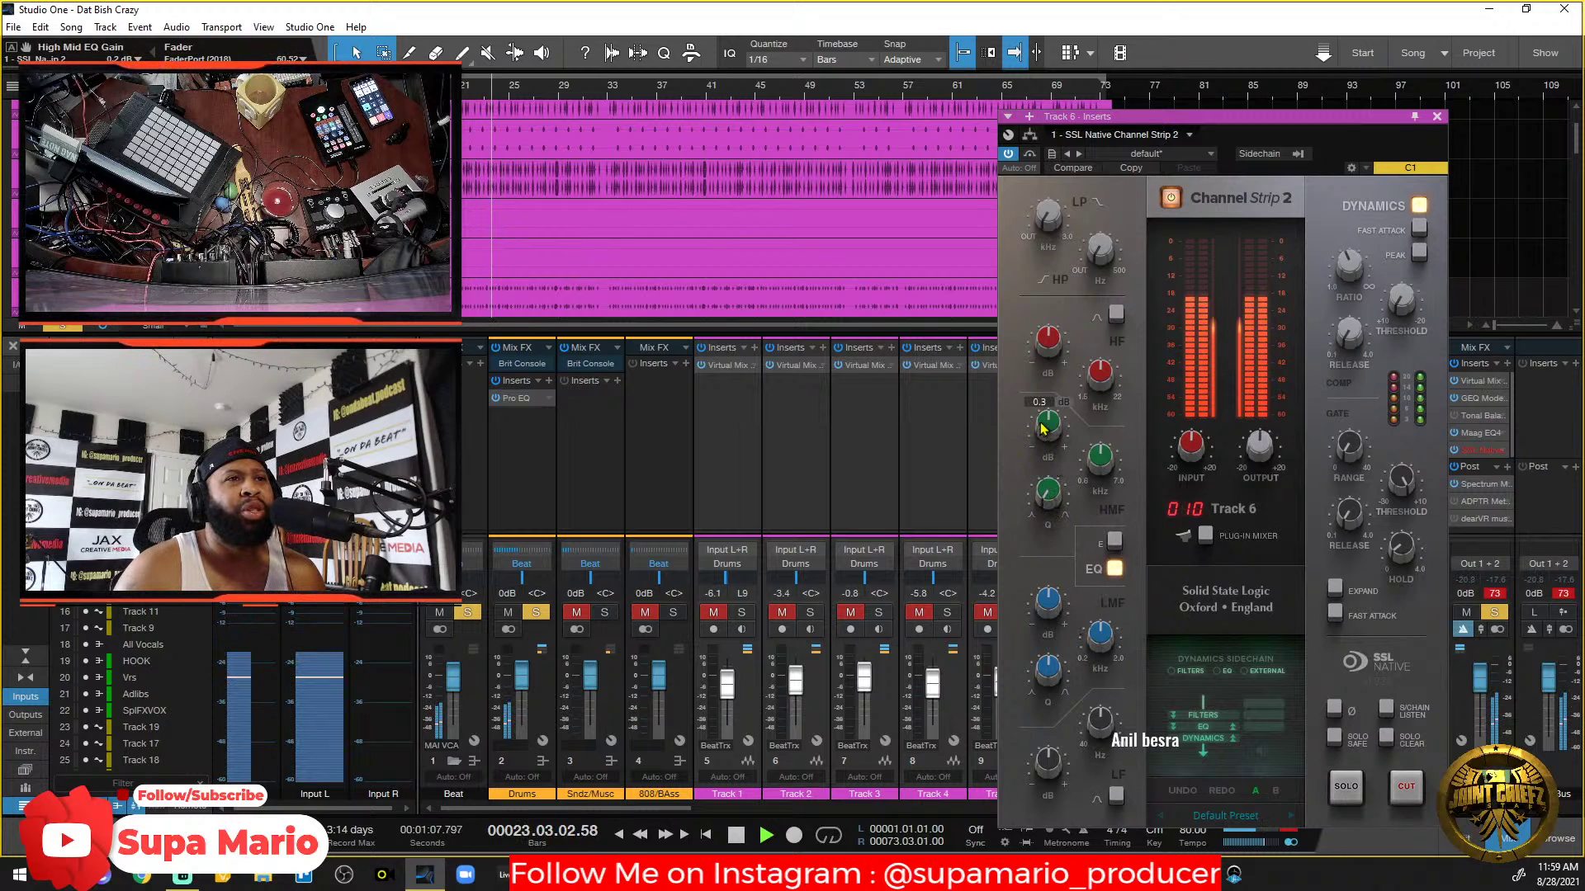
pyautogui.moveTo(1049, 421); pyautogui.dragTo(1044, 340)
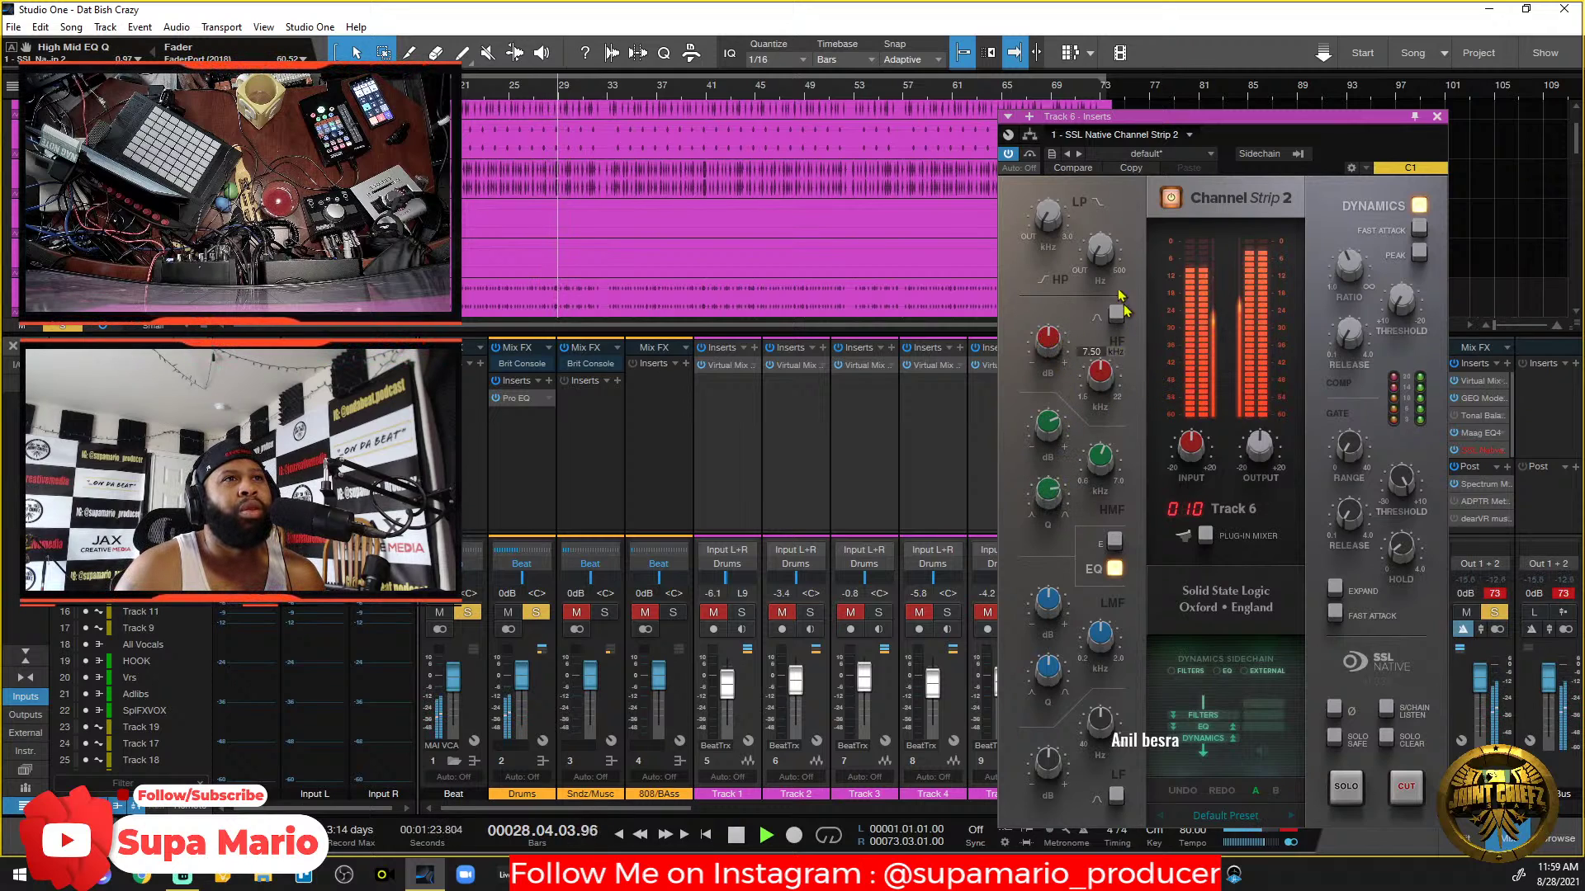
pyautogui.moveTo(1105, 243); pyautogui.dragTo(1187, 460)
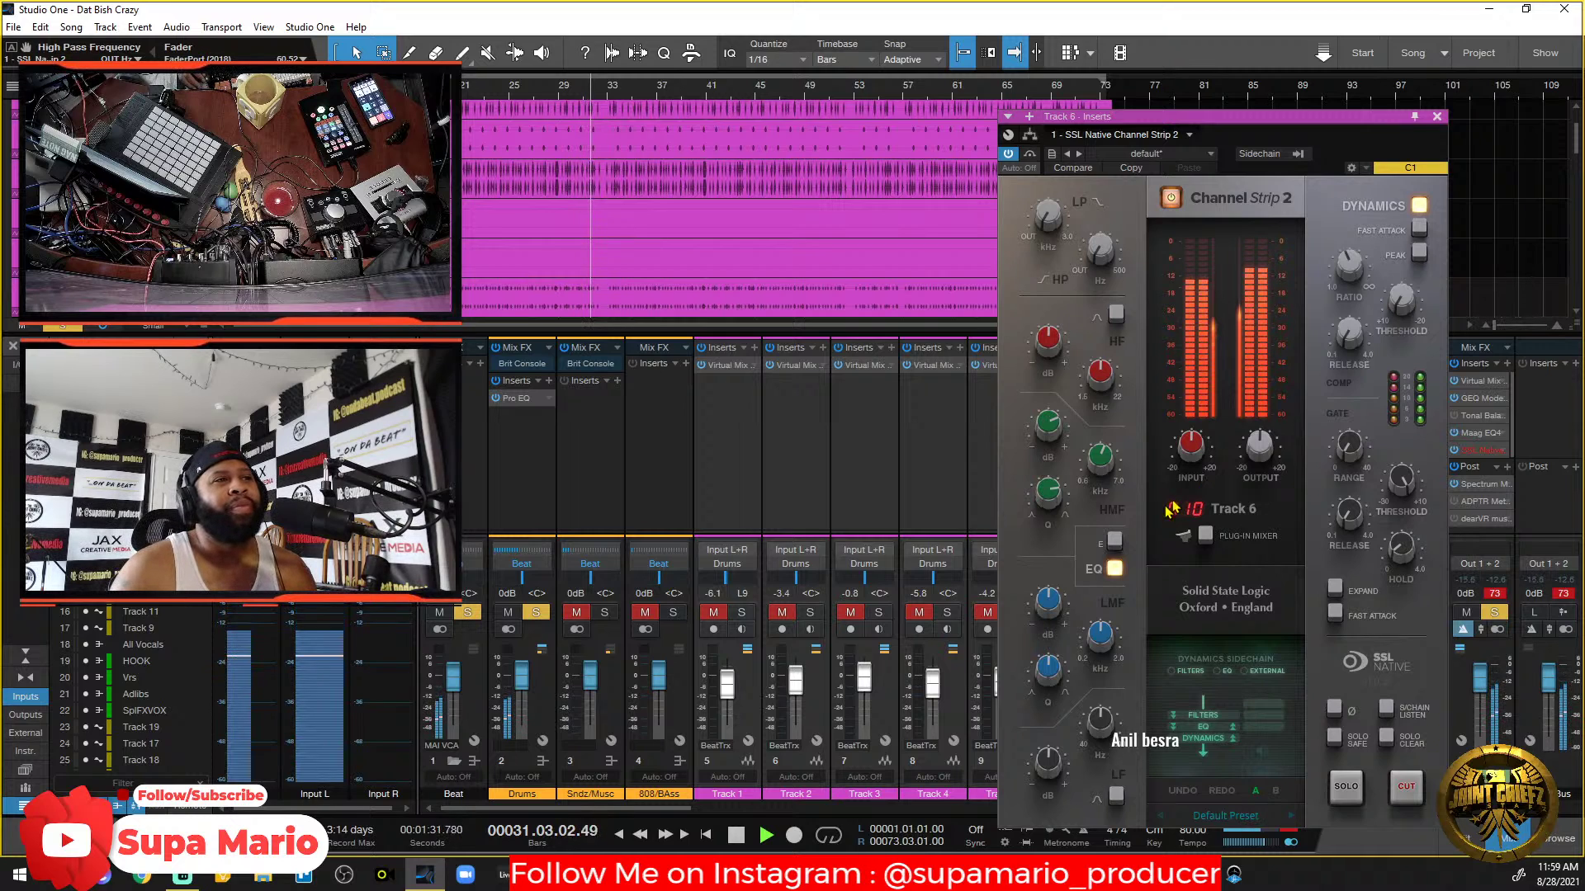
pyautogui.press('space')
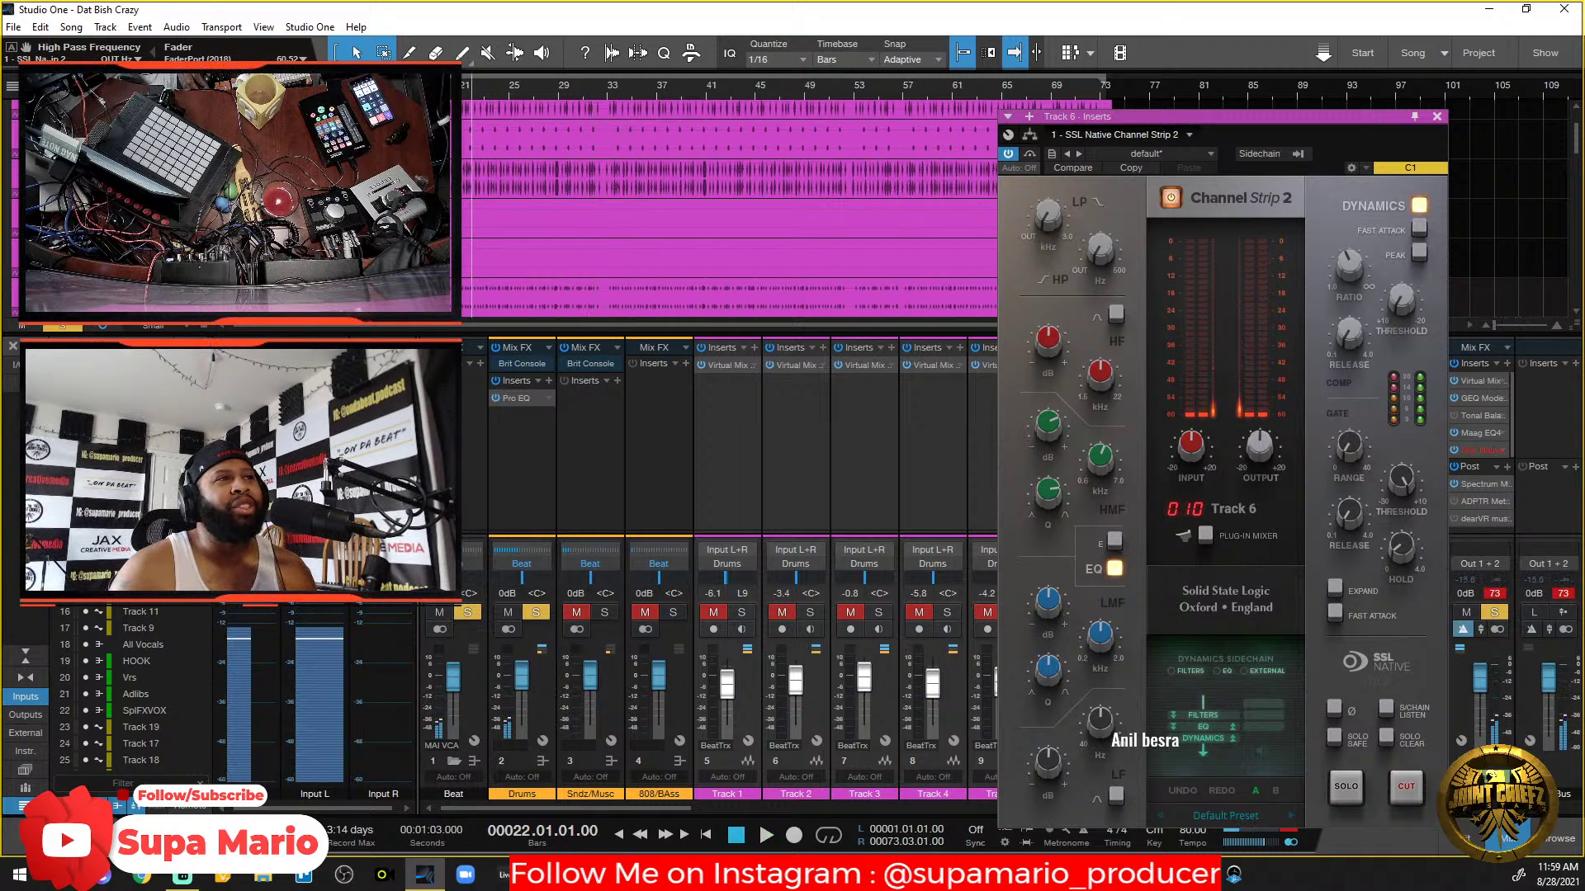
# Check the Drums bus's Brit Console settings, close them, and reopen Track 6's SSL channel strip.
pyautogui.click(521, 363)
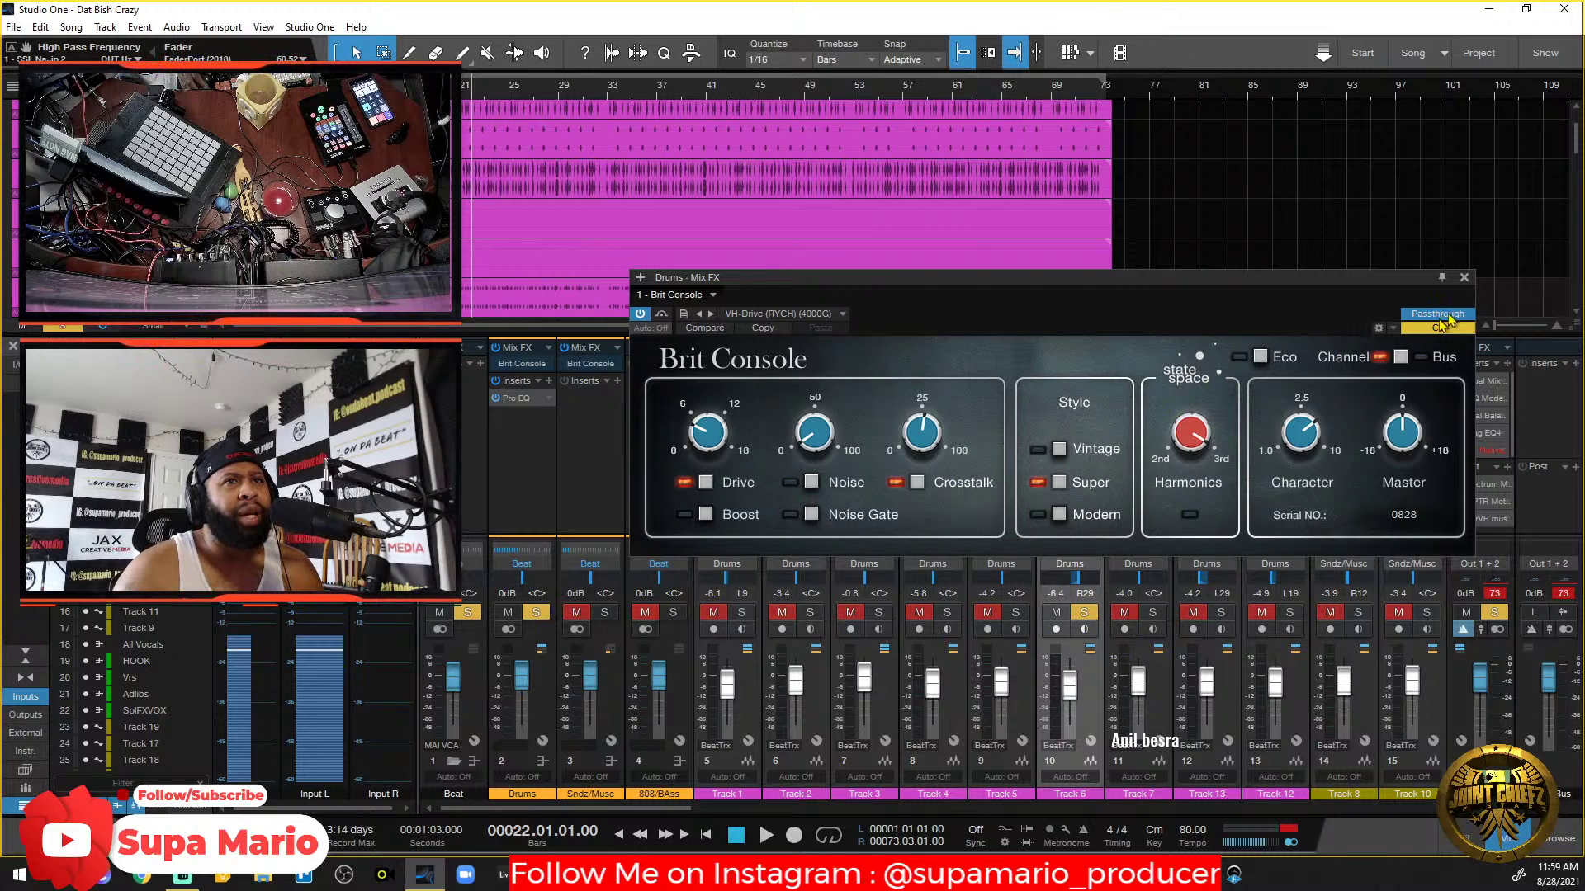
pyautogui.click(1465, 277)
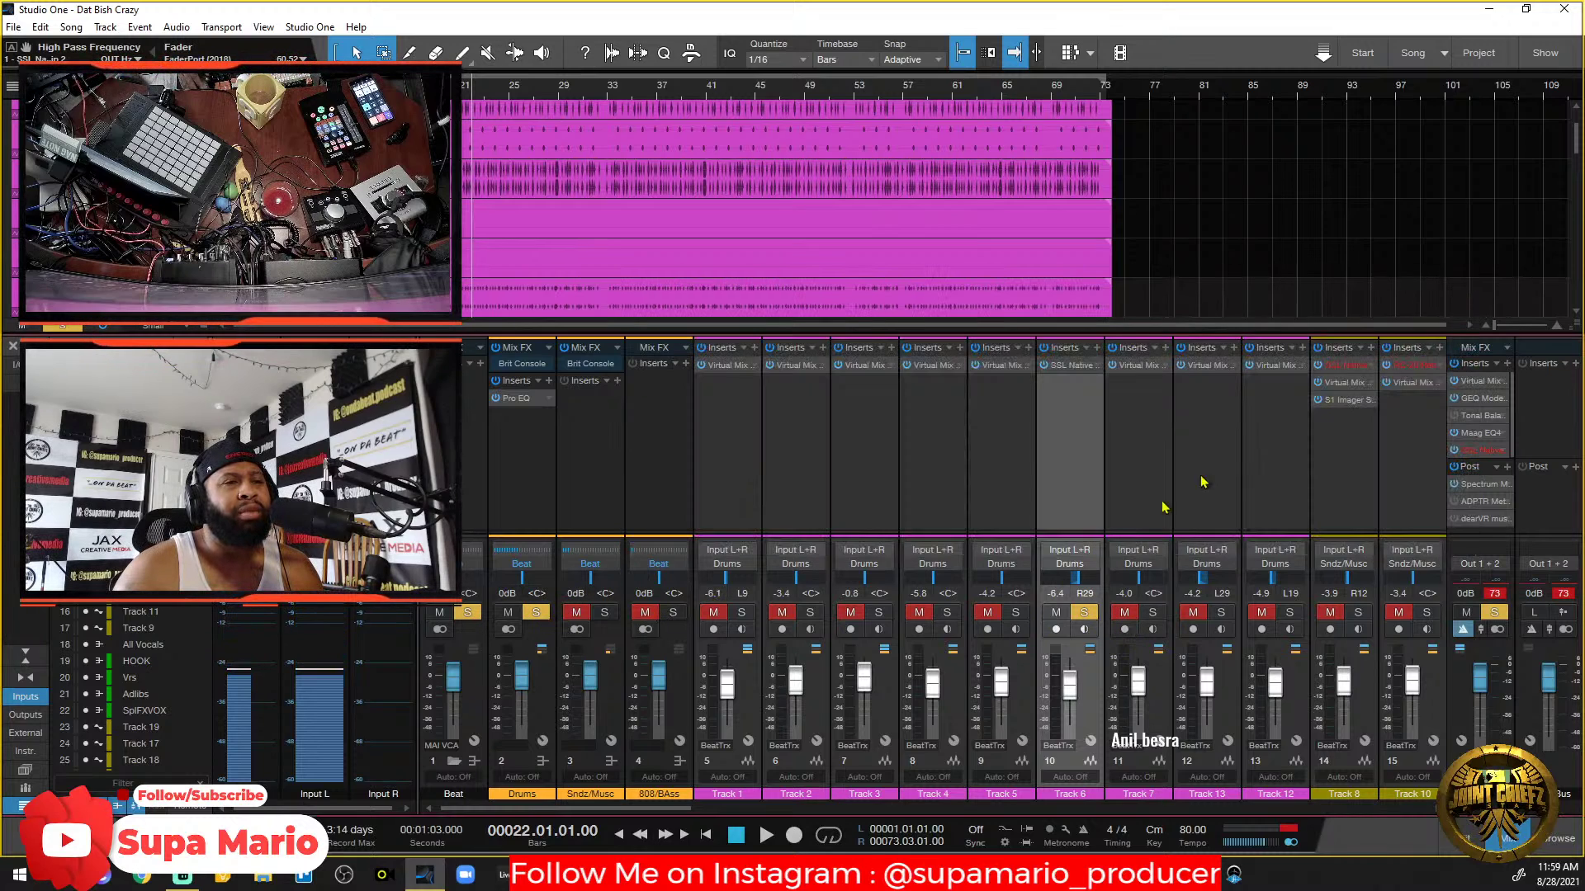
pyautogui.click(1069, 366)
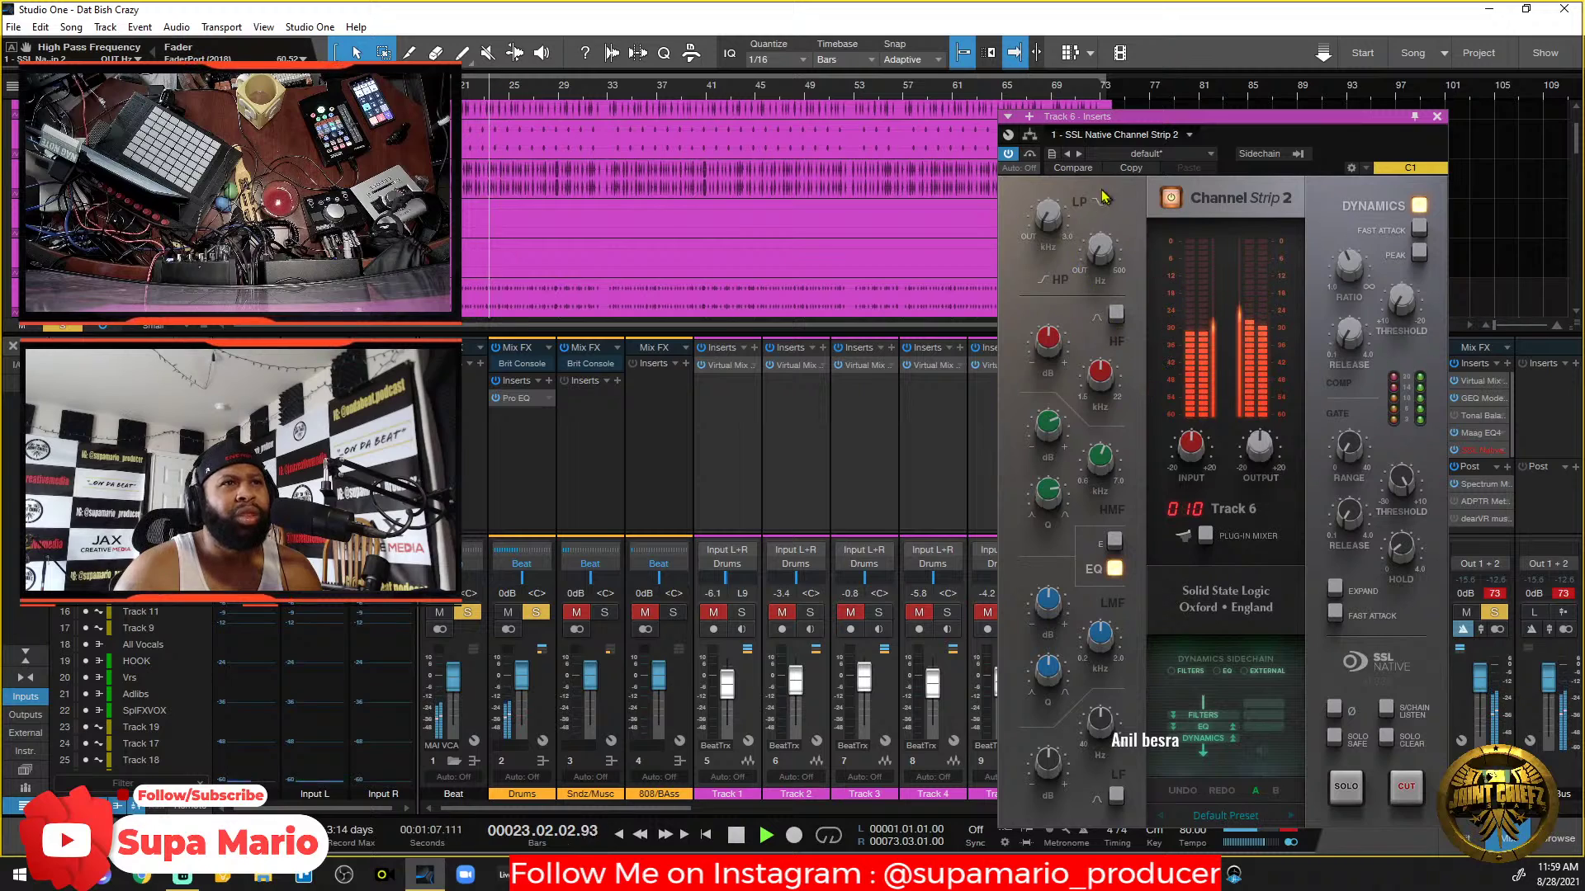
# Set Track 6's high-pass filter to about 128 Hz and audition the E-series EQ before returning to G-series.
pyautogui.moveTo(1103, 254); pyautogui.dragTo(1116, 151)
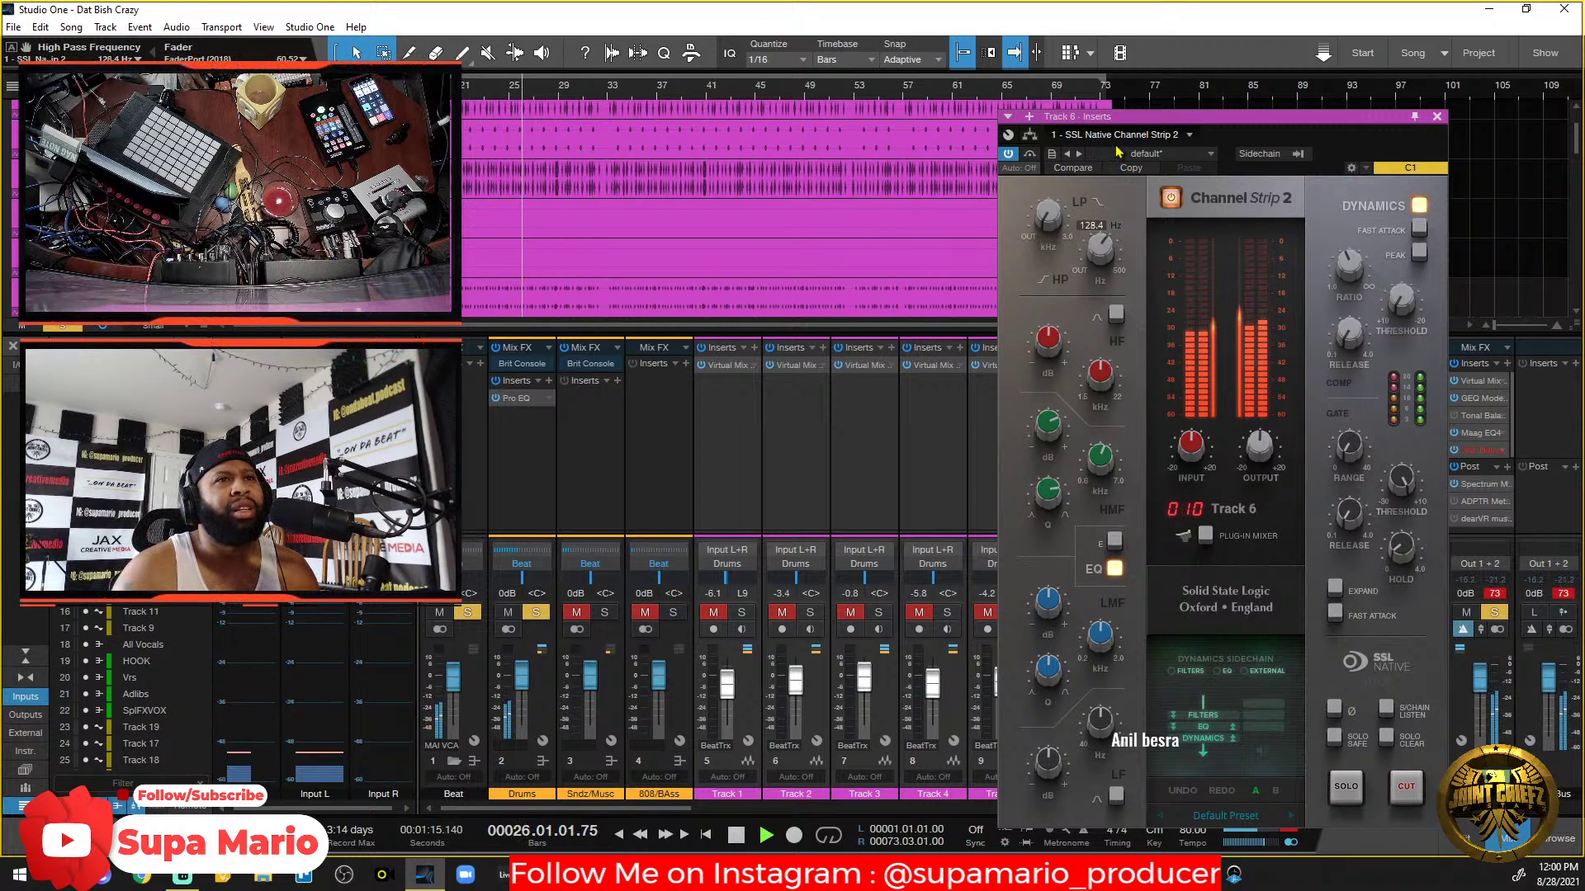
pyautogui.click(1114, 542)
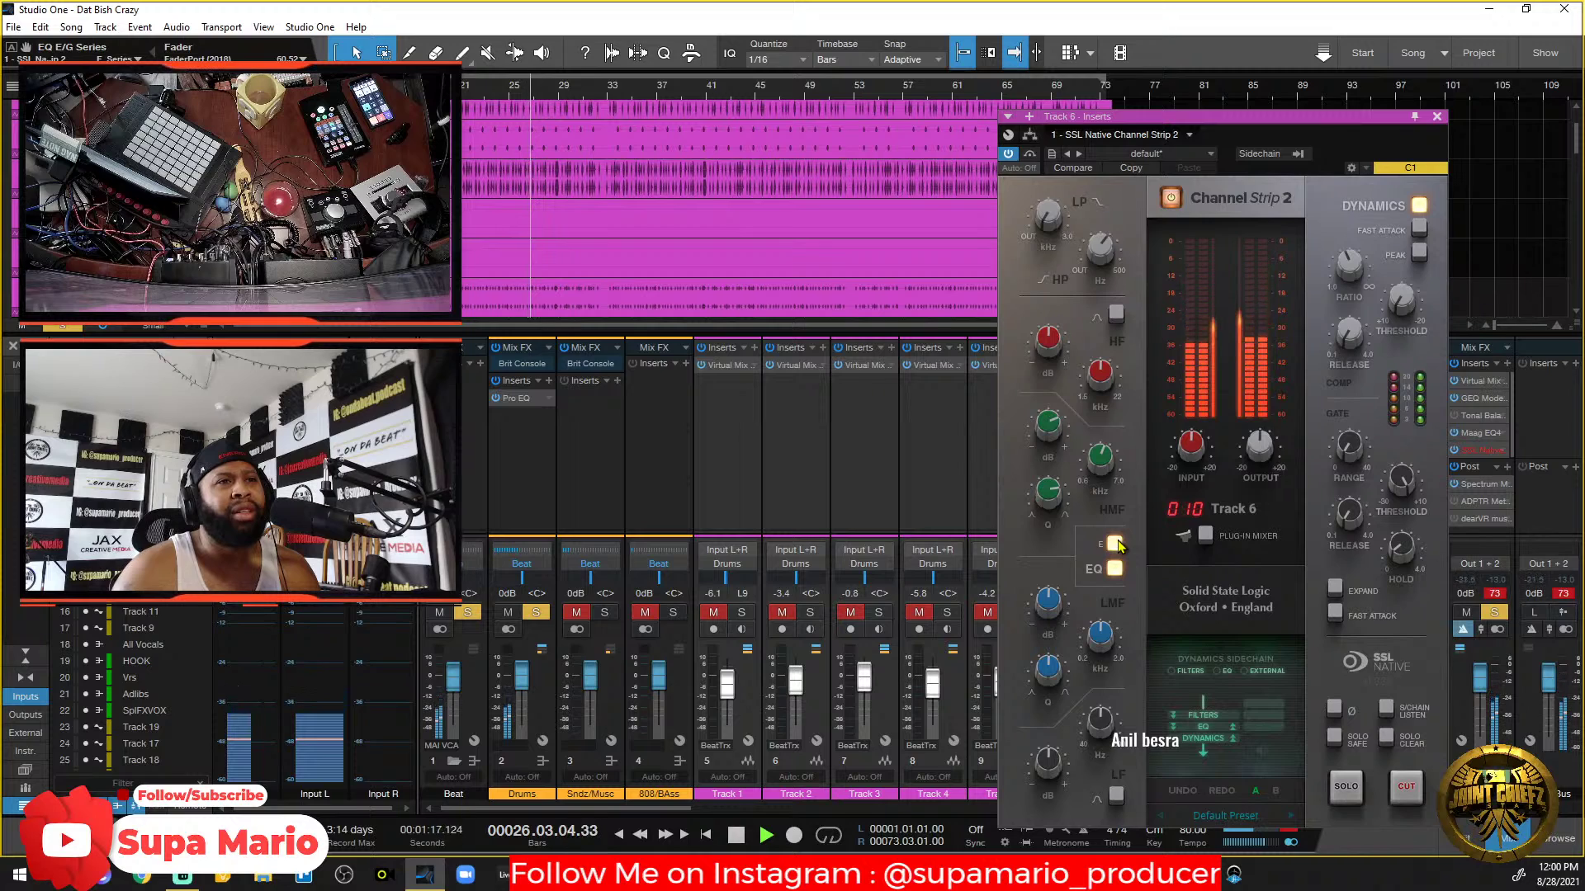
pyautogui.click(1115, 542)
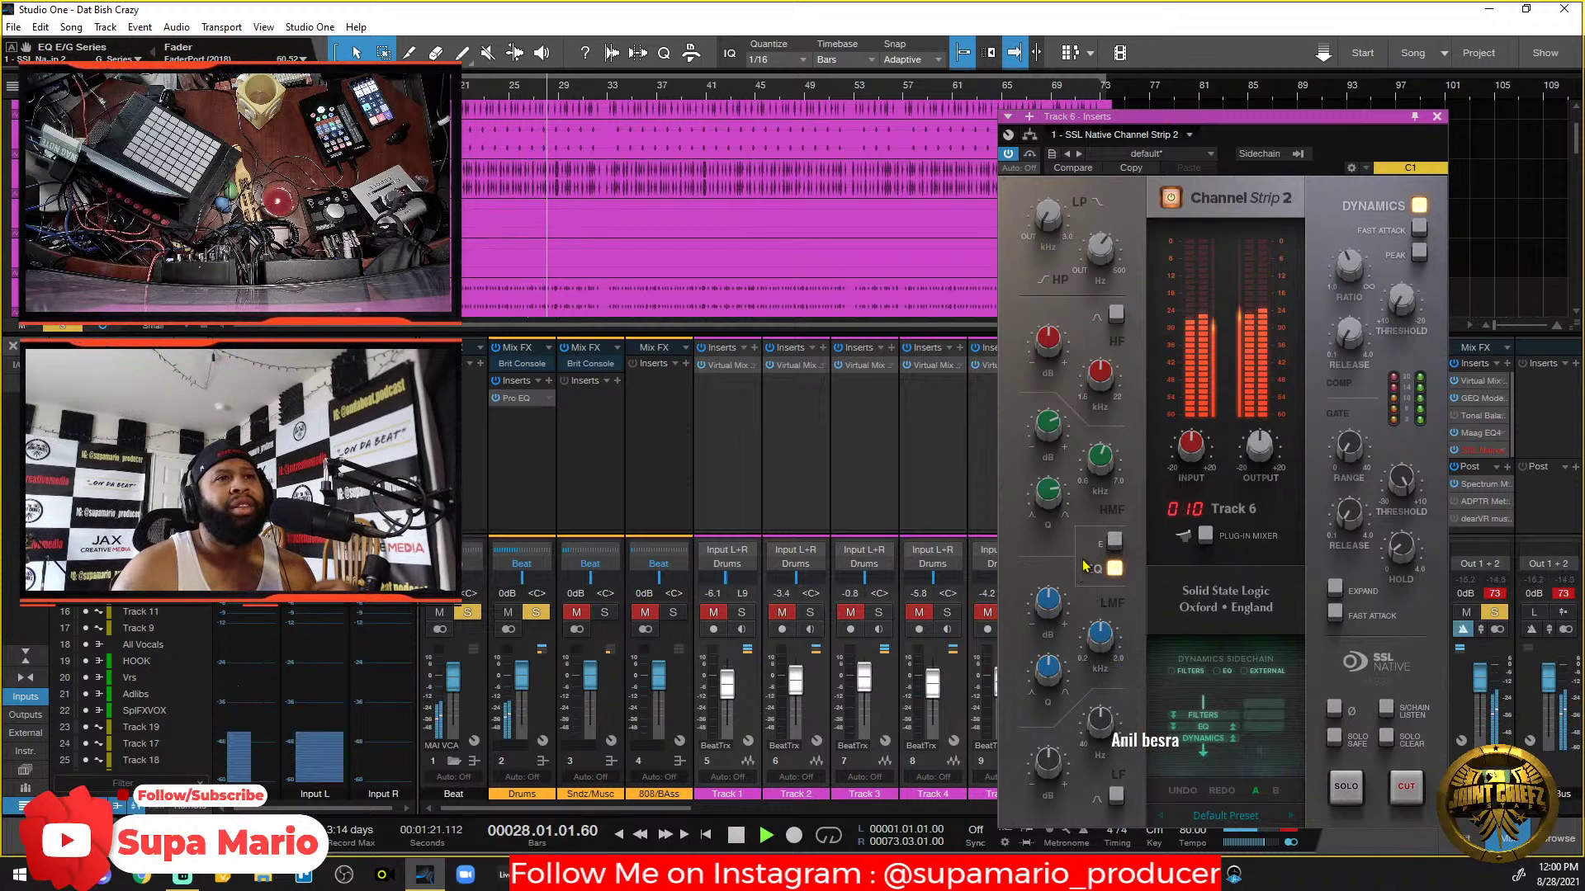
# Switch the high-frequency EQ band to bell and boost it about 4.1 dB at about 3.45 kHz.
pyautogui.click(1114, 315)
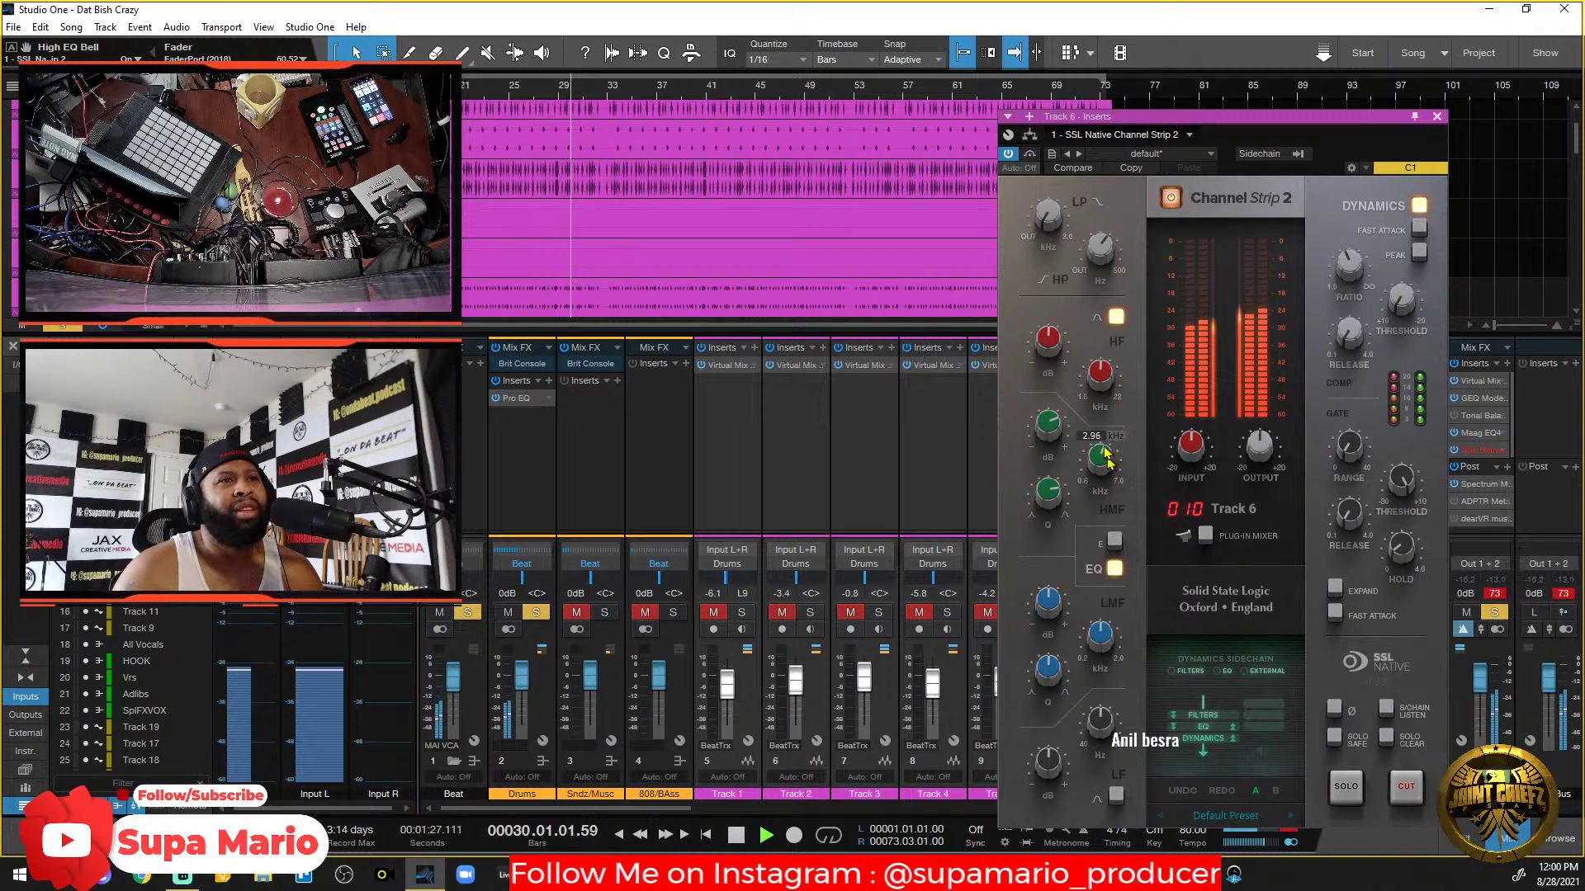
pyautogui.scroll(-3, 1101, 375)
pyautogui.scroll(-3, 1103, 391)
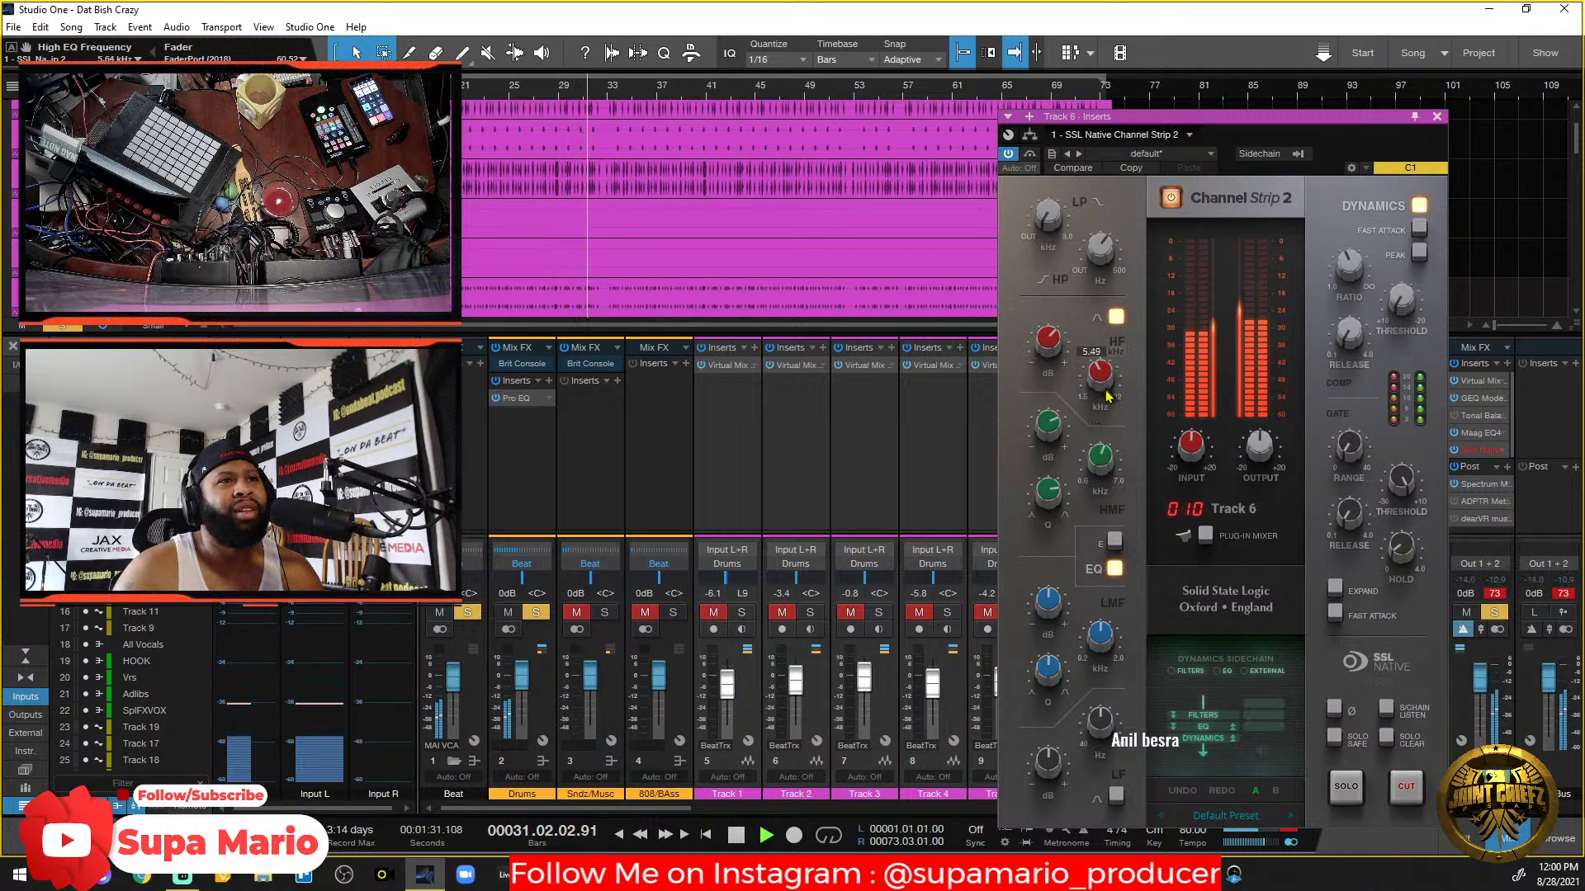
pyautogui.moveTo(1051, 341); pyautogui.dragTo(1137, 372)
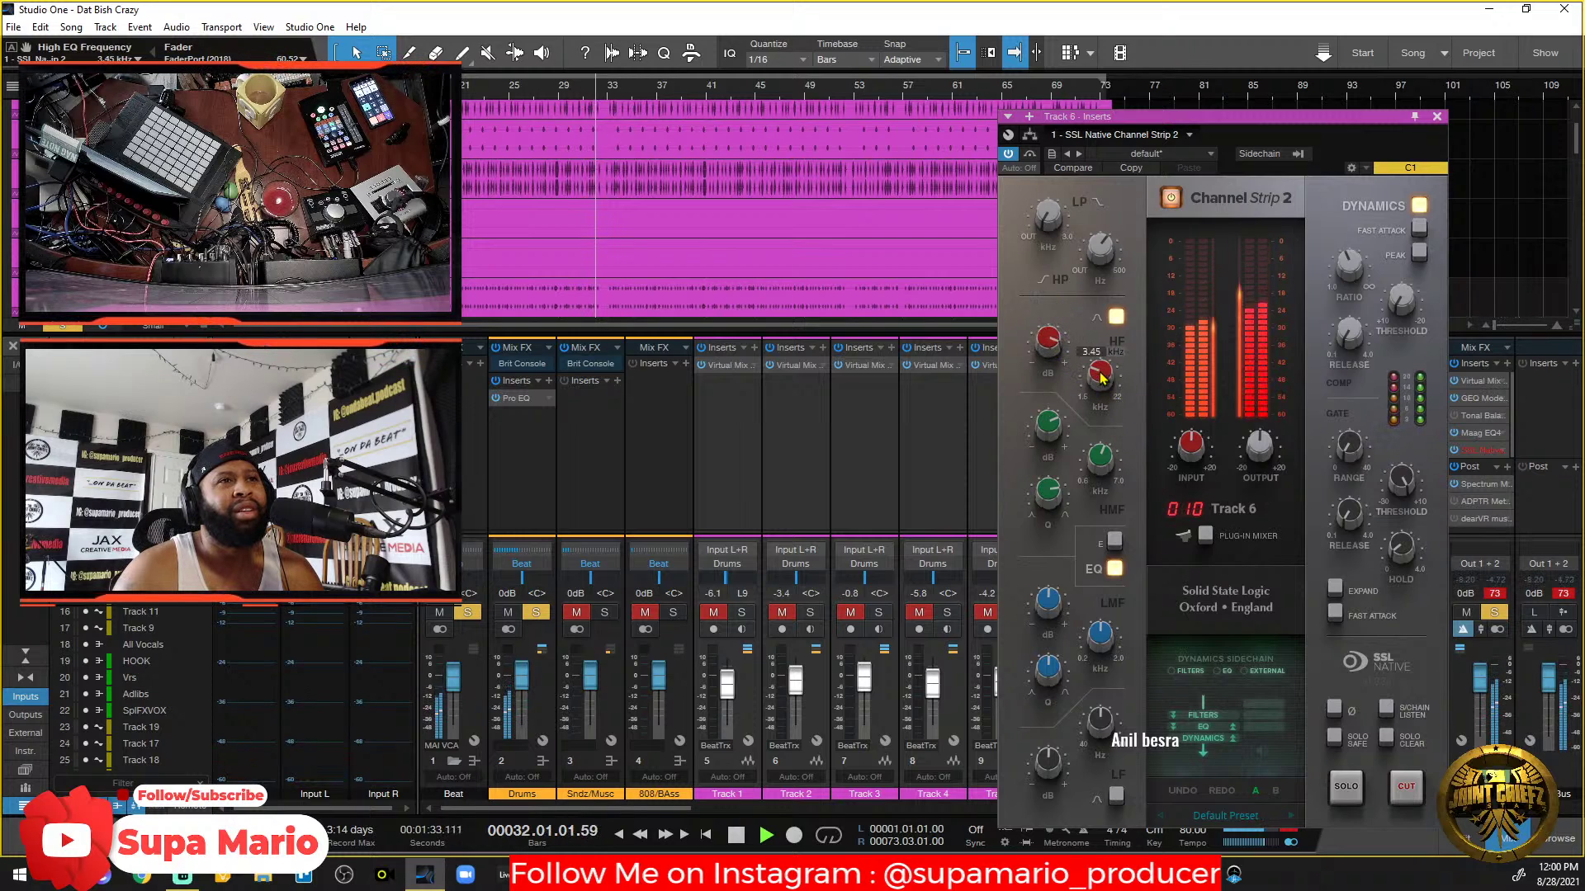
pyautogui.scroll(-3, 1101, 367)
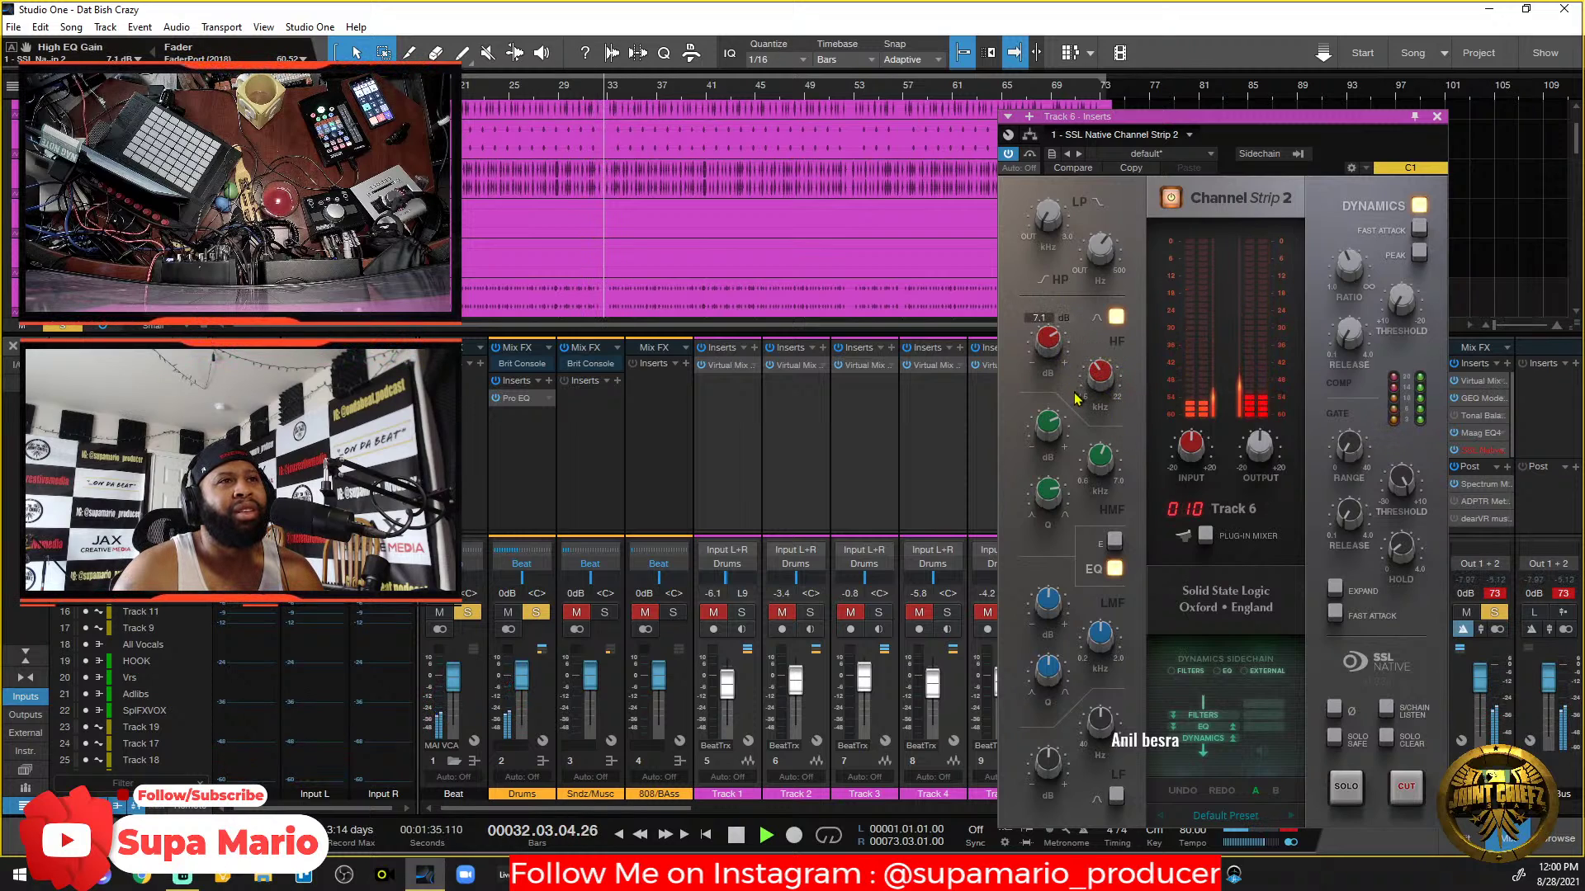
pyautogui.moveTo(1075, 394)
pyautogui.mouseDown()
pyautogui.moveTo(1079, 434)
pyautogui.moveTo(1079, 417)
pyautogui.mouseUp()
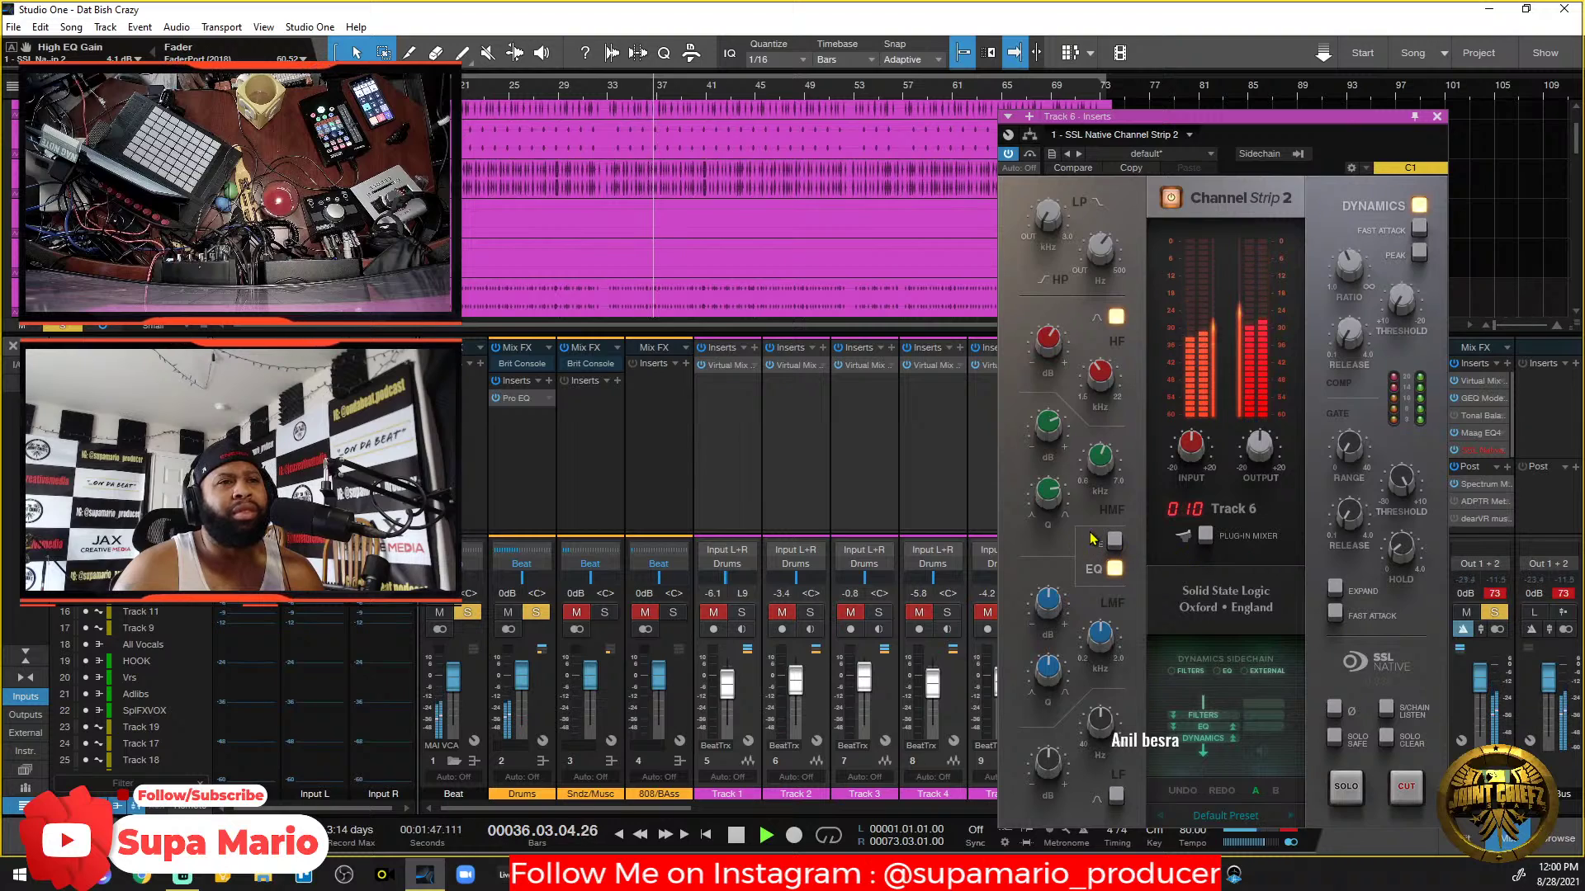
# Replay Track 6 from bar 22 and set the high-mid EQ Q to about 0.80.
pyautogui.press('space')
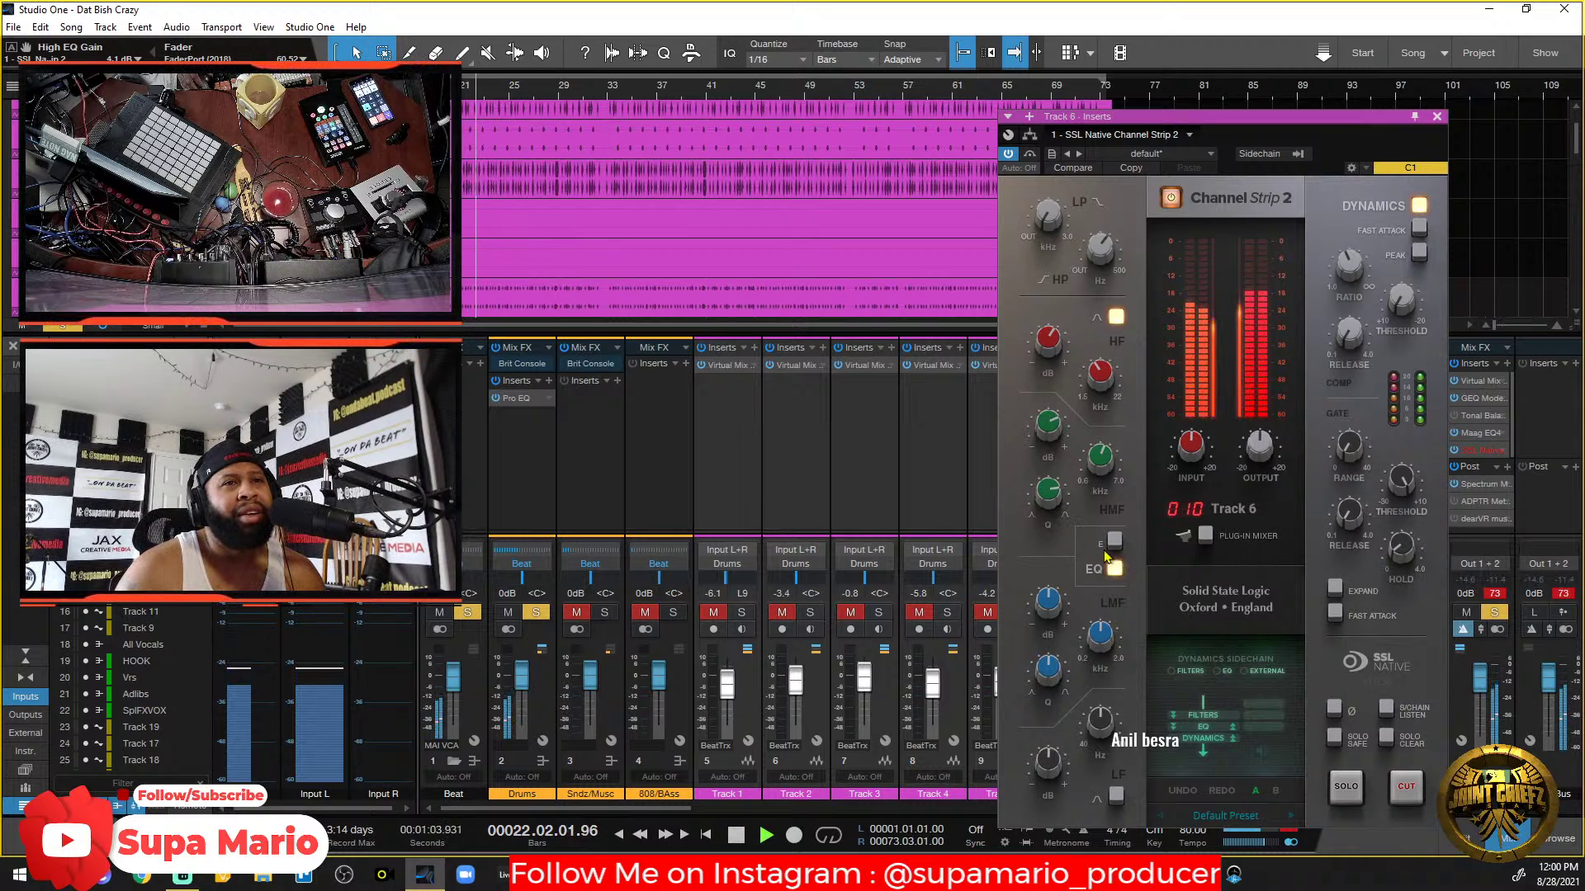
pyautogui.moveTo(1059, 499)
pyautogui.moveTo(1059, 499); pyautogui.dragTo(1055, 486)
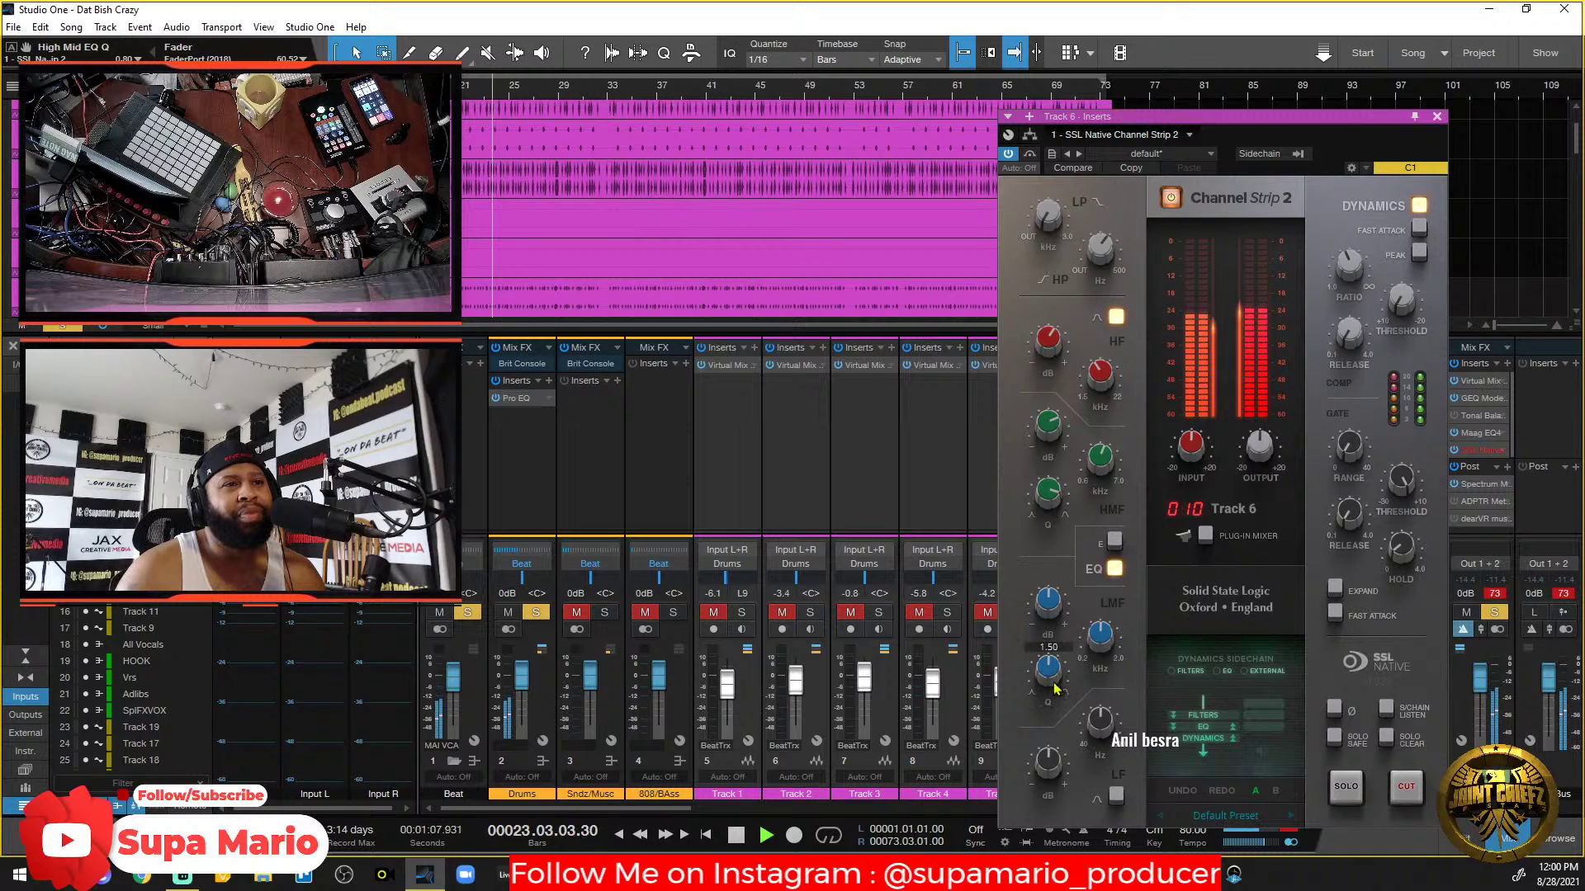
# Boost the low-mid EQ band about 5.3 dB at 0.50 kHz with a Q of about 1.06.
pyautogui.moveTo(1055, 687); pyautogui.dragTo(1107, 679)
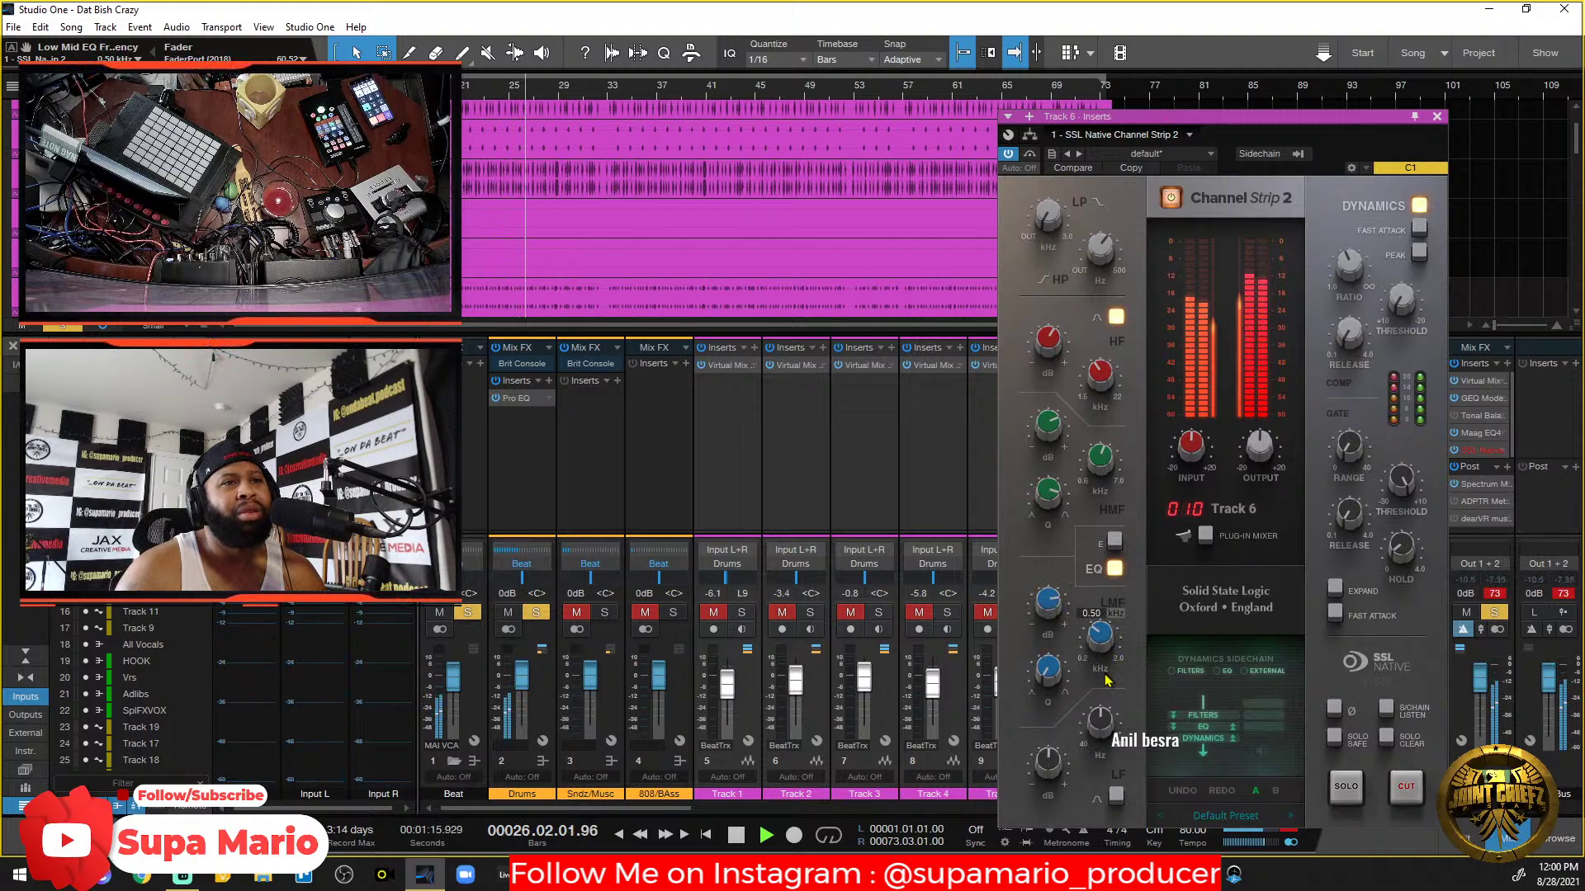
pyautogui.moveTo(1048, 607); pyautogui.dragTo(1057, 546)
pyautogui.moveTo(1052, 687)
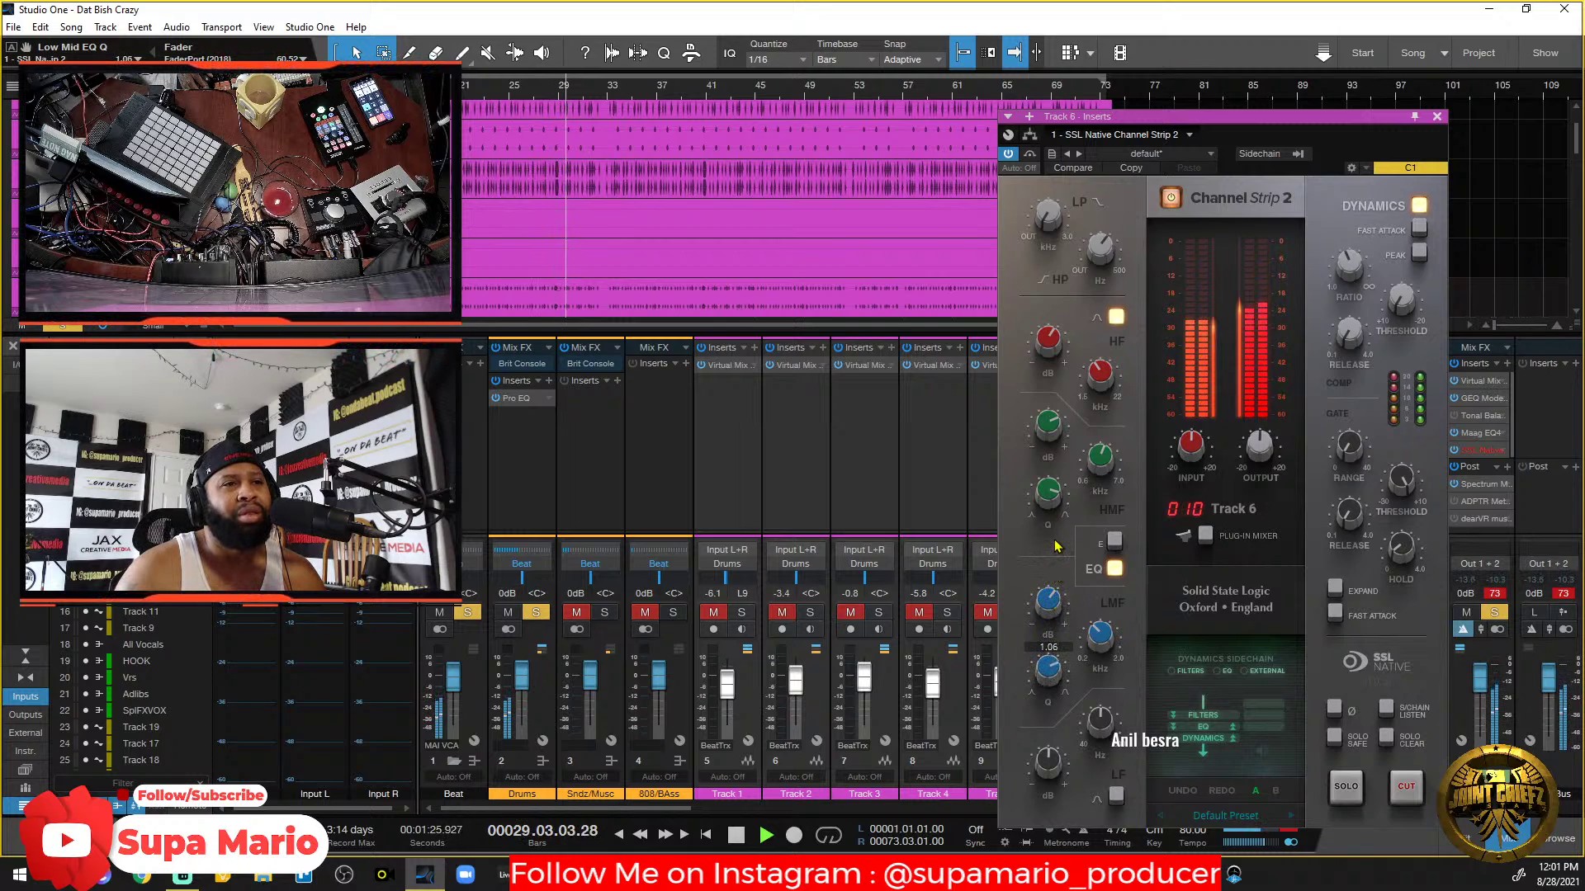
pyautogui.moveTo(1055, 612); pyautogui.dragTo(1055, 606)
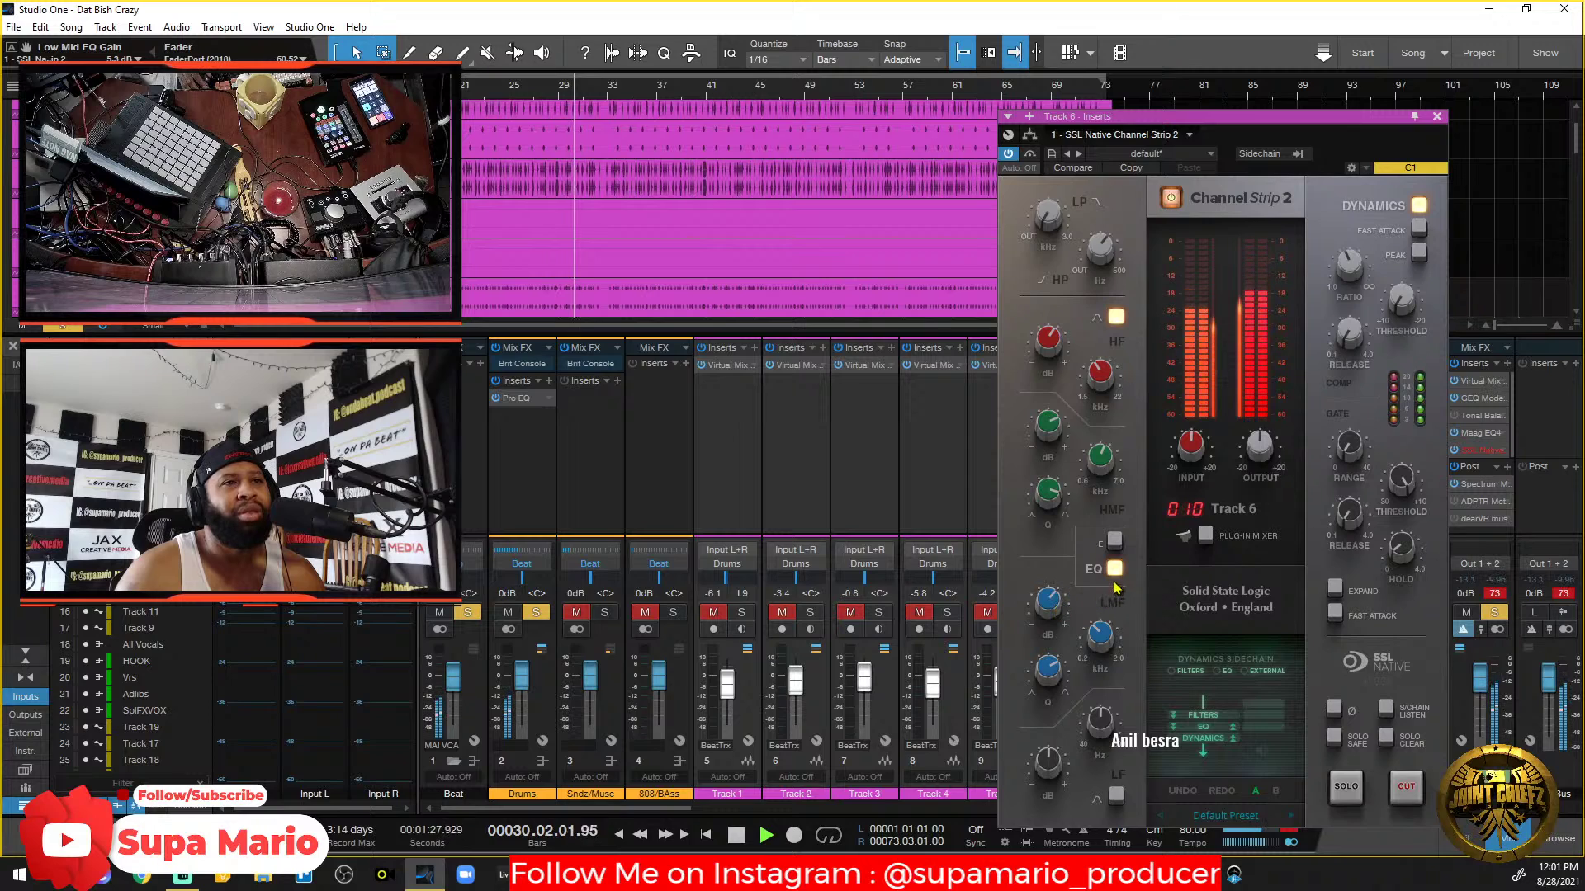
# Compare Track 6 with the EQ bypassed and engaged, reduce the low-mid gain to about 3.1 dB, and stop playback.
pyautogui.click(1114, 569)
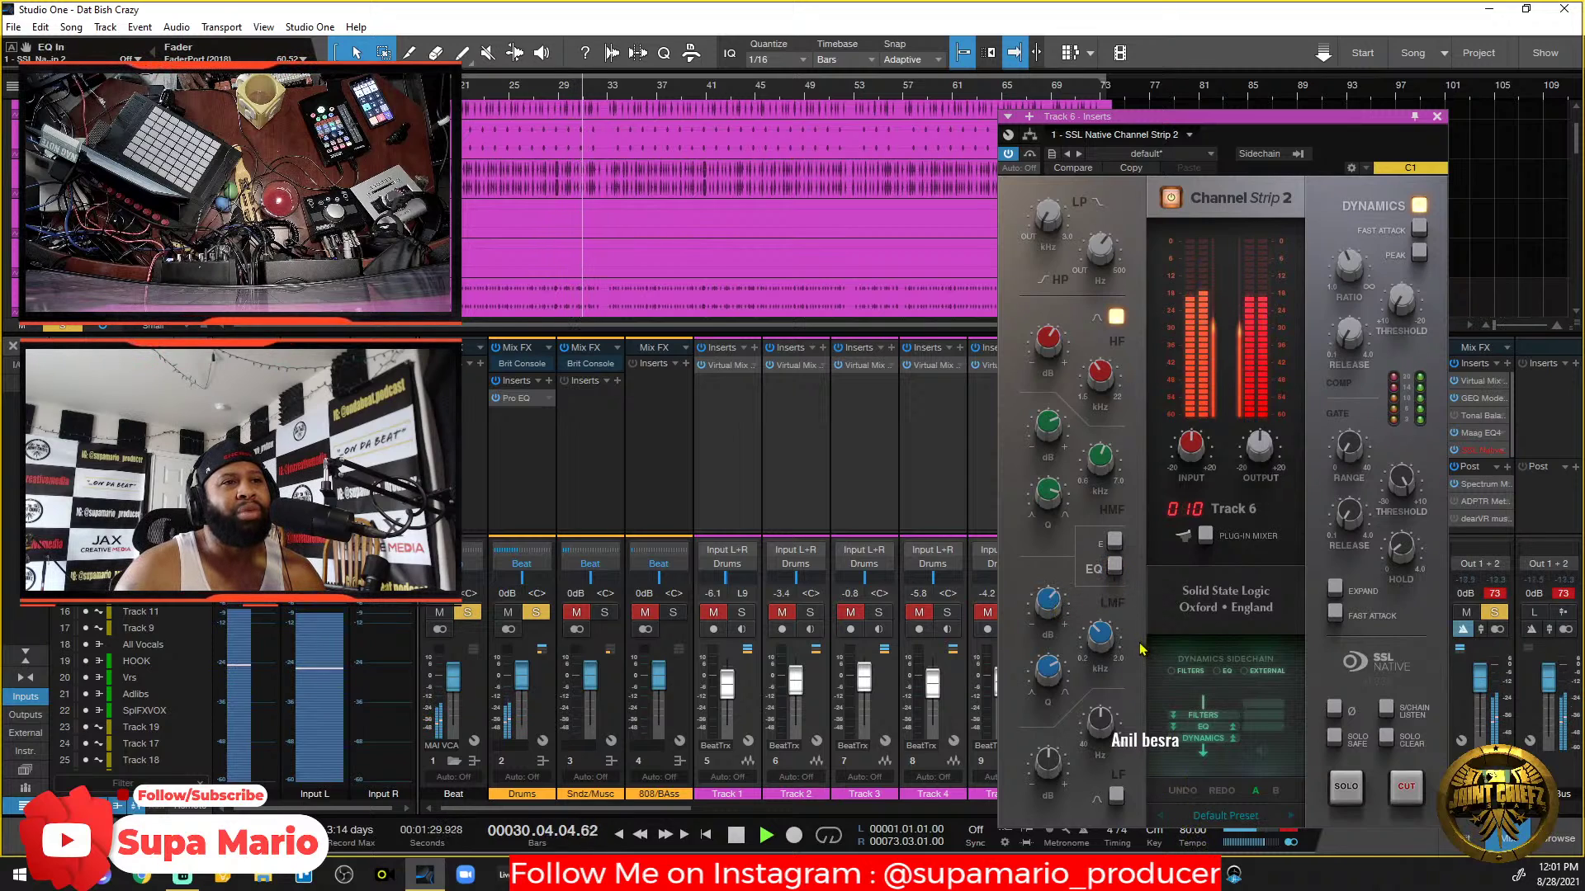
pyautogui.click(1114, 569)
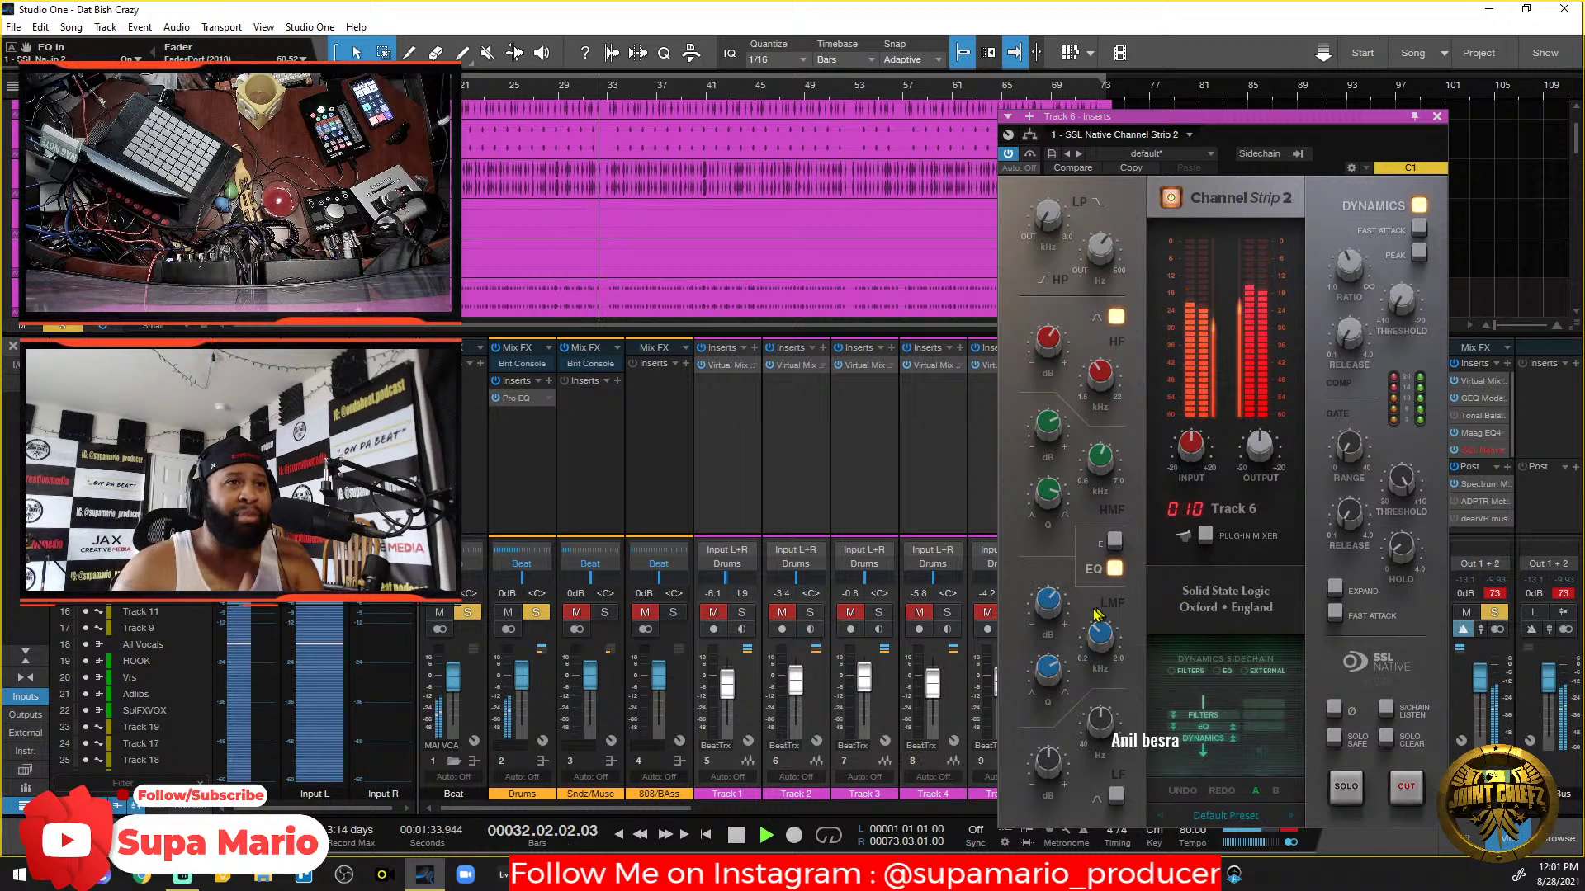
pyautogui.moveTo(1062, 619)
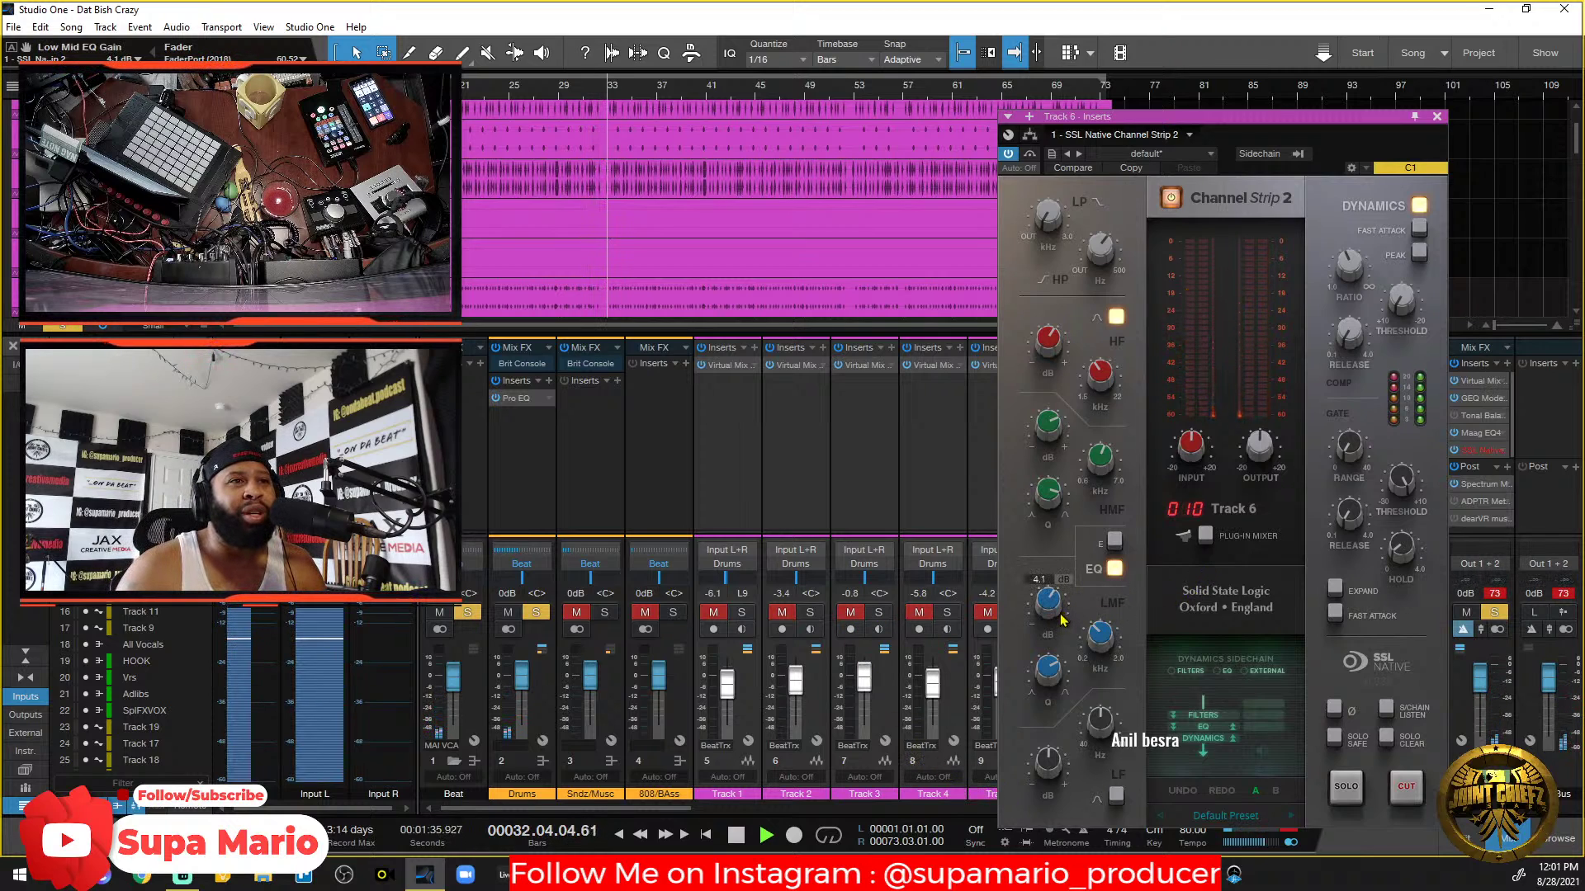
pyautogui.moveTo(1061, 615); pyautogui.dragTo(1061, 618)
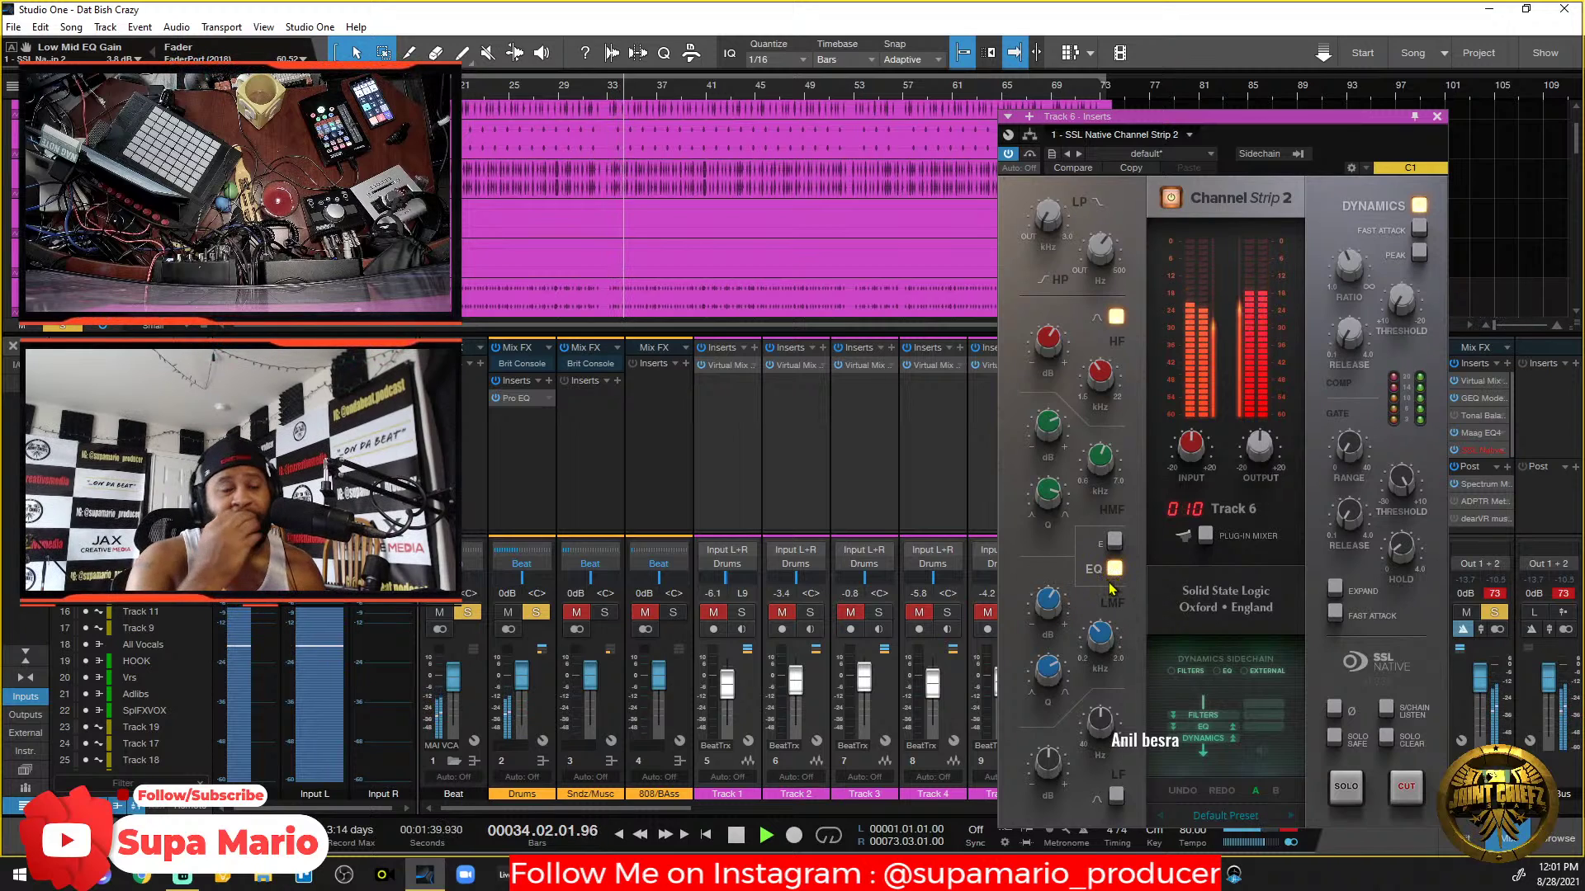
pyautogui.click(1114, 573)
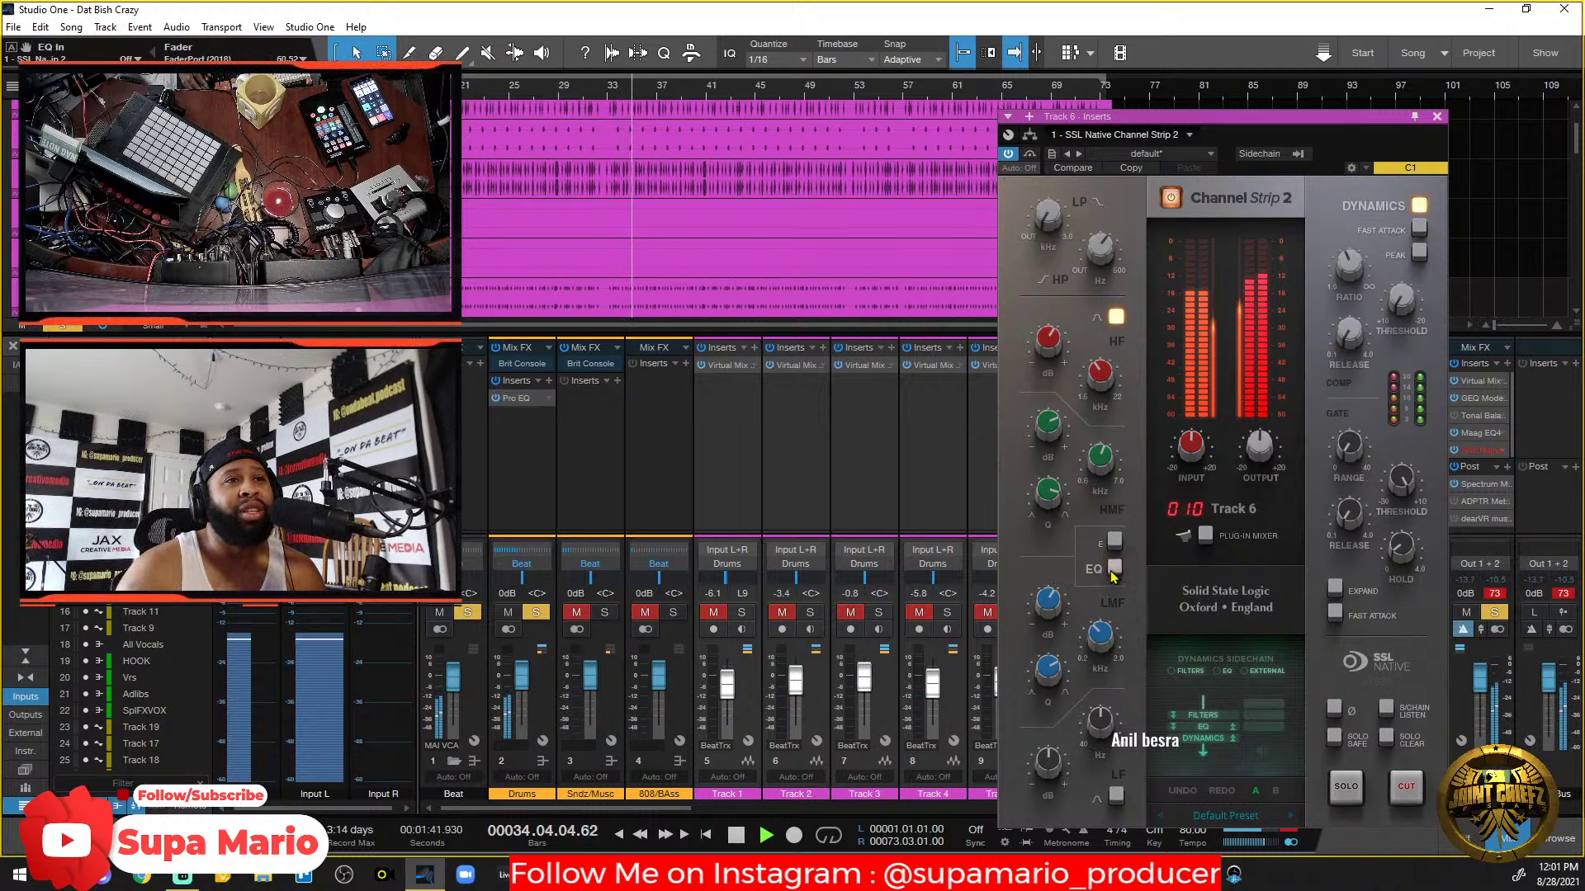
pyautogui.click(1114, 571)
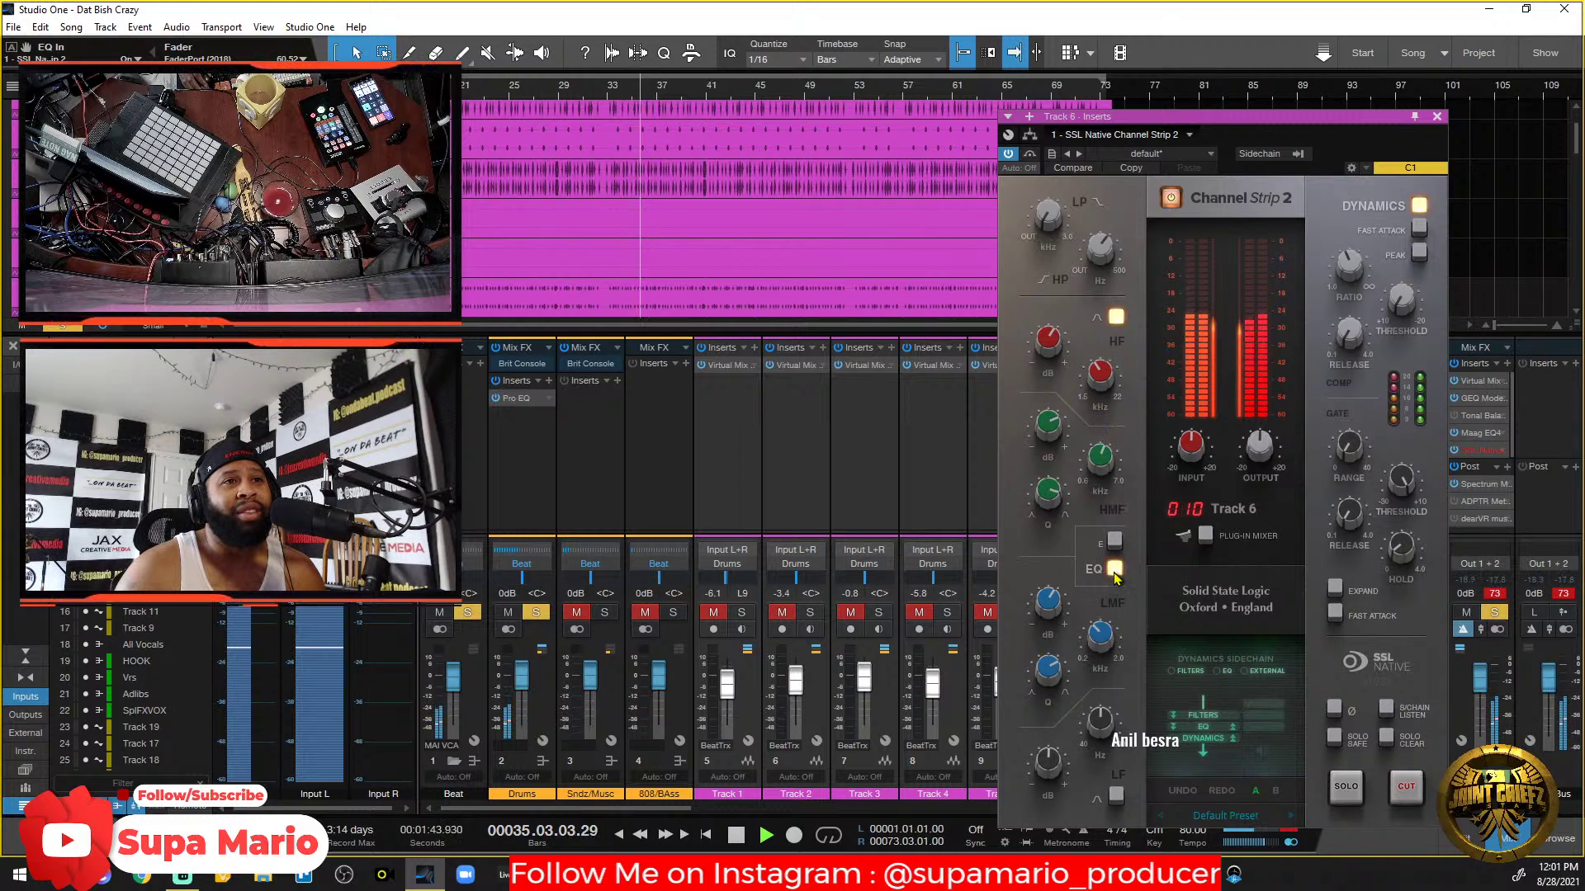
pyautogui.moveTo(1049, 602); pyautogui.dragTo(1050, 611)
pyautogui.press('space')
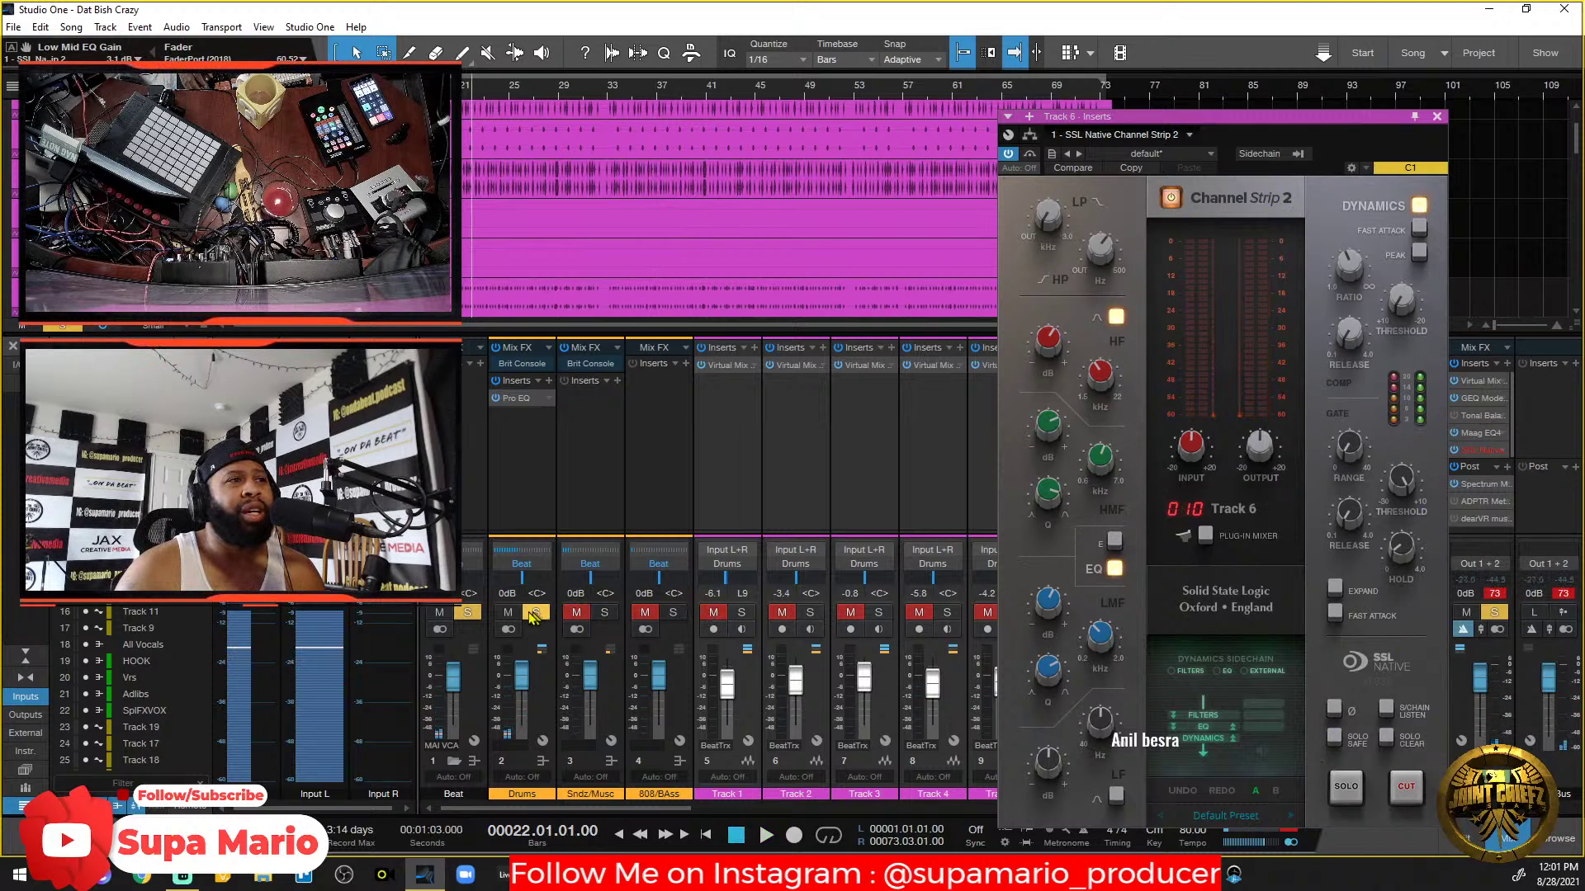
# Clear the active solos, close the scratch pad and play the full mix from bar 23.
pyautogui.click(467, 612)
pyautogui.press('space')
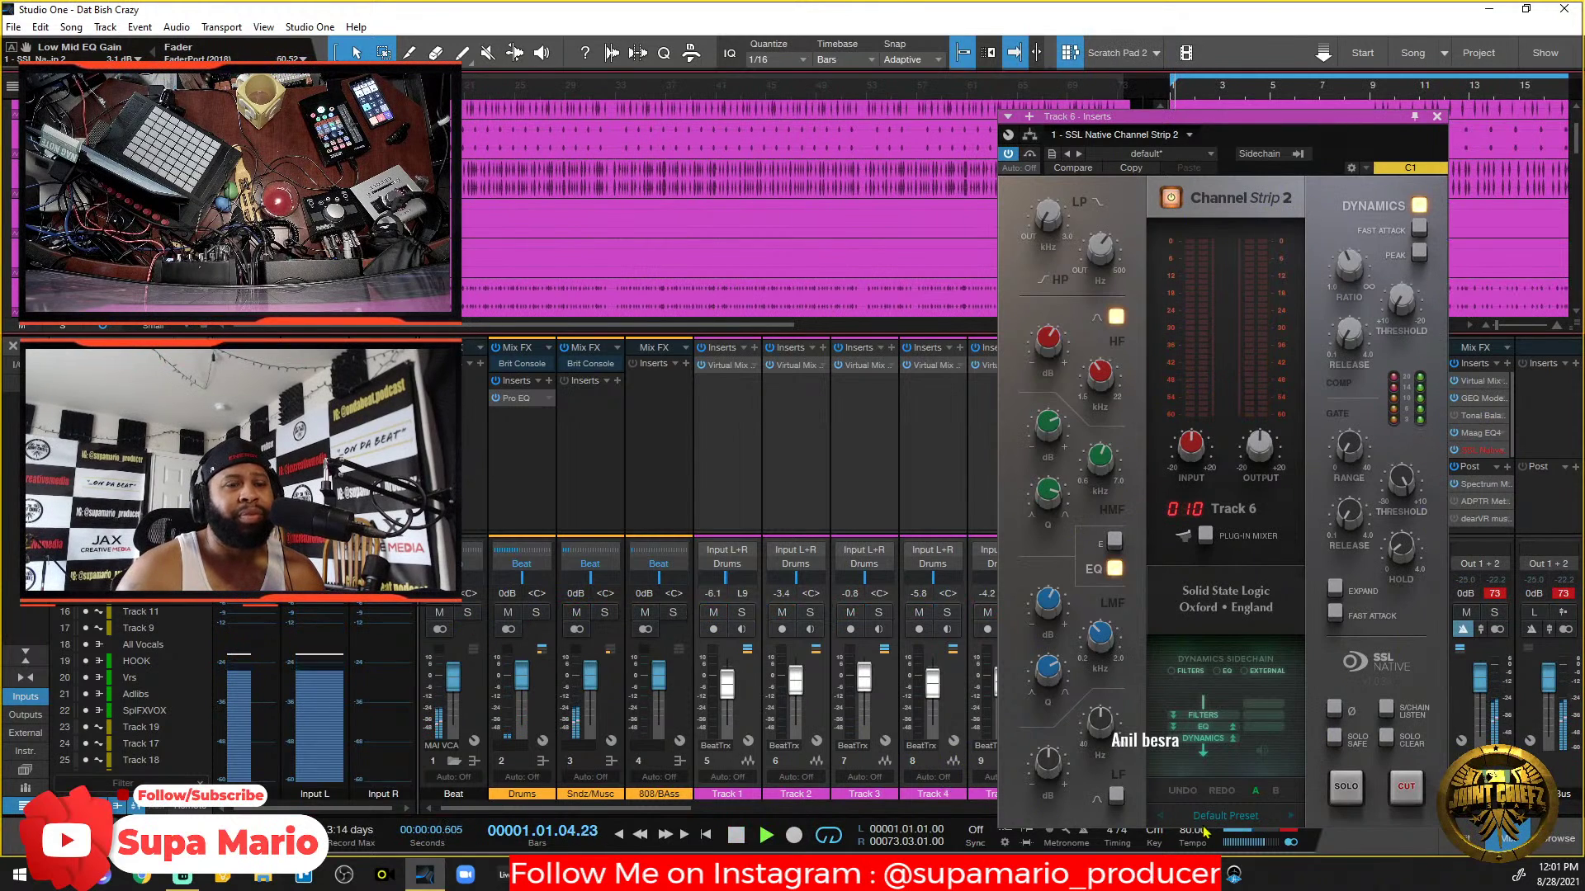
pyautogui.click(1406, 788)
pyautogui.click(1406, 788)
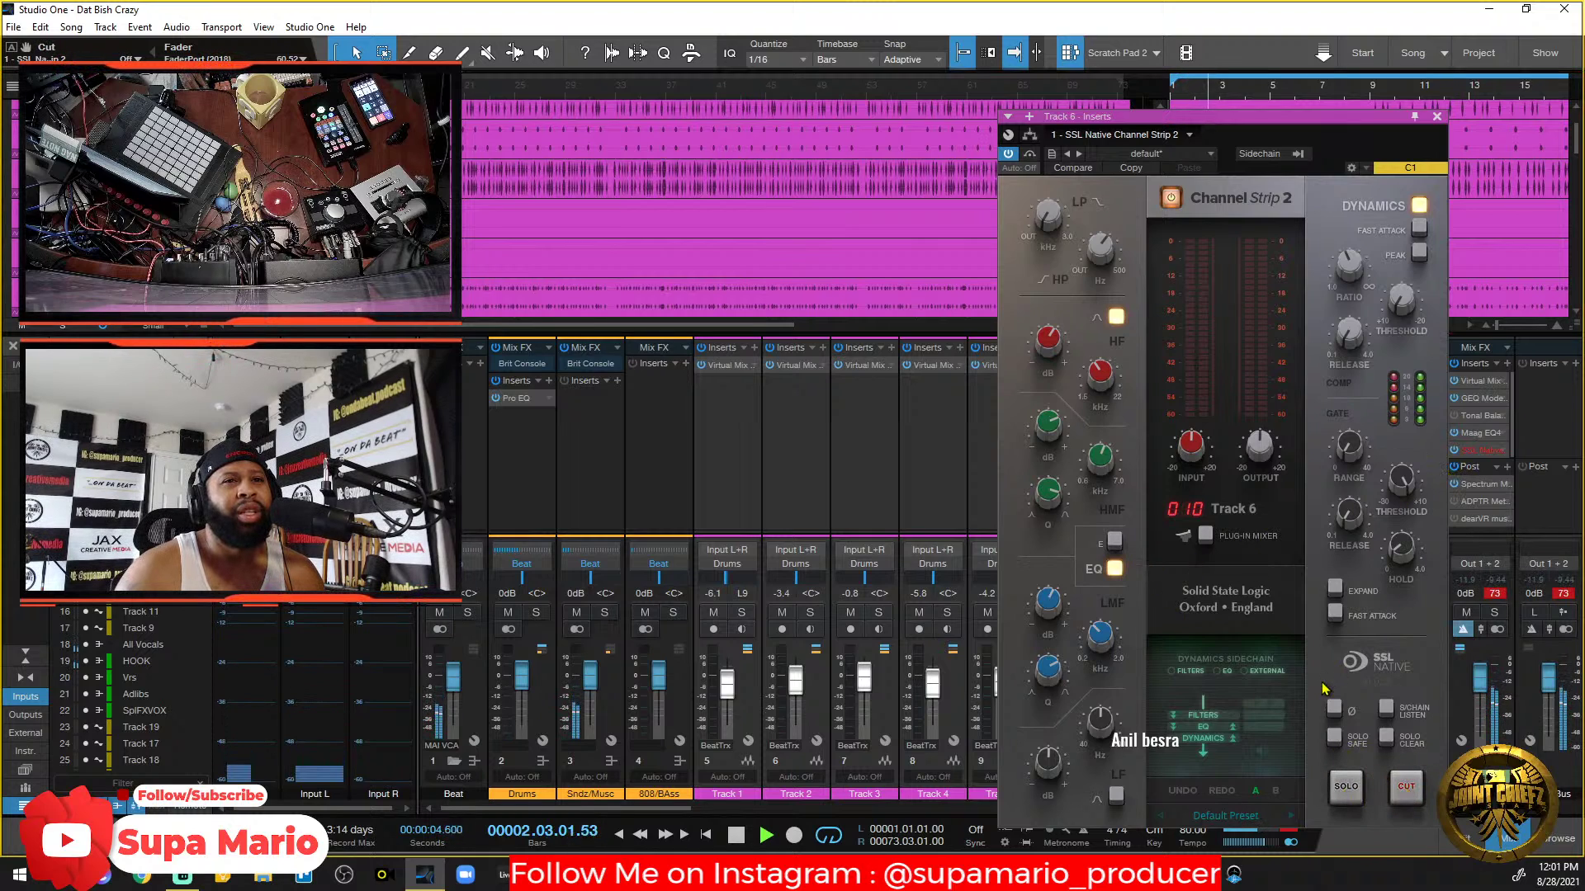
pyautogui.press('space')
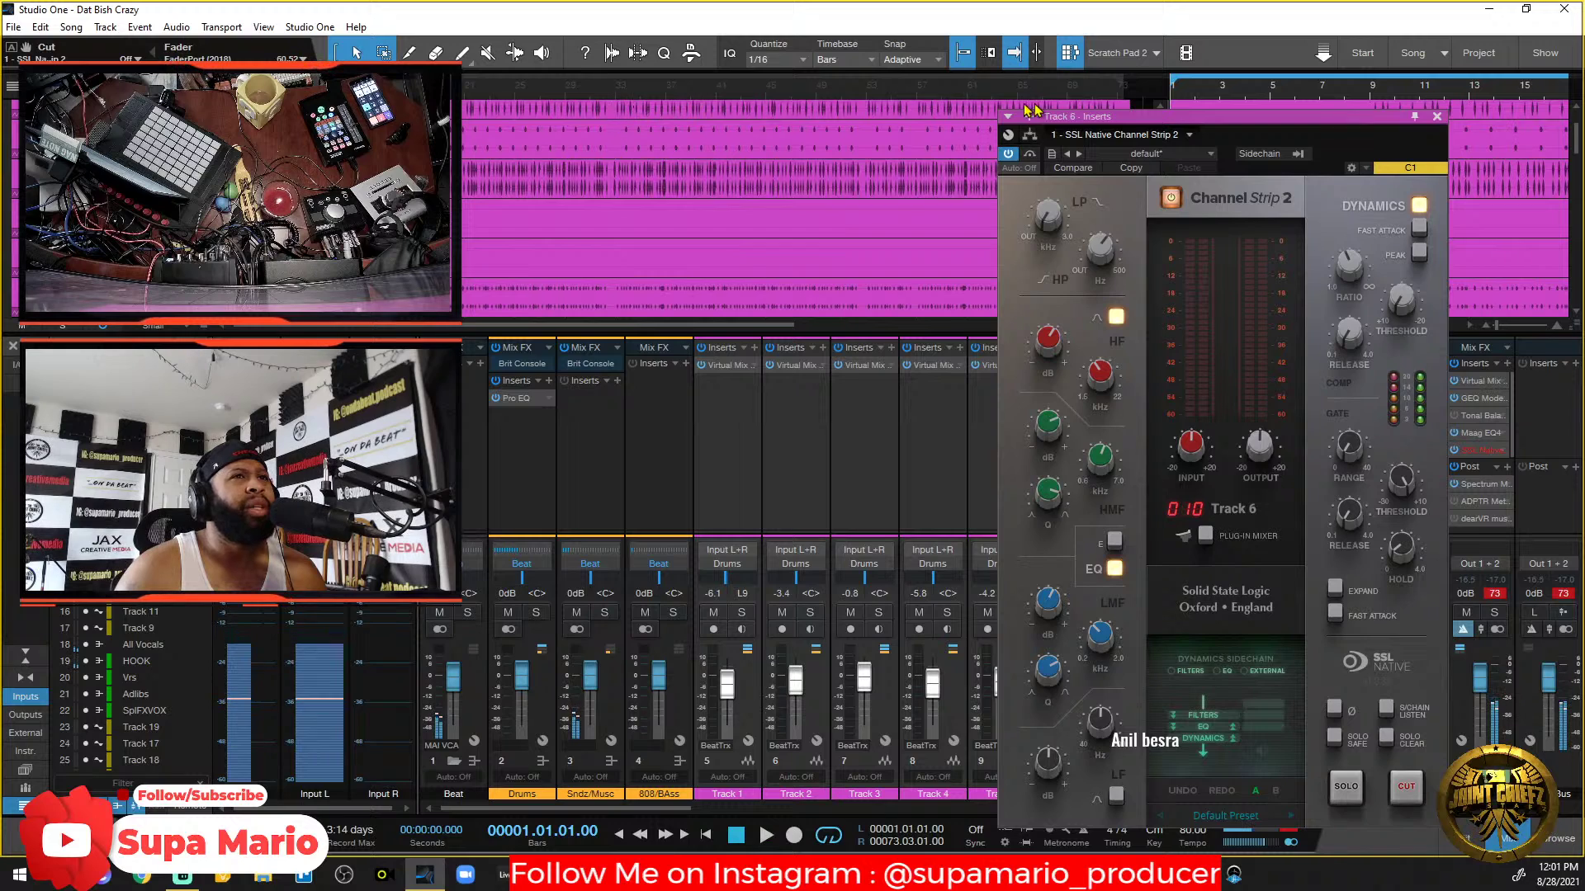
pyautogui.click(1069, 63)
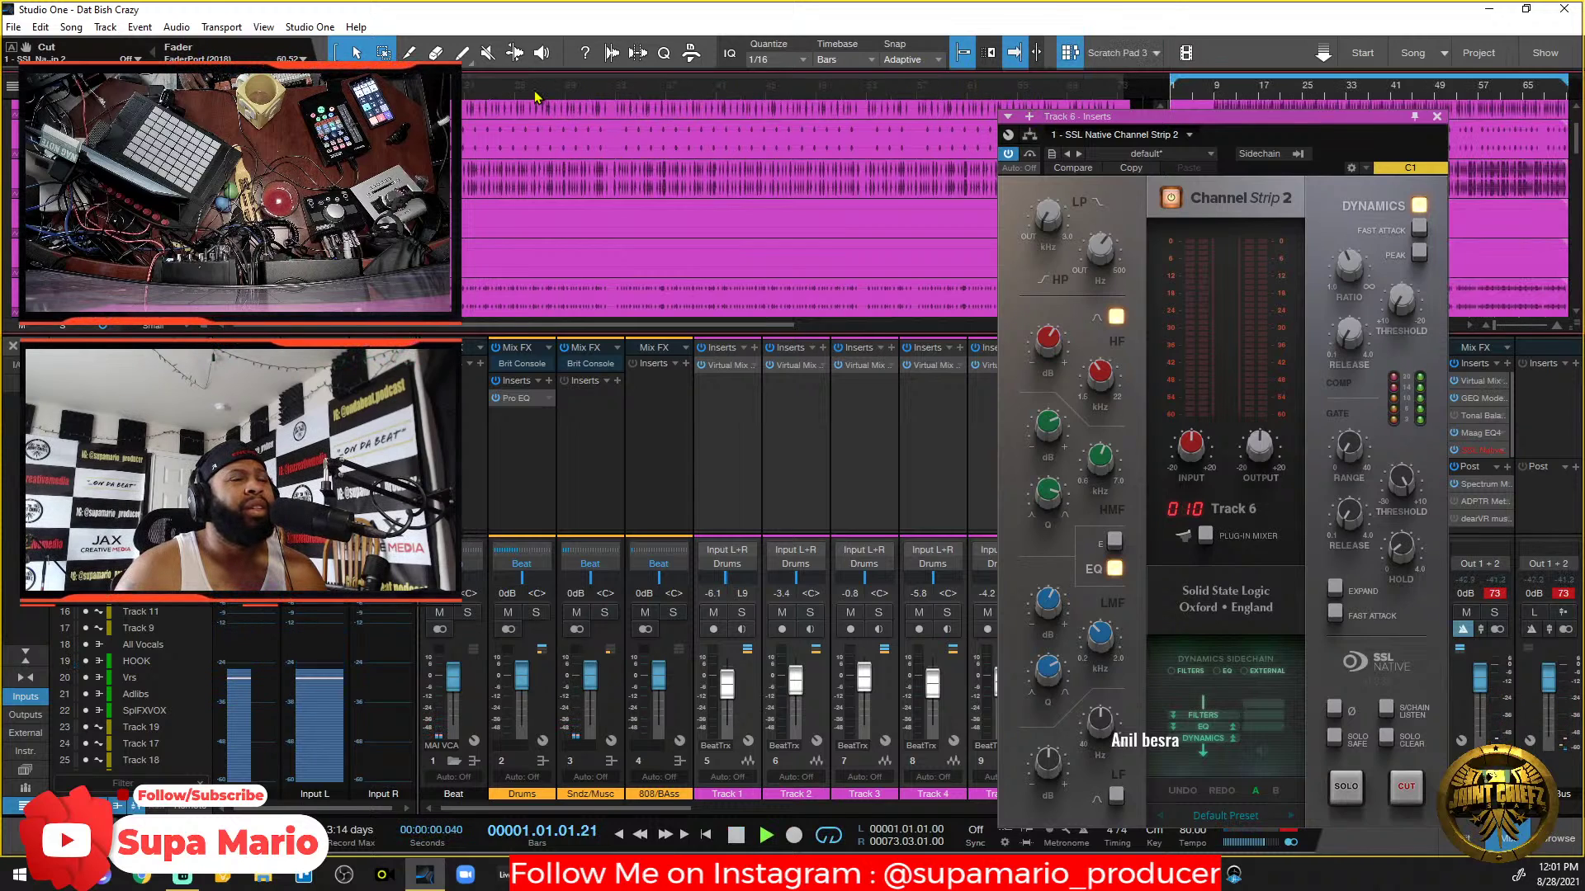
pyautogui.doubleClick(496, 89)
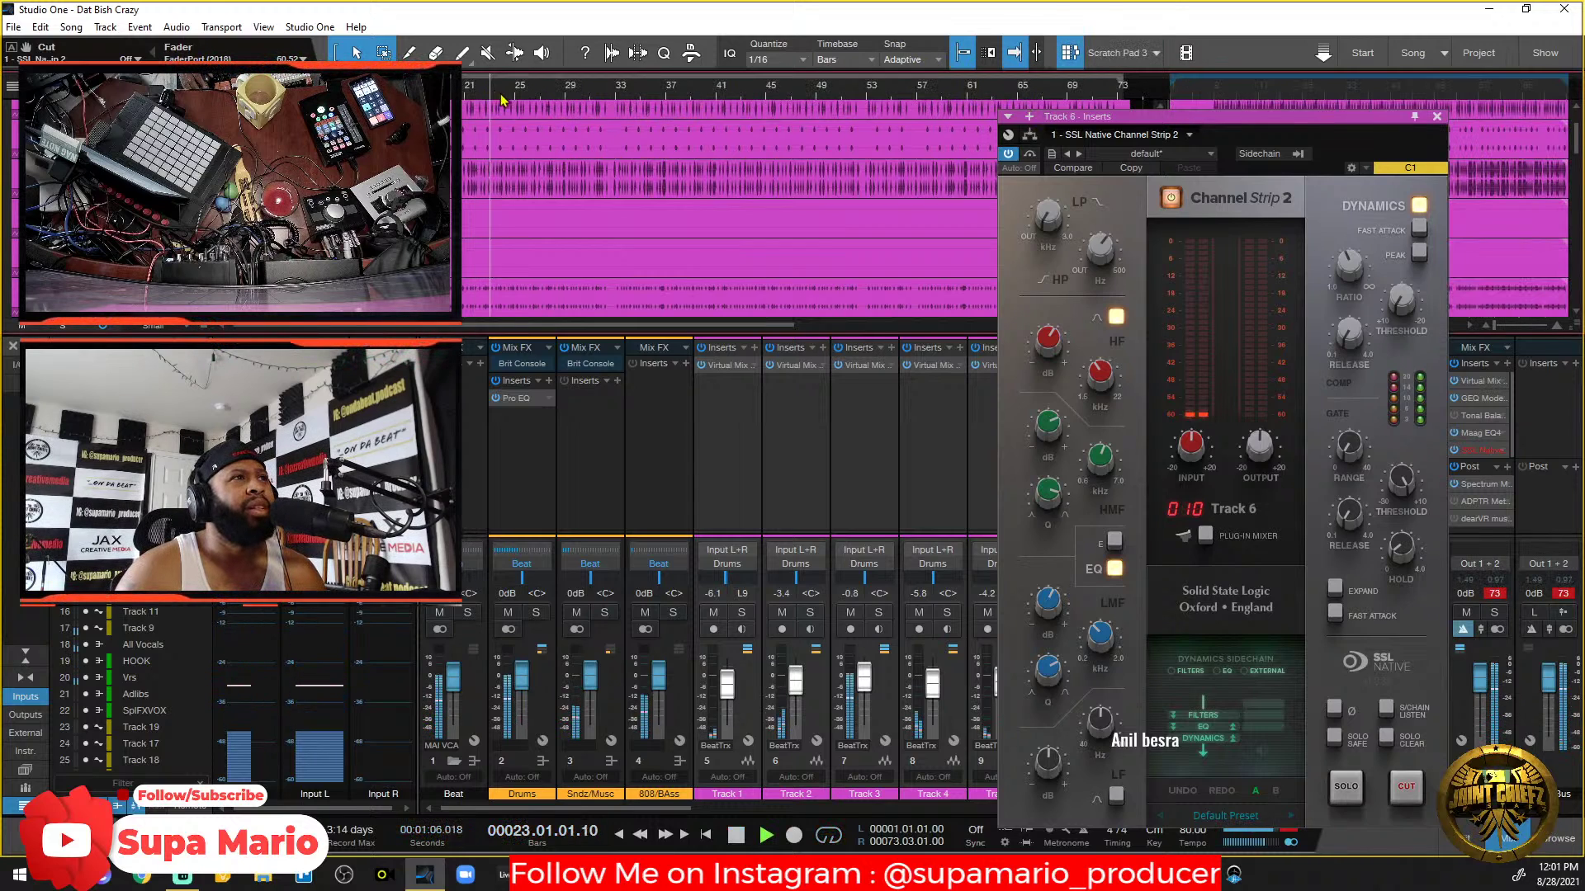
pyautogui.click(1069, 54)
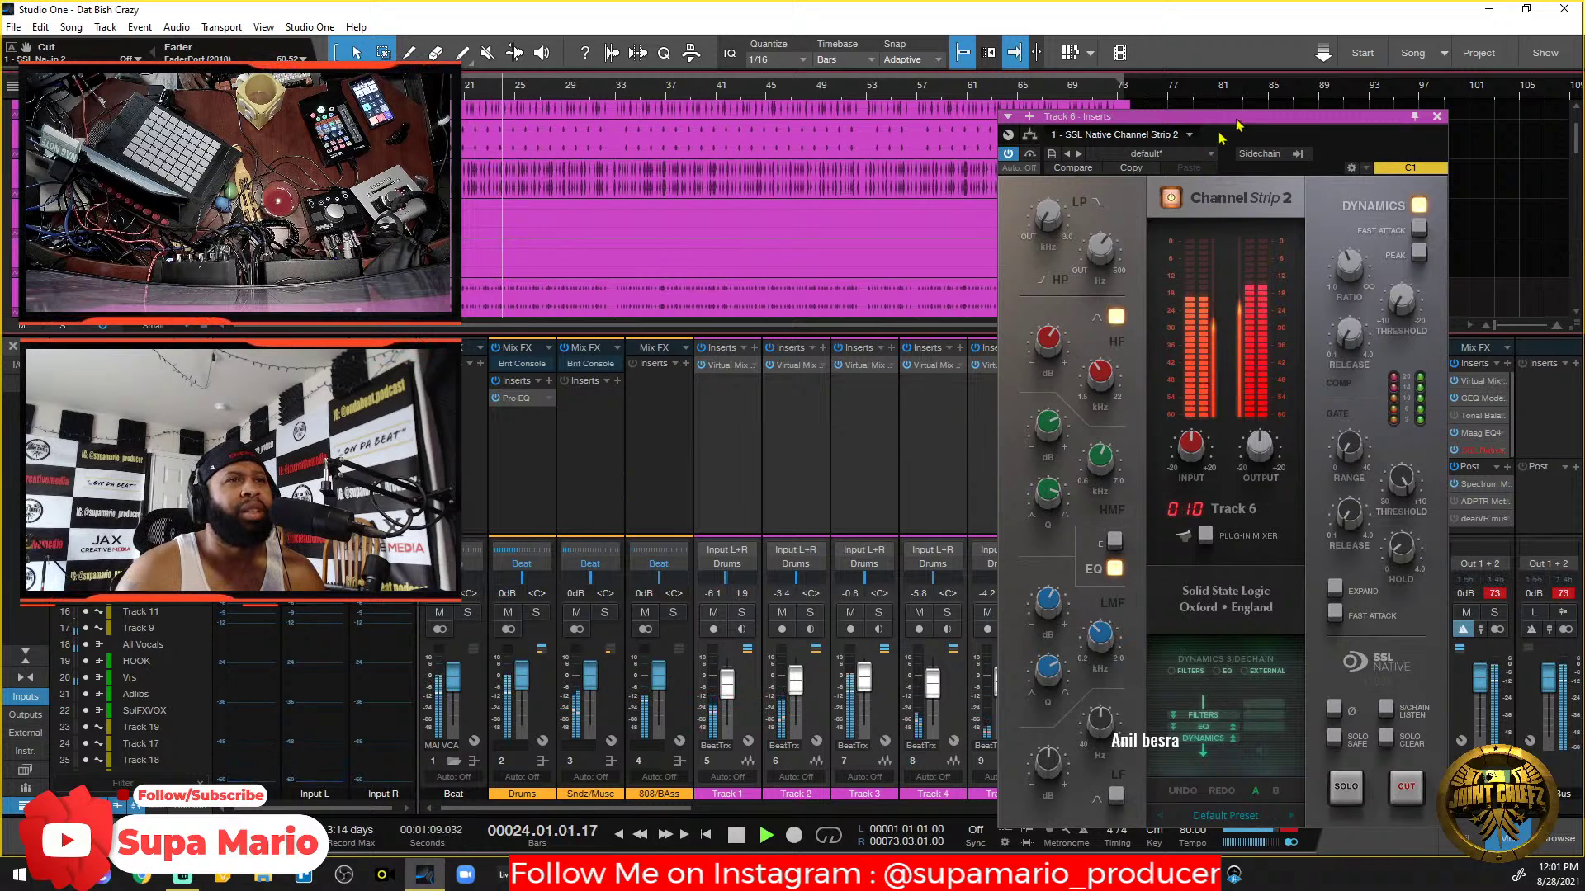
# Compare Track 6 with the channel strip bypassed and engaged, and set its output trim to about -0.7 dB.
pyautogui.moveTo(1247, 119); pyautogui.dragTo(790, 111)
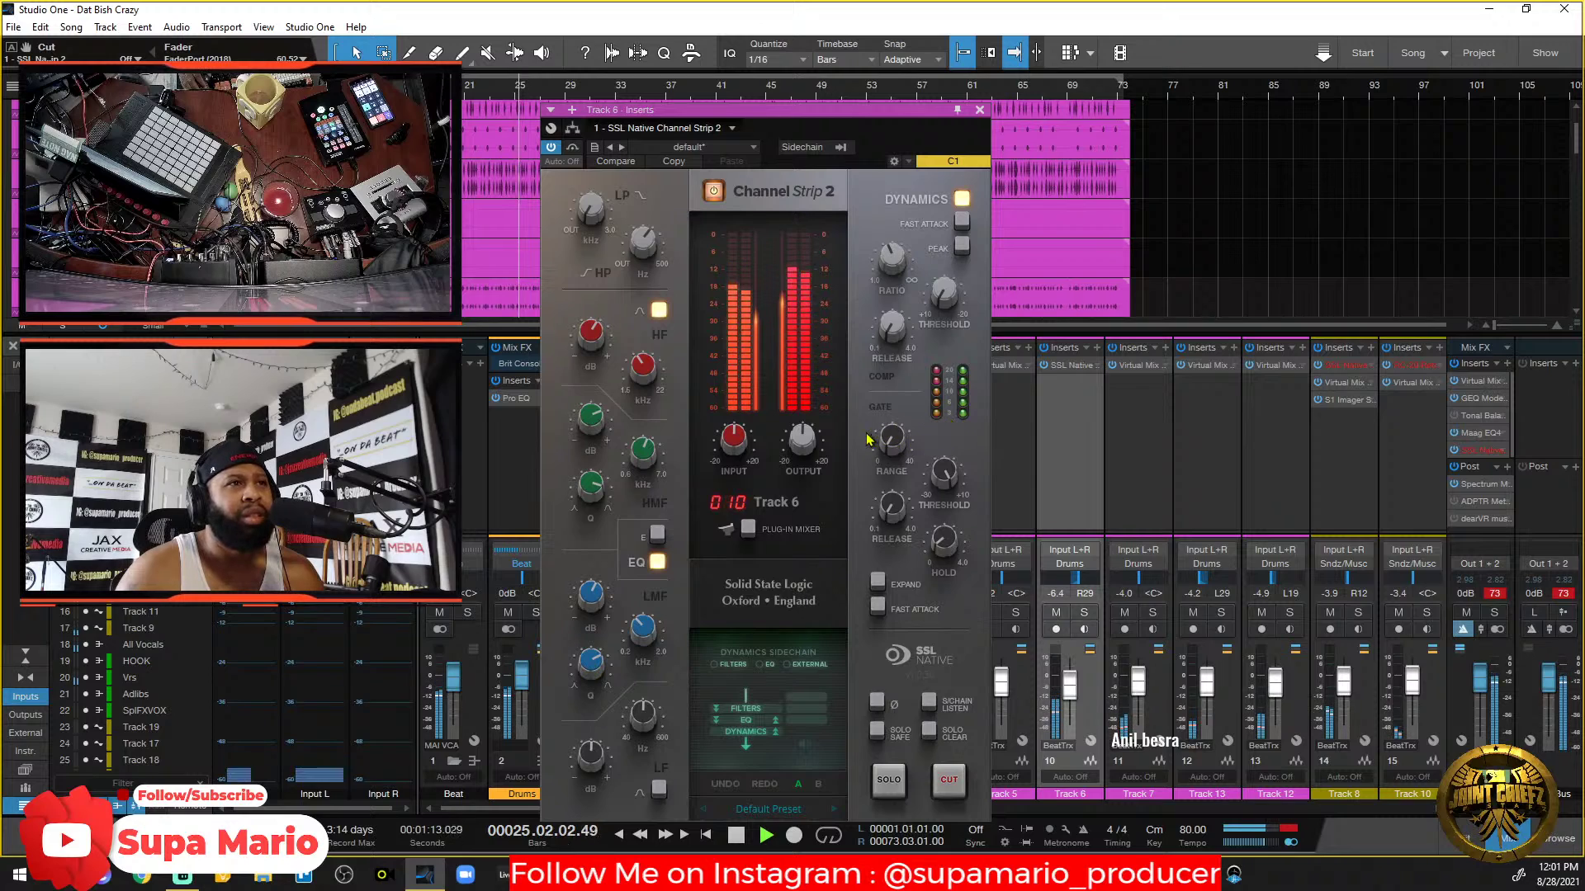
pyautogui.click(712, 191)
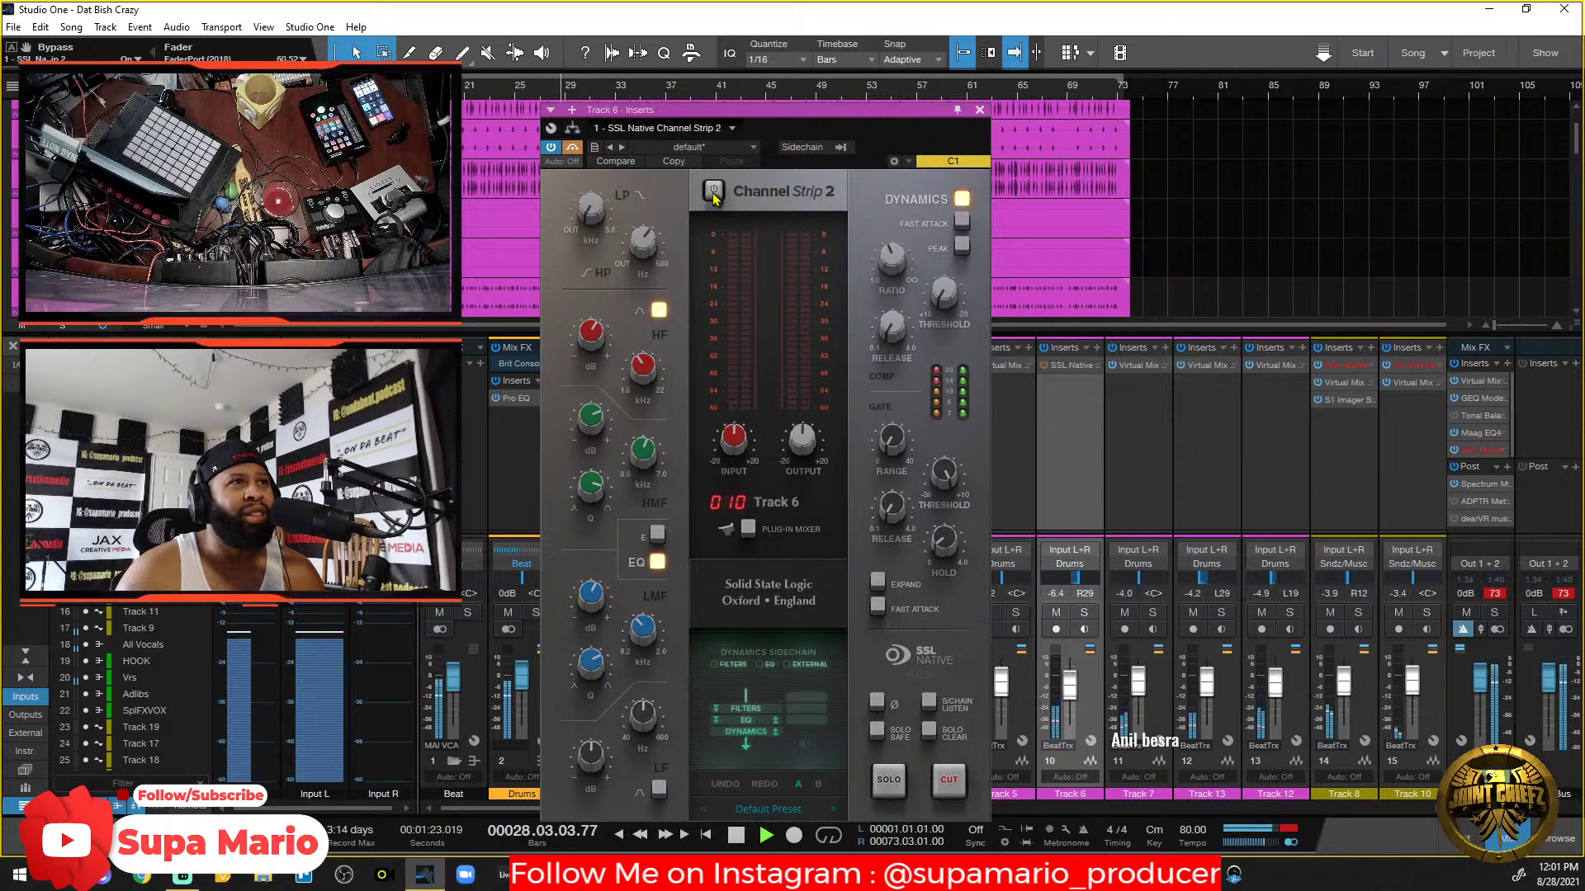
pyautogui.click(713, 192)
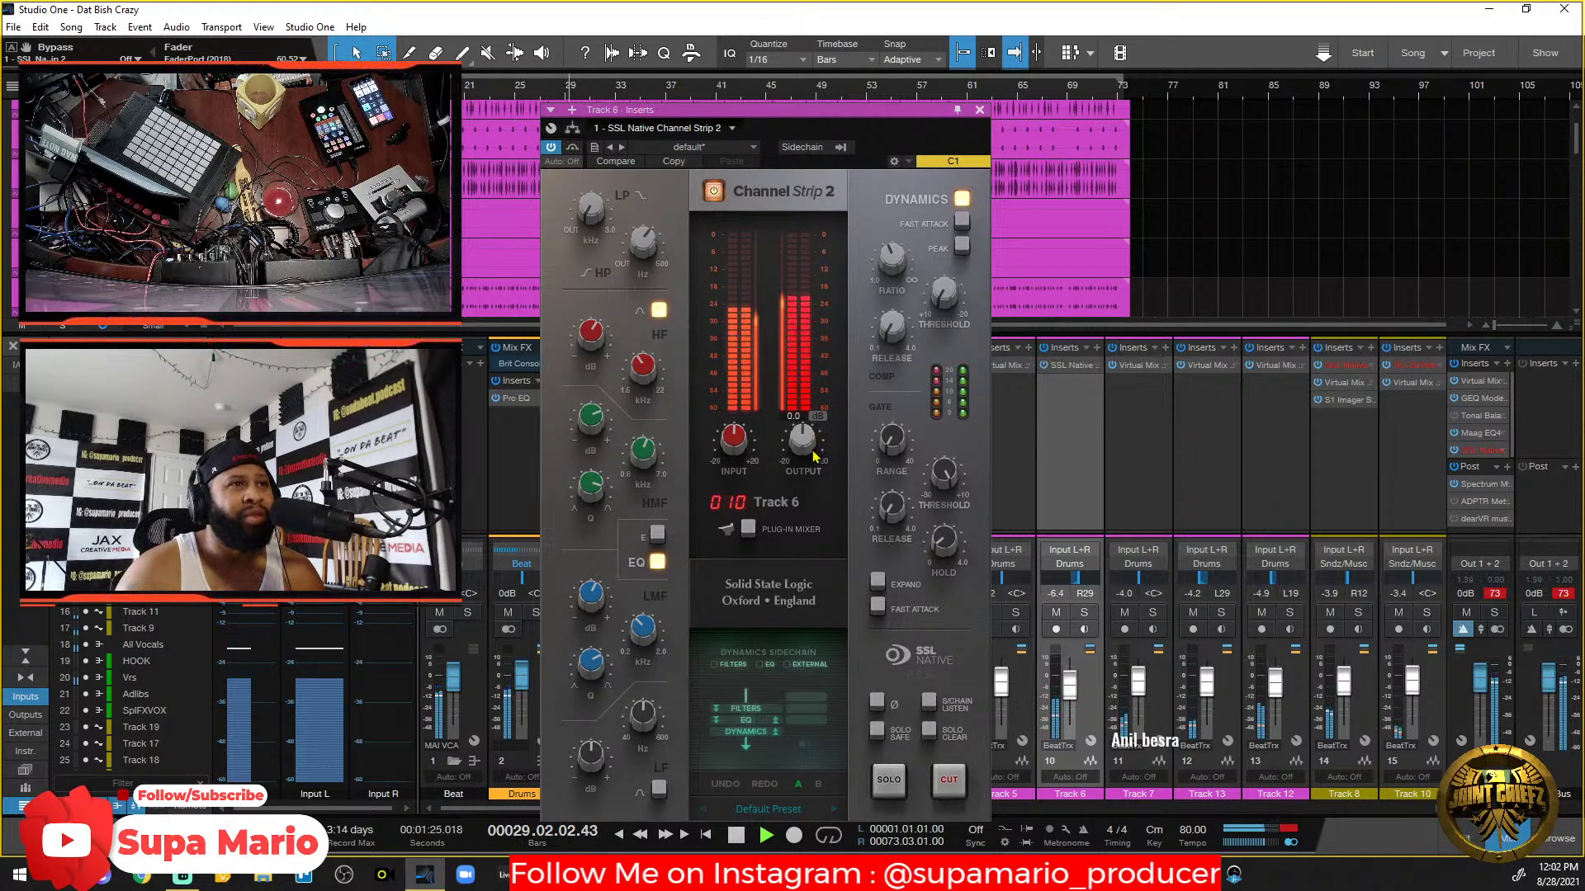
pyautogui.scroll(-1, 807, 446)
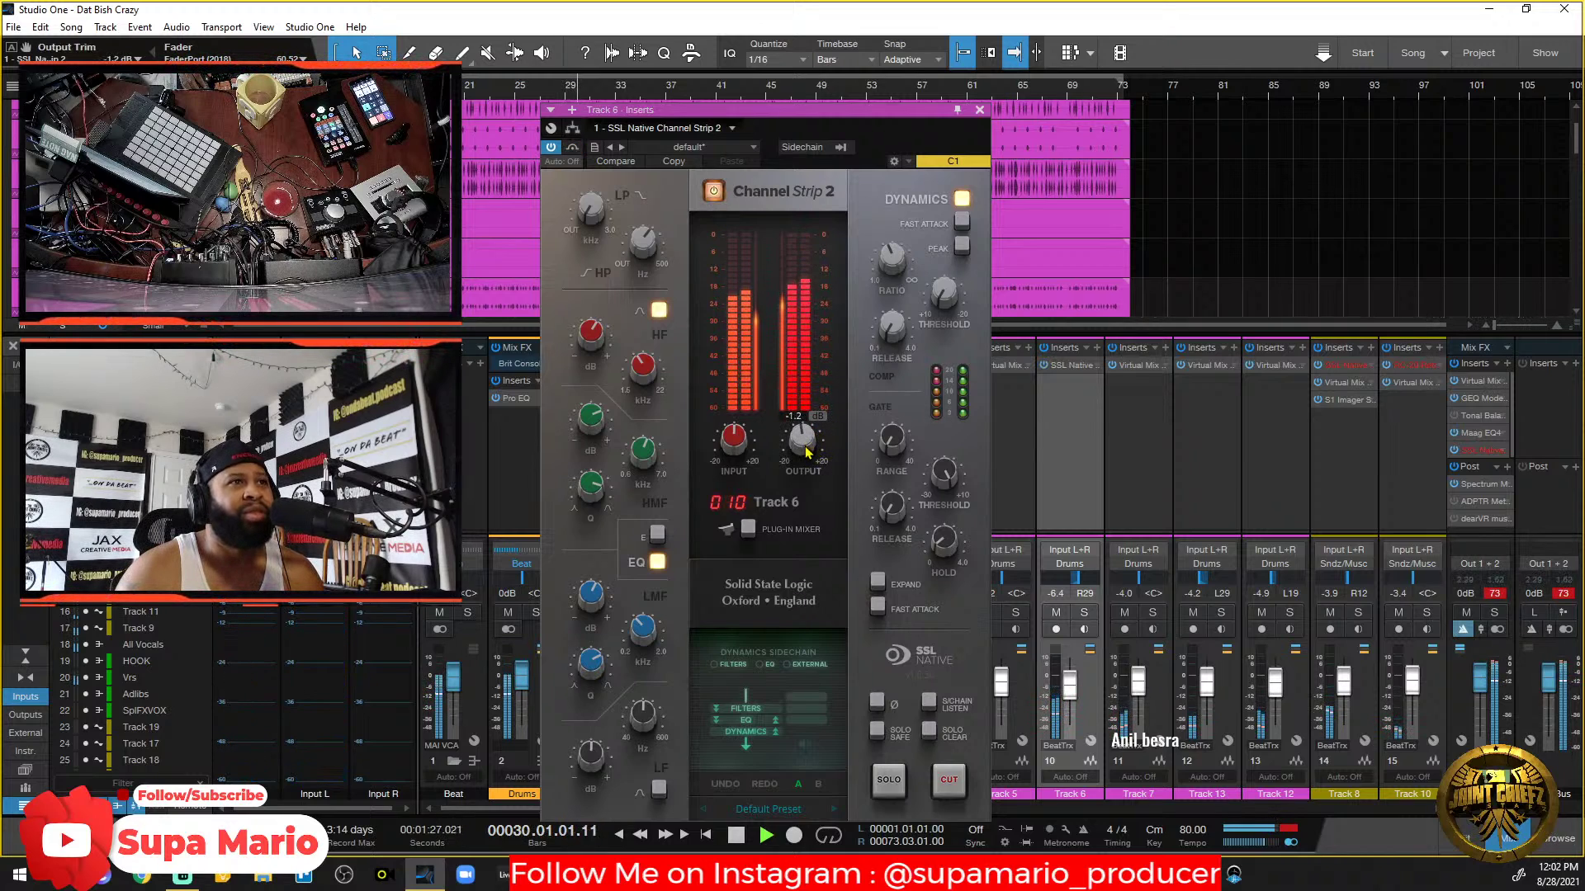
pyautogui.moveTo(807, 447); pyautogui.dragTo(807, 445)
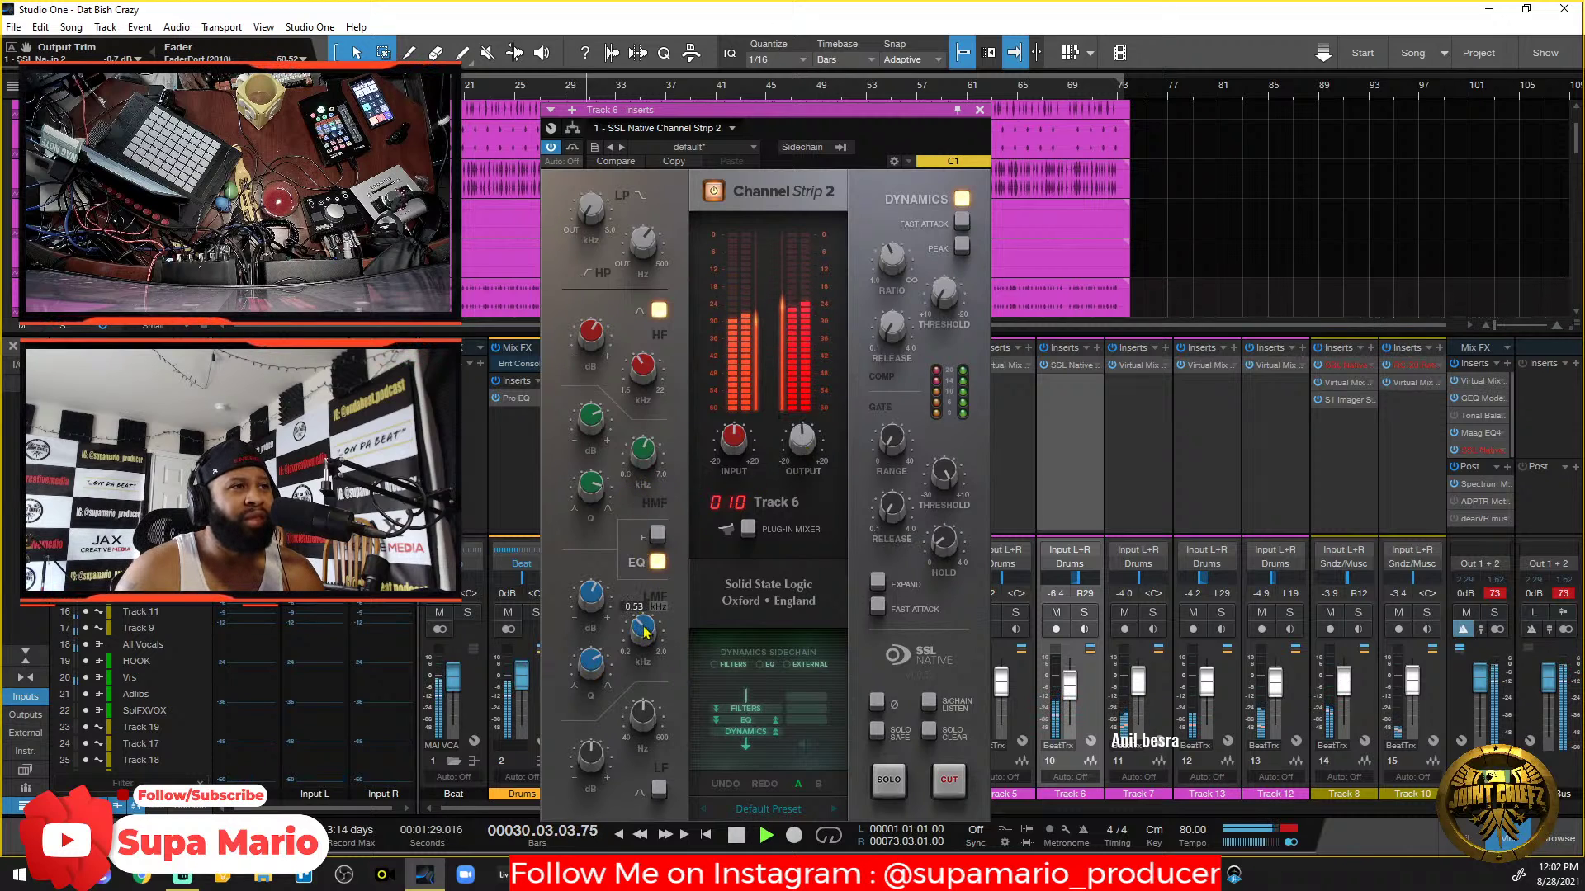
# Raise Track 6's low-mid EQ gain to about 3.8 dB, and fine-tune it with the track soloed.
pyautogui.moveTo(589, 614); pyautogui.dragTo(589, 610)
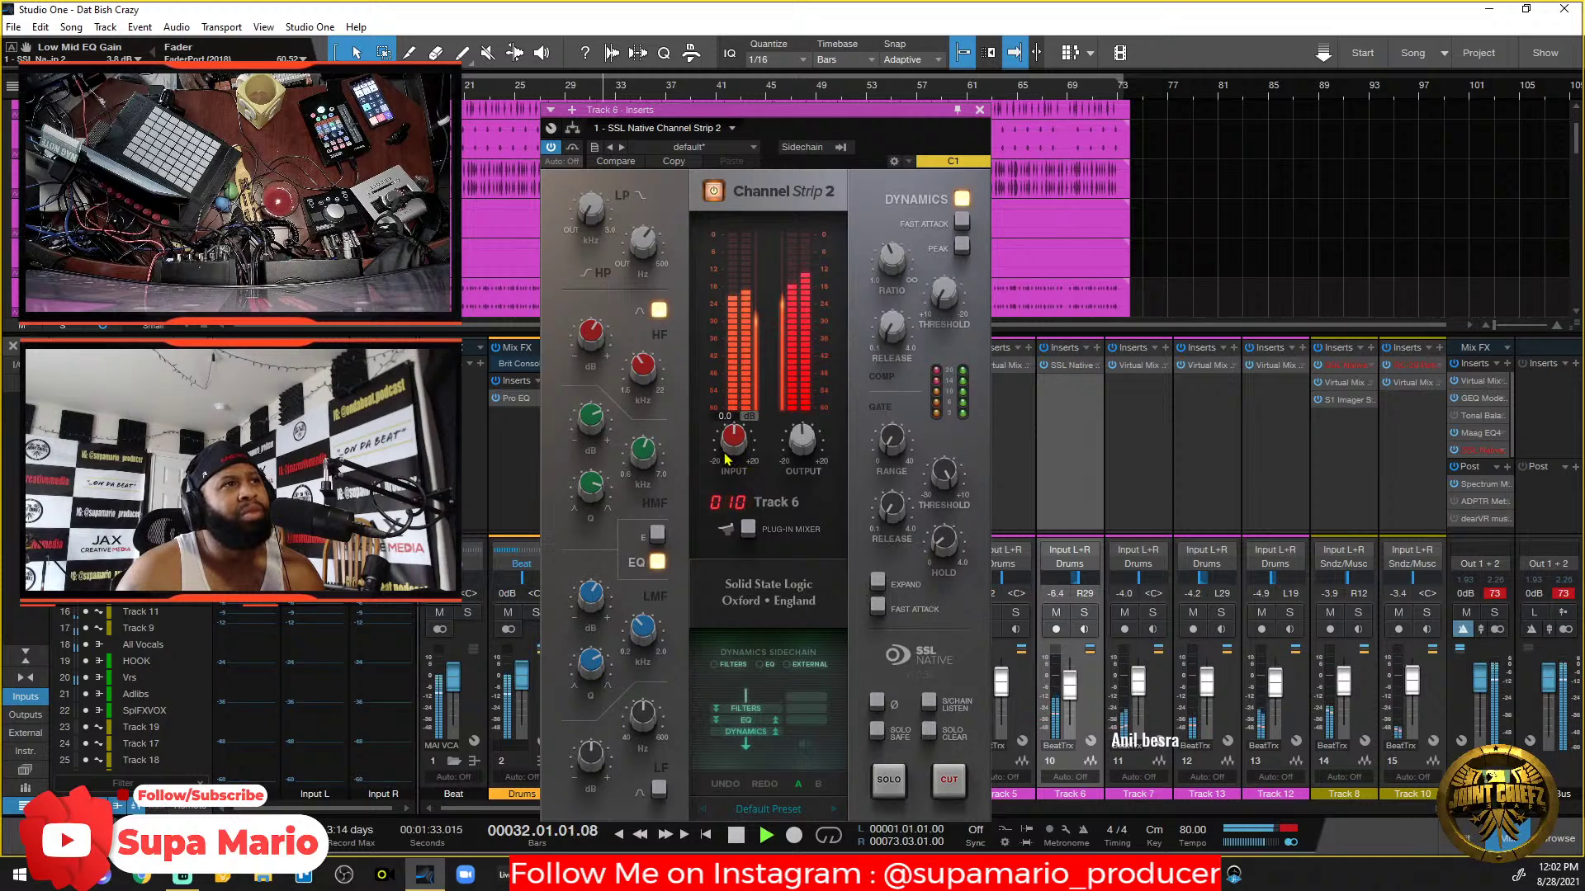
pyautogui.moveTo(652, 376)
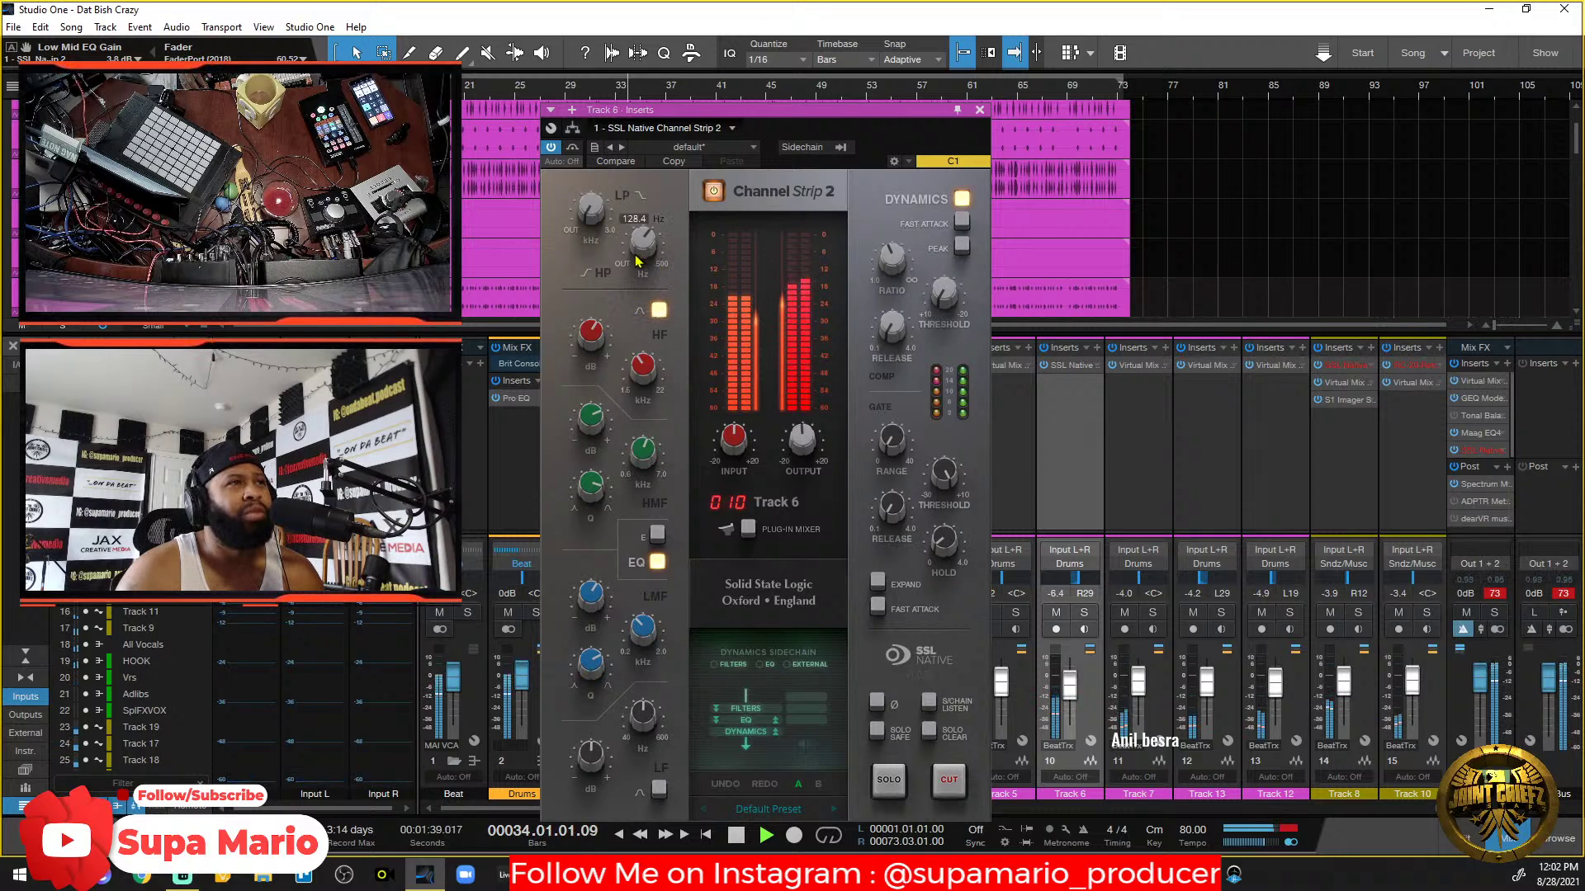
pyautogui.moveTo(729, 452)
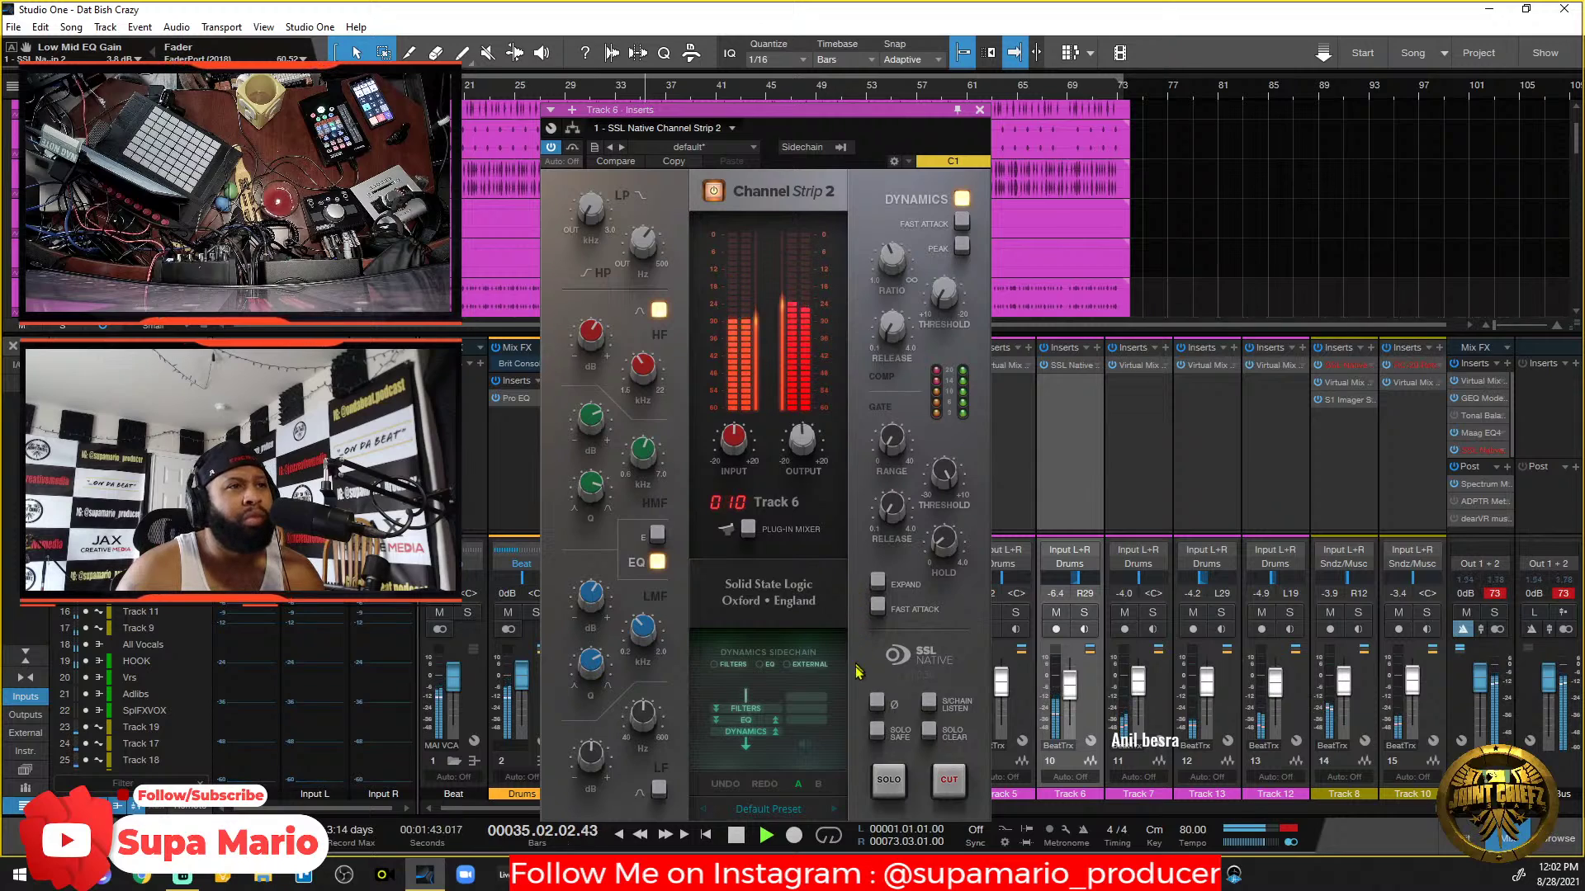
pyautogui.click(1084, 614)
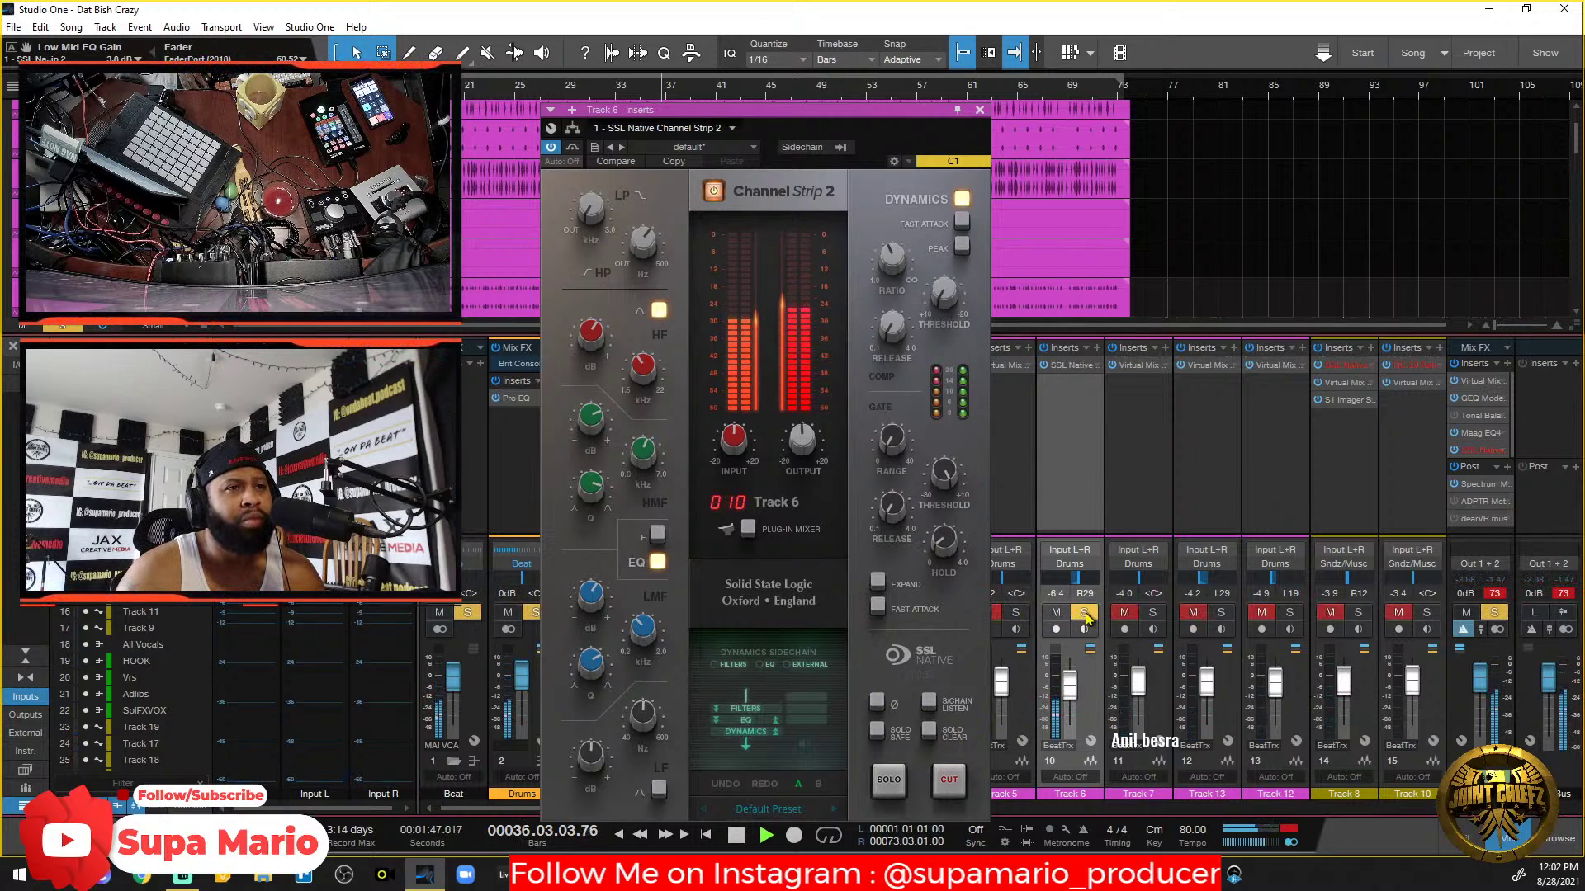
pyautogui.moveTo(591, 615)
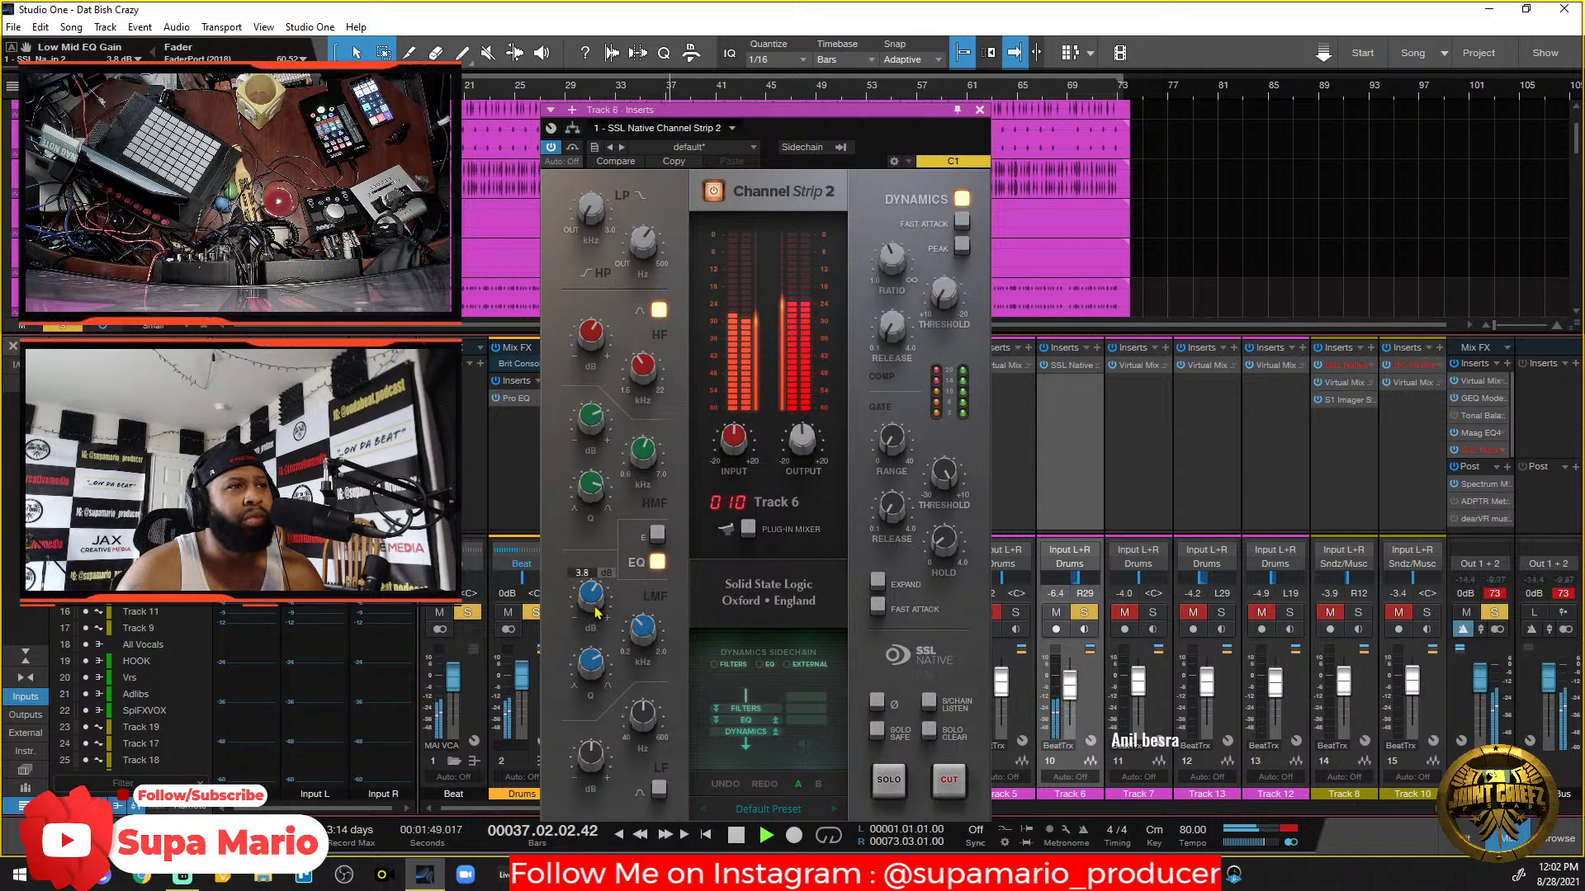
pyautogui.moveTo(594, 611); pyautogui.dragTo(597, 604)
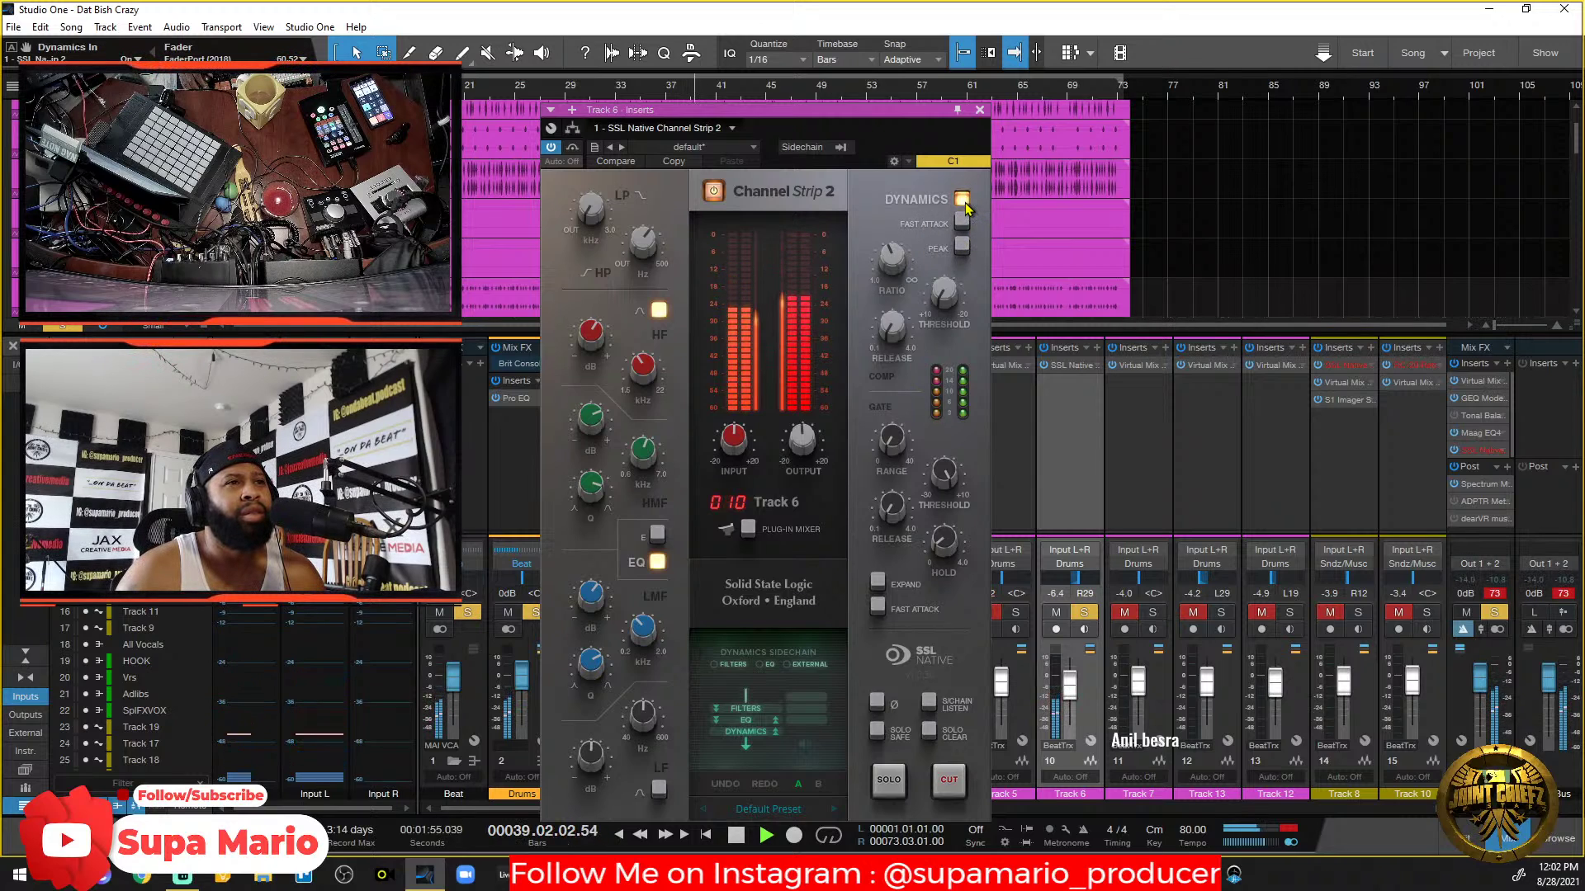
# Lower Track 6's compressor threshold to about -3.6 dB, and fine-tune the ratio with the full mix playing.
pyautogui.moveTo(944, 295); pyautogui.dragTo(901, 268)
pyautogui.press('space')
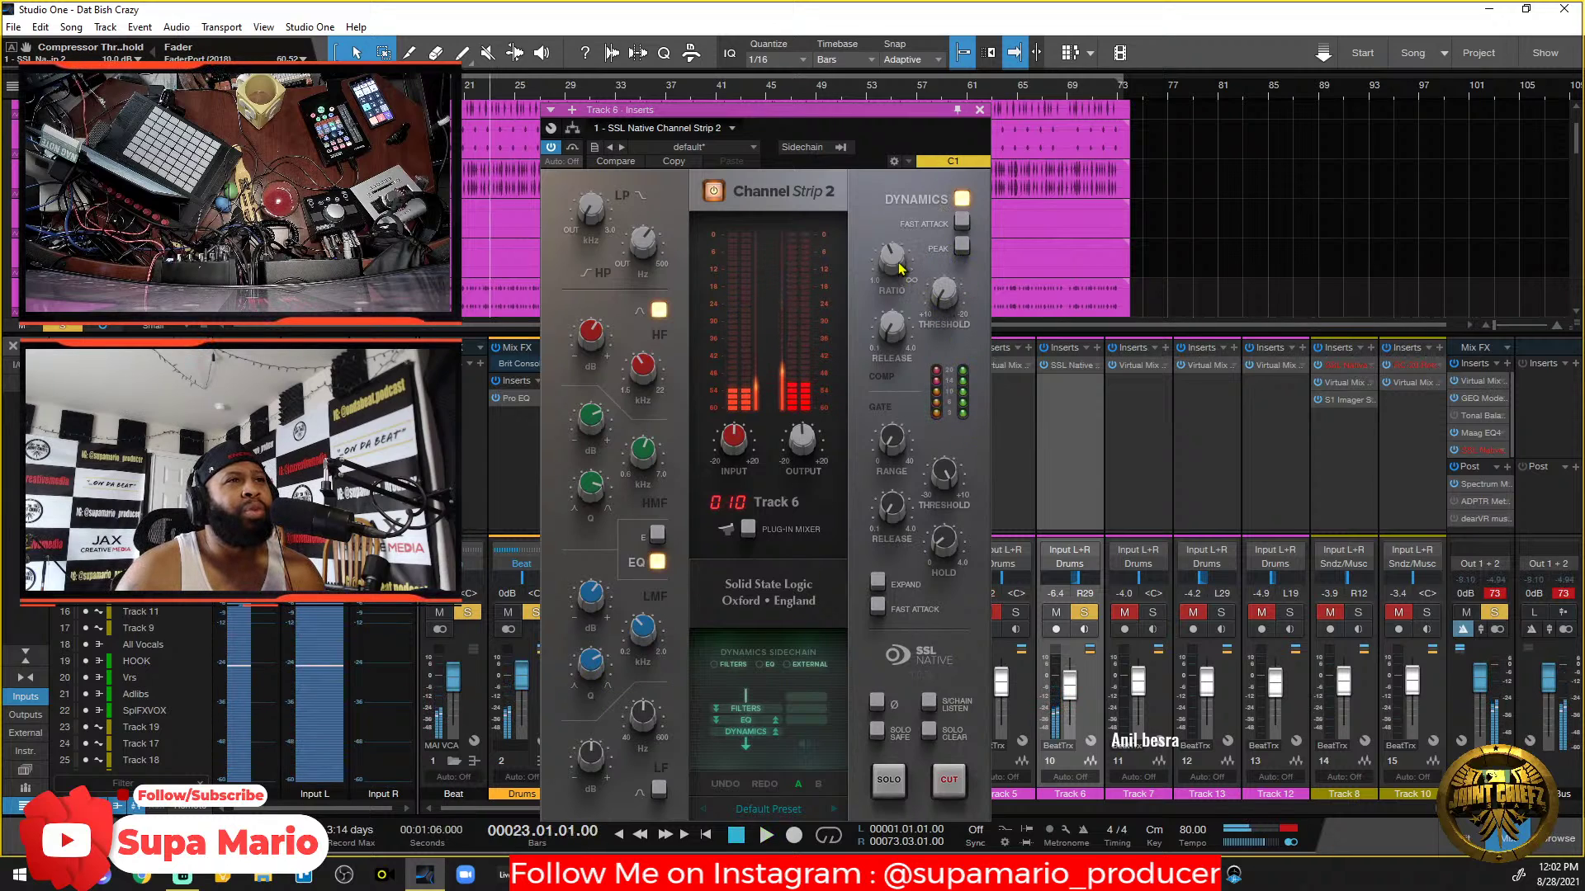
pyautogui.moveTo(901, 267)
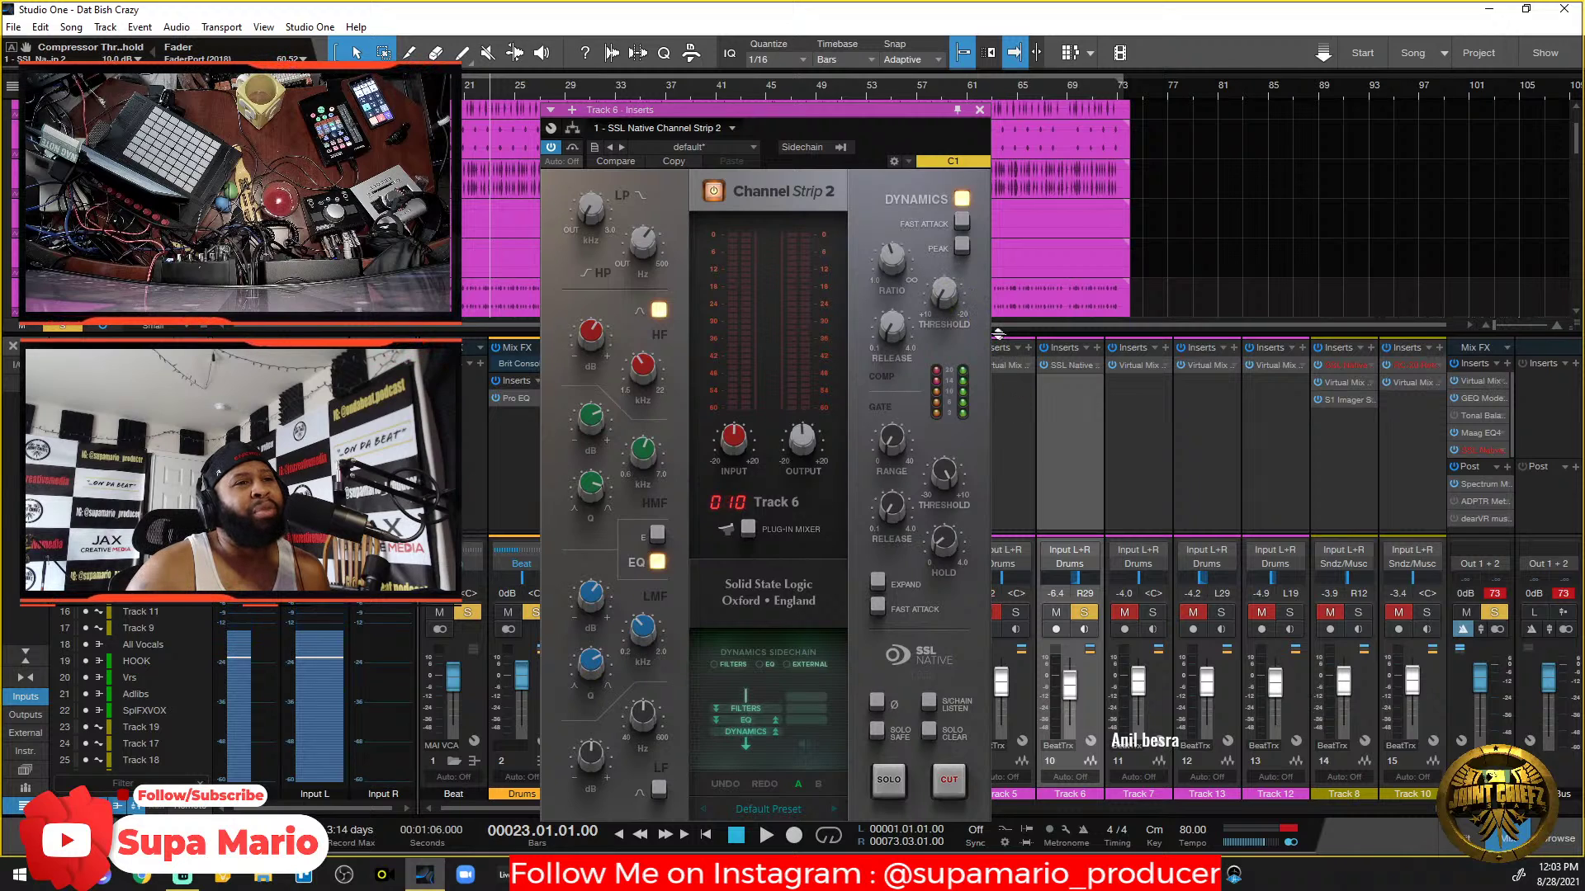
pyautogui.press('space')
pyautogui.moveTo(955, 286)
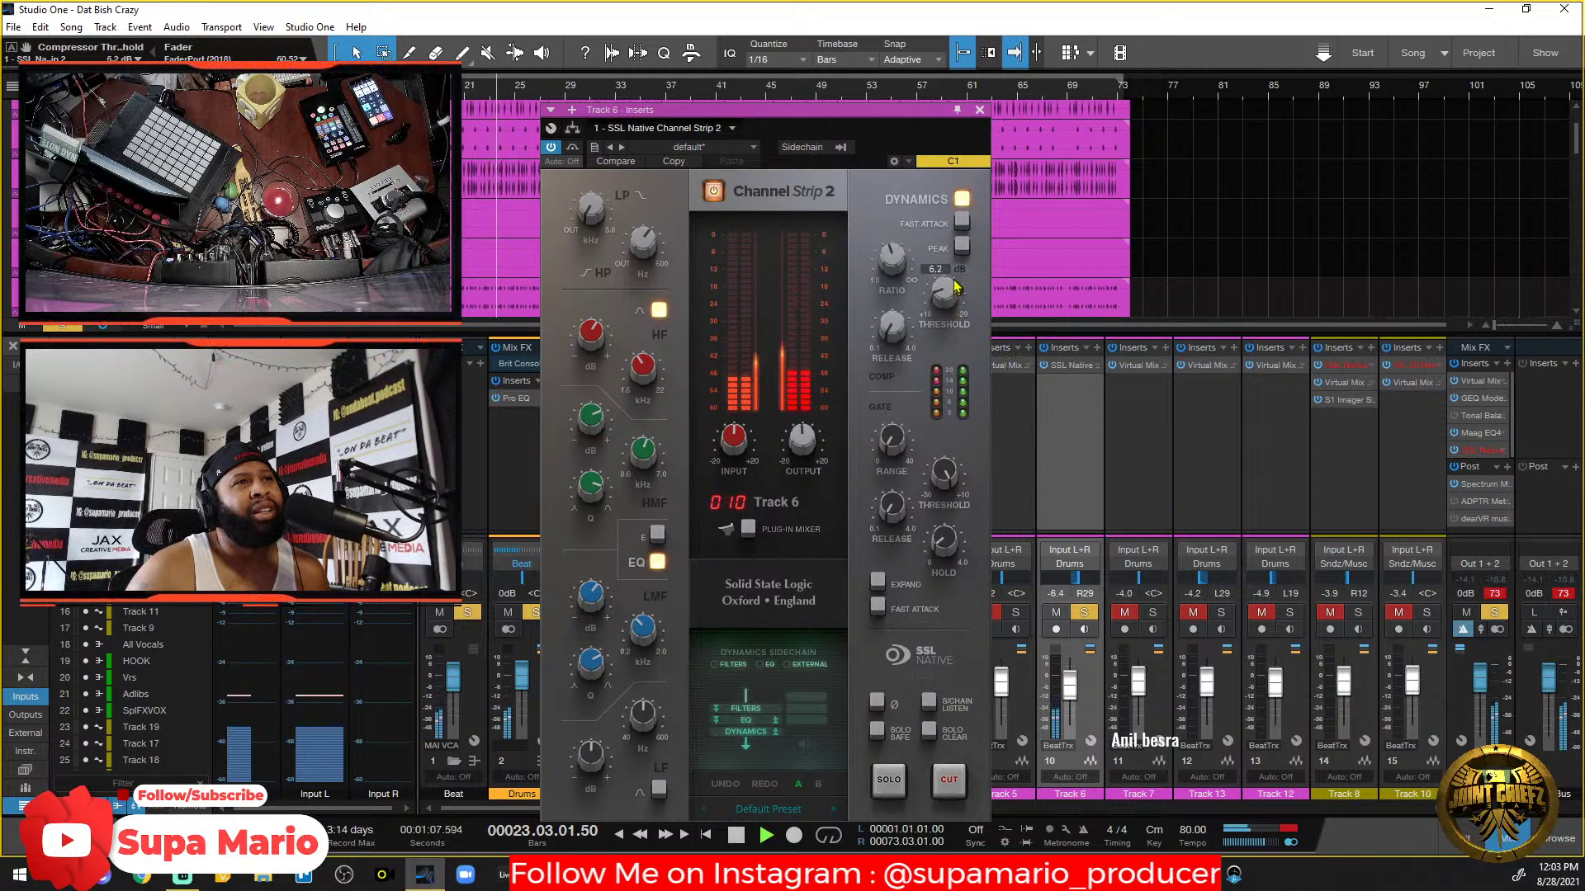
pyautogui.moveTo(956, 286); pyautogui.dragTo(958, 221)
pyautogui.click(1084, 613)
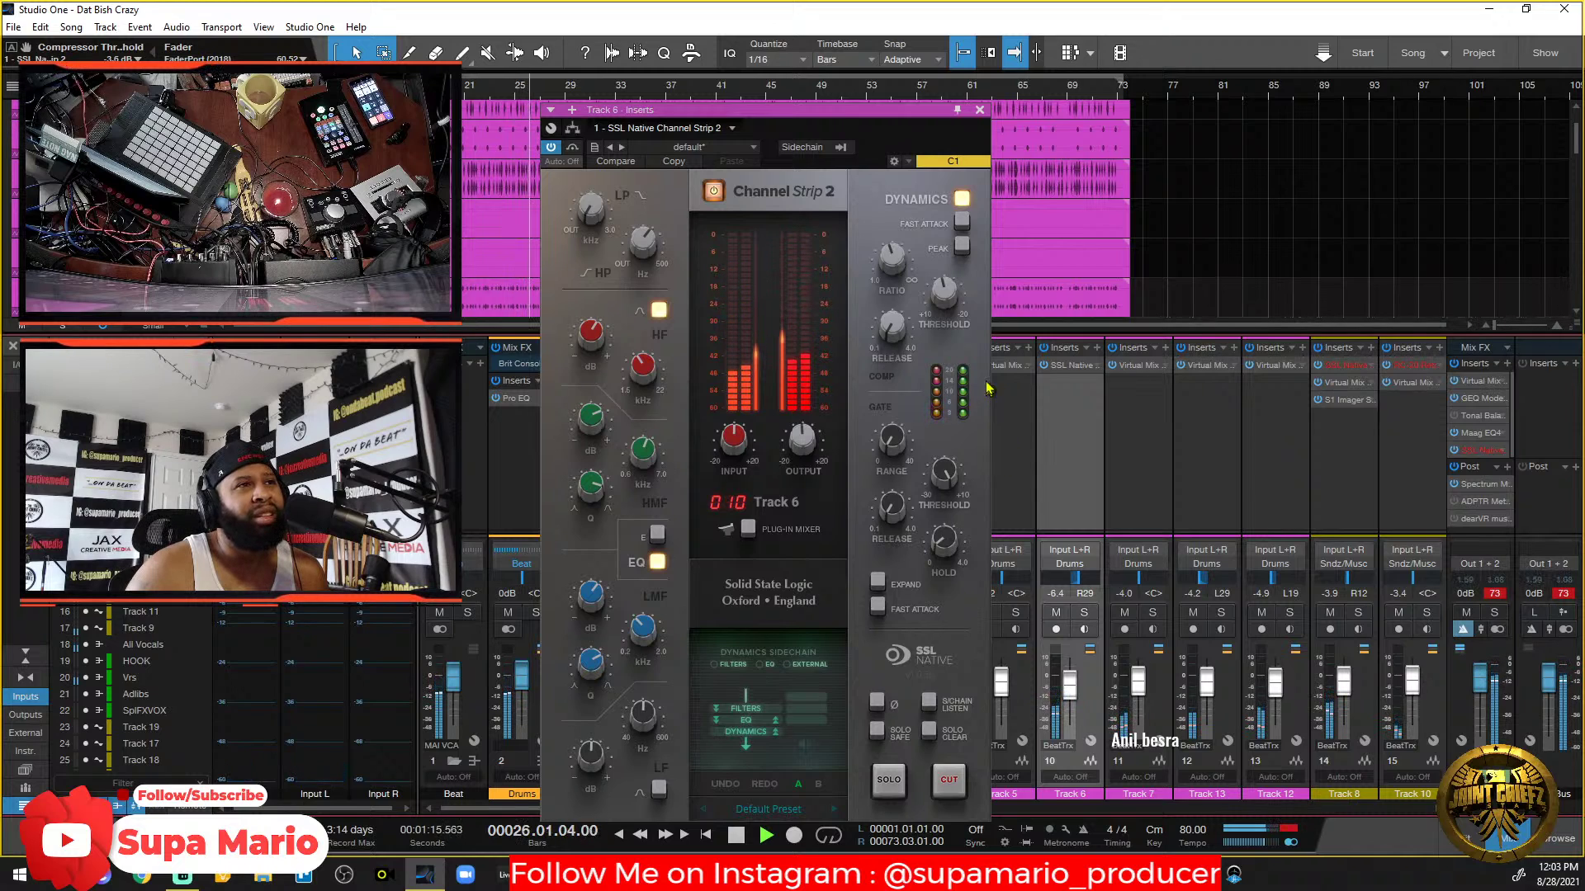
pyautogui.moveTo(891, 264); pyautogui.dragTo(893, 261)
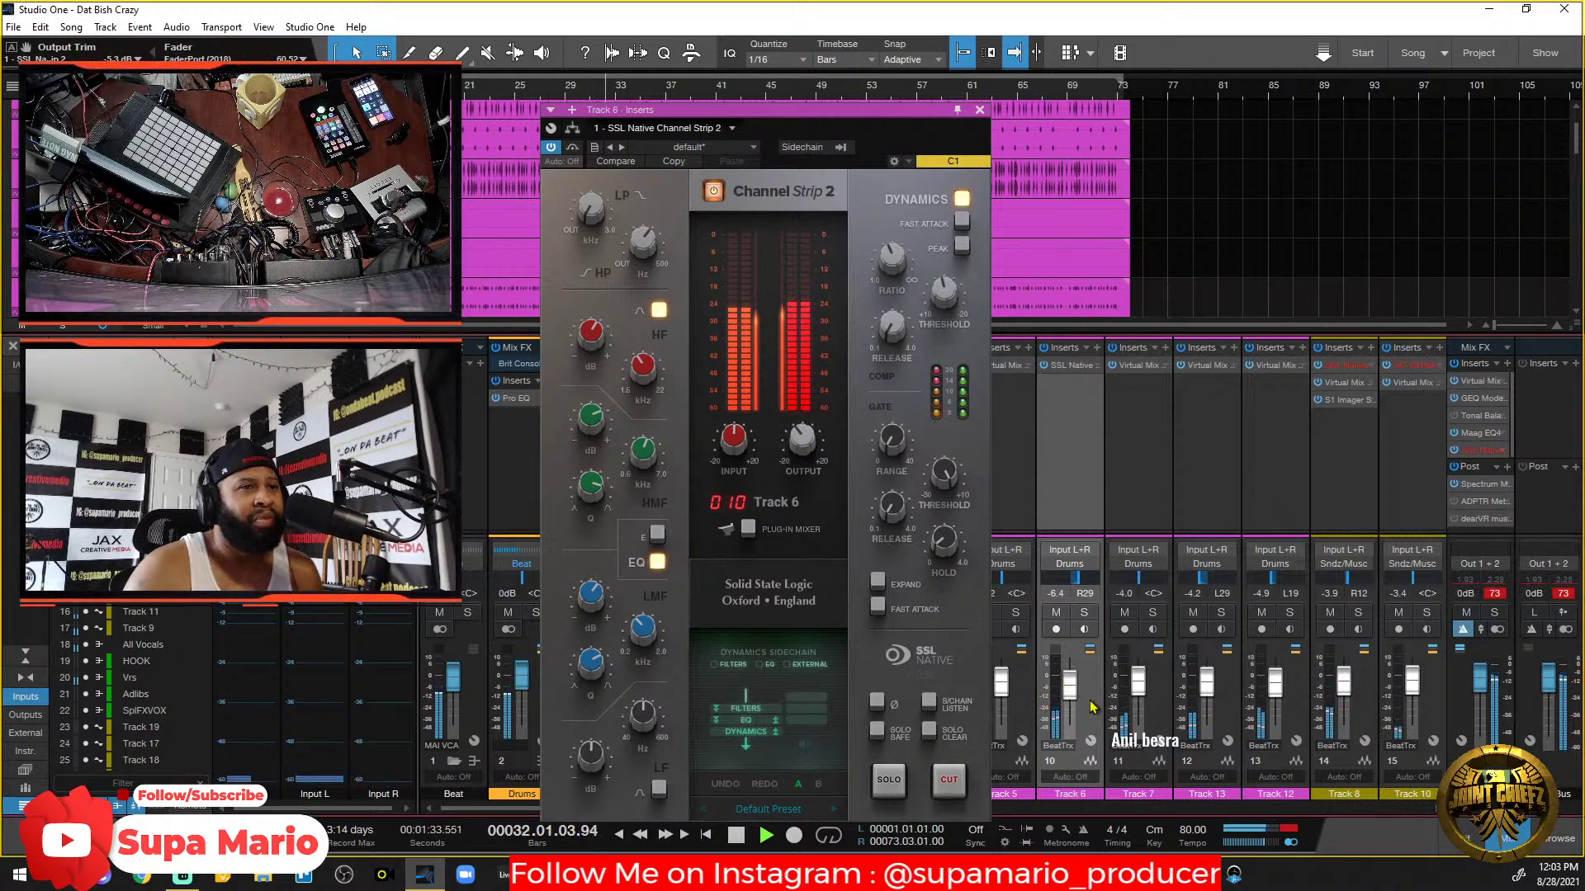
# Raise Track 6's volume to -4.9 dB in the full mix, close the channel strip window and stop playback.
pyautogui.scroll(2, 1092, 707)
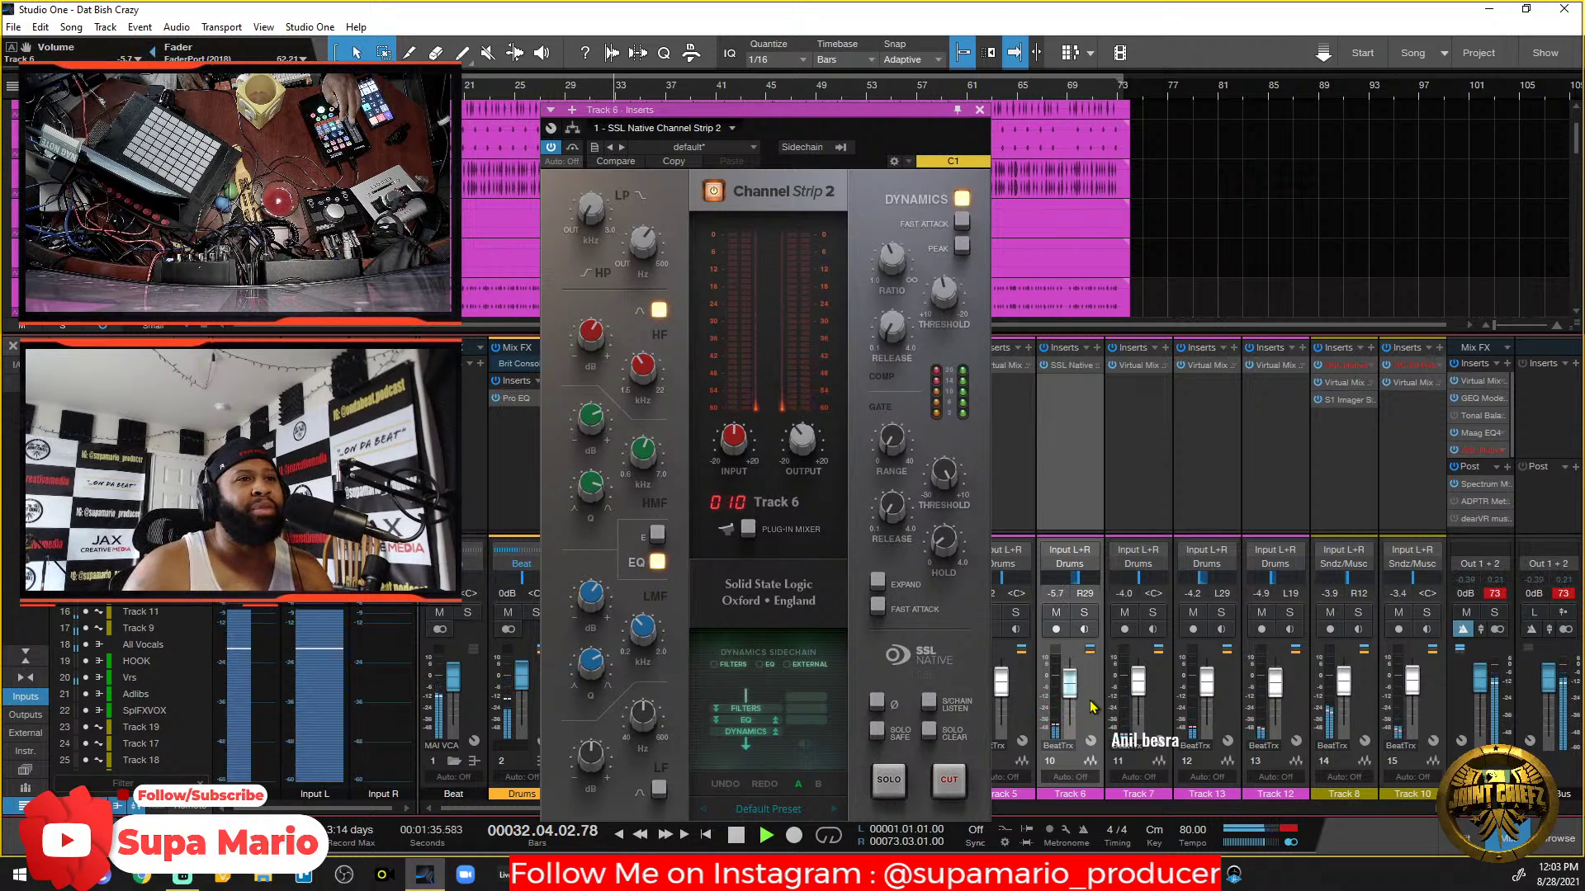
pyautogui.scroll(1, 1091, 706)
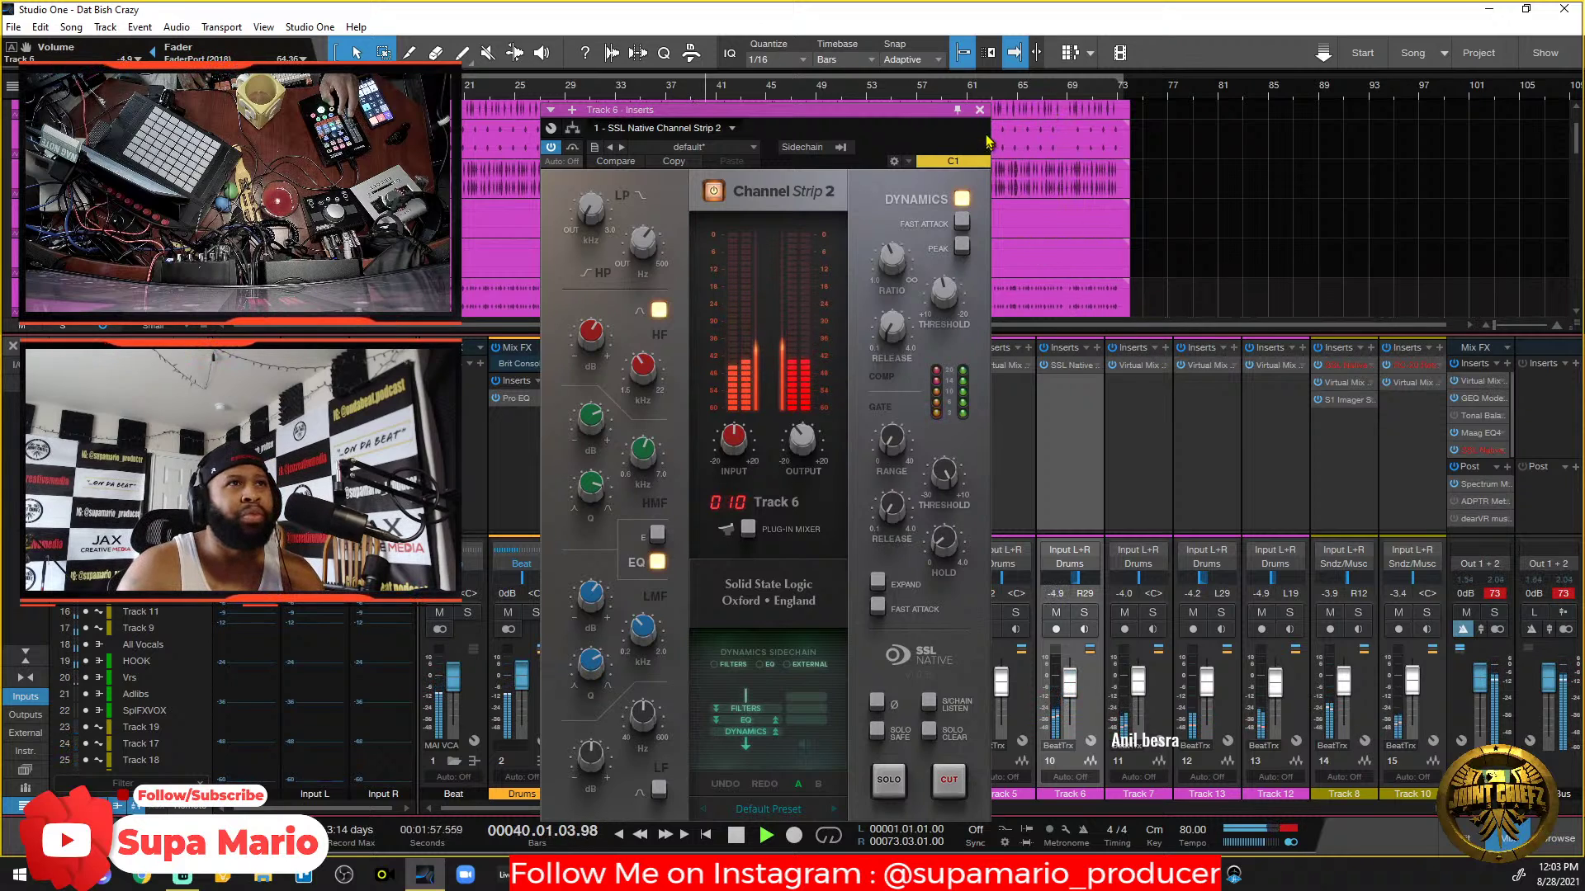
pyautogui.click(979, 109)
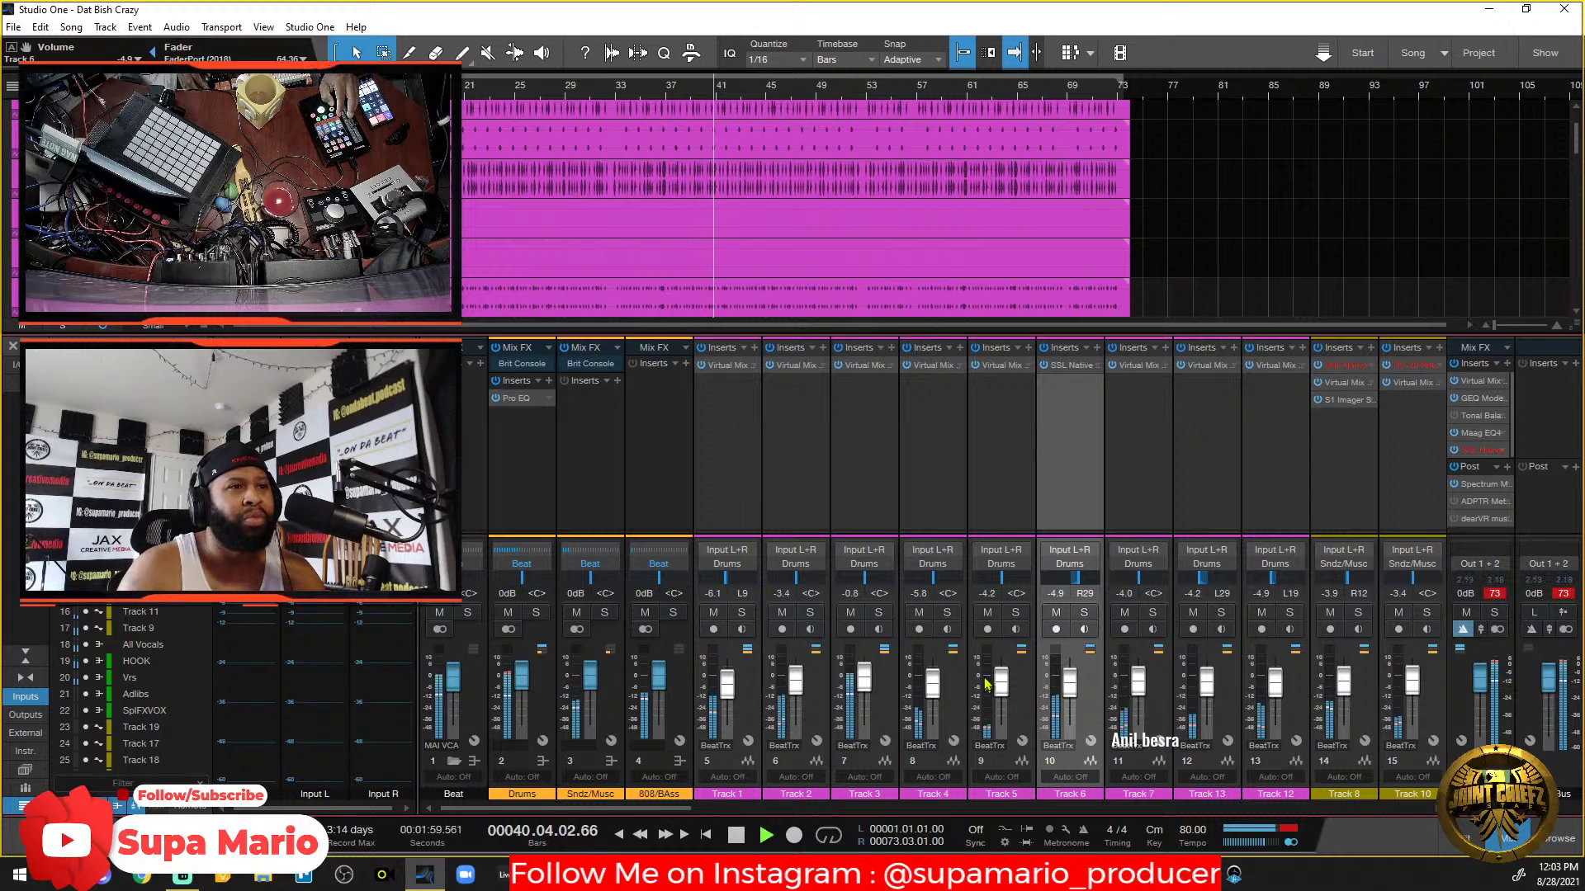
pyautogui.press('space')
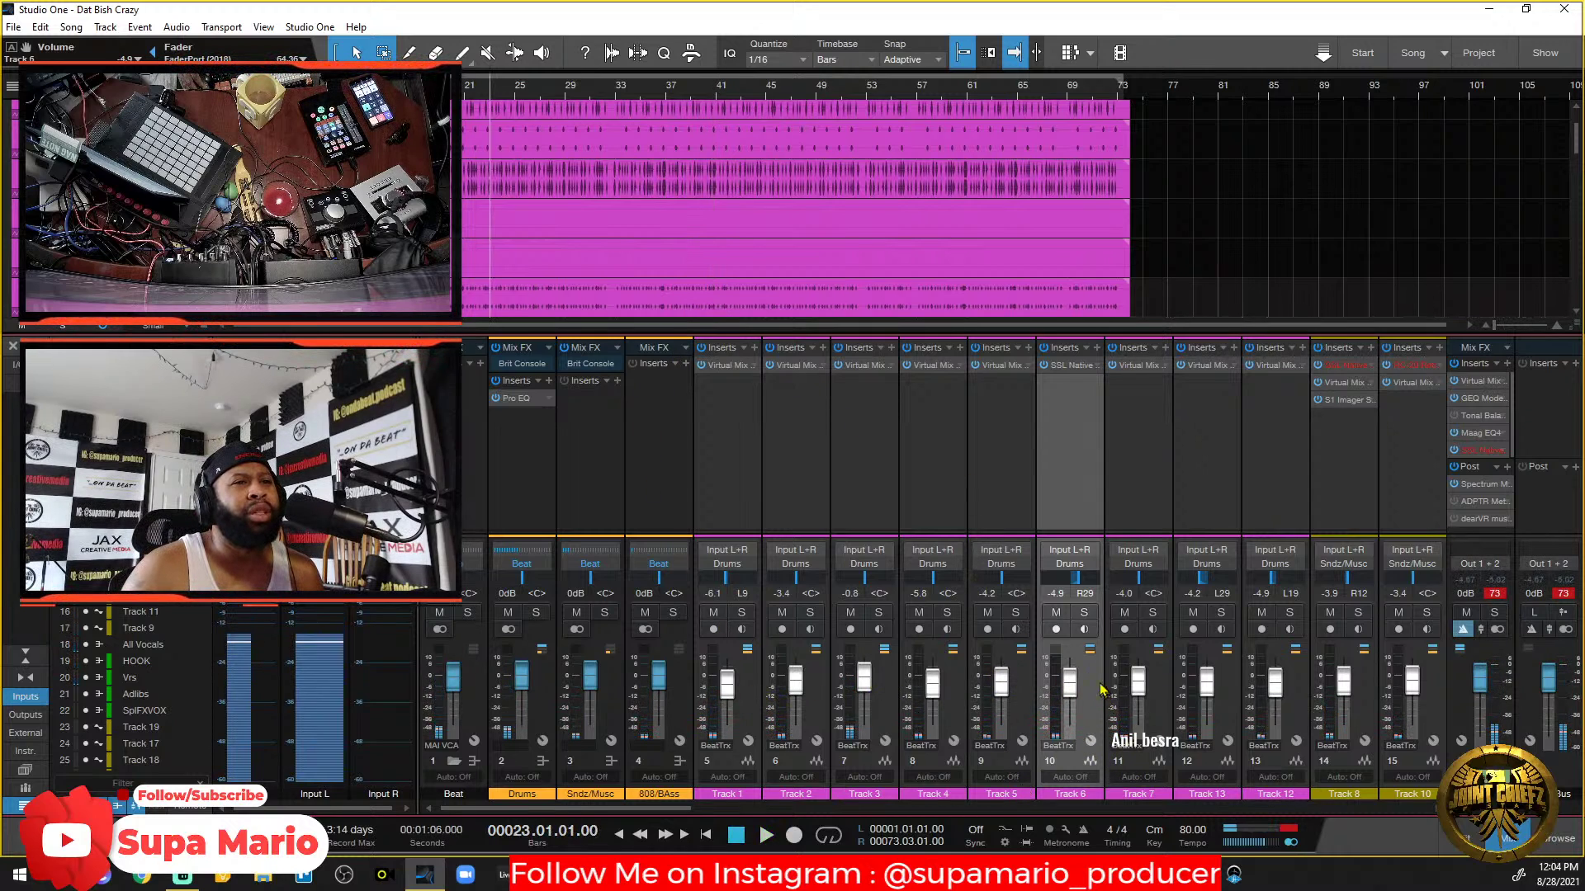
# Select Track 1, close the scratch pad and play the full mix from about bar 25.
pyautogui.click(740, 696)
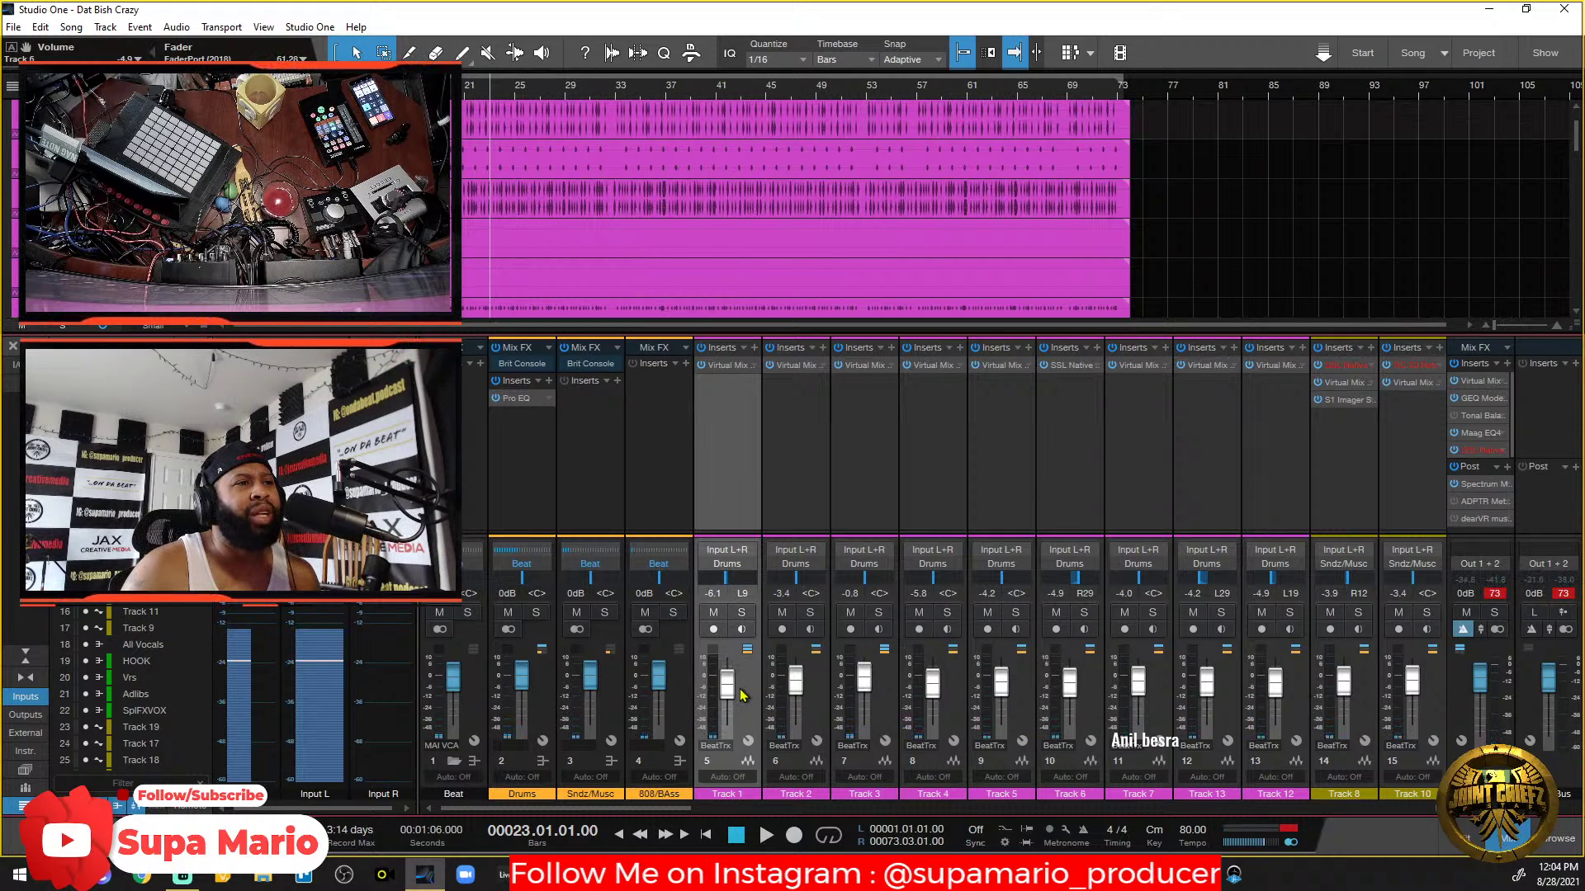
pyautogui.press('space')
pyautogui.press('space')
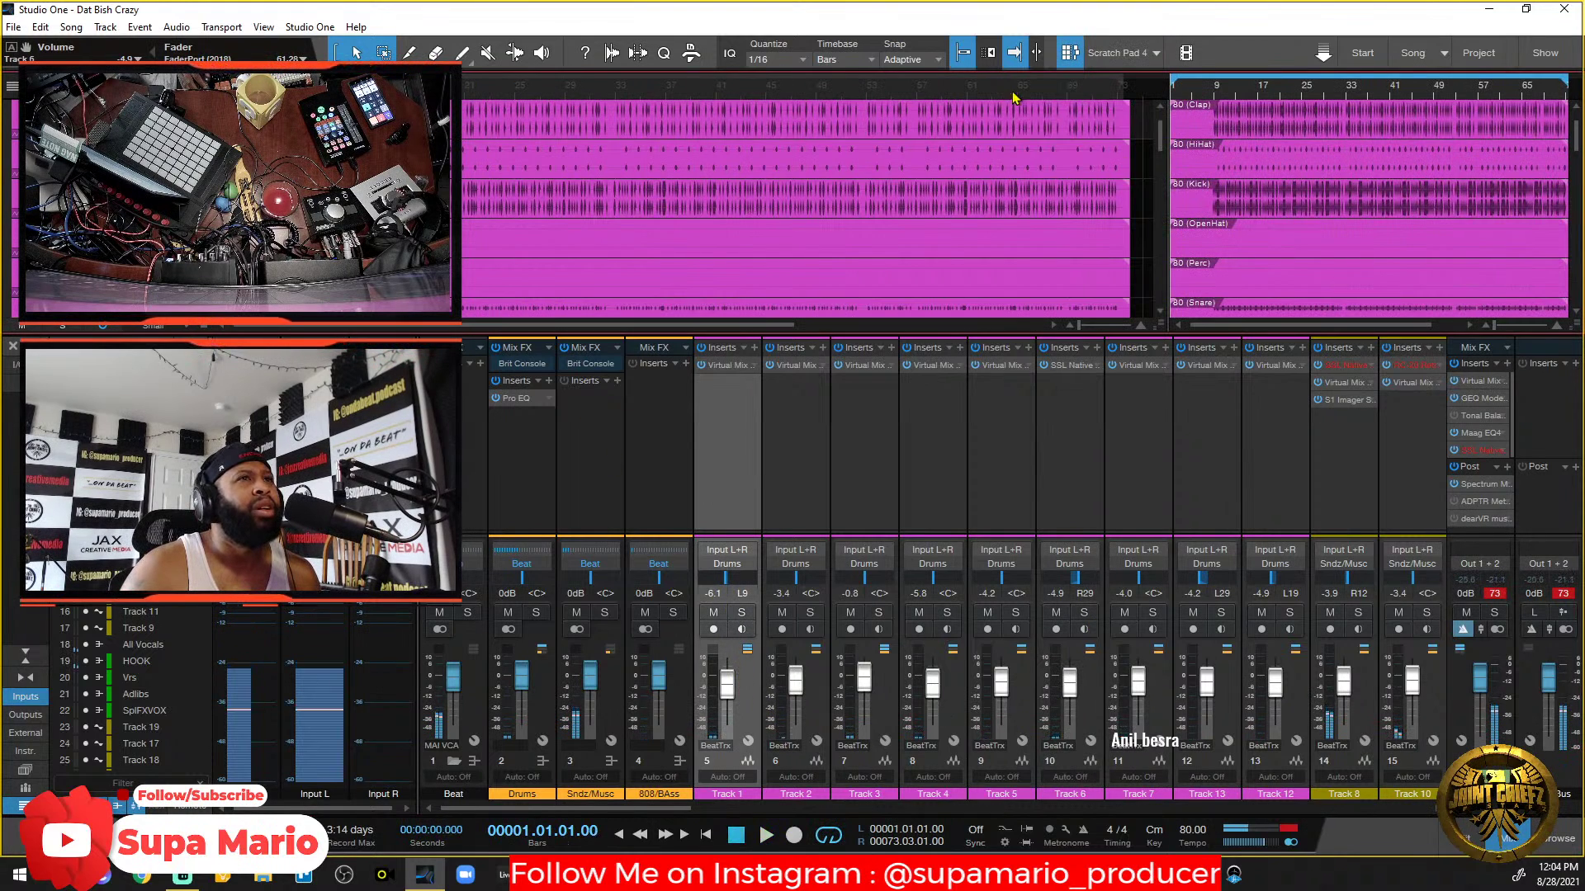
pyautogui.click(1070, 52)
pyautogui.click(483, 82)
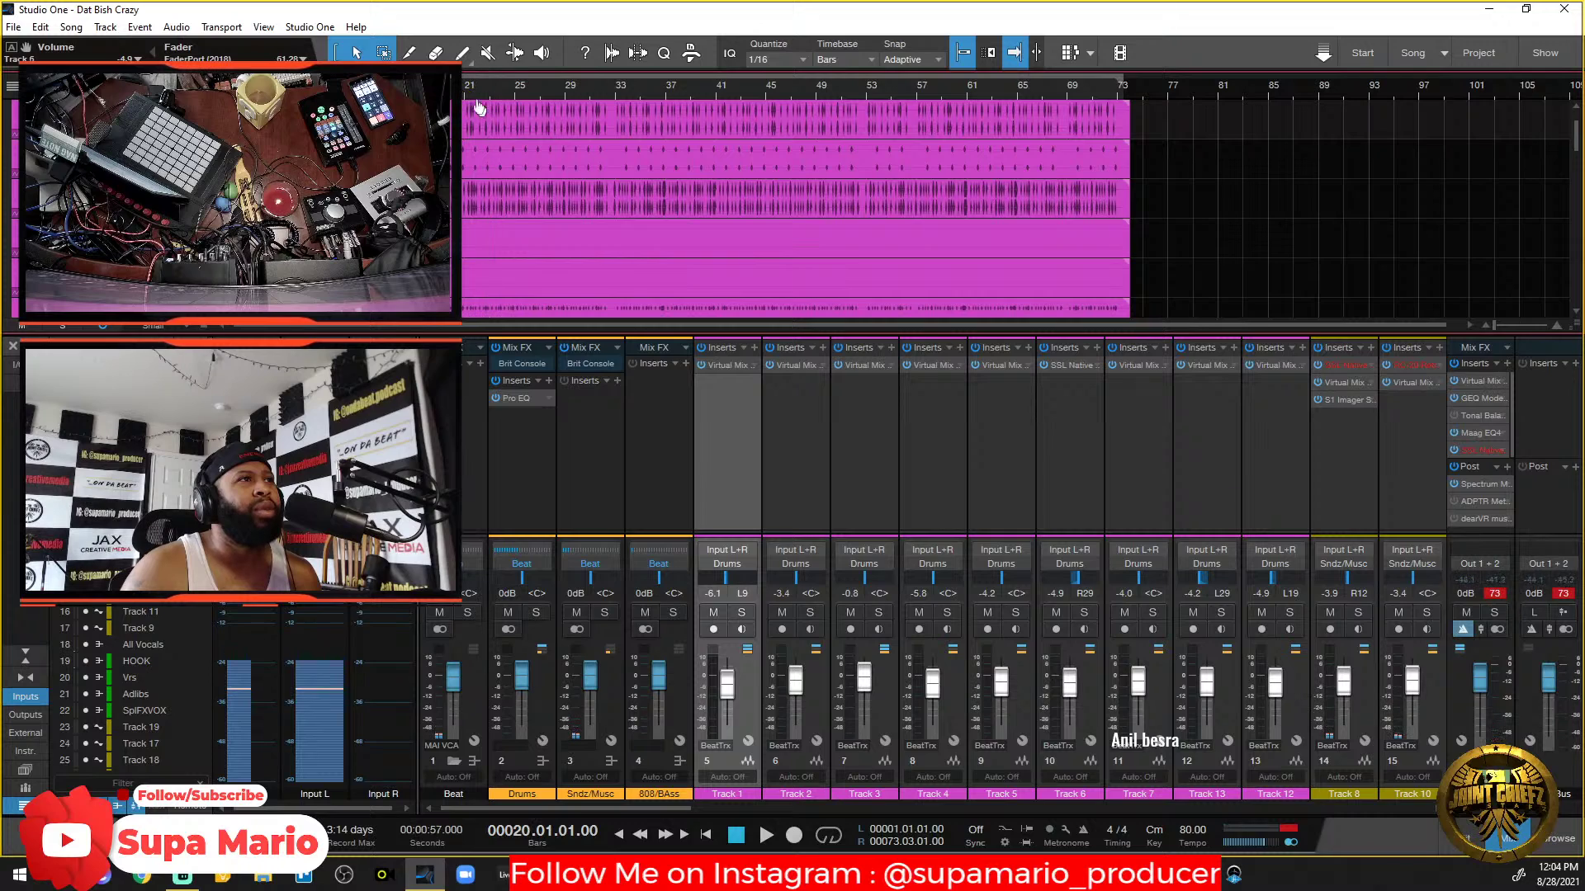
pyautogui.click(557, 113)
pyautogui.scroll(1, 592, 202)
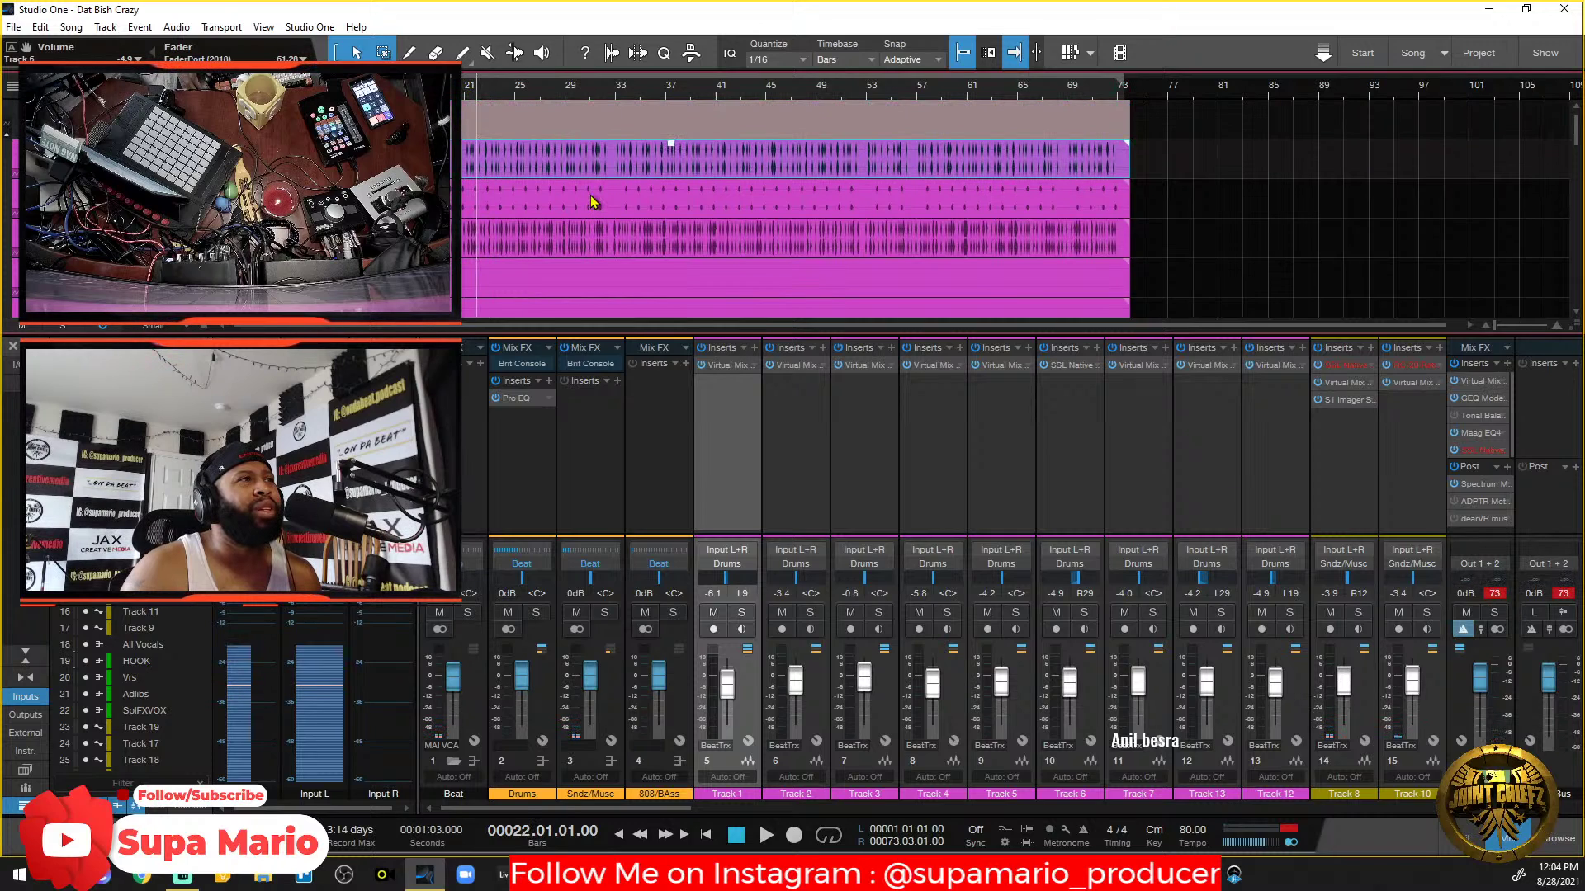
pyautogui.click(514, 101)
pyautogui.press('space')
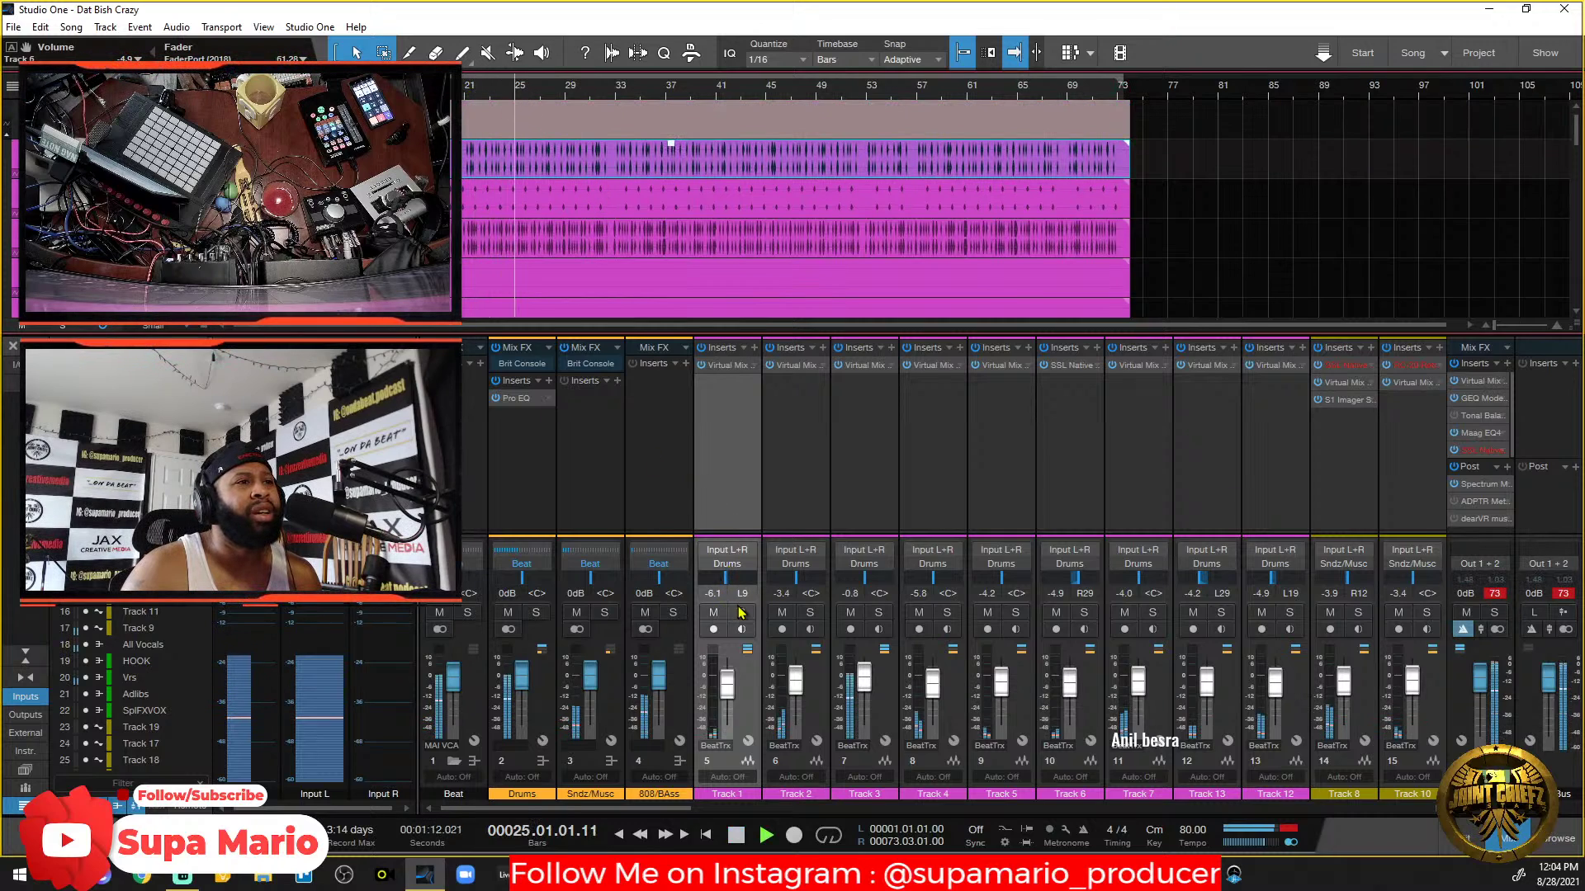
# Solo Track 1 and Track 6 together and pan Track 1 to L14.
pyautogui.click(740, 613)
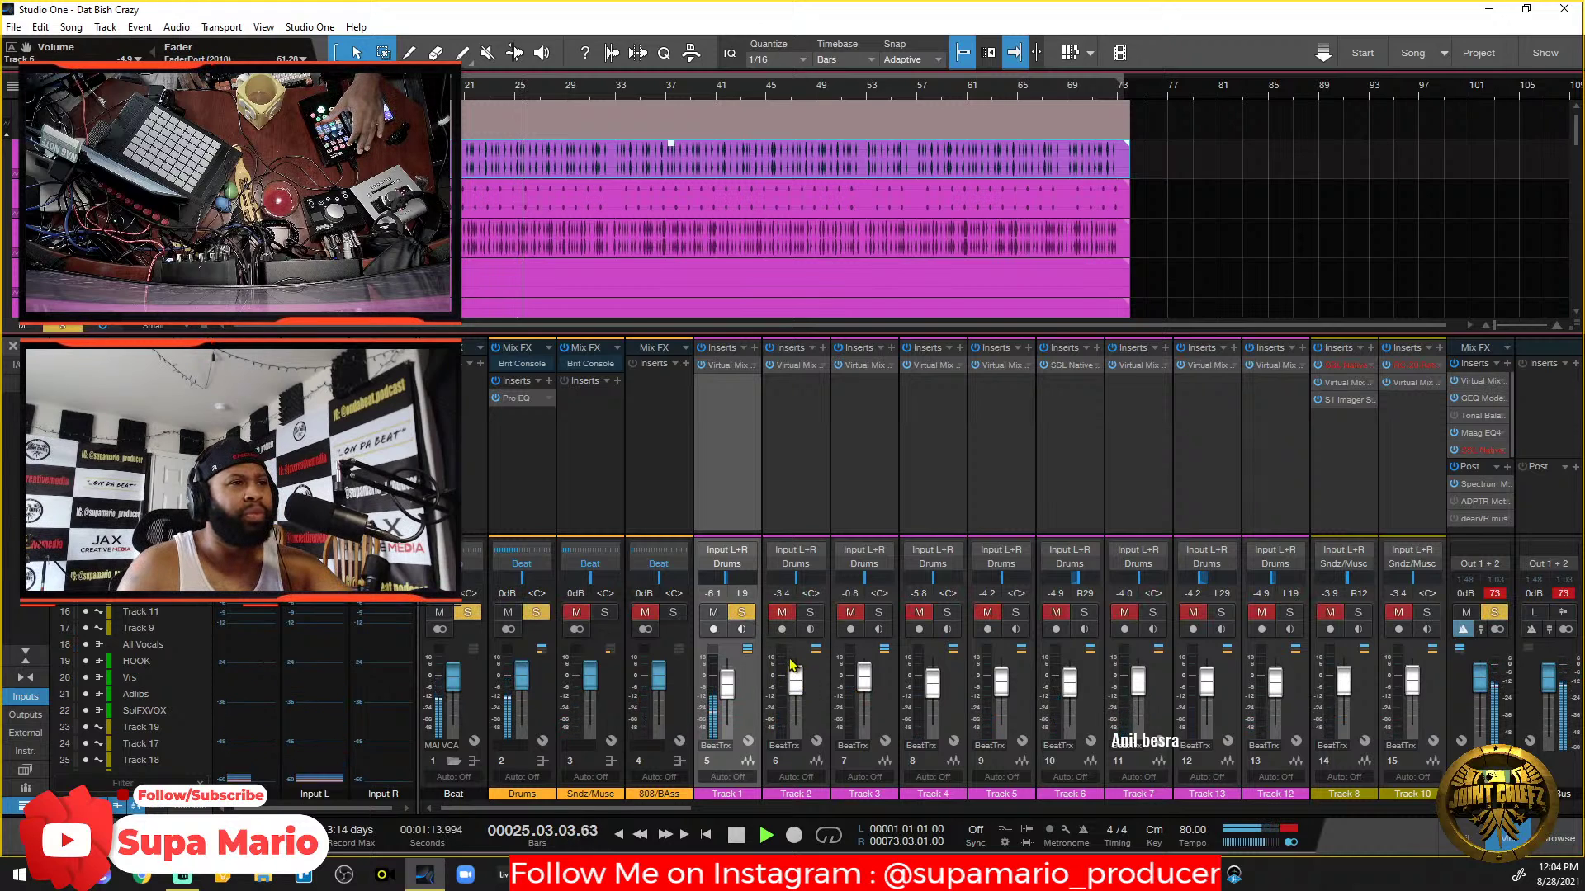
pyautogui.click(1084, 696)
pyautogui.click(1084, 612)
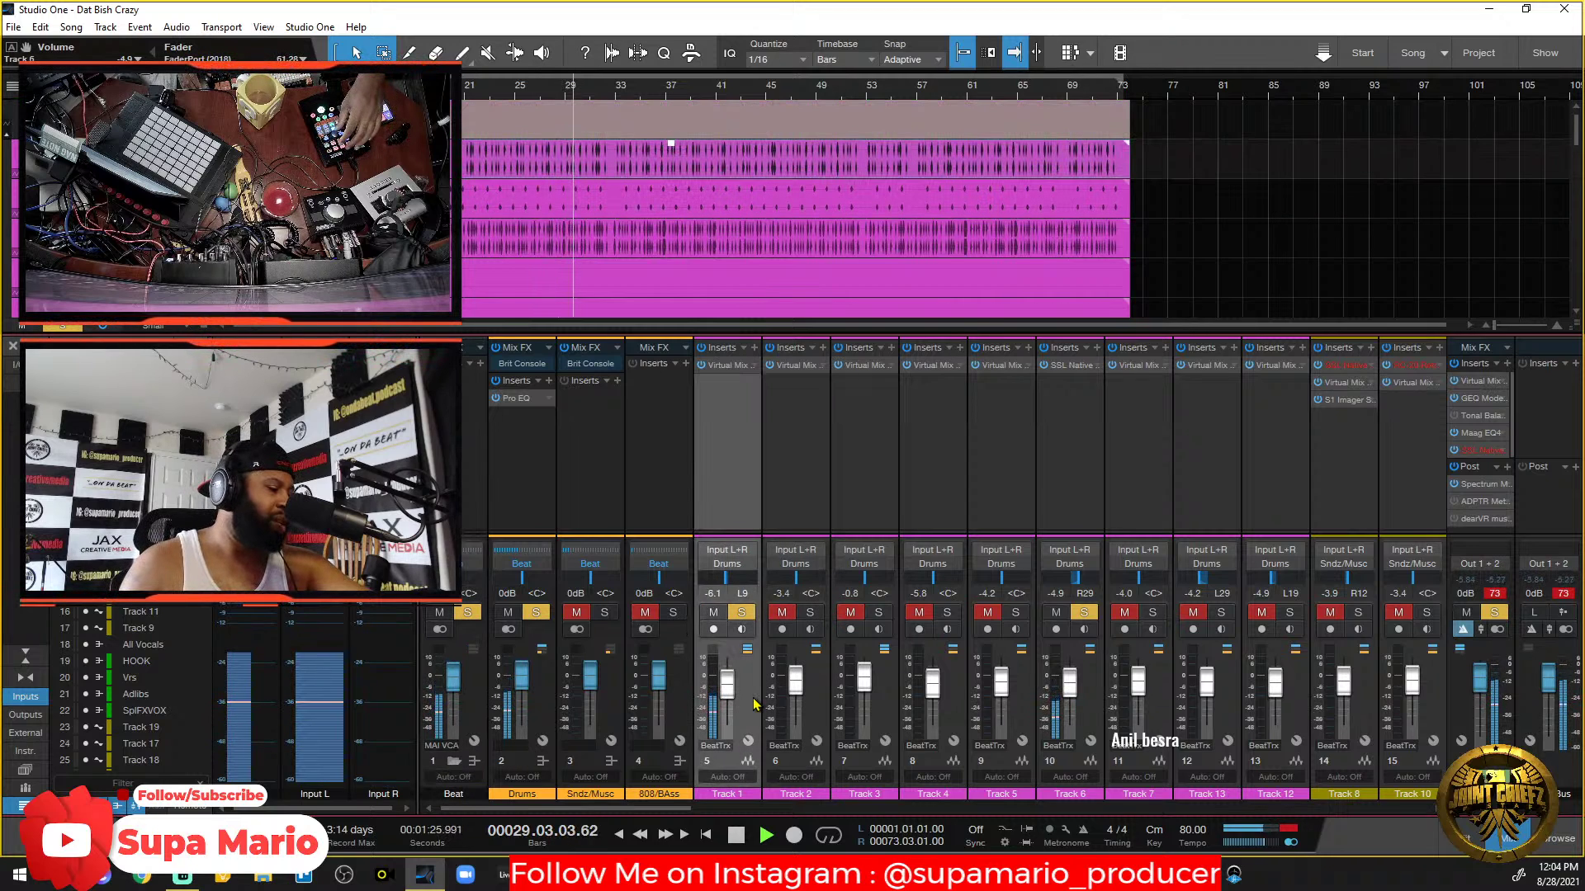
pyautogui.click(753, 707)
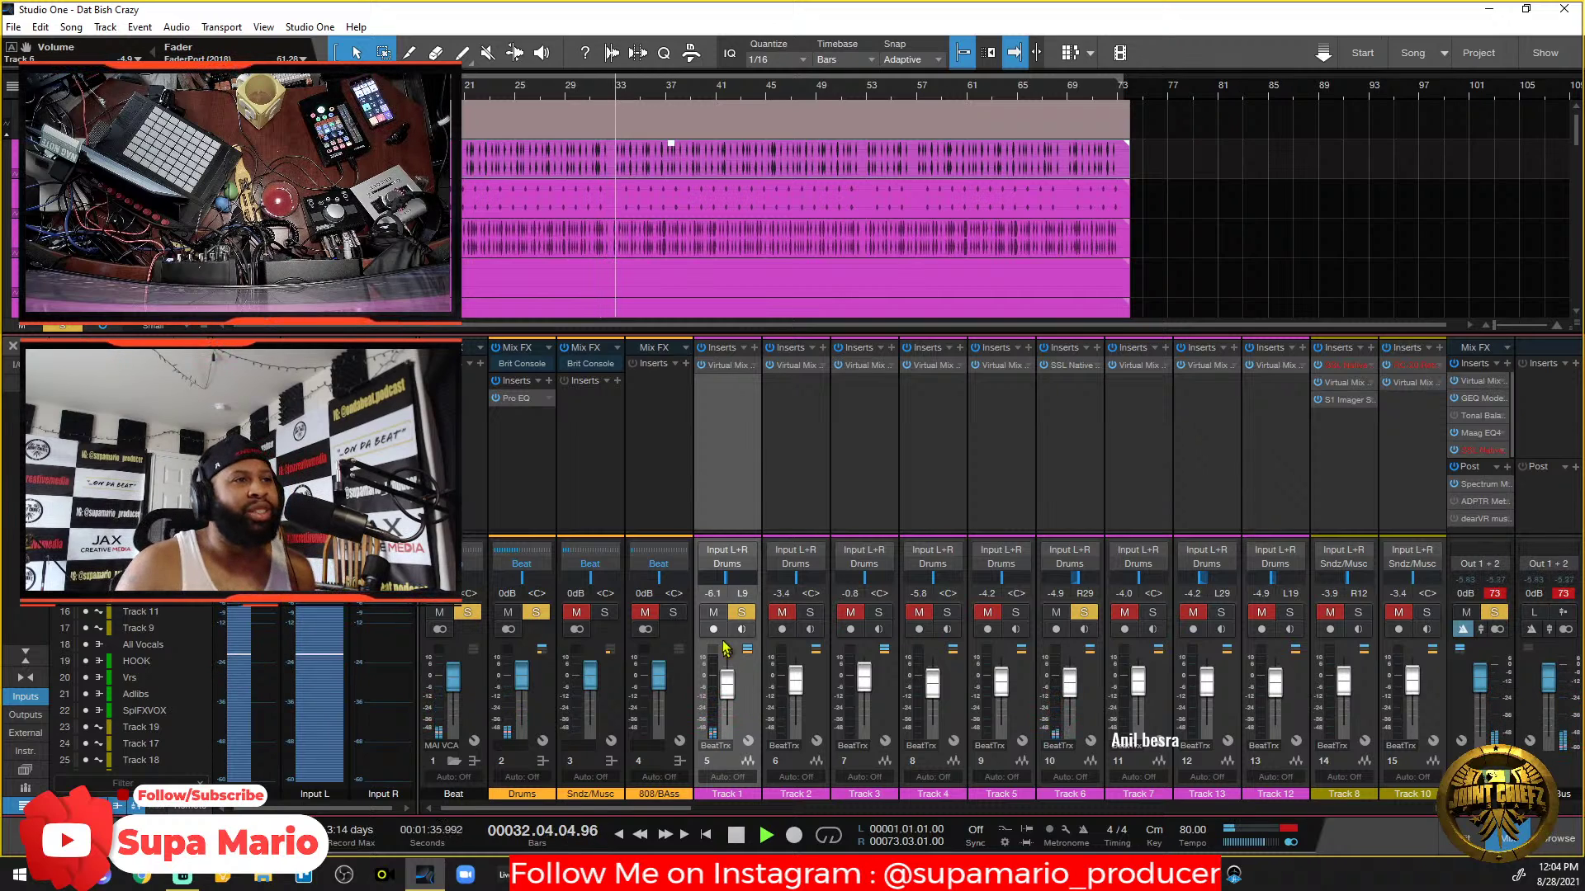
pyautogui.moveTo(727, 586); pyautogui.dragTo(733, 565)
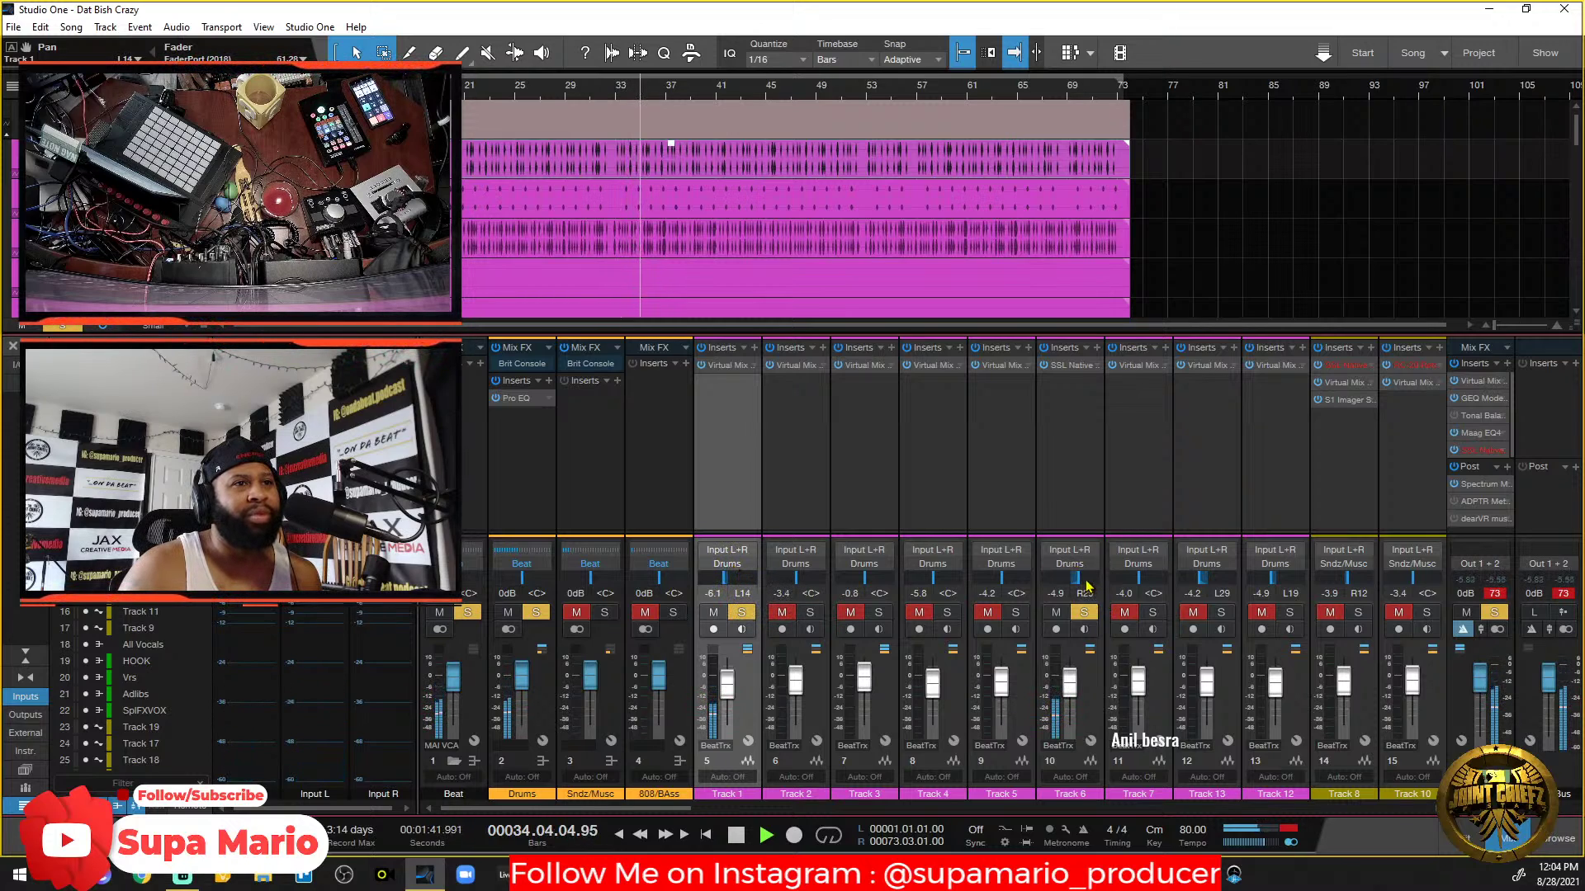
# Pan Track 6 to R31, and unsolo Track 1 and Track 6 to hear the panning in the full mix.
pyautogui.moveTo(1086, 587); pyautogui.dragTo(1088, 591)
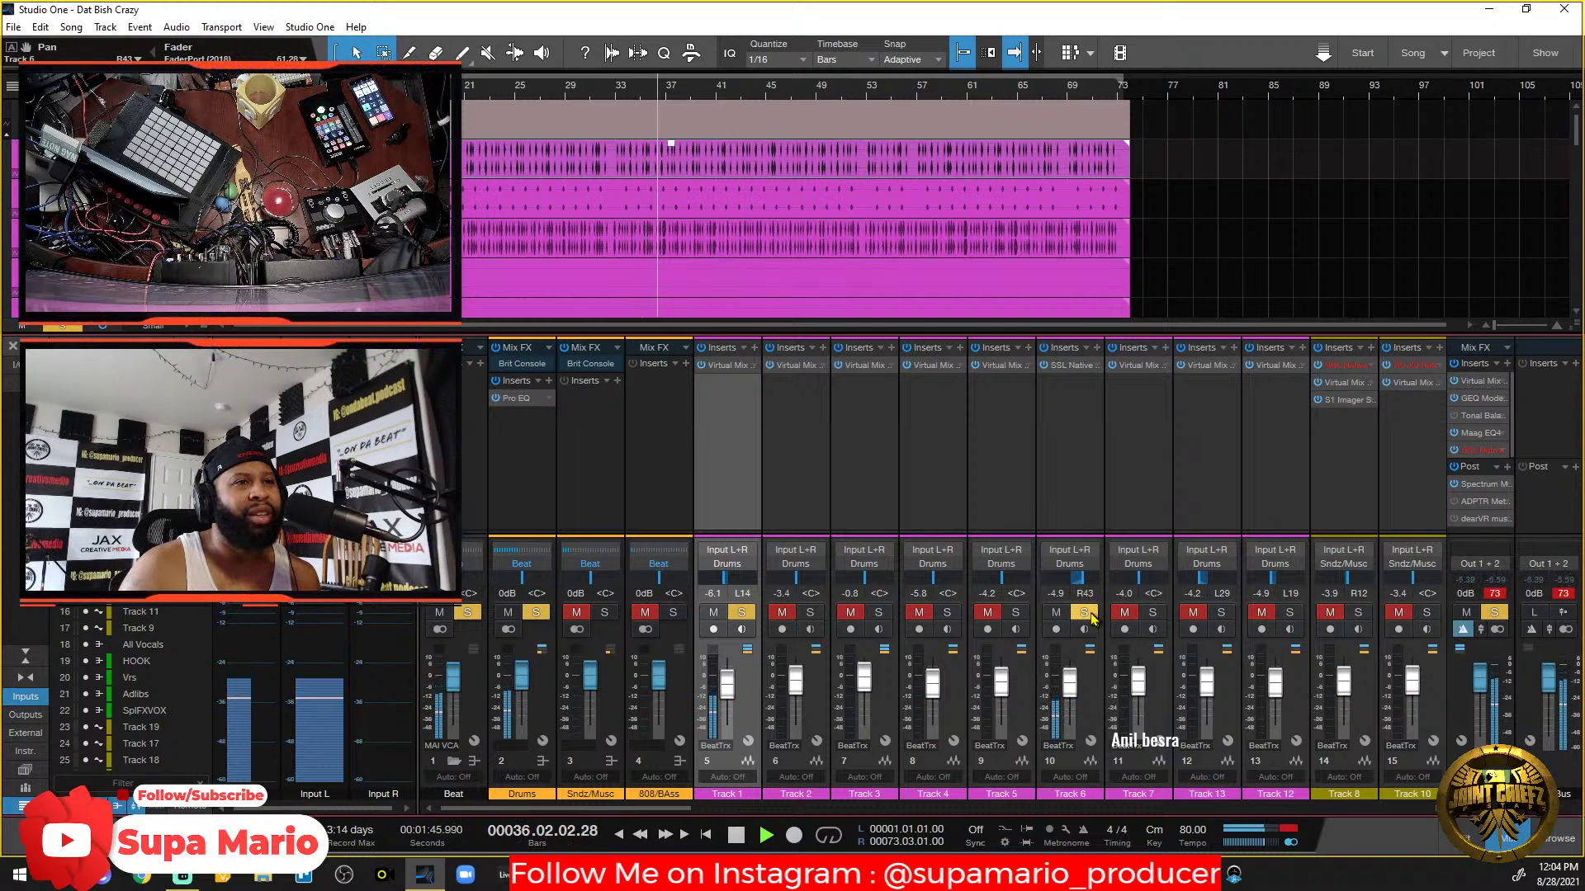
pyautogui.click(1089, 616)
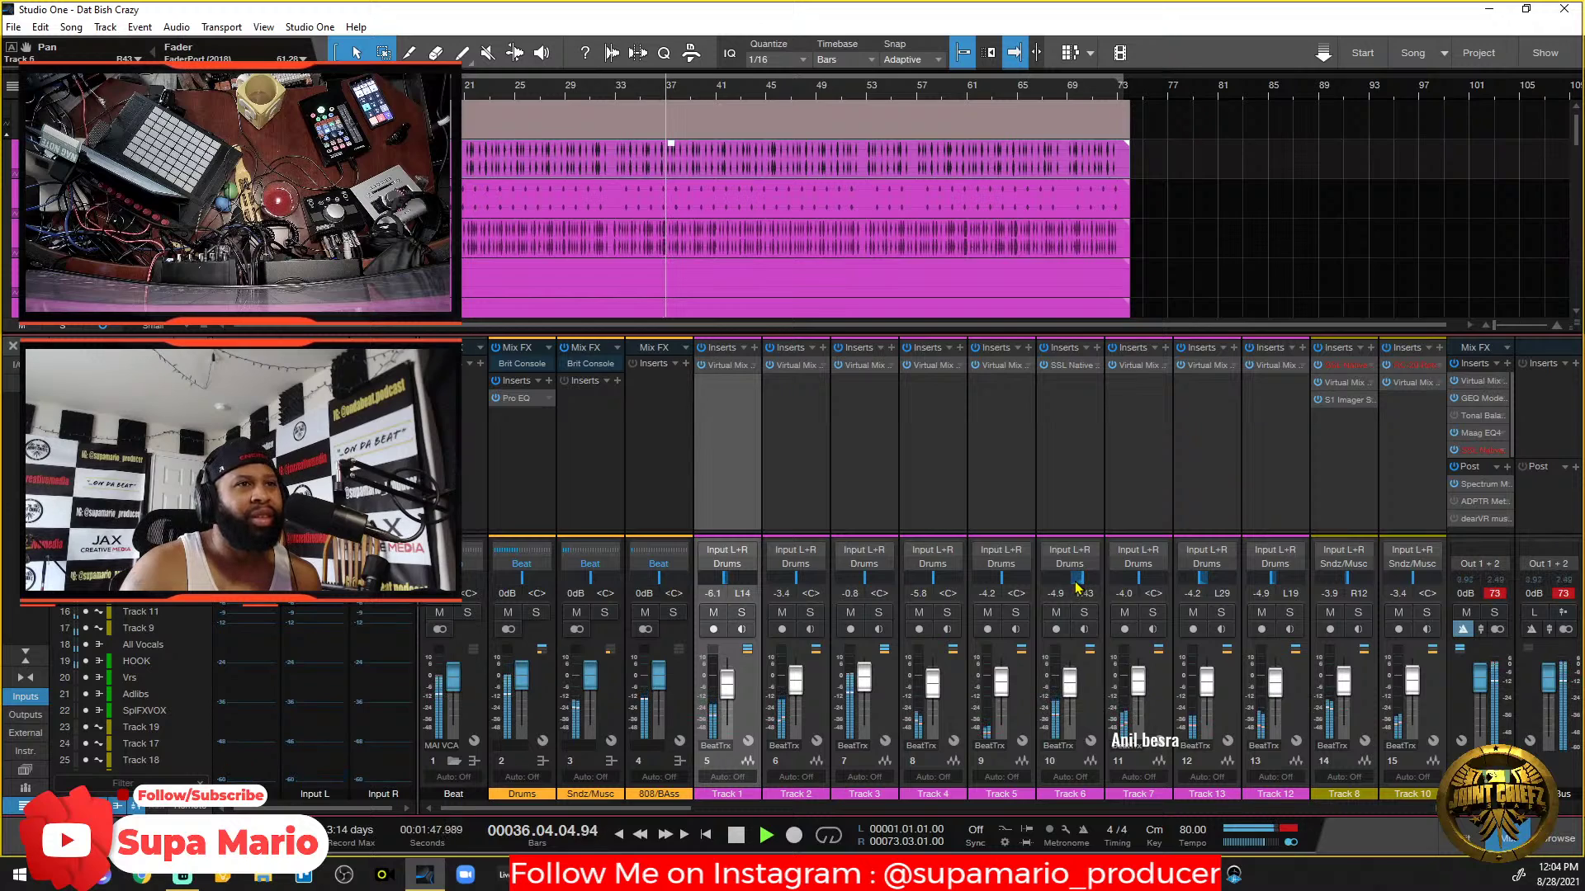
pyautogui.moveTo(1078, 587); pyautogui.dragTo(1080, 576)
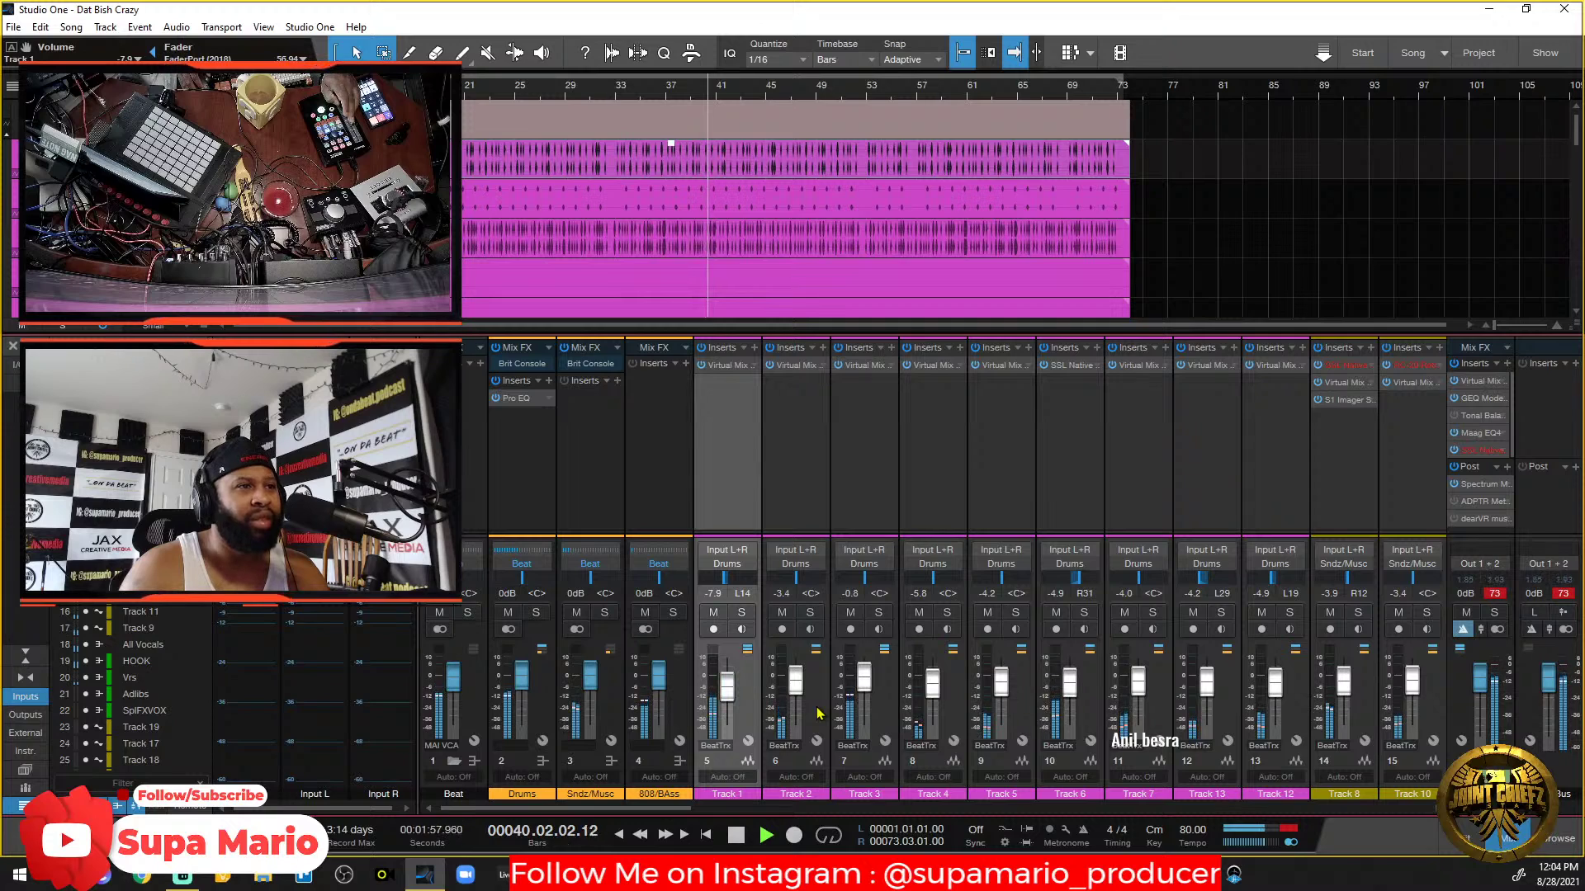
# Move Track 6's channel next to Track 1, color both tracks light purple and stop playback.
pyautogui.moveTo(1096, 708); pyautogui.dragTo(776, 704)
pyautogui.keyDown('shift'); pyautogui.click(755, 702); pyautogui.keyUp('shift')
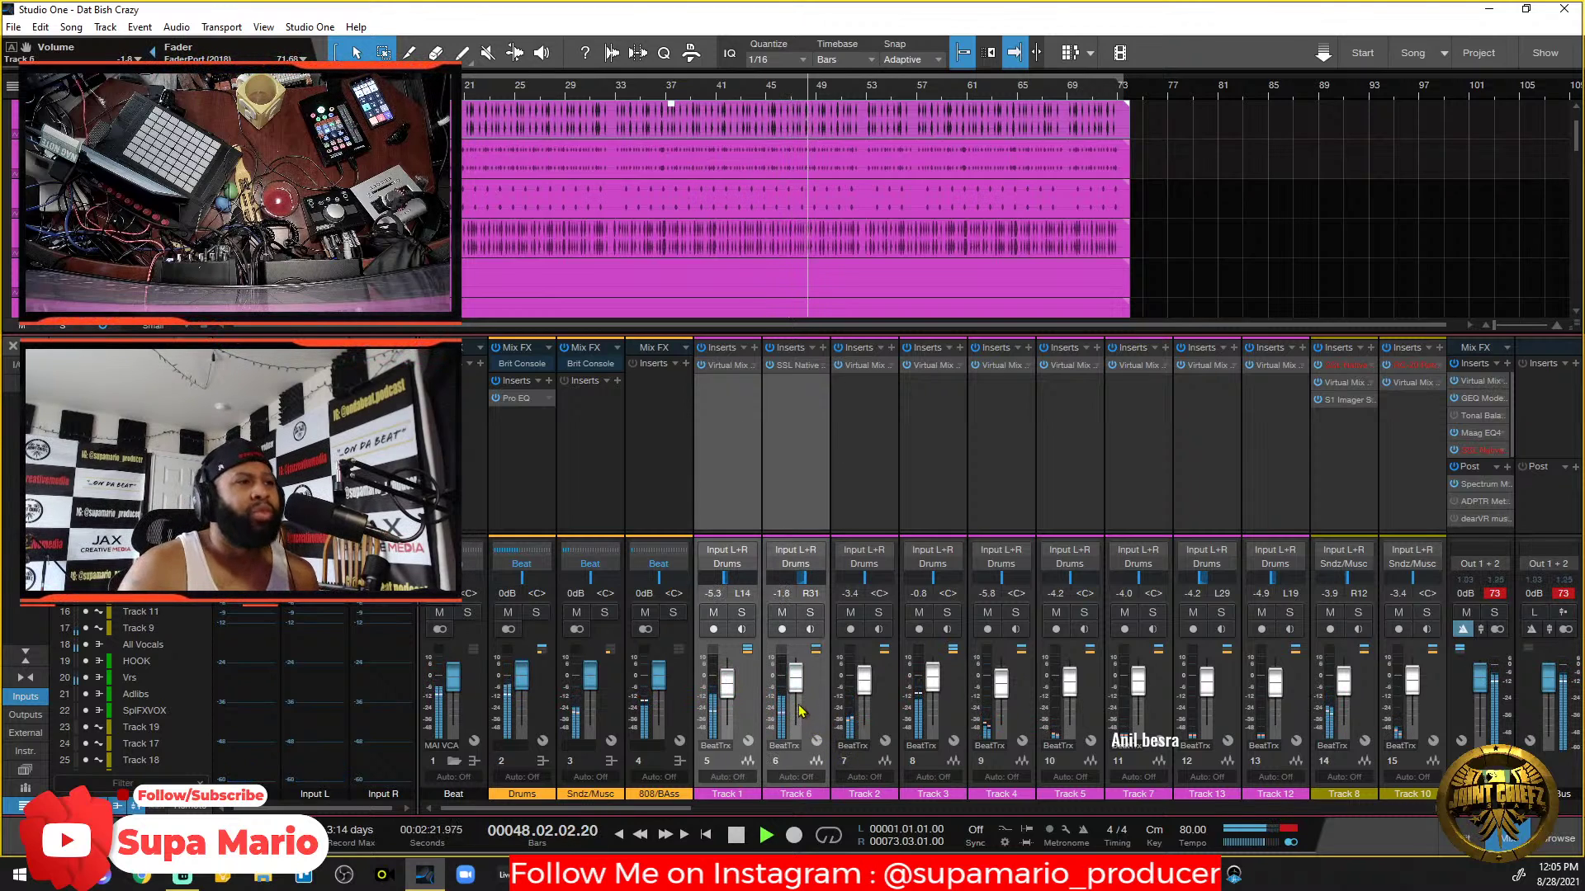
pyautogui.click(823, 796)
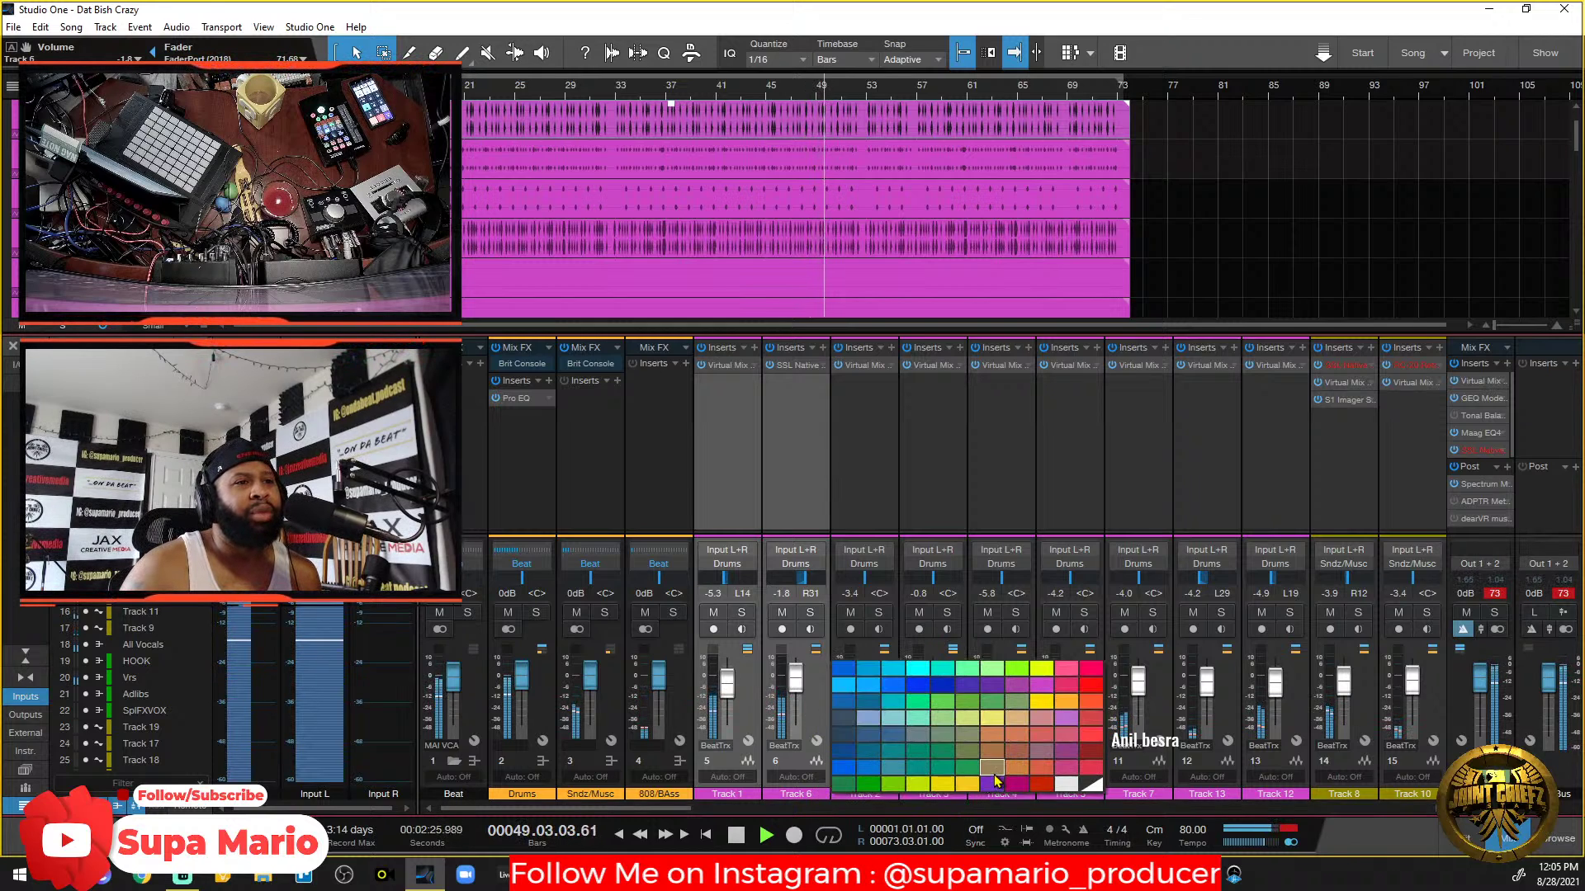
pyautogui.click(1063, 726)
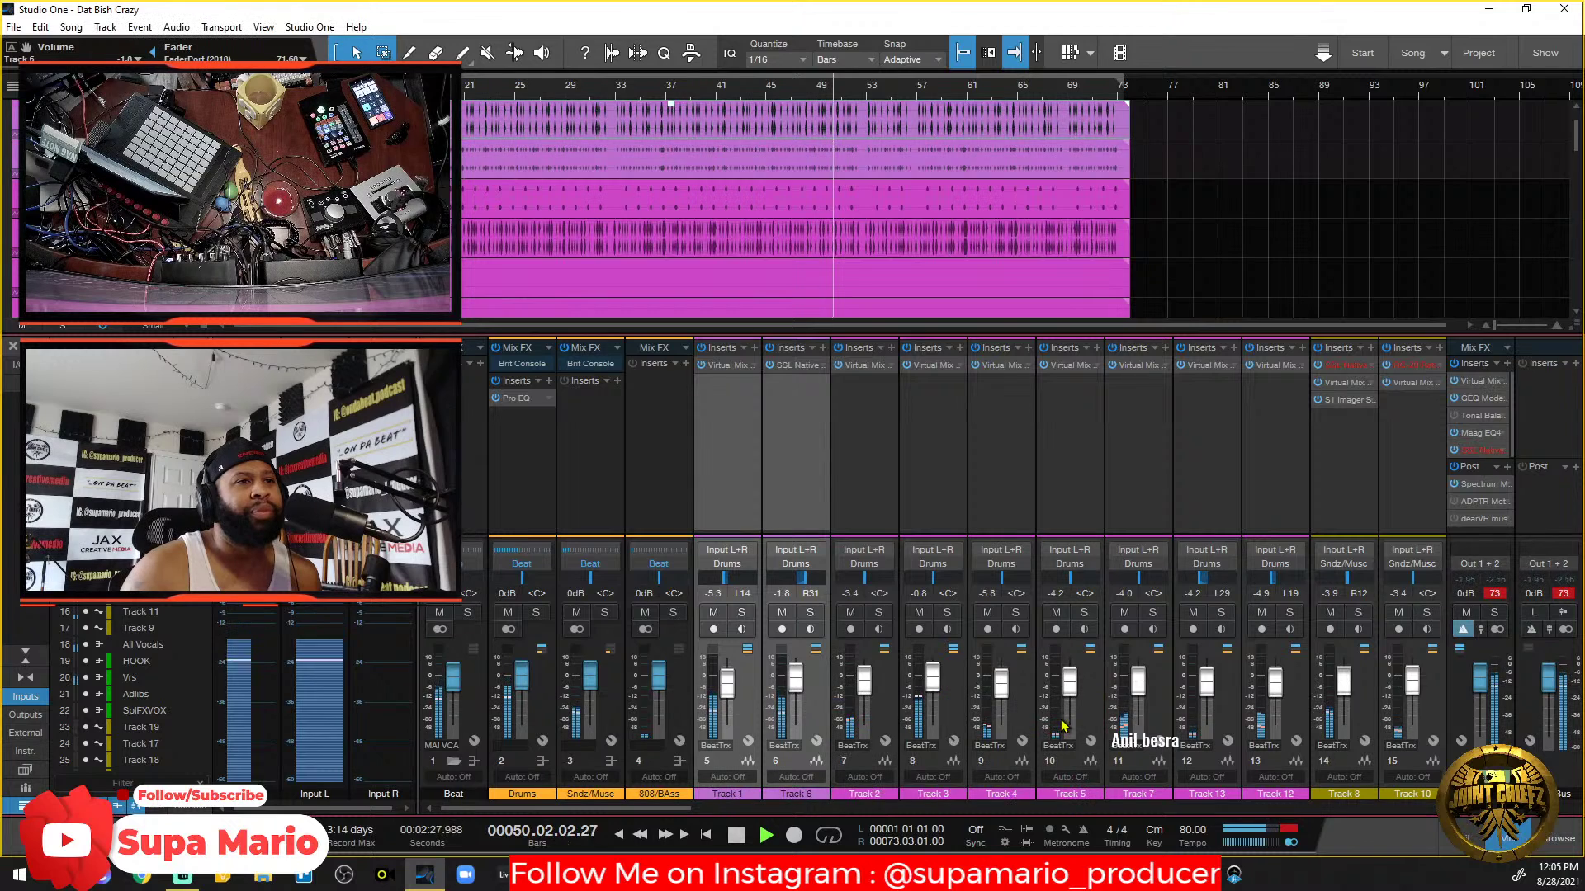
pyautogui.click(815, 791)
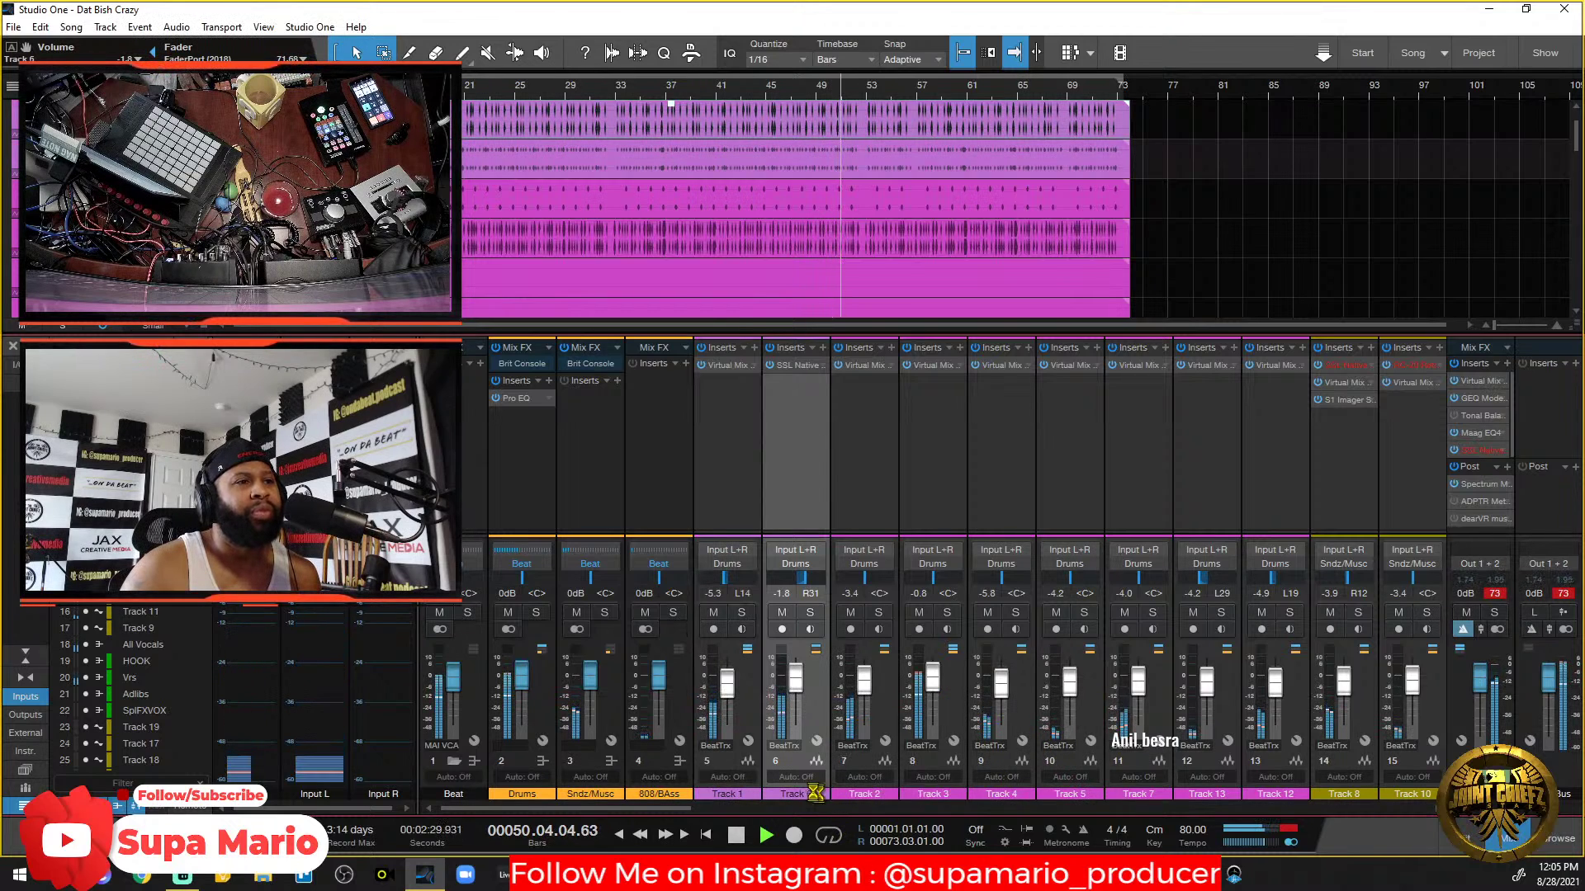
pyautogui.click(789, 742)
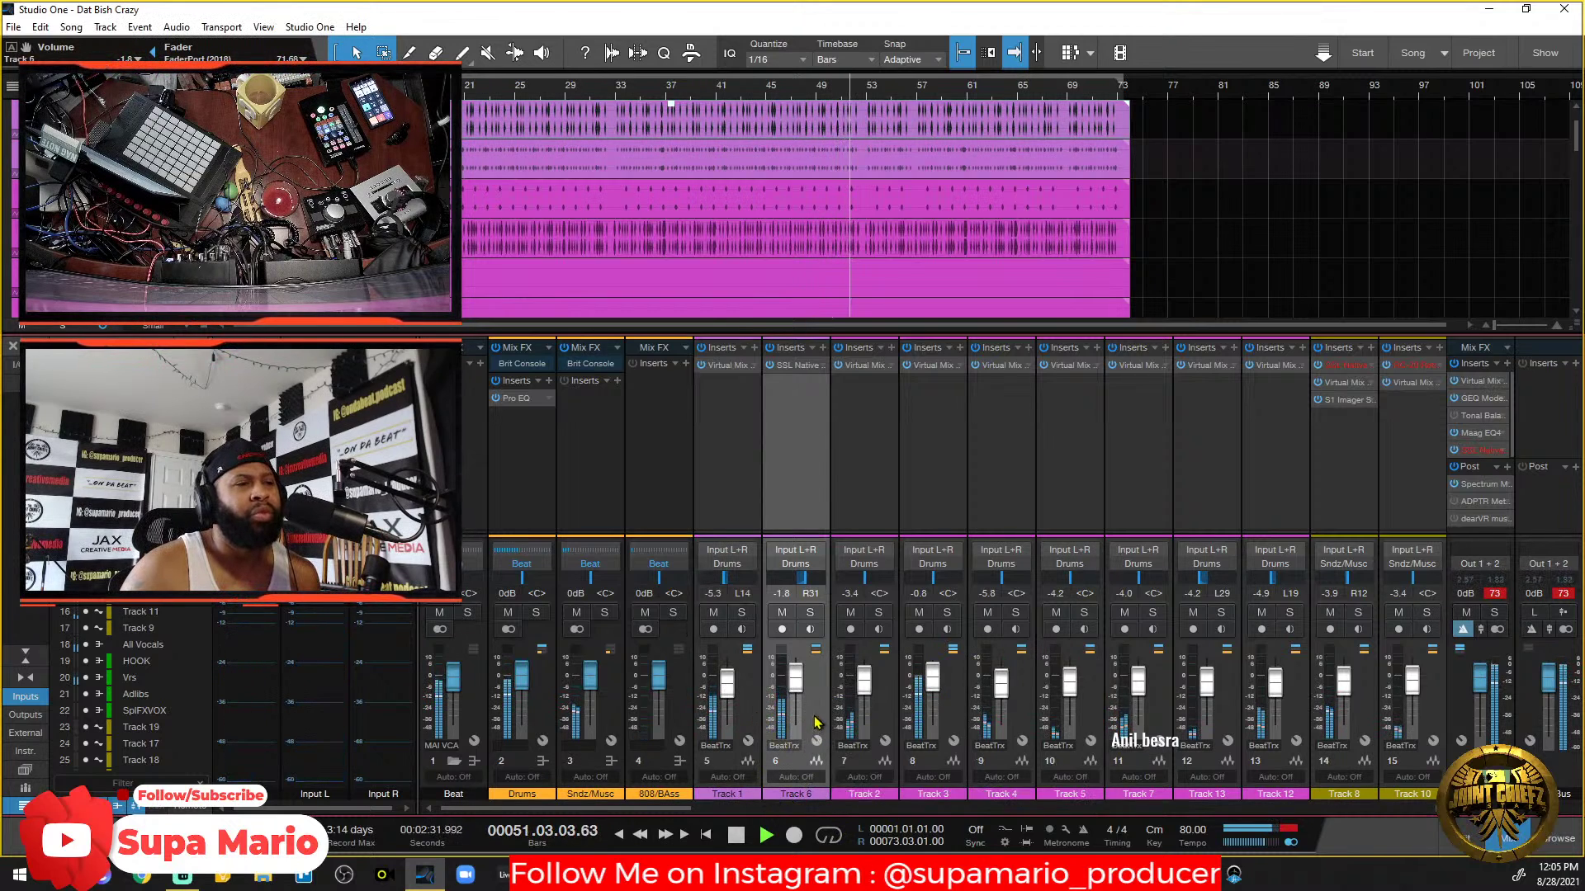
pyautogui.press('space')
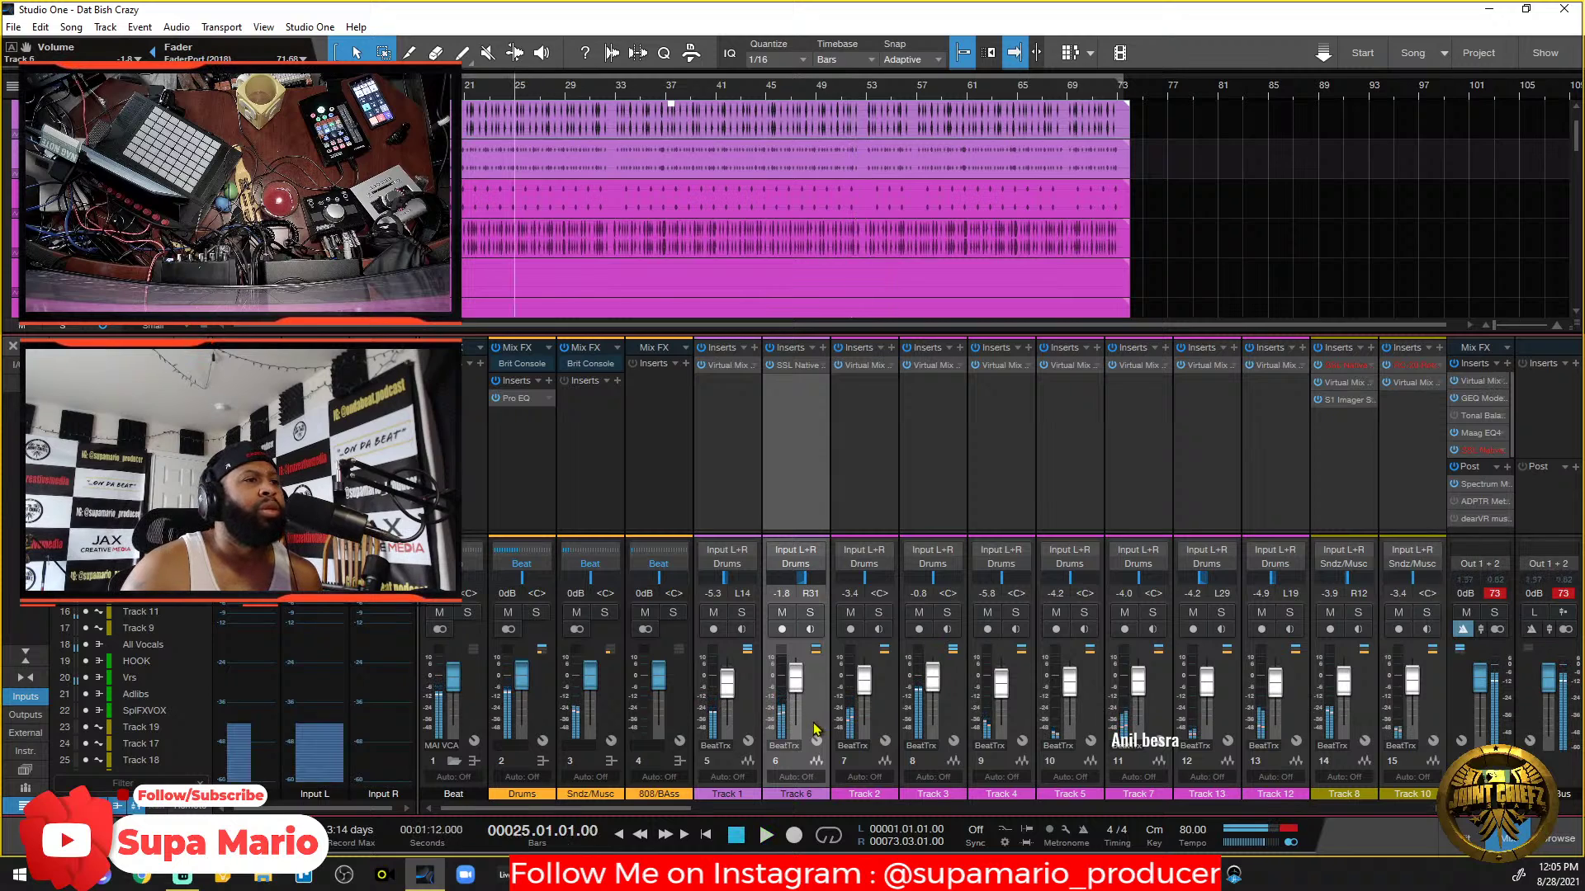
# Select Track 1 and Track 6 together and recolor them, trying dark purple and settling on bright pink-red.
pyautogui.click(750, 721)
pyautogui.keyDown('shift'); pyautogui.click(821, 721); pyautogui.keyUp('shift')
pyautogui.click(817, 794)
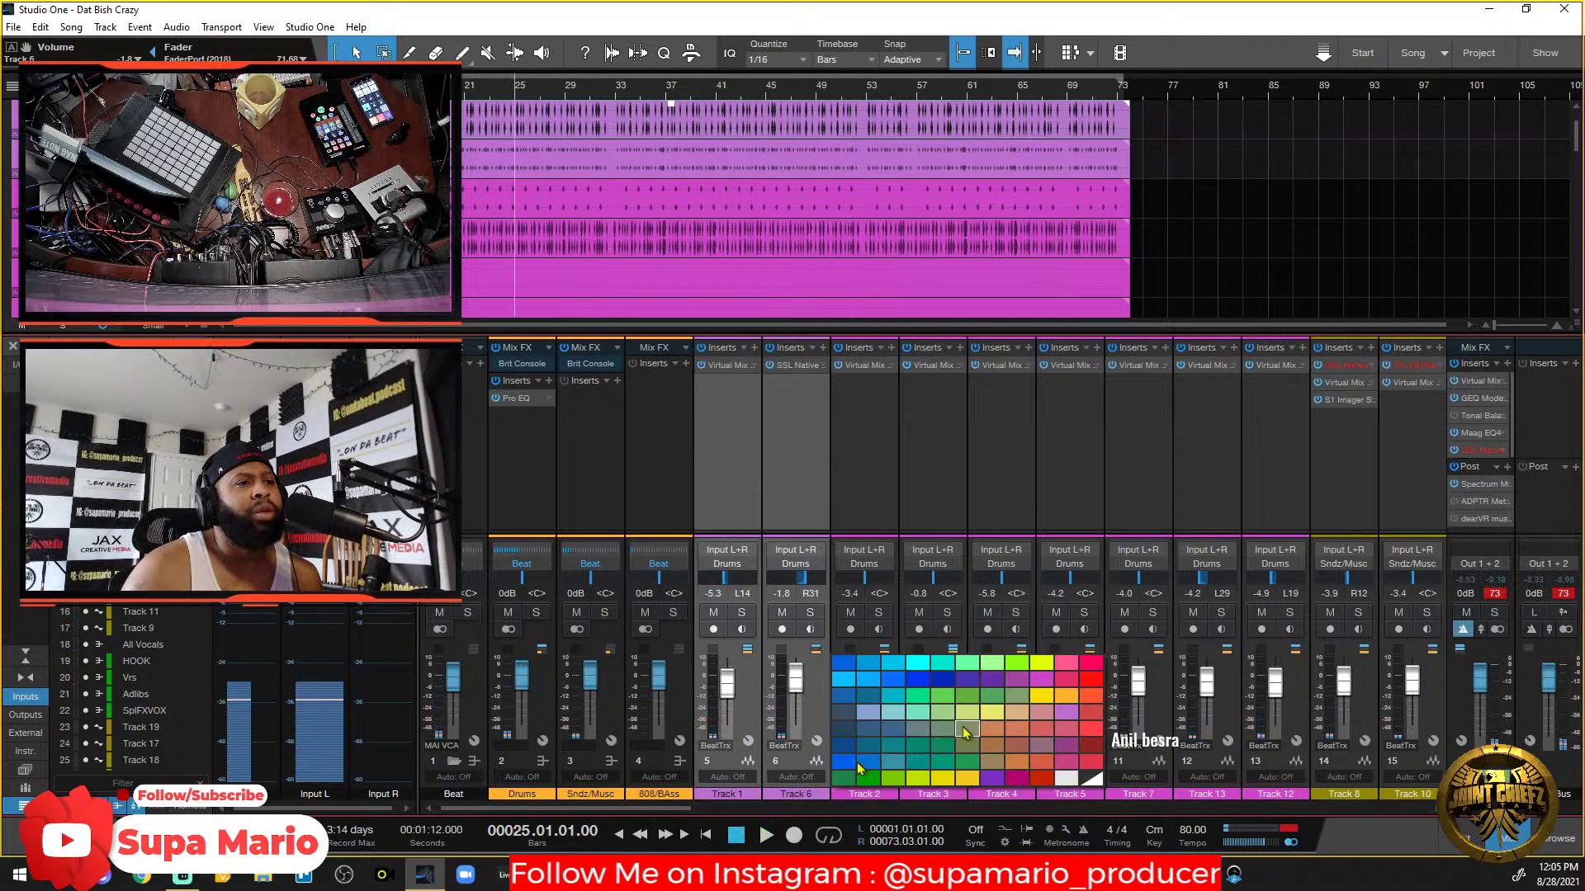
pyautogui.click(1087, 729)
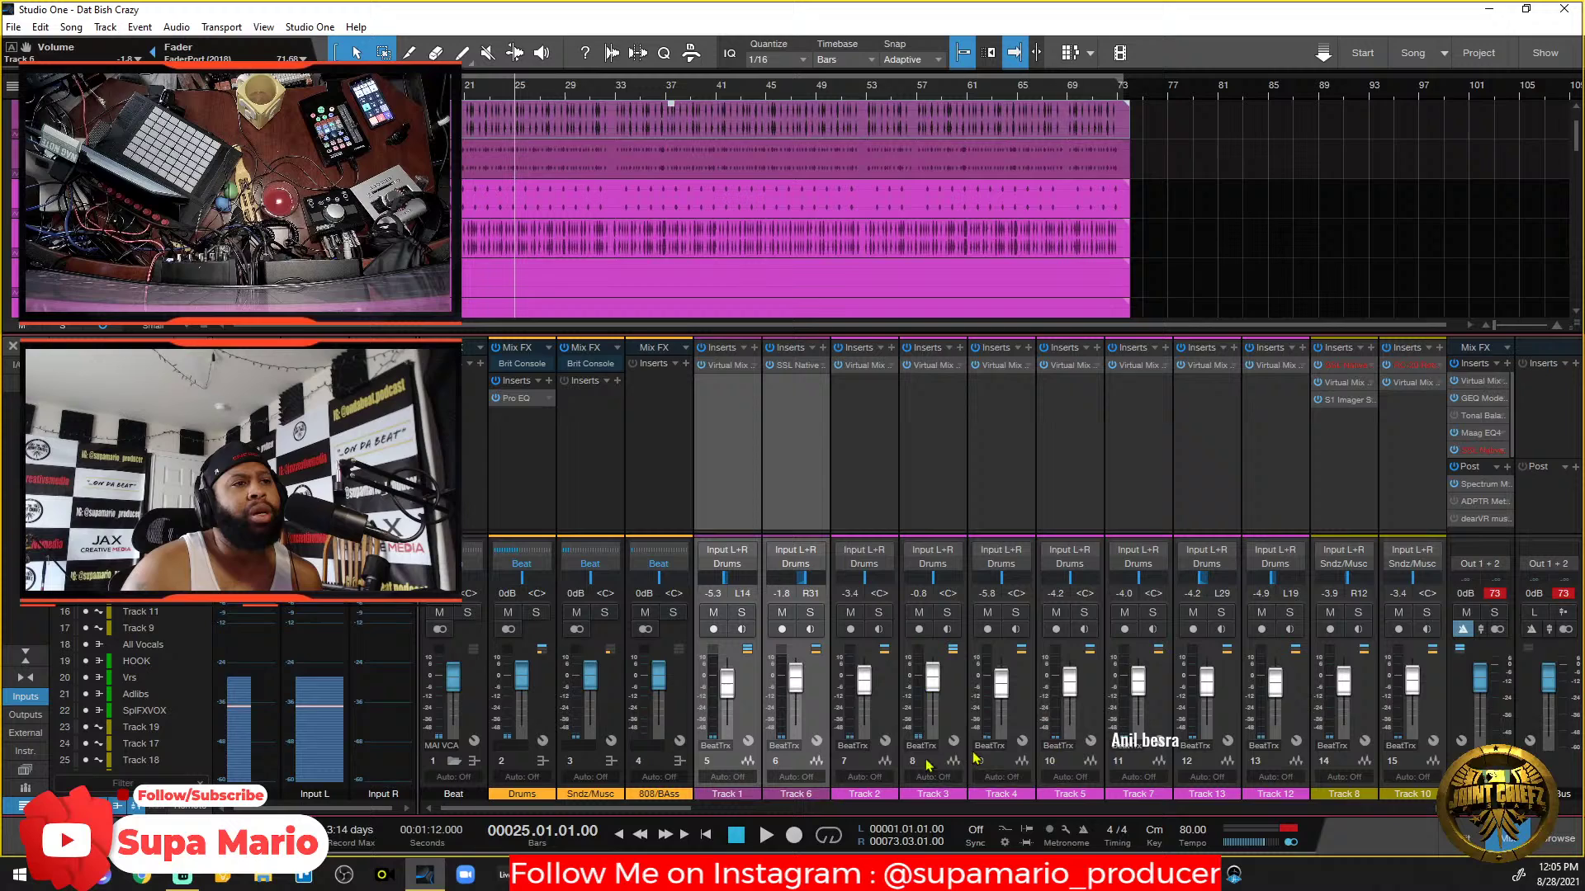
pyautogui.click(817, 794)
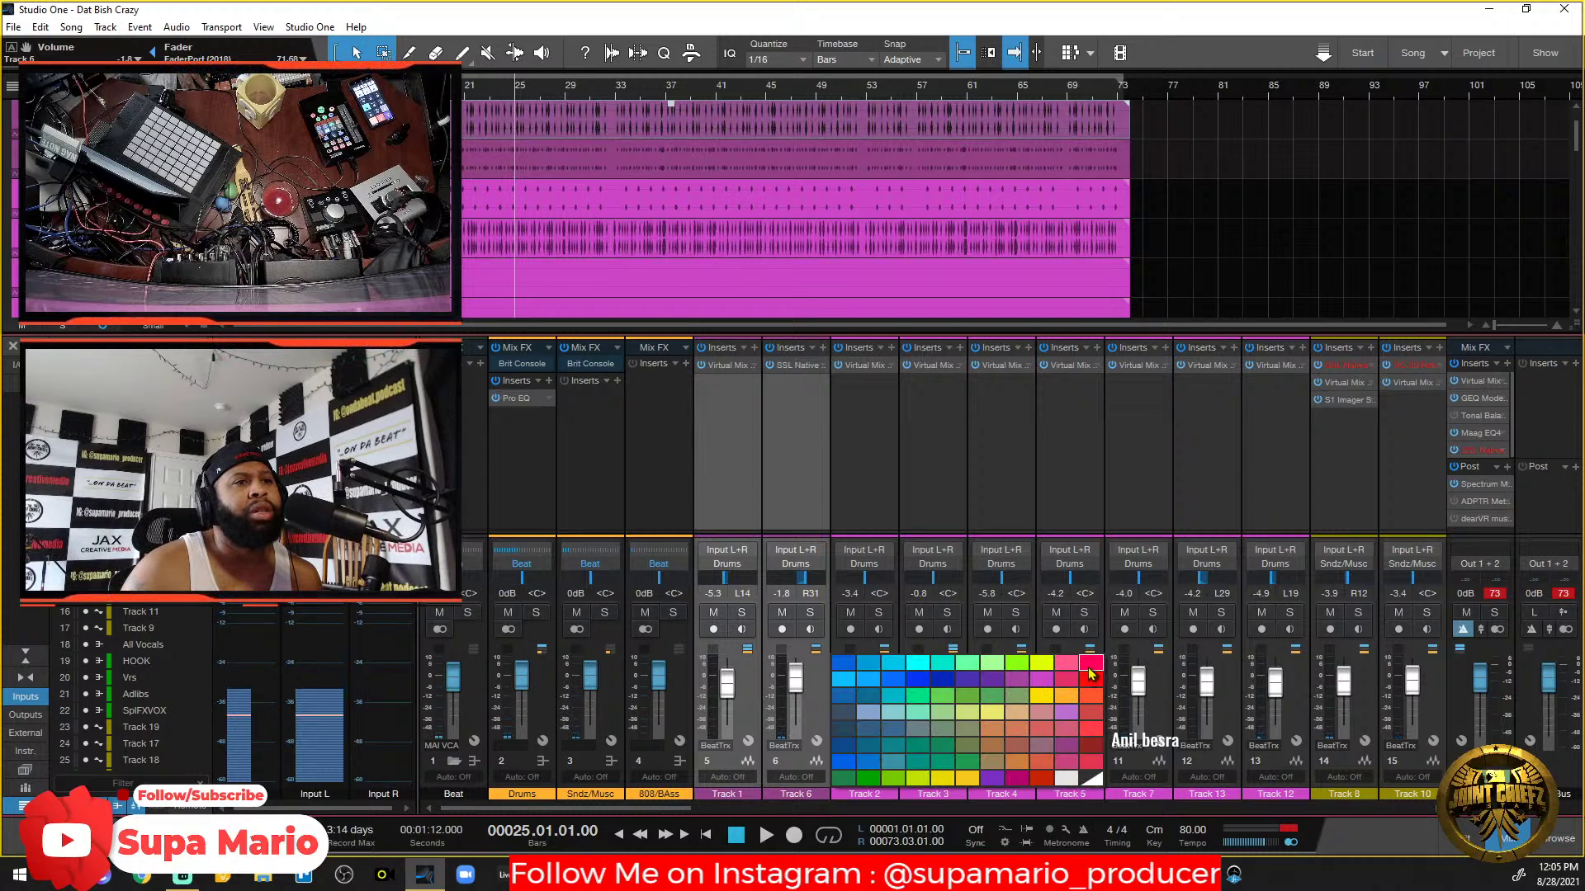
pyautogui.click(1086, 670)
# Play from bar 25, compare Track 2 soloed and in the full mix, and raise its volume to -1.9 dB.
pyautogui.press('space')
pyautogui.rightClick(791, 596)
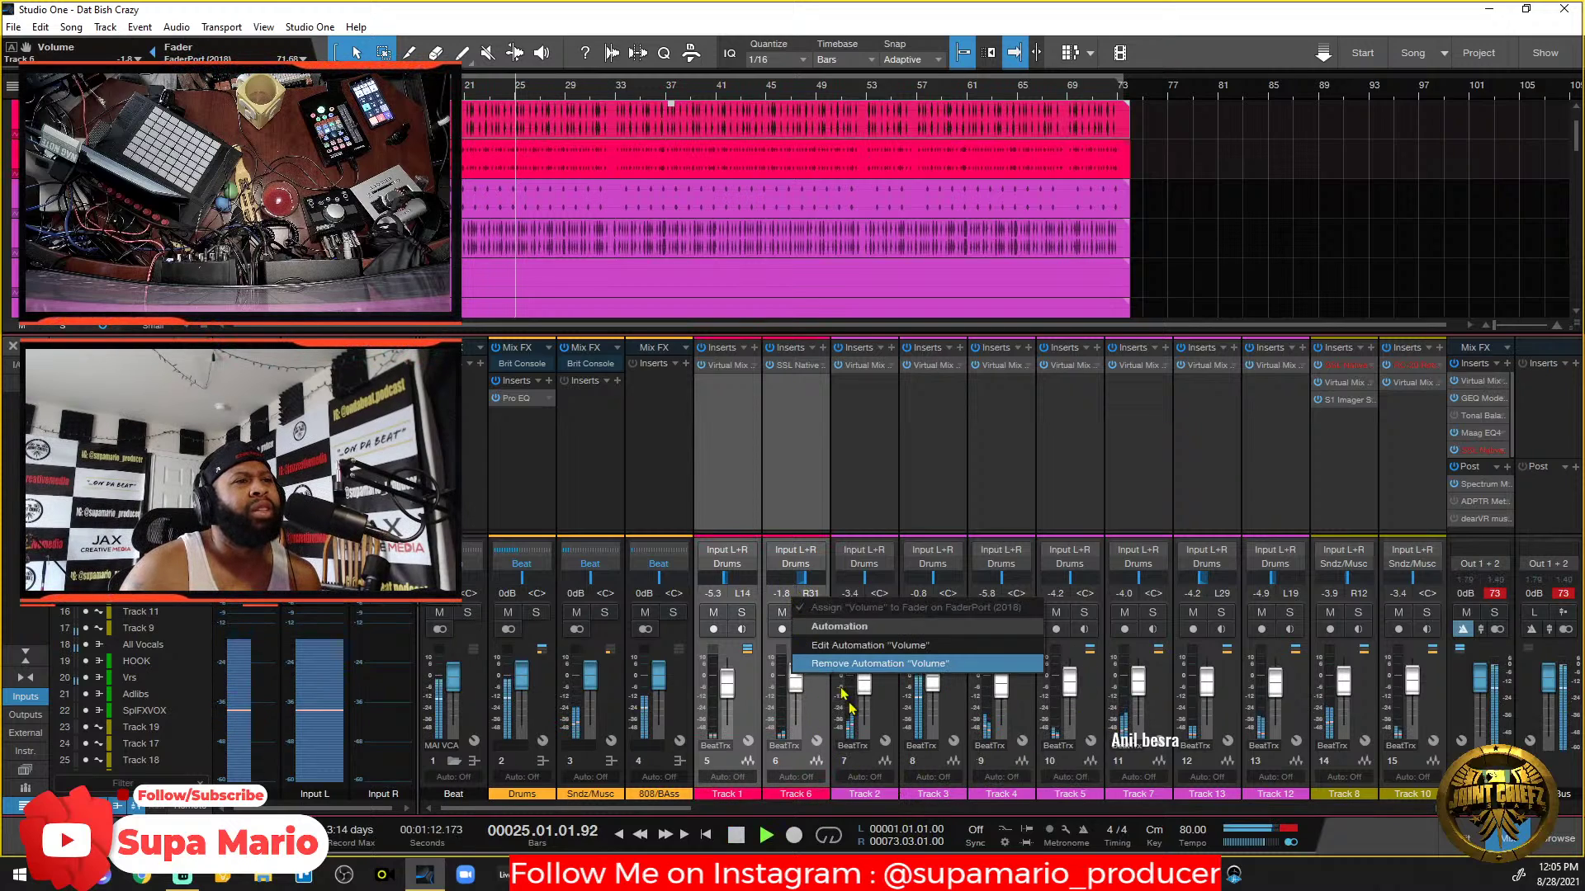
pyautogui.click(877, 720)
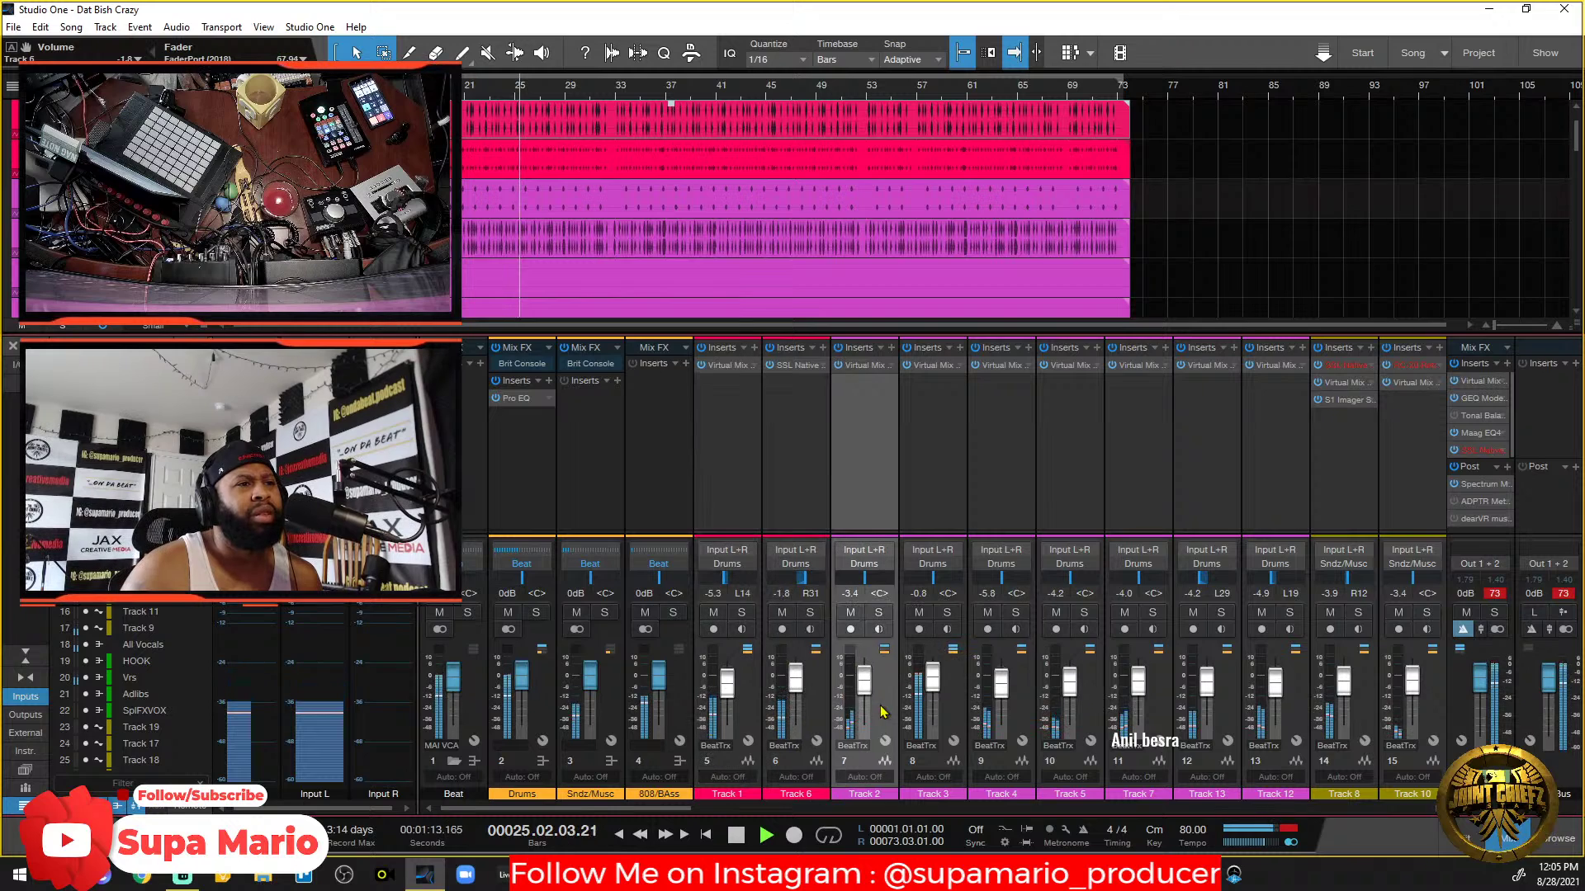
pyautogui.click(877, 614)
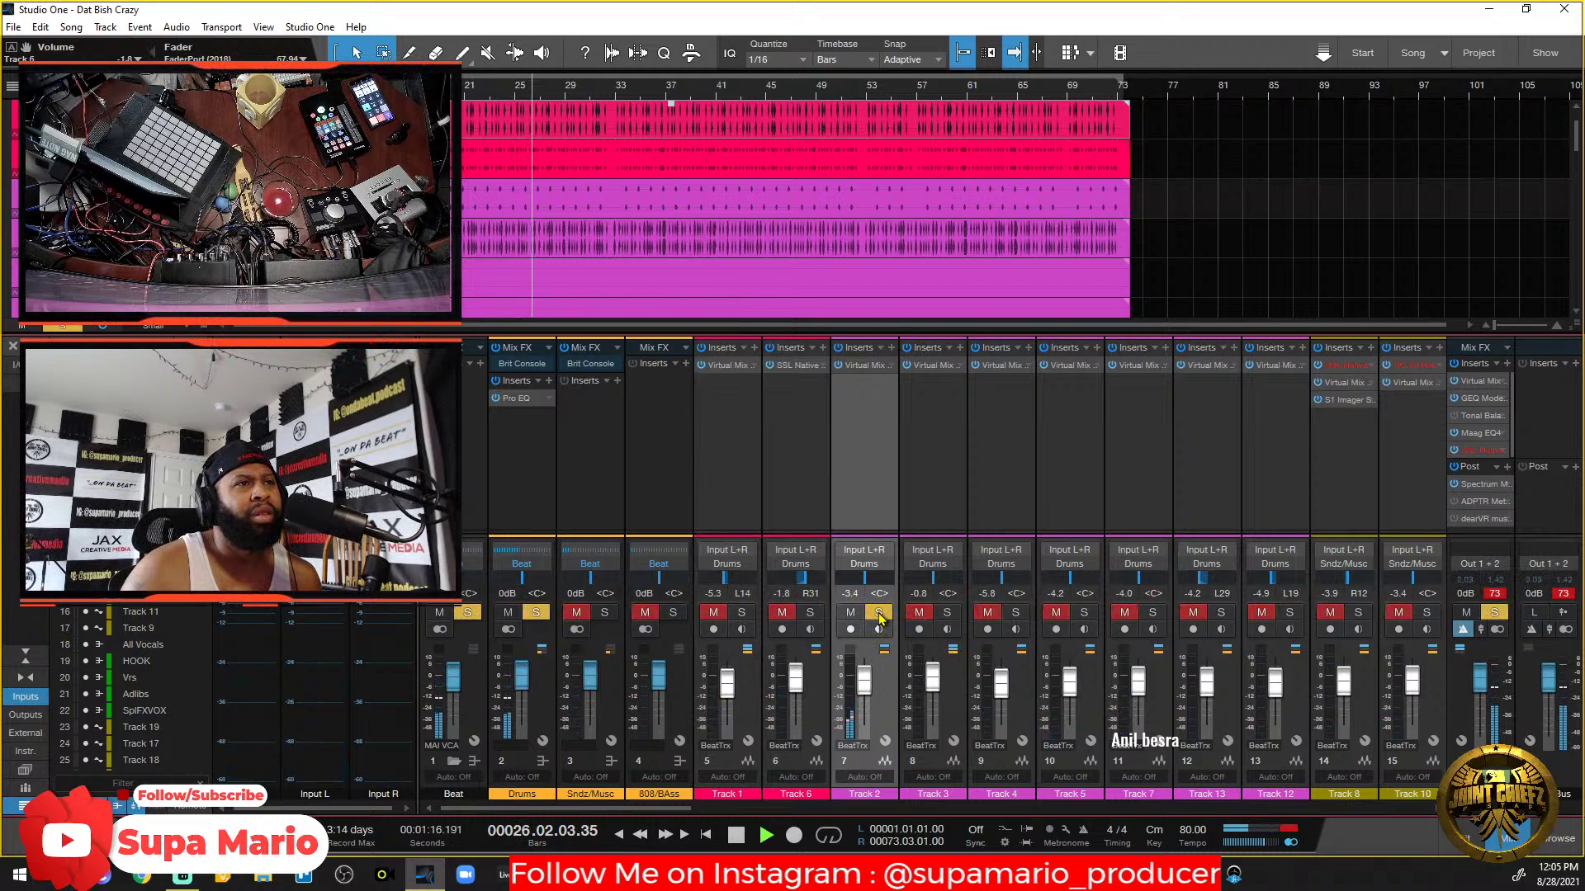
pyautogui.click(878, 613)
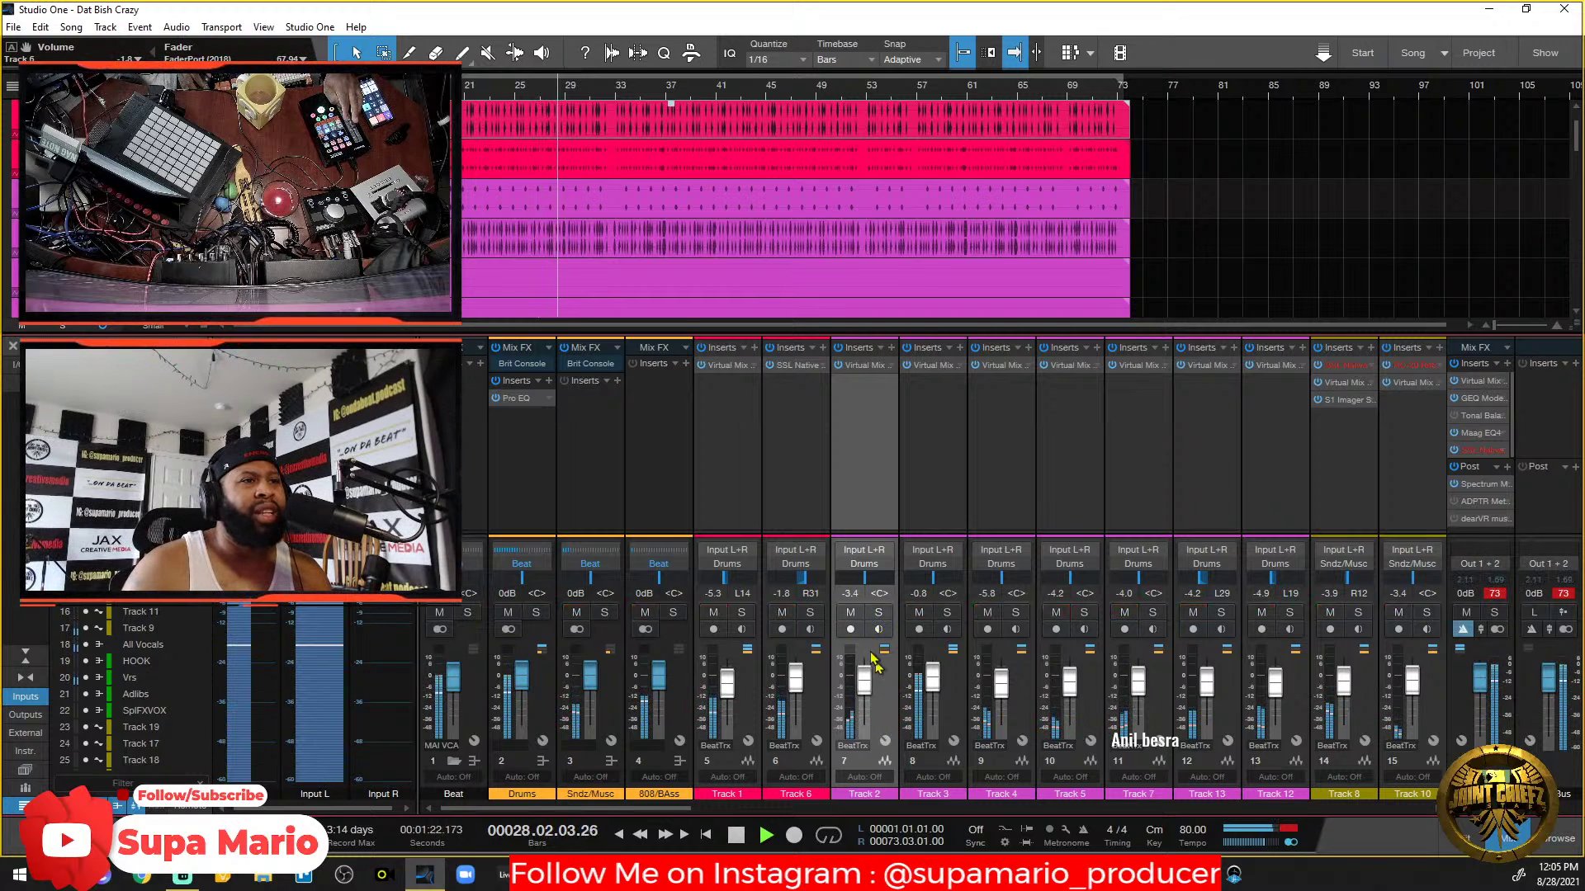
pyautogui.click(878, 613)
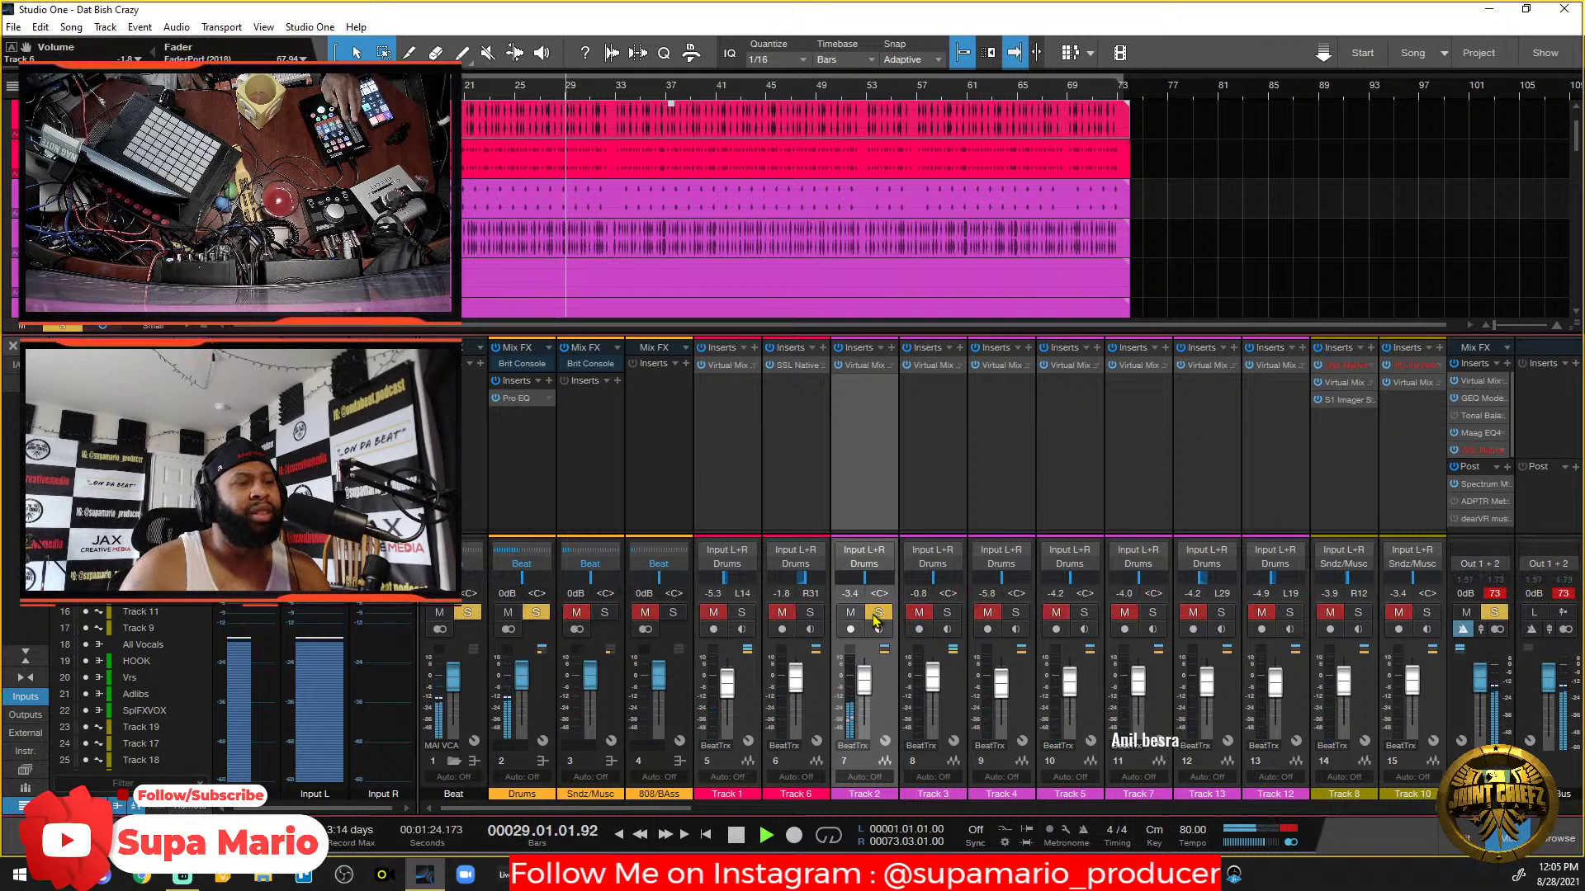
pyautogui.press('space')
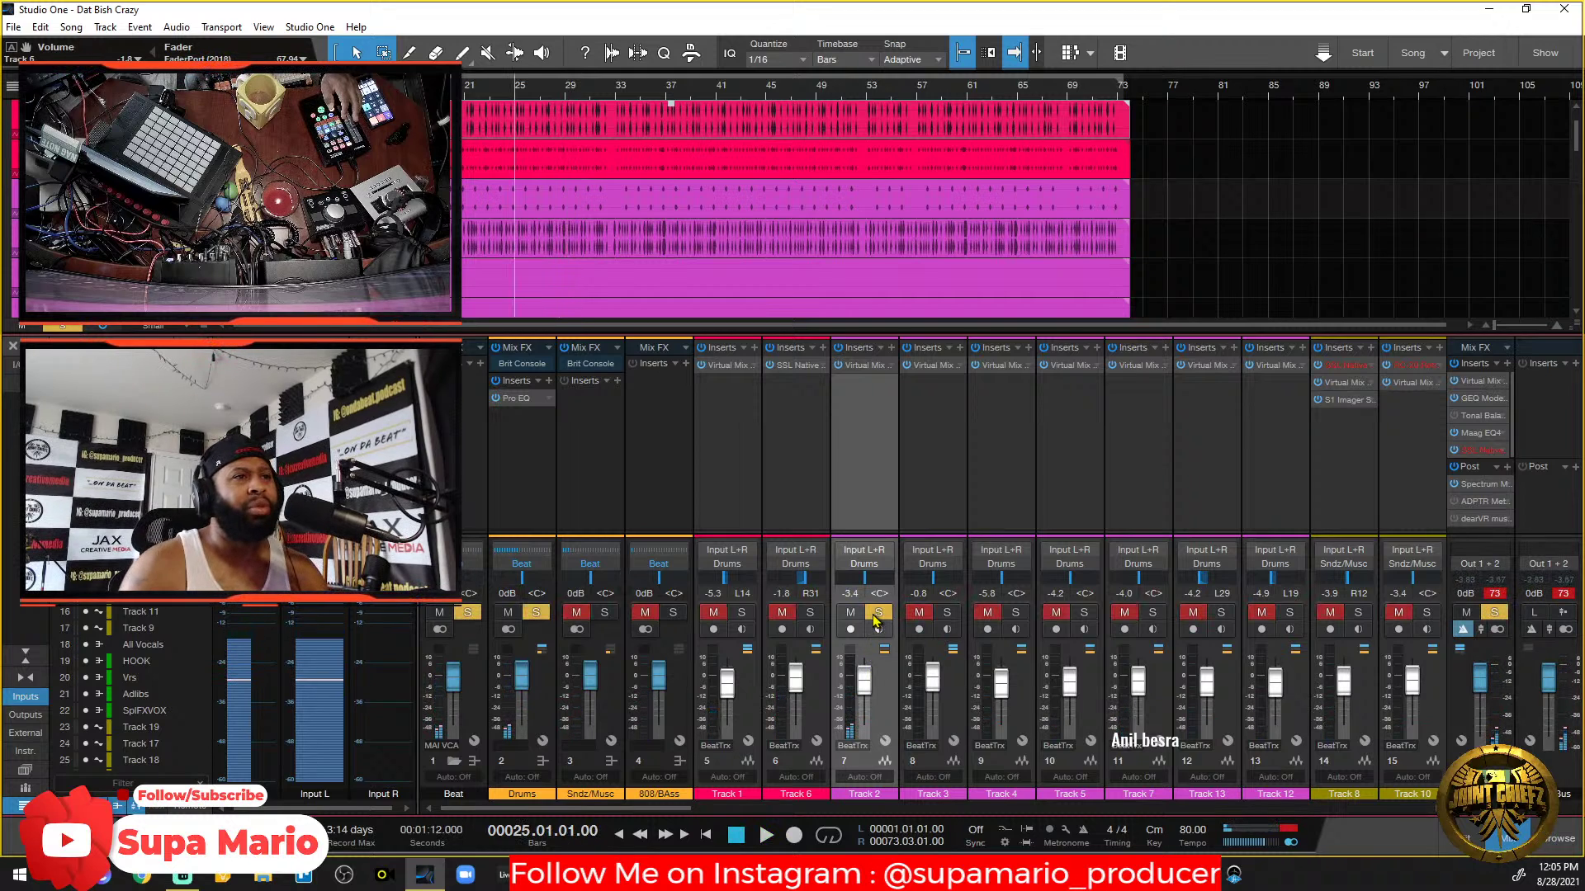
pyautogui.press('space')
pyautogui.click(878, 613)
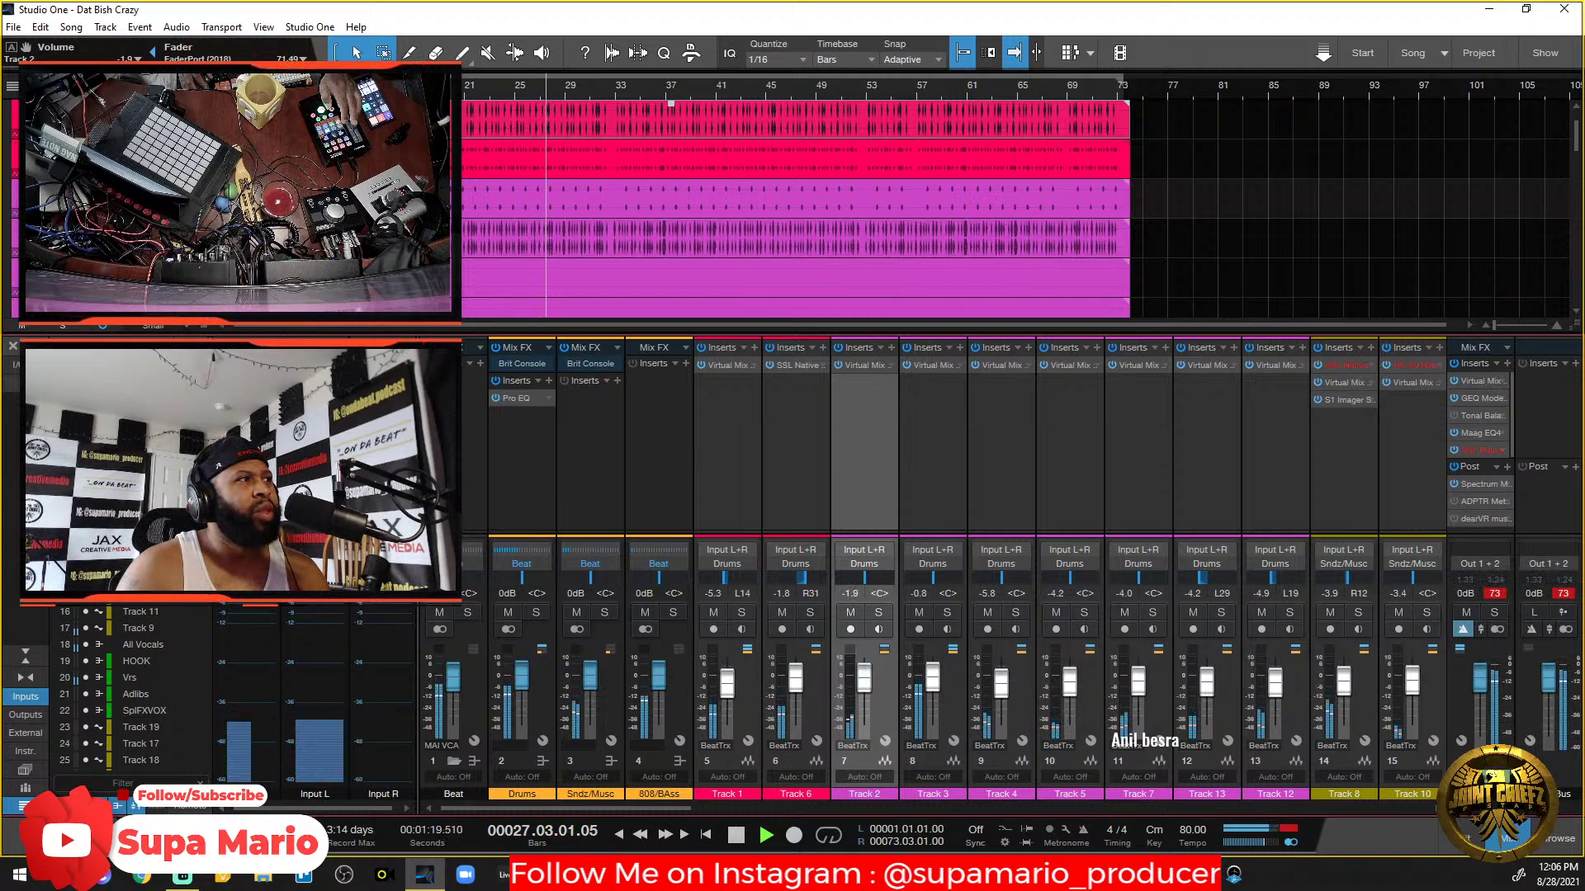
# Stop playback and show the input controls on the console channels.
pyautogui.click(37, 347)
pyautogui.press('space')
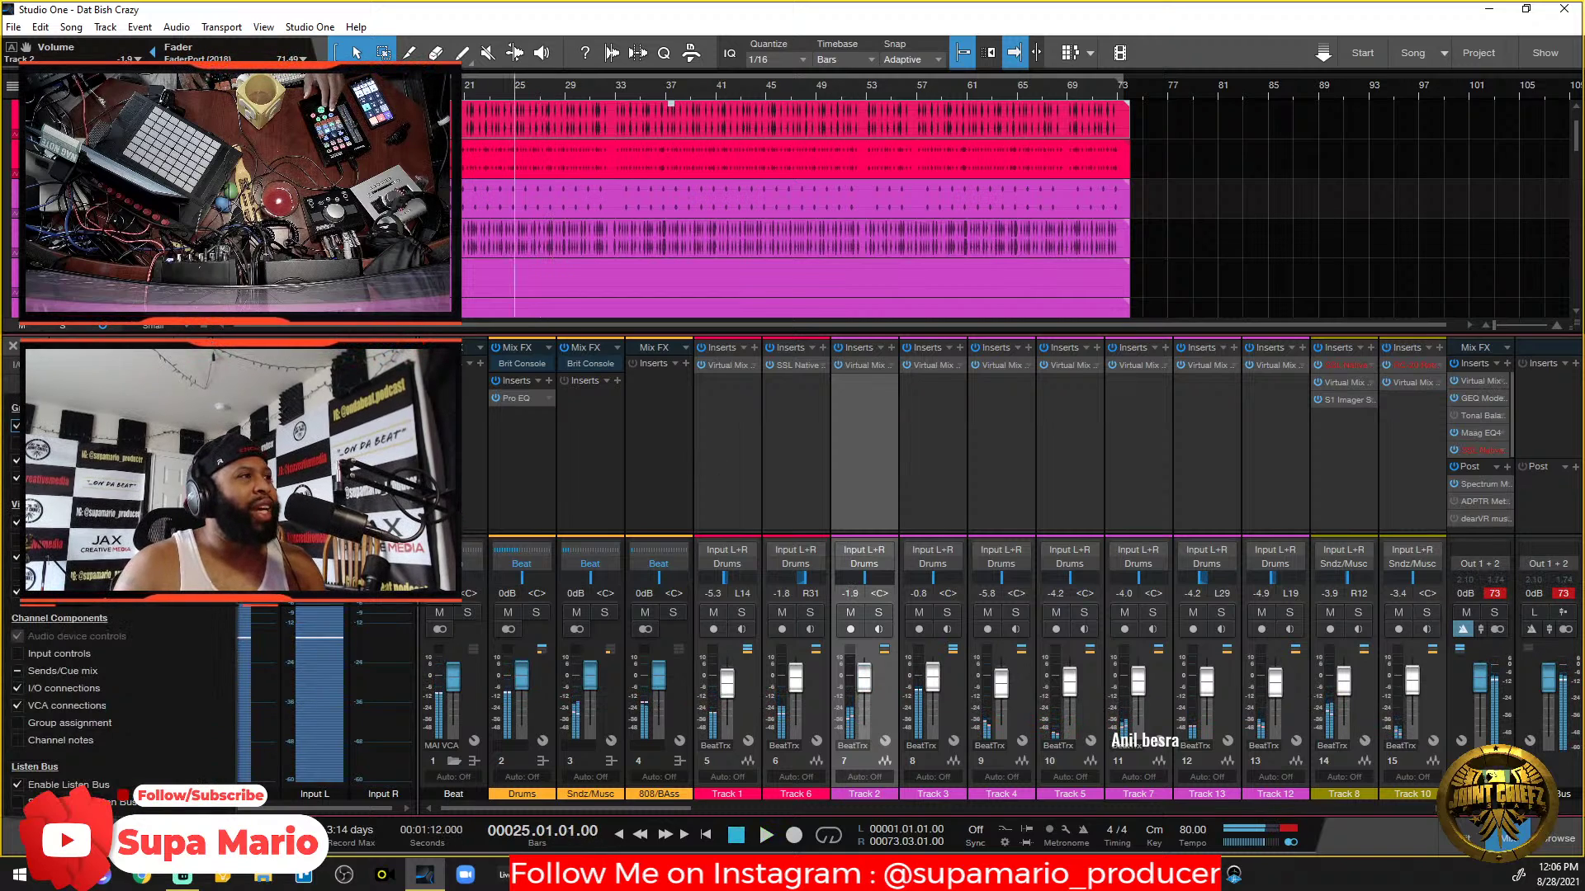
pyautogui.click(18, 654)
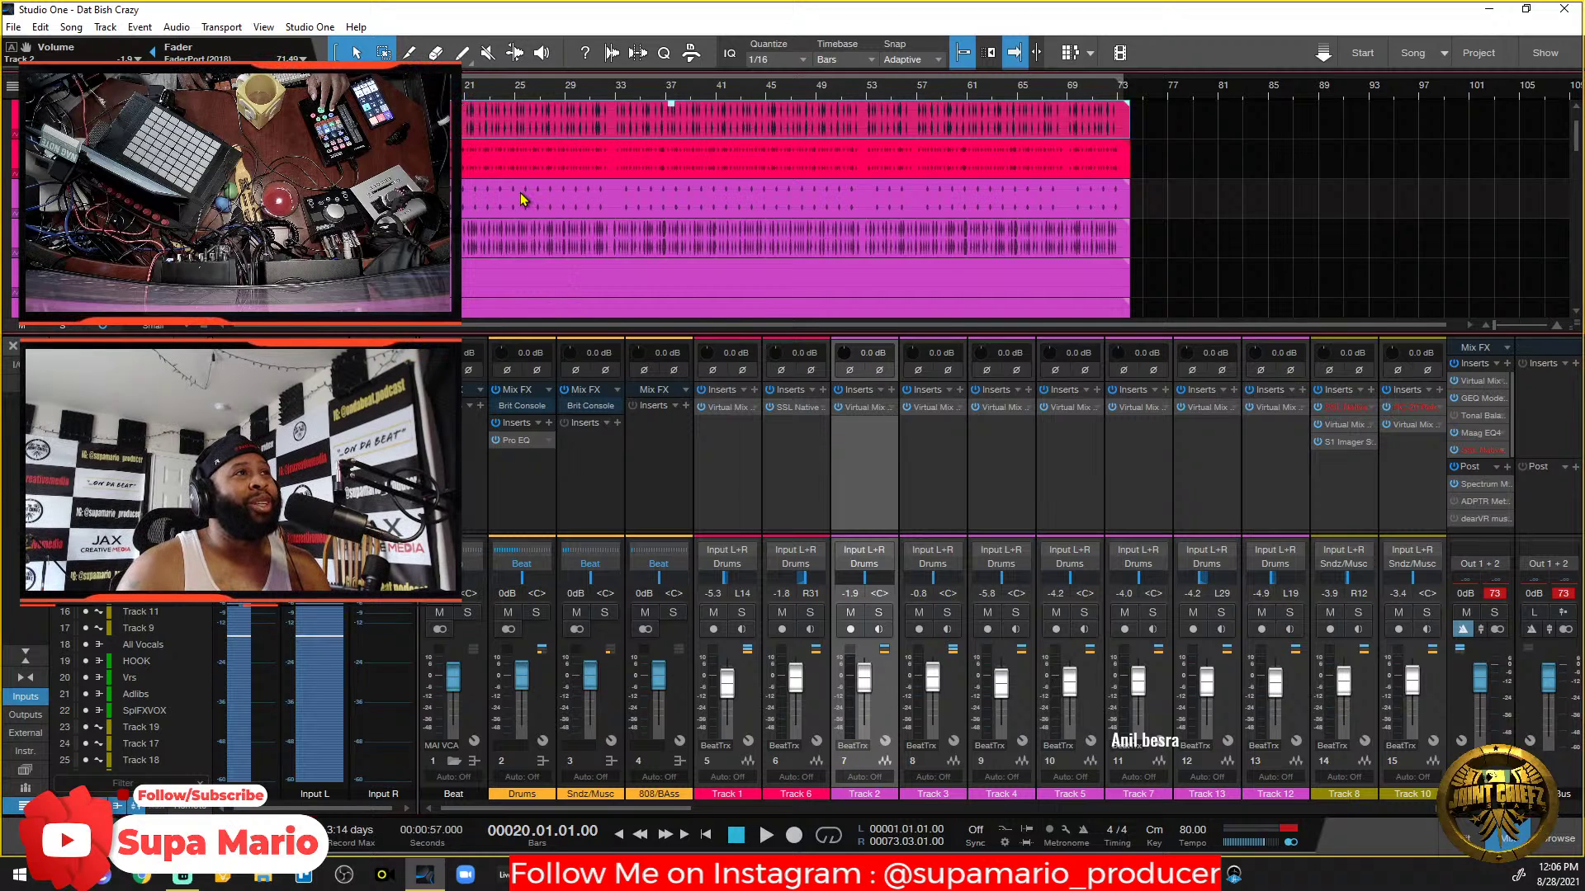
# Set Track 2's volume to -0.9 dB and Track 3's to -0.7 dB during playback, checking Track 3 soloed and in the full mix.
pyautogui.press('space')
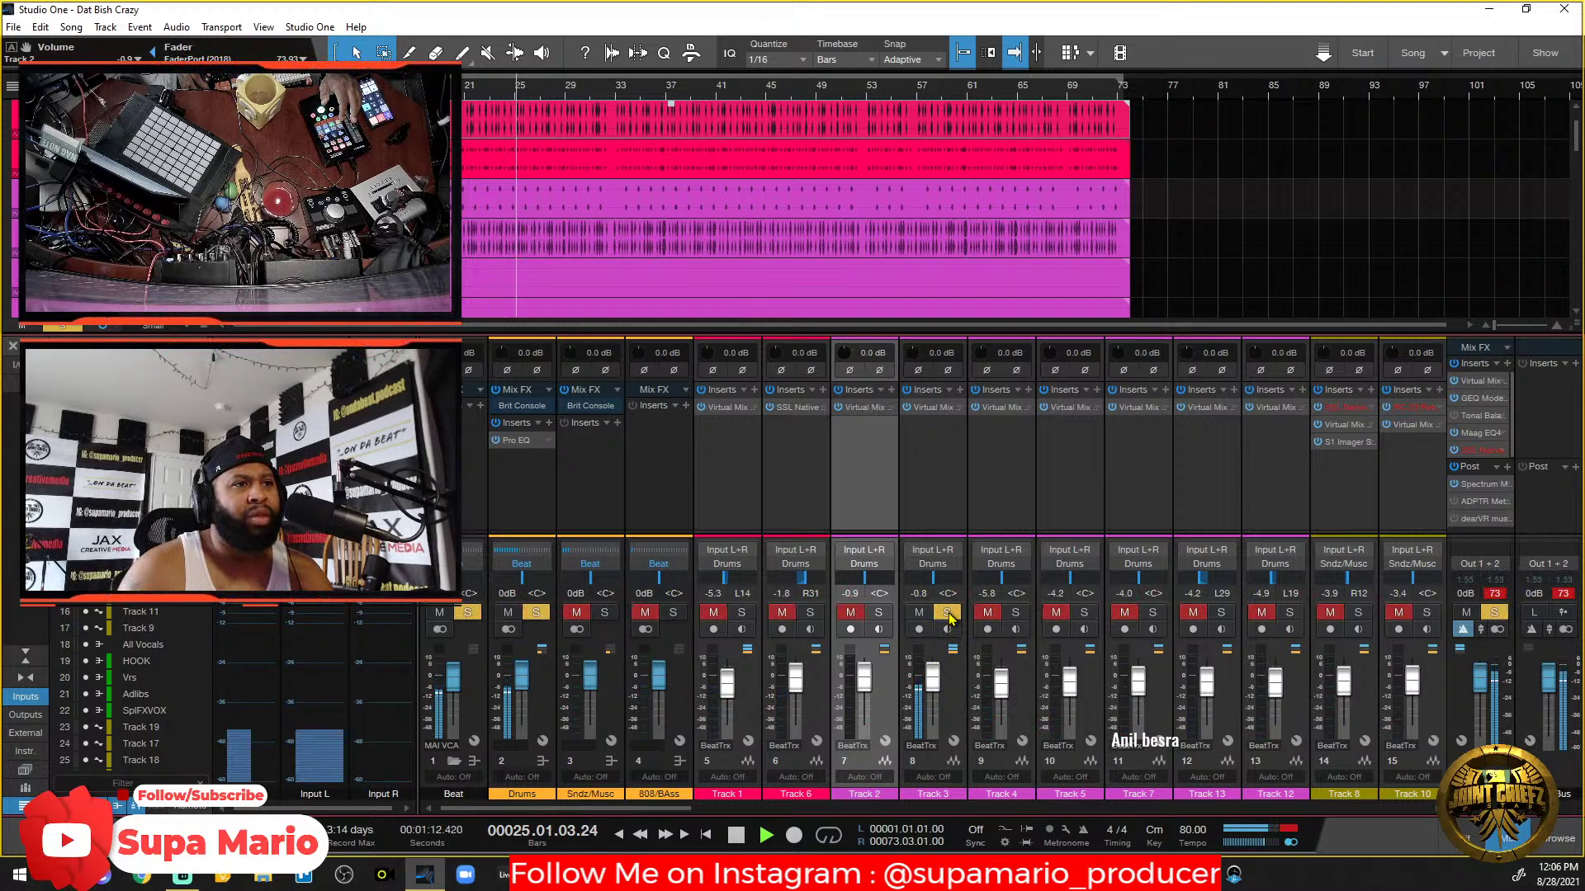
pyautogui.click(949, 716)
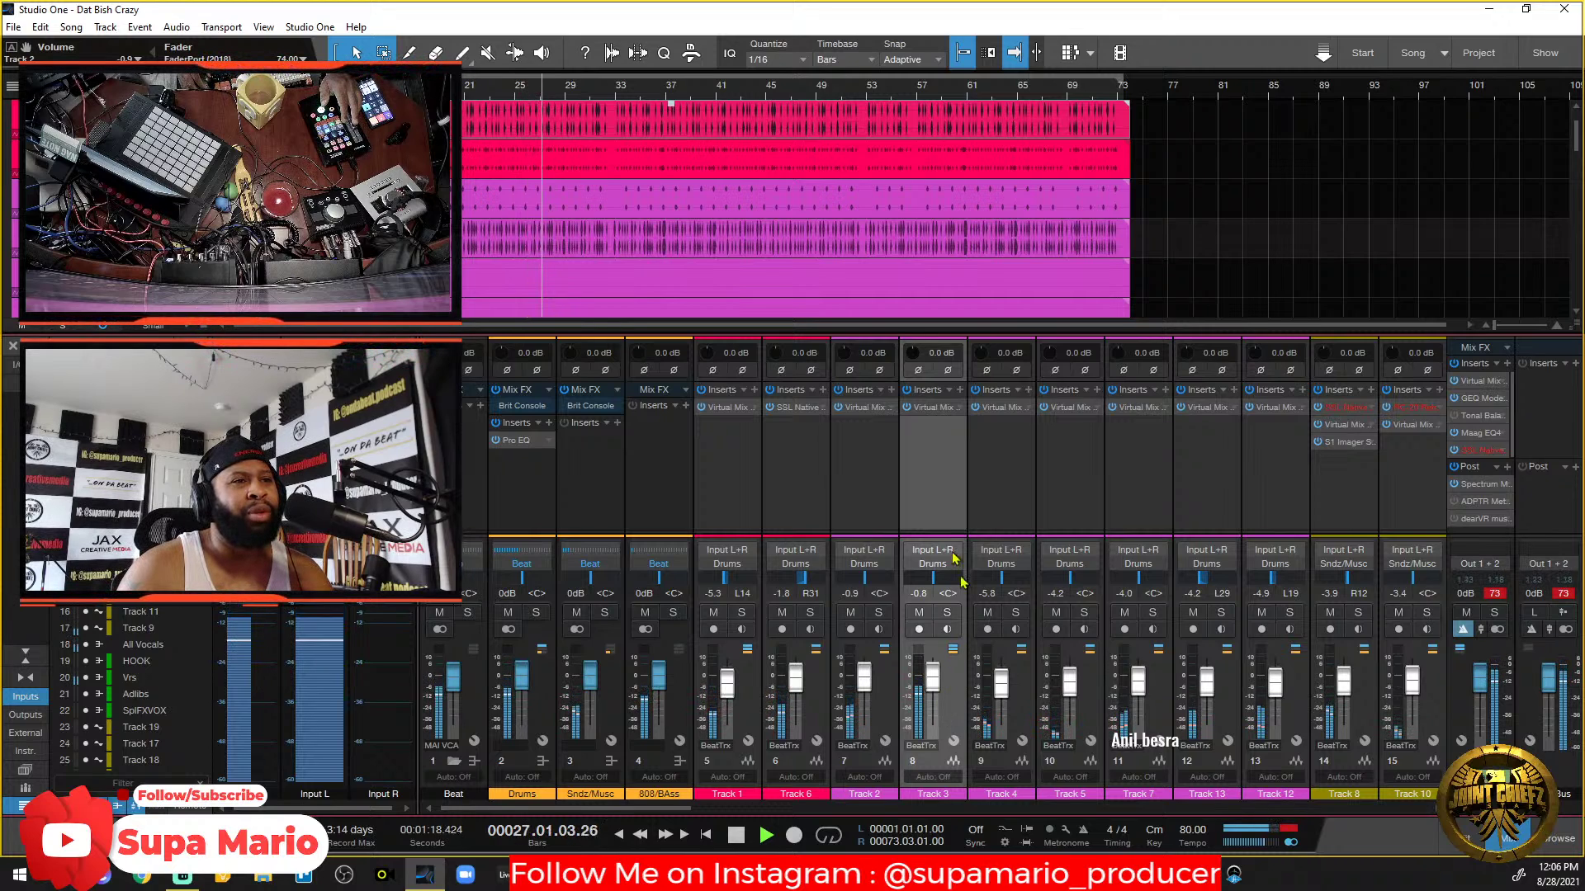
pyautogui.click(948, 613)
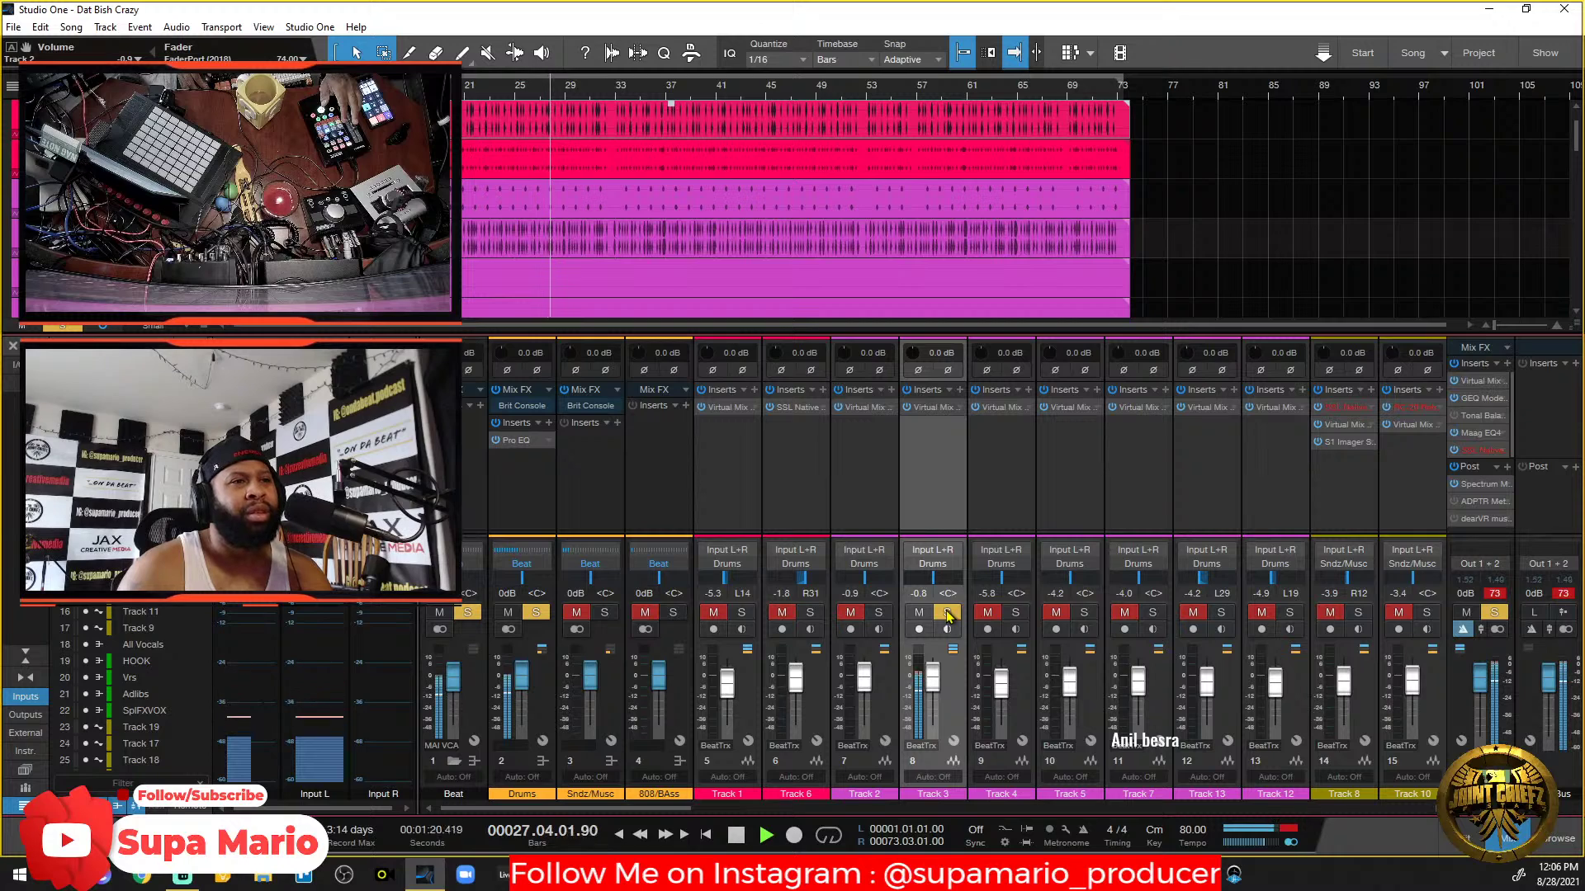
pyautogui.click(948, 612)
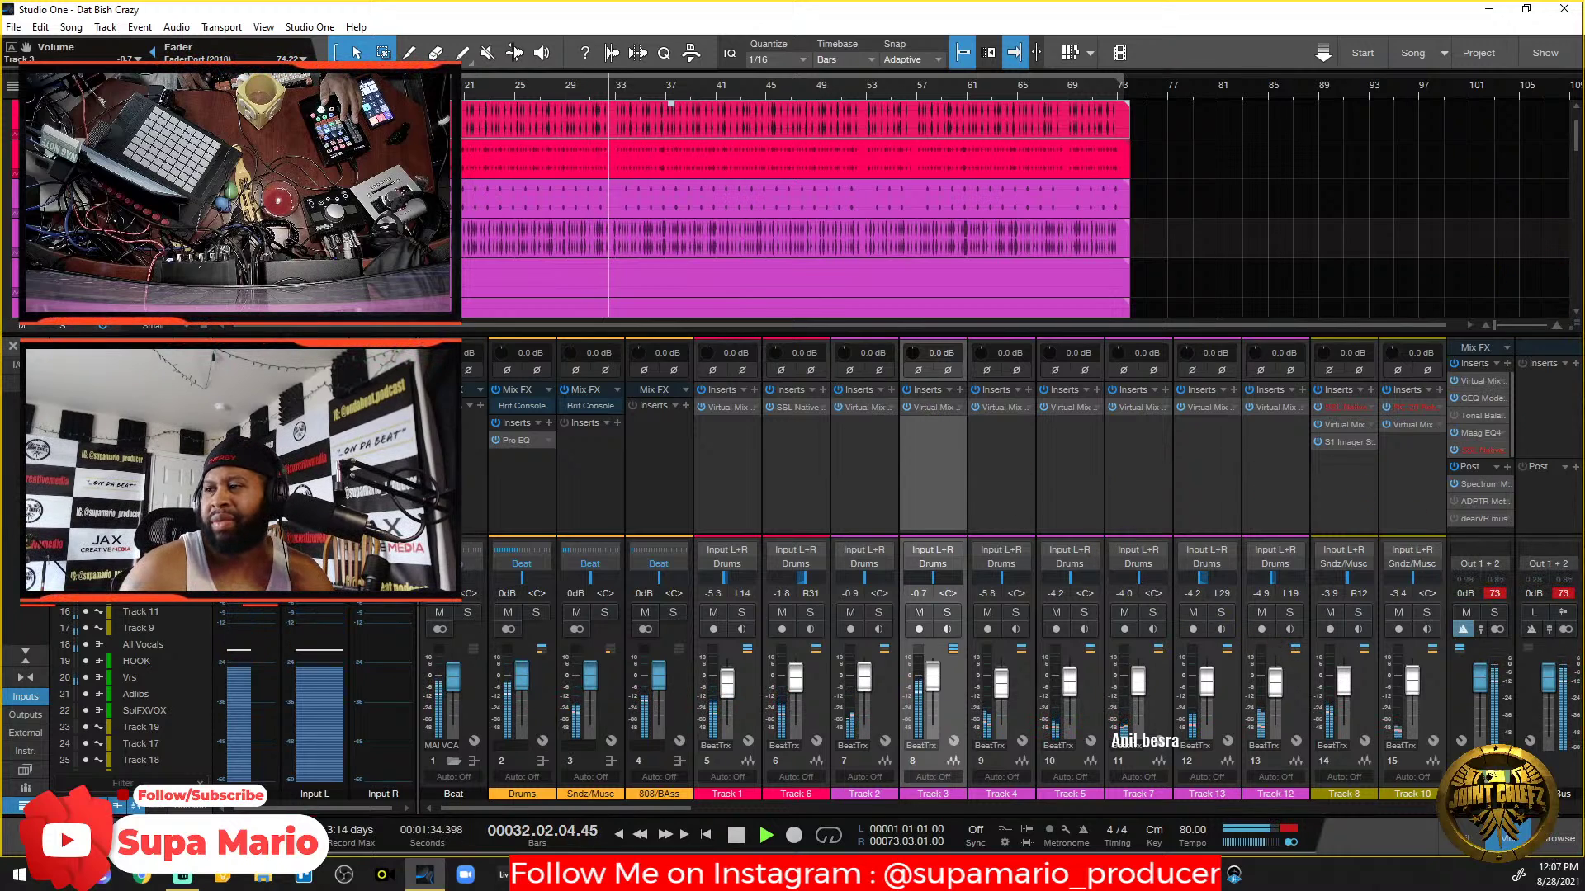
pyautogui.press('space')
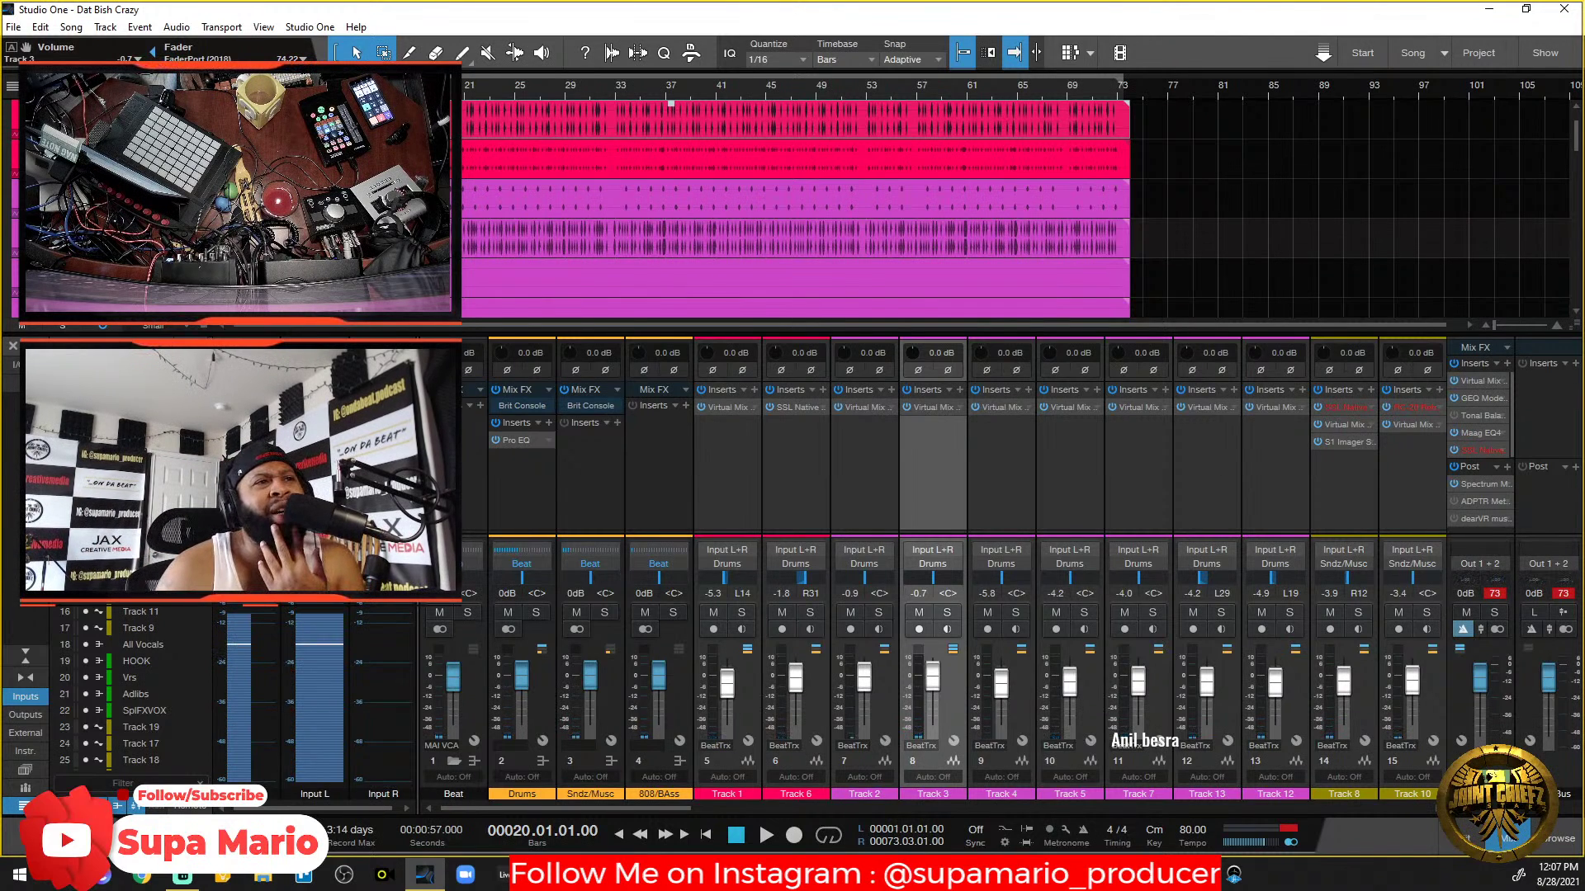
# Try the Rych Strips Kick preset in Track 2's Virtual Mix Rack, and close the plug-in window.
pyautogui.click(862, 418)
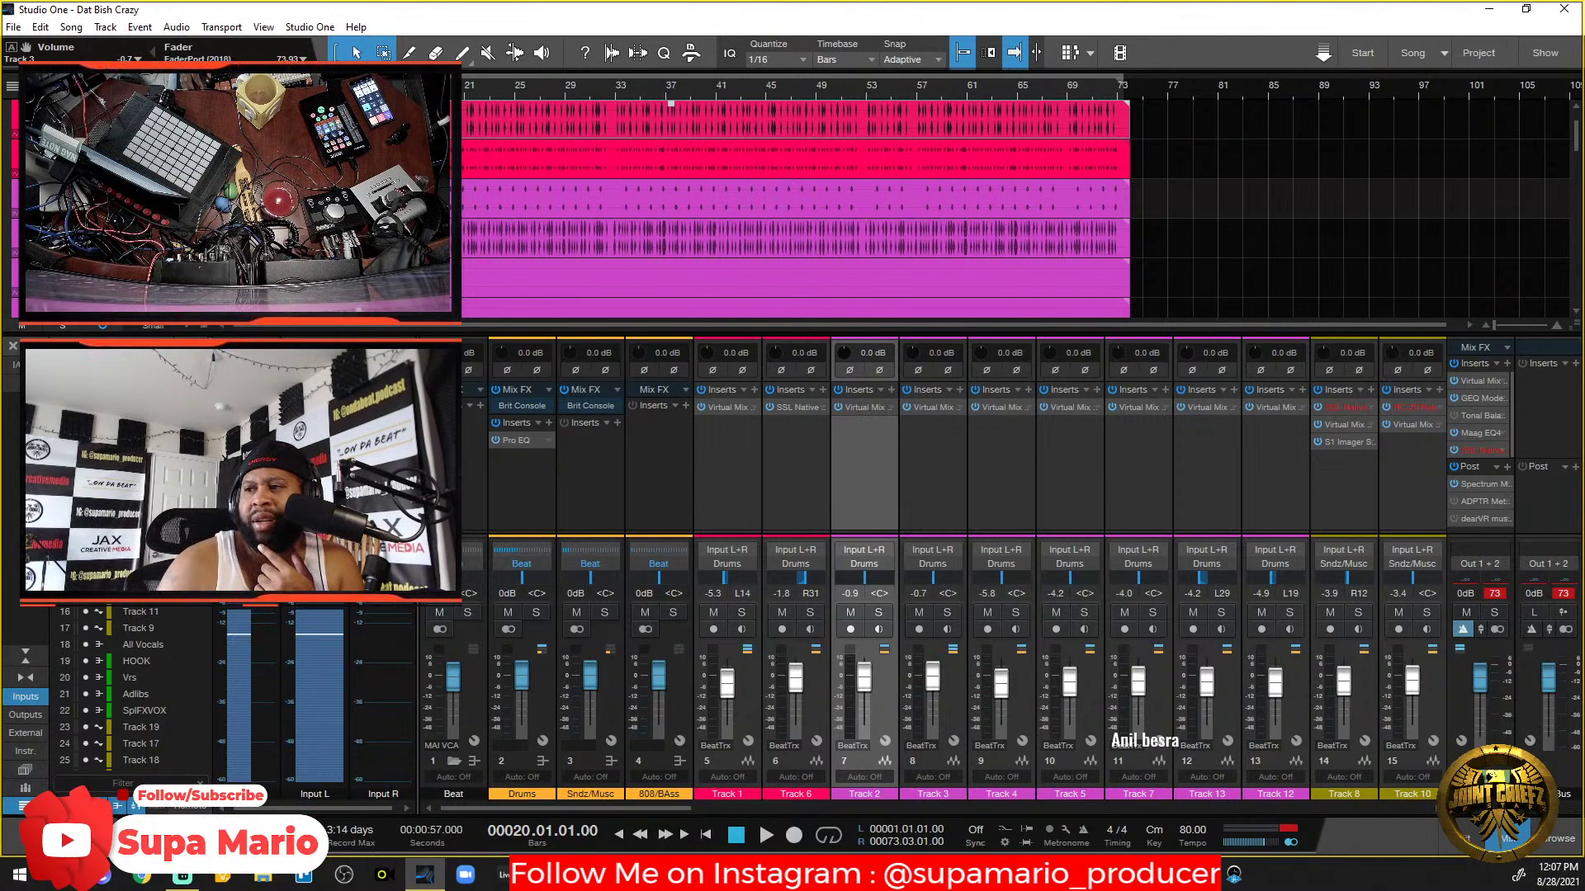
pyautogui.moveTo(322, 890); pyautogui.dragTo(463, 164)
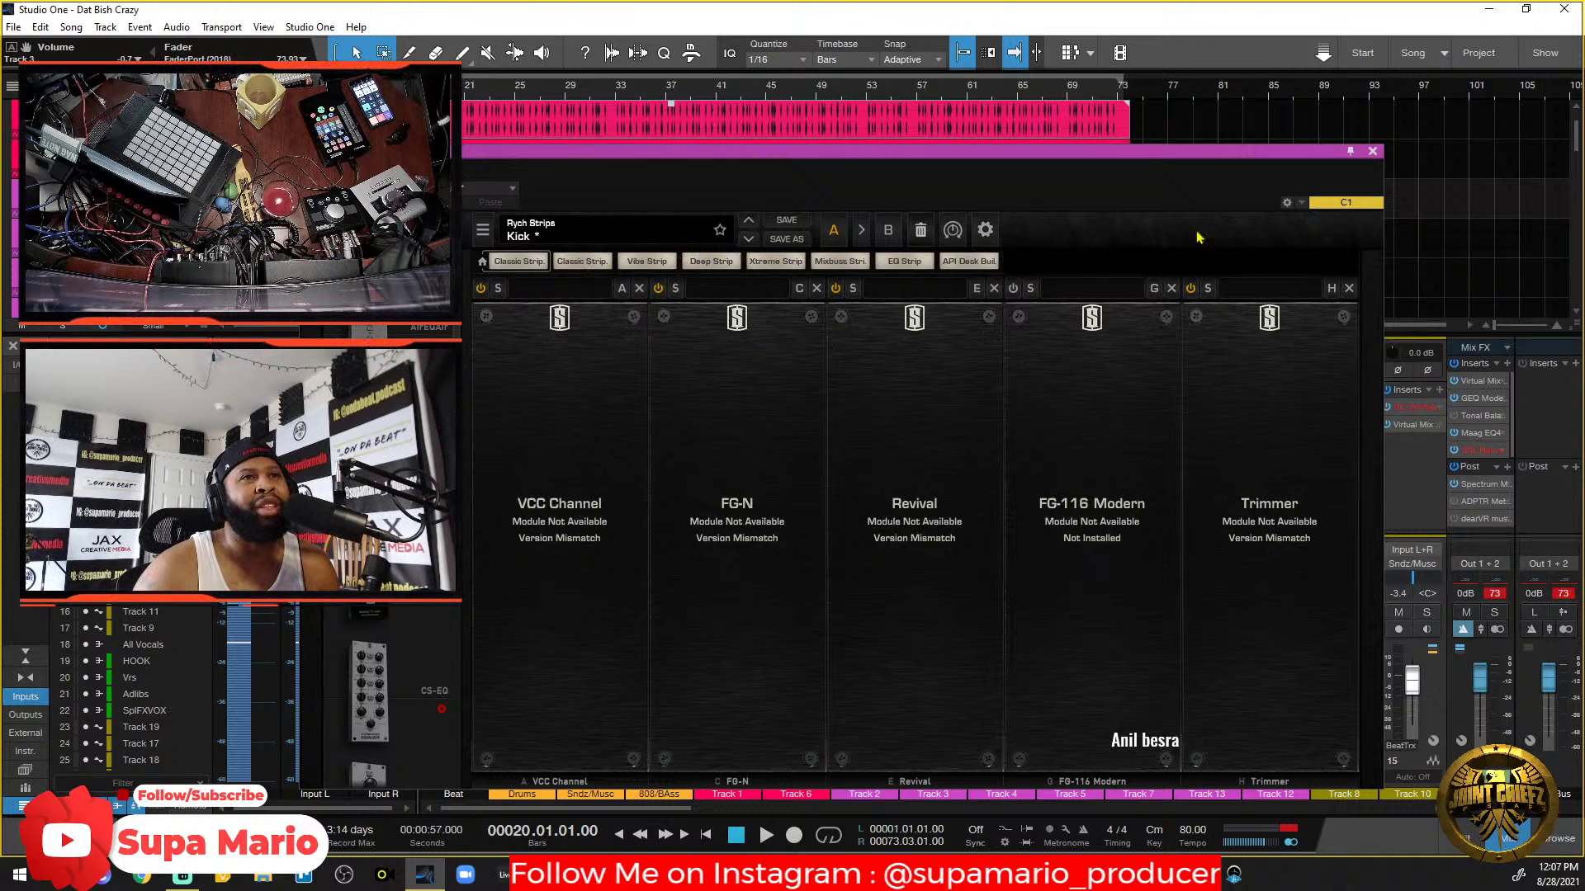
pyautogui.click(1371, 152)
# Remove the Virtual Mix Rack insert from Track 2 and add a fresh Virtual Mix Rack in its place.
pyautogui.rightClick(877, 407)
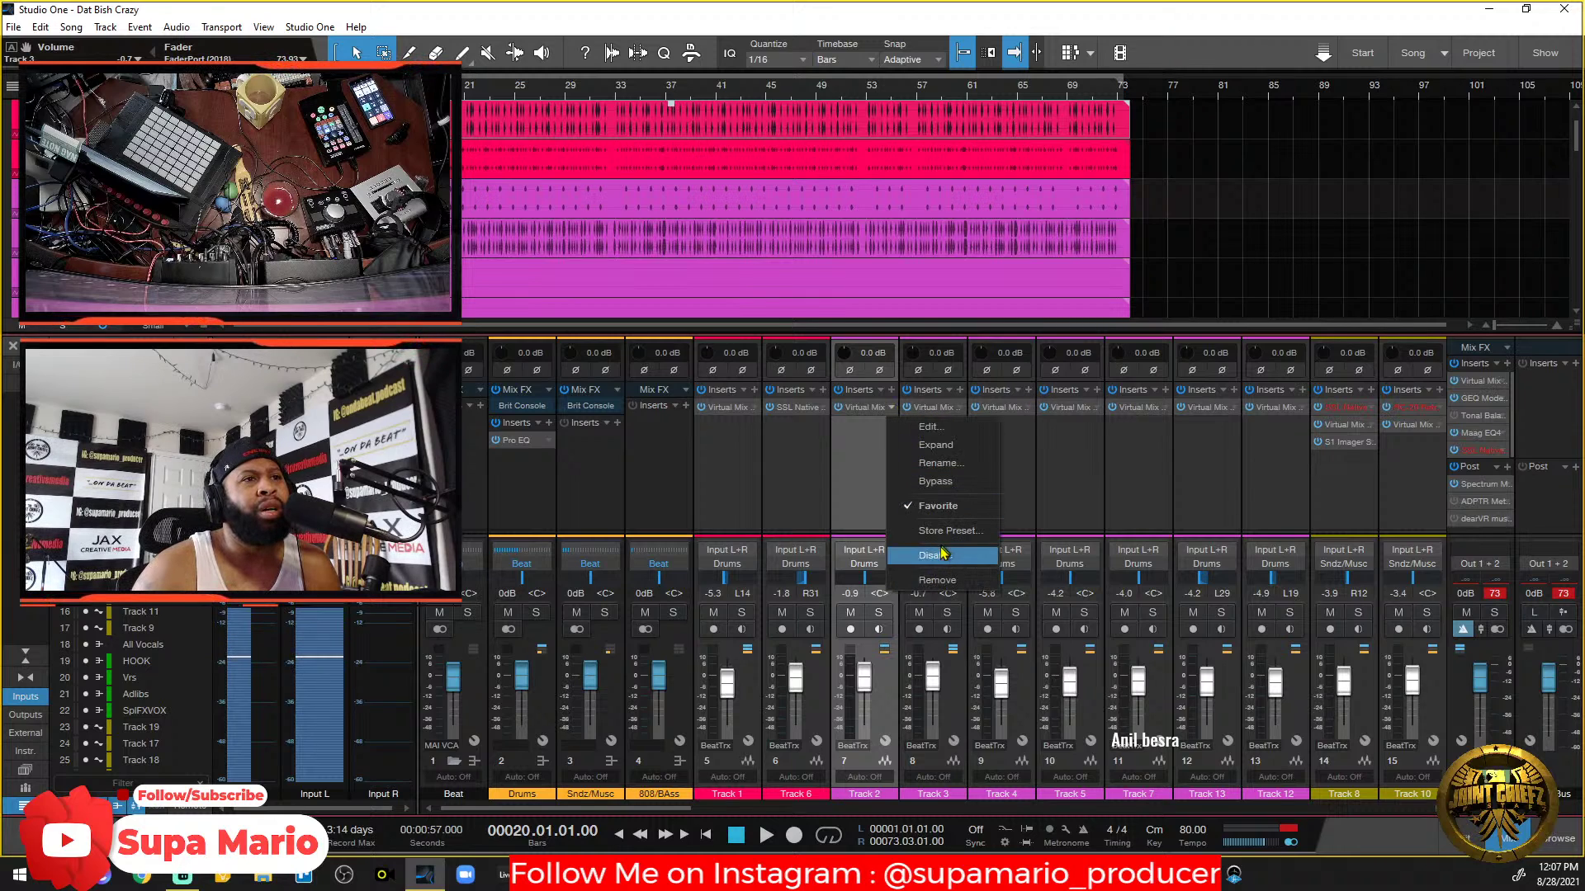
pyautogui.click(945, 580)
pyautogui.click(892, 391)
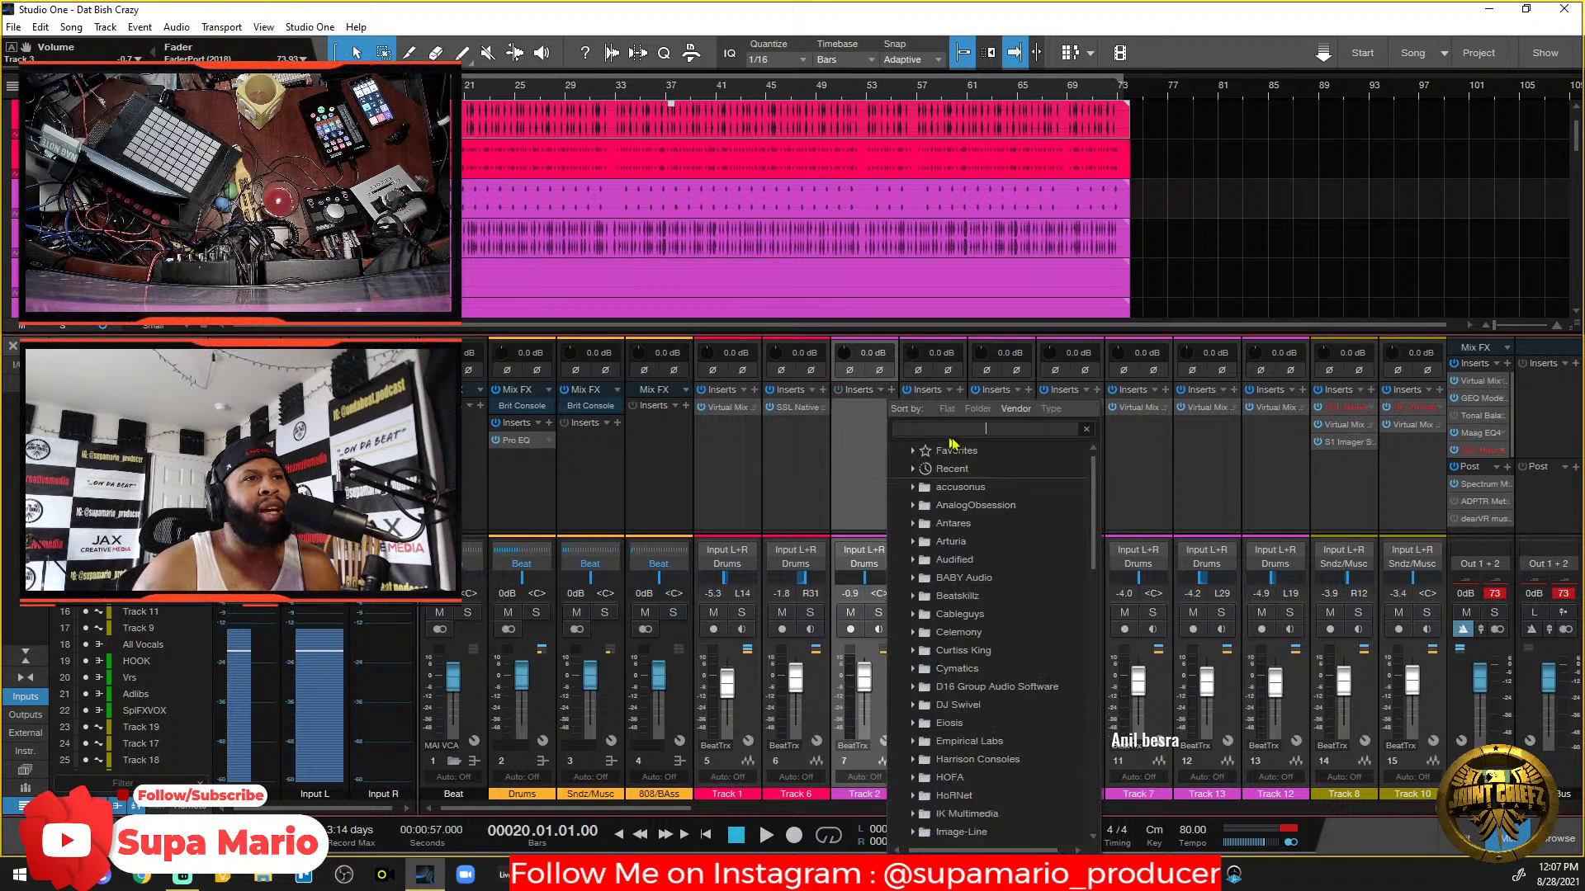
pyautogui.write('virt')
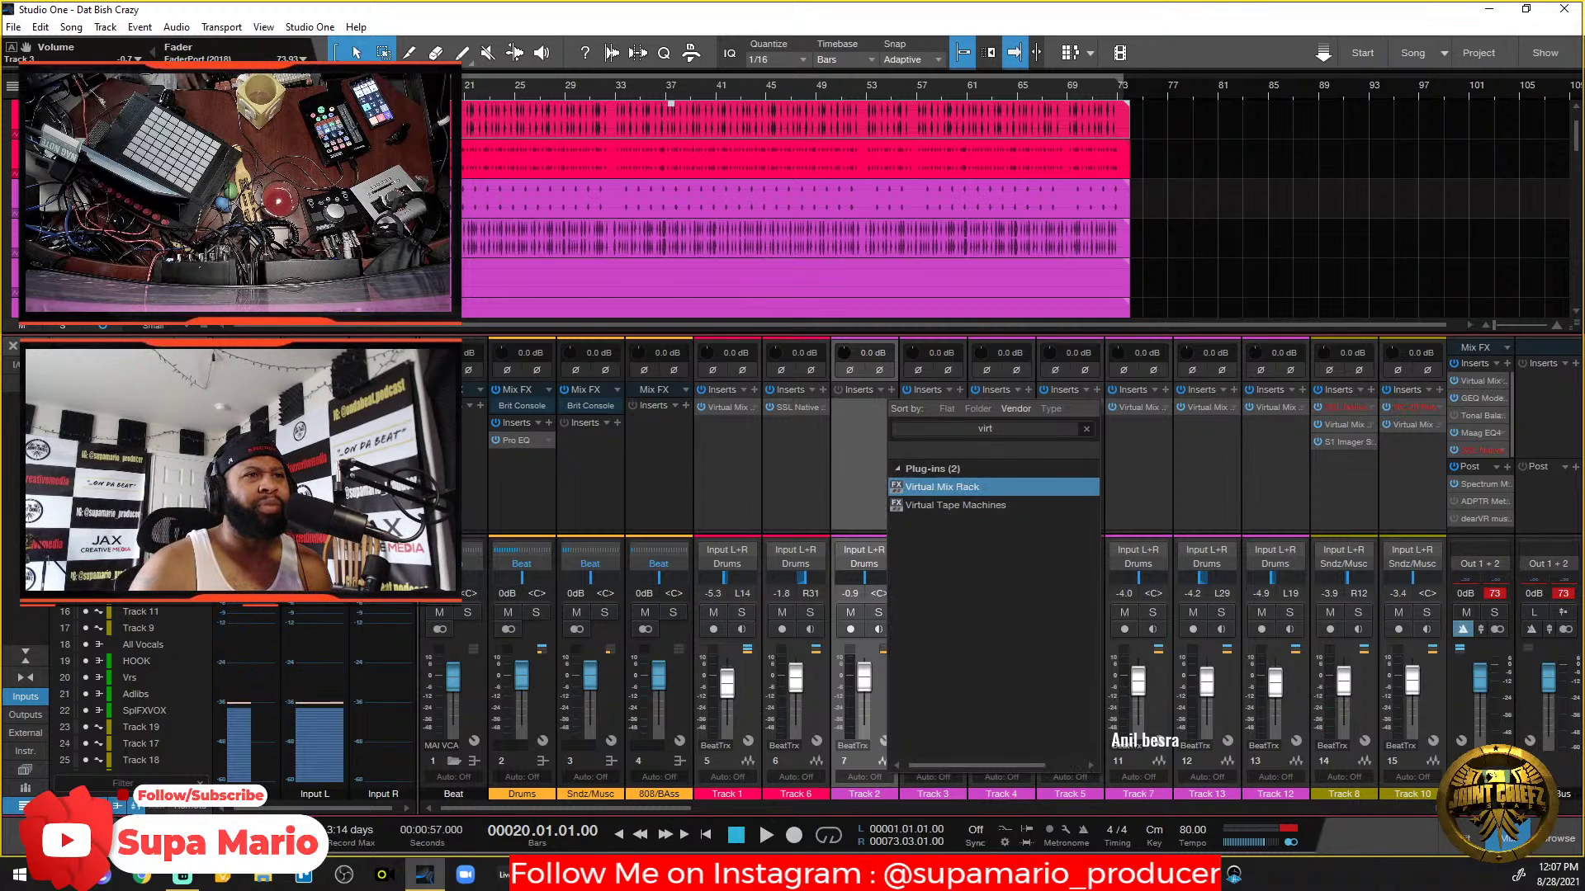
pyautogui.click(940, 490)
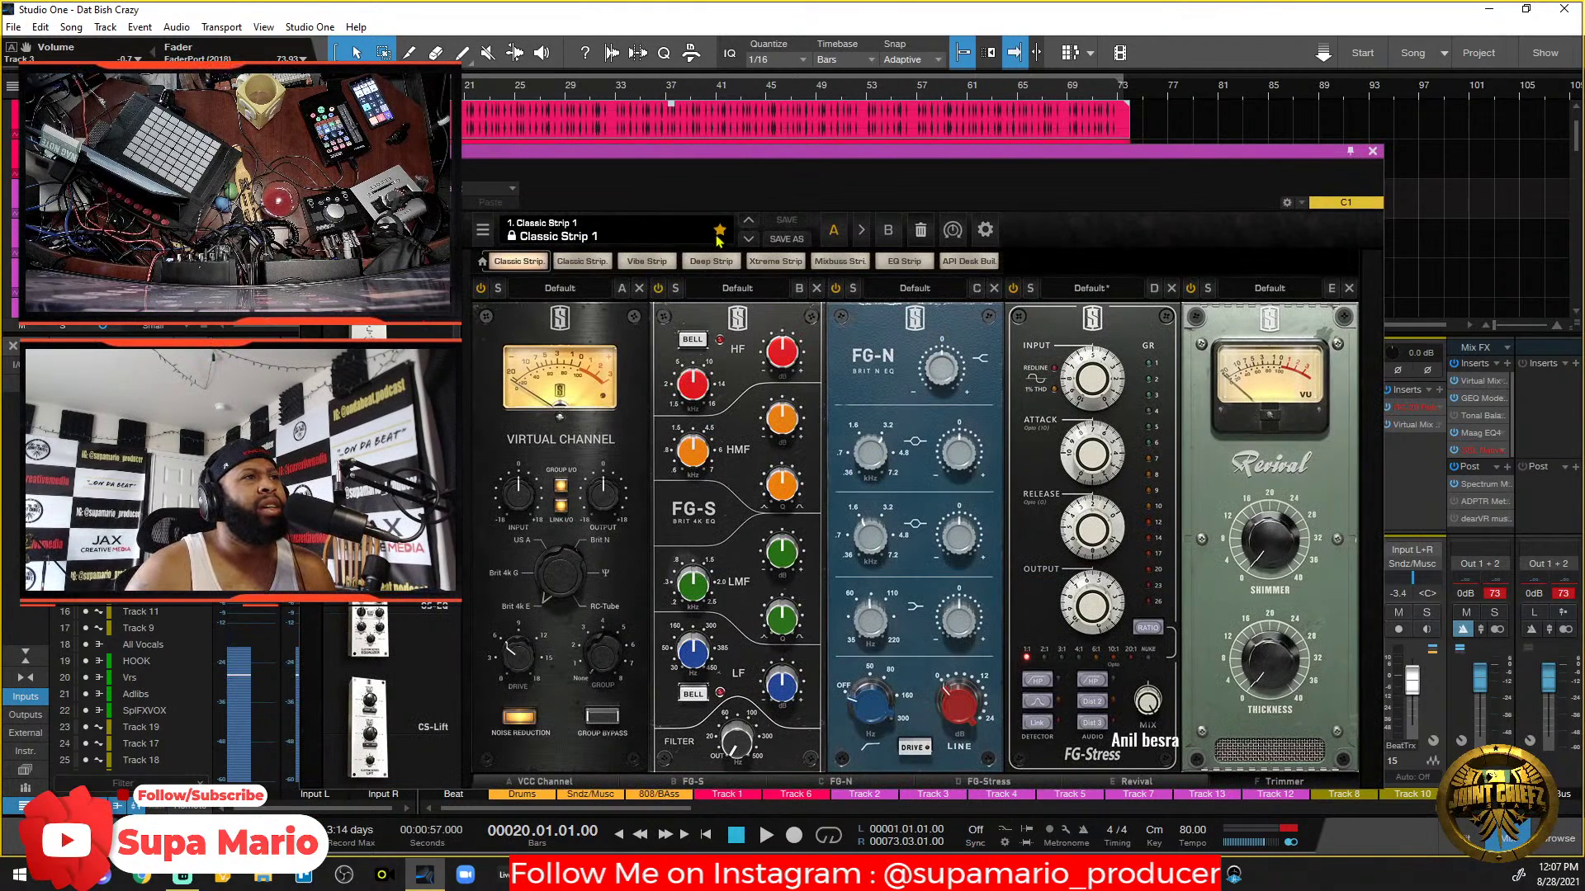
# Load the Punchy Rock Kick preset from the Drums bank in Track 2's Virtual Mix Rack.
pyautogui.click(483, 230)
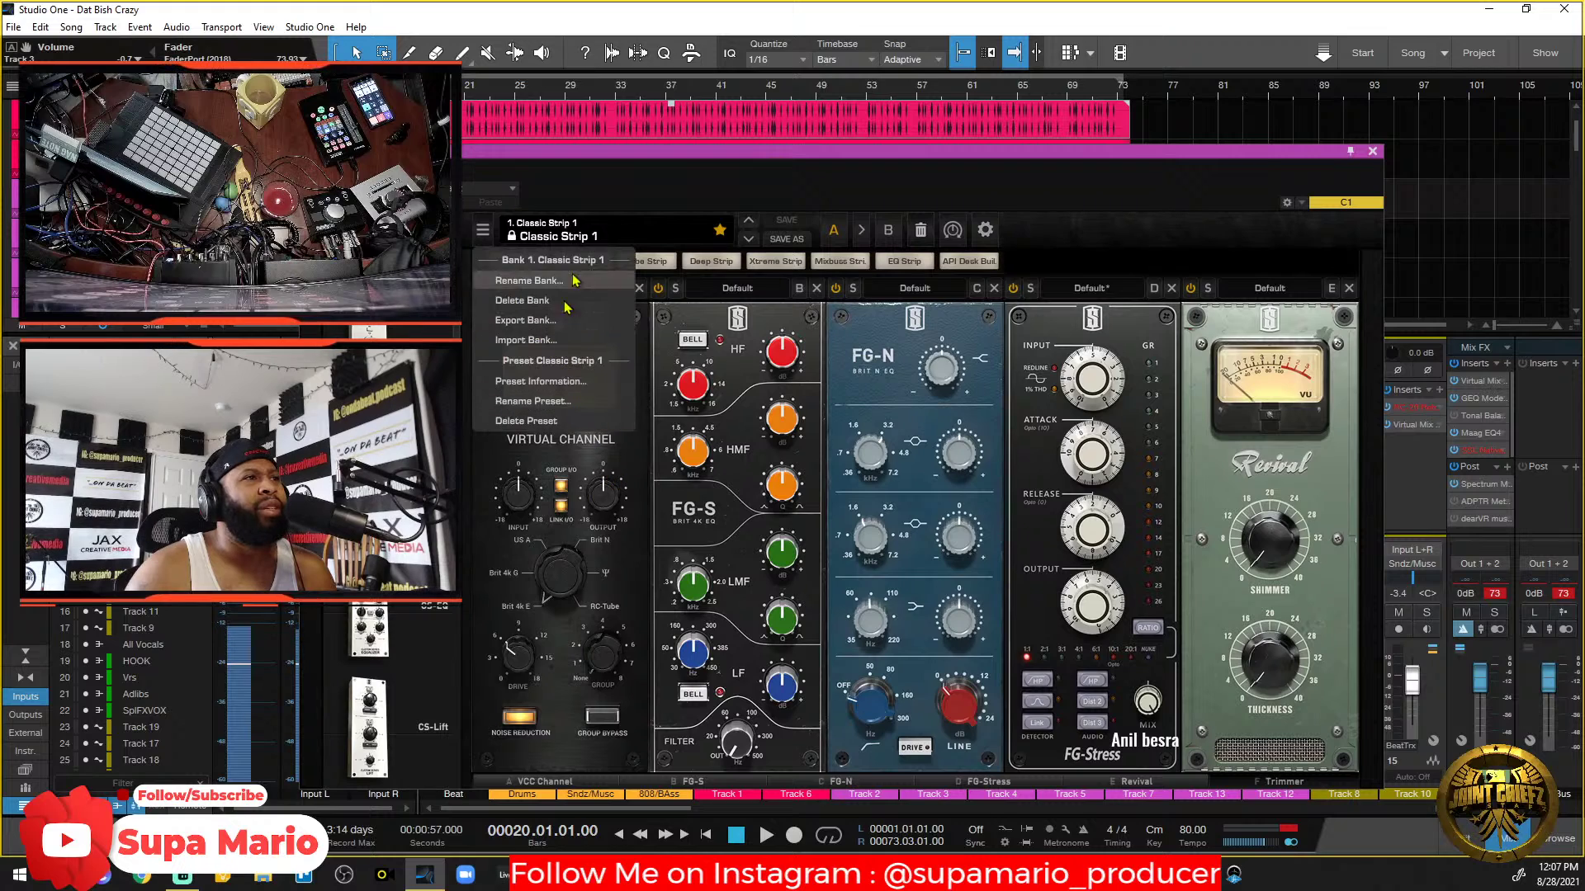
pyautogui.click(623, 247)
pyautogui.click(611, 237)
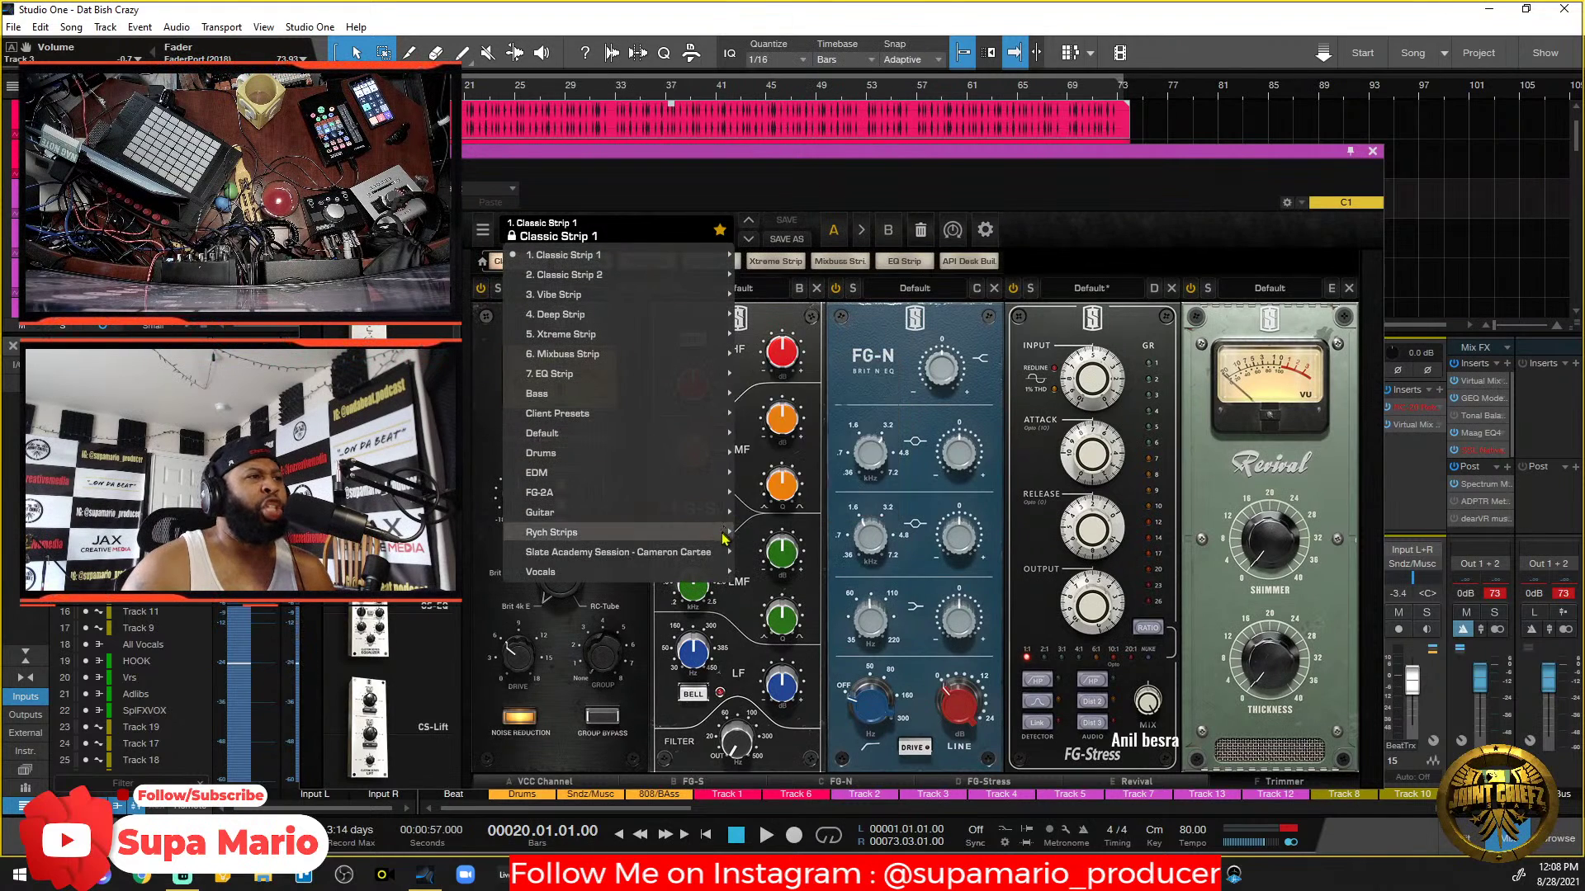
pyautogui.moveTo(636, 369)
pyautogui.moveTo(629, 312)
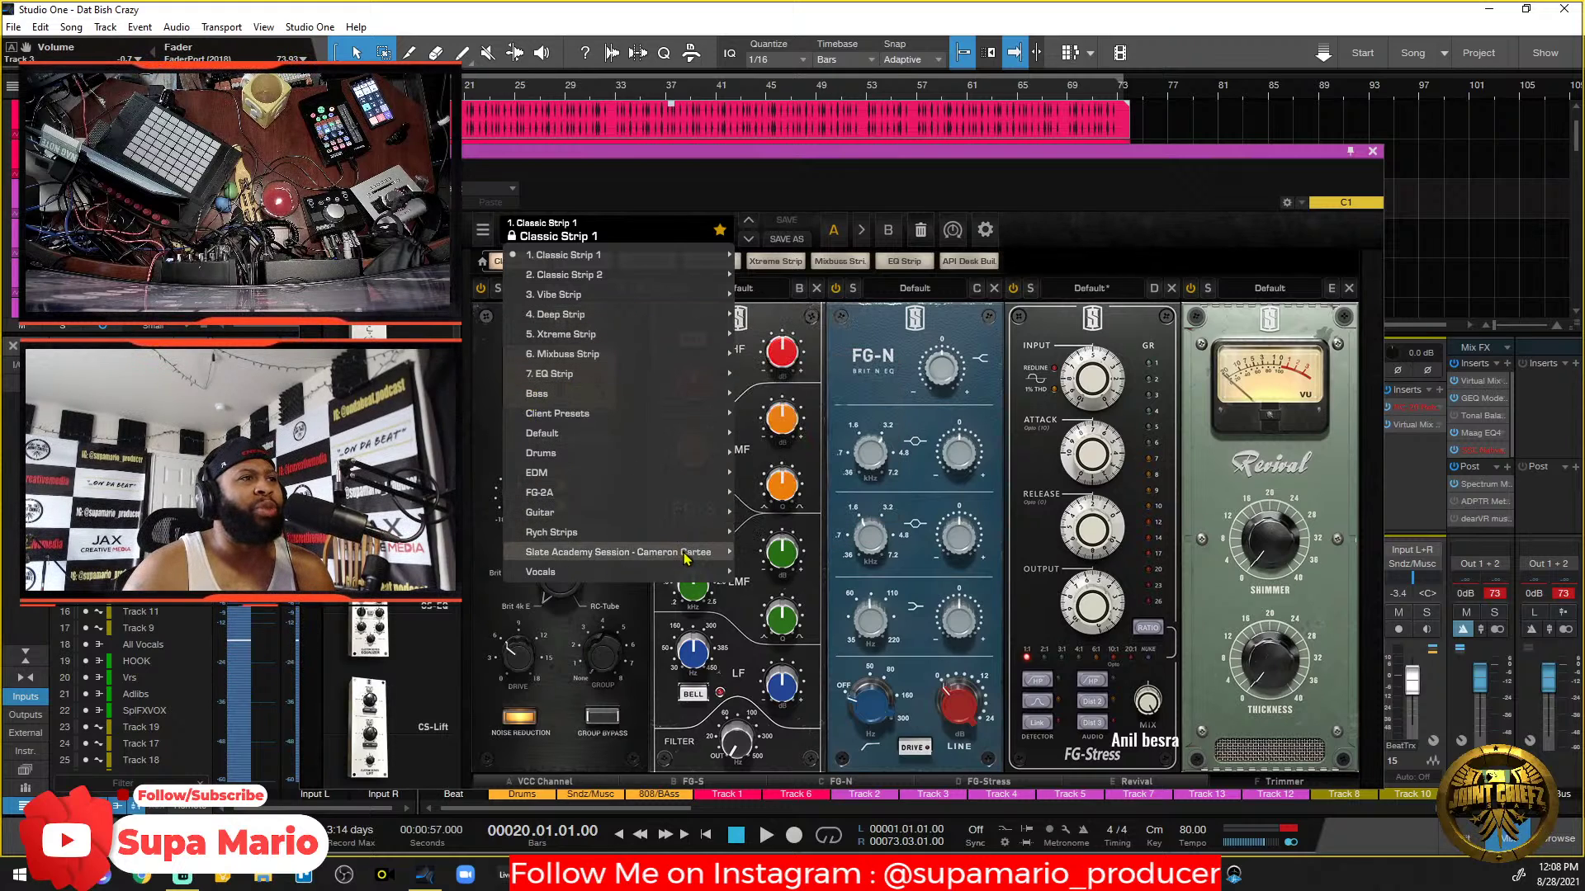
pyautogui.moveTo(635, 453)
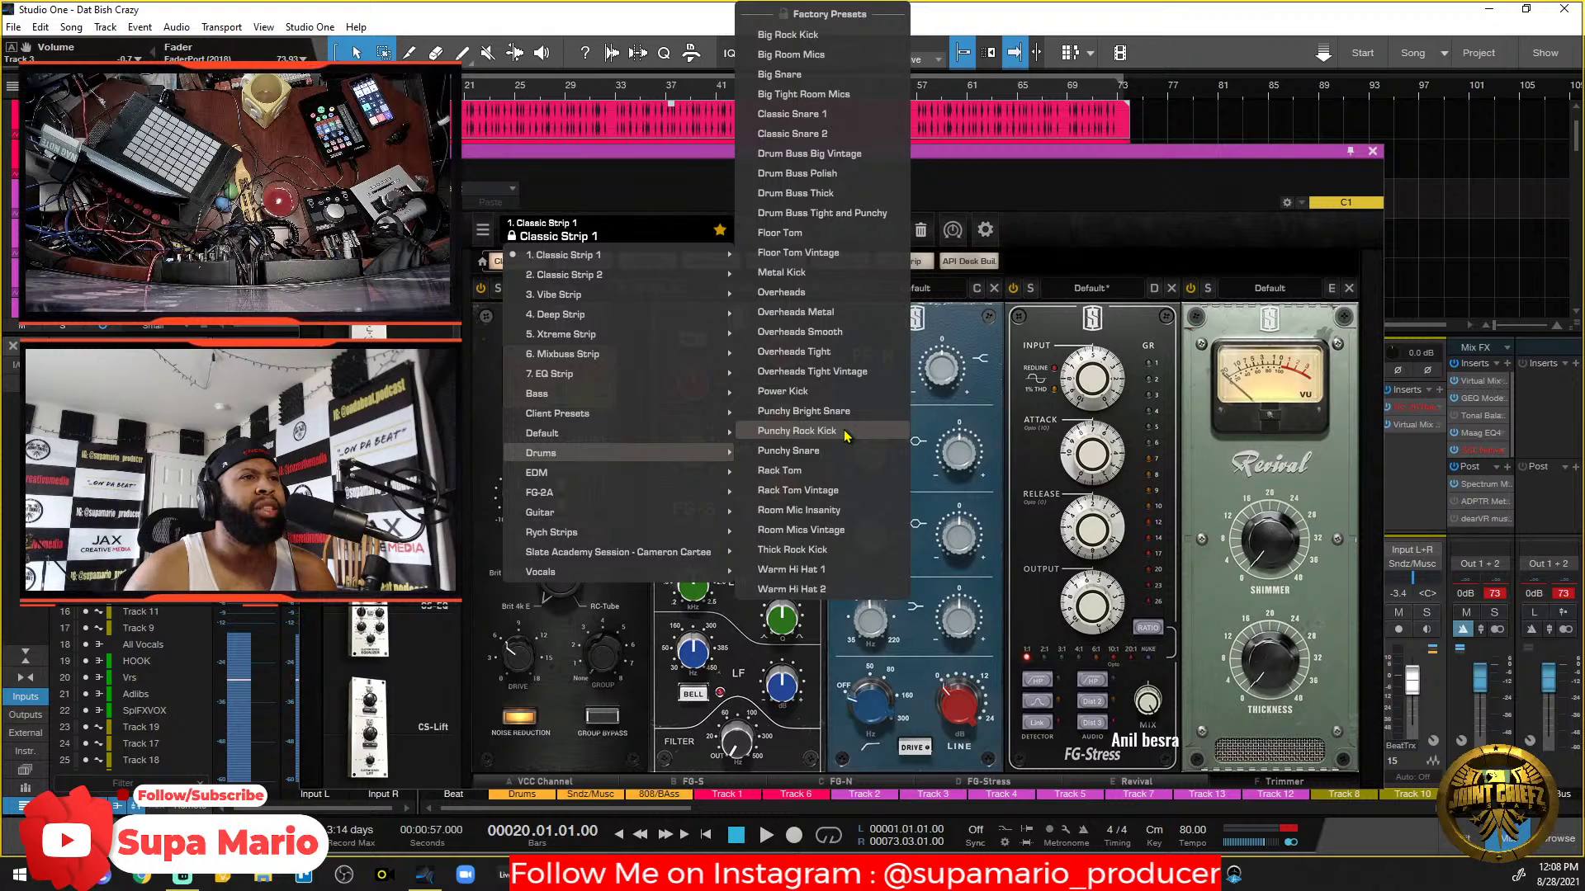
pyautogui.click(797, 431)
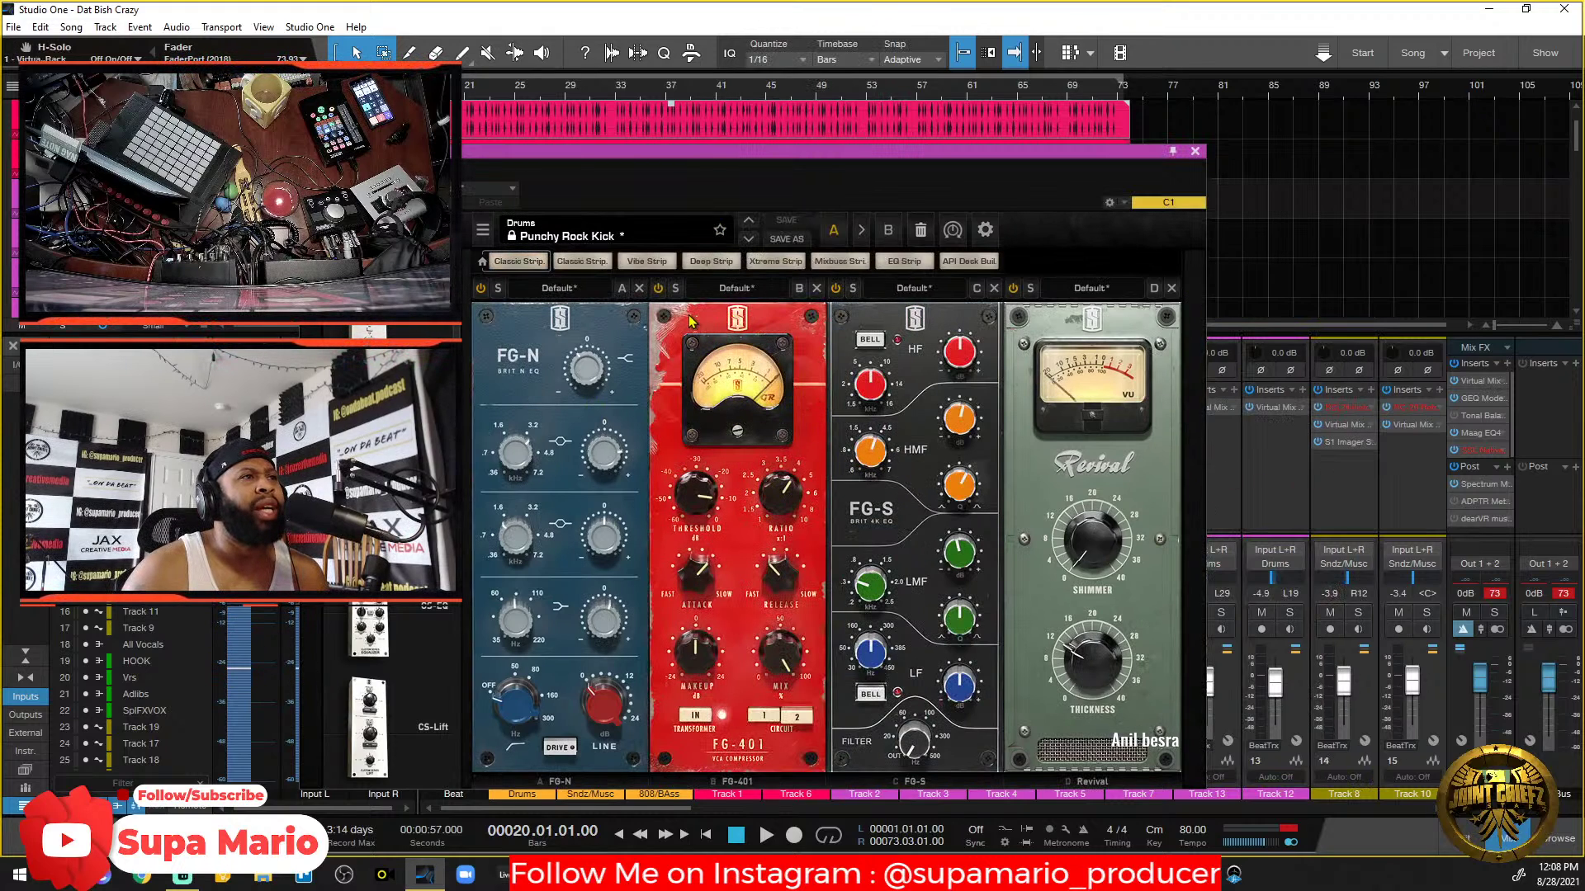
# Solo Track 2, play it with the Punchy Rock Kick preset with the plug-in window moved aside, and stop playback.
pyautogui.moveTo(694, 176); pyautogui.dragTo(967, 149)
pyautogui.press('s')
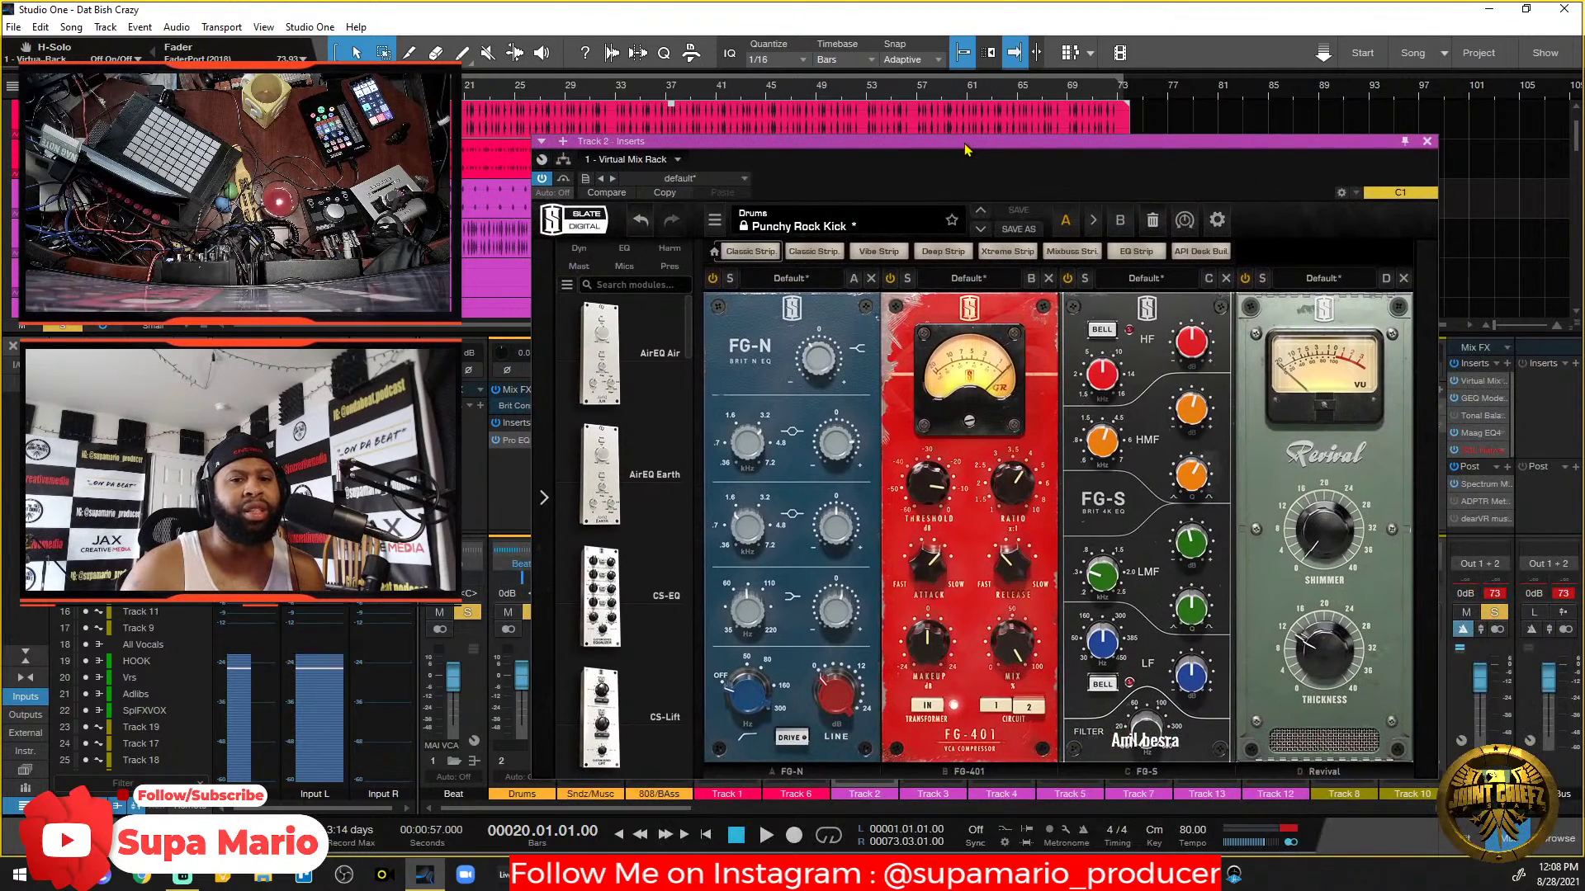
pyautogui.press('space')
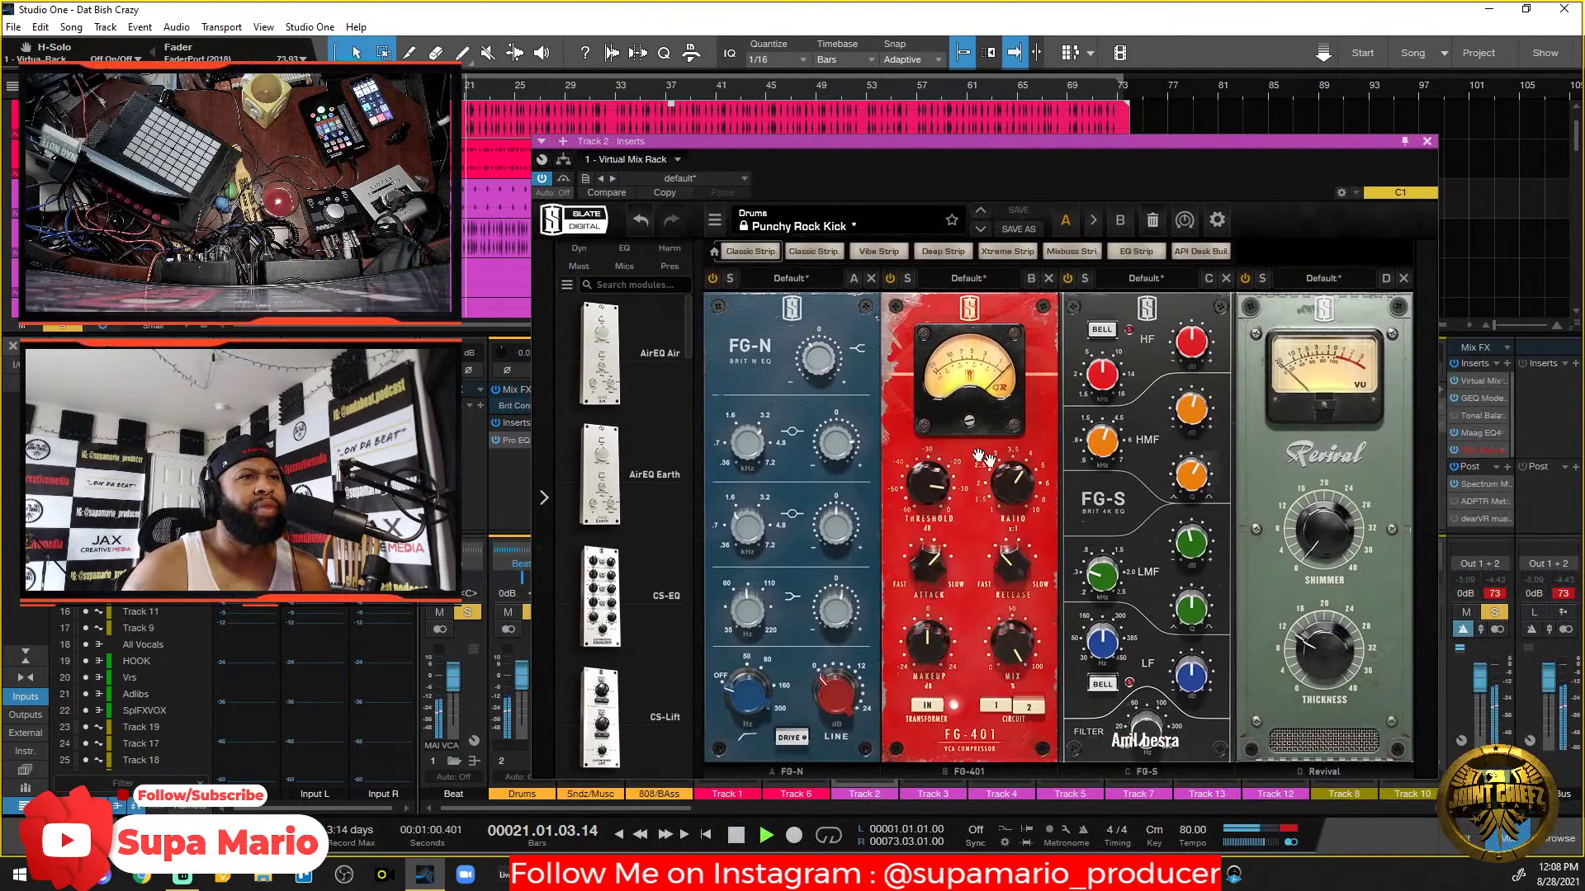
pyautogui.moveTo(751, 142); pyautogui.dragTo(1207, 236)
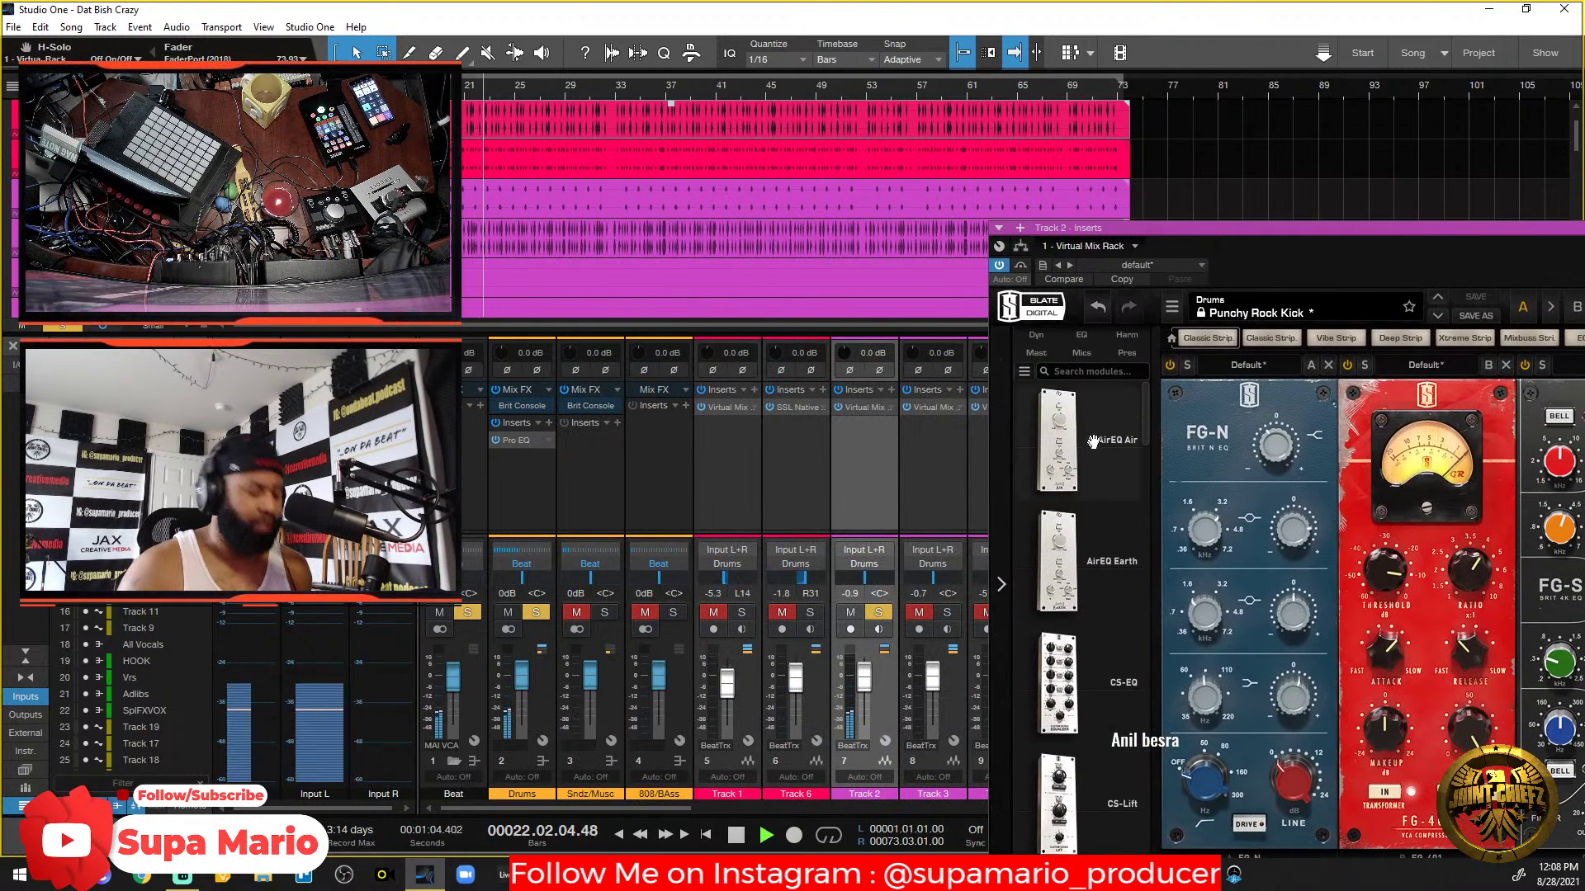
pyautogui.press('space')
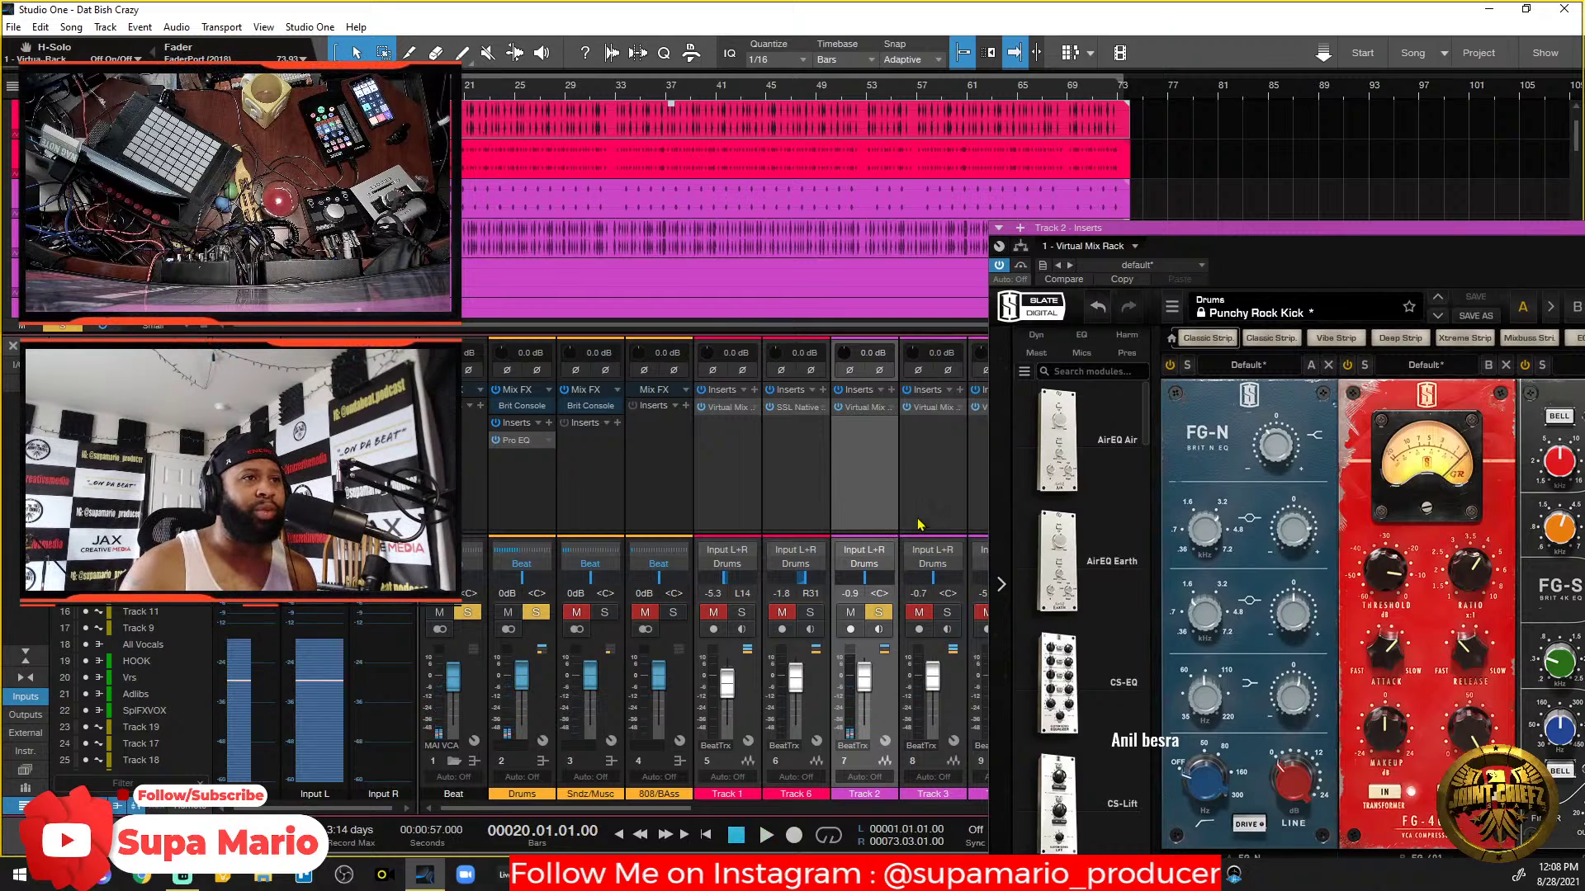
# Undo the Virtual Mix Rack replacement on Track 2, and switch the solo from Track 2 to Track 3.
pyautogui.hotkey('ctrl', 'z')
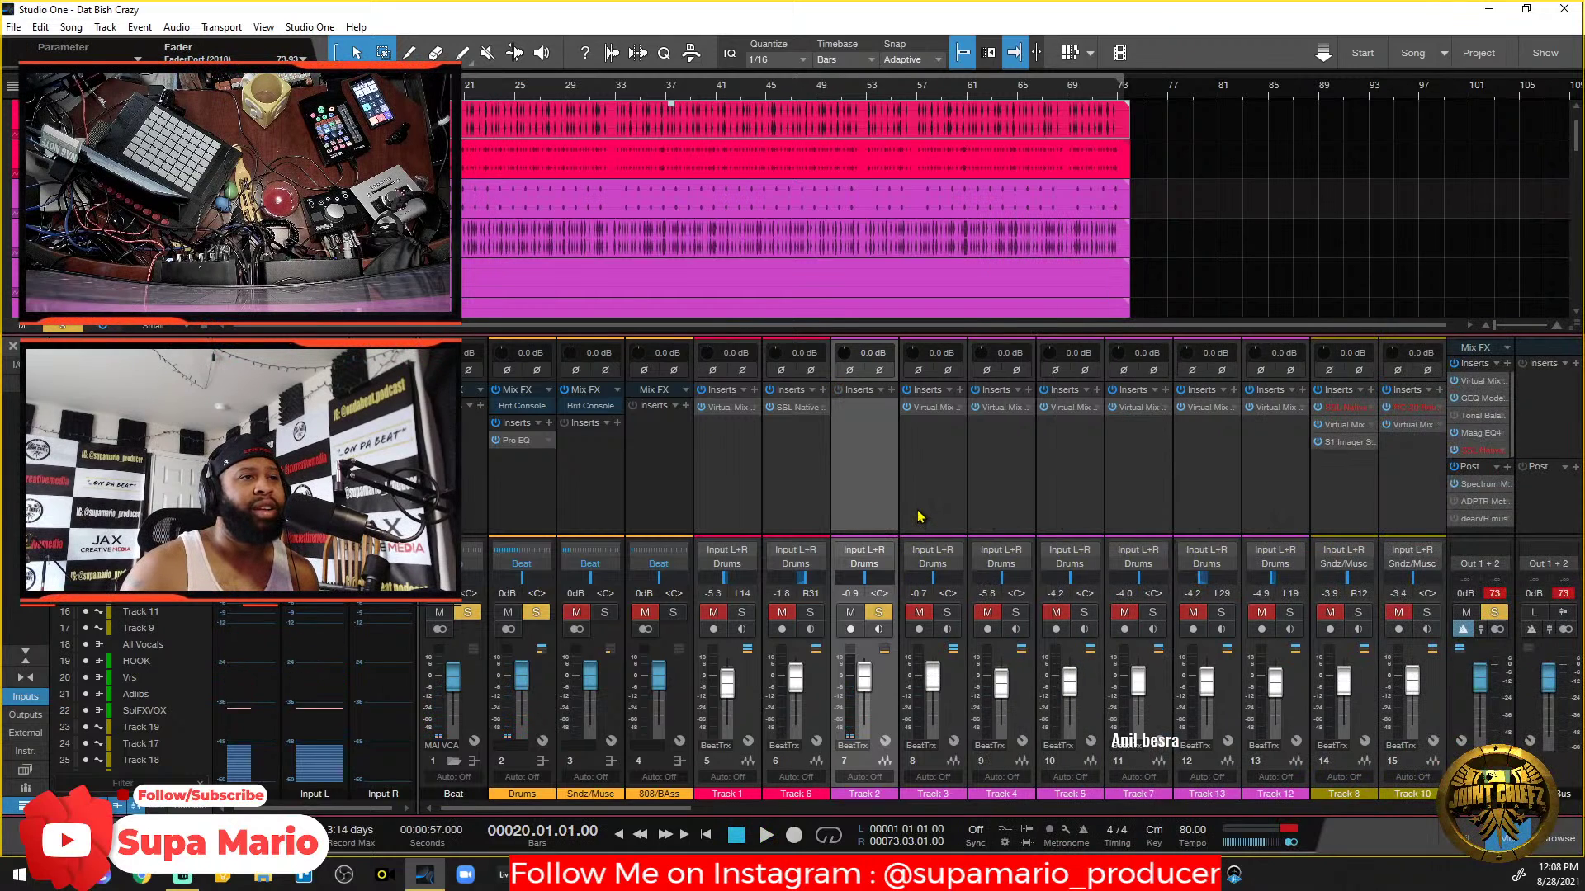
pyautogui.hotkey('ctrl', 'y')
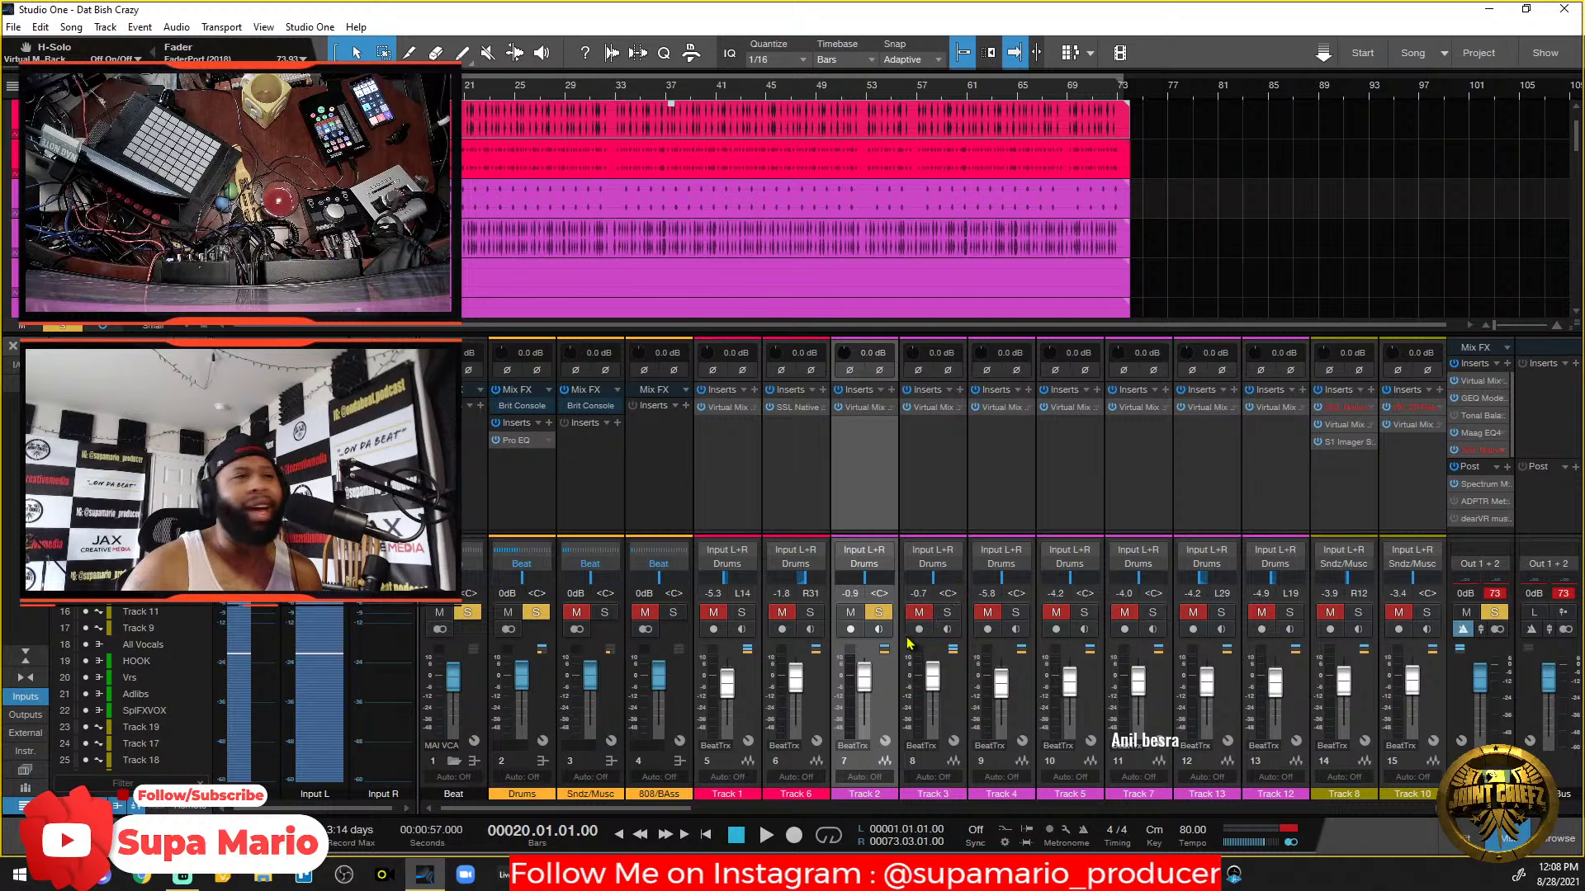
pyautogui.click(876, 612)
pyautogui.click(946, 613)
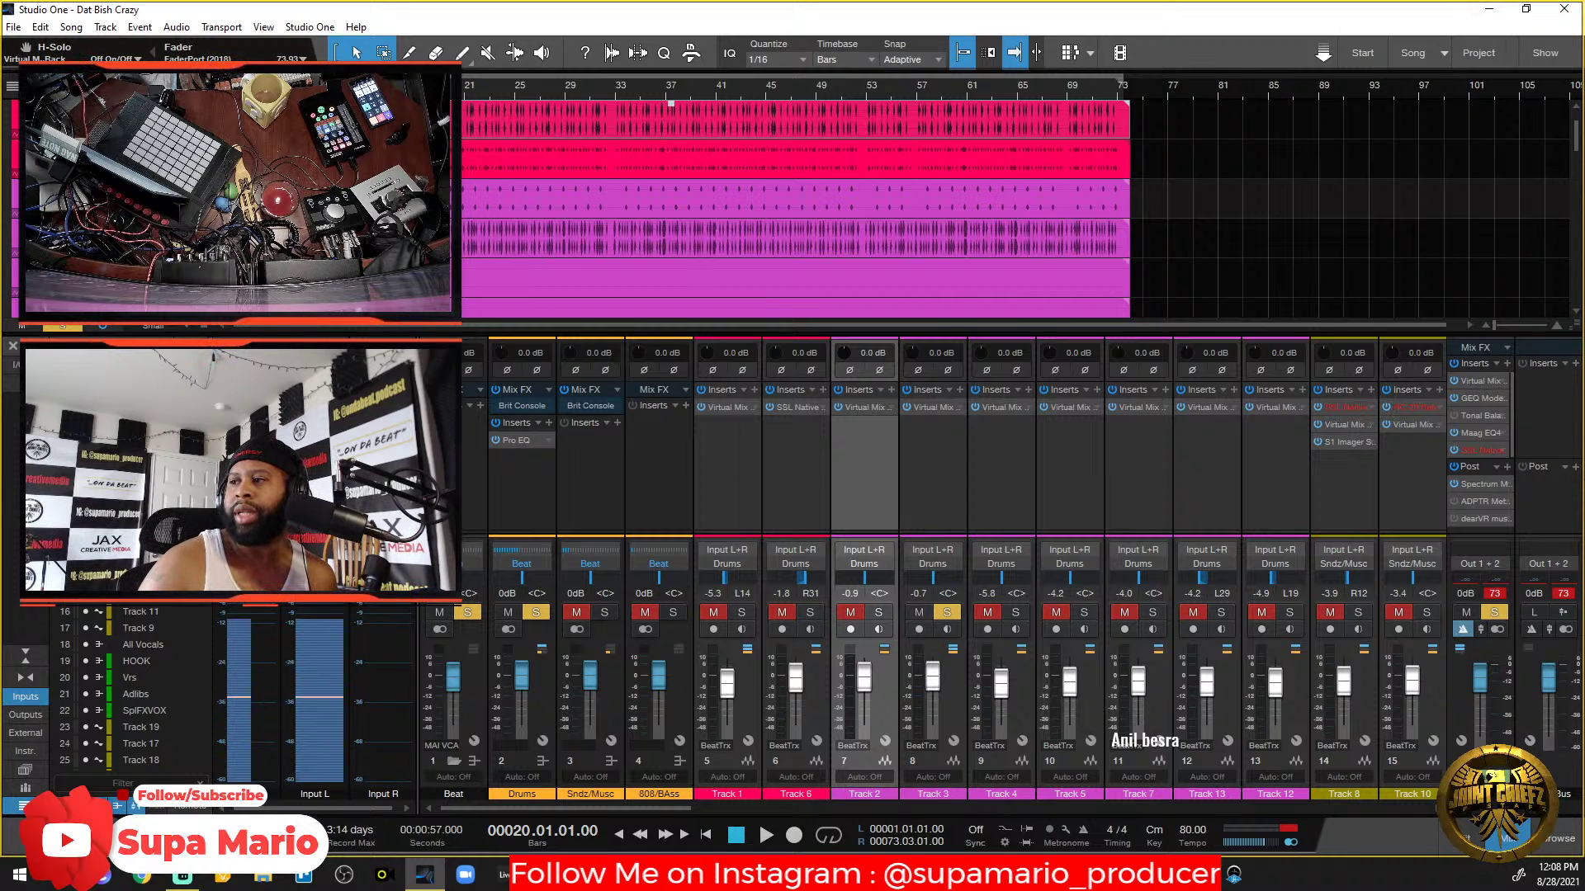
# Close Track 3's plug-in window and remove its Virtual Mix Rack insert.
pyautogui.moveTo(429, 890); pyautogui.dragTo(268, 159)
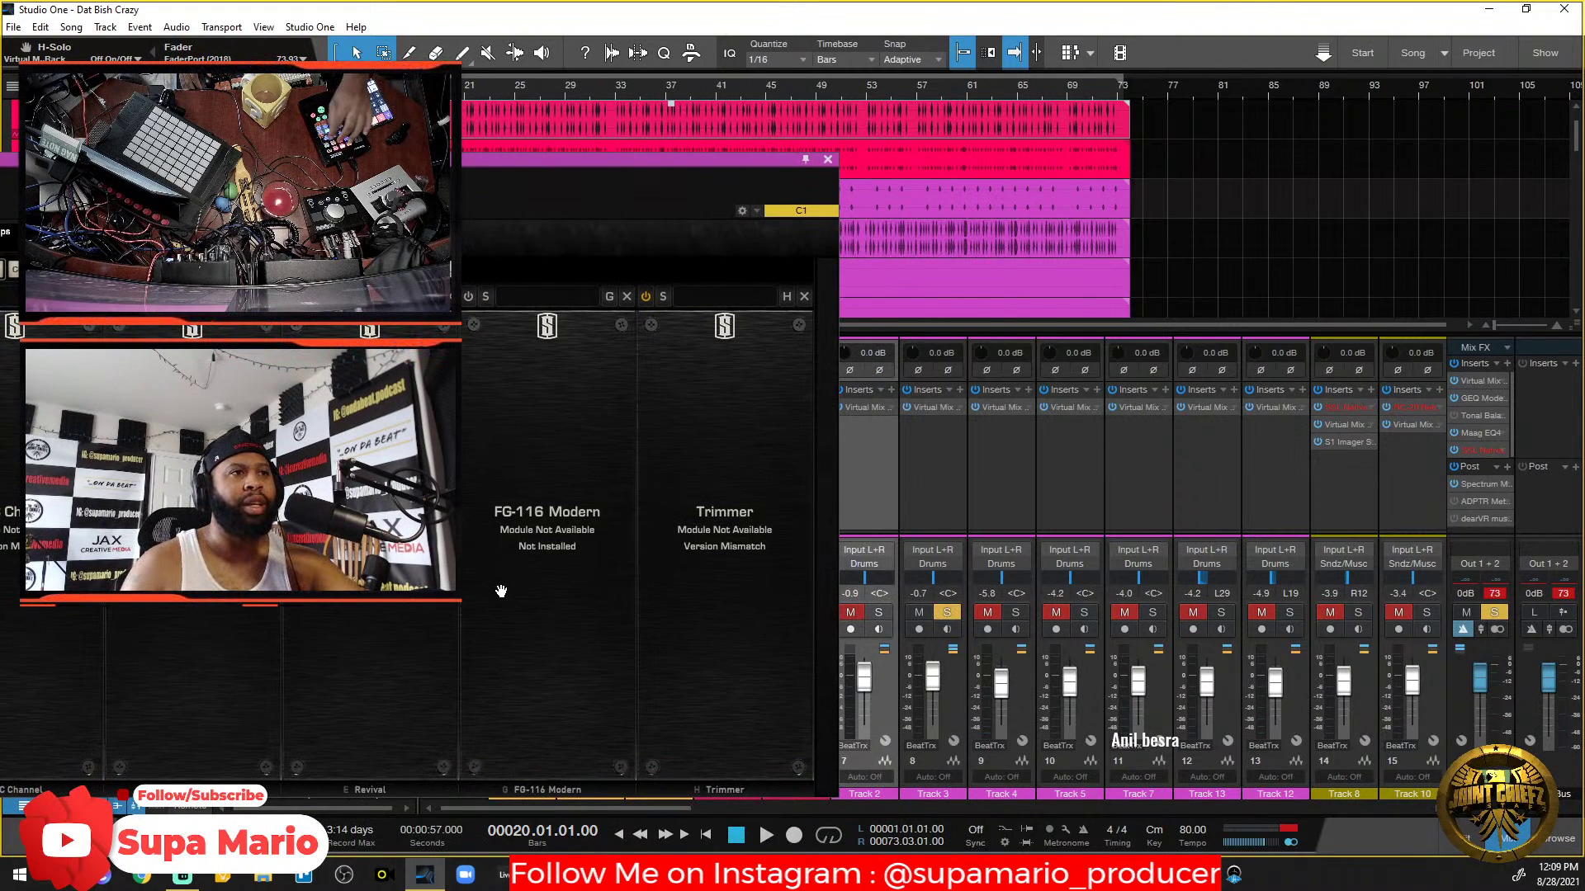
pyautogui.click(931, 675)
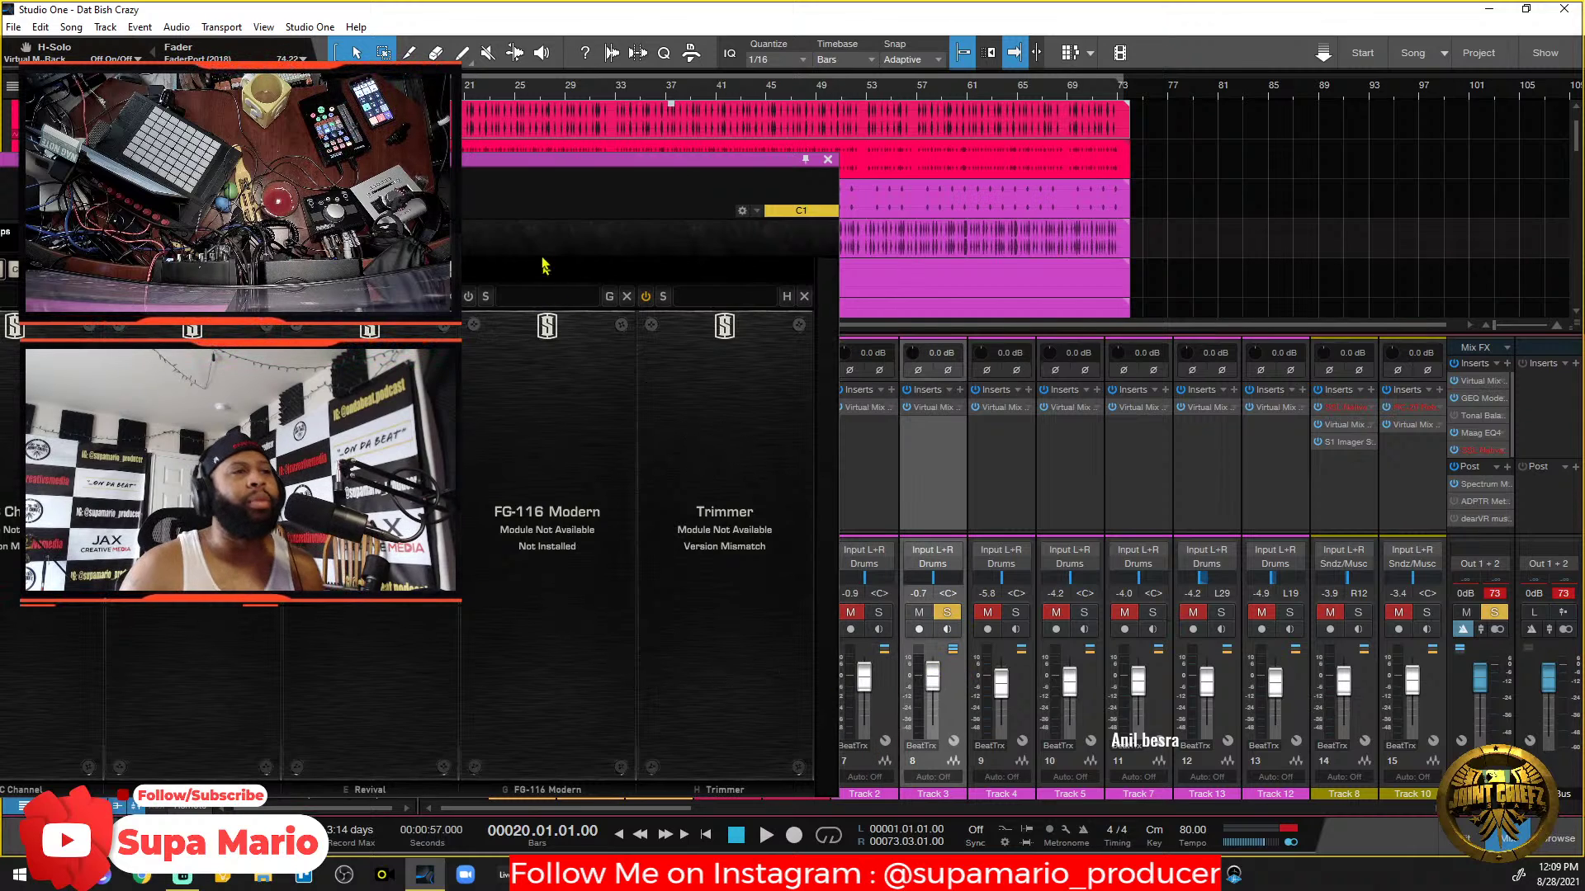
pyautogui.moveTo(564, 166); pyautogui.dragTo(1167, 122)
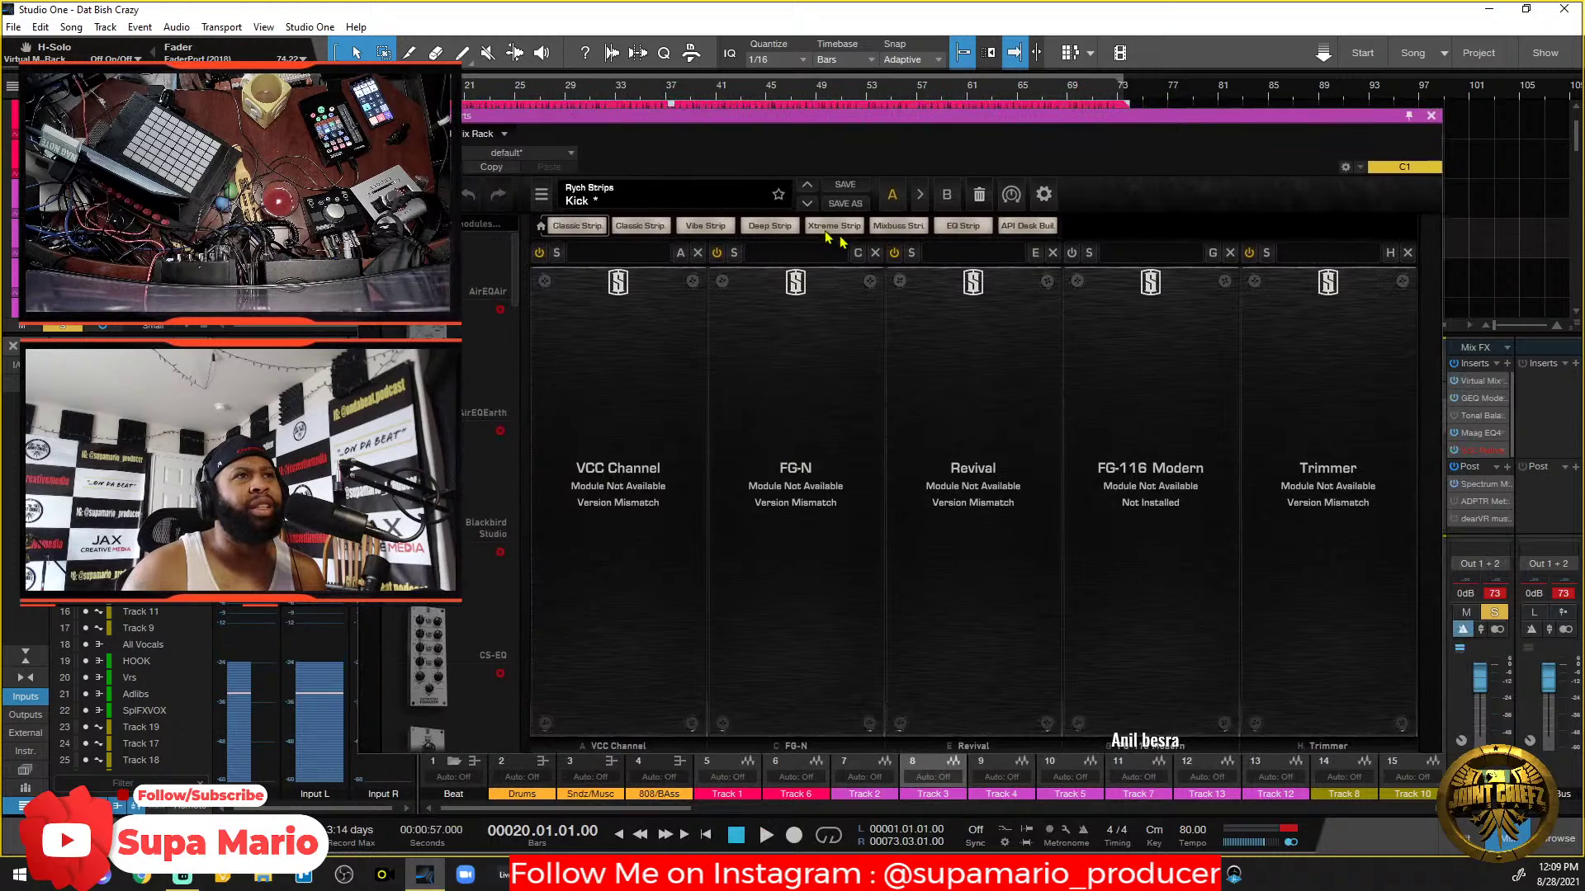
pyautogui.click(1431, 116)
pyautogui.click(960, 407)
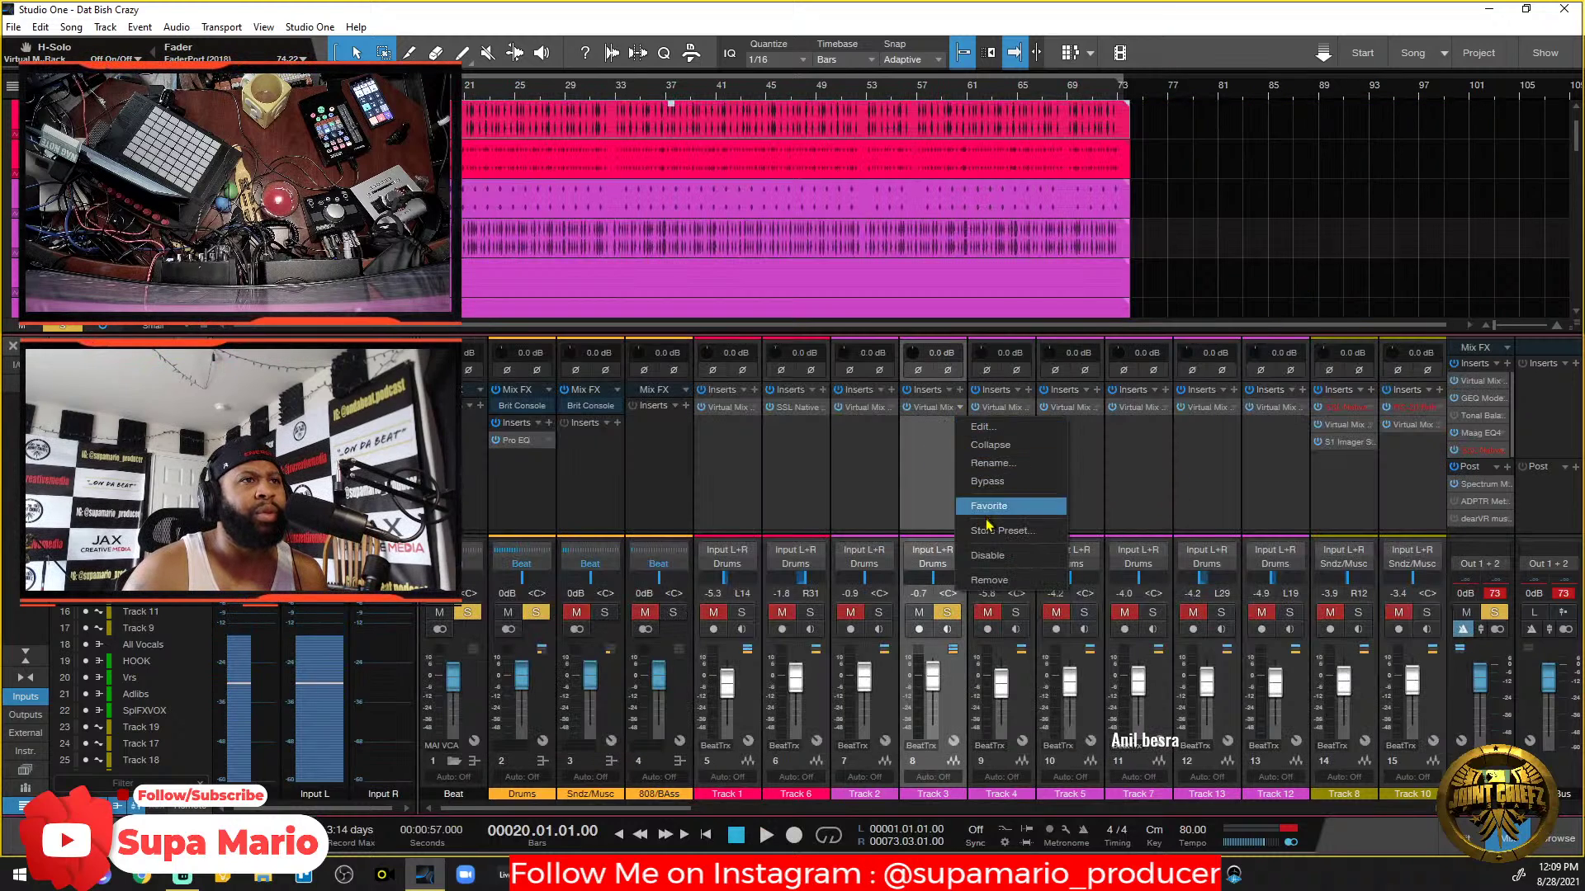
pyautogui.click(989, 581)
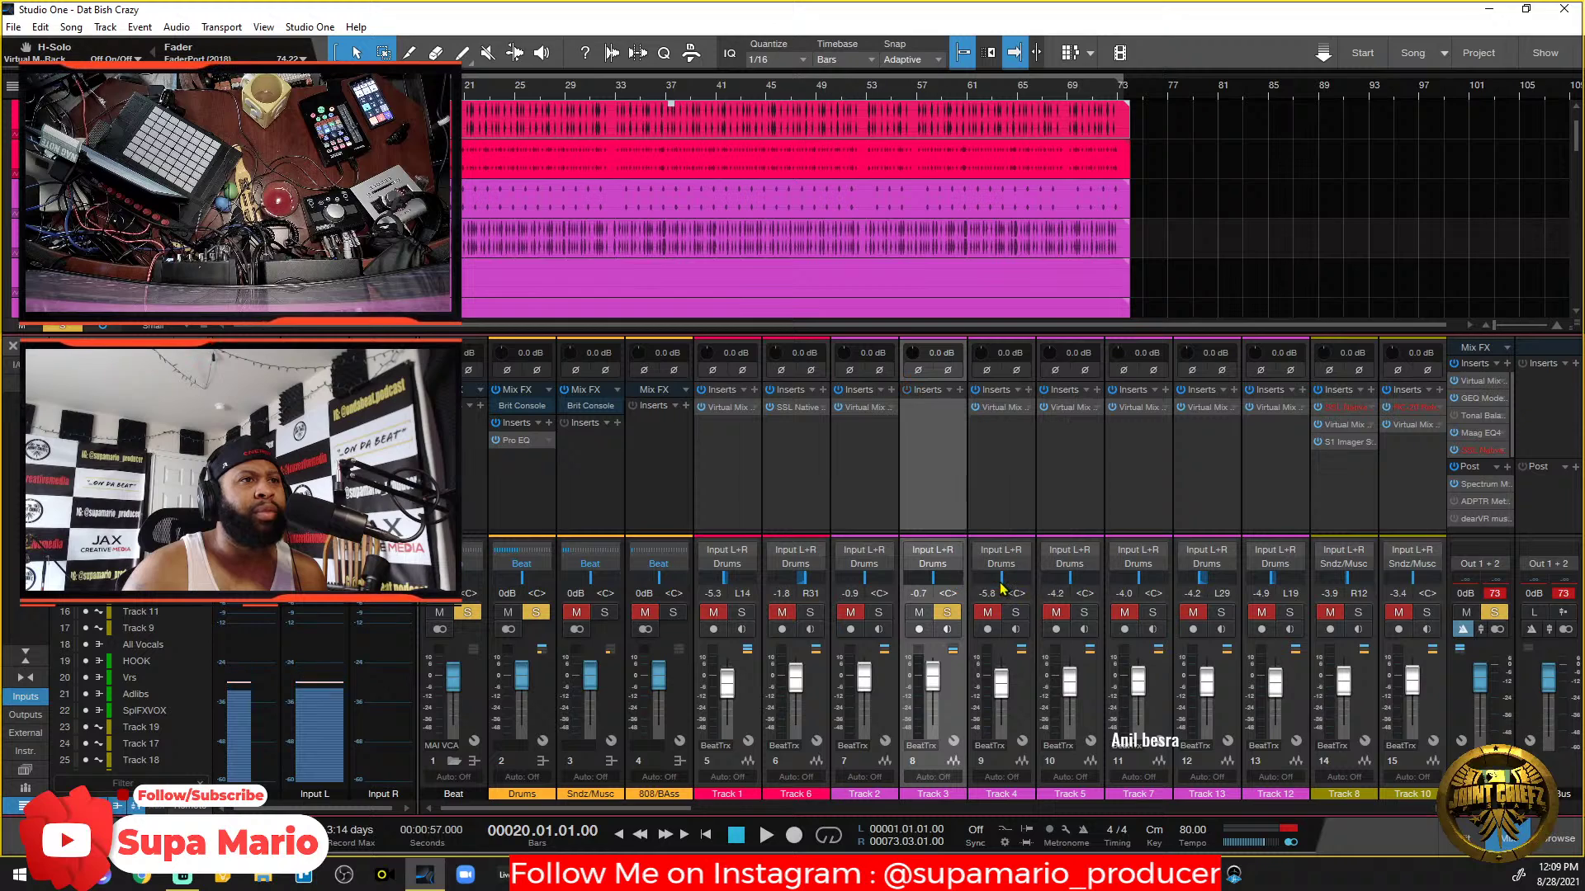
# Add a fresh Virtual Mix Rack insert to Track 3.
pyautogui.click(950, 392)
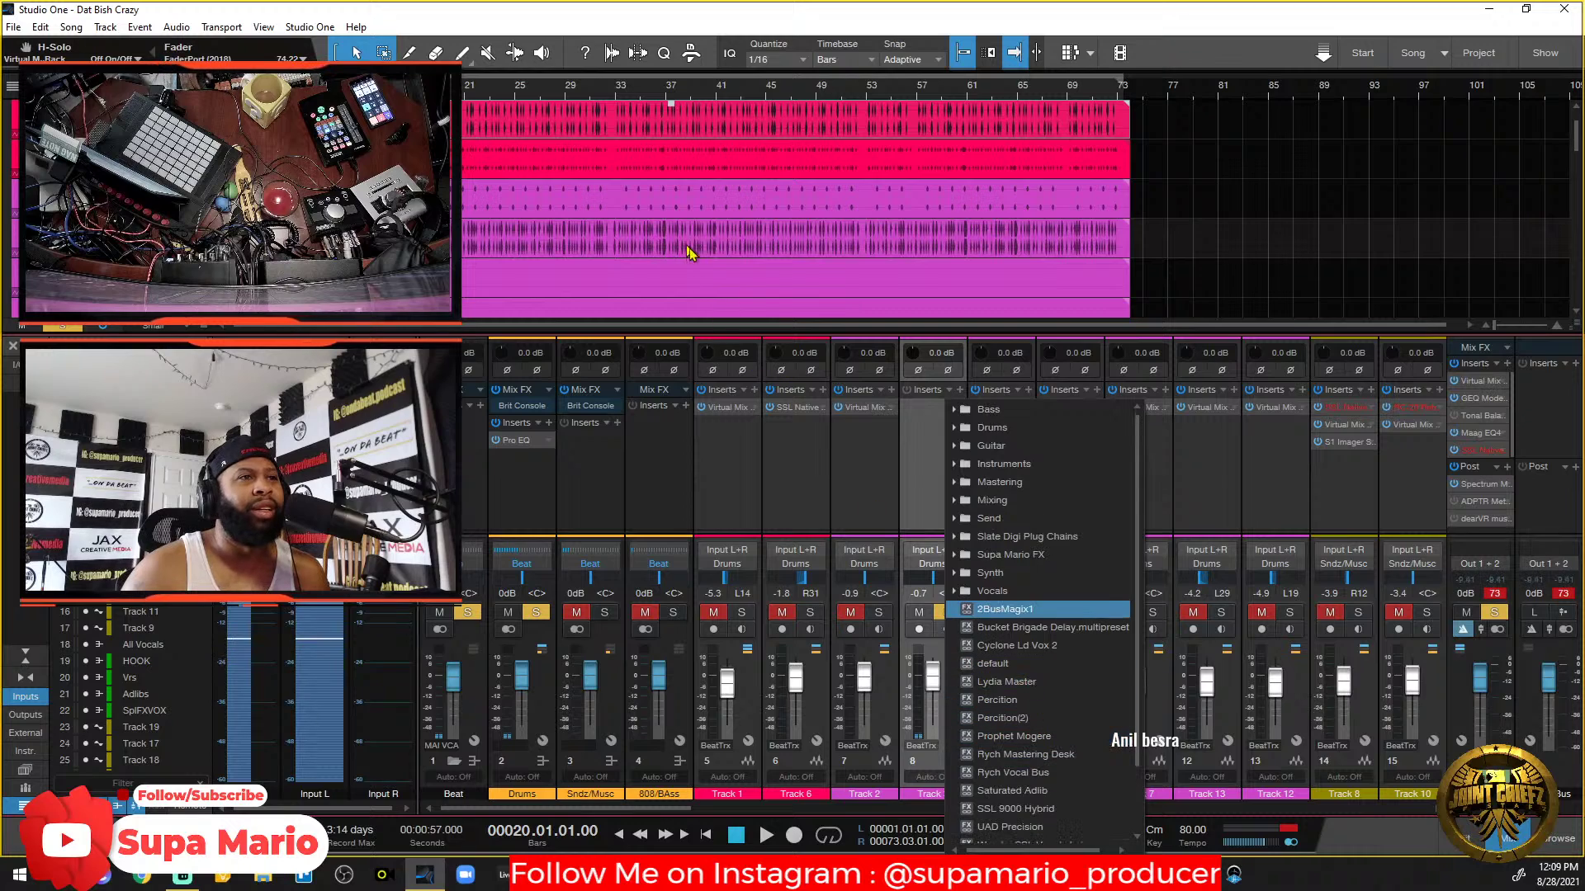
pyautogui.click(910, 419)
pyautogui.click(959, 389)
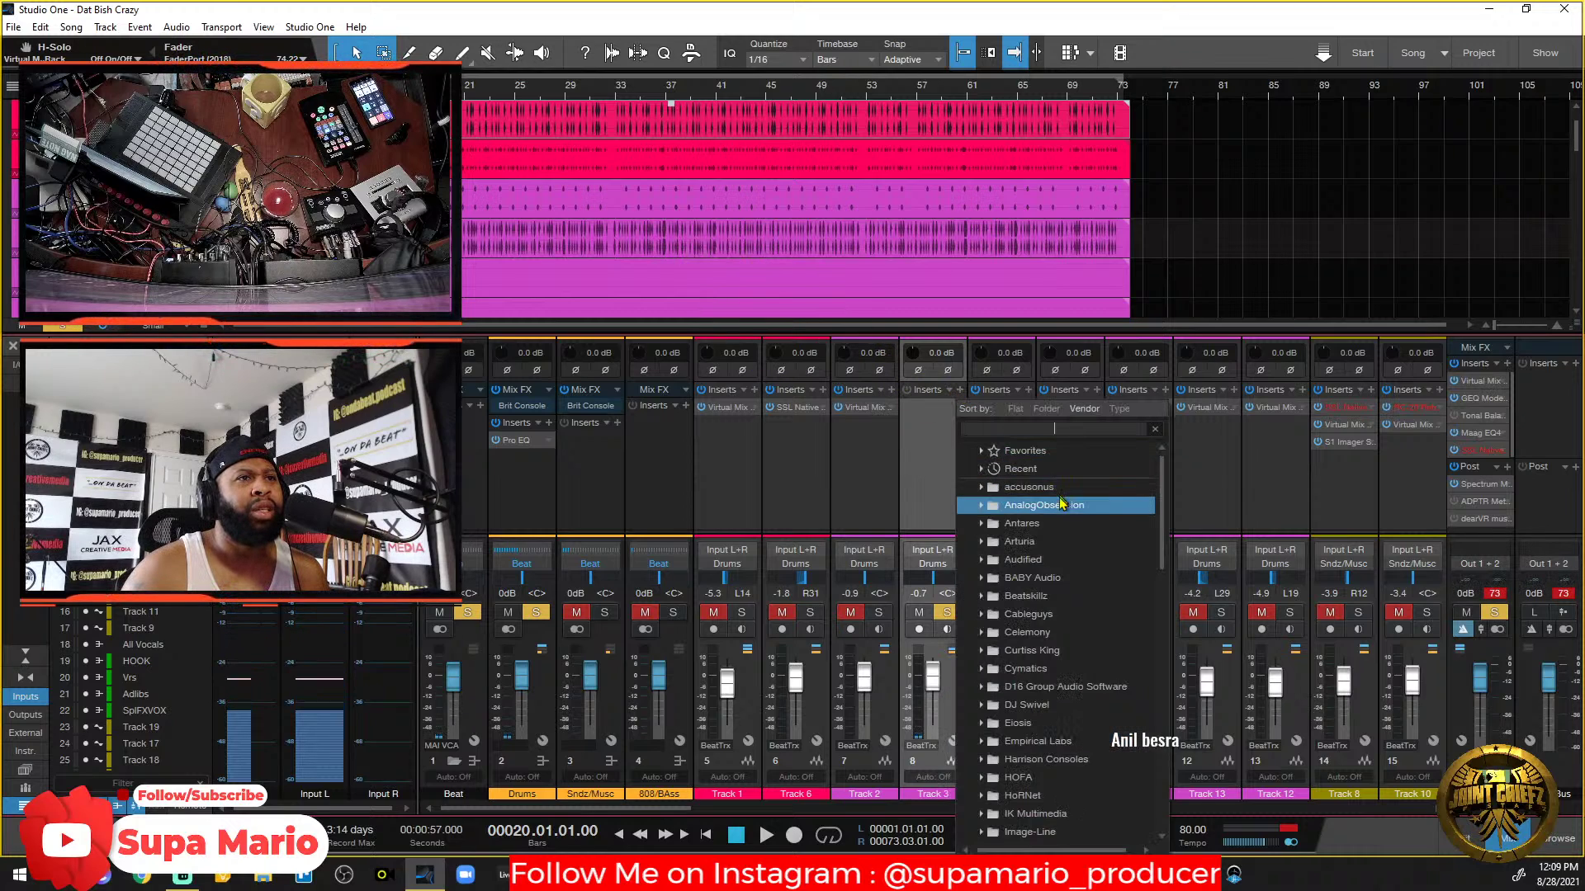
pyautogui.click(1027, 476)
pyautogui.click(1047, 487)
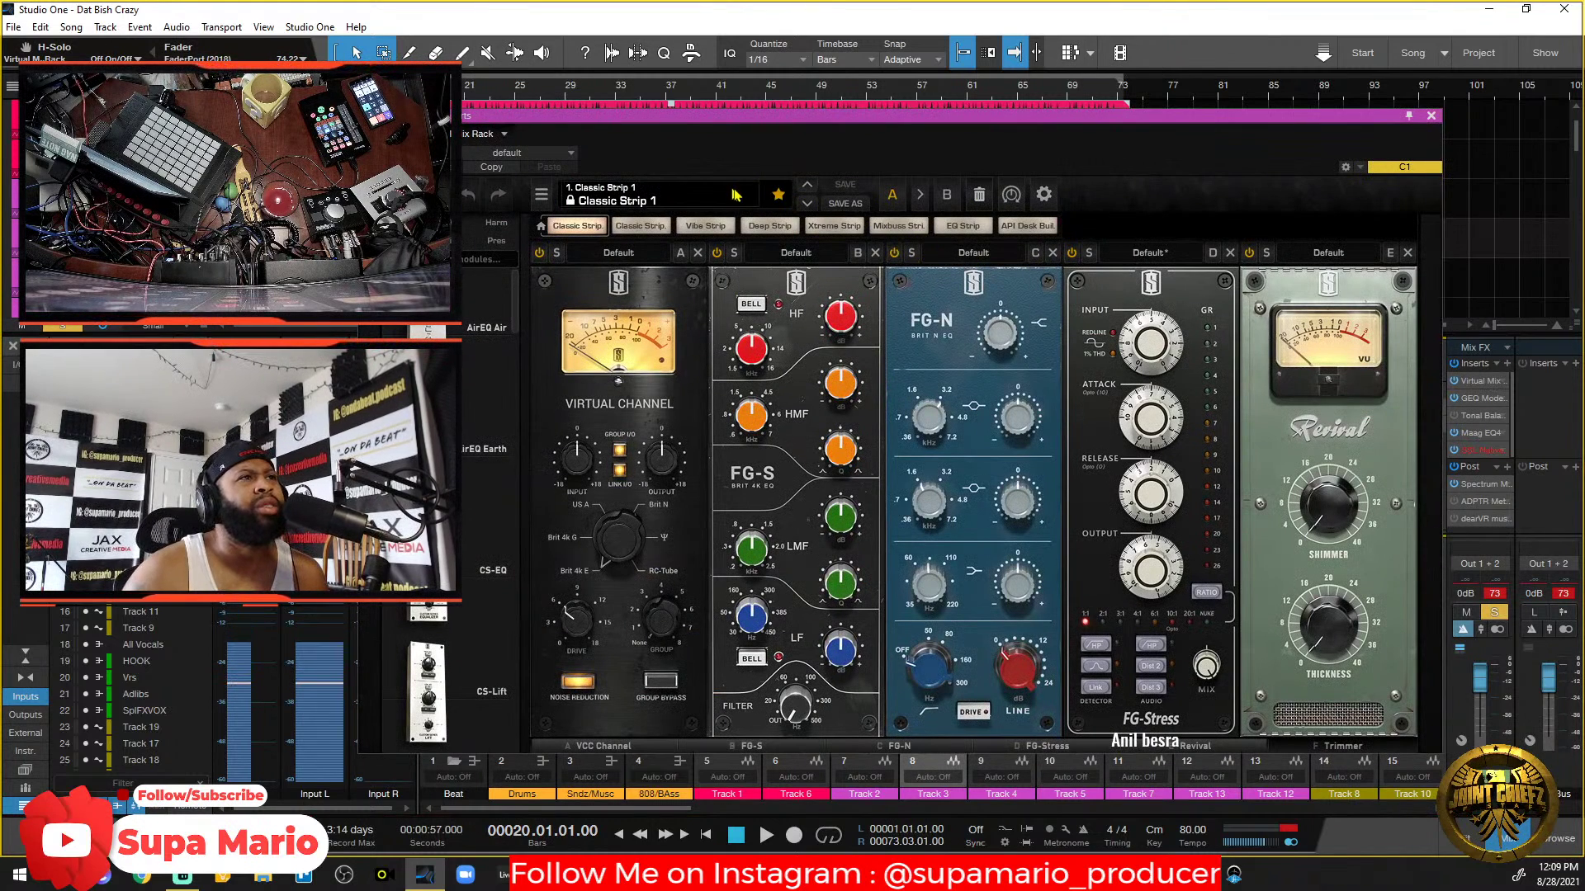
# Load the Punchy Rock Kick preset from the Drums bank in Track 3's Virtual Mix Rack.
pyautogui.click(628, 201)
pyautogui.moveTo(717, 404)
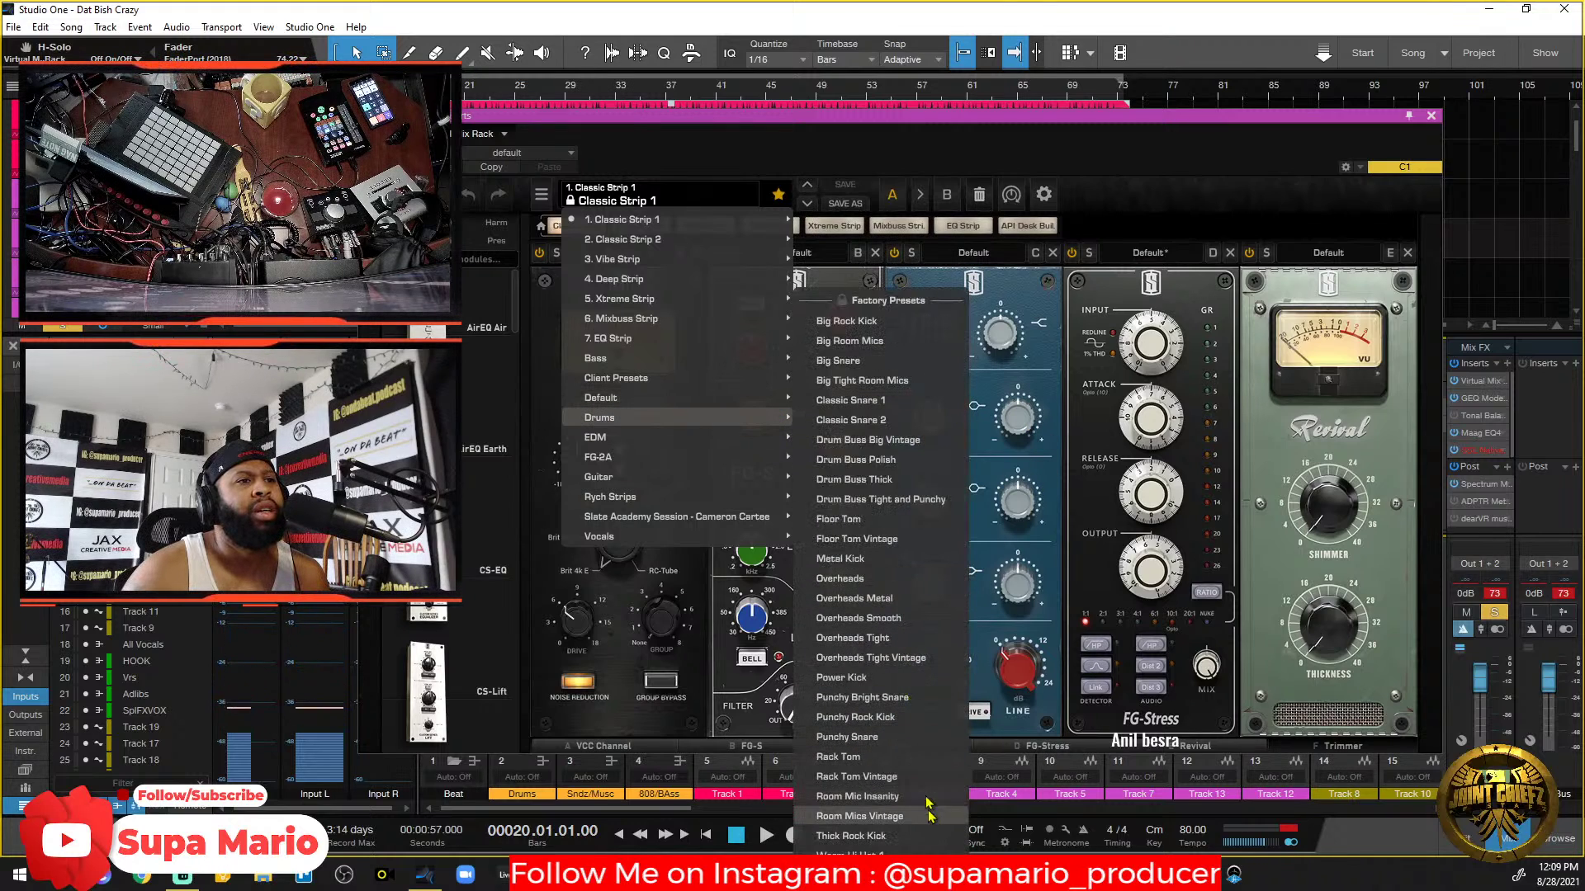
pyautogui.click(881, 718)
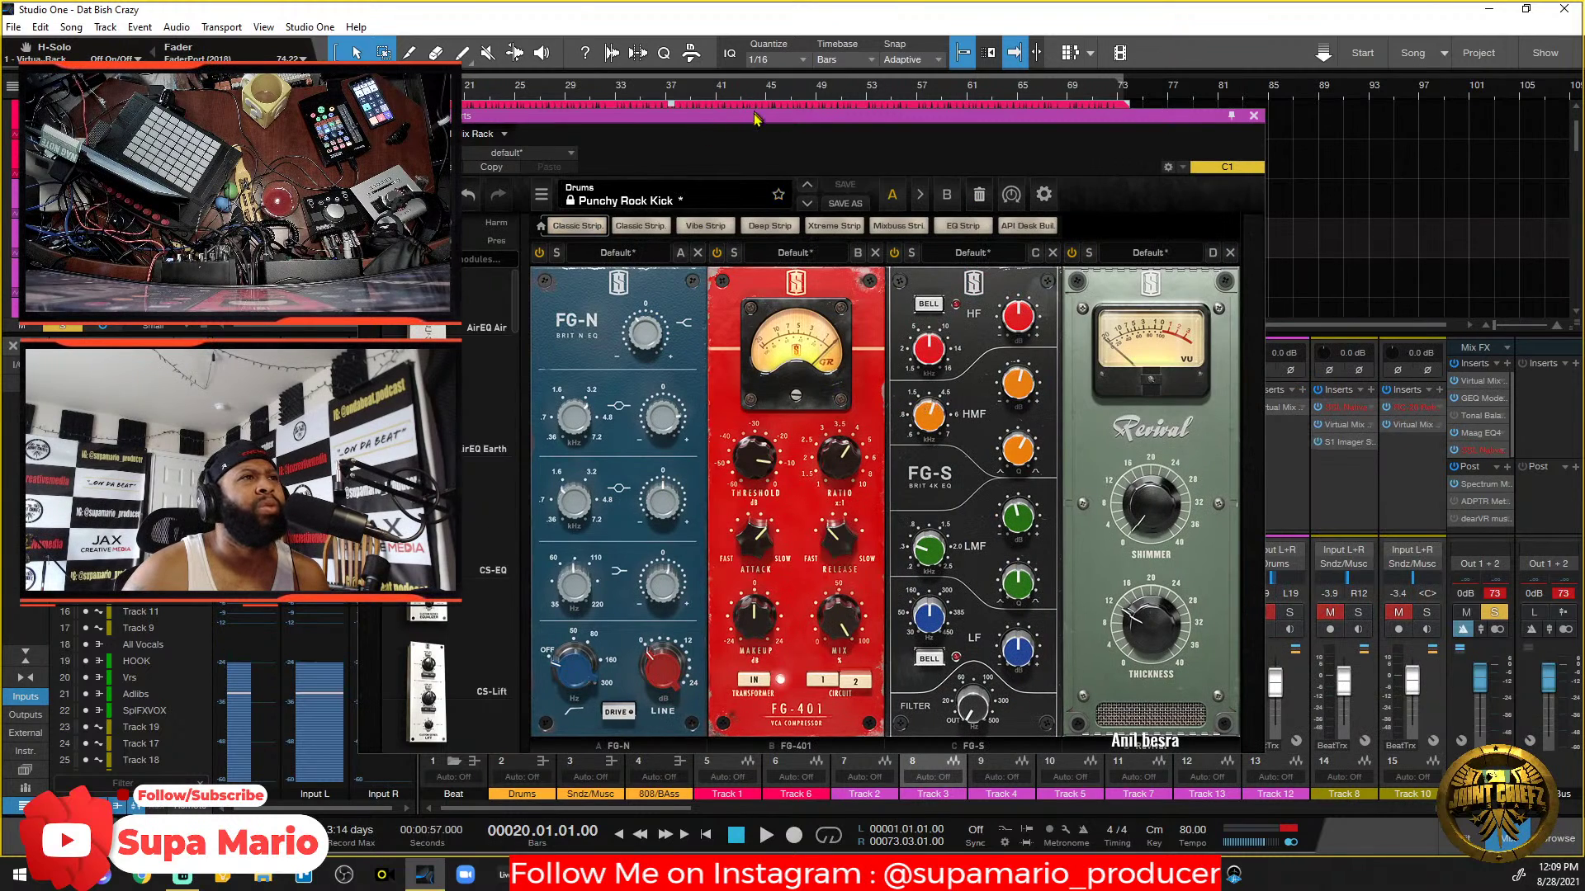
pyautogui.moveTo(758, 116); pyautogui.dragTo(937, 158)
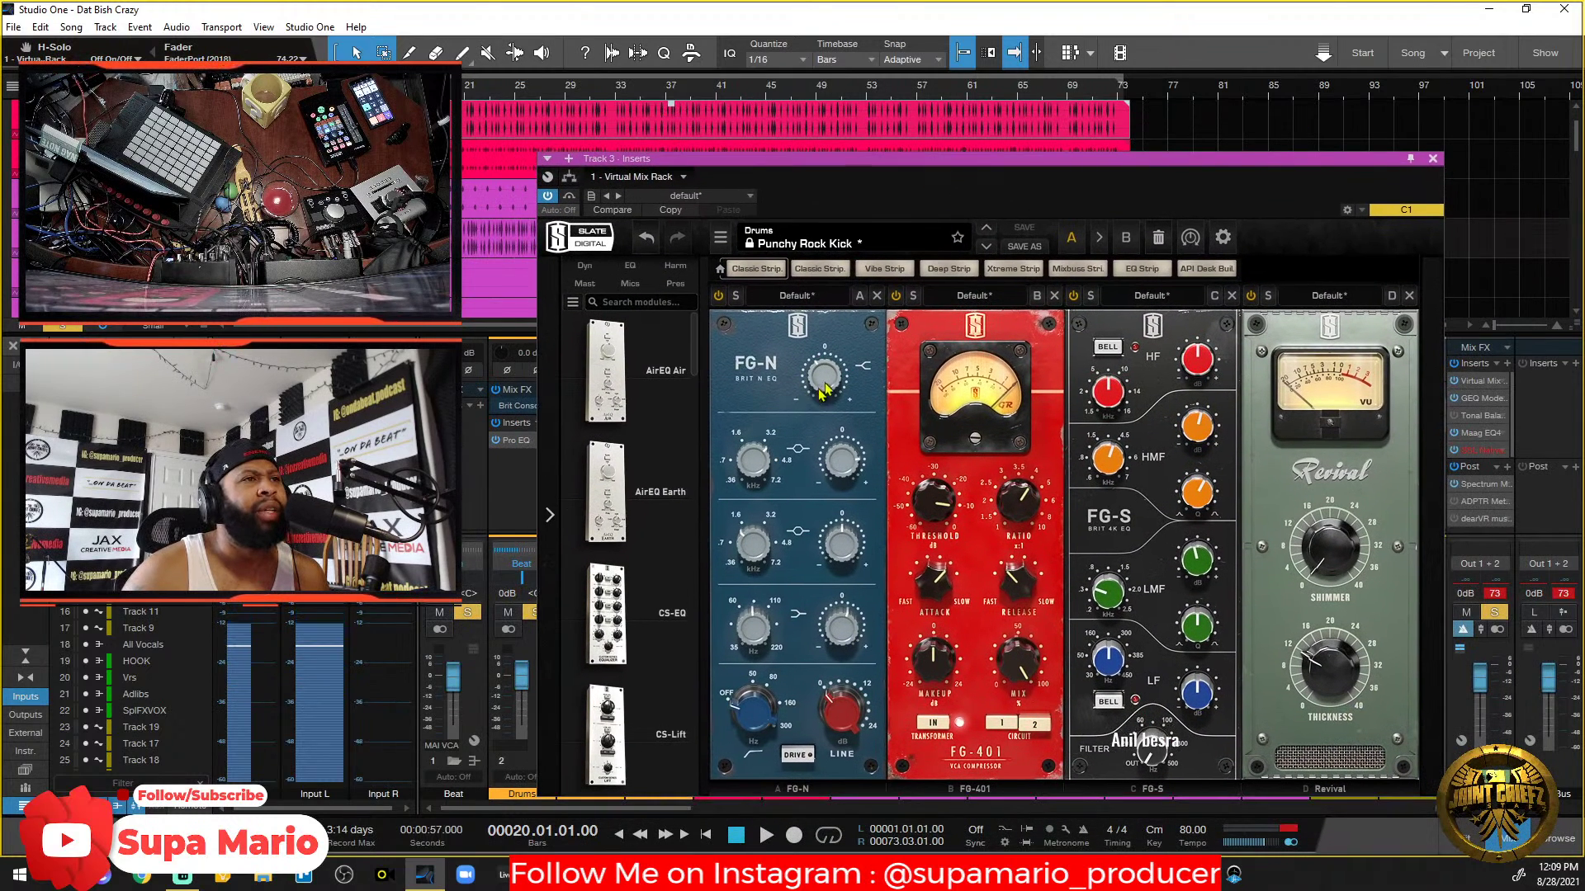
# Start playback and reset the Revival module's Thickness to 0.00 in Track 3's rack.
pyautogui.press('space')
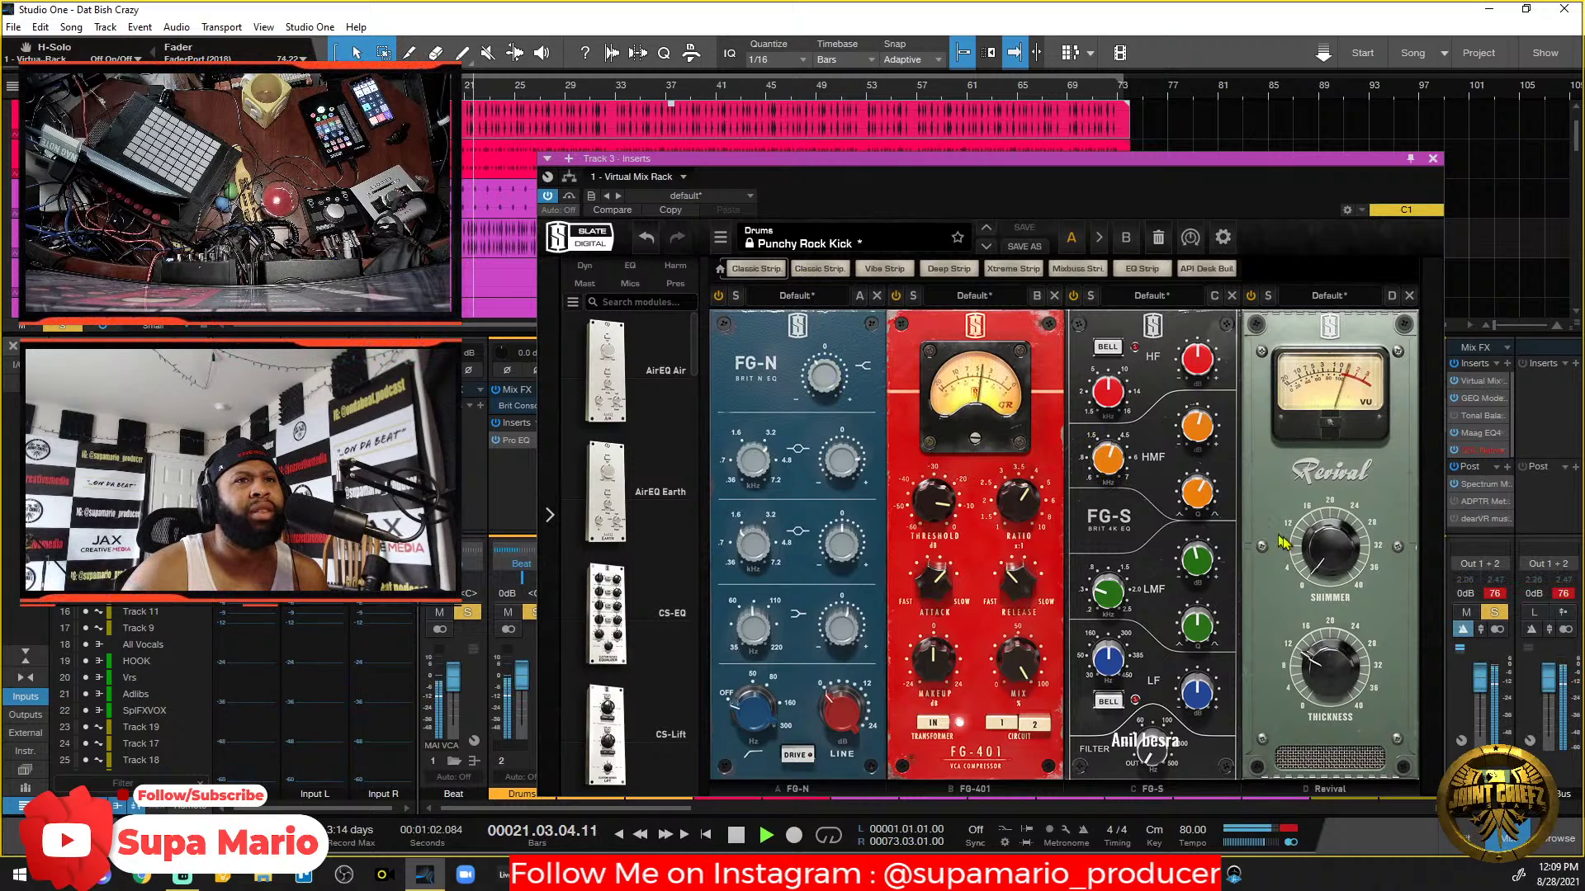
pyautogui.moveTo(1342, 659); pyautogui.dragTo(1339, 680)
pyautogui.doubleClick(1339, 680)
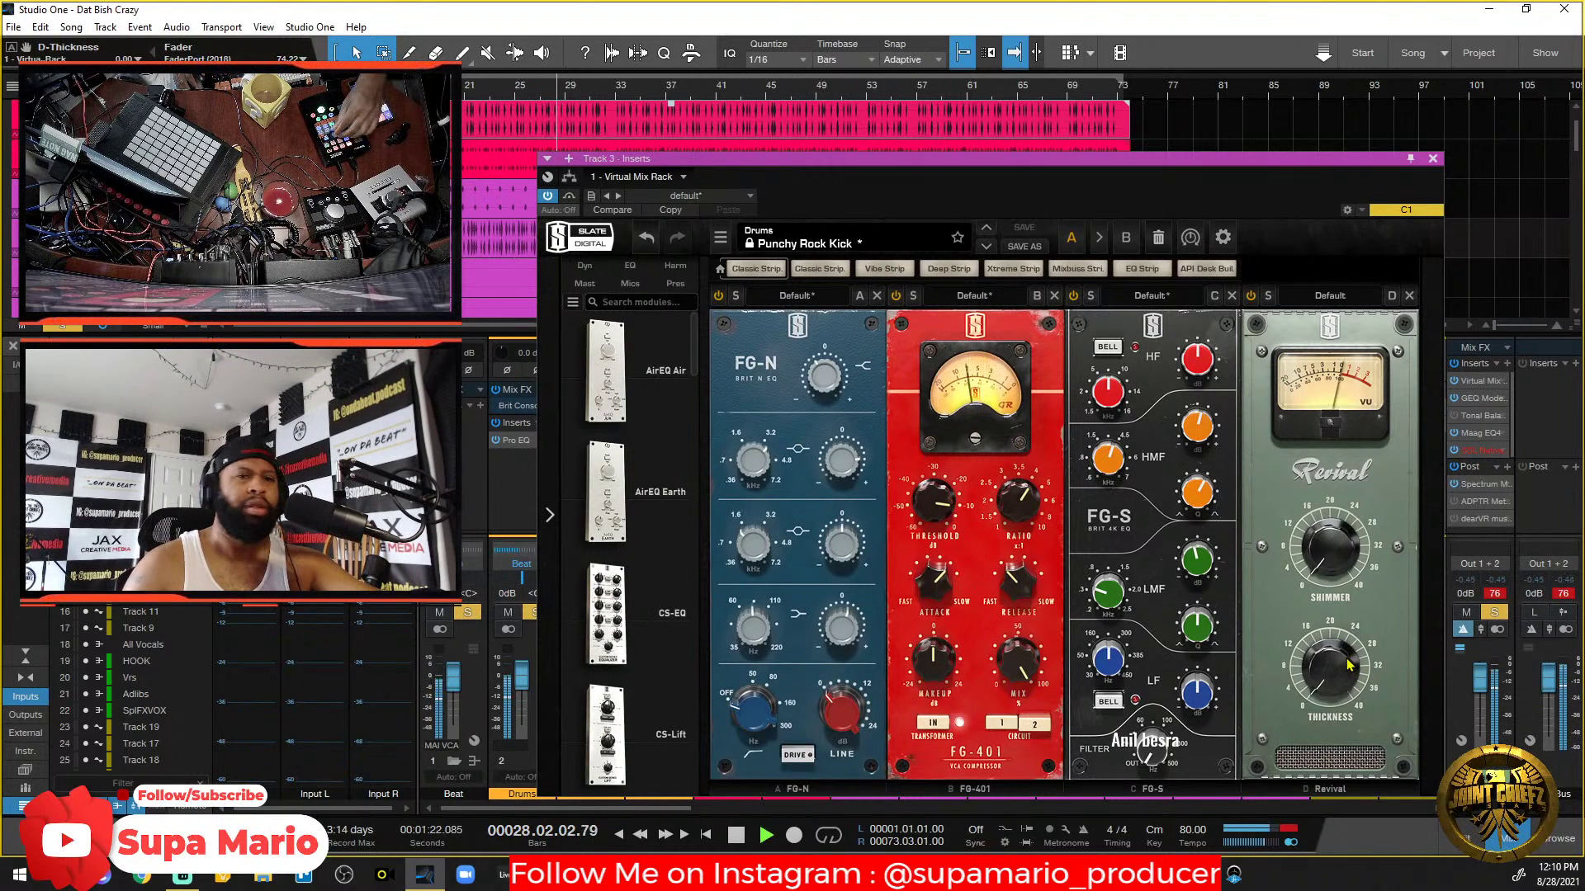
# Check the Virtual Mix Rack settings on Tracks 2 and 4, close the plug-in window and select Track 3.
pyautogui.press('Down')
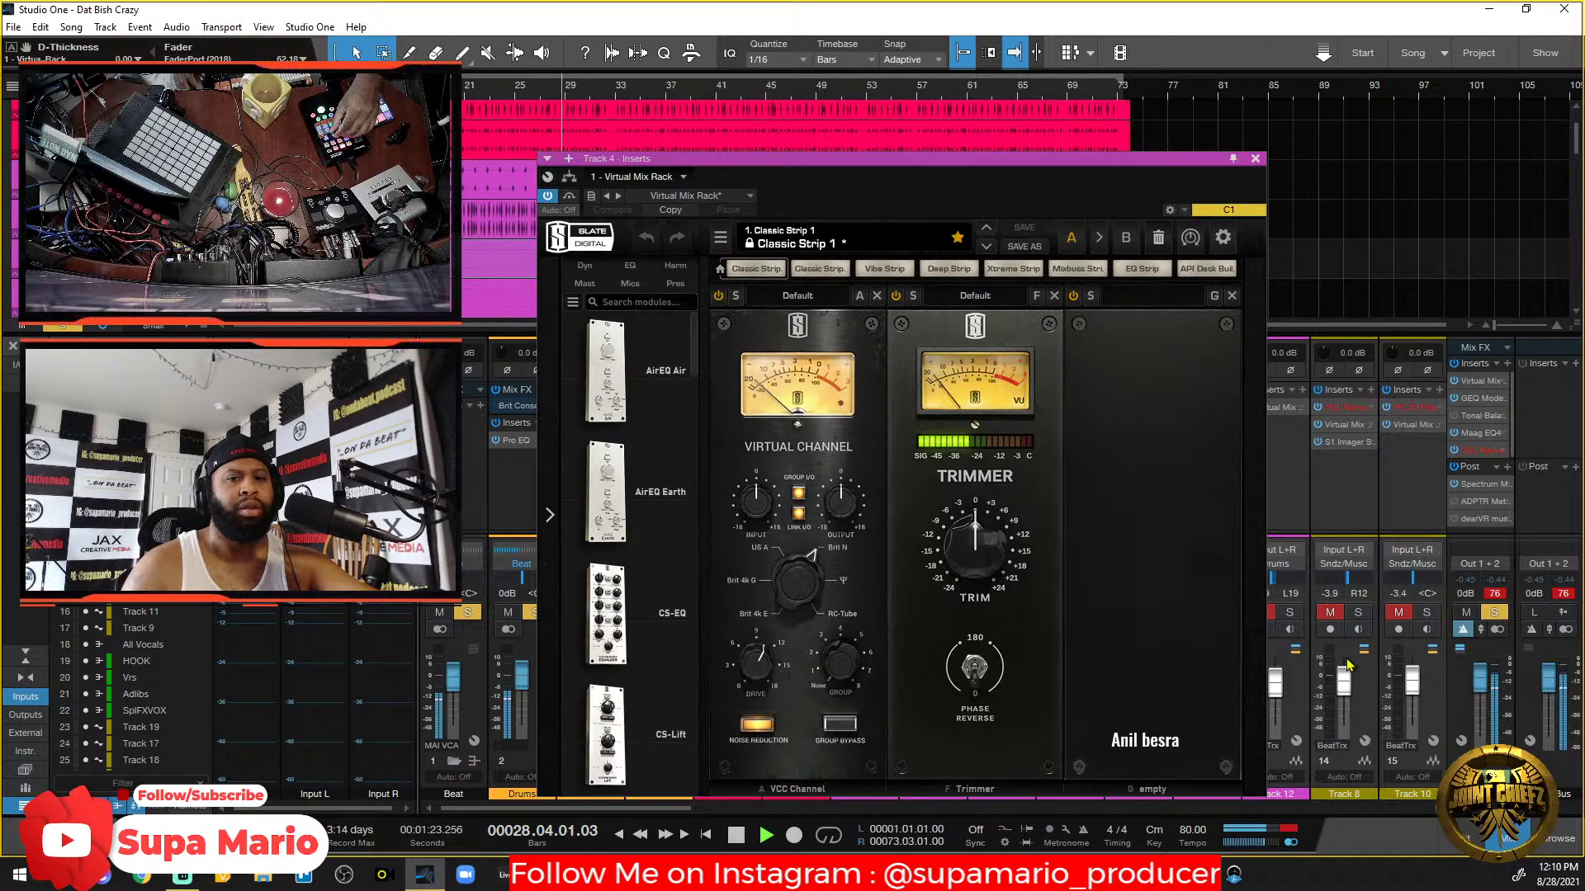
pyautogui.press('Up')
pyautogui.press('Up')
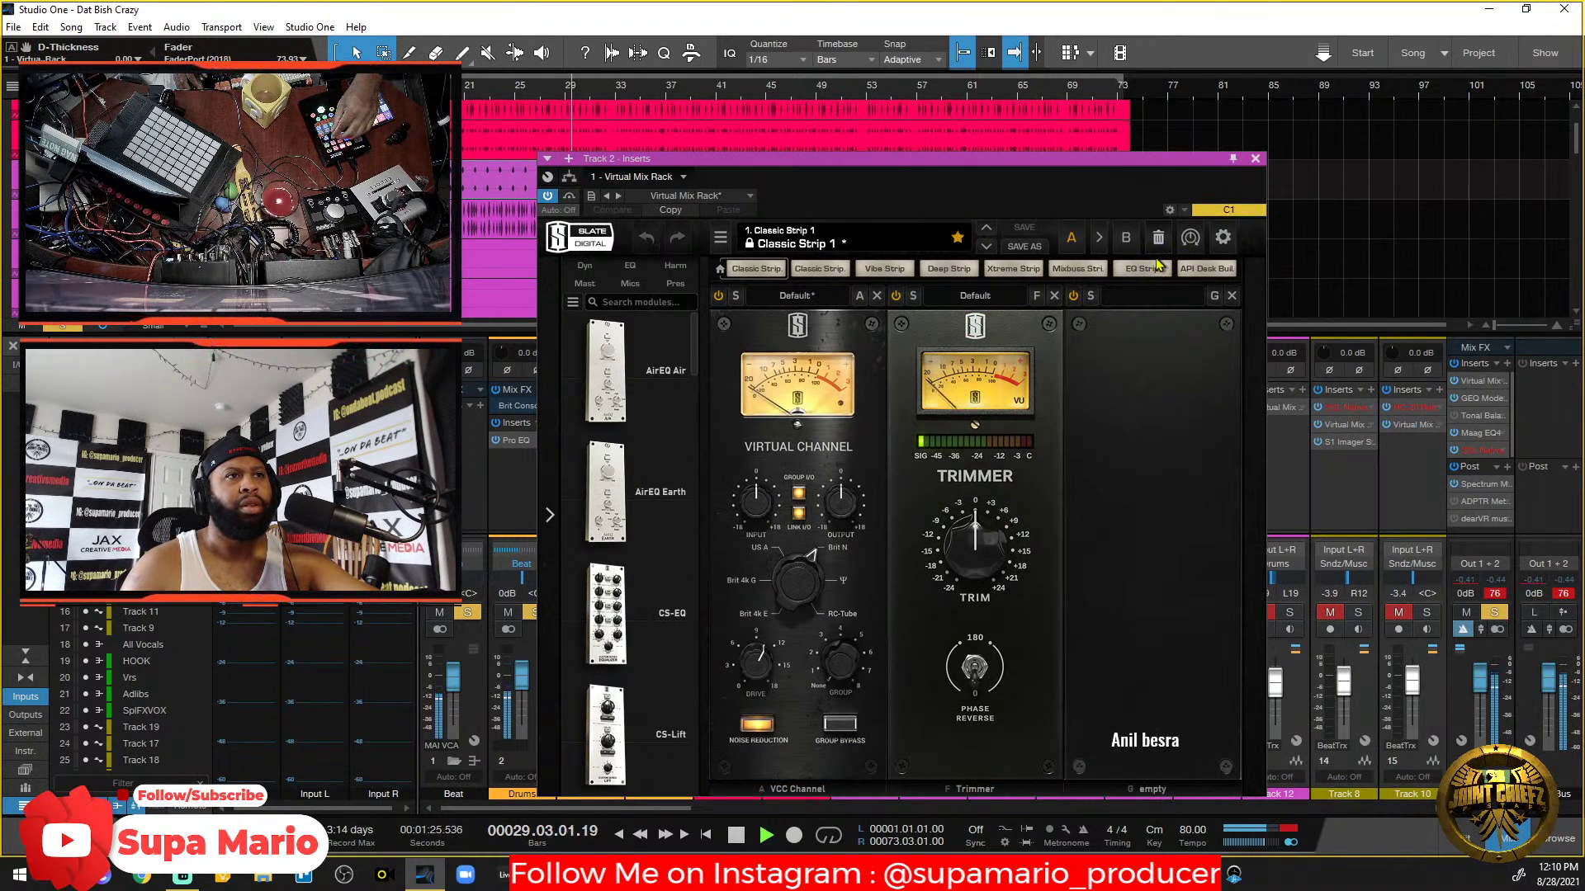
pyautogui.press('Down')
pyautogui.press('Down')
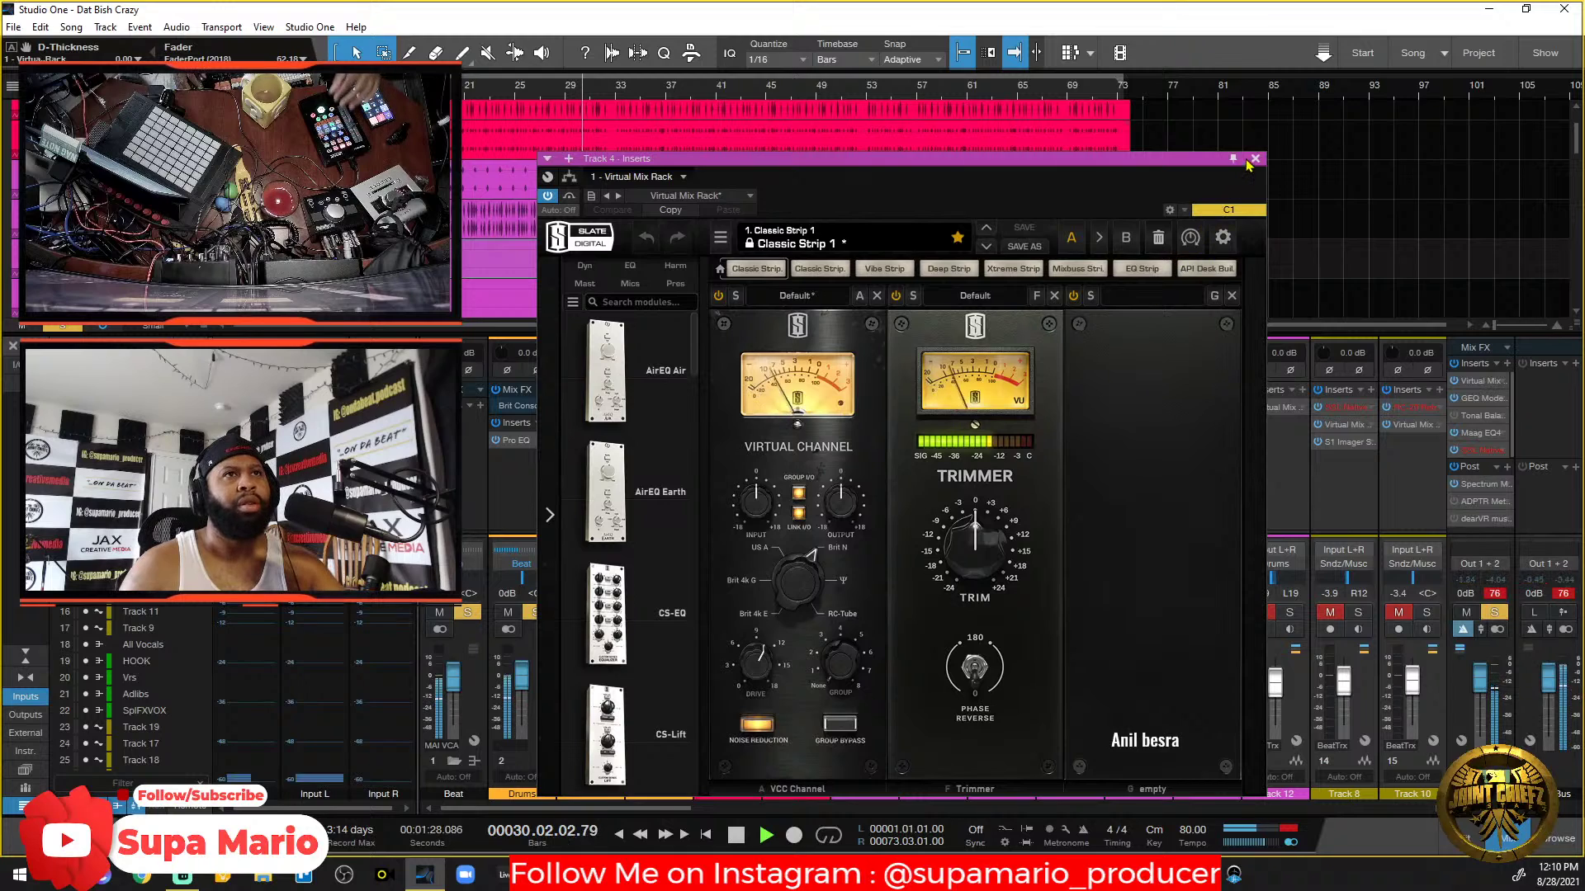
pyautogui.click(1254, 158)
pyautogui.click(960, 690)
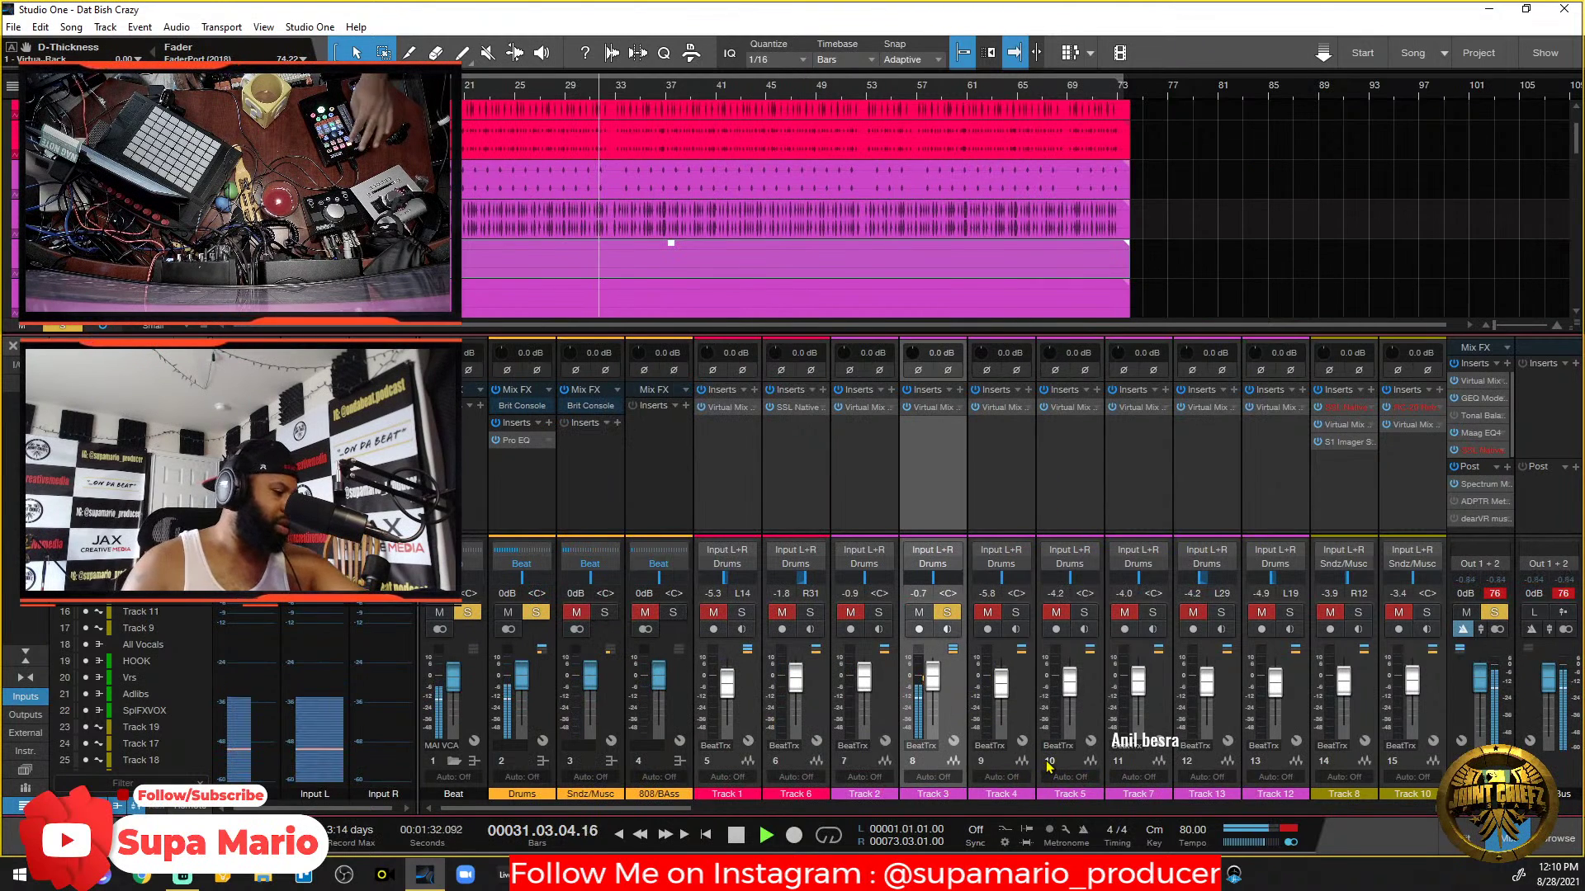
# Listen to Track 3 in the full mix, stop, and play it again soloed.
pyautogui.press('s')
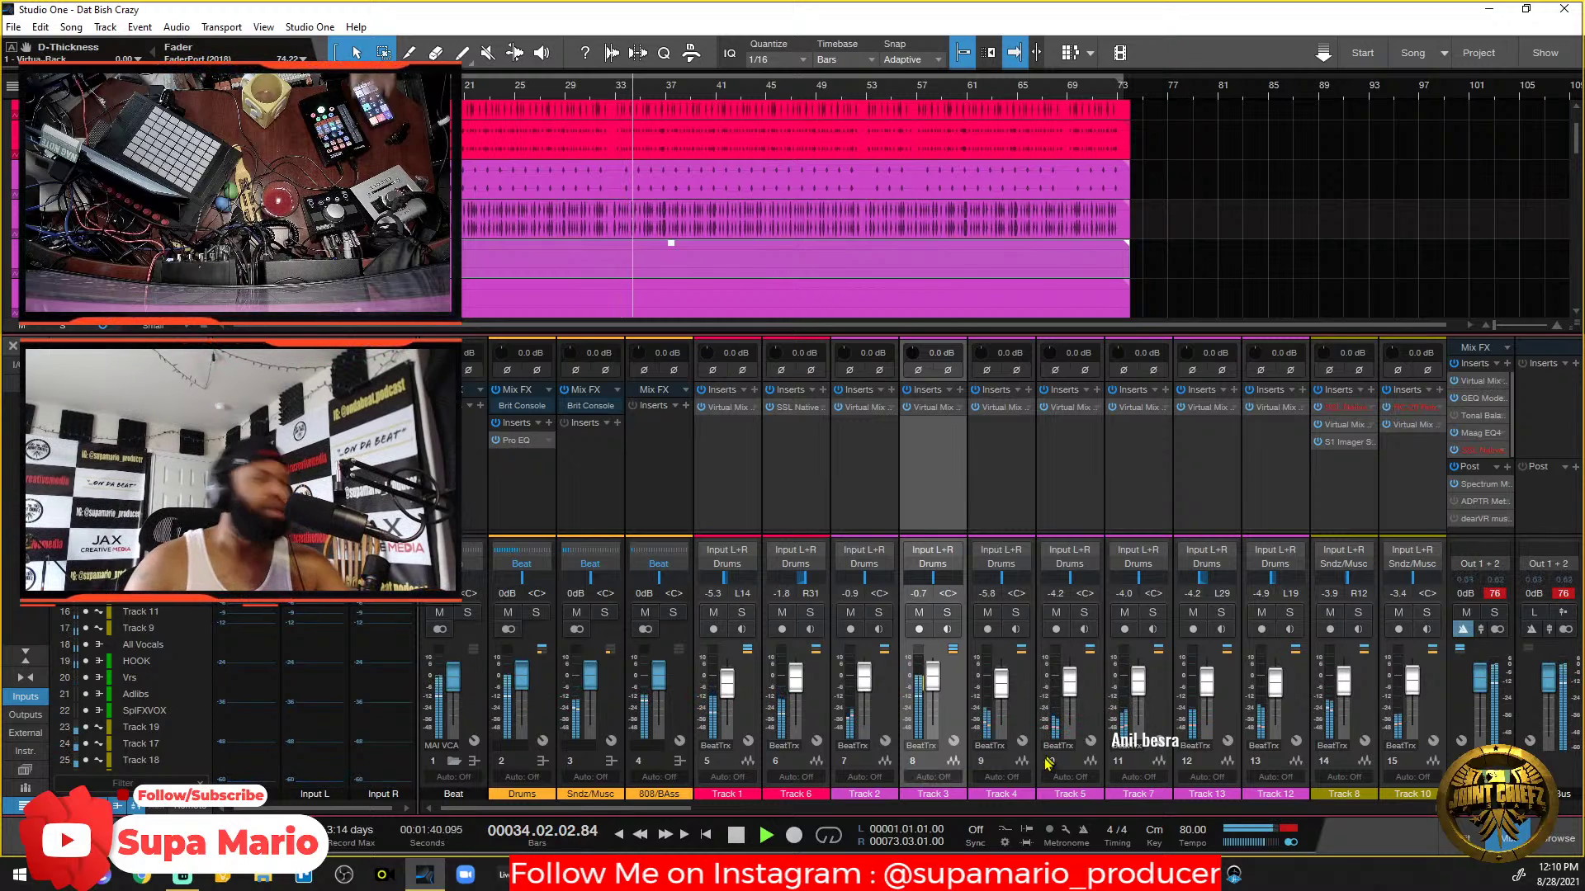
pyautogui.press('space')
pyautogui.click(947, 613)
pyautogui.press('space')
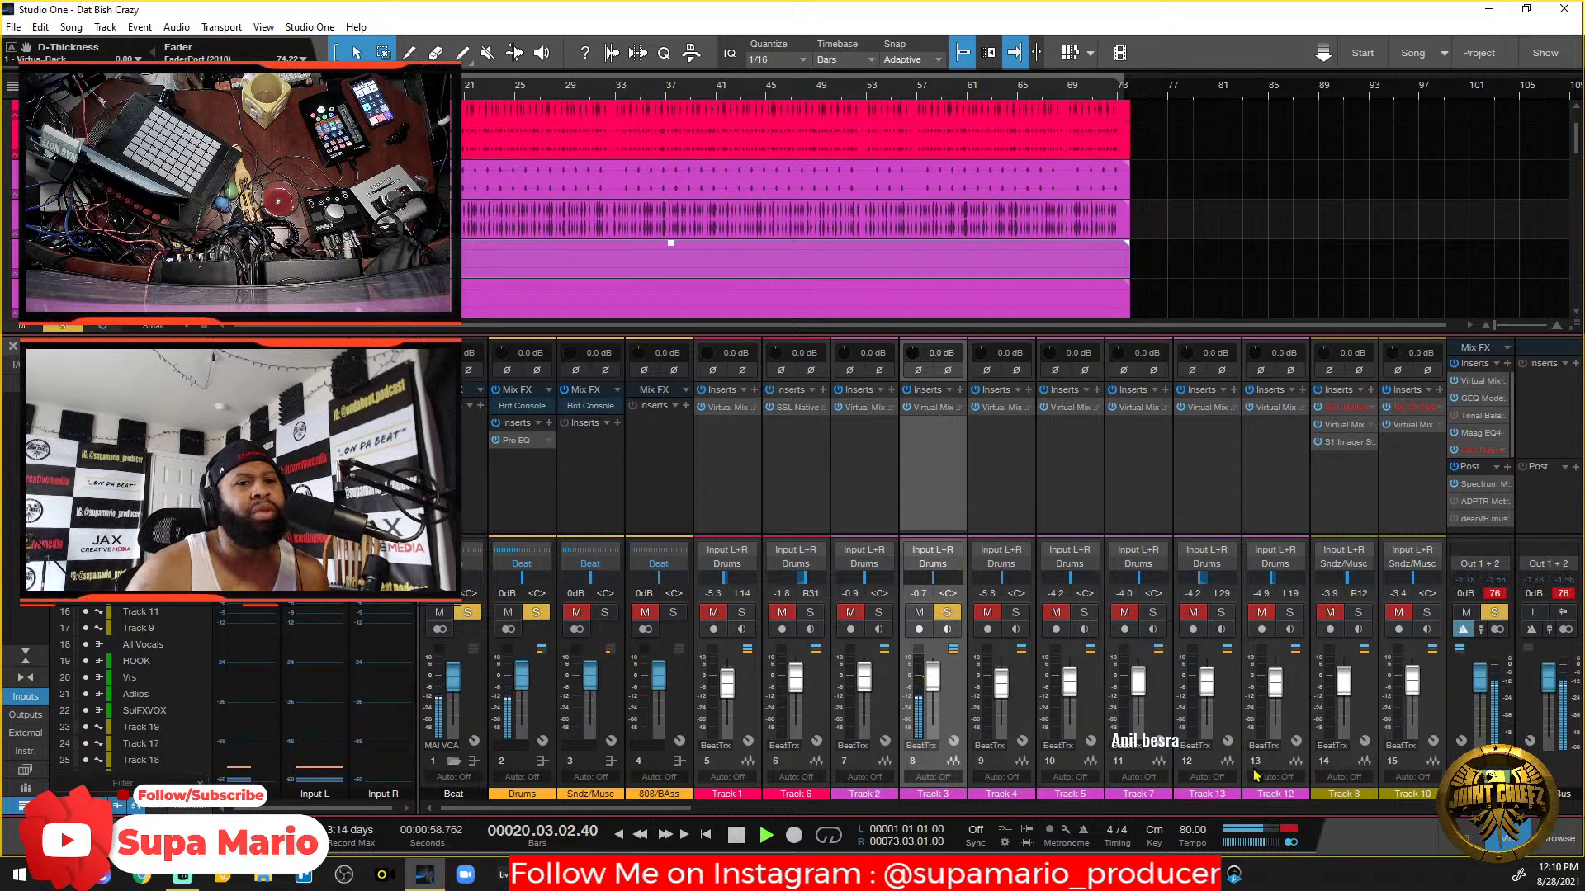
# Reopen Track 3's Virtual Mix Rack and, during playback, reset the FG-401 compressor's threshold to 0.00 dB and lower it slightly.
pyautogui.click(941, 407)
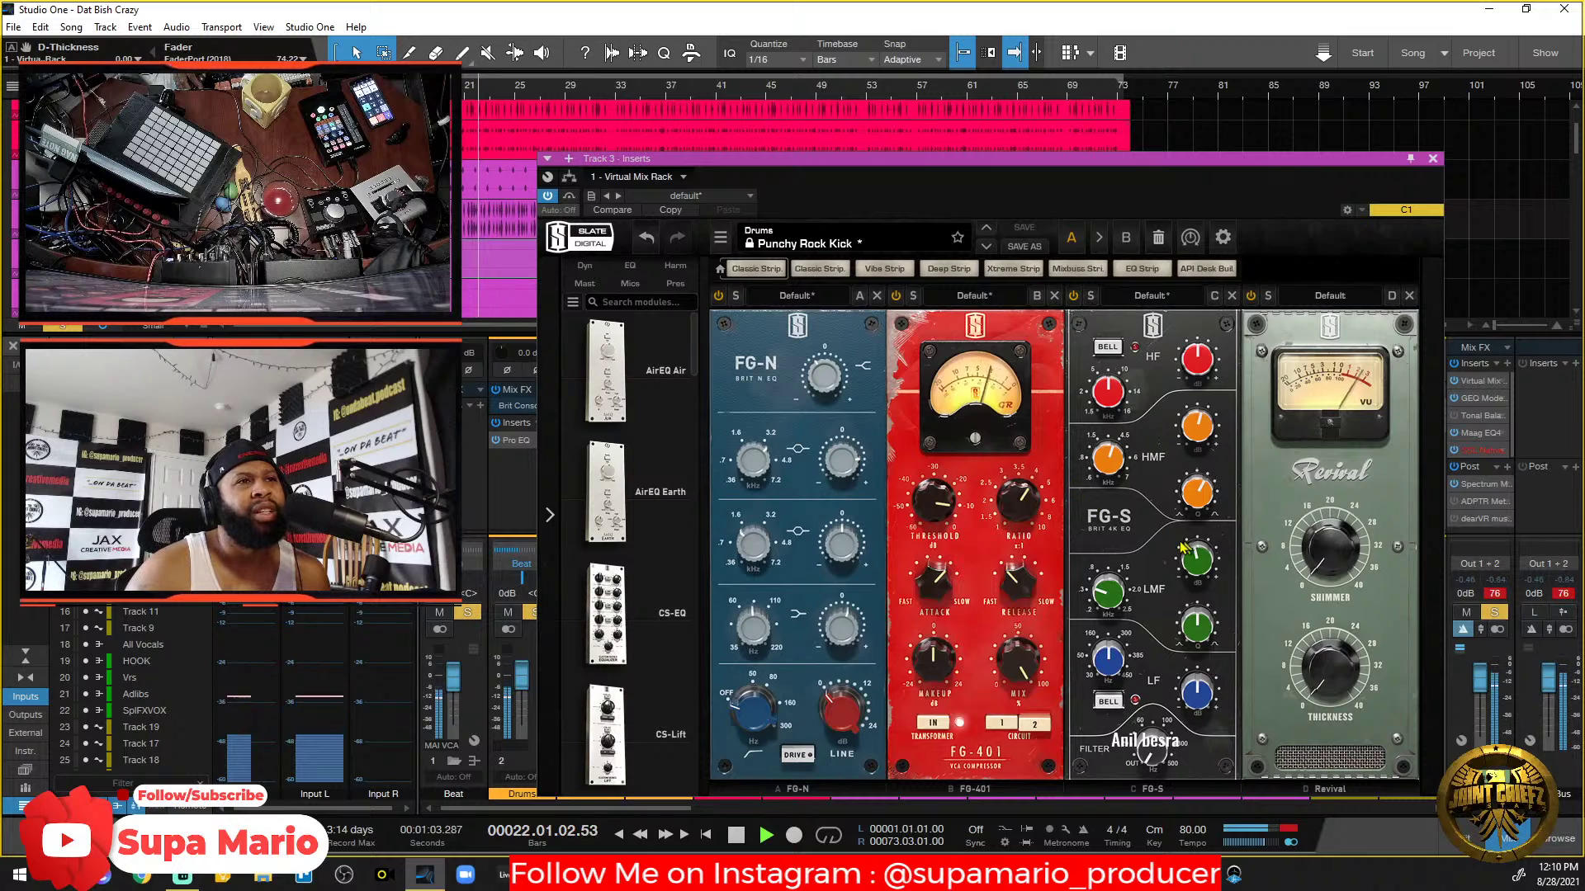
pyautogui.moveTo(937, 517)
pyautogui.mouseDown()
pyautogui.moveTo(939, 475)
pyautogui.moveTo(941, 499)
pyautogui.mouseUp()
pyautogui.keyDown('alt'); pyautogui.click(941, 499); pyautogui.keyUp('alt')
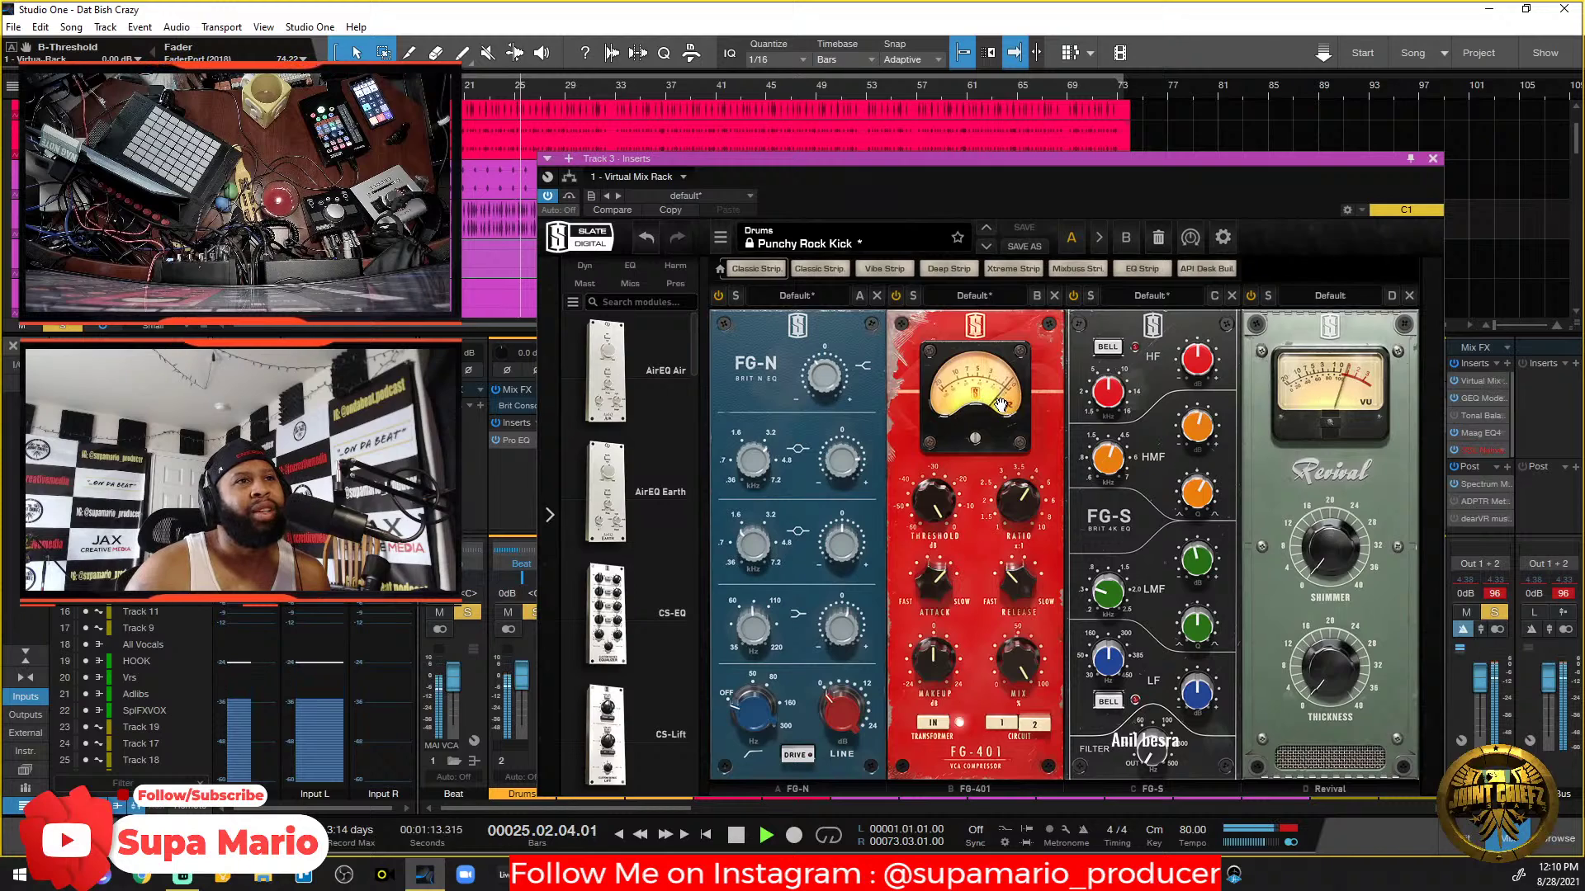
pyautogui.moveTo(947, 512)
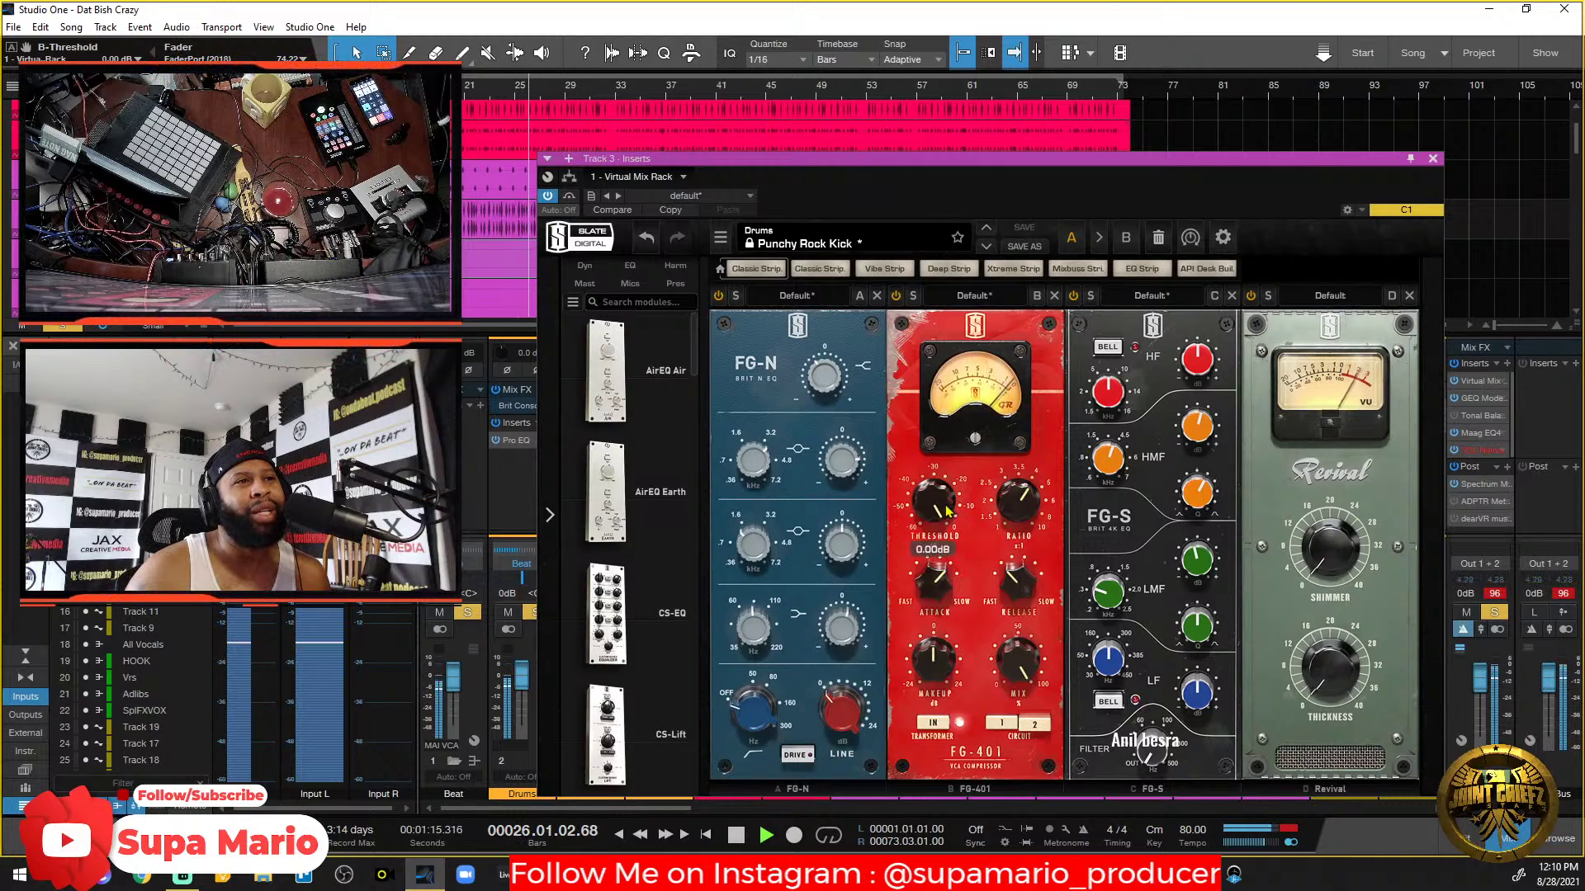
pyautogui.moveTo(948, 512); pyautogui.dragTo(951, 535)
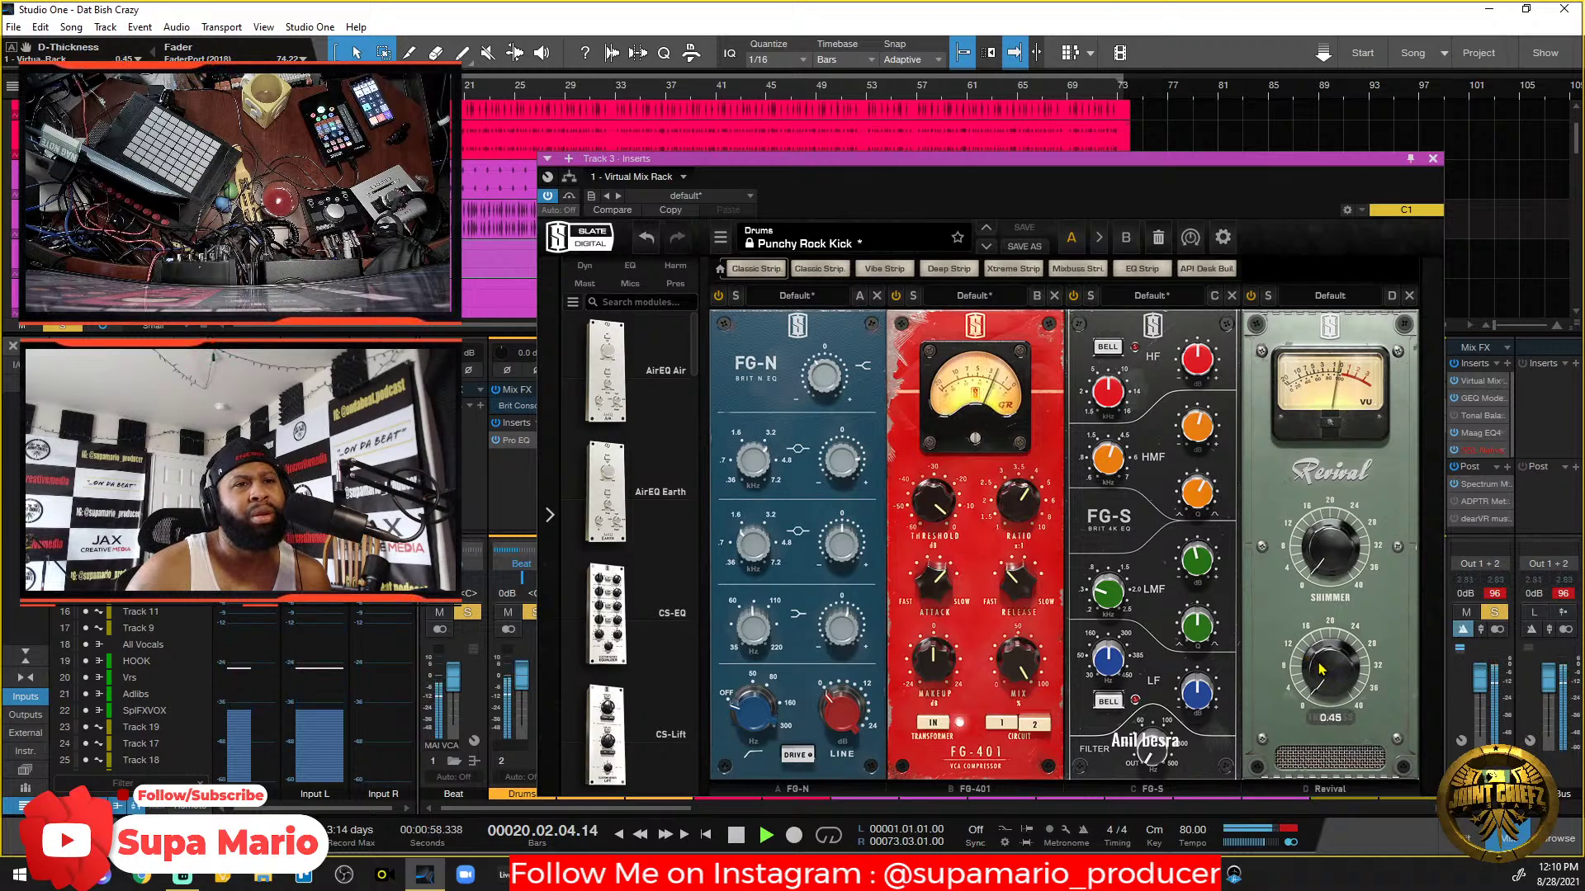
# Raise the Revival module's Thickness to 4.05 in Track 3's rack, stop playback and close the plug-in window.
pyautogui.moveTo(1321, 671)
pyautogui.mouseDown()
pyautogui.moveTo(1319, 641)
pyautogui.moveTo(1314, 687)
pyautogui.moveTo(1341, 695)
pyautogui.moveTo(1335, 655)
pyautogui.mouseUp()
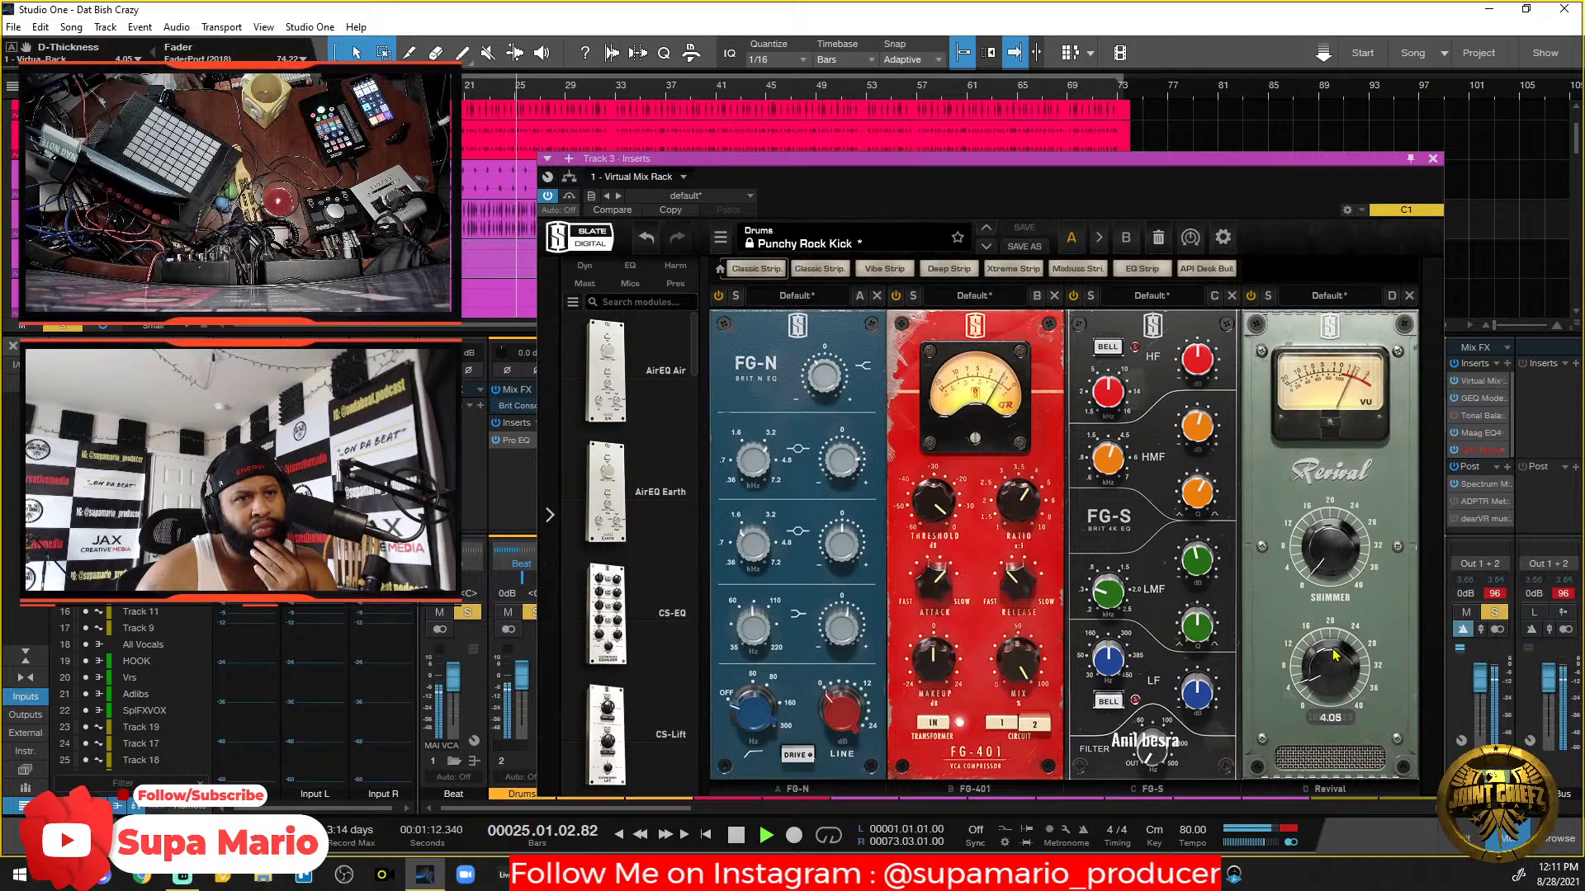
pyautogui.press('space')
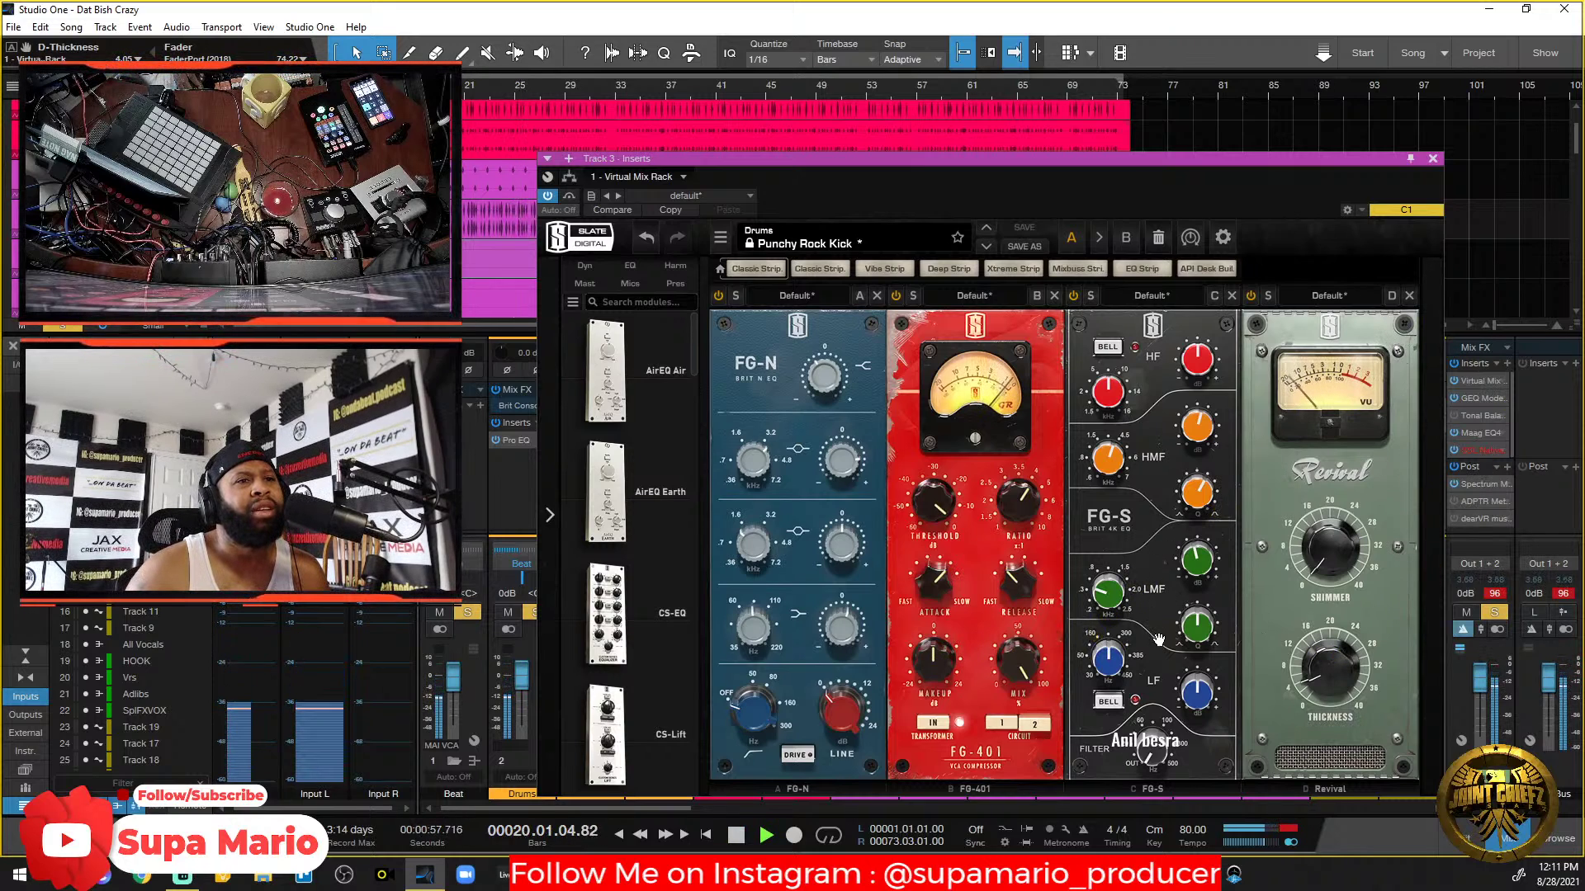
pyautogui.click(1431, 160)
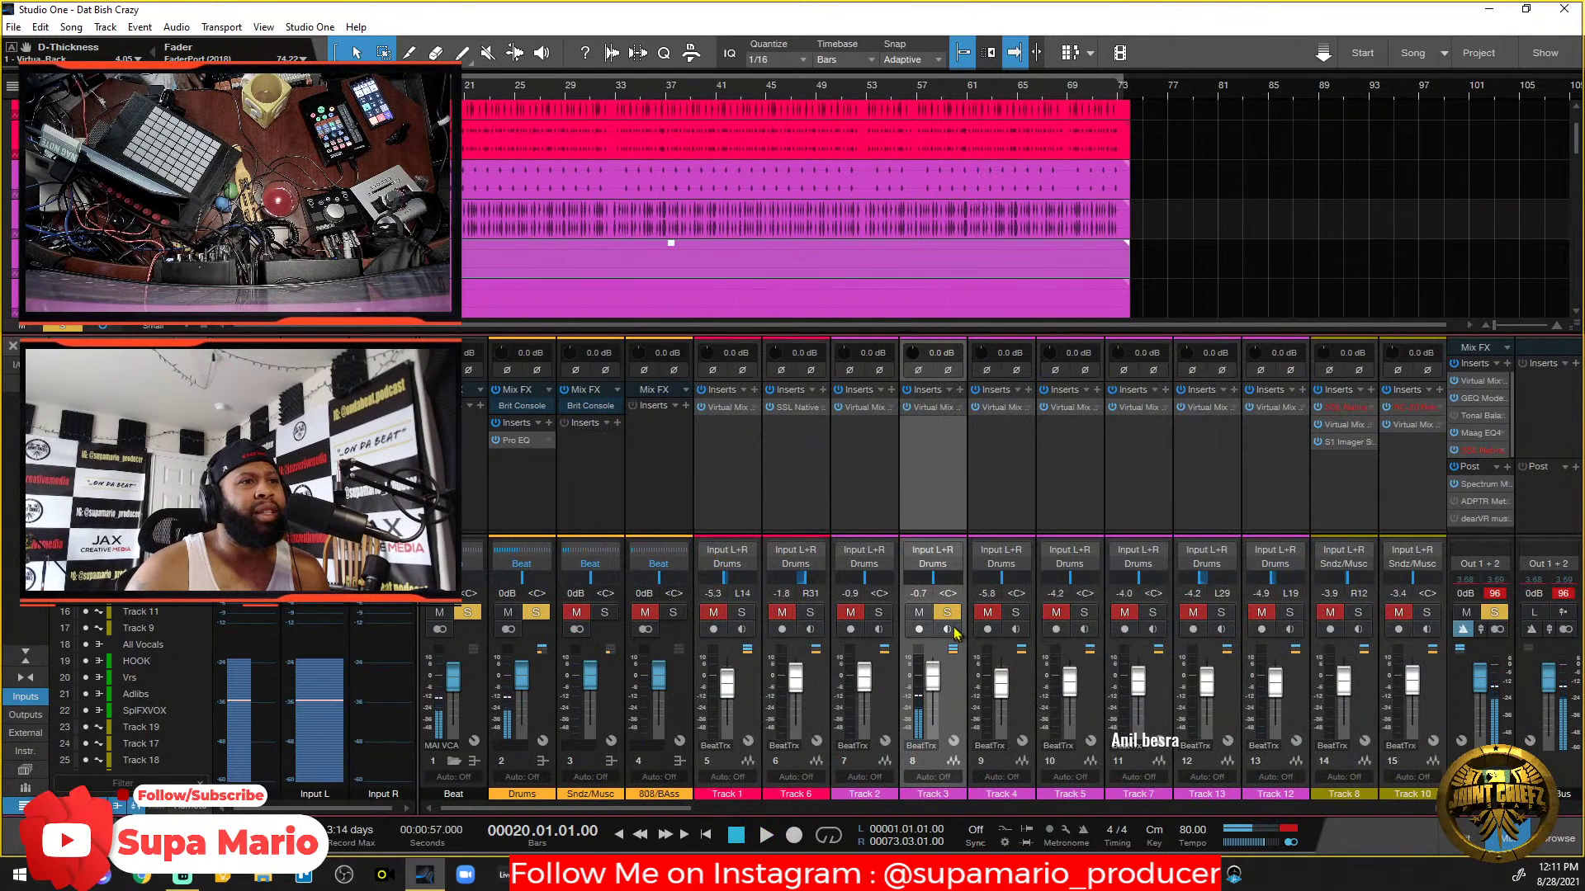
# Unsolo Track 3 and set its volume fader to -0.4 dB while playing the full mix, finishing with playback stopped.
pyautogui.click(947, 612)
pyautogui.press('space')
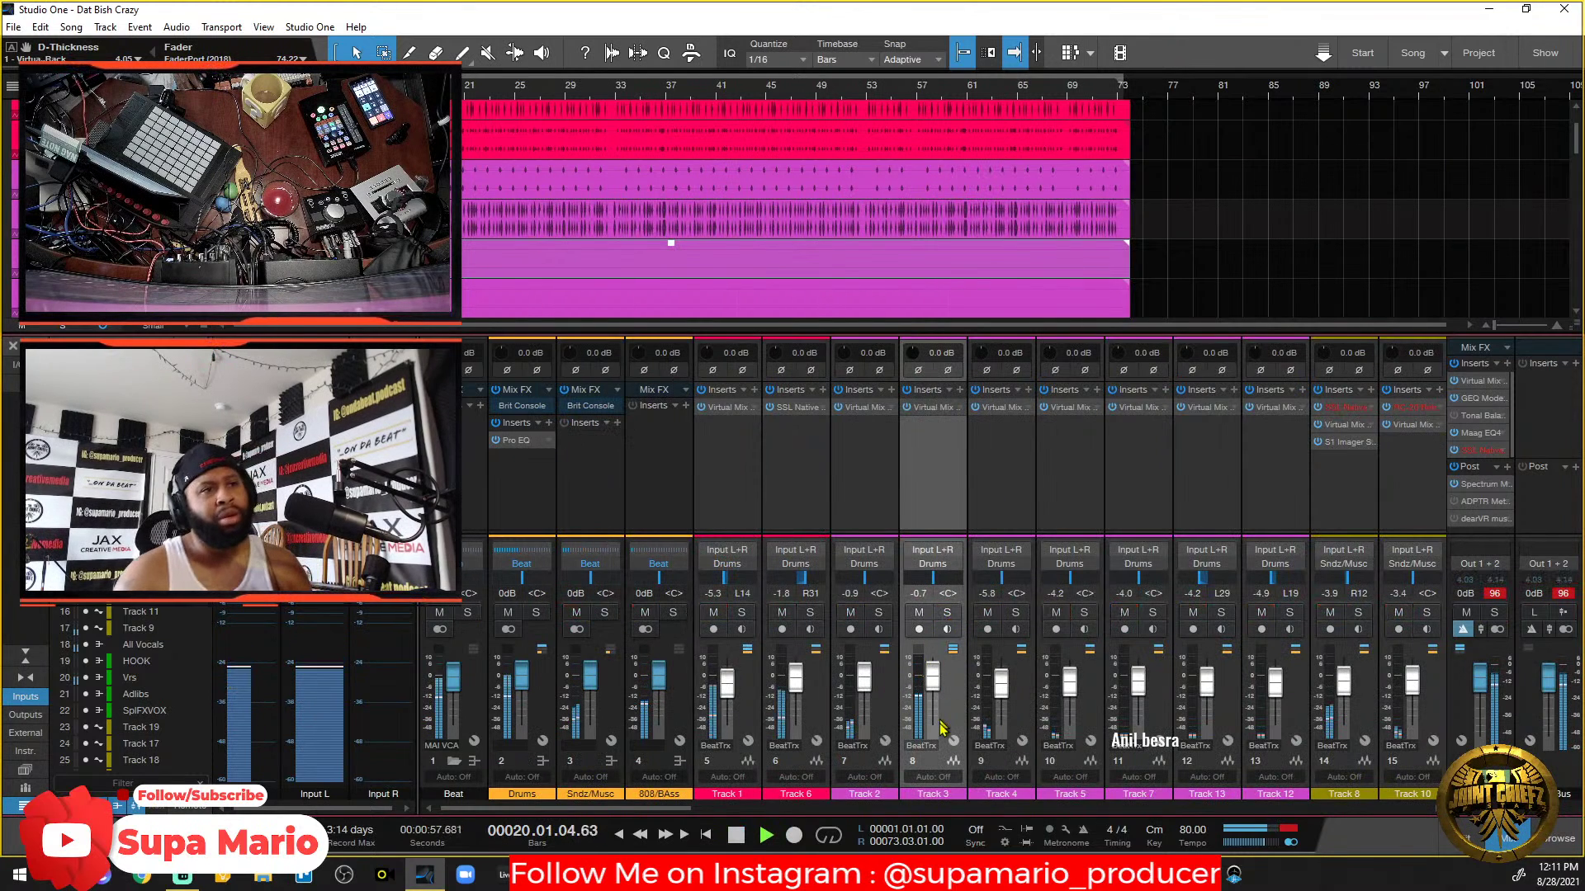
pyautogui.scroll(-2, 941, 726)
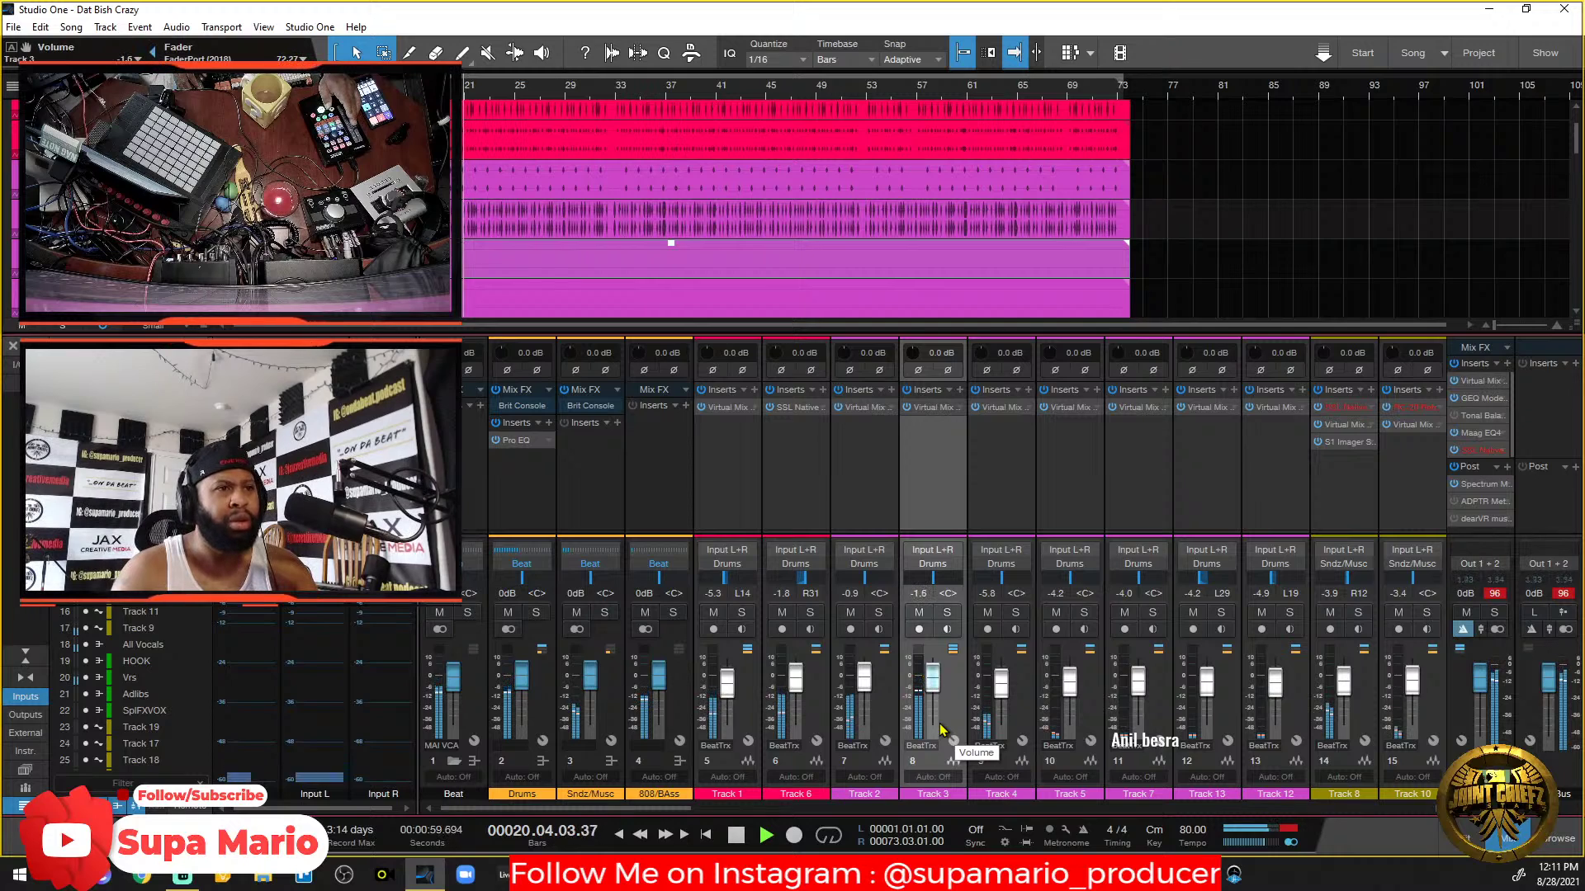
pyautogui.scroll(1, 941, 728)
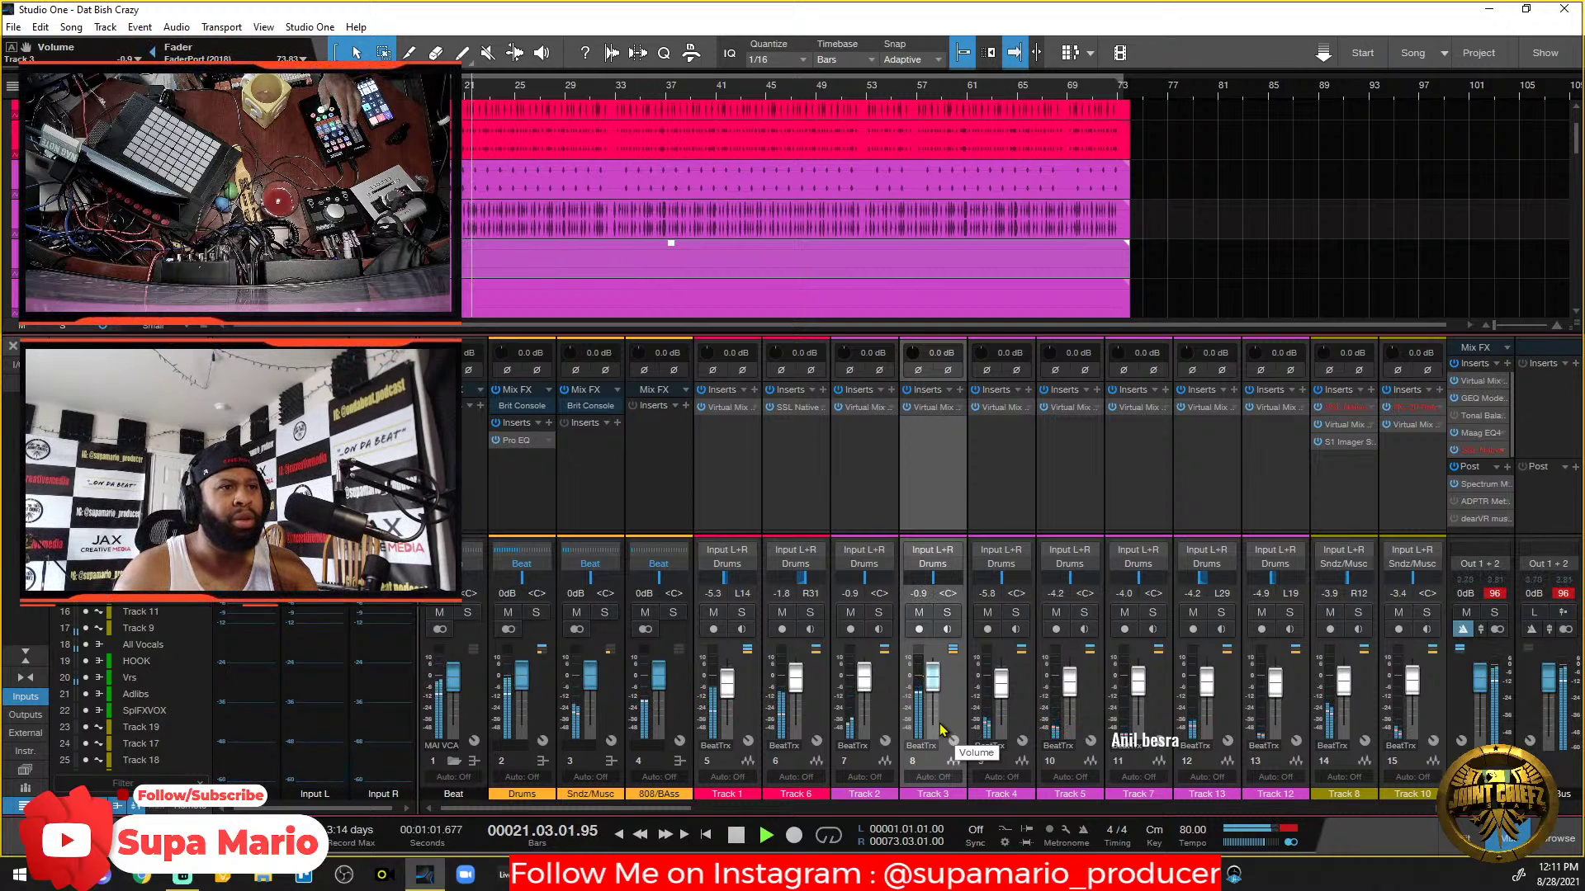
pyautogui.scroll(1, 941, 728)
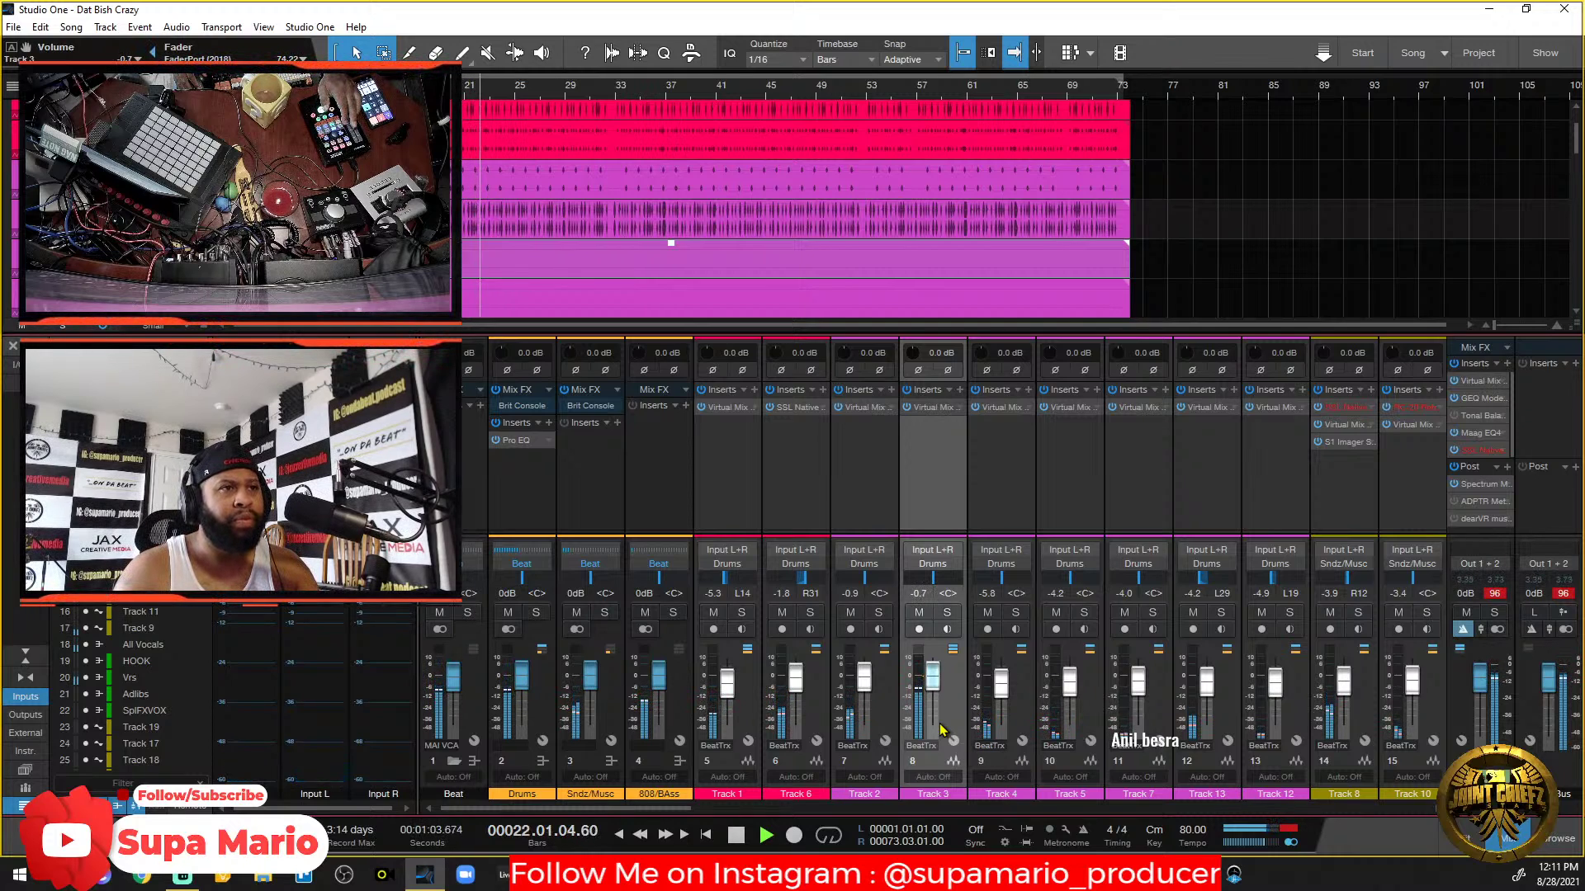
pyautogui.scroll(-1, 940, 728)
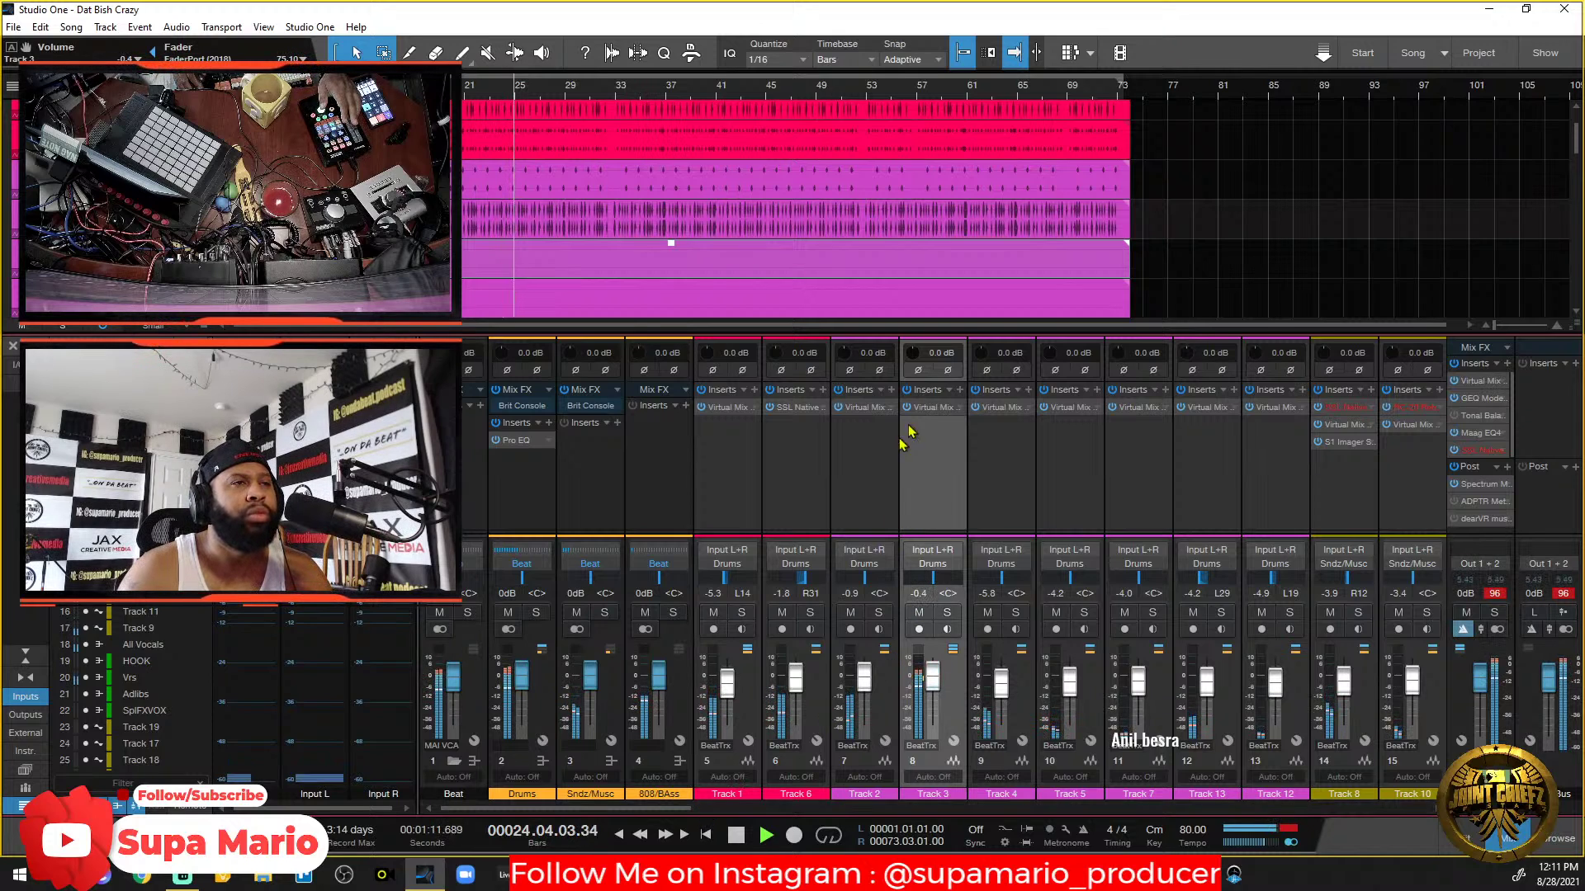
pyautogui.press('space')
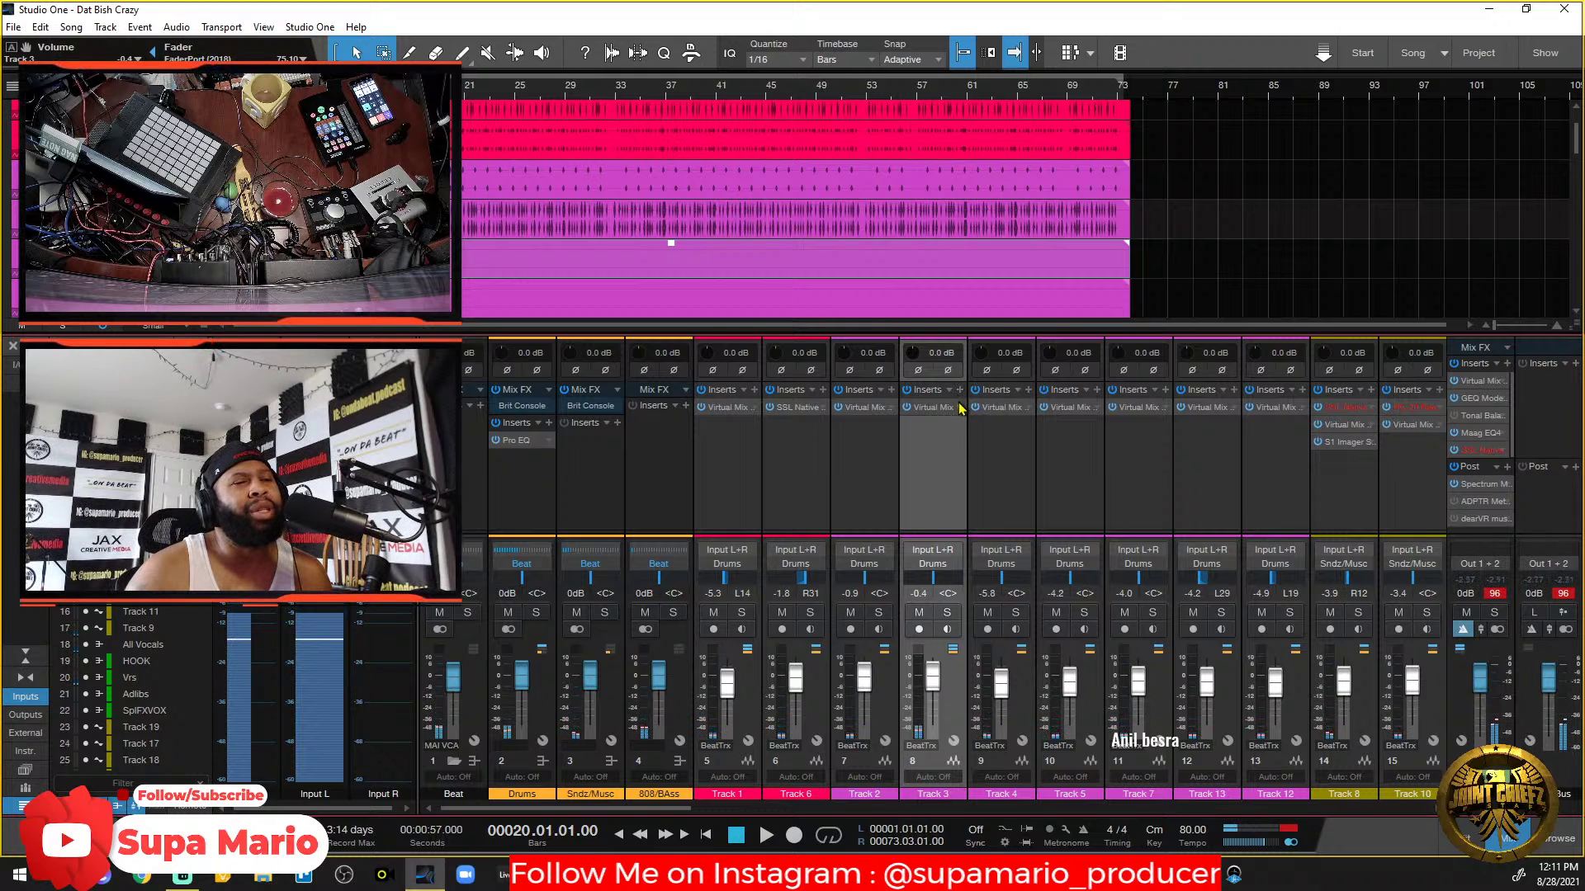
# Insert the Limiter on Track 3 with its threshold at 0.00, Fast attack and a 1.00 ms release.
pyautogui.click(959, 390)
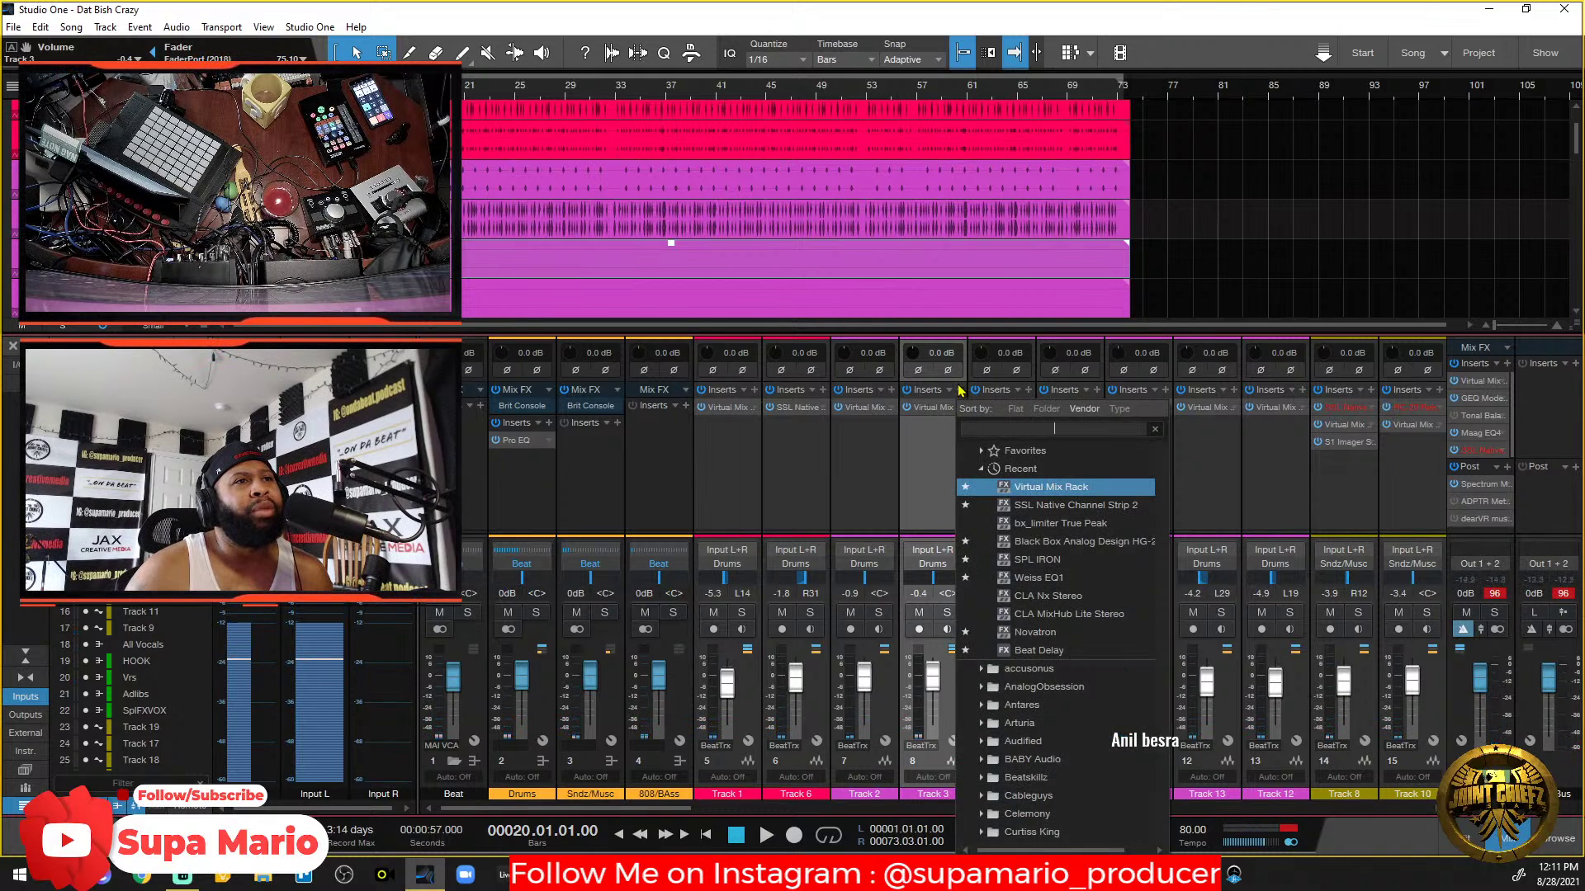
pyautogui.write('limik')
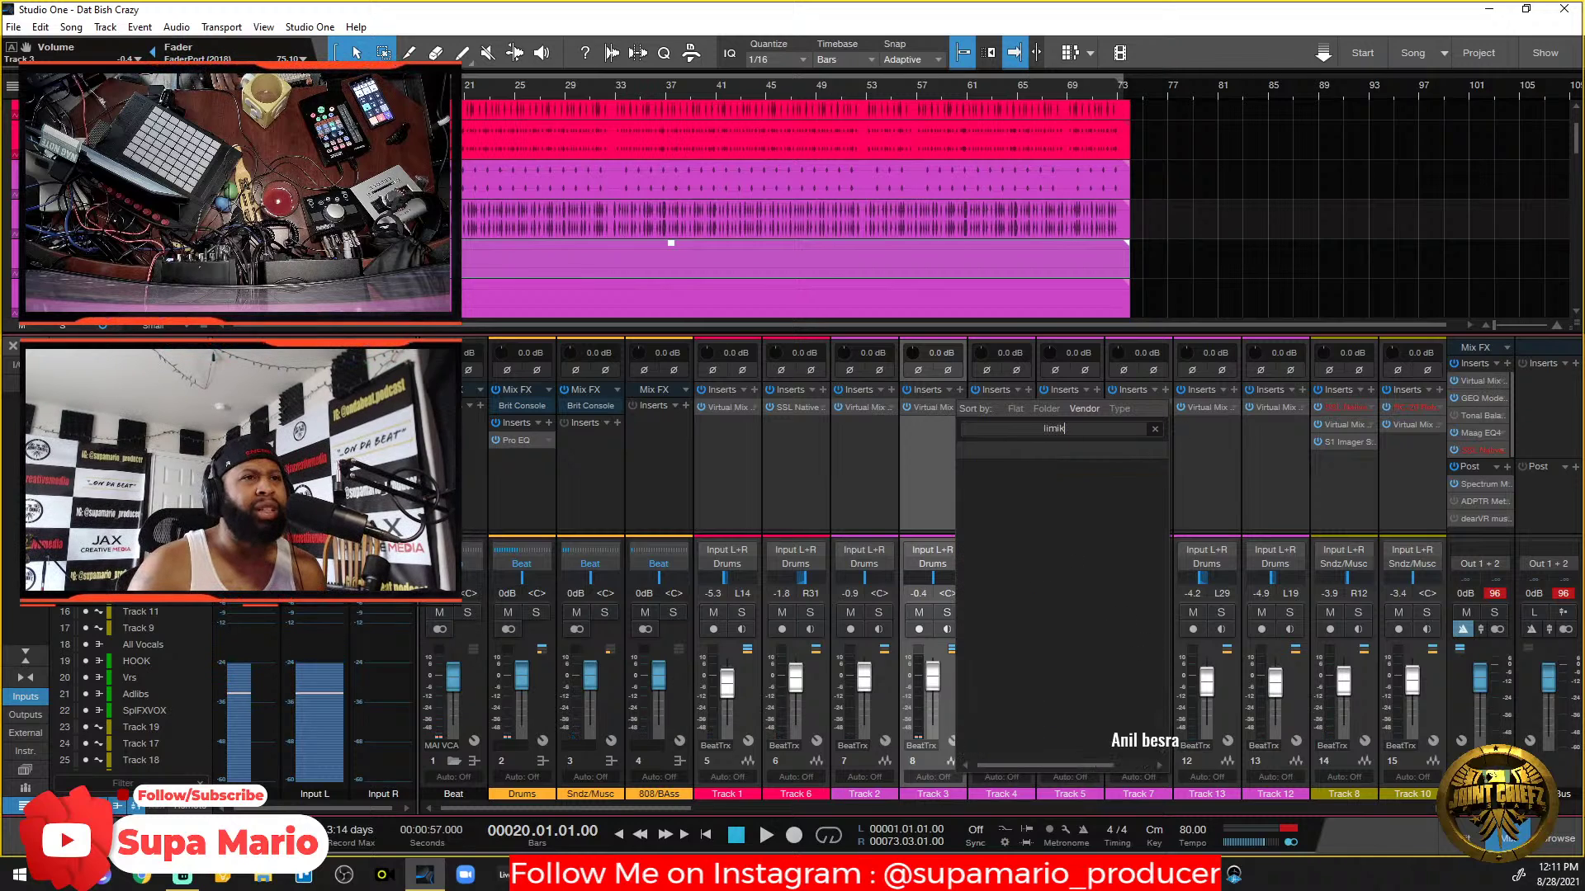
pyautogui.press('BackSpace')
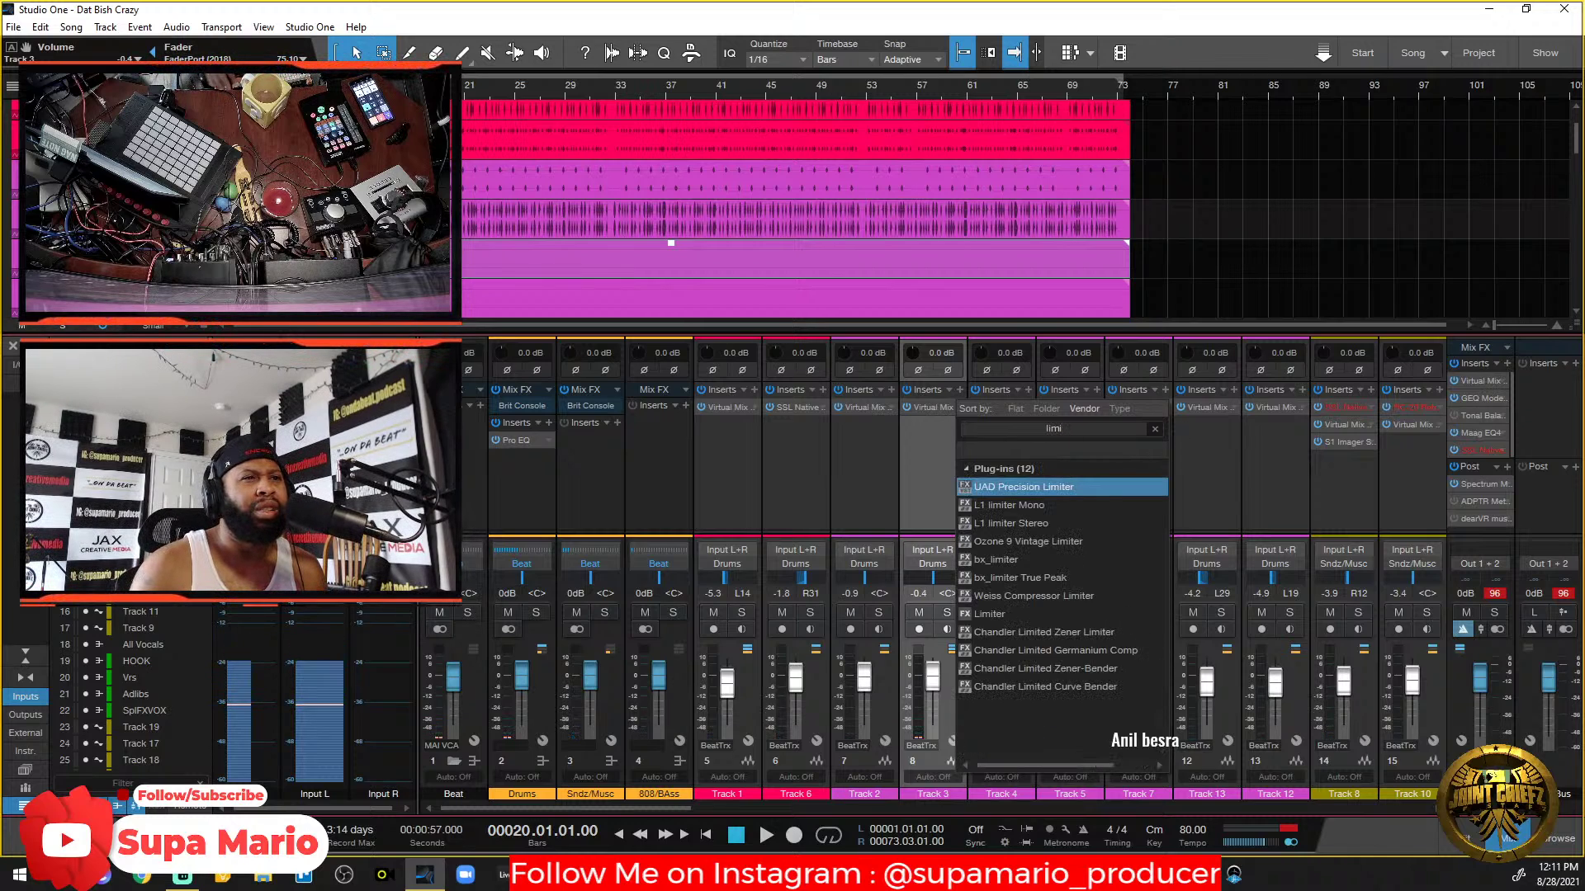
pyautogui.click(1040, 614)
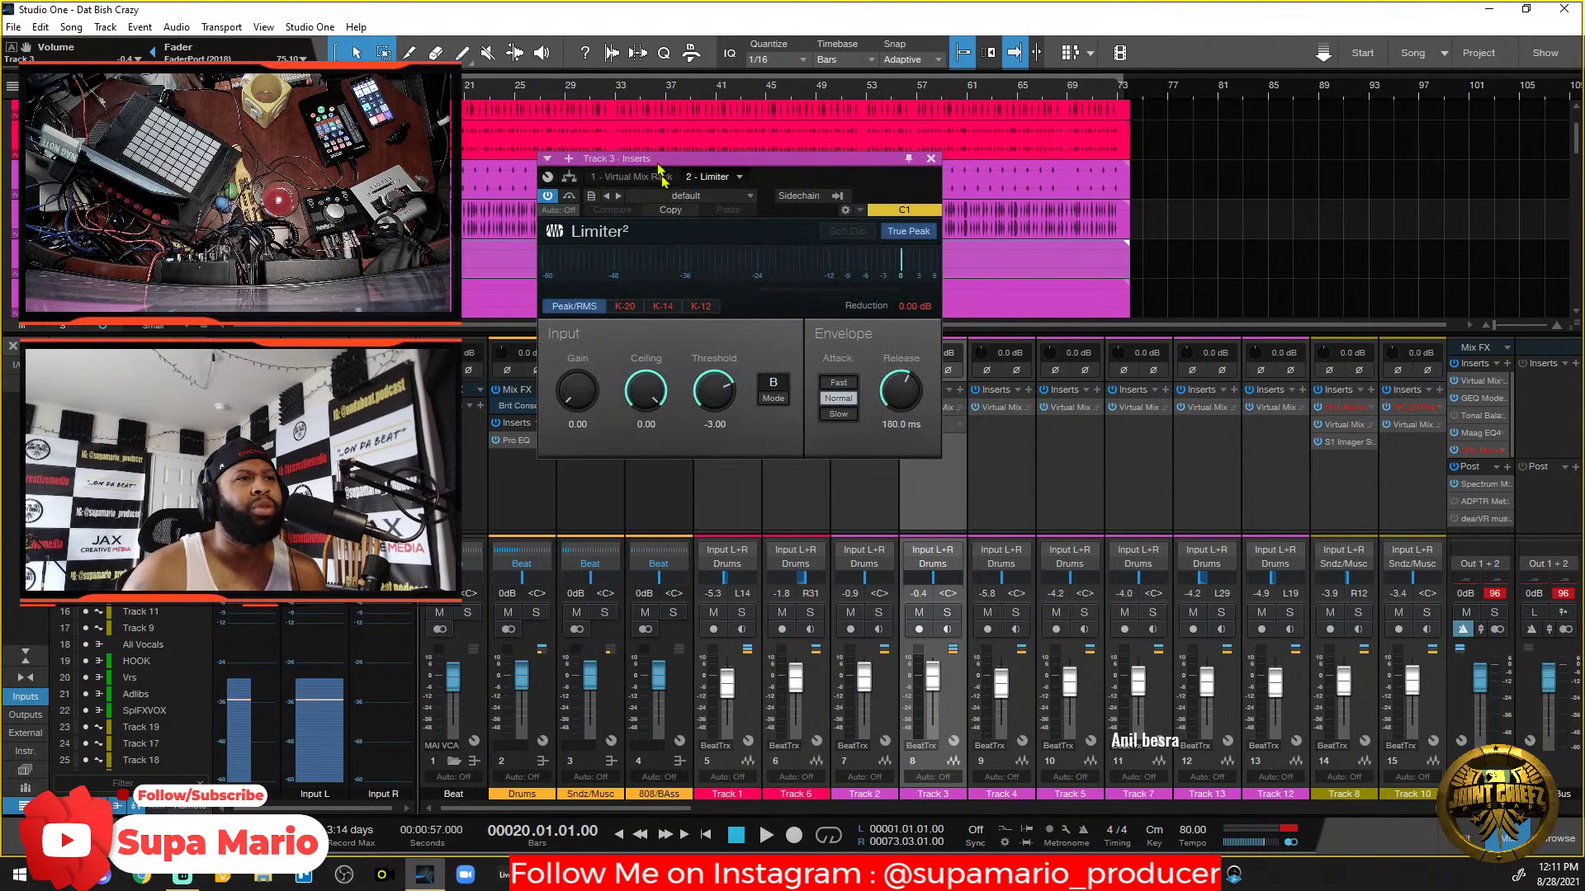
pyautogui.moveTo(721, 163); pyautogui.dragTo(943, 409)
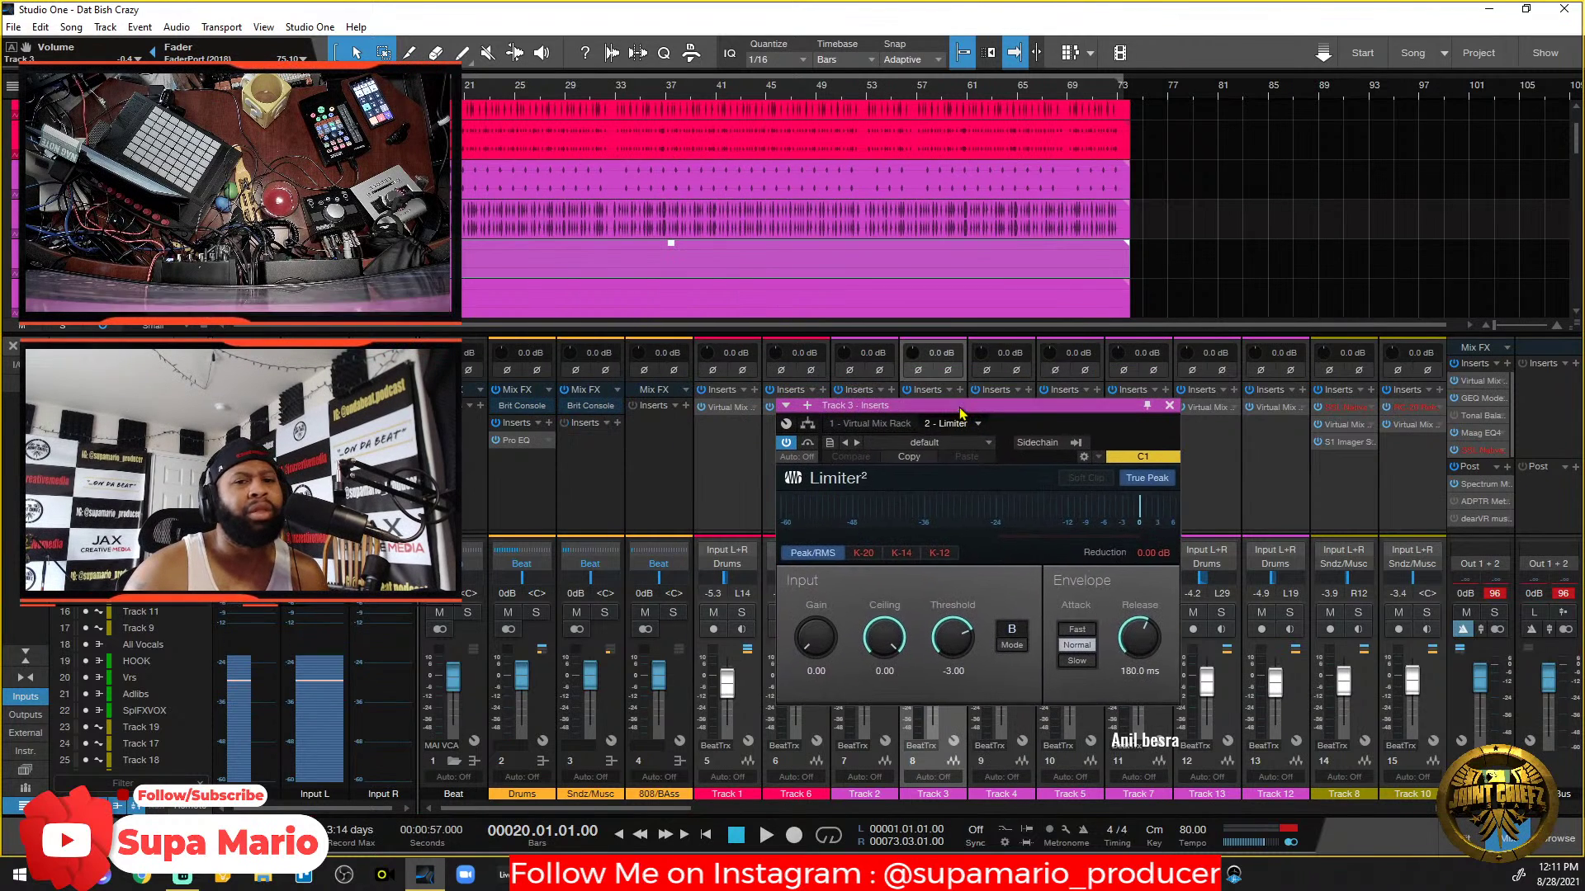
pyautogui.click(799, 638)
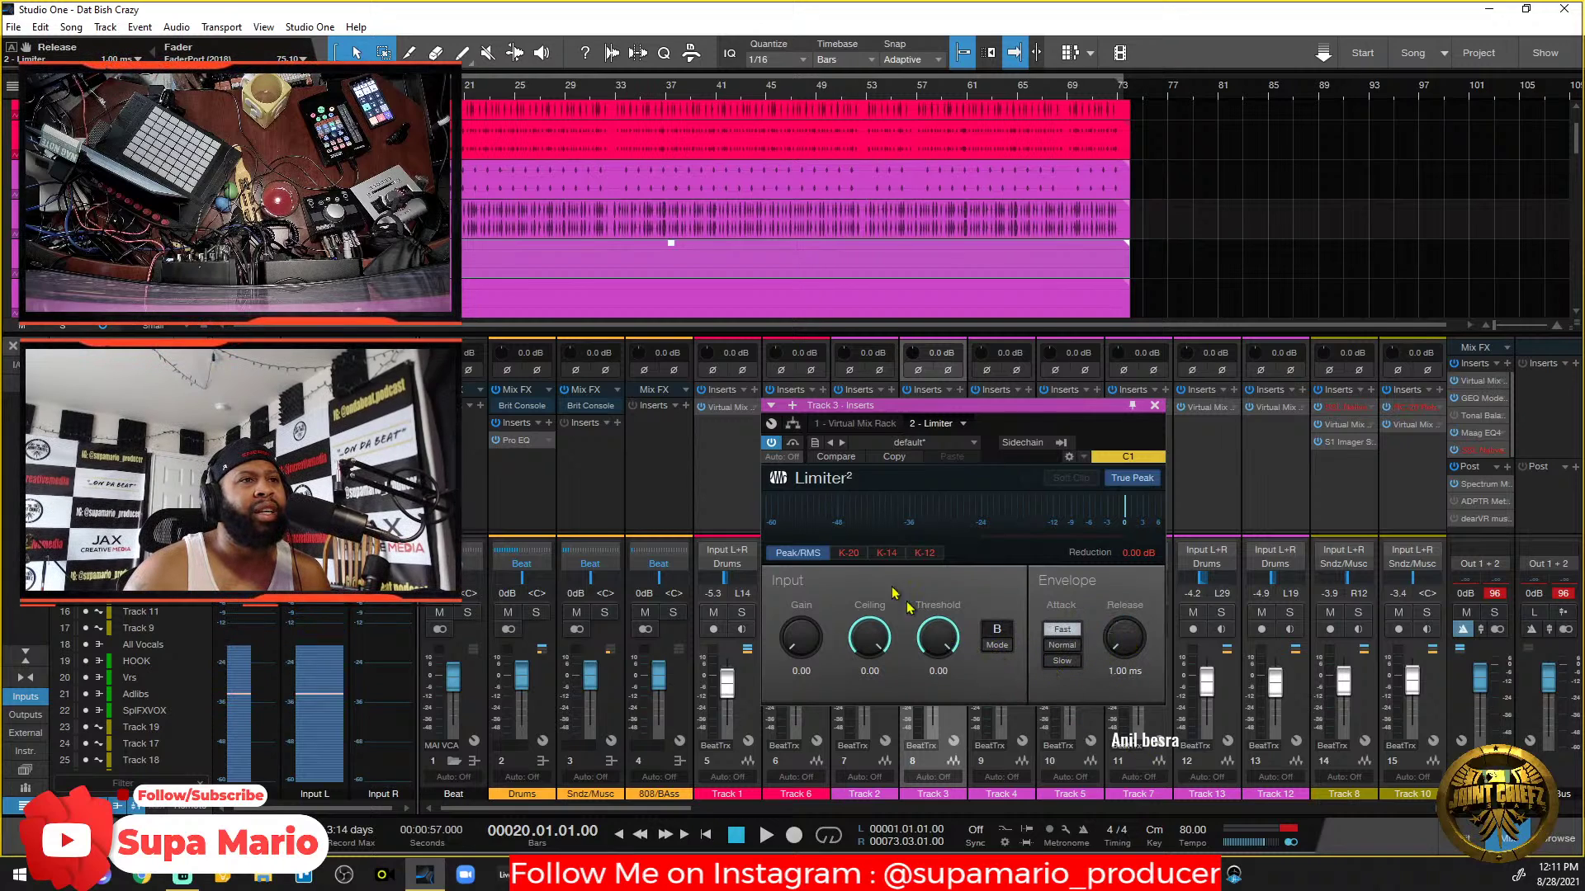
# During playback, set the Limiter's ceiling to -0.18, its mode to A and its attack to Slow.
pyautogui.press('space')
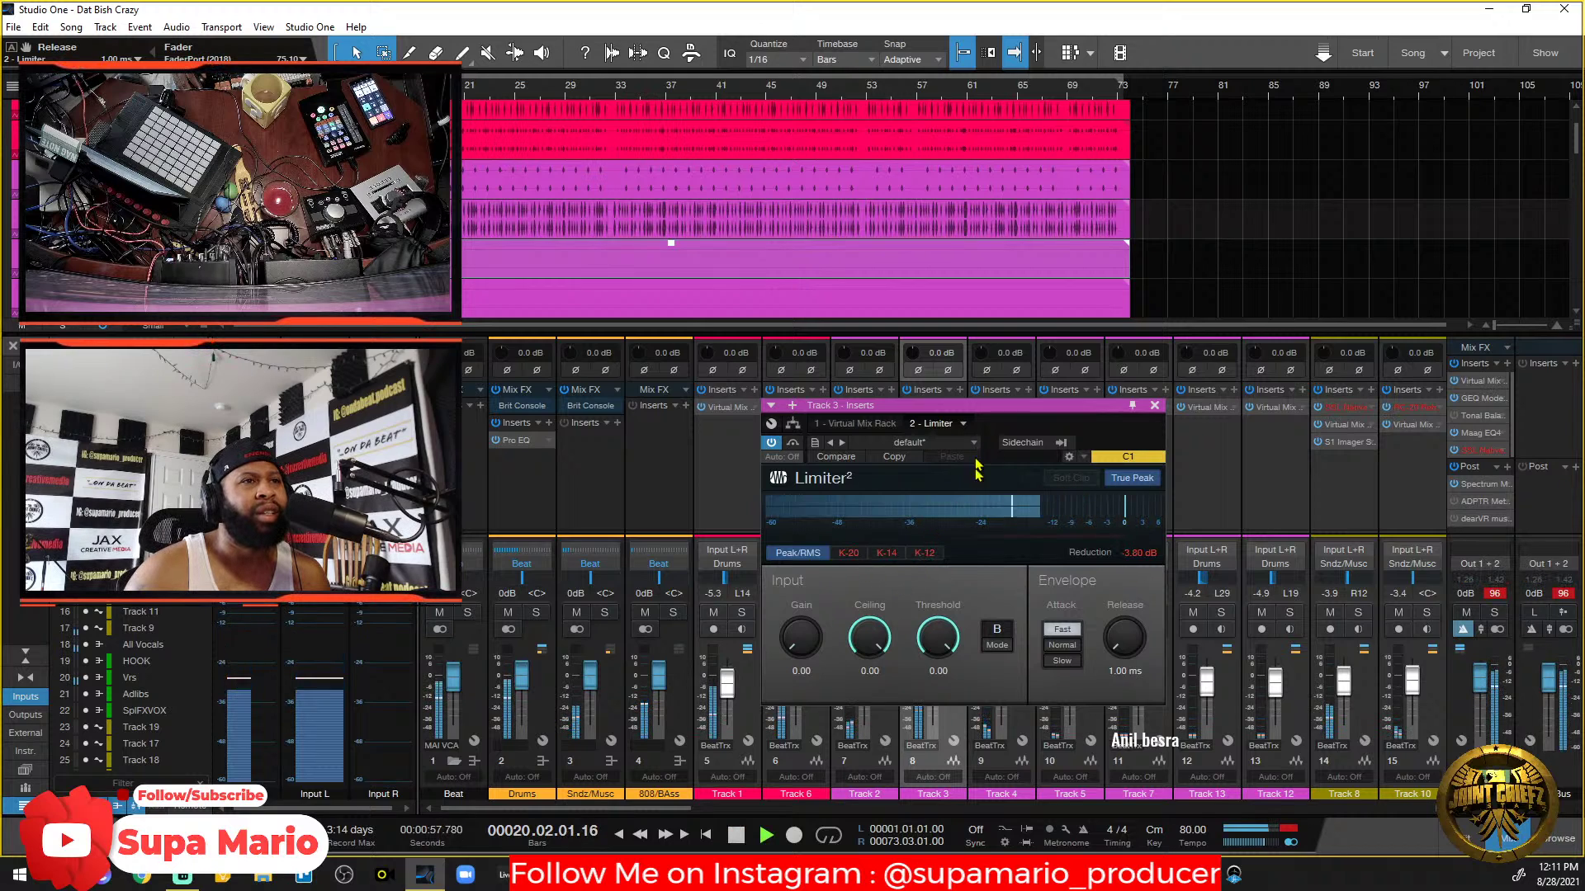
pyautogui.moveTo(808, 648)
pyautogui.mouseDown()
pyautogui.moveTo(809, 625)
pyautogui.moveTo(809, 638)
pyautogui.mouseUp()
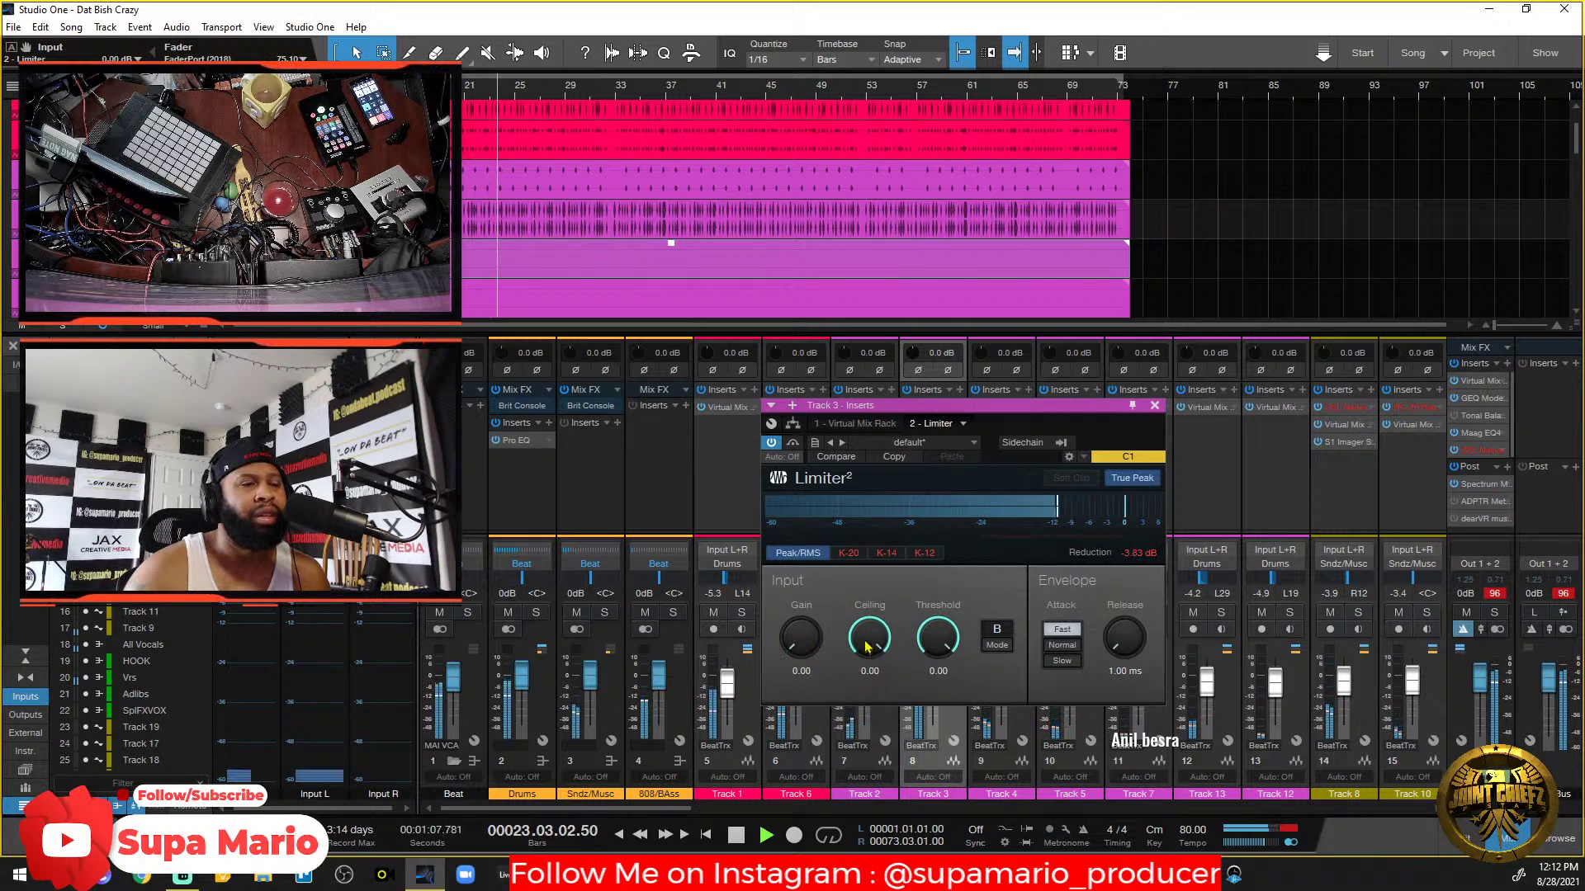
pyautogui.moveTo(863, 631); pyautogui.dragTo(928, 609)
pyautogui.click(997, 644)
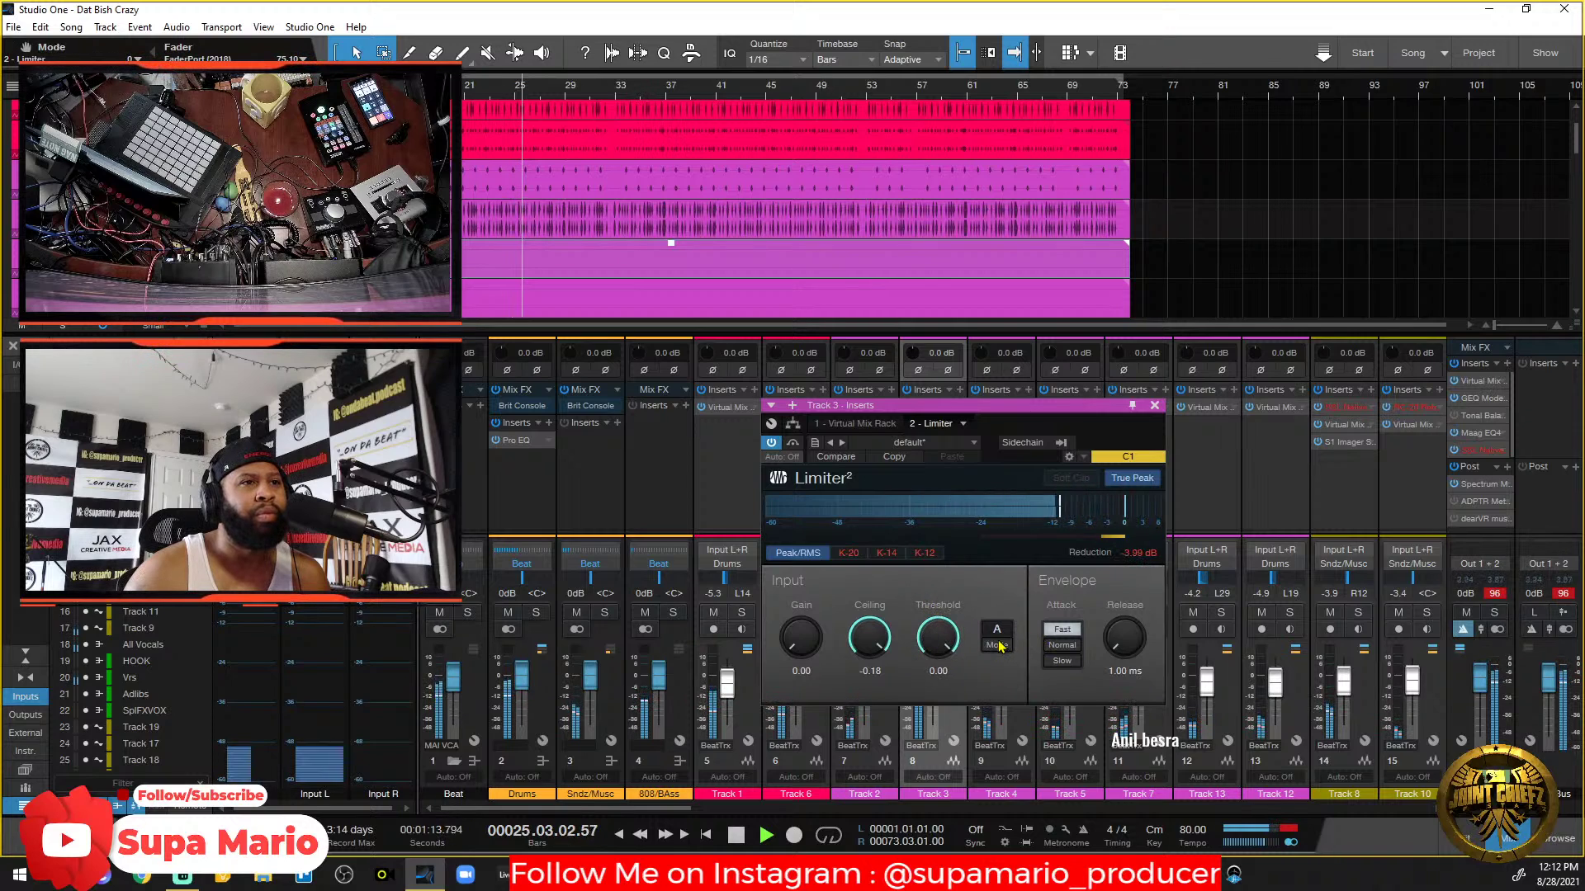
pyautogui.click(1049, 647)
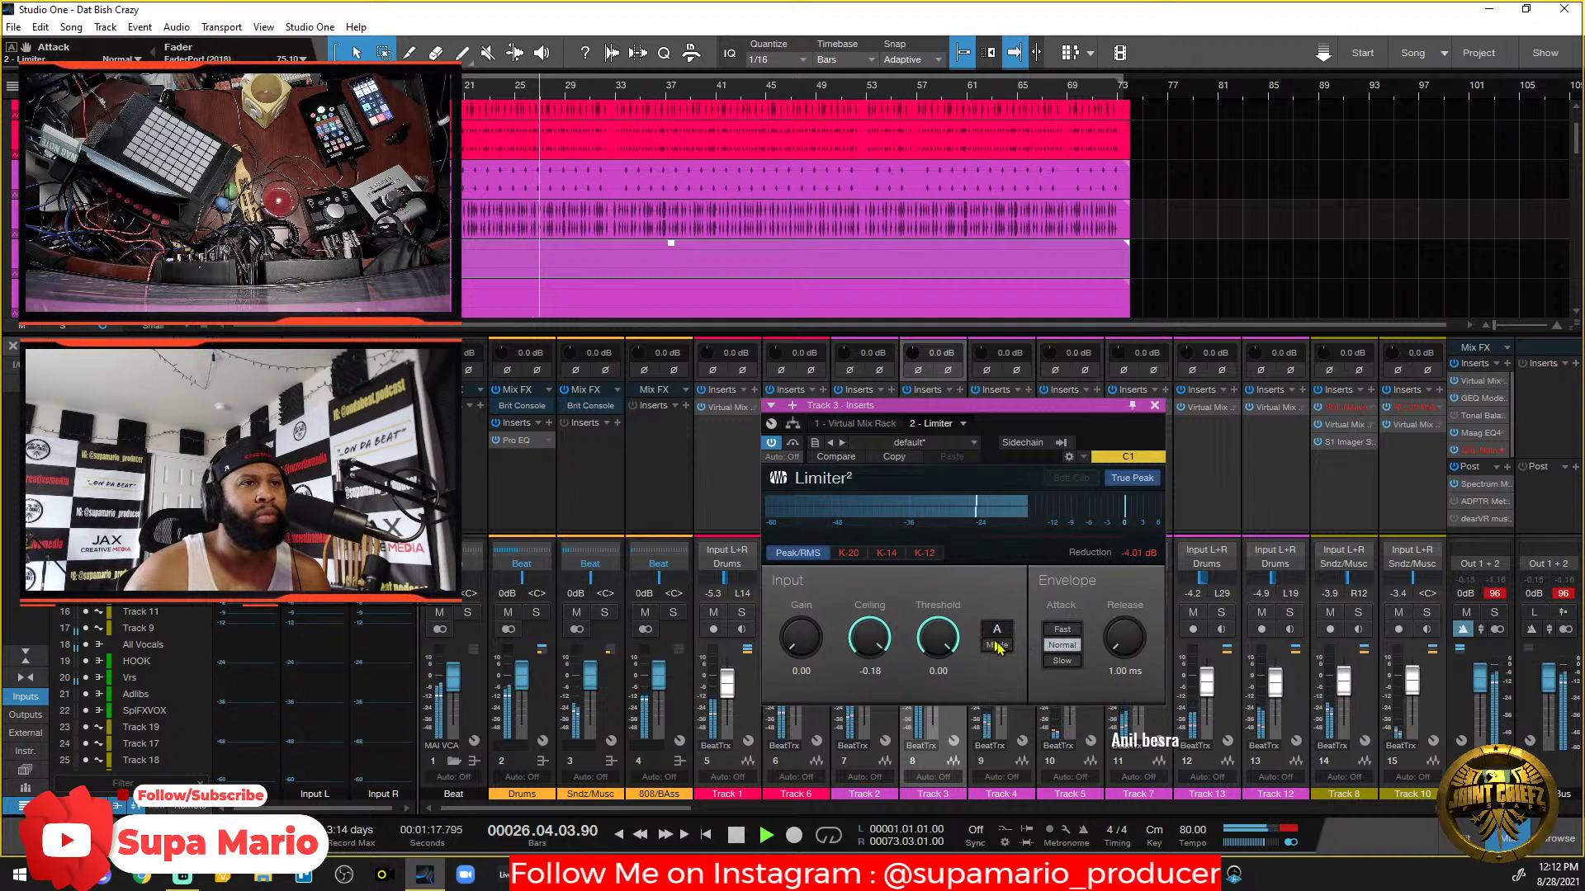
pyautogui.click(1062, 660)
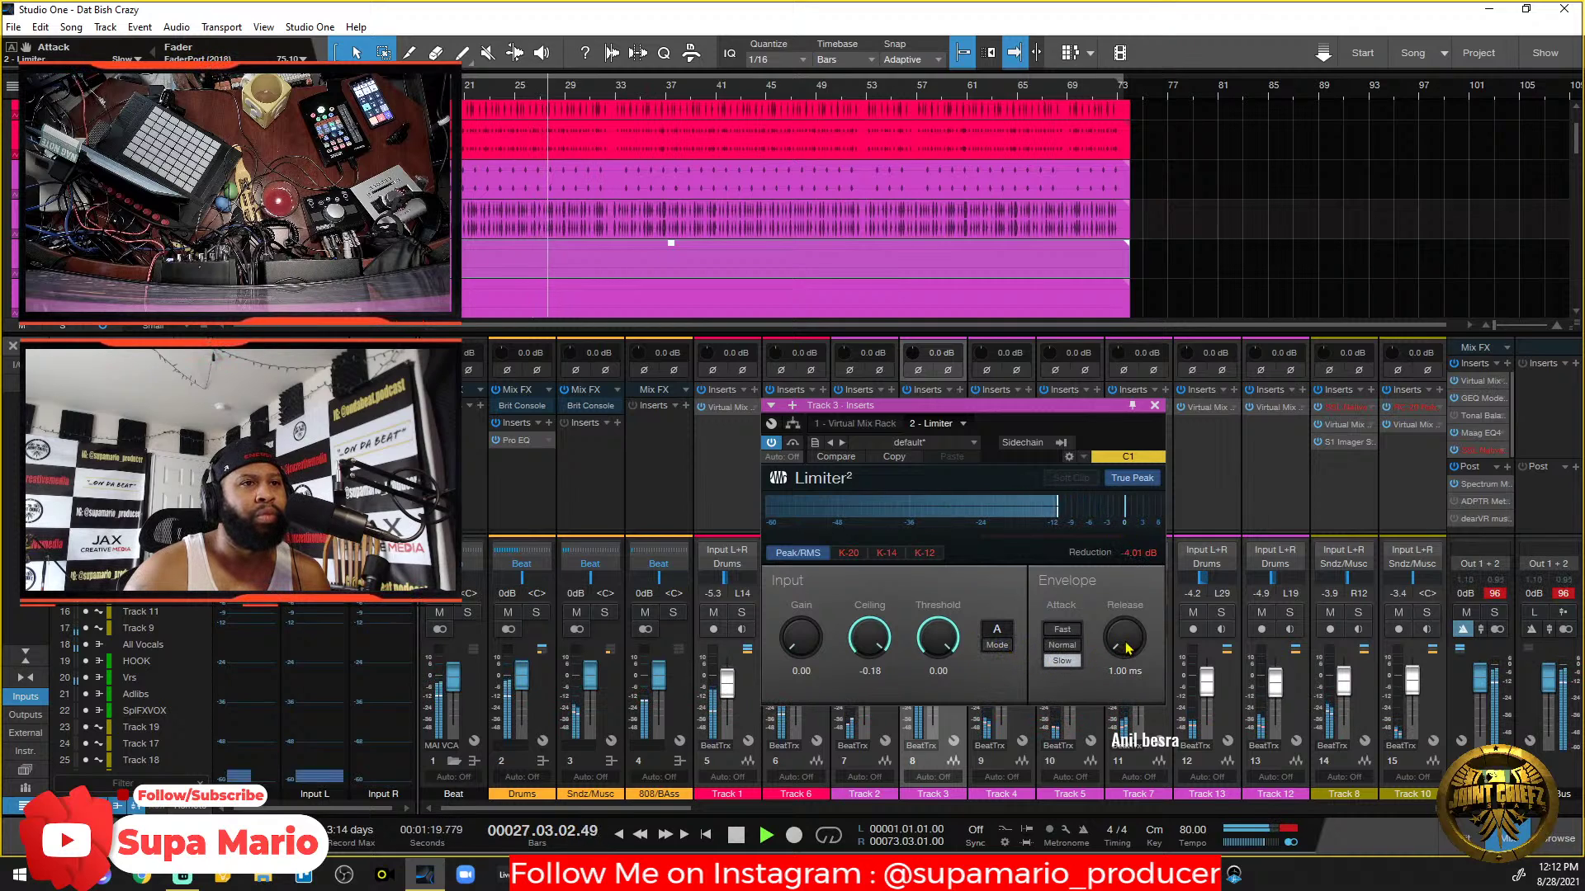
pyautogui.moveTo(950, 641)
pyautogui.mouseDown()
pyautogui.moveTo(958, 625)
pyautogui.moveTo(947, 654)
pyautogui.moveTo(952, 638)
pyautogui.mouseUp()
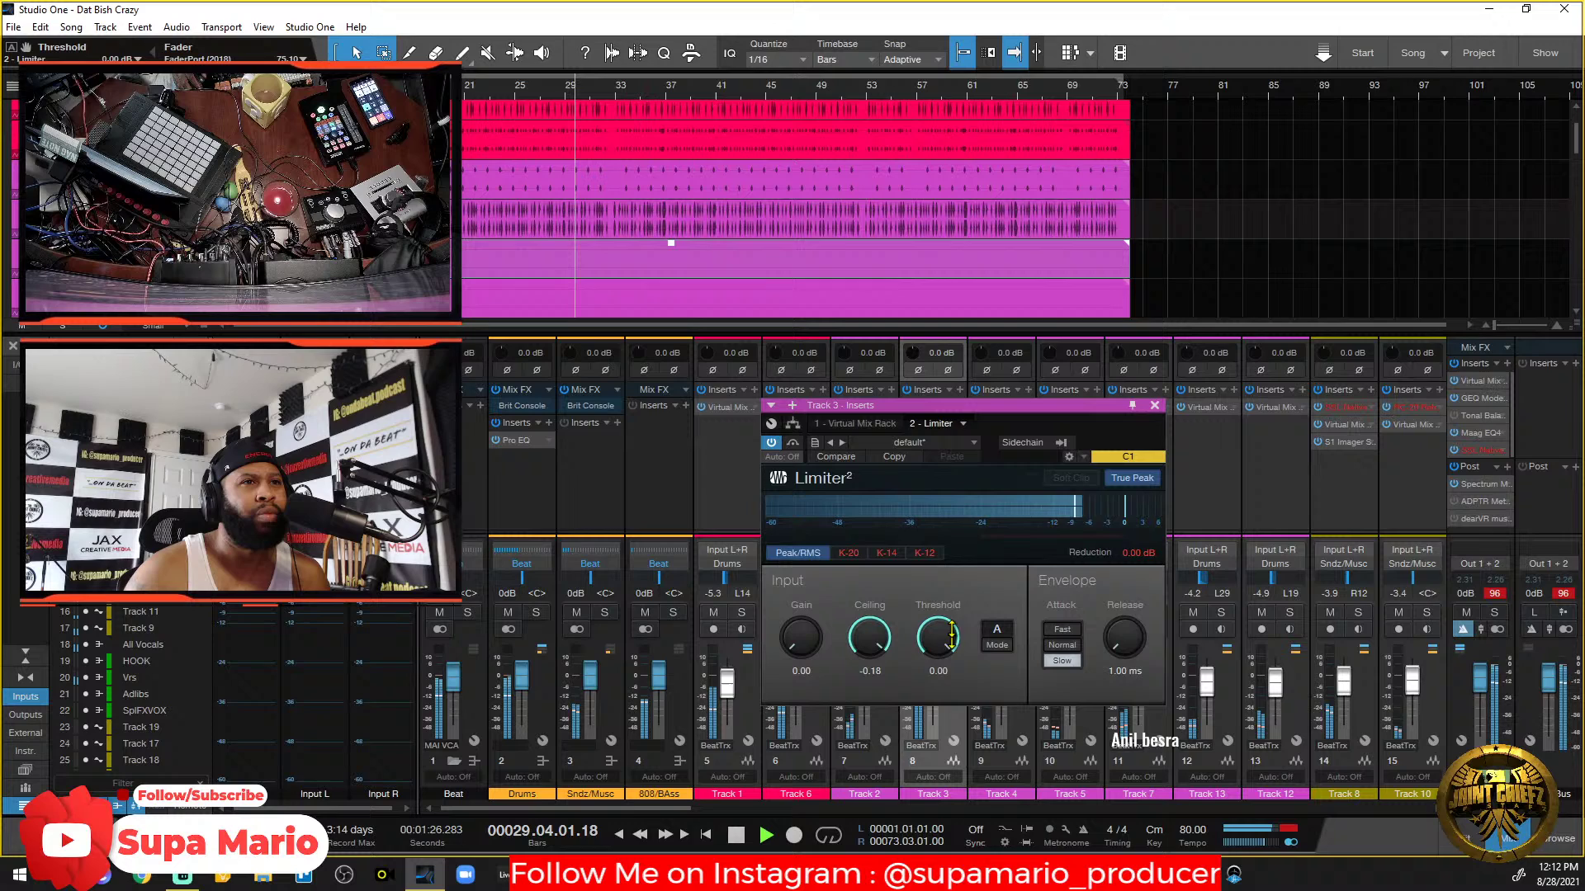
# Switch the Limiter from True Peak to Soft Clip, try its threshold and gain, and stop playback.
pyautogui.click(1070, 478)
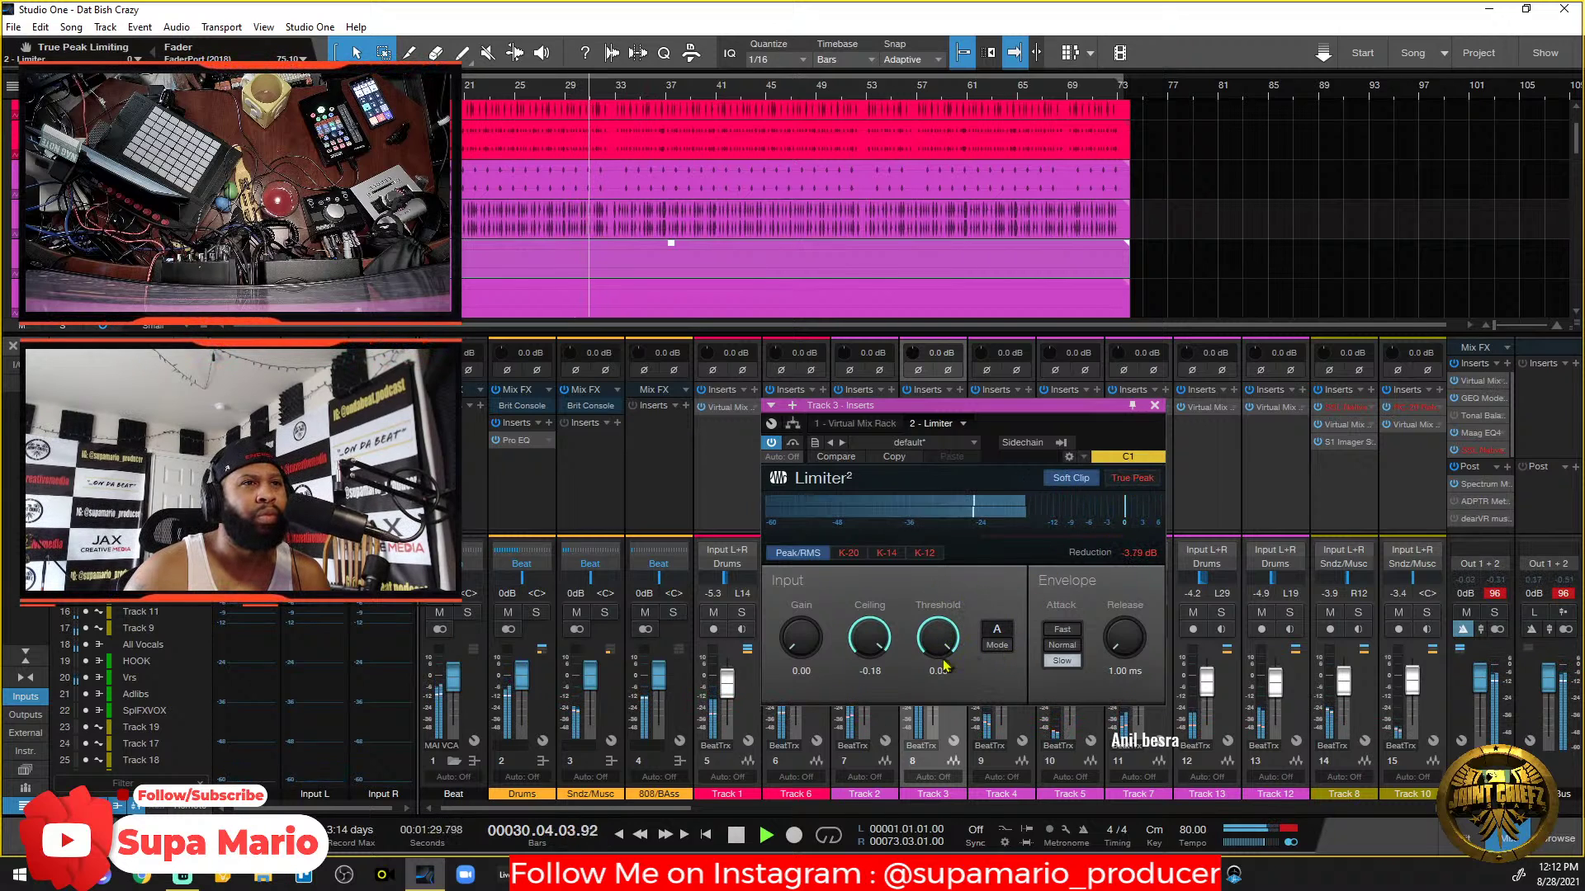
pyautogui.moveTo(936, 645); pyautogui.dragTo(935, 648)
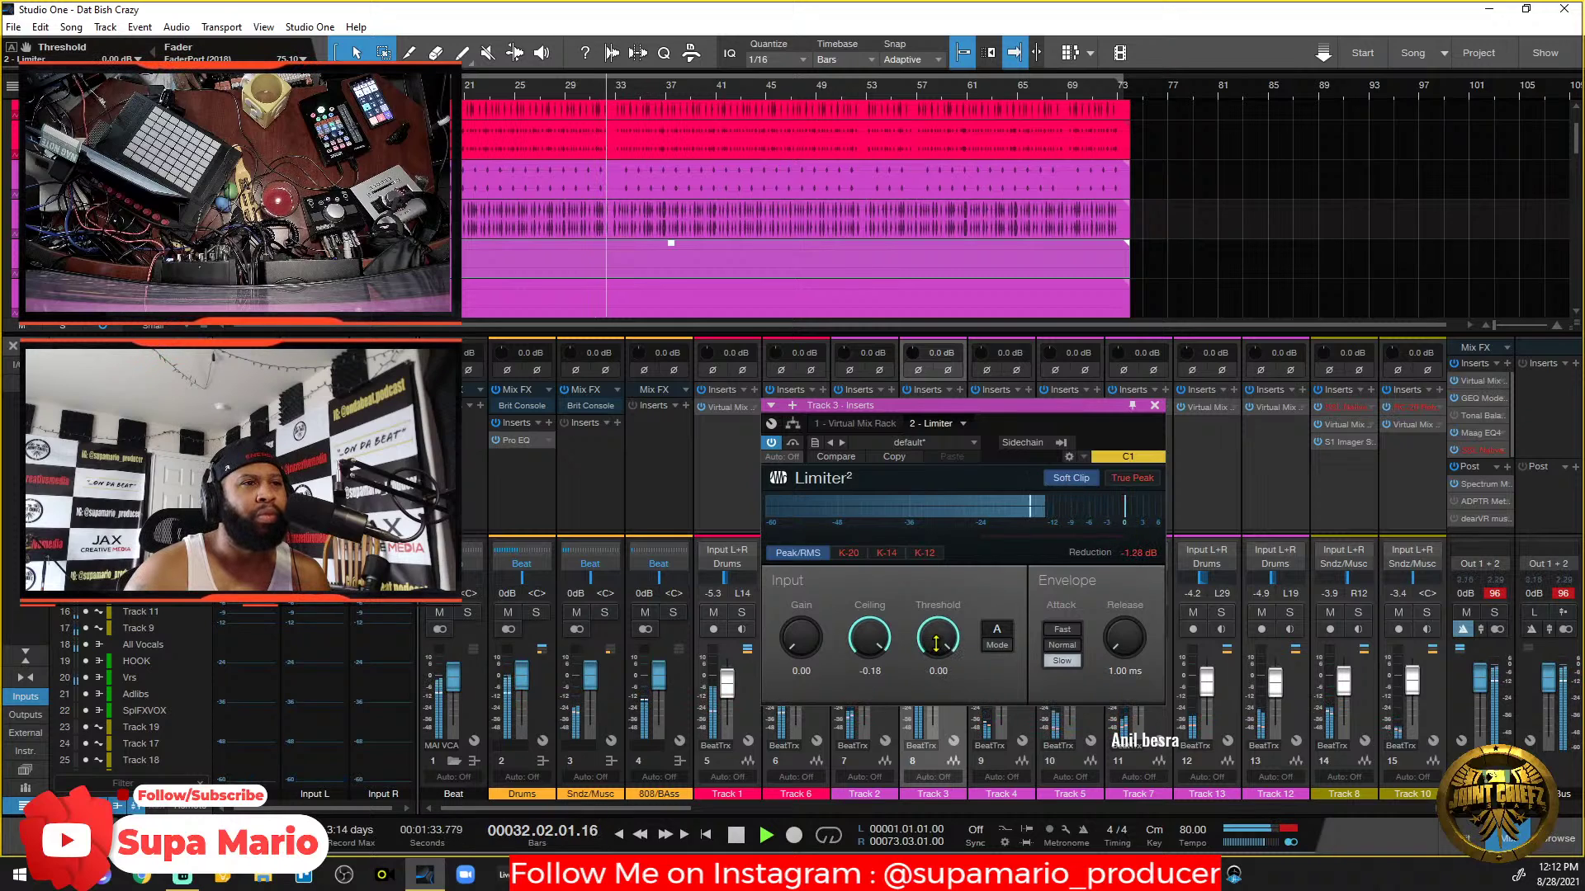
pyautogui.moveTo(813, 642); pyautogui.dragTo(813, 643)
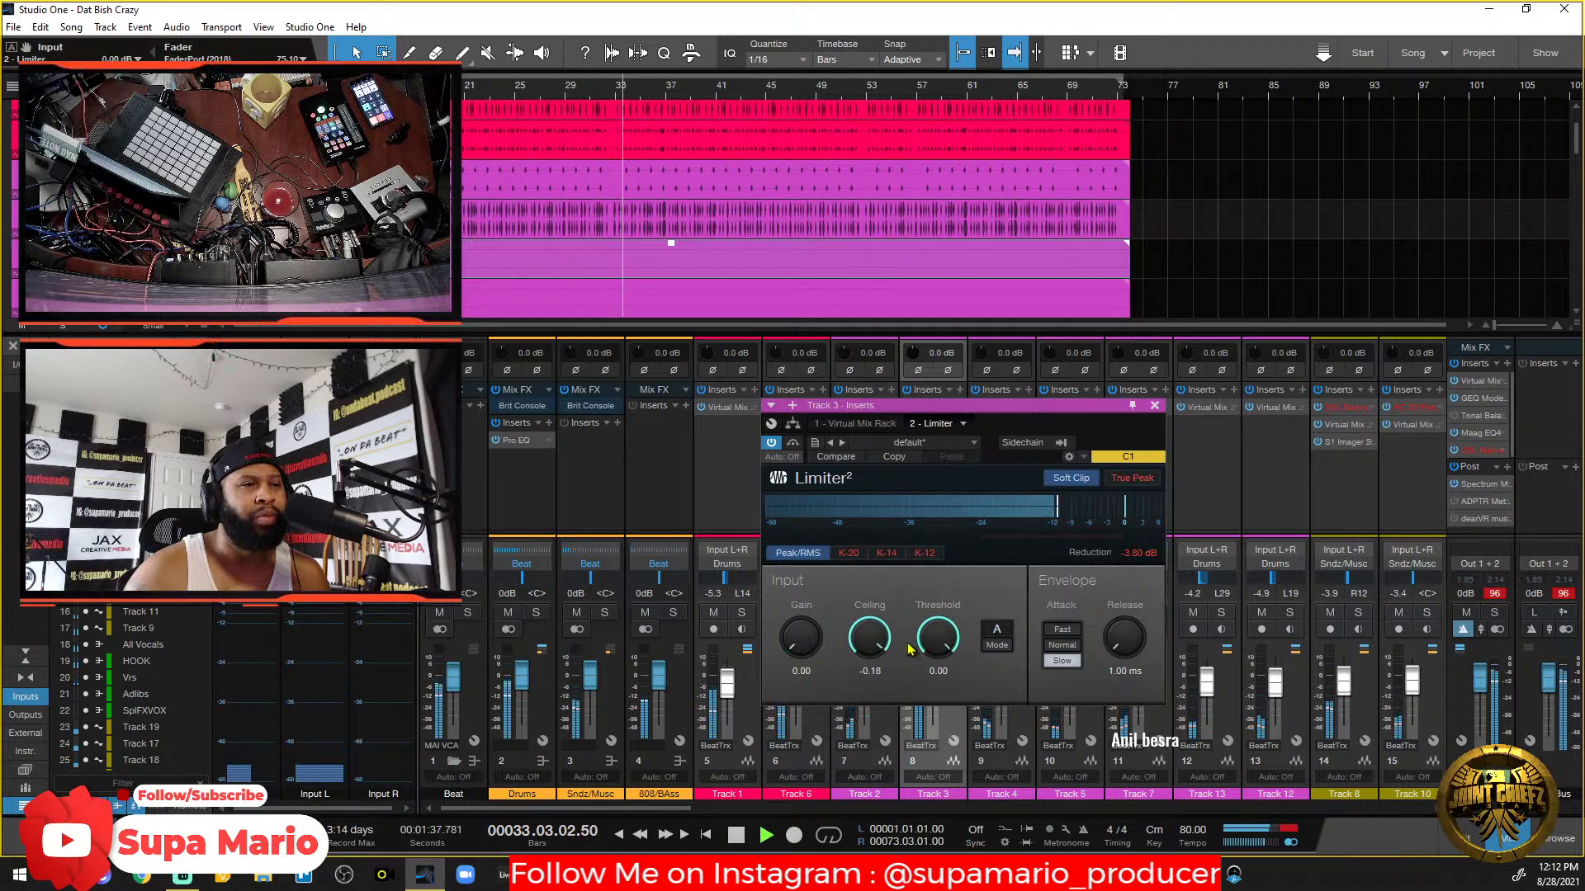
pyautogui.press('space')
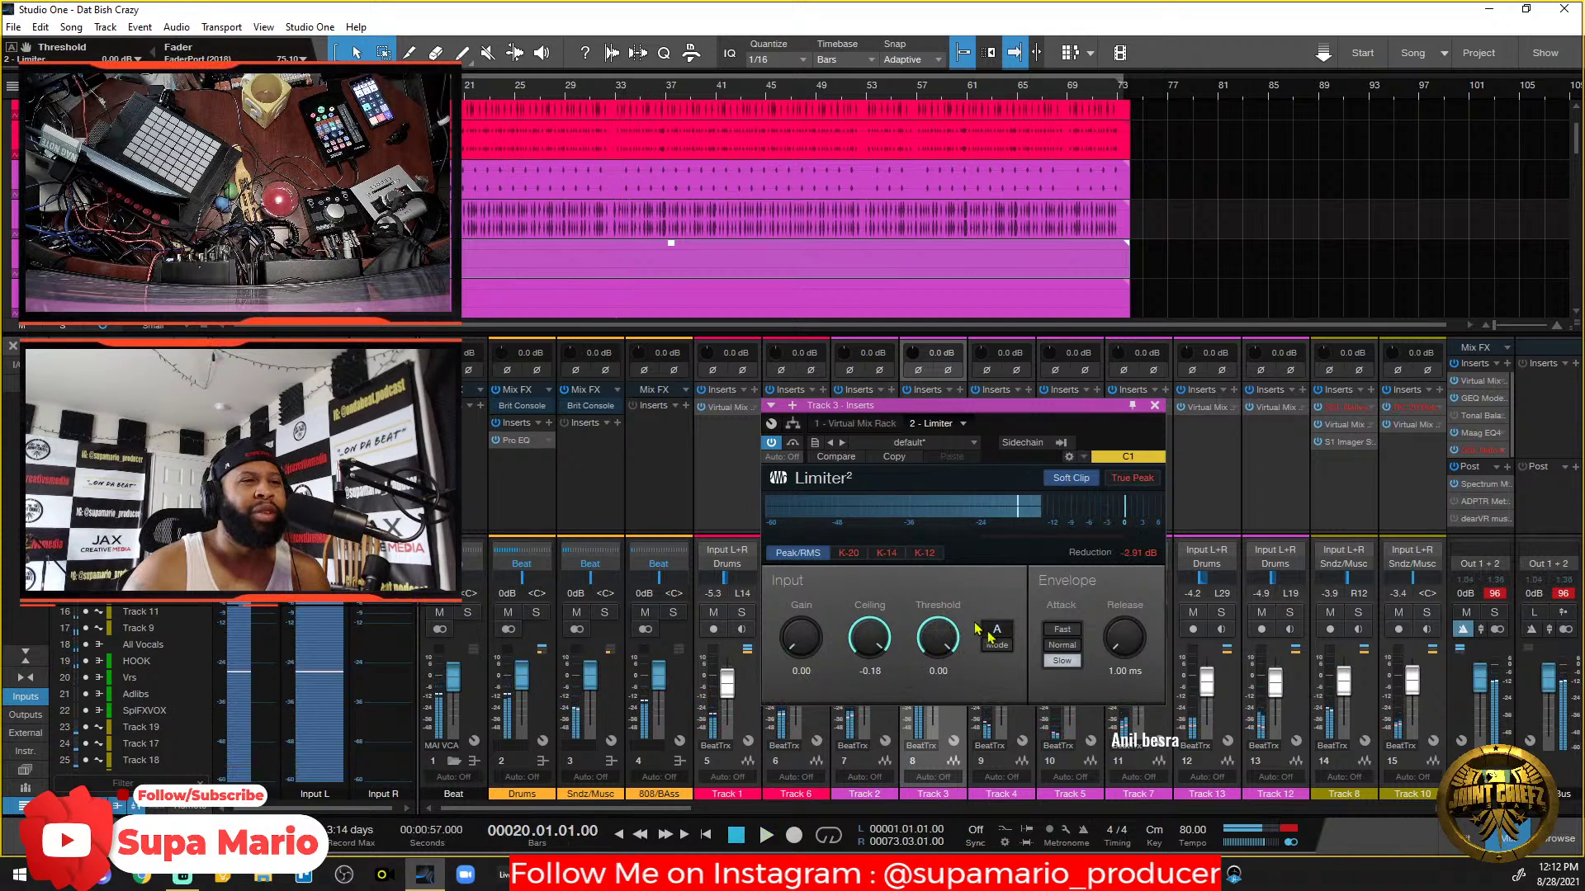
# Solo Track 3 and listen to it through the Limiter, keeping the plug-in window clear of the channel controls.
pyautogui.moveTo(945, 405); pyautogui.dragTo(958, 232)
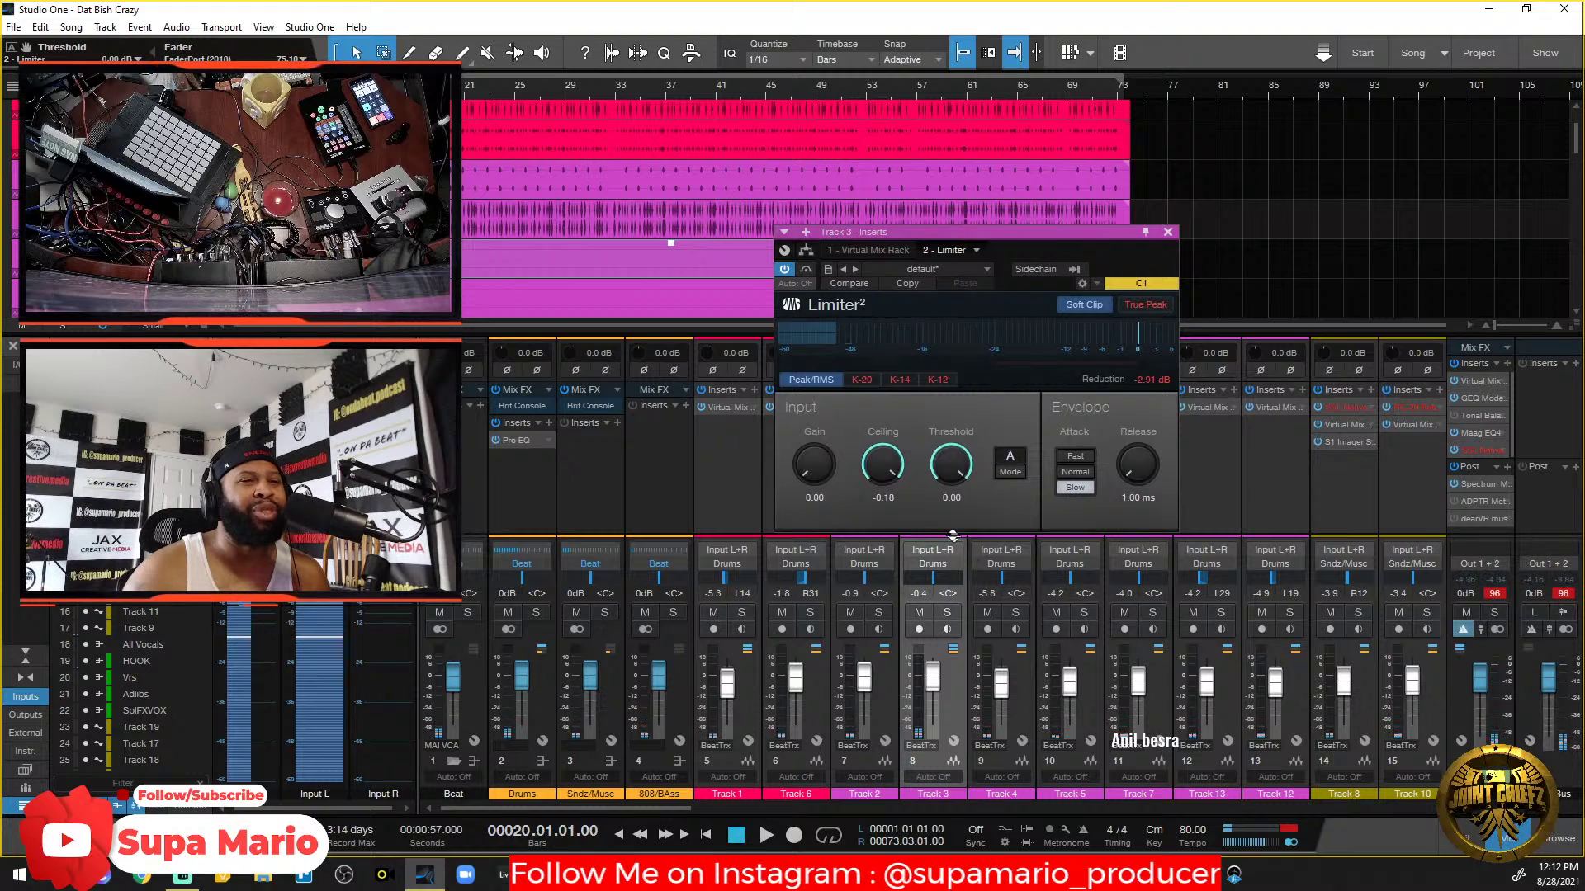
pyautogui.click(947, 612)
pyautogui.press('space')
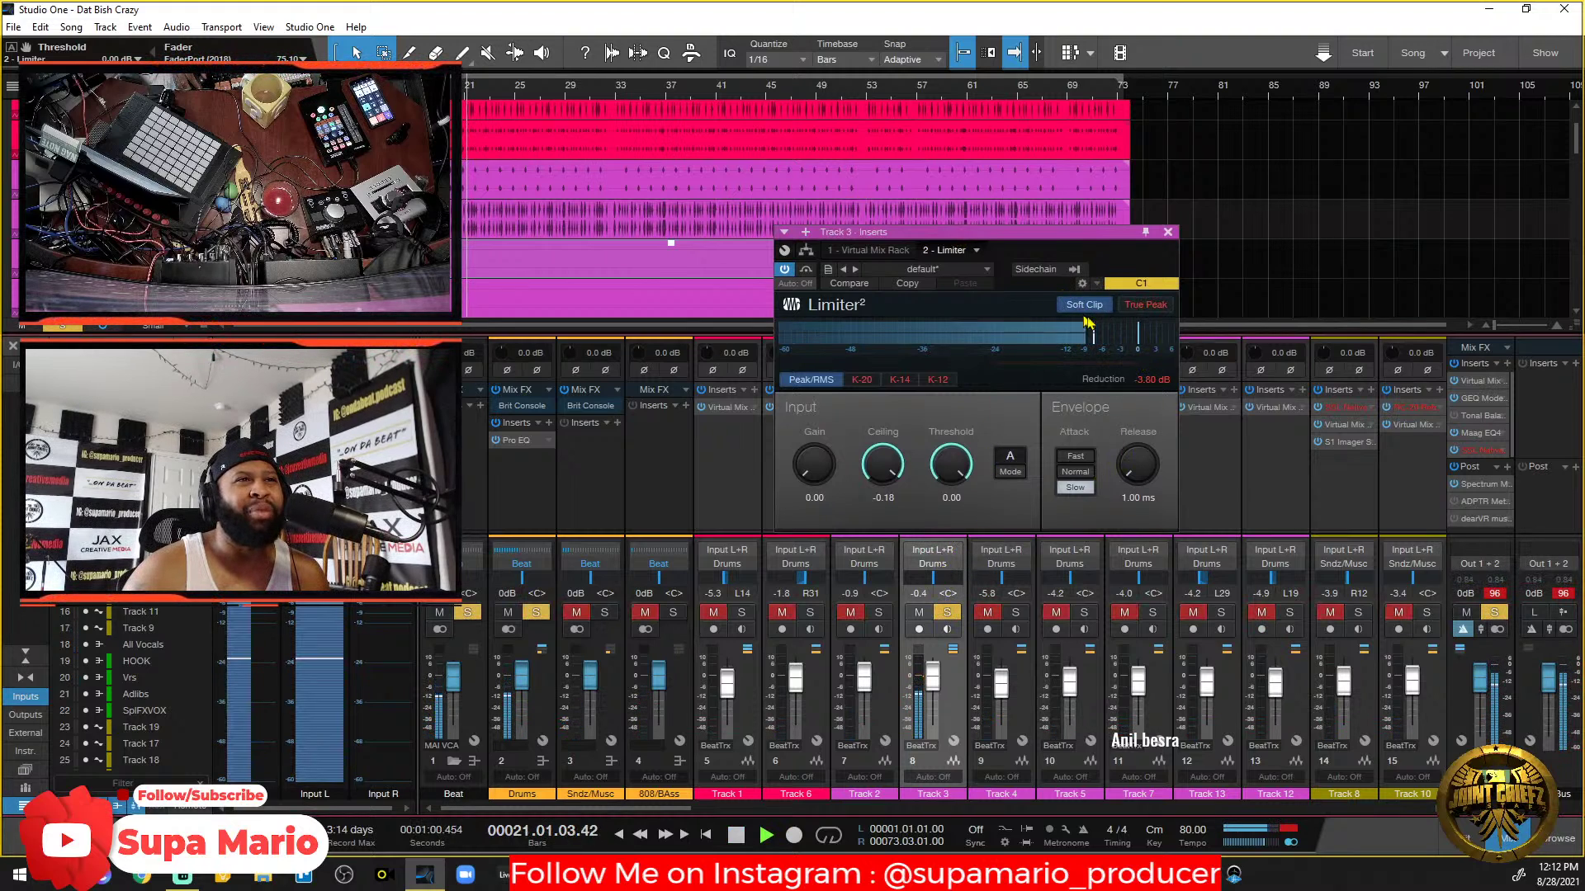
pyautogui.moveTo(1088, 324); pyautogui.dragTo(1188, 440)
pyautogui.press('space')
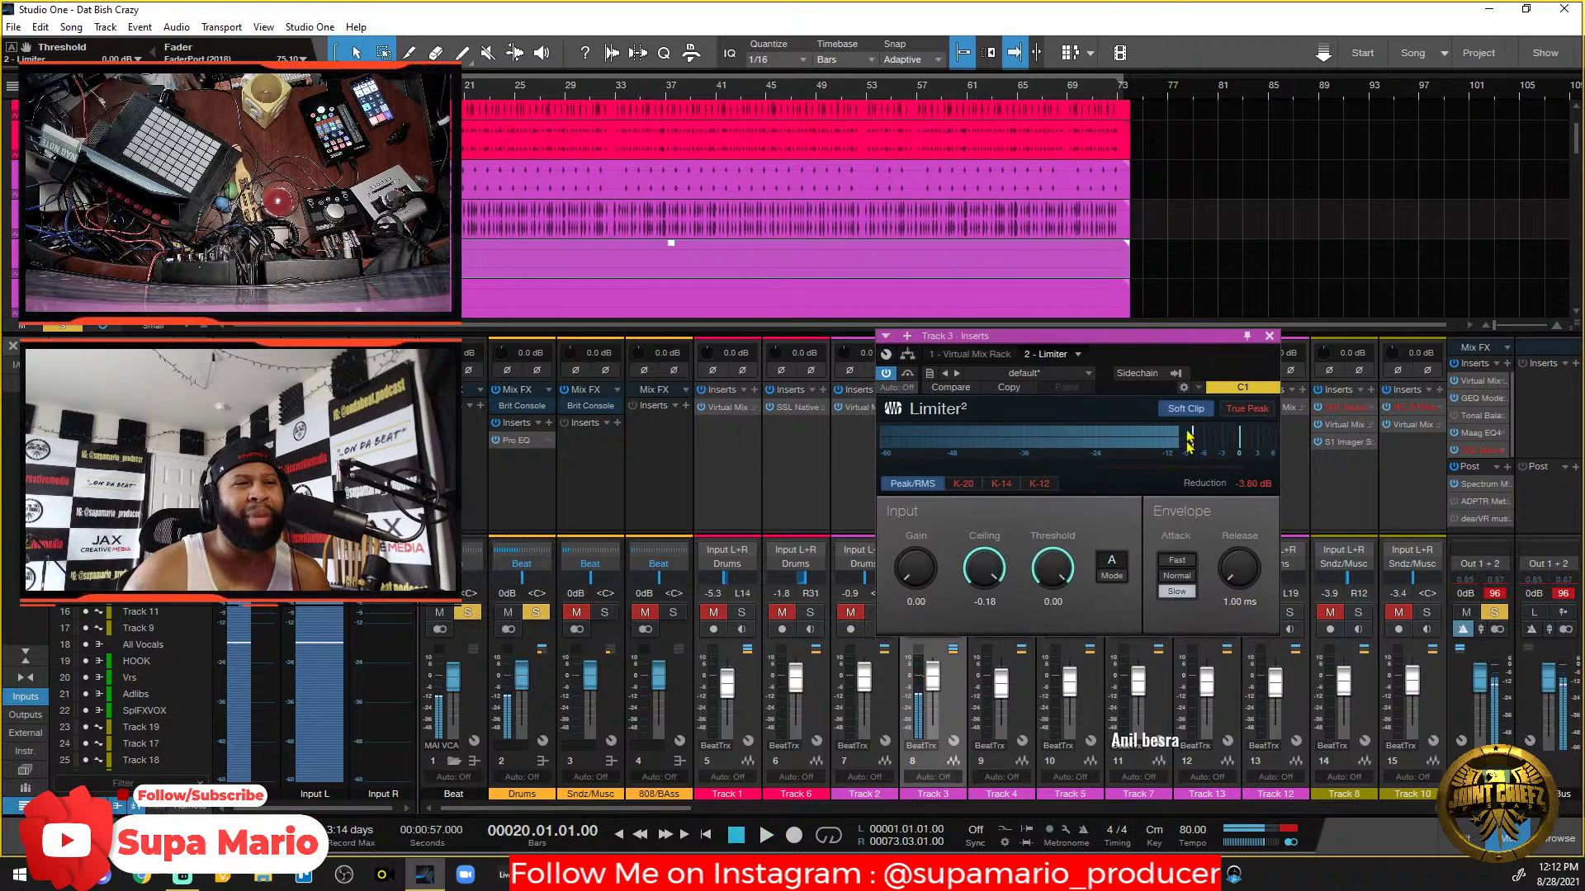
# Close the Limiter window and remove the Limiter from Track 3's inserts.
pyautogui.click(1269, 337)
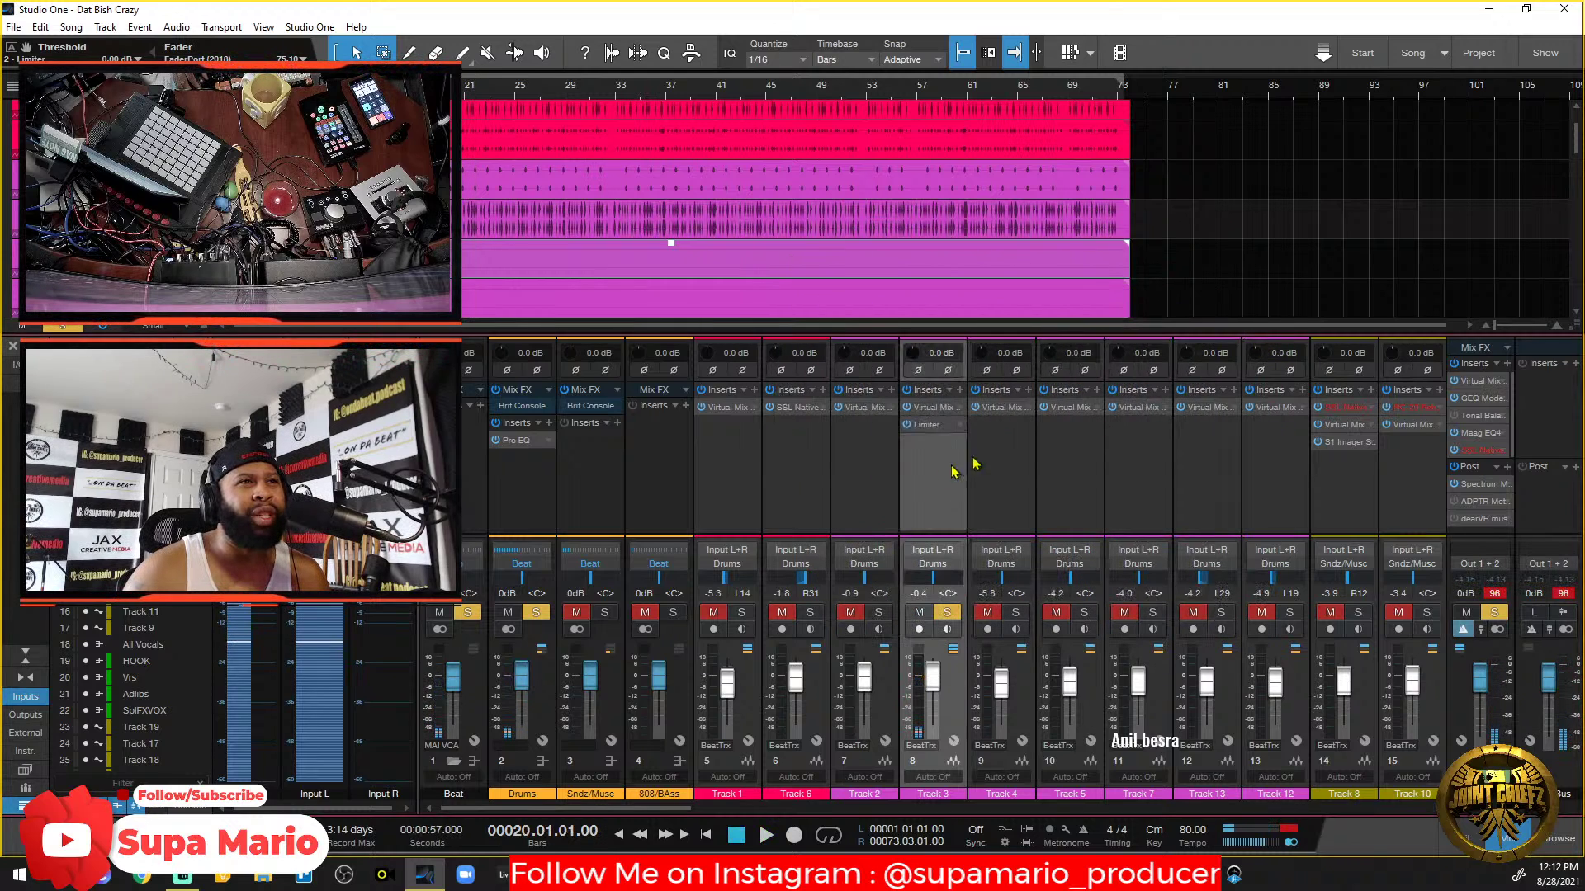
pyautogui.click(961, 425)
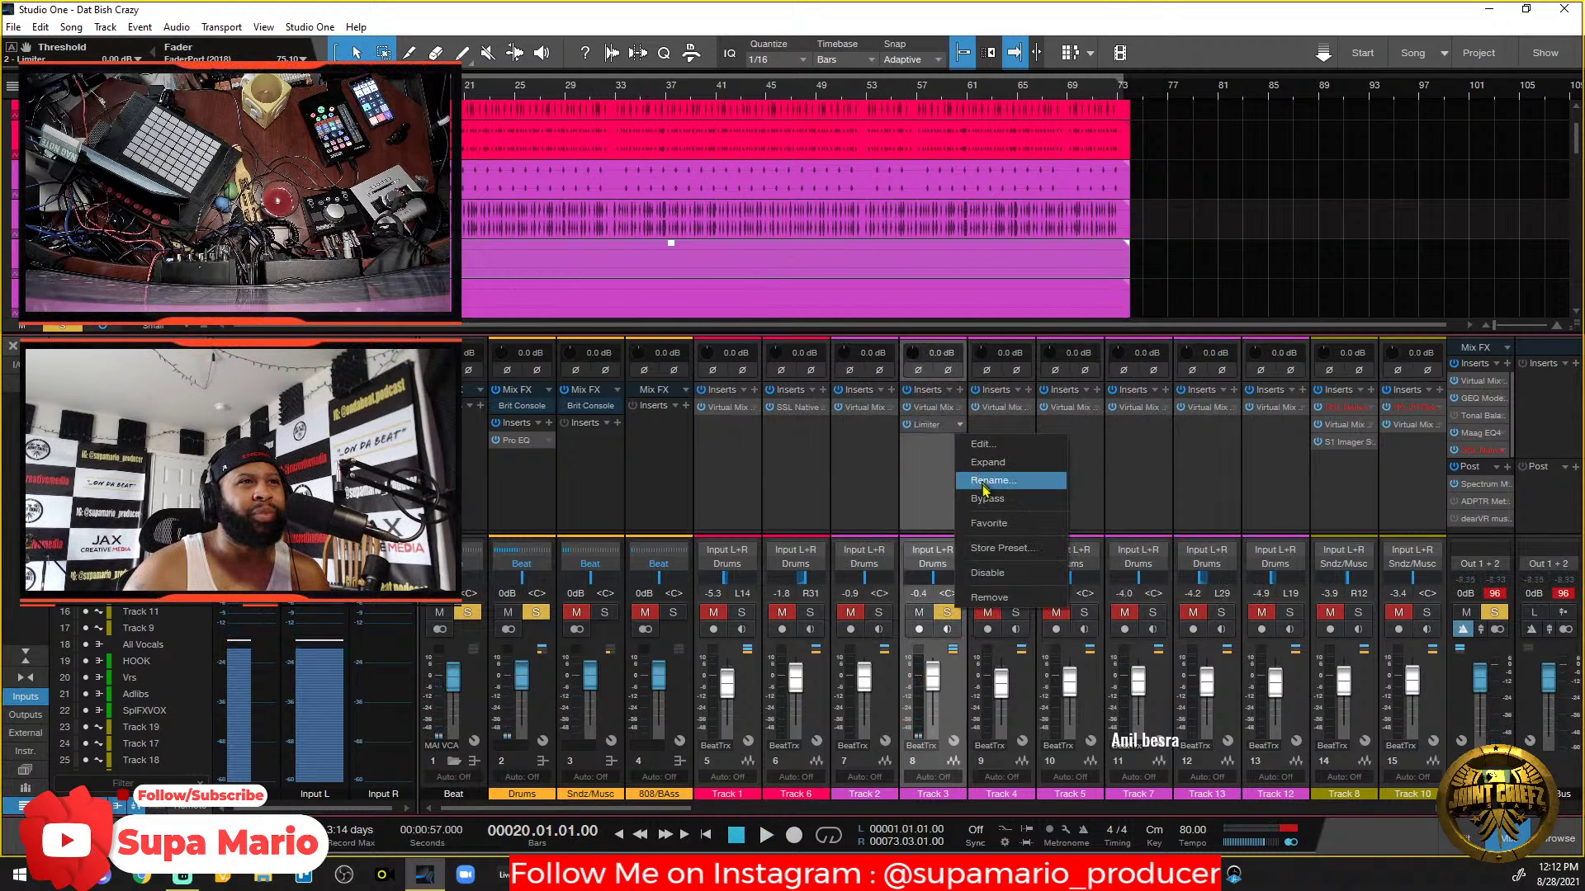
pyautogui.click(1011, 596)
# Insert the JST Clip v1.0.4 plug-in on Track 3 after the Virtual Mix Rack and reposition its window.
pyautogui.click(959, 391)
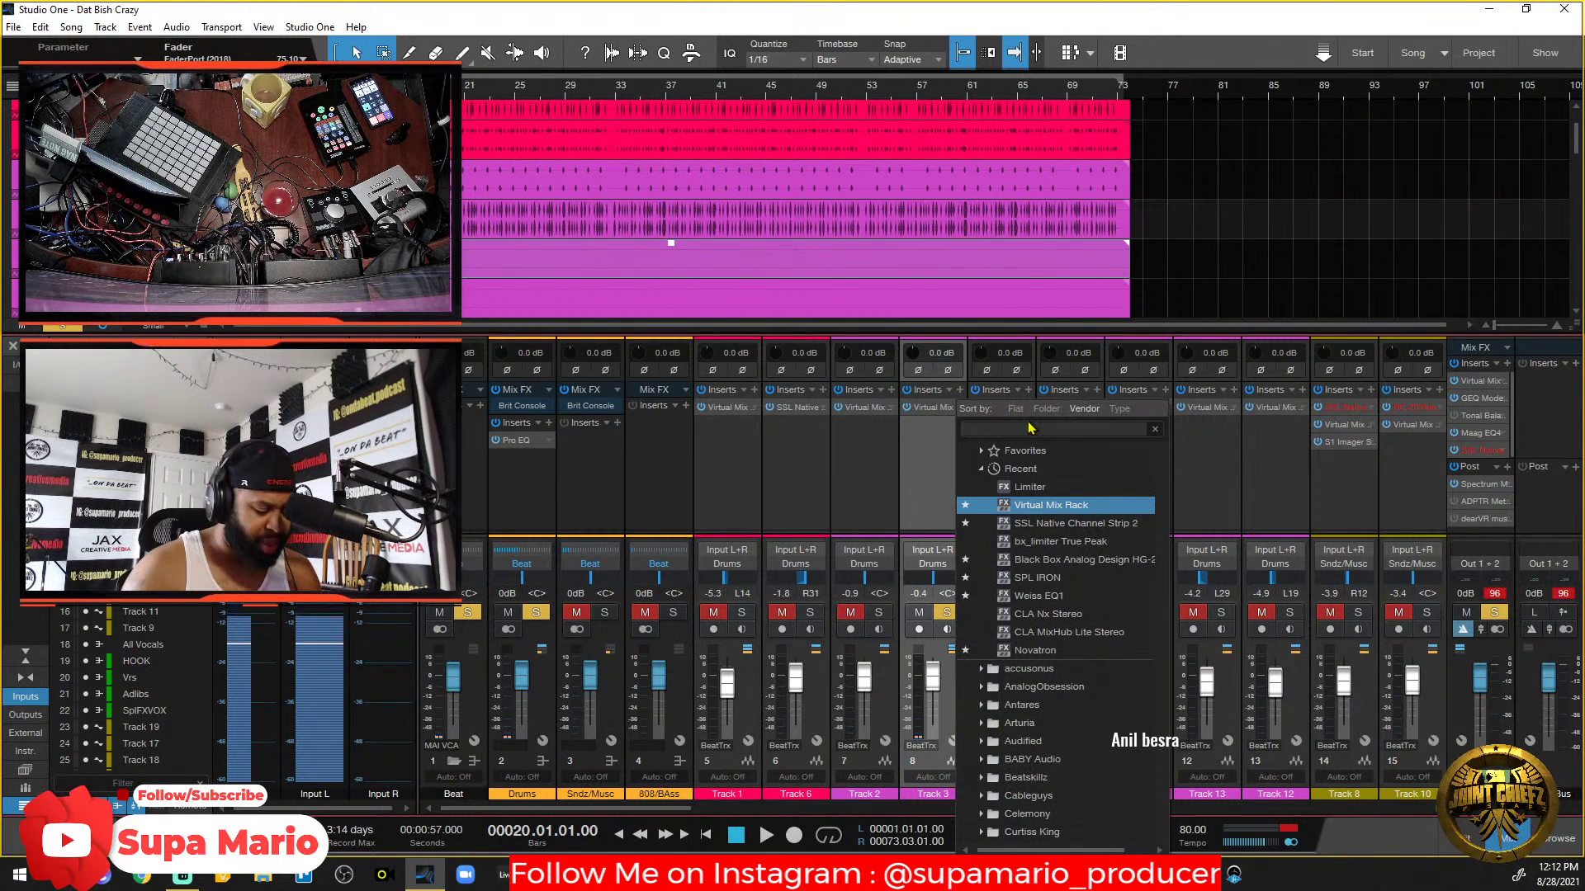
pyautogui.write('jcli')
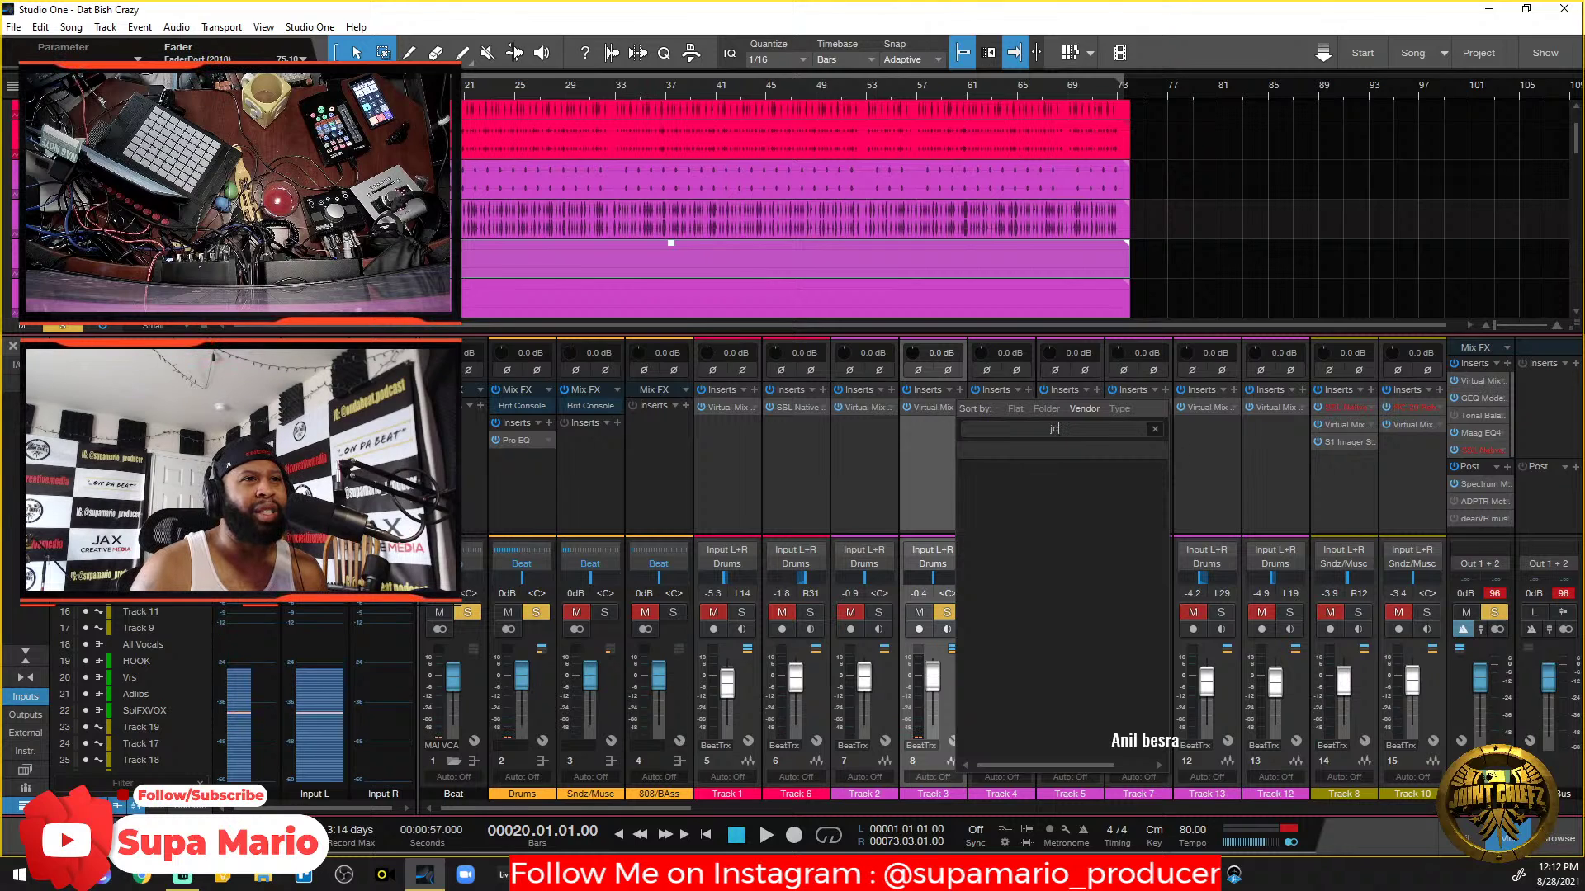
pyautogui.press('BackSpace')
pyautogui.press('BackSpace')
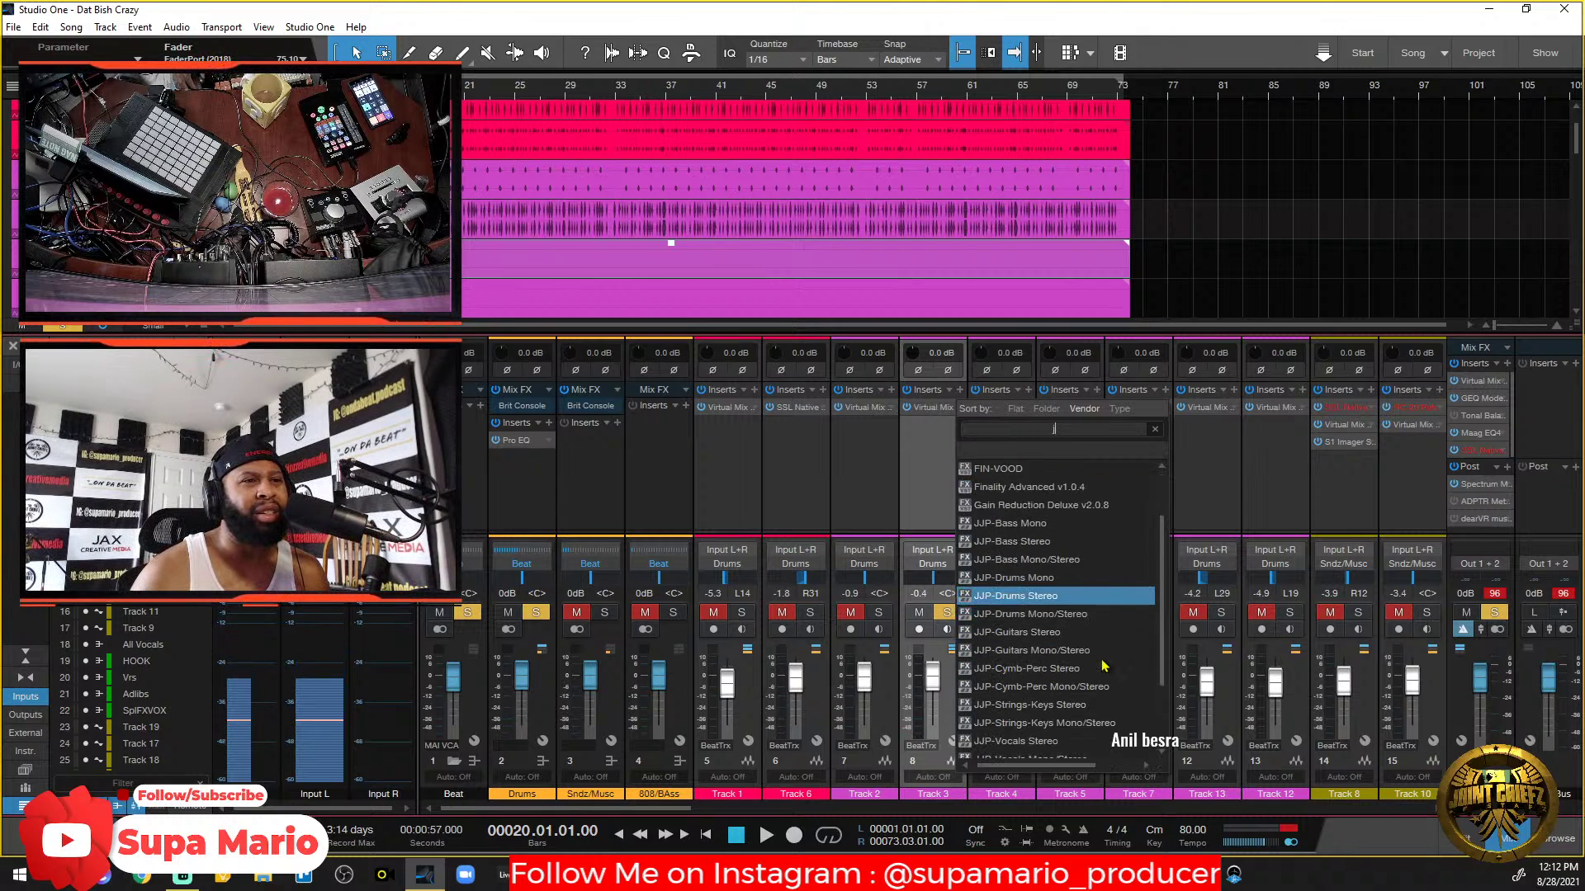
pyautogui.scroll(-3, 1101, 663)
pyautogui.click(1026, 692)
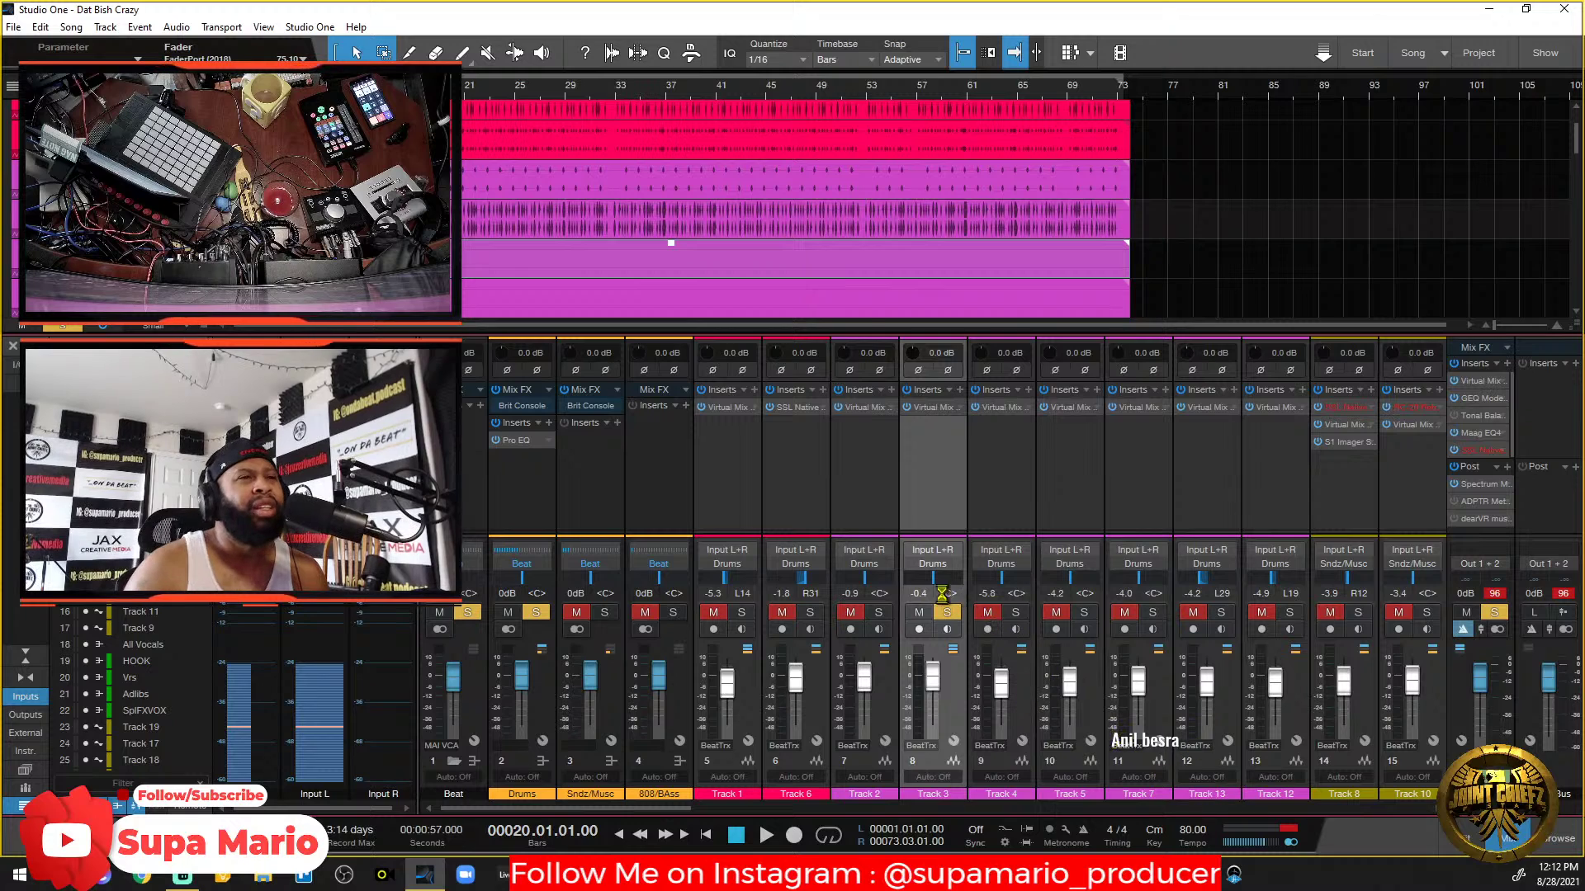
pyautogui.moveTo(1066, 318); pyautogui.dragTo(840, 260)
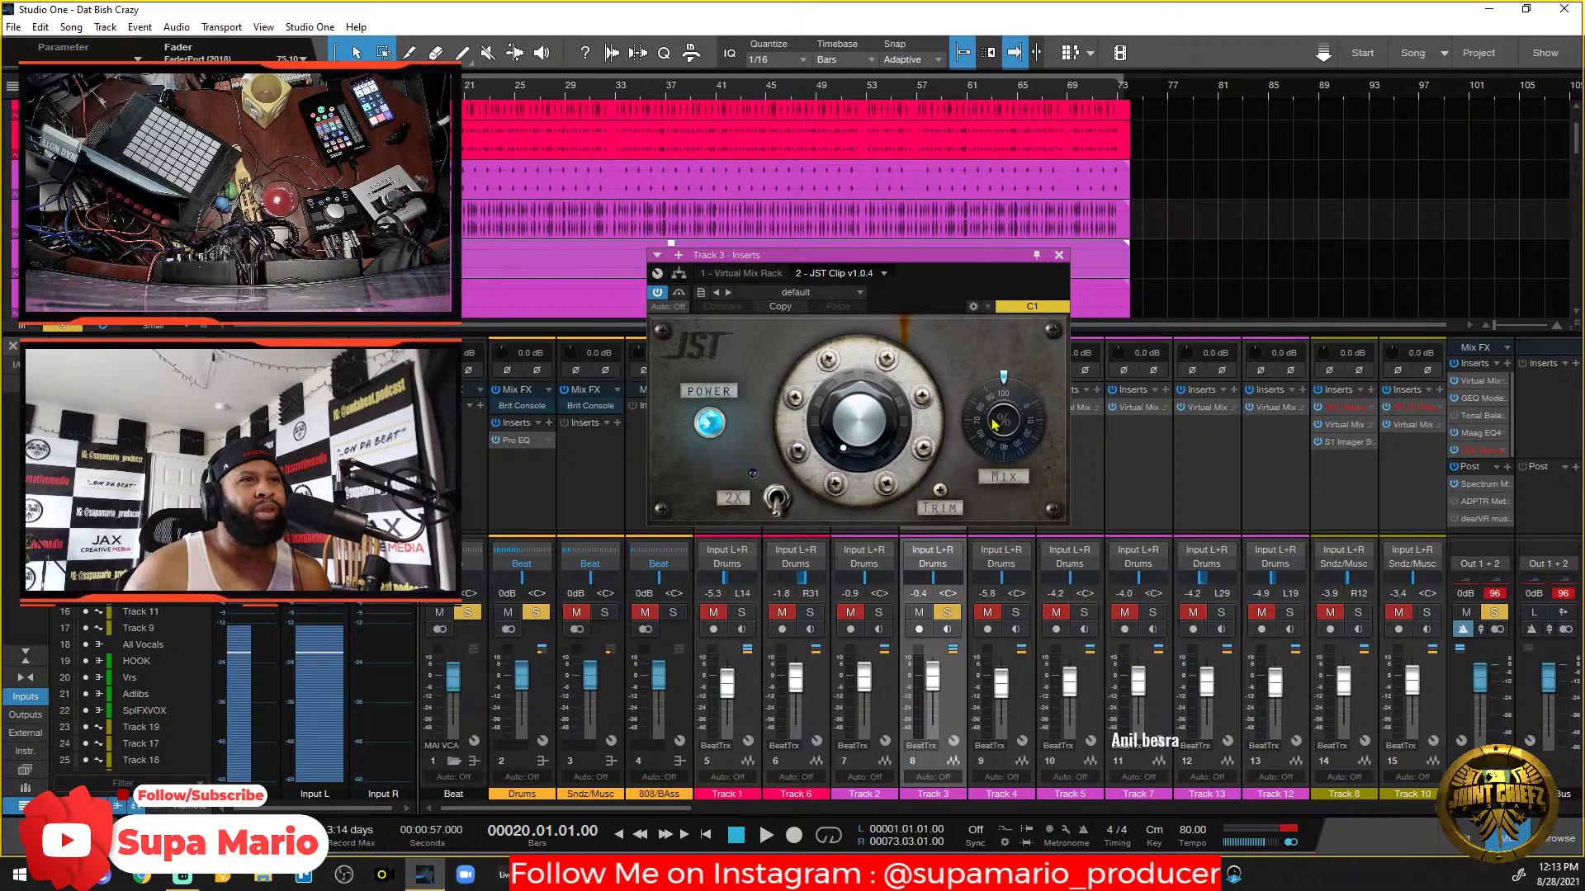
# Play the soloed Track 3 while trying JST Clip drive amounts of about 1.2 and 0.4 dB, and stop playback.
pyautogui.press('space')
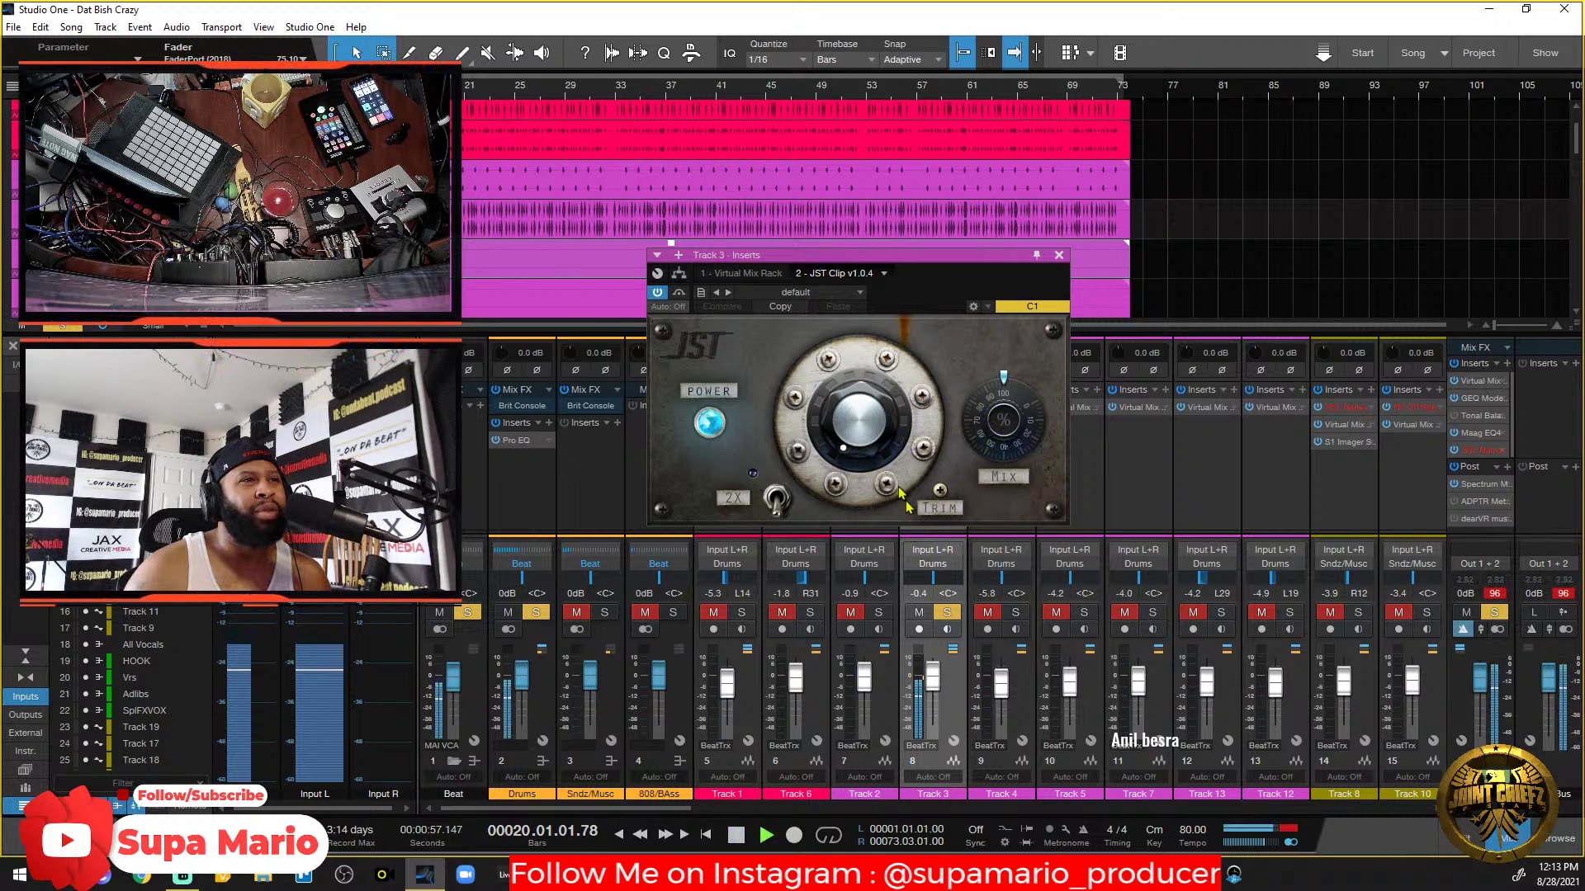
pyautogui.moveTo(874, 444); pyautogui.dragTo(872, 425)
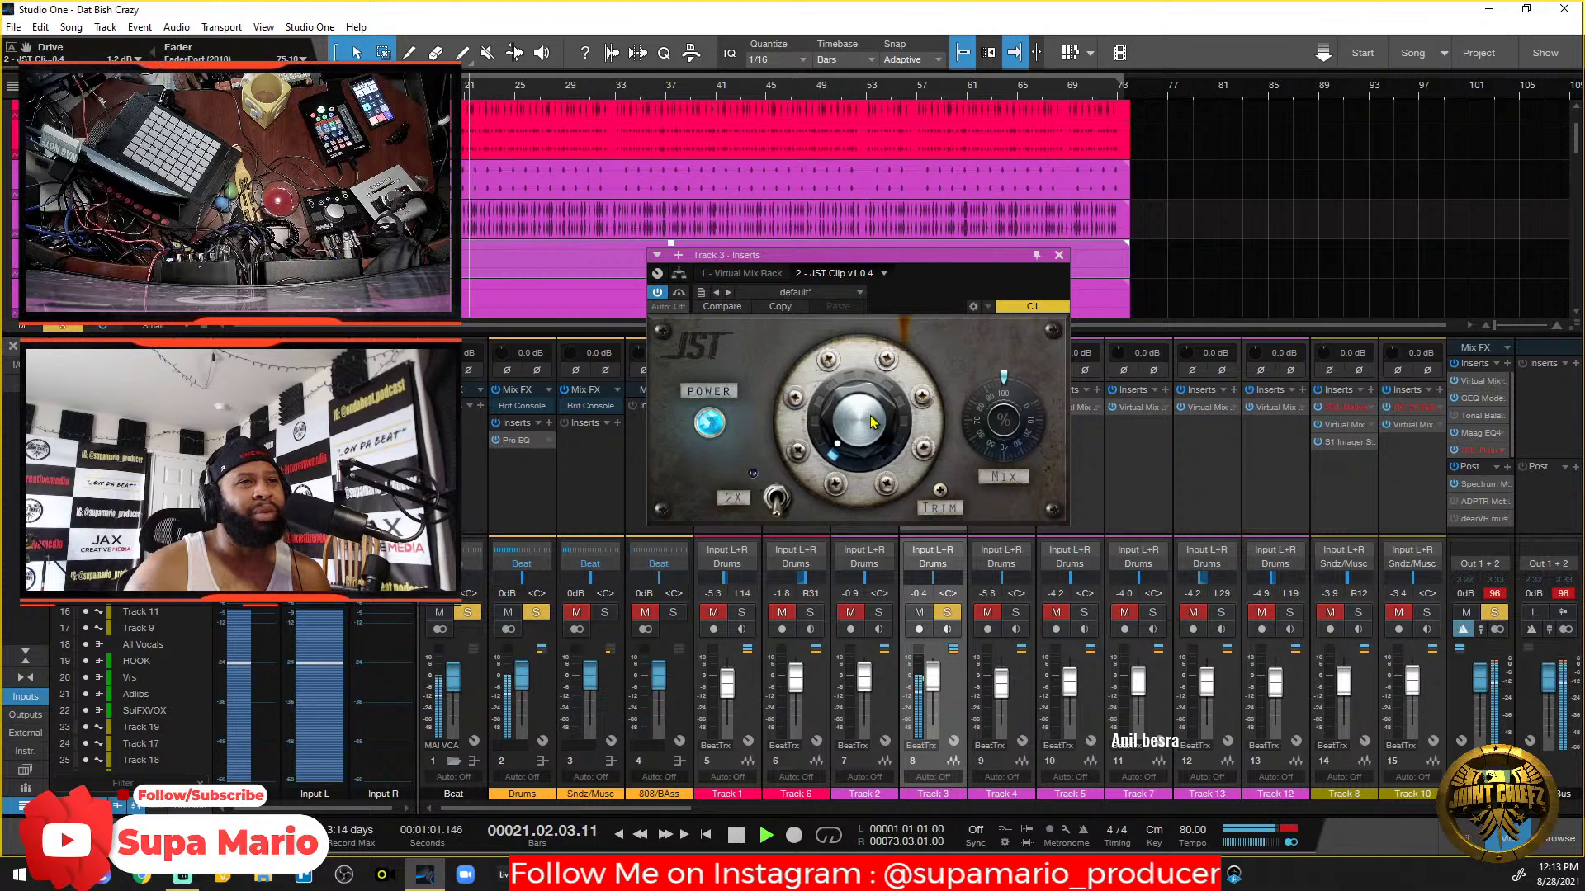
pyautogui.moveTo(872, 425); pyautogui.dragTo(878, 456)
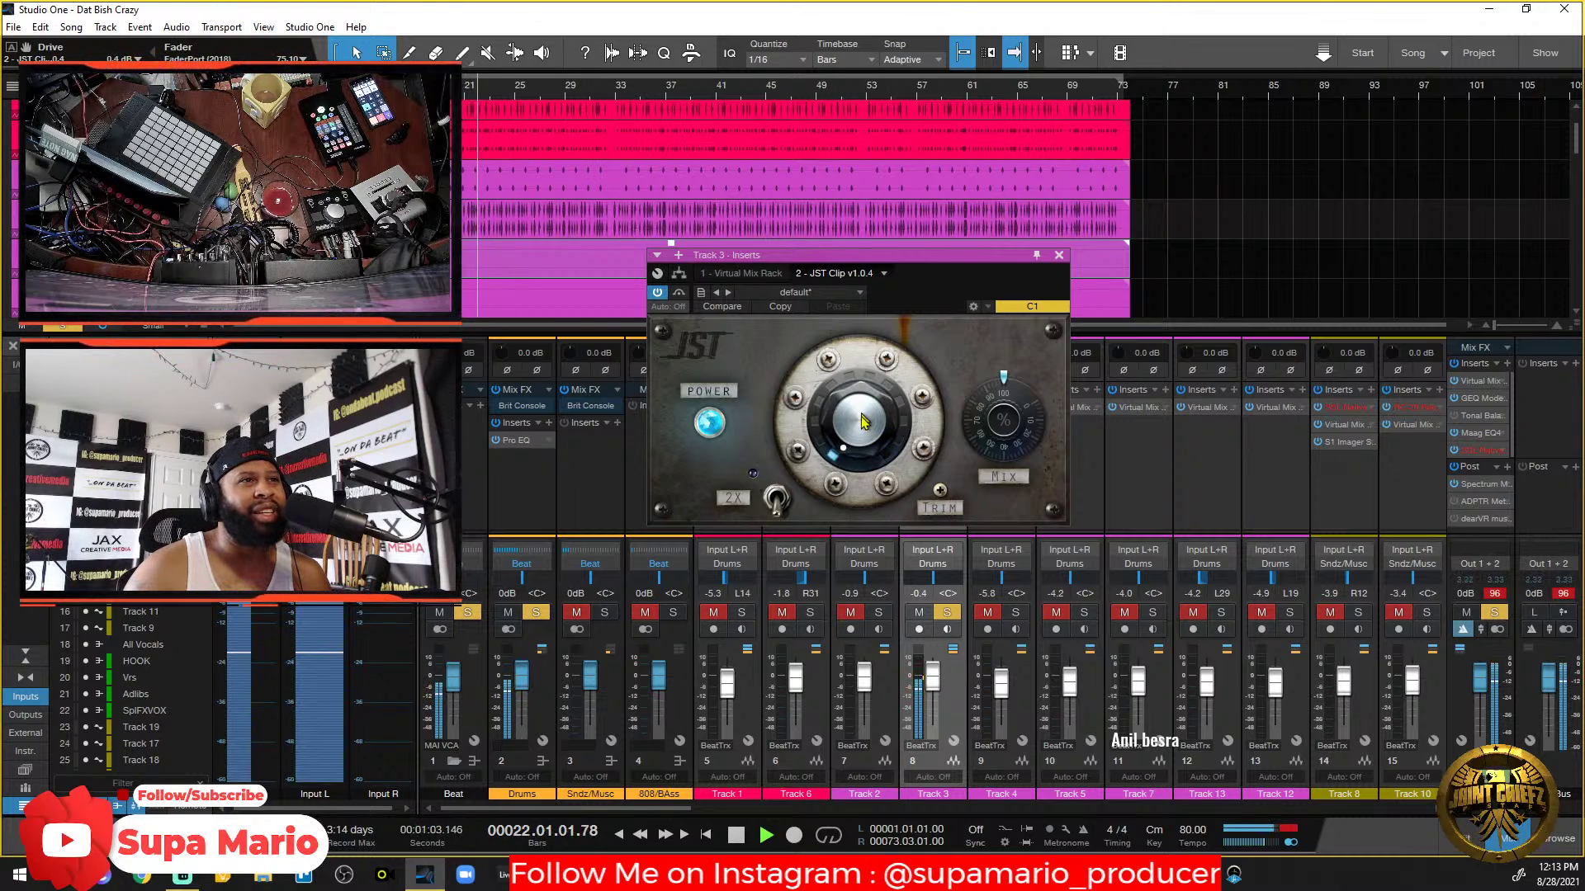
pyautogui.press('space')
# Add a Trimmer module after Revival in Track 3's Virtual Mix Rack, trim it to -4.62 dB, and close the rack window during playback.
pyautogui.click(771, 272)
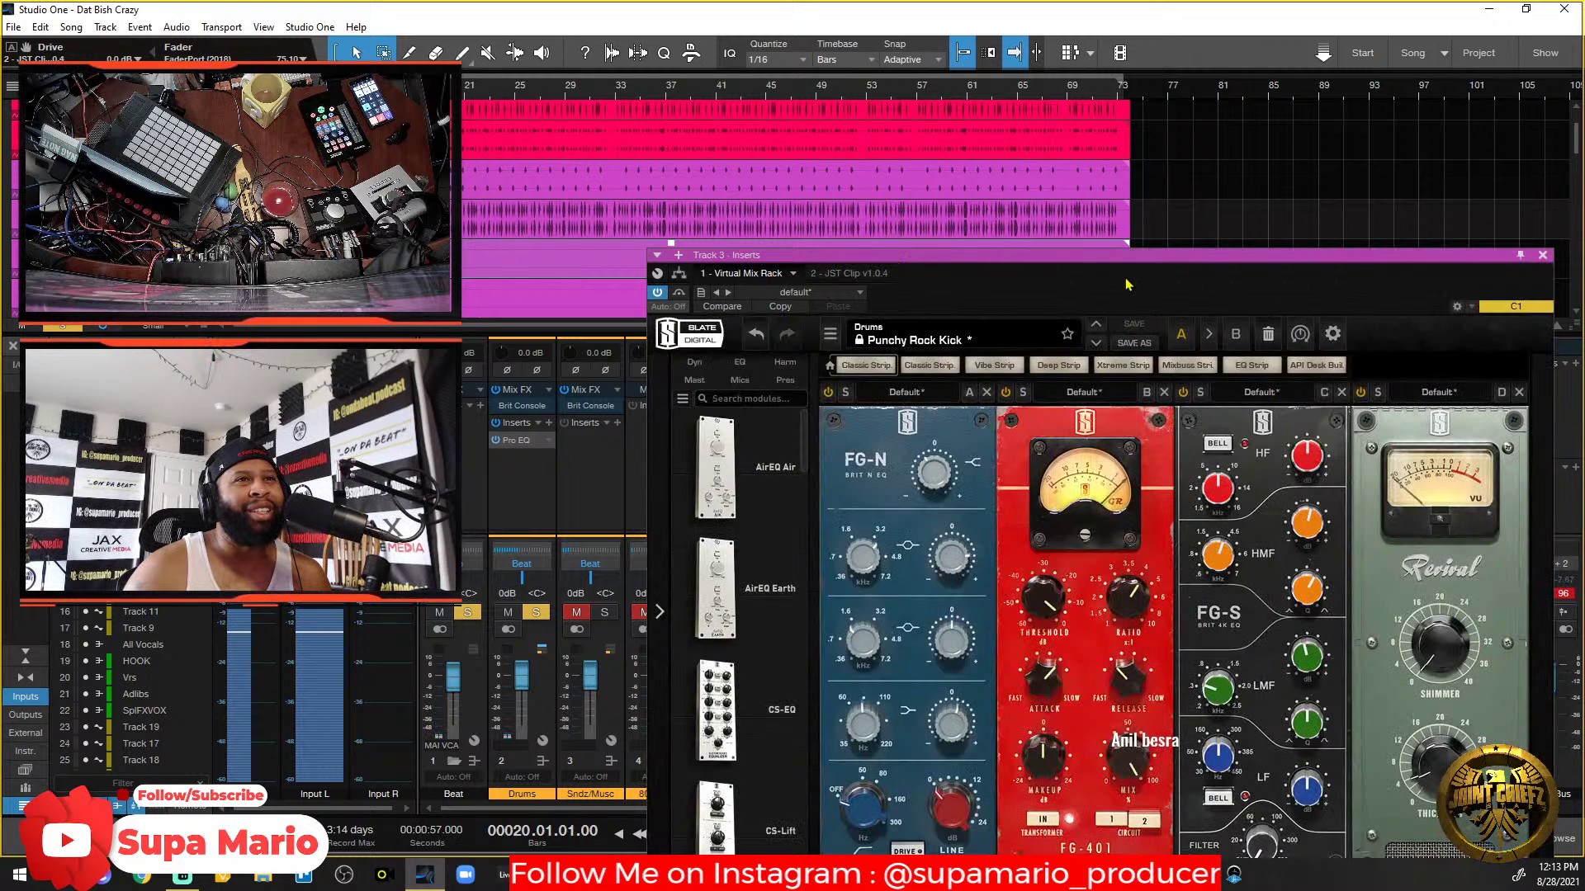
pyautogui.moveTo(1128, 259); pyautogui.dragTo(956, 121)
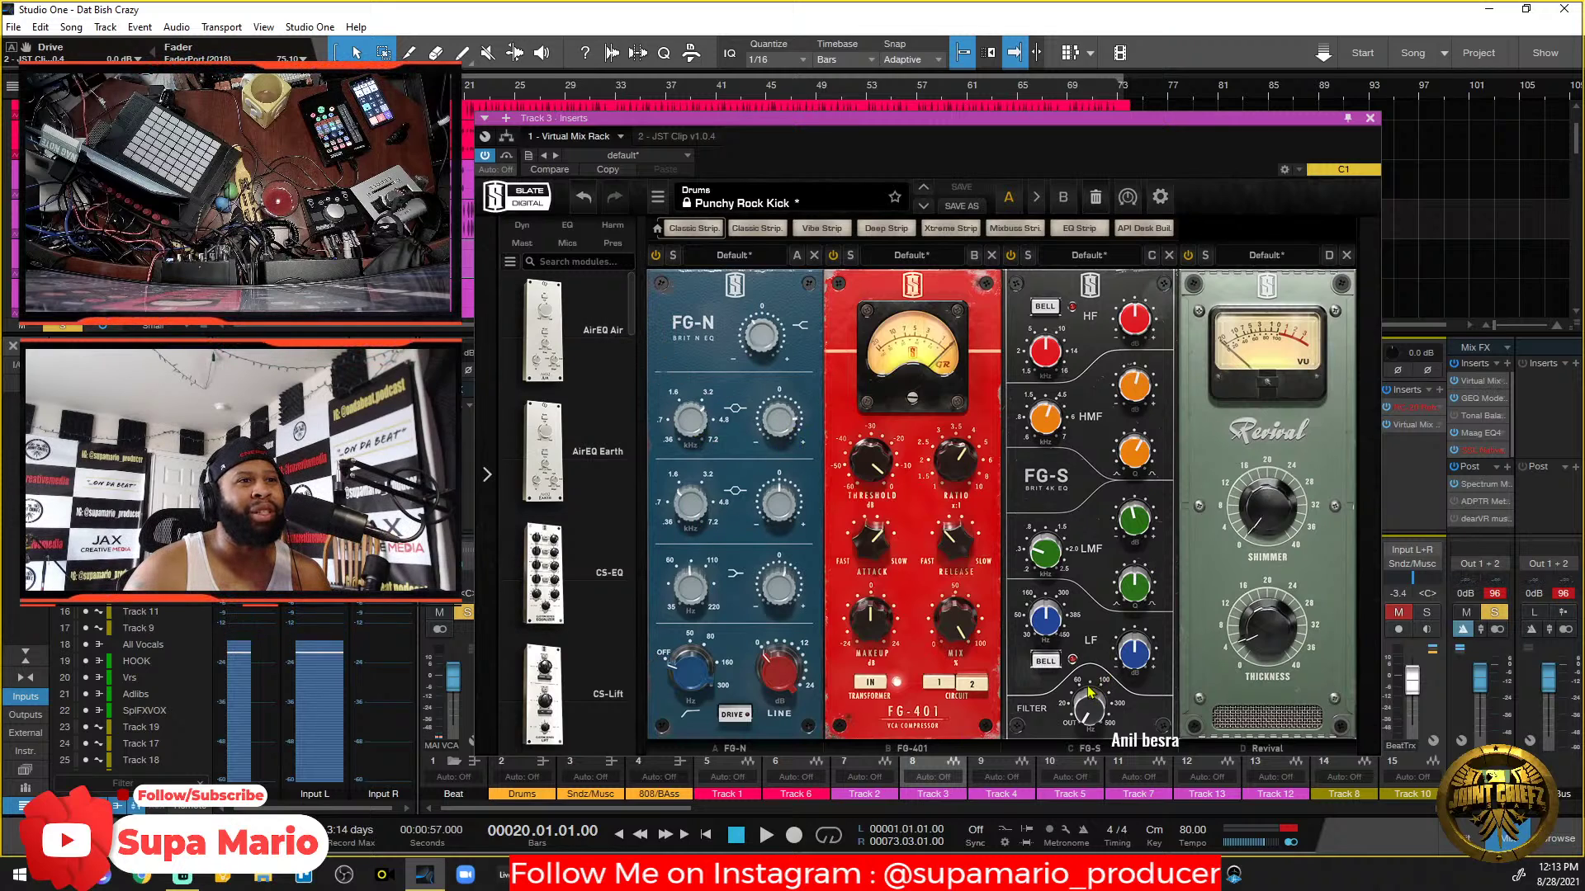
pyautogui.scroll(-15, 578, 495)
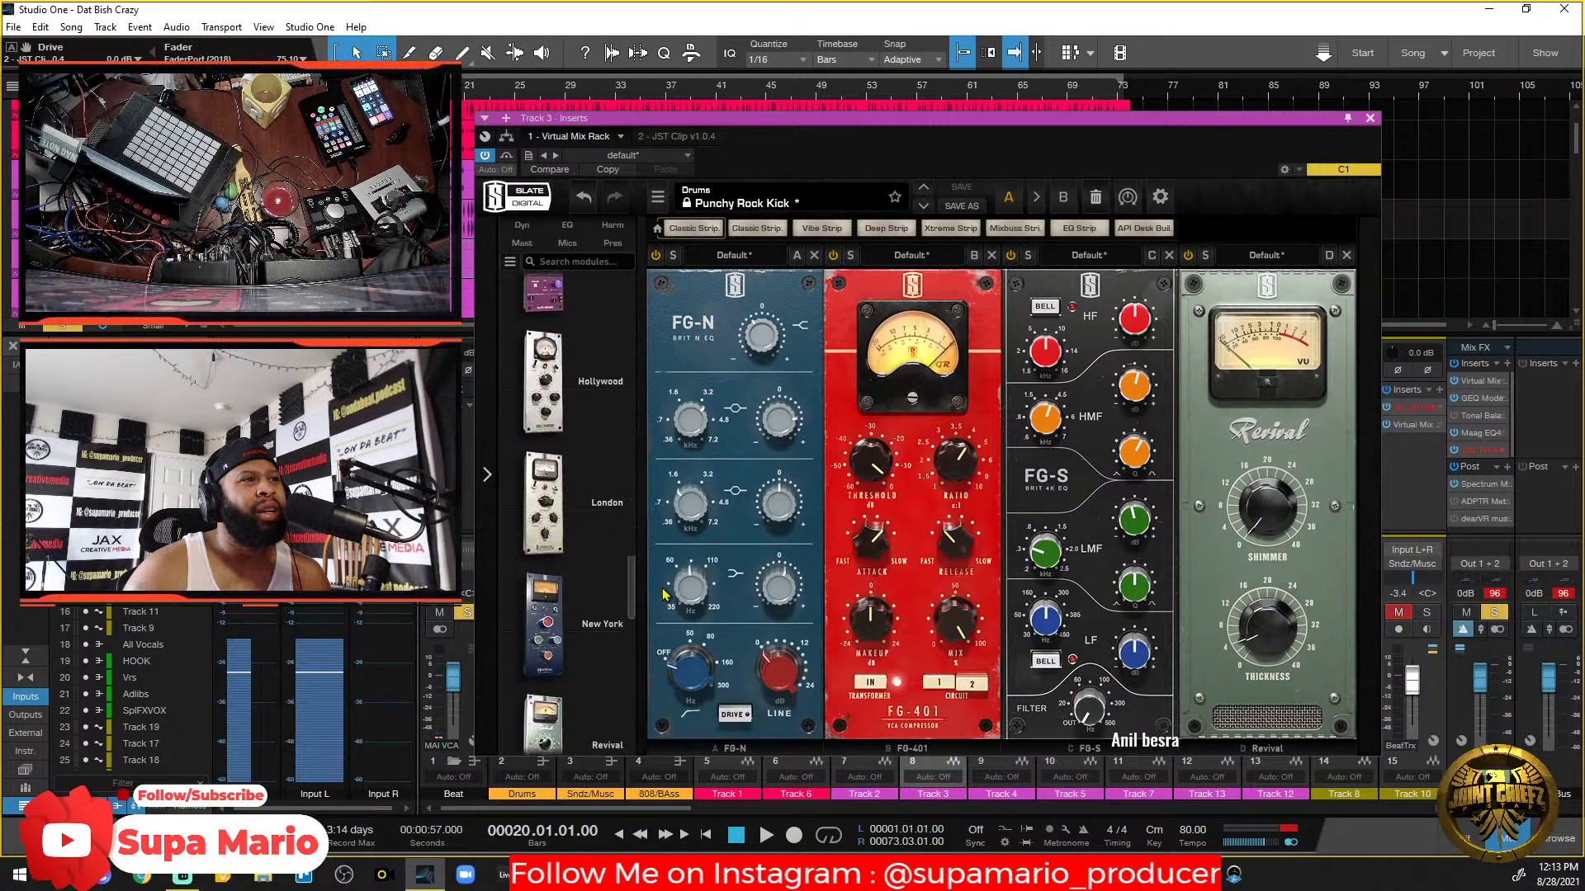
pyautogui.scroll(-15, 643, 541)
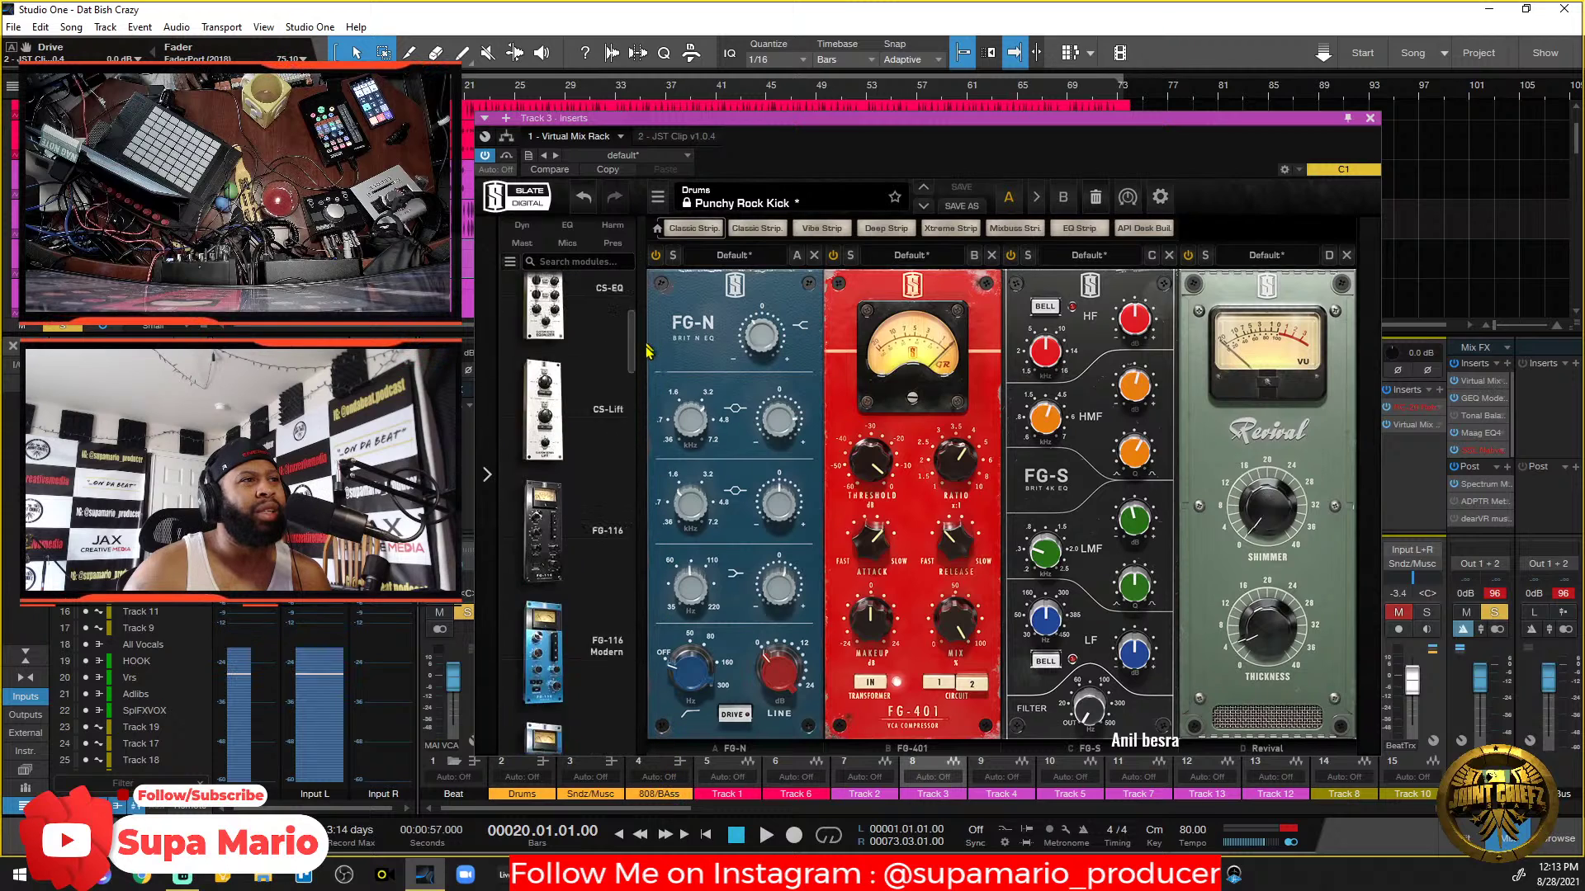
pyautogui.scroll(10, 643, 540)
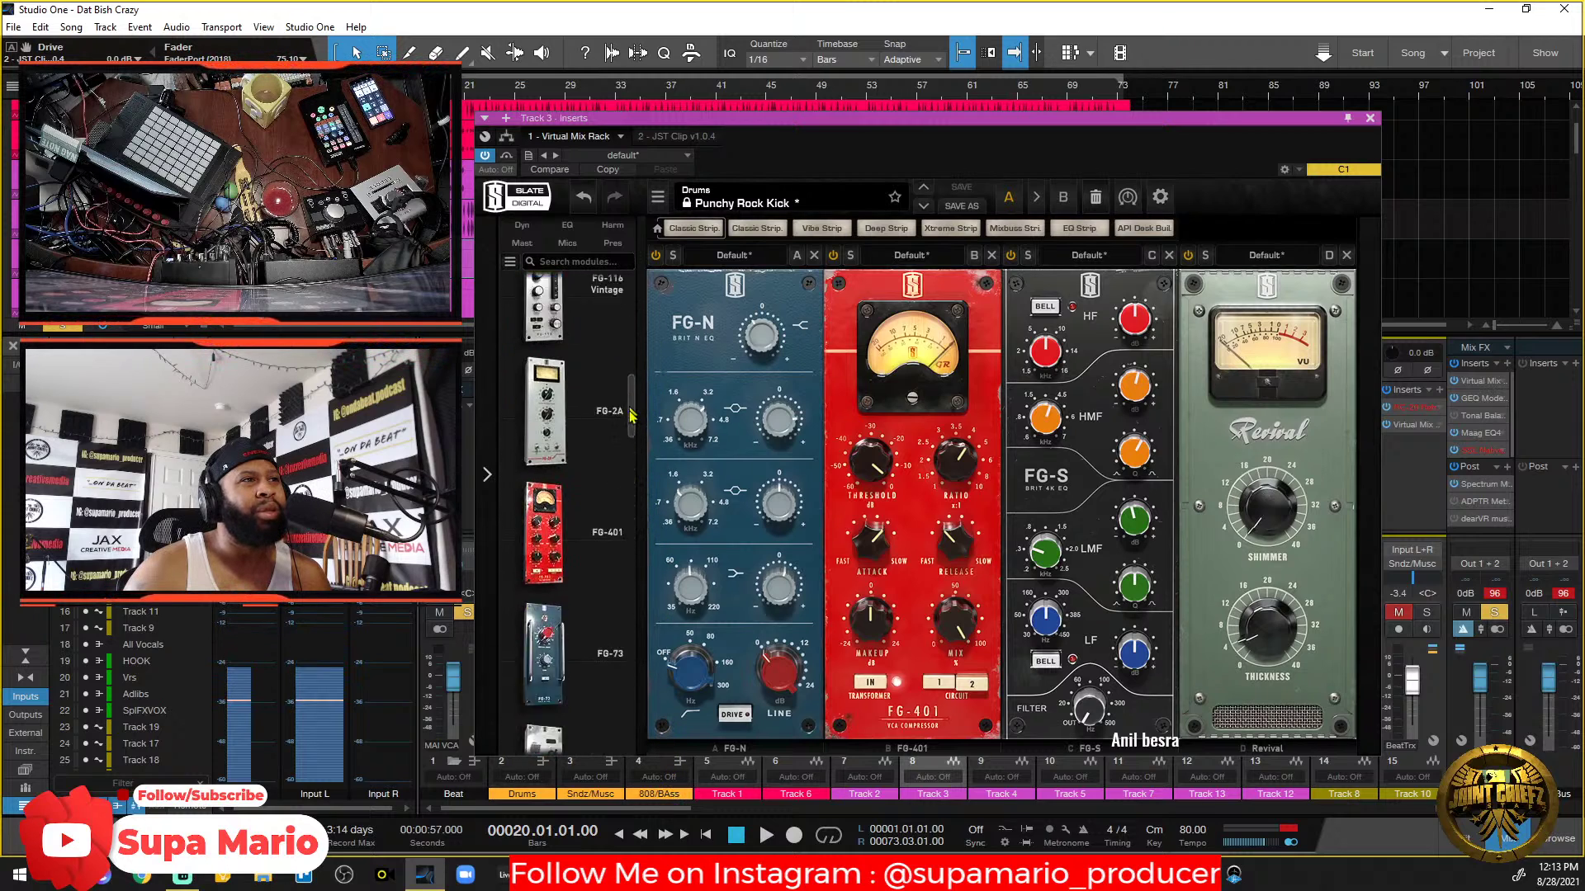
pyautogui.scroll(-10, 636, 459)
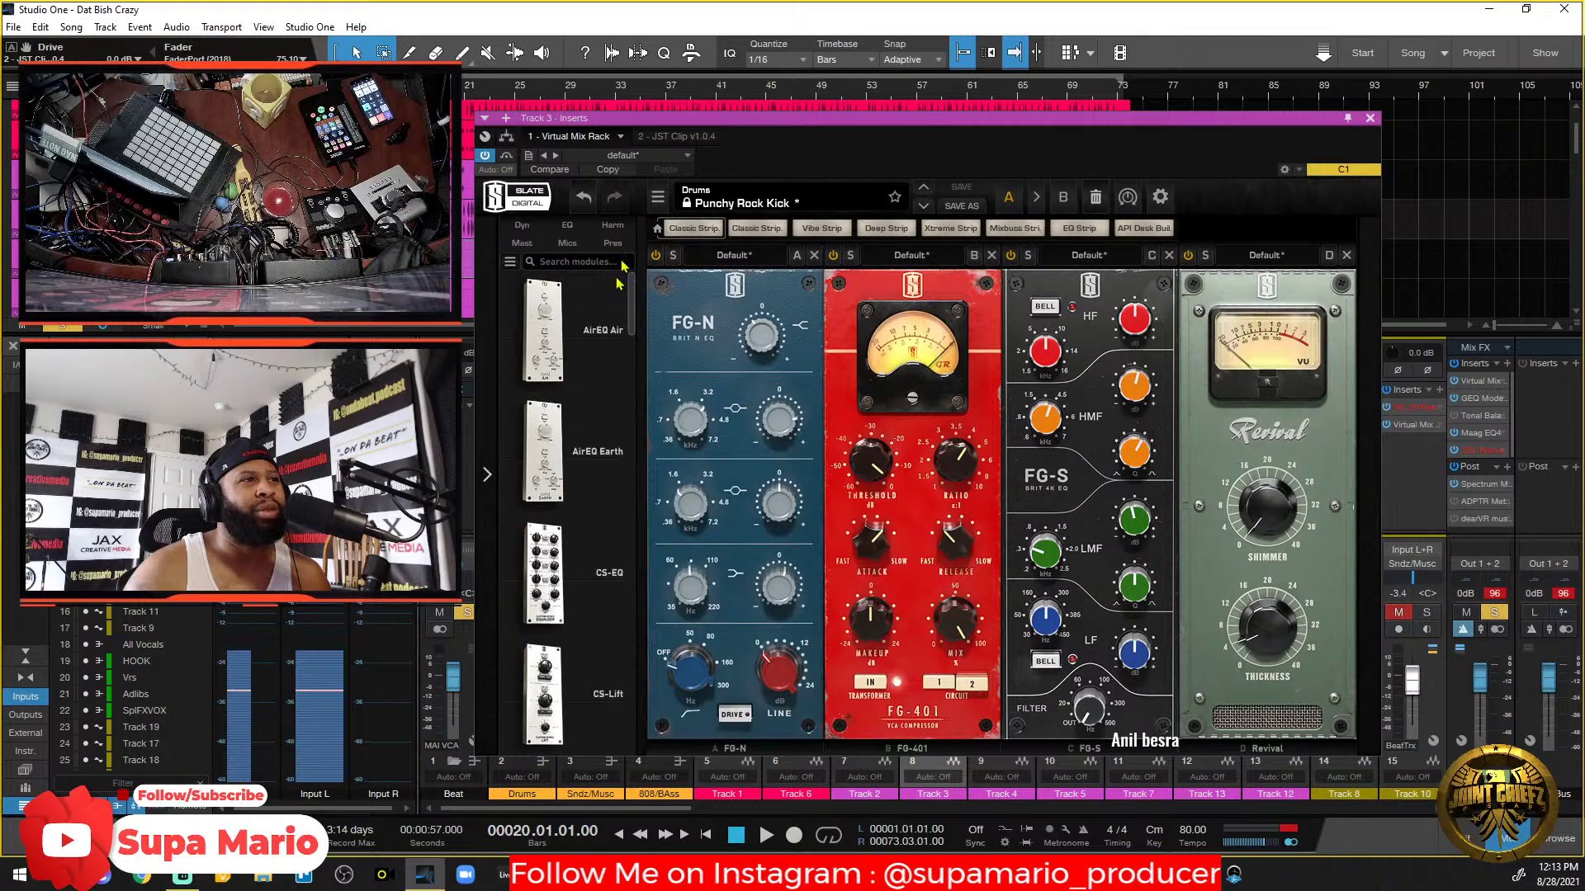
pyautogui.scroll(-8, 643, 519)
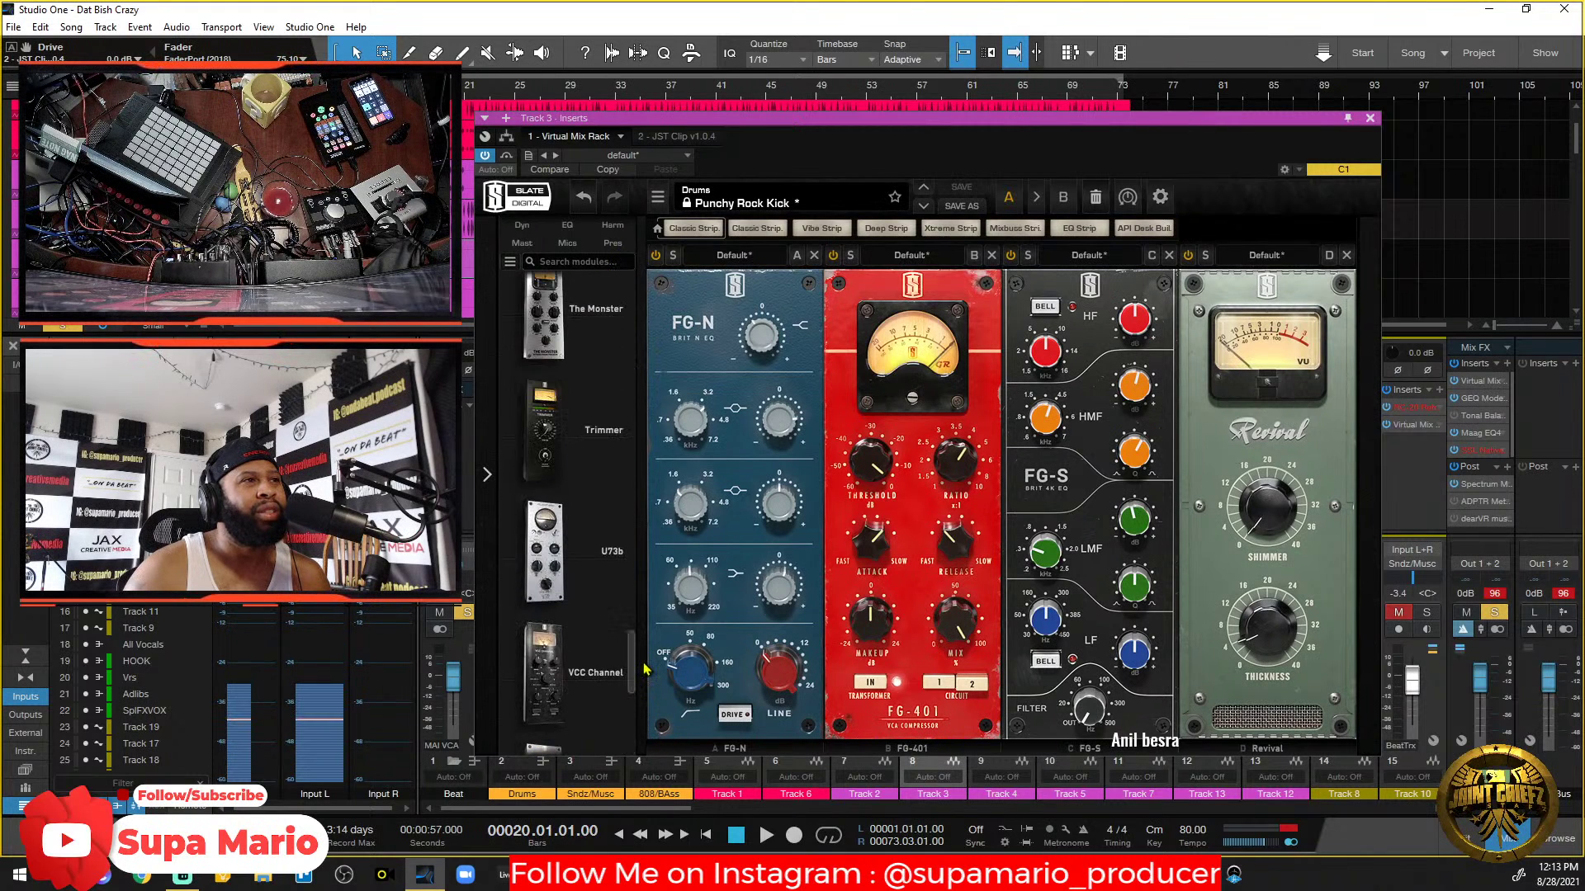
pyautogui.moveTo(545, 433); pyautogui.dragTo(1453, 541)
pyautogui.press('space')
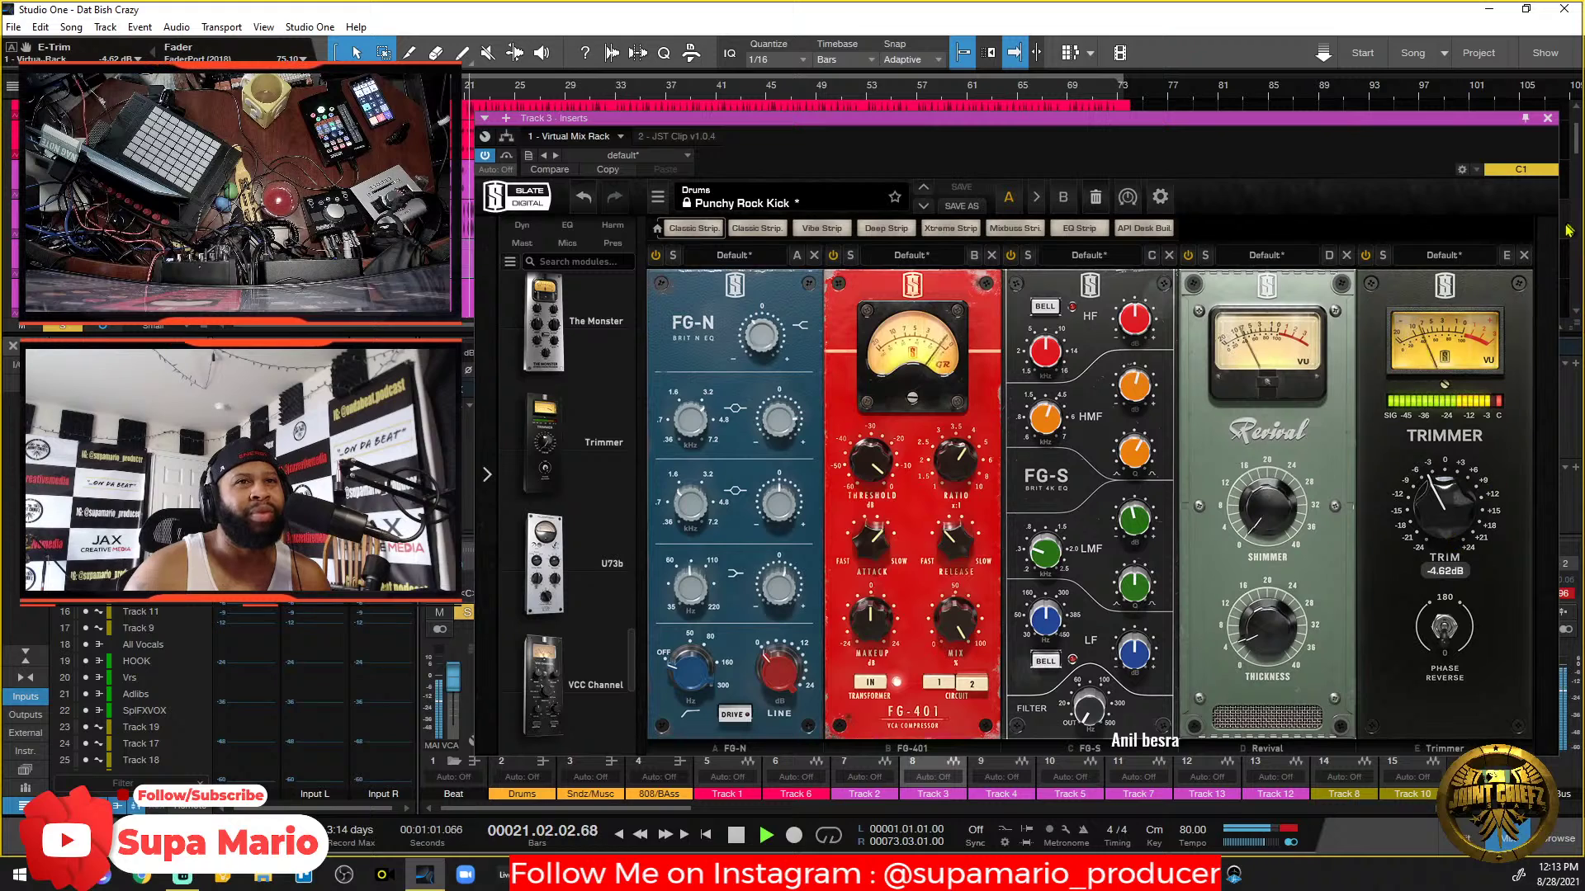
pyautogui.click(1548, 118)
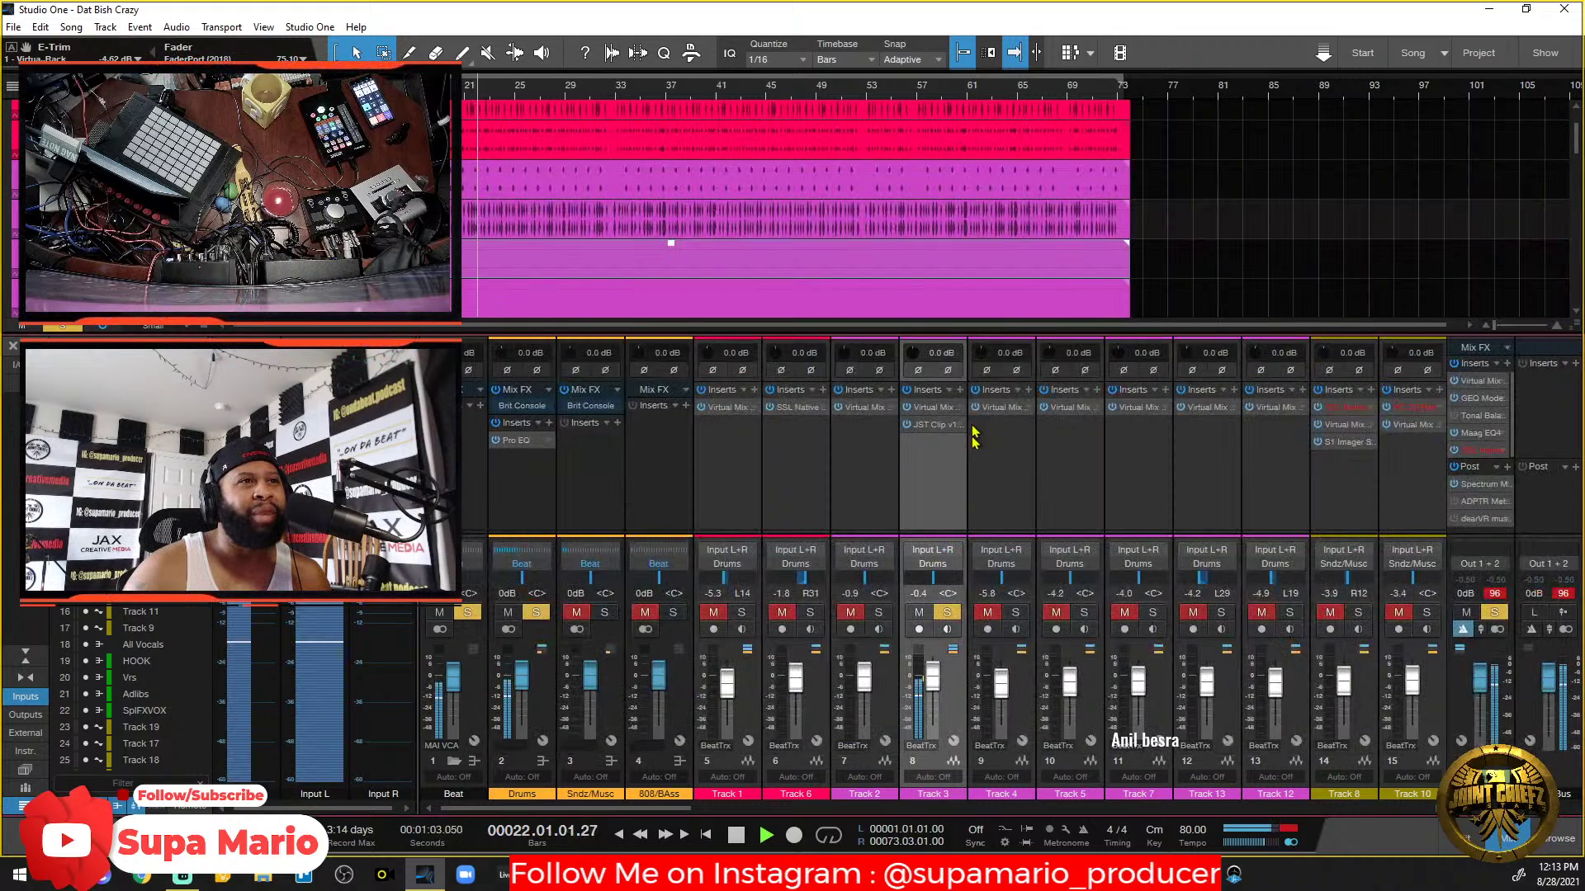
# Set the drive of Track 3's JST Clip to about 1.8 dB while listening, and stop playback.
pyautogui.click(932, 424)
pyautogui.moveTo(858, 440); pyautogui.dragTo(868, 414)
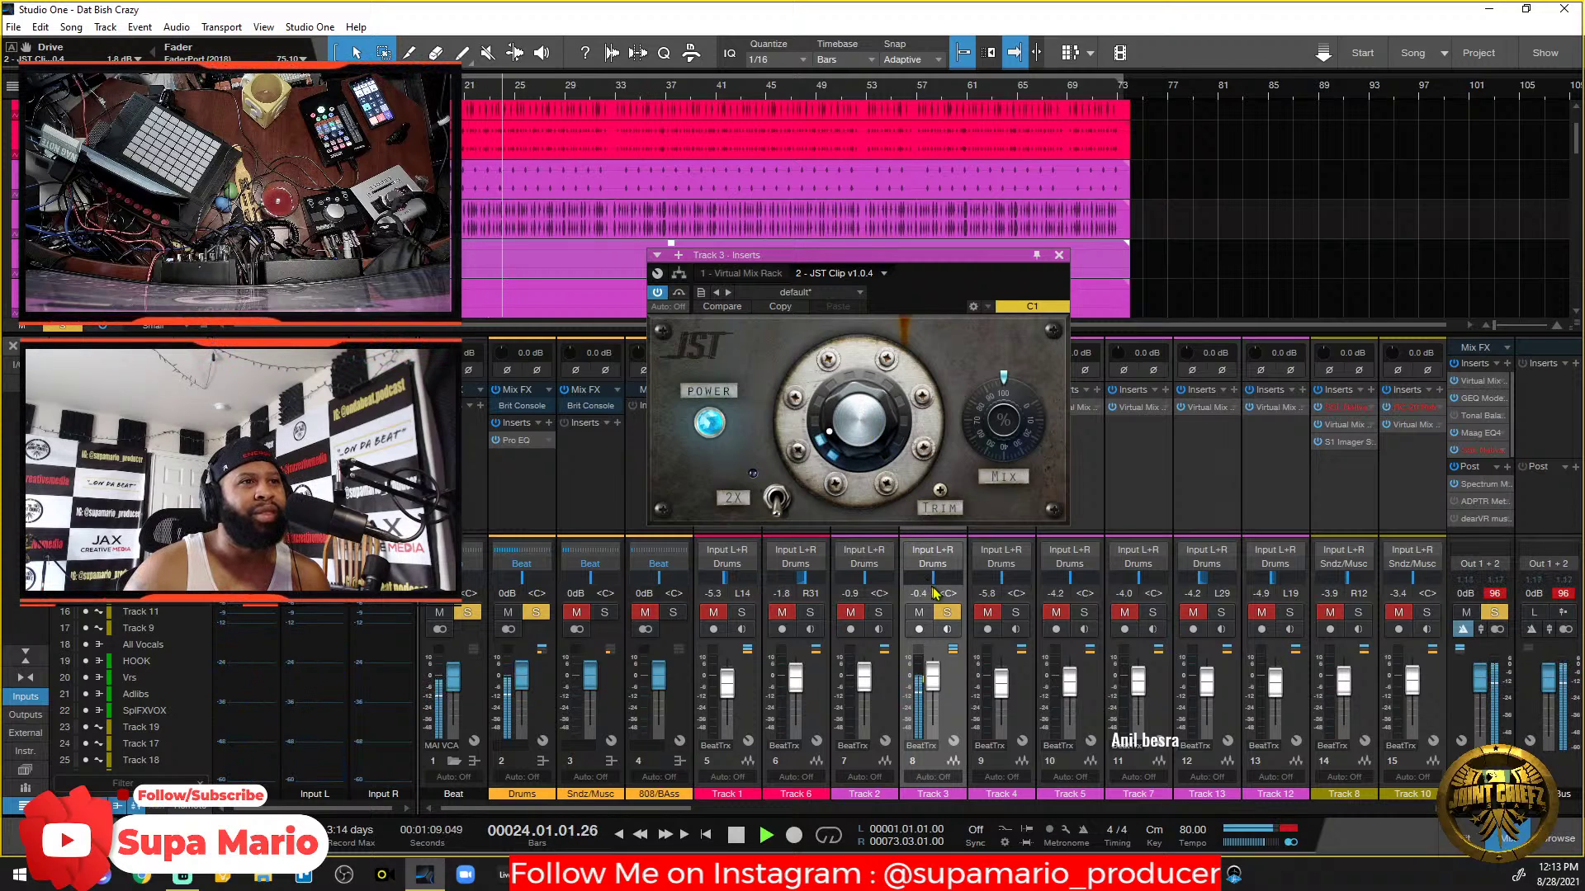
pyautogui.press('space')
# Unsolo Track 3 and raise its level to +0.9 dB while playing the full mix with JST Clip open.
pyautogui.click(947, 613)
pyautogui.press('space')
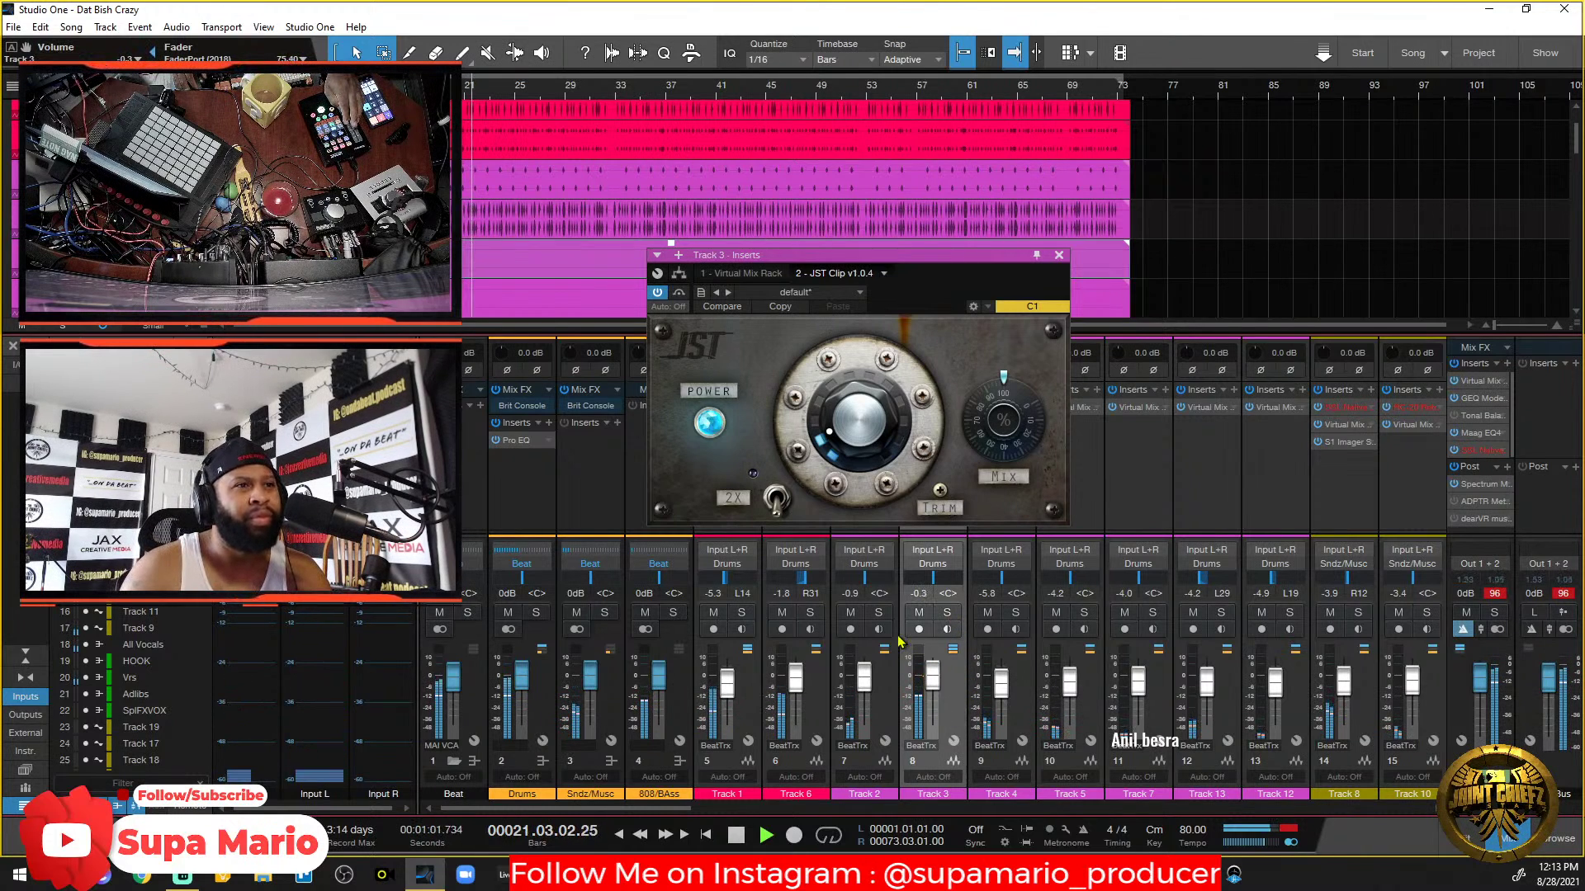
pyautogui.moveTo(856, 436); pyautogui.dragTo(858, 426)
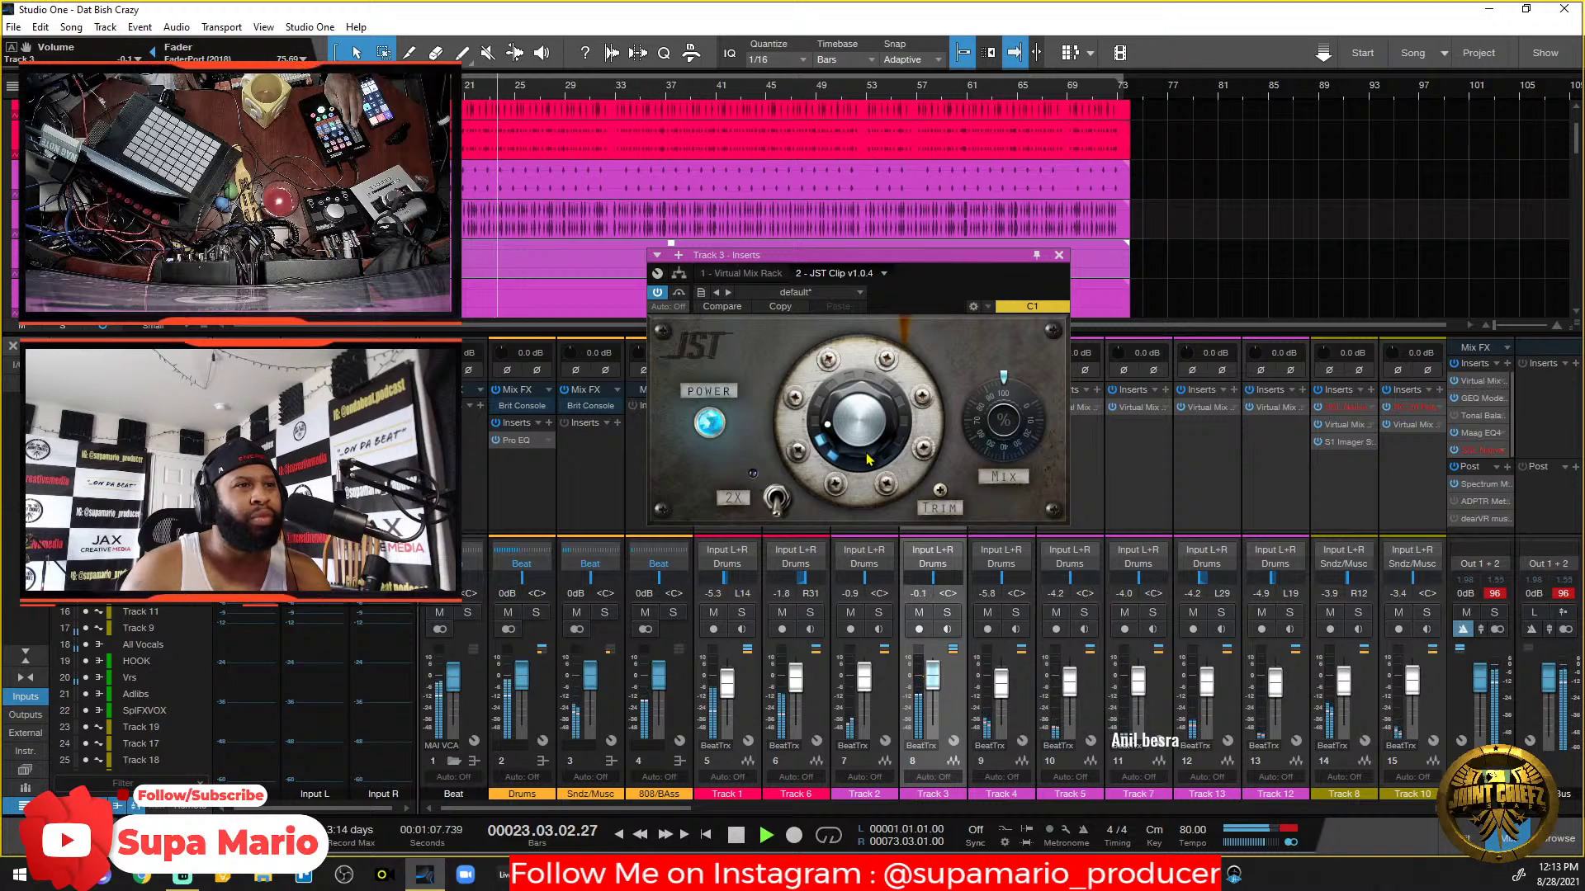
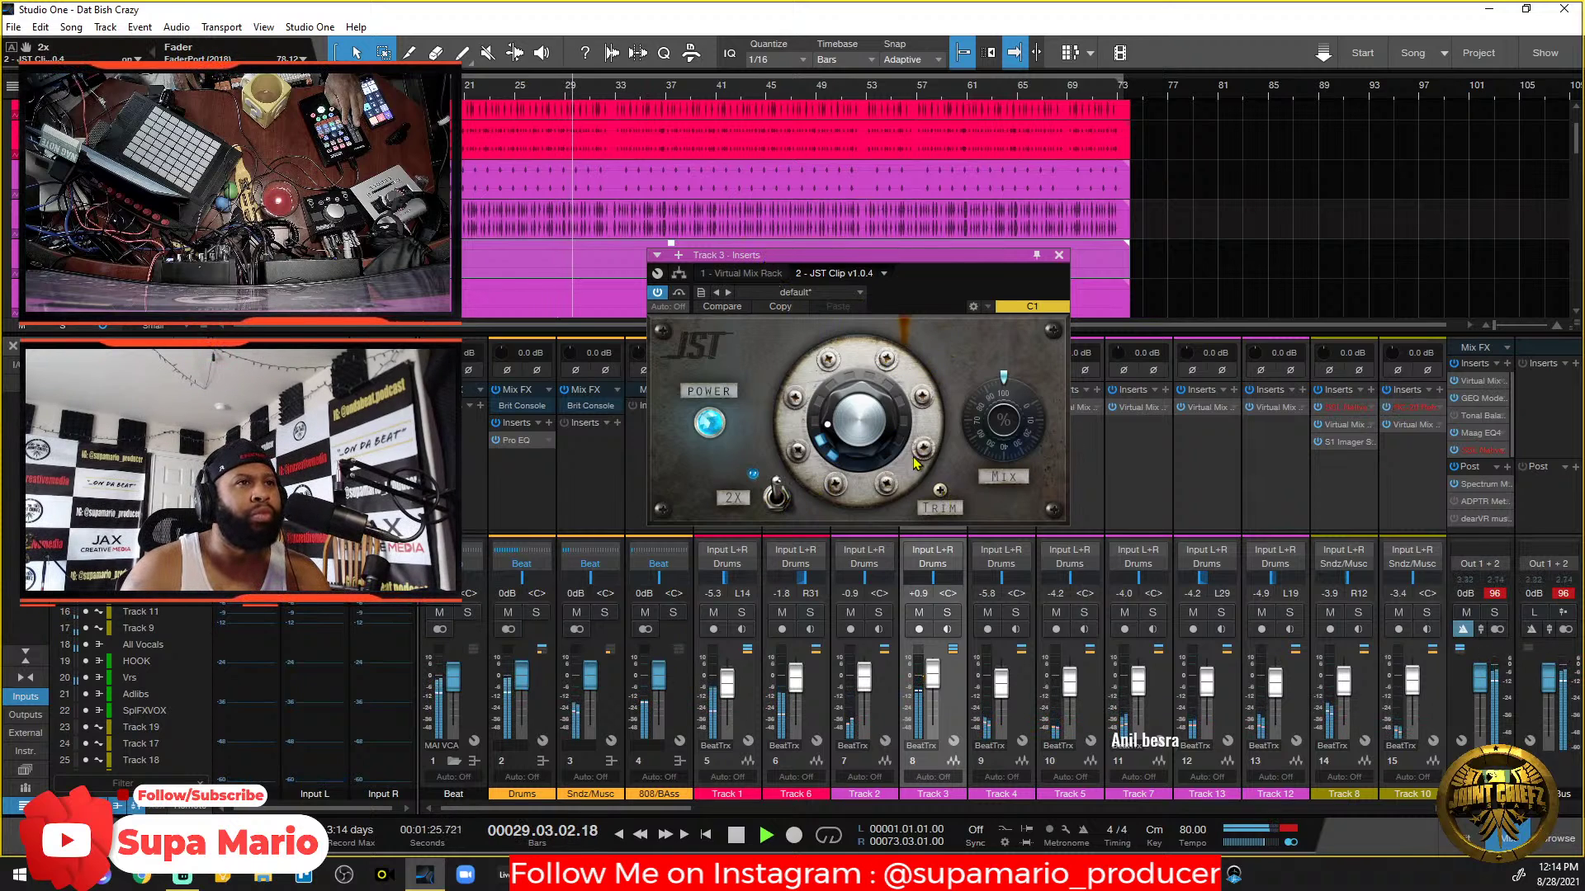
# Switch off 2X in Track 3's JST Clip, lower its Mix to about 60.4%, and close the plug-in window.
pyautogui.click(777, 496)
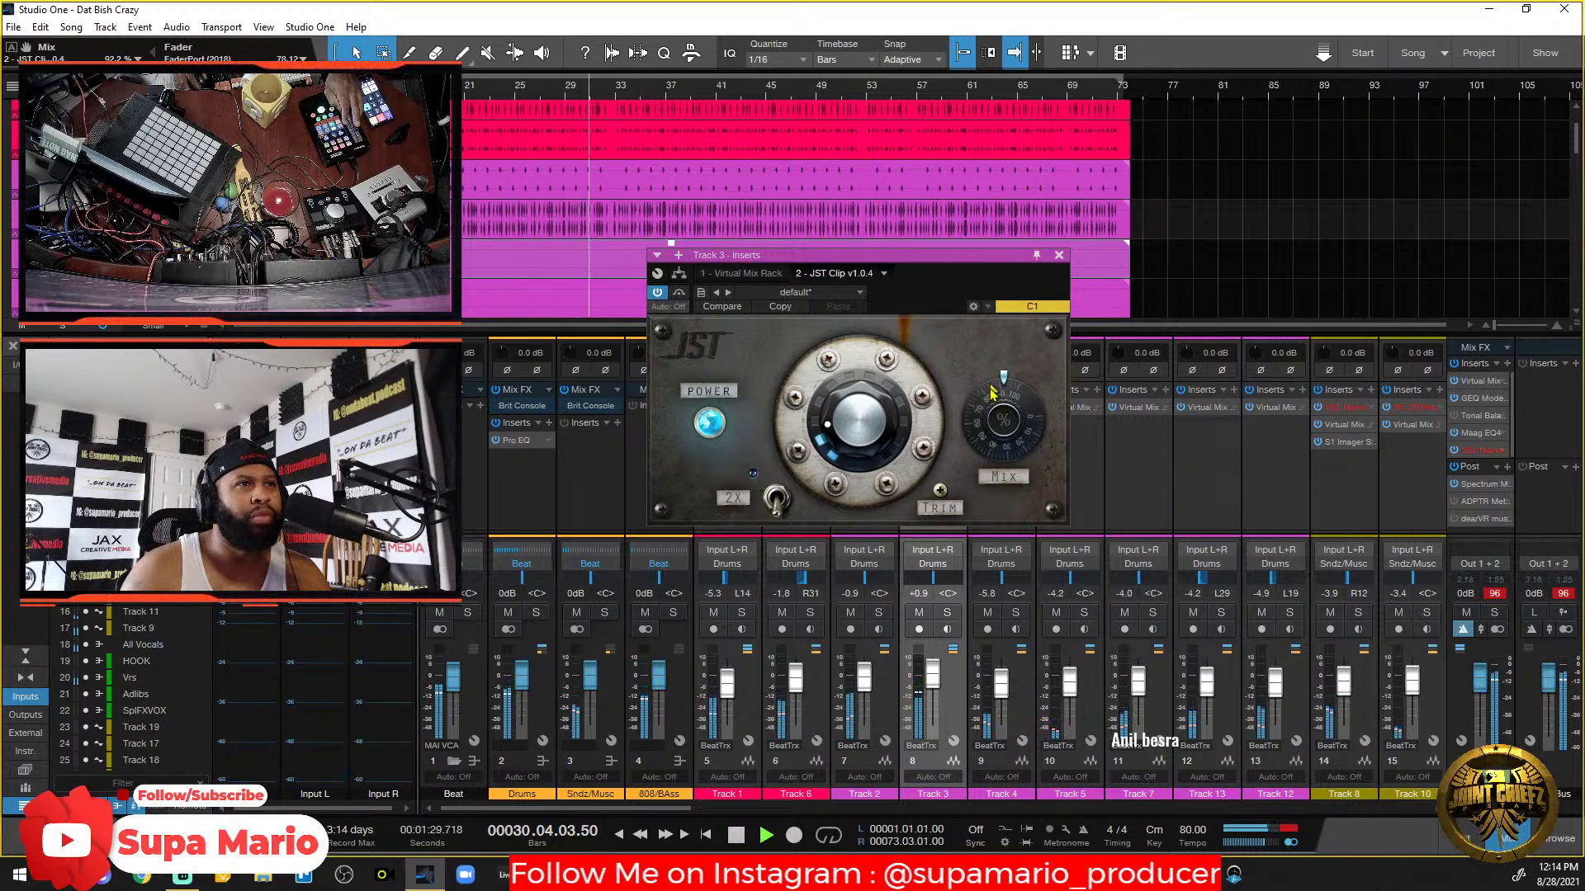
pyautogui.moveTo(999, 391); pyautogui.dragTo(1022, 431)
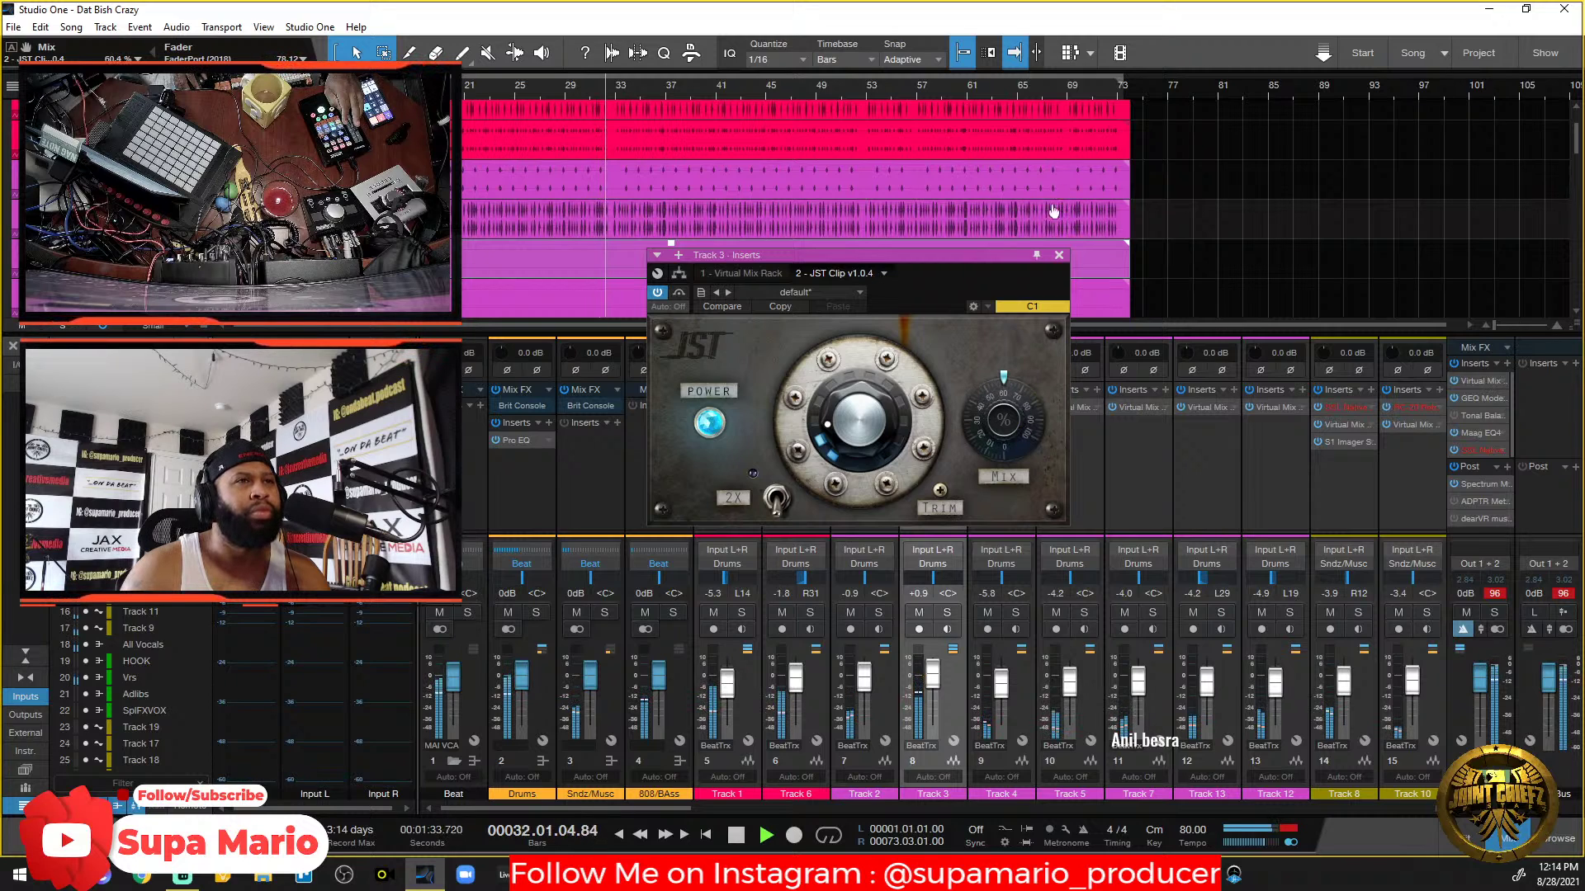
pyautogui.click(1059, 255)
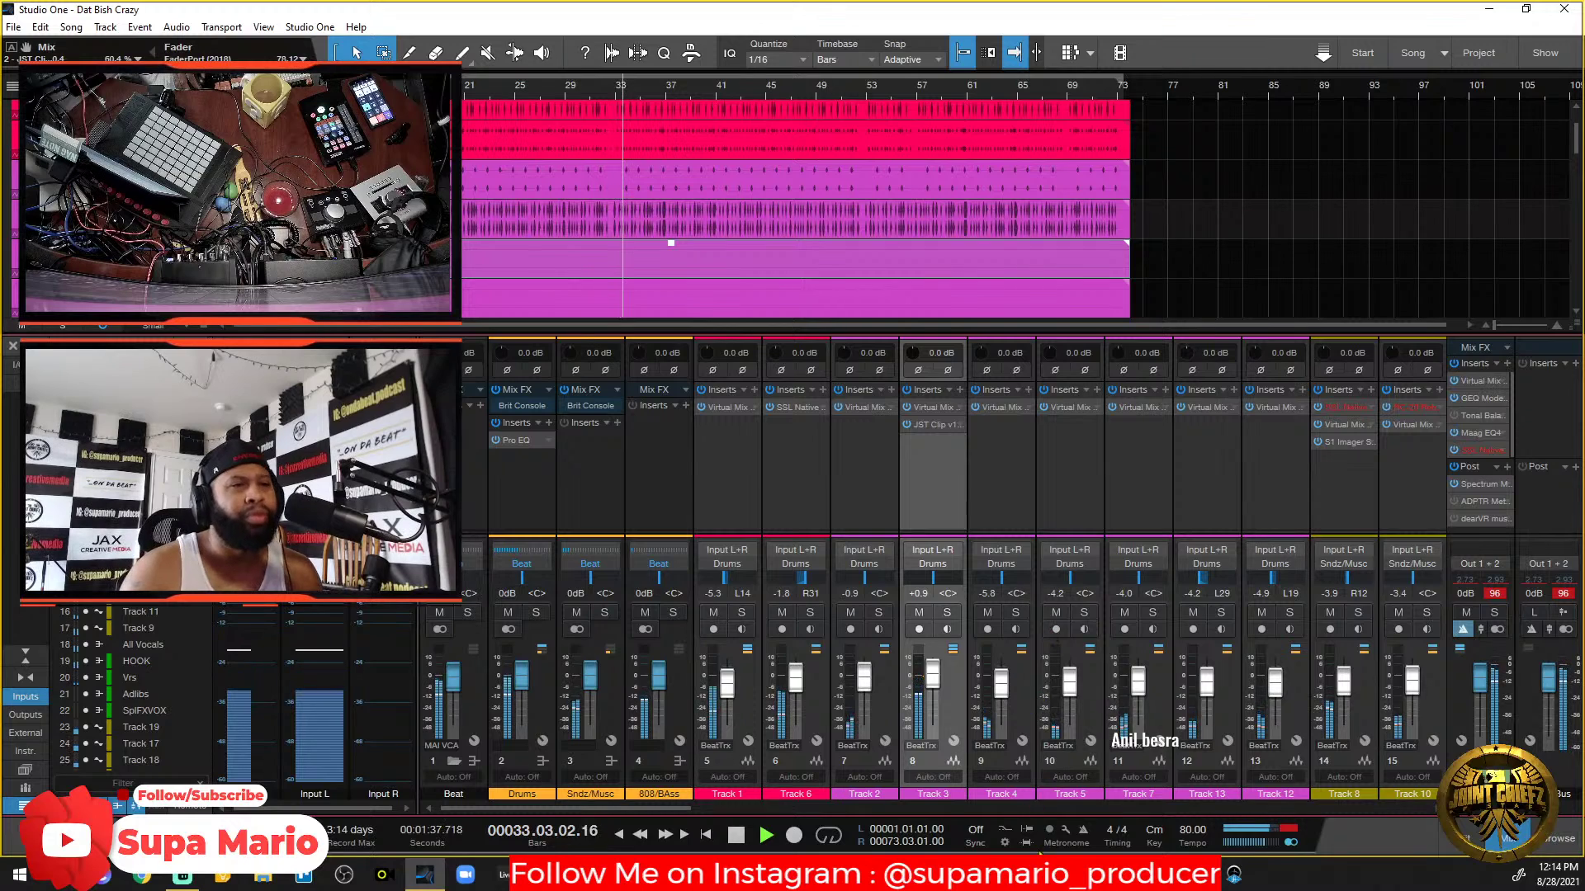
# Solo Track 2 to listen to it alone, return to the full mix, and stop playback.
pyautogui.click(882, 704)
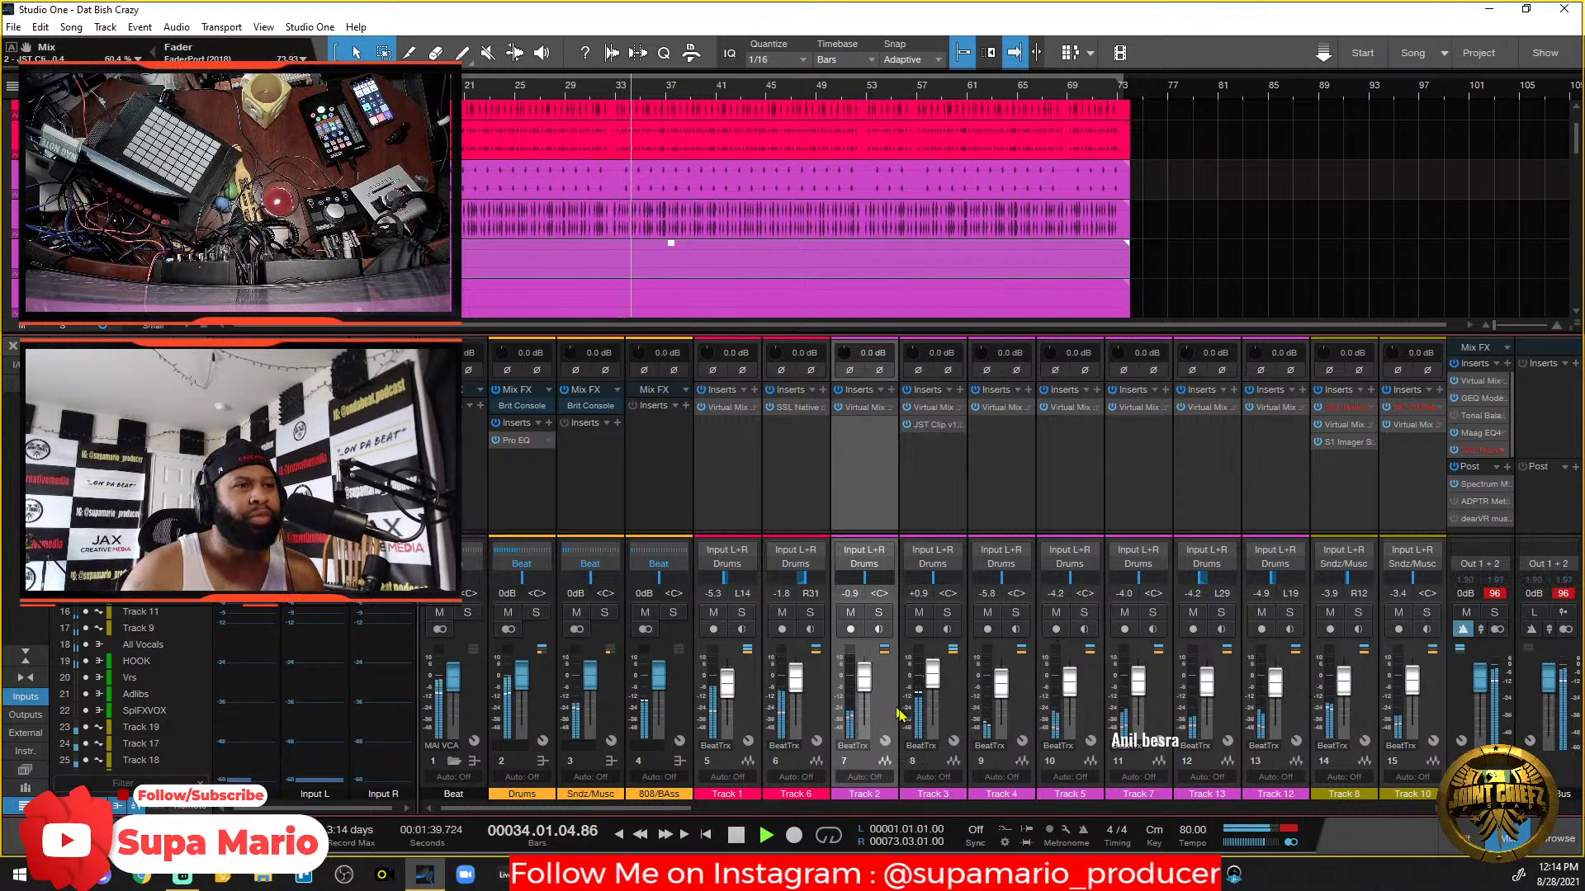
pyautogui.press('s')
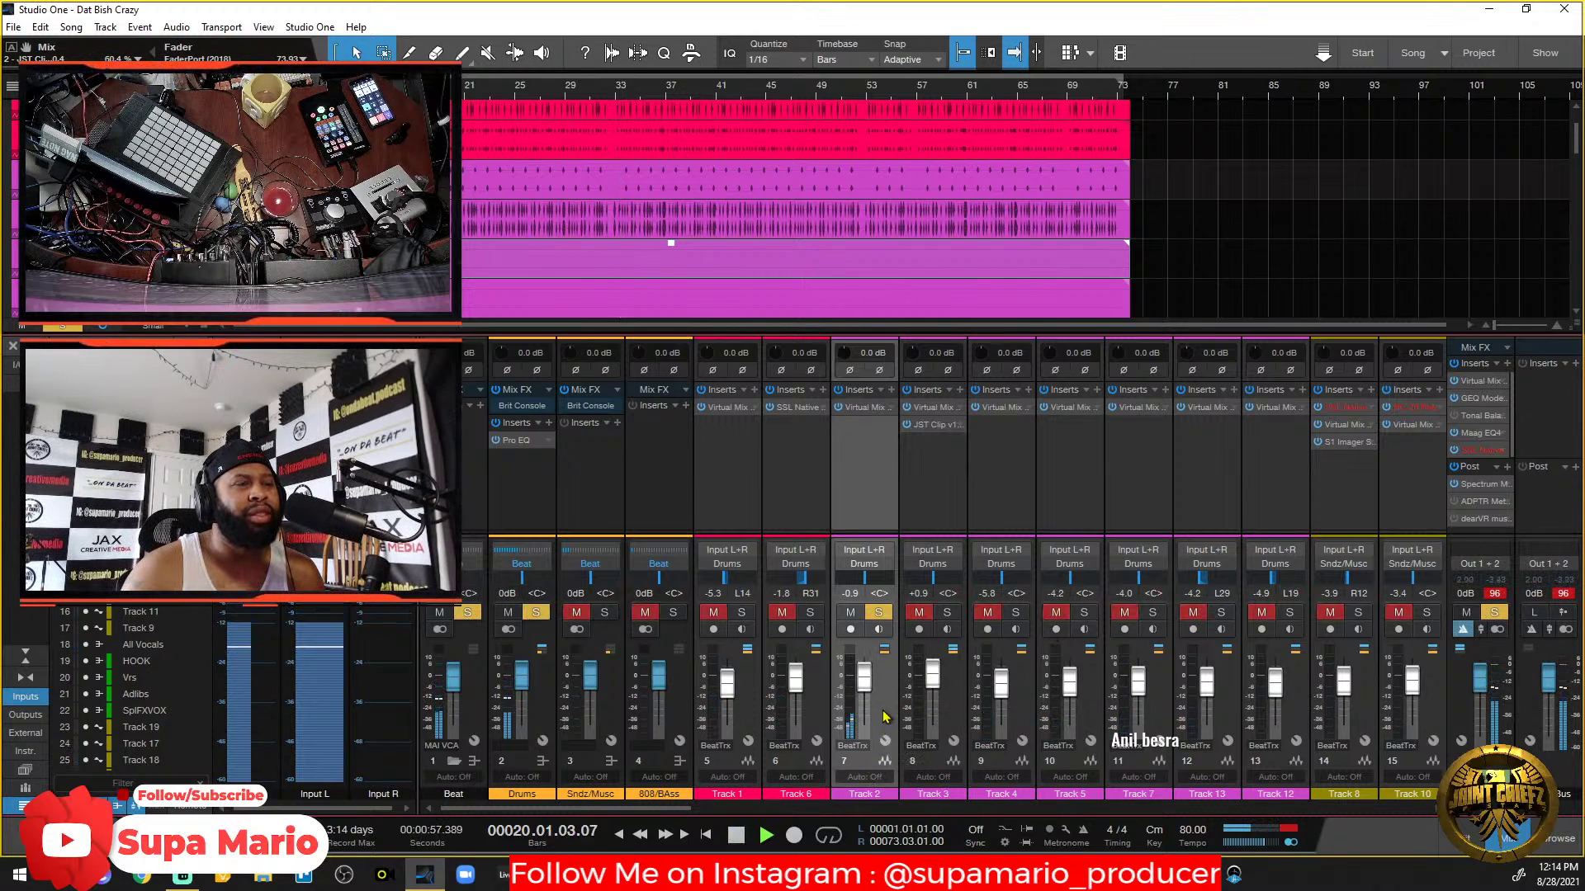
pyautogui.click(878, 613)
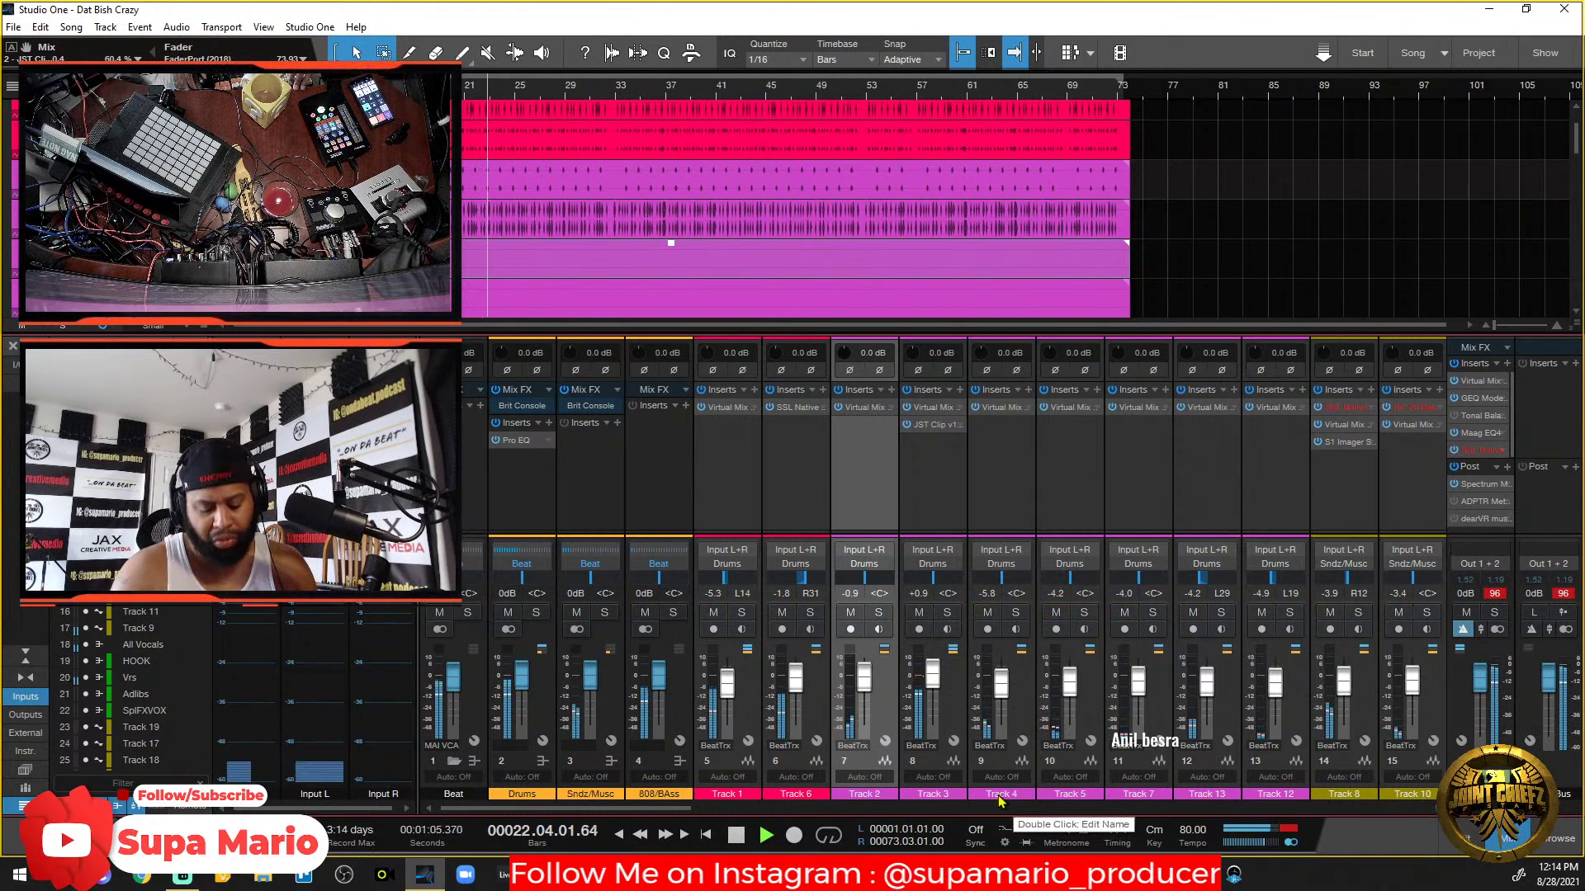
pyautogui.press('space')
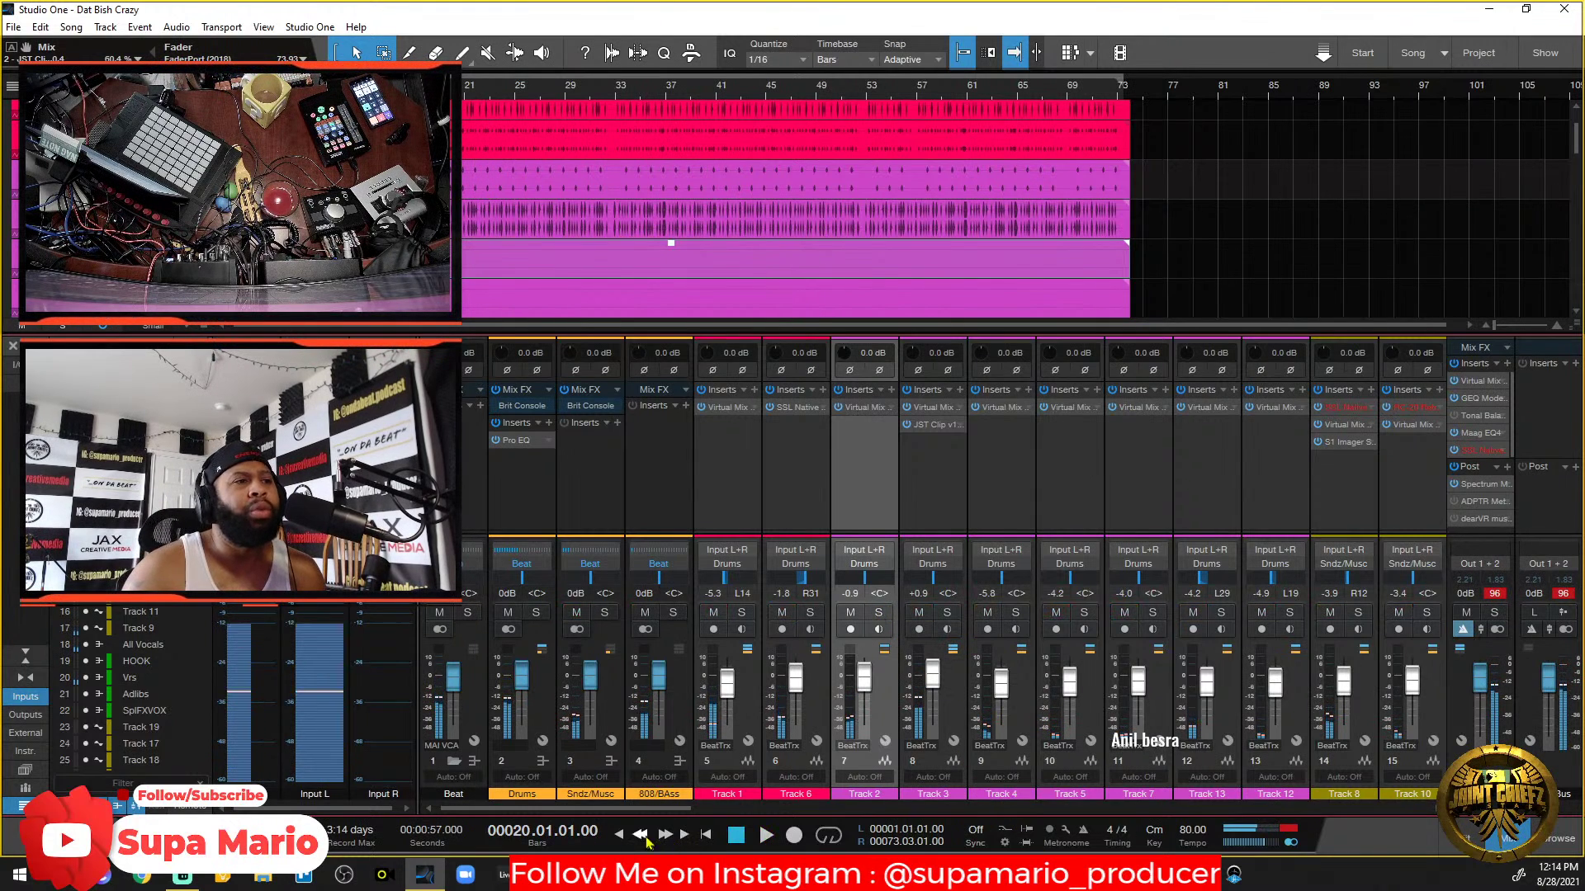
# Set the Trimmer in Track 4's Virtual Mix Rack to +4.33 dB while the mix plays, then close the rack and stop playback.
pyautogui.moveTo(648, 809); pyautogui.dragTo(726, 810)
pyautogui.click(711, 696)
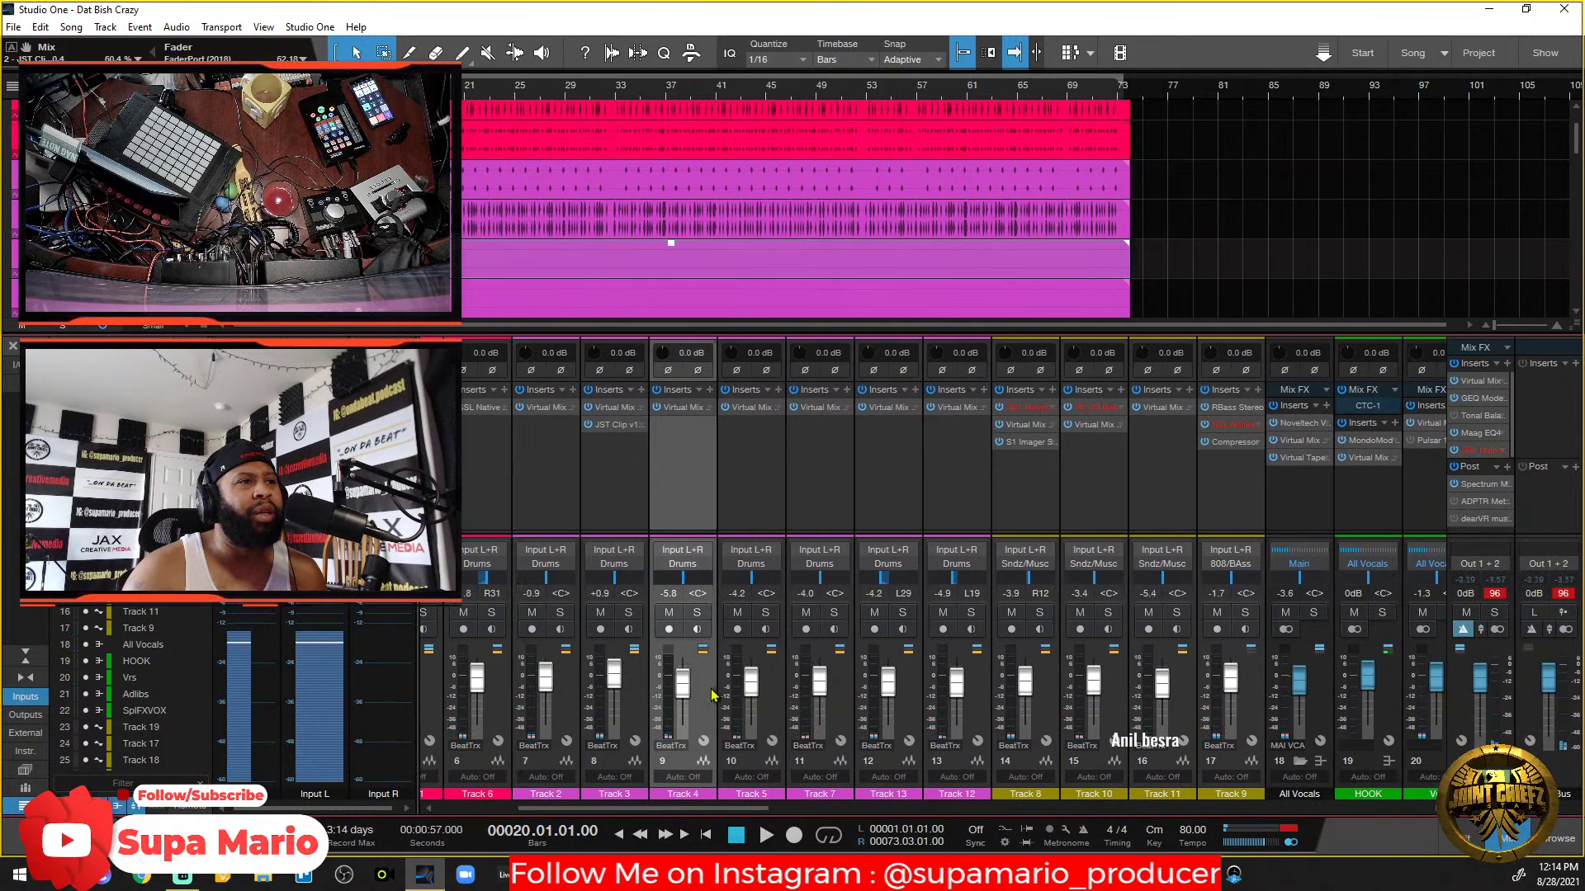
pyautogui.press('space')
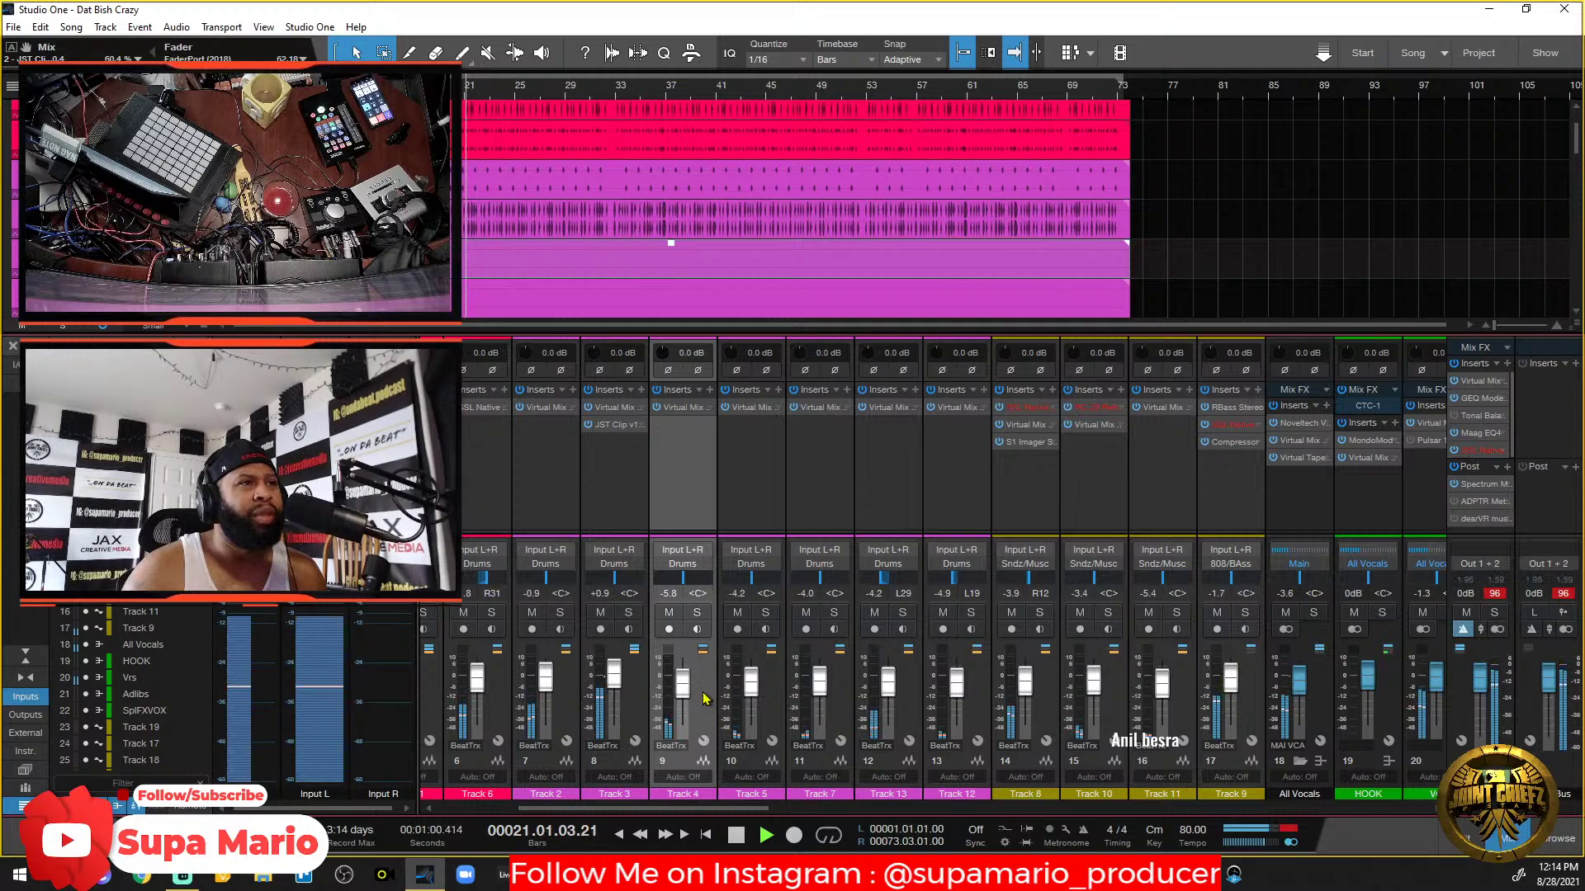
pyautogui.click(670, 407)
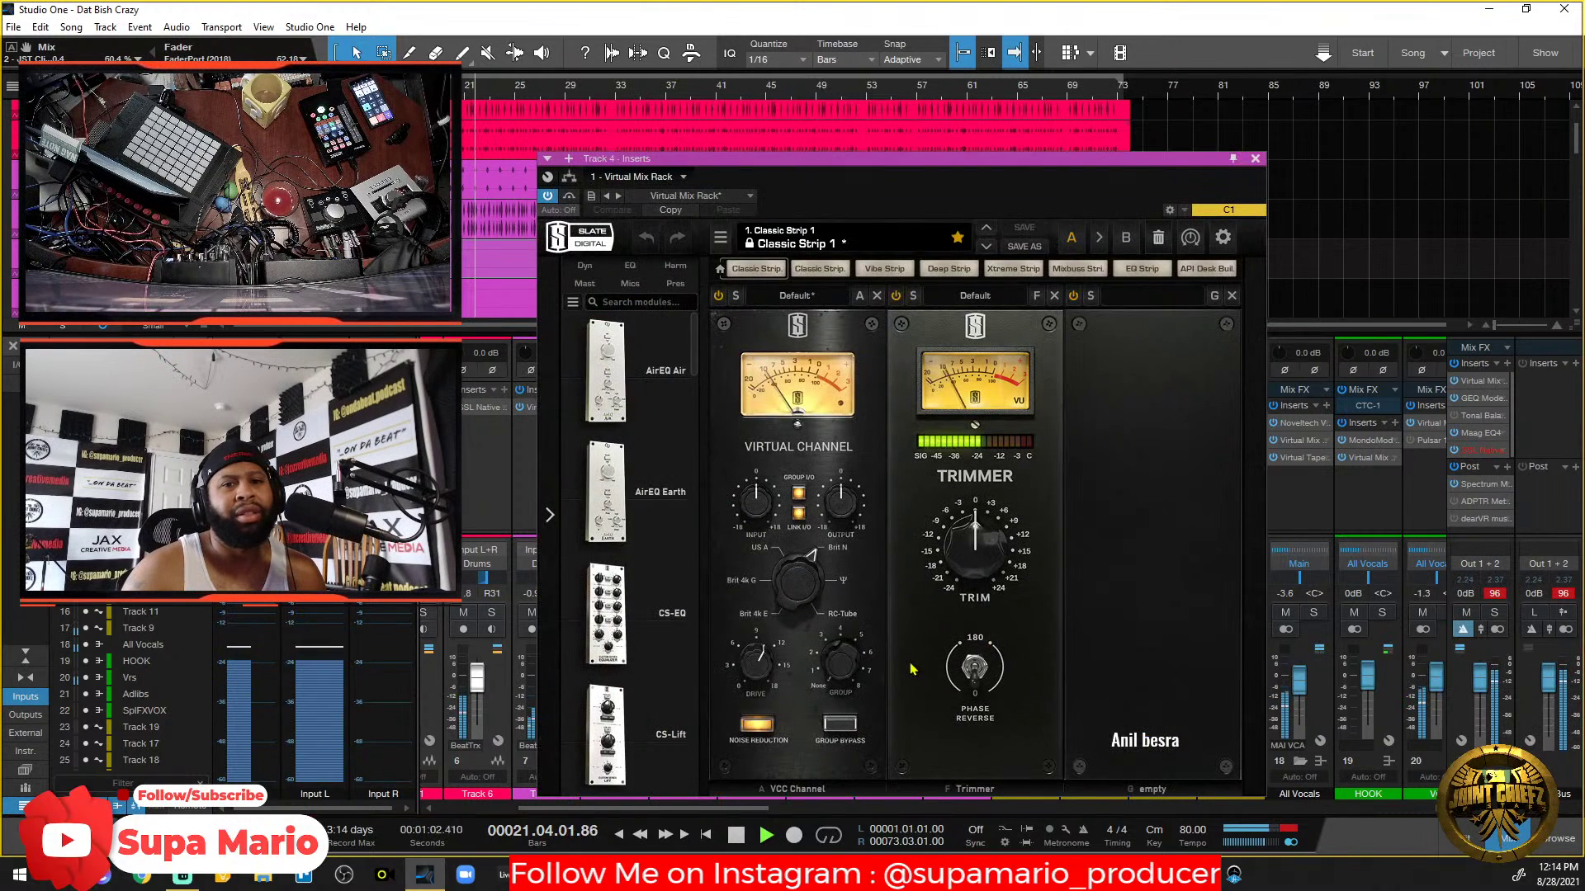
pyautogui.moveTo(990, 551); pyautogui.dragTo(999, 533)
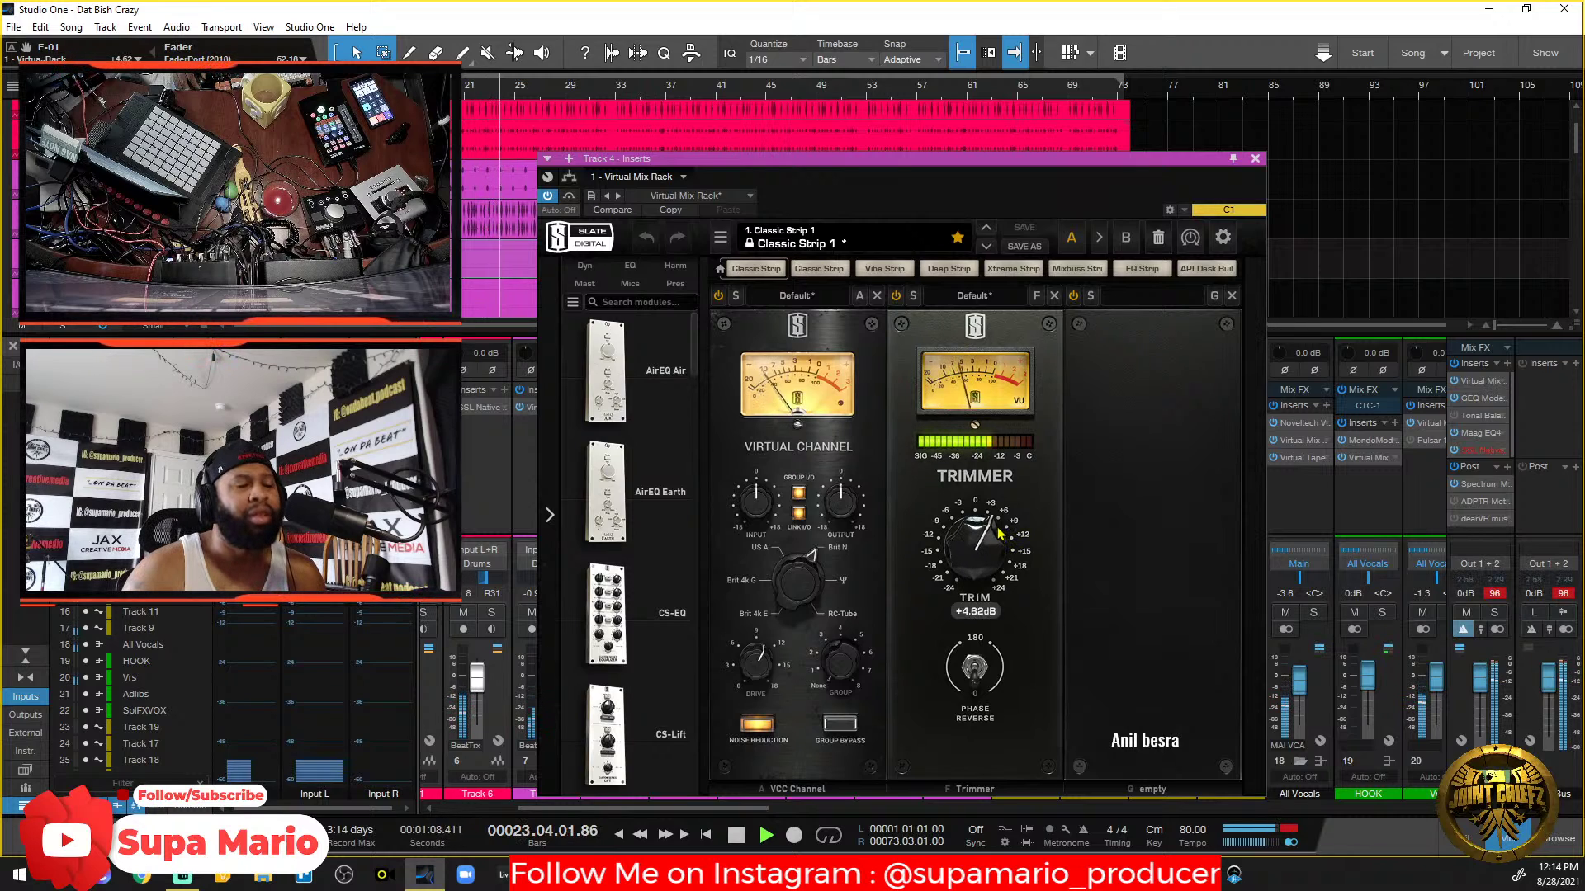
pyautogui.moveTo(999, 534); pyautogui.dragTo(1001, 533)
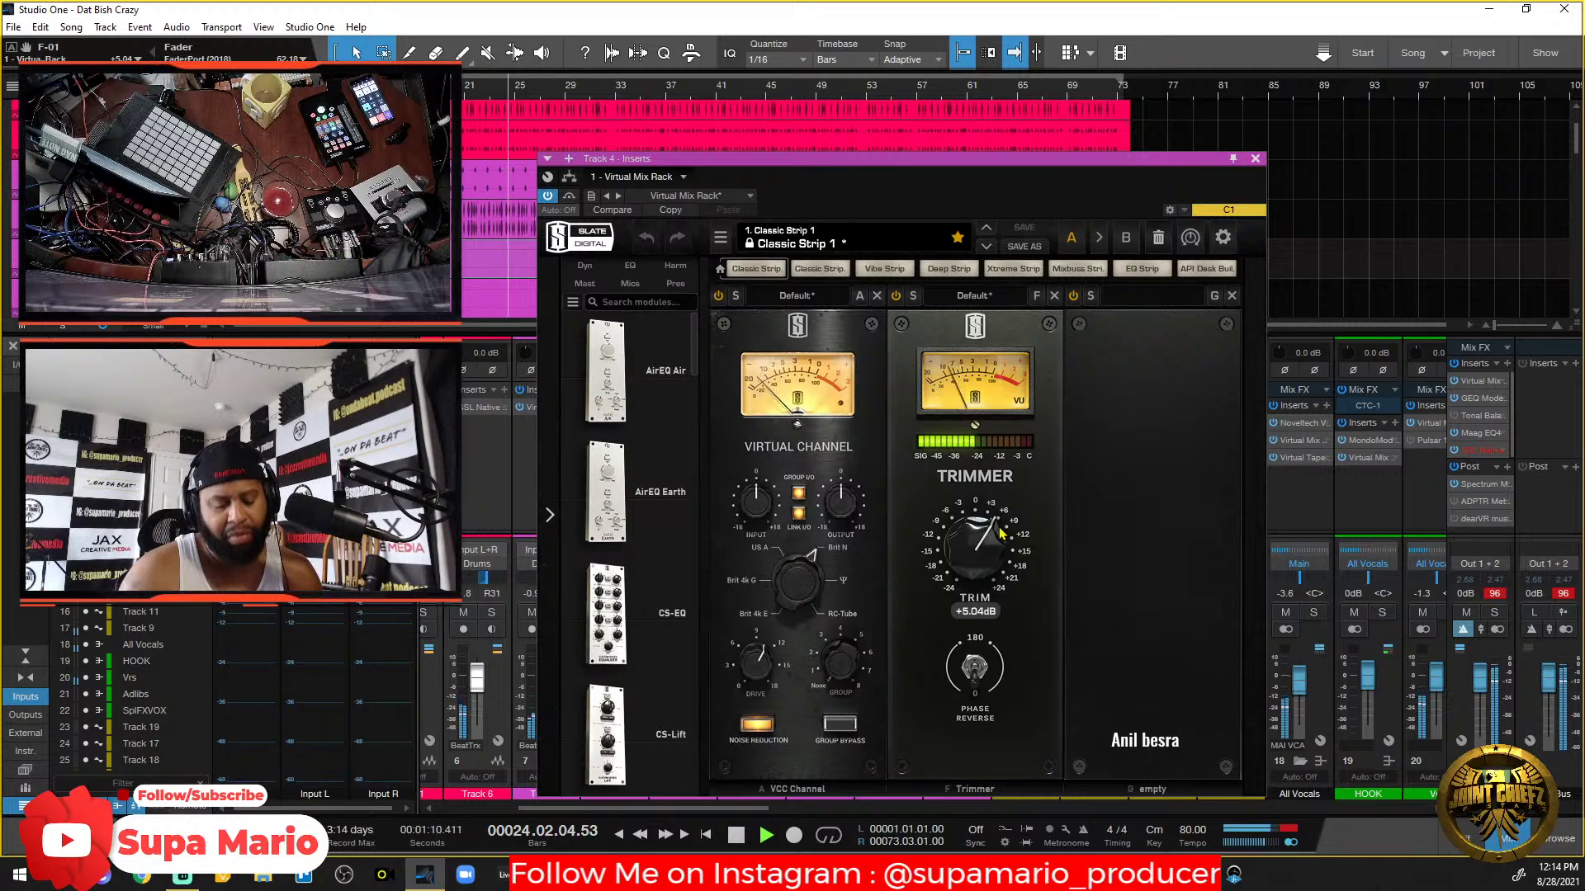
pyautogui.scroll(-5, 1001, 533)
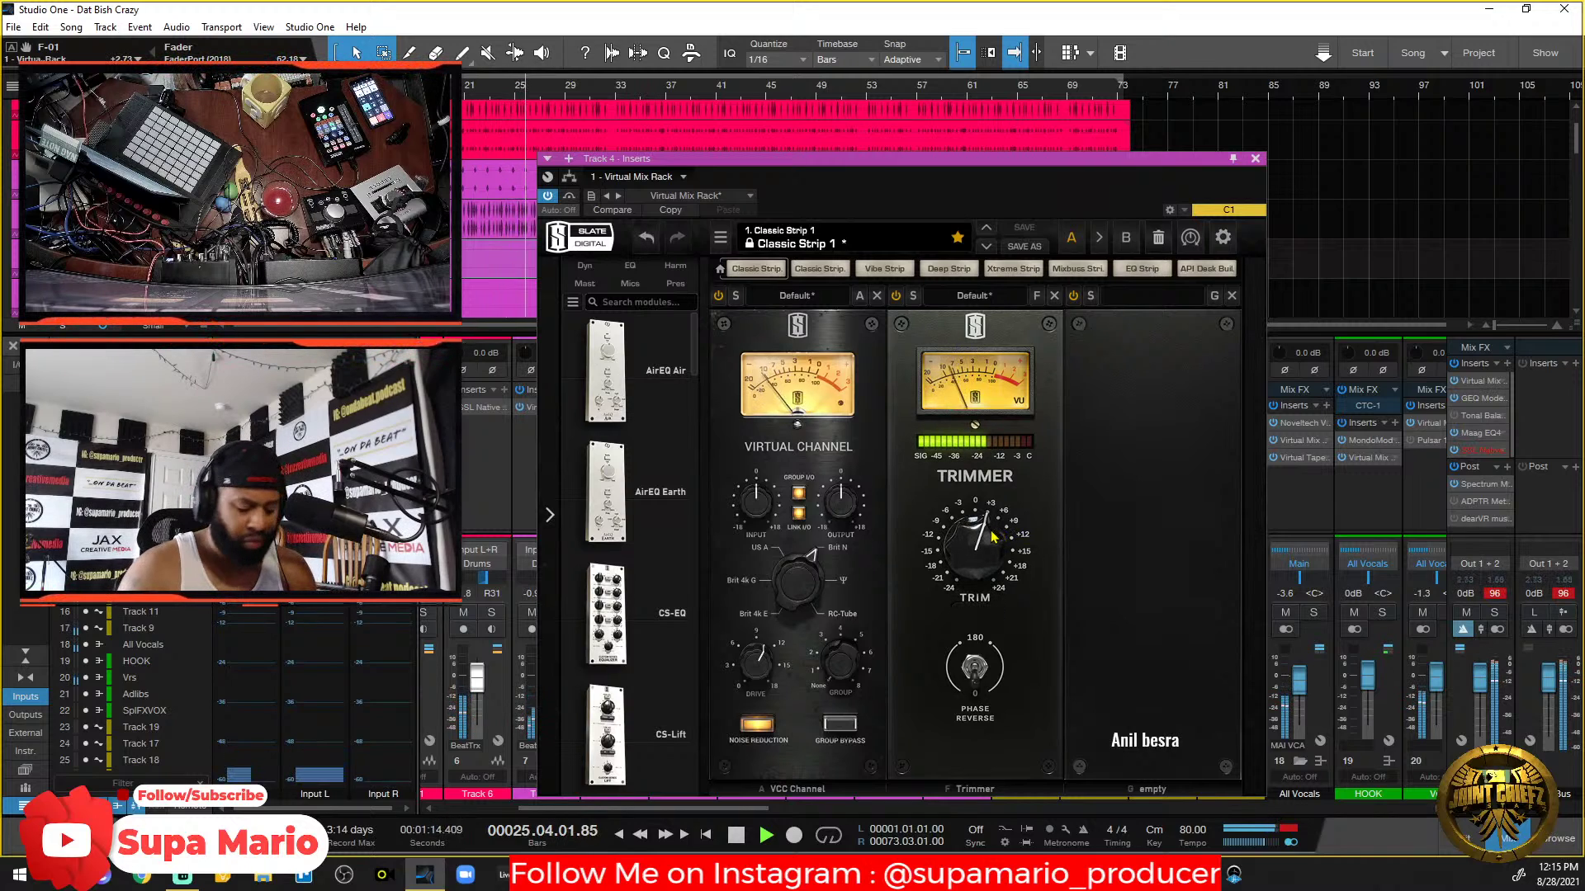
pyautogui.scroll(5, 993, 541)
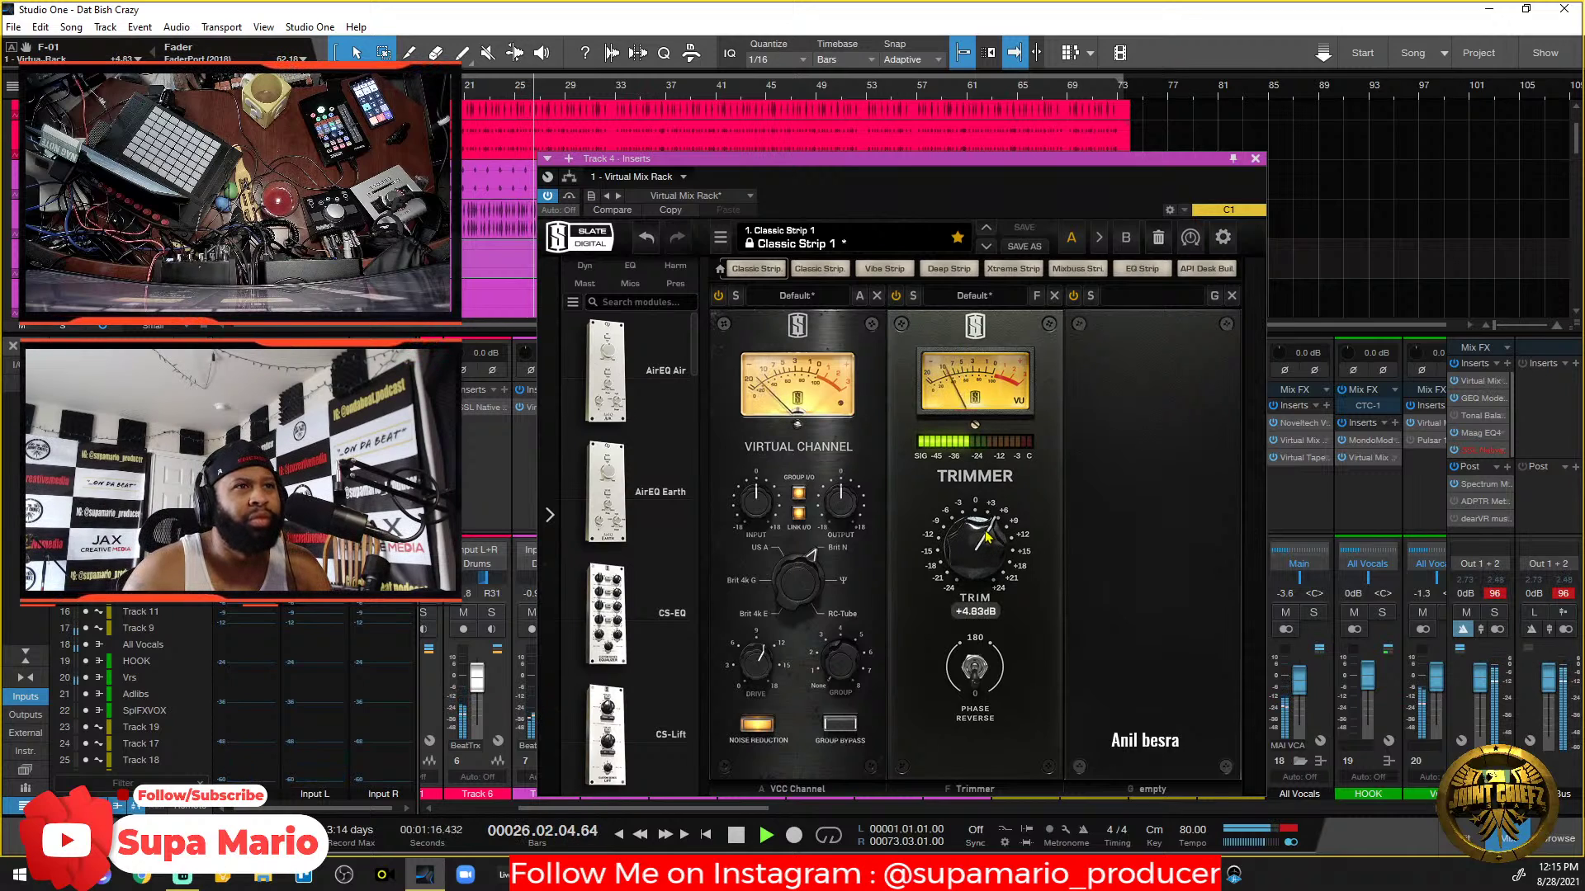
pyautogui.scroll(-1, 986, 536)
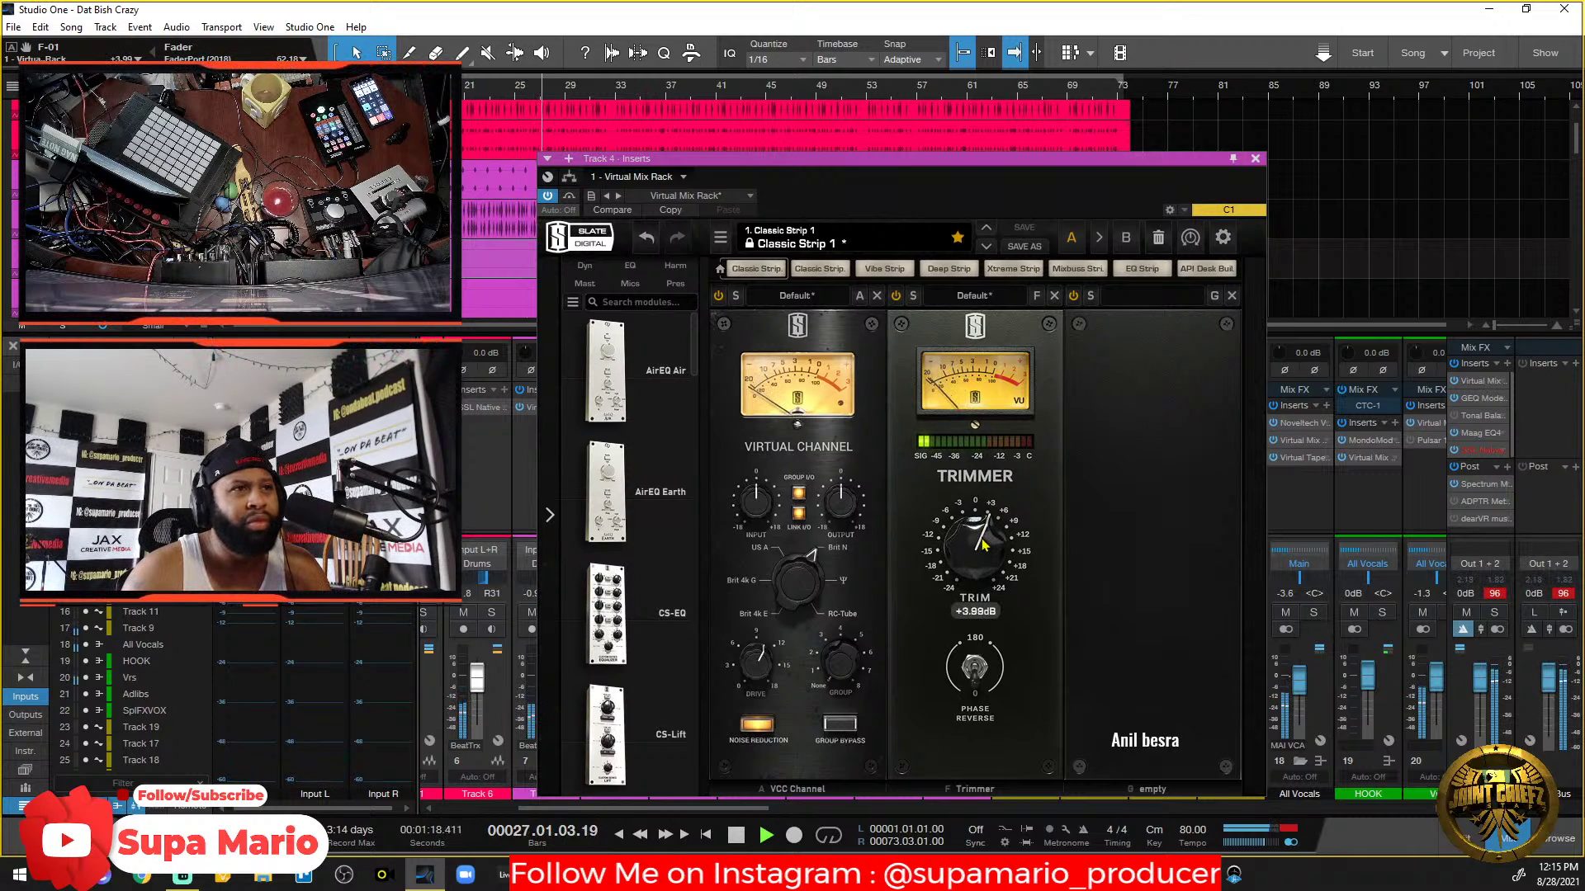
pyautogui.moveTo(987, 545); pyautogui.dragTo(990, 536)
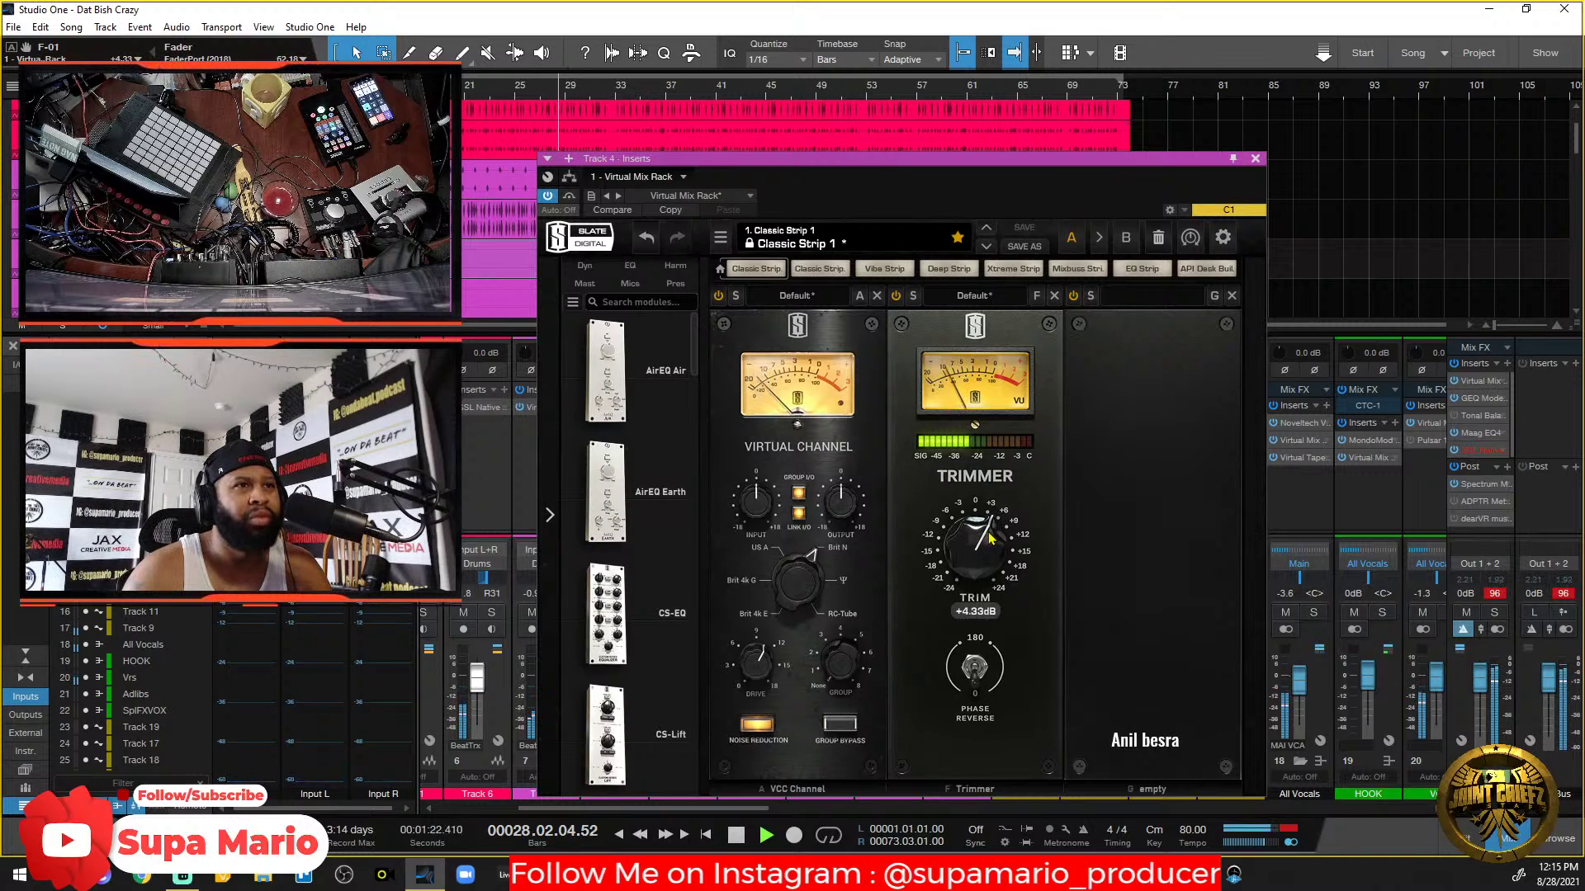
pyautogui.click(1255, 157)
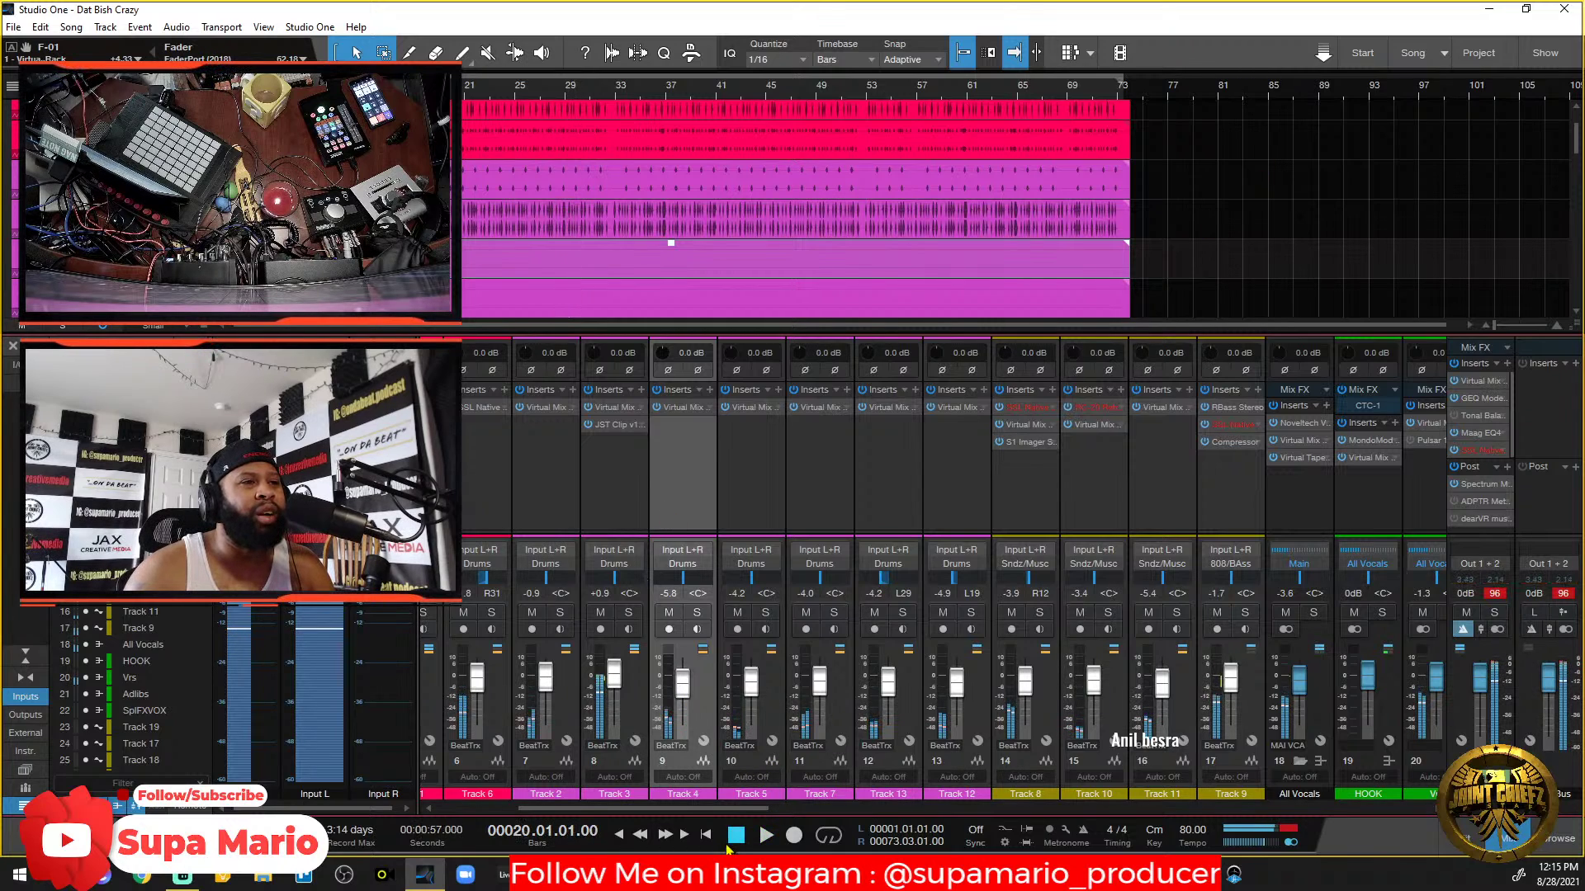
# Solo Track 5 and play it alone from bar 20.
pyautogui.click(741, 721)
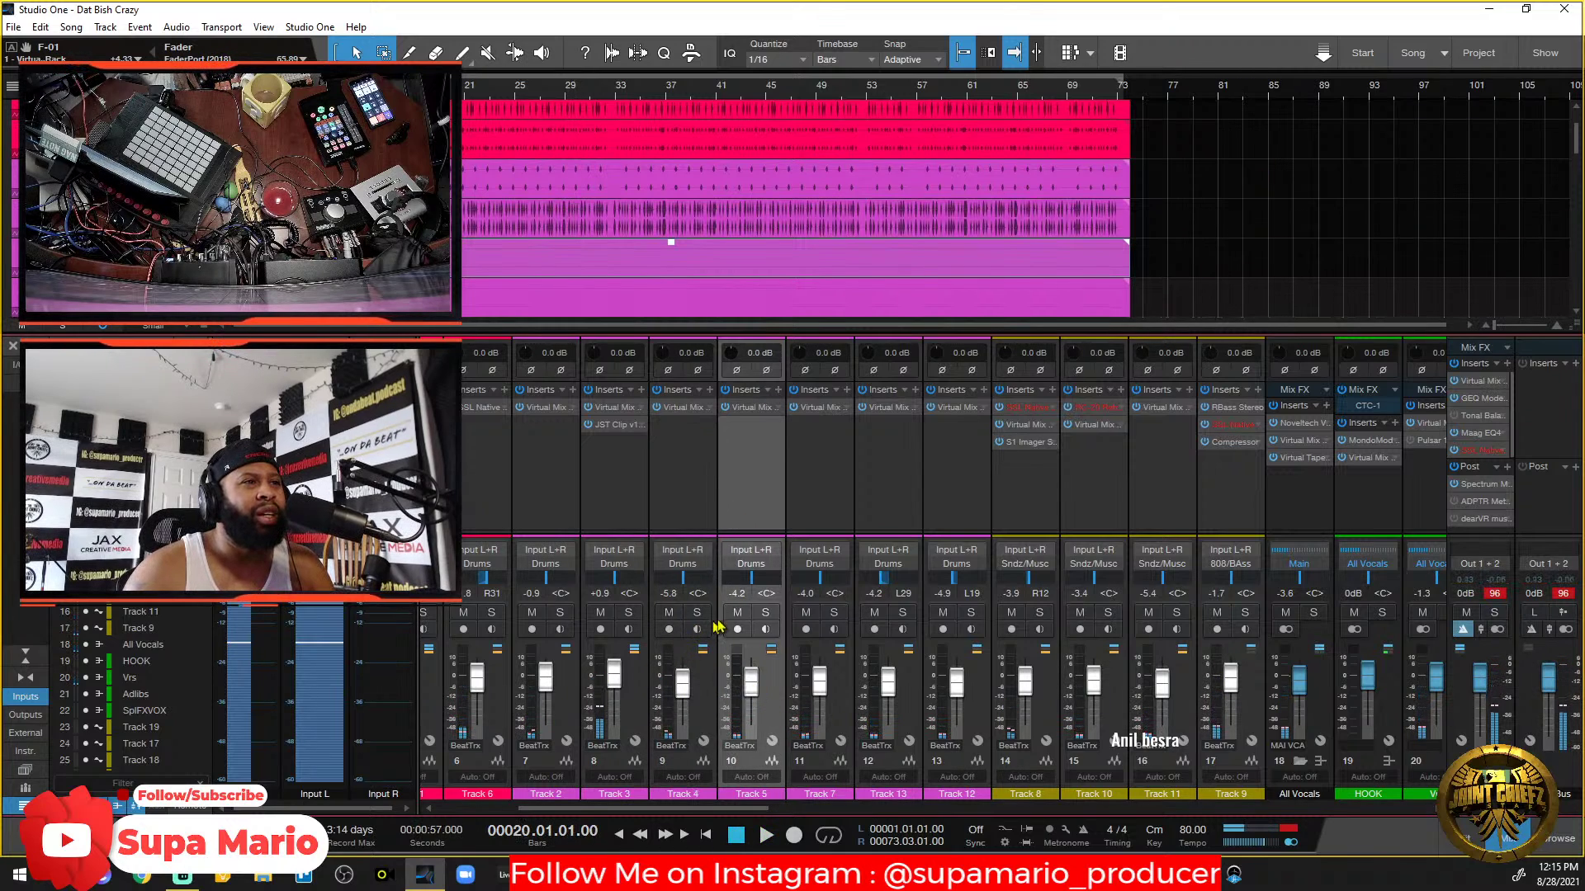
pyautogui.click(763, 615)
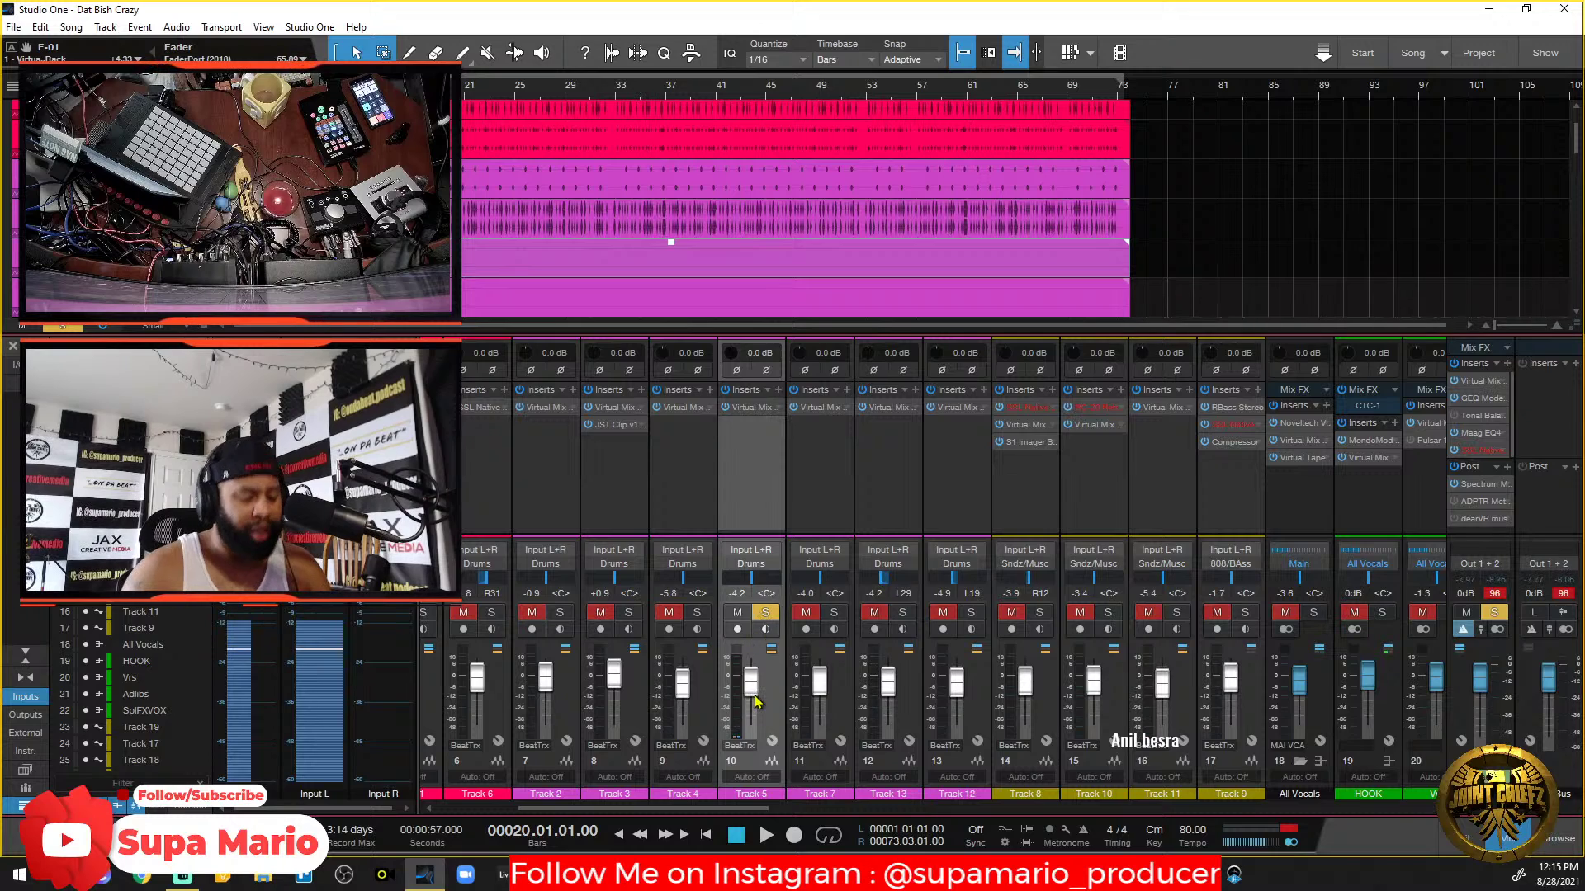
pyautogui.press('space')
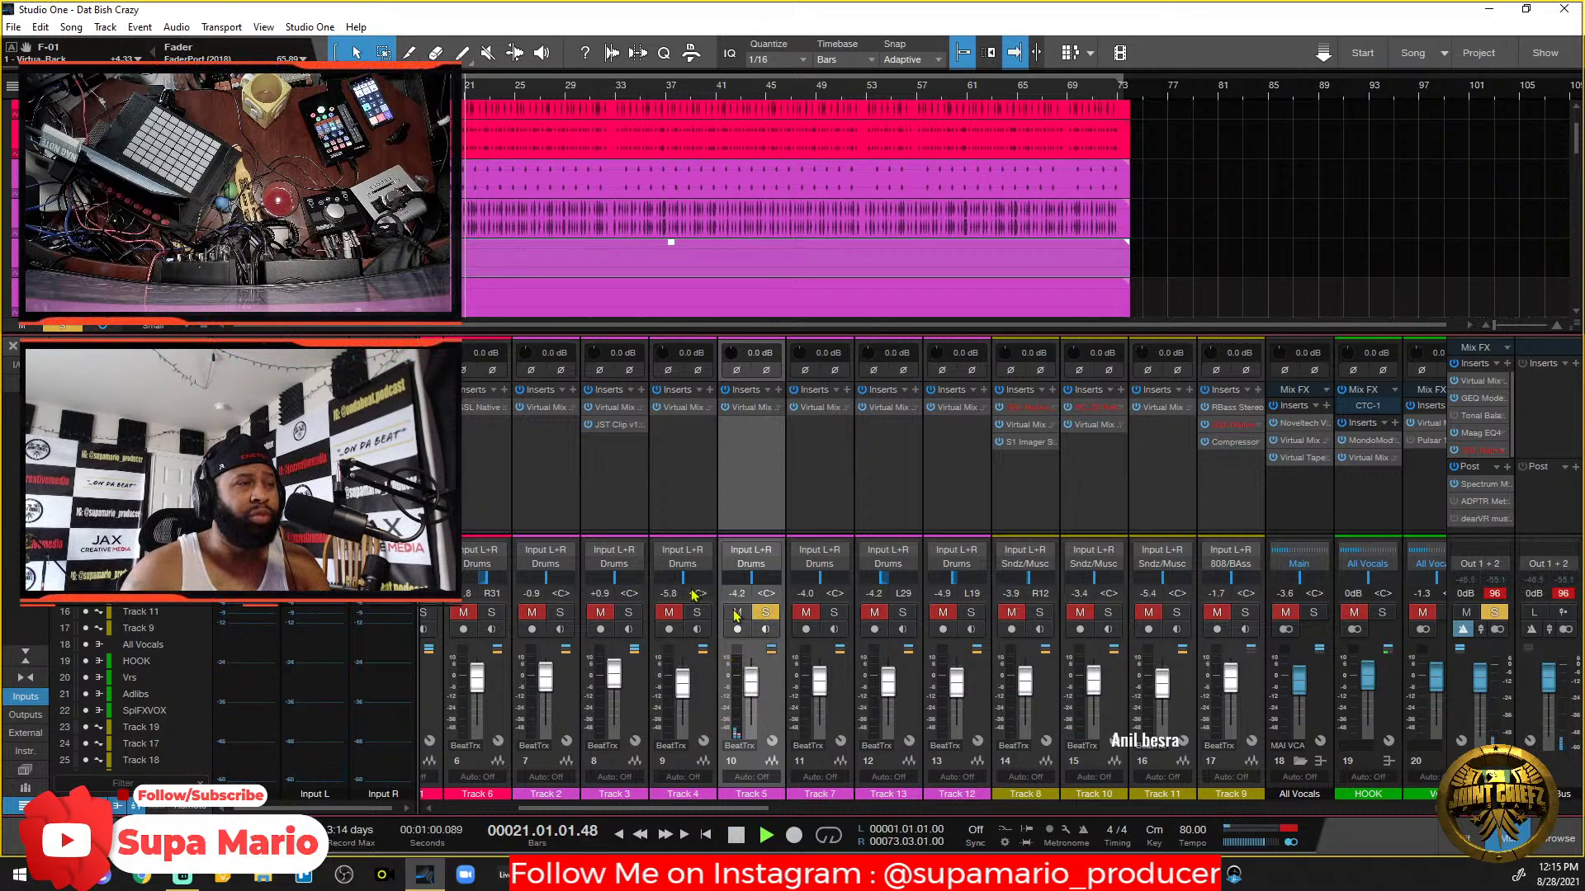
pyautogui.scroll(-1, 795, 208)
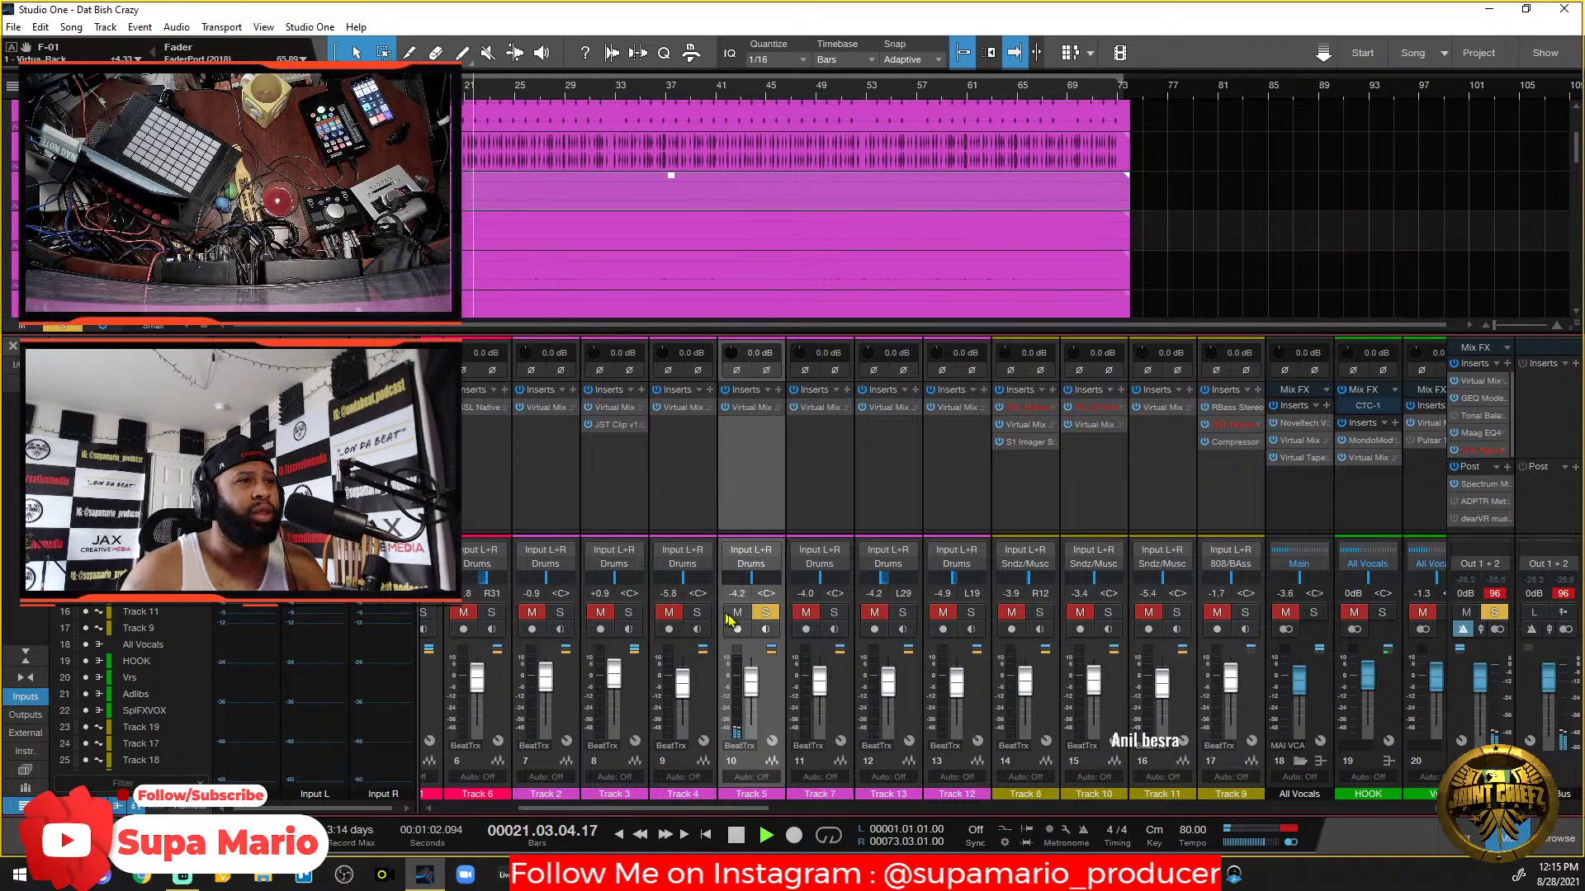
# Set the Trimmer in Track 5's Virtual Mix Rack to +1.87 dB, close the rack, and lower the unsoloed track to -4.8 dB.
pyautogui.click(755, 410)
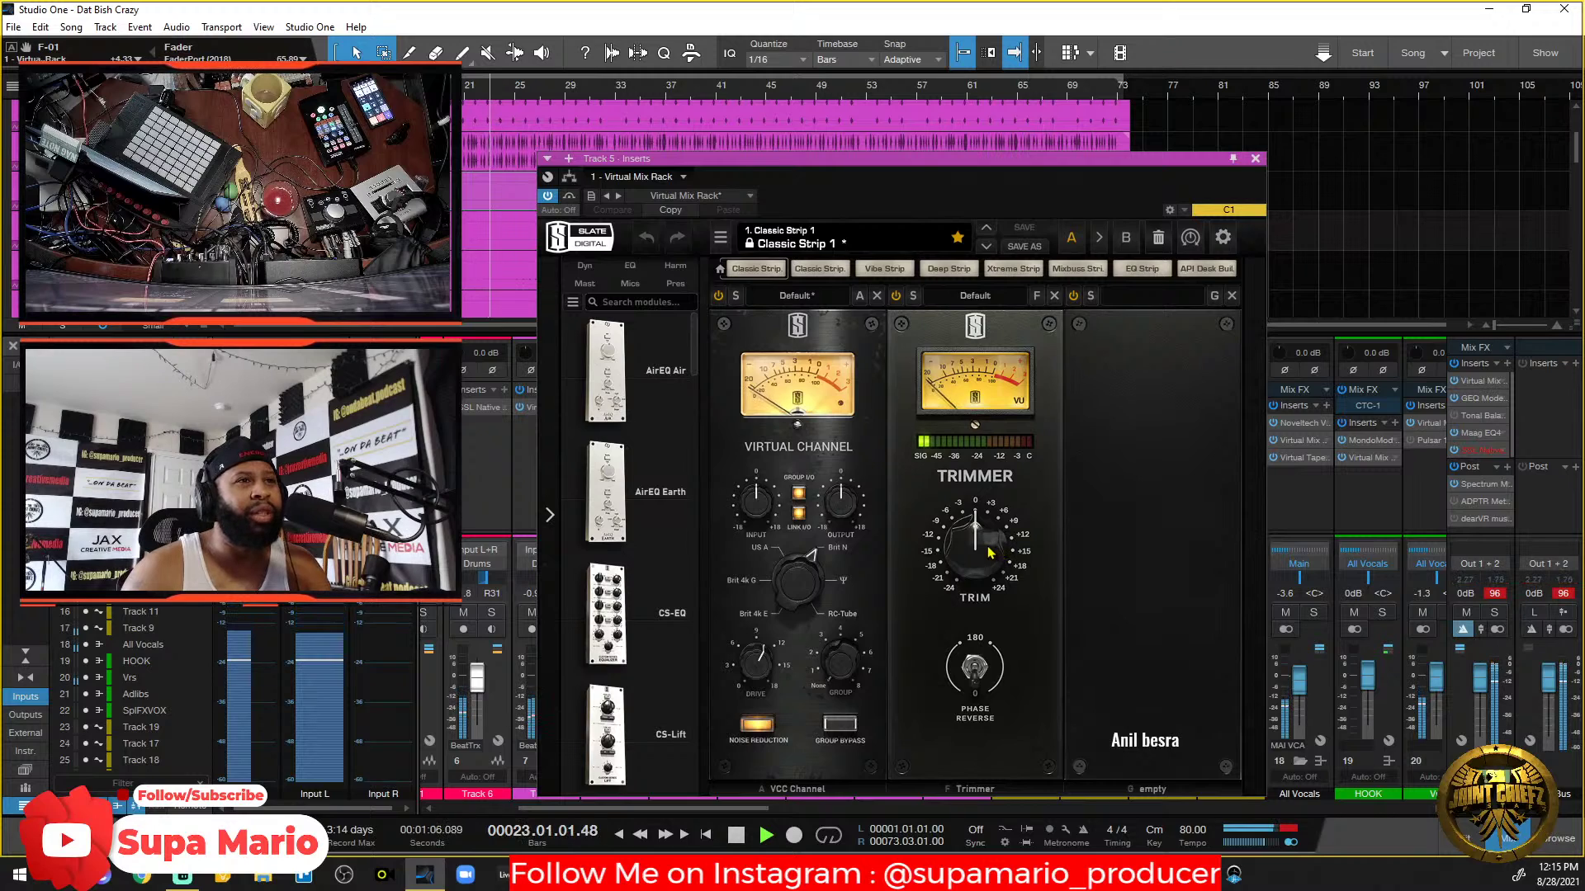
pyautogui.moveTo(990, 553); pyautogui.dragTo(989, 471)
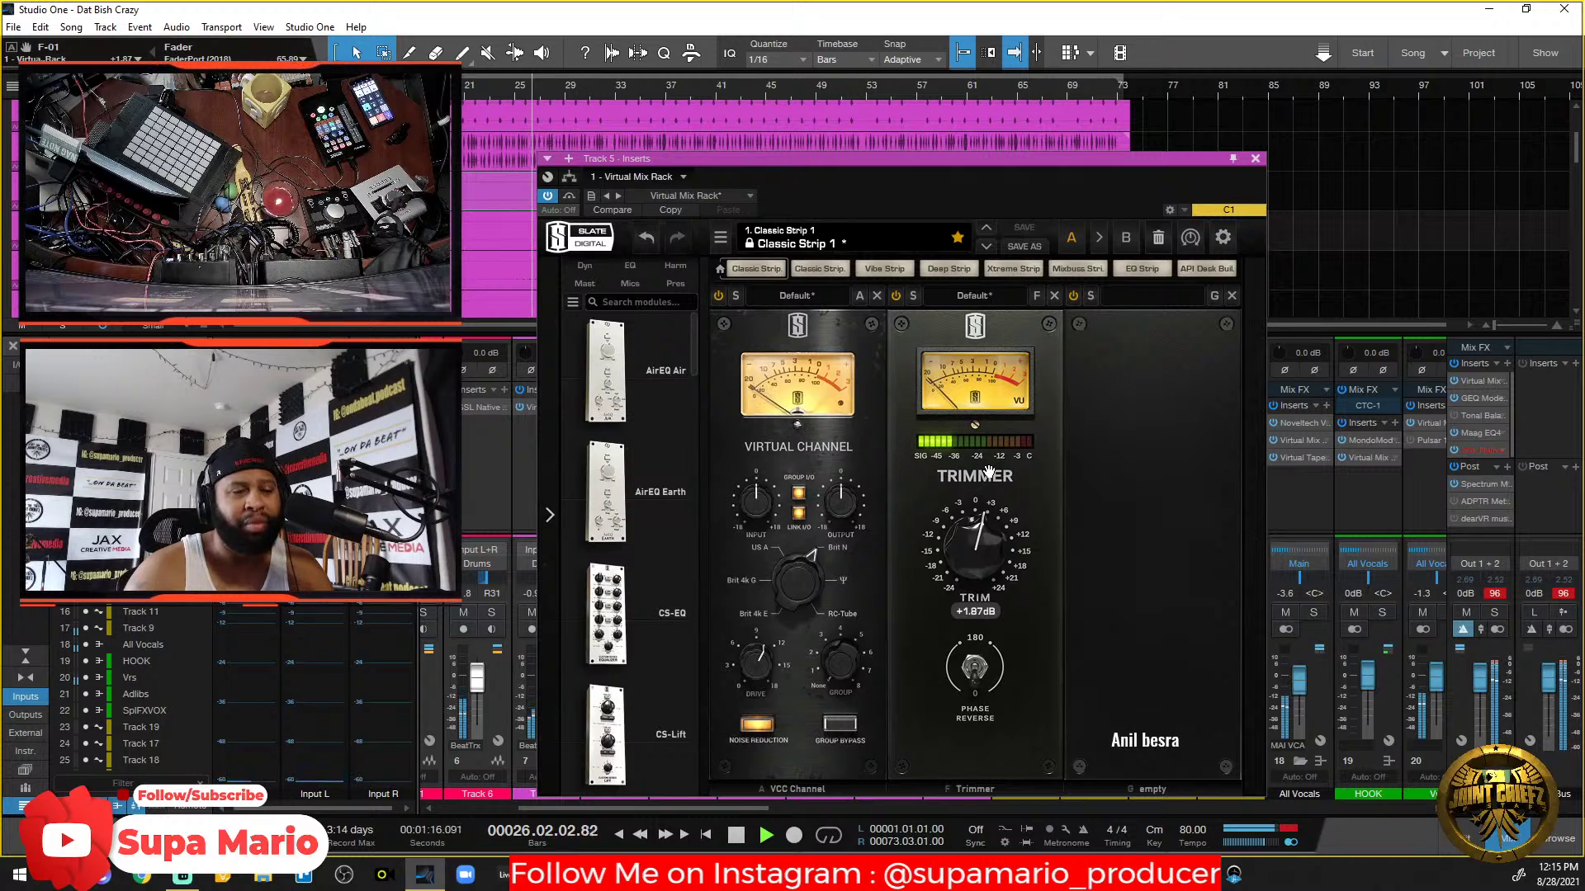
pyautogui.click(1256, 158)
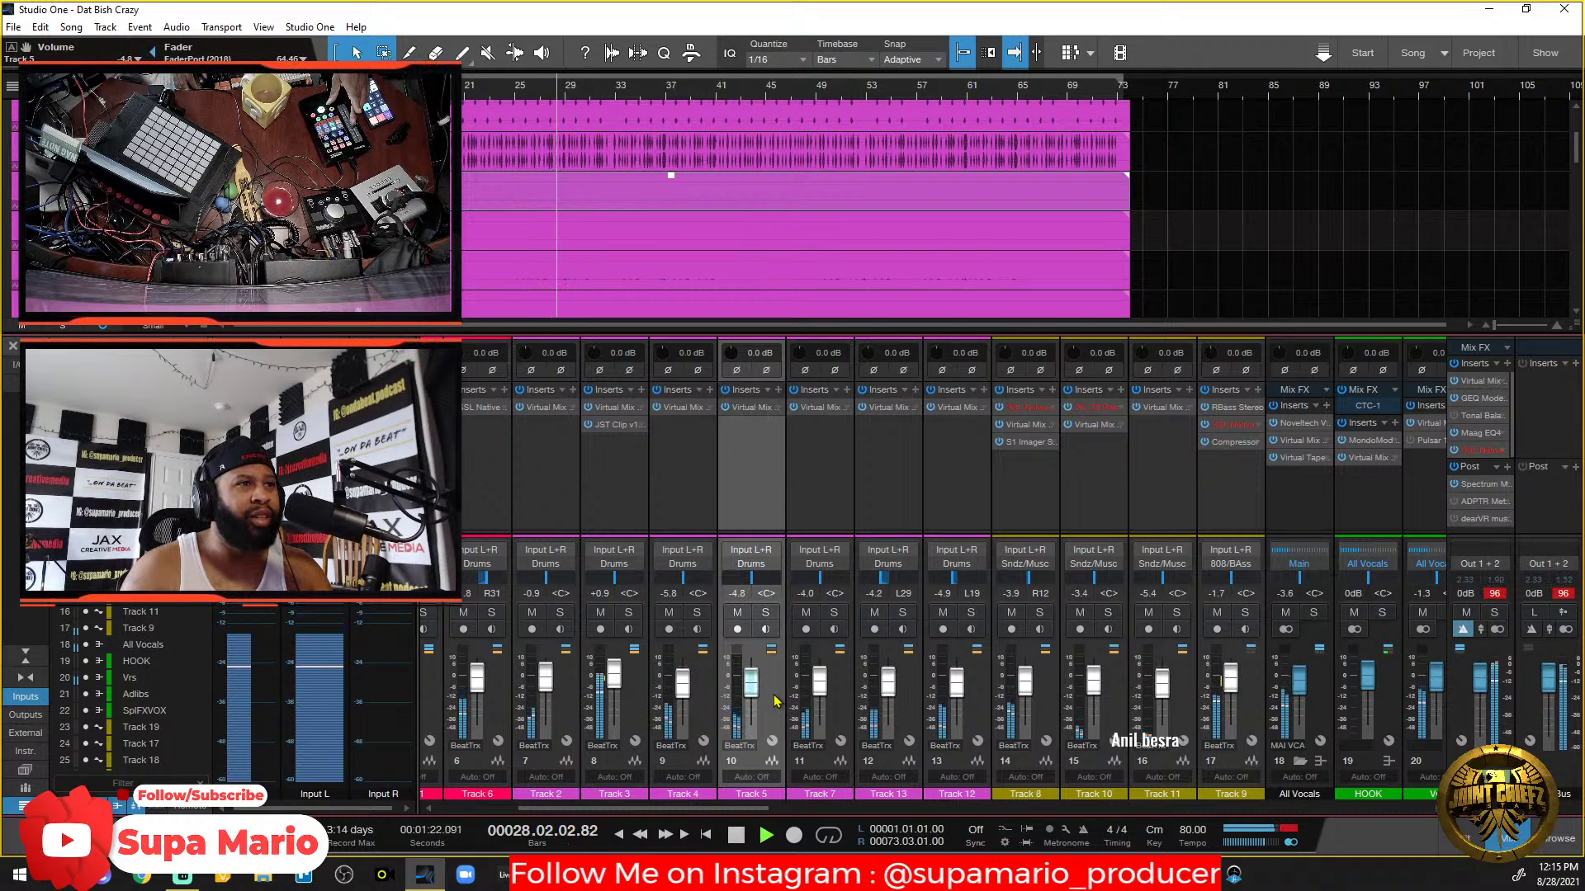
# Solo Track 7, move the playback start to bar 25, and listen to the track alone before stopping.
pyautogui.click(843, 698)
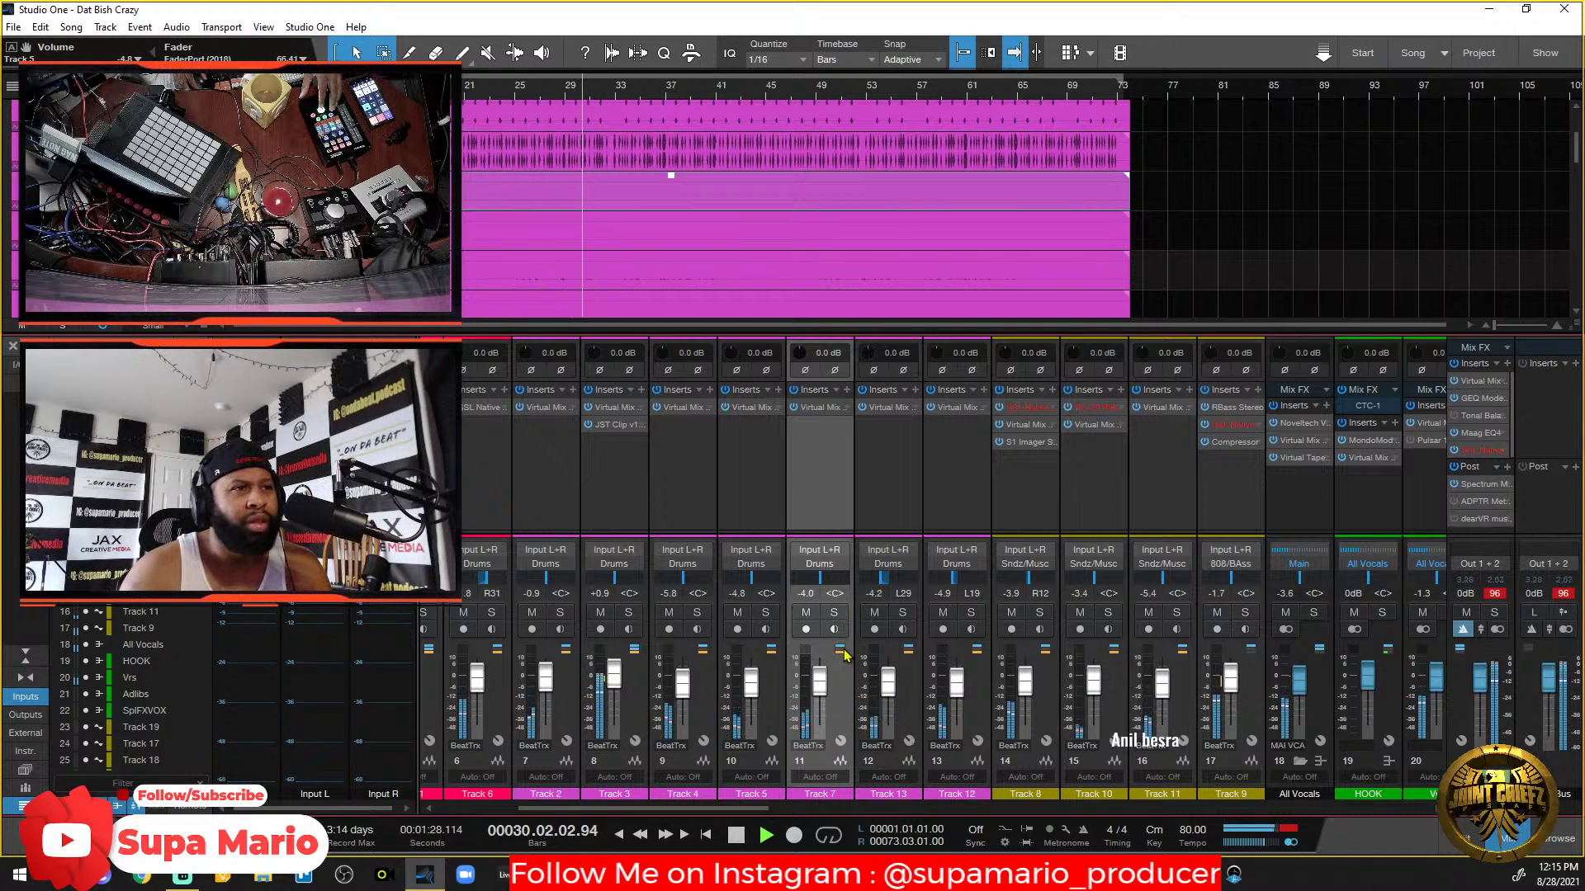
pyautogui.press('space')
pyautogui.click(834, 611)
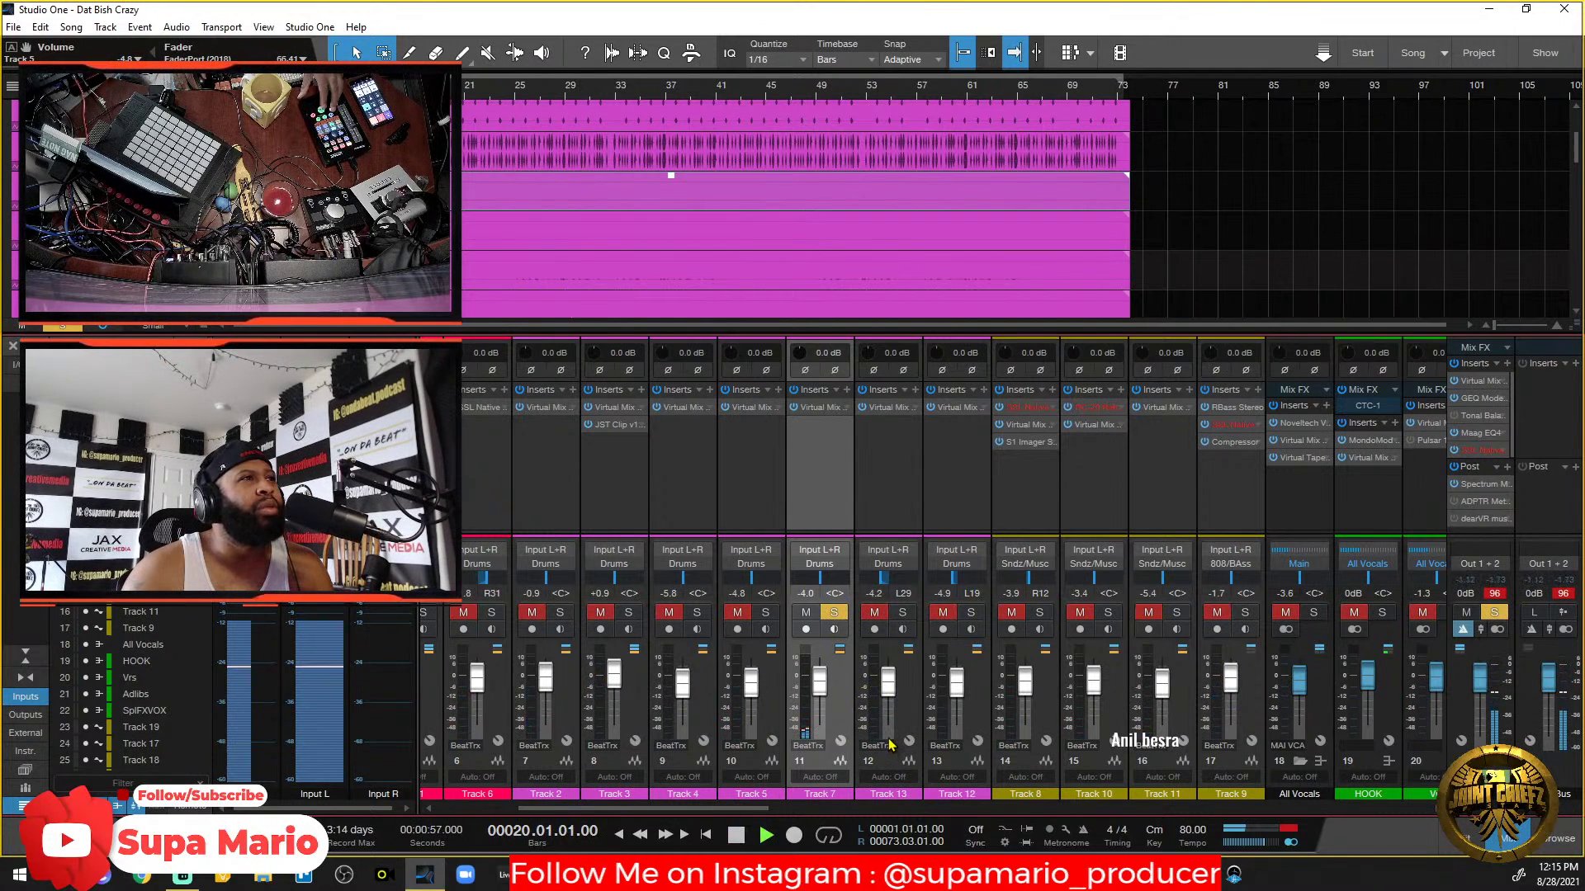
pyautogui.press('space')
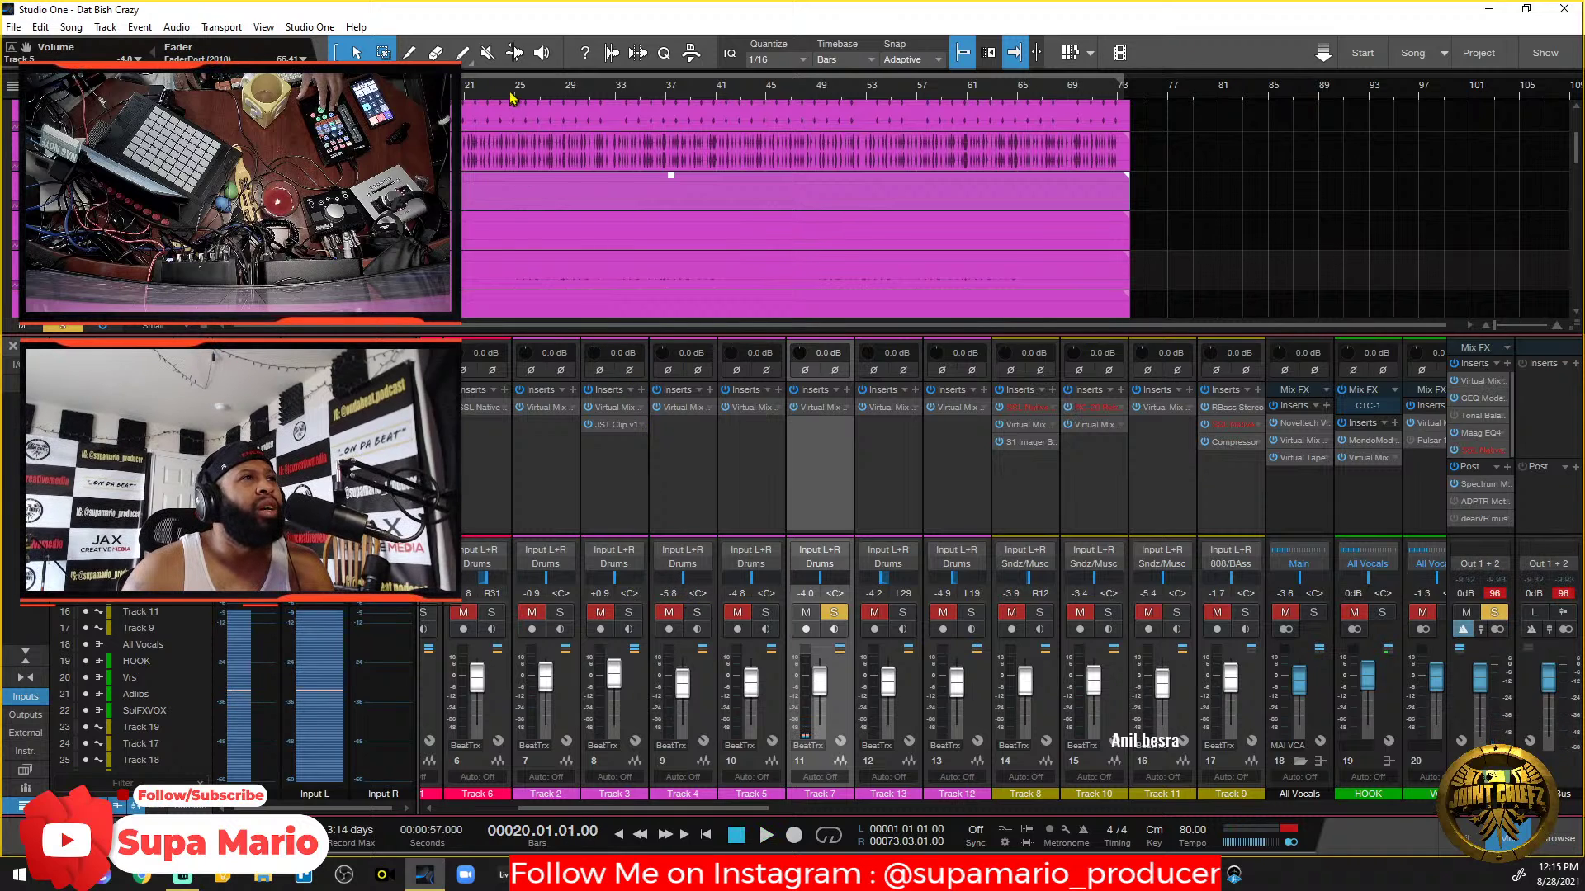
pyautogui.click(522, 119)
pyautogui.press('space')
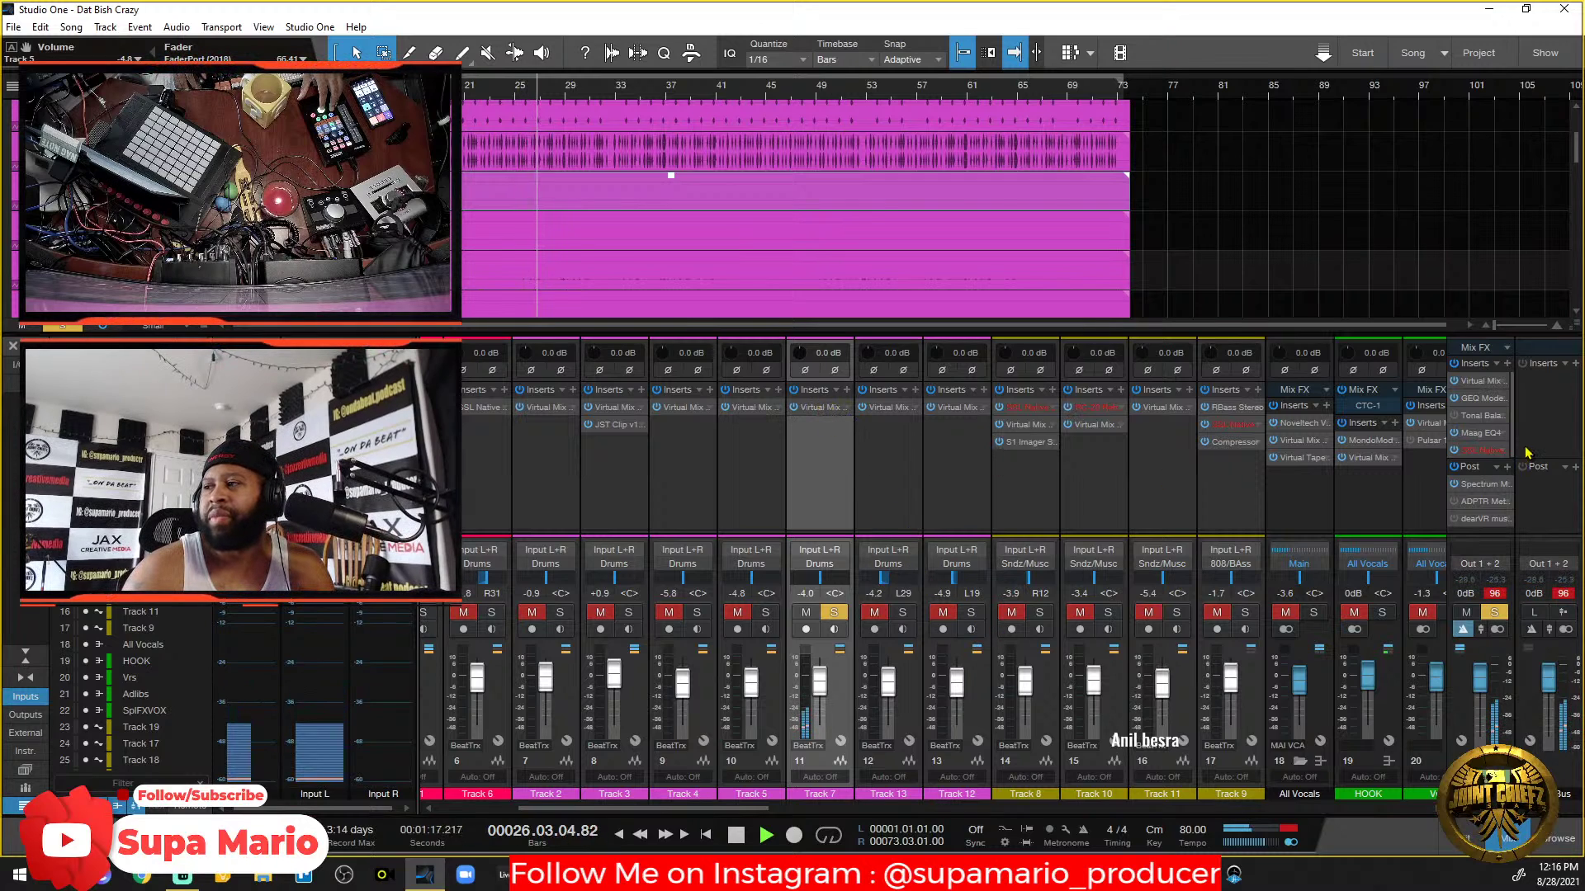
pyautogui.press('space')
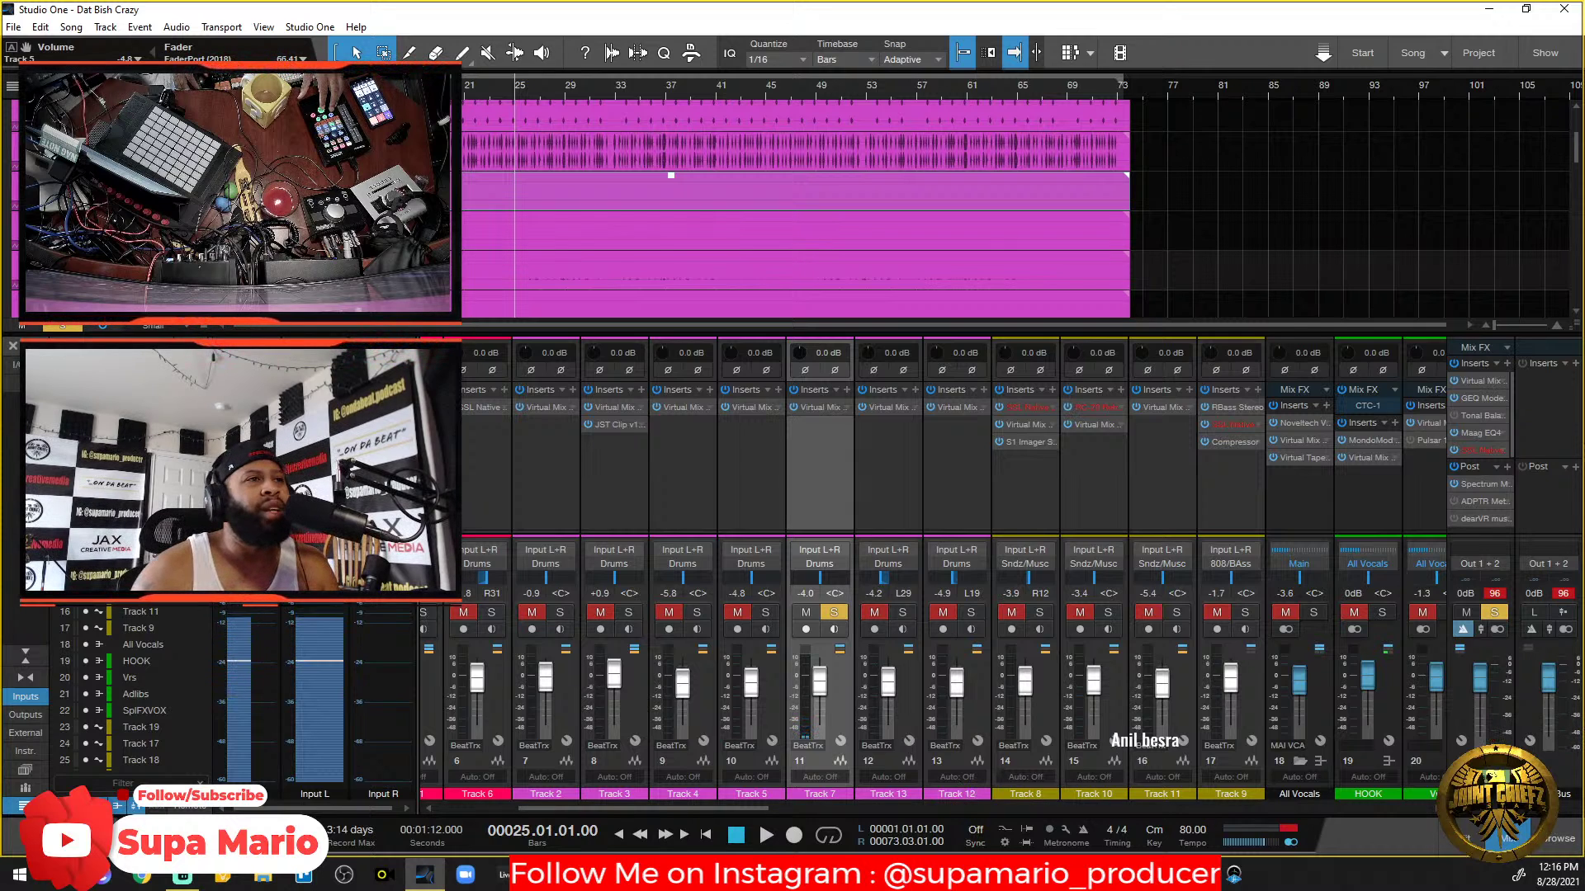
# Open Track 7's Virtual Mix Rack and raise its Trimmer to +14.4 dB while playing from bar 25.
pyautogui.press('F11')
pyautogui.moveTo(360, 281); pyautogui.dragTo(825, 115)
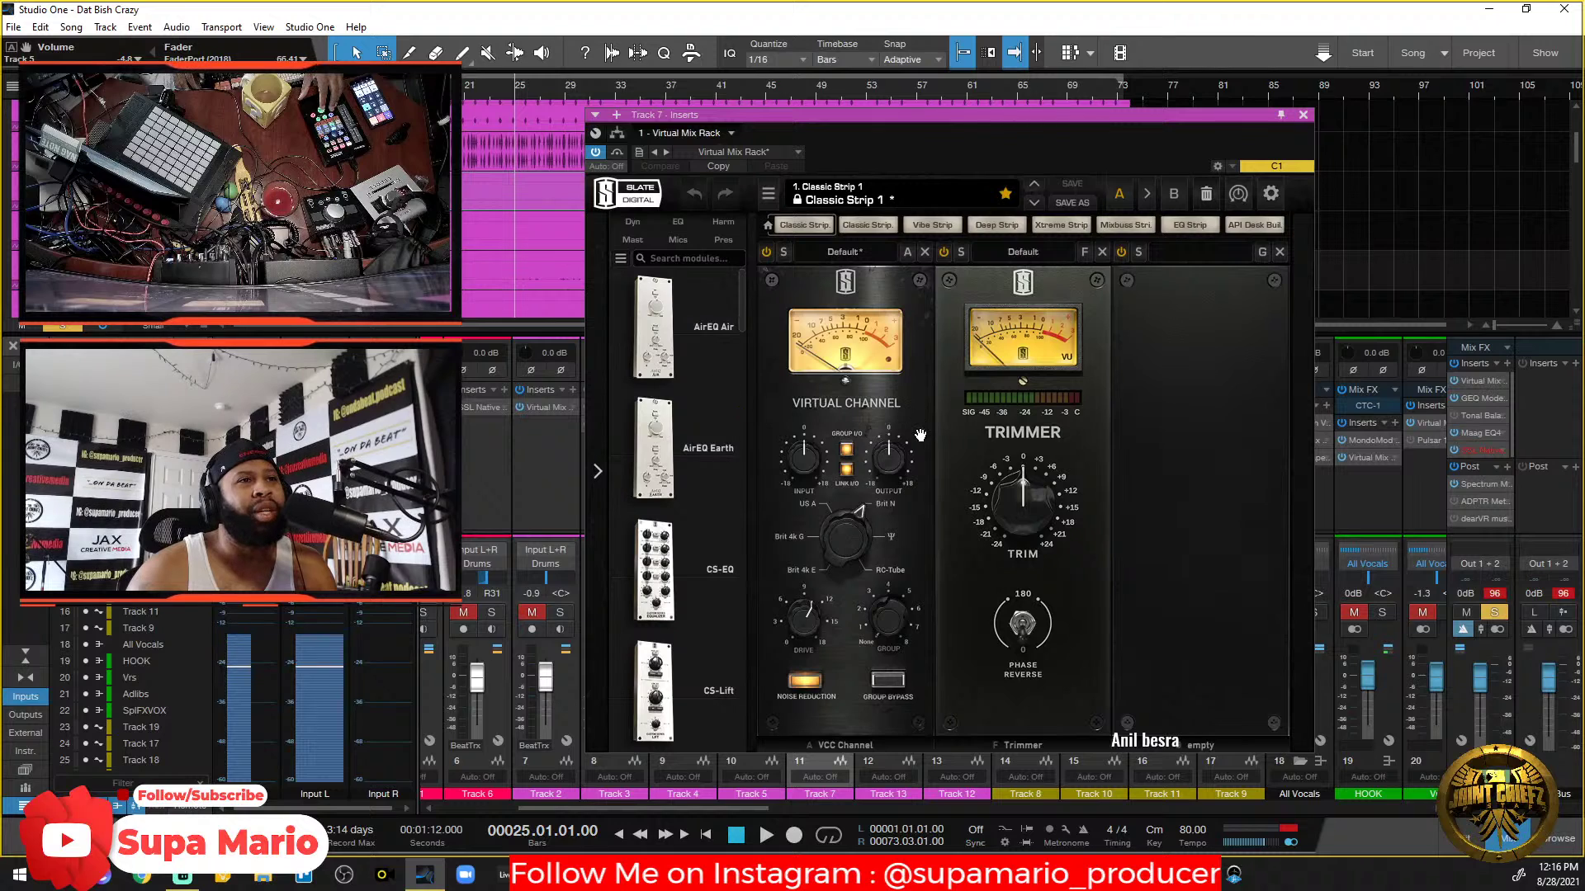
pyautogui.press('space')
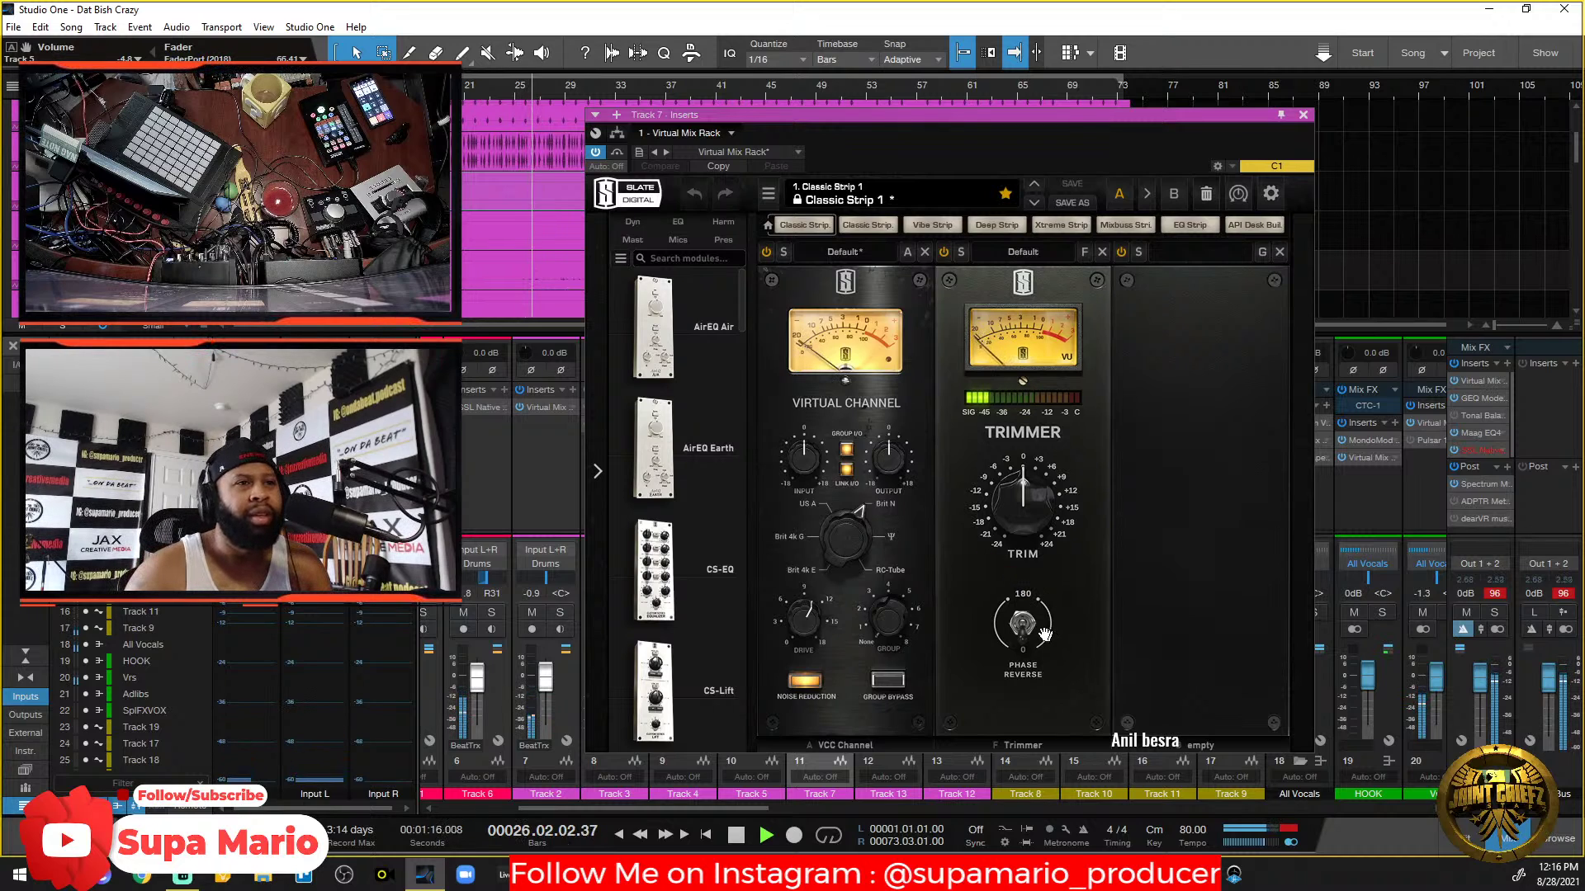
pyautogui.moveTo(1019, 516); pyautogui.dragTo(1009, 356)
pyautogui.moveTo(1038, 496); pyautogui.dragTo(1005, 279)
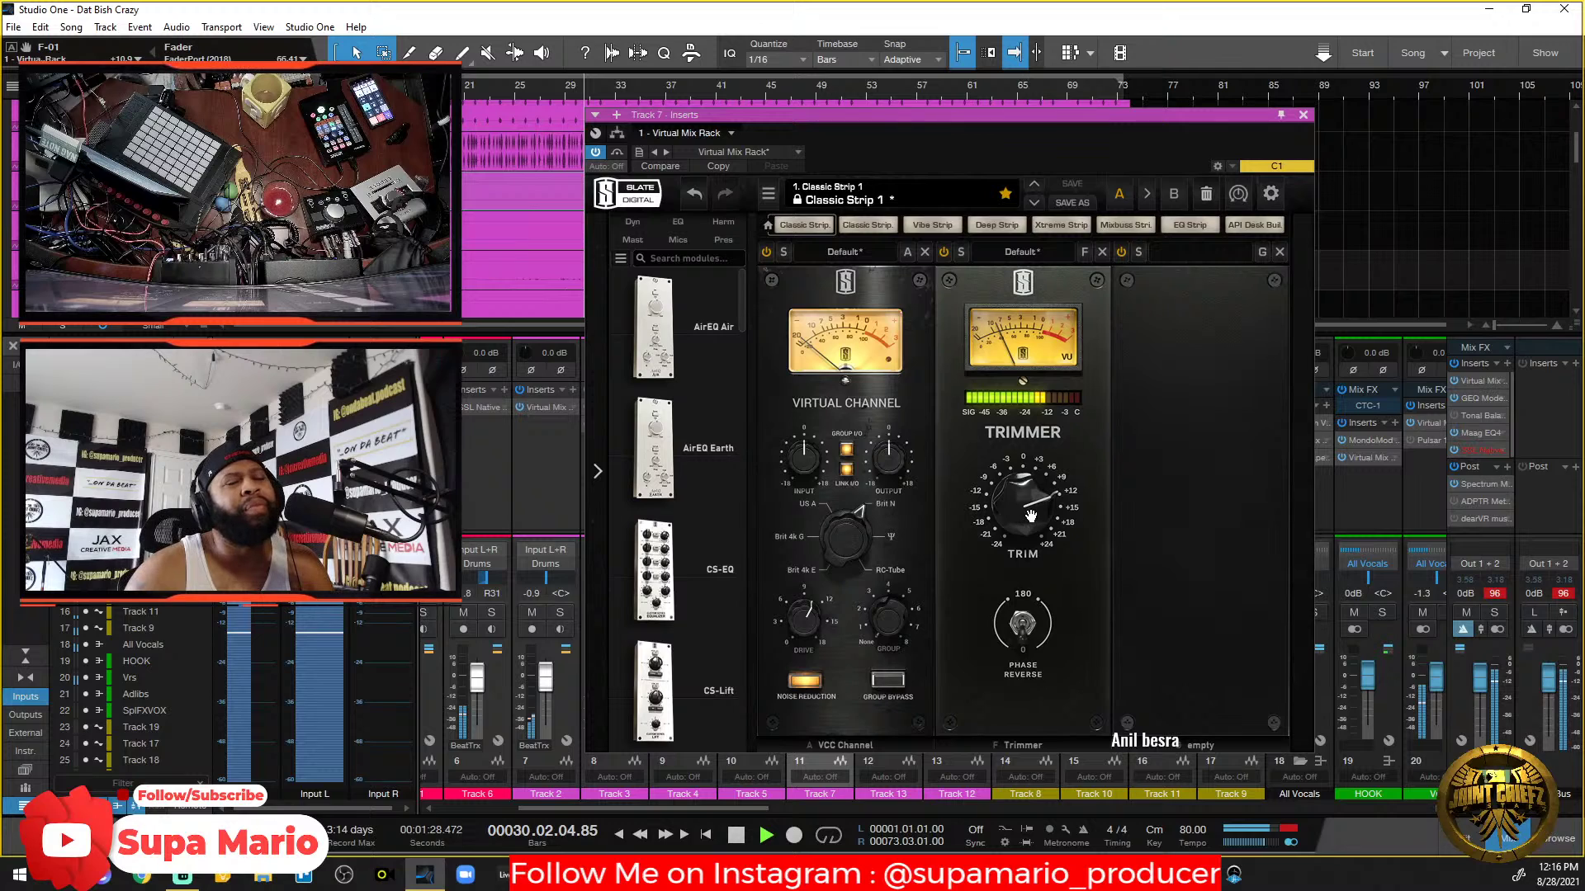
pyautogui.moveTo(1031, 515); pyautogui.dragTo(1036, 477)
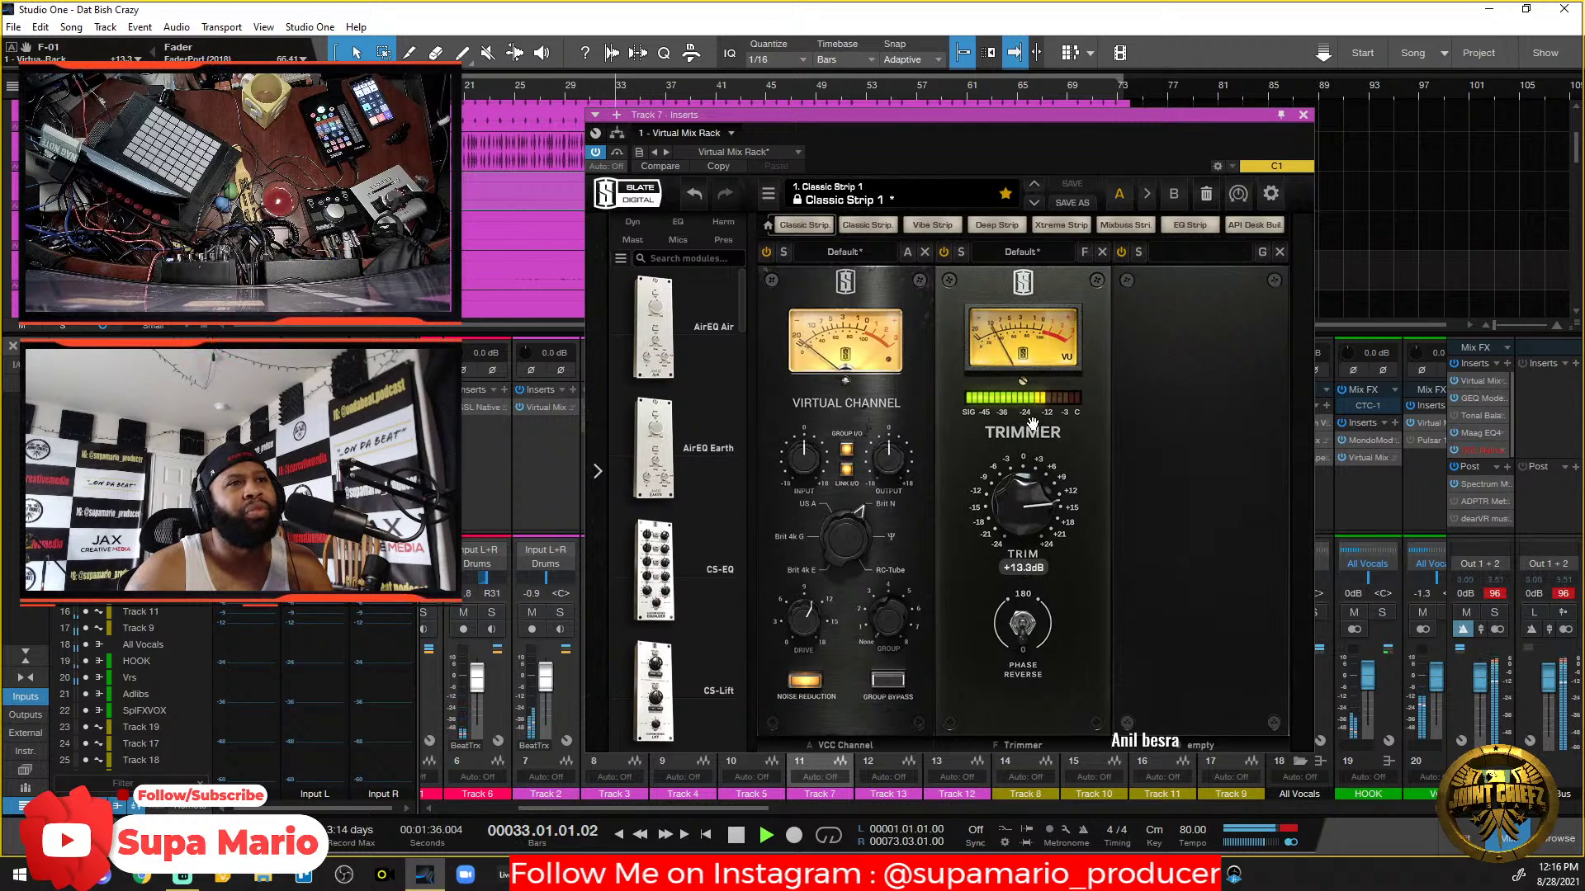
pyautogui.moveTo(1032, 423); pyautogui.dragTo(1033, 400)
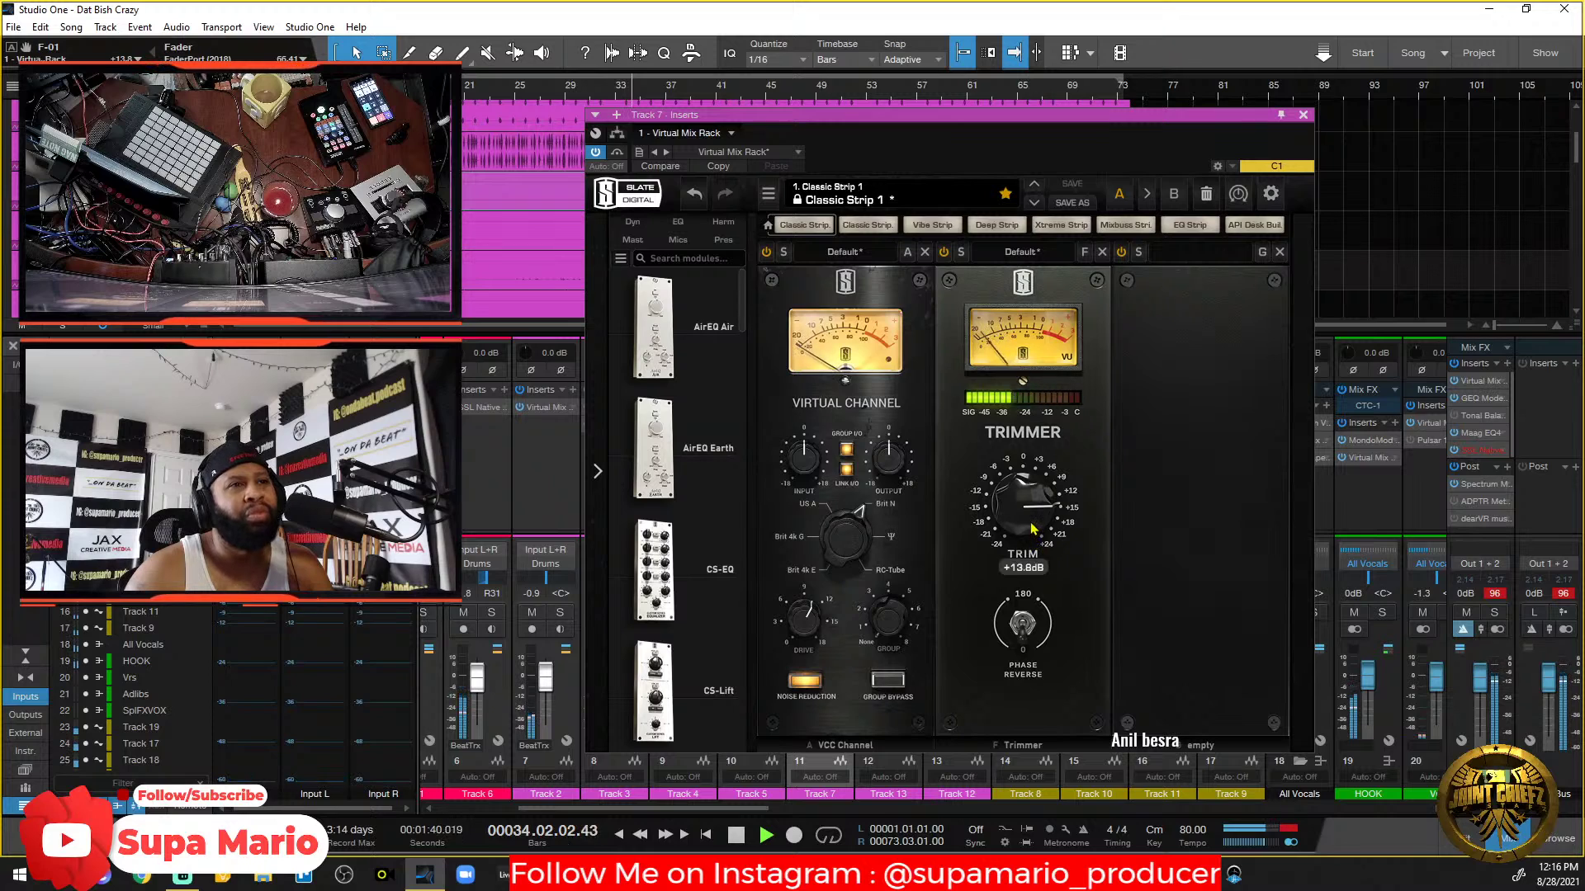
pyautogui.moveTo(1036, 533); pyautogui.dragTo(1034, 508)
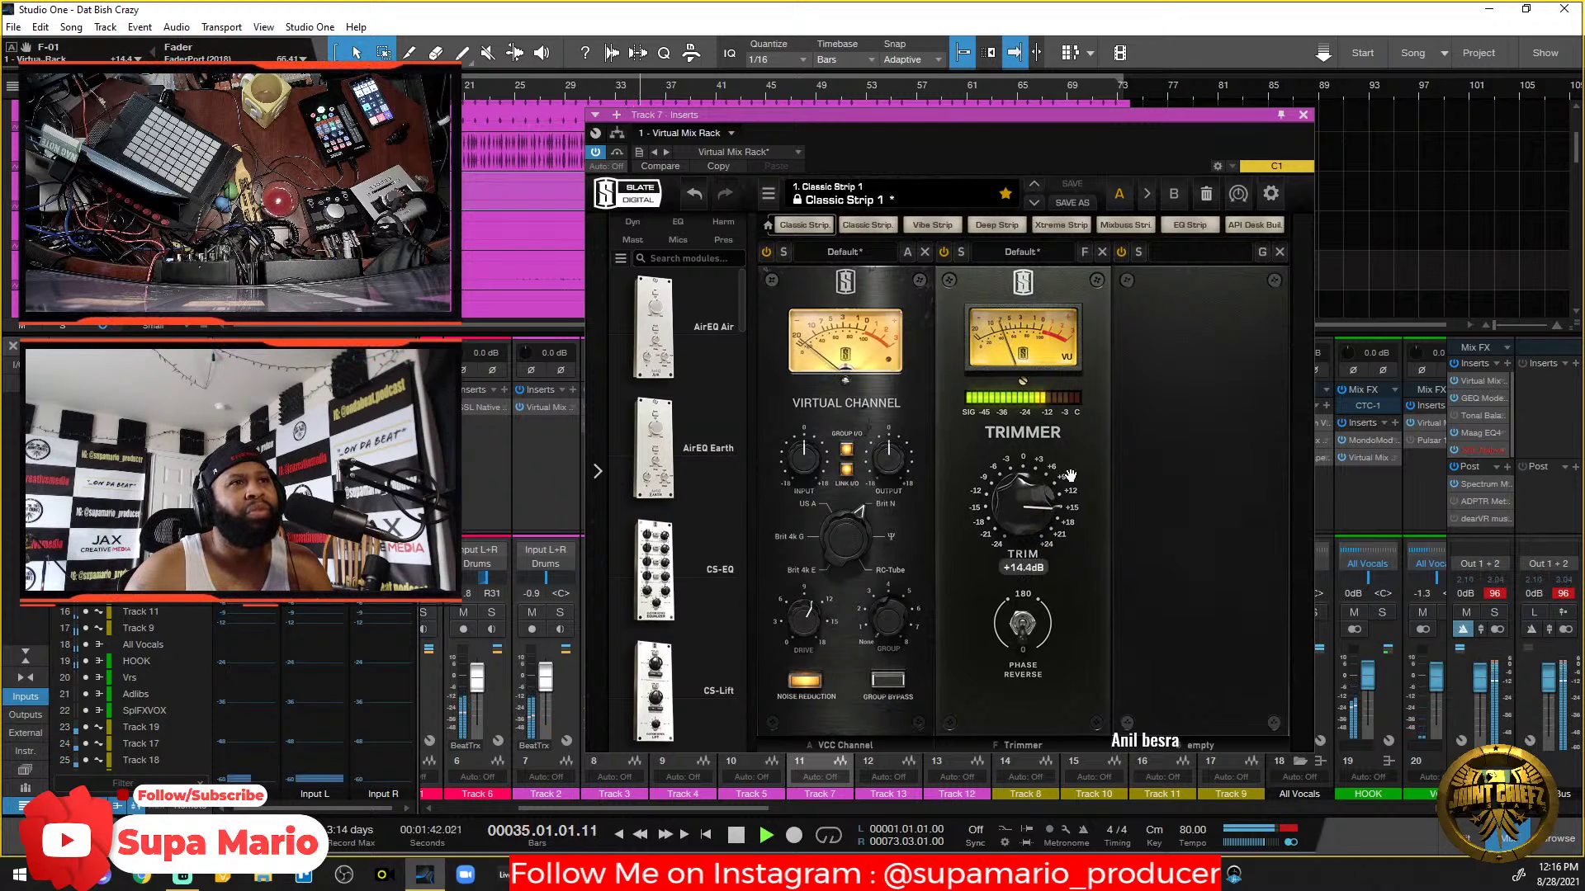
# Close Track 7's rack, lower the track's level to -7.2 dB against the full mix, and stop playback.
pyautogui.click(1302, 115)
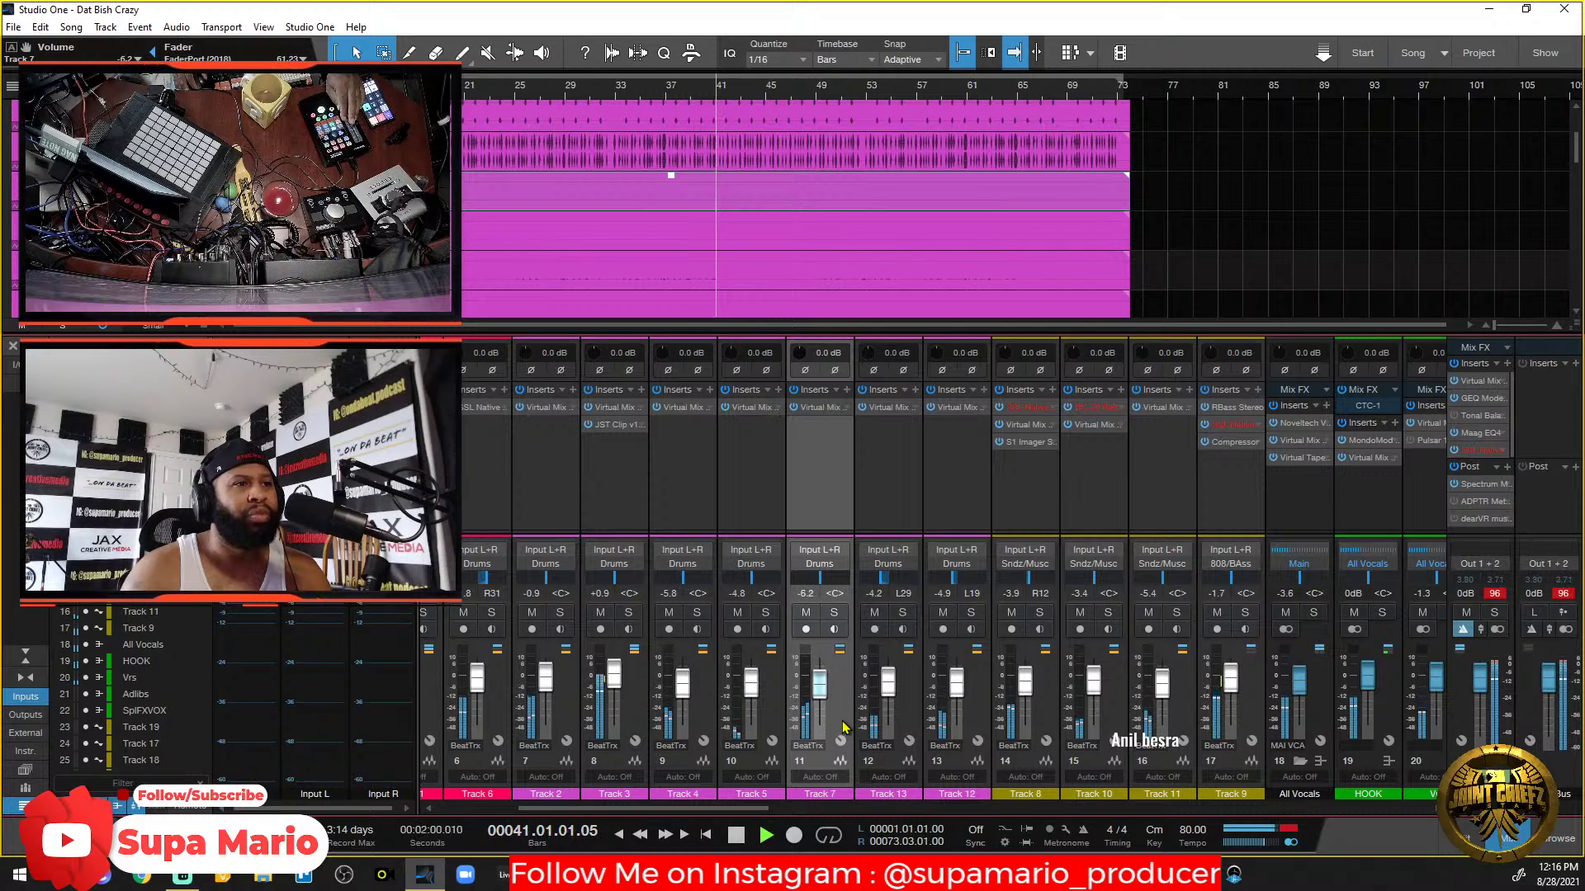
pyautogui.press('space')
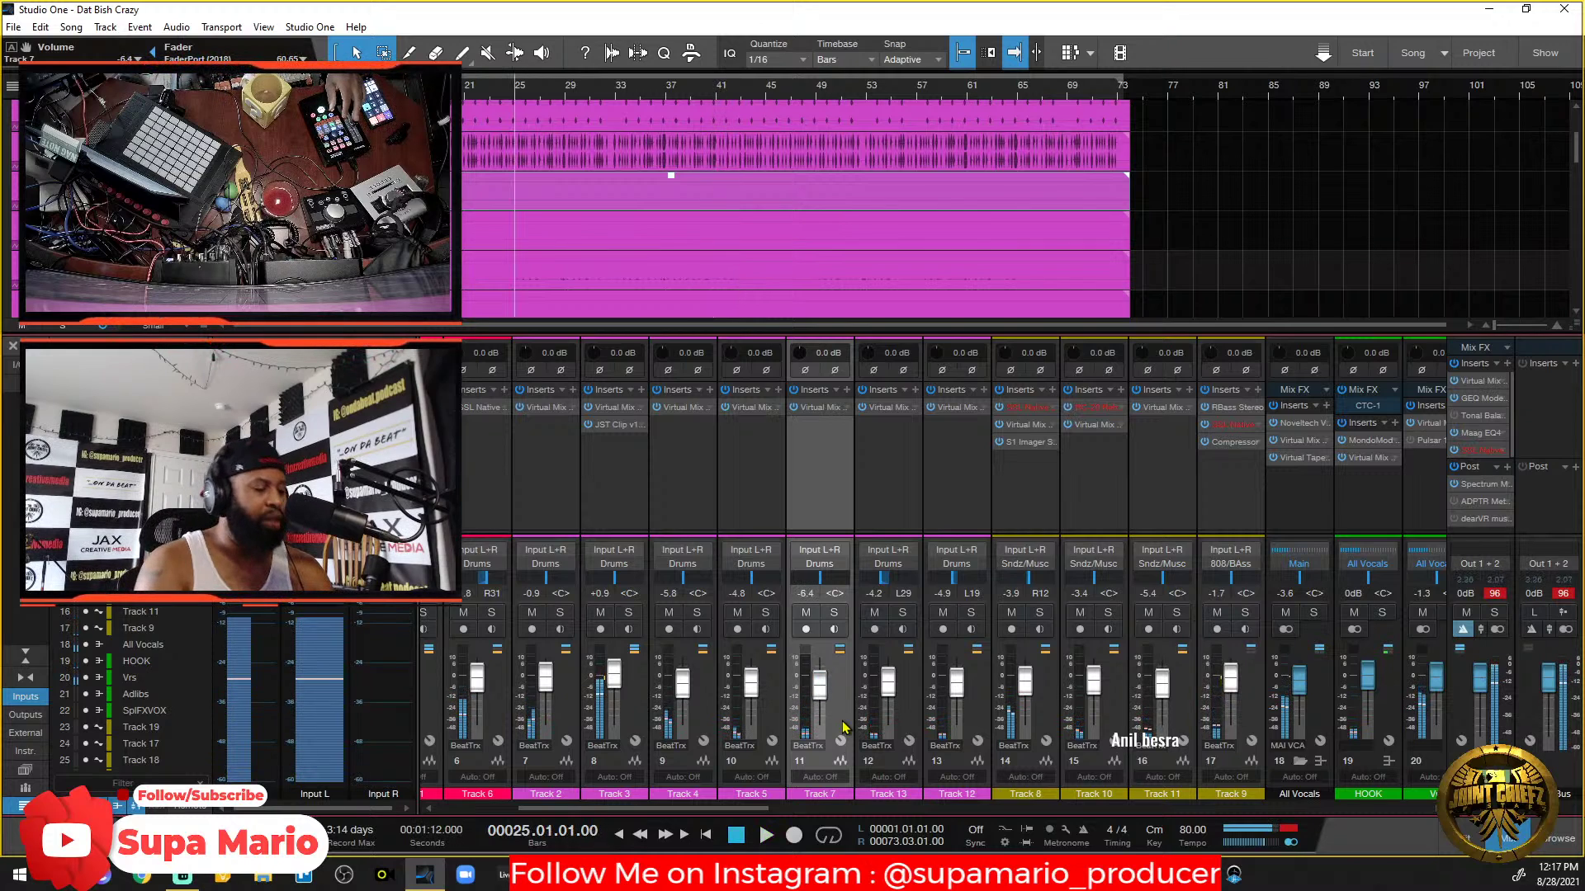
pyautogui.press('space')
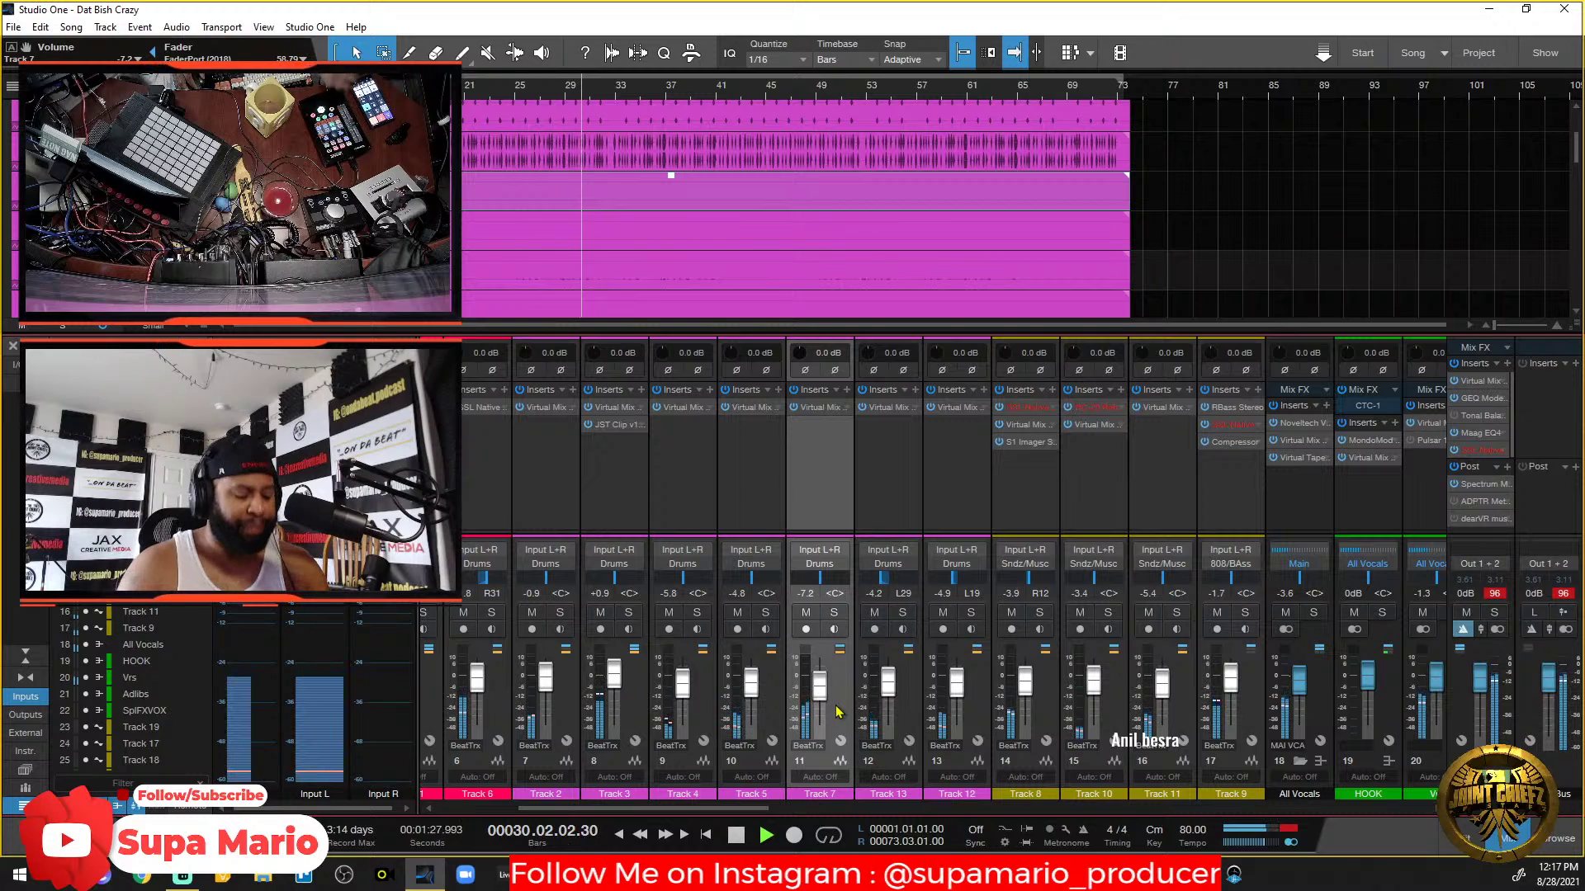
pyautogui.press('space')
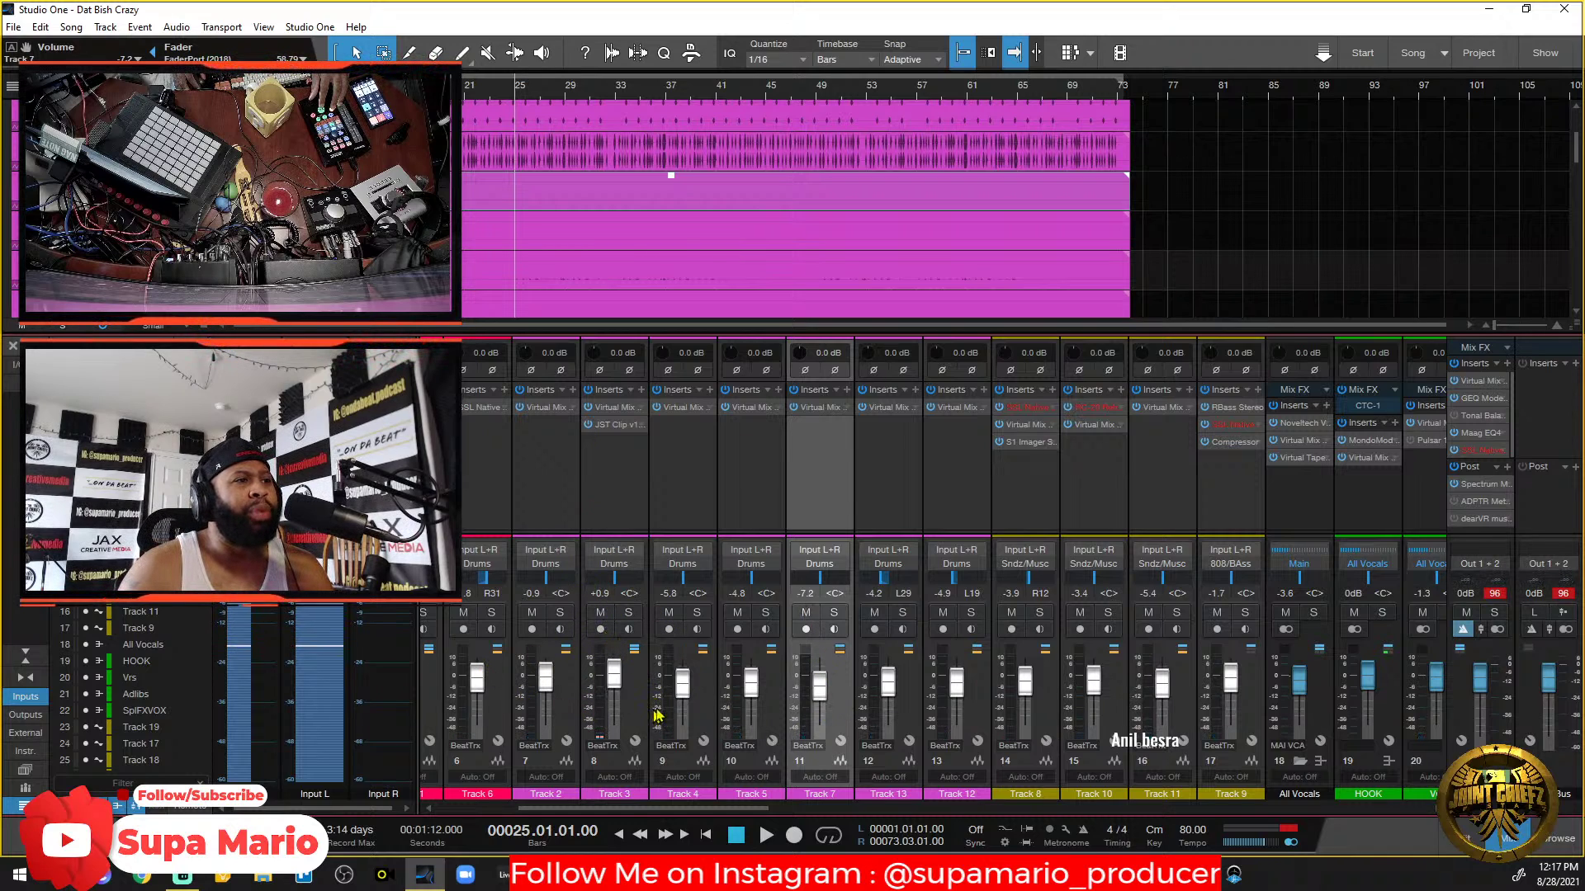
# Play the song and solo Tracks 4, 7 and 5, briefly auditioning Track 3 with them.
pyautogui.click(696, 612)
pyautogui.press('space')
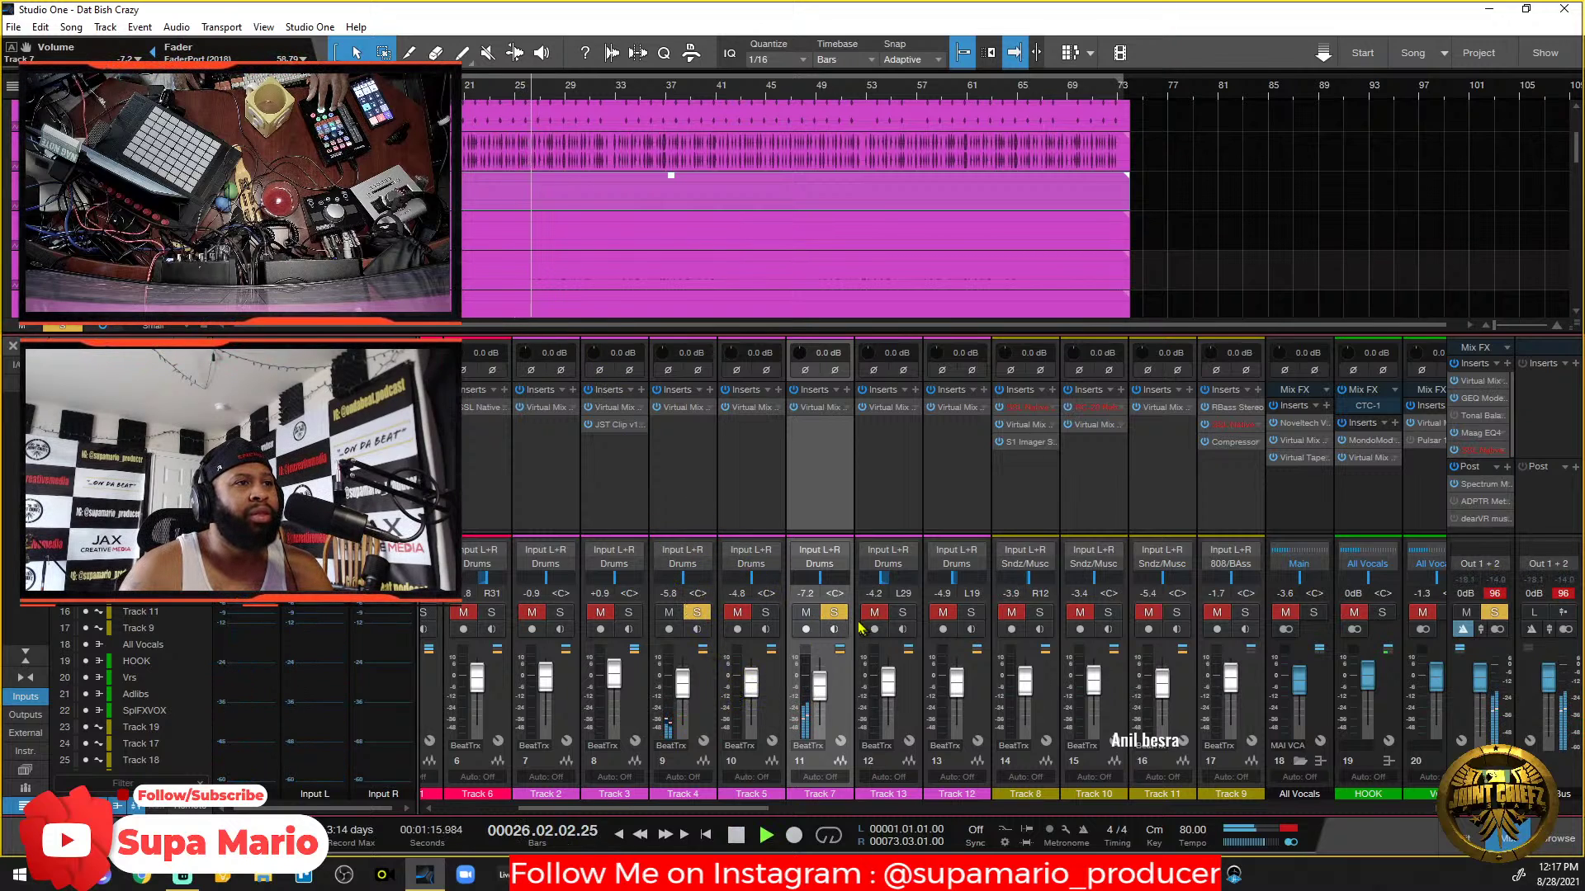
pyautogui.click(834, 614)
pyautogui.click(834, 613)
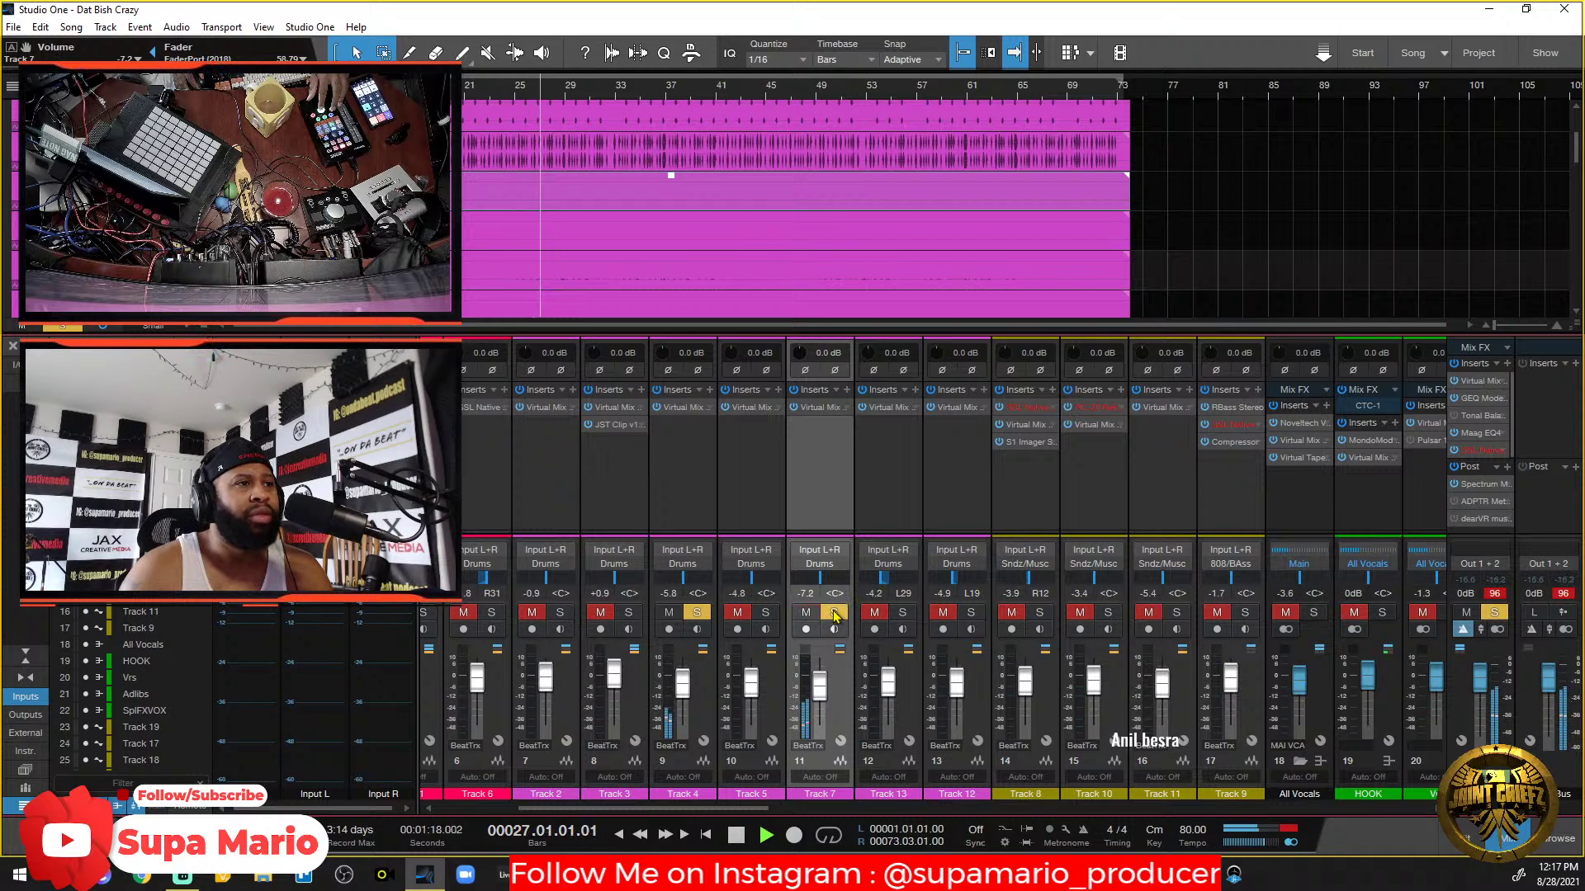
pyautogui.click(765, 613)
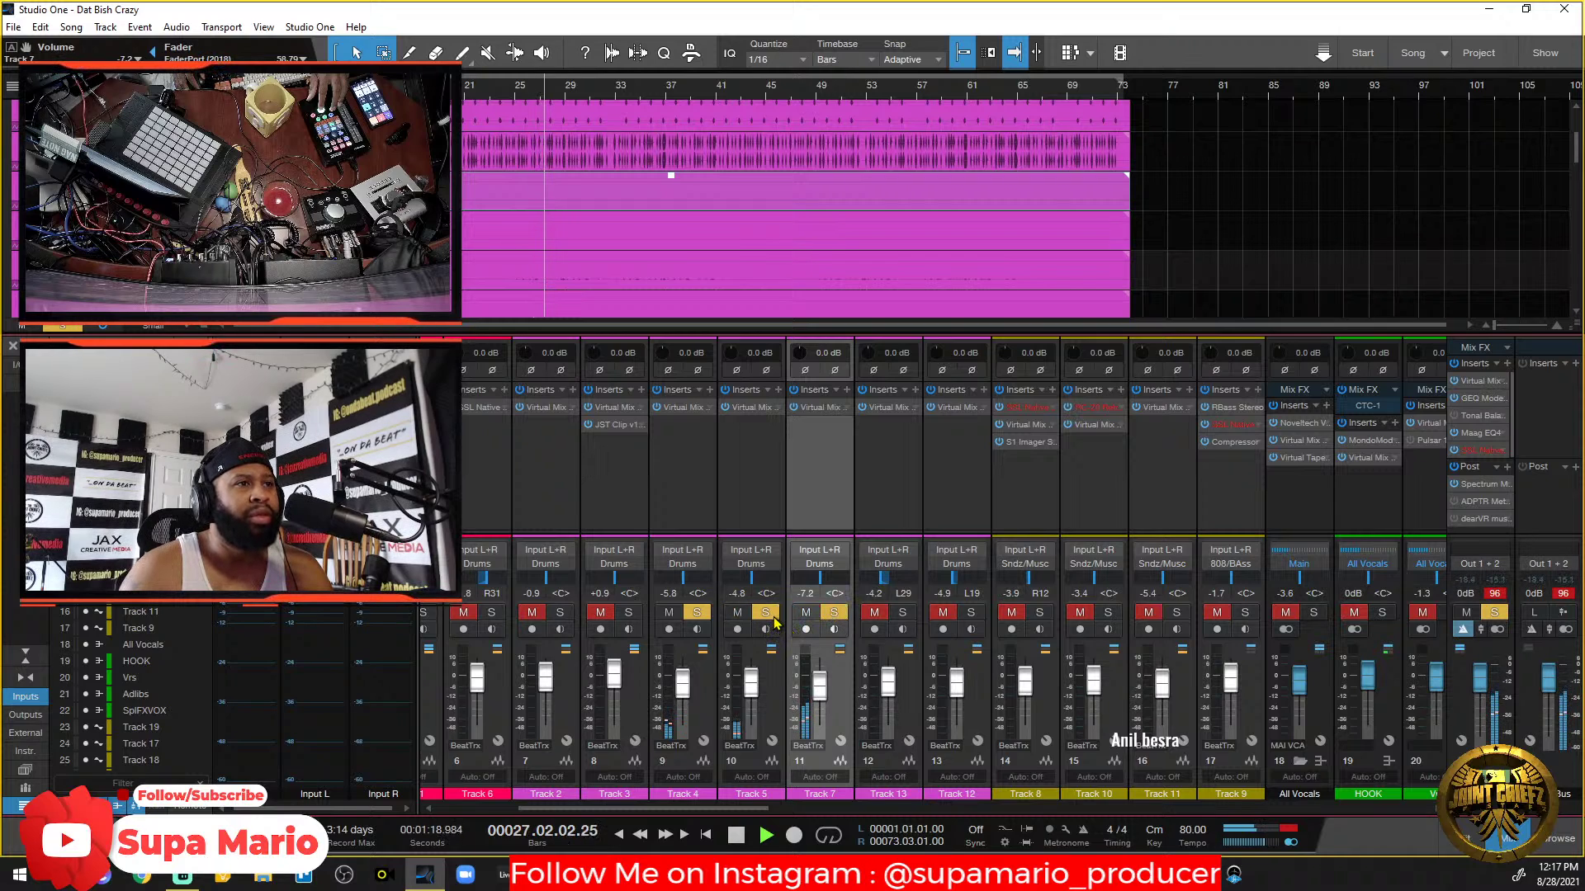
pyautogui.click(628, 614)
pyautogui.click(628, 614)
# Solo Track 2 and move its mixer channel between Track 5 and Track 7.
pyautogui.click(559, 613)
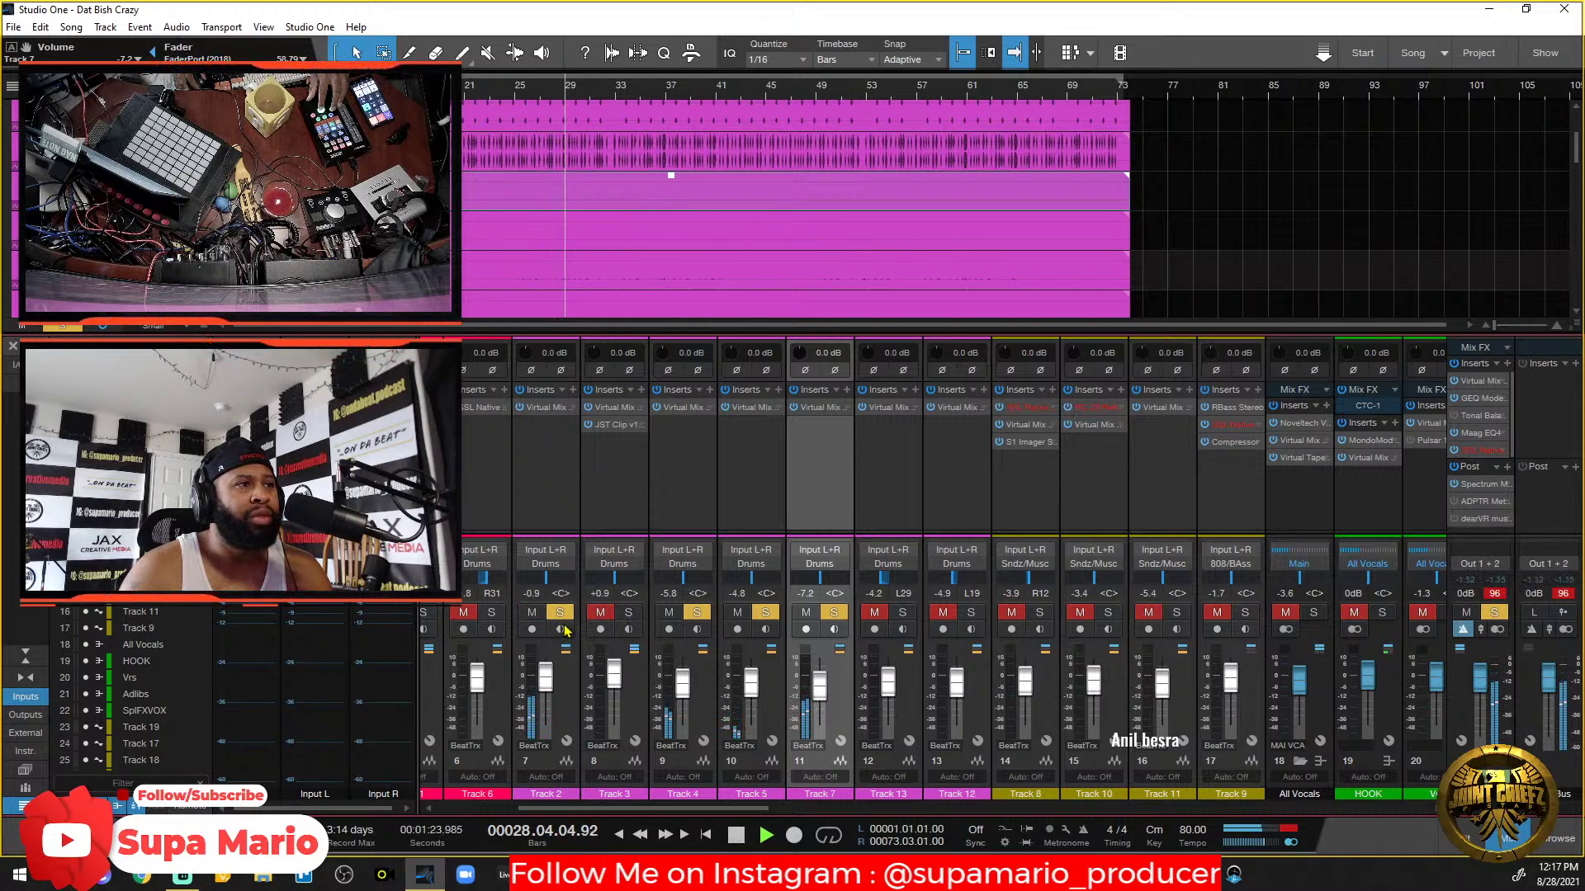
pyautogui.moveTo(571, 691); pyautogui.dragTo(770, 685)
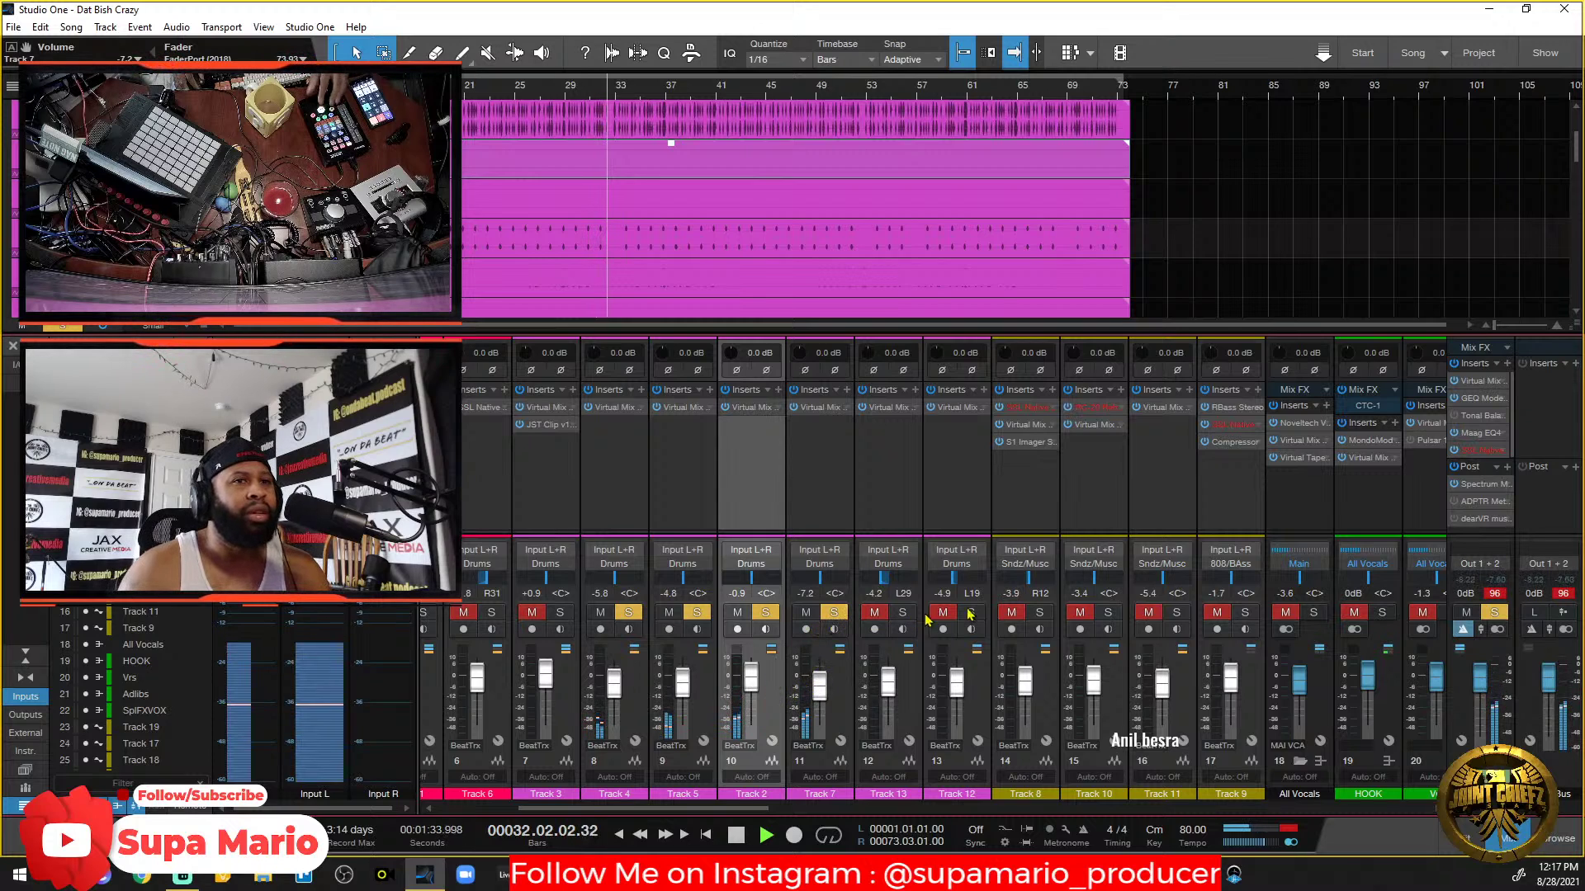
# Play the full mix from bar 25 without solos, and solo Tracks 4, 5, 2 and 7 together.
pyautogui.press('space')
pyautogui.click(1494, 614)
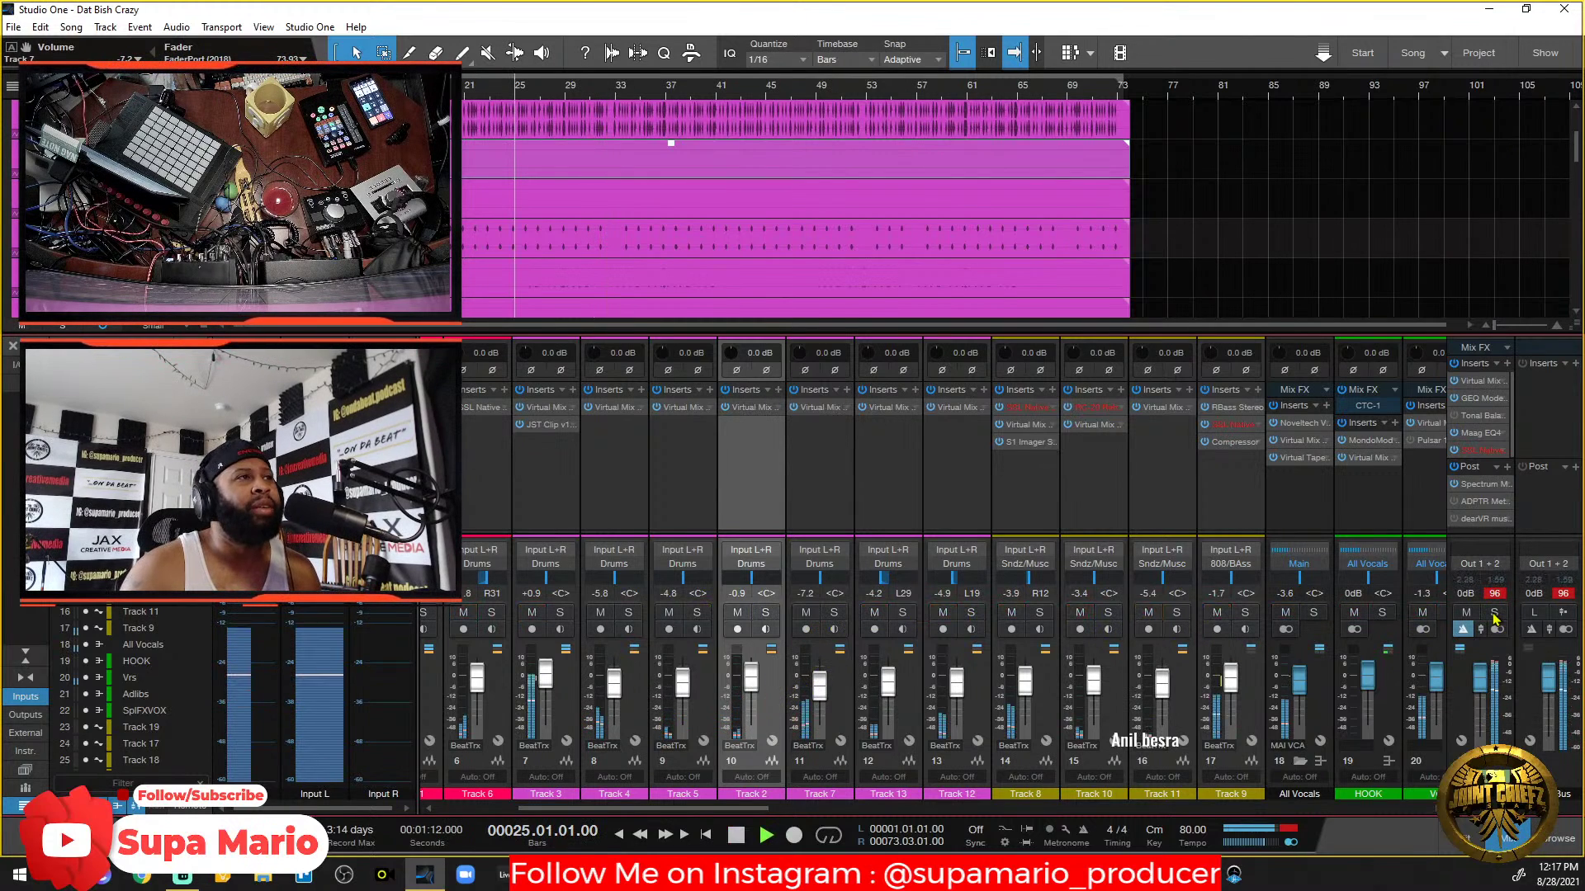
pyautogui.press('space')
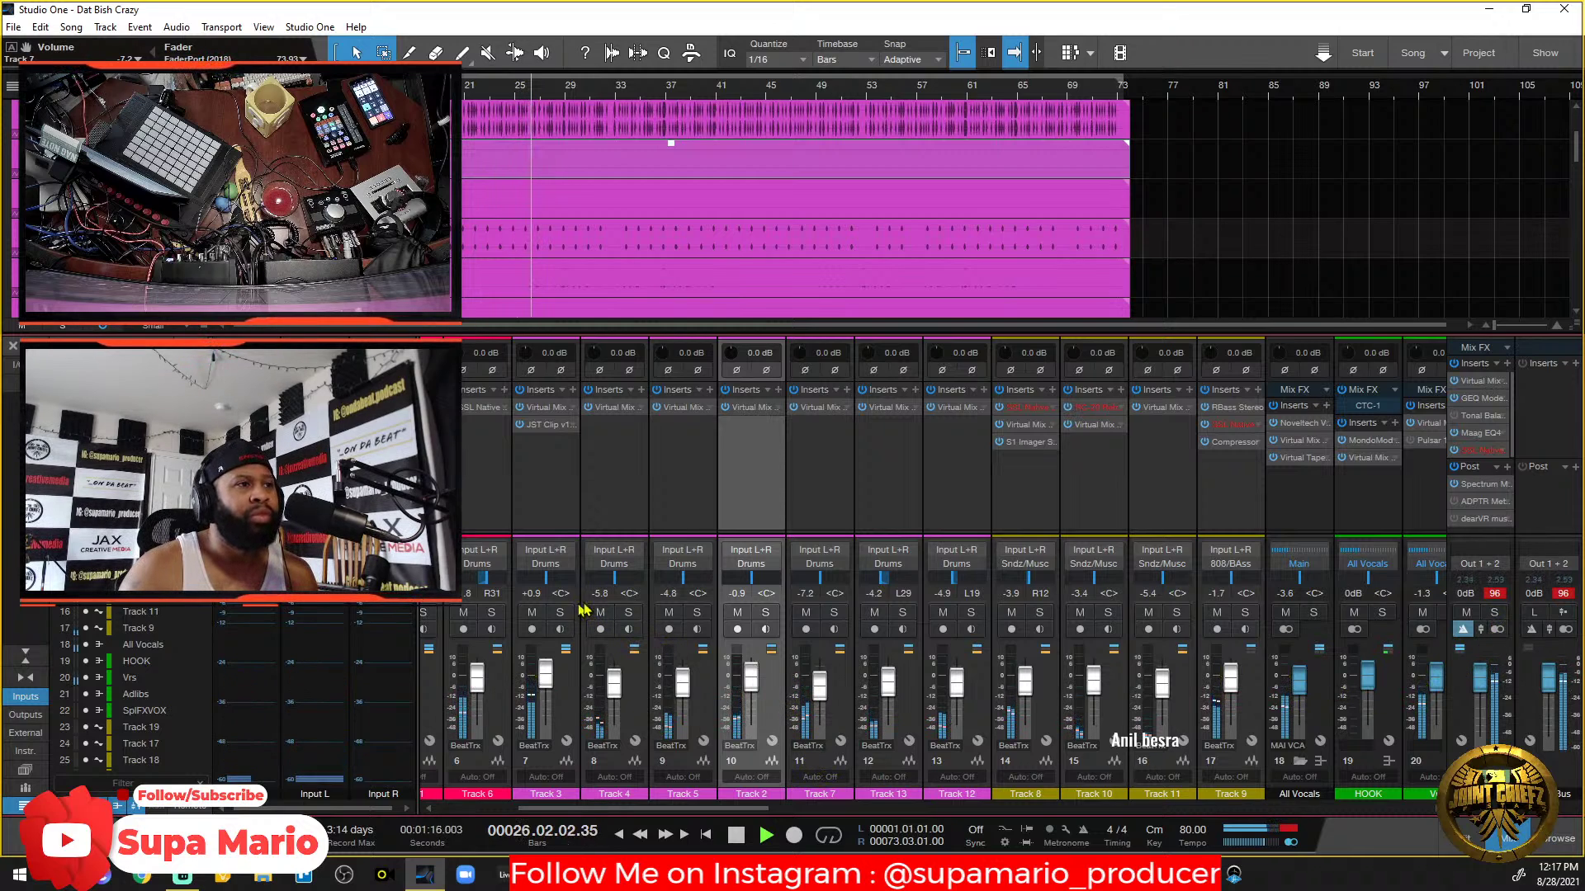
pyautogui.click(629, 613)
pyautogui.click(697, 614)
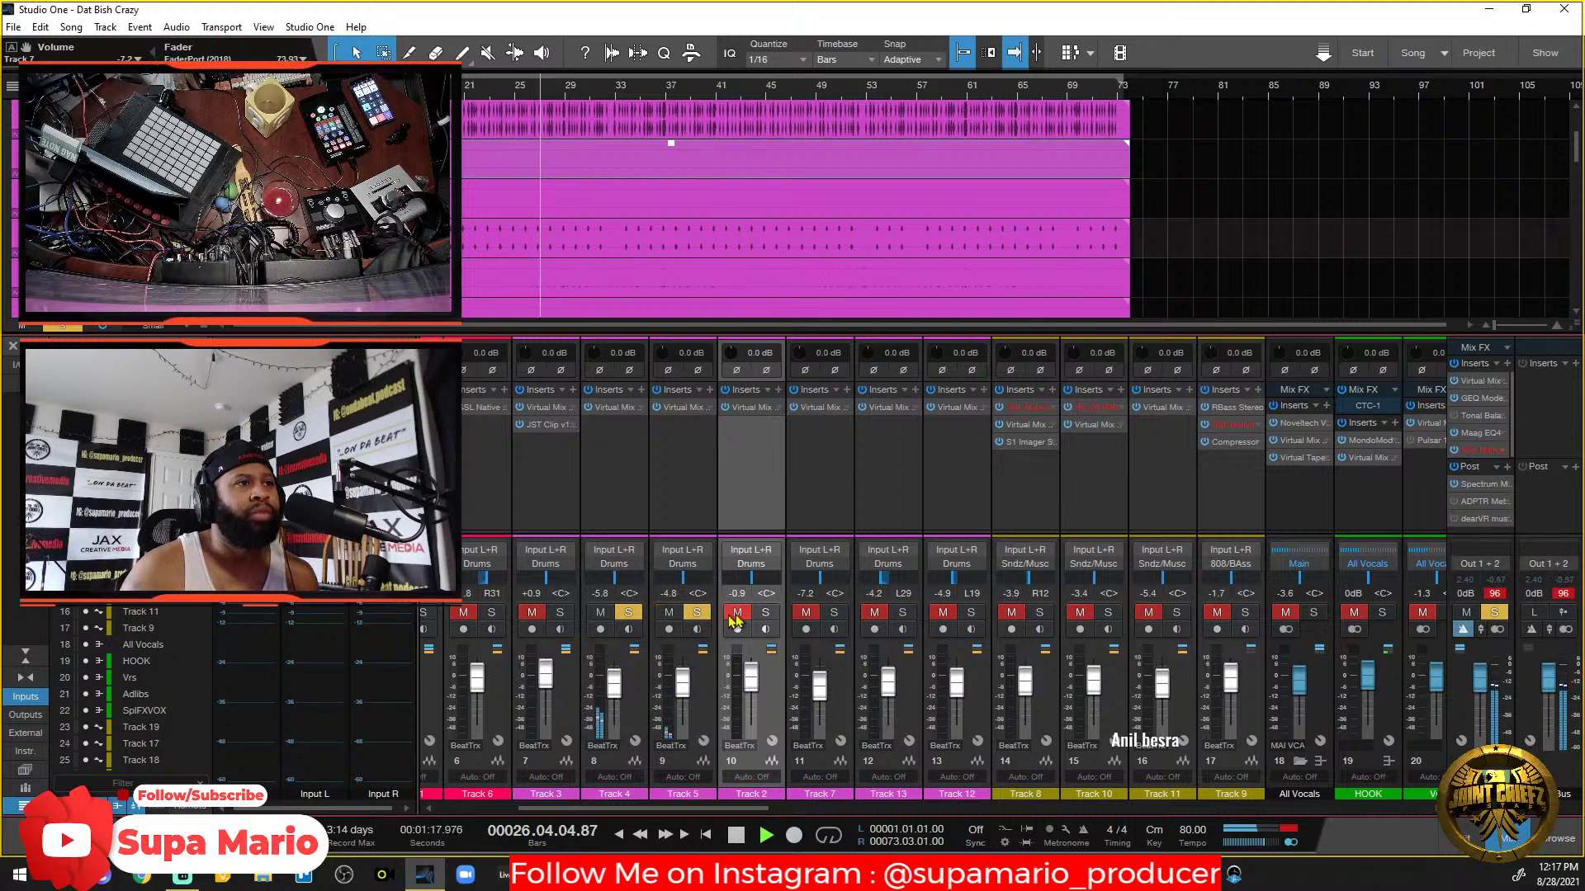
pyautogui.click(765, 613)
pyautogui.click(833, 615)
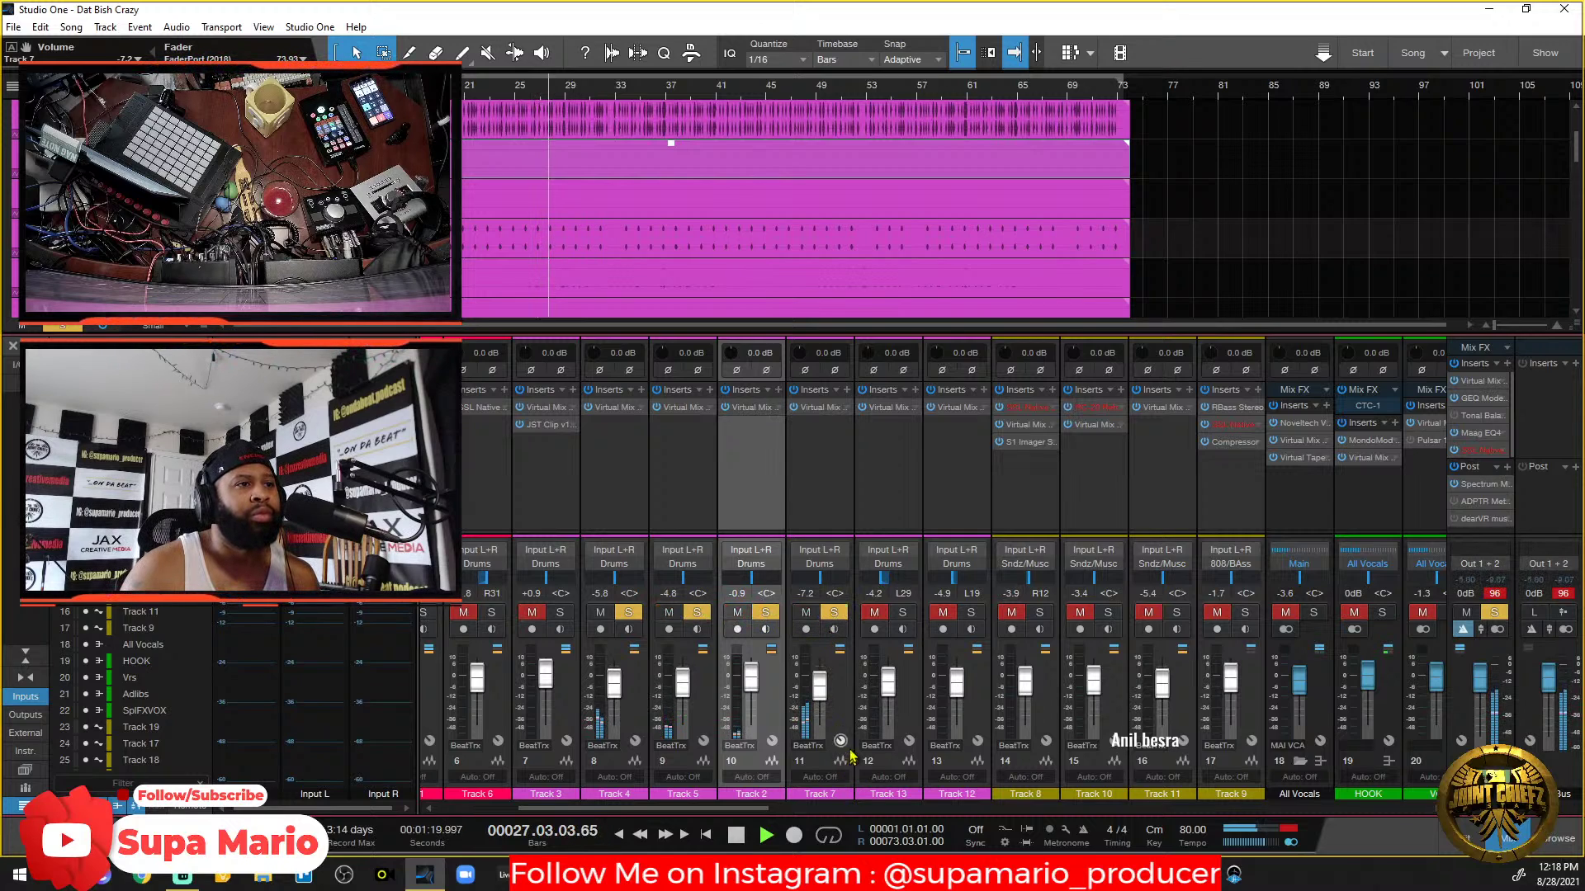
# Select the four adjacent drum channels from Track 4 to Track 7 and color them blue.
pyautogui.keyDown('shift'); pyautogui.click(630, 689); pyautogui.keyUp('shift')
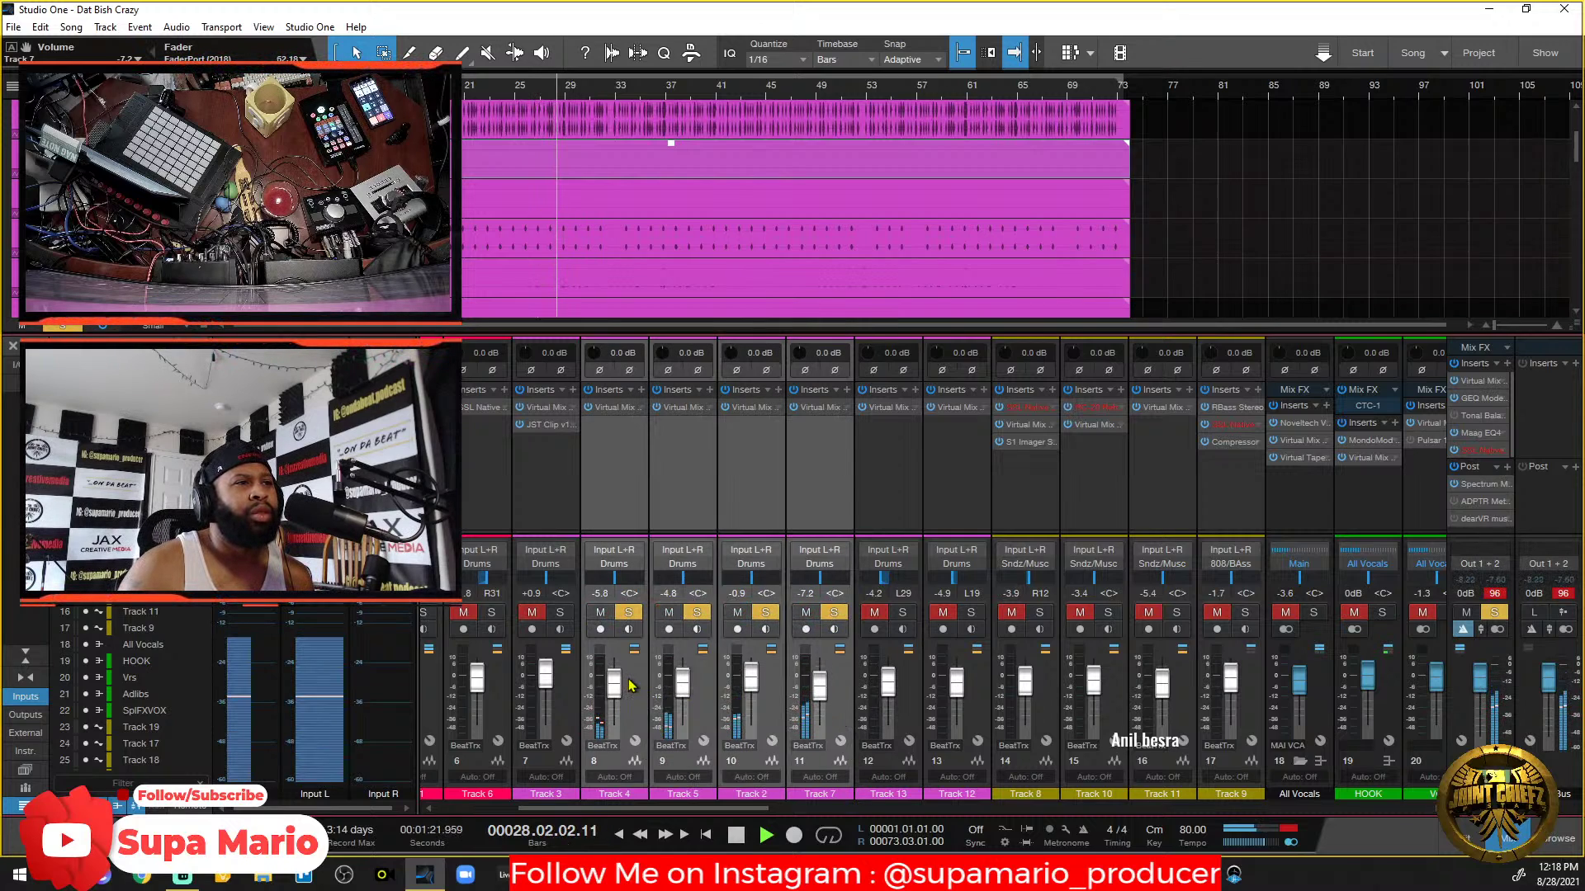
pyautogui.click(723, 795)
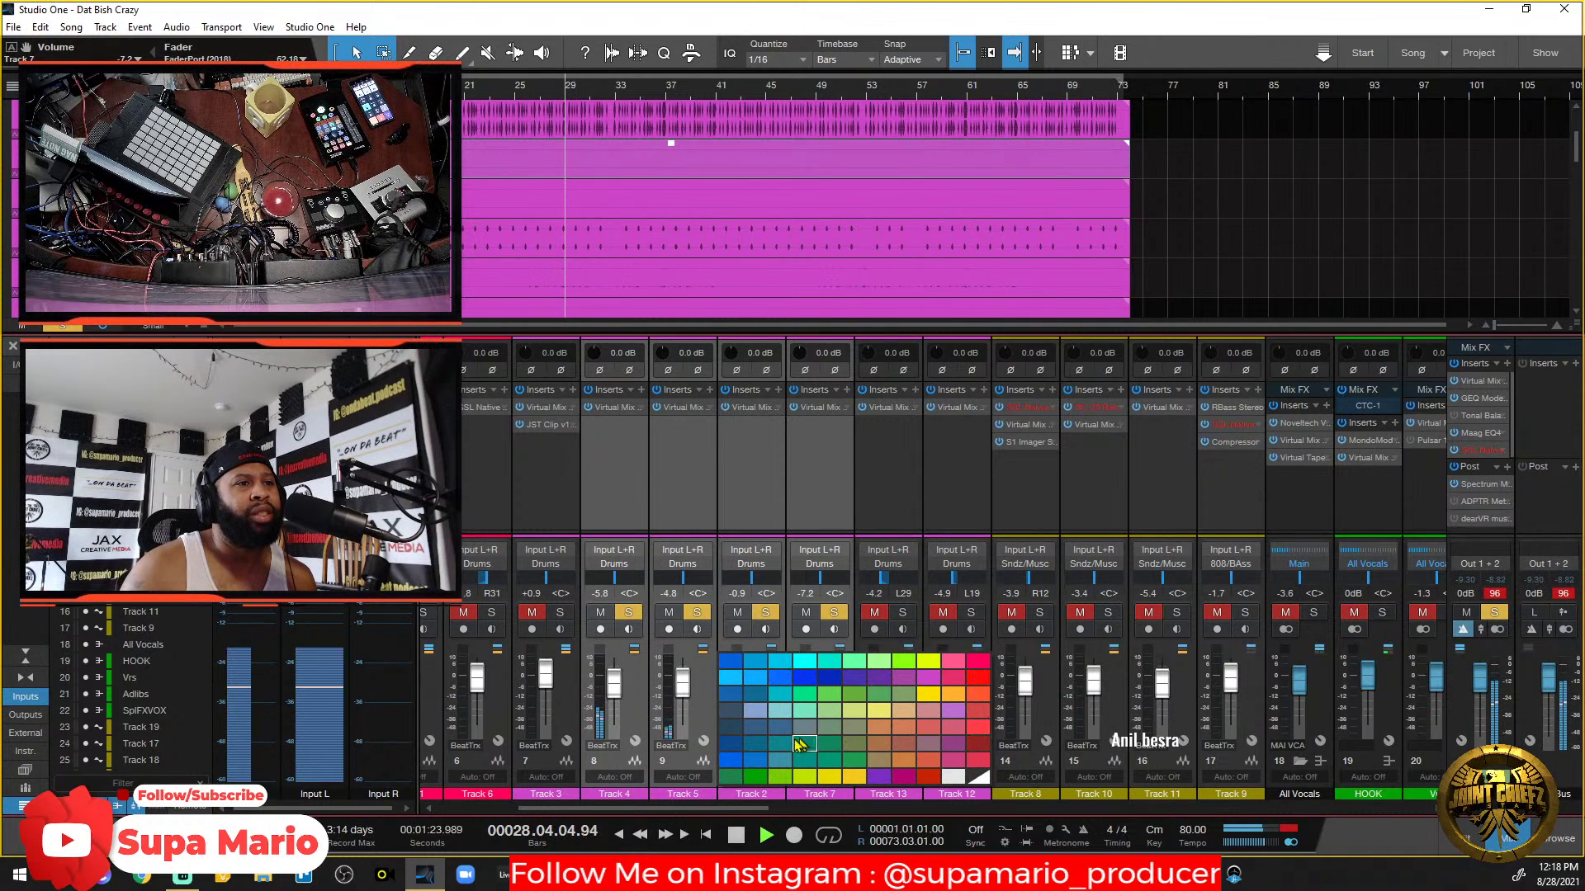
pyautogui.click(753, 746)
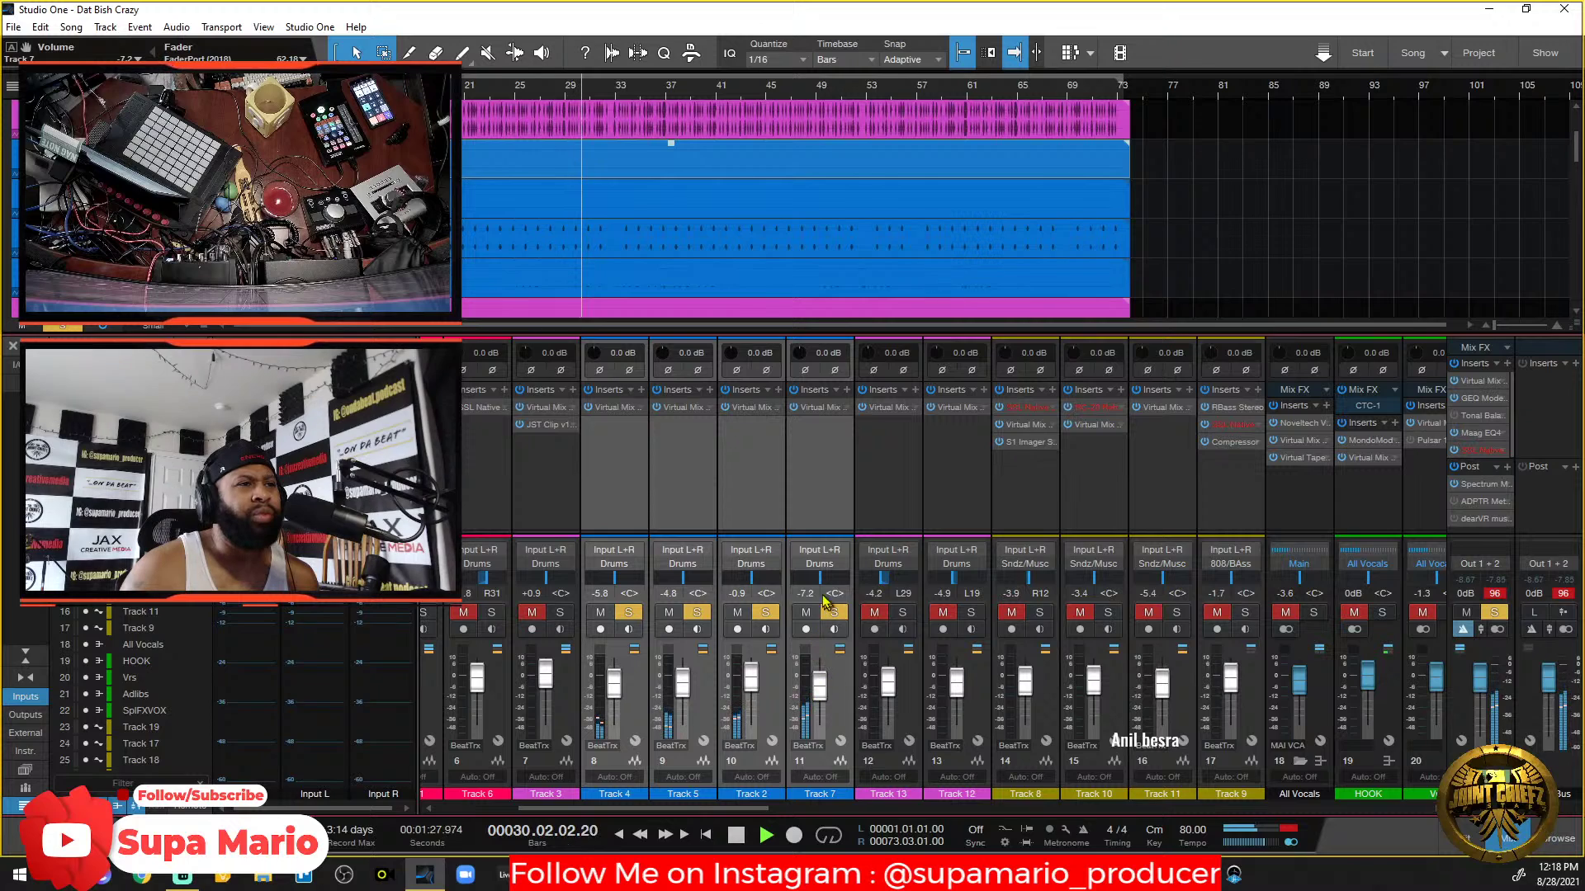
# Pan Track 7 to R6 and Track 2 to L28.
pyautogui.click(820, 589)
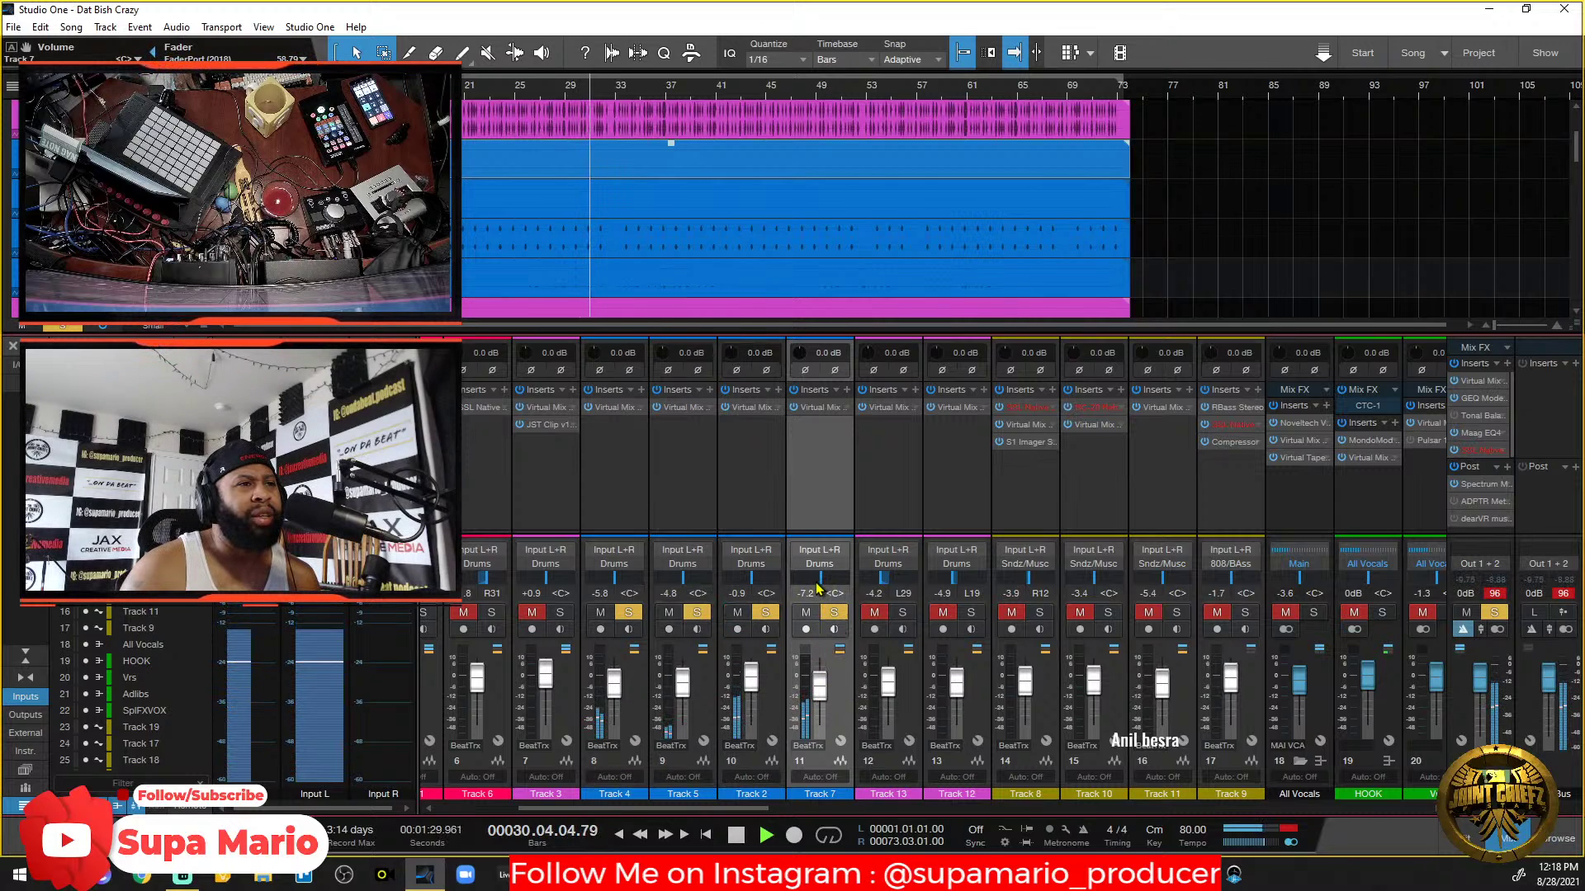
pyautogui.scroll(4, 820, 589)
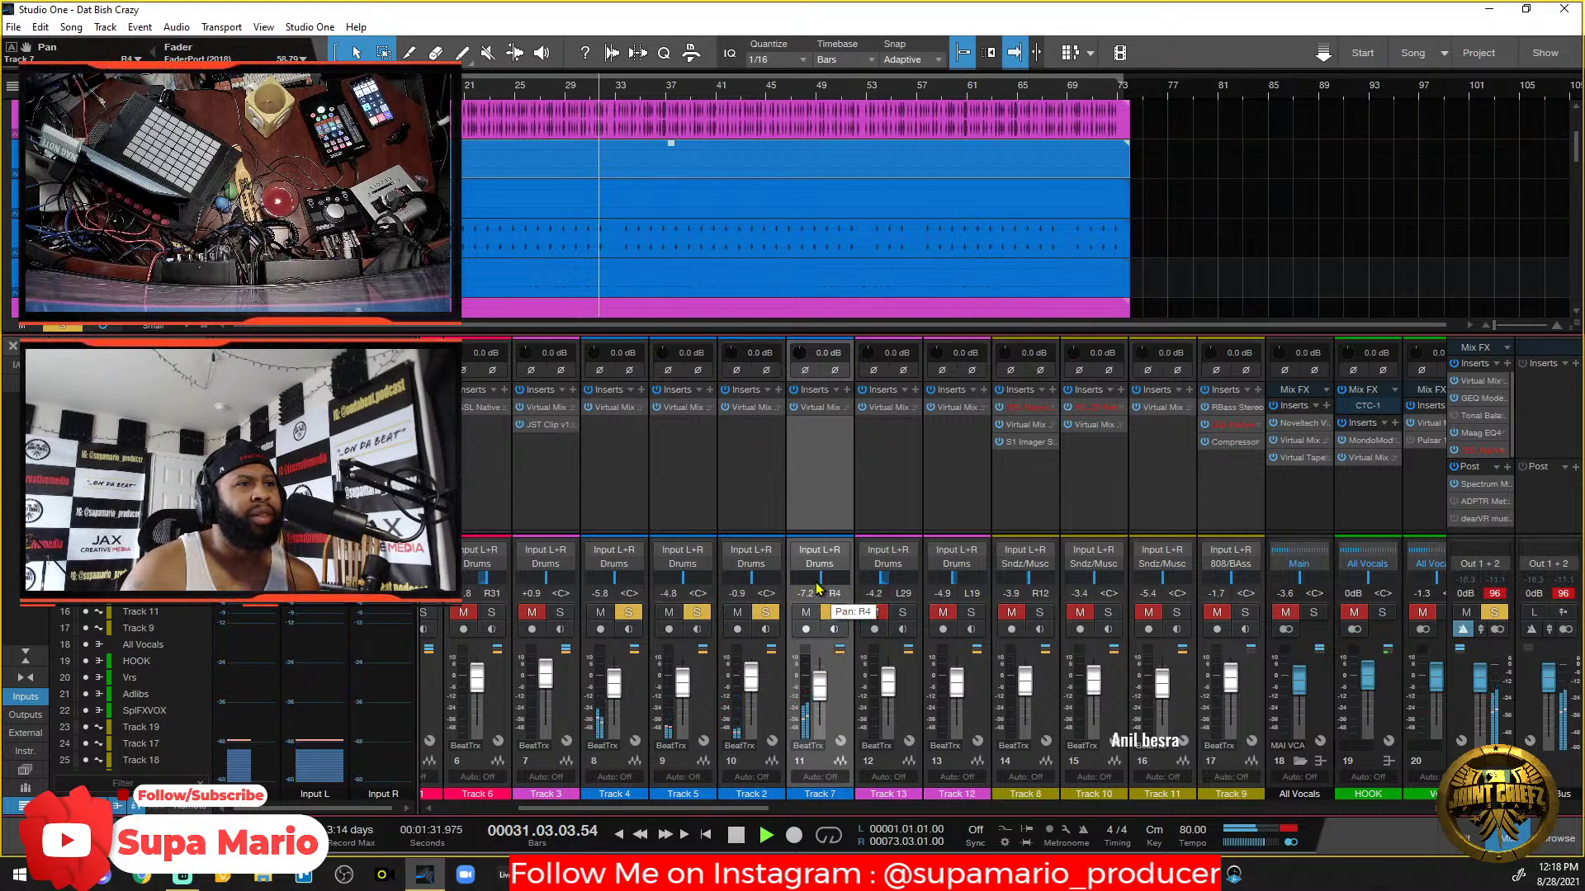
pyautogui.scroll(-9, 761, 587)
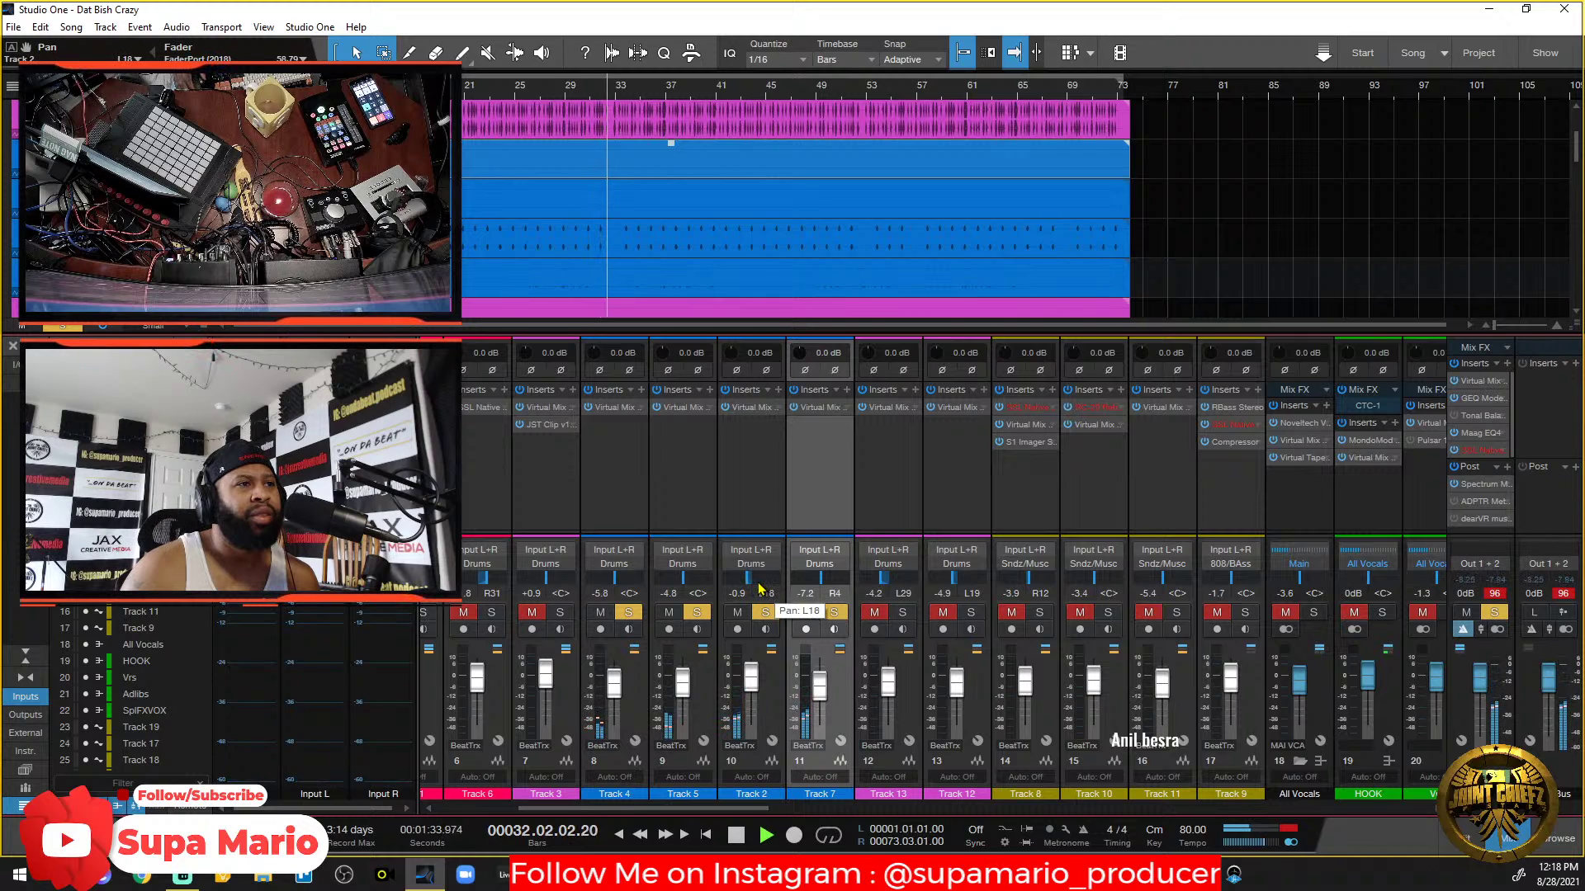
pyautogui.scroll(-2, 761, 588)
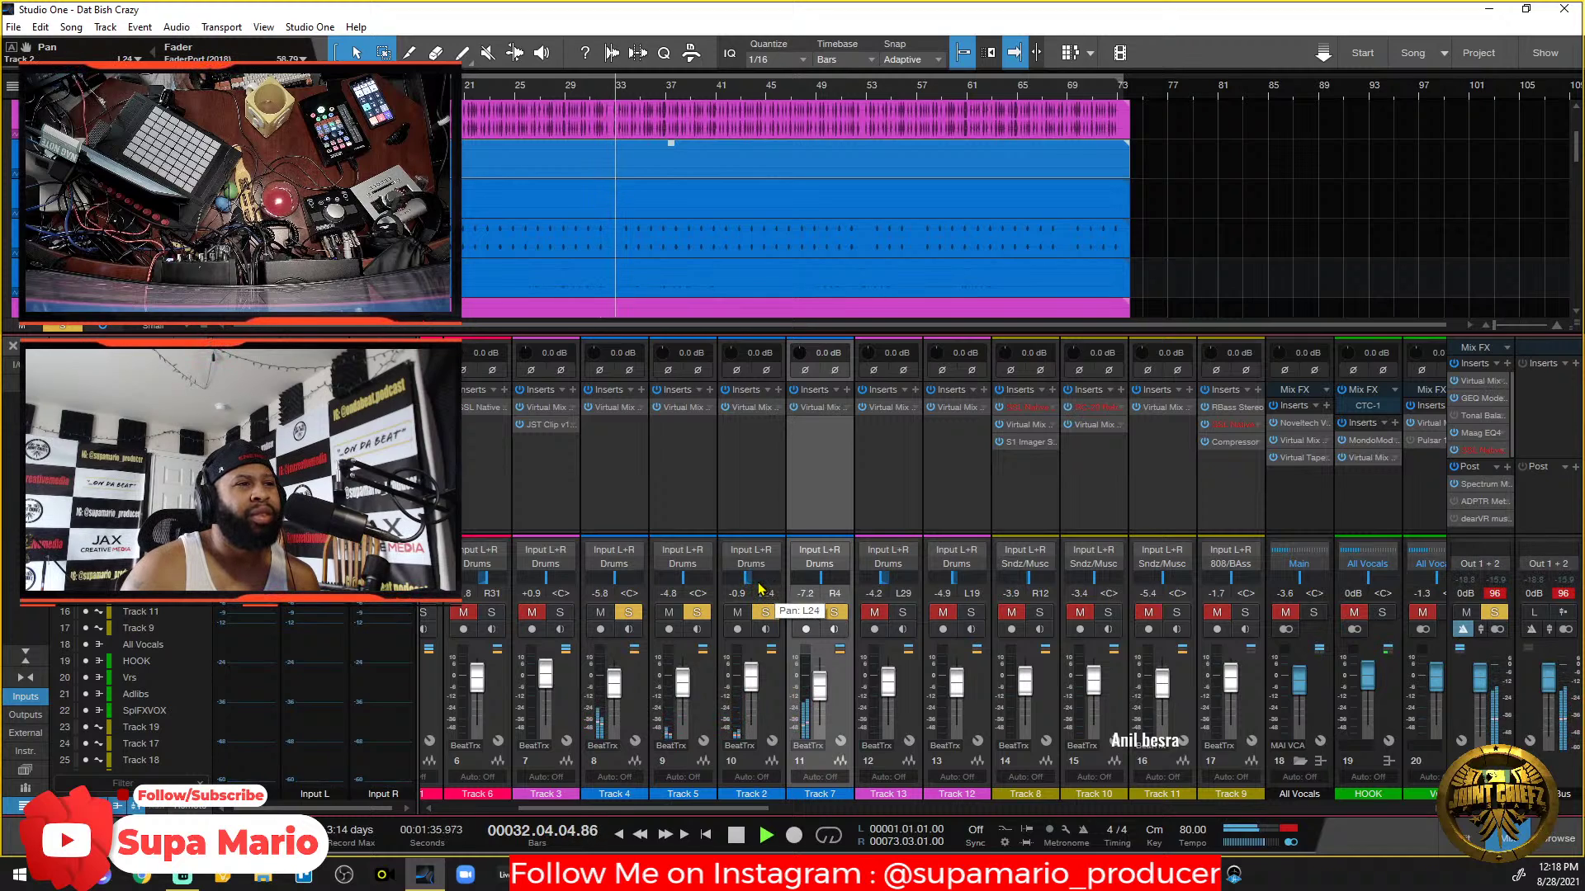
pyautogui.scroll(-2, 761, 588)
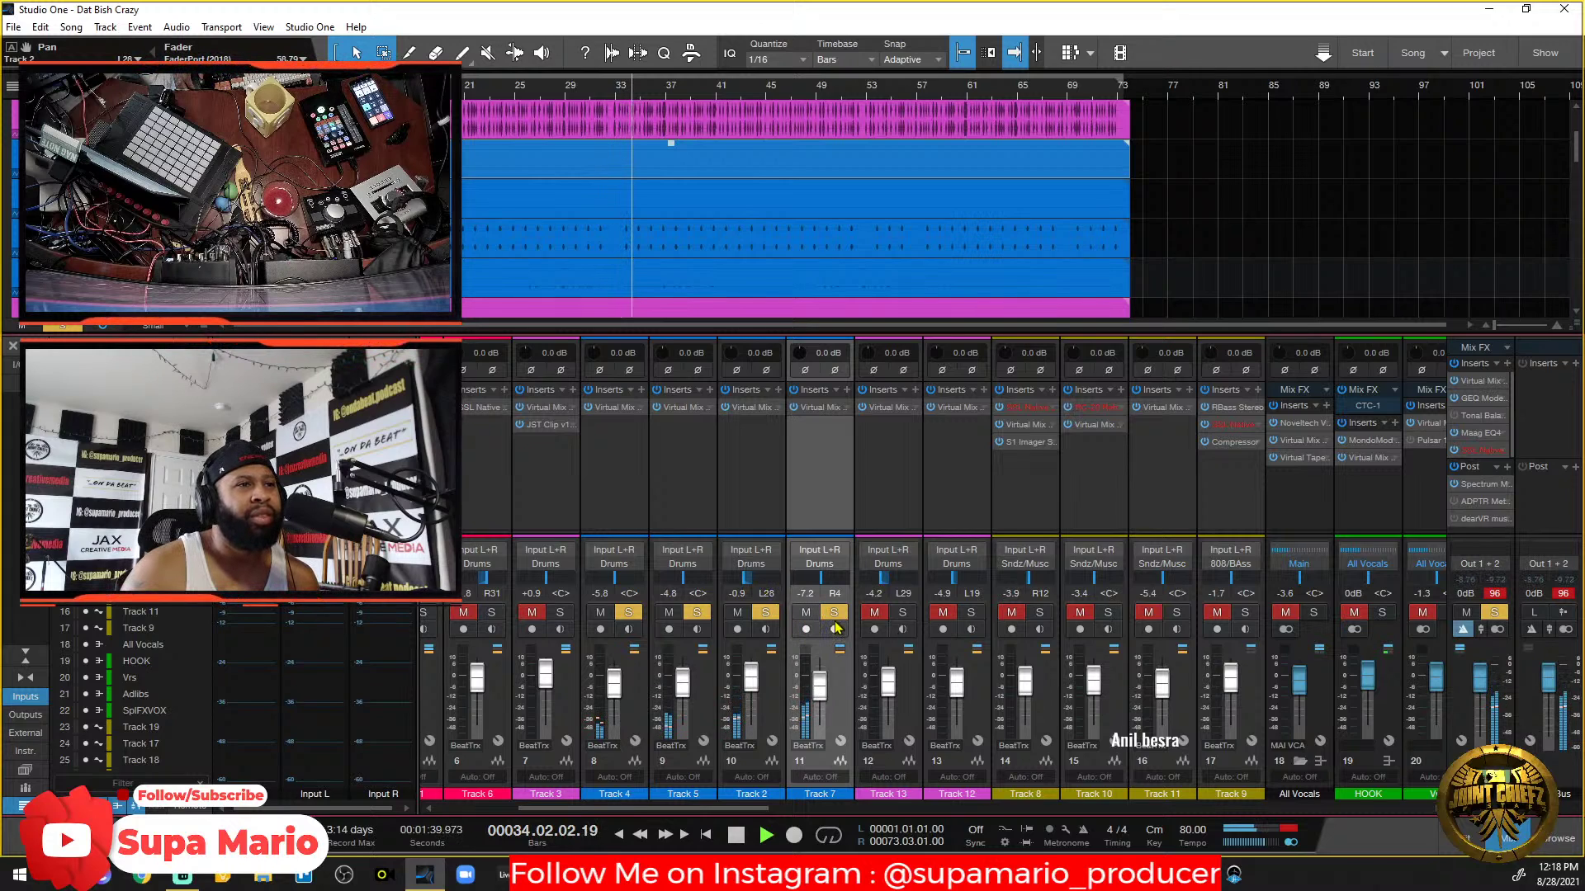
pyautogui.scroll(2, 823, 586)
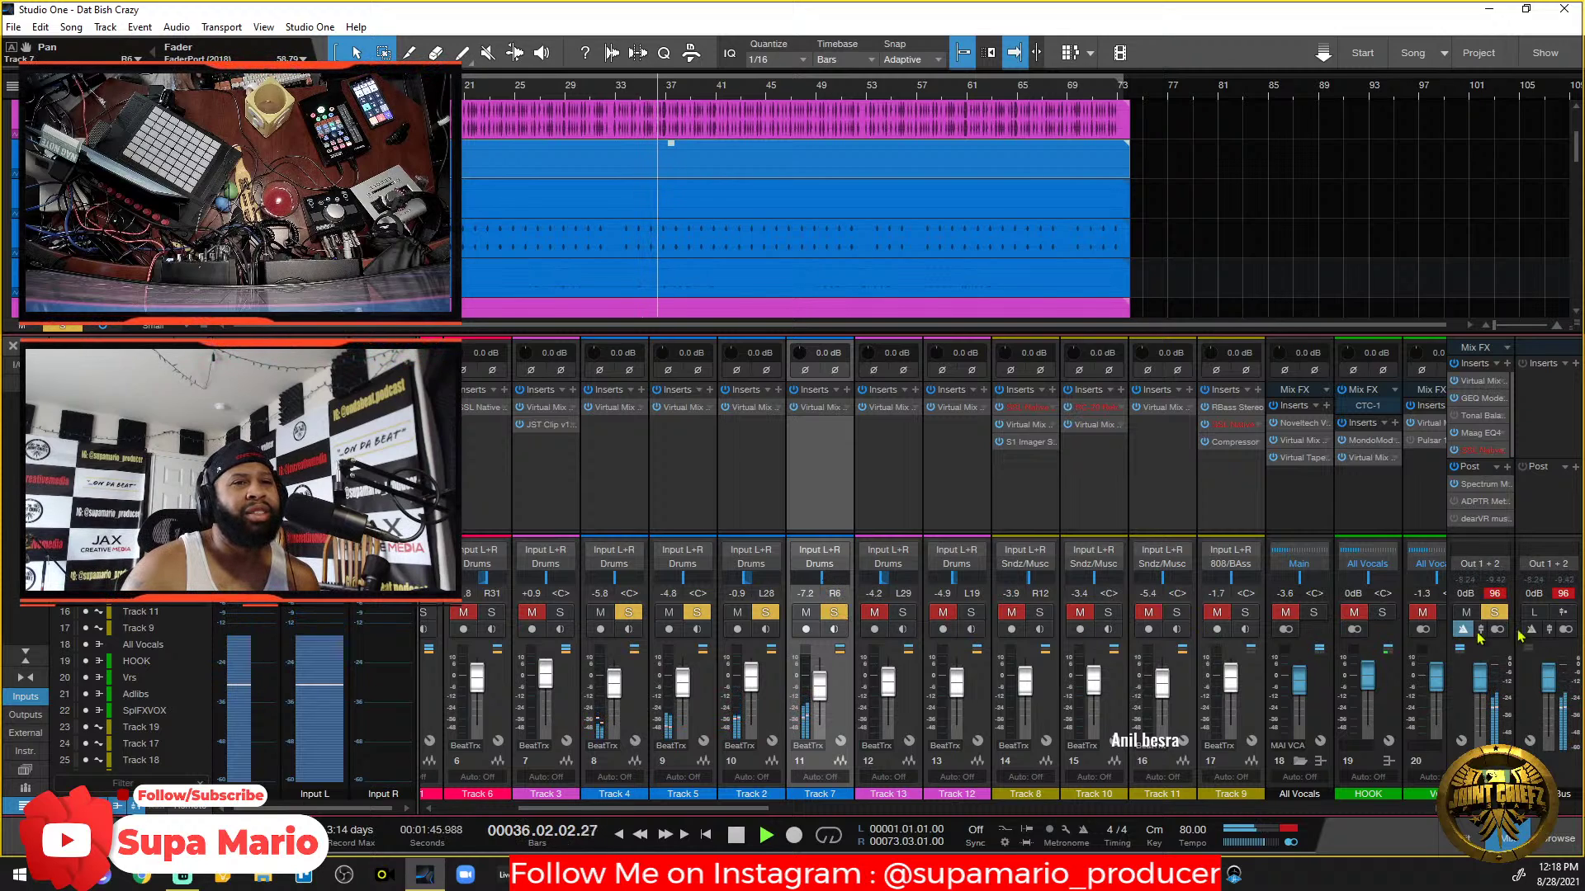
# Clear the solos to hear the full mix, and solo Track 13 on its own.
pyautogui.click(1493, 611)
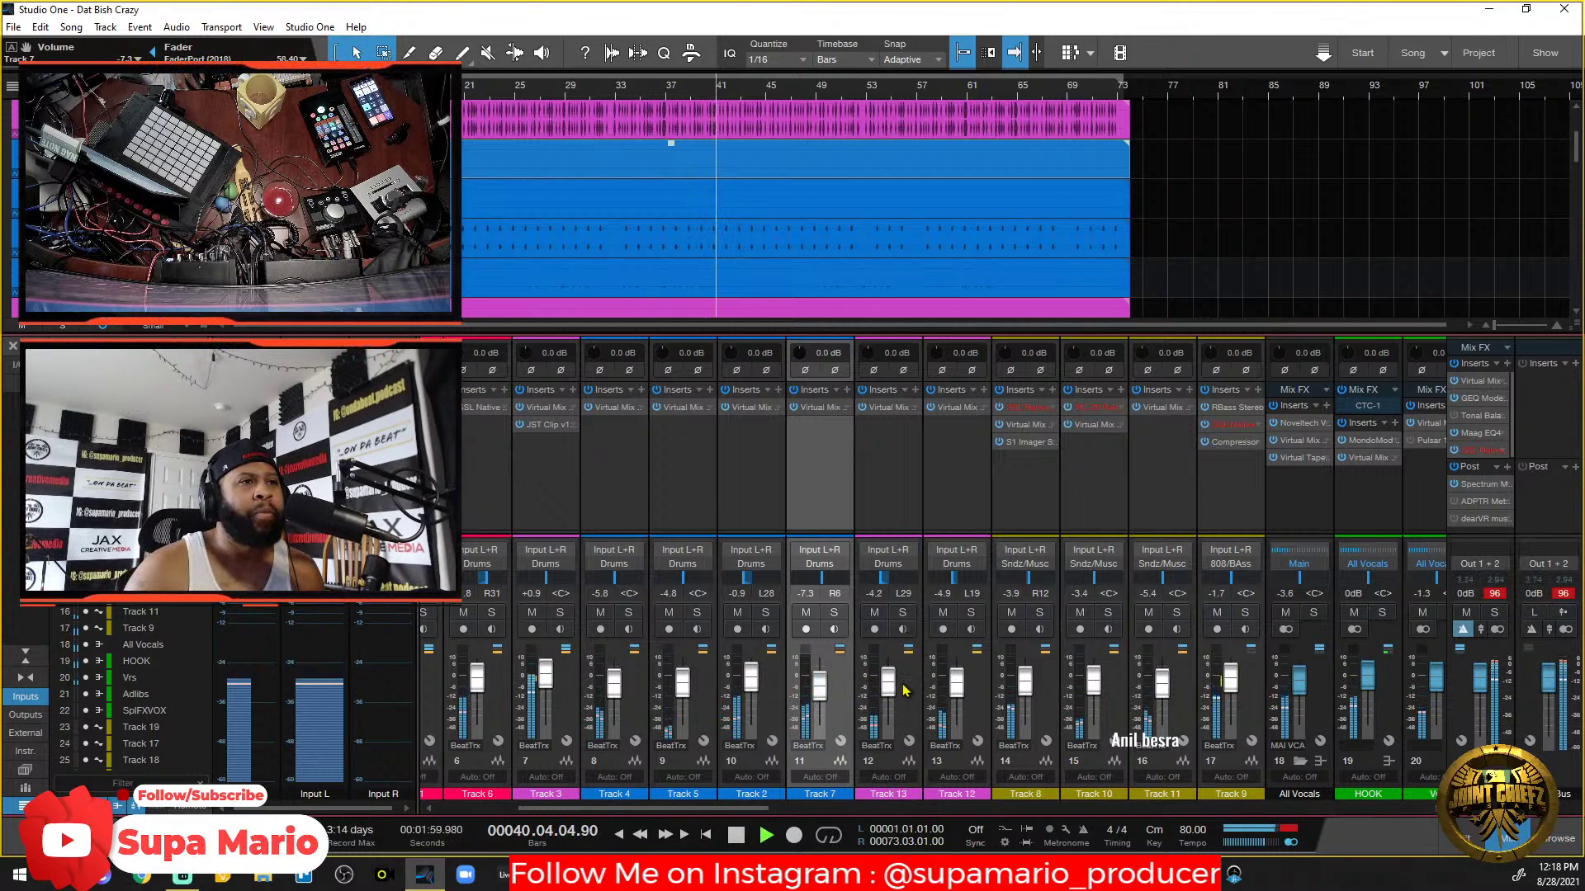
pyautogui.click(908, 644)
pyautogui.click(901, 615)
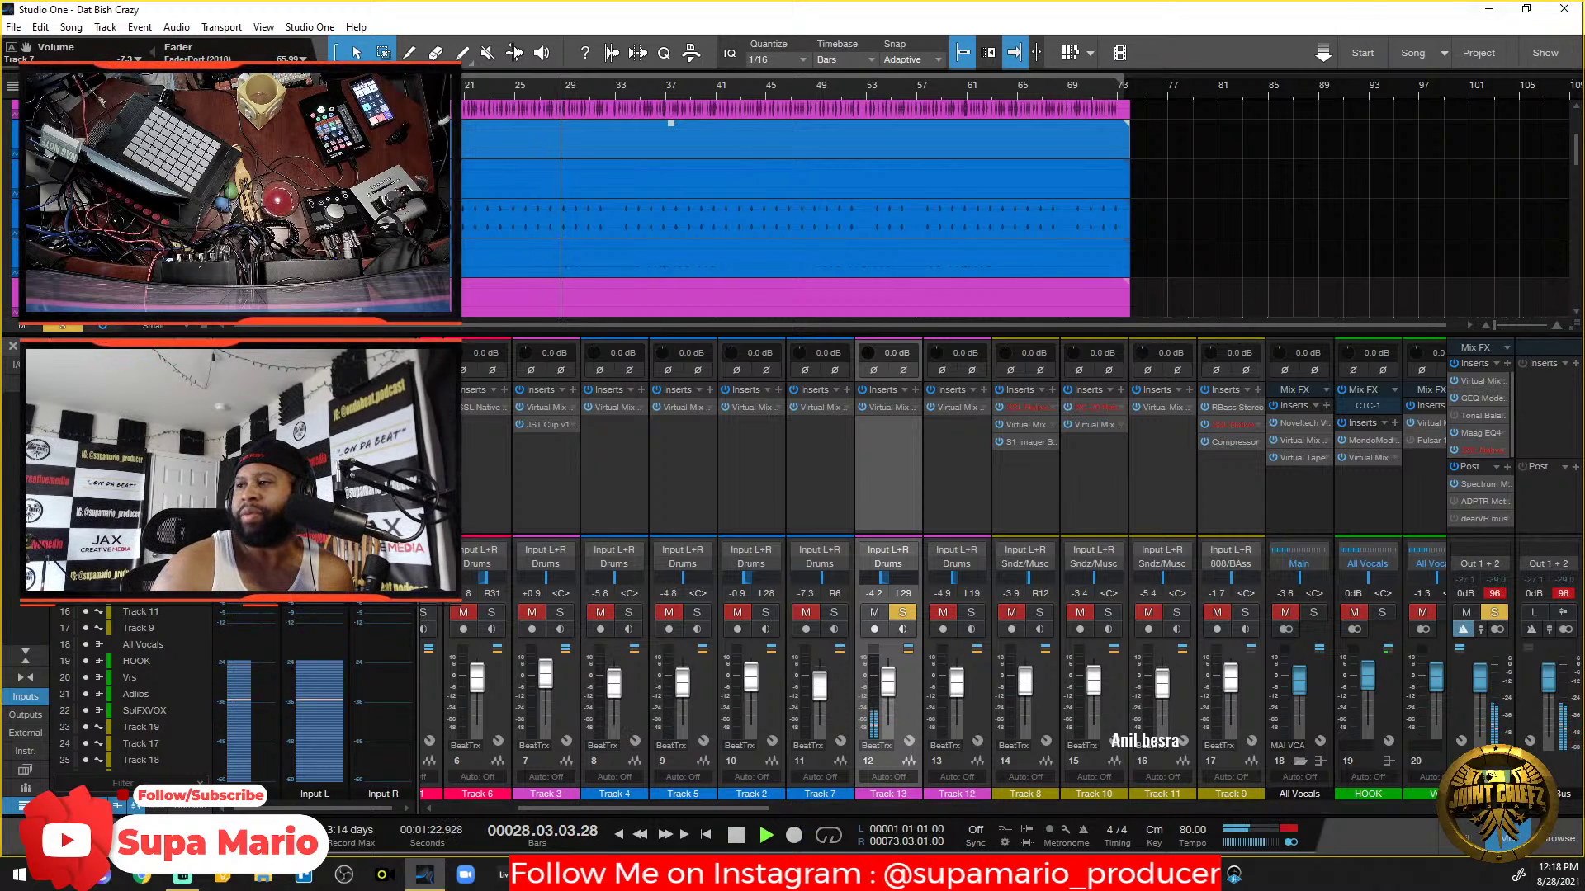
# Raise the Trimmer module in Track 13's Virtual Mix Rack to +15.8 dB while the unsoloed mix plays.
pyautogui.moveTo(2, 502); pyautogui.dragTo(679, 150)
pyautogui.press('space')
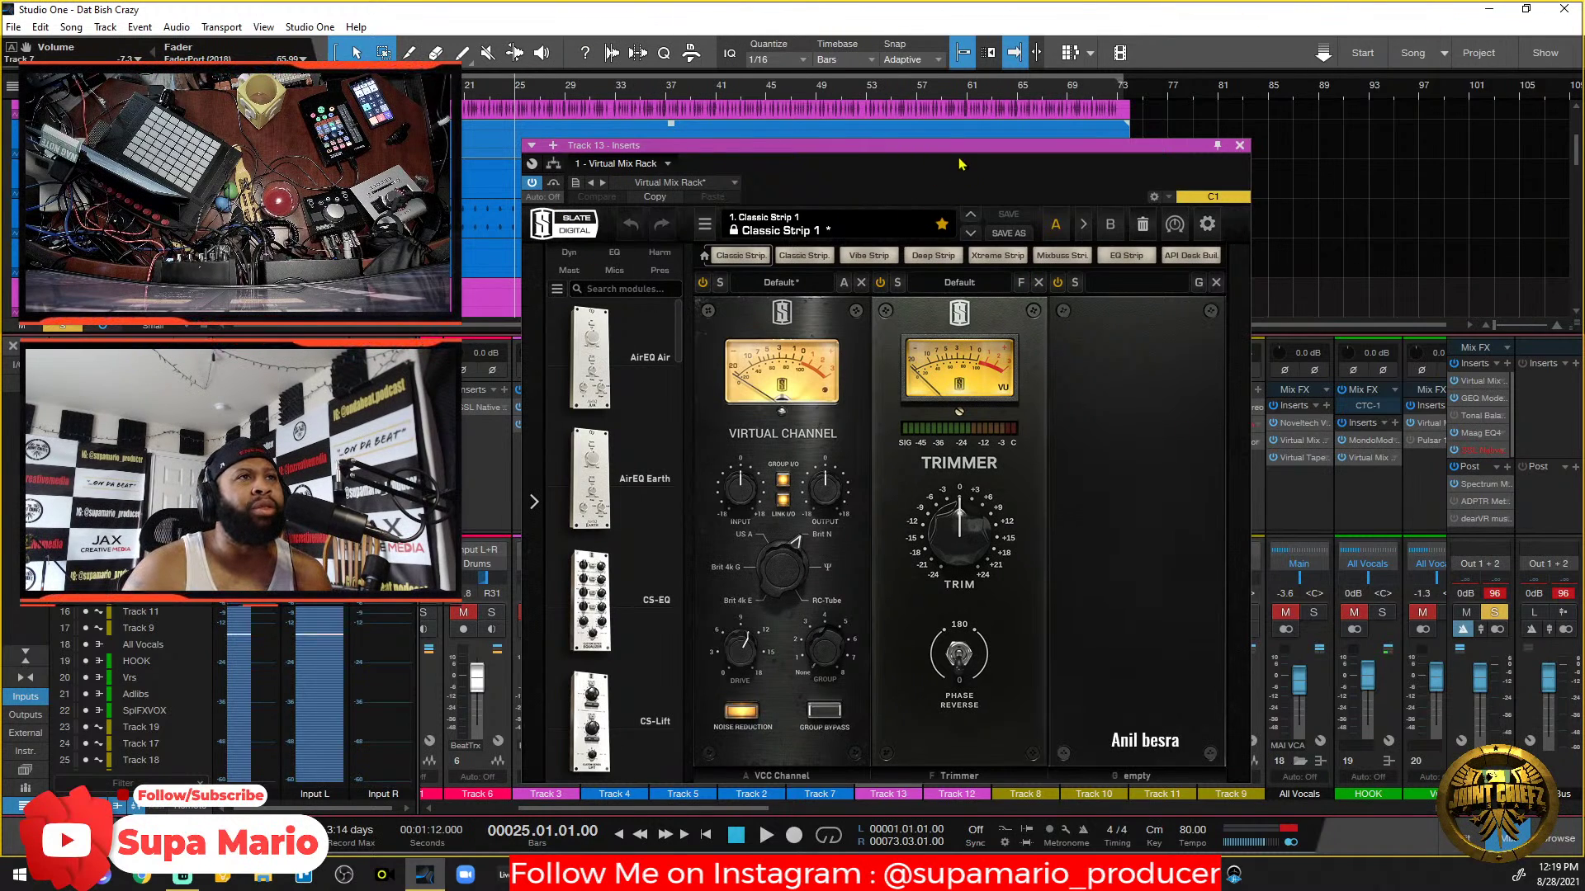
pyautogui.moveTo(959, 164); pyautogui.dragTo(1003, 219)
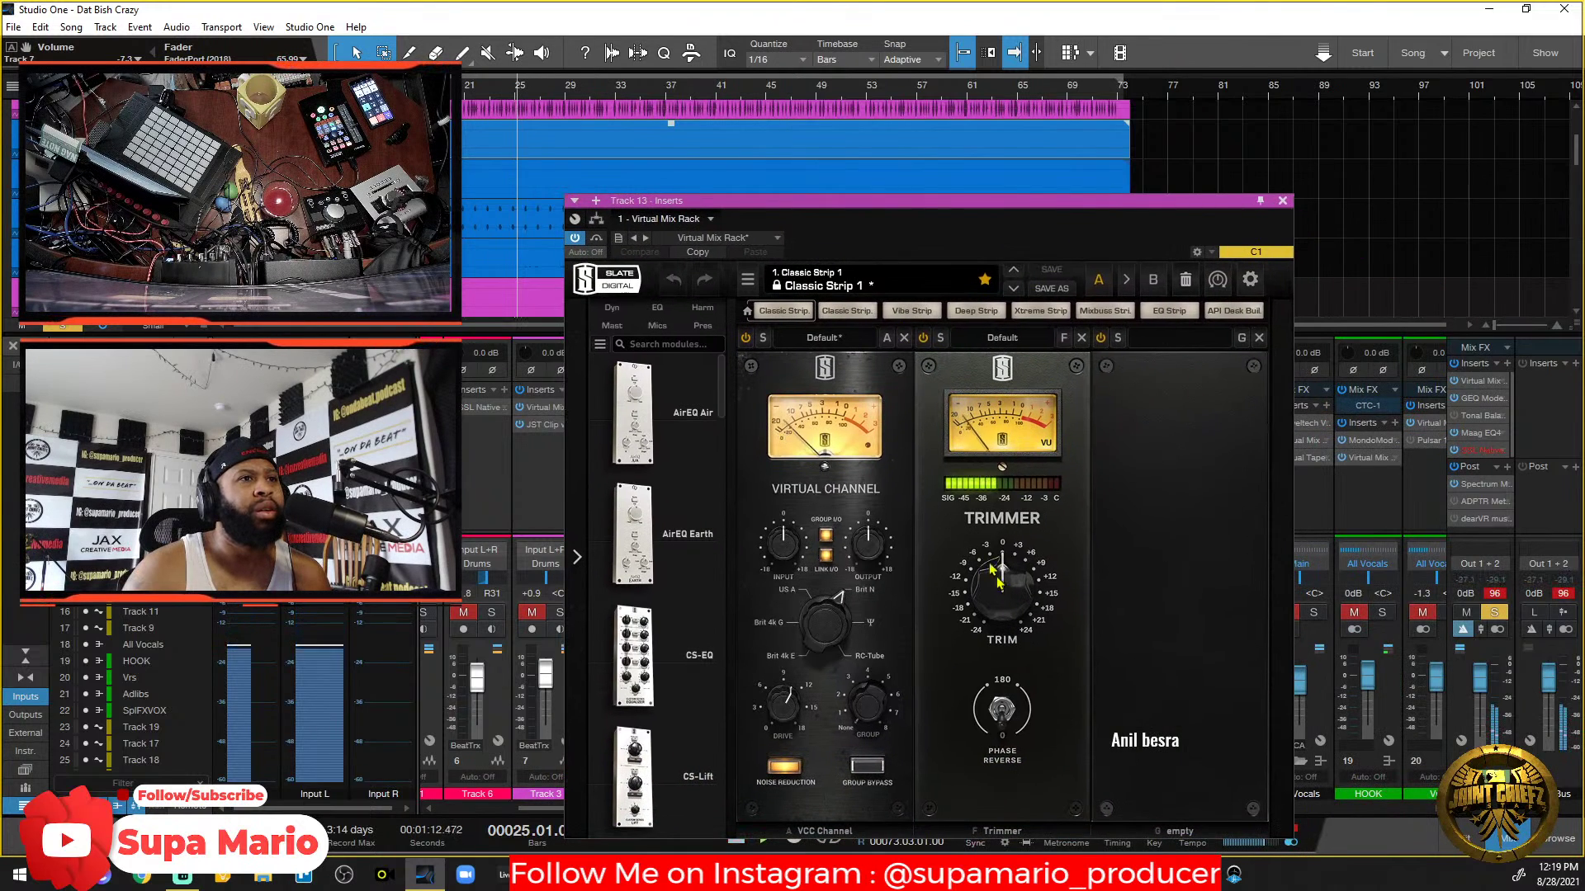
pyautogui.moveTo(1014, 608)
pyautogui.press('s')
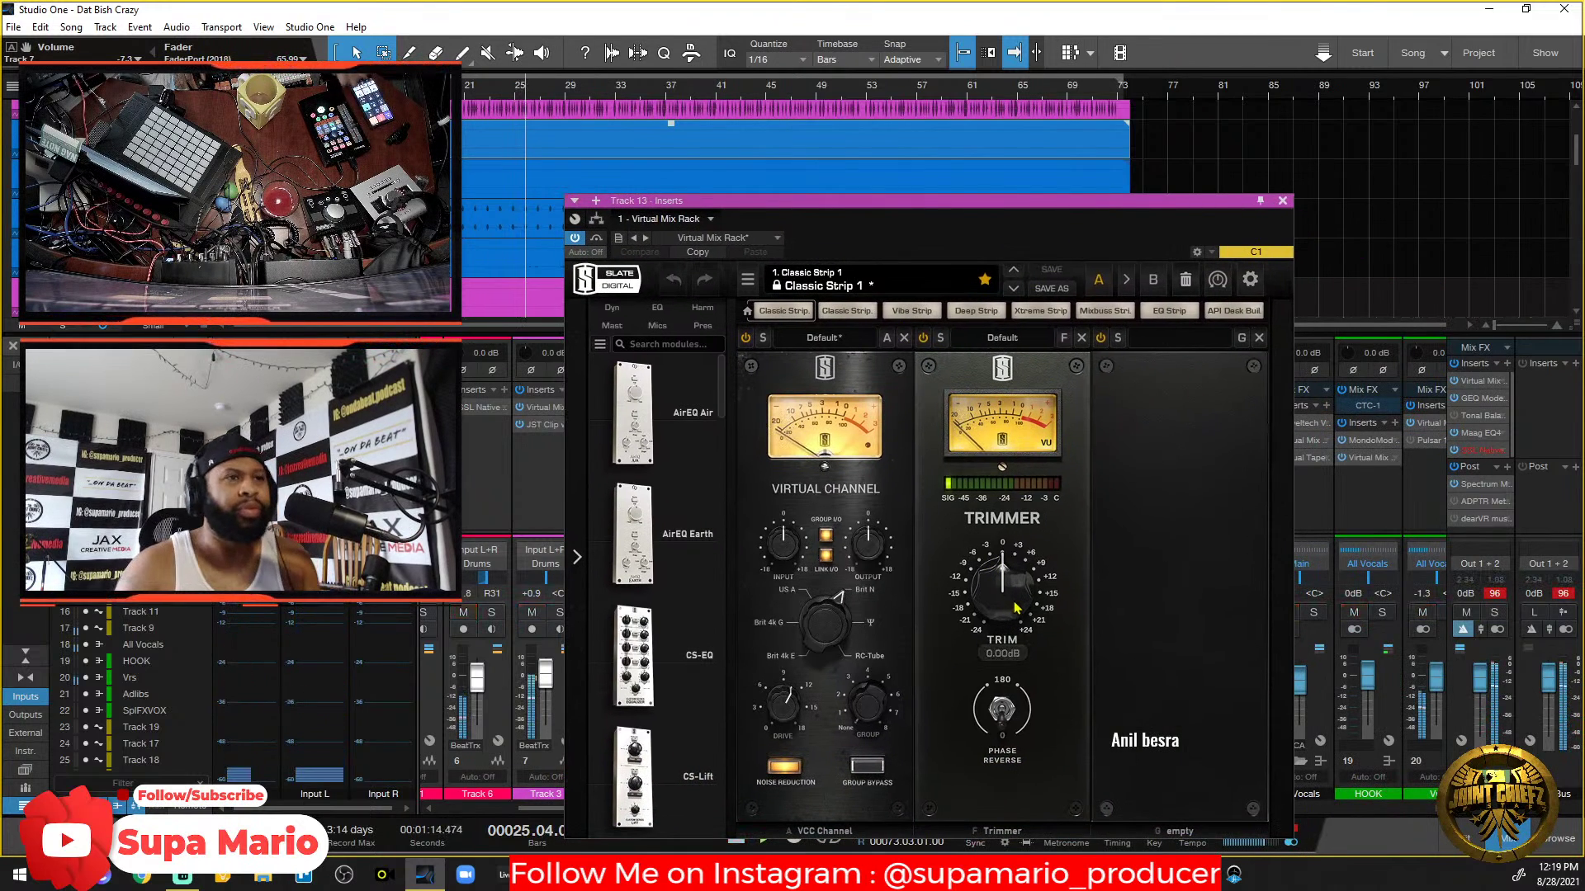
pyautogui.moveTo(1014, 607); pyautogui.dragTo(1027, 555)
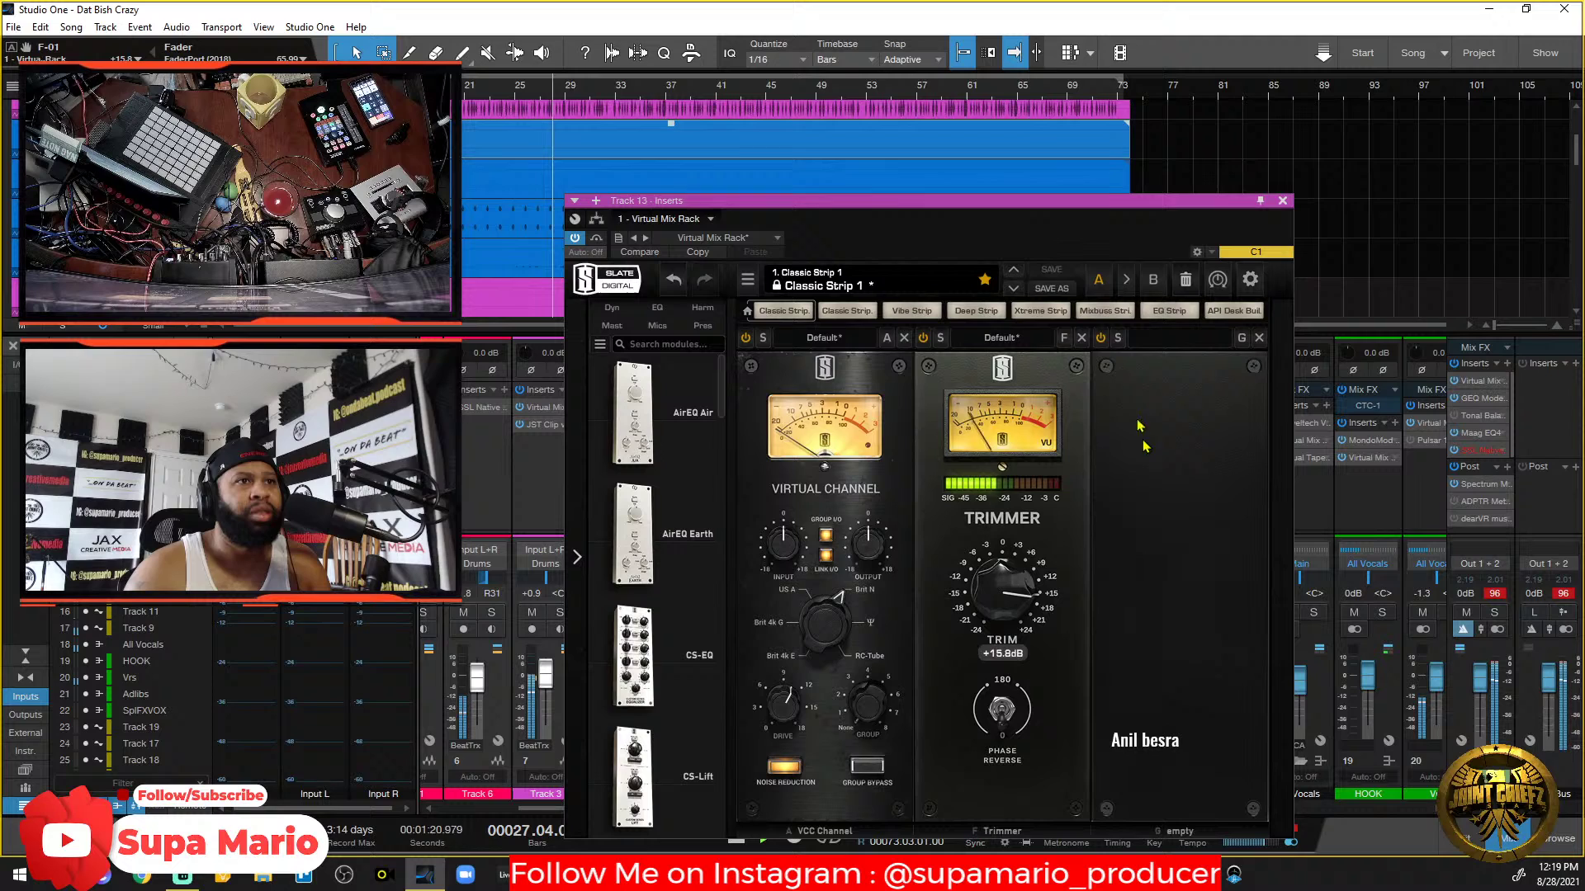
pyautogui.click(1282, 200)
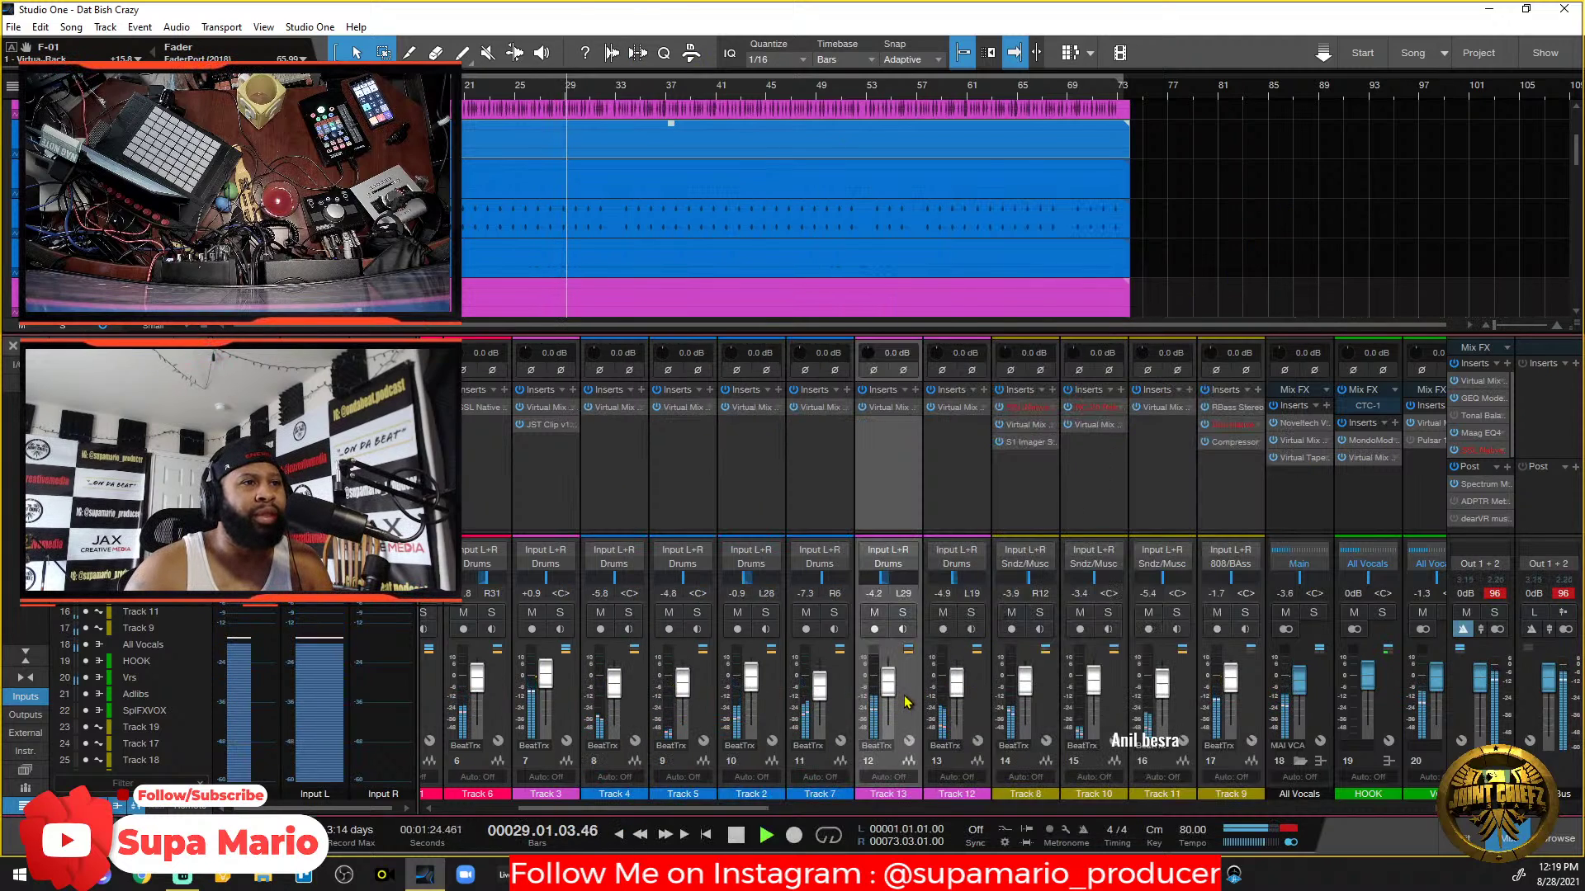
# Lower Track 13's volume to -8.8 dB while listening to the full mix.
pyautogui.scroll(-3, 905, 702)
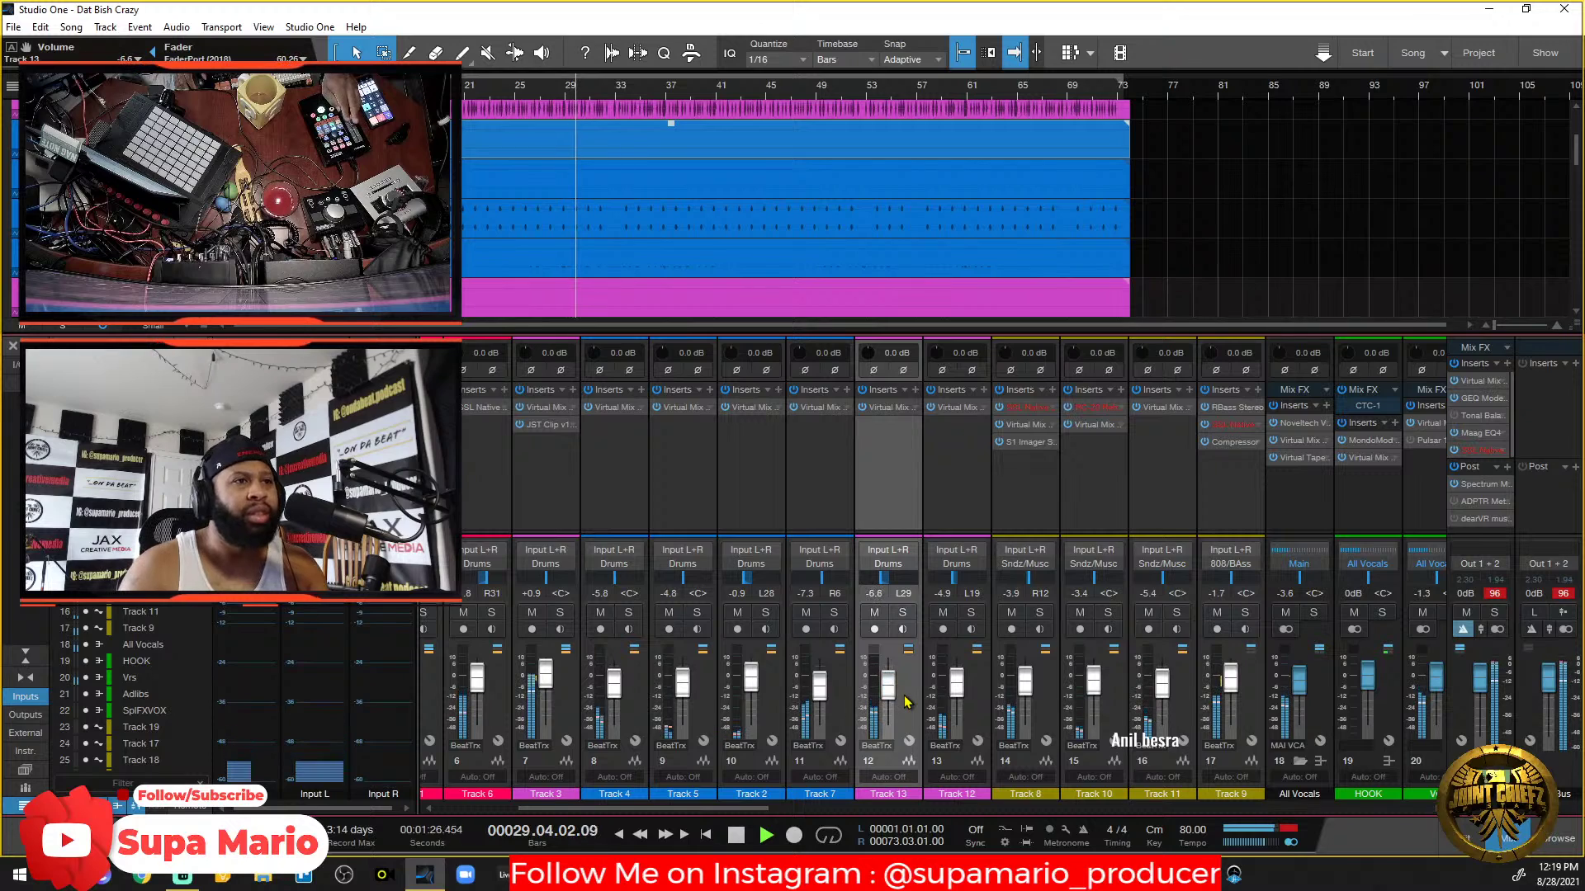
pyautogui.scroll(1, 905, 702)
pyautogui.scroll(-1, 906, 702)
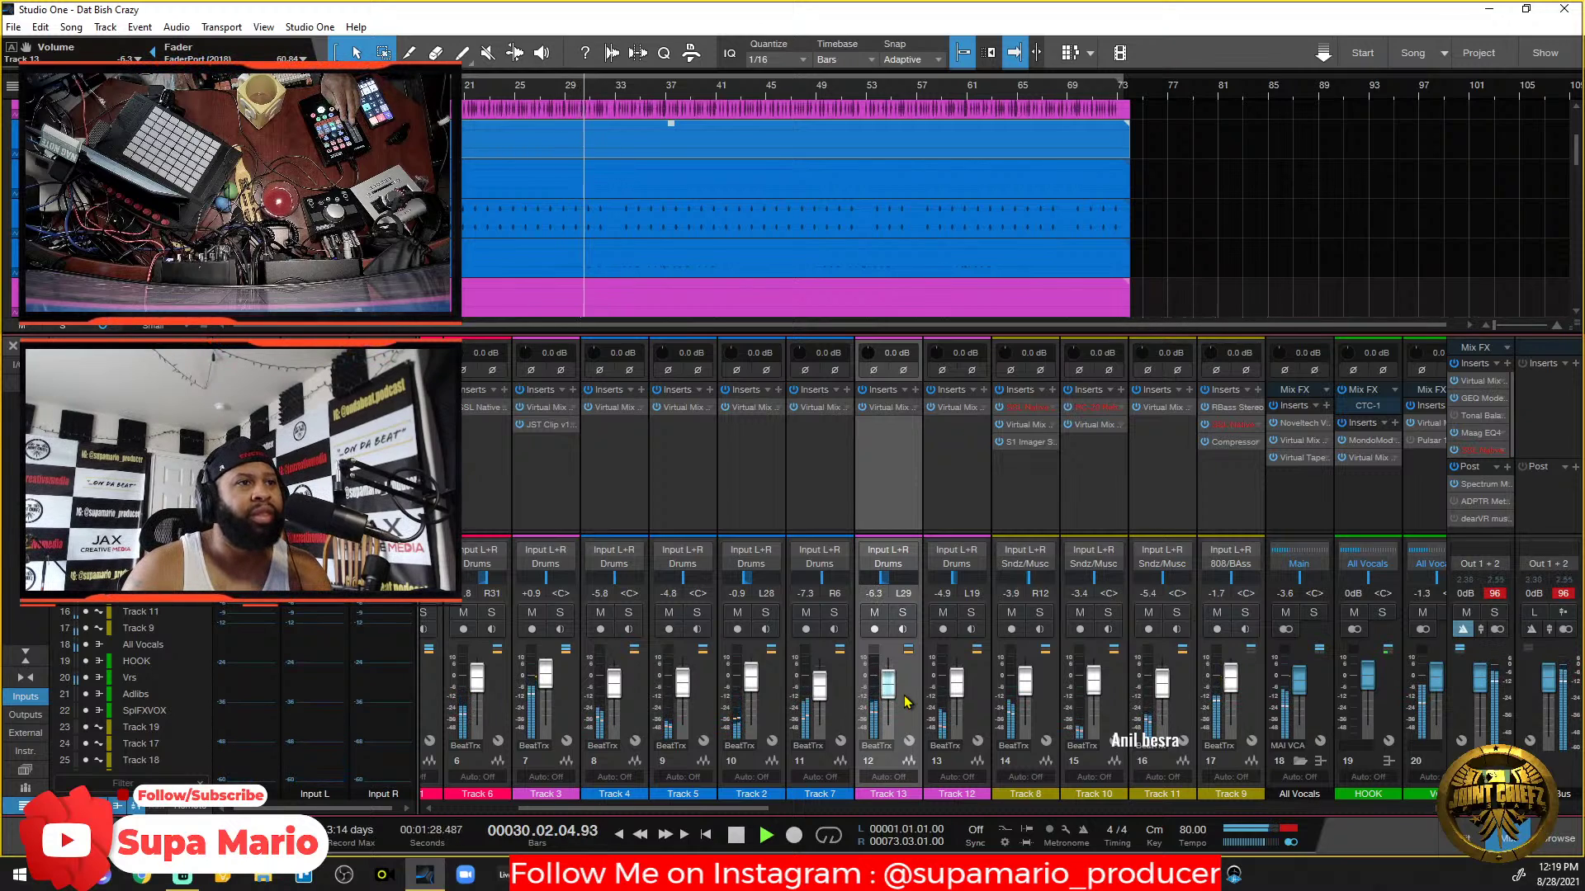
pyautogui.scroll(-1, 906, 701)
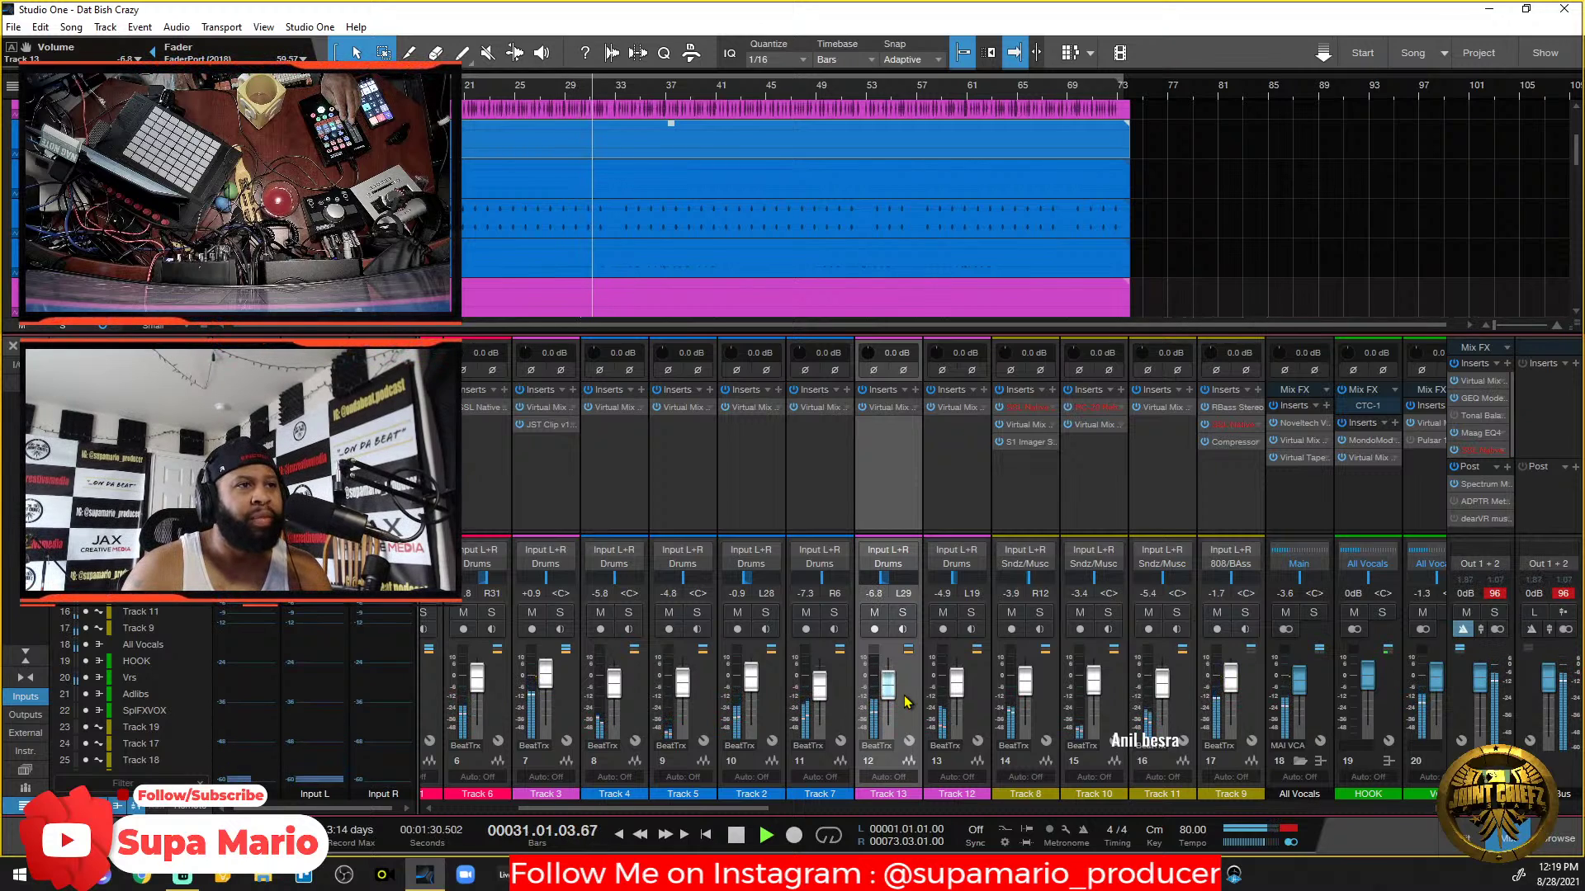
pyautogui.scroll(-1, 905, 702)
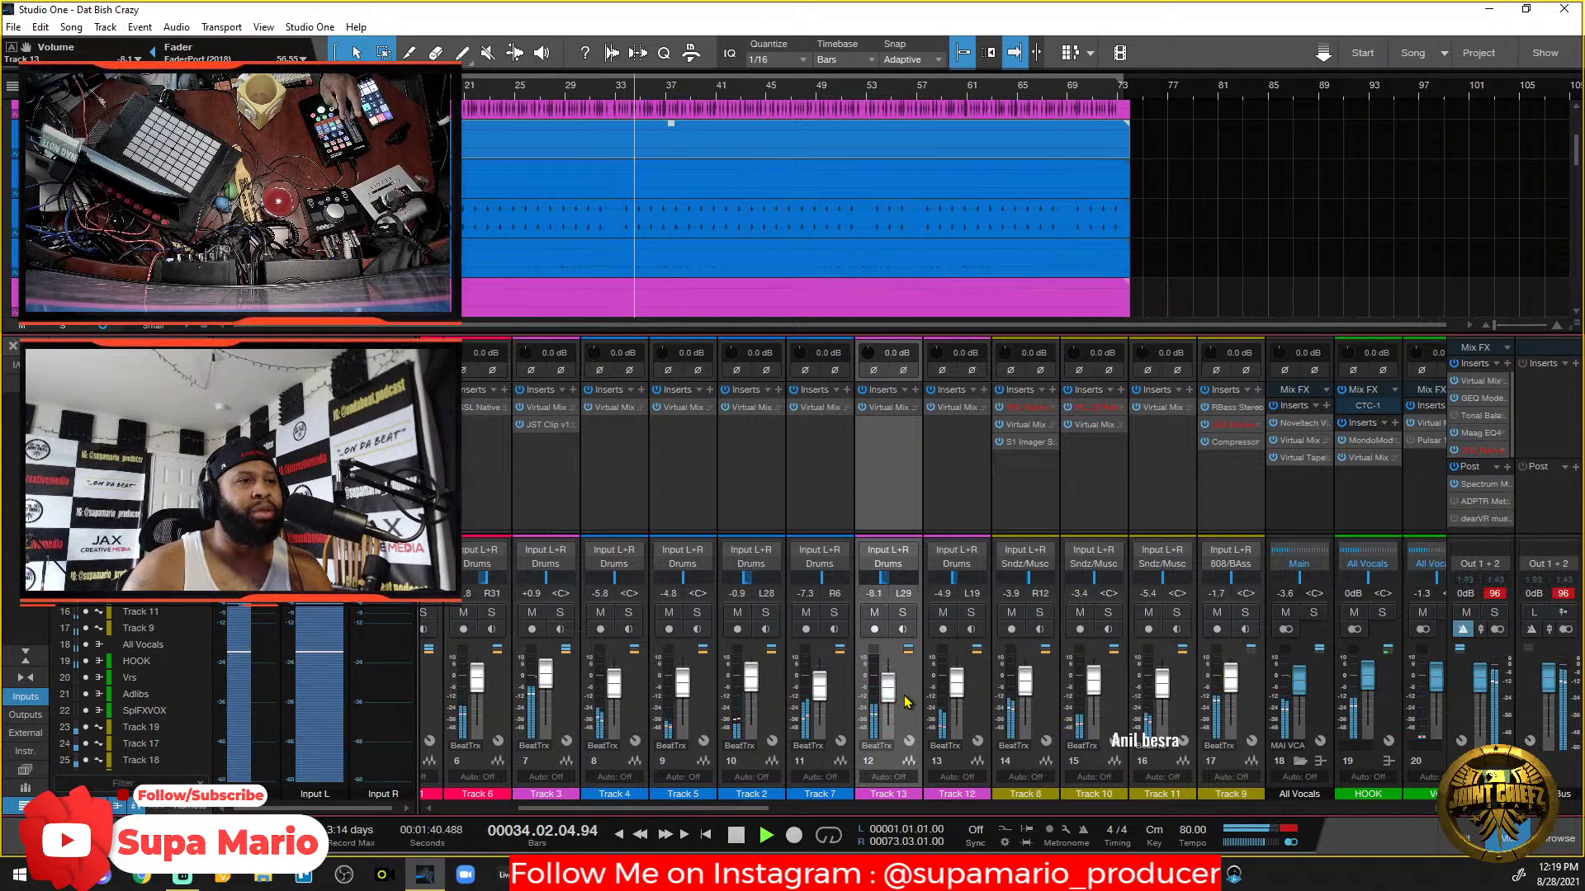
pyautogui.press('space')
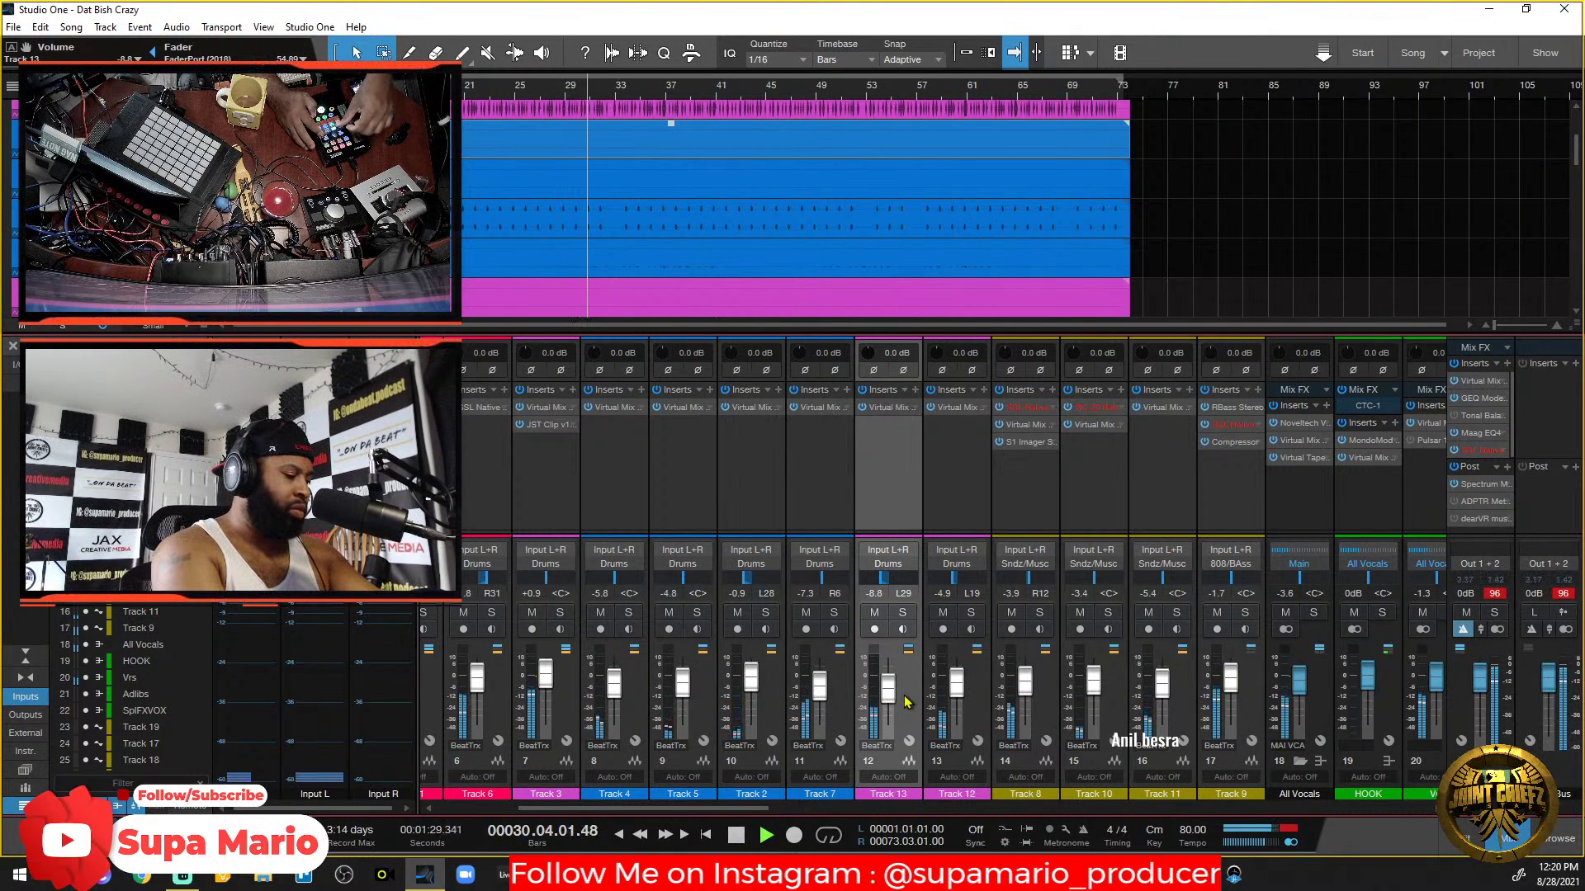
# Audition Track 12 in solo and raise its Virtual Mix Rack Trimmer to about +11.2 dB with the full mix playing.
pyautogui.press('Down')
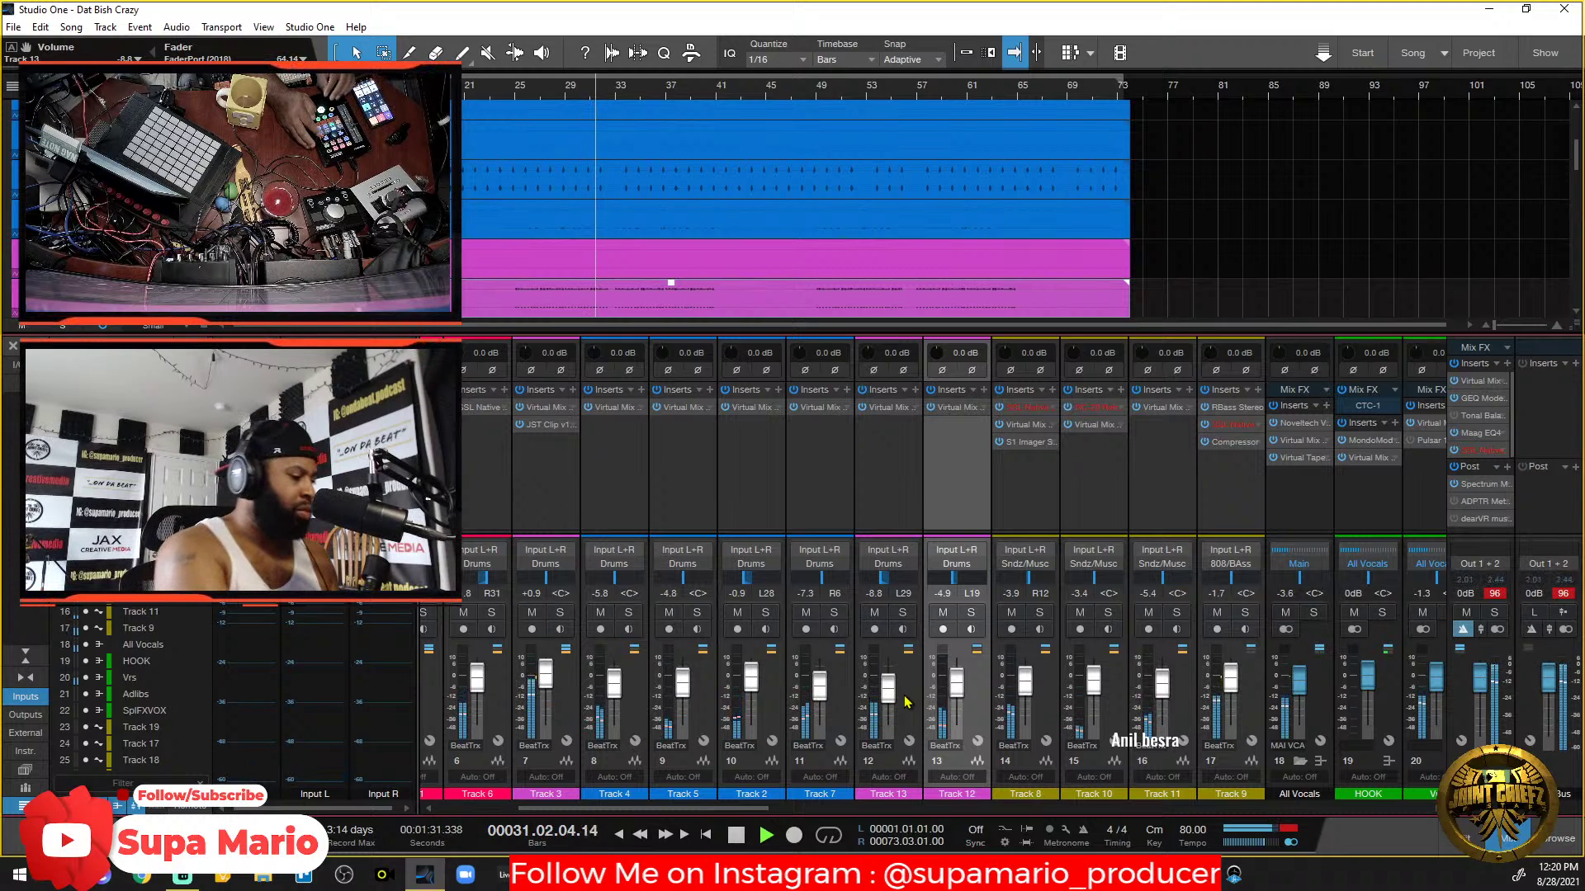
pyautogui.press('s')
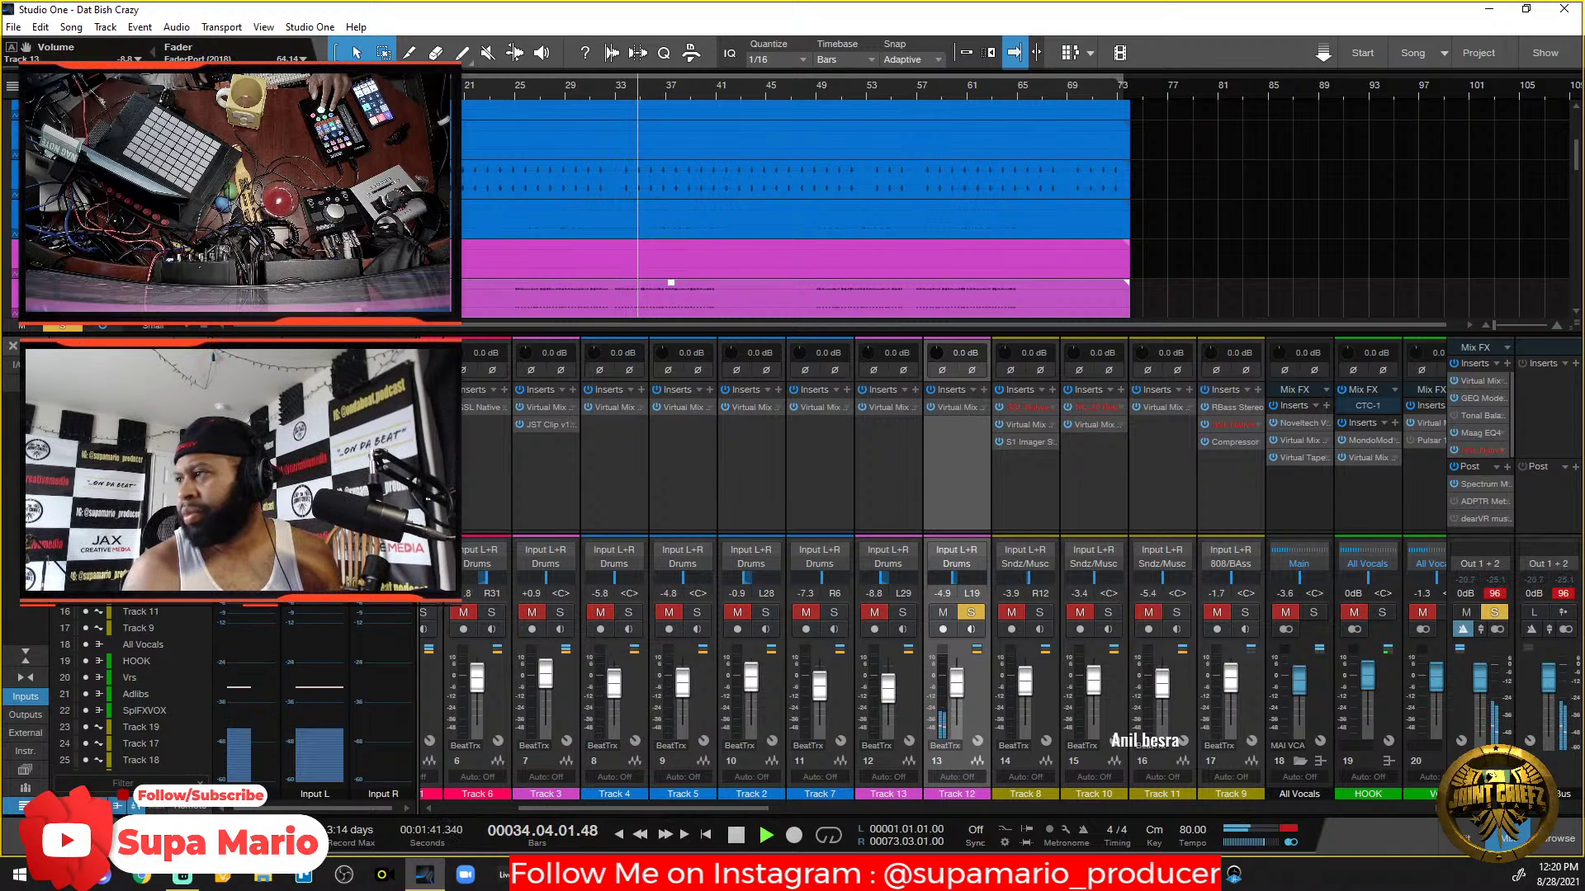
pyautogui.click(954, 407)
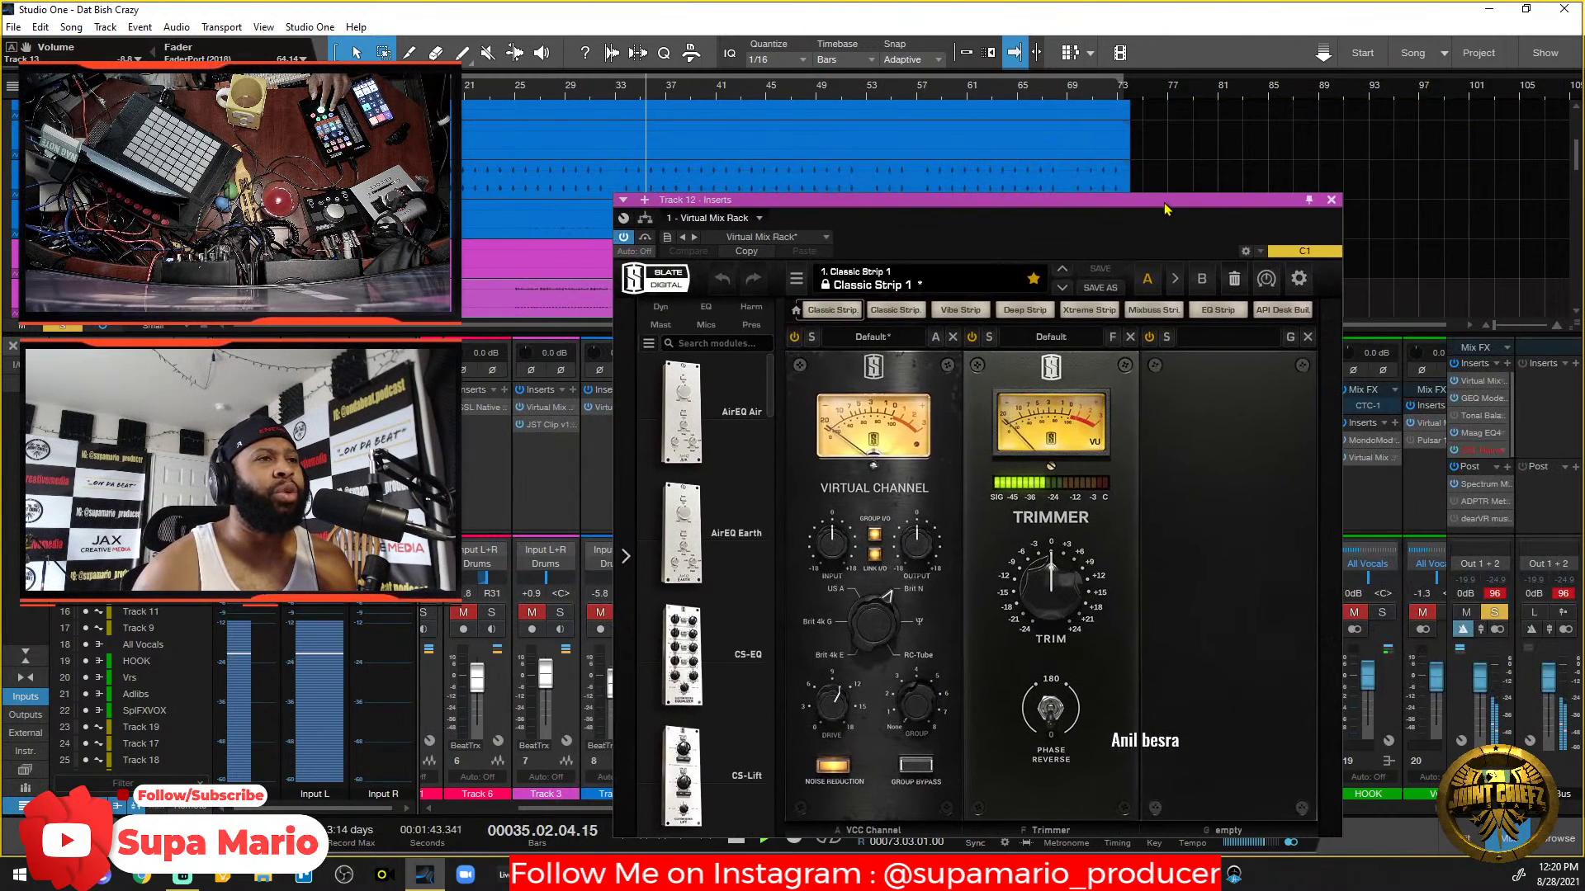
pyautogui.moveTo(1030, 609)
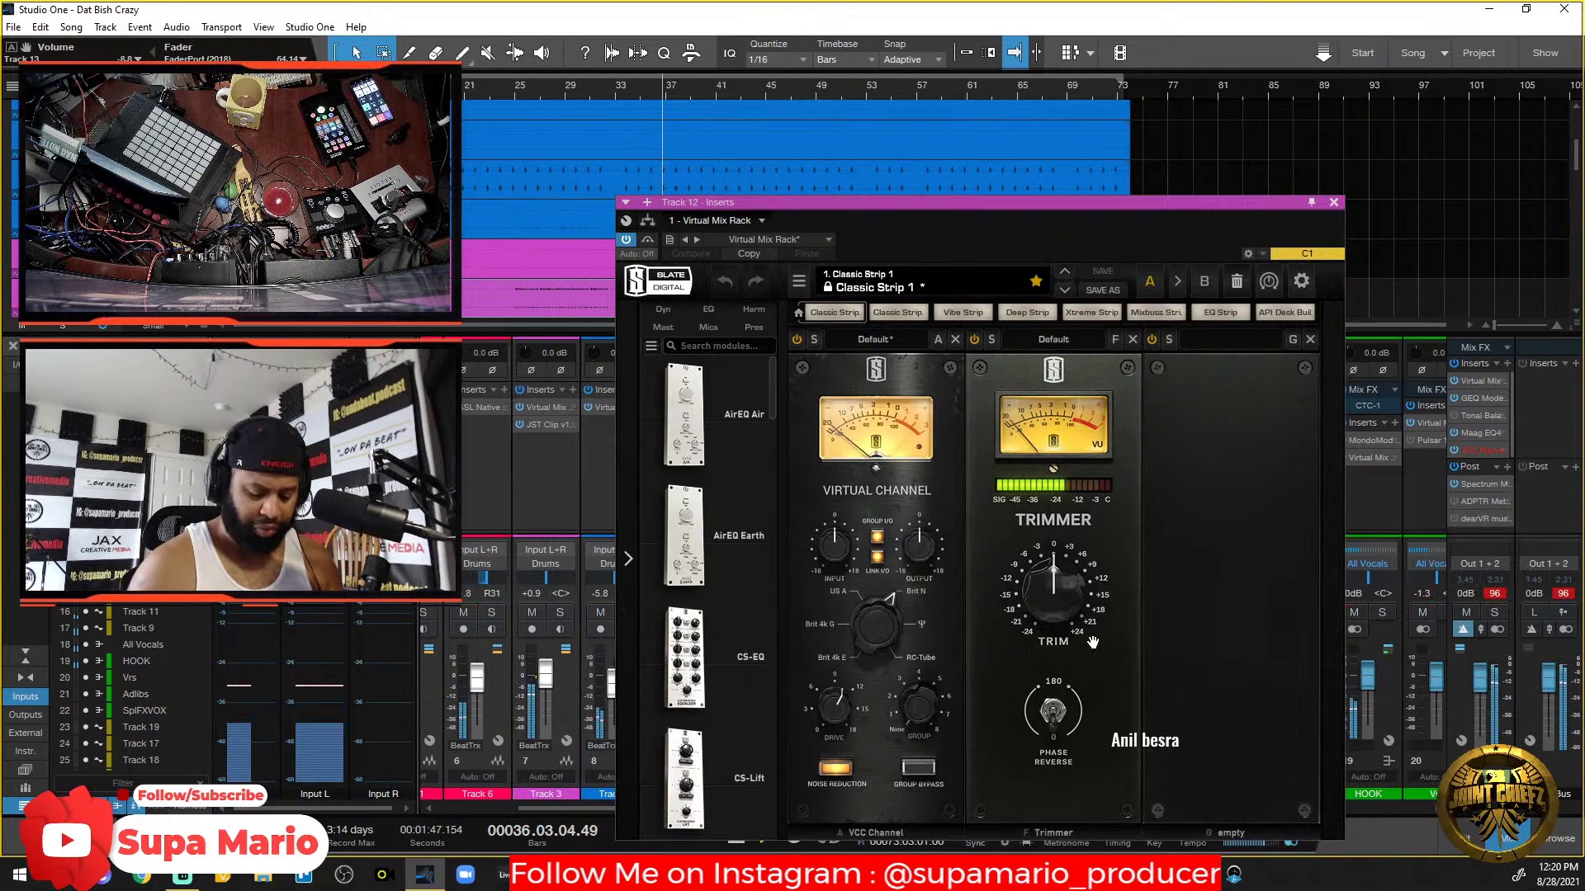
pyautogui.moveTo(1077, 631); pyautogui.dragTo(1046, 446)
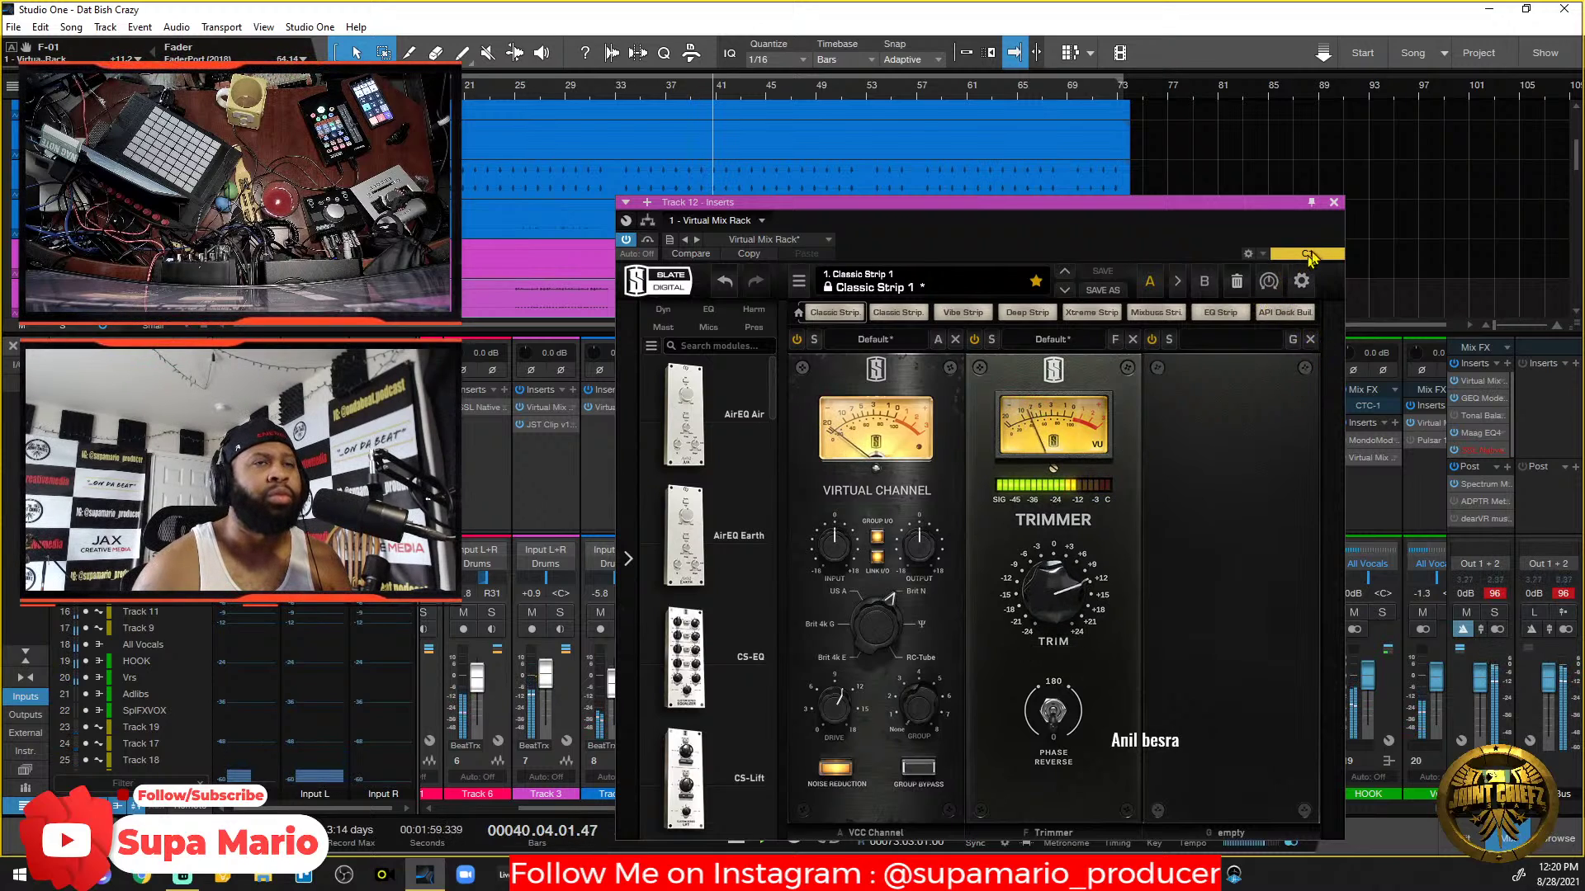
# Lower Track 12's volume to -9.0 dB while playing the full mix from bar 25.
pyautogui.click(1334, 202)
pyautogui.press('Home')
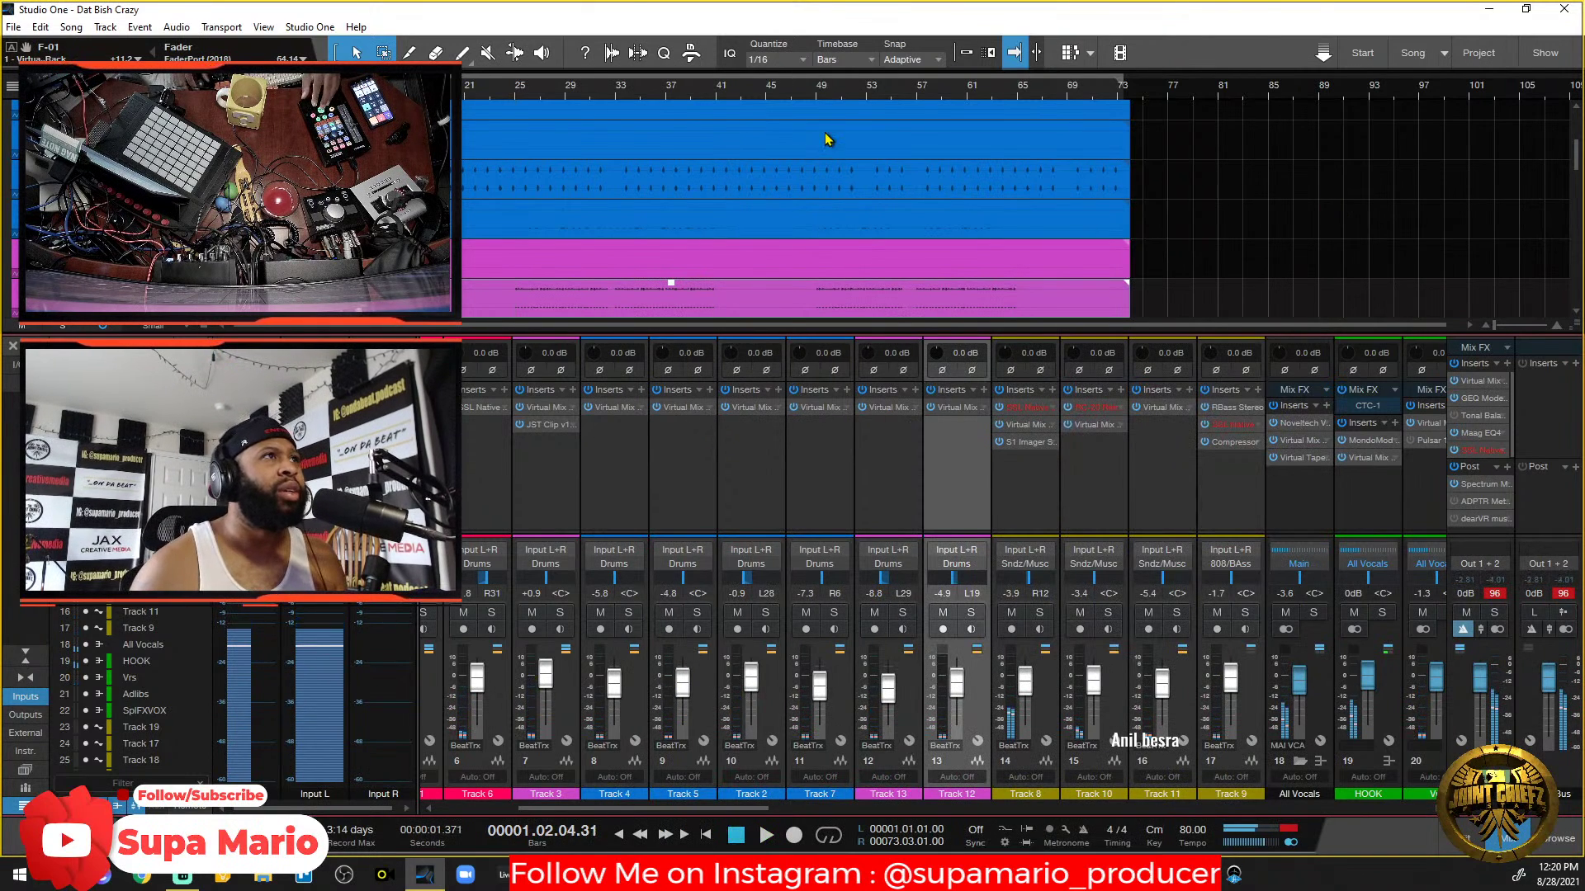
pyautogui.press('space')
pyautogui.click(513, 97)
pyautogui.press('space')
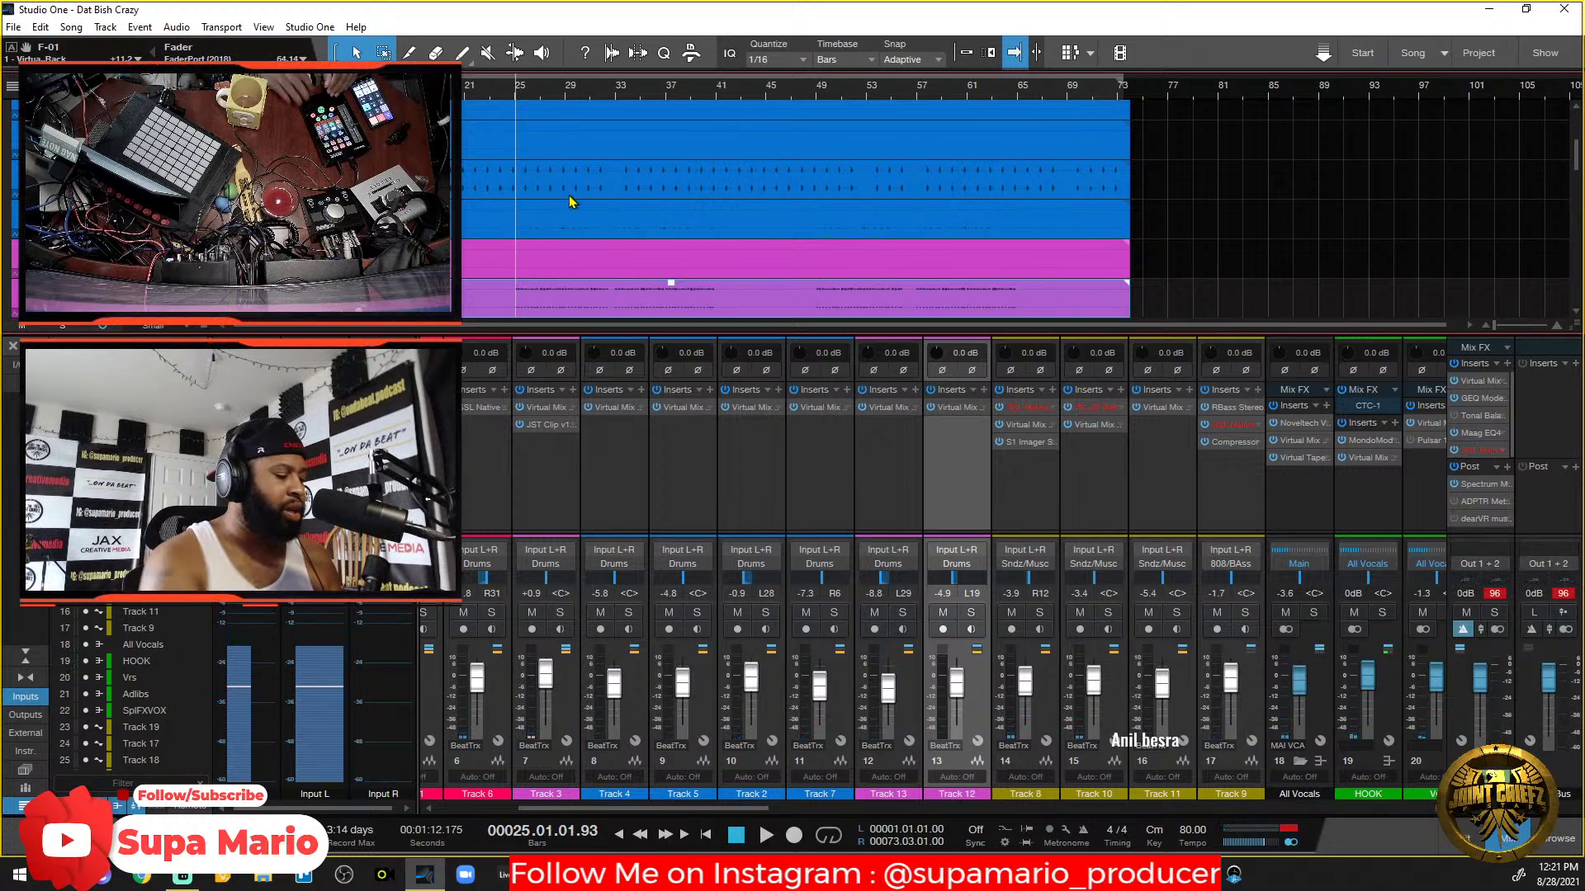
pyautogui.press('space')
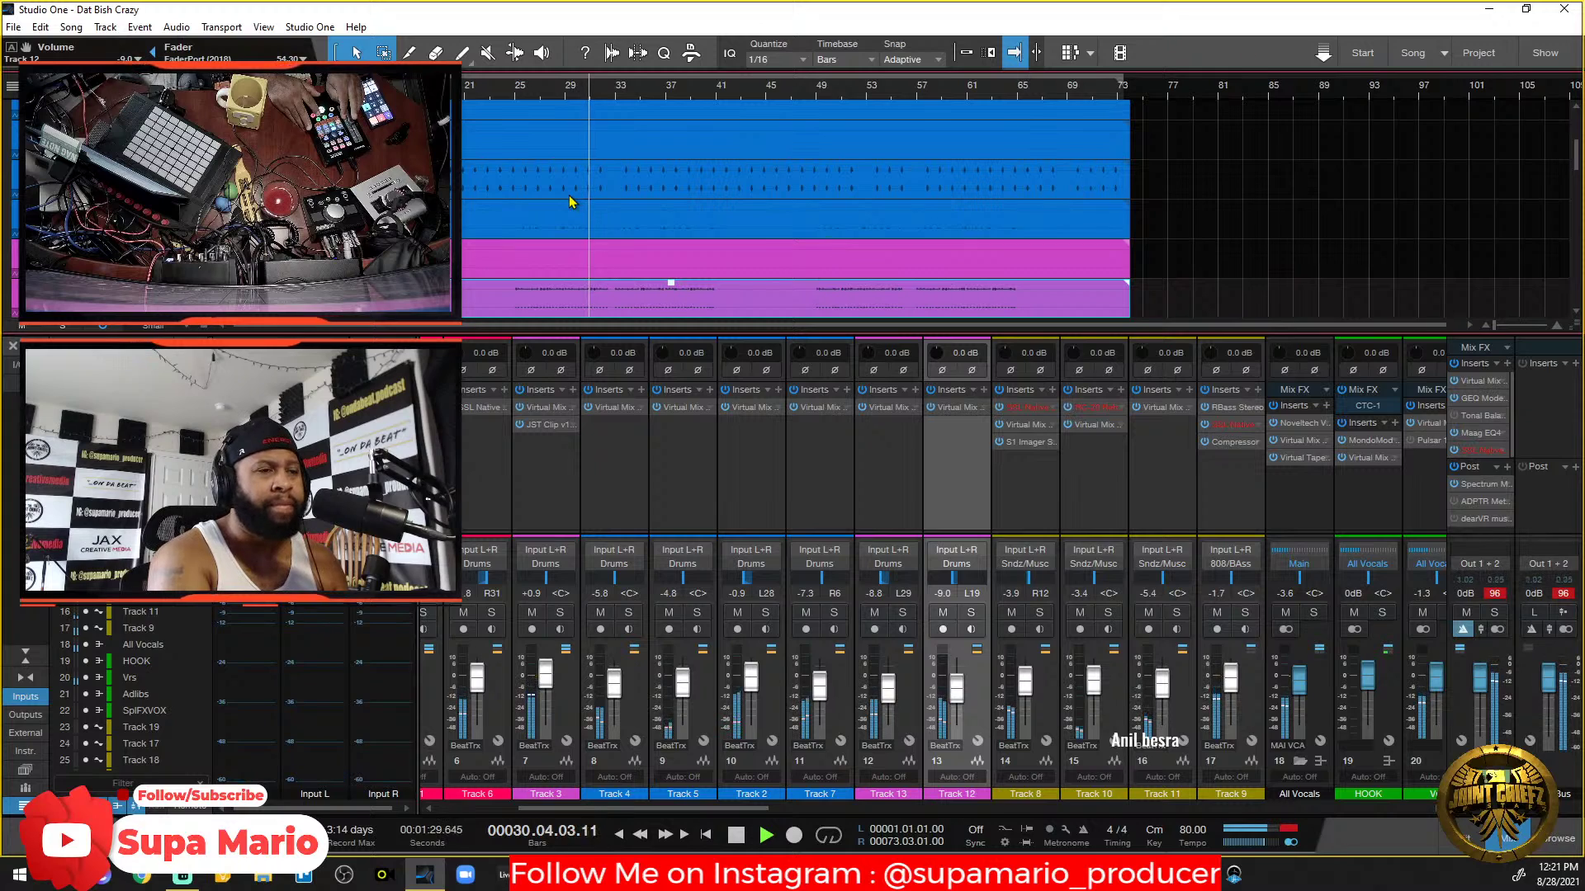
pyautogui.press('space')
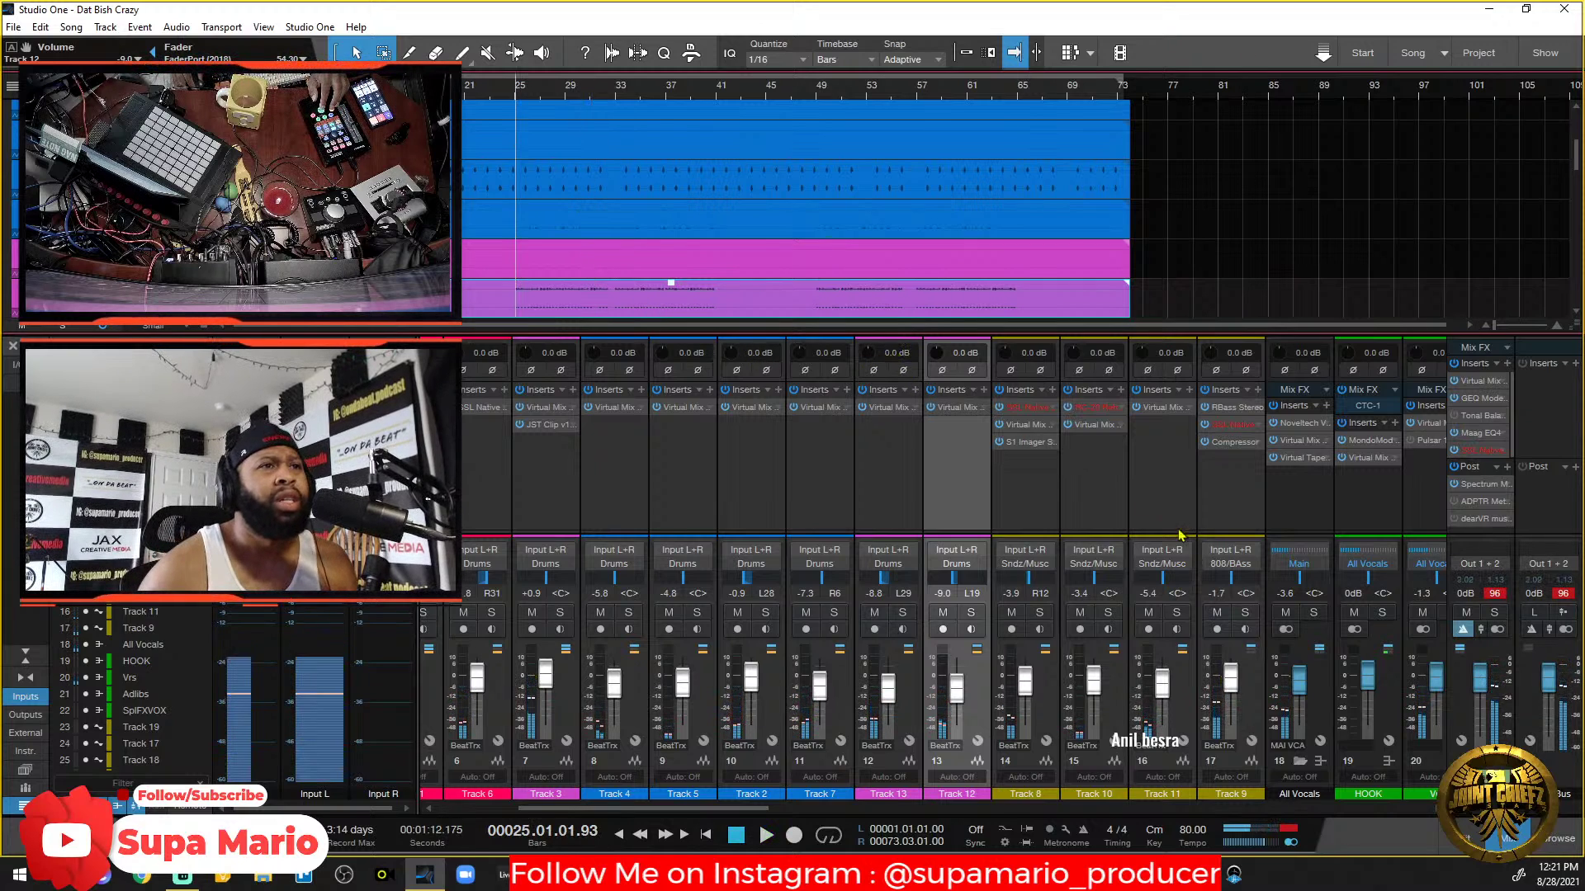
# Audition Track 8 briefly in solo, and return to the full mix.
pyautogui.click(1034, 702)
pyautogui.click(1039, 613)
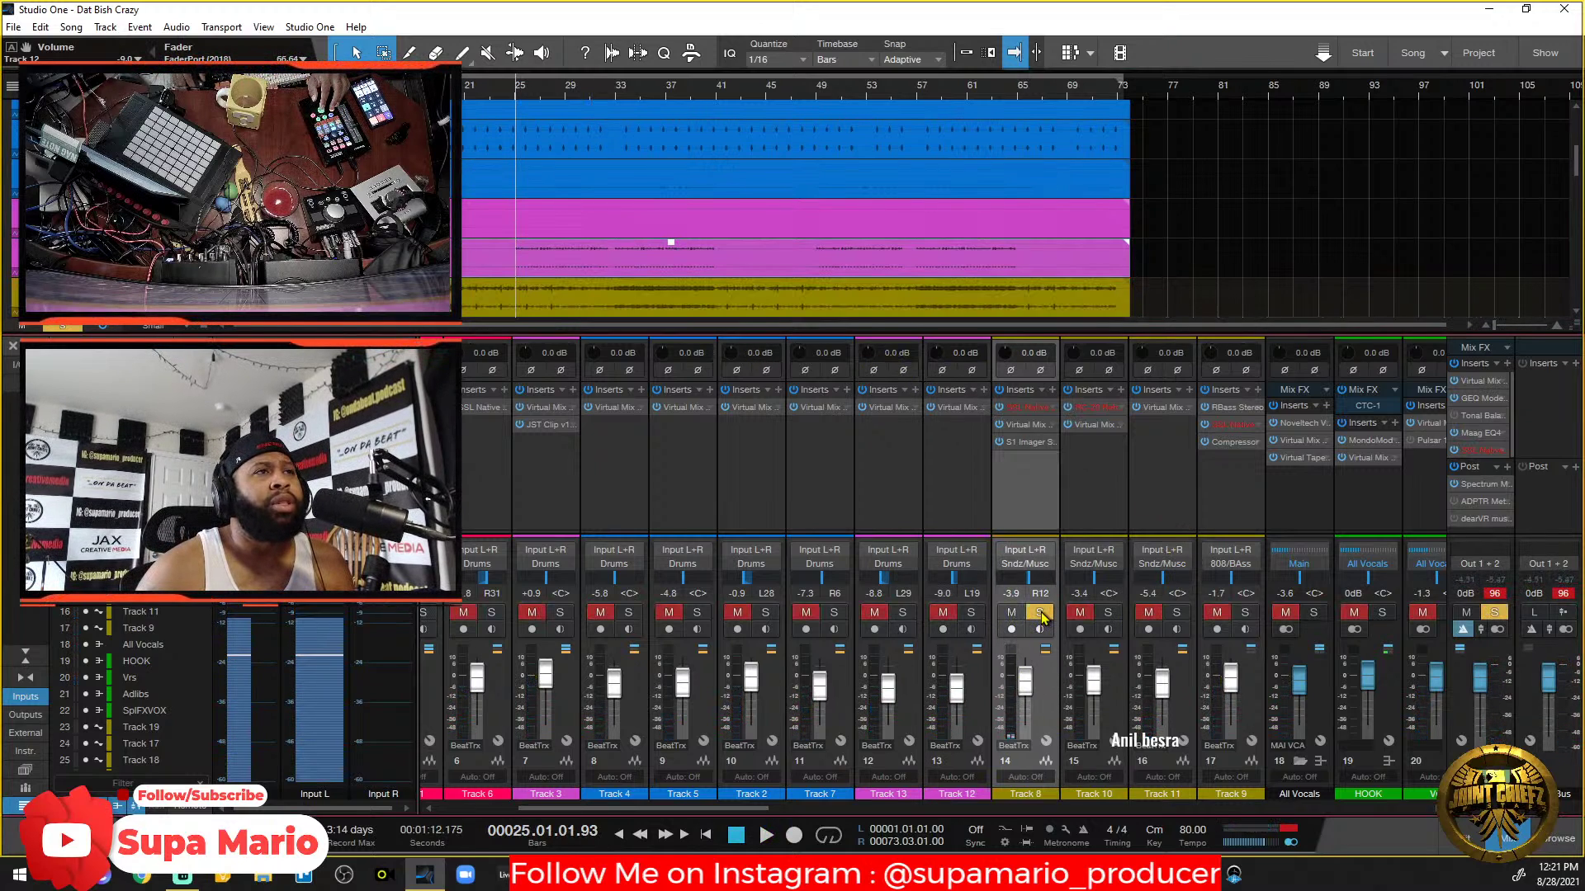
pyautogui.press('space')
pyautogui.click(1040, 613)
pyautogui.press('space')
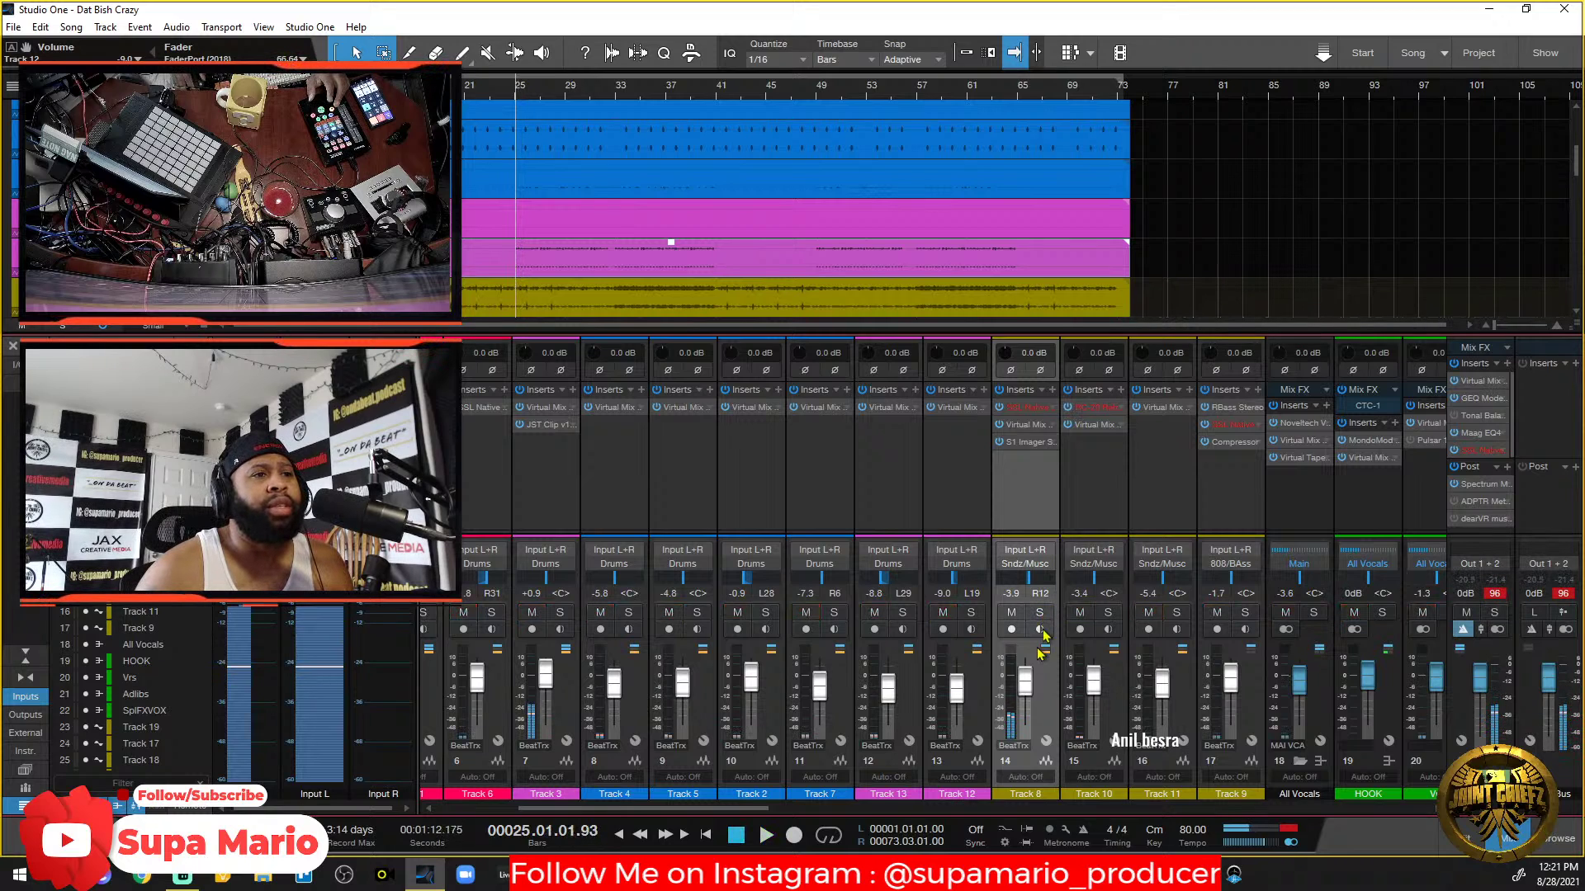
# Recolor Tracks 13 and 12 together bright blue, trying a darker blue along the way.
pyautogui.click(904, 725)
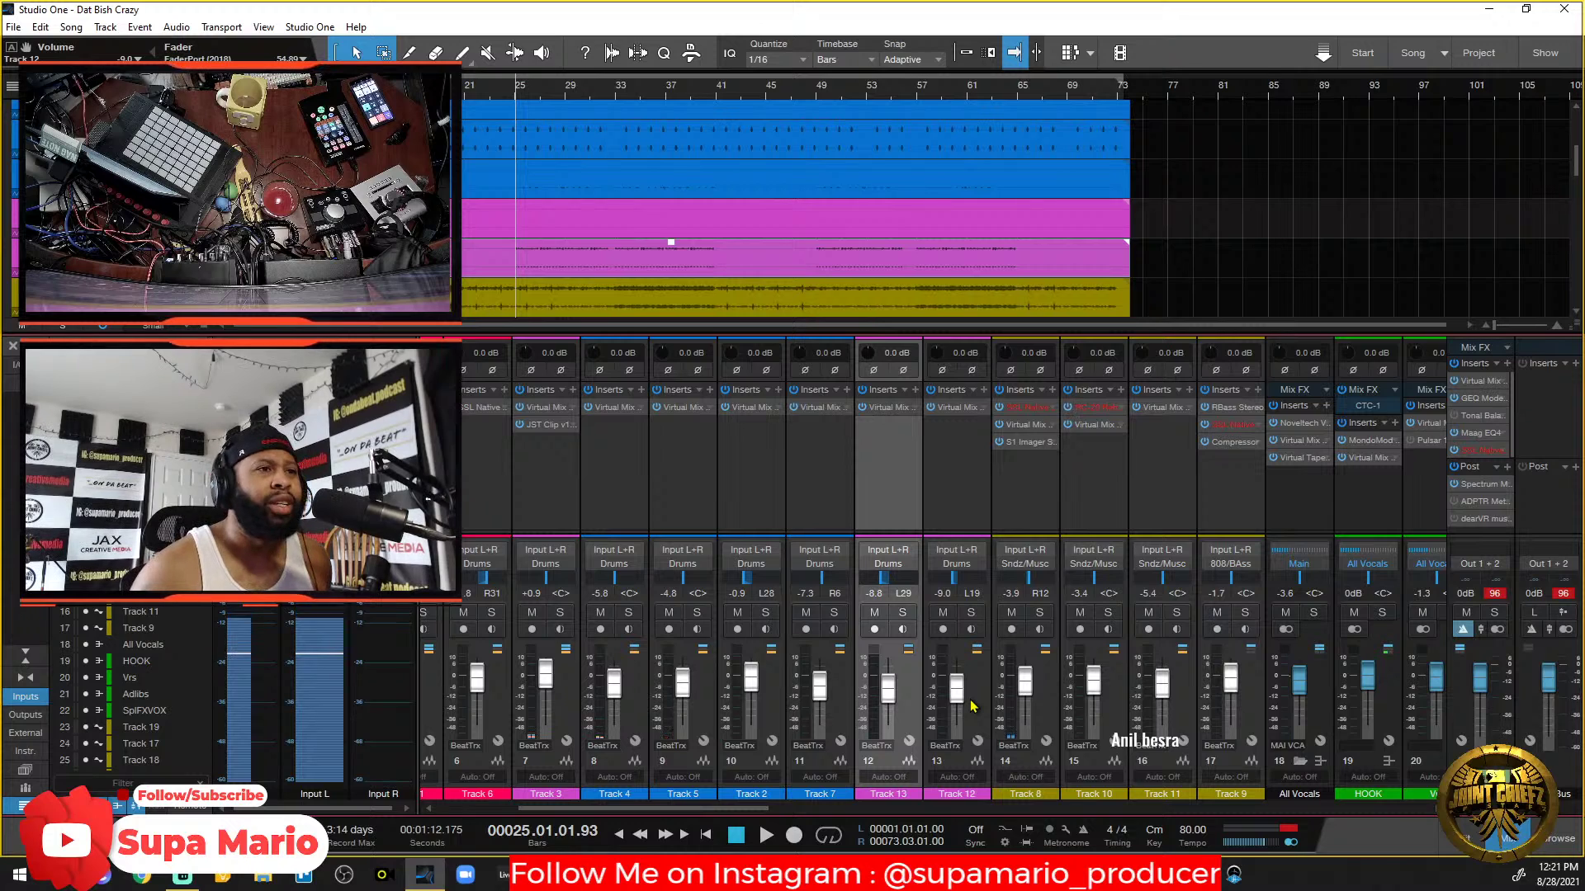
pyautogui.click(971, 704)
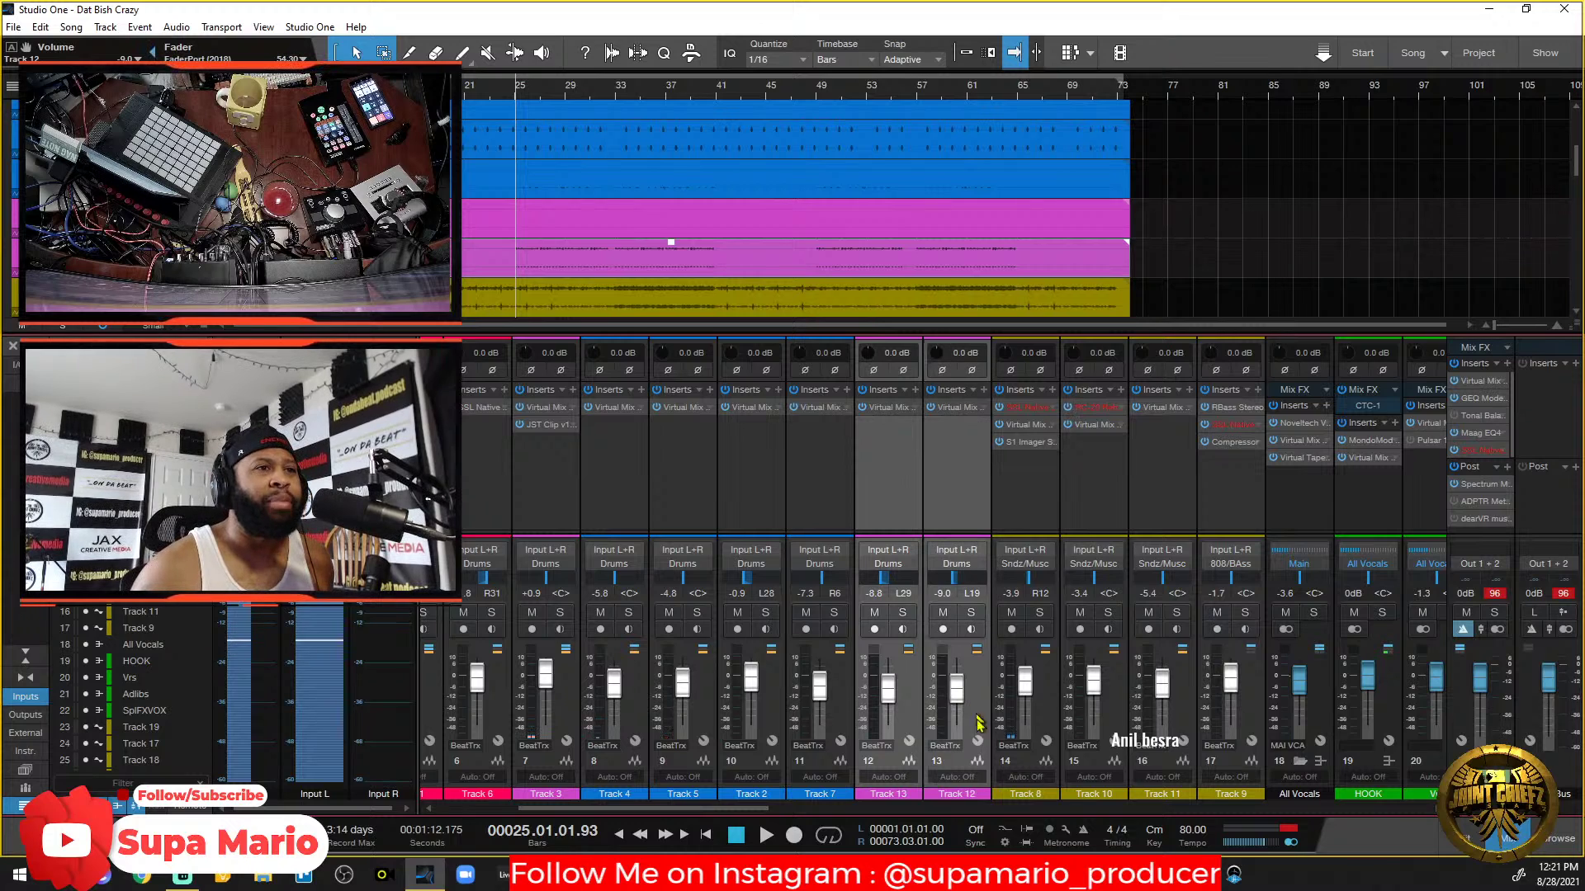
pyautogui.click(979, 797)
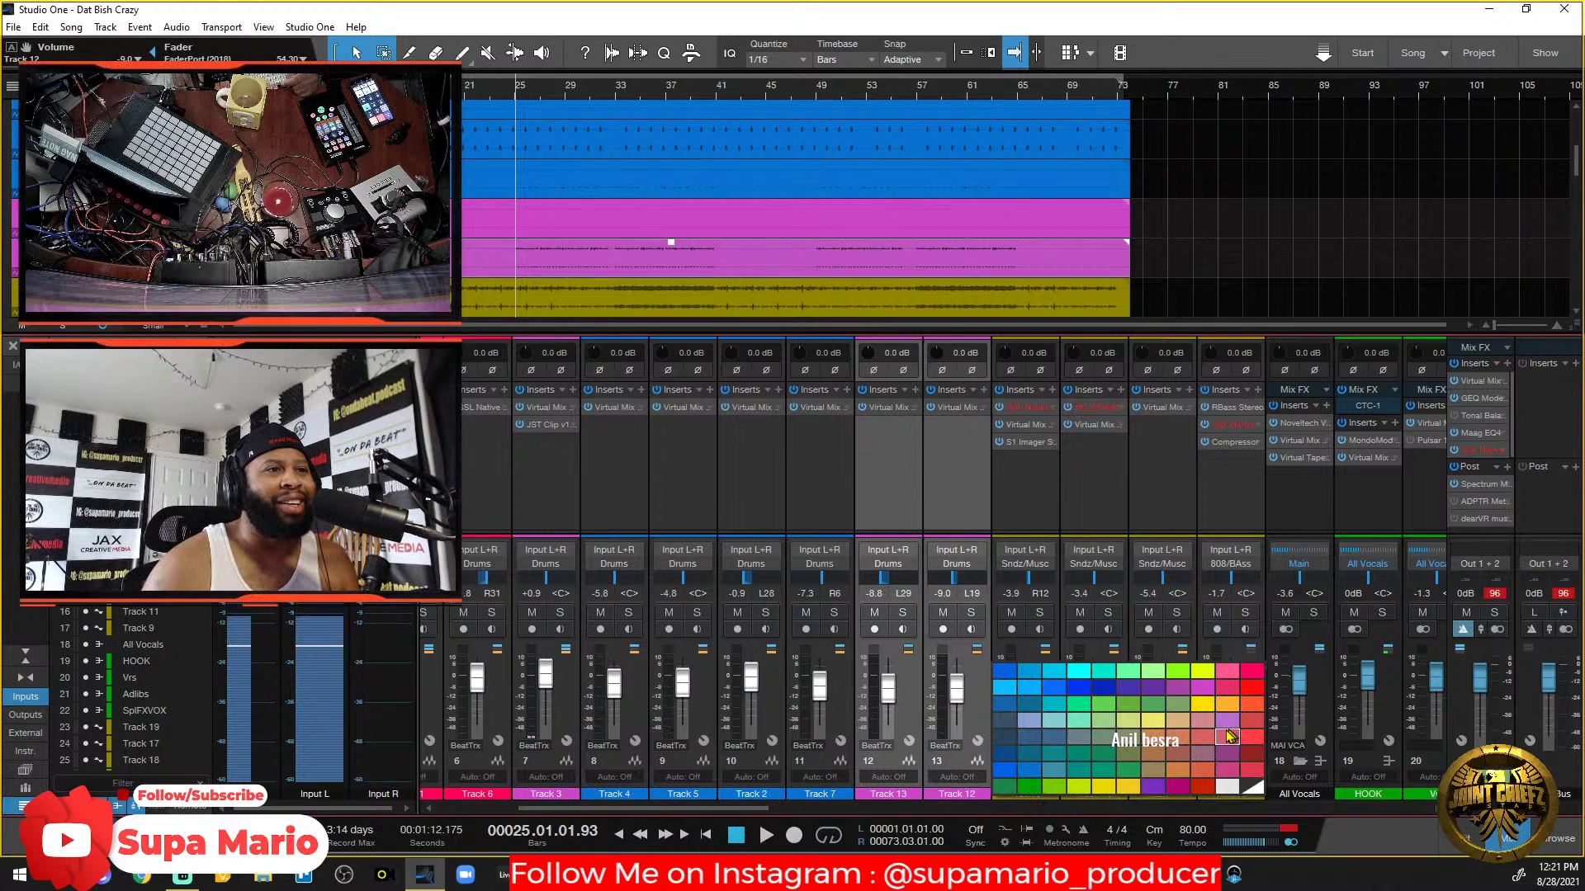
pyautogui.click(1005, 688)
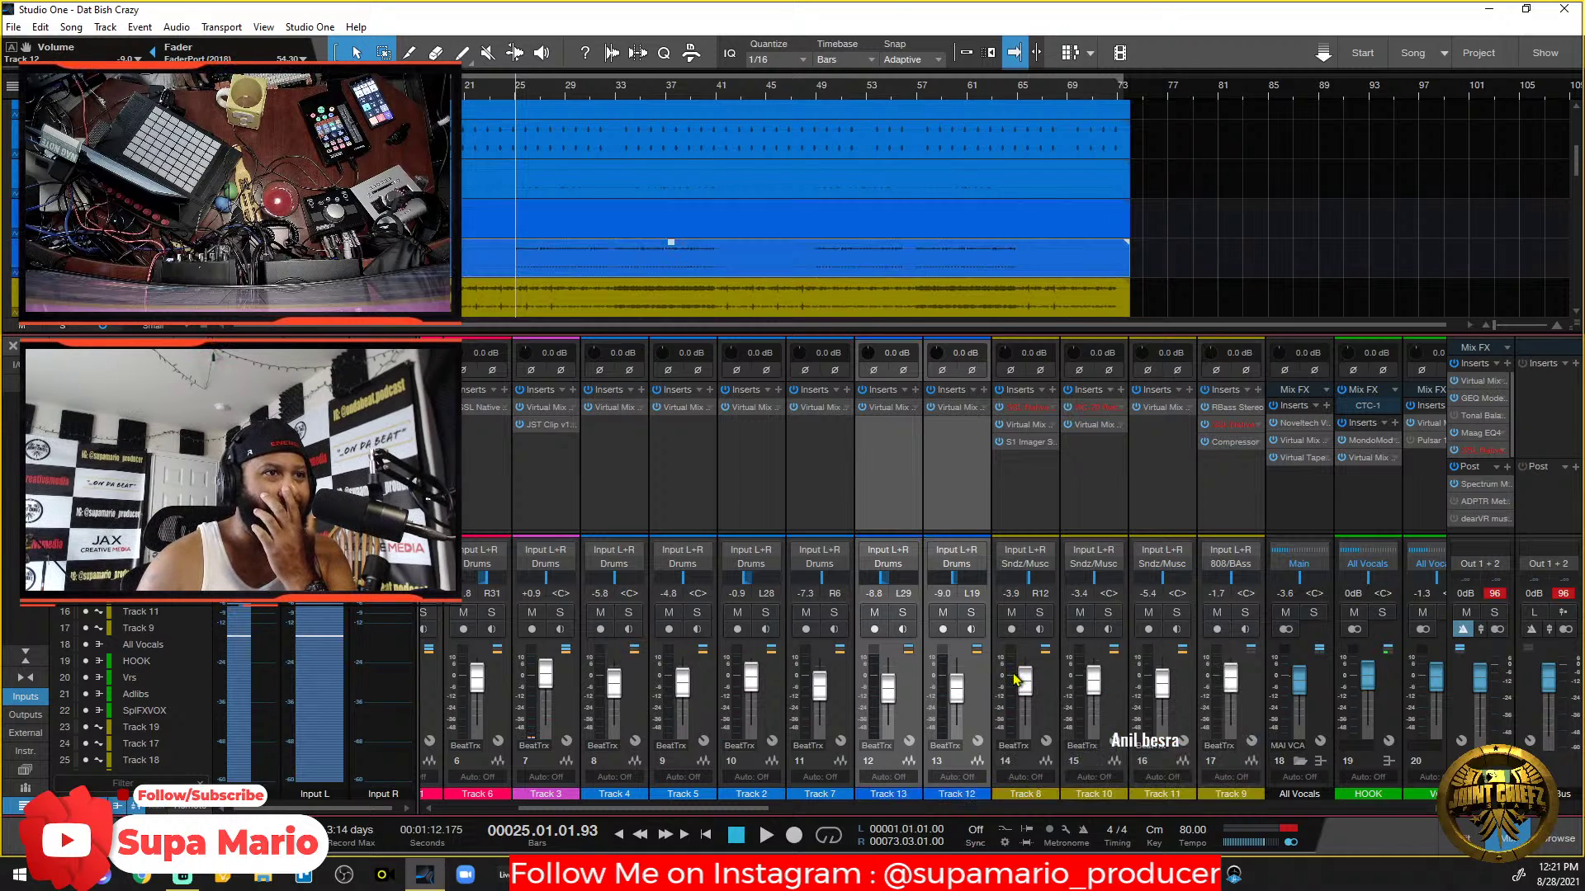
pyautogui.click(935, 796)
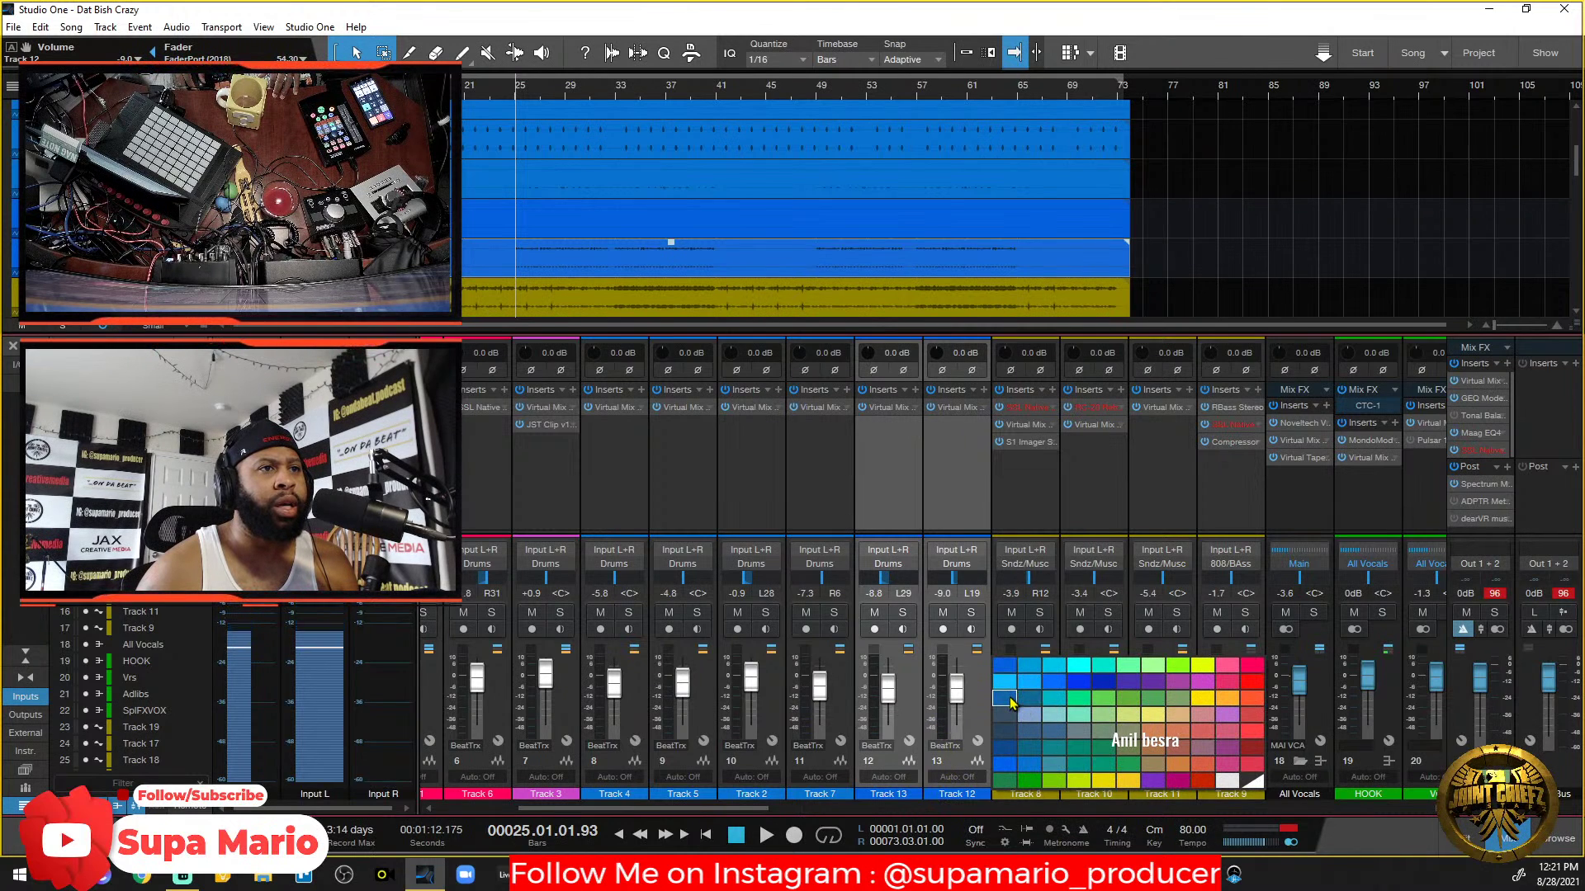
pyautogui.click(1010, 699)
pyautogui.click(936, 798)
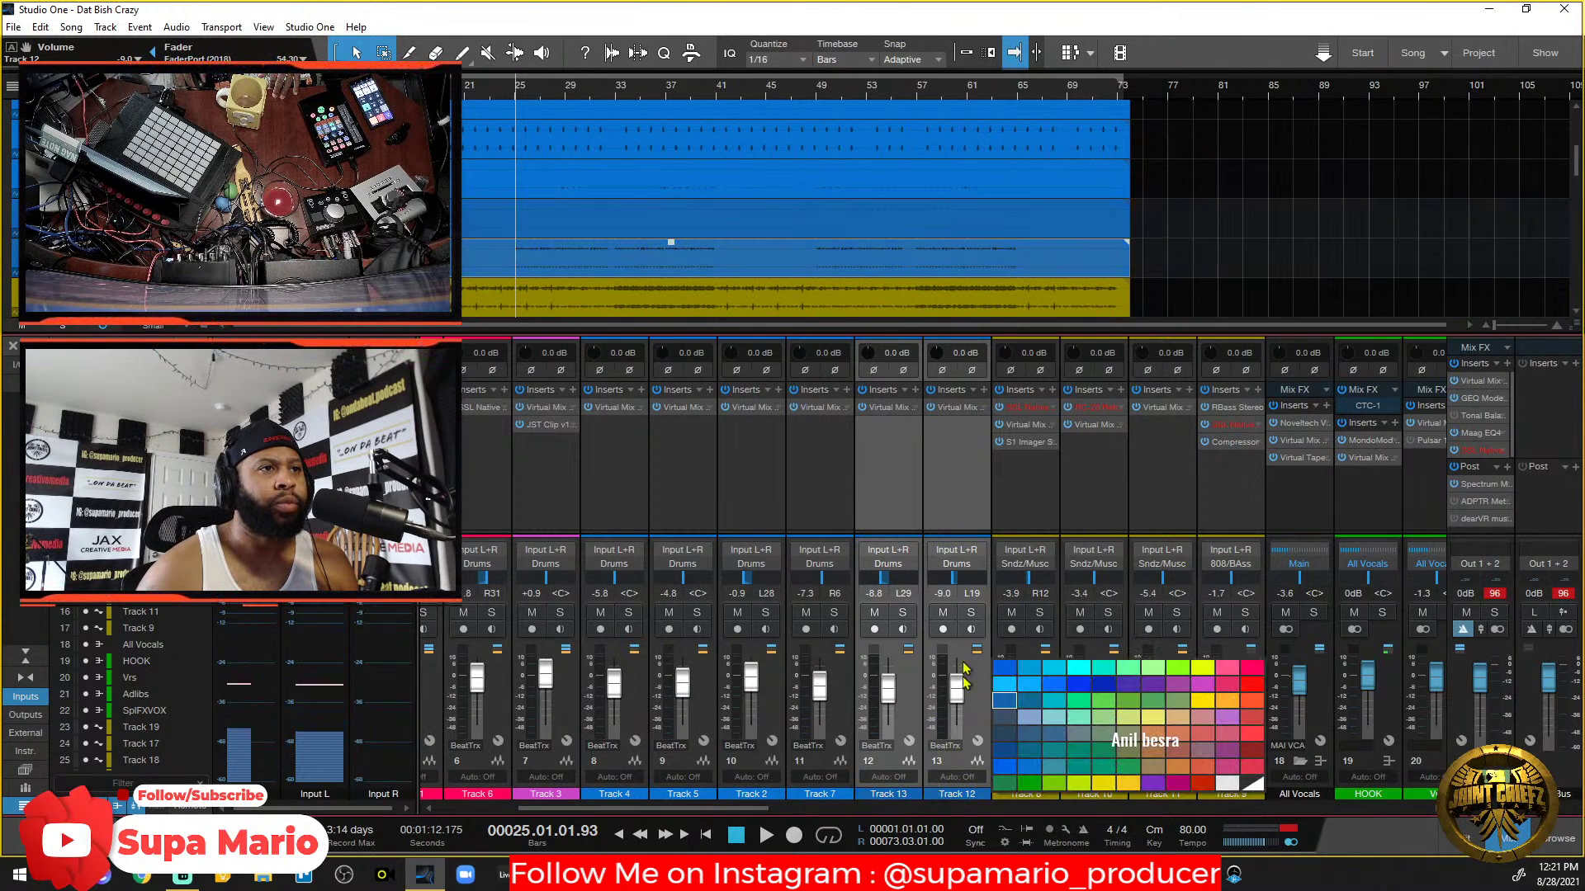
pyautogui.click(1003, 667)
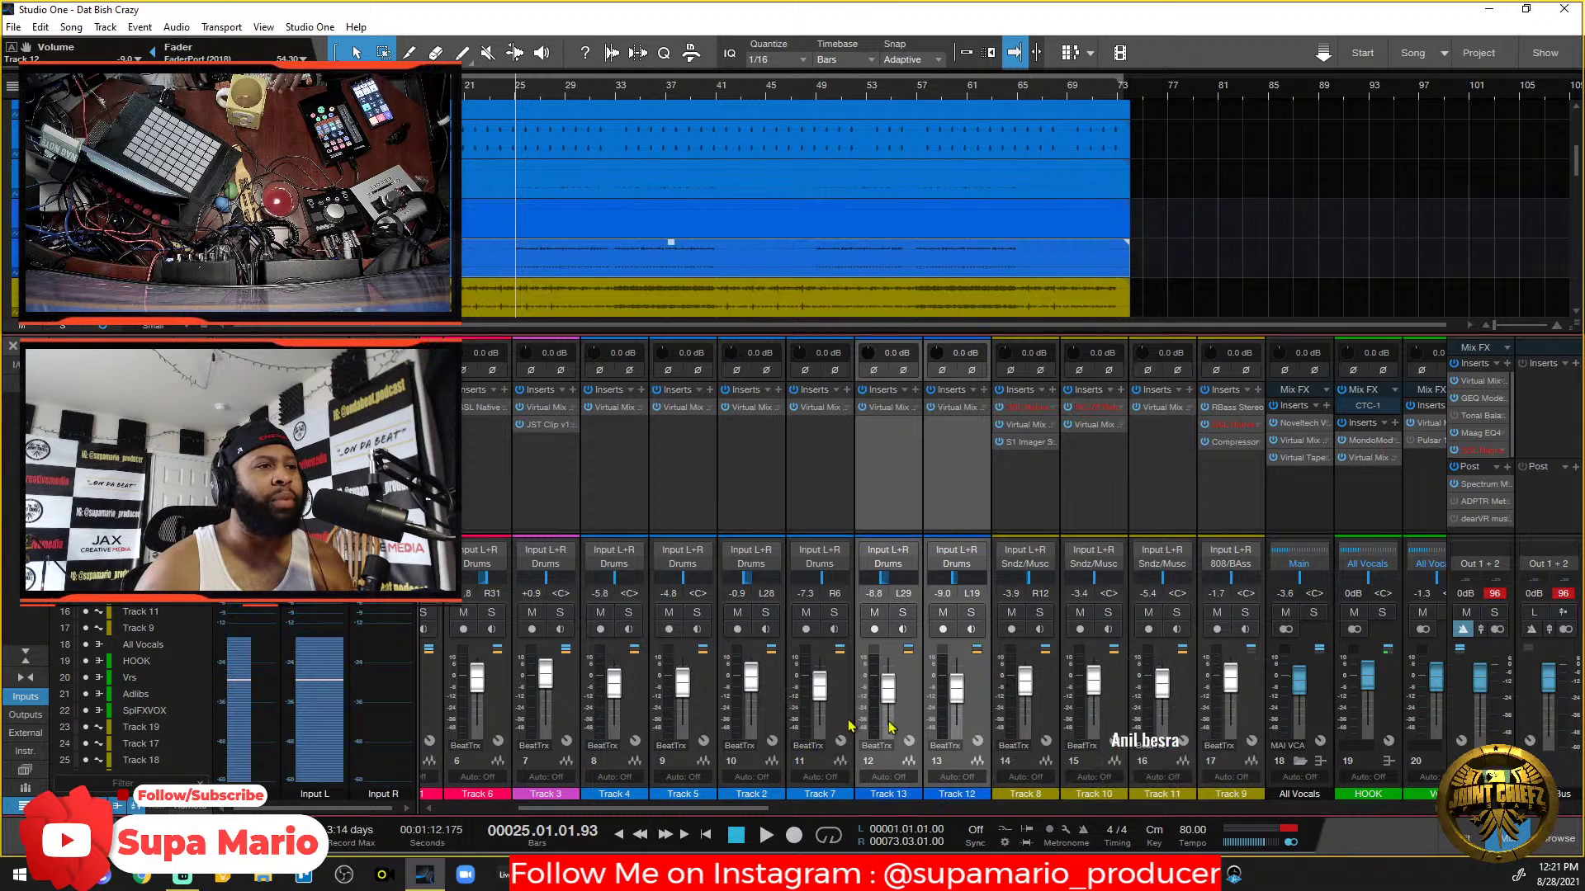
# Play the song and compare Track 1 in solo with the full mix.
pyautogui.hscroll(-5, 708, 794)
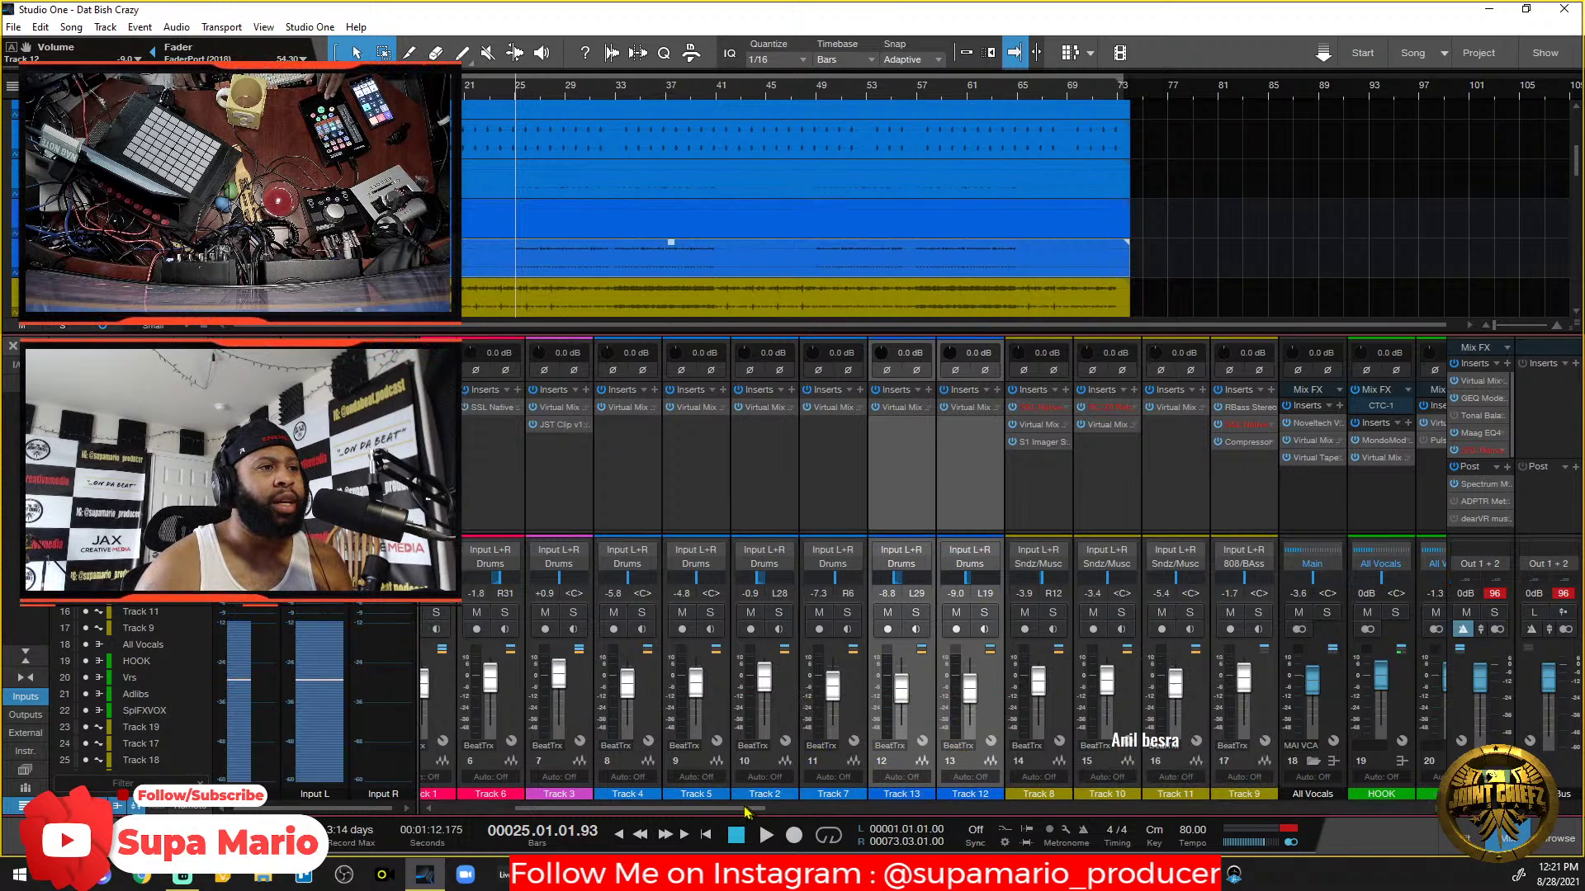
pyautogui.click(751, 695)
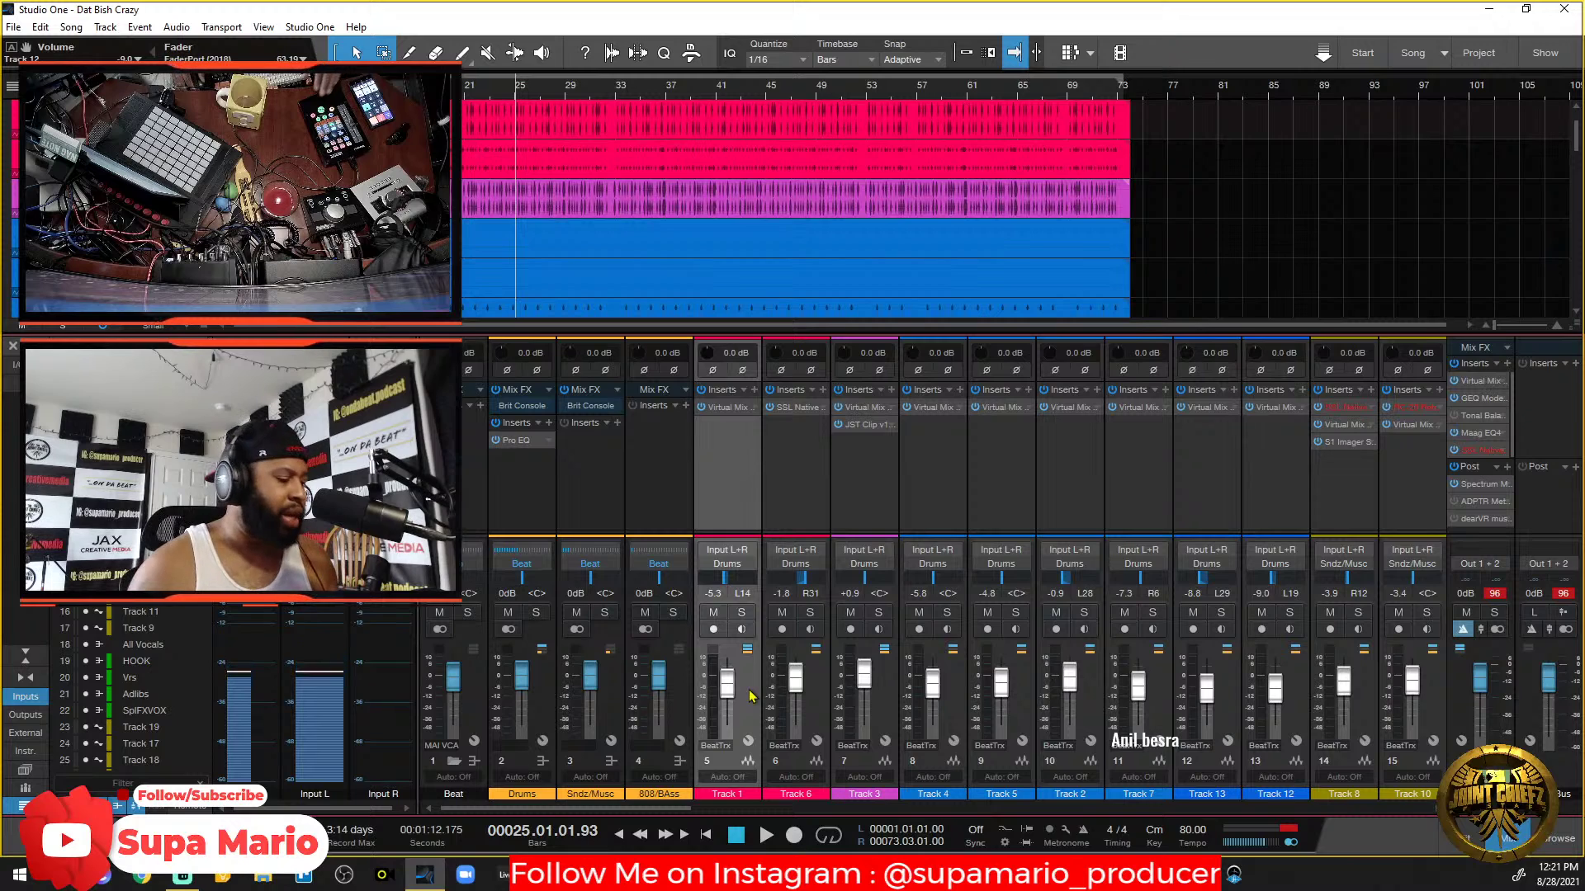
pyautogui.press('space')
pyautogui.click(741, 613)
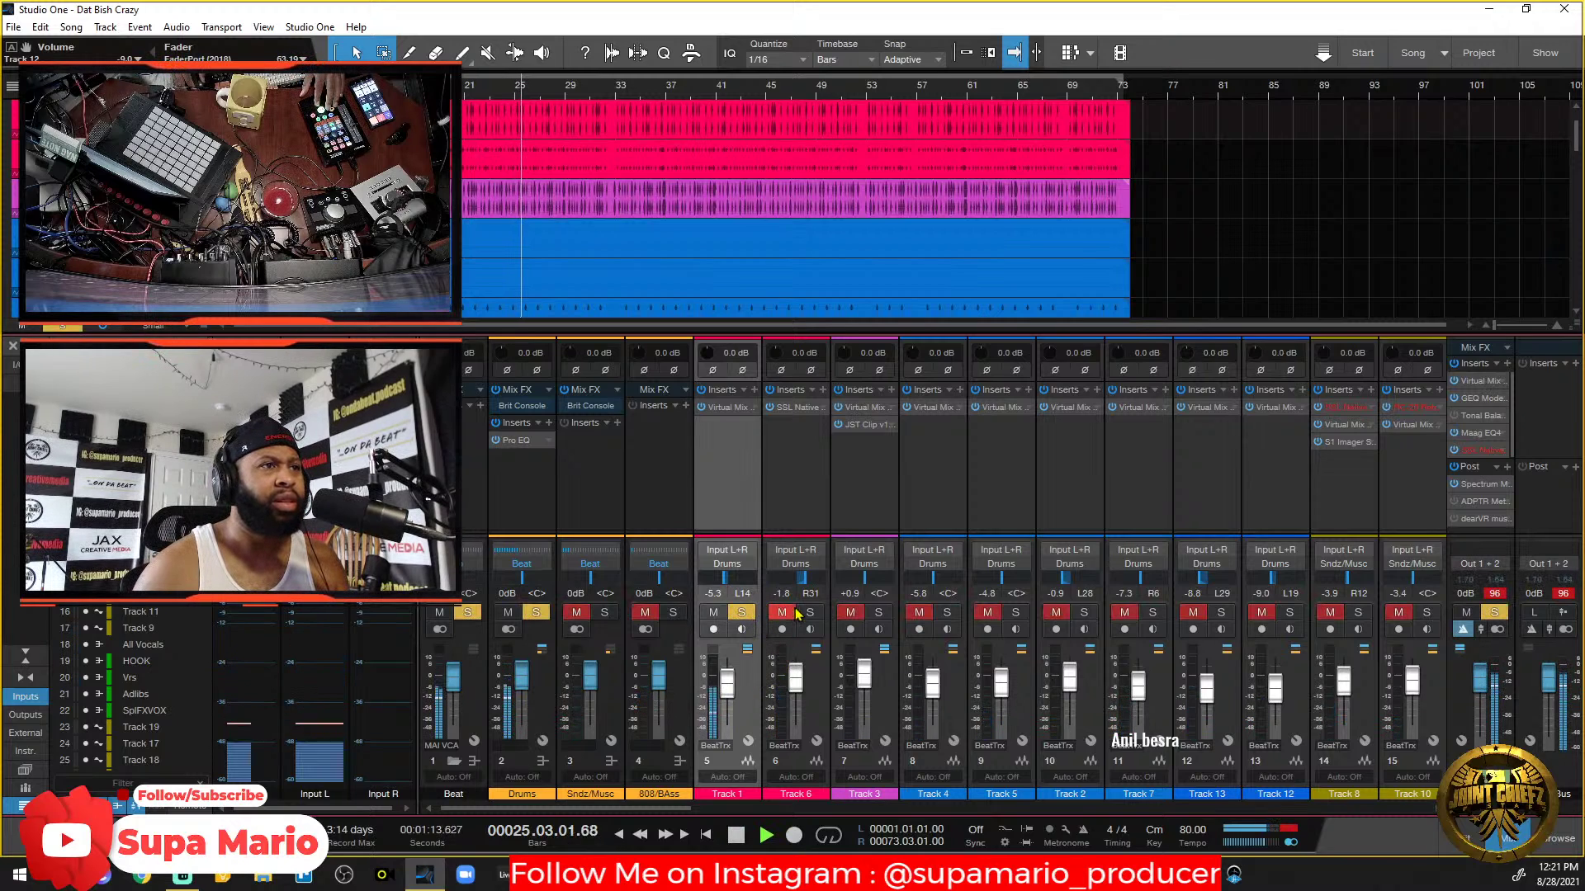
pyautogui.click(741, 612)
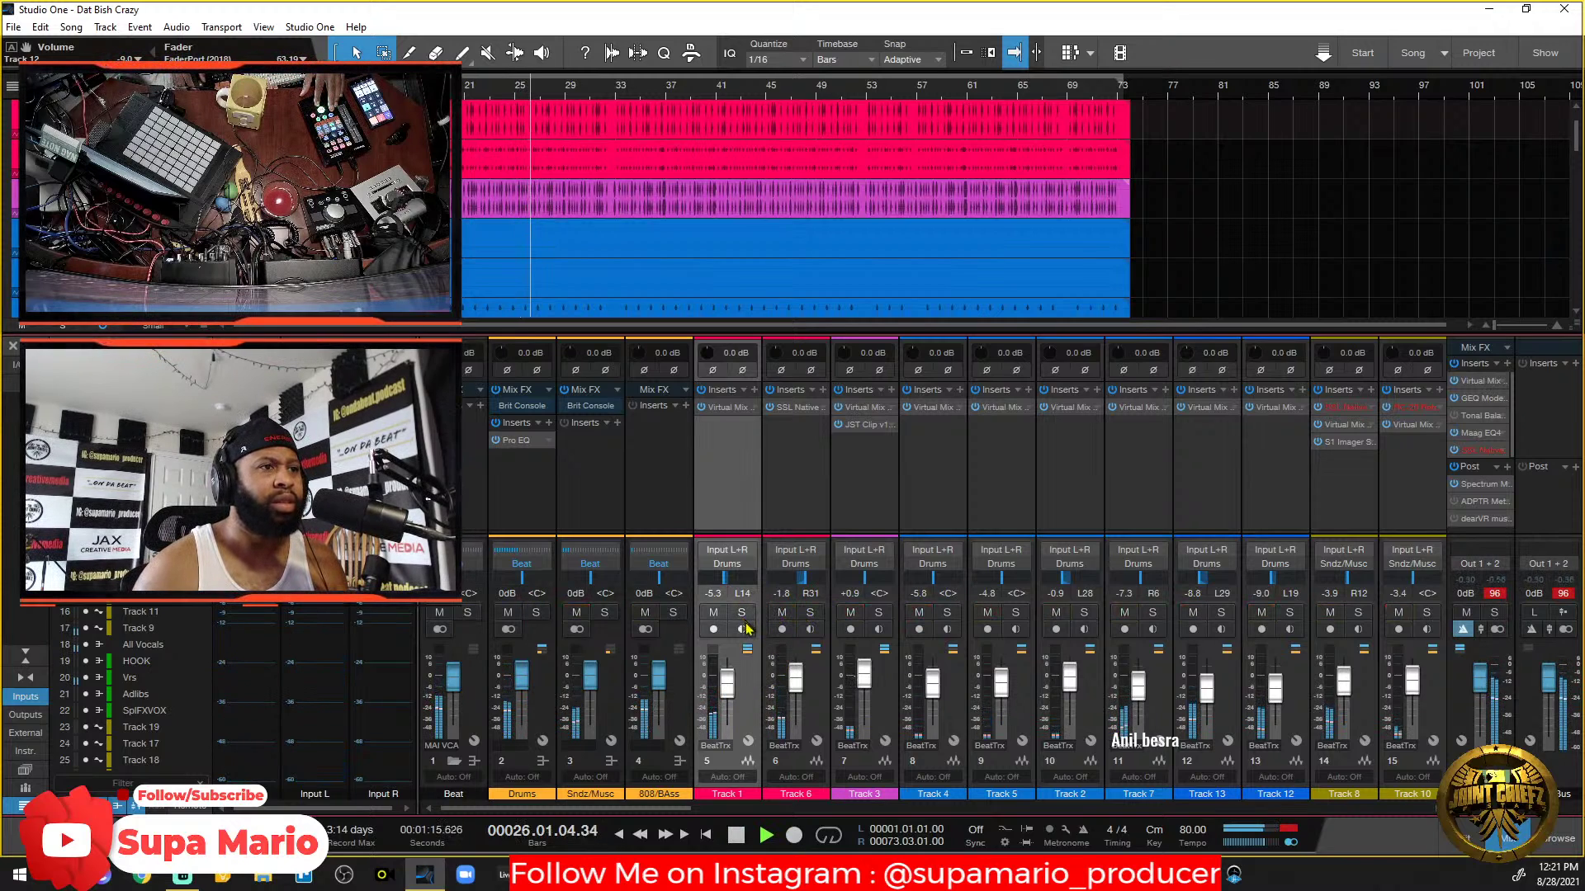
# Compare Track 8 in solo and within the full mix, and stop playback with the solo cleared.
pyautogui.moveTo(682, 810); pyautogui.dragTo(809, 815)
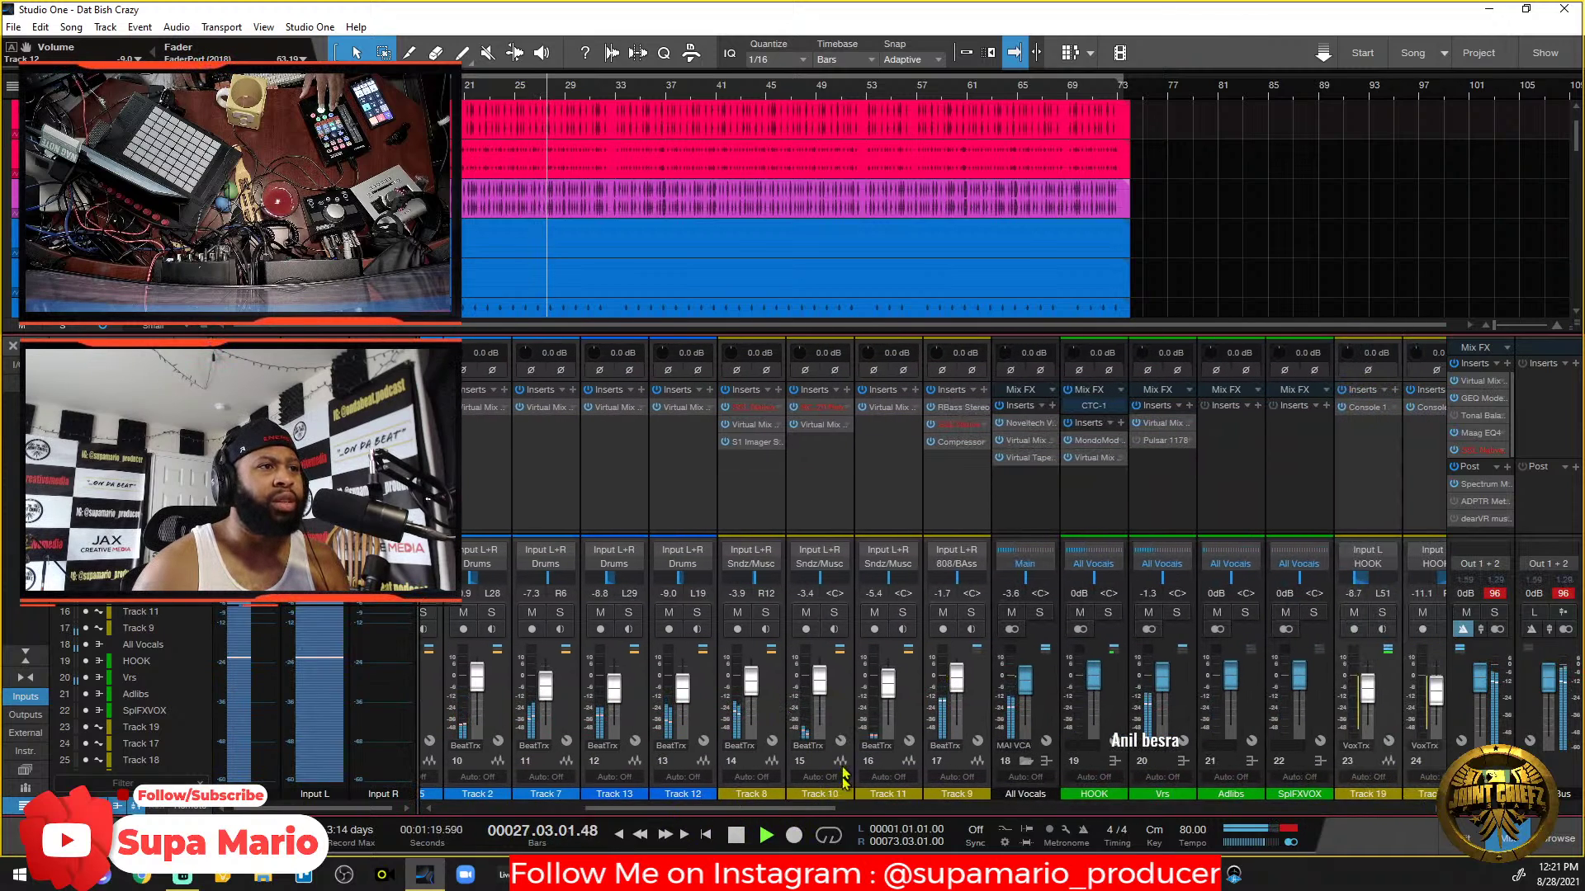
pyautogui.click(778, 708)
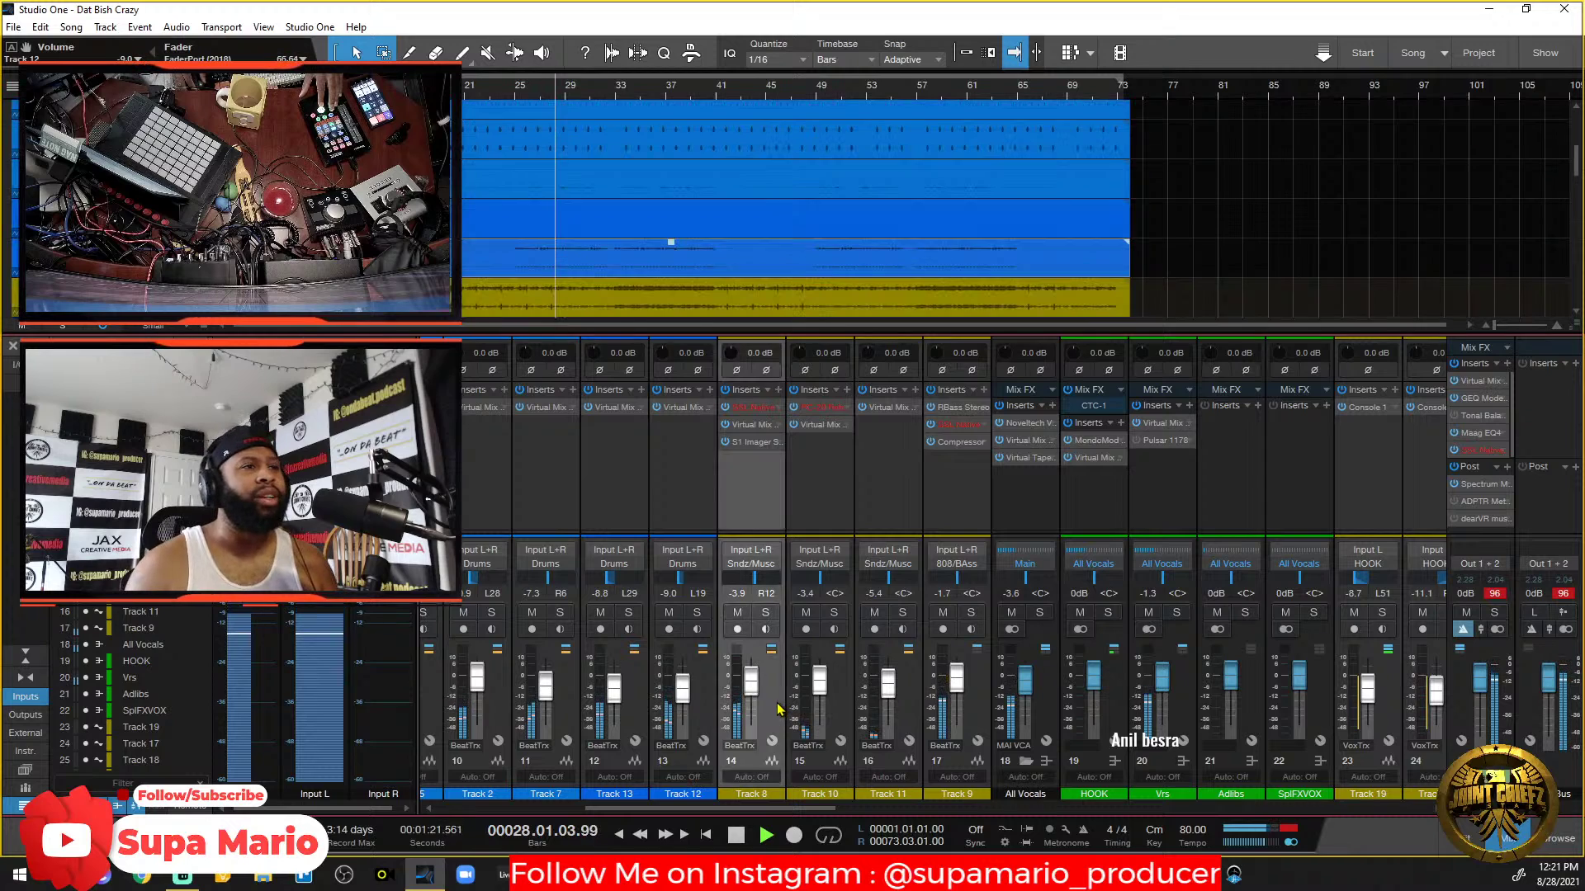
pyautogui.press('s')
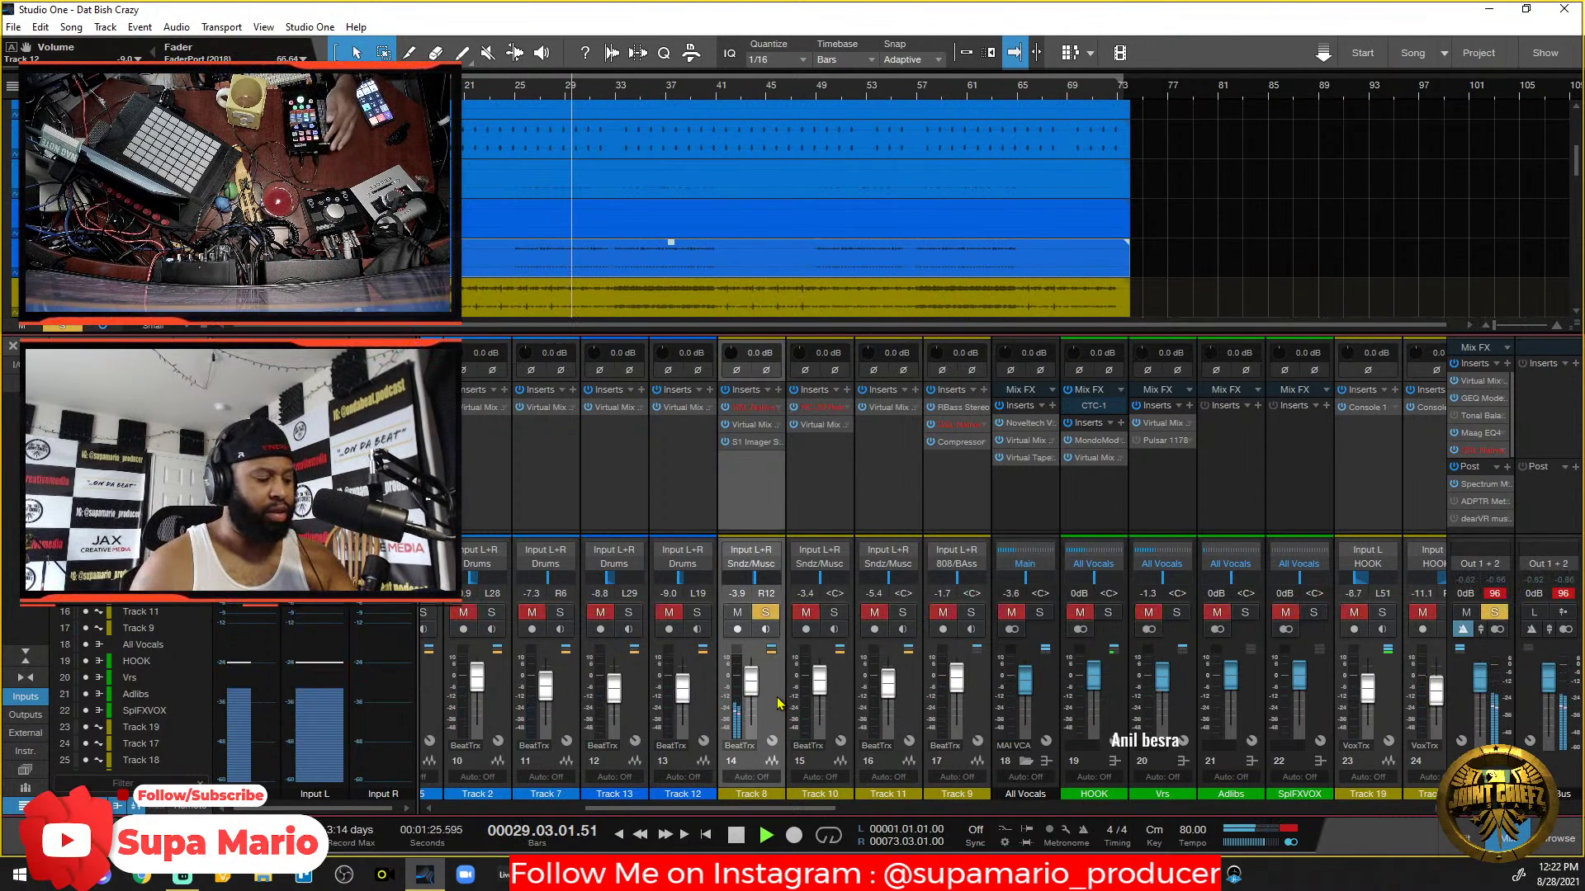
pyautogui.click(765, 612)
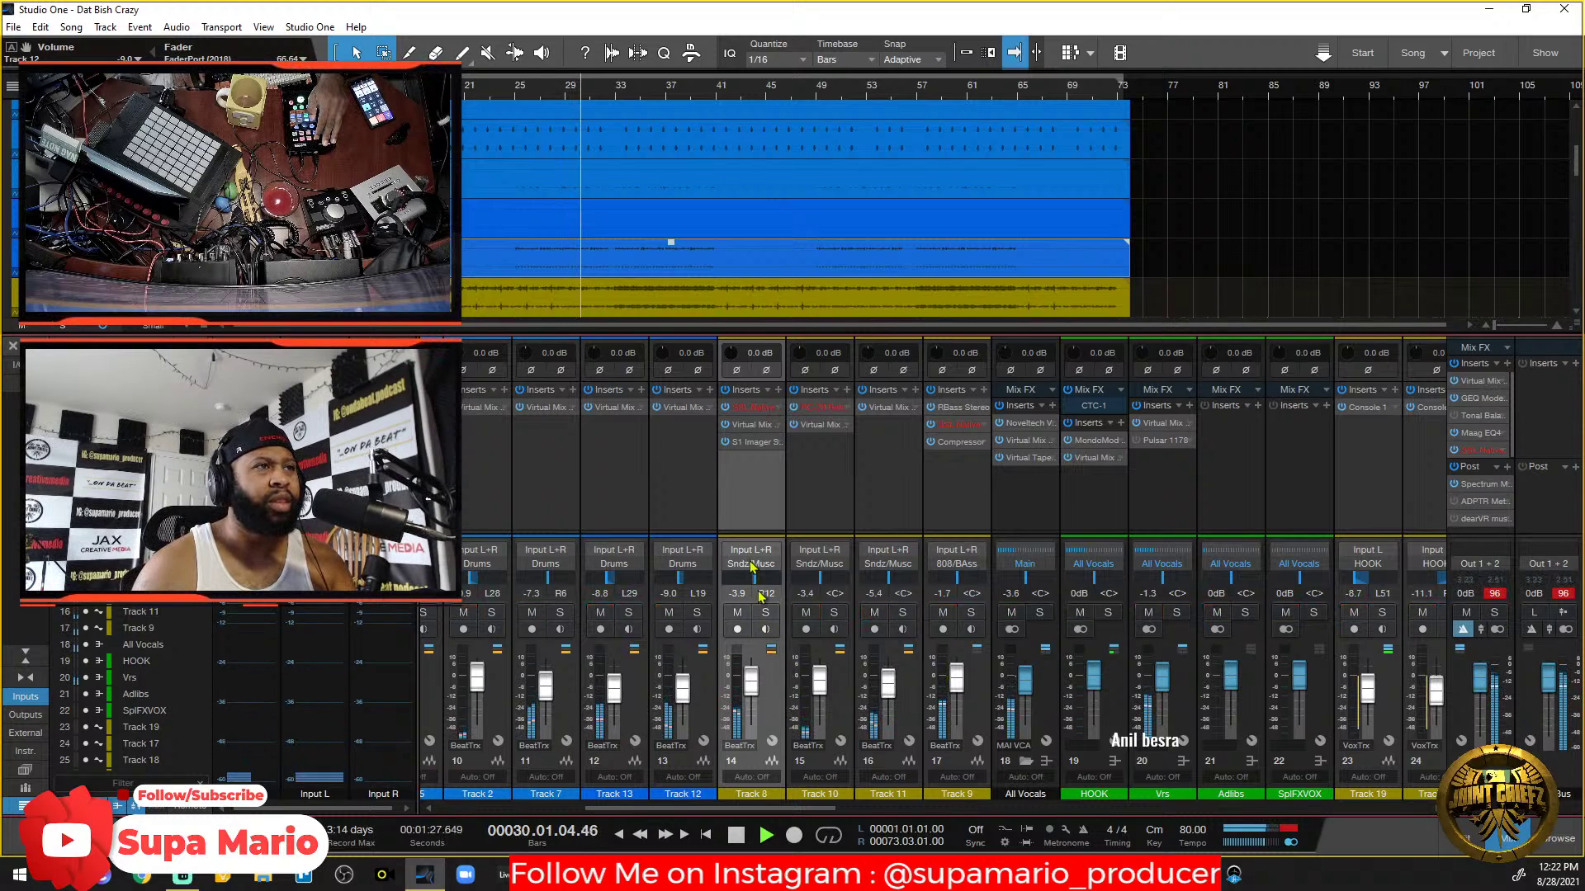
pyautogui.press('s')
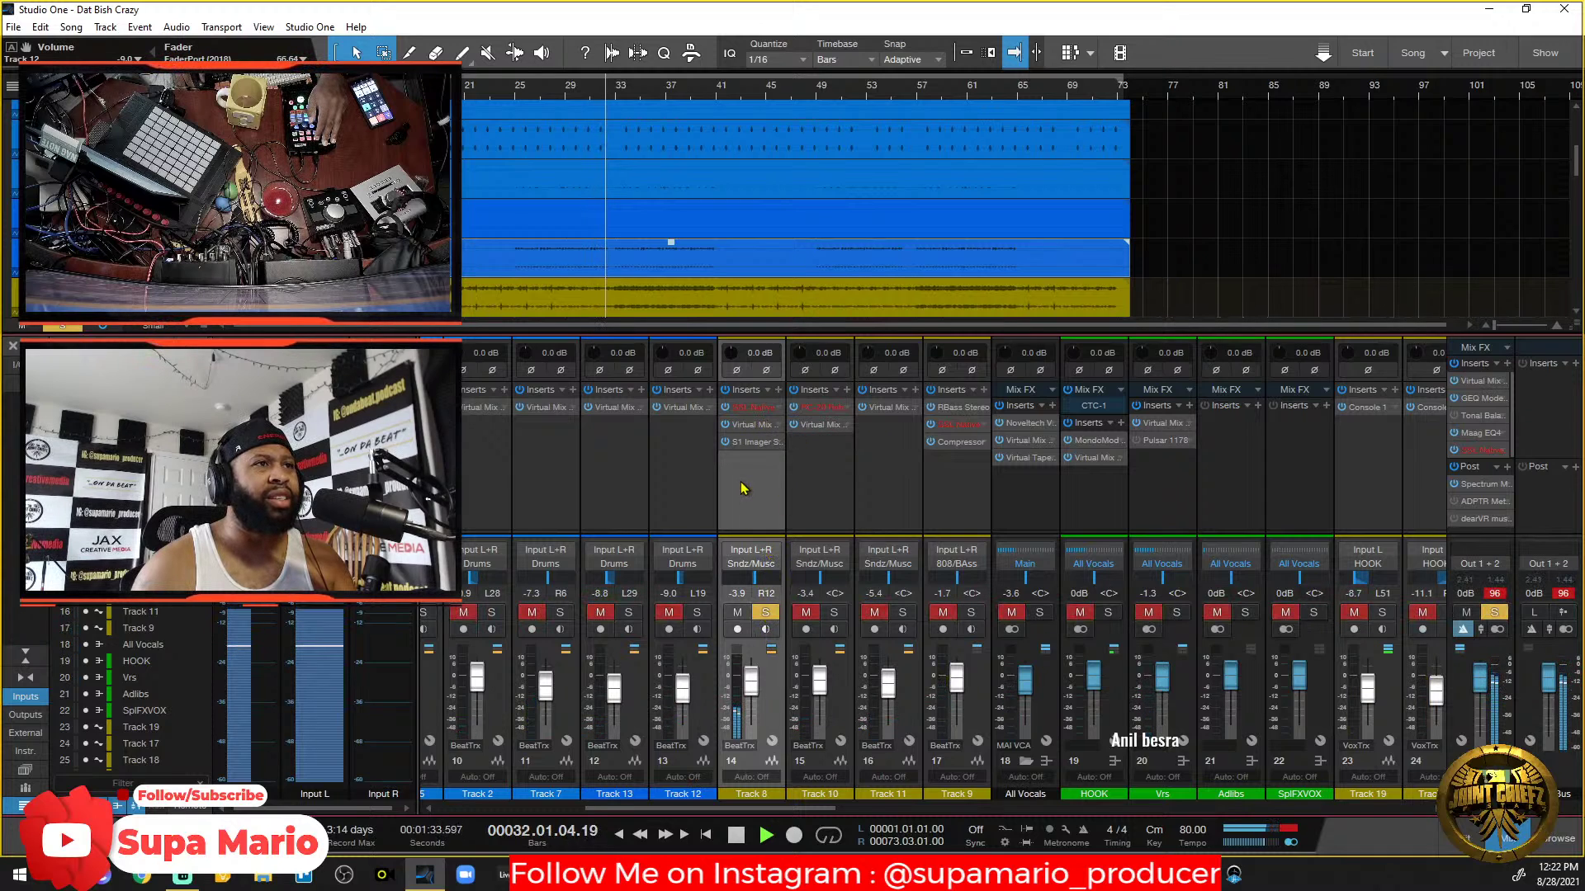
pyautogui.press('space')
pyautogui.press('s')
# Replace Track 8's first insert with SSL Native X-EQ 2, placed ahead of Virtual Mix Rack and S1 Imager Stereo.
pyautogui.rightClick(765, 405)
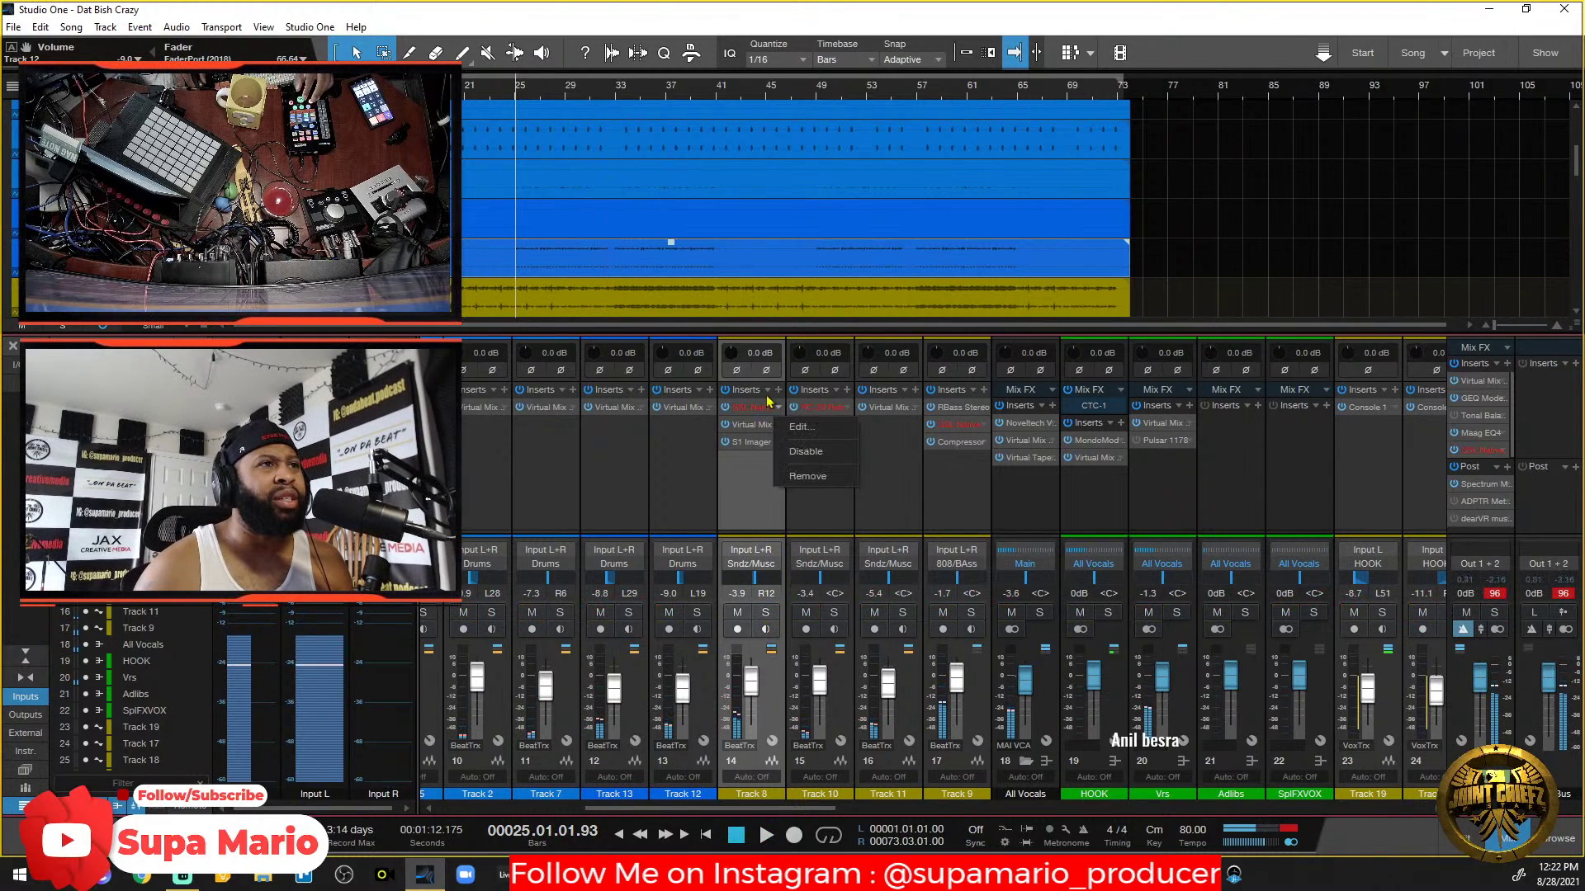
pyautogui.click(813, 477)
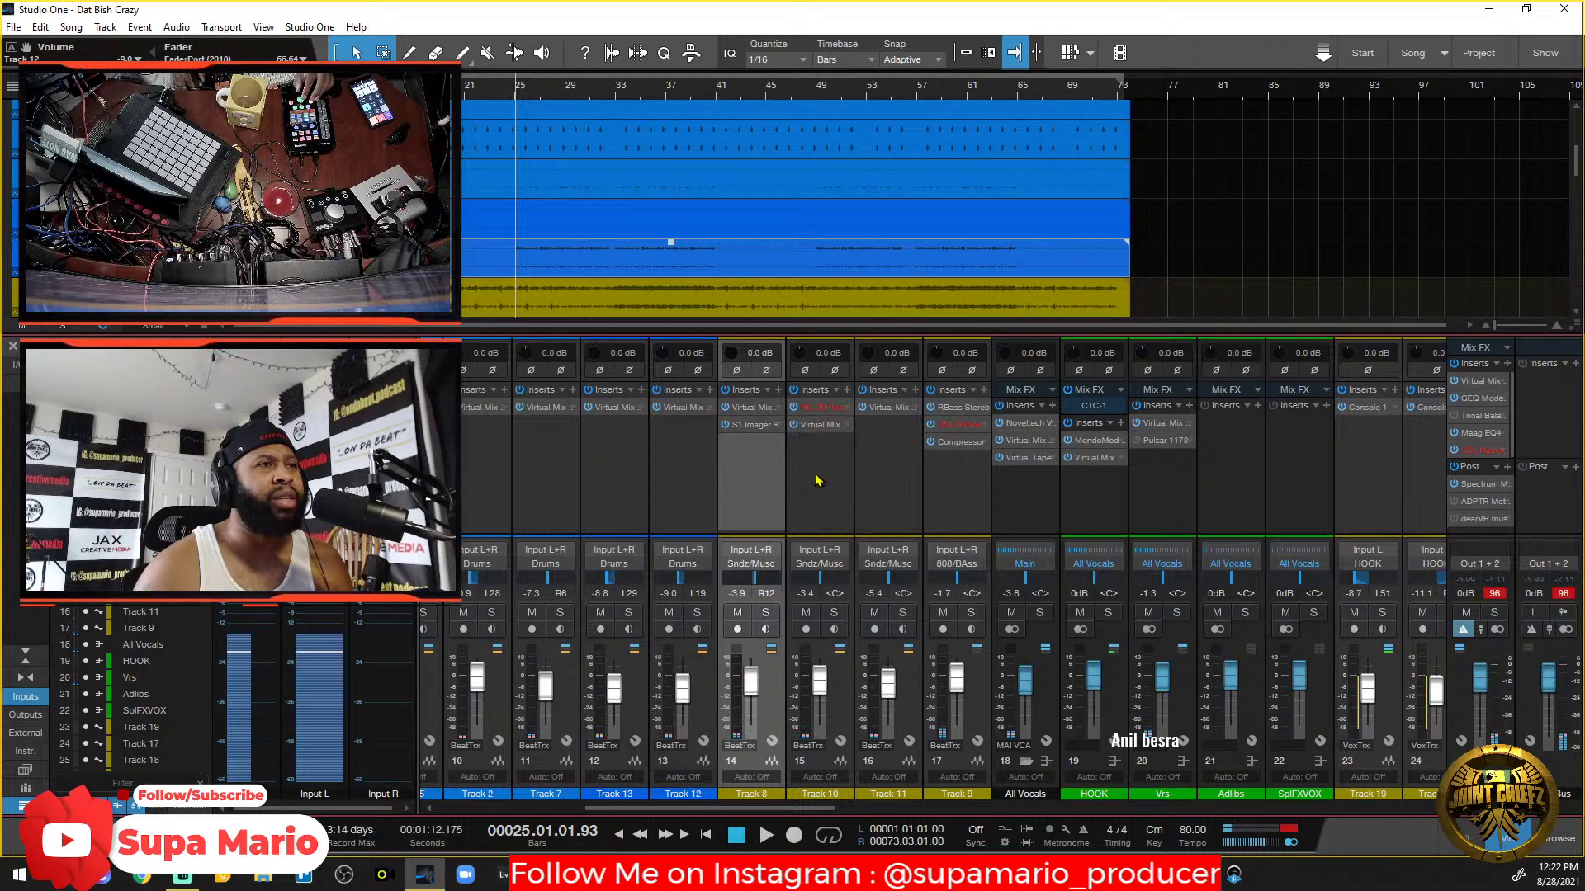
pyautogui.click(789, 412)
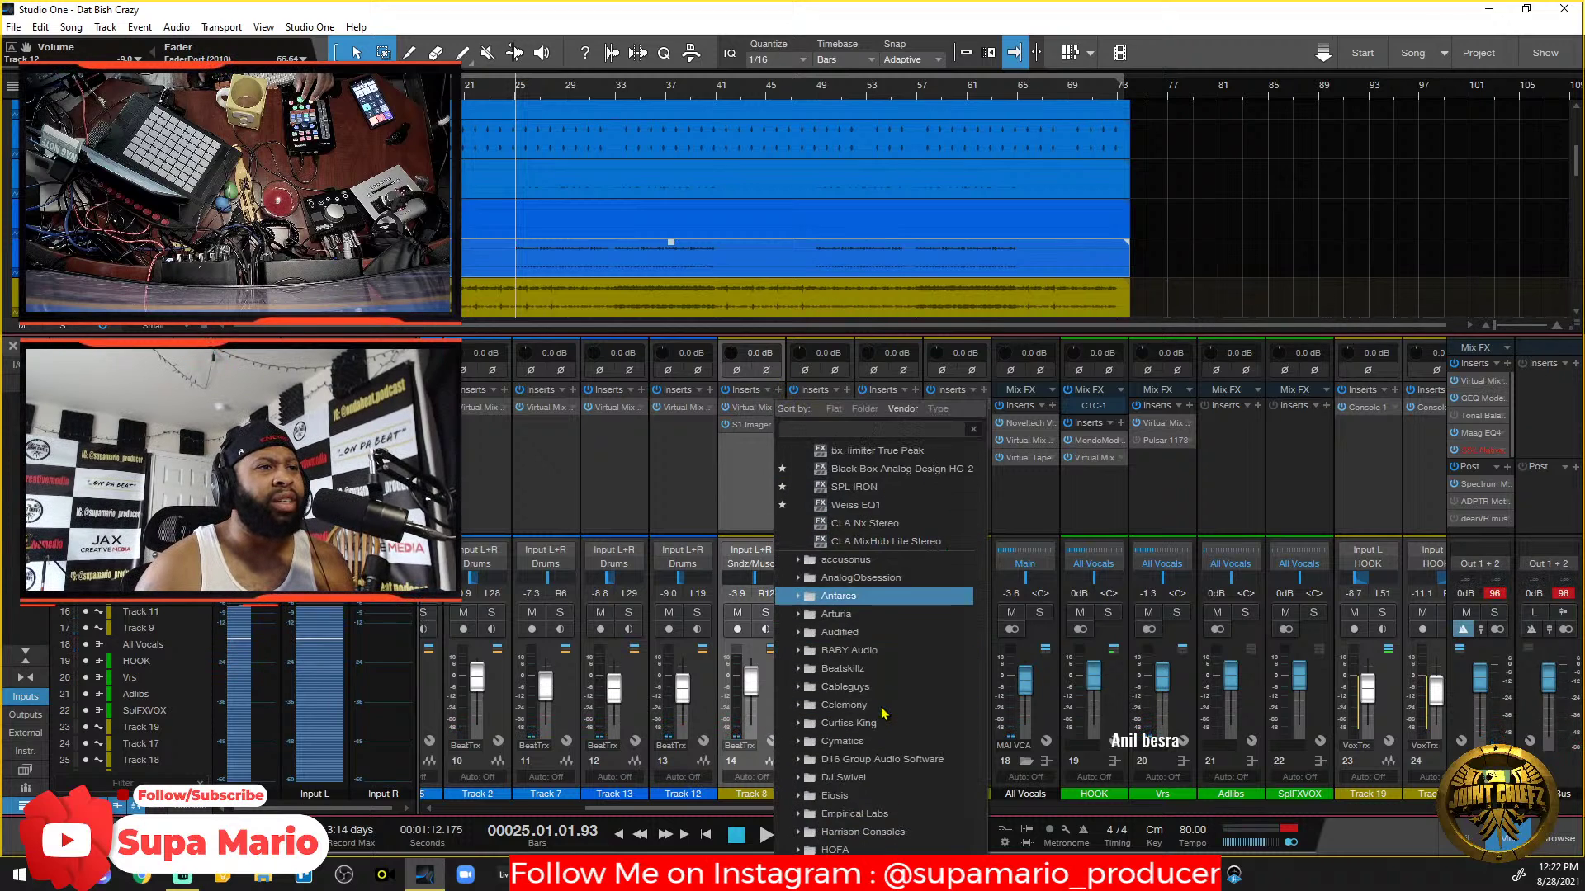
pyautogui.scroll(-10, 883, 714)
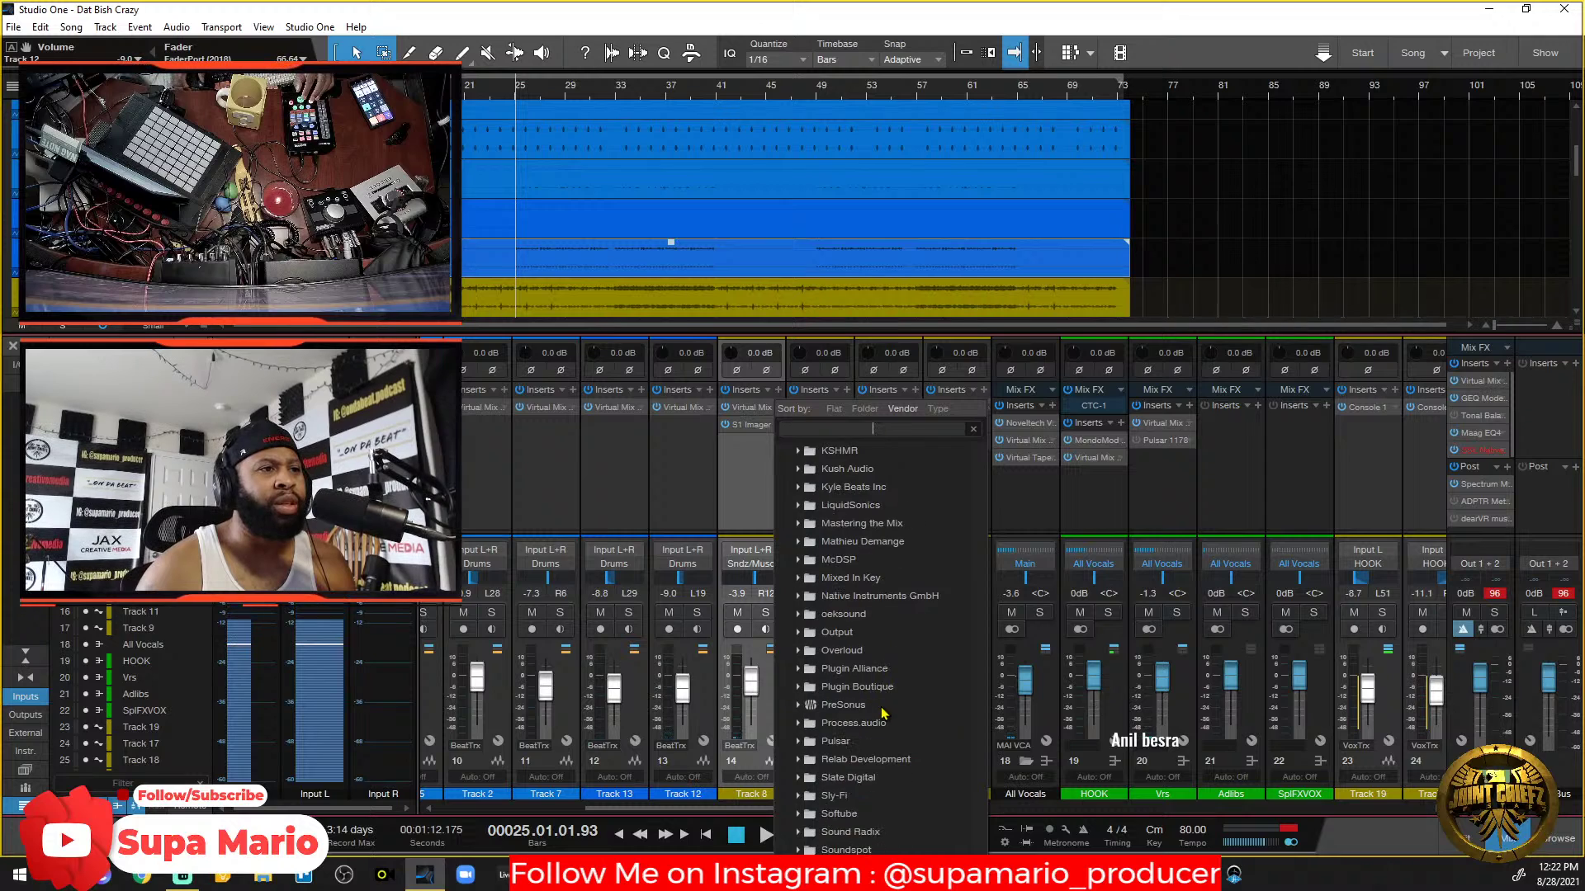
pyautogui.scroll(-3, 883, 715)
pyautogui.scroll(-6, 863, 796)
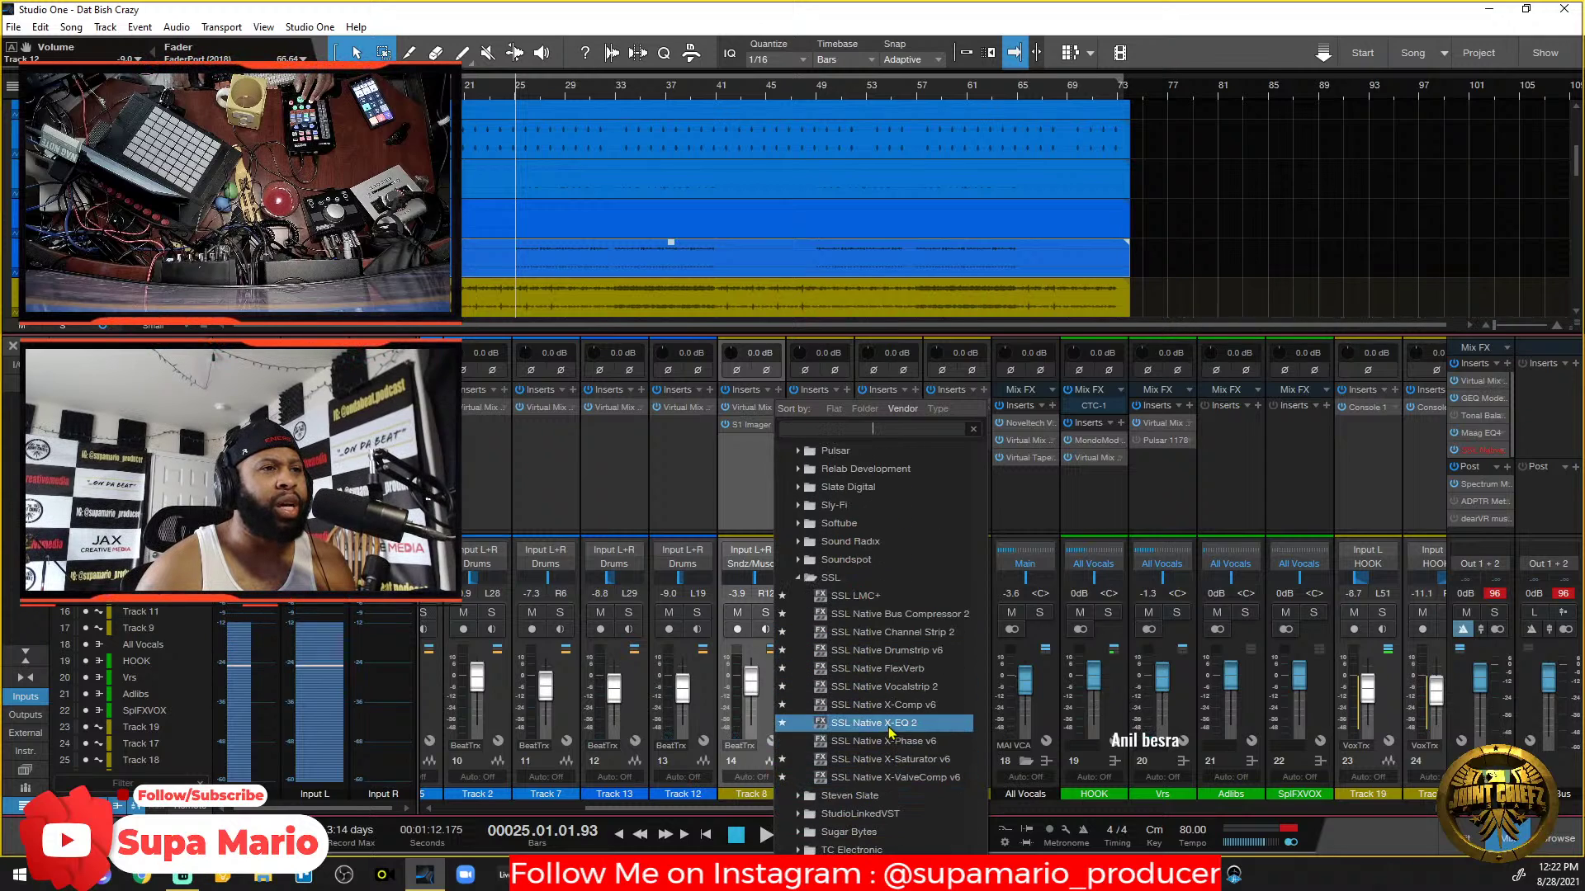
pyautogui.click(891, 728)
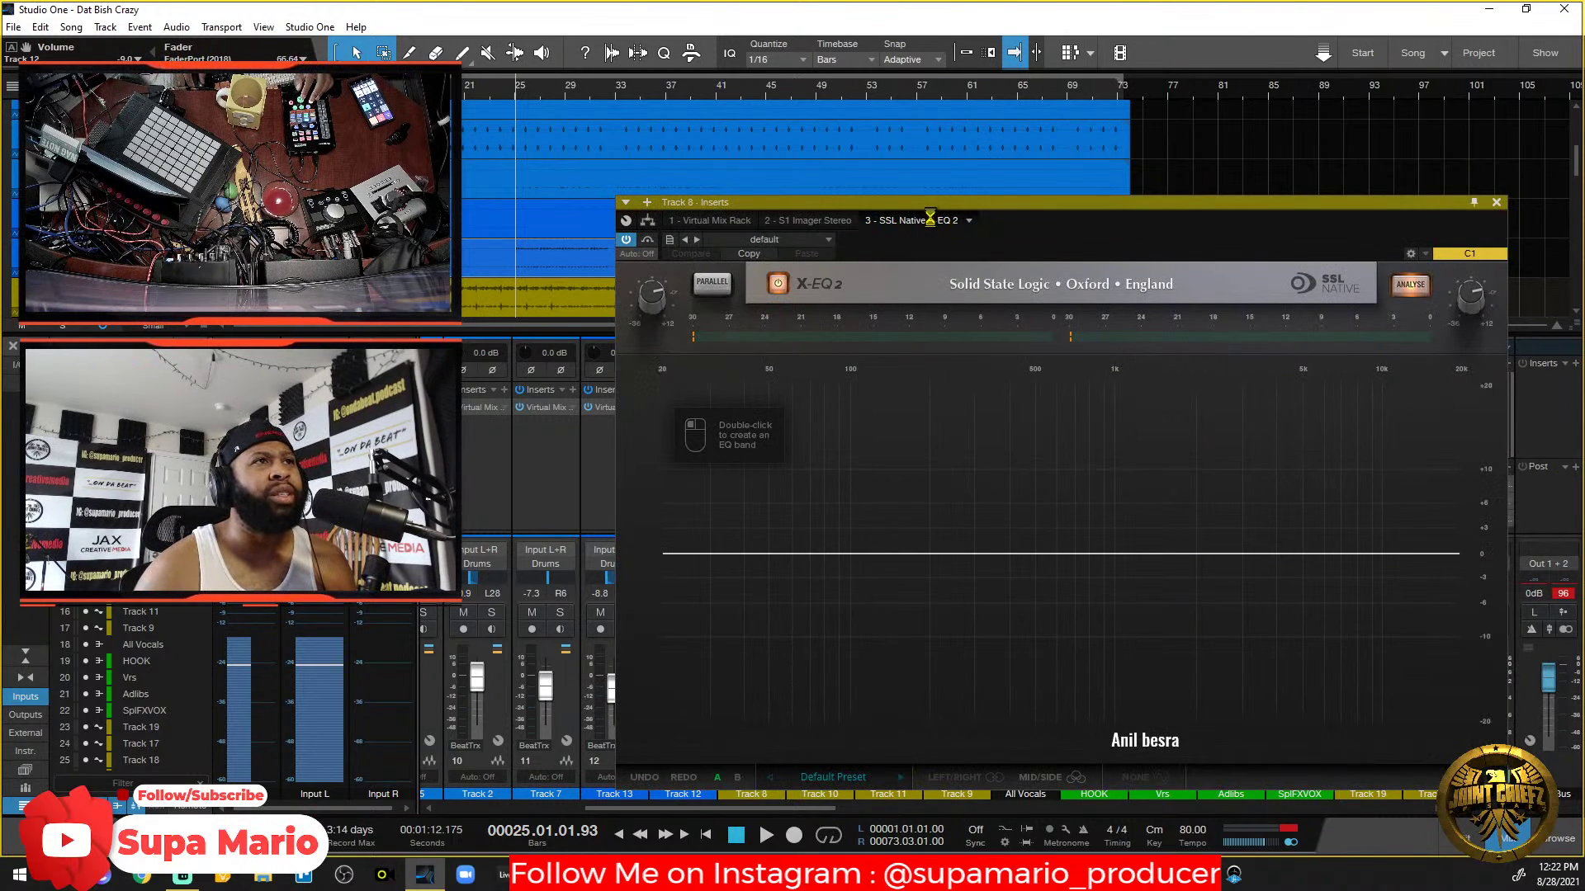
pyautogui.moveTo(934, 224); pyautogui.dragTo(707, 227)
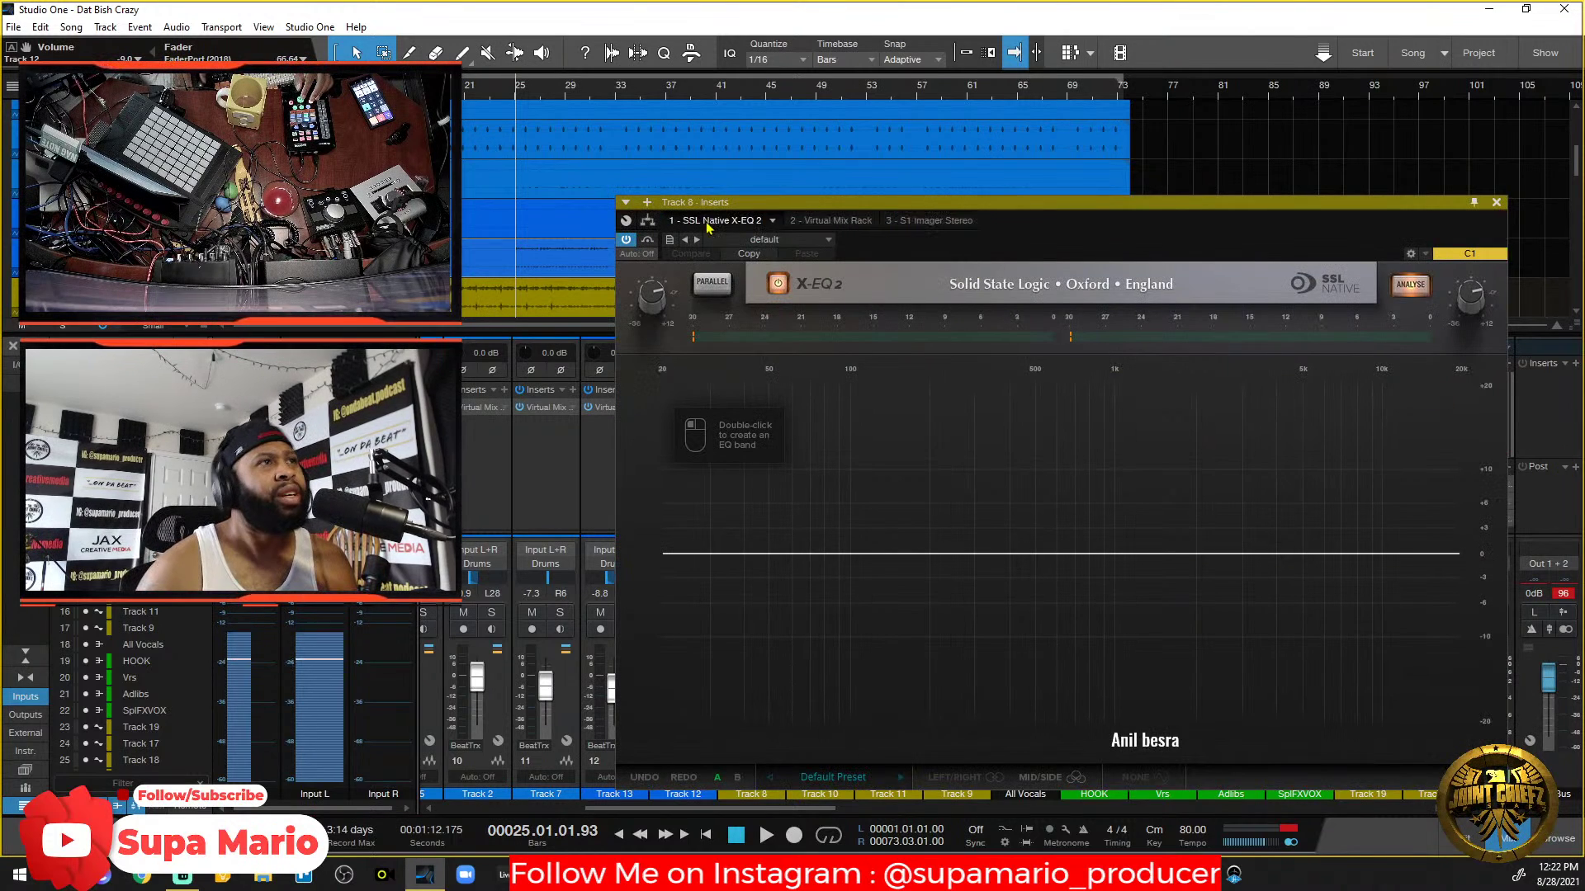
# With Track 8 soloed during playback, add an X-EQ 2 band at about 348 Hz with -1.8 dB gain and a widened Q.
pyautogui.moveTo(852, 202); pyautogui.dragTo(784, 210)
pyautogui.press(',')
pyautogui.press('space')
pyautogui.click(418, 86)
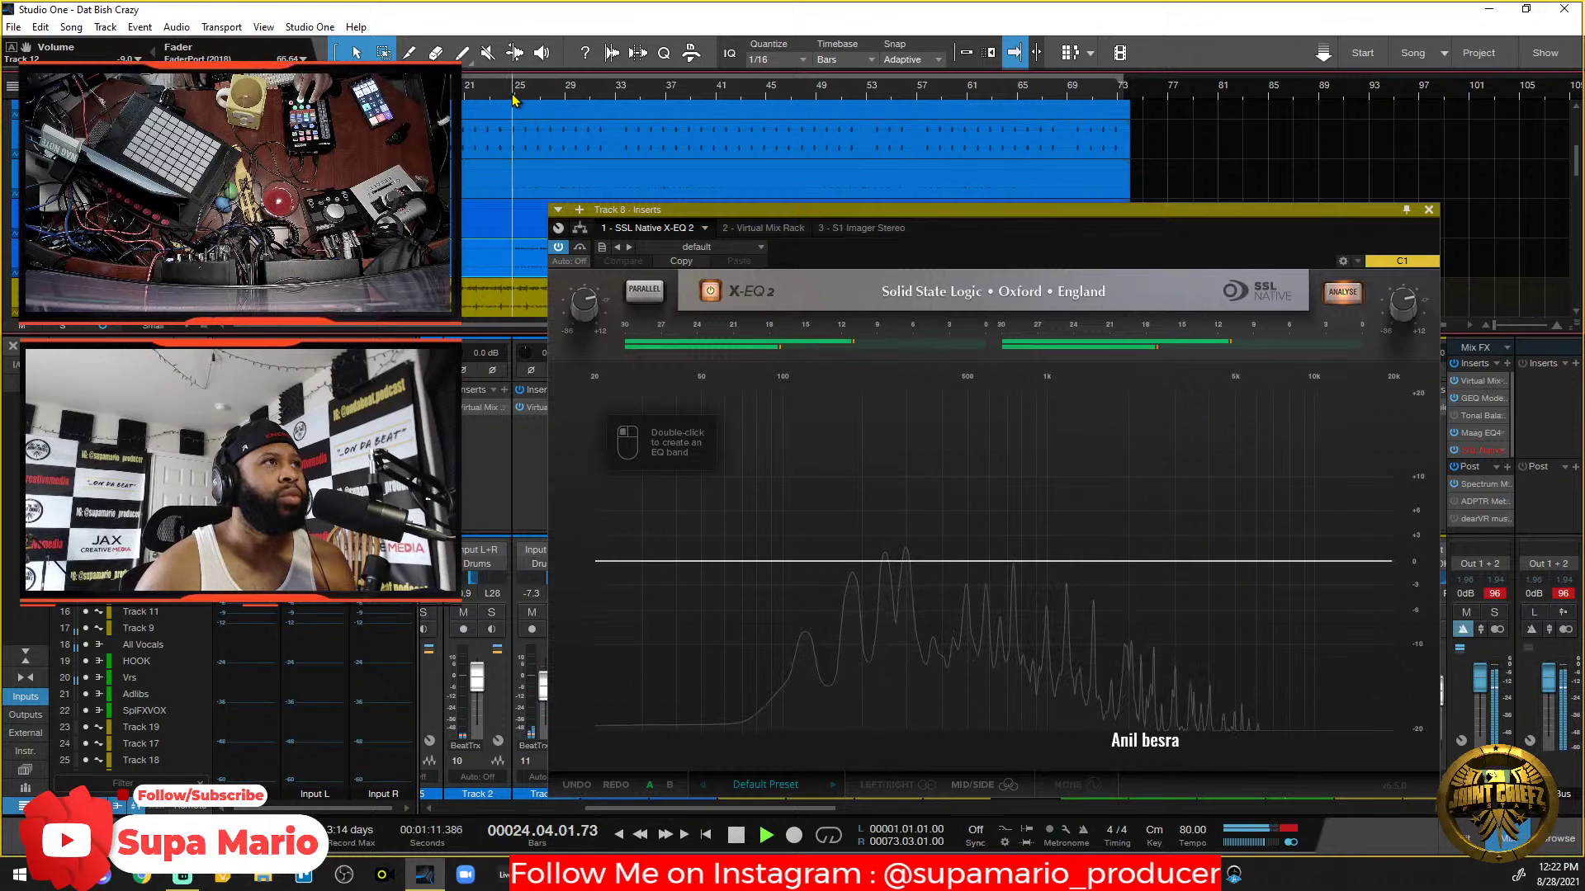
pyautogui.press('s')
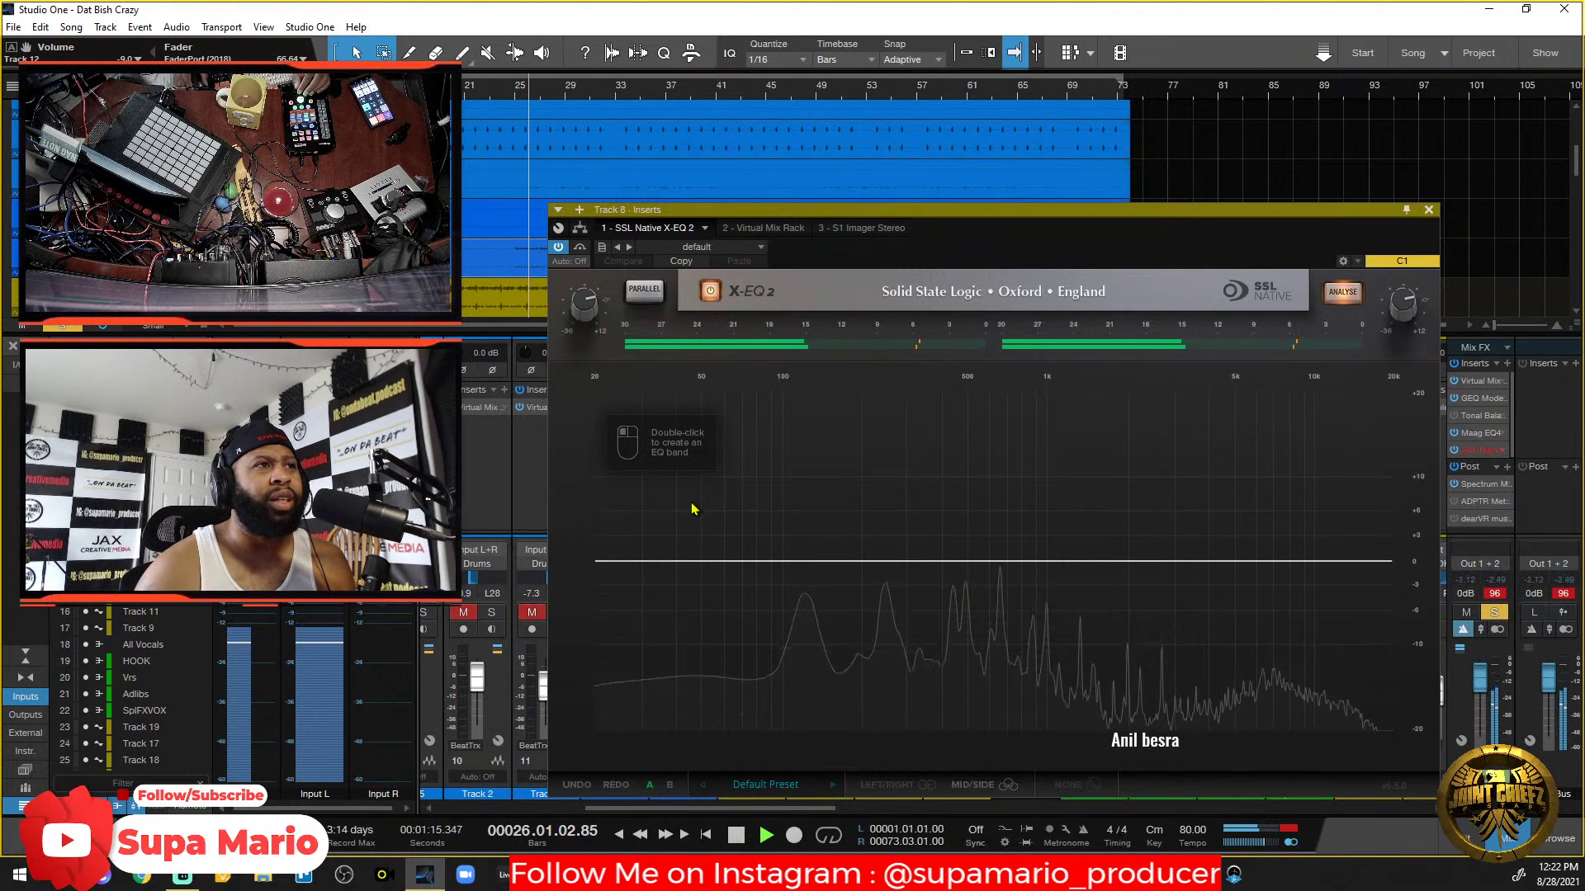
pyautogui.doubleClick(854, 560)
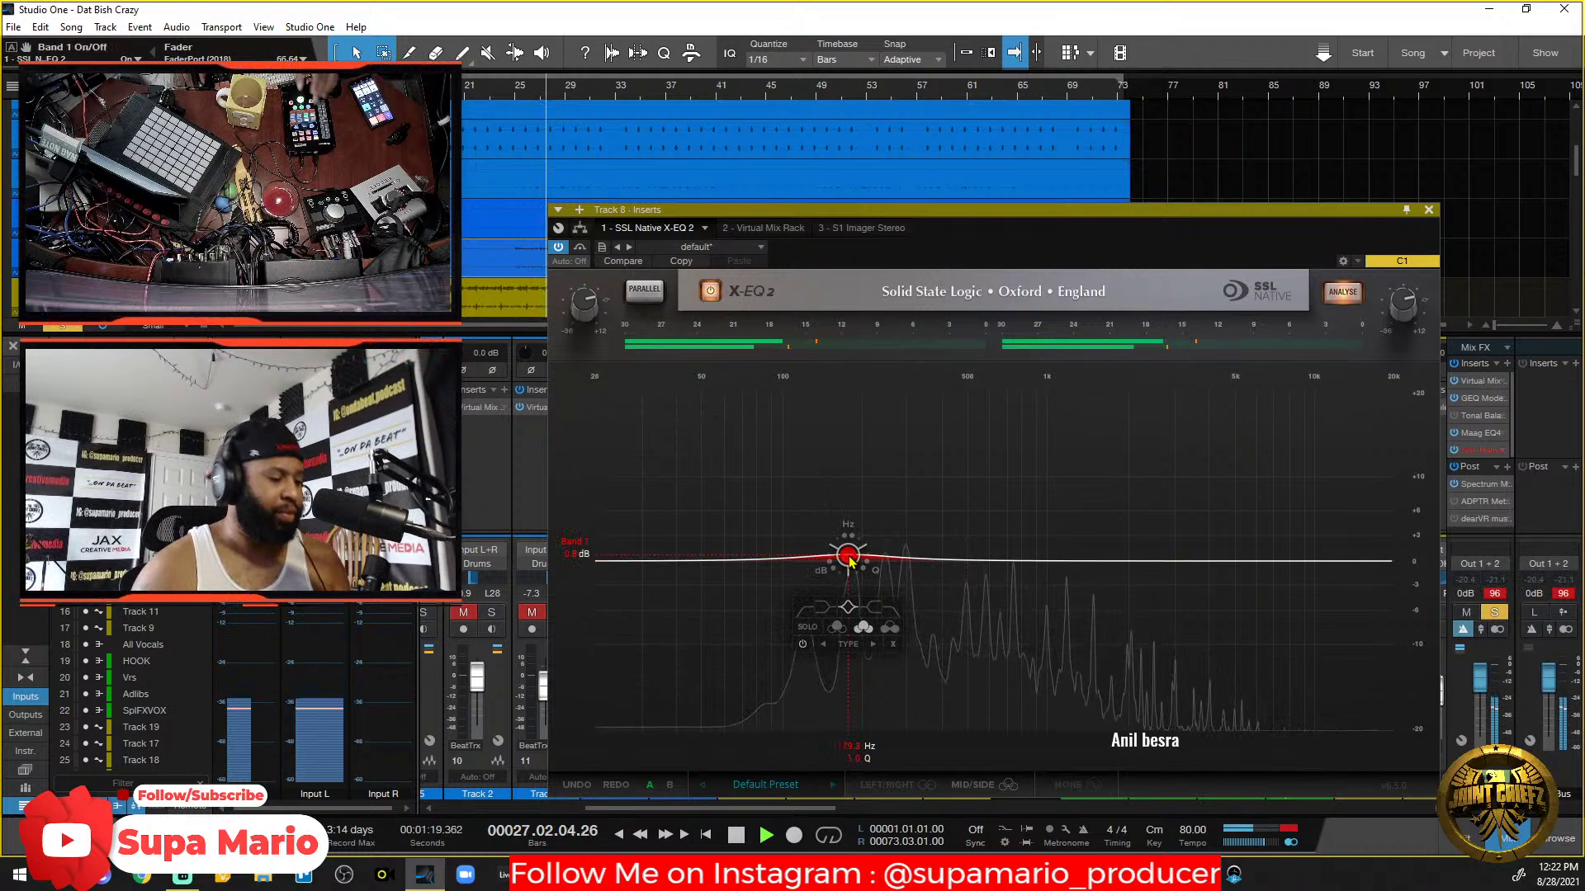
pyautogui.moveTo(850, 562); pyautogui.dragTo(924, 545)
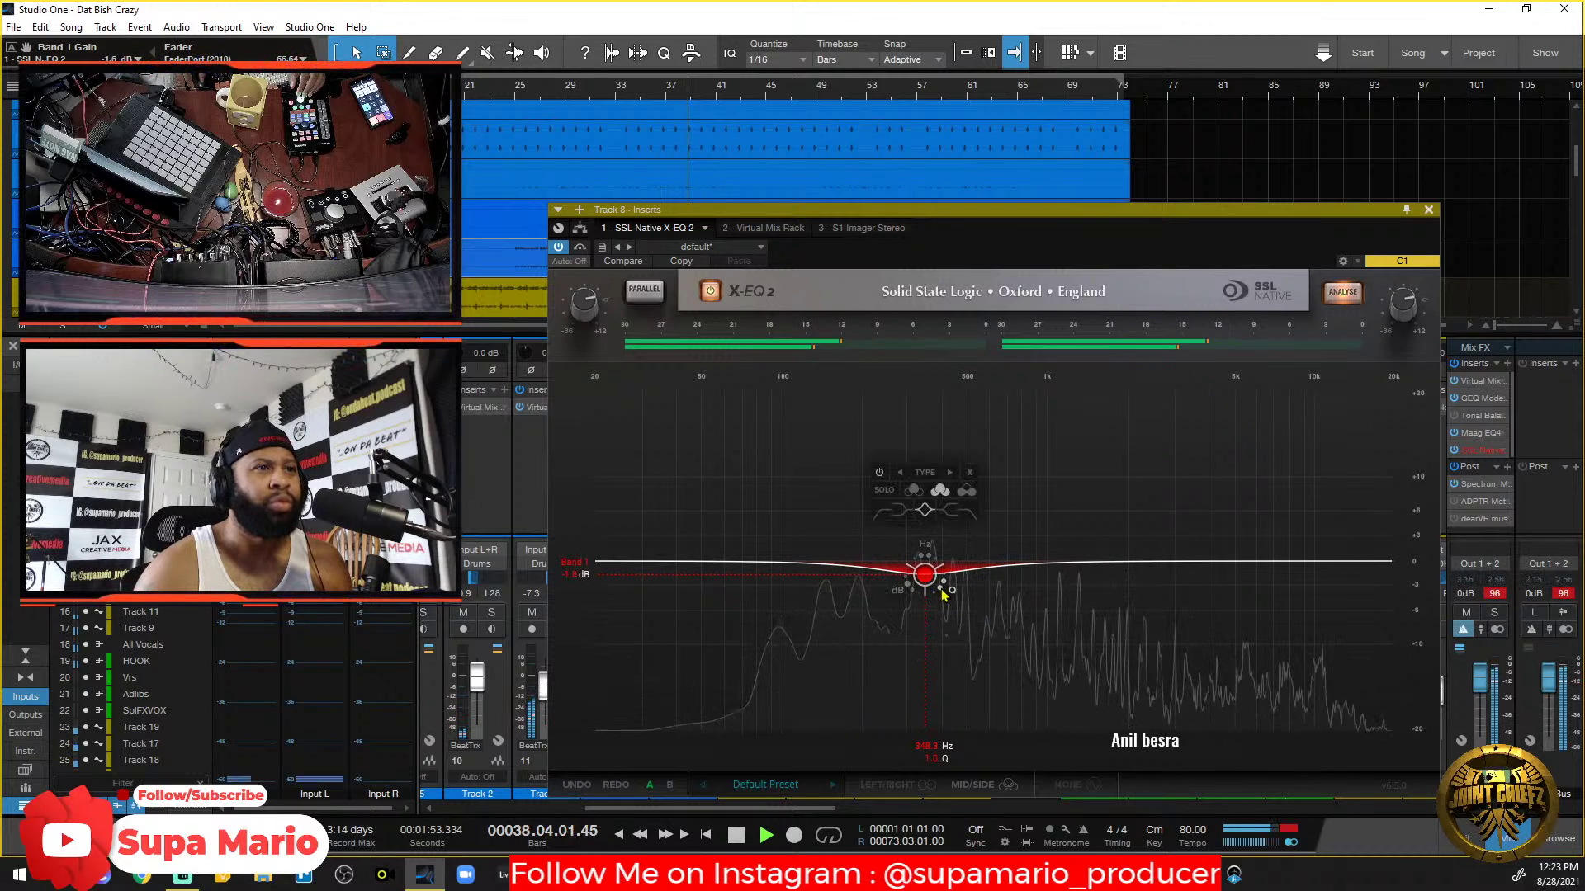
pyautogui.moveTo(942, 585); pyautogui.dragTo(942, 596)
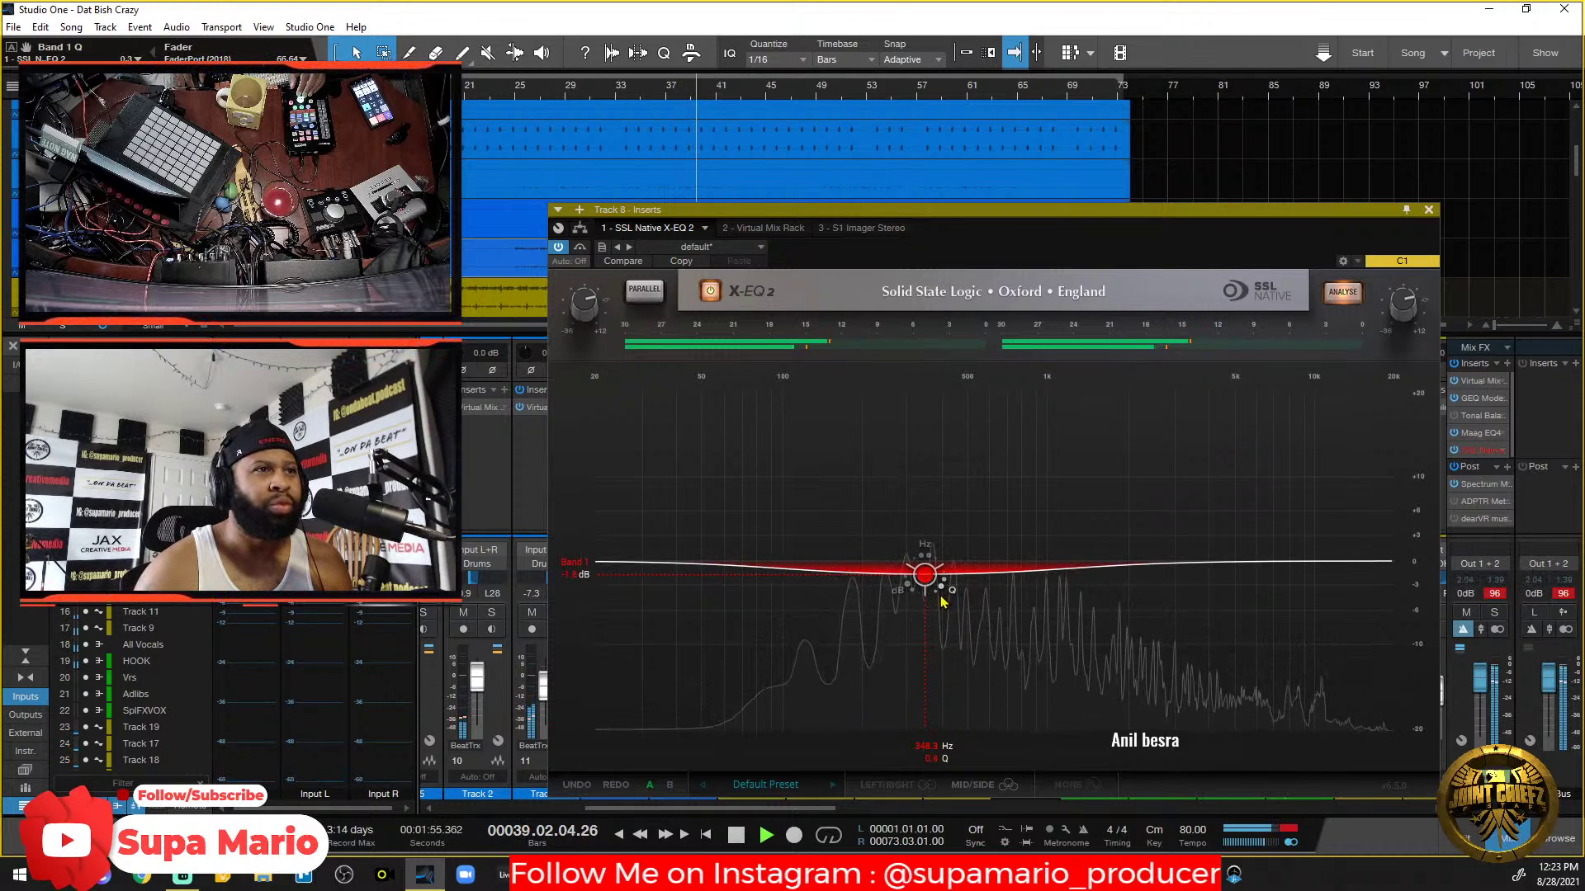
# Add a high-pass band to Track 8's X-EQ 2 at about 83 Hz with a 30 dB/oct roll-off and a Q of 1.2.
pyautogui.click(684, 565)
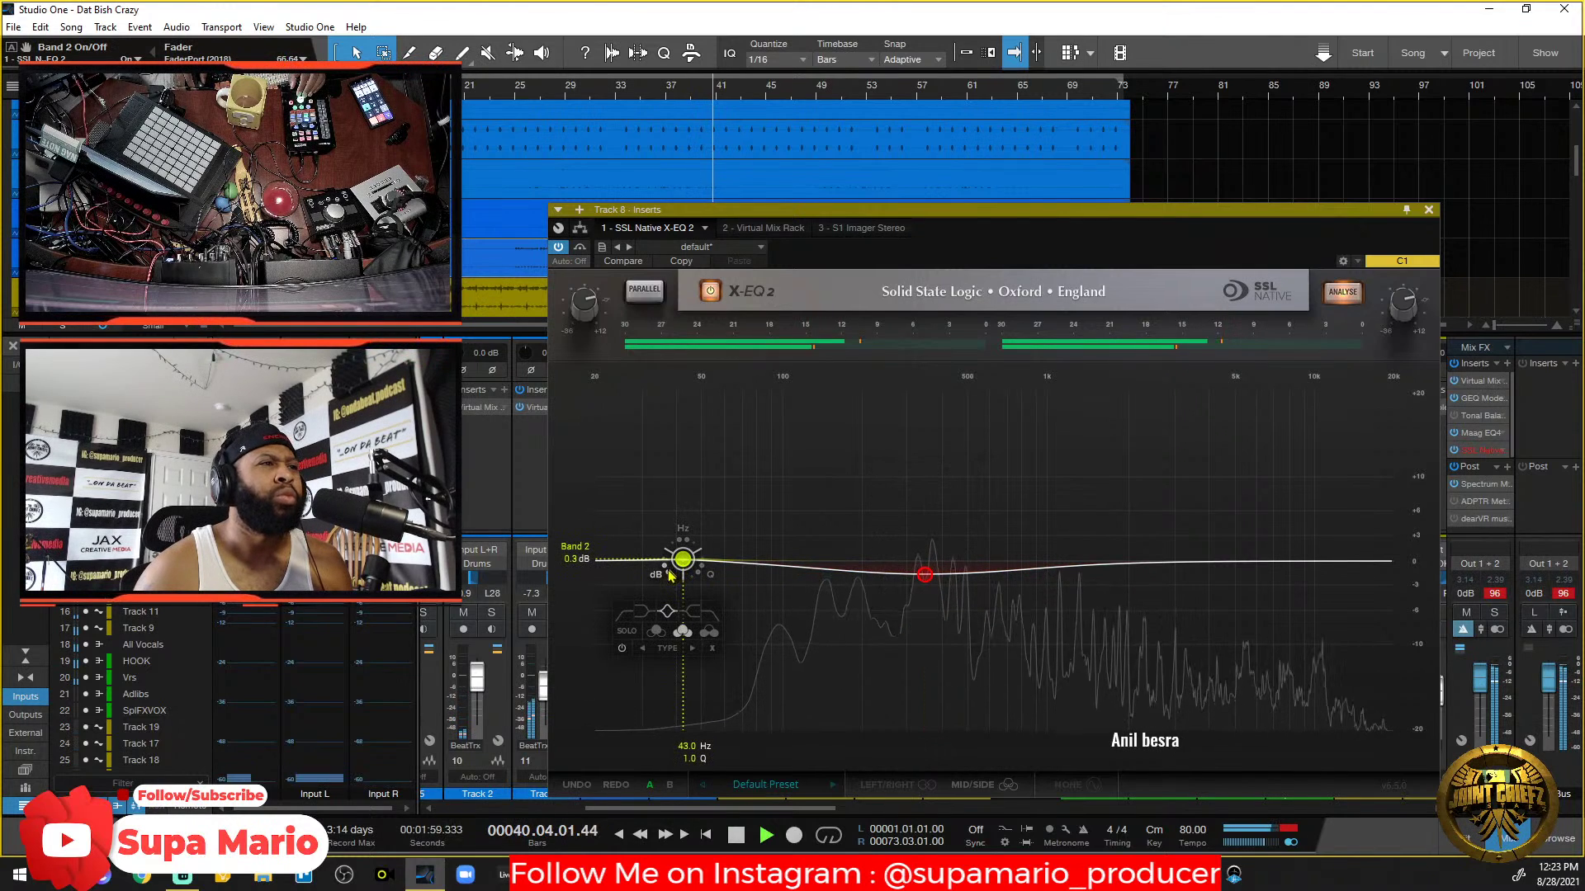
pyautogui.click(628, 612)
pyautogui.press('space')
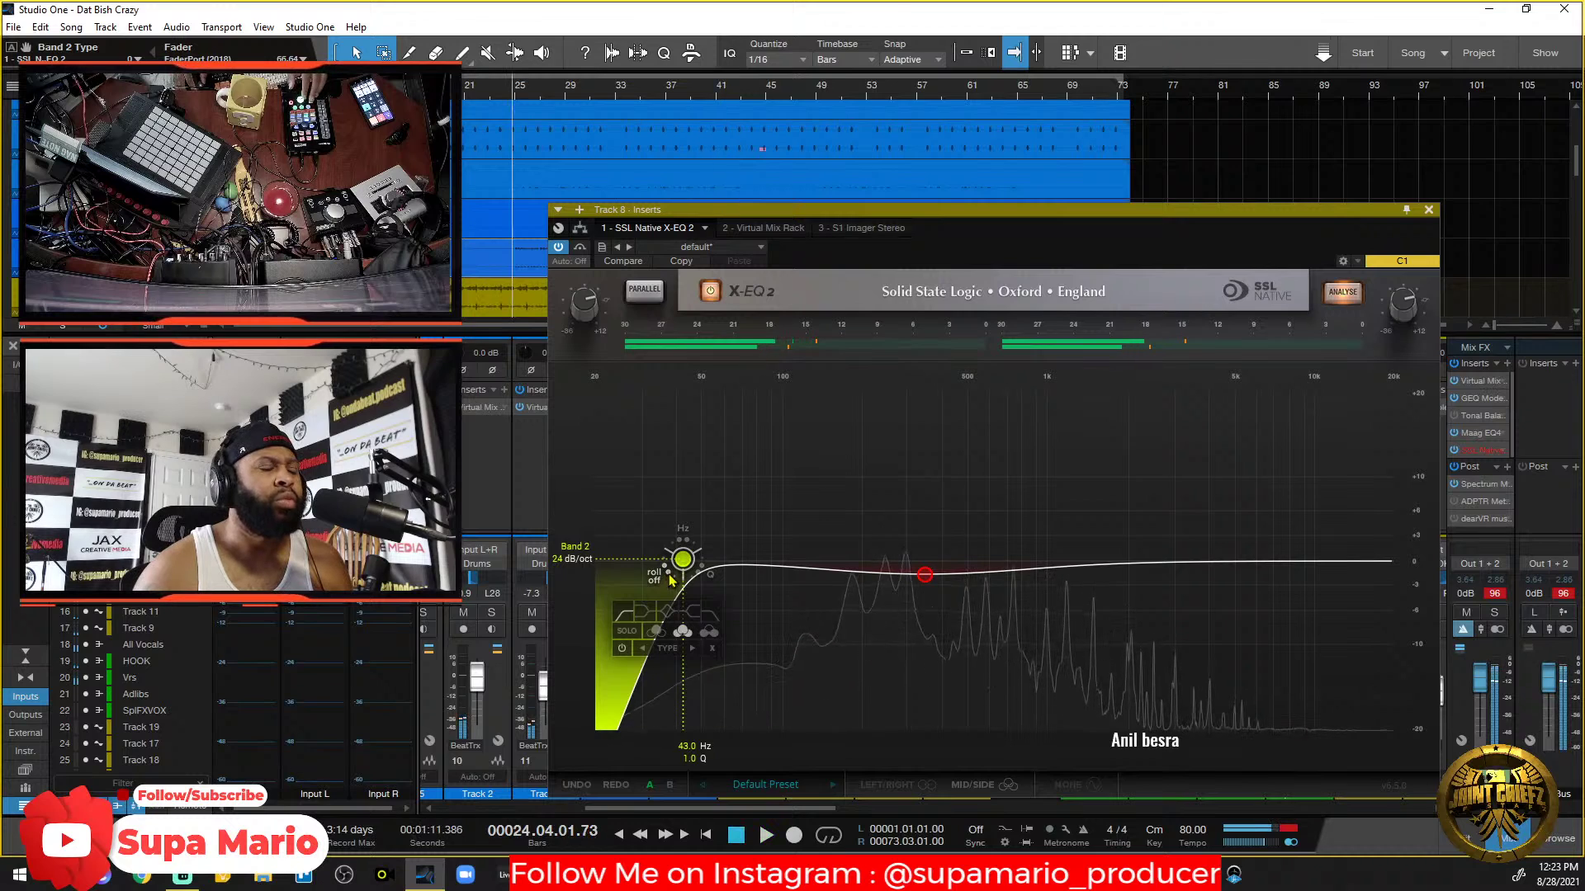
pyautogui.press('space')
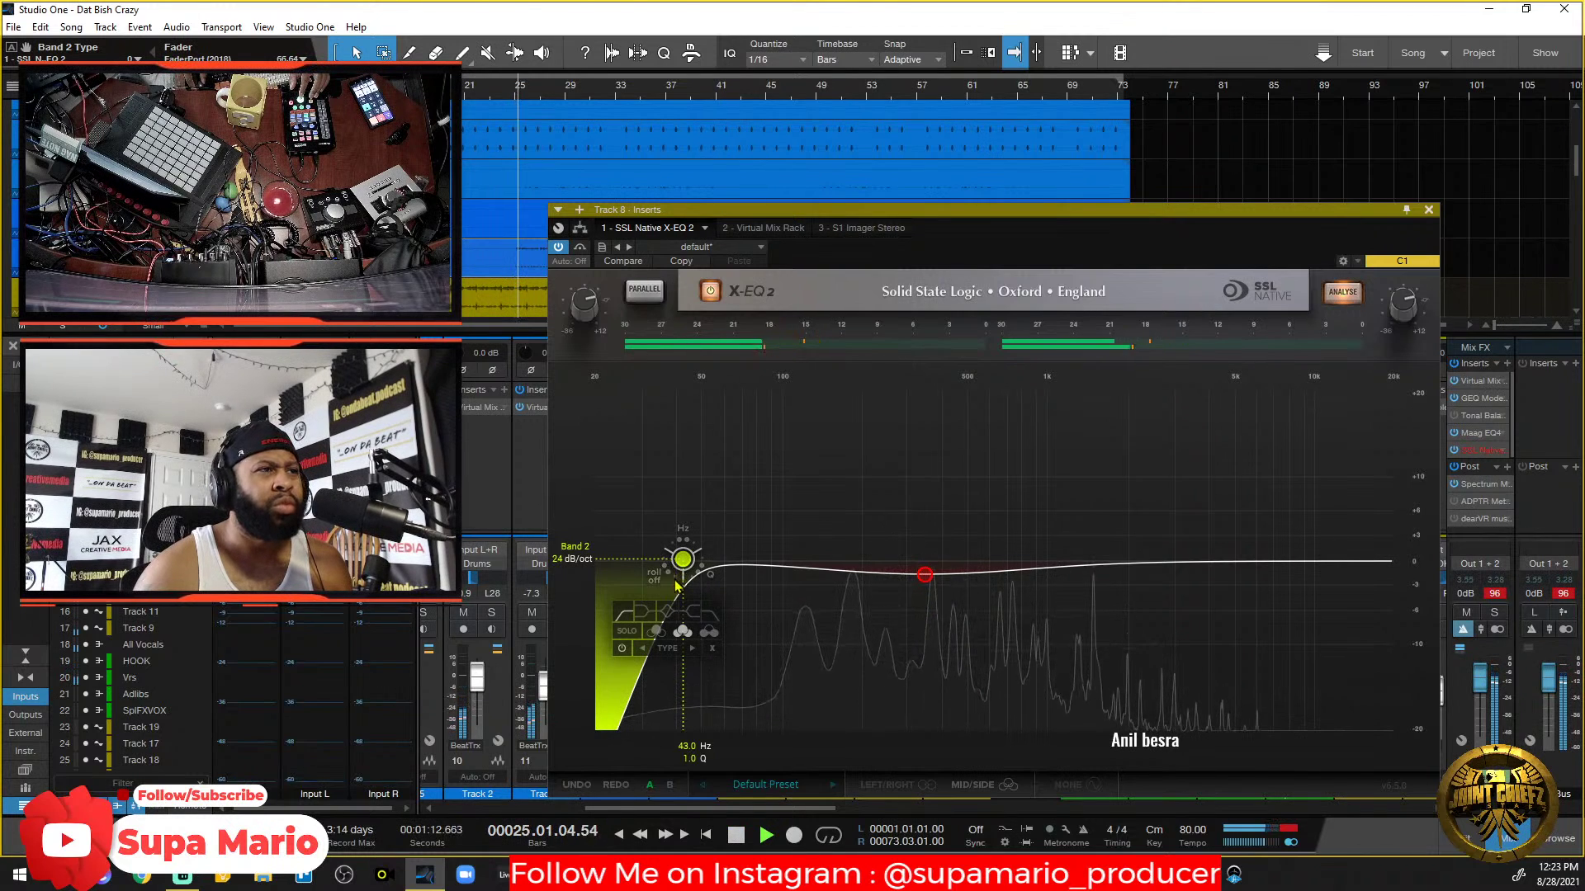
pyautogui.moveTo(675, 586); pyautogui.dragTo(752, 569)
pyautogui.moveTo(753, 569); pyautogui.dragTo(739, 584)
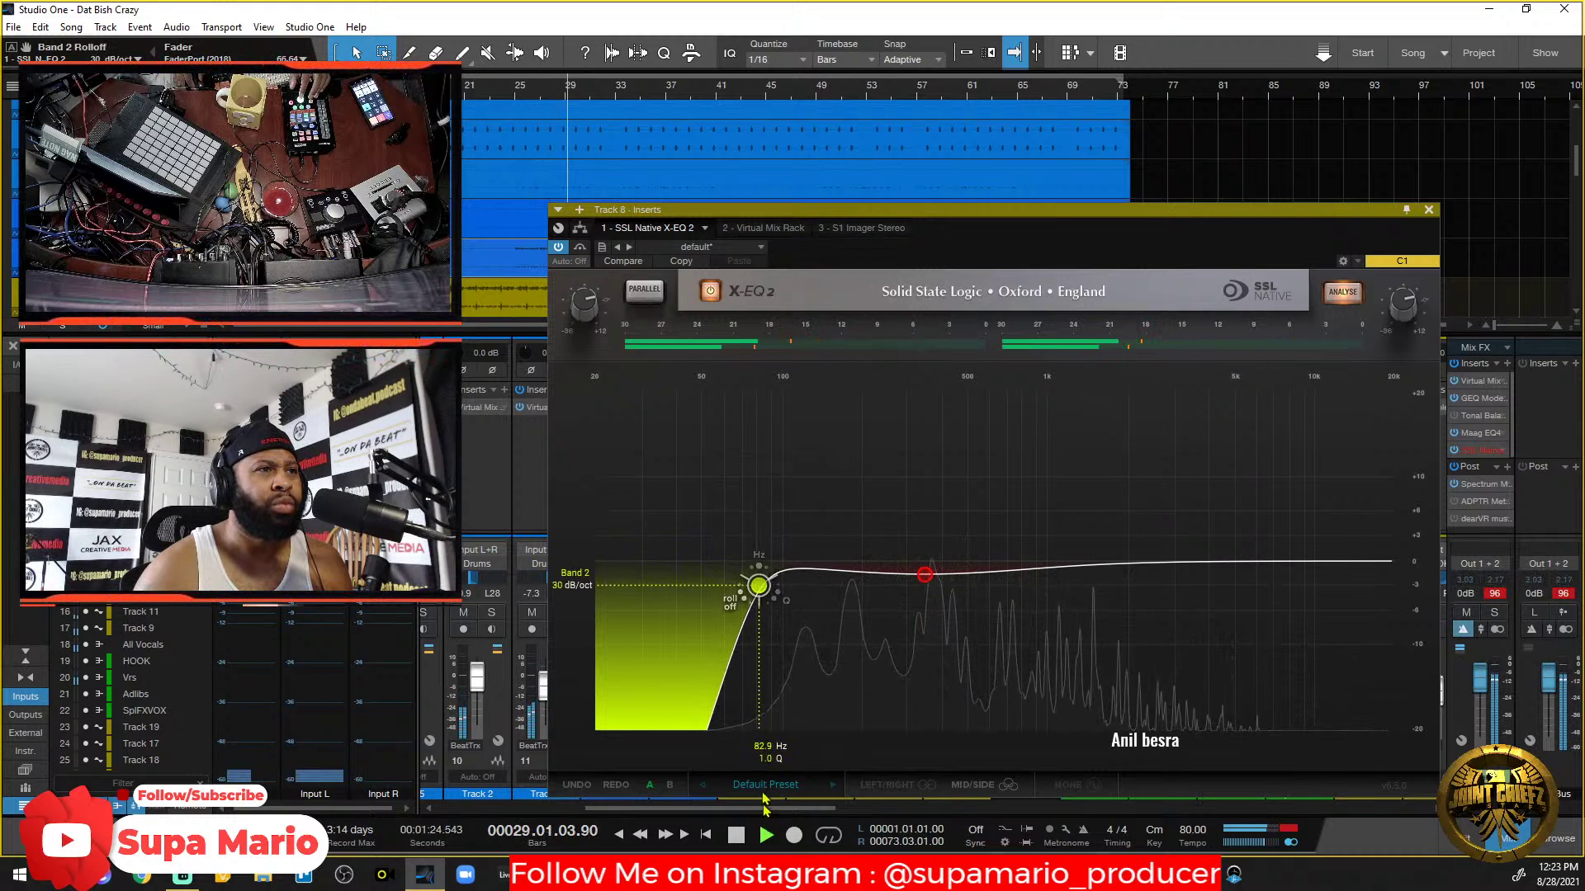
pyautogui.moveTo(732, 673); pyautogui.dragTo(739, 724)
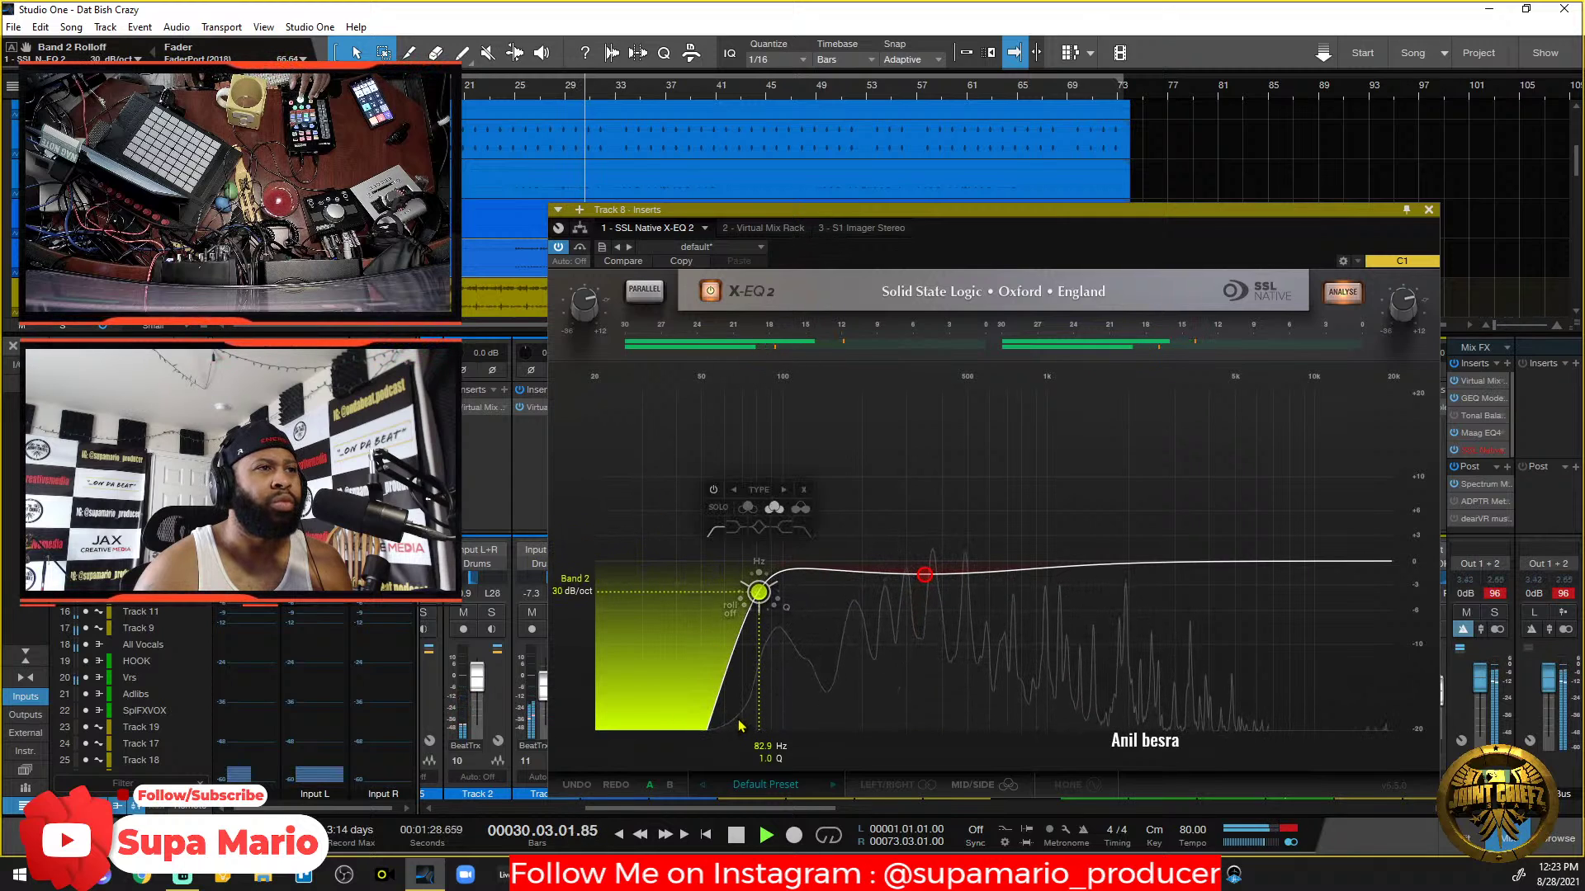
pyautogui.moveTo(786, 611); pyautogui.dragTo(776, 630)
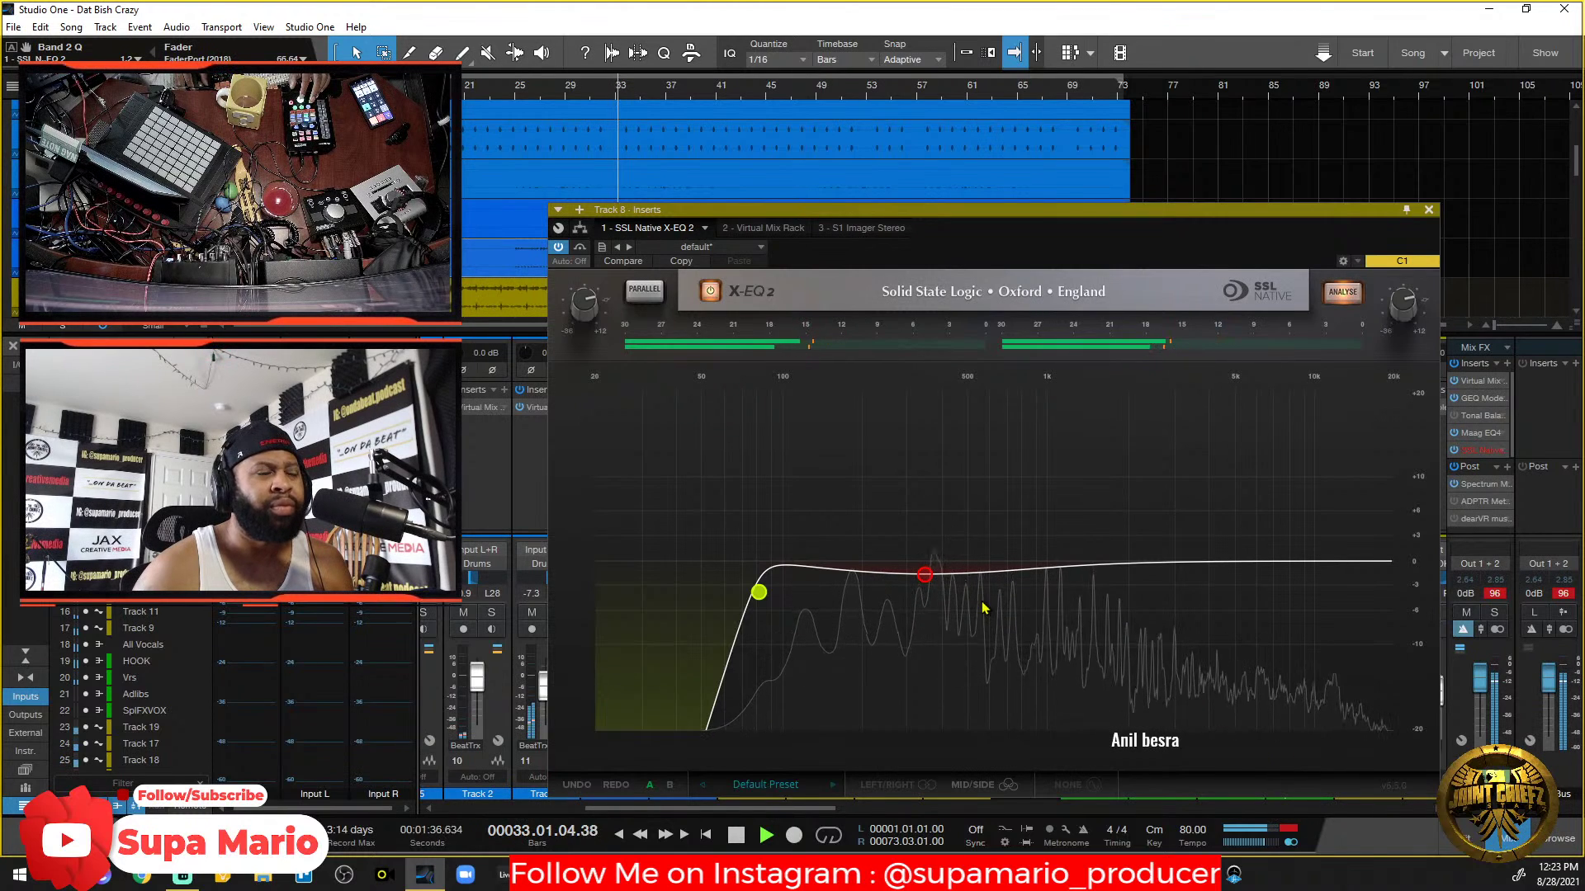
# Add a high-shelf band with 2.6 dB gain and a Q of 0.5, comparing Track 8 in and out of solo.
pyautogui.press('s')
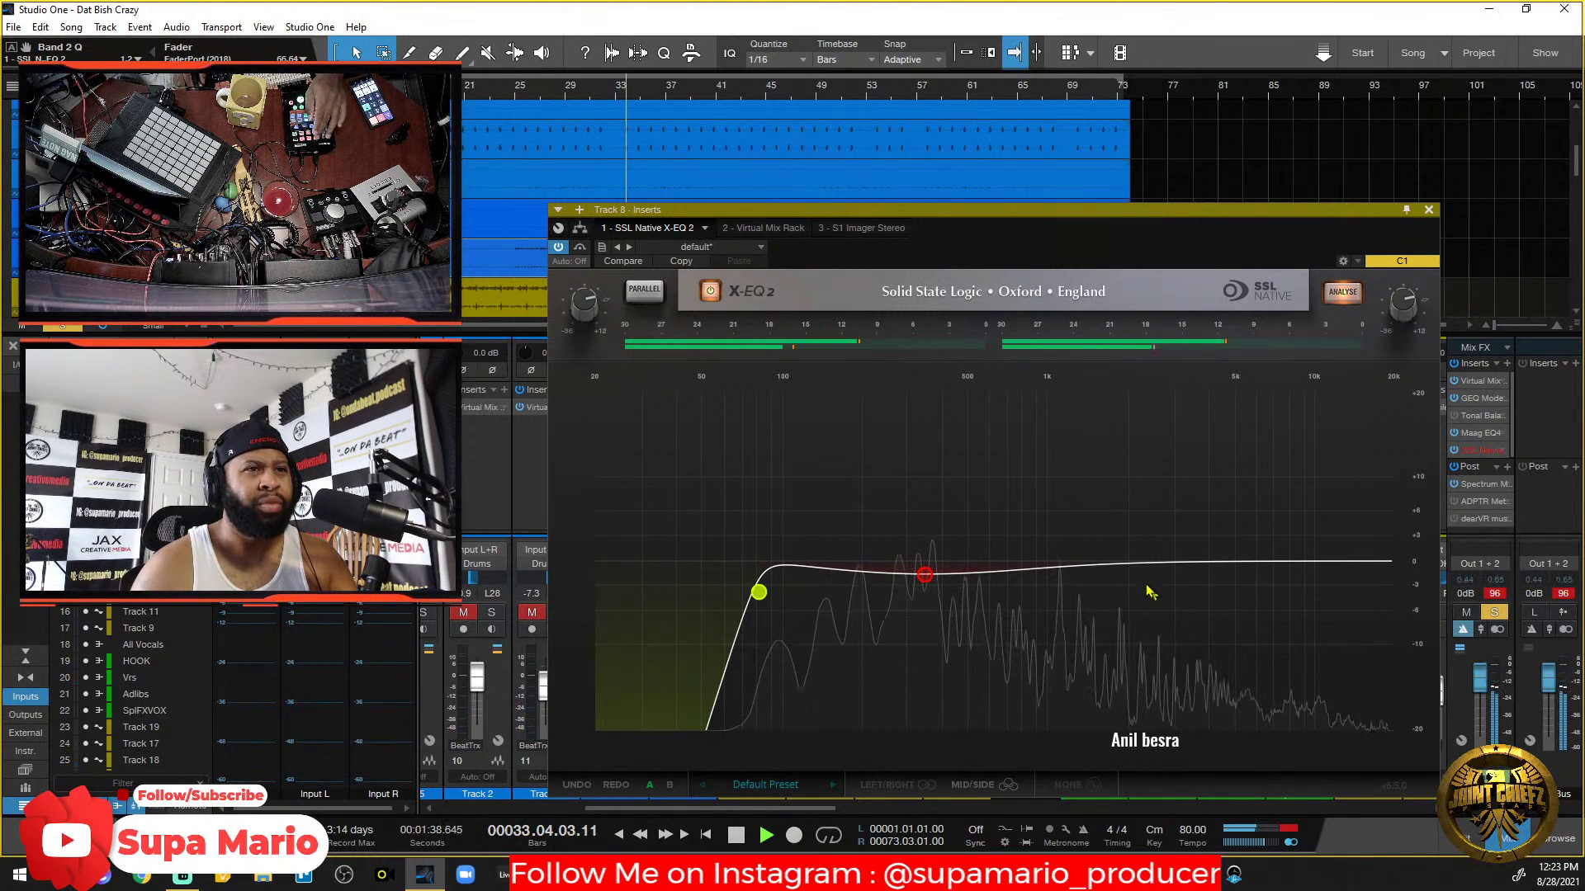
pyautogui.doubleClick(1170, 562)
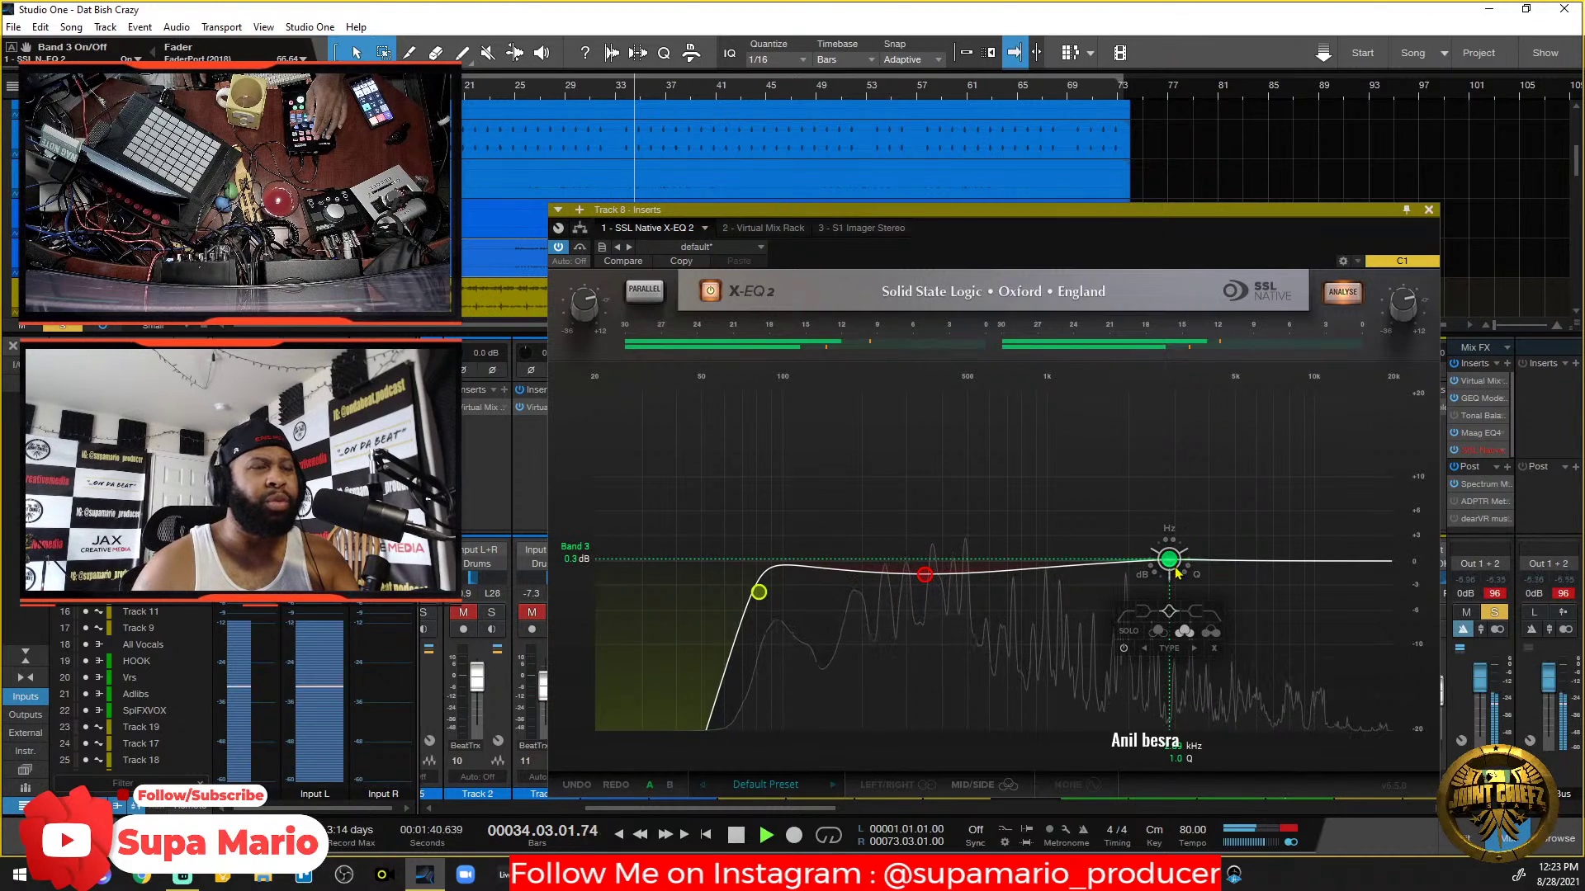
pyautogui.click(1198, 615)
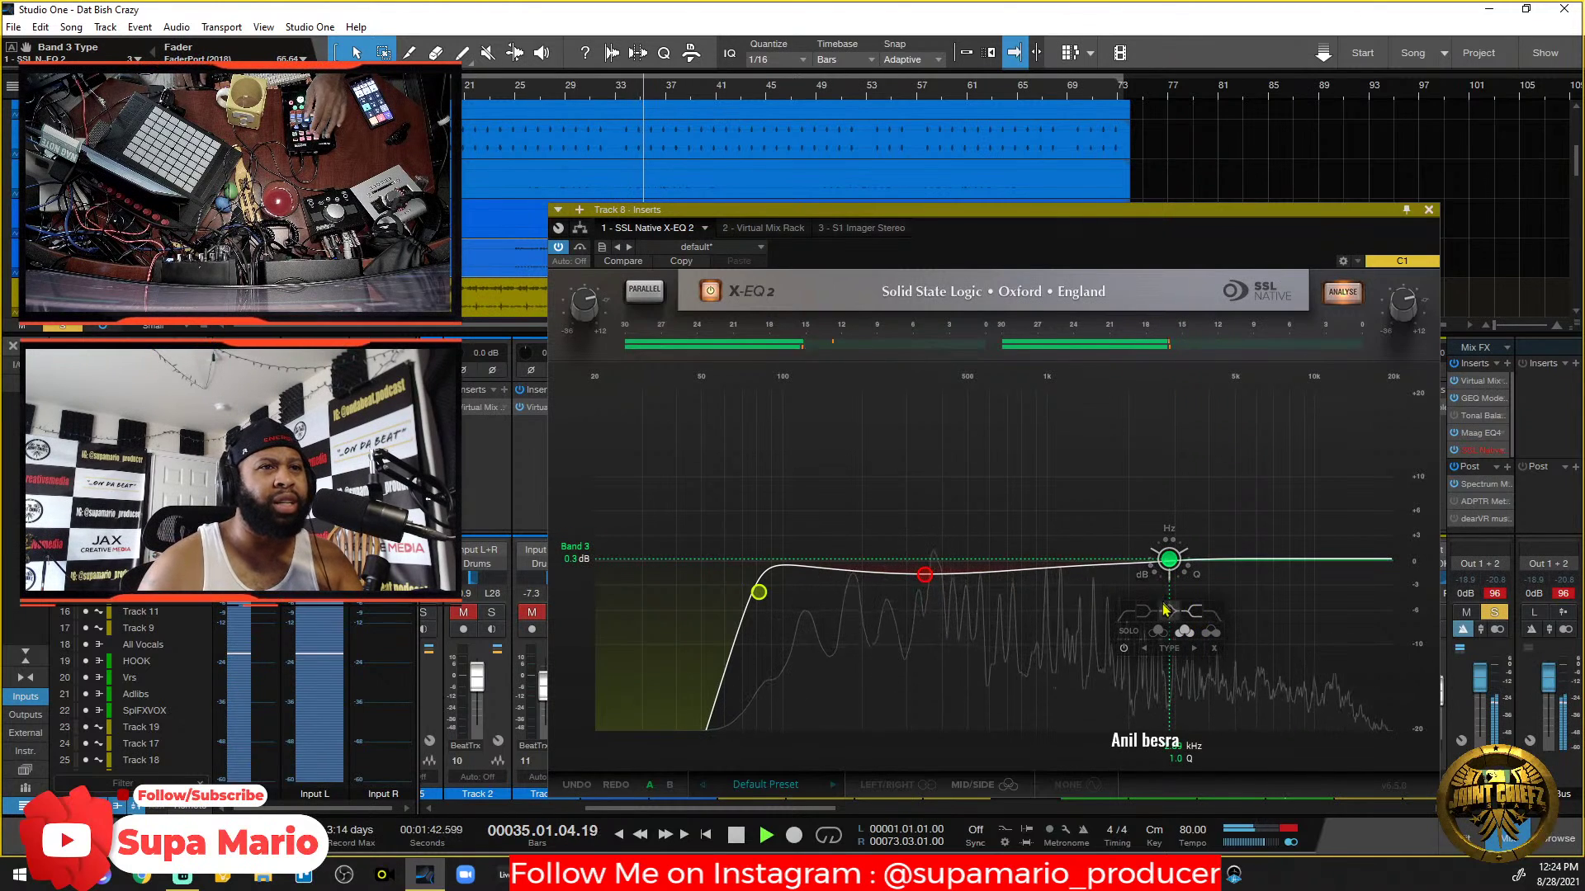
pyautogui.moveTo(1168, 560)
pyautogui.mouseDown()
pyautogui.moveTo(1102, 559)
pyautogui.moveTo(1150, 558)
pyautogui.mouseUp()
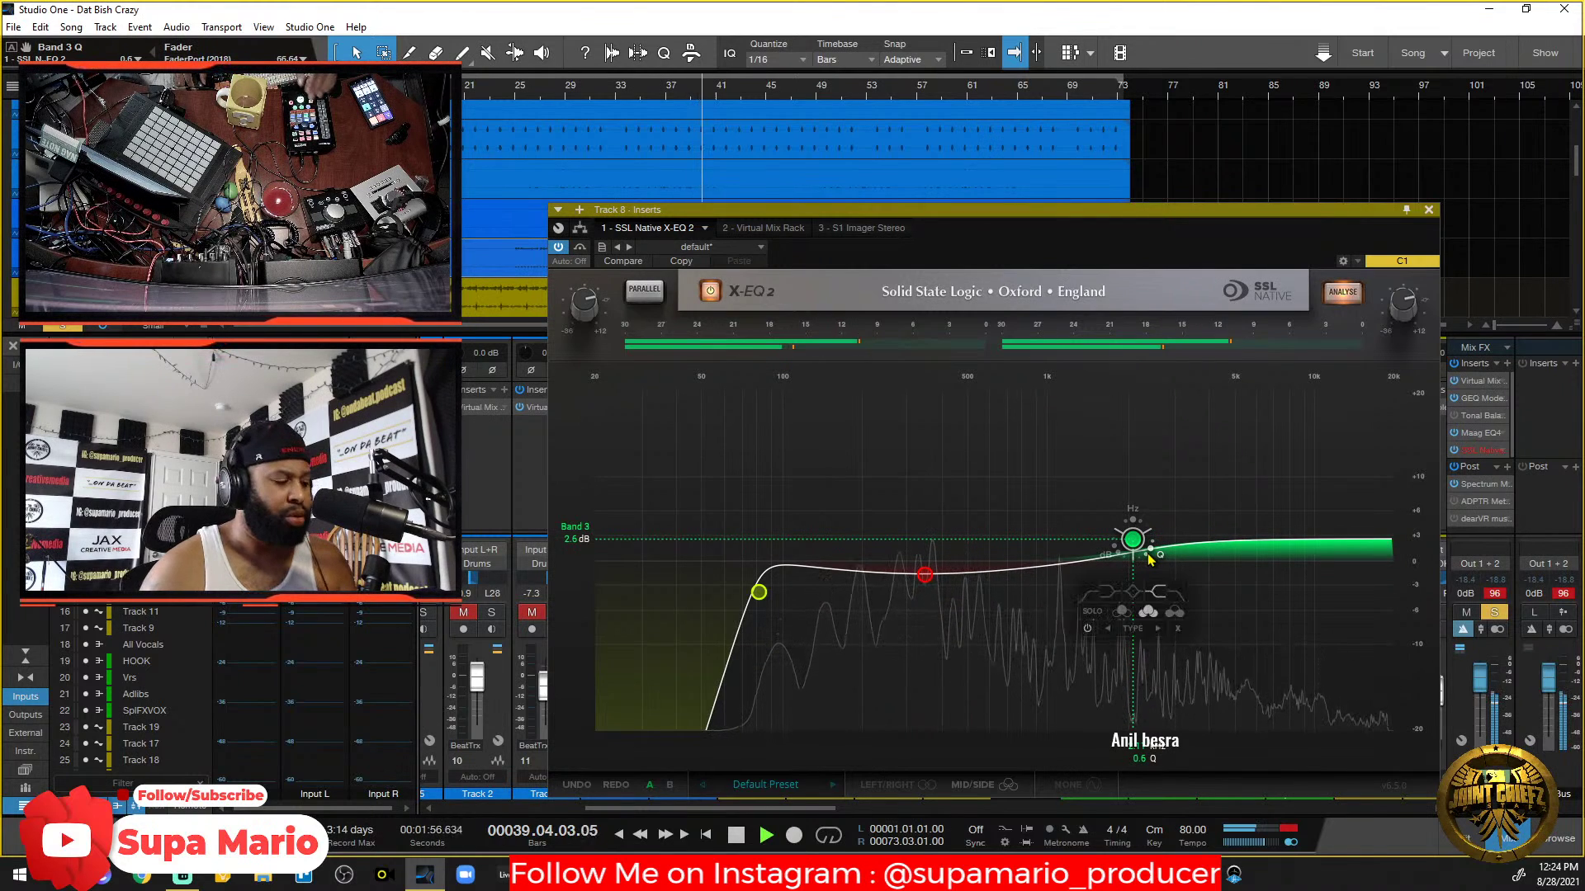
pyautogui.press('s')
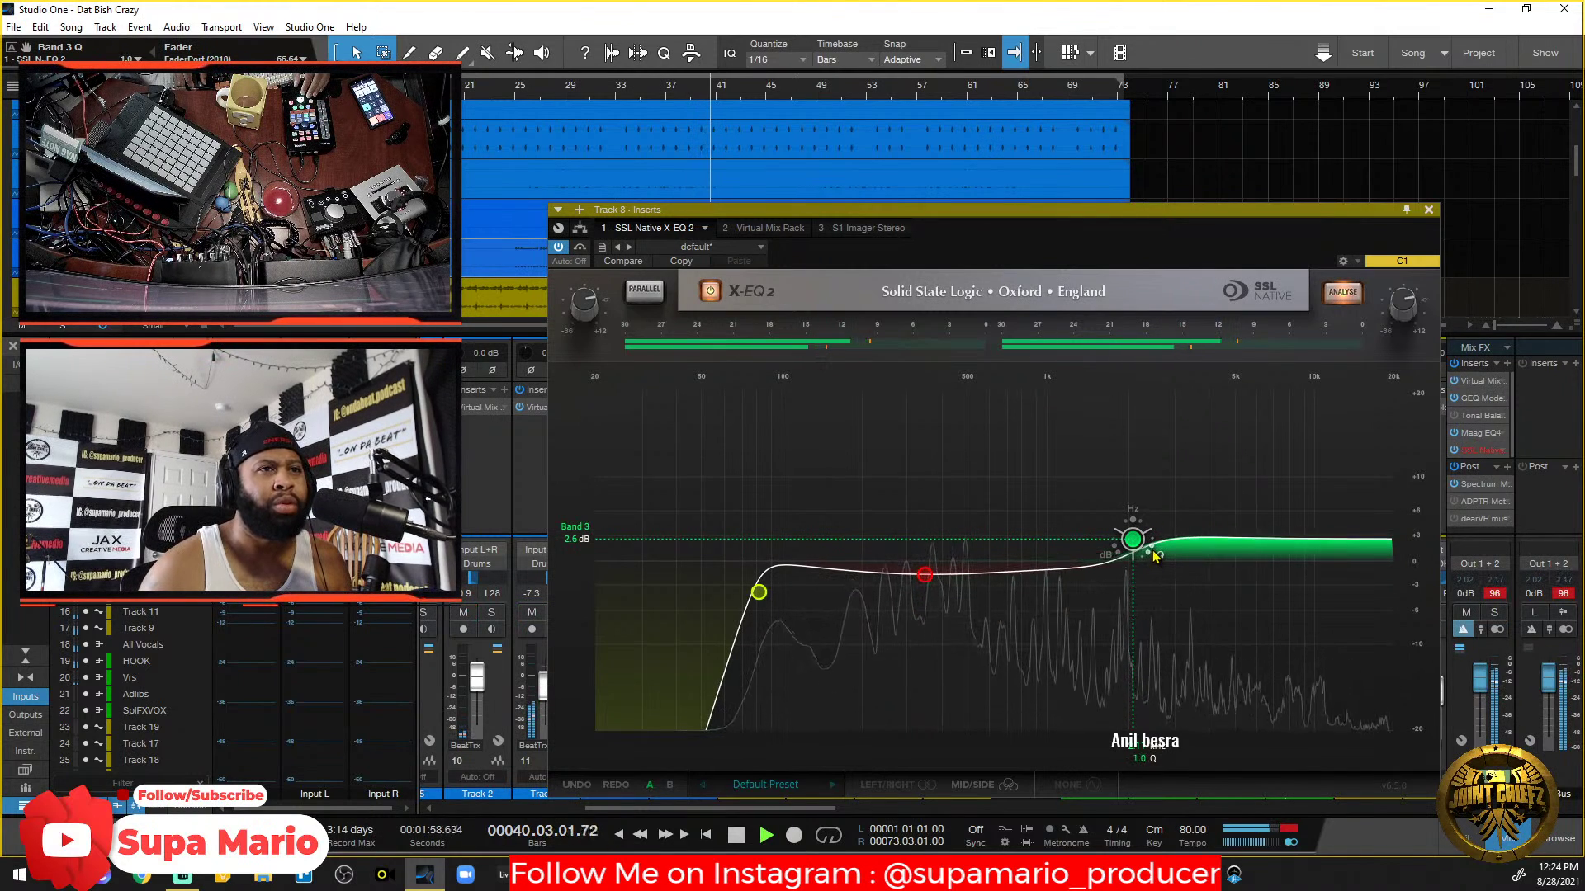
pyautogui.moveTo(1153, 553); pyautogui.dragTo(1153, 560)
pyautogui.press('space')
pyautogui.press('space')
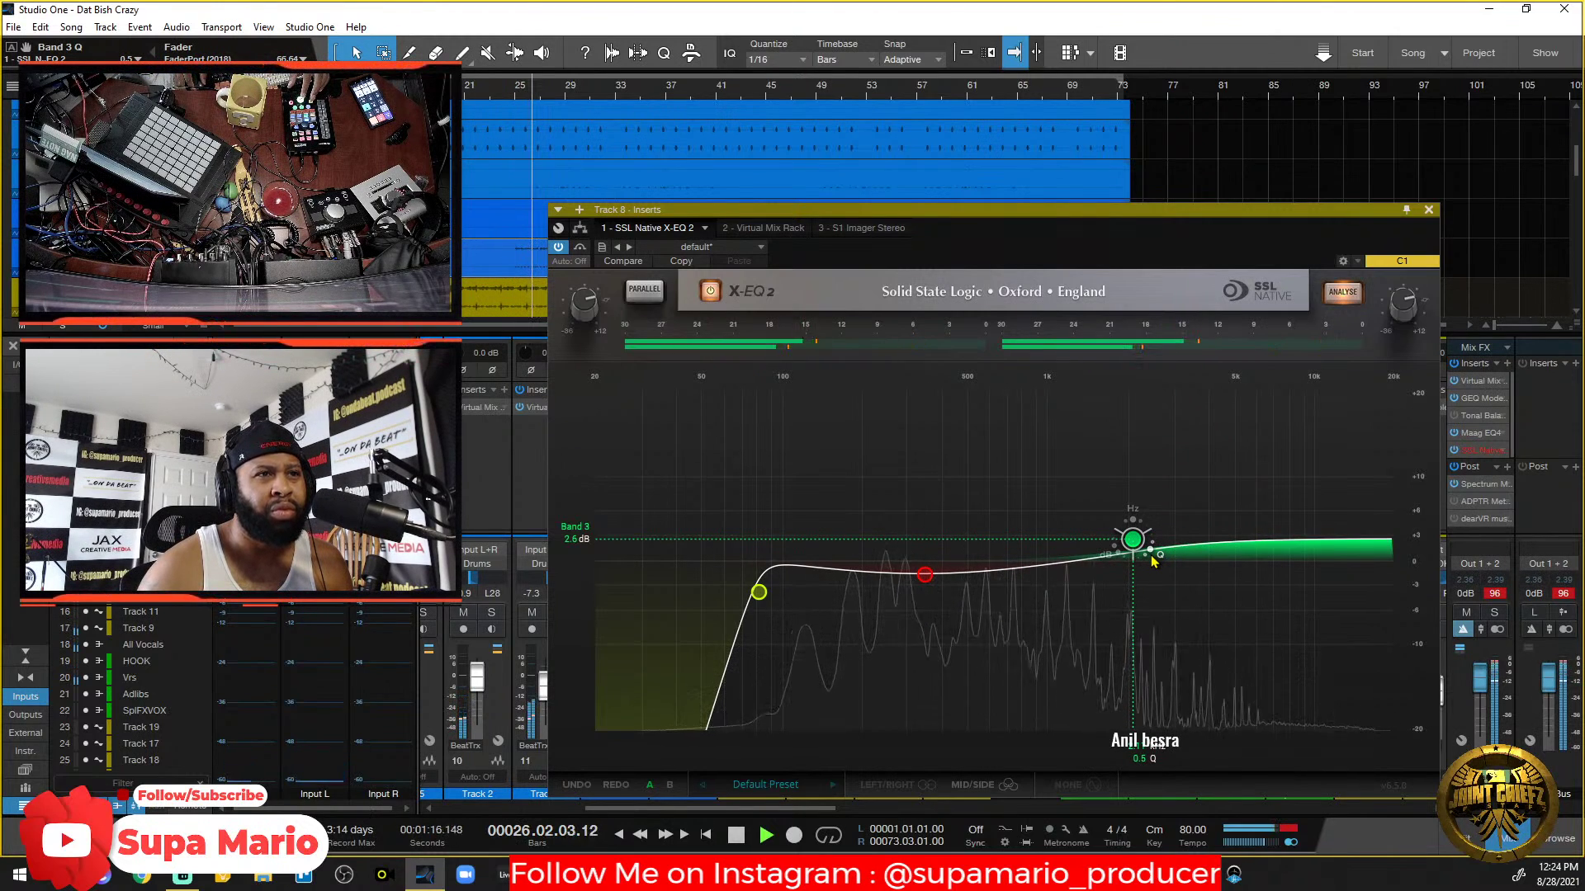
# Add a low-pass band at about 11.7 kHz with a 24 dB/oct roll-off, and stop playback.
pyautogui.click(1252, 543)
pyautogui.click(1297, 596)
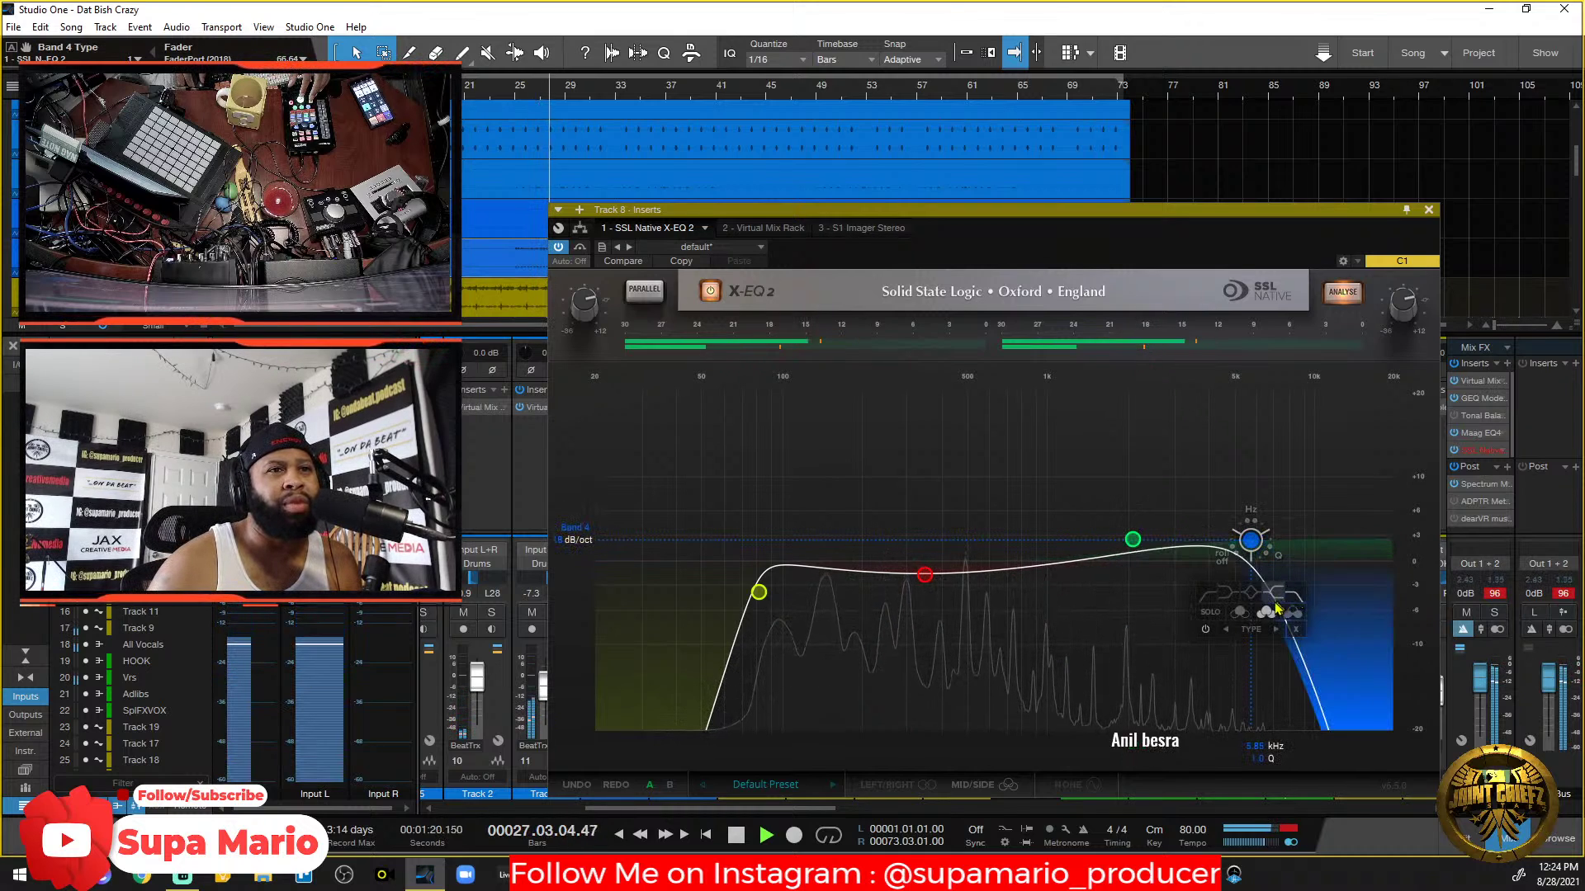
pyautogui.moveTo(1269, 540); pyautogui.dragTo(1359, 545)
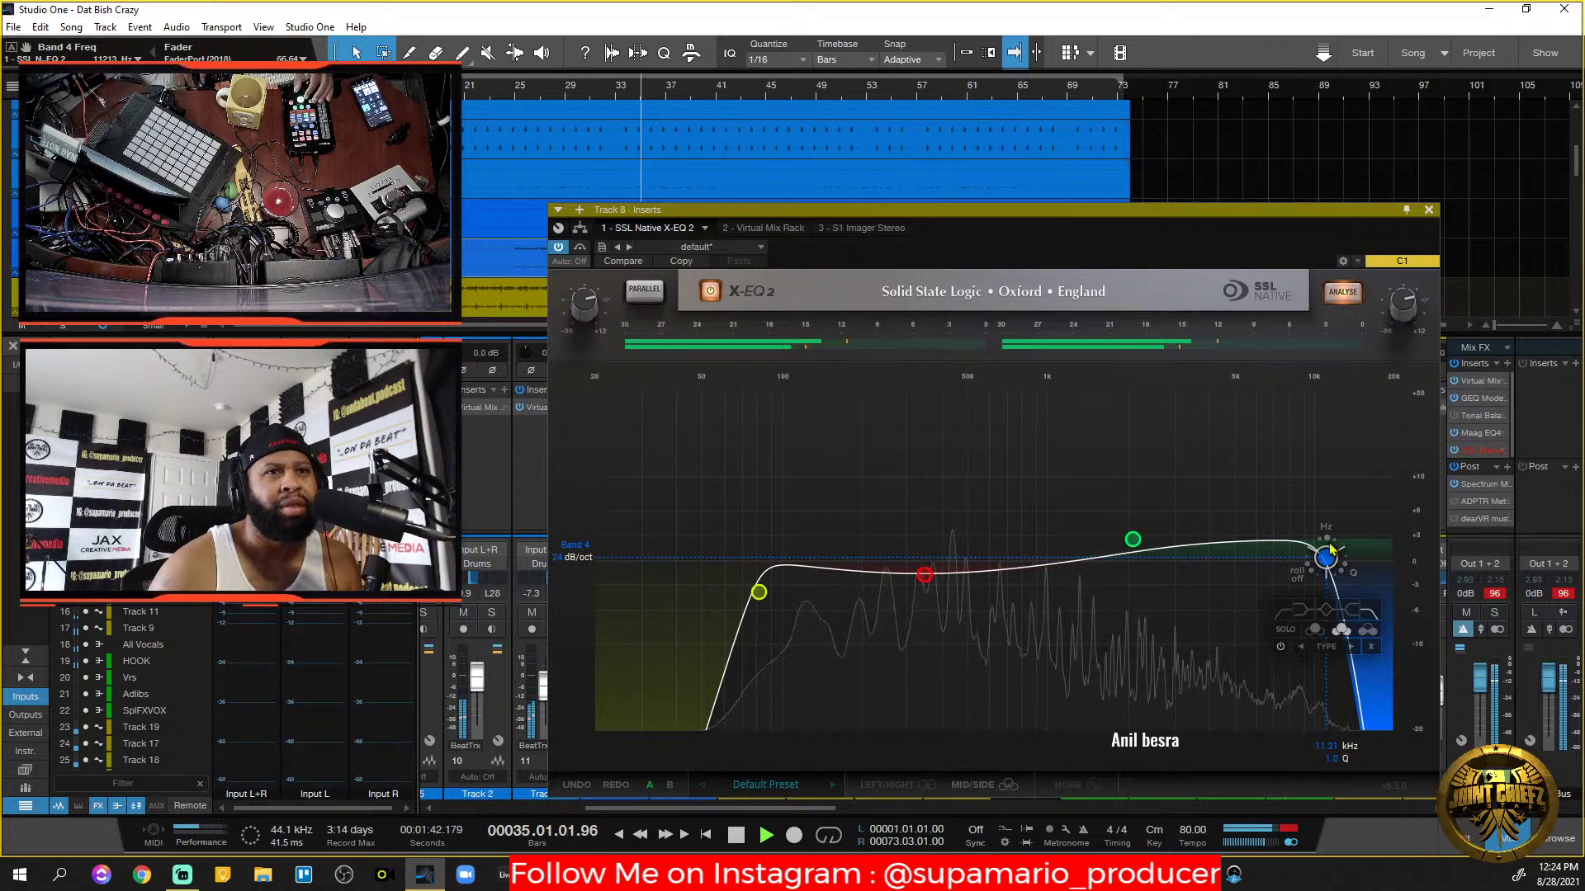
pyautogui.moveTo(1332, 549); pyautogui.dragTo(1337, 548)
pyautogui.press('space')
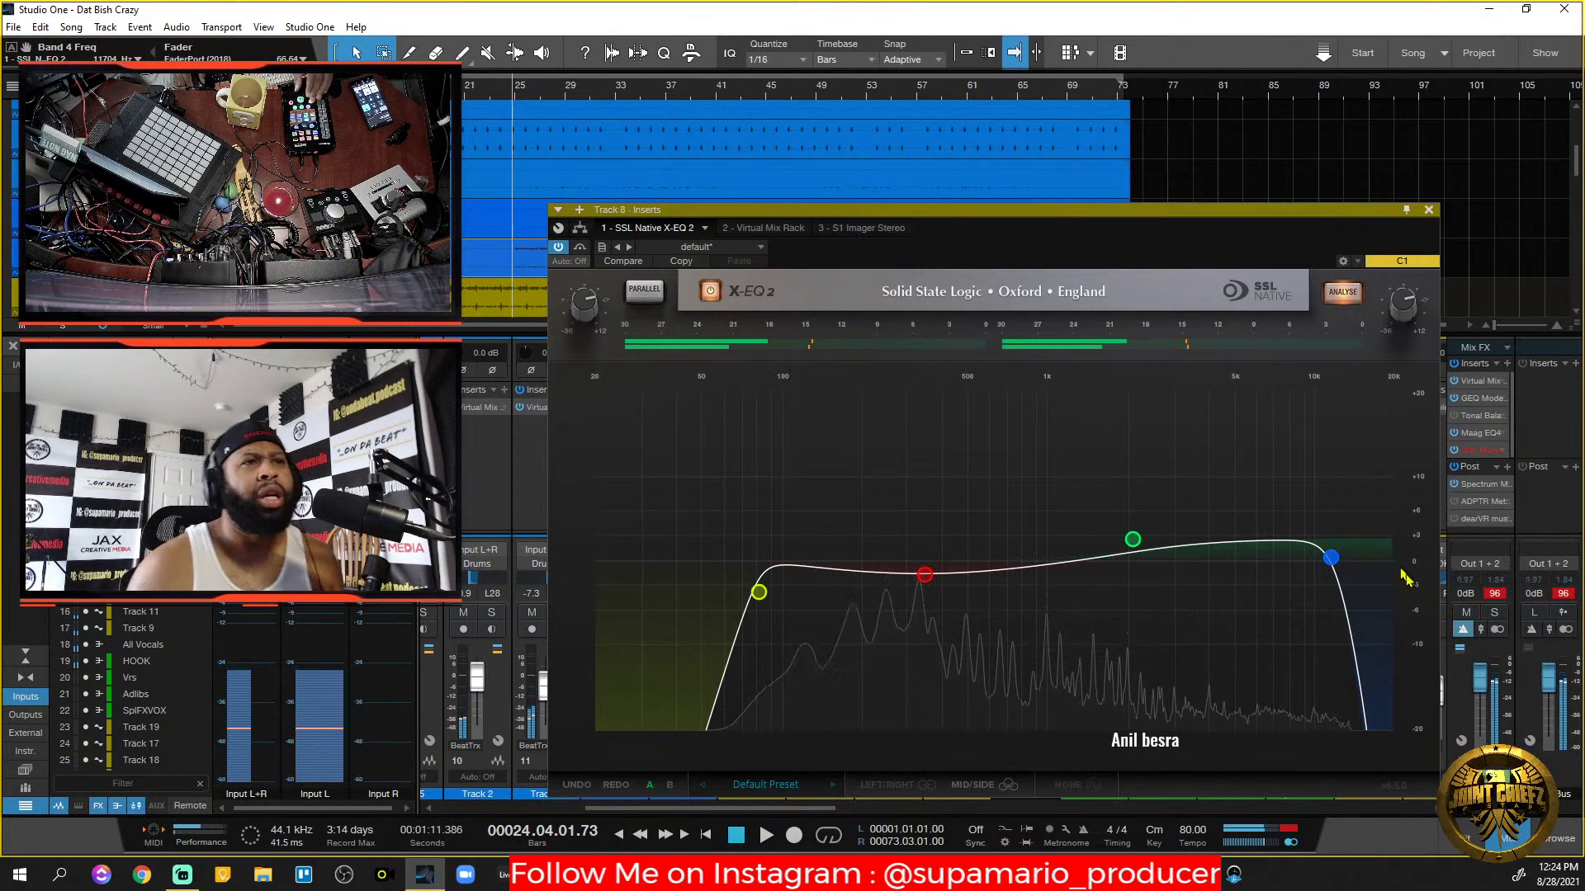
# Play the song with the X-EQ 2 analyser off and on again, then adjust the output gain and close the plug-in window.
pyautogui.click(1344, 292)
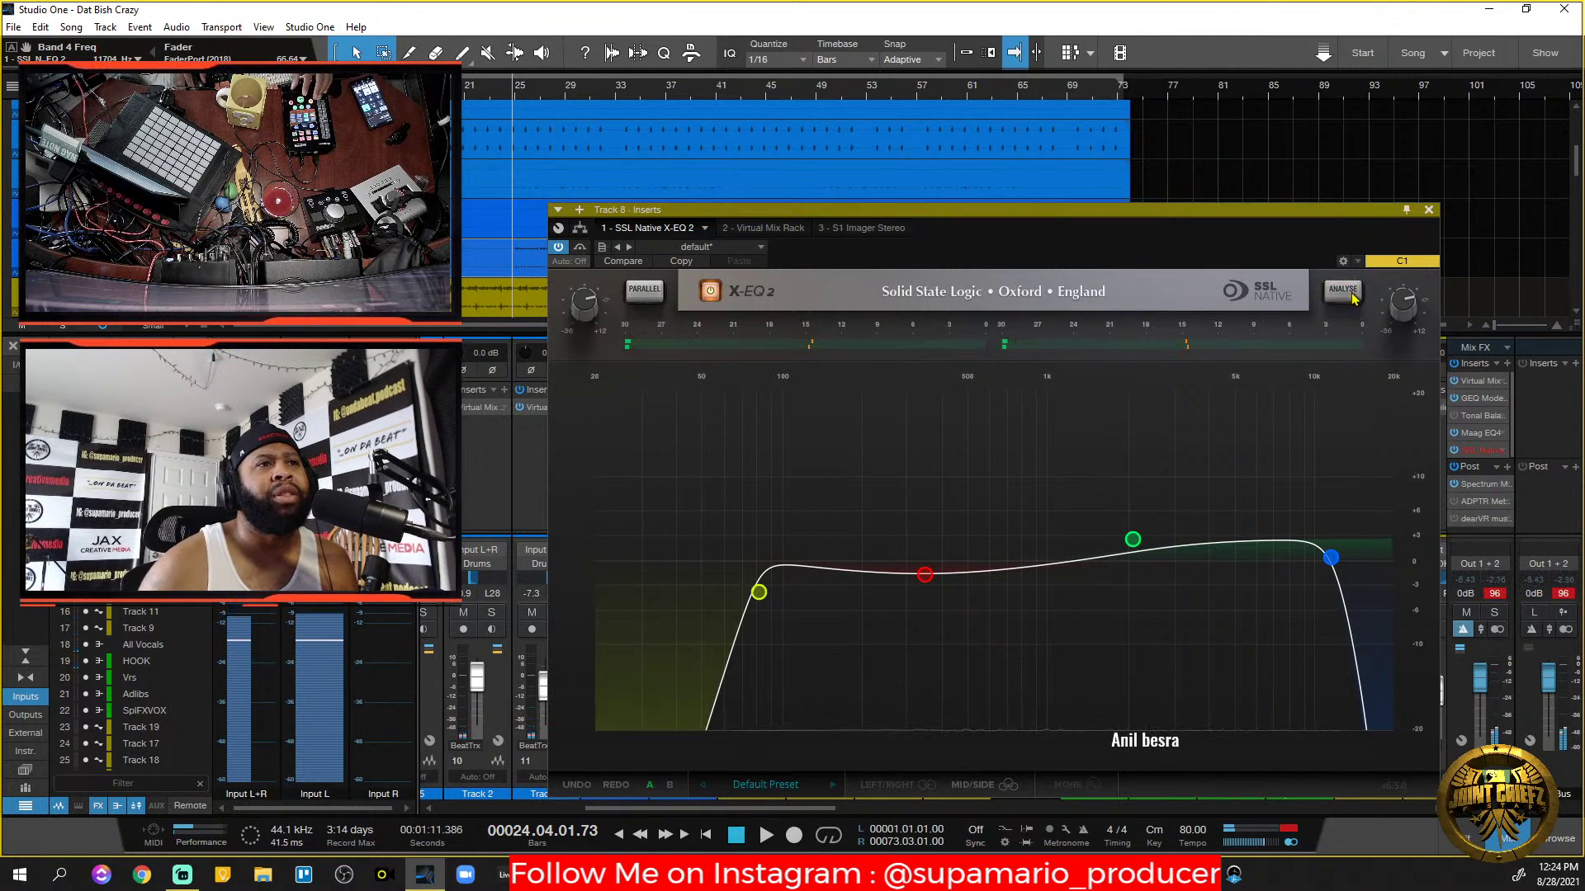
pyautogui.press('space')
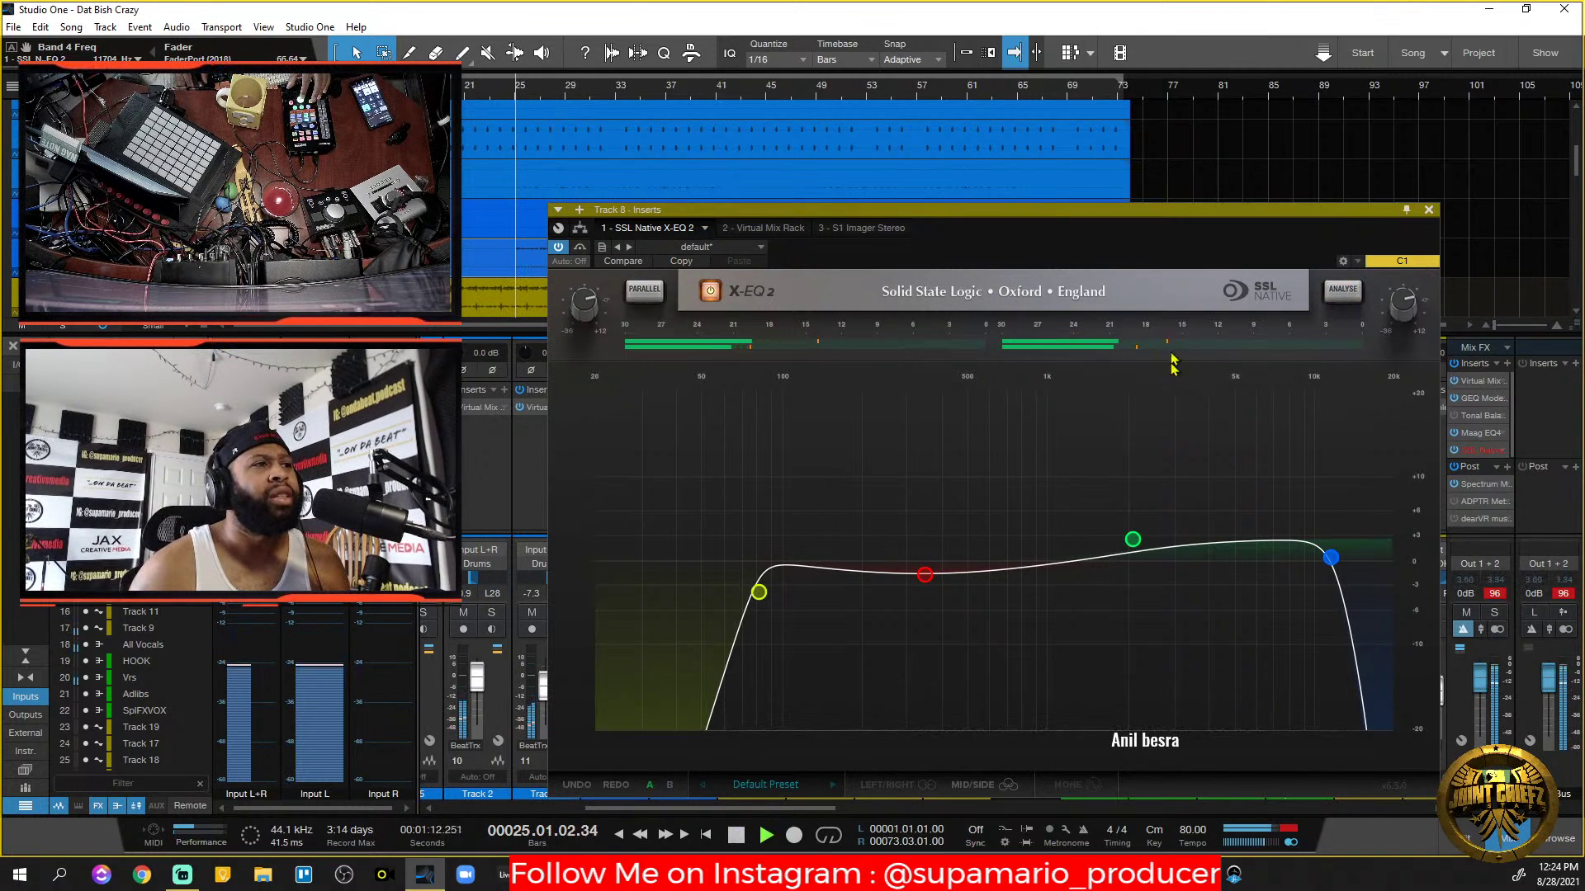
pyautogui.click(1343, 292)
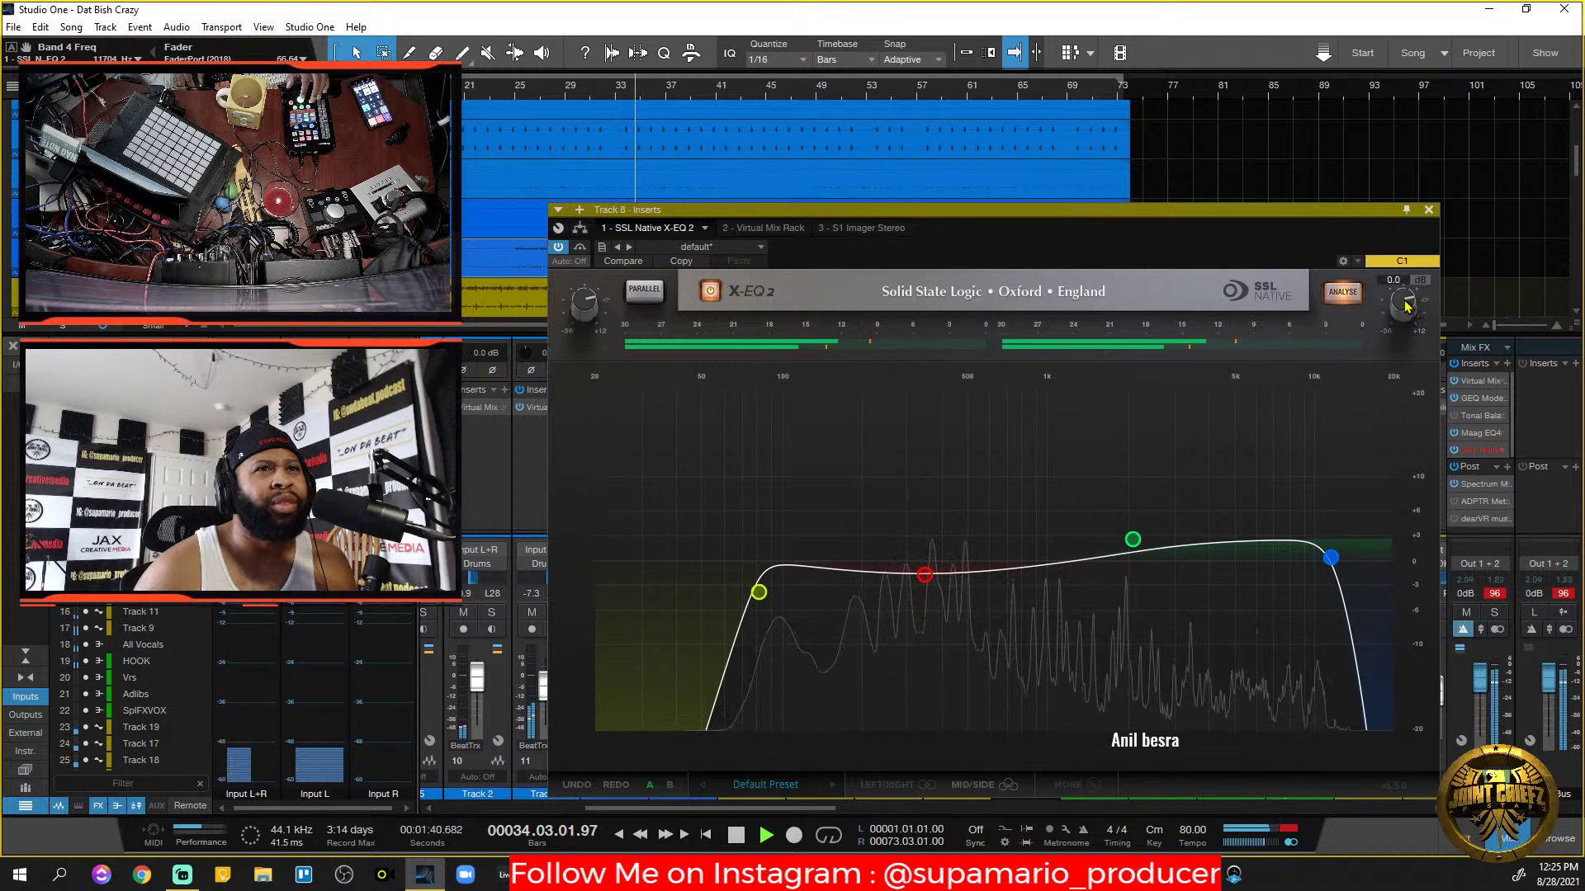
pyautogui.moveTo(1403, 307); pyautogui.dragTo(1406, 302)
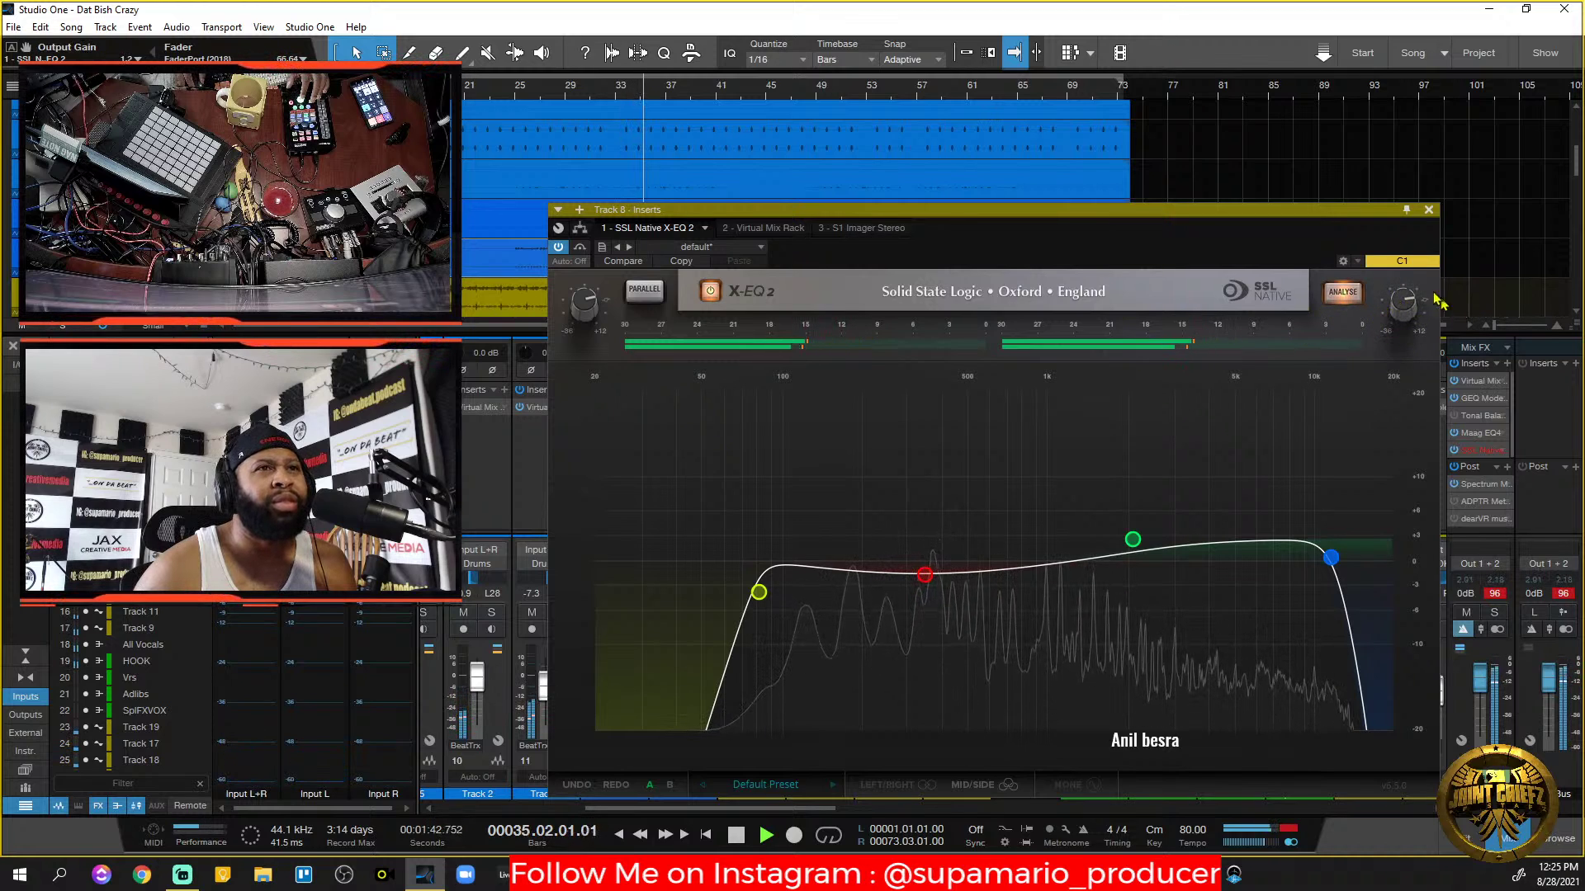
pyautogui.click(1428, 212)
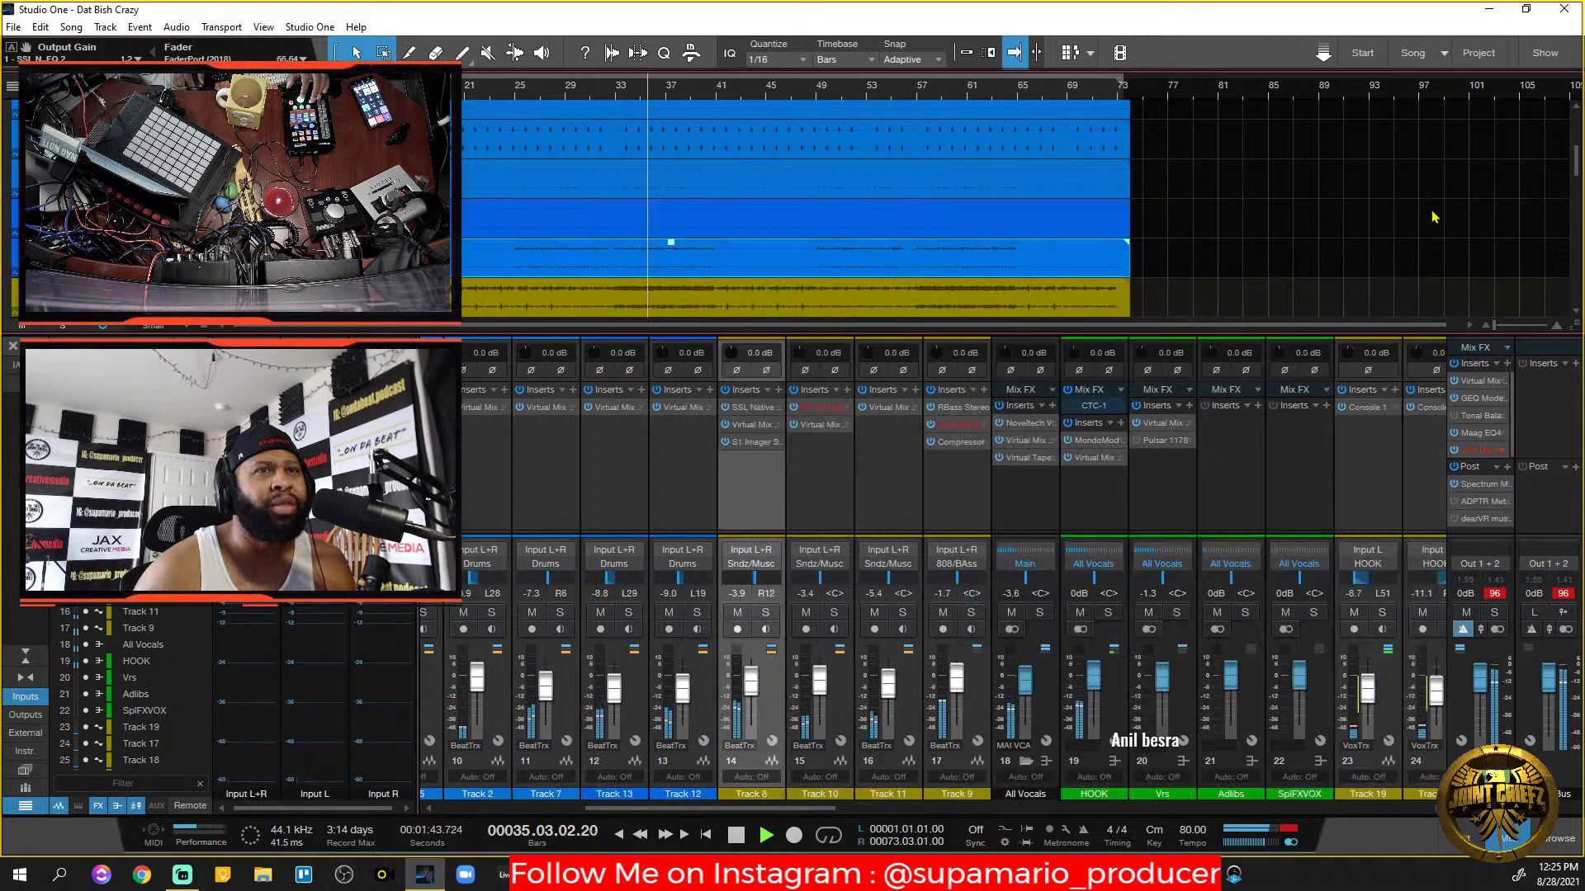
# Solo Track 10 and remove its first insert, keeping Virtual Mix Rack.
pyautogui.click(833, 613)
pyautogui.press('space')
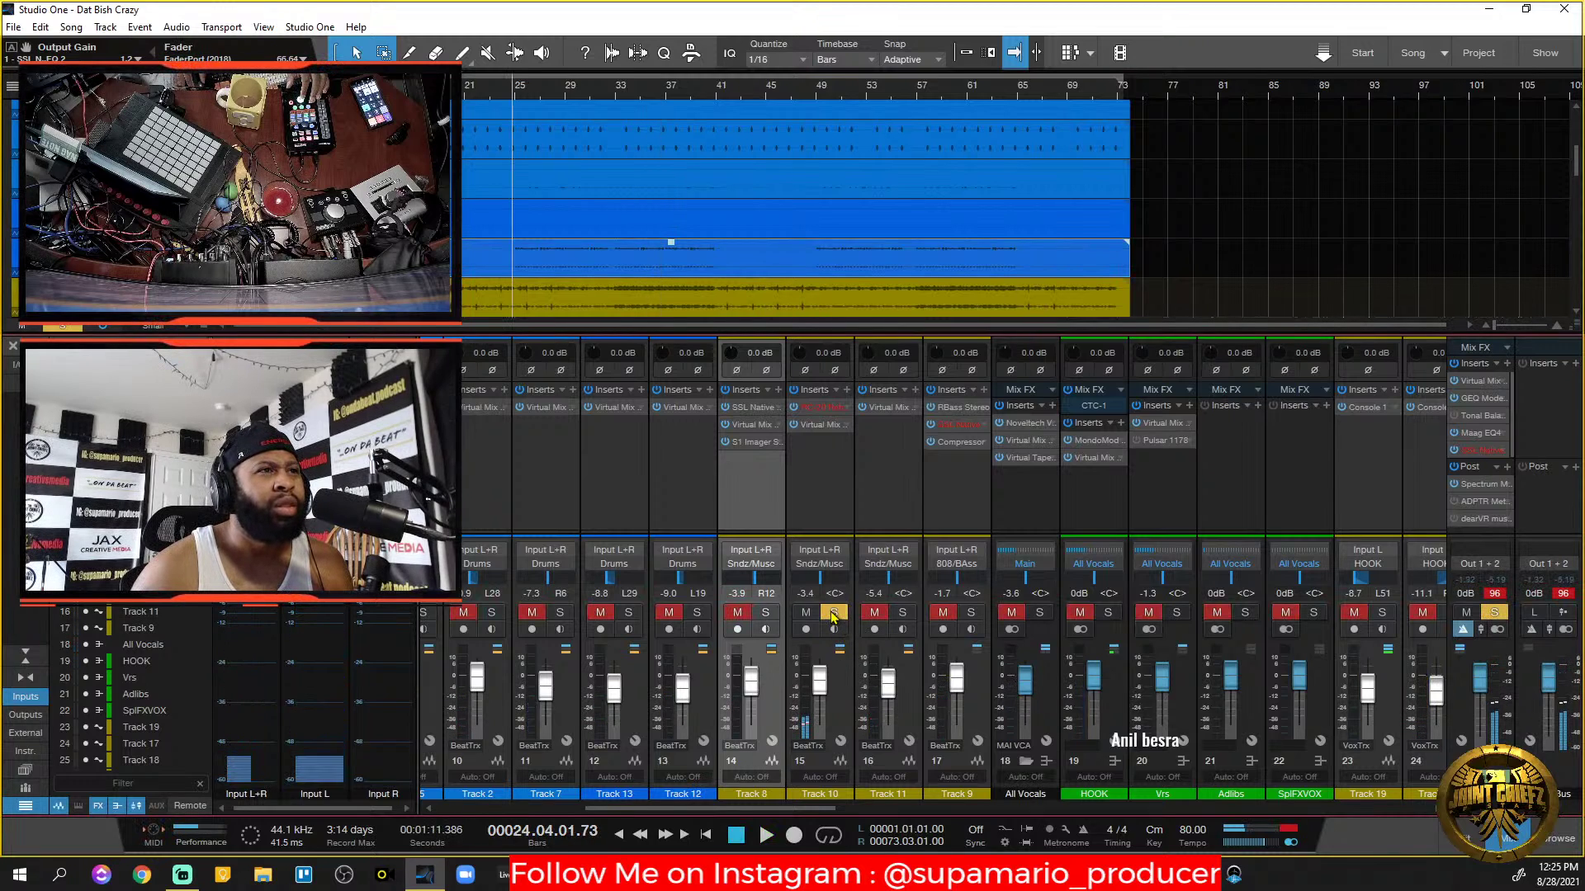
pyautogui.click(815, 415)
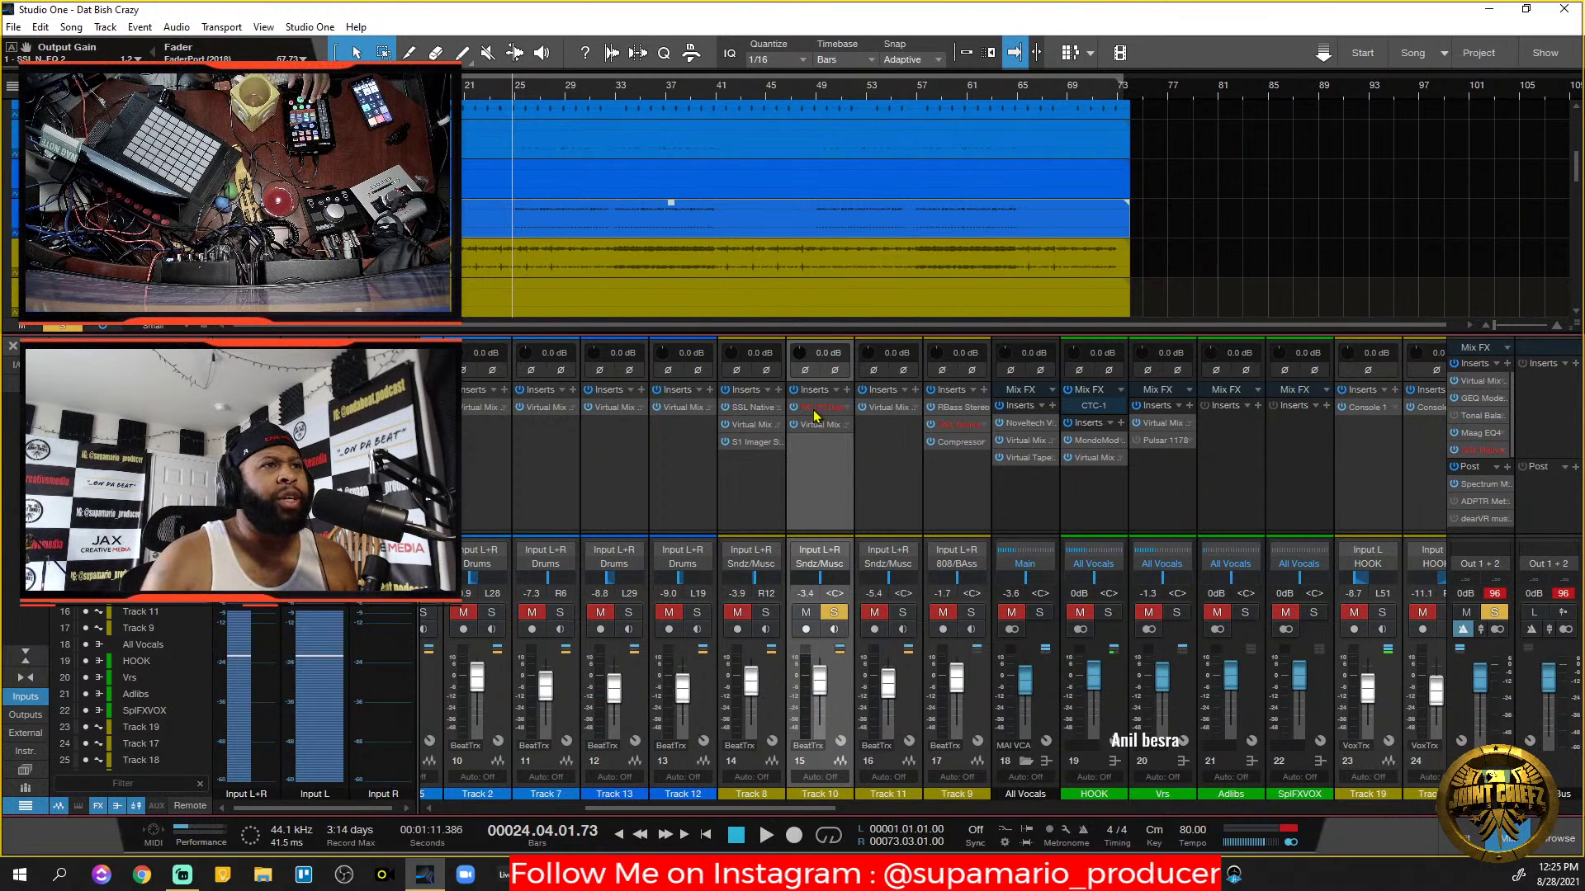
pyautogui.click(847, 408)
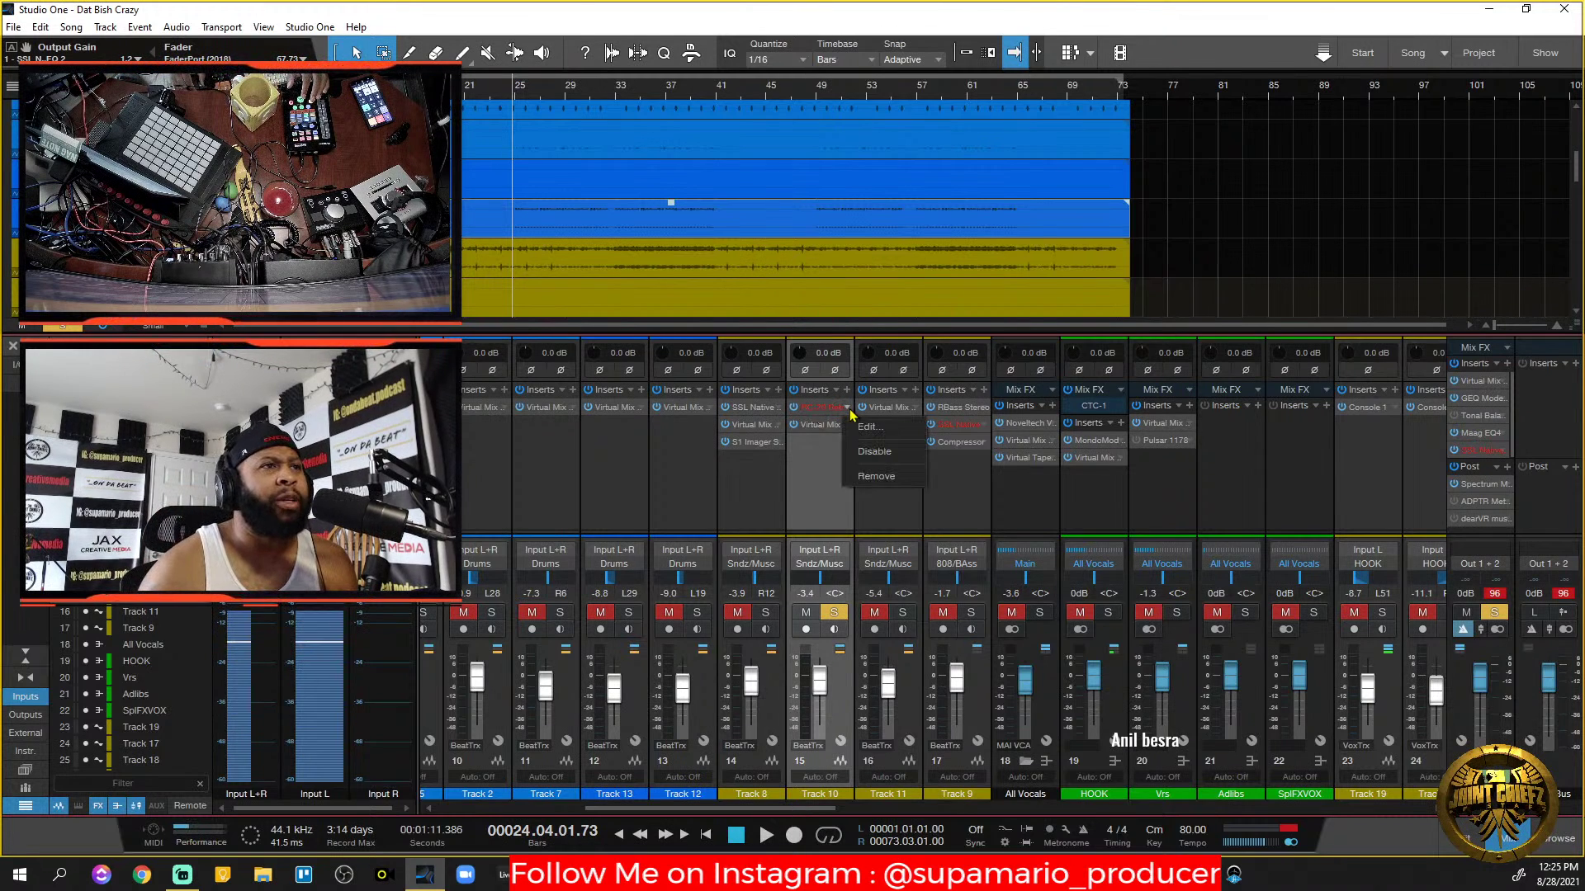
pyautogui.click(876, 477)
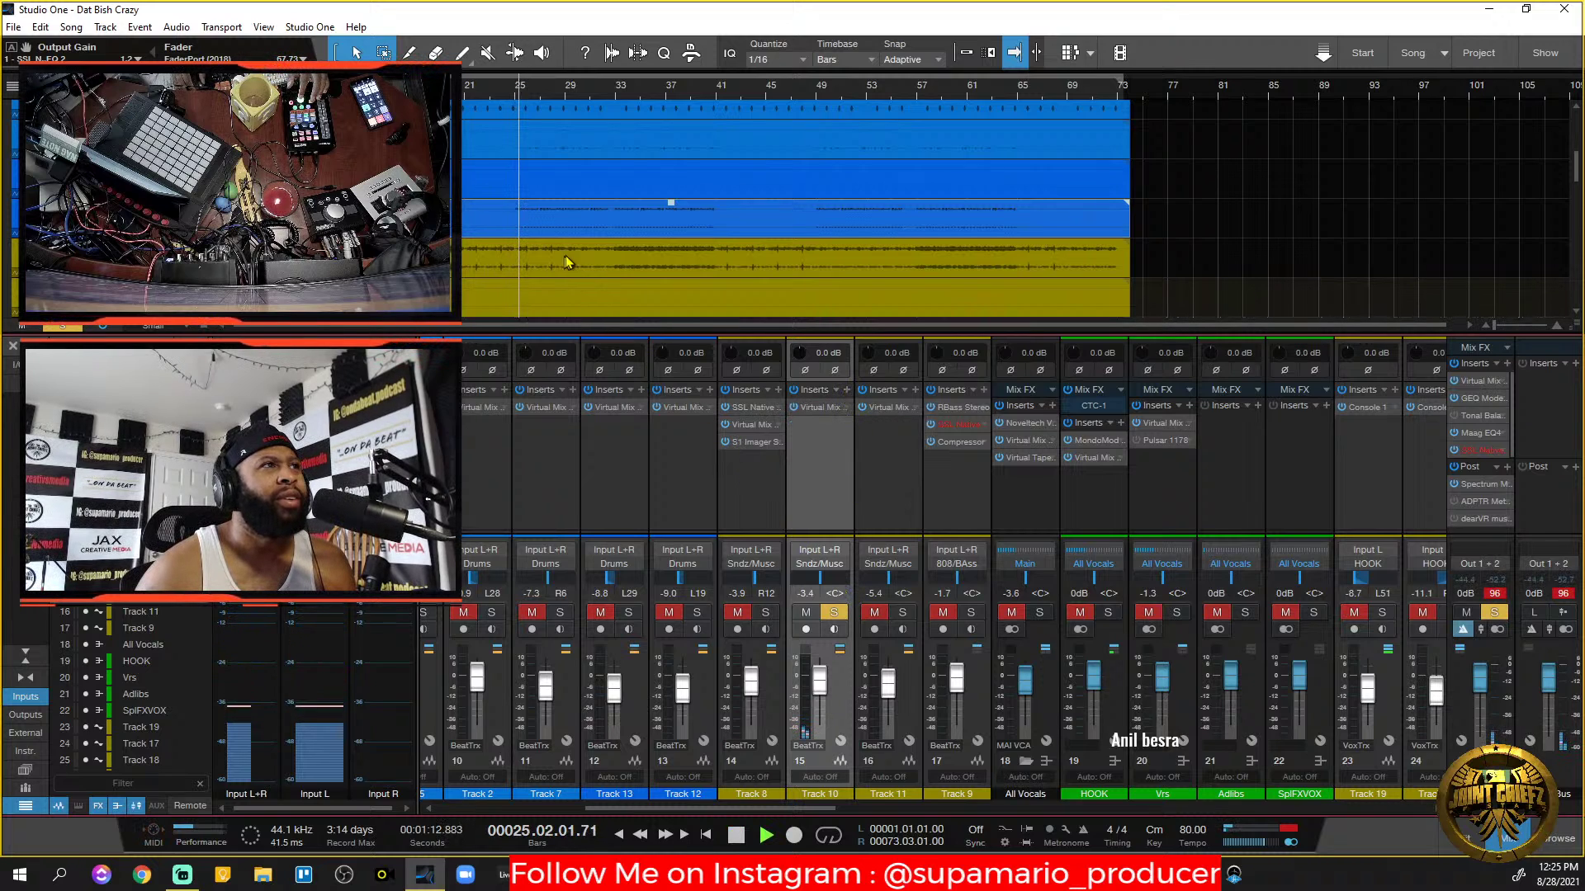
# Listen to soloed Track 10 around bar 33 in the arrangement and stop playback.
pyautogui.scroll(-2, 583, 251)
pyautogui.press('space')
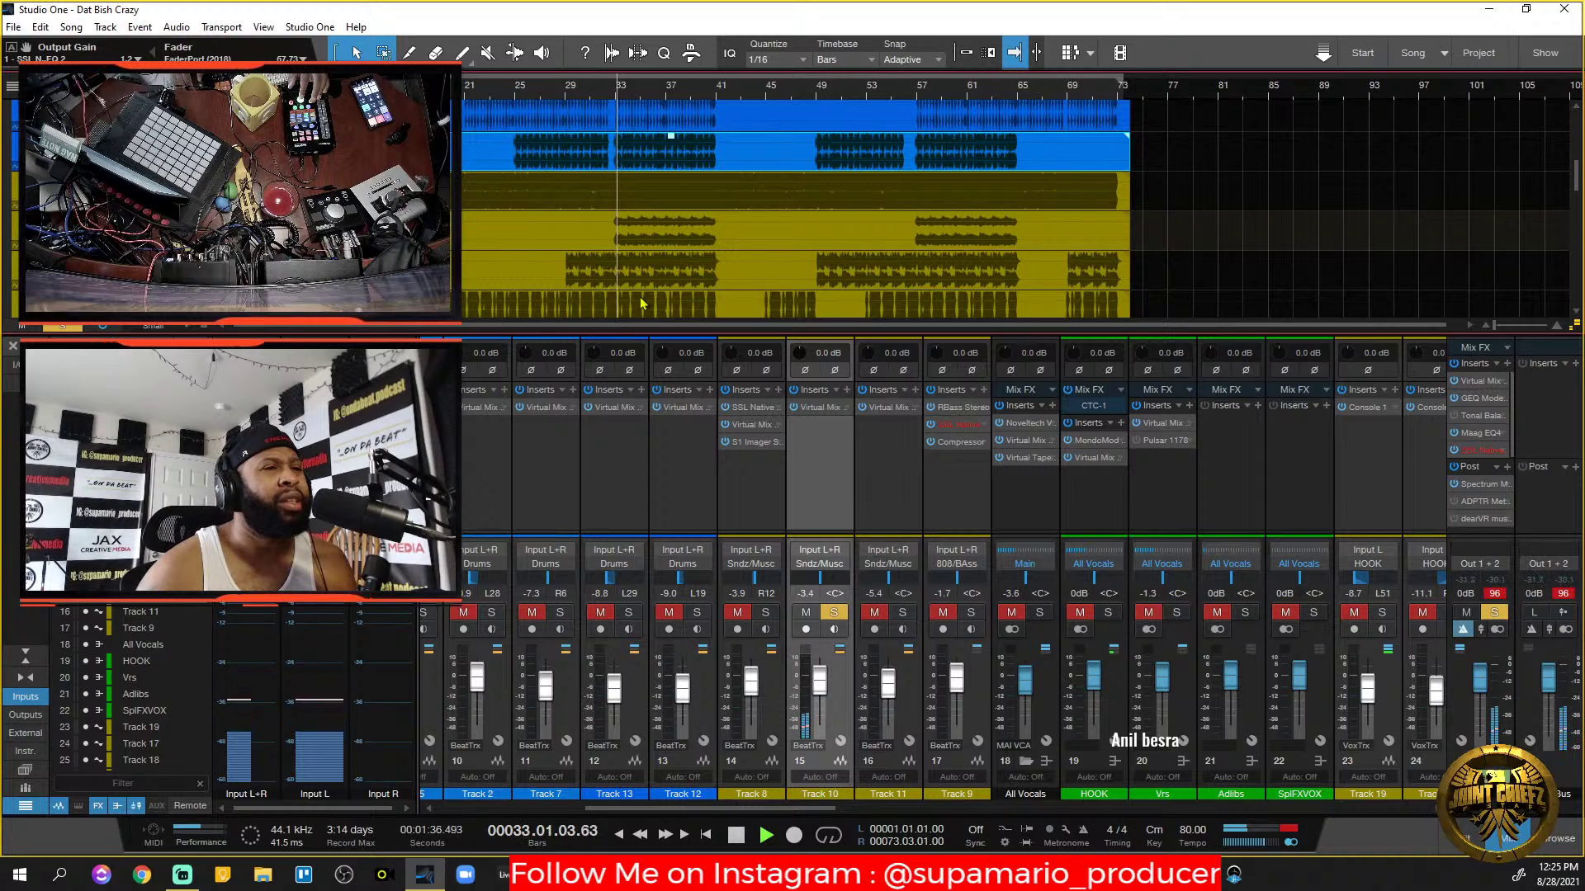
pyautogui.press('space')
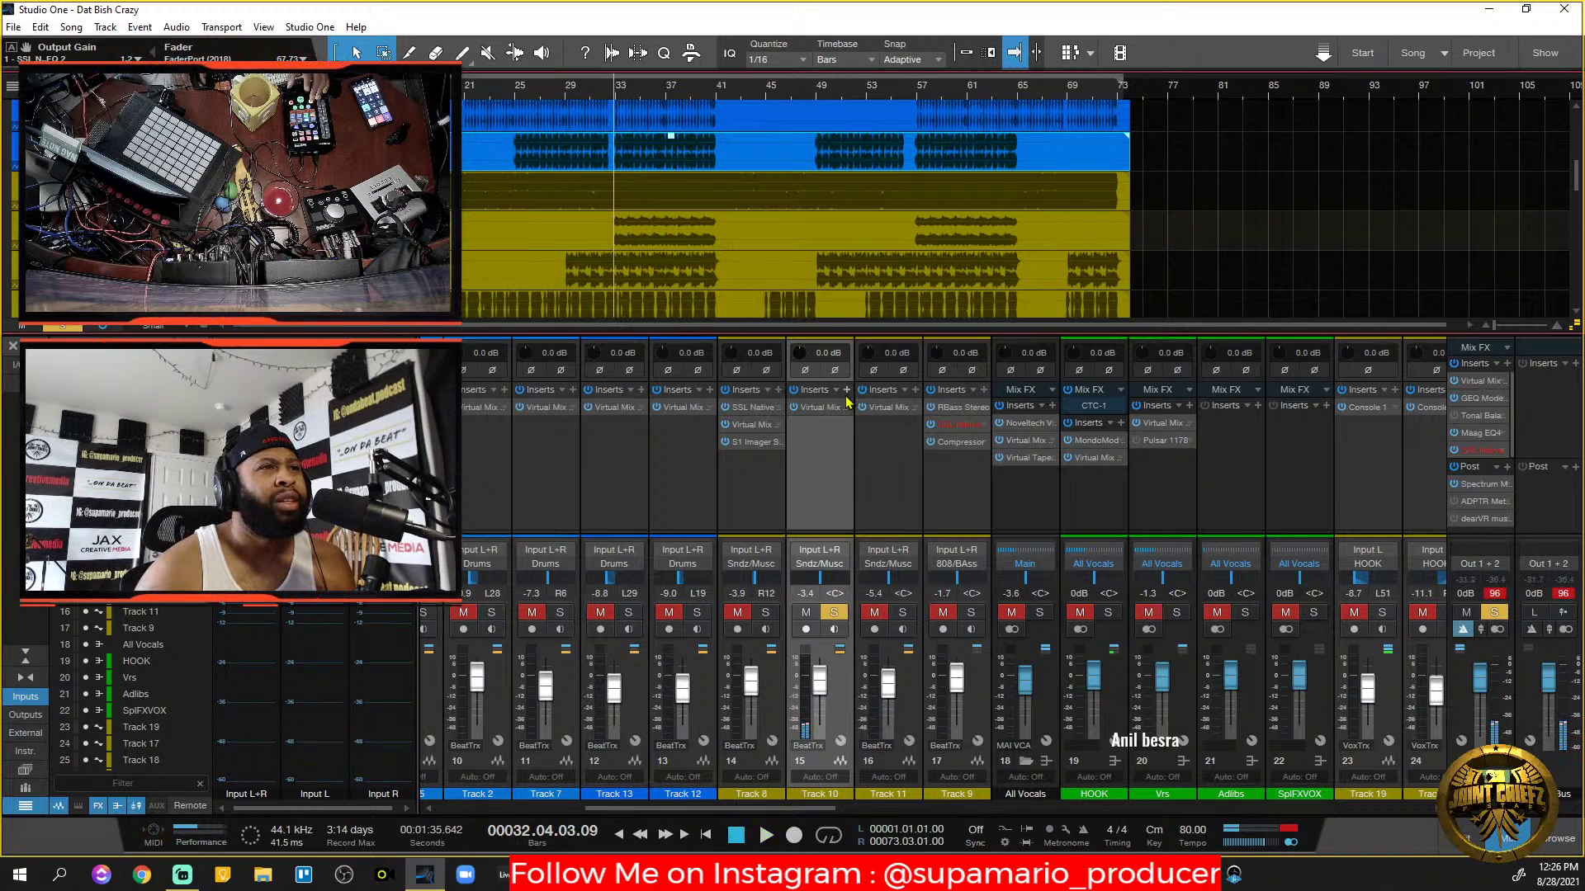
# Add the Beatskillz Samplex3 plug-in to Track 10's inserts after Virtual Mix Rack.
pyautogui.click(845, 389)
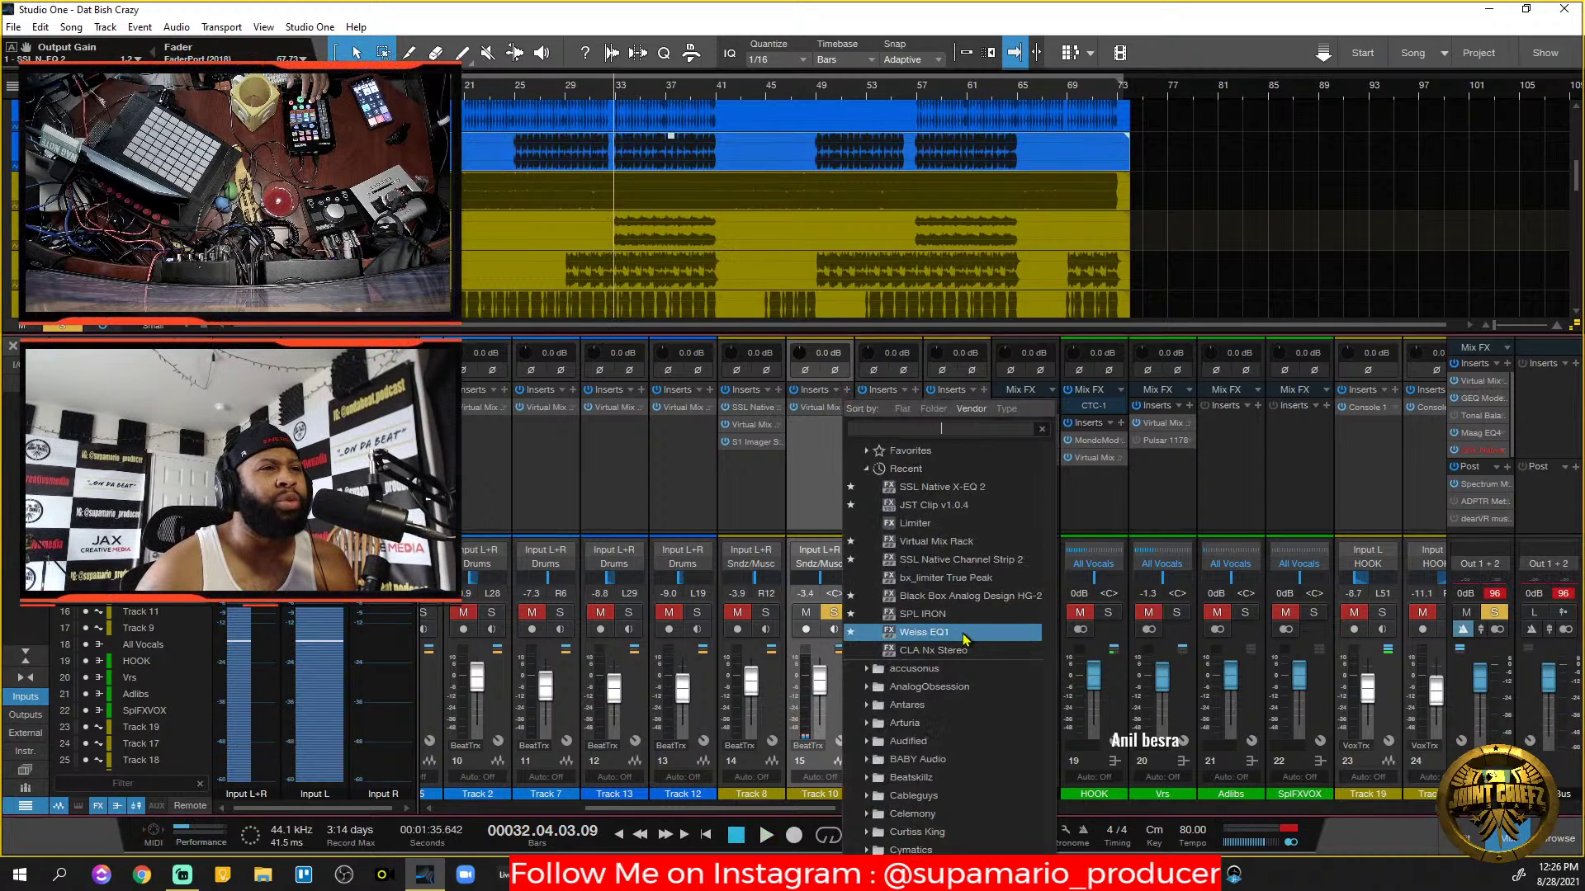
pyautogui.scroll(-3, 965, 656)
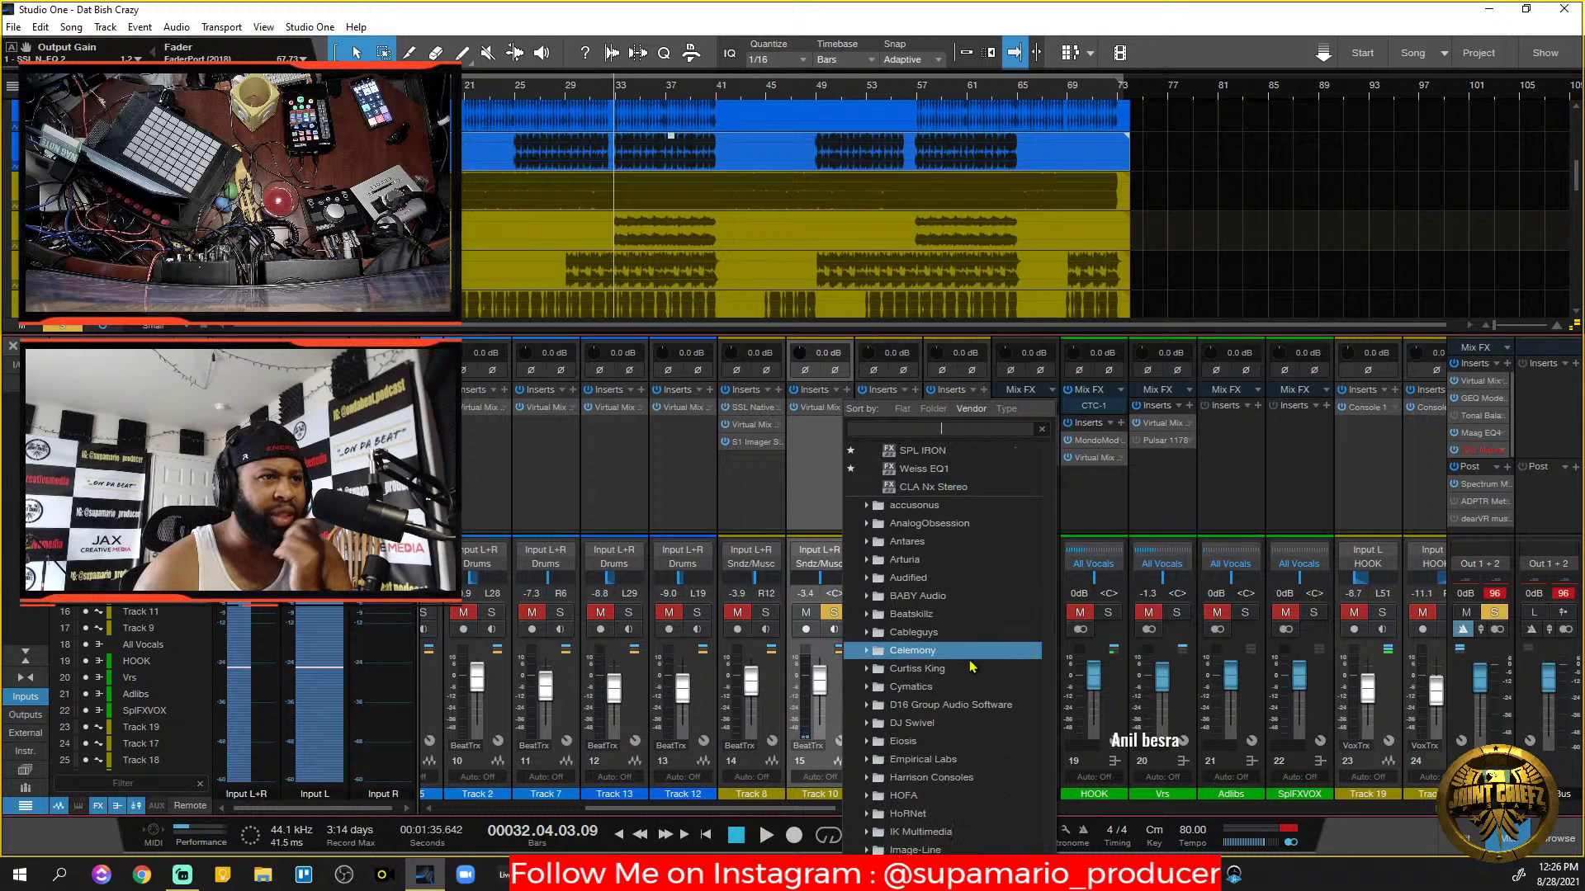
pyautogui.scroll(-1, 972, 668)
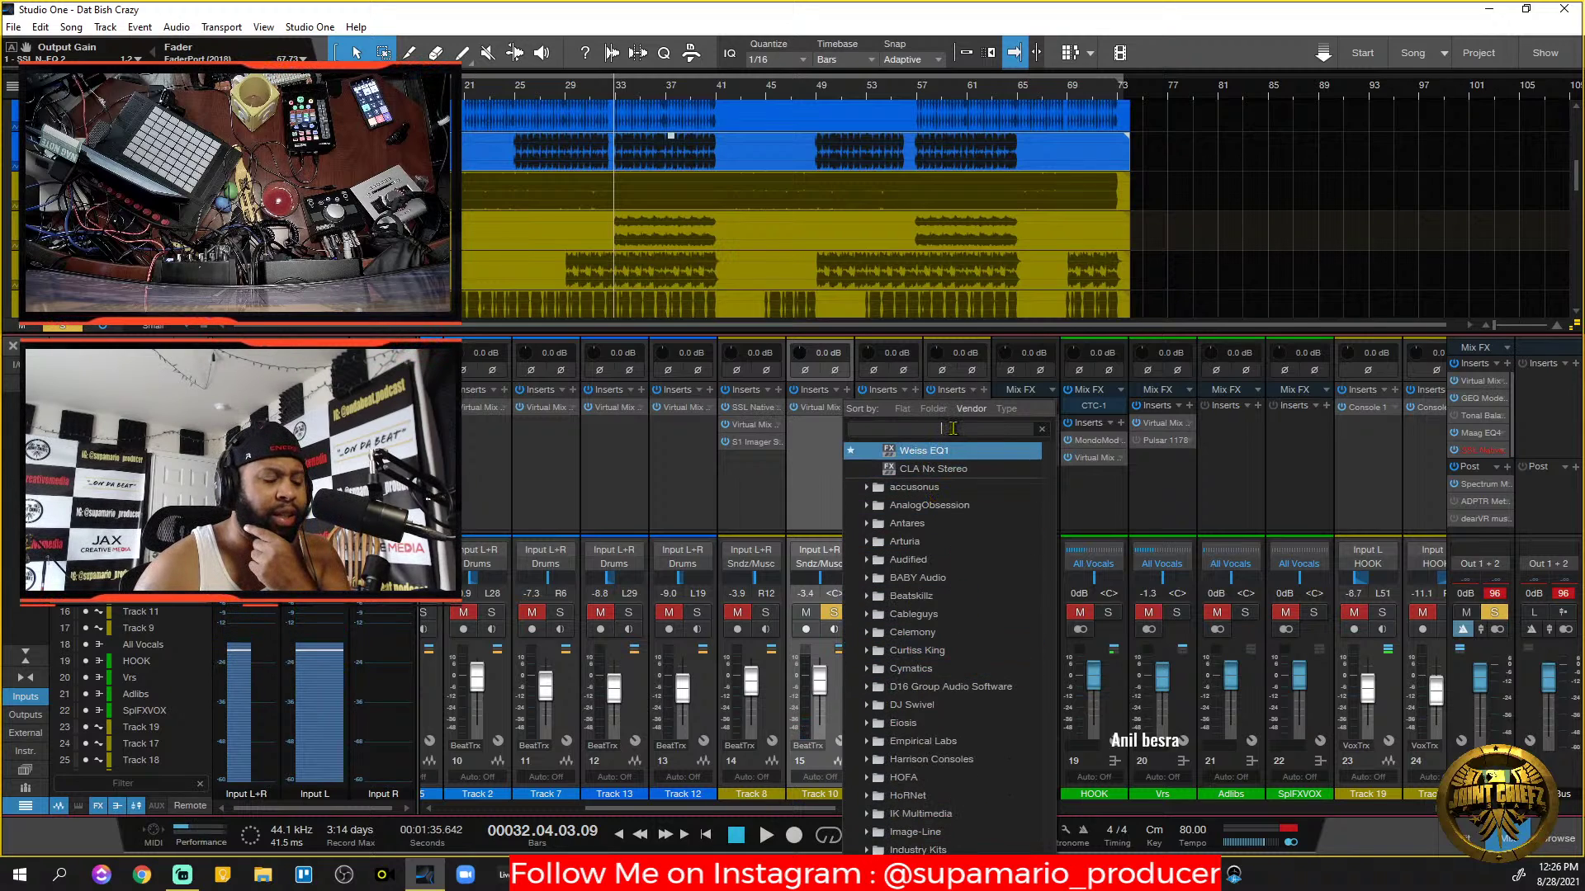
pyautogui.click(918, 596)
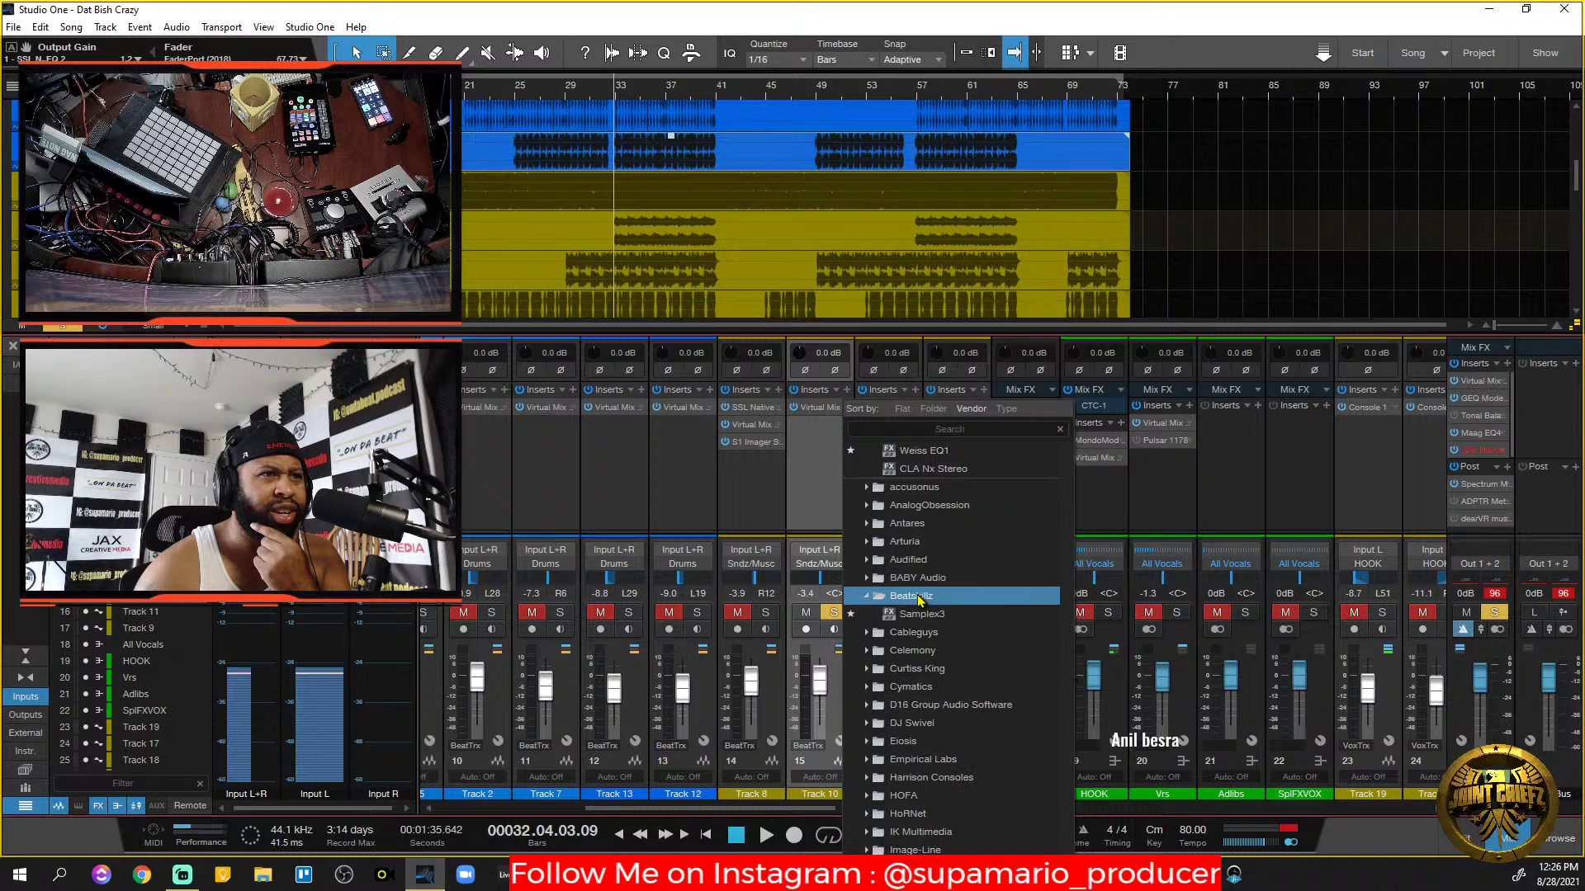
pyautogui.click(922, 614)
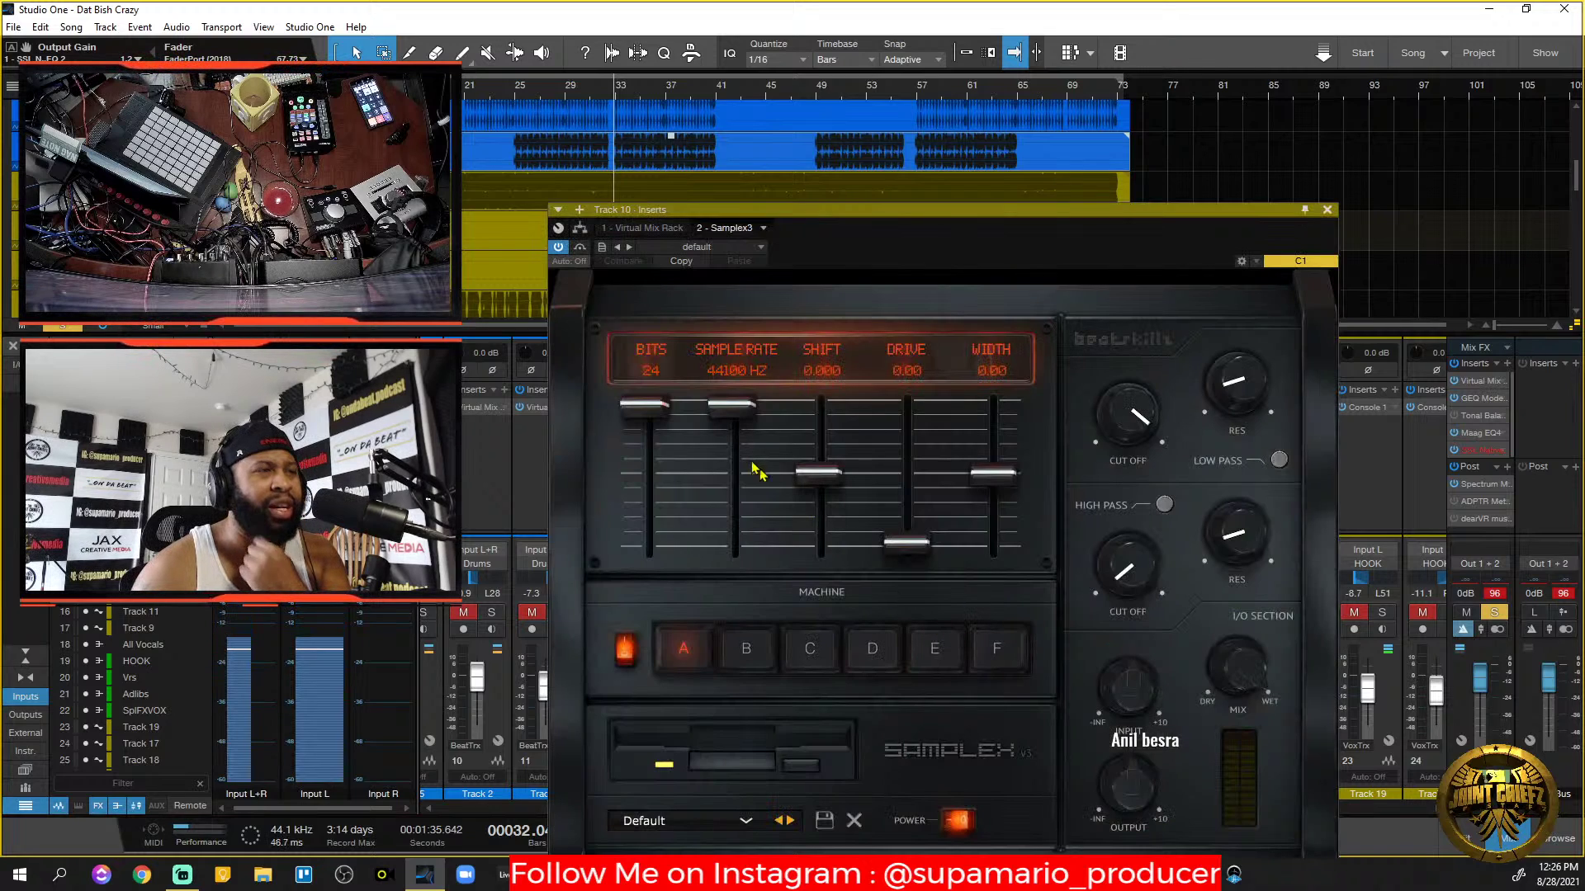
# Audition Samplex3 X-Chips presets on Track 10 from Dead Chip A through to Interference, with the plug-in window moved off the Track 10 channel.
pyautogui.click(742, 822)
pyautogui.moveTo(725, 775)
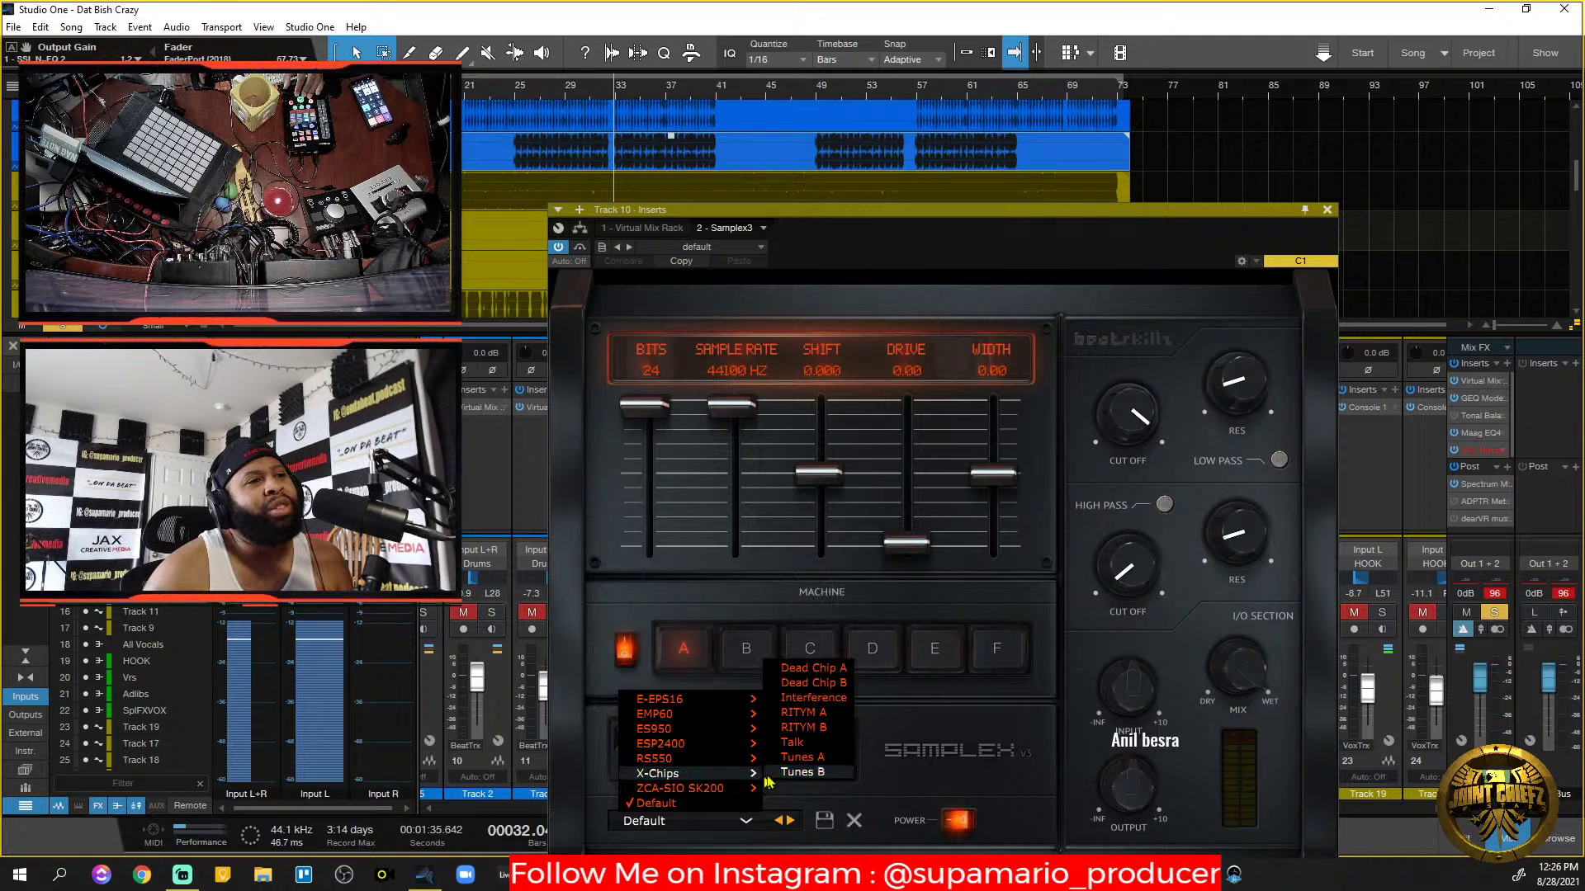
pyautogui.click(825, 669)
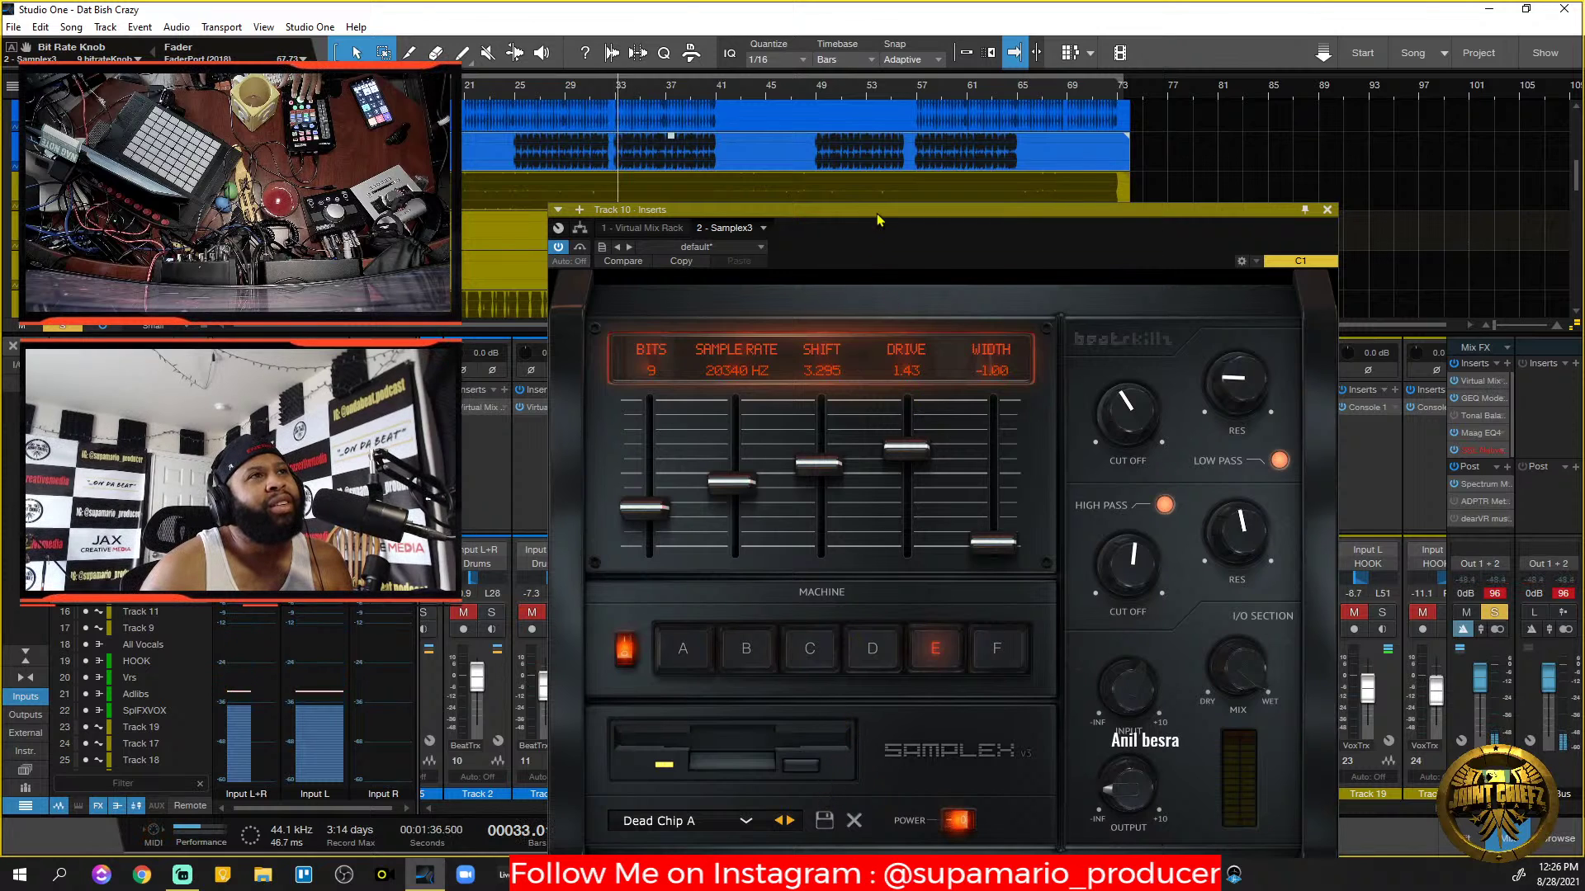
pyautogui.moveTo(877, 220); pyautogui.dragTo(1176, 111)
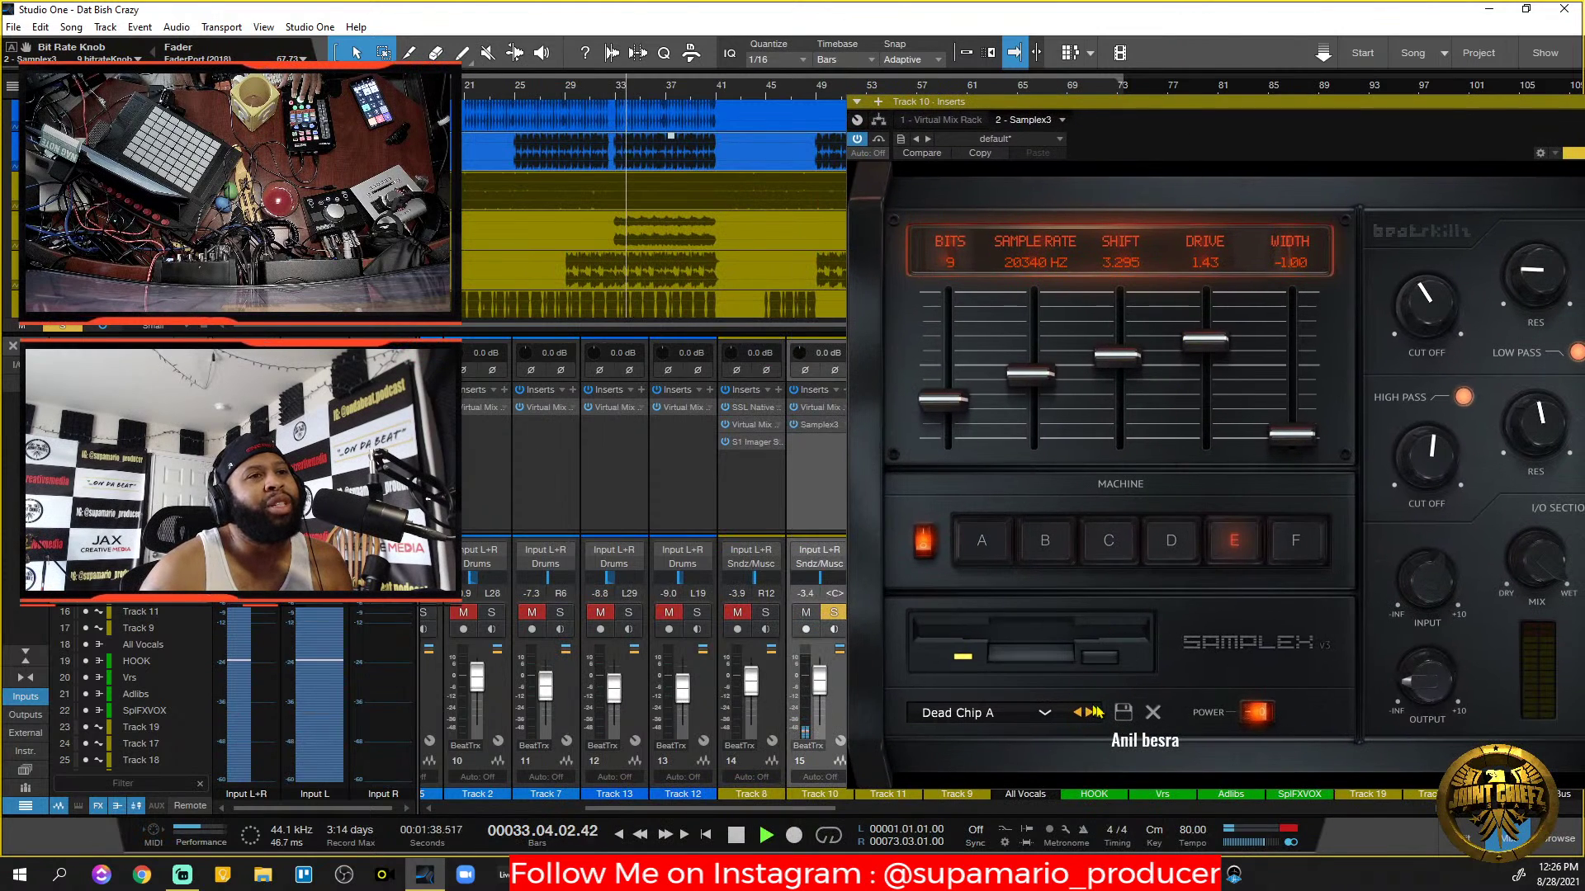
pyautogui.click(1090, 714)
pyautogui.click(1090, 715)
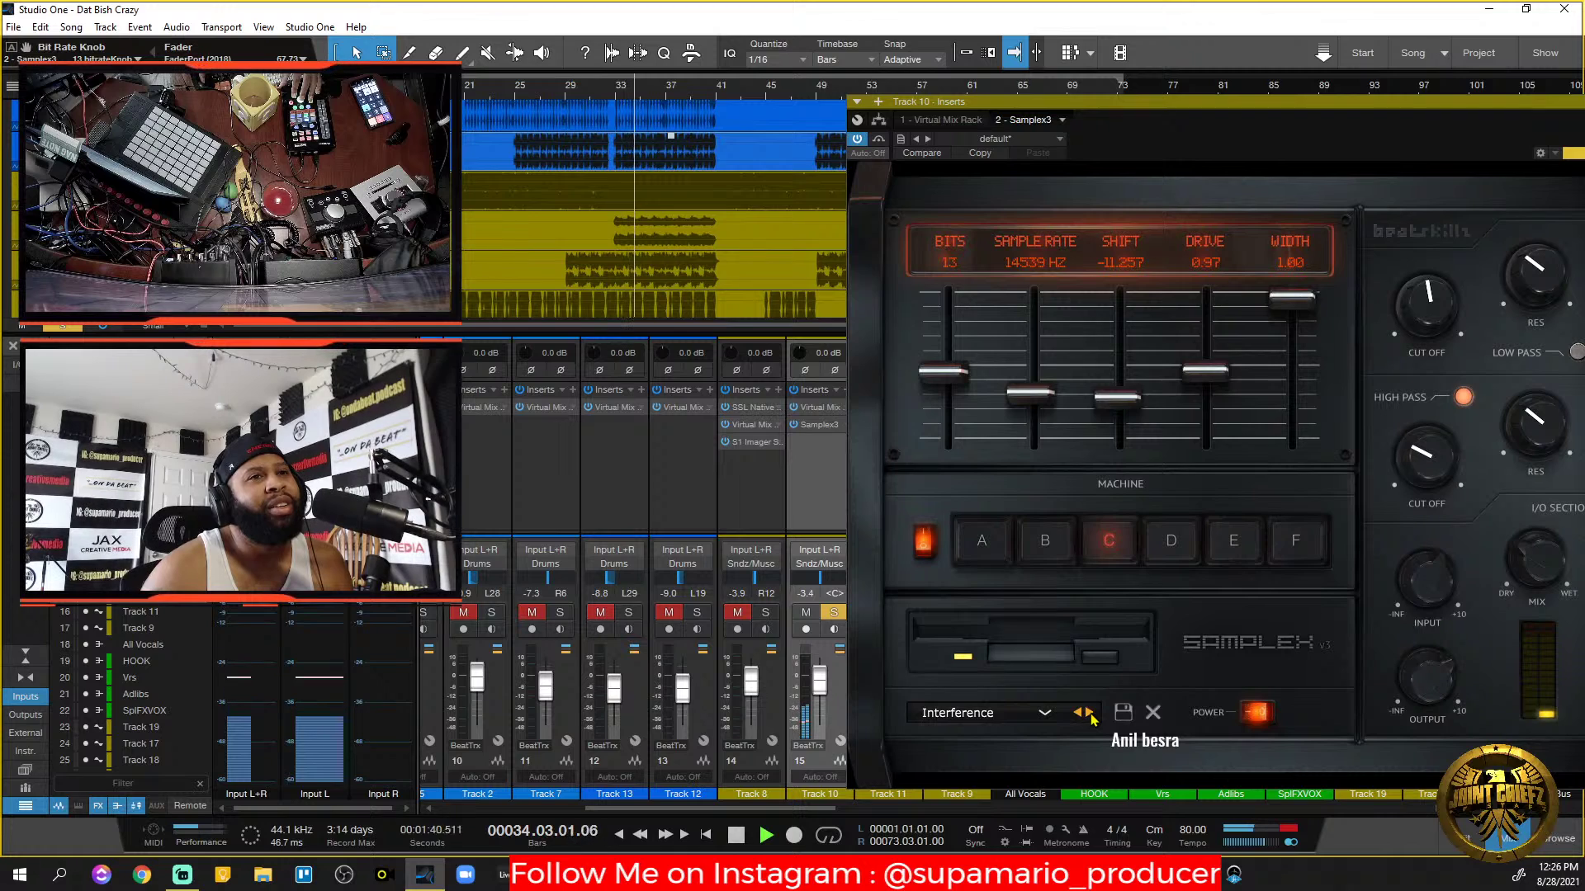
# Switch Track 10's Samplex3 to the RITYM A preset and sweep its Mix between dry and wet.
pyautogui.click(1090, 715)
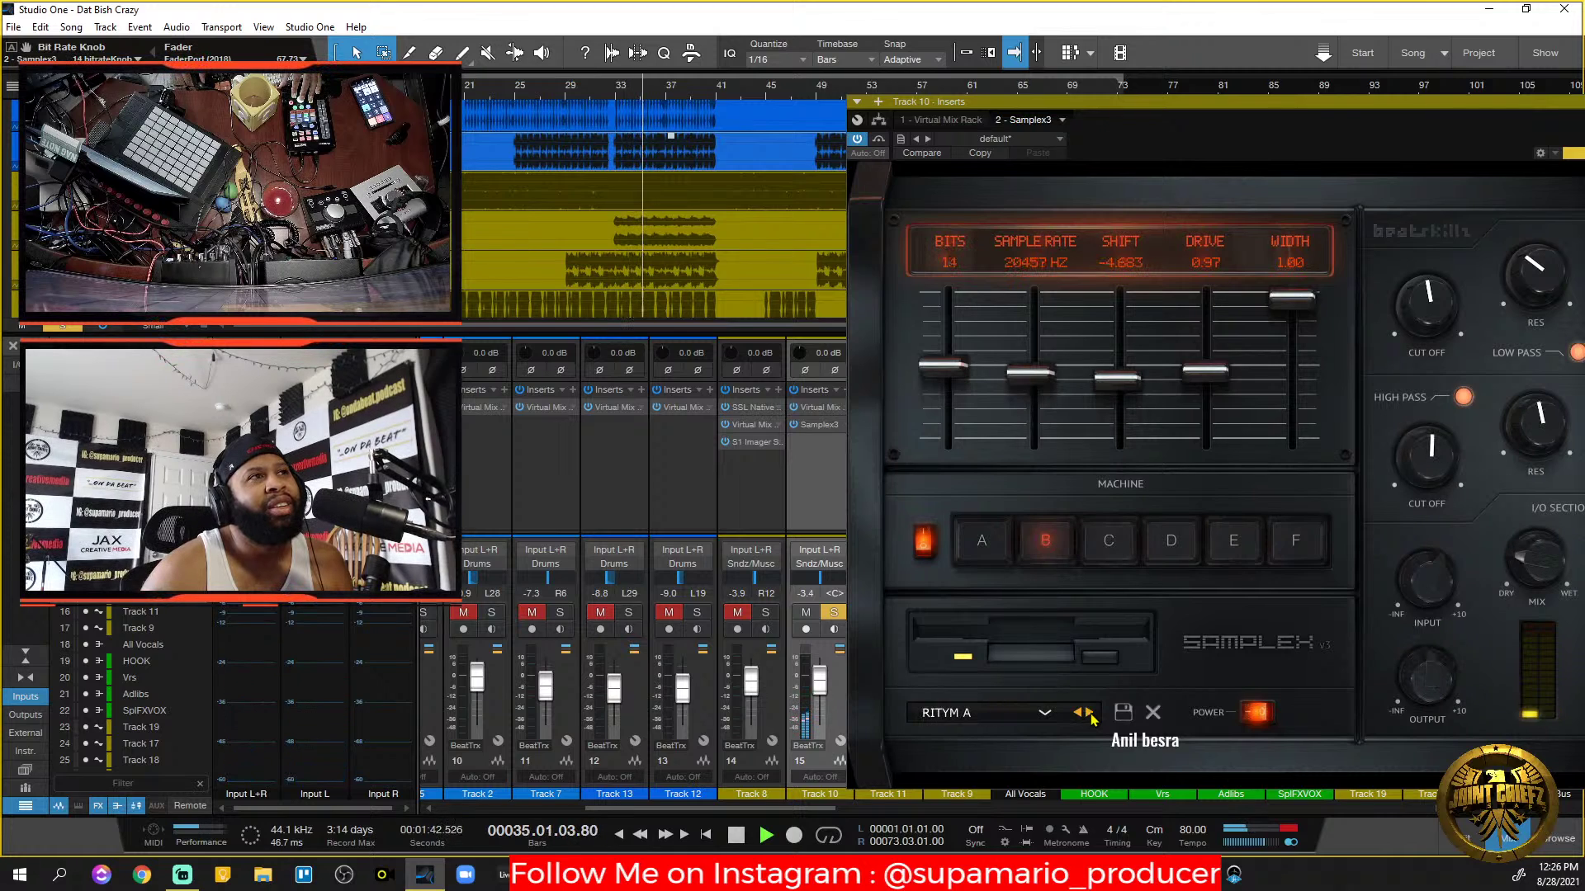
pyautogui.moveTo(1354, 104); pyautogui.dragTo(1122, 147)
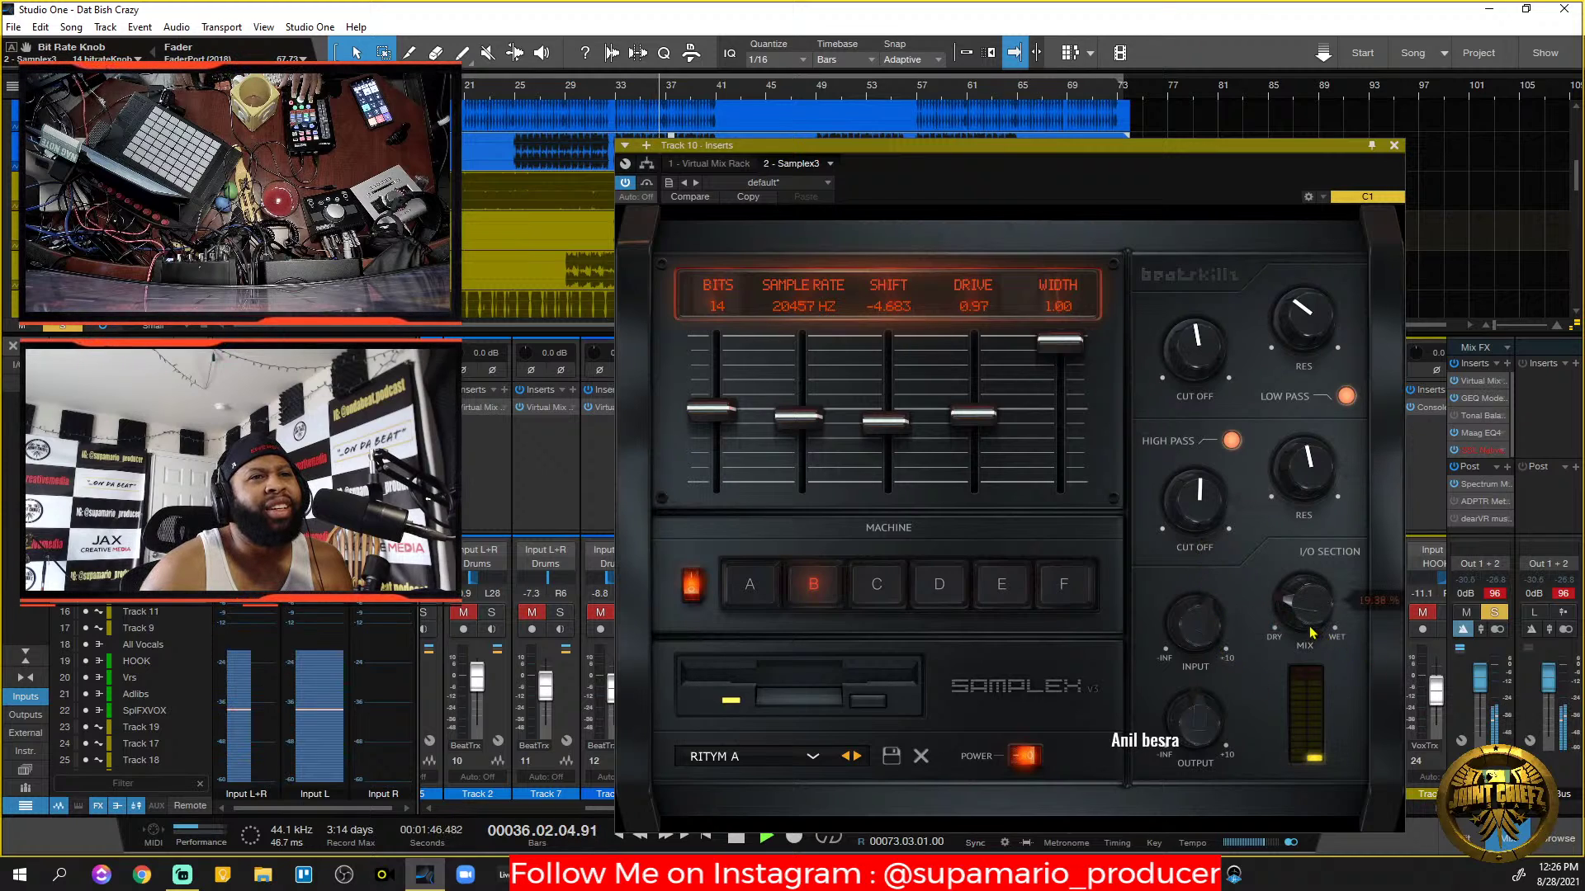
pyautogui.moveTo(1312, 633); pyautogui.dragTo(1305, 452)
pyautogui.press('space')
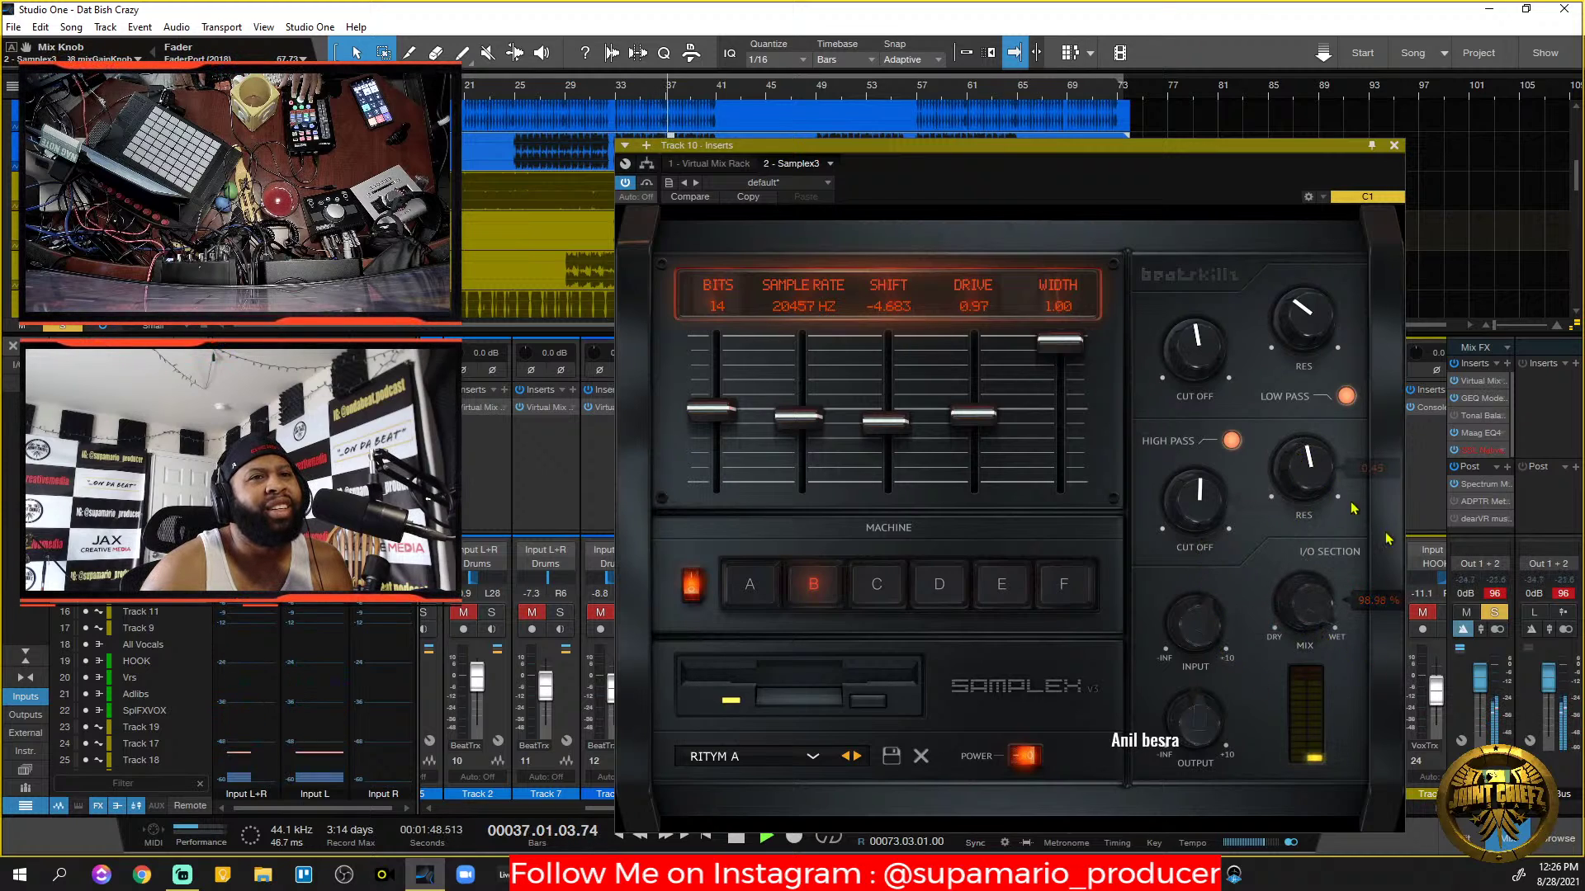
# Raise Samplex3's Drive to about 1.75 while listening to Track 10, and close the plug-in window.
pyautogui.moveTo(1319, 610)
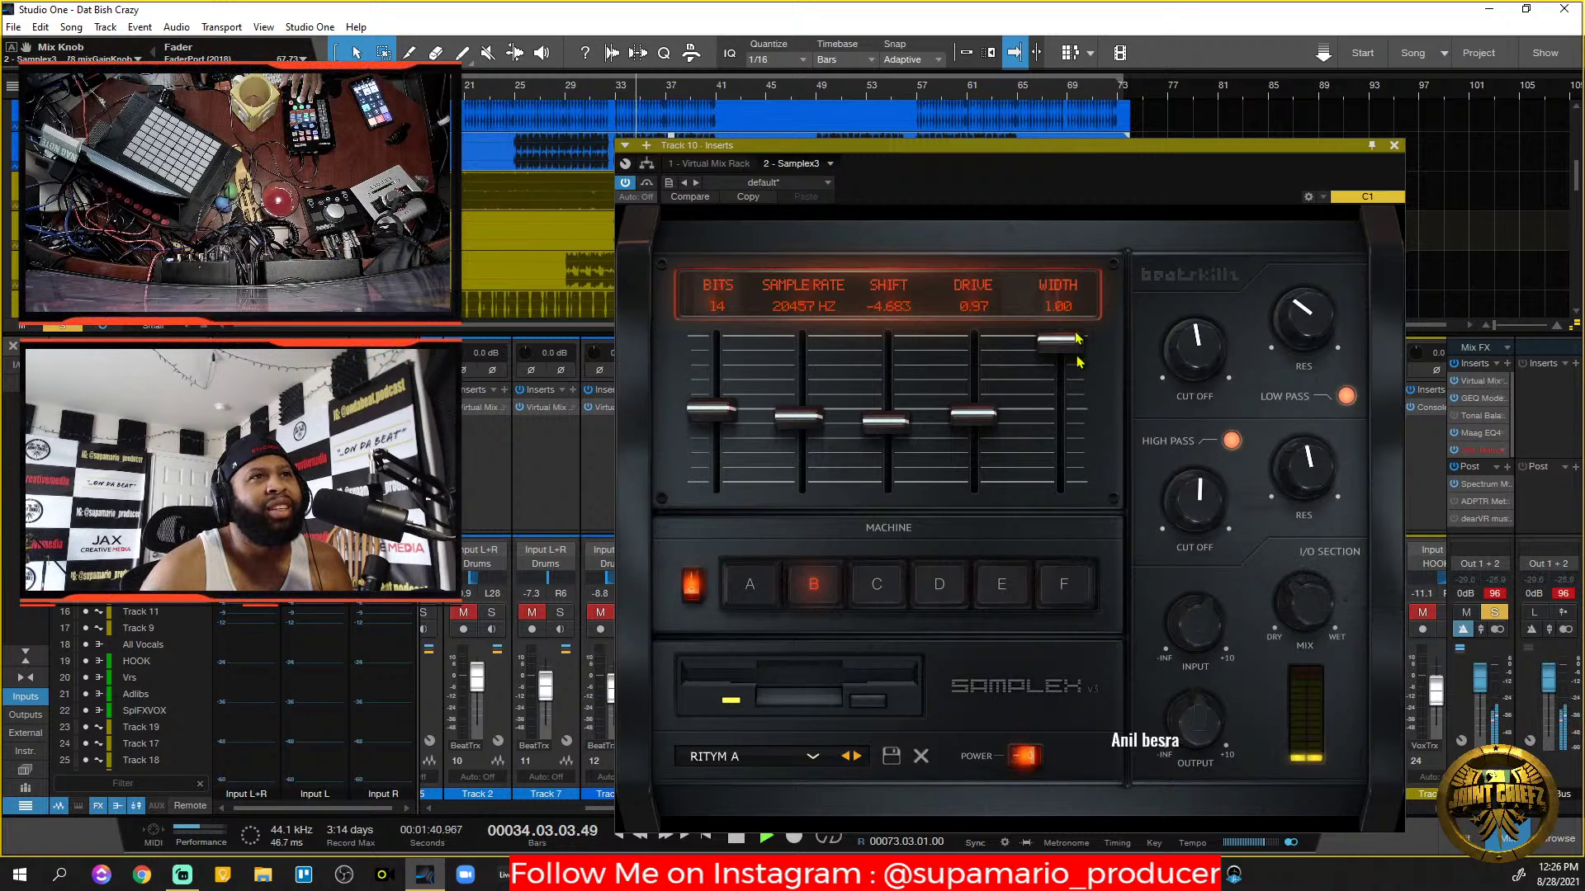
pyautogui.moveTo(988, 422); pyautogui.dragTo(989, 363)
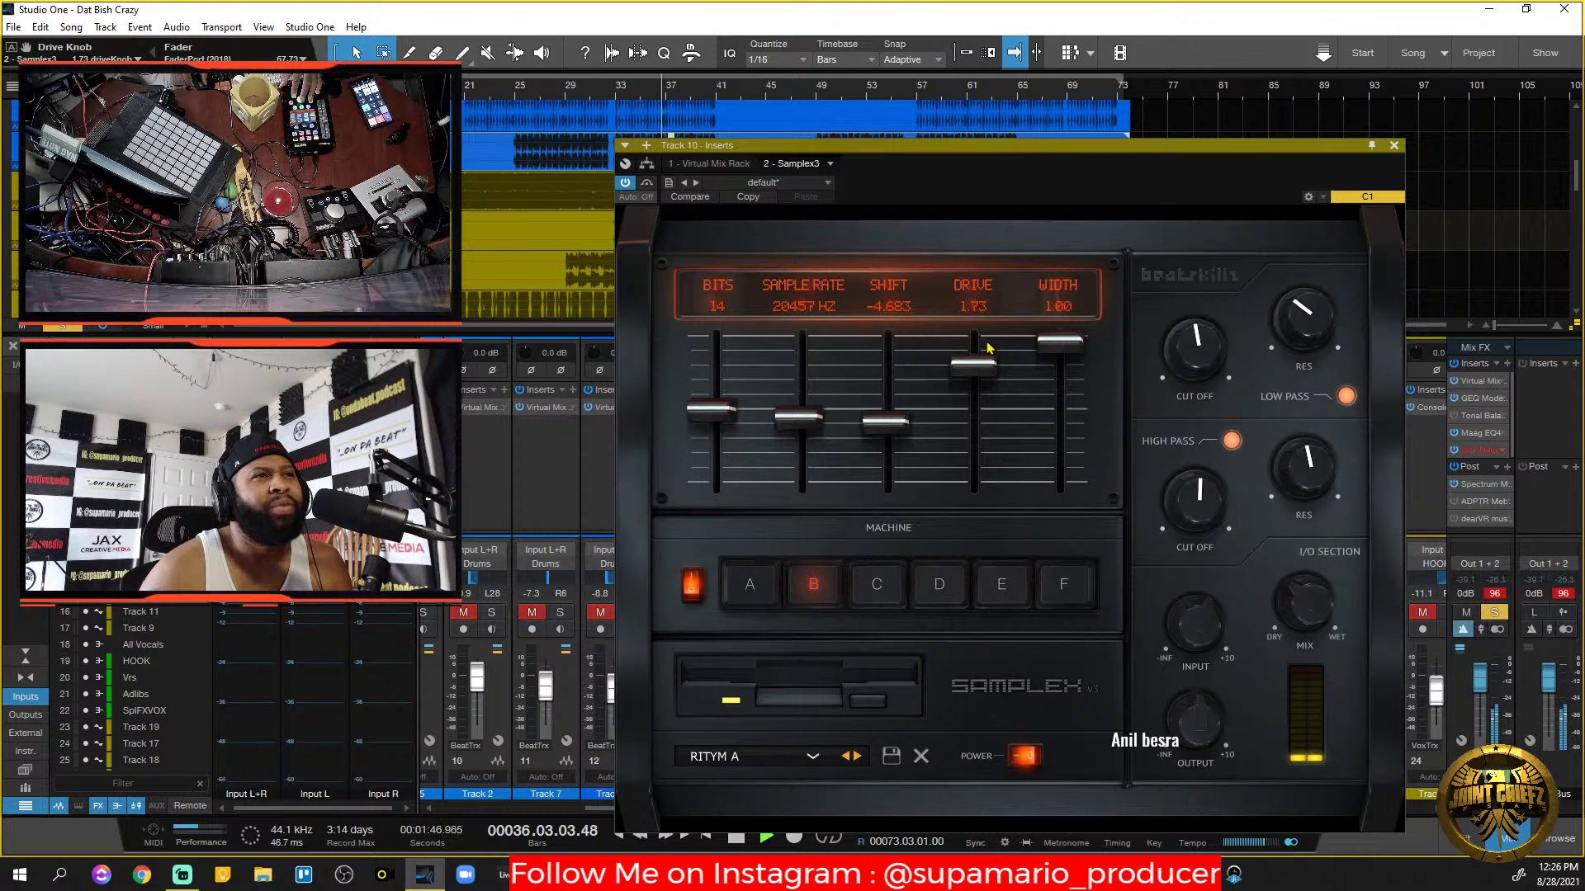
pyautogui.press('space')
pyautogui.moveTo(1290, 634)
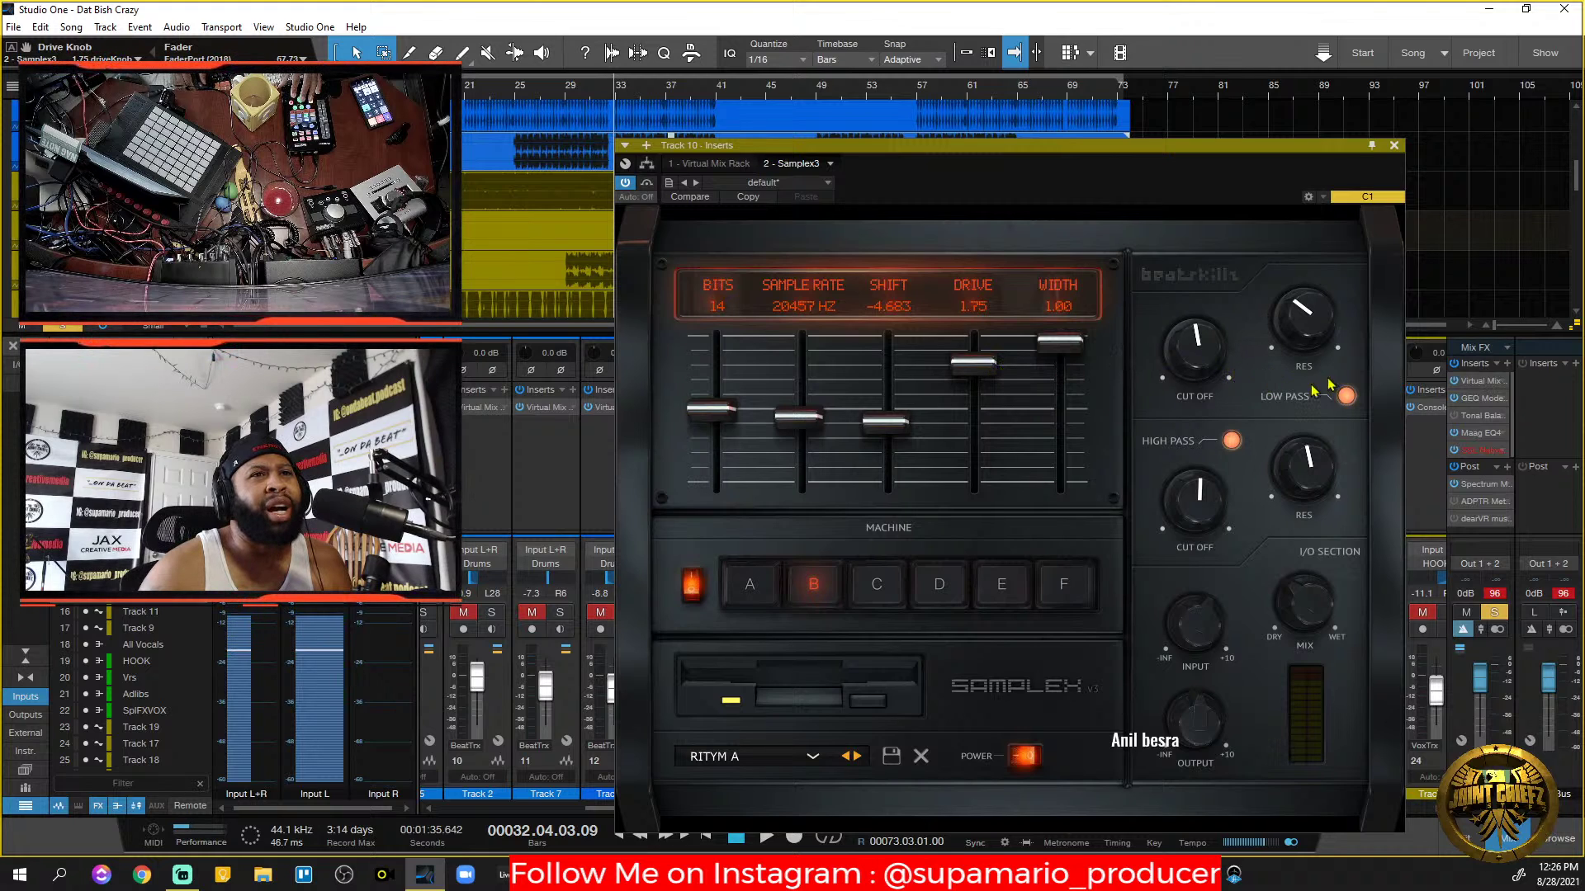
pyautogui.click(1394, 146)
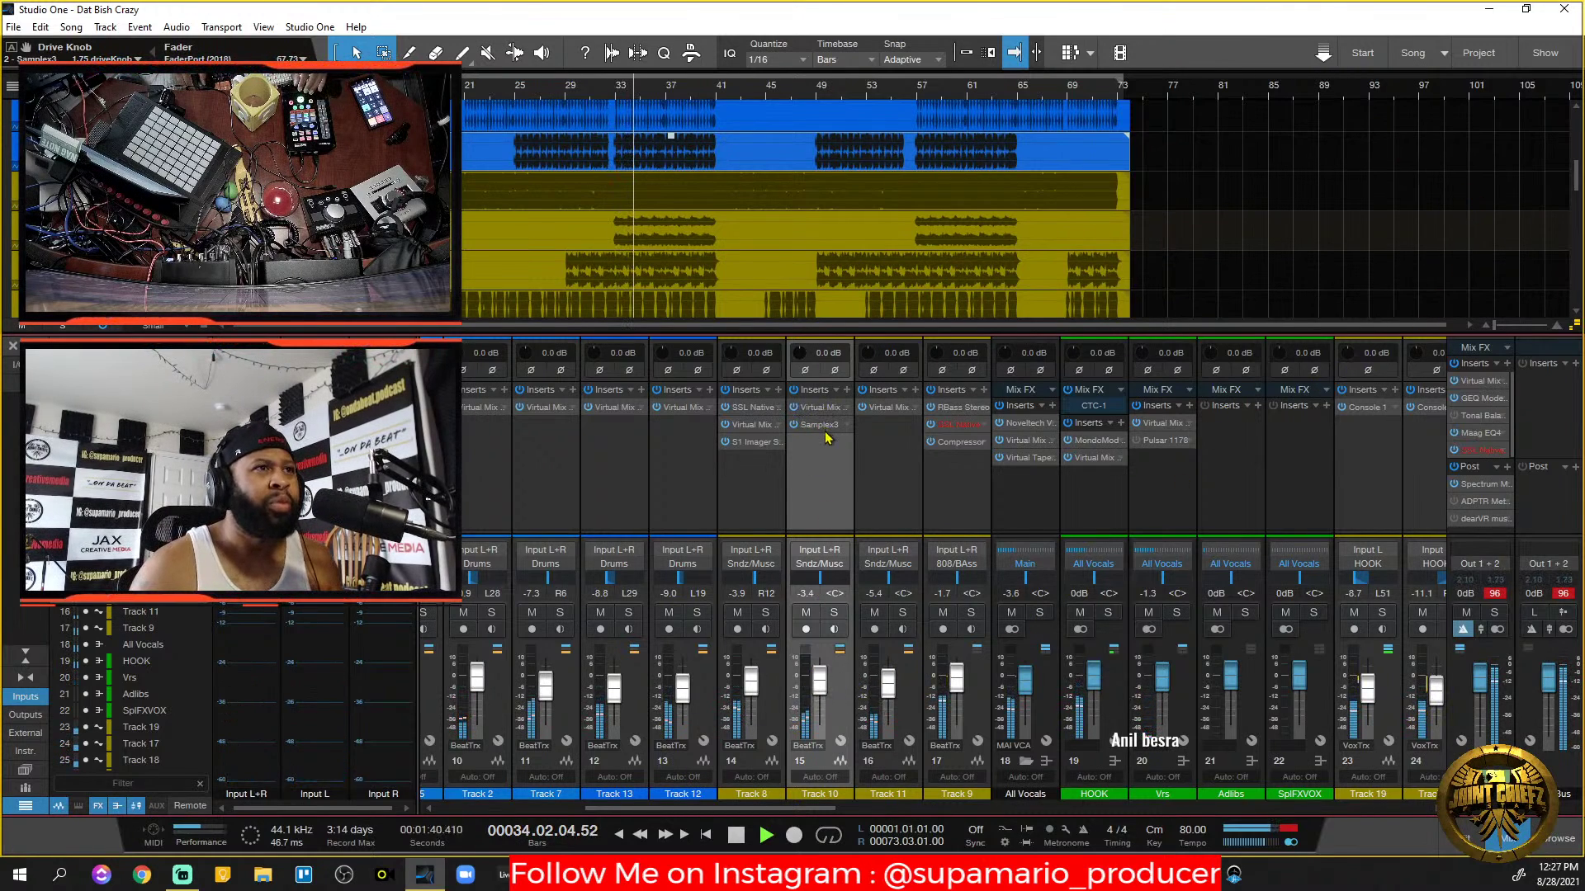
# Move Samplex3 ahead of Virtual Mix Rack in Track 10's inserts and set its Mix to about 10%.
pyautogui.moveTo(823, 409); pyautogui.dragTo(823, 435)
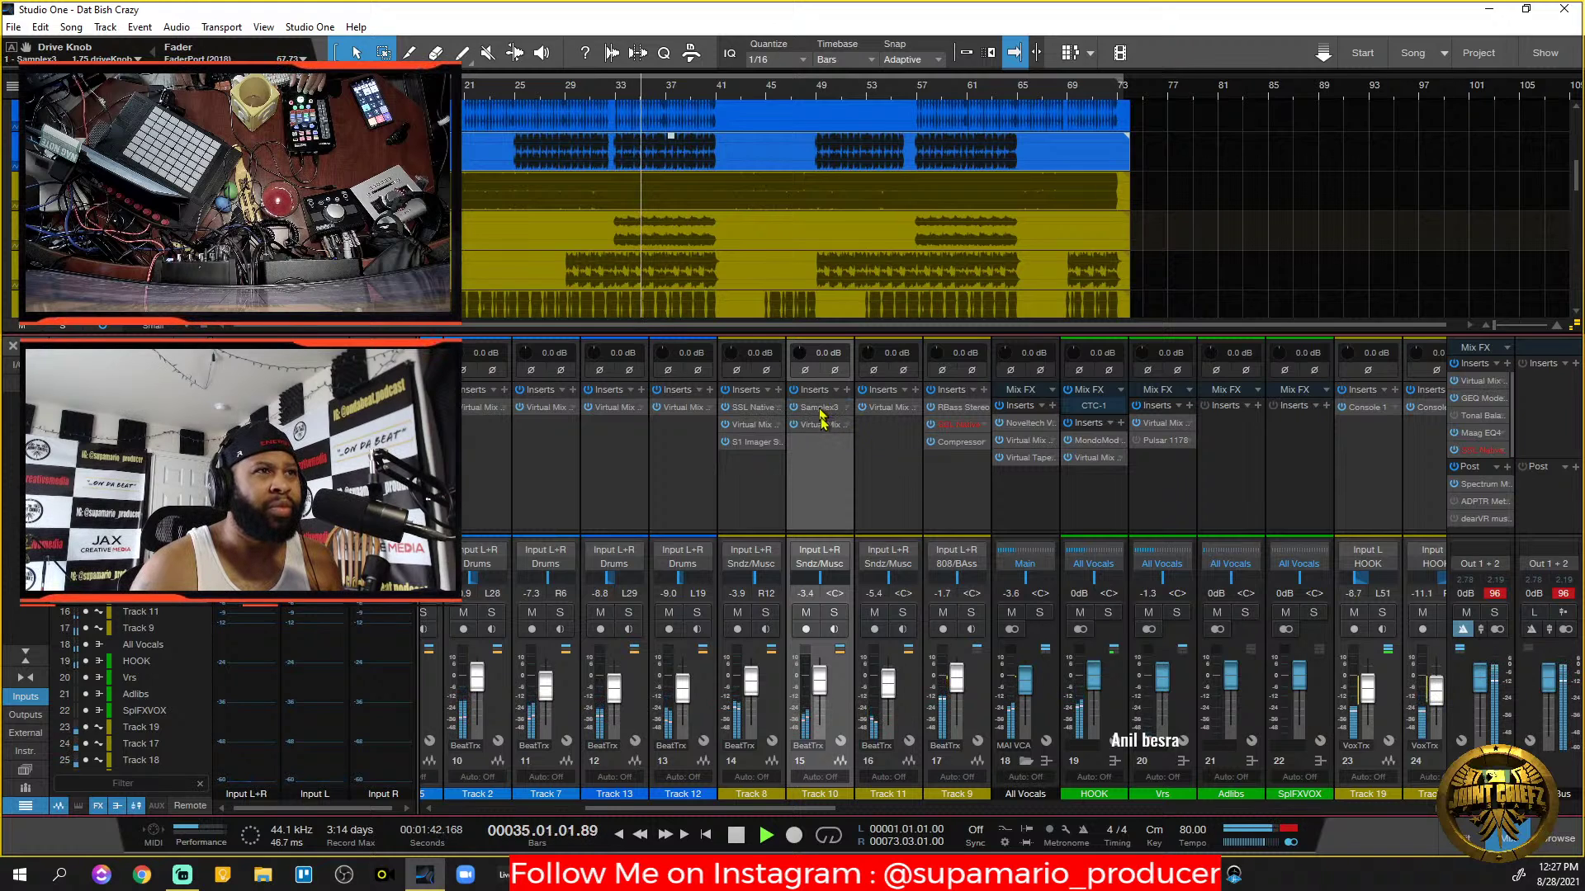
pyautogui.moveTo(1303, 607); pyautogui.dragTo(1347, 763)
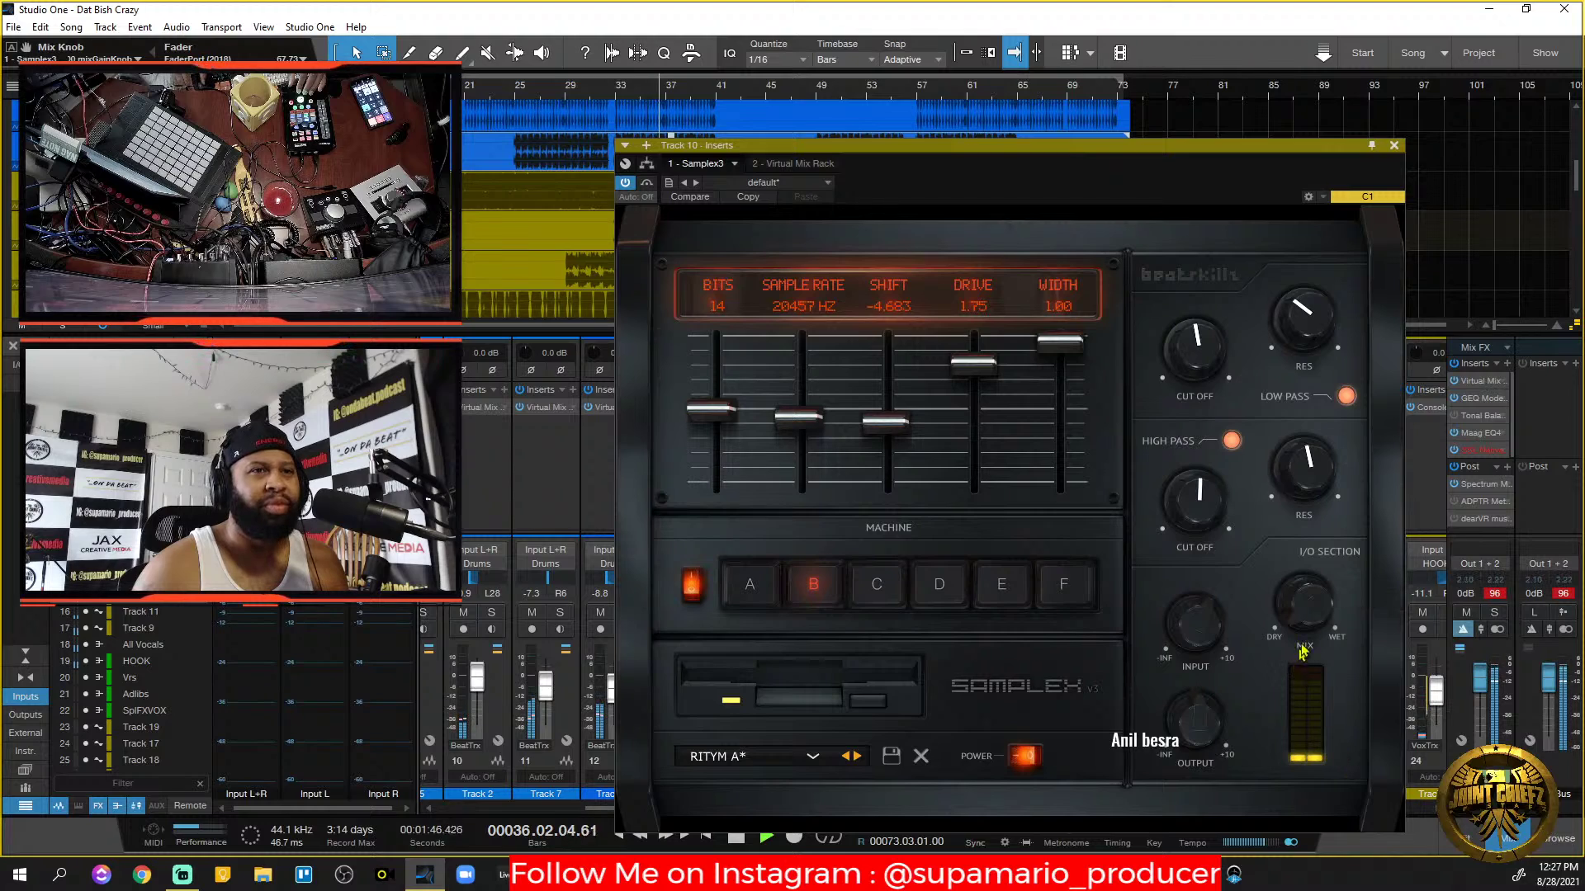
pyautogui.moveTo(1307, 621); pyautogui.dragTo(1311, 605)
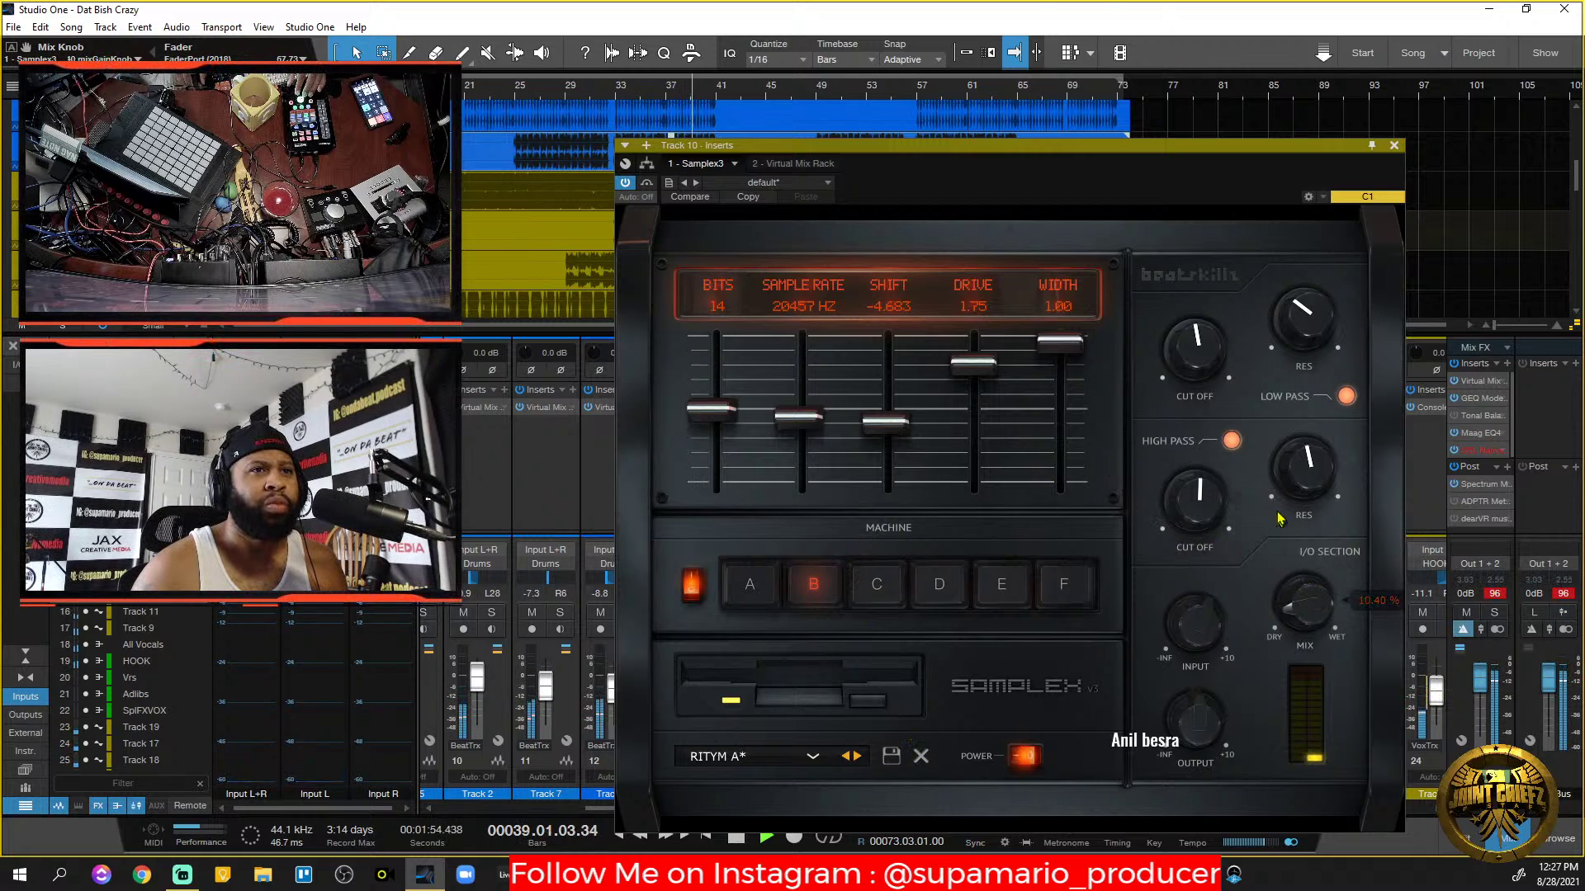
# Nudge Samplex3's low-pass cut-off to about 2406 Hz, stop playback and return to the song start.
pyautogui.moveTo(1204, 514)
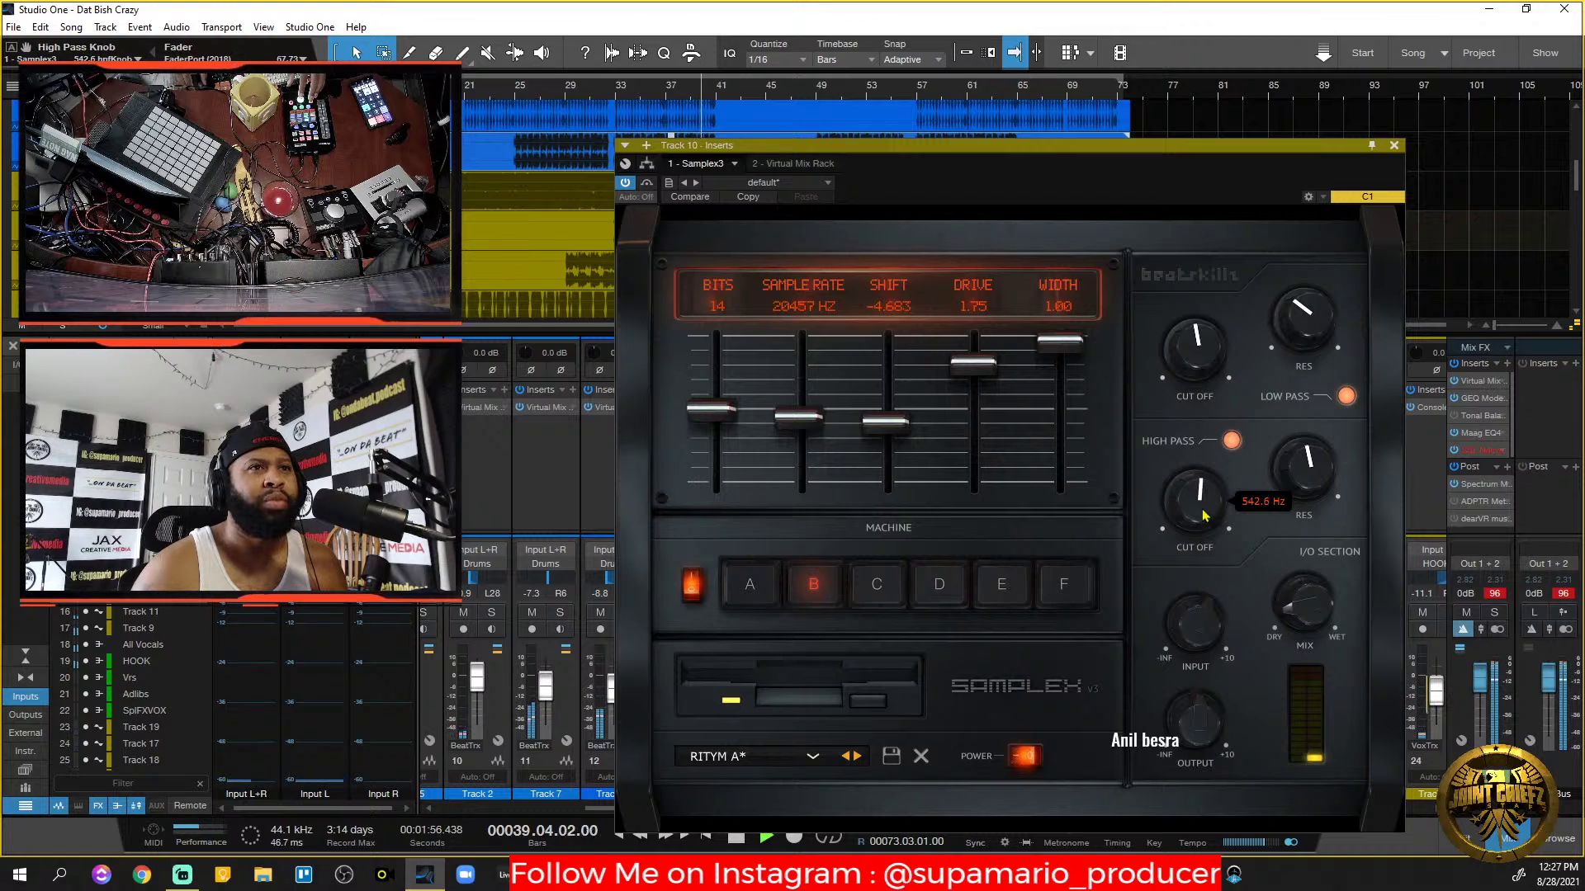
pyautogui.moveTo(1208, 371)
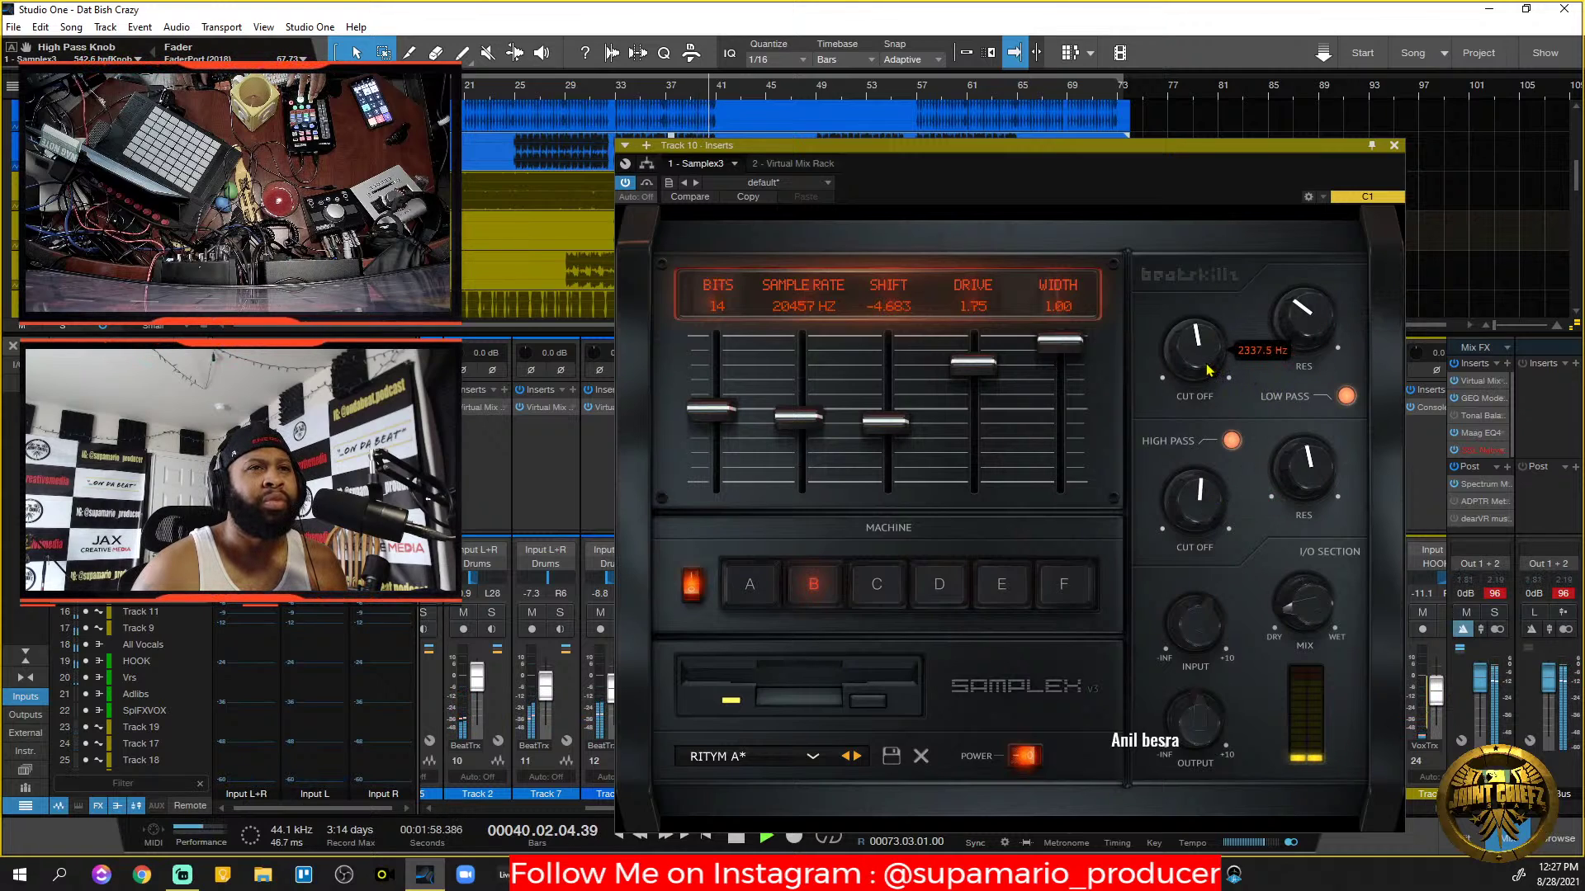
pyautogui.moveTo(1208, 370); pyautogui.dragTo(1209, 369)
pyautogui.press('space')
pyautogui.press(',')
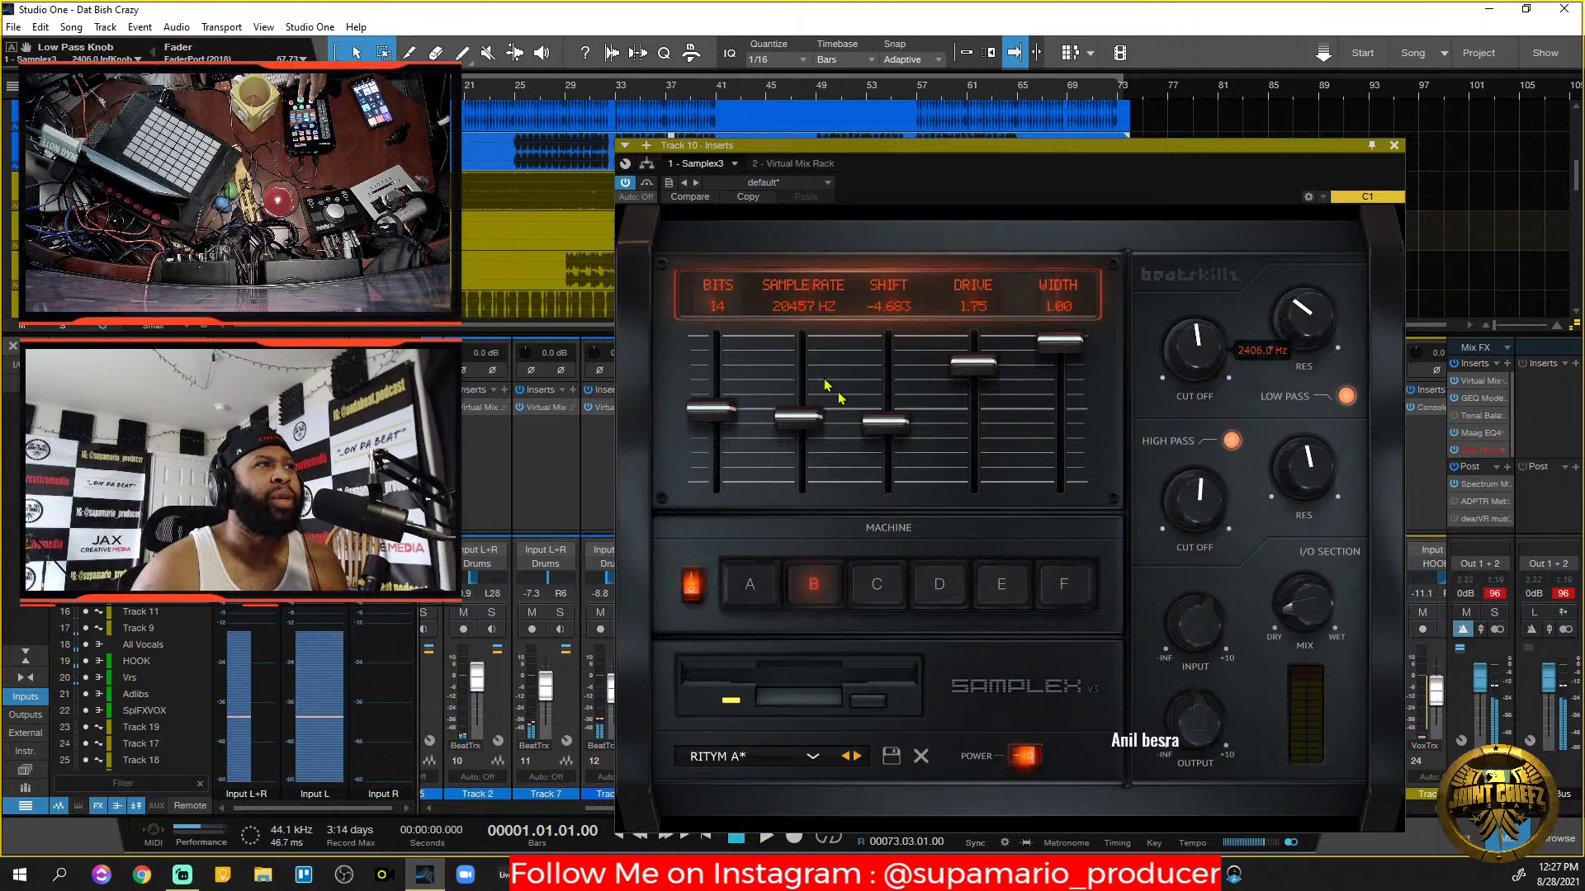
# Play from about bar 33, raise Samplex3's low-pass cut-off and readjust its Mix, with the plug-in closed and playback stopped at the end.
pyautogui.moveTo(764, 150); pyautogui.dragTo(805, 143)
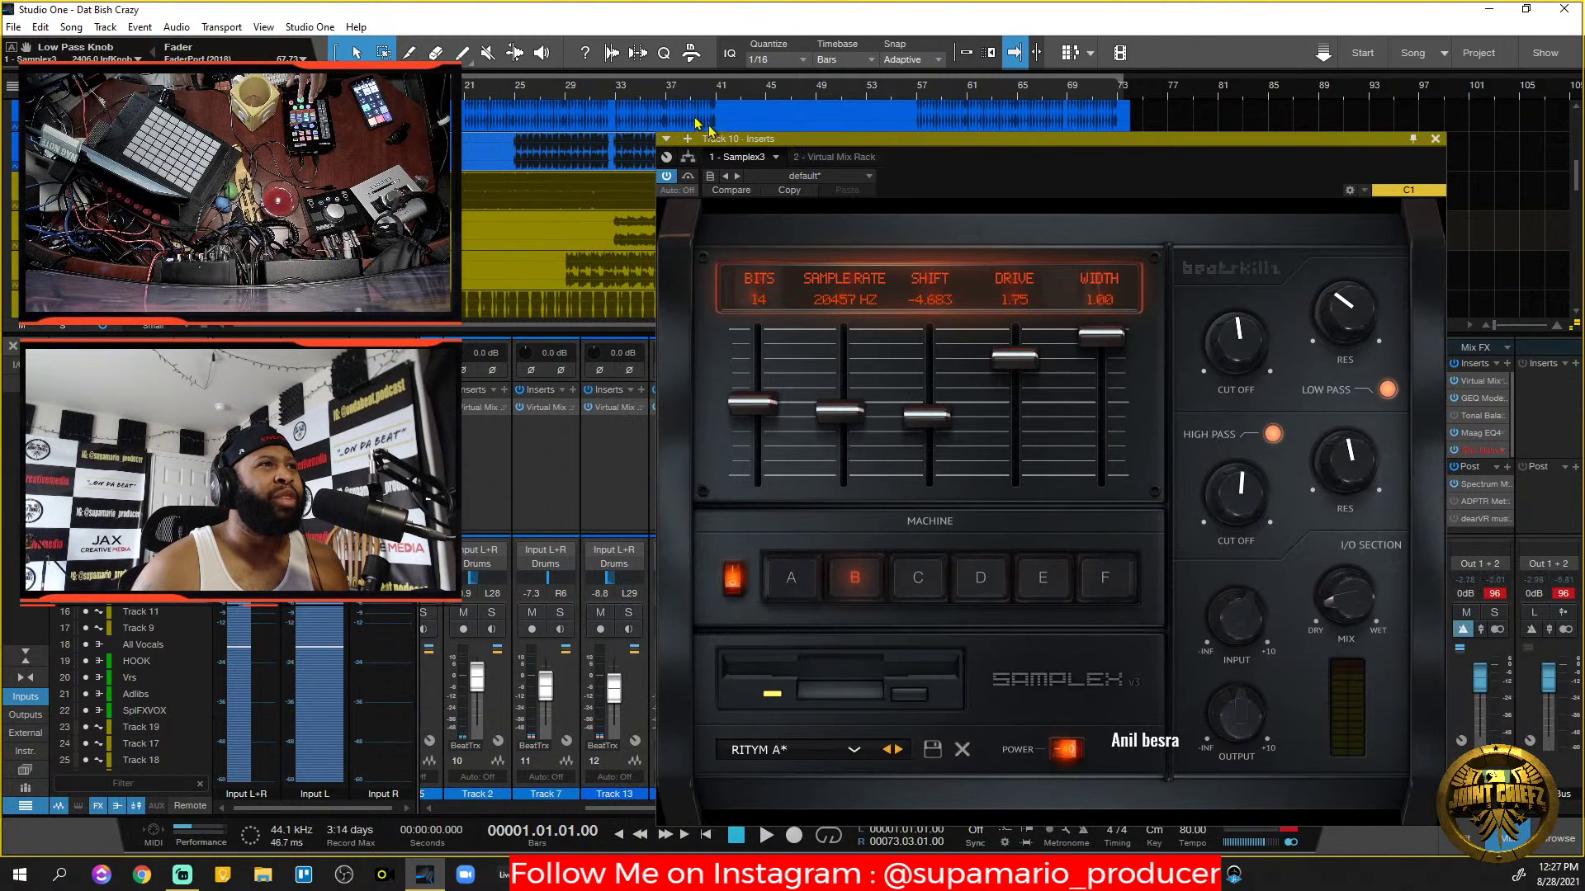
pyautogui.click(617, 89)
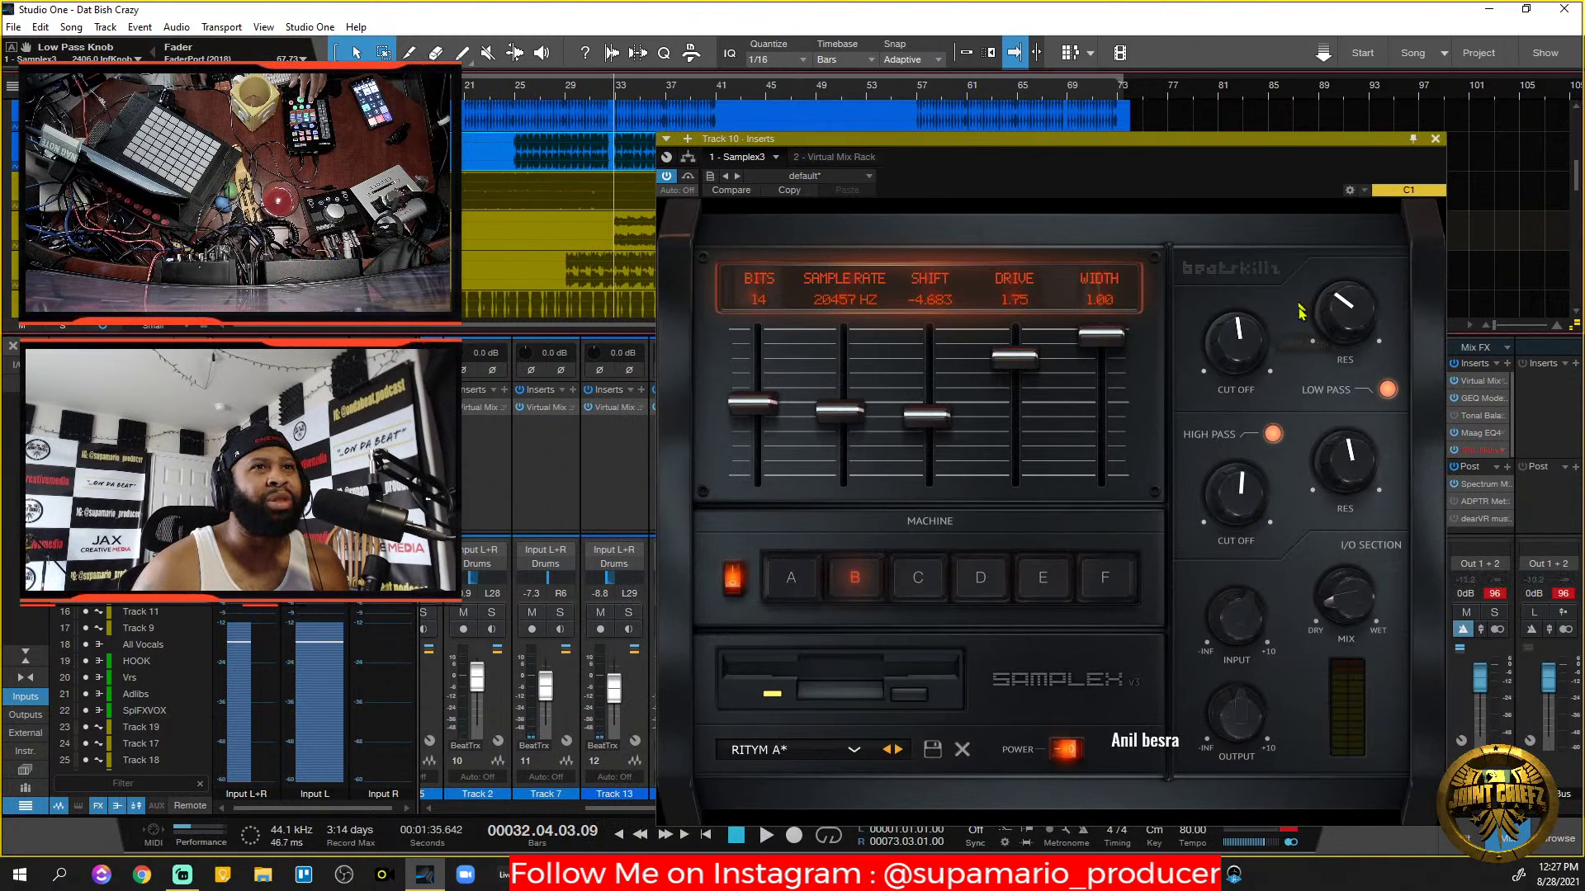
pyautogui.moveTo(1264, 368)
pyautogui.press('space')
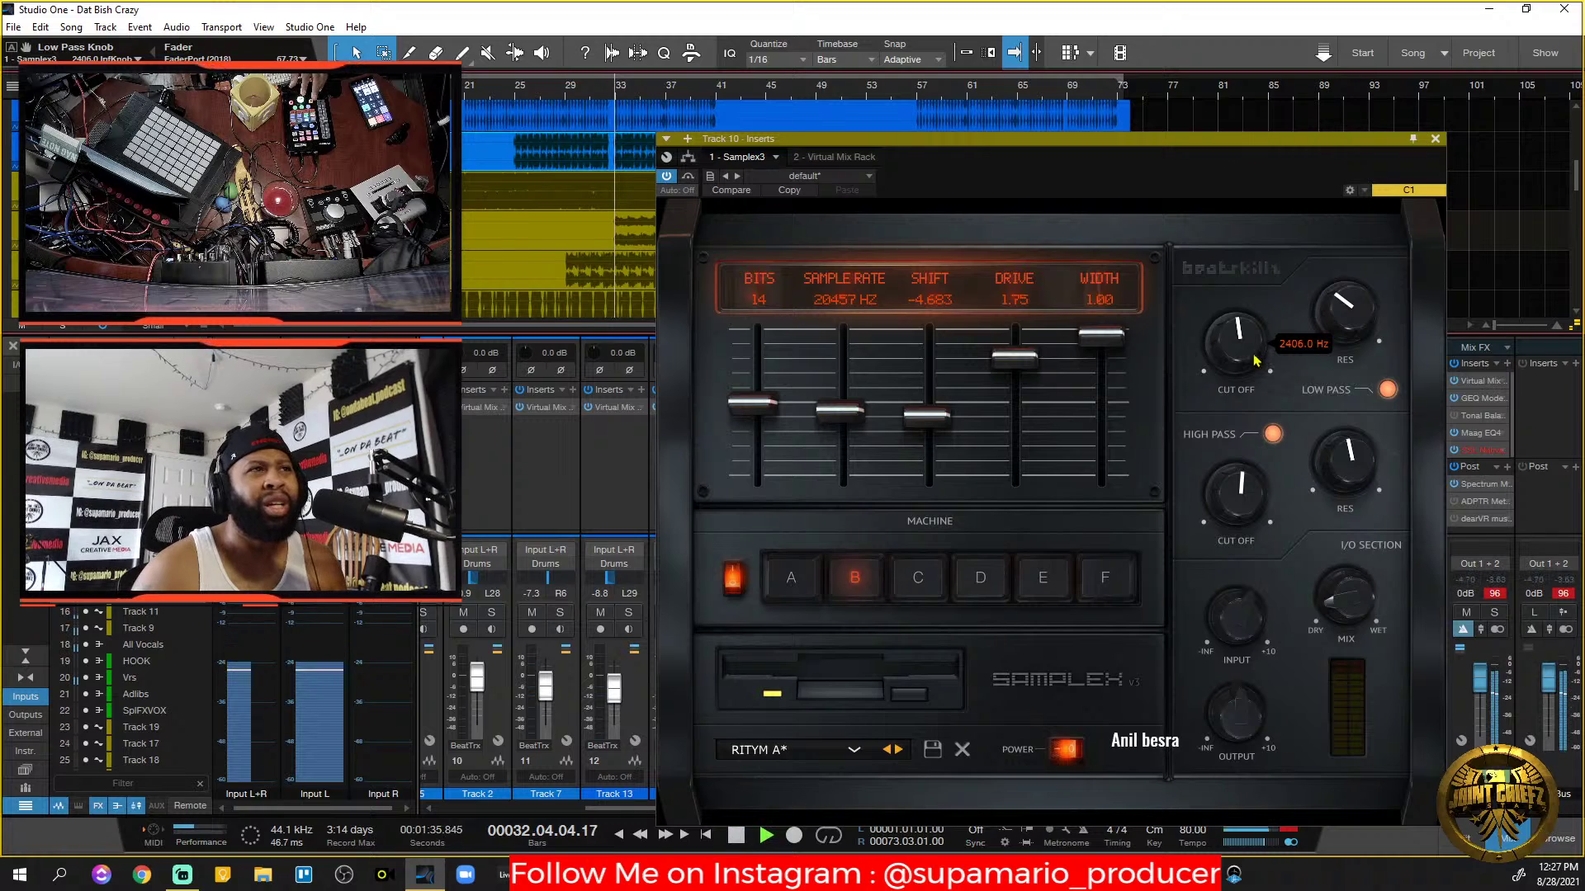
pyautogui.moveTo(1264, 363); pyautogui.dragTo(1225, 291)
pyautogui.moveTo(1346, 593); pyautogui.dragTo(1348, 564)
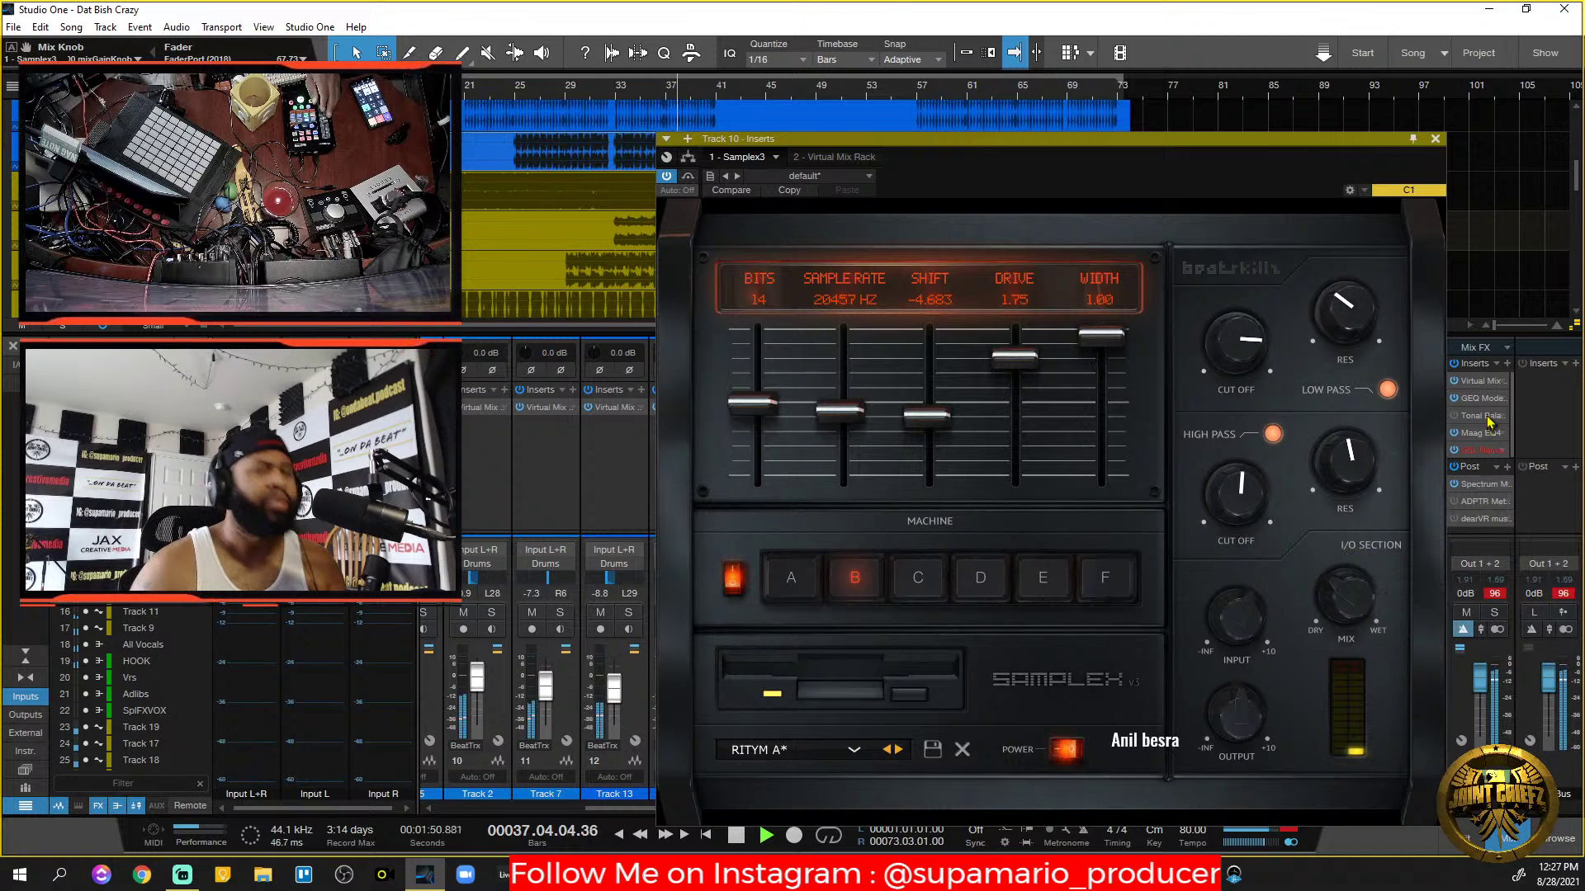
pyautogui.click(1436, 139)
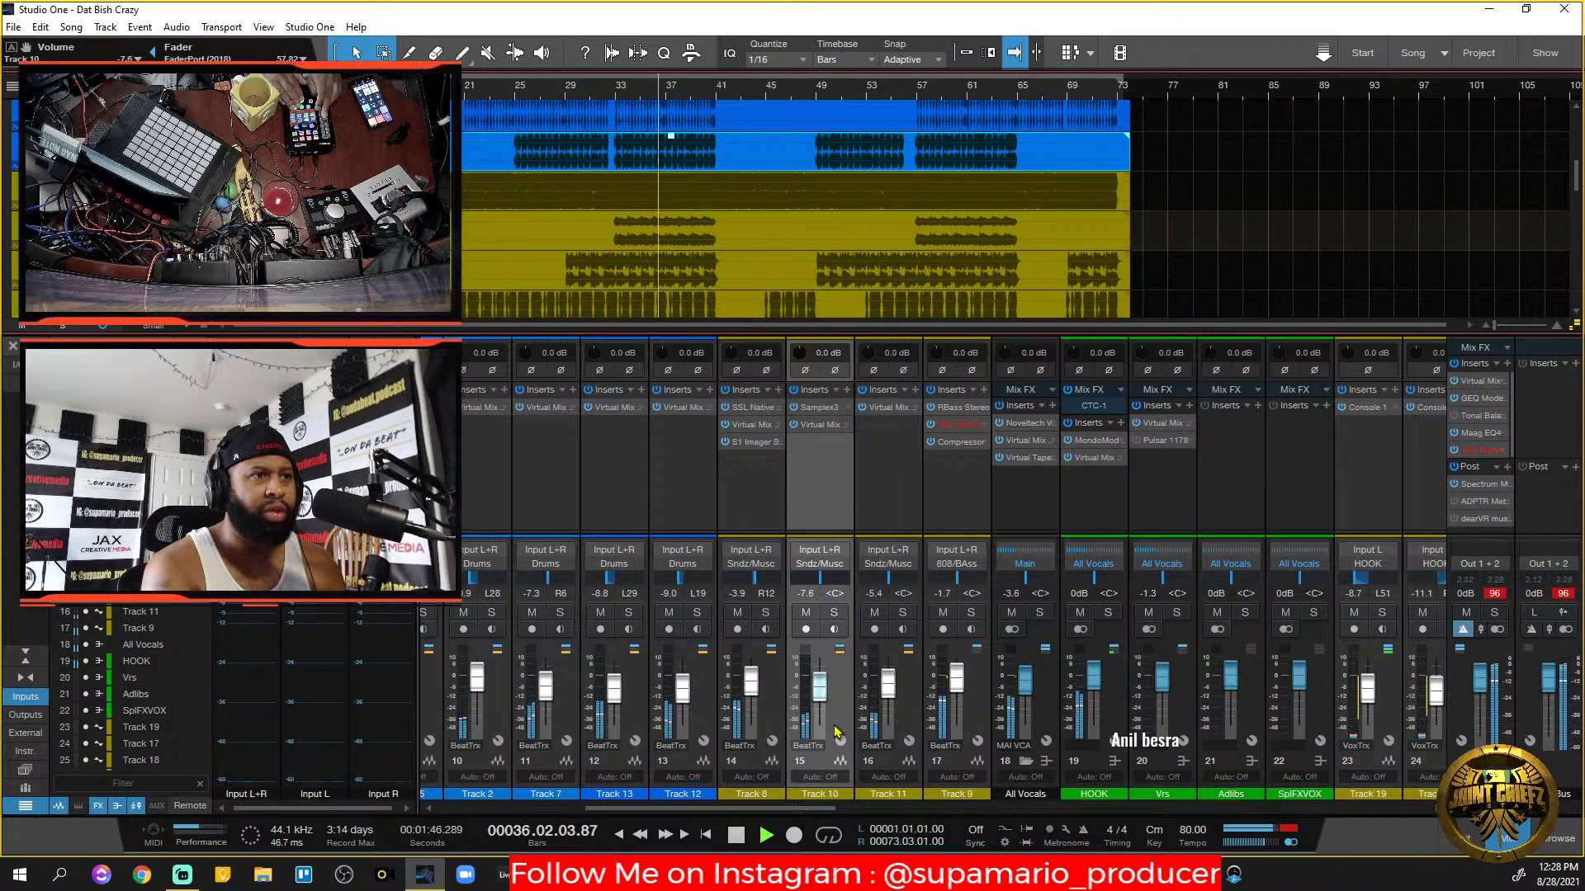
pyautogui.press('space')
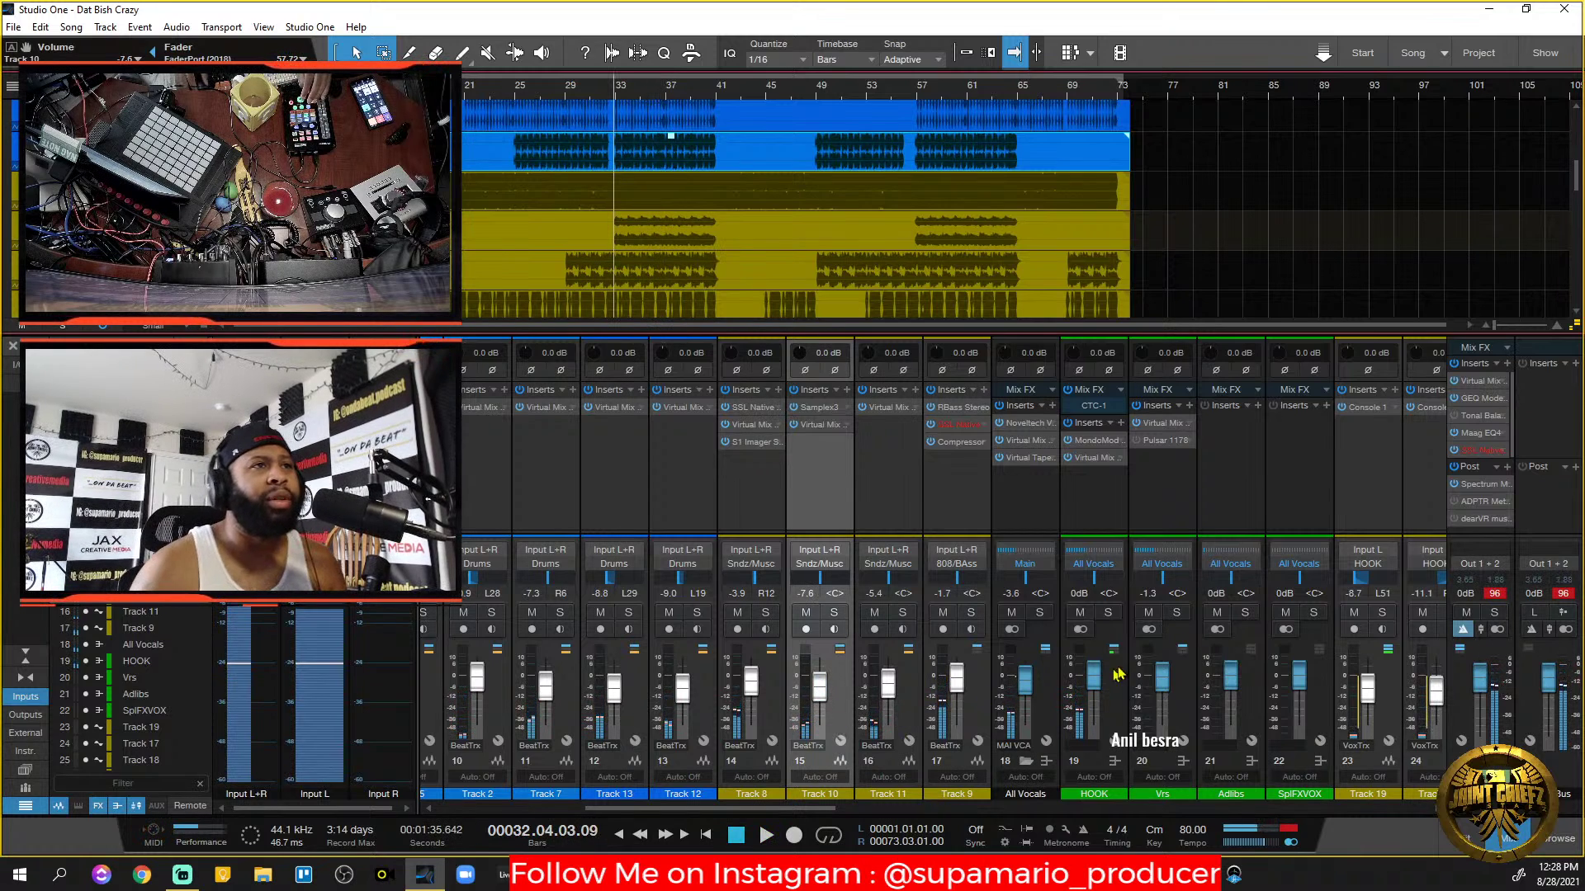
# Solo Tracks 11 and 10 during playback from about bar 33 and set Track 11's level to -5.2 dB.
pyautogui.click(902, 612)
pyautogui.press('space')
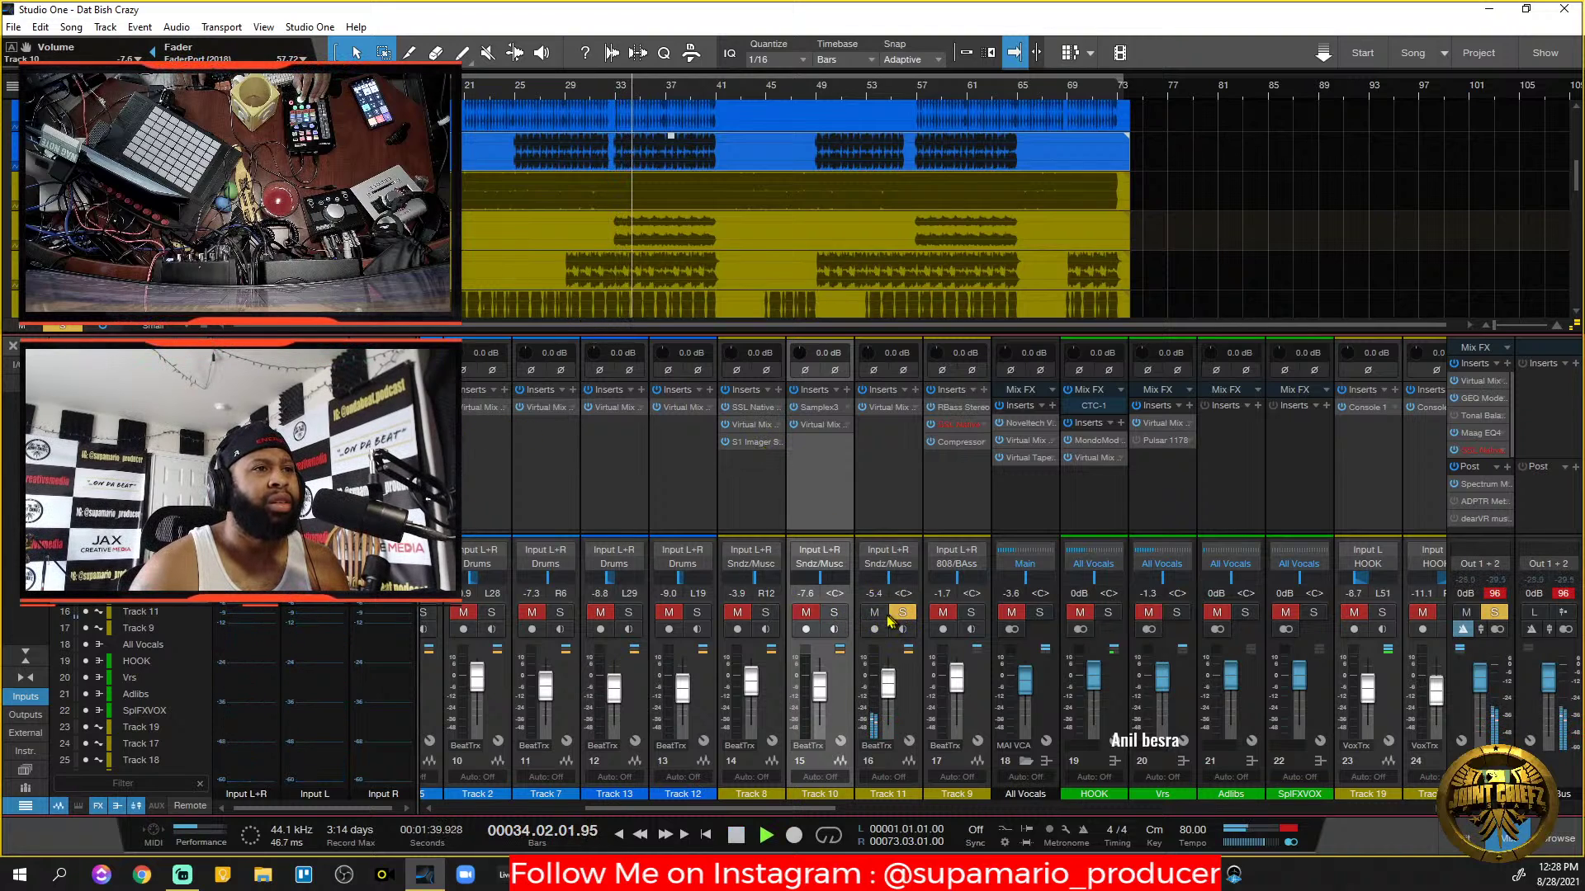
pyautogui.click(836, 613)
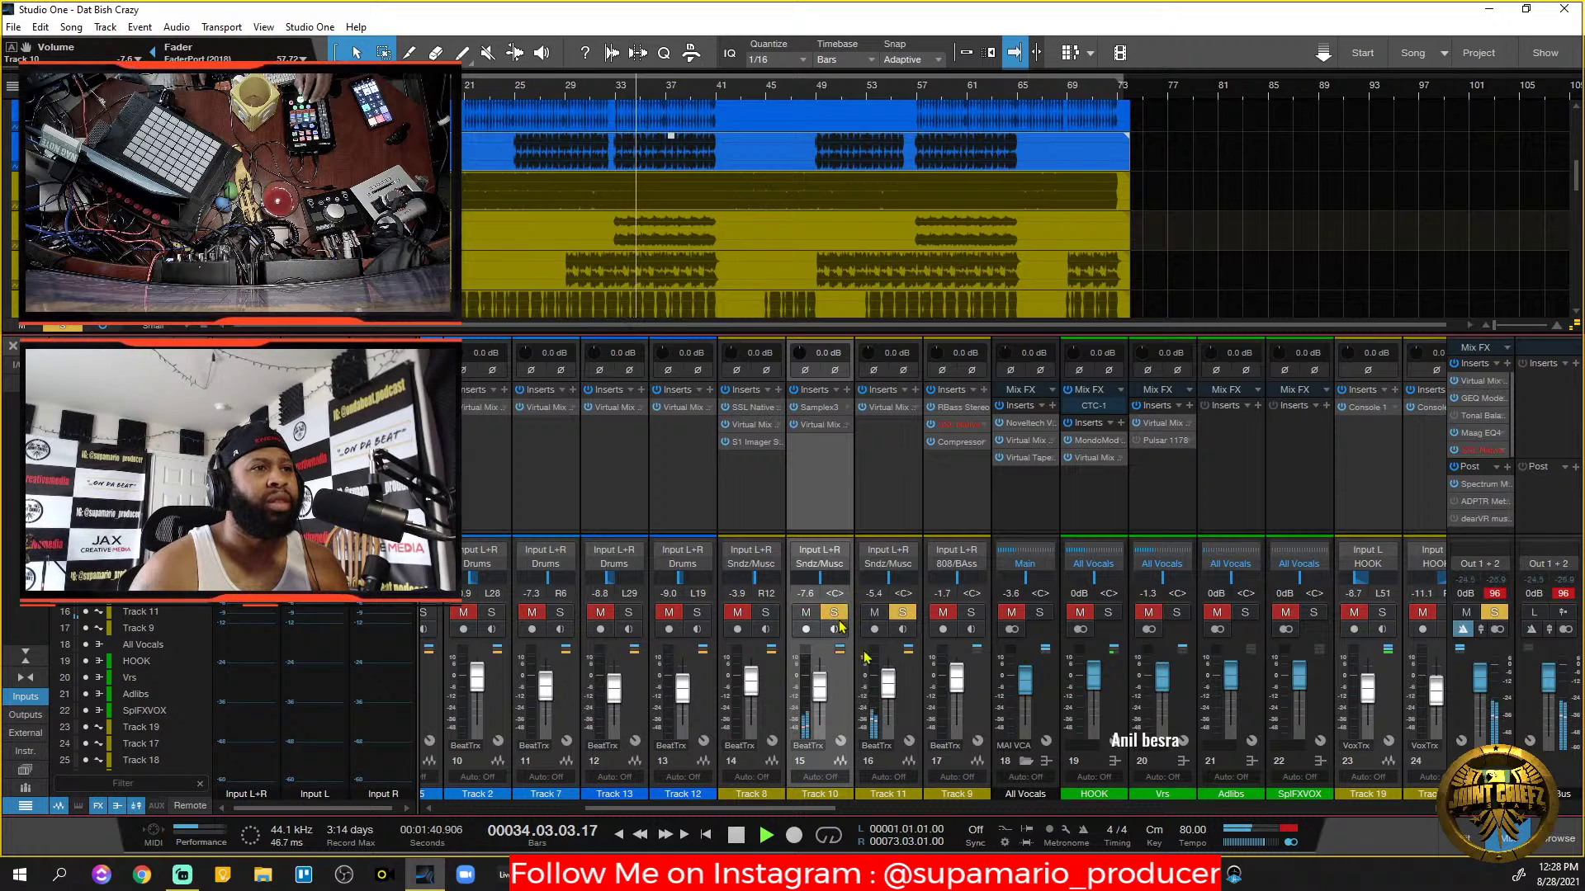
pyautogui.click(912, 695)
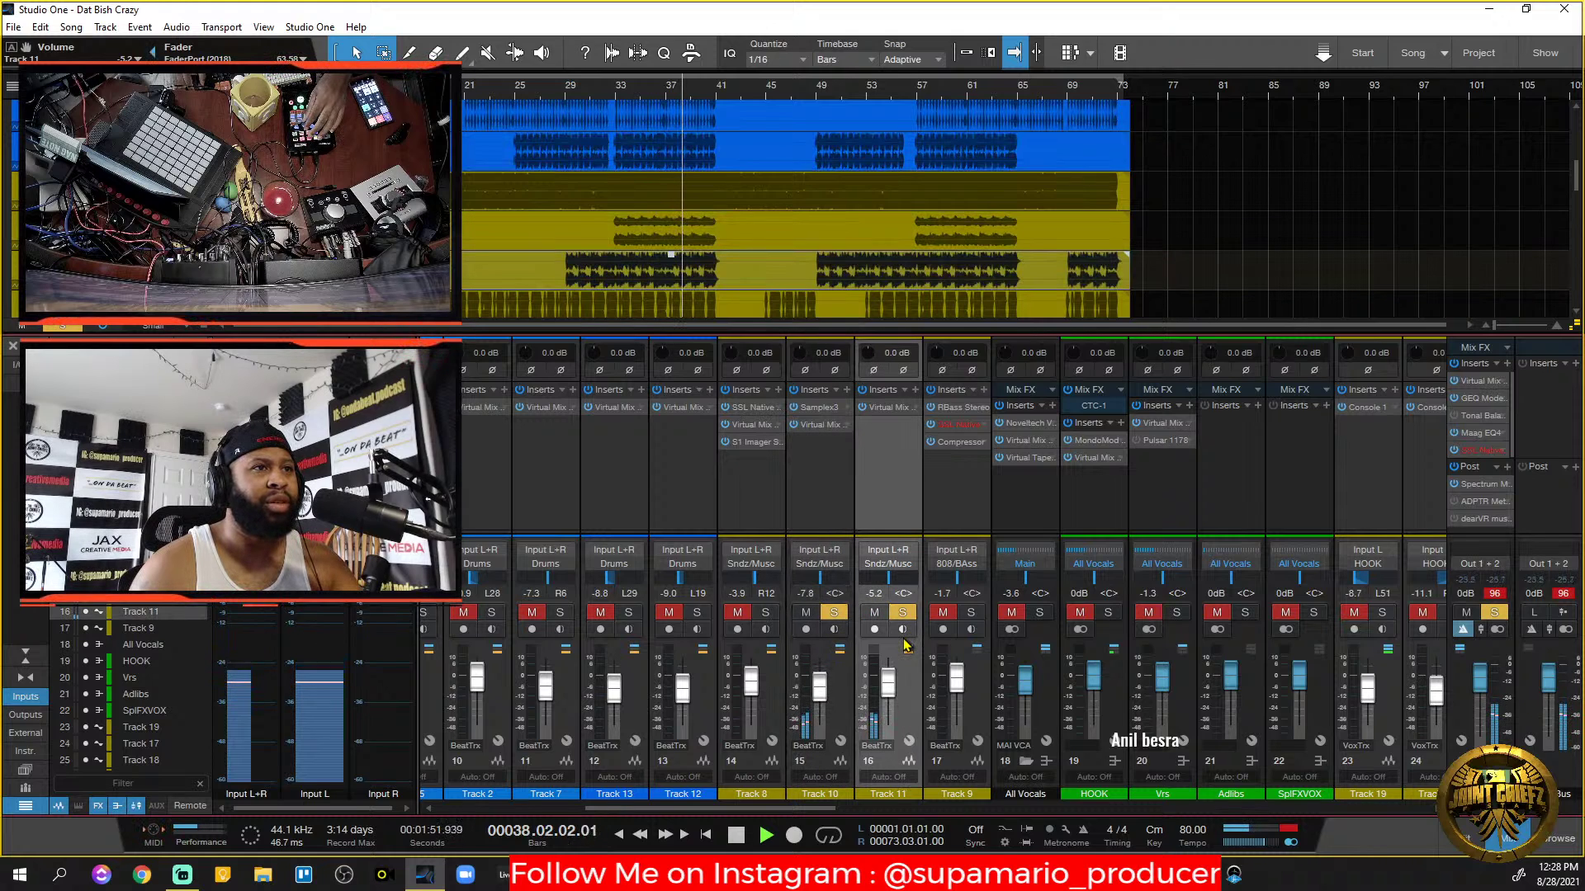
pyautogui.press('space')
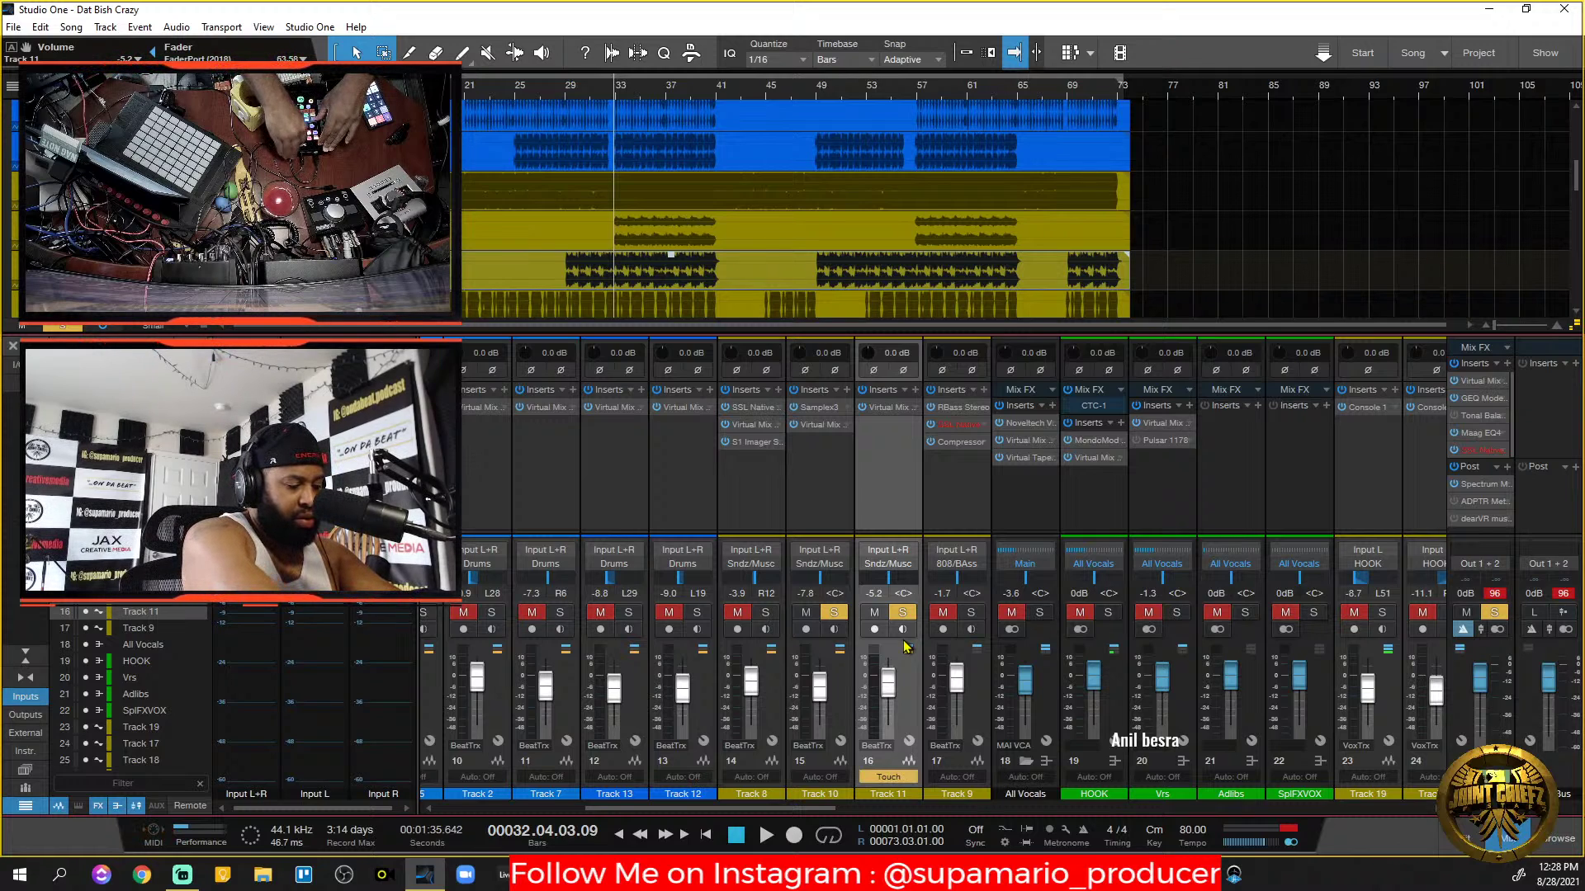
pyautogui.press('Up')
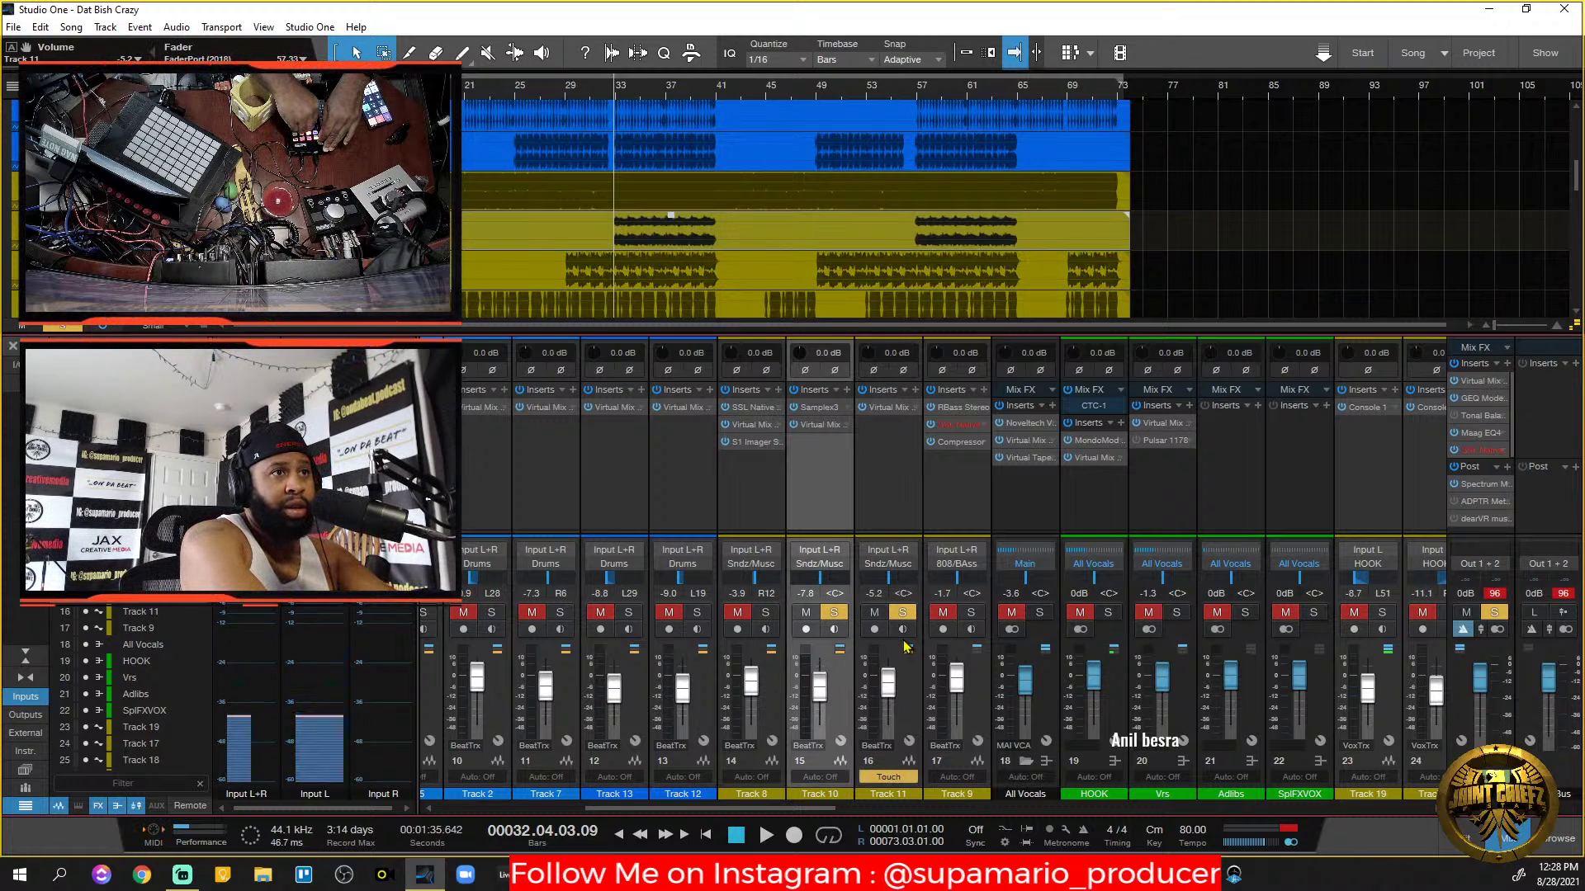
pyautogui.press('Down')
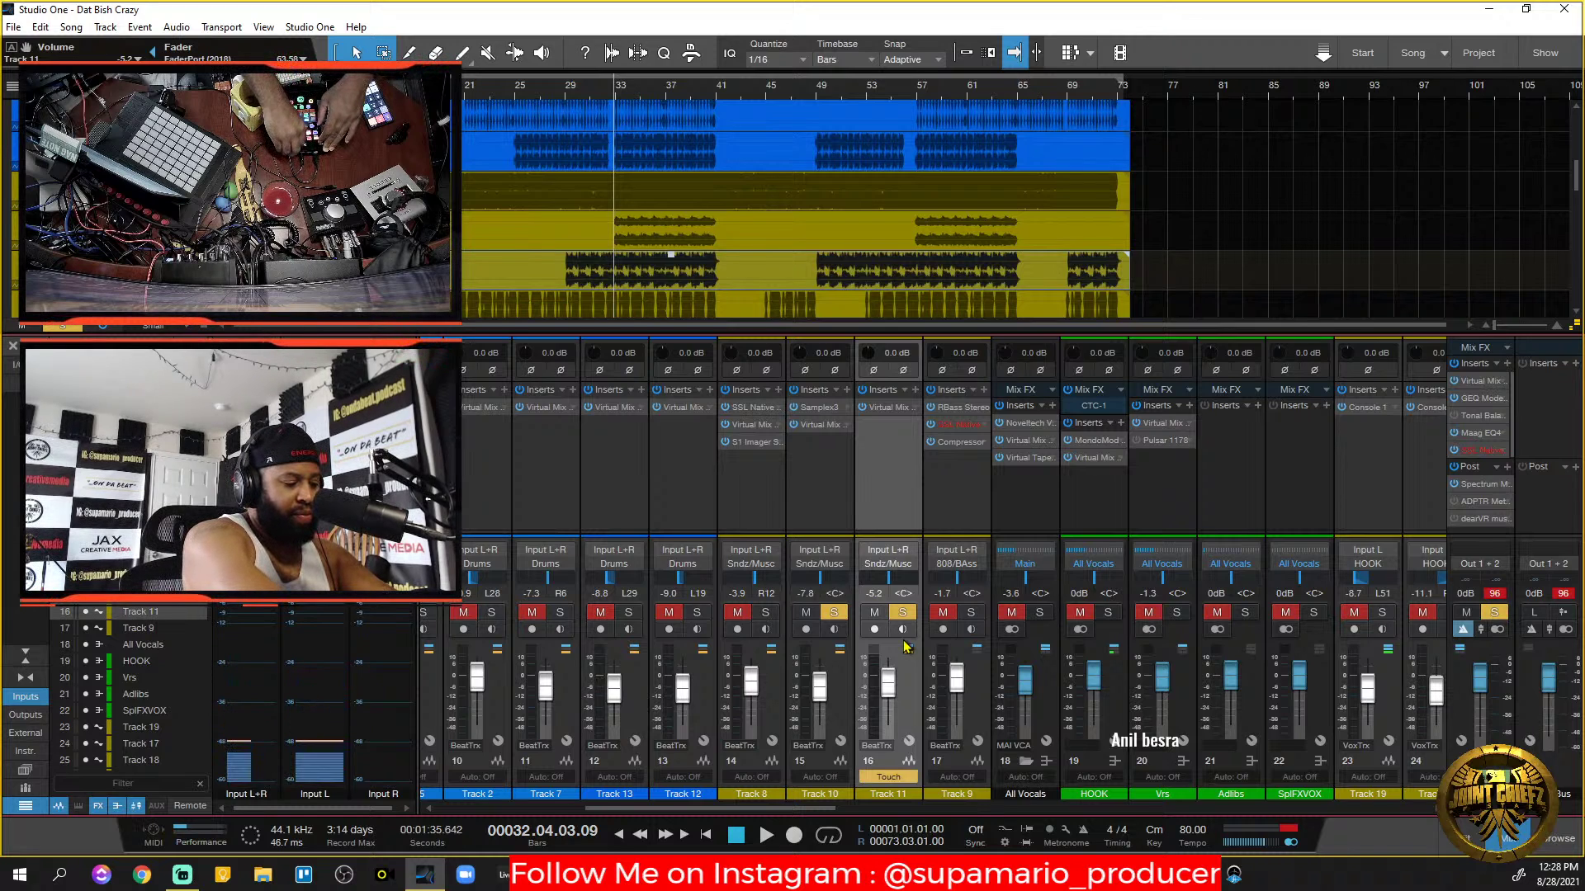
pyautogui.press('Up')
pyautogui.press('Down')
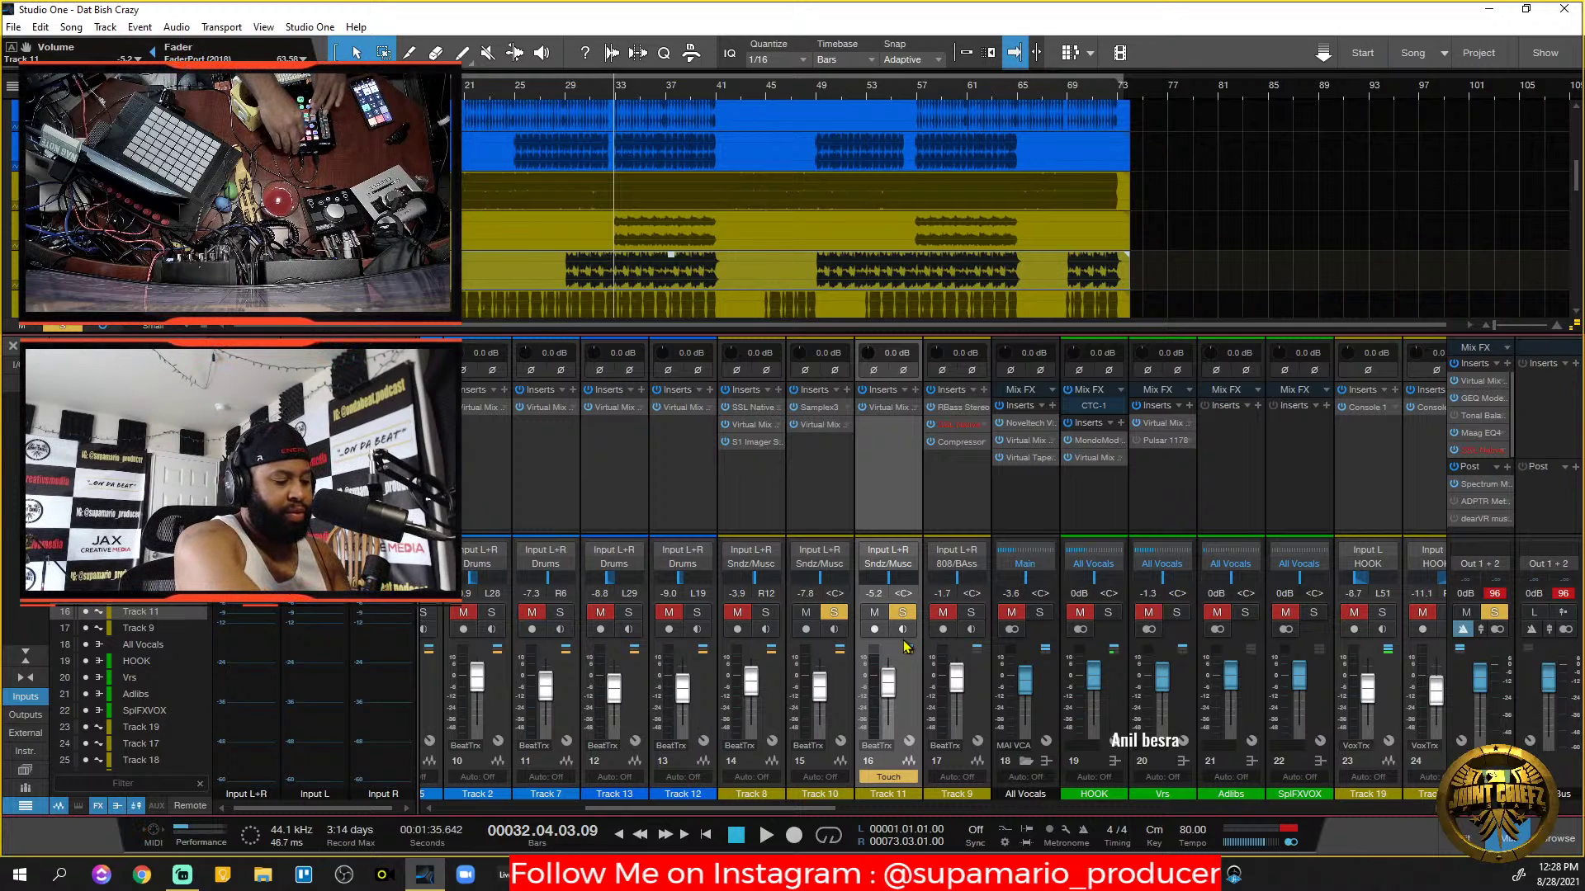
pyautogui.press('Up')
pyautogui.press('Down')
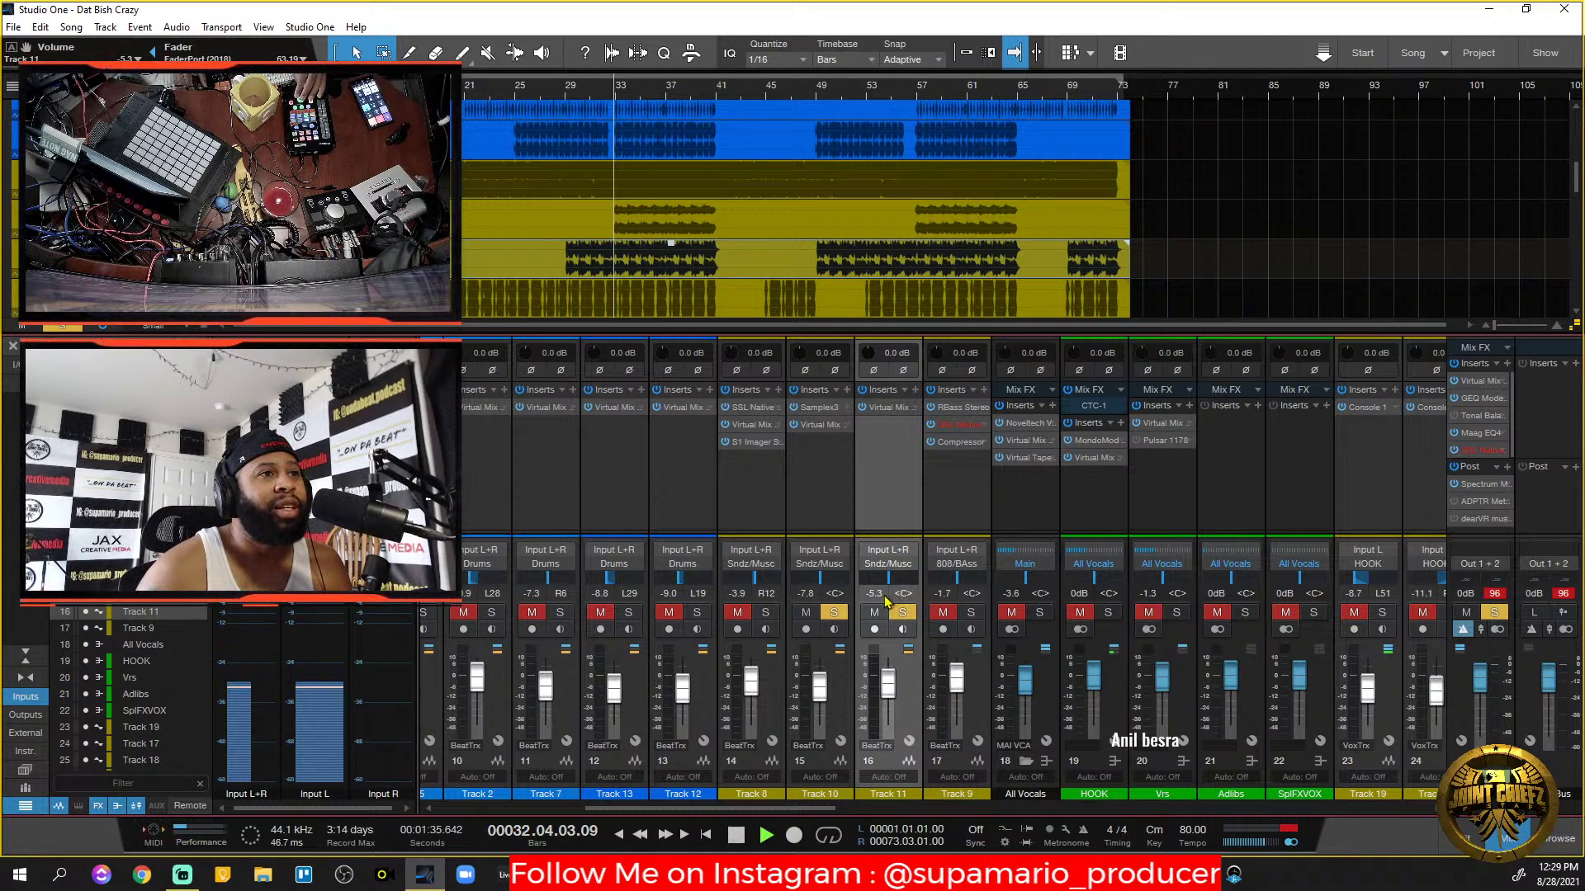
# Pan Track 11 to L19 during playback, clear the solos to hear the full mix, and stop.
pyautogui.press('space')
pyautogui.moveTo(891, 583); pyautogui.dragTo(888, 602)
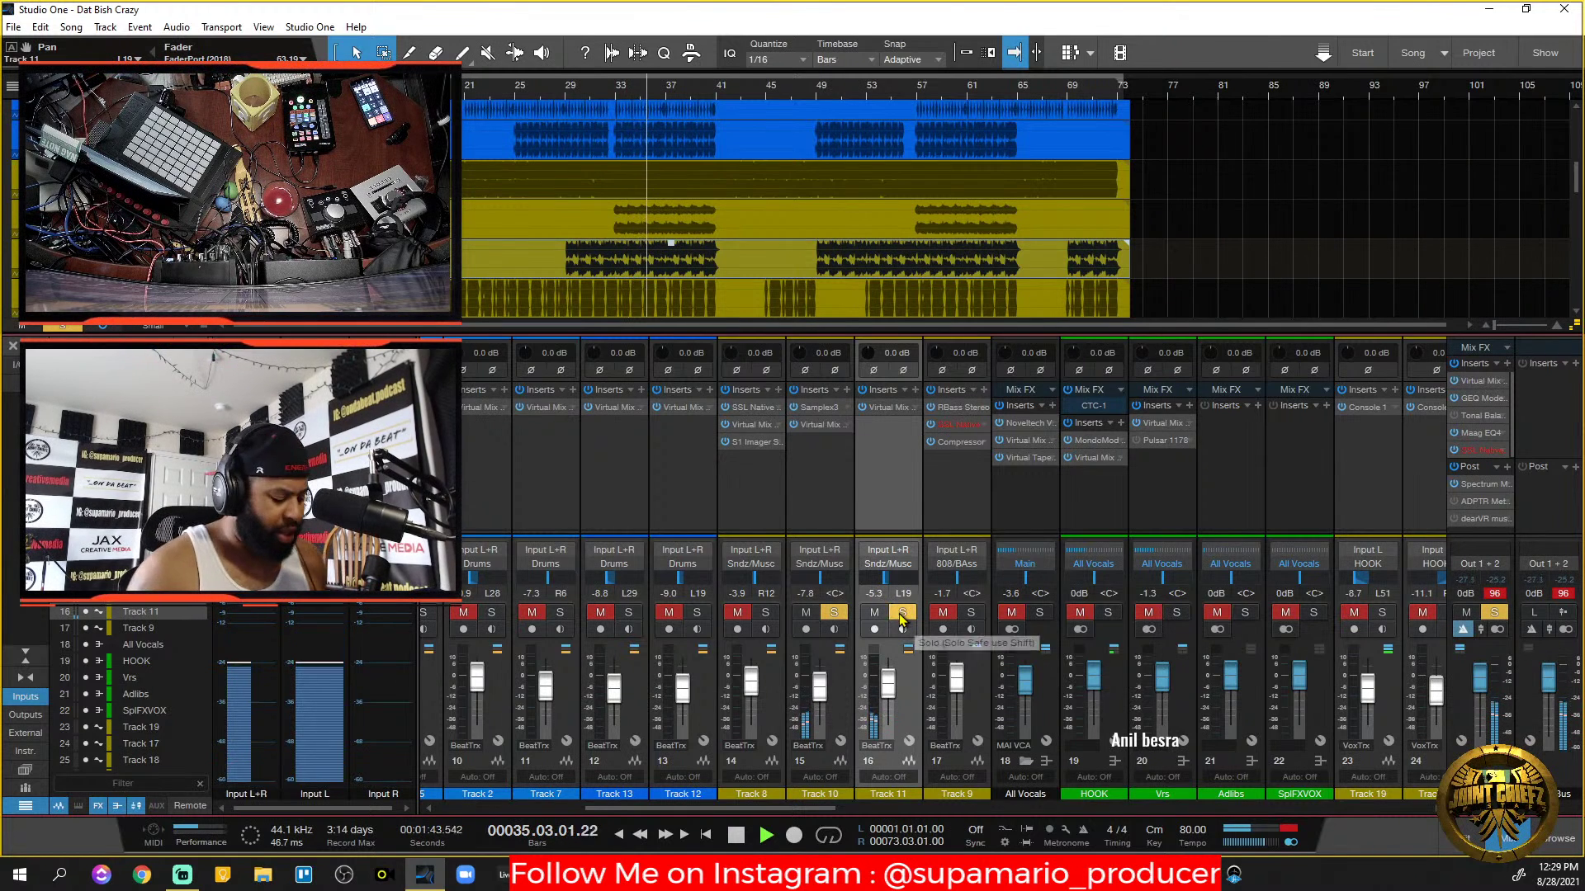
pyautogui.click(903, 613)
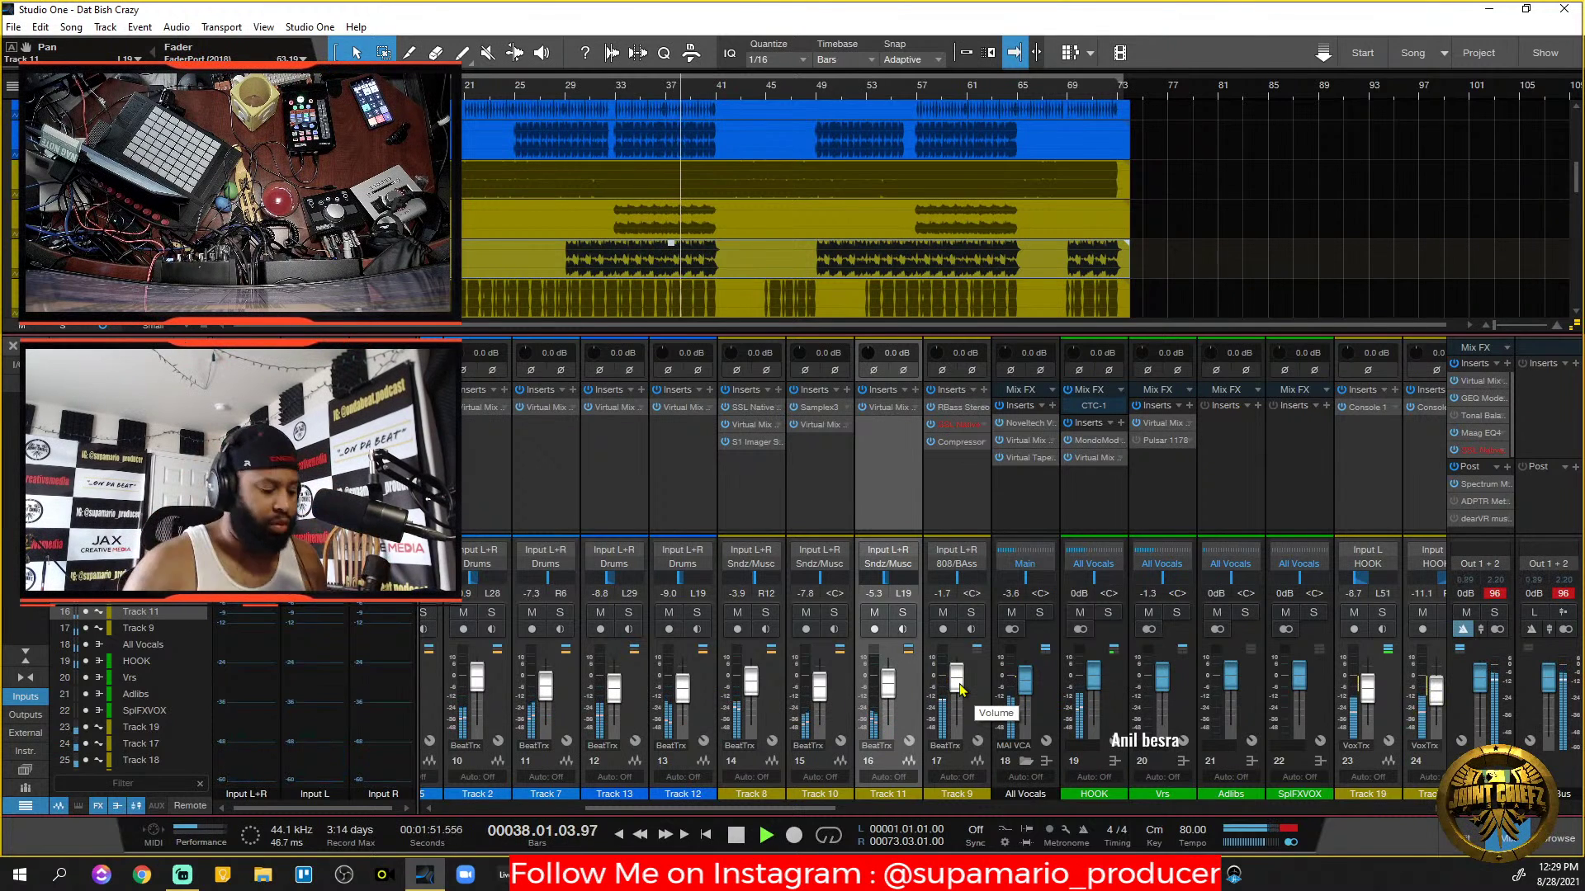
pyautogui.press('space')
# Solo Track 9, listen to it from about bar 33, and remove its SSL Native Channelstrip v6 insert.
pyautogui.click(970, 613)
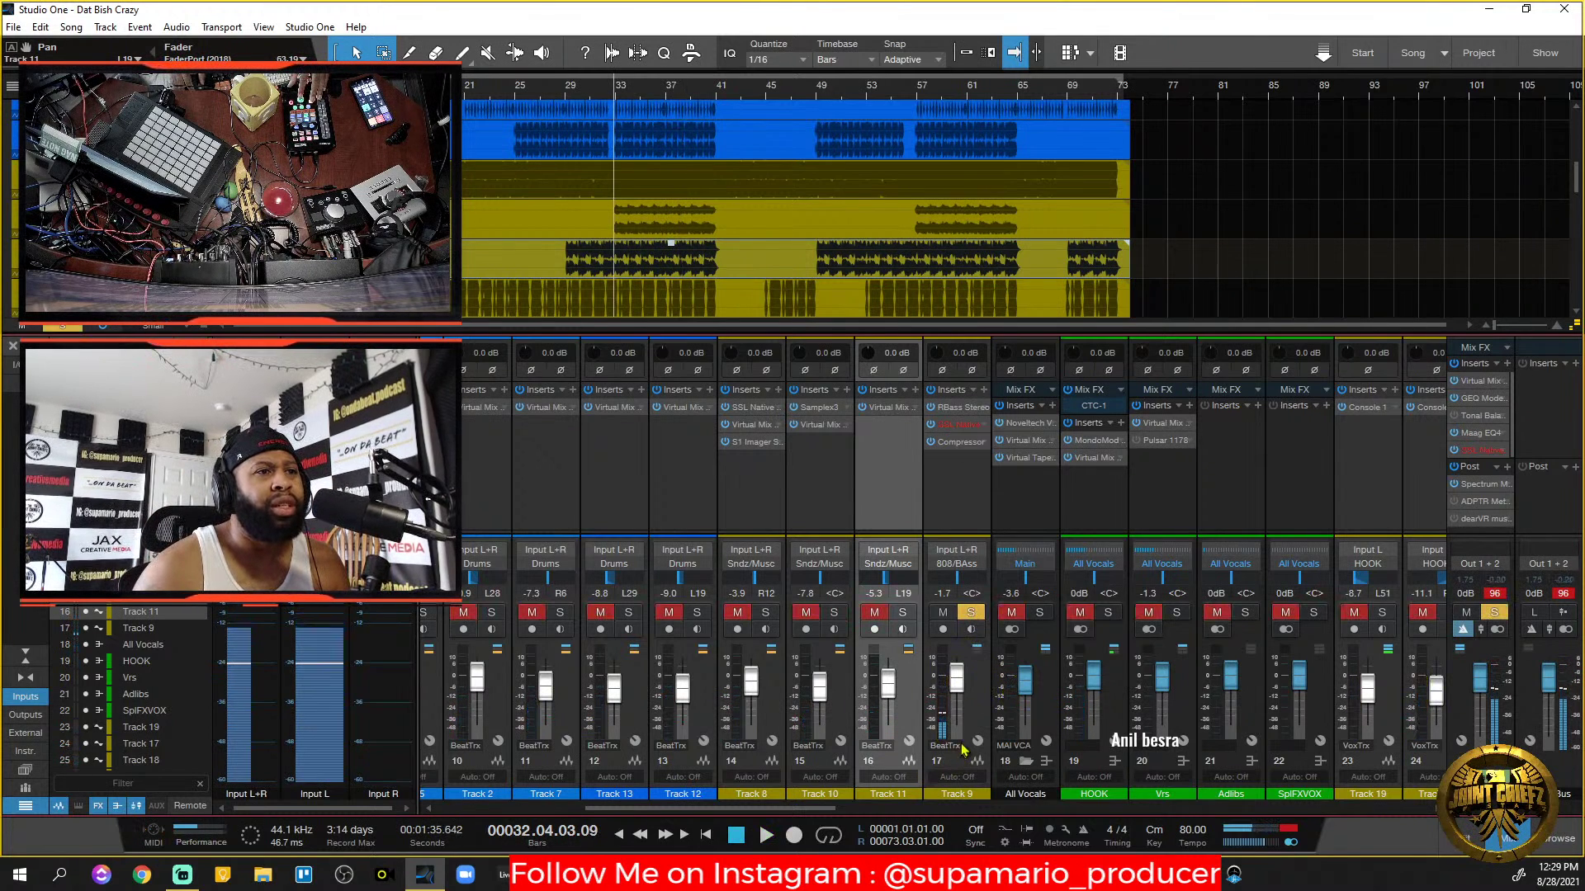
pyautogui.press('space')
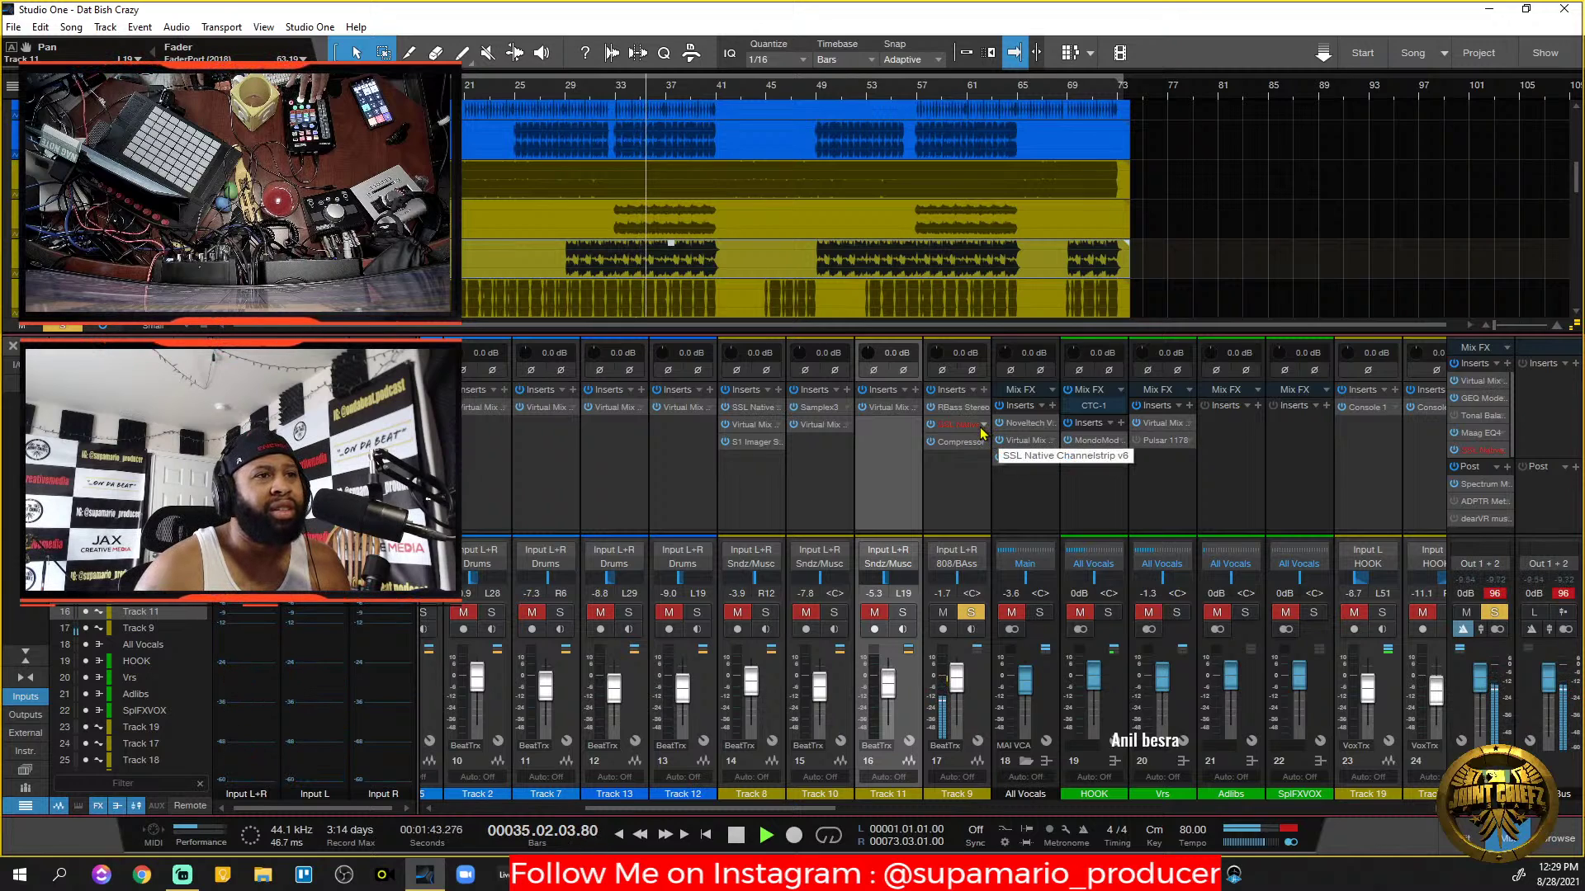
pyautogui.press('space')
pyautogui.click(982, 426)
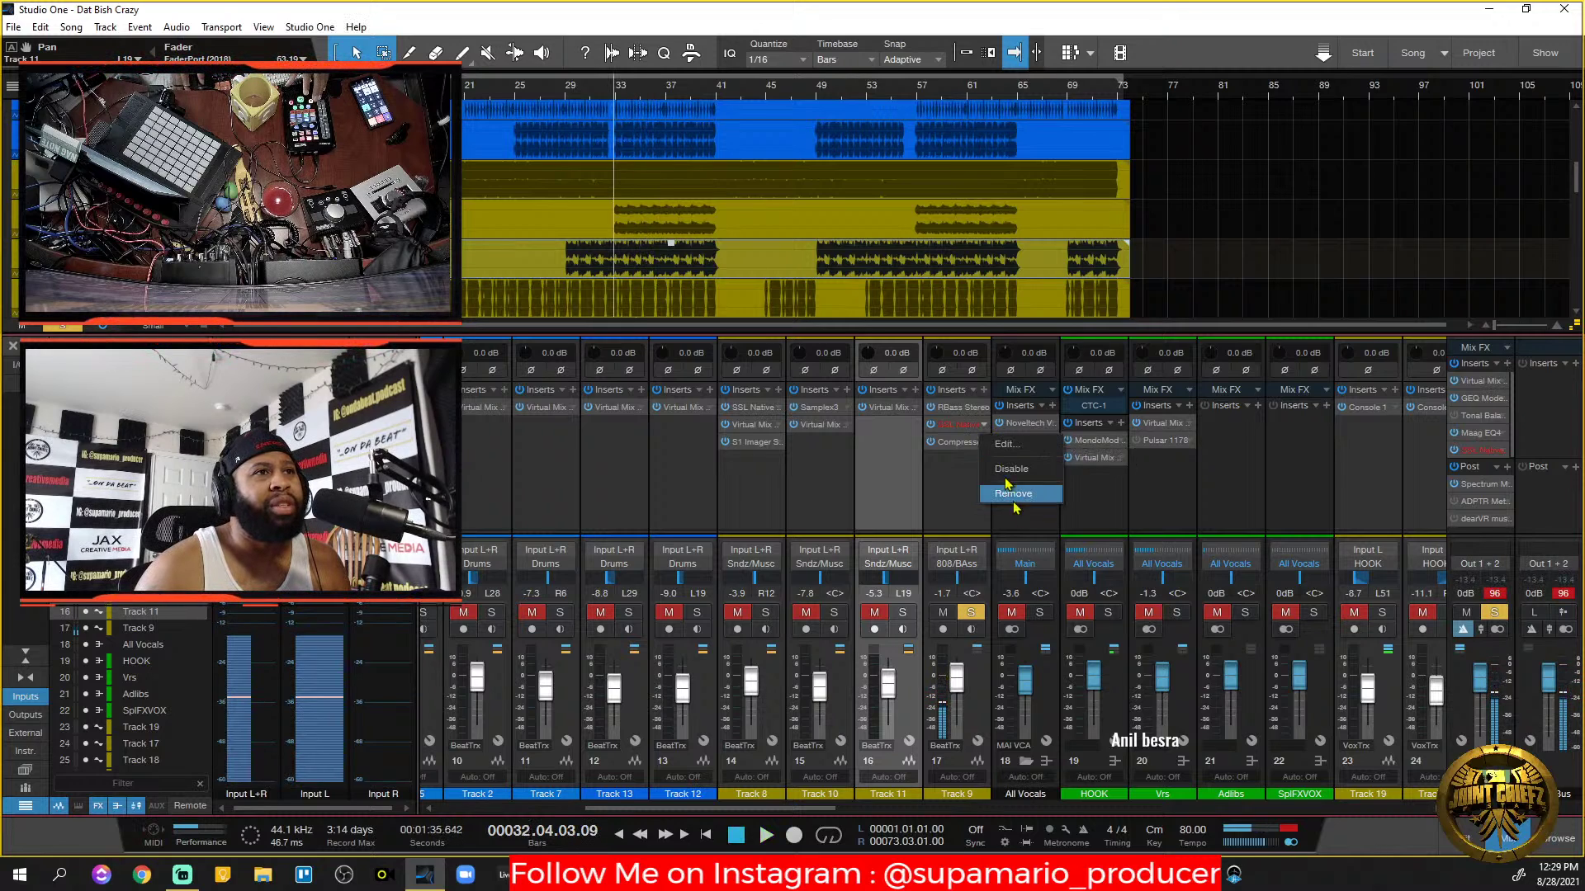
pyautogui.click(1014, 494)
# Insert the AnalogObsession SSQ equalizer on Track 9 and reposition its window over the mixer.
pyautogui.click(983, 390)
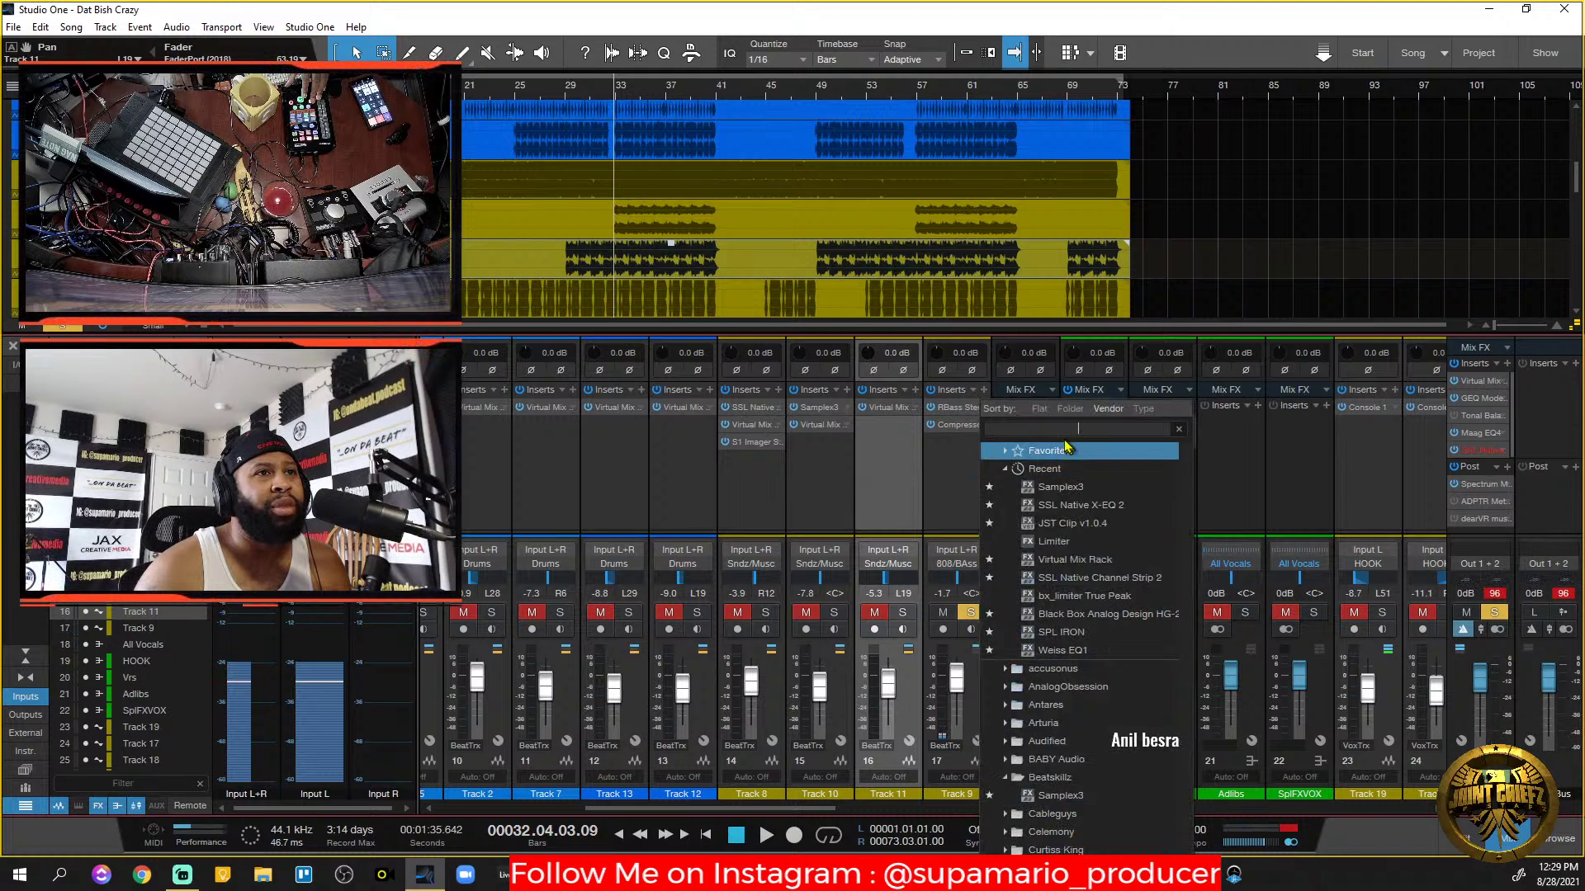
pyautogui.click(1065, 687)
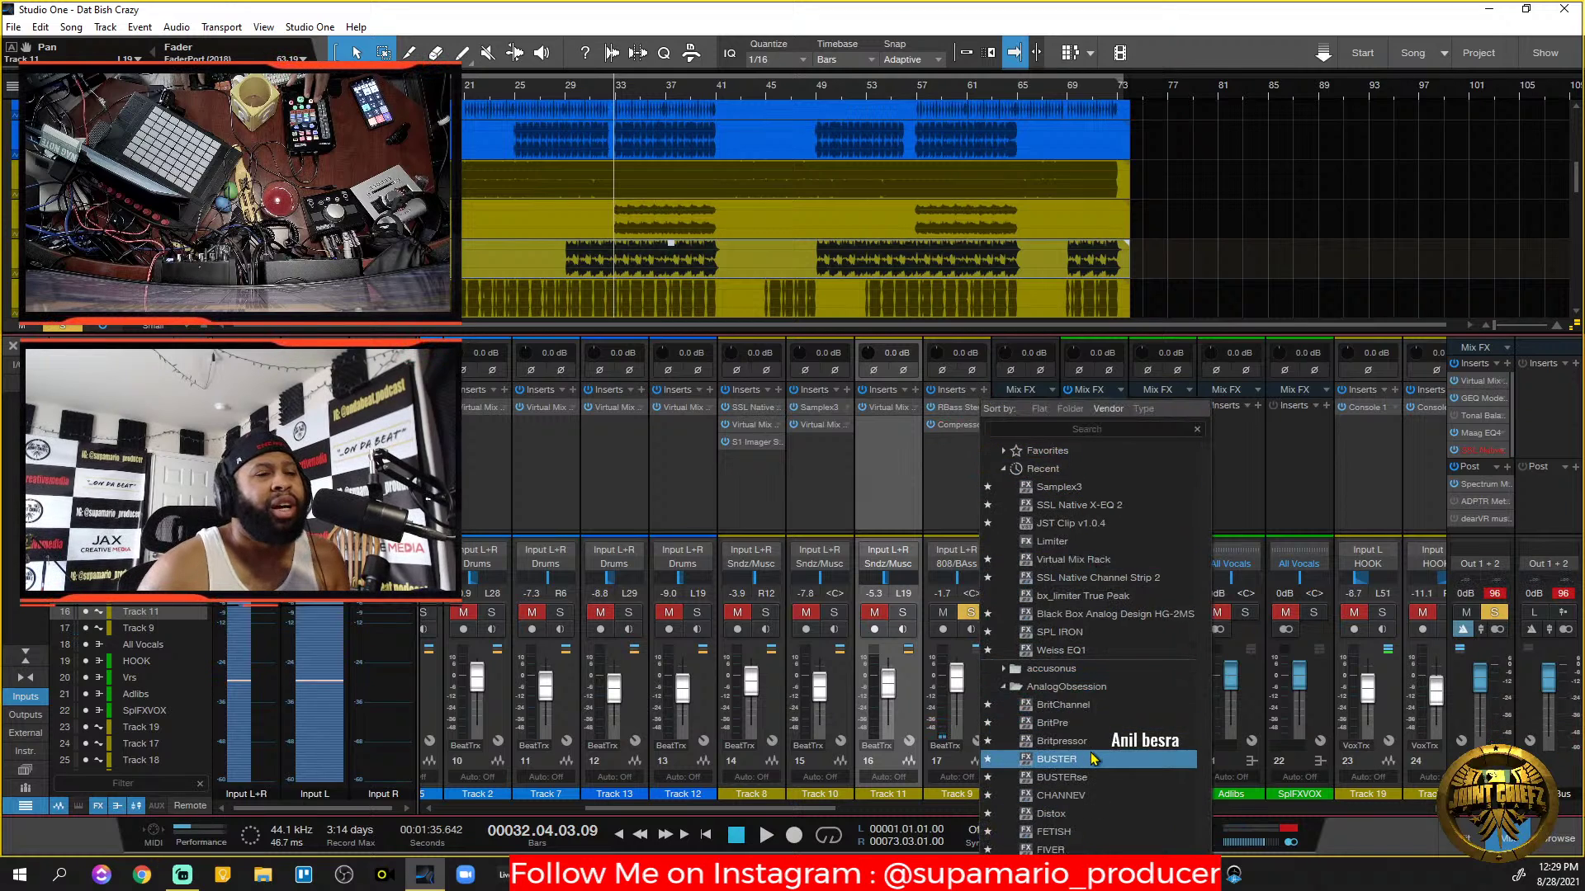
pyautogui.scroll(-2, 1094, 757)
pyautogui.scroll(-6, 1093, 758)
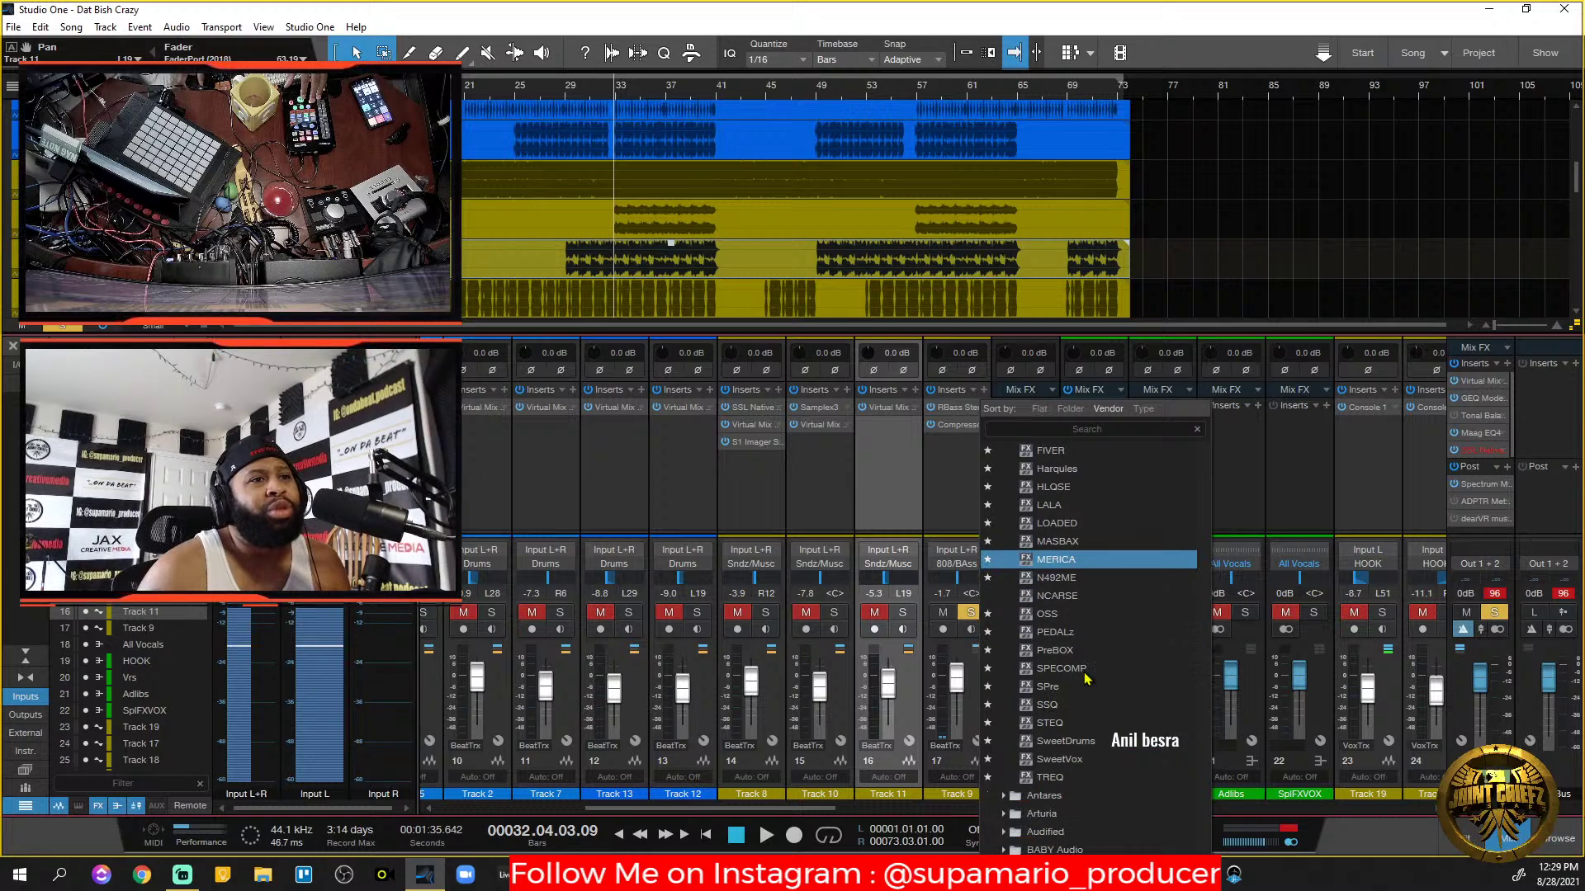
pyautogui.doubleClick(1050, 706)
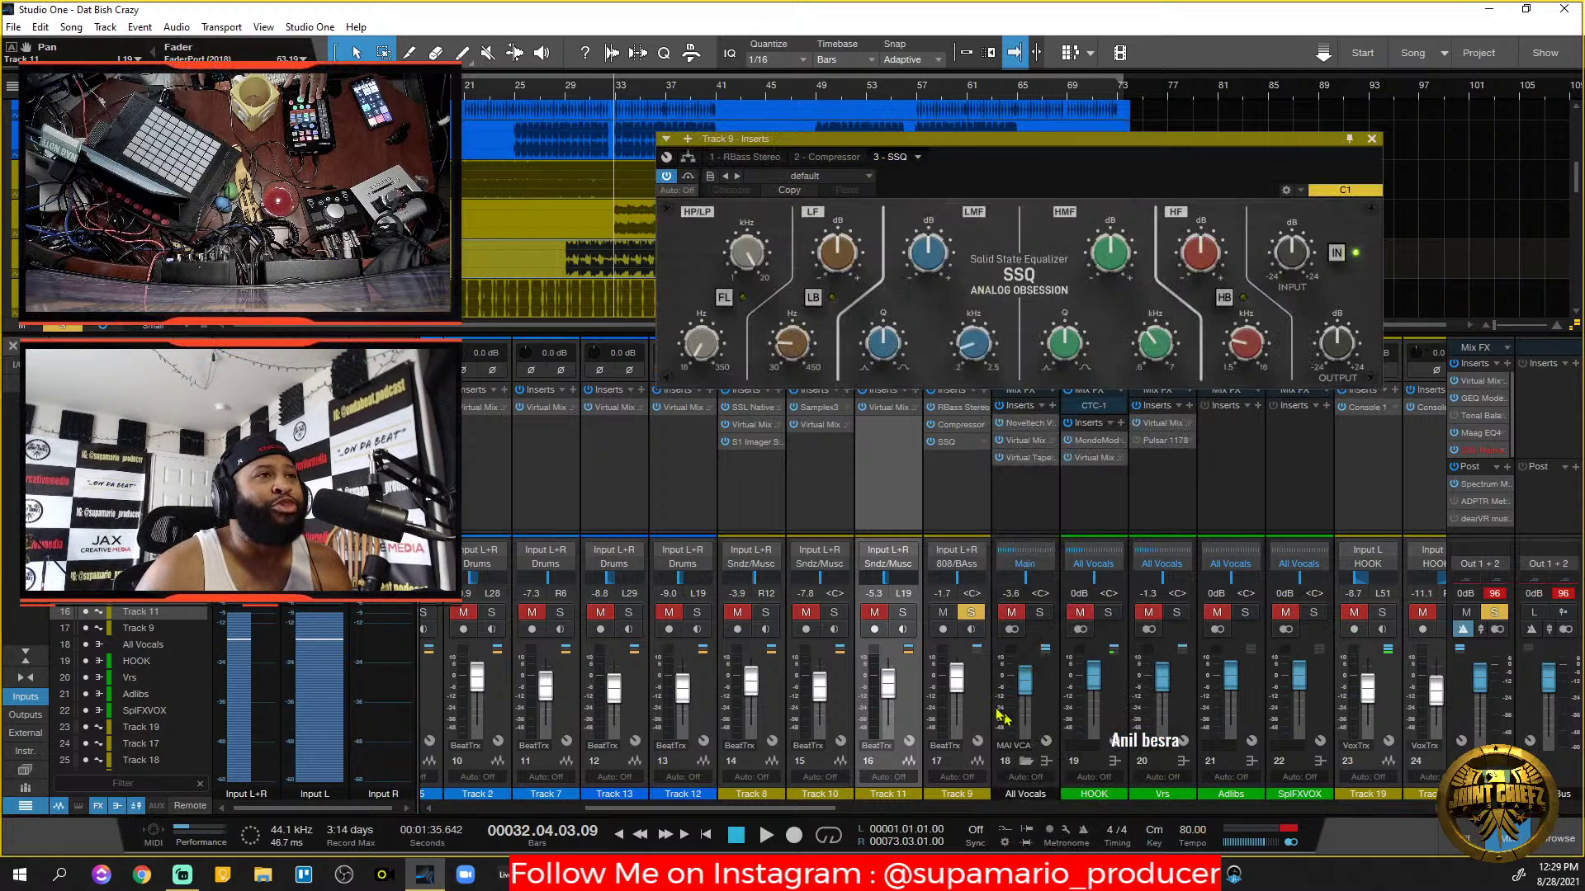
pyautogui.moveTo(970, 145); pyautogui.dragTo(898, 478)
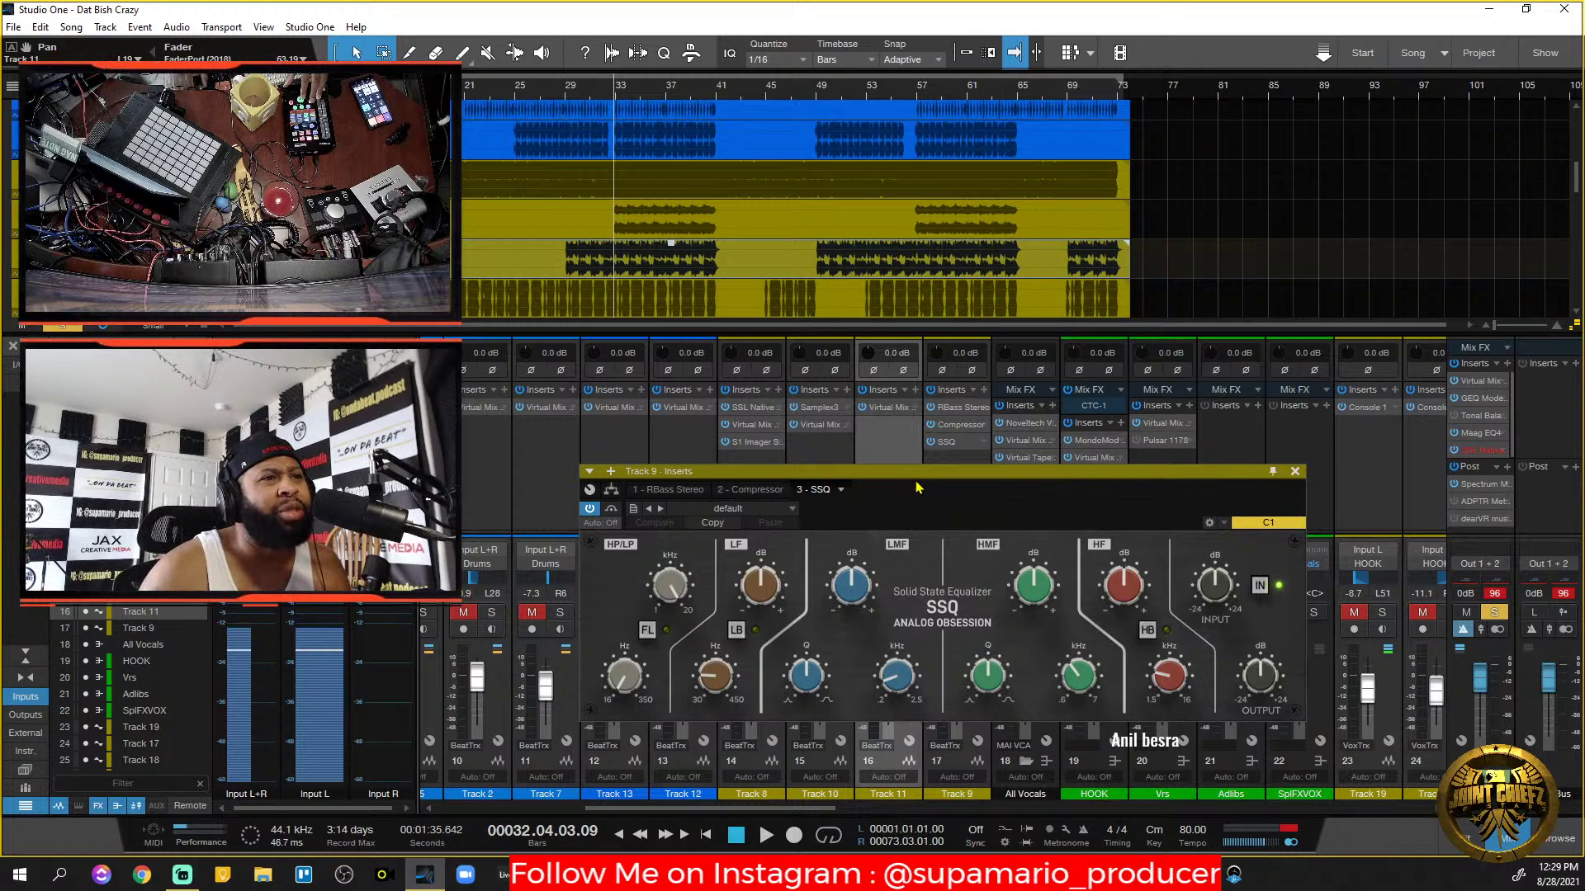
pyautogui.moveTo(924, 477); pyautogui.dragTo(1018, 450)
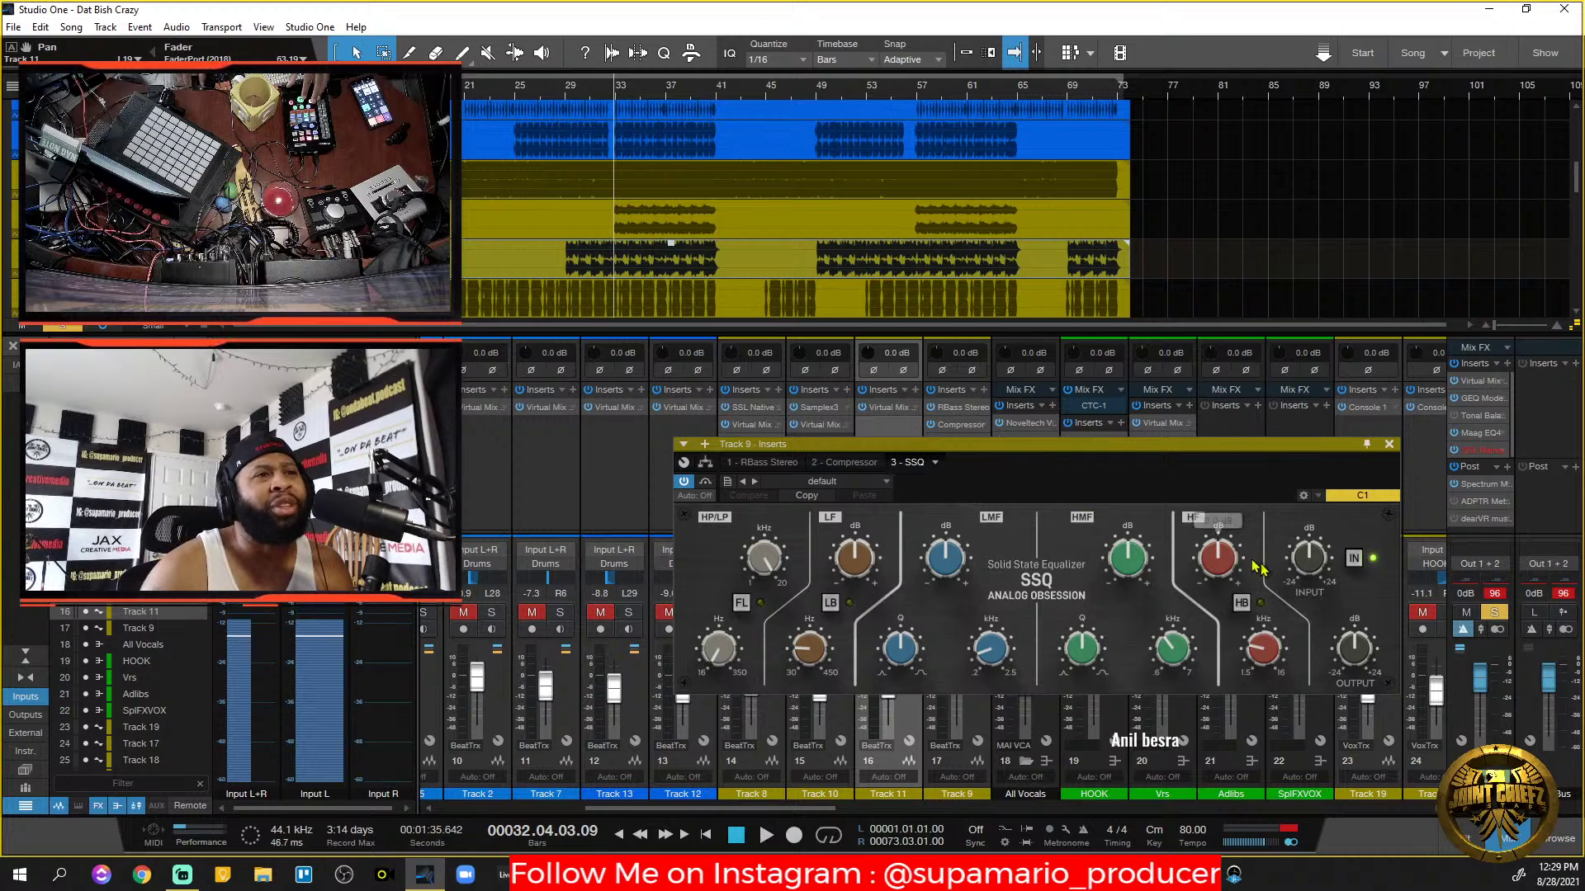
pyautogui.moveTo(1122, 446); pyautogui.dragTo(988, 371)
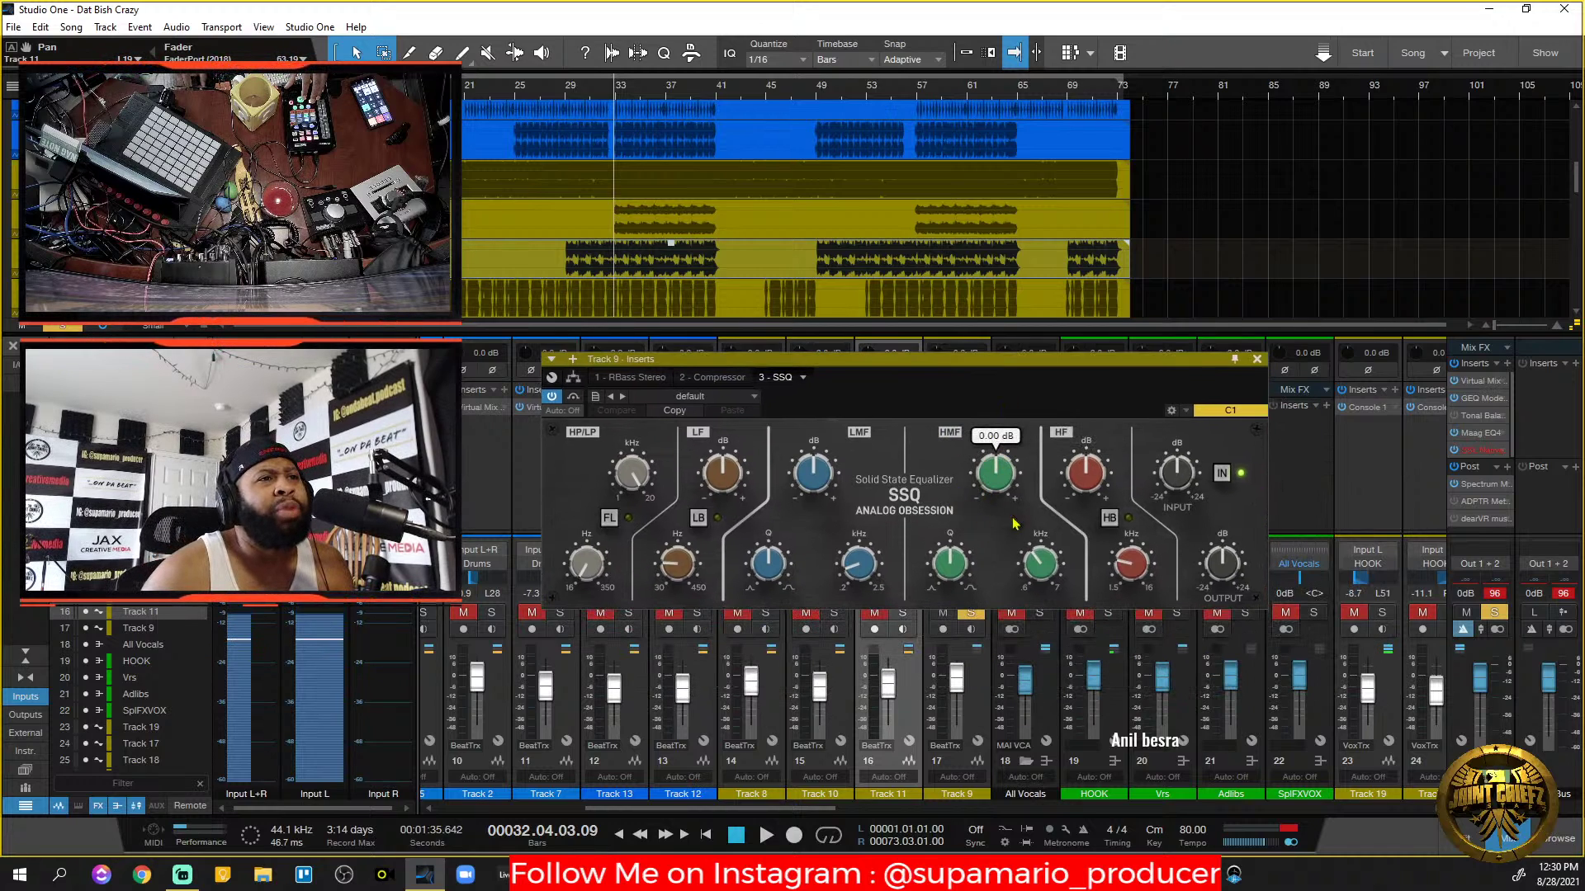
# Shape SSQ's high-mid band during playback with about 9.1 dB gain at 2.34 kHz, adjust its bandwidth, and stop.
pyautogui.moveTo(950, 564); pyautogui.dragTo(972, 637)
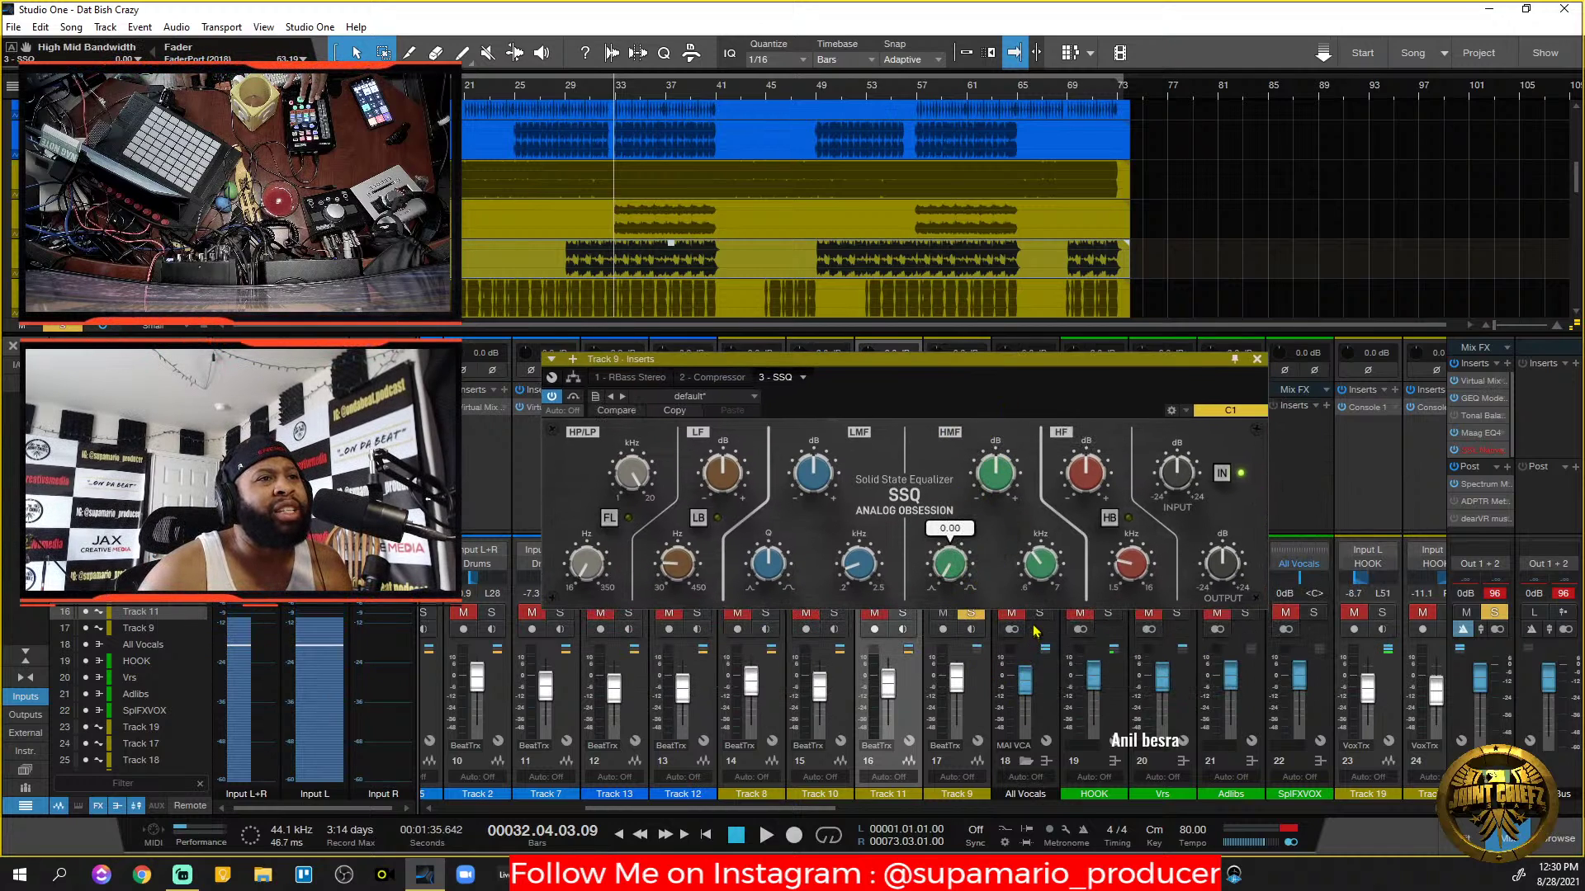
pyautogui.press('space')
pyautogui.moveTo(1000, 483); pyautogui.dragTo(1012, 416)
pyautogui.moveTo(1046, 564); pyautogui.dragTo(1057, 619)
pyautogui.moveTo(1000, 485); pyautogui.dragTo(1003, 489)
pyautogui.moveTo(963, 559); pyautogui.dragTo(1000, 520)
pyautogui.moveTo(1009, 545); pyautogui.dragTo(996, 495)
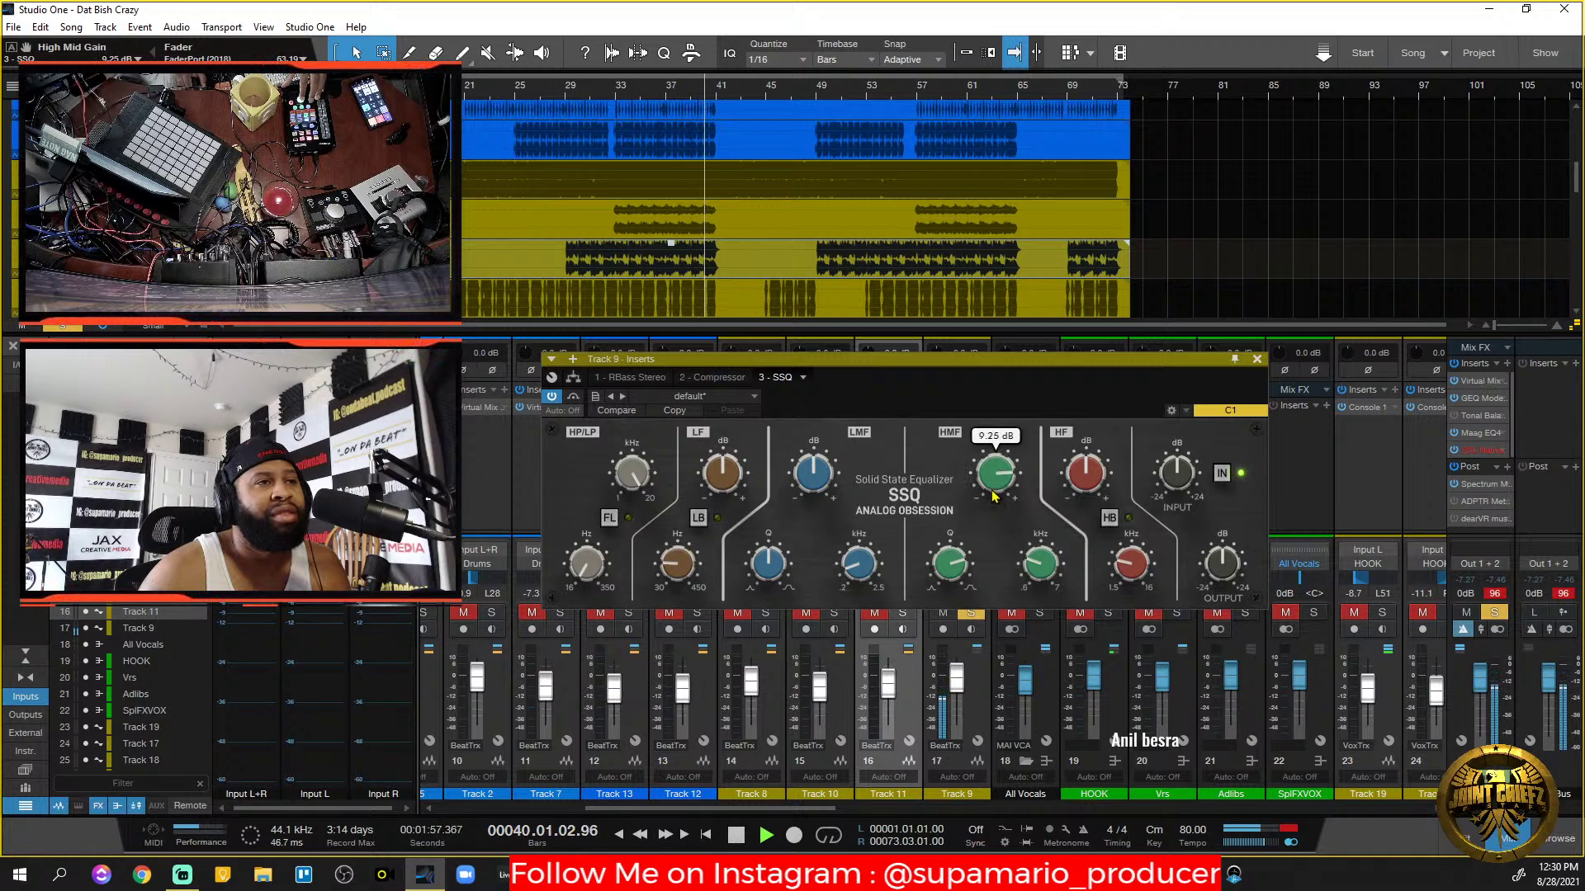
pyautogui.press('space')
# Clear Track 9's solo, play the full mix from about bar 33, and close SSQ.
pyautogui.click(972, 614)
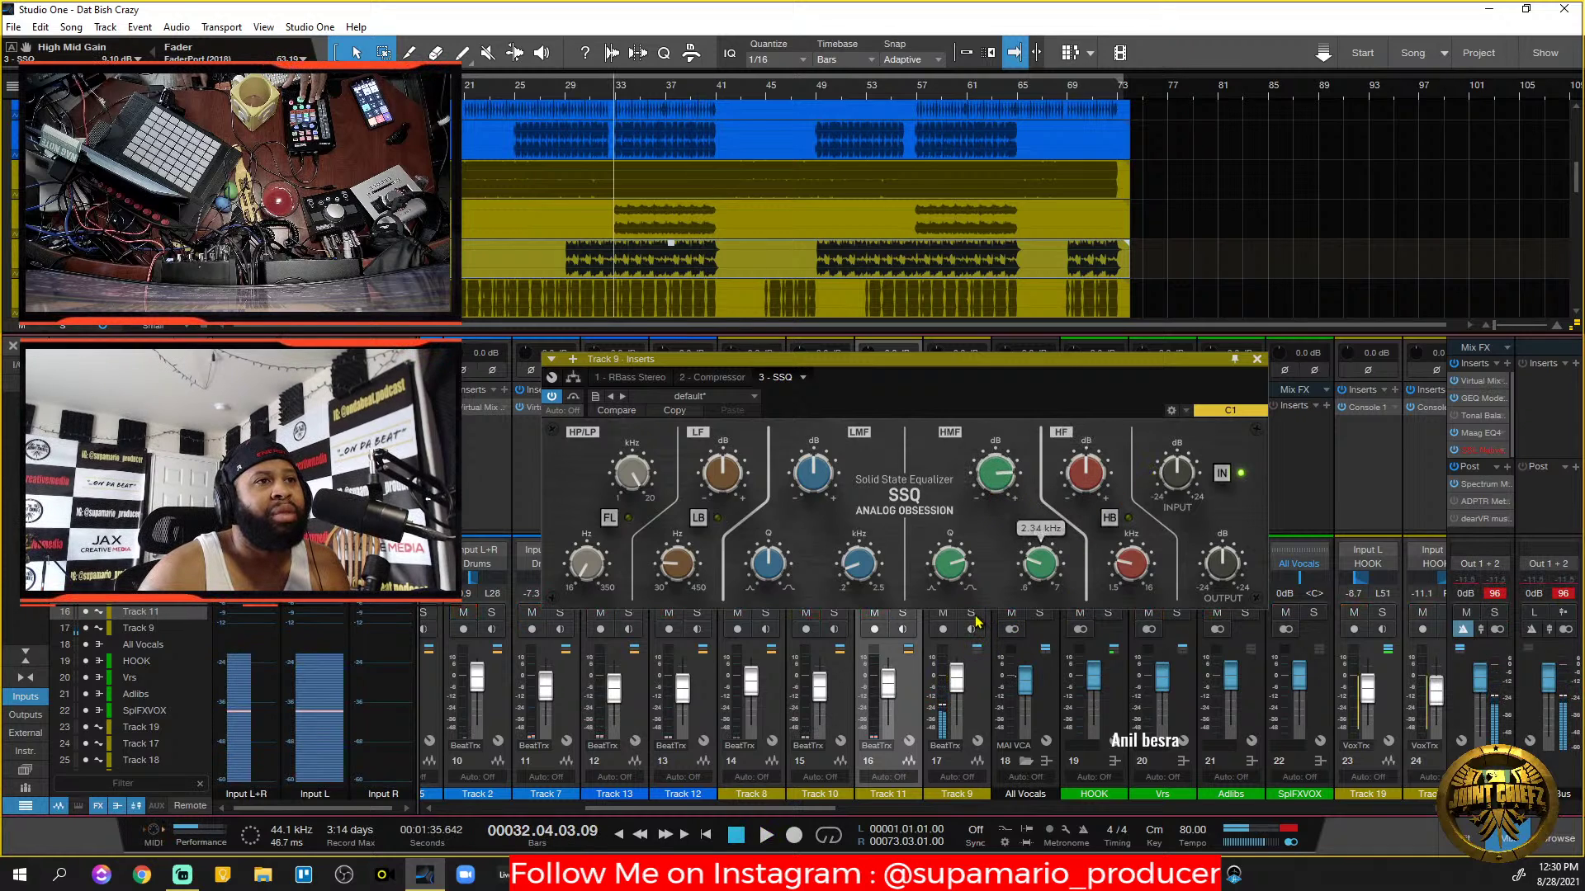
pyautogui.press('space')
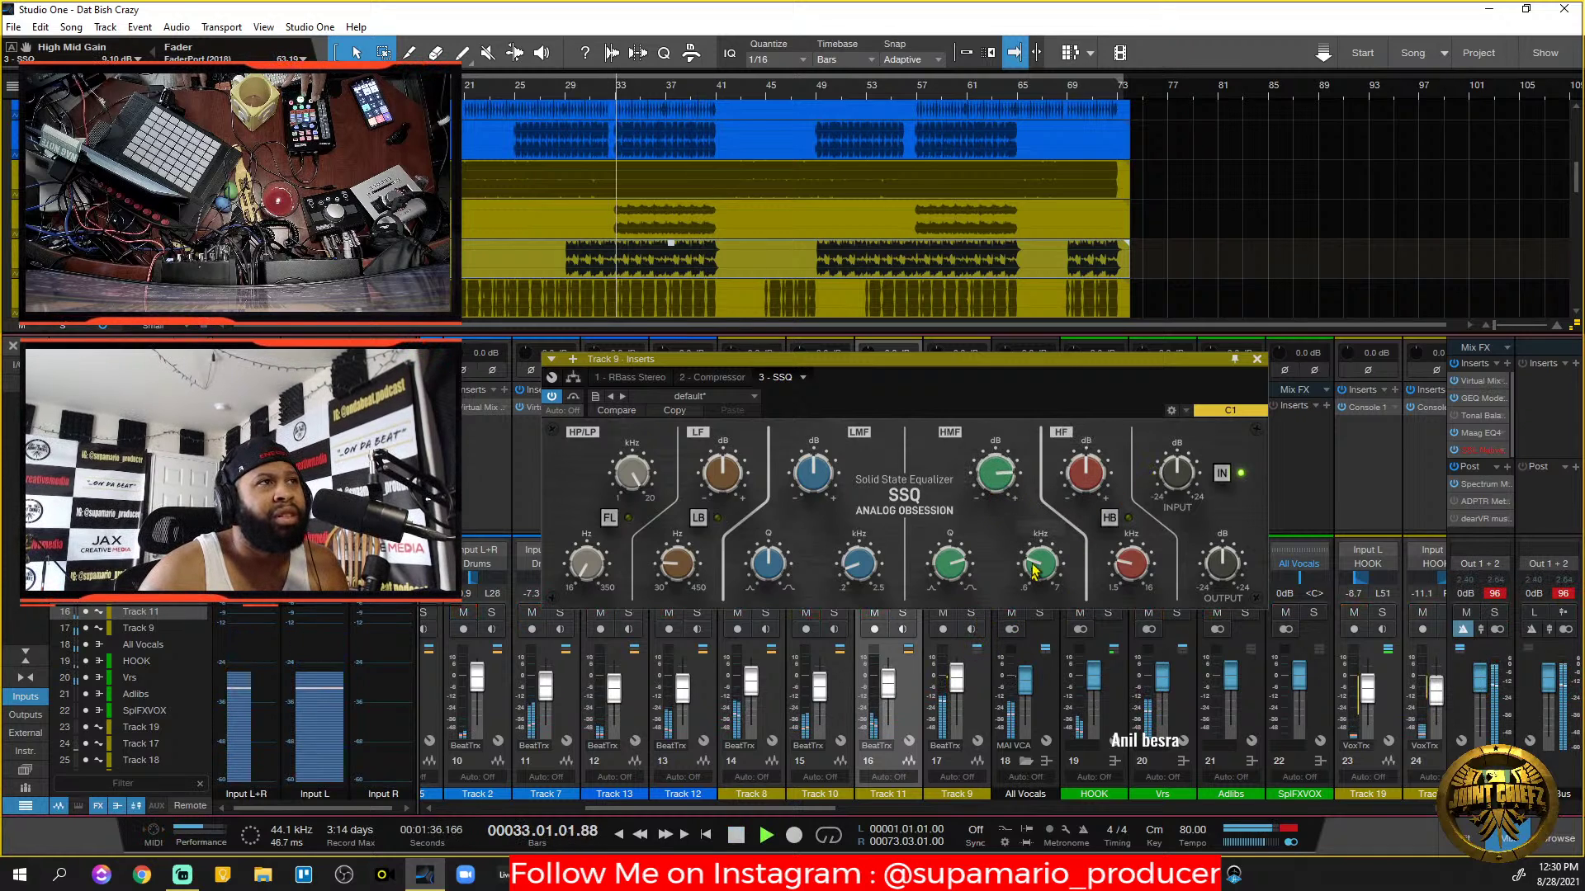
pyautogui.click(1257, 360)
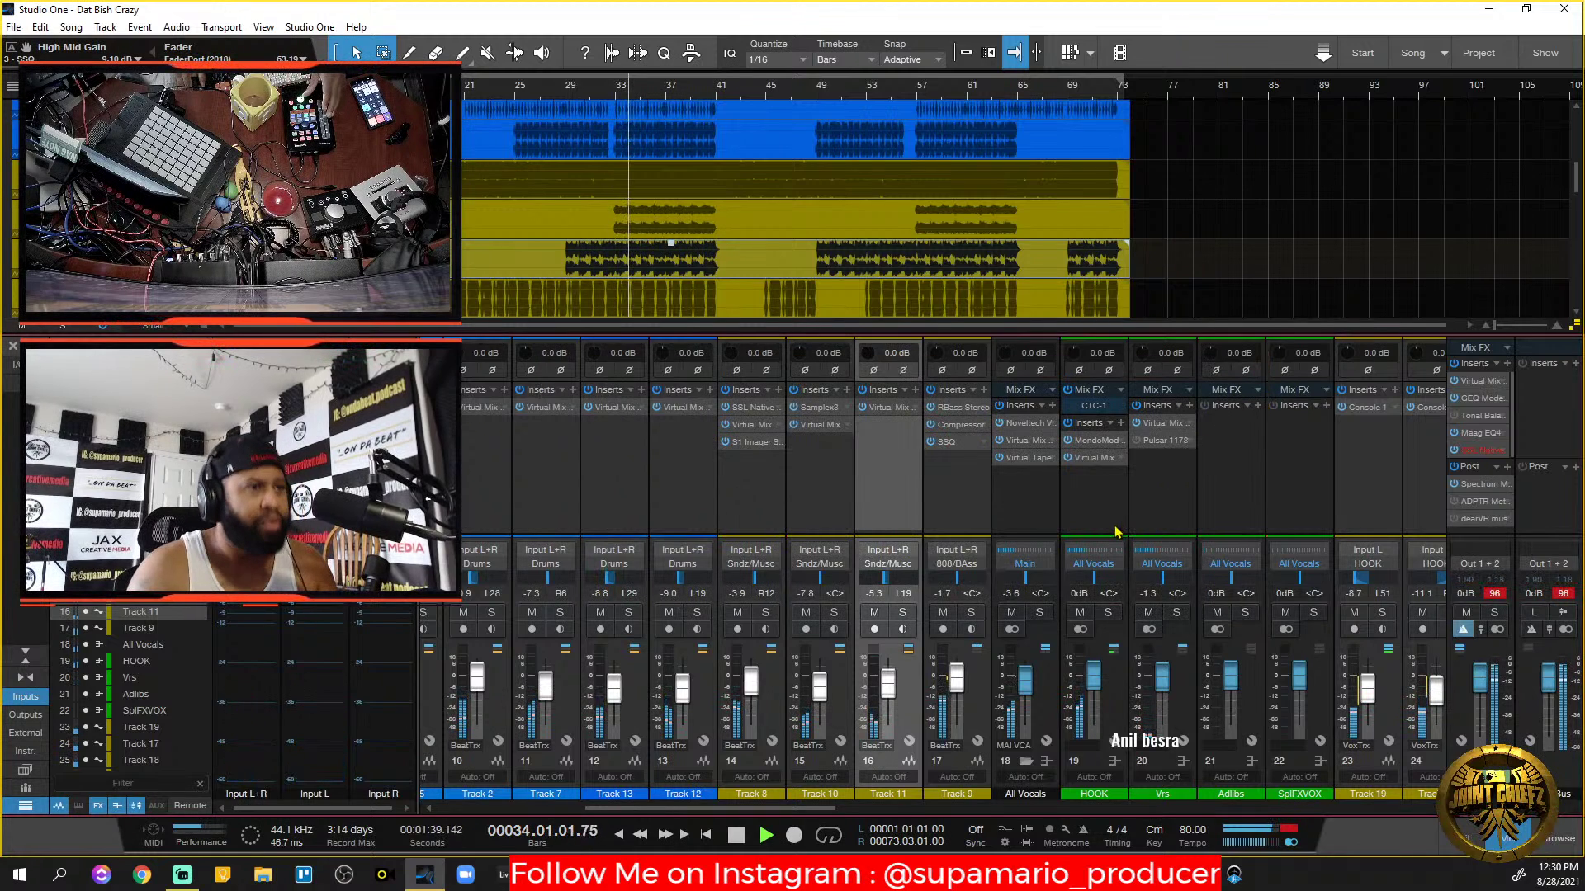
# Set Track 9's level to -0.2 dB while the full mix plays, and stop playback.
pyautogui.click(976, 708)
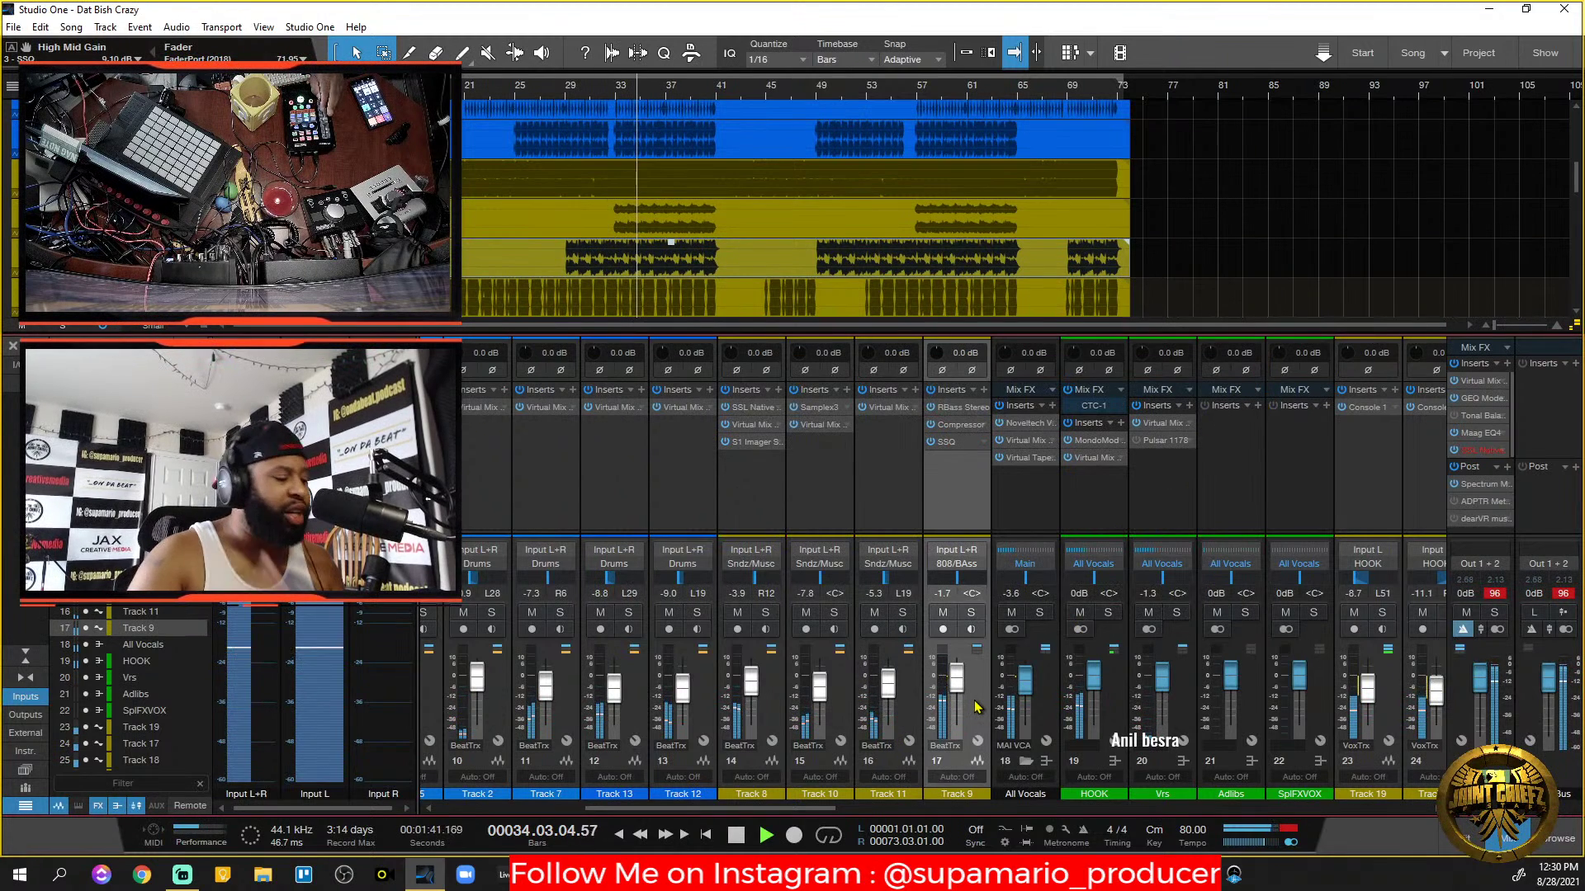
pyautogui.scroll(-1, 976, 708)
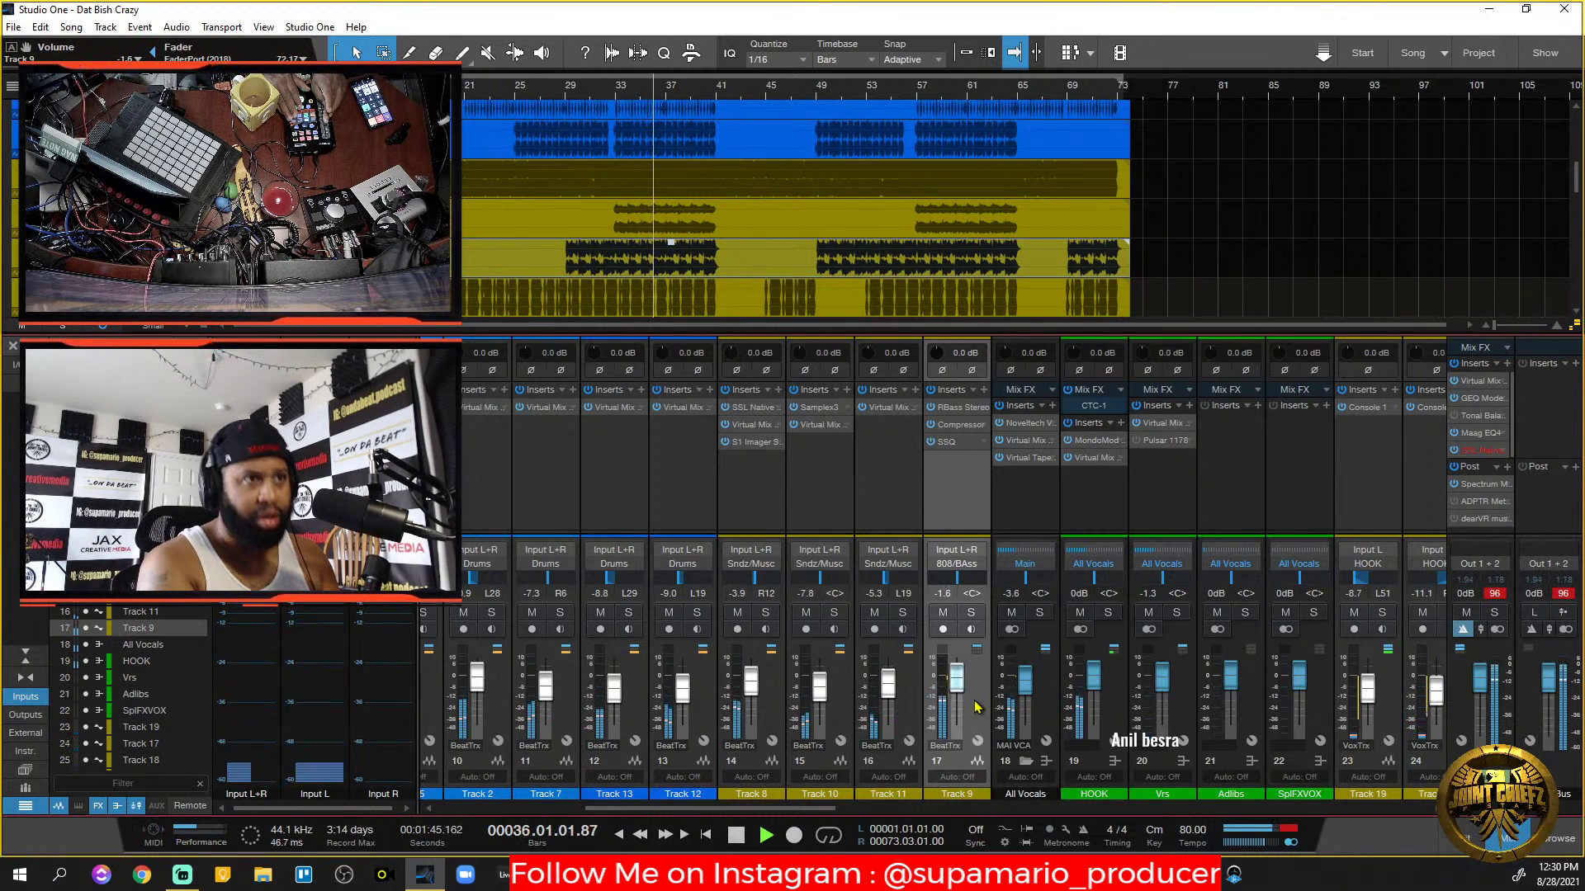
pyautogui.scroll(5, 976, 707)
pyautogui.scroll(2, 976, 707)
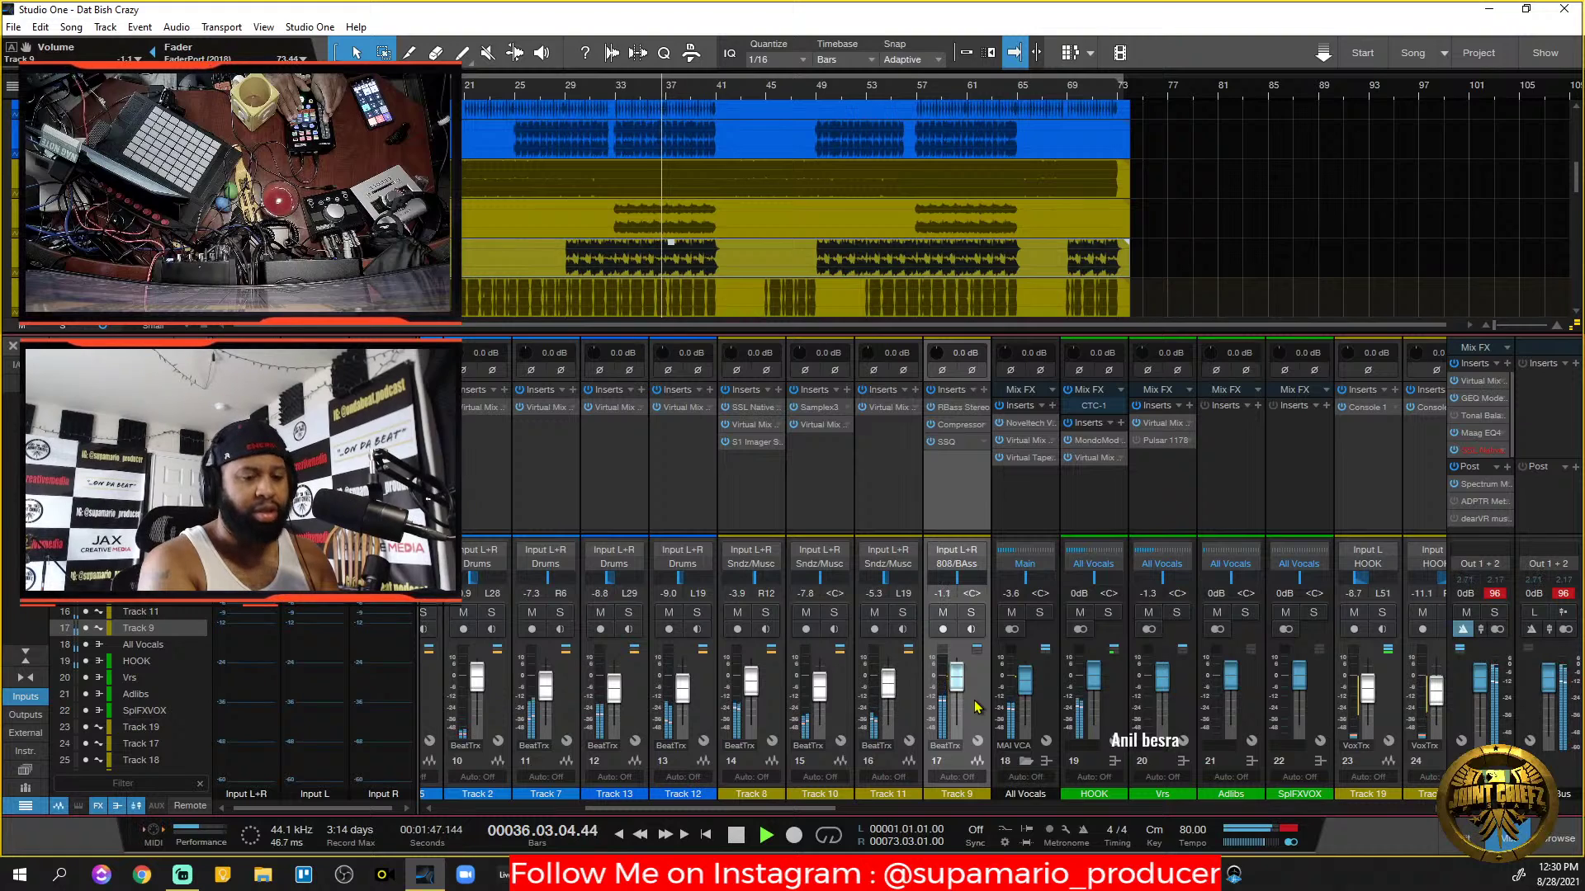
pyautogui.scroll(6, 976, 707)
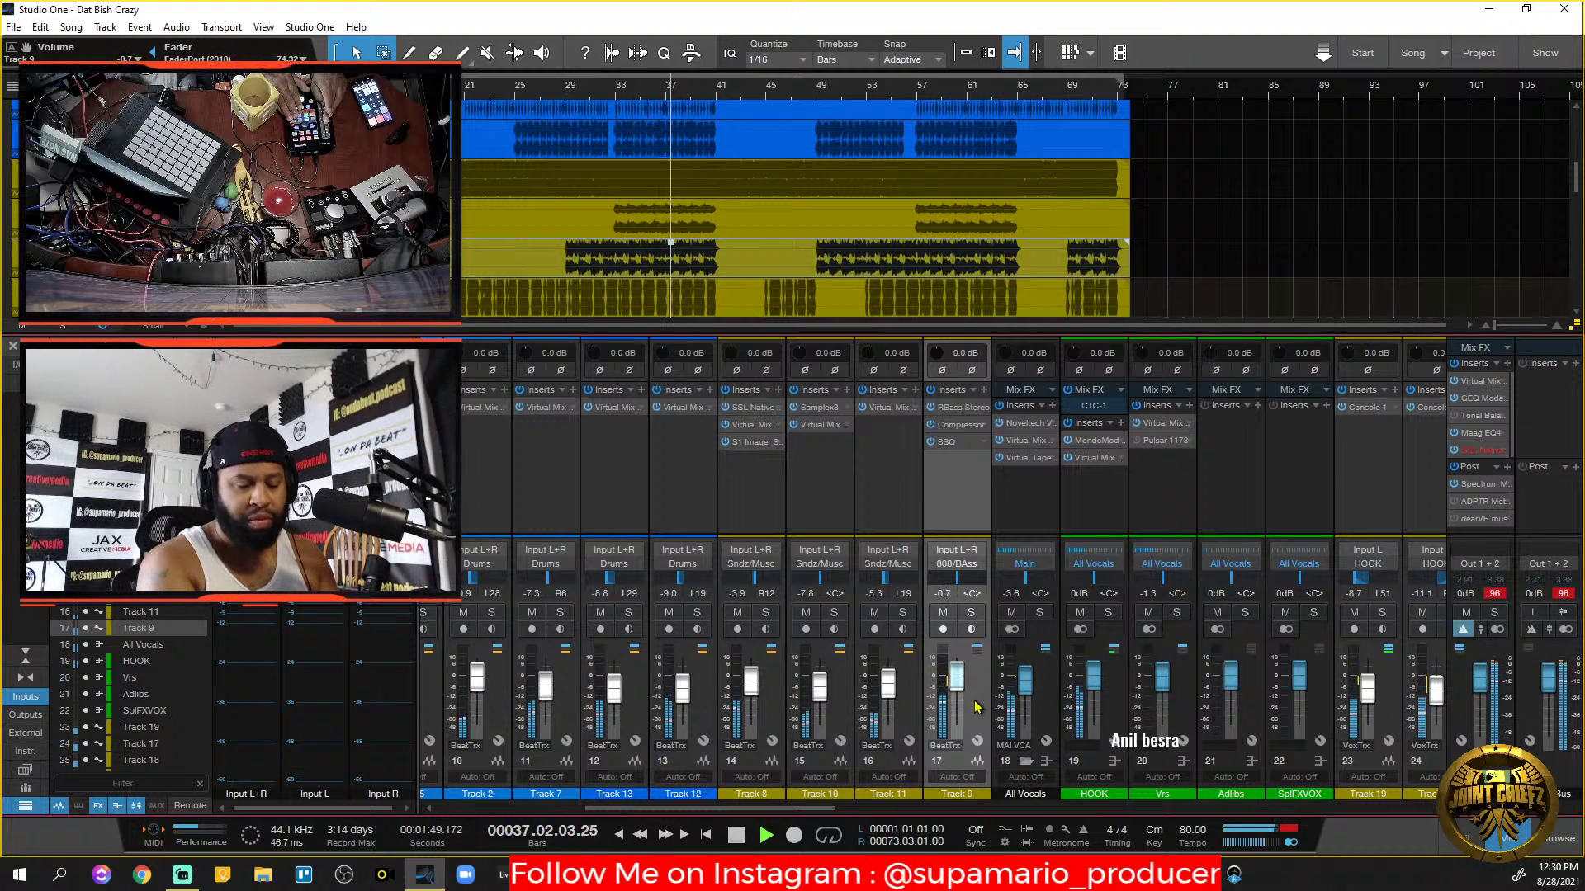
pyautogui.scroll(1, 977, 707)
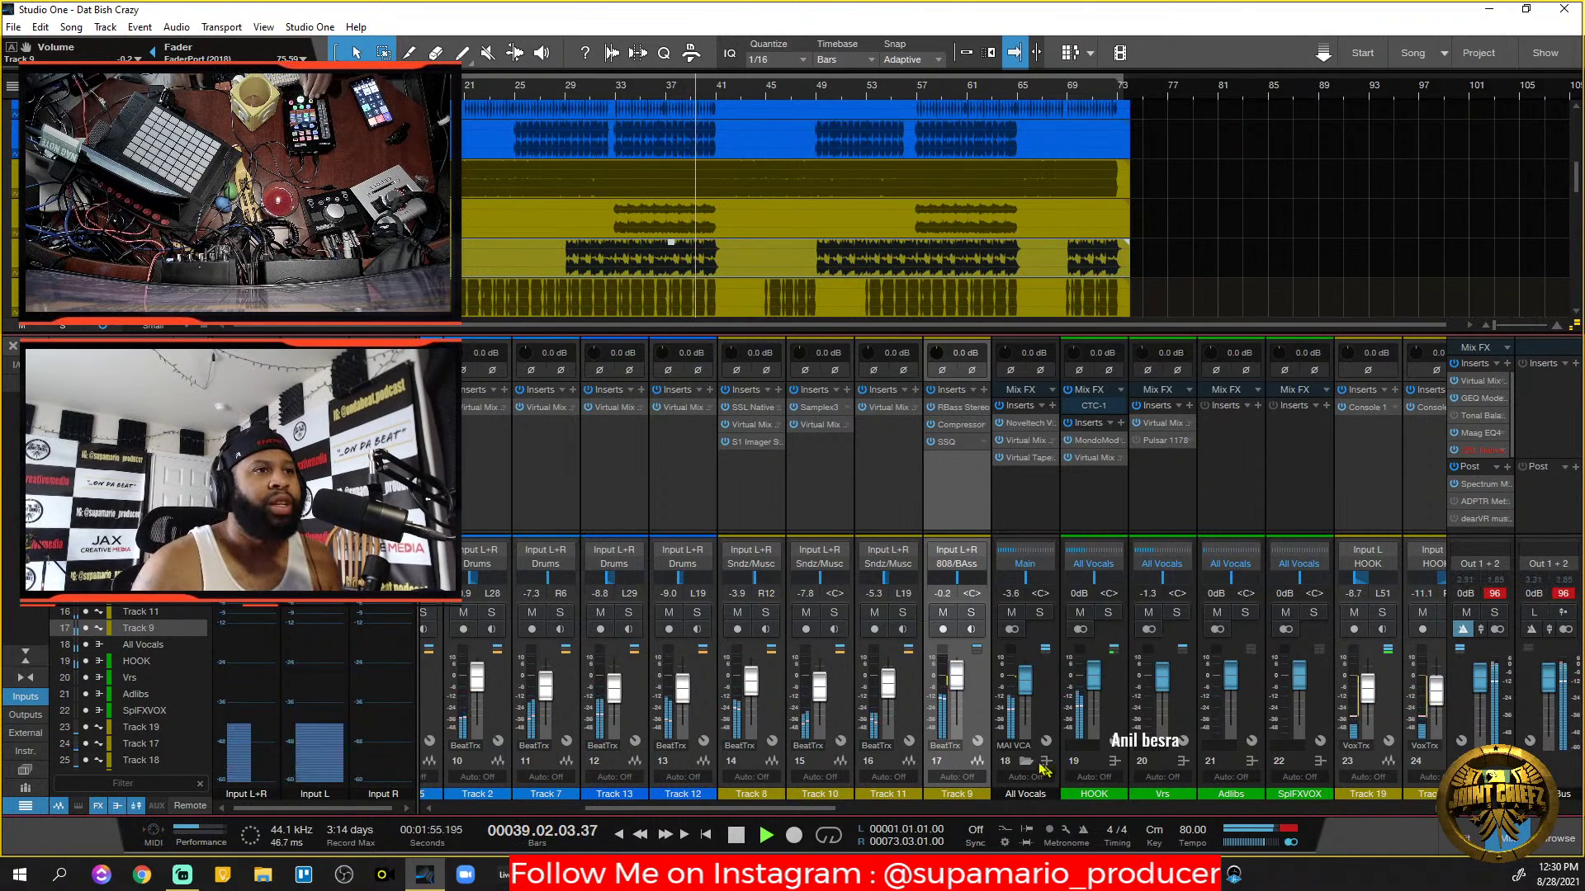
pyautogui.moveTo(808, 809); pyautogui.dragTo(765, 835)
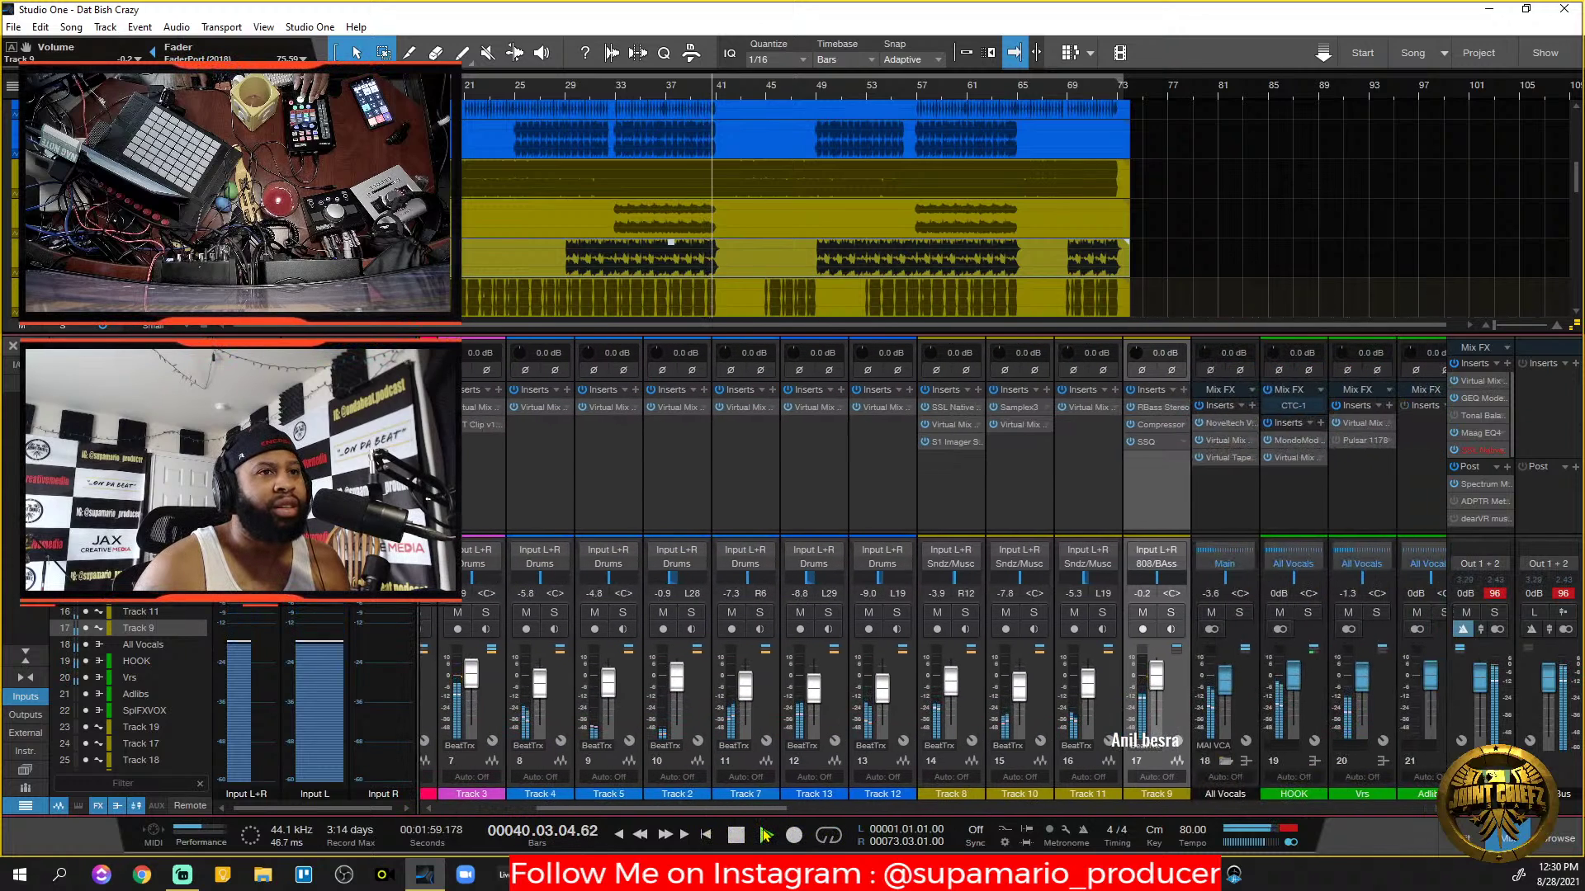
pyautogui.click(766, 835)
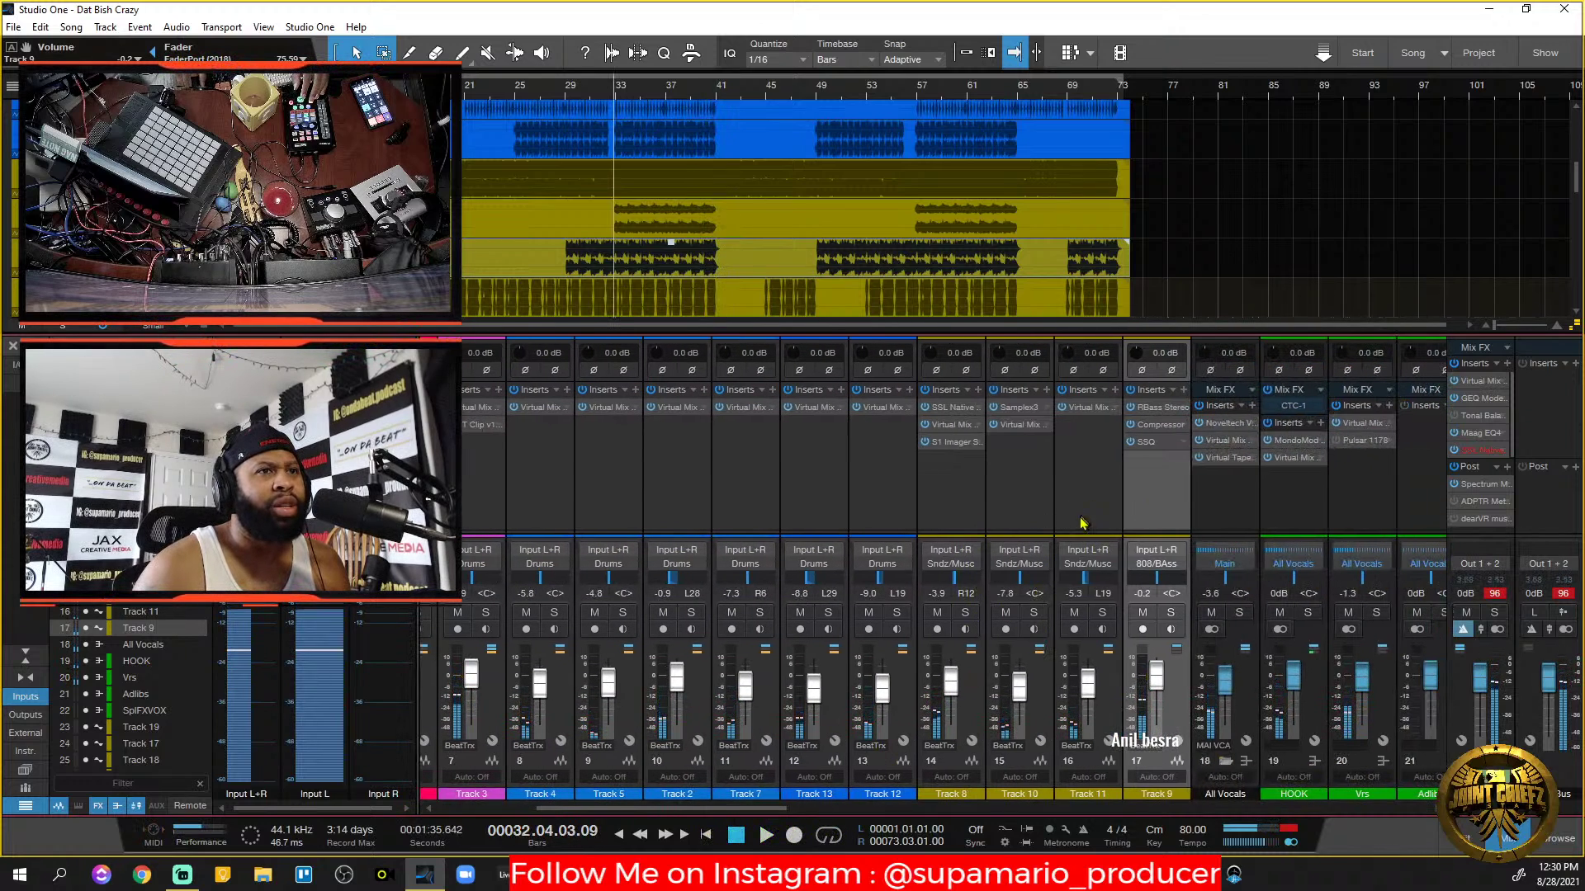
# Reveal the mixer's sends, set Track 3's sidechain send level to -3.5 dB during playback, and stop.
pyautogui.moveTo(1061, 534); pyautogui.dragTo(1040, 477)
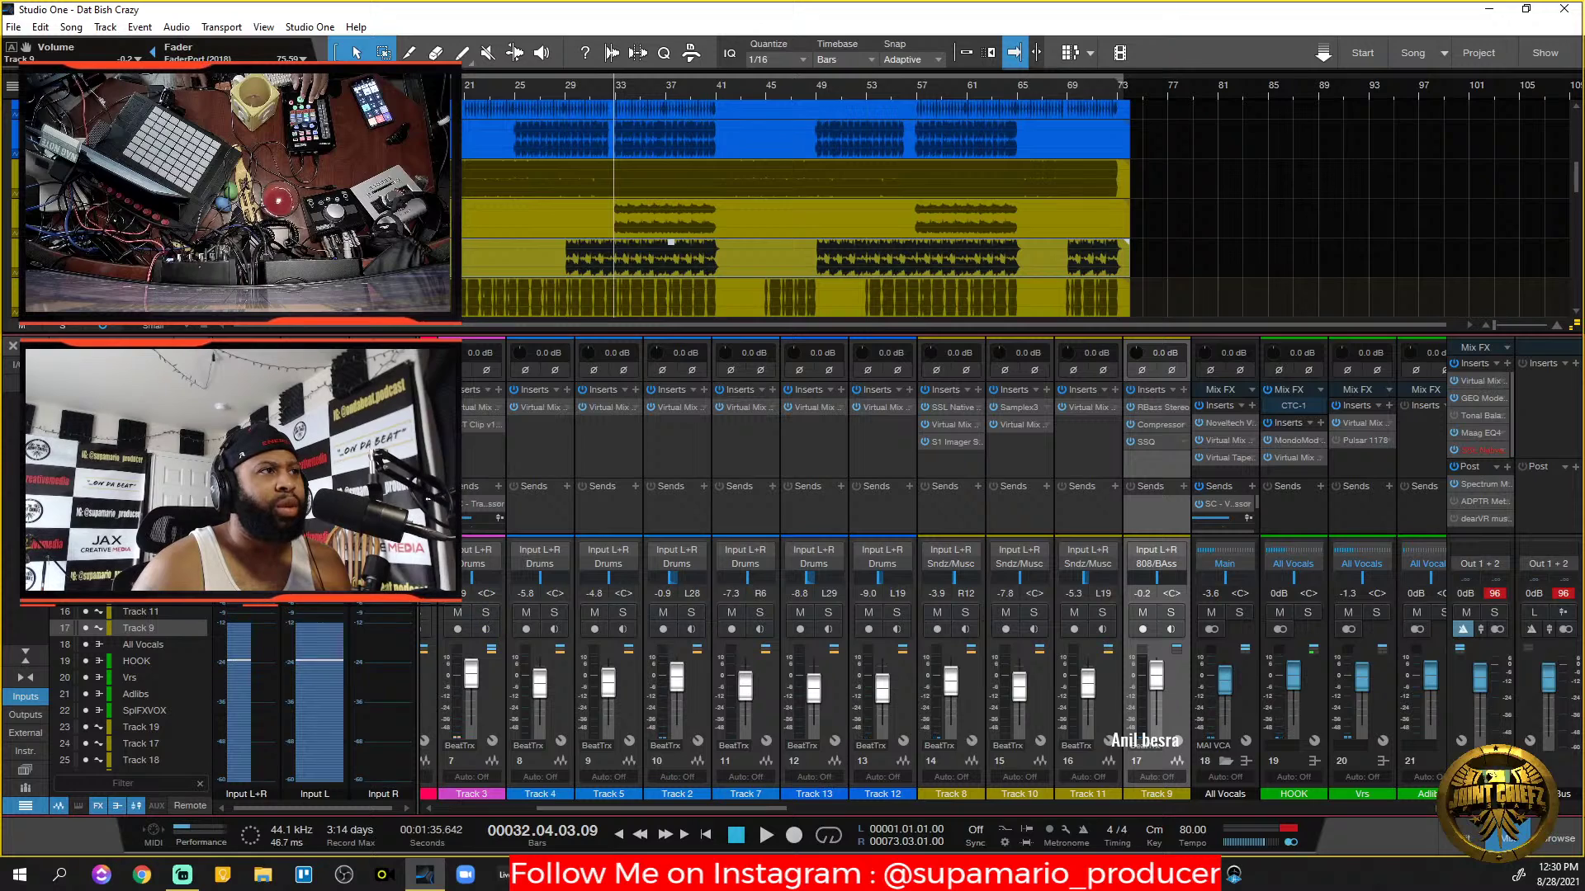
pyautogui.moveTo(467, 527)
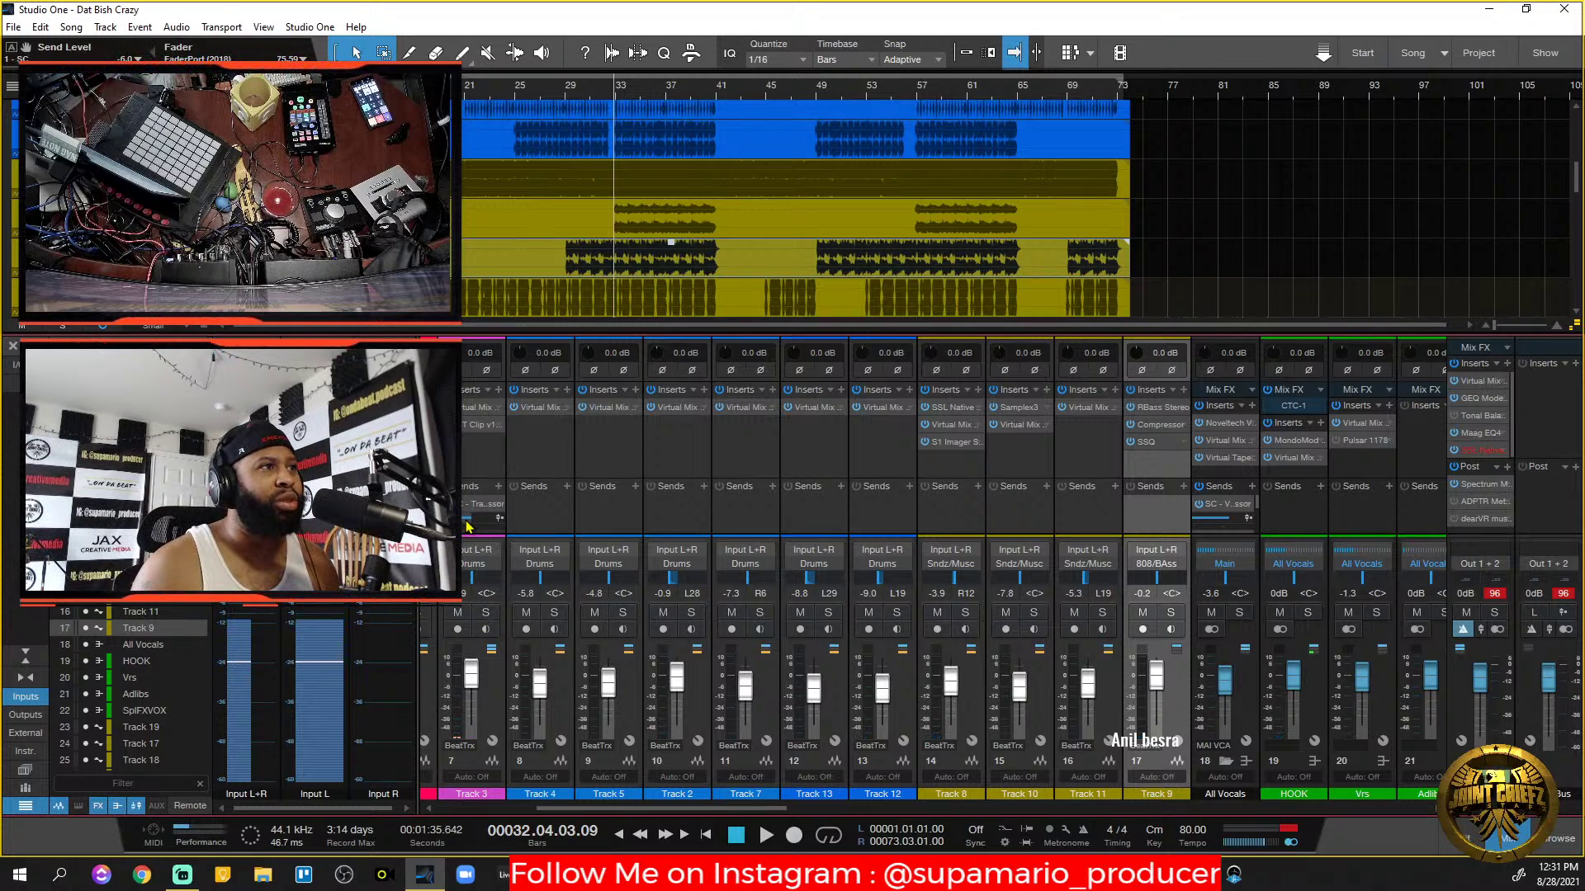
pyautogui.press('space')
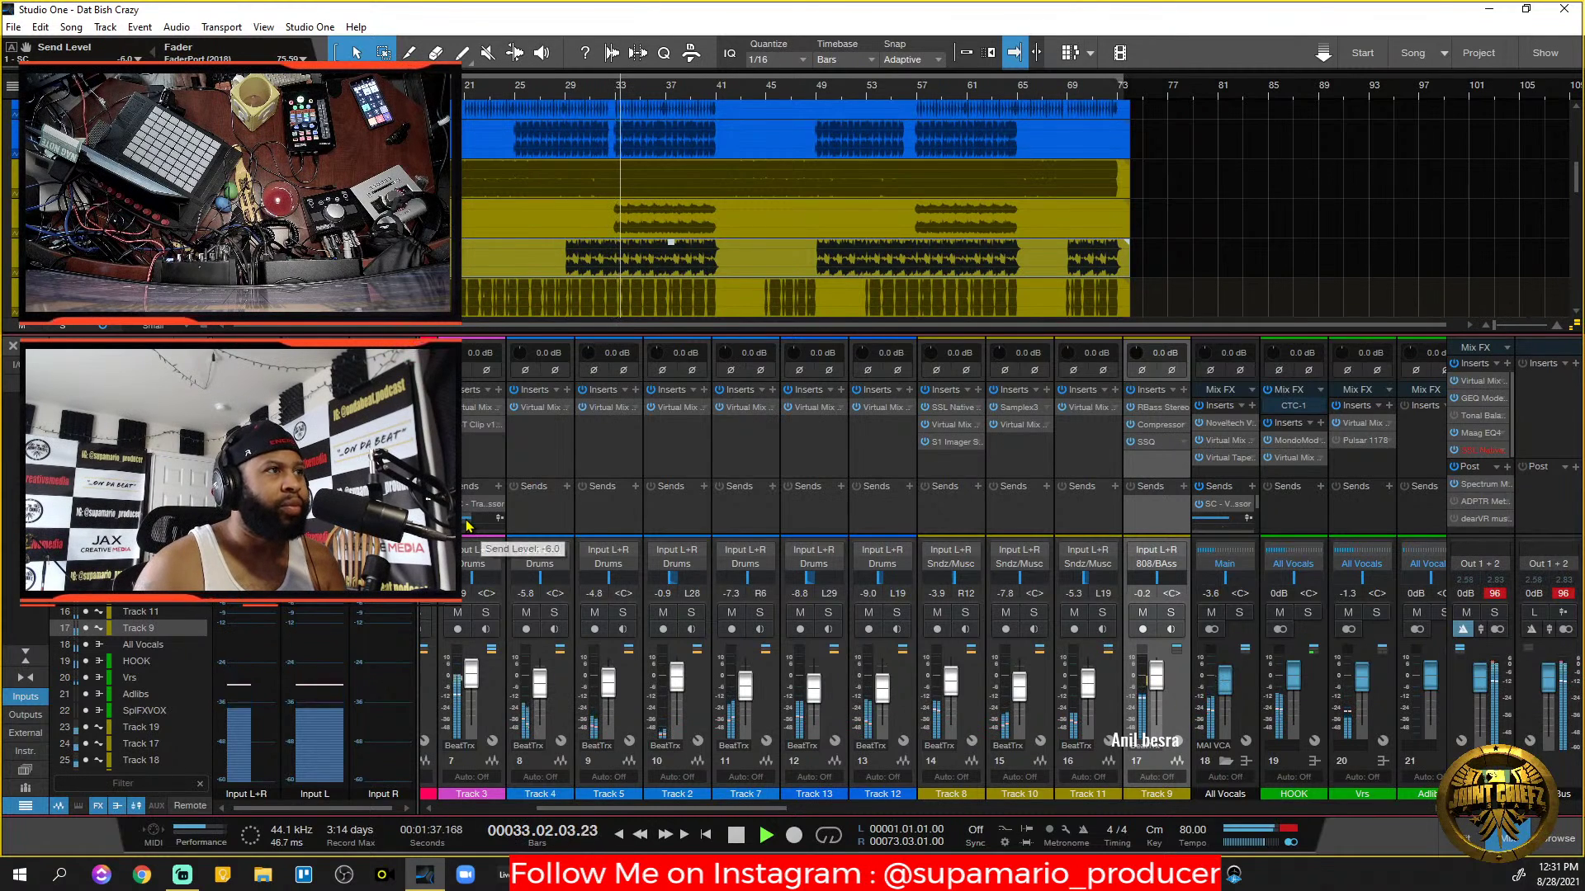
pyautogui.moveTo(468, 526); pyautogui.dragTo(466, 488)
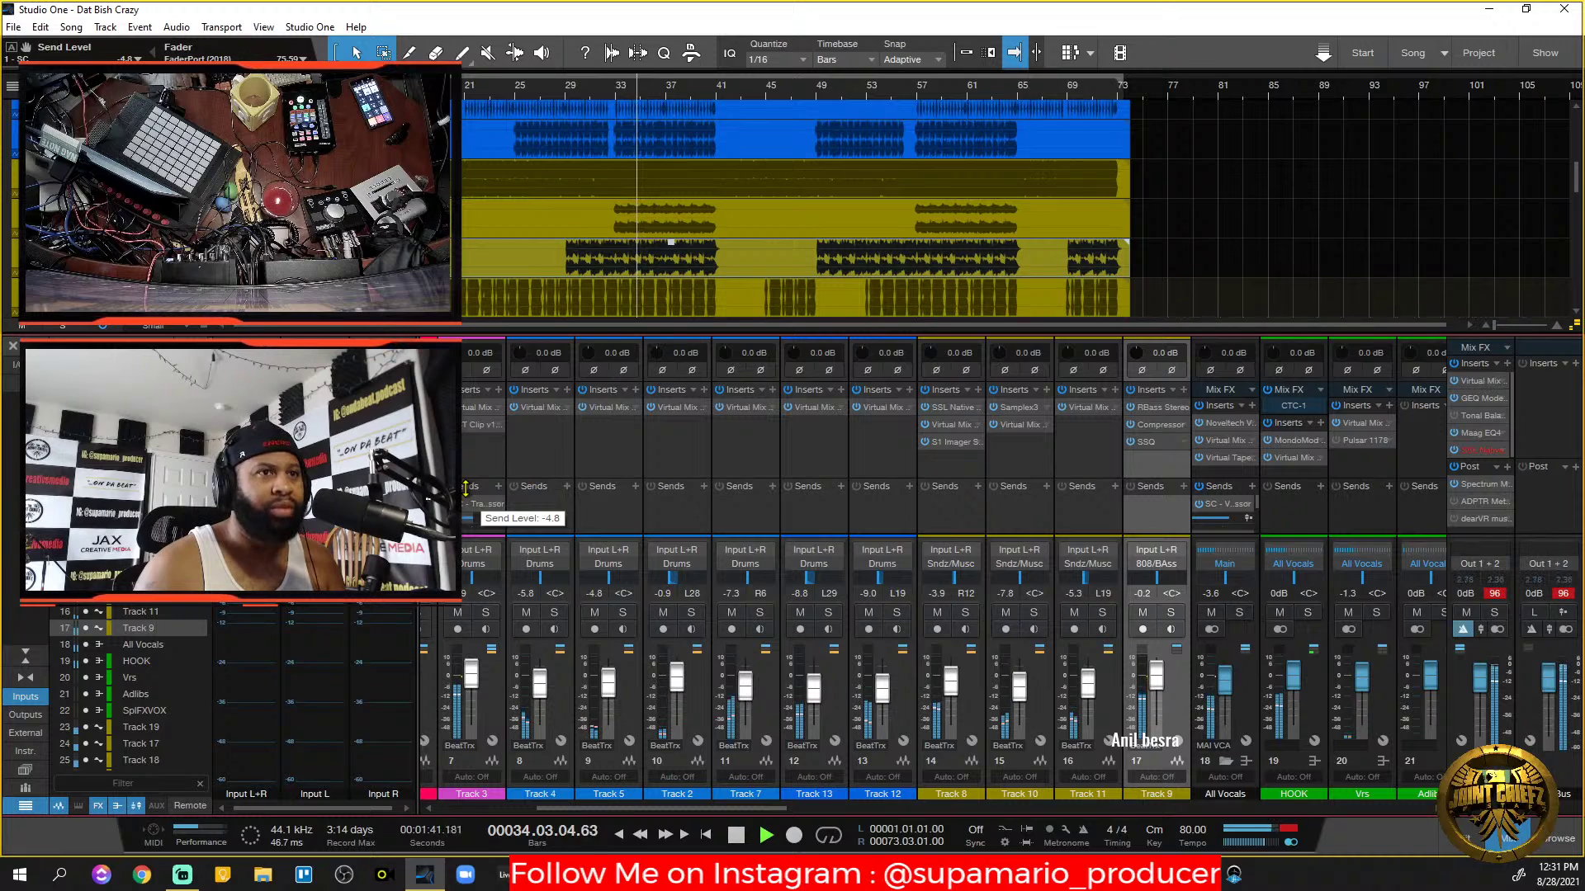
pyautogui.moveTo(466, 489); pyautogui.dragTo(465, 454)
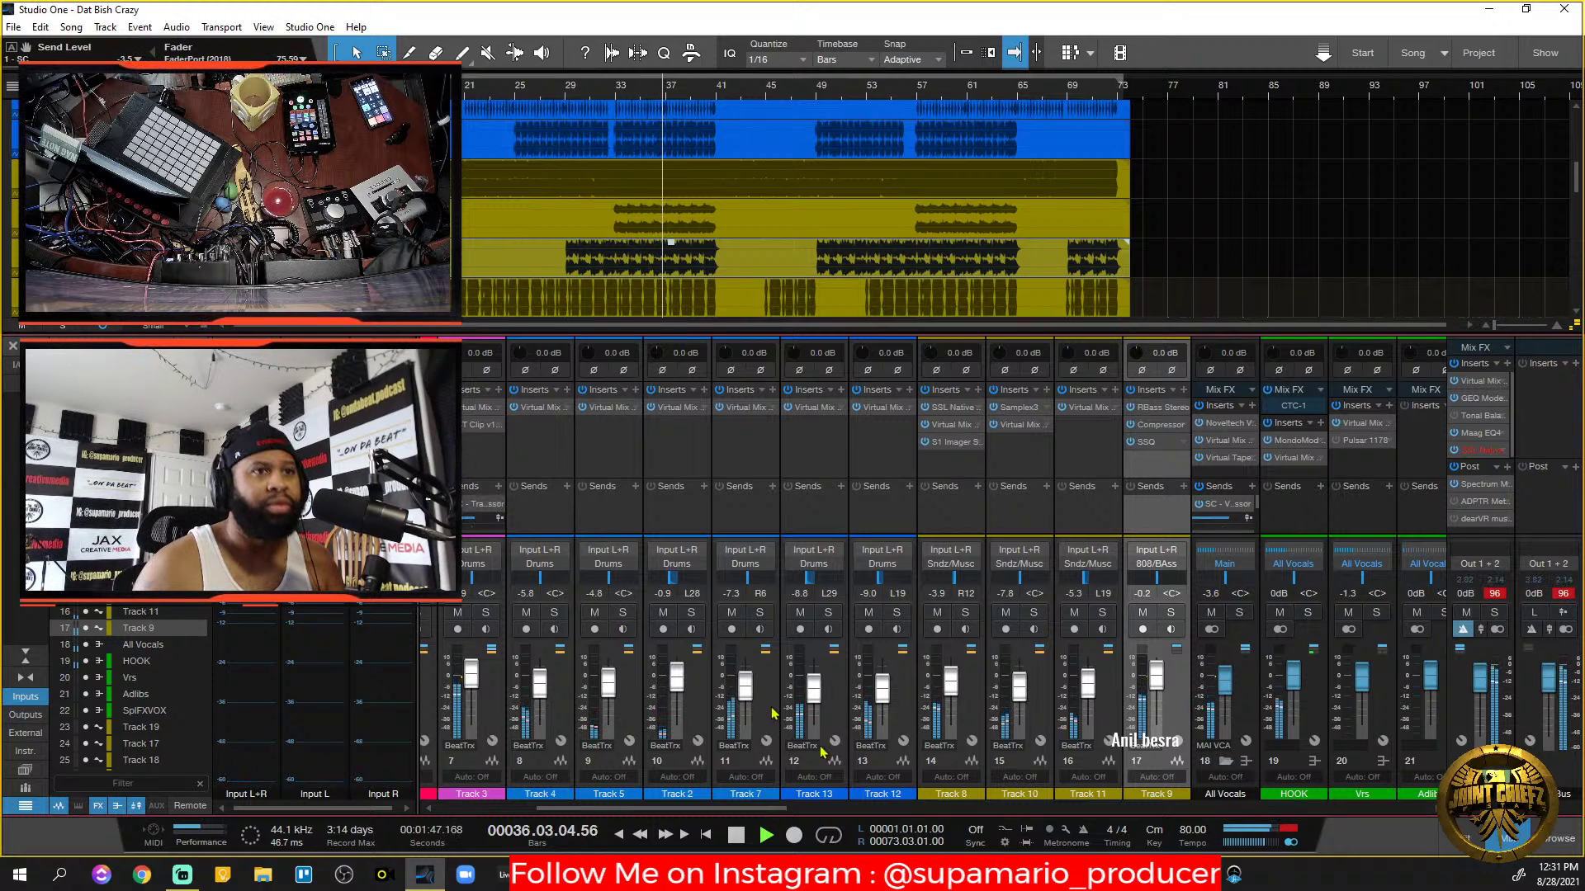
pyautogui.moveTo(768, 811); pyautogui.dragTo(578, 813)
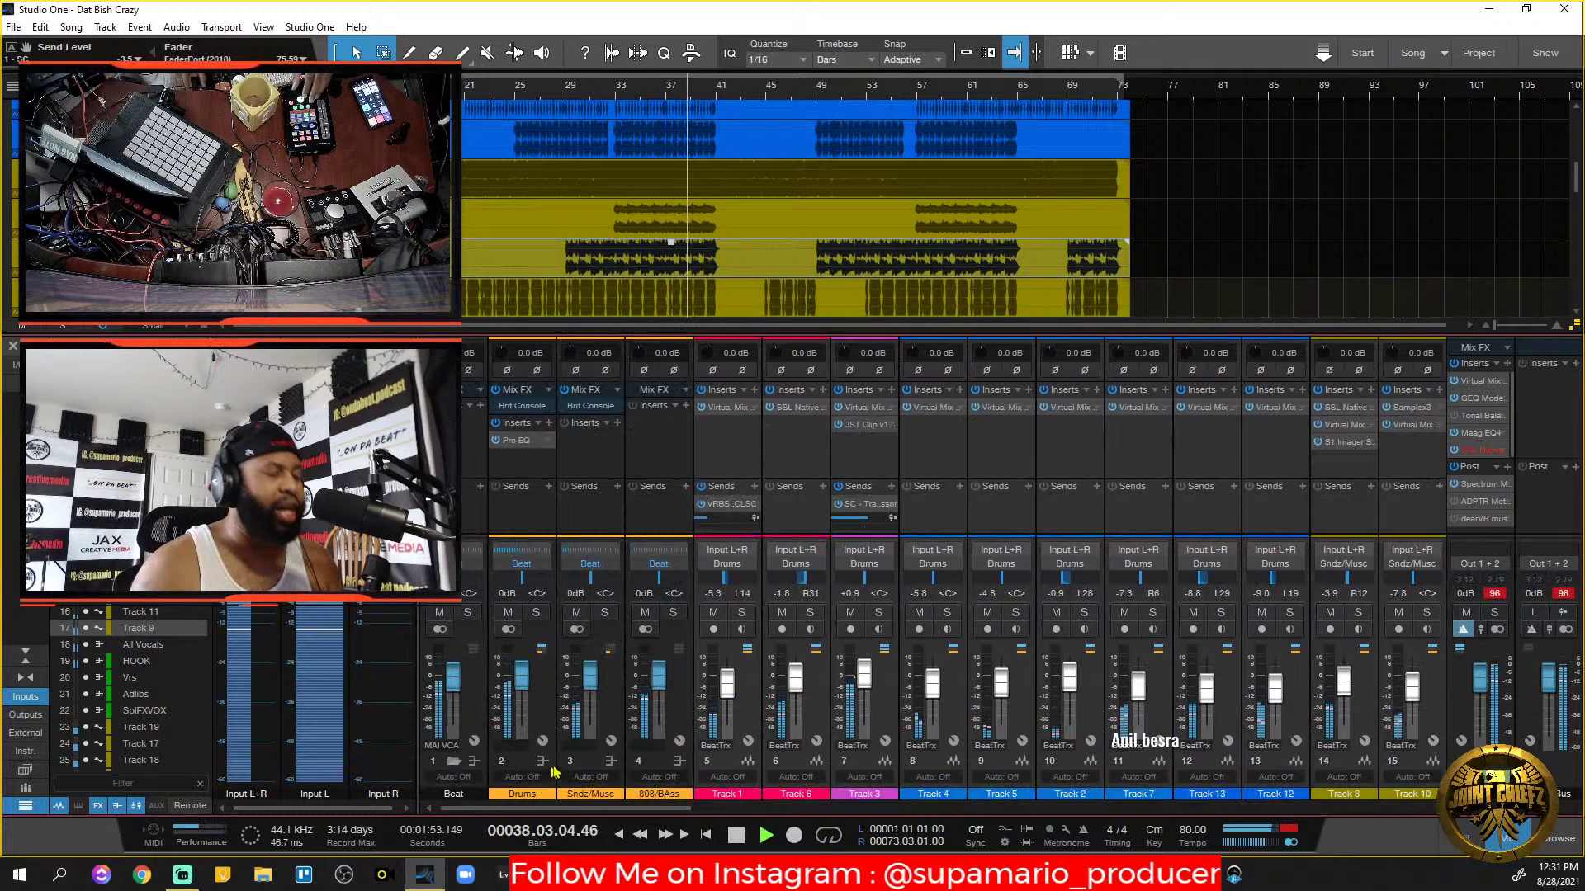
pyautogui.press('space')
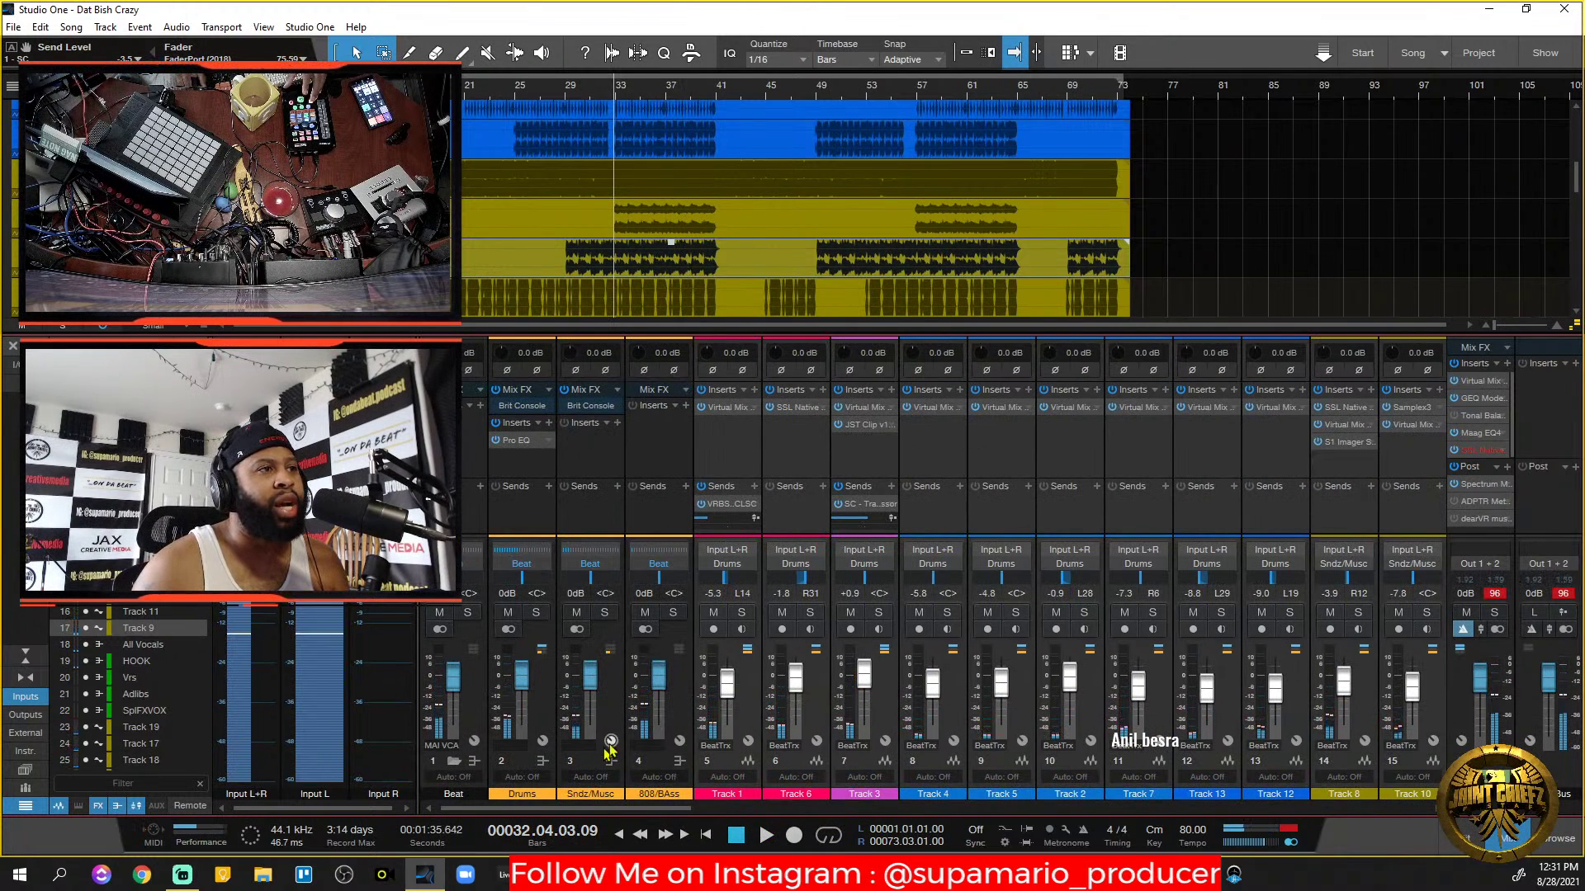
# Listen to the 808/Bass bus soloed from about bar 33 and from the song start, and clear the solo.
pyautogui.press('space')
pyautogui.click(674, 612)
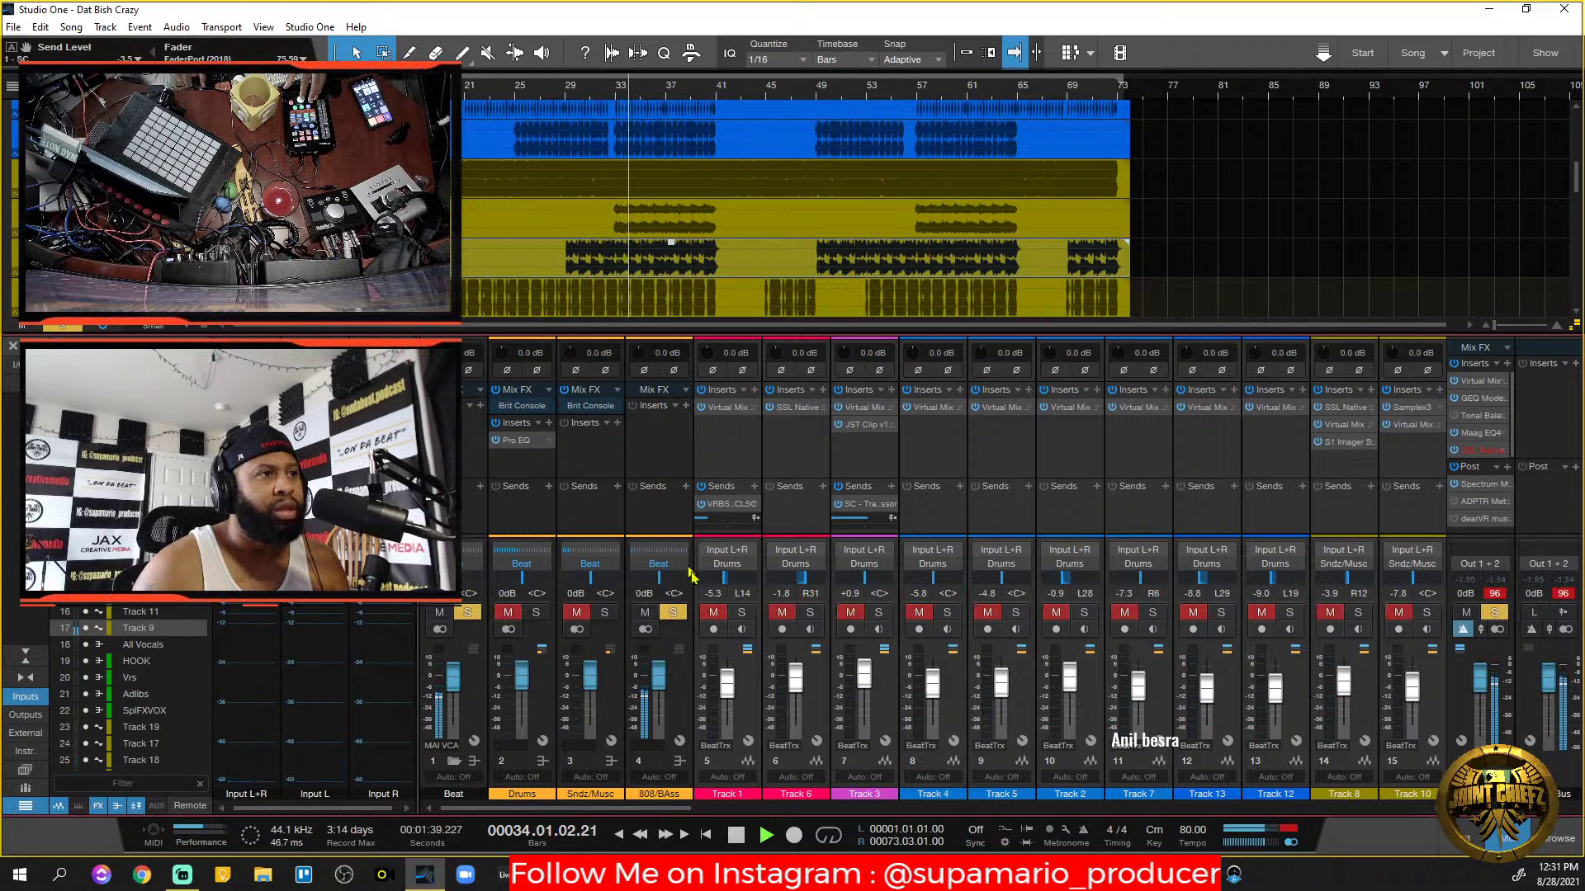
pyautogui.moveTo(677, 808)
pyautogui.mouseDown()
pyautogui.moveTo(861, 806)
pyautogui.moveTo(677, 805)
pyautogui.mouseUp()
pyautogui.press('space')
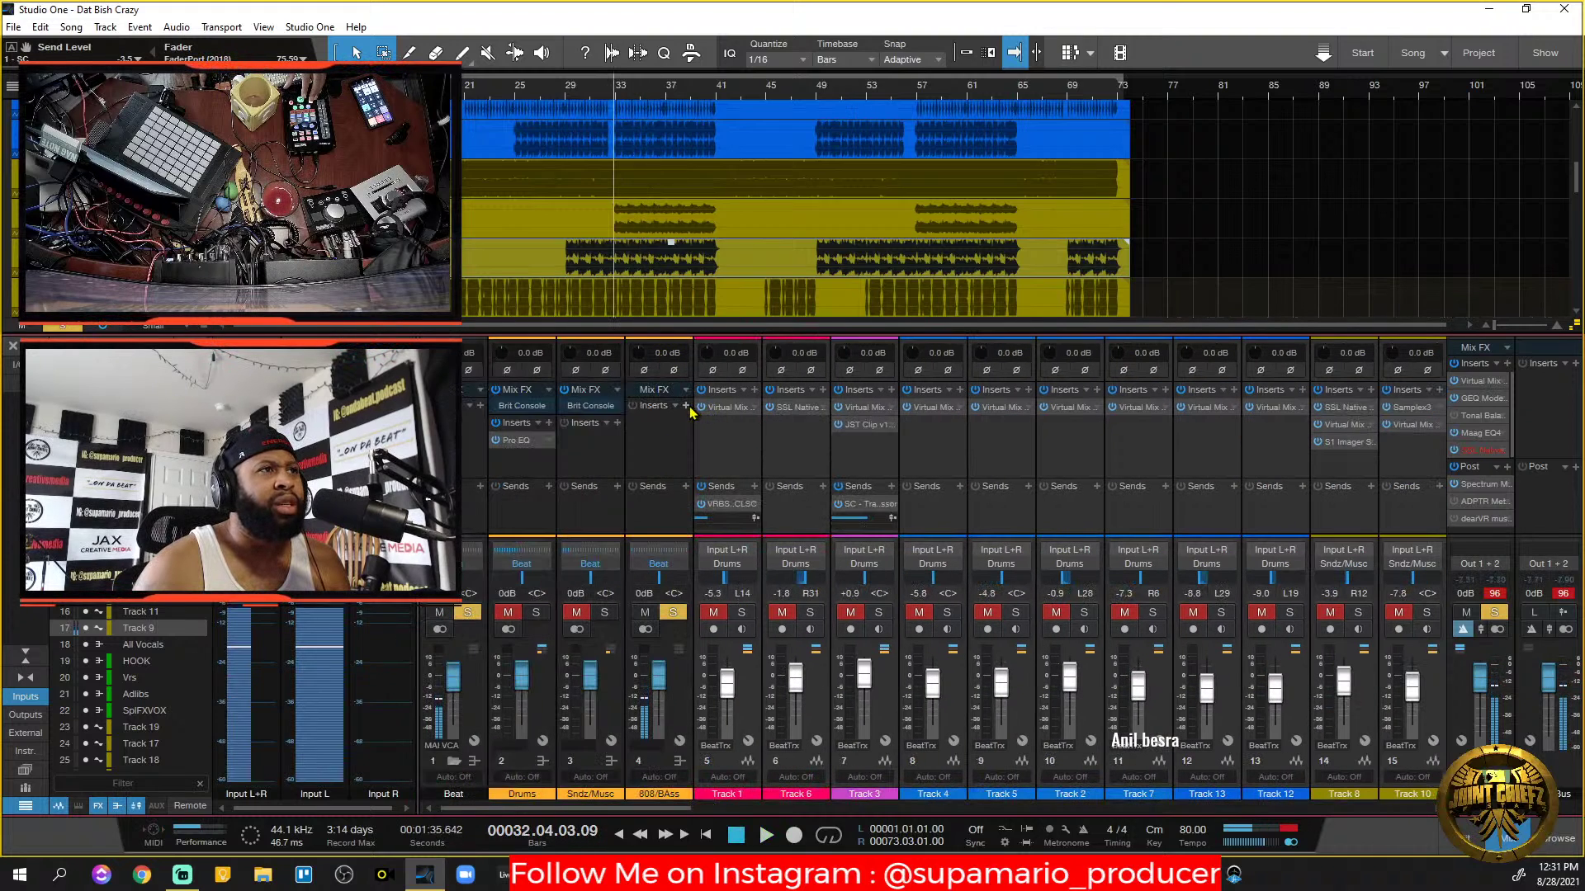
pyautogui.press('Home')
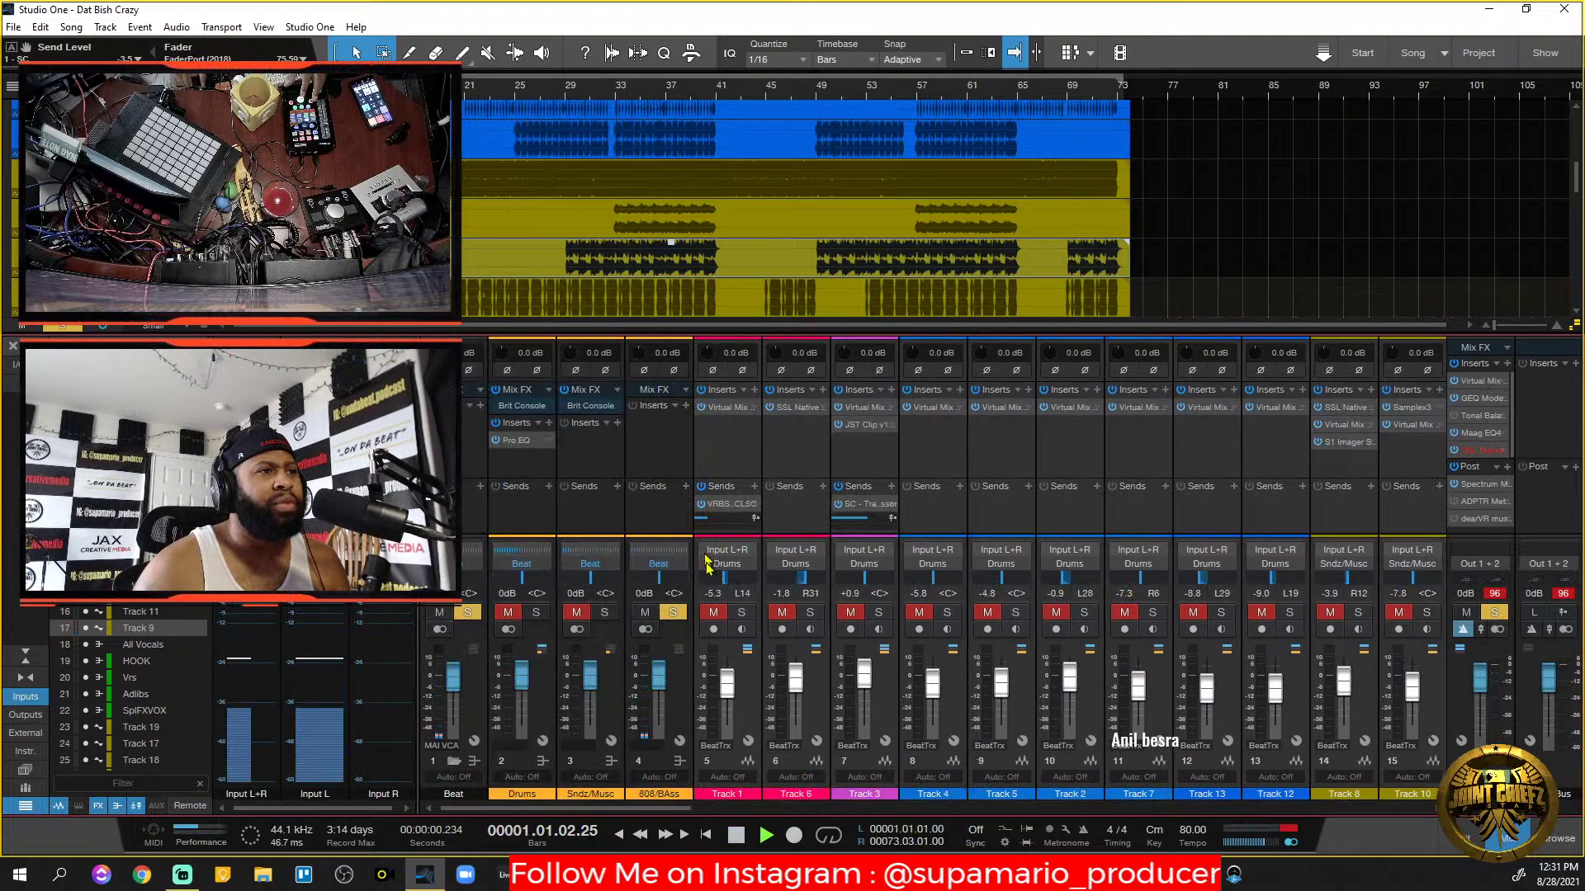
pyautogui.moveTo(667, 813); pyautogui.dragTo(835, 793)
pyautogui.click(837, 613)
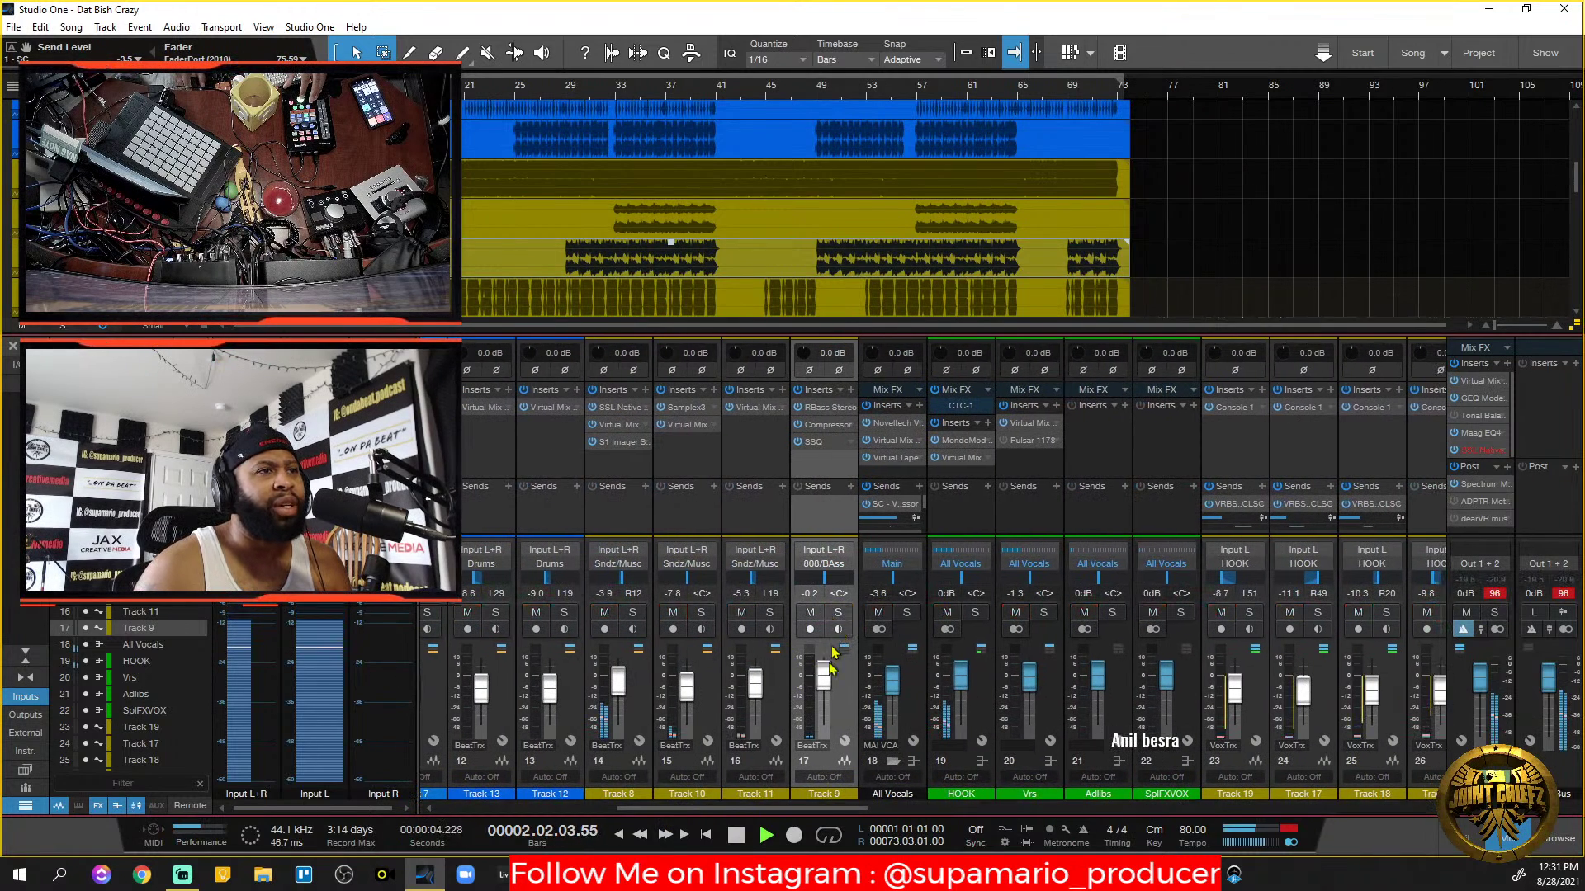
# Play the mix from bar 21, solo the Beat bus, and stop playback.
pyautogui.doubleClick(468, 90)
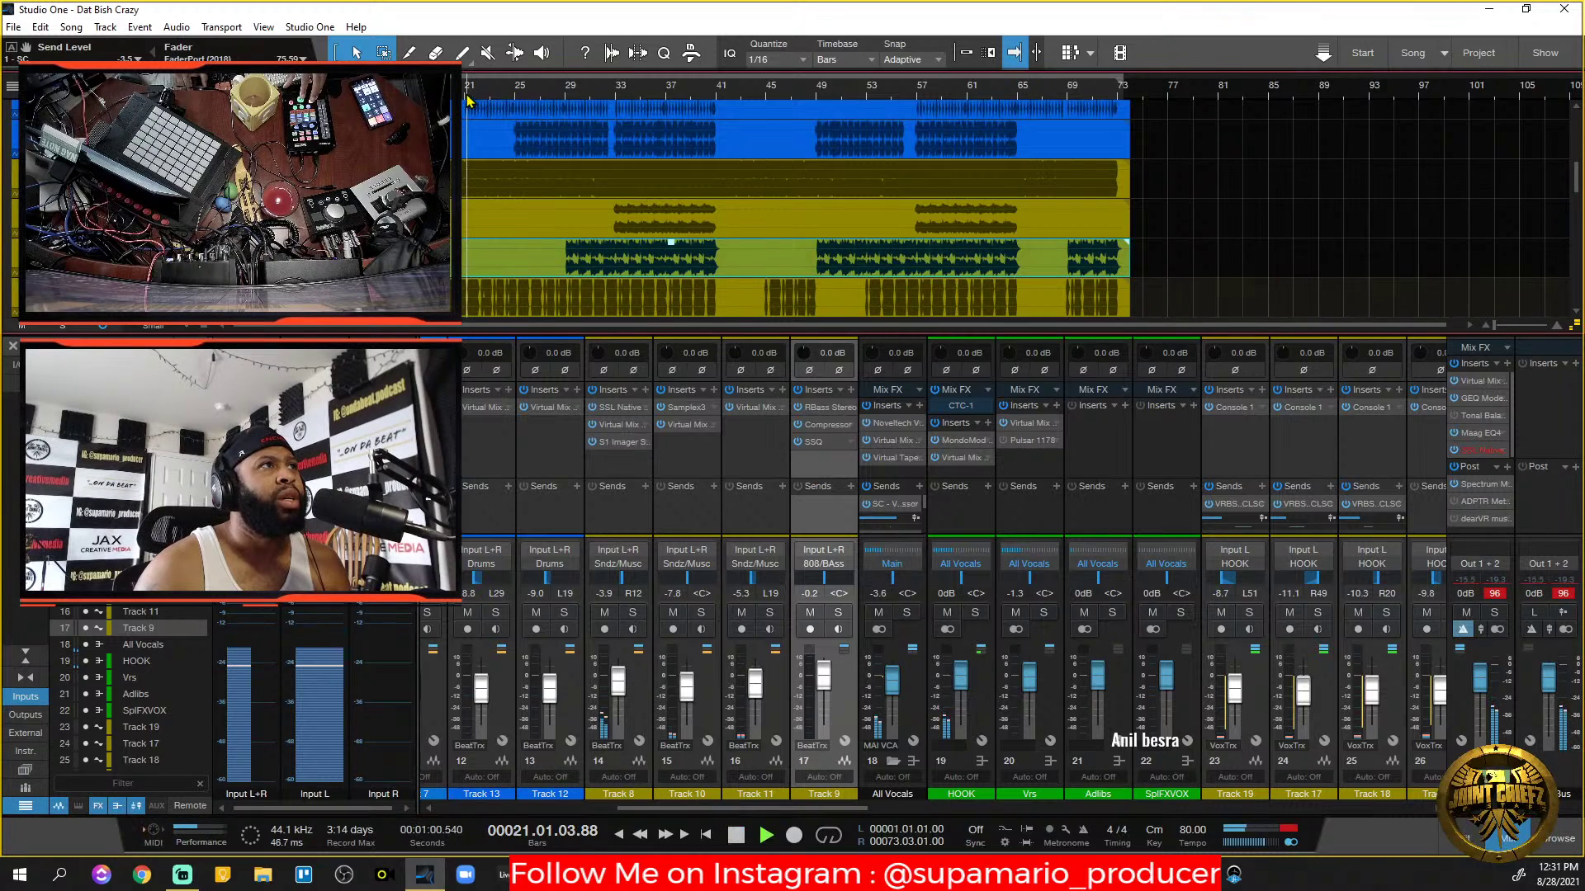
pyautogui.moveTo(844, 809); pyautogui.dragTo(652, 812)
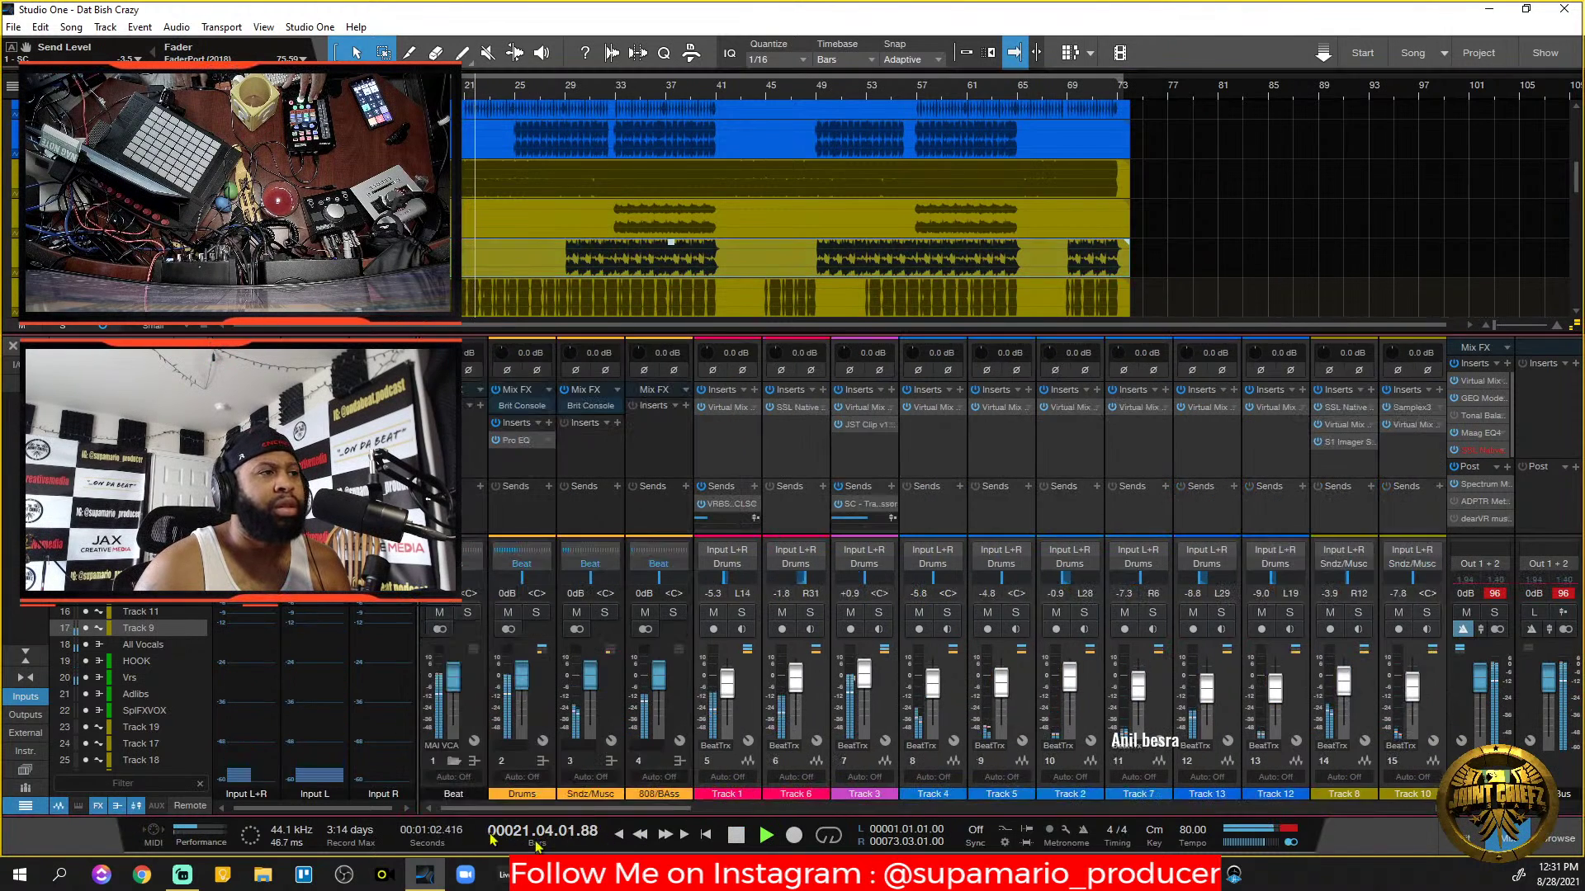
pyautogui.click(467, 613)
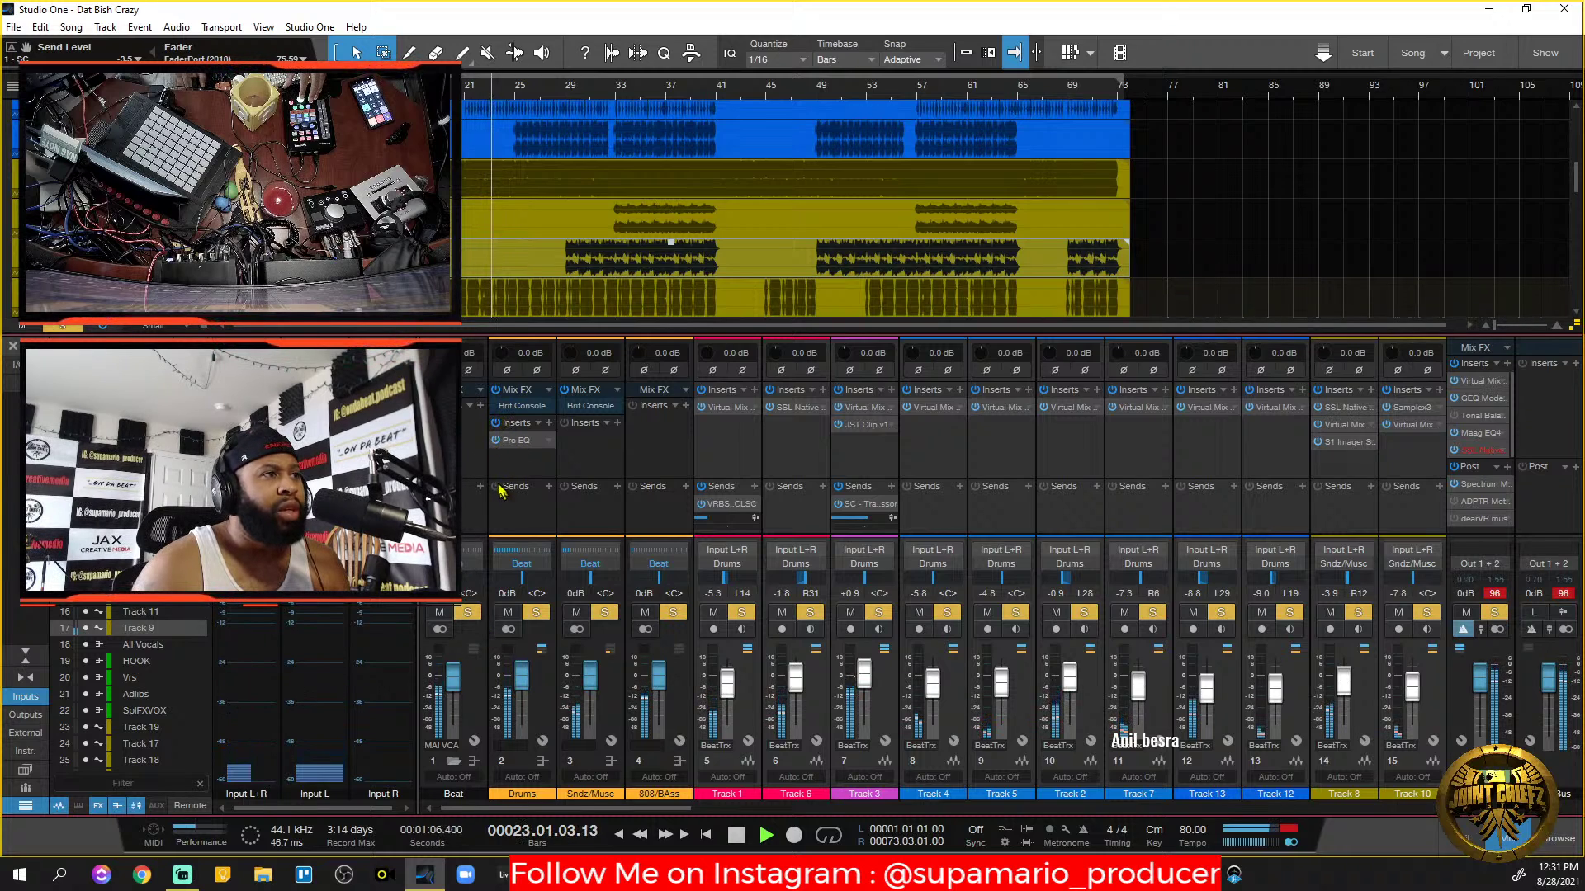
pyautogui.press('space')
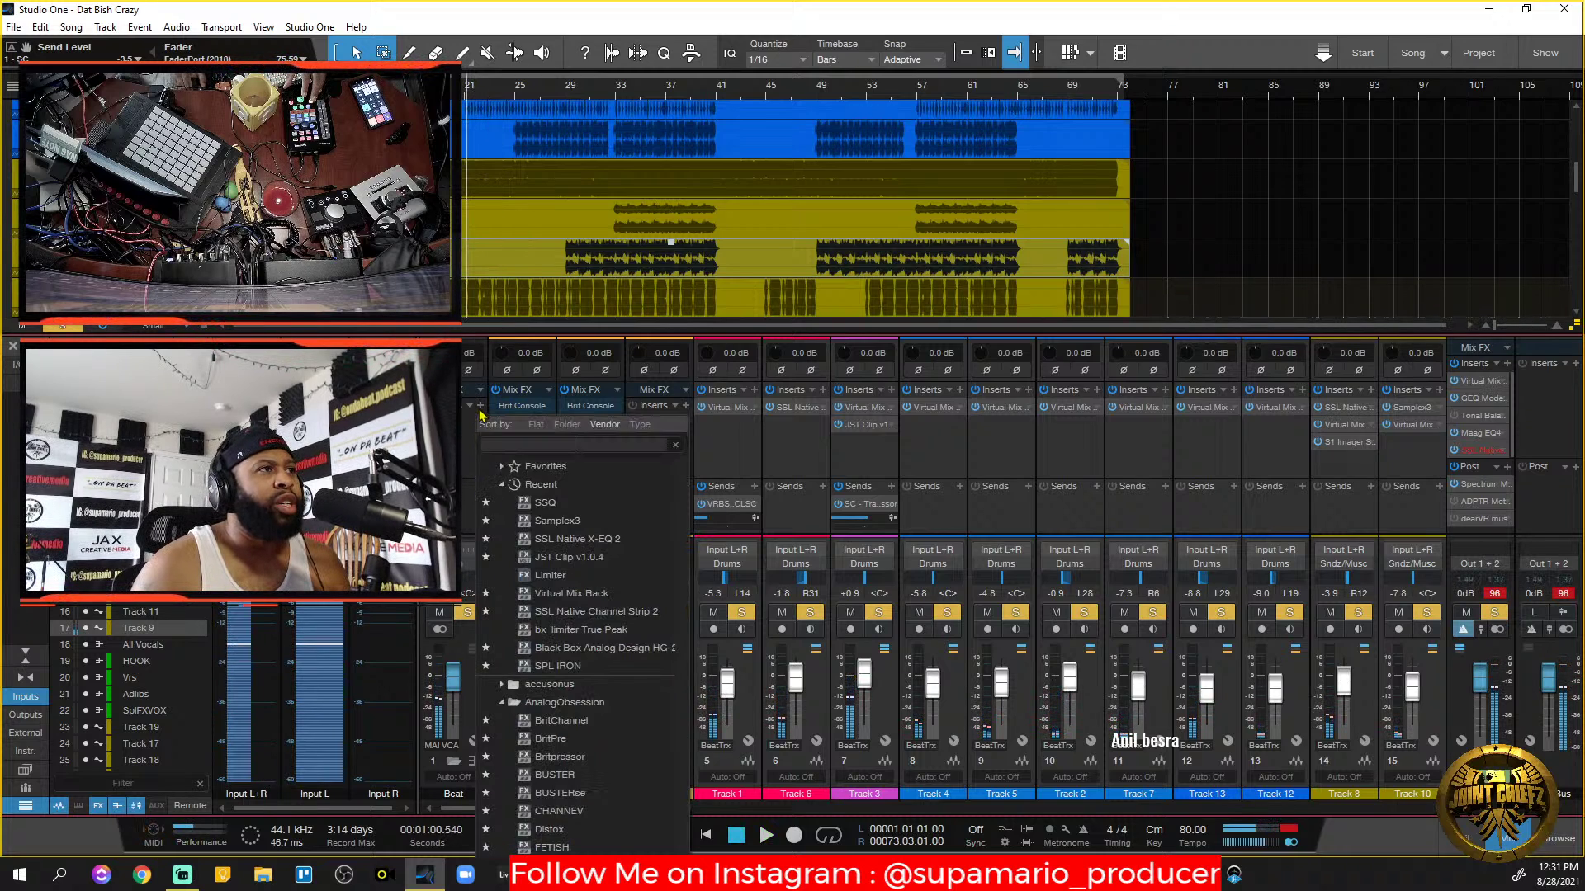
# Insert the bx_console AMEK 9099 plug-in on the Beat bus and place its window so all controls are visible.
pyautogui.click(480, 406)
pyautogui.scroll(-5, 611, 640)
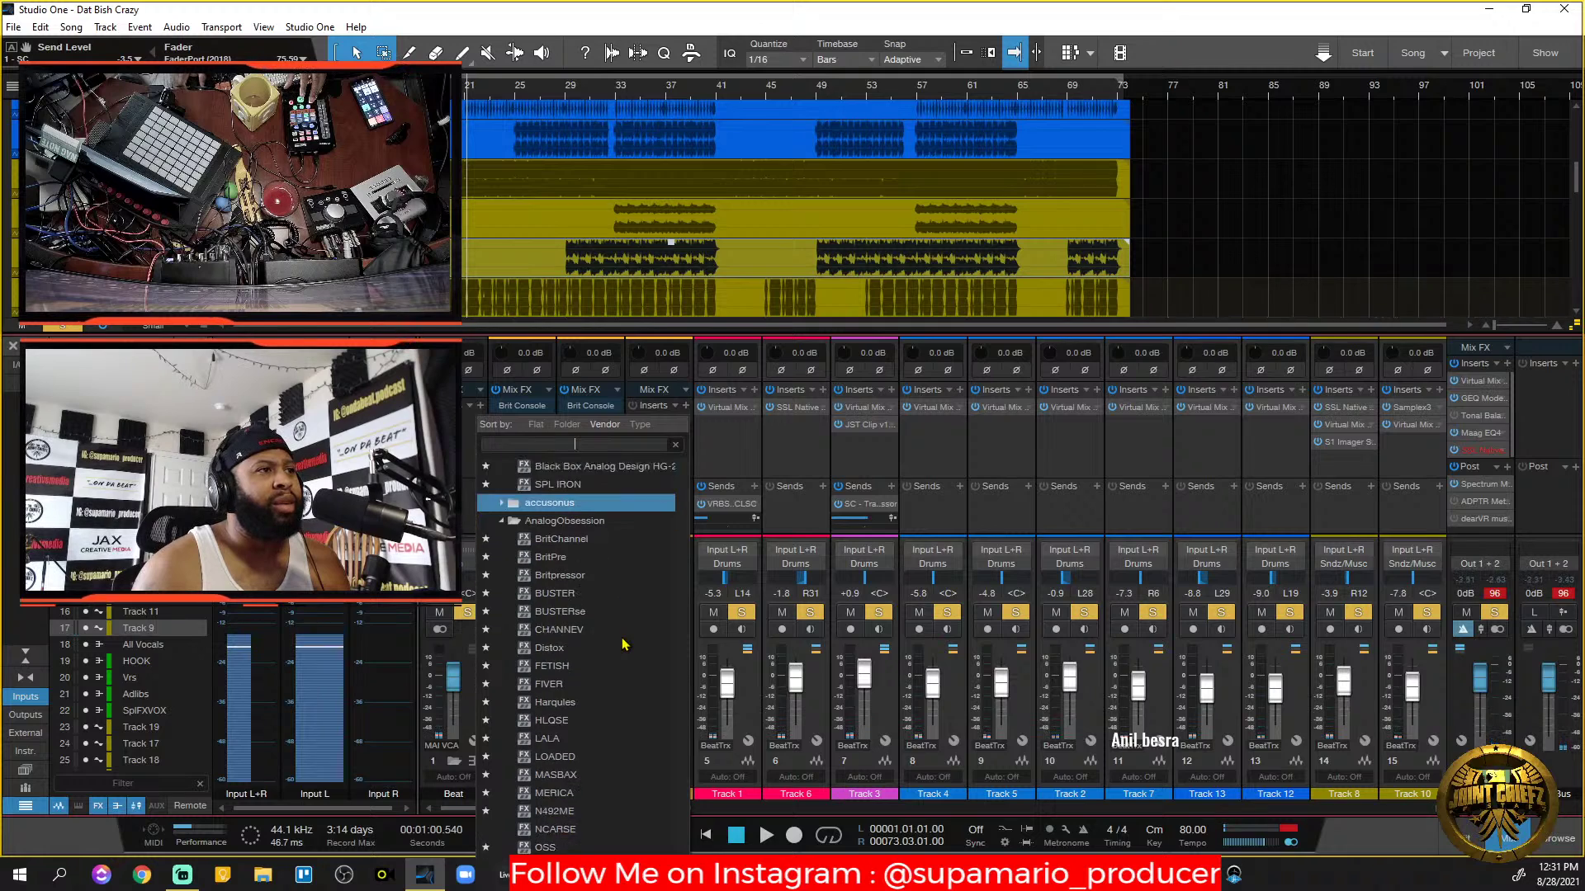
pyautogui.scroll(4, 586, 627)
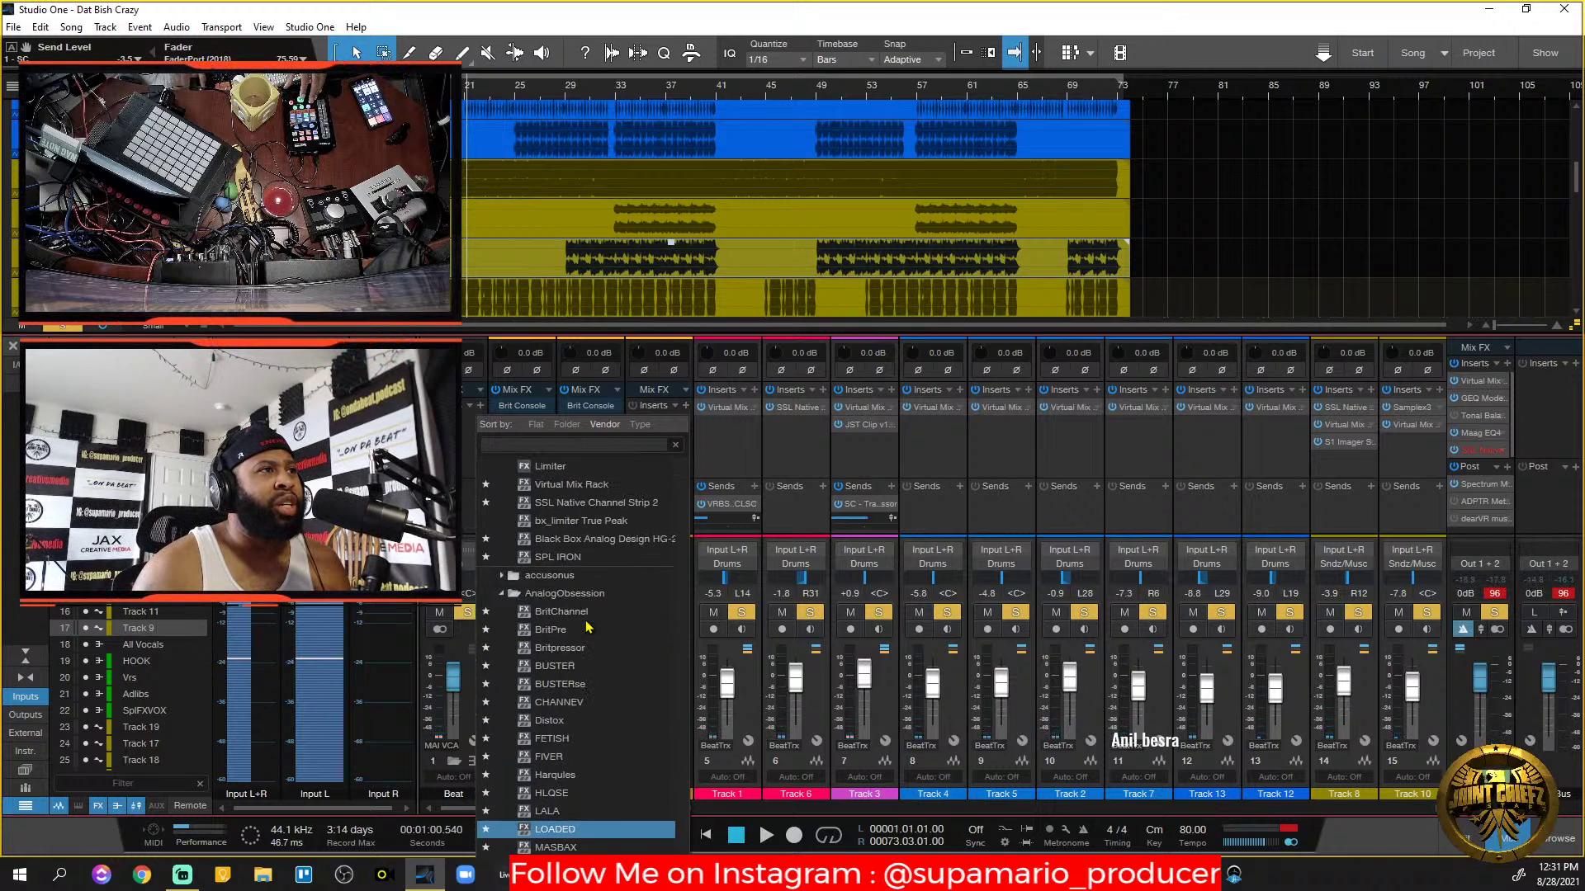
pyautogui.click(505, 595)
pyautogui.scroll(2, 540, 606)
pyautogui.scroll(2, 542, 607)
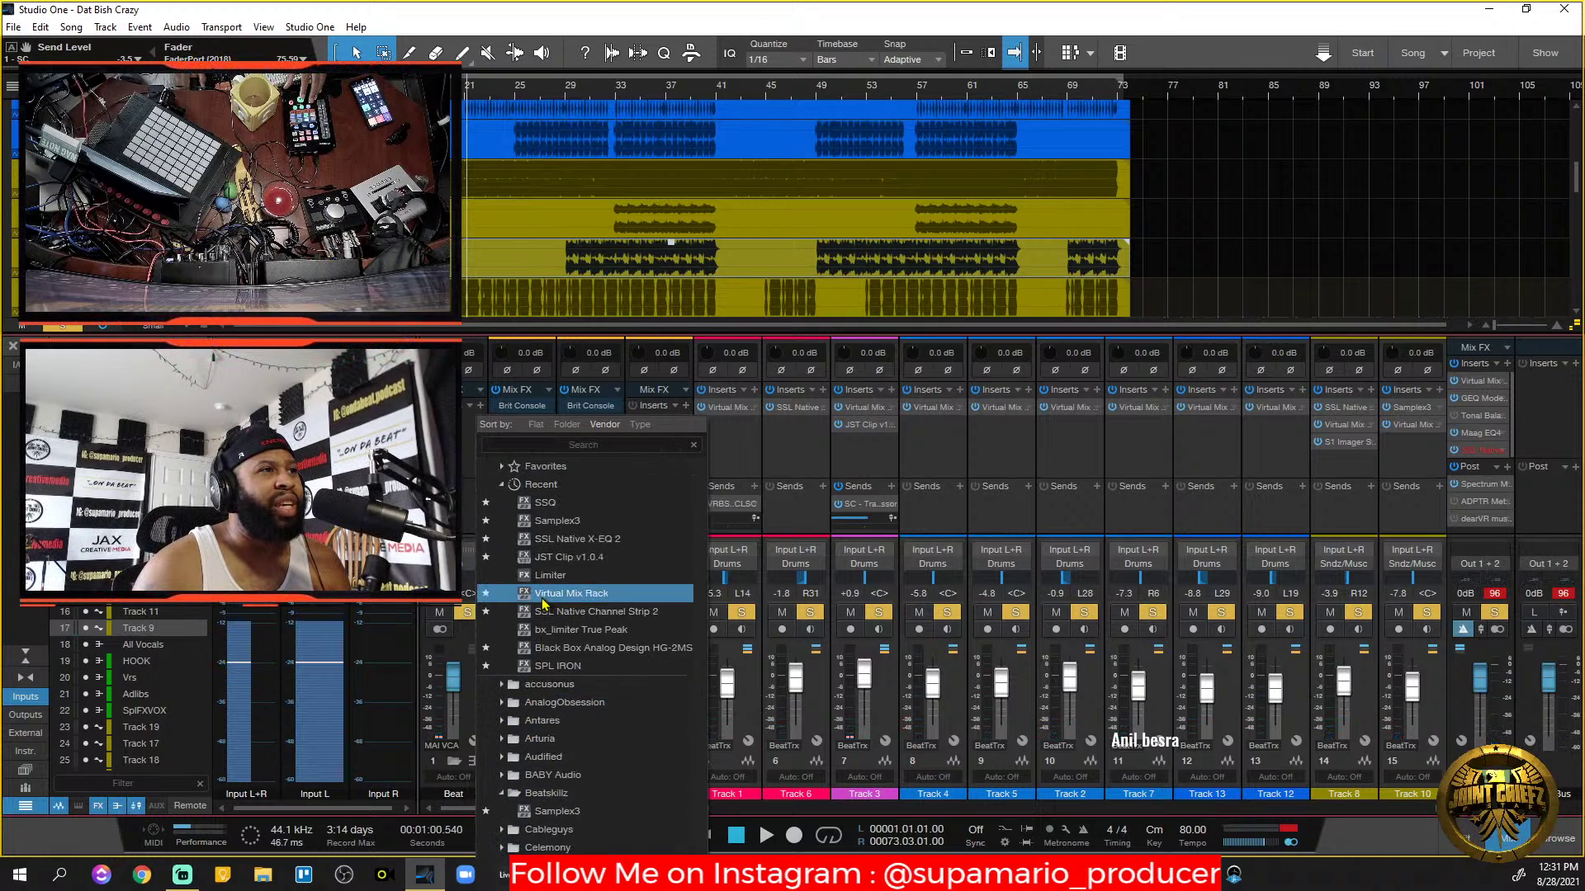
pyautogui.click(603, 447)
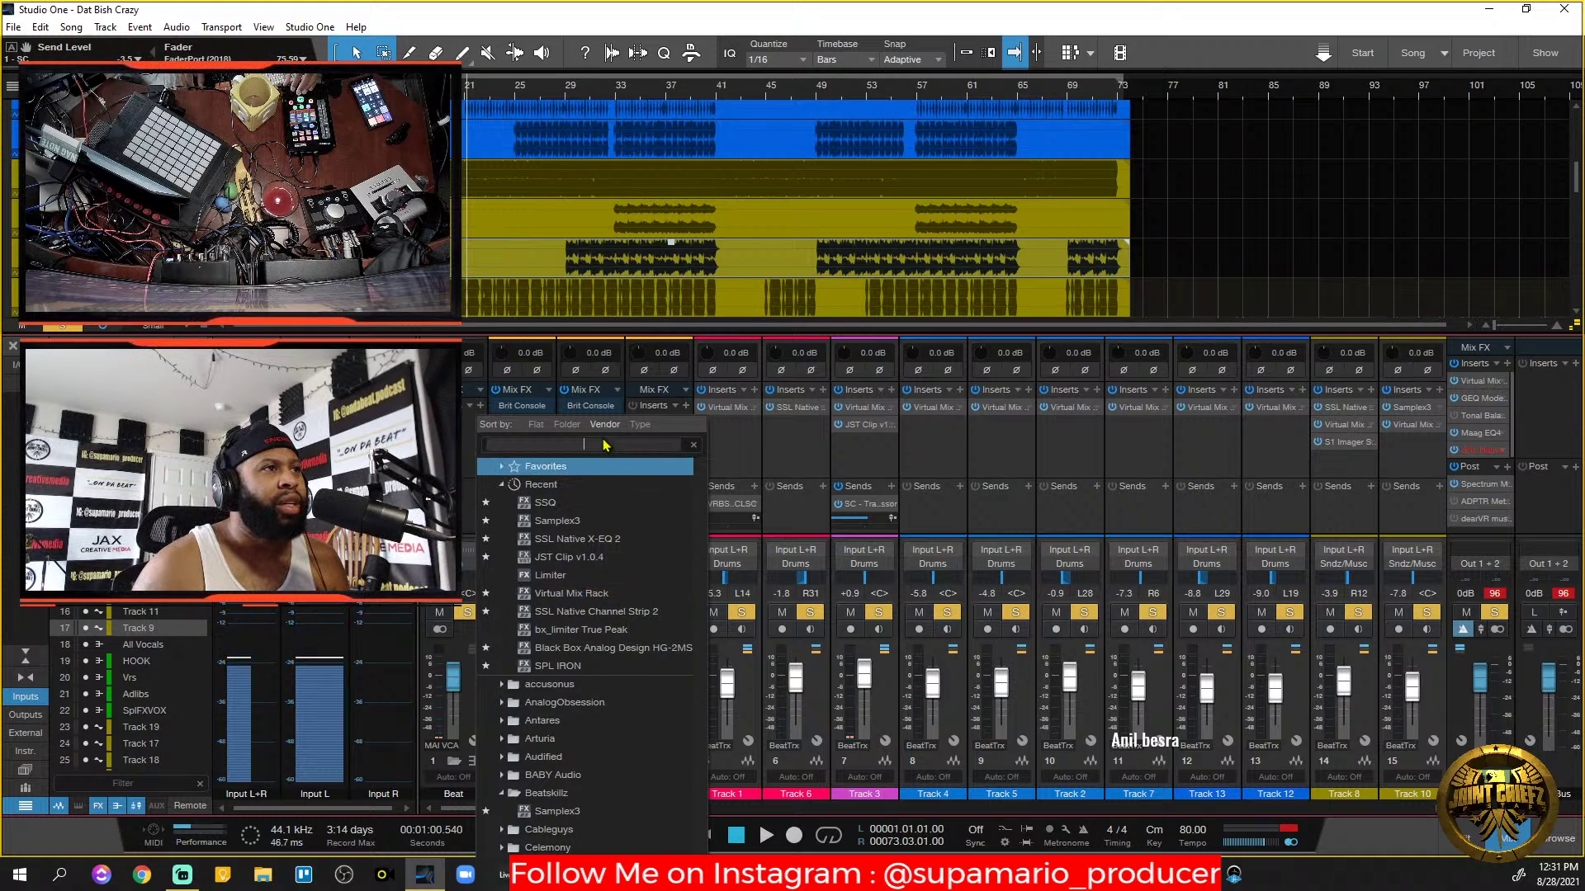
pyautogui.write('Amek')
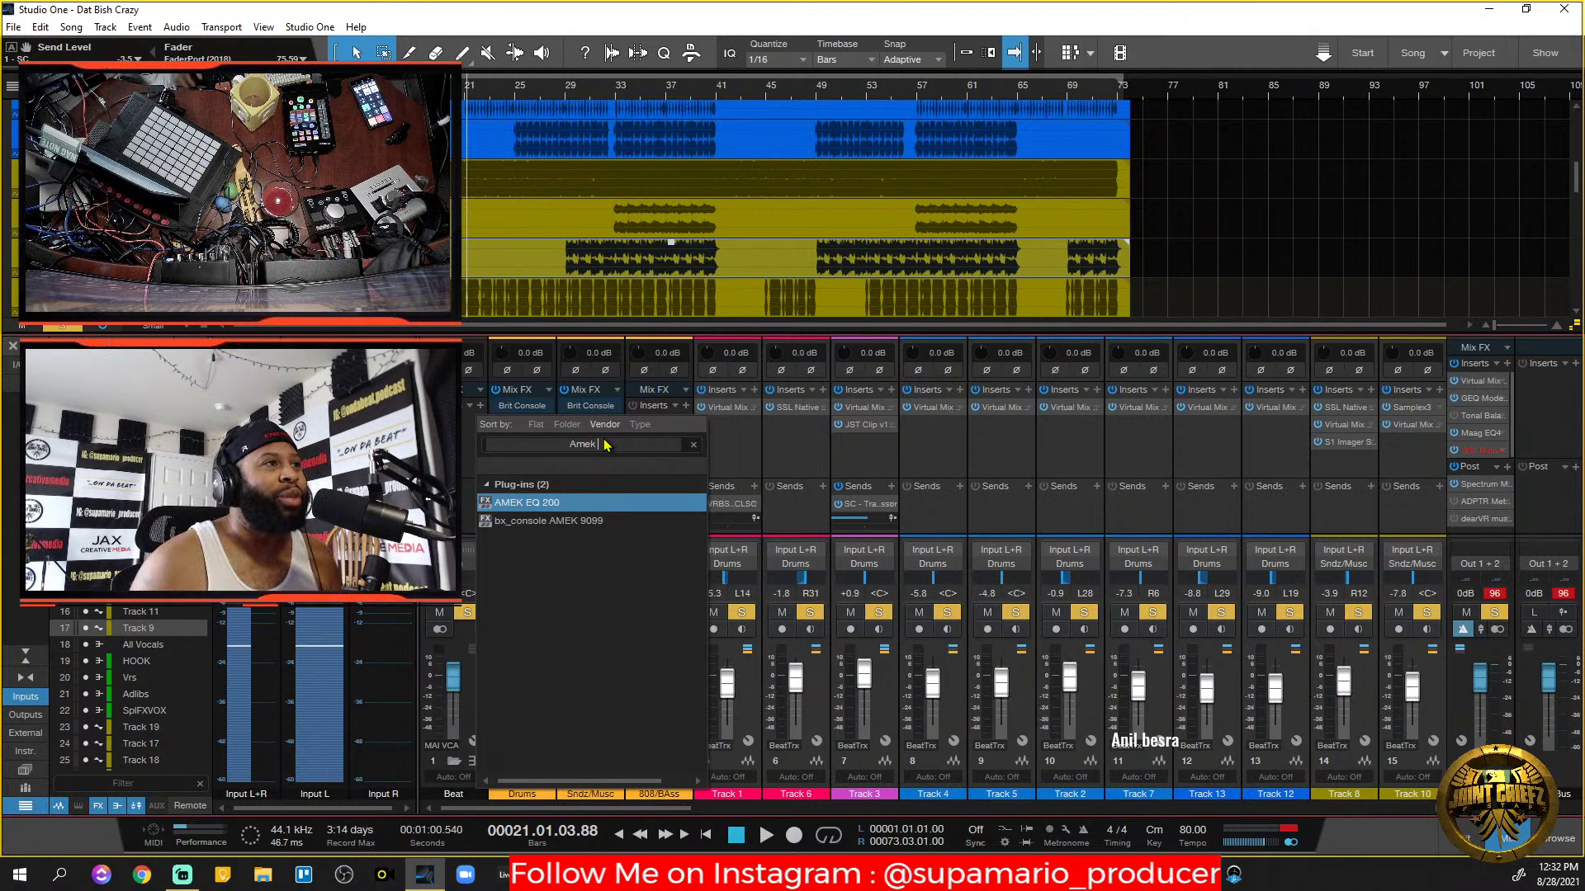
pyautogui.click(568, 520)
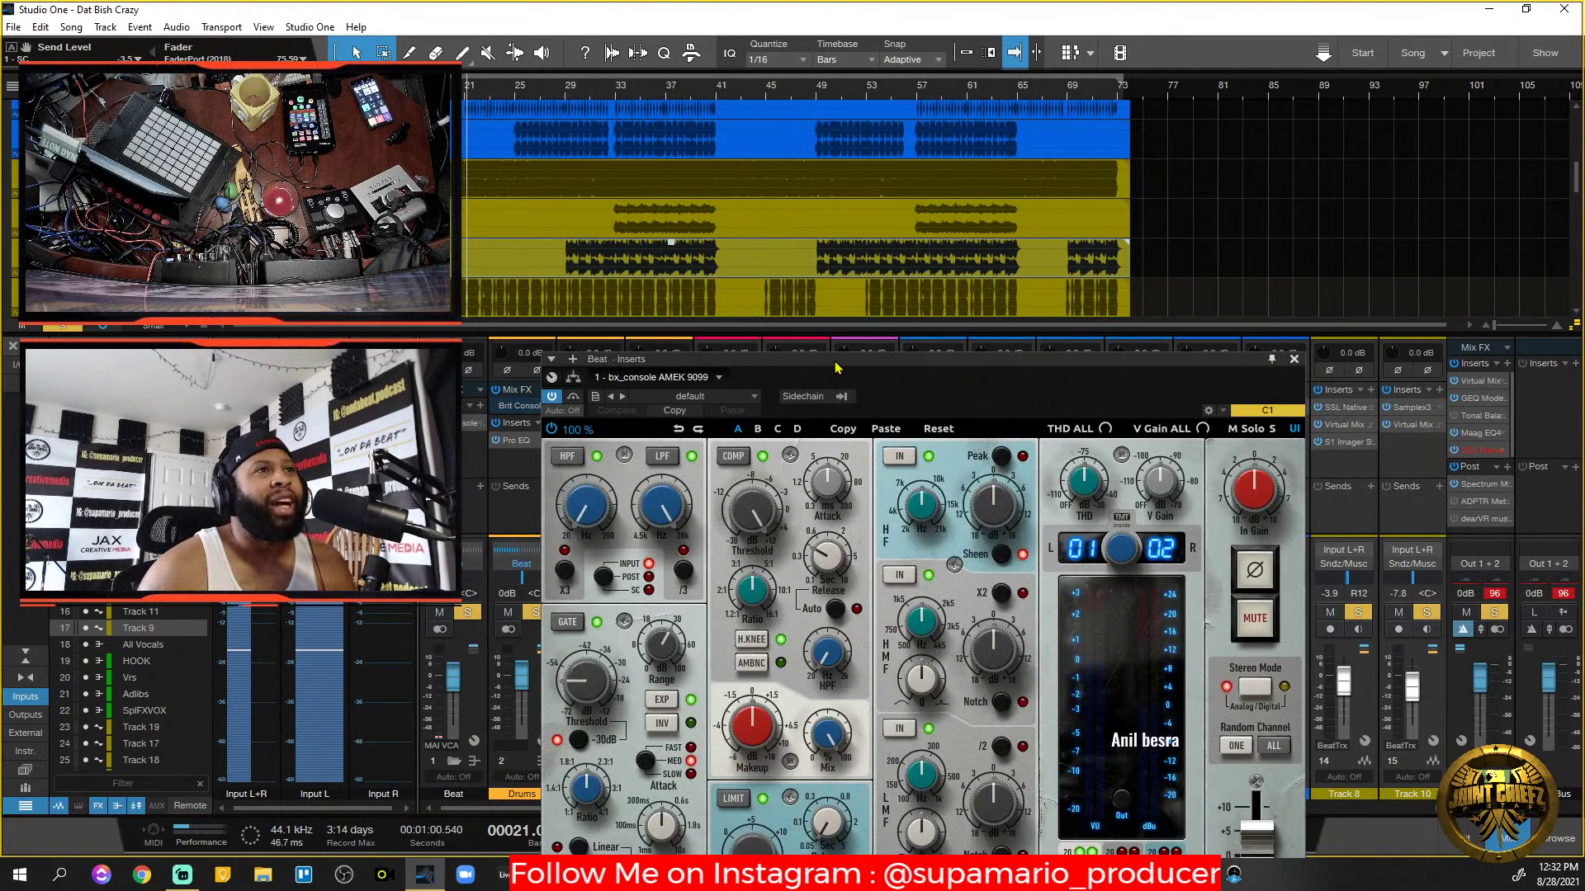
pyautogui.moveTo(836, 367); pyautogui.dragTo(877, 133)
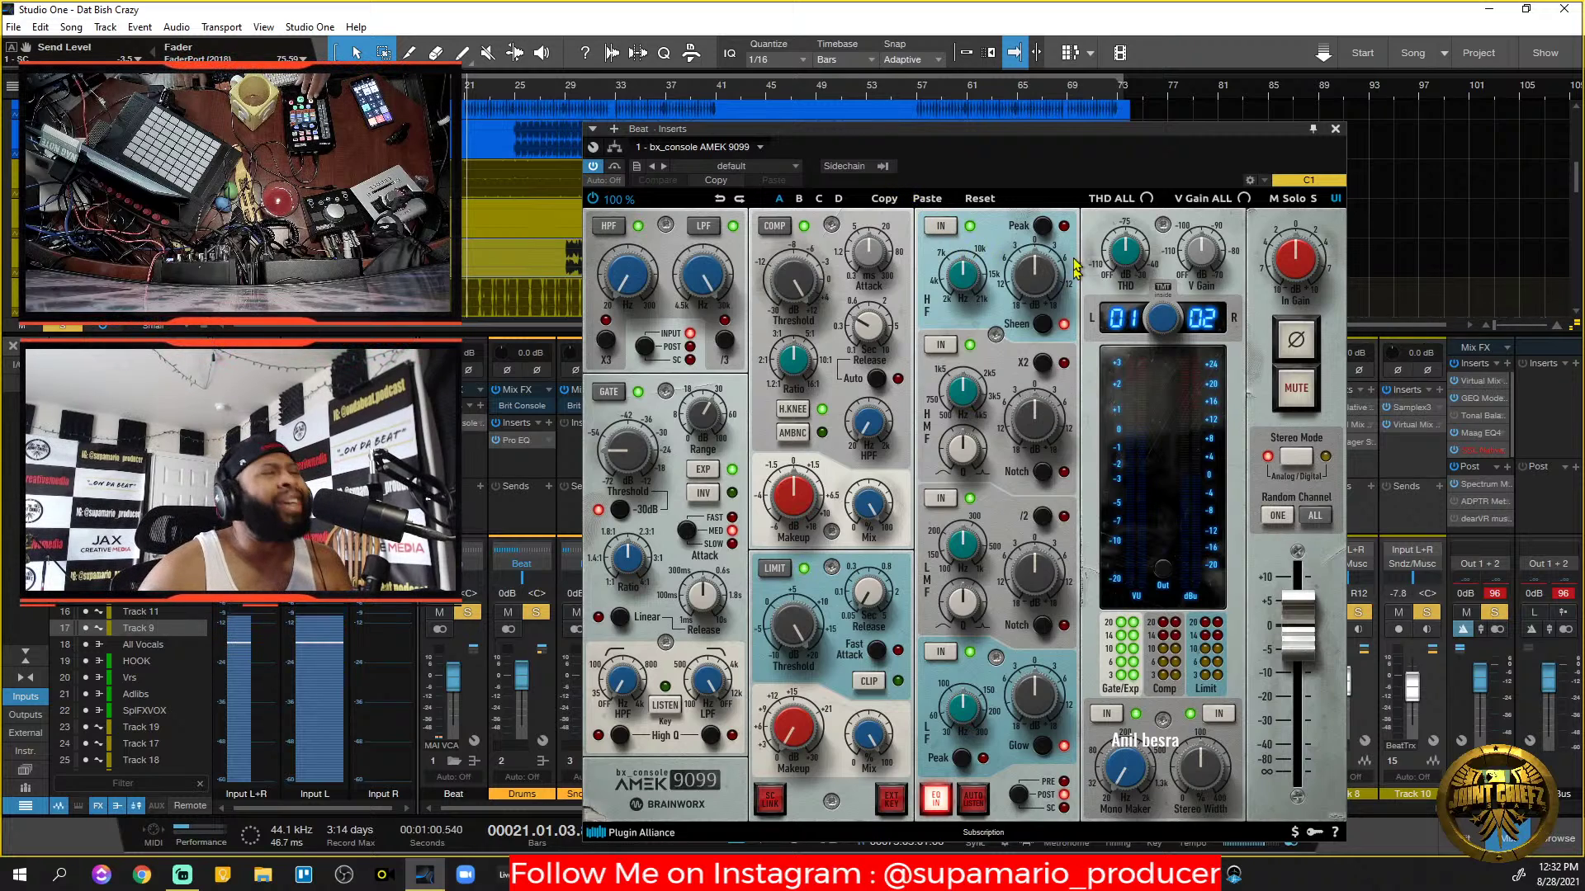
pyautogui.moveTo(901, 135); pyautogui.dragTo(923, 135)
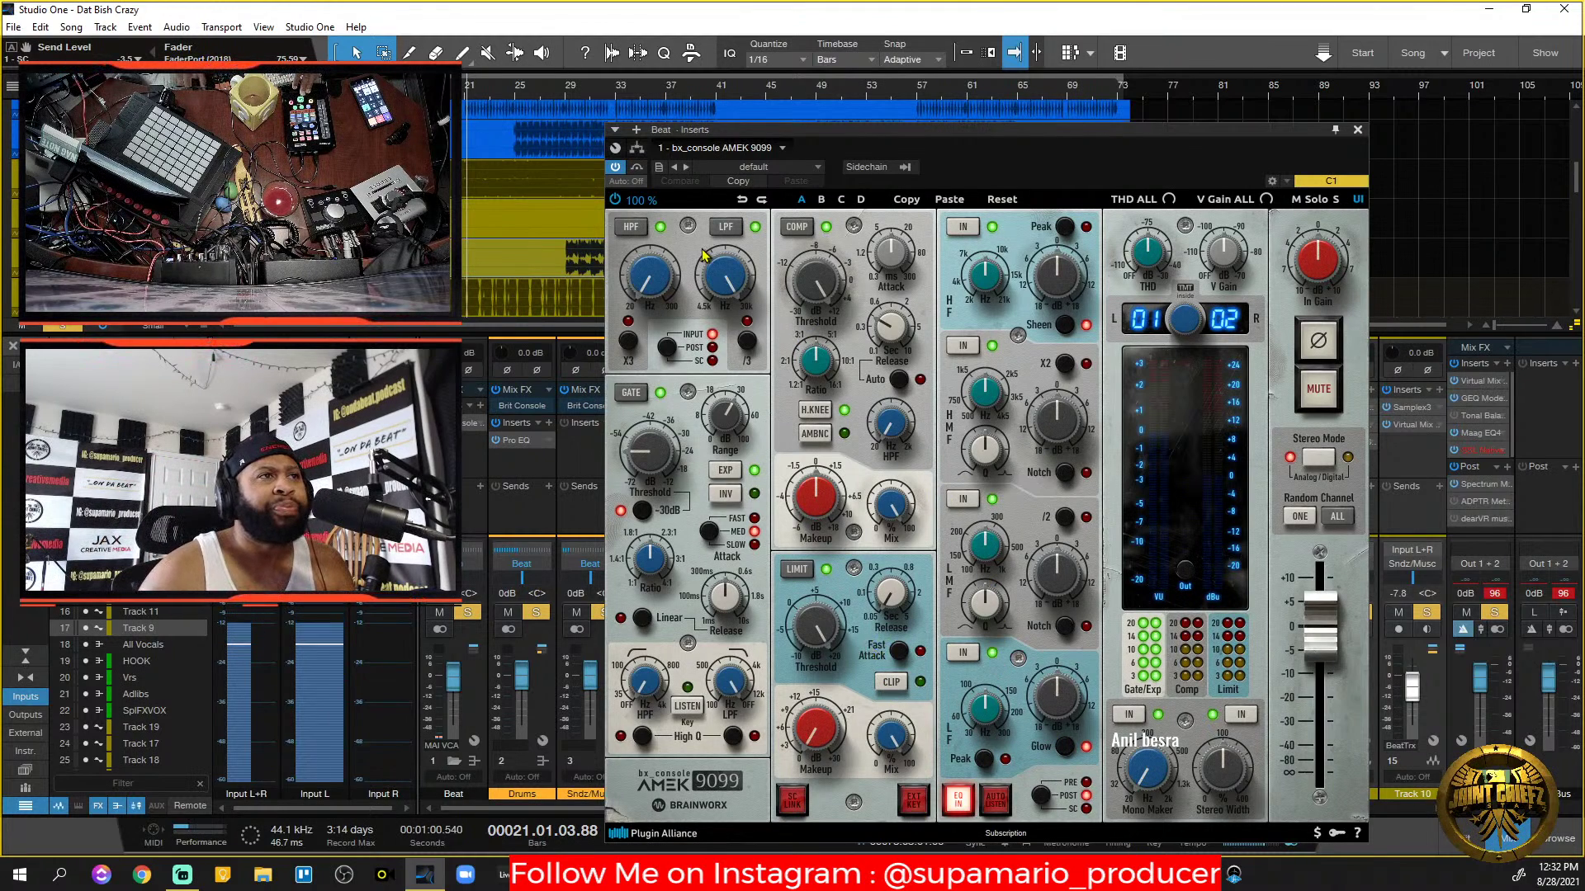
# Toggle the plug-in's limiter section and randomize its console channel pair until it is 20/21.
pyautogui.click(794, 569)
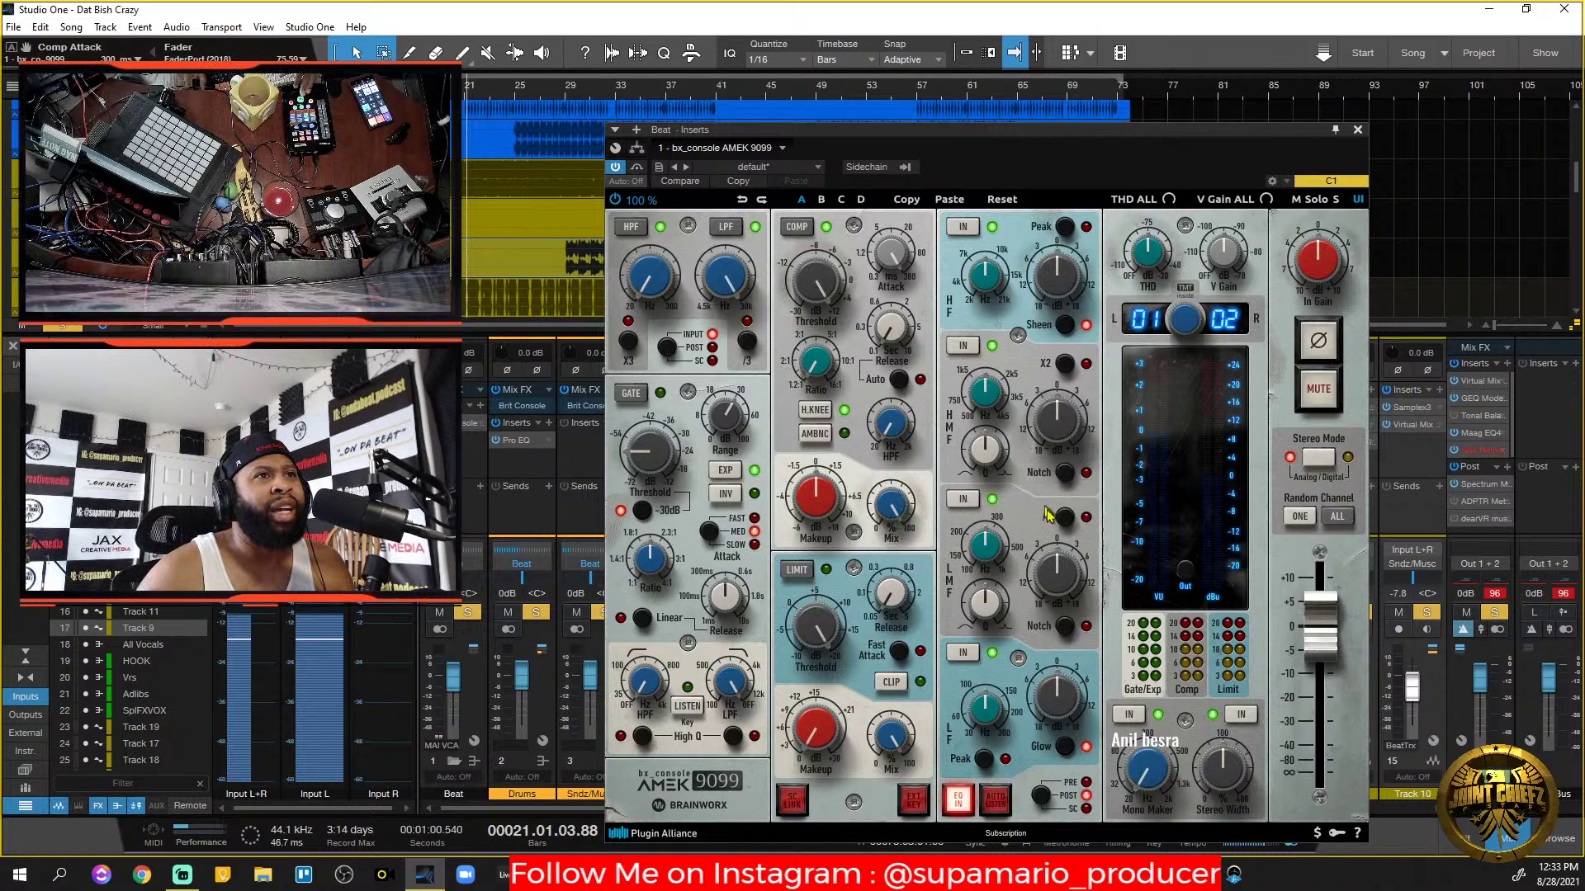
pyautogui.click(1310, 518)
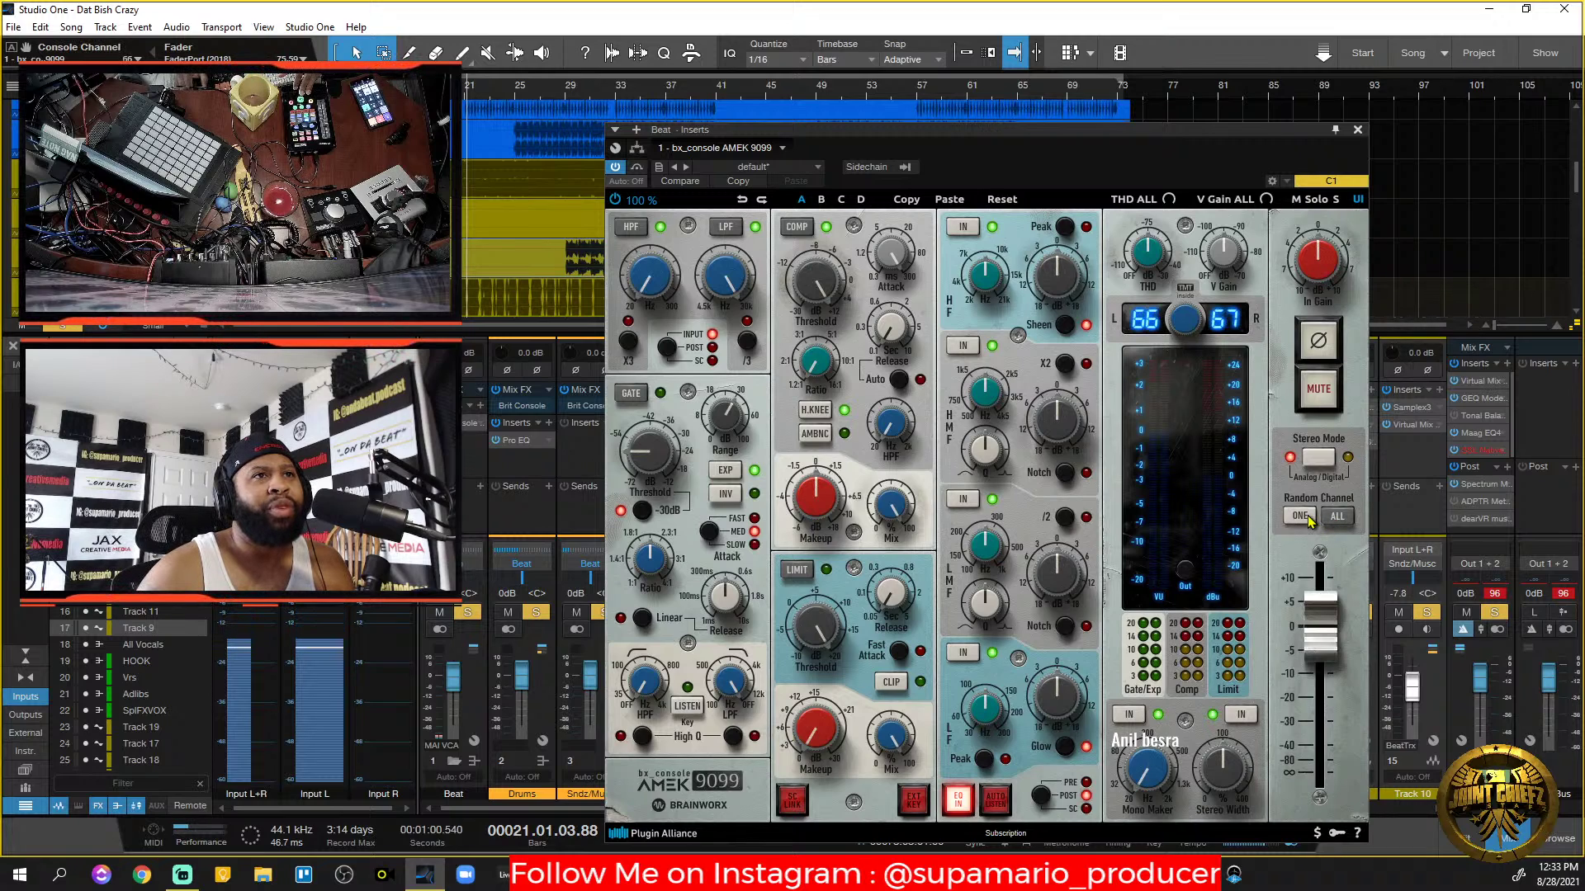
pyautogui.click(1308, 518)
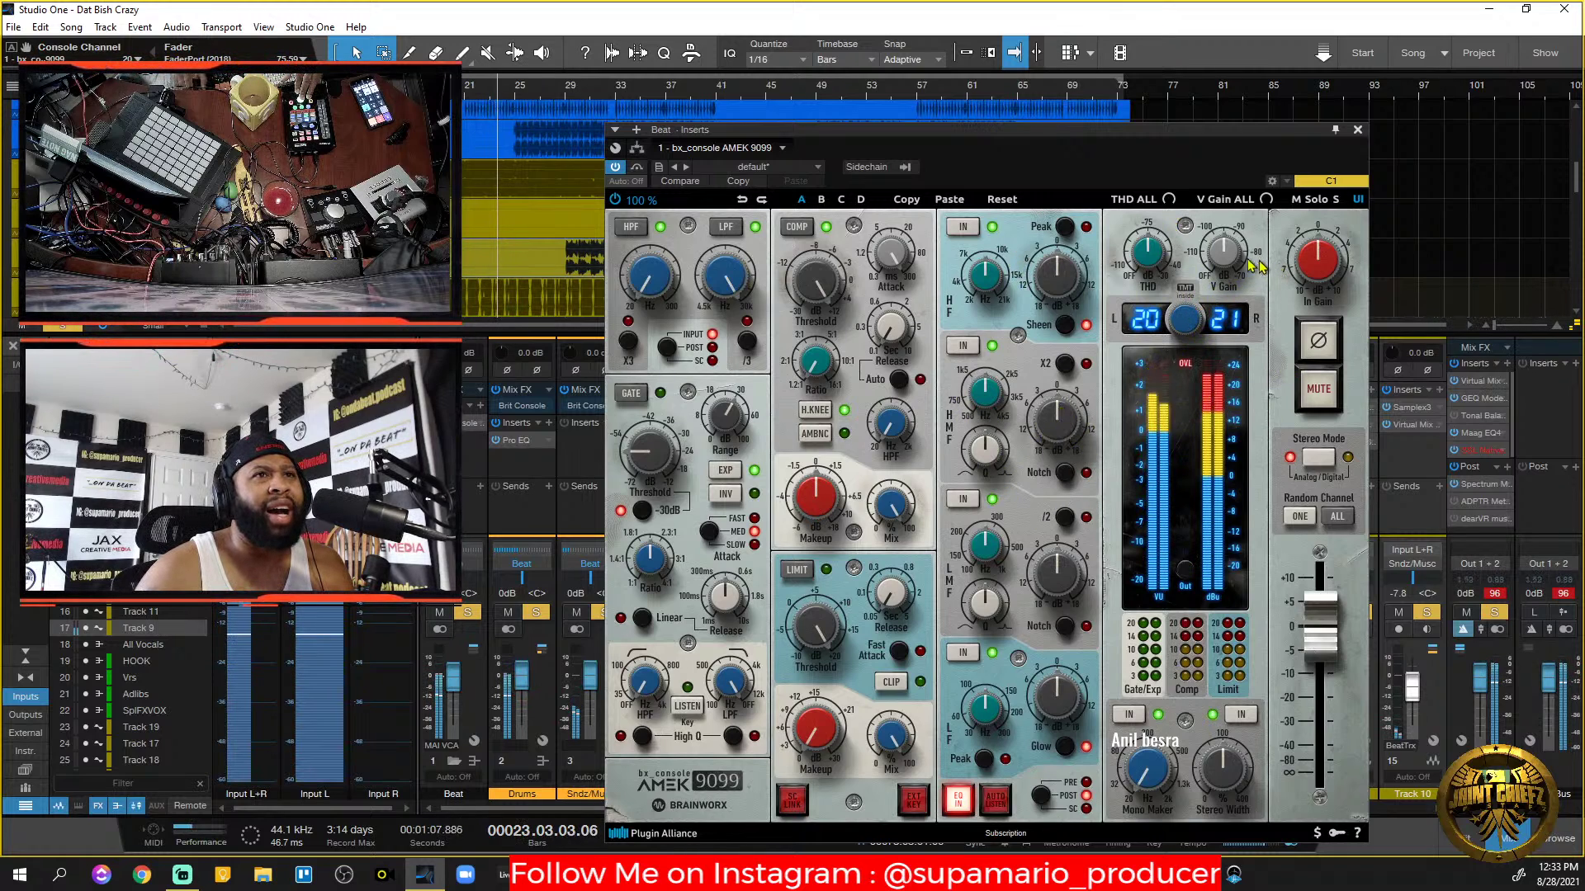
# Adjust the console's V Gain, input gain and THD during playback, with the input gain at about -0.4 dB.
pyautogui.moveTo(1224, 257); pyautogui.dragTo(1219, 177)
pyautogui.moveTo(1318, 259); pyautogui.dragTo(1320, 264)
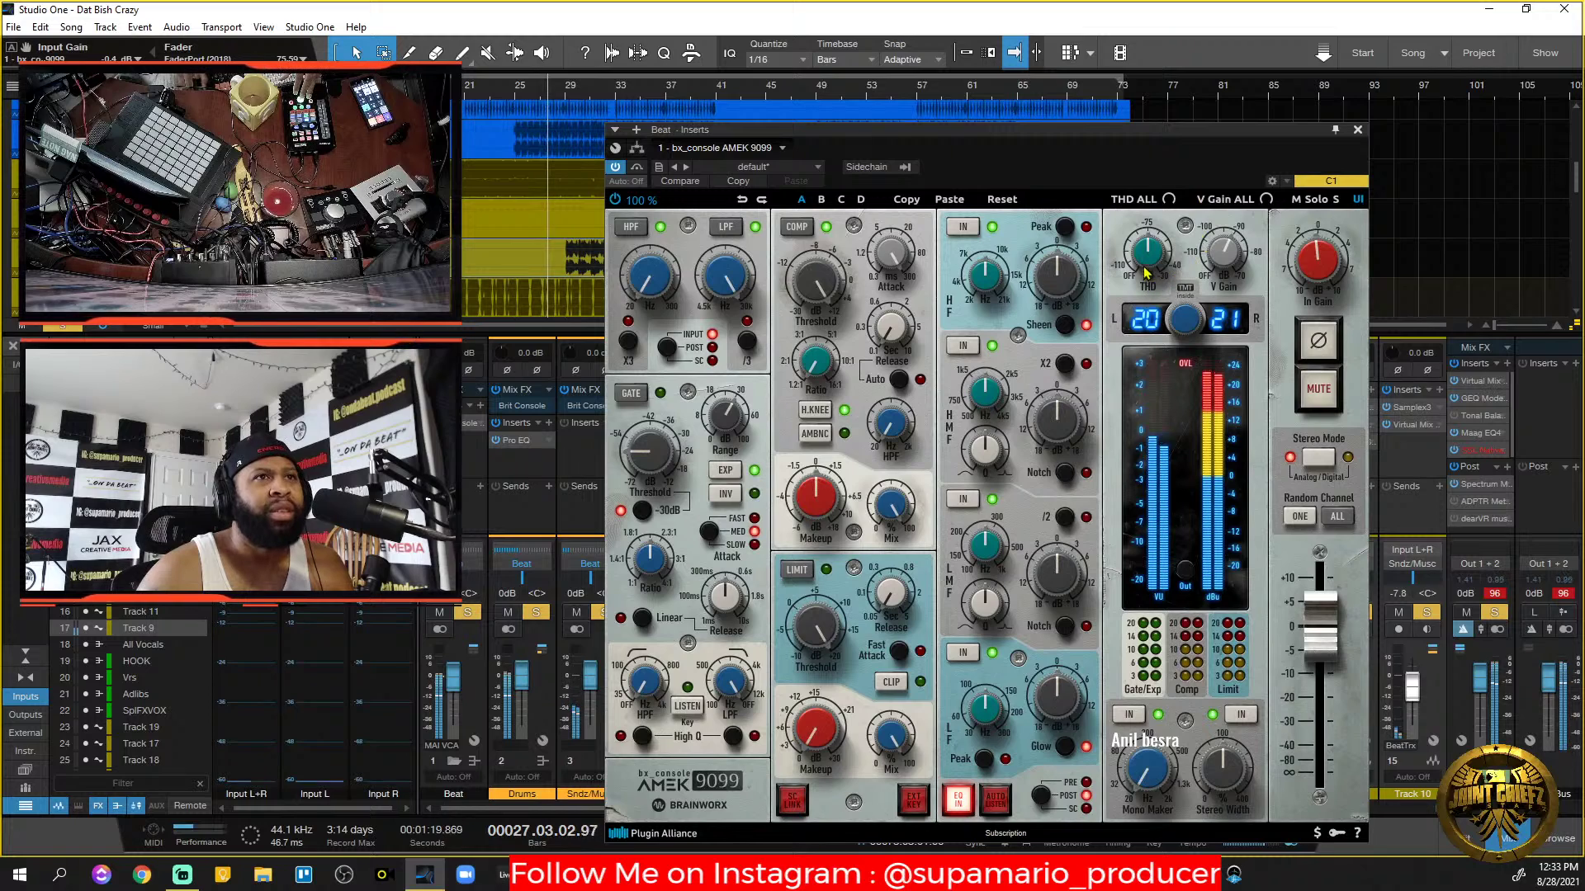
pyautogui.moveTo(1146, 272); pyautogui.dragTo(1159, 241)
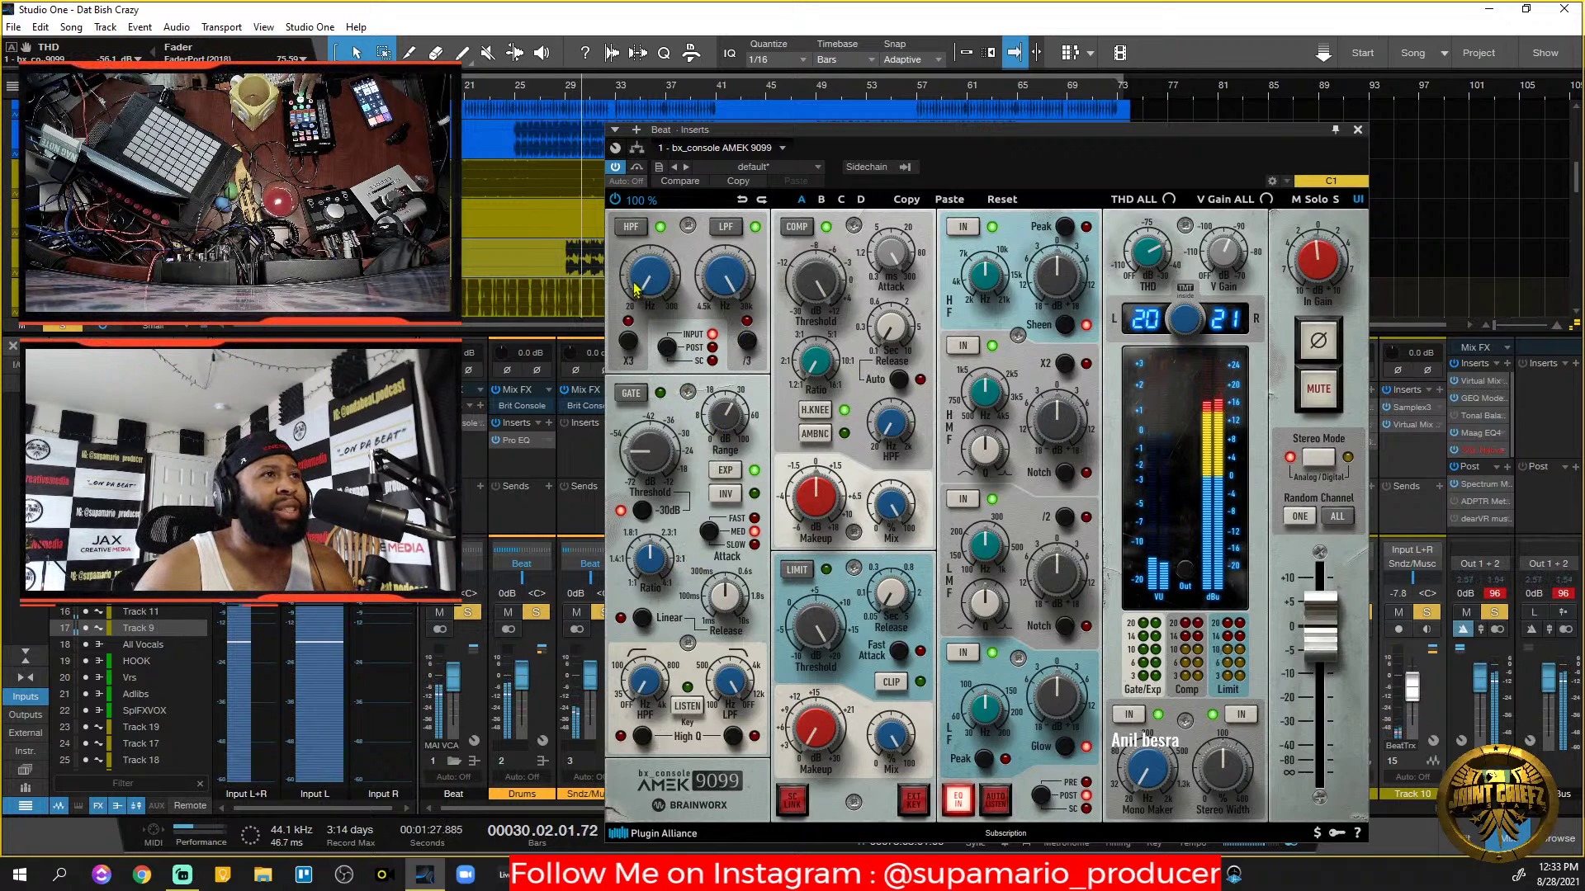
# Raise the console's high-pass filter frequency, and bypass and re-enable the plug-in to compare the sound.
pyautogui.moveTo(647, 290)
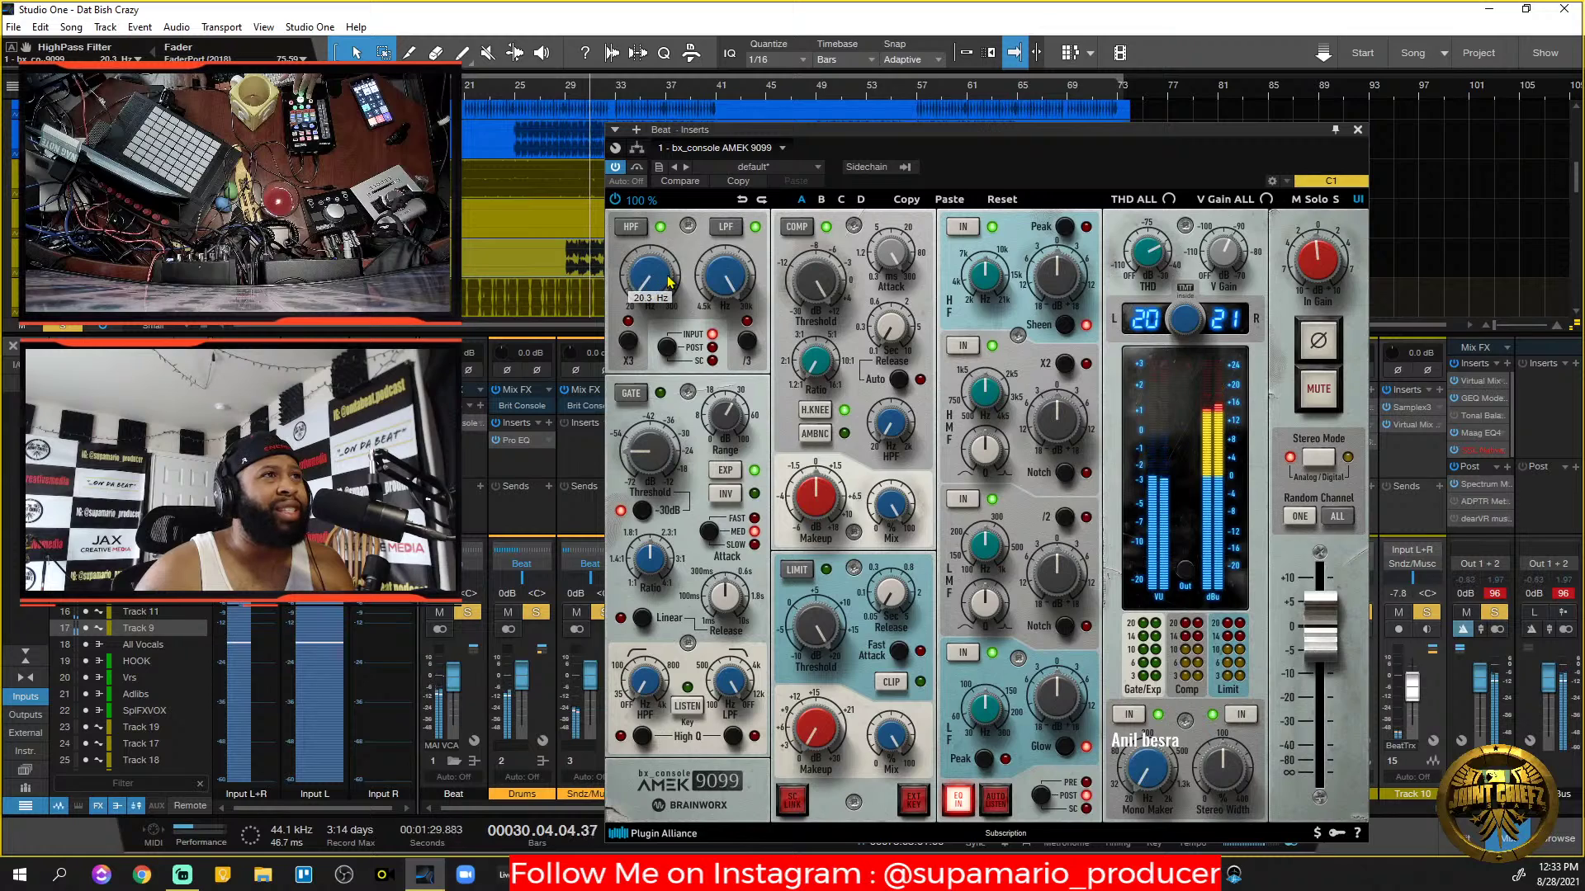
pyautogui.moveTo(670, 278); pyautogui.dragTo(653, 223)
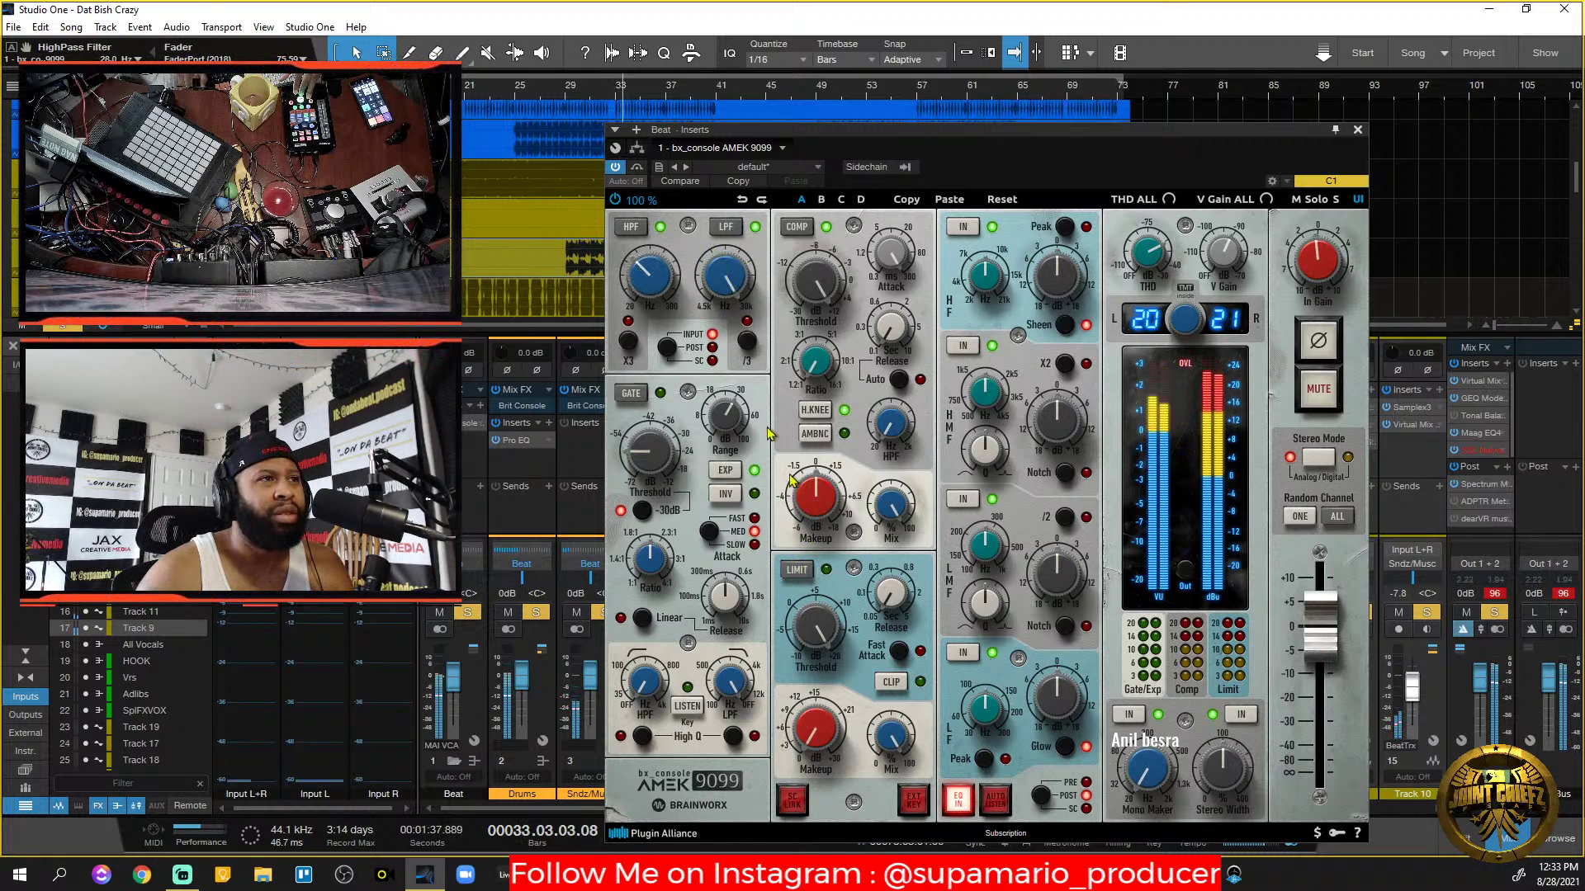
pyautogui.click(616, 200)
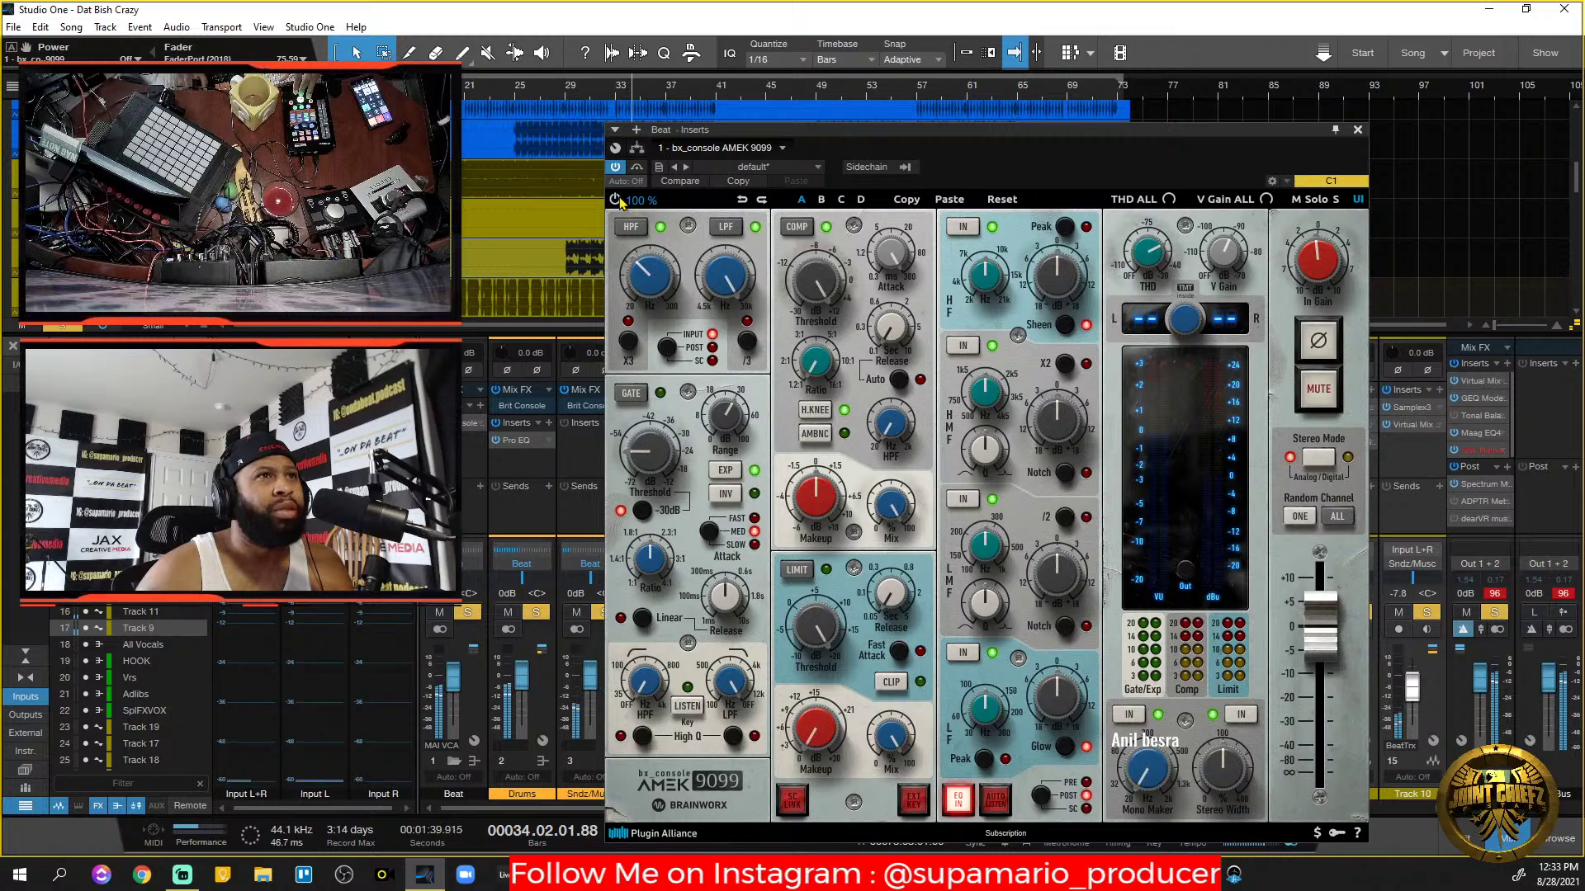
pyautogui.click(616, 200)
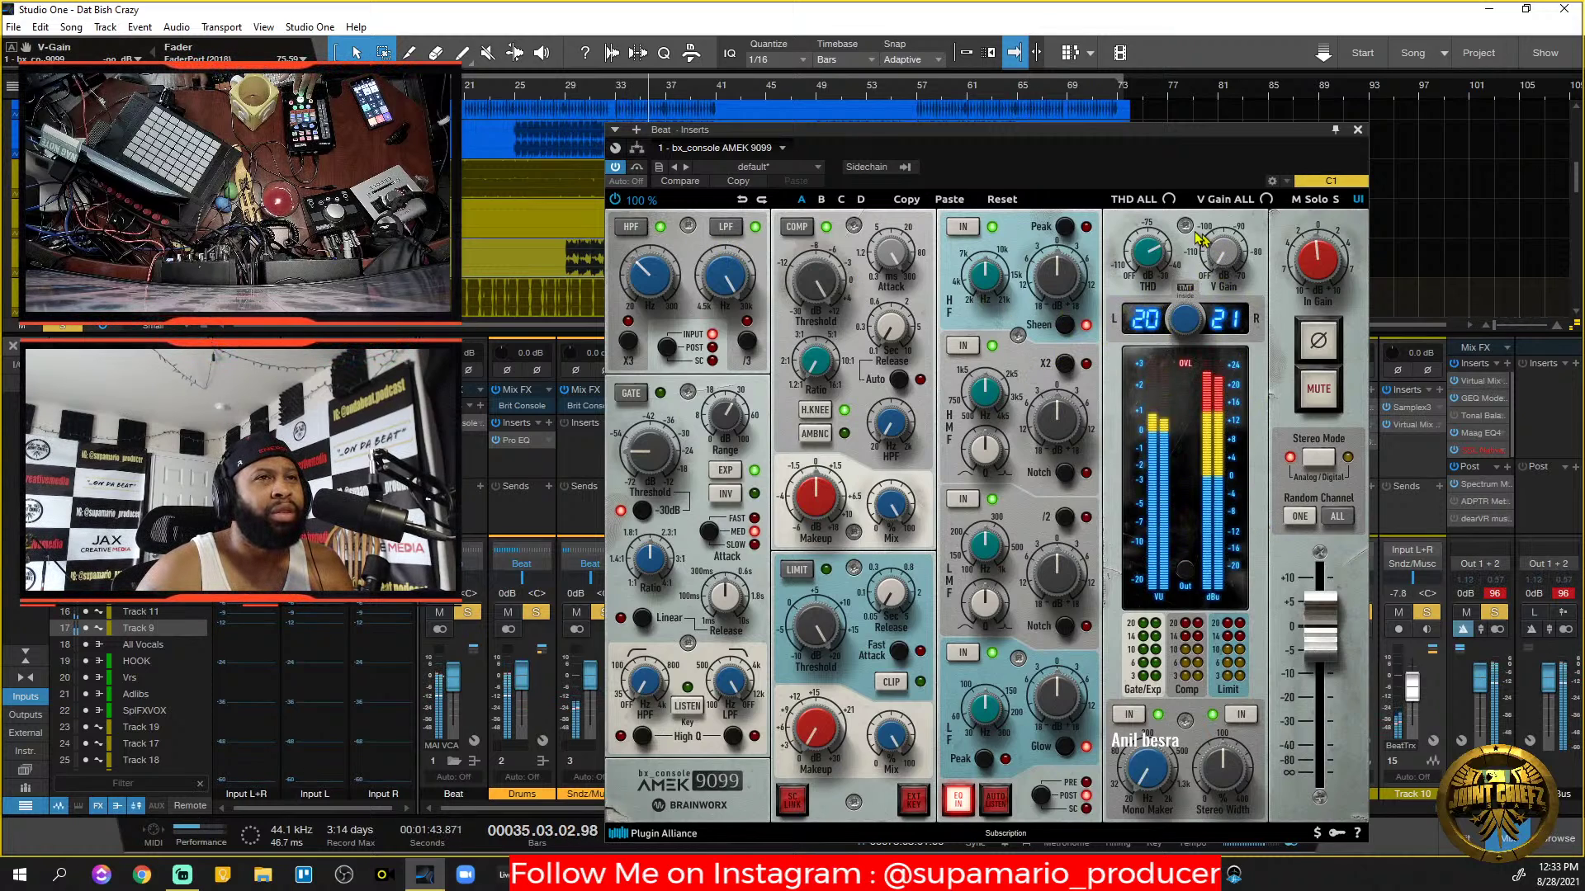
# Stop playback and compare the console's noise with V Gain turned down to -oo dB and raised again.
pyautogui.scroll(-3, 1201, 240)
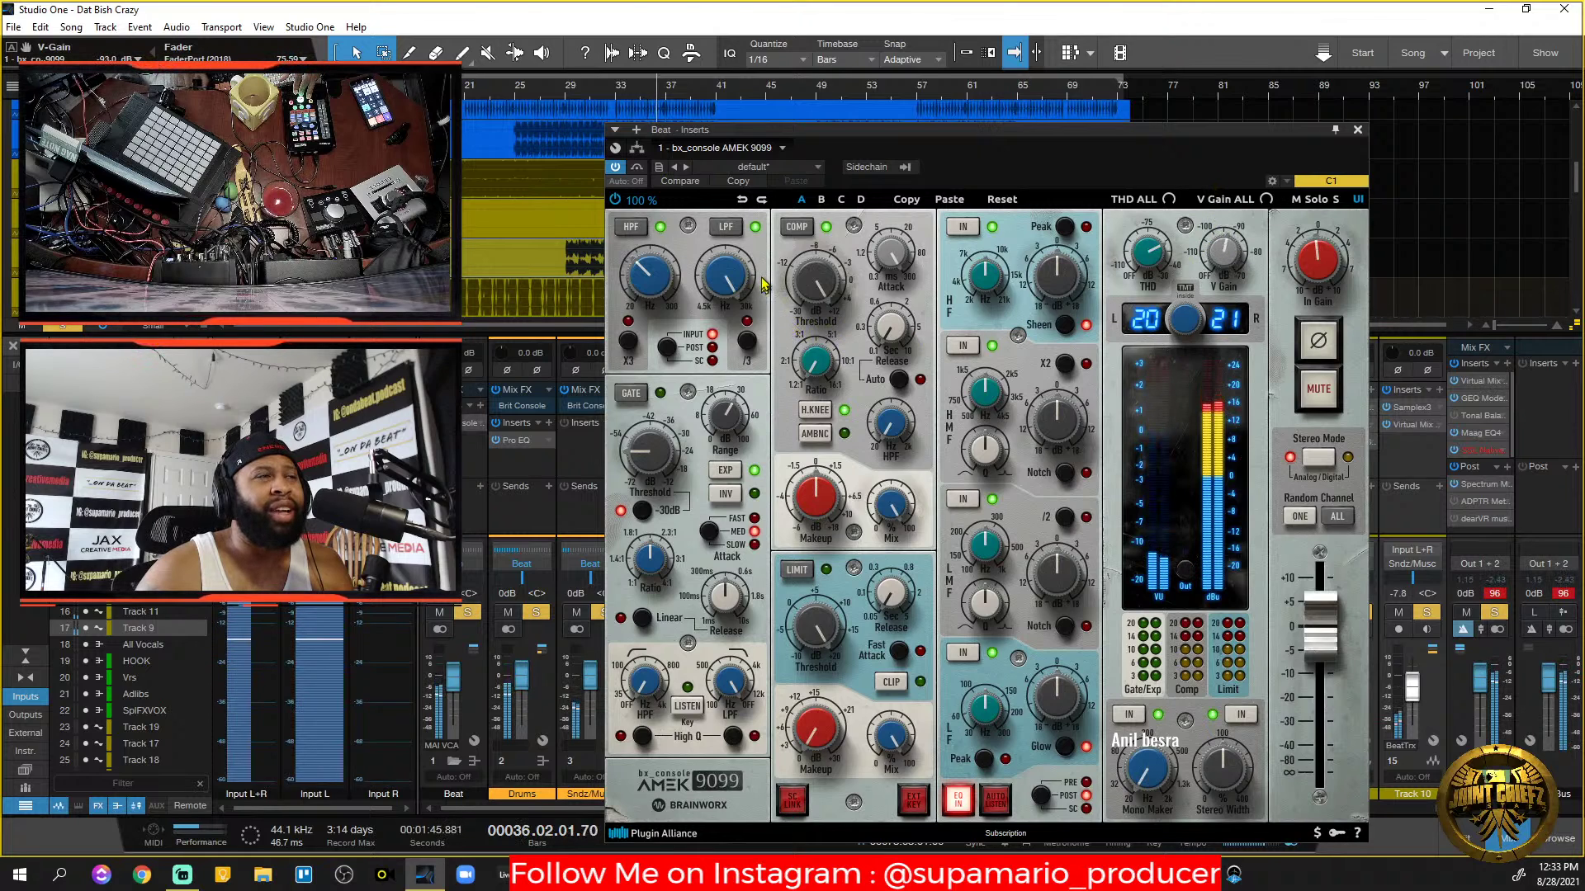
pyautogui.press('space')
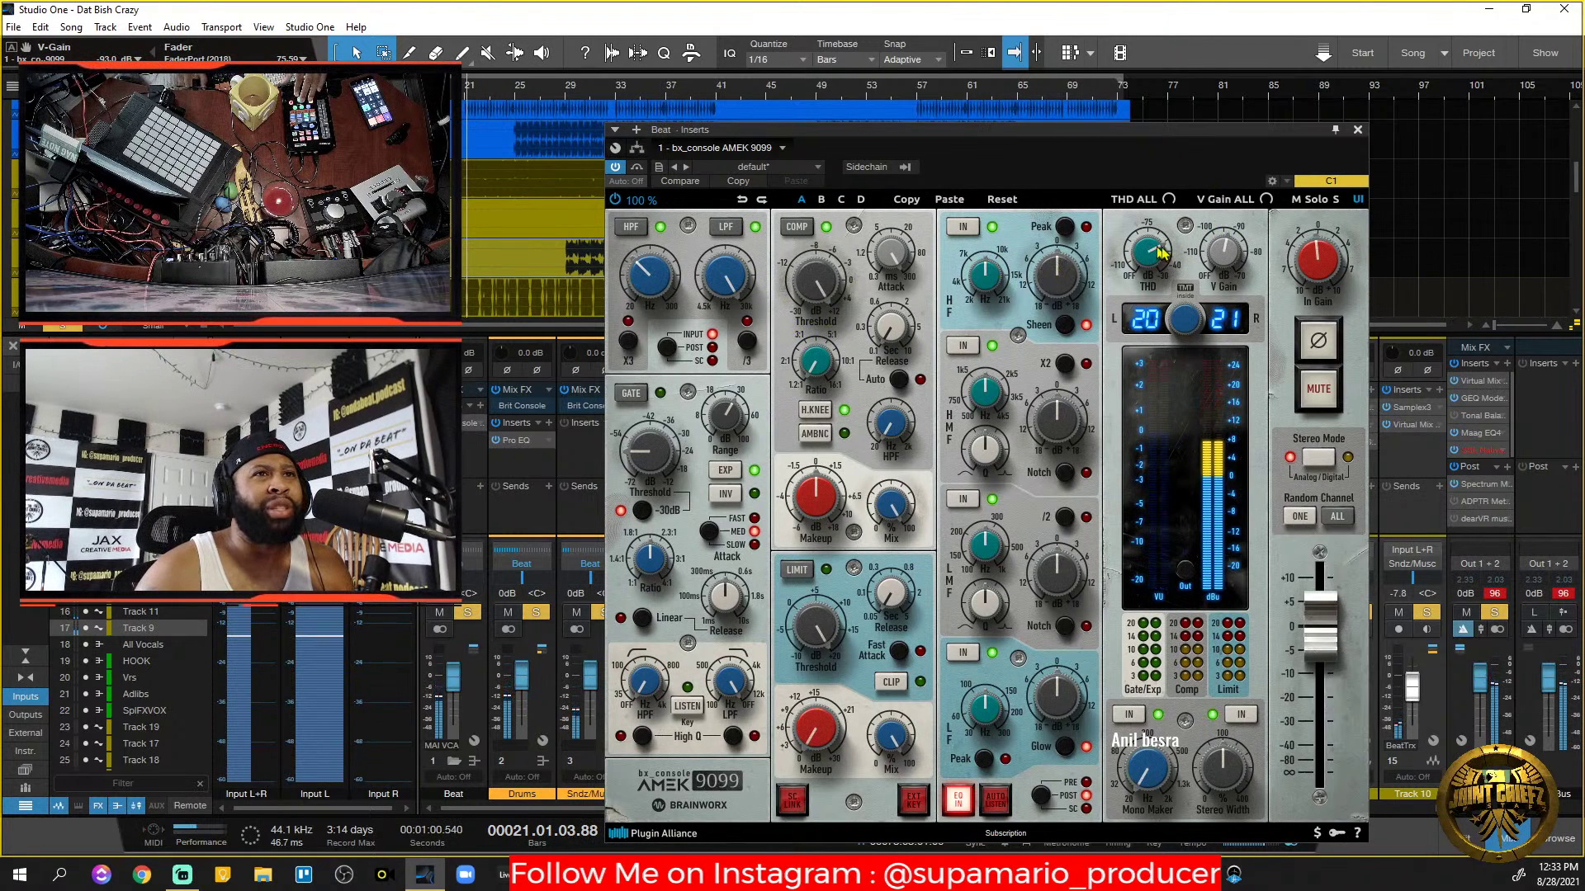
pyautogui.moveTo(1232, 258); pyautogui.dragTo(1235, 396)
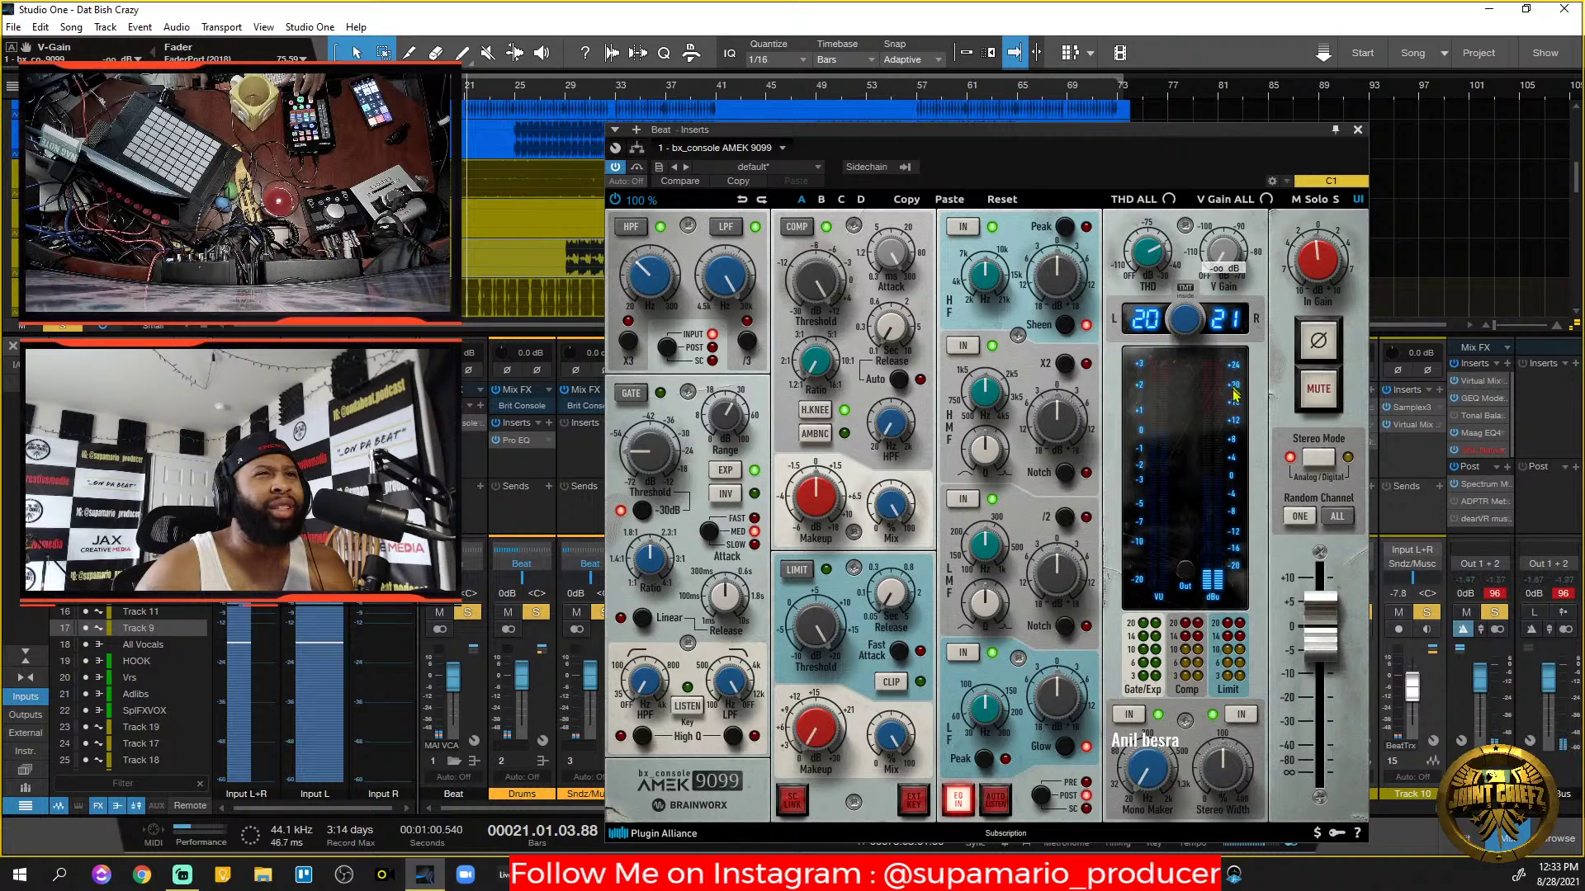
pyautogui.moveTo(1225, 273); pyautogui.dragTo(1236, 241)
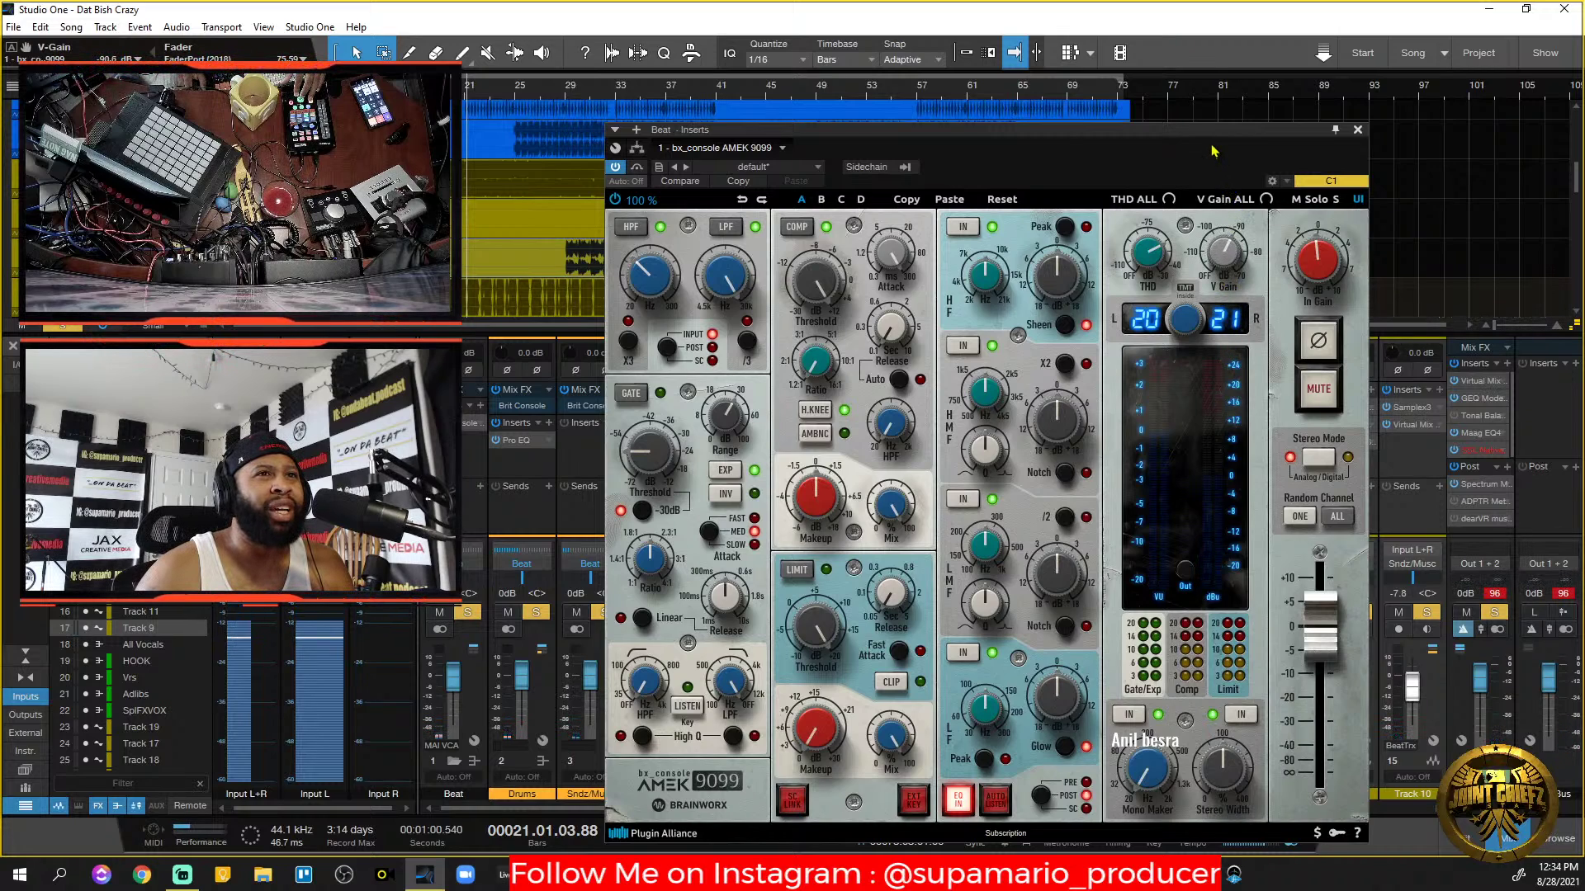
# Play from about bar 25, audition the Beat bus with V Gain raised and fully off, and stop playback.
pyautogui.click(507, 87)
pyautogui.press('space')
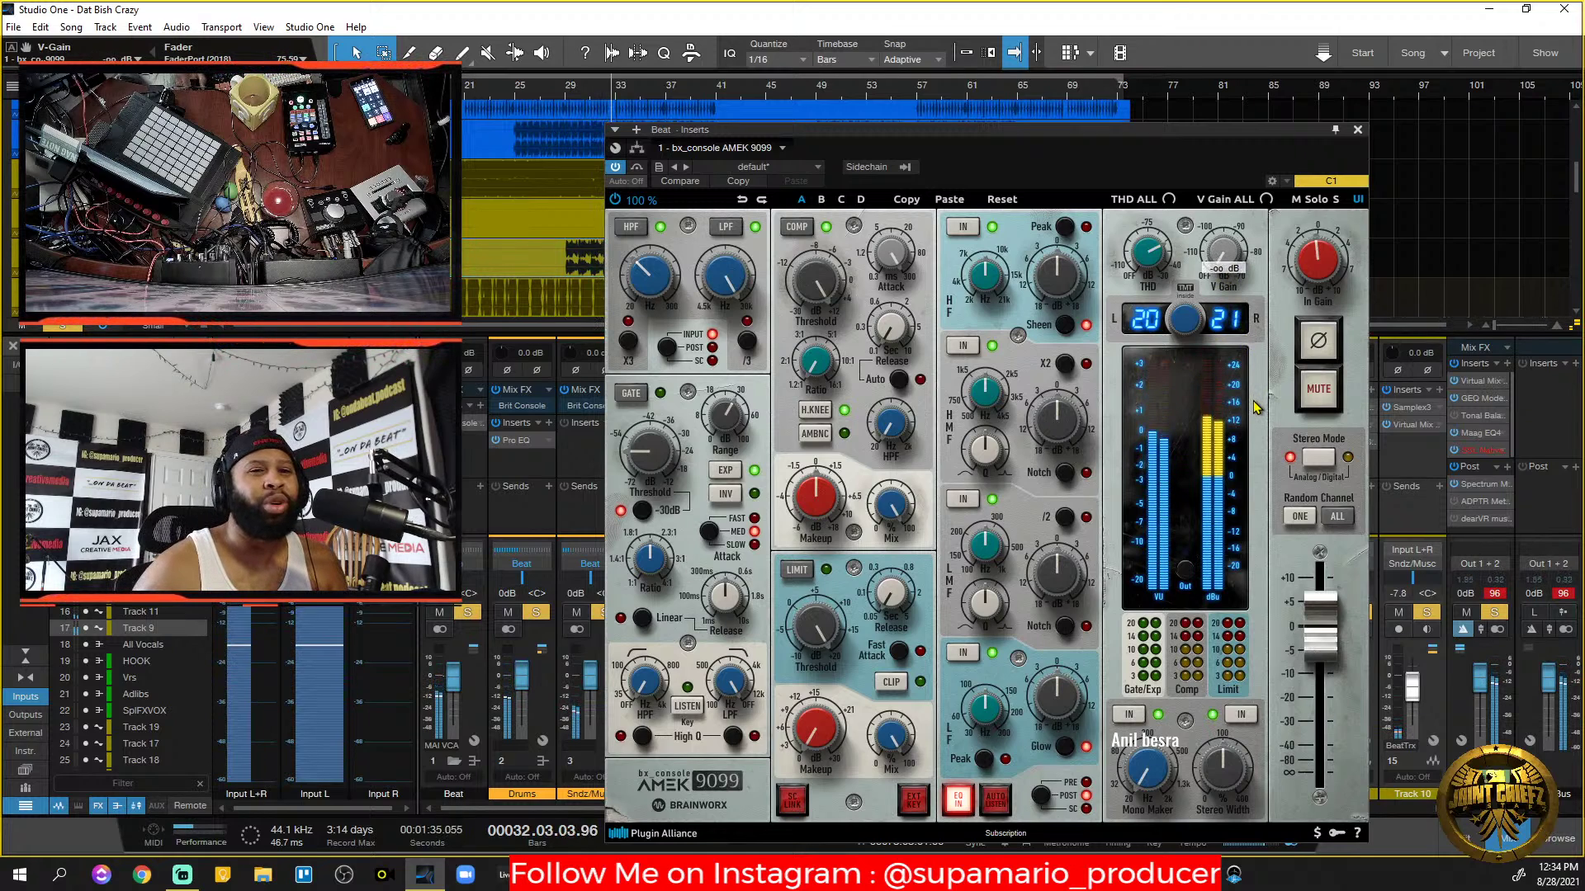
pyautogui.moveTo(1240, 272); pyautogui.dragTo(1241, 198)
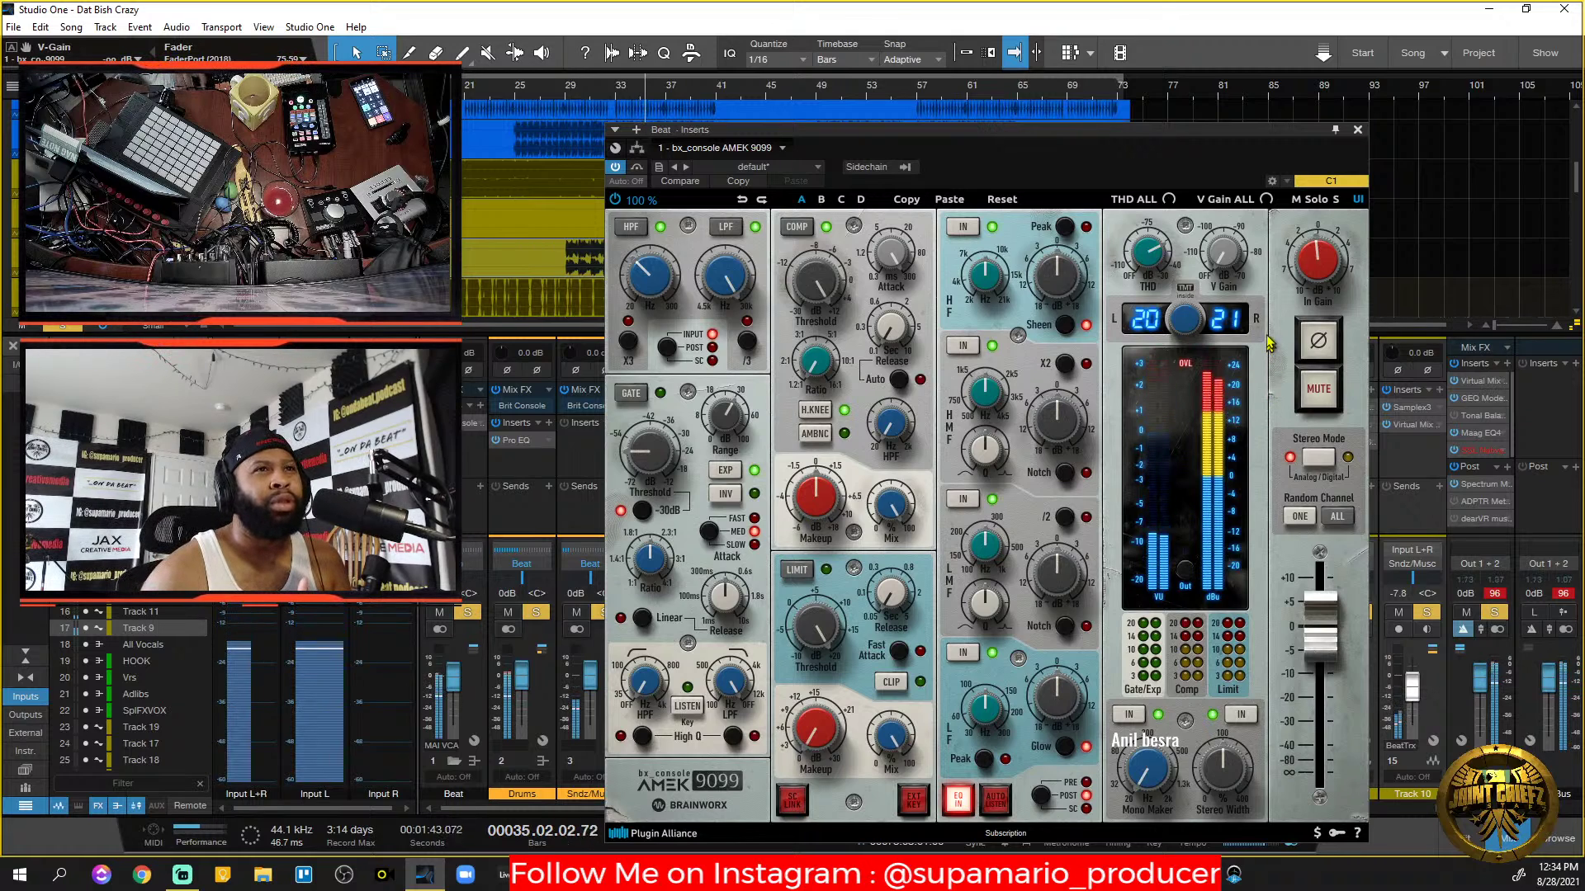
pyautogui.moveTo(1237, 262)
pyautogui.mouseDown()
pyautogui.moveTo(1237, 178)
pyautogui.moveTo(1245, 264)
pyautogui.mouseUp()
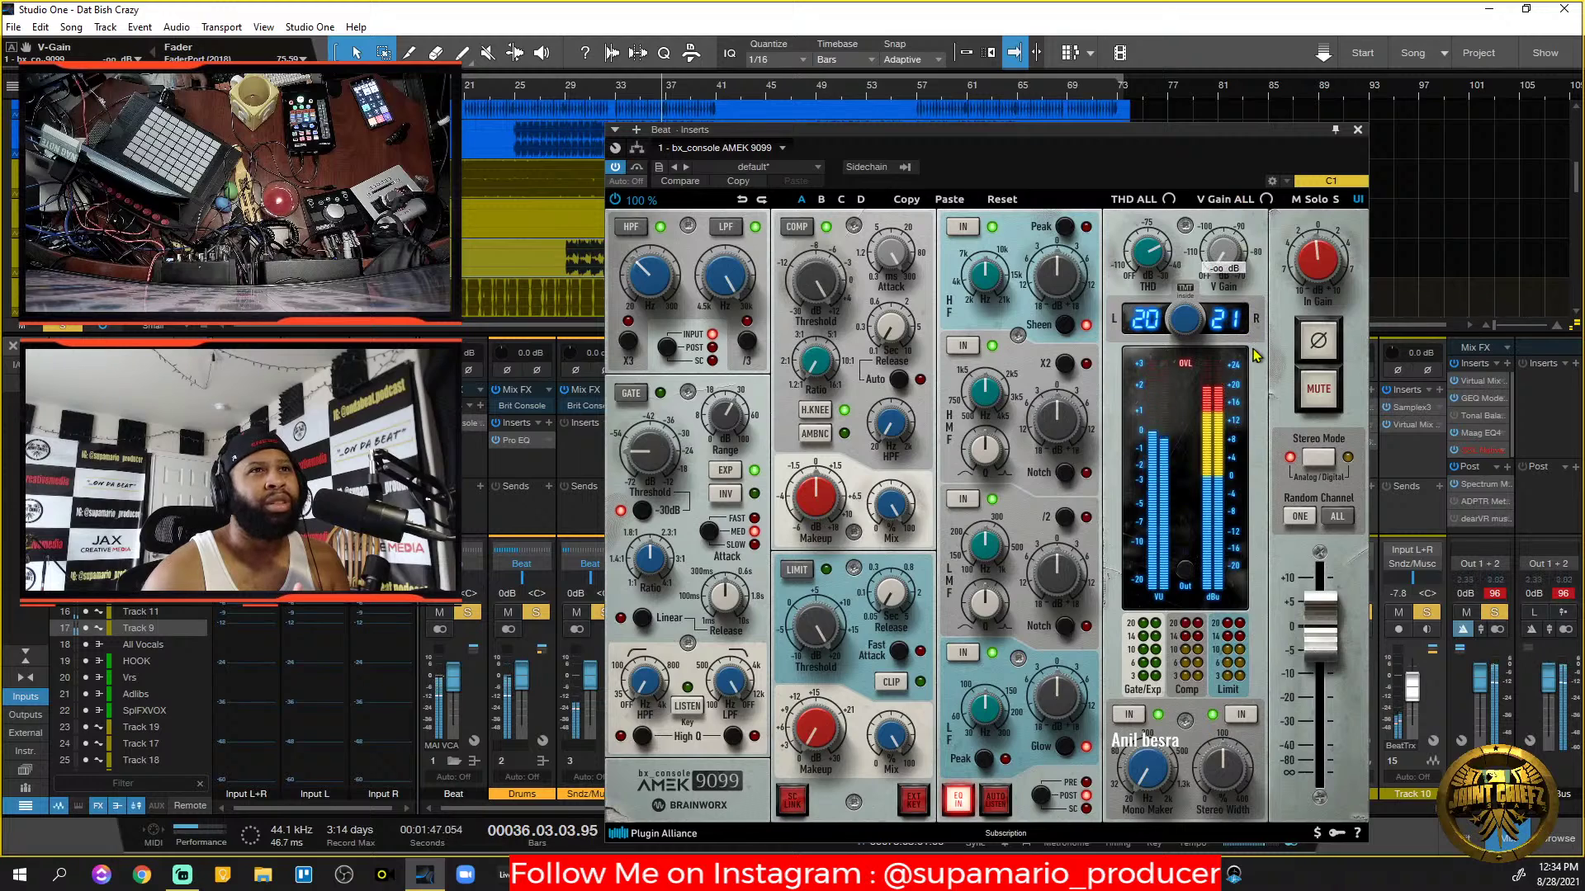
pyautogui.press('space')
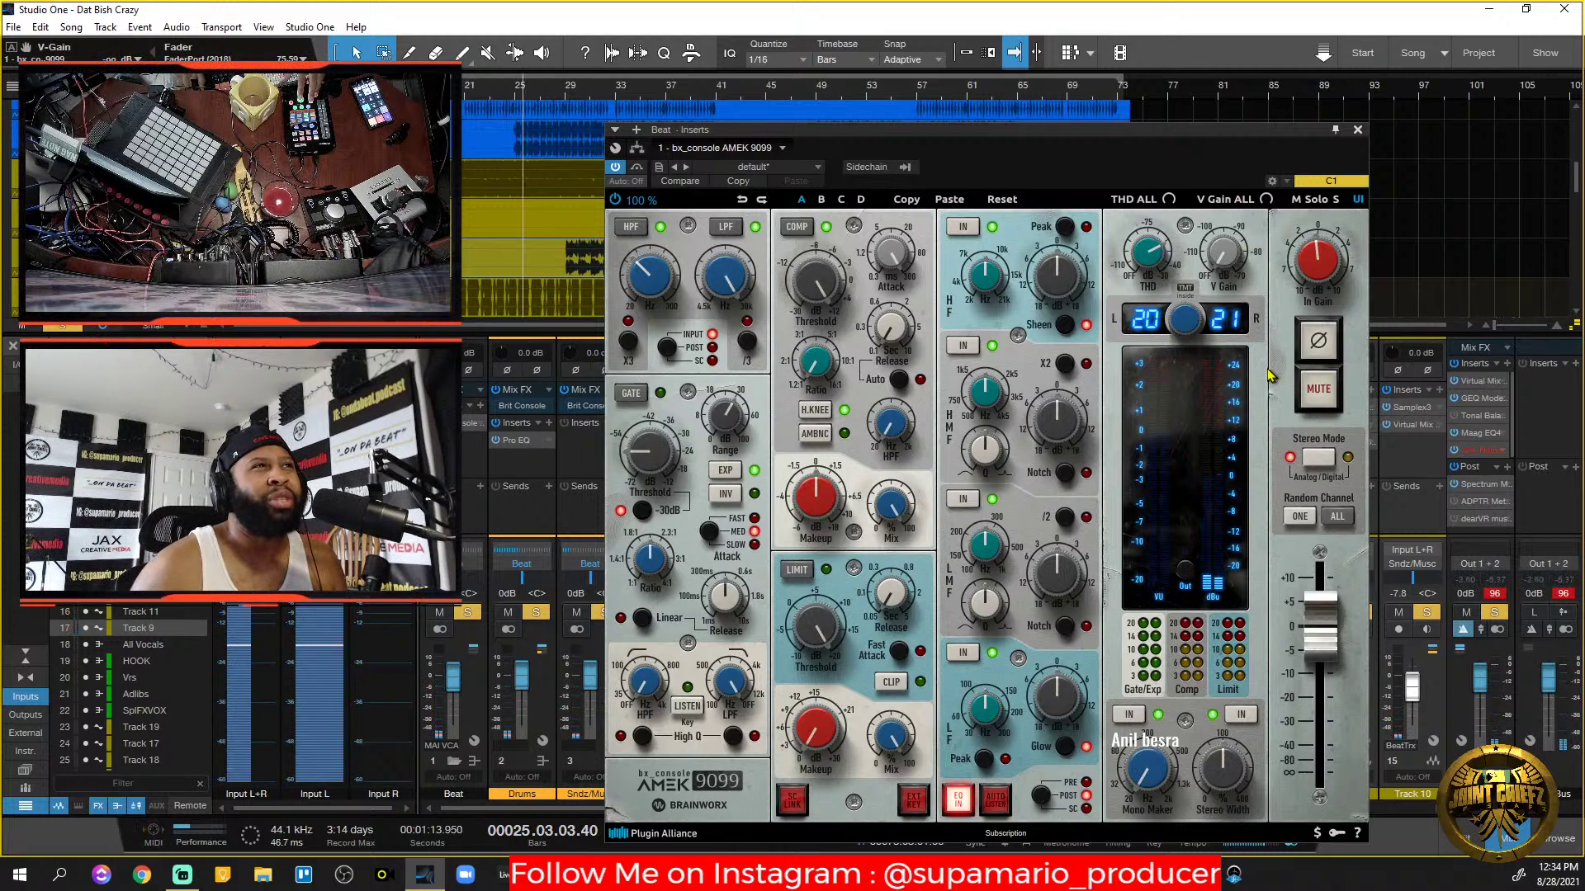
# Resume playback and raise the console's V Gain again from -oo dB.
pyautogui.press('space')
pyautogui.moveTo(1227, 275); pyautogui.dragTo(1247, 200)
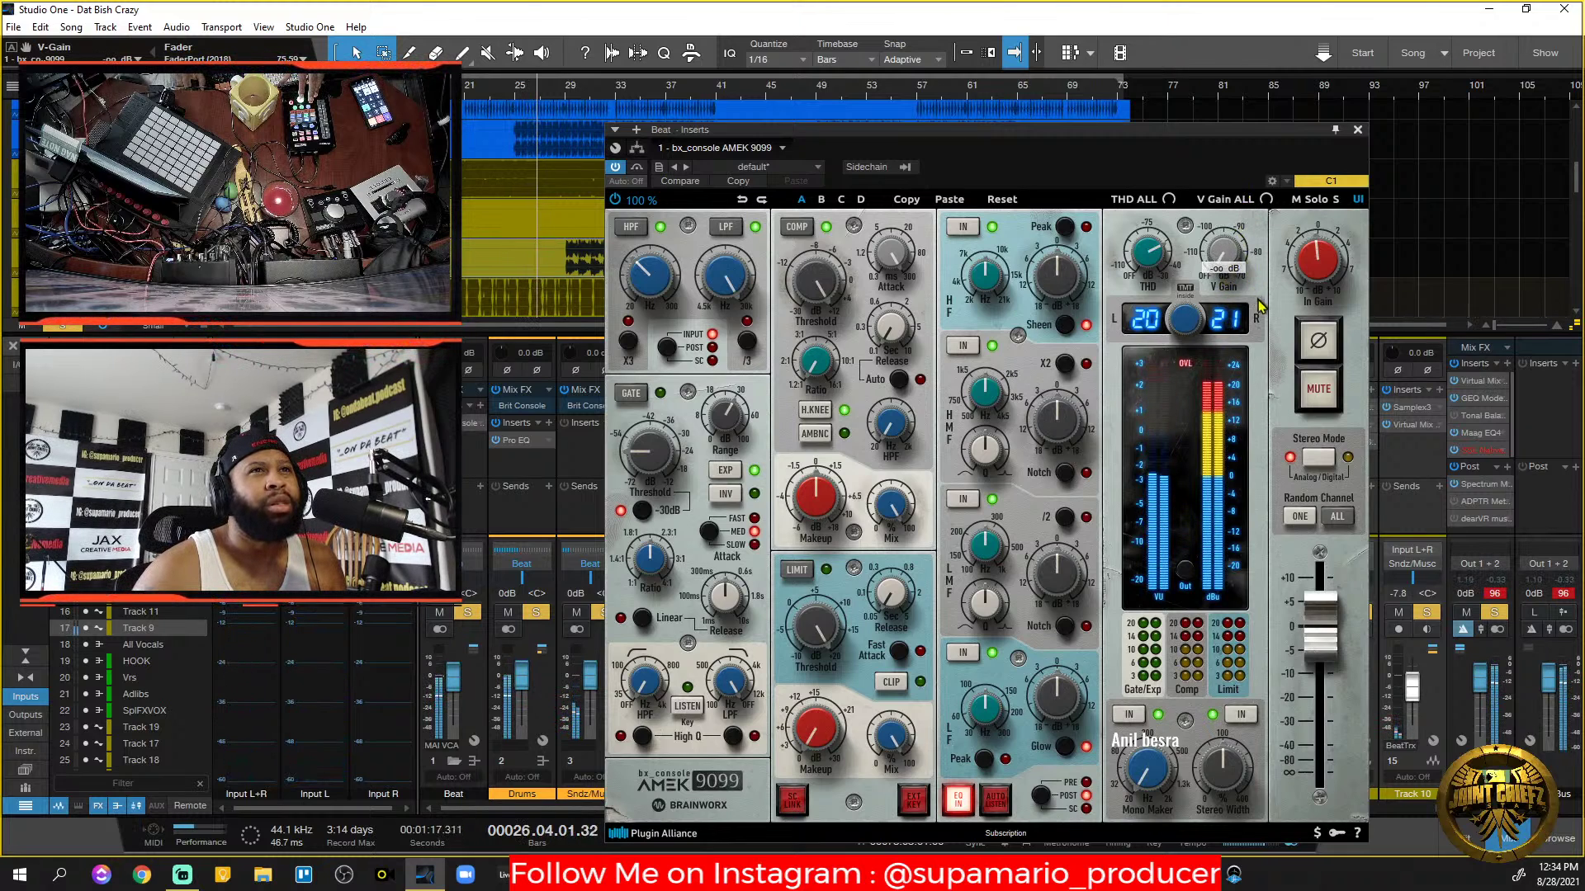
pyautogui.moveTo(1260, 307); pyautogui.dragTo(1228, 198)
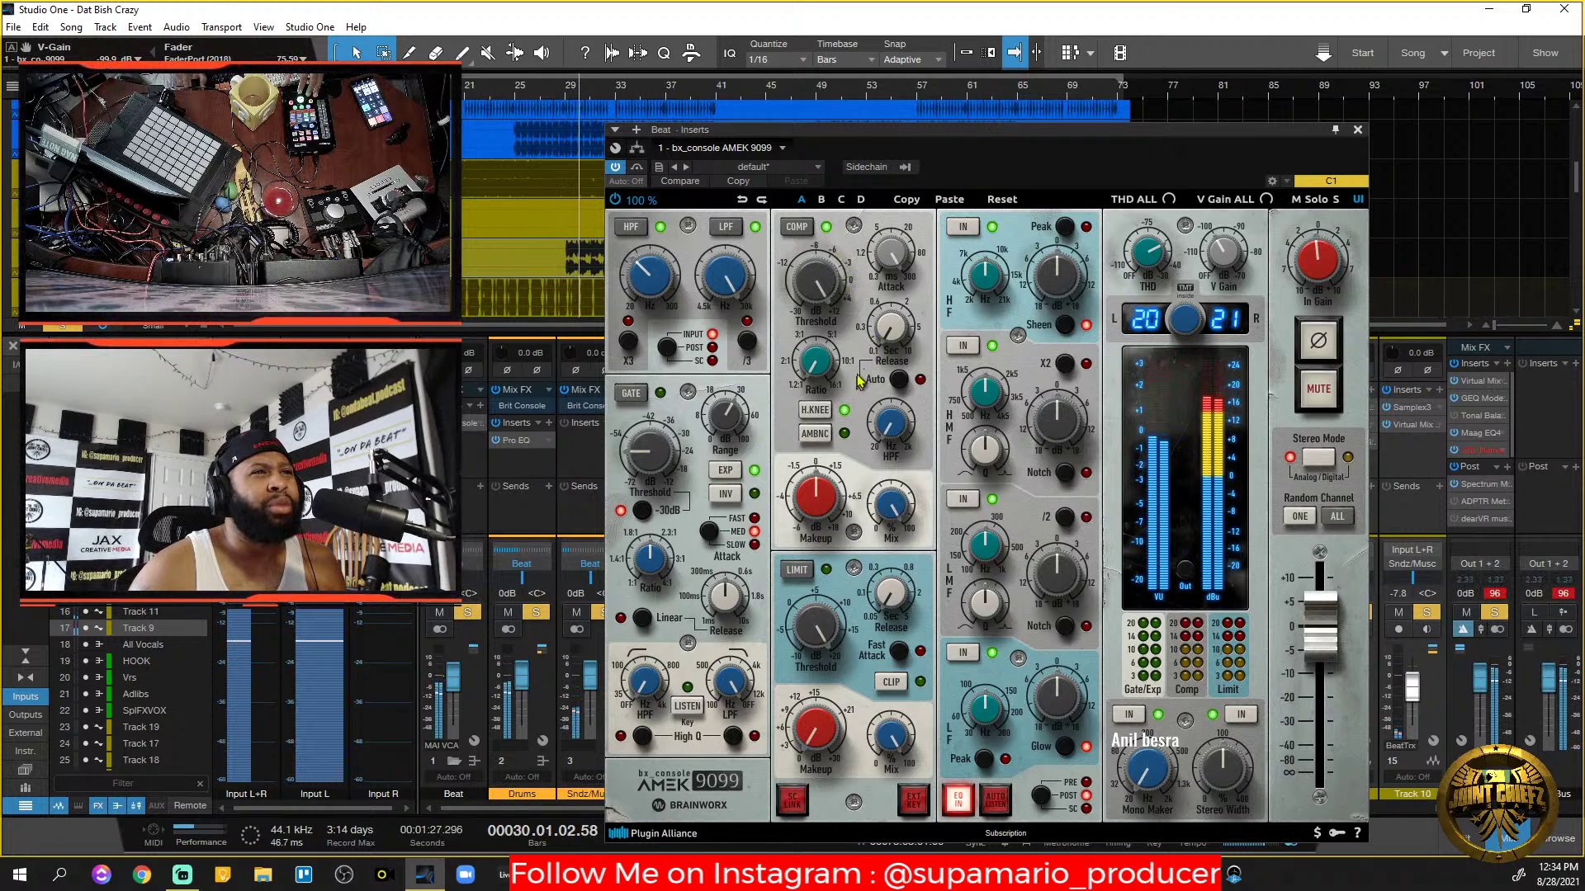
# Set the console compressor's ratio to 2.1:1 and threshold to +12.0 dB, and raise its high-pass filter.
pyautogui.moveTo(823, 377); pyautogui.dragTo(829, 343)
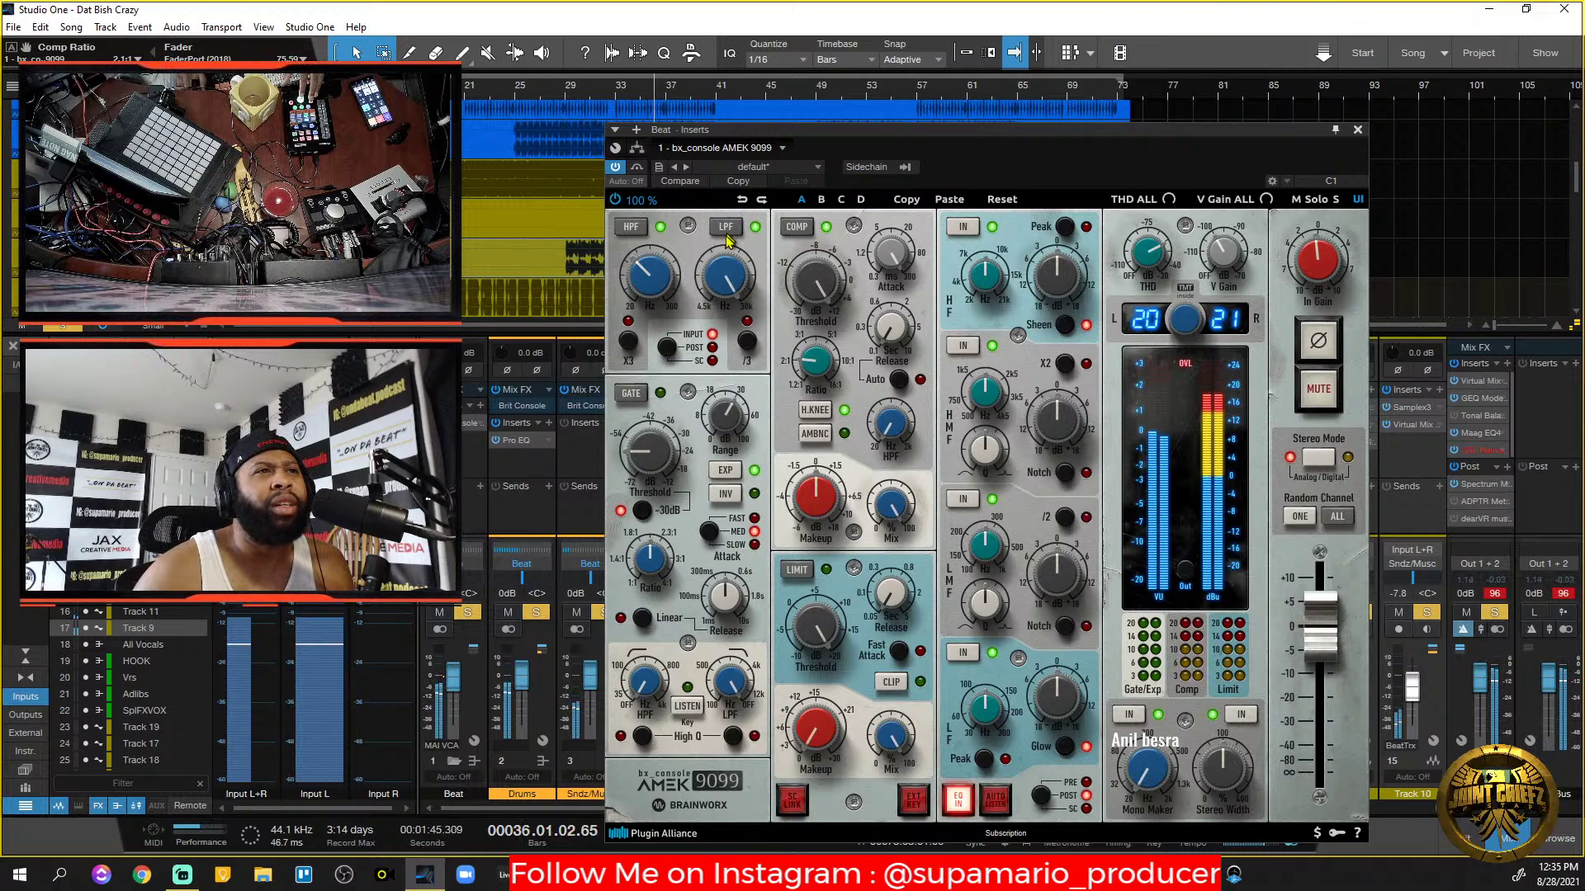
pyautogui.moveTo(895, 433); pyautogui.dragTo(905, 363)
pyautogui.moveTo(850, 299)
pyautogui.mouseDown()
pyautogui.moveTo(826, 299)
pyautogui.moveTo(834, 334)
pyautogui.moveTo(840, 302)
pyautogui.mouseUp()
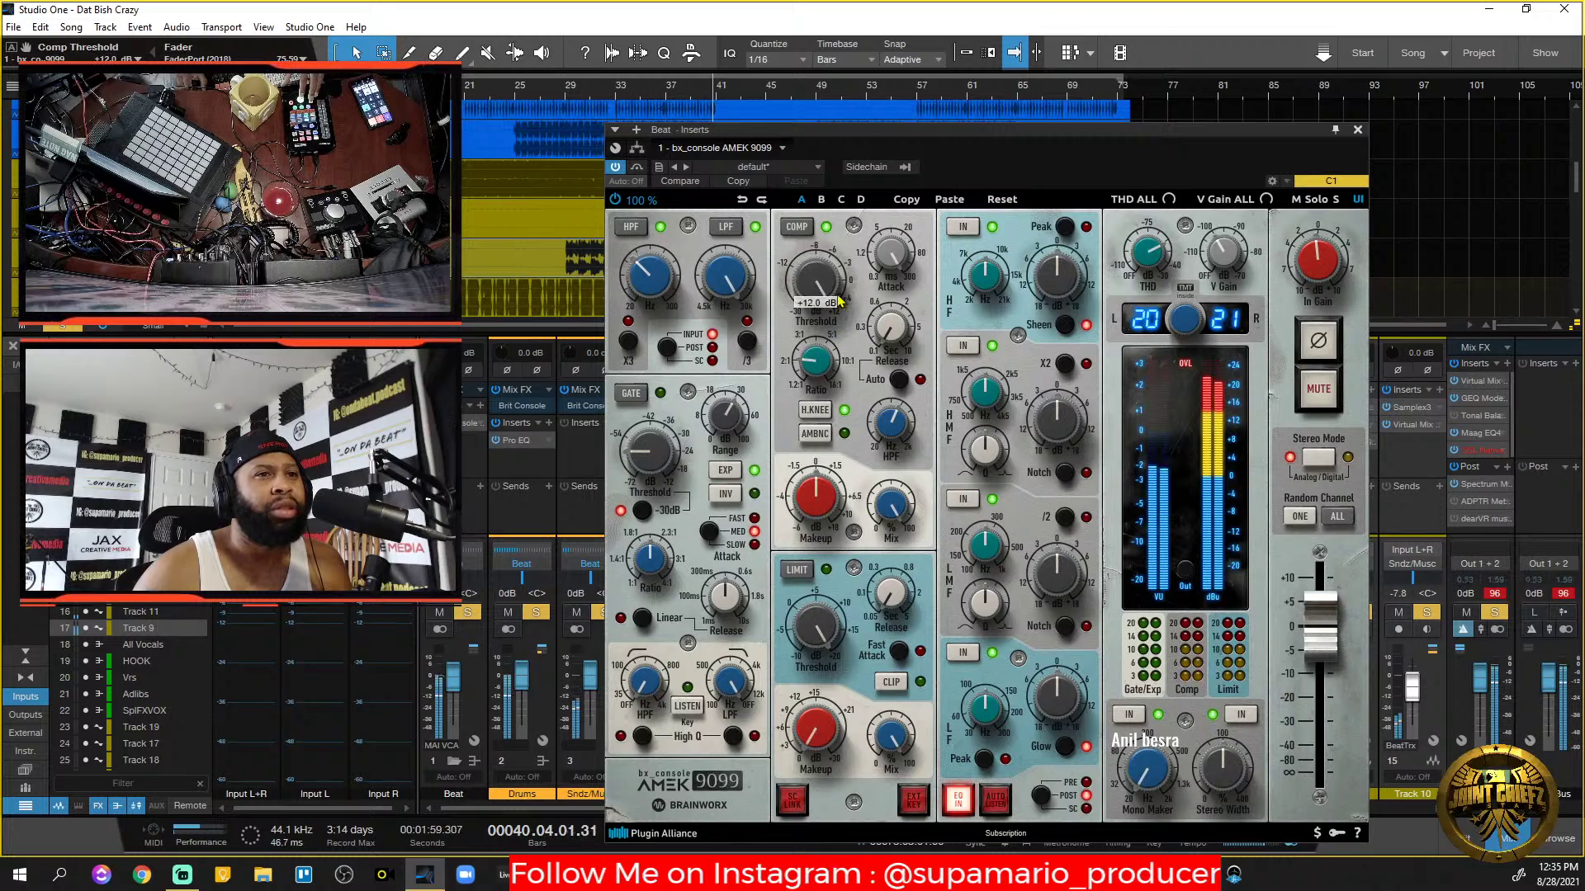
# Restart playback from the song start, stop it, and play the Beat bus from about bar 25.
pyautogui.press('space')
pyautogui.press(',')
pyautogui.press('space')
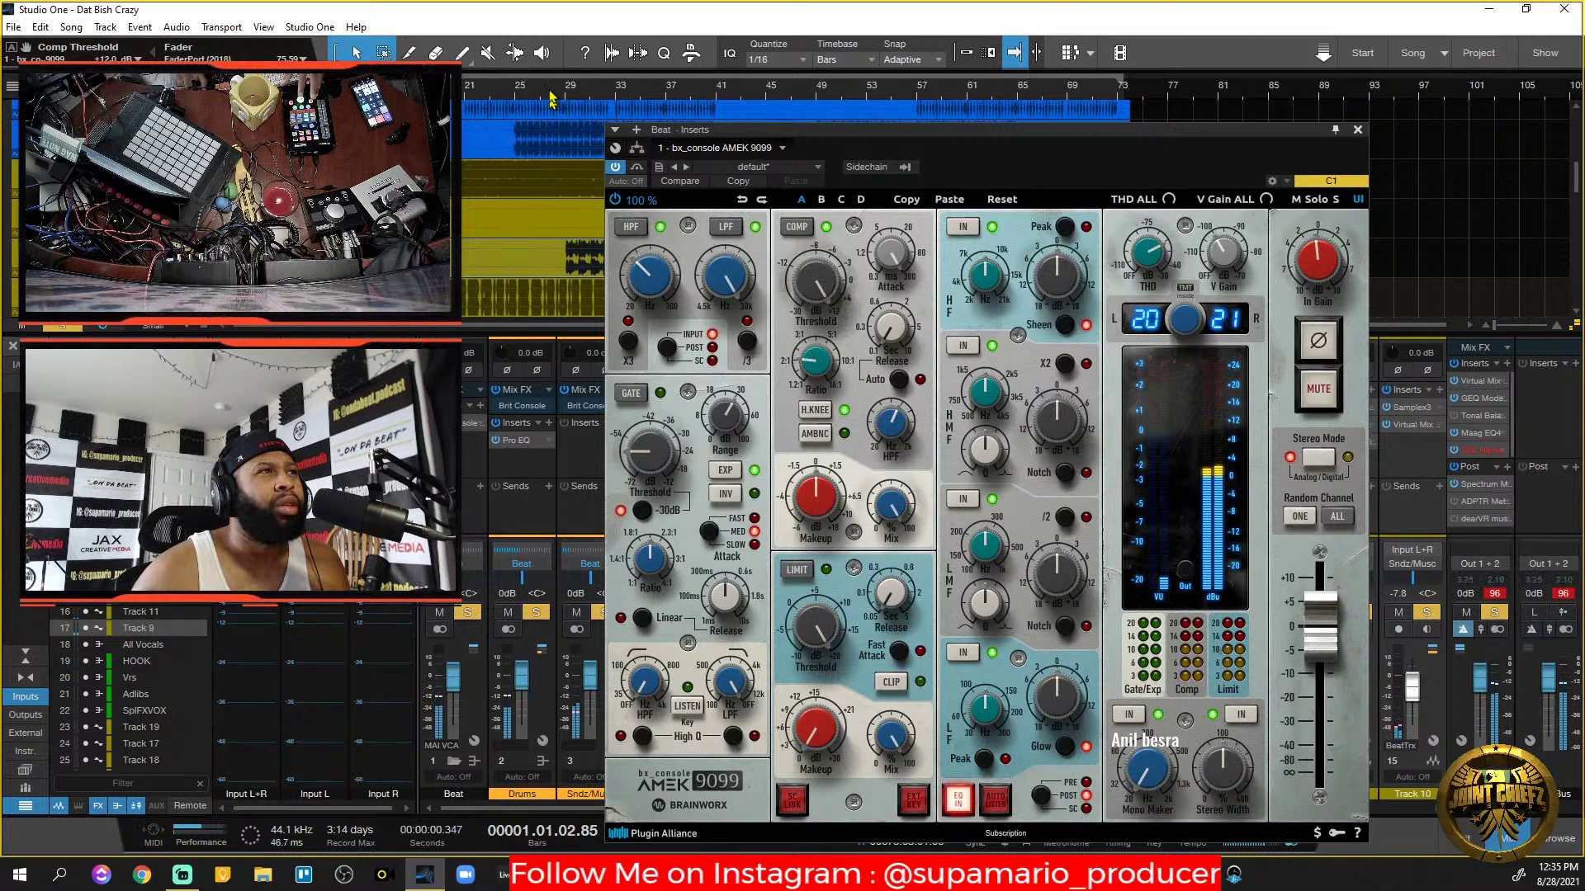
pyautogui.press('space')
pyautogui.click(521, 89)
pyautogui.click(512, 89)
pyautogui.press('space')
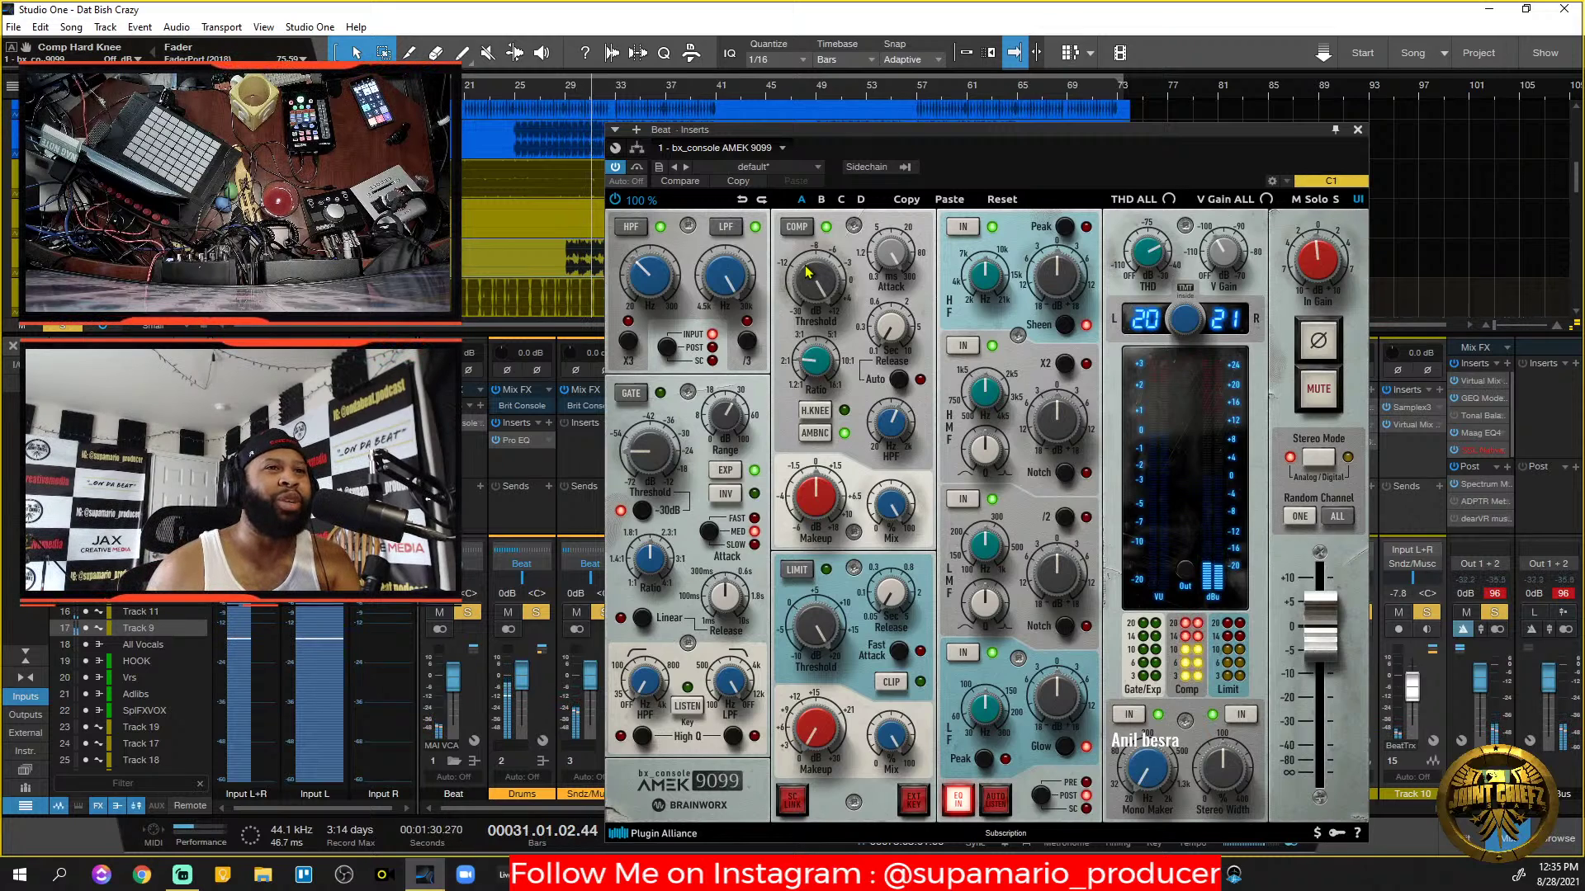
# Try the compressor threshold at -7.7 dB, return it to +12.0 dB, set its high-pass to 1.38 kHz, and stop playback.
pyautogui.moveTo(813, 277); pyautogui.dragTo(835, 341)
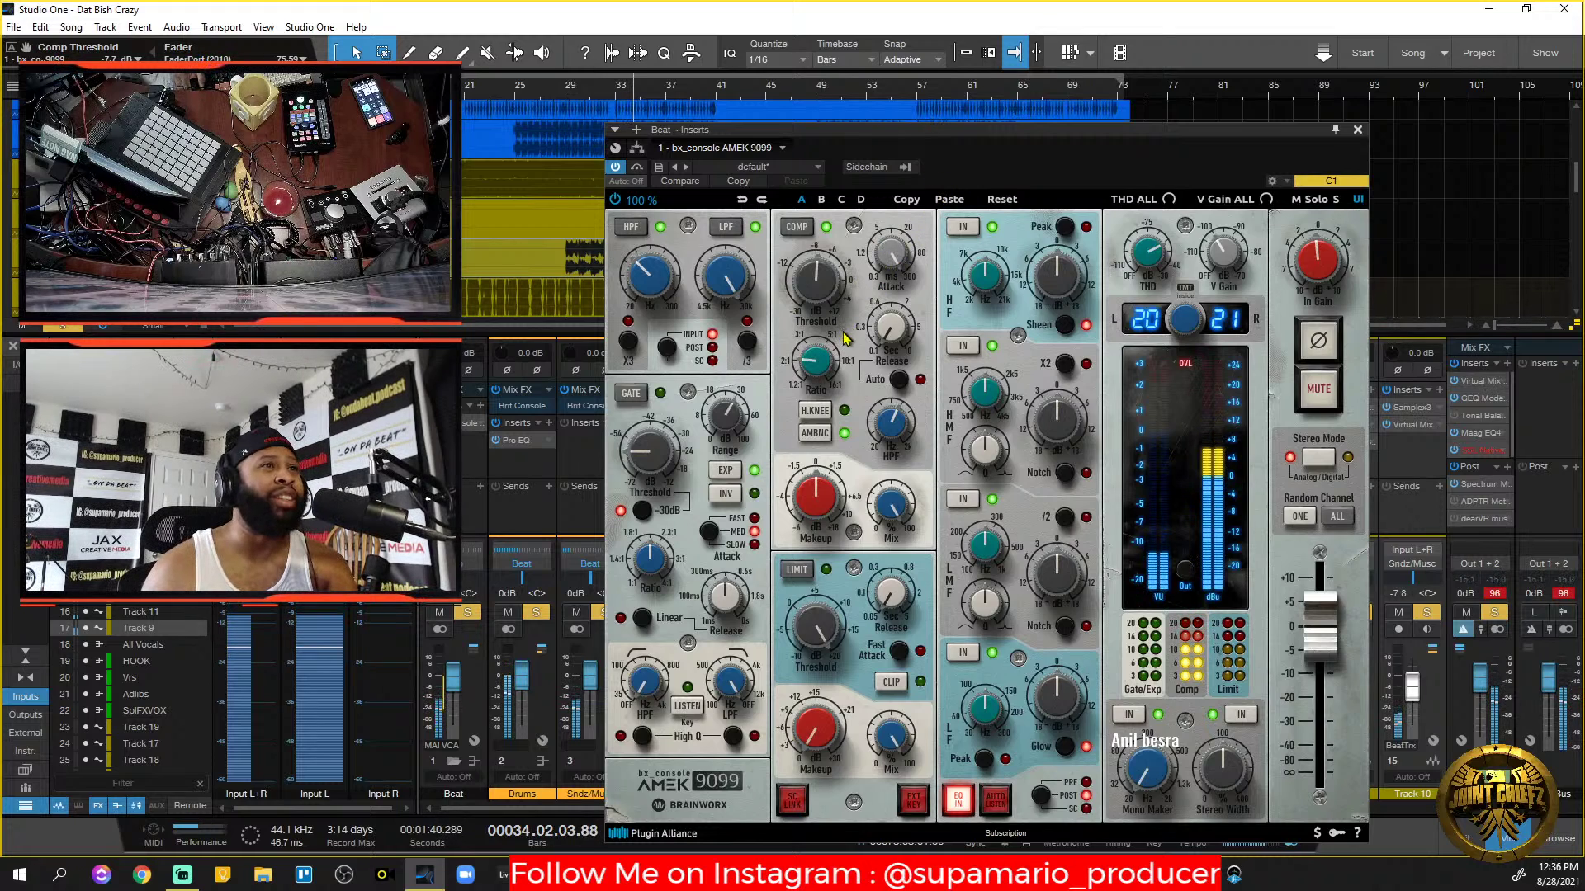
pyautogui.moveTo(819, 300); pyautogui.dragTo(821, 213)
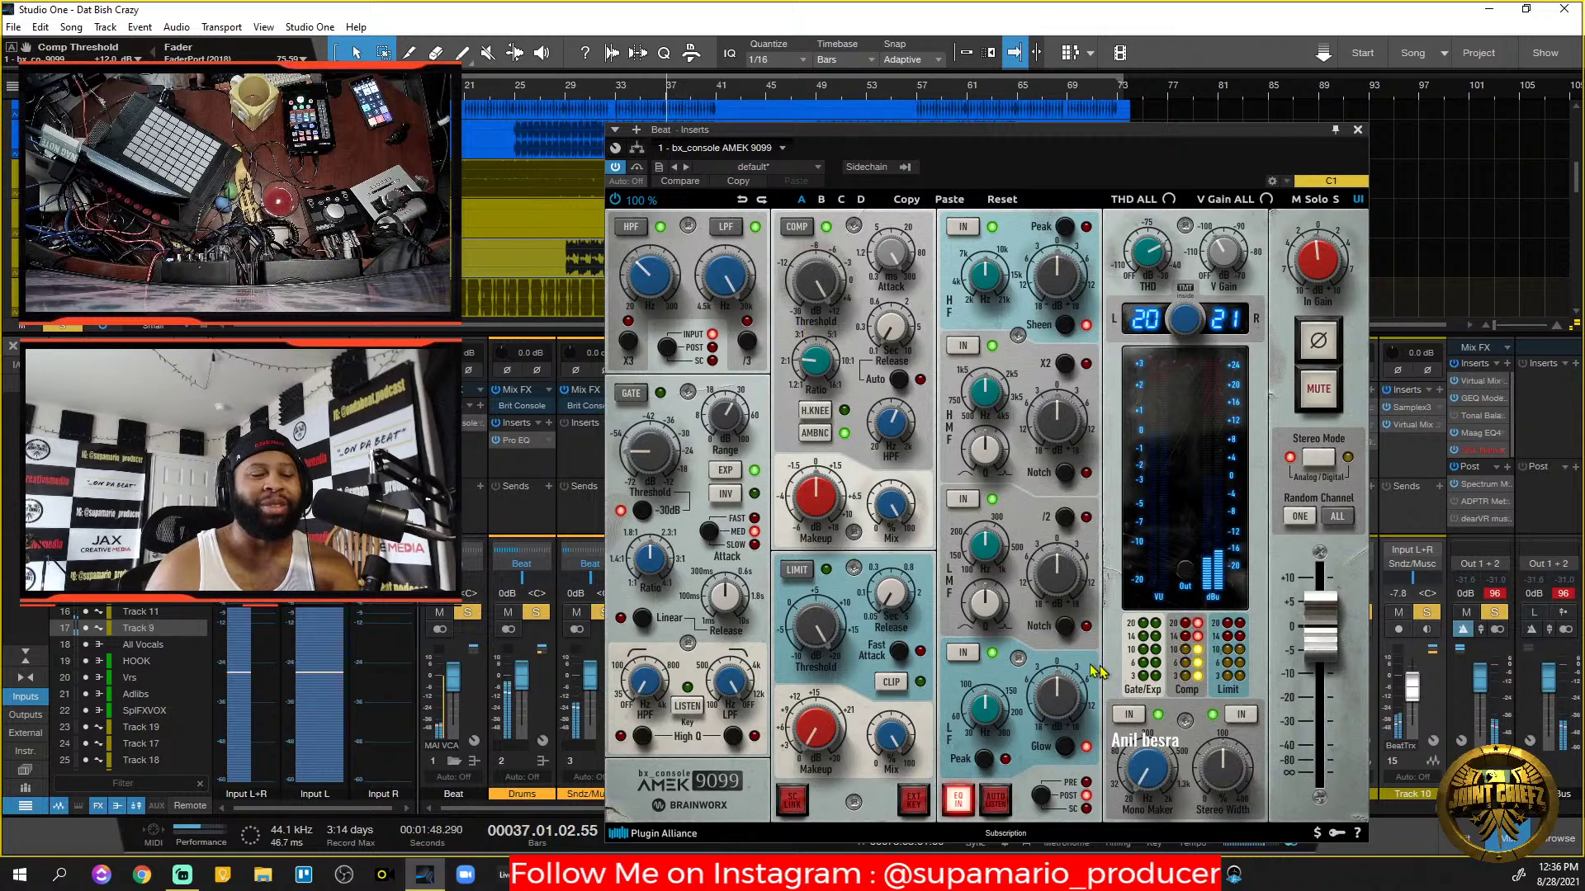
pyautogui.click(893, 445)
pyautogui.moveTo(892, 433); pyautogui.dragTo(882, 381)
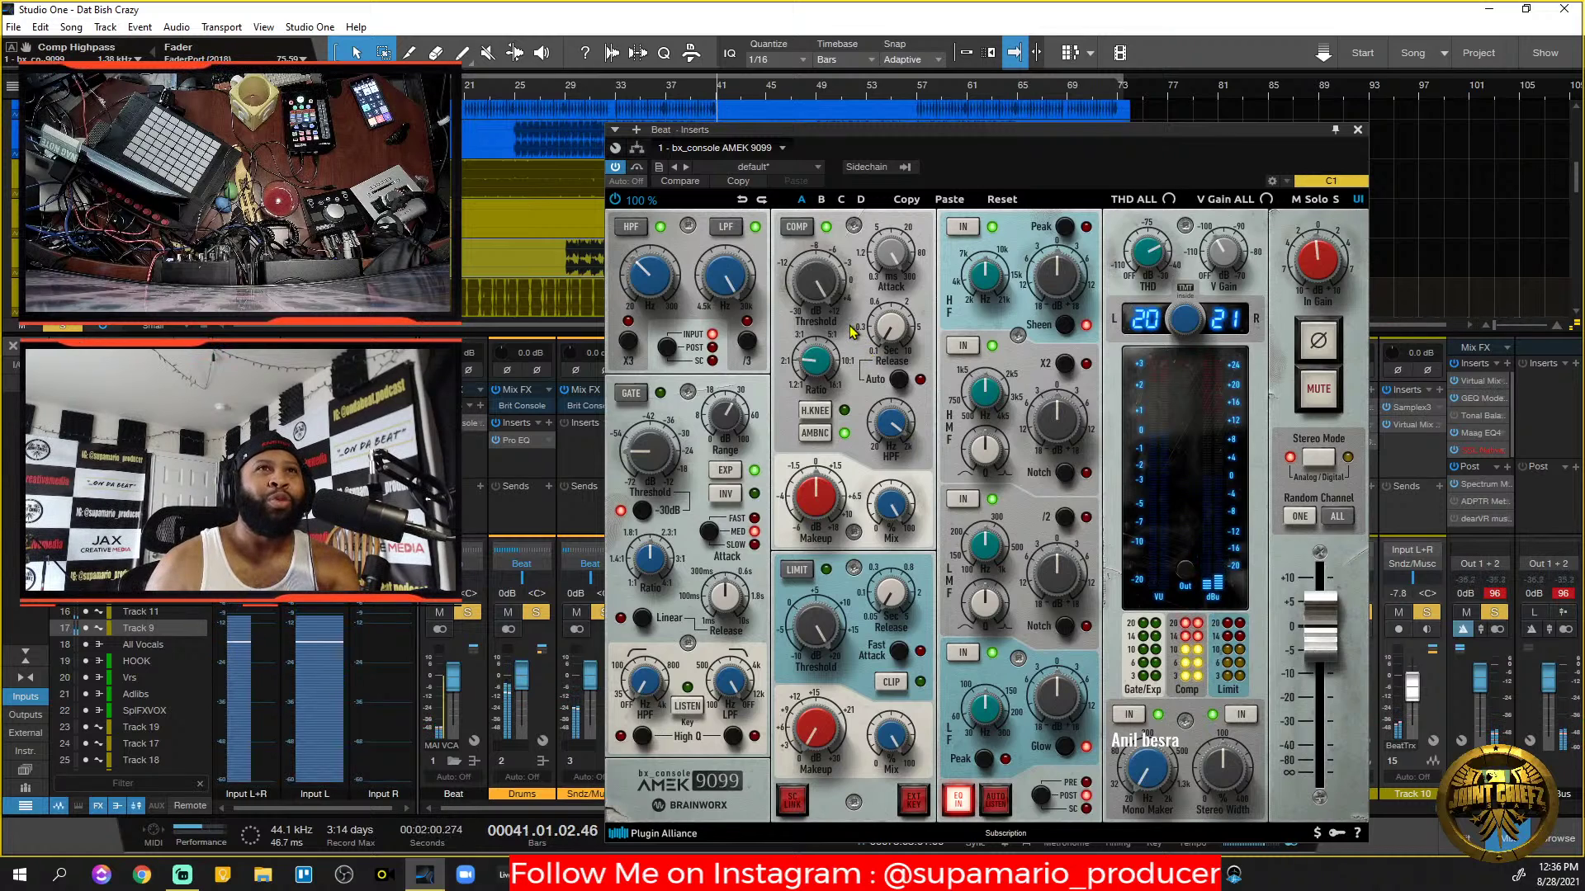
pyautogui.press('space')
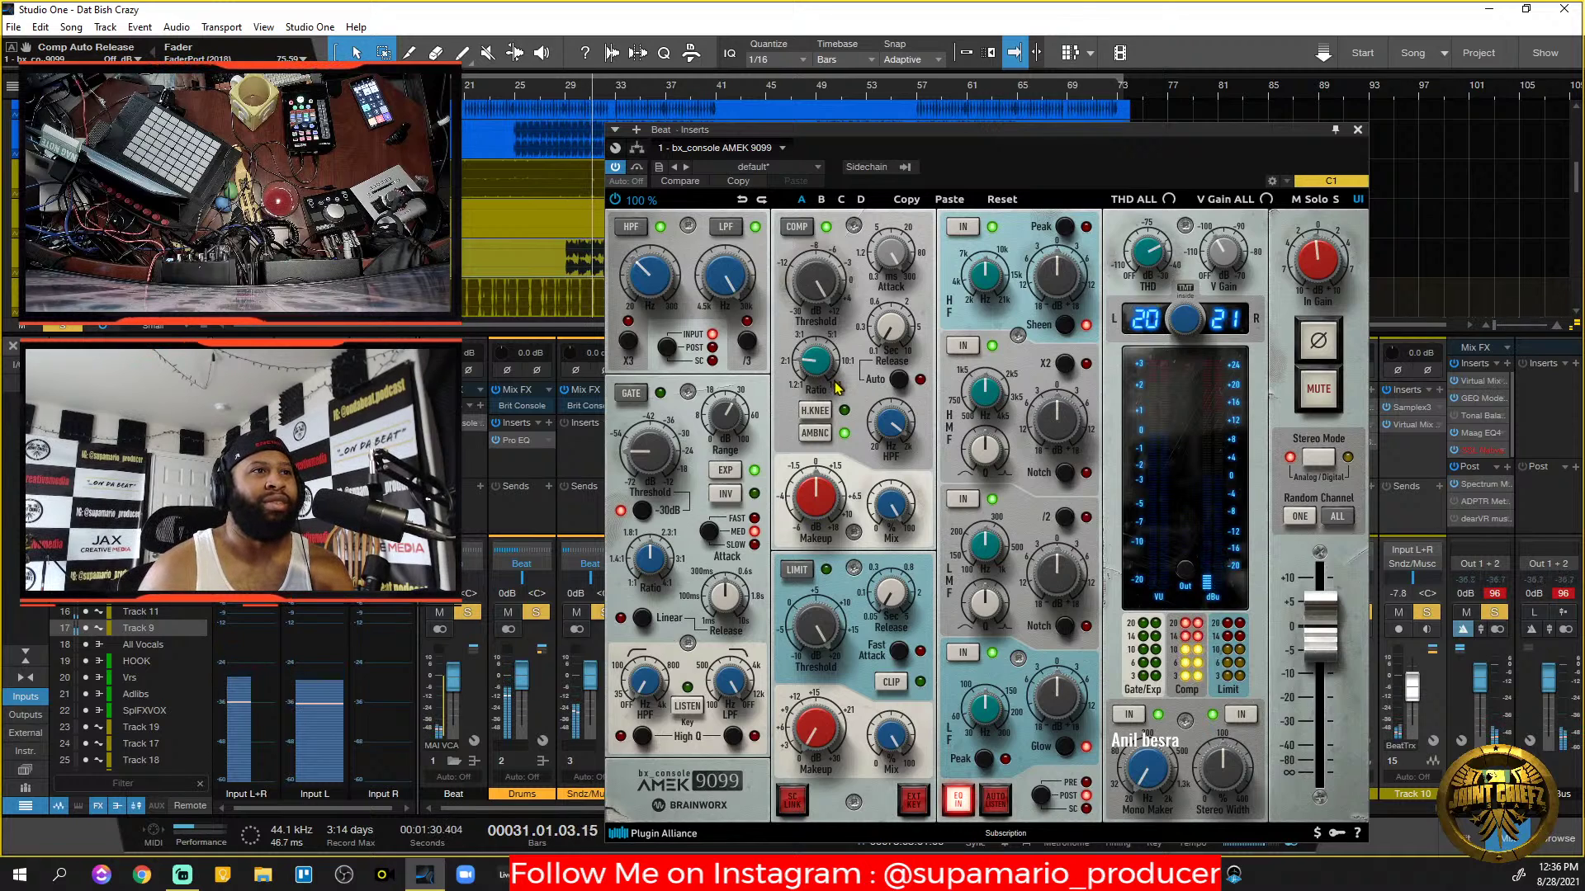
# Lower the console compressor's threshold to about +10 dB and raise its makeup gain slightly.
pyautogui.scroll(-1, 814, 295)
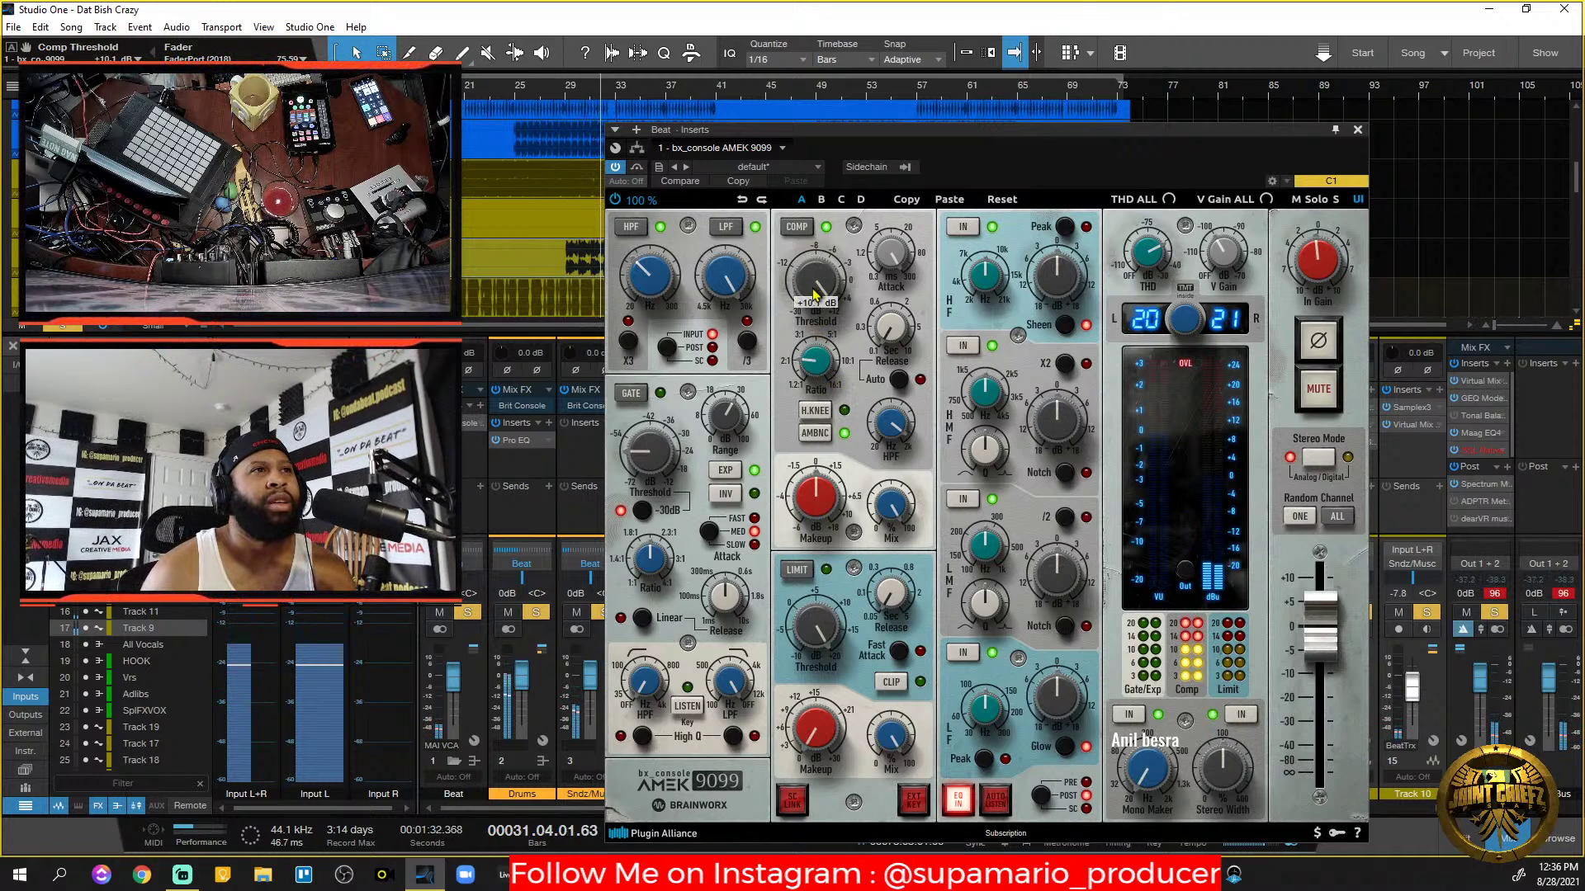
pyautogui.scroll(-1, 814, 294)
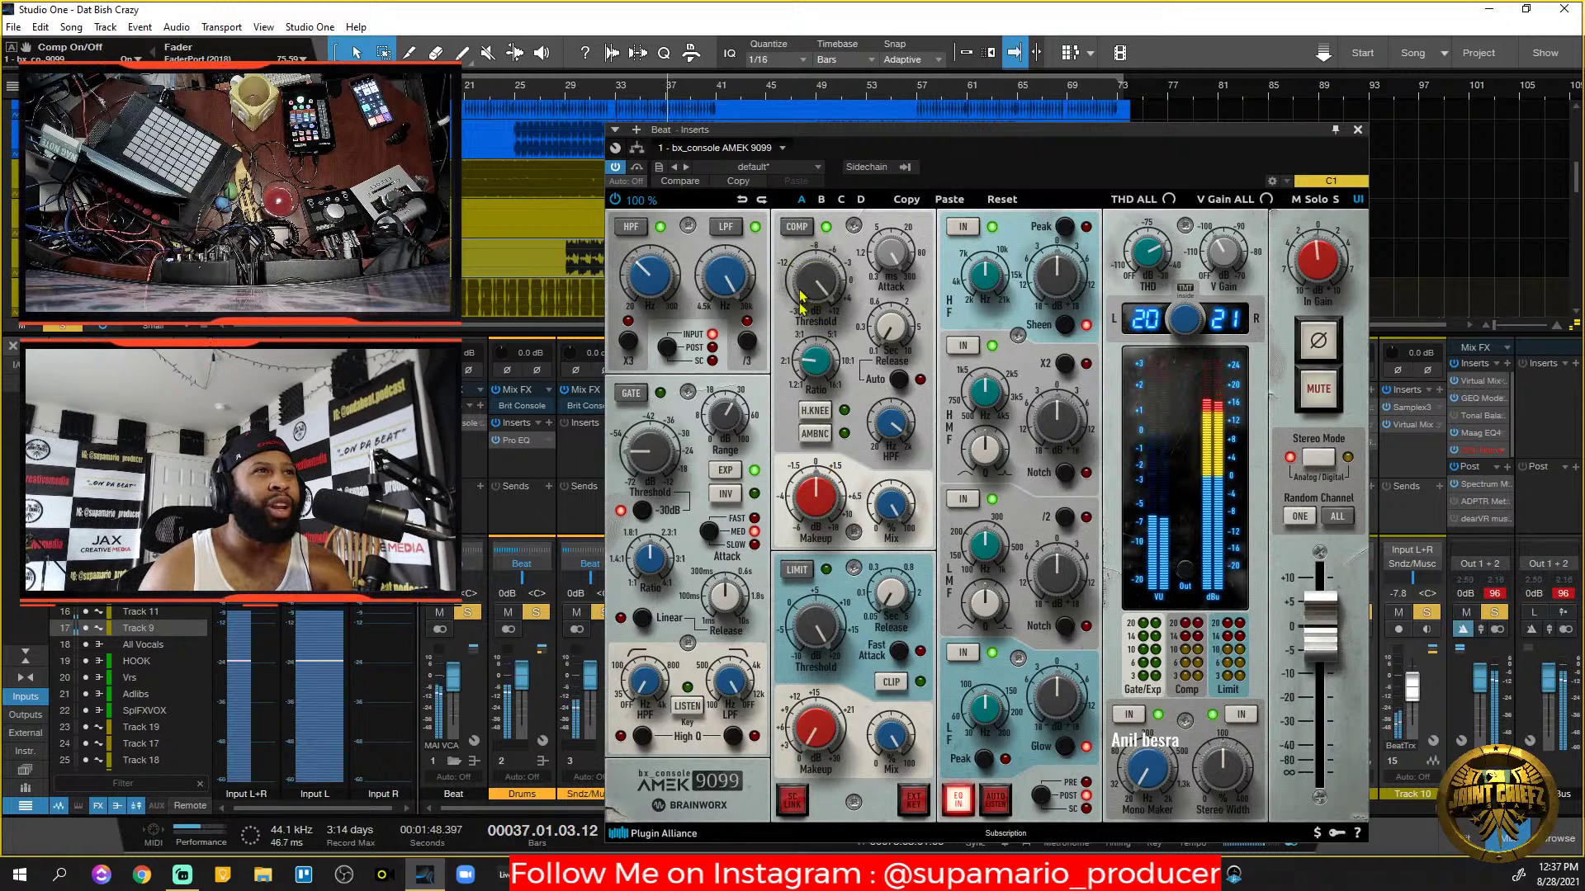
pyautogui.moveTo(816, 501); pyautogui.dragTo(816, 485)
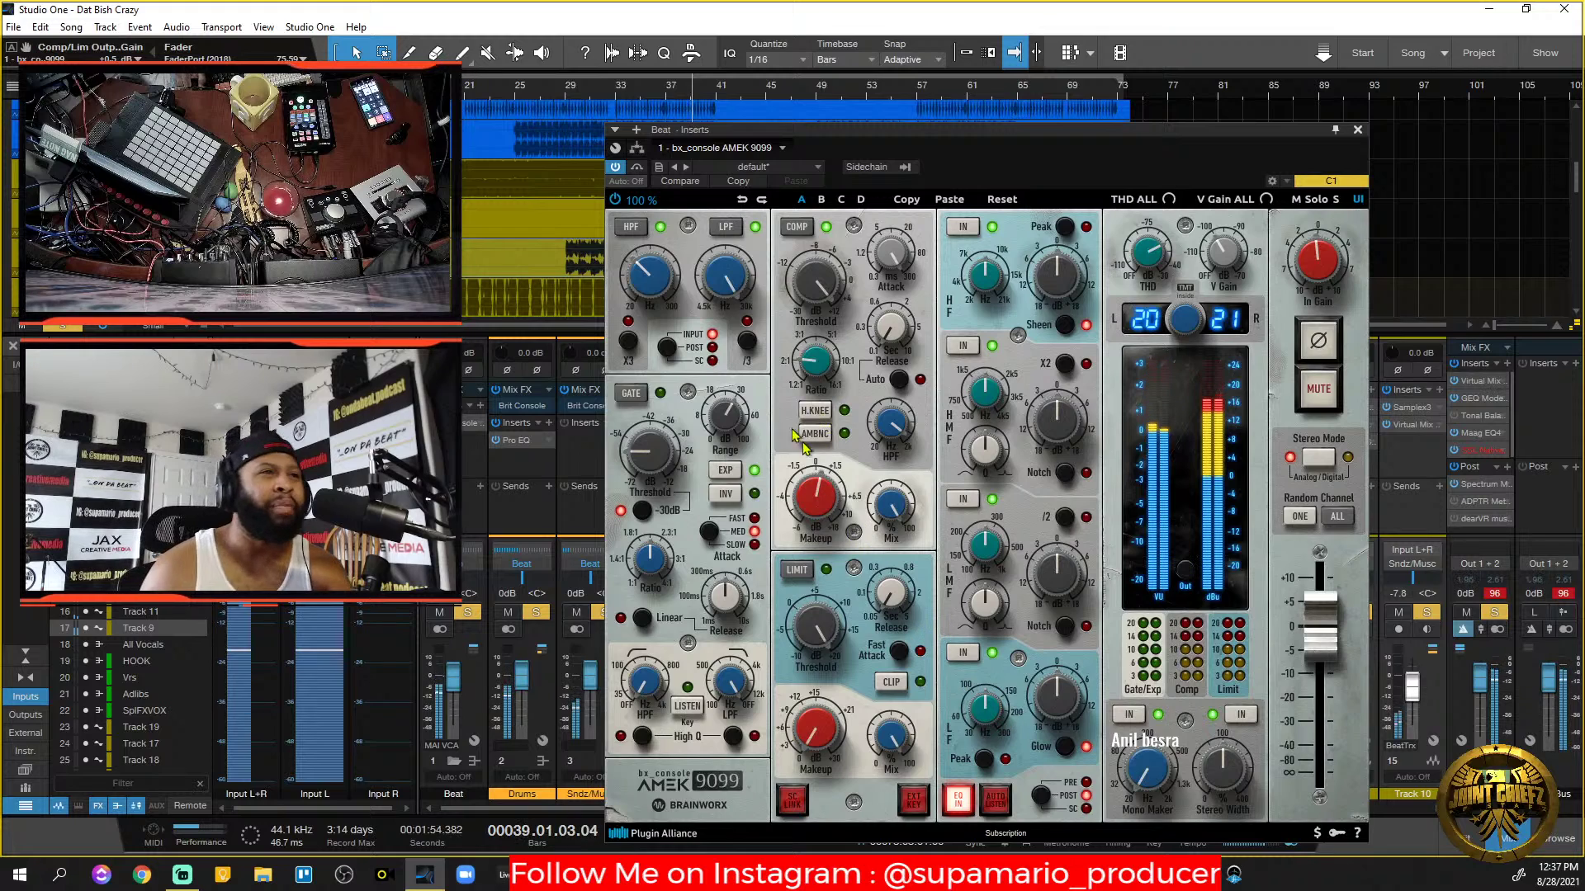
# Try the console compressor's hard knee on and off while the beat plays.
pyautogui.click(829, 412)
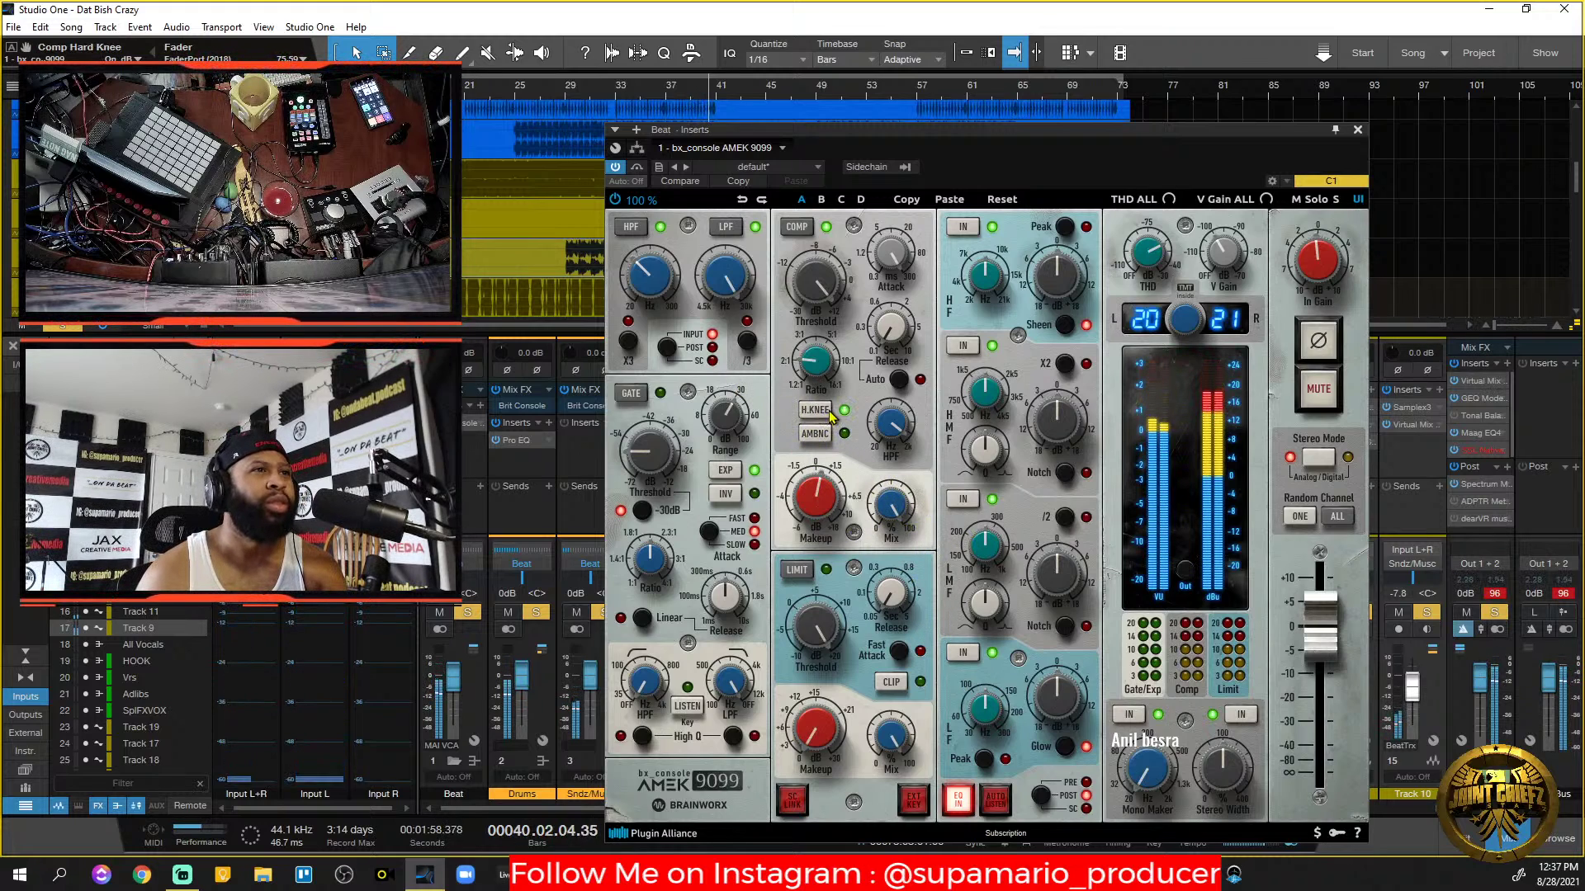
pyautogui.click(830, 416)
pyautogui.click(830, 416)
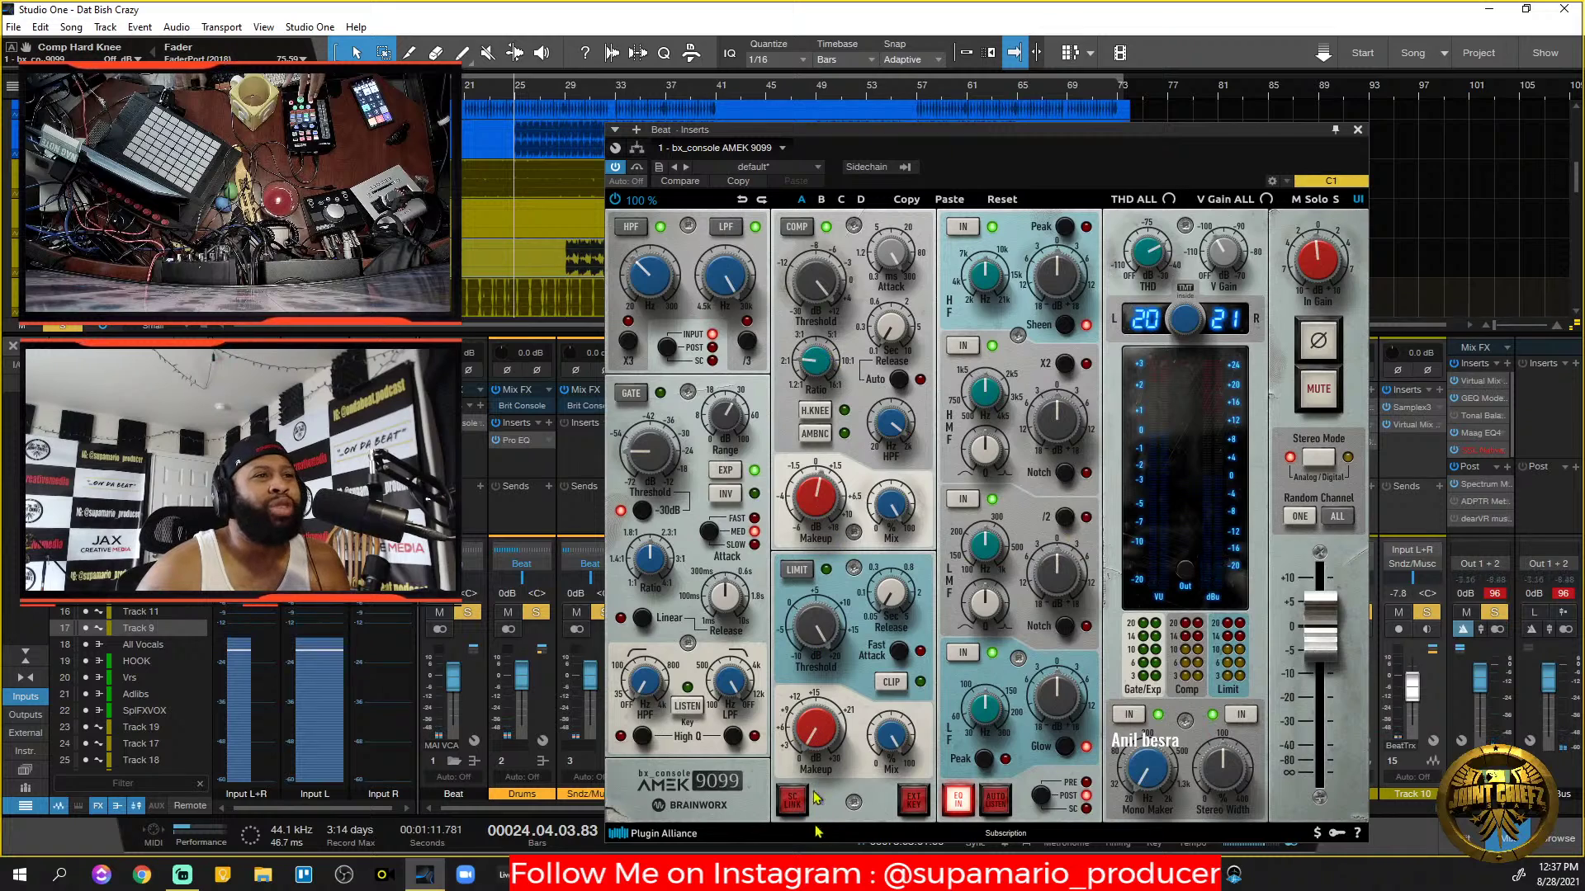
# Bypass and re-enable the AMEK 9099 to compare the processed and unprocessed Beat bus.
pyautogui.click(615, 201)
pyautogui.click(615, 201)
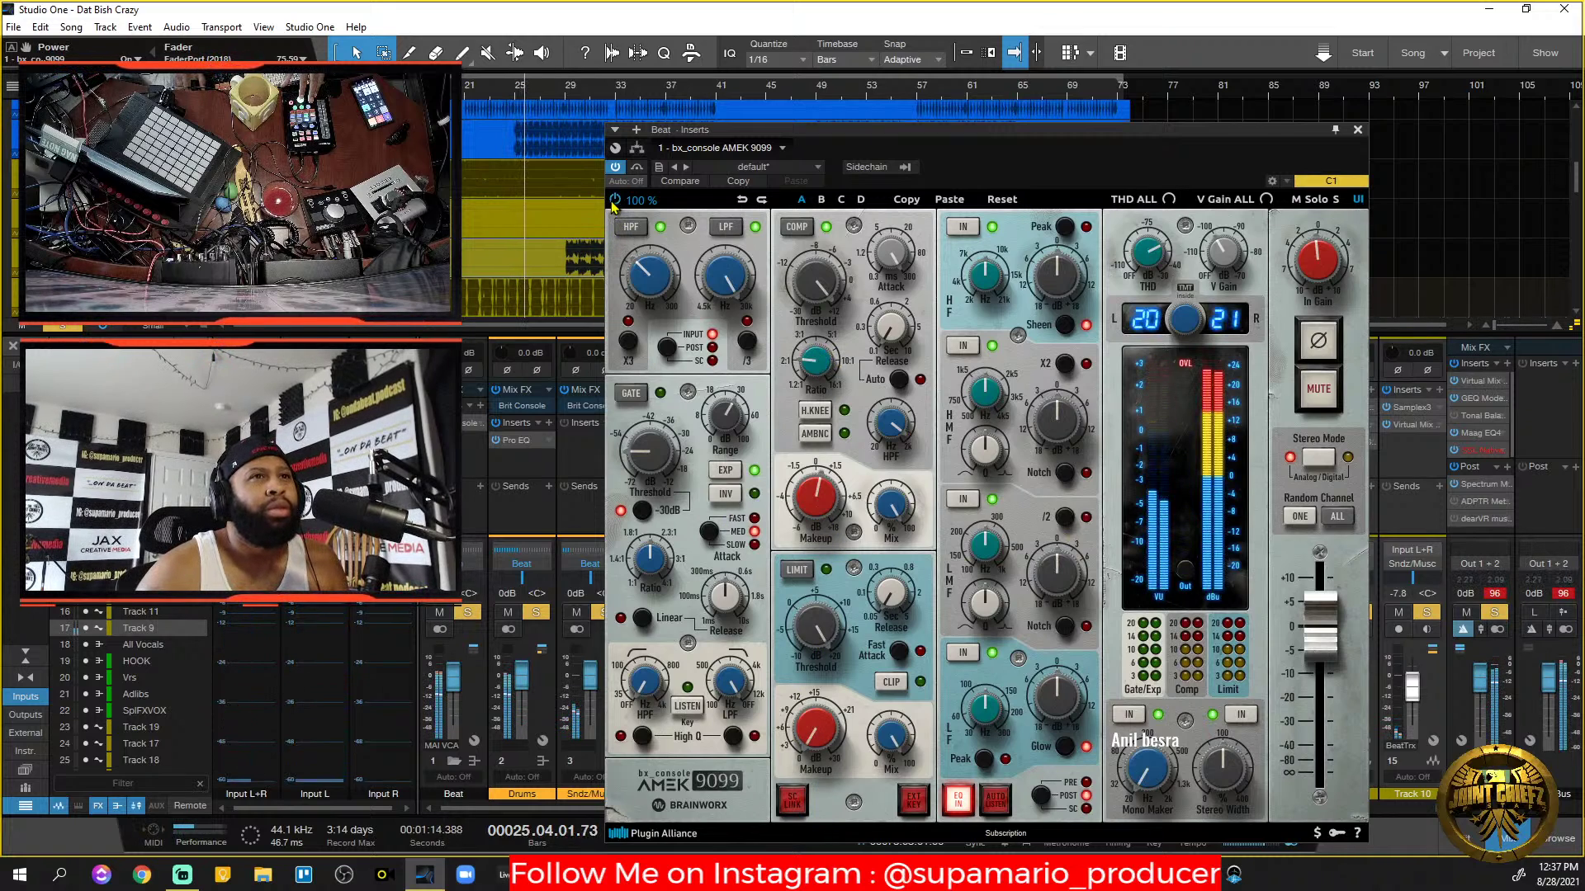
pyautogui.click(614, 201)
pyautogui.click(614, 201)
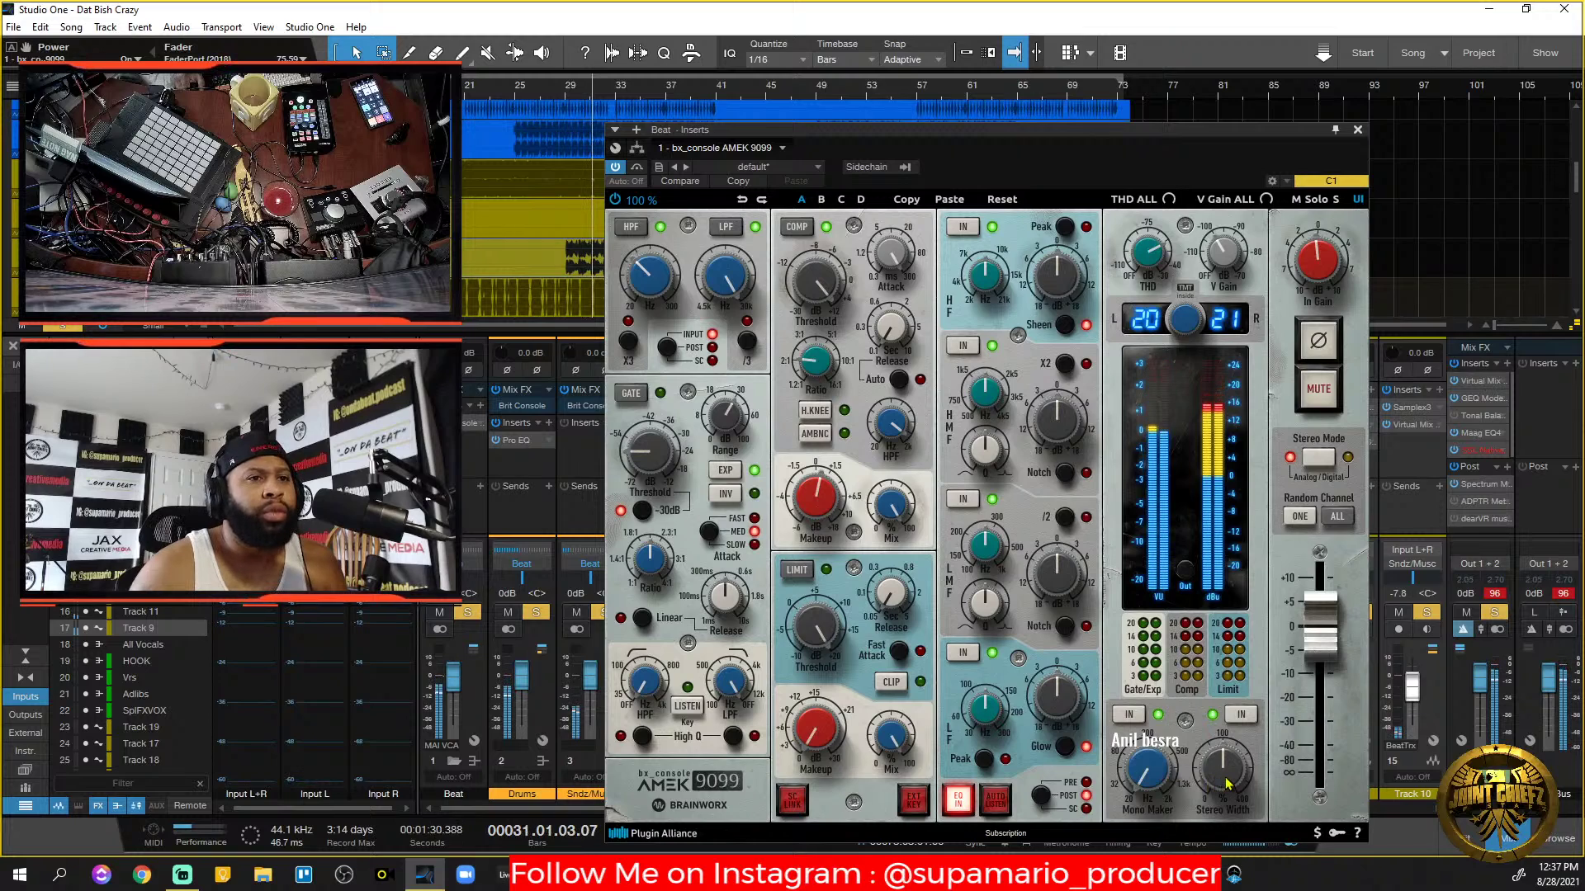
# Raise the console's stereo width slightly, set the Mono Maker to 215 Hz and toggle it, ending playback.
pyautogui.moveTo(1225, 780); pyautogui.dragTo(1226, 775)
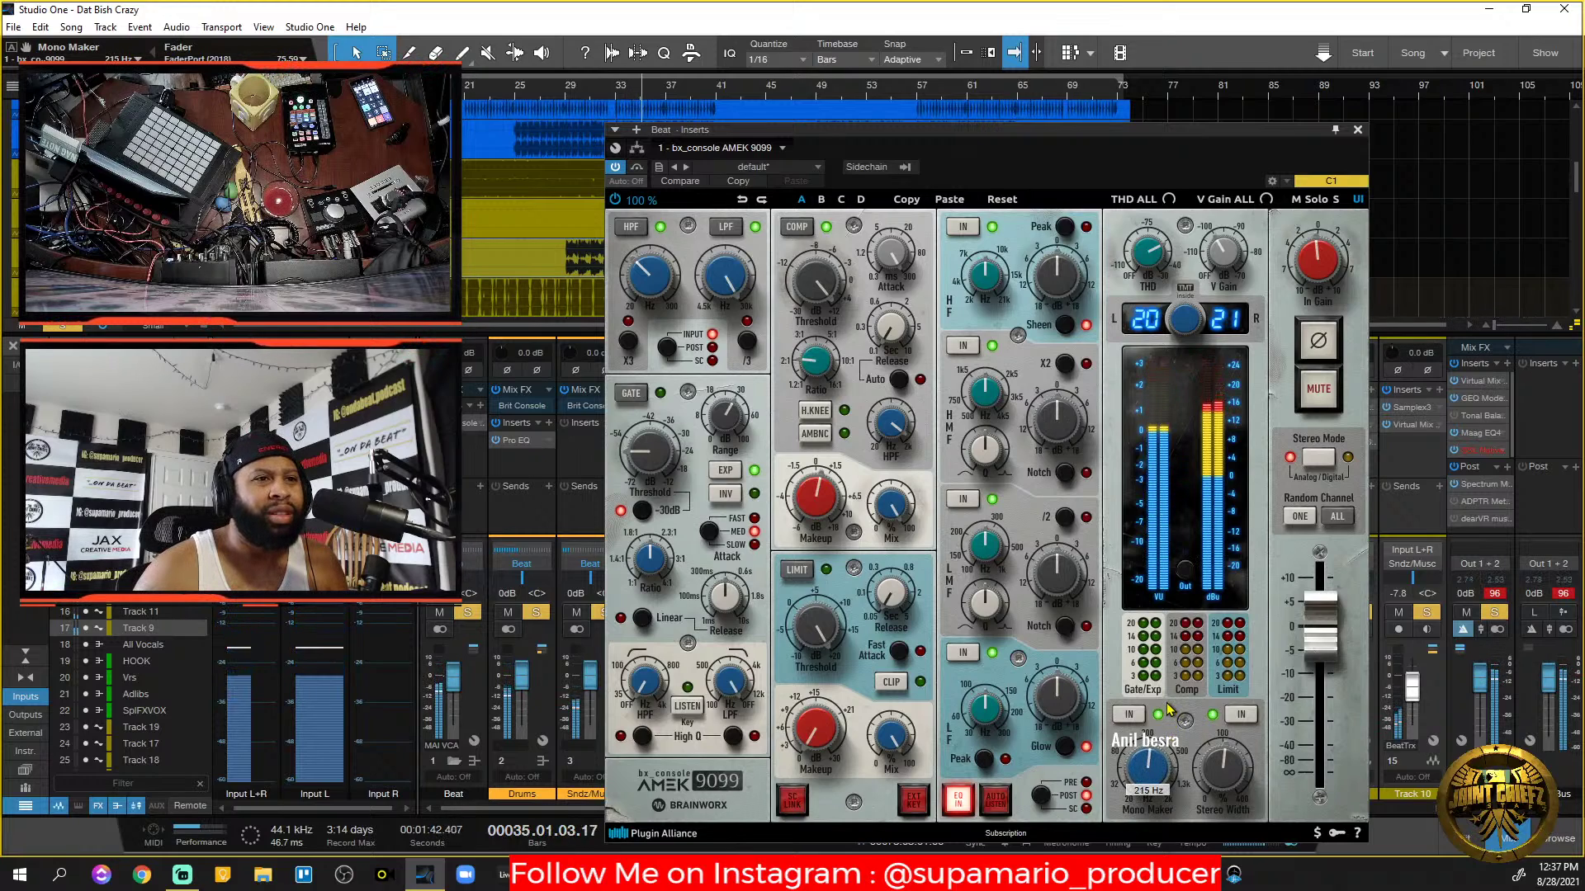
pyautogui.moveTo(1166, 704); pyautogui.dragTo(1166, 704)
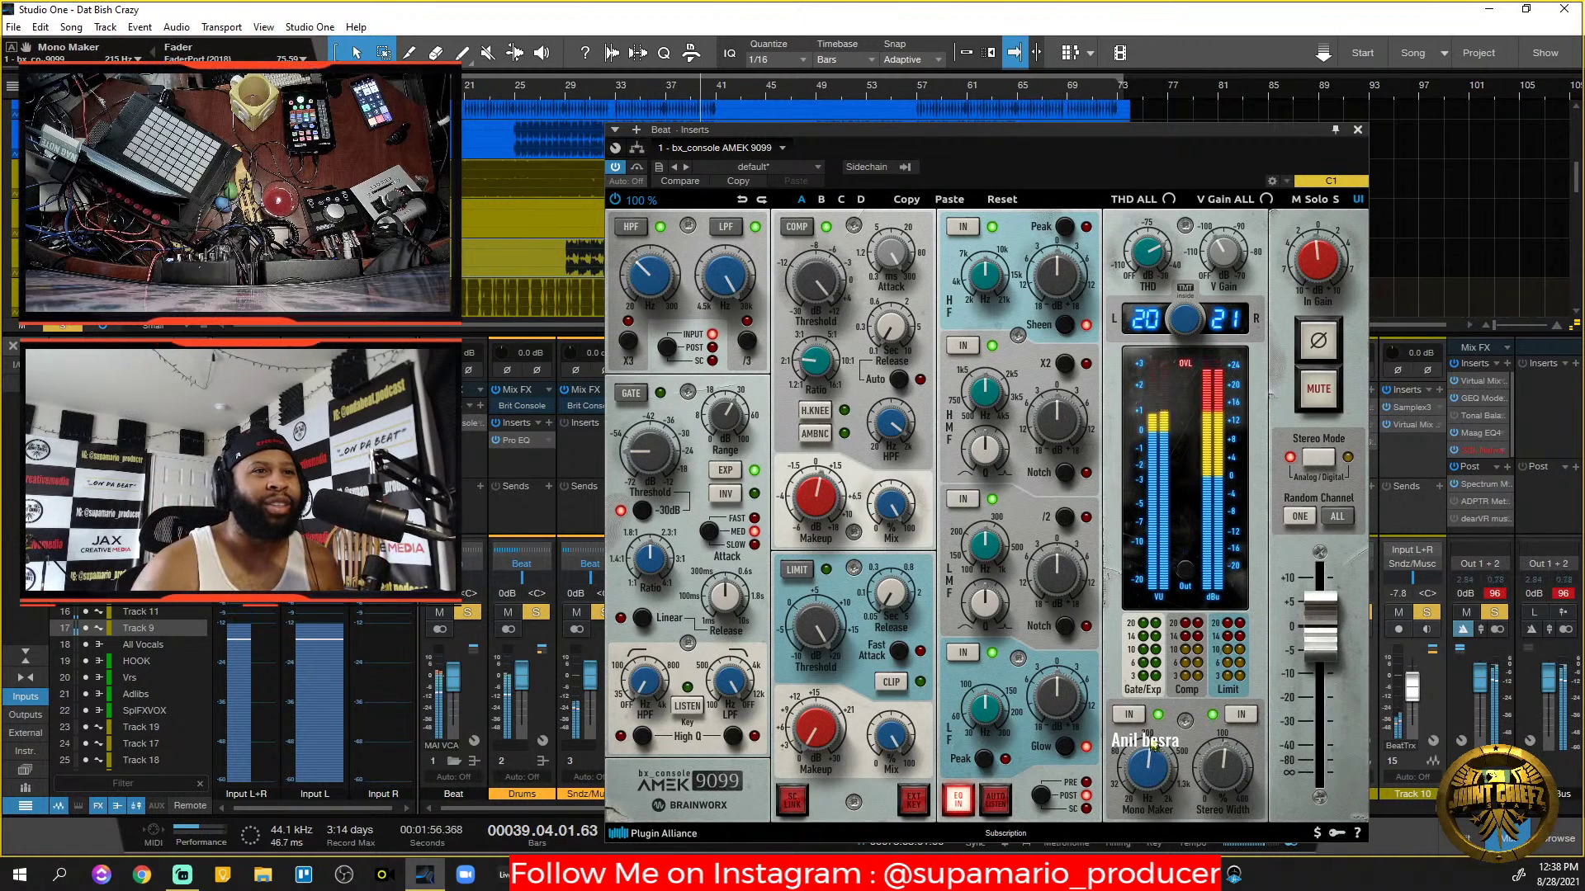
pyautogui.click(1131, 717)
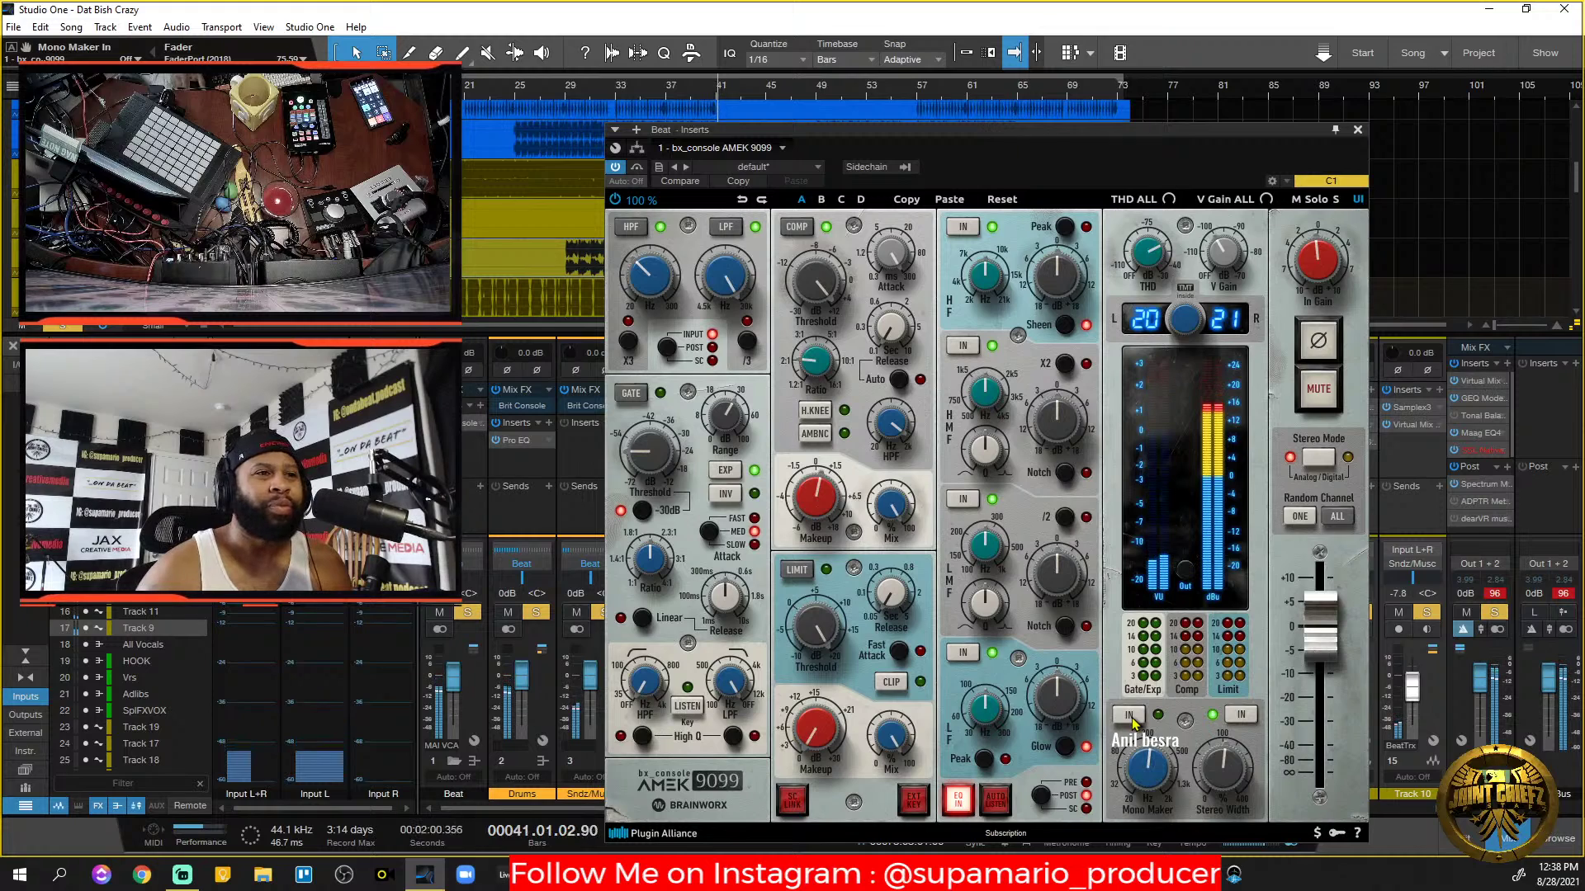
pyautogui.press('KP_Subtract')
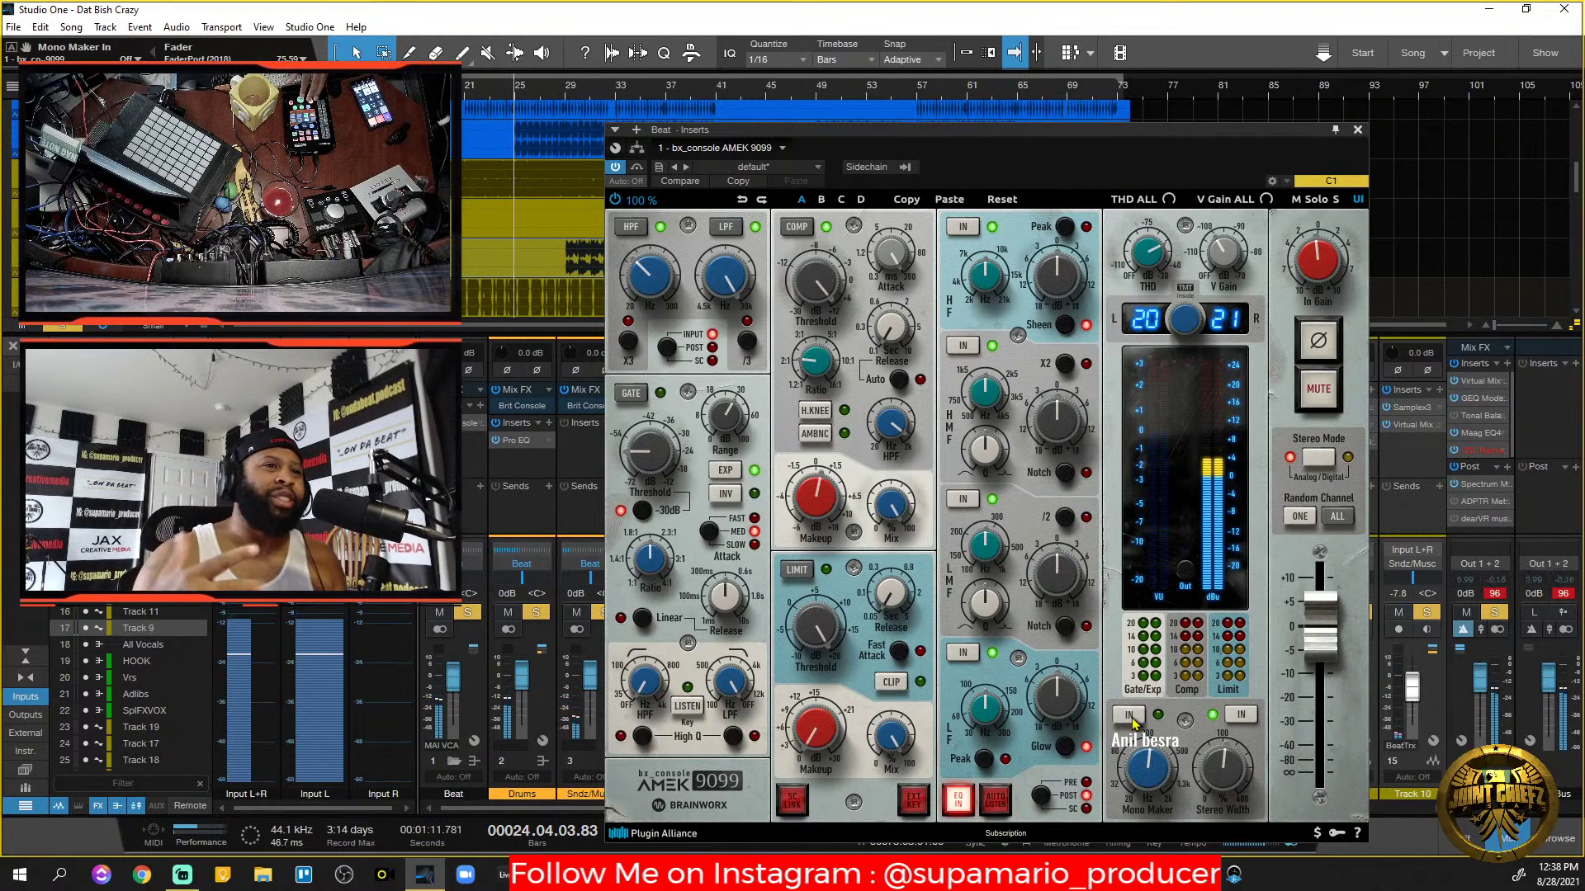
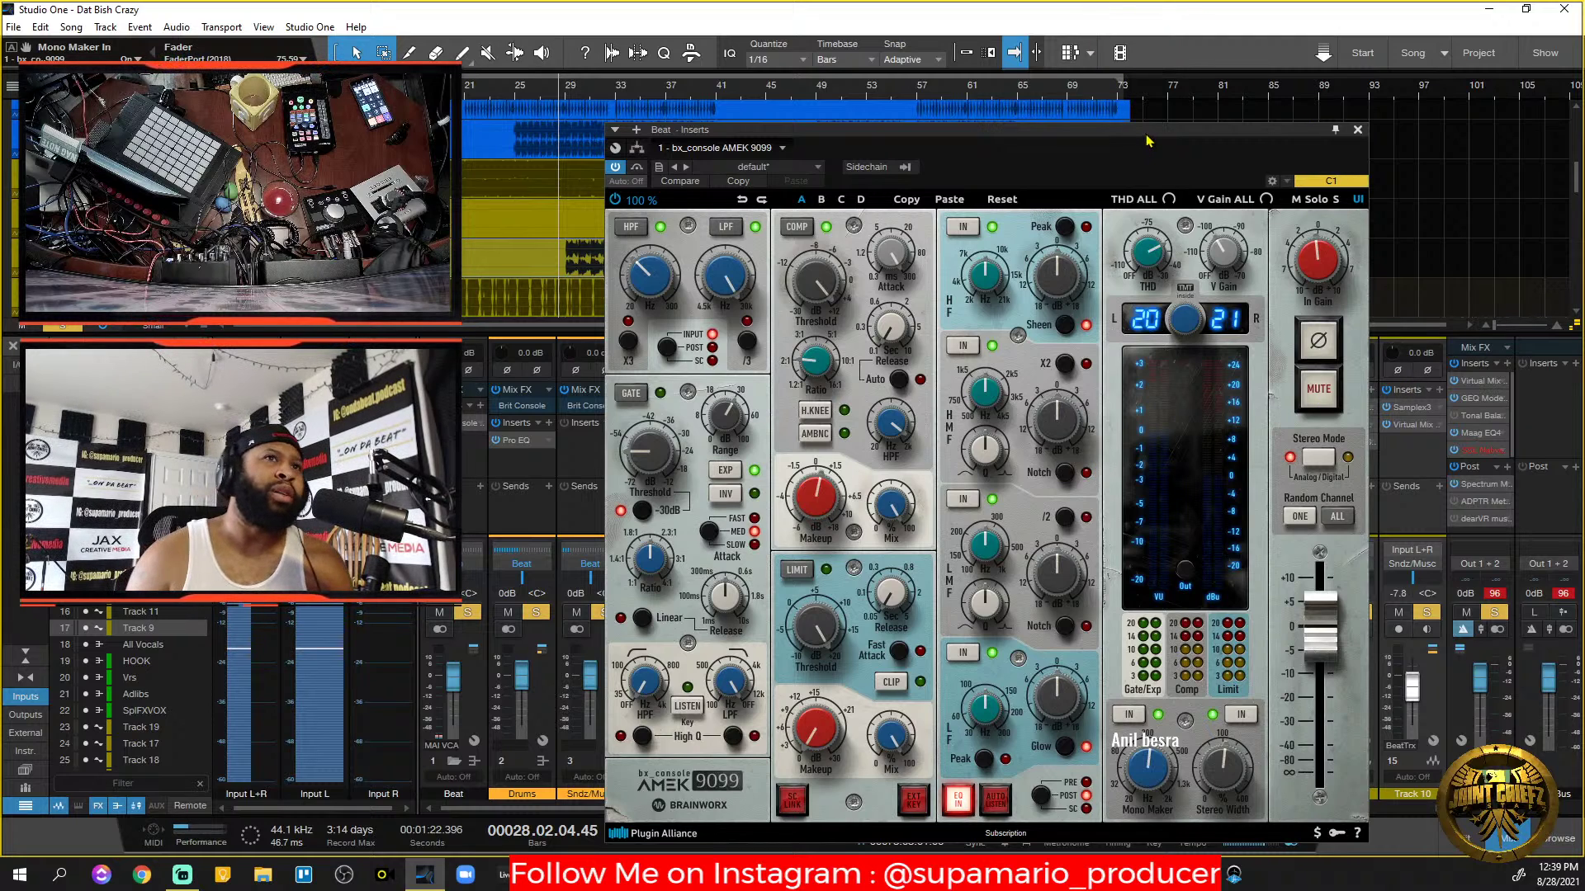
# Move the console window away from the arrangement and toggle the Mono Maker's engagement.
pyautogui.moveTo(1148, 139); pyautogui.dragTo(1118, 93)
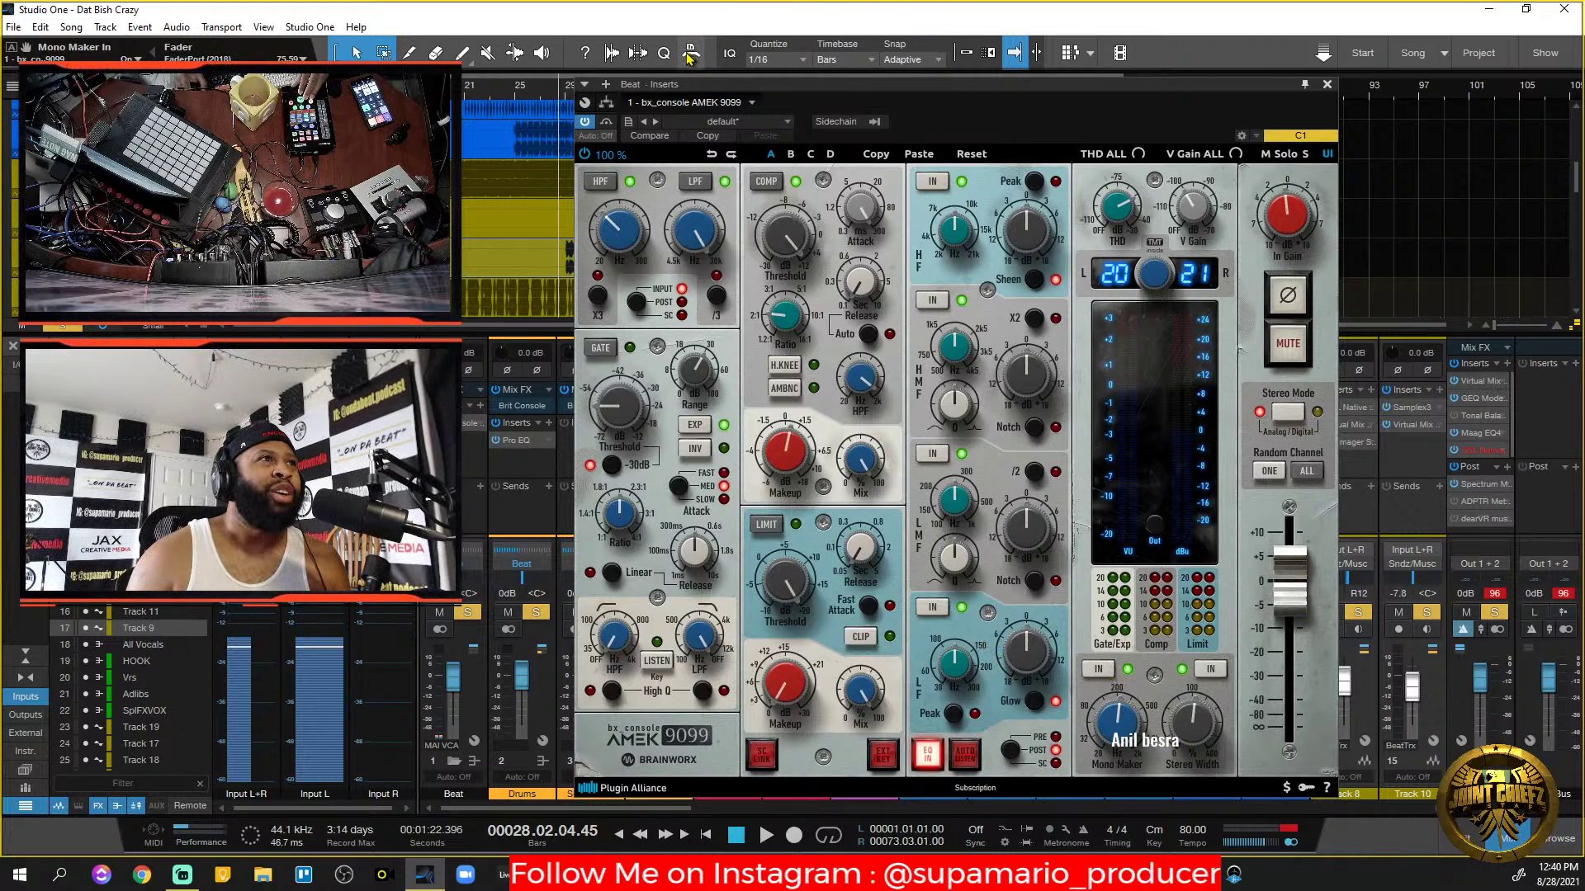
pyautogui.moveTo(649, 93); pyautogui.dragTo(673, 89)
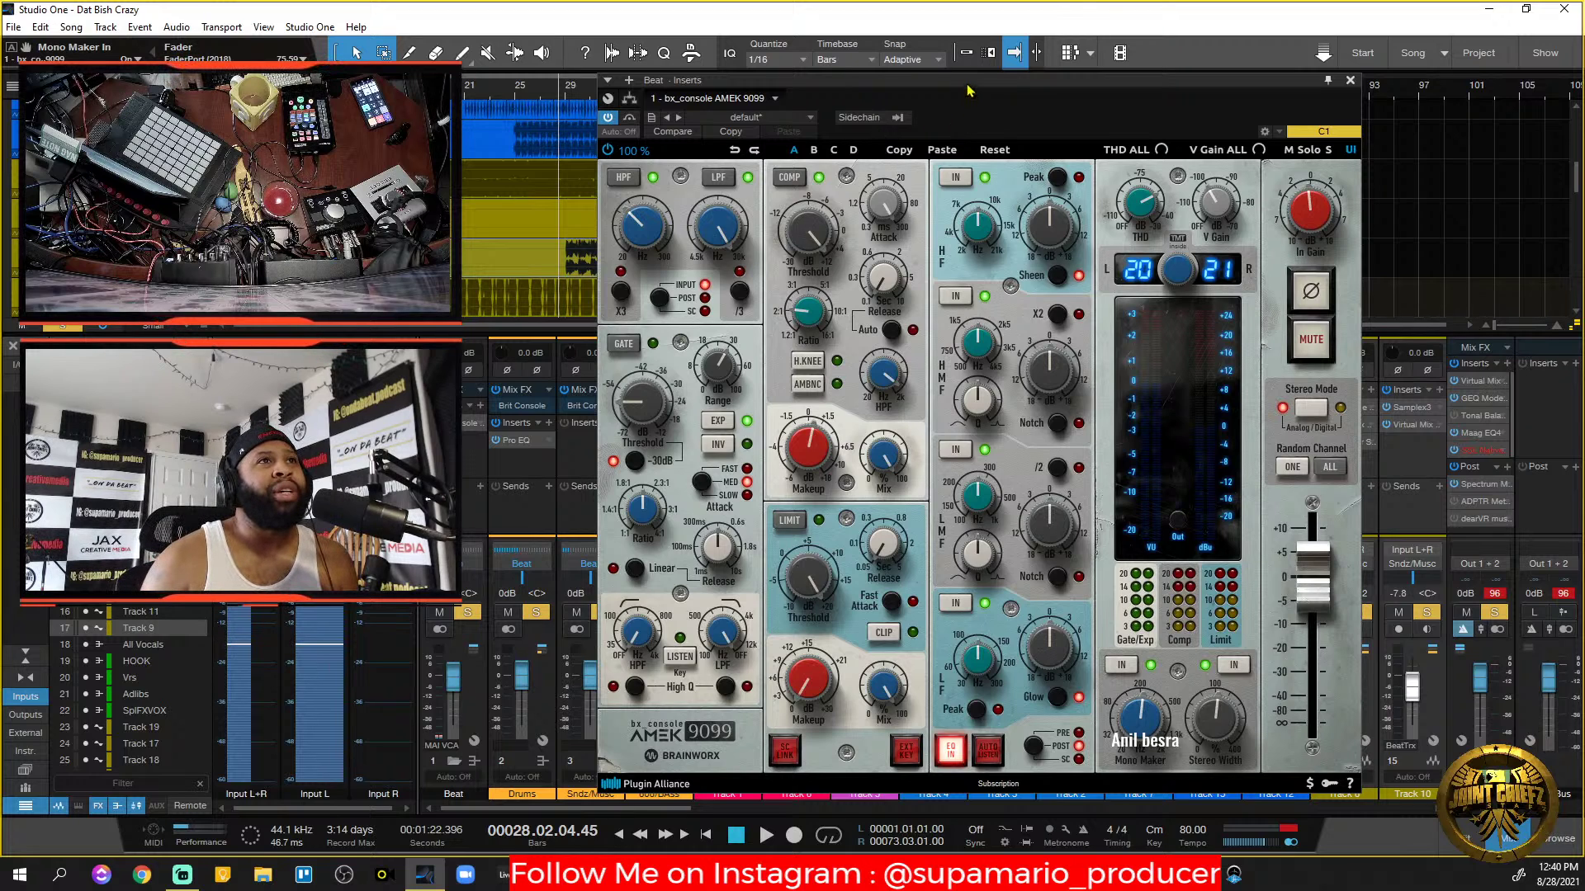
pyautogui.moveTo(968, 90); pyautogui.dragTo(1059, 147)
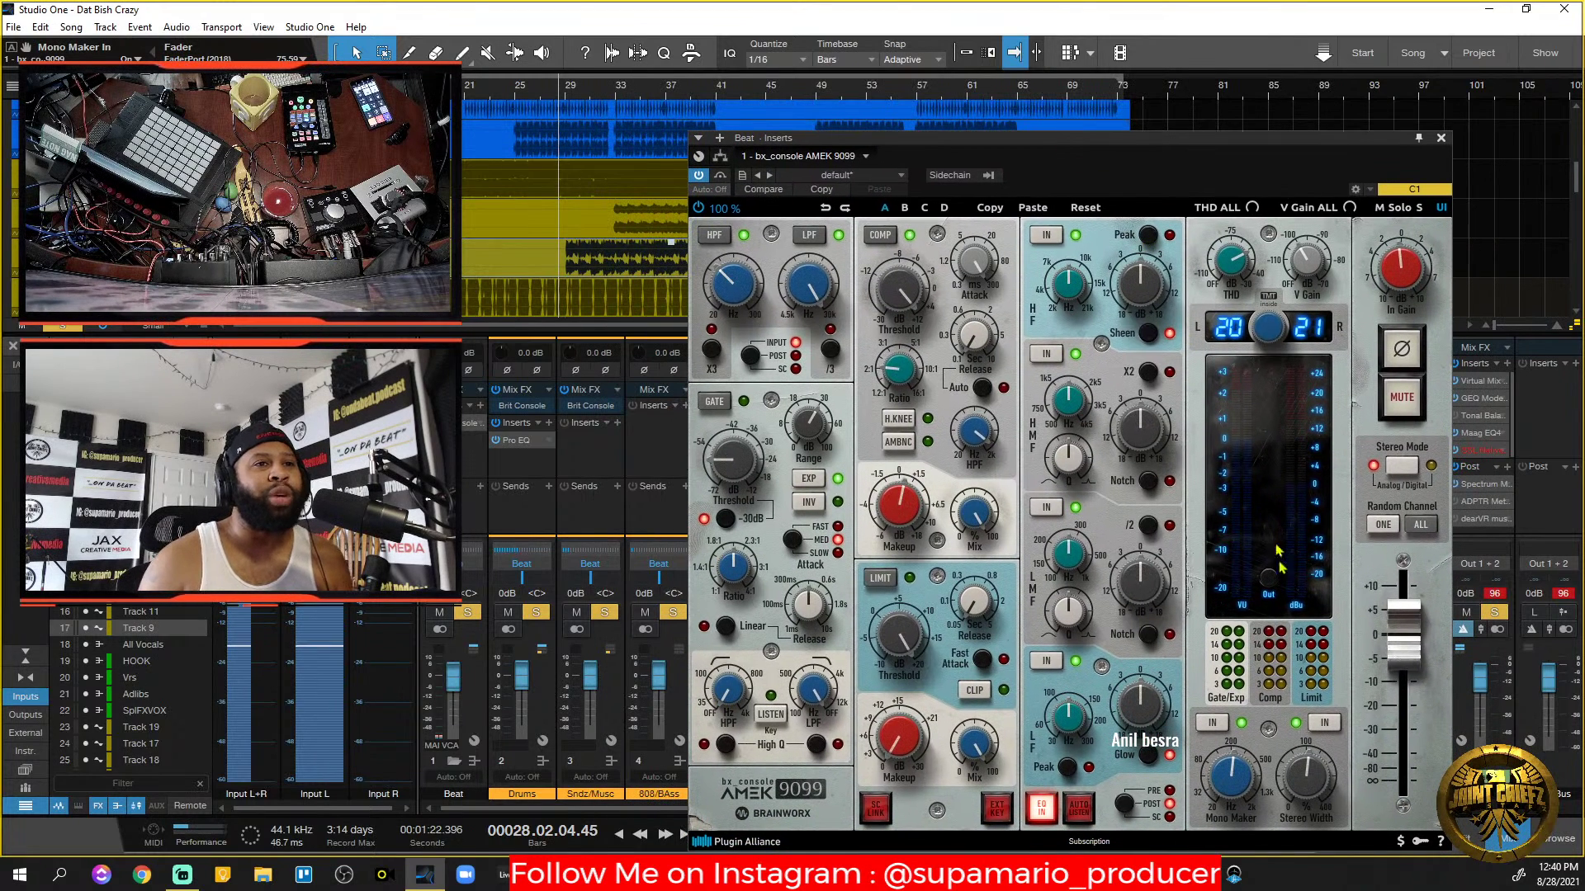
pyautogui.click(1220, 725)
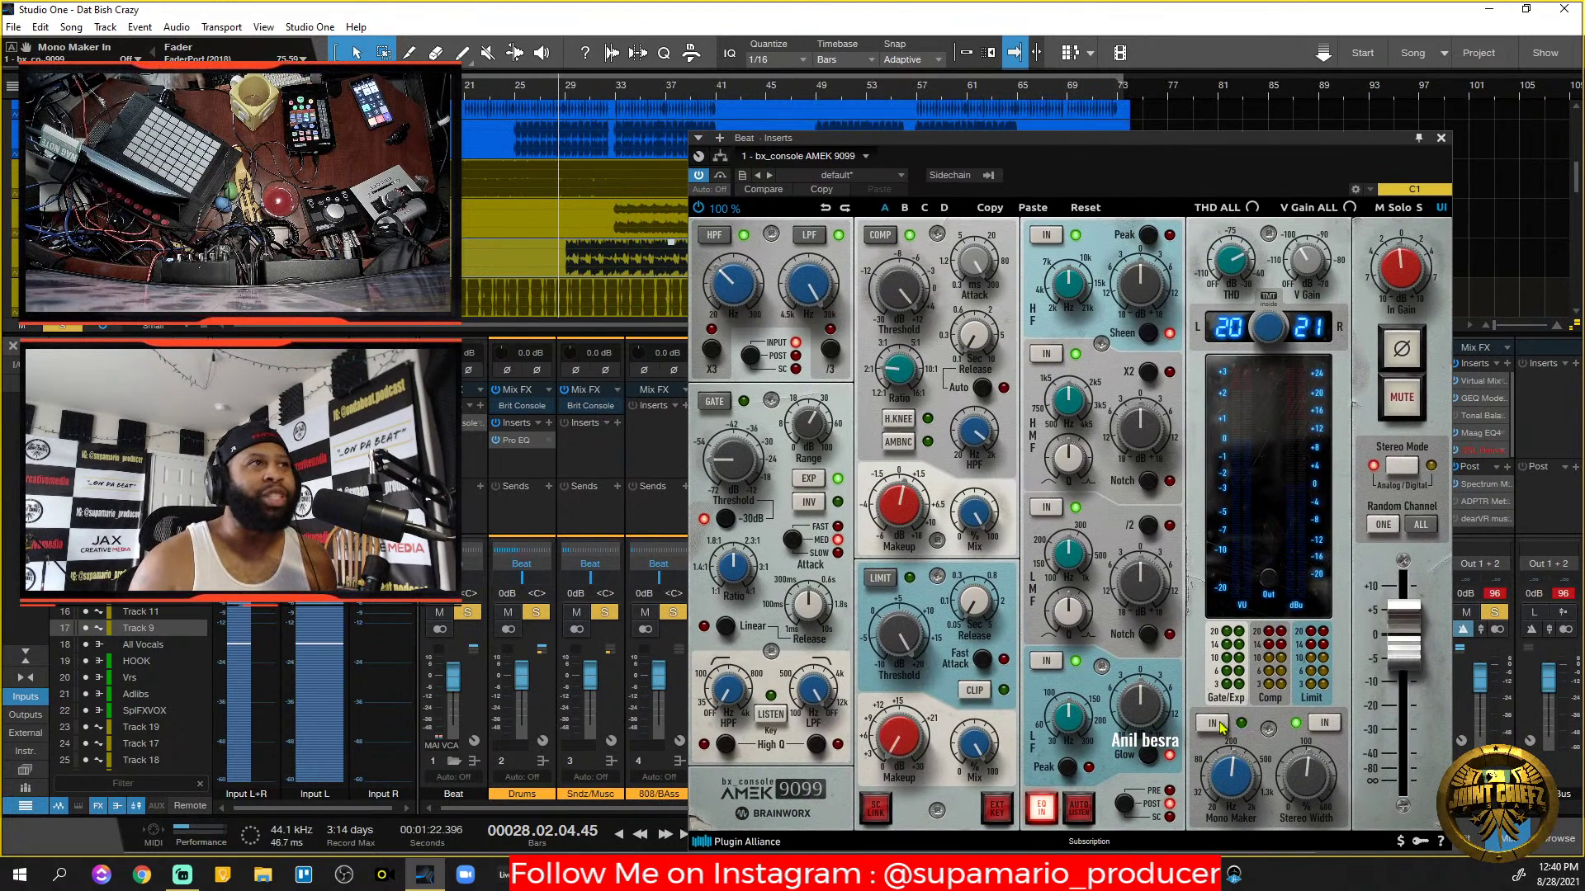
# Play the beat from about bar 32 and toggle the Mono Maker to compare the low end.
pyautogui.click(618, 92)
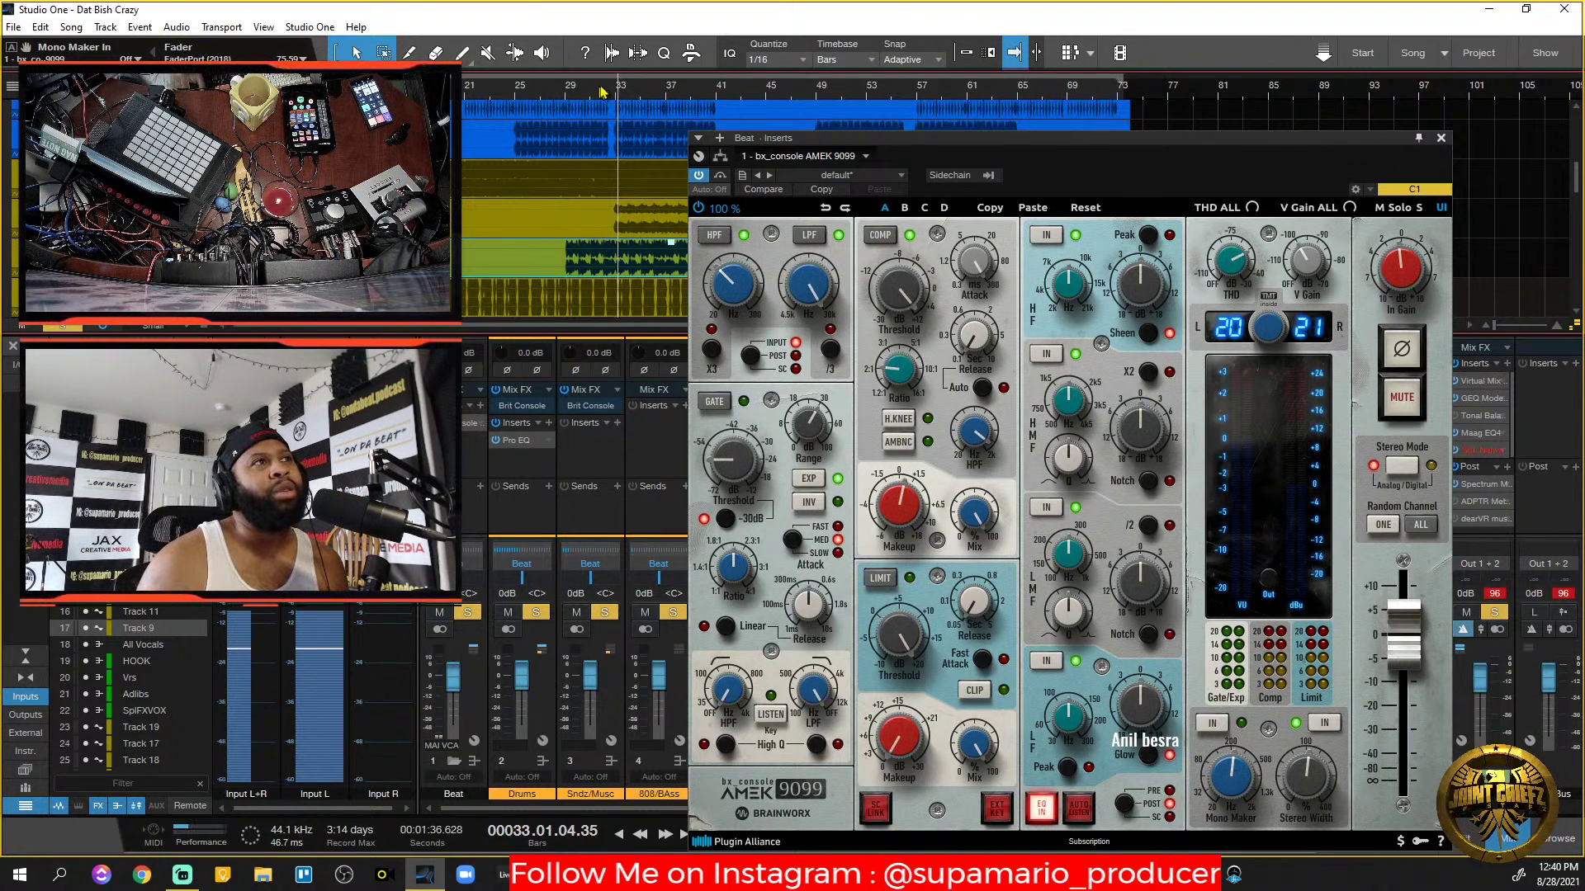
pyautogui.click(603, 91)
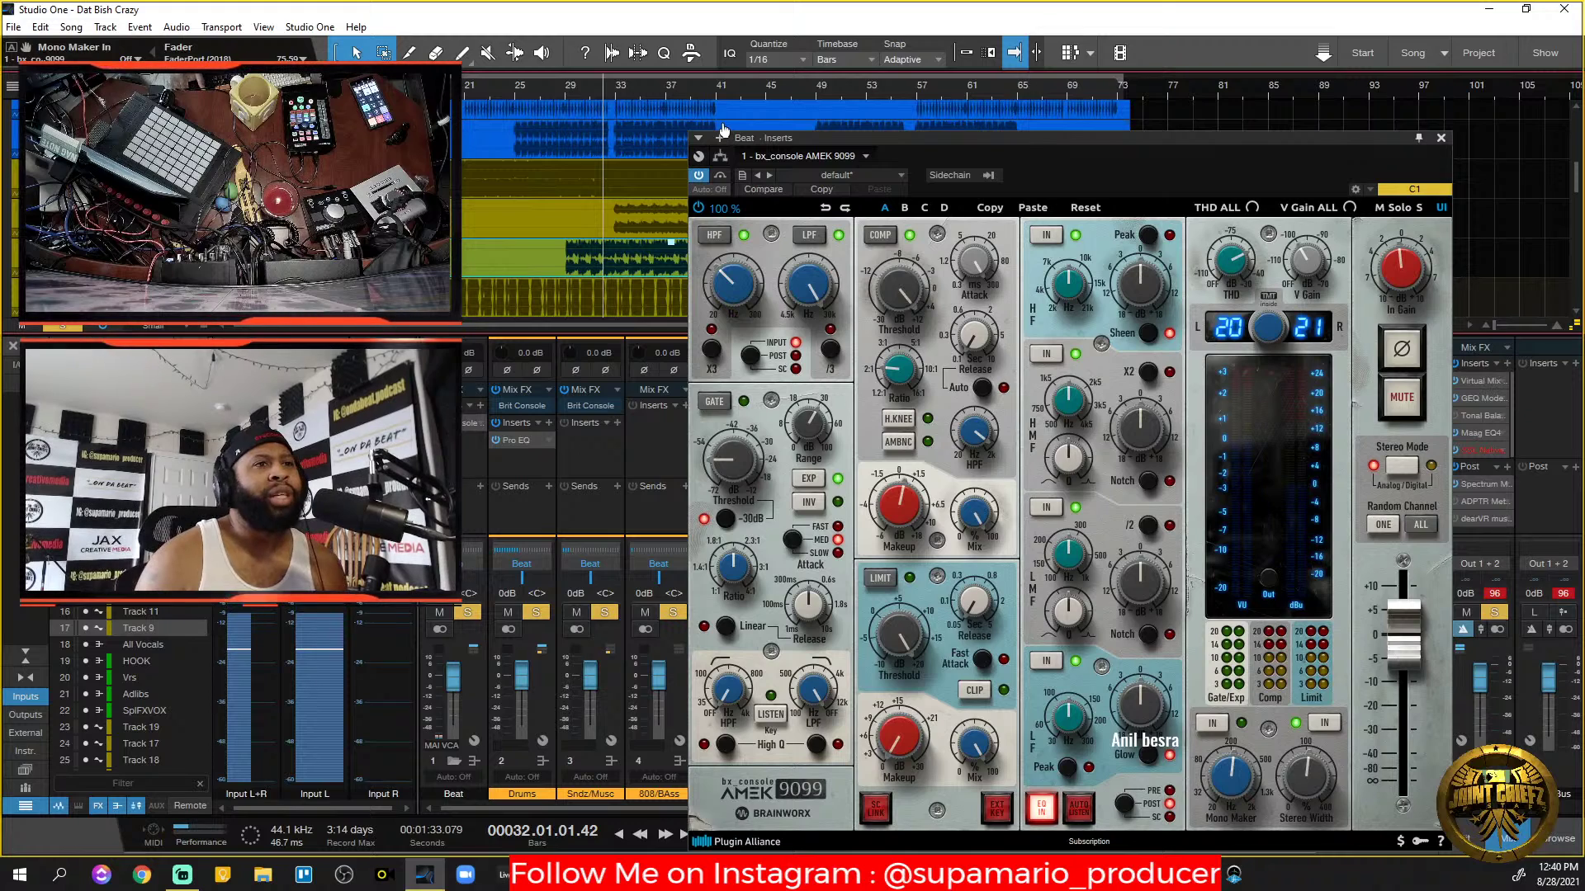
pyautogui.press('space')
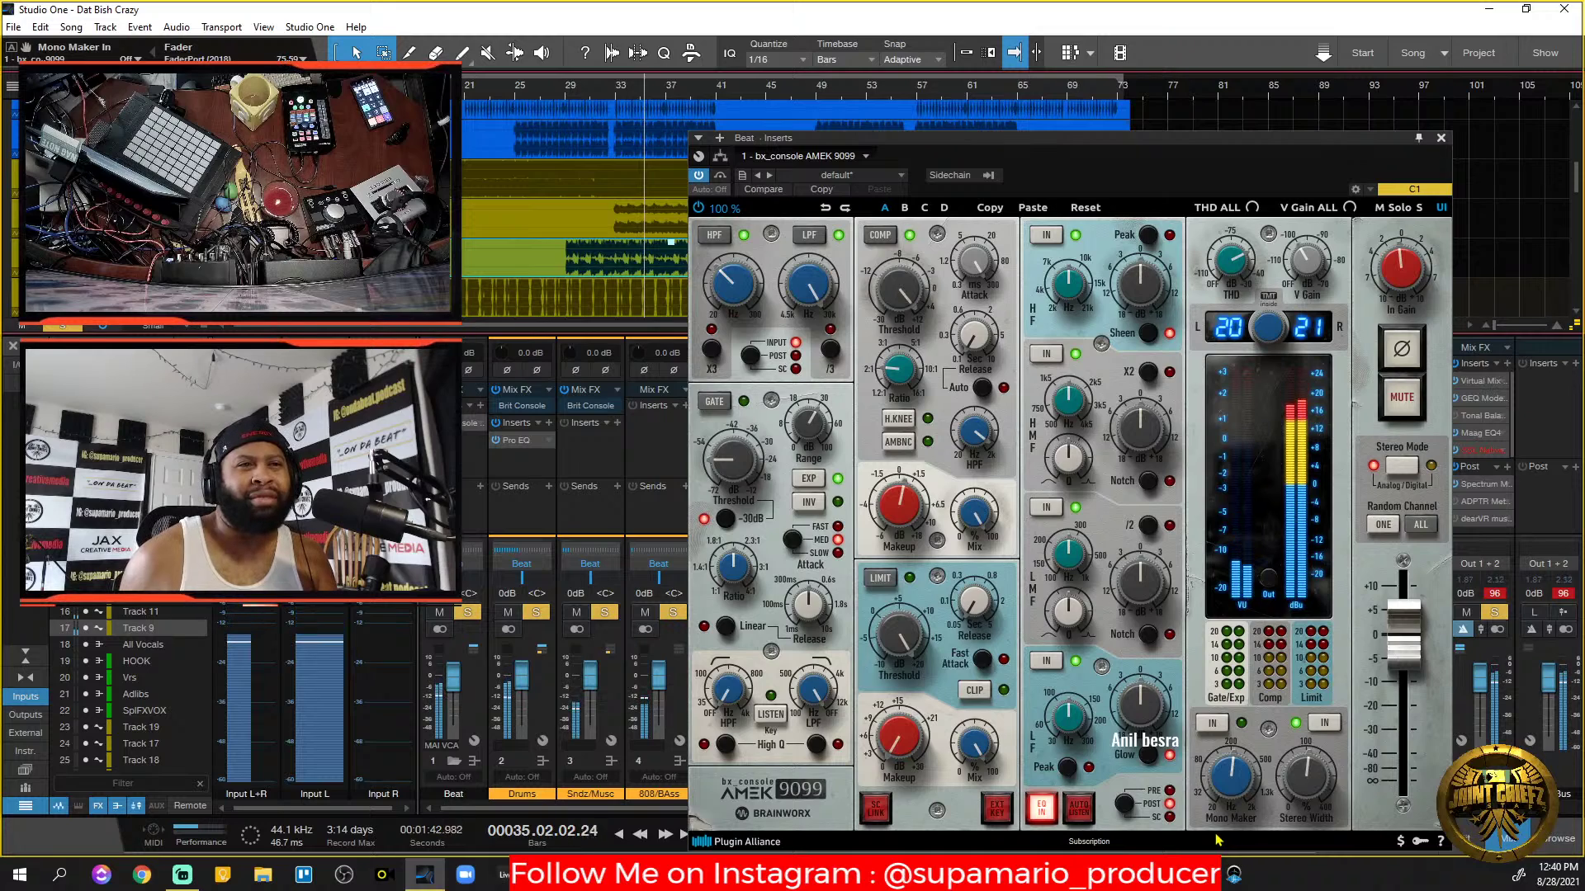
pyautogui.click(1209, 725)
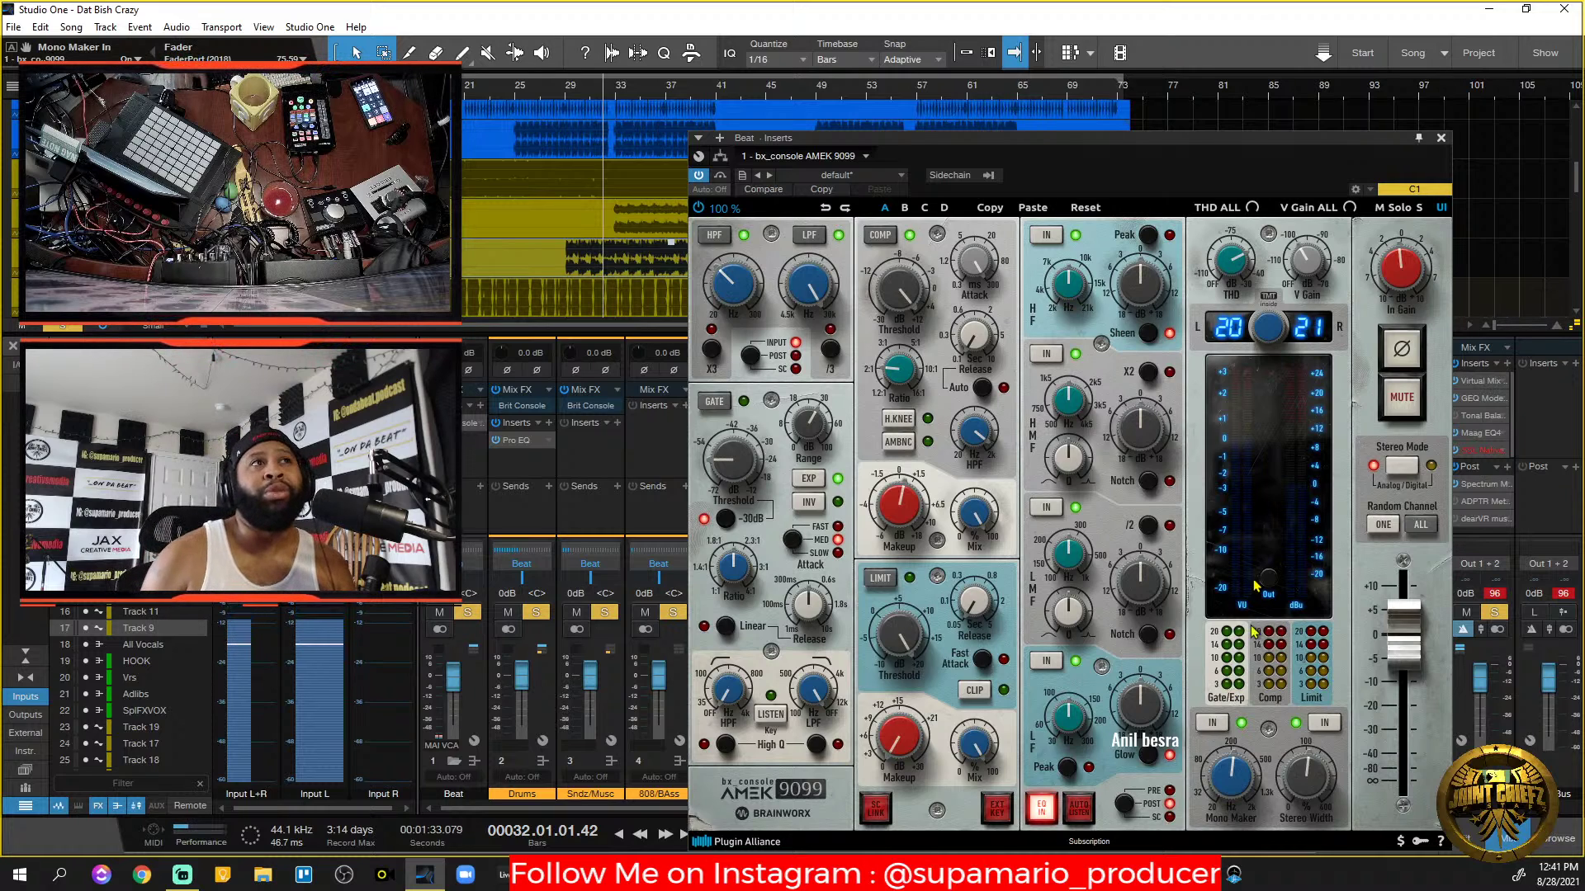
# Close the AMEK 9099 window and play the song from just before bar 33.
pyautogui.moveTo(1246, 142); pyautogui.dragTo(1201, 122)
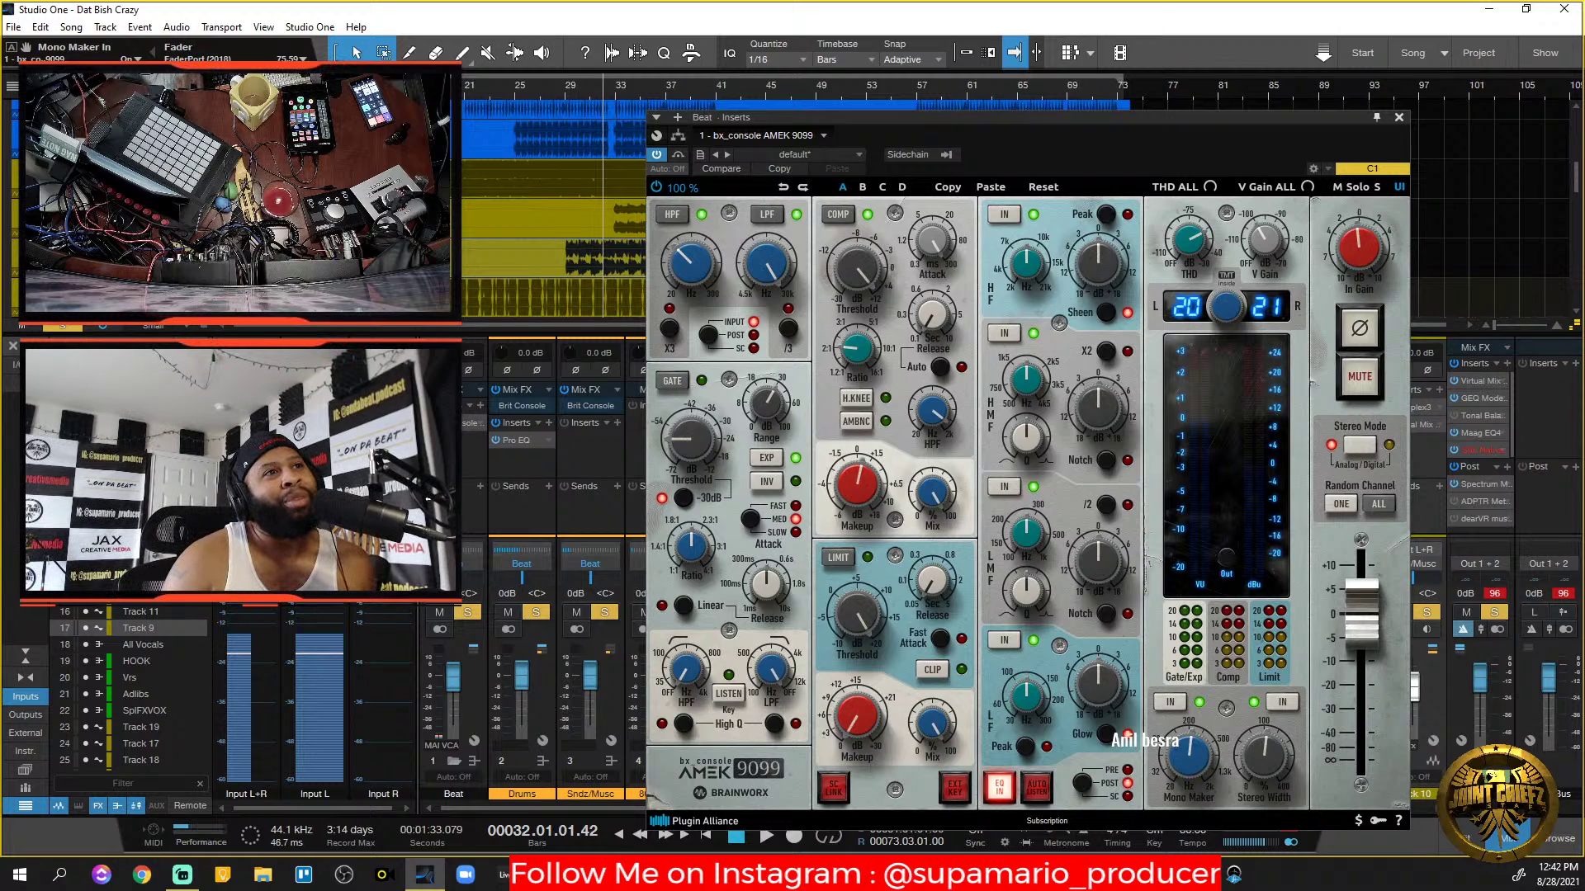
pyautogui.click(1398, 118)
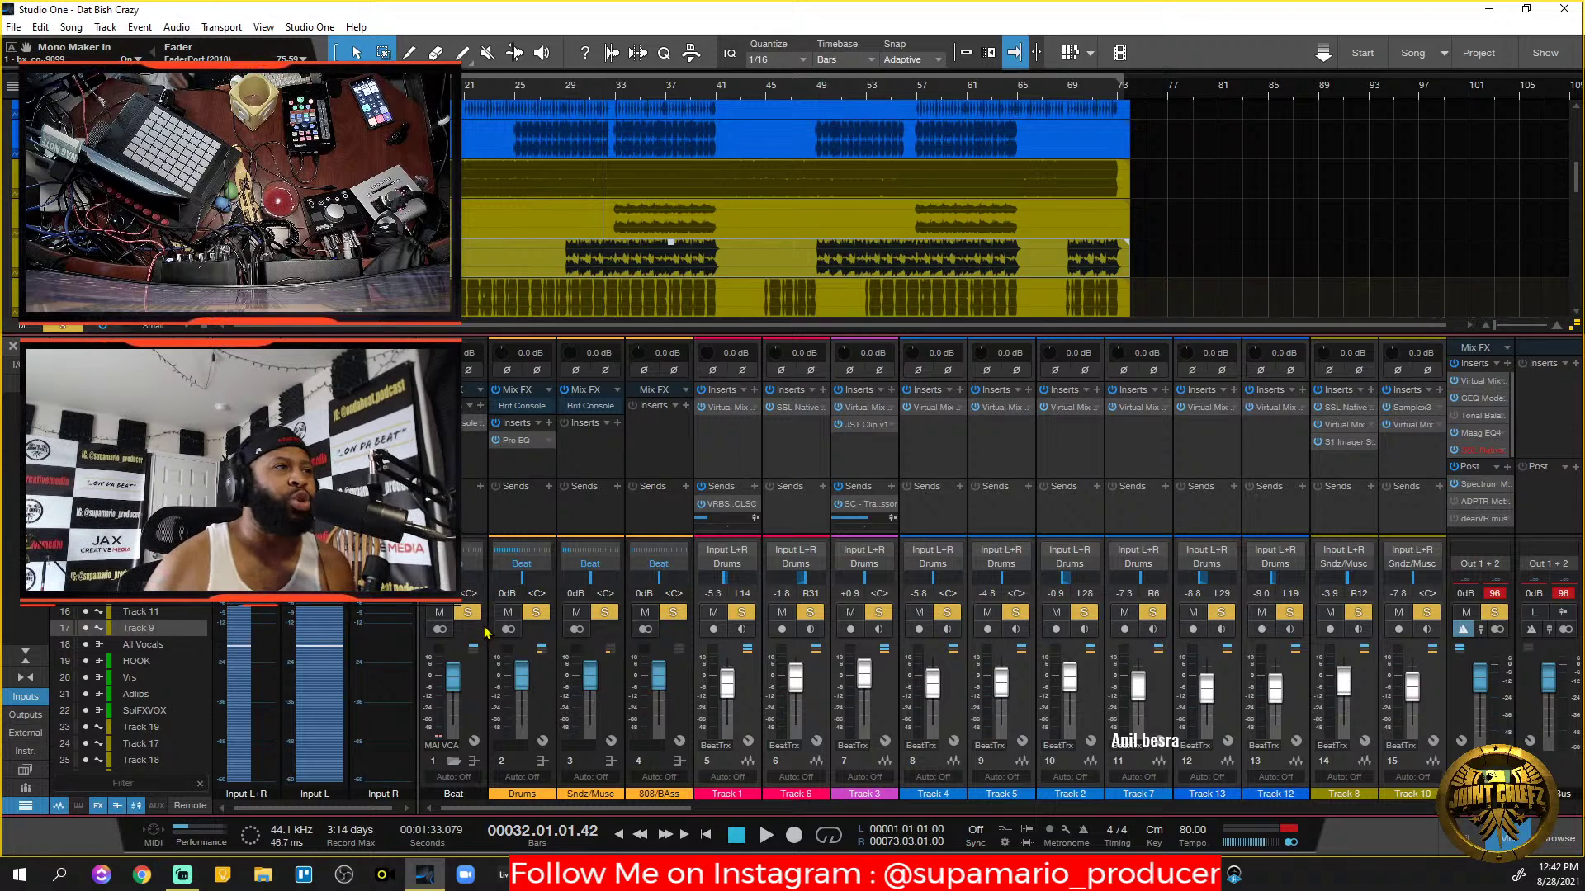
pyautogui.click(620, 101)
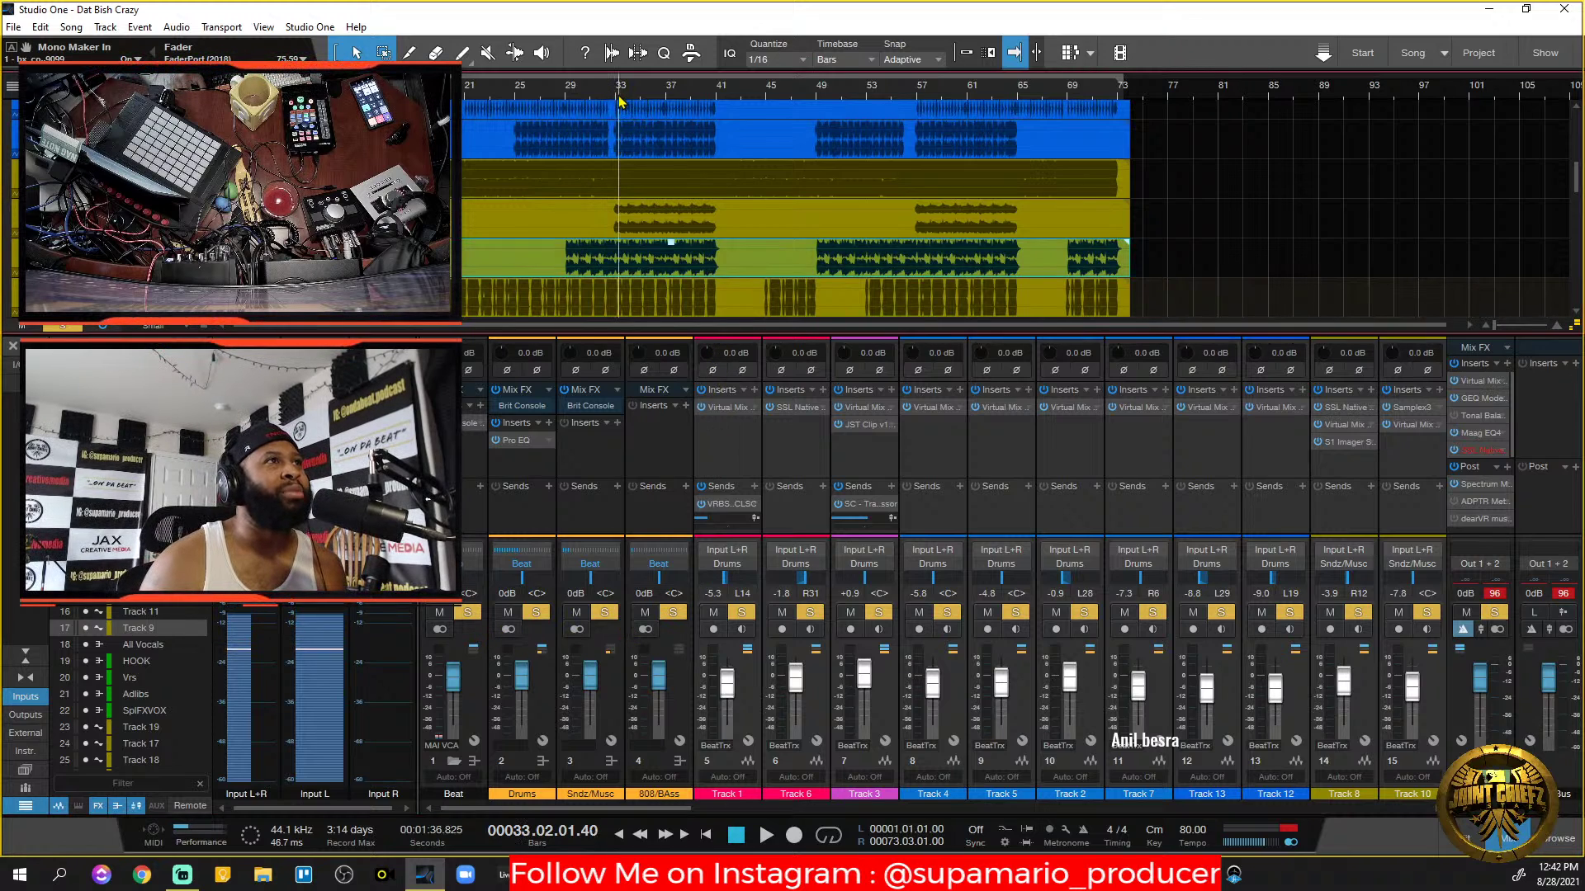
pyautogui.click(611, 100)
pyautogui.press('space')
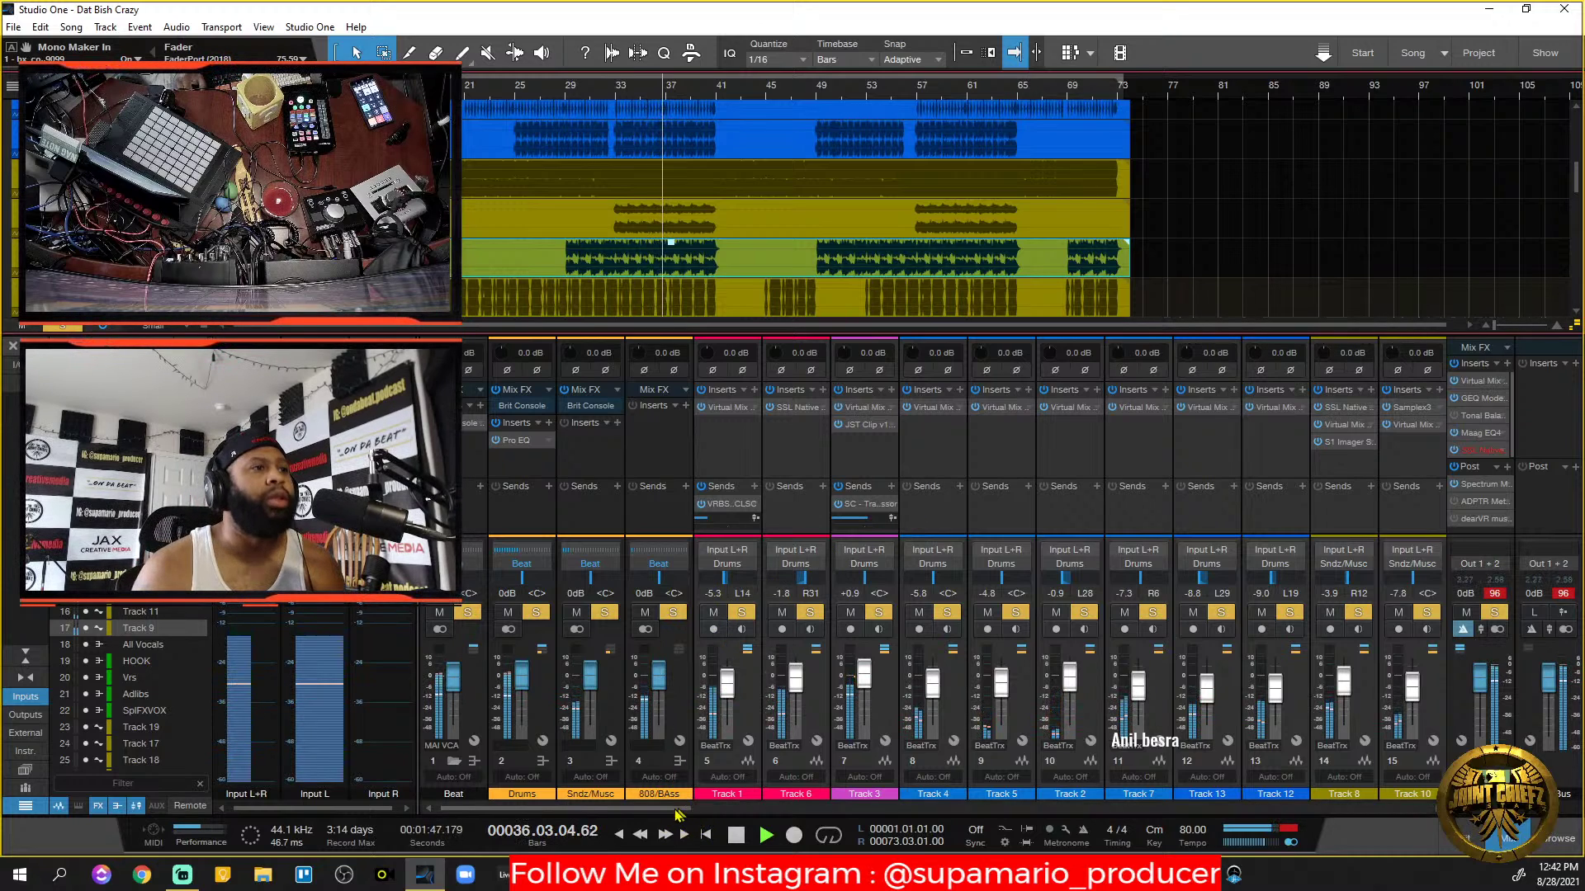
# Set channel volumes during playback: Track 9 to 0 dB, Track 1 to -7.3 dB and Track 6 to -3.8 dB.
pyautogui.moveTo(675, 808); pyautogui.dragTo(762, 810)
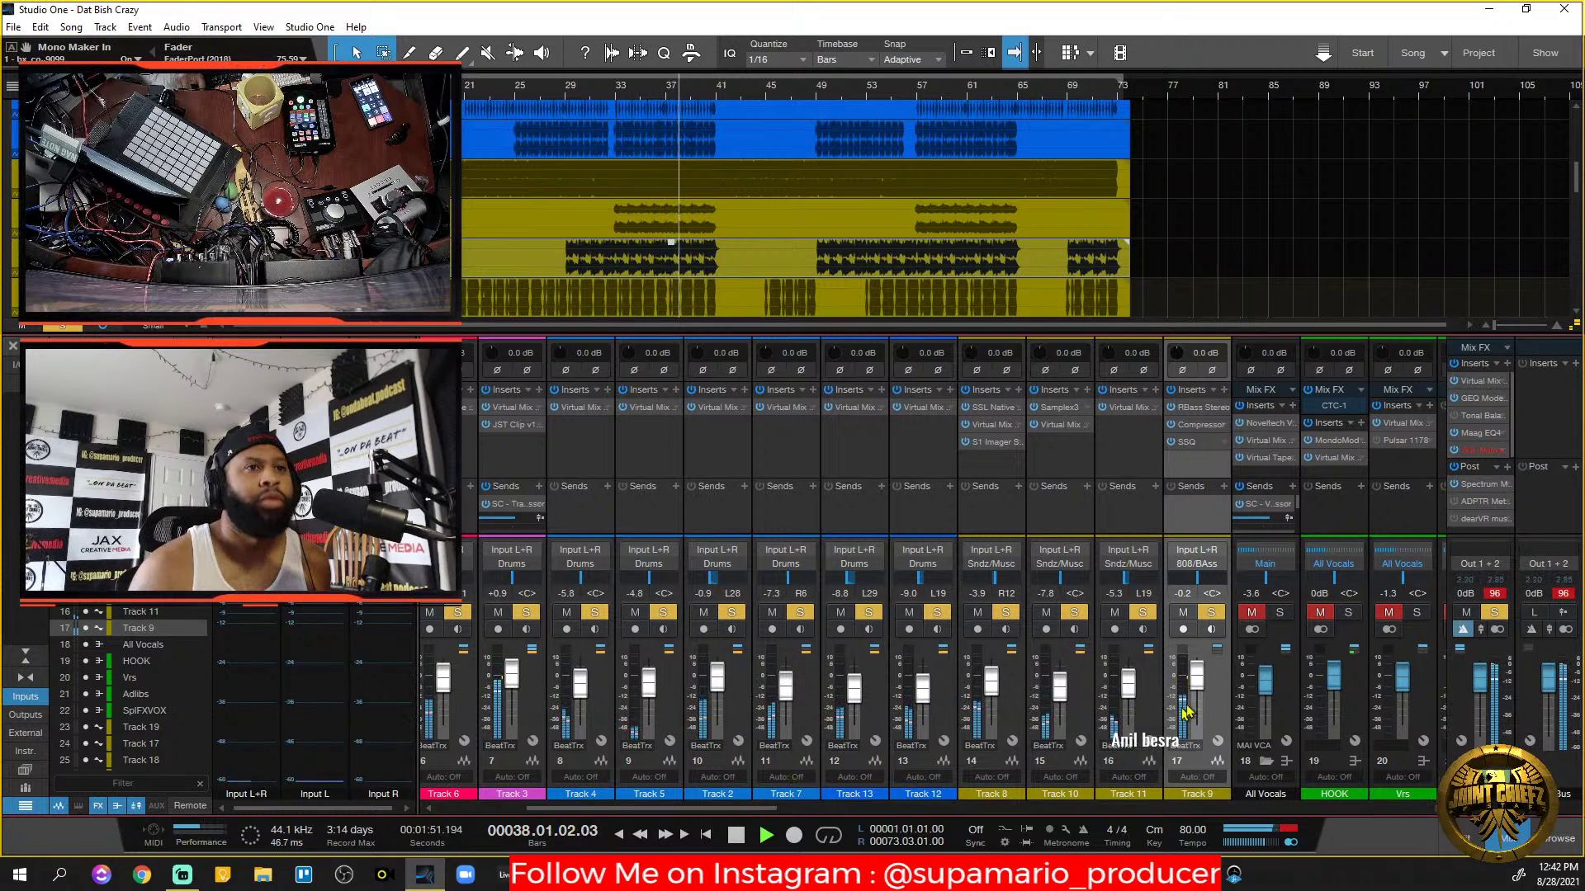
pyautogui.press('KP_Subtract')
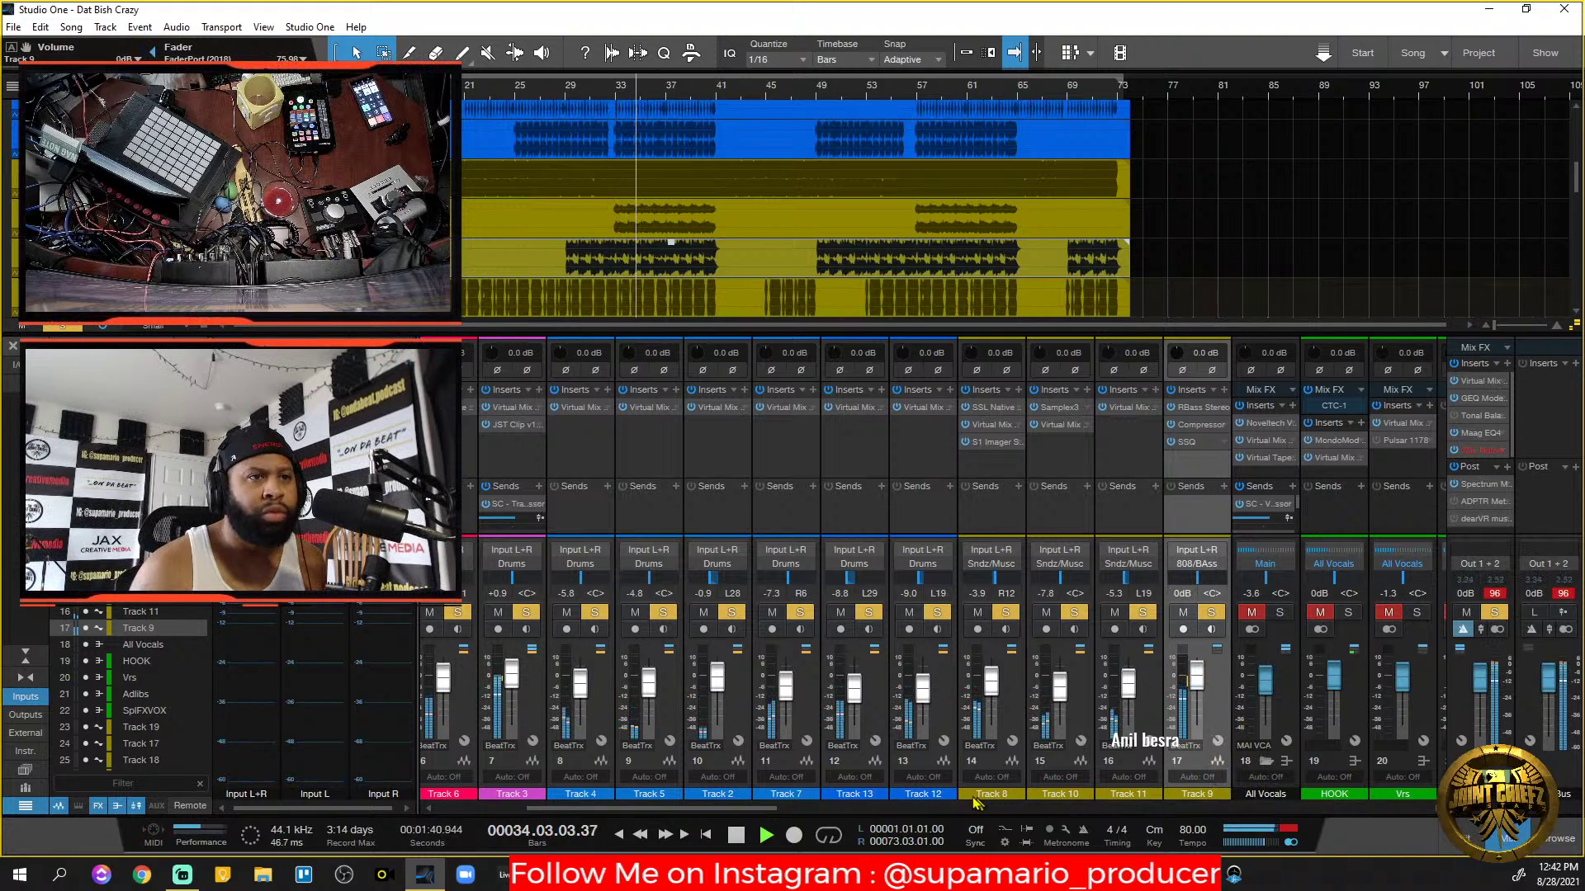
pyautogui.moveTo(764, 814); pyautogui.dragTo(707, 817)
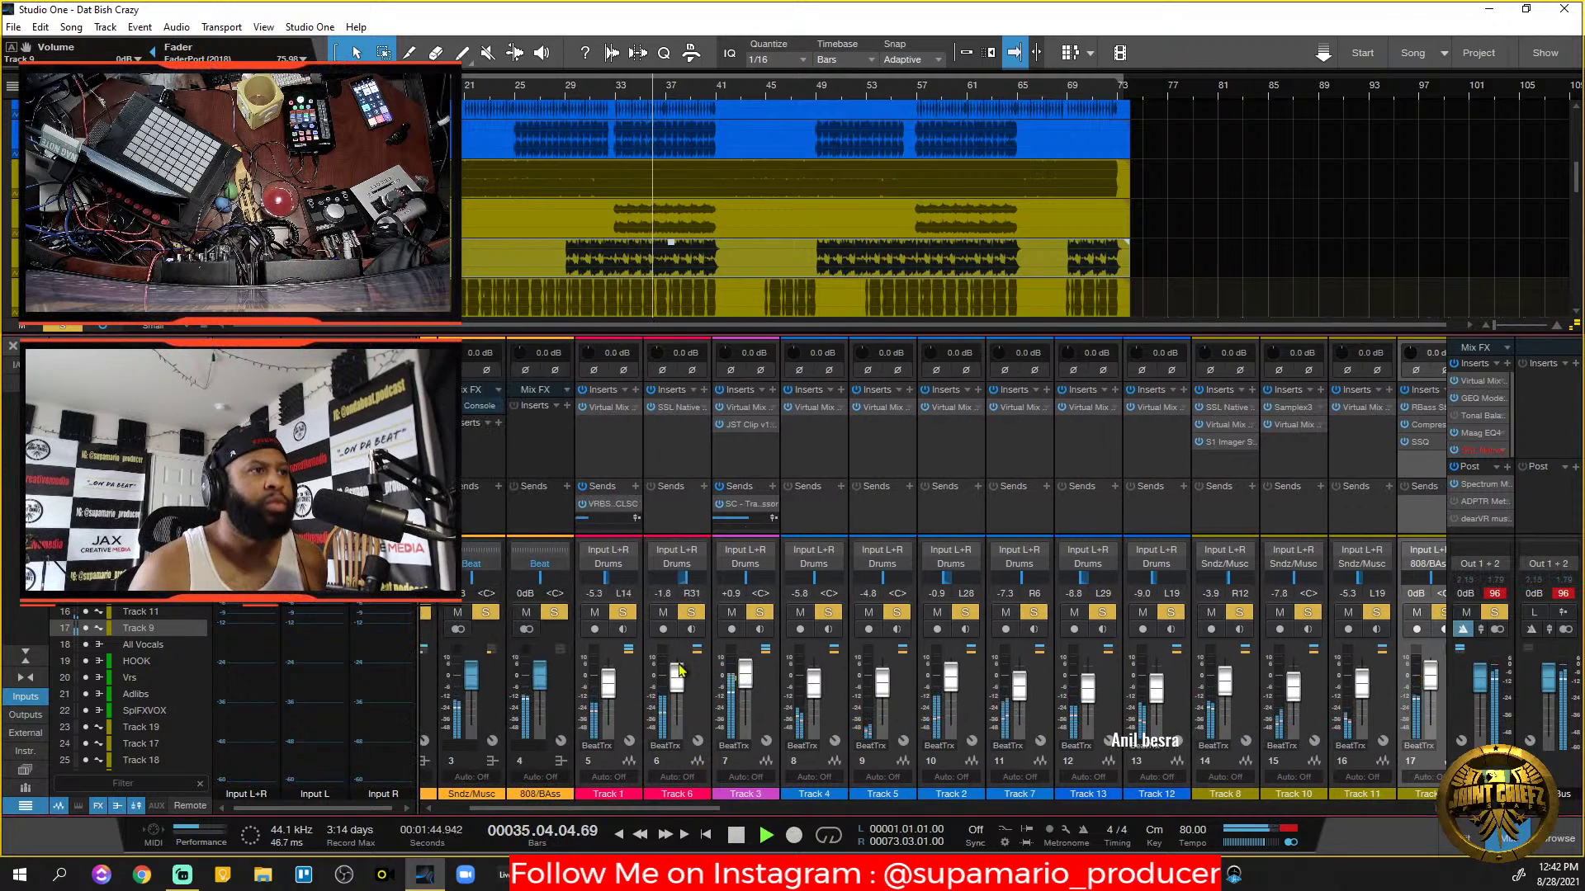
pyautogui.click(700, 702)
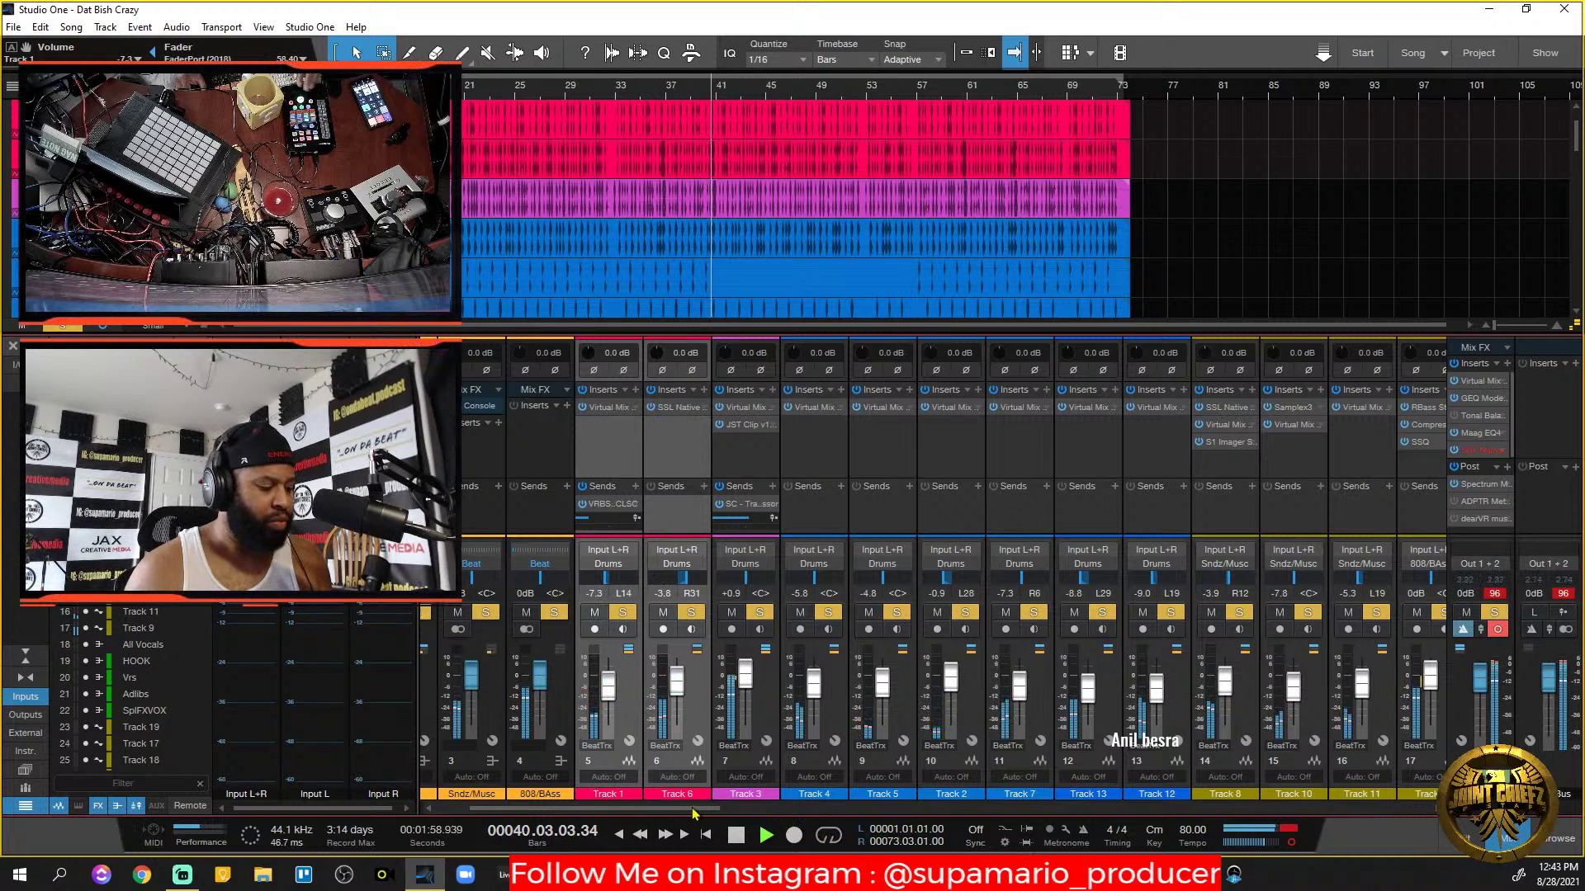
pyautogui.press('space')
# Raise the Brit Console's Master on the Sndz/Musc bus to 2.02 dB and replay the section from bar 32.
pyautogui.moveTo(676, 811); pyautogui.dragTo(642, 811)
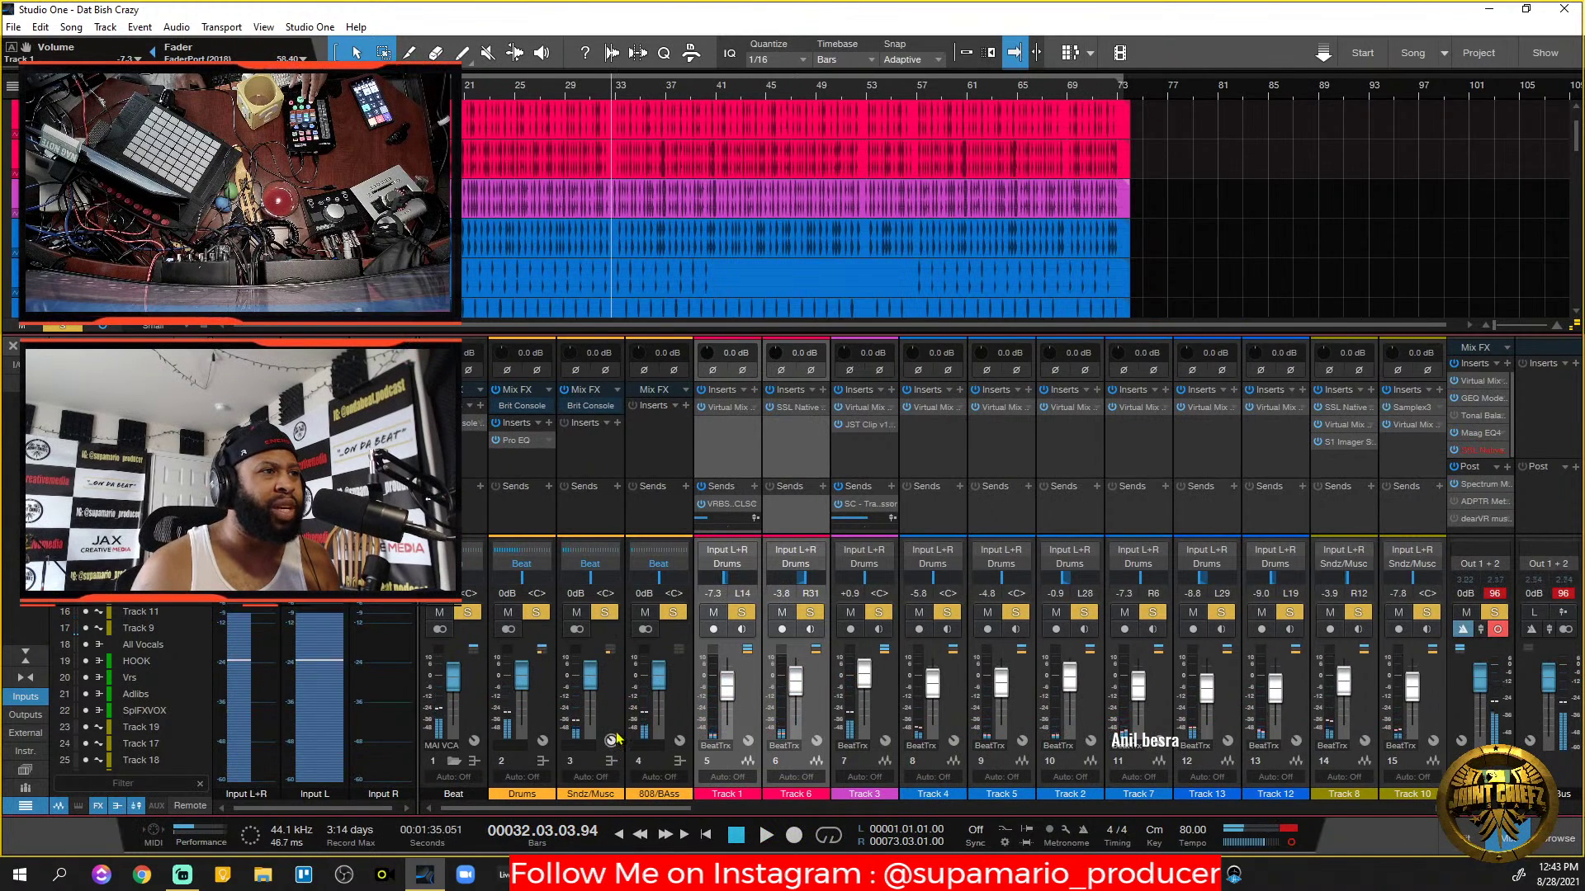
pyautogui.click(612, 699)
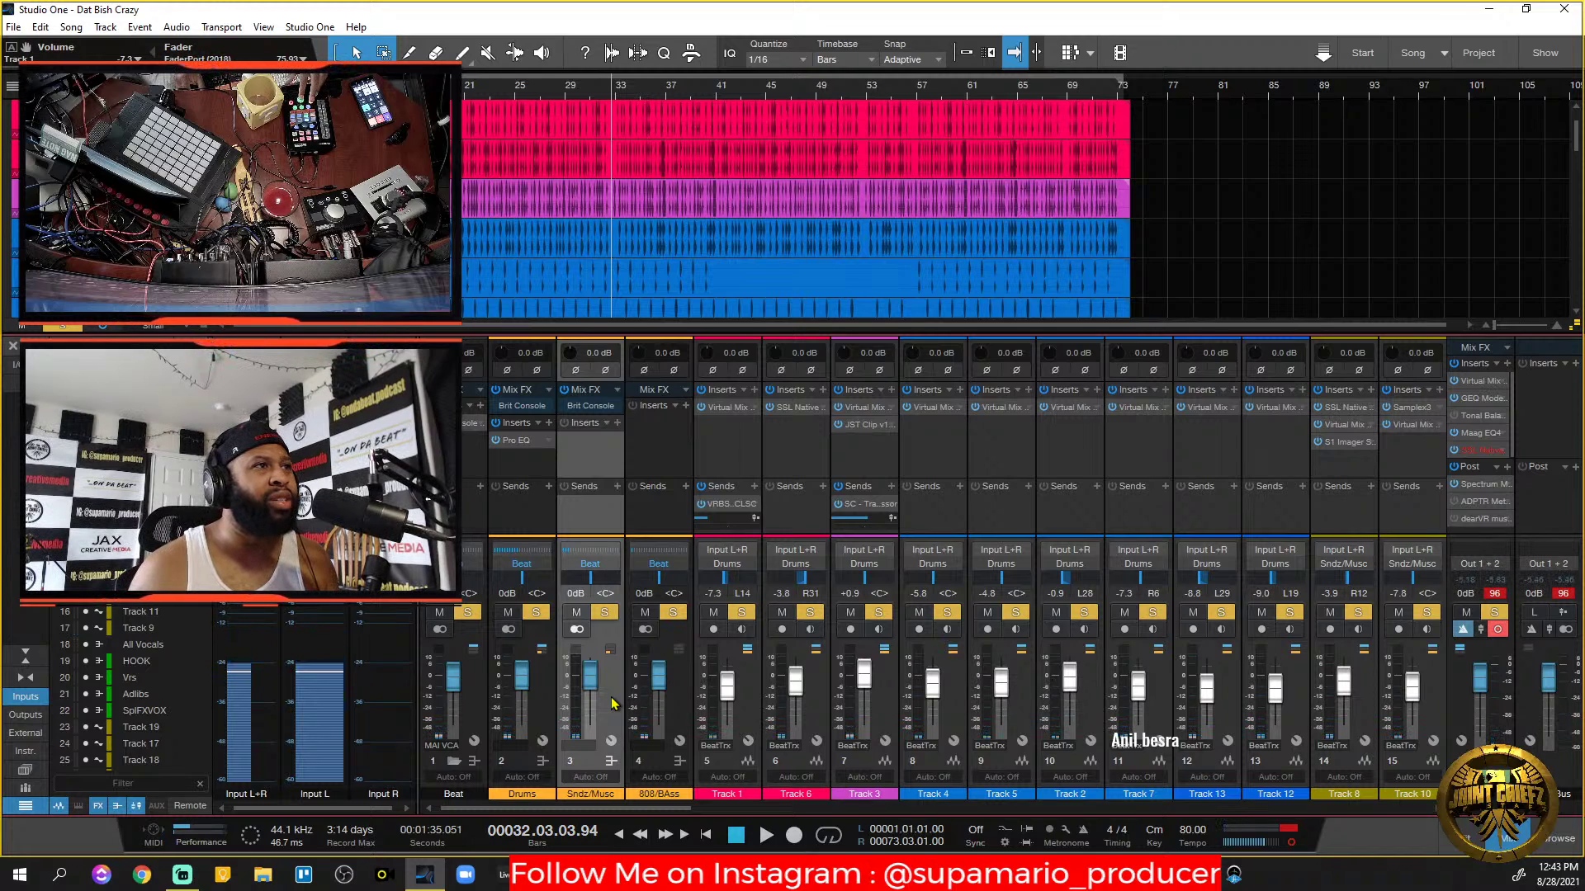
pyautogui.press('space')
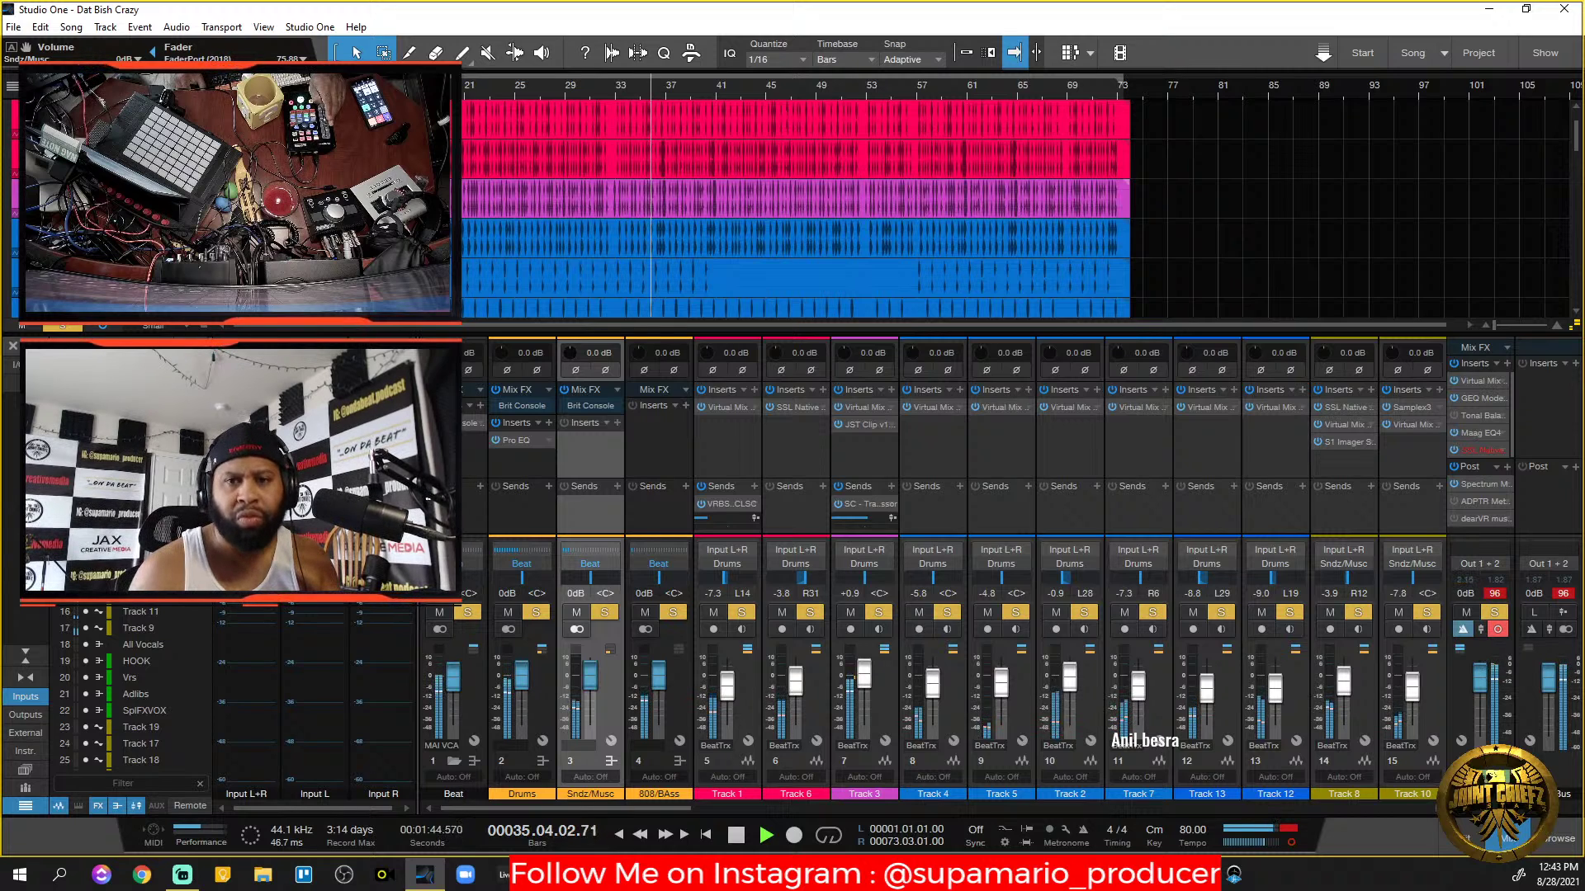
pyautogui.moveTo(1583, 5); pyautogui.dragTo(1091, 354)
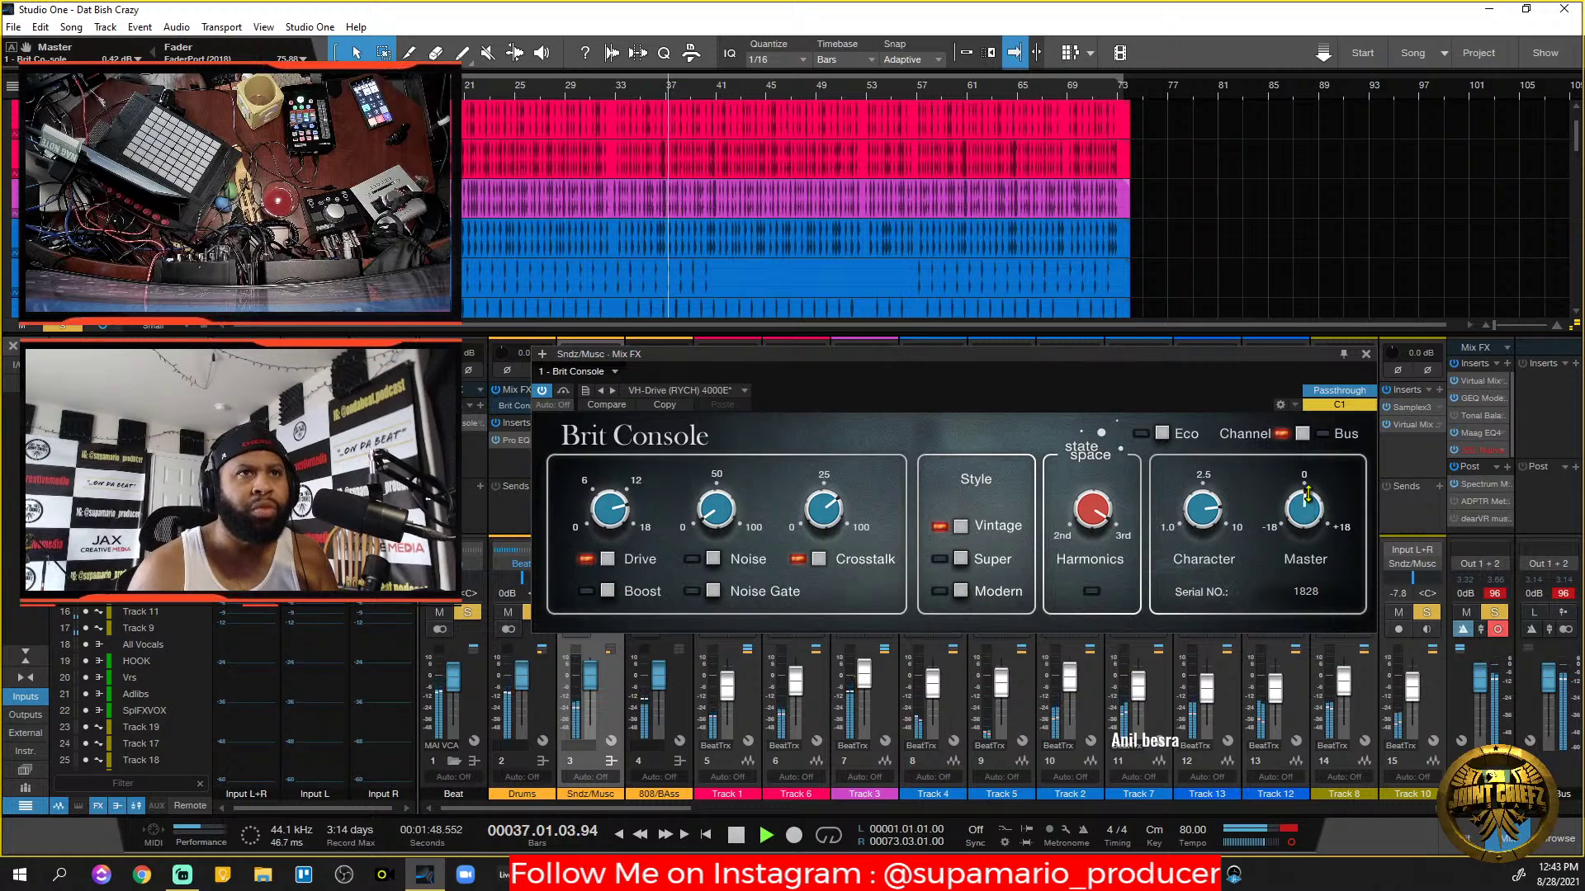
pyautogui.moveTo(1307, 494); pyautogui.dragTo(1299, 365)
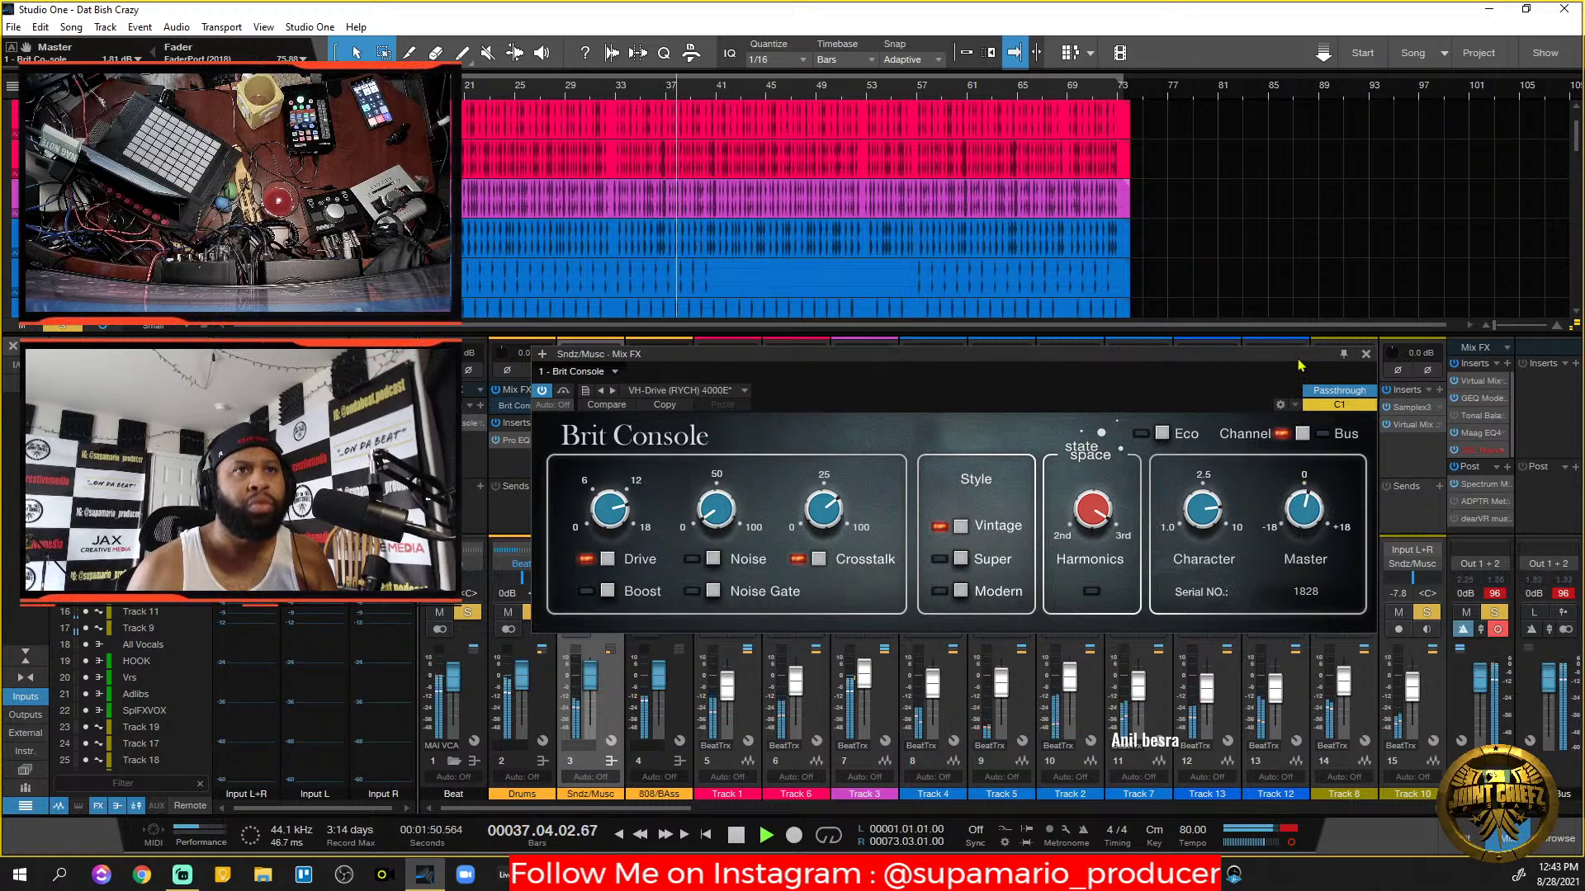
pyautogui.moveTo(1321, 516); pyautogui.dragTo(1309, 482)
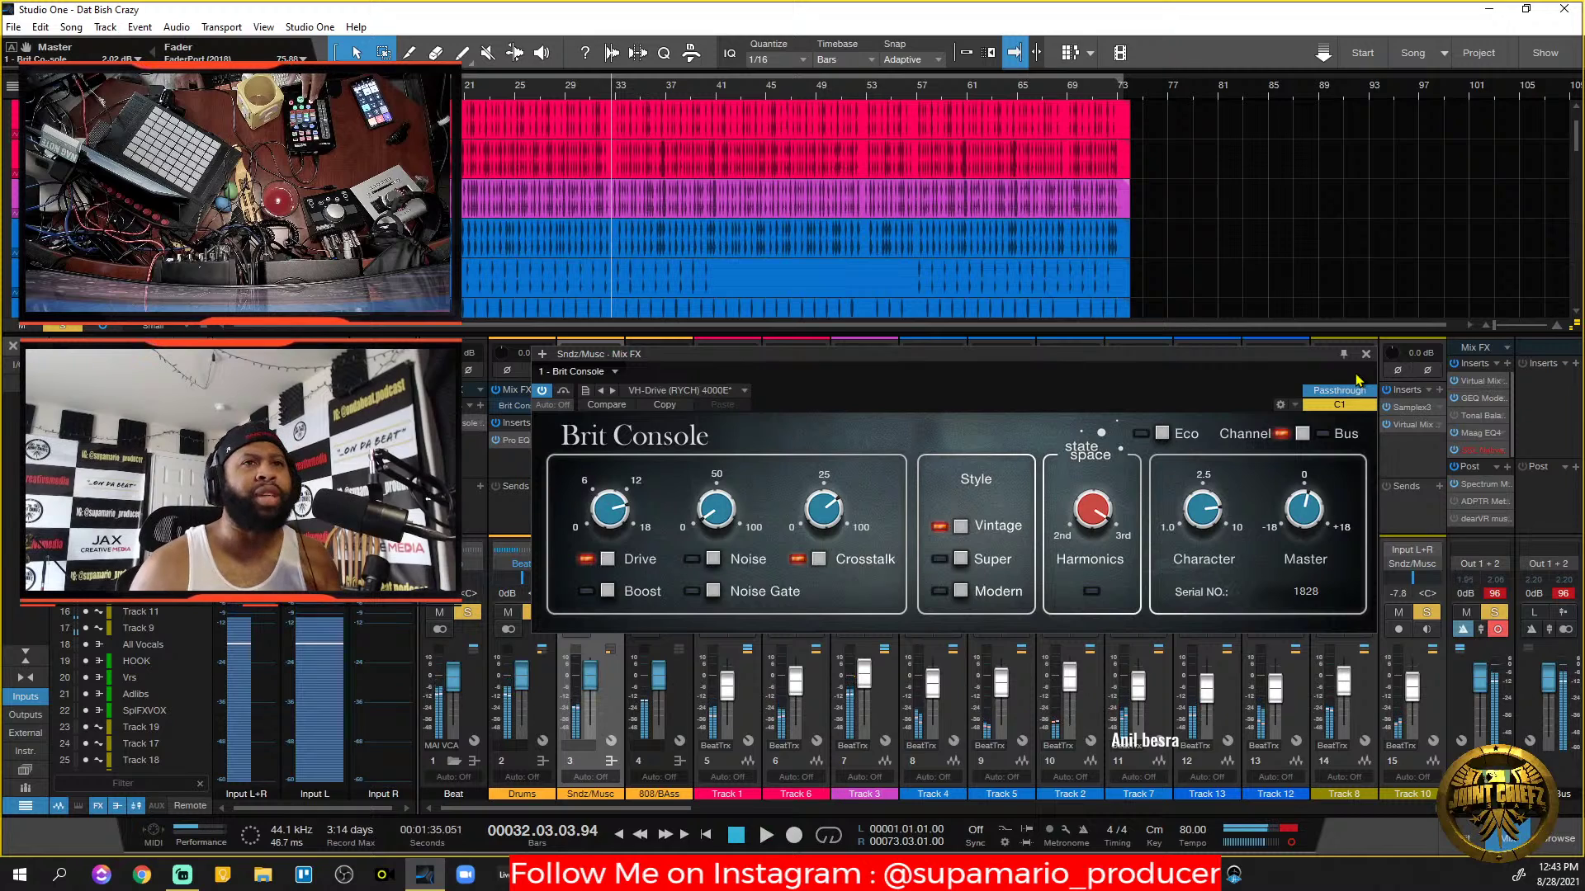
pyautogui.press('space')
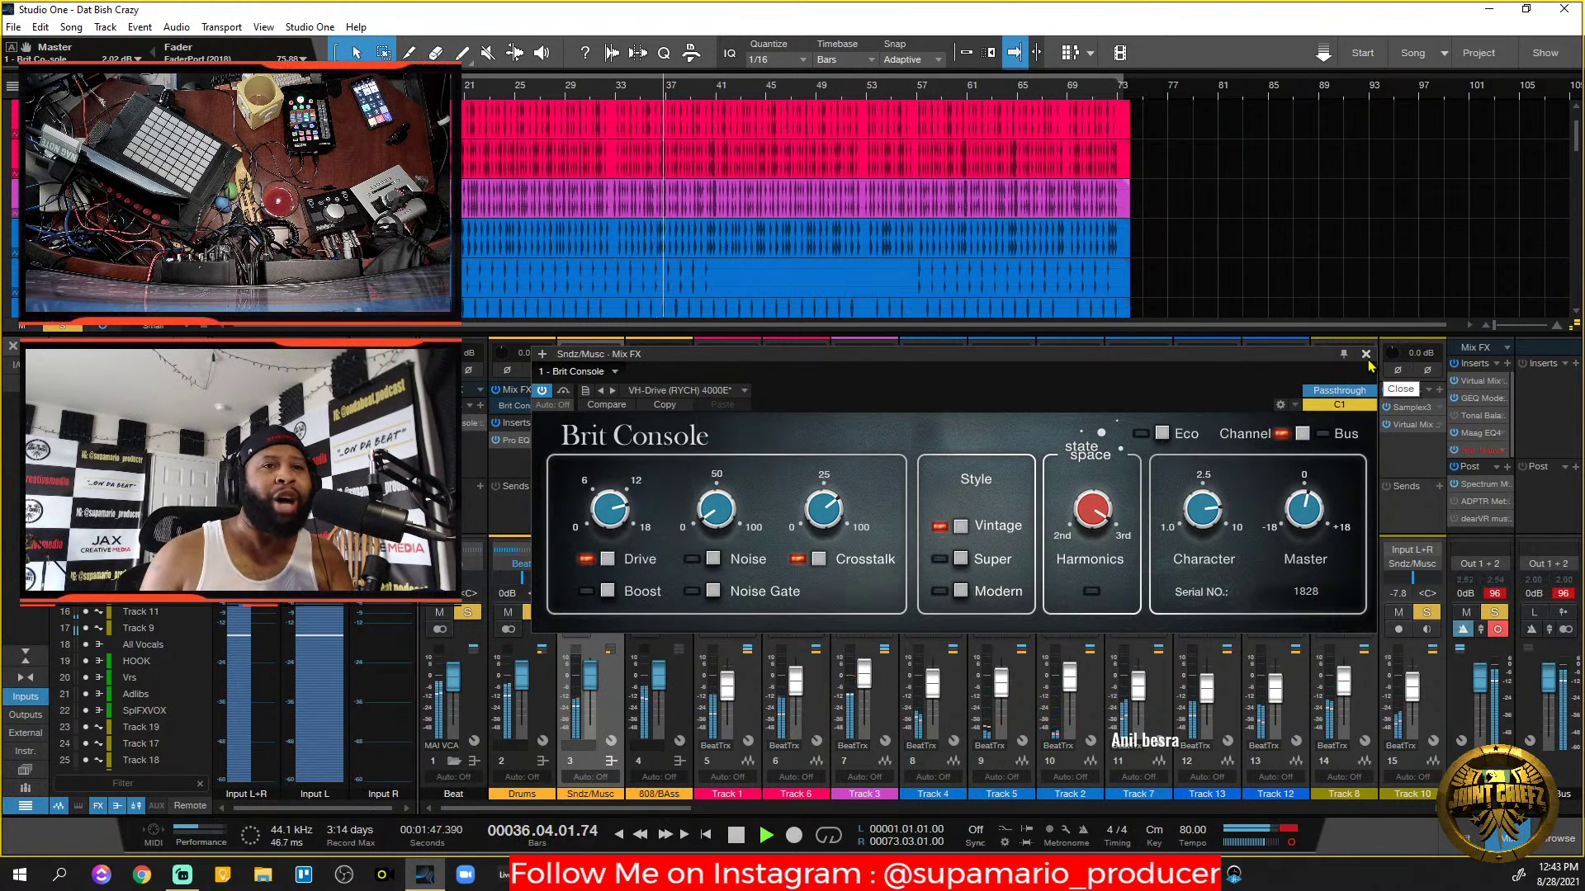
# Stop playback, close the Brit Console window and replay the soloed beat from bar 32.
pyautogui.press('space')
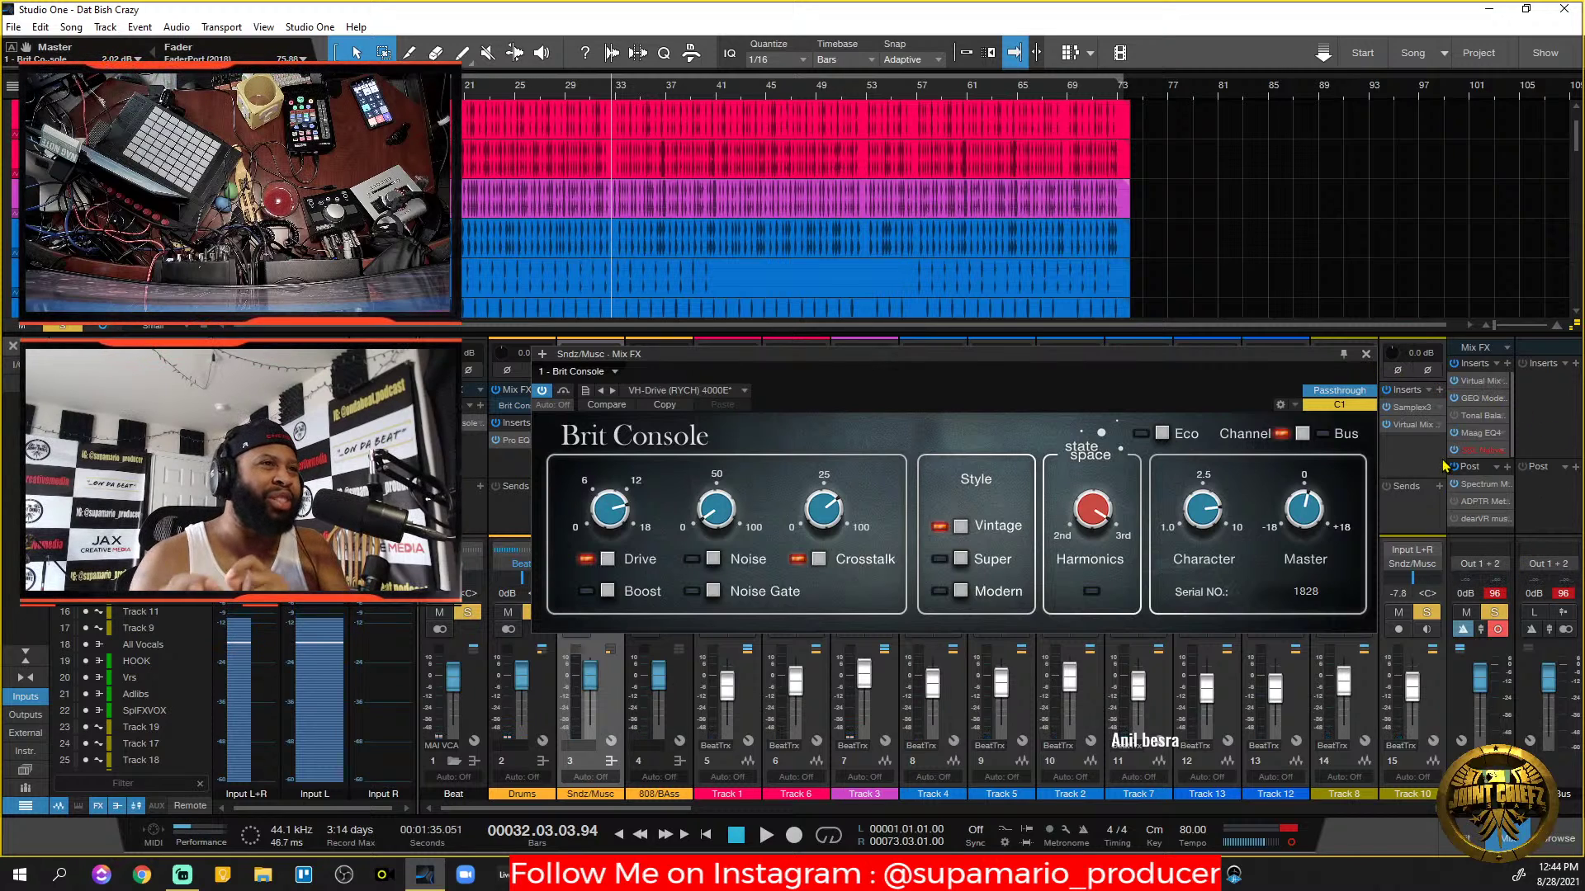
pyautogui.click(1366, 354)
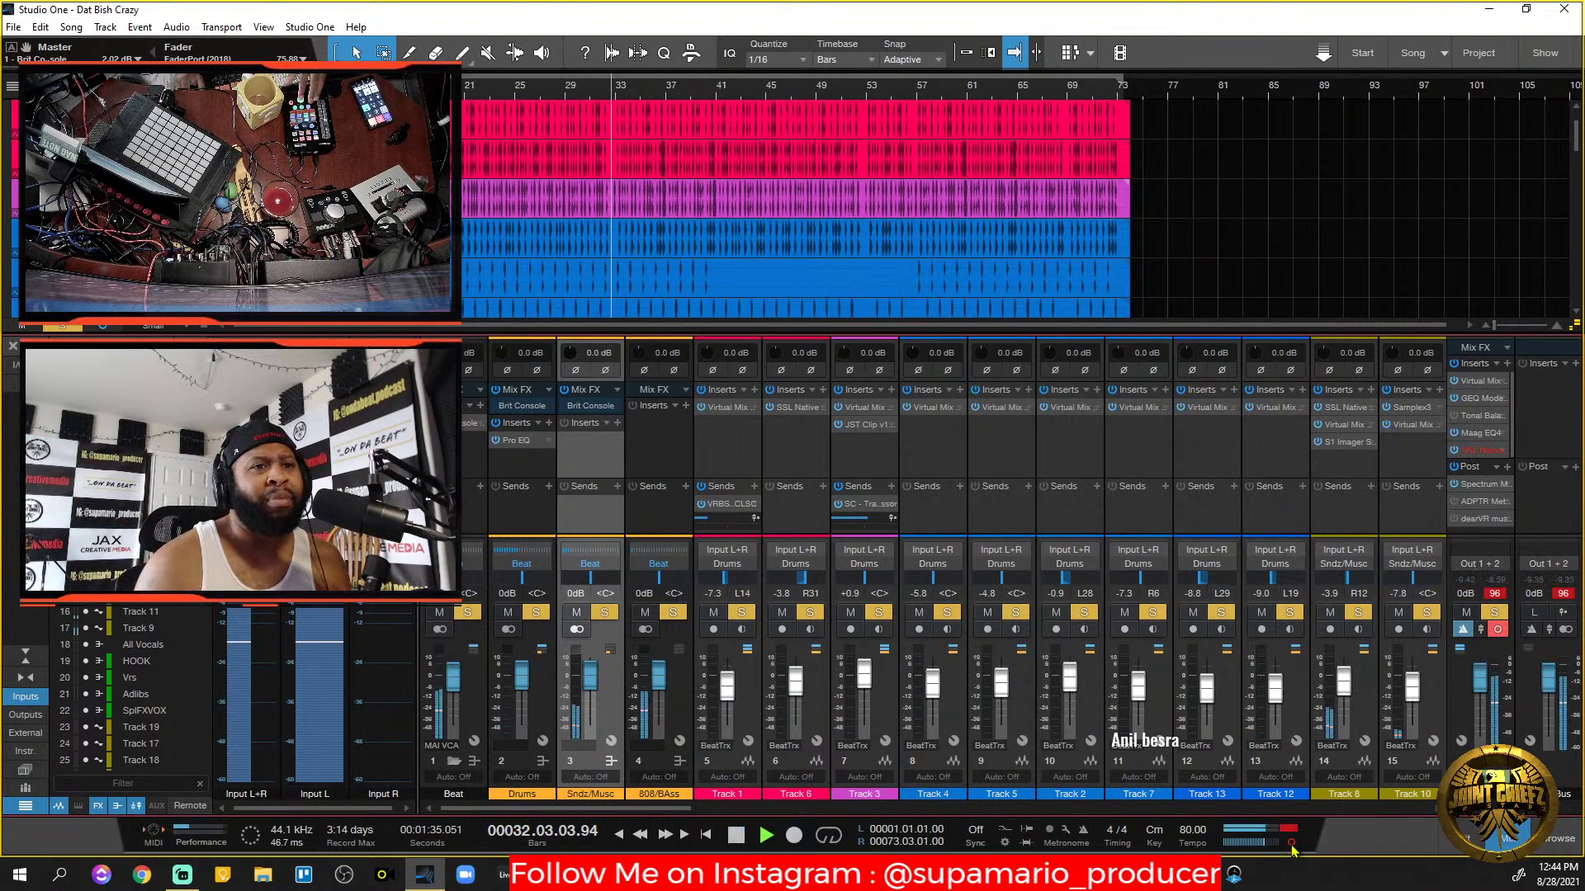
pyautogui.press('space')
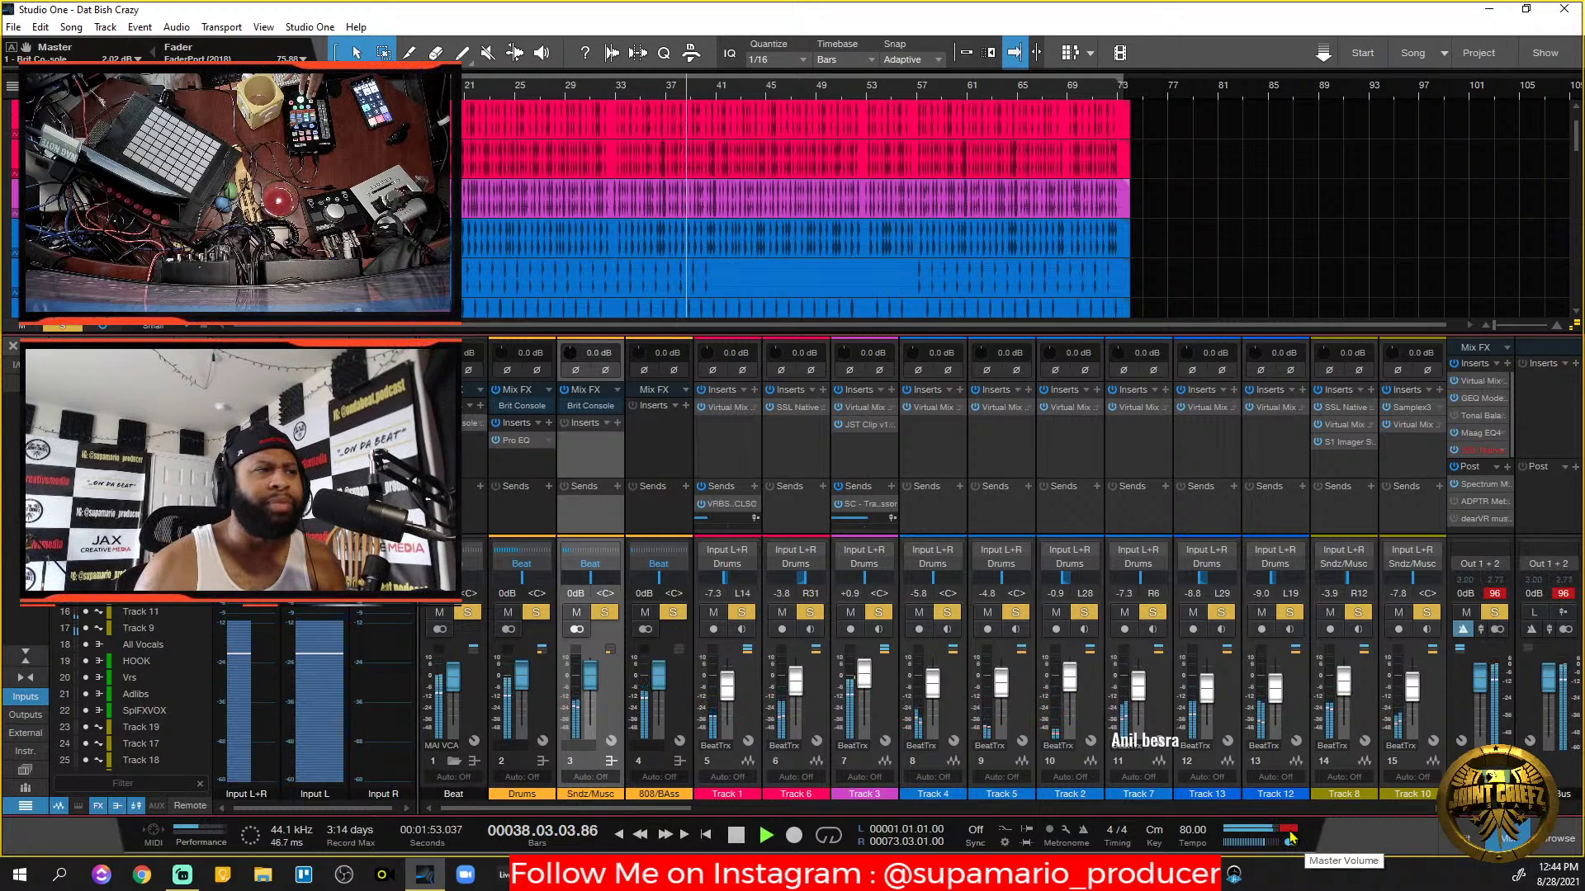
pyautogui.press('space')
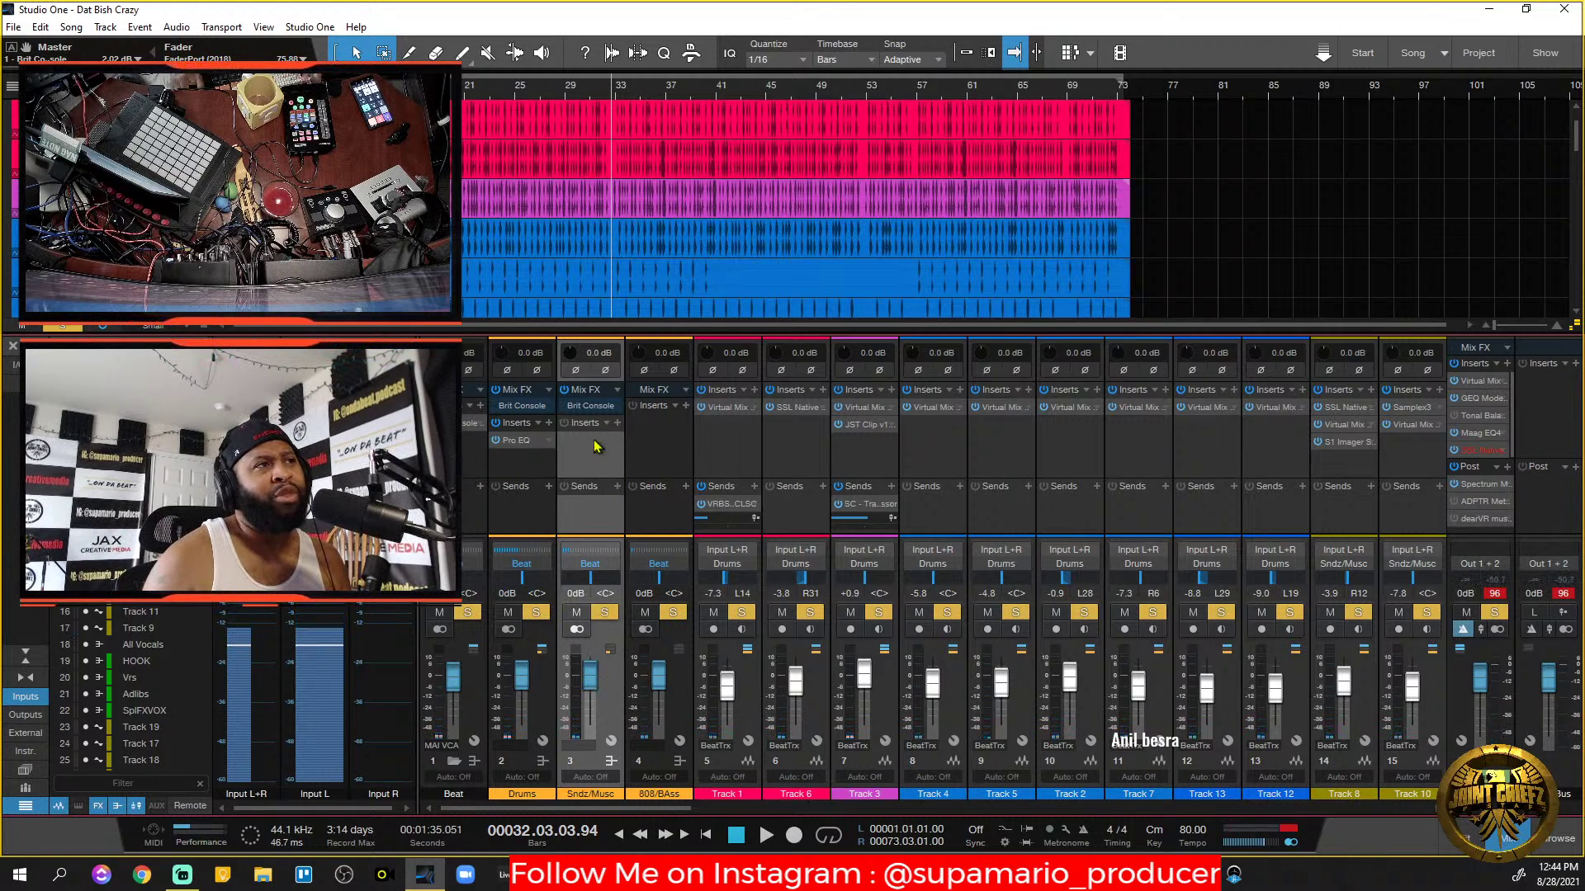
# Check the Brit Console settings on the Sndz/Musc bus, close it and play the beat again from bar 32.
pyautogui.click(591, 407)
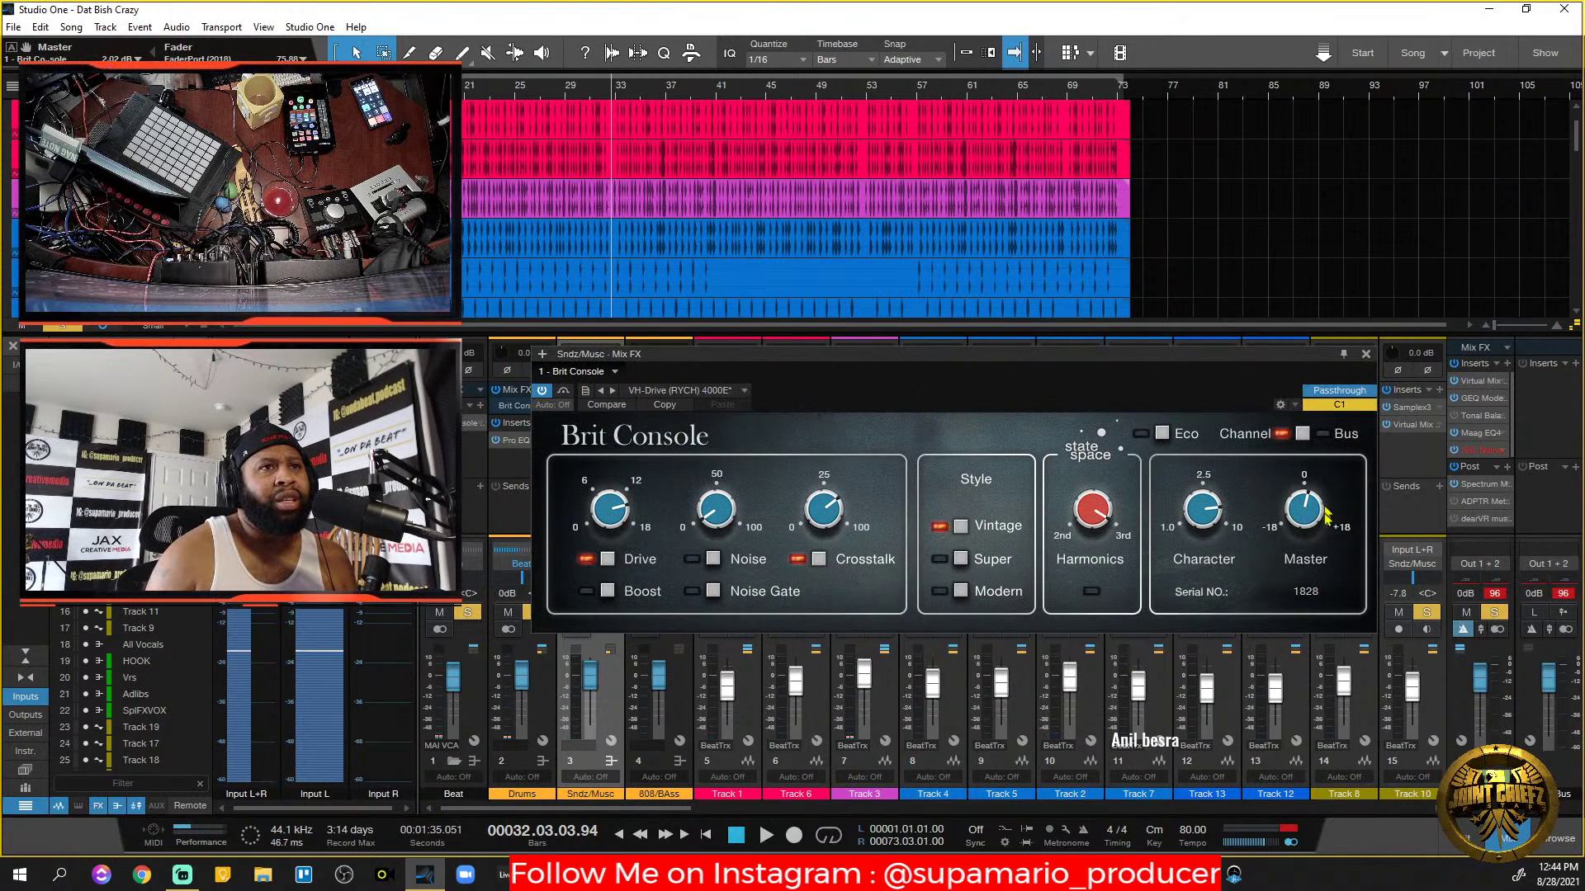
pyautogui.click(1366, 355)
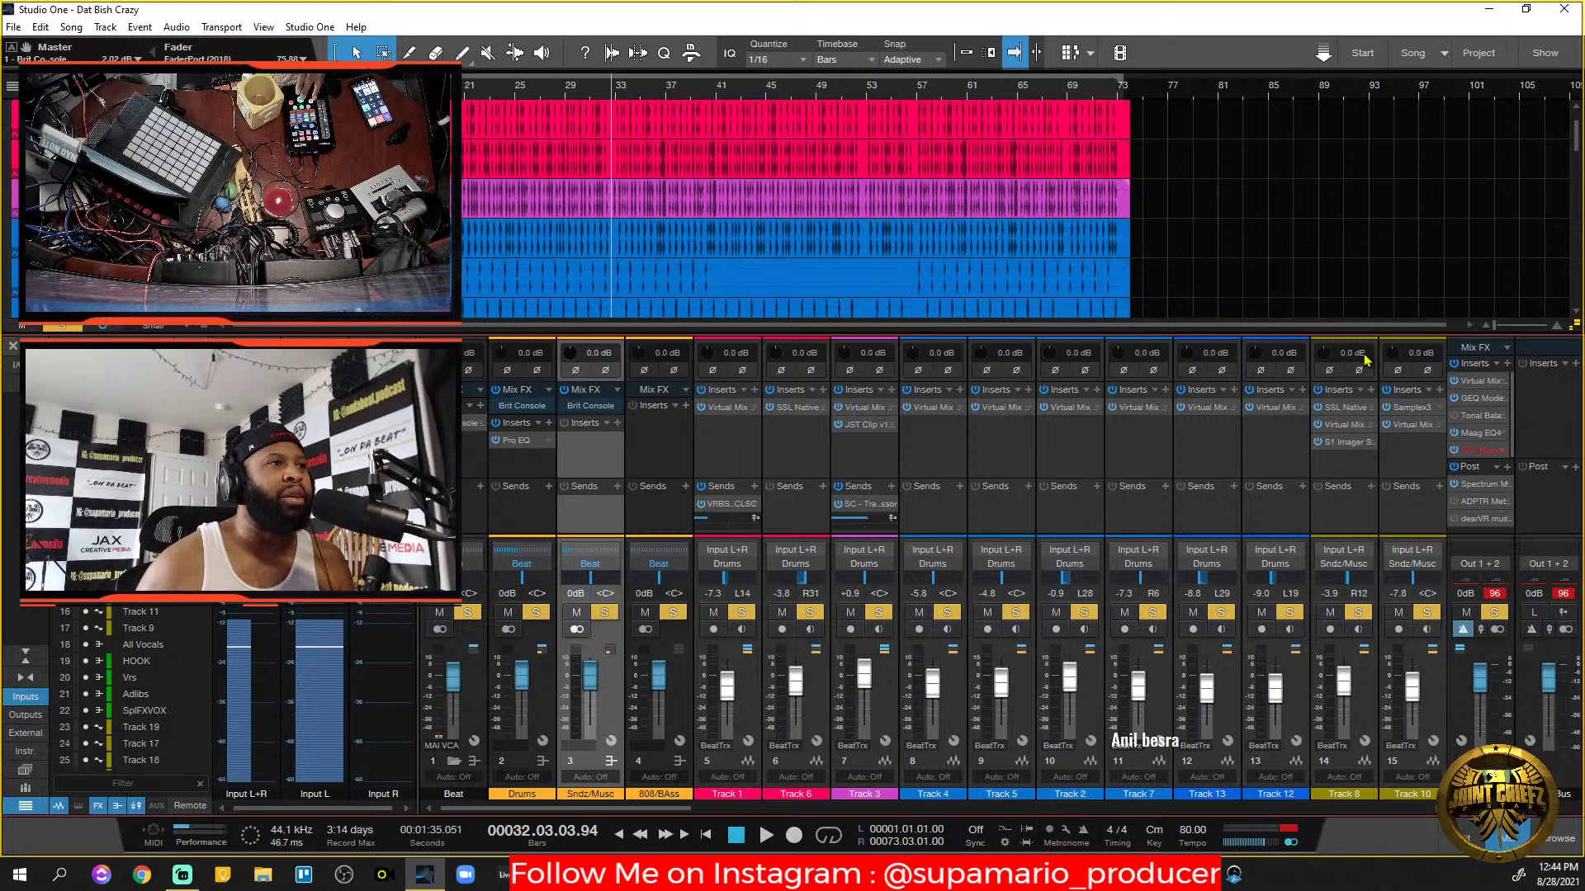
pyautogui.press('space')
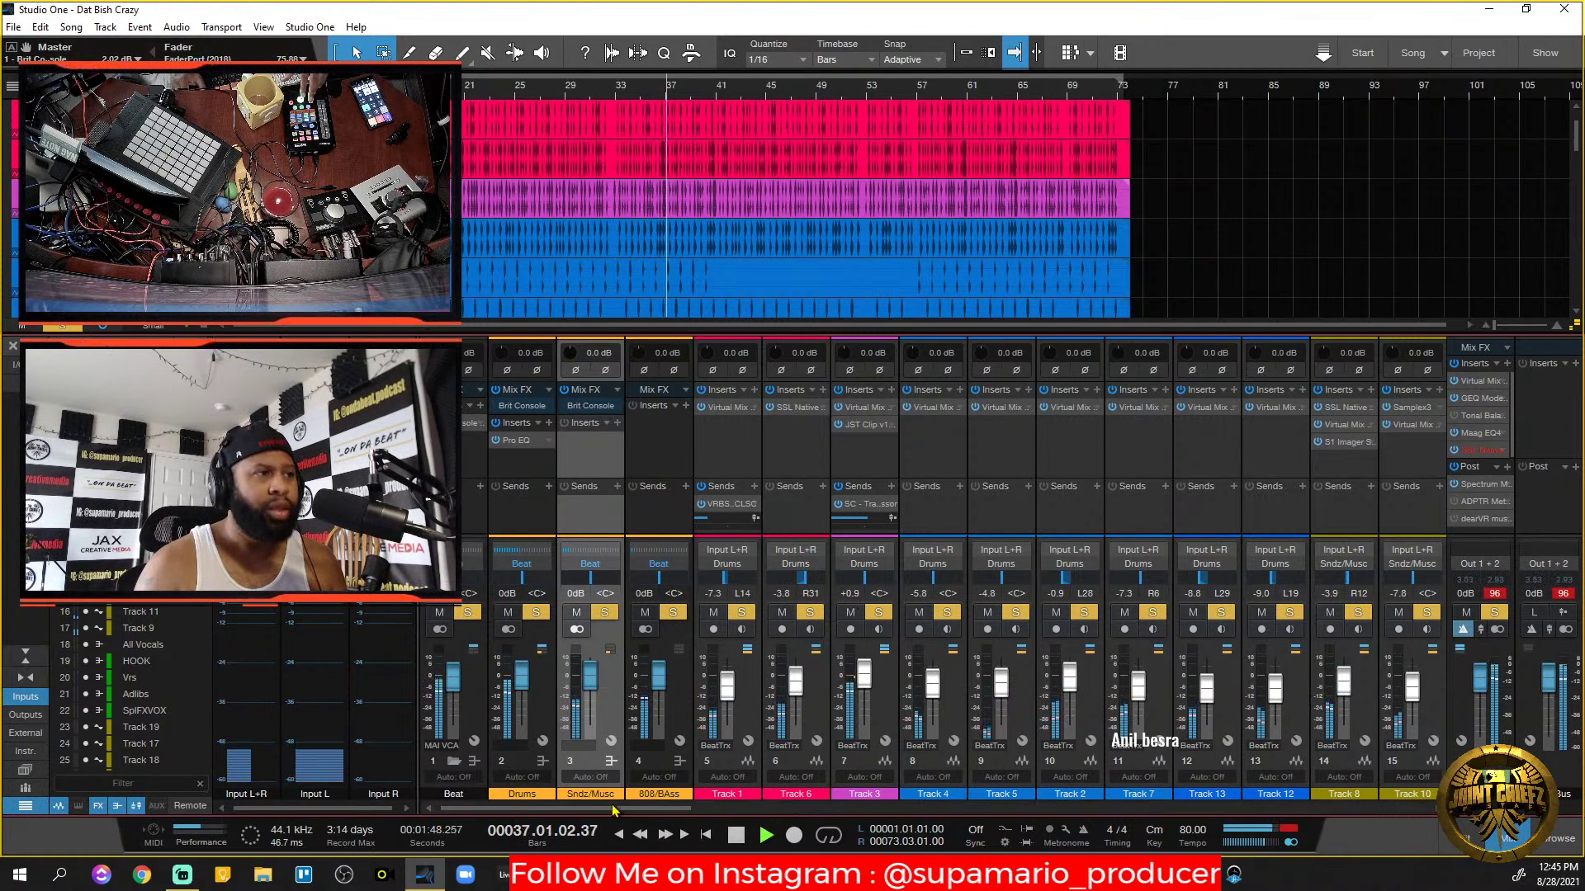
pyautogui.press('space')
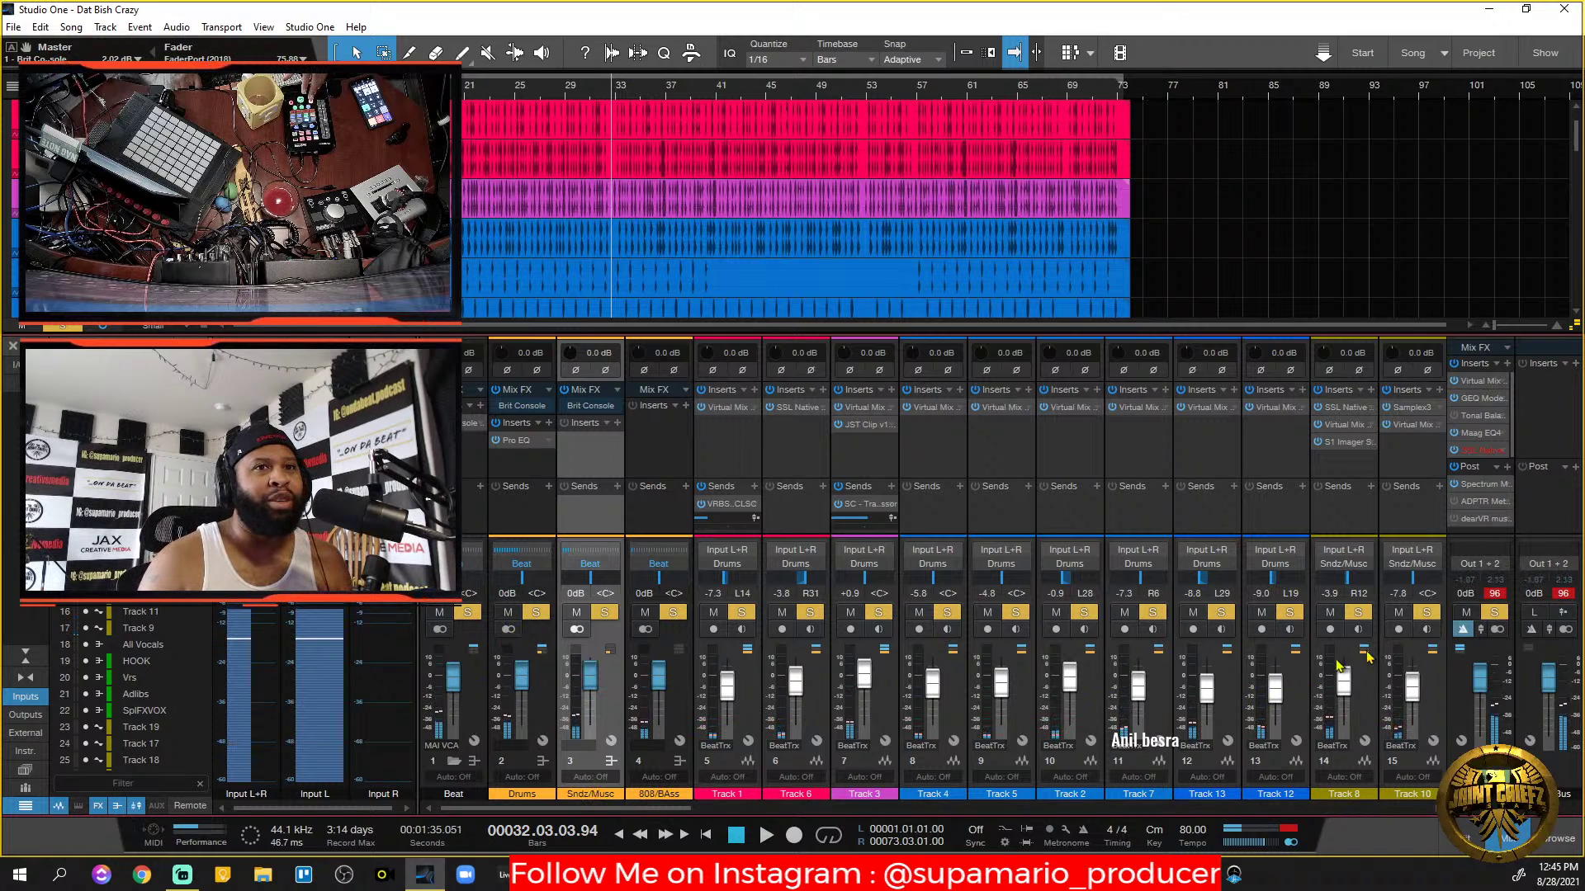
# Clear the active solos and play the full mix from bar 32.
pyautogui.click(1494, 612)
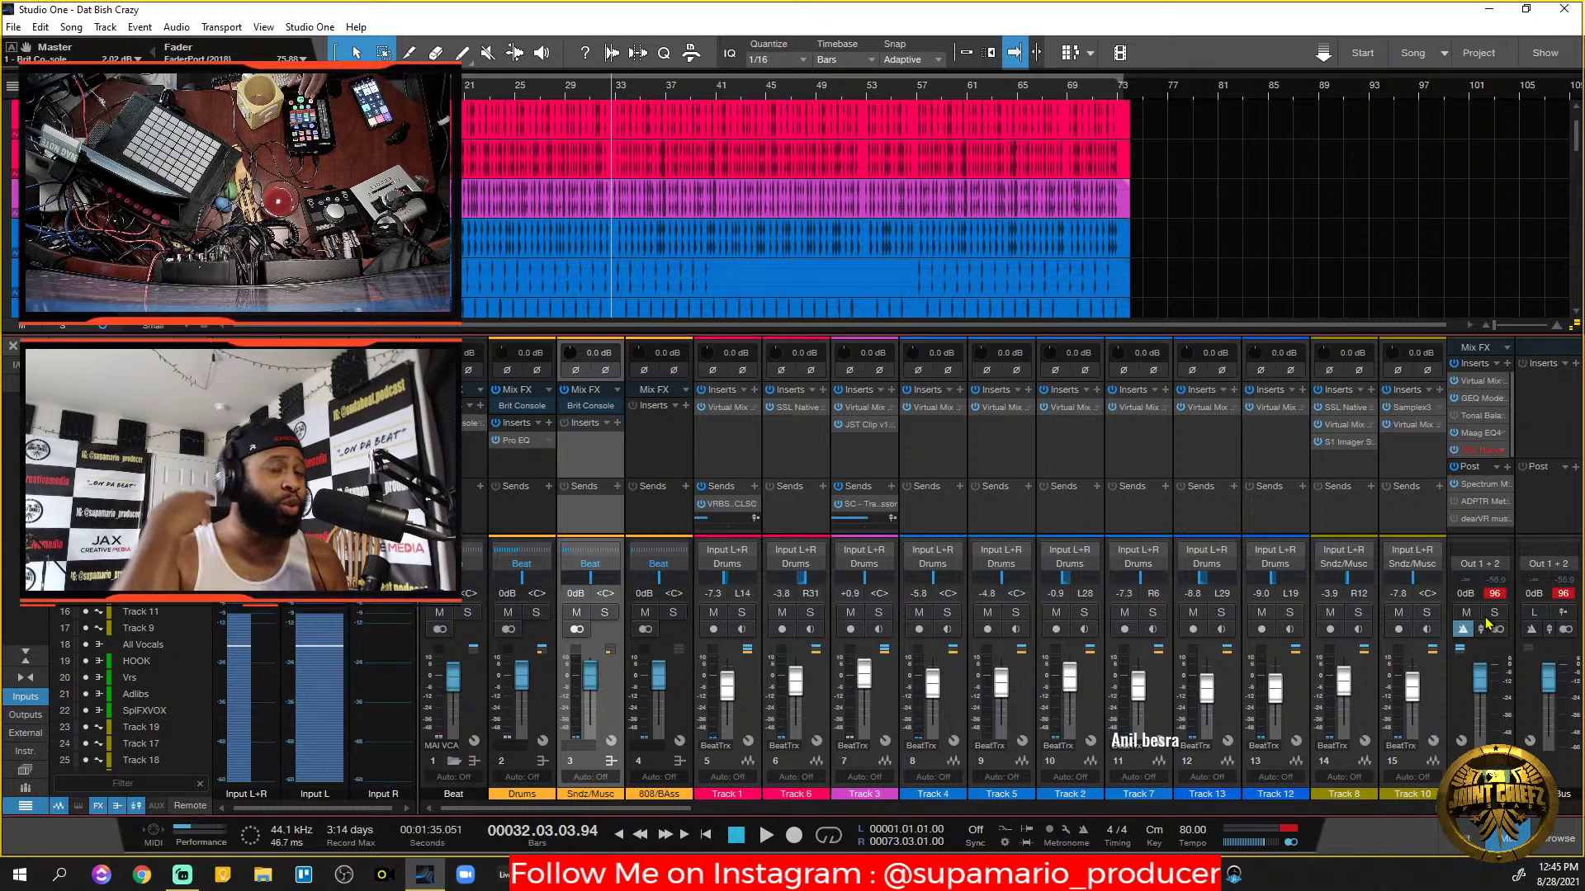
pyautogui.press('space')
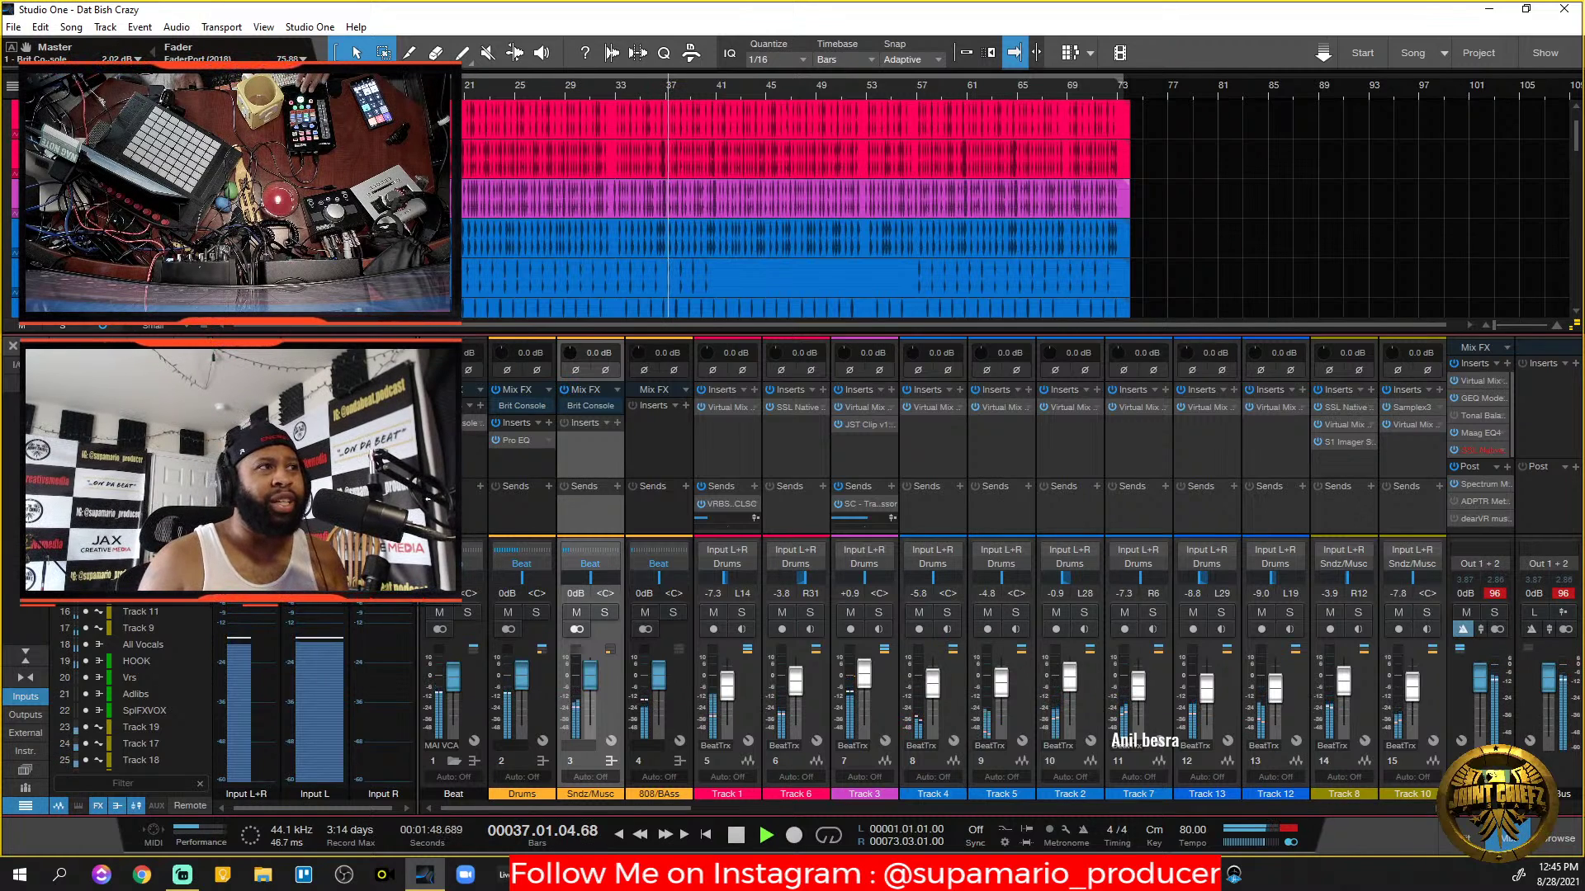
pyautogui.press('space')
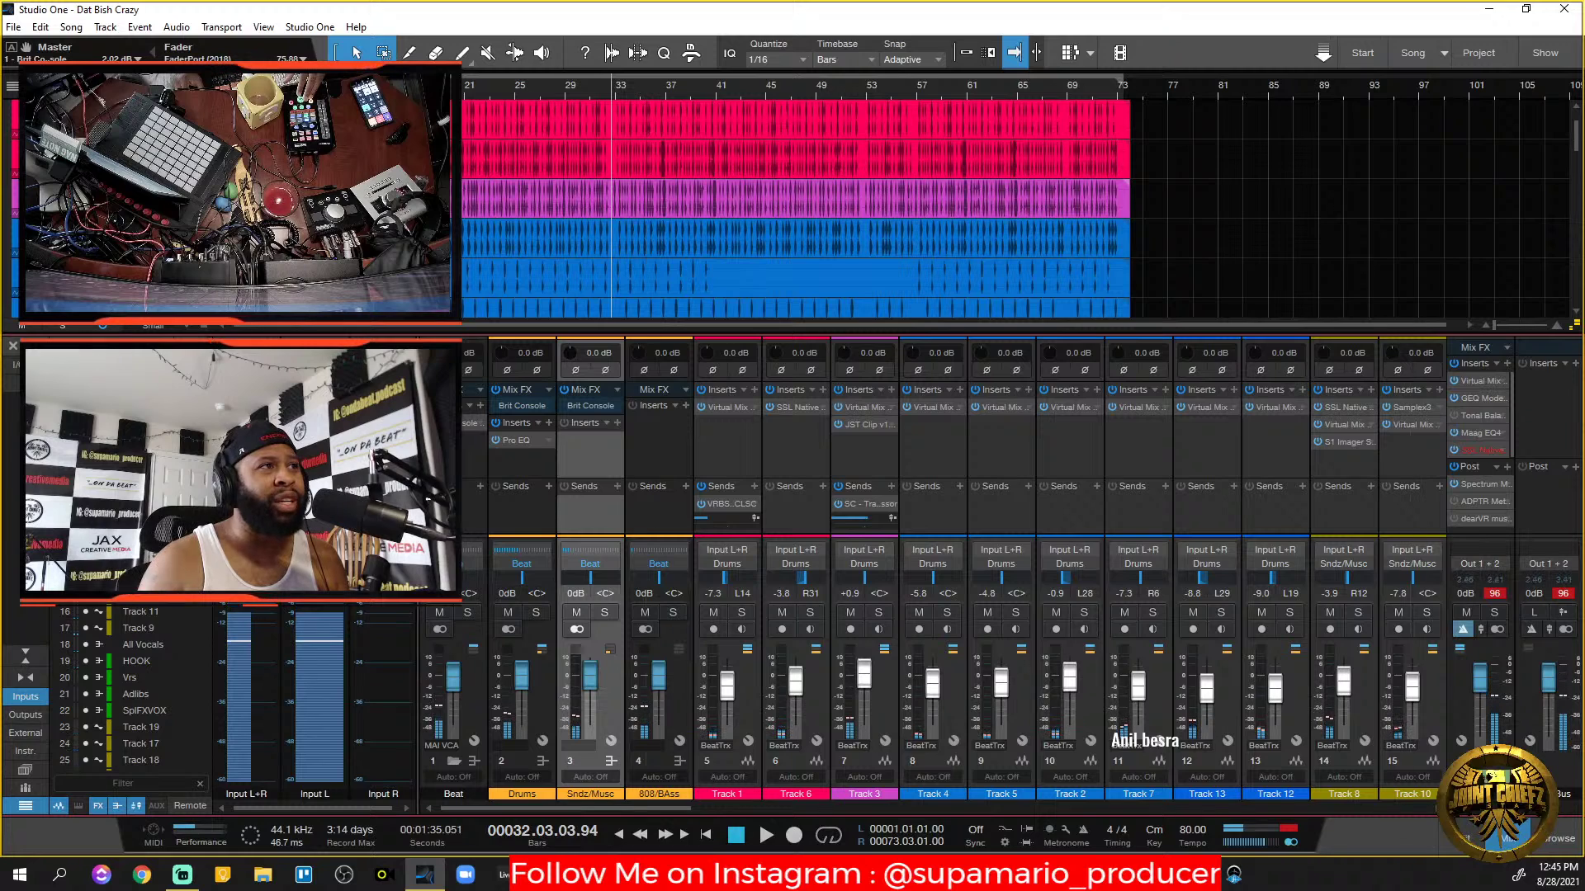
# Compare the Beat bus with the bx_console AMEK 9099 bypassed and active while playing from bar 32, then close the plug-in.
pyautogui.doubleClick(447, 422)
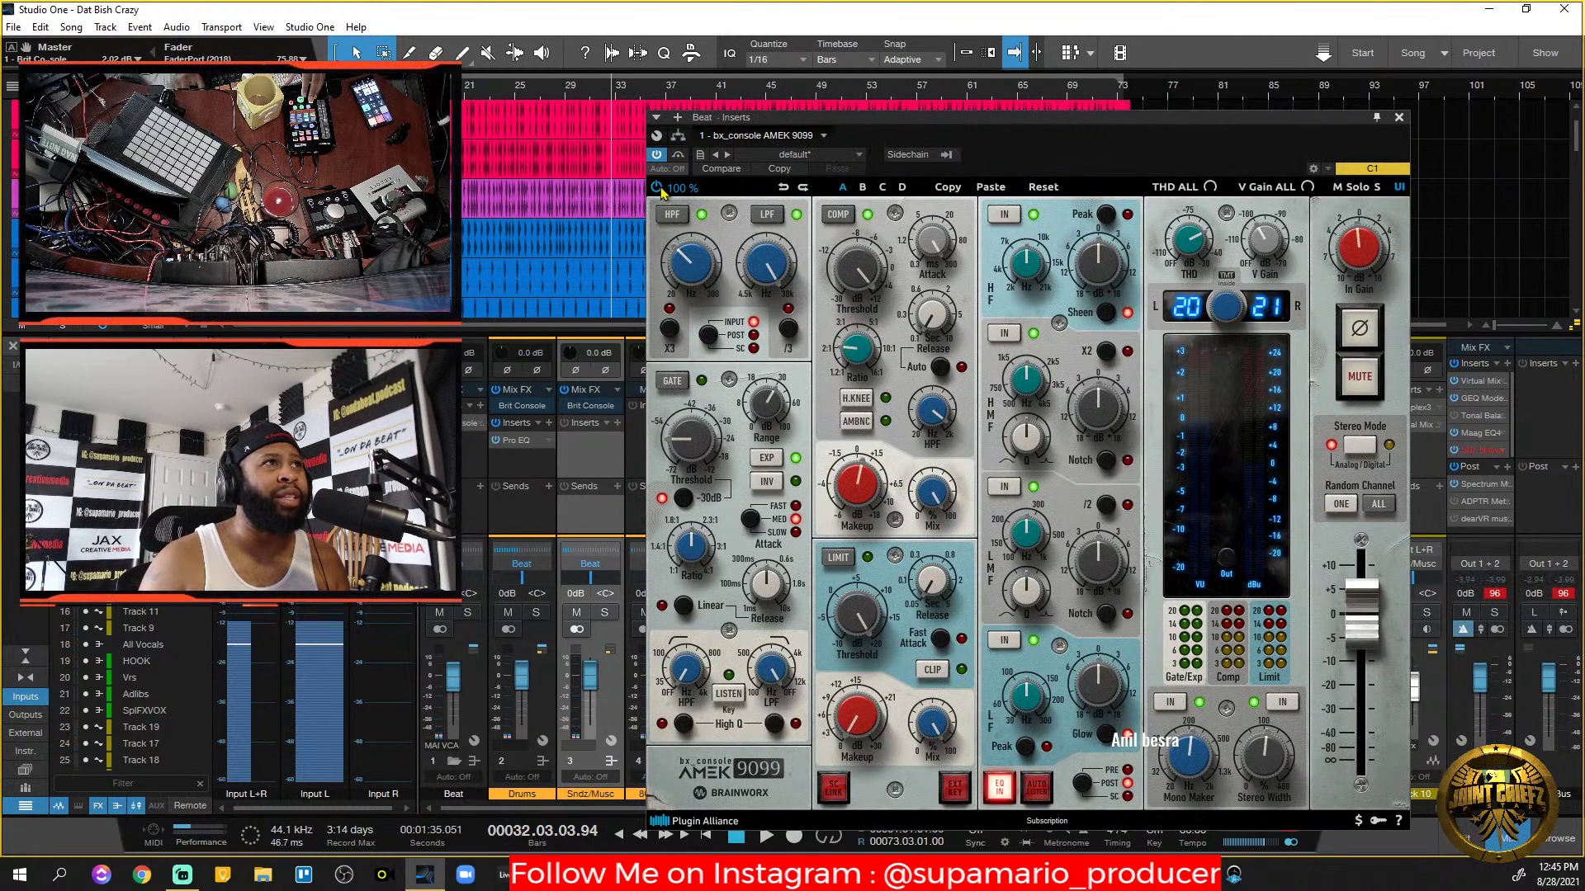
pyautogui.press('space')
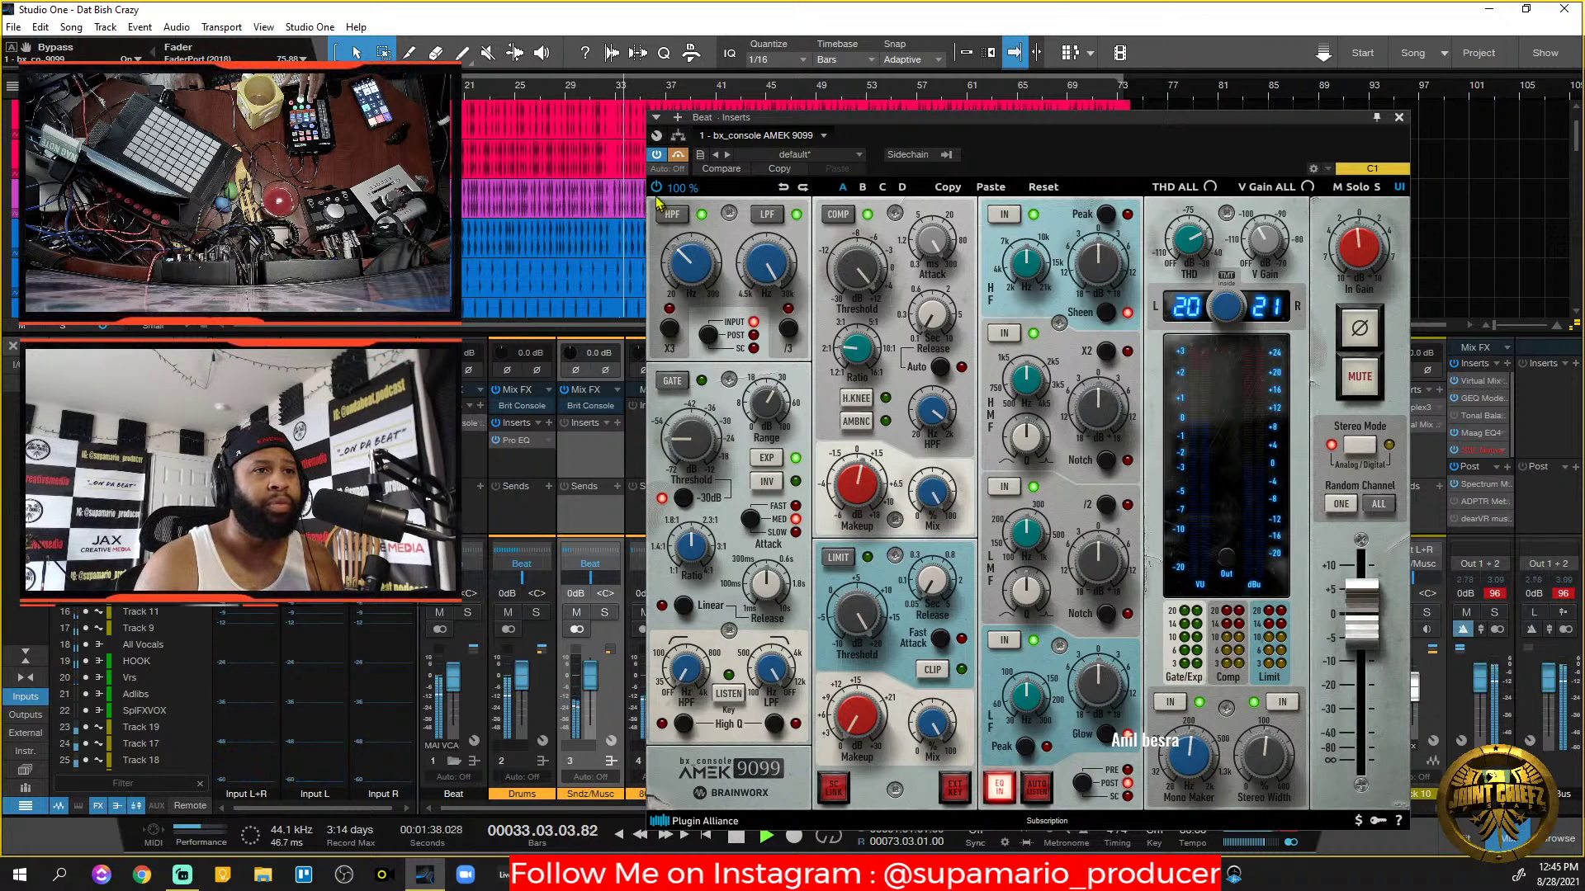
pyautogui.click(676, 158)
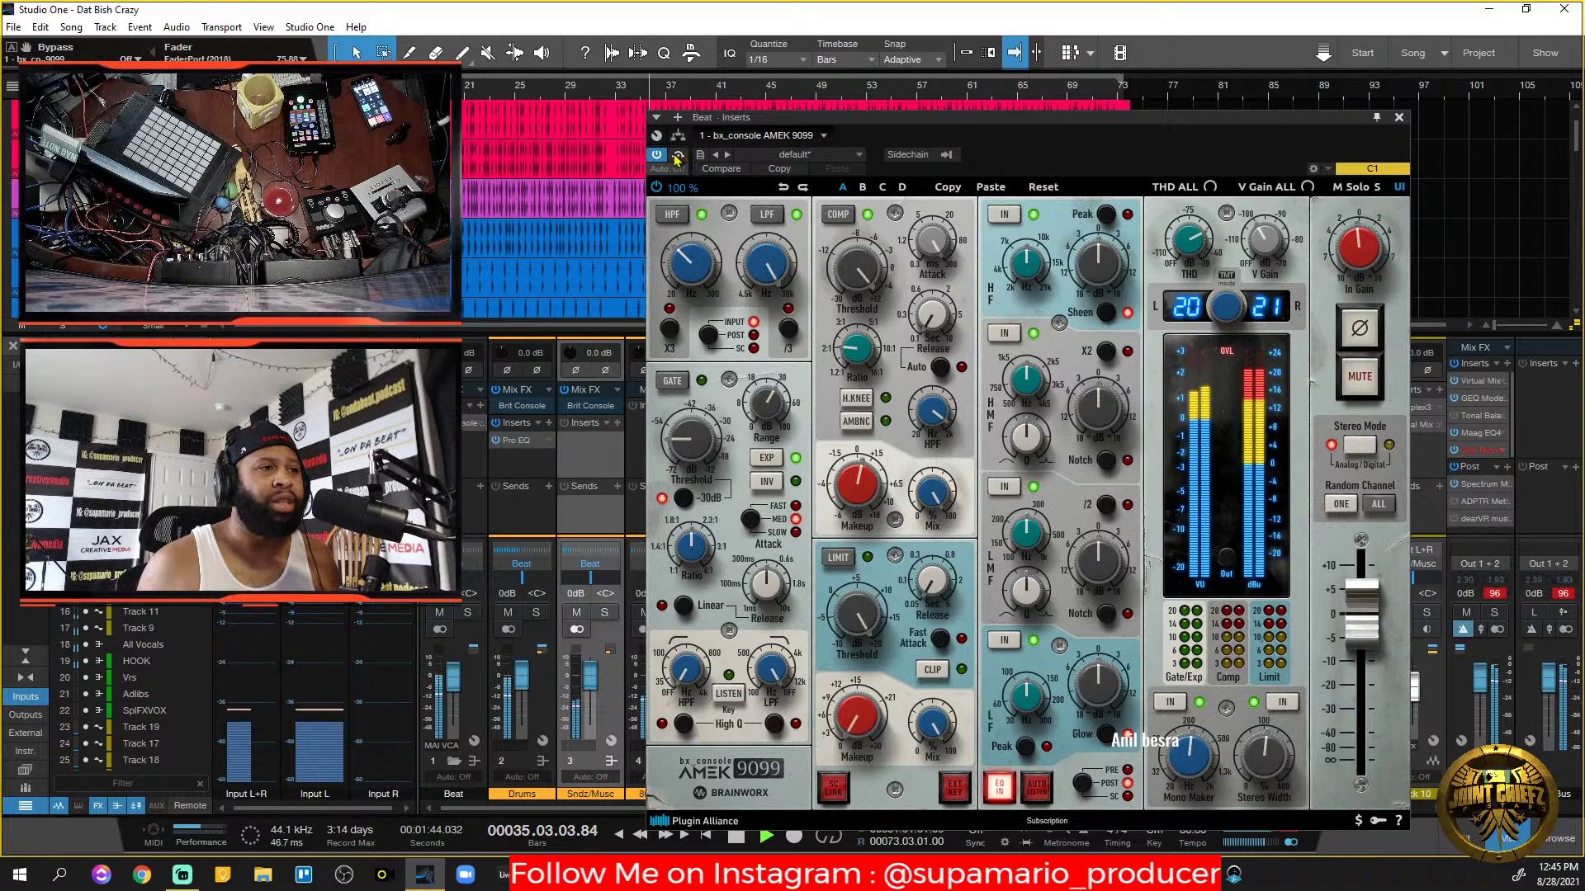
pyautogui.press('space')
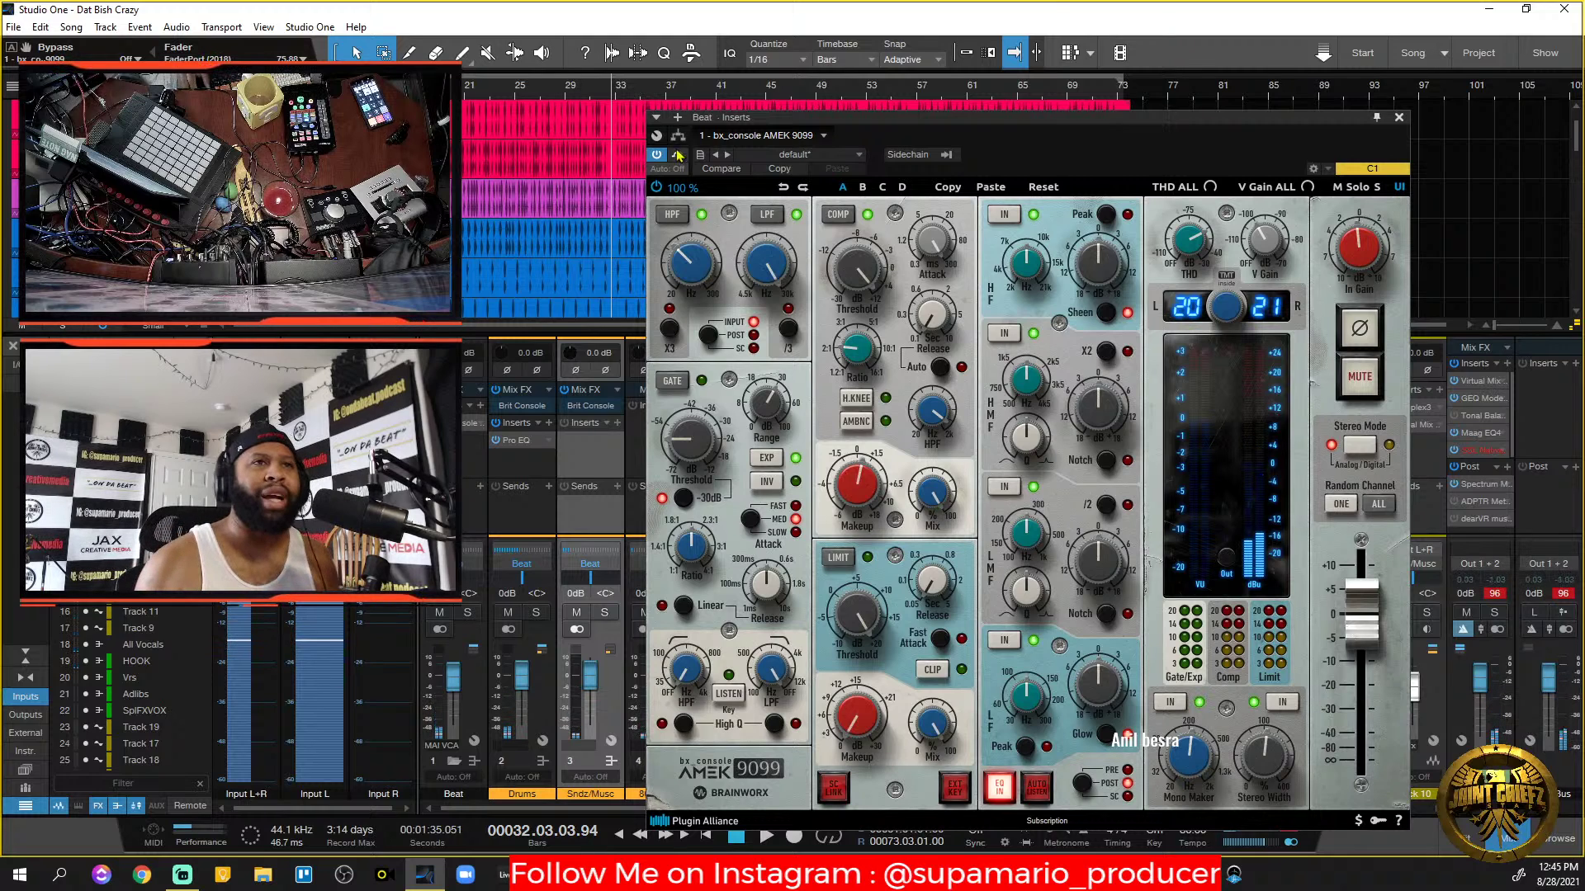
pyautogui.click(1398, 117)
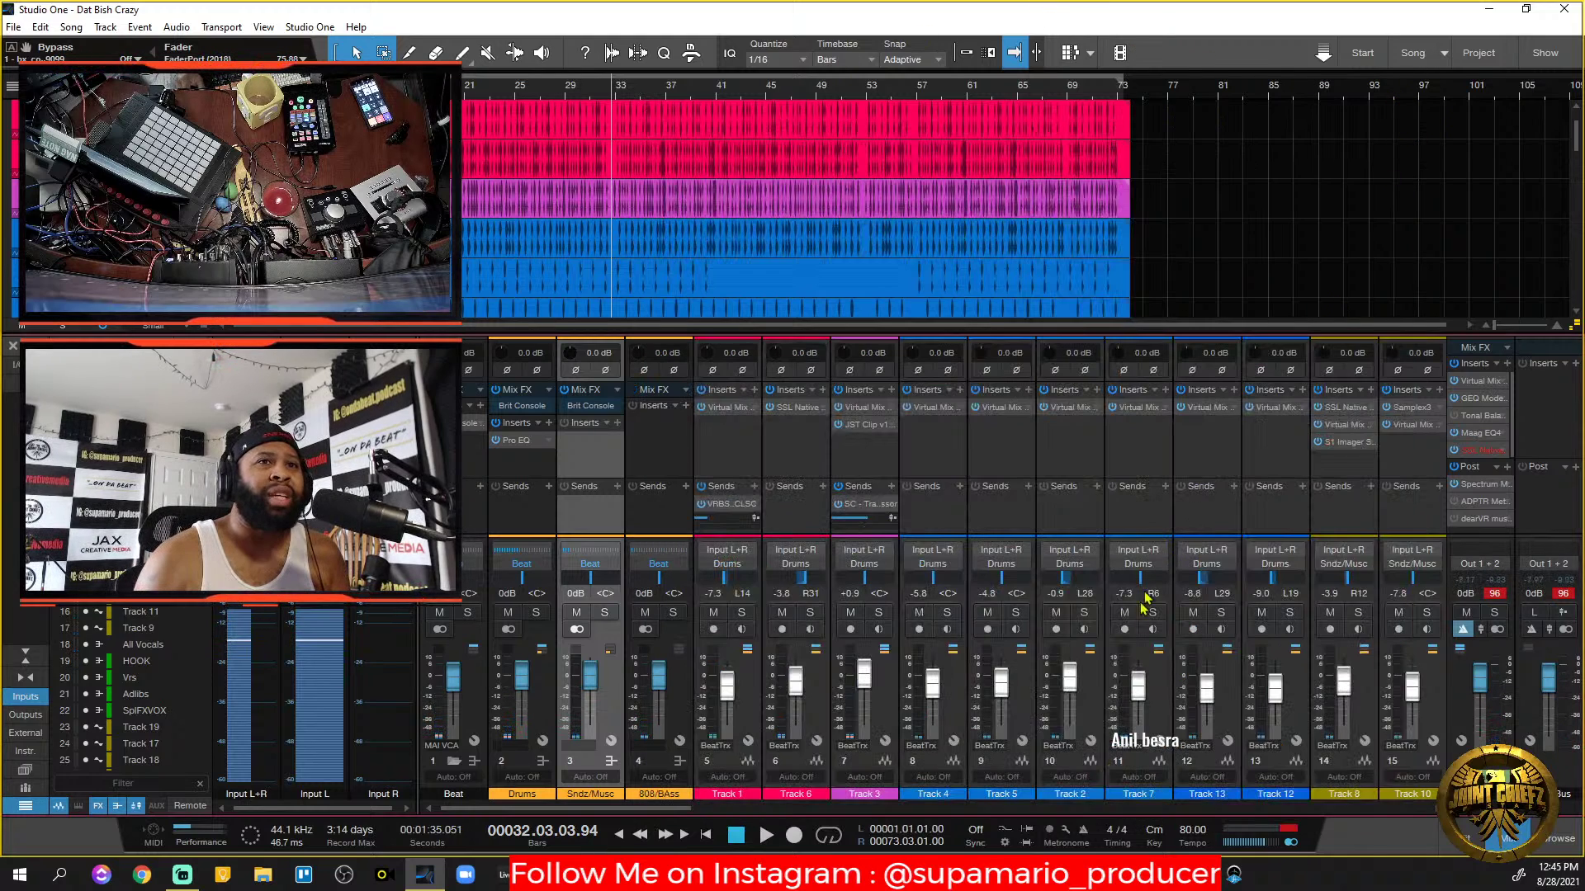
# Move the playback position to bar 9, solo the Beat bus and play the beat from there.
pyautogui.hscroll(4, 684, 816)
pyautogui.hscroll(1, 684, 815)
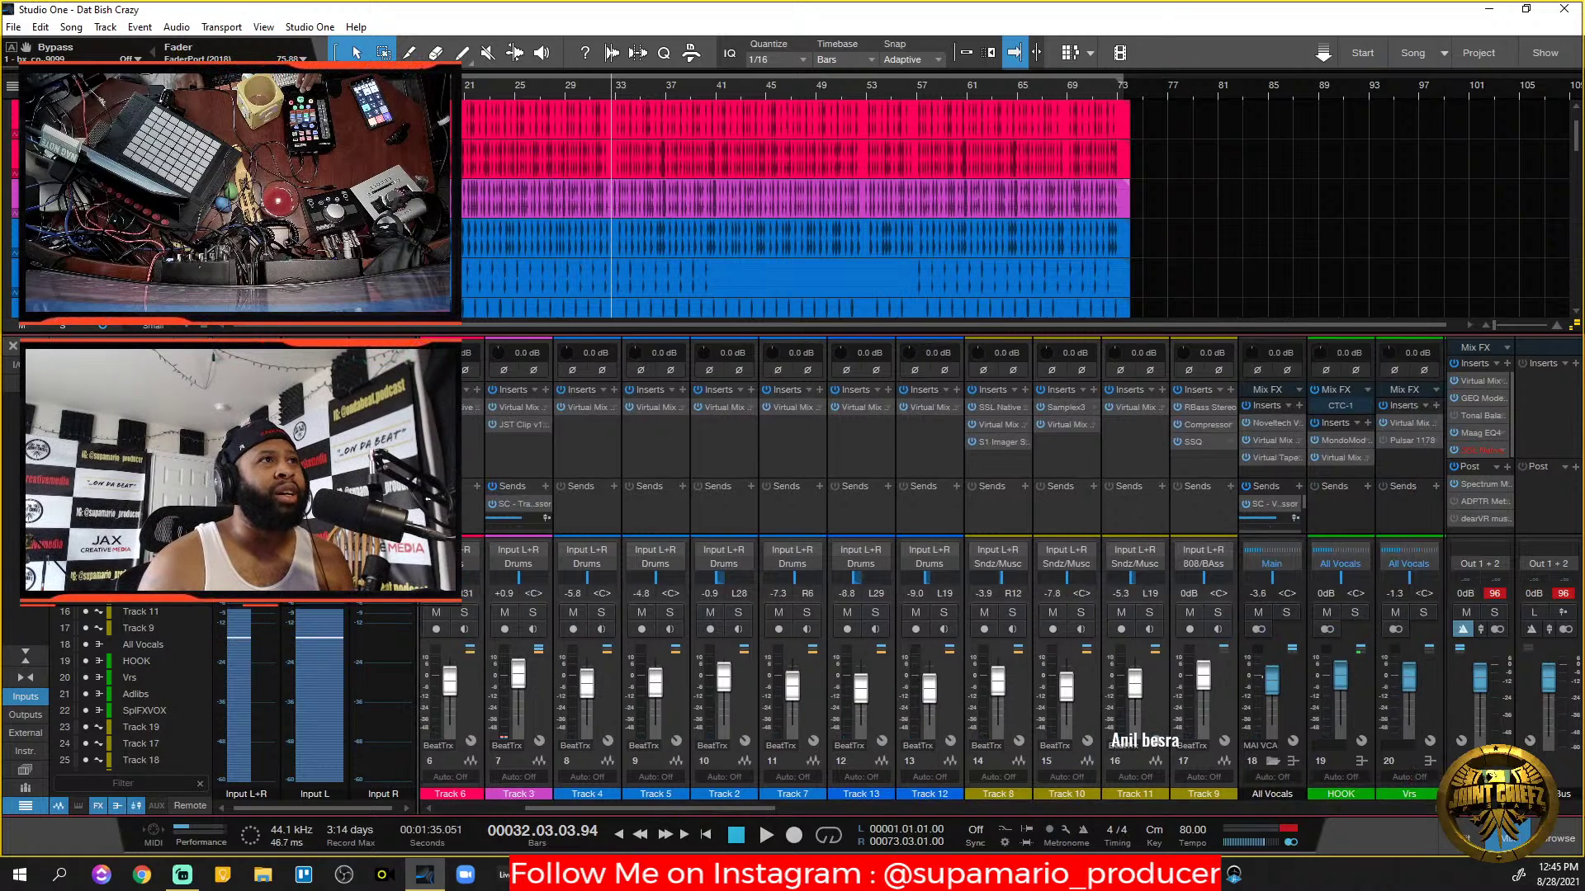
pyautogui.click(312, 85)
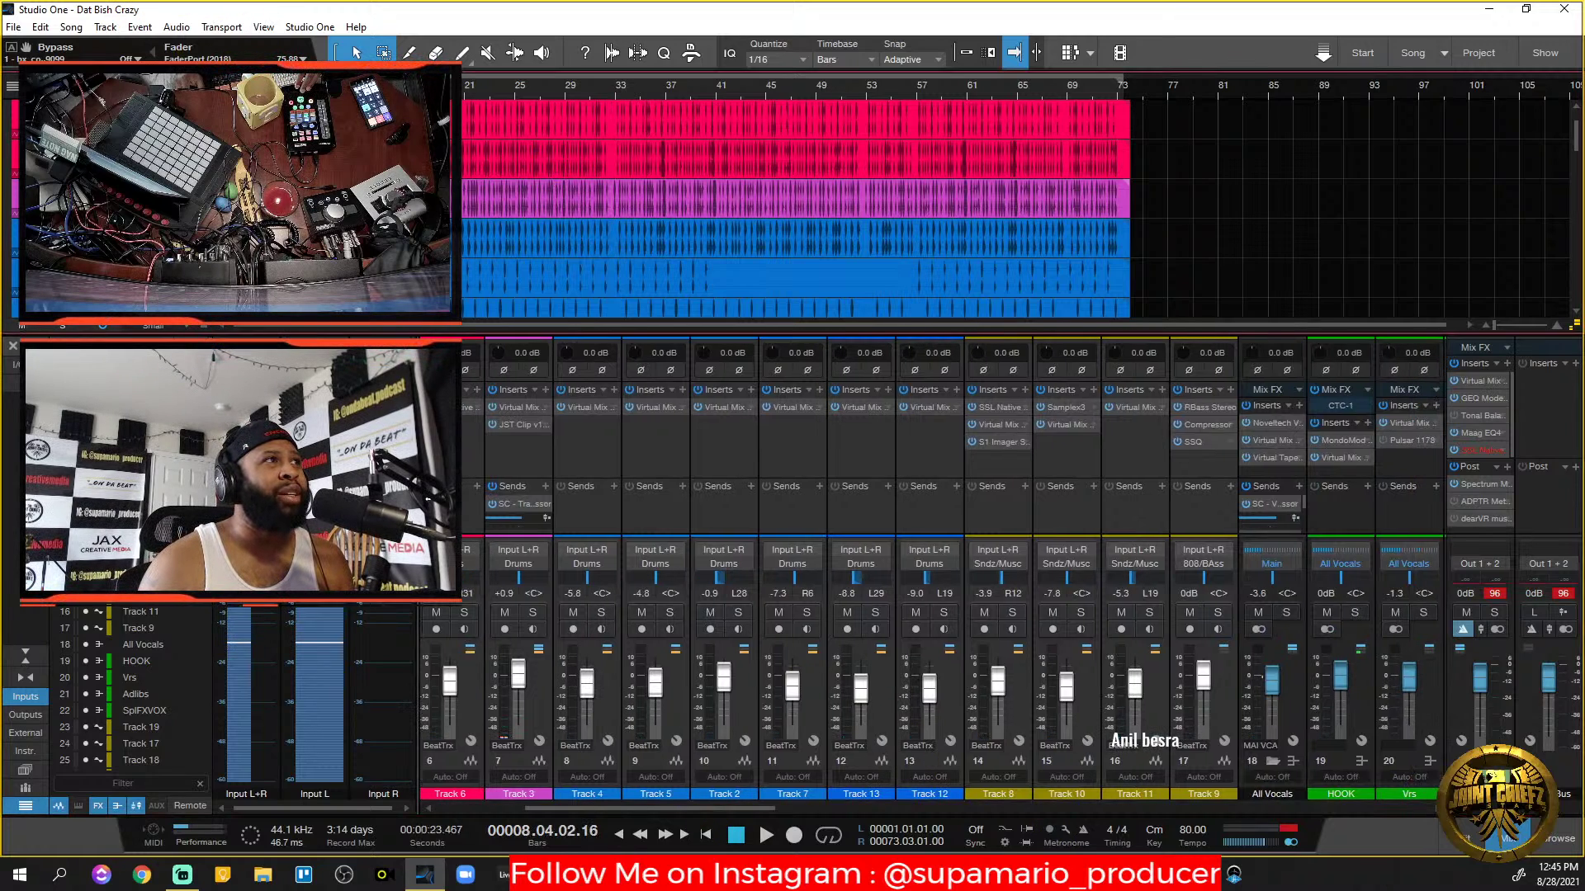
pyautogui.hscroll(-5, 660, 805)
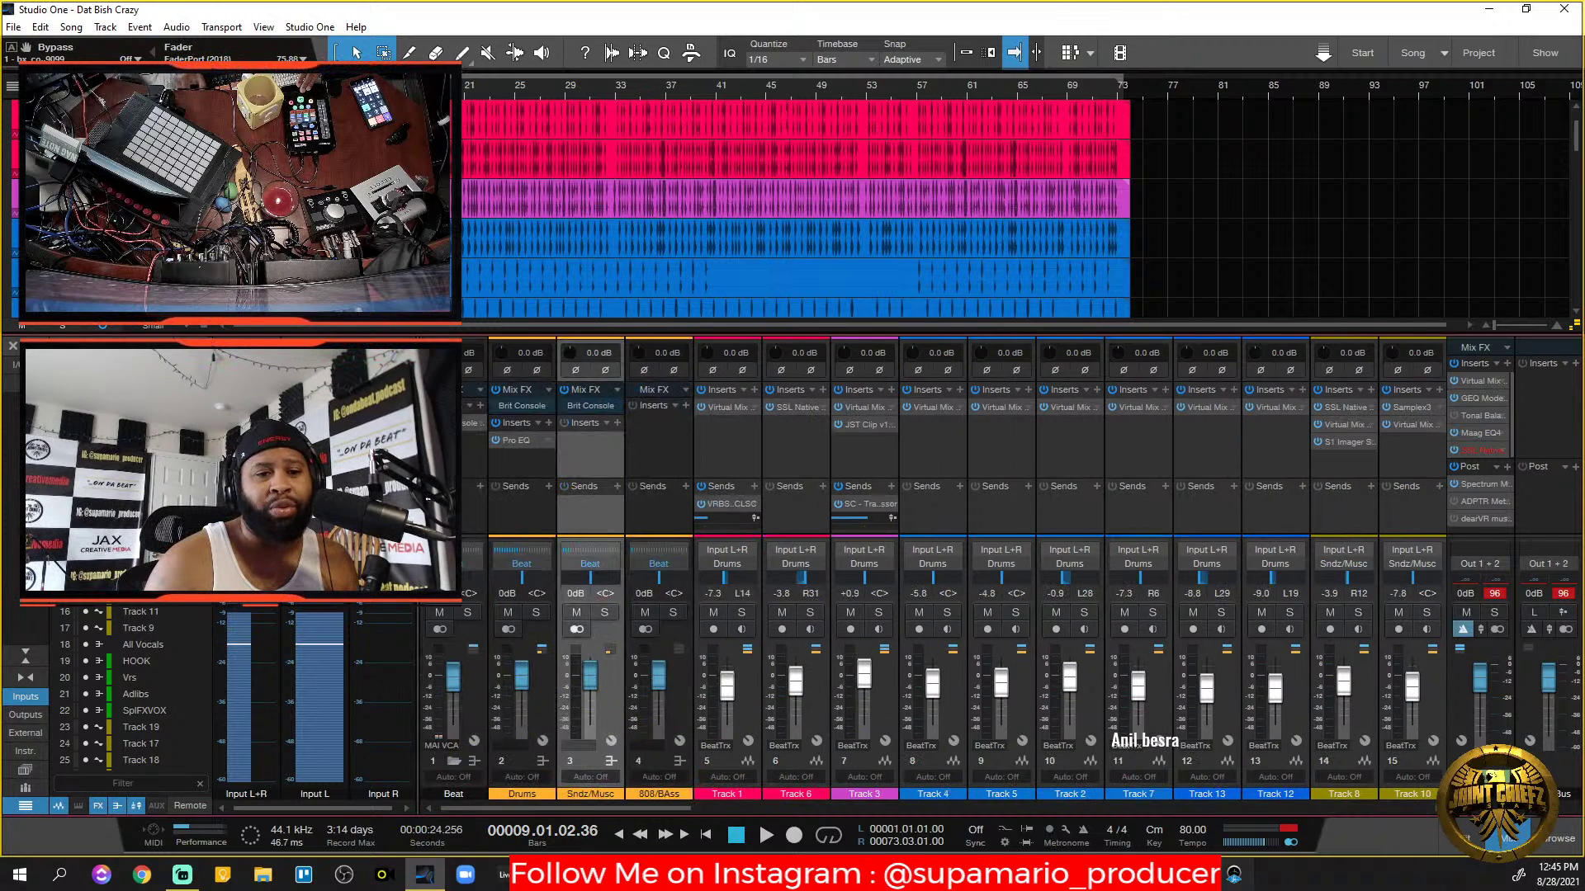
pyautogui.press('space')
pyautogui.click(469, 612)
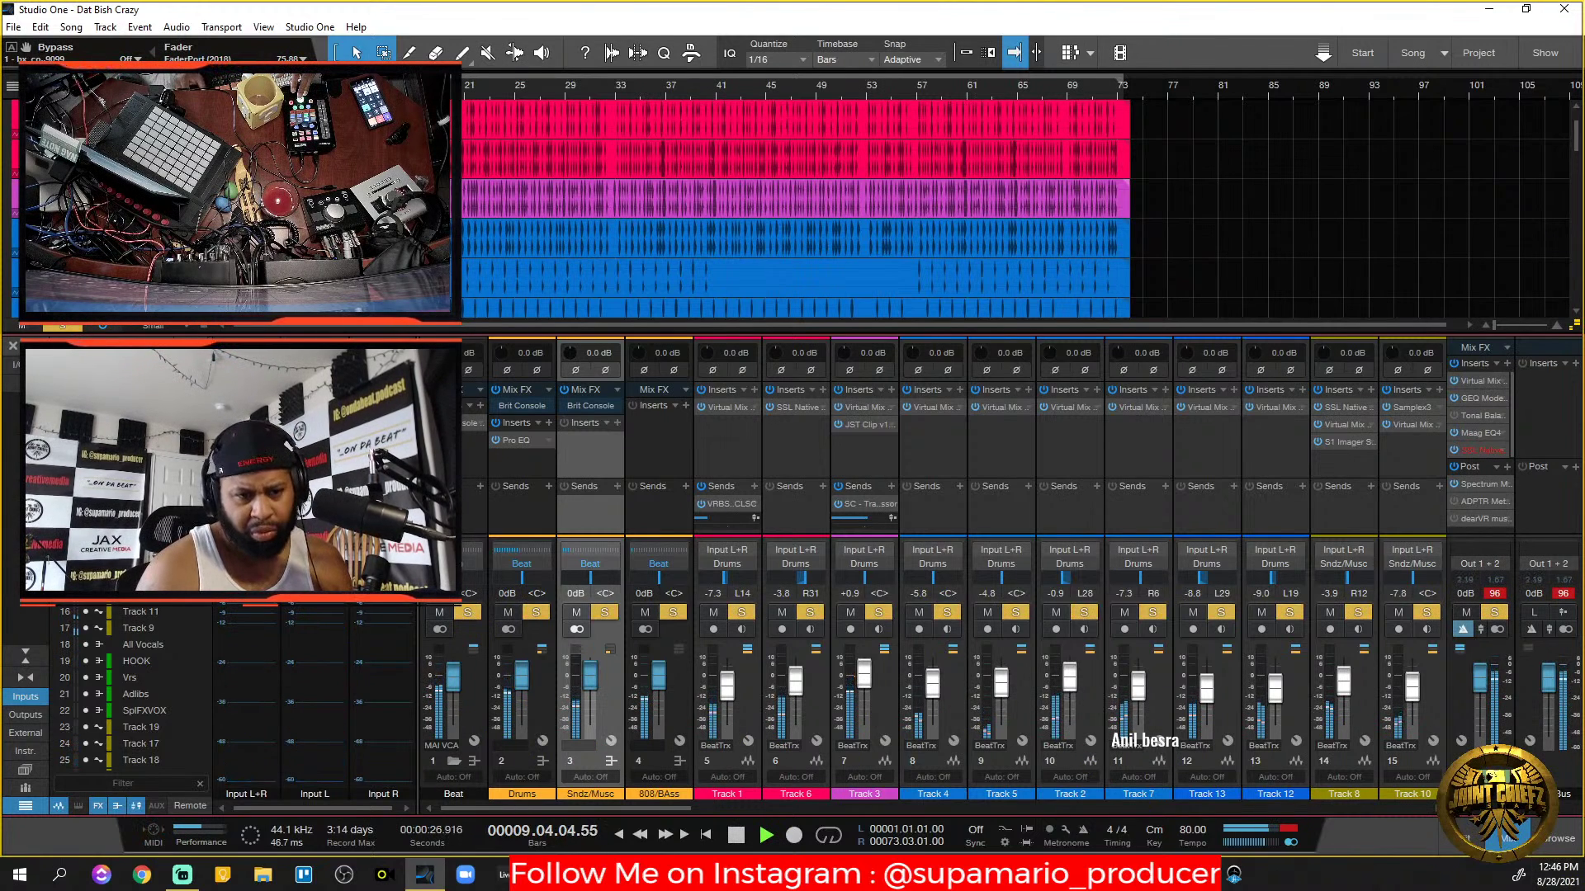
pyautogui.press('space')
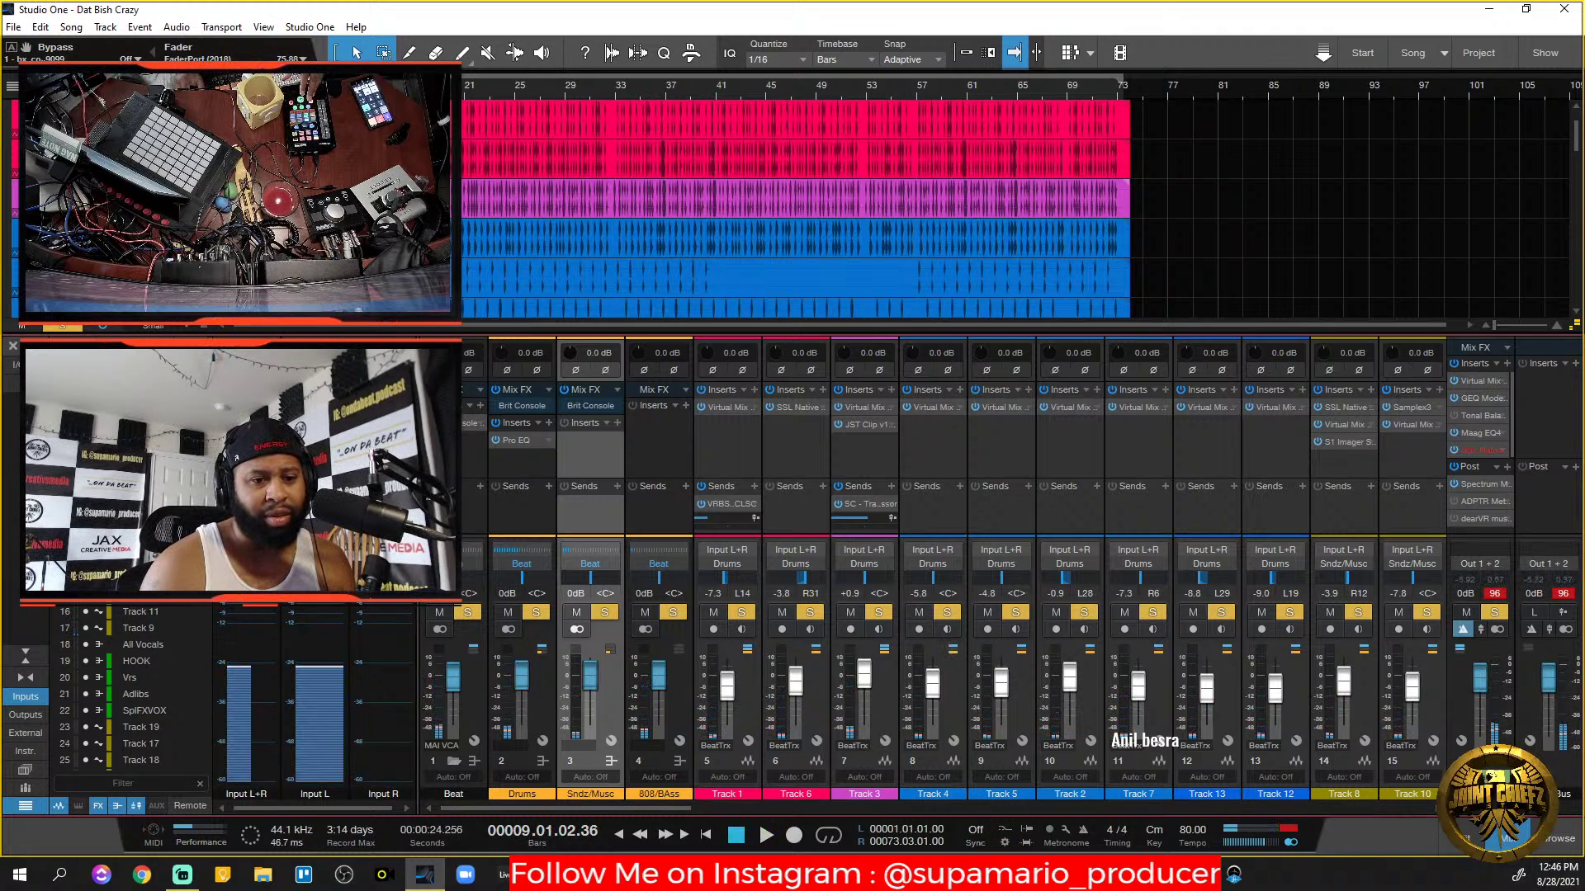
pyautogui.press('space')
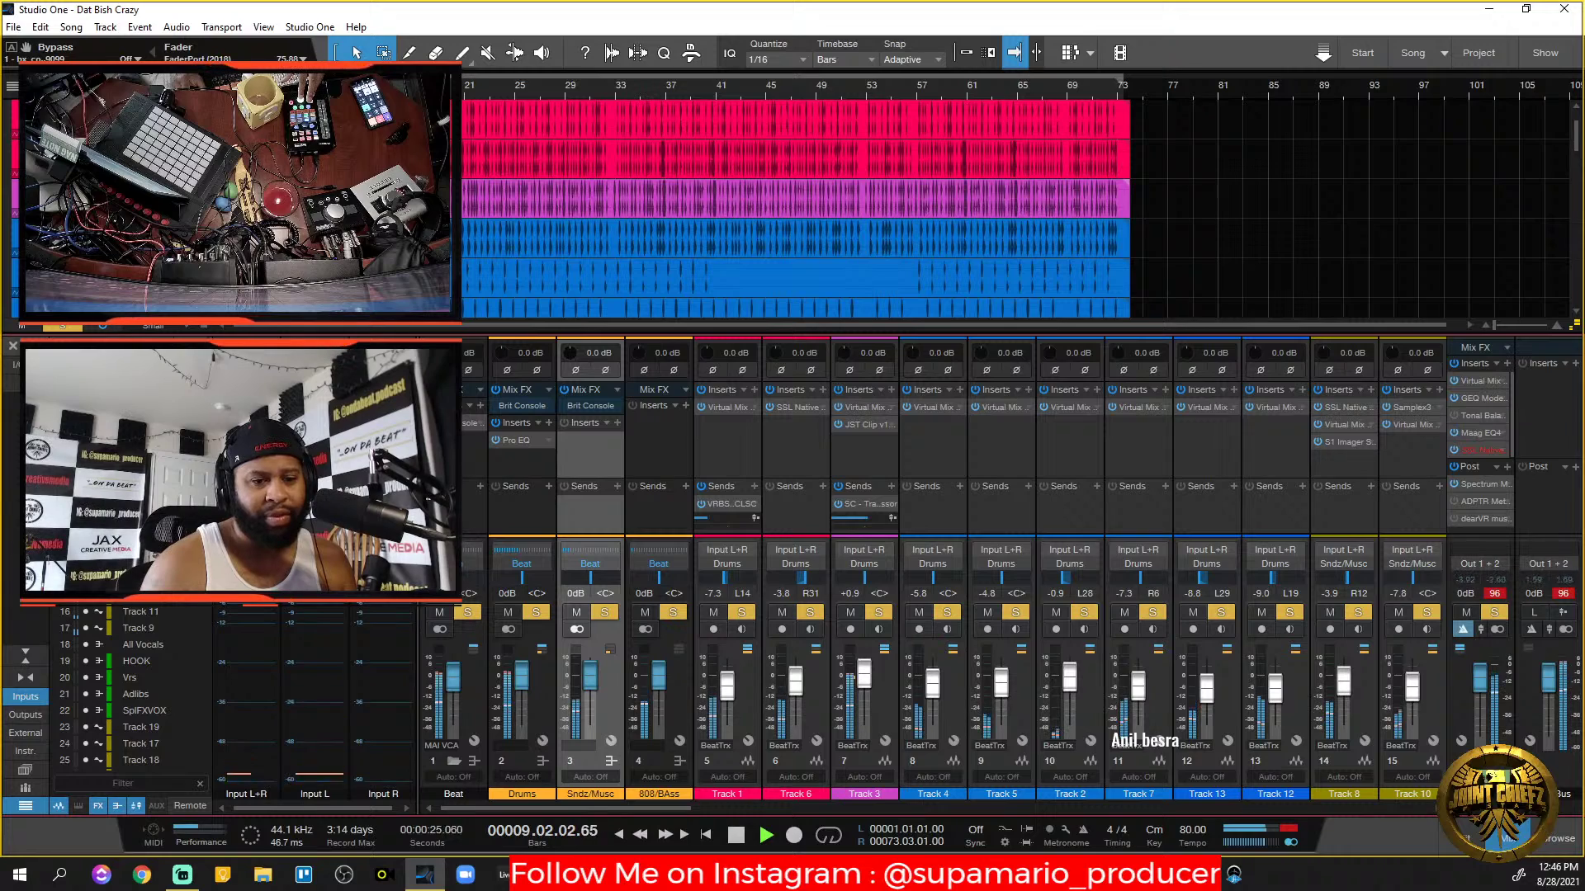
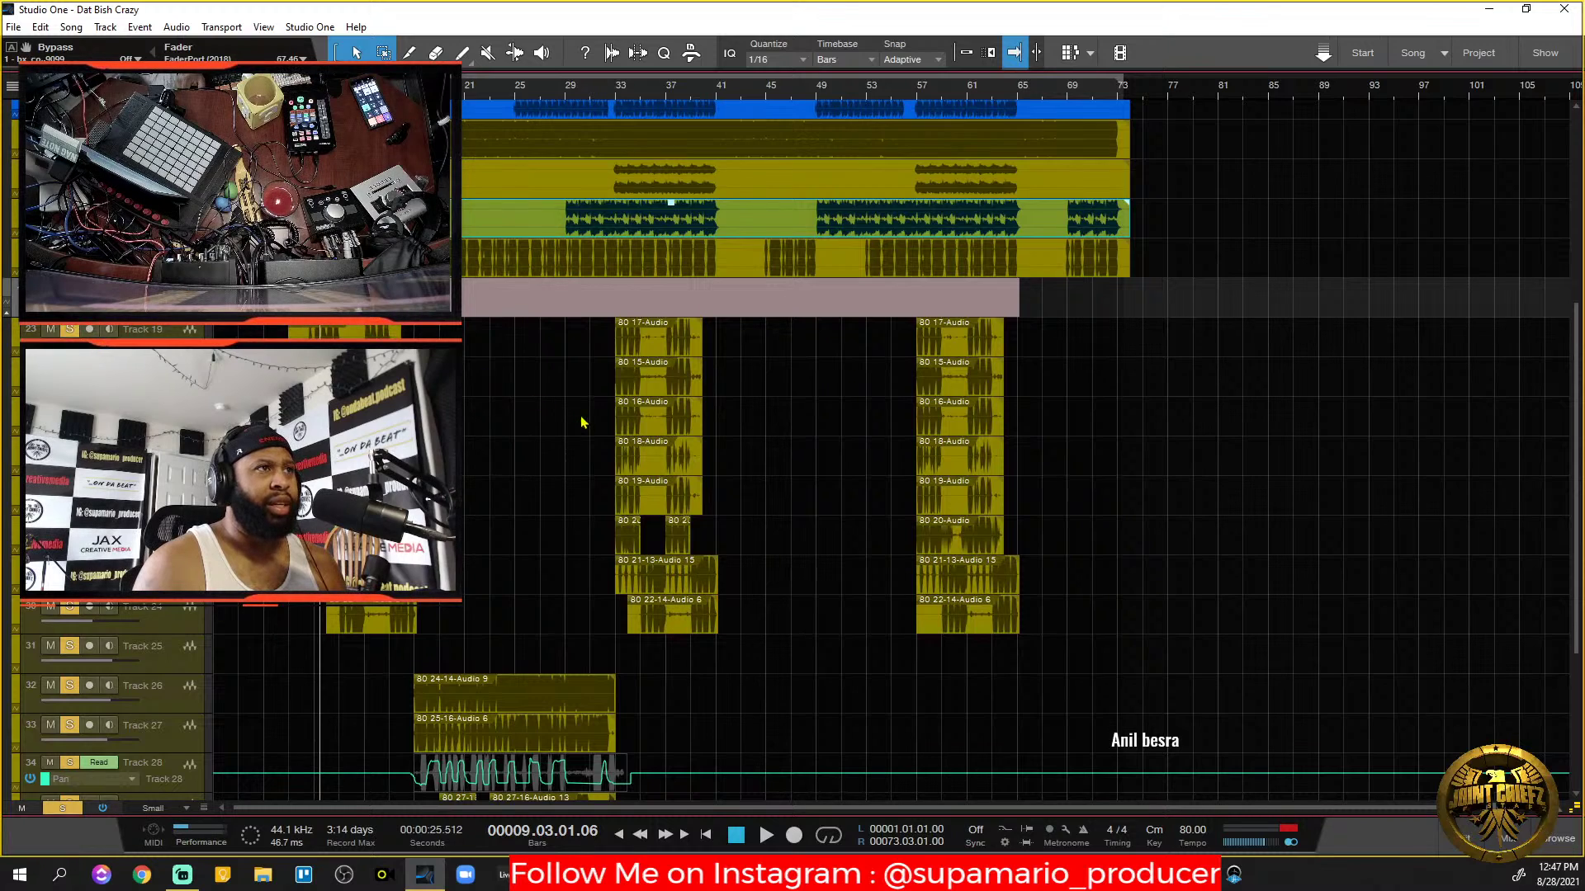
# Move the playback position to bar 17 and briefly play the song from there.
pyautogui.scroll(2, 566, 418)
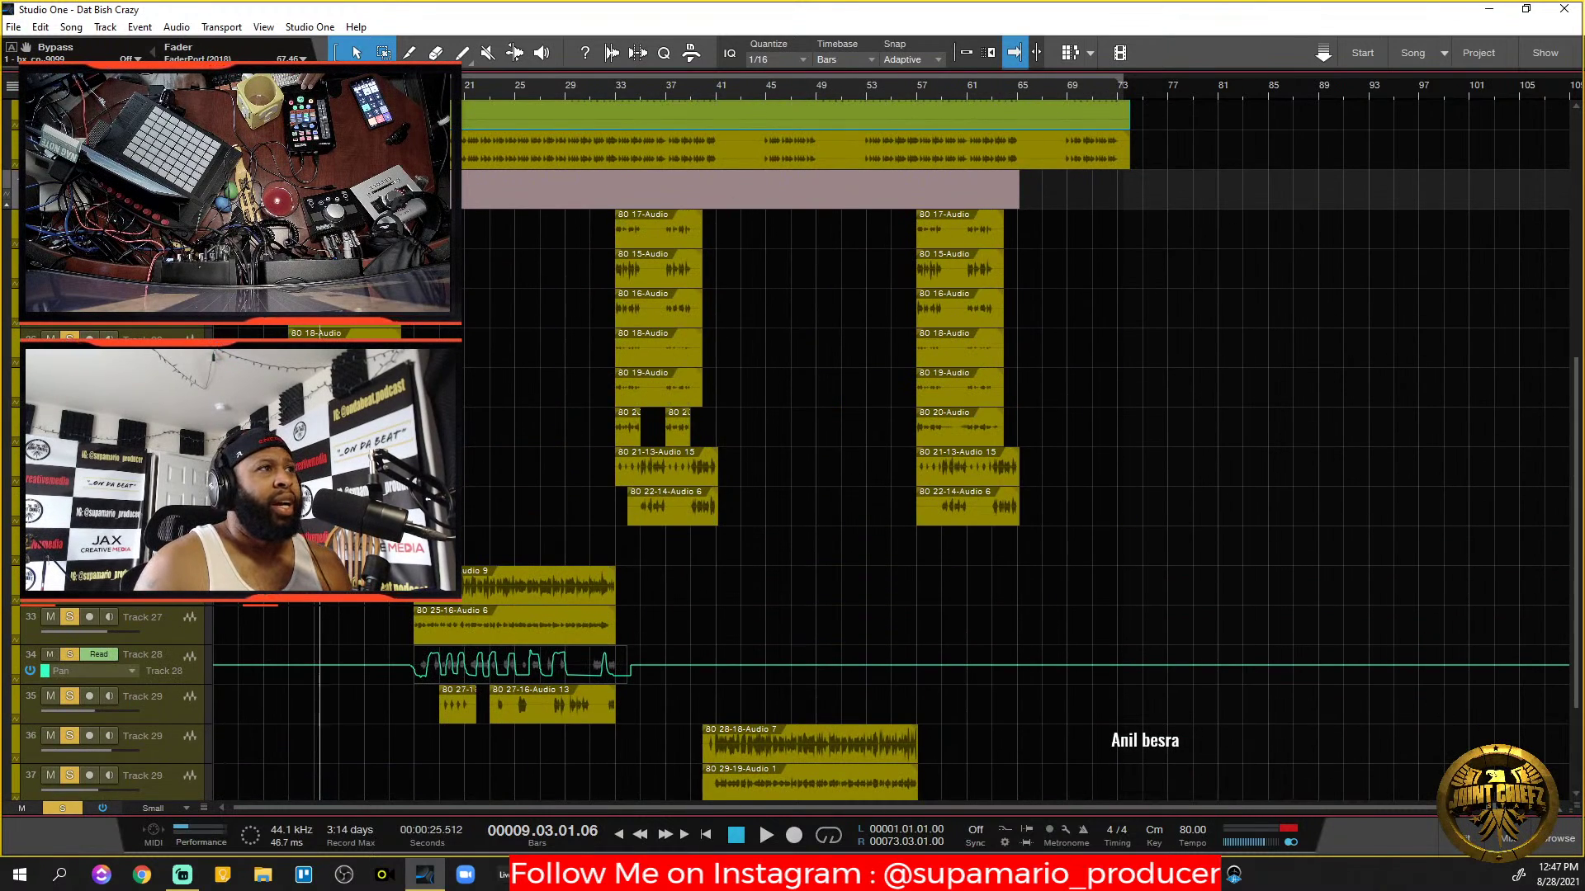
pyautogui.scroll(-5, 506, 460)
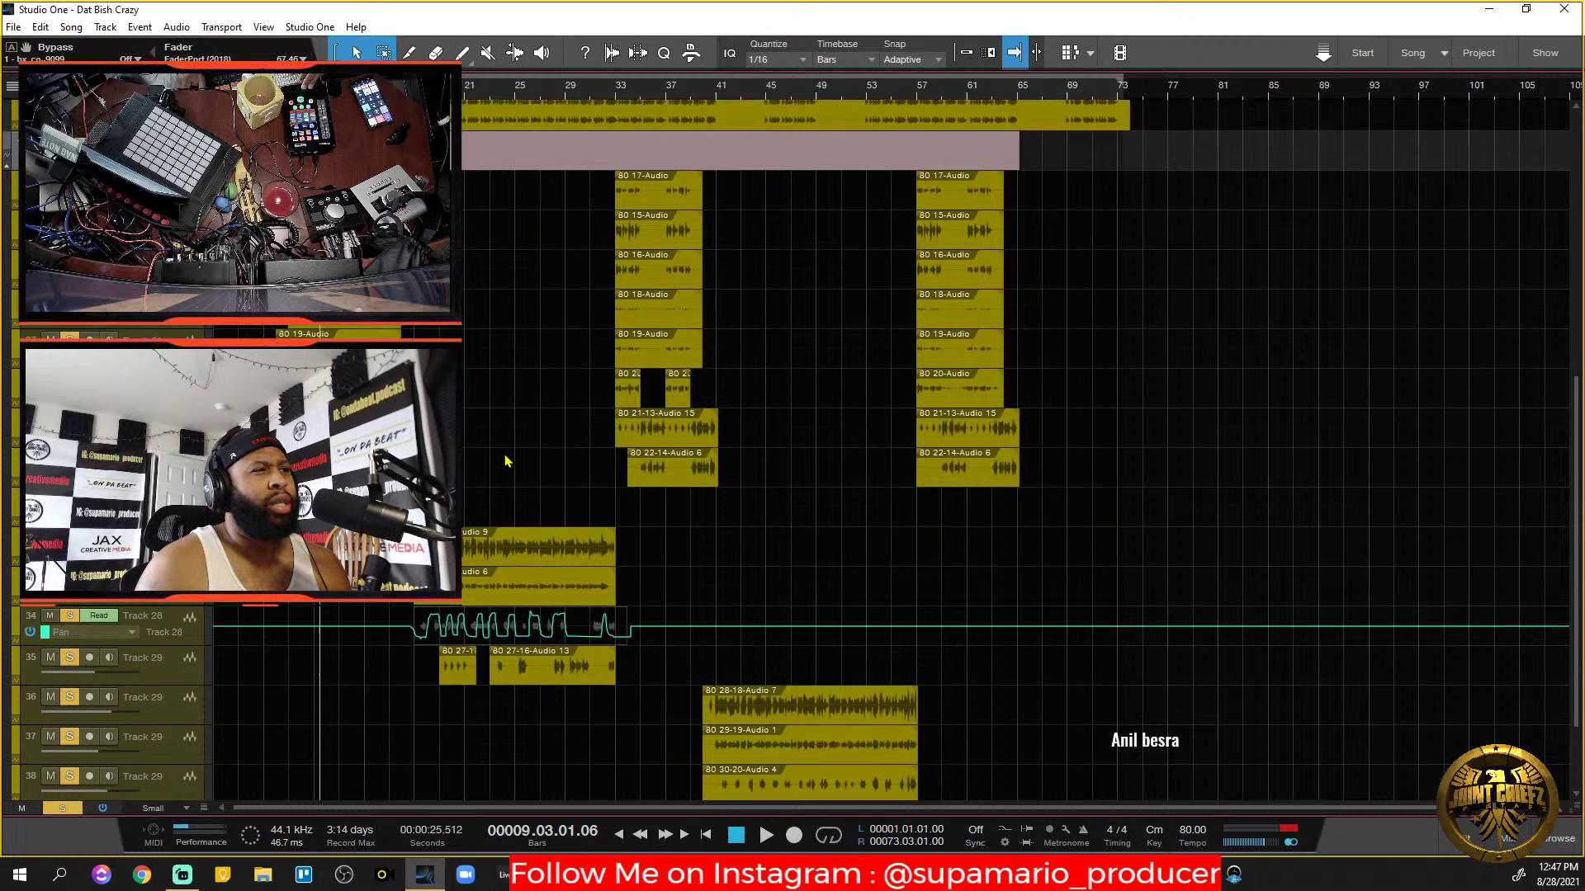
pyautogui.scroll(2, 506, 461)
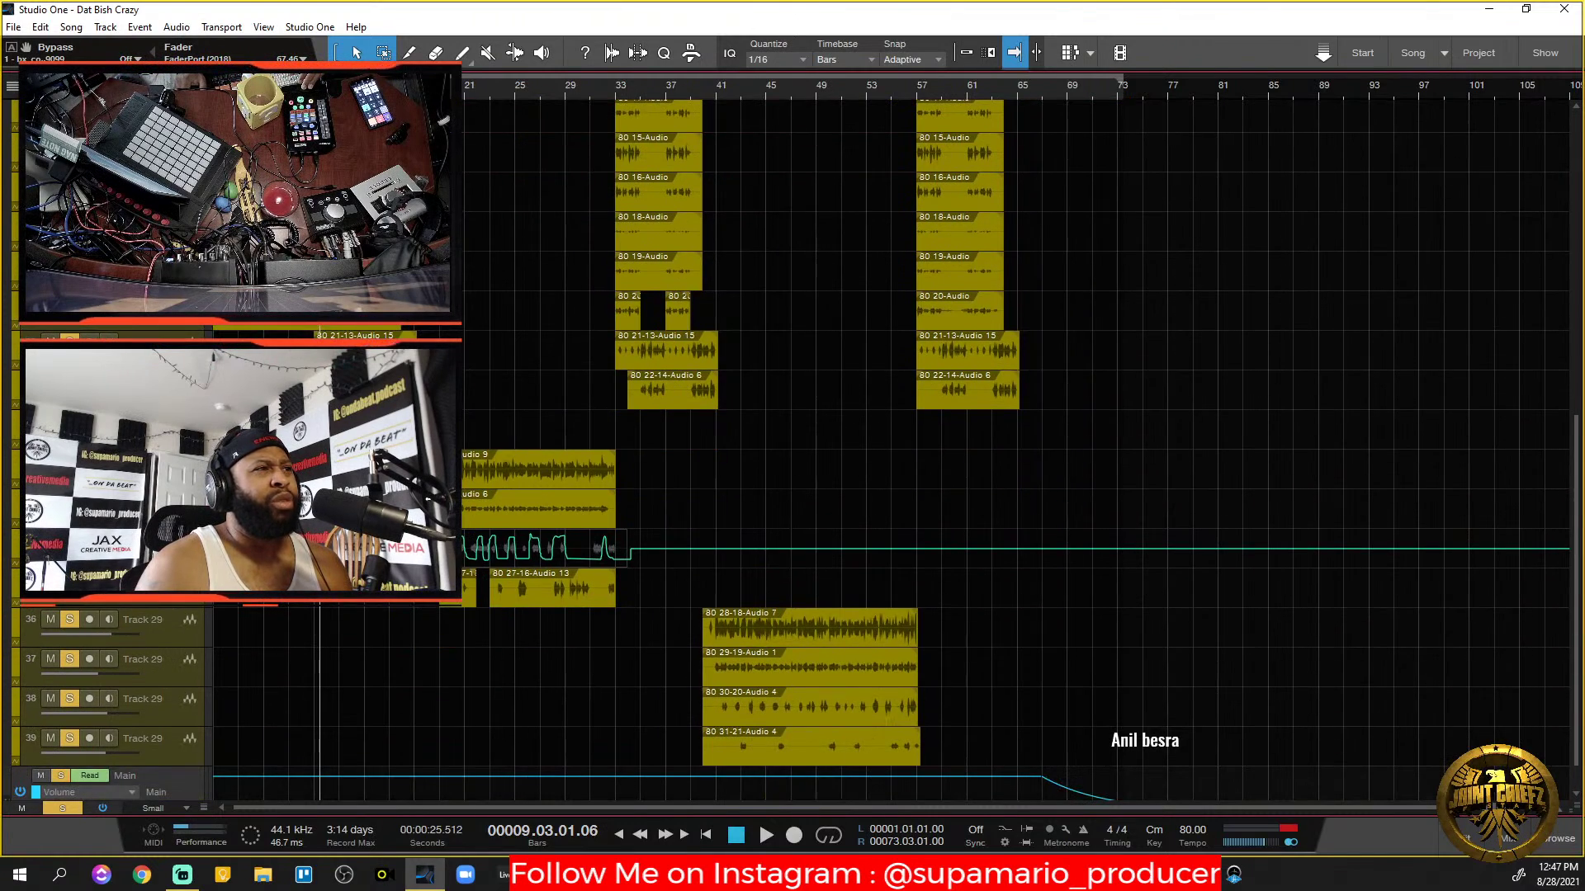
pyautogui.click(408, 86)
pyautogui.click(414, 86)
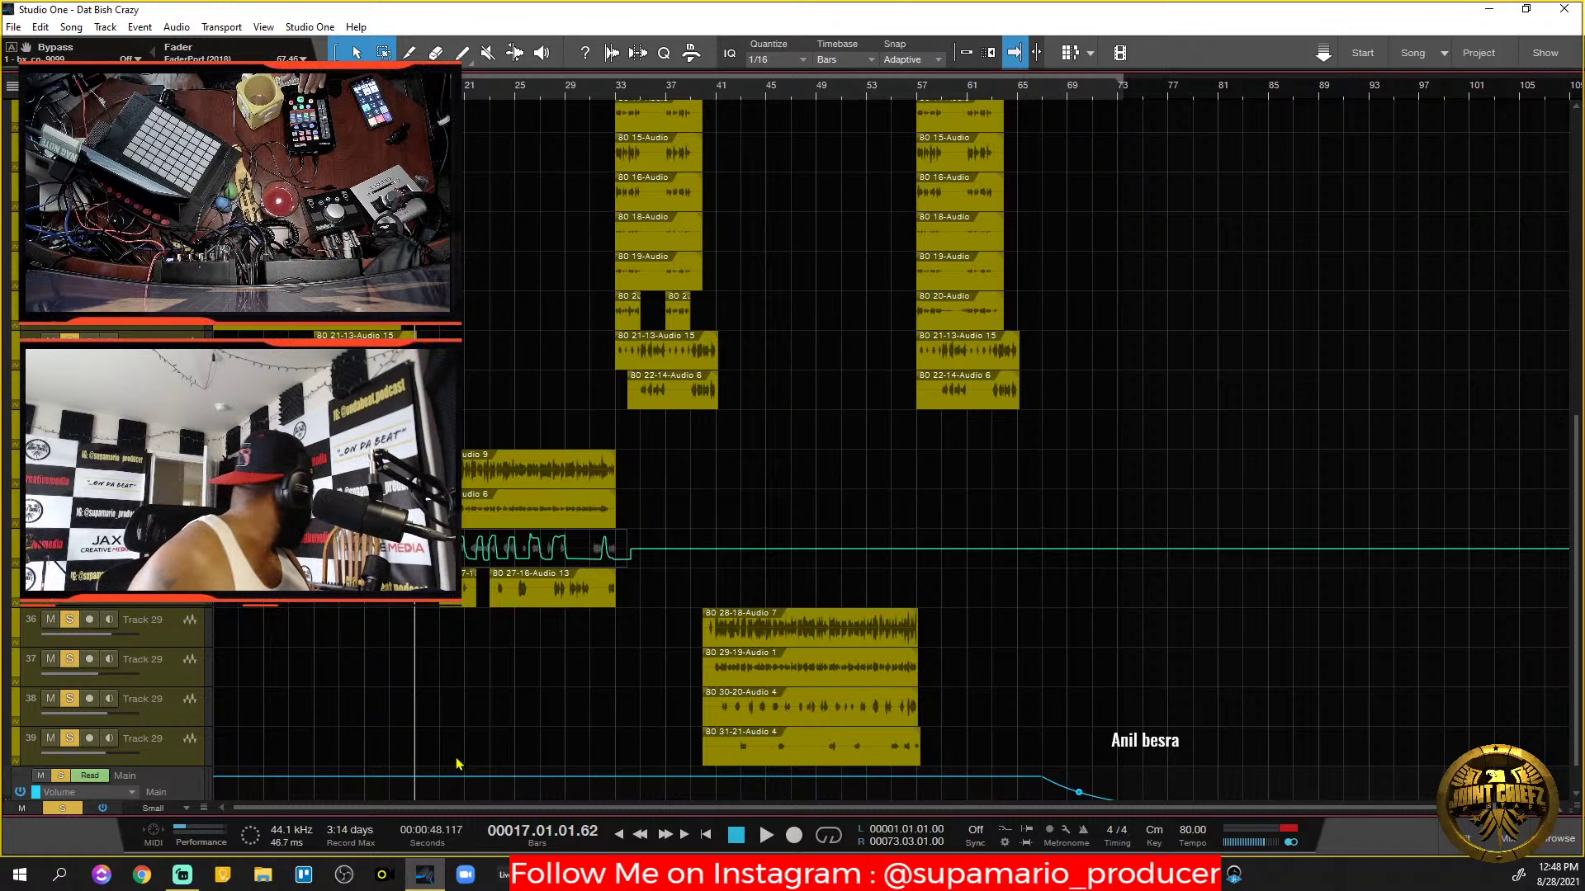
pyautogui.click(552, 574)
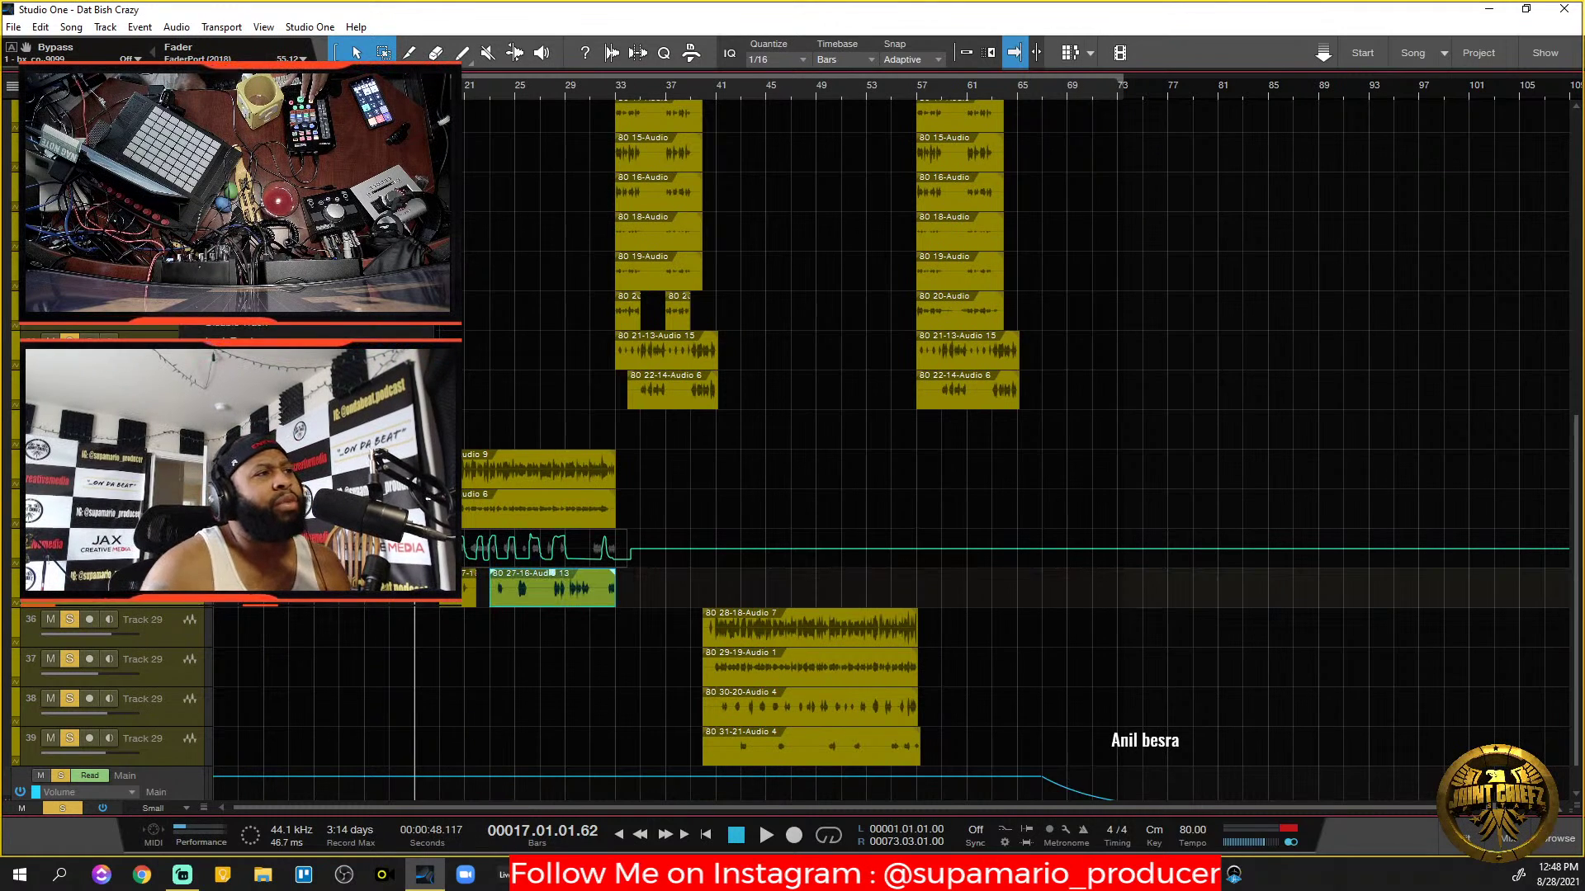
pyautogui.click(639, 731)
pyautogui.press('space')
pyautogui.press('space')
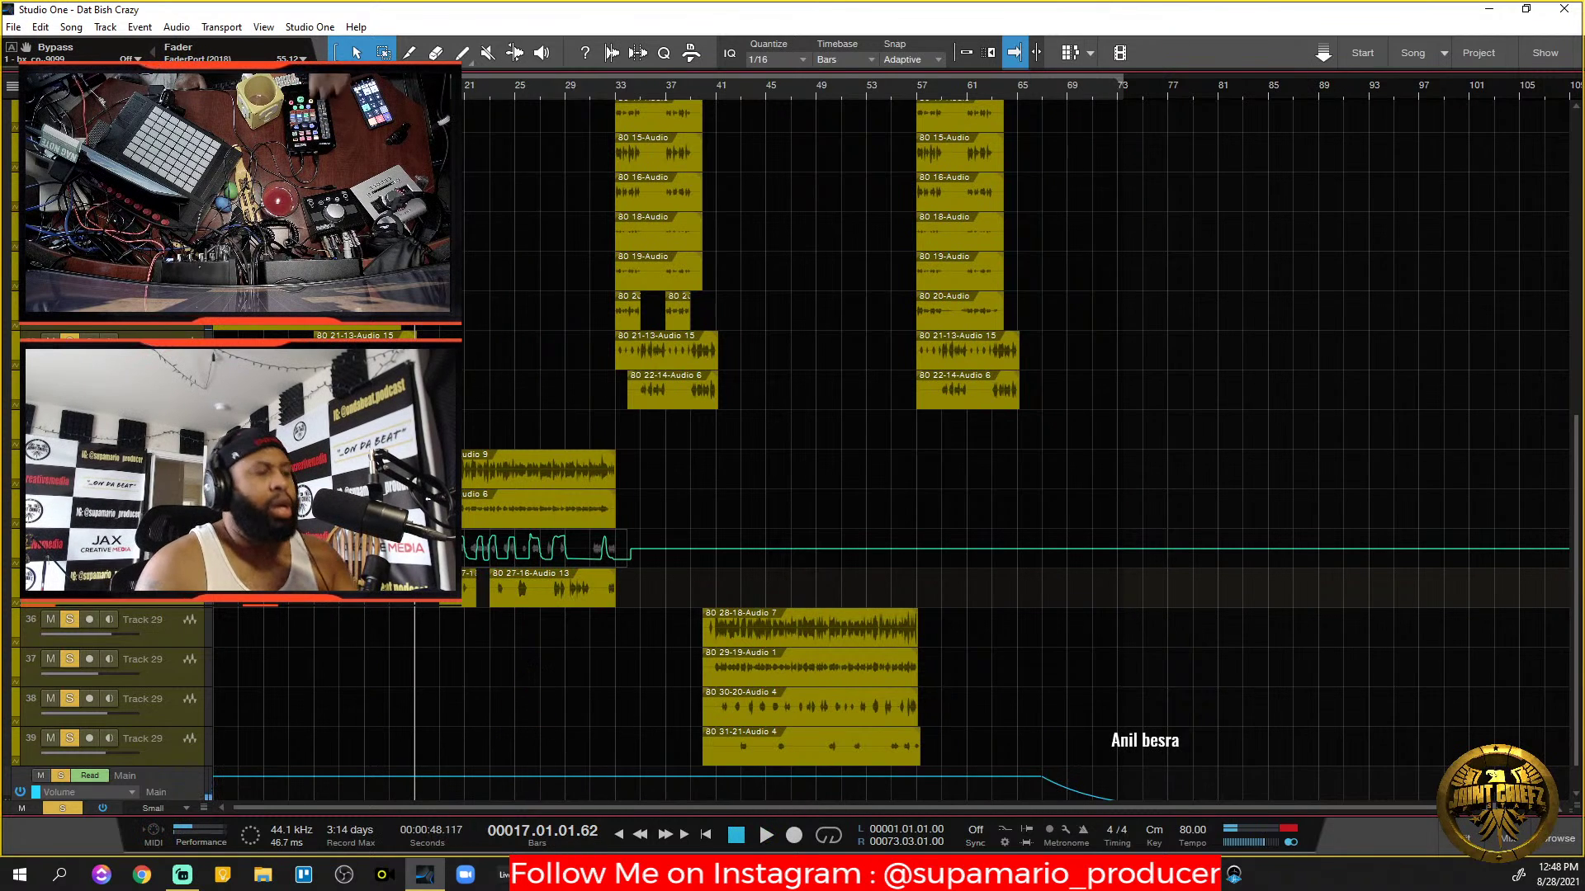
# Show the mixer console, select the All Vocals bus and solo it.
pyautogui.press('F3')
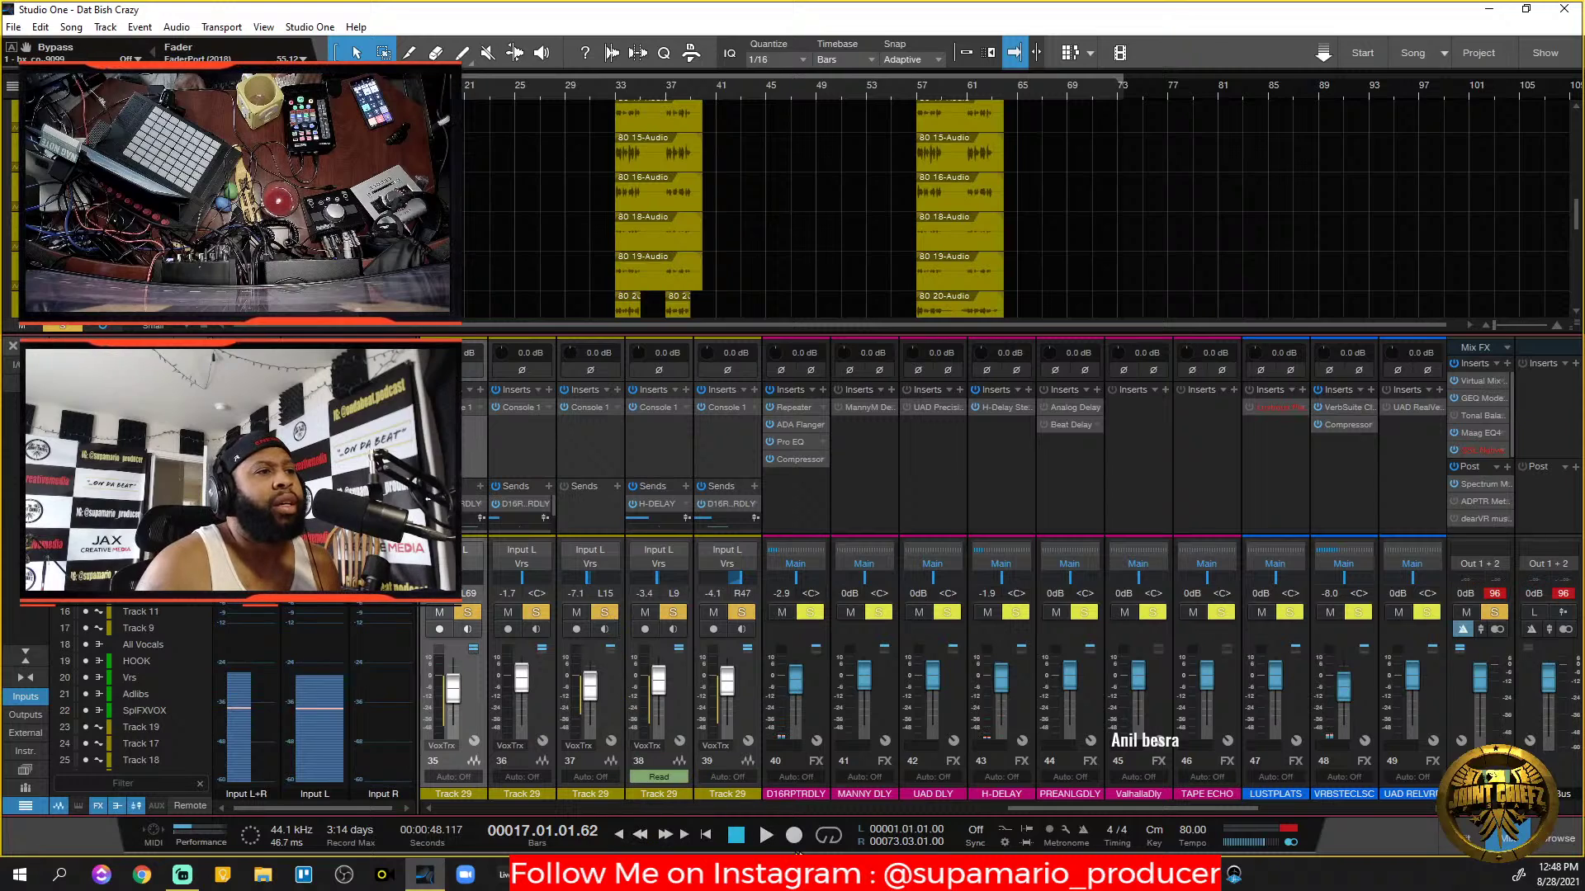
pyautogui.moveTo(1070, 813); pyautogui.dragTo(1337, 760)
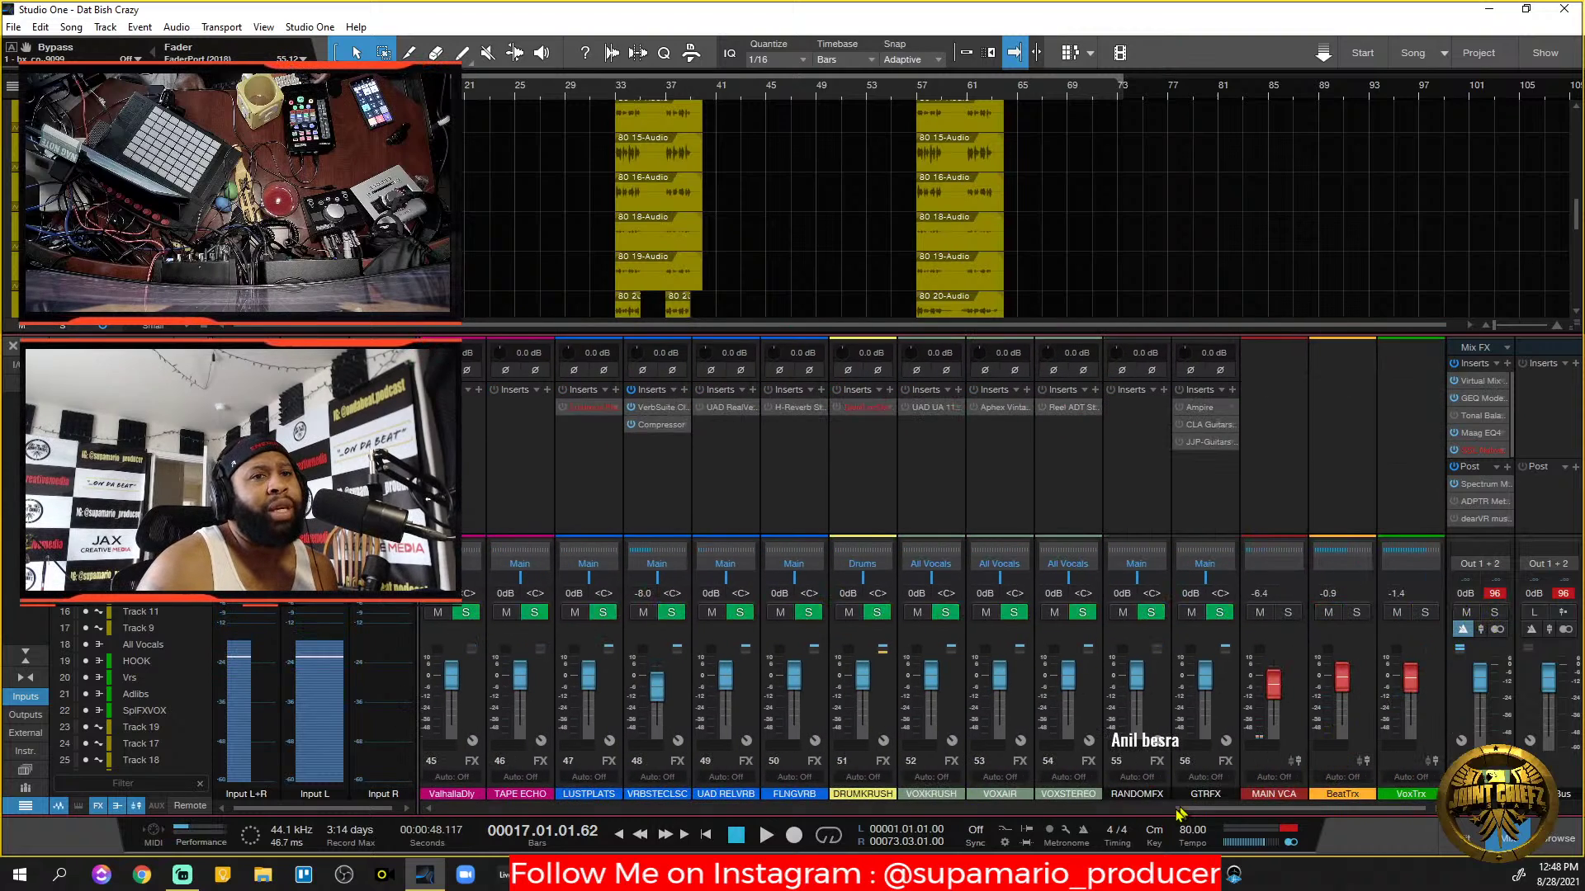
pyautogui.moveTo(1182, 813); pyautogui.dragTo(694, 817)
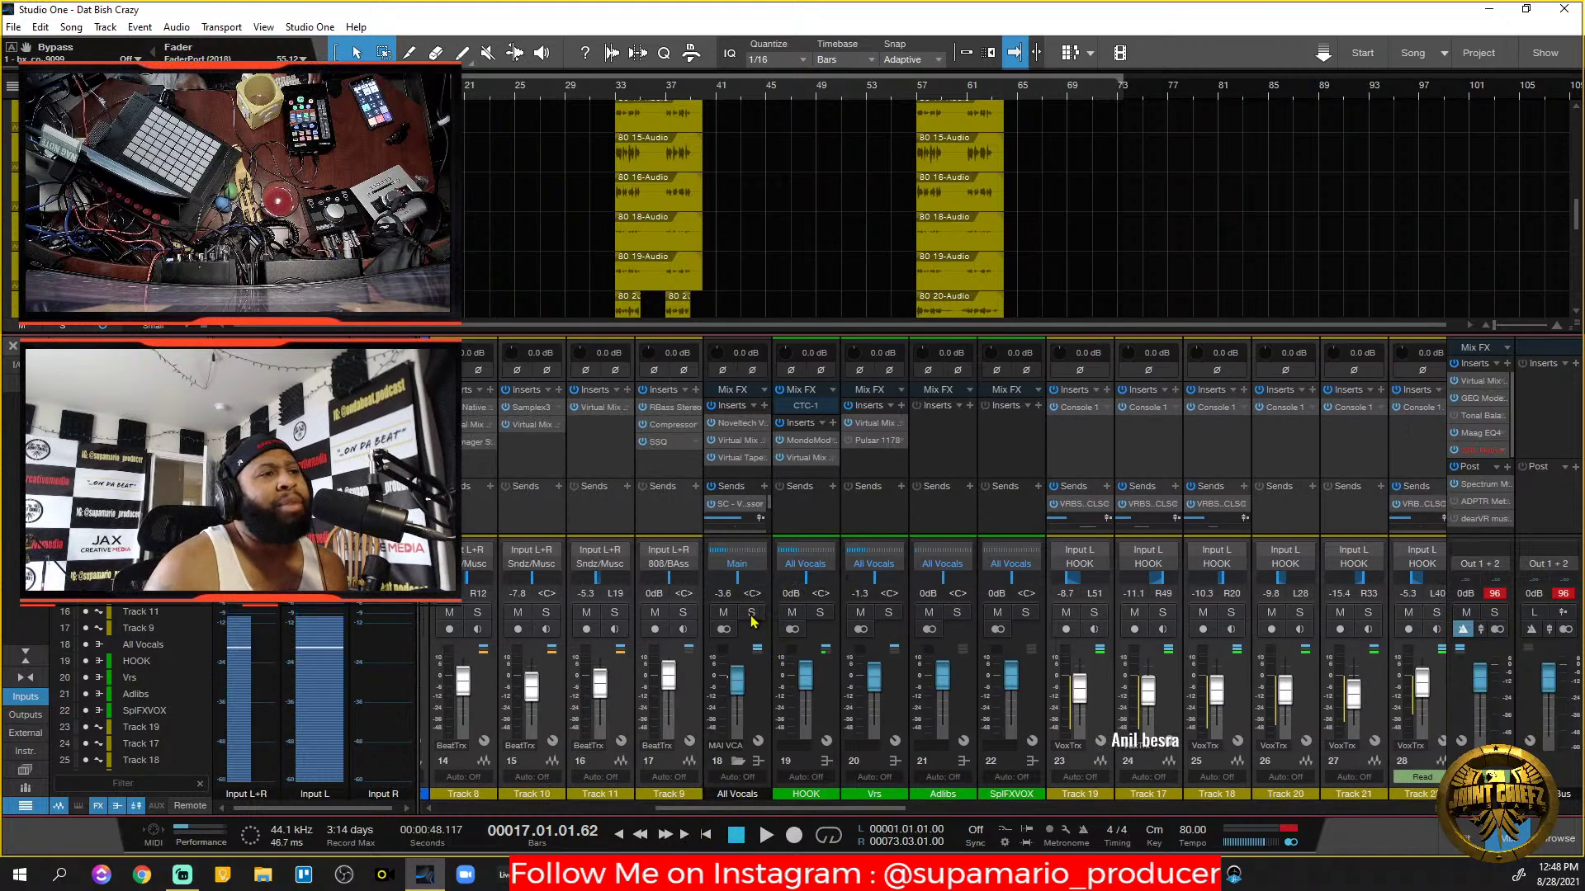
pyautogui.moveTo(761, 809)
pyautogui.mouseDown()
pyautogui.moveTo(1226, 756)
pyautogui.moveTo(759, 815)
pyautogui.mouseUp()
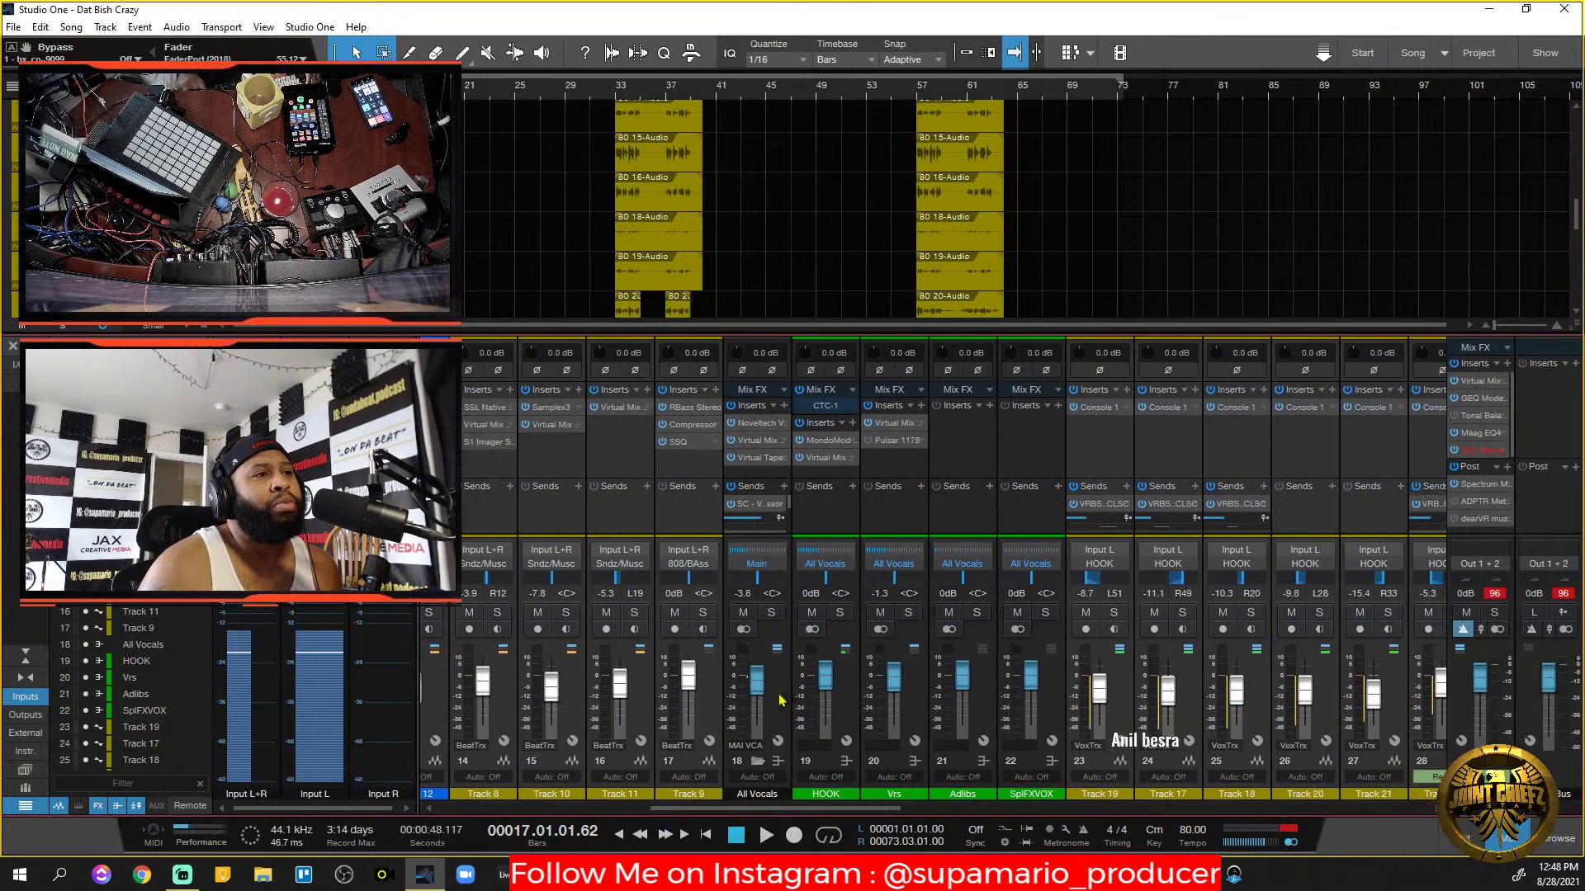
pyautogui.click(784, 715)
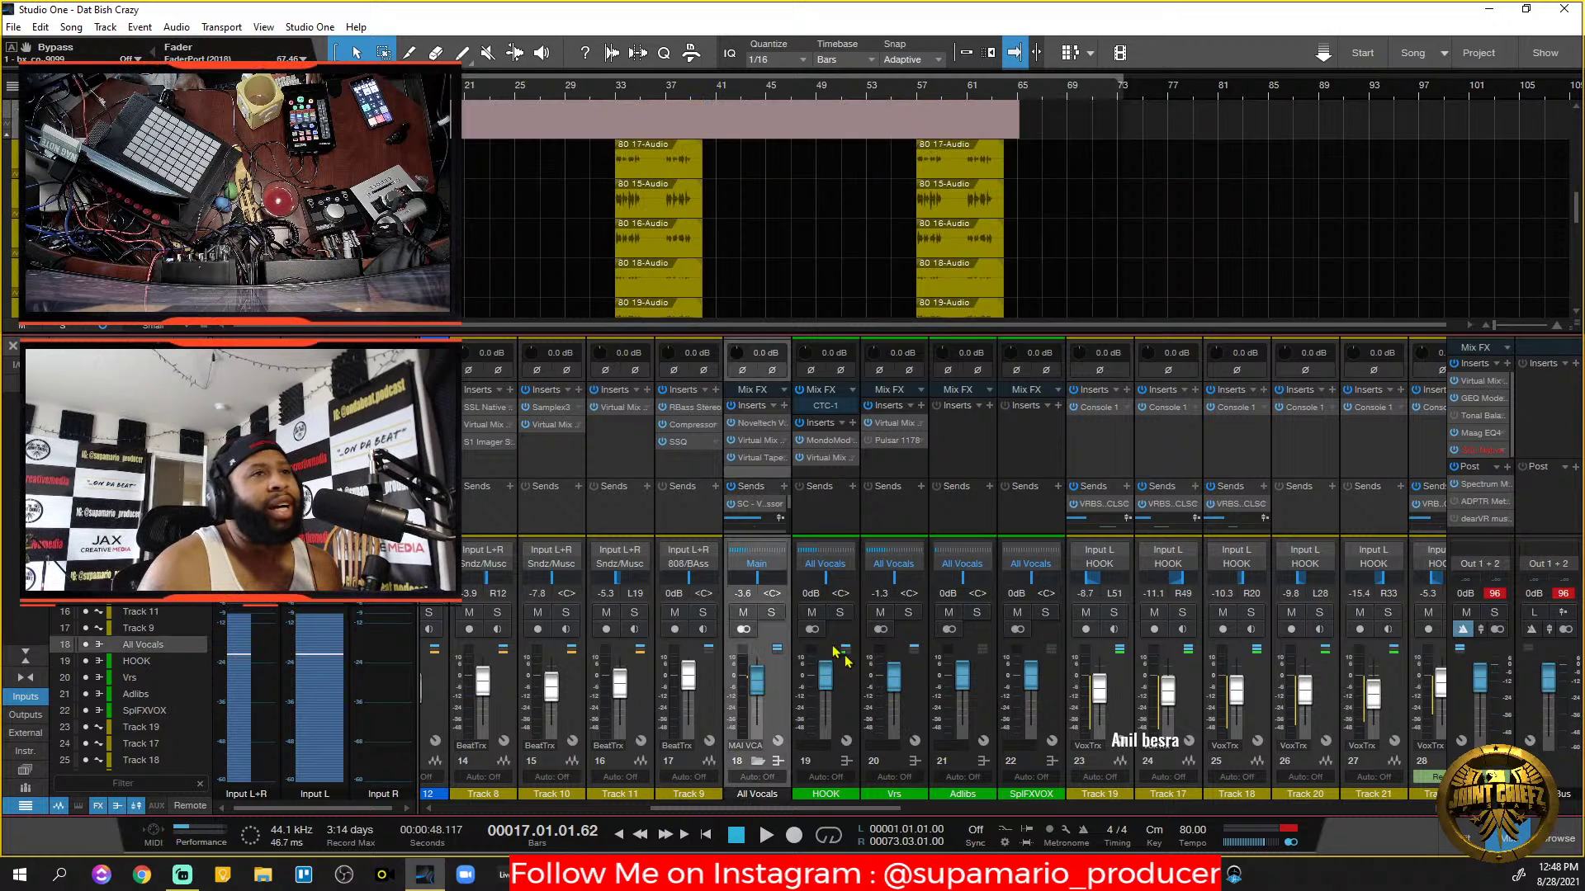
pyautogui.click(771, 612)
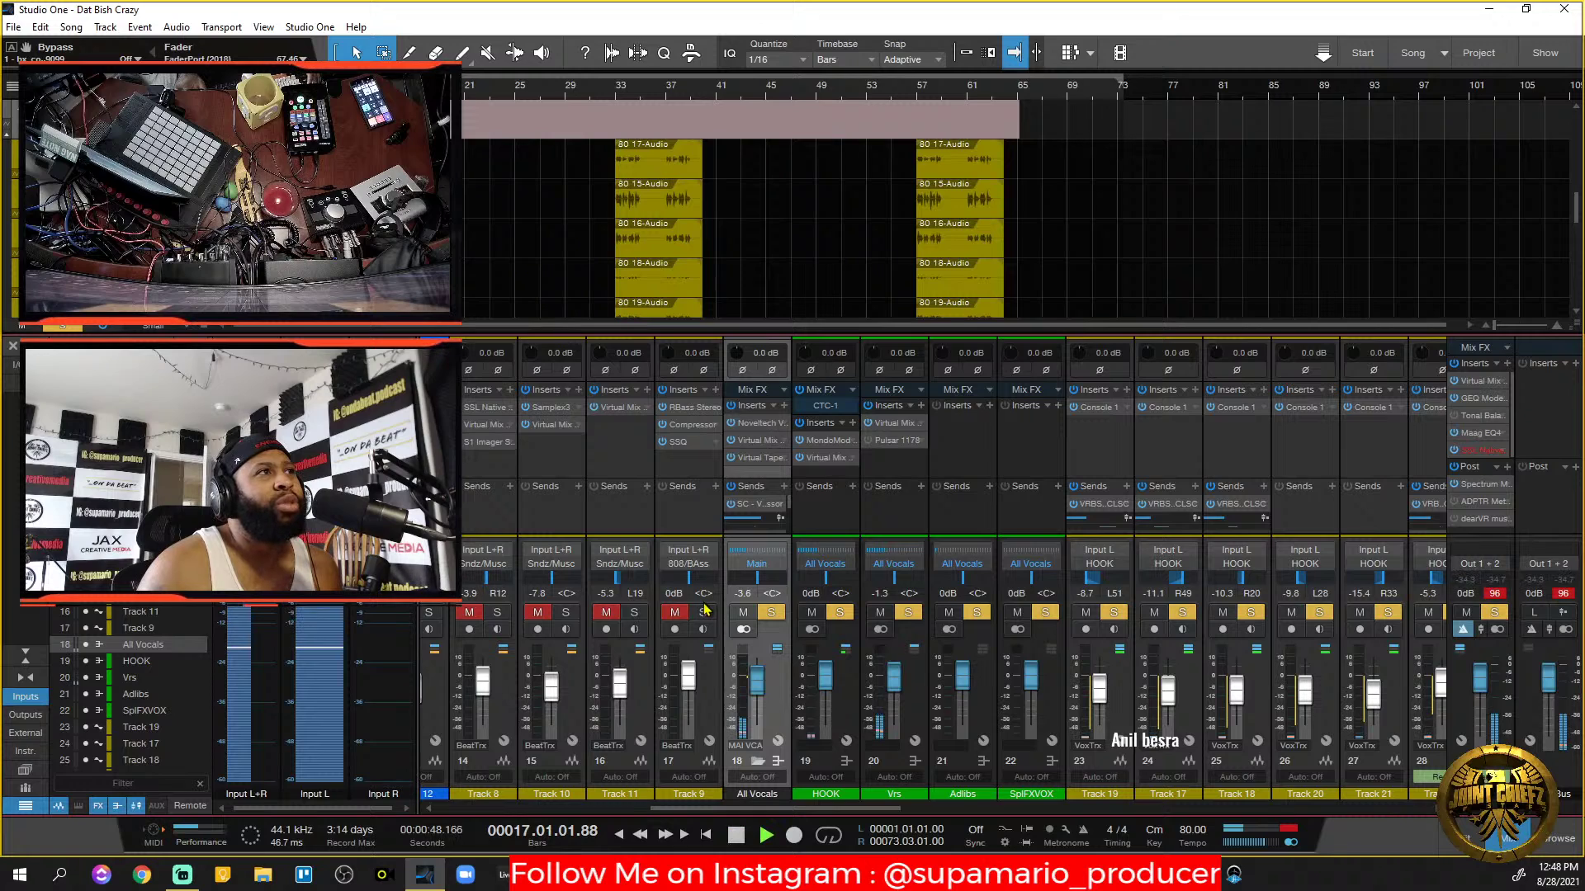
# Play the soloed vocals briefly, inspect the Noveltech insert's expanded controls on the All Vocals bus and collapse them.
pyautogui.press('space')
pyautogui.press('space')
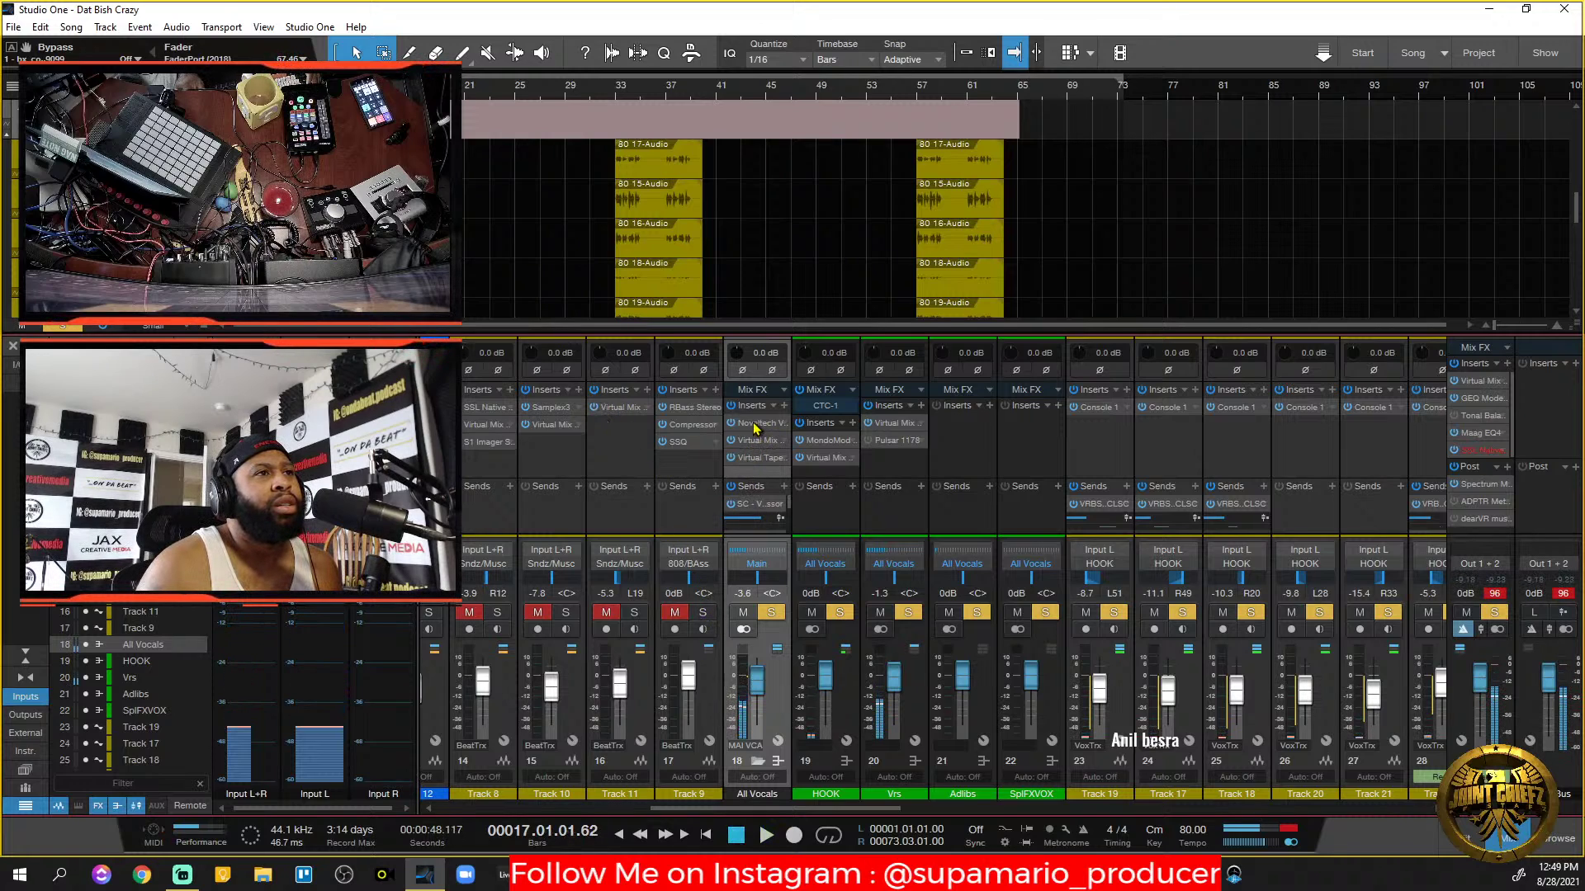
pyautogui.click(755, 425)
pyautogui.click(779, 424)
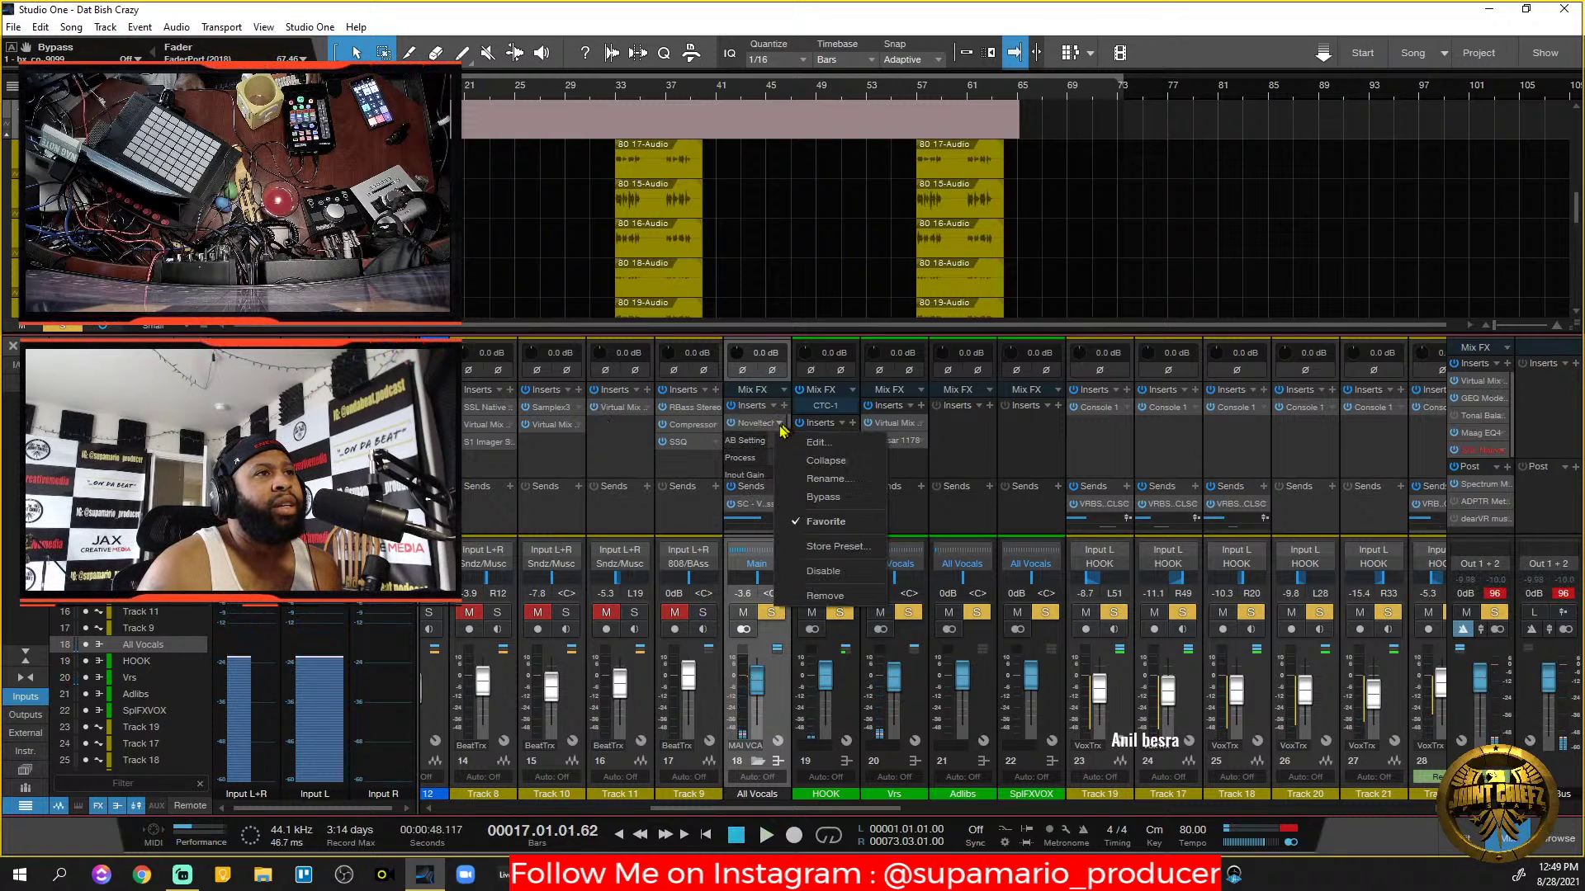
pyautogui.click(811, 458)
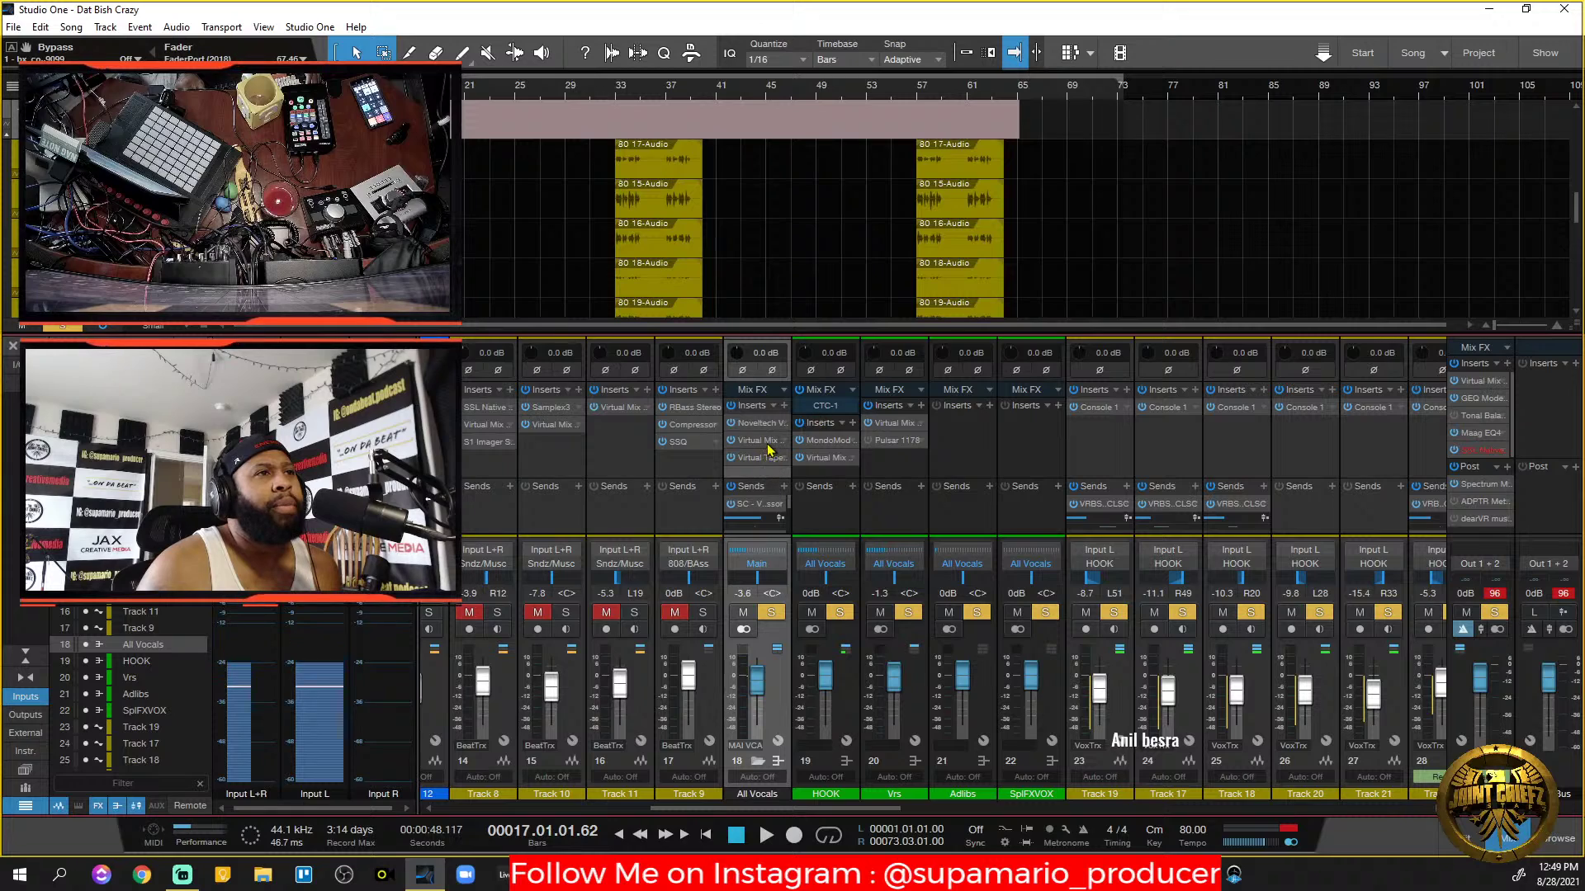
pyautogui.click(833, 413)
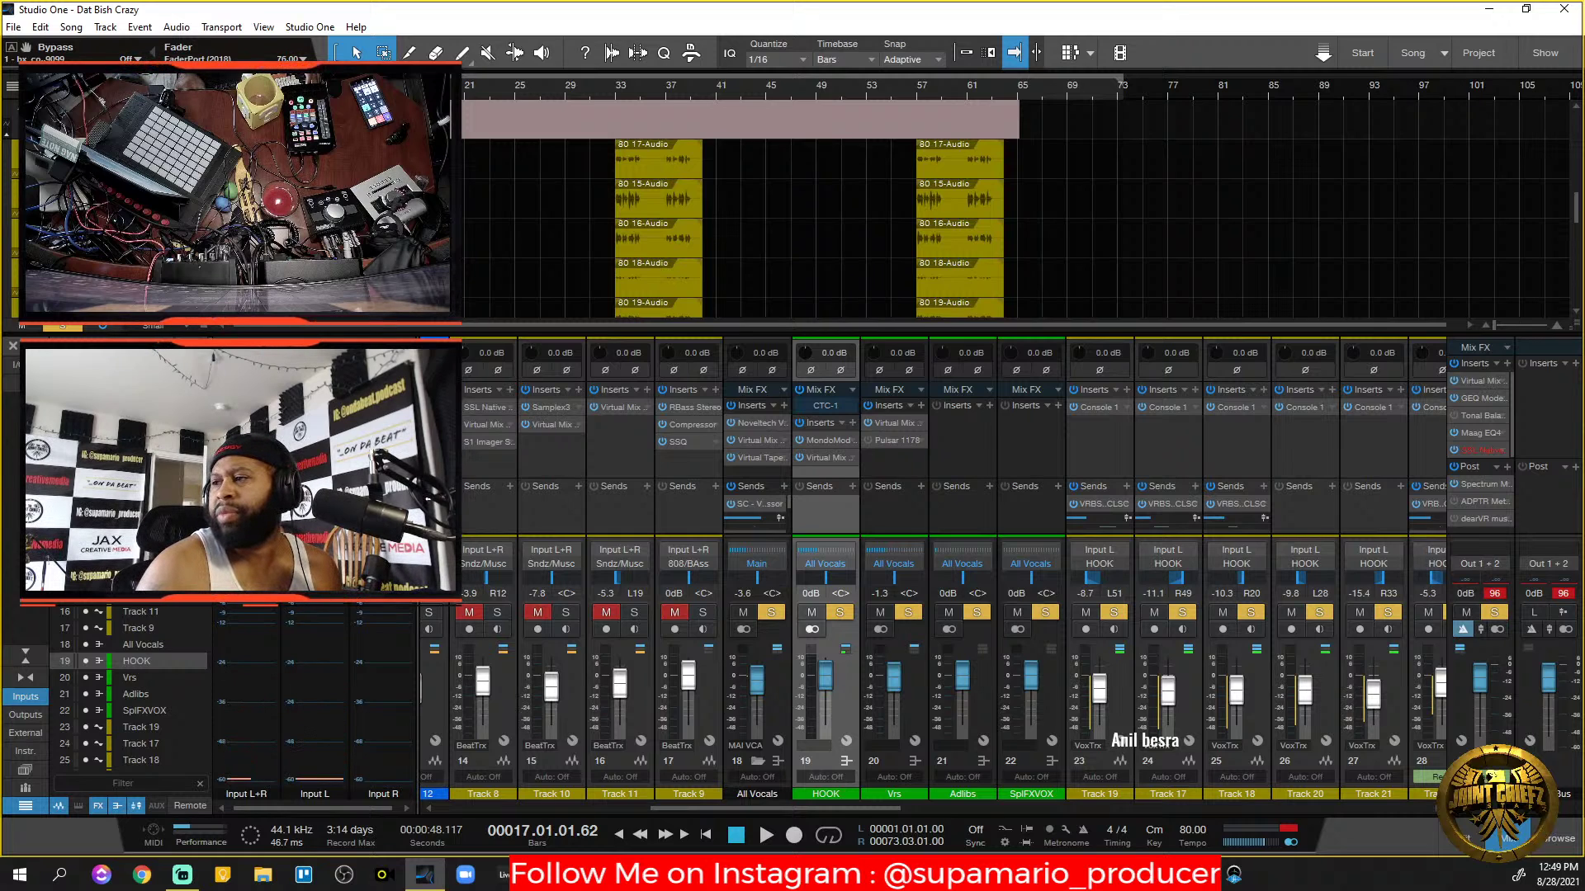
# Set the input of the All Vocals bus's Virtual Tape Machines to +1.89 dB during playback, then close the plug-in.
pyautogui.doubleClick(757, 458)
pyautogui.moveTo(1444, 8); pyautogui.dragTo(1155, 199)
pyautogui.press('space')
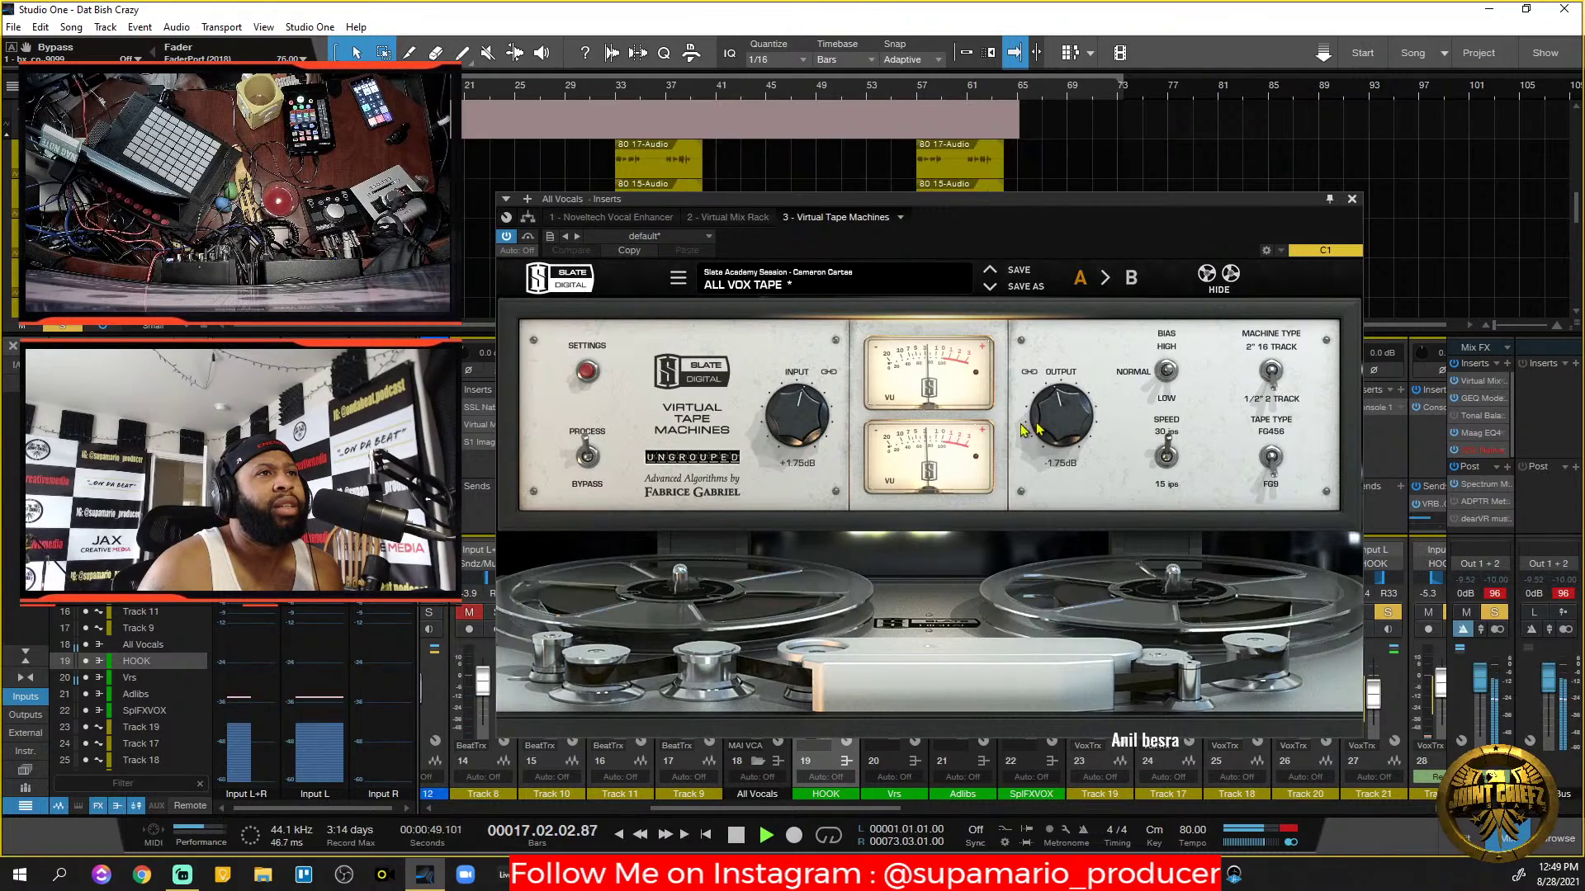
pyautogui.moveTo(789, 423); pyautogui.dragTo(788, 419)
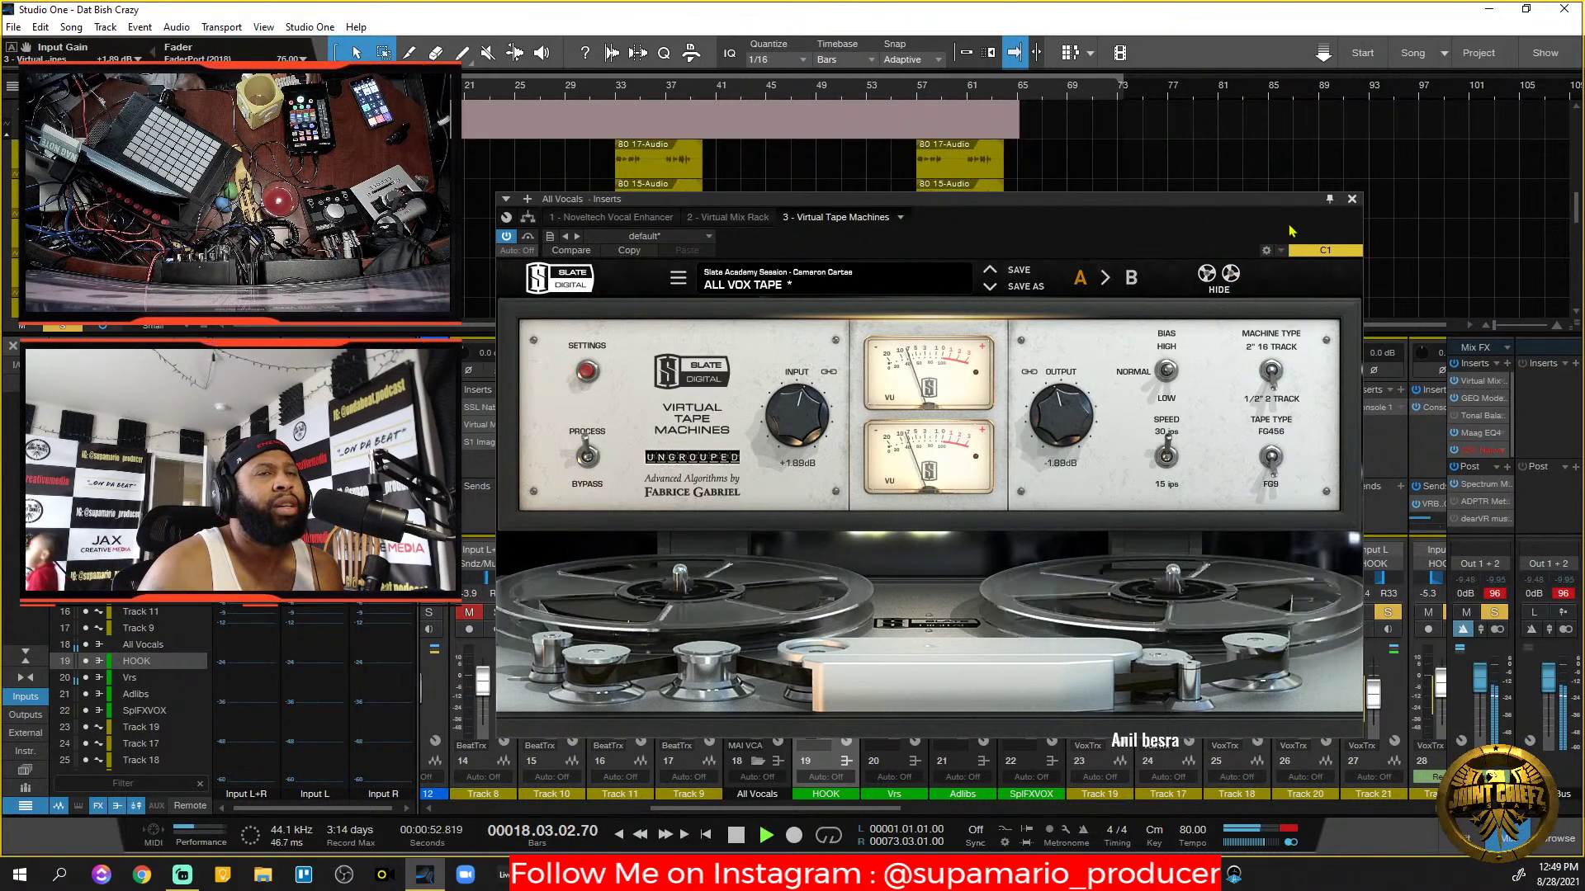
pyautogui.click(1351, 199)
pyautogui.press('space')
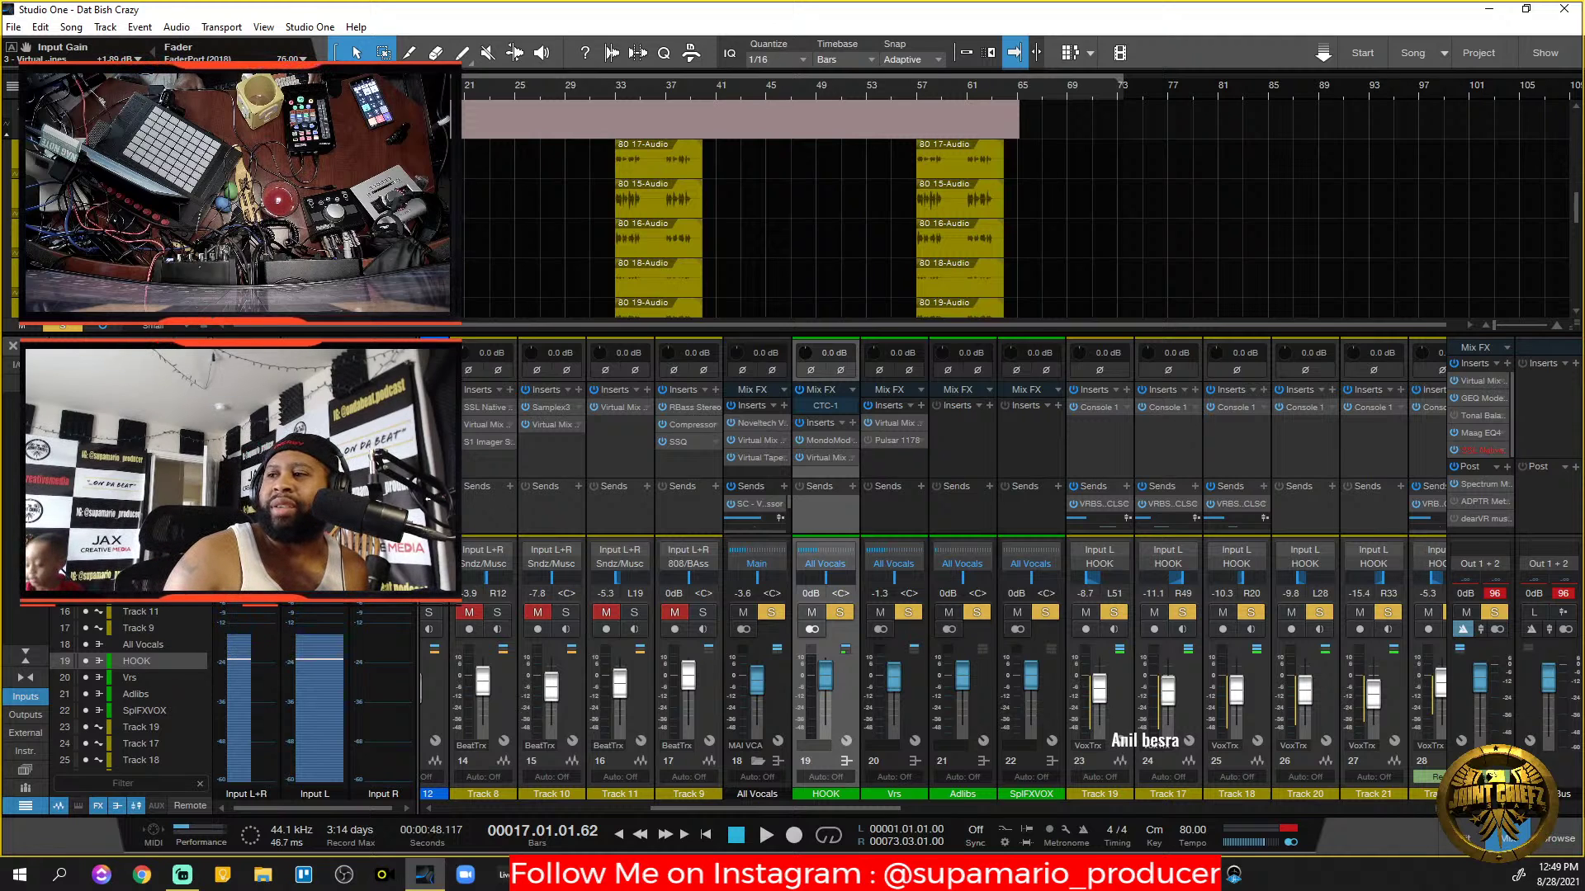
# Inspect the Virtual Mix Rack on the Vrs bus and add a second Virtual Mix Rack to its inserts.
pyautogui.moveTo(1583, 7); pyautogui.dragTo(922, 185)
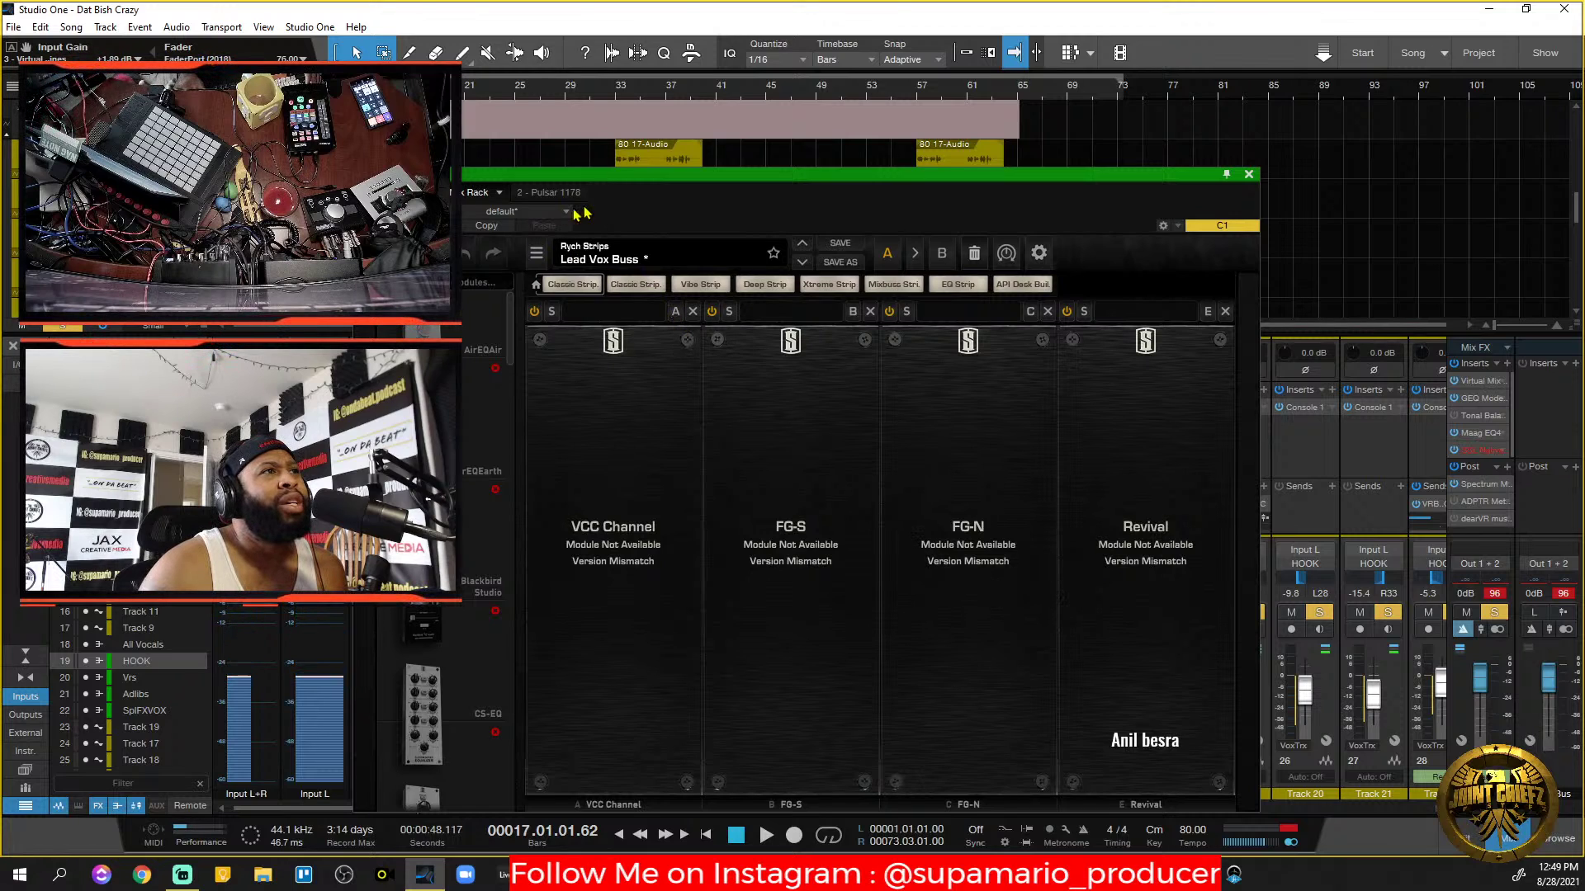
pyautogui.click(1249, 175)
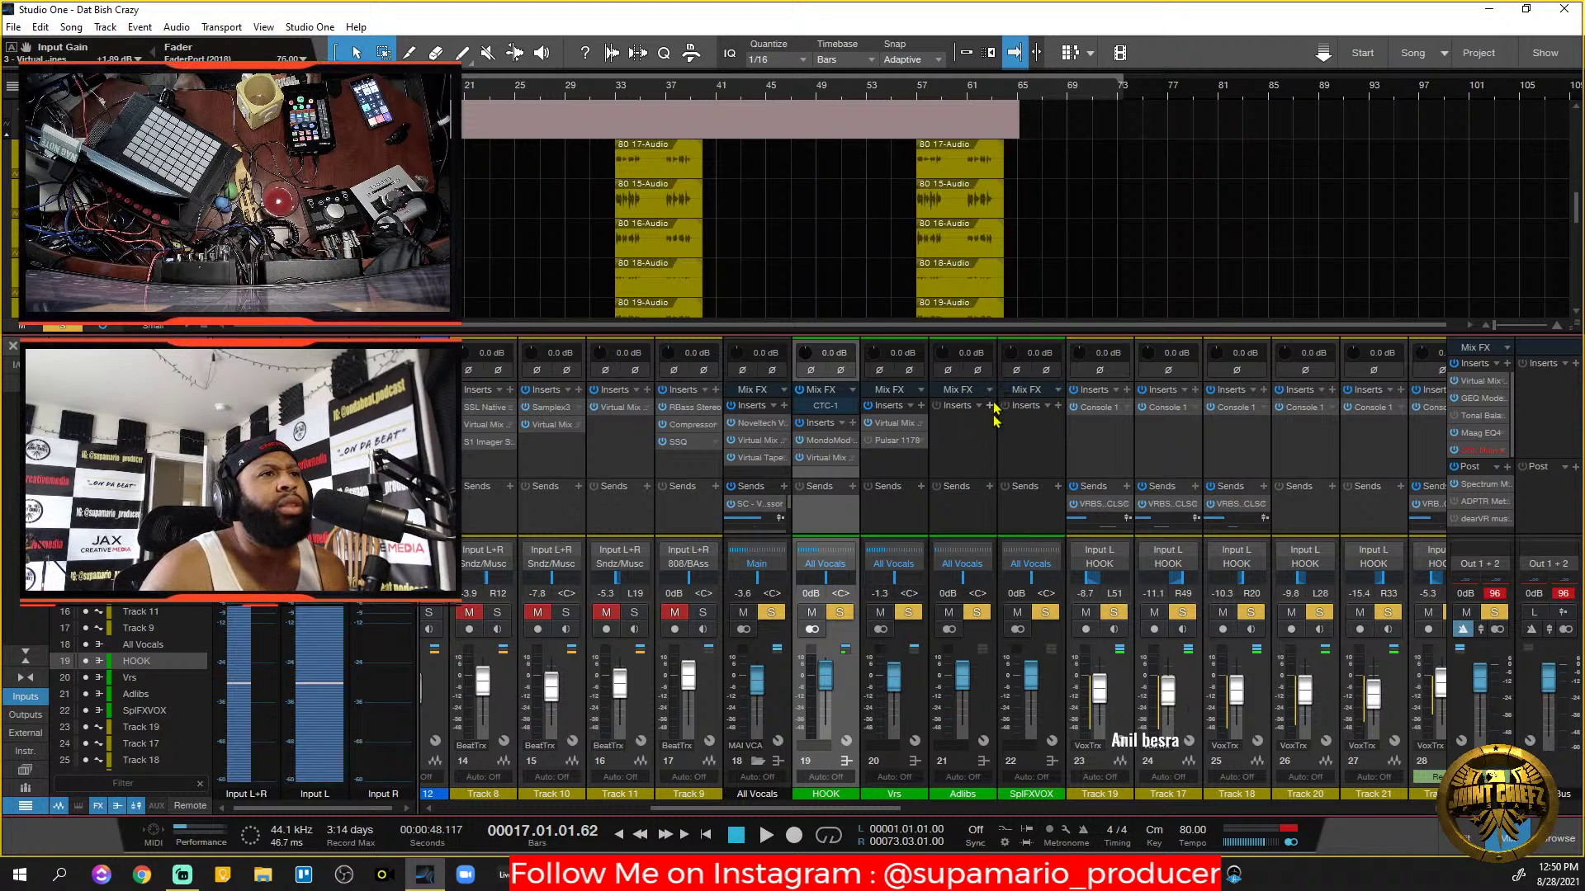
pyautogui.click(922, 406)
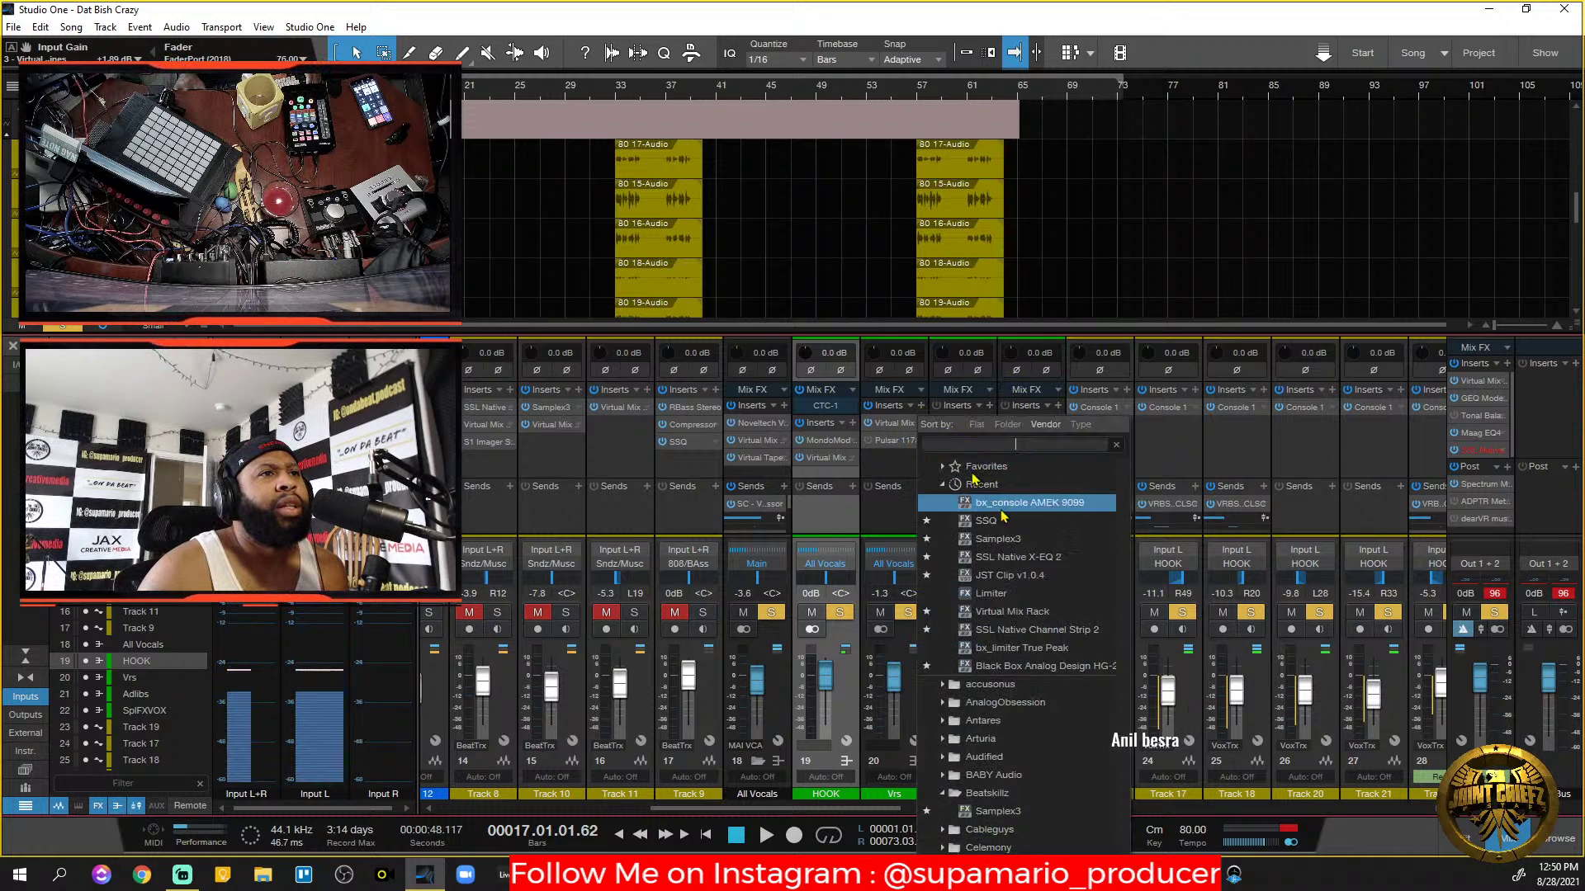
pyautogui.click(1029, 631)
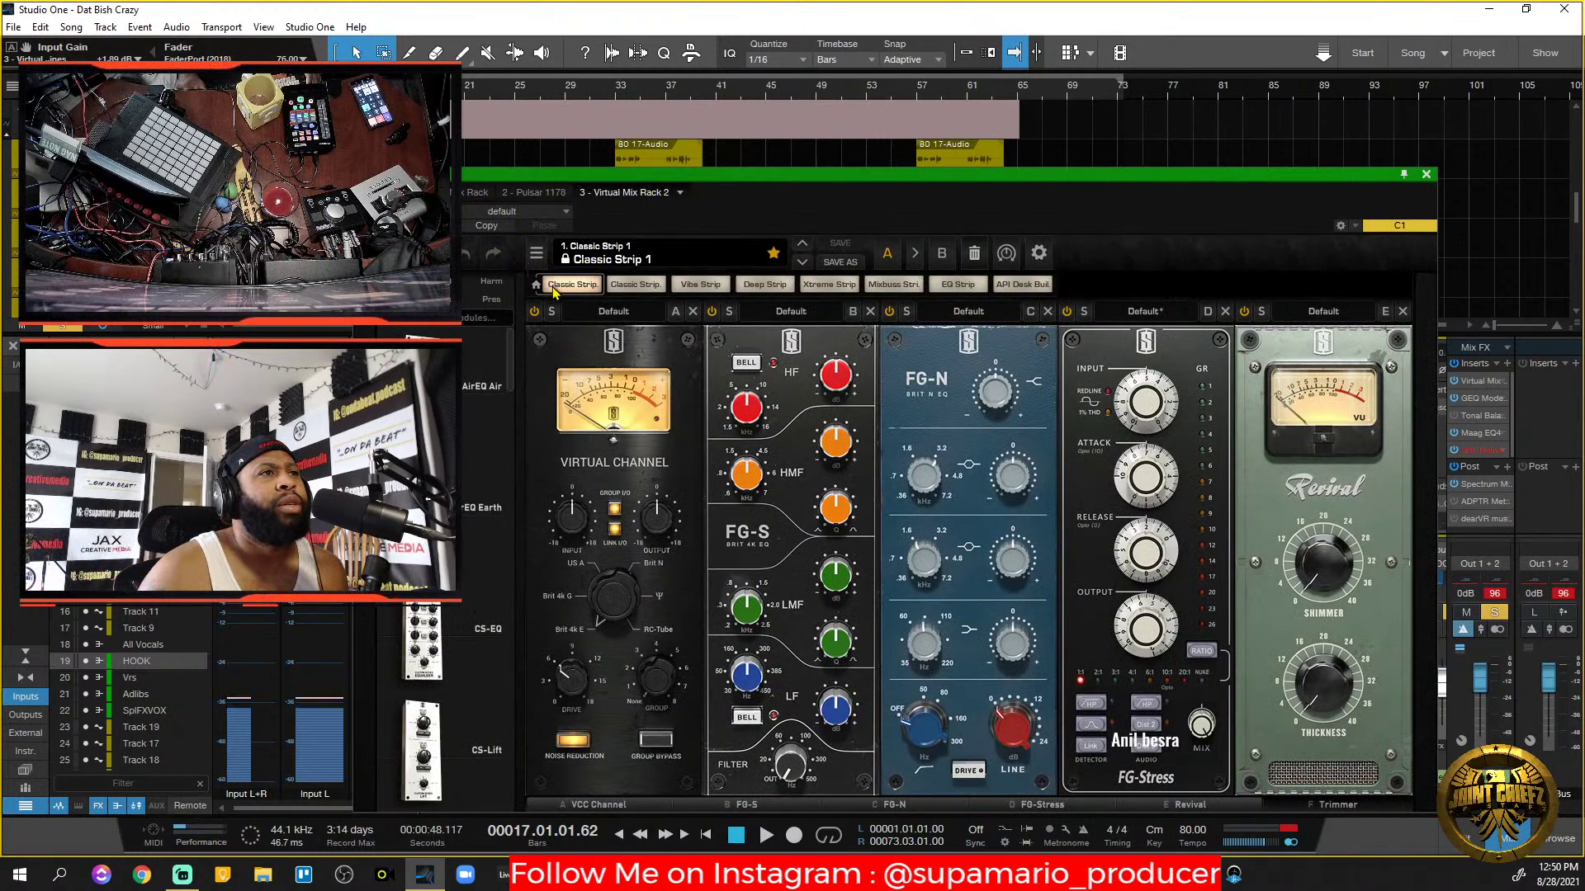
# Compare the Lead Vox Buss rack with the second Virtual Mix Rack and remove the second rack's FG-Stress module.
pyautogui.click(450, 195)
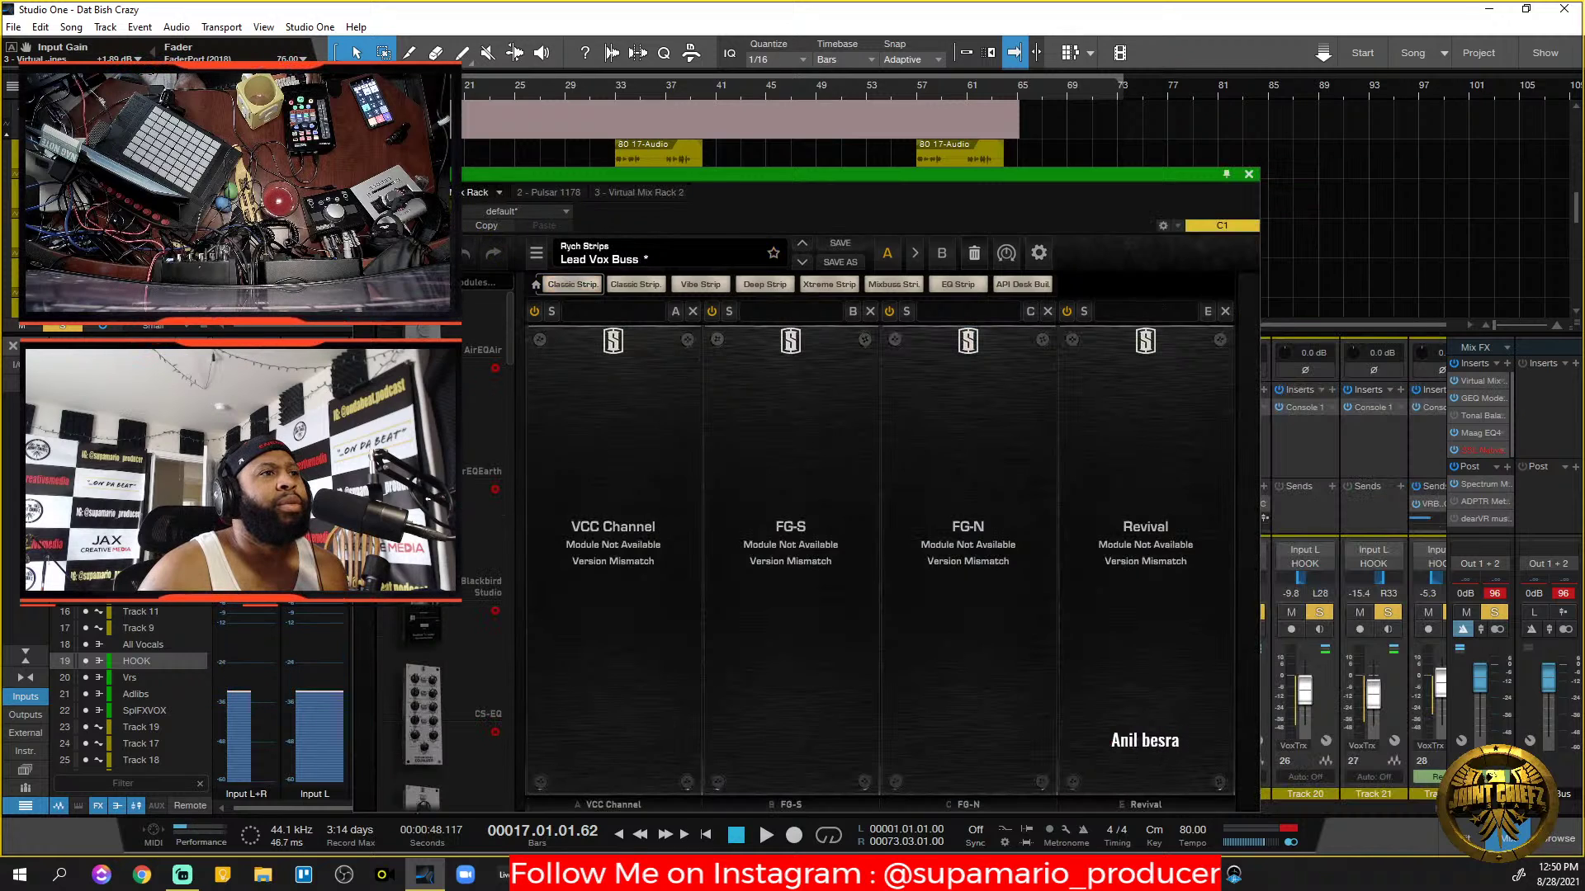
pyautogui.click(614, 194)
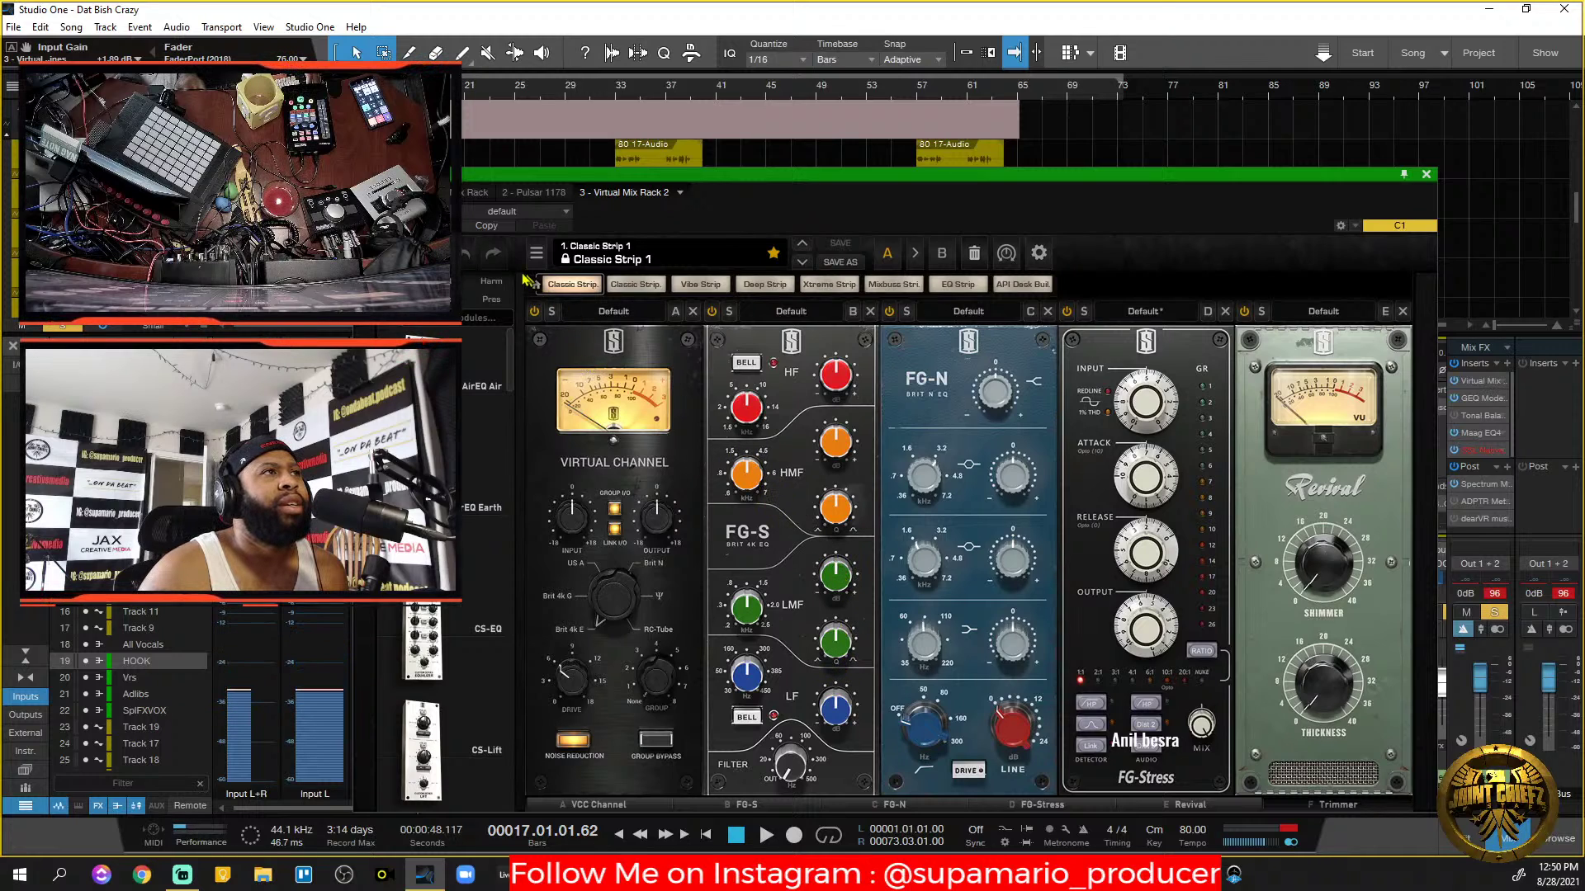
pyautogui.click(474, 193)
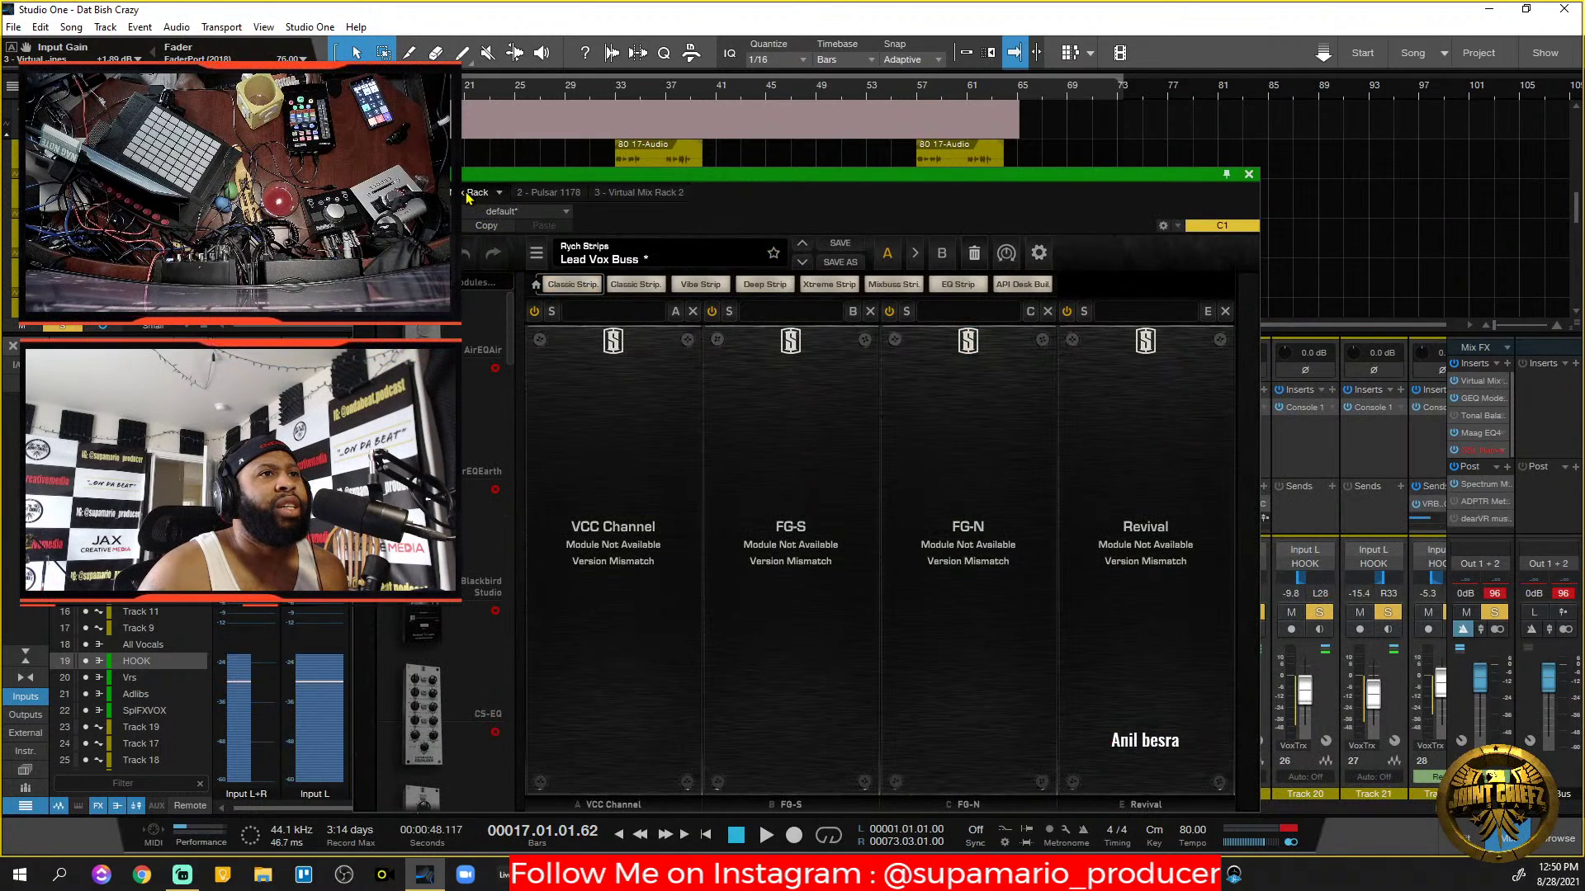
pyautogui.click(629, 193)
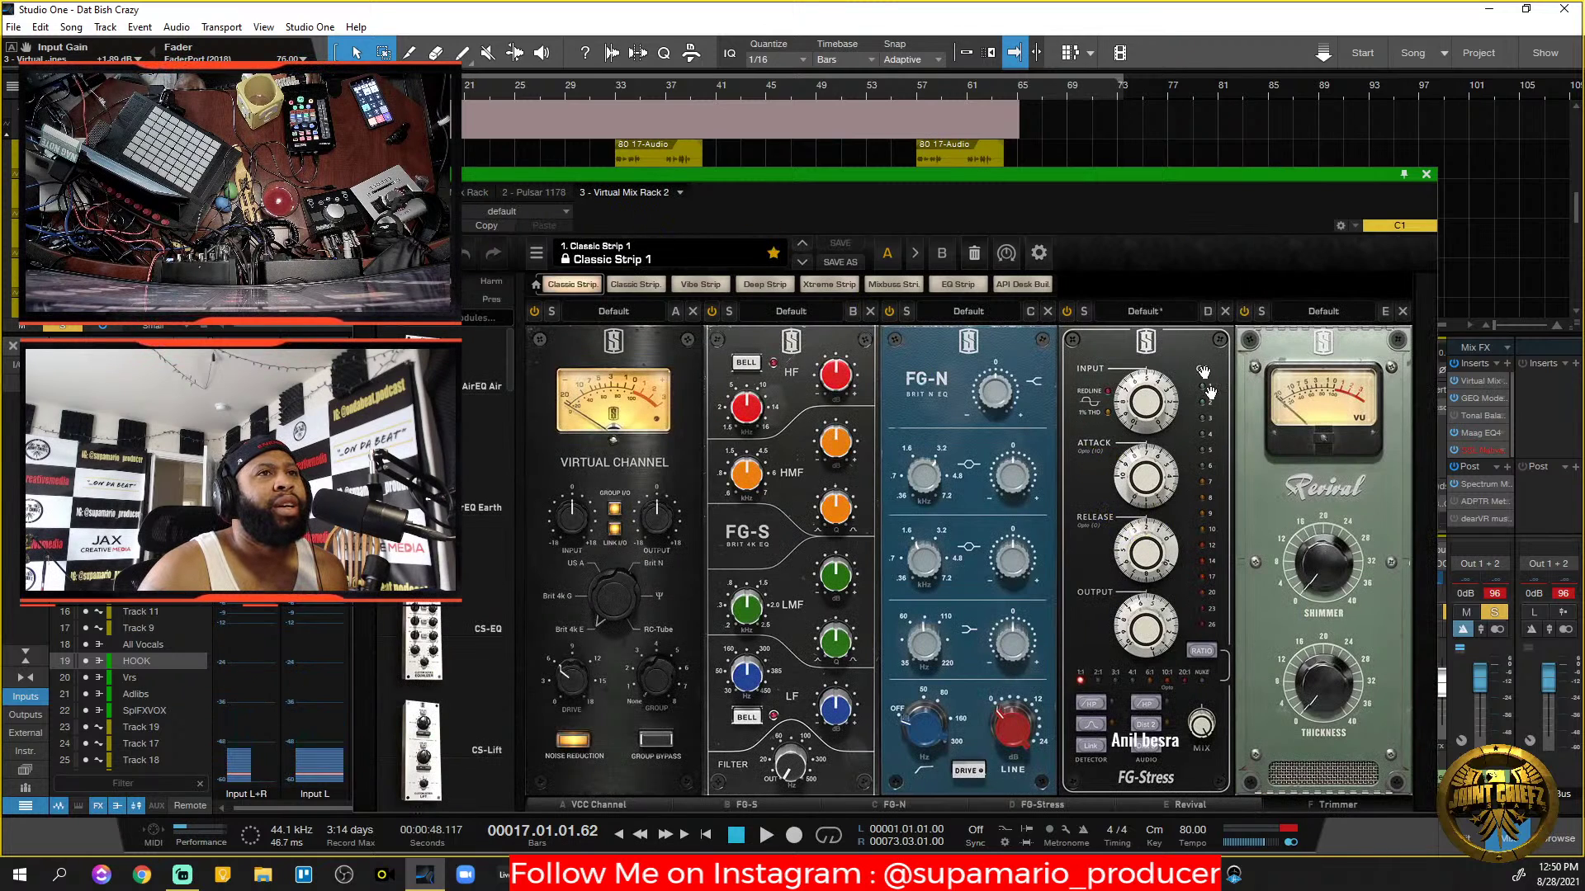
pyautogui.click(1225, 311)
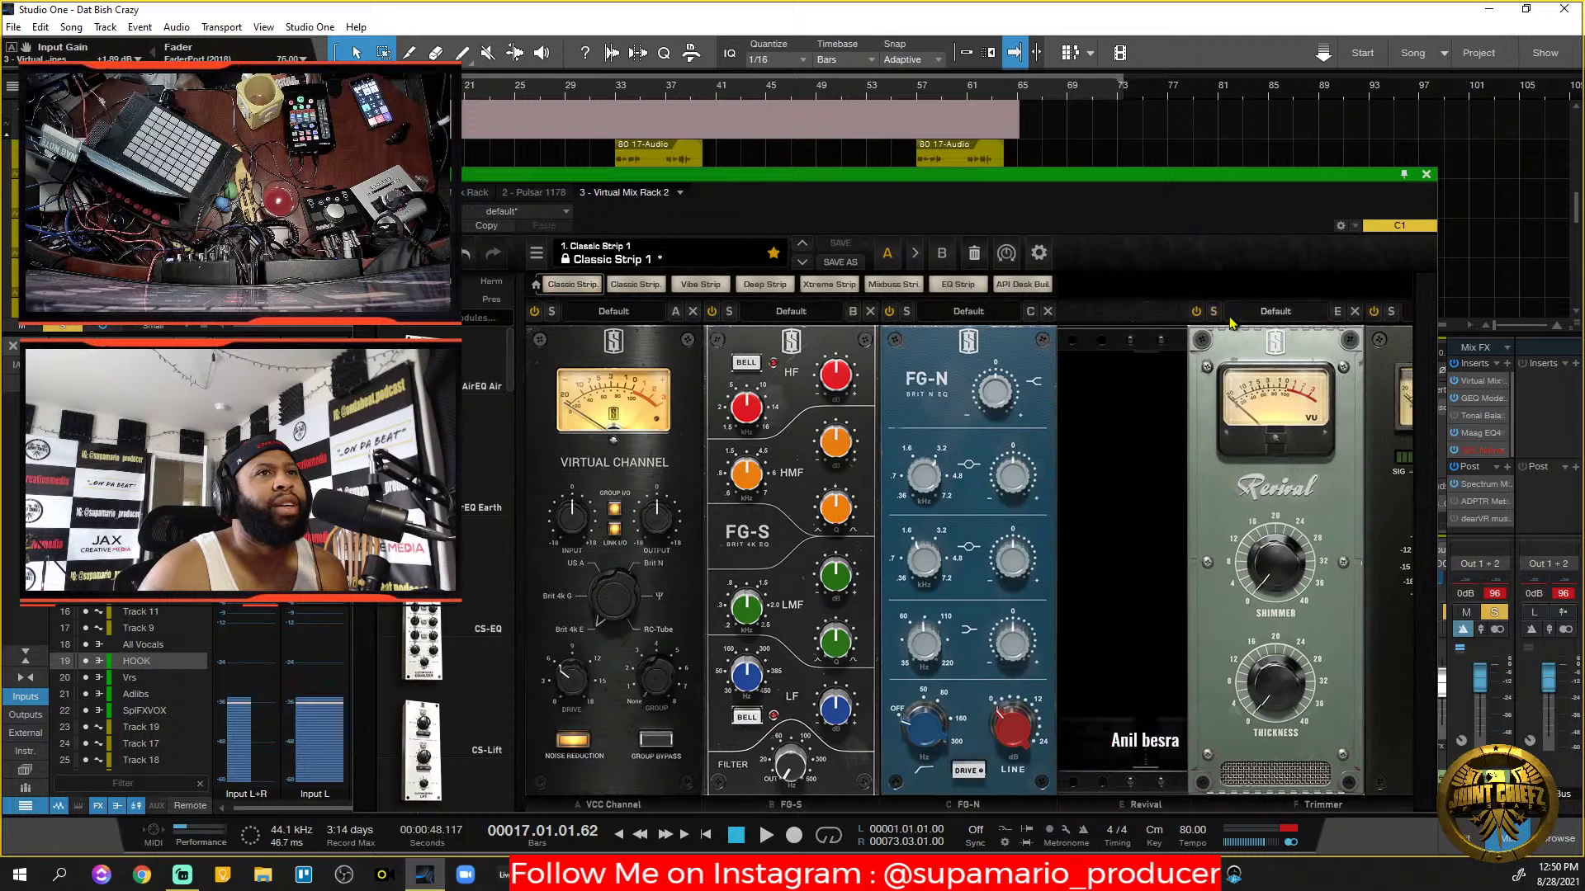
# Play the vocals briefly, set the second rack's Virtual Channel to US A and switch off its Revival module.
pyautogui.press('space')
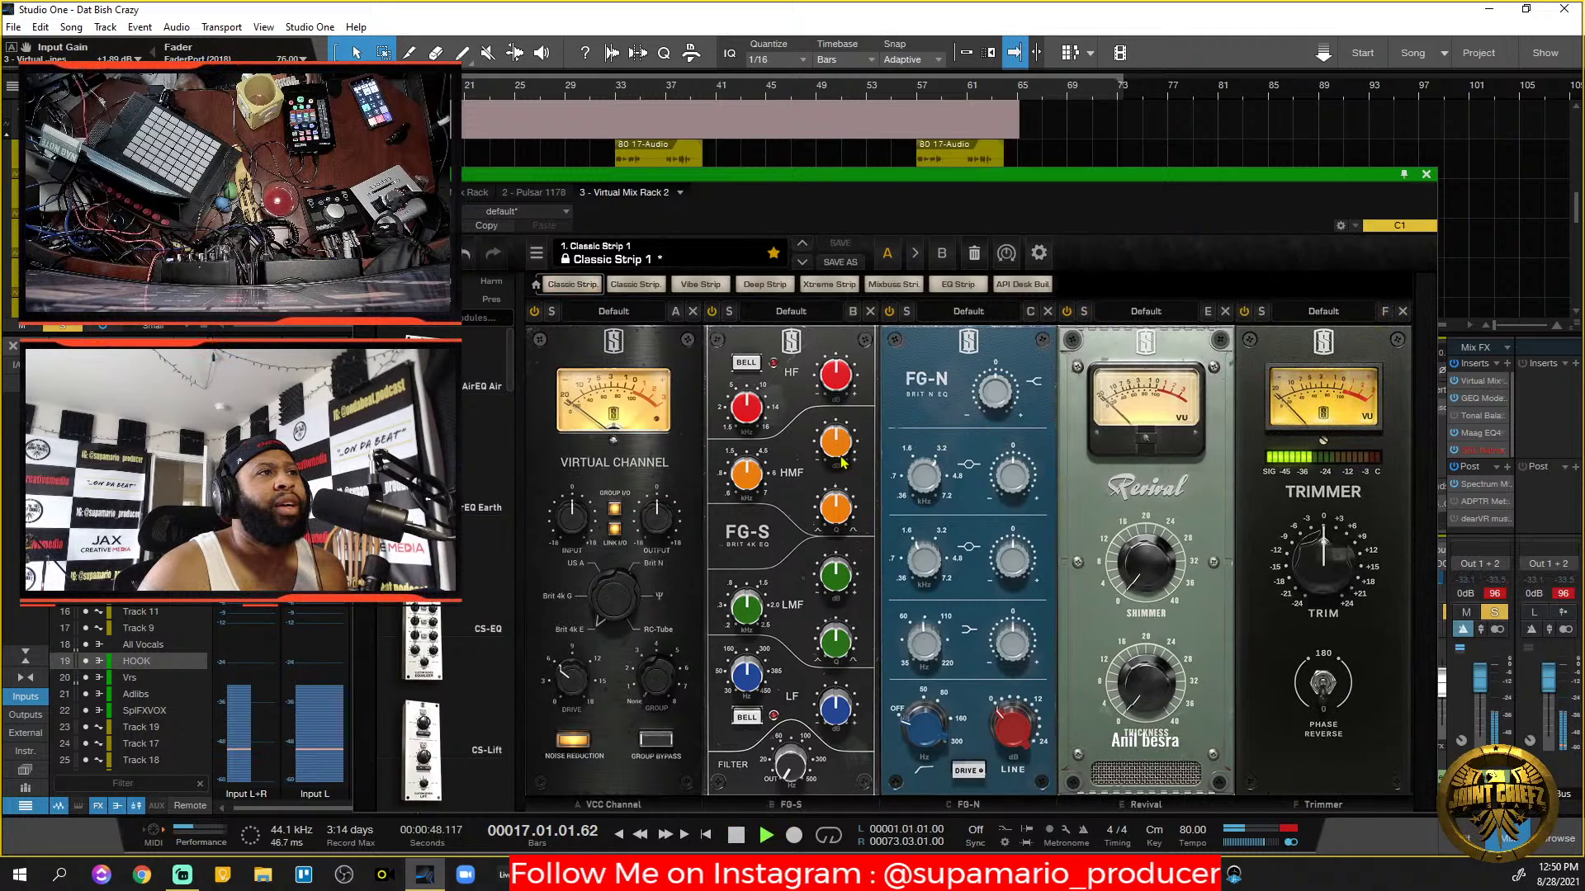
pyautogui.press('space')
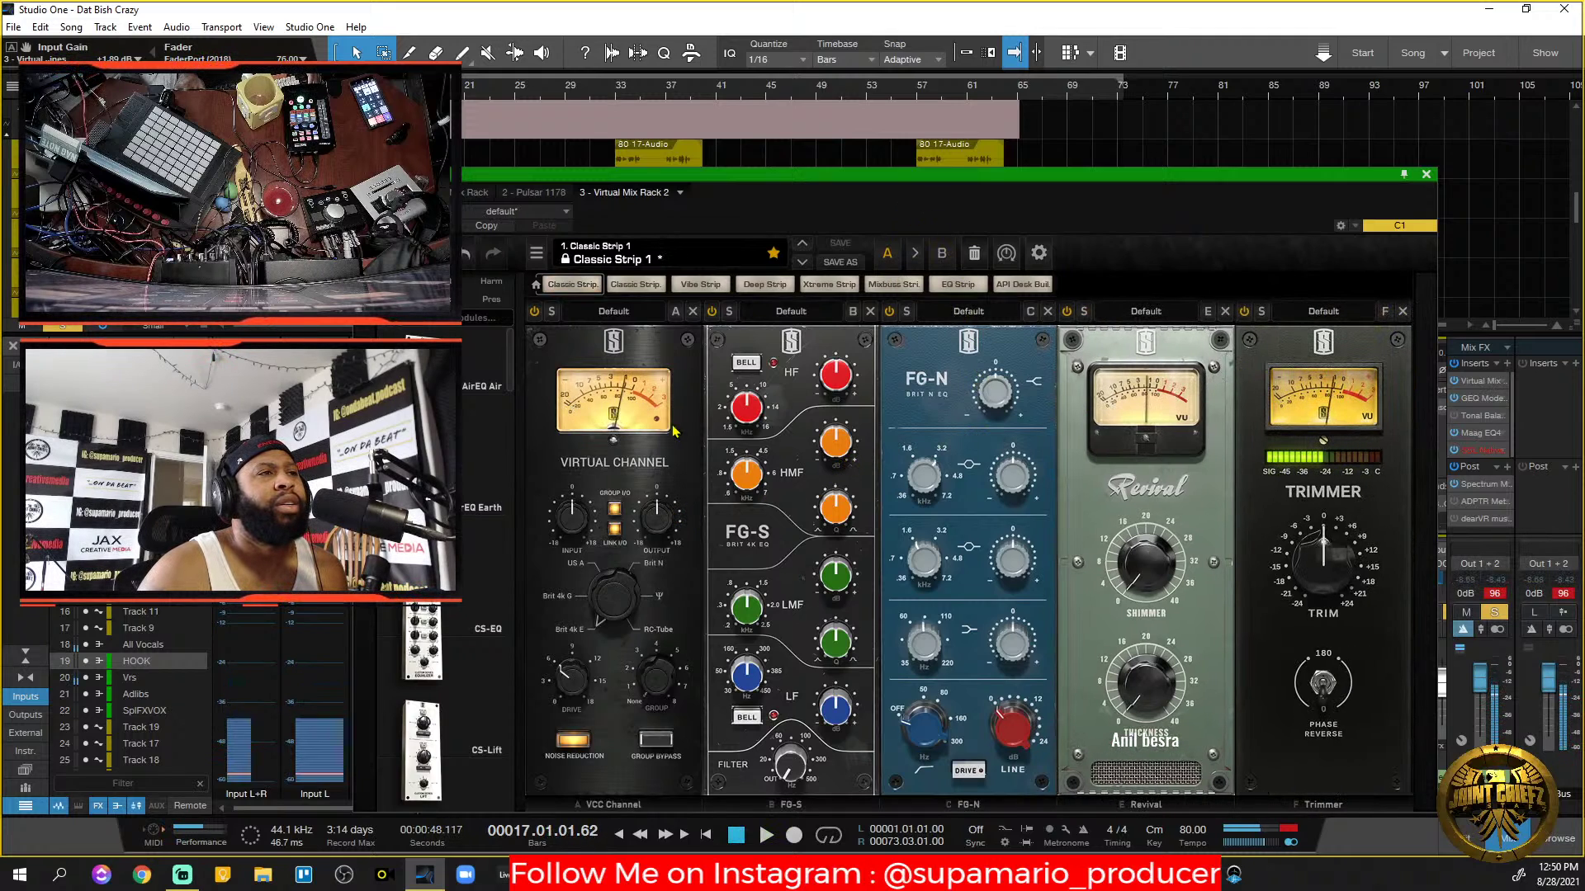
pyautogui.moveTo(625, 614); pyautogui.dragTo(621, 533)
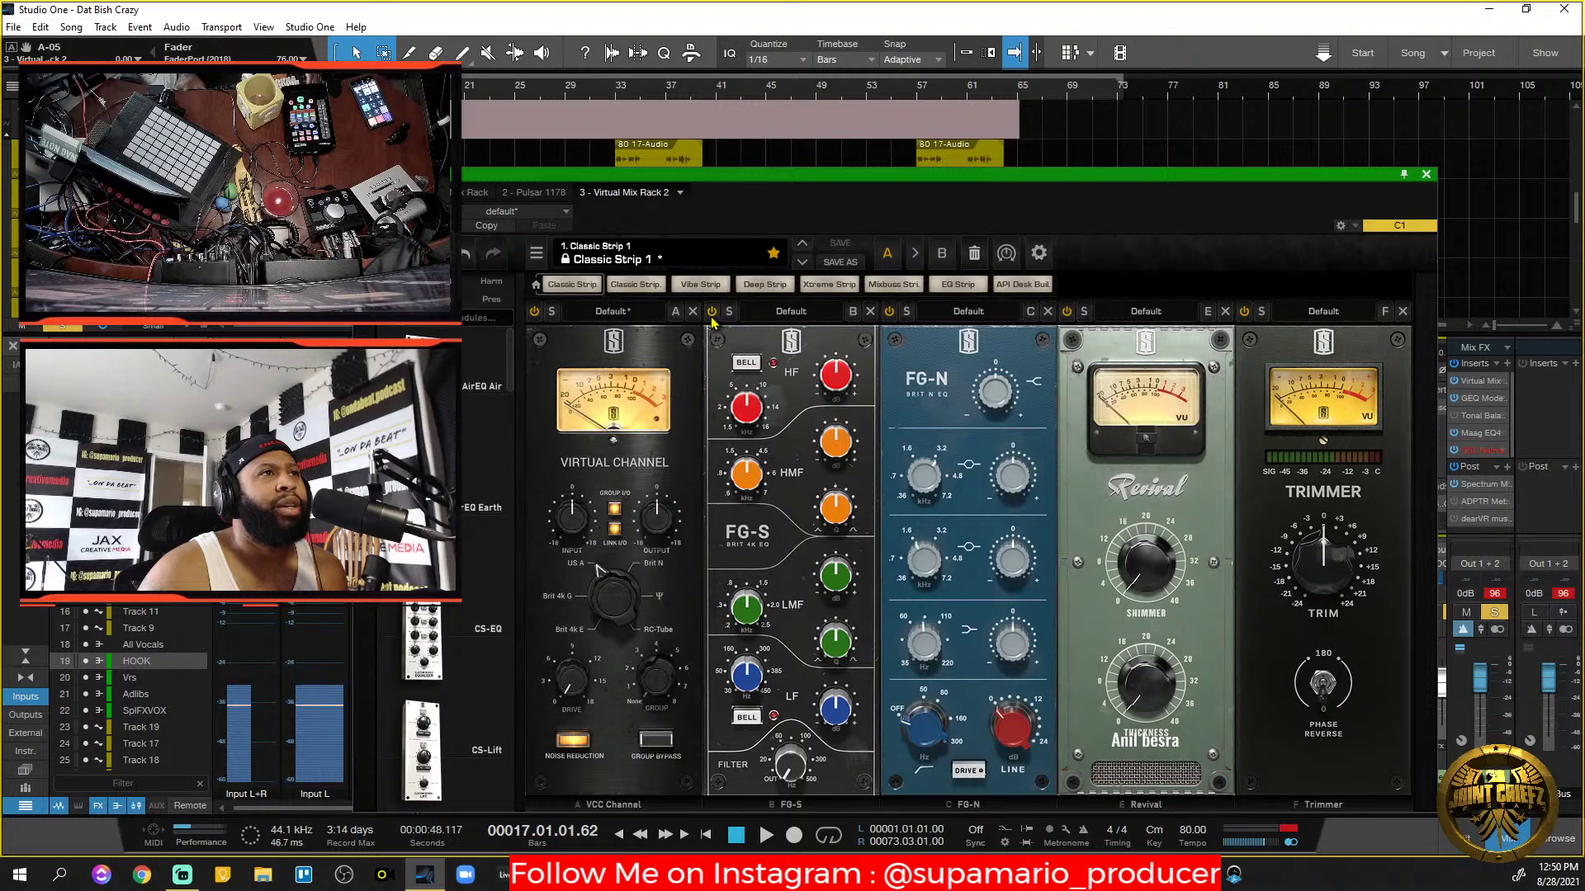
pyautogui.click(1068, 311)
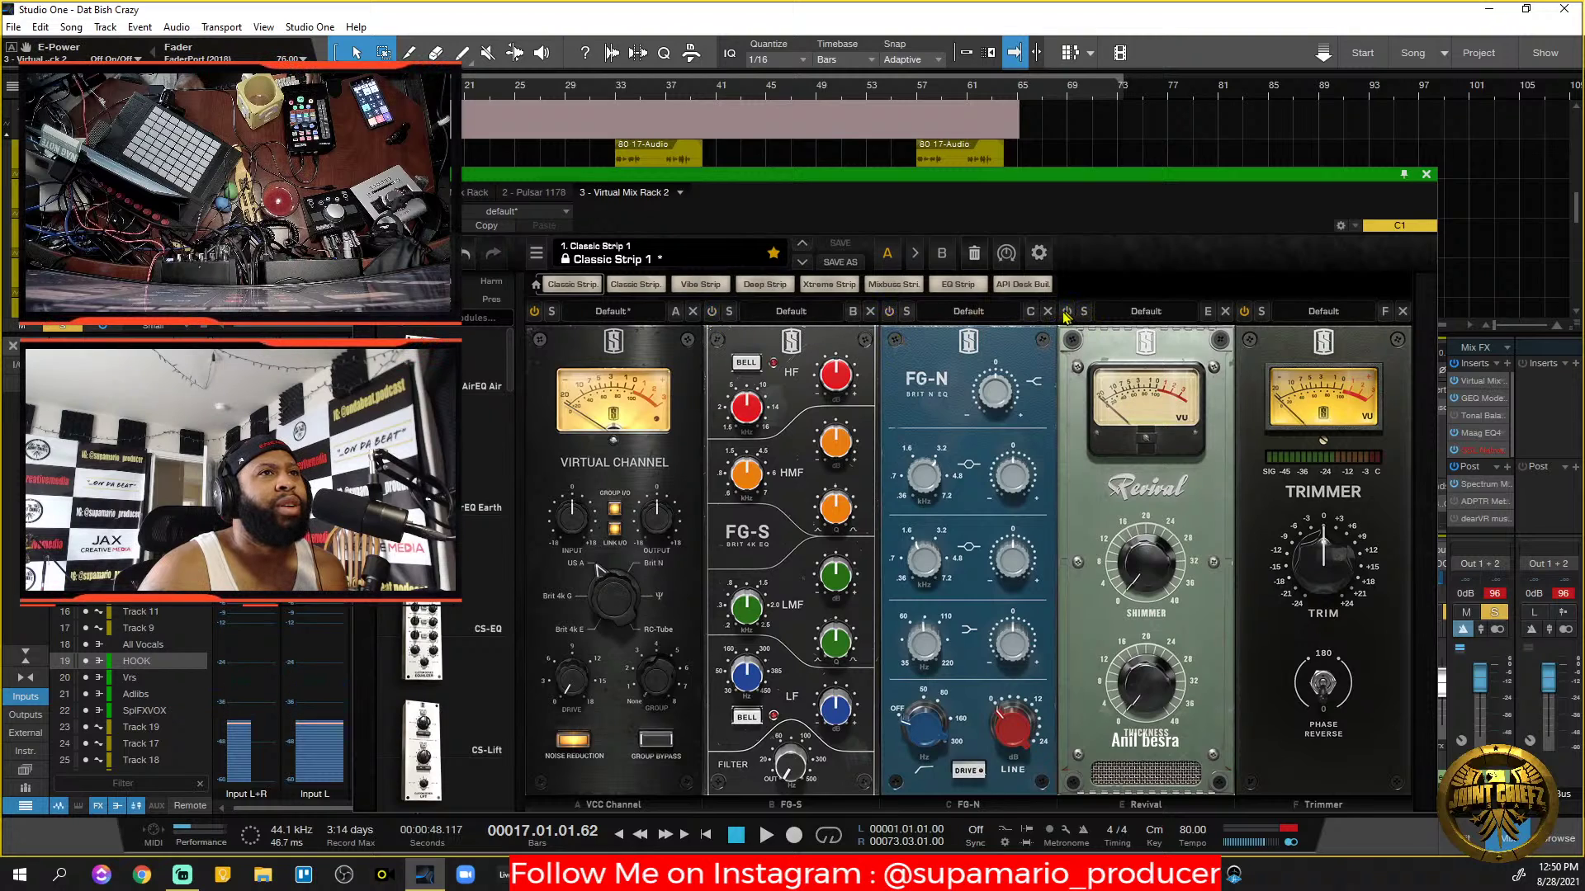
# Check the Vrs bus's Pulsar 1178 and remove the original Virtual Mix Rack with the Lead Vox Buss preset.
pyautogui.click(484, 195)
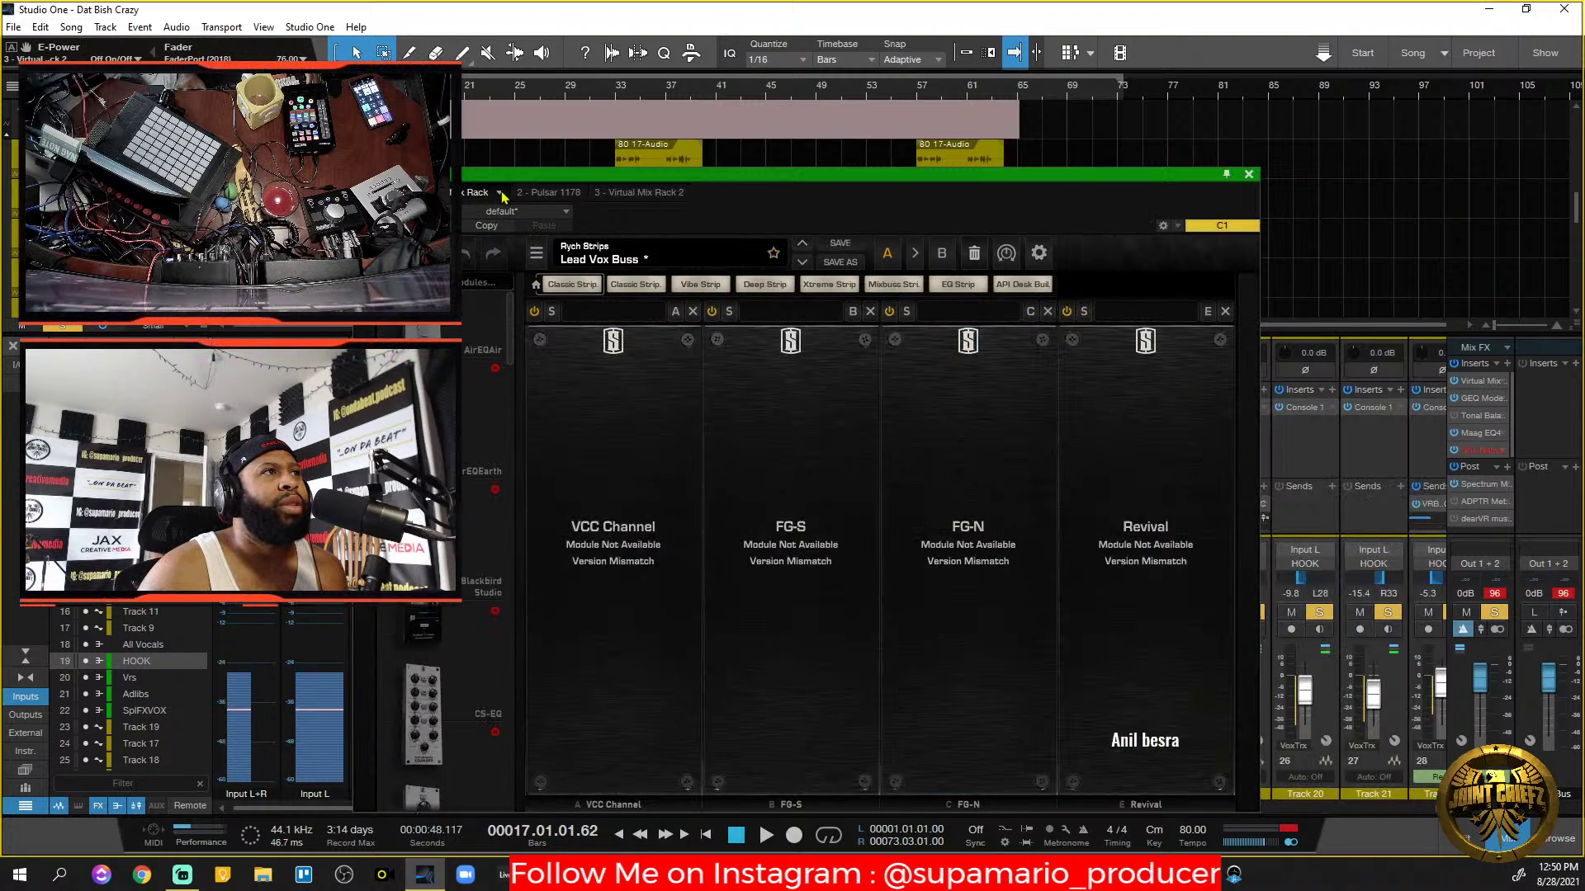
pyautogui.click(498, 192)
pyautogui.click(483, 313)
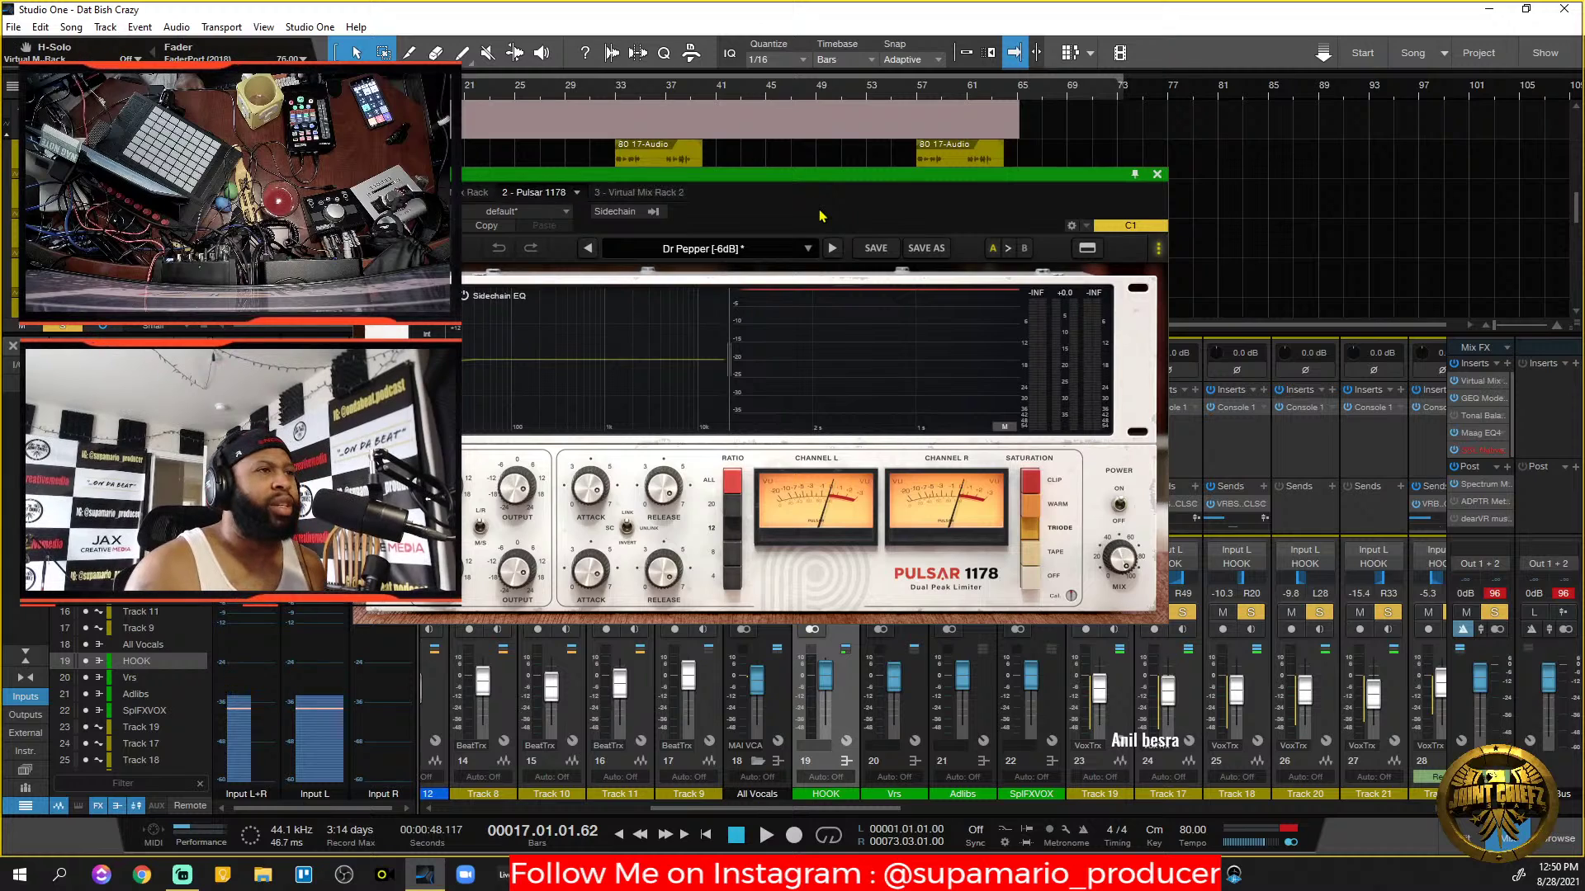
pyautogui.click(467, 195)
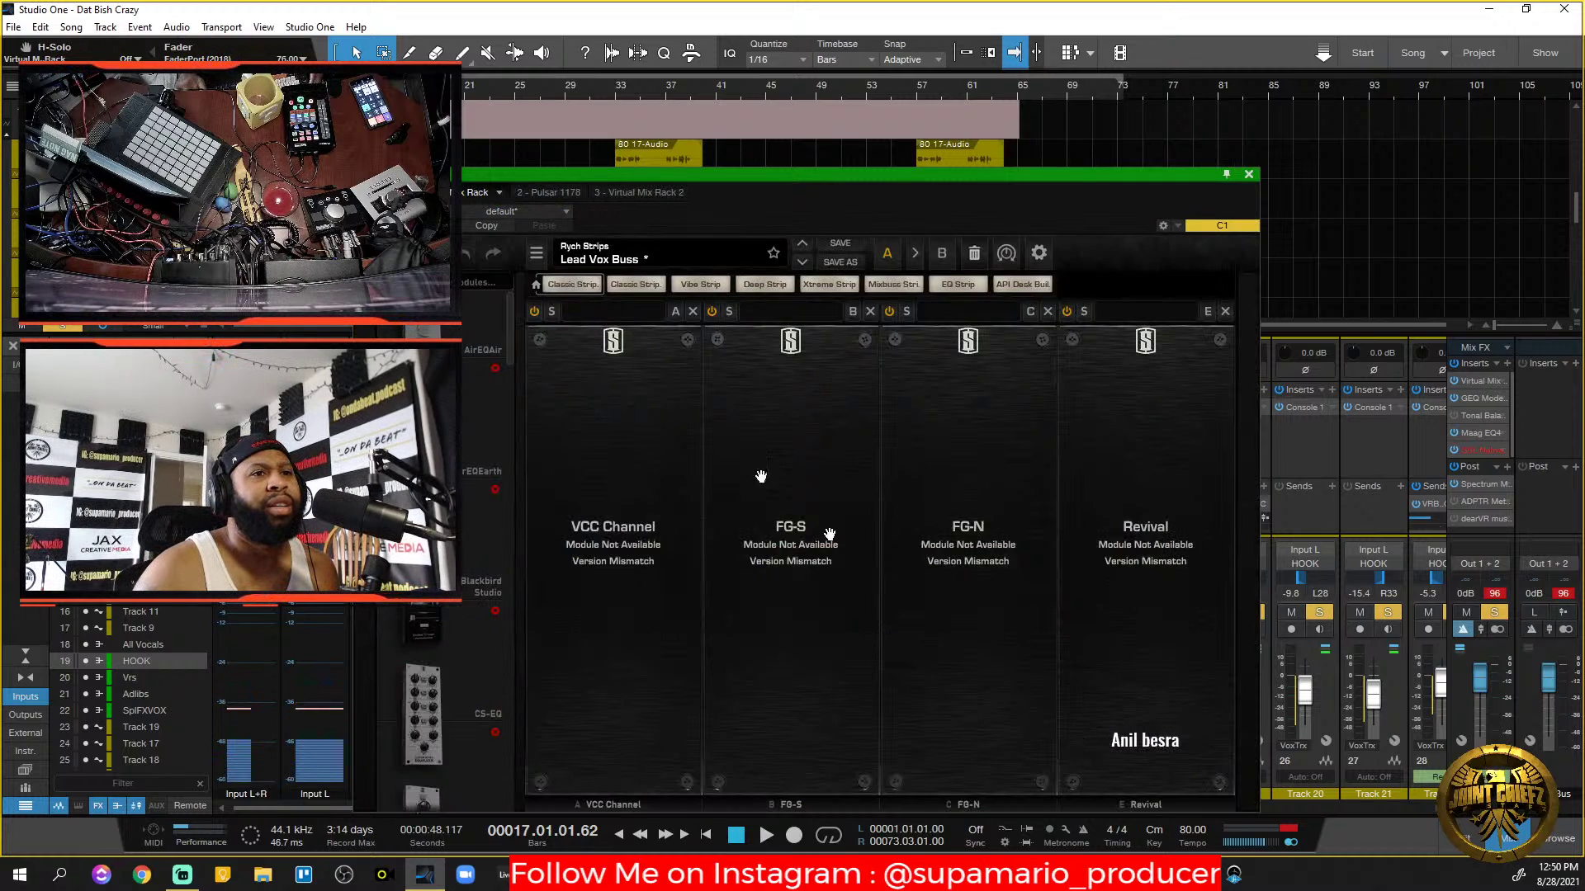
pyautogui.click(499, 192)
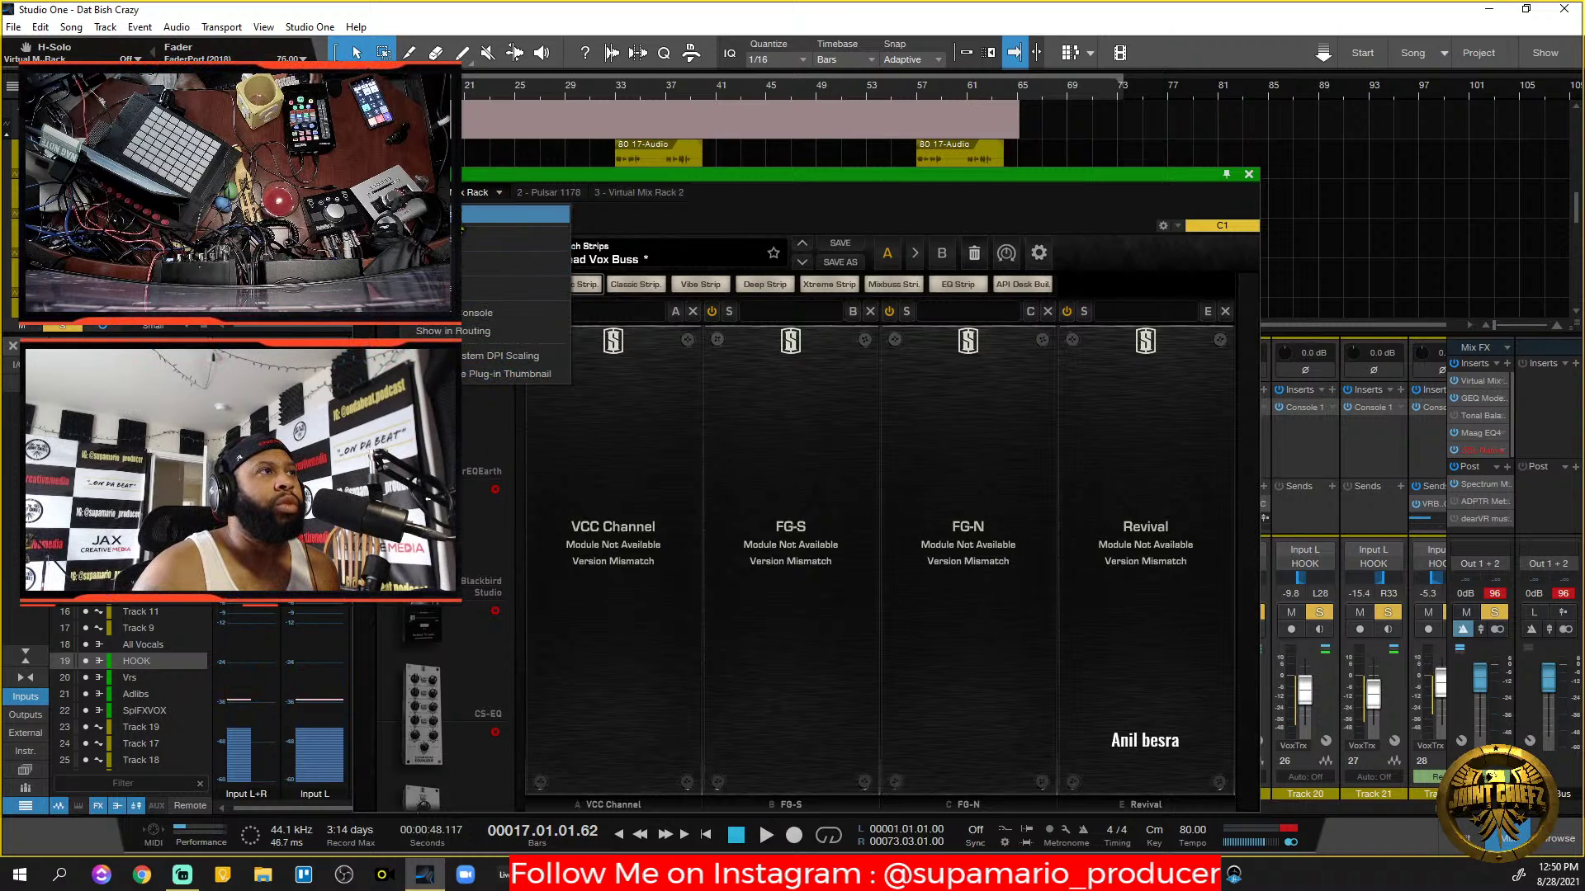
pyautogui.click(463, 290)
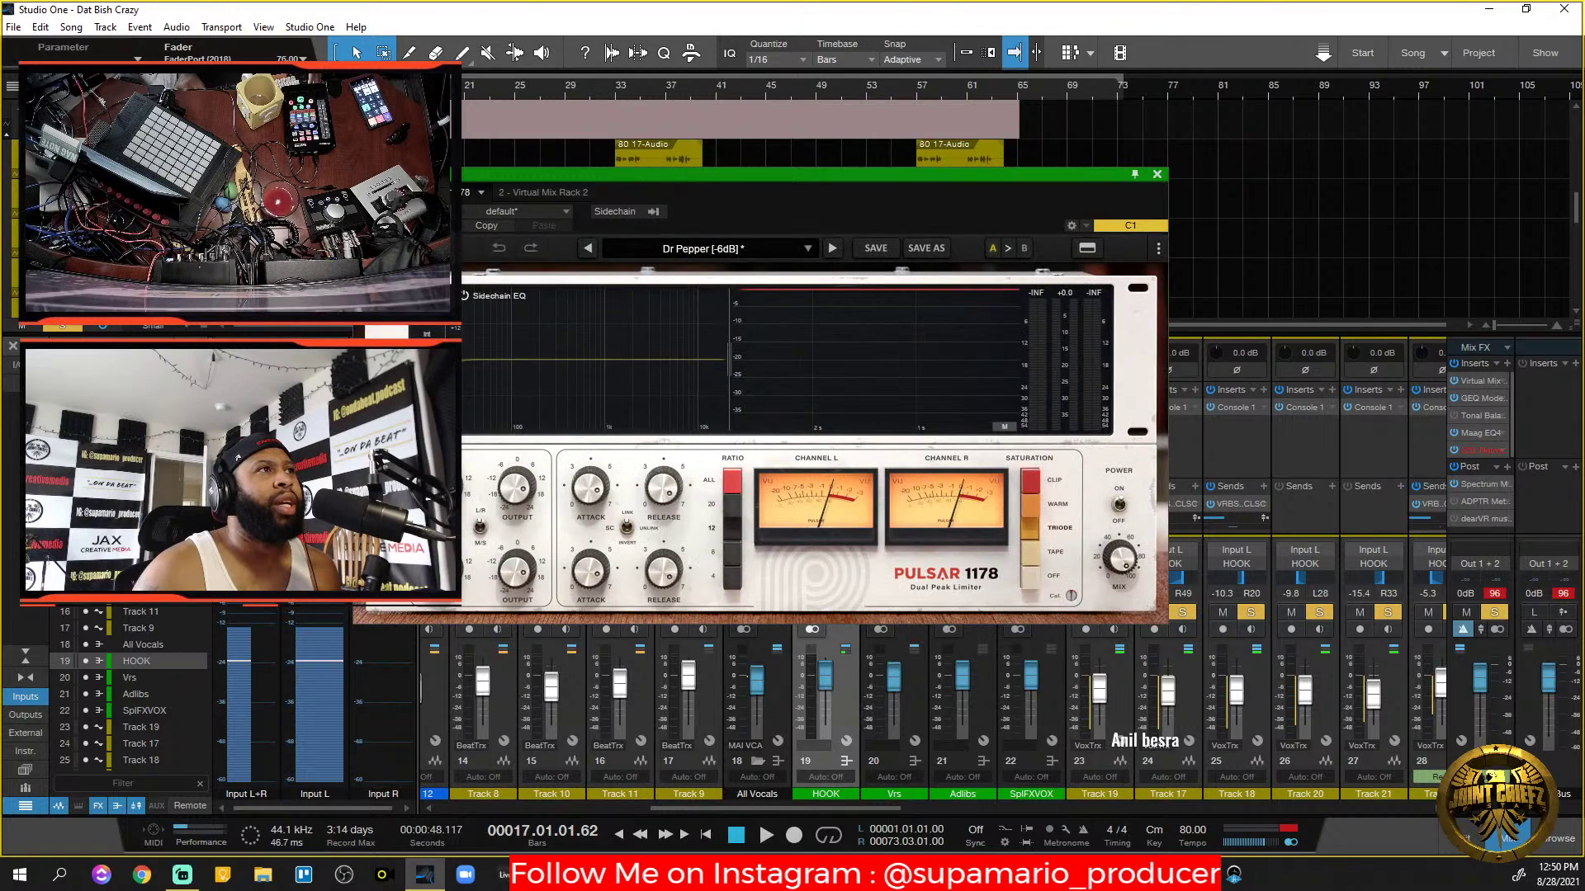
# Play the vocals from bar 17 while setting the Pulsar 1178's second channel to -21.4 dB input and +13.2 dB output.
pyautogui.press('space')
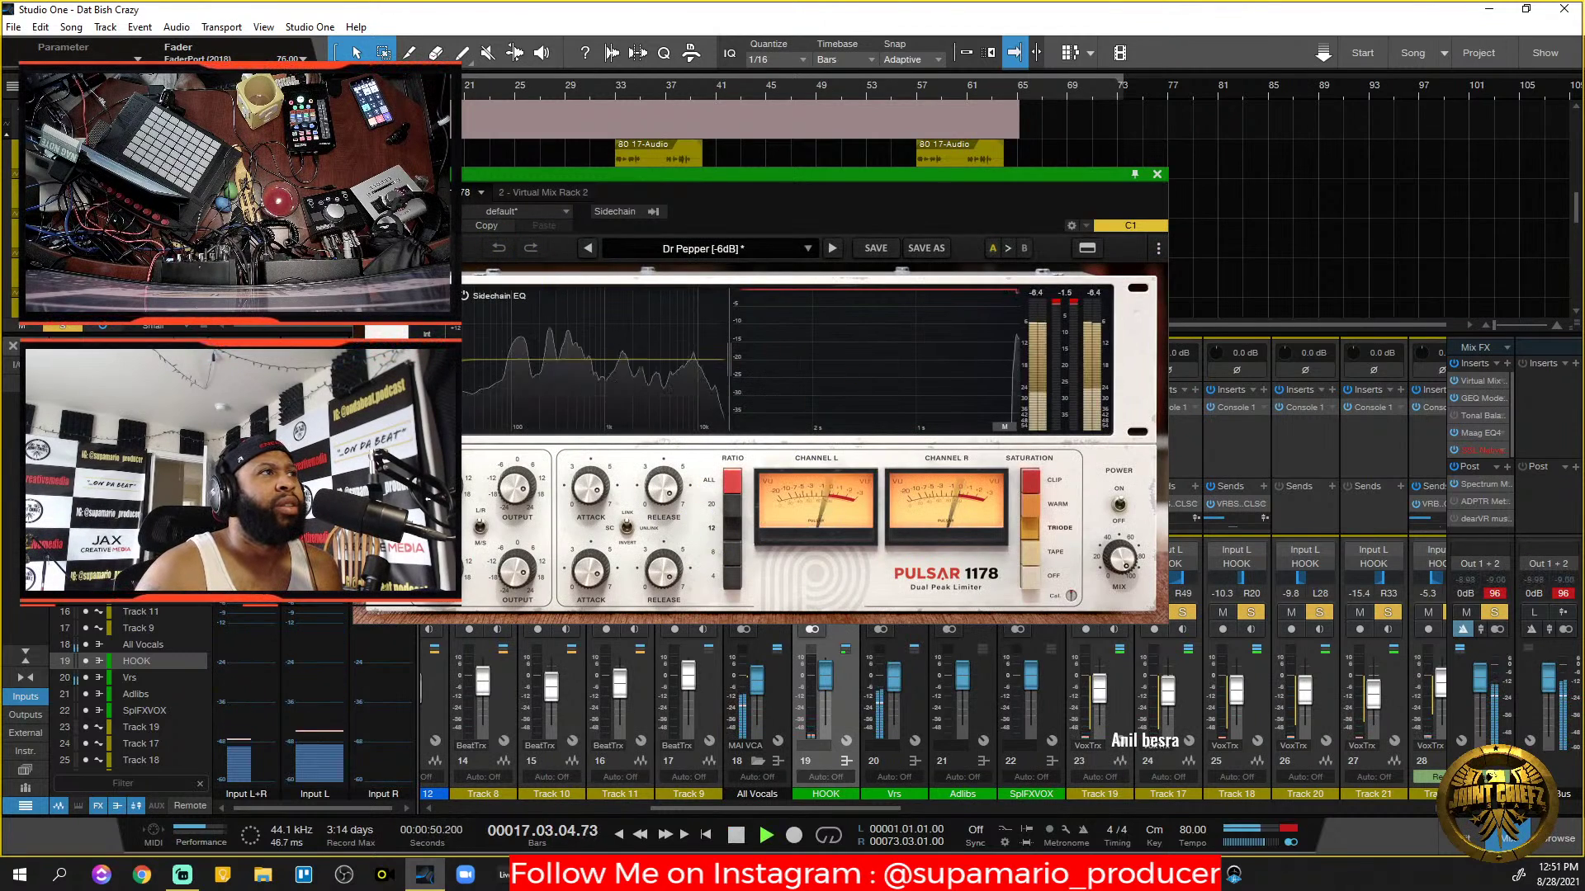
pyautogui.press('space')
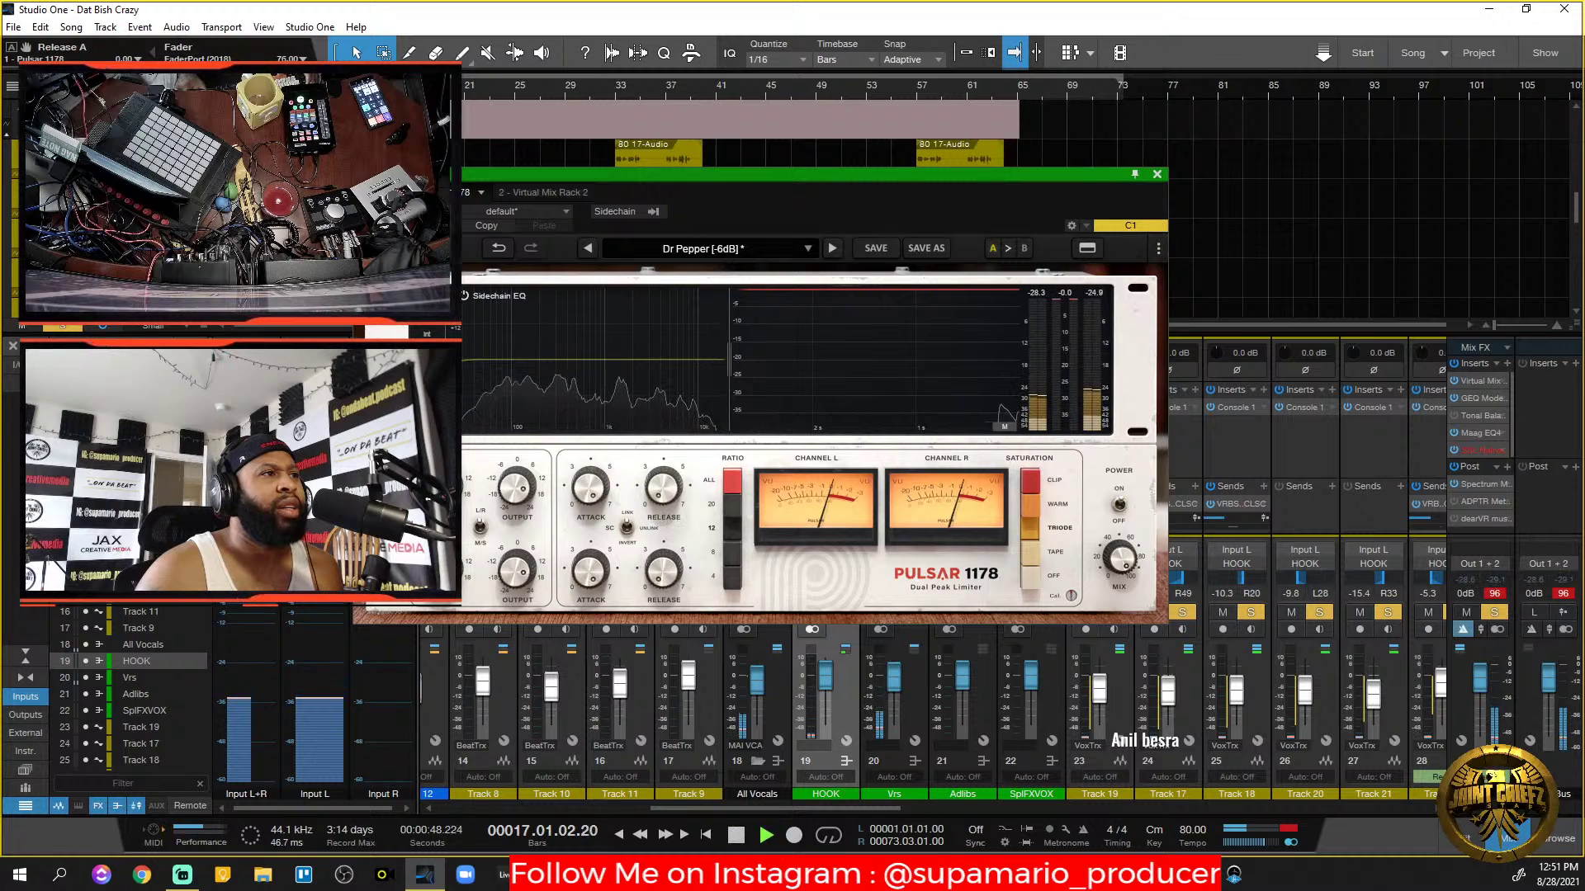
pyautogui.press('space')
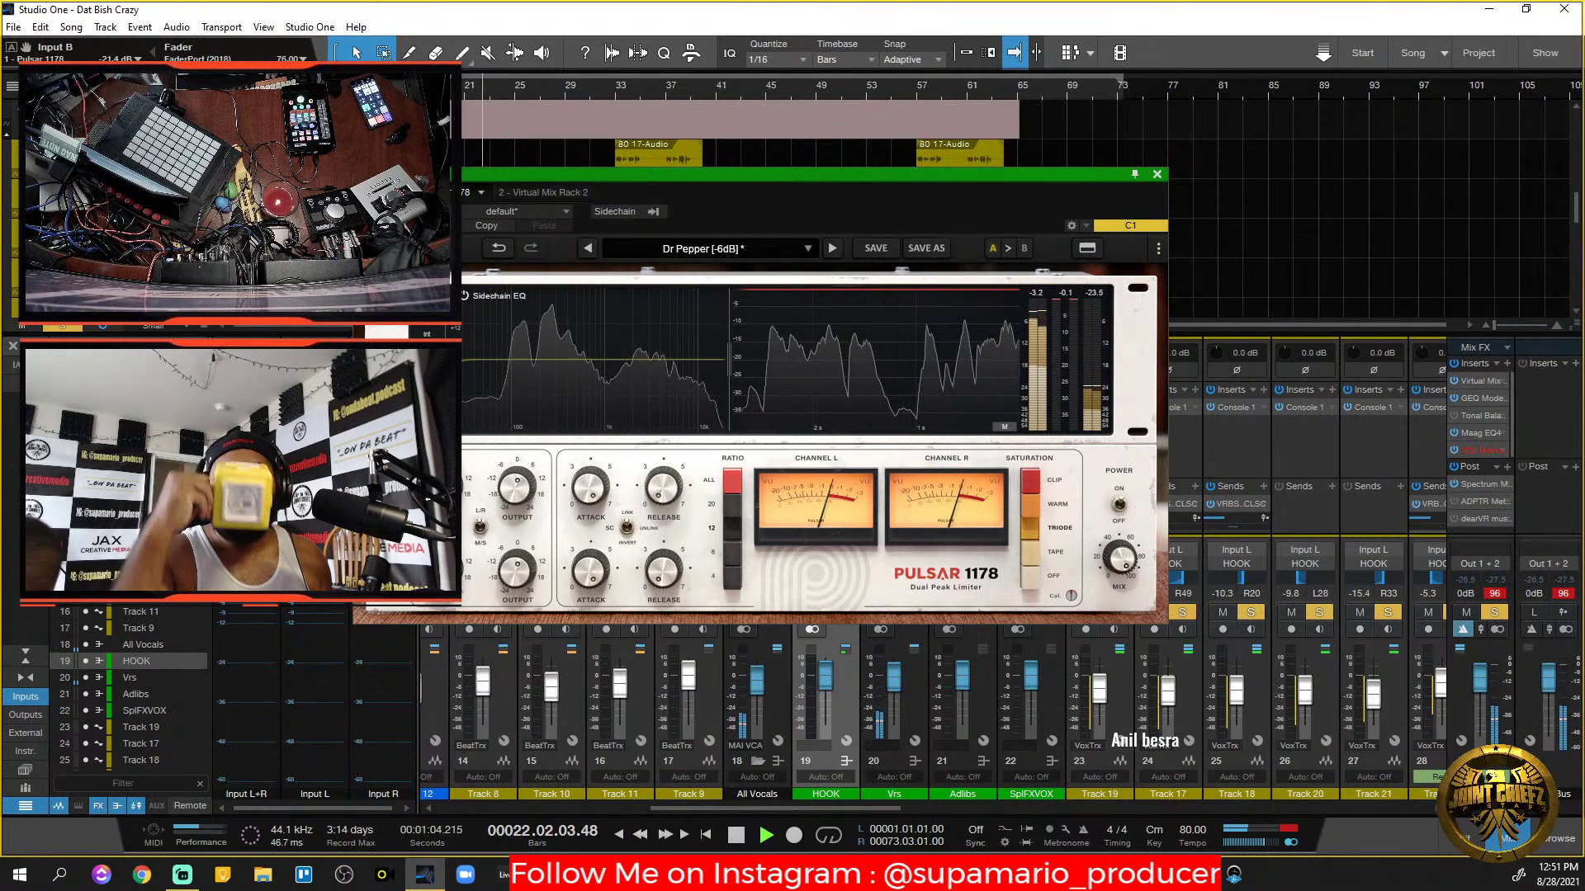
pyautogui.press('space')
pyautogui.press('space')
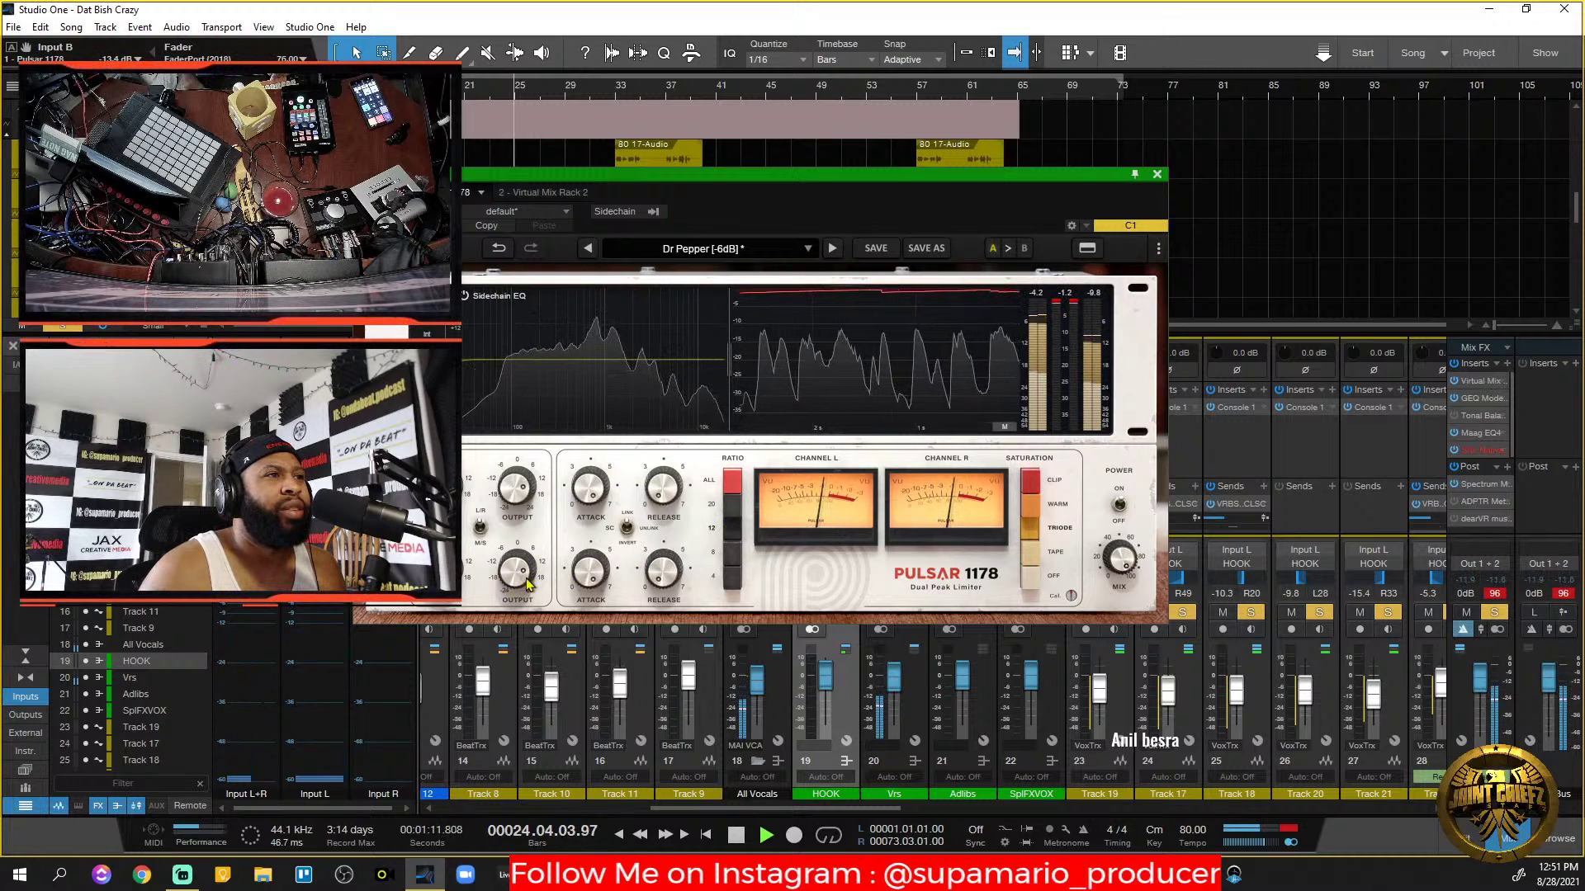
pyautogui.press('space')
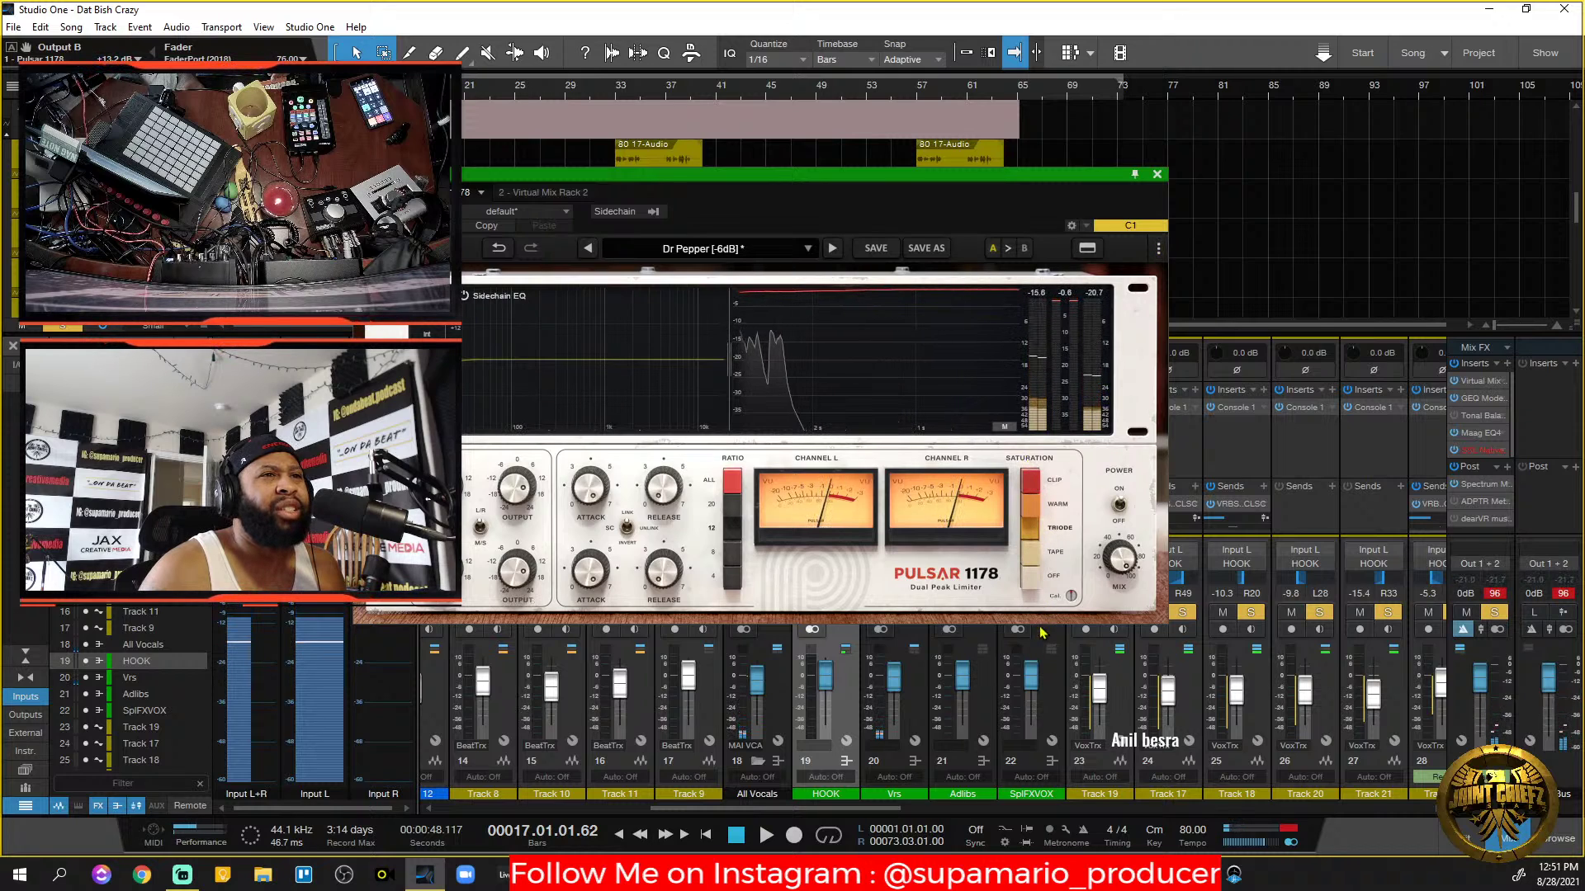
# Audition the Pulsar 1178's Clip saturation during playback and switch the saturation off.
pyautogui.press('space')
pyautogui.click(1027, 487)
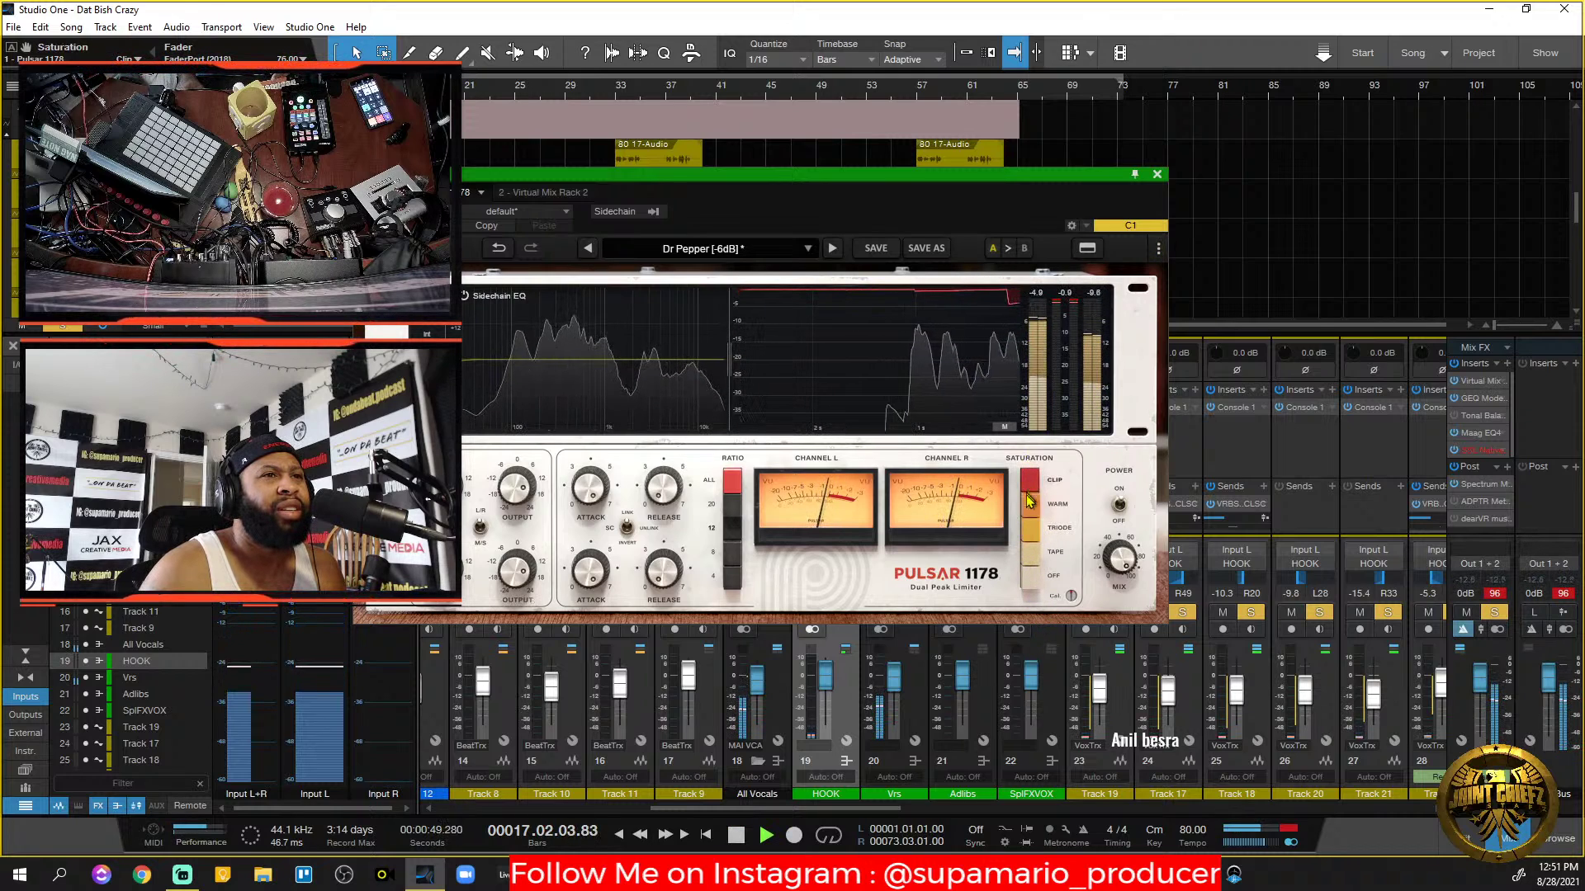
pyautogui.click(1033, 557)
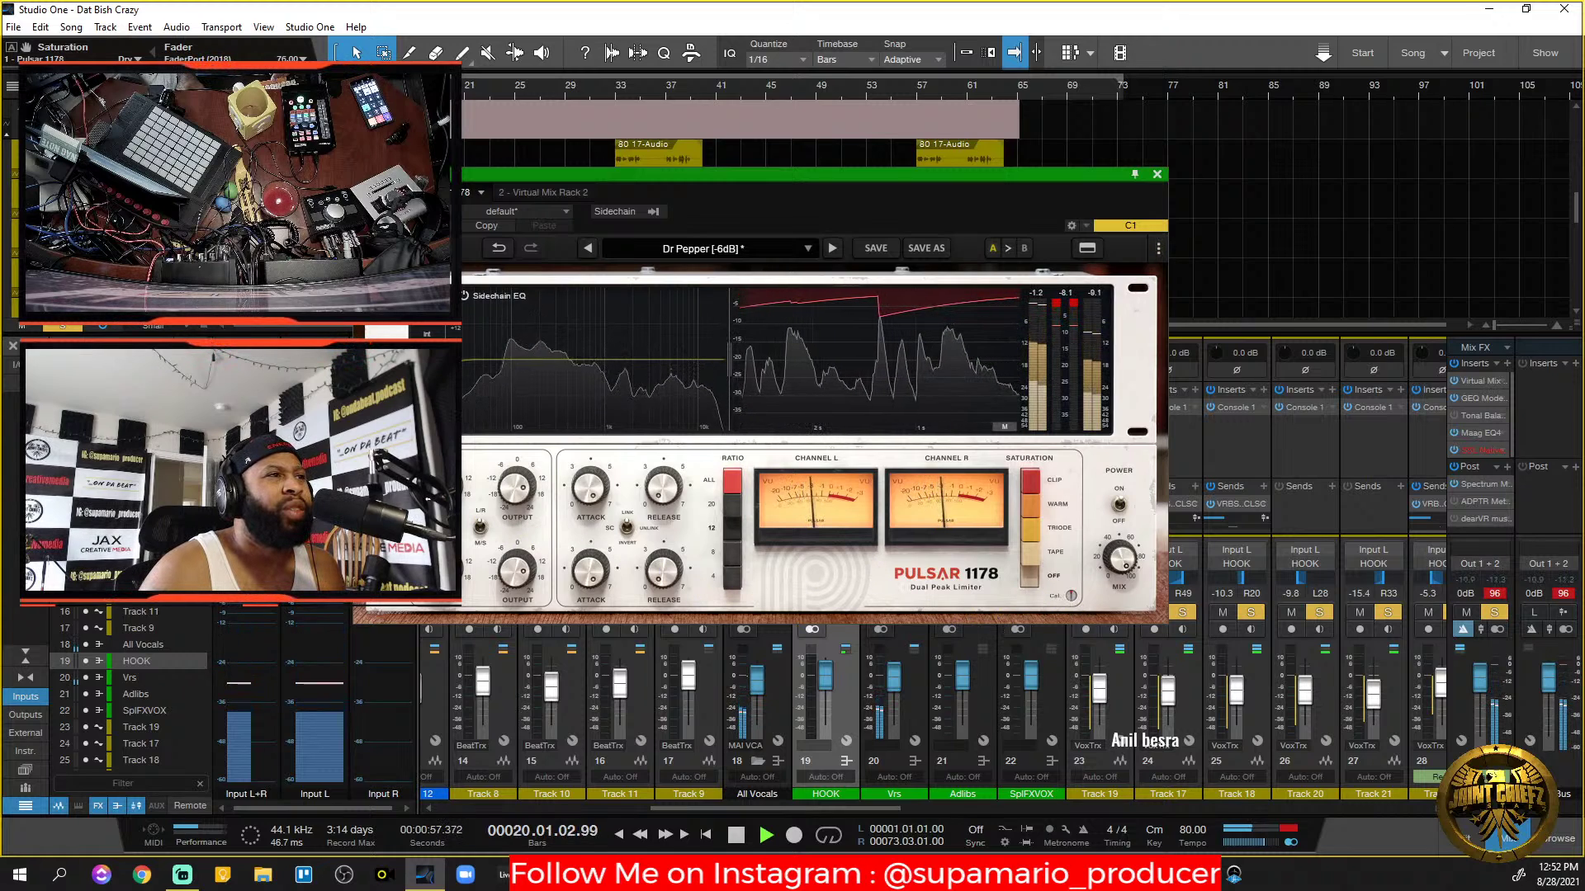
# Lower the Pulsar 1178's first-channel input to -18.2 dB and raise that channel's output slightly while the vocals play.
pyautogui.moveTo(443, 488); pyautogui.dragTo(442, 493)
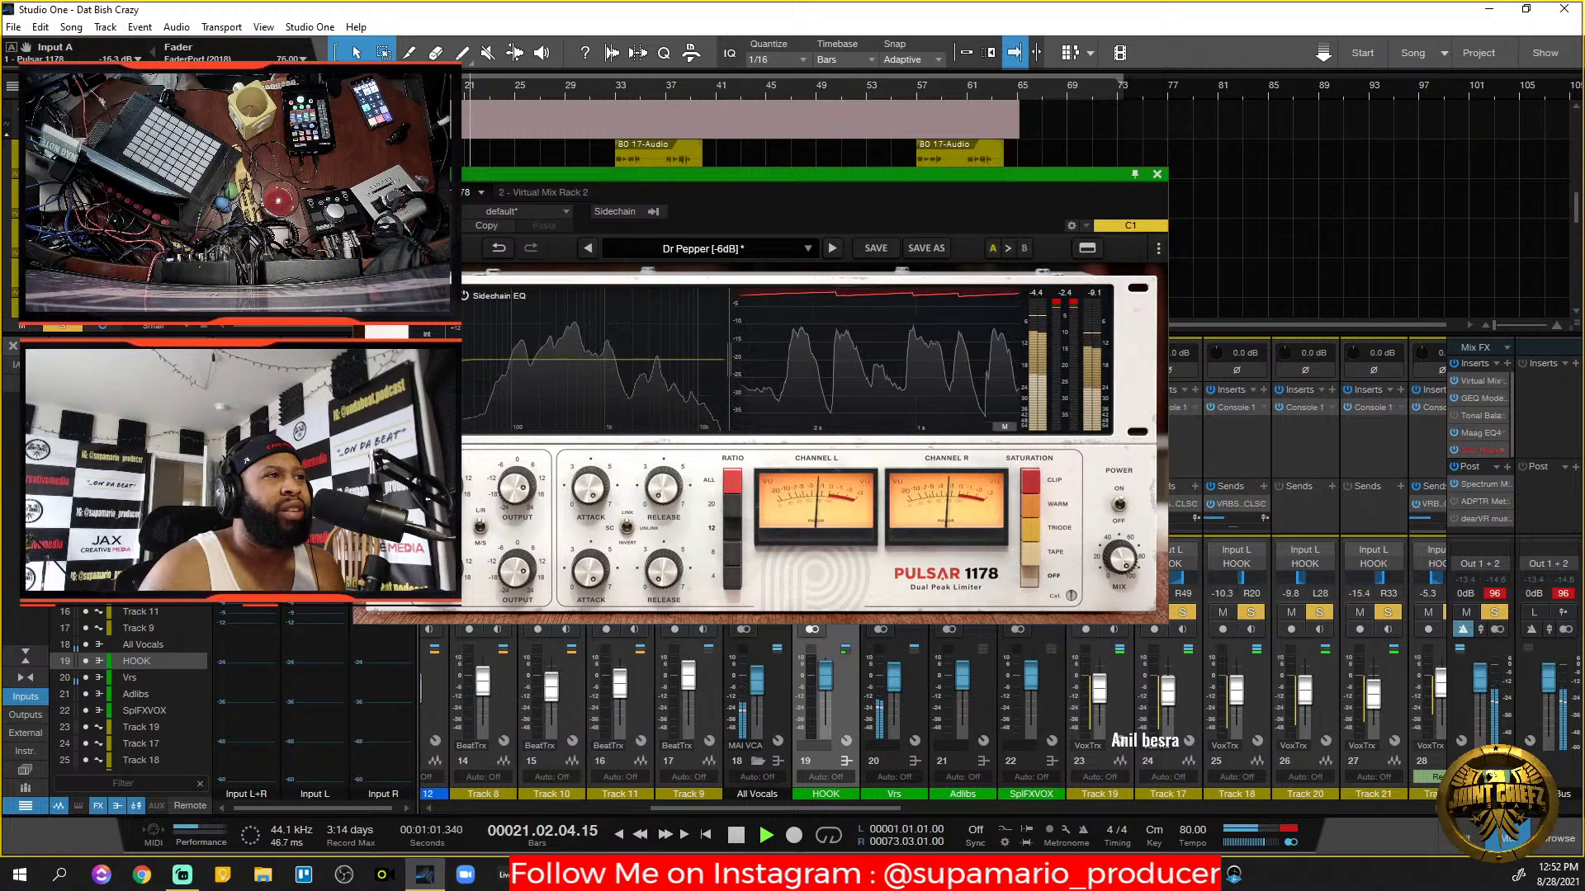
pyautogui.moveTo(442, 494); pyautogui.dragTo(442, 504)
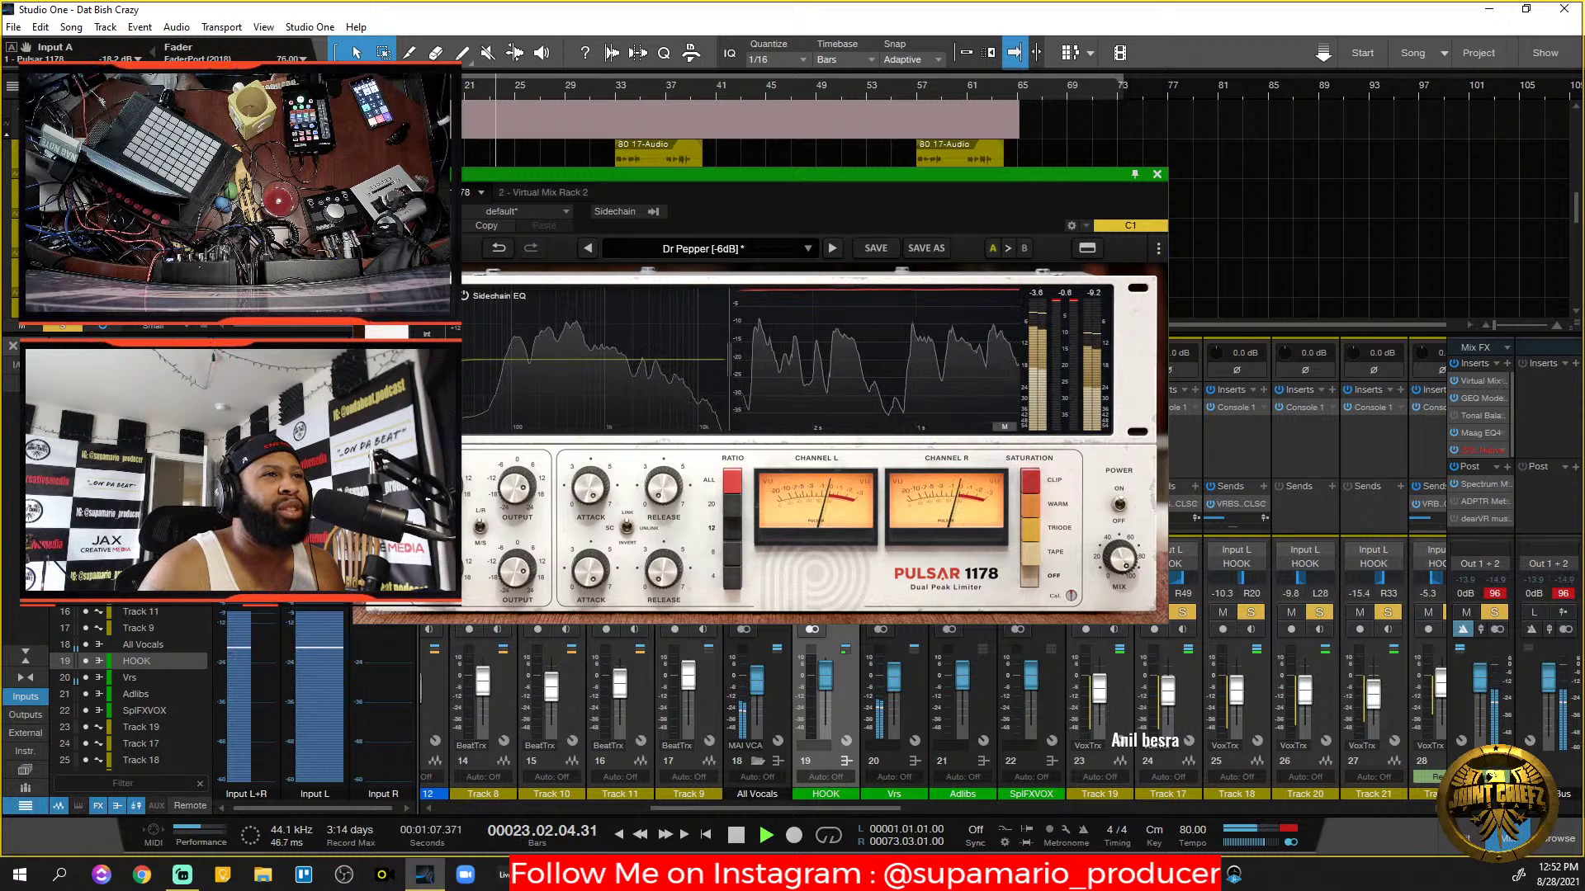
pyautogui.moveTo(526, 490); pyautogui.dragTo(528, 483)
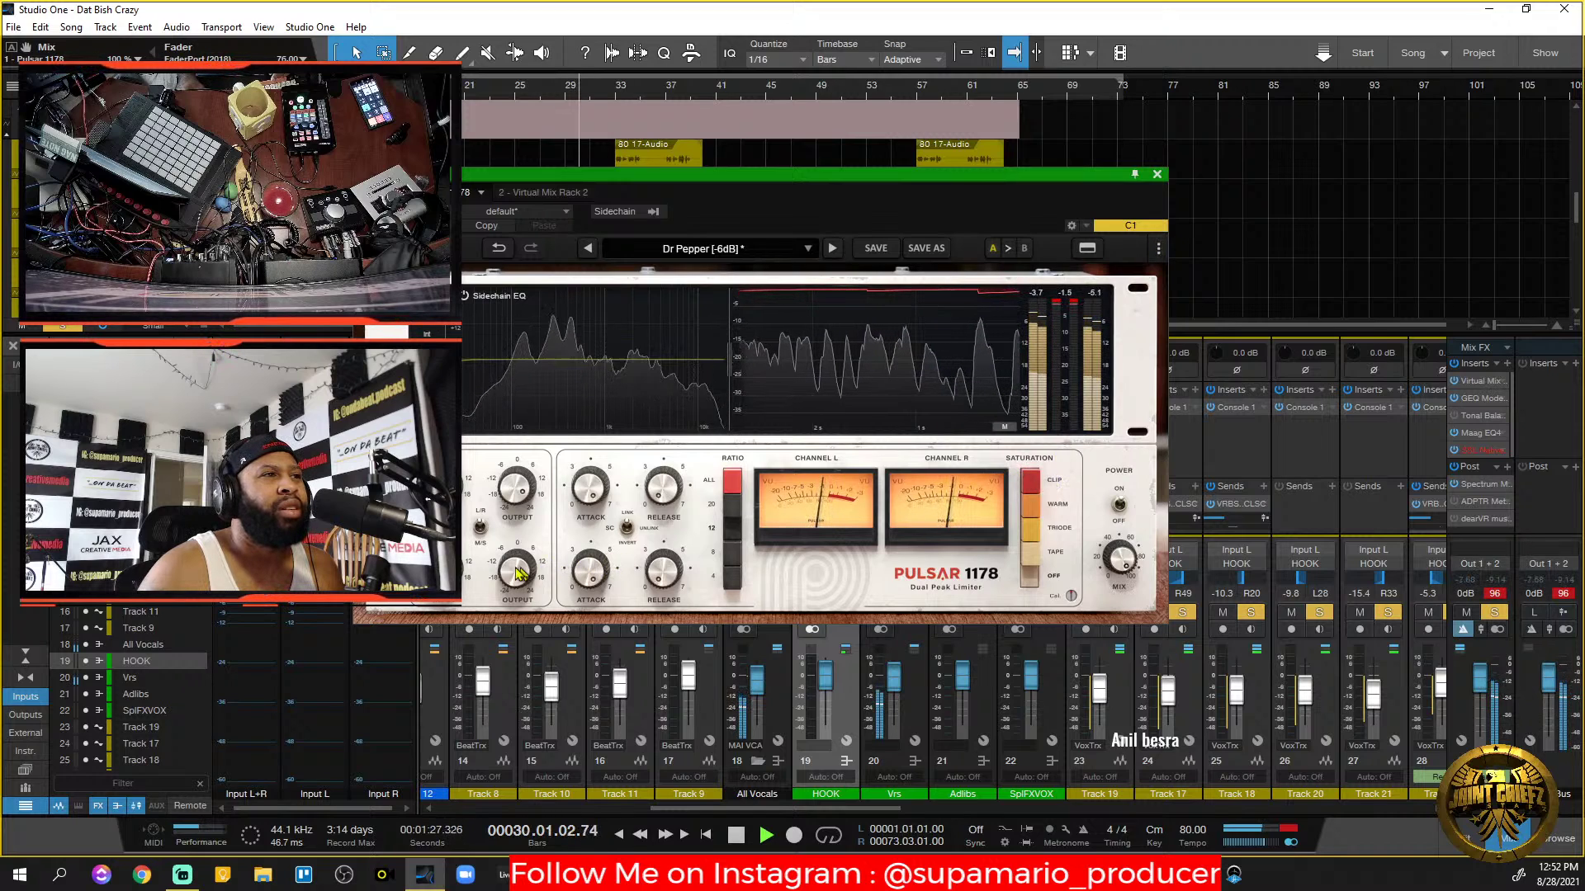
# Raise the Pulsar 1178's second-channel output slightly and replay the vocals from bar 17 briefly.
pyautogui.scroll(2, 513, 572)
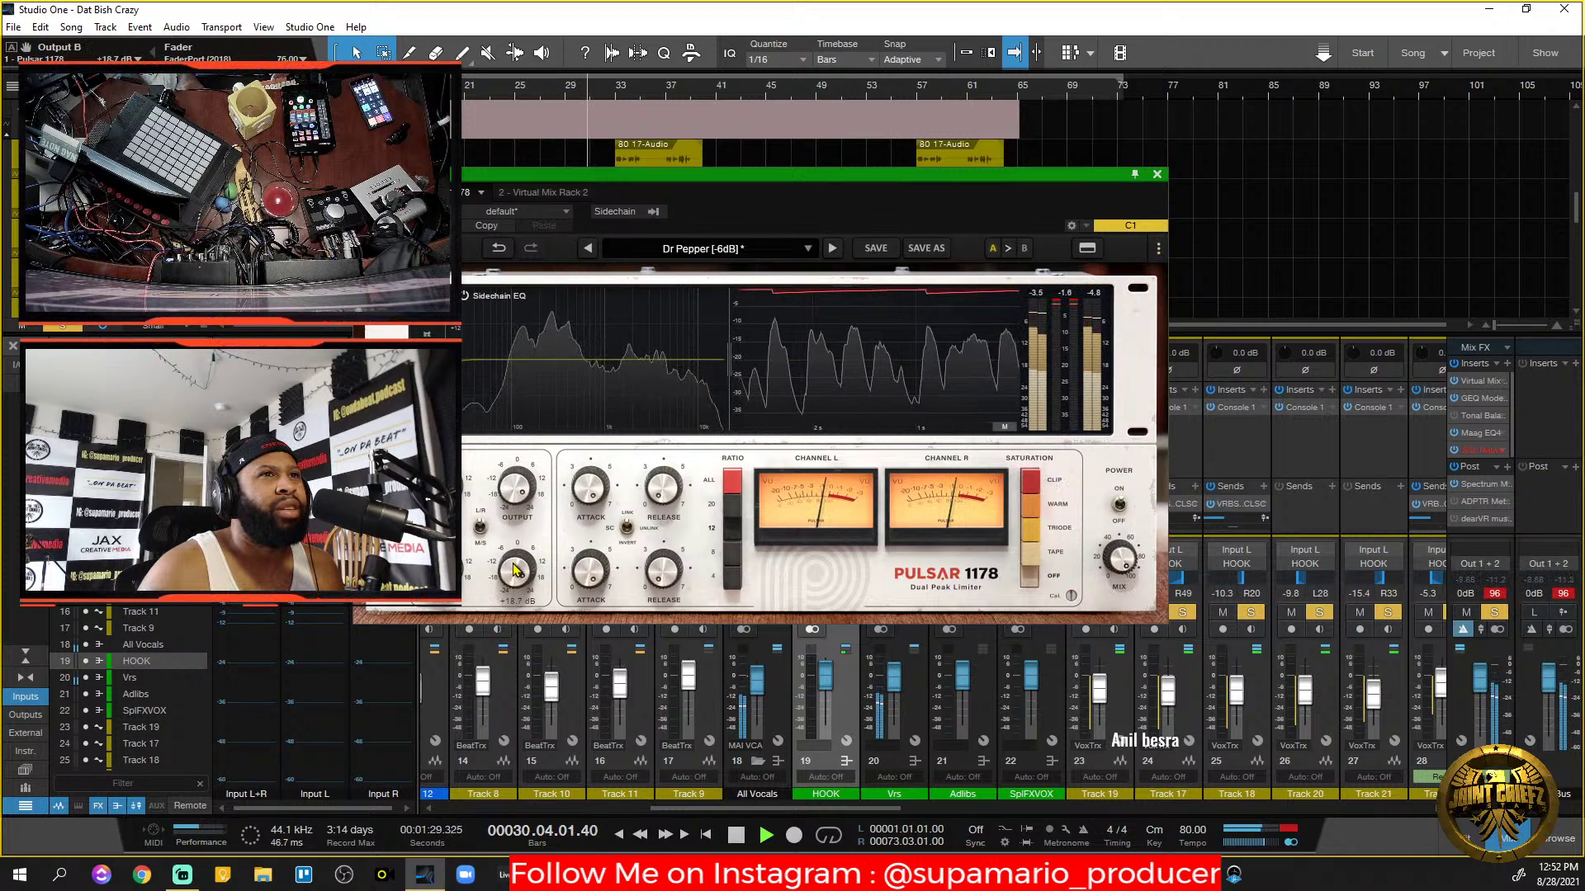
pyautogui.press('space')
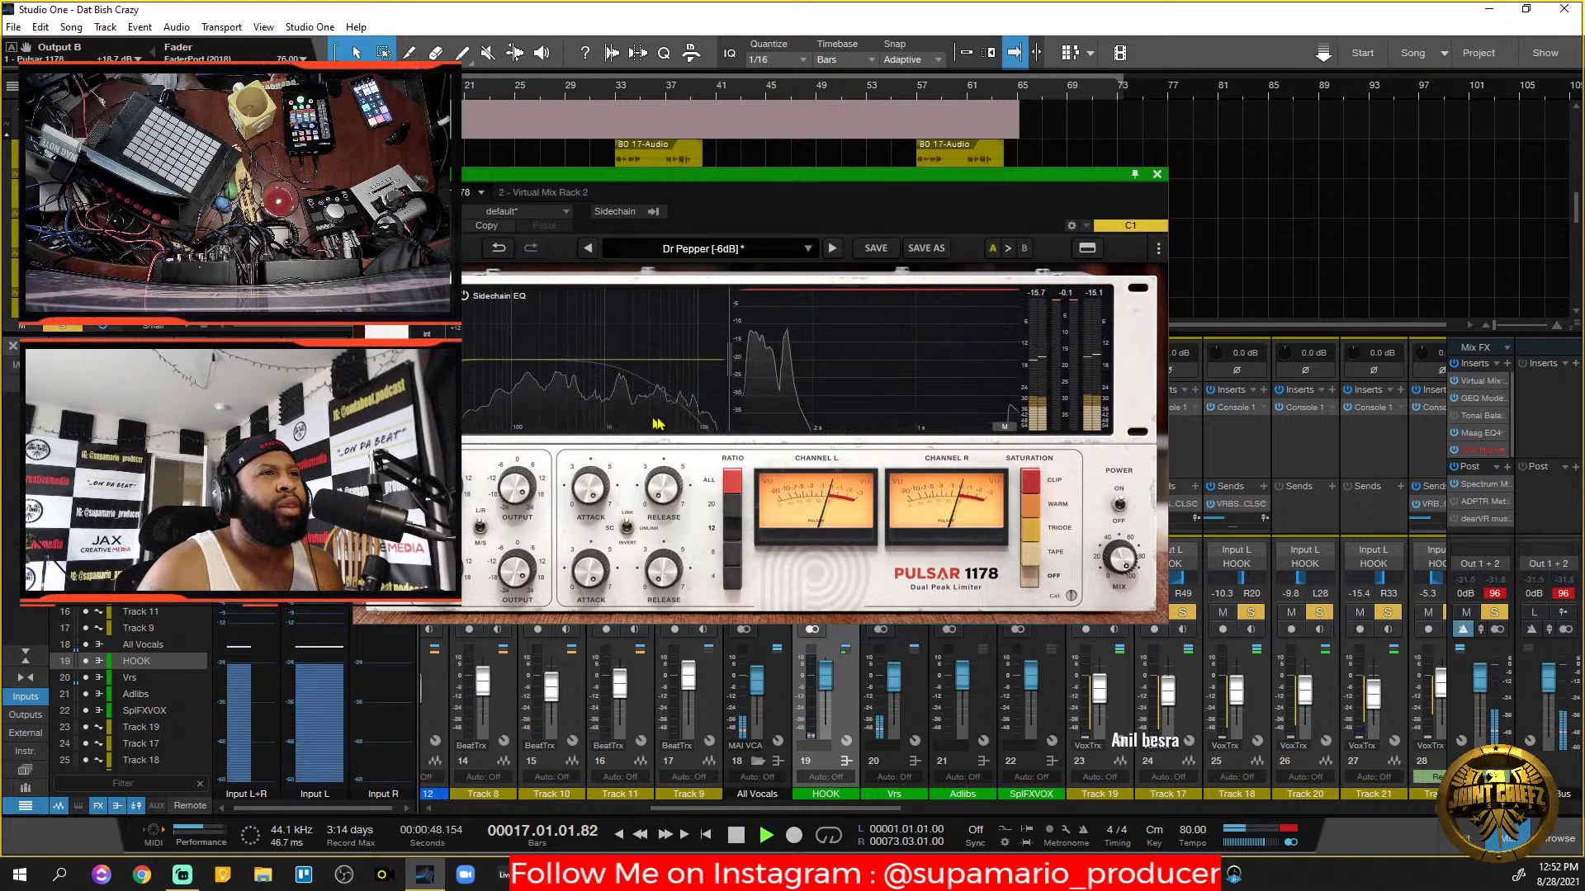
pyautogui.press('space')
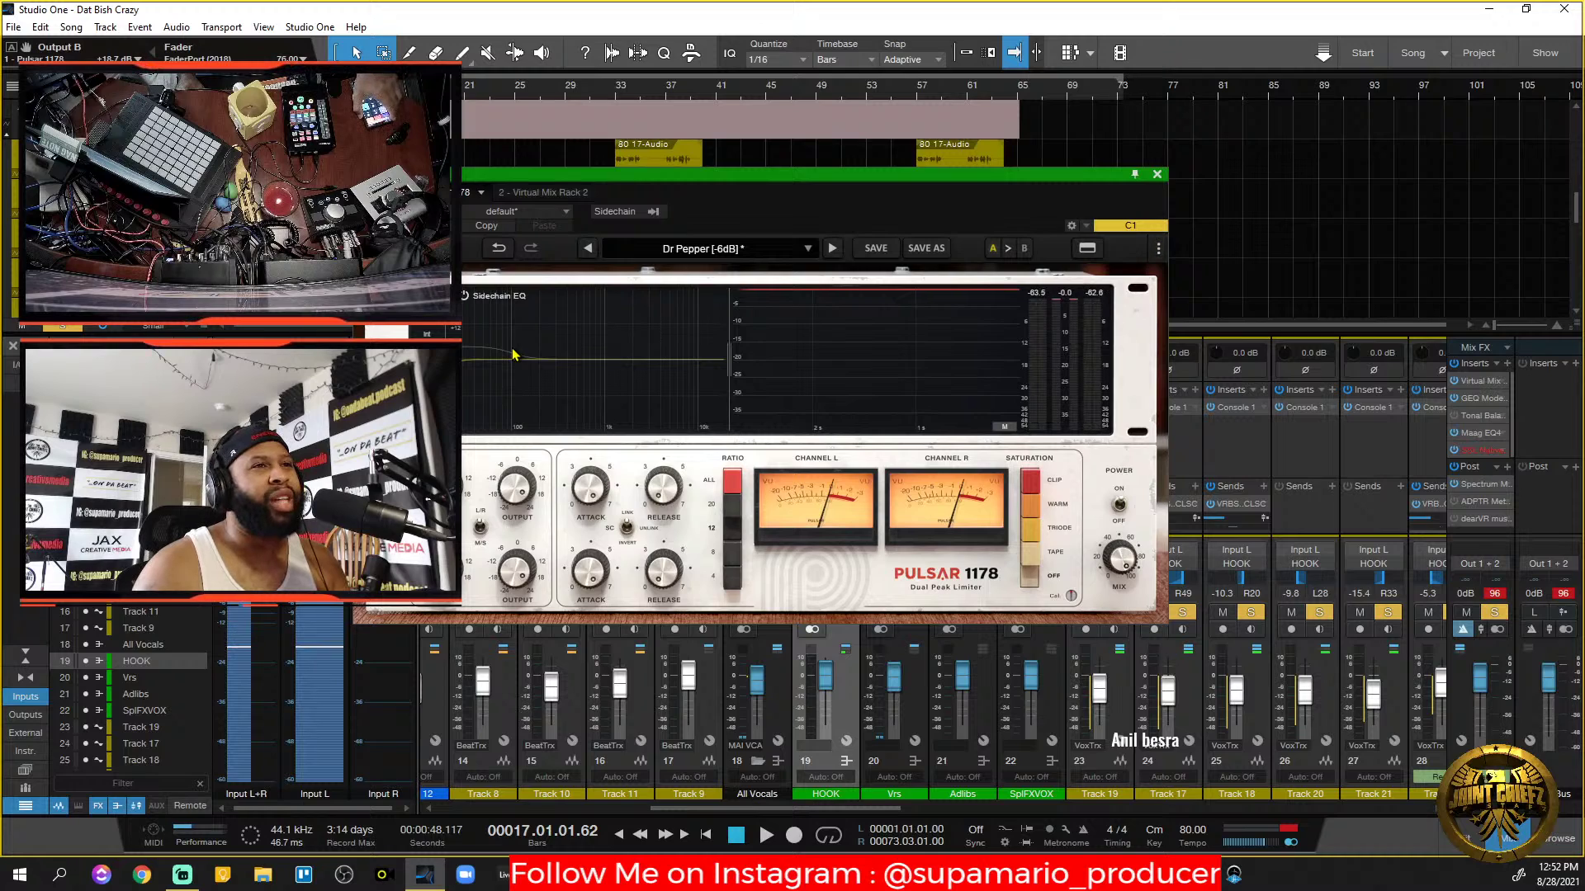
# Add a low cut to the Pulsar 1178's sidechain EQ at about 184 Hz and audition it on the vocals.
pyautogui.moveTo(455, 369)
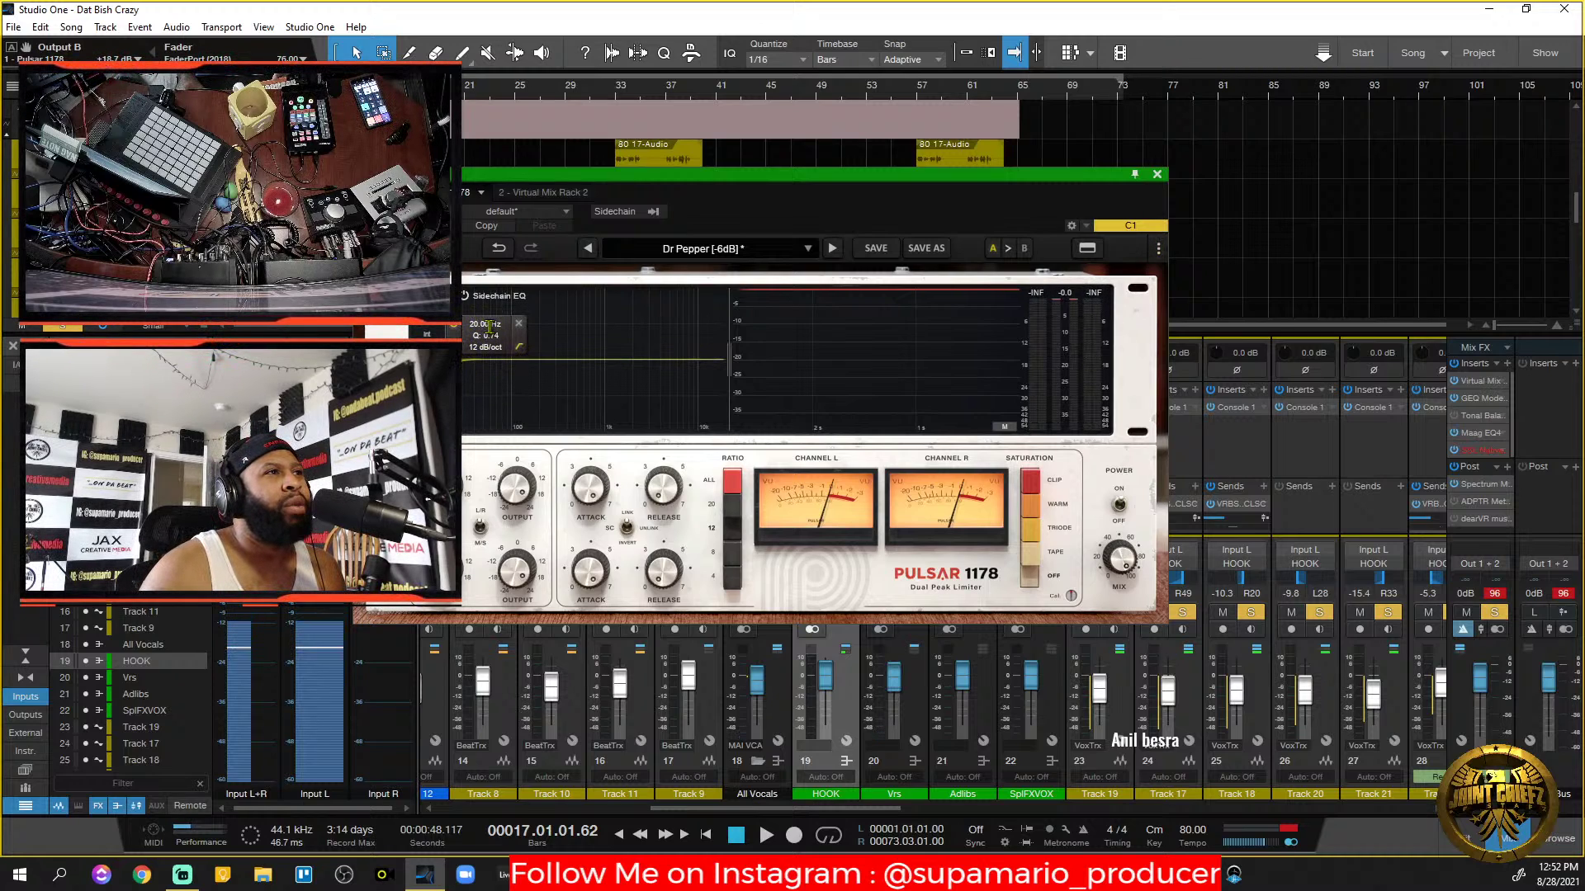
pyautogui.moveTo(462, 369); pyautogui.dragTo(501, 415)
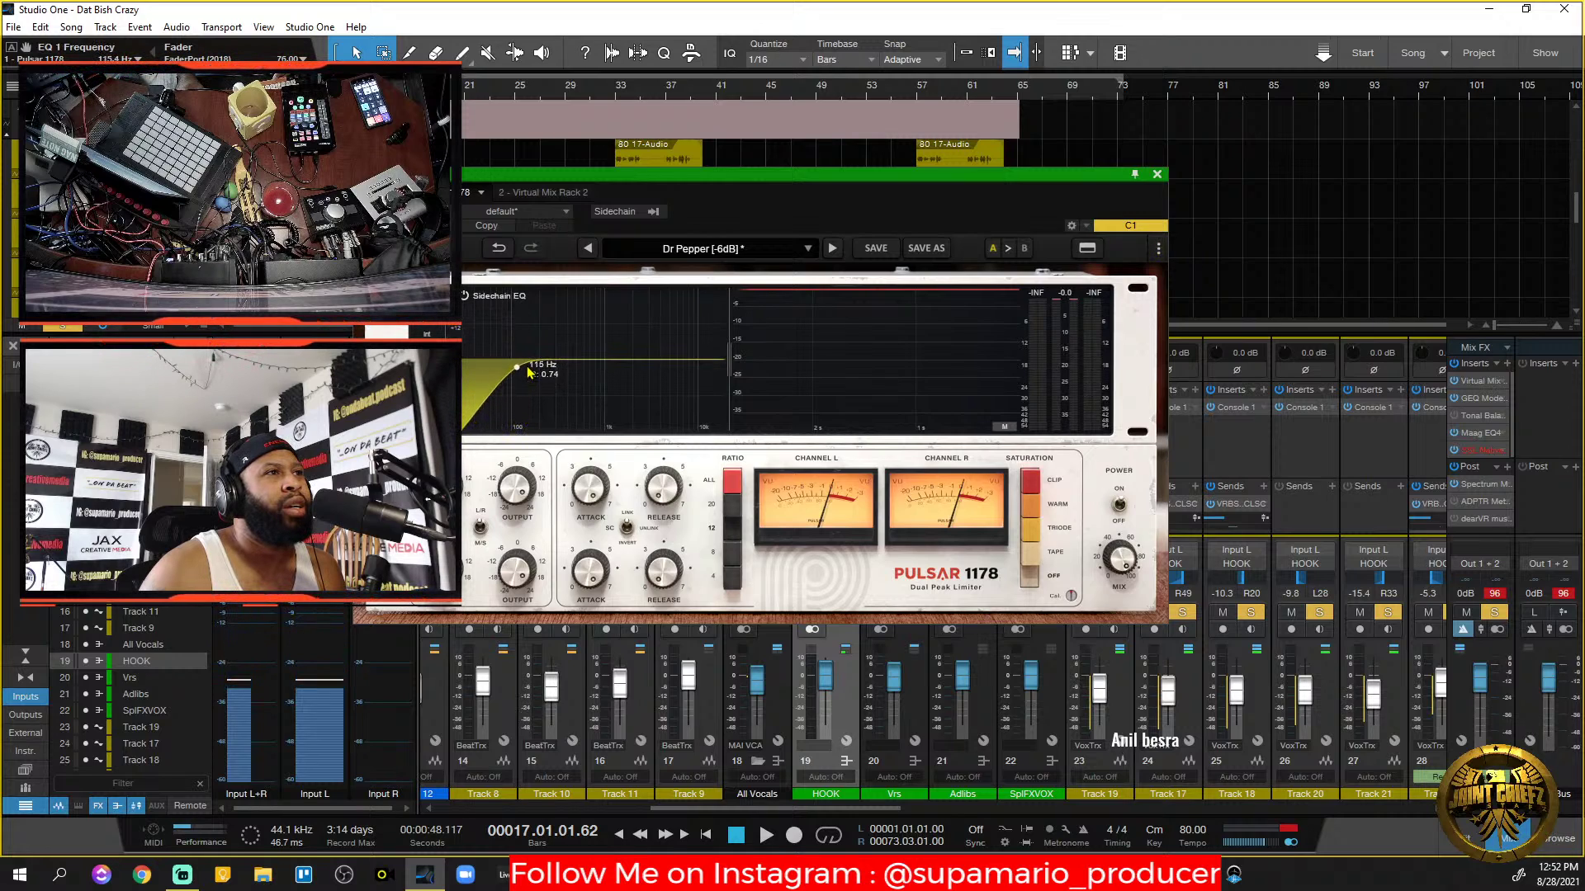
pyautogui.moveTo(537, 373); pyautogui.dragTo(547, 373)
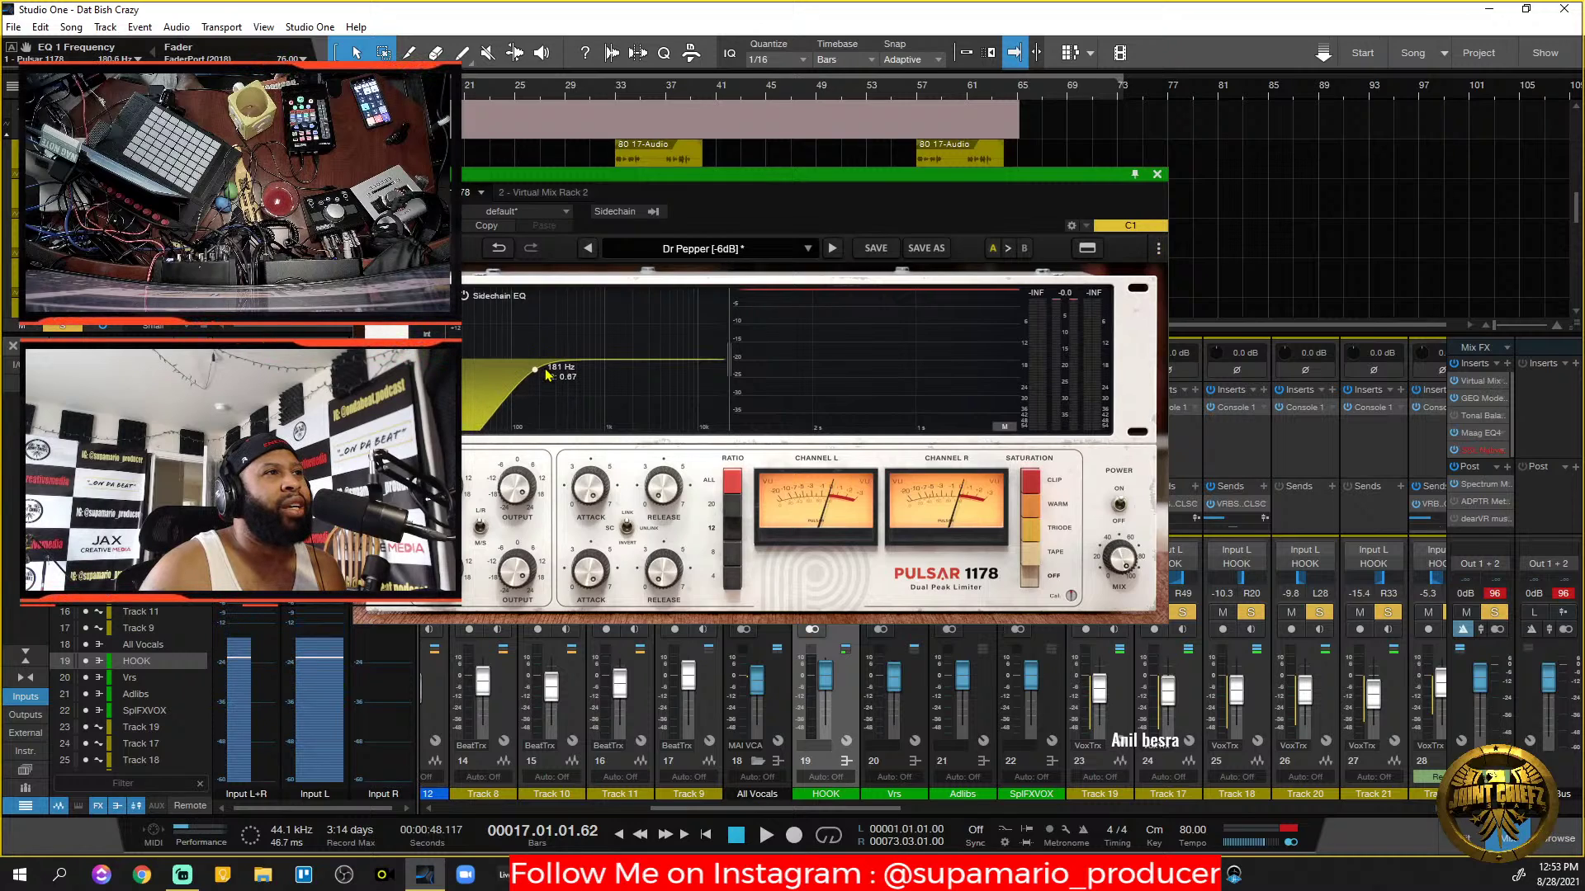
pyautogui.press('space')
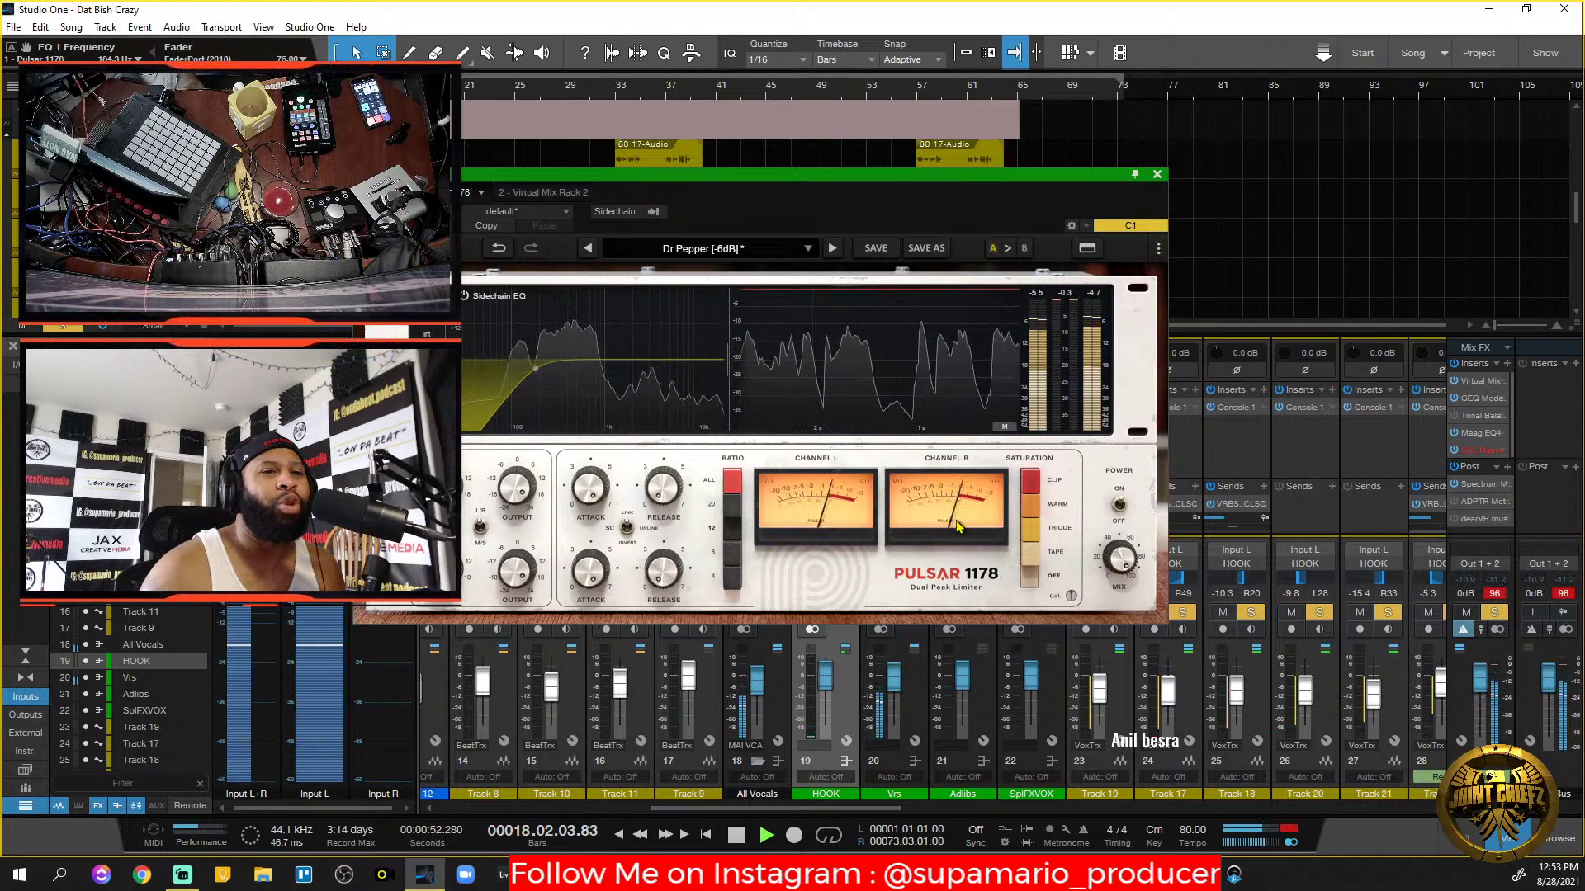
pyautogui.press('space')
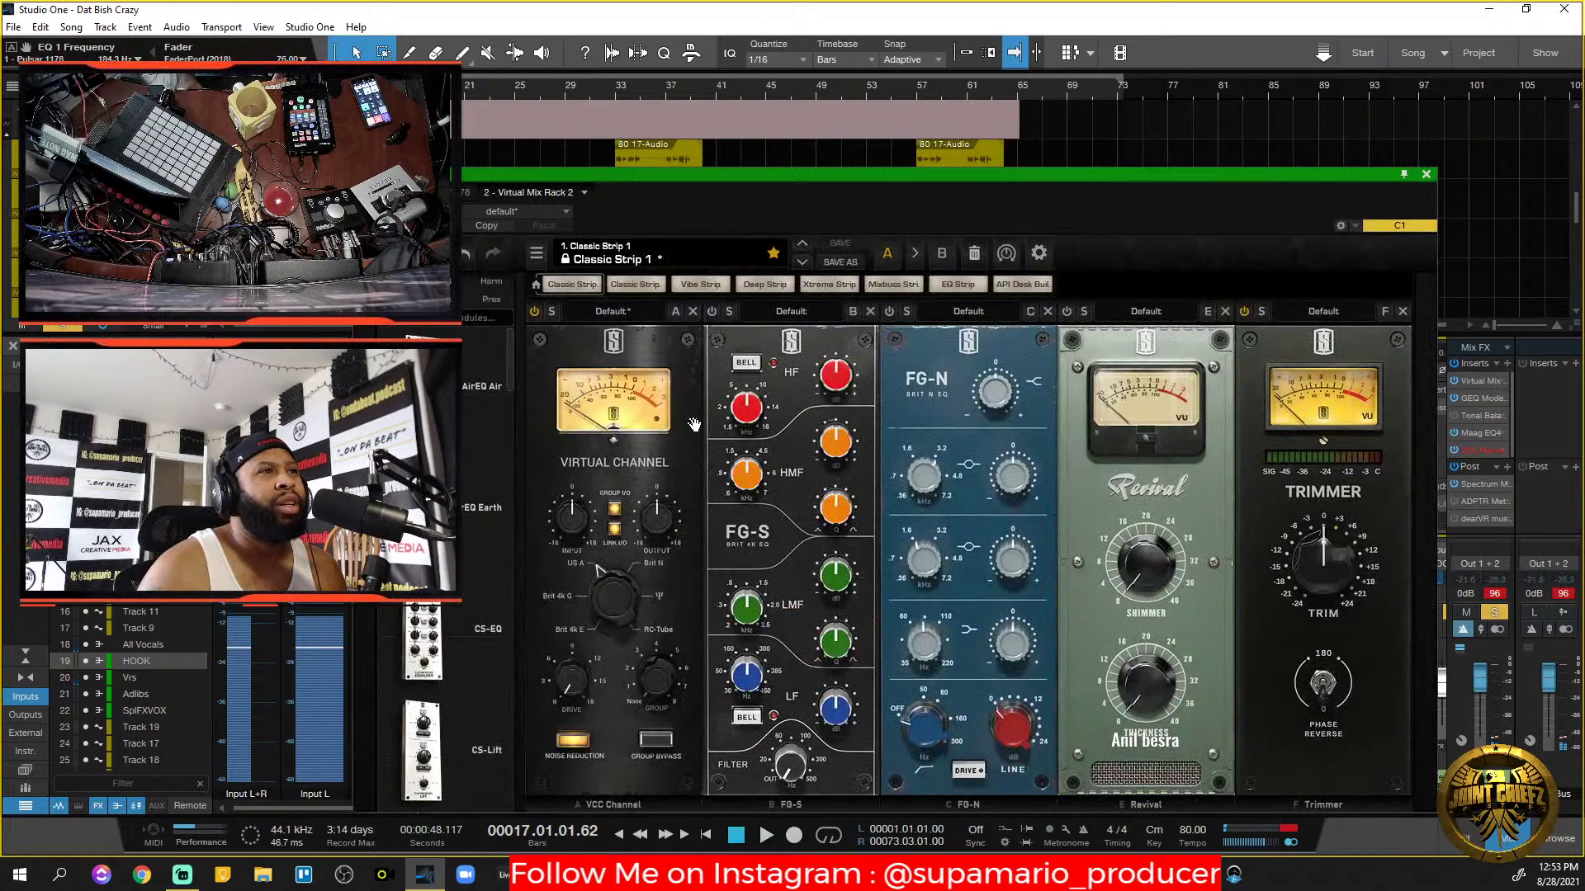
# In Virtual Mix Rack 2, set the Virtual Channel's linked input to -3.62 dB and raise its drive during playback.
pyautogui.press('space')
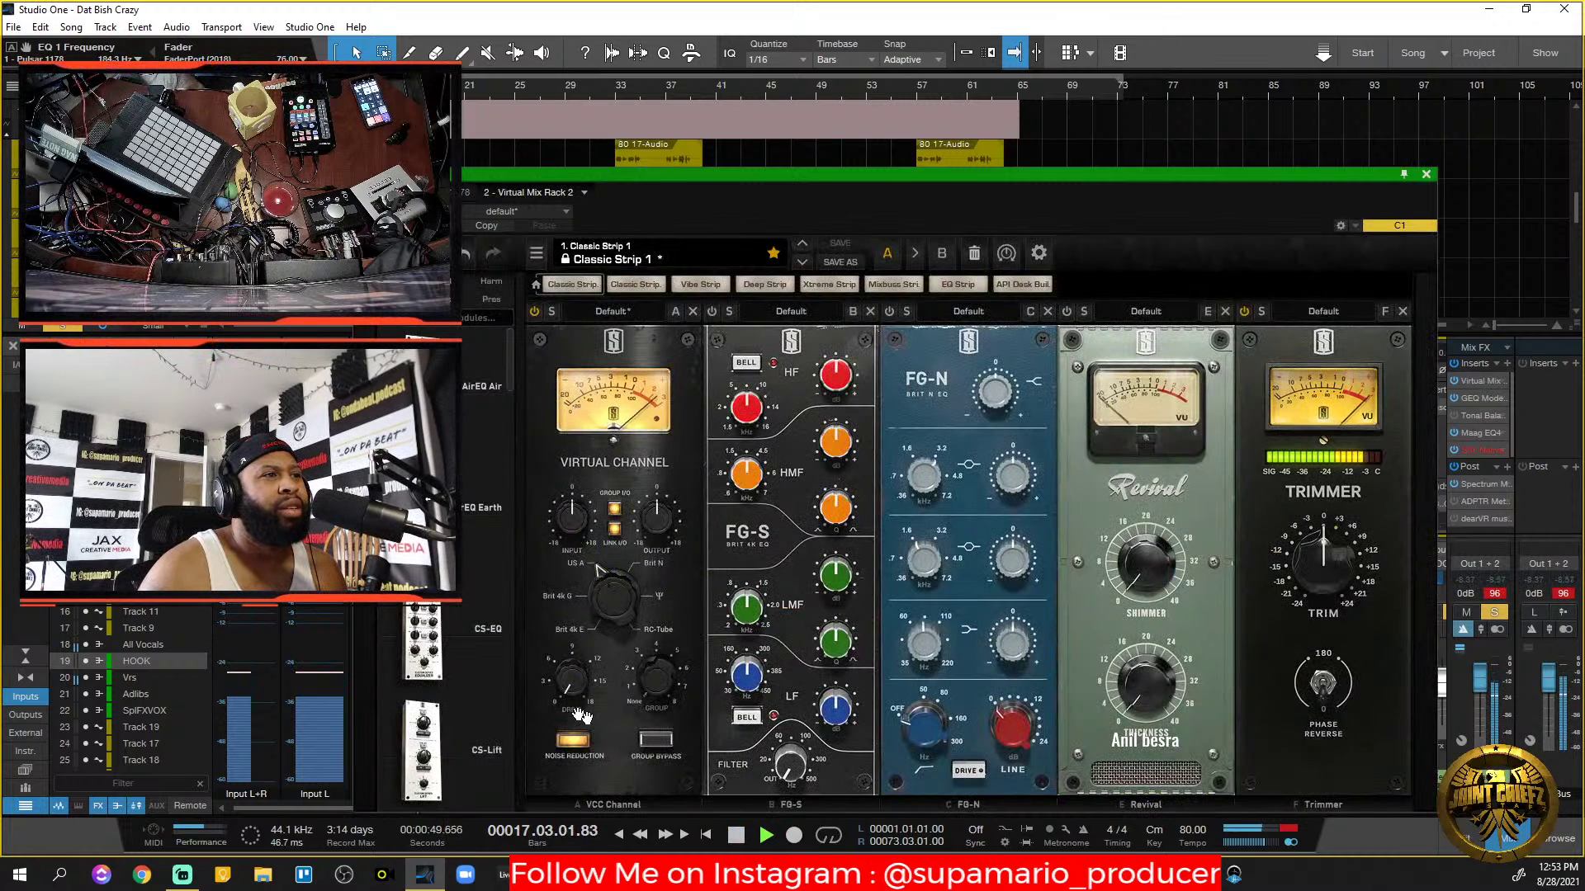
pyautogui.moveTo(575, 522); pyautogui.dragTo(583, 557)
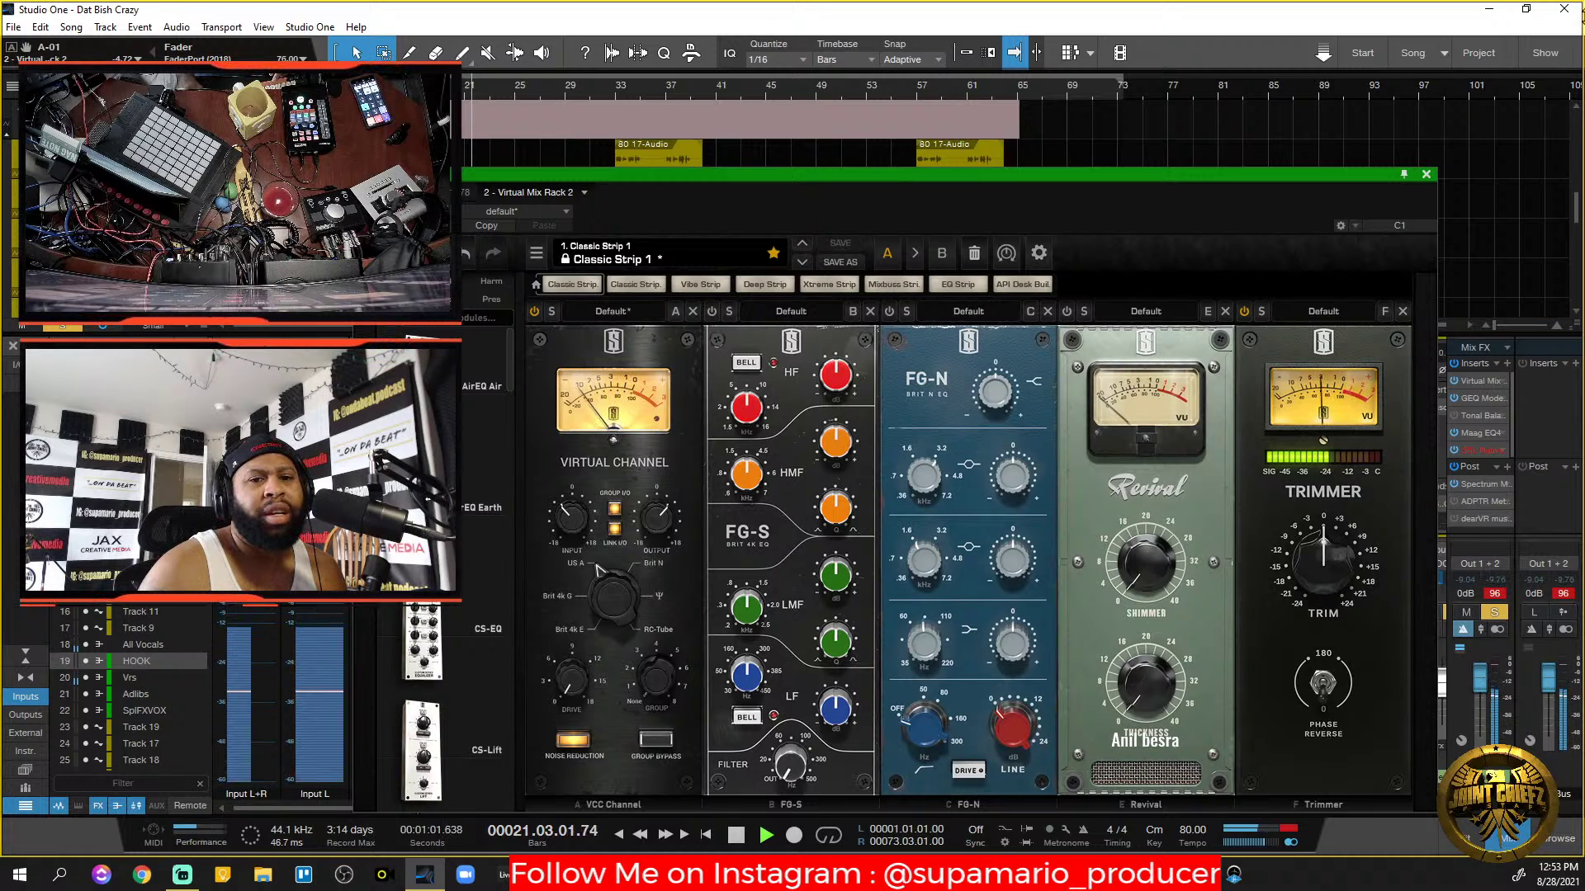
pyautogui.moveTo(840, 176); pyautogui.dragTo(885, 150)
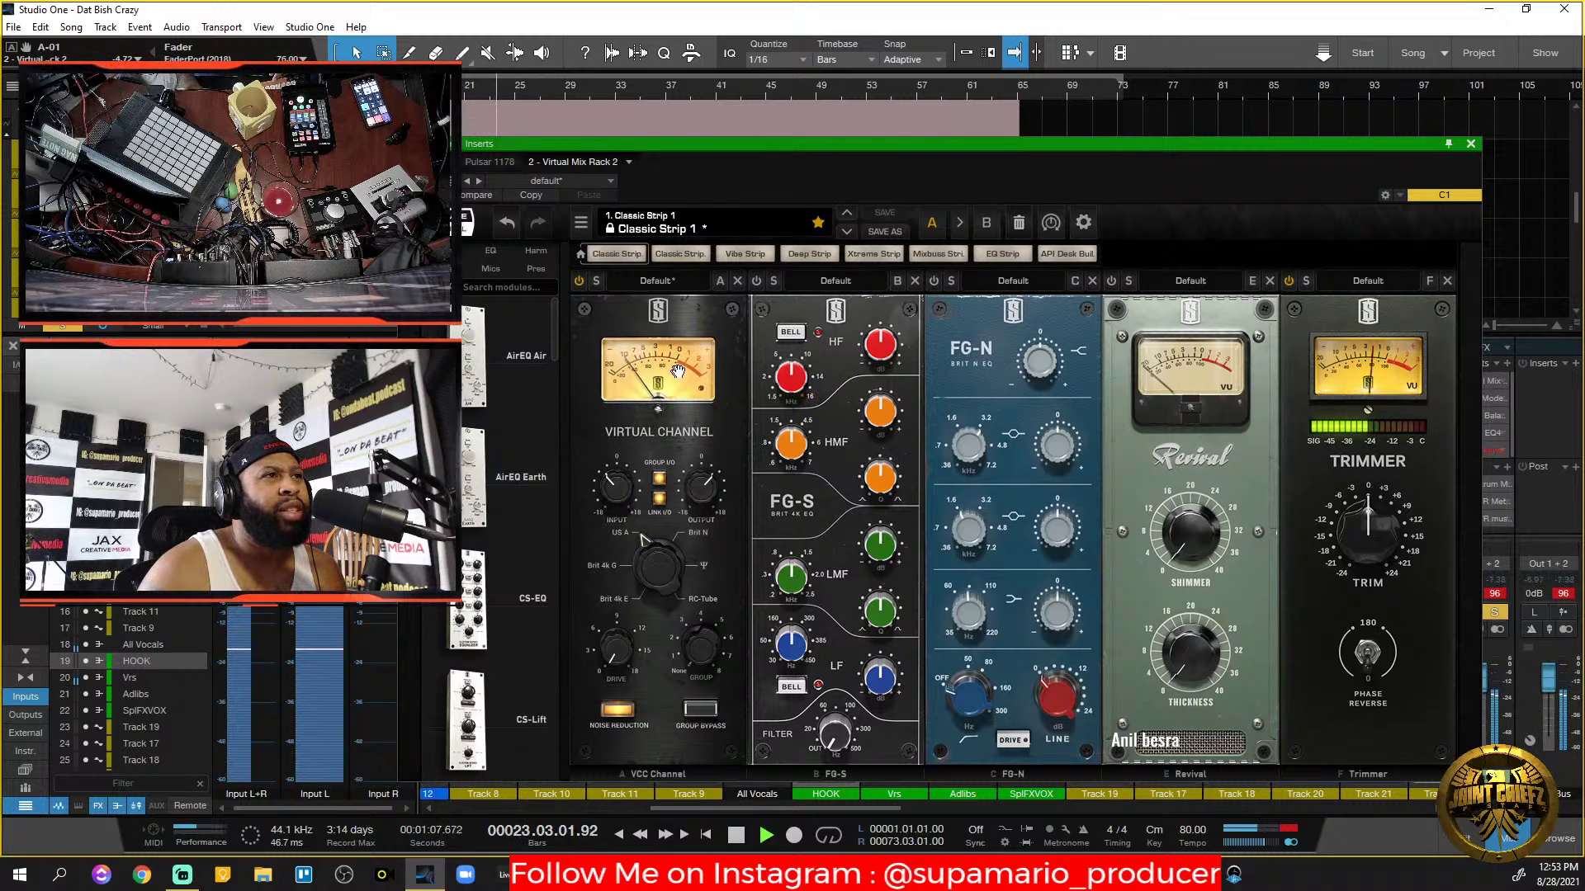
pyautogui.moveTo(613, 501)
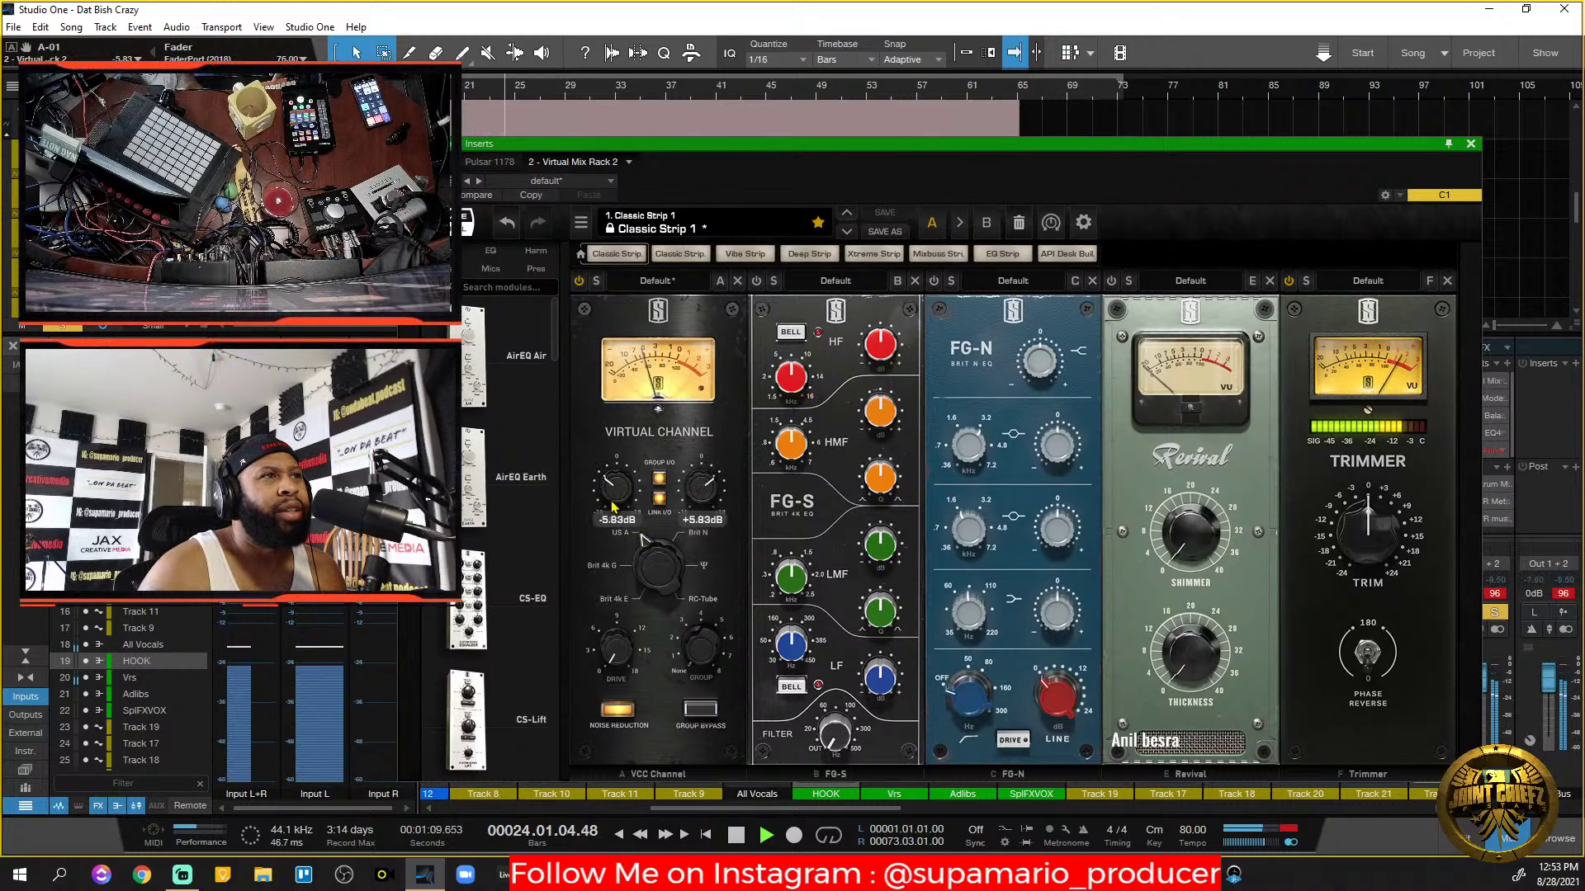
pyautogui.moveTo(612, 500); pyautogui.dragTo(614, 496)
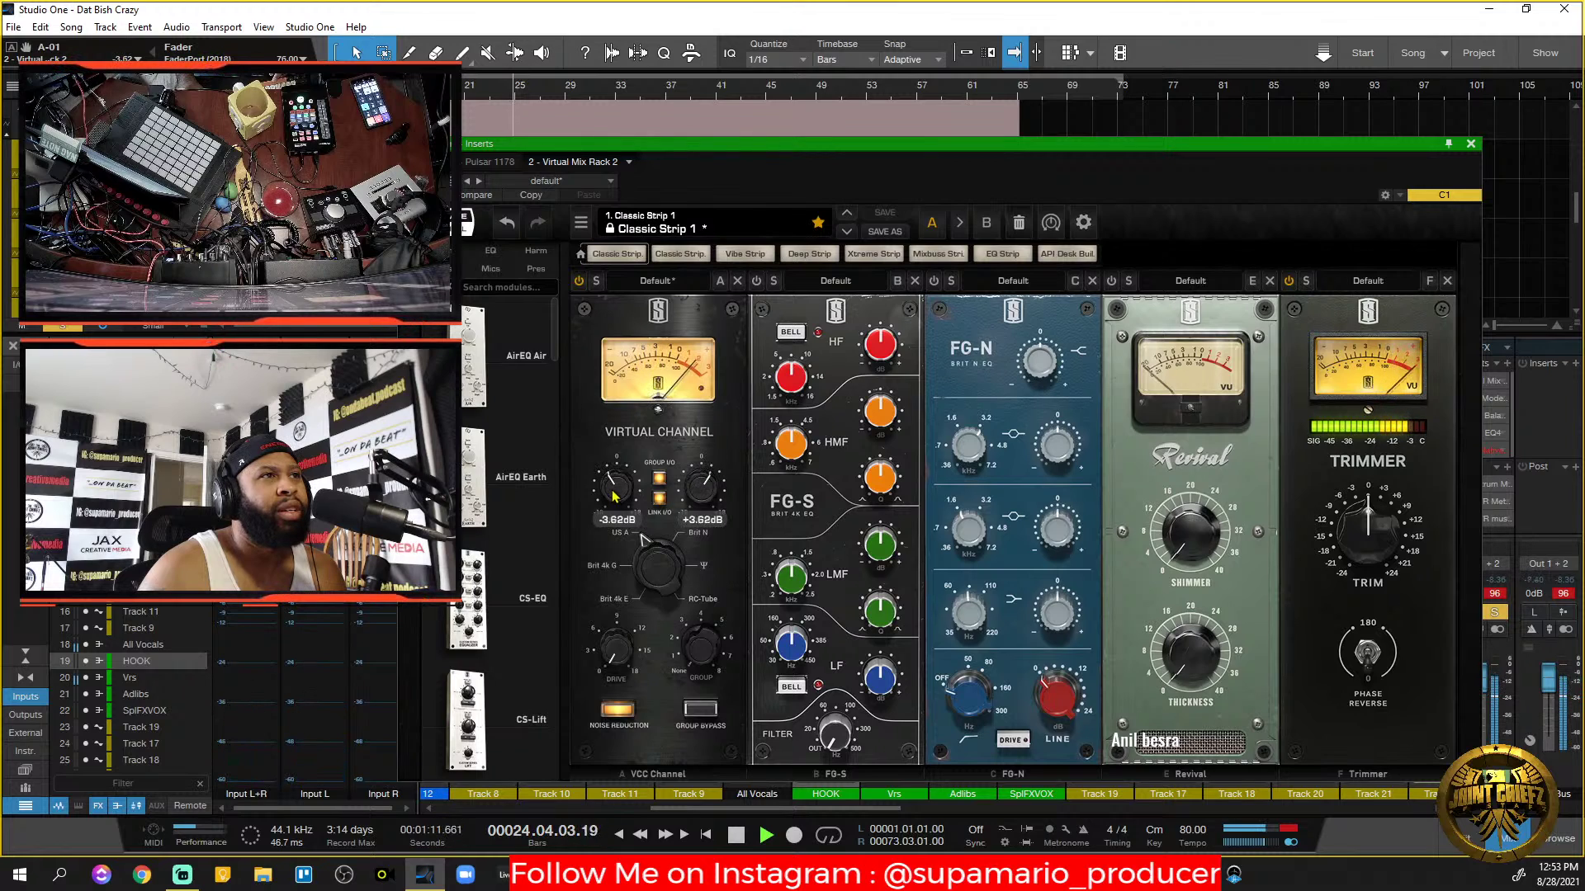
pyautogui.moveTo(612, 656); pyautogui.dragTo(622, 570)
pyautogui.press('space')
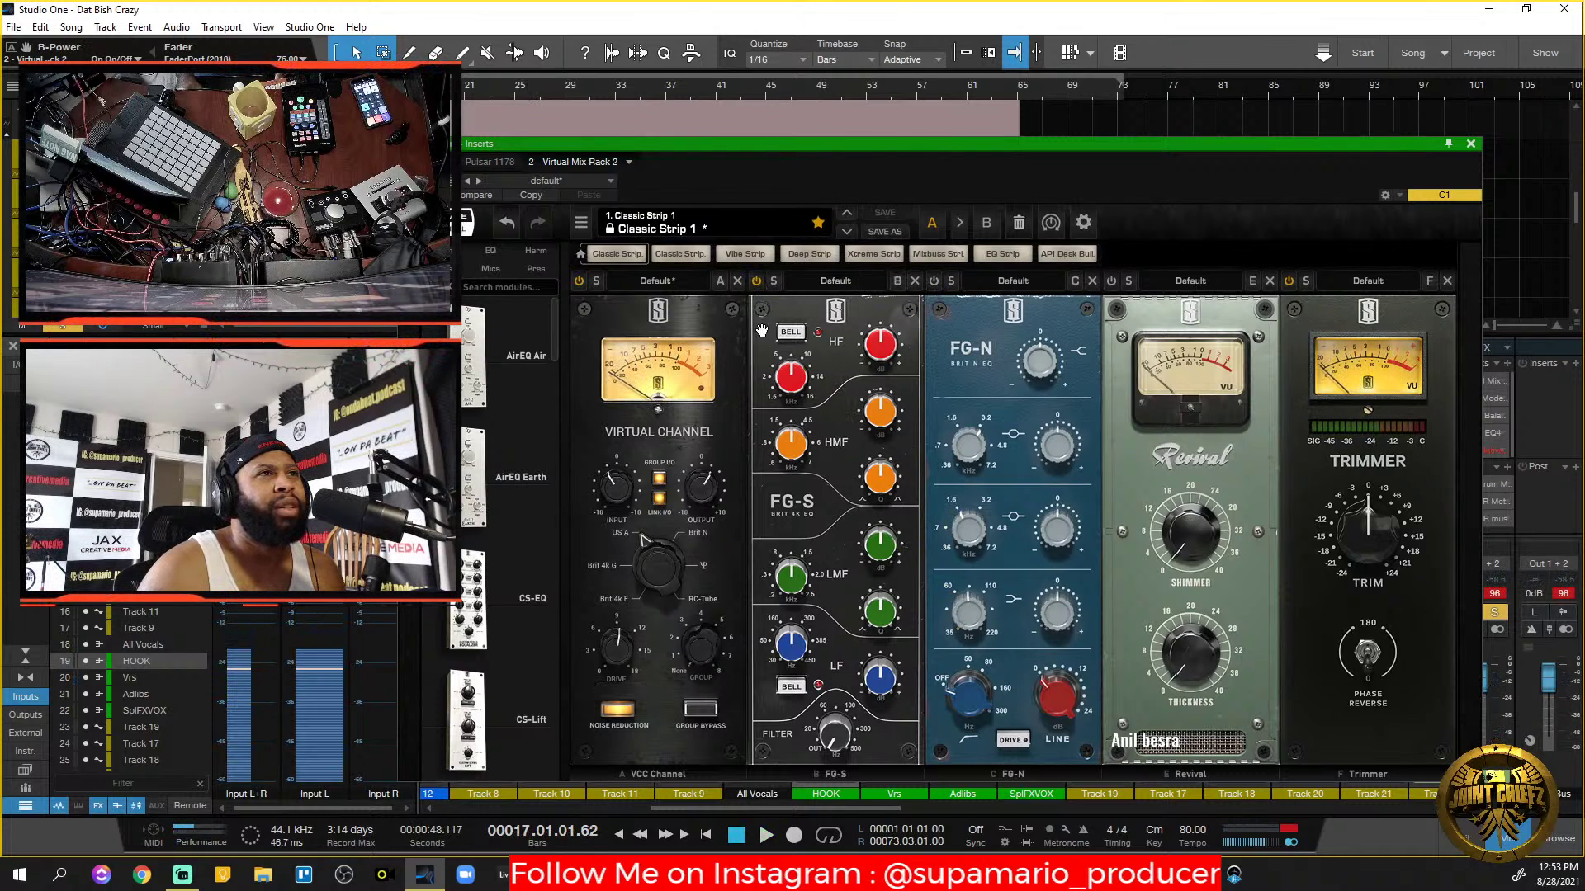
# Switch the FG-S low band to bell and cut it by 3.81 dB at 258 Hz while the vocals play.
pyautogui.press('space')
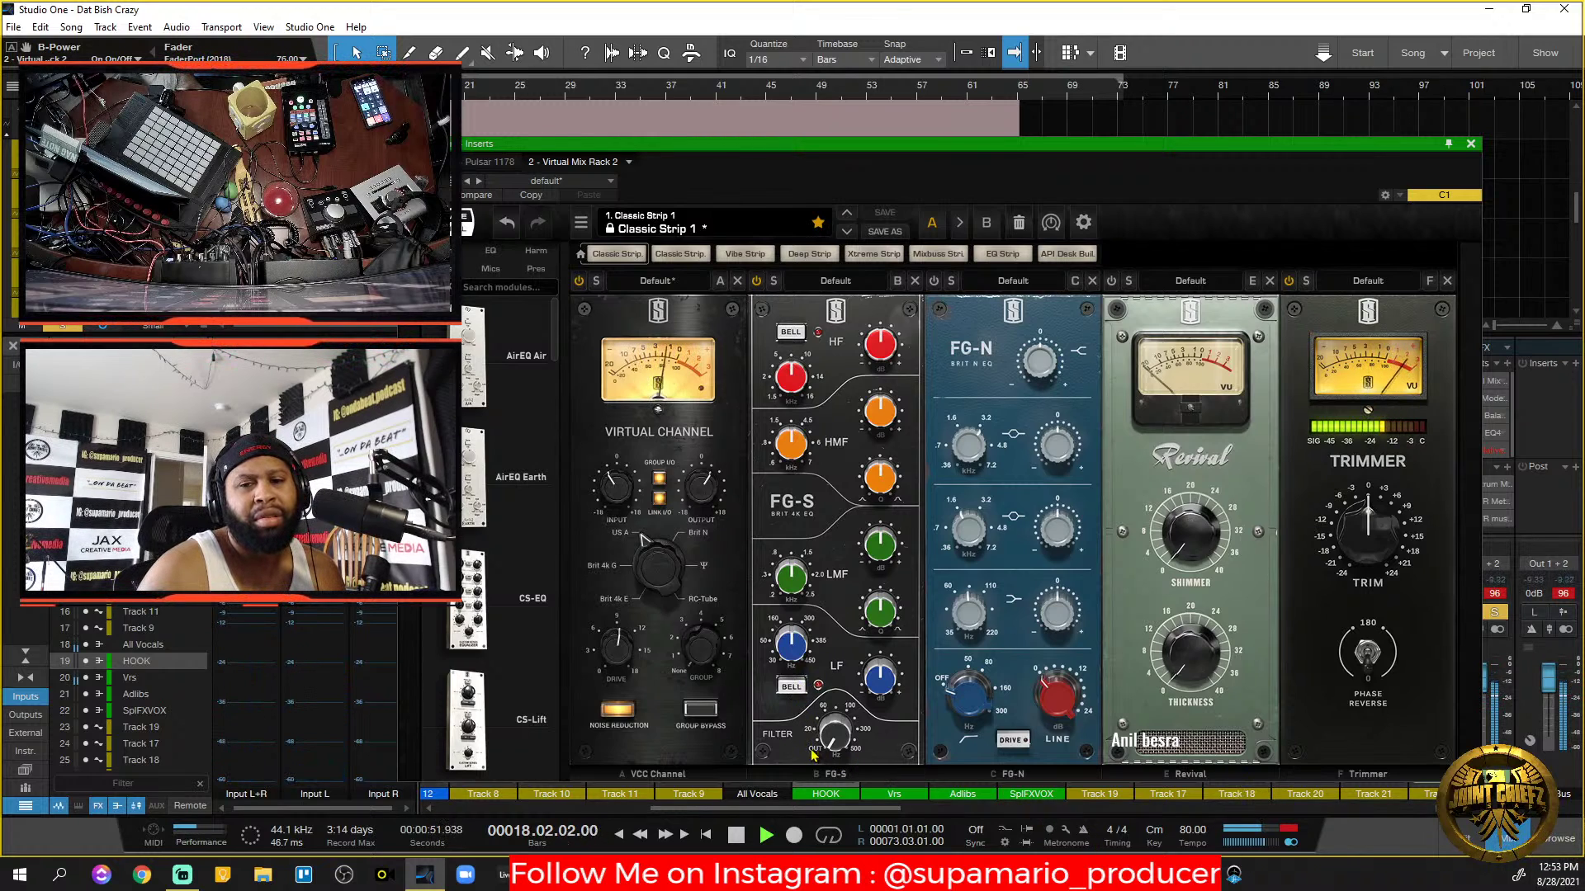
pyautogui.click(794, 688)
pyautogui.moveTo(794, 657); pyautogui.dragTo(886, 669)
pyautogui.moveTo(792, 652)
pyautogui.mouseDown()
pyautogui.moveTo(809, 672)
pyautogui.moveTo(810, 642)
pyautogui.mouseUp()
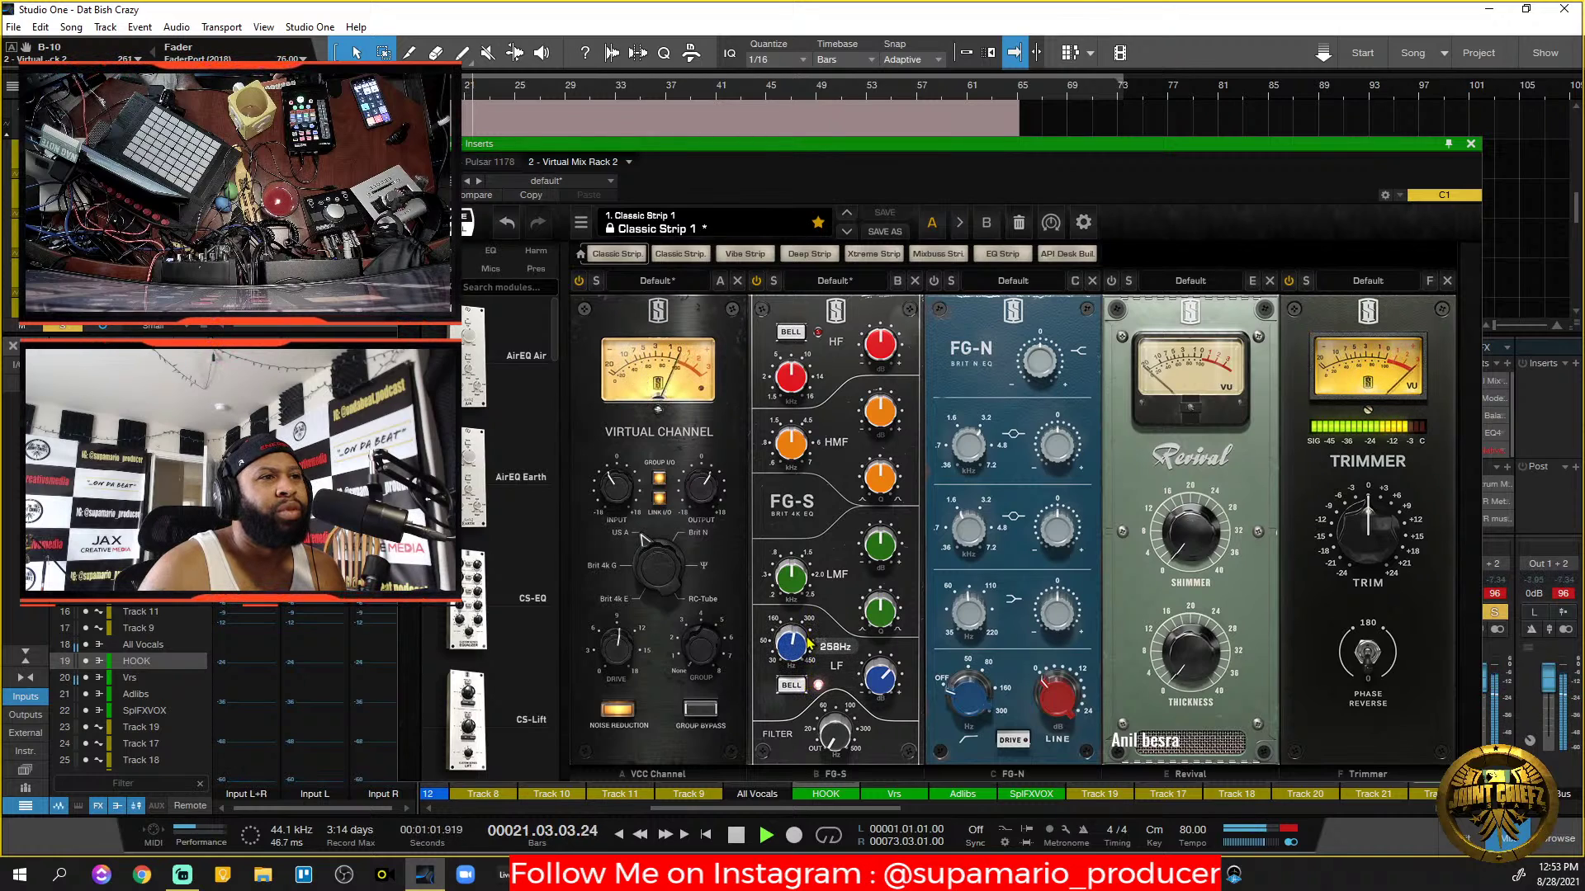
pyautogui.moveTo(897, 682); pyautogui.dragTo(892, 708)
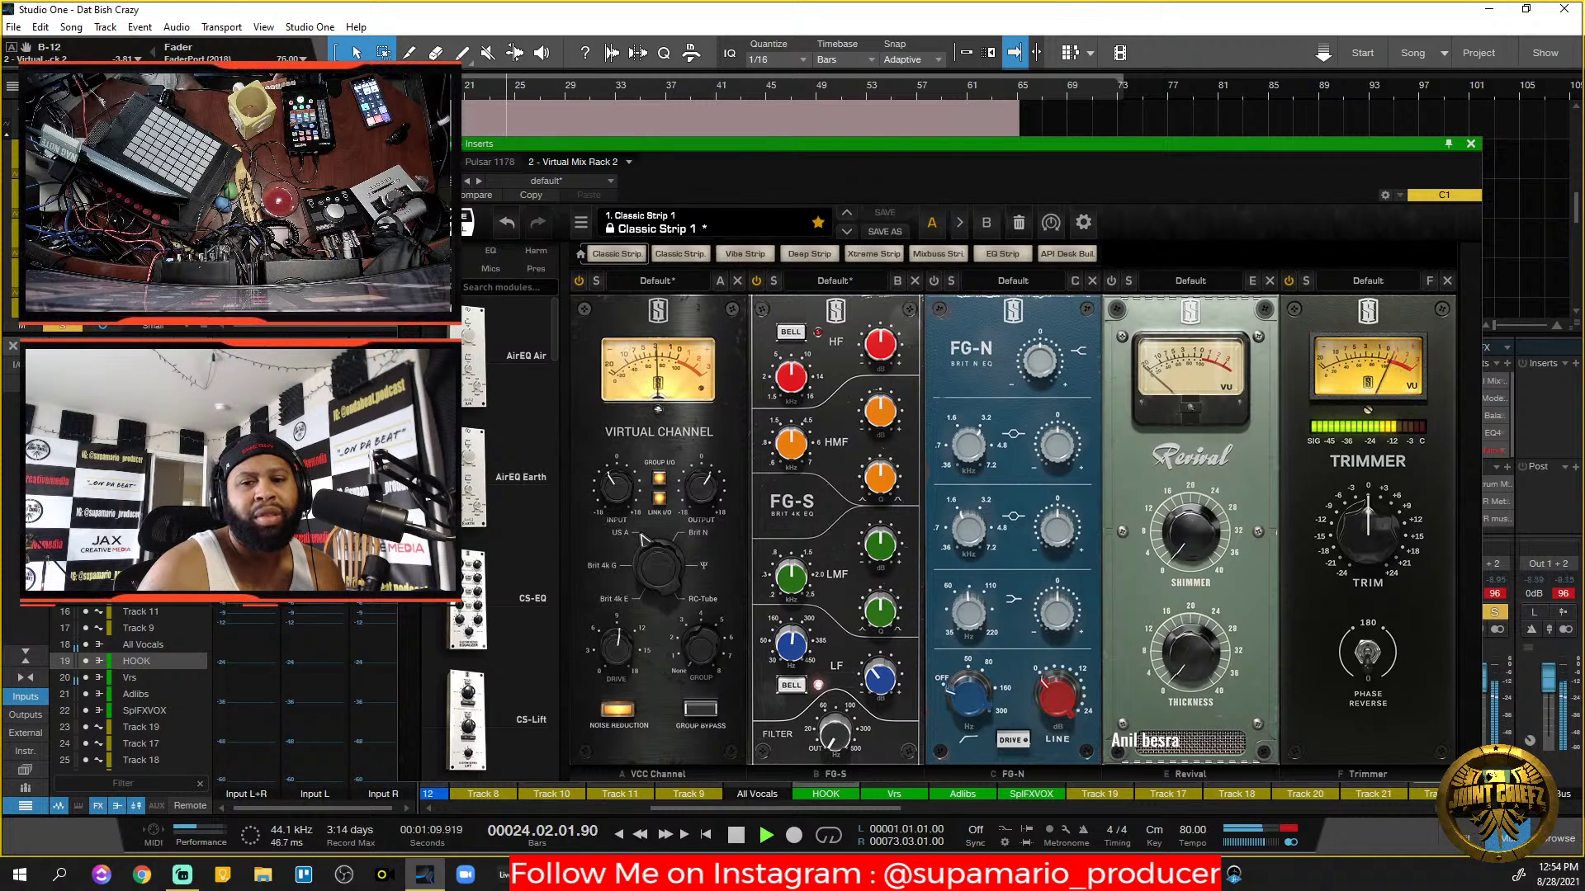
pyautogui.press('space')
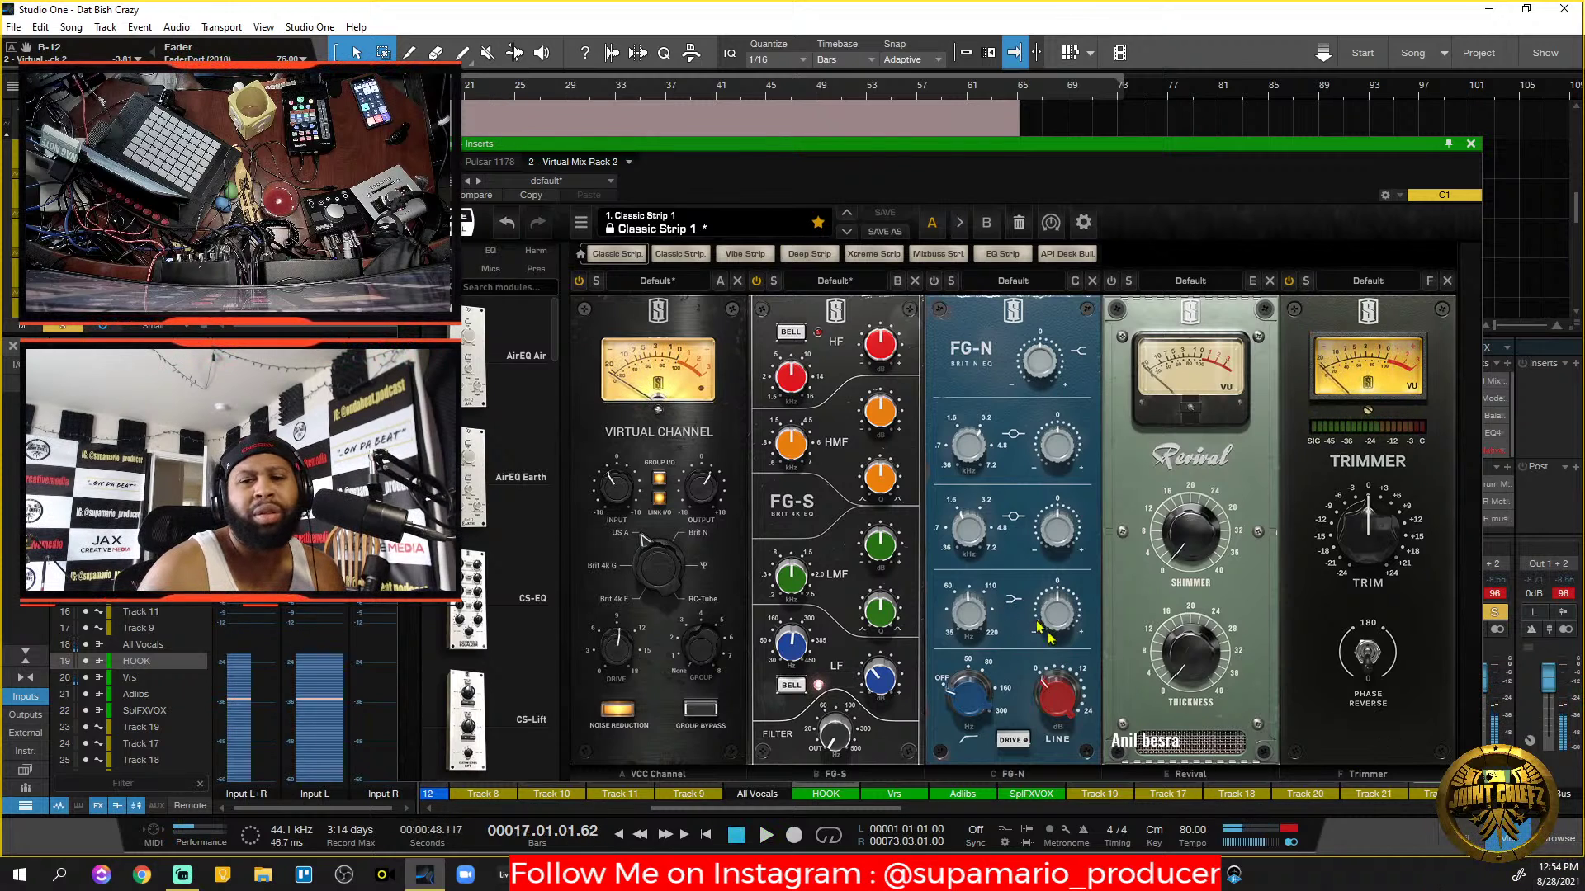
# Switch the FG-S high band to bell, adjust its frequency and boost it by 7.22 dB during playback.
pyautogui.press('space')
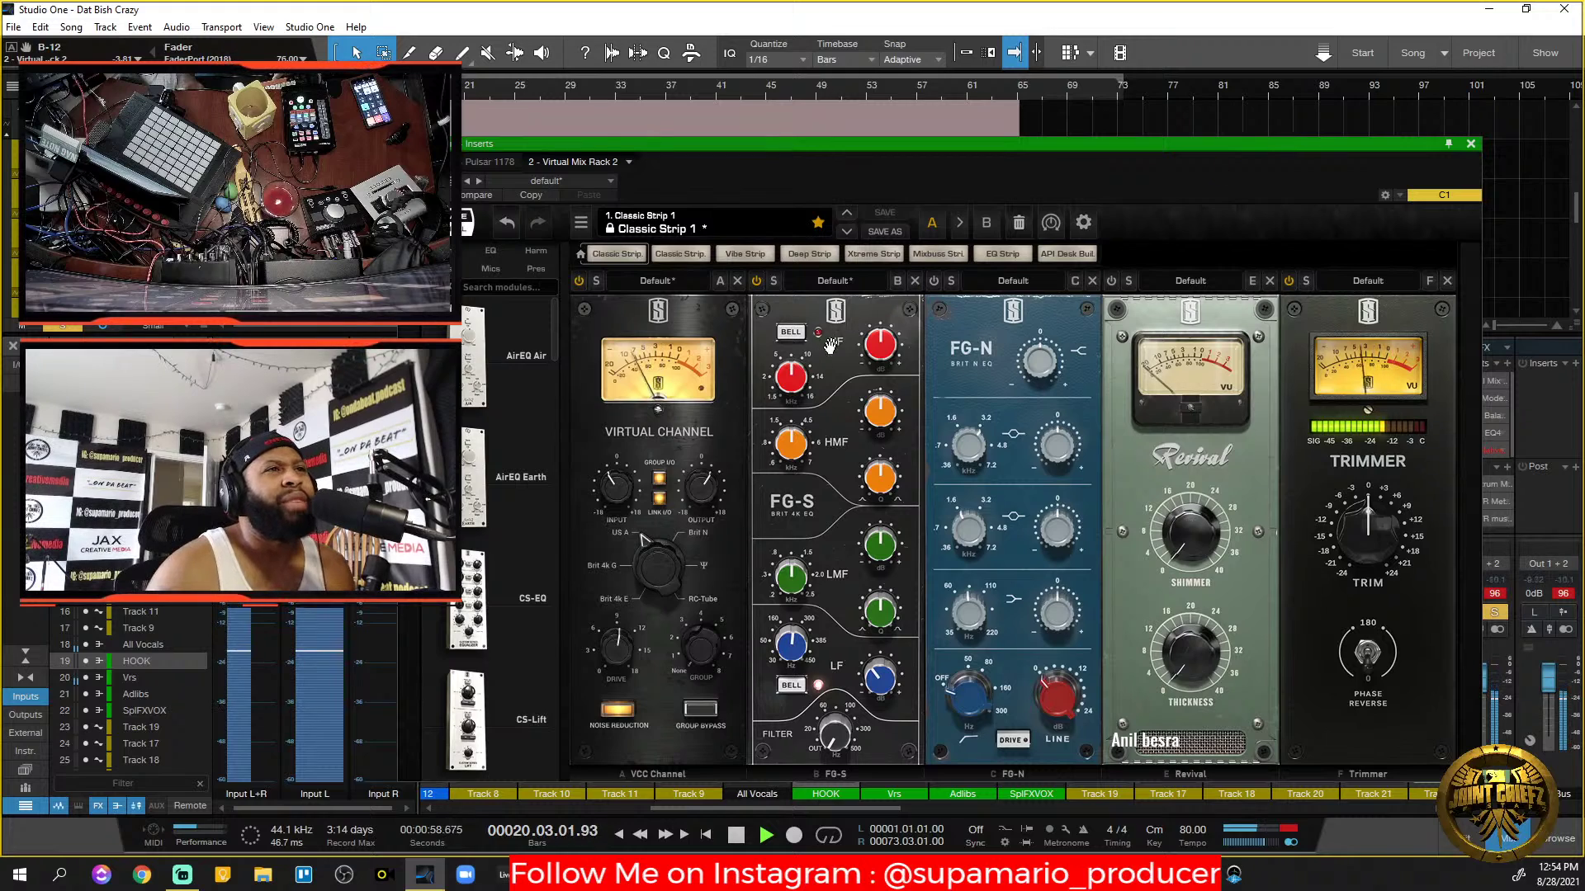
pyautogui.click(791, 332)
pyautogui.moveTo(801, 388); pyautogui.dragTo(803, 385)
pyautogui.moveTo(889, 347); pyautogui.dragTo(890, 312)
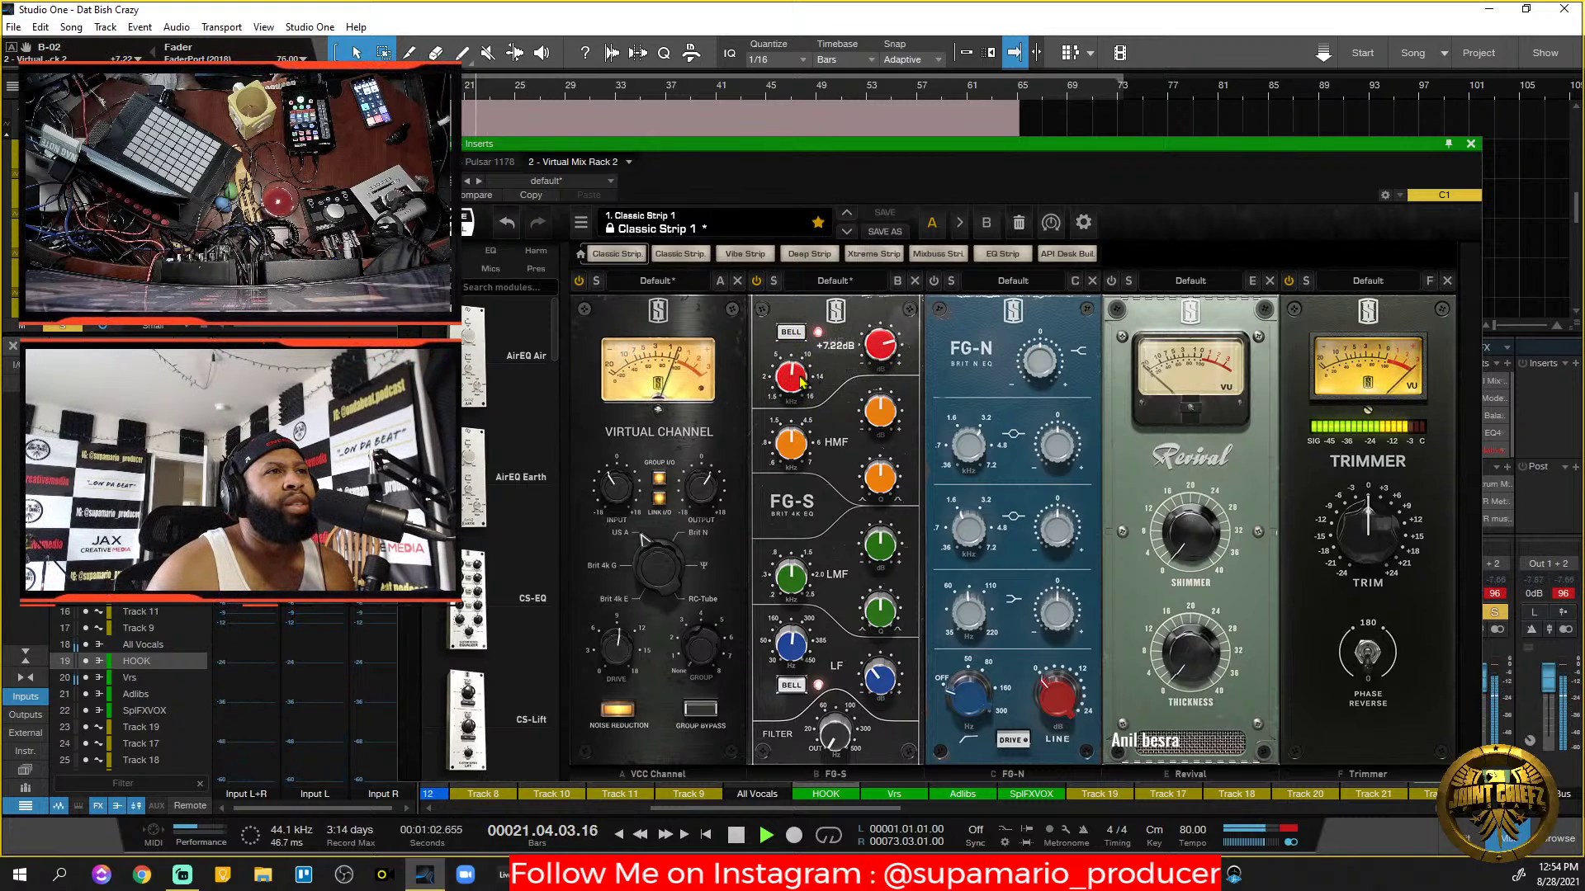
# Lower the high-frequency (HF) gain of the FG-S equalizer on the Vrs bus and replay the section.
pyautogui.moveTo(803, 389); pyautogui.dragTo(805, 394)
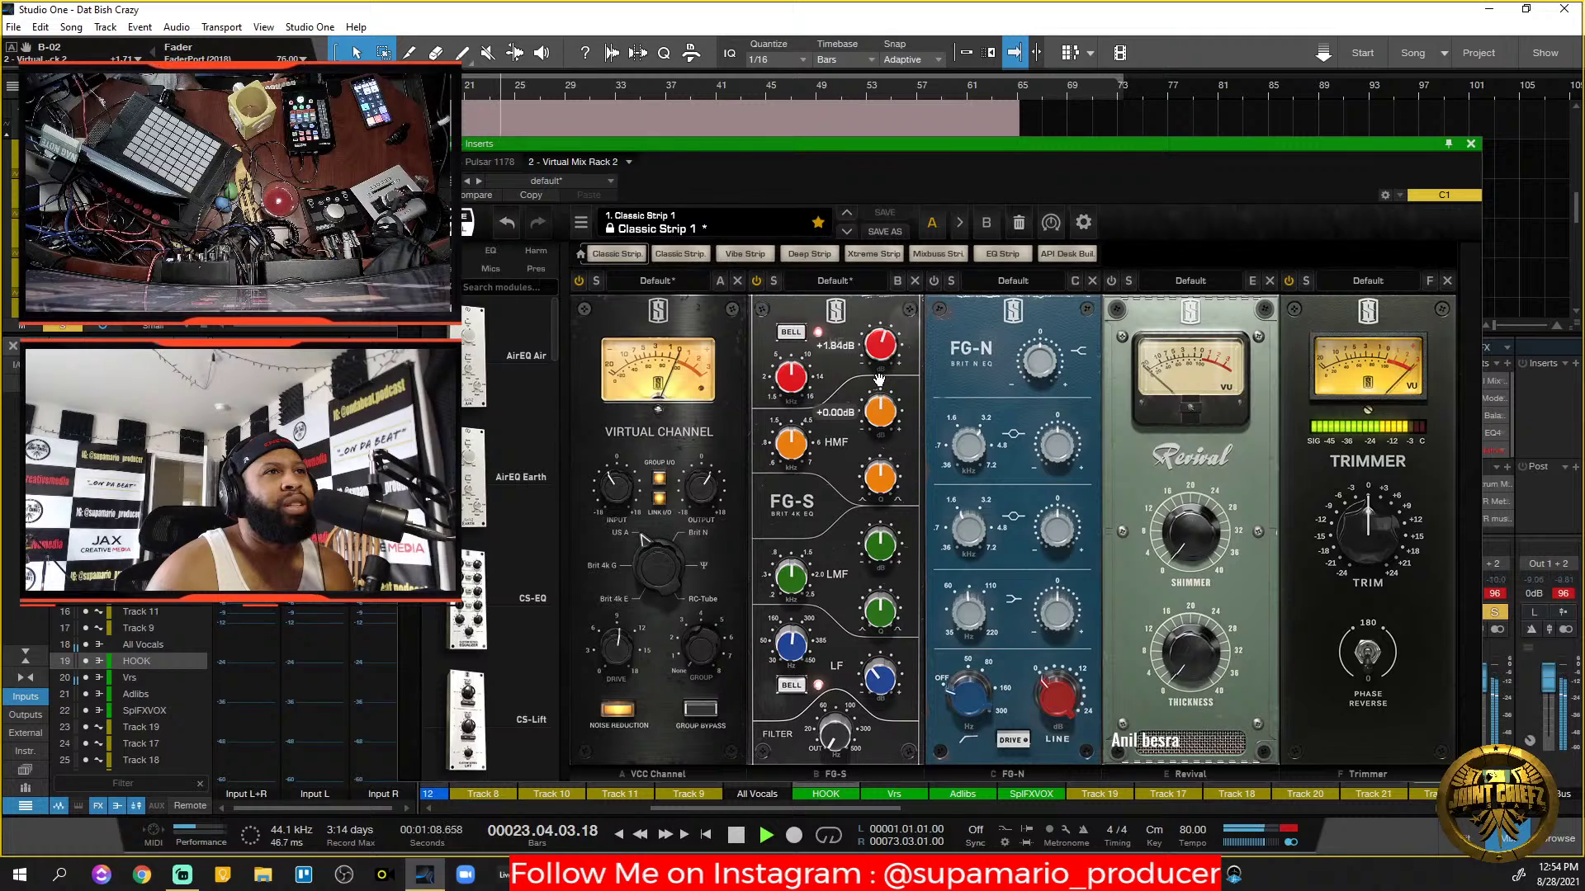
pyautogui.moveTo(879, 379); pyautogui.dragTo(881, 413)
pyautogui.press('space')
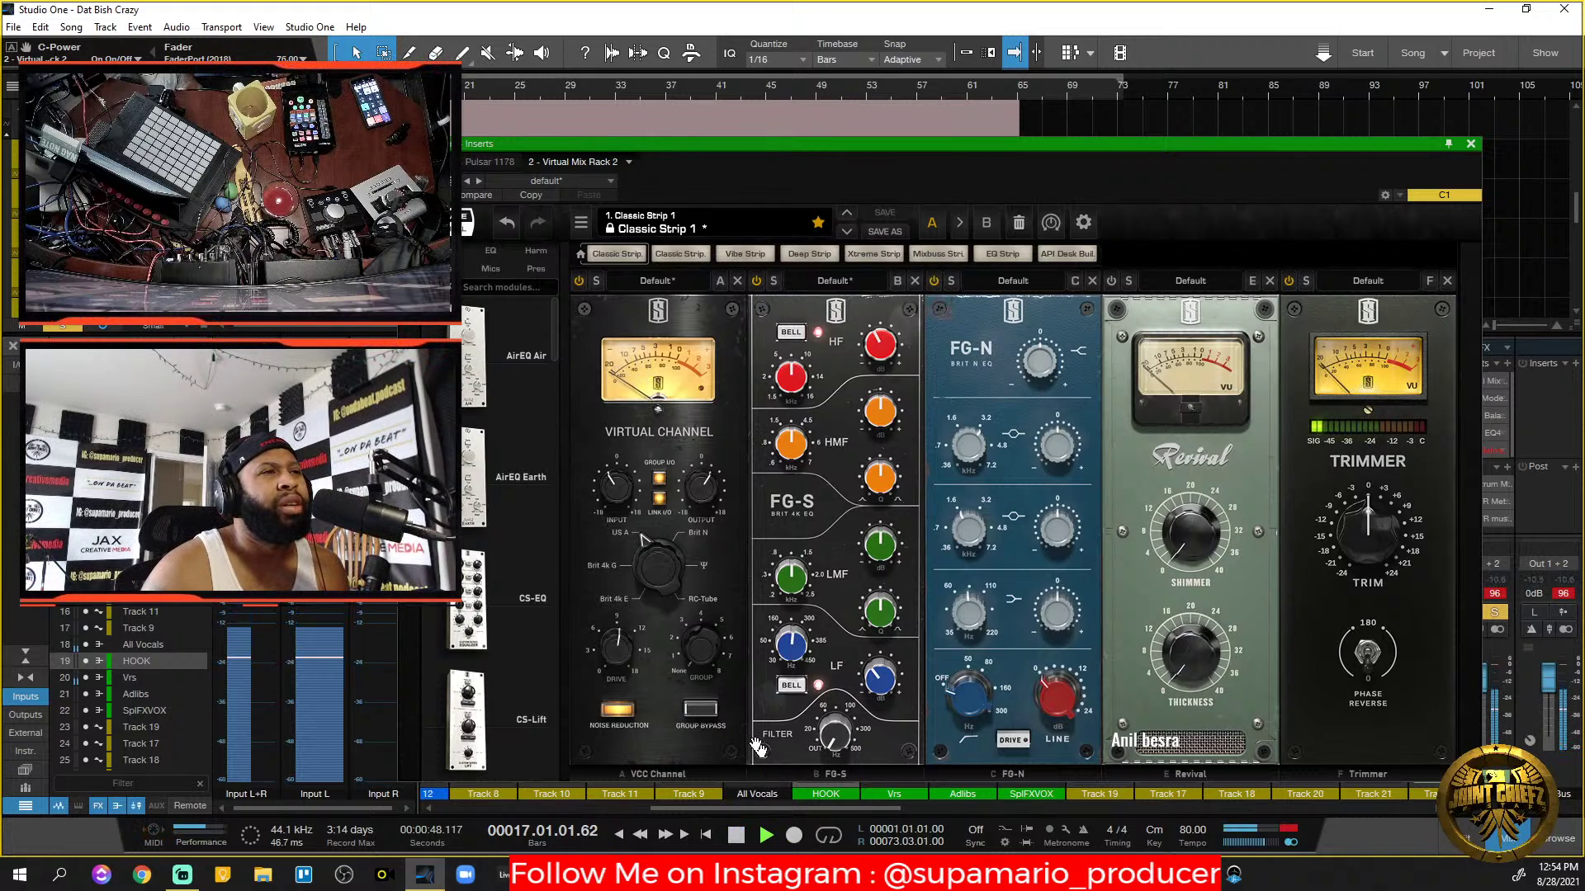
# Glance at the mixer behind the plug-in window, and set the FG-N high-shelf gain to about +2.2 dB during playback.
pyautogui.moveTo(849, 151); pyautogui.dragTo(352, 165)
pyautogui.press('space')
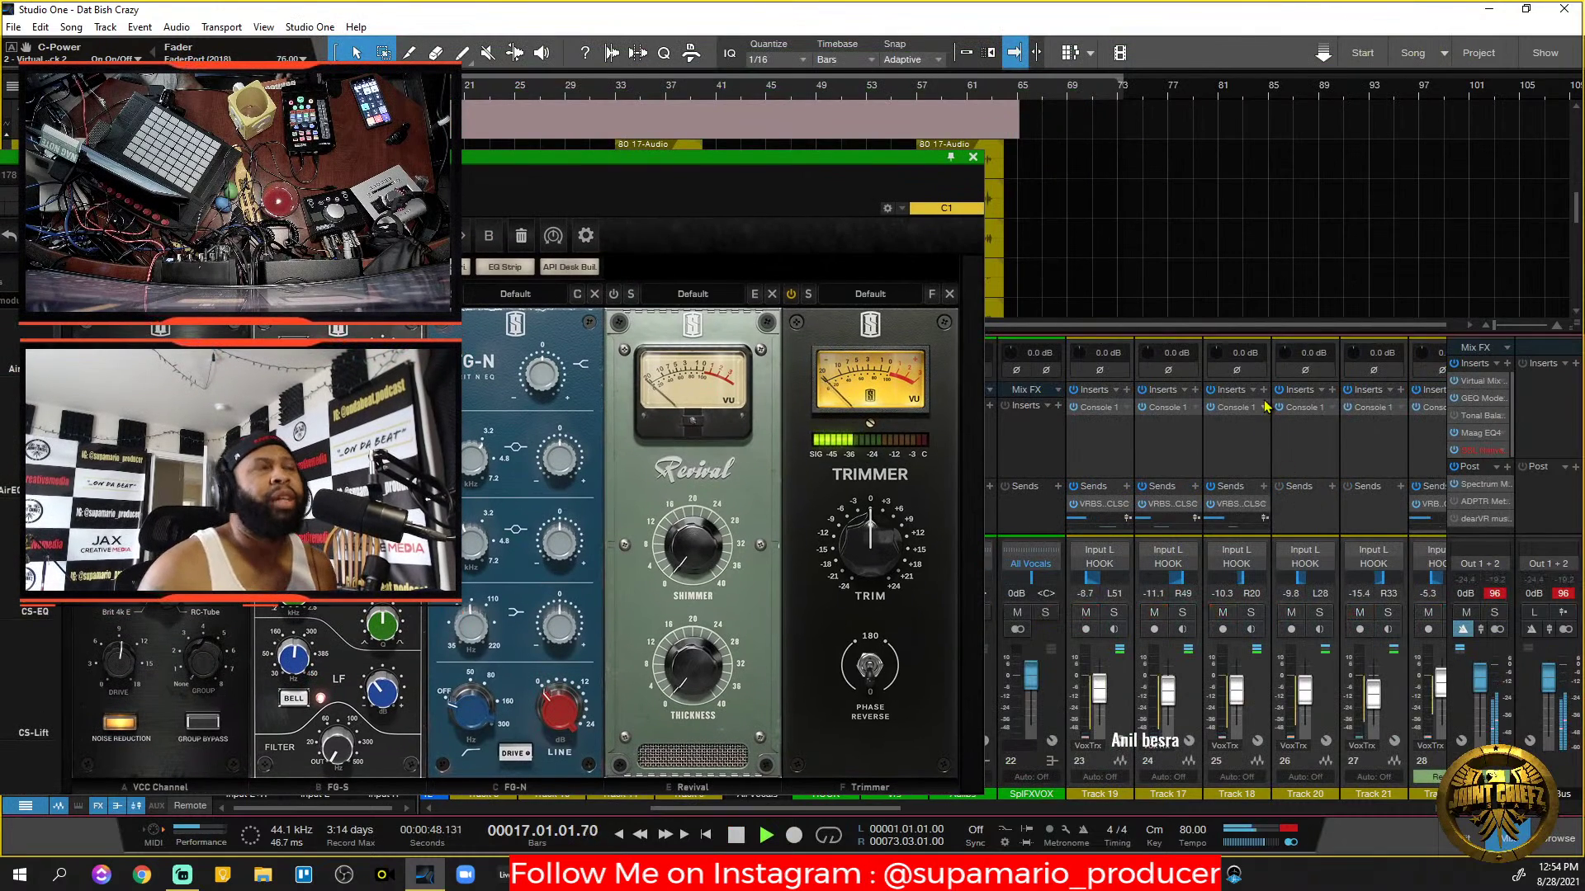
pyautogui.moveTo(841, 162); pyautogui.dragTo(1253, 147)
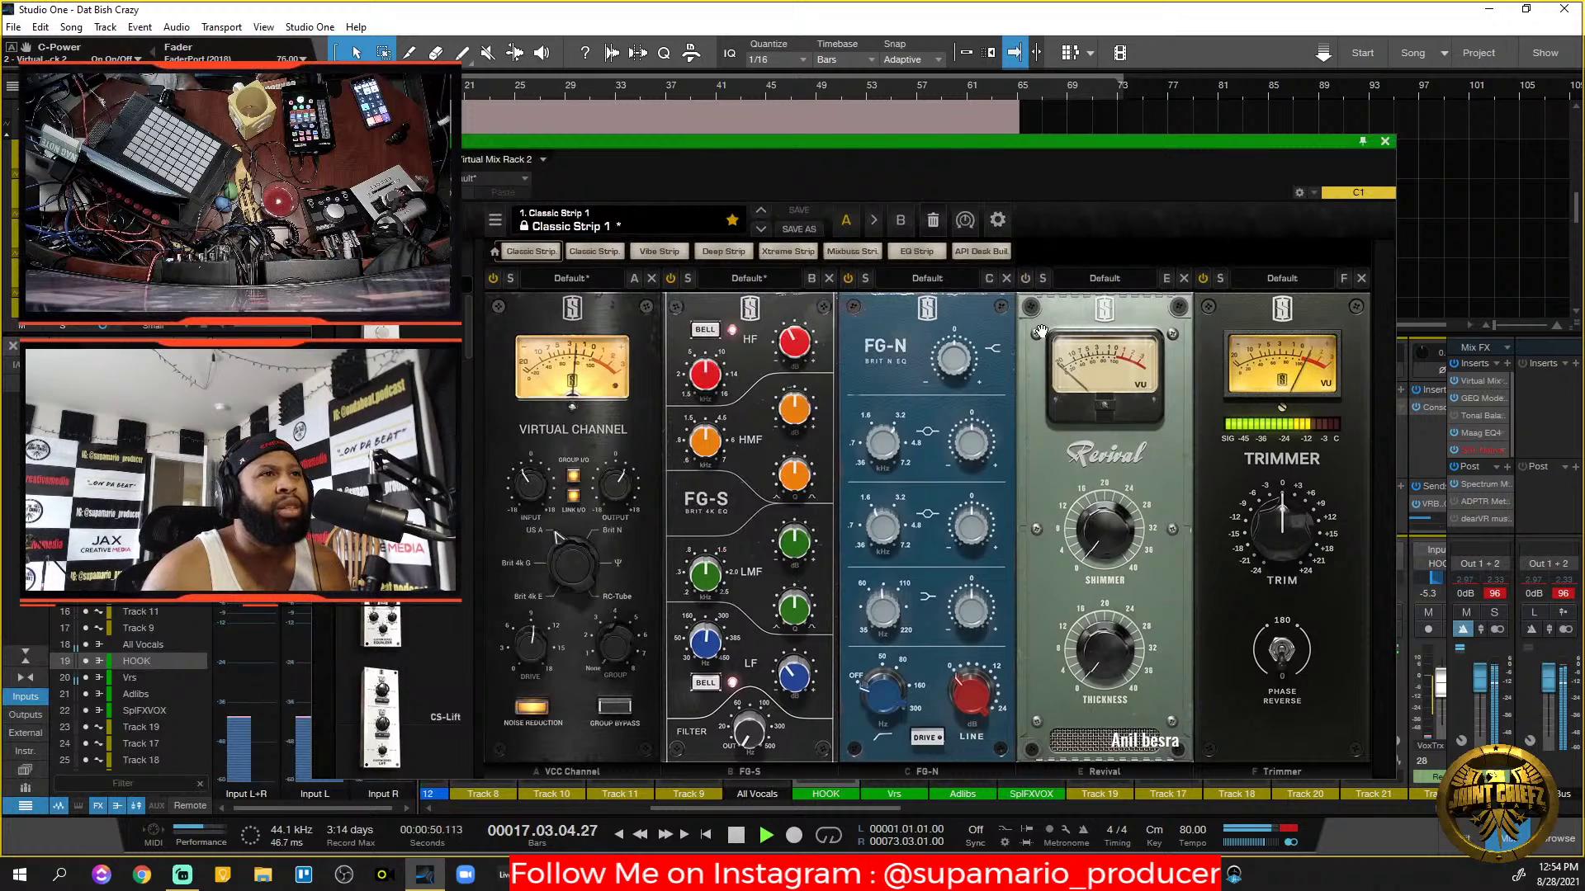
pyautogui.moveTo(954, 365)
pyautogui.moveTo(953, 366); pyautogui.dragTo(953, 361)
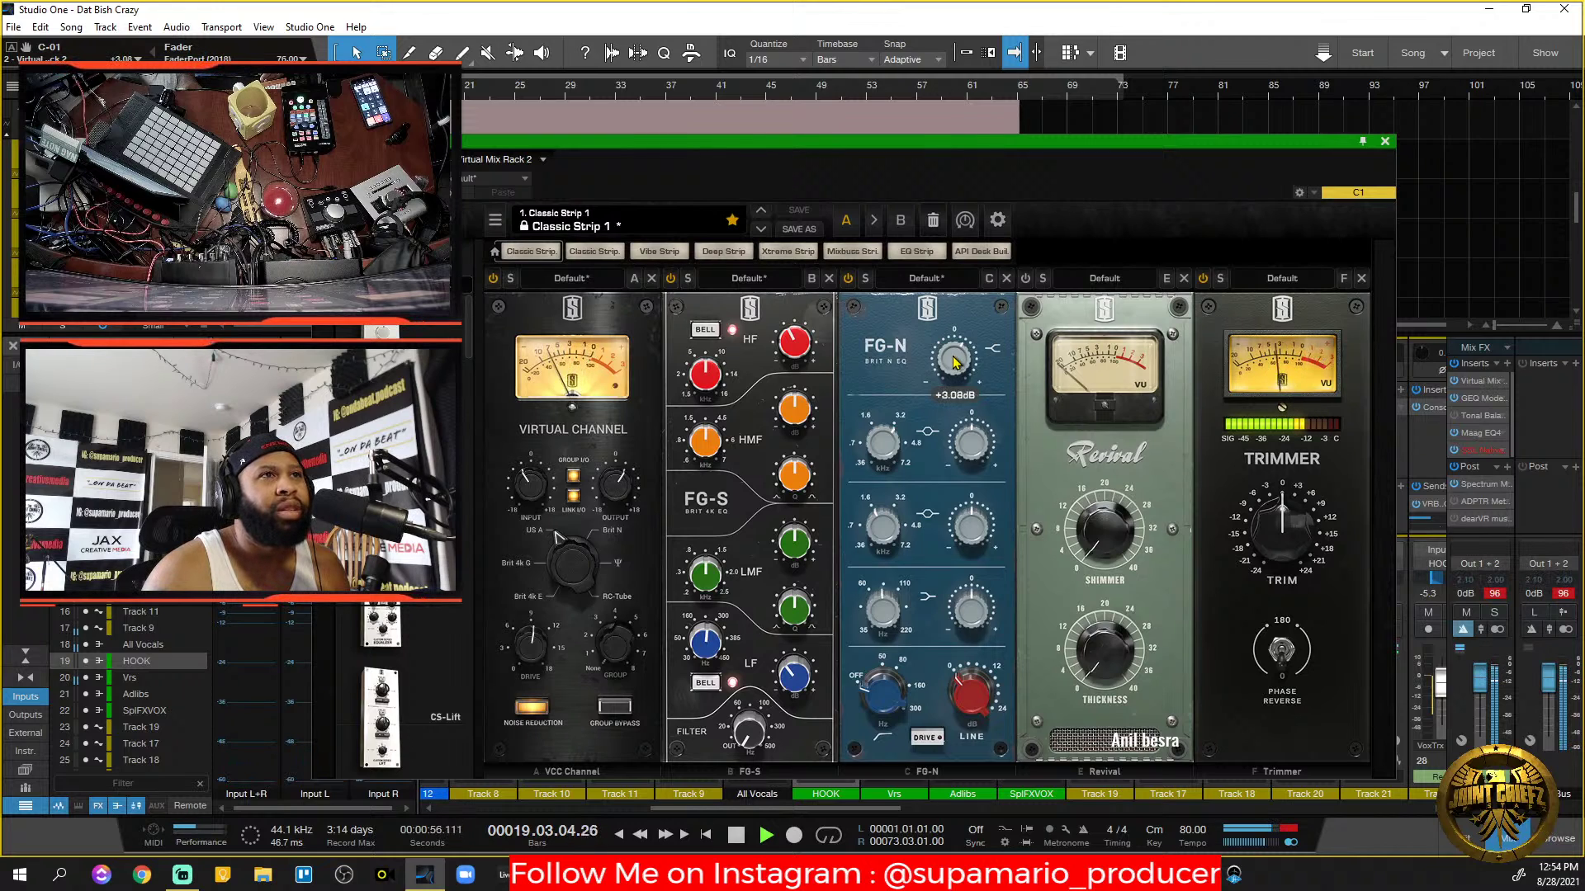
pyautogui.moveTo(953, 361); pyautogui.dragTo(955, 368)
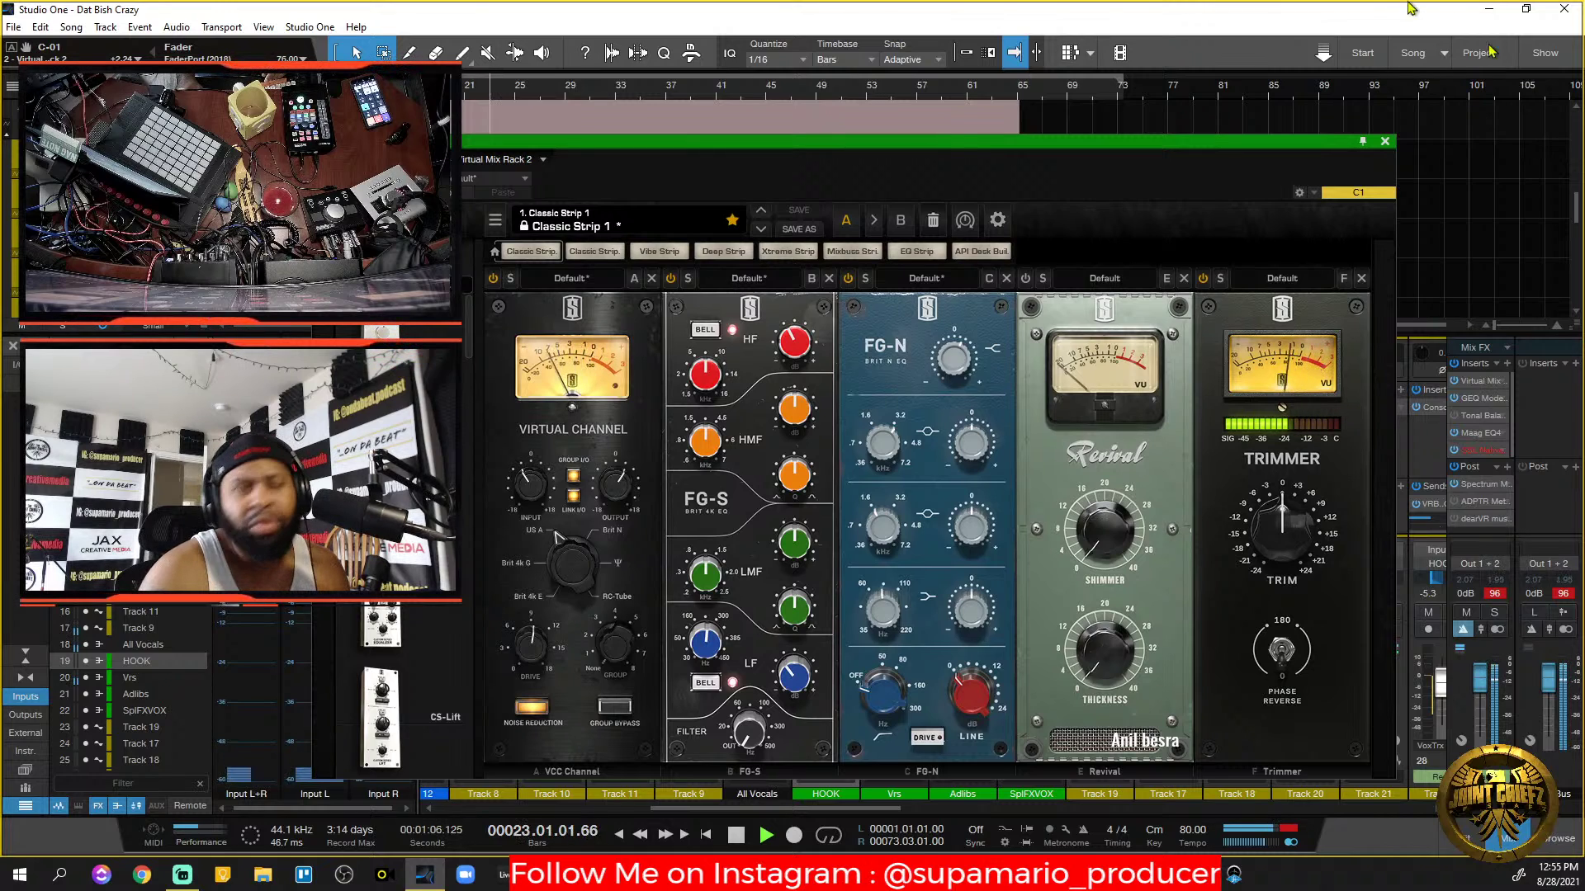
# Set the FG-N upper-mid band to about 5.48 kHz with a gain of about +4.25 dB.
pyautogui.moveTo(884, 464)
pyautogui.moveTo(883, 464)
pyautogui.mouseDown()
pyautogui.moveTo(889, 477)
pyautogui.moveTo(978, 450)
pyautogui.moveTo(975, 395)
pyautogui.moveTo(890, 492)
pyautogui.mouseUp()
pyautogui.moveTo(985, 453); pyautogui.dragTo(908, 465)
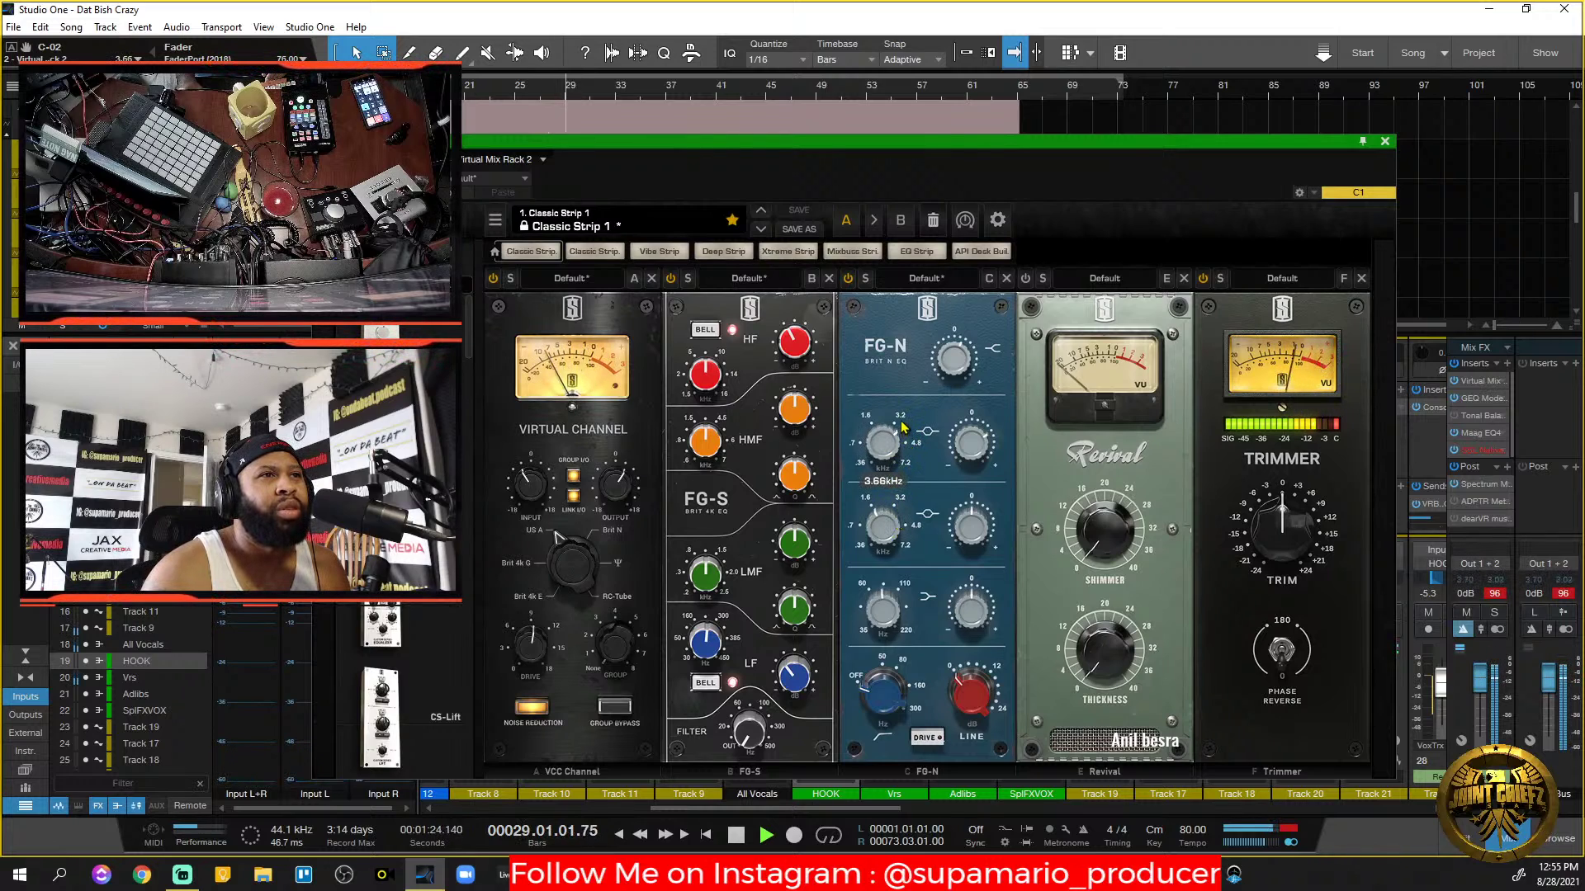
pyautogui.moveTo(903, 420); pyautogui.dragTo(901, 388)
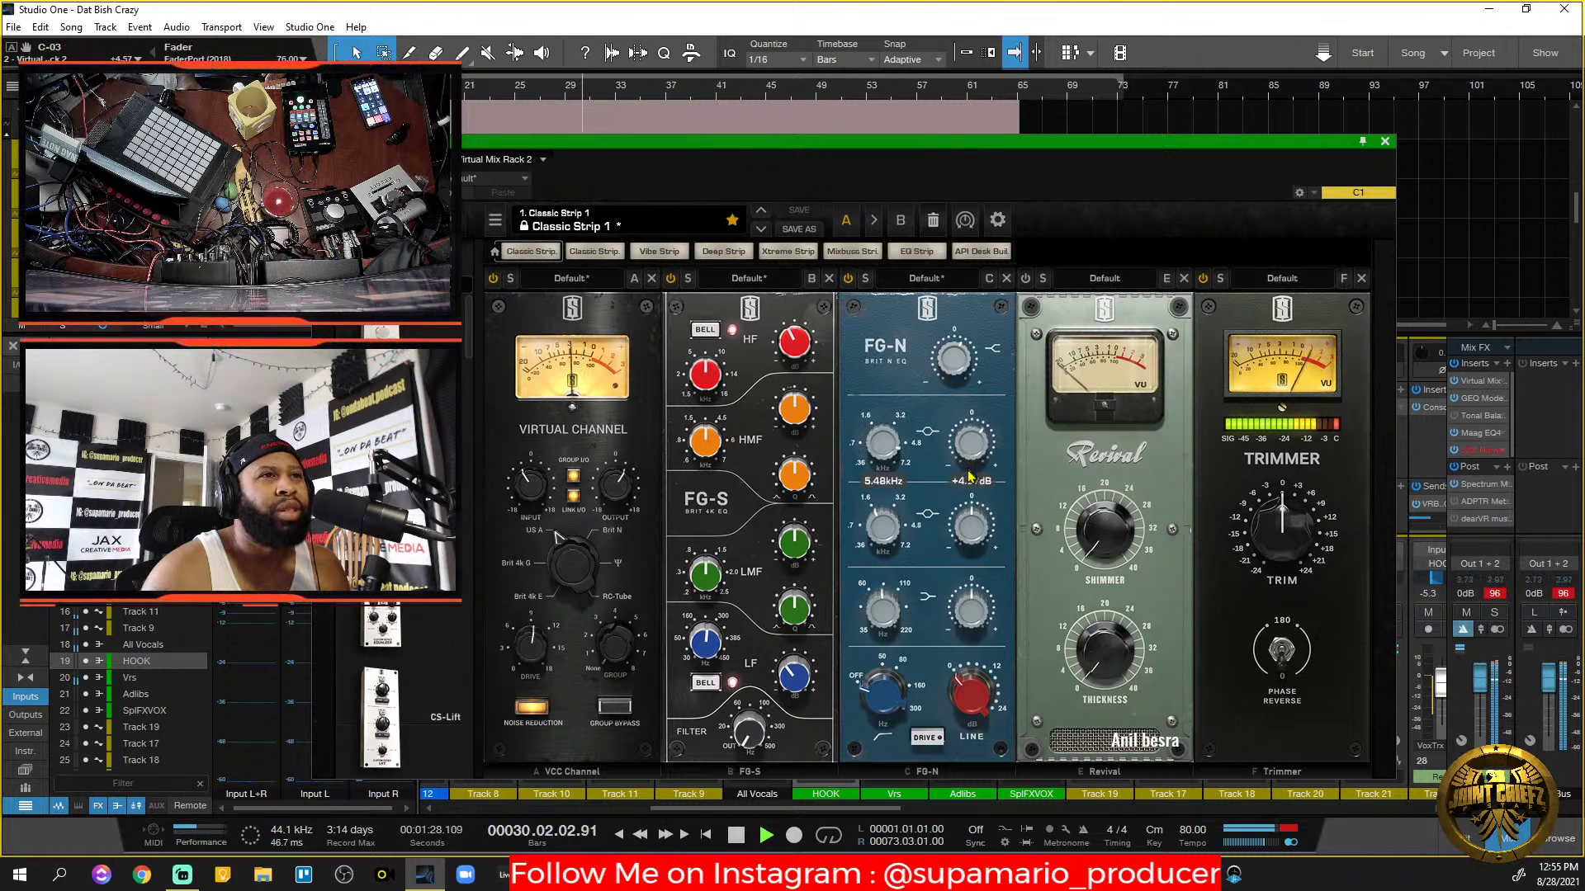
pyautogui.moveTo(972, 497); pyautogui.dragTo(974, 481)
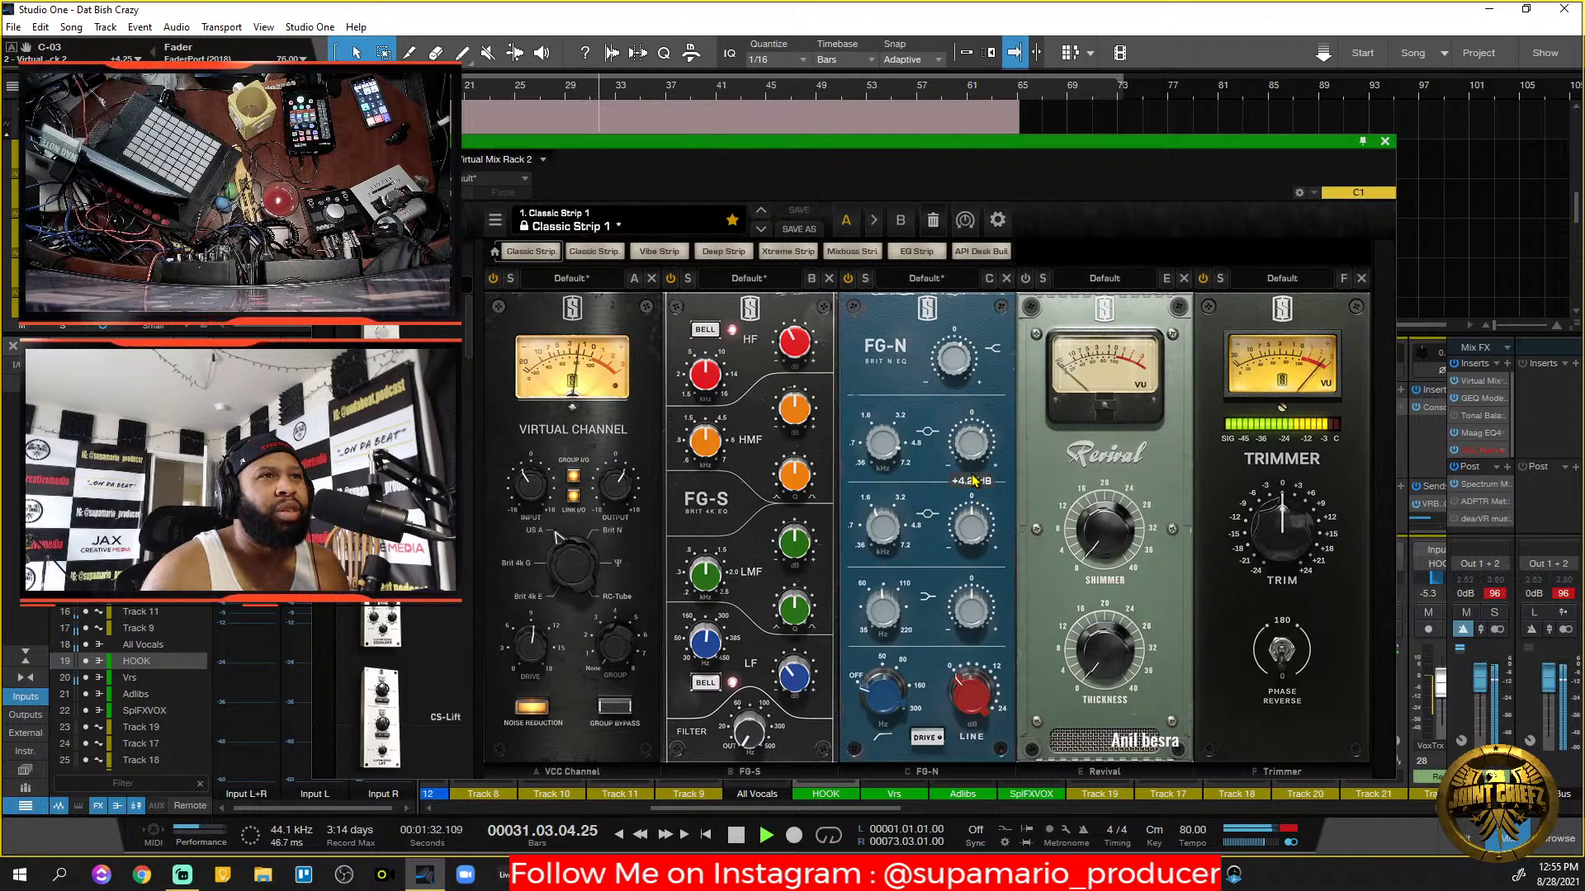
# Restart playback and raise the FG-N lower-mid gain to about +1.9 dB.
pyautogui.press('space')
pyautogui.press('space')
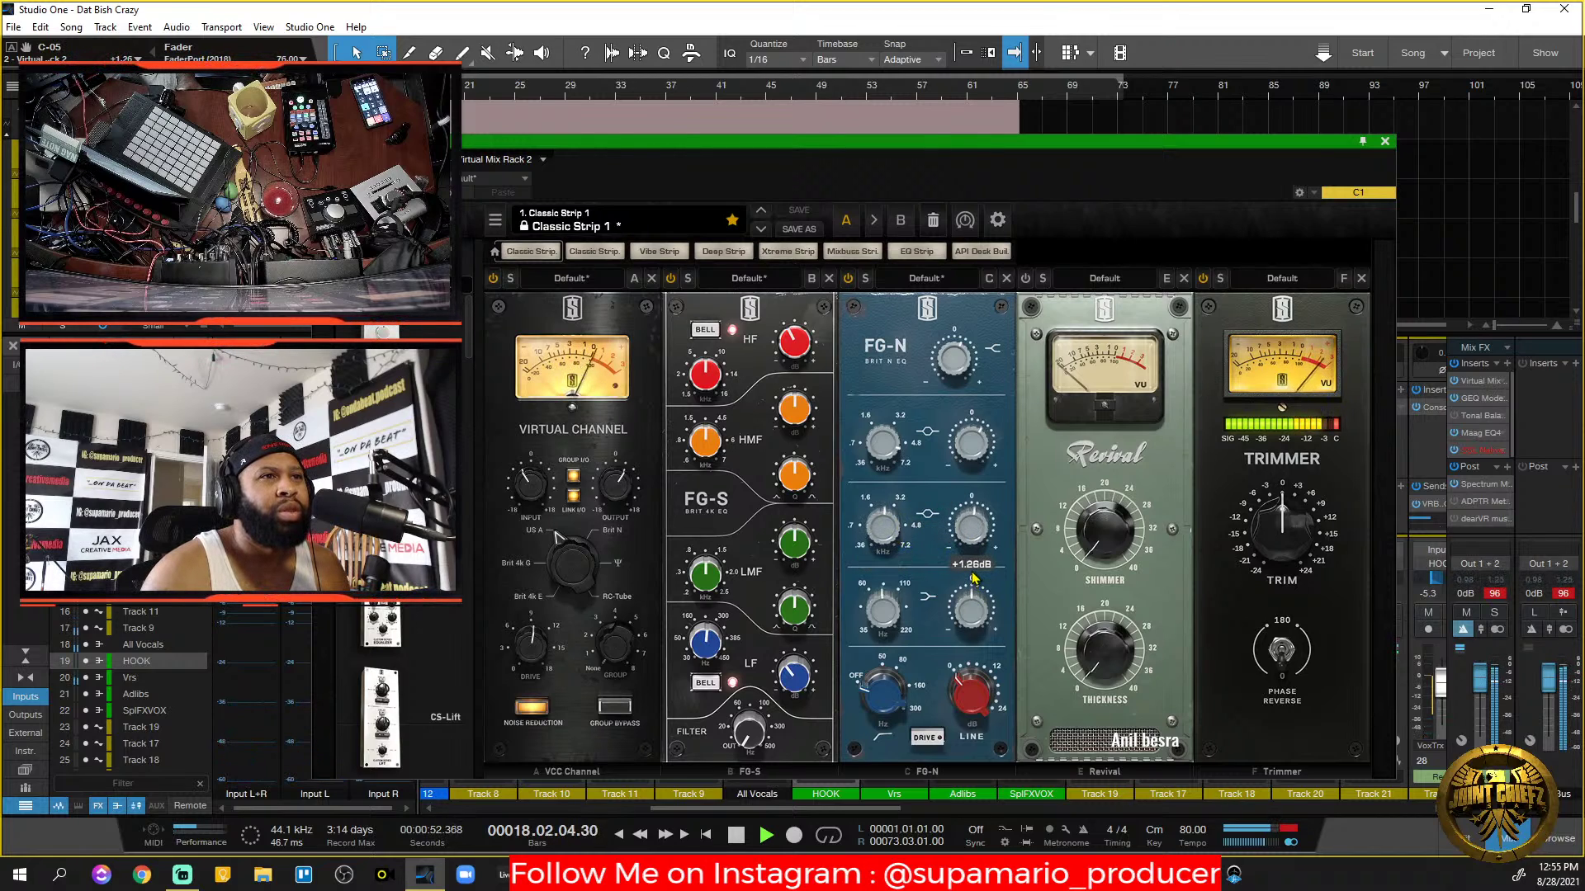
pyautogui.moveTo(965, 531); pyautogui.dragTo(968, 533)
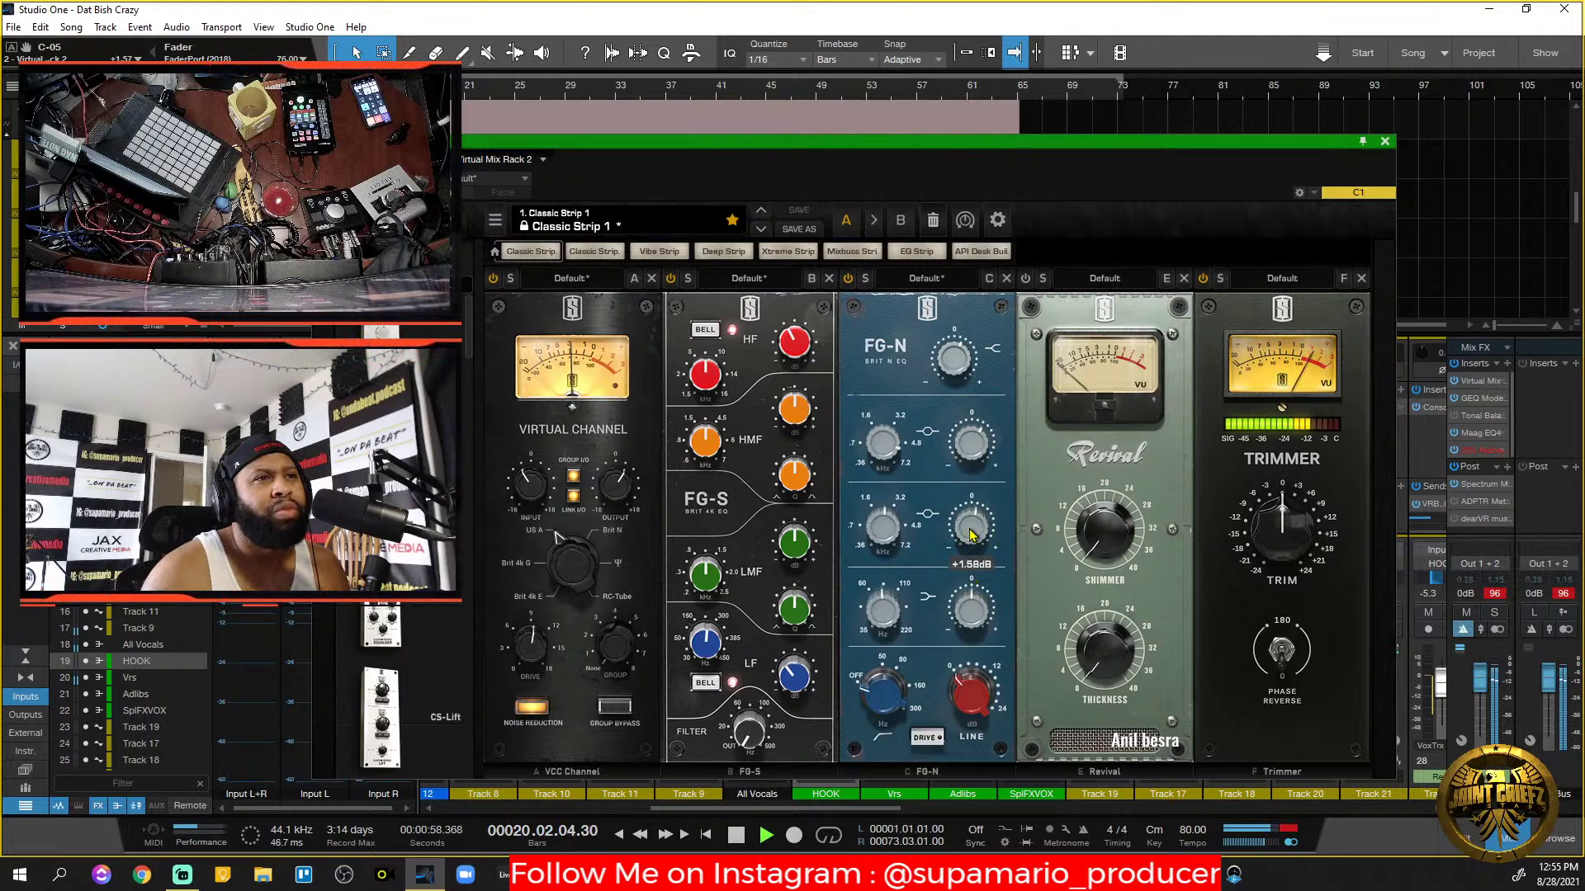
pyautogui.keyDown('alt'); pyautogui.click(971, 534); pyautogui.keyUp('alt')
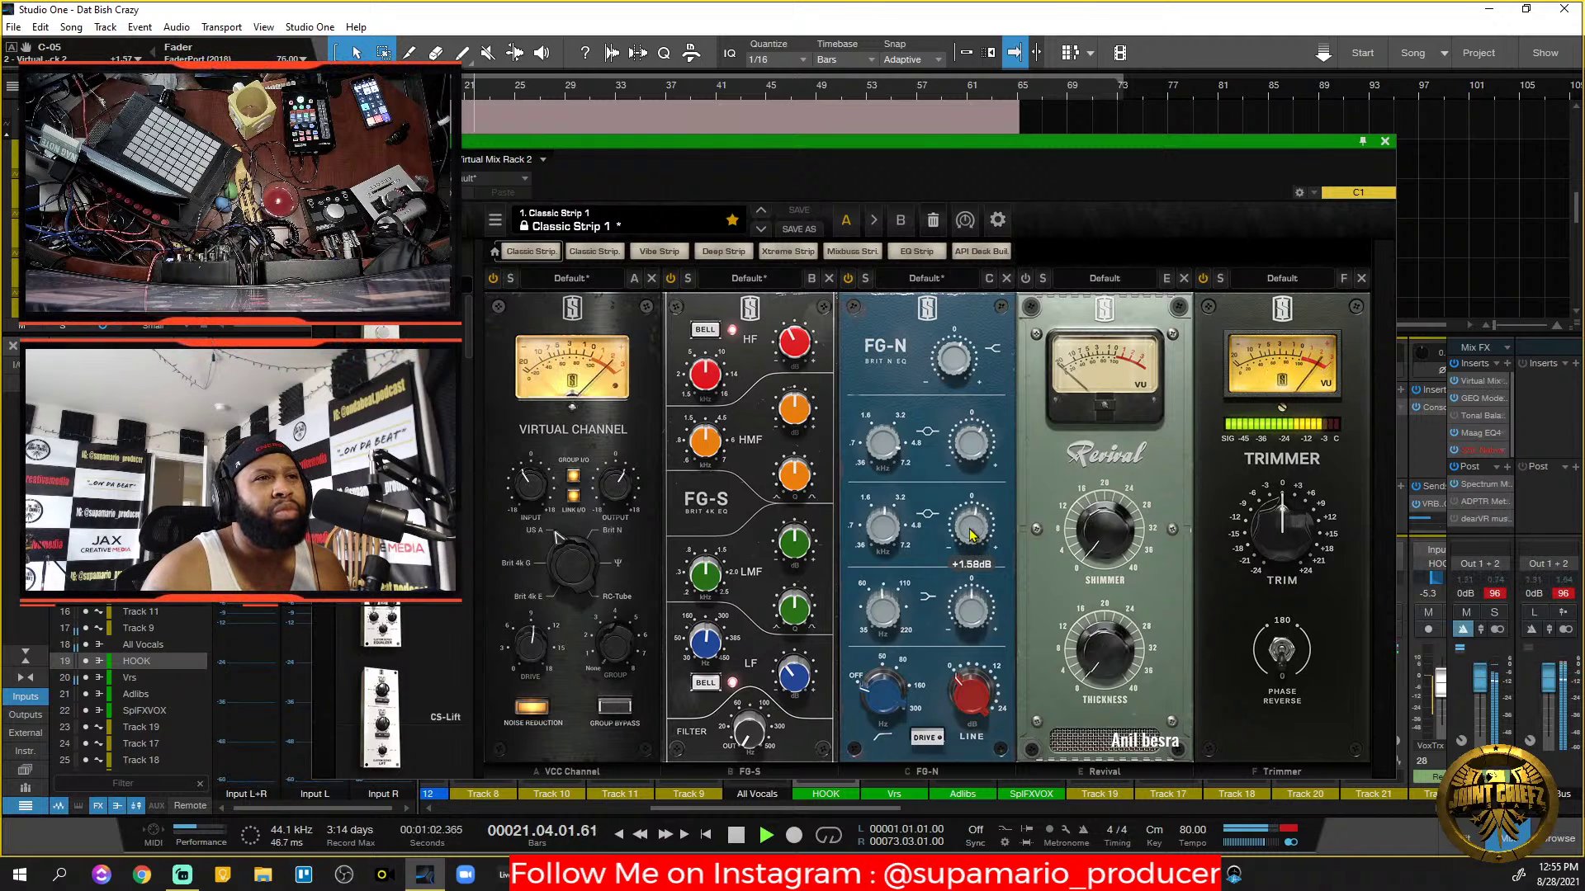
pyautogui.moveTo(972, 534); pyautogui.dragTo(972, 534)
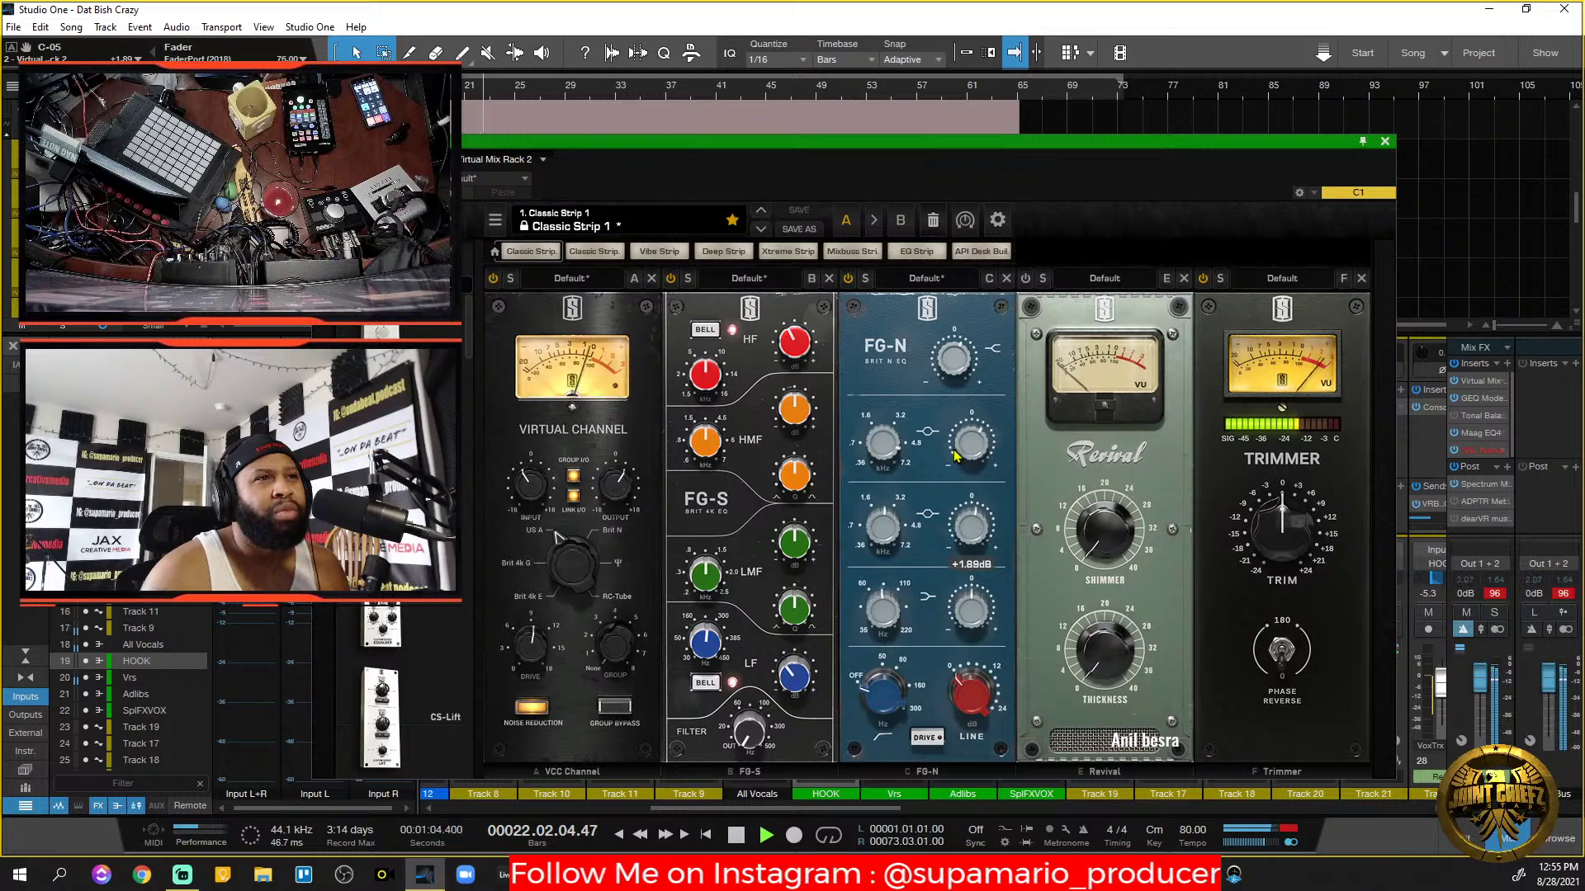
# Rebalance the two FG-N mid-band gains by ear, readjusting the upper-mid gain and setting the lower-mid gain to about +2.8 dB.
pyautogui.moveTo(973, 456)
pyautogui.mouseDown()
pyautogui.moveTo(980, 490)
pyautogui.moveTo(979, 473)
pyautogui.mouseUp()
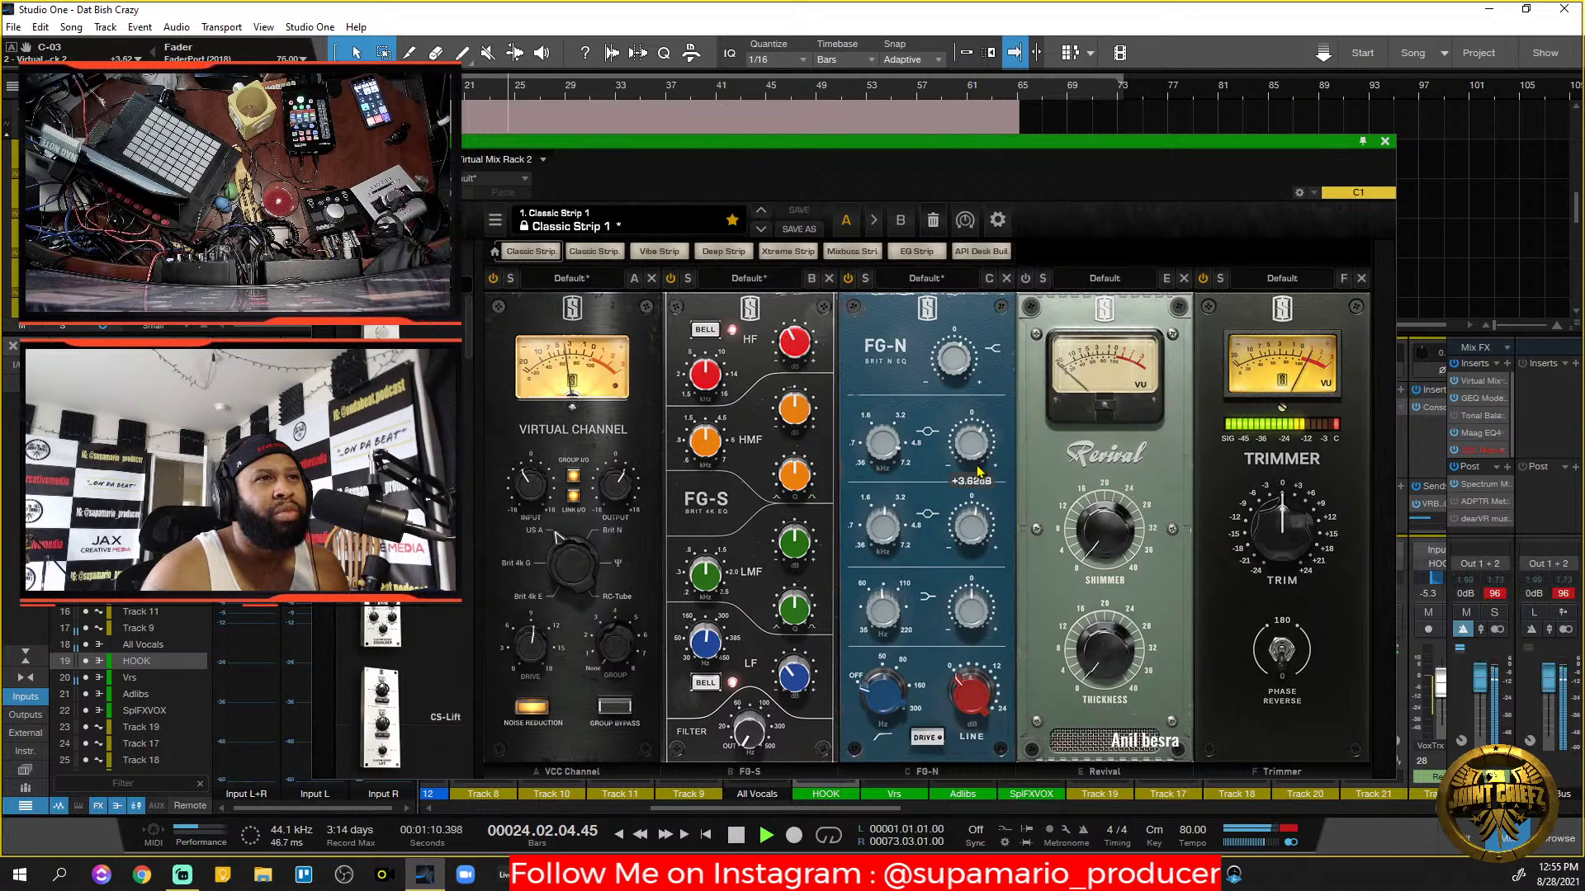
pyautogui.moveTo(982, 540); pyautogui.dragTo(982, 530)
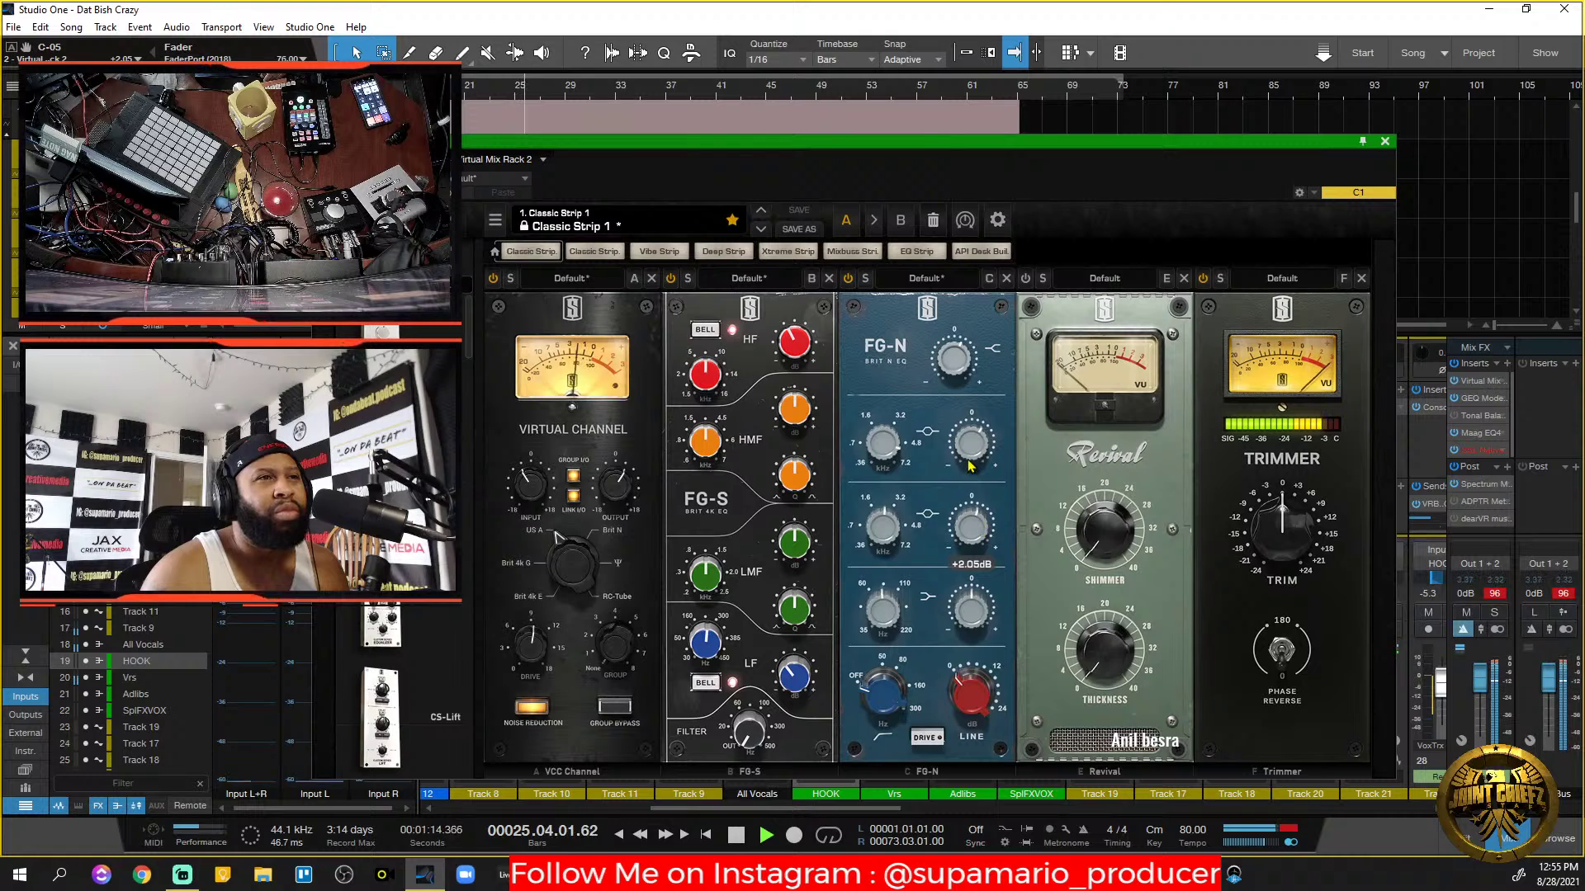
pyautogui.moveTo(970, 466)
pyautogui.mouseDown()
pyautogui.moveTo(982, 495)
pyautogui.moveTo(982, 445)
pyautogui.mouseUp()
pyautogui.moveTo(989, 514)
pyautogui.mouseDown()
pyautogui.moveTo(981, 535)
pyautogui.moveTo(987, 492)
pyautogui.mouseUp()
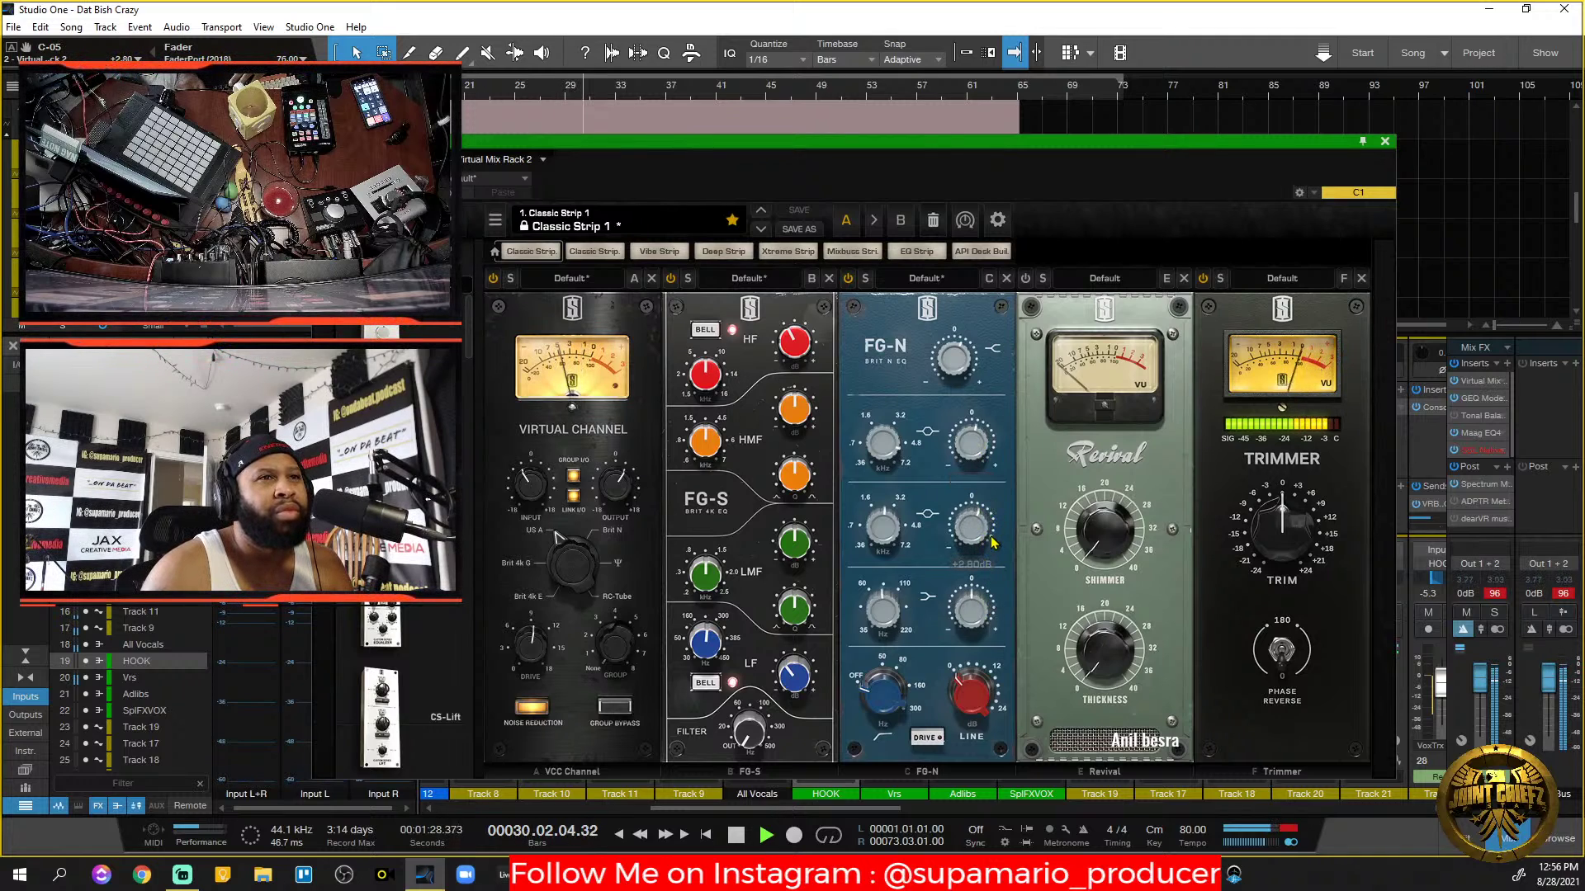
# Stop playback and solo the Vrs bus in the mixer, keeping its Virtual Mix Rack window open.
pyautogui.press('space')
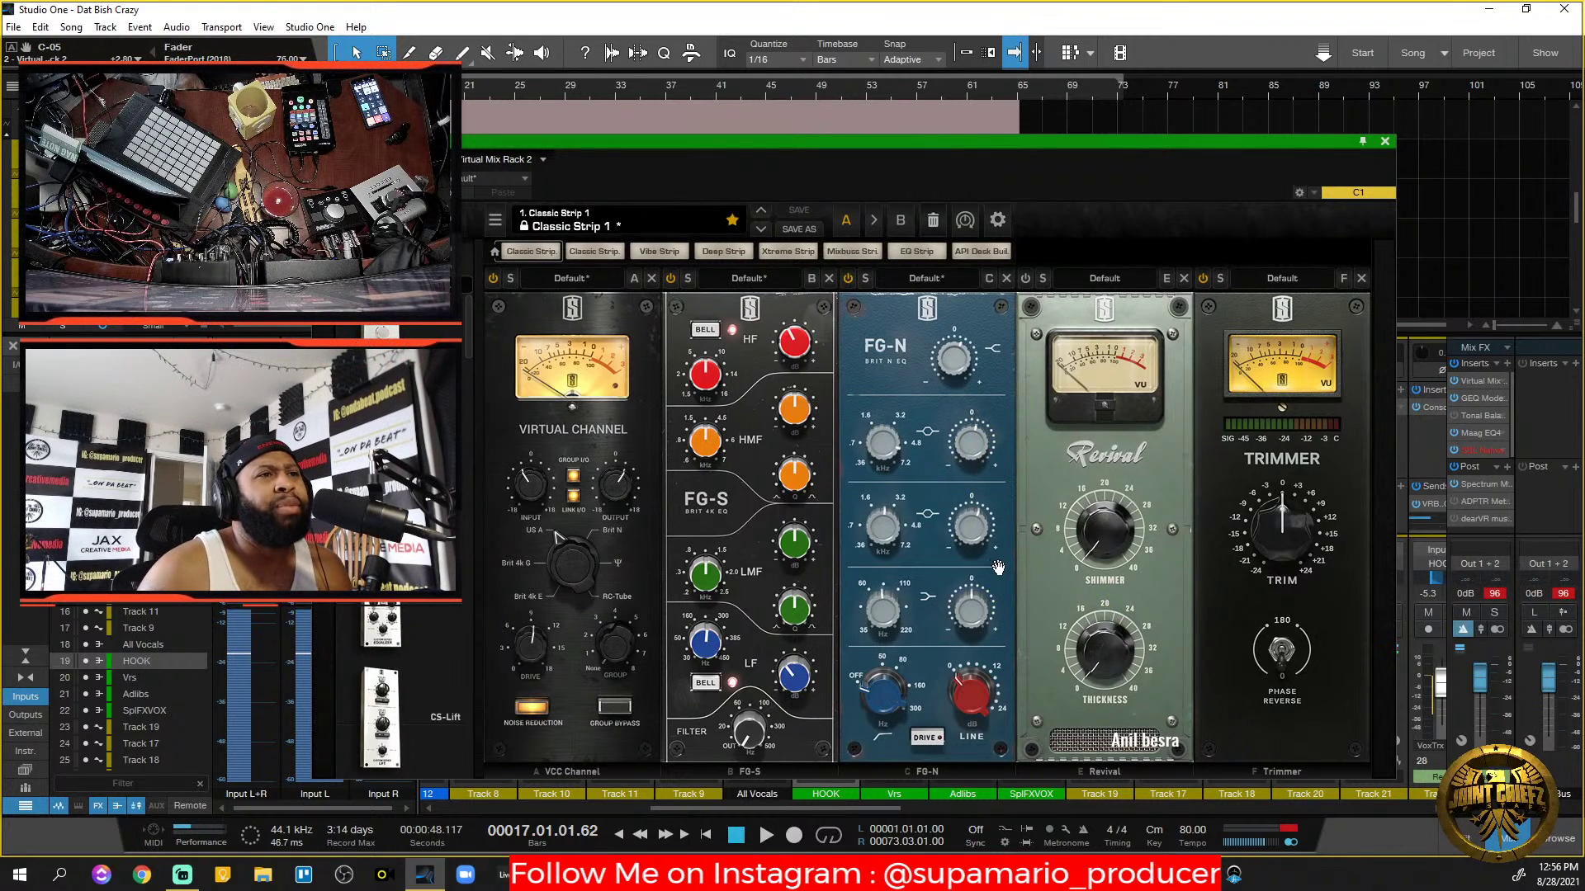
pyautogui.press('space')
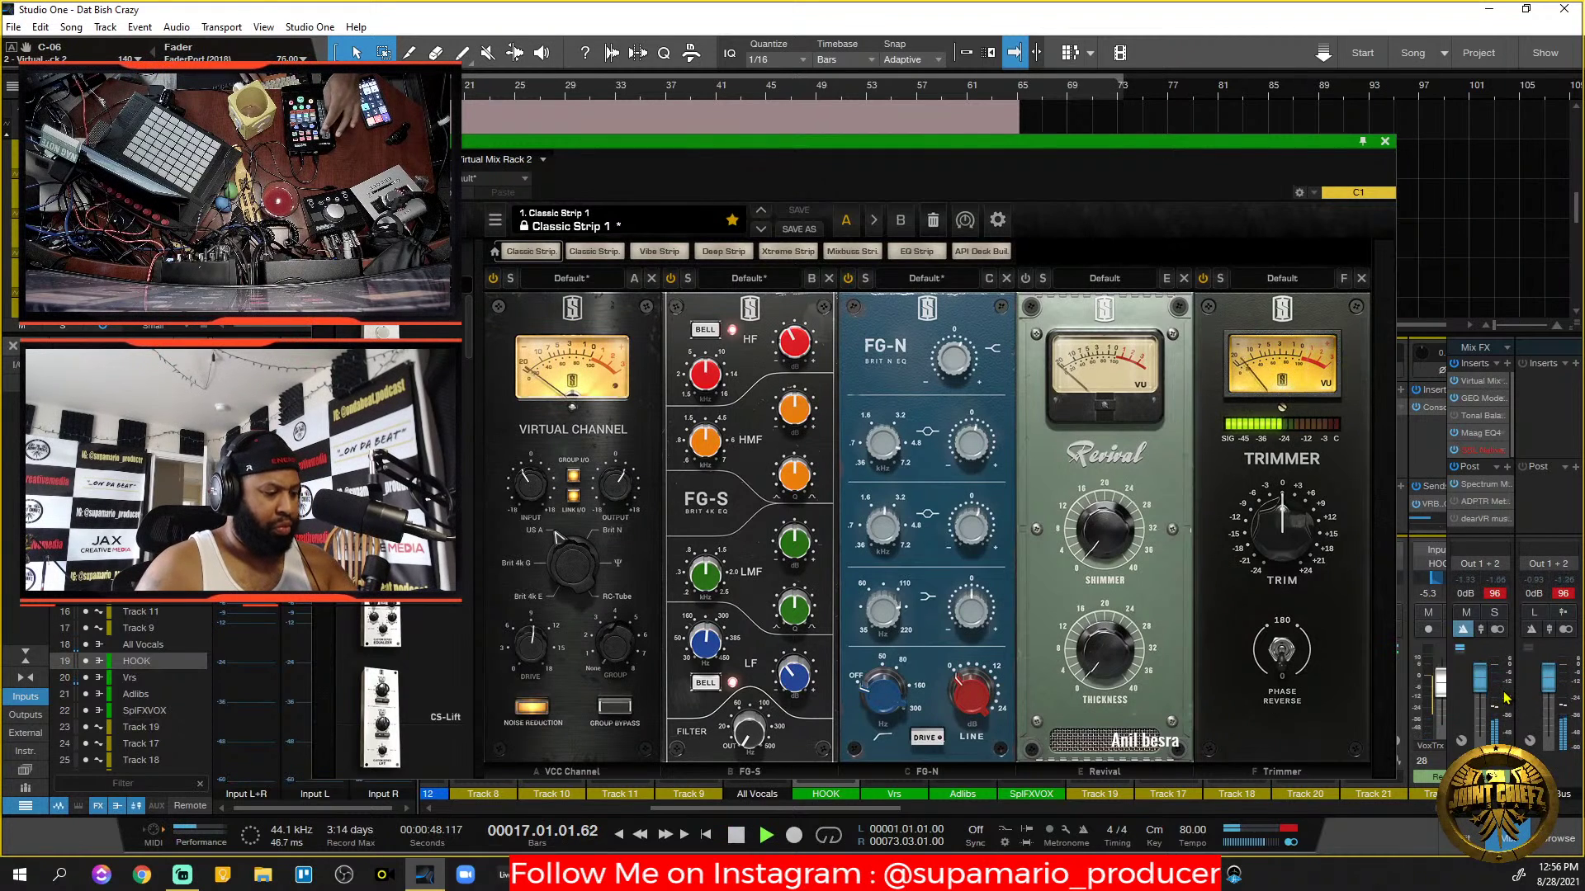
pyautogui.press('space')
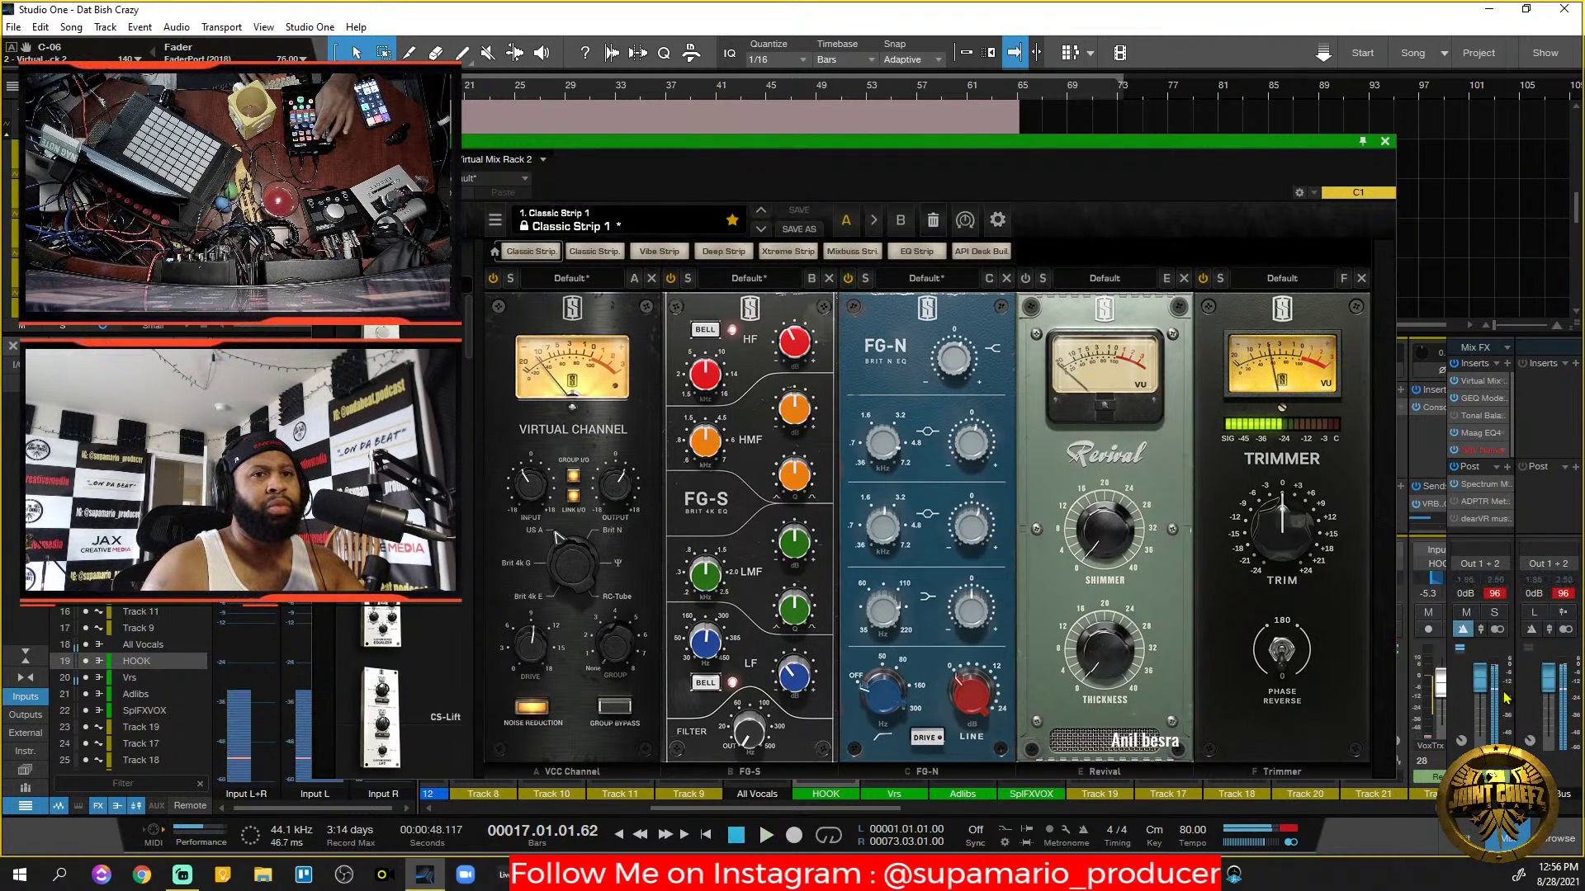
pyautogui.moveTo(1330, 147); pyautogui.dragTo(1321, 818)
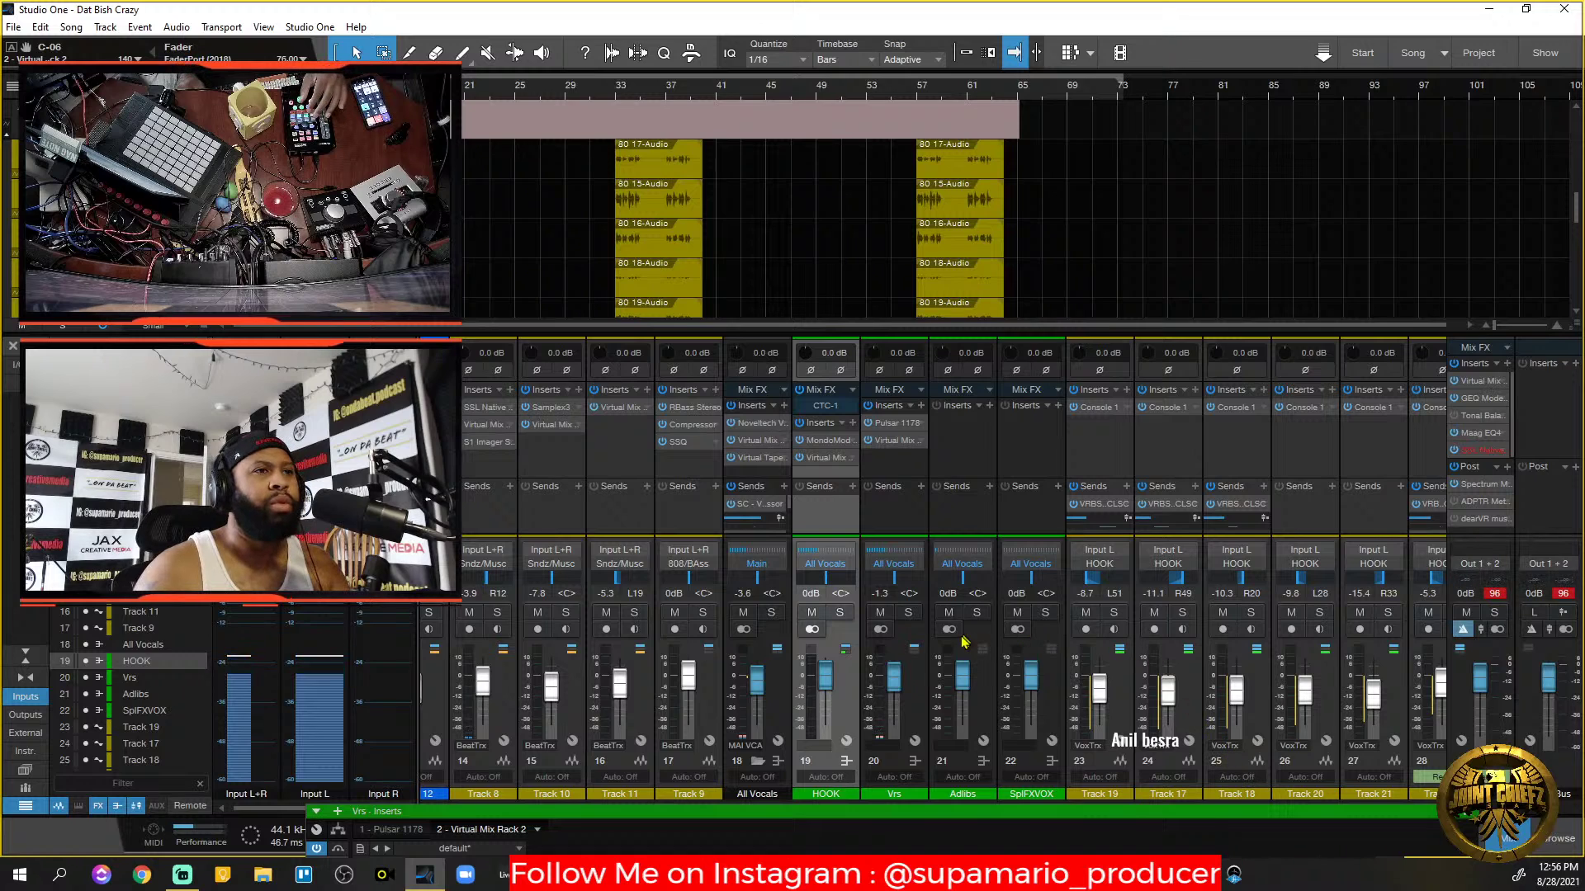
pyautogui.click(908, 613)
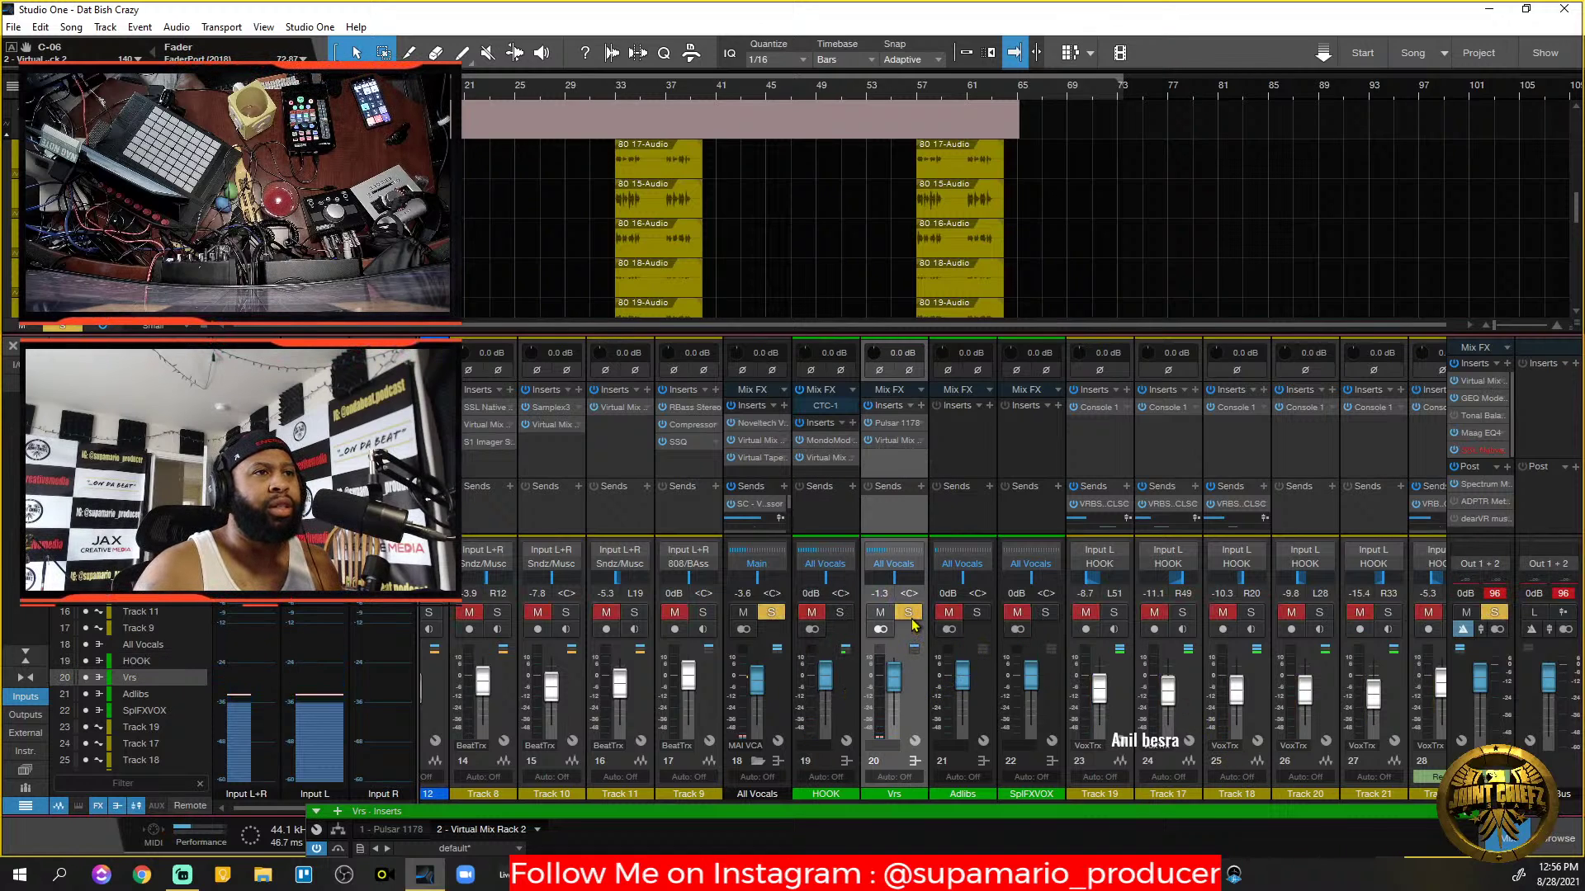
pyautogui.moveTo(1062, 808); pyautogui.dragTo(1090, 89)
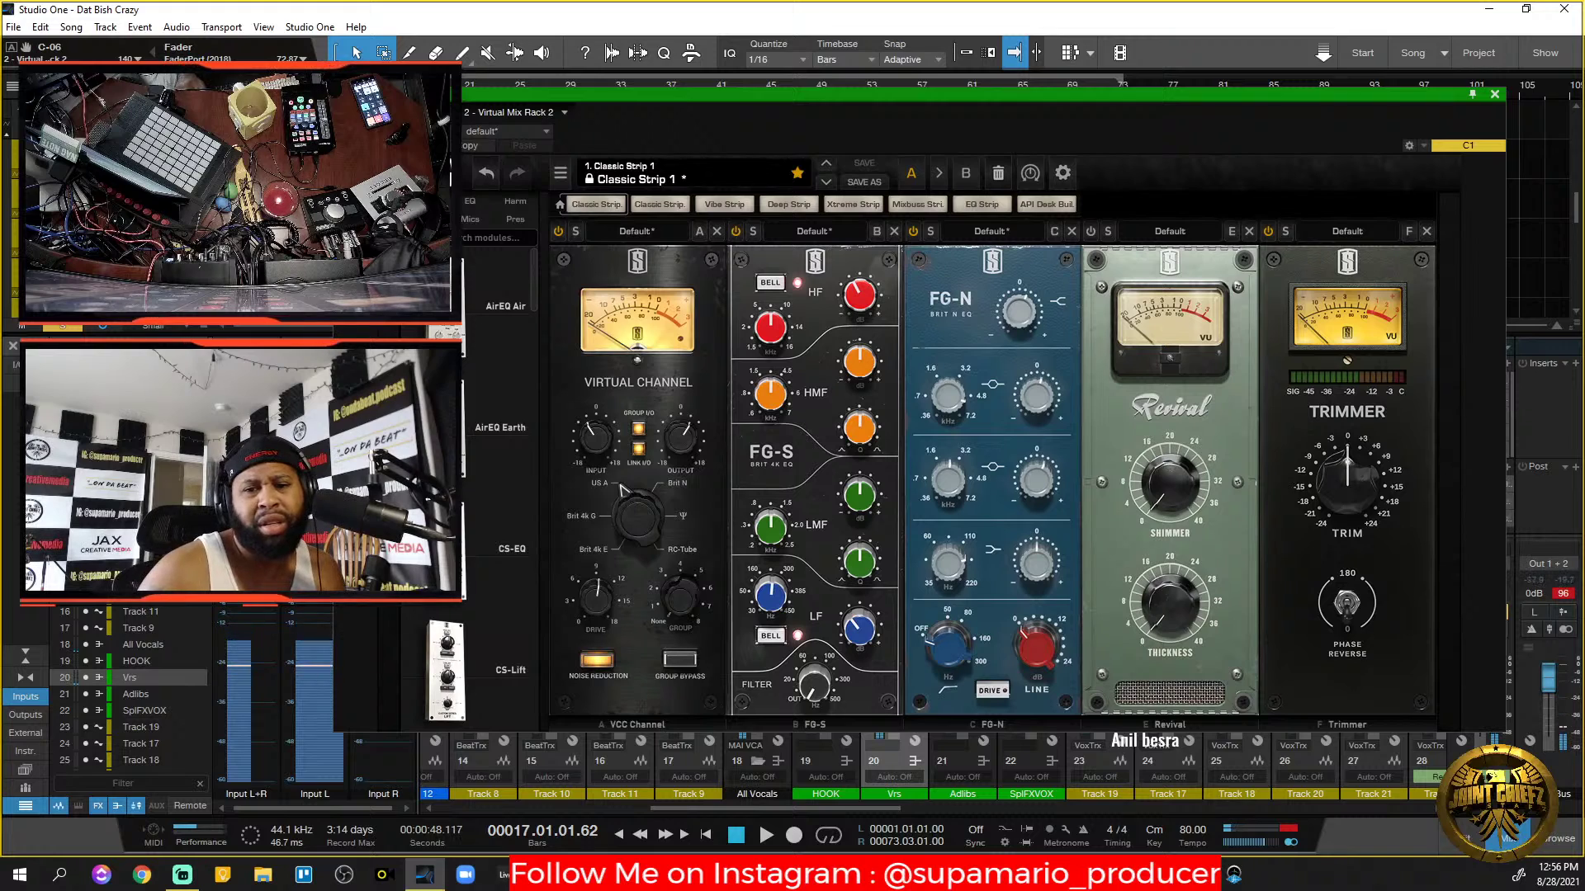
# During playback, tune the FG-S low-mid (LMF) band to about 573 Hz, reset its gain, and set its Q to 1.40.
pyautogui.press('space')
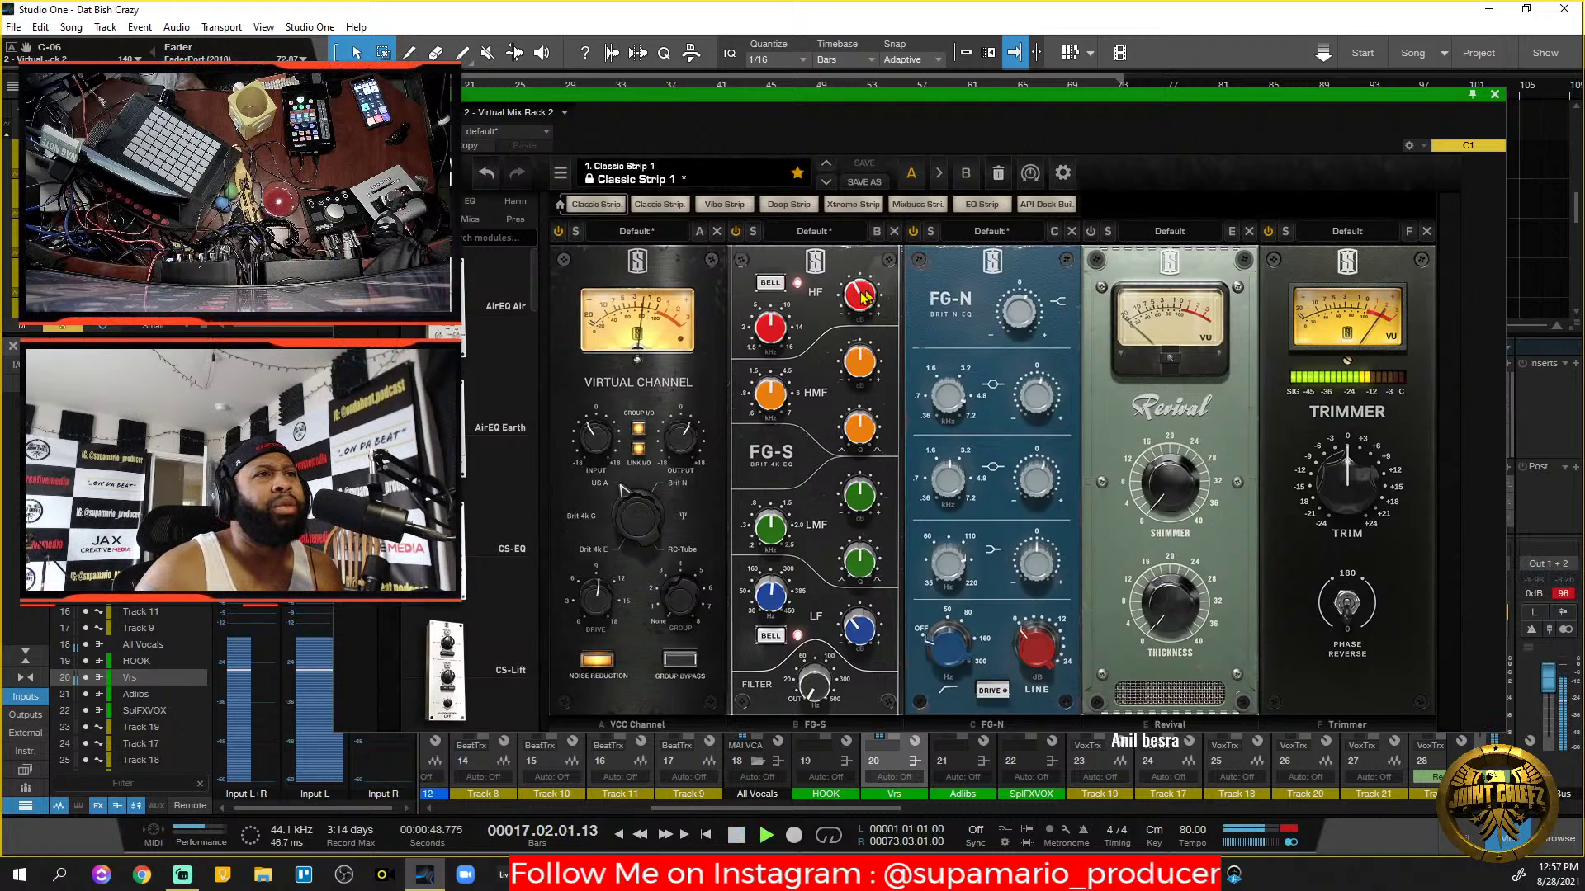
pyautogui.moveTo(859, 561); pyautogui.dragTo(853, 662)
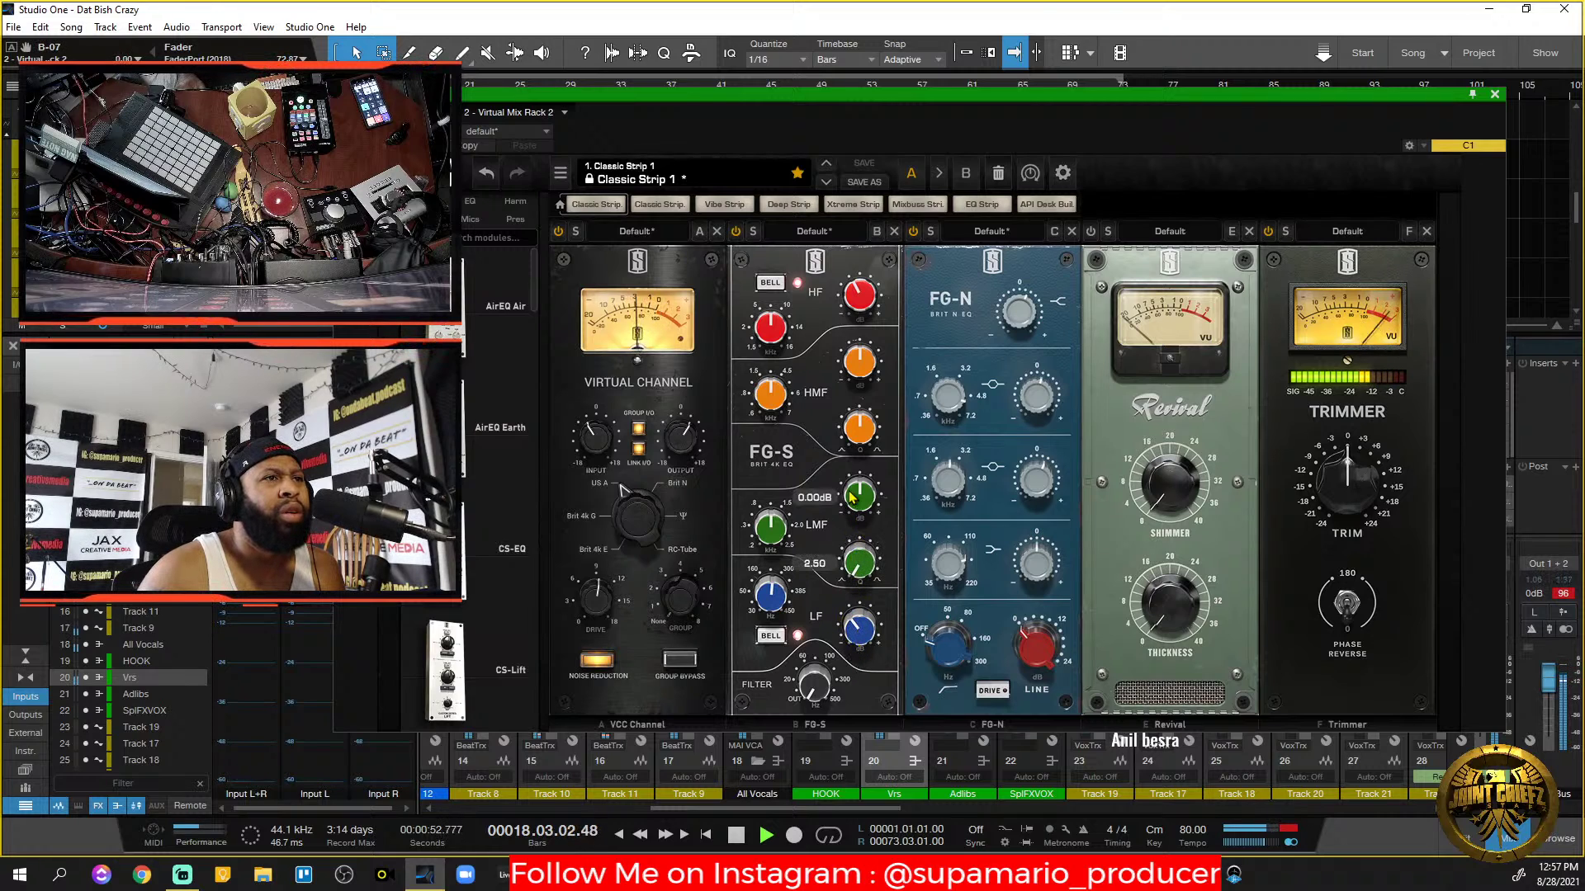
pyautogui.moveTo(770, 527); pyautogui.dragTo(779, 593)
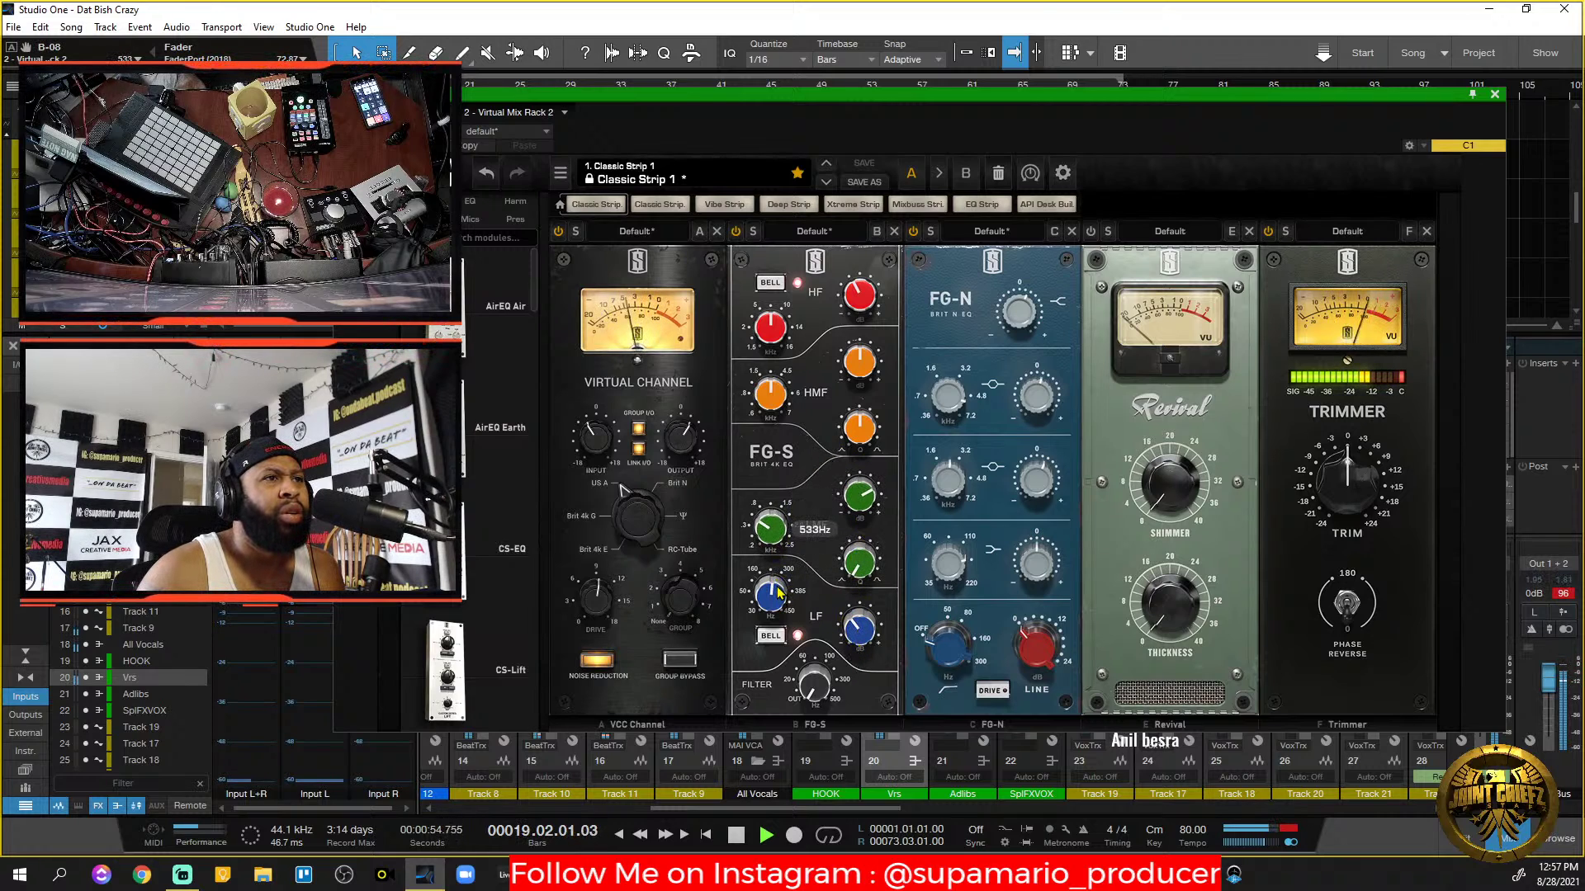
pyautogui.moveTo(772, 529); pyautogui.dragTo(890, 487)
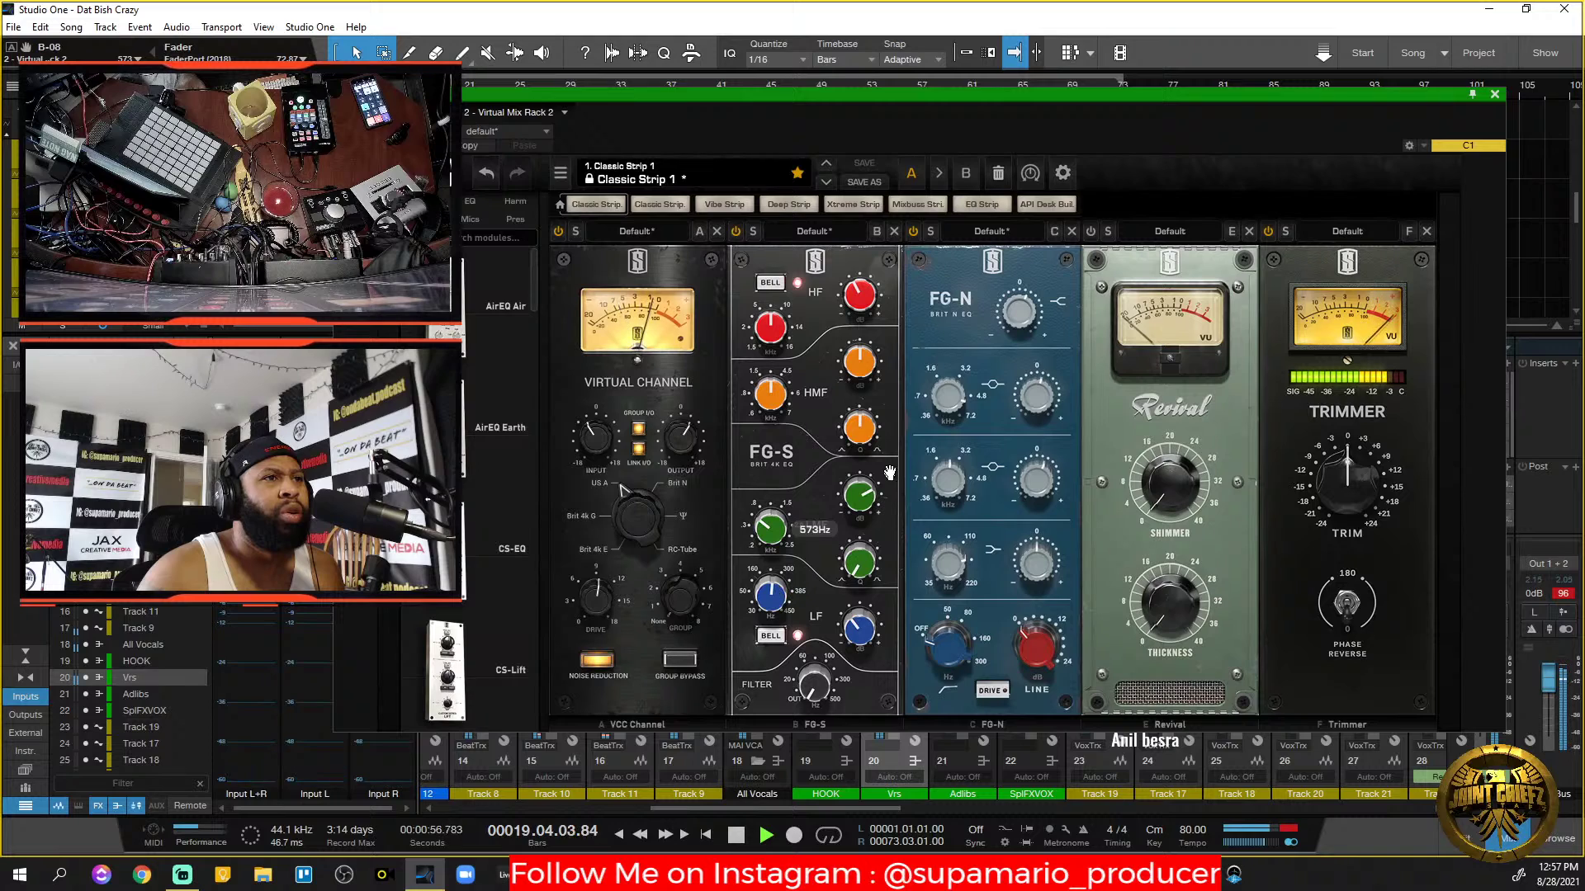
pyautogui.doubleClick(860, 496)
pyautogui.moveTo(871, 548); pyautogui.dragTo(861, 460)
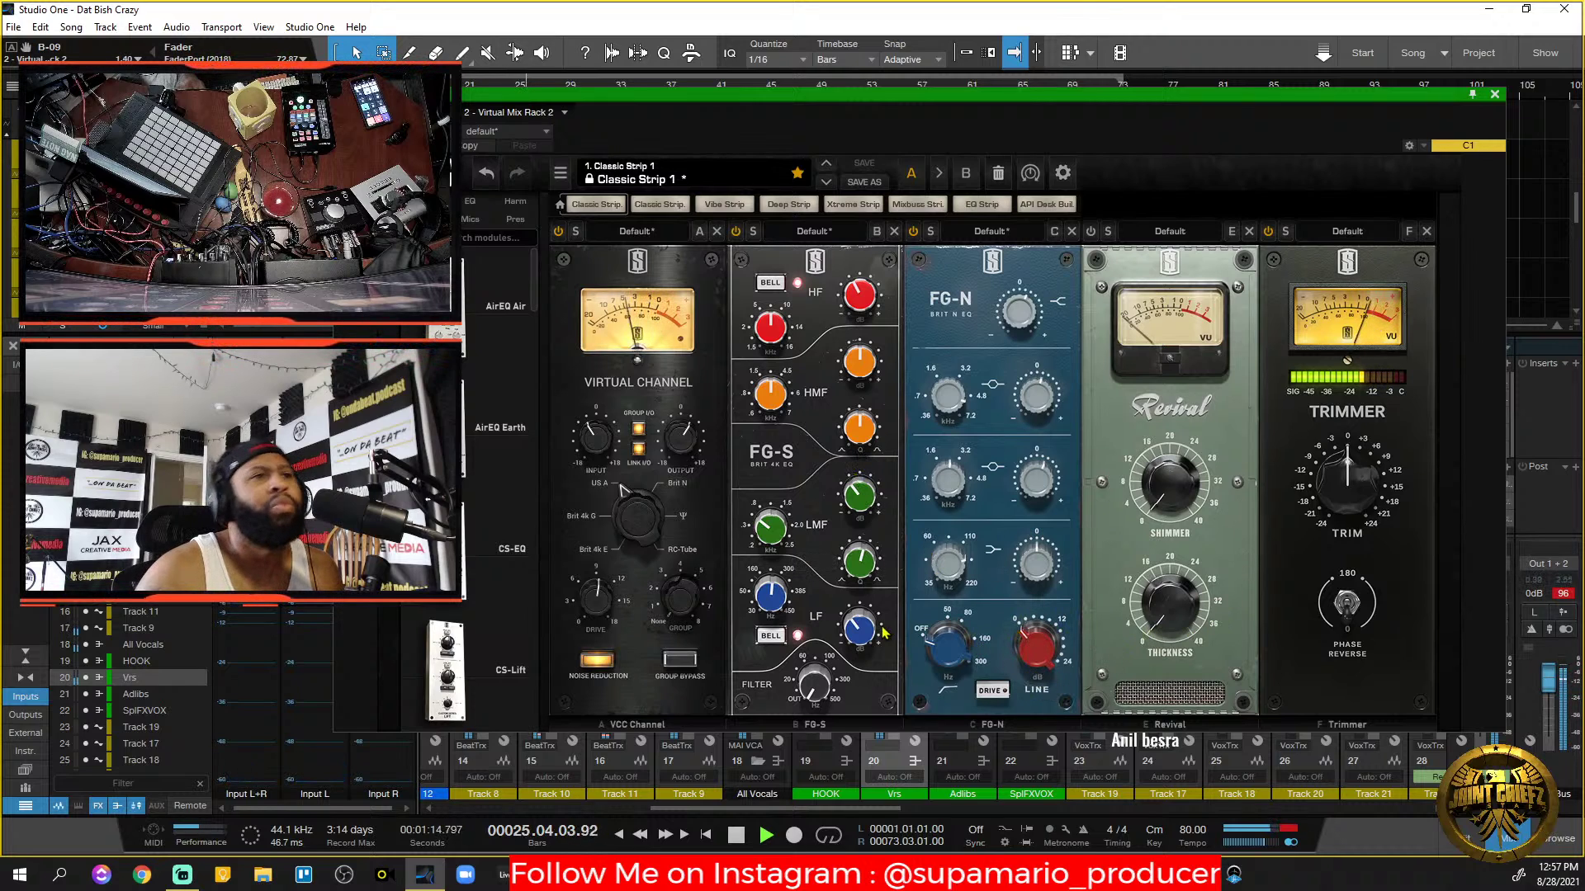
# Try the FG-N low-cut filter, turn it back off, and set the FG-S filter to 126 Hz.
pyautogui.moveTo(951, 648); pyautogui.dragTo(952, 616)
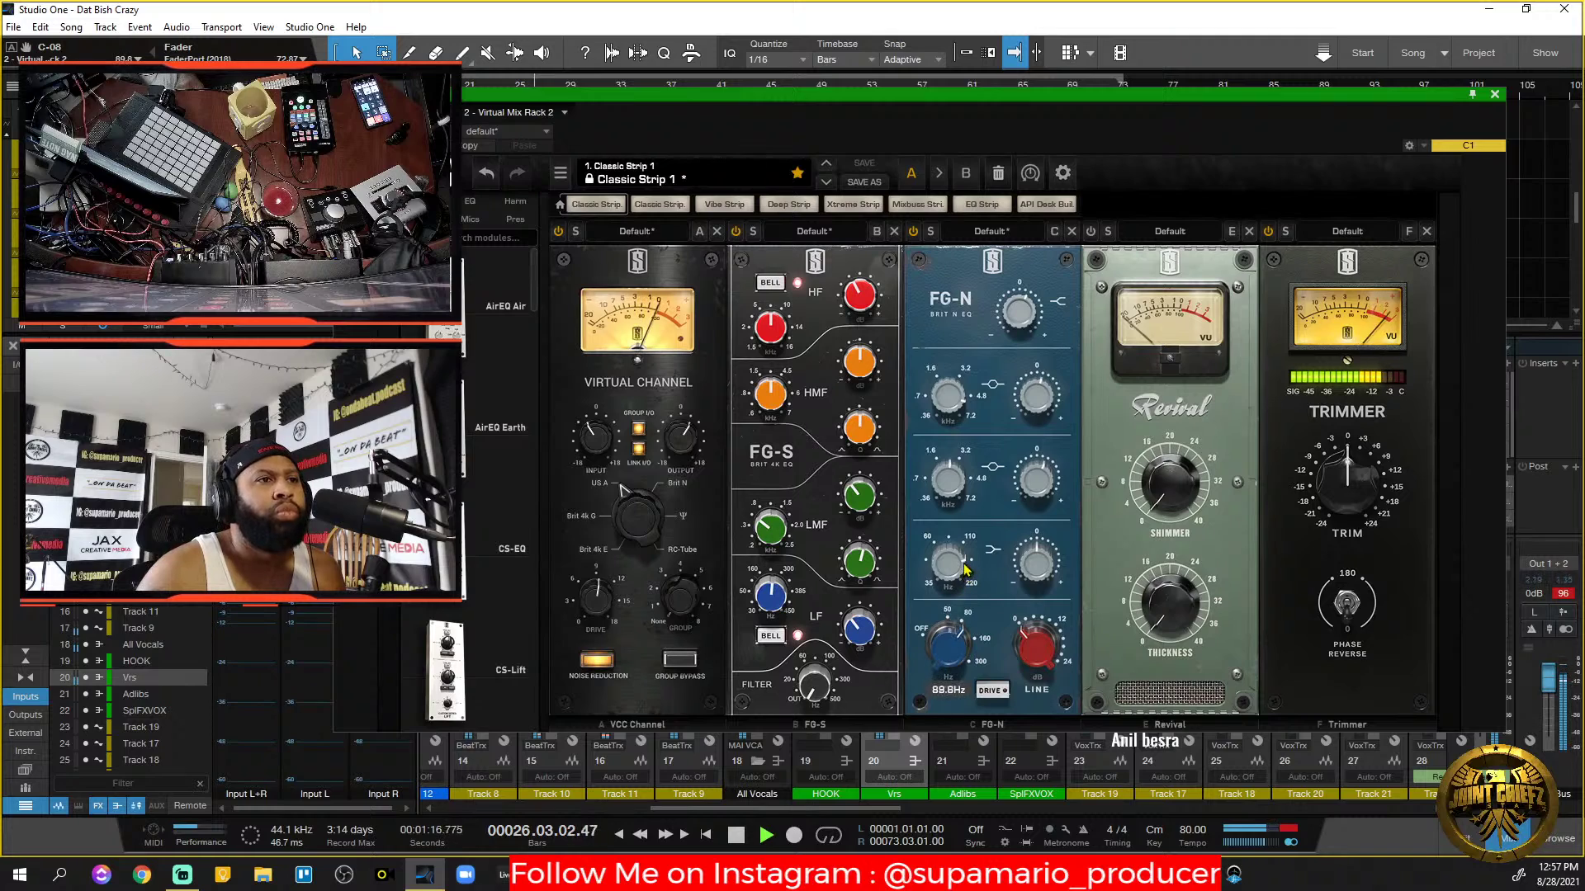
pyautogui.moveTo(947, 648); pyautogui.dragTo(949, 795)
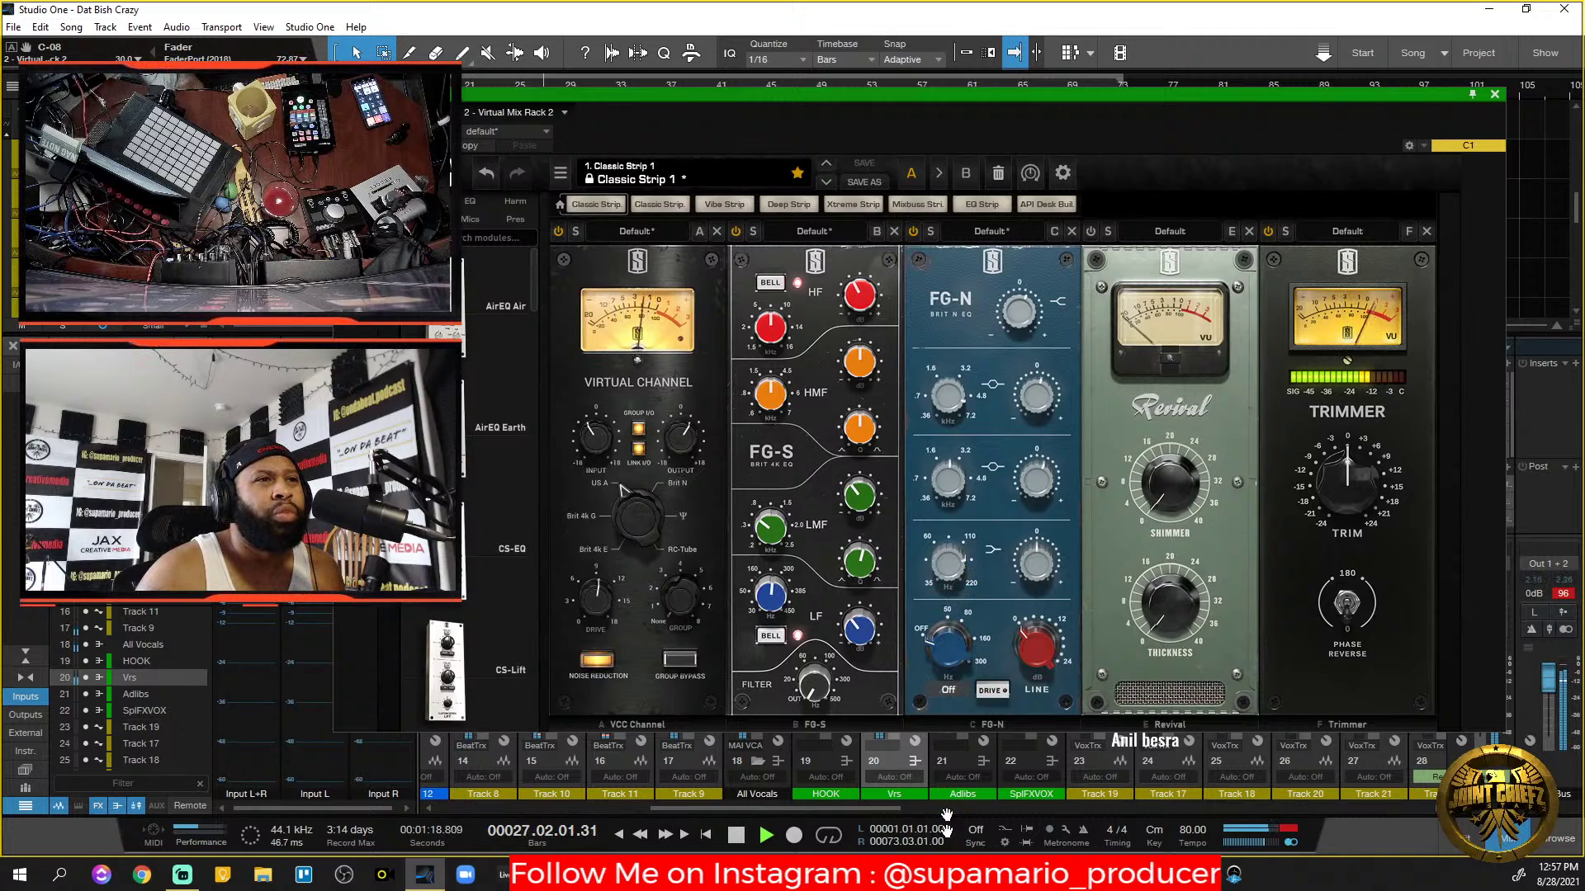
pyautogui.moveTo(813, 682); pyautogui.dragTo(843, 583)
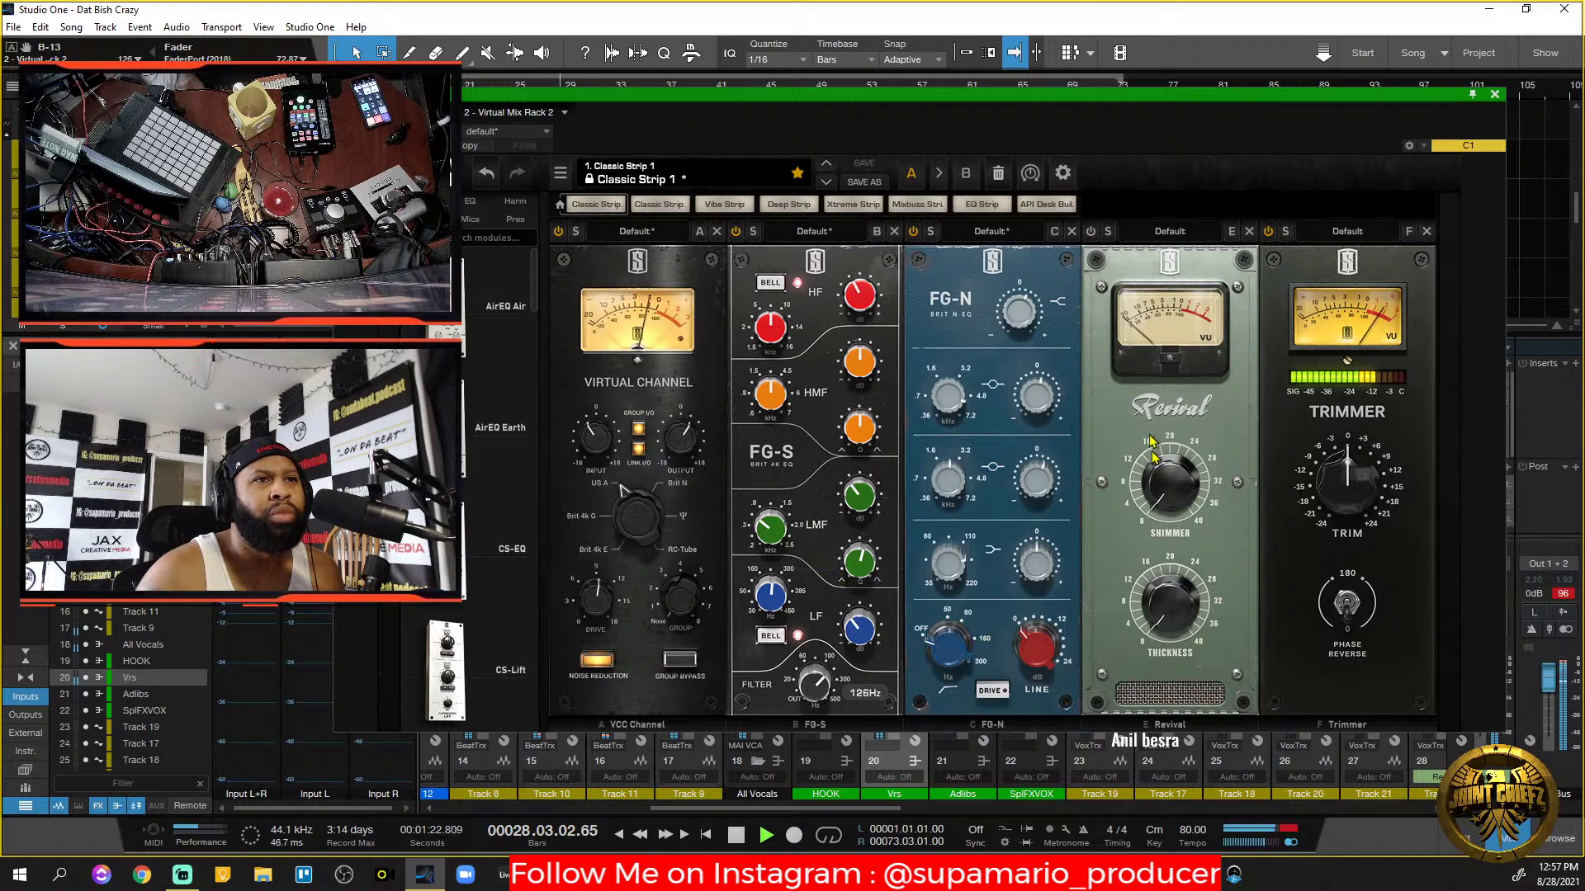
# Set the Revival module's Thickness to 3.00 and Shimmer to 6.75.
pyautogui.moveTo(1180, 625); pyautogui.dragTo(1174, 623)
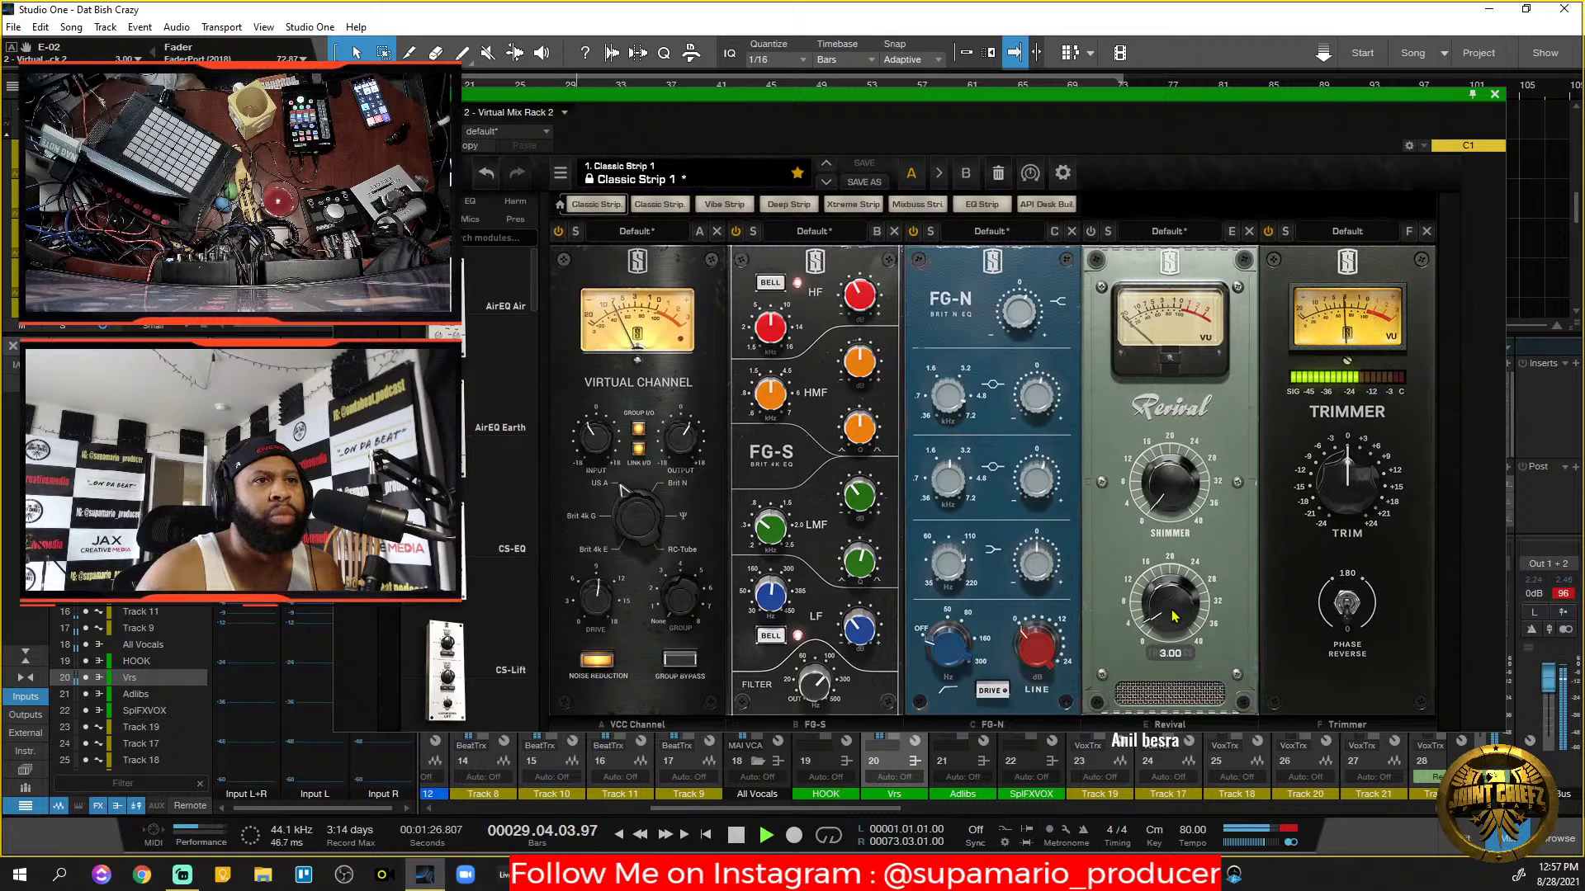
pyautogui.moveTo(1176, 545); pyautogui.dragTo(1176, 466)
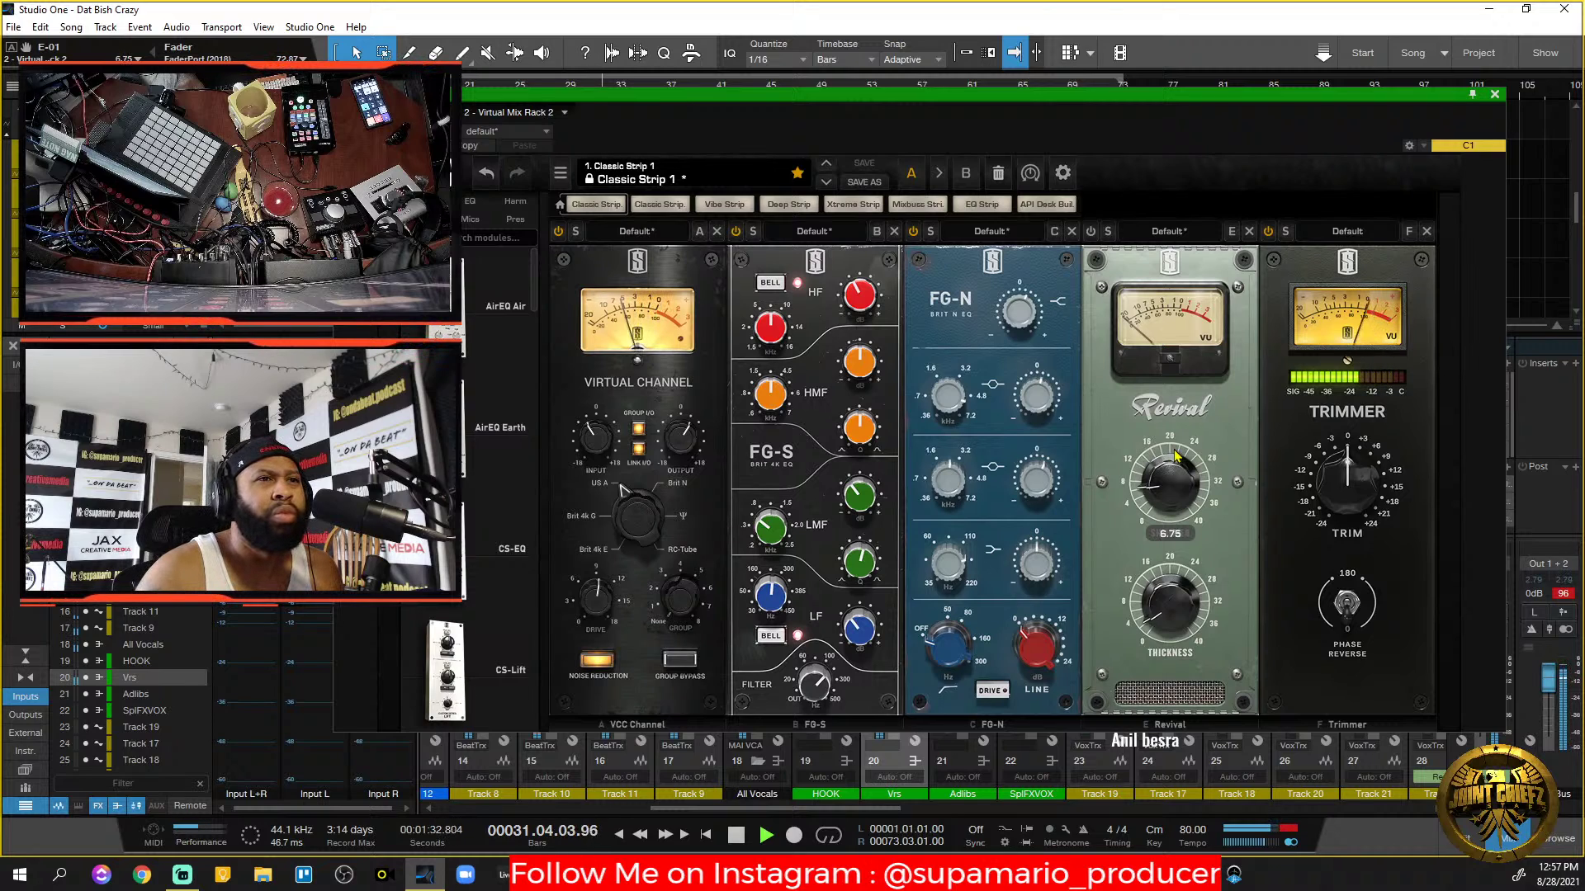
pyautogui.moveTo(1362, 548)
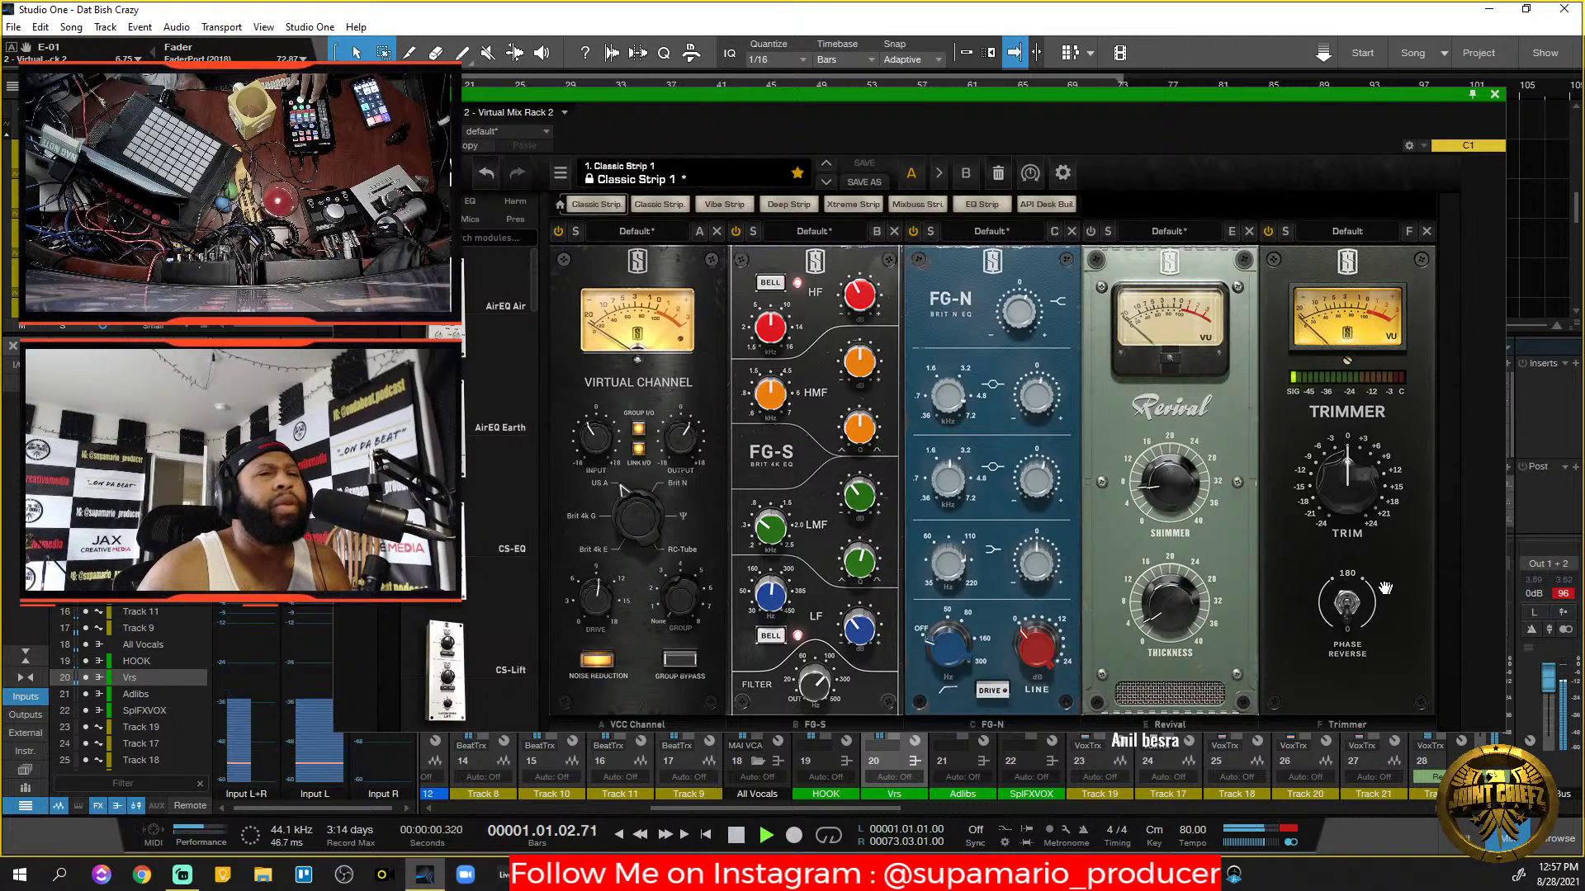
# Replay the verse section and cut the FG-S low-mid (LMF) gain to about -1.84 dB.
pyautogui.moveTo(482, 113); pyautogui.dragTo(471, 135)
pyautogui.press('KP_0')
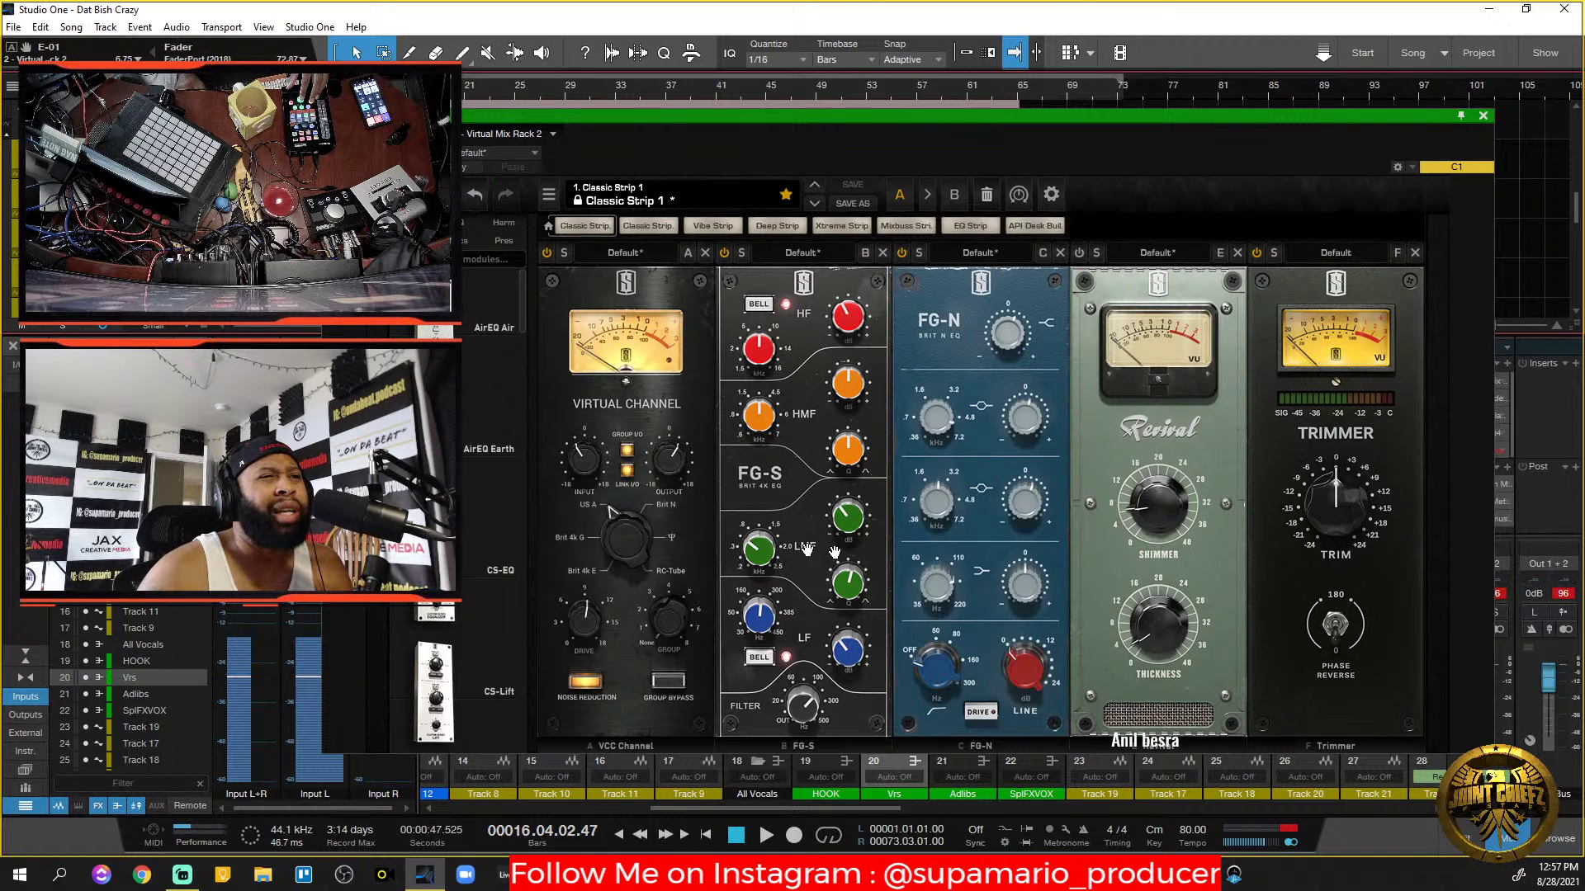
pyautogui.press('space')
pyautogui.moveTo(856, 527); pyautogui.dragTo(859, 521)
pyautogui.press('space')
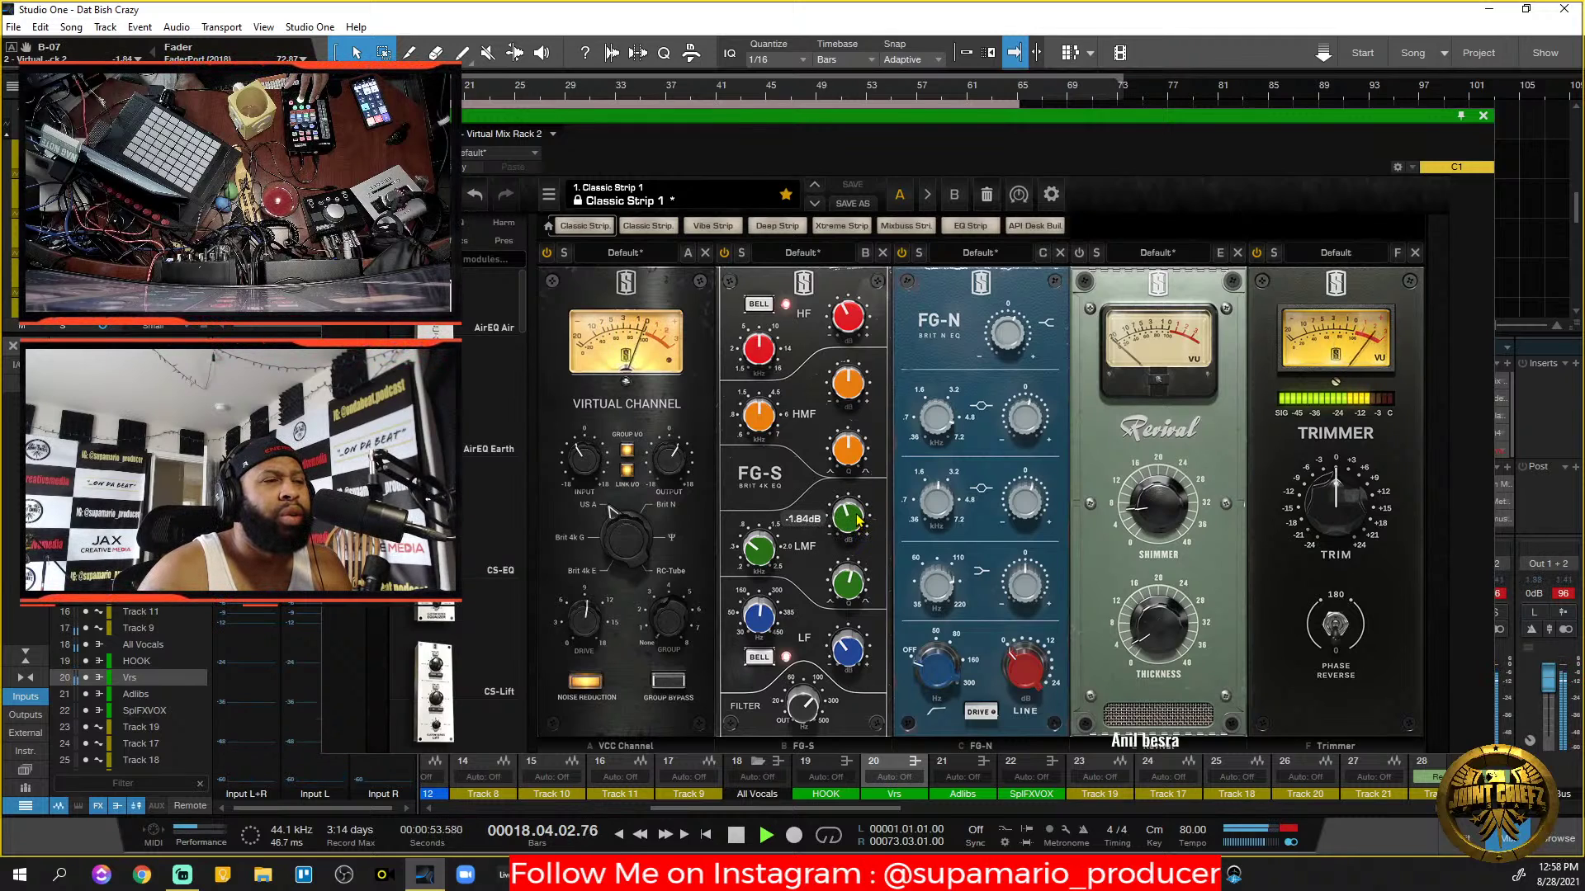
# Replay the verse section and ease the FG-S low-mid (LMF) cut to about -1.05 dB.
pyautogui.moveTo(846, 534)
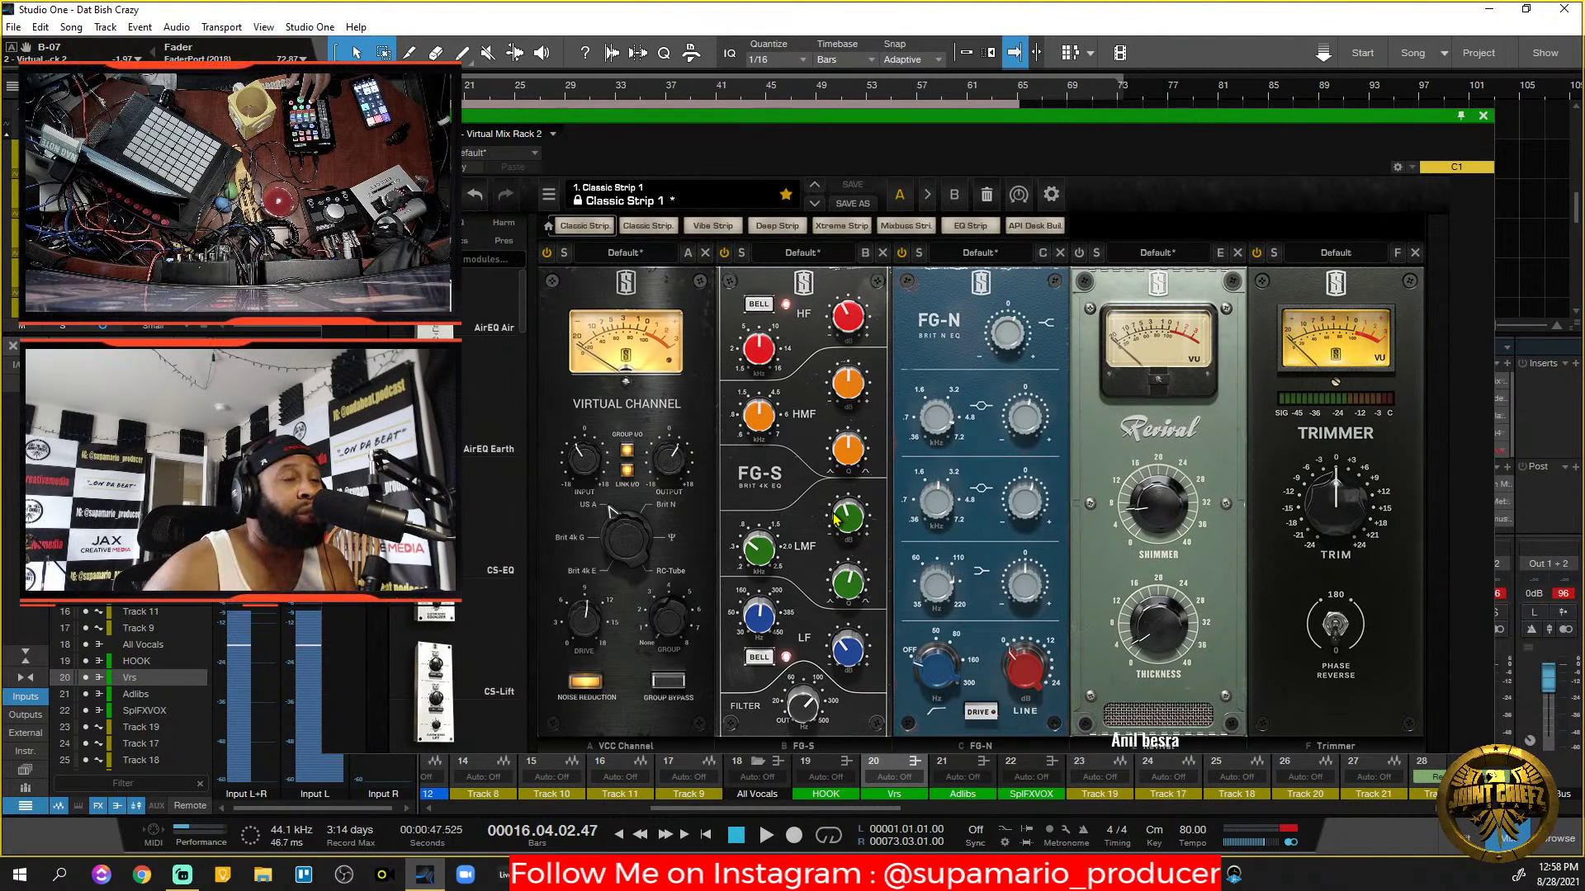
pyautogui.press('space')
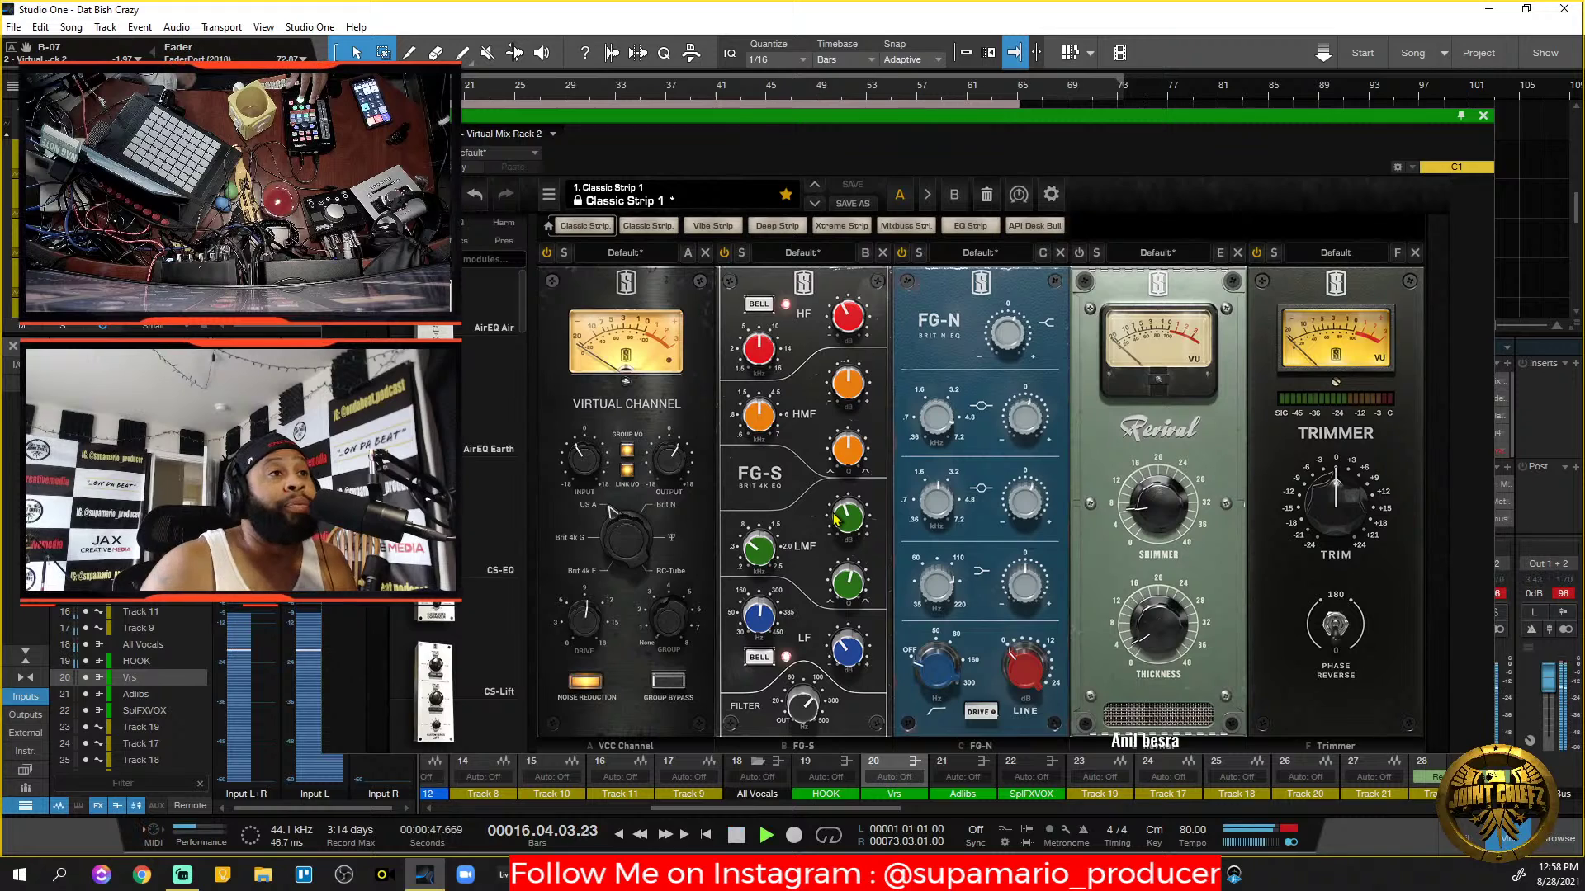
pyautogui.moveTo(842, 521); pyautogui.dragTo(842, 513)
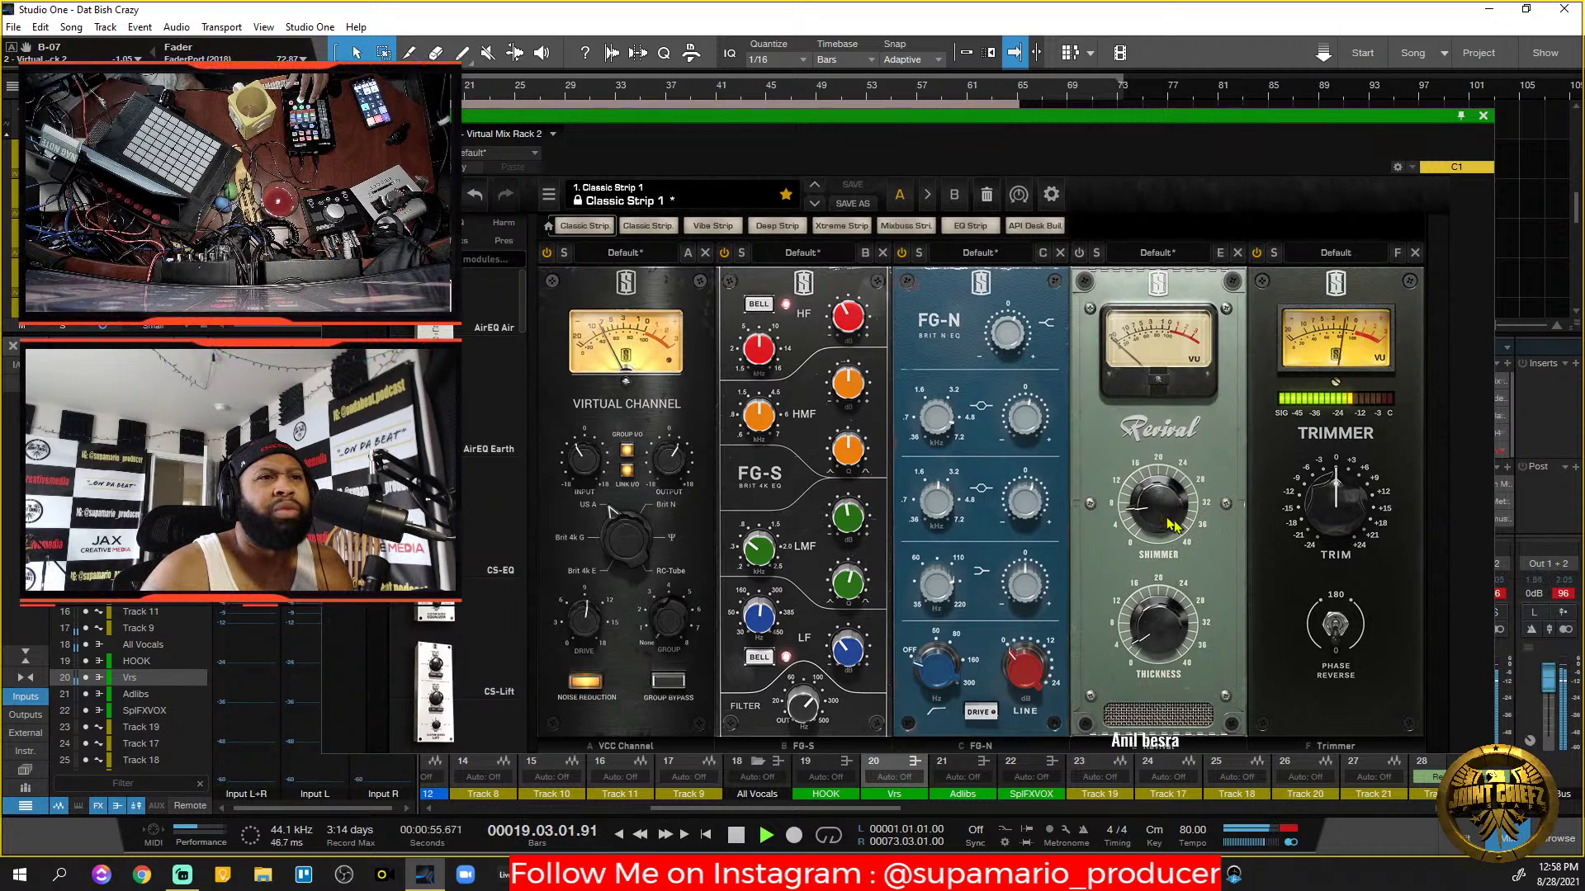
# Raise the Trimmer module's Trim to about +1.26 dB during playback and stop the song.
pyautogui.click(1342, 497)
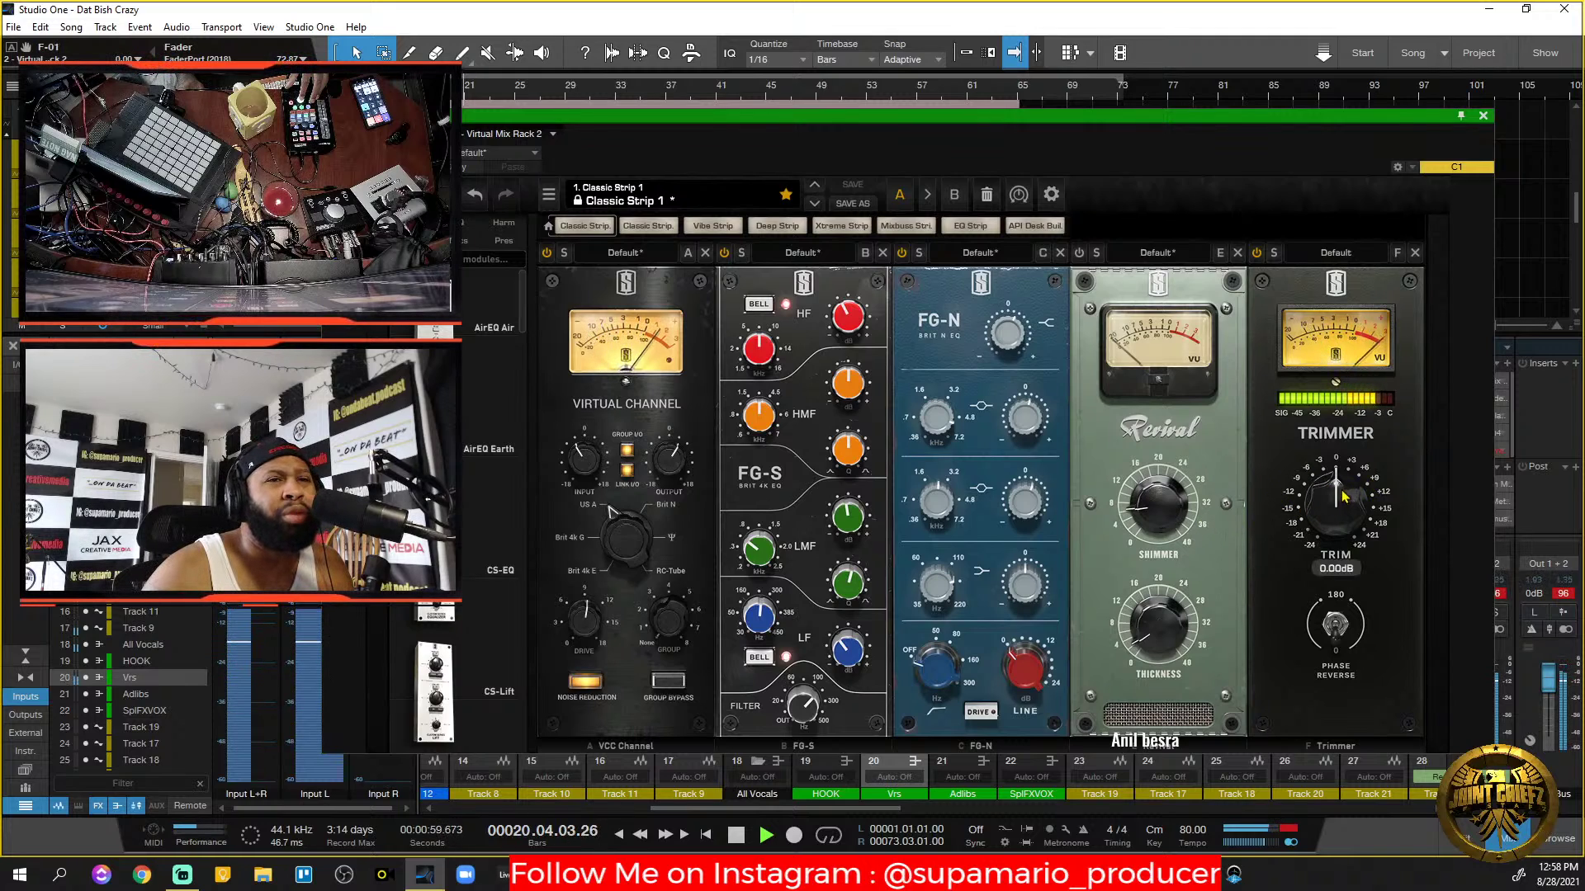
pyautogui.moveTo(1341, 492); pyautogui.dragTo(1339, 488)
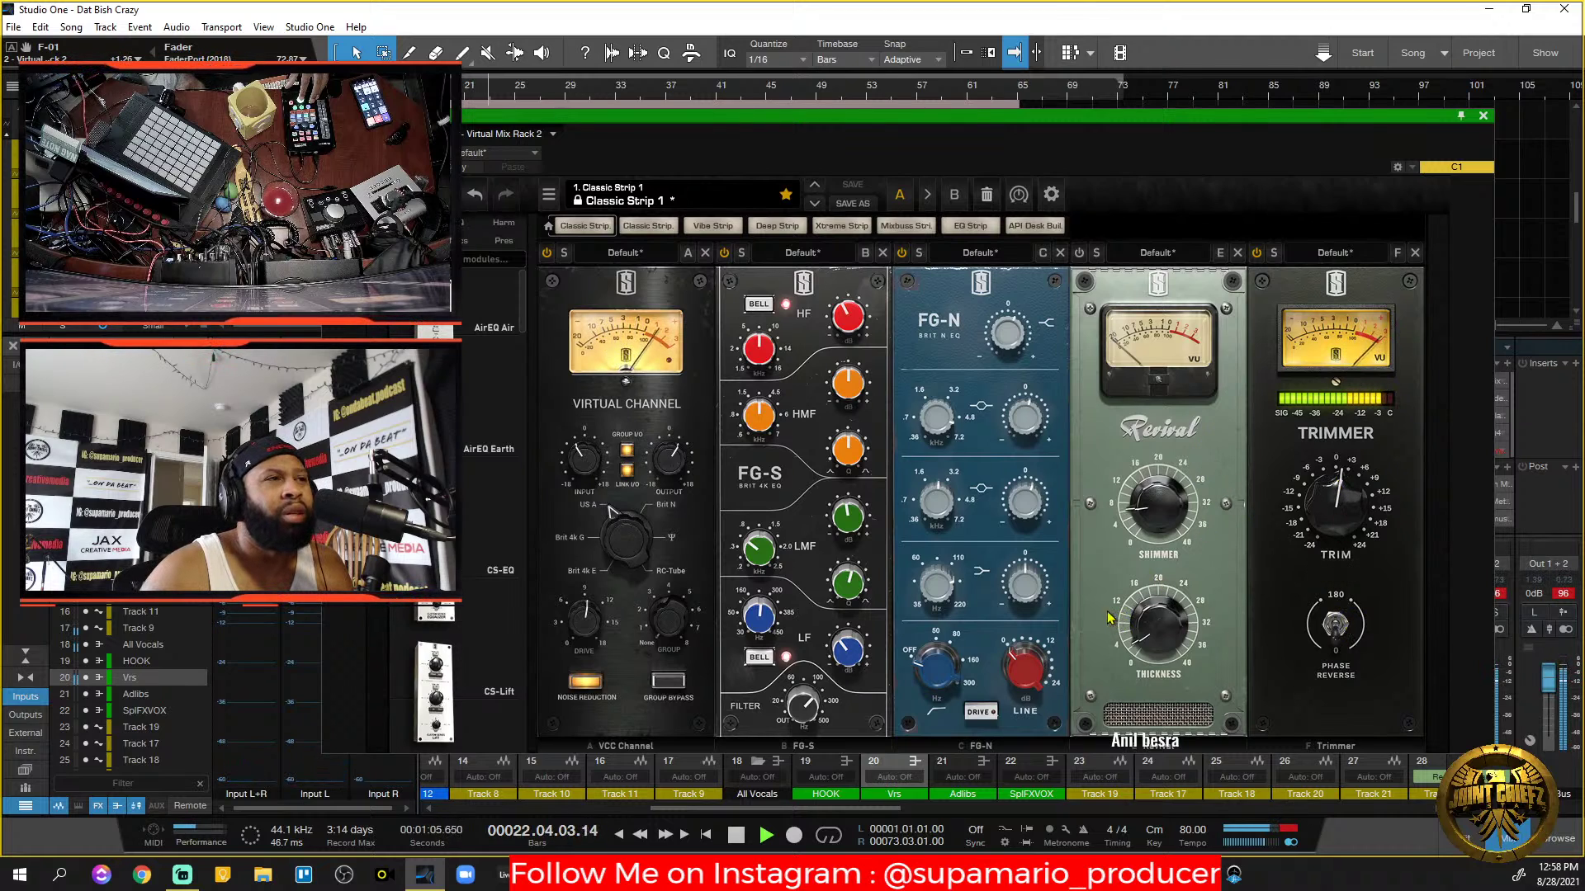
pyautogui.press('space')
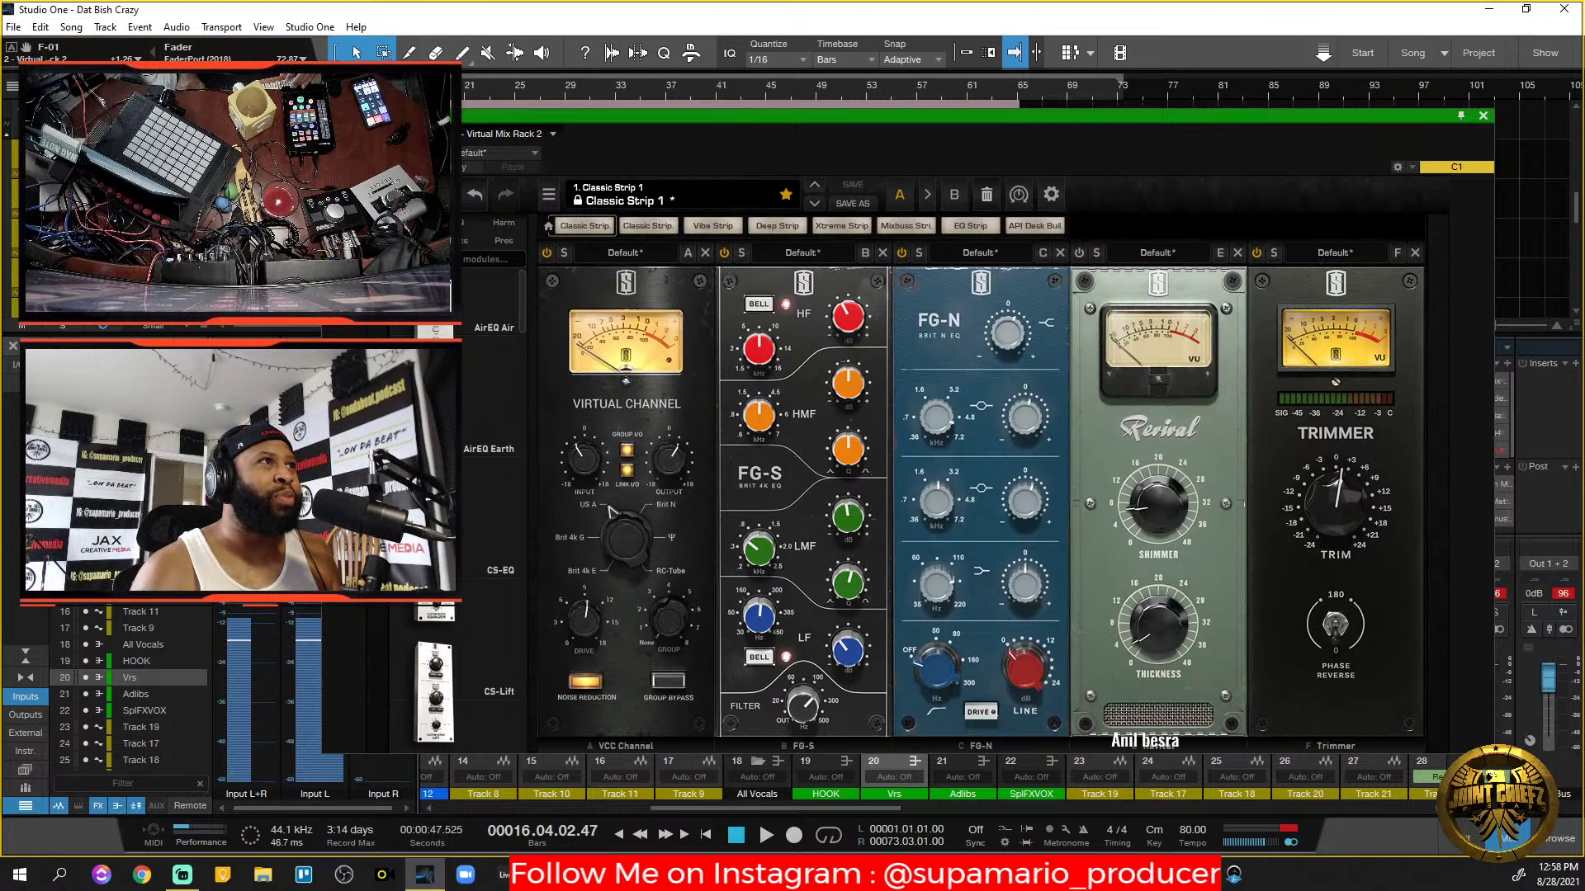
# Bring up the Pulsar 1178 limiter on the Vrs bus to check it and close the plug-in window.
pyautogui.click(413, 133)
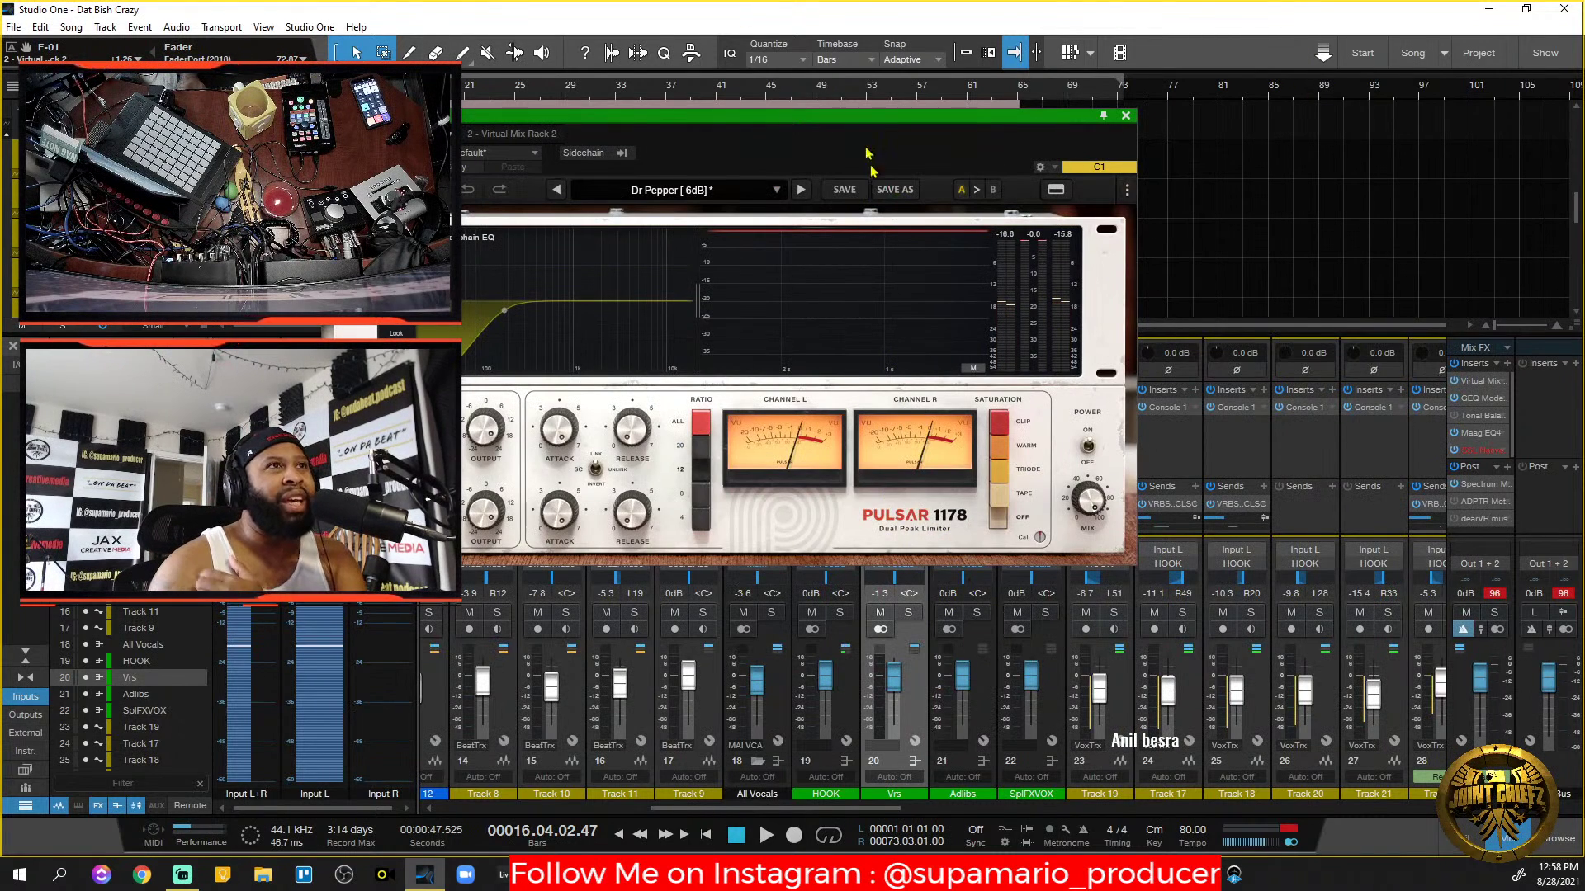
pyautogui.moveTo(881, 126); pyautogui.dragTo(941, 284)
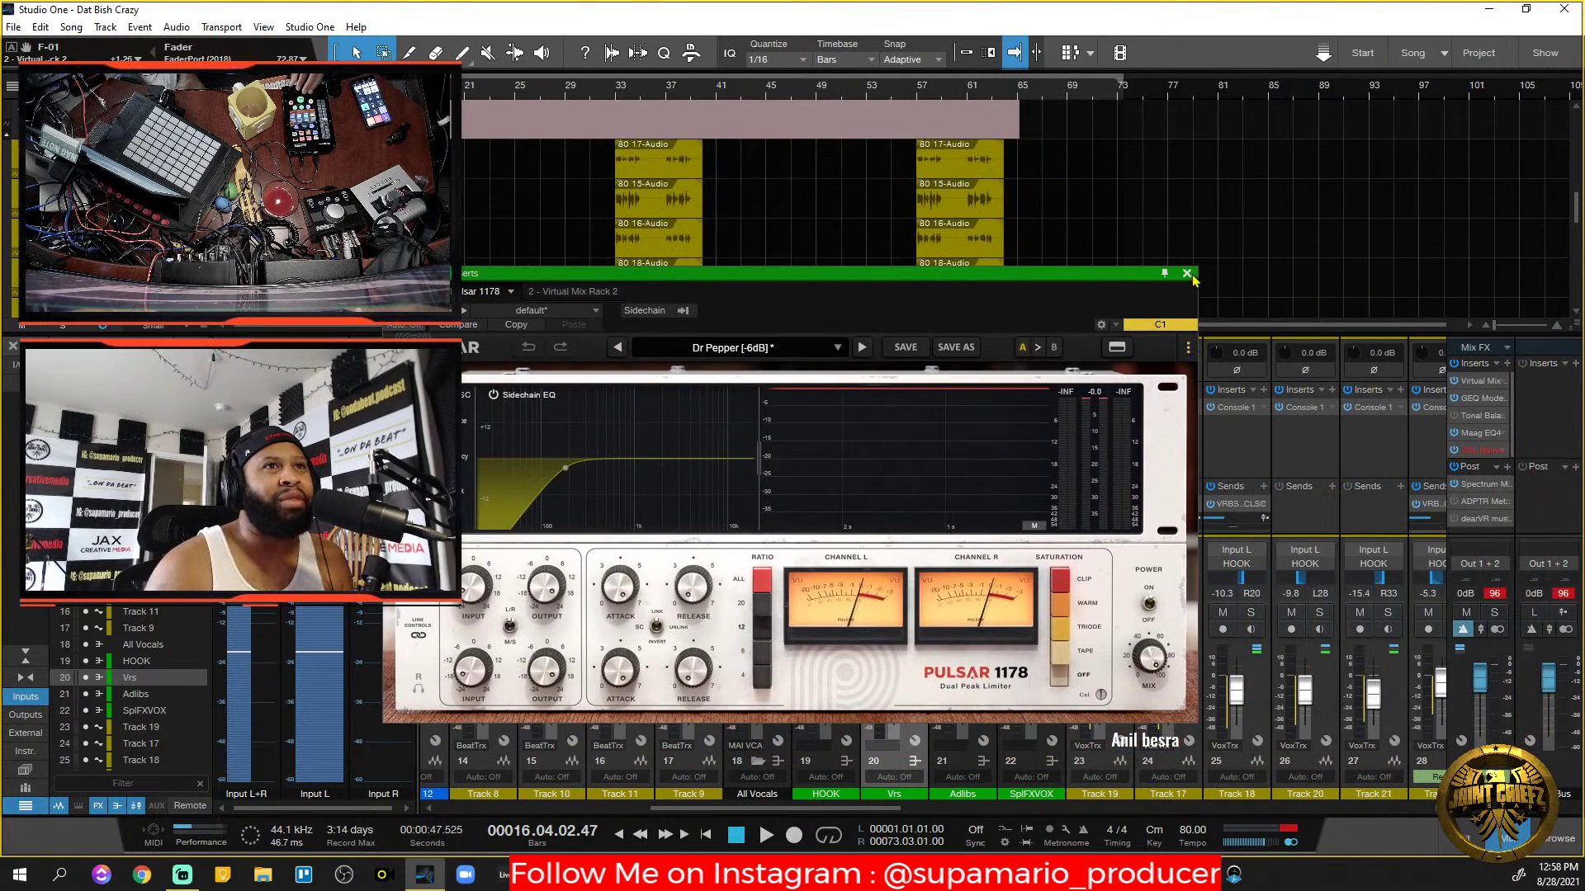
pyautogui.click(1186, 273)
# Insert the AnalogObsession LALA leveling amplifier as the third effect on the Vrs bus and move its window clear of the webcam area.
pyautogui.click(933, 411)
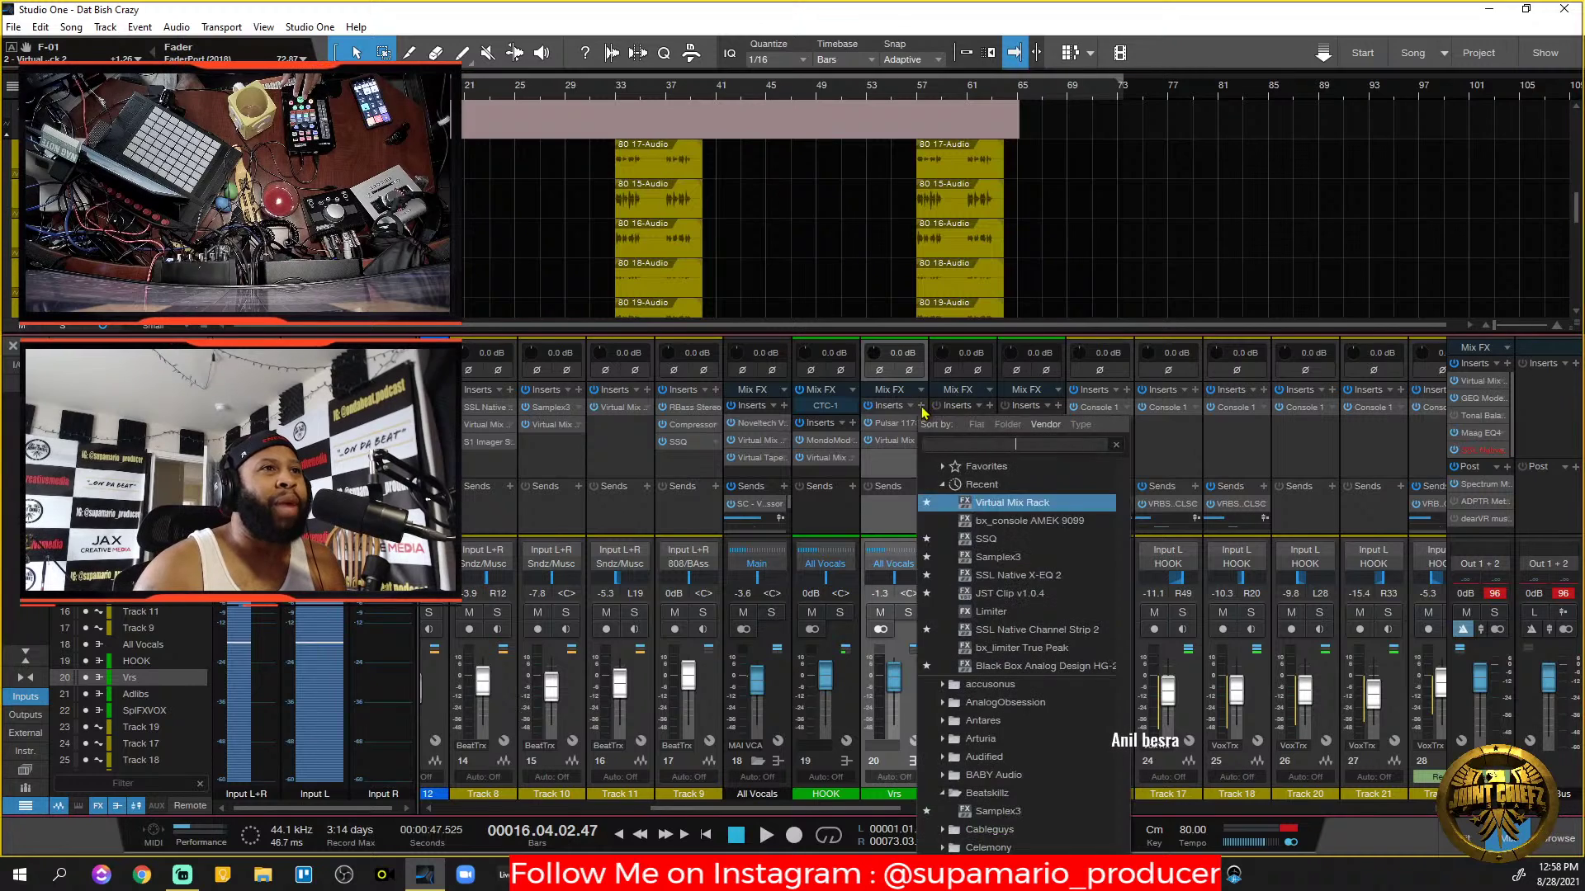
pyautogui.press('Down')
pyautogui.press('Down')
pyautogui.press('Down')
pyautogui.press('Down')
pyautogui.press('Down')
pyautogui.press('Down')
pyautogui.press('Down')
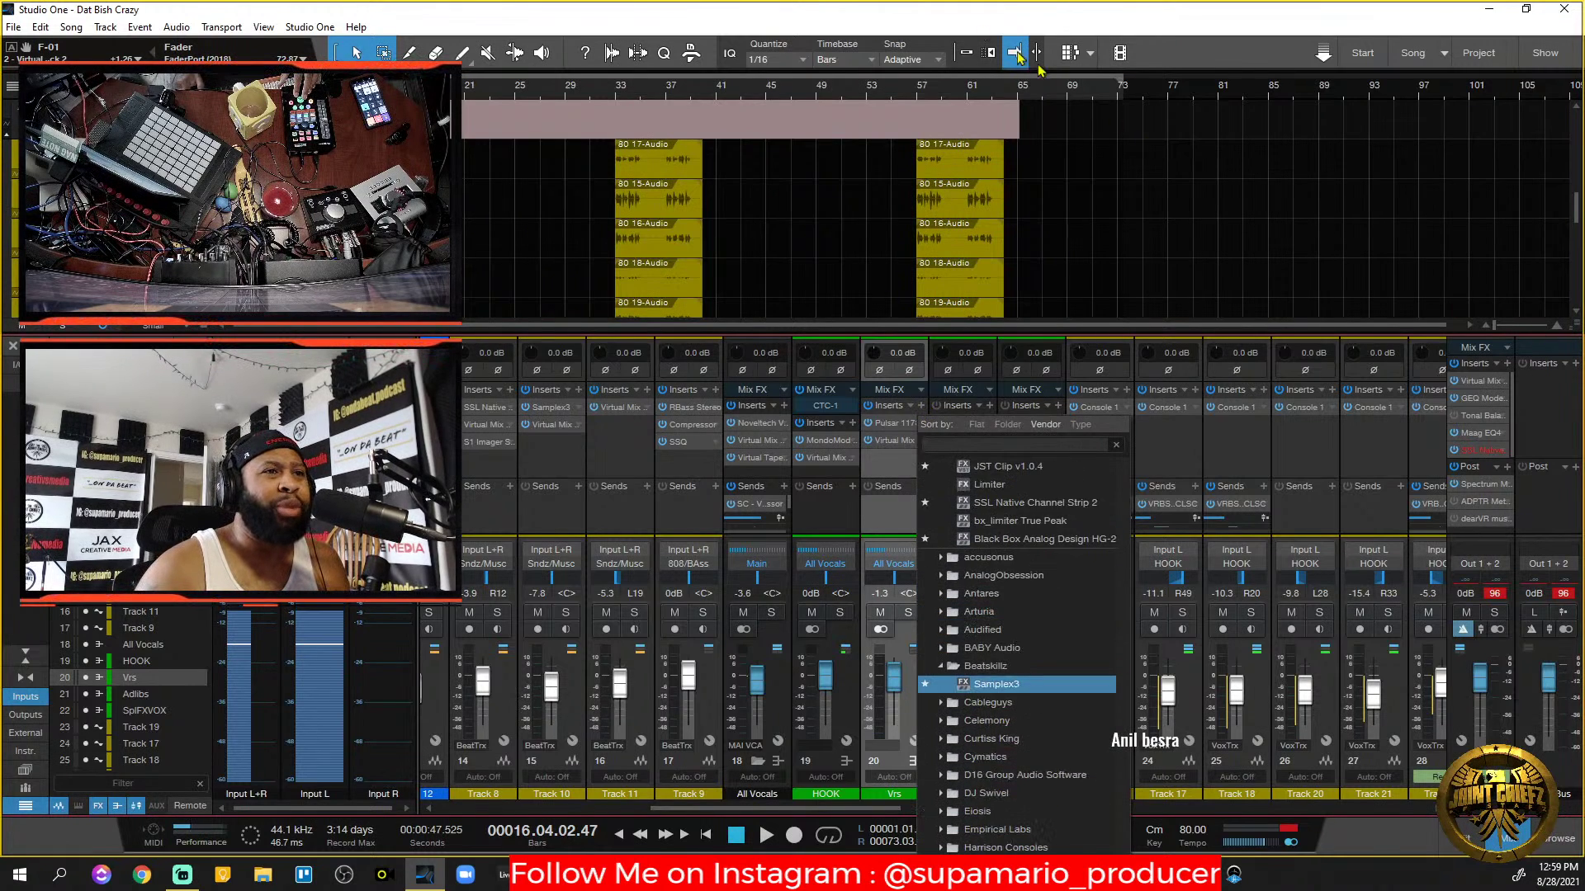
pyautogui.click(943, 577)
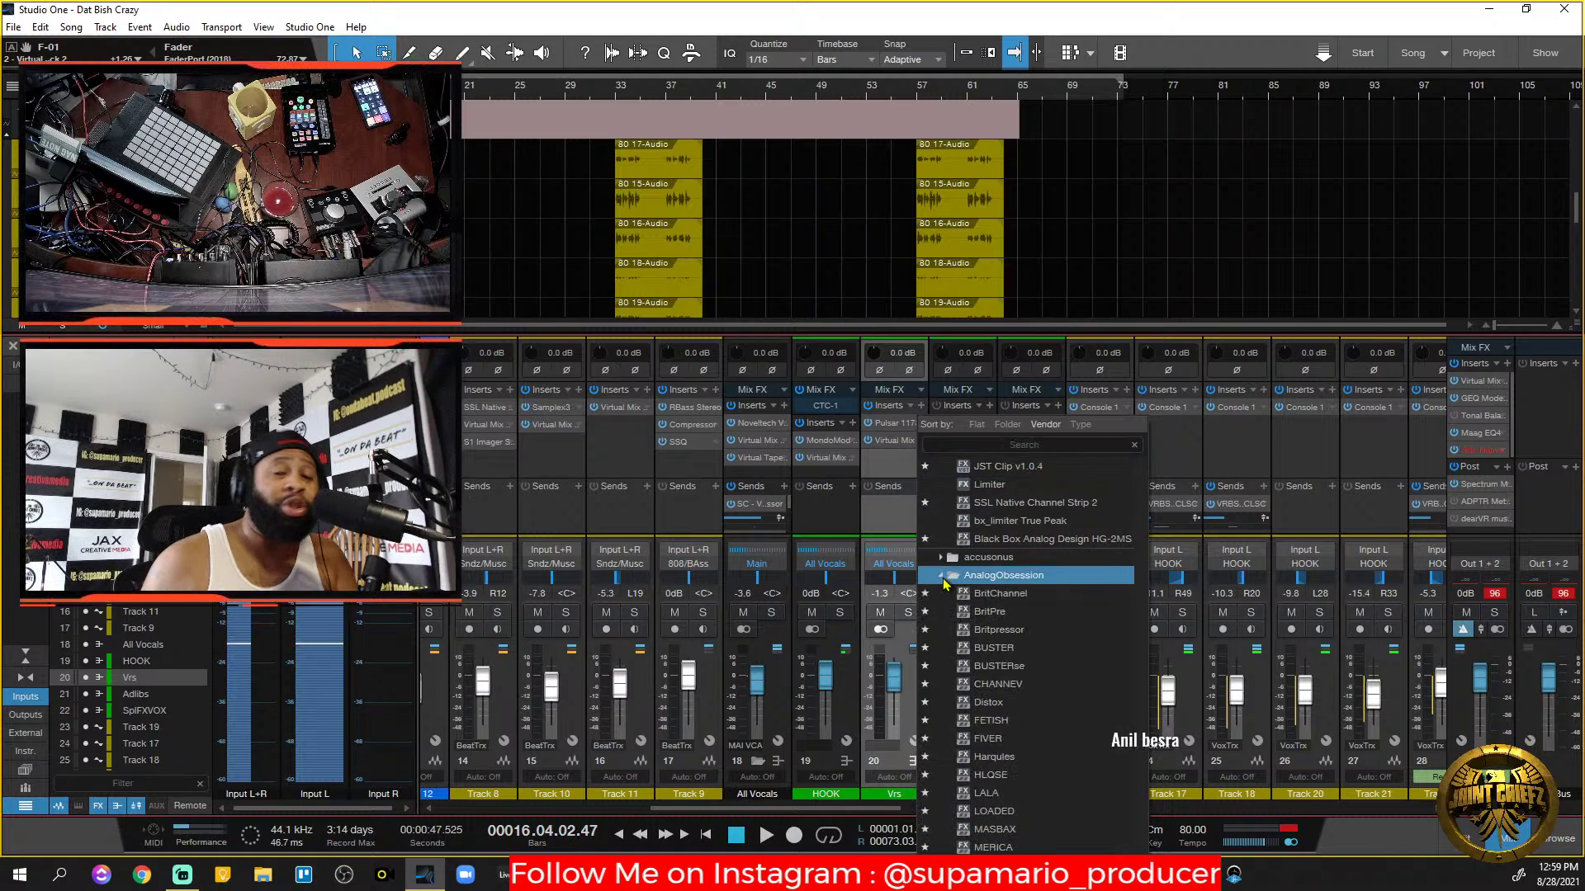
pyautogui.scroll(-2, 1074, 675)
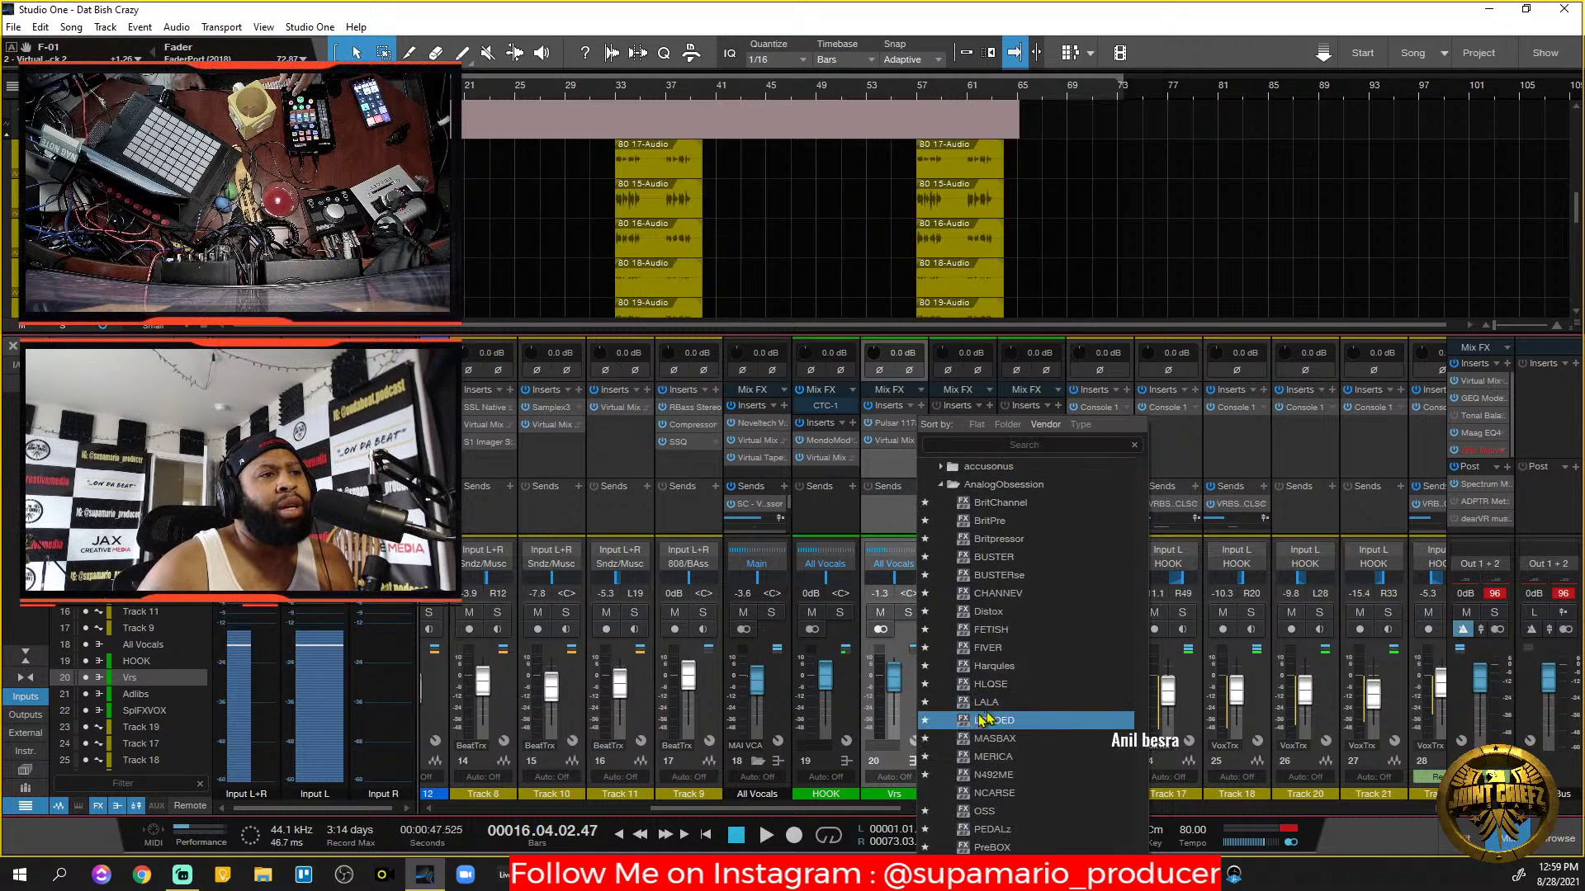
pyautogui.click(997, 690)
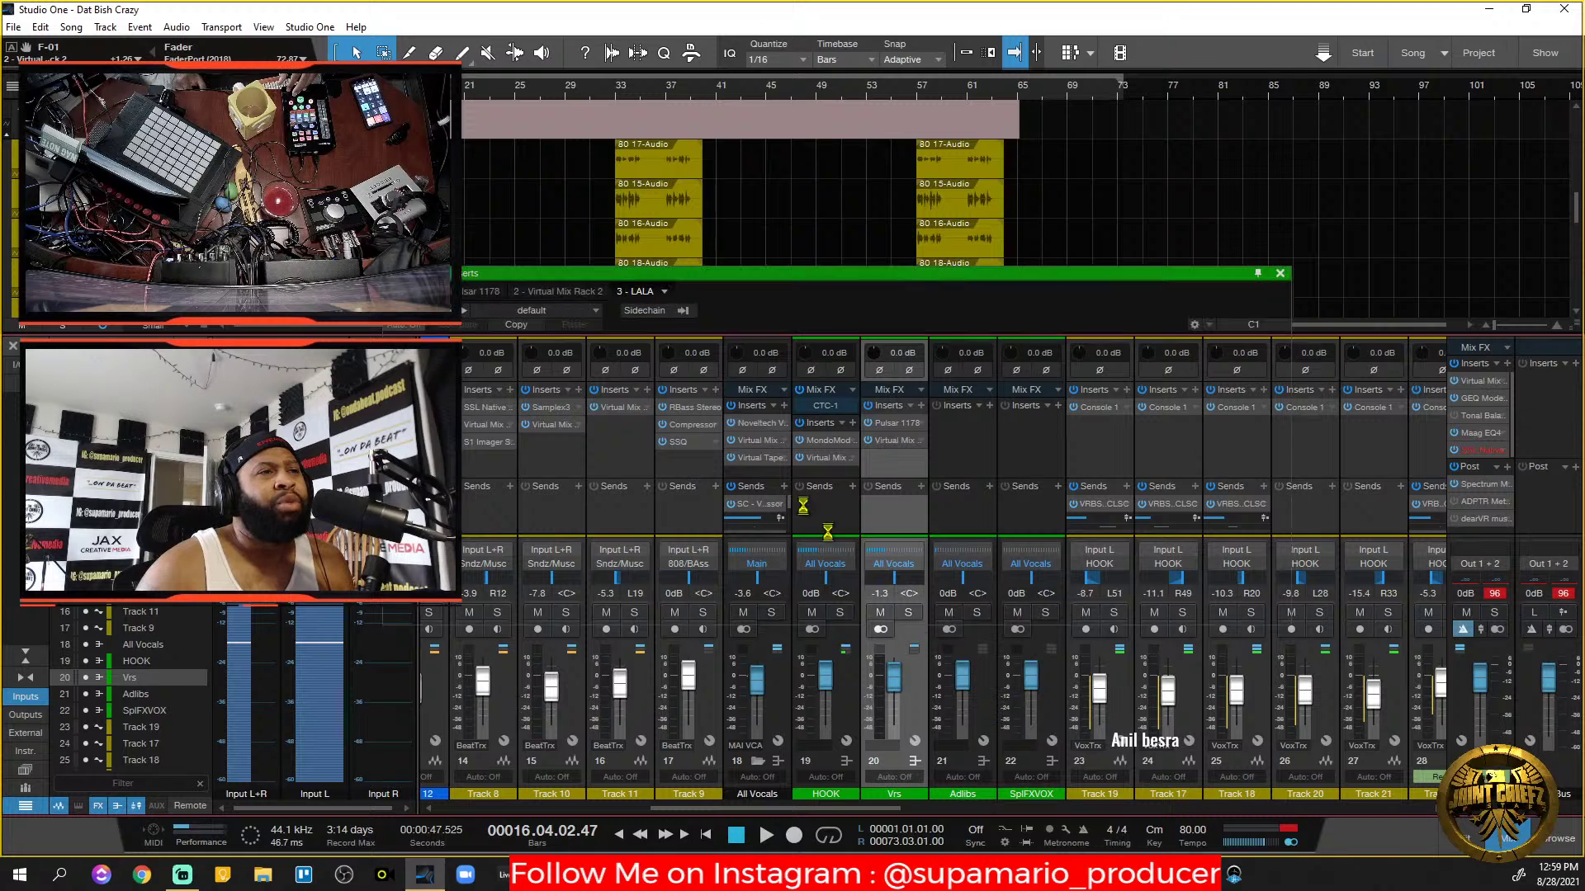
pyautogui.moveTo(1008, 282); pyautogui.dragTo(1188, 196)
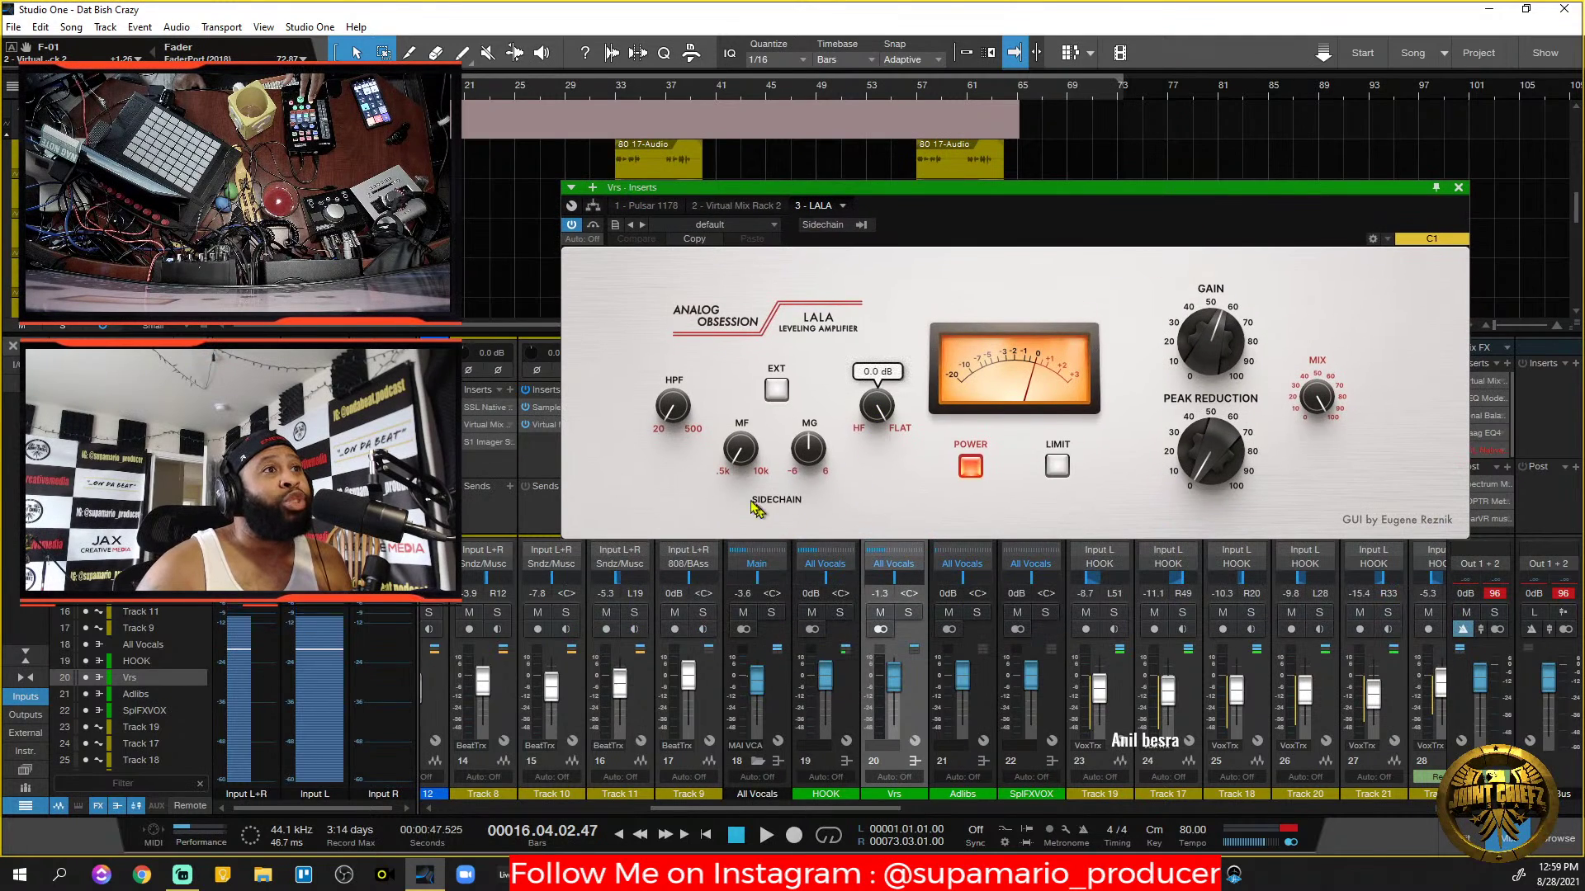
# Listen to the Vrs bus in solo with LALA inserted, leave solo, and stop playback.
pyautogui.click(688, 412)
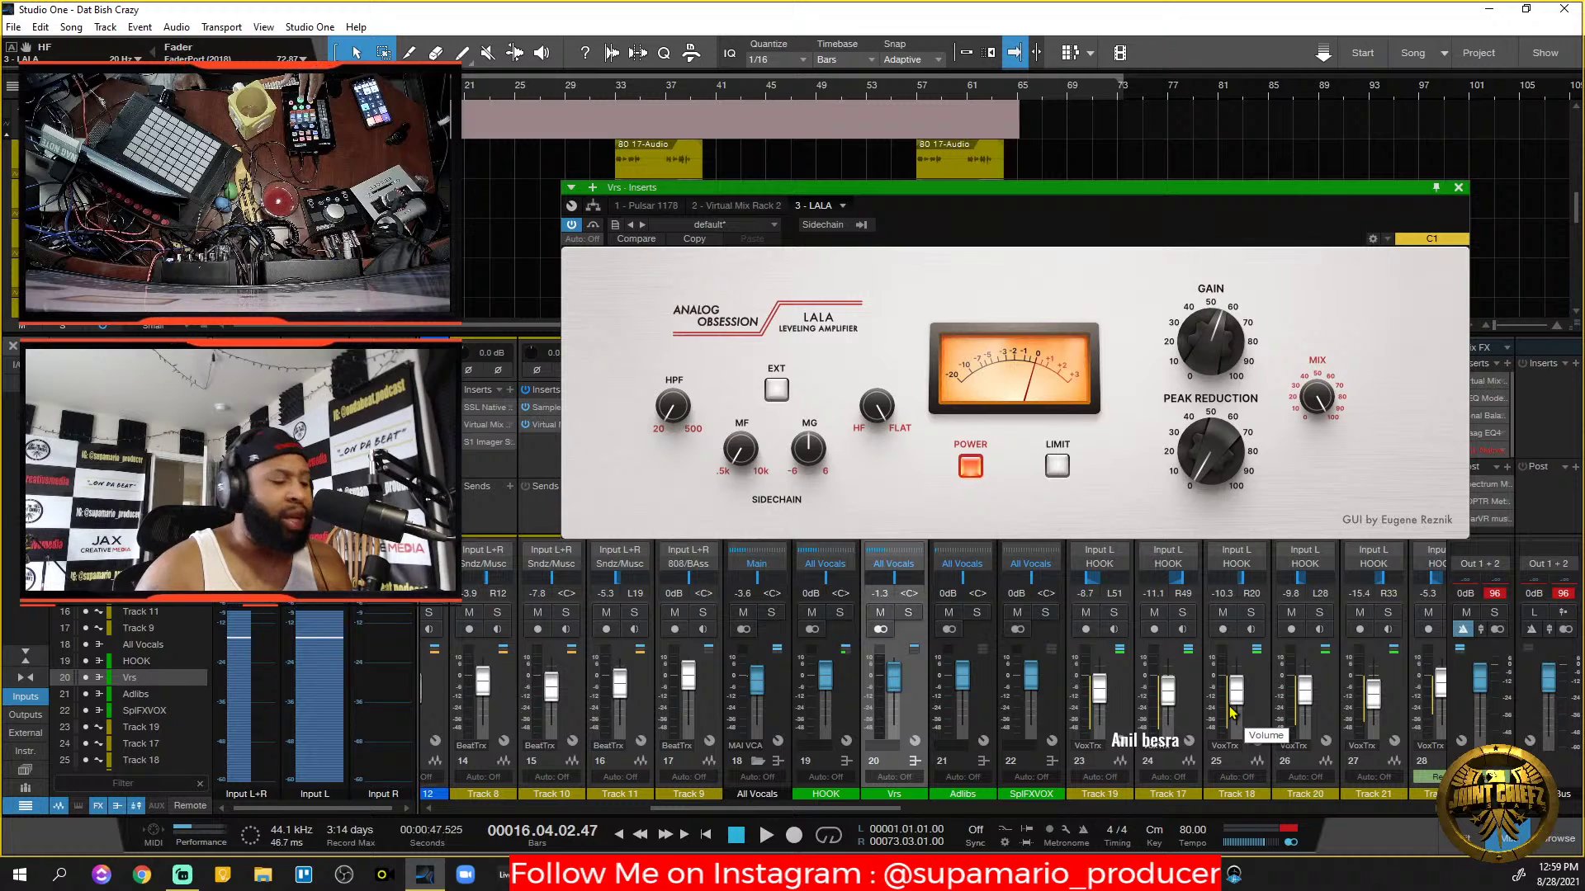
pyautogui.press('space')
pyautogui.press('s')
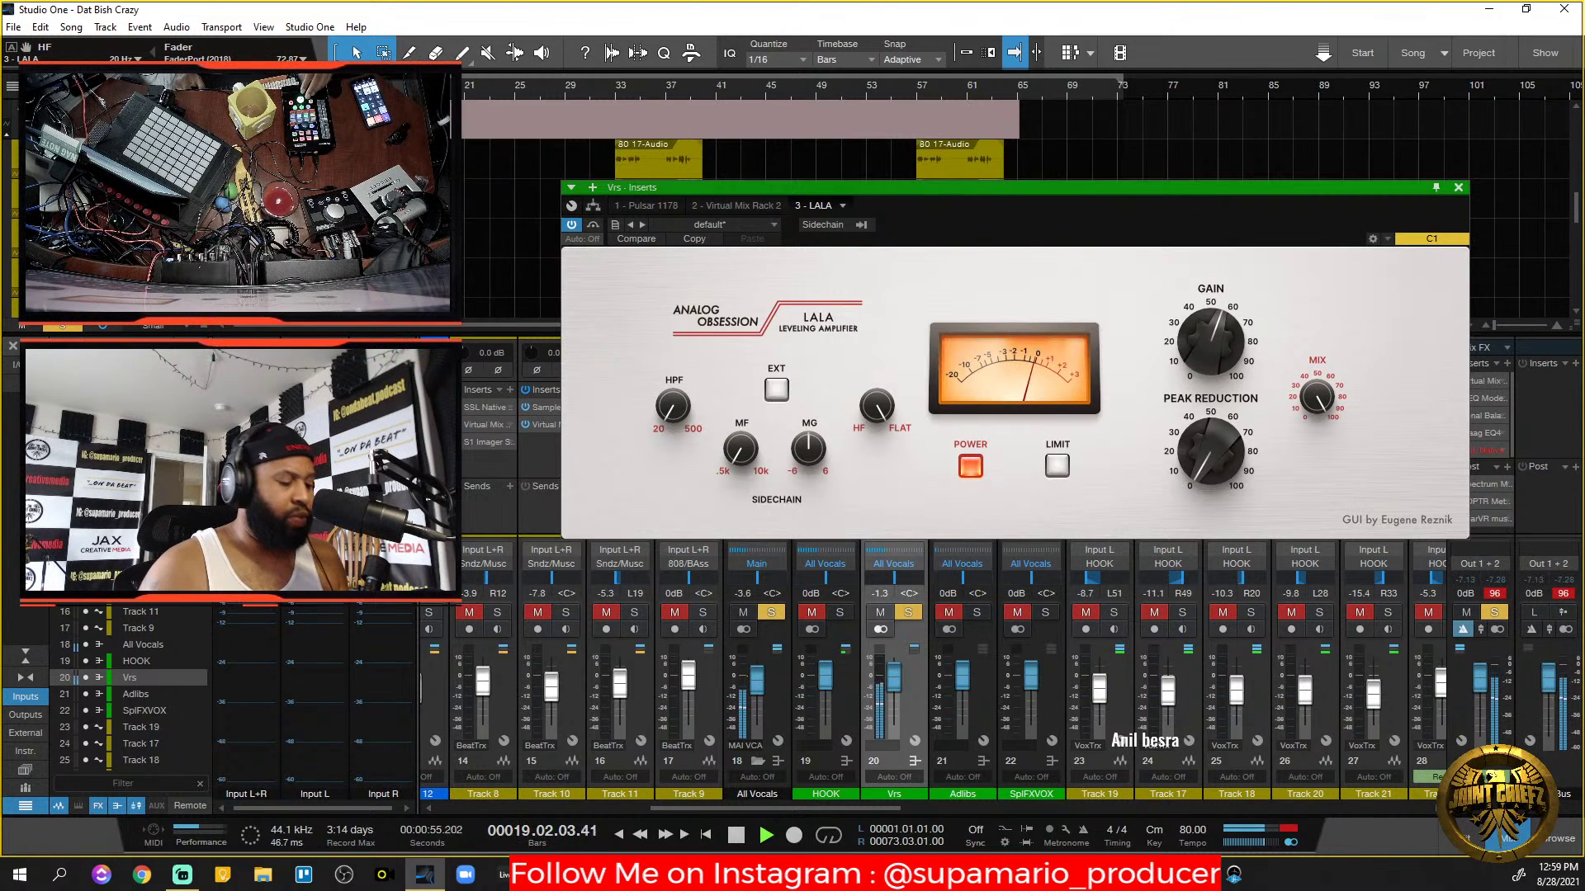
pyautogui.press('space')
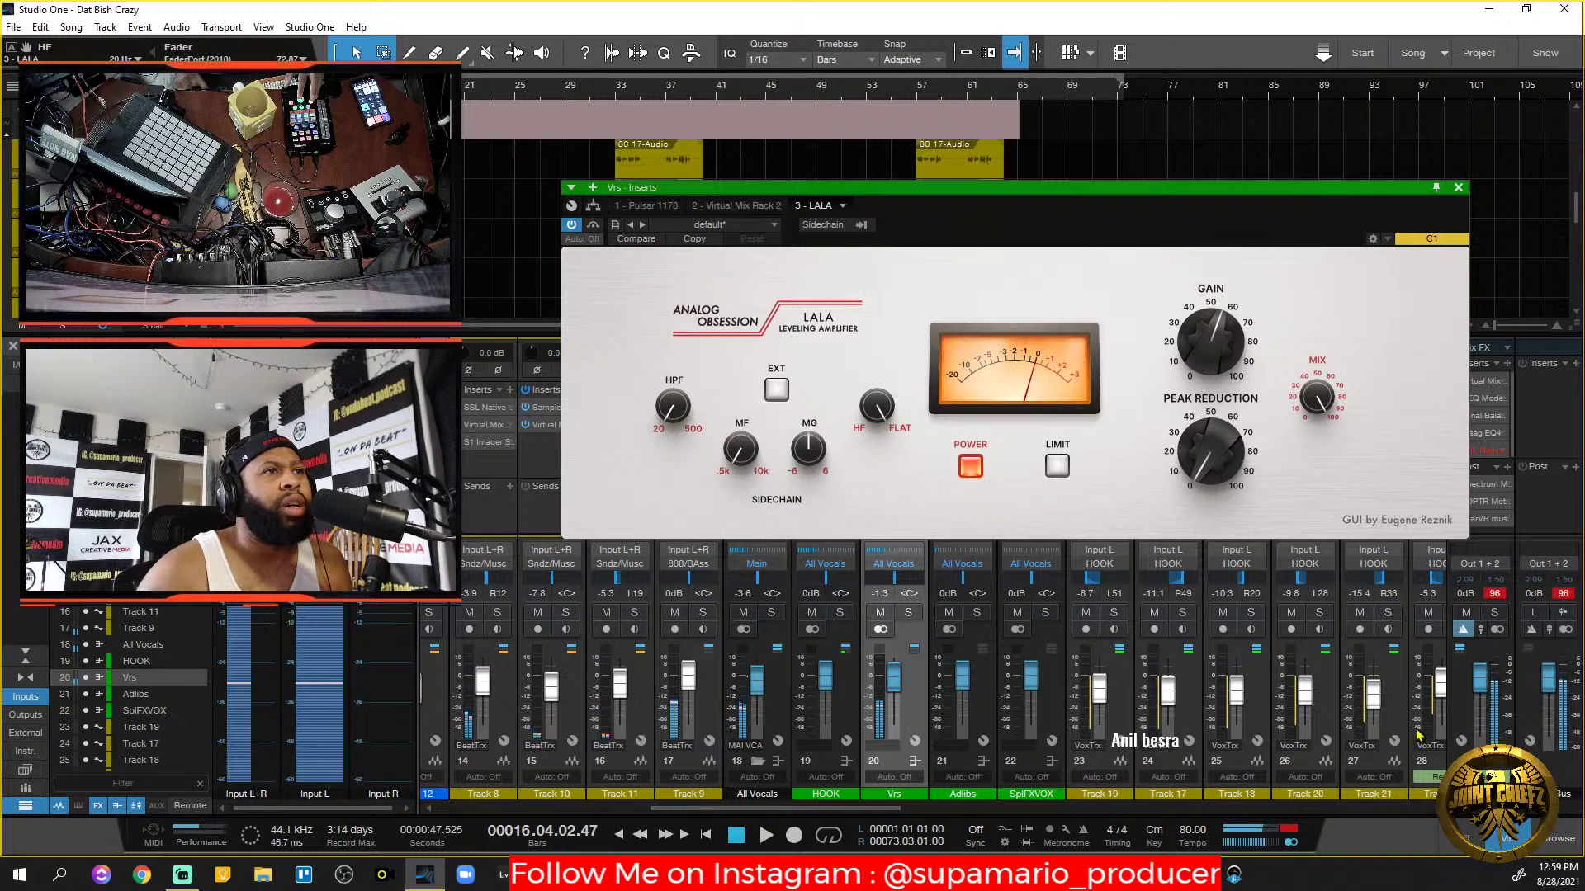
# During playback, raise LALA's Peak Reduction to about 12.3 dB, ease it back slightly, and bring the Gain up to 4.5 dB.
pyautogui.moveTo(746, 466)
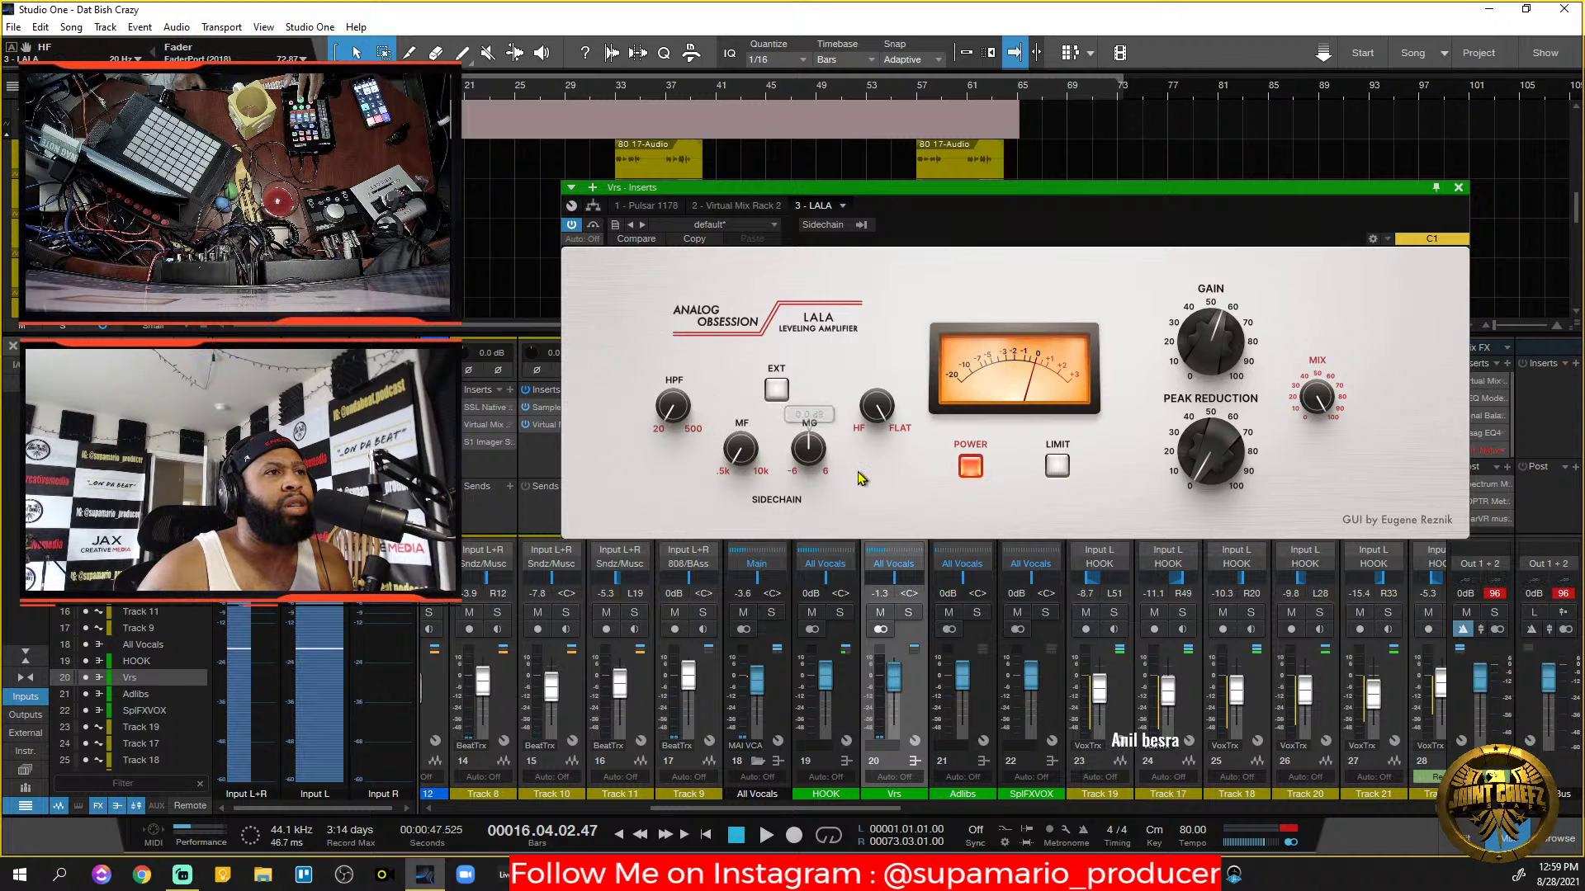
pyautogui.moveTo(811, 450)
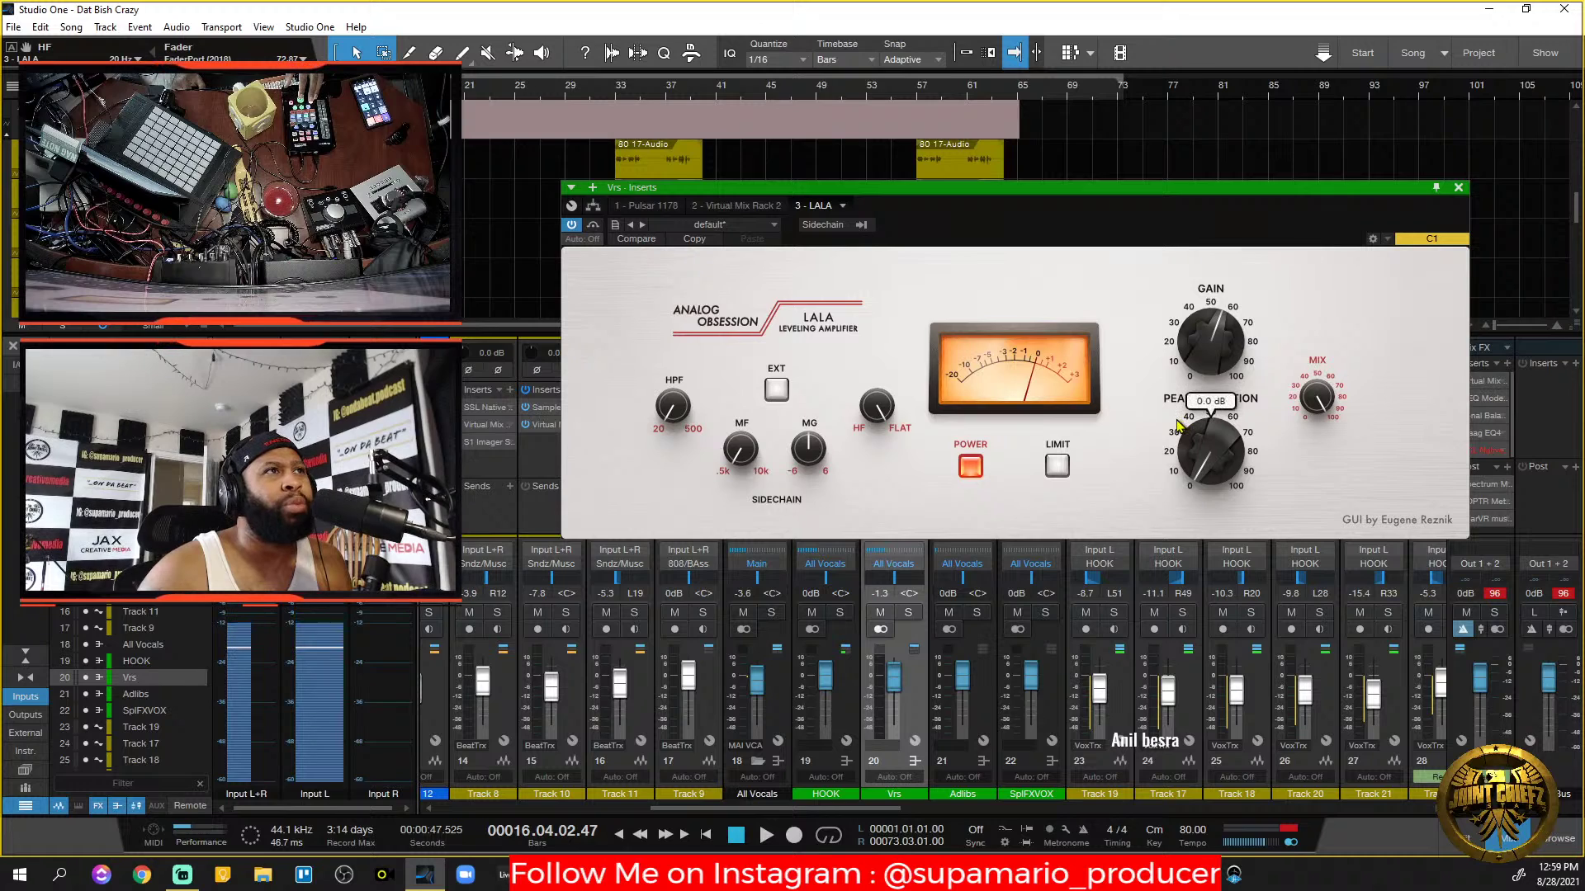
pyautogui.press('space')
pyautogui.moveTo(1206, 456); pyautogui.dragTo(1210, 417)
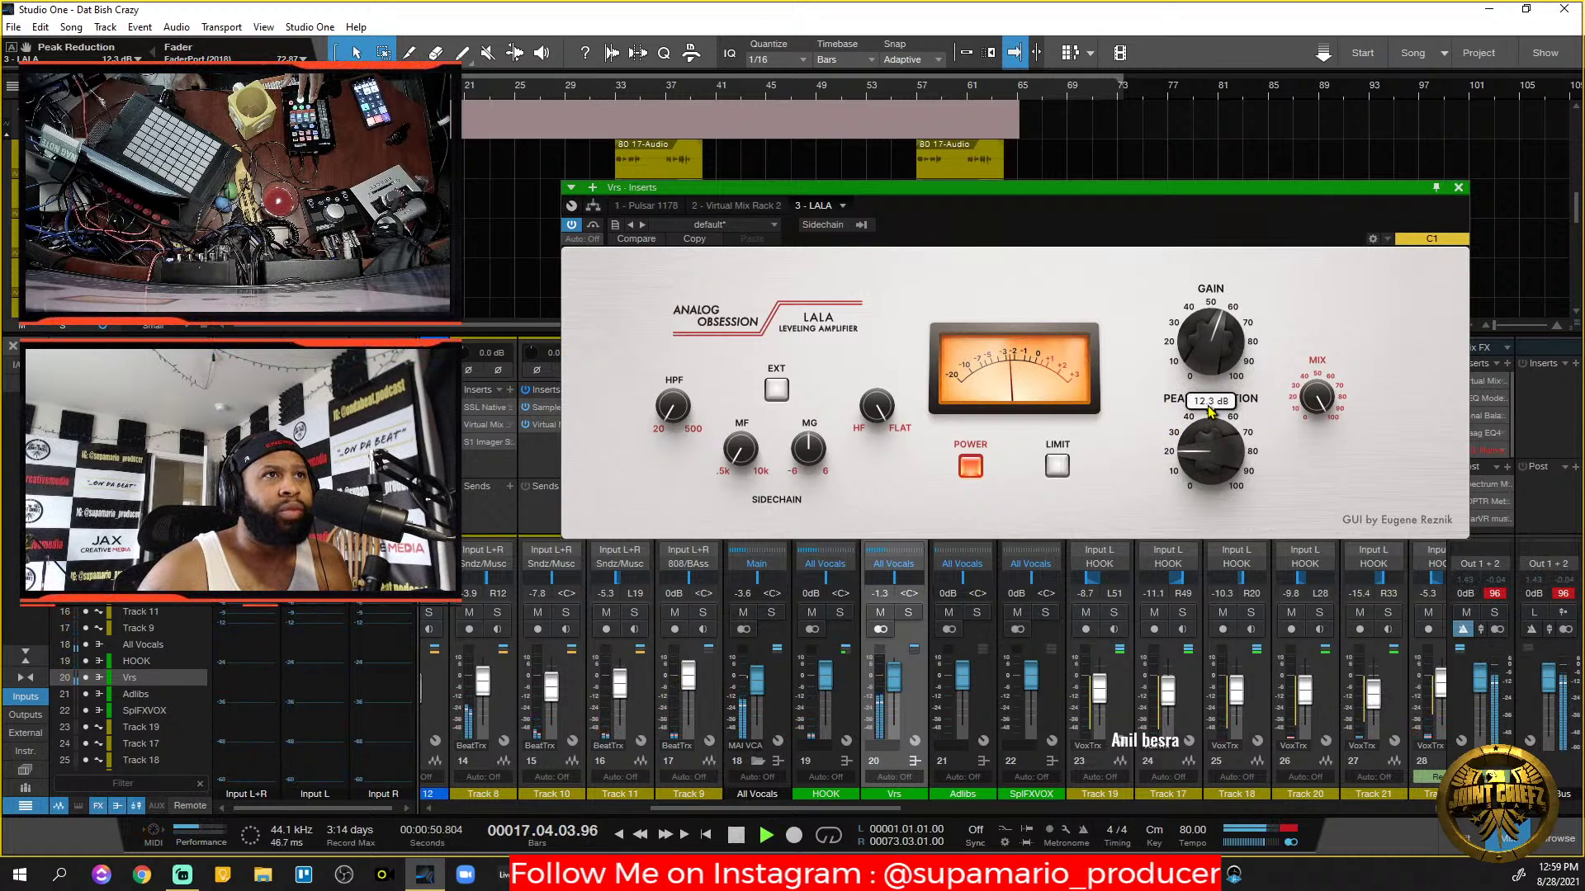
pyautogui.moveTo(1207, 350)
pyautogui.mouseDown()
pyautogui.moveTo(1206, 333)
pyautogui.moveTo(1219, 371)
pyautogui.mouseUp()
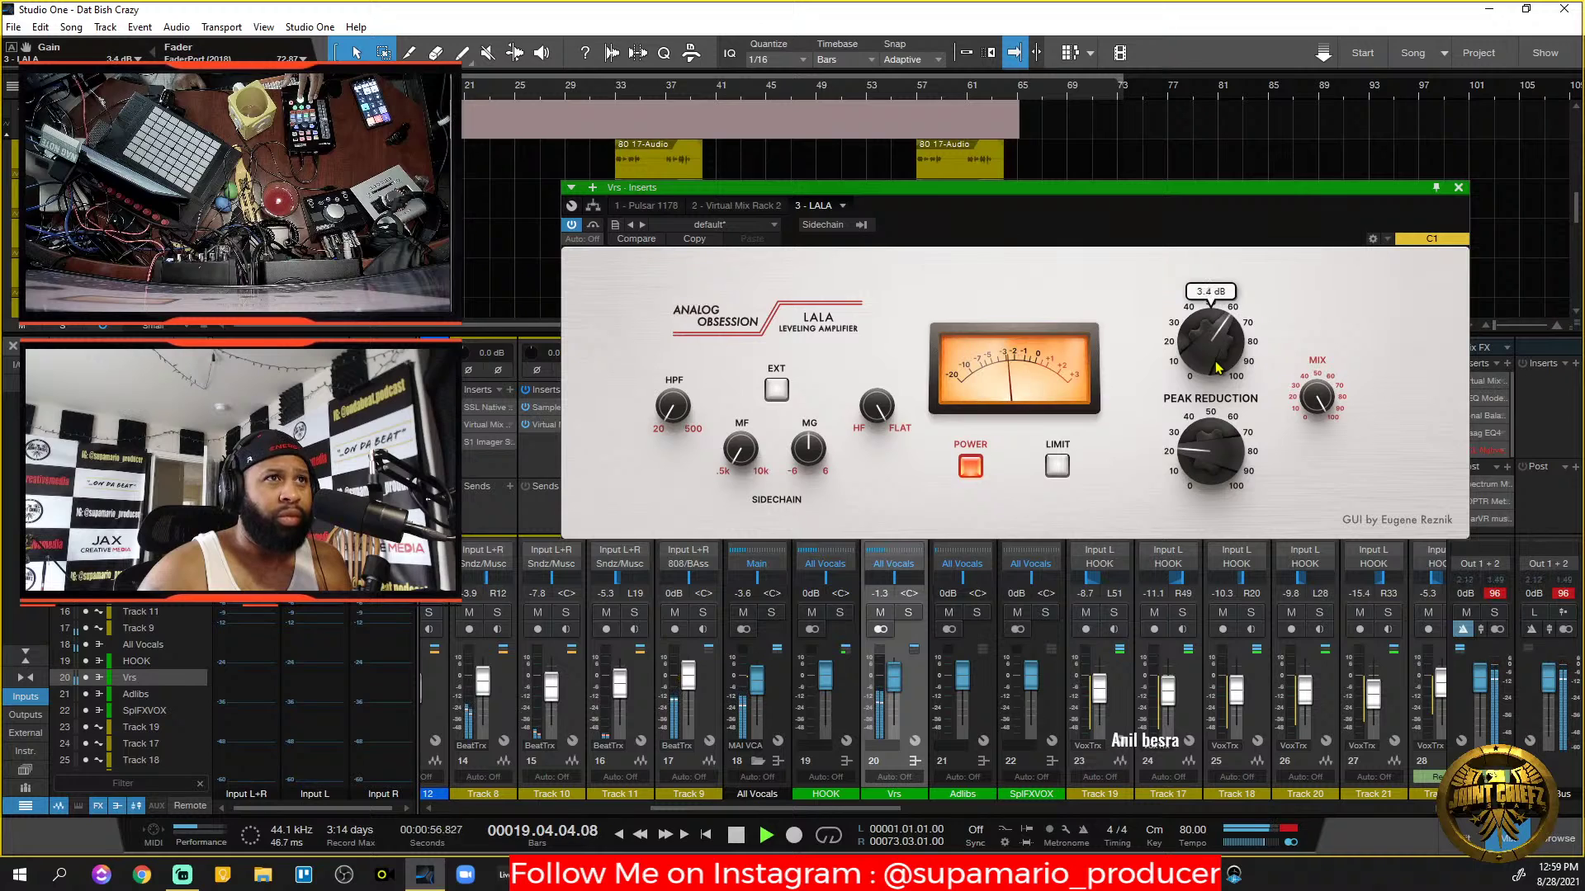
pyautogui.moveTo(1219, 444)
pyautogui.mouseDown()
pyautogui.moveTo(1225, 499)
pyautogui.moveTo(1210, 434)
pyautogui.moveTo(1214, 459)
pyautogui.mouseUp()
pyautogui.moveTo(1210, 376)
pyautogui.moveTo(1210, 377); pyautogui.dragTo(1201, 357)
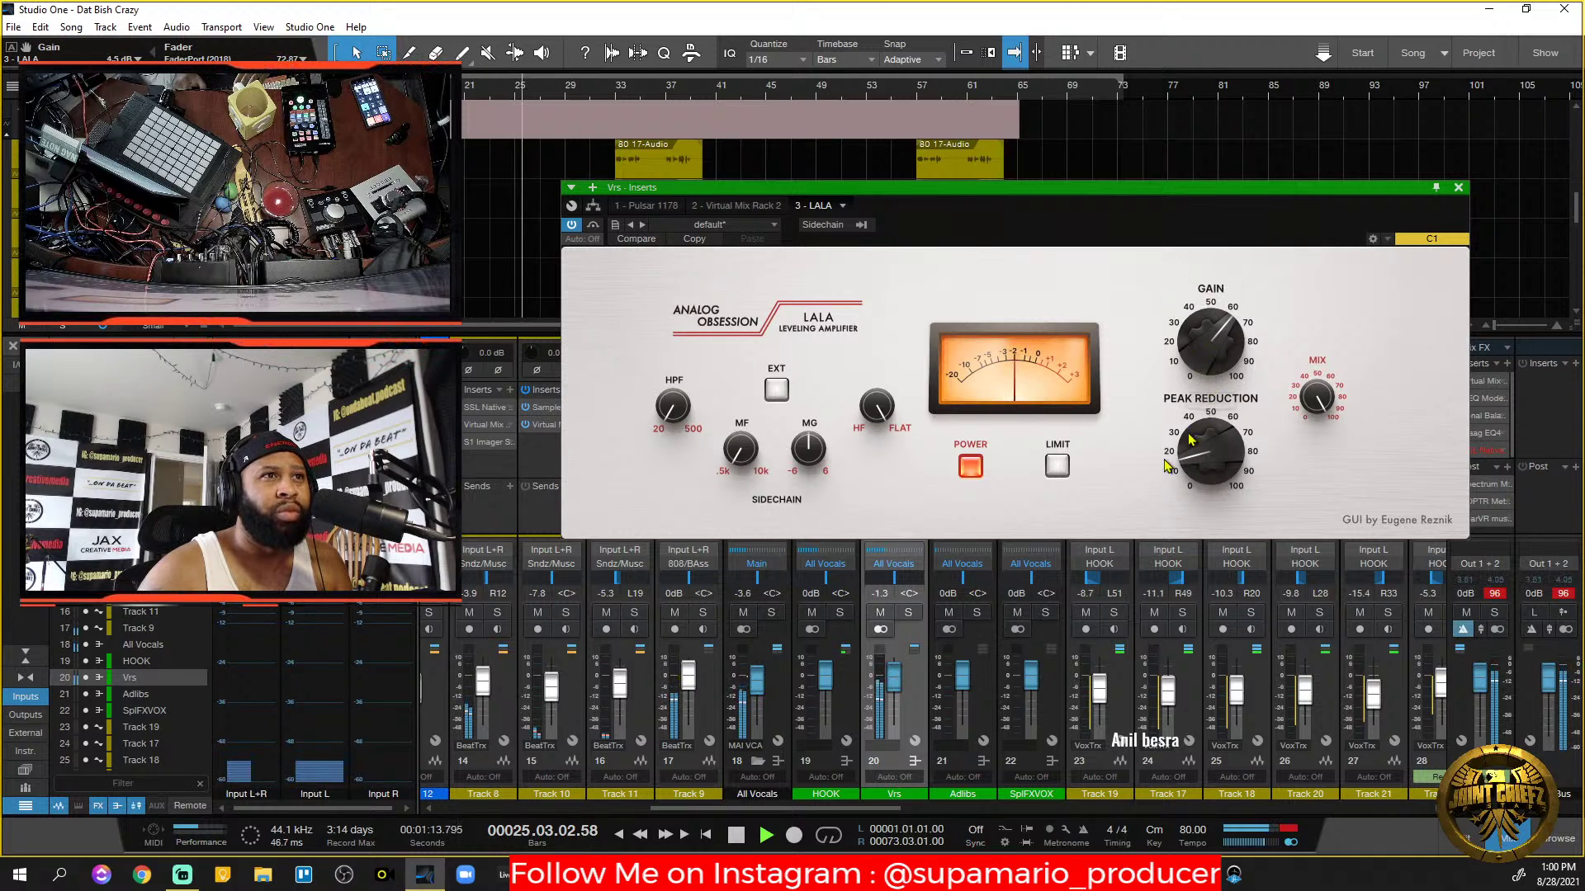
# Compare the vocals with LALA on and off while bringing its Gain down to about 1.0 dB, and stop playback.
pyautogui.click(968, 469)
pyautogui.click(967, 469)
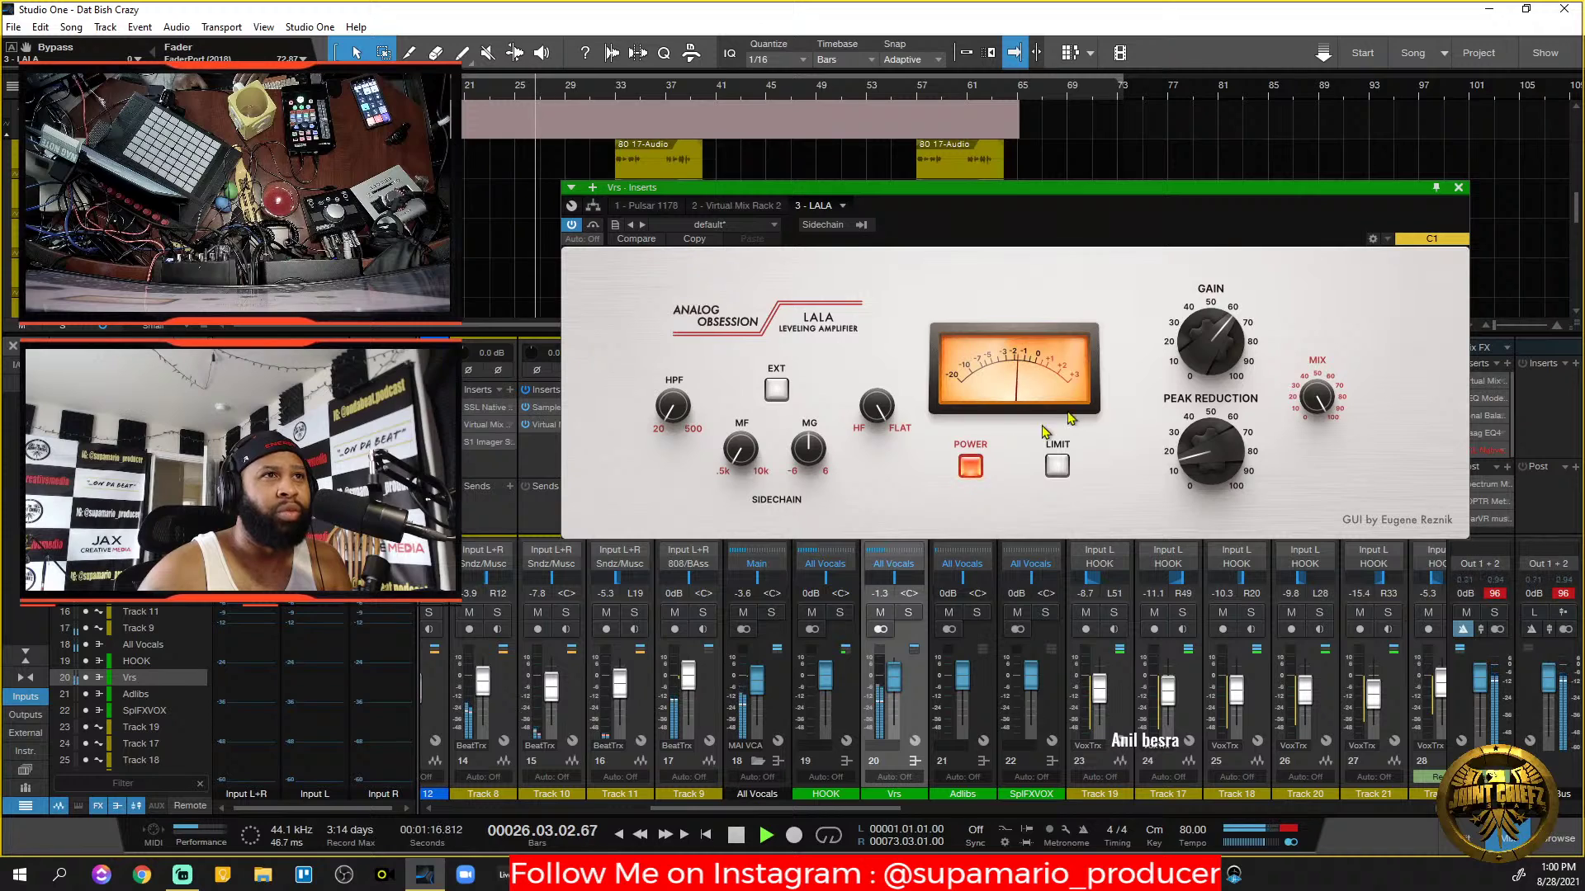
pyautogui.moveTo(1170, 358); pyautogui.dragTo(1191, 433)
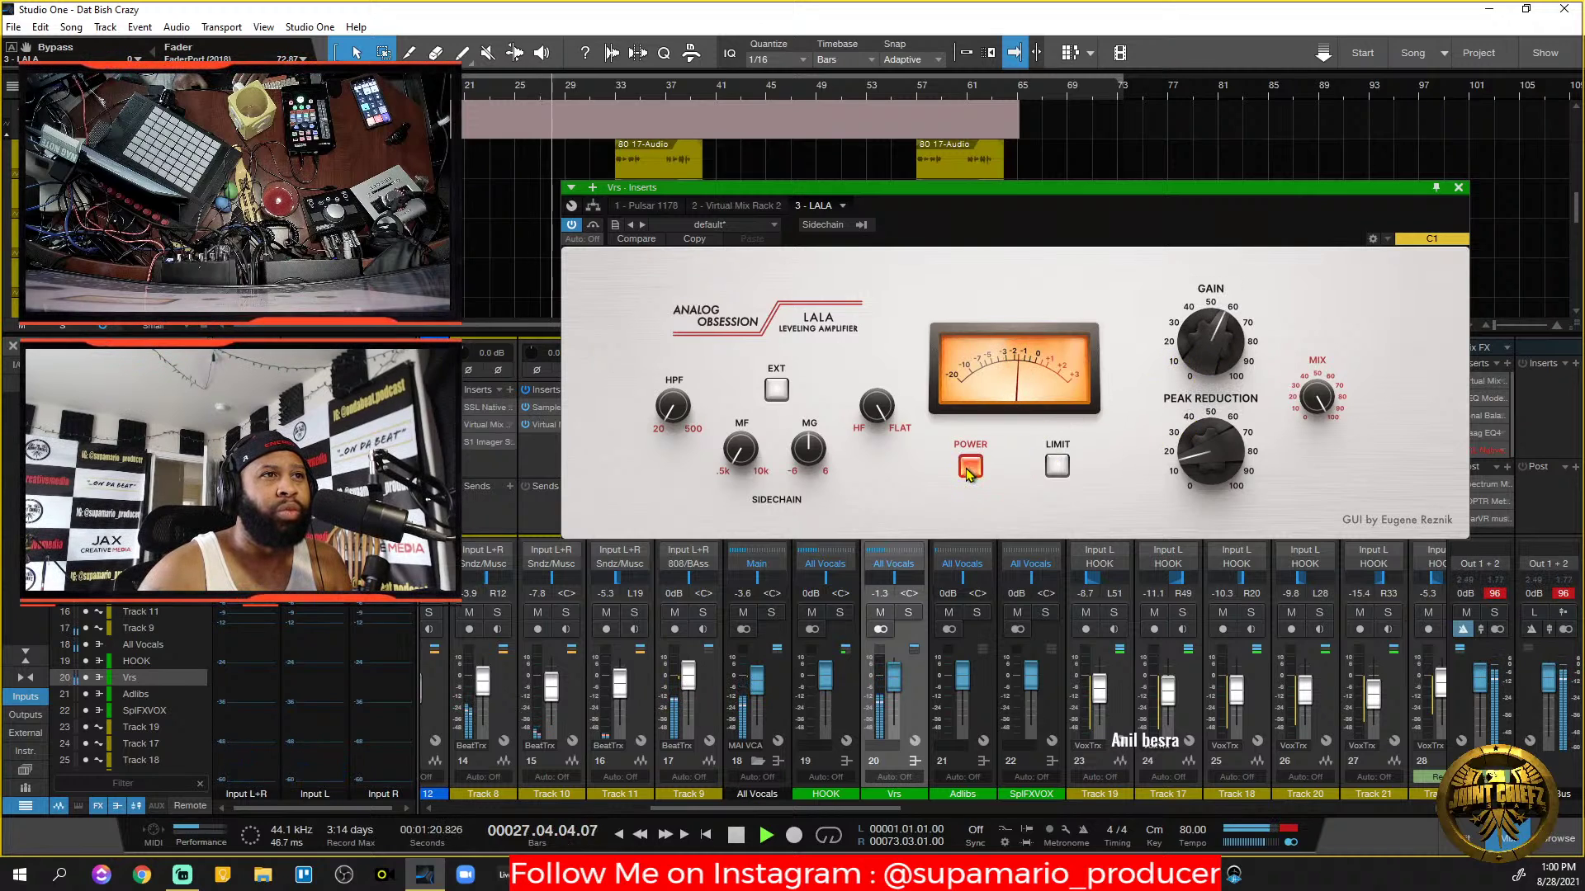
pyautogui.moveTo(1213, 347); pyautogui.dragTo(1212, 345)
pyautogui.click(970, 469)
pyautogui.click(970, 469)
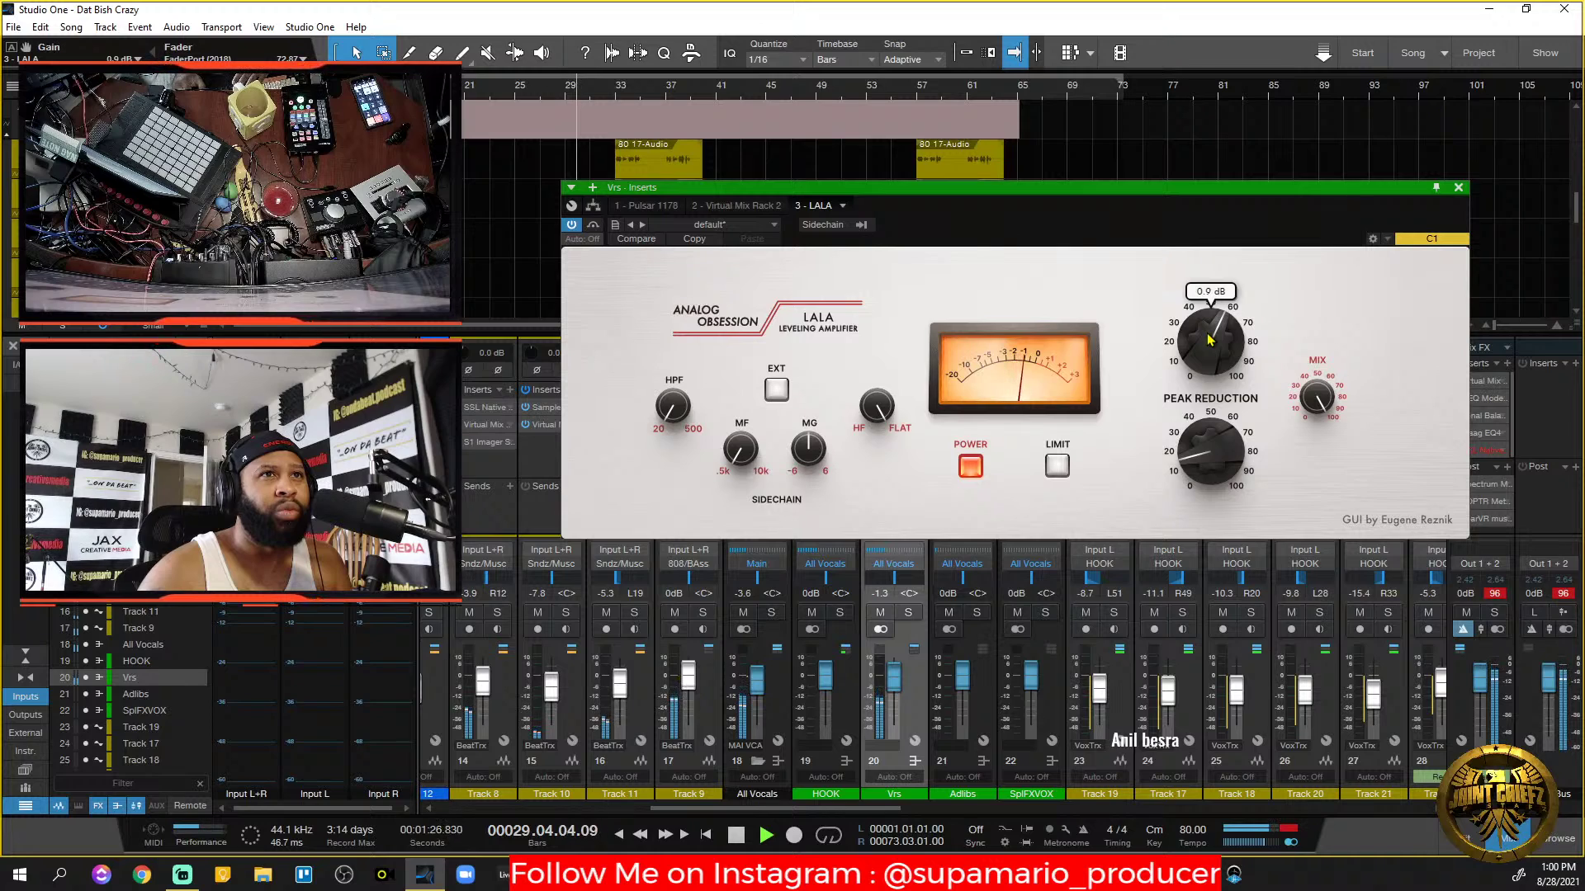
pyautogui.moveTo(1199, 450)
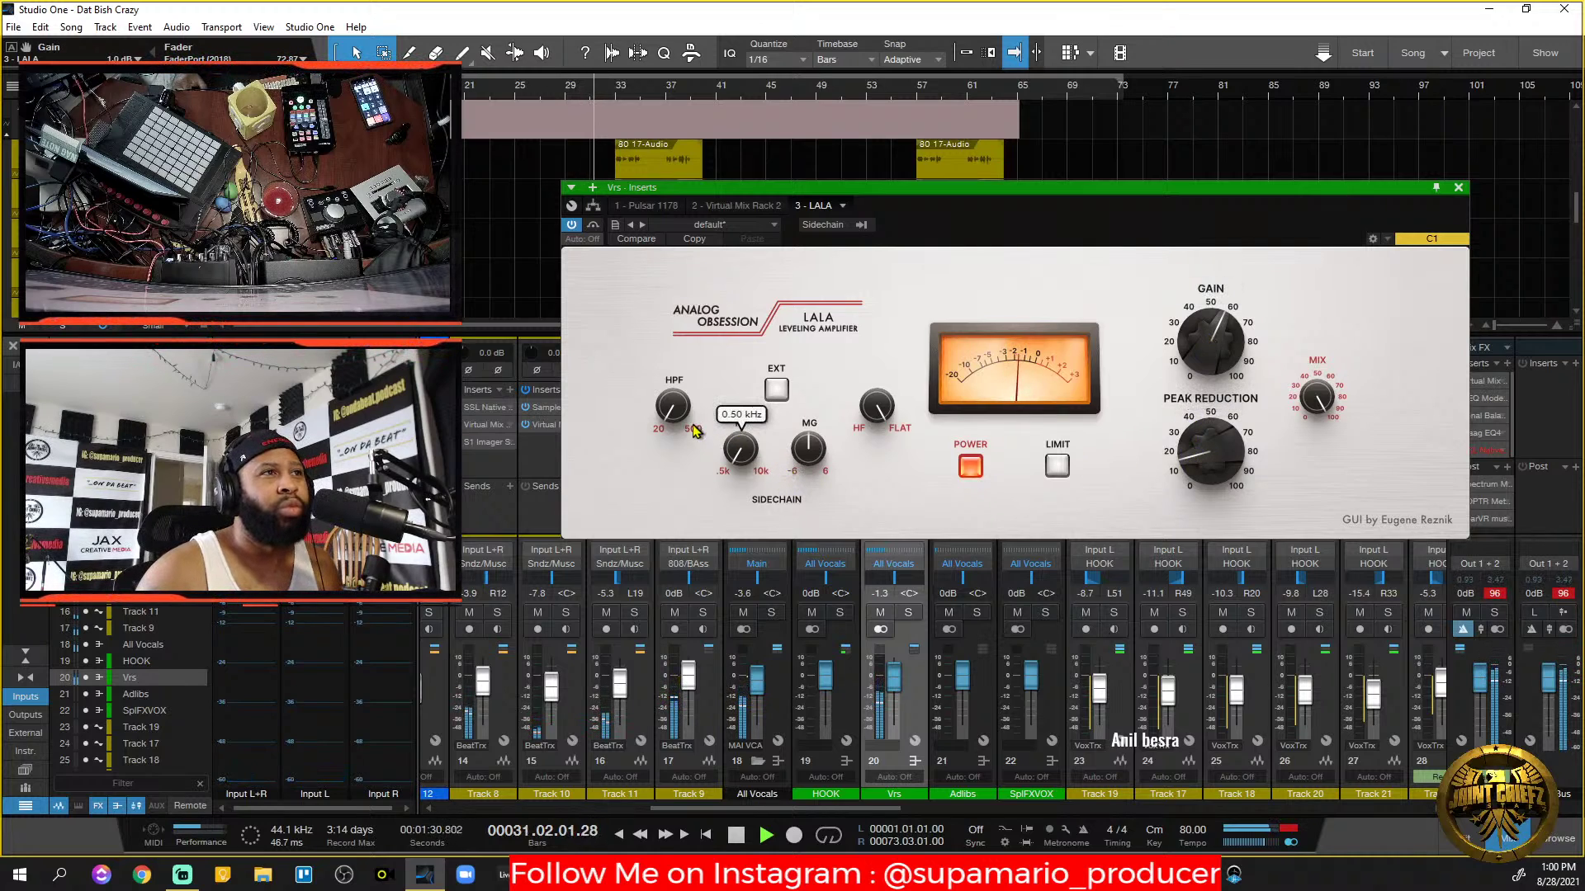
pyautogui.press('space')
# Sweep LALA's sidechain mid frequency (MF) to about 5.25 kHz while playing the Vrs bus in solo.
pyautogui.moveTo(748, 458)
pyautogui.mouseDown()
pyautogui.moveTo(753, 388)
pyautogui.moveTo(756, 503)
pyautogui.moveTo(757, 487)
pyautogui.mouseUp()
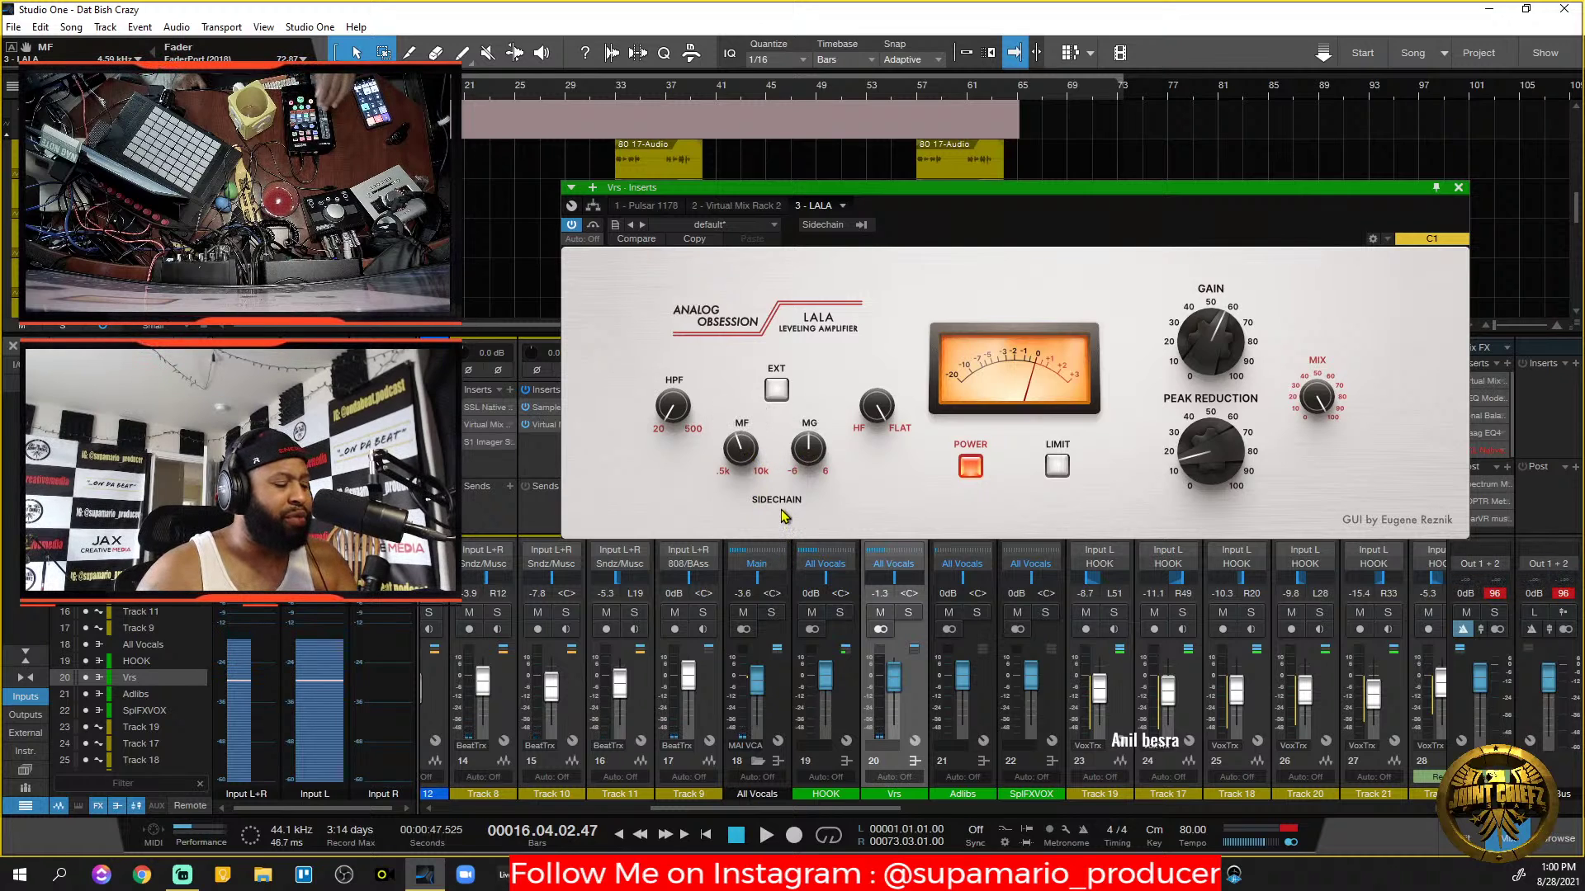
pyautogui.press('s')
pyautogui.press('space')
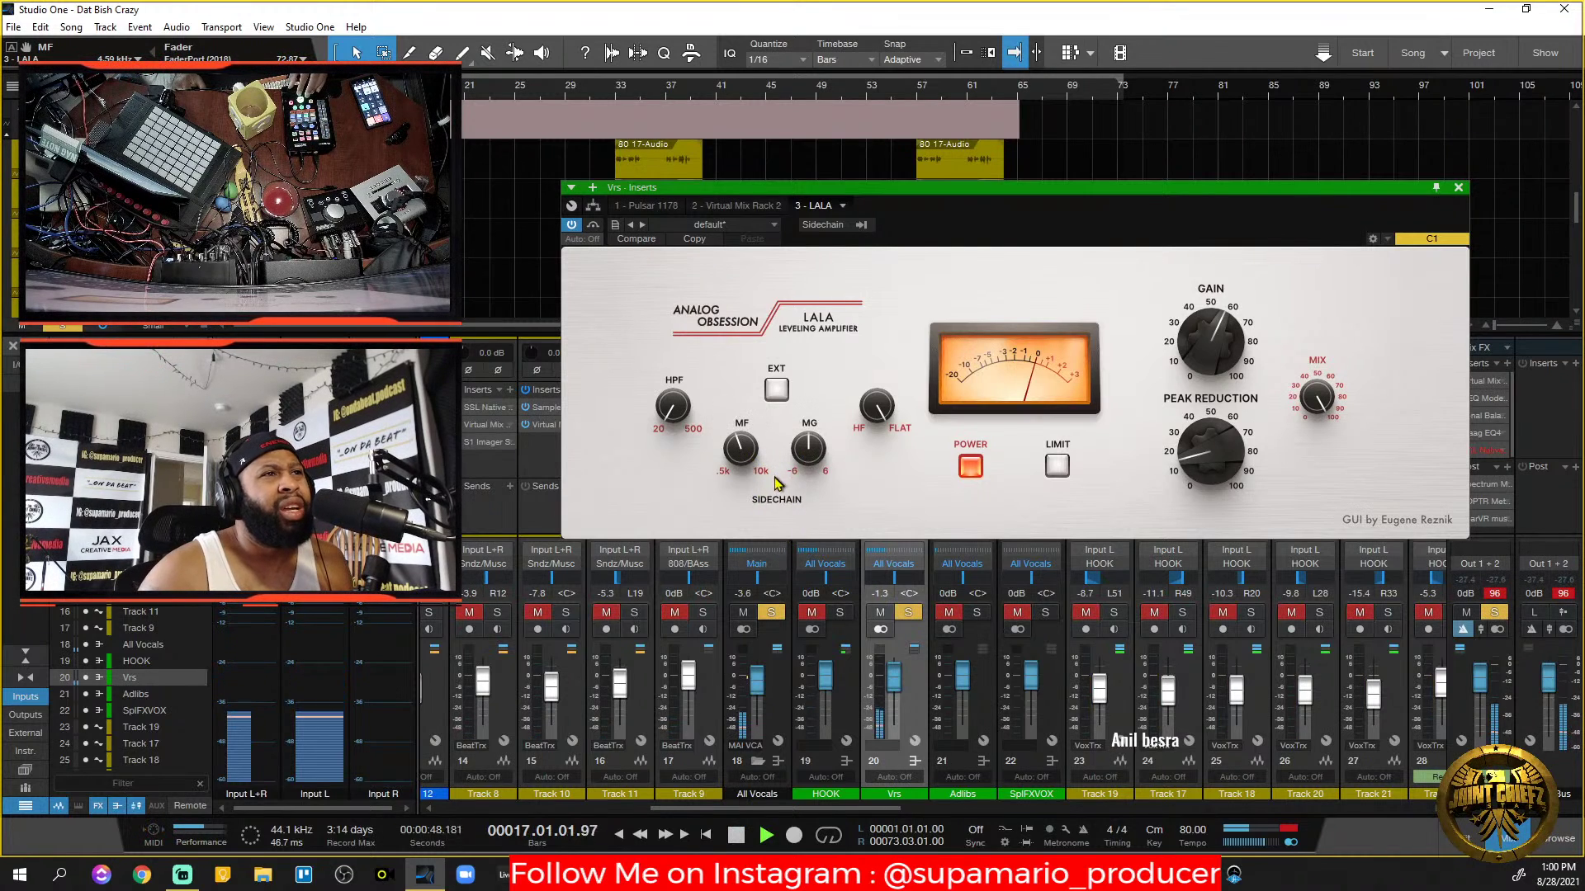
pyautogui.moveTo(741, 455); pyautogui.dragTo(816, 505)
pyautogui.moveTo(743, 454); pyautogui.dragTo(750, 463)
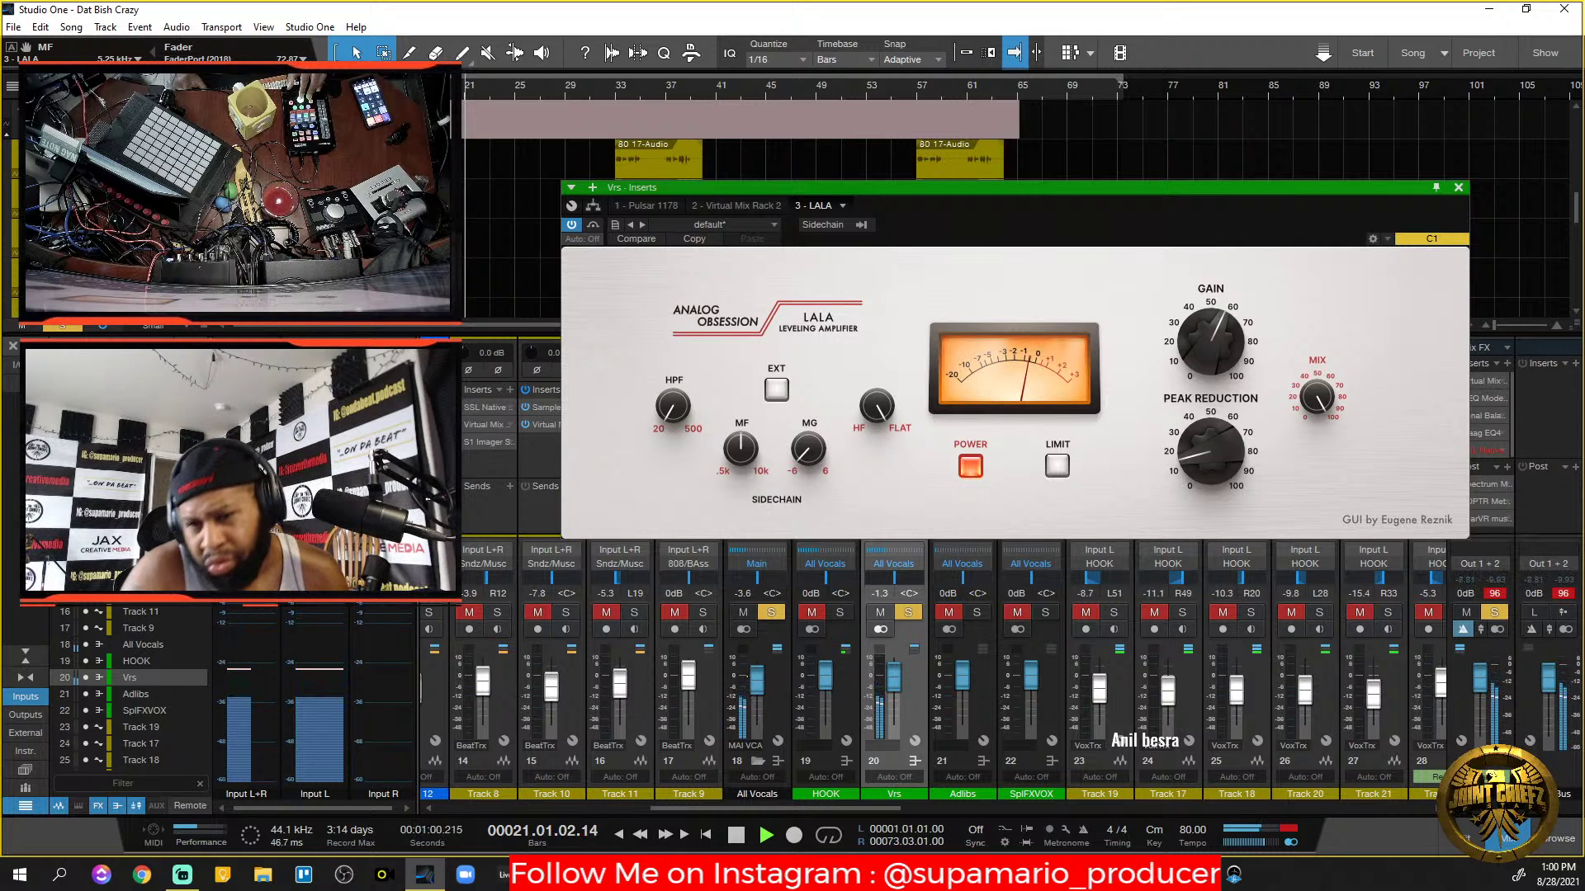
# Lower LALA's sidechain MF slightly and set the mid gain (MG) to about 0.3 dB while replaying the soloed verse.
pyautogui.press('space')
pyautogui.moveTo(747, 449); pyautogui.dragTo(821, 393)
pyautogui.press('space')
pyautogui.moveTo(806, 452)
pyautogui.mouseDown()
pyautogui.moveTo(820, 505)
pyautogui.moveTo(820, 459)
pyautogui.mouseUp()
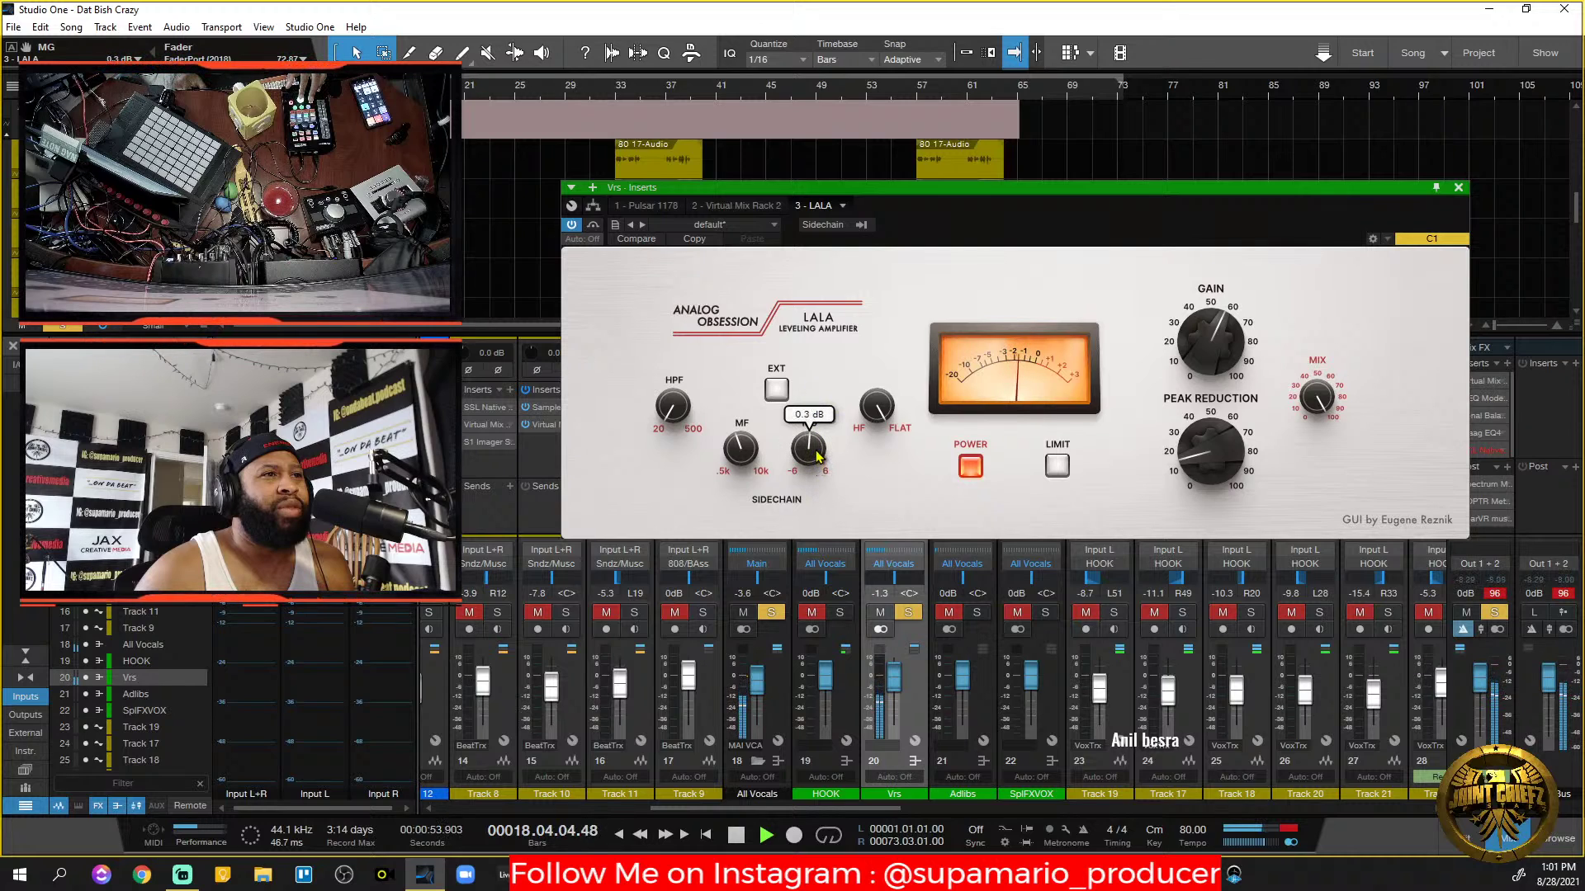
# Unsolo the Vrs bus, replay the full mix, and bring LALA's sidechain mid gain (MG) slightly below zero.
pyautogui.press('space')
pyautogui.click(907, 612)
pyautogui.press('space')
pyautogui.moveTo(813, 464); pyautogui.dragTo(815, 471)
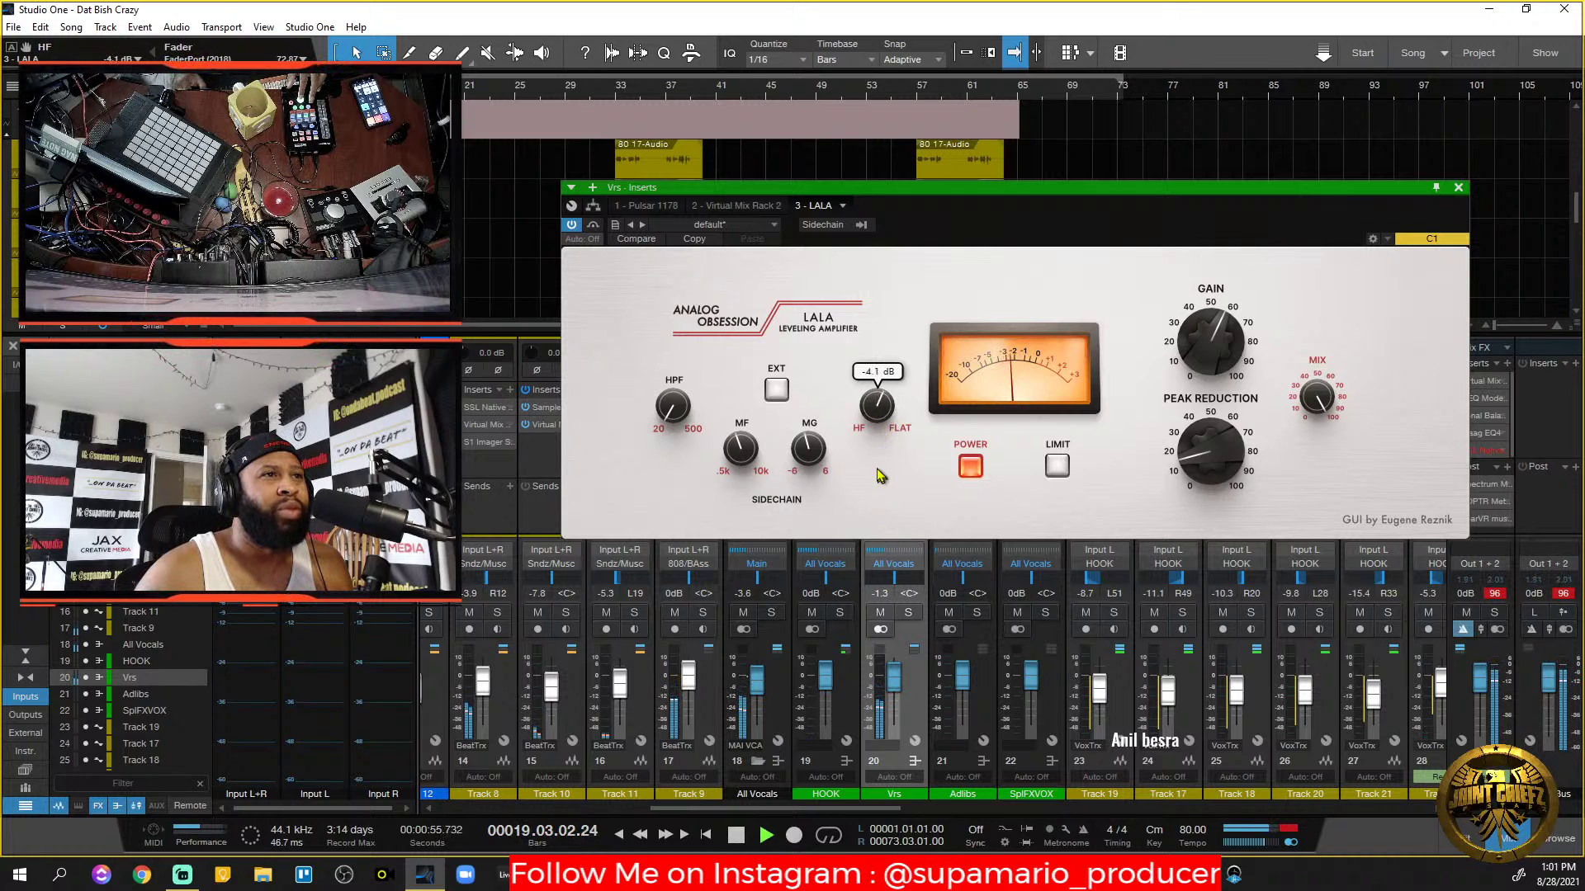
# Set LALA's sidechain HPF to about 201 Hz and its HF control to -3.0 dB.
pyautogui.moveTo(689, 378)
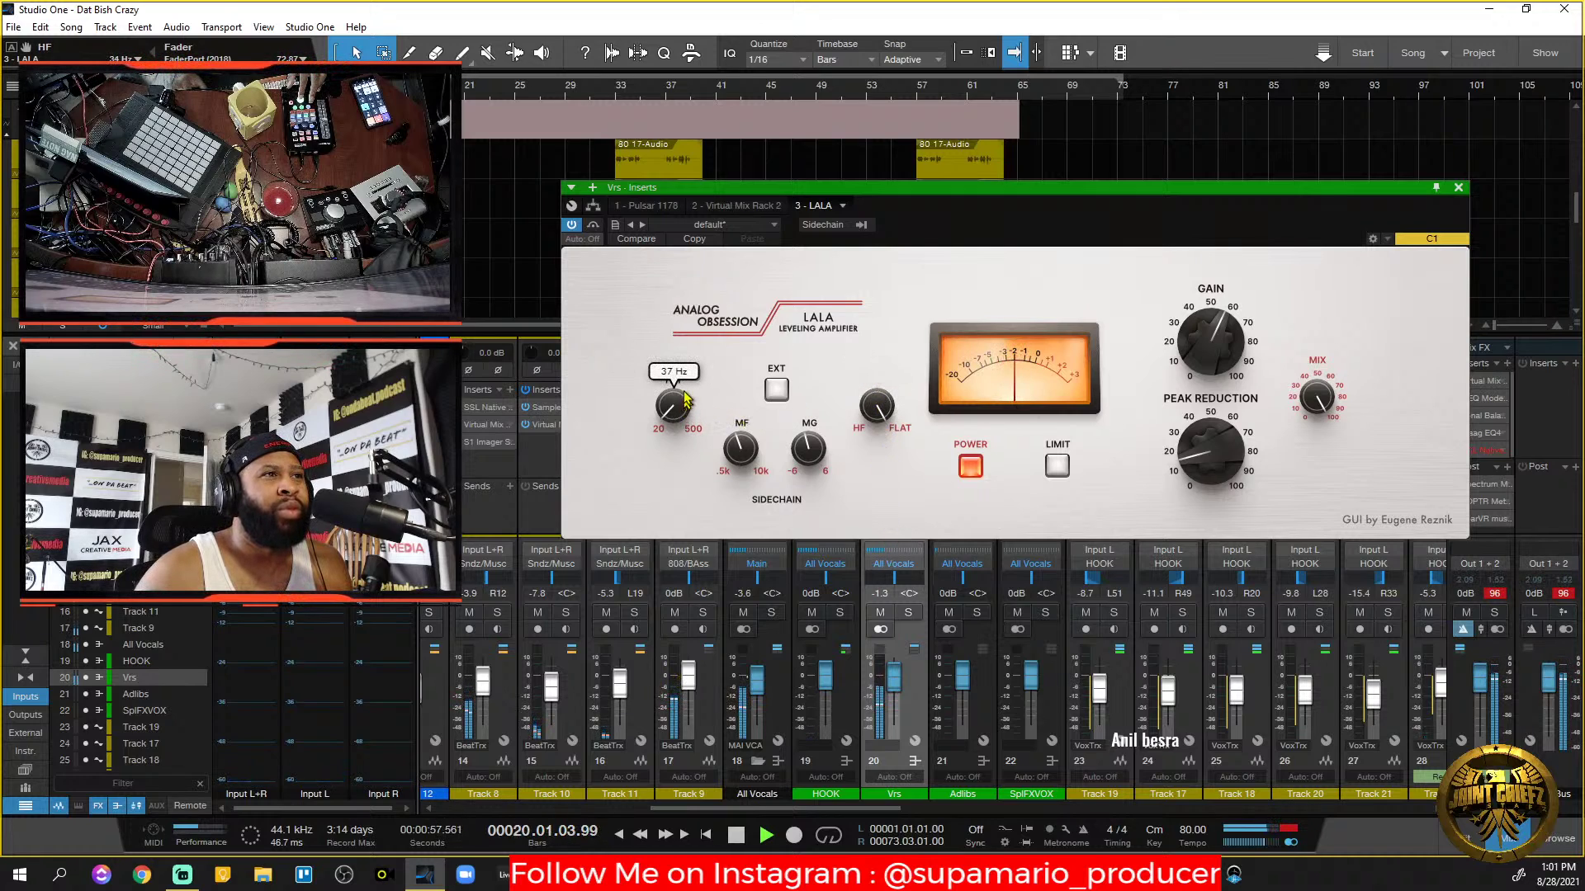
pyautogui.moveTo(688, 374); pyautogui.dragTo(690, 358)
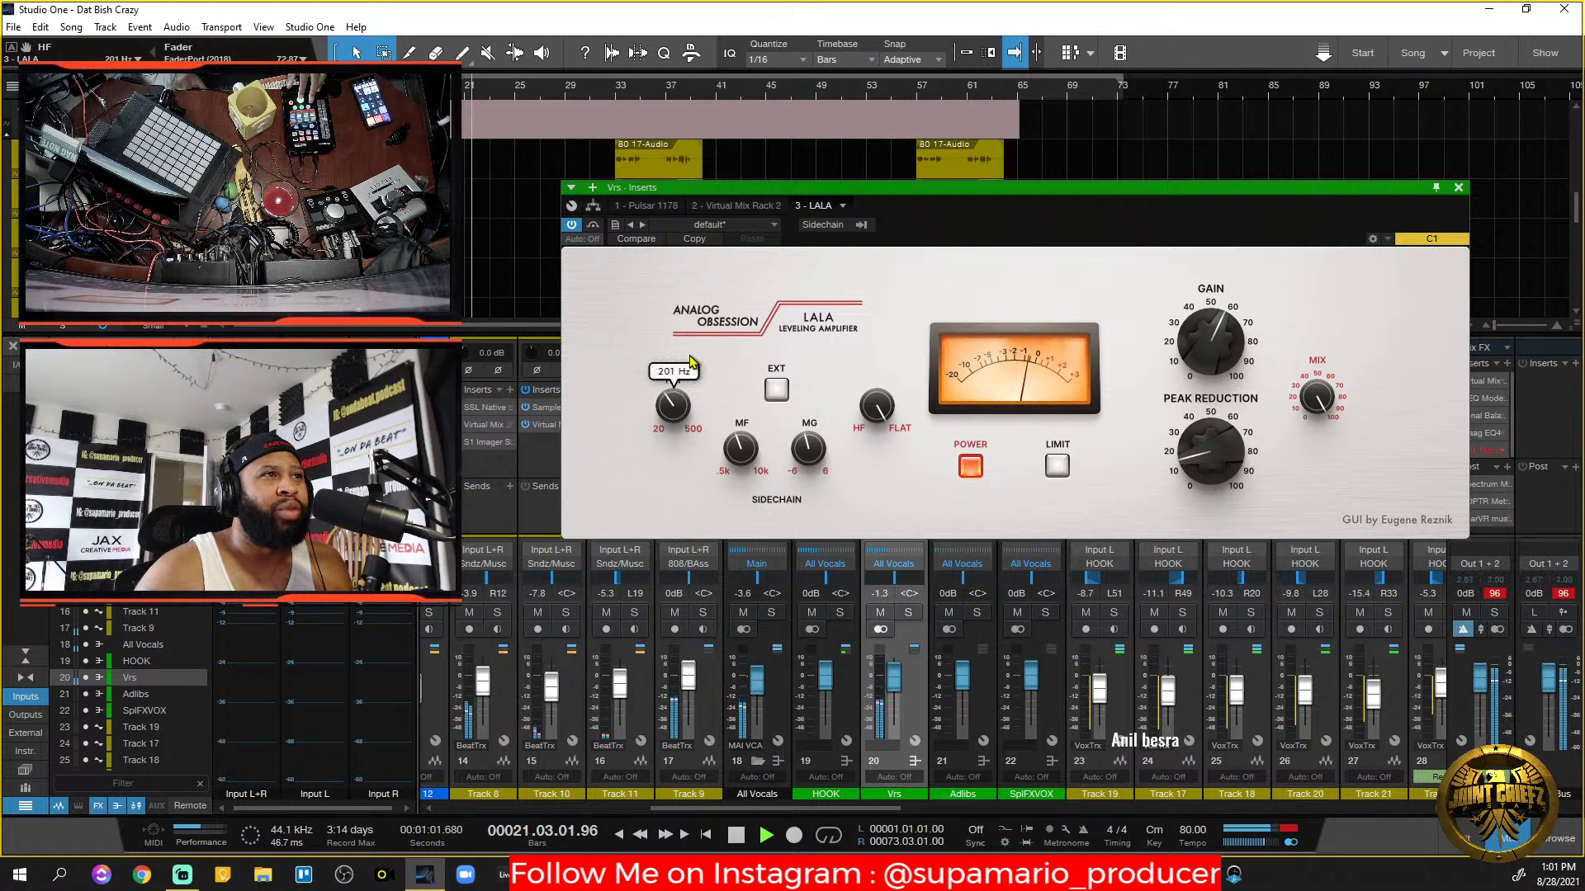
pyautogui.moveTo(892, 428)
pyautogui.moveTo(890, 423); pyautogui.dragTo(892, 462)
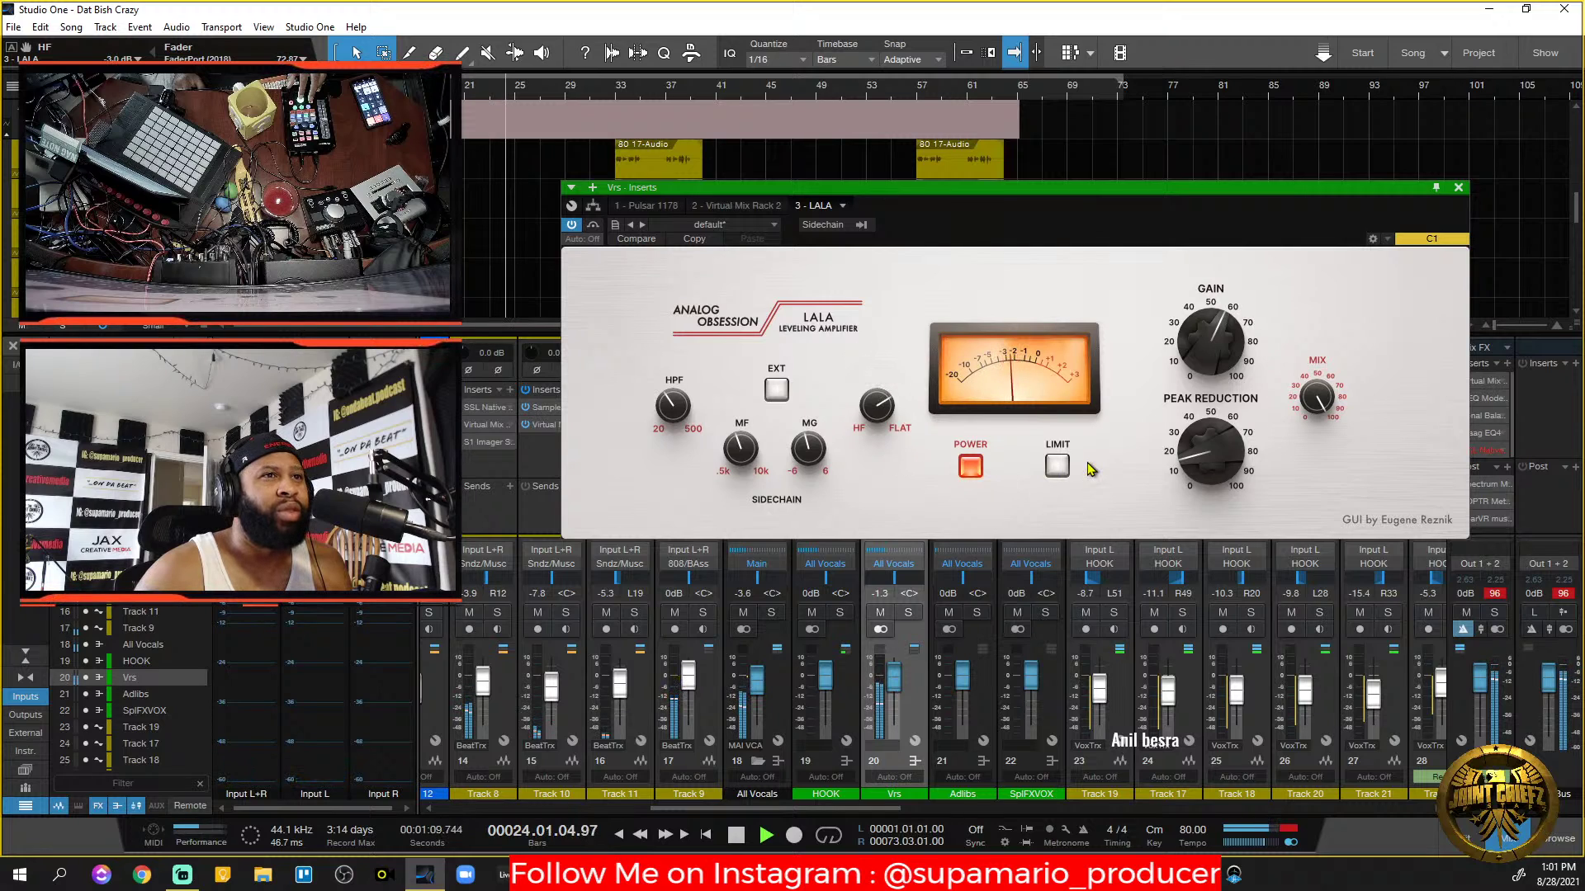
# Lower LALA's wet/dry Mix and reduce its Peak Reduction to 5.7 dB.
pyautogui.moveTo(1318, 397); pyautogui.dragTo(1323, 437)
pyautogui.moveTo(1208, 439); pyautogui.dragTo(1210, 449)
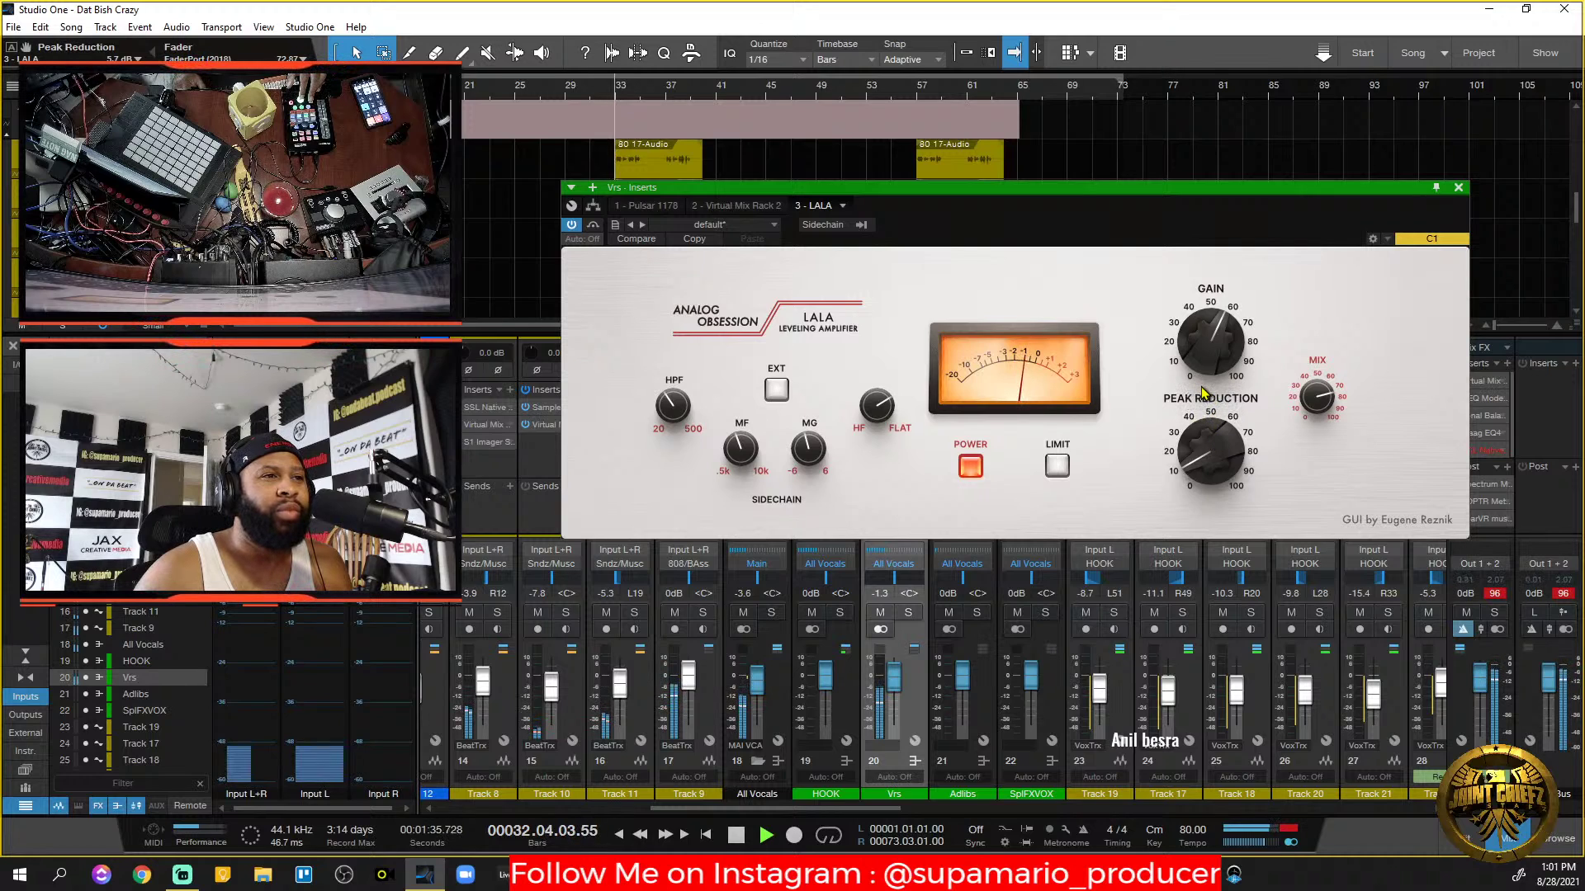
# Stop playback and remove the LALA compressor from the Vrs bus inserts.
pyautogui.press('space')
pyautogui.click(1457, 188)
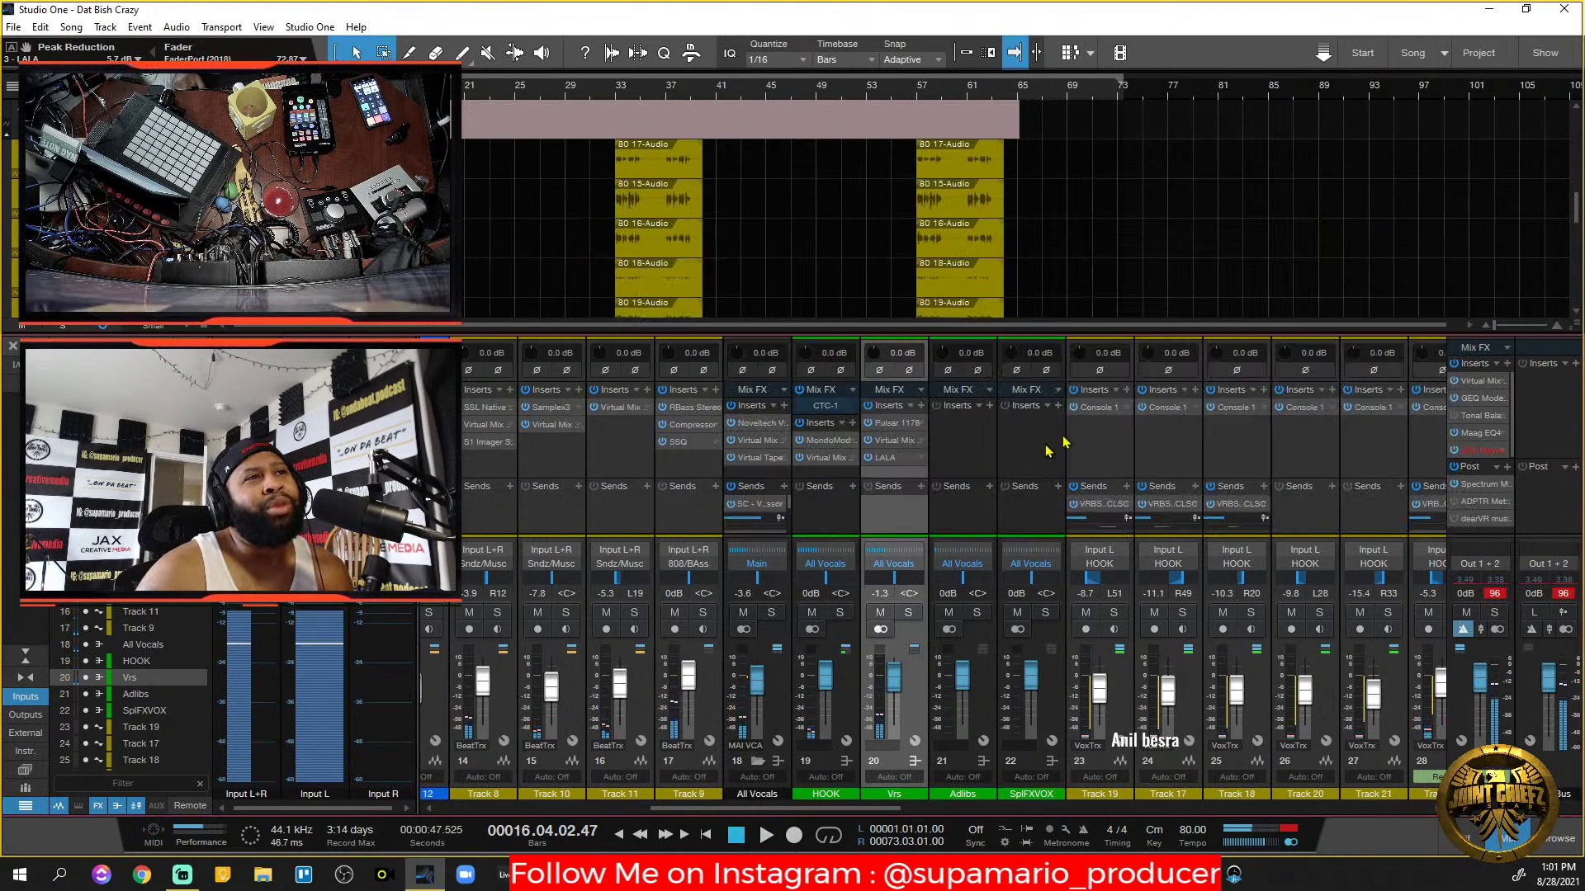
pyautogui.rightClick(912, 465)
pyautogui.click(961, 635)
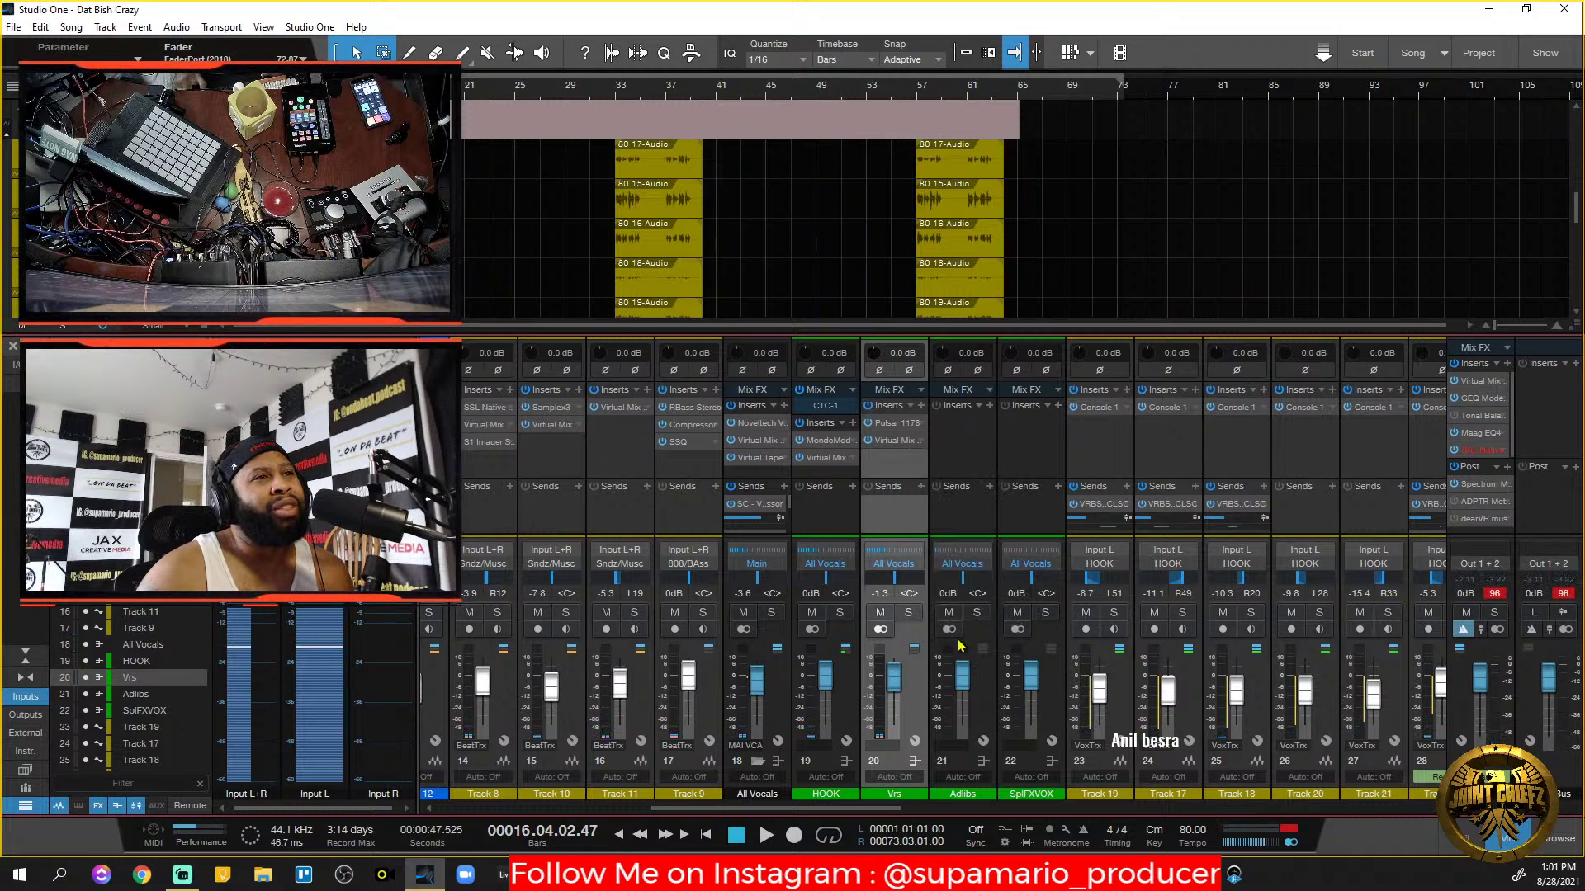
# Find UAD UA 1176AE among the favorite effects and insert it on the Vrs bus after Virtual Mix Rack.
pyautogui.click(921, 405)
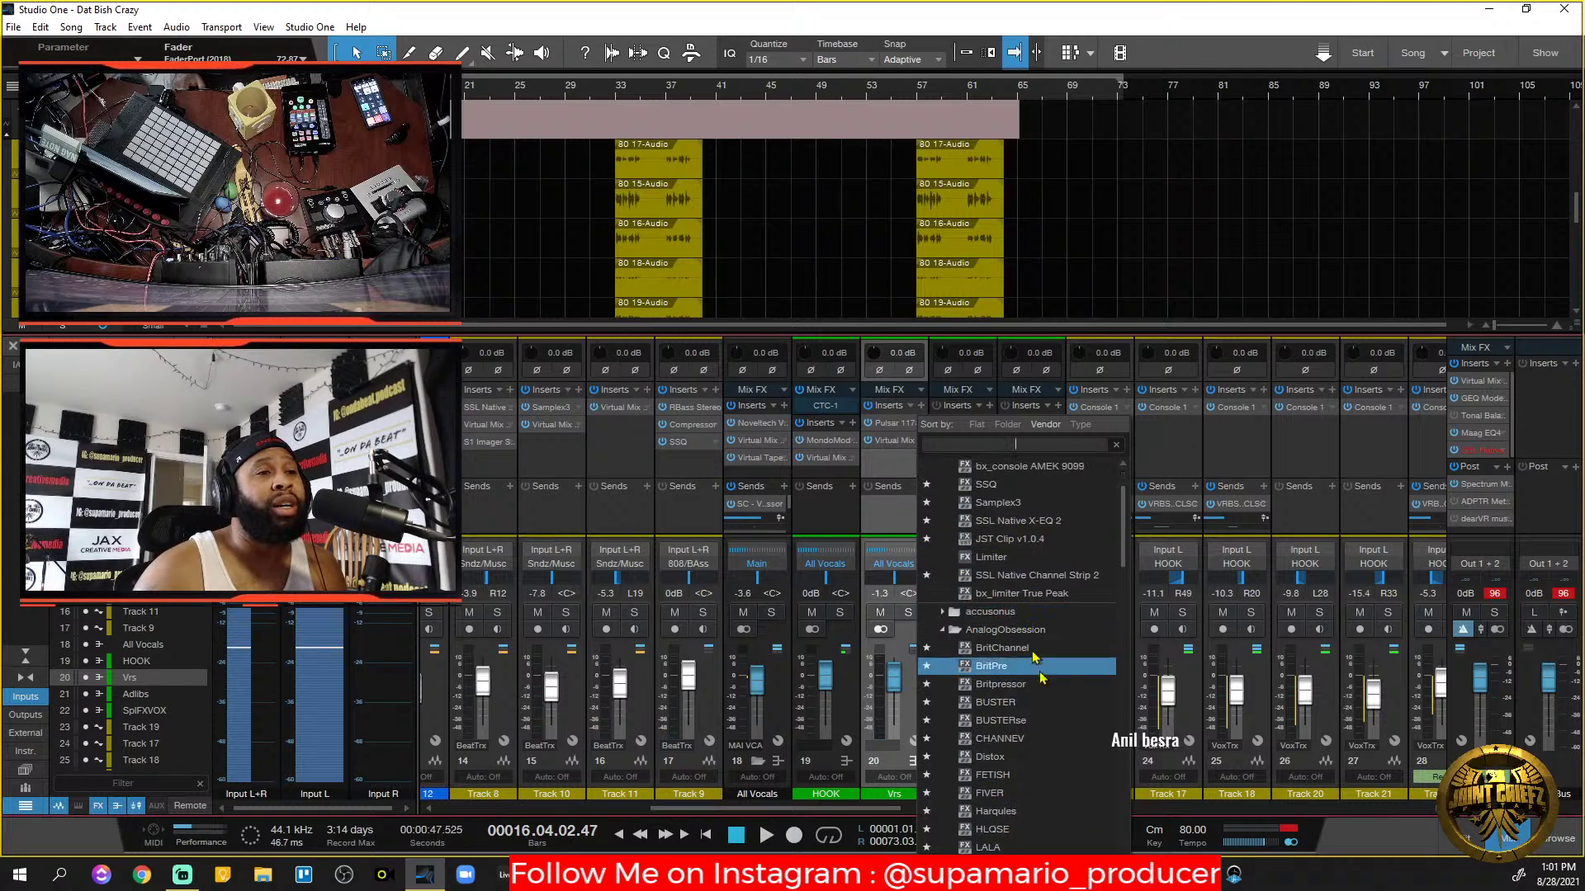
pyautogui.scroll(-7, 1015, 594)
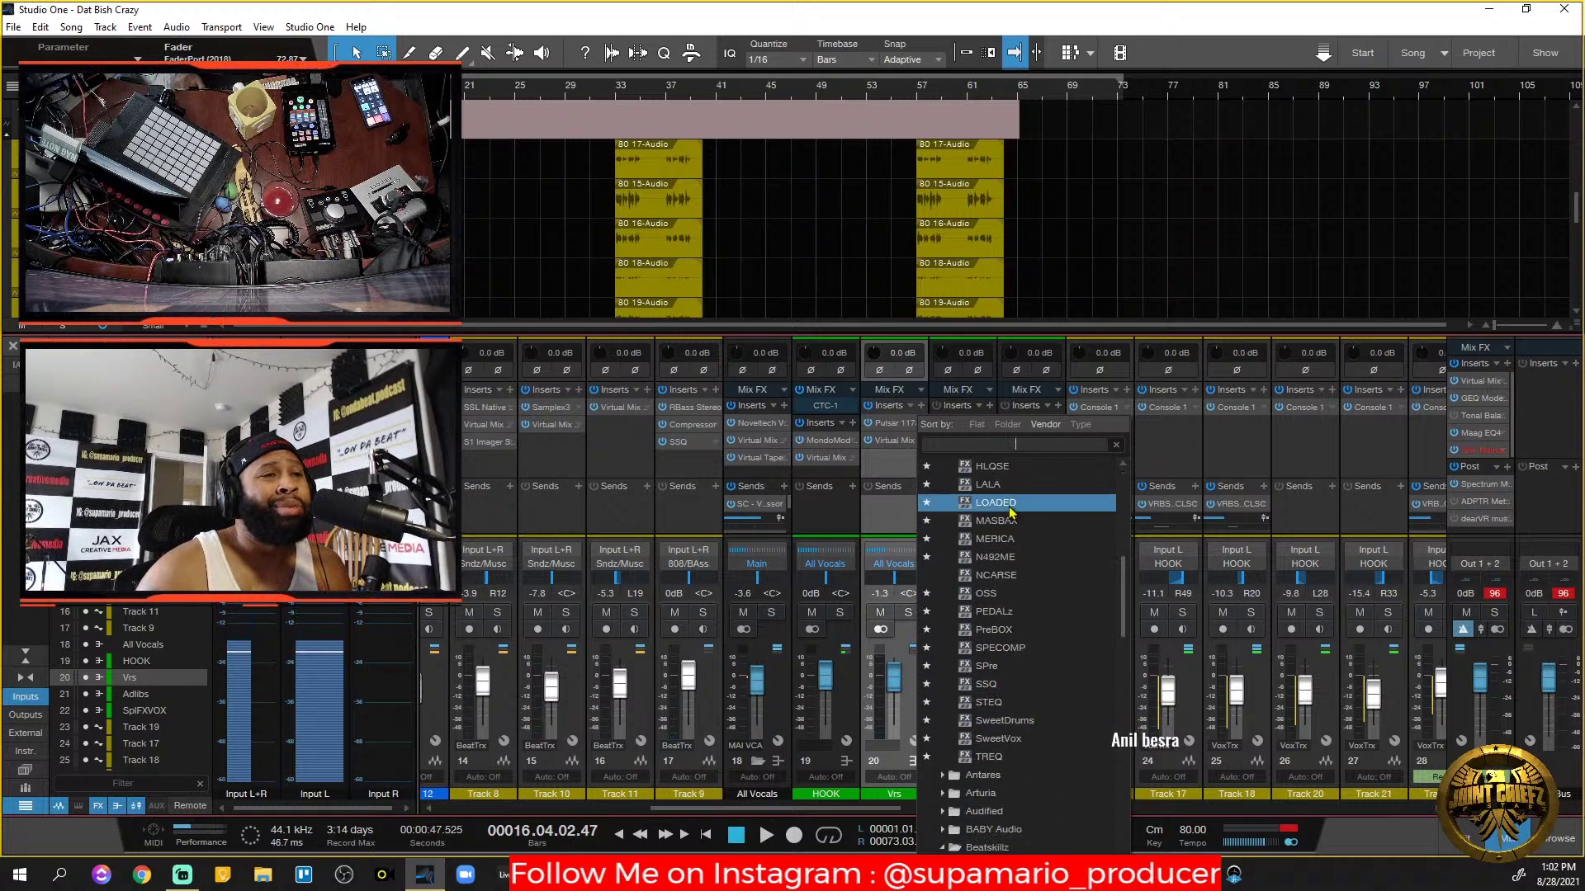
pyautogui.click(1562, 830)
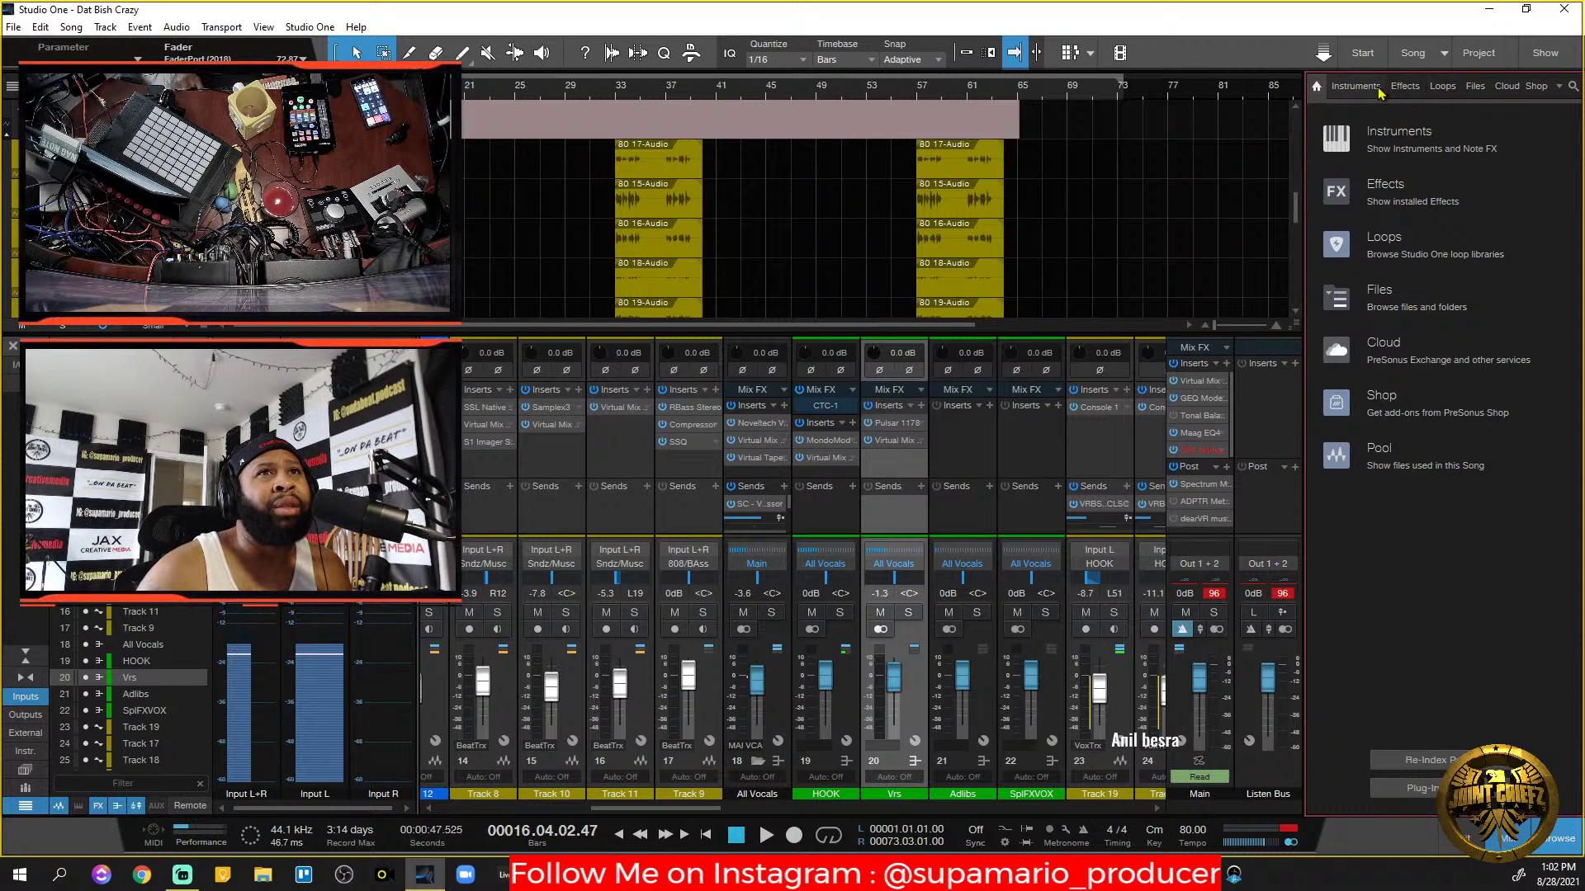
pyautogui.click(1474, 86)
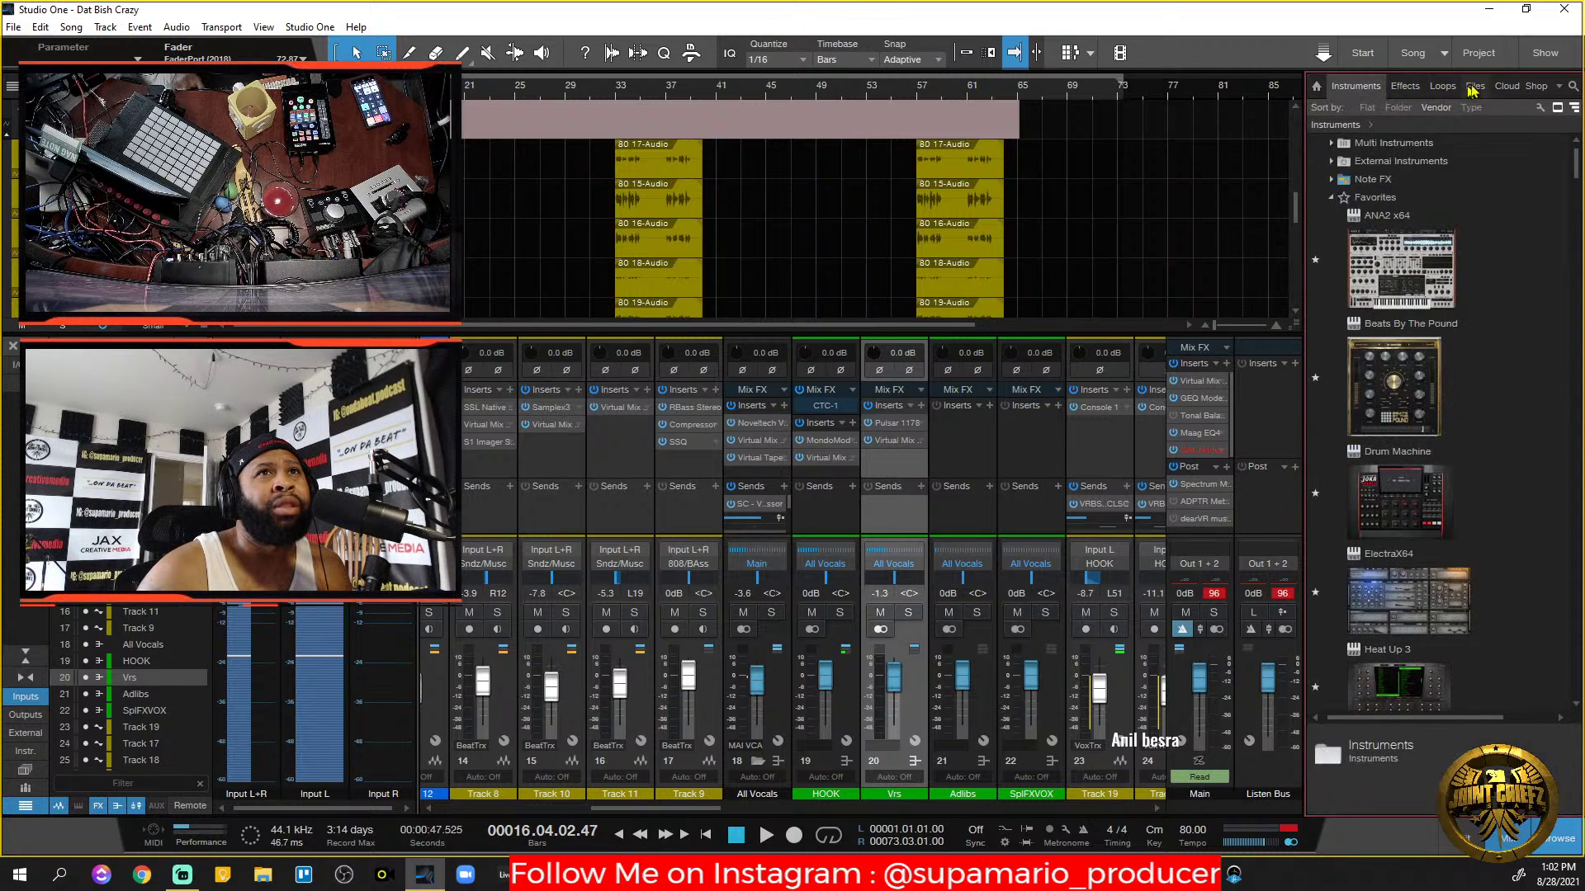
pyautogui.click(1403, 87)
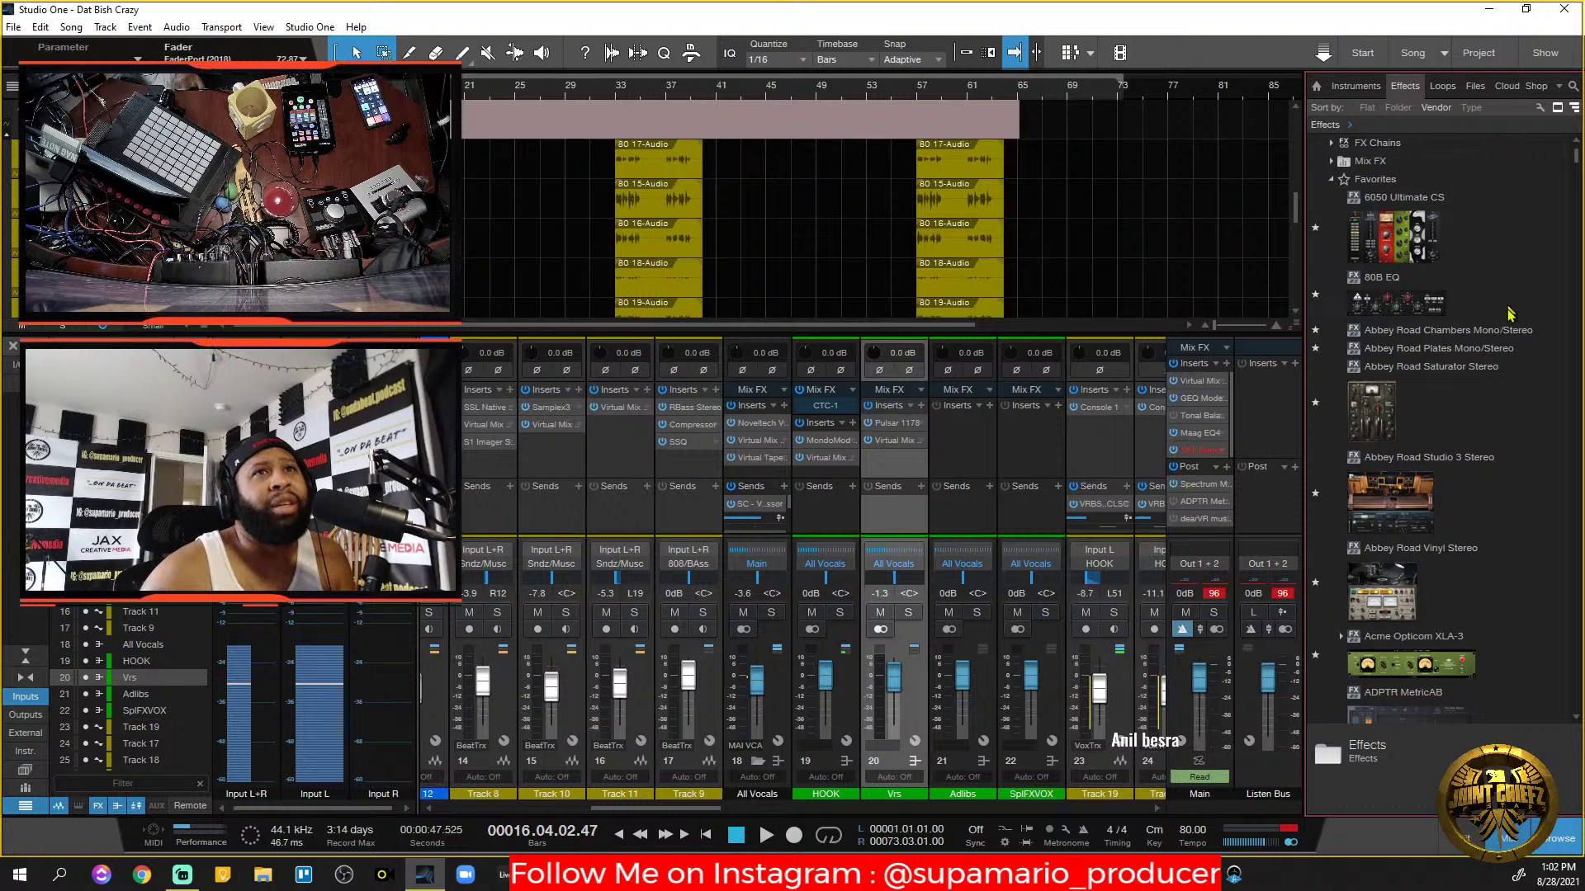
pyautogui.scroll(-4, 1510, 314)
pyautogui.moveTo(1575, 165); pyautogui.dragTo(1575, 596)
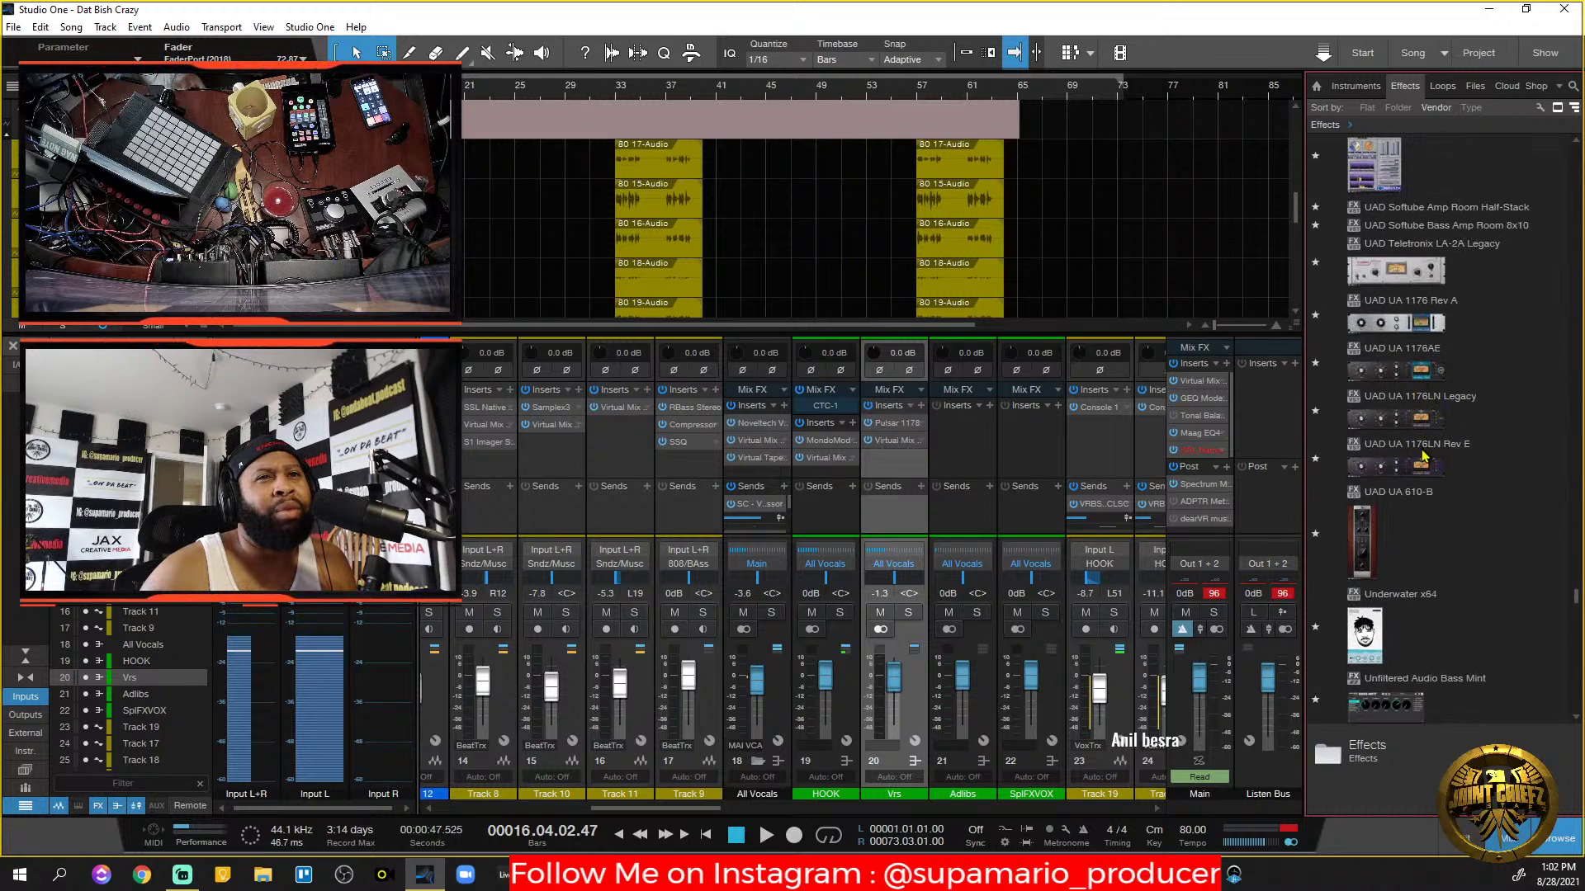
pyautogui.moveTo(1419, 373); pyautogui.dragTo(898, 467)
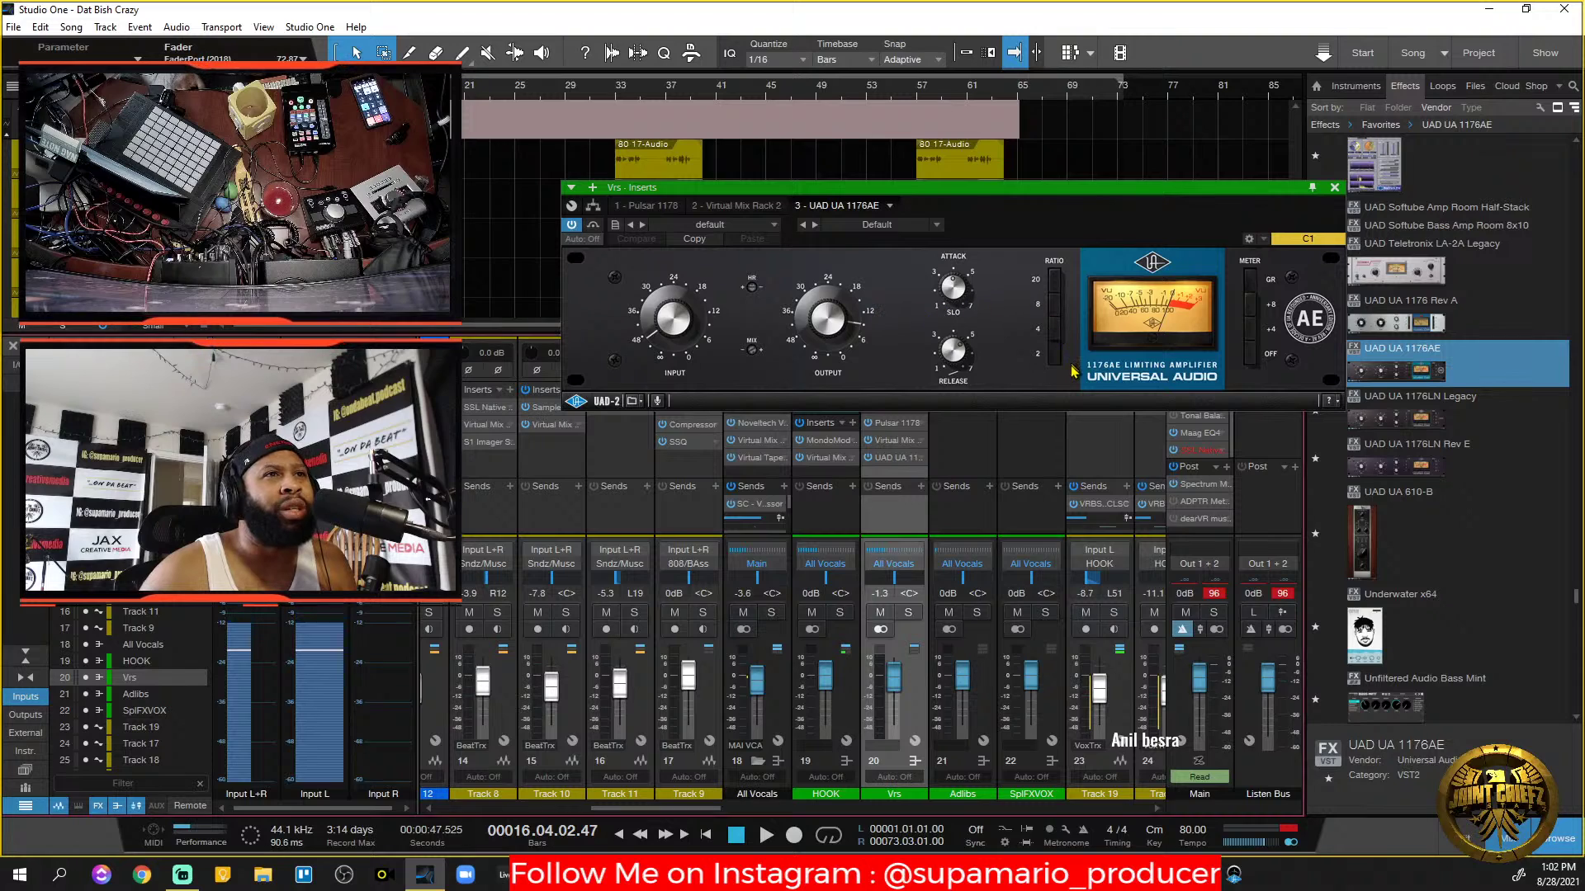
# Lower the 1176AE's input, then set its attack to about 1.65 and release to 7 while auditioning the verse.
pyautogui.click(682, 343)
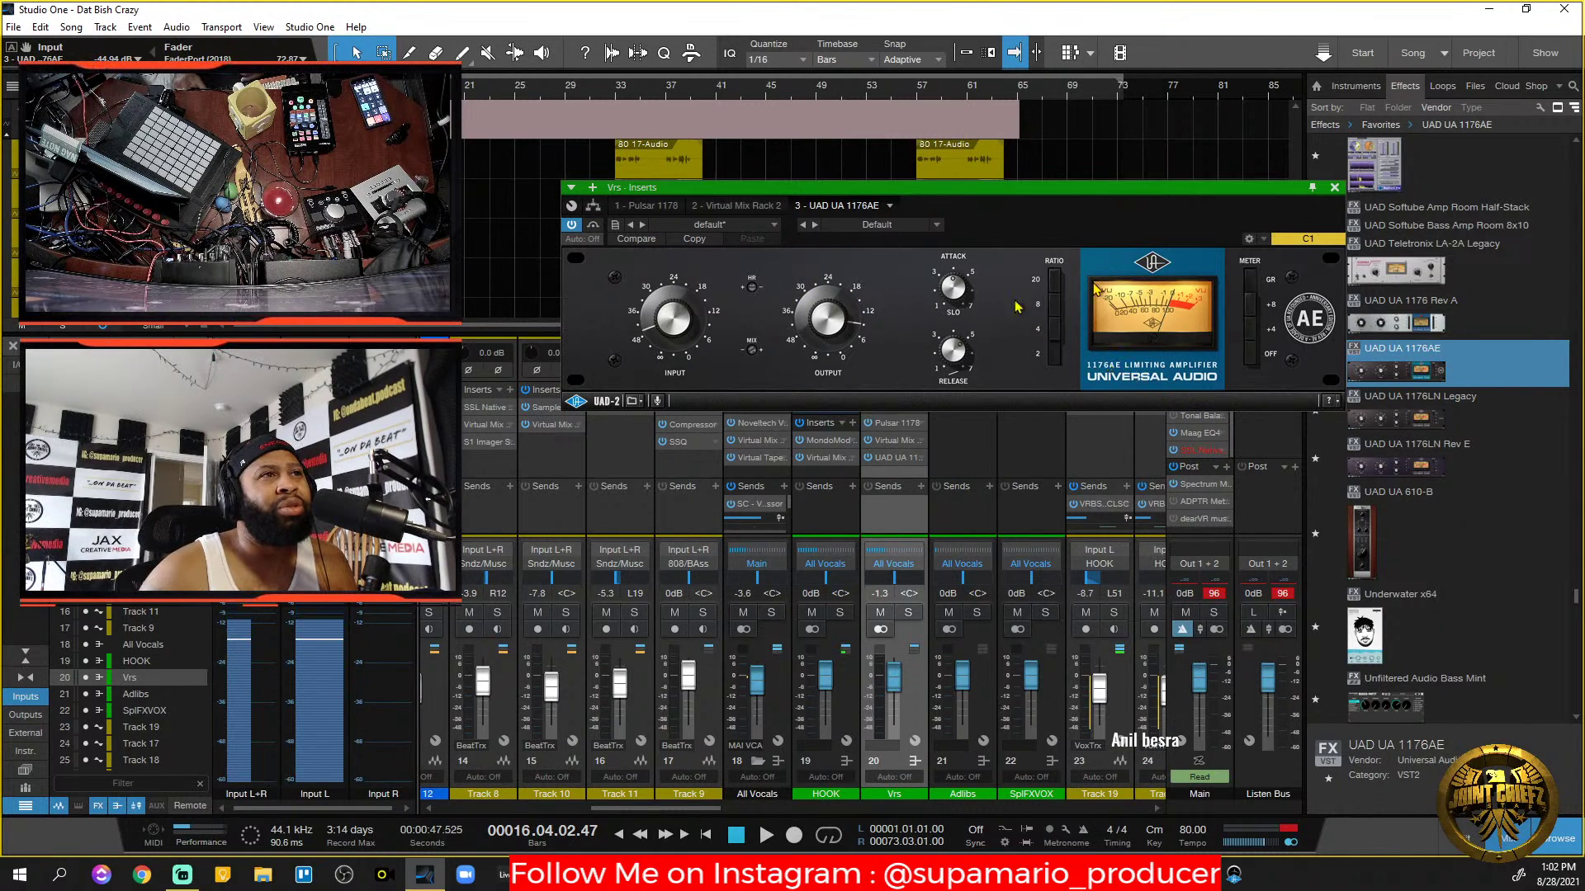
pyautogui.moveTo(1059, 192); pyautogui.dragTo(990, 375)
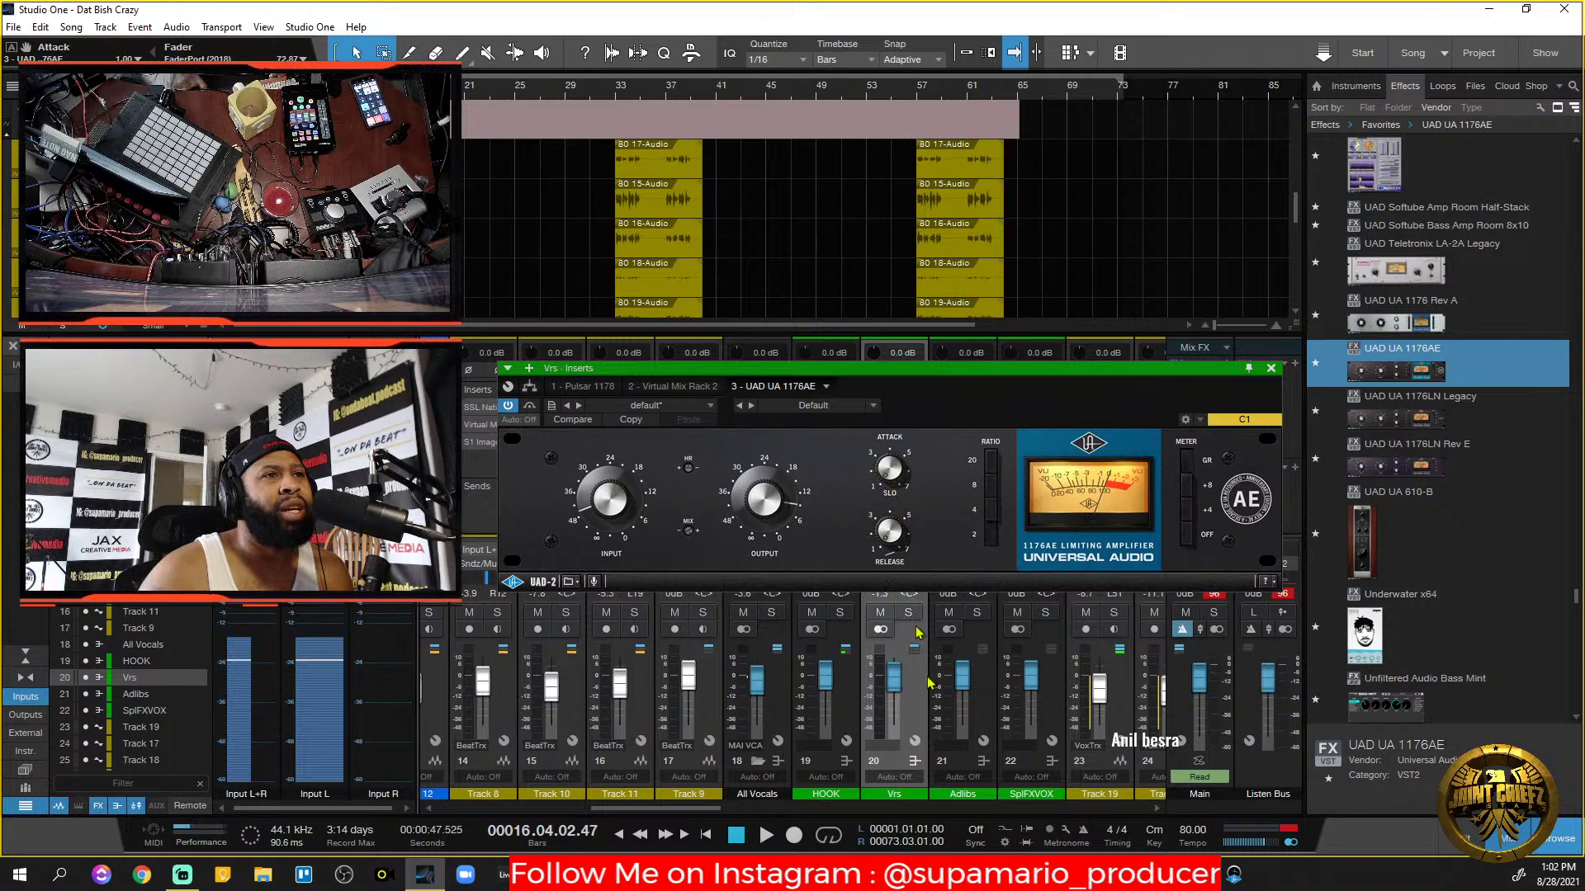
pyautogui.press('space')
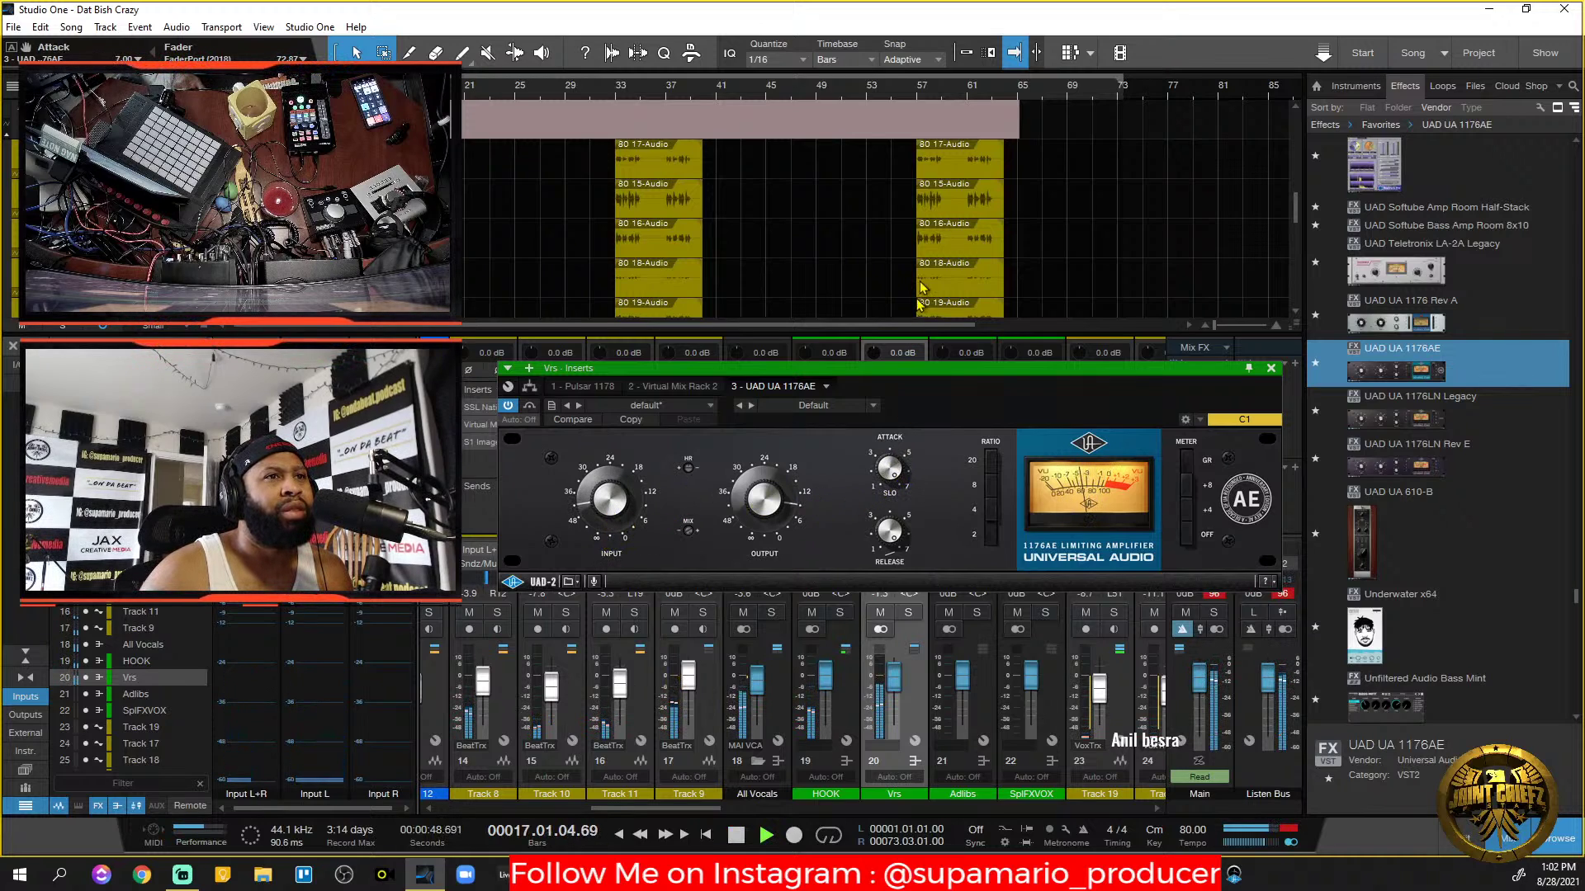
pyautogui.press('space')
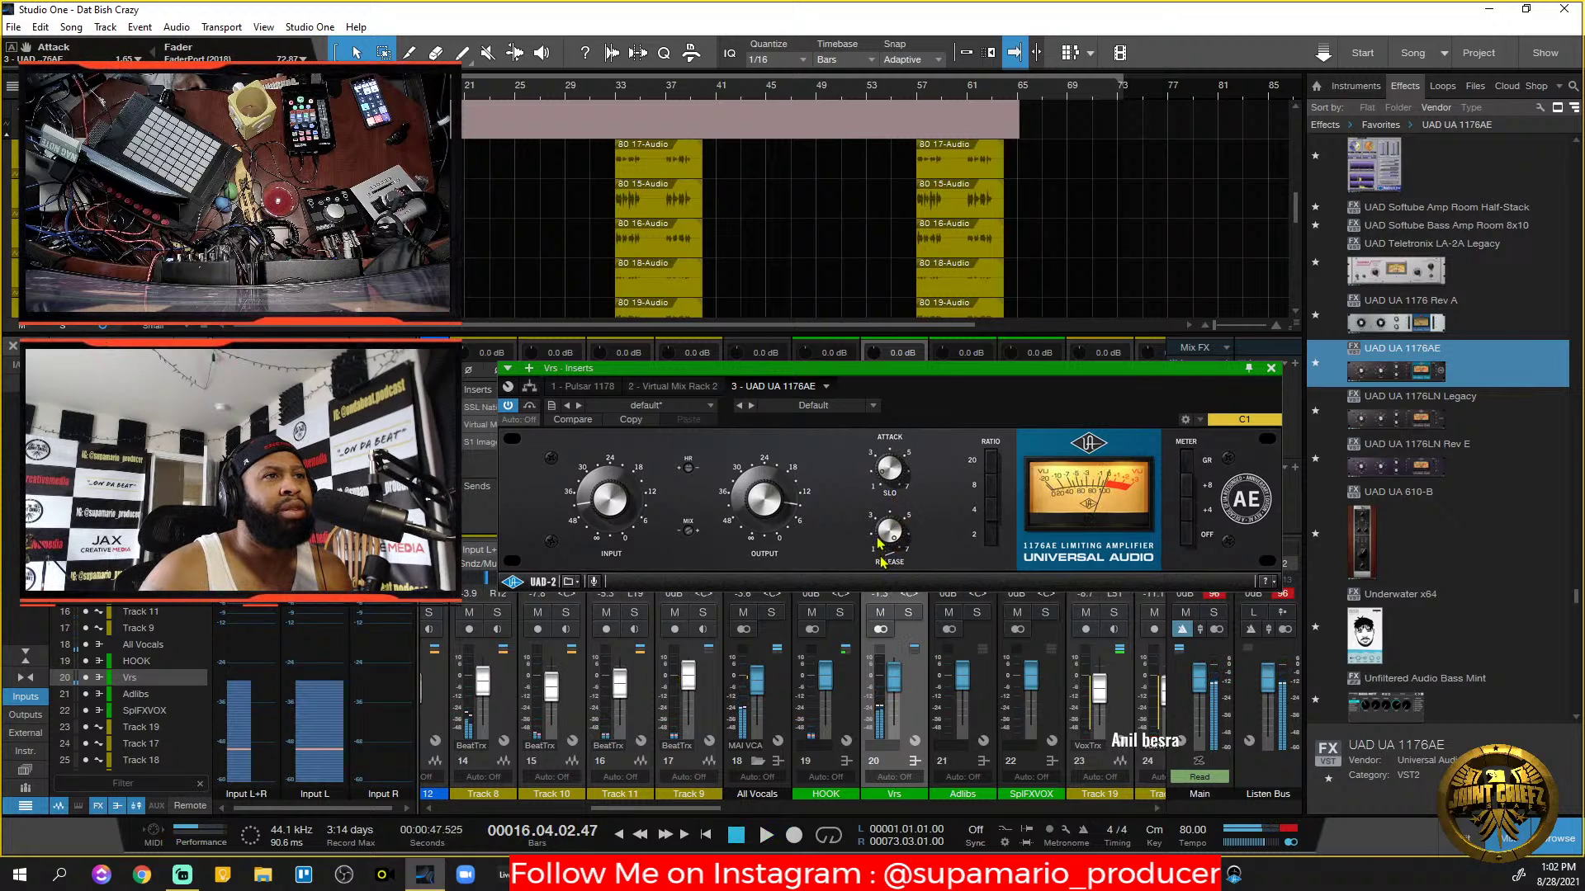
pyautogui.press('space')
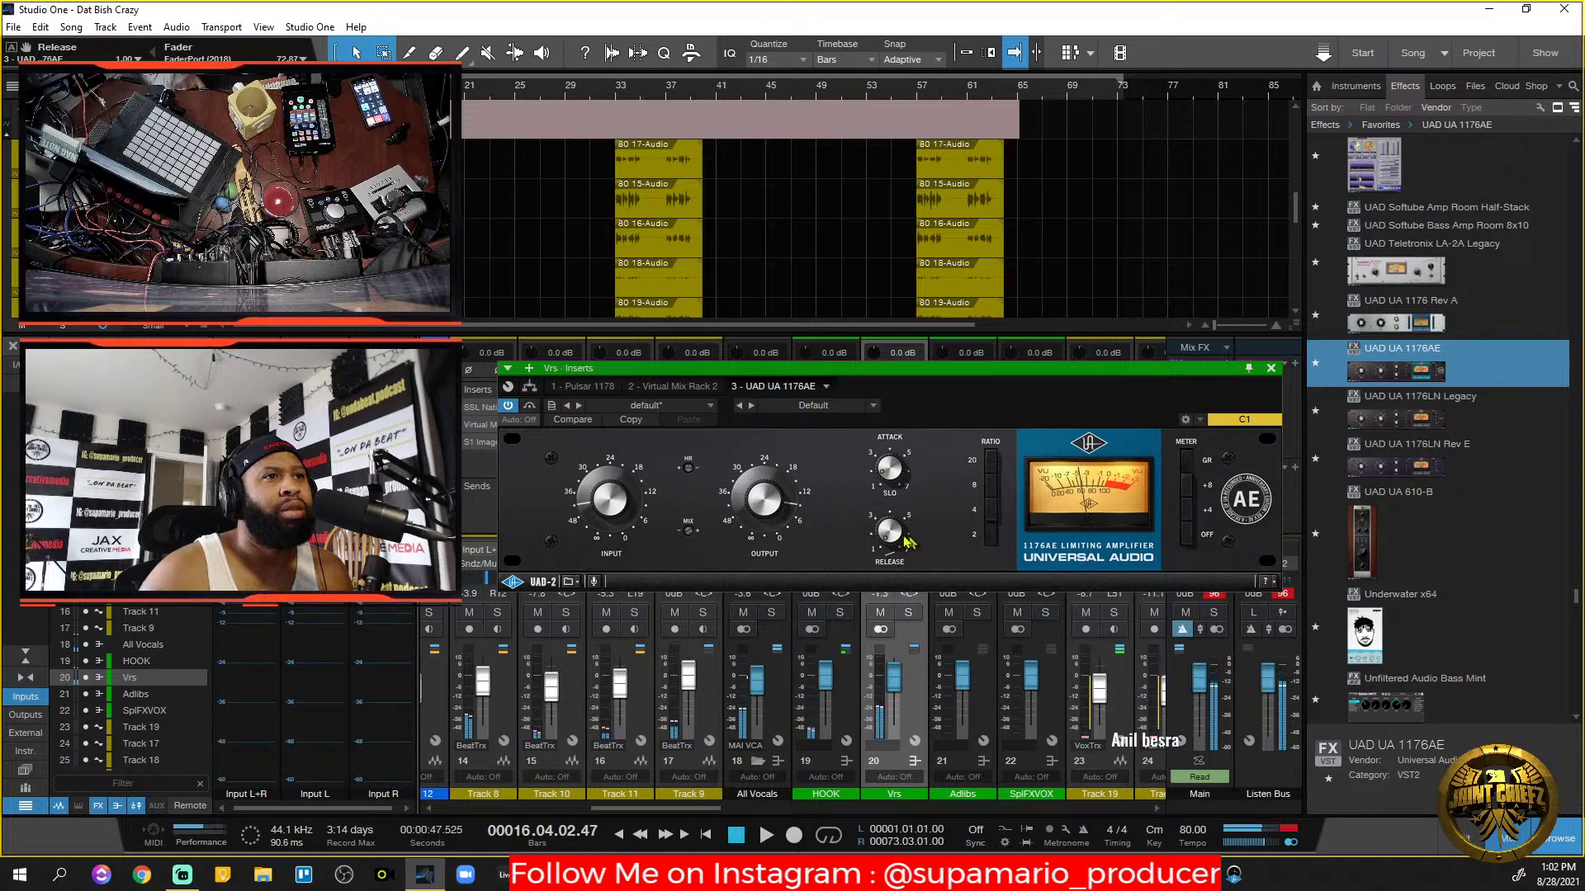
pyautogui.moveTo(896, 531); pyautogui.dragTo(892, 274)
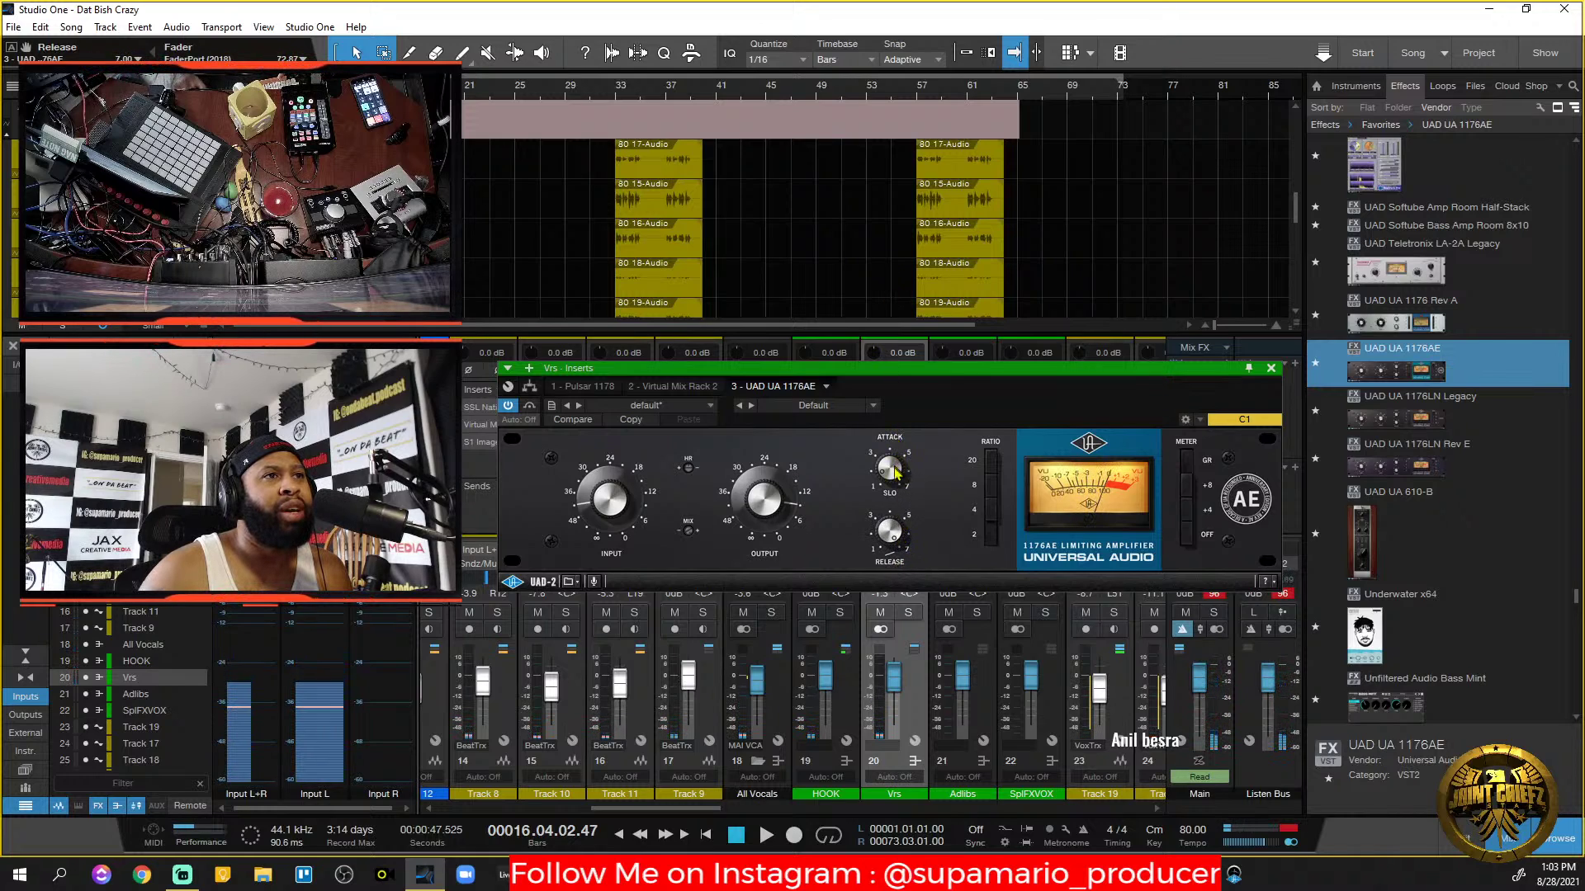
pyautogui.press('space')
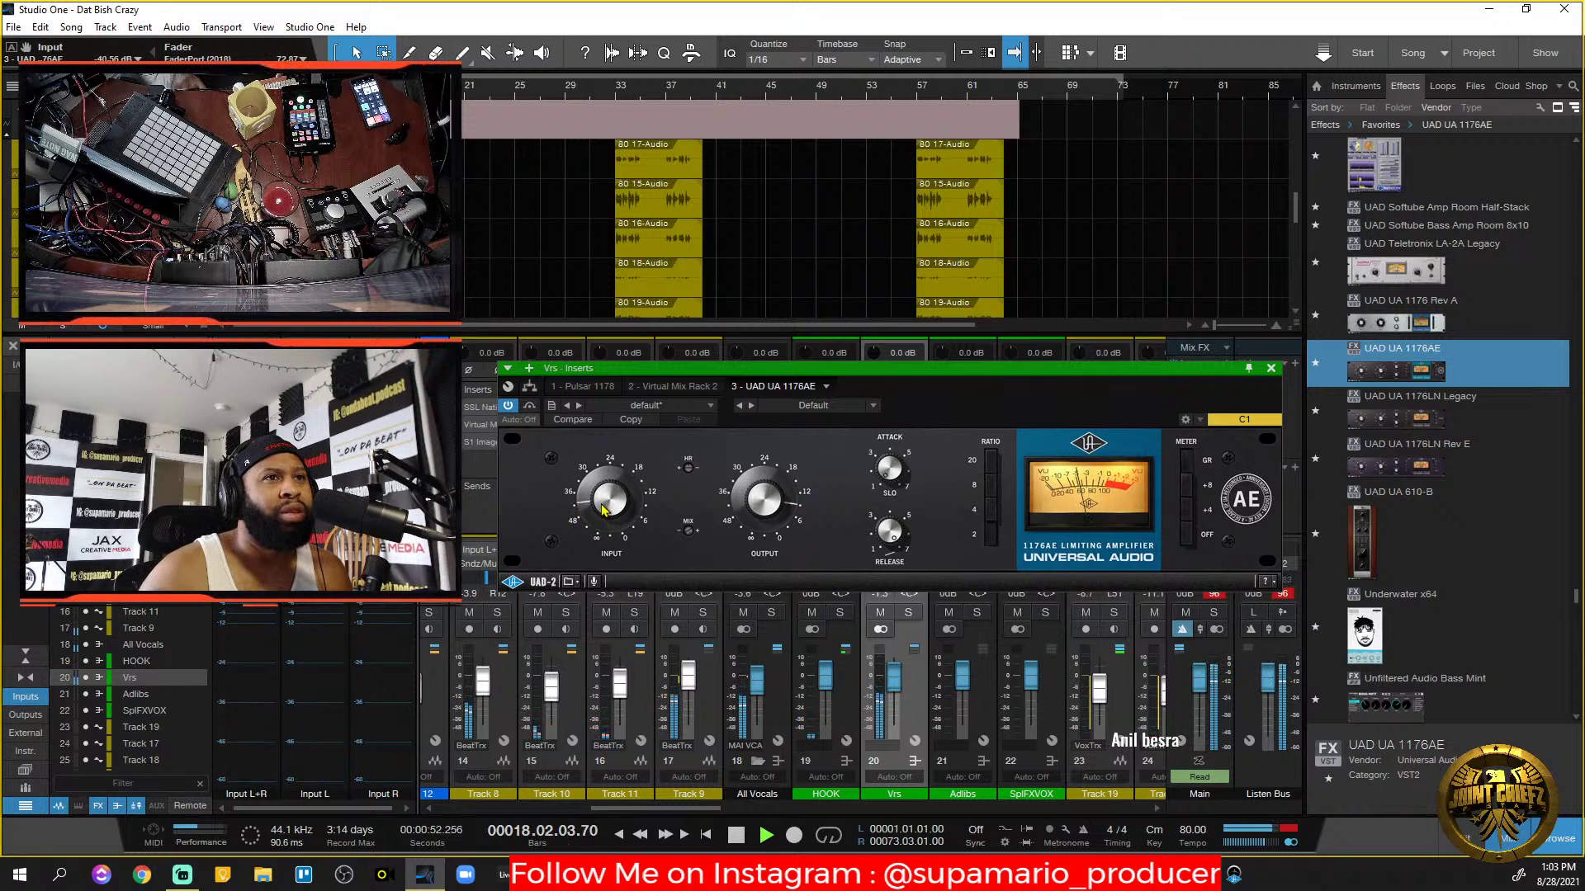
# Adjust the 1176AE's input, set its output to about -7.7 dB, and compare the vocal with the compressor bypassed and active.
pyautogui.moveTo(603, 507)
pyautogui.mouseDown()
pyautogui.moveTo(631, 522)
pyautogui.moveTo(628, 501)
pyautogui.mouseUp()
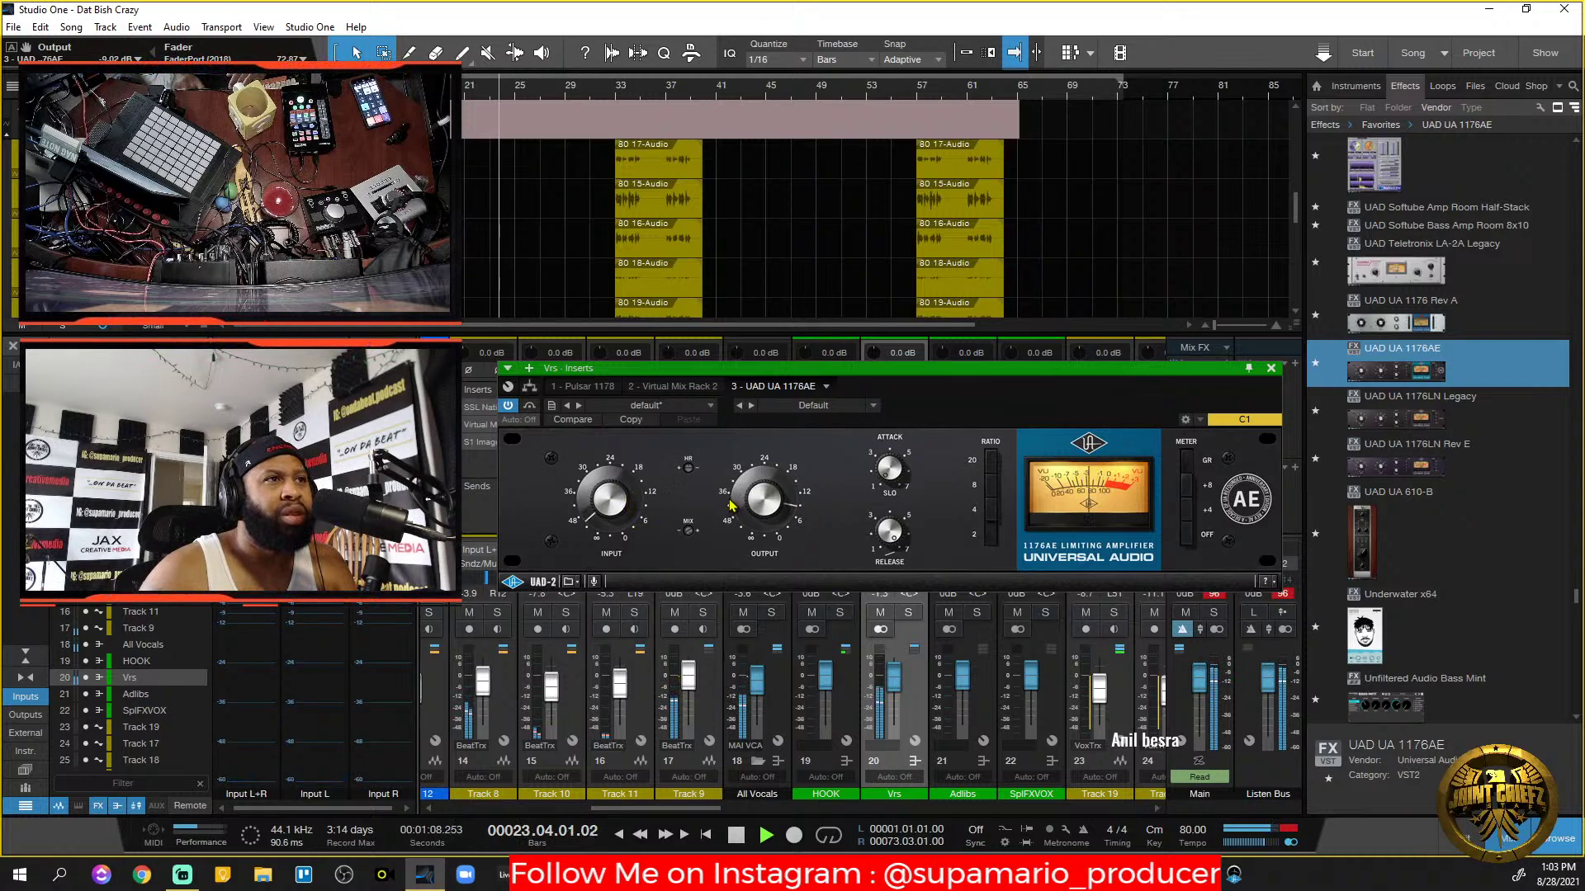
pyautogui.moveTo(729, 495); pyautogui.dragTo(728, 493)
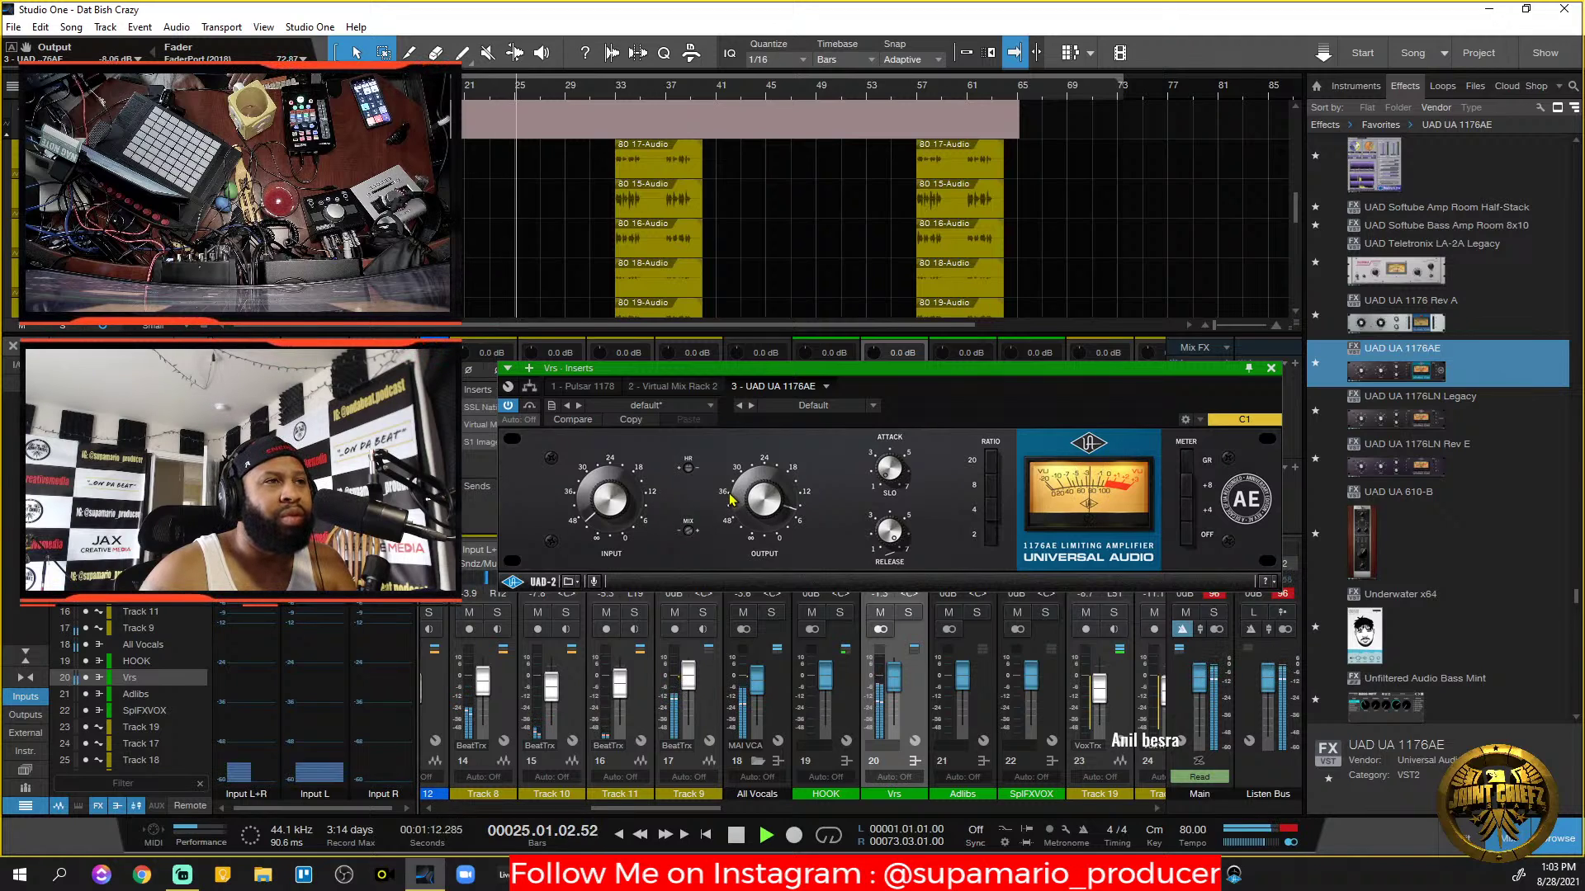
pyautogui.moveTo(730, 499); pyautogui.dragTo(729, 497)
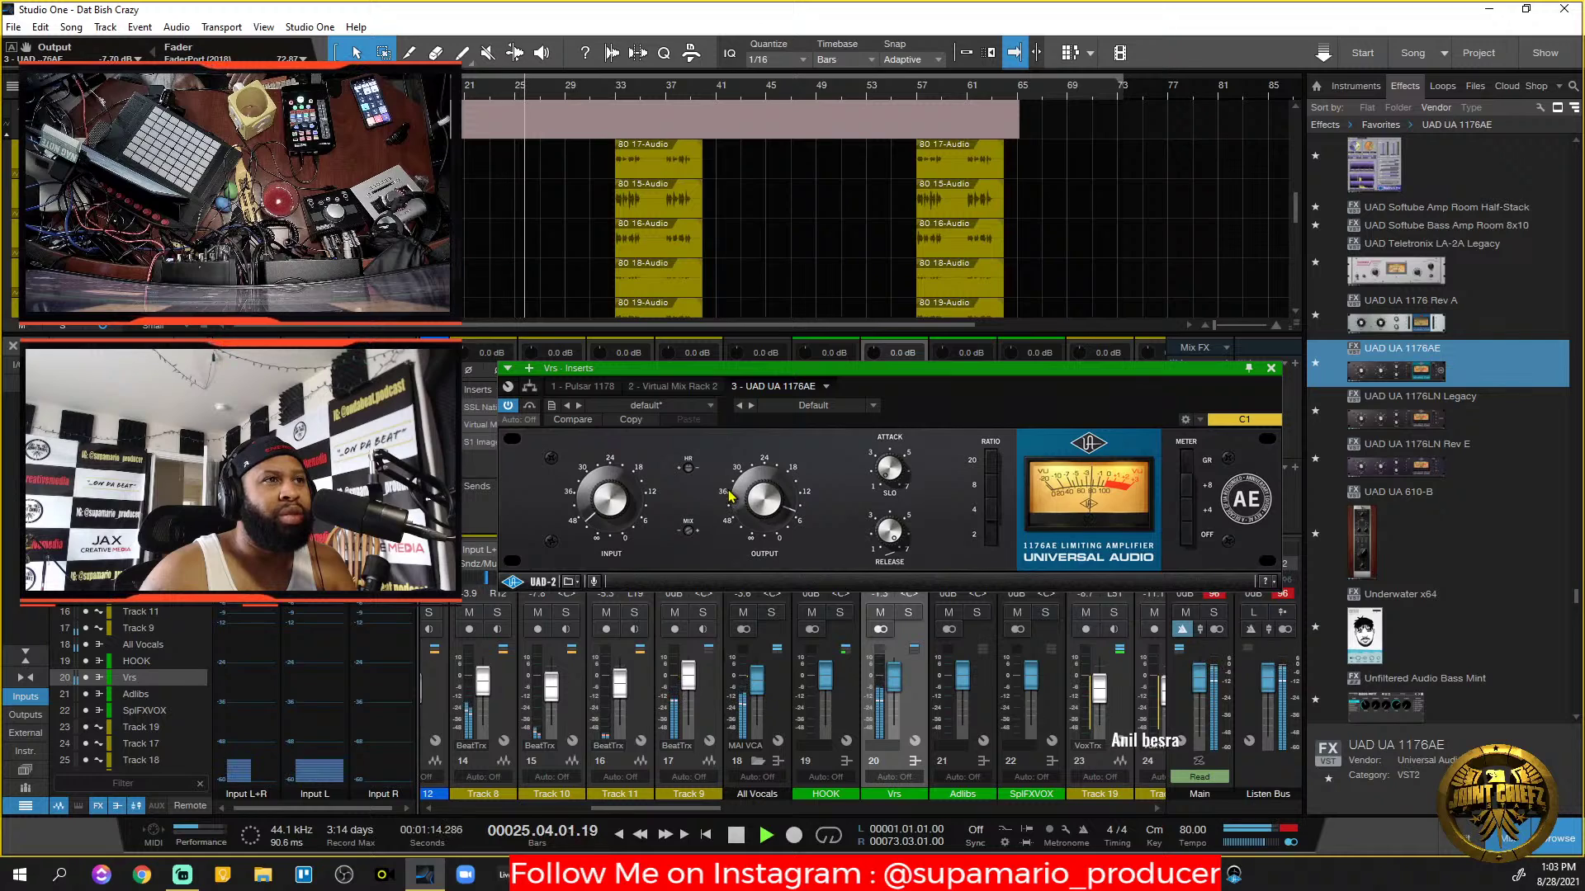
pyautogui.click(530, 406)
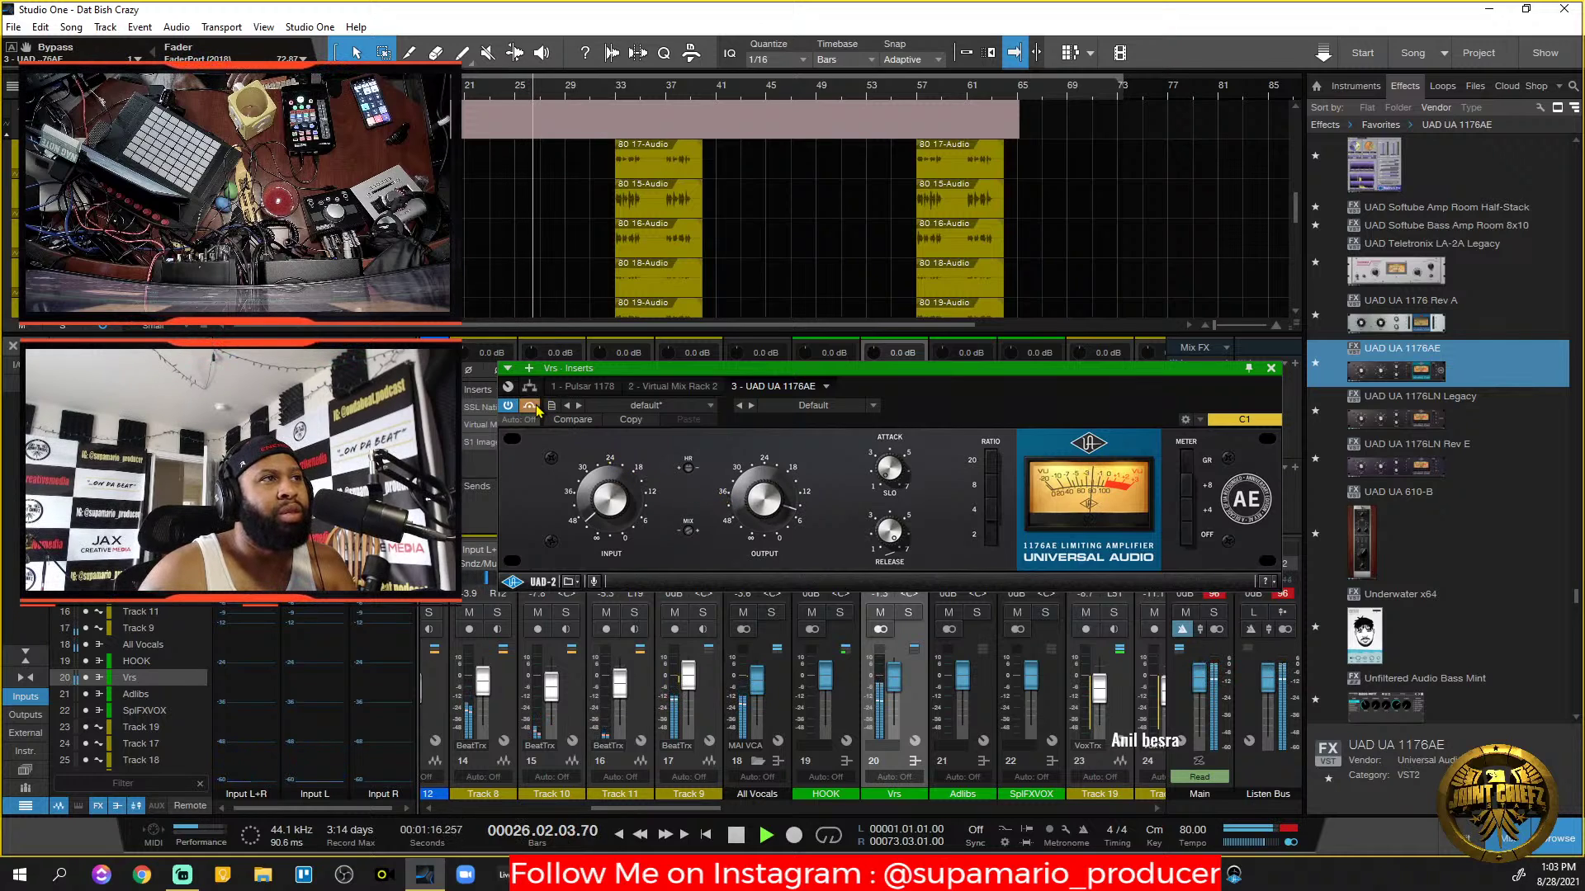
pyautogui.click(534, 407)
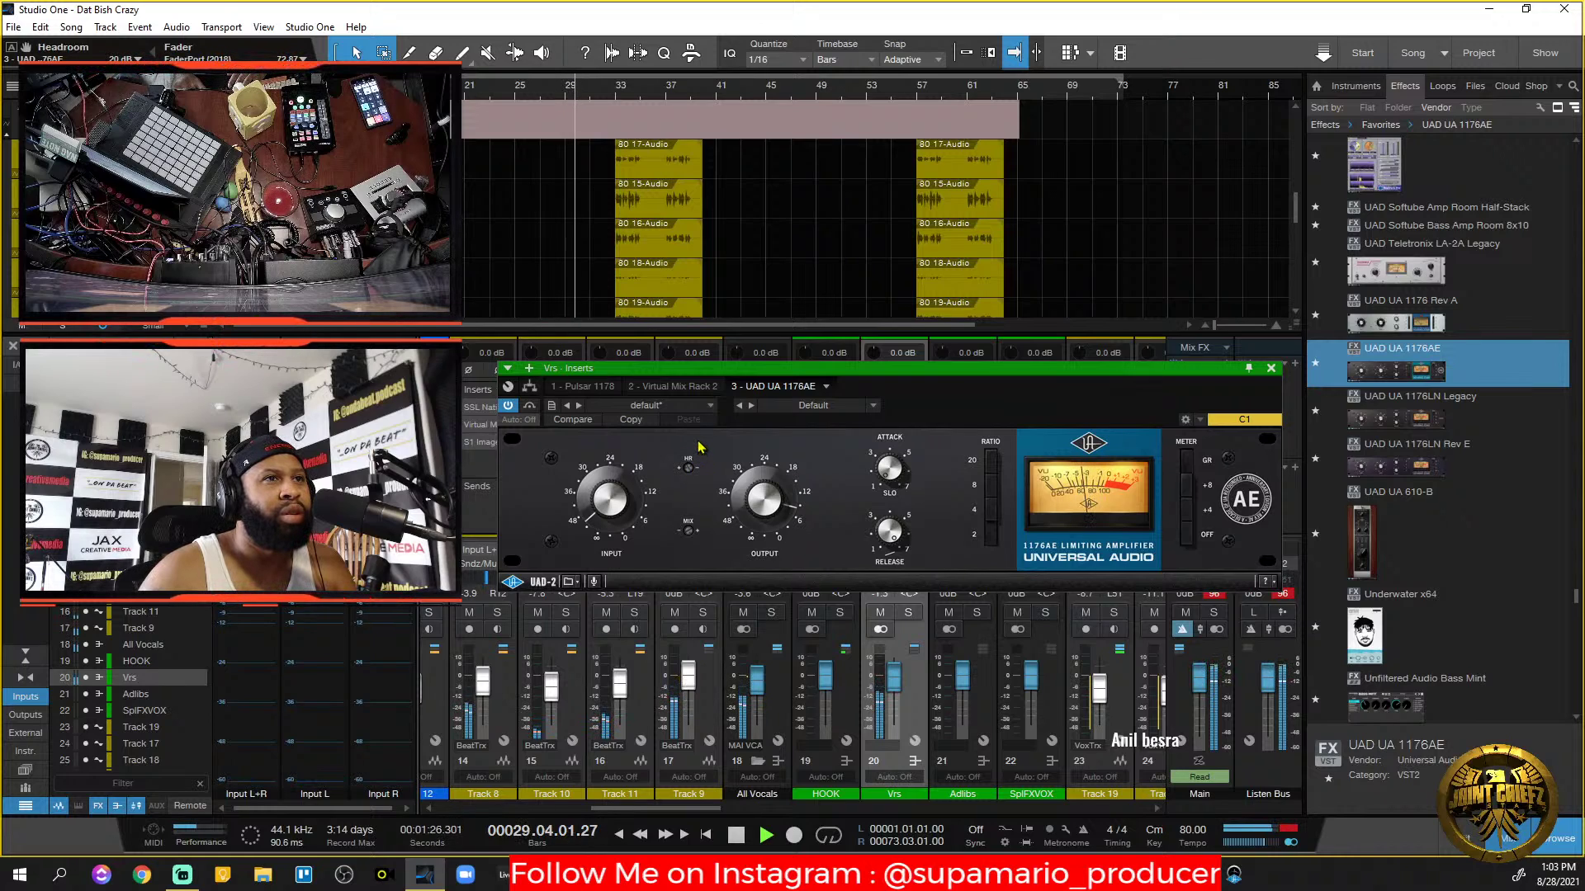
# Set the 1176AE's headroom to 16 dB and its mix to 70%, then replay the verse.
pyautogui.moveTo(698, 441); pyautogui.dragTo(691, 481)
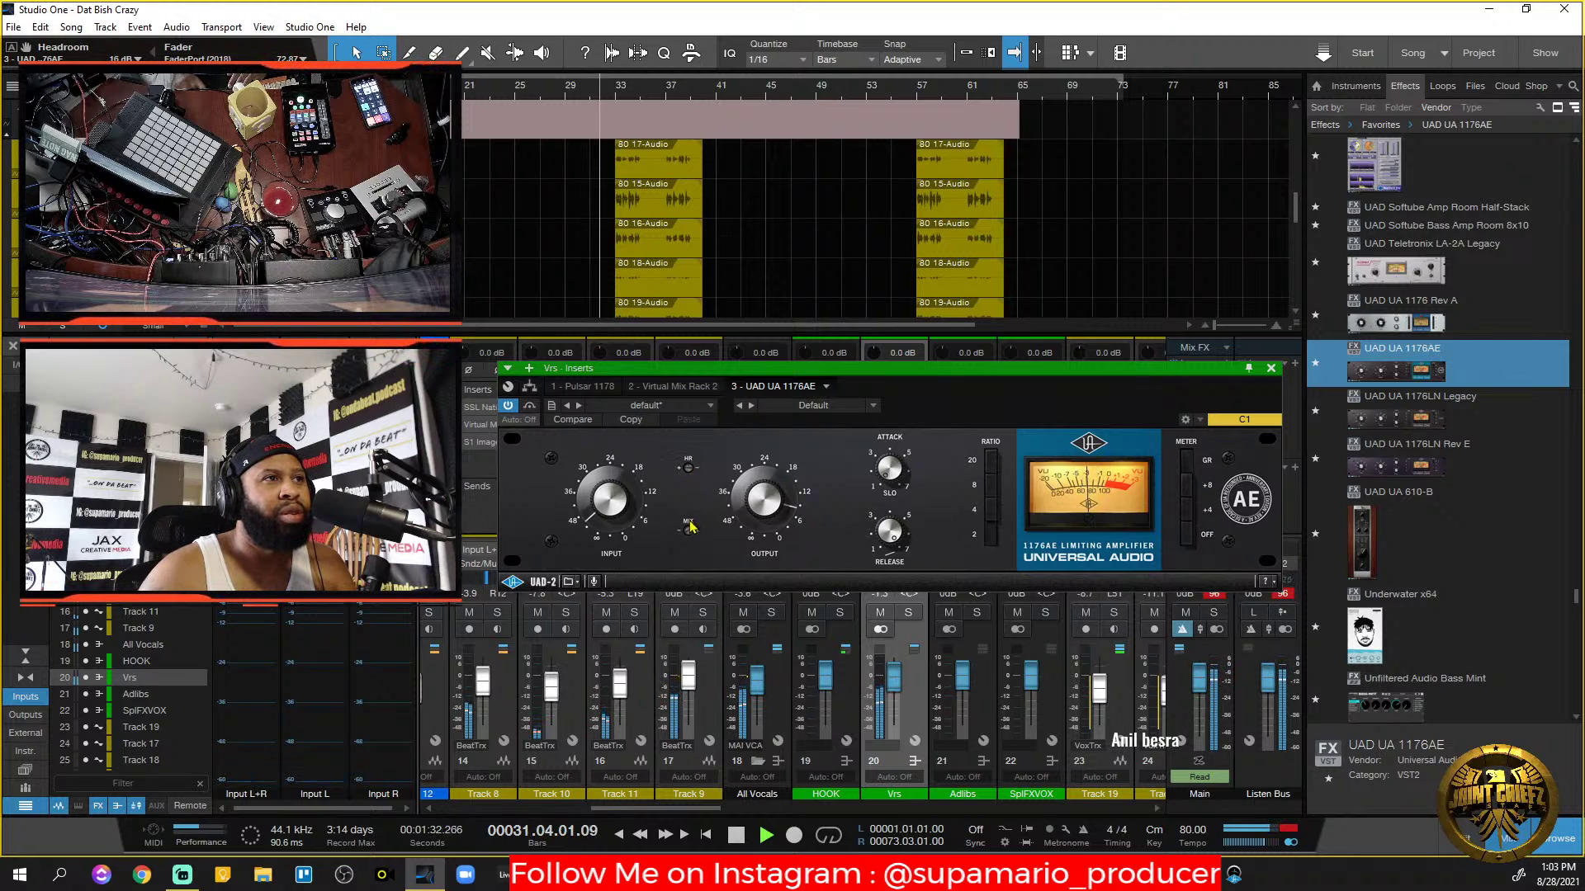
pyautogui.moveTo(693, 539); pyautogui.dragTo(708, 603)
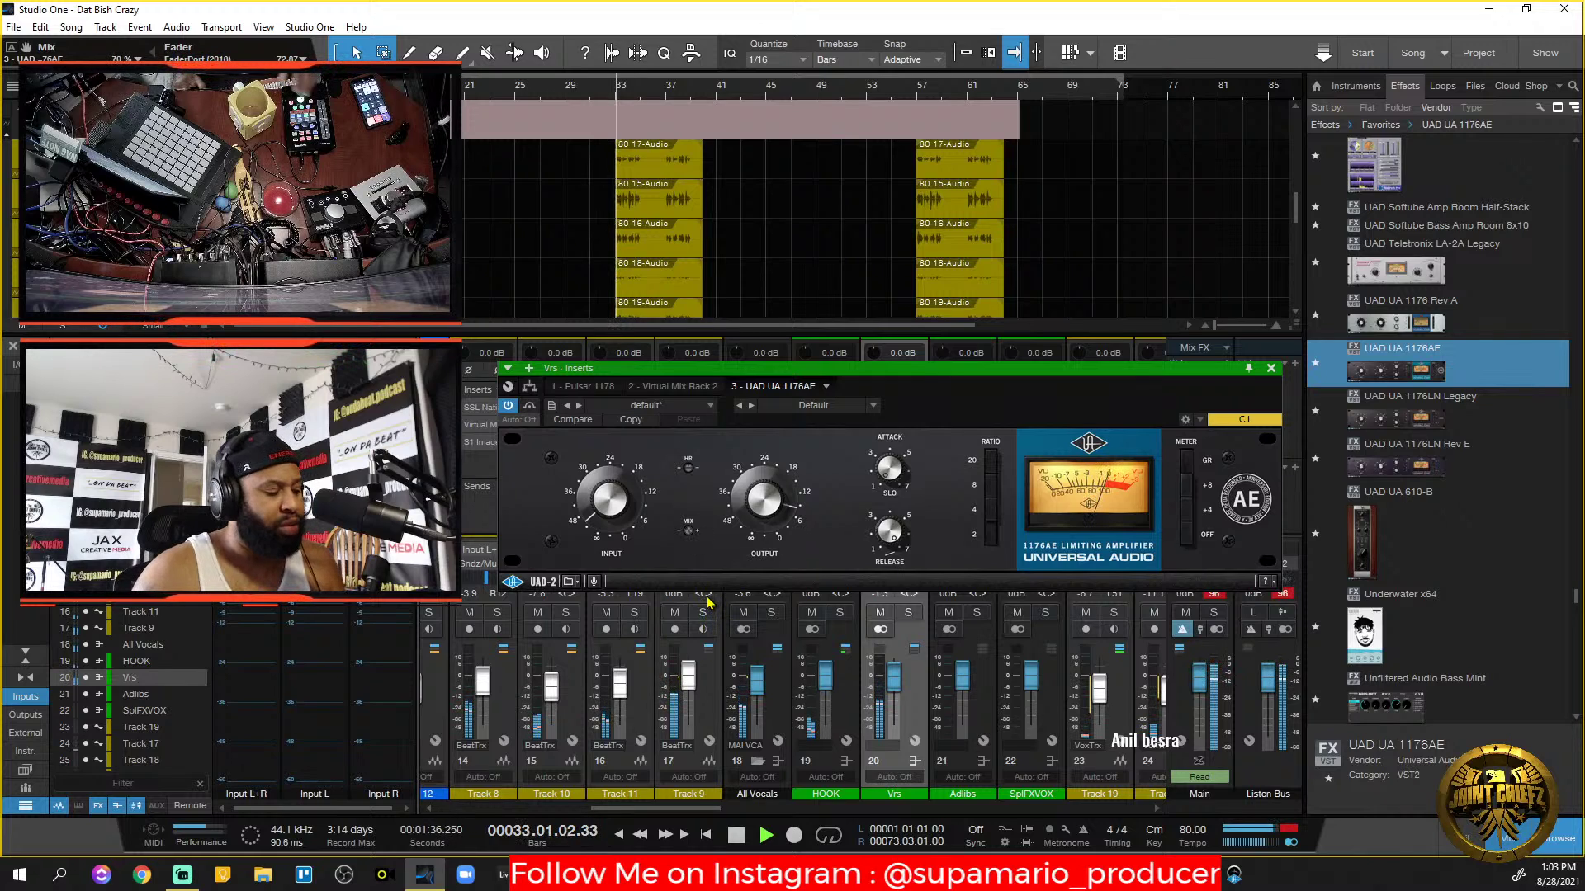
pyautogui.press('space')
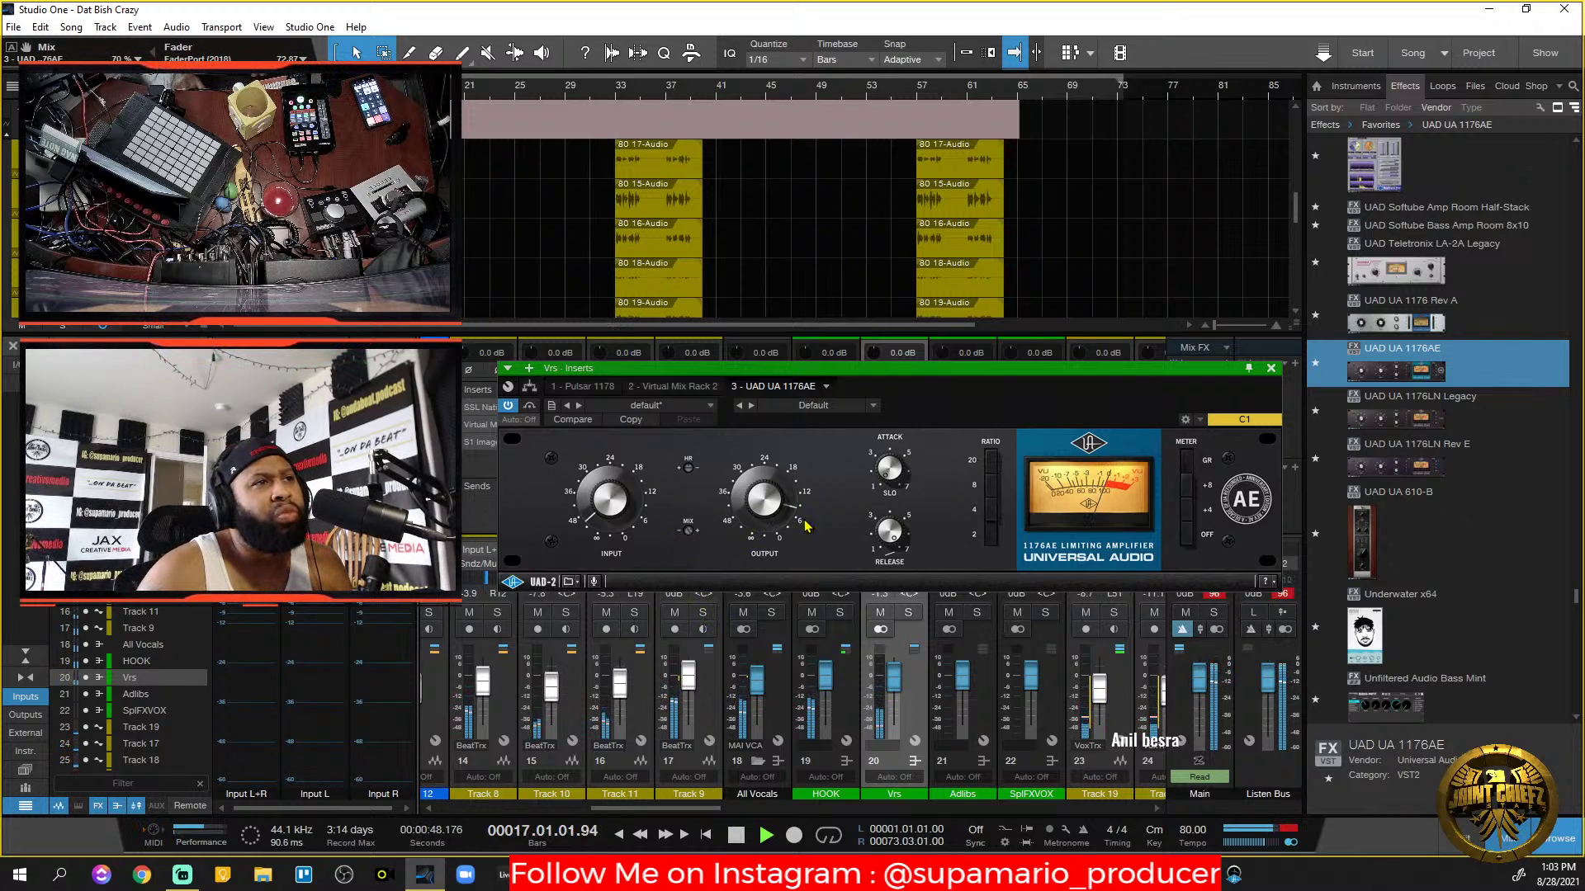
# Fine-tune the 1176AE during playback with output at about -9.02 dB and mix at about 76%, then close its window.
pyautogui.moveTo(690, 532); pyautogui.dragTo(690, 530)
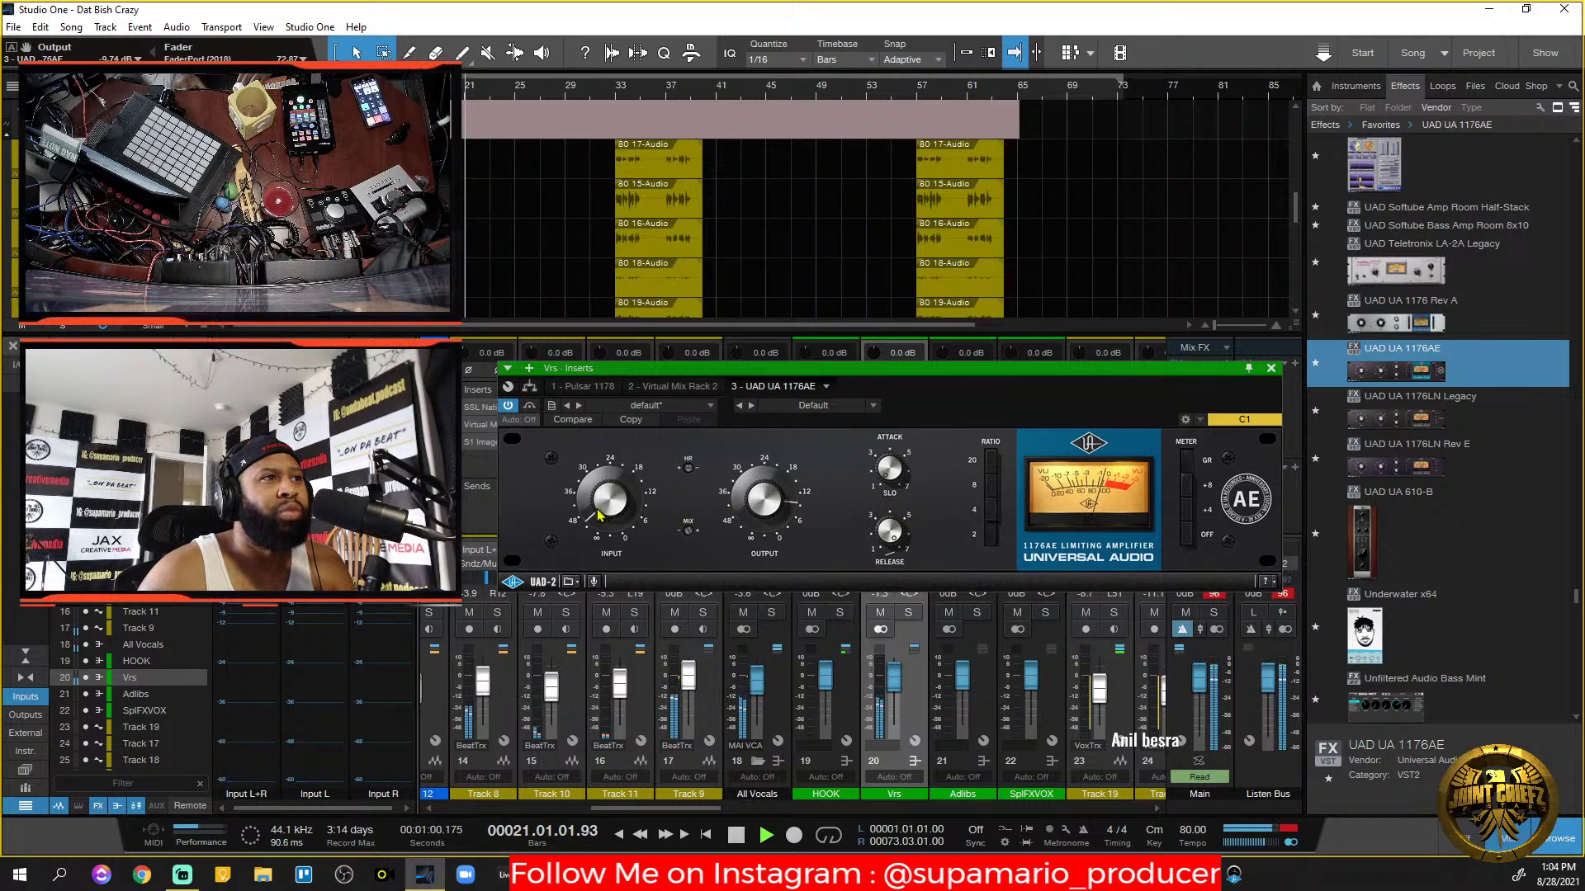
pyautogui.moveTo(602, 518); pyautogui.dragTo(600, 520)
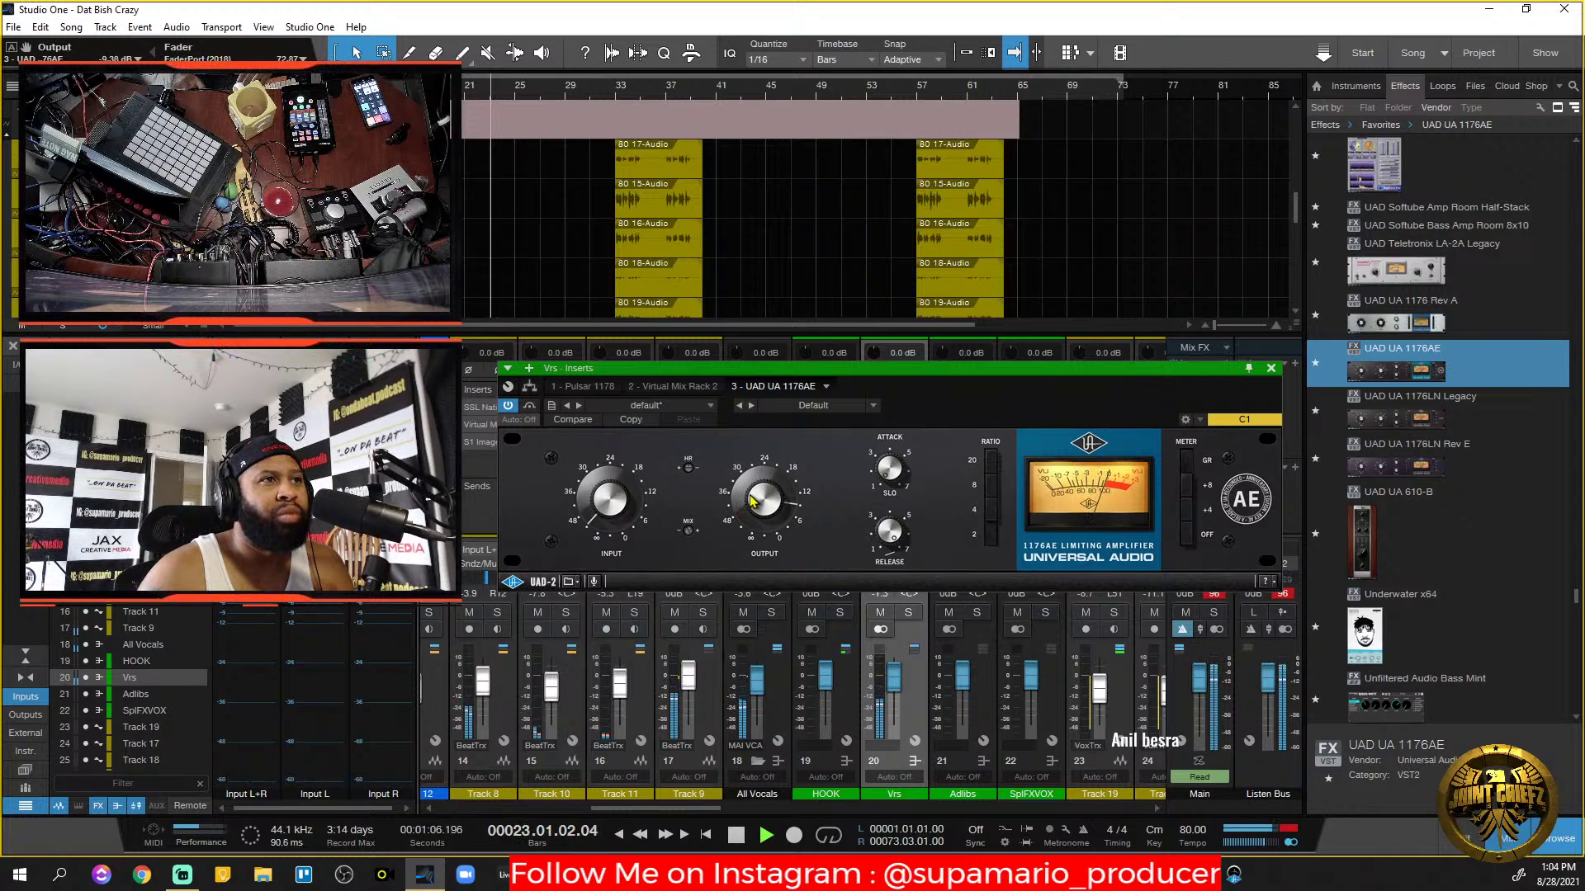
pyautogui.moveTo(752, 501); pyautogui.dragTo(745, 489)
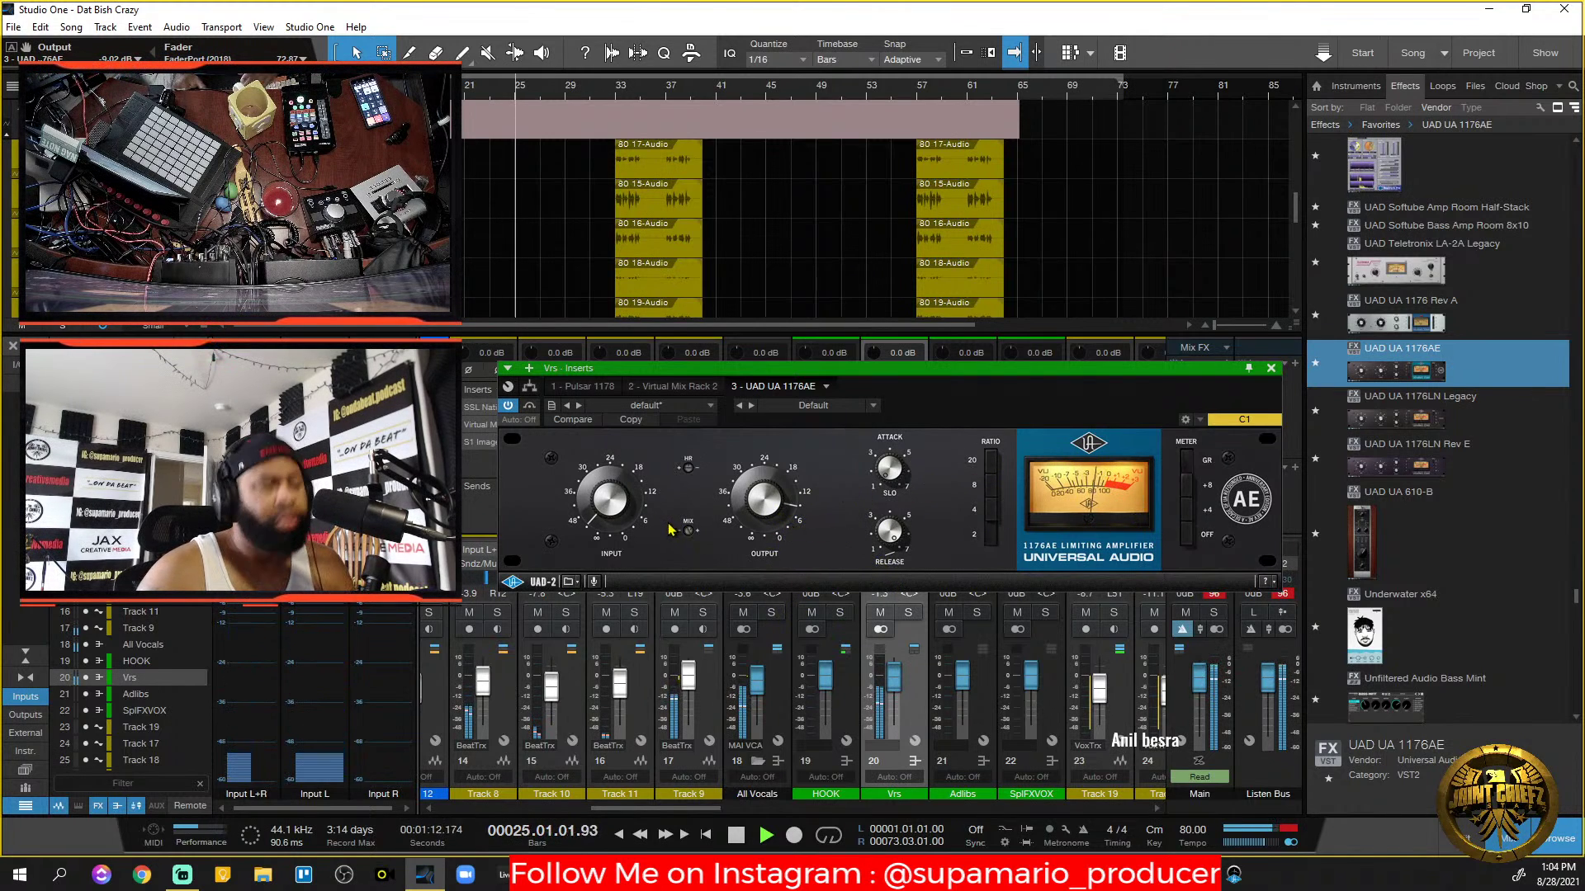
pyautogui.moveTo(769, 493); pyautogui.dragTo(767, 487)
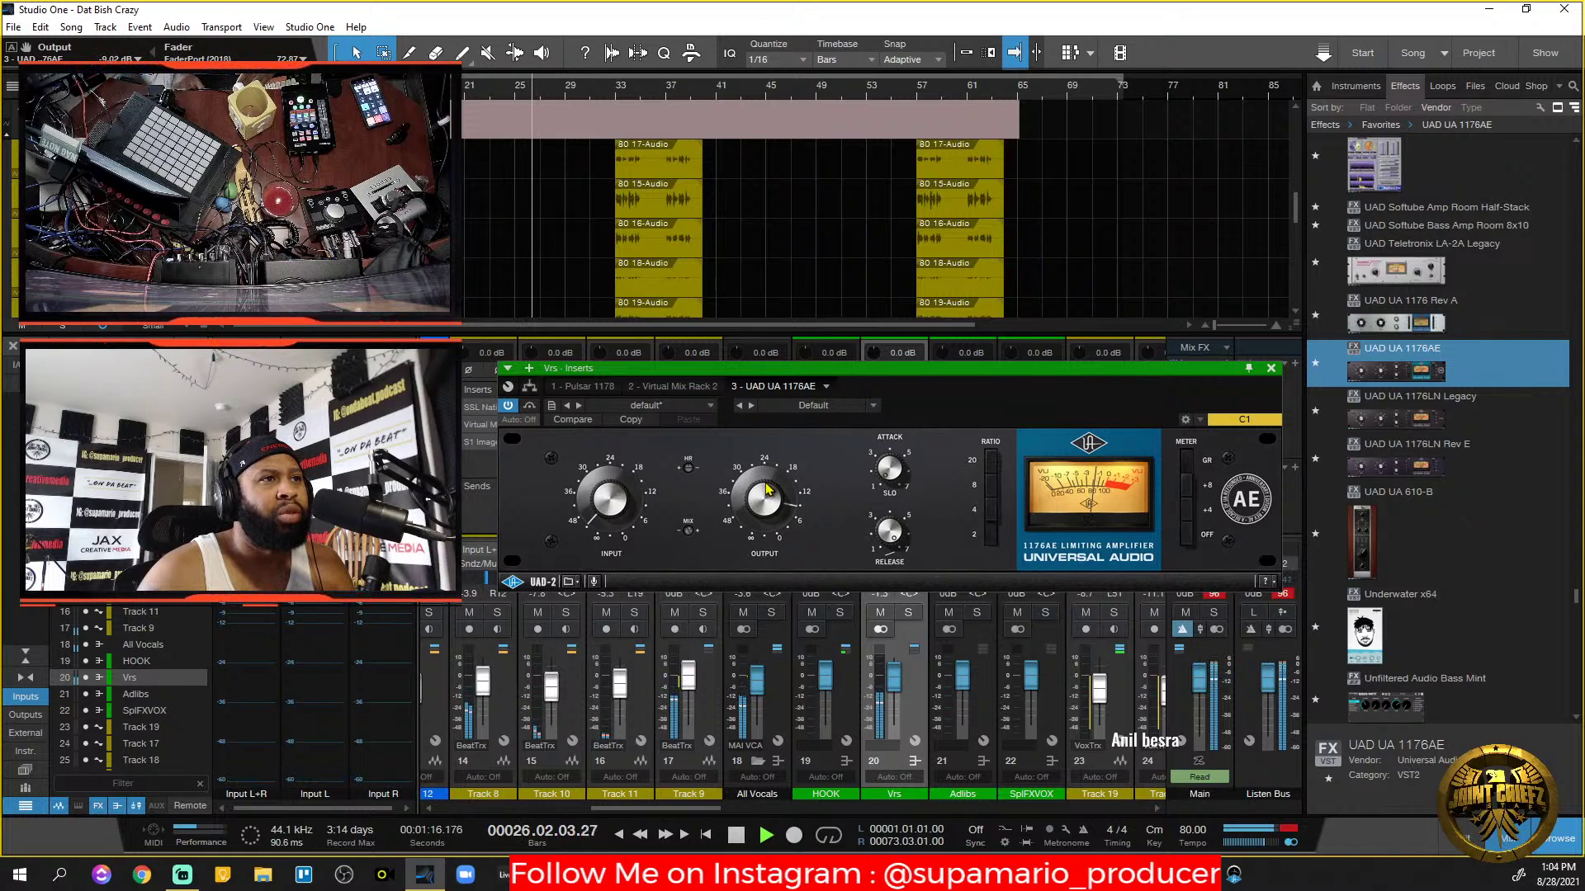
pyautogui.moveTo(688, 534); pyautogui.dragTo(690, 541)
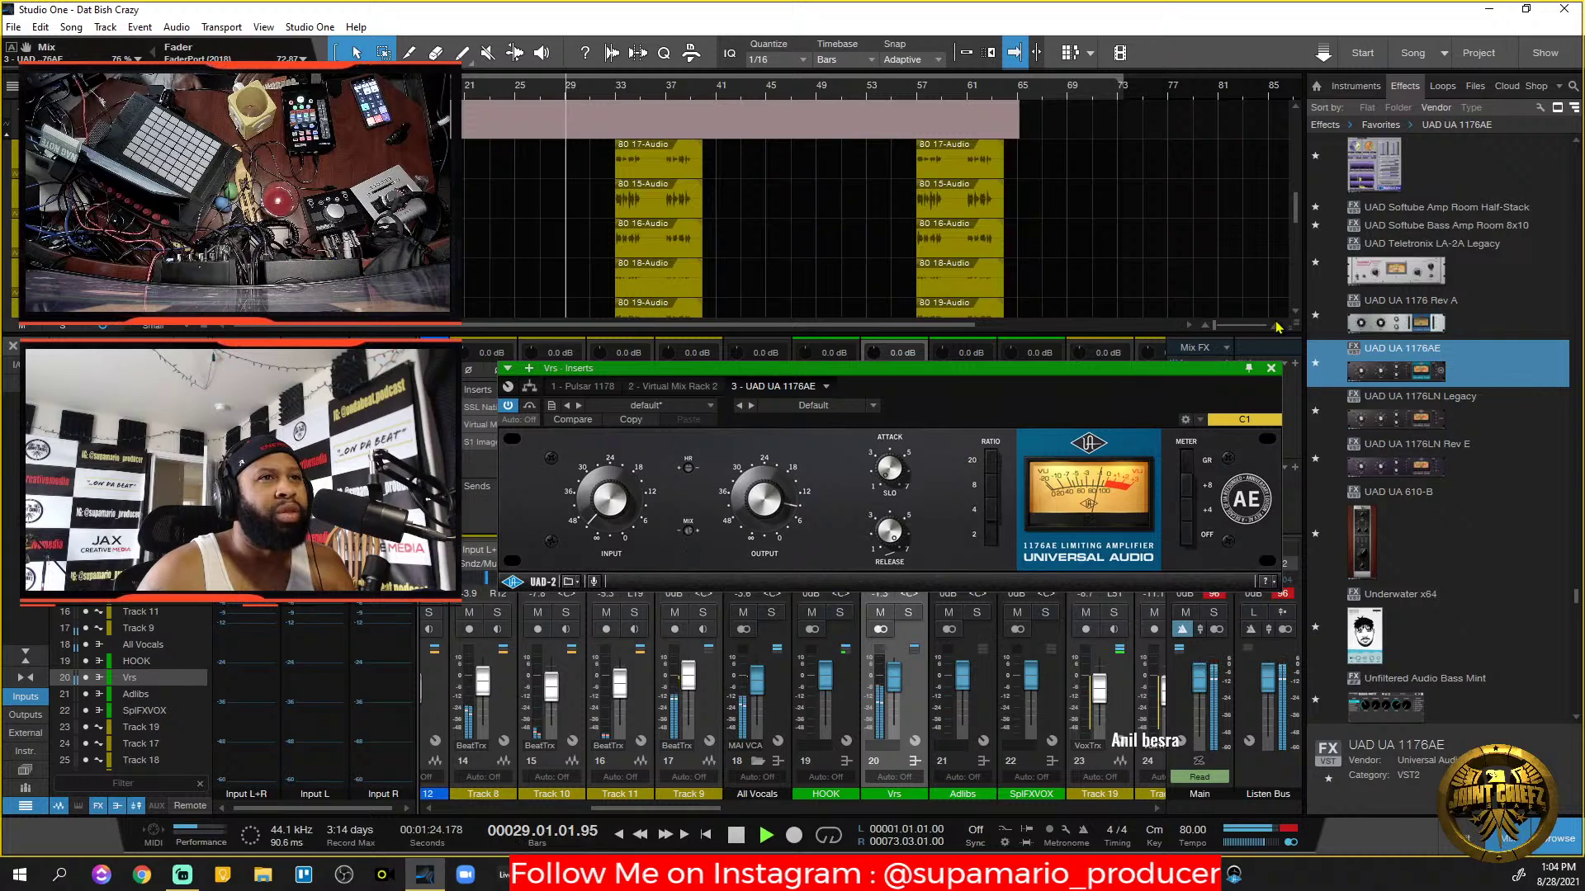
pyautogui.click(1271, 368)
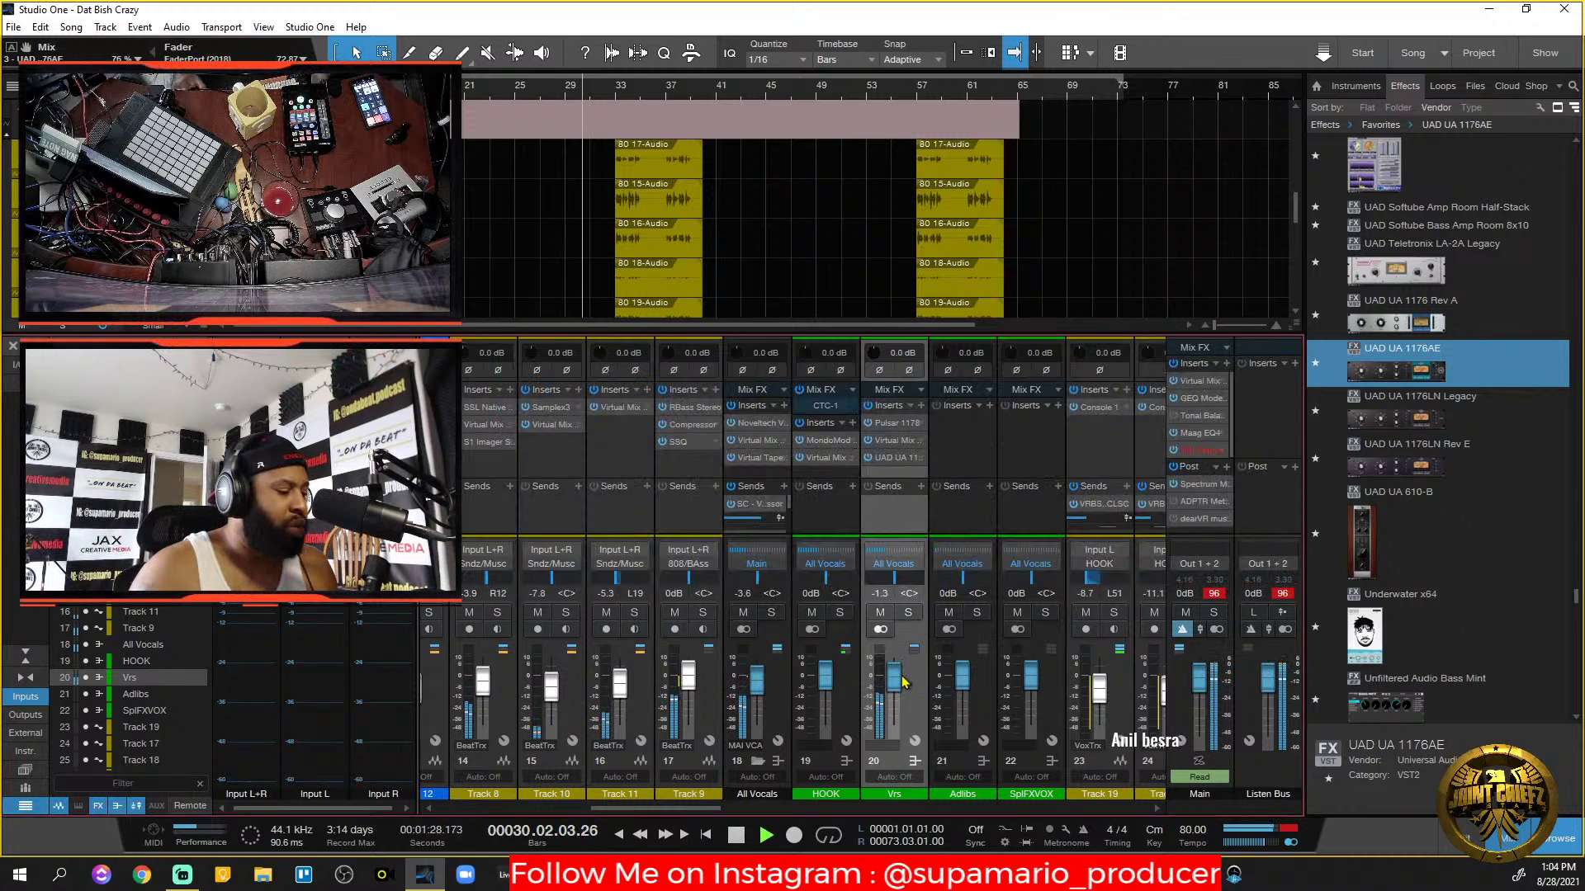
# Lower the Vrs bus fader to -1.7 dB while checking the mix in mono, then return the main output to stereo.
pyautogui.scroll(1, 904, 690)
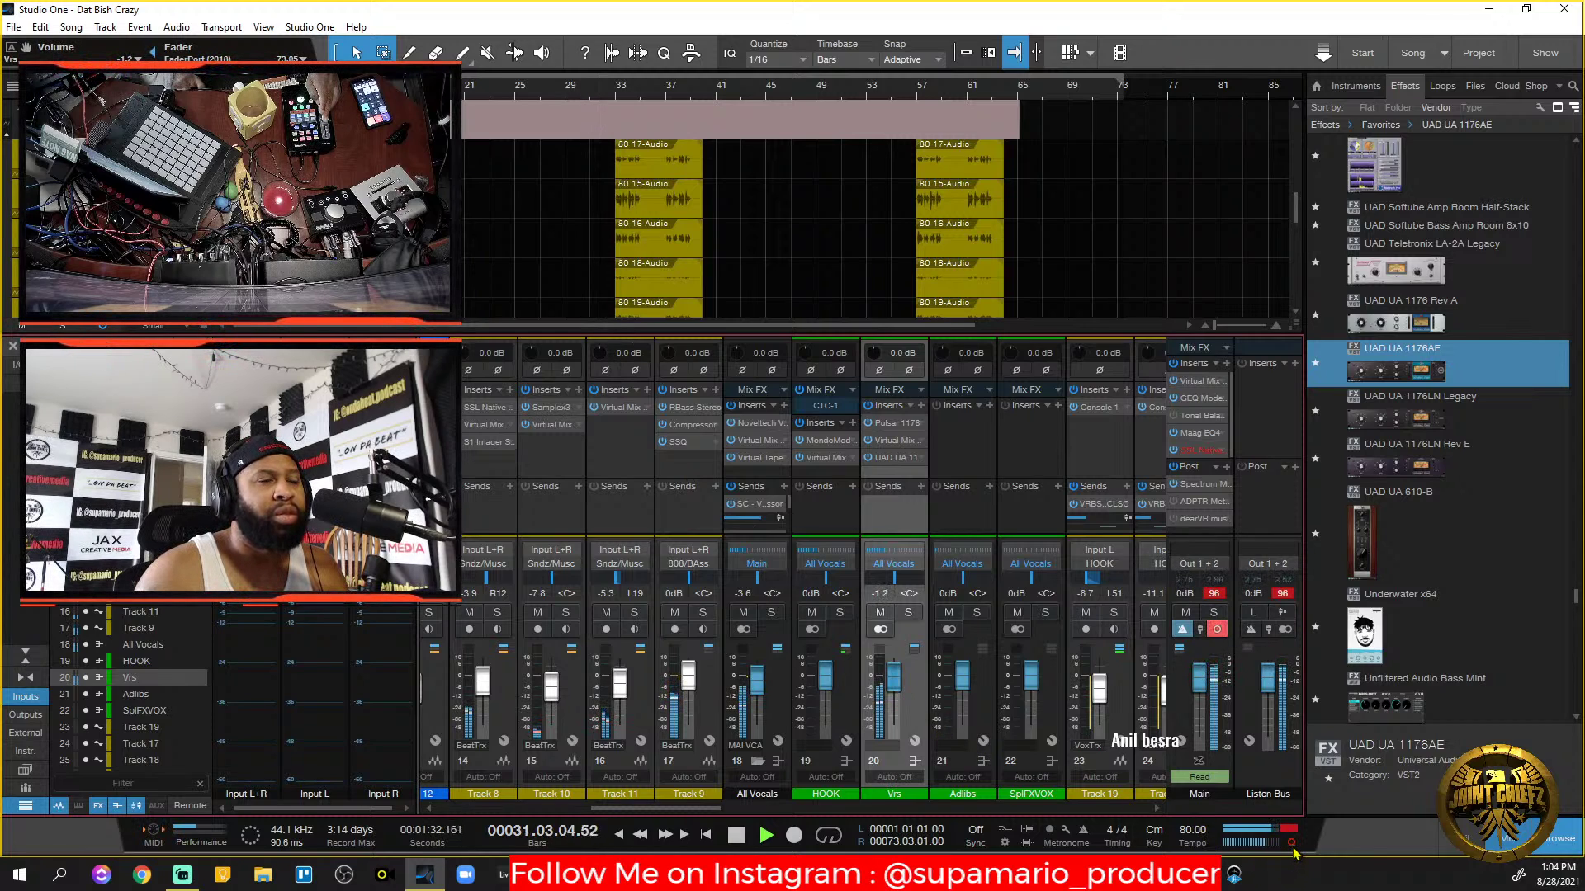
pyautogui.press('space')
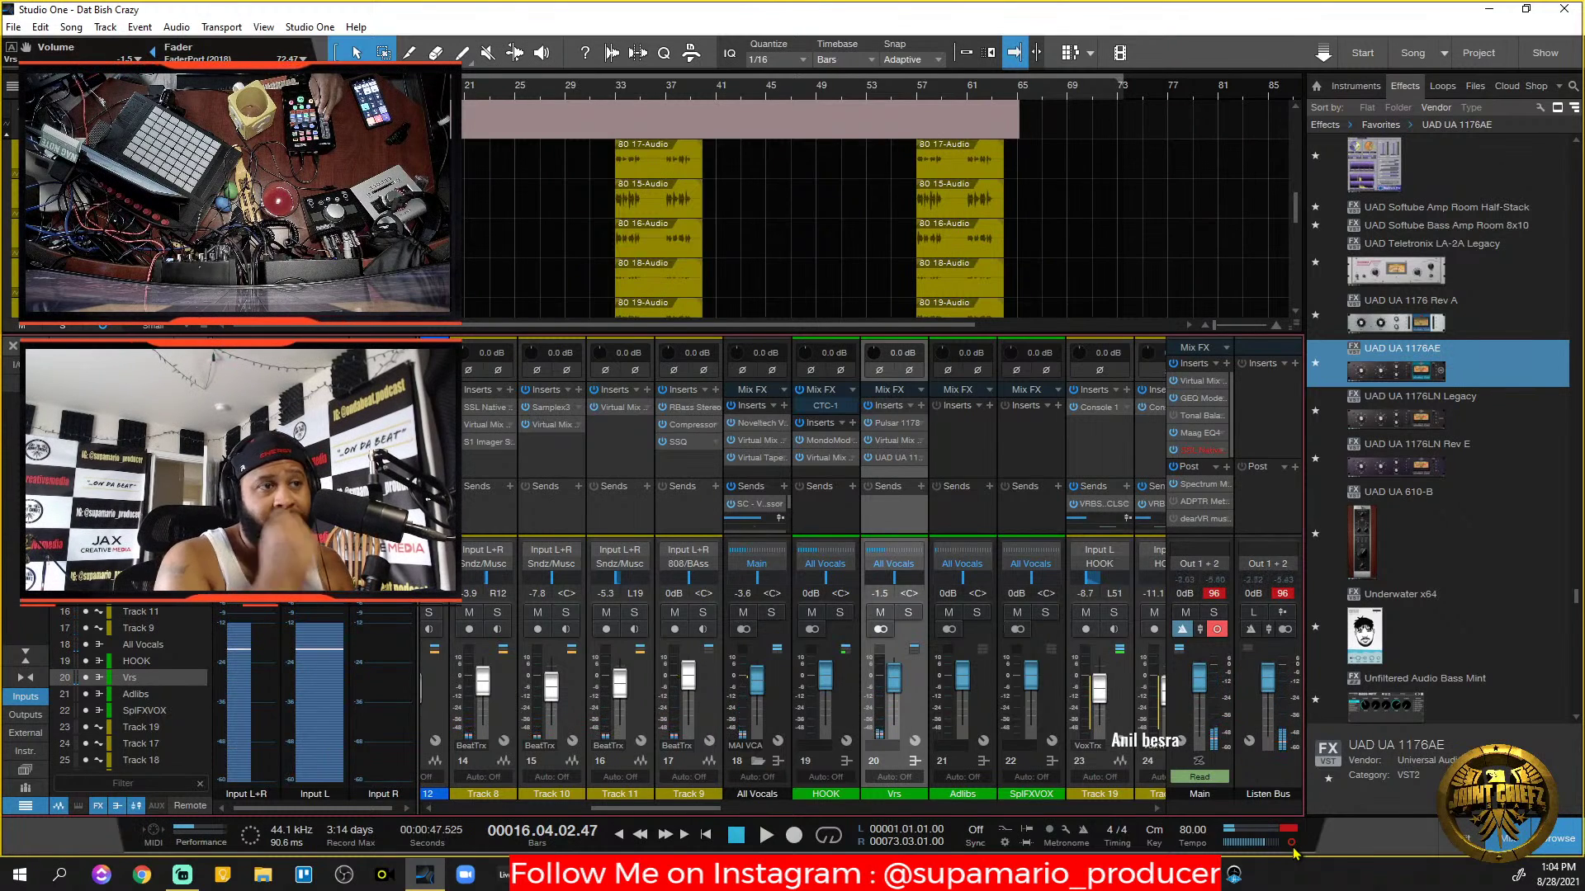
pyautogui.press('space')
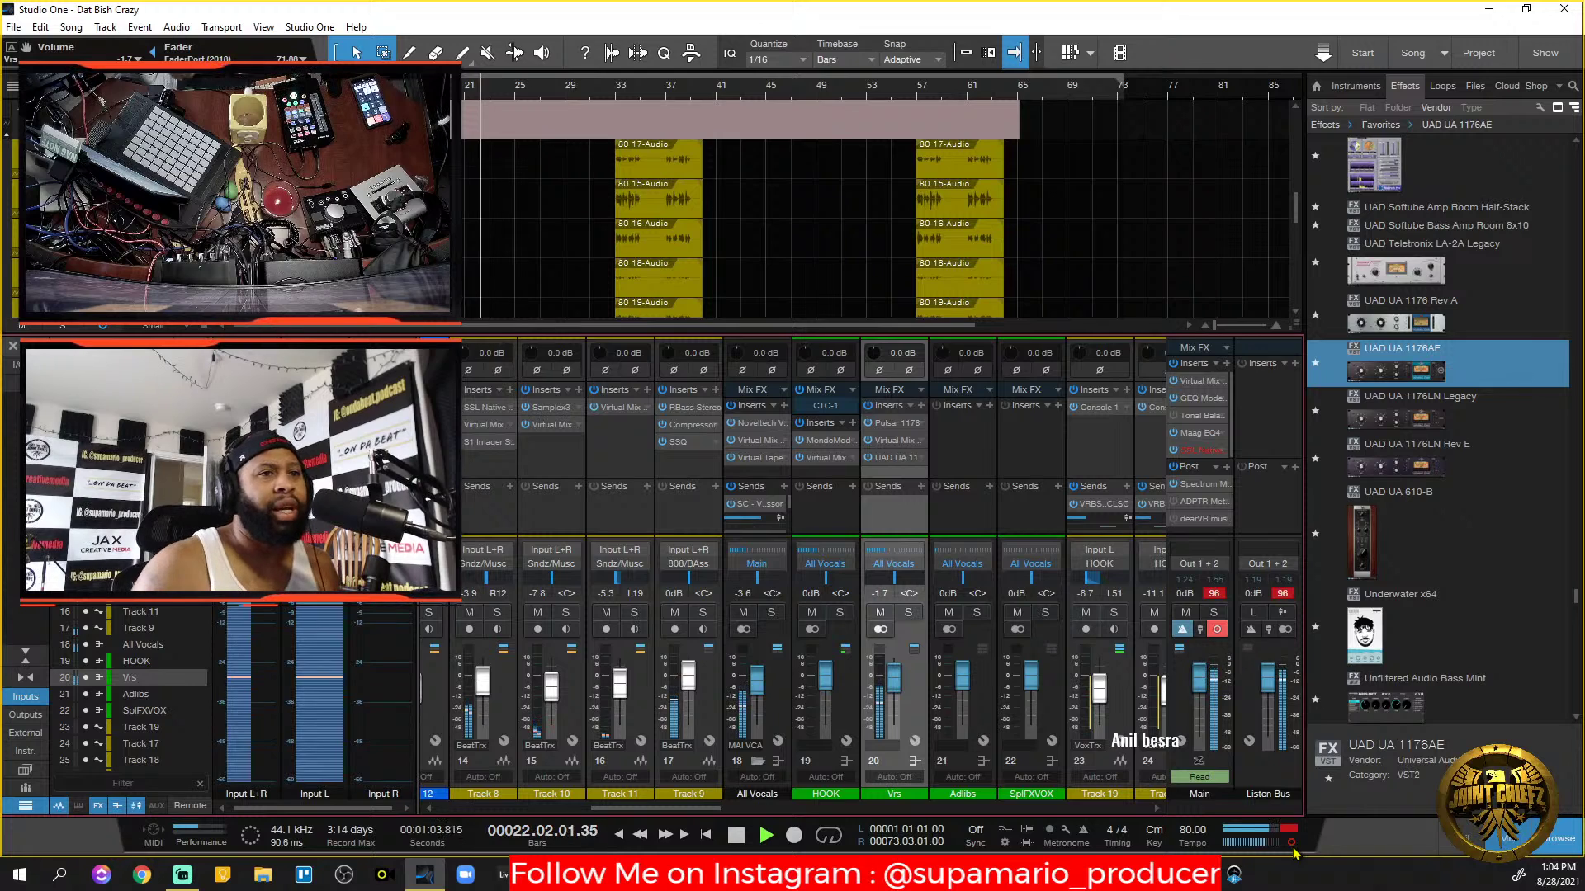
pyautogui.click(1293, 846)
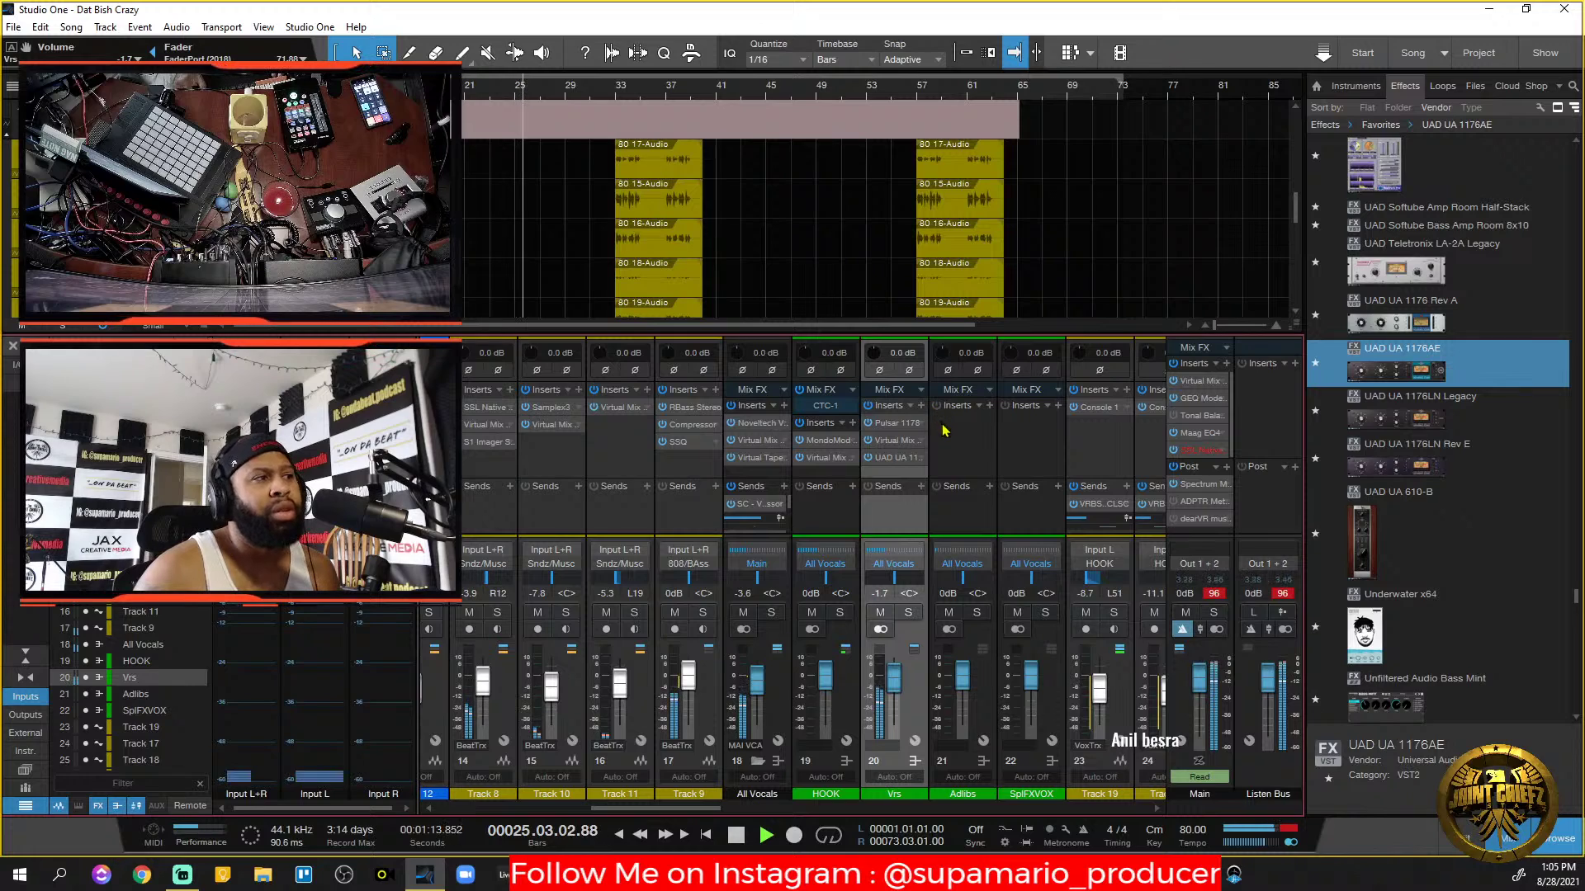
# Remove the CTC-1 Mix FX from the HOOK bus.
pyautogui.click(852, 390)
pyautogui.click(893, 408)
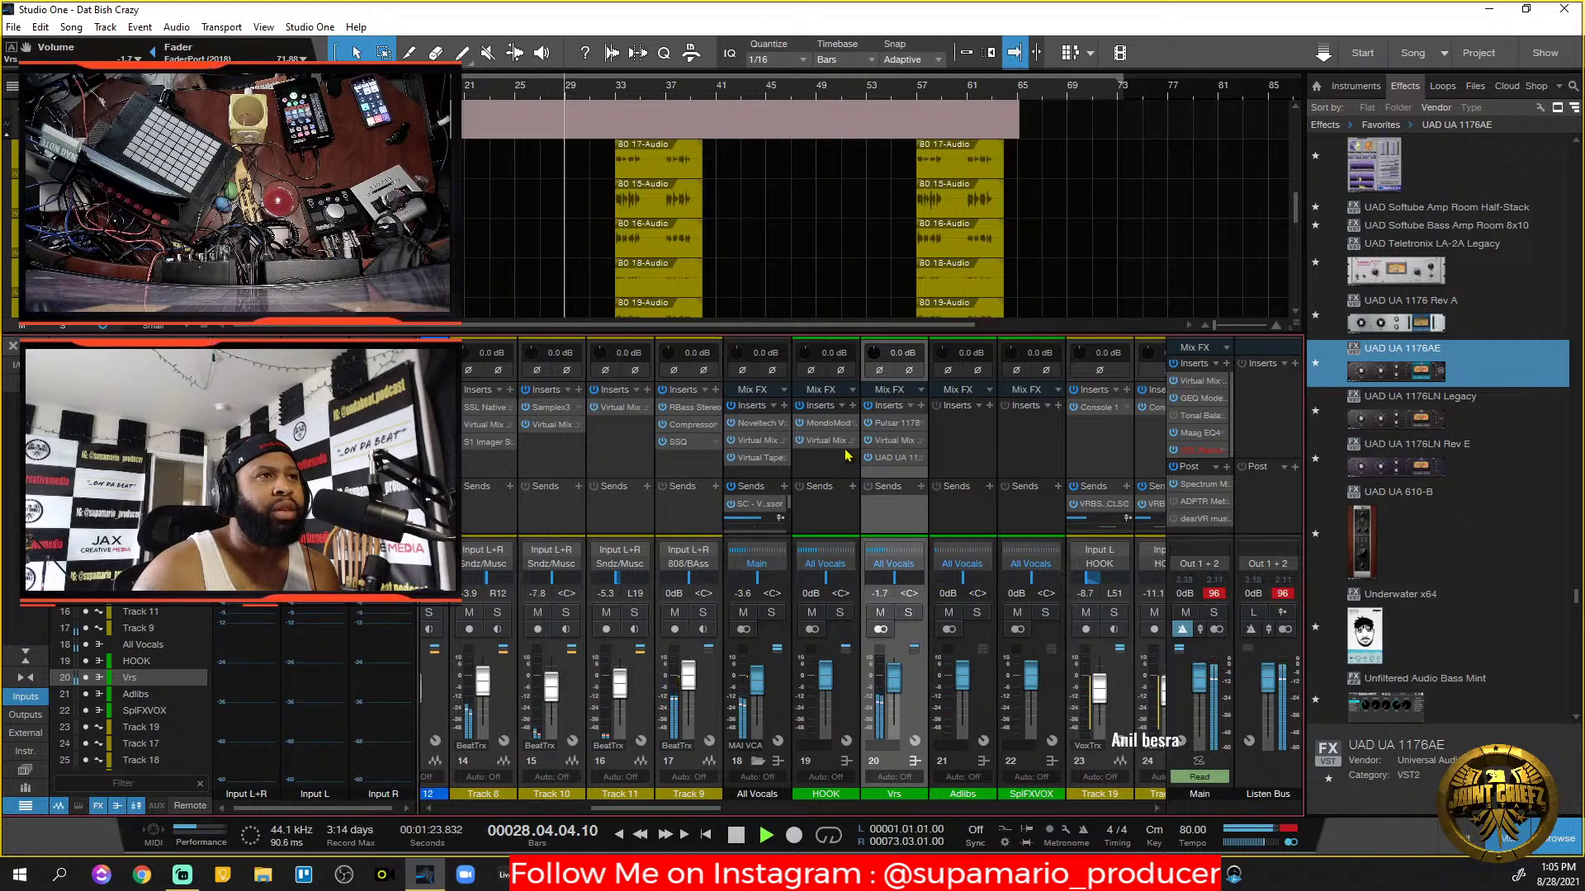
# Replay the song from bar 33, where the hook begins, and solo the HOOK bus.
pyautogui.press('space')
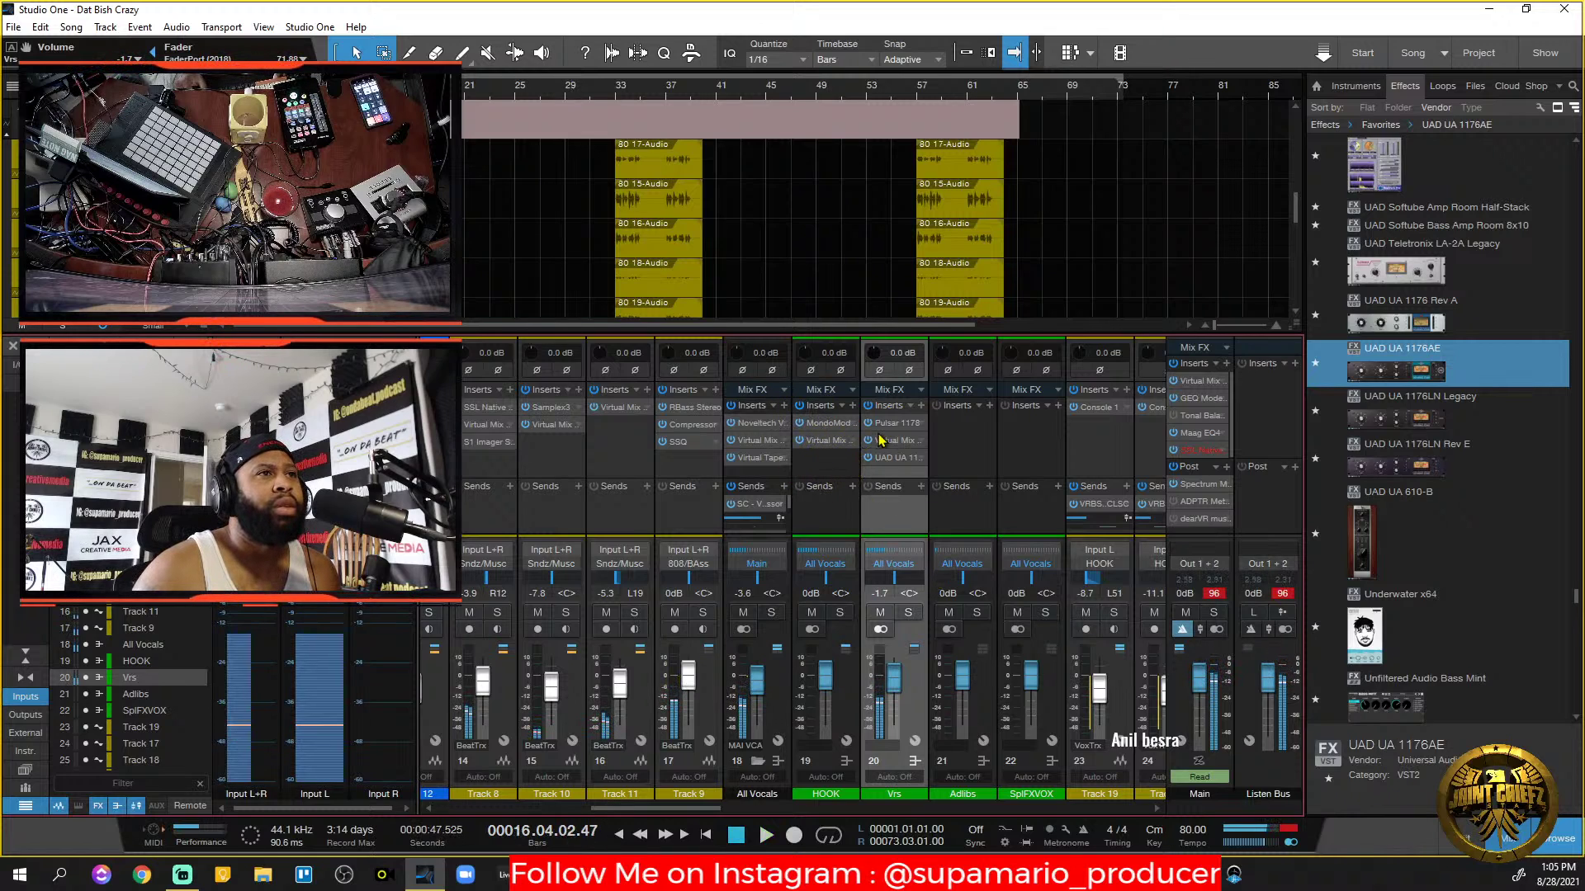
pyautogui.click(617, 89)
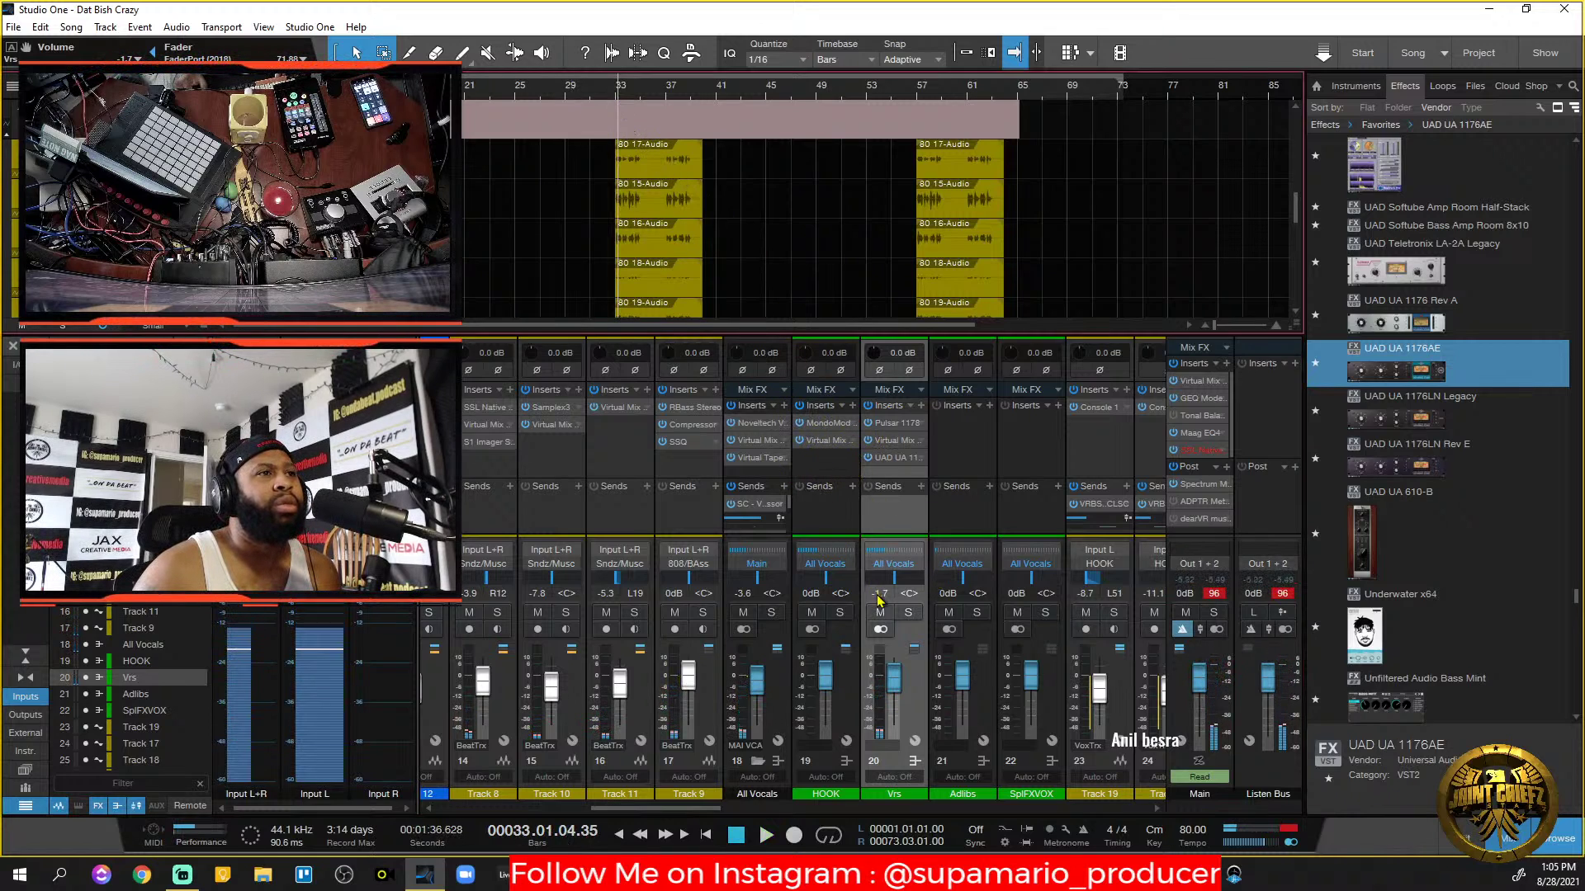
pyautogui.click(1069, 53)
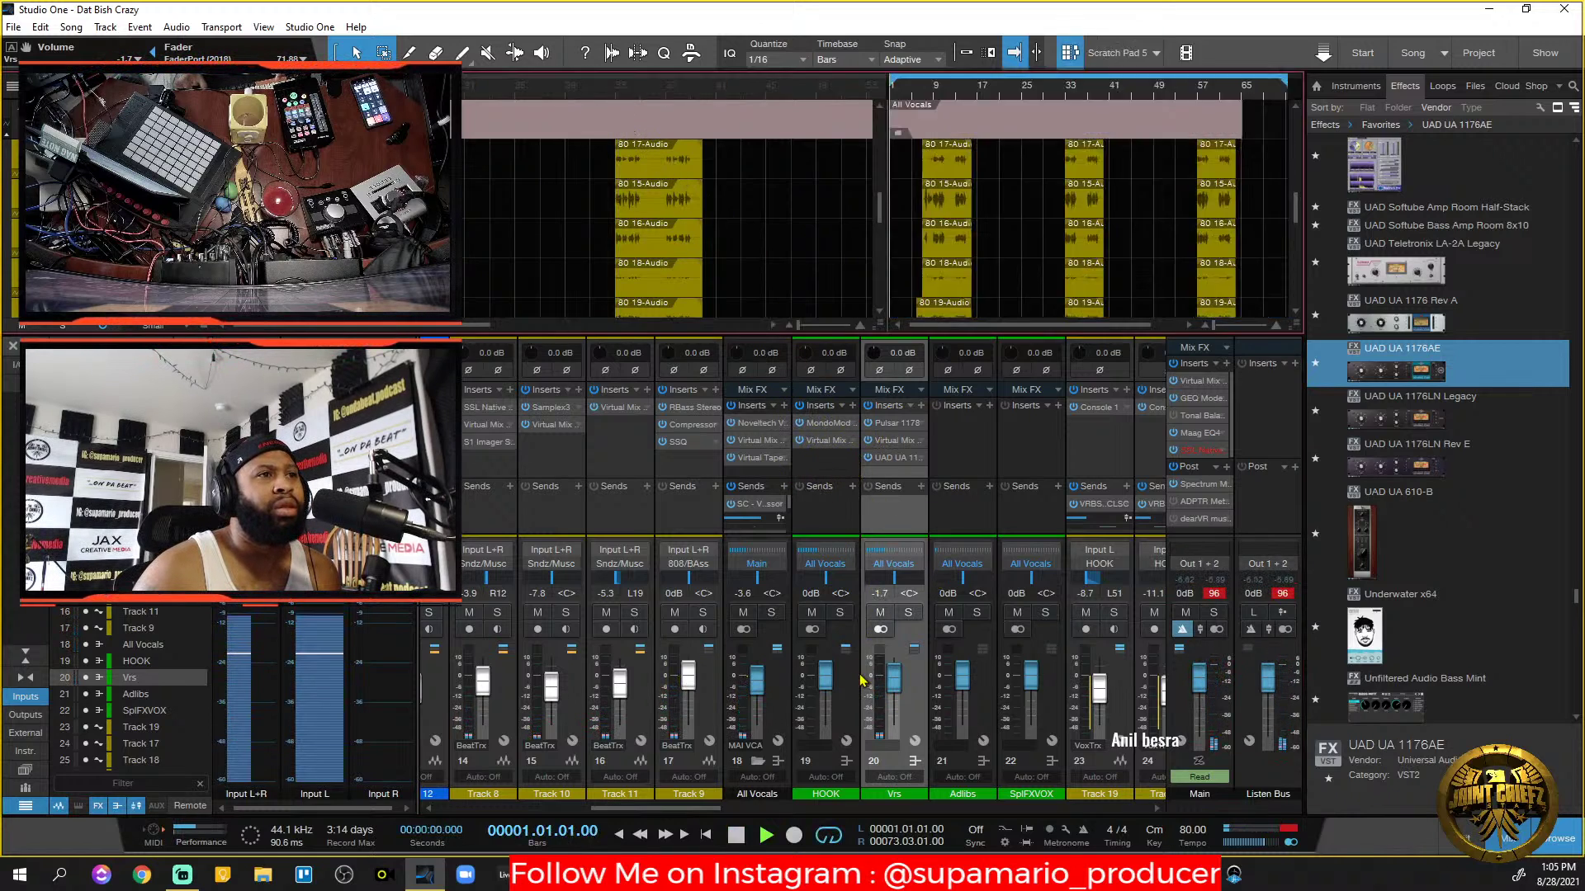
pyautogui.click(1070, 53)
pyautogui.press('space')
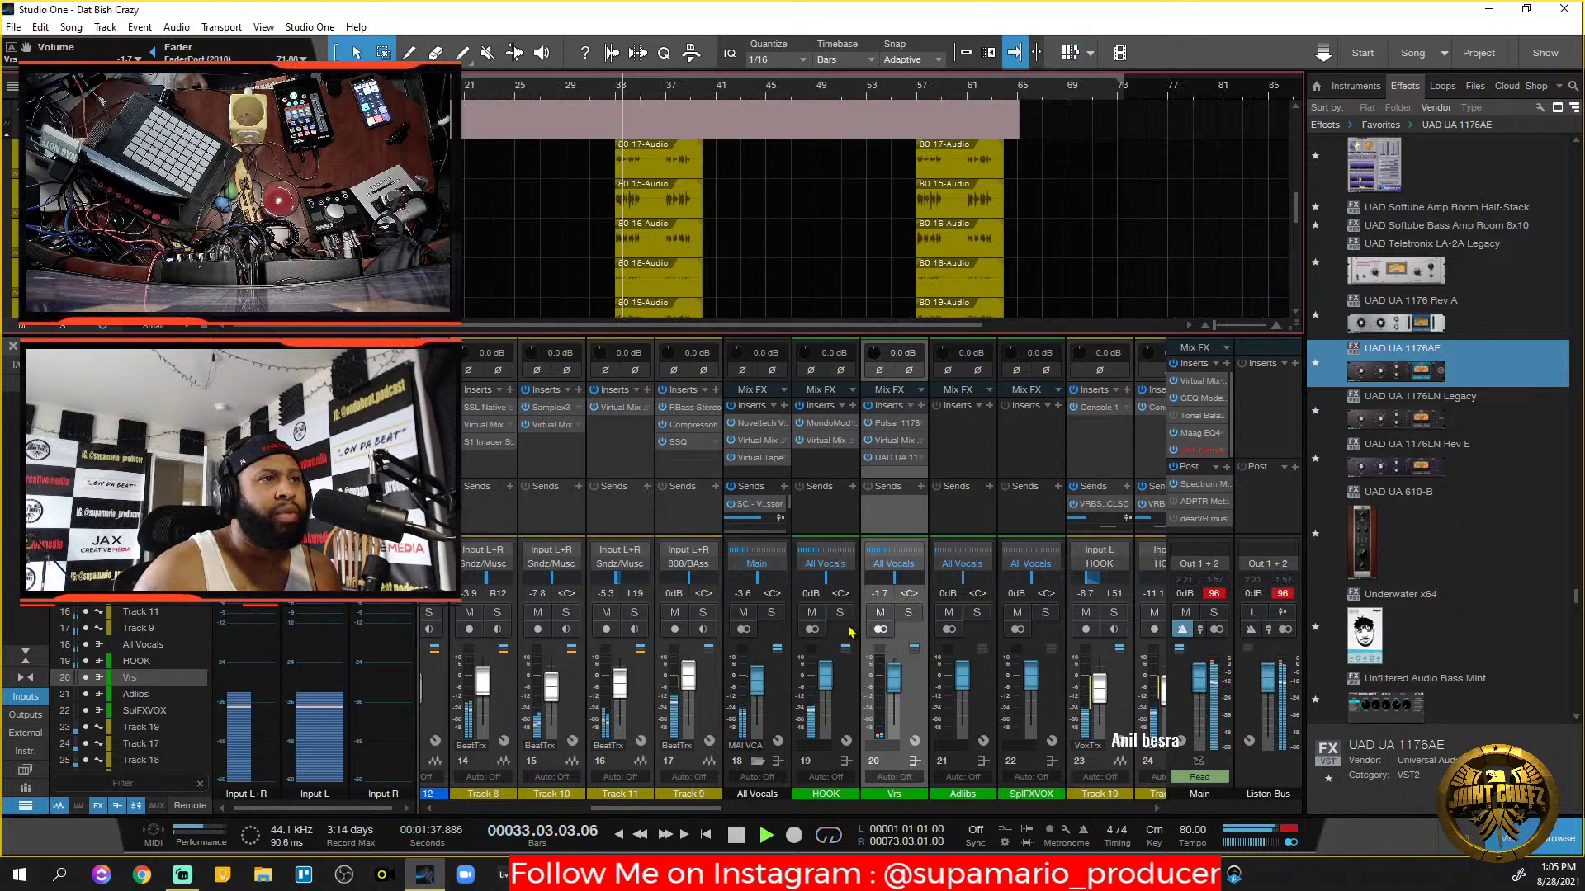
pyautogui.click(840, 612)
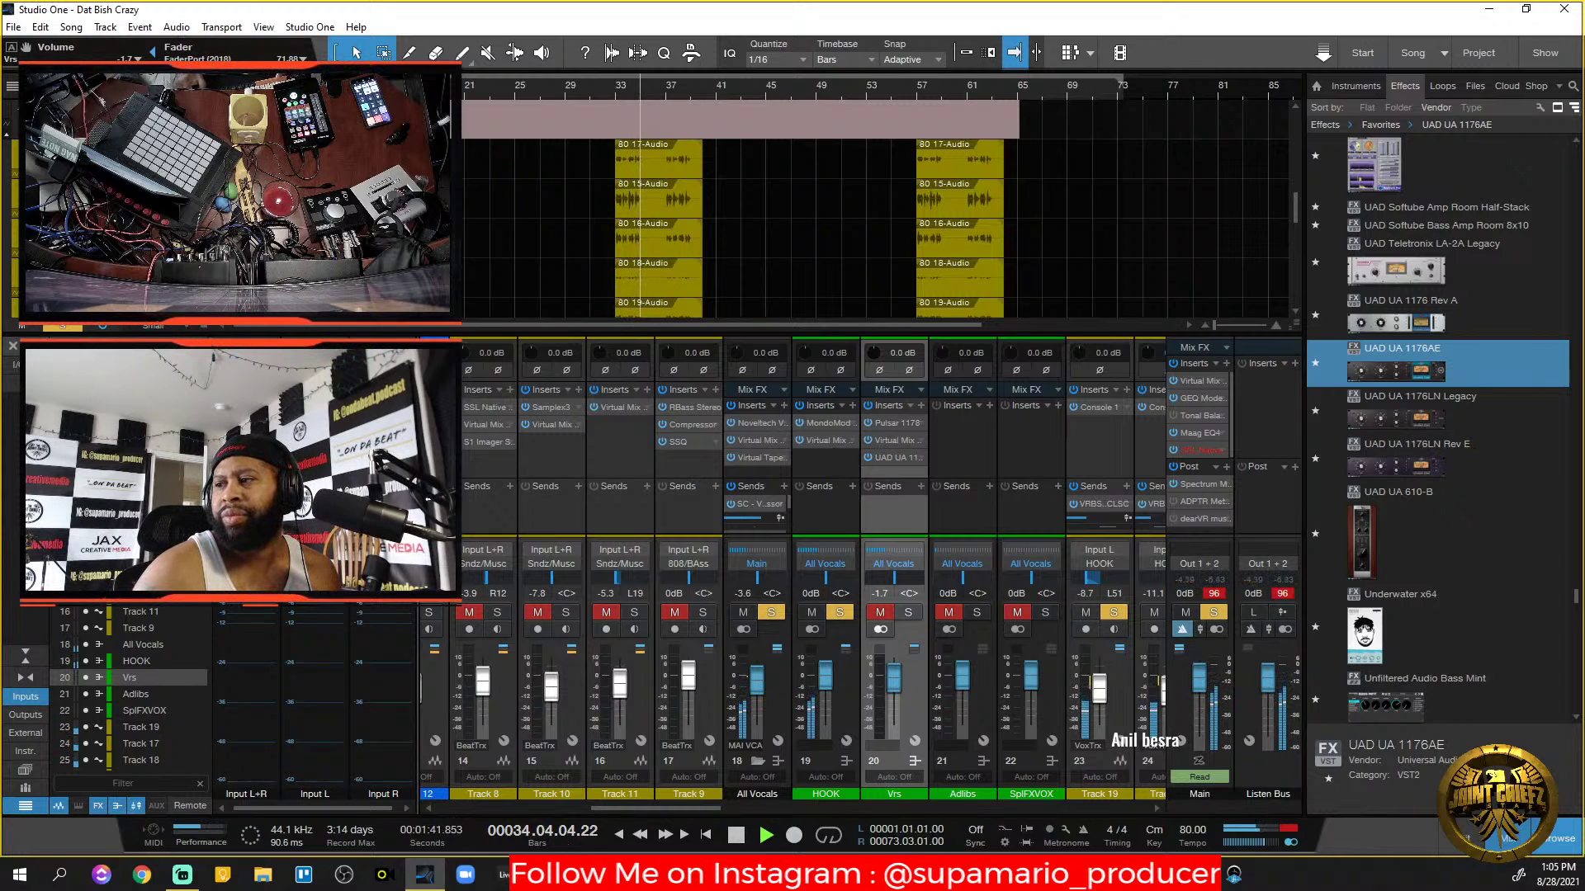
# Stop playback and open the HOOK bus's Virtual Mix Rack to examine its module chain.
pyautogui.moveTo(1583, 7); pyautogui.dragTo(620, 144)
pyautogui.press('space')
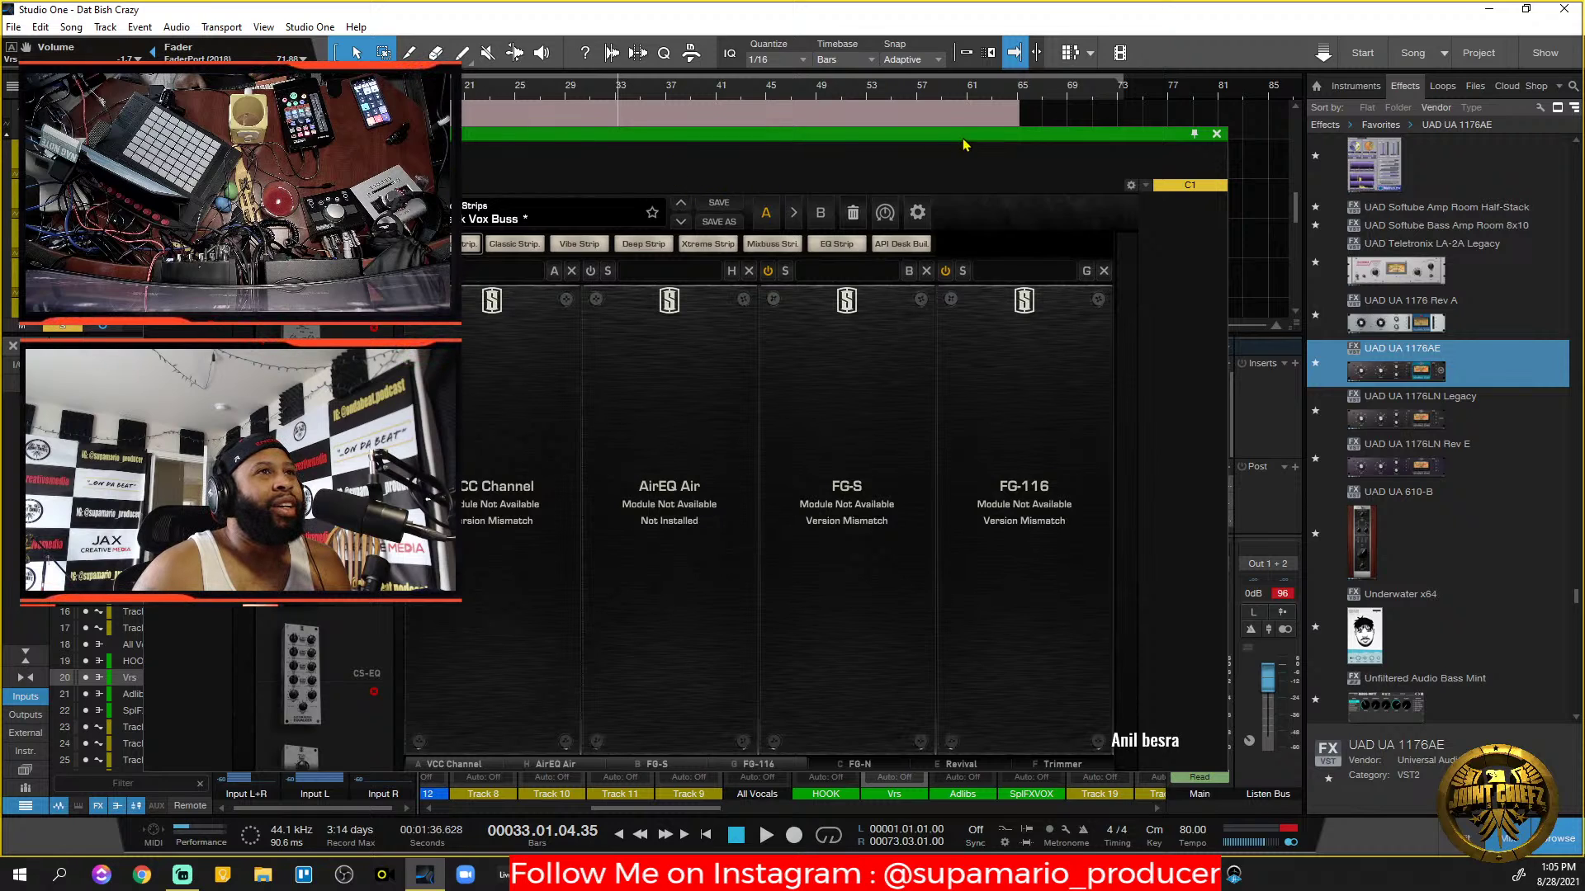
pyautogui.click(1218, 135)
pyautogui.doubleClick(823, 442)
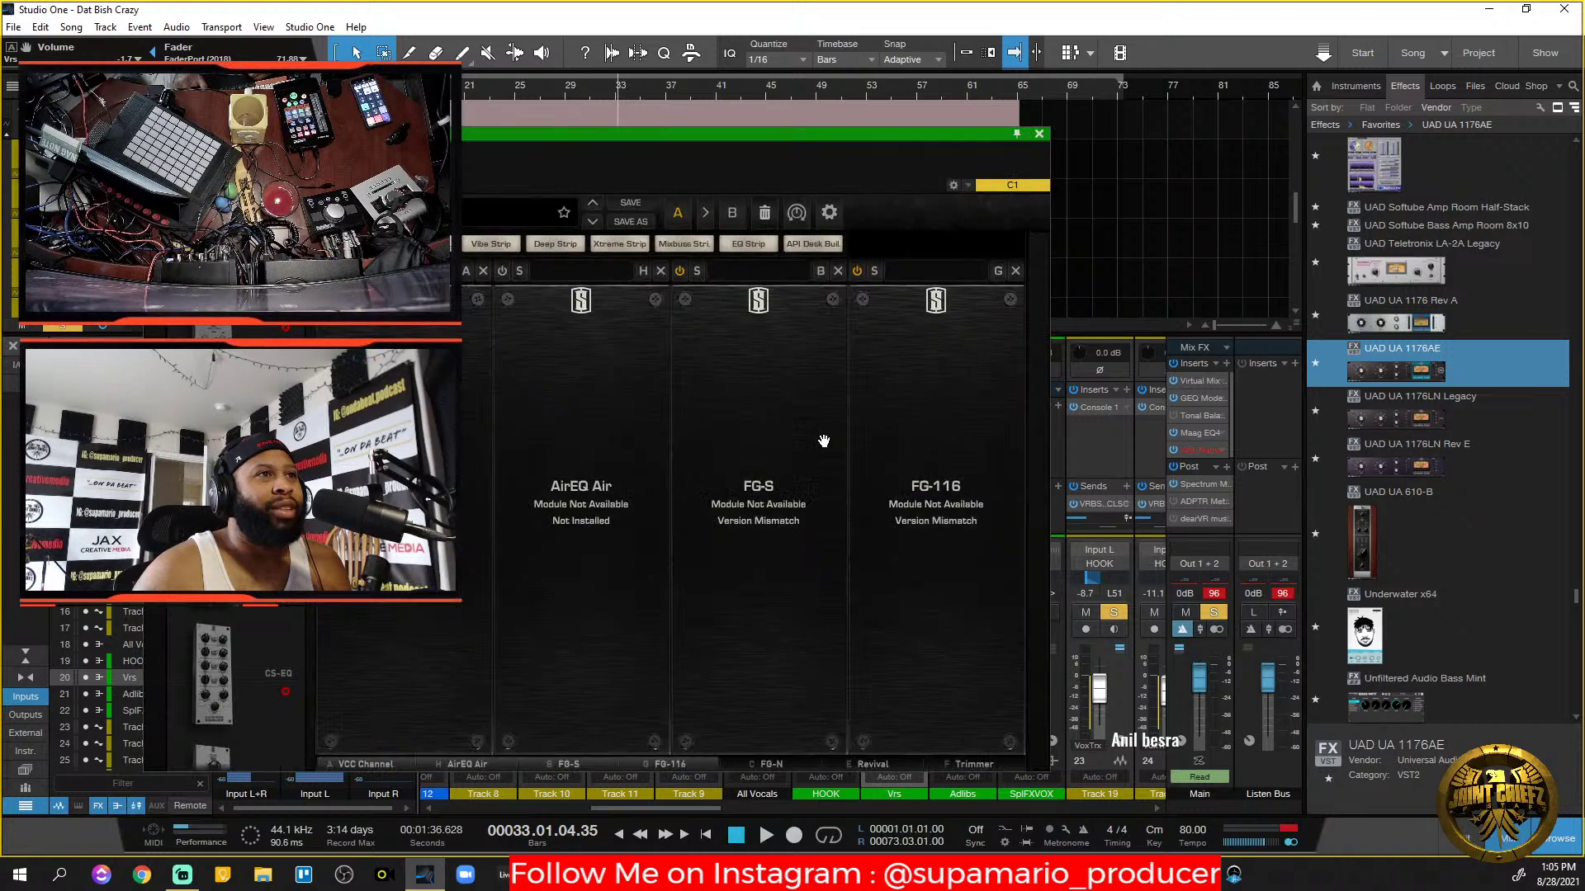
pyautogui.click(694, 777)
pyautogui.click(747, 761)
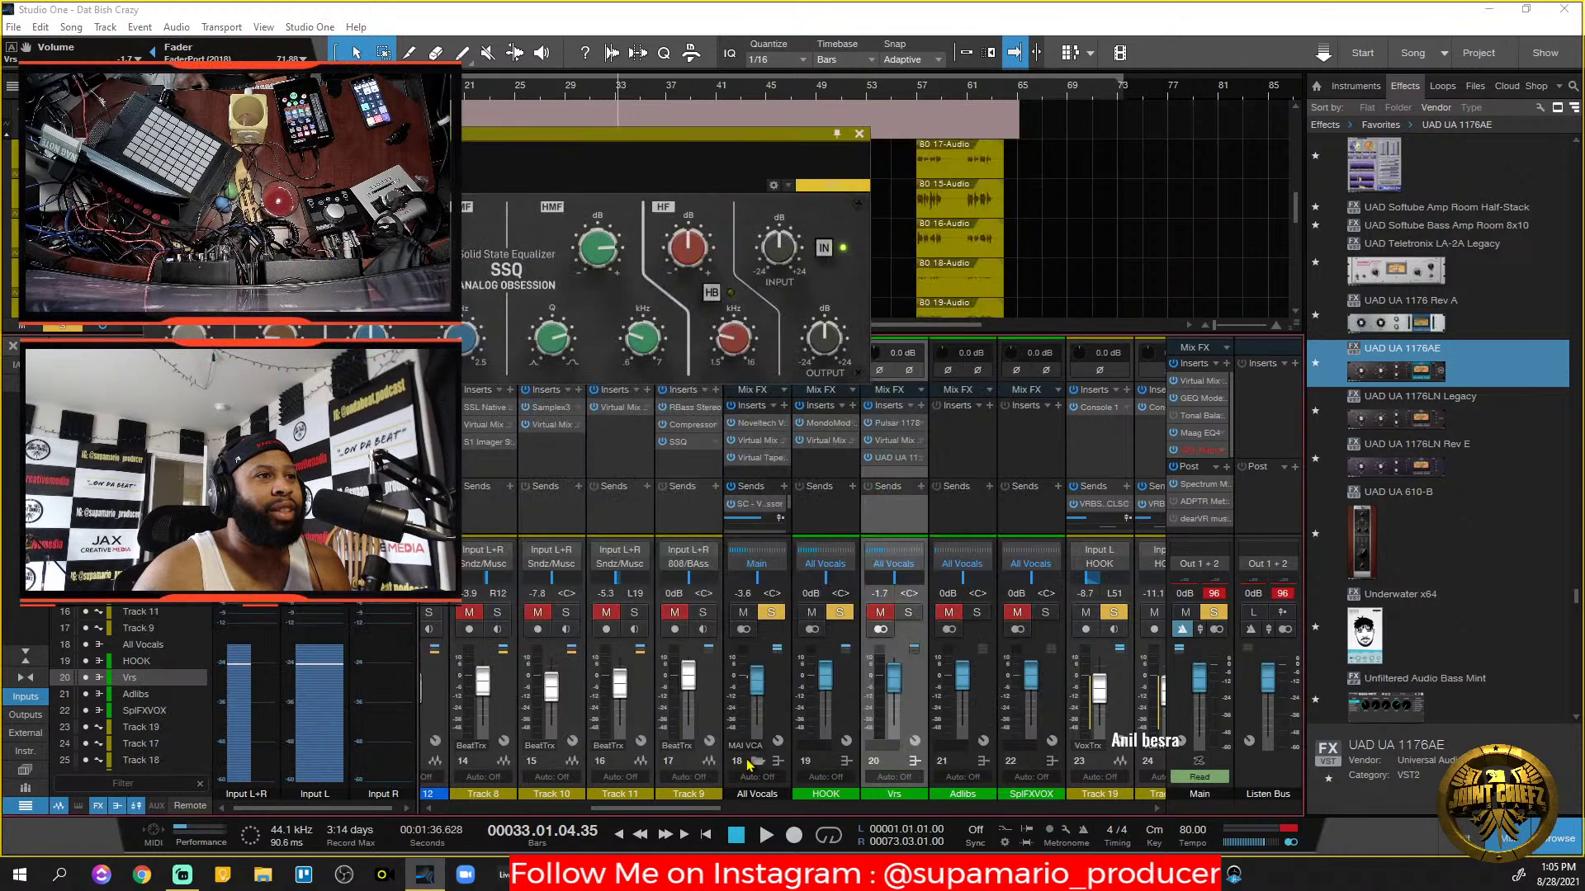
pyautogui.moveTo(1486, 424); pyautogui.dragTo(689, 501)
pyautogui.click(1065, 830)
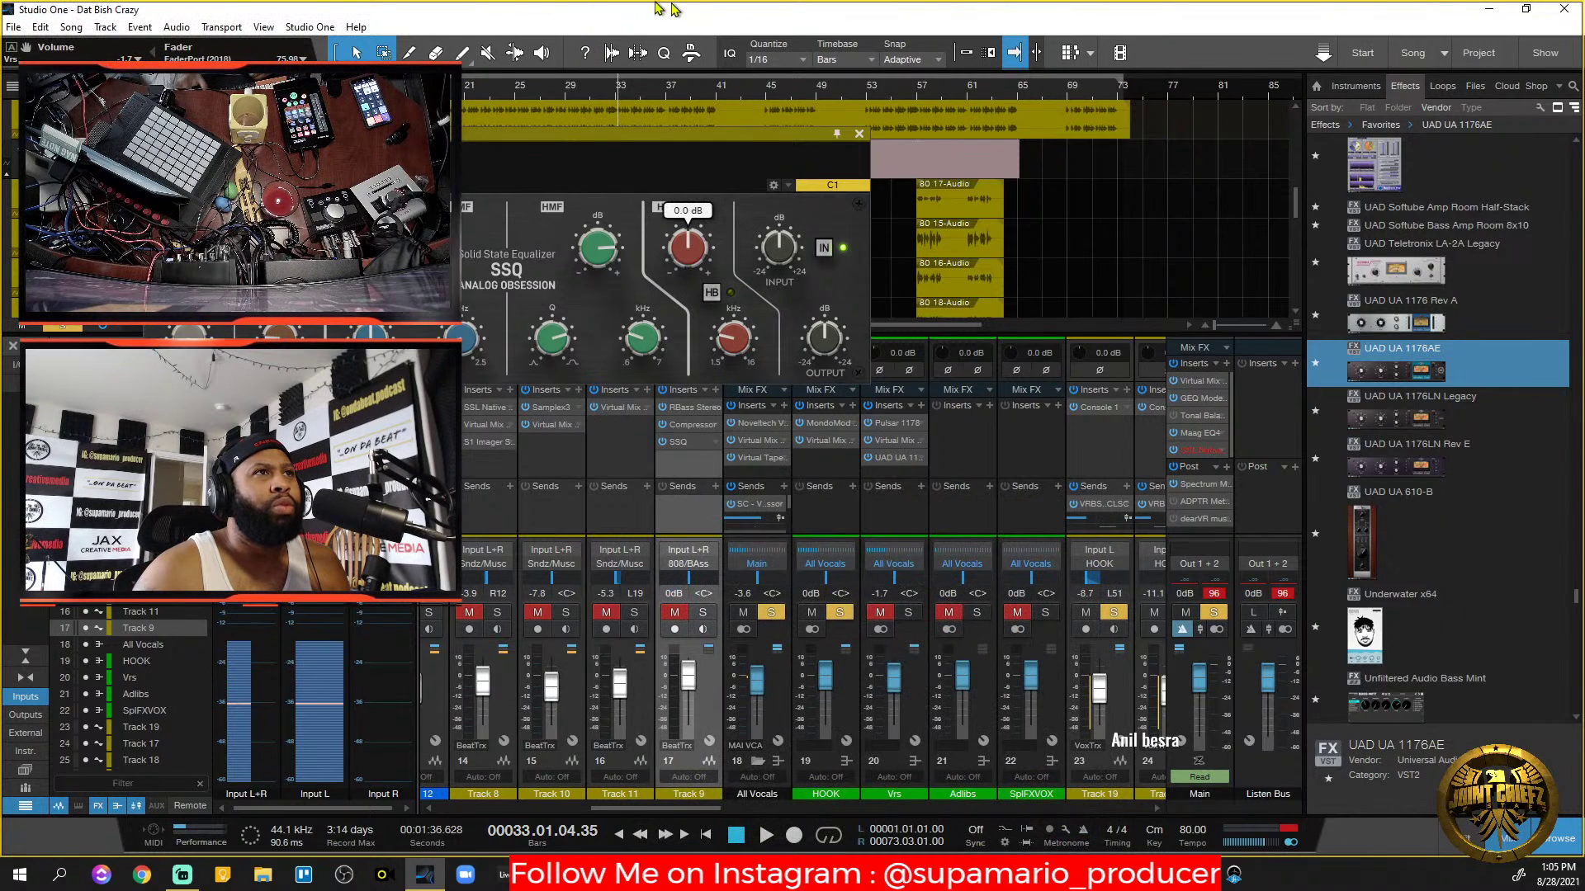
pyautogui.click(859, 134)
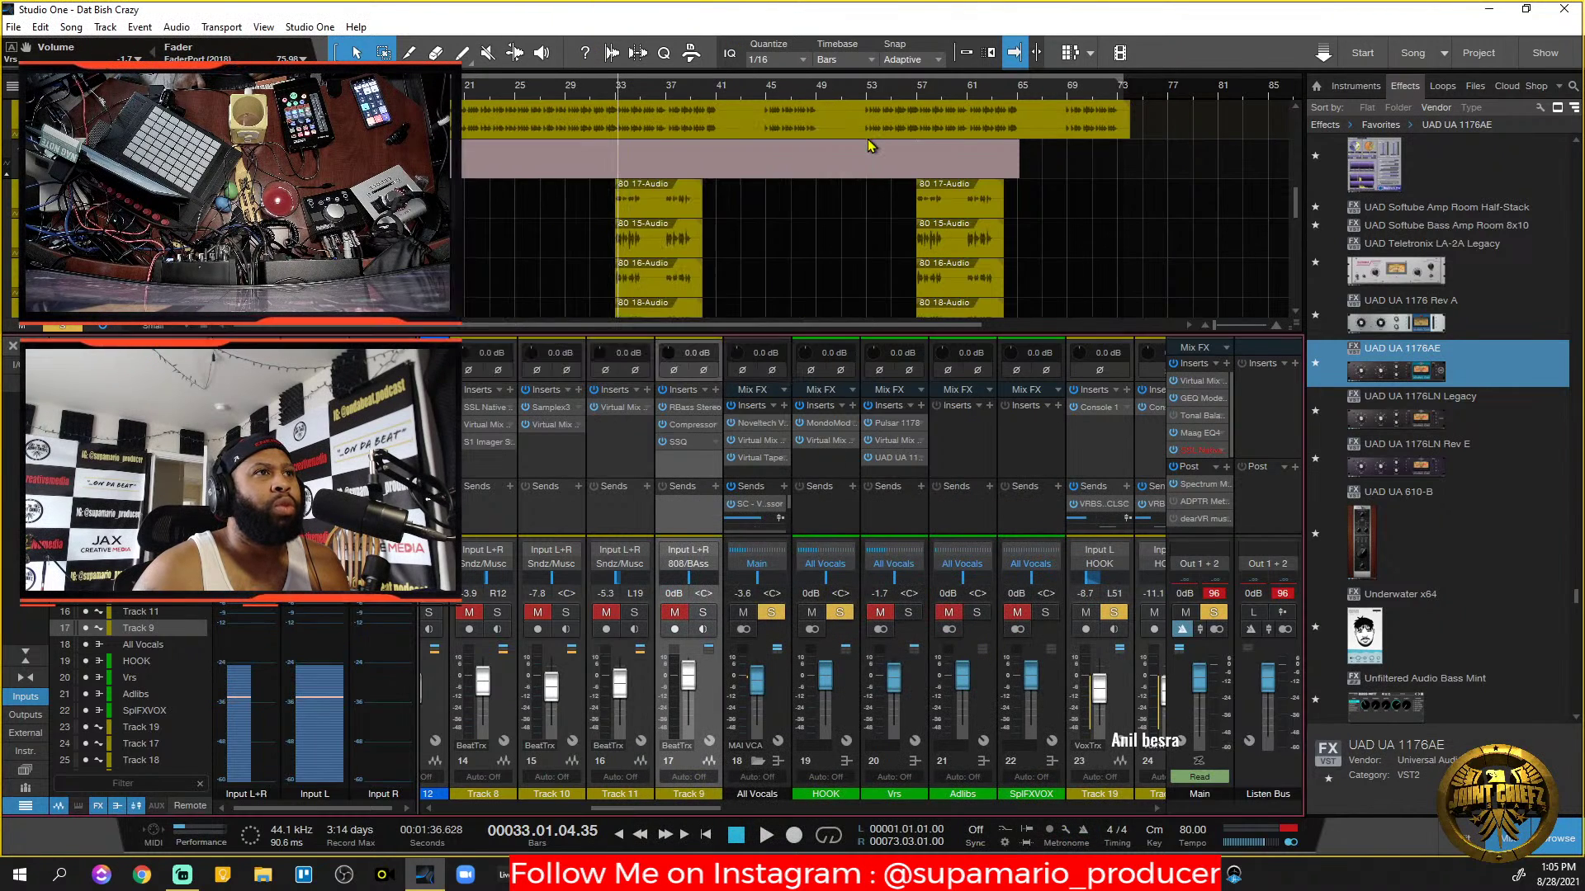
# Review the HOOK bus's Virtual Mix Rack through to its last modules, FG-N, Revival and Trimmer.
pyautogui.click(821, 443)
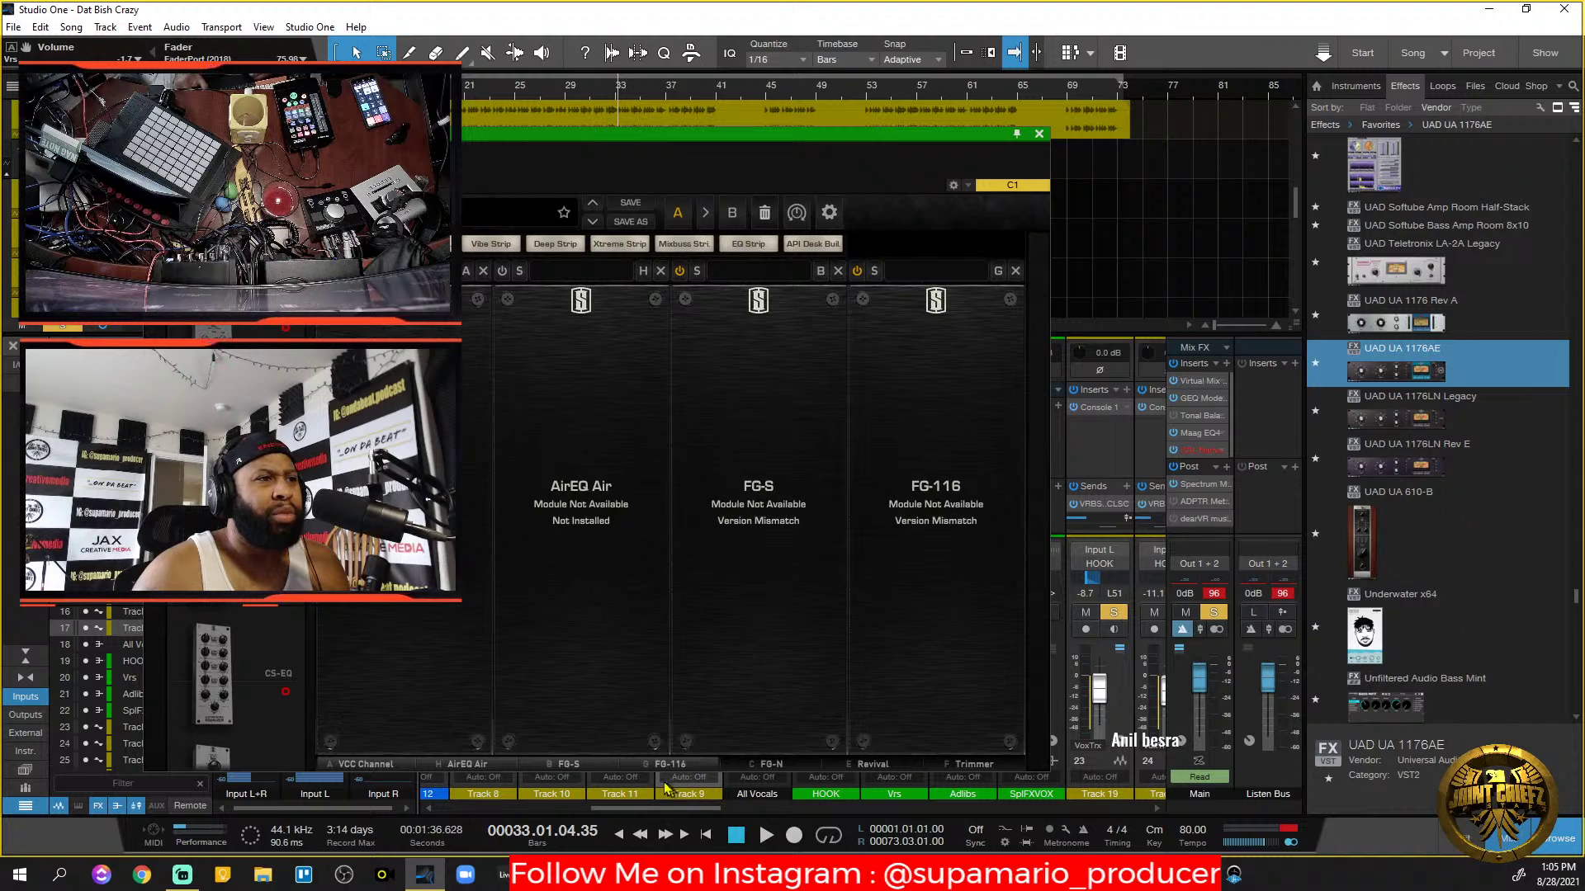
pyautogui.moveTo(668, 768); pyautogui.dragTo(1032, 711)
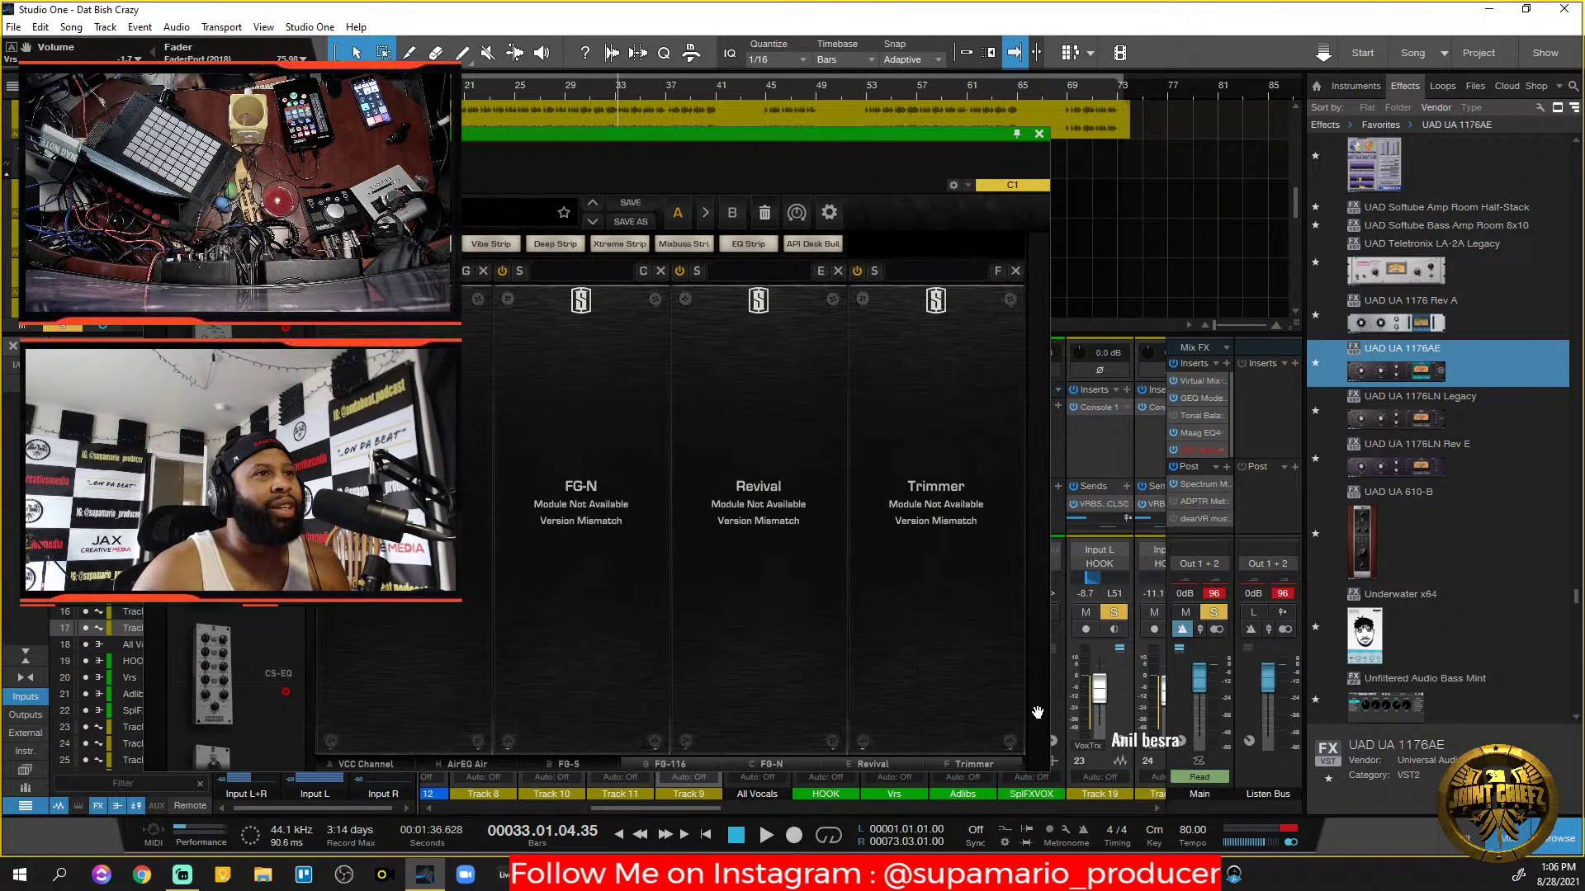
pyautogui.moveTo(912, 134); pyautogui.dragTo(1584, 223)
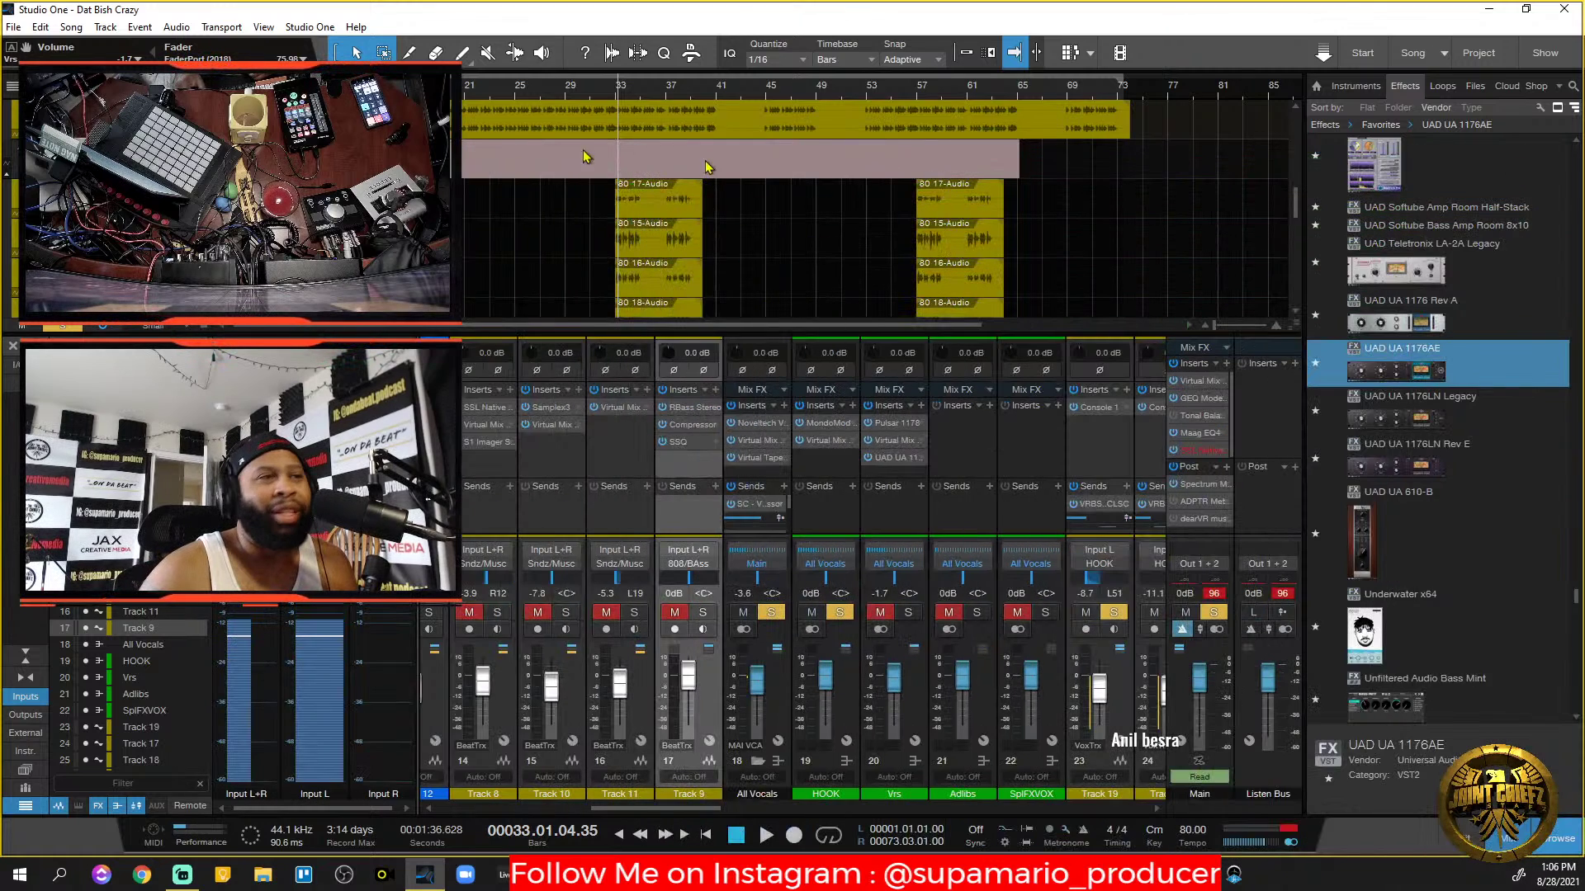
# Add a second Virtual Mix Rack to the HOOK bus and load the Rych Strips preset Anotha Vox Strip.
pyautogui.click(861, 409)
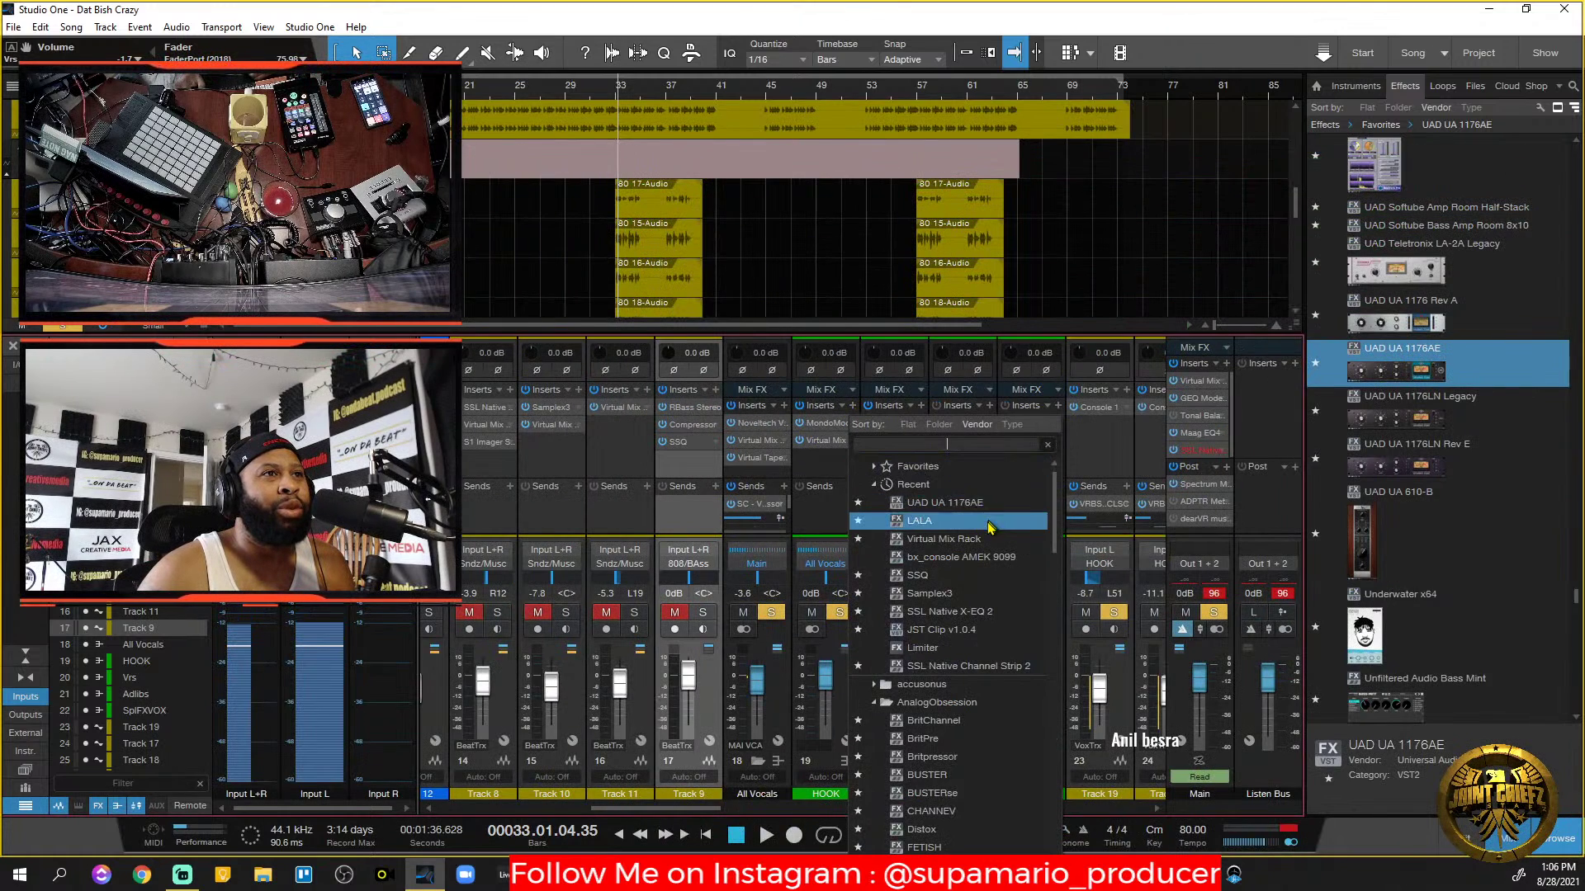
pyautogui.click(972, 542)
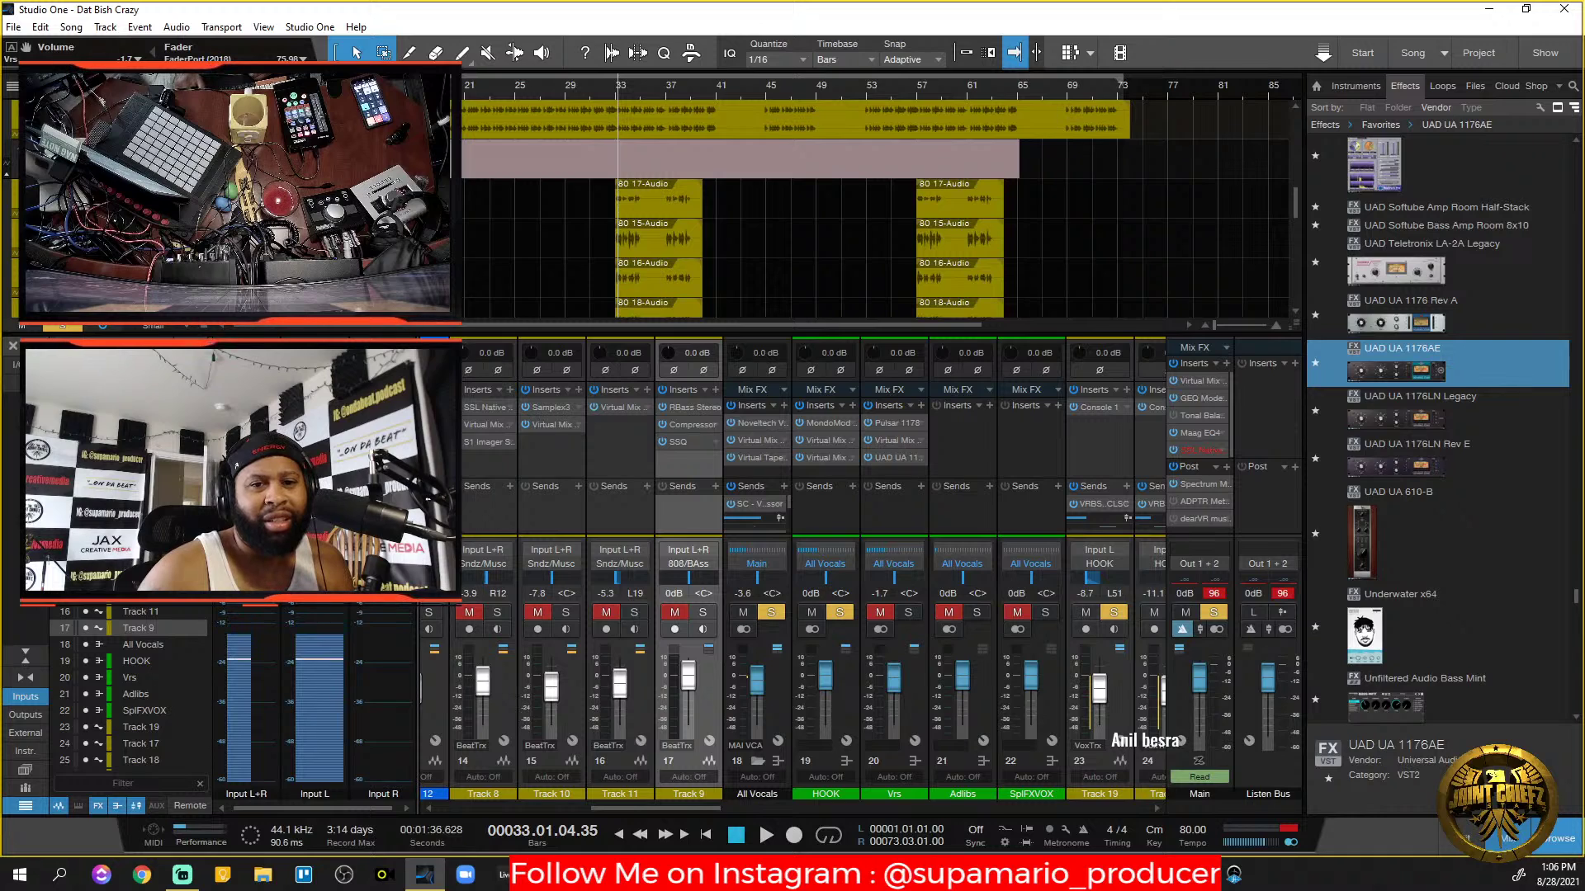
pyautogui.moveTo(1582, 8); pyautogui.dragTo(679, 128)
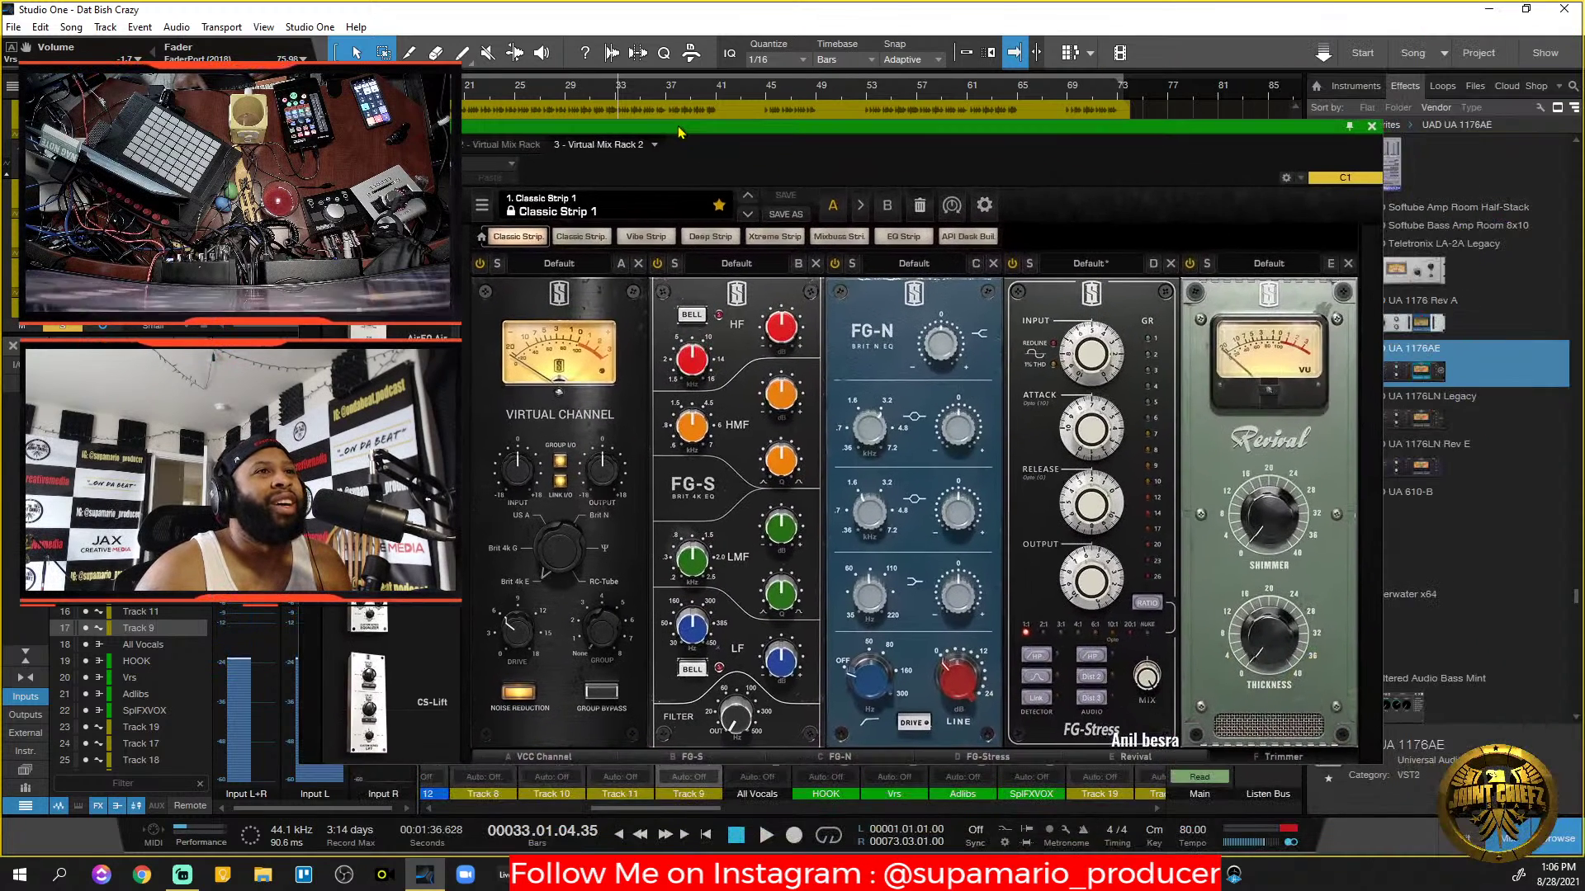
pyautogui.click(668, 212)
pyautogui.moveTo(659, 518)
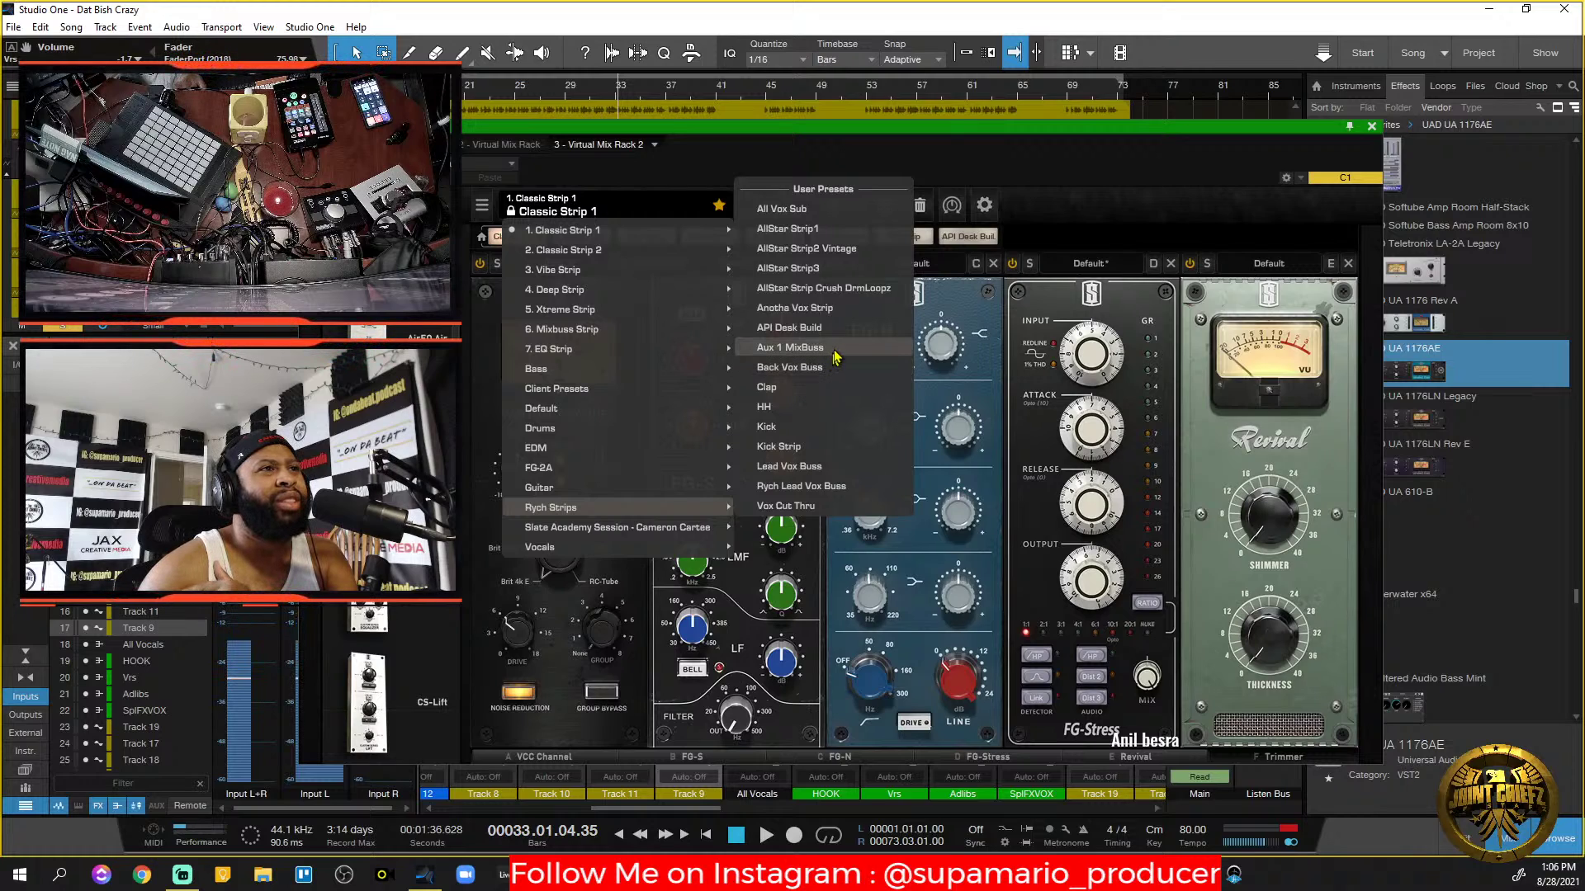
pyautogui.click(842, 308)
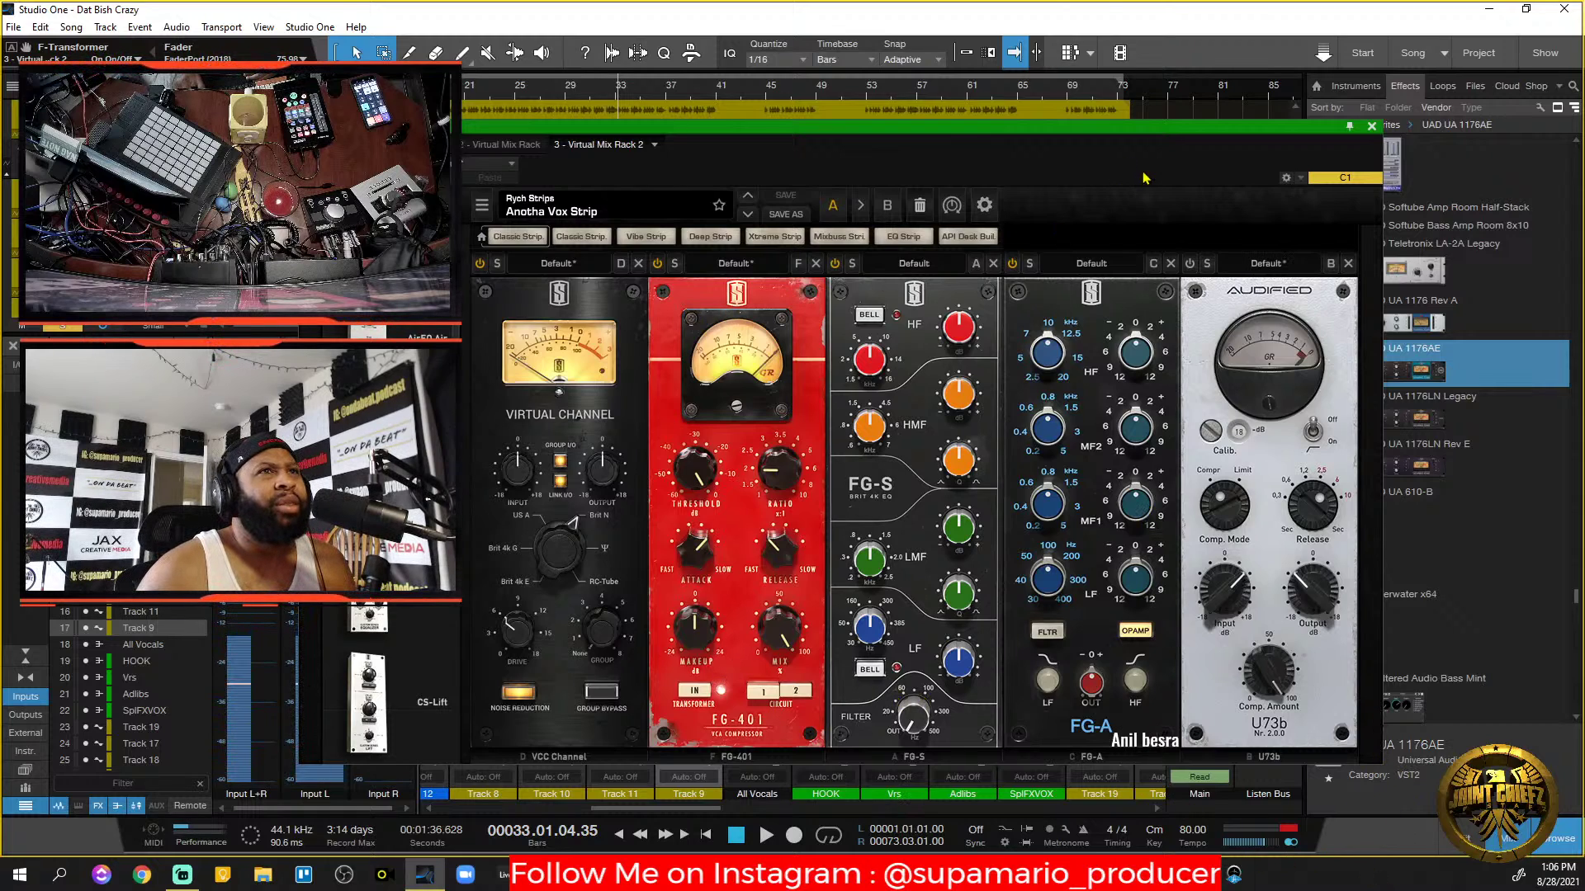
# Using the old rack as reference, replace the FG-401 in the new rack's second slot with AirEQ Air.
pyautogui.click(503, 144)
pyautogui.moveTo(854, 130); pyautogui.dragTo(1098, 890)
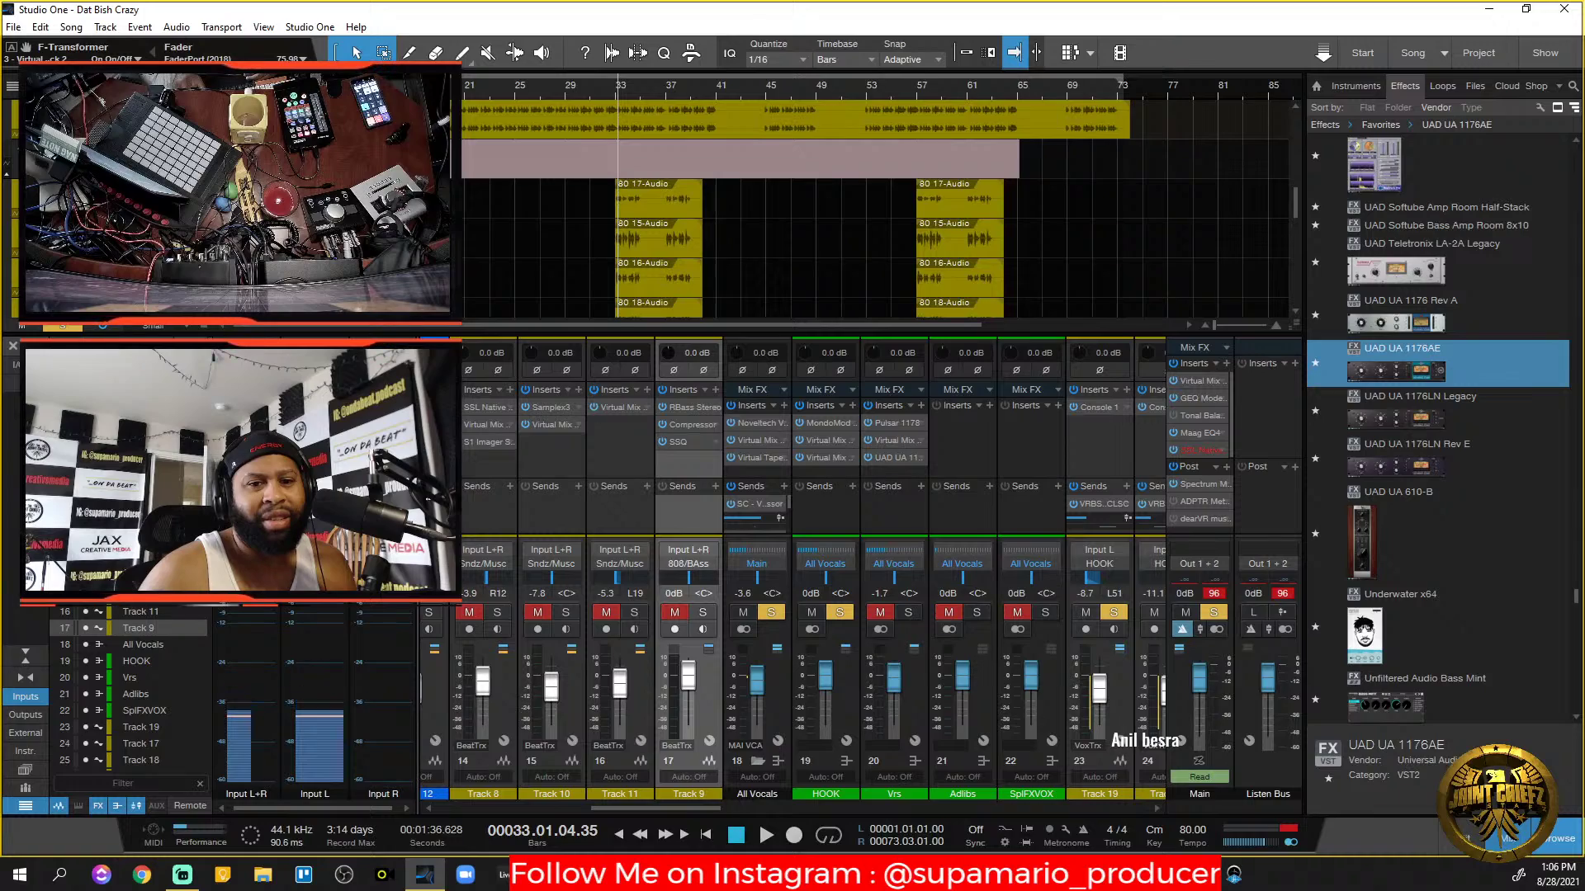
pyautogui.moveTo(1097, 890); pyautogui.dragTo(791, 155)
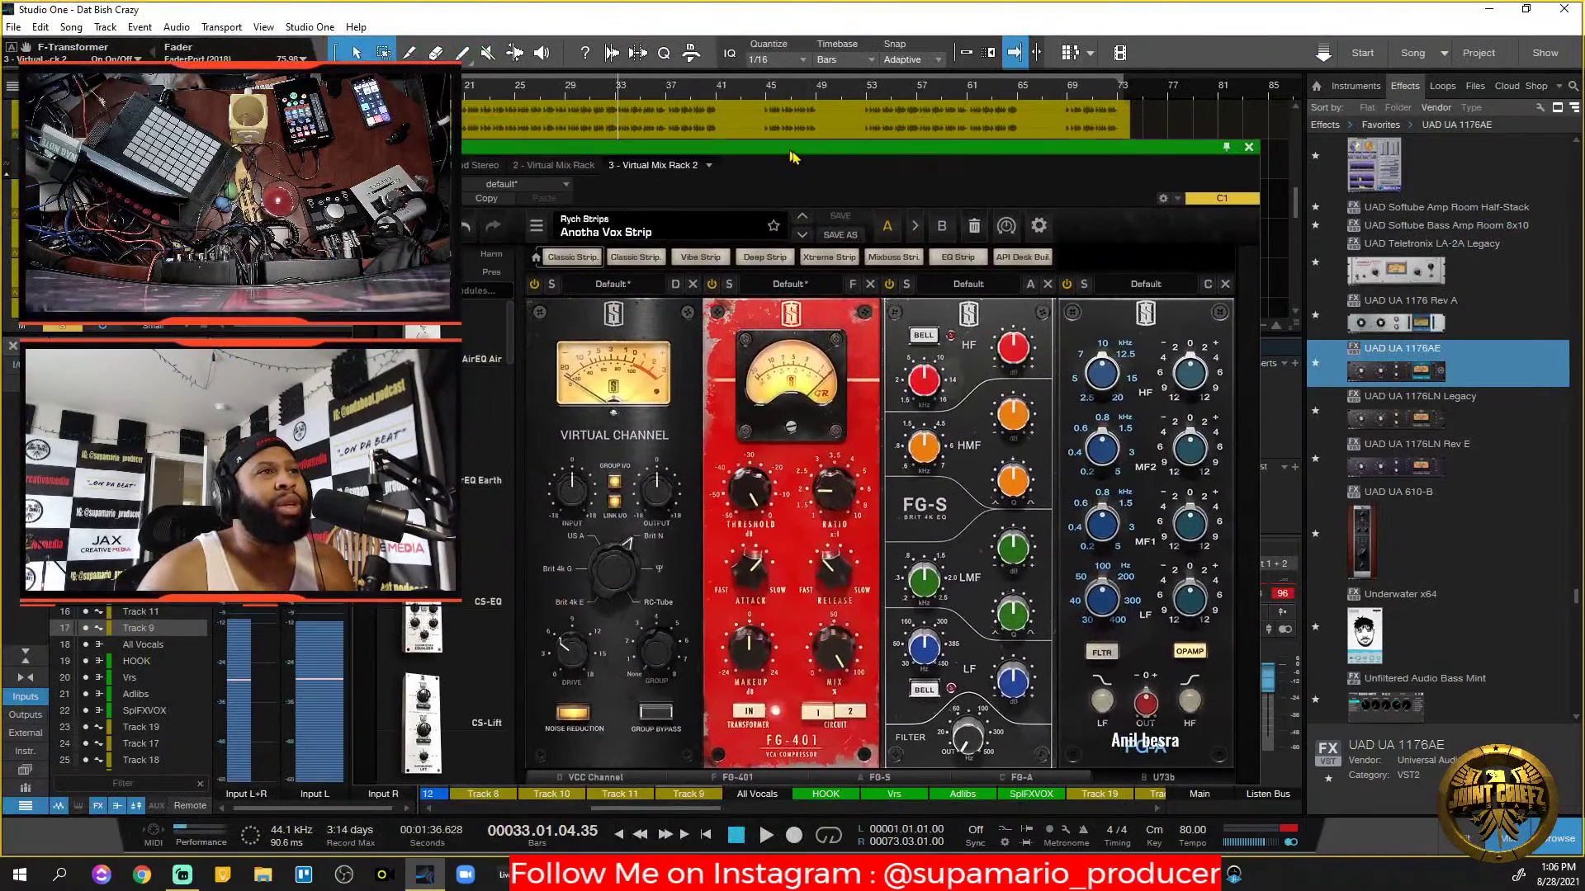
pyautogui.click(559, 168)
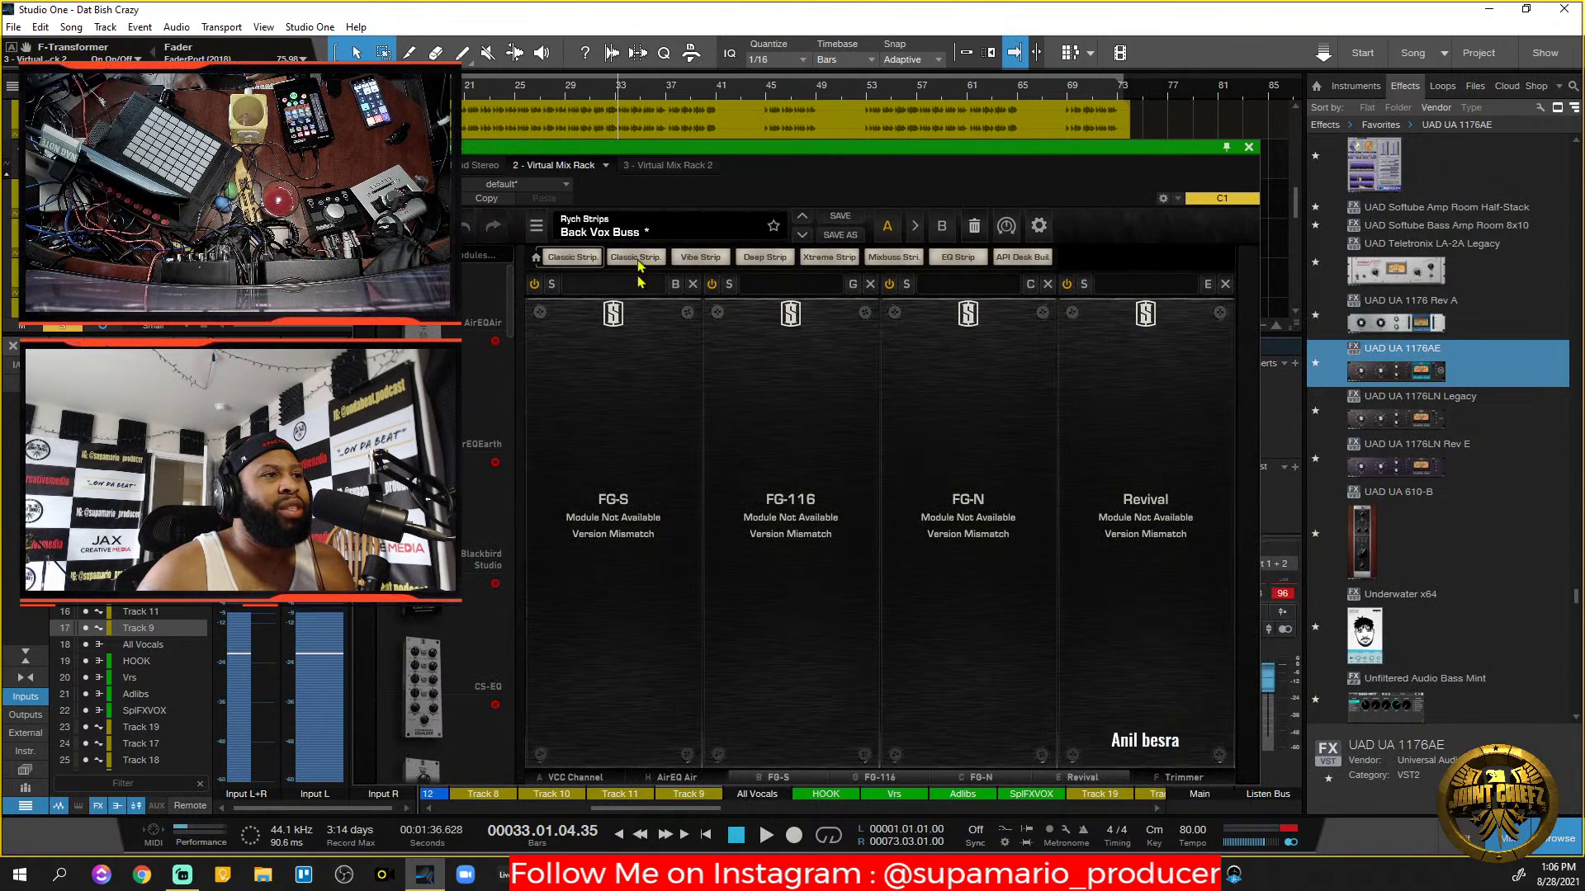
pyautogui.click(673, 166)
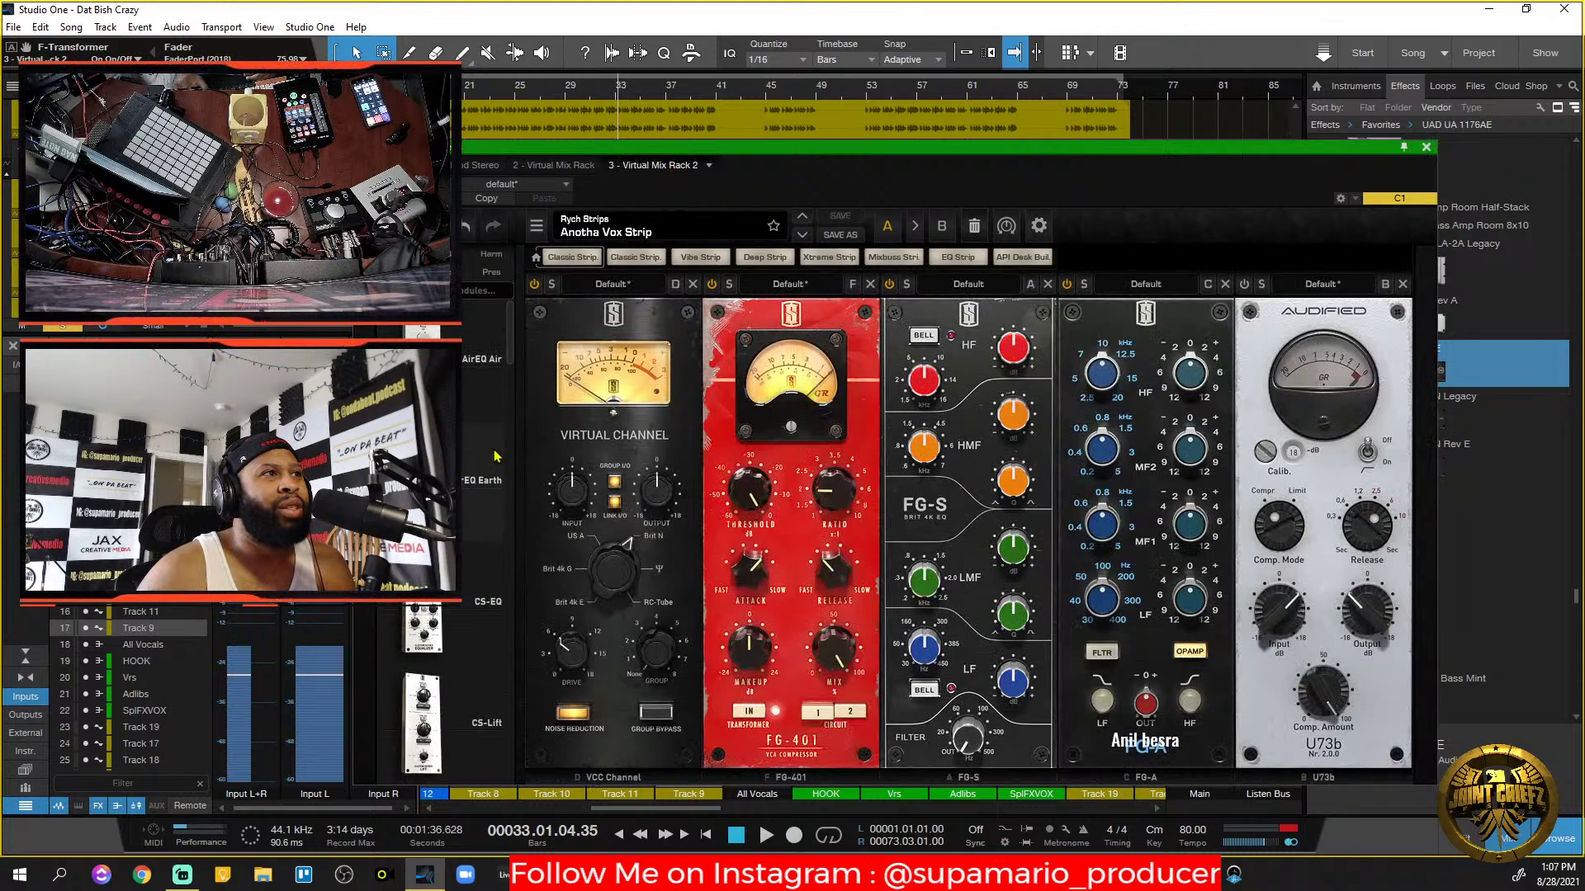
pyautogui.moveTo(483, 361); pyautogui.dragTo(880, 400)
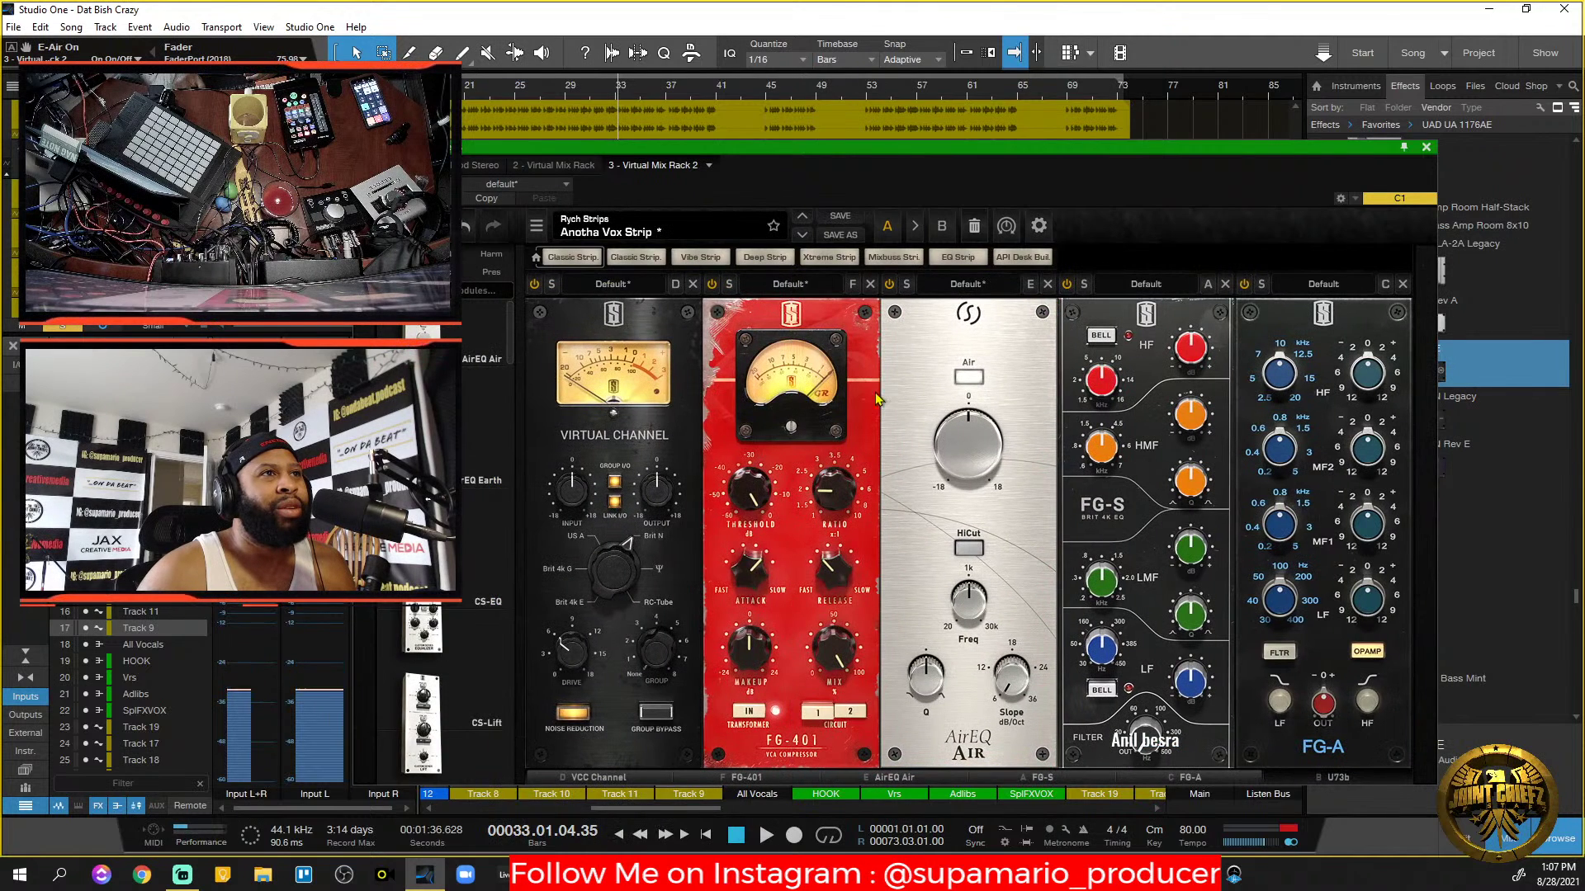
pyautogui.click(869, 285)
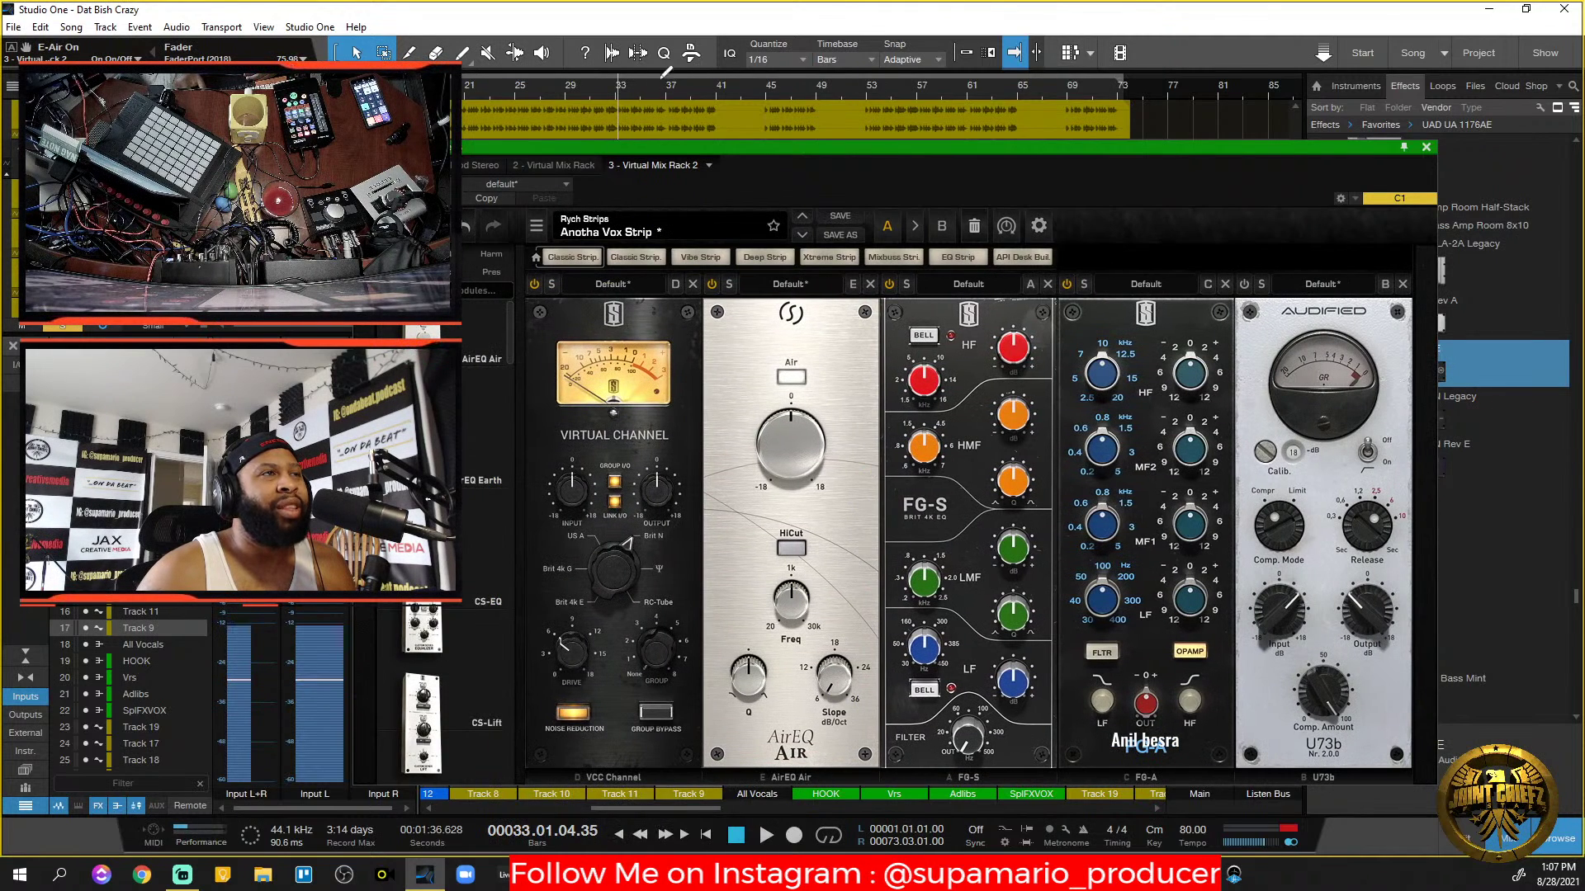
# Compare both racks' module order and insert the FG-116 Modern after AirEQ Air in the new rack.
pyautogui.click(581, 167)
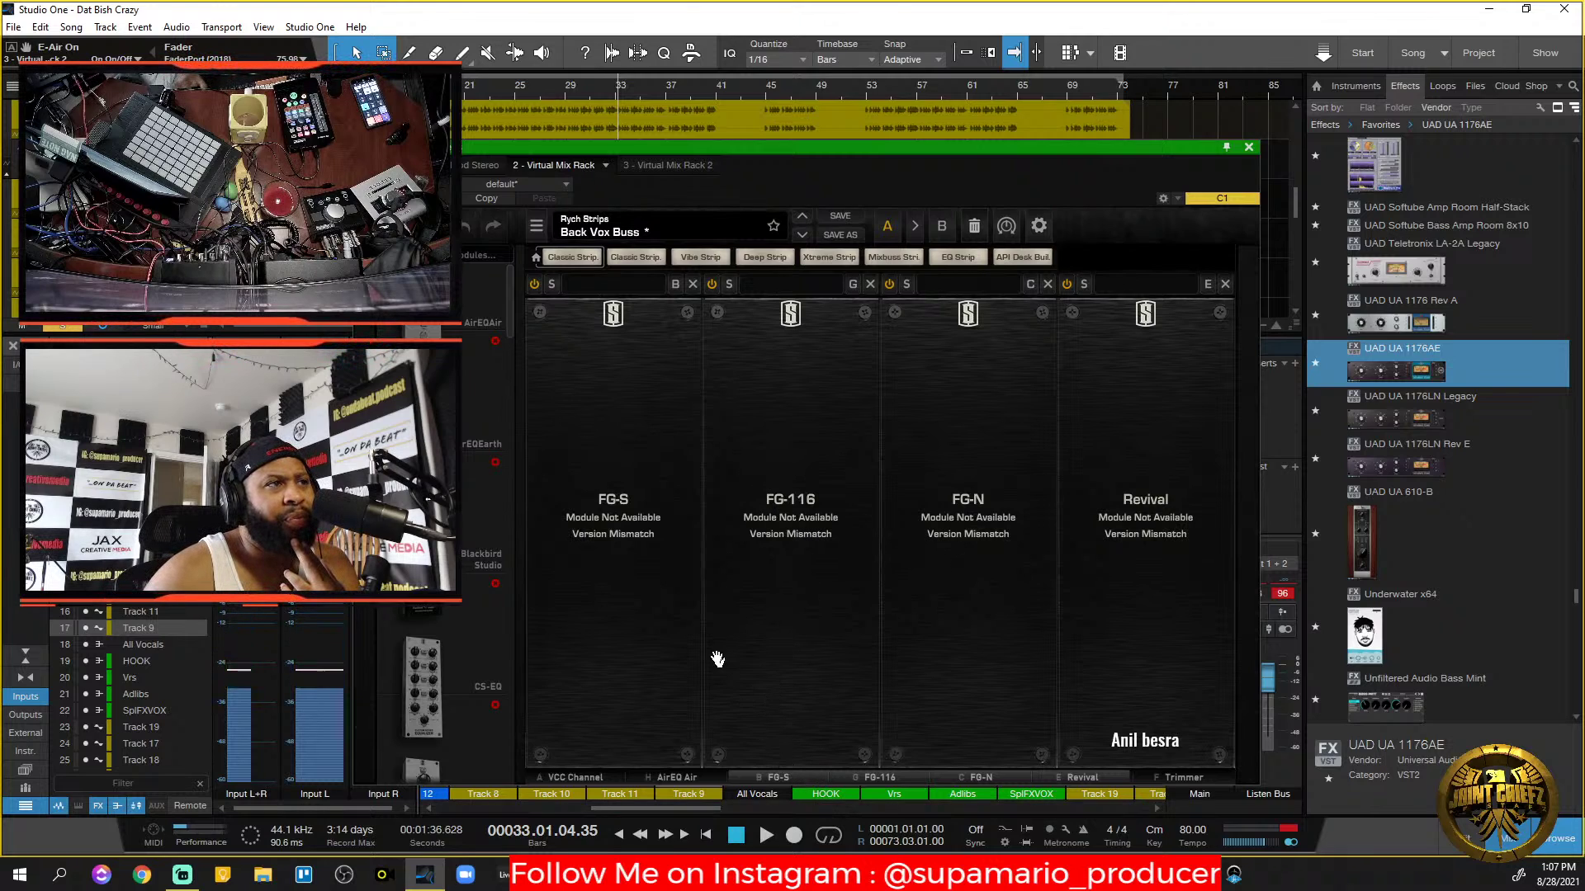
pyautogui.click(699, 168)
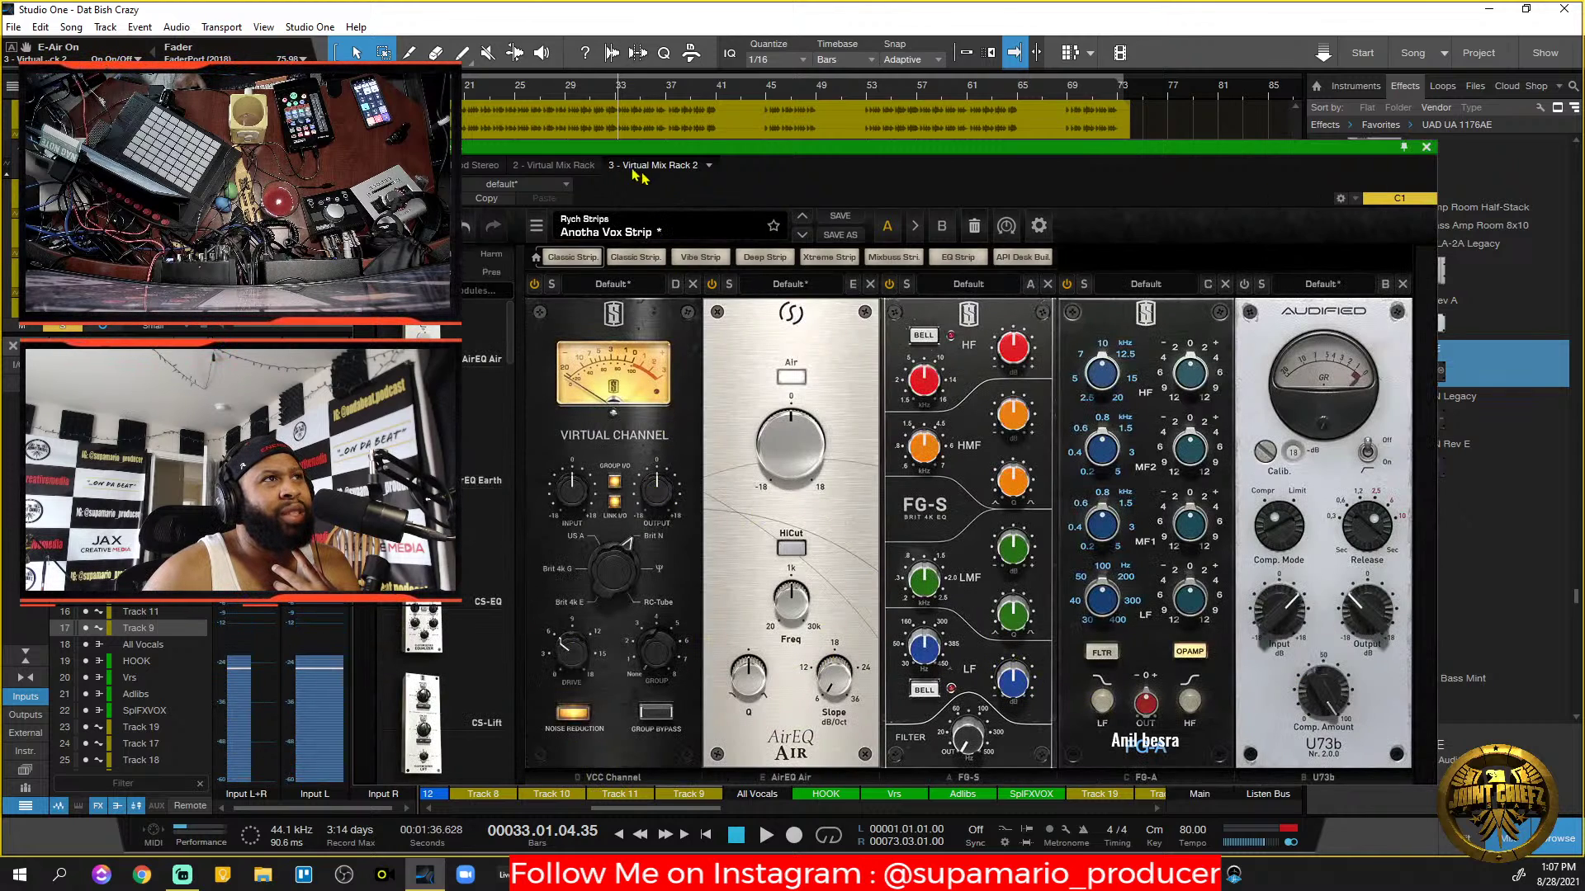
pyautogui.click(572, 167)
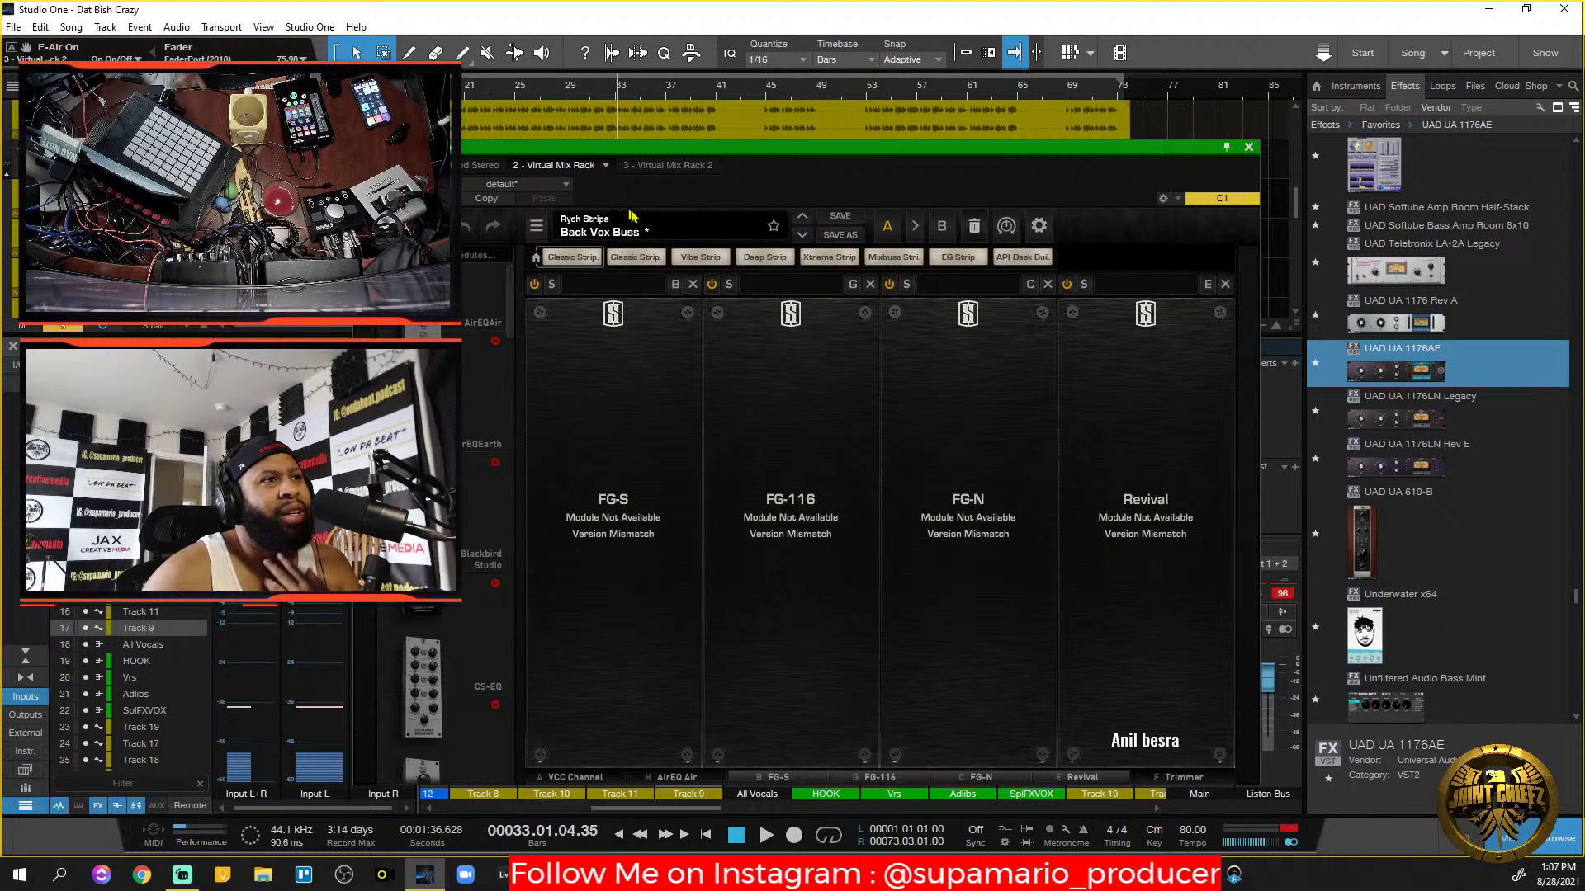
pyautogui.click(661, 168)
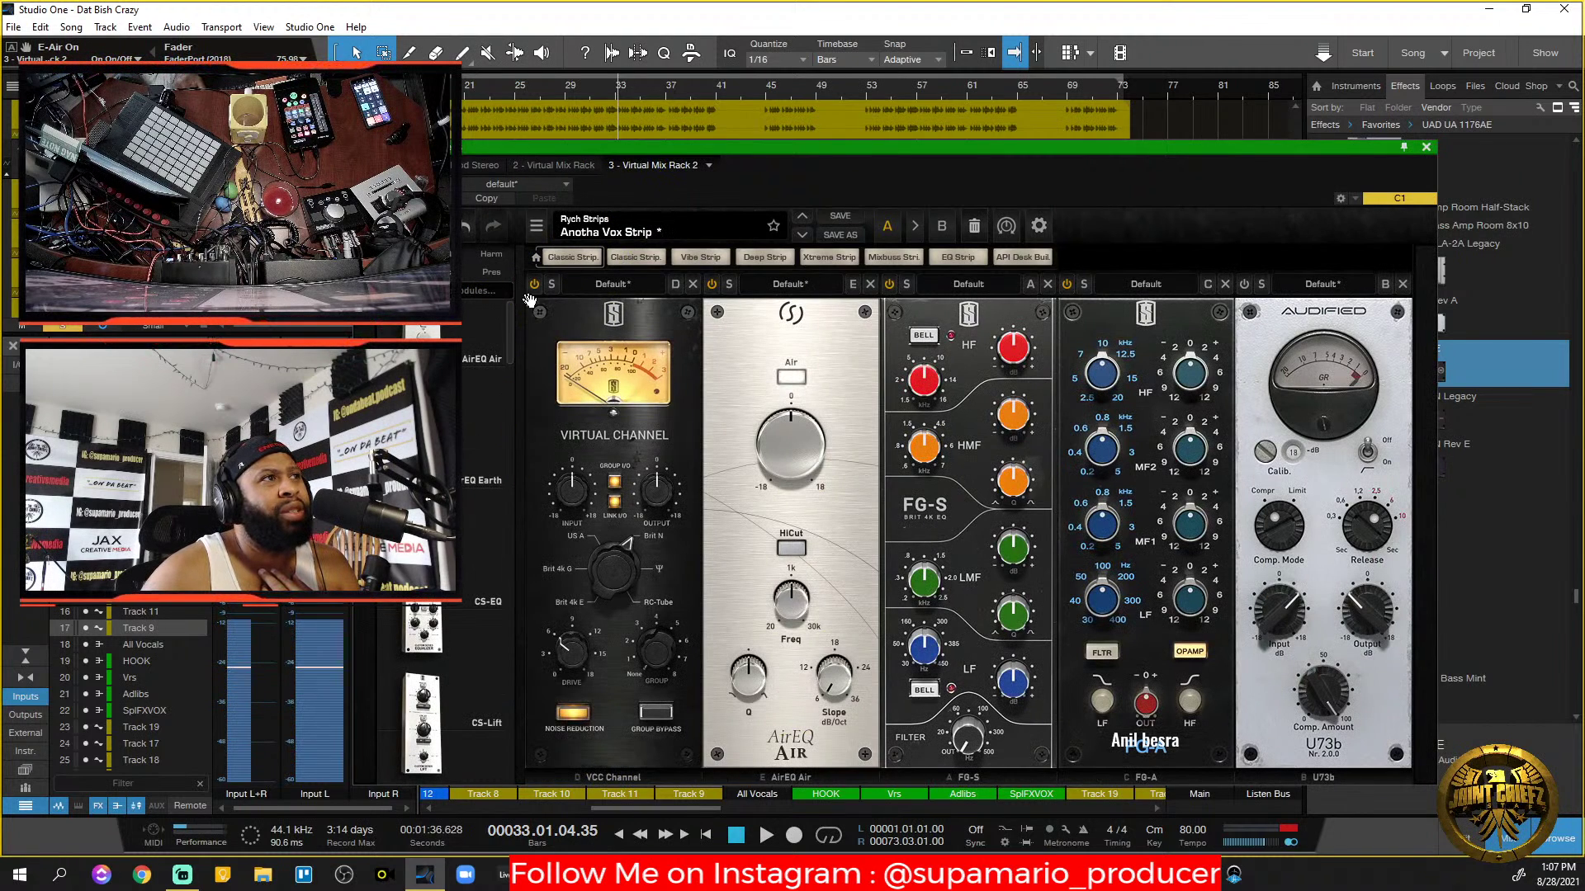
pyautogui.moveTo(512, 327); pyautogui.dragTo(1003, 475)
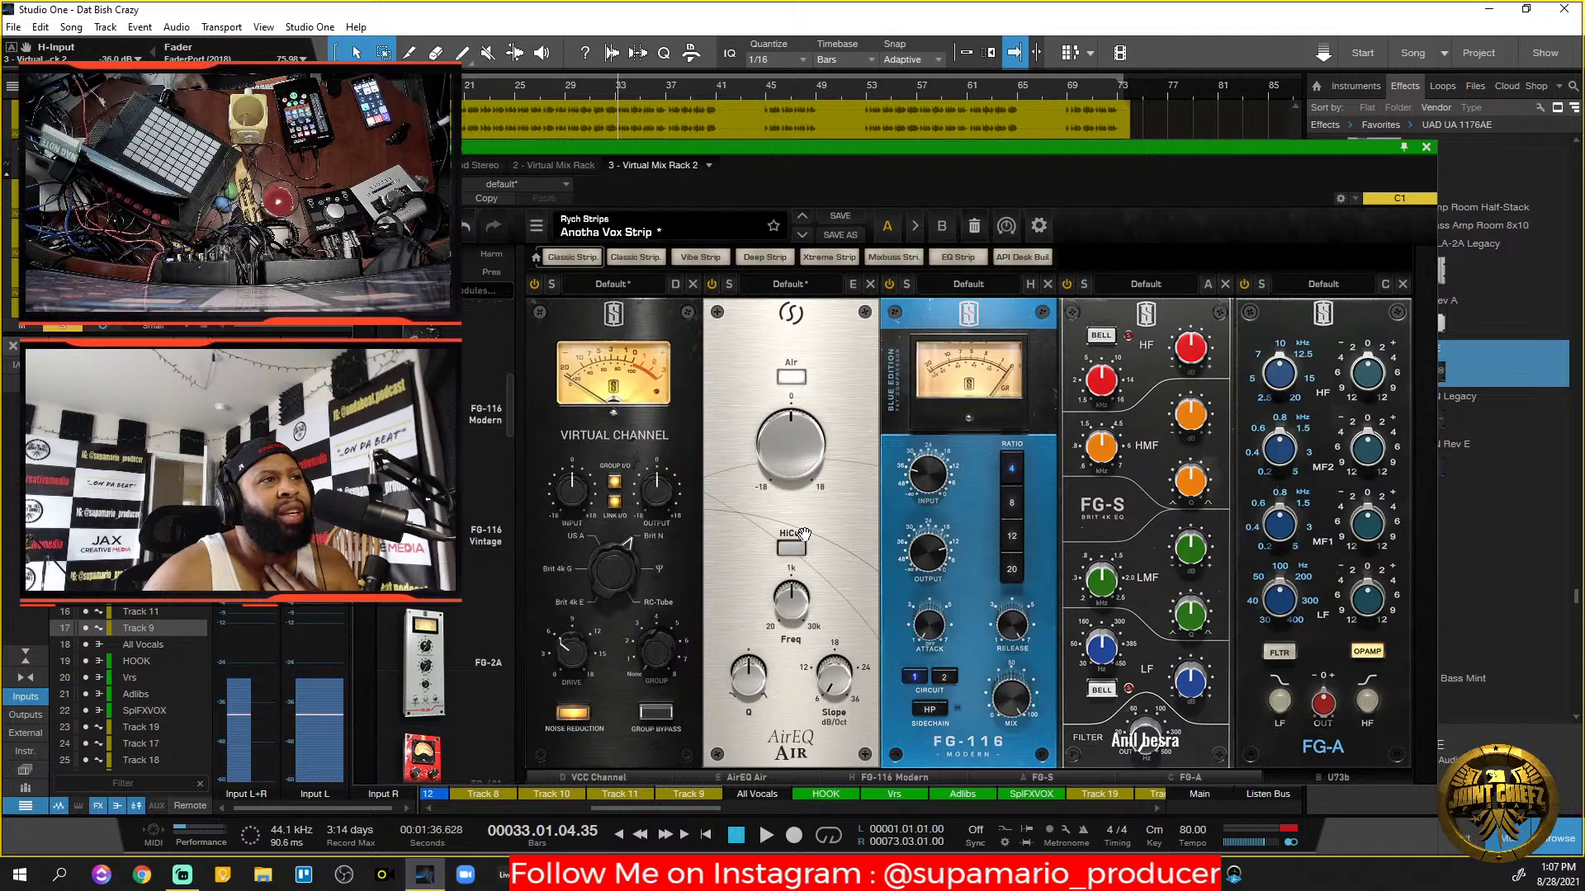
# Check the old rack's chain again and remove the FG-S, FG-A and U73b modules from the new rack.
pyautogui.click(575, 166)
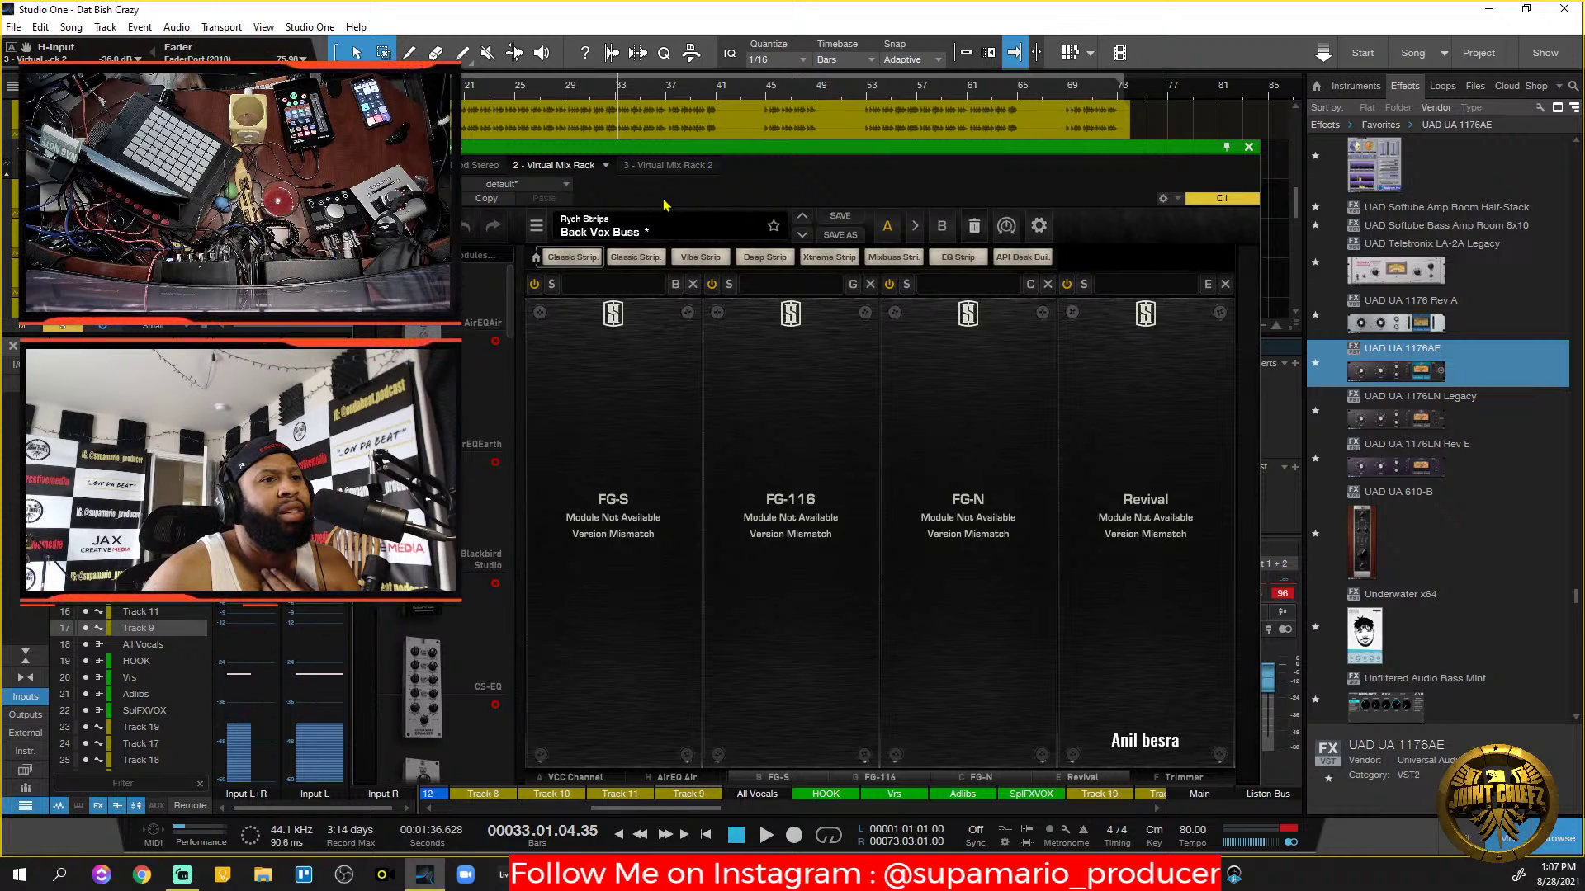
pyautogui.click(650, 166)
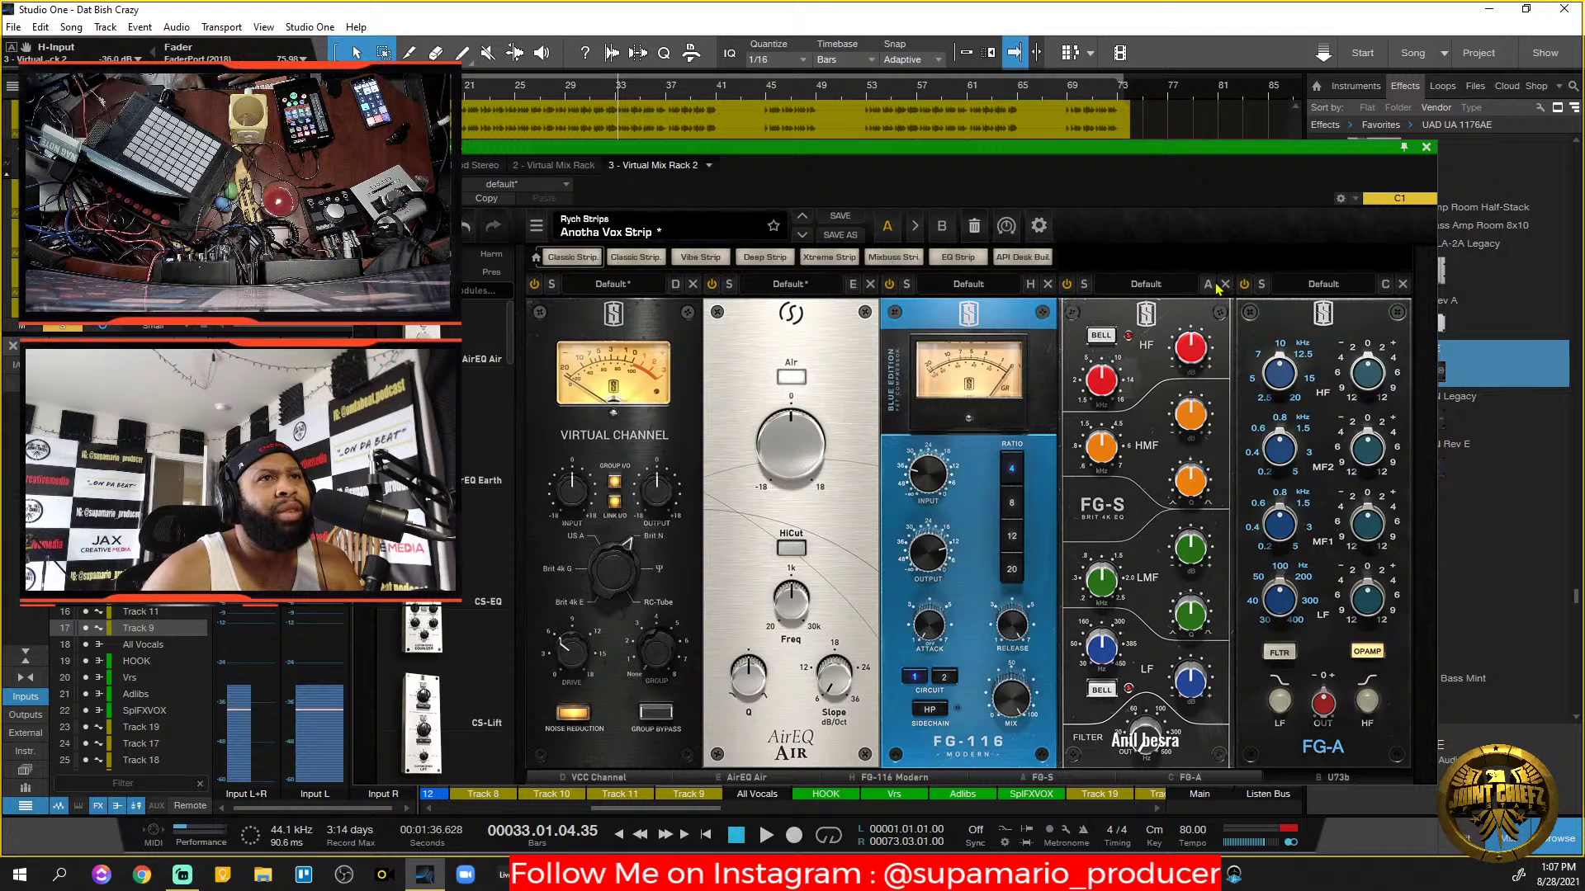
pyautogui.click(1210, 284)
pyautogui.click(1224, 295)
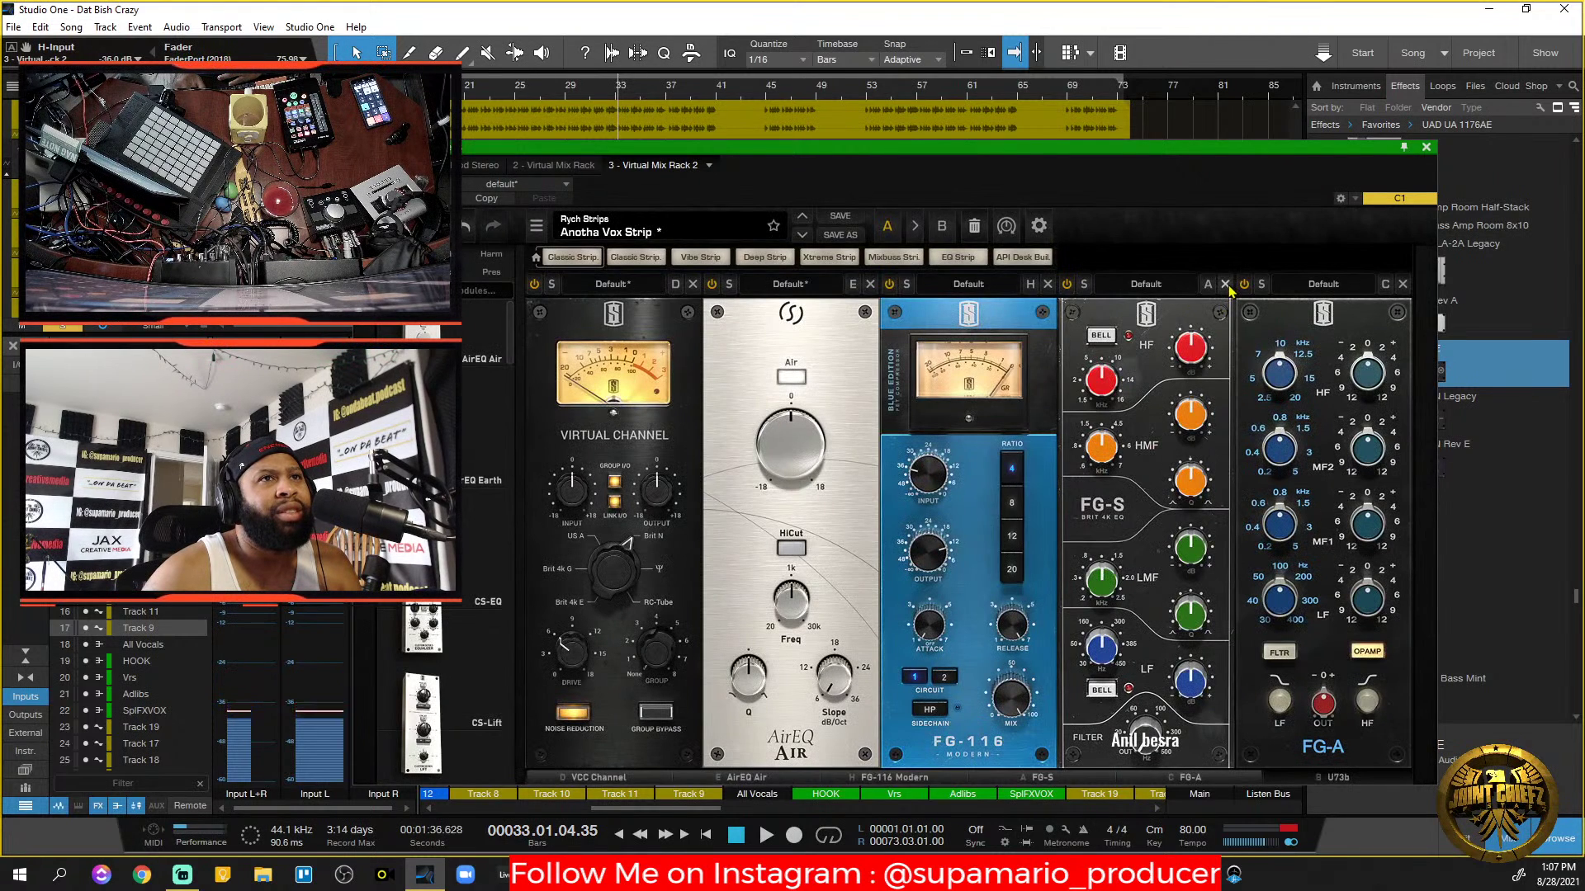
pyautogui.click(1225, 287)
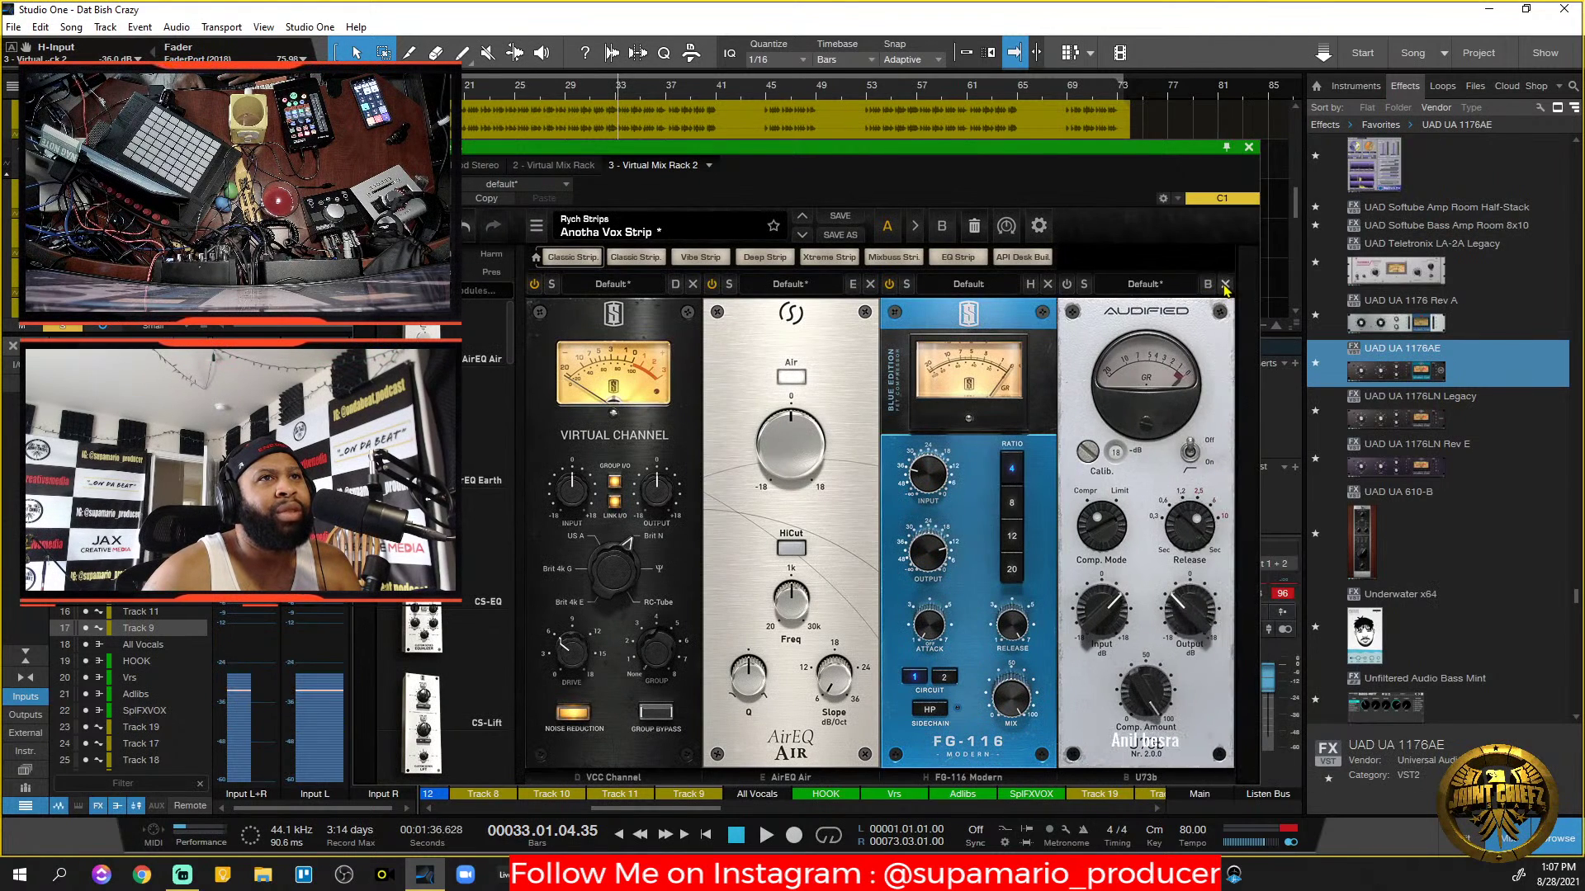
pyautogui.click(1230, 284)
# Find the FG-N in the module list and insert it after the FG-116 Modern in the new rack.
pyautogui.scroll(-6, 463, 500)
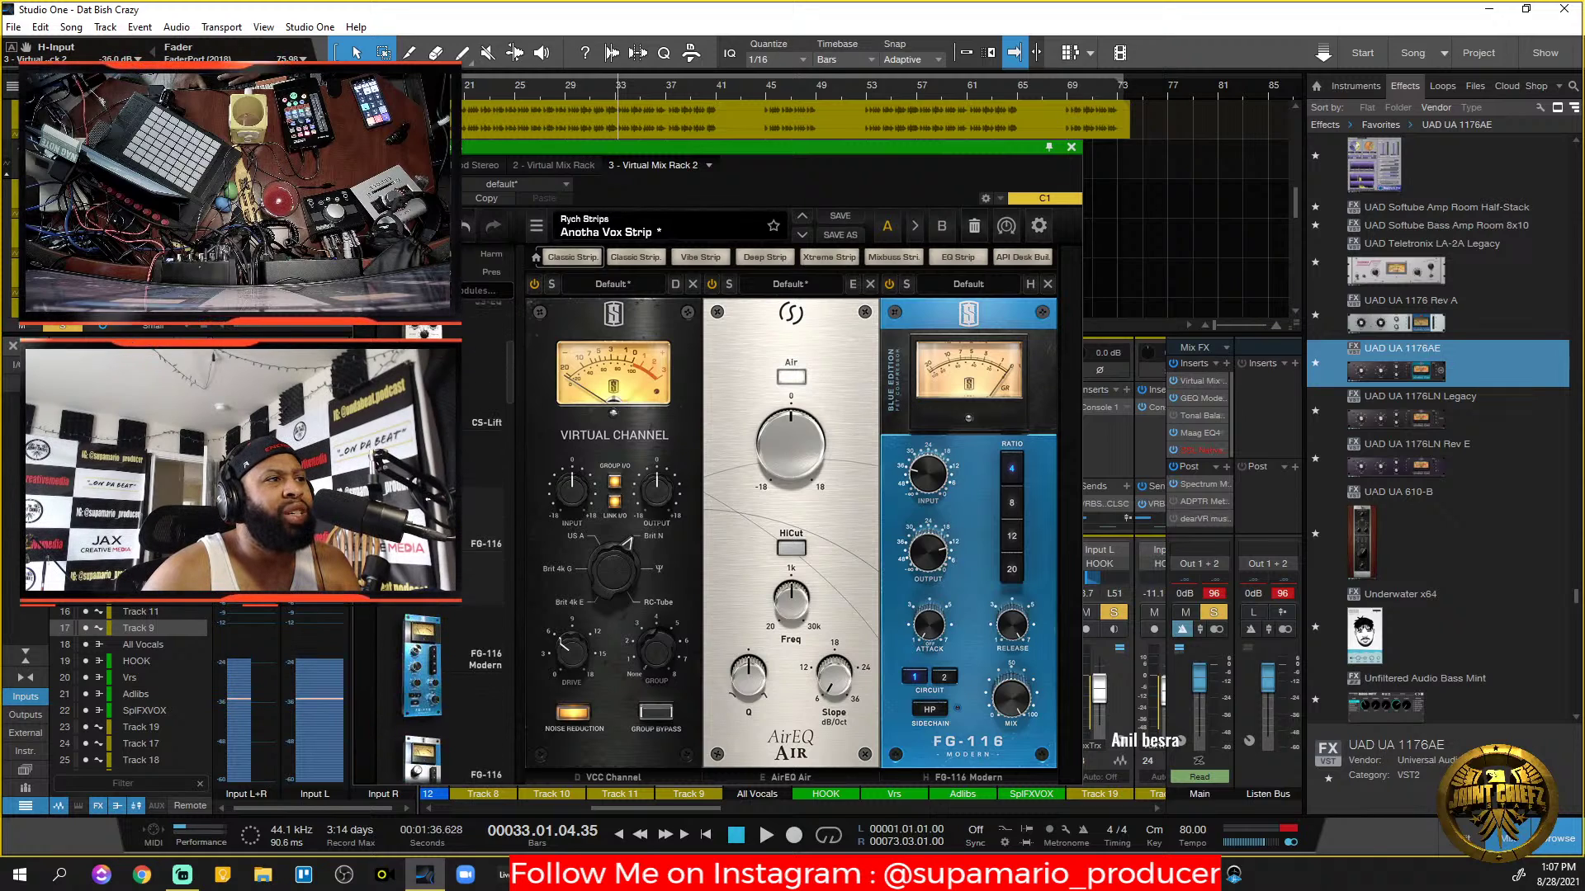
pyautogui.scroll(-3, 495, 512)
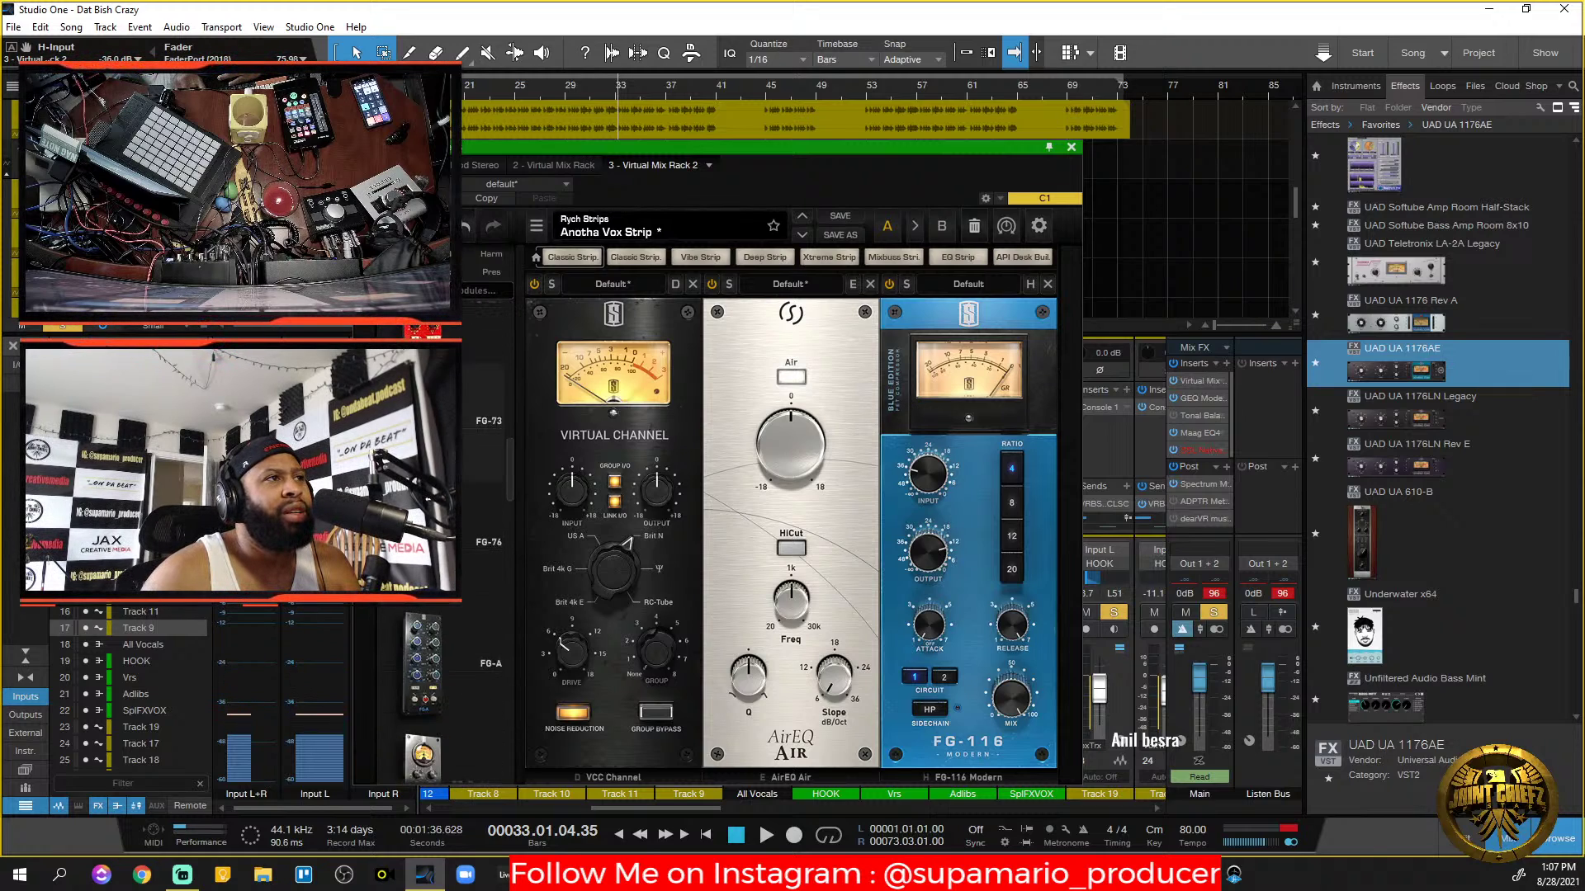
pyautogui.scroll(-4, 512, 495)
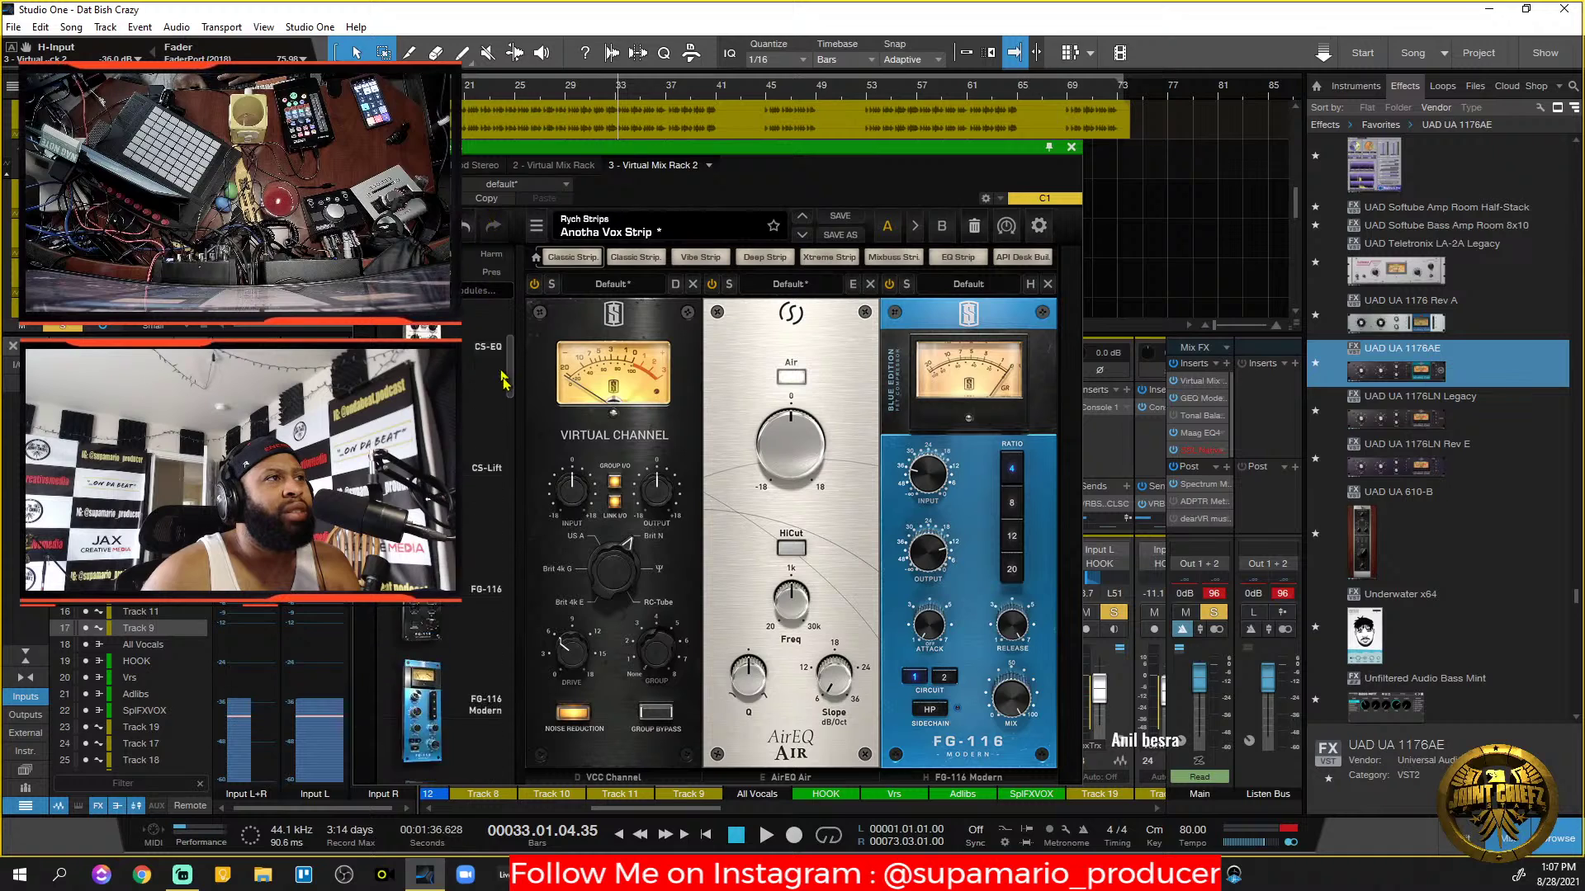
pyautogui.moveTo(522, 522); pyautogui.dragTo(521, 535)
pyautogui.moveTo(430, 498); pyautogui.dragTo(1139, 410)
# Check the old rack's module order and insert Revival after the FG-N in the new rack.
pyautogui.click(582, 165)
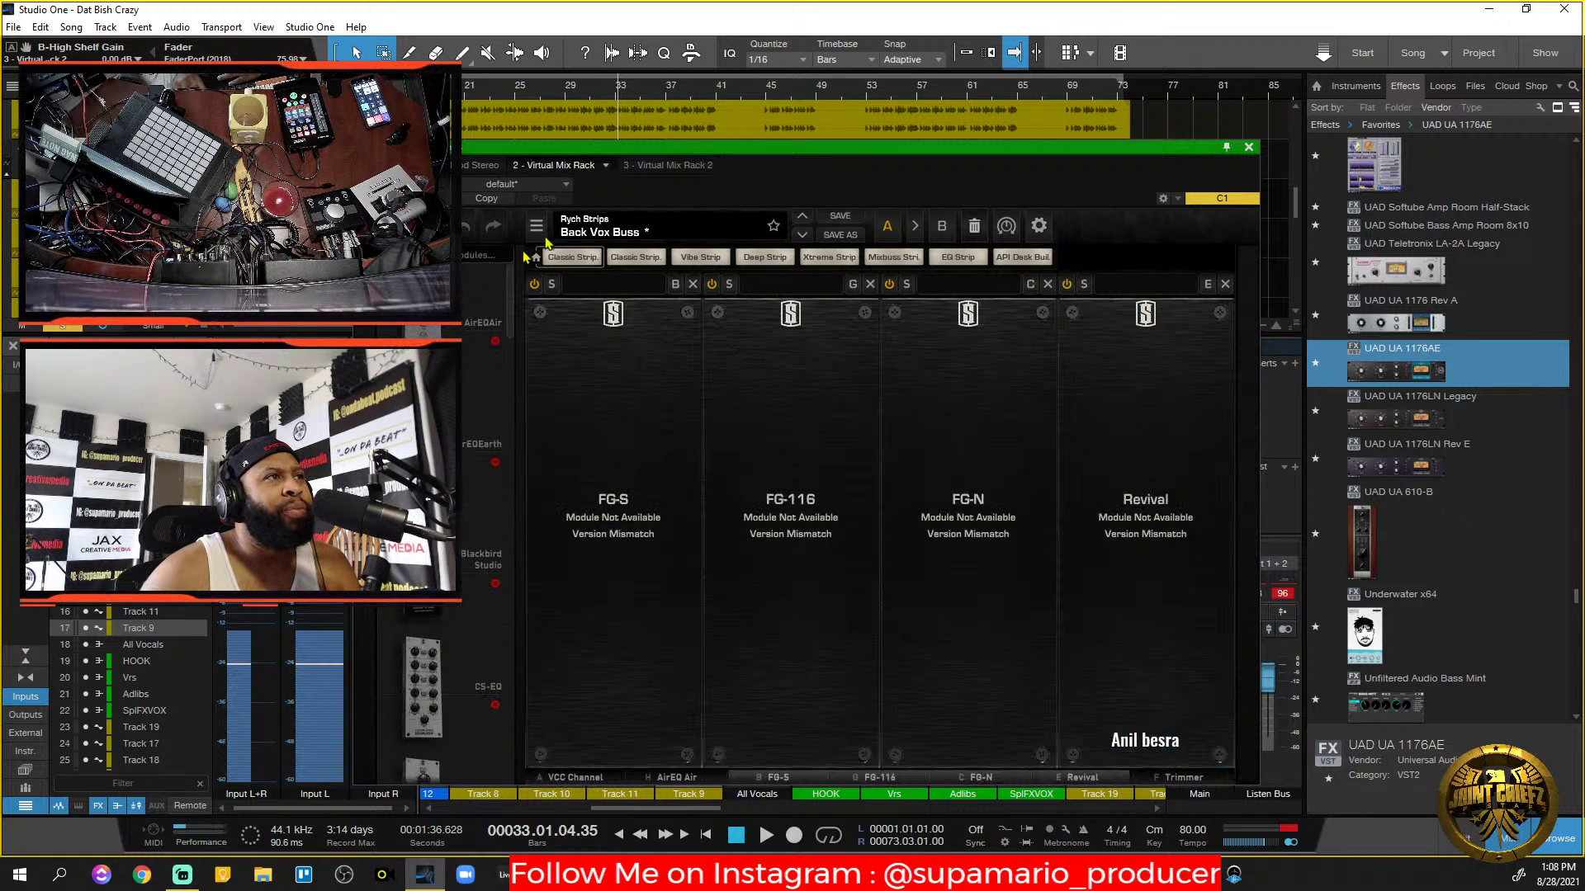
pyautogui.click(654, 167)
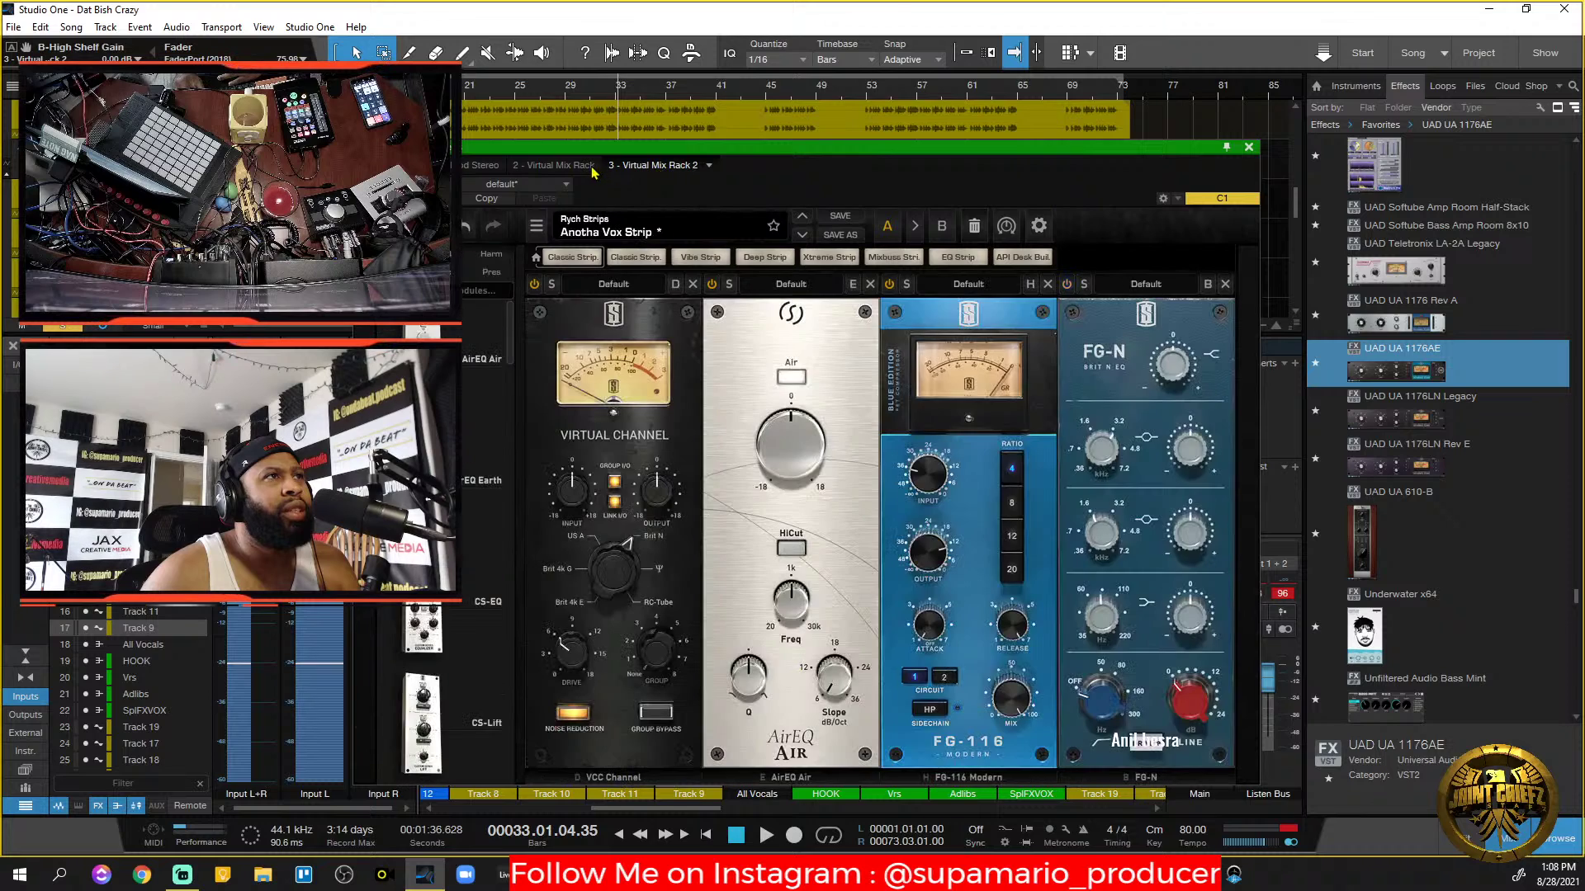
pyautogui.moveTo(512, 350); pyautogui.dragTo(528, 722)
pyautogui.moveTo(421, 644); pyautogui.dragTo(1261, 580)
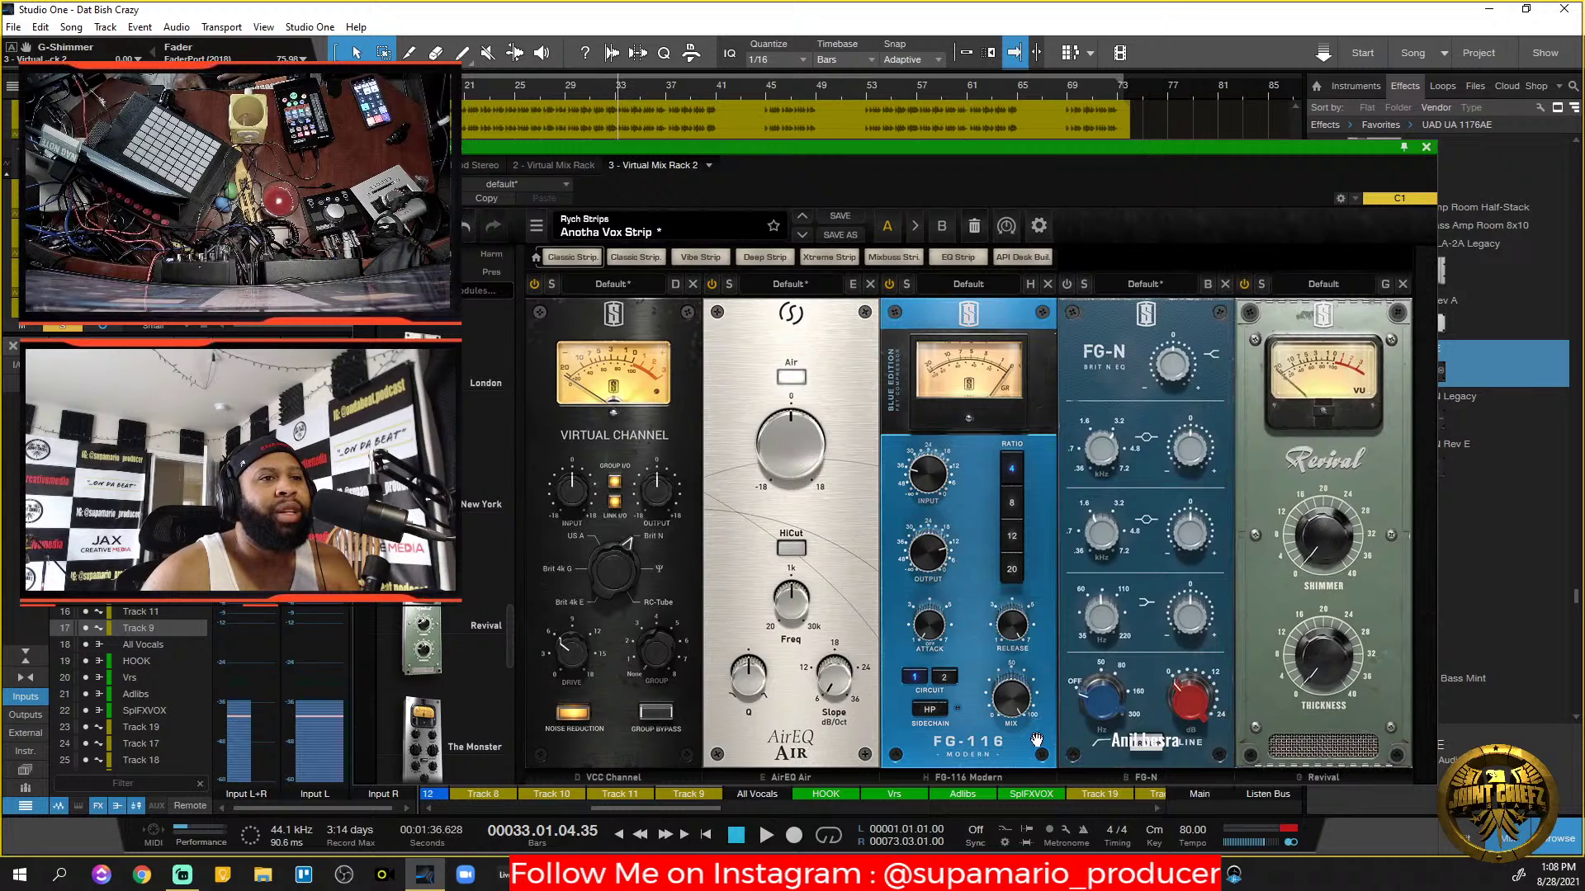
# Check the last modules of the old rack's chain and remove that old Virtual Mix Rack from the HOOK bus.
pyautogui.click(568, 165)
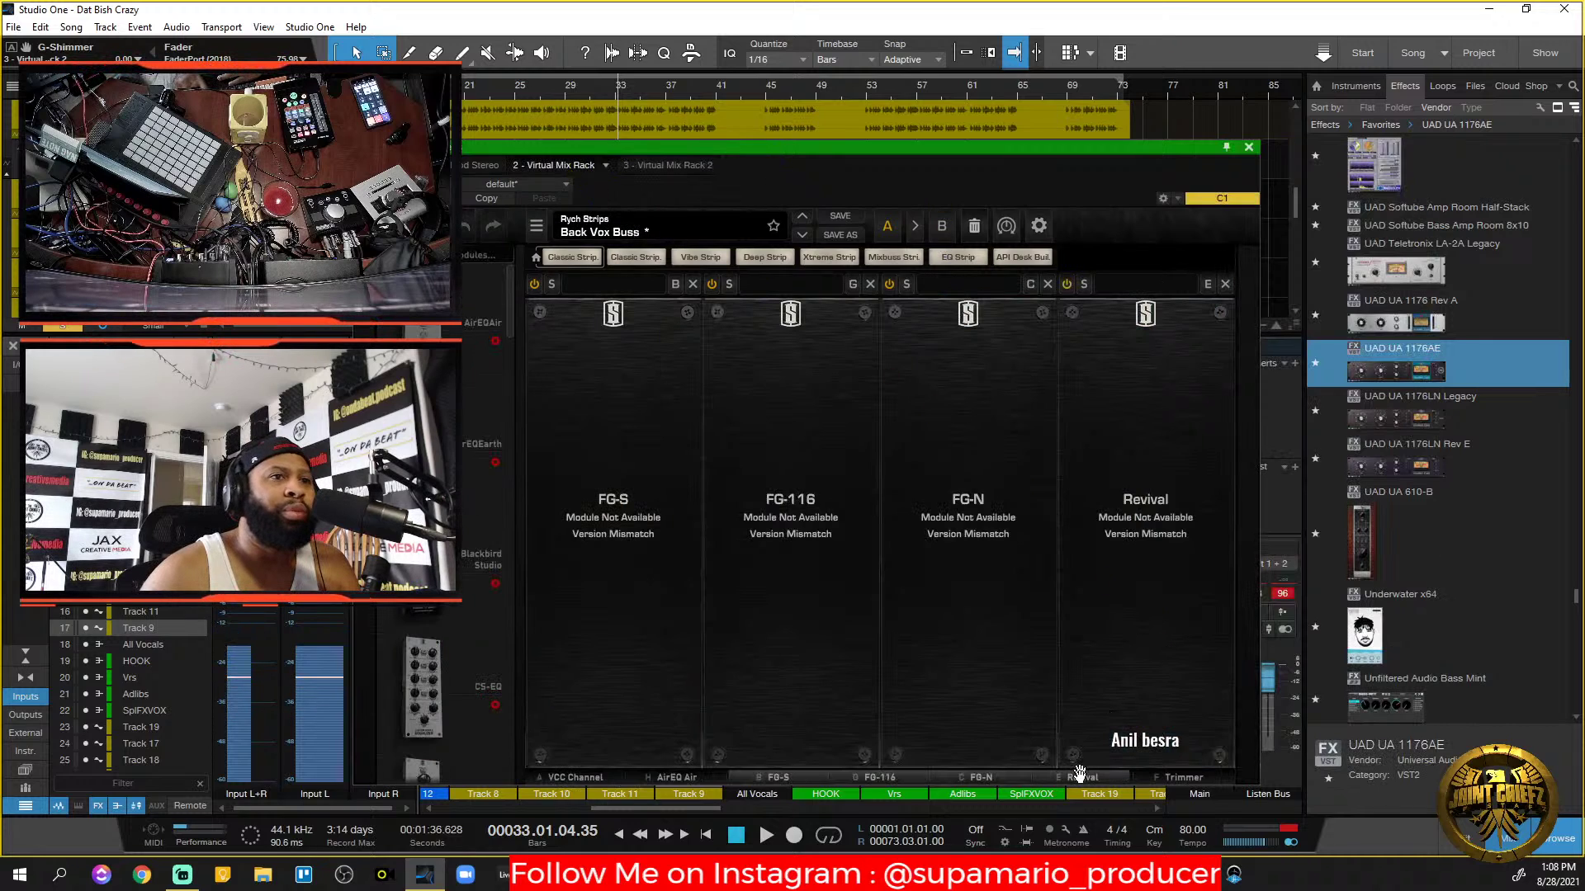
pyautogui.click(1175, 776)
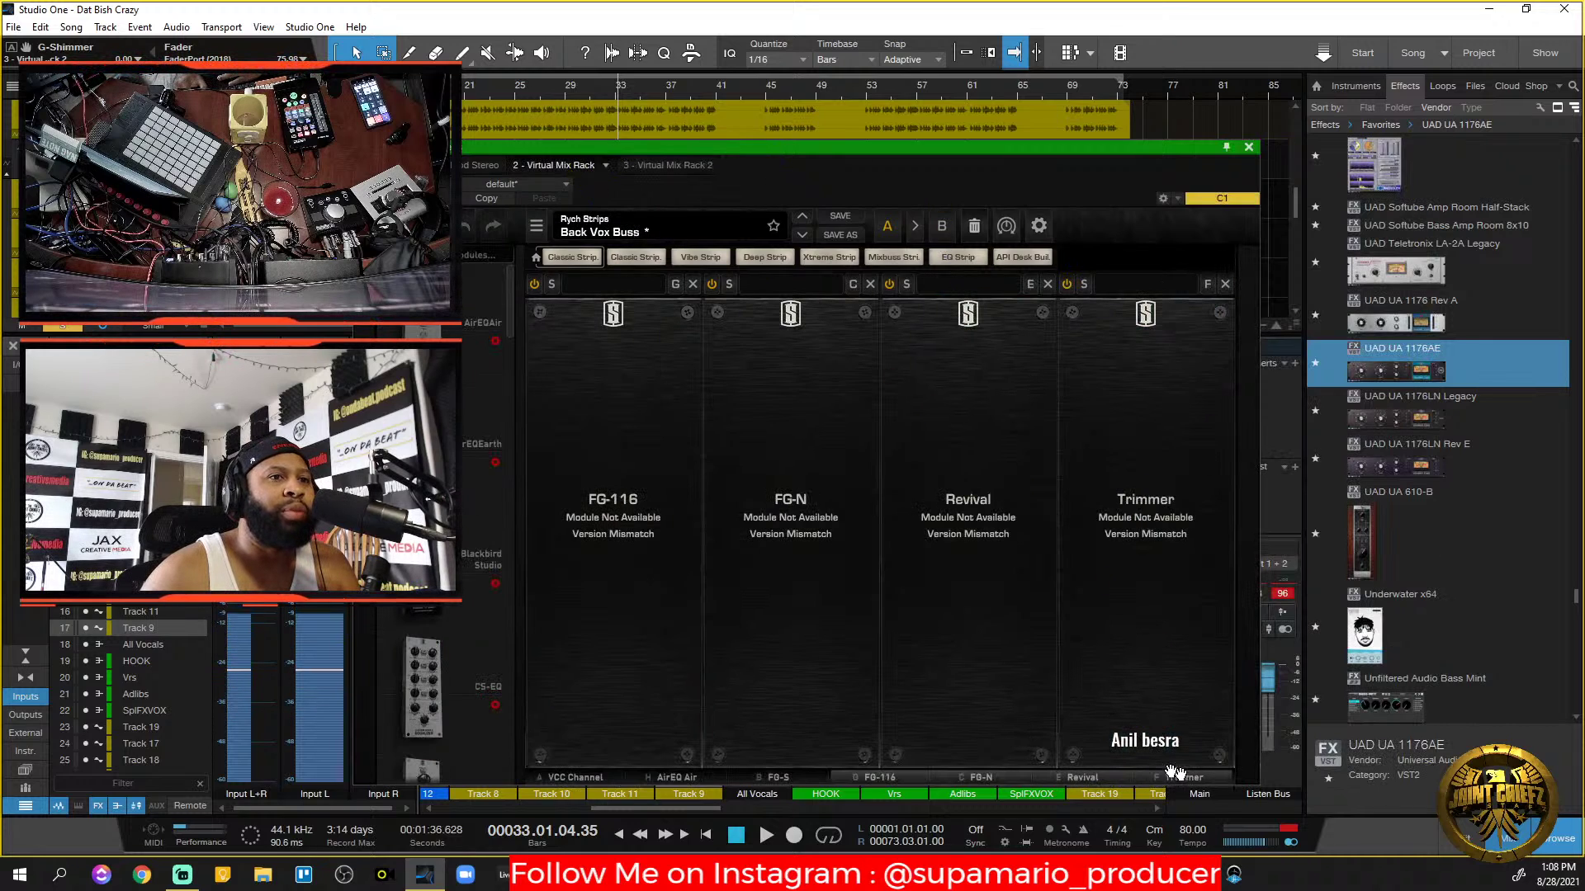
pyautogui.click(607, 166)
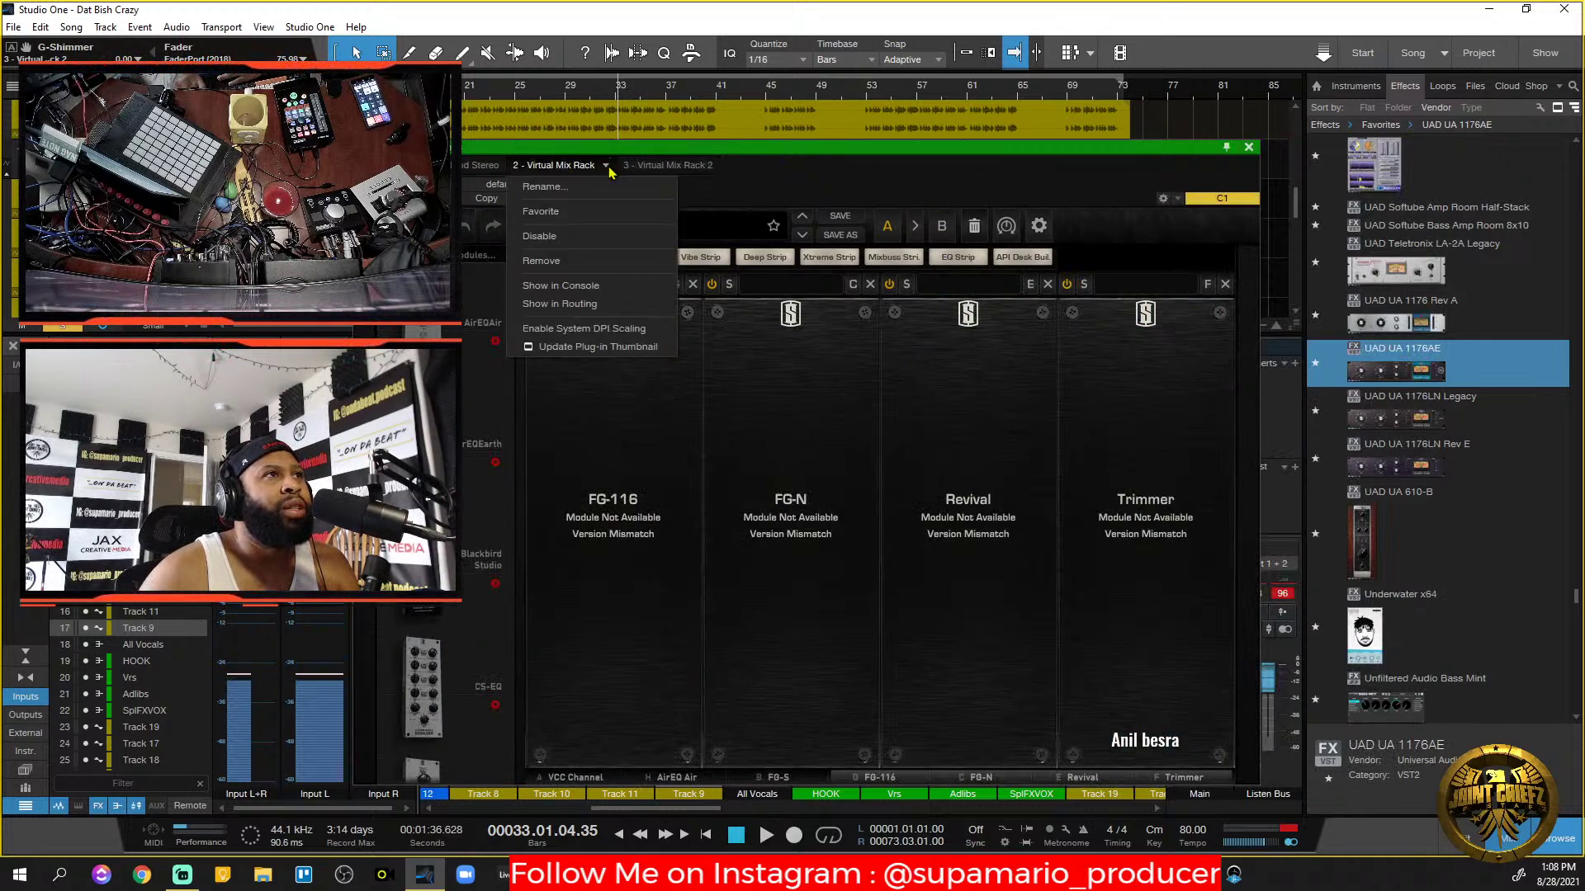
pyautogui.click(566, 261)
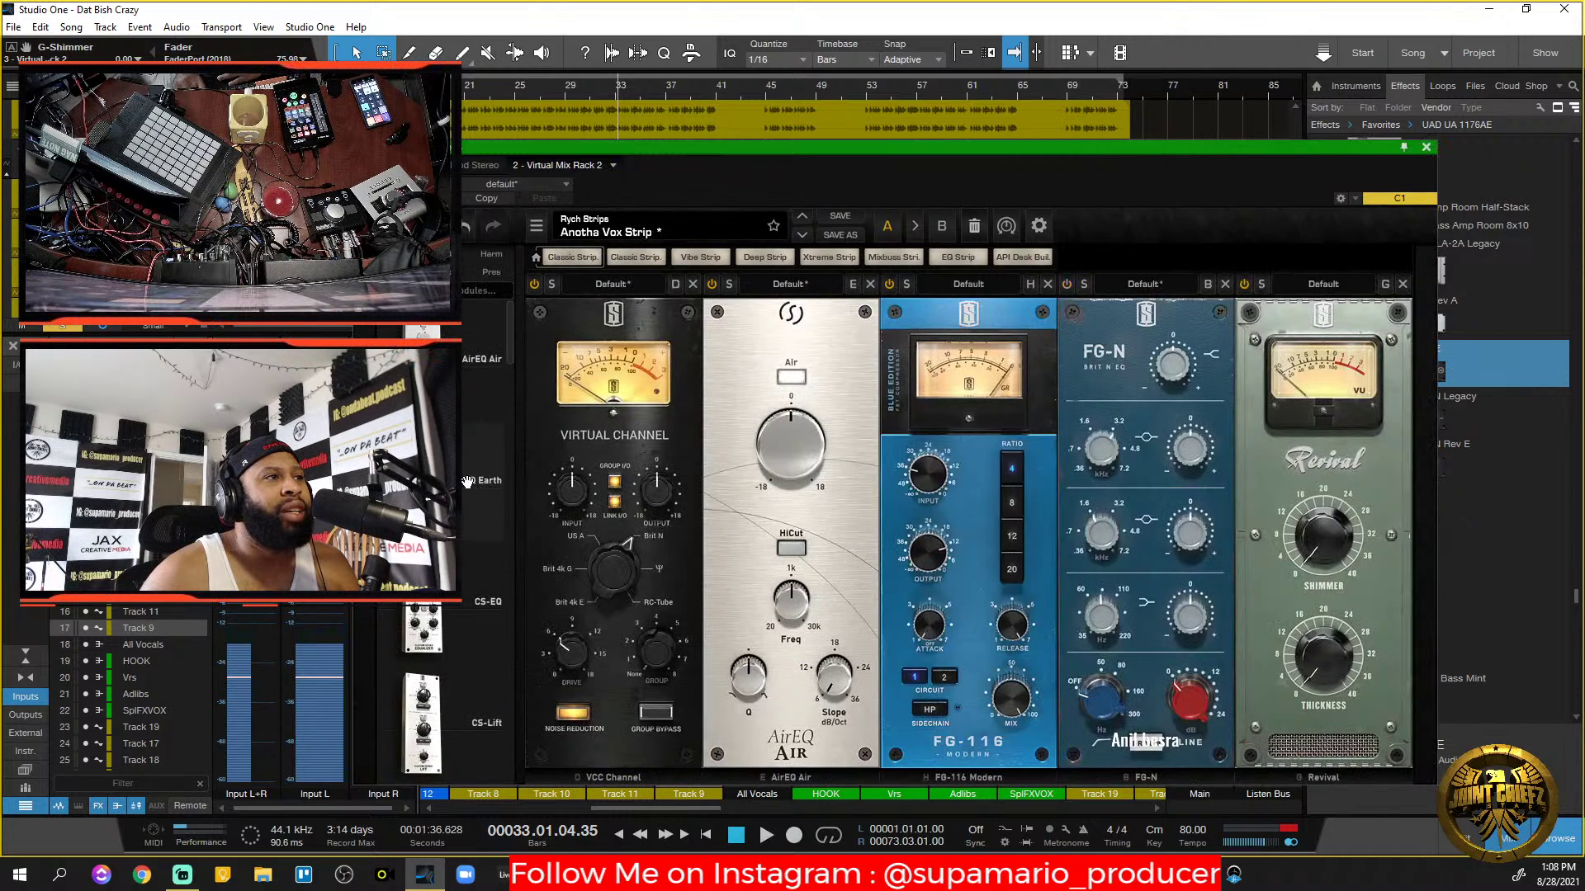
# Insert the Trimmer between the FG-N and Revival in the remaining rack and bypass the FG-116 Modern.
pyautogui.moveTo(509, 353); pyautogui.dragTo(1359, 625)
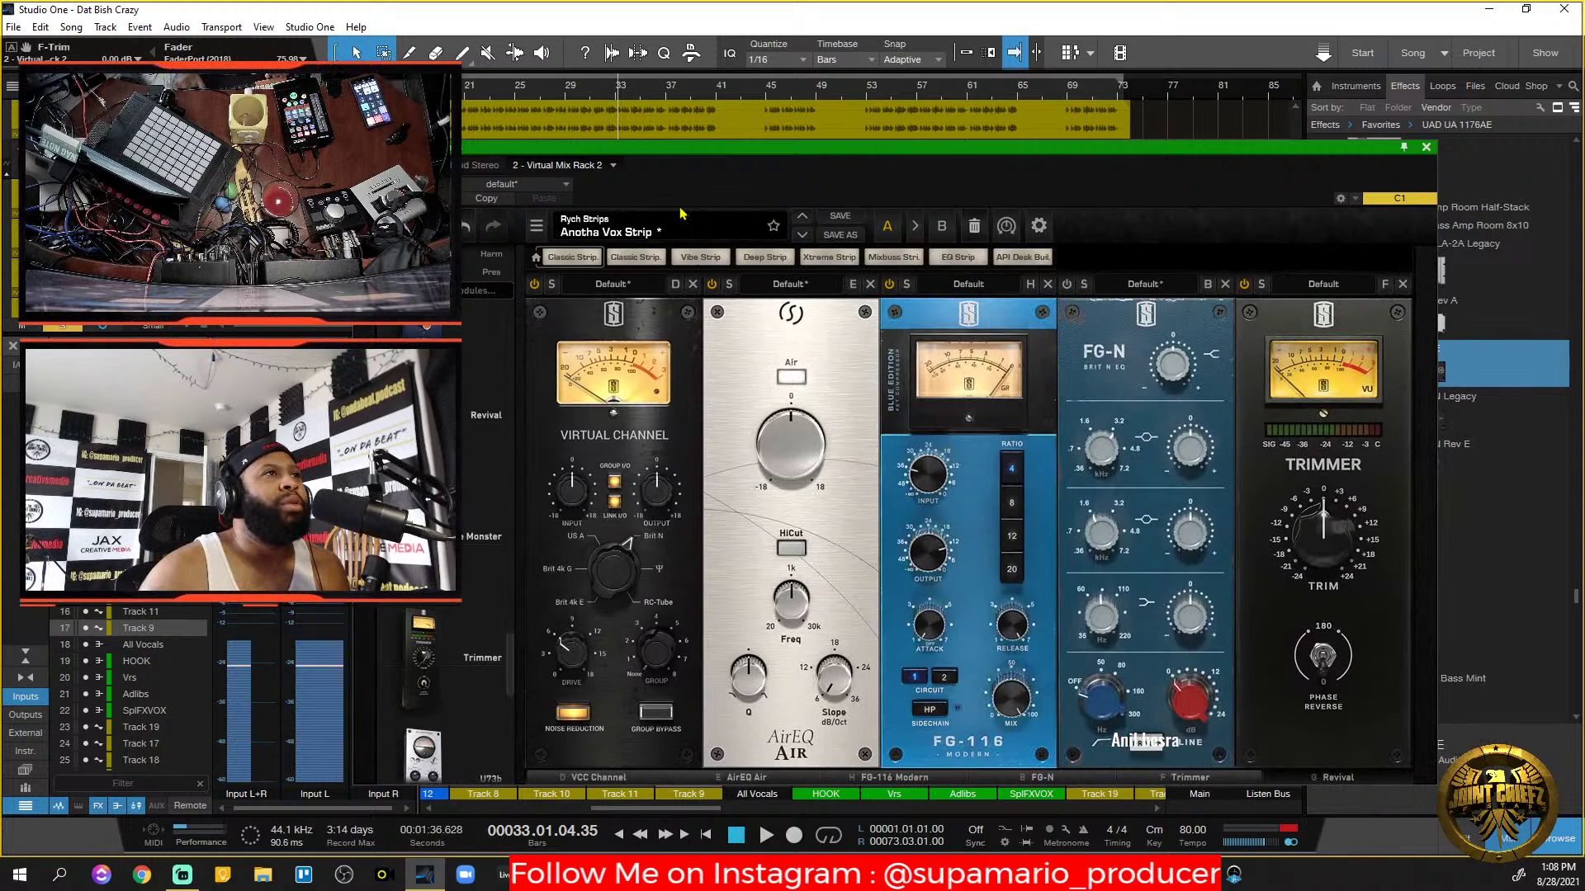
pyautogui.moveTo(684, 152); pyautogui.dragTo(716, 137)
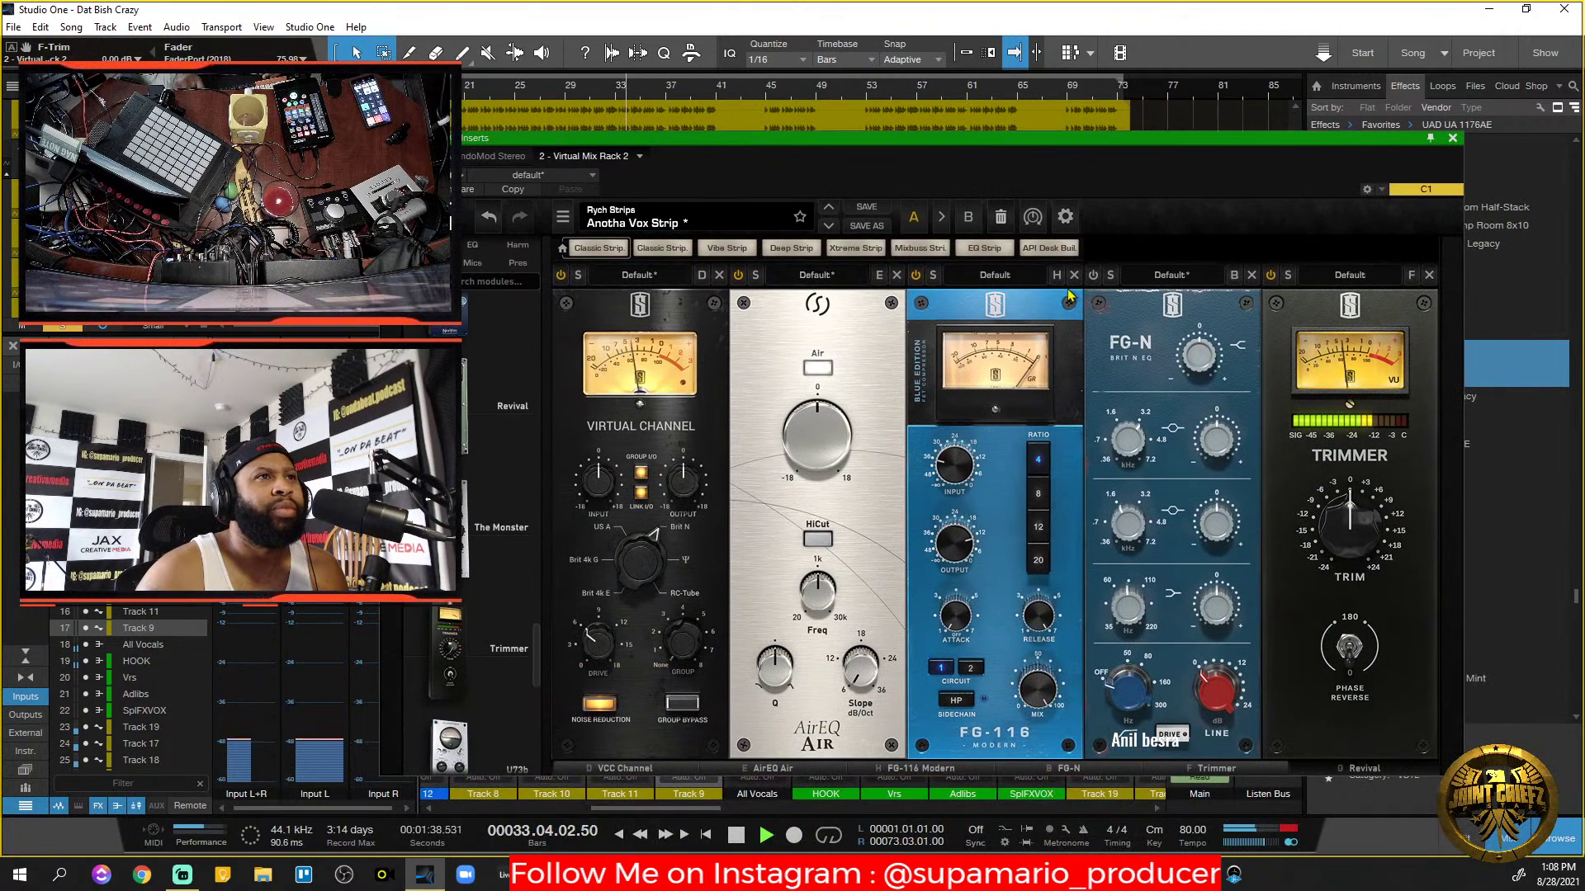
pyautogui.press('space')
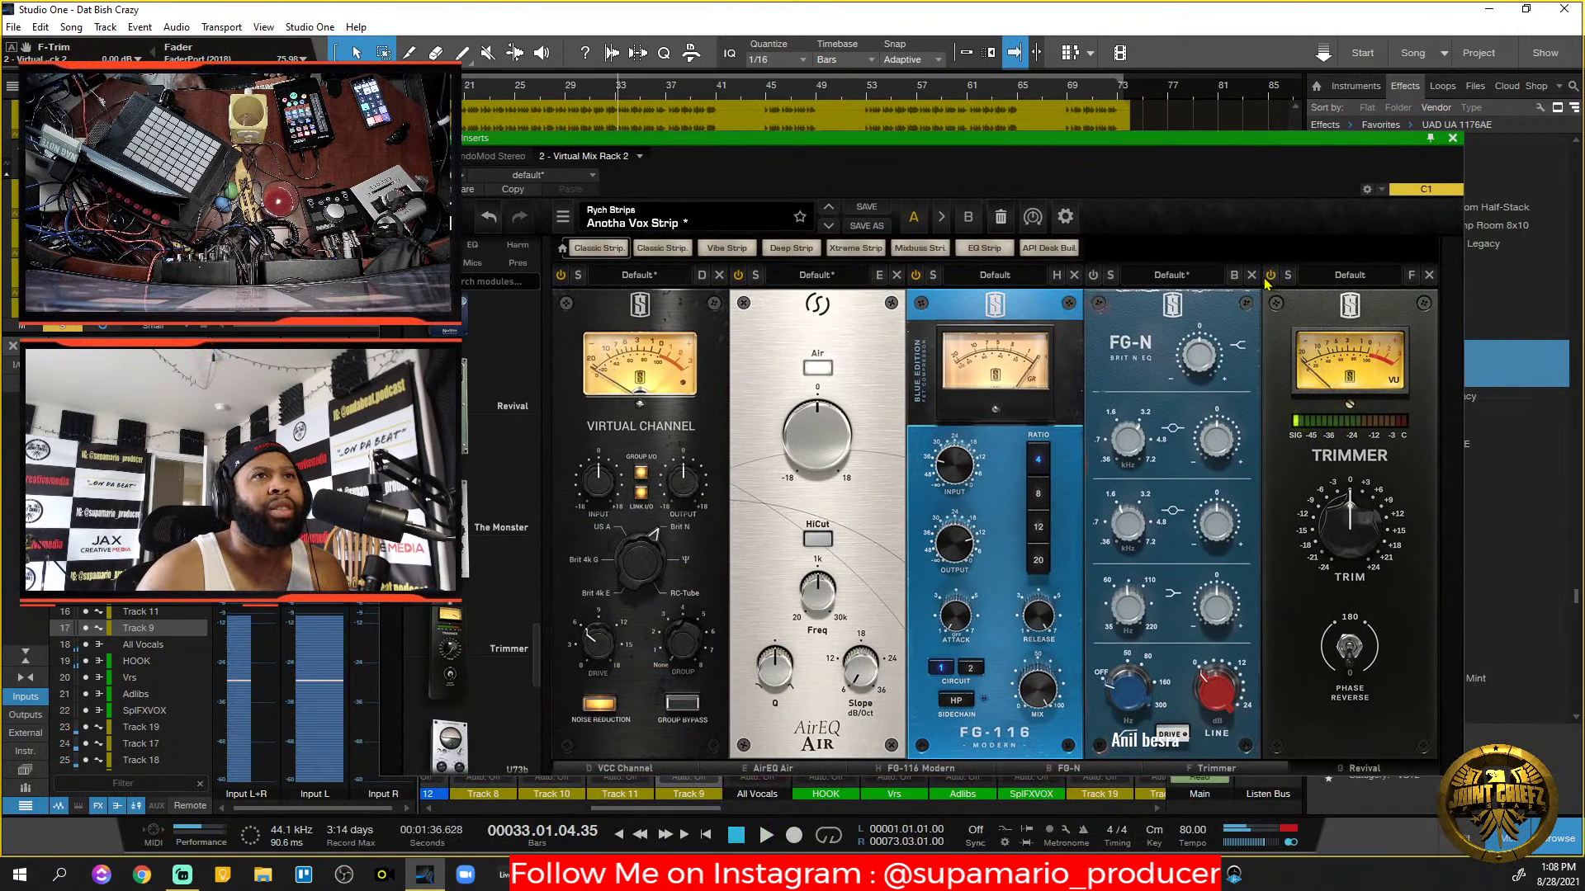
pyautogui.click(916, 277)
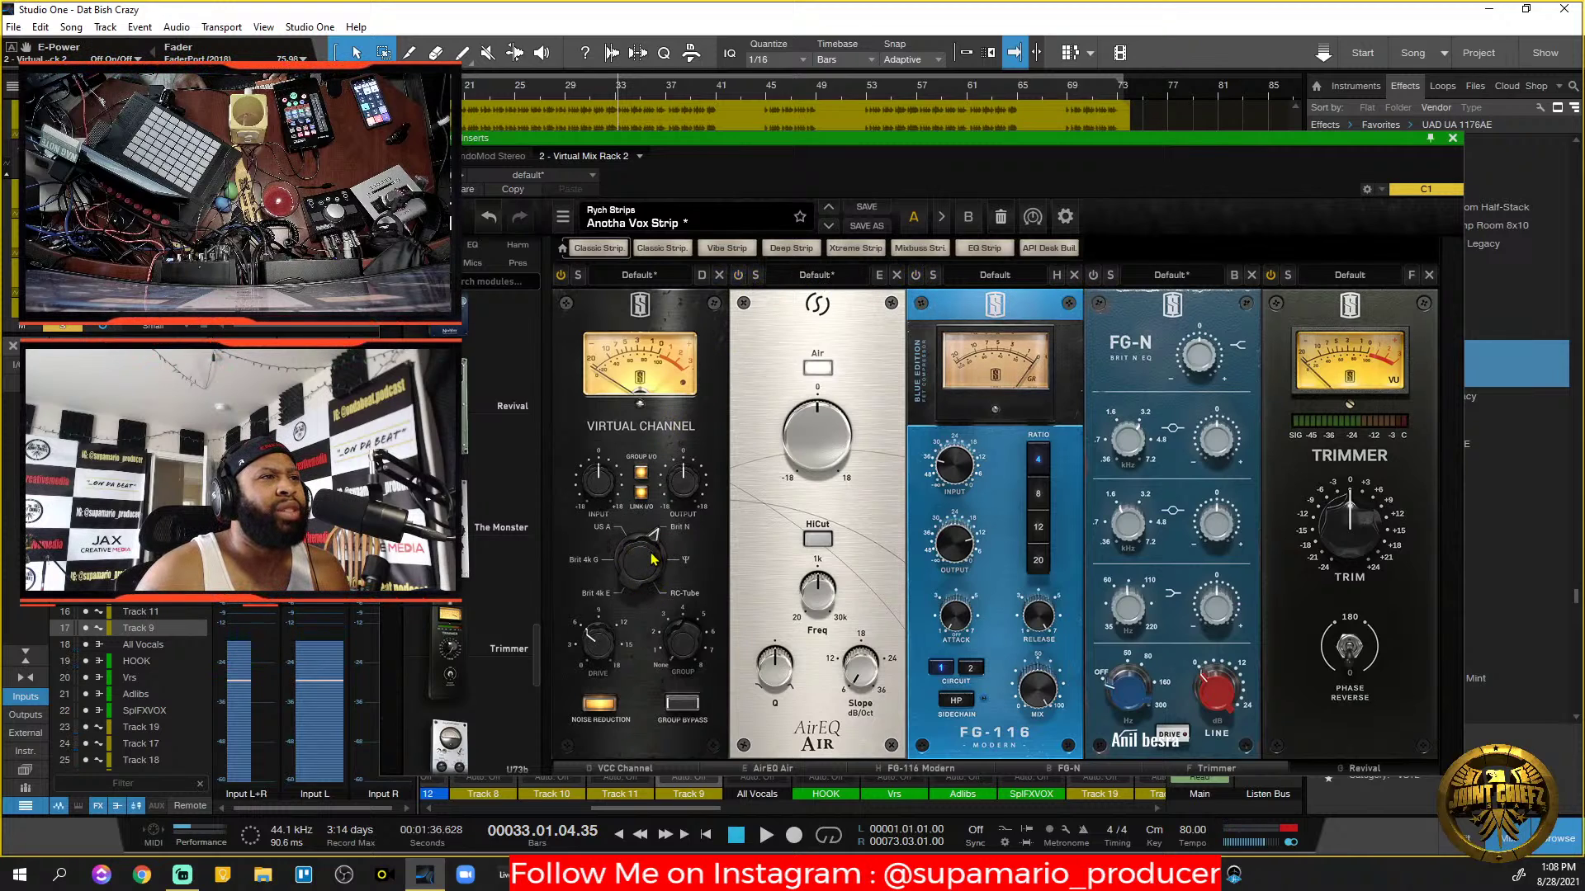
# Raise the drive of the Virtual Channel module while the hook section plays.
pyautogui.press('space')
pyautogui.moveTo(614, 496); pyautogui.dragTo(610, 496)
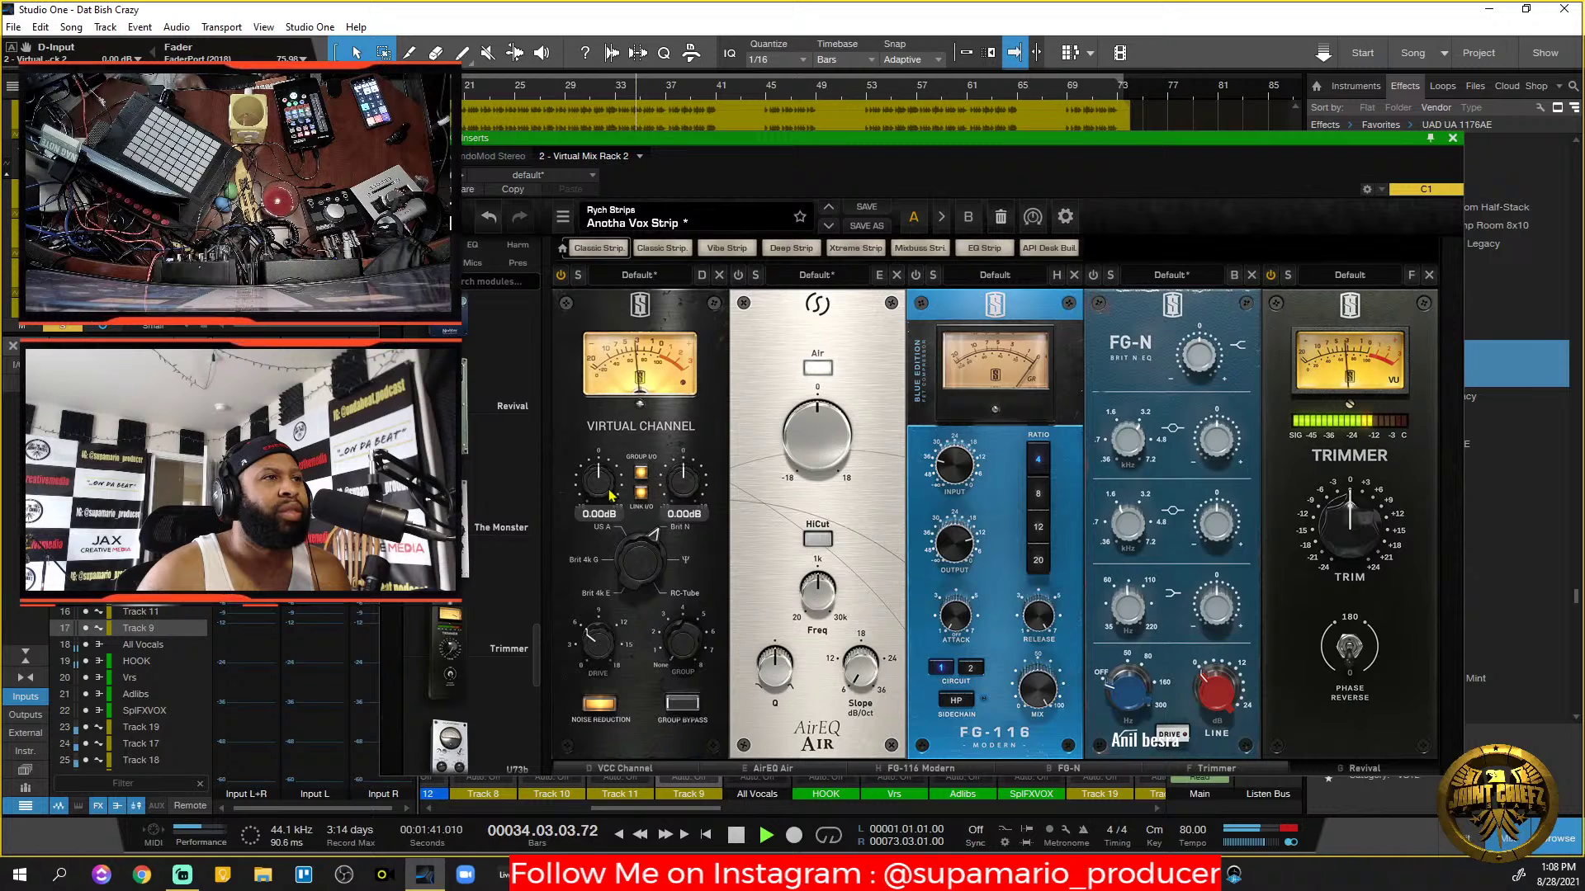
pyautogui.moveTo(608, 634); pyautogui.dragTo(619, 716)
pyautogui.moveTo(614, 610); pyautogui.dragTo(614, 611)
pyautogui.press('space')
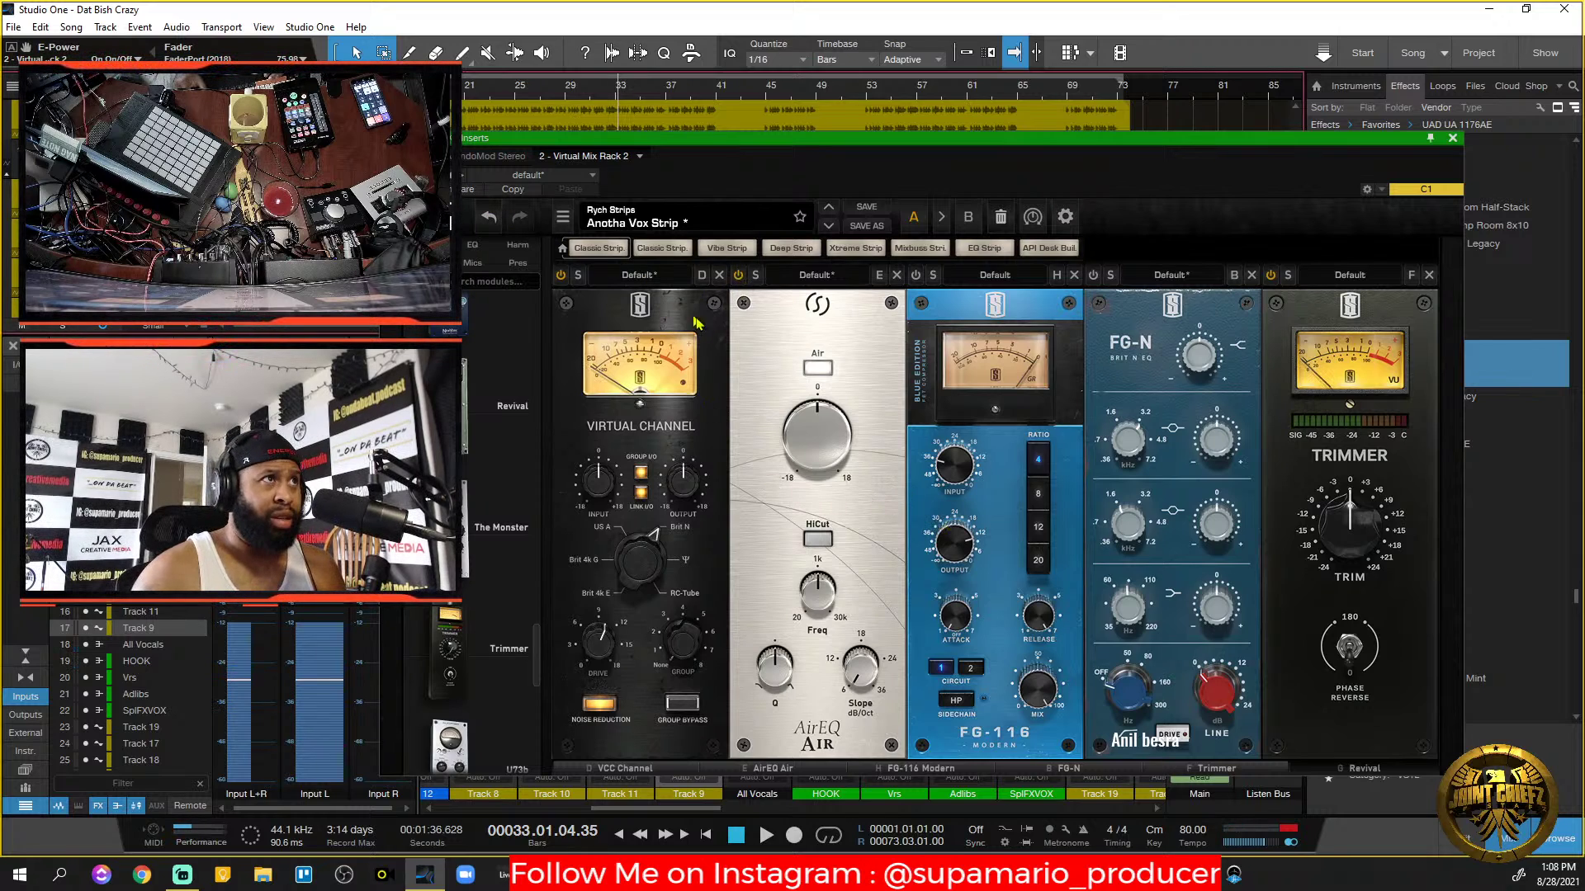
# Toggle solo on the HOOK bus and audition the hook section through the rack.
pyautogui.press('space')
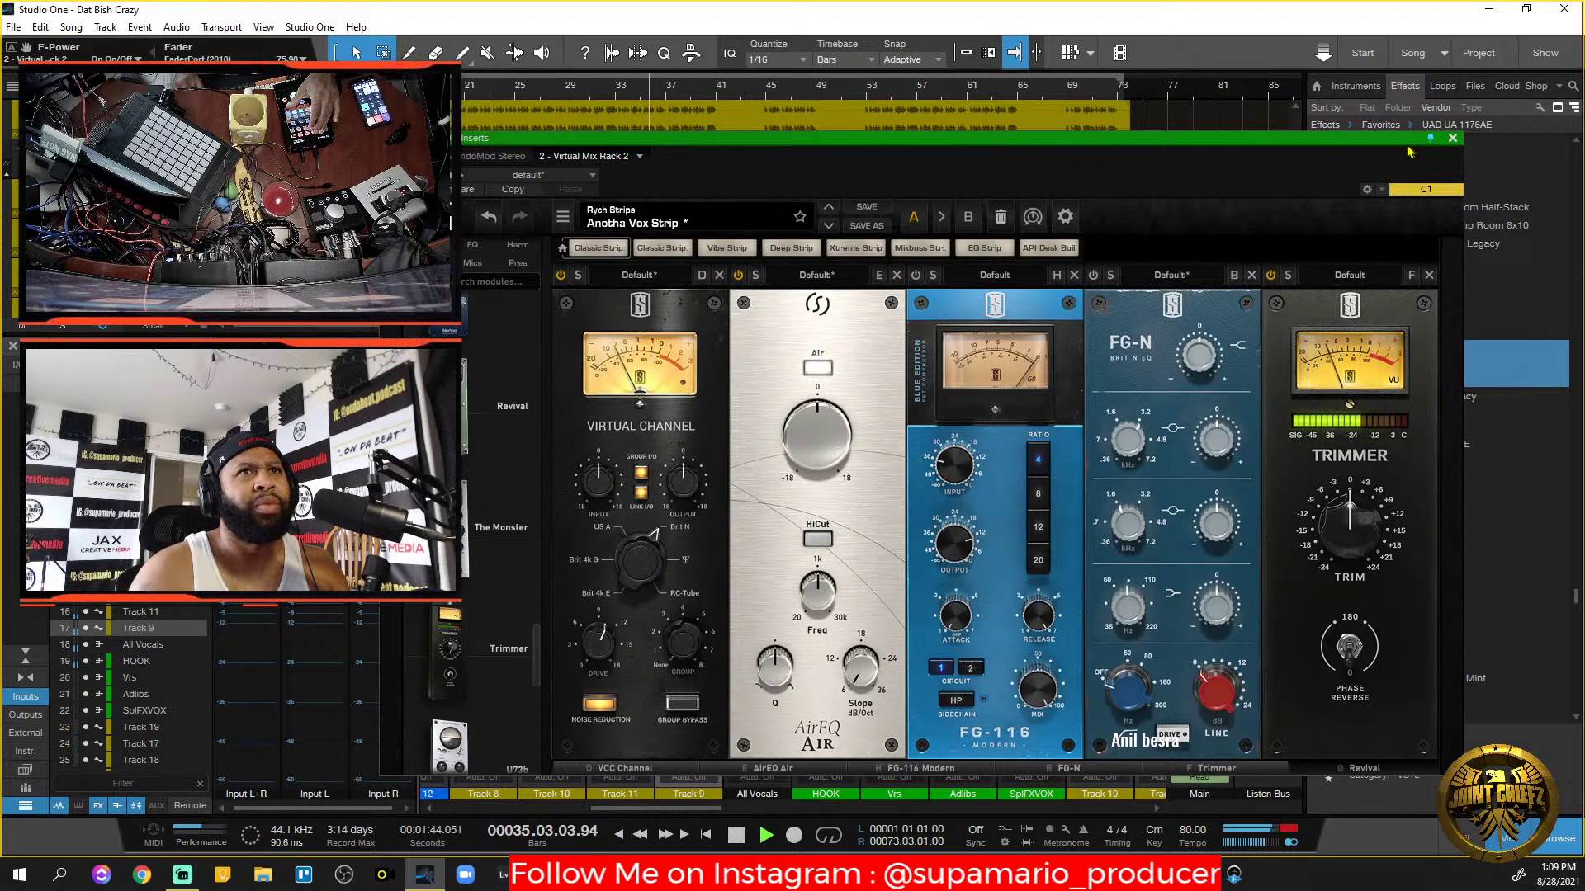
pyautogui.click(1451, 138)
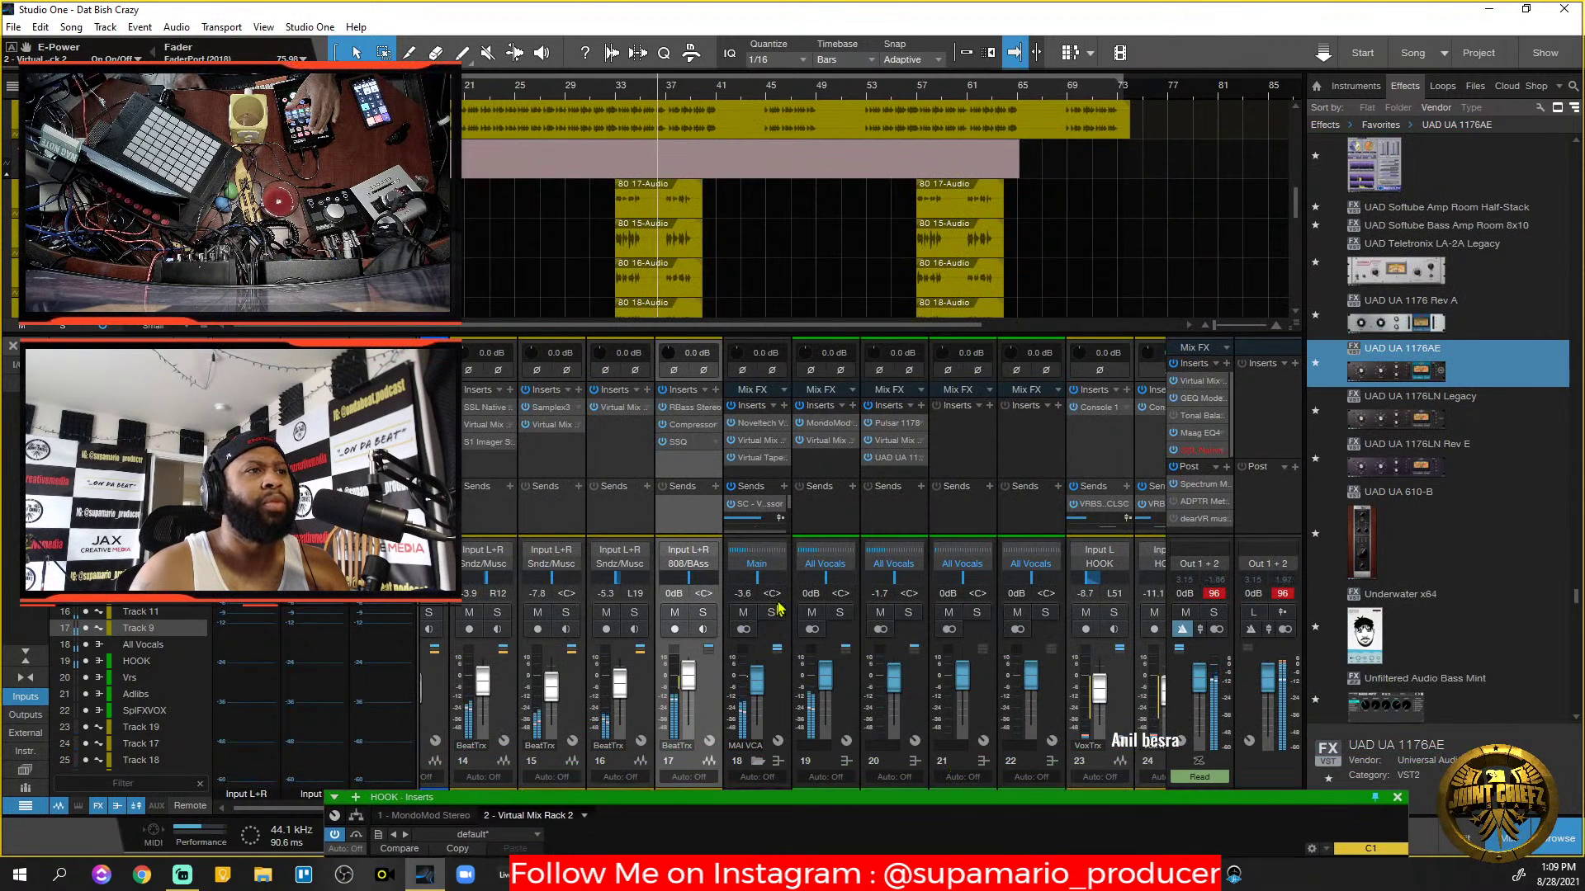
pyautogui.click(840, 613)
pyautogui.moveTo(870, 800); pyautogui.dragTo(762, 131)
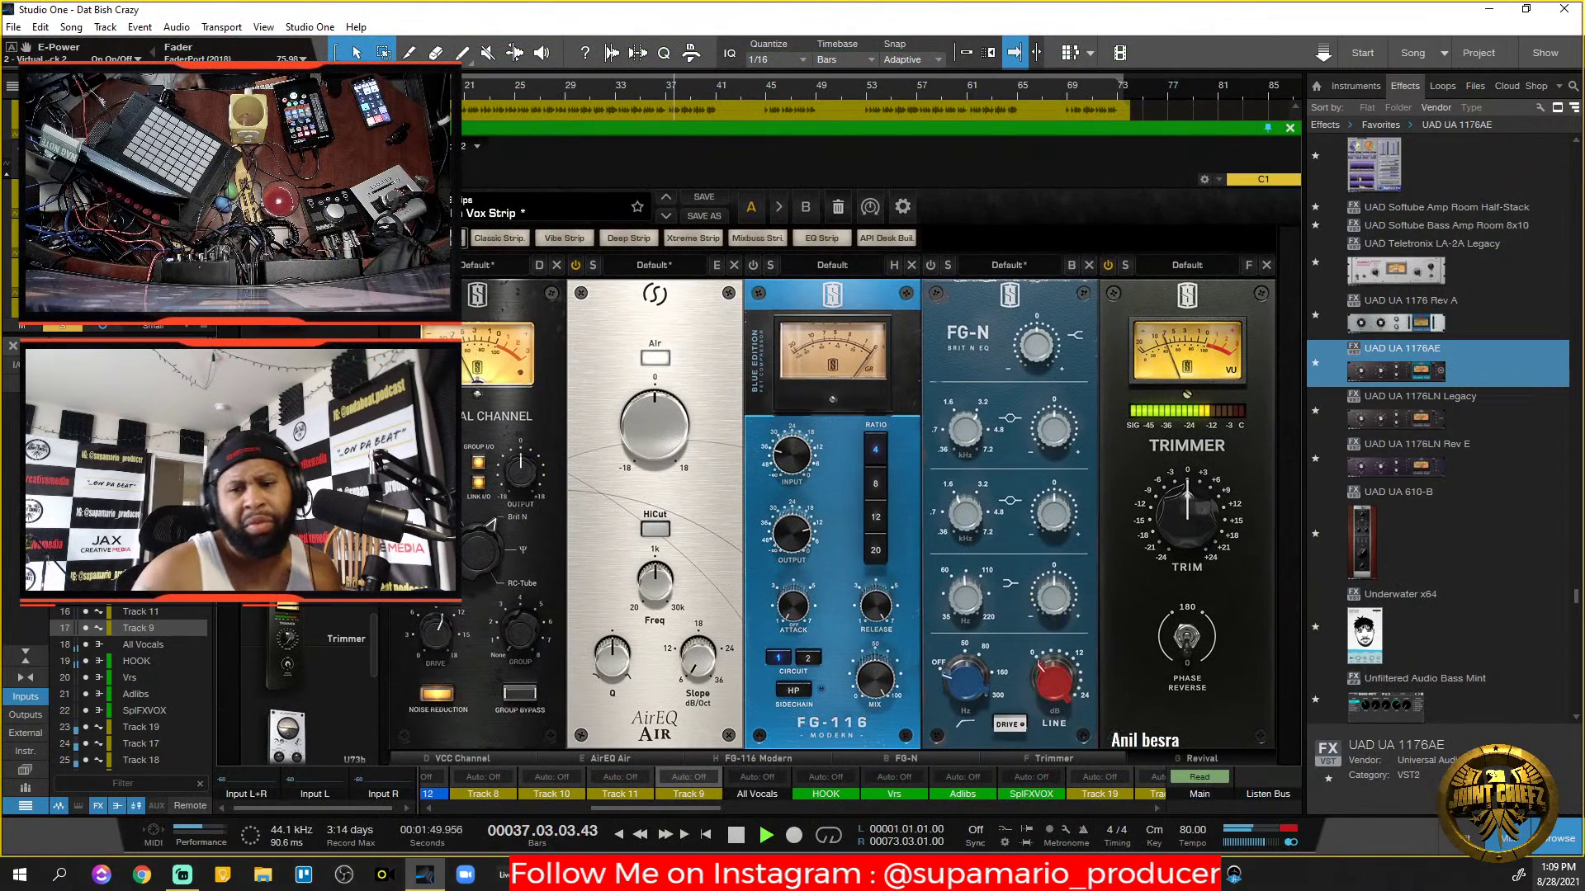
pyautogui.press('space')
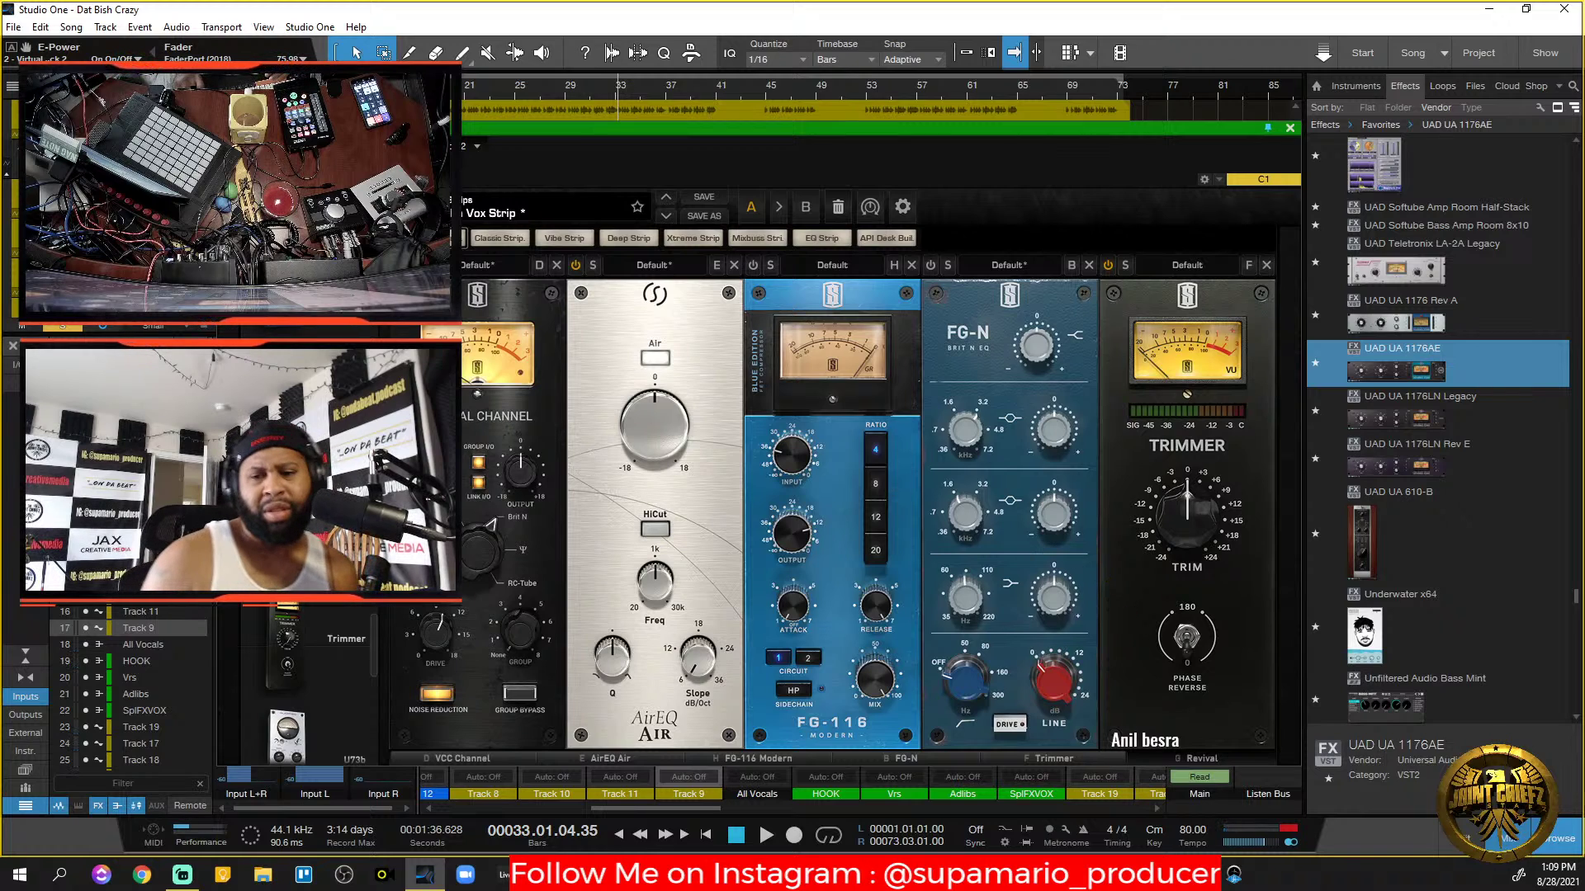
pyautogui.press('space')
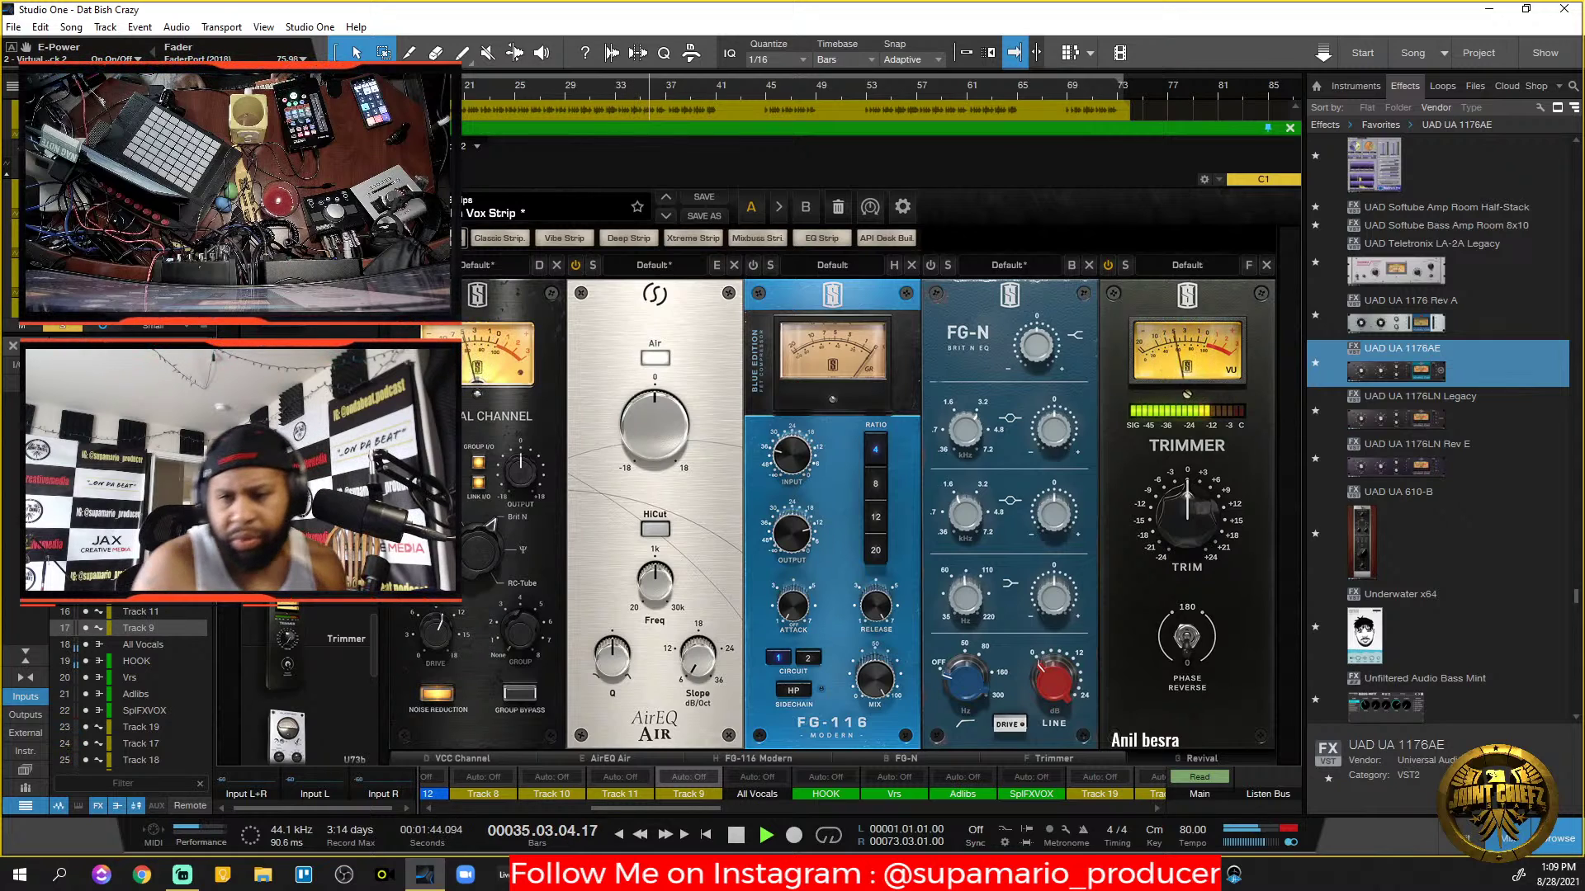
pyautogui.press('space')
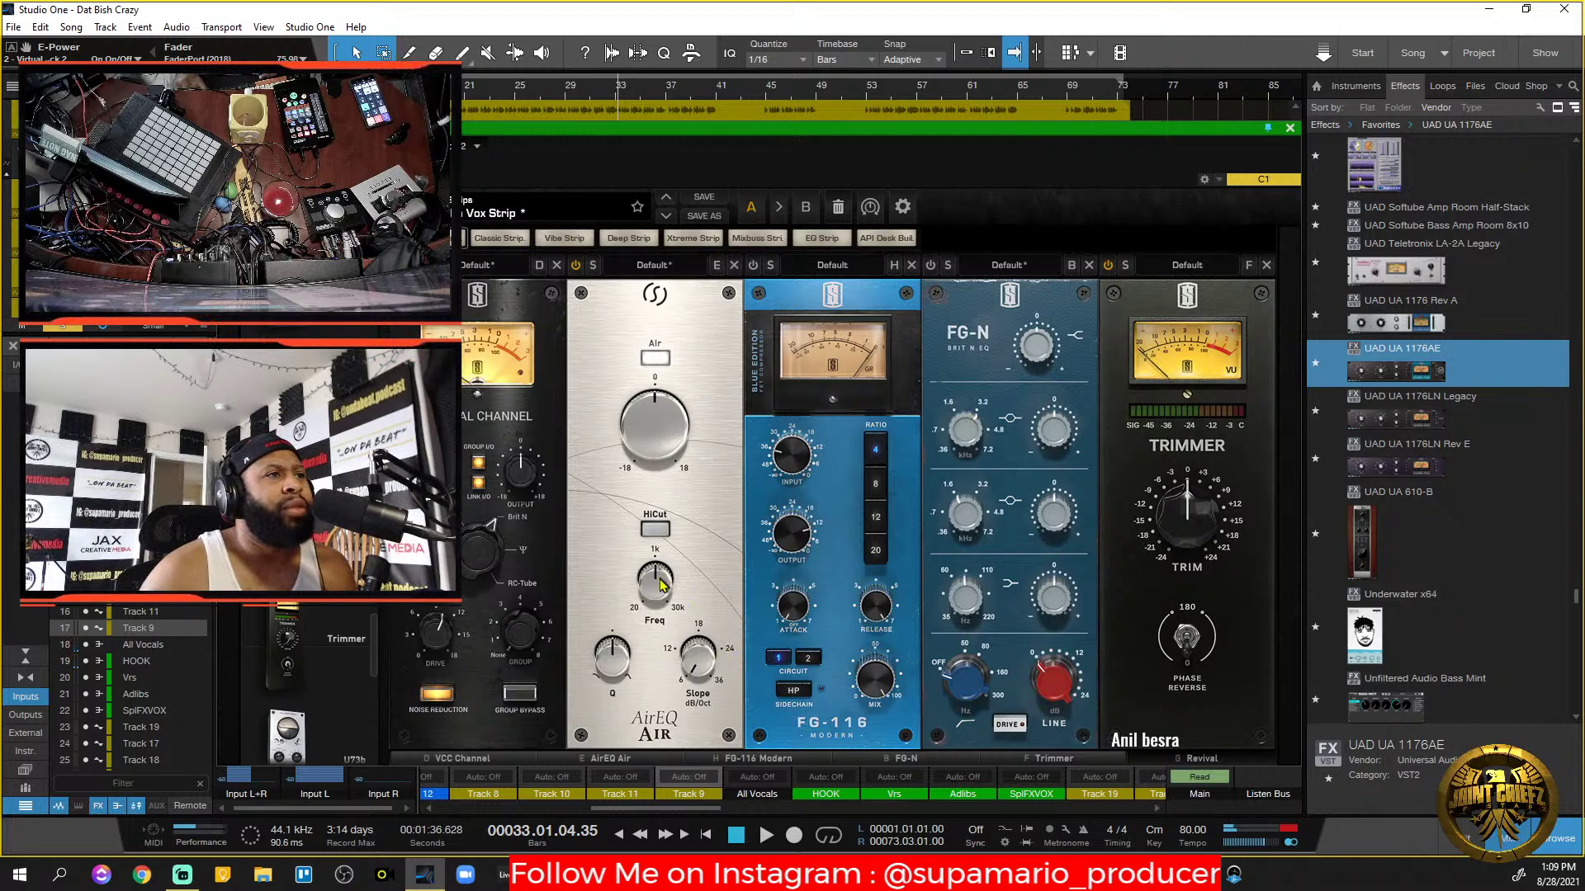
# Set the AirEQ Air's HiCut frequency to about 2.60 kHz and adjust its HiCut Q and slope.
pyautogui.moveTo(663, 579)
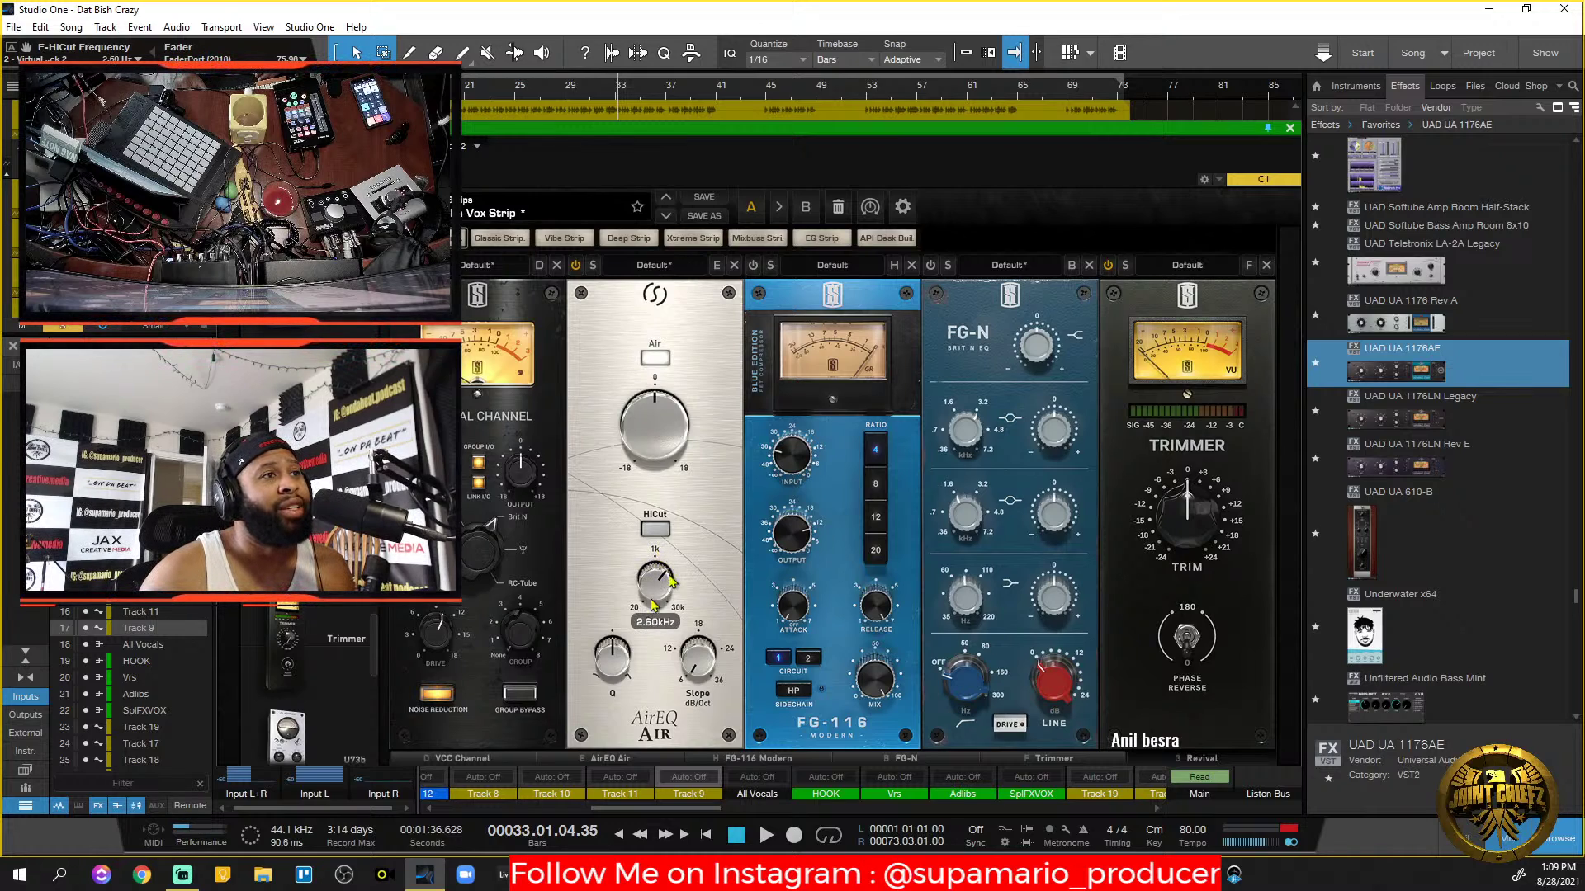
pyautogui.moveTo(608, 657)
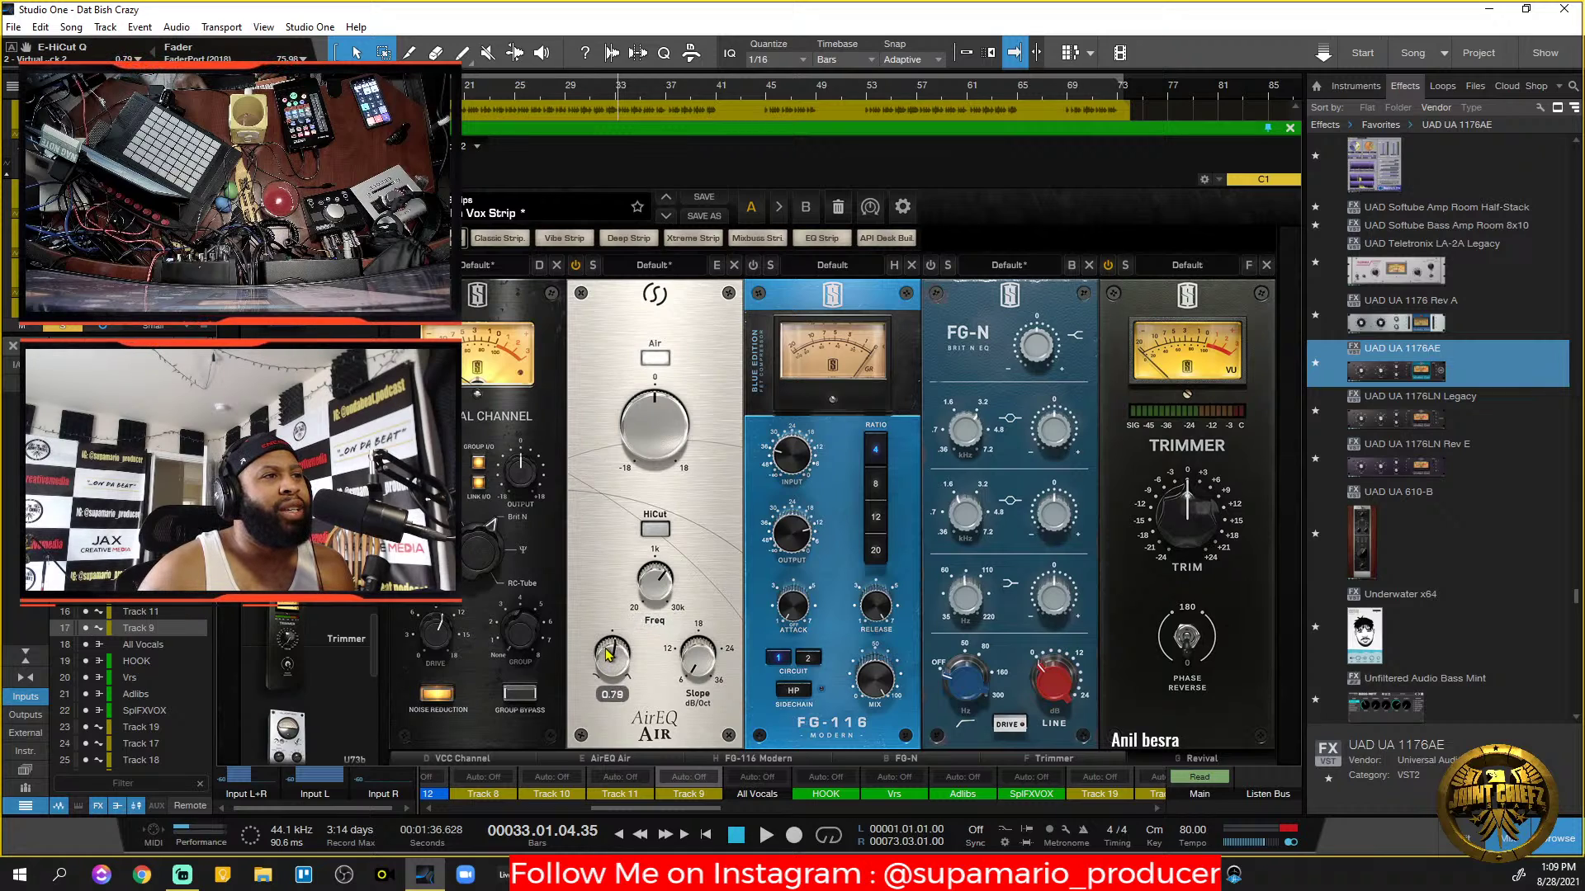
pyautogui.moveTo(694, 671); pyautogui.dragTo(700, 640)
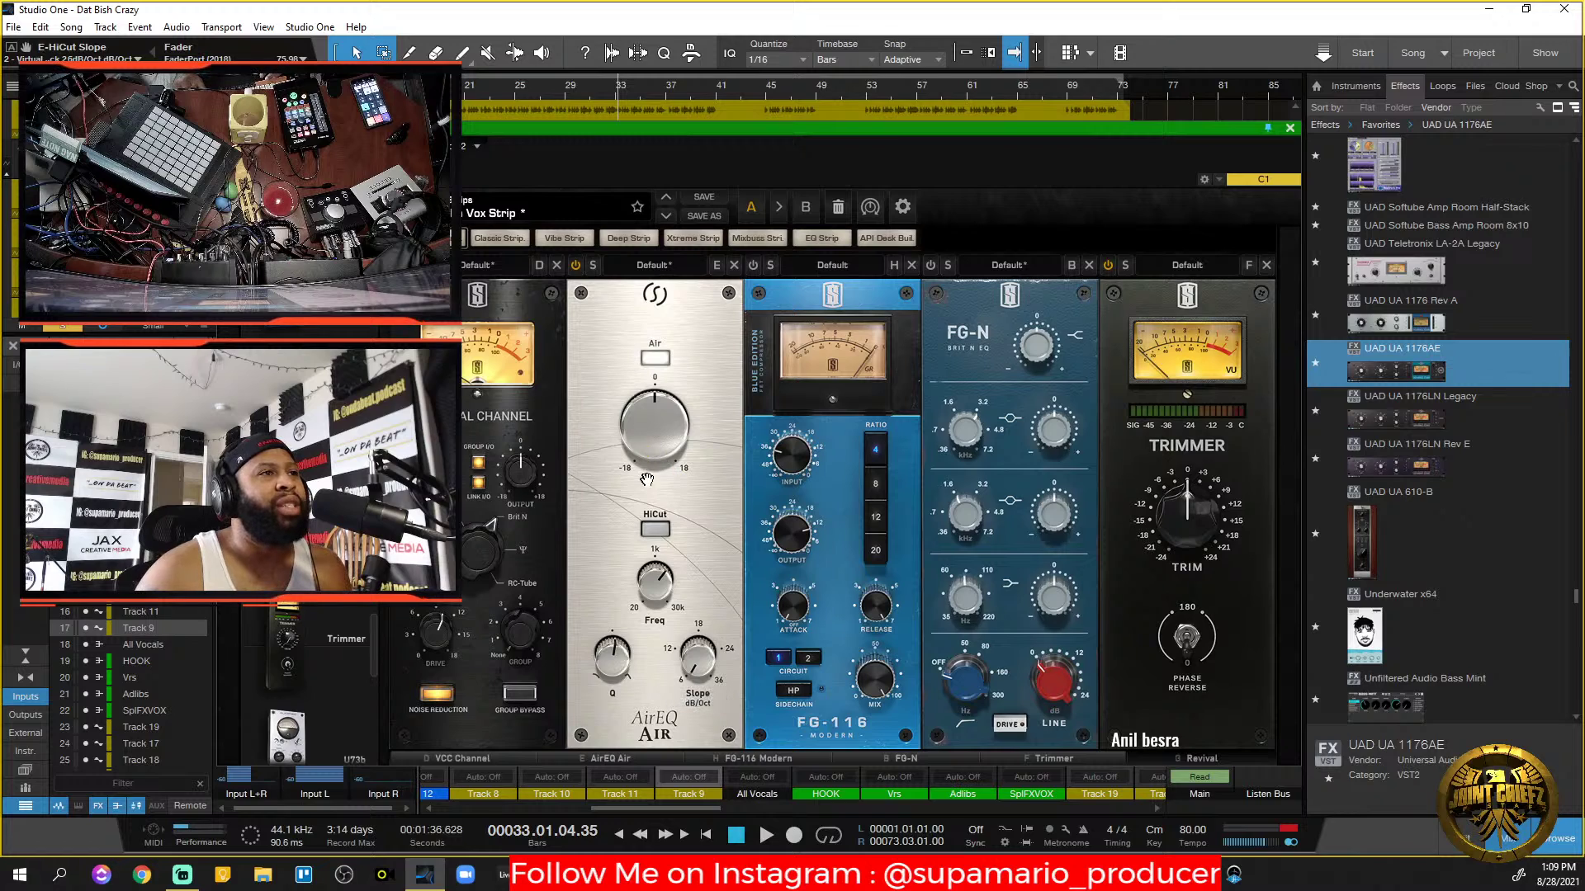
# Raise the AirEQ Air's Air gain to about 2.43 dB while the hook section plays.
pyautogui.press('space')
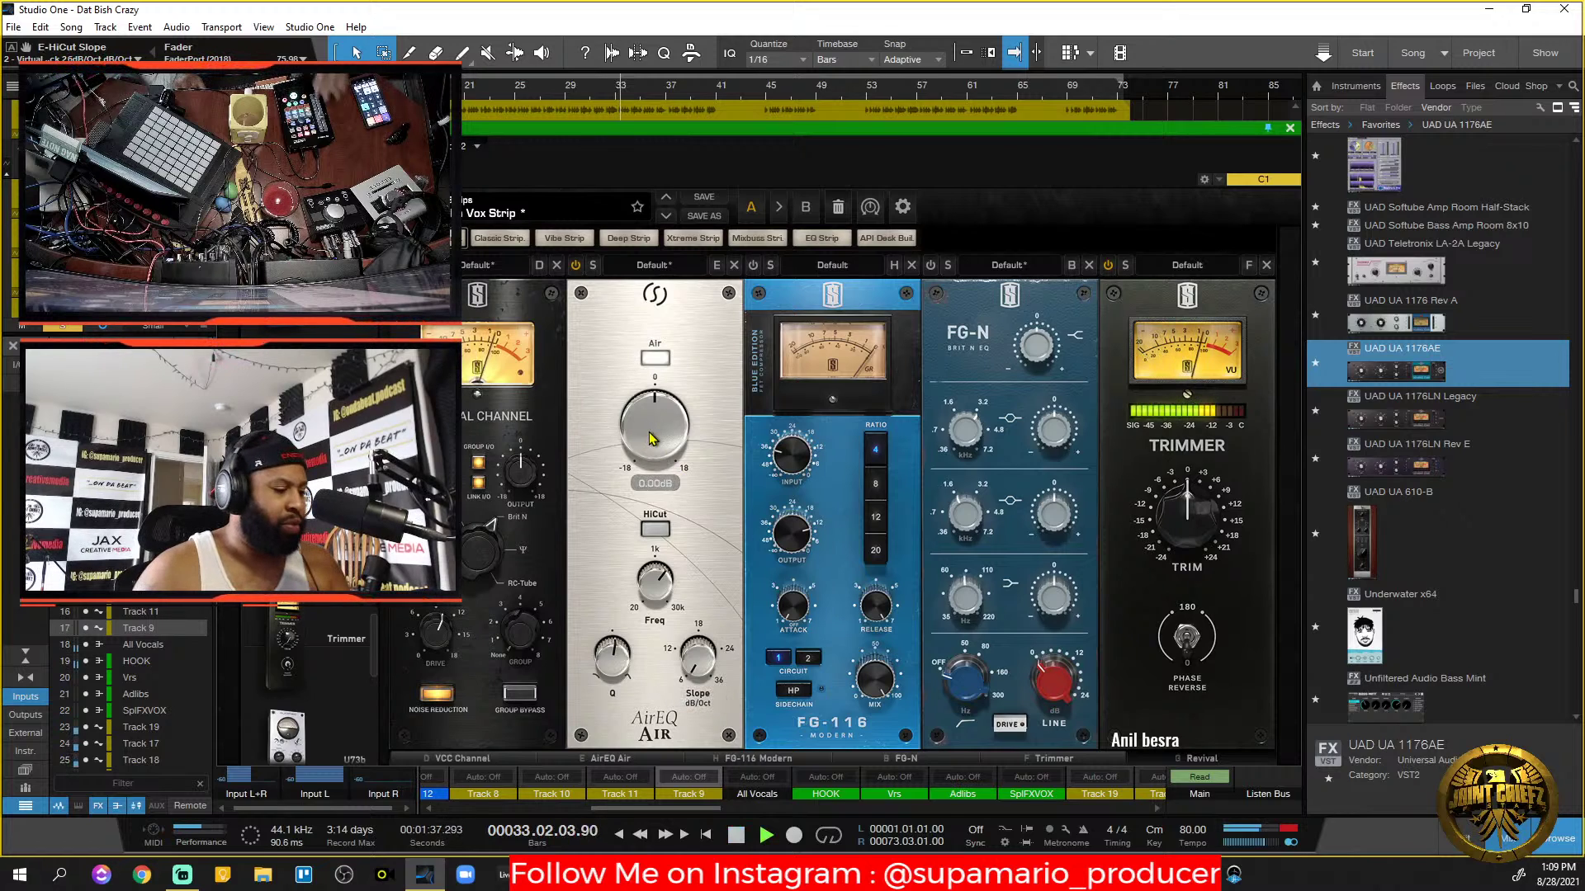
pyautogui.press('s')
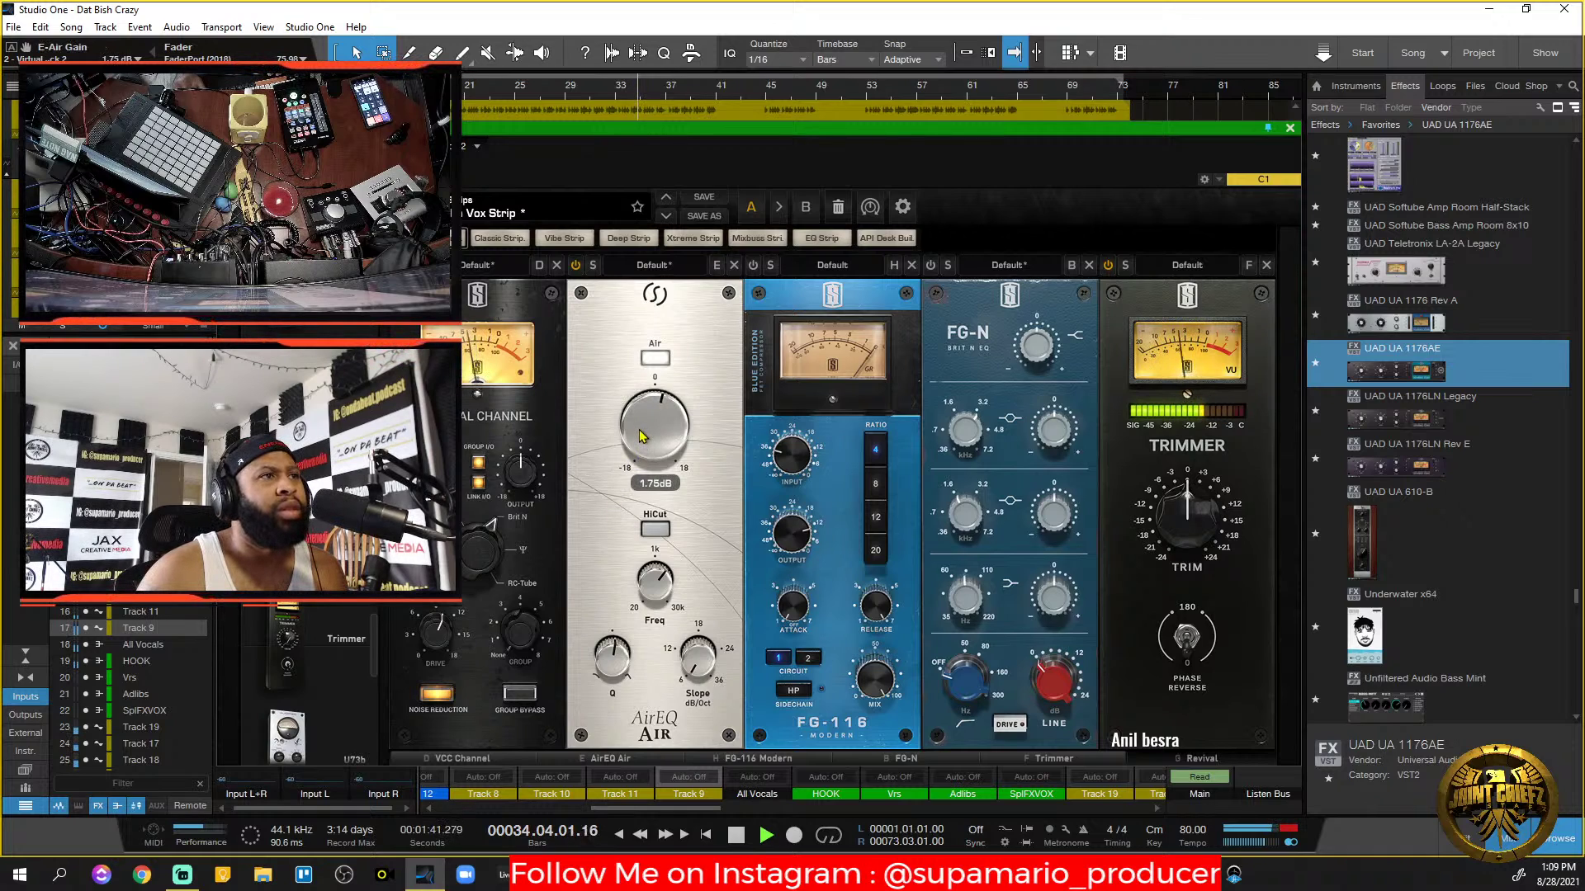
pyautogui.moveTo(642, 443); pyautogui.dragTo(648, 439)
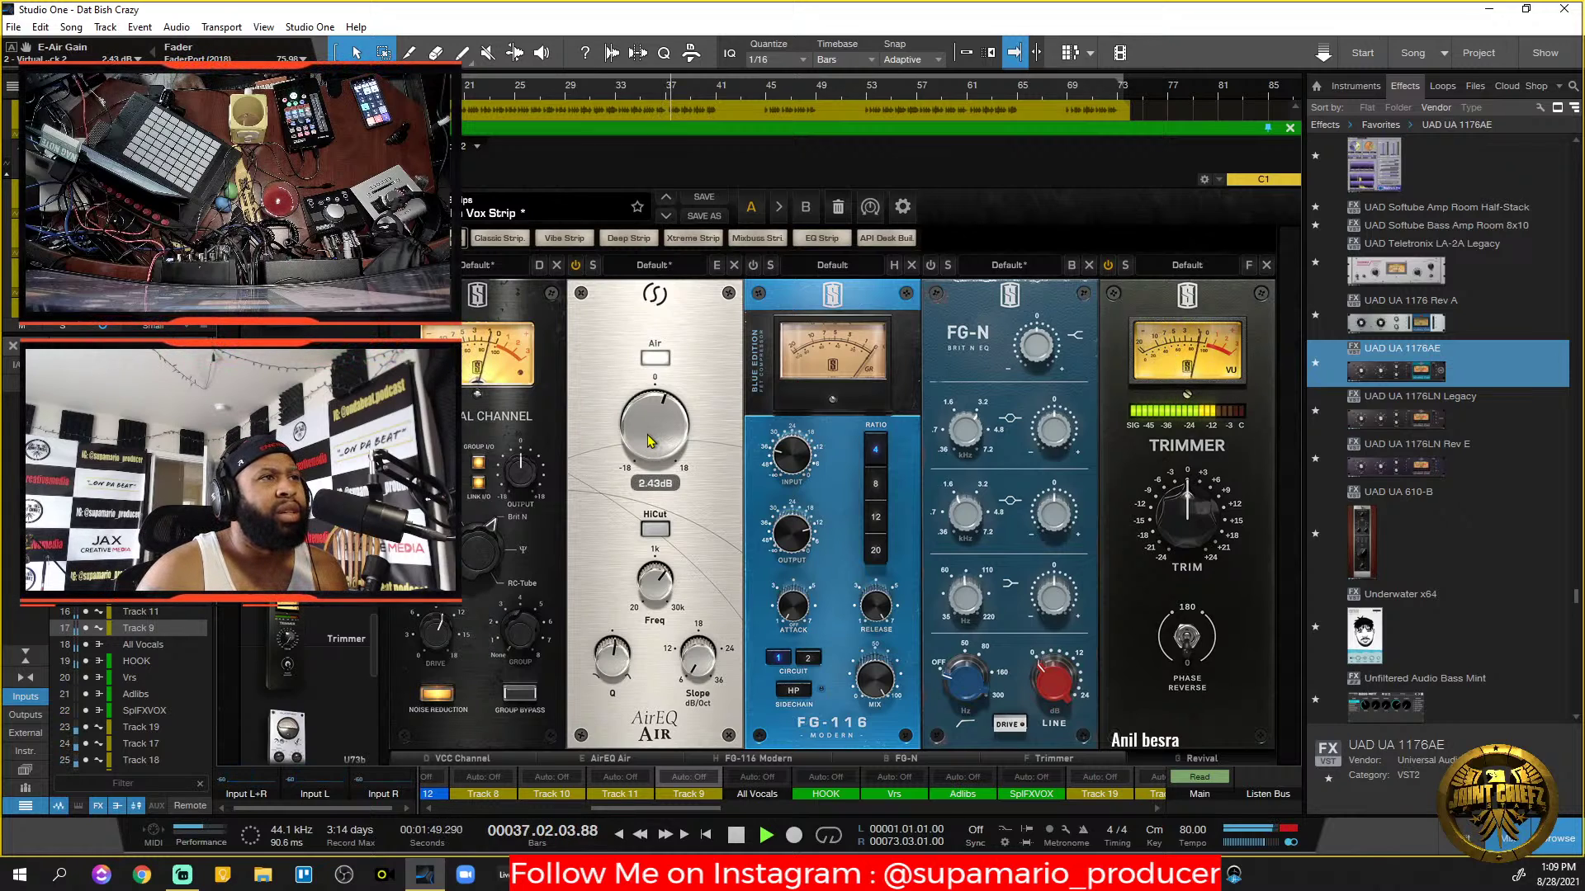
pyautogui.press('space')
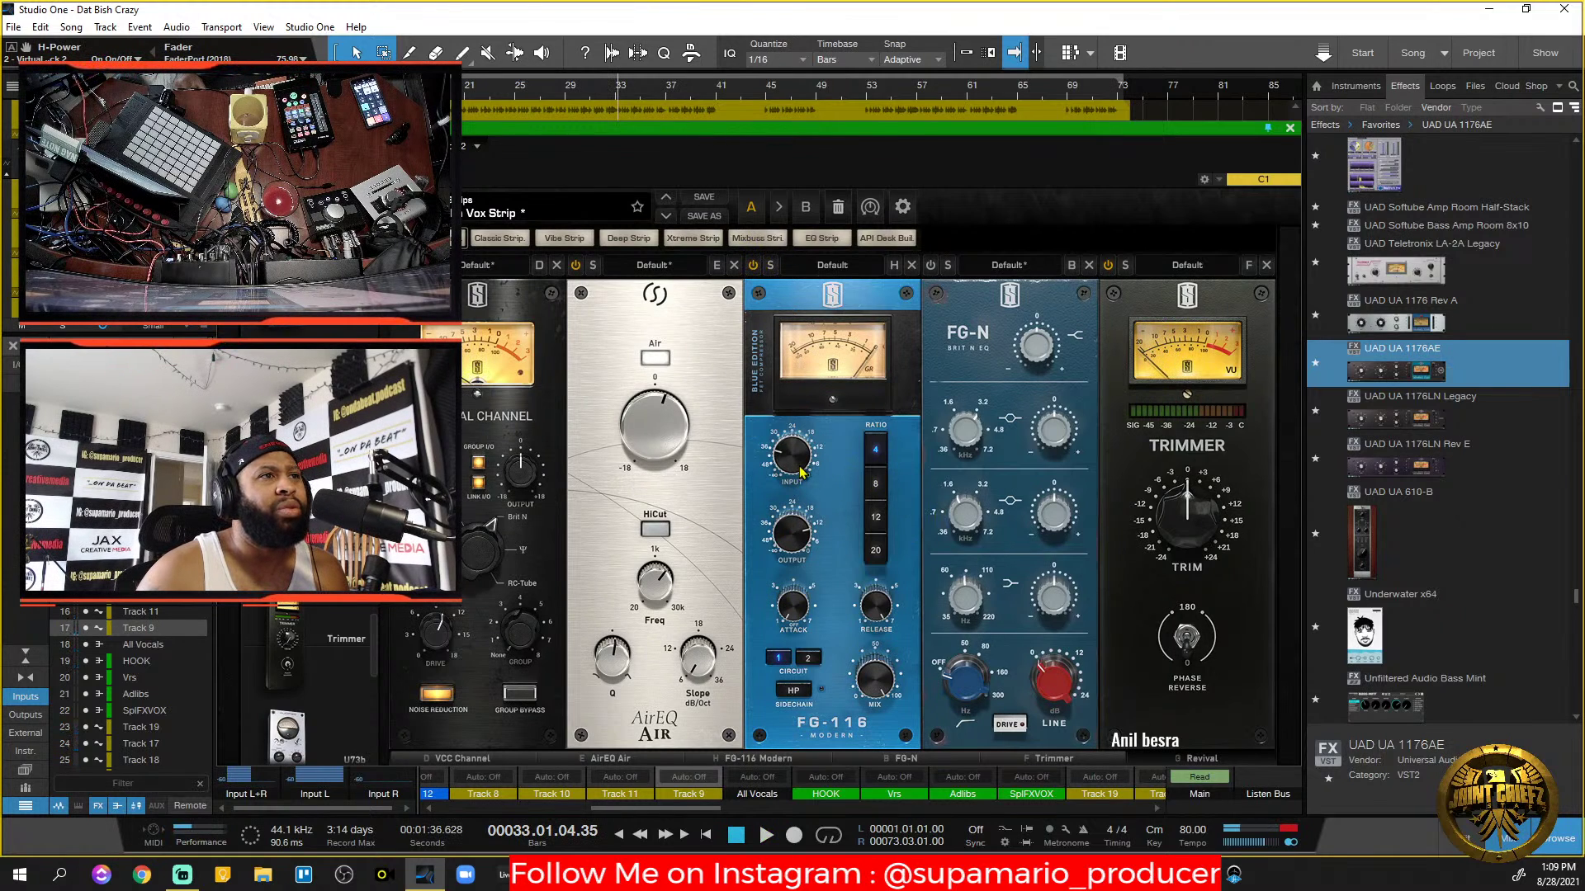
# Set the FG-116 Modern's attack to 1.00, adjust its release, and engage its sidechain HP filter with Circuit 1.
pyautogui.click(795, 609)
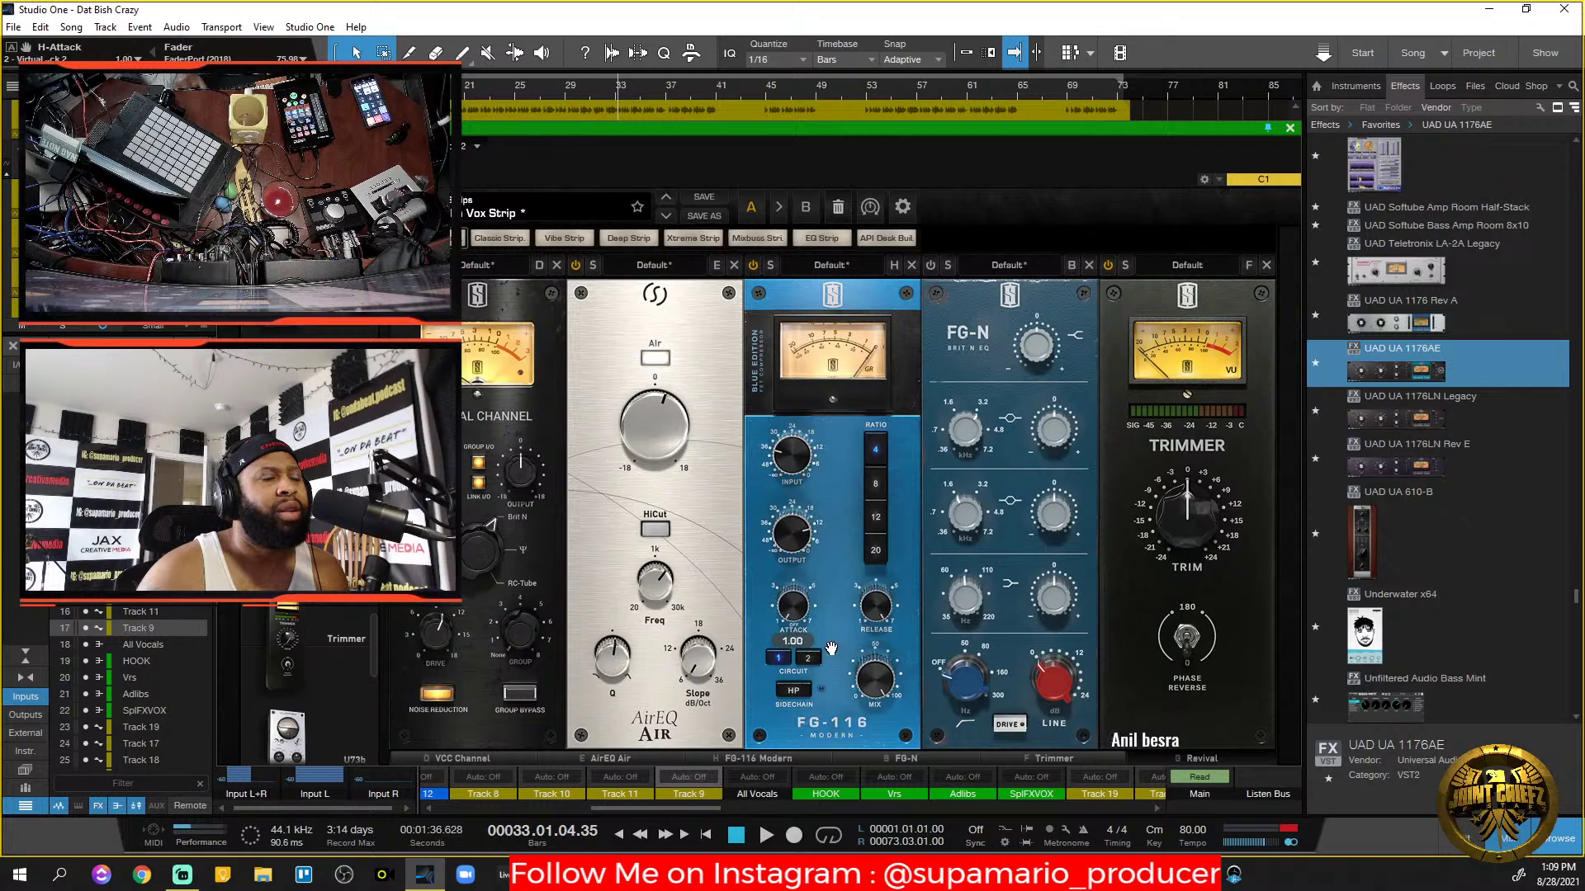
pyautogui.click(893, 613)
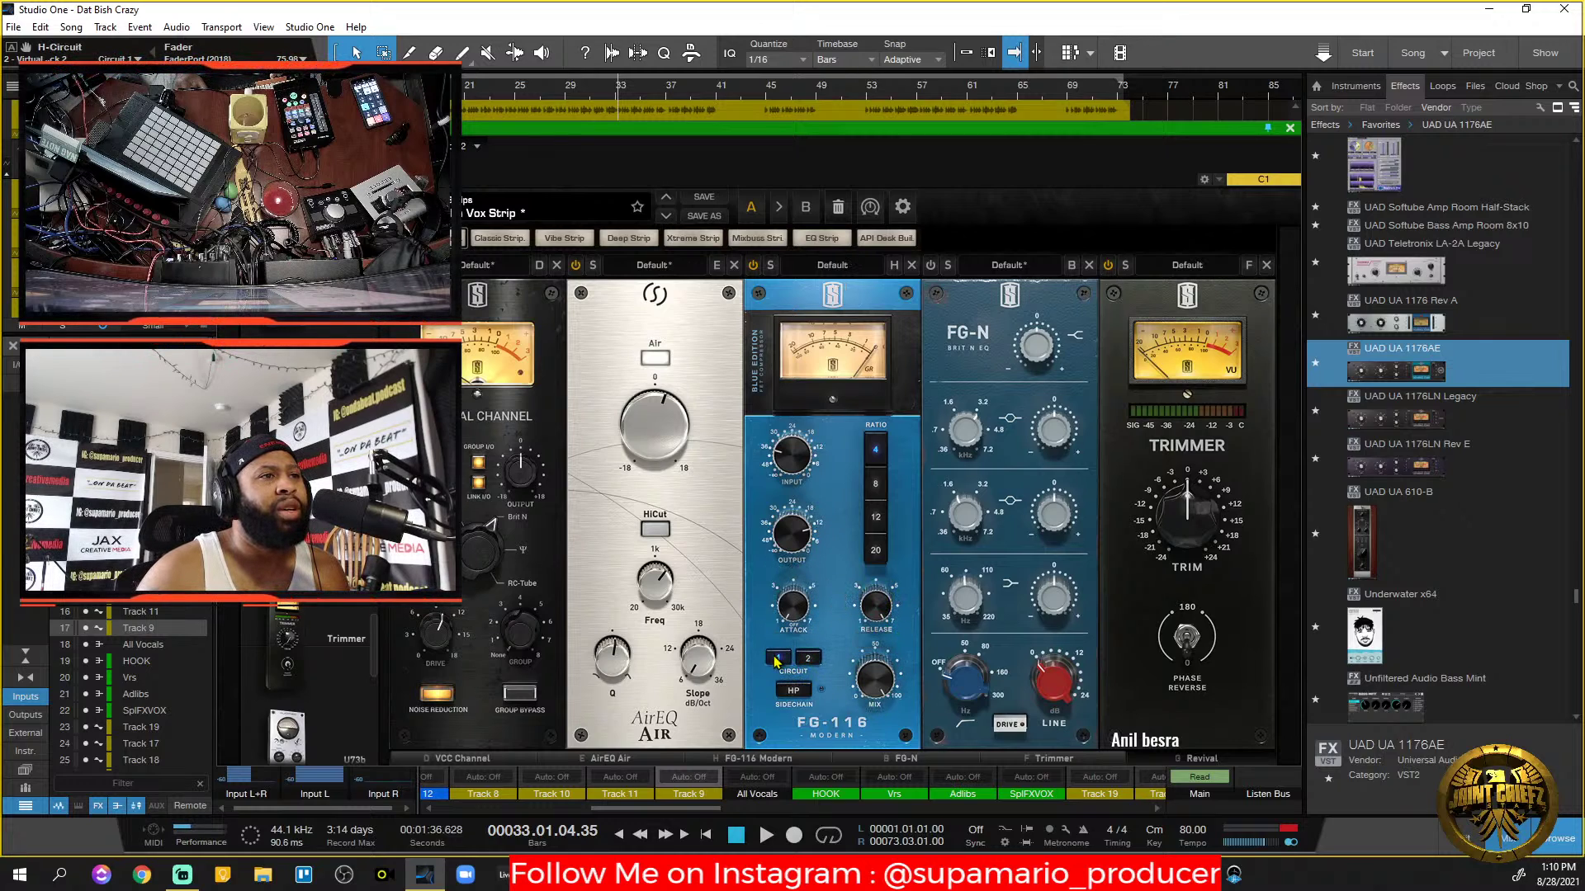
pyautogui.click(793, 690)
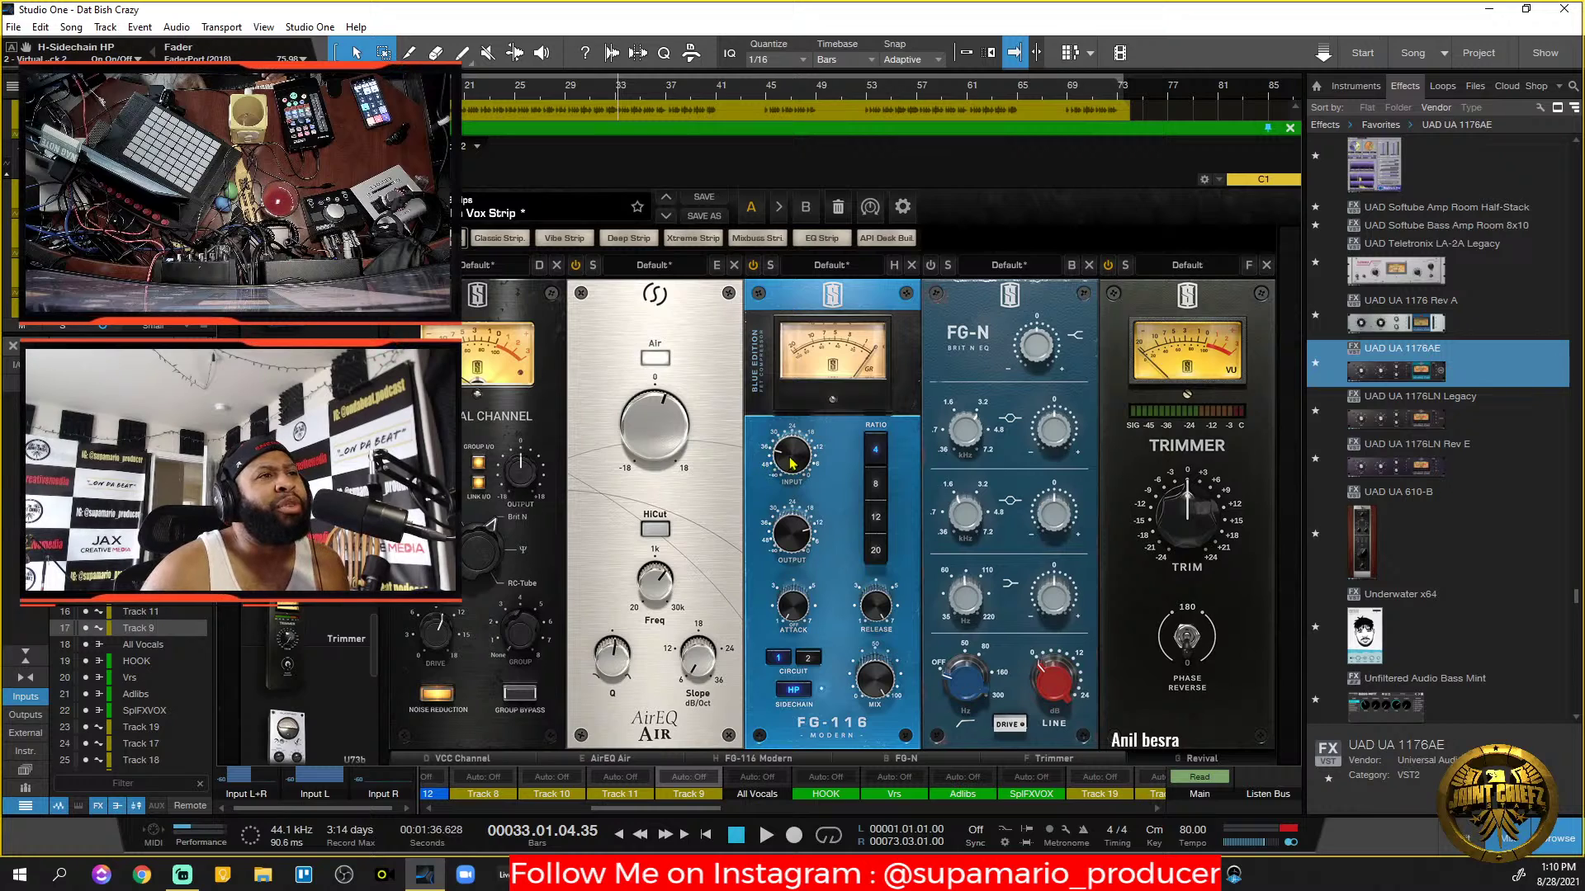
# Set the FG-116 Modern's input to about -29 dB and its output to about -7.80 dB during playback.
pyautogui.press('space')
pyautogui.moveTo(791, 464); pyautogui.dragTo(792, 438)
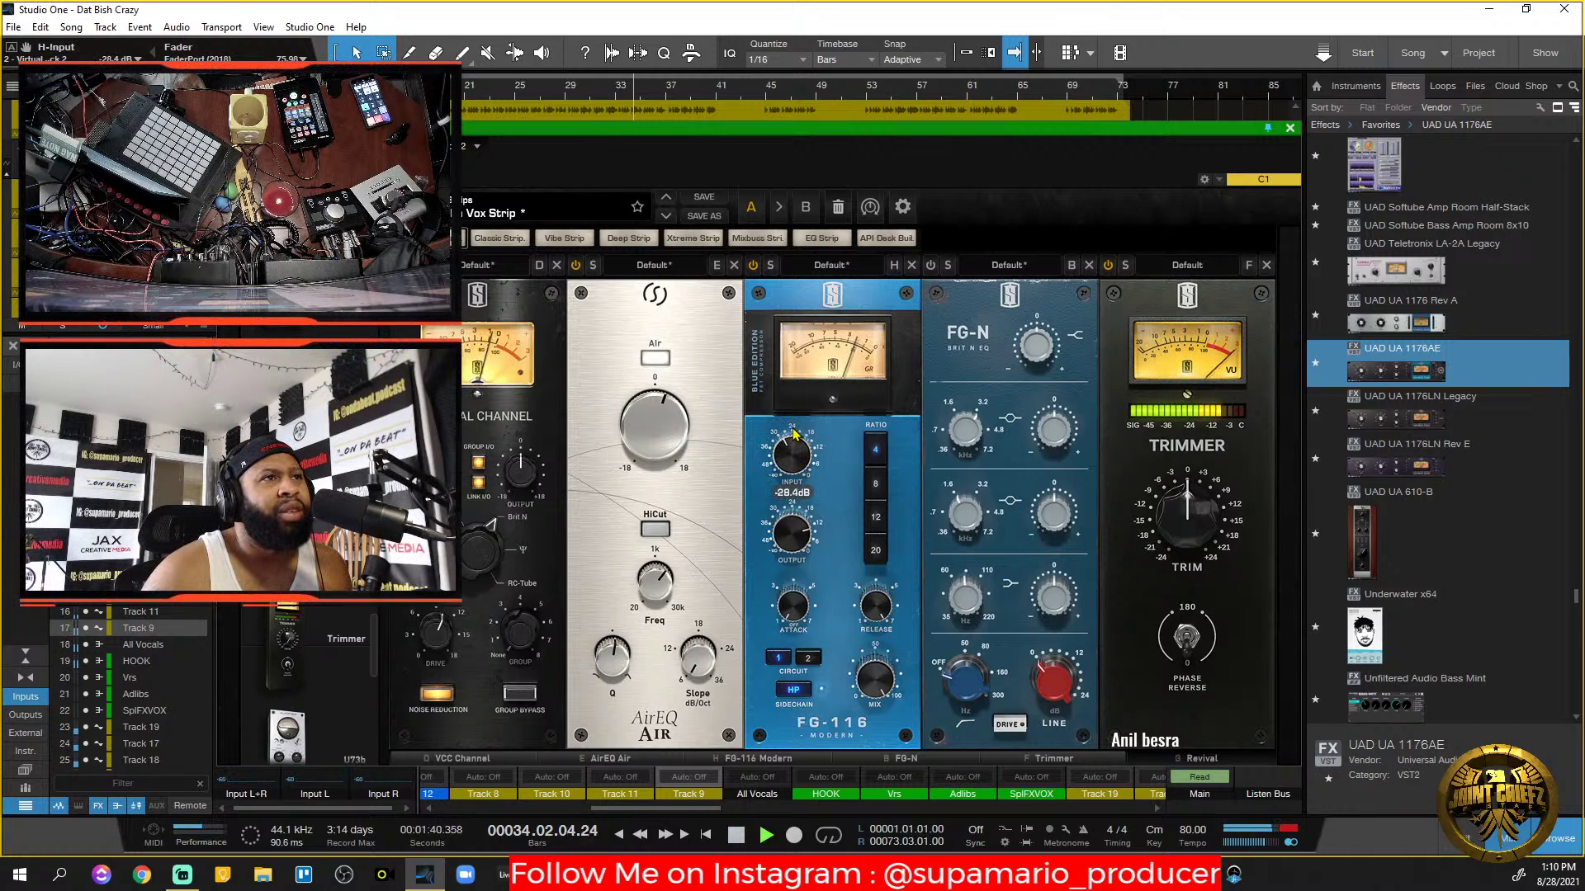
pyautogui.moveTo(791, 529); pyautogui.dragTo(793, 535)
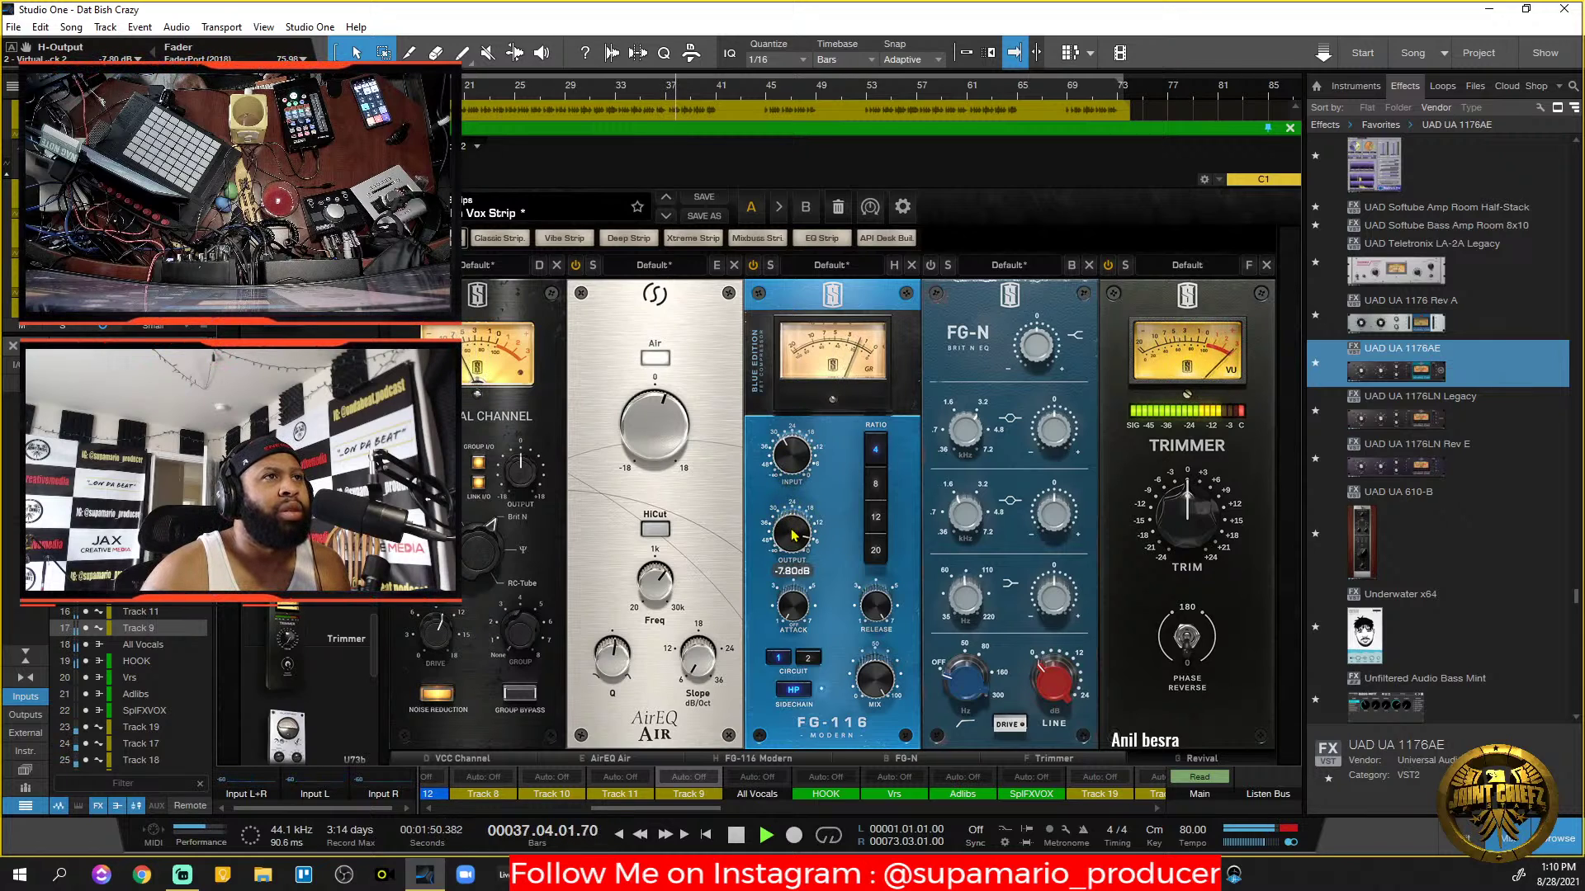
pyautogui.moveTo(786, 470); pyautogui.dragTo(788, 481)
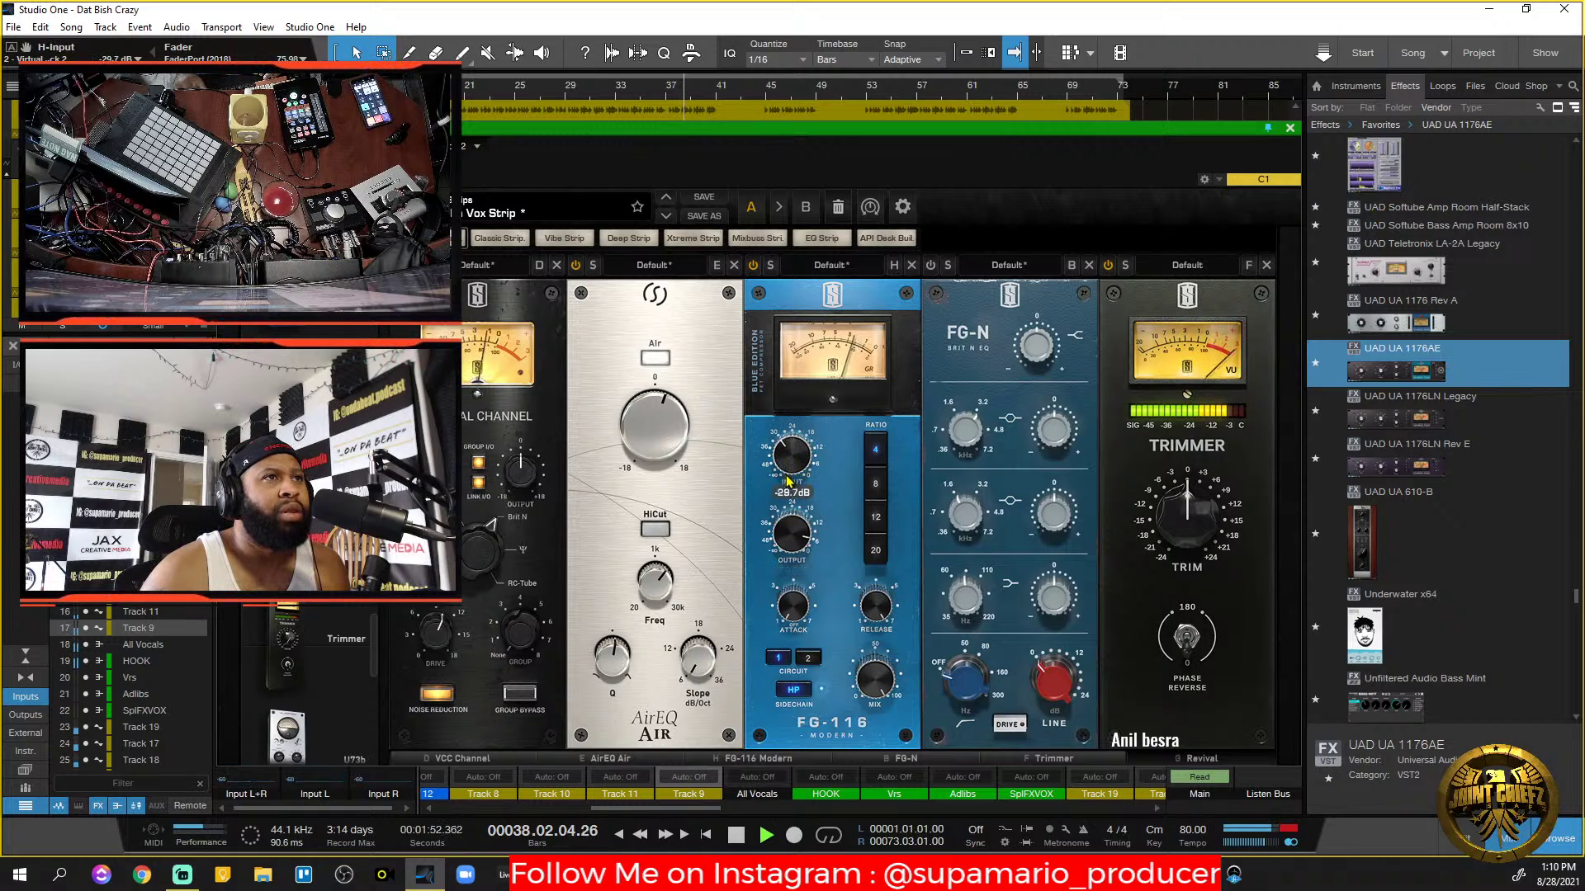
# Adjust the FG-116 Modern's output to about -8.43 dB while replaying the hook section.
pyautogui.moveTo(795, 558); pyautogui.dragTo(798, 553)
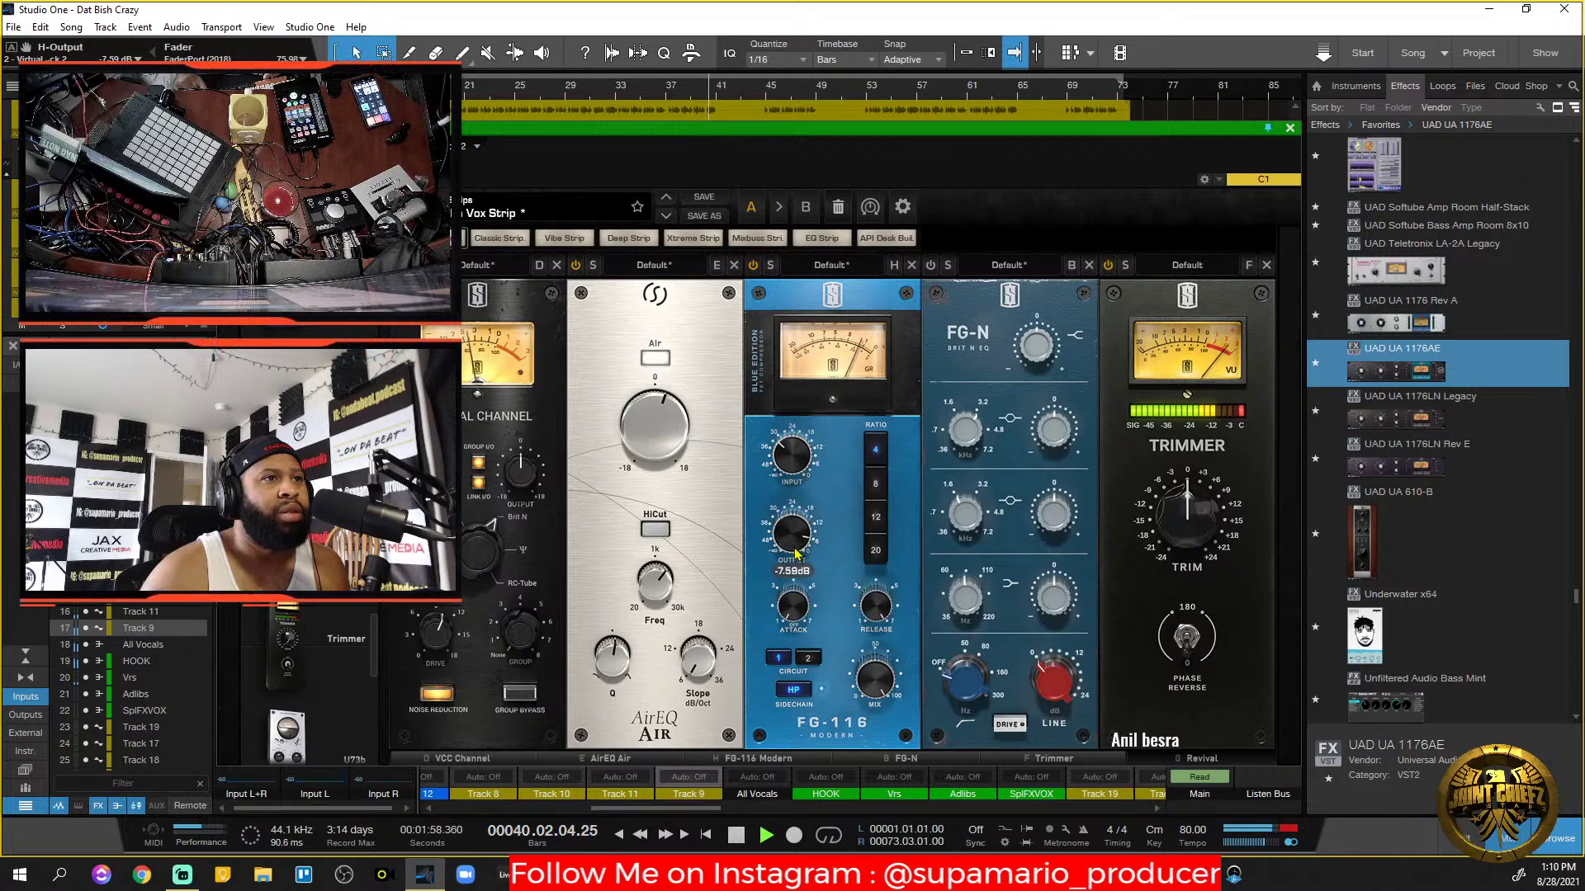
pyautogui.press('space')
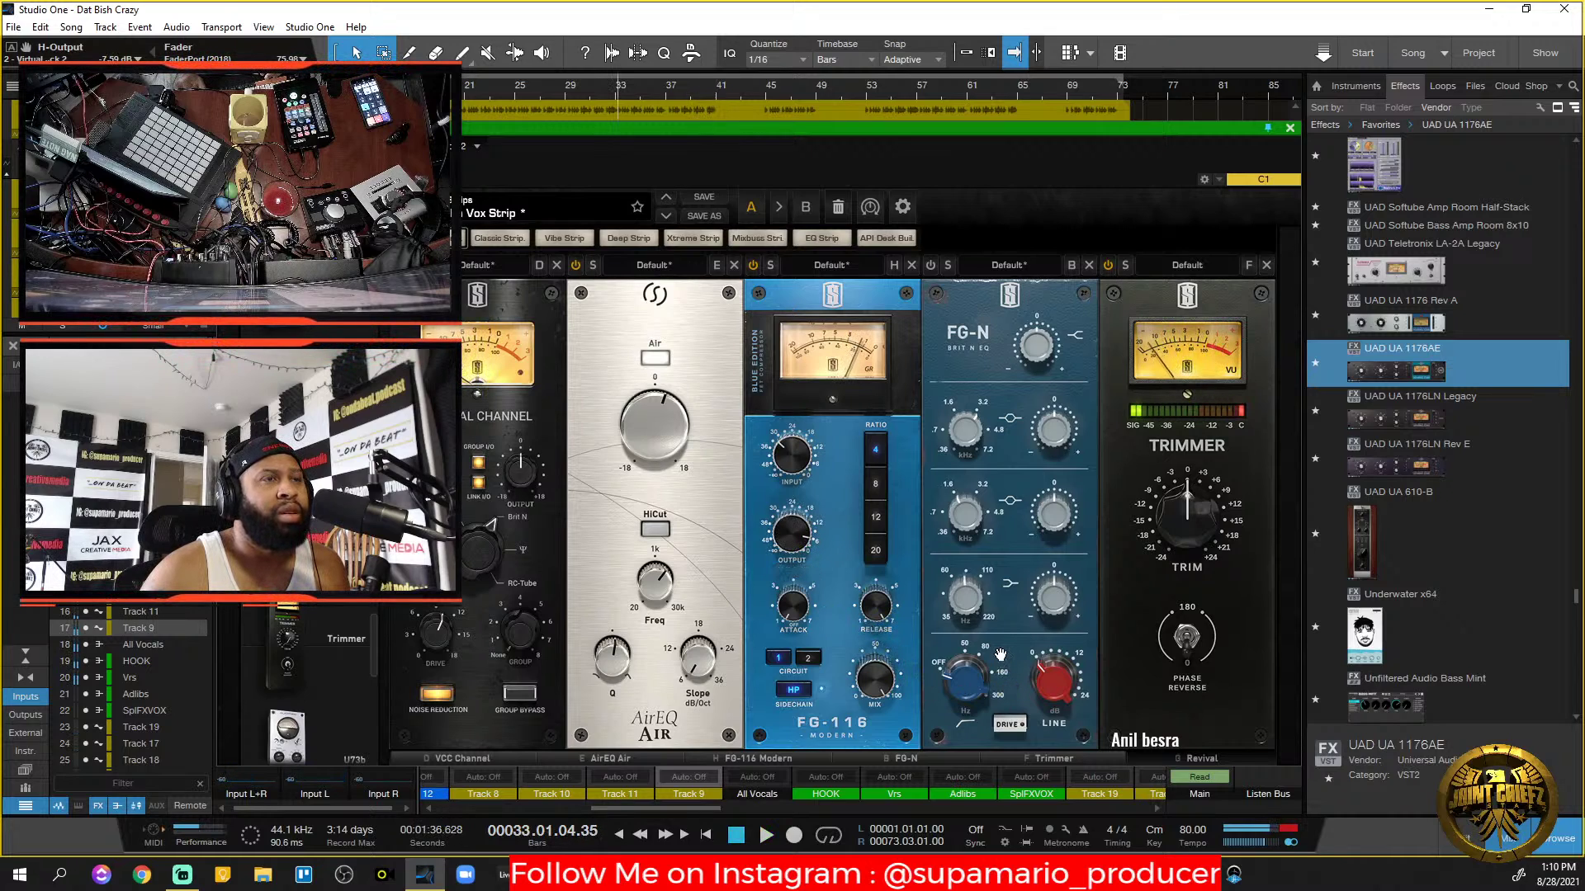
pyautogui.press('space')
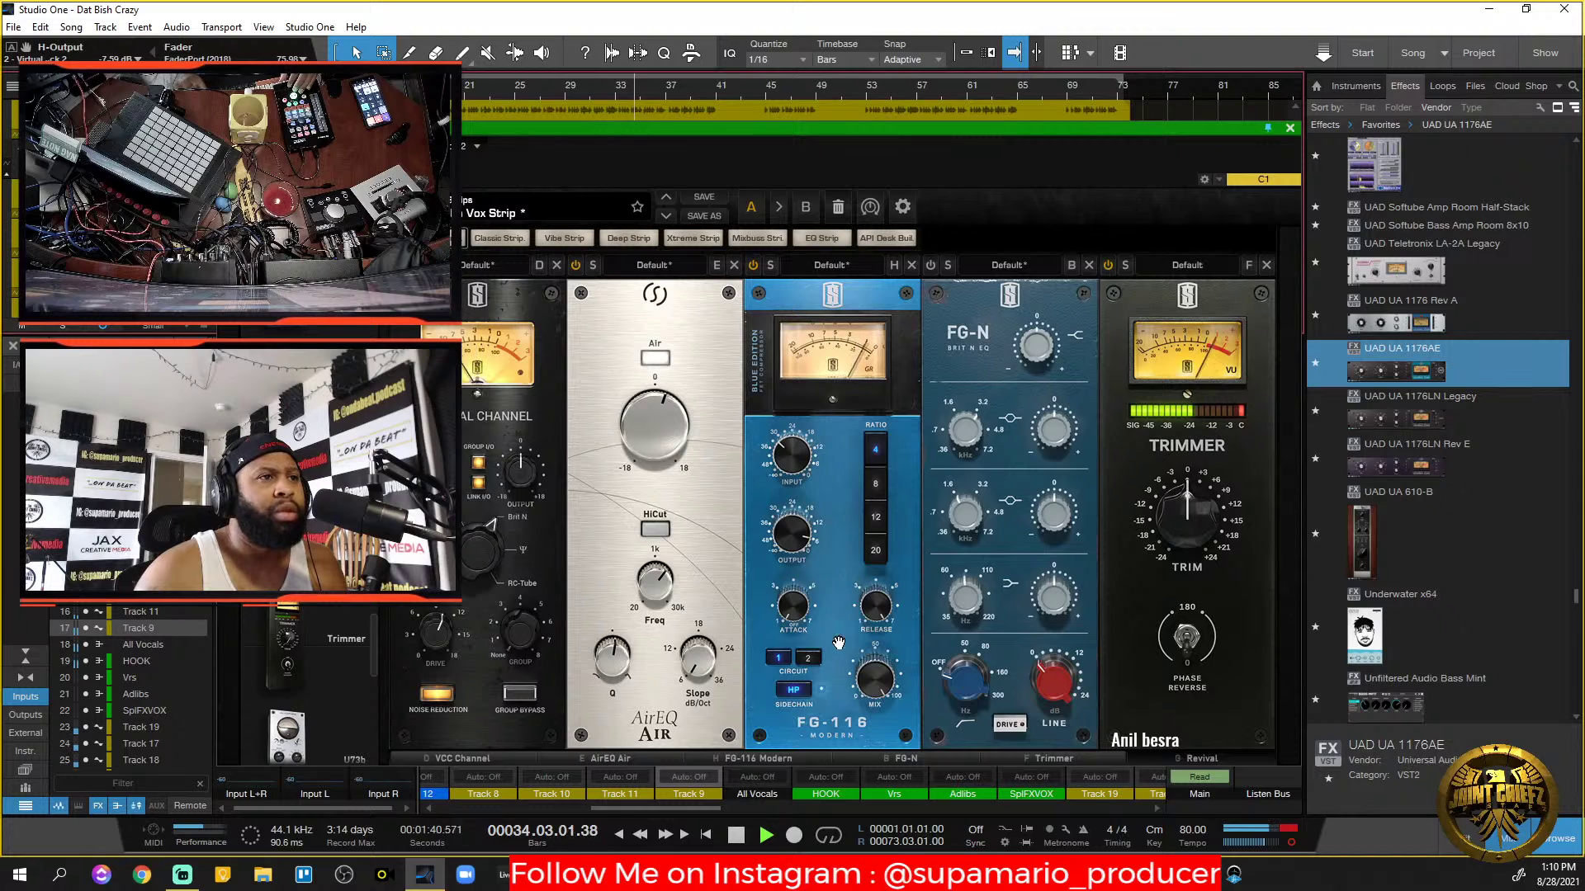
pyautogui.moveTo(803, 544); pyautogui.dragTo(799, 539)
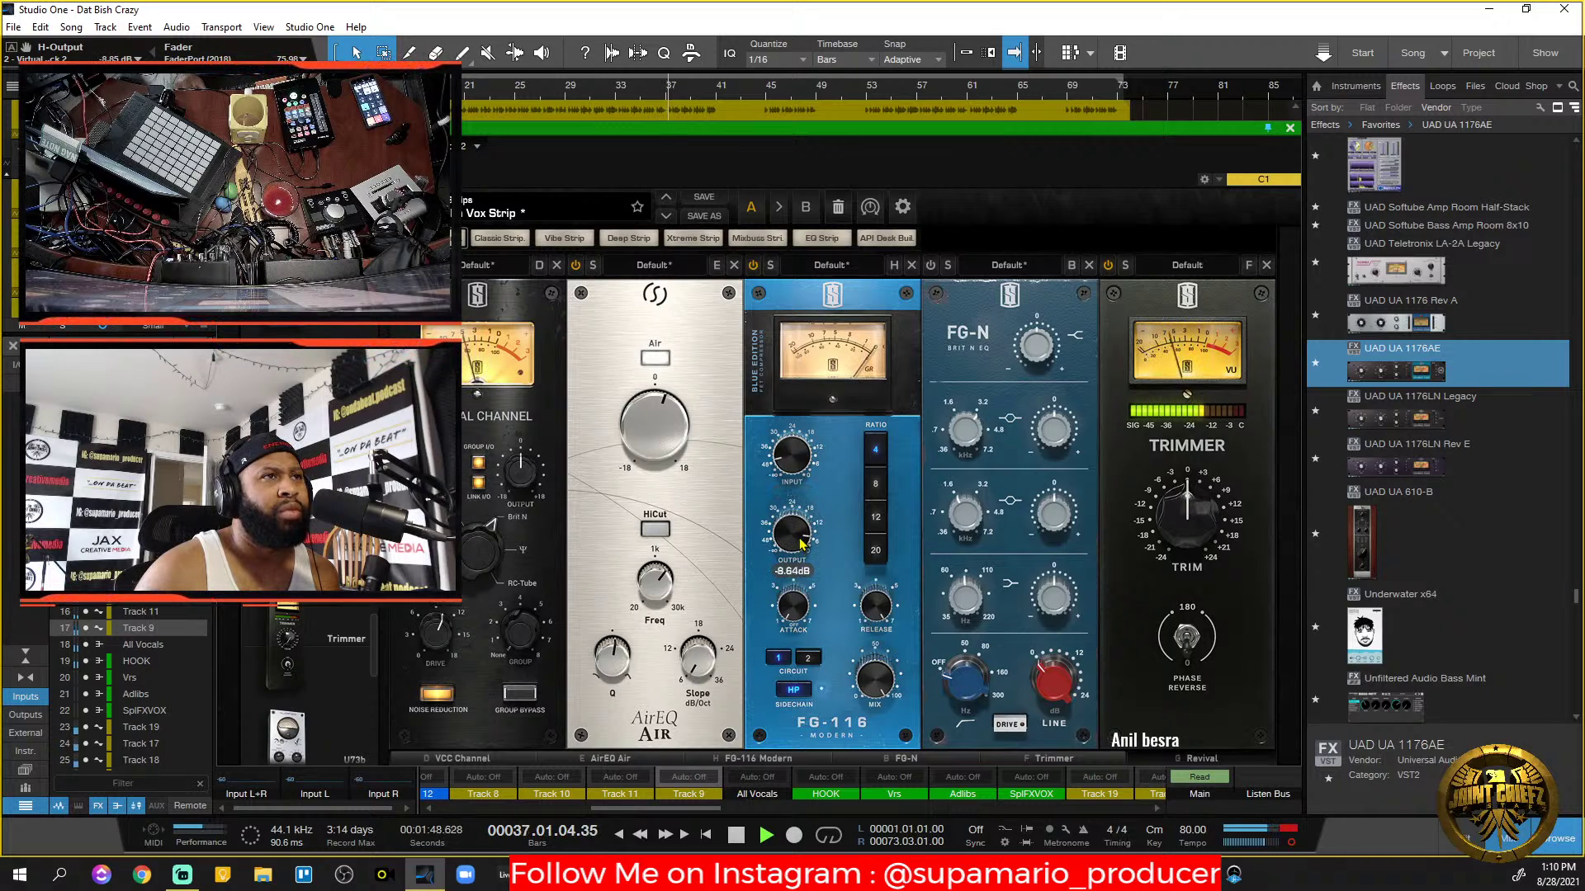
pyautogui.press('space')
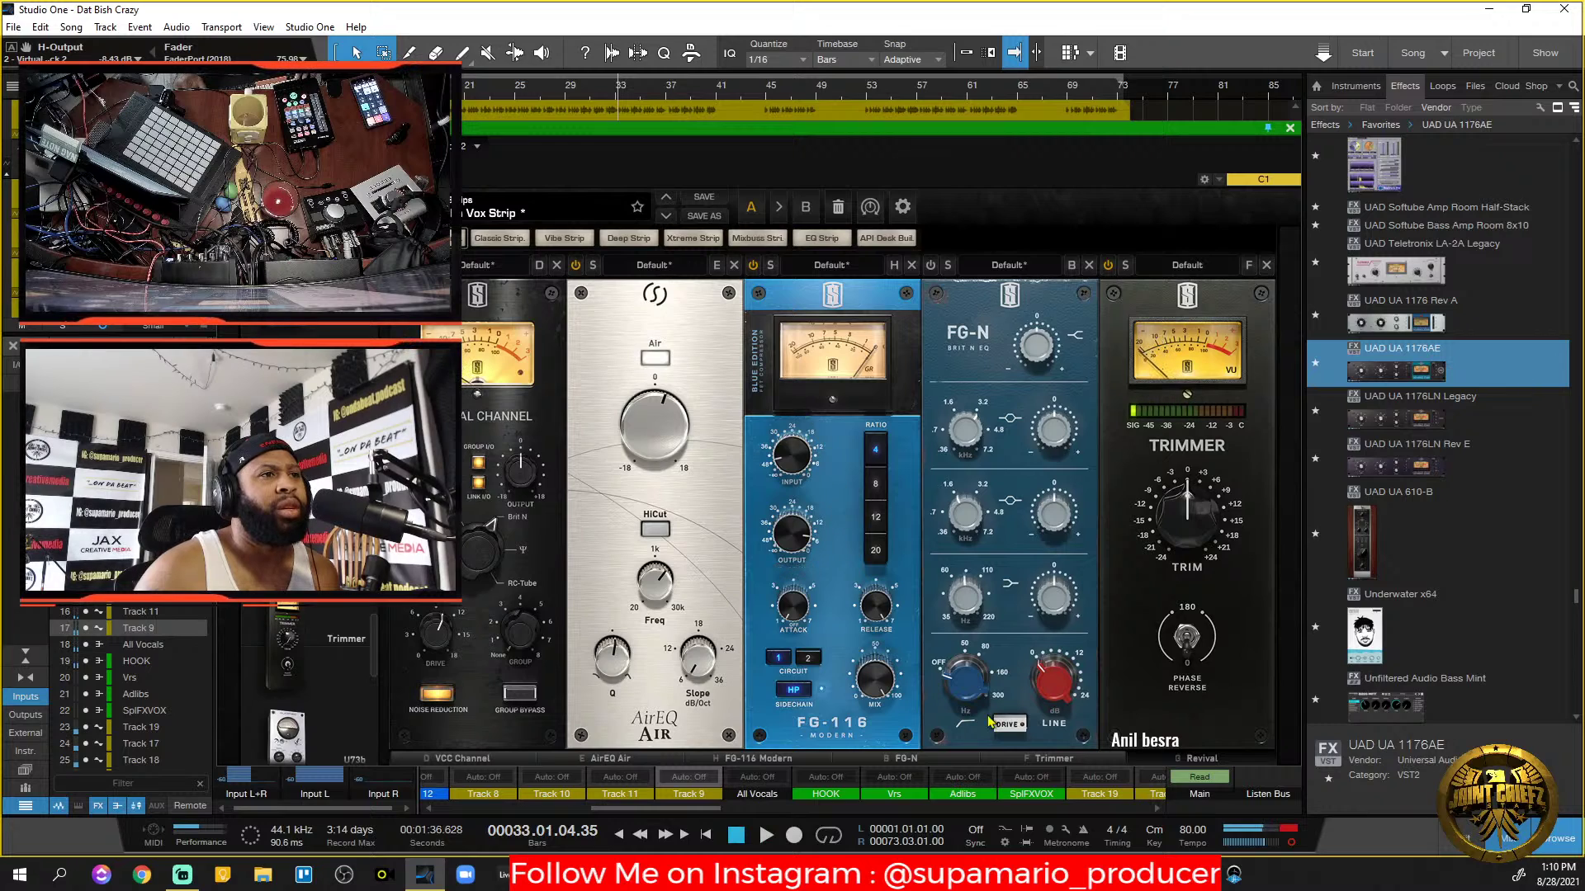
pyautogui.press('space')
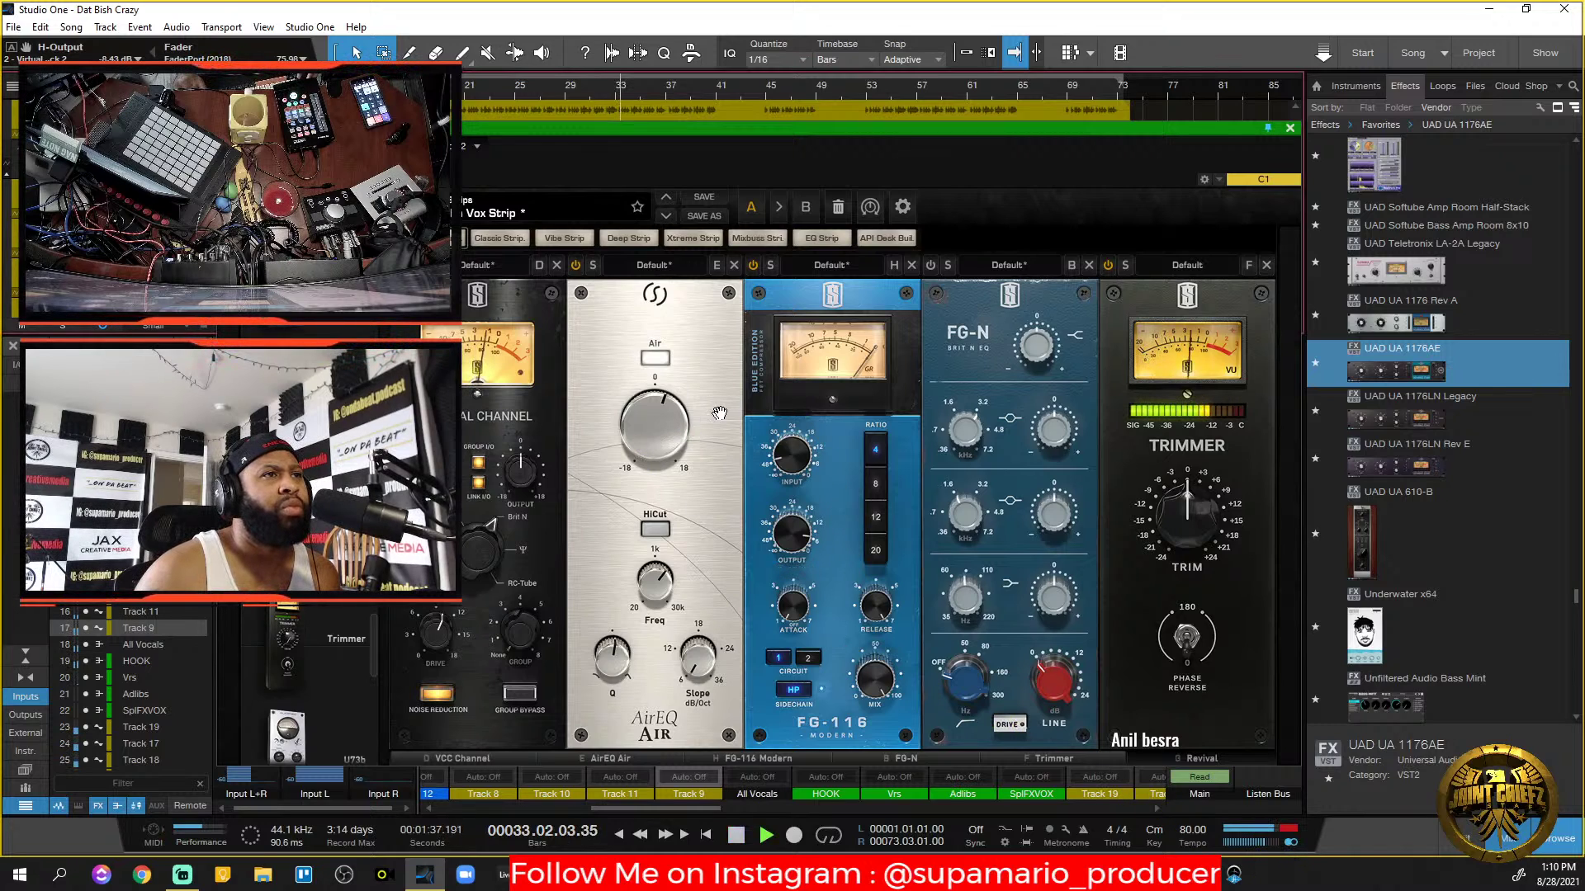
pyautogui.press('space')
pyautogui.press('space')
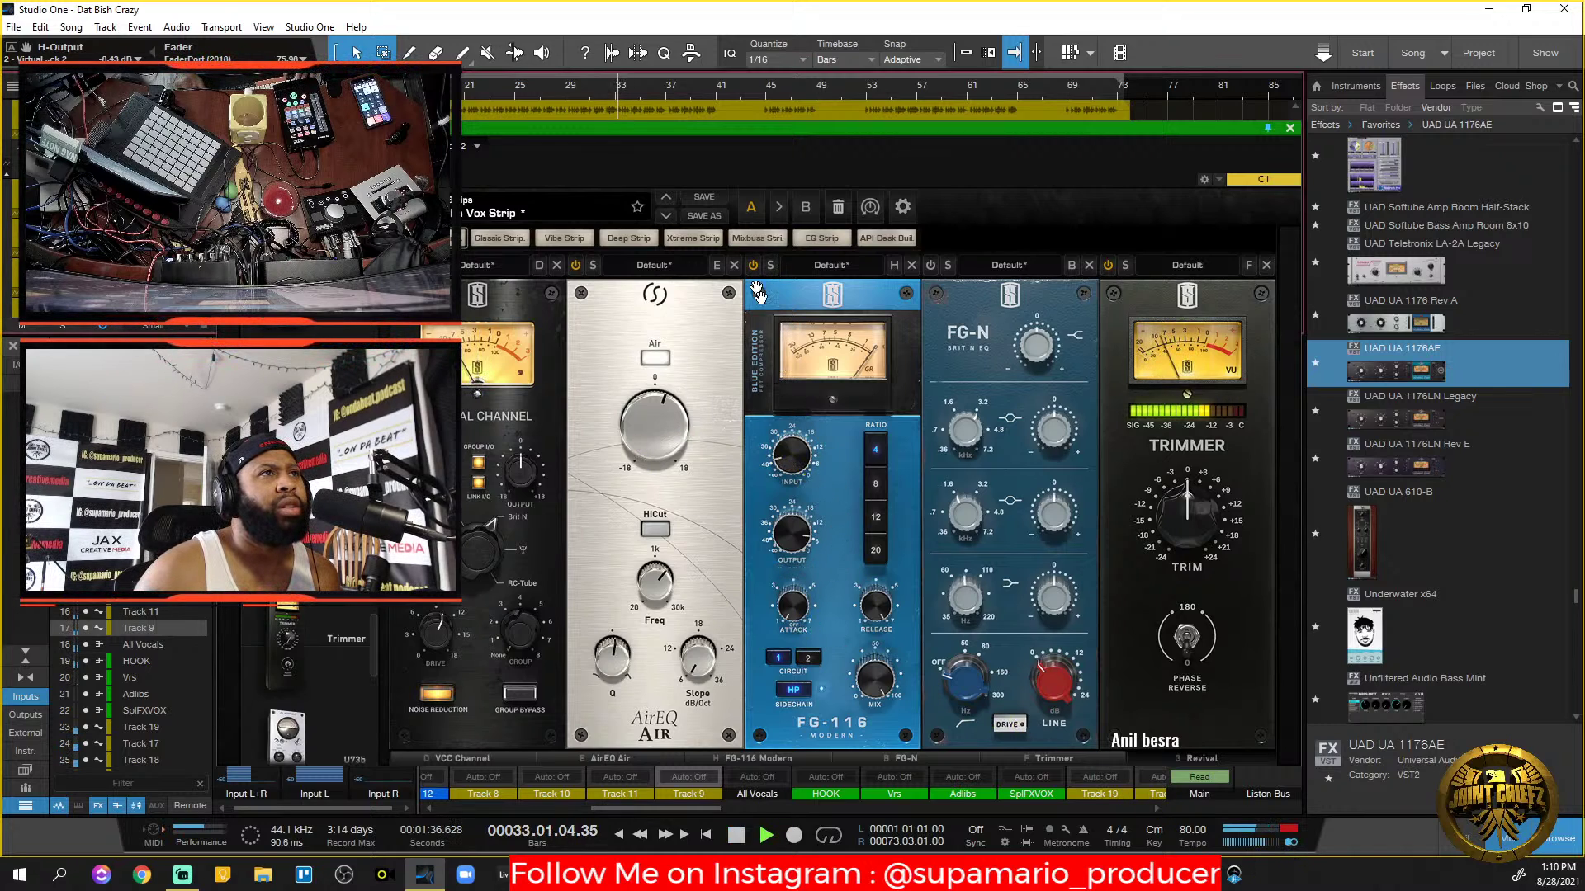
# Rebalance the FG-116 Modern during playback, with input at about -31.1 dB and output at about -8.87 dB.
pyautogui.moveTo(799, 468); pyautogui.dragTo(799, 465)
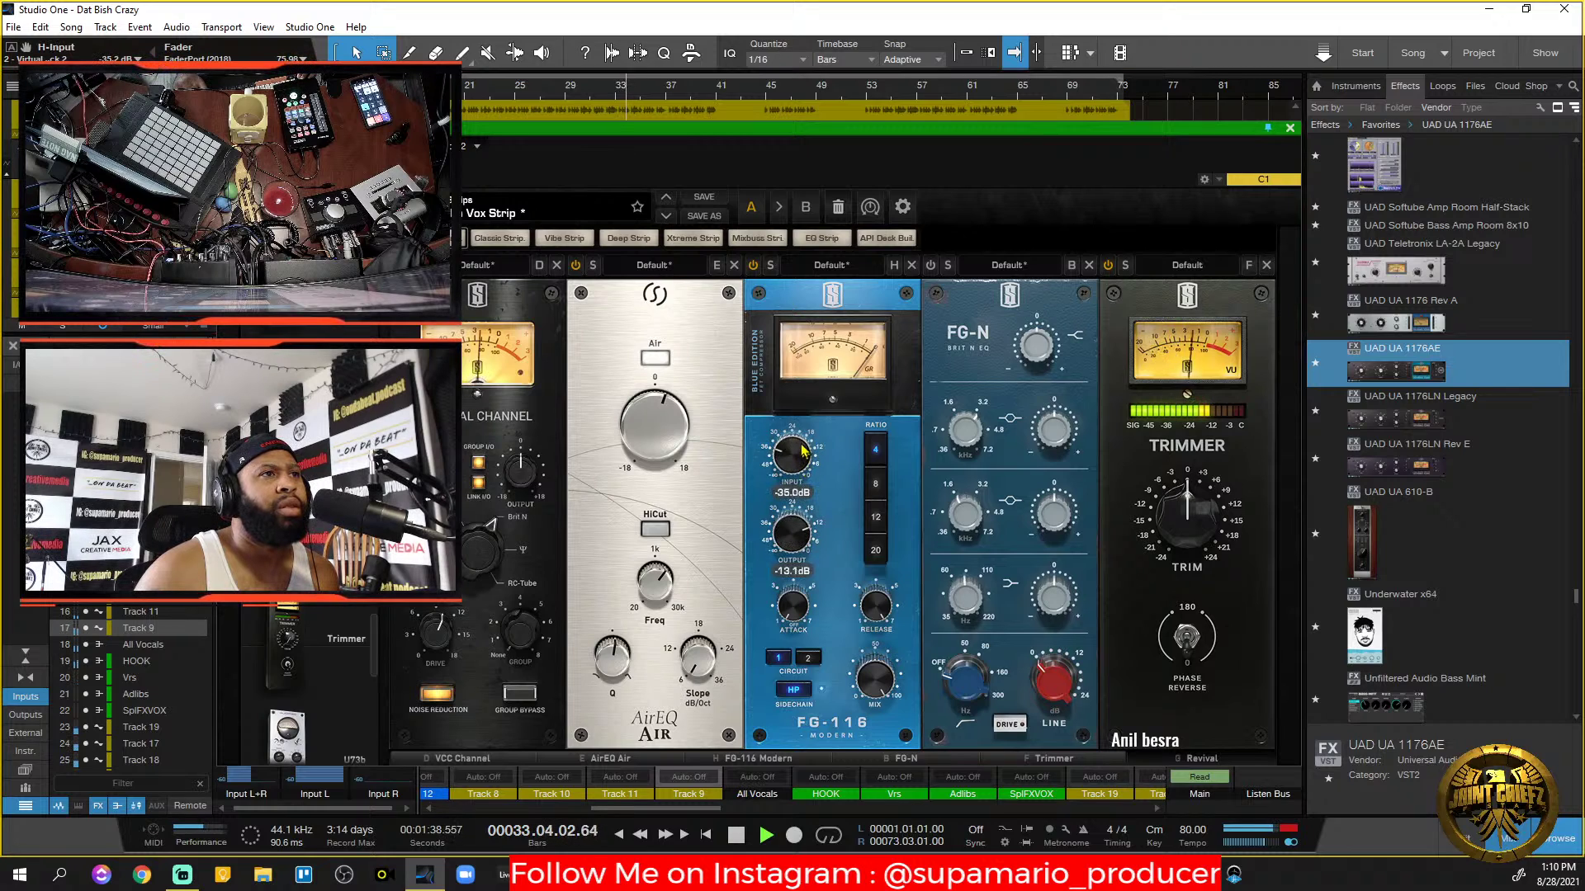
pyautogui.moveTo(802, 448); pyautogui.dragTo(804, 425)
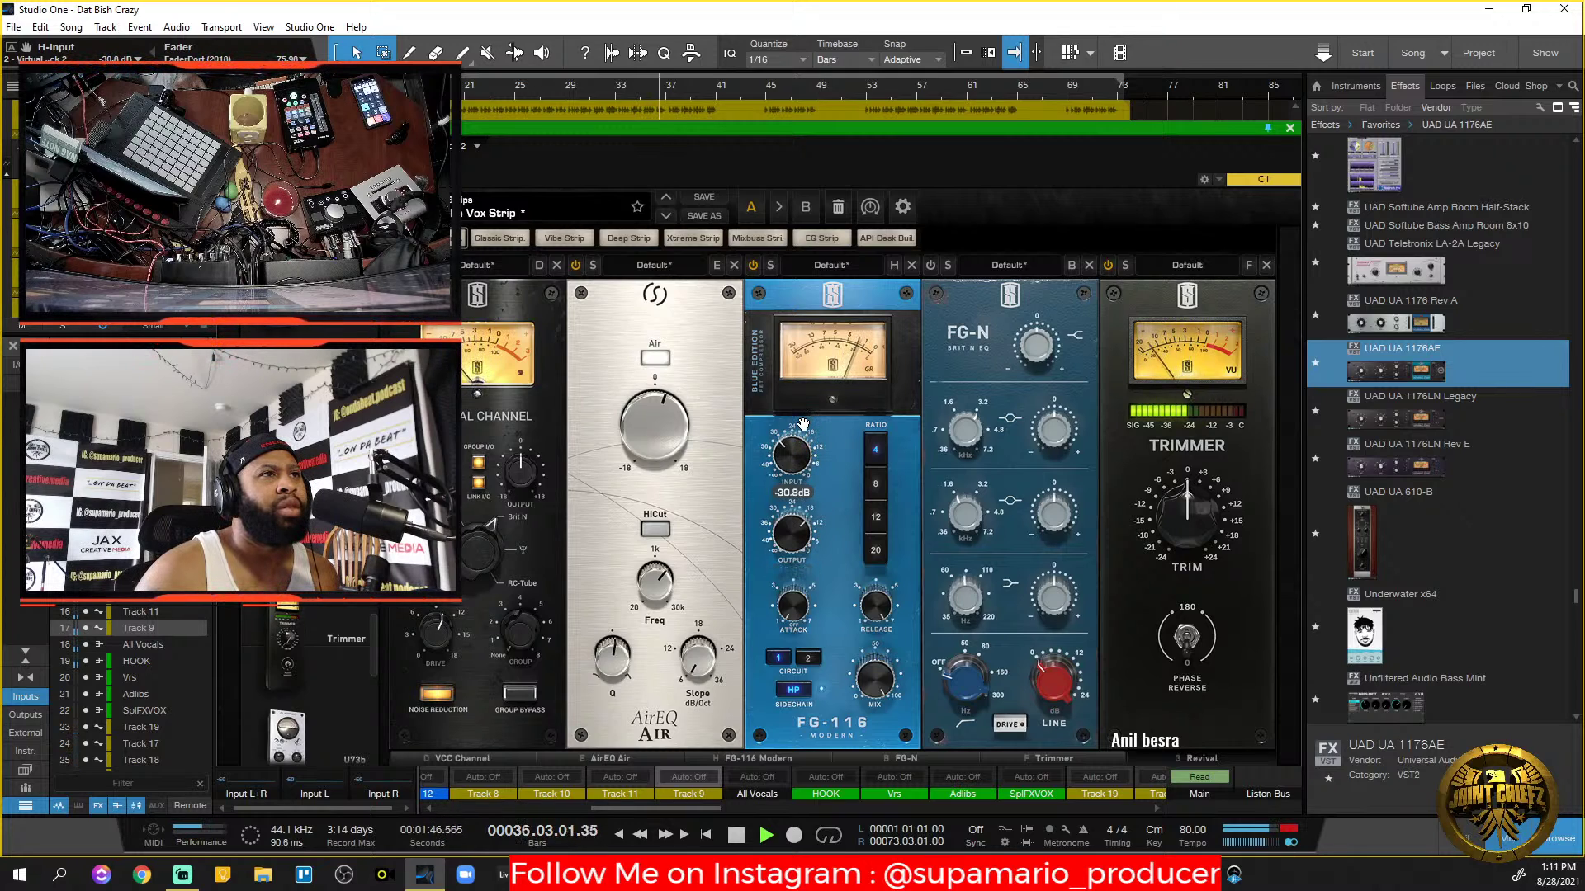
pyautogui.moveTo(803, 528); pyautogui.dragTo(803, 522)
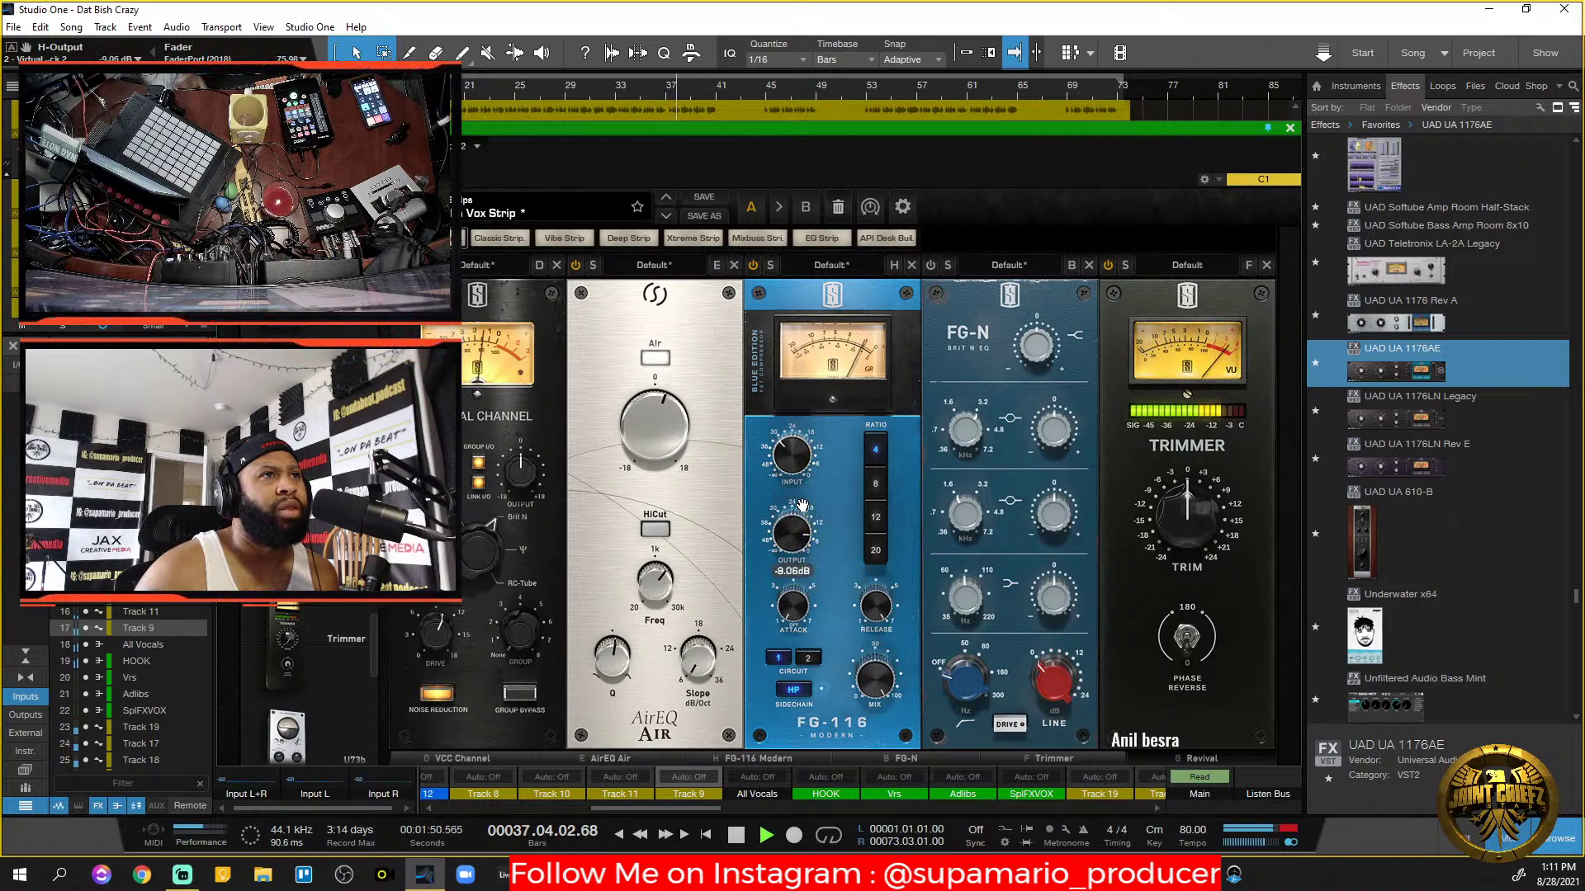
pyautogui.scroll(-3, 804, 503)
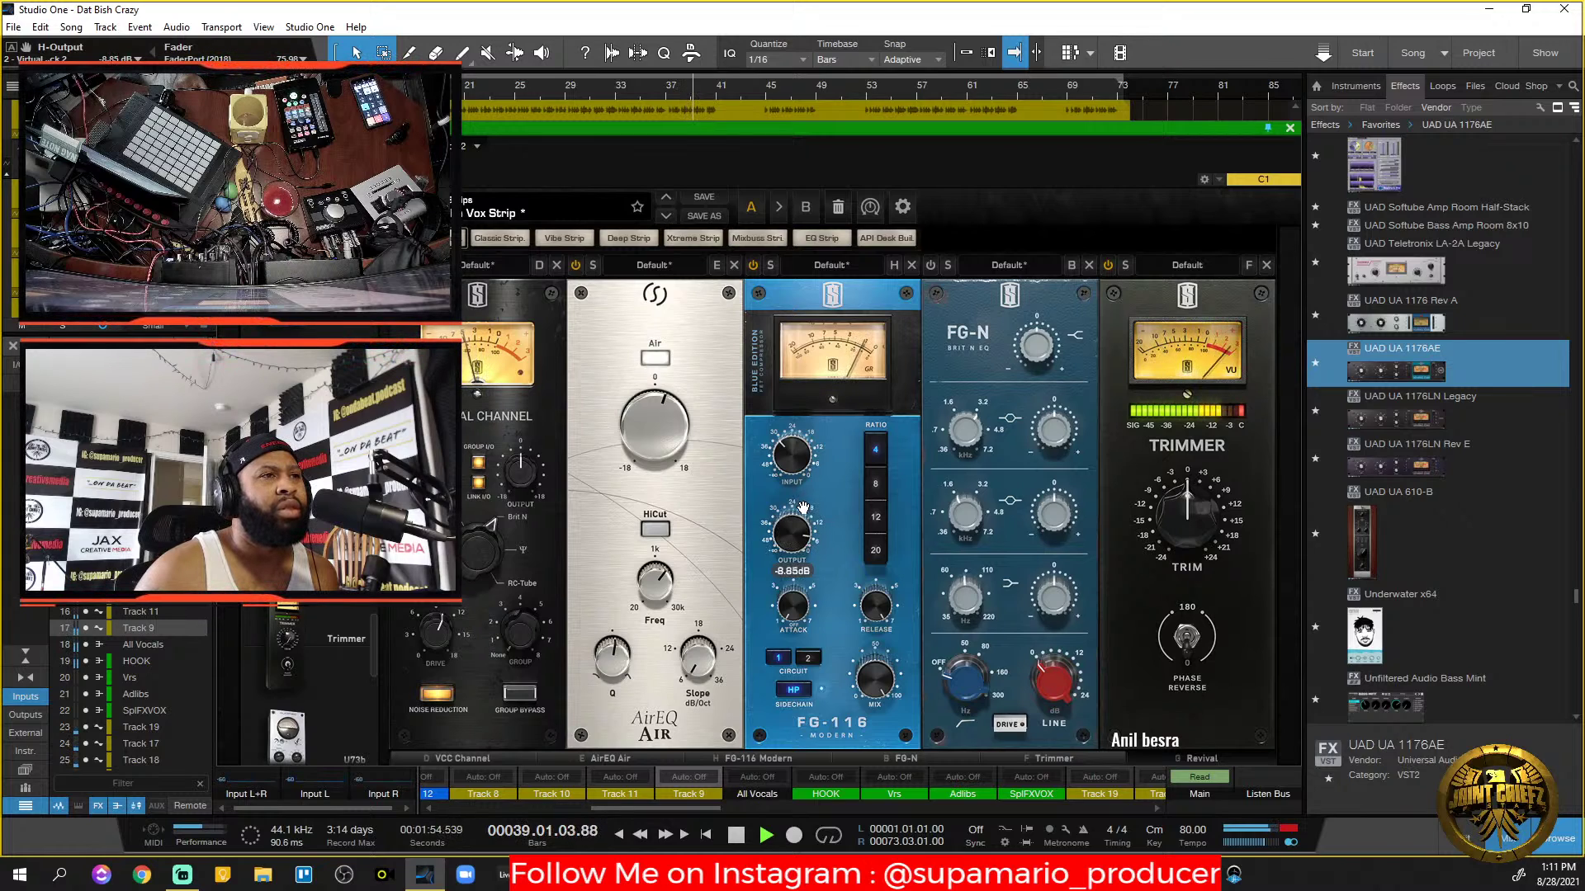
pyautogui.press('space')
pyautogui.click(1304, 849)
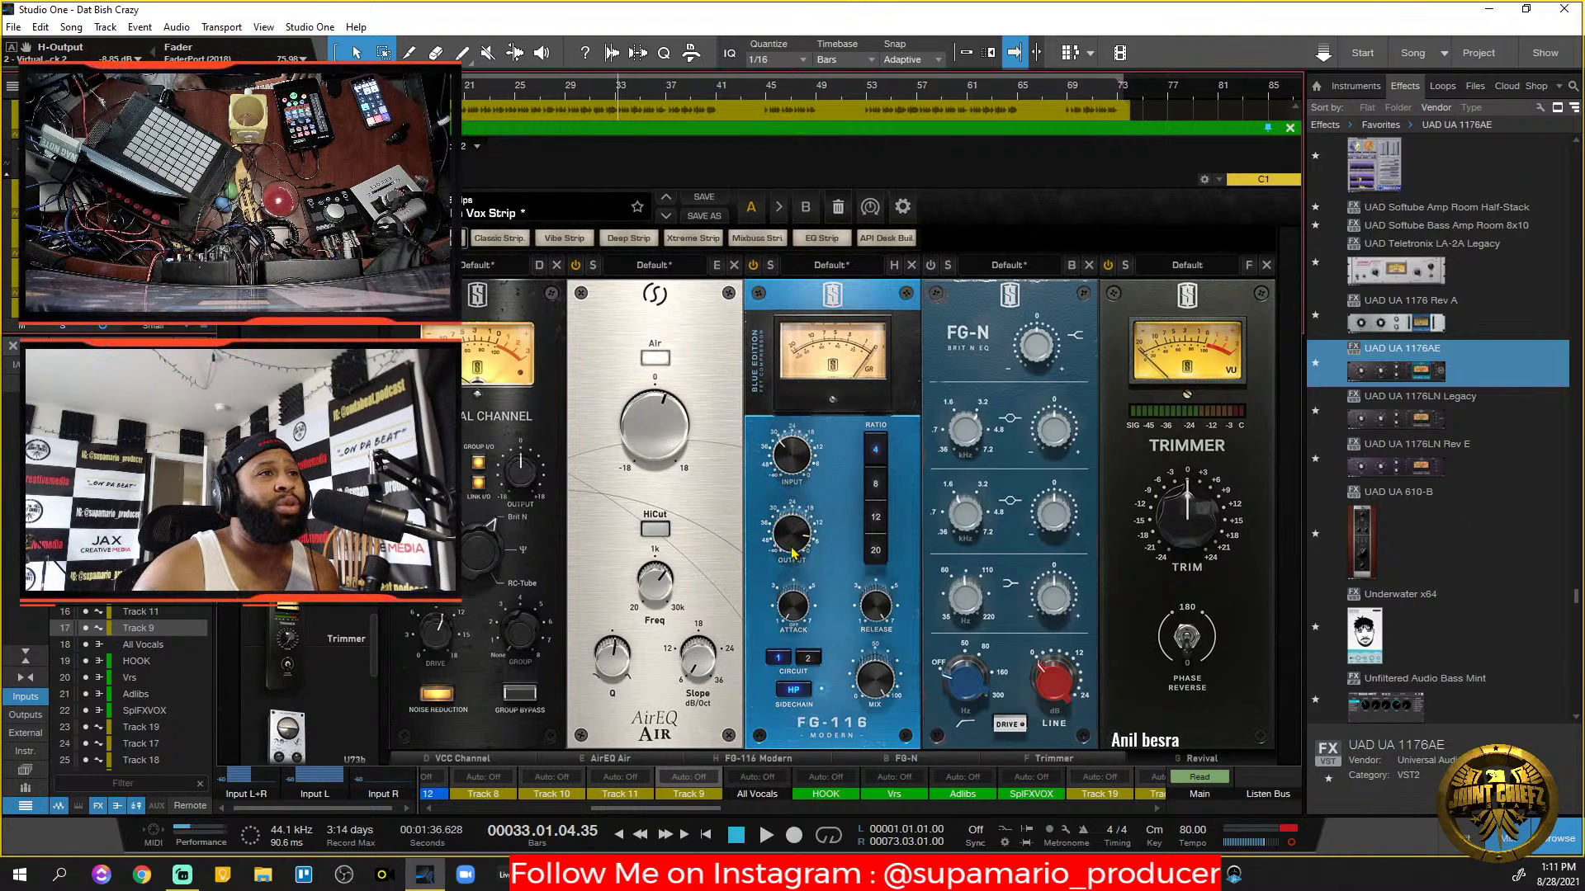
pyautogui.press('space')
pyautogui.moveTo(796, 533)
pyautogui.mouseDown()
pyautogui.moveTo(799, 501)
pyautogui.moveTo(798, 537)
pyautogui.mouseUp()
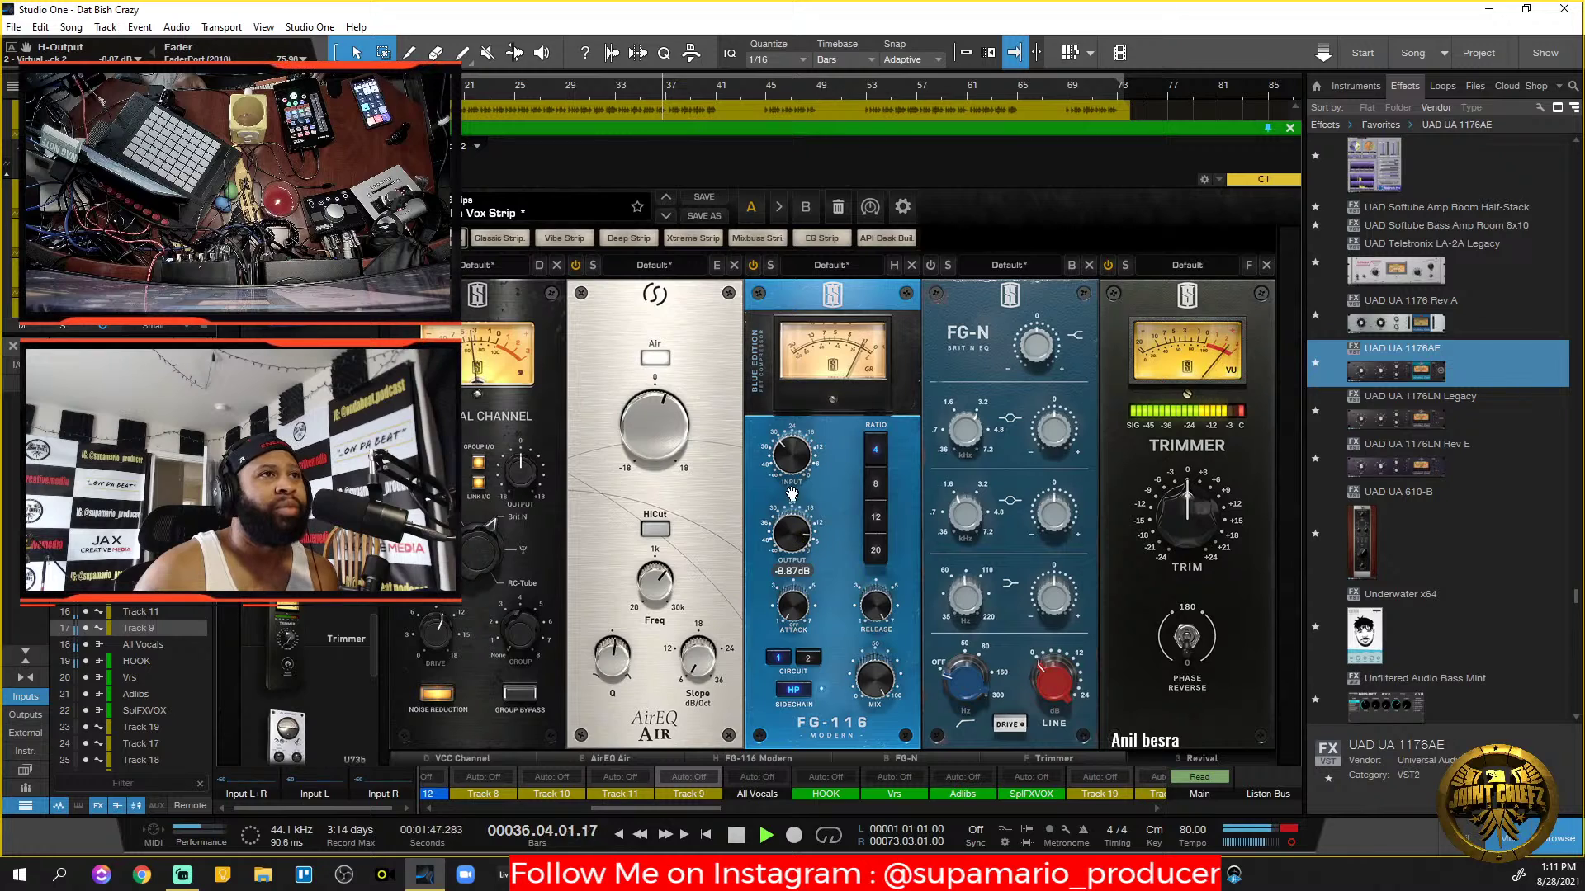
pyautogui.moveTo(791, 467); pyautogui.dragTo(790, 465)
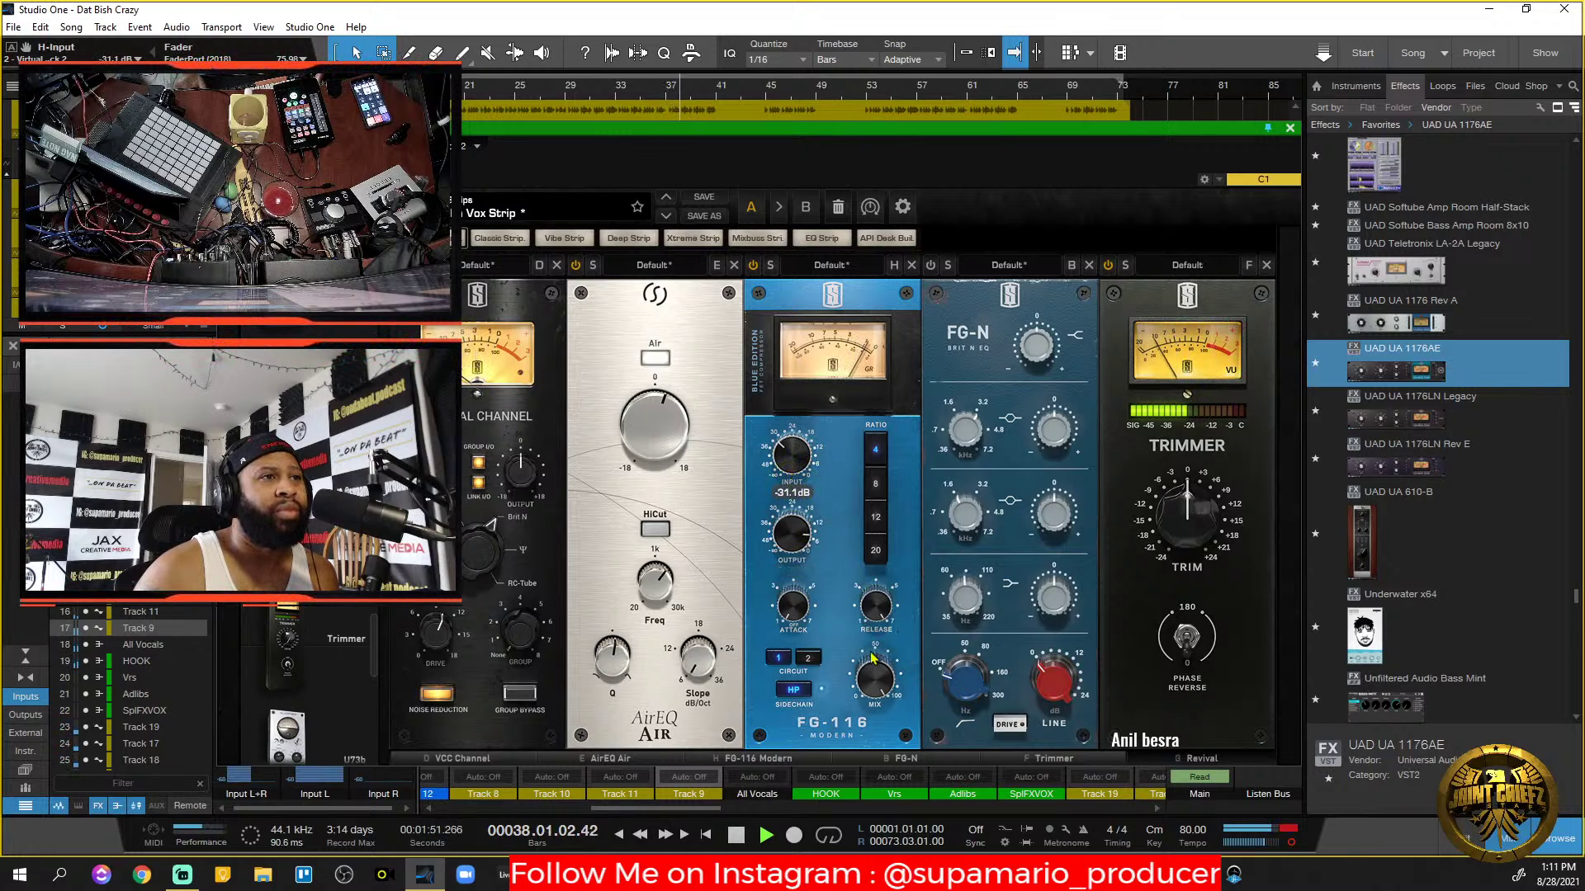
# Compare the FG-116 Modern's two circuits, choose Circuit 2, and replay the hook from its start.
pyautogui.click(815, 659)
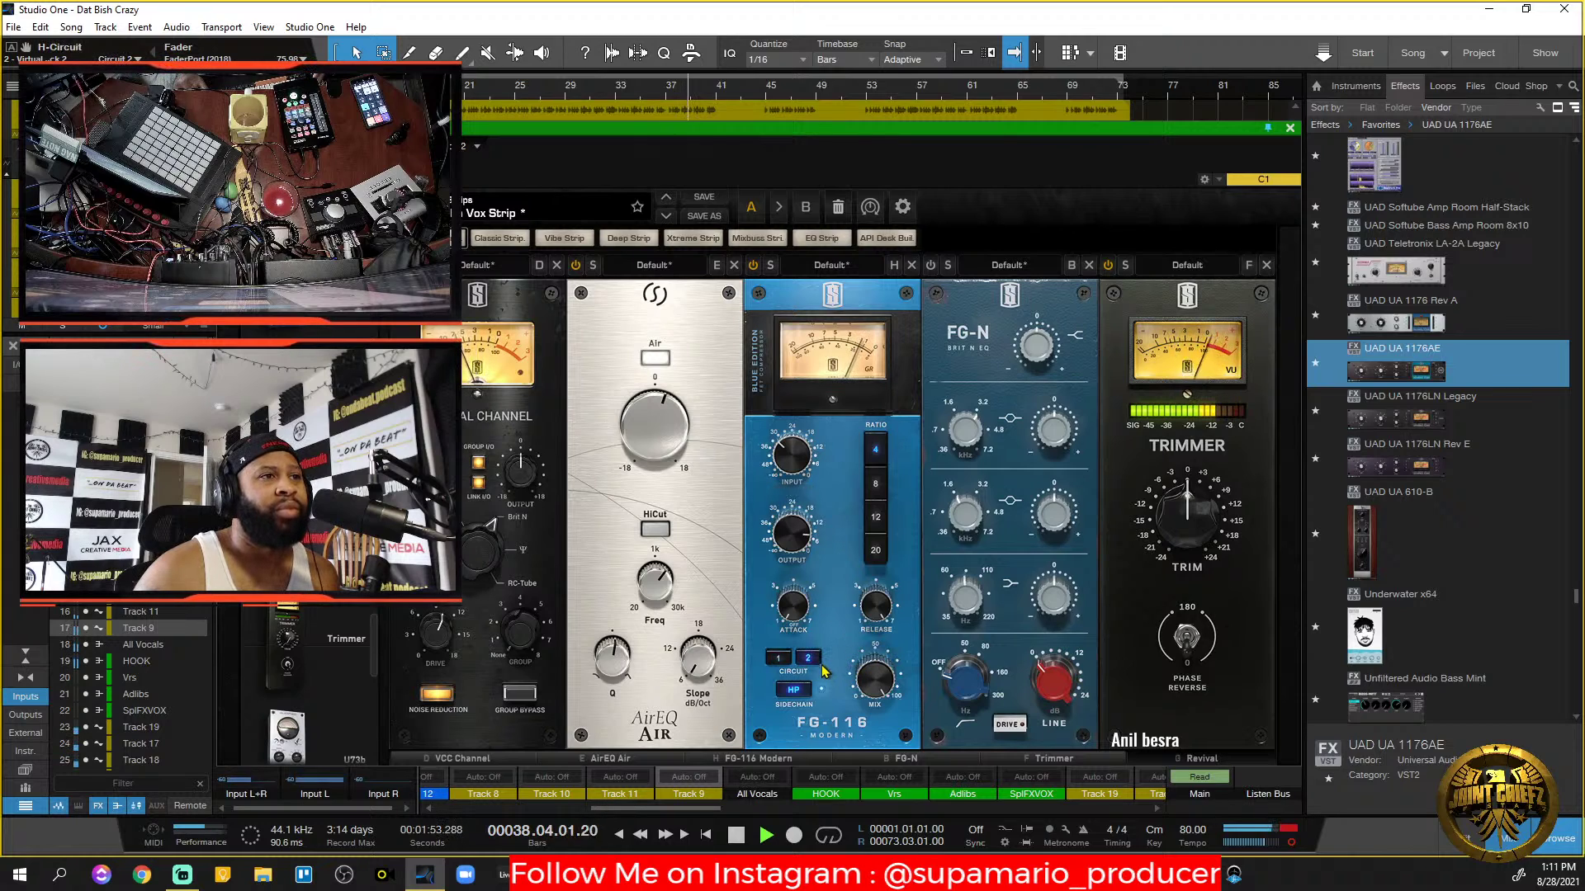
pyautogui.click(780, 660)
pyautogui.click(812, 660)
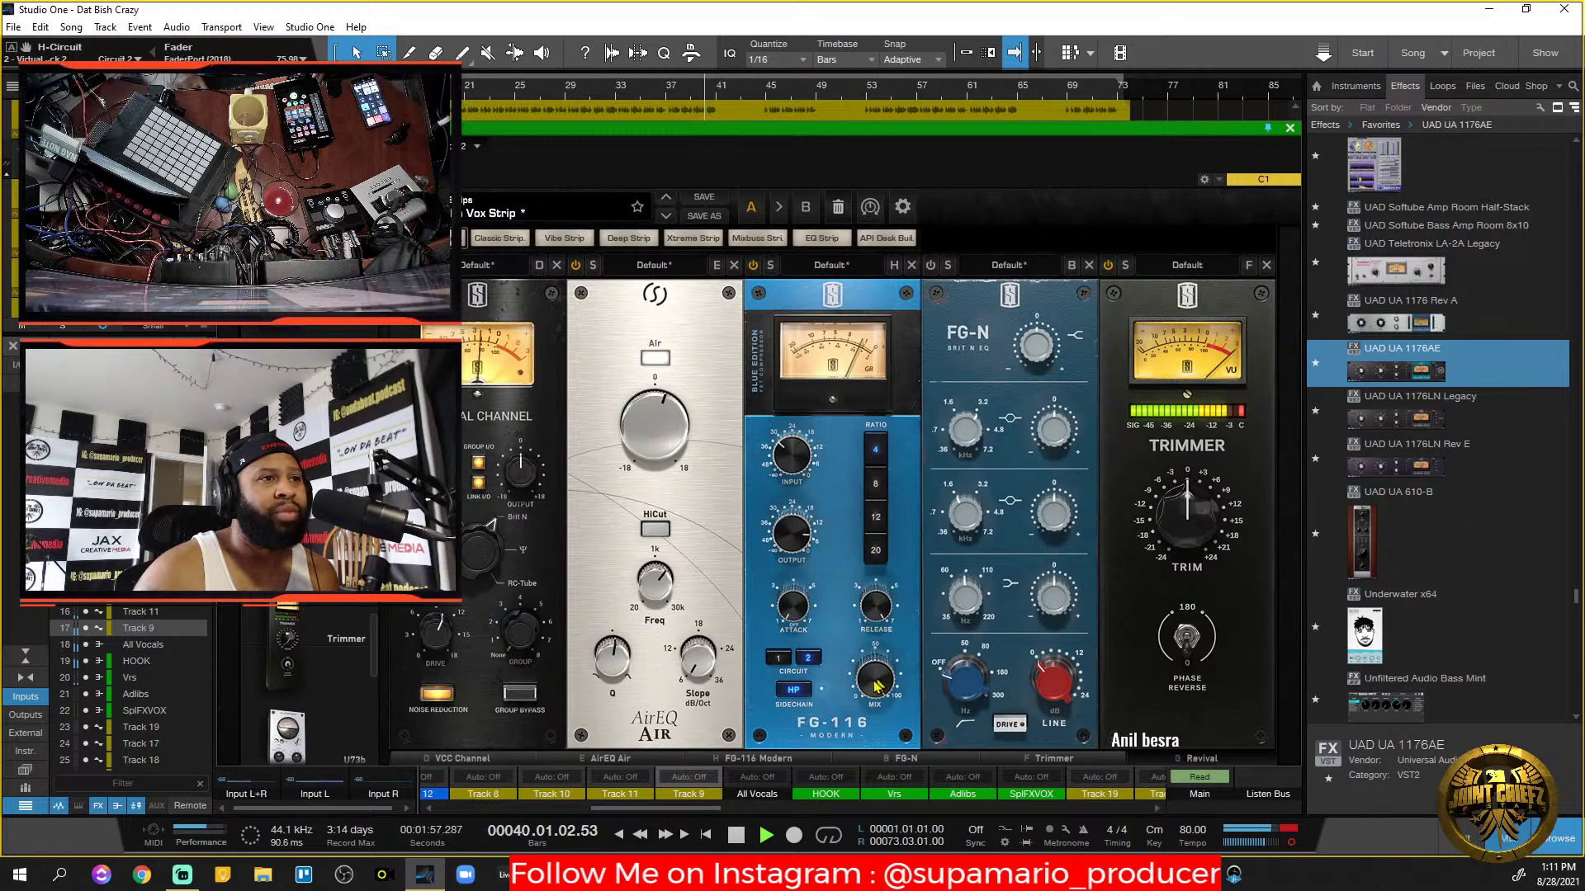
pyautogui.press('space')
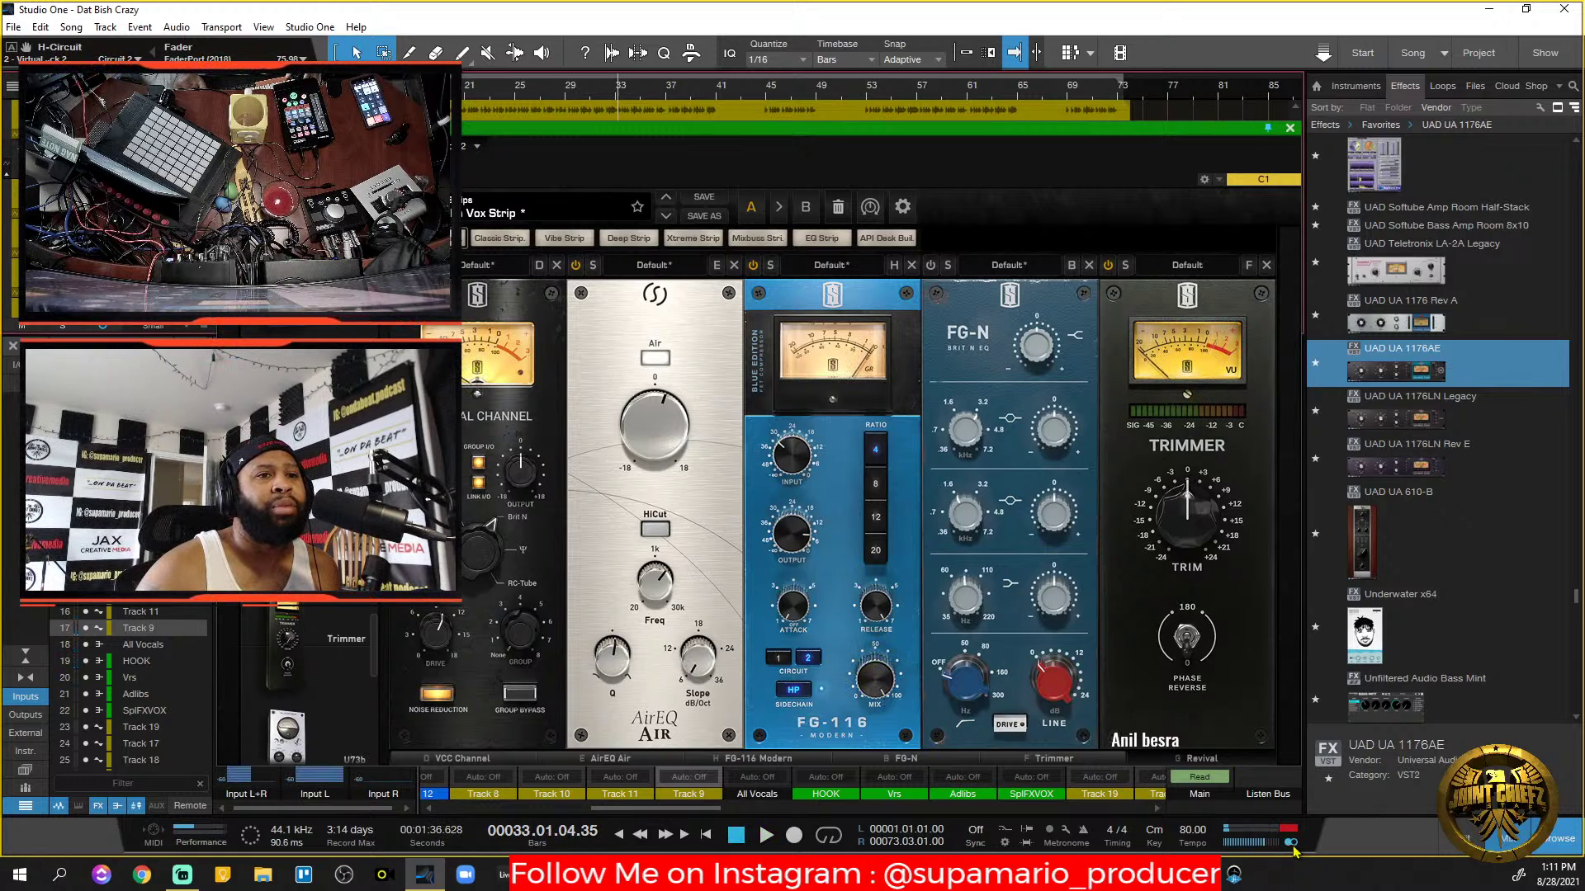
pyautogui.press('space')
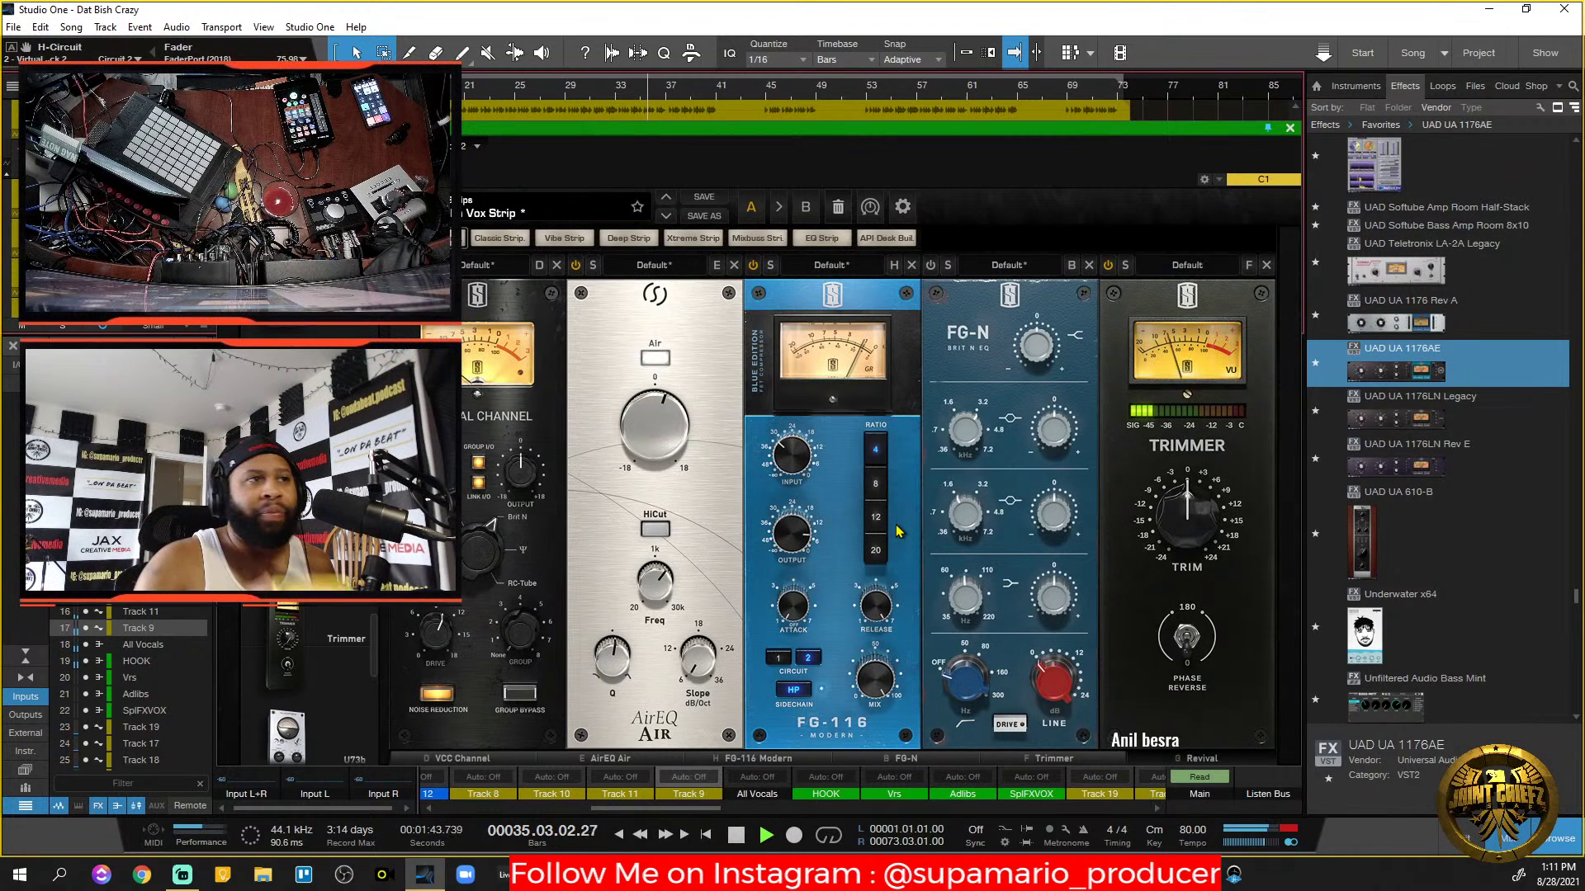
# Stop playback and move the Trimmer module behind the Revival at the end of the rack.
pyautogui.press('space')
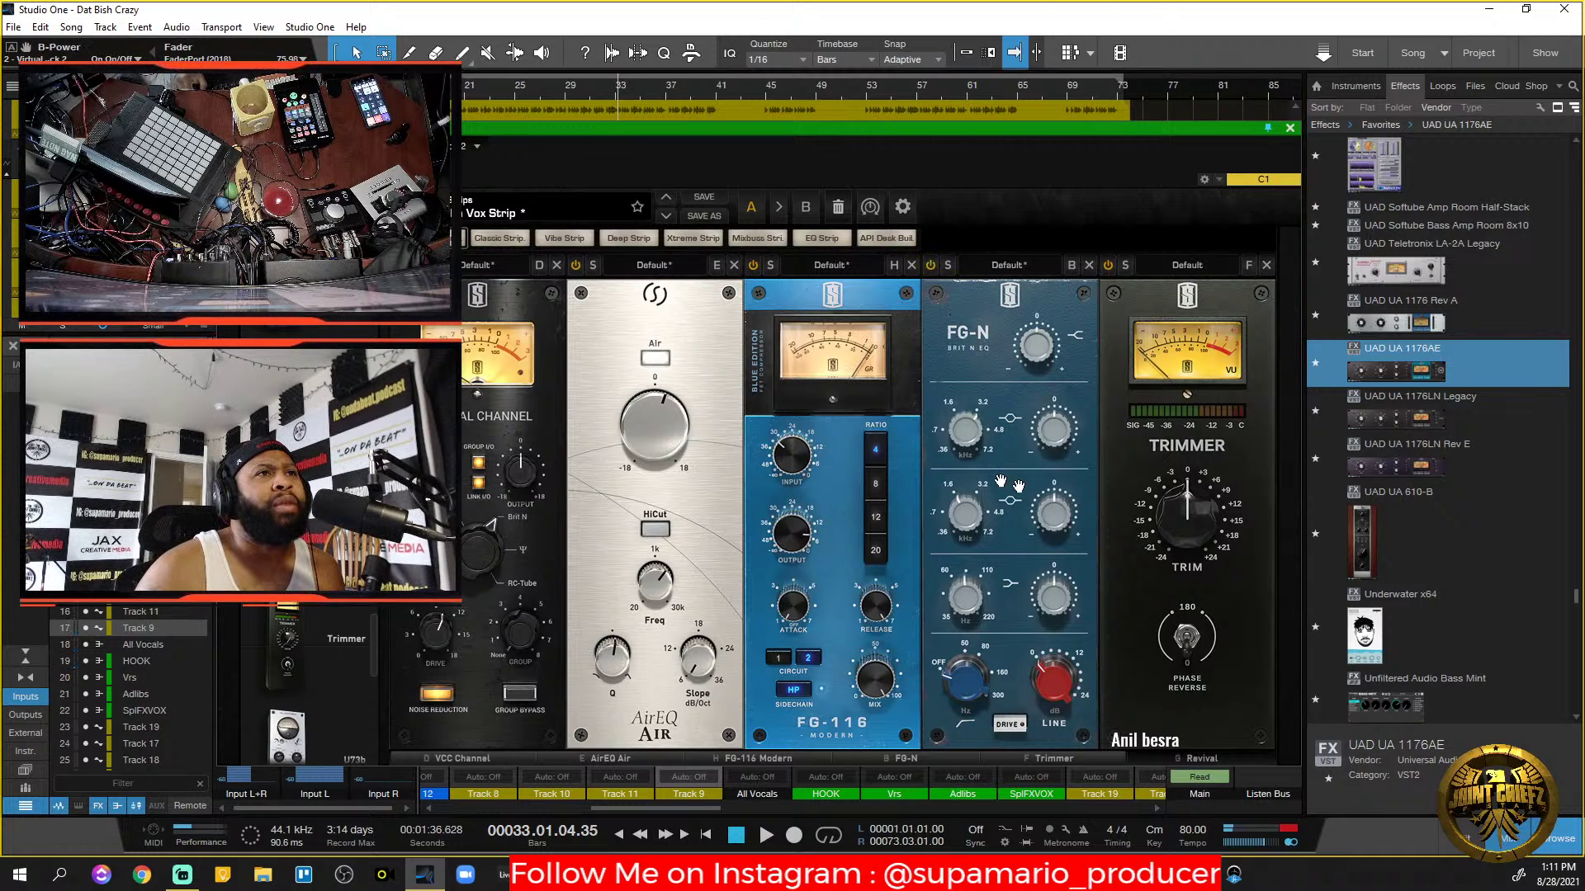
pyautogui.moveTo(971, 757); pyautogui.dragTo(1102, 757)
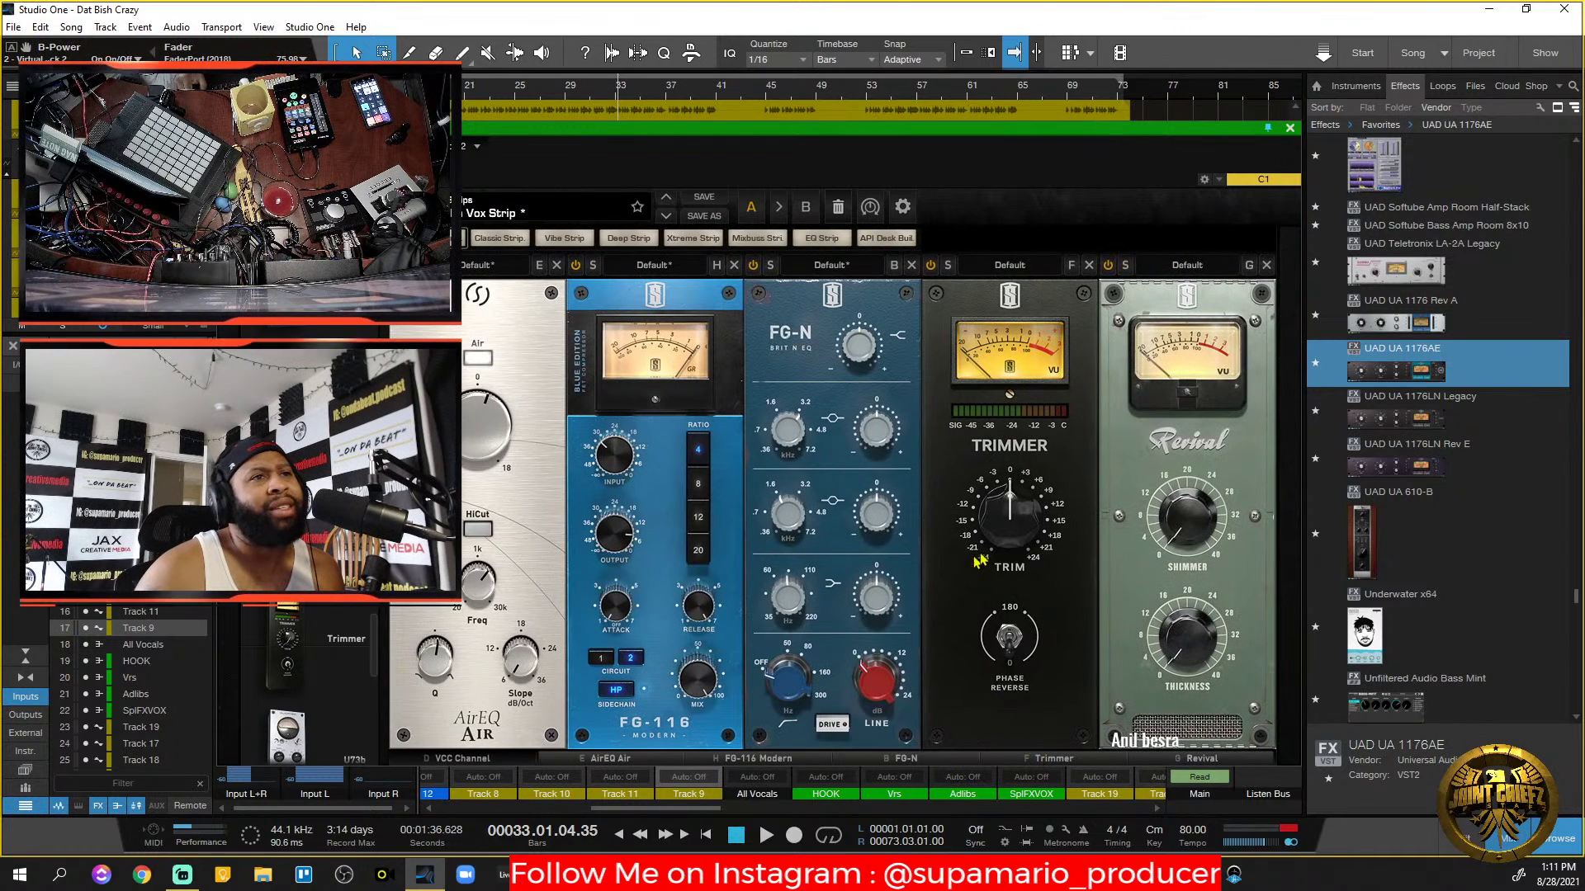
pyautogui.moveTo(1082, 448); pyautogui.dragTo(1255, 441)
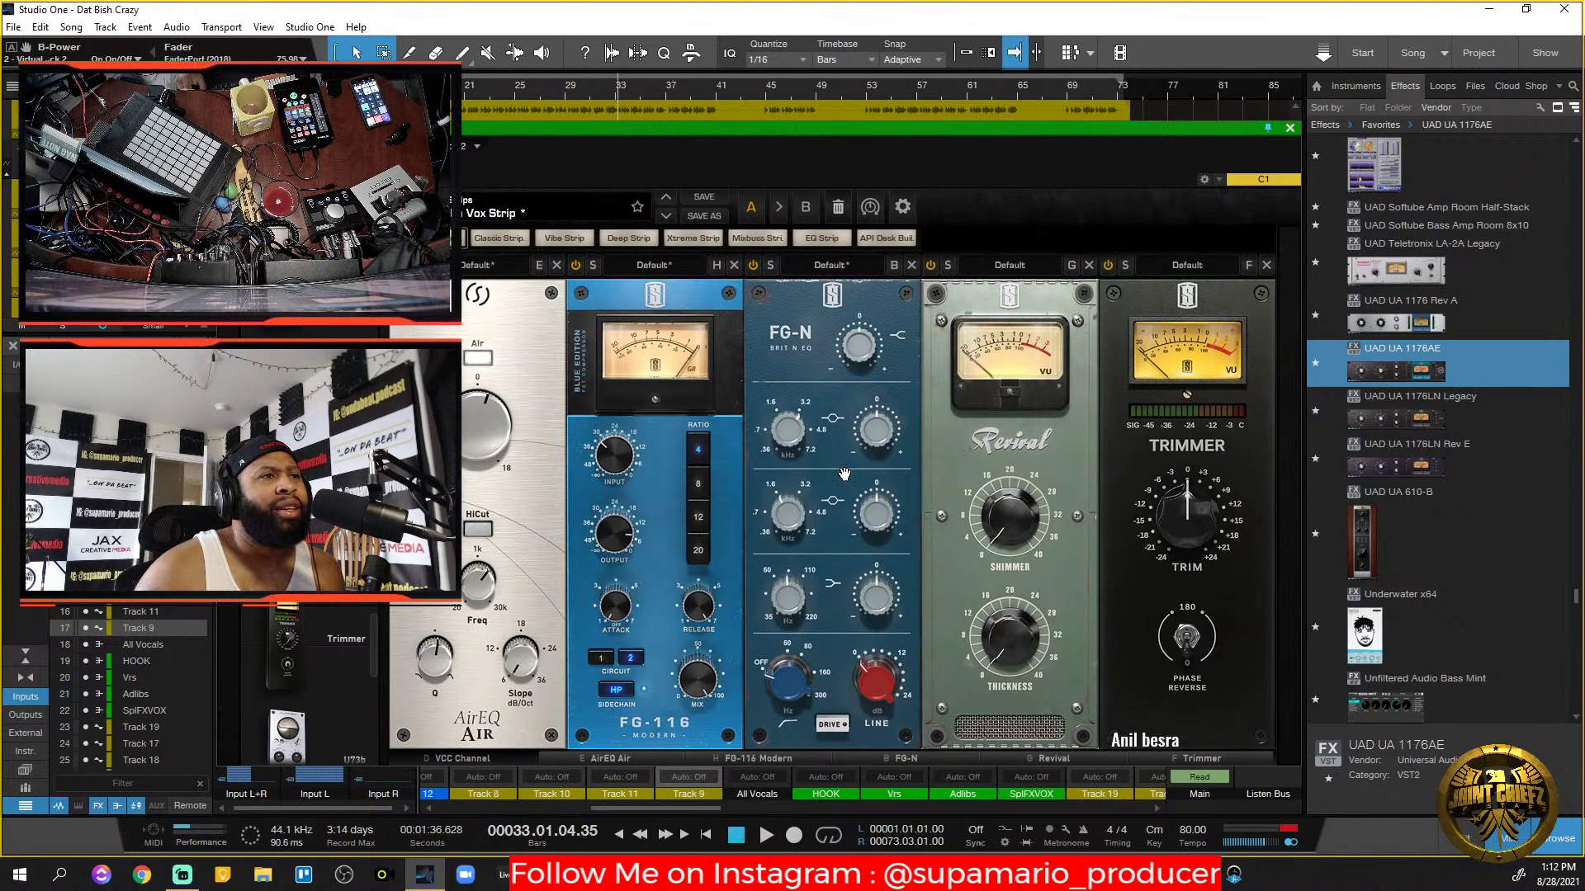
# Raise the FG-N's upper bell gain to about +0.99 dB and its high shelf gain to about +0.49 dB during playback.
pyautogui.press('space')
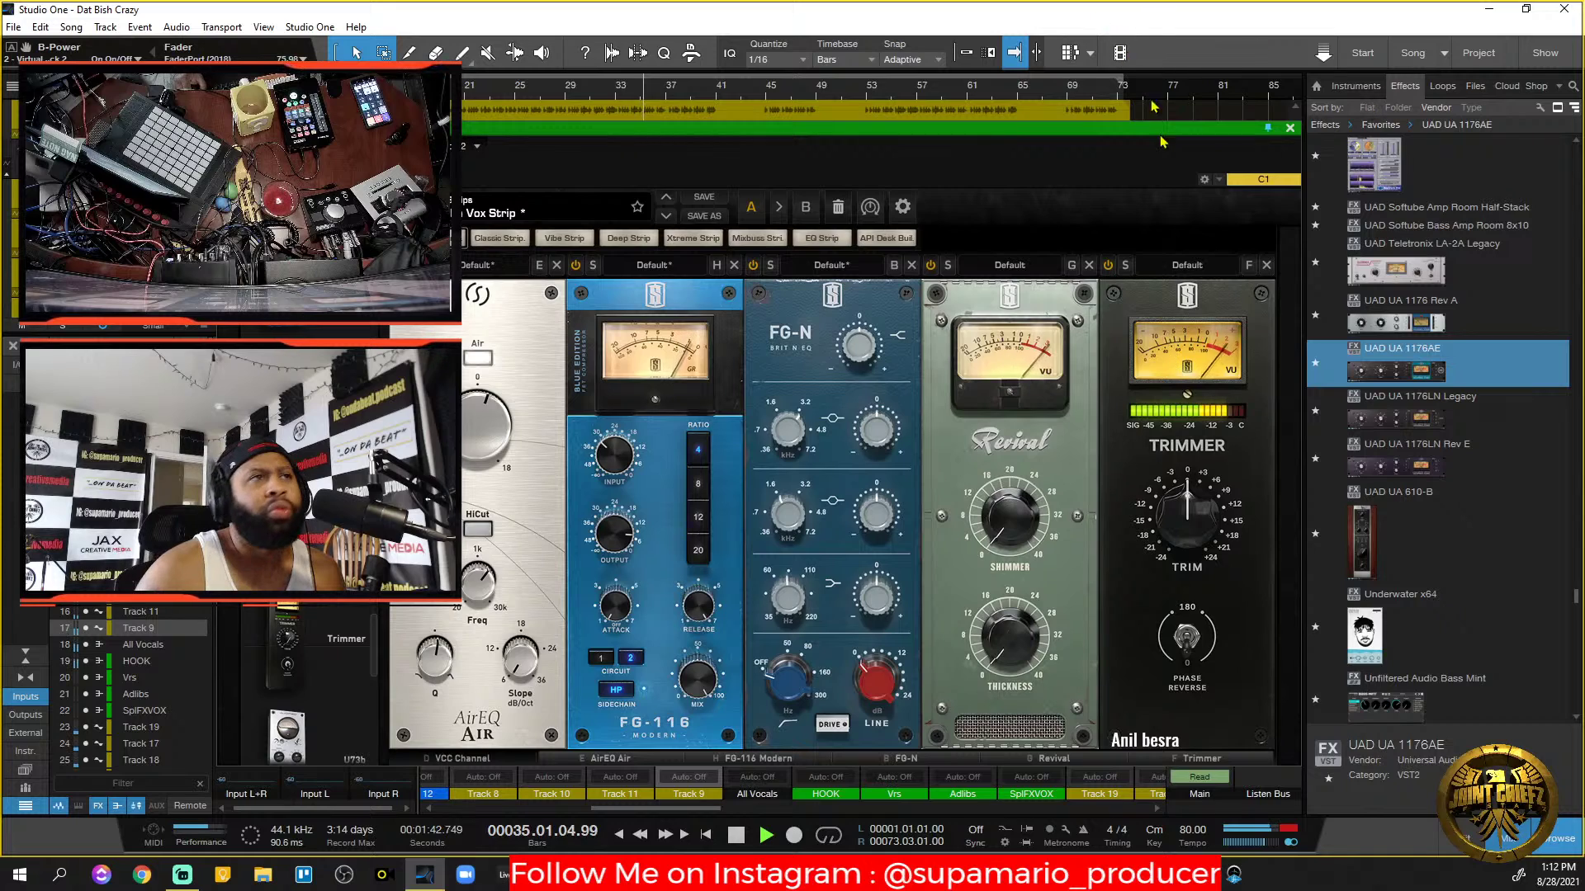
pyautogui.moveTo(800, 436); pyautogui.dragTo(882, 448)
pyautogui.press('space')
pyautogui.press('space')
pyautogui.moveTo(875, 439); pyautogui.dragTo(875, 440)
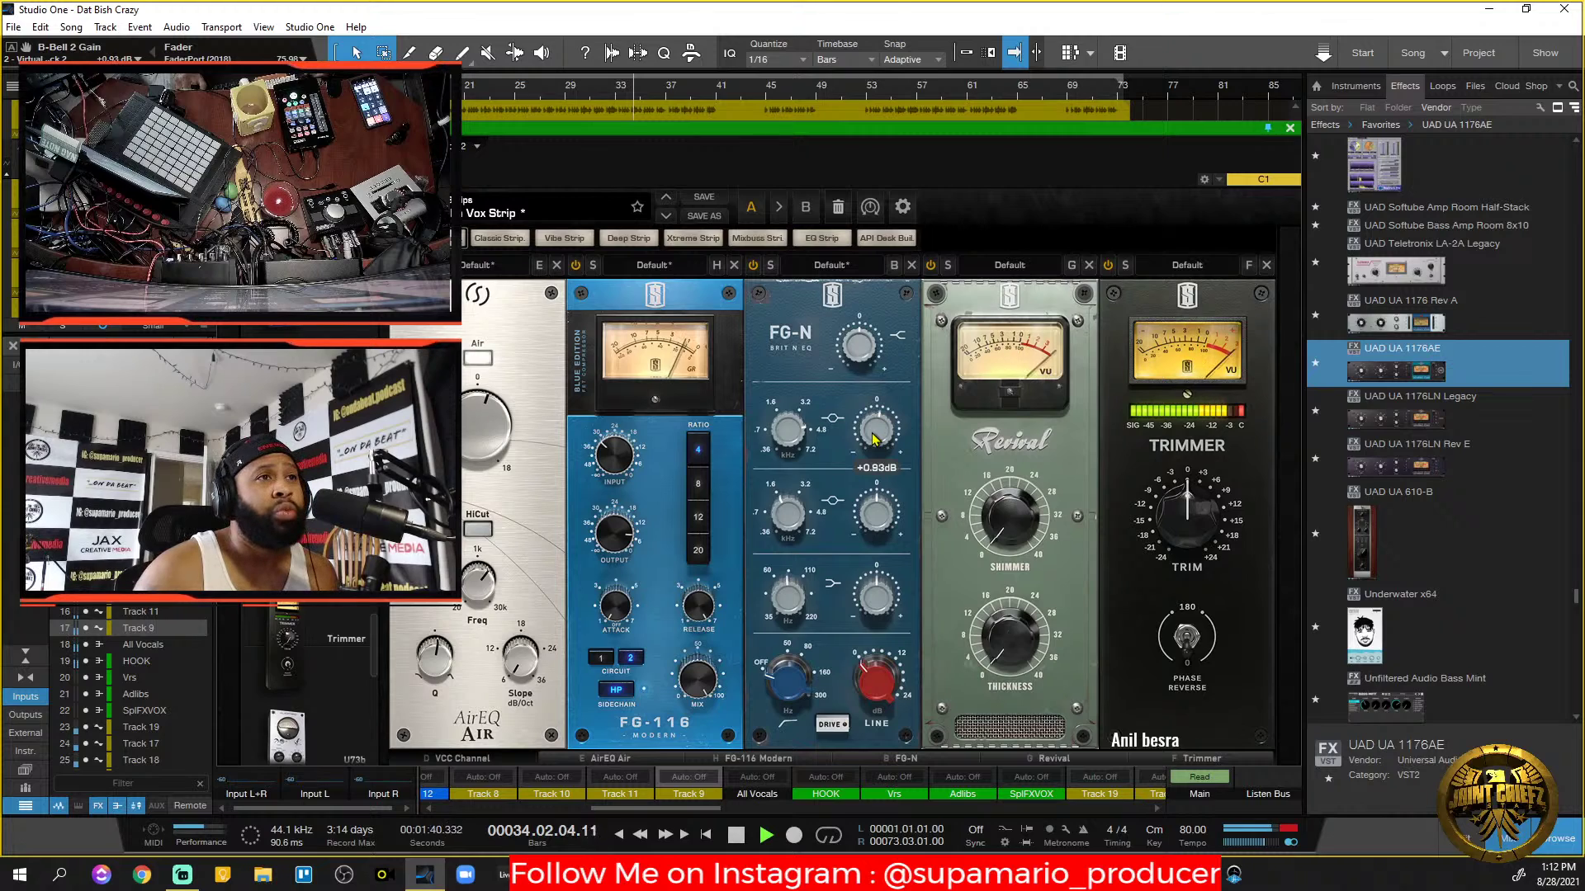
pyautogui.moveTo(875, 431); pyautogui.dragTo(874, 440)
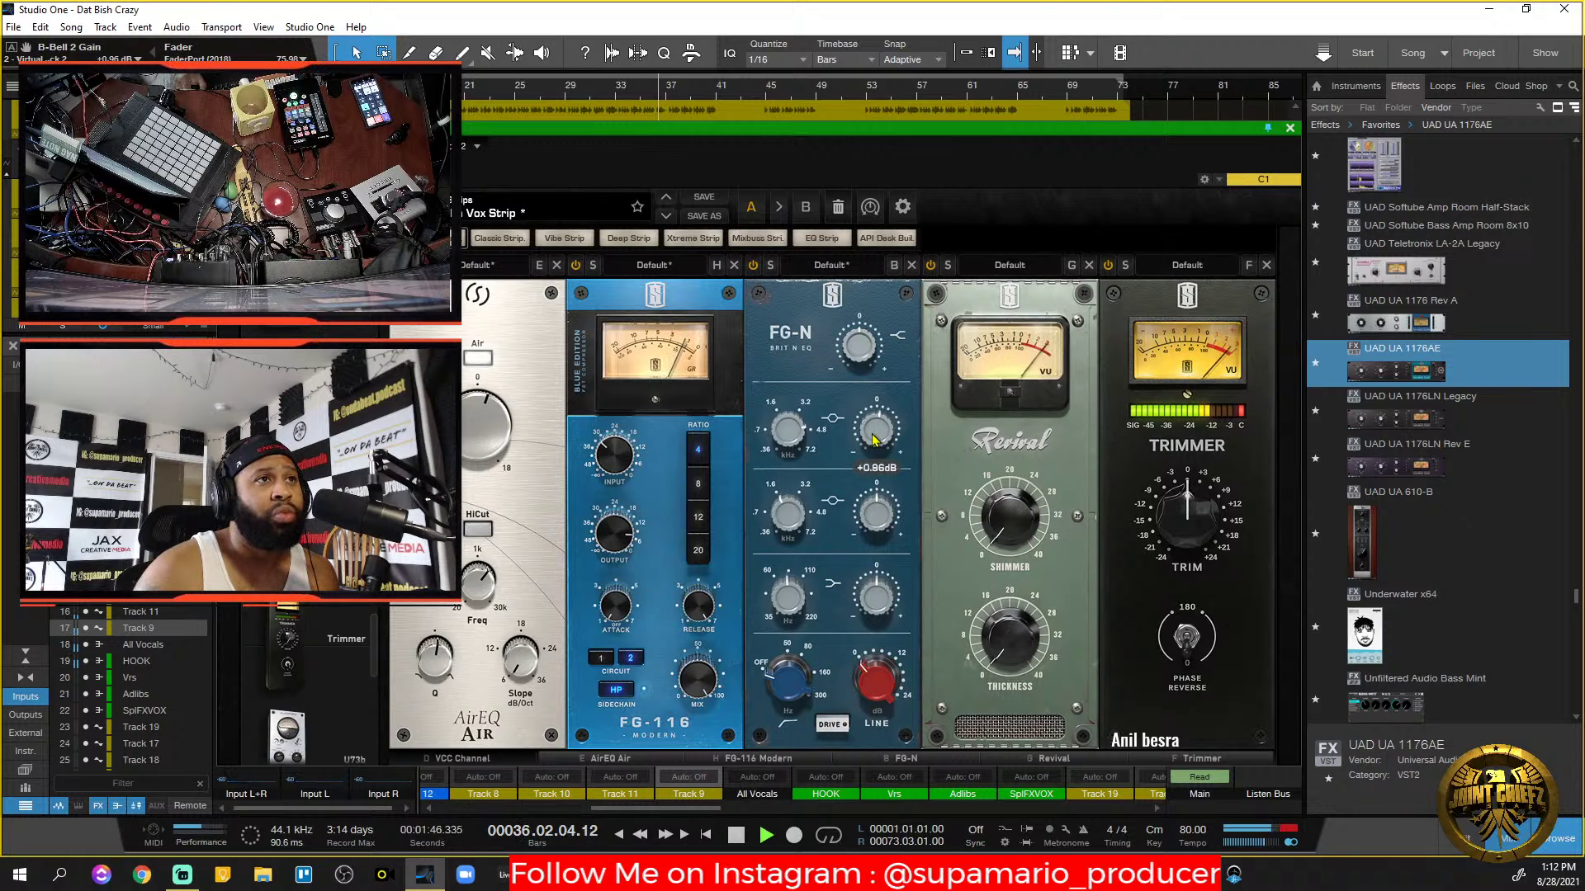
pyautogui.moveTo(857, 346); pyautogui.dragTo(856, 334)
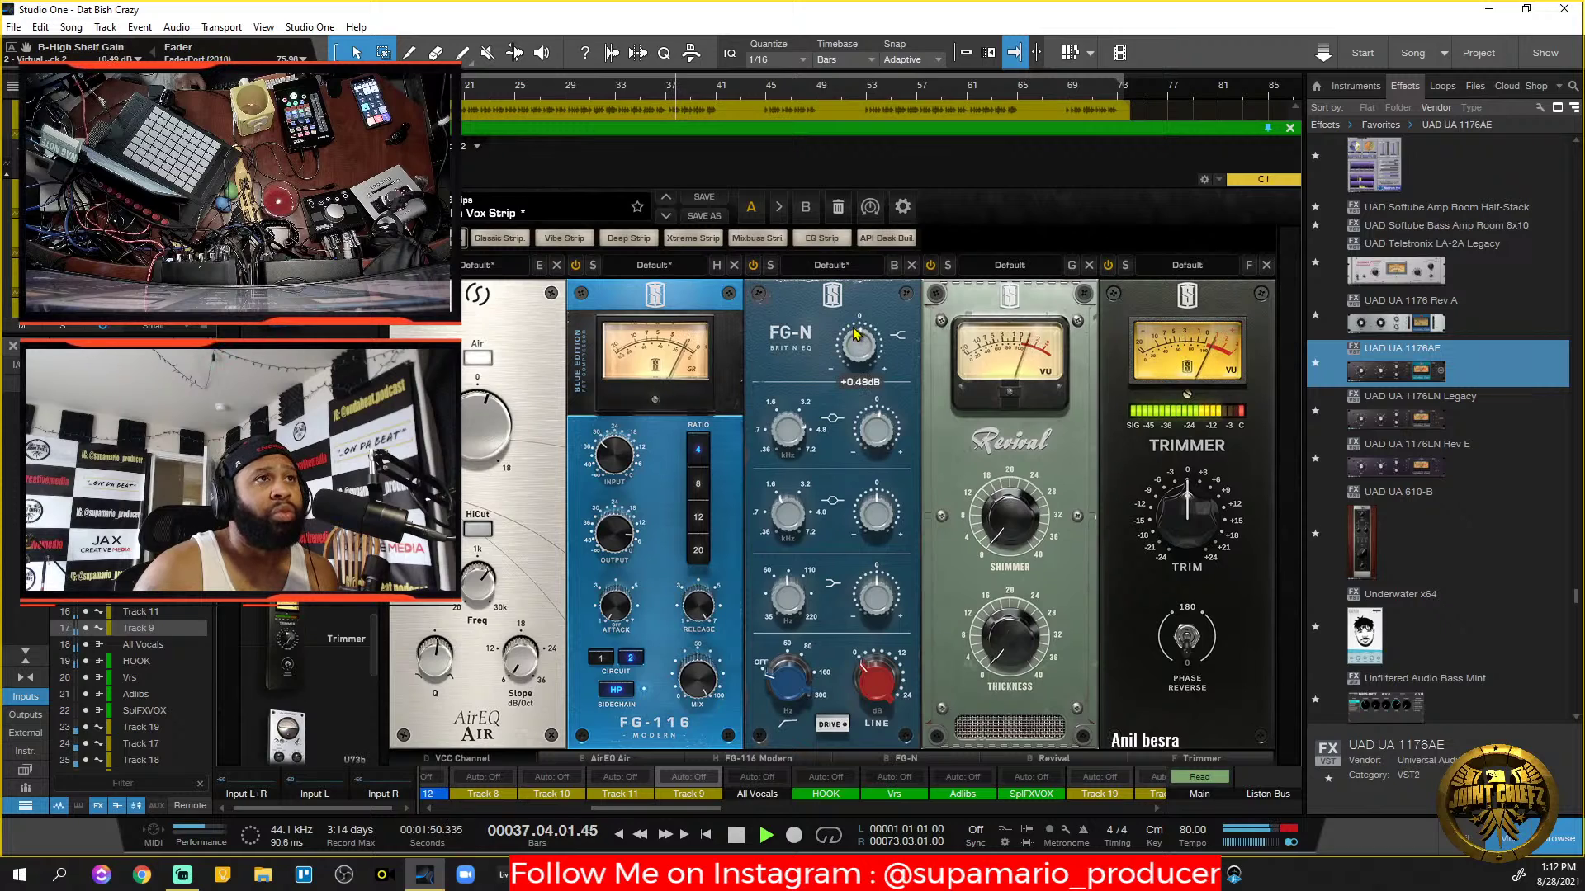
pyautogui.moveTo(879, 431); pyautogui.dragTo(880, 425)
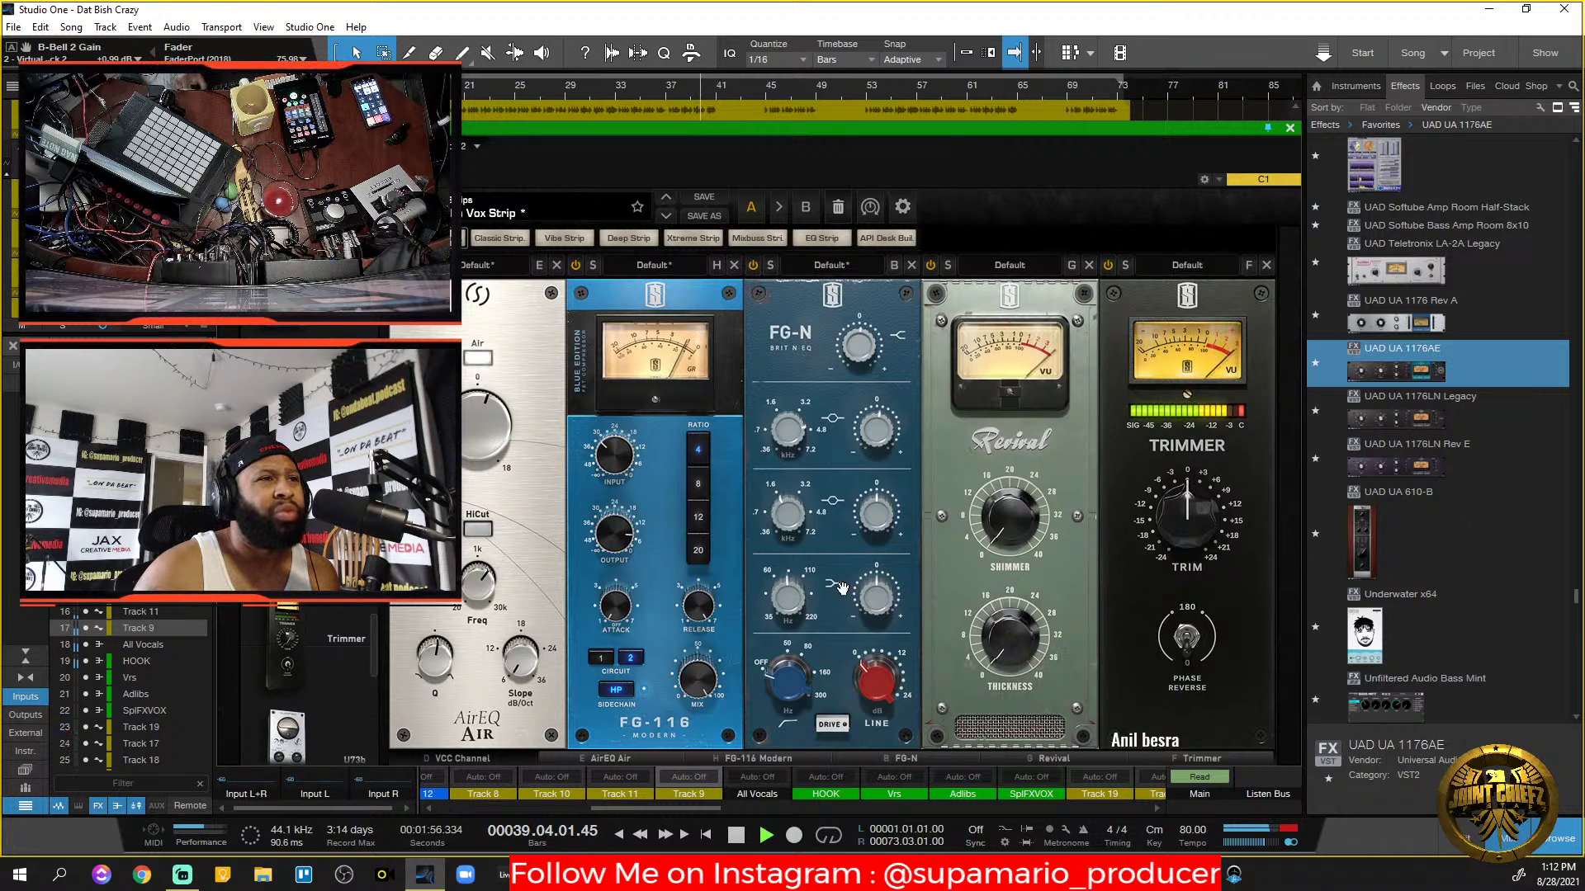
# Set the gain of the FG-N's lower bell band (Bell 1) to about +0.52 dB.
pyautogui.click(878, 522)
pyautogui.moveTo(878, 523); pyautogui.dragTo(786, 539)
pyautogui.moveTo(875, 516)
pyautogui.mouseDown()
pyautogui.moveTo(882, 557)
pyautogui.moveTo(875, 528)
pyautogui.mouseUp()
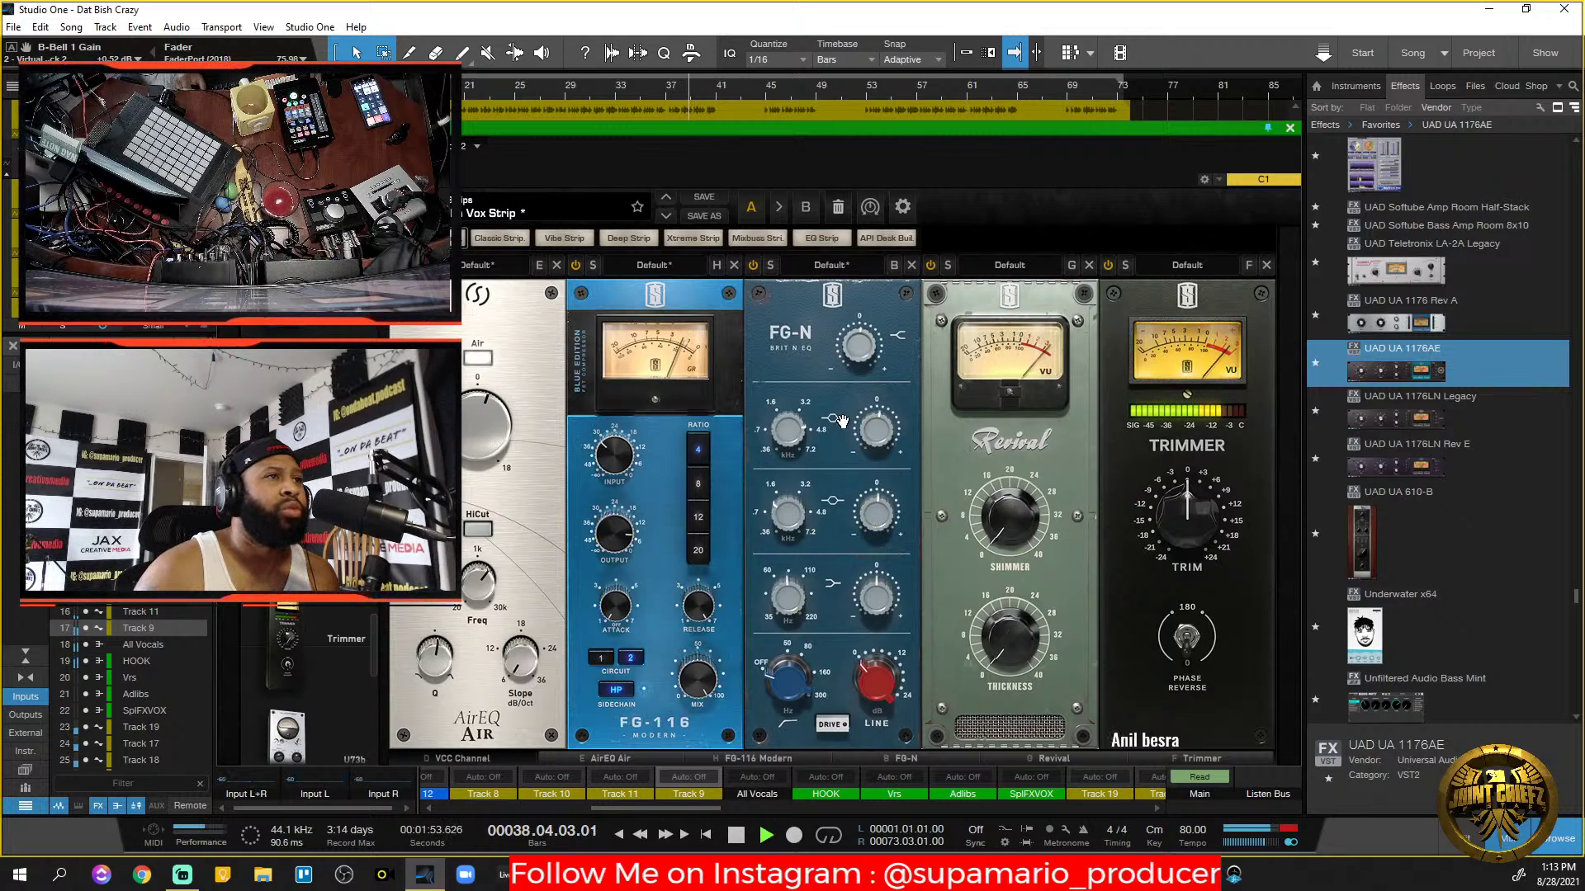
# Move the FG-N equalizer ahead of the FG-116 Modern in the rack and replay the hook.
pyautogui.press('space')
pyautogui.moveTo(813, 321); pyautogui.dragTo(752, 333)
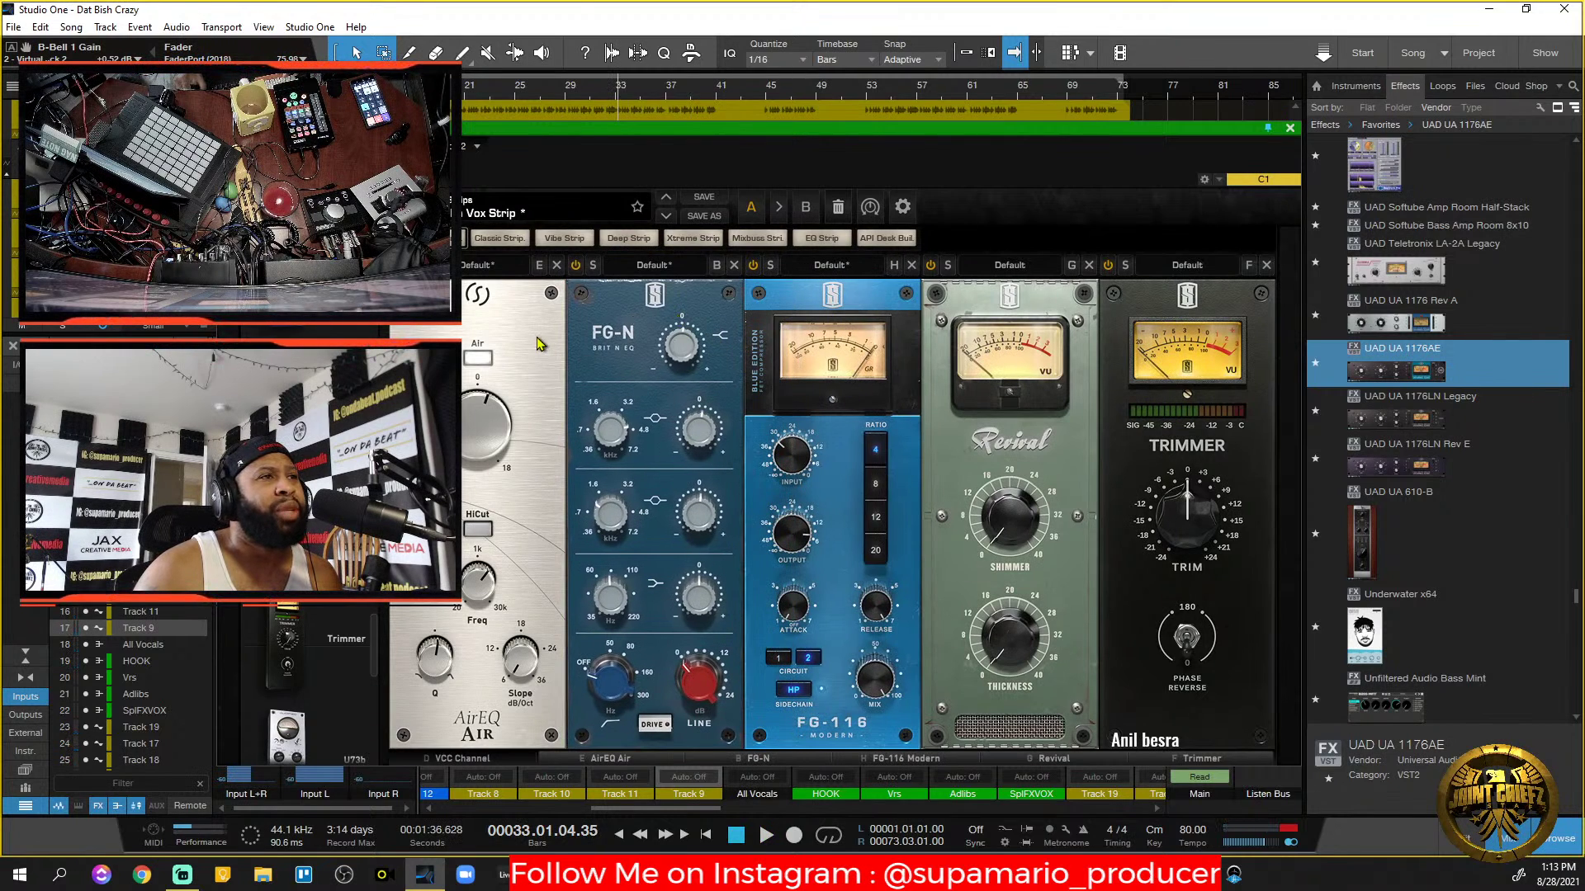
pyautogui.press('space')
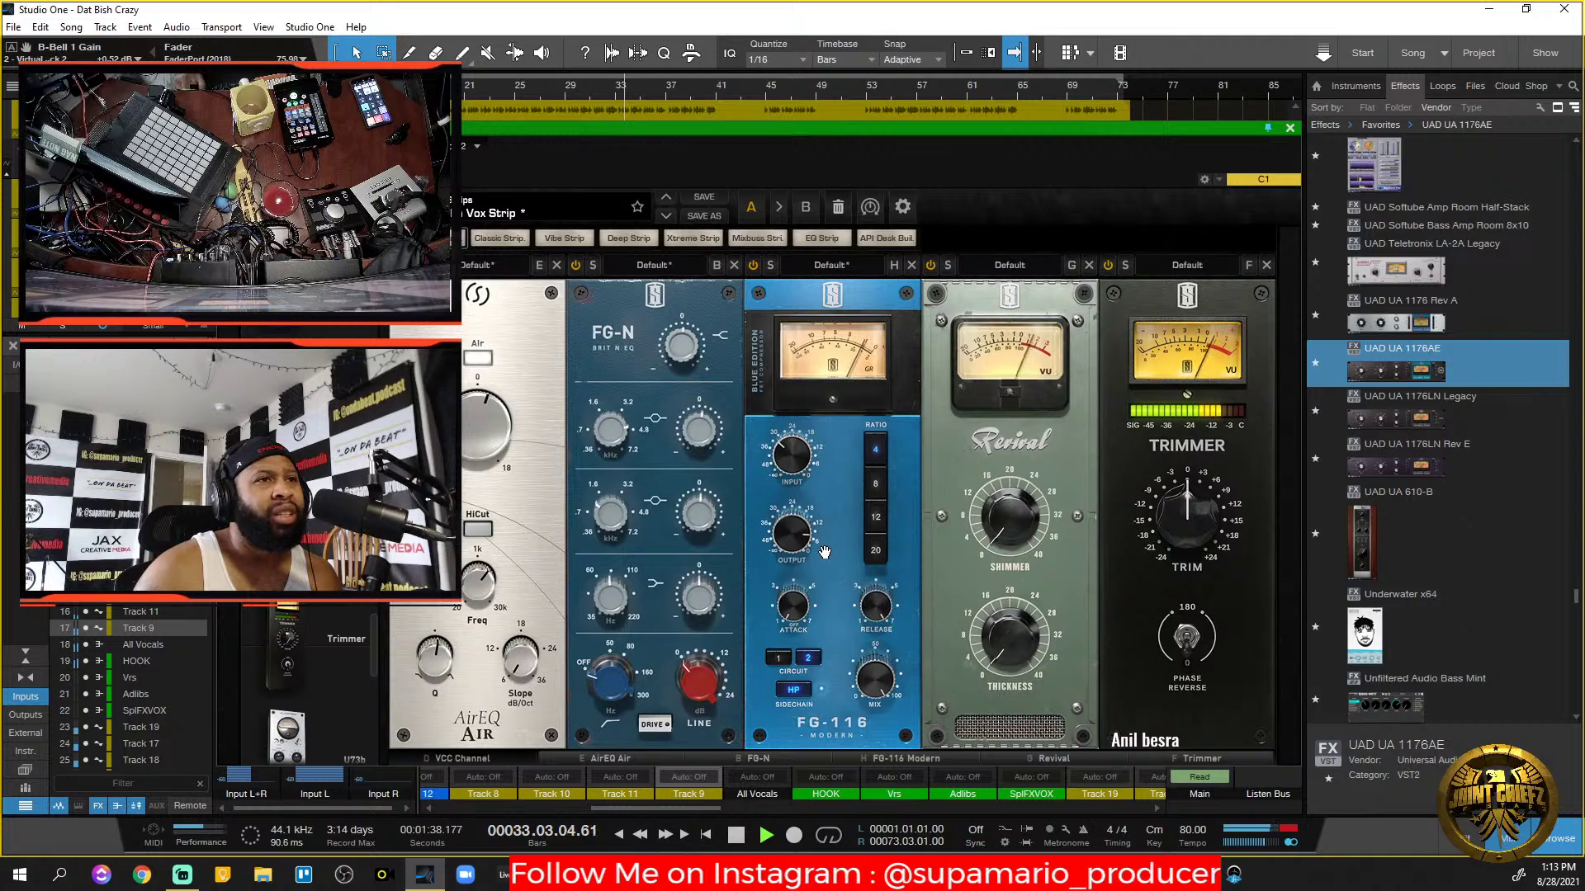
# Try the Revival's Thickness control and set its Shimmer to about 4.05 during playback.
pyautogui.moveTo(1024, 632)
pyautogui.moveTo(1023, 632); pyautogui.dragTo(1022, 623)
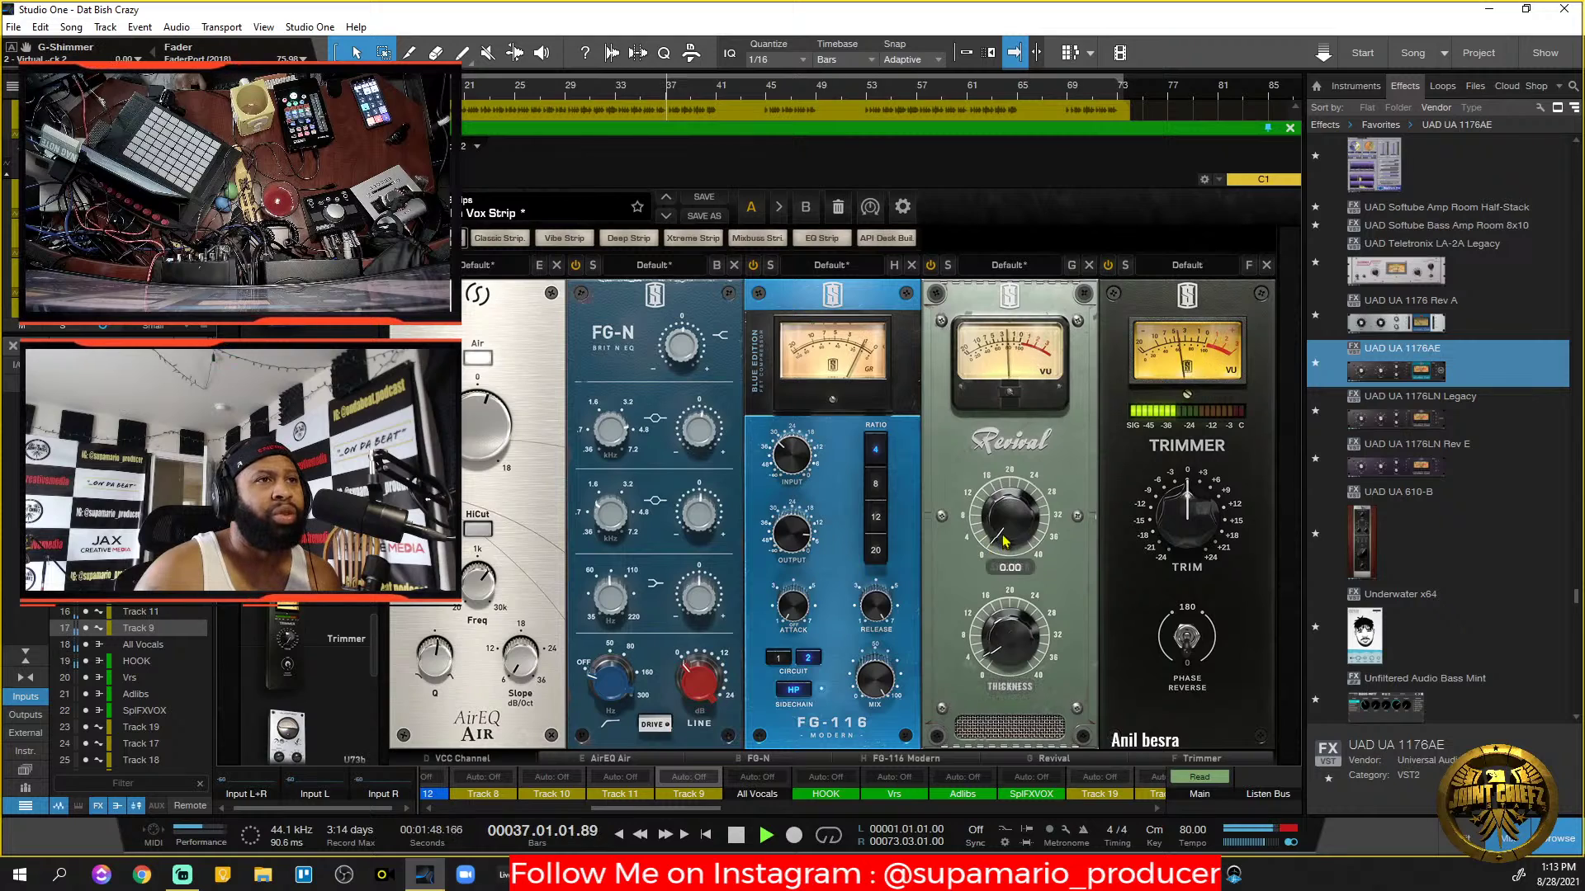
pyautogui.moveTo(1005, 522); pyautogui.dragTo(1006, 520)
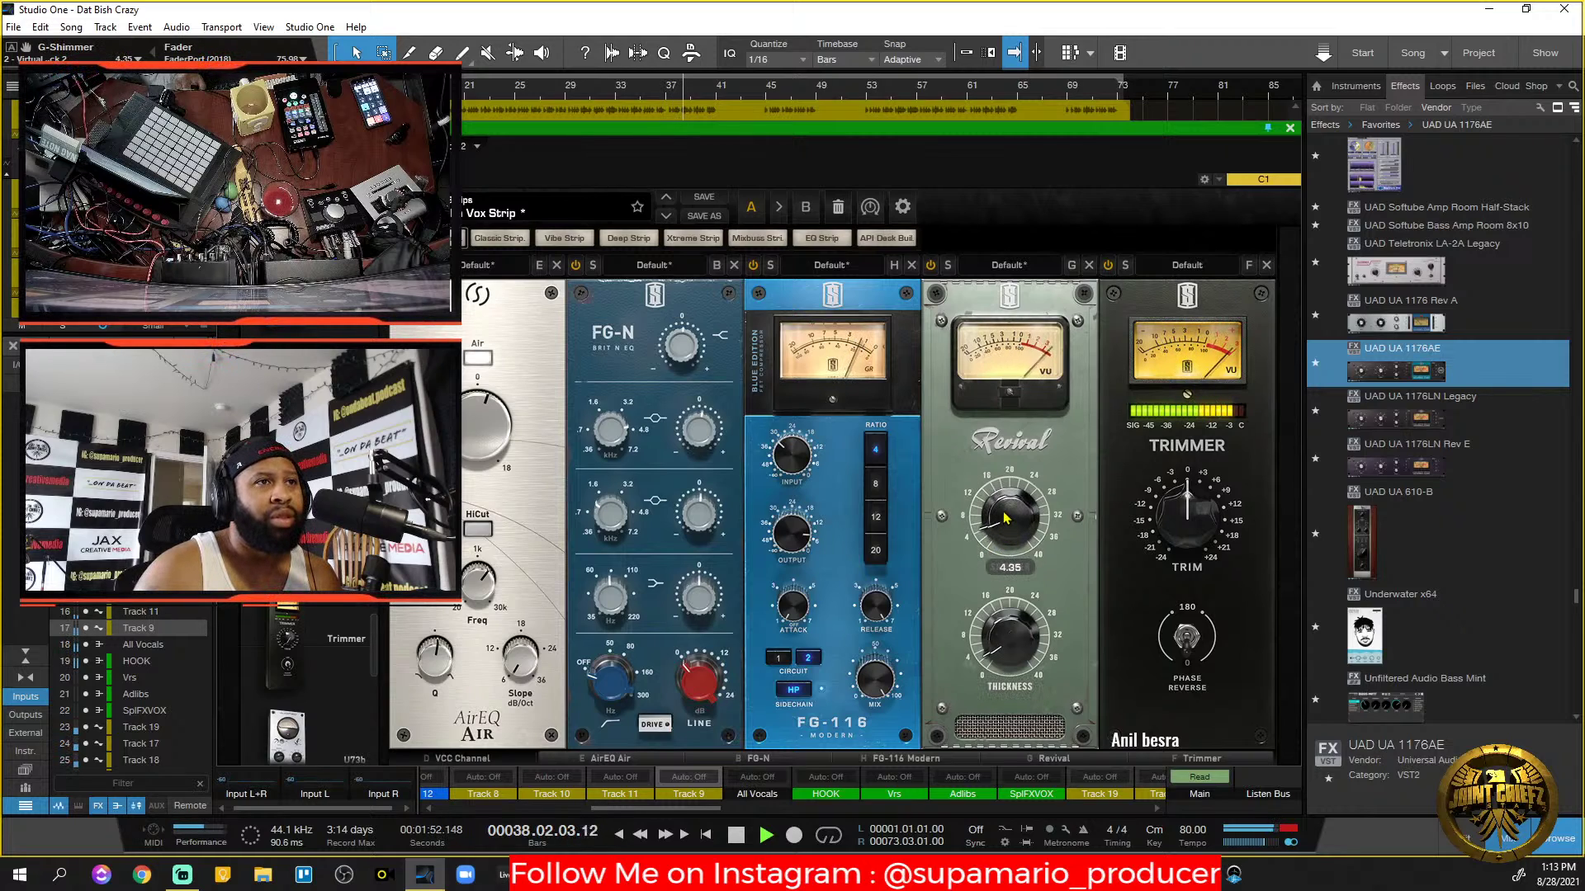
pyautogui.moveTo(1005, 517); pyautogui.dragTo(1038, 532)
# Replay the hook and lower the Trimmer's trim to about -1.78 dB.
pyautogui.moveTo(1195, 537)
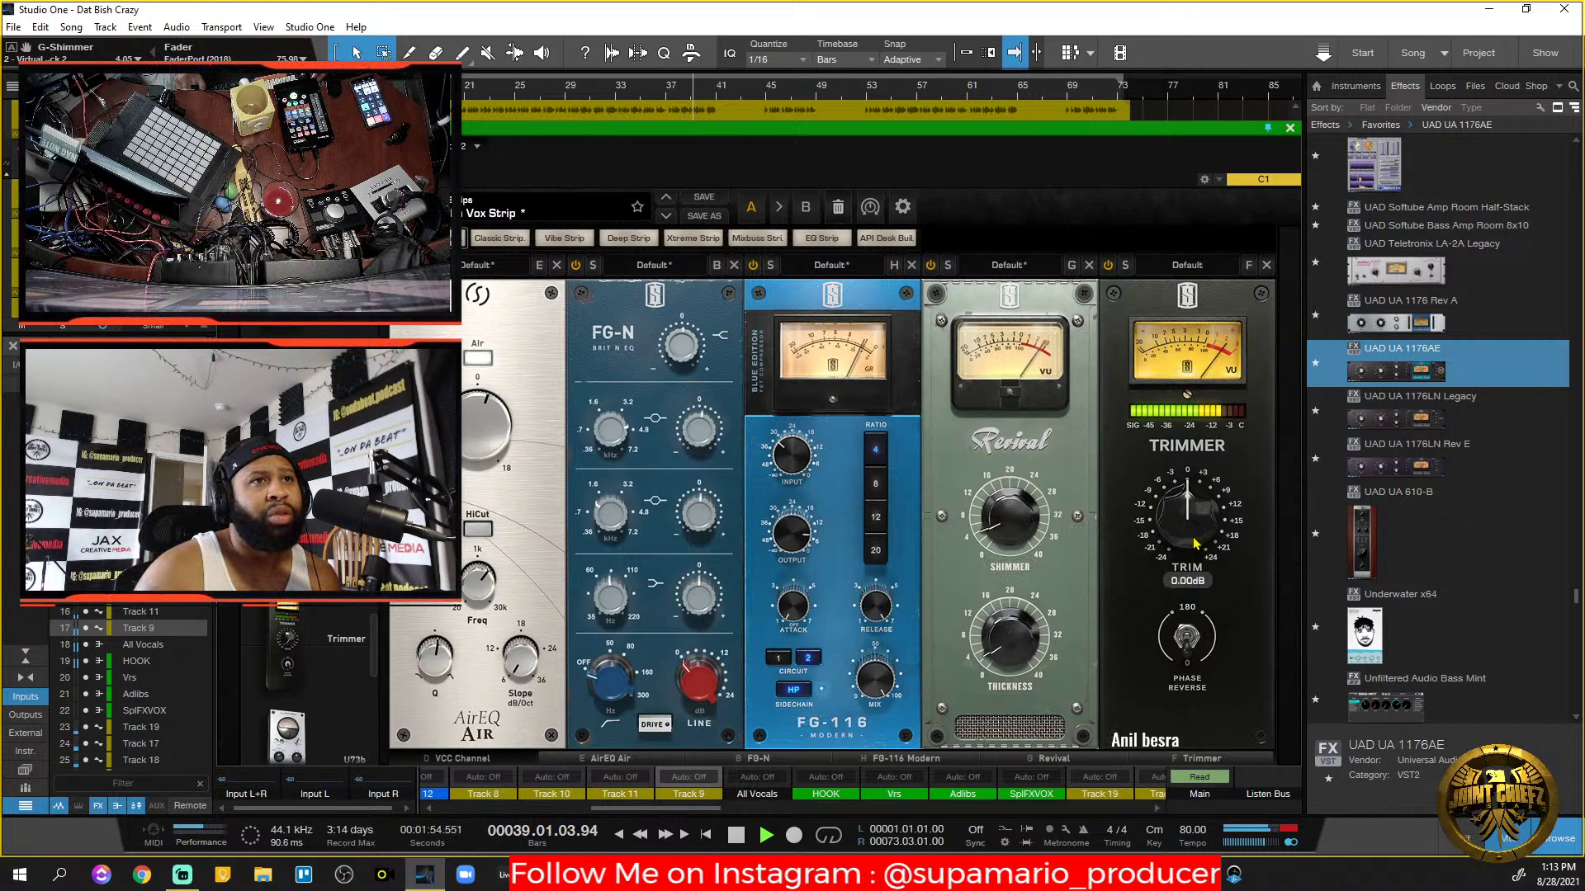
pyautogui.press('space')
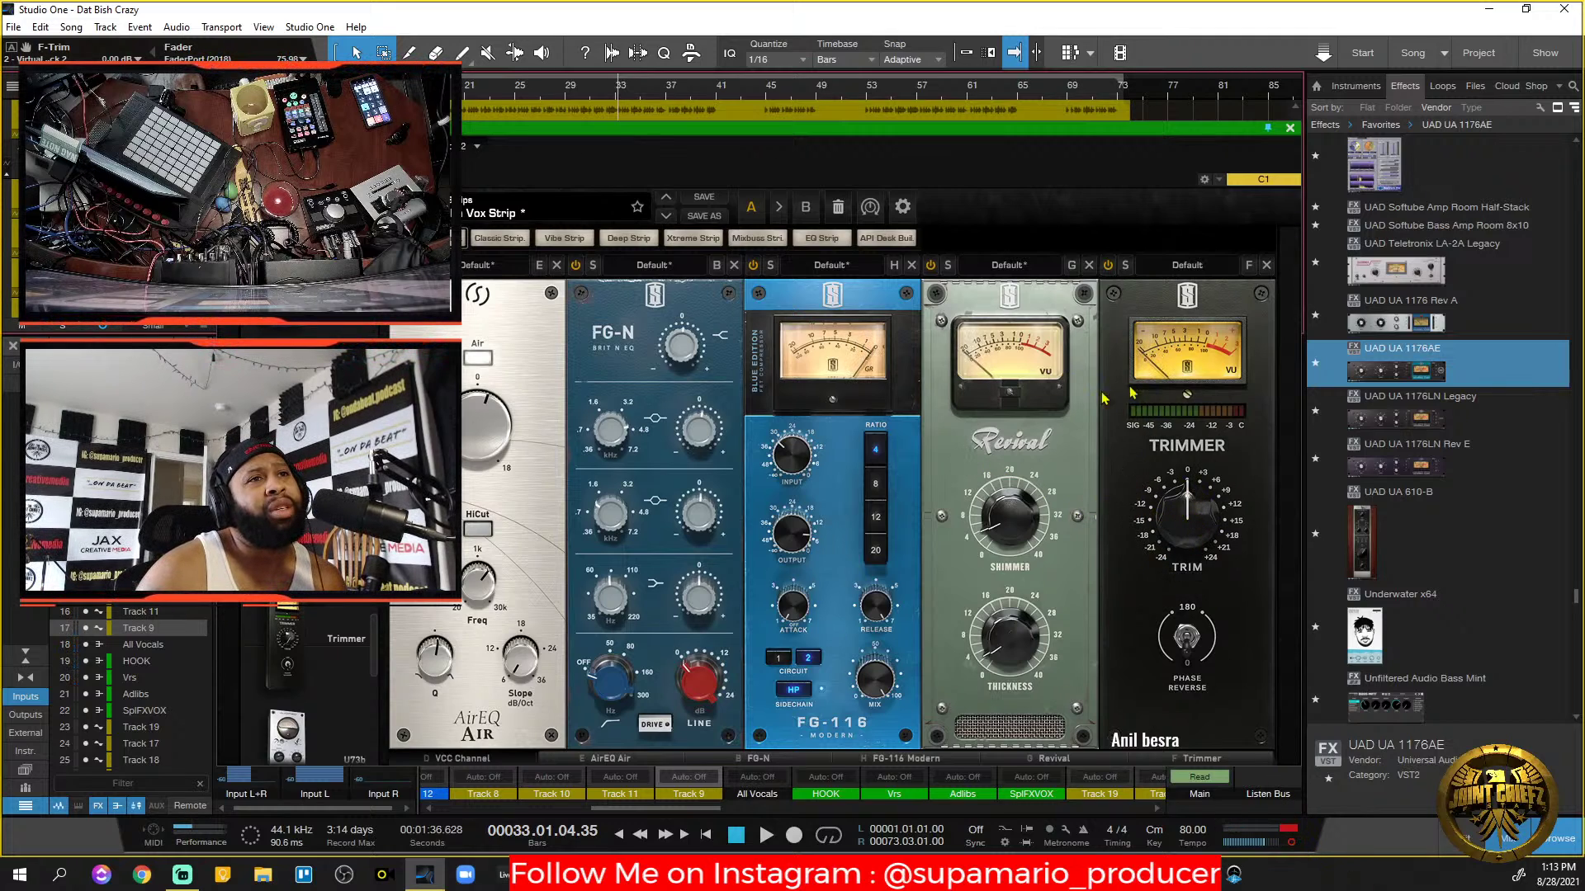
pyautogui.press('space')
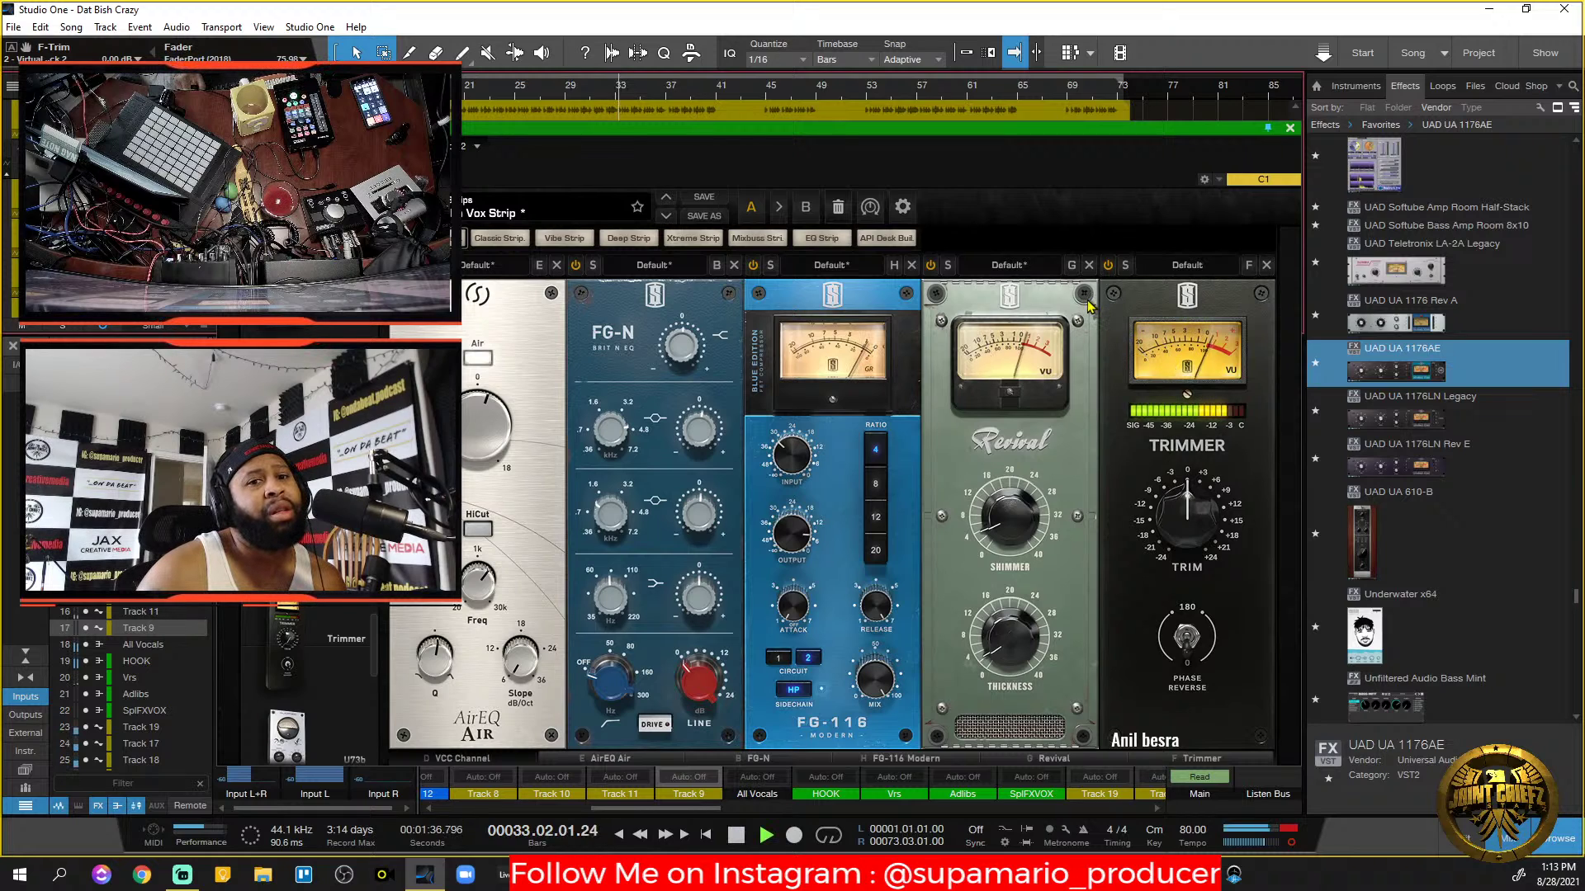
pyautogui.moveTo(1179, 496); pyautogui.dragTo(1186, 545)
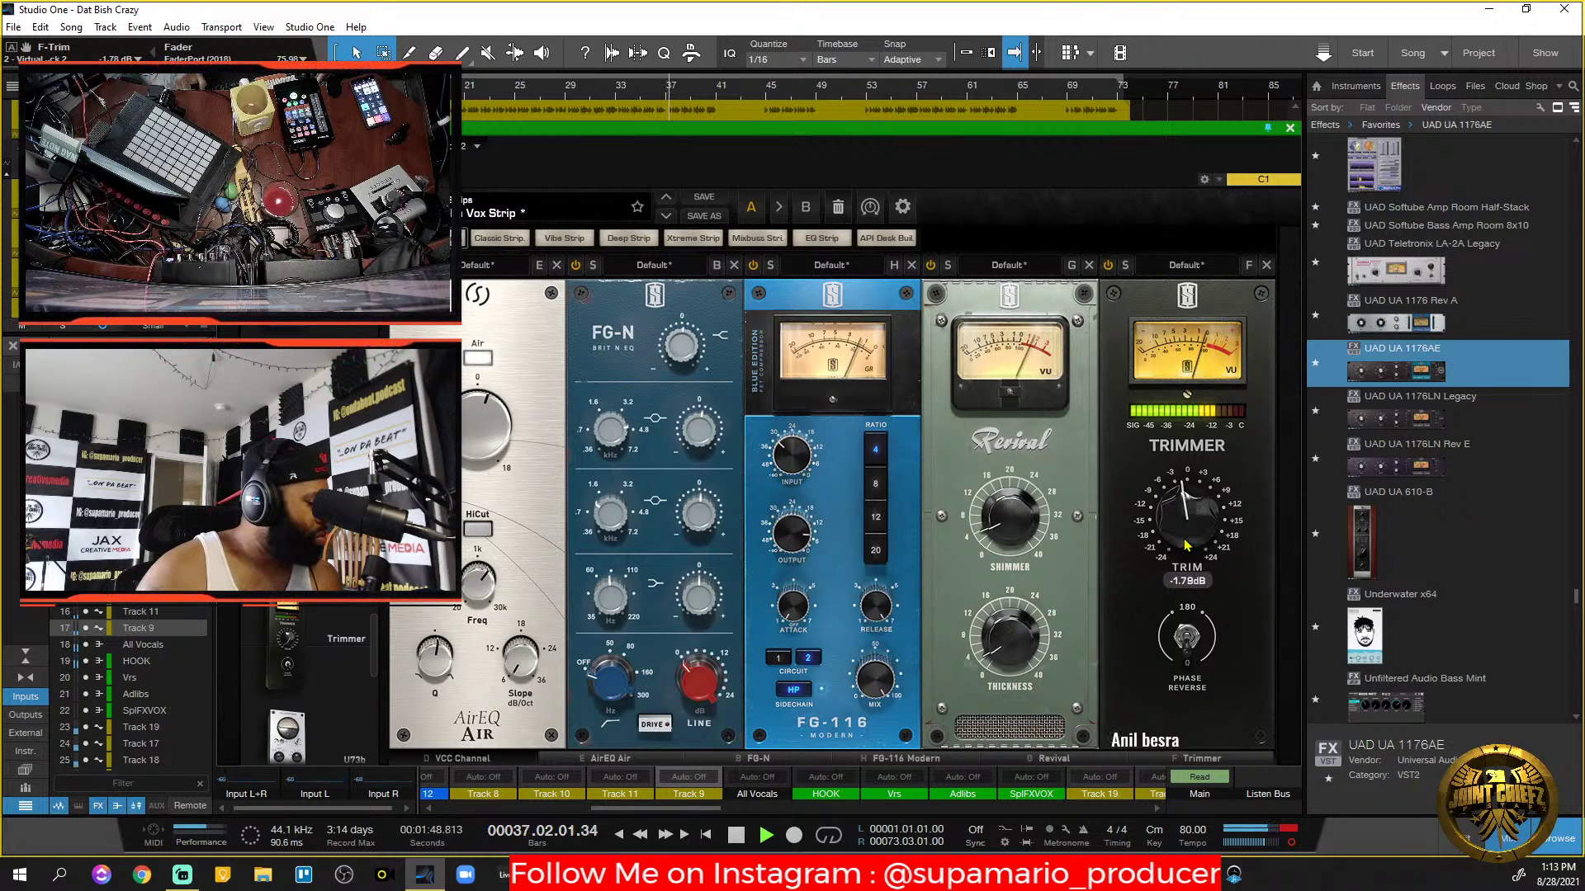
# Try the Trimmer's trim at about -1.95 dB during playback, replay the hook and close the rack.
pyautogui.moveTo(1185, 549); pyautogui.dragTo(1186, 551)
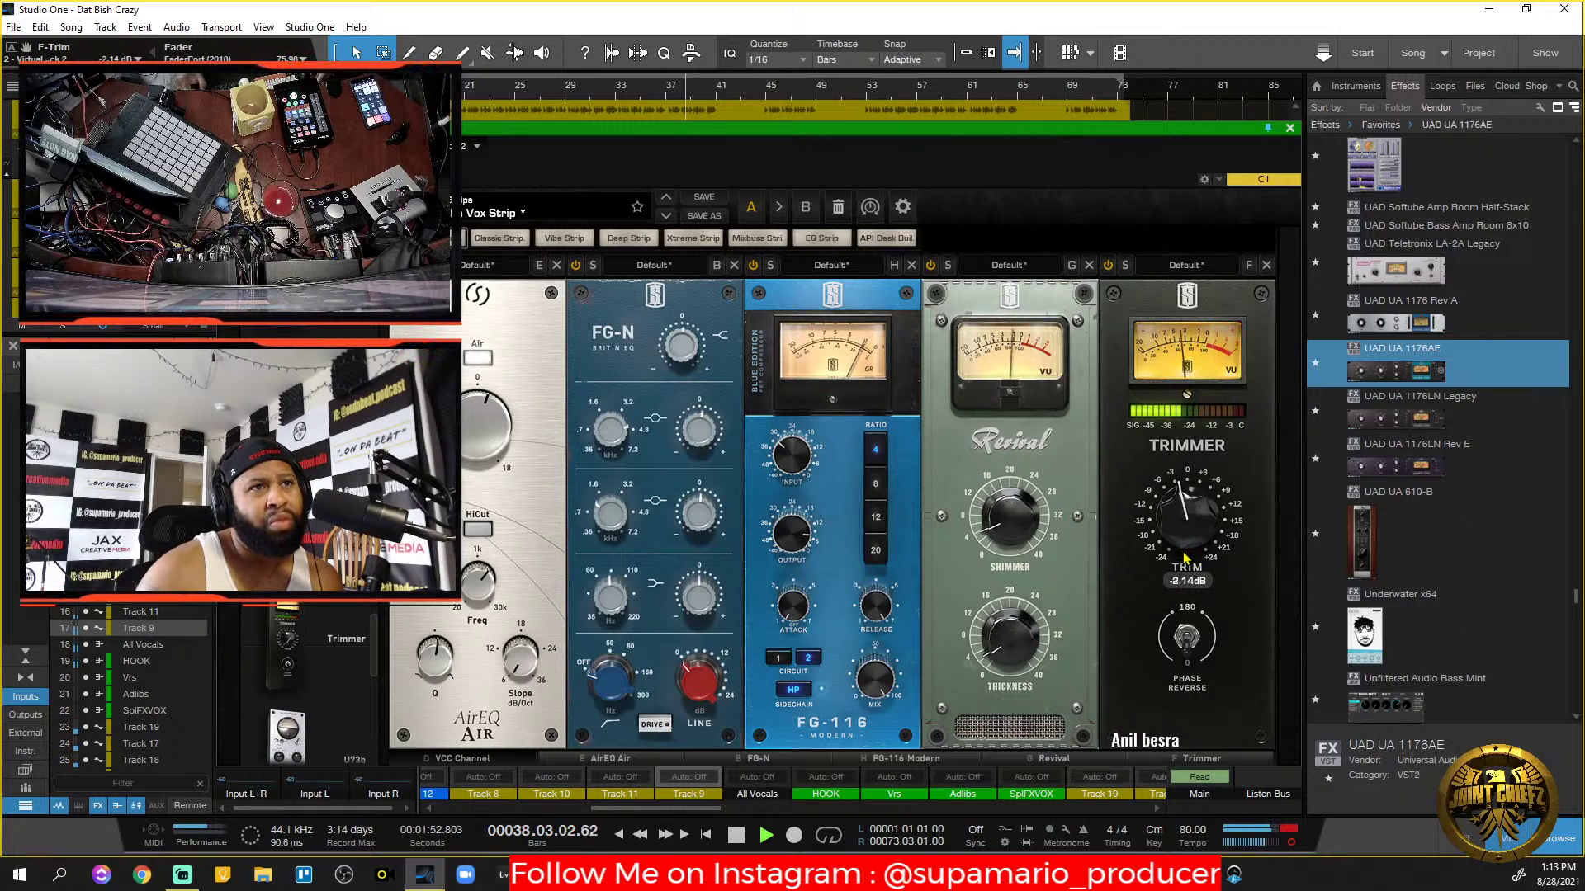
pyautogui.moveTo(1185, 557); pyautogui.dragTo(1185, 552)
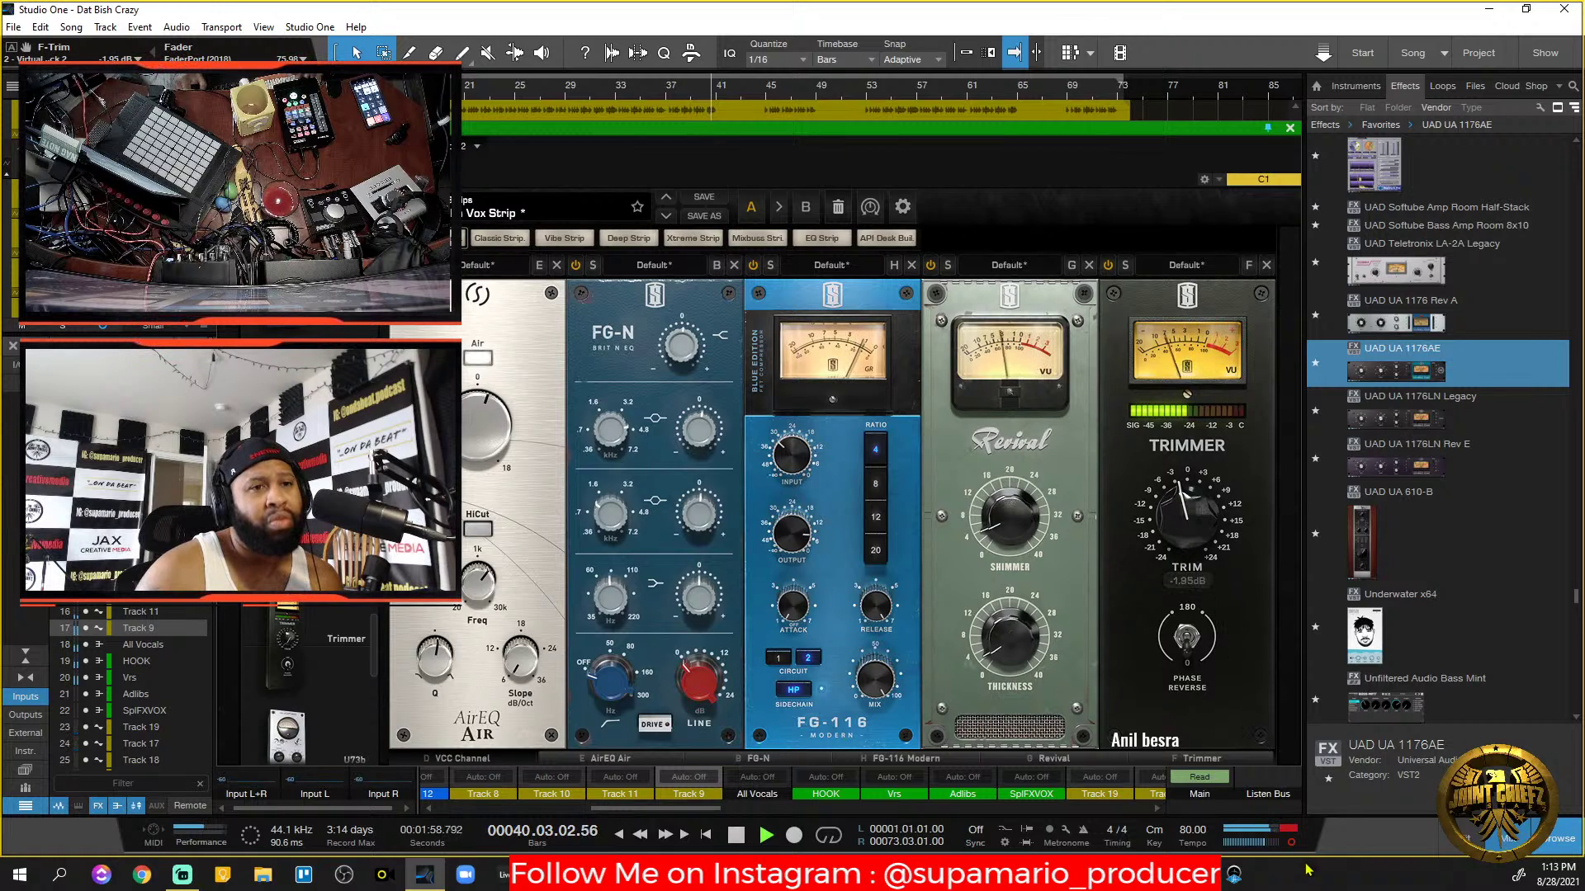
pyautogui.press('space')
pyautogui.press('space')
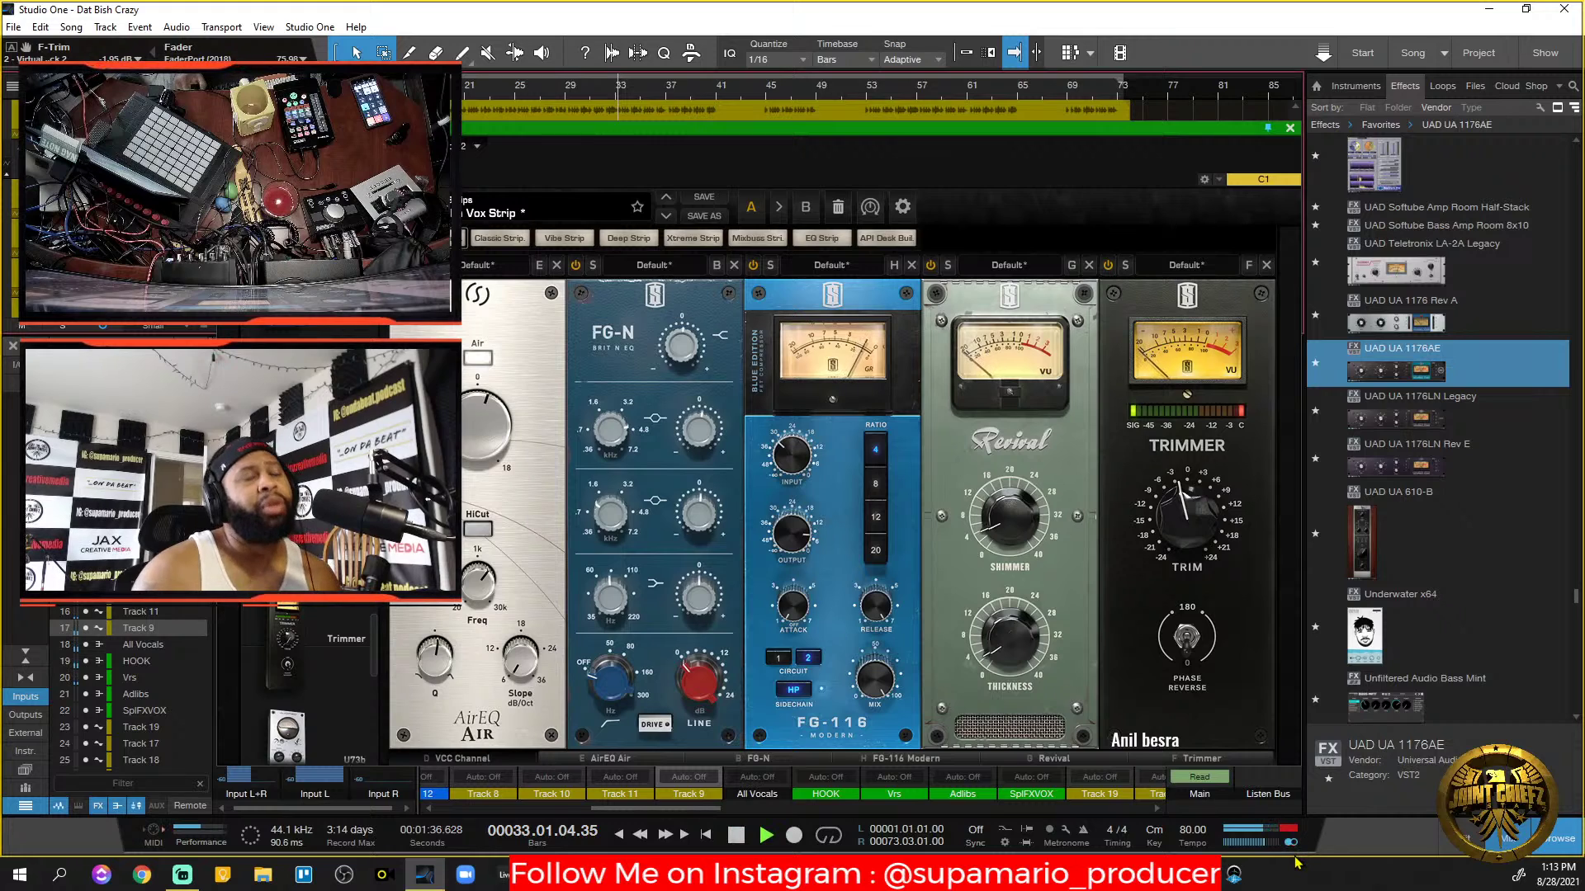
pyautogui.click(1289, 129)
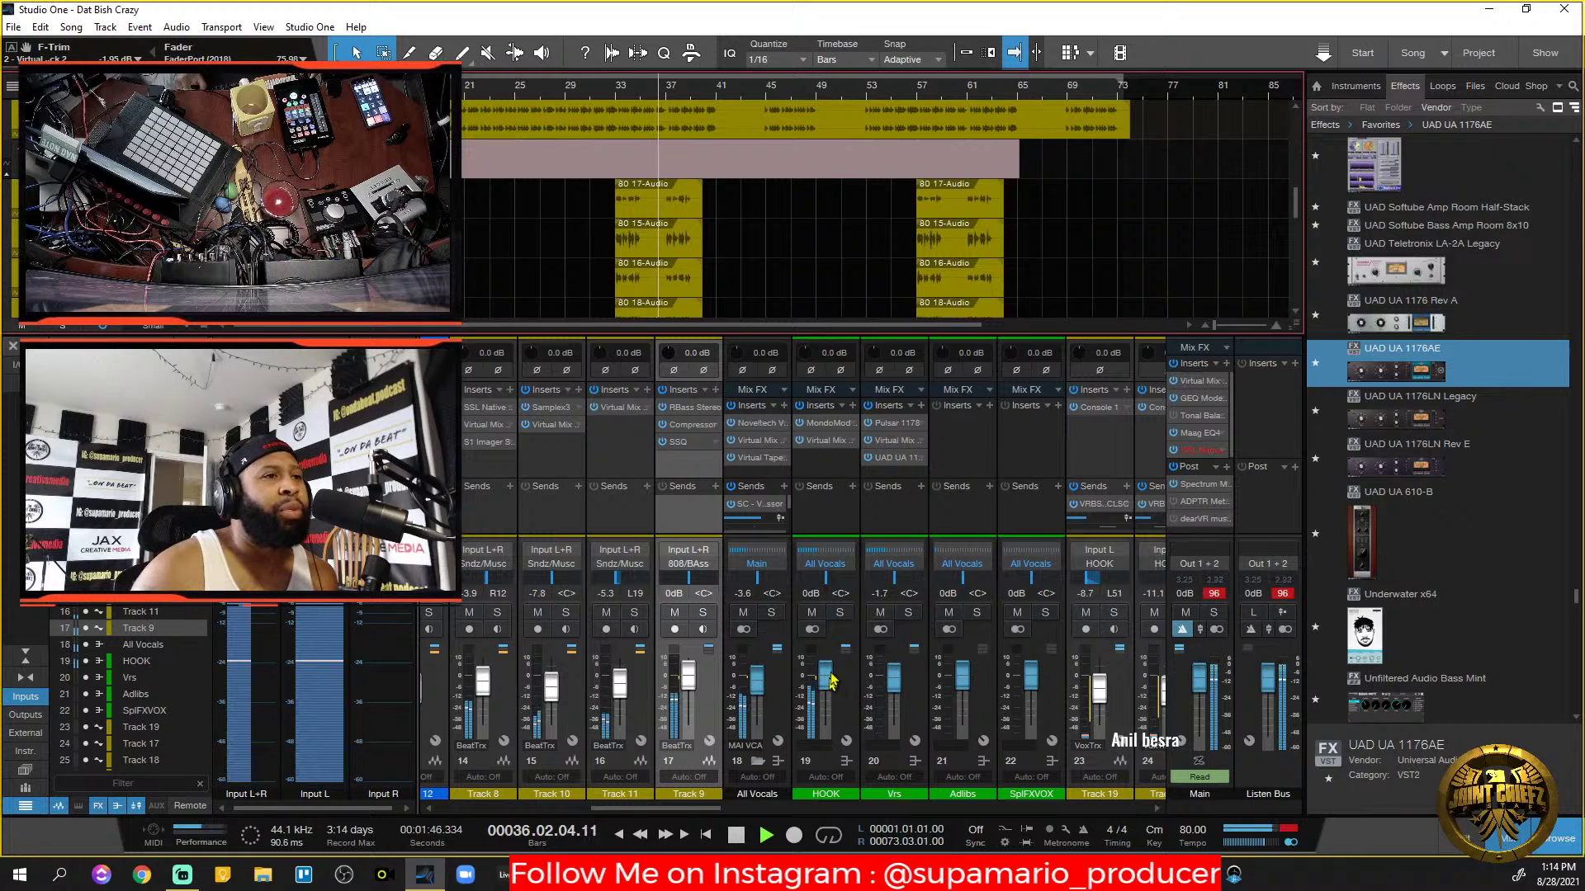
# Reopen the HOOK bus's rack, set the Trimmer's trim to about -1.78 dB during playback, and close the rack.
pyautogui.click(1215, 493)
pyautogui.moveTo(1191, 525); pyautogui.dragTo(1191, 517)
pyautogui.press('space')
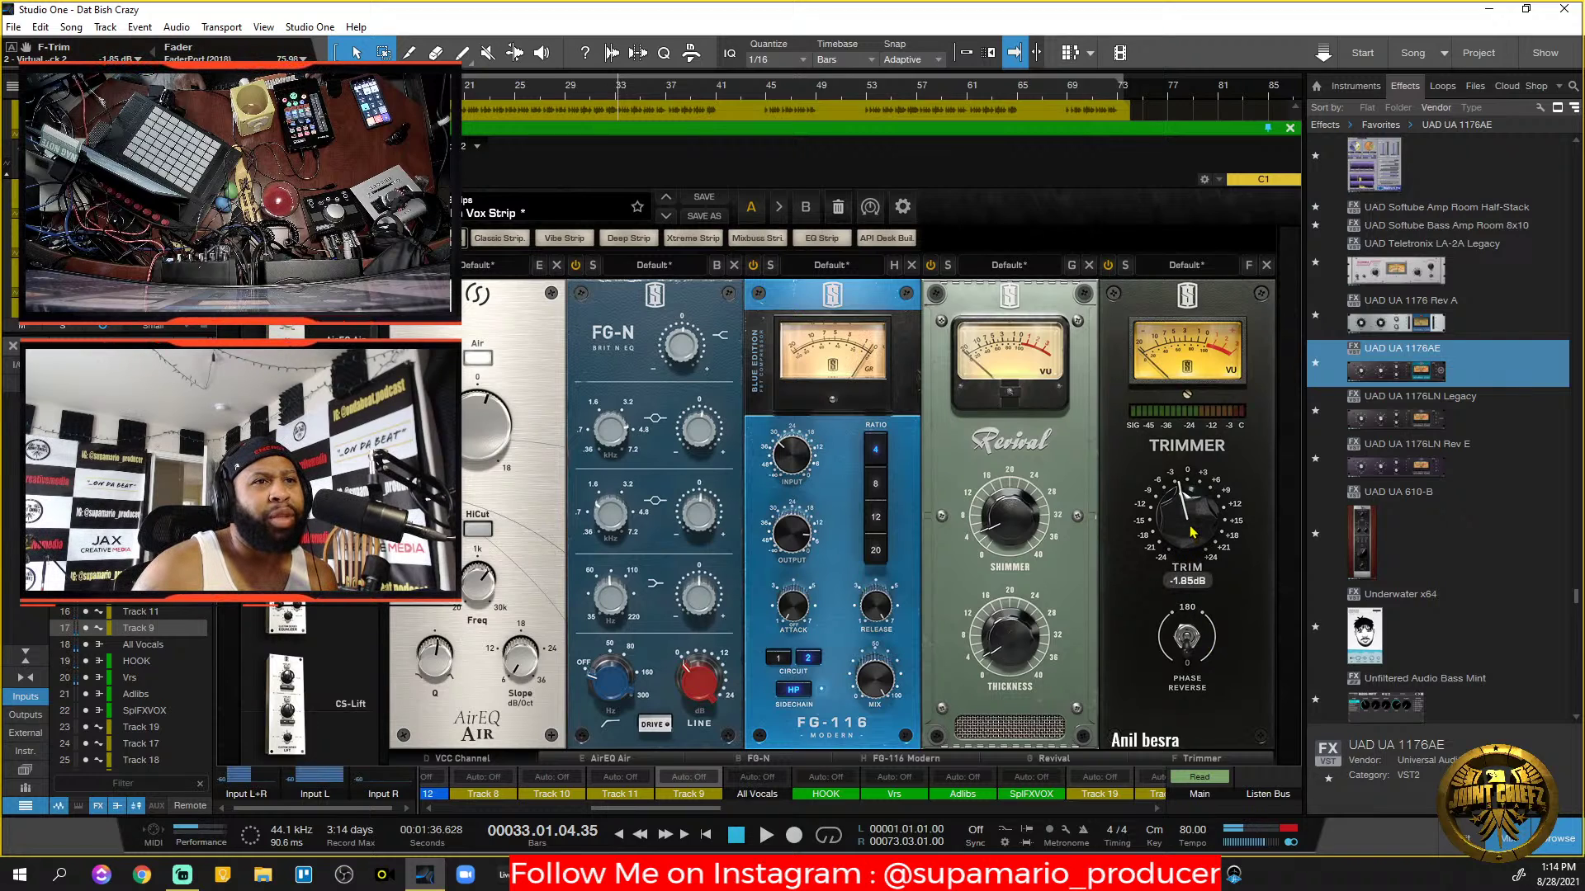
pyautogui.press('space')
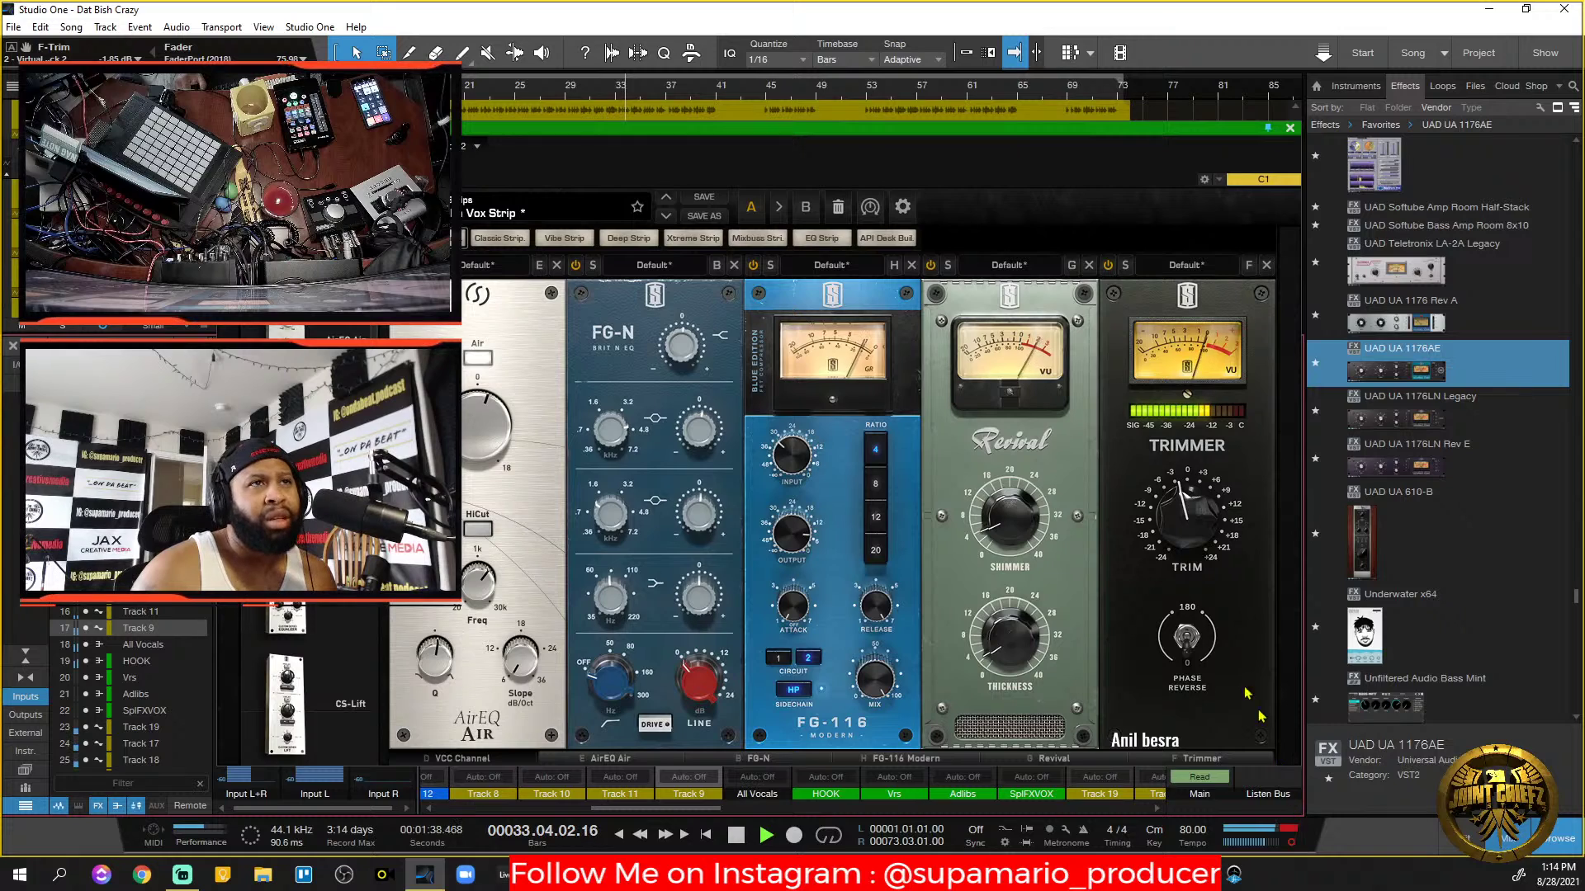
pyautogui.moveTo(1192, 534)
pyautogui.scroll(1, 1192, 534)
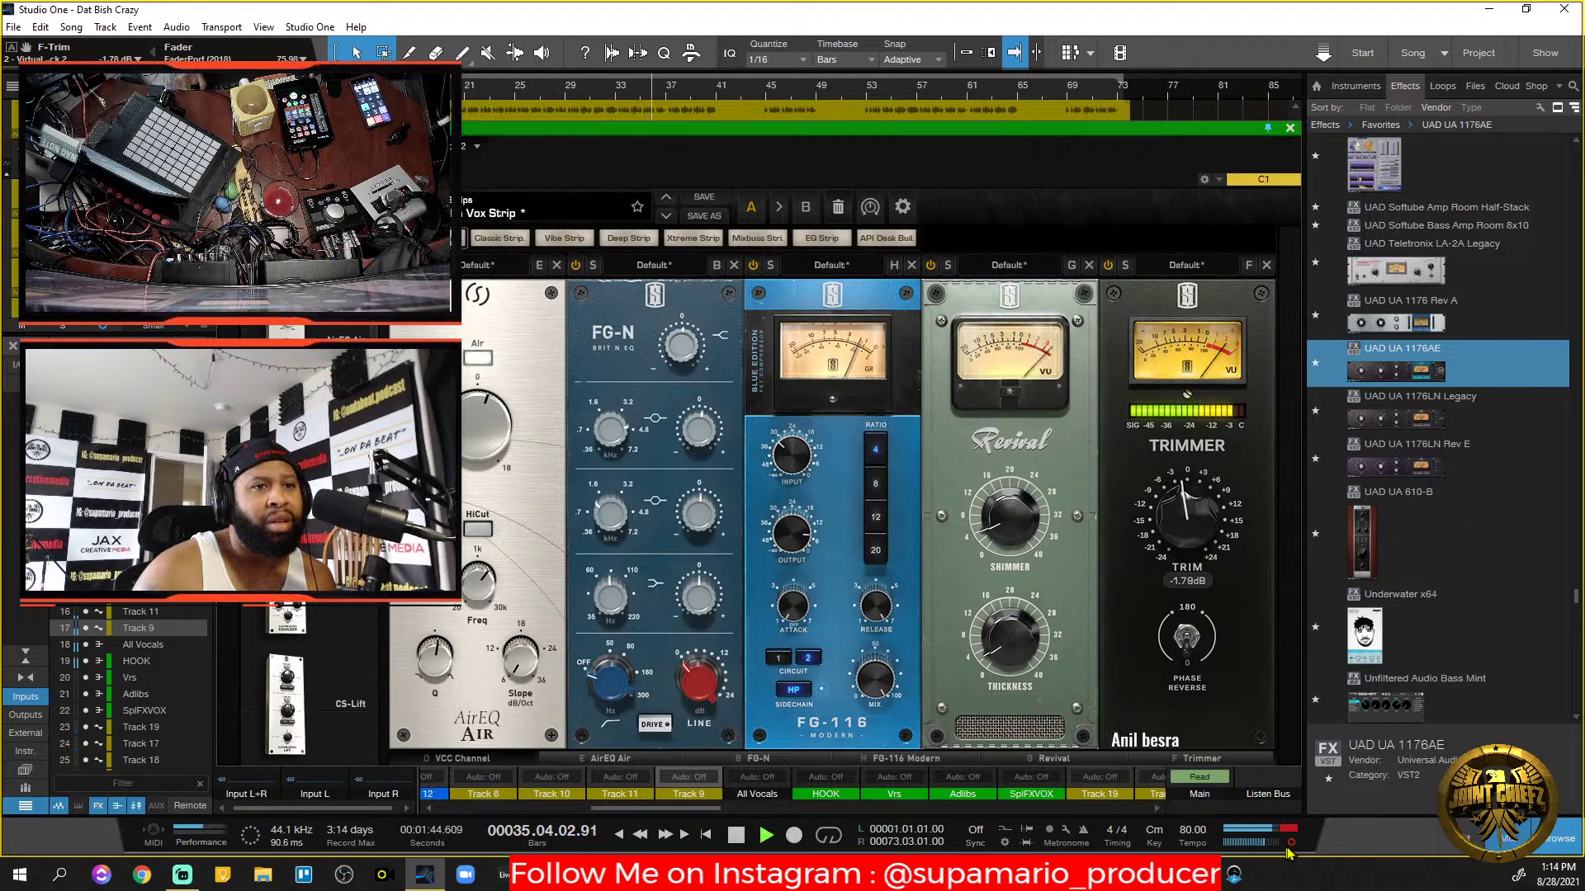
pyautogui.press('space')
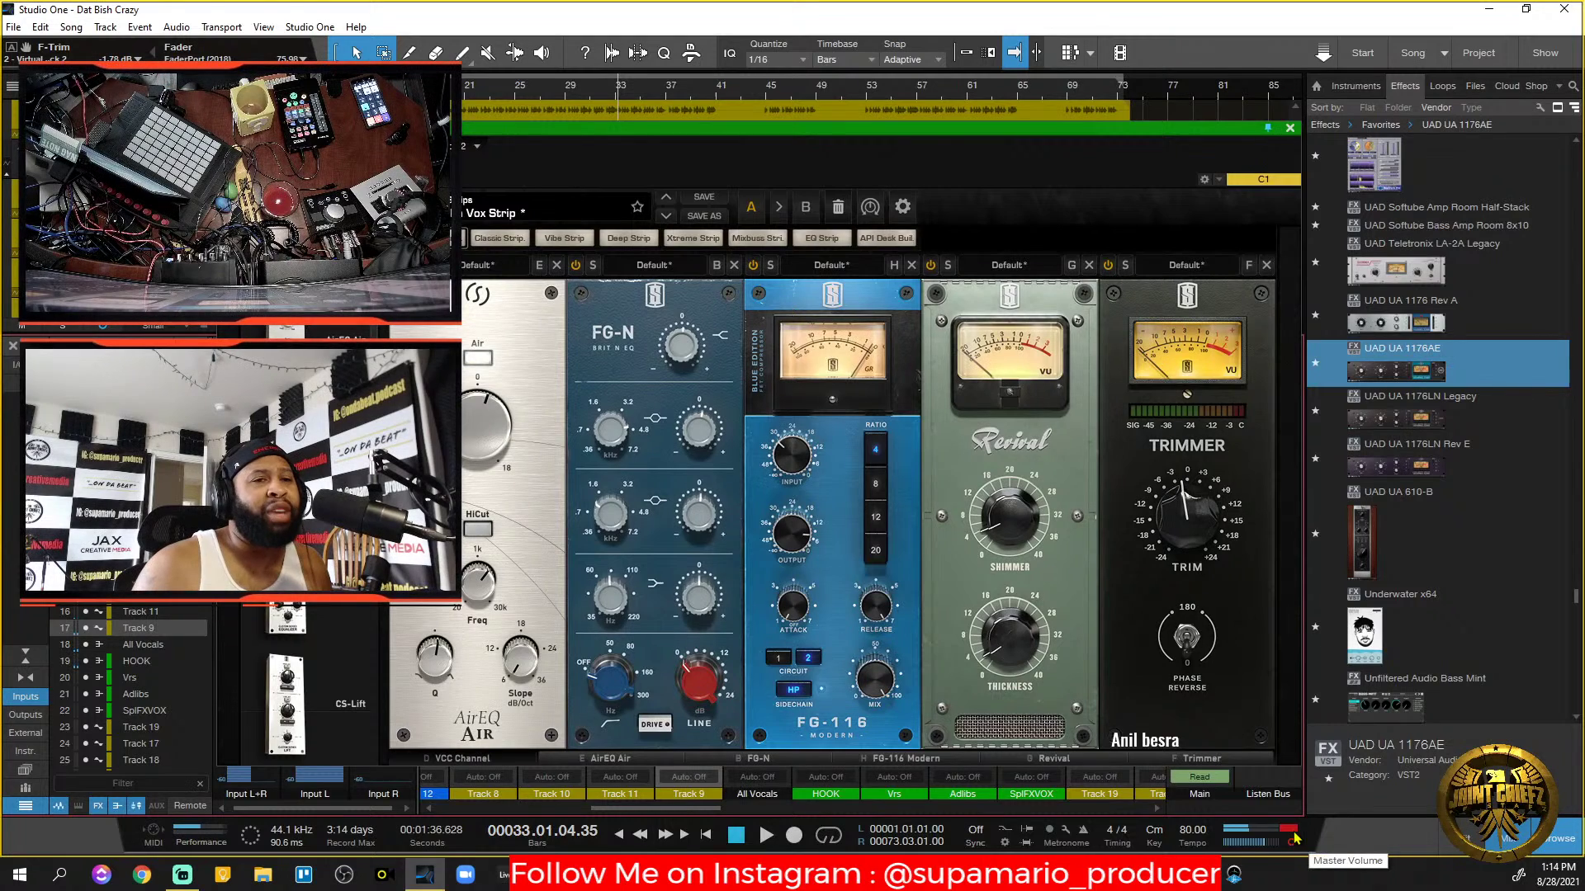
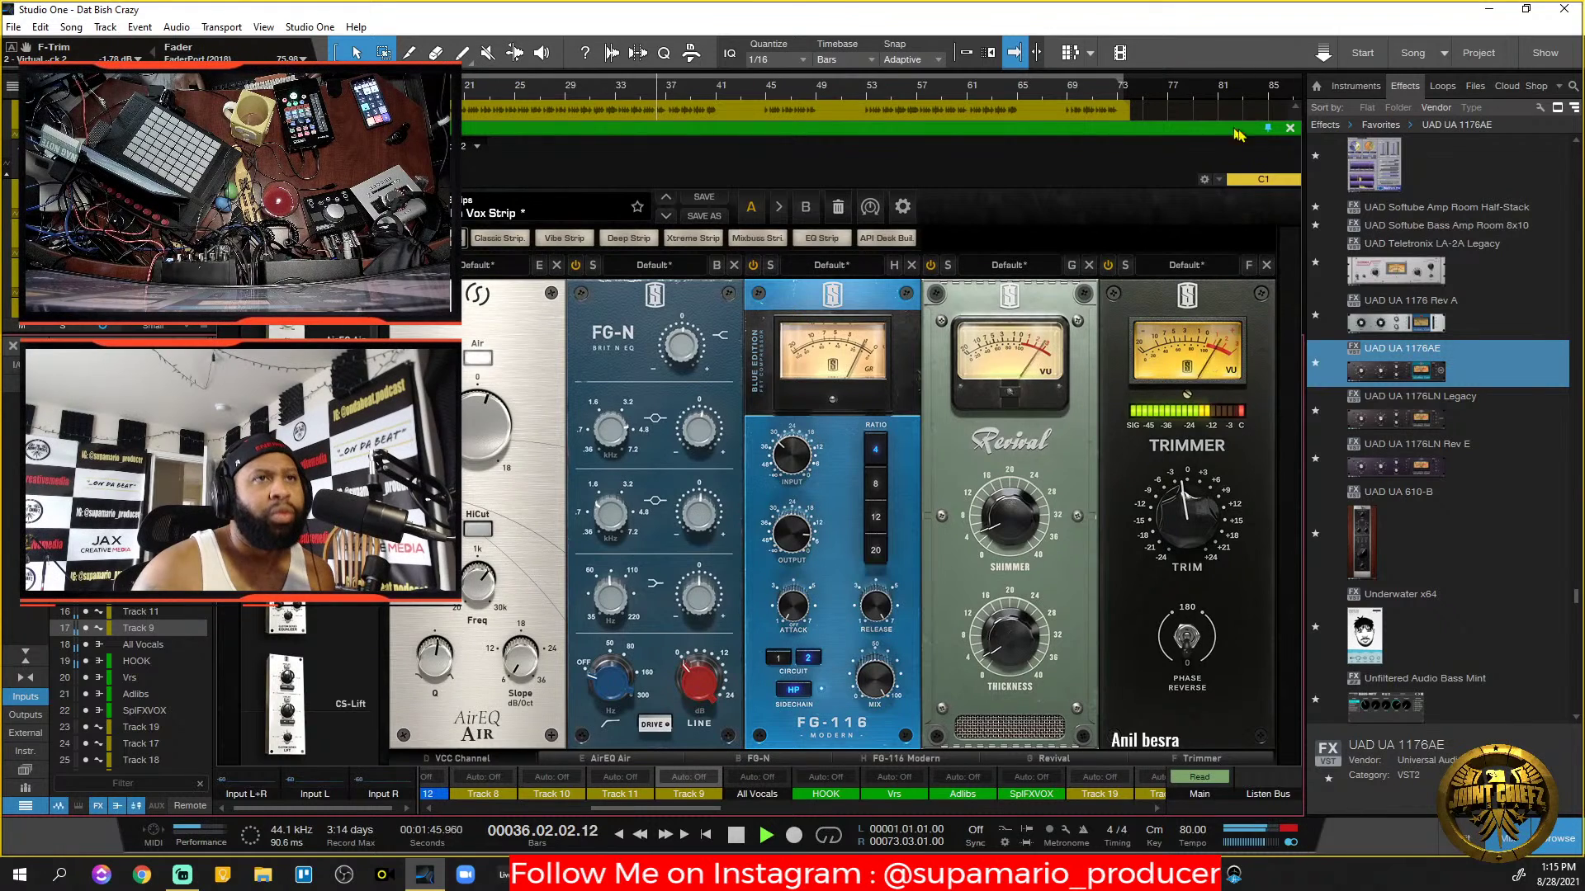
pyautogui.click(1290, 128)
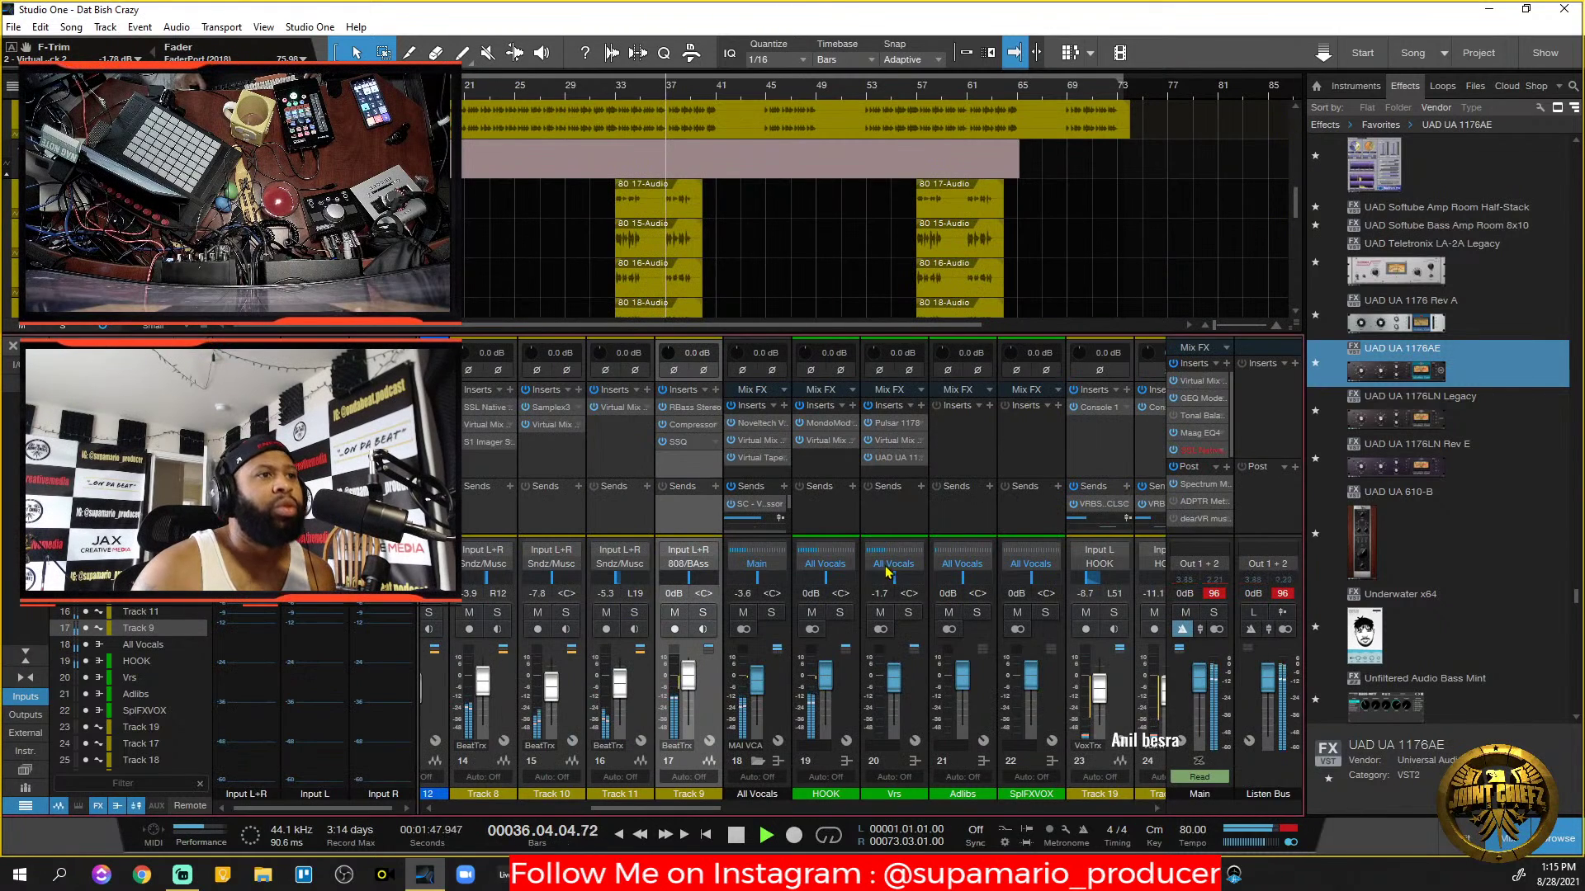
# Add the Brit Console as the Mix FX on the All Vocals bus and place its window clear of the webcam.
pyautogui.moveTo(695, 809); pyautogui.dragTo(730, 817)
pyautogui.press('space')
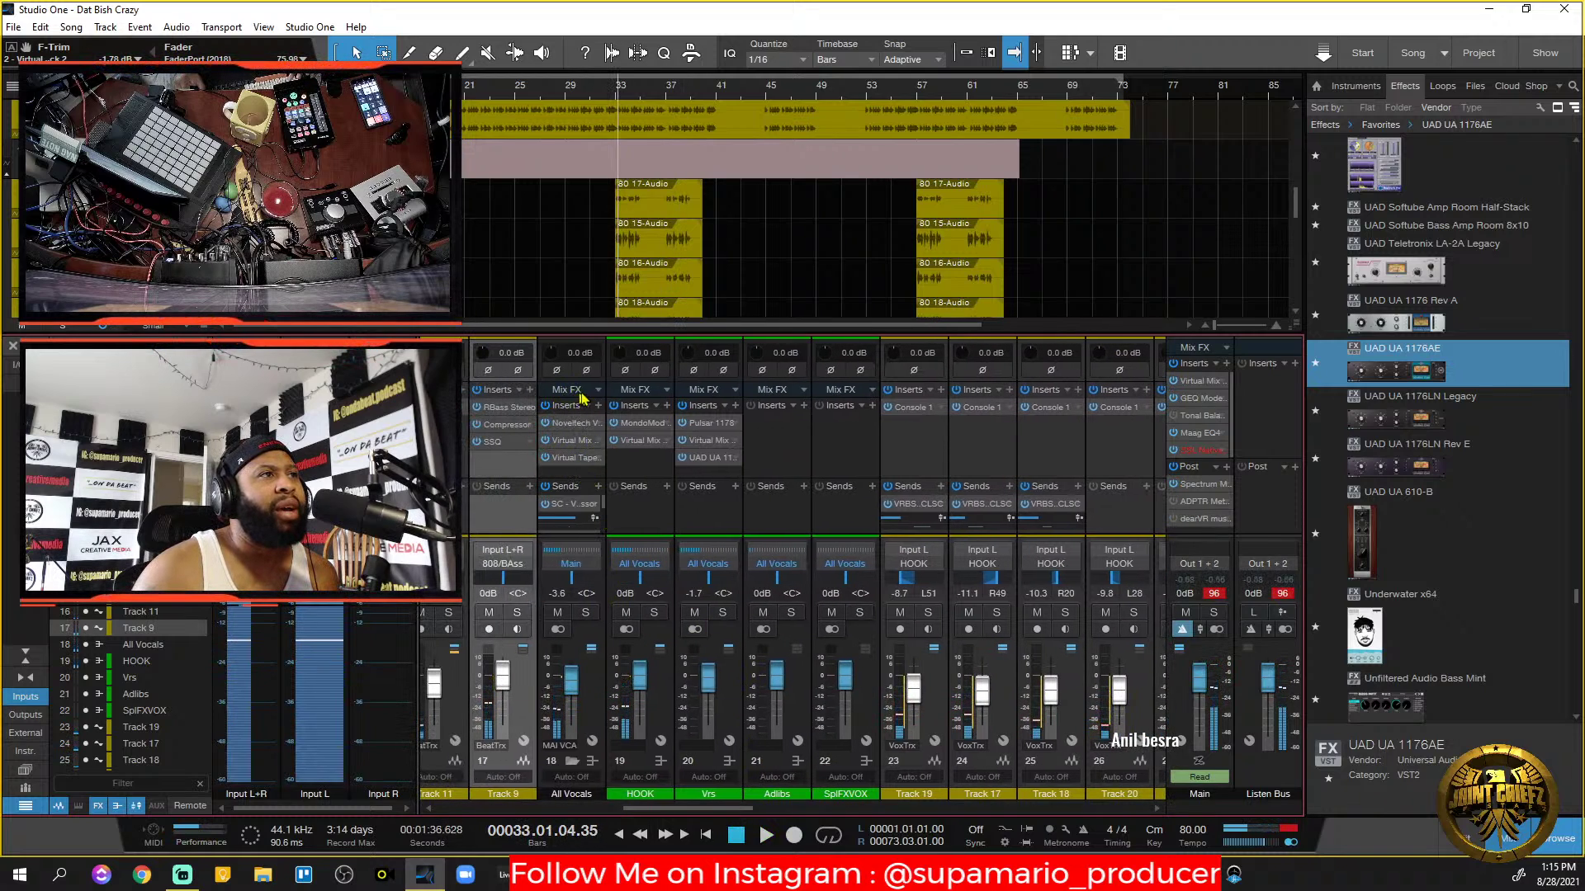
pyautogui.click(619, 393)
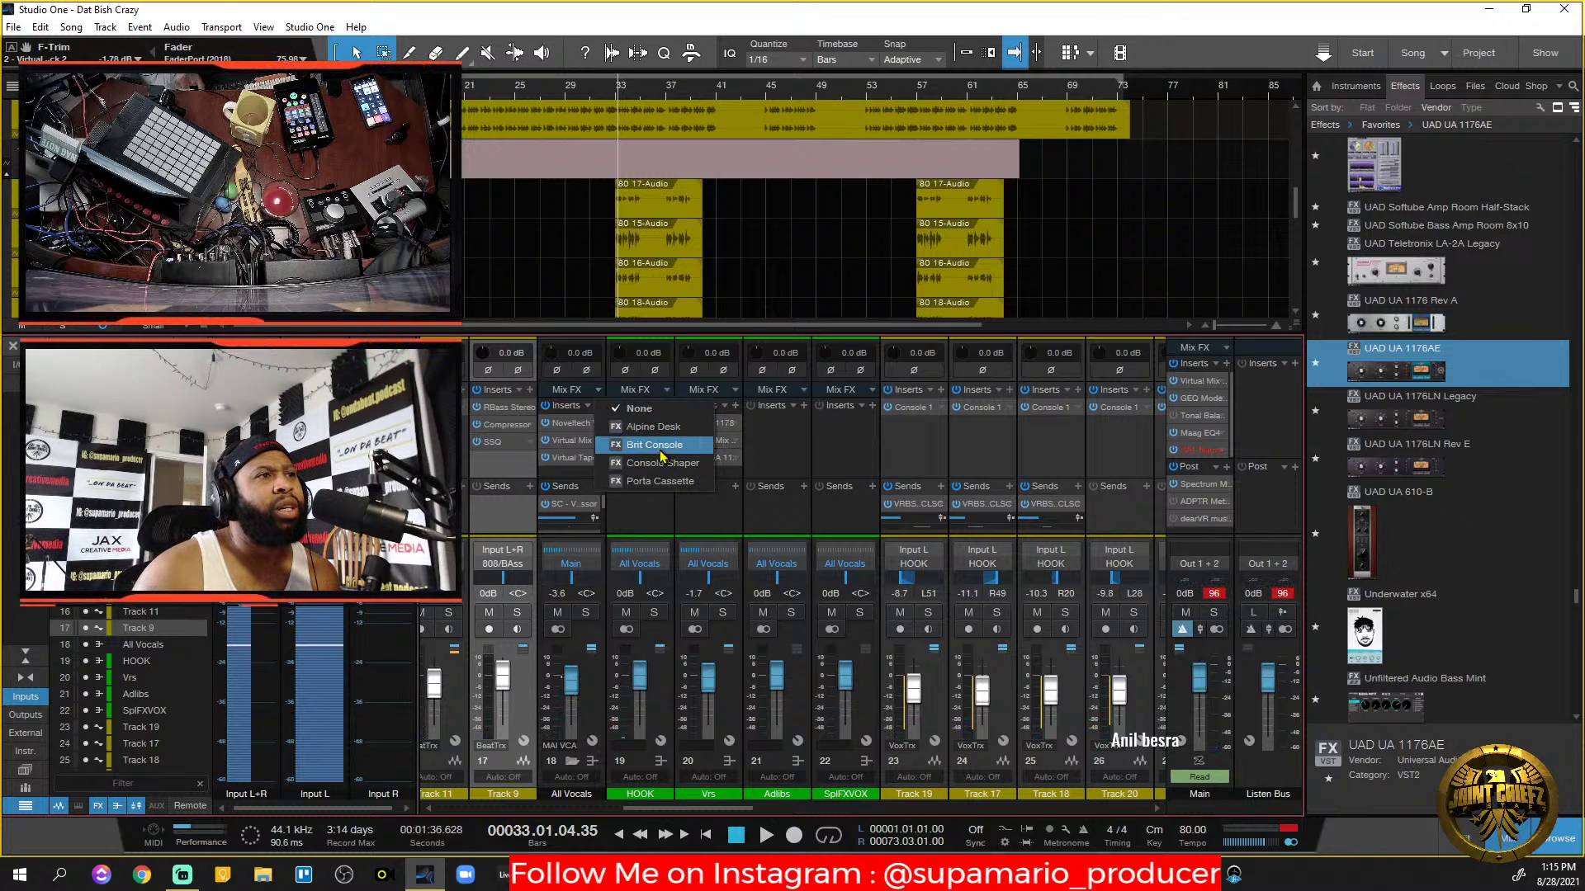
pyautogui.click(661, 452)
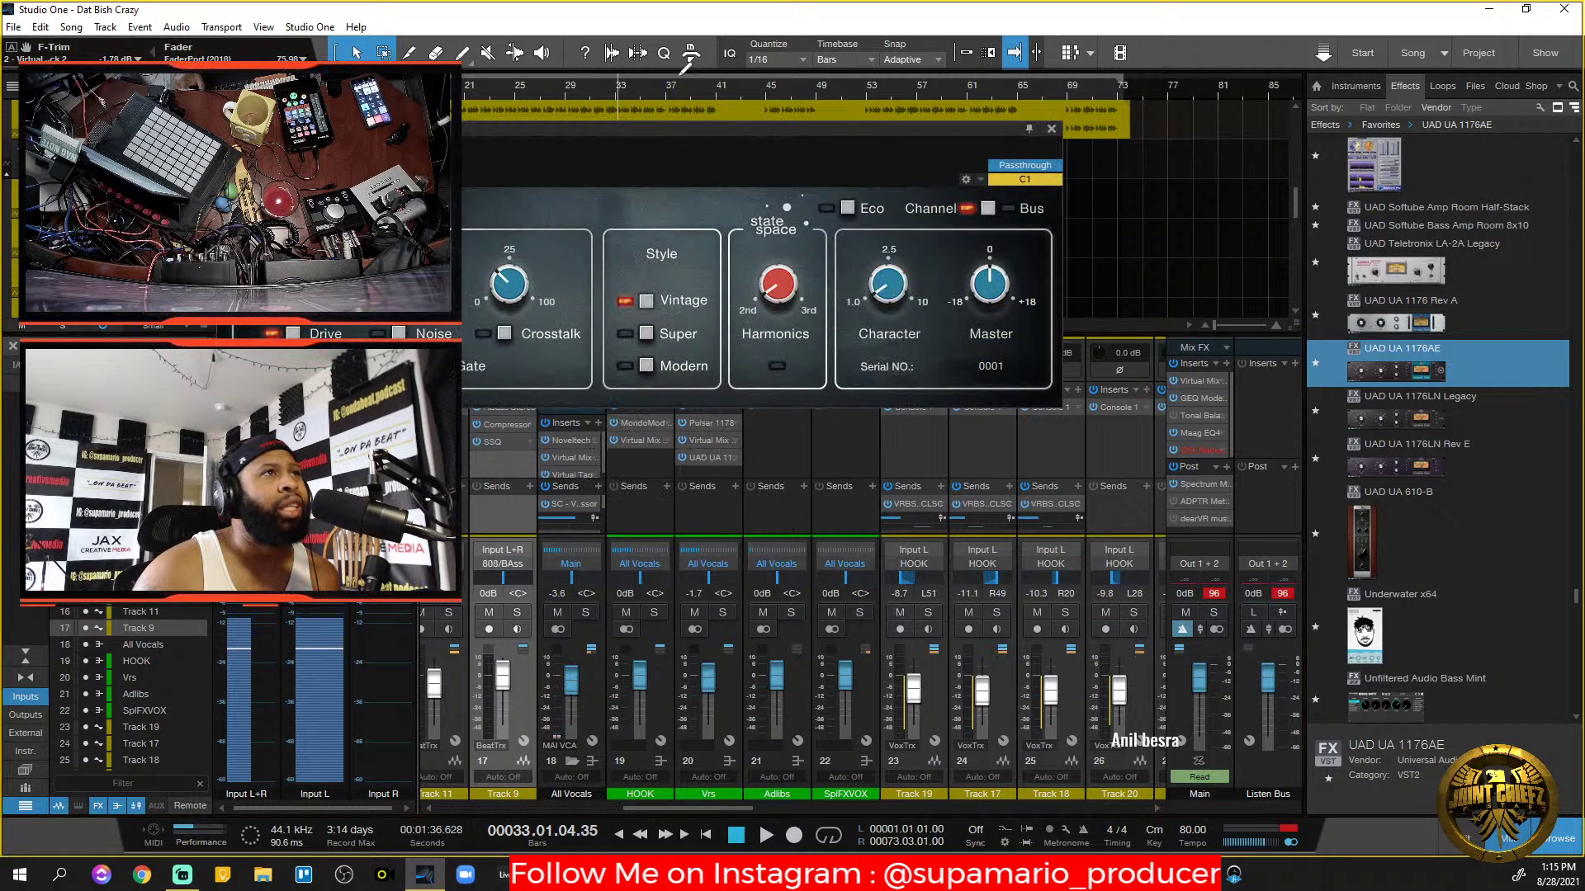
pyautogui.moveTo(684, 135); pyautogui.dragTo(992, 452)
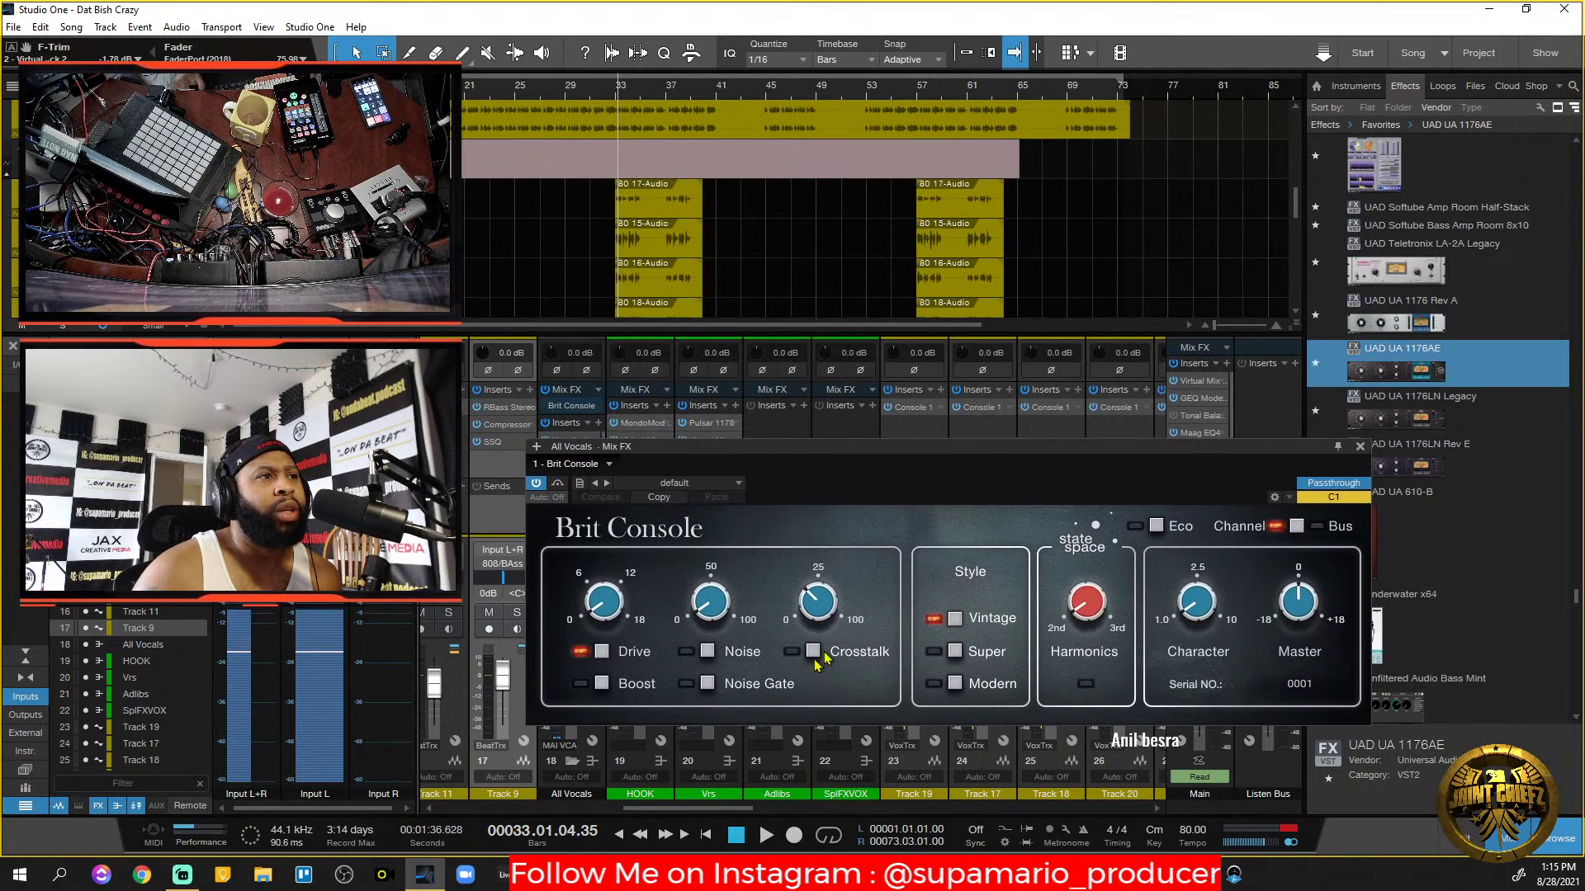
# Load the VH-Drive (RYCH) preset from the RYCH CONSOLE PRE'S folder into the Brit Console and move its window off the mixer's faders.
pyautogui.click(674, 482)
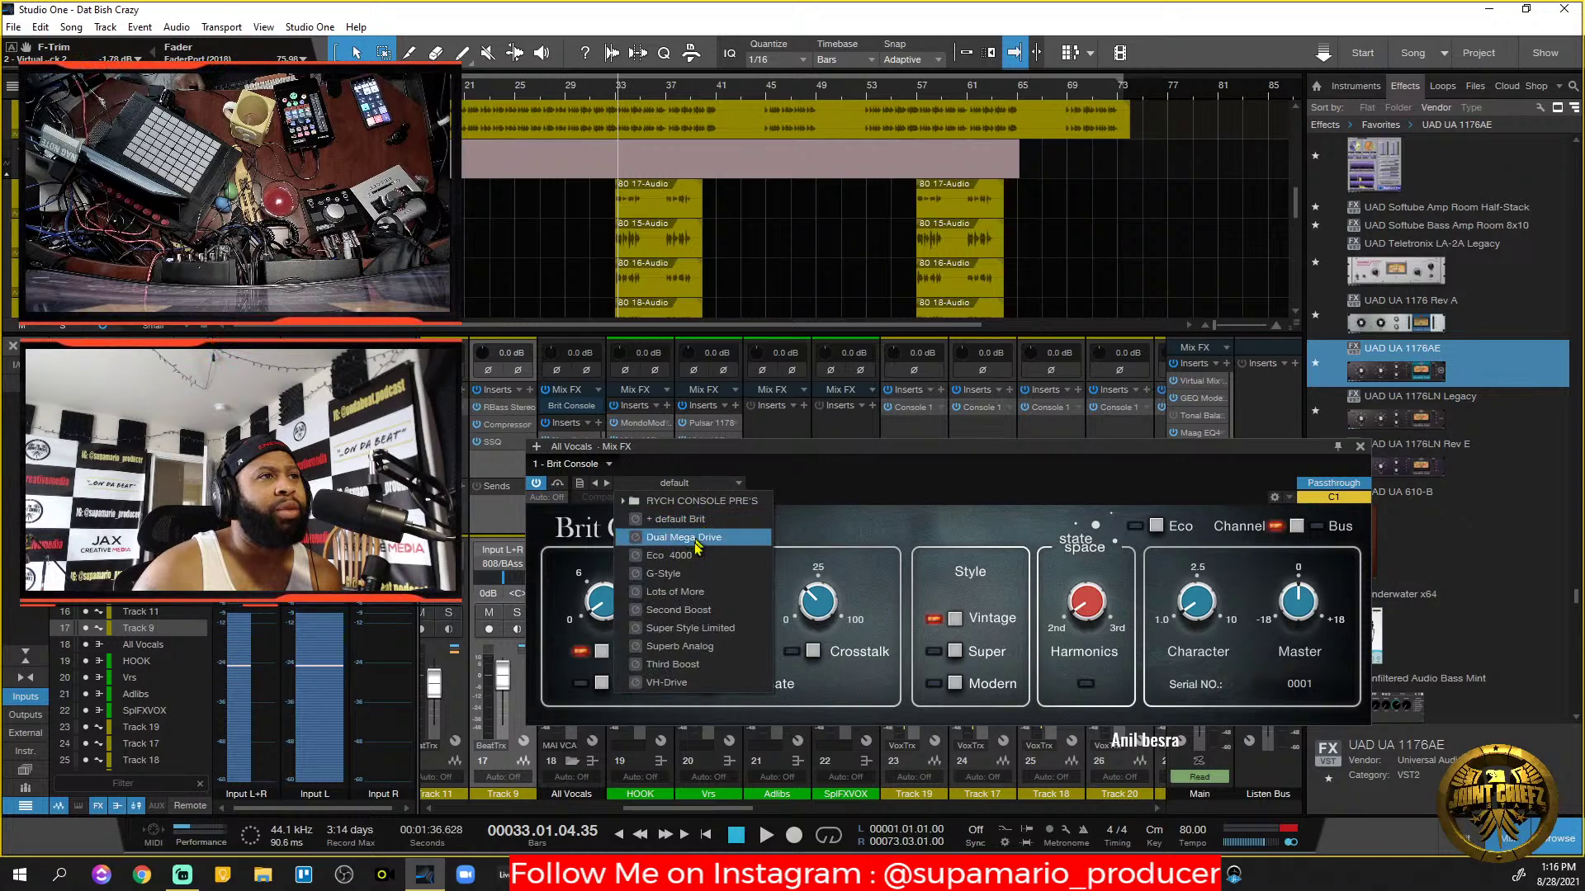
pyautogui.click(689, 501)
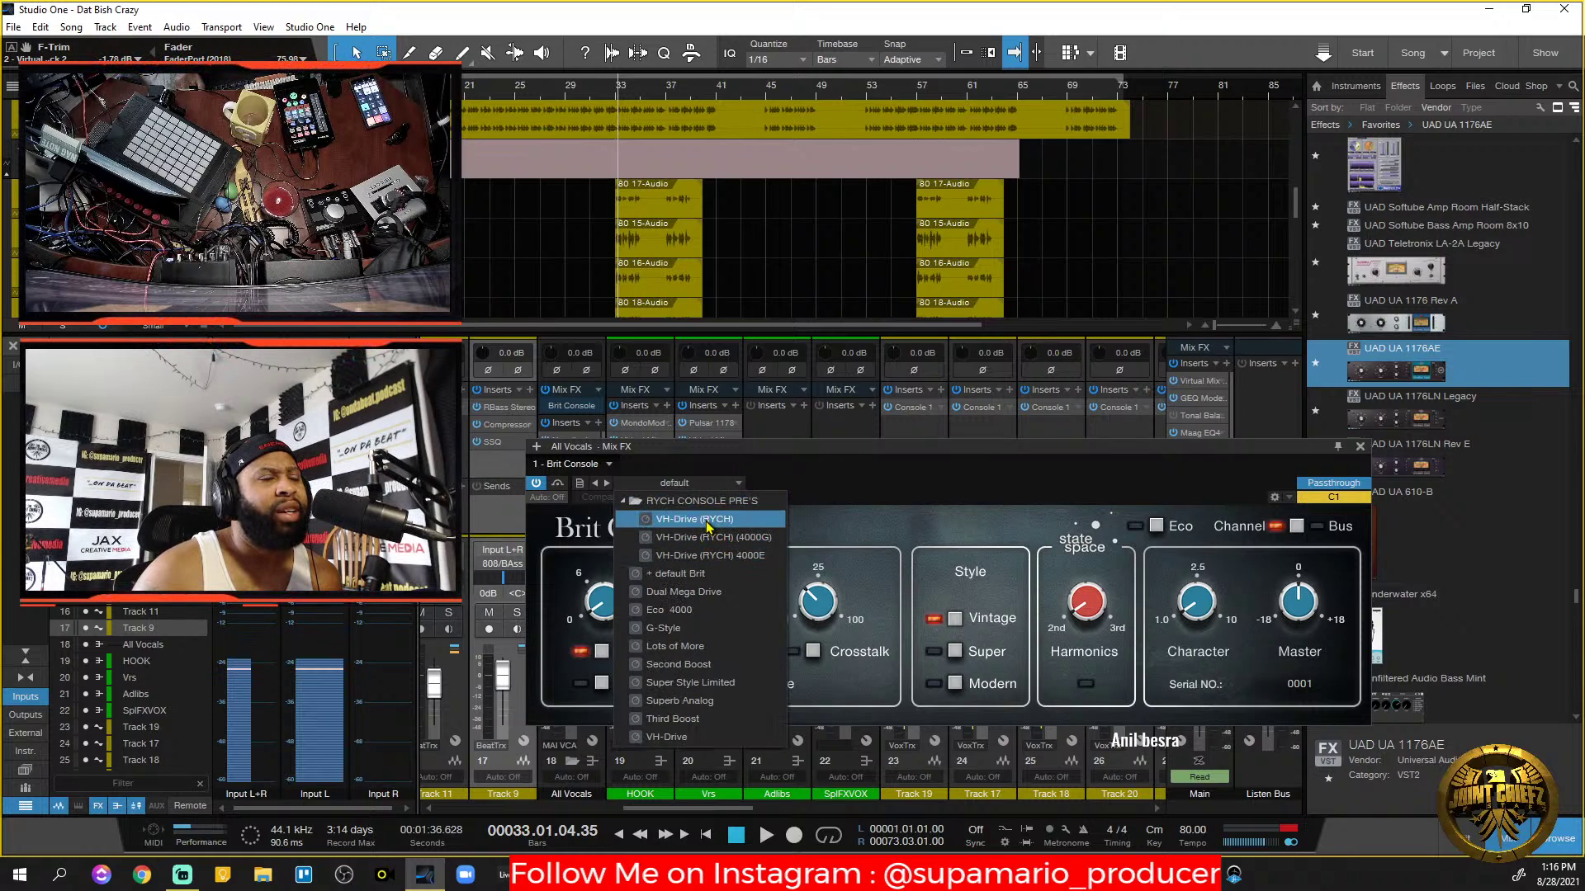
pyautogui.click(707, 520)
pyautogui.moveTo(1070, 453); pyautogui.dragTo(1182, 267)
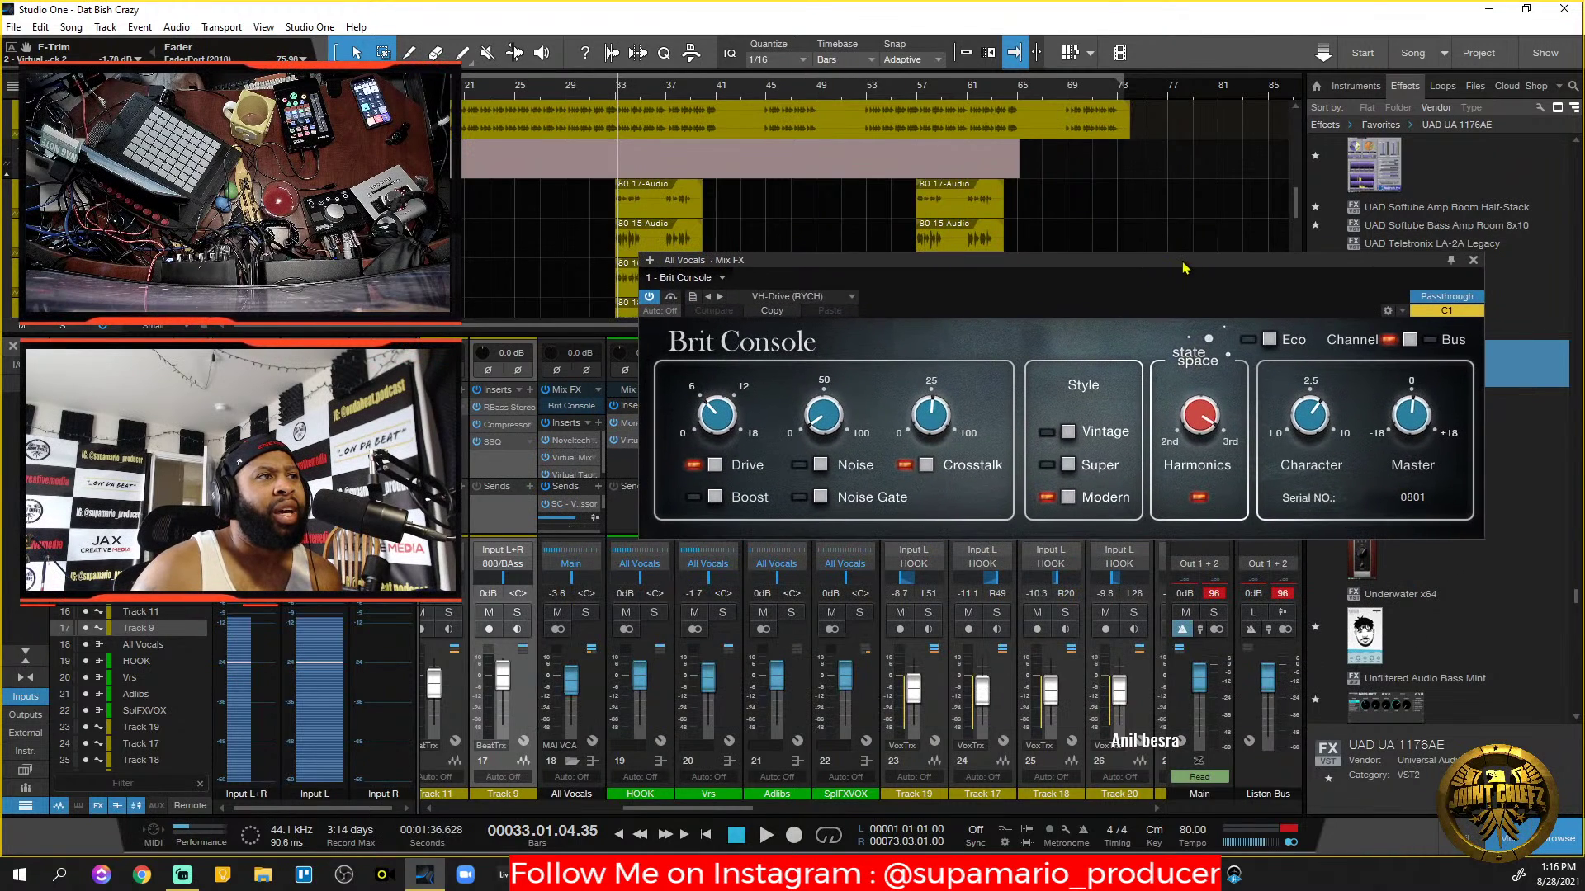
# Solo the All Vocals bus and compare the Brit Console's Vintage, Super and Modern styles during playback, ending on Vintage.
pyautogui.click(587, 615)
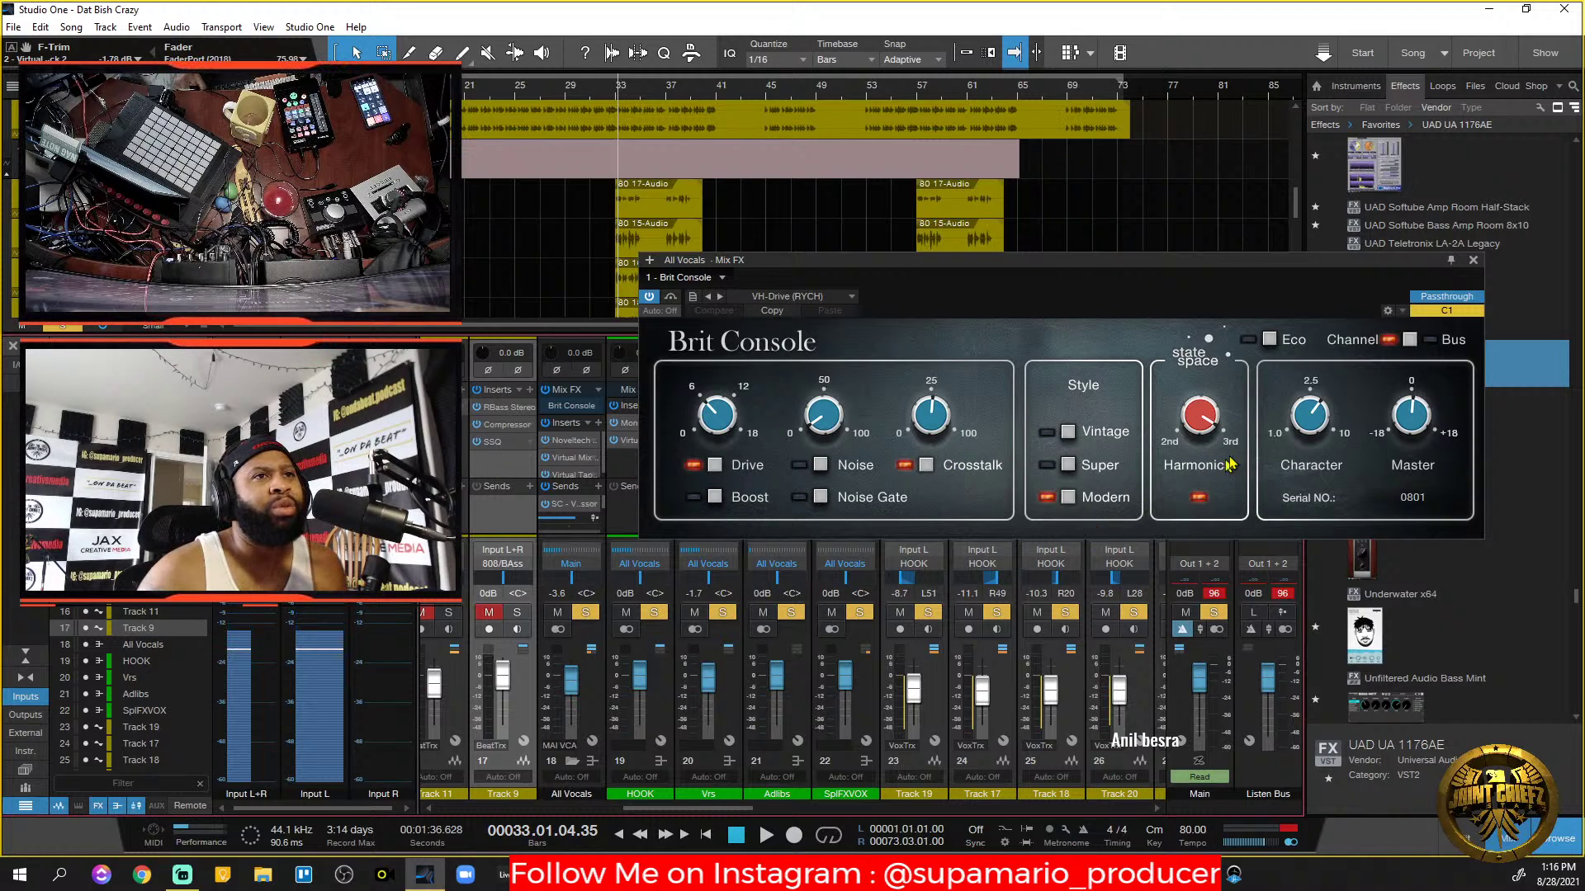
pyautogui.click(1068, 432)
pyautogui.press('space')
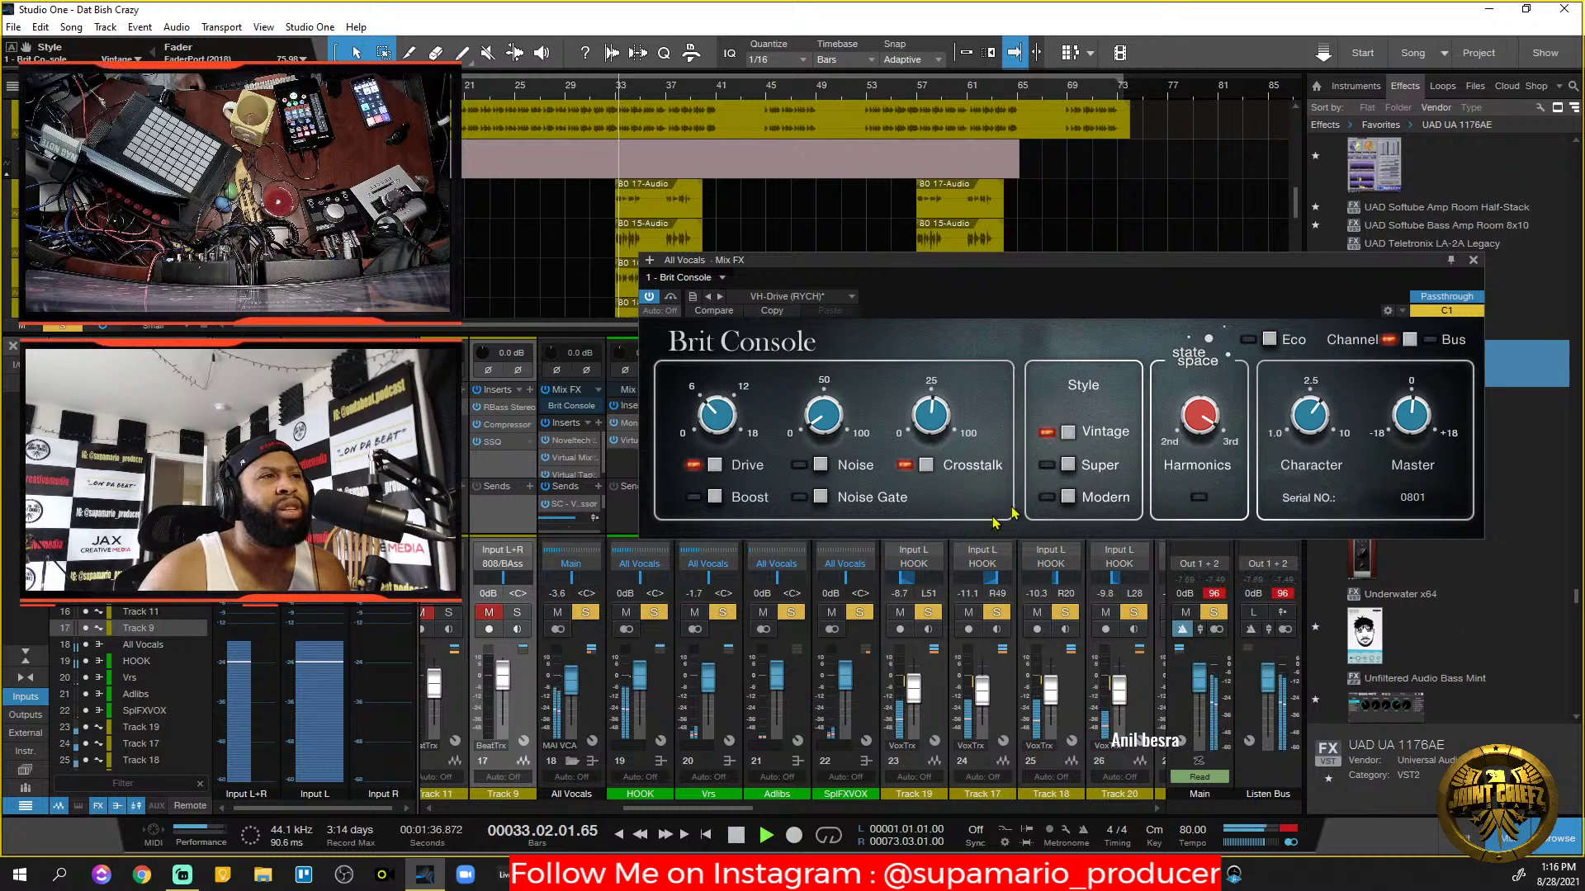
pyautogui.click(1070, 466)
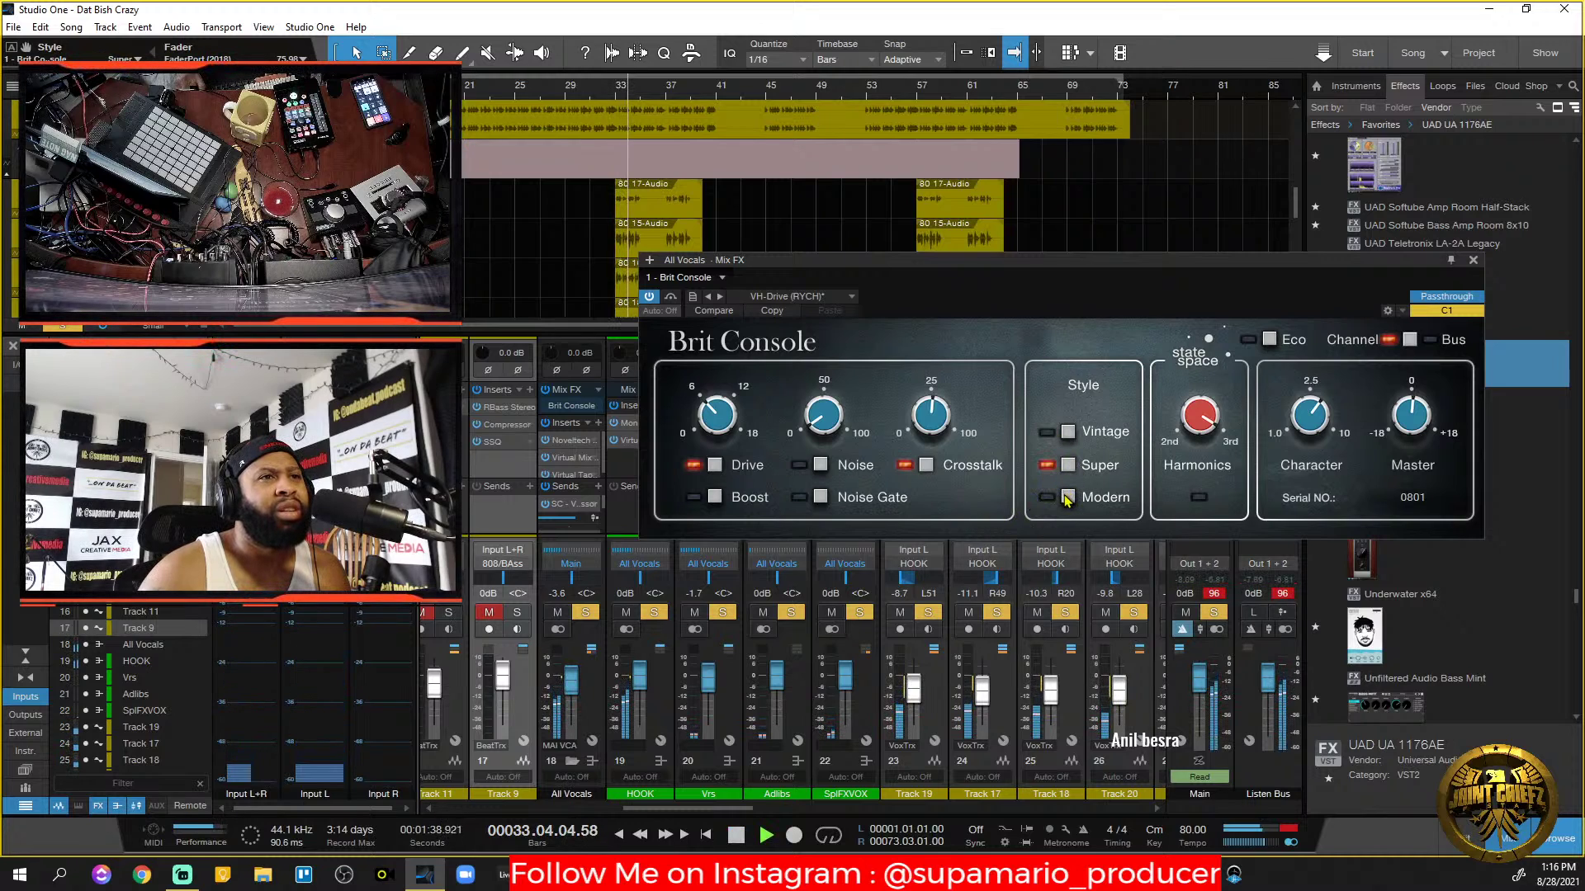
pyautogui.click(1068, 499)
pyautogui.click(1068, 467)
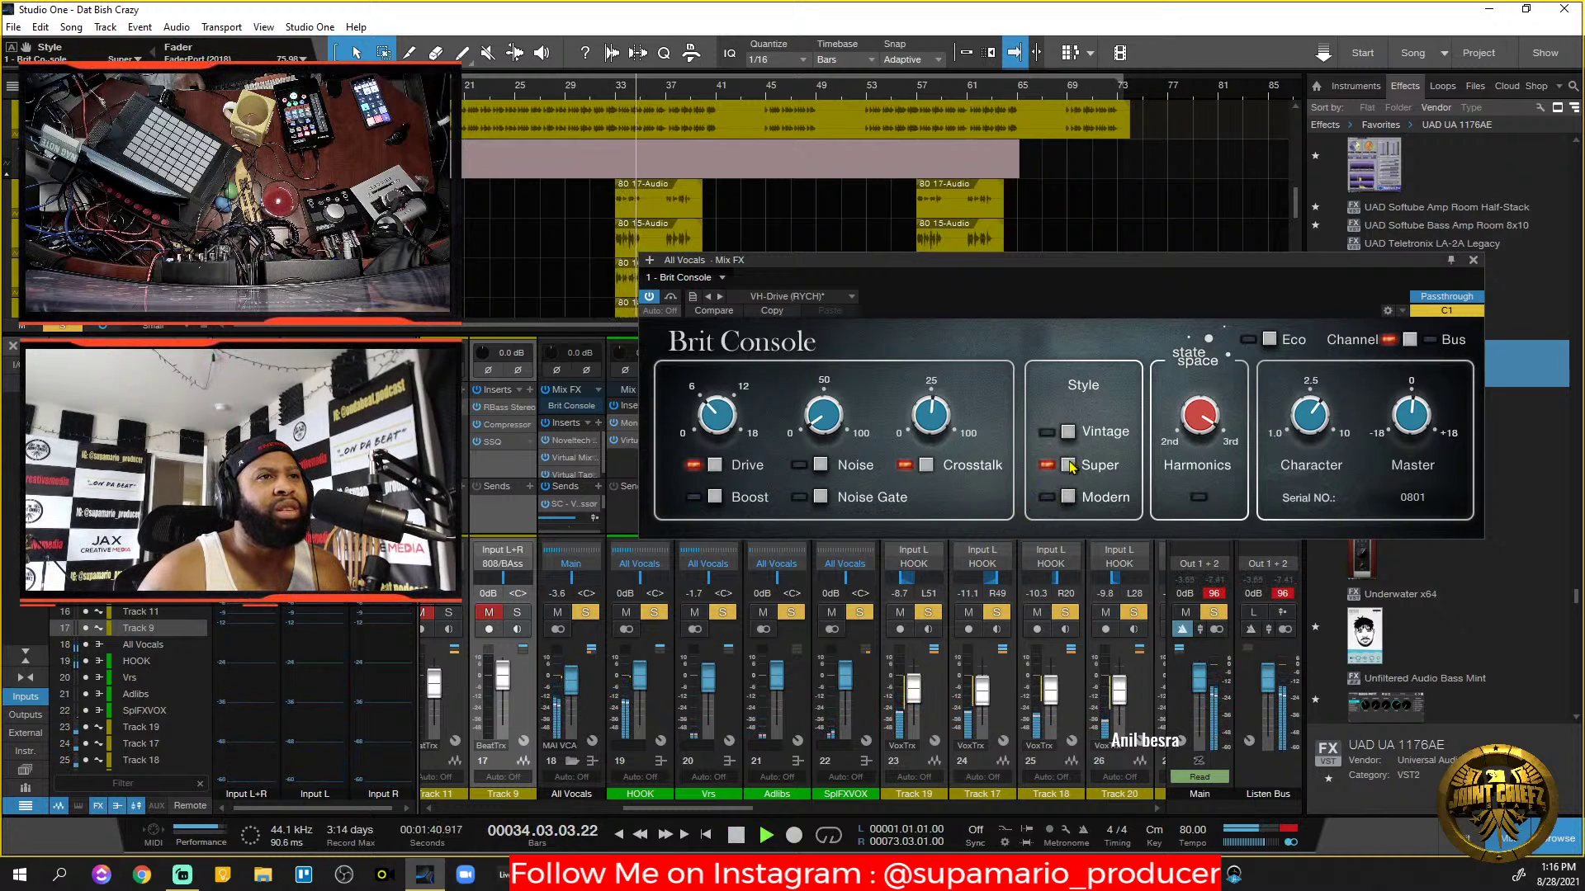
pyautogui.click(1067, 433)
pyautogui.click(1070, 466)
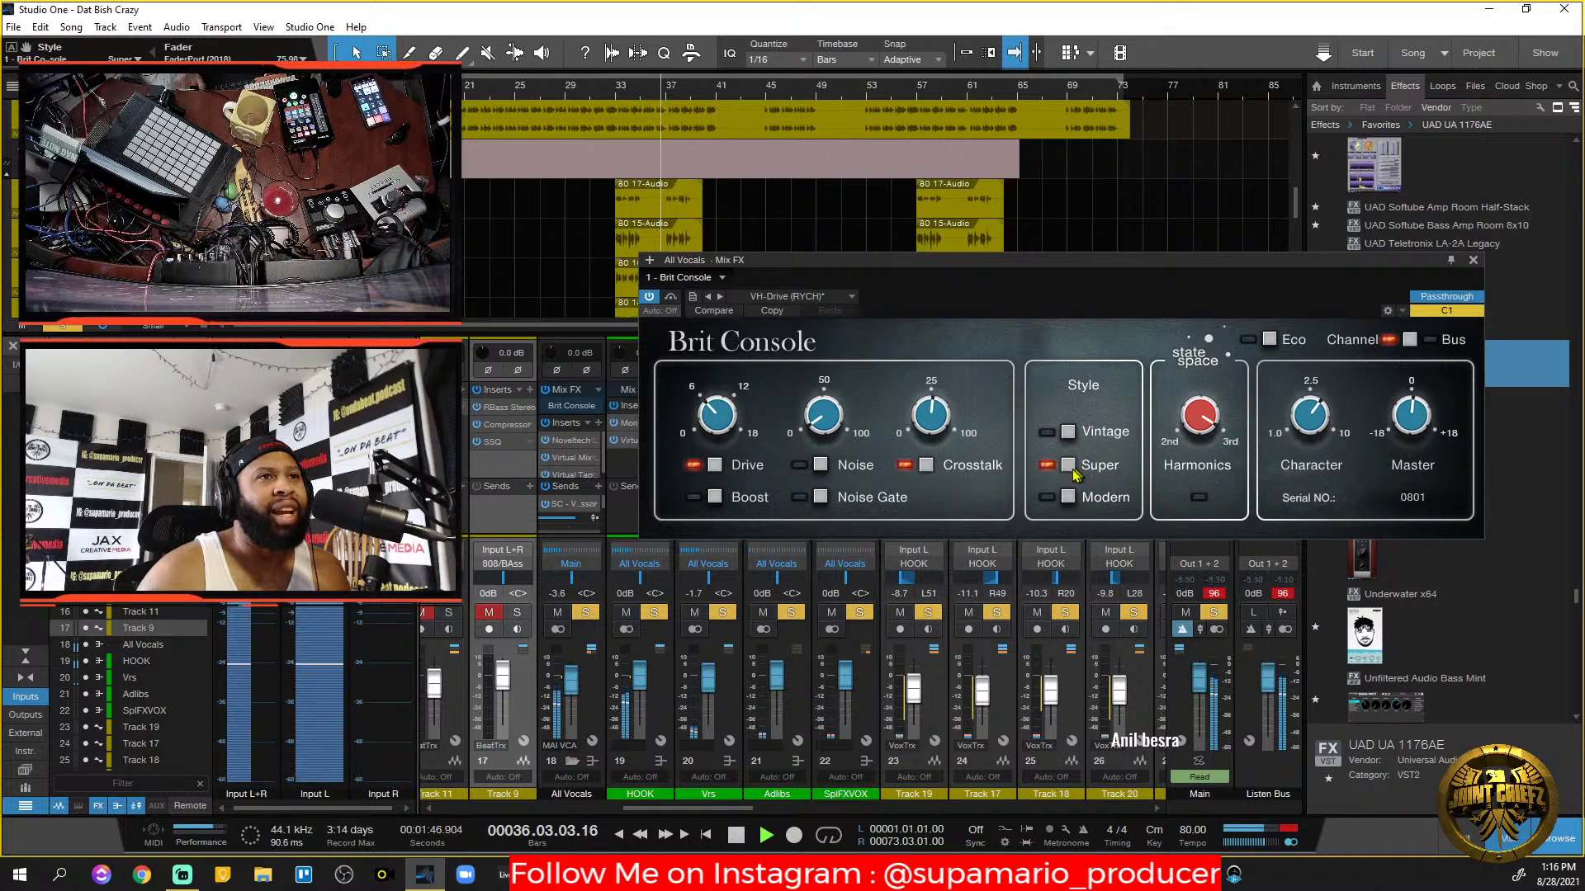
pyautogui.click(1067, 433)
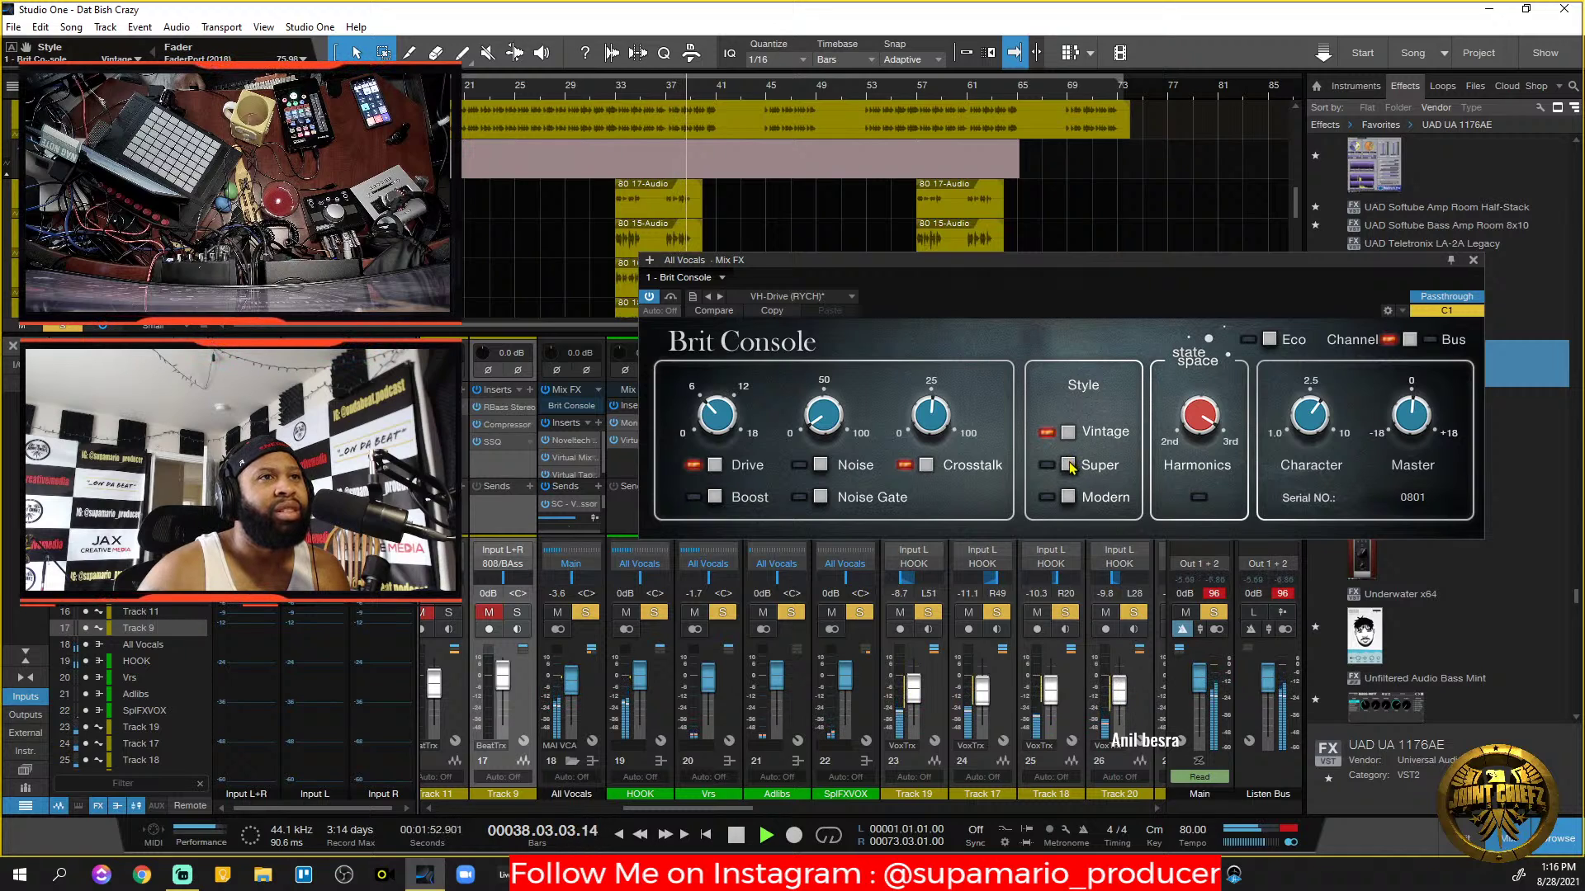
pyautogui.press('space')
# Clear the solo and compare the Super and Vintage styles in the full mix, ending on Vintage.
pyautogui.click(1214, 612)
pyautogui.press('space')
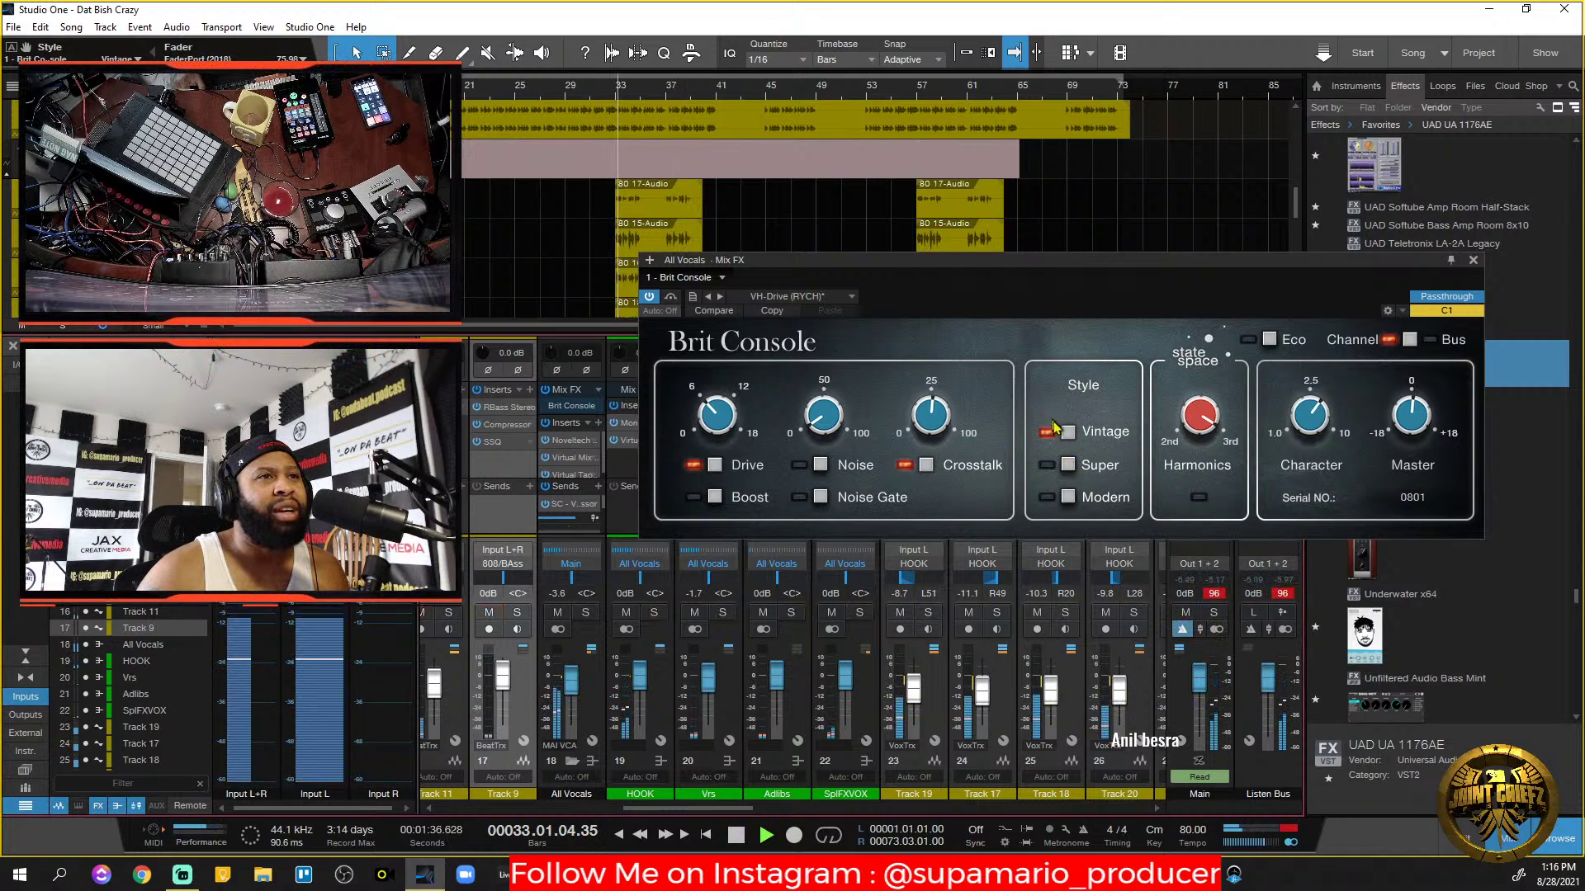
pyautogui.click(1074, 469)
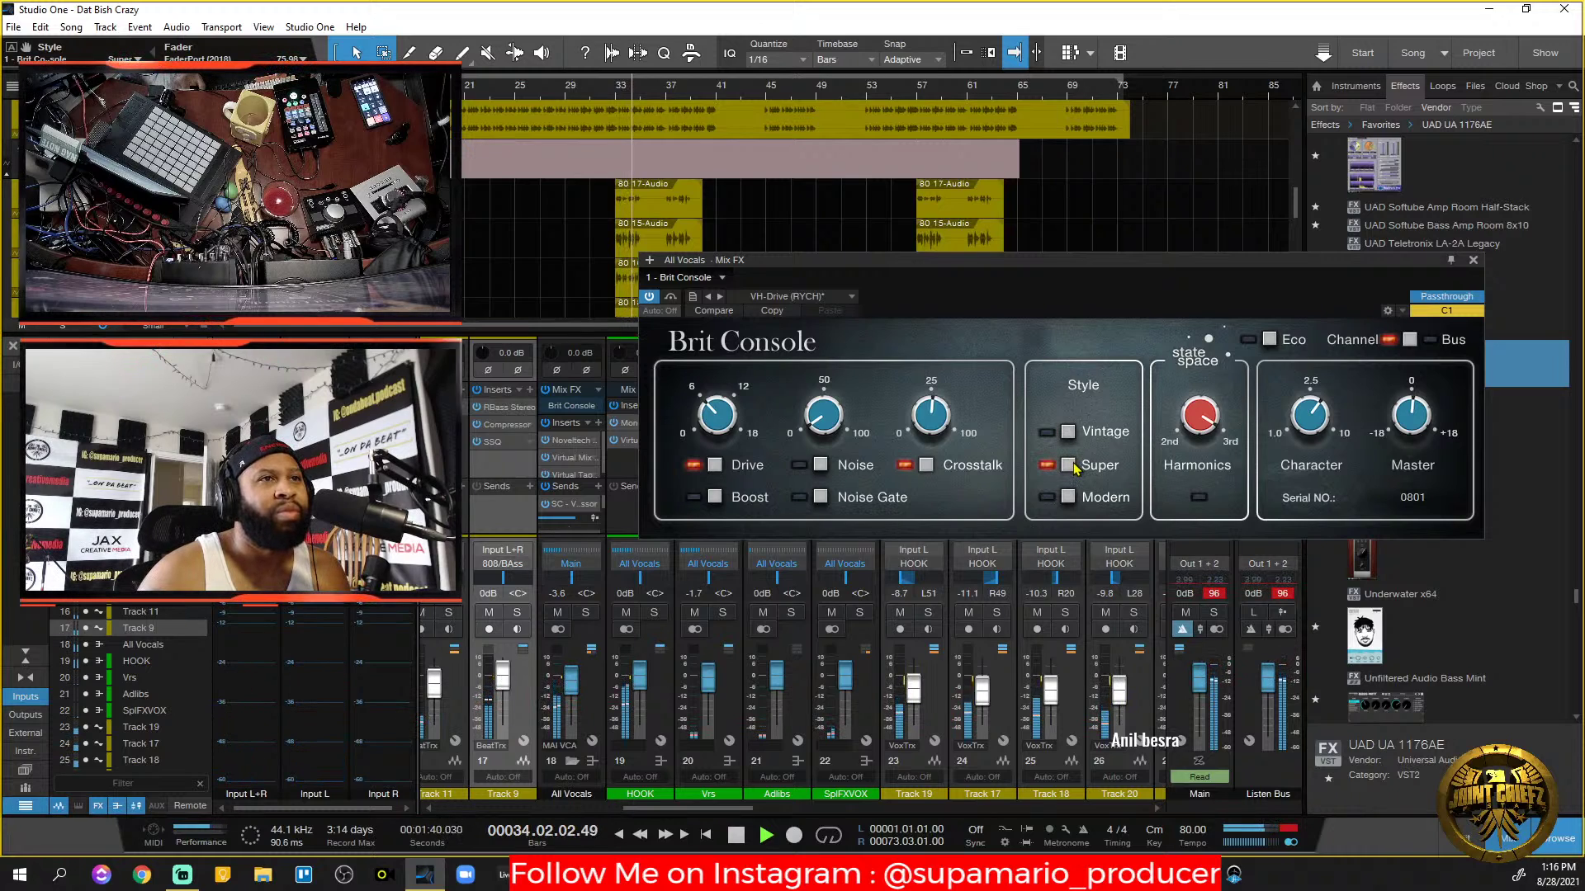
pyautogui.click(1068, 432)
pyautogui.press('space')
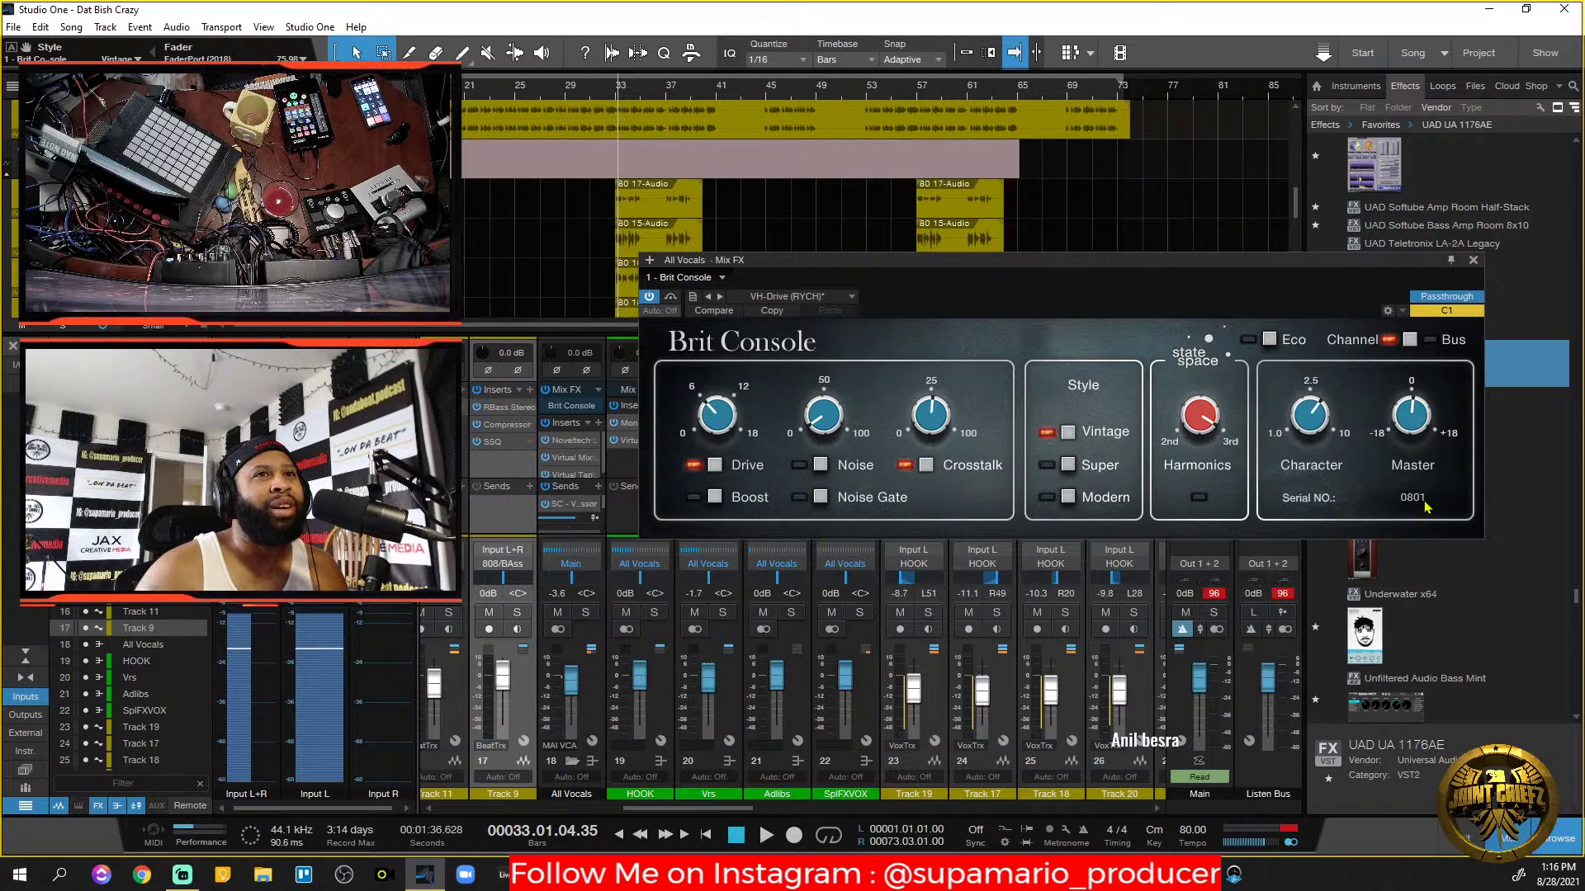
# Try the Brit Console's Bus mode, return it to Channel with Eco enabled, and replay the hook.
pyautogui.click(1405, 339)
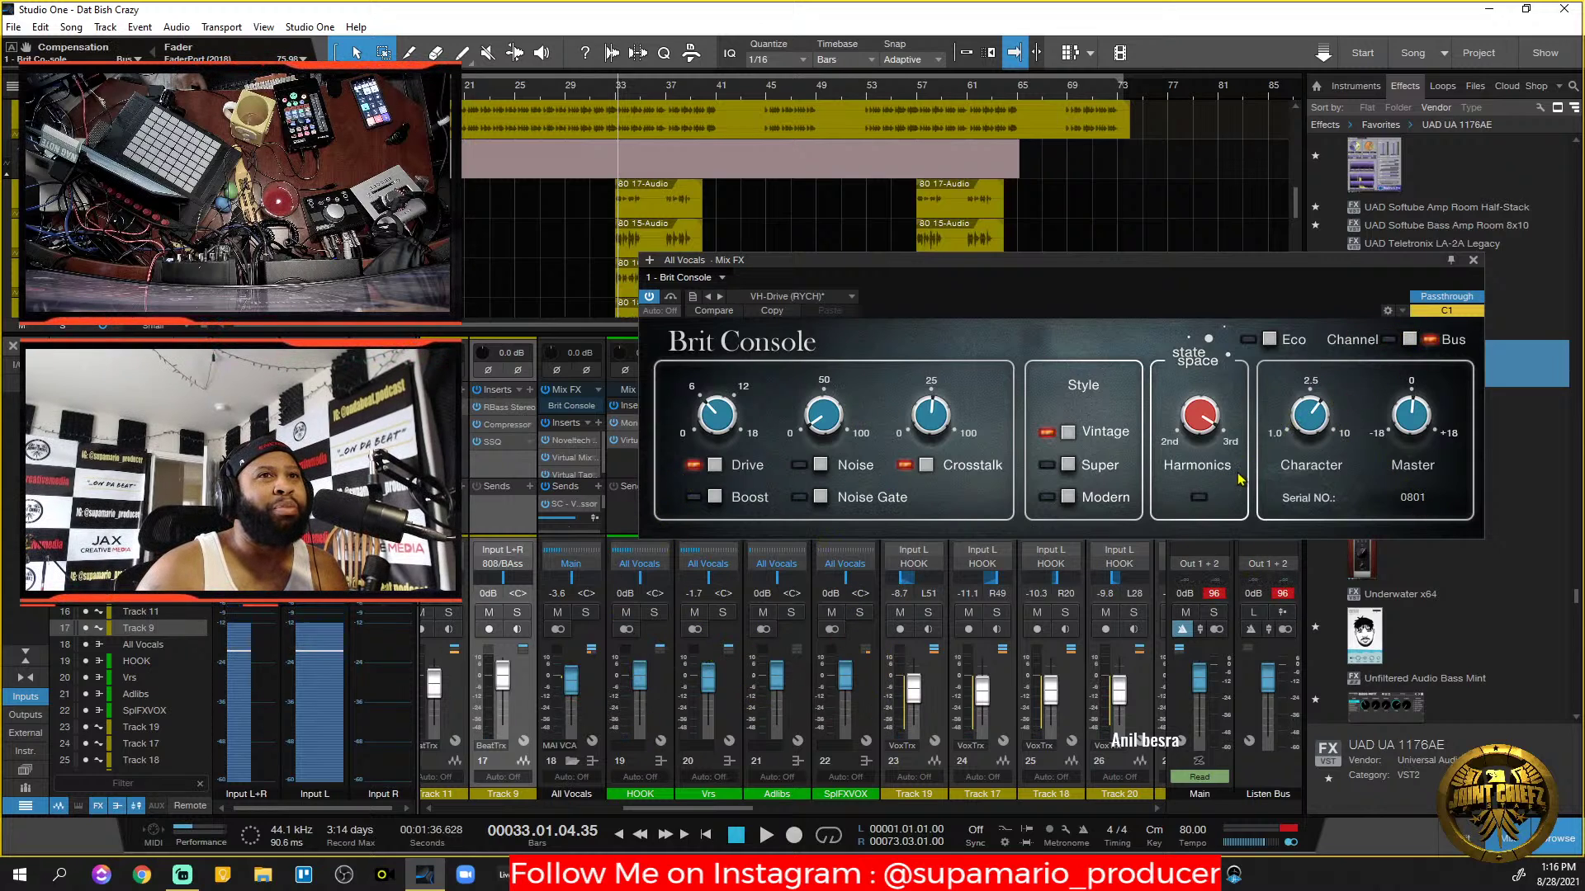
pyautogui.press('space')
pyautogui.press('space')
pyautogui.click(1411, 342)
pyautogui.click(1413, 342)
pyautogui.press('space')
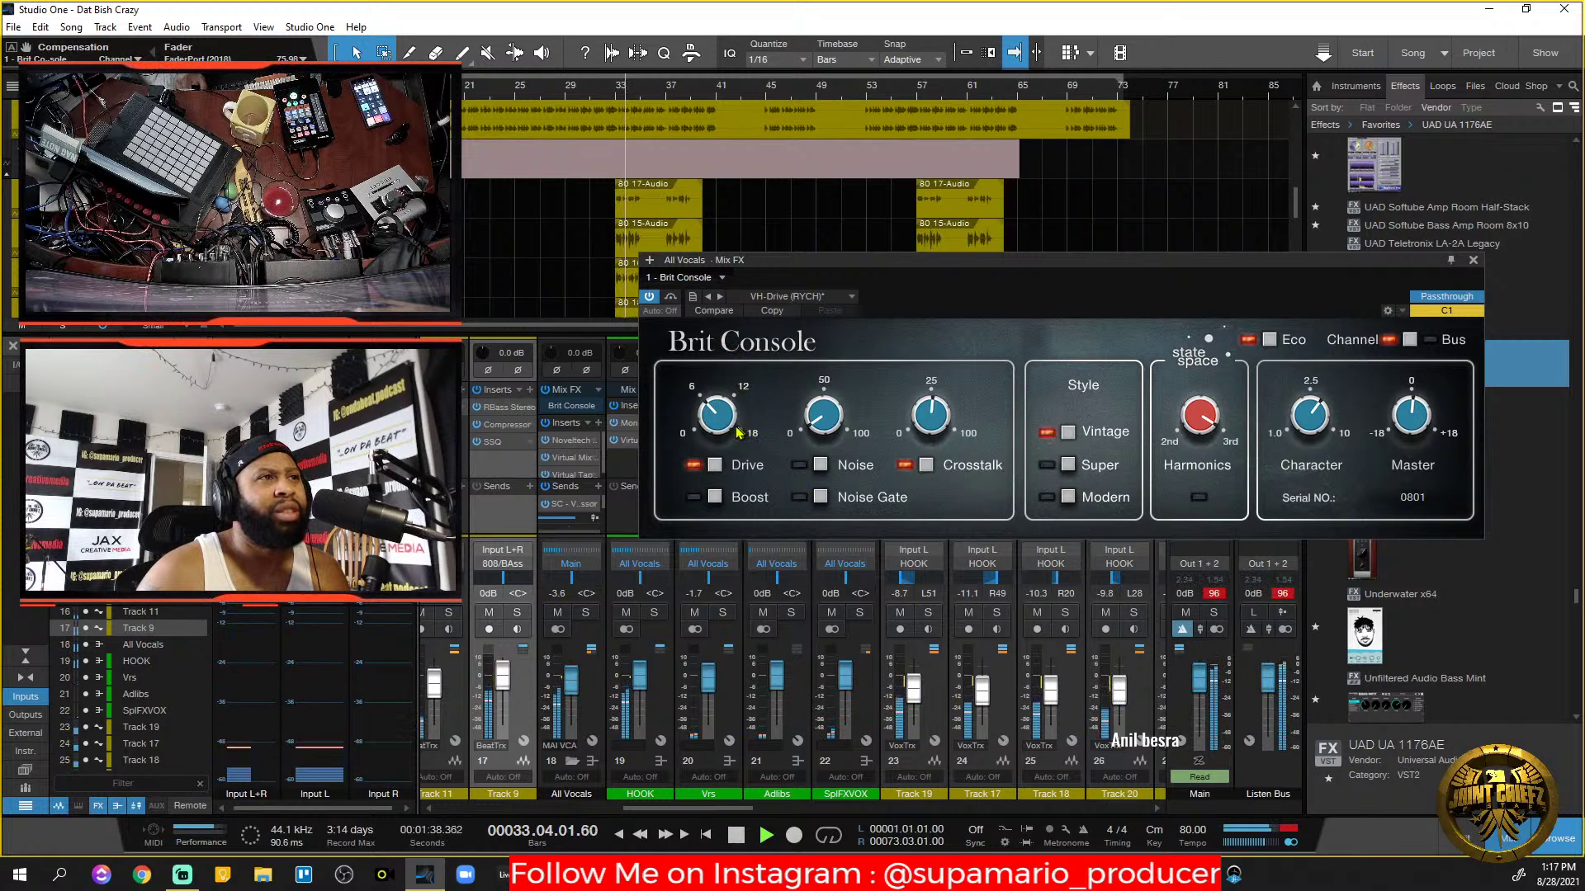
pyautogui.press('space')
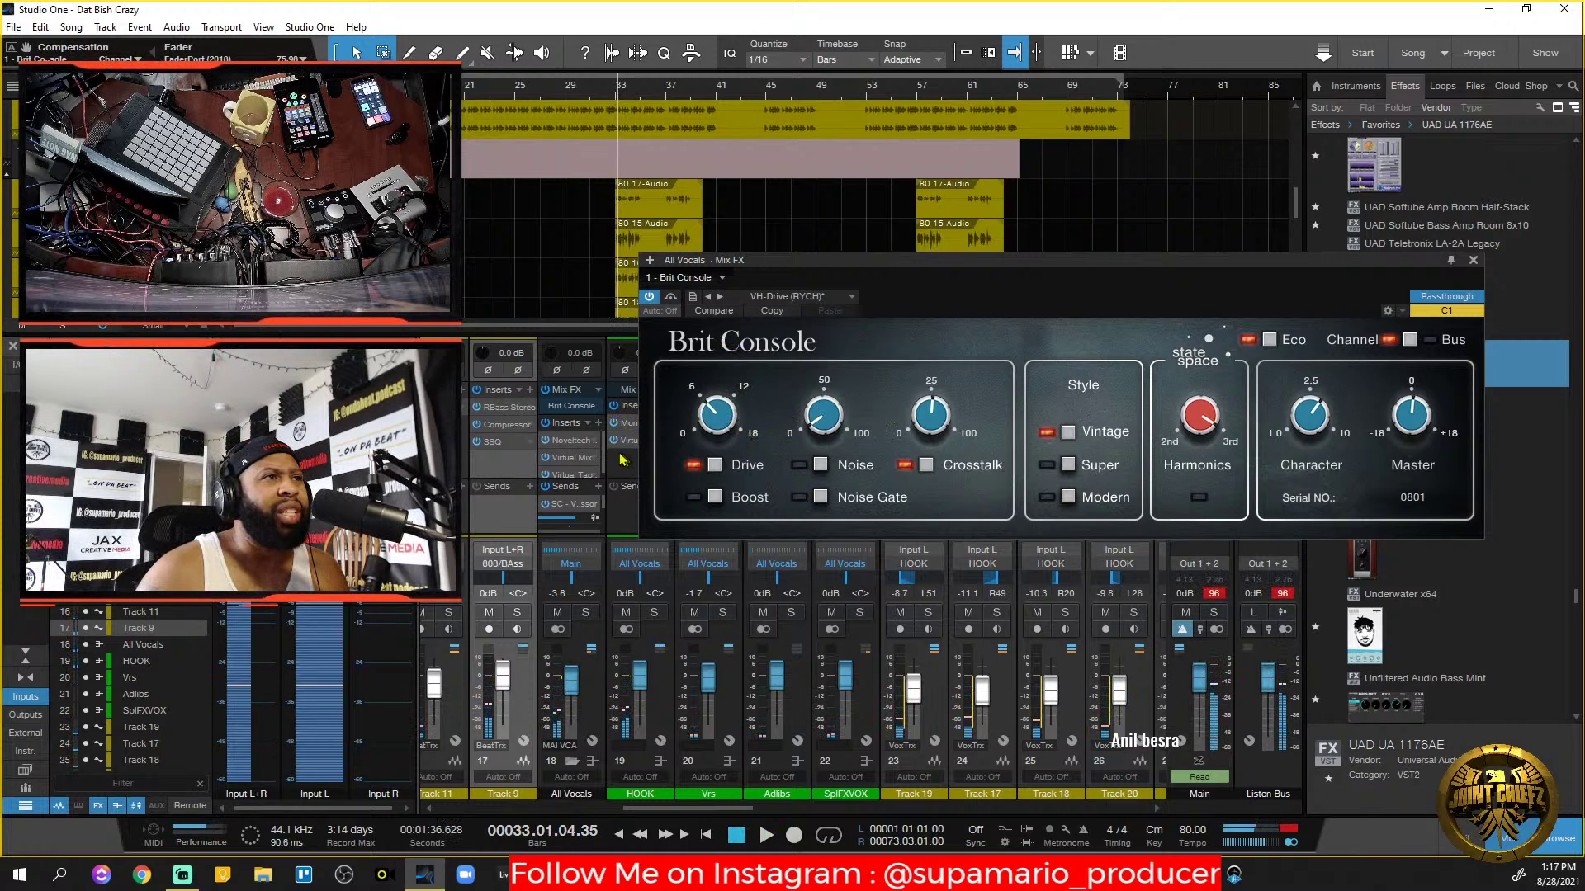
# Remove the Brit Console from the All Vocals bus by setting its Mix FX to None, and replay the hook.
pyautogui.moveTo(603, 447)
pyautogui.mouseDown()
pyautogui.moveTo(605, 473)
pyautogui.moveTo(609, 439)
pyautogui.mouseUp()
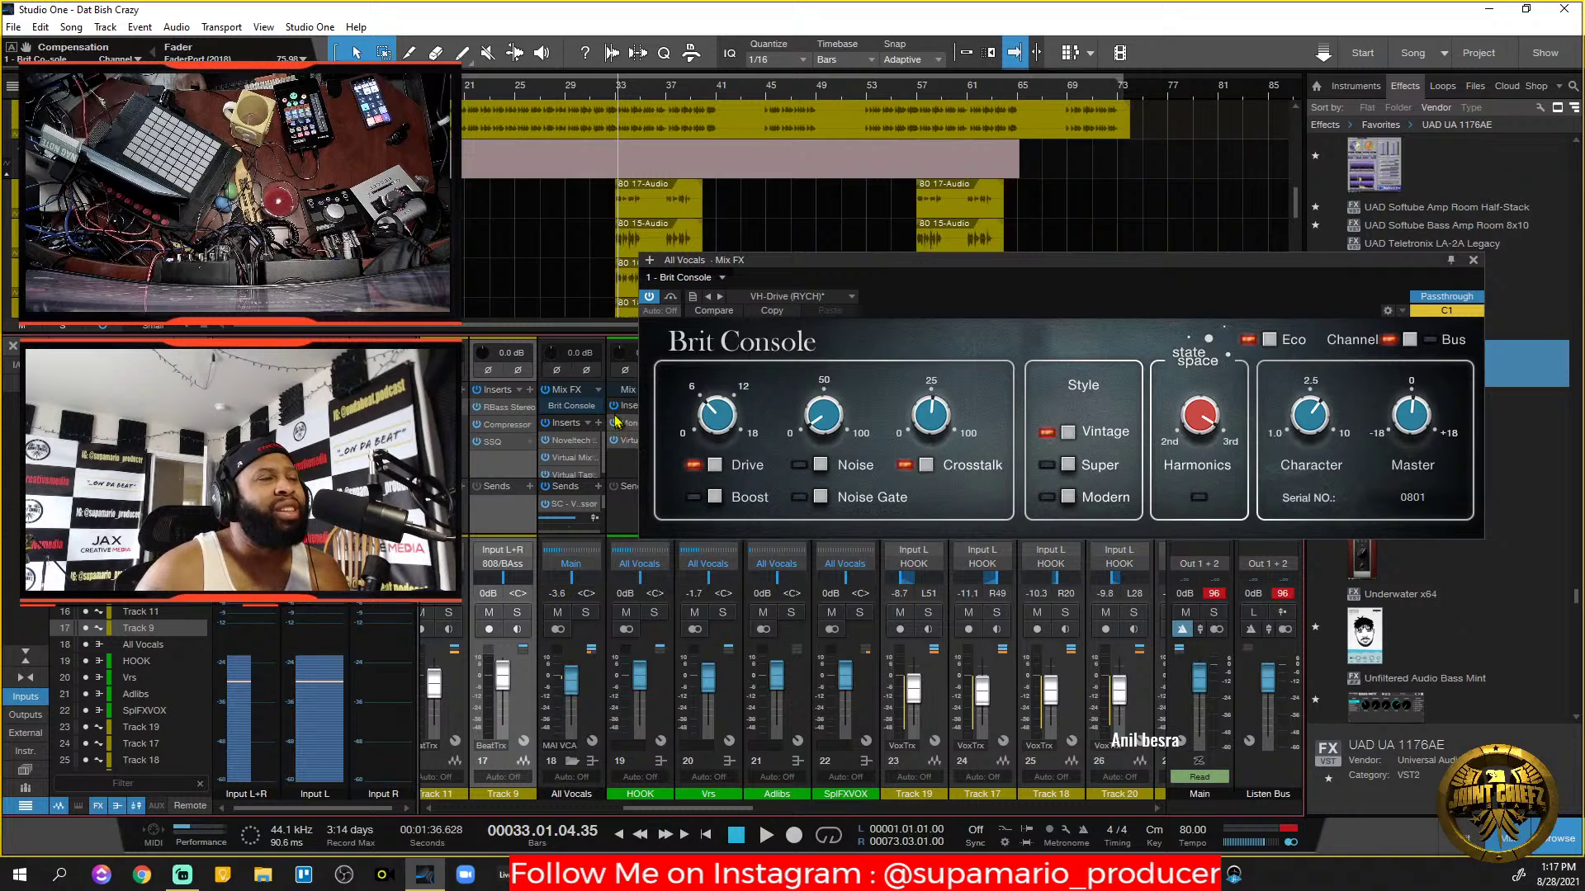
pyautogui.click(602, 400)
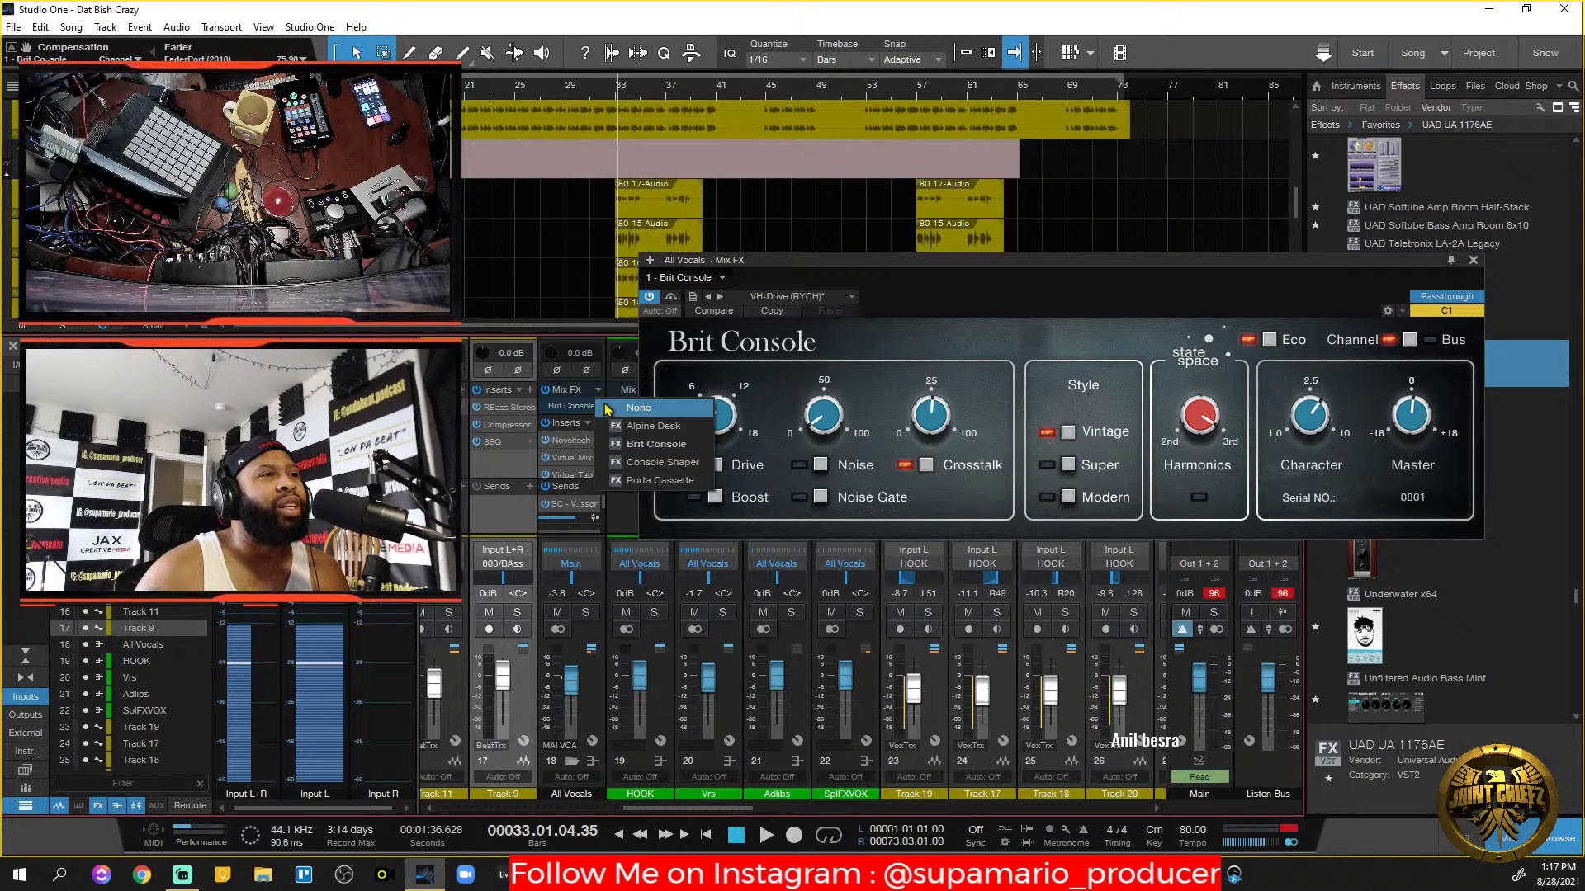
pyautogui.click(622, 515)
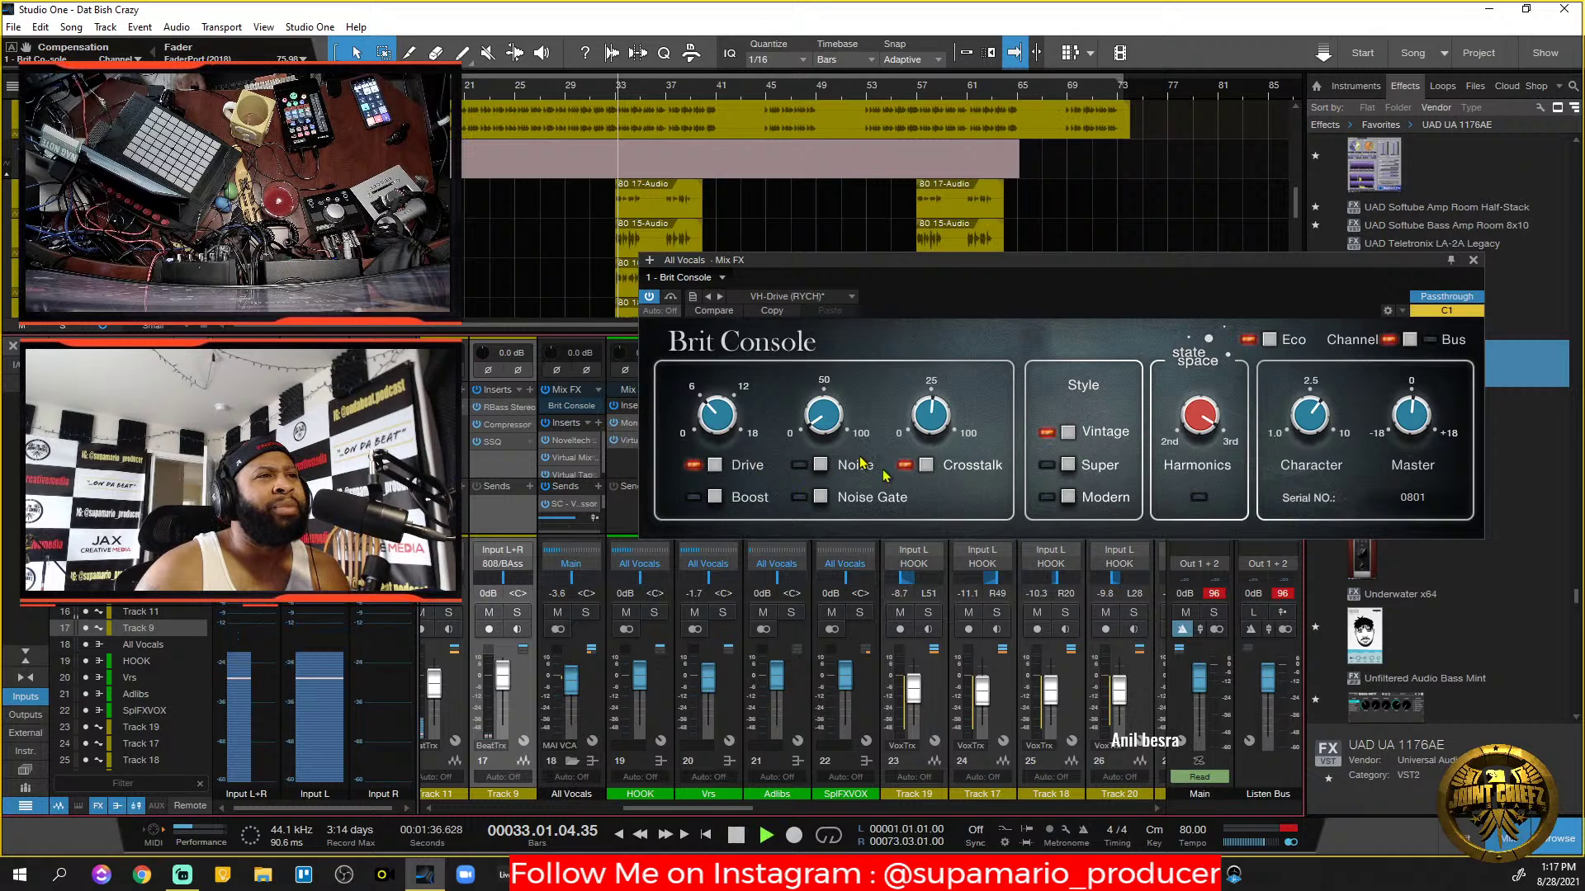
pyautogui.press('space')
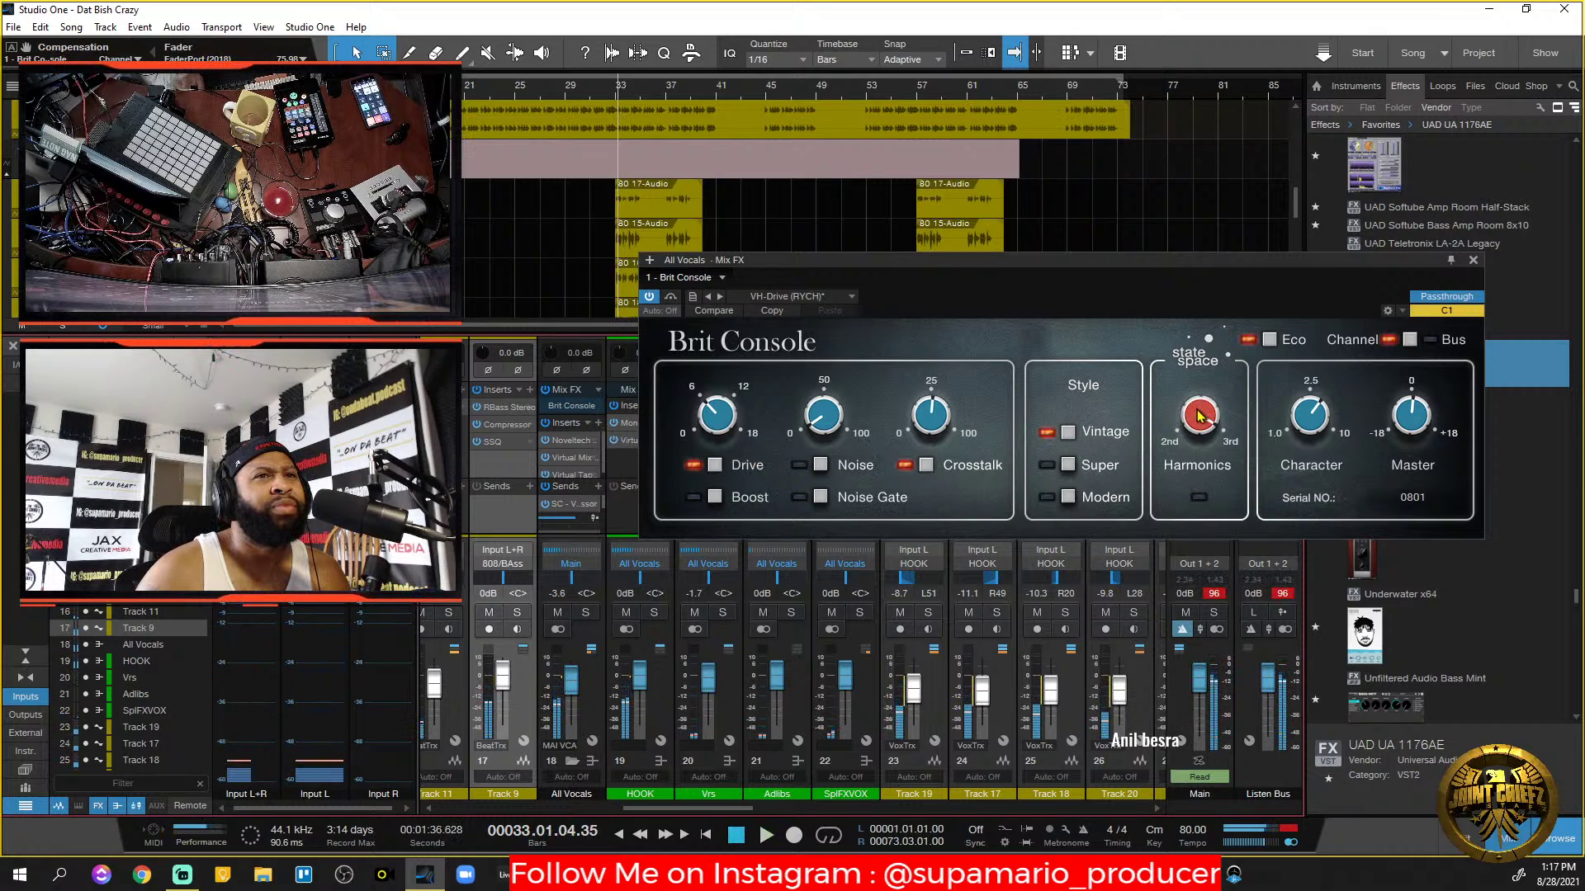
pyautogui.click(603, 403)
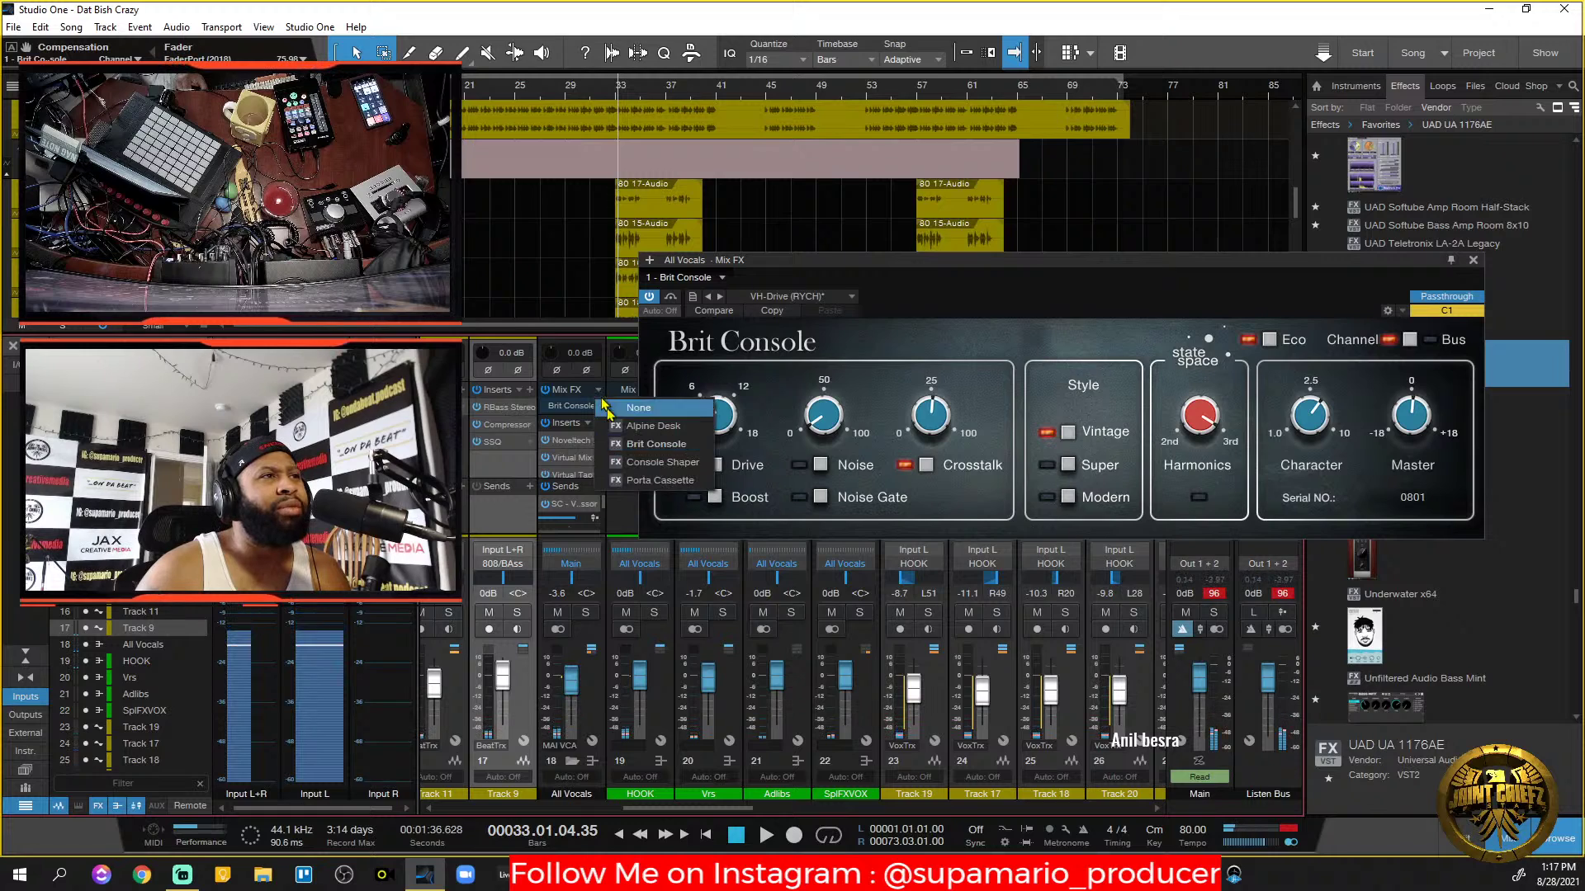
pyautogui.click(637, 407)
pyautogui.press('space')
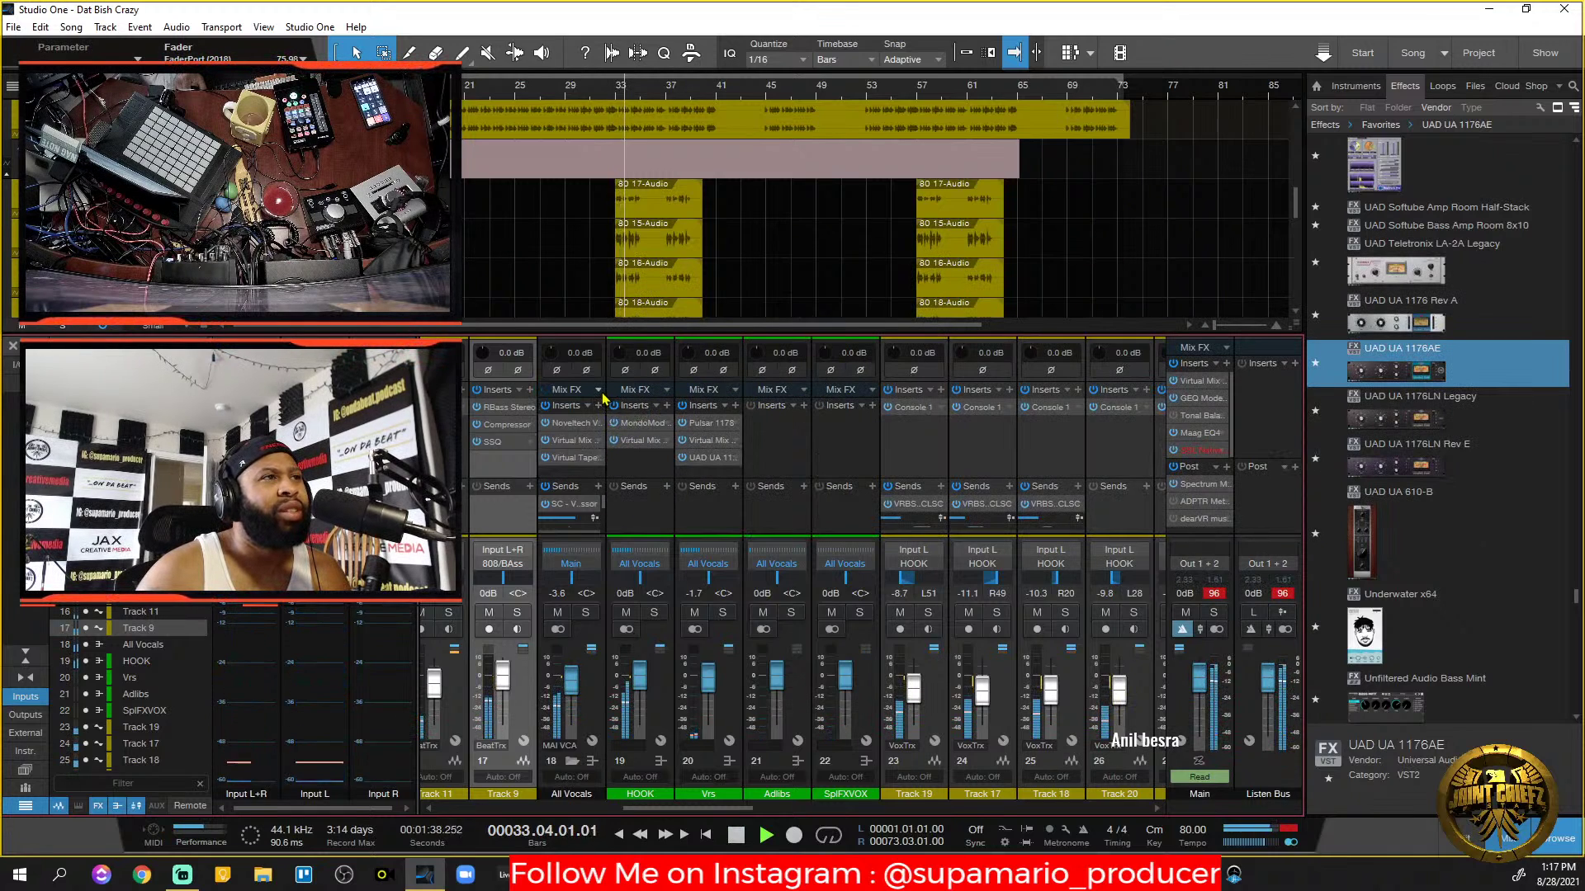
# Stop playback and remove the Virtual Mix Rack insert from the All Vocals bus.
pyautogui.press('space')
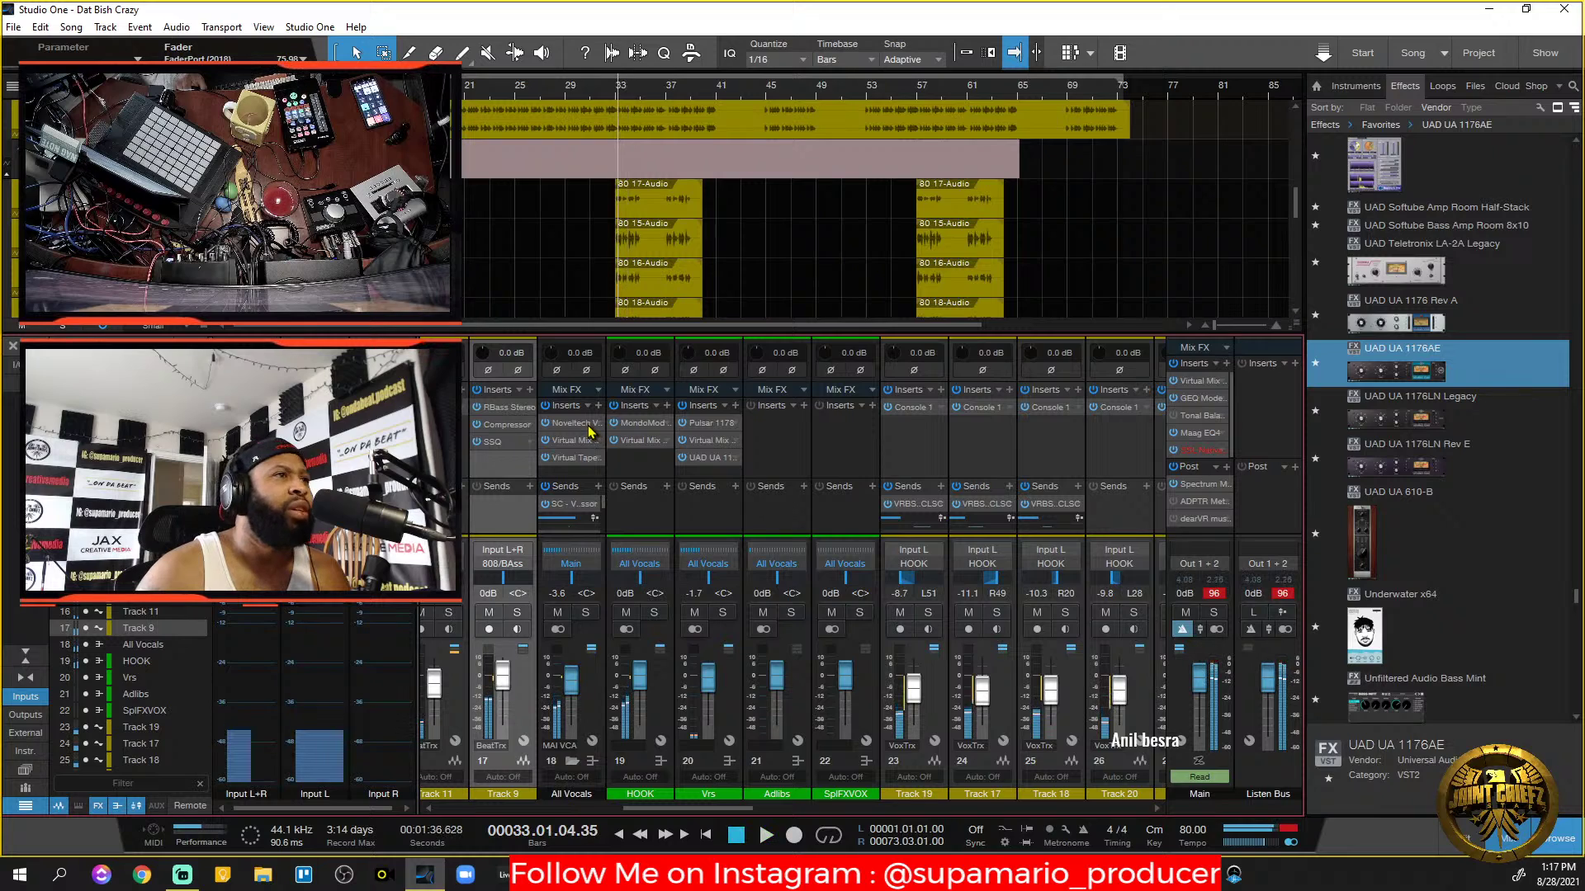
pyautogui.click(575, 466)
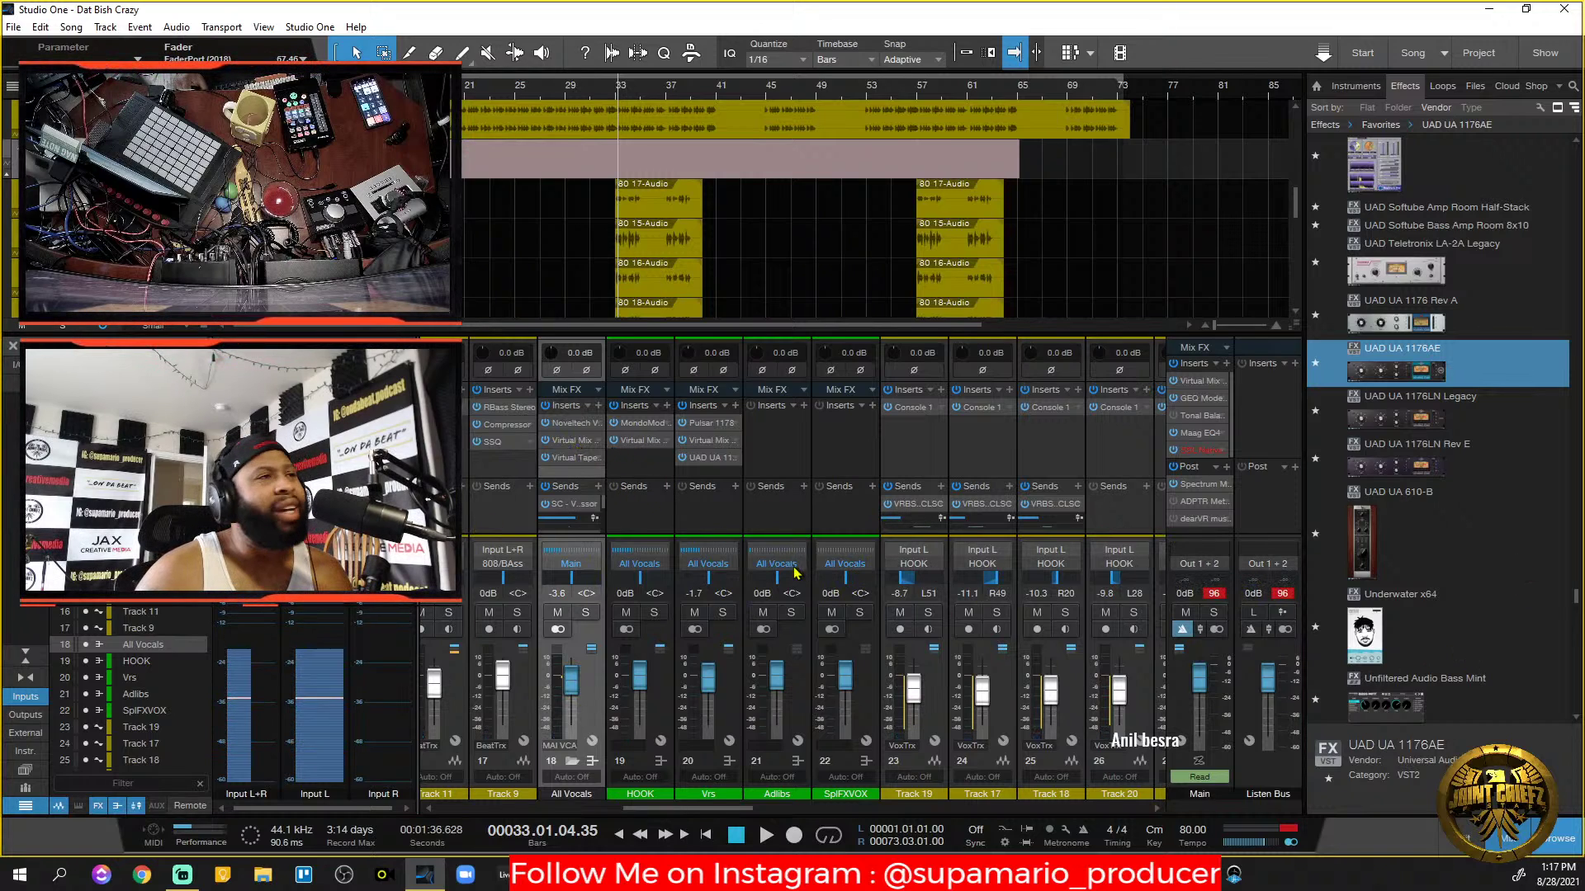
pyautogui.click(601, 446)
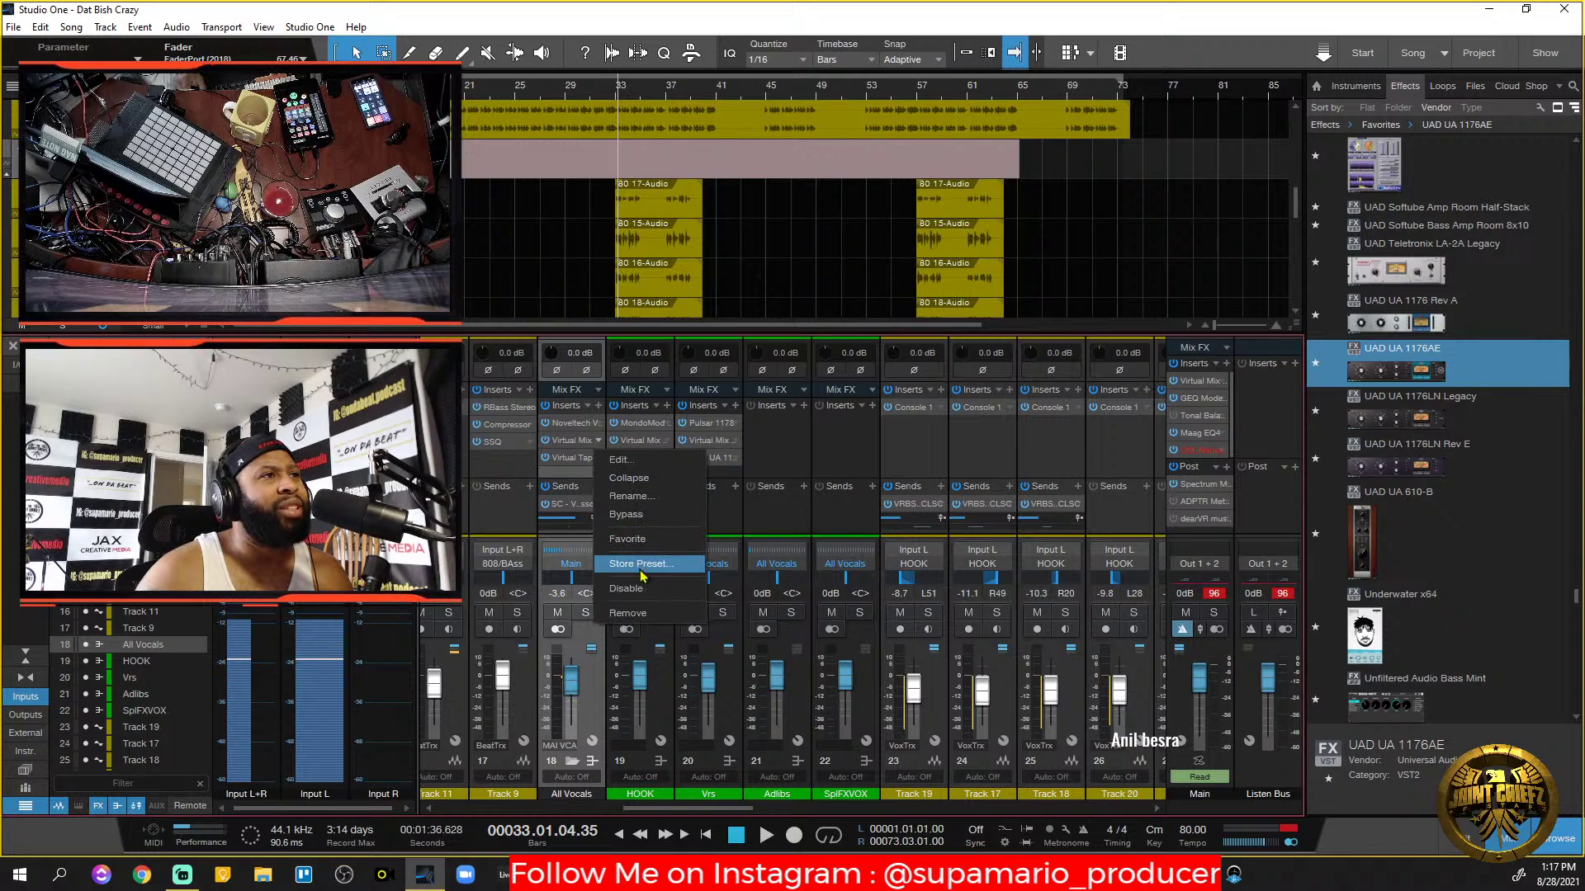
pyautogui.click(569, 465)
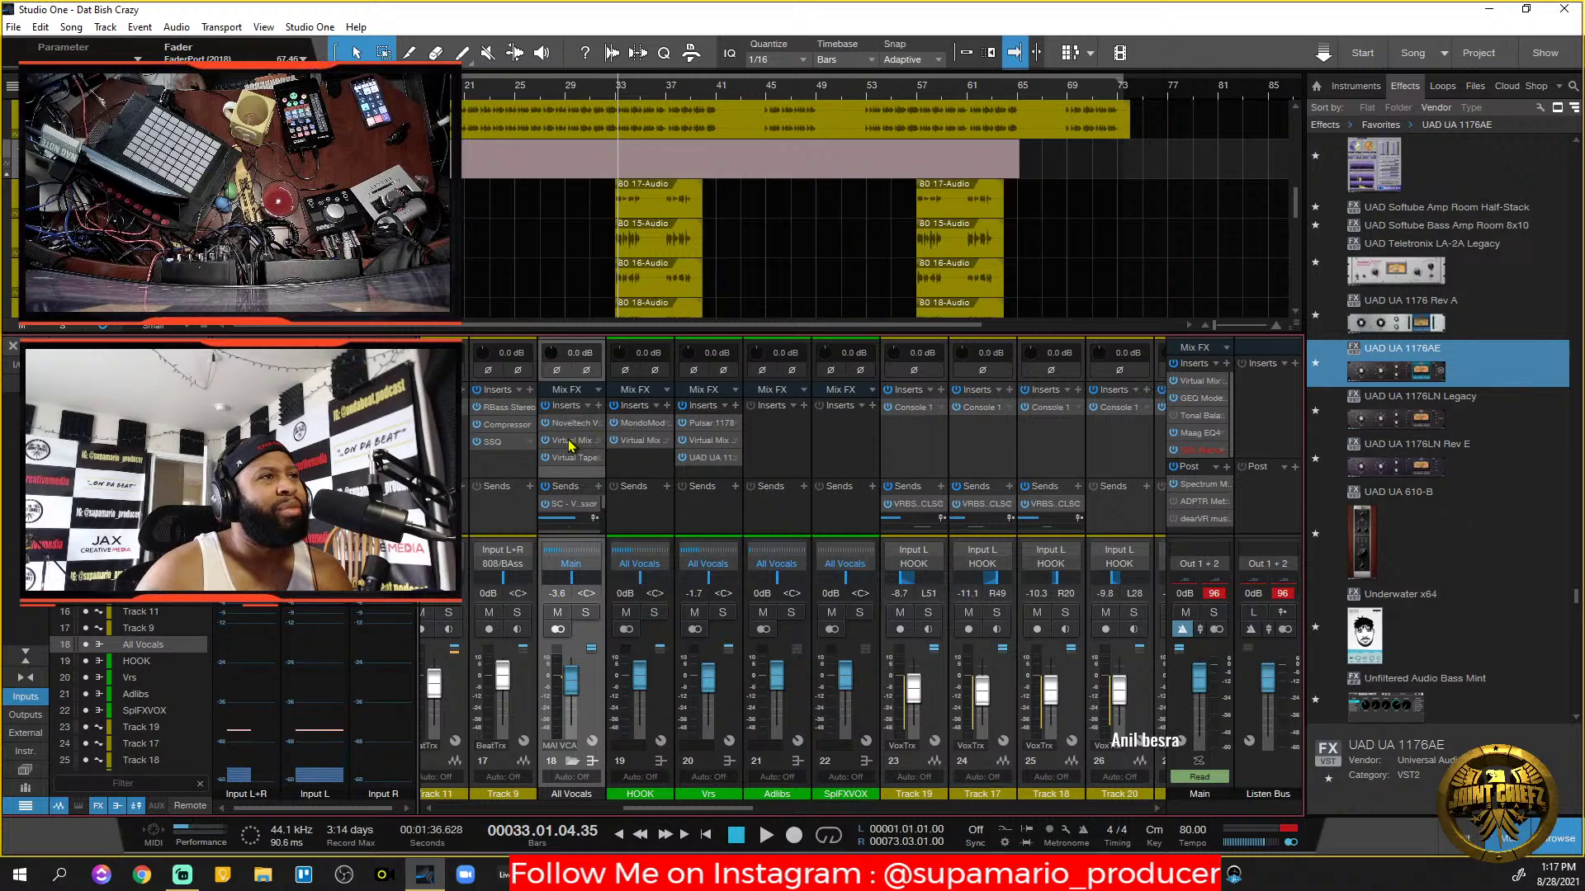
pyautogui.click(598, 440)
pyautogui.click(641, 615)
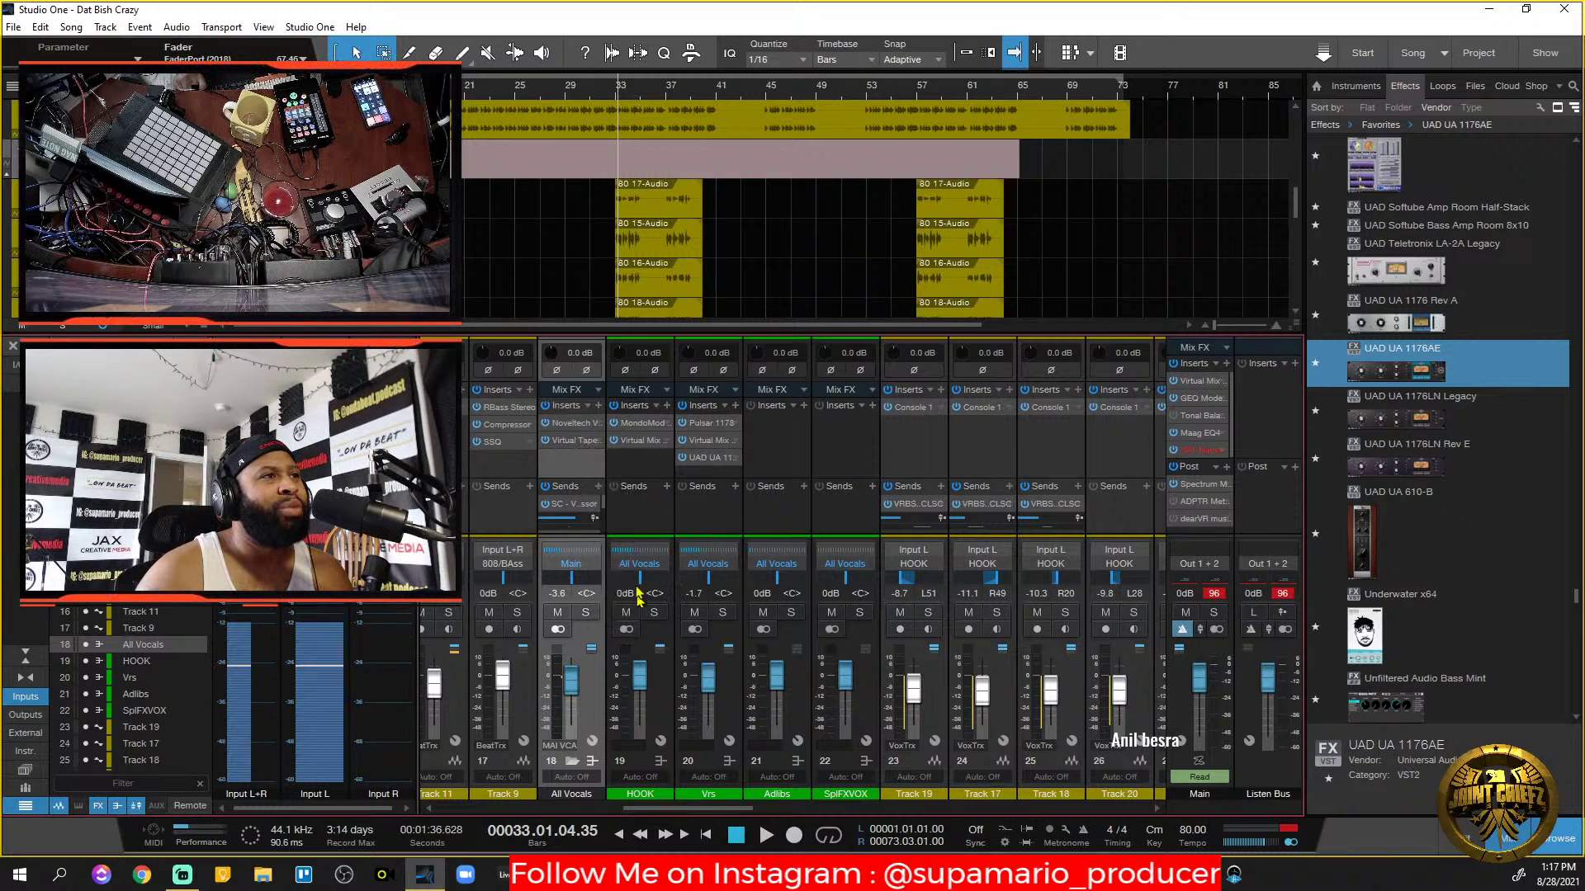
# Insert Blyss on the All Vocals bus and place it between Noveltech Vocal Enhancer and Virtual Tape Machines.
pyautogui.click(598, 422)
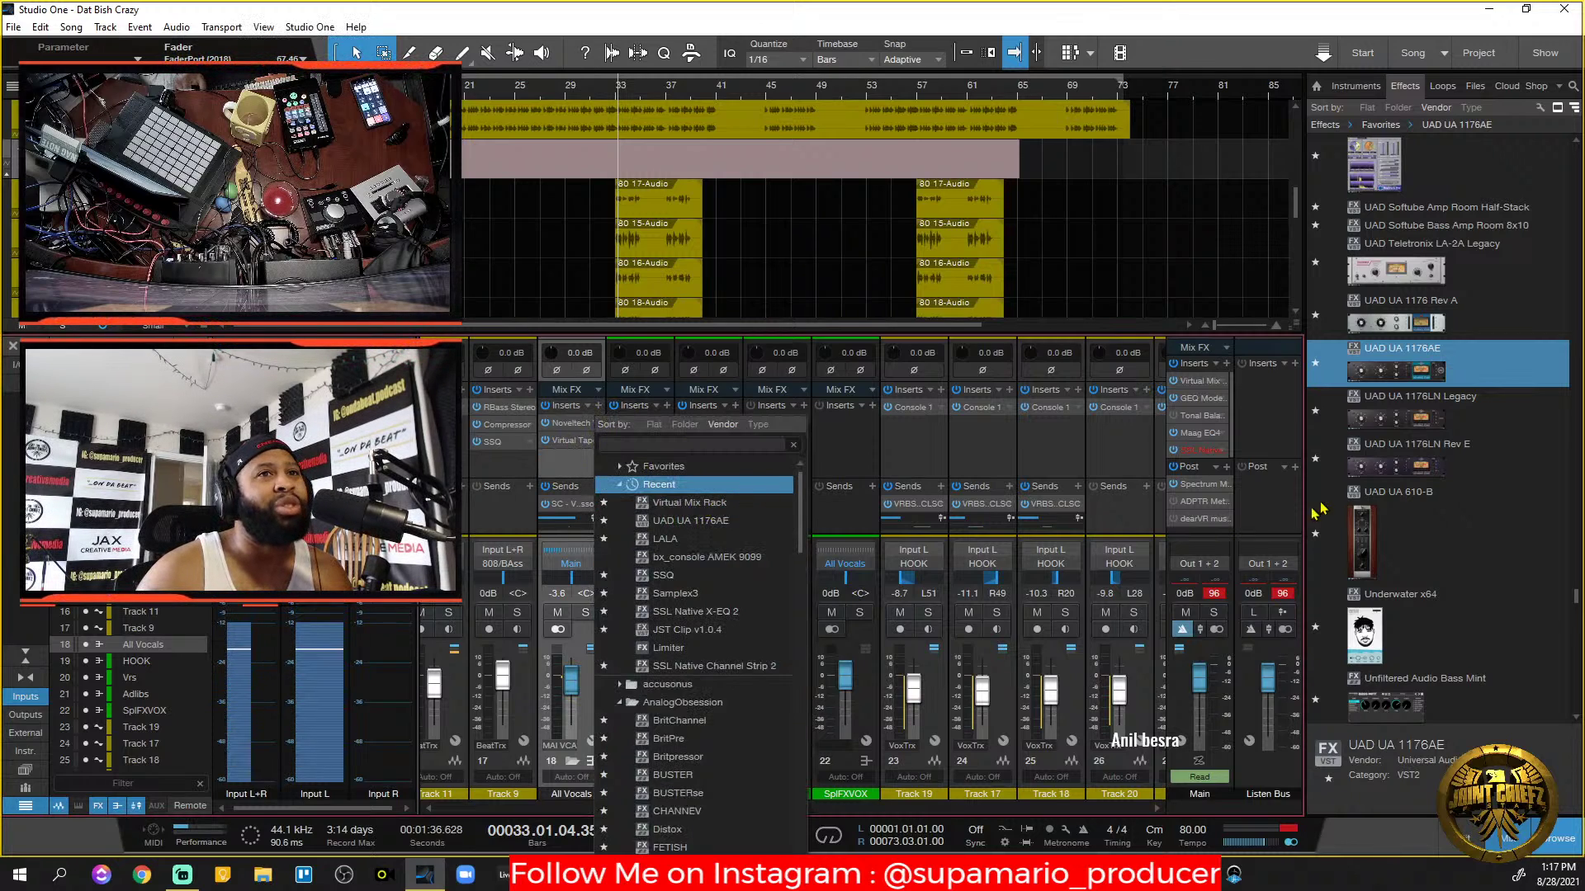
pyautogui.click(1531, 584)
pyautogui.scroll(10, 1552, 592)
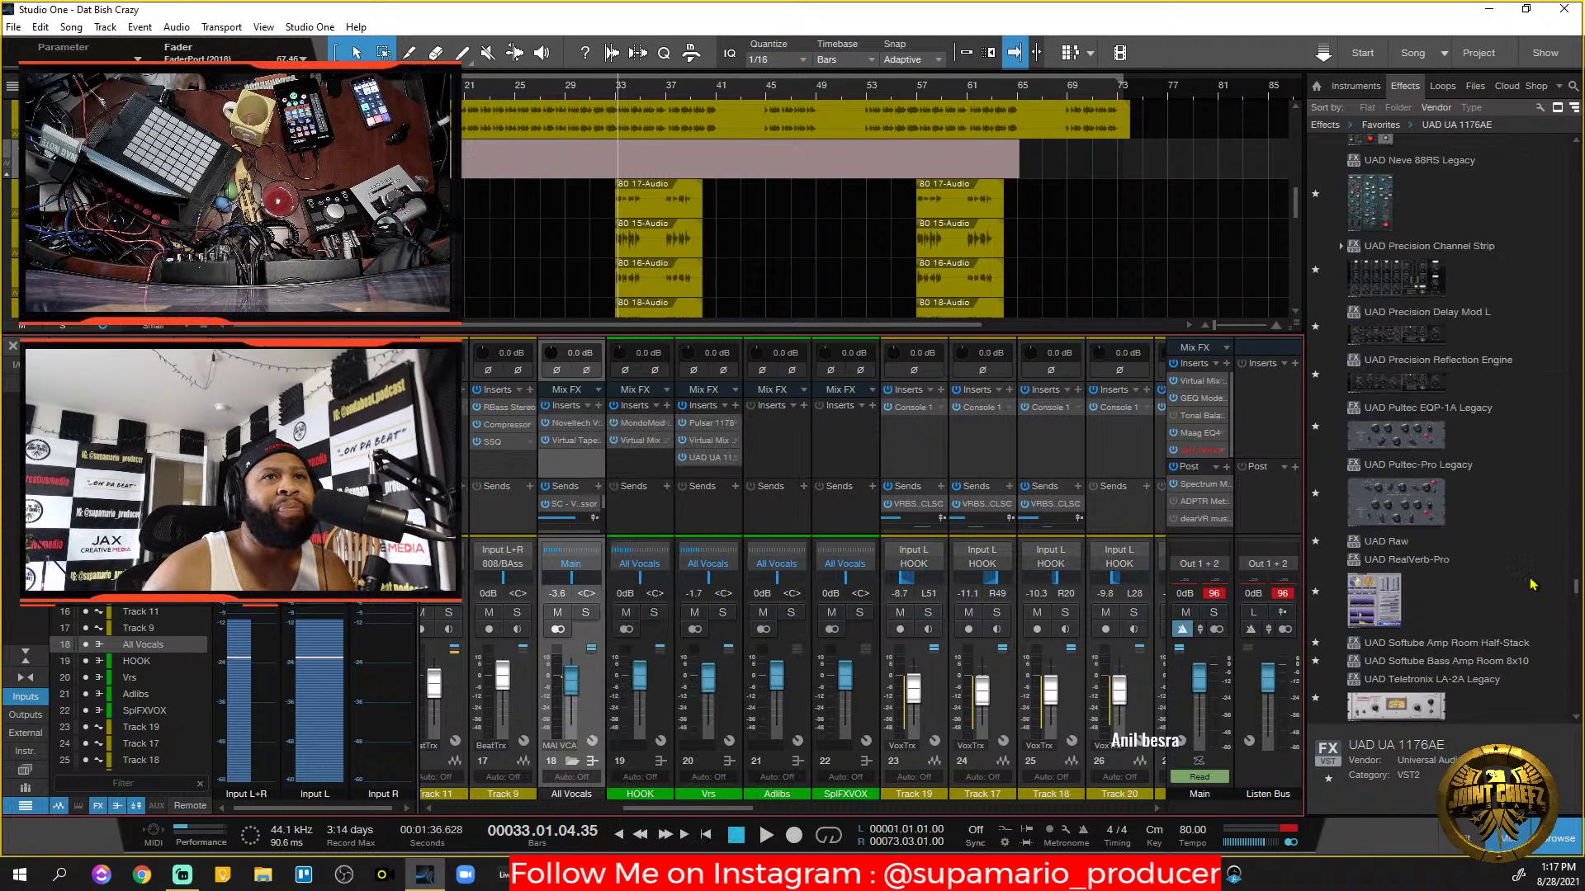
pyautogui.moveTo(1566, 600); pyautogui.dragTo(1562, 220)
pyautogui.scroll(3, 1456, 298)
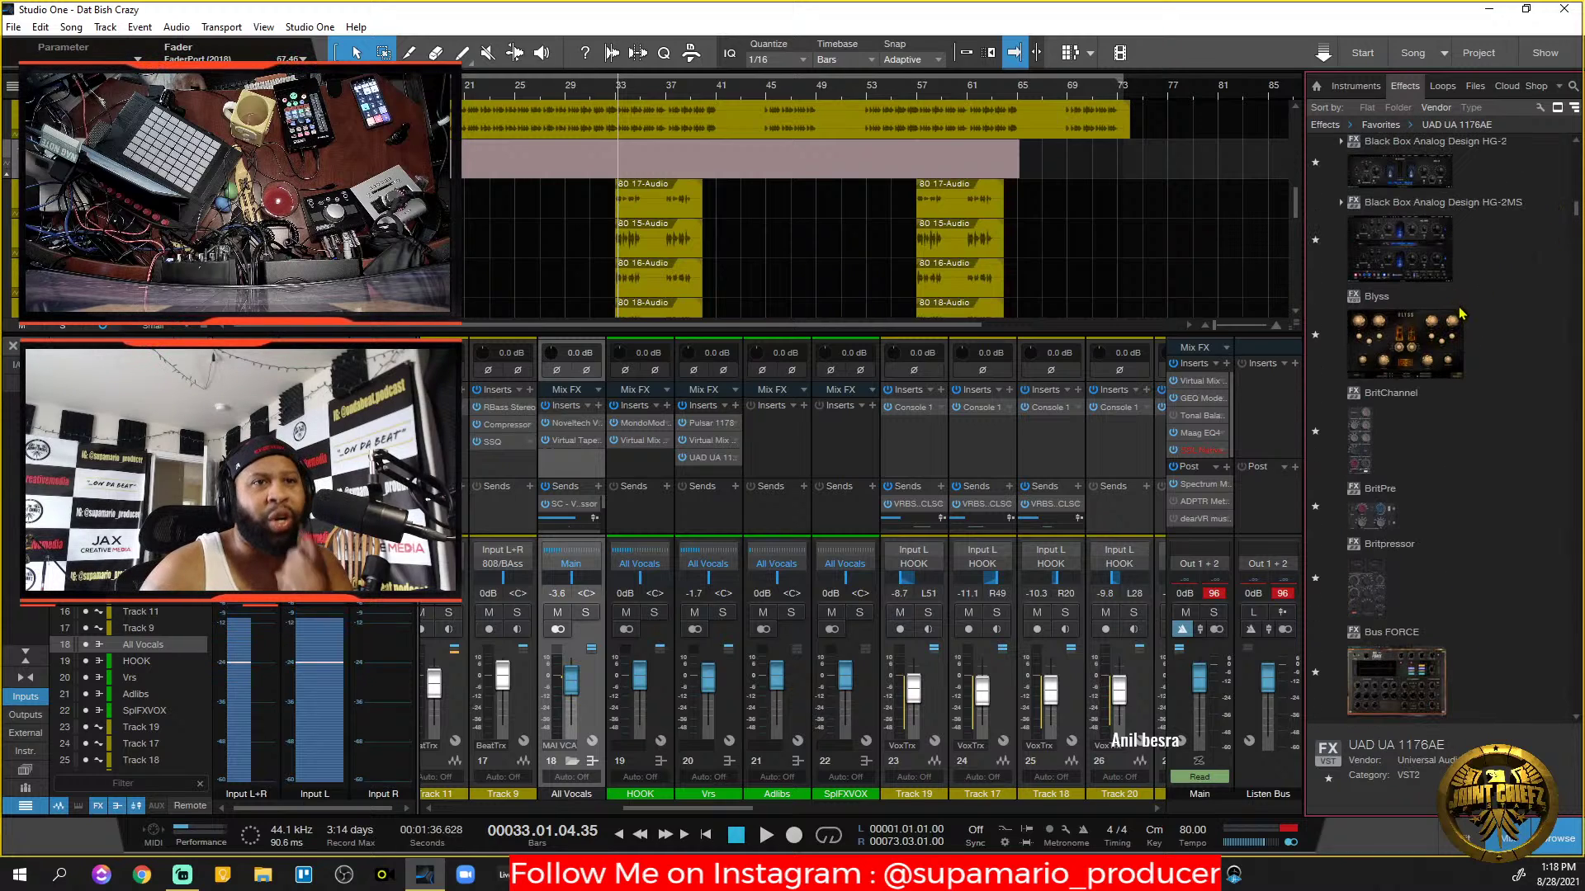
pyautogui.moveTo(1459, 312); pyautogui.dragTo(565, 450)
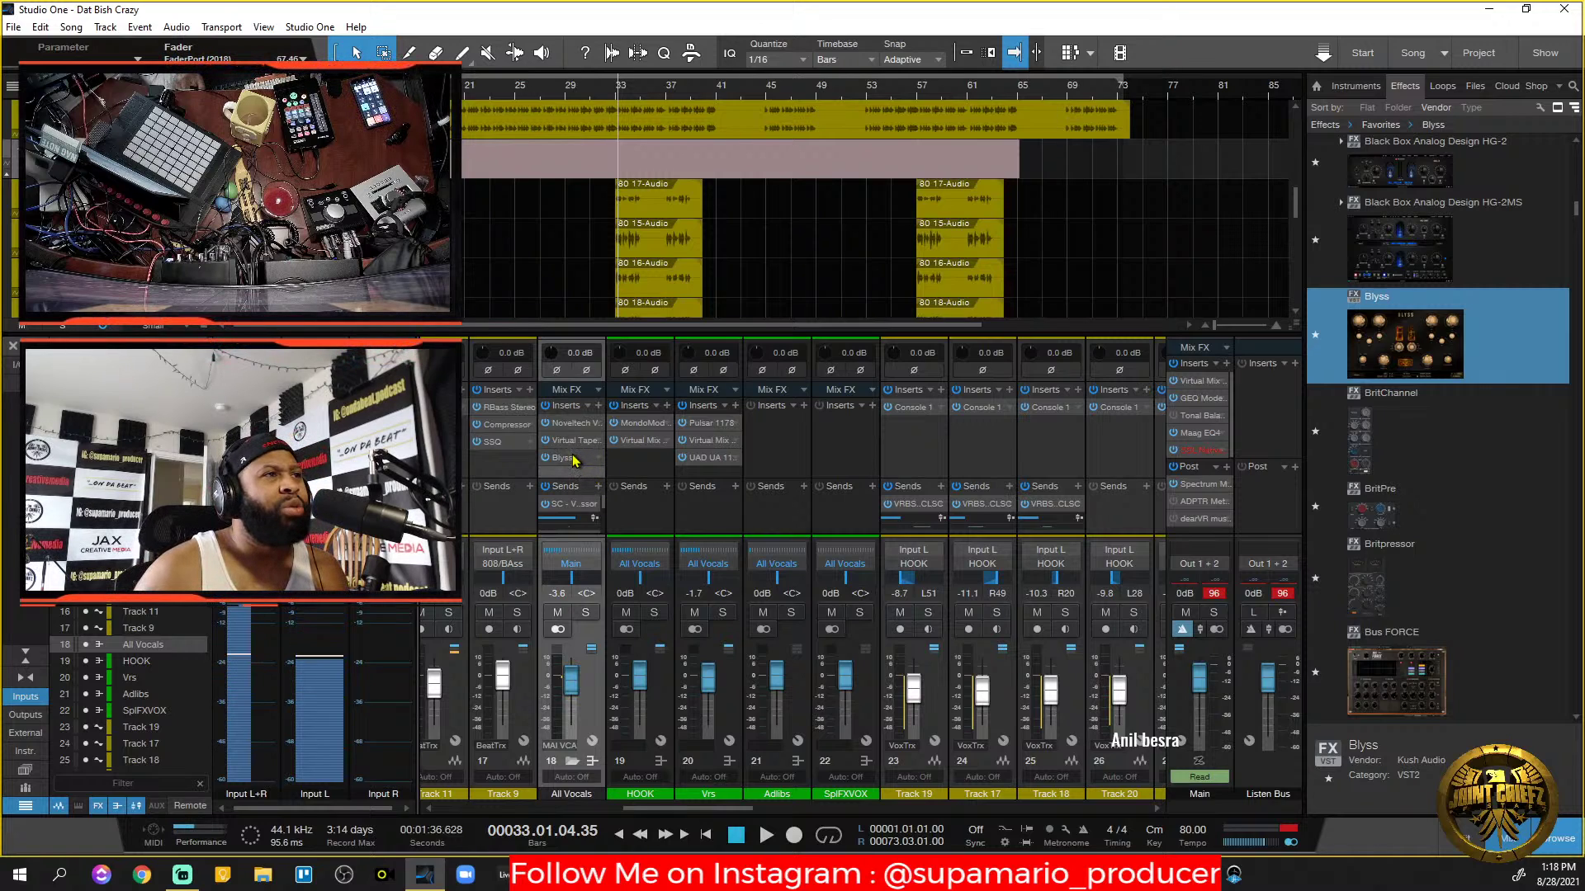
pyautogui.moveTo(576, 460); pyautogui.dragTo(570, 442)
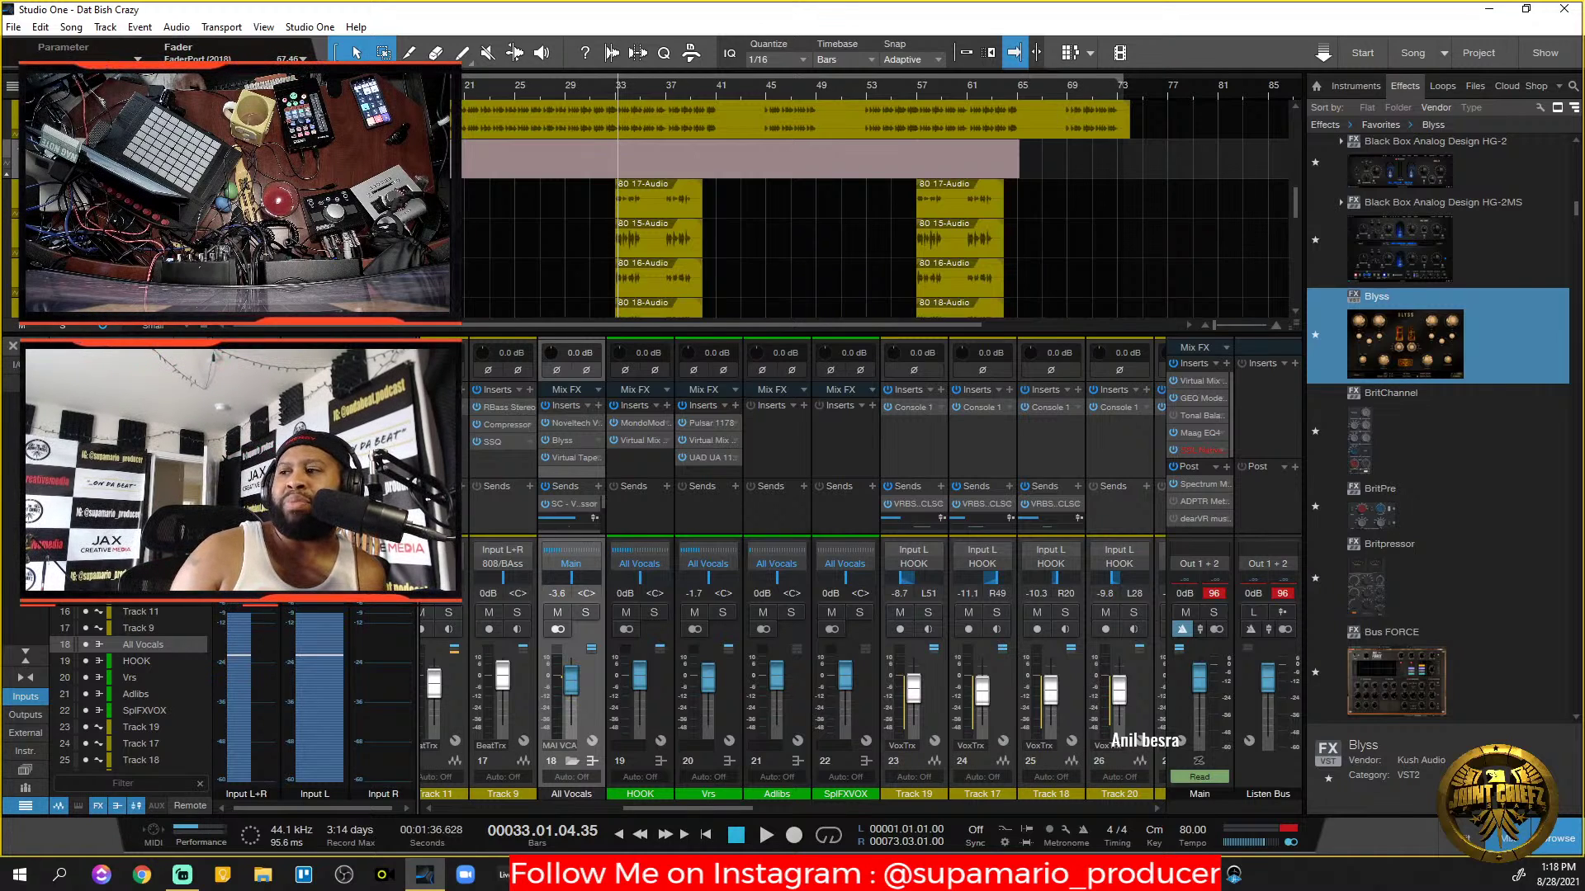
# Show the Blyss editor for the All Vocals bus, arrange its window, and play the song from around bar 9.
pyautogui.moveTo(1584, 10); pyautogui.dragTo(1019, 181)
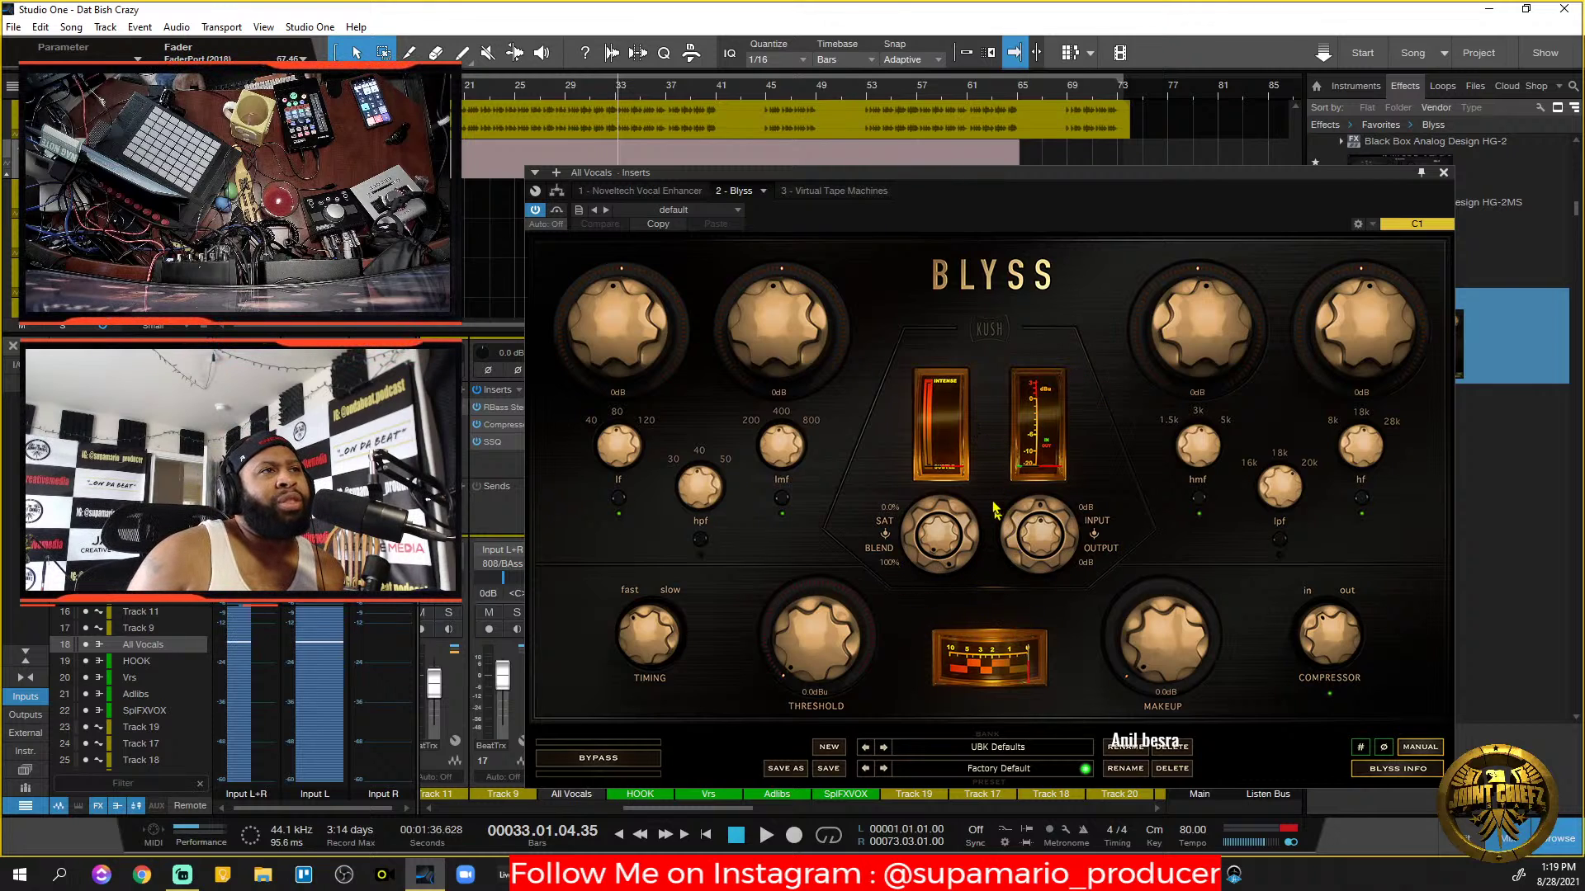
pyautogui.moveTo(997, 174); pyautogui.dragTo(1071, 239)
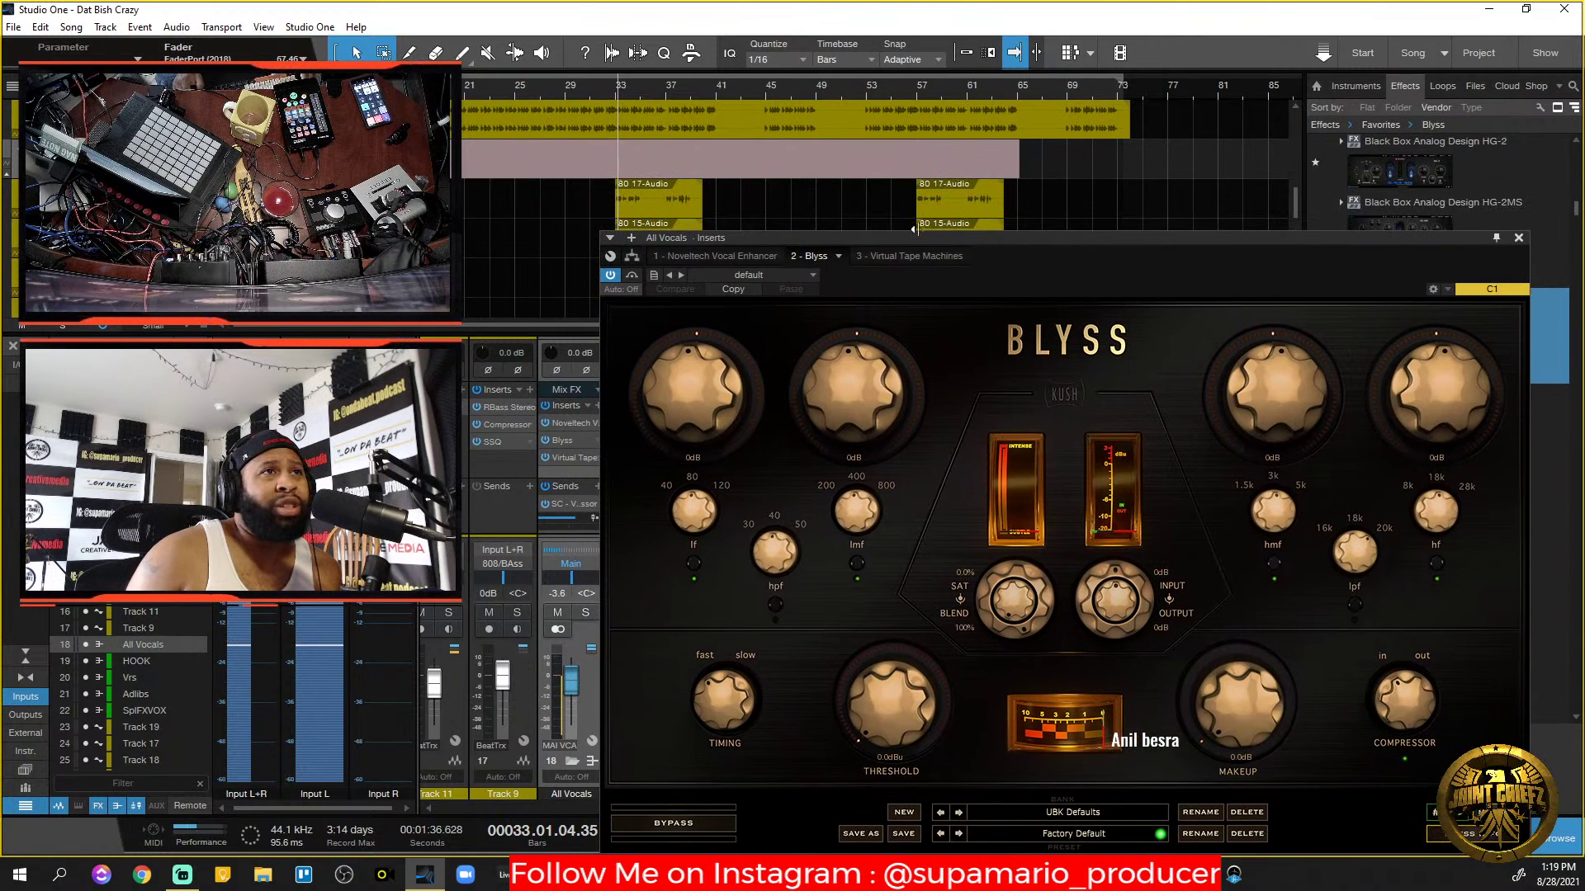
pyautogui.moveTo(906, 241); pyautogui.dragTo(942, 201)
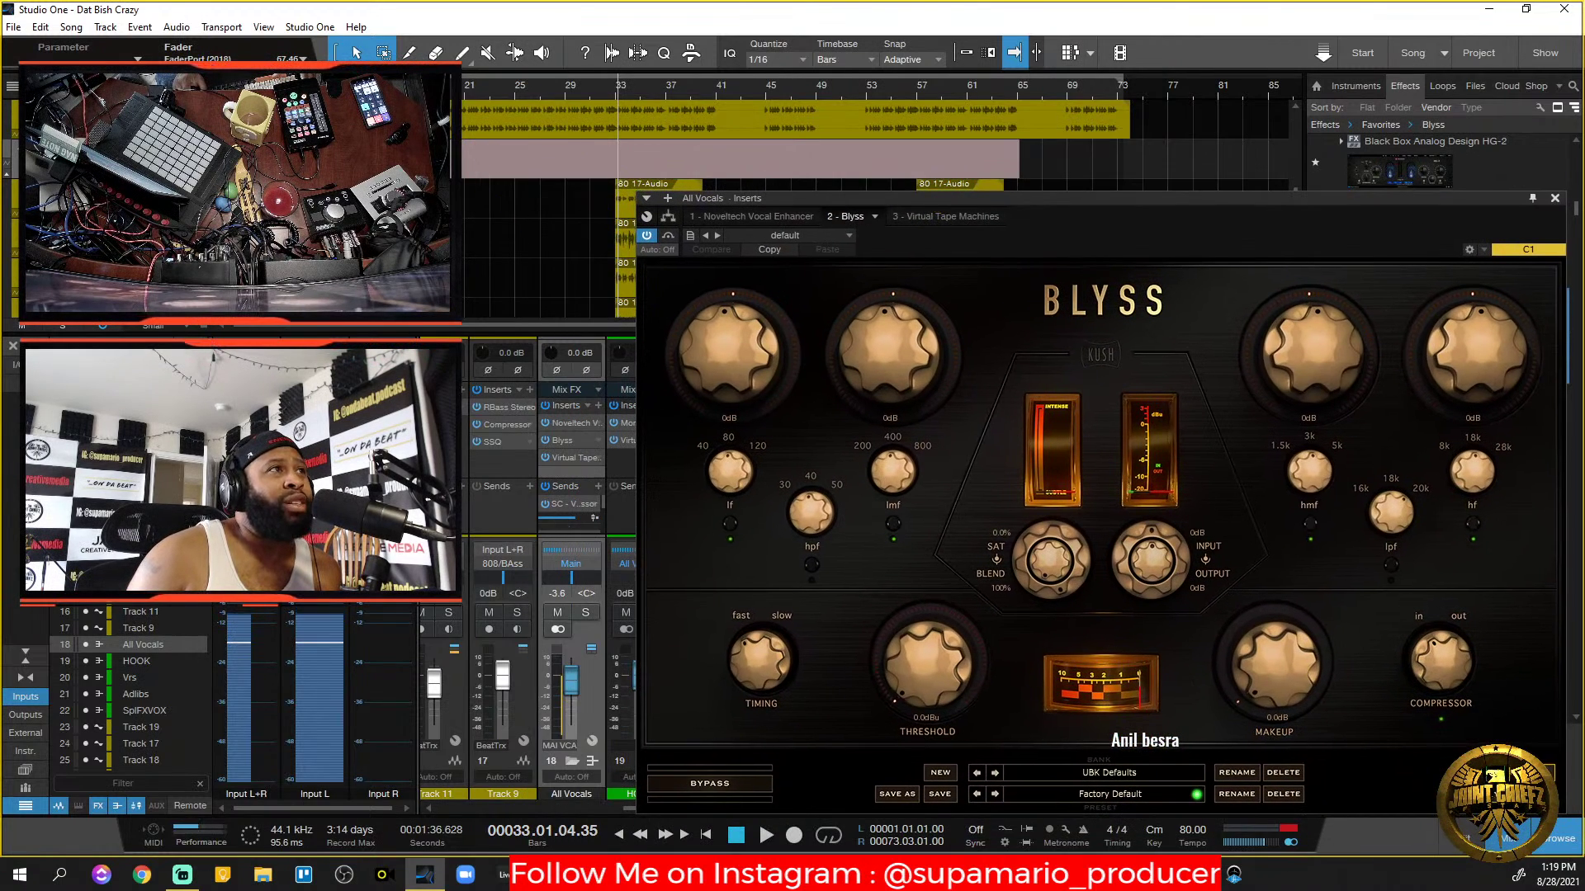
pyautogui.click(315, 85)
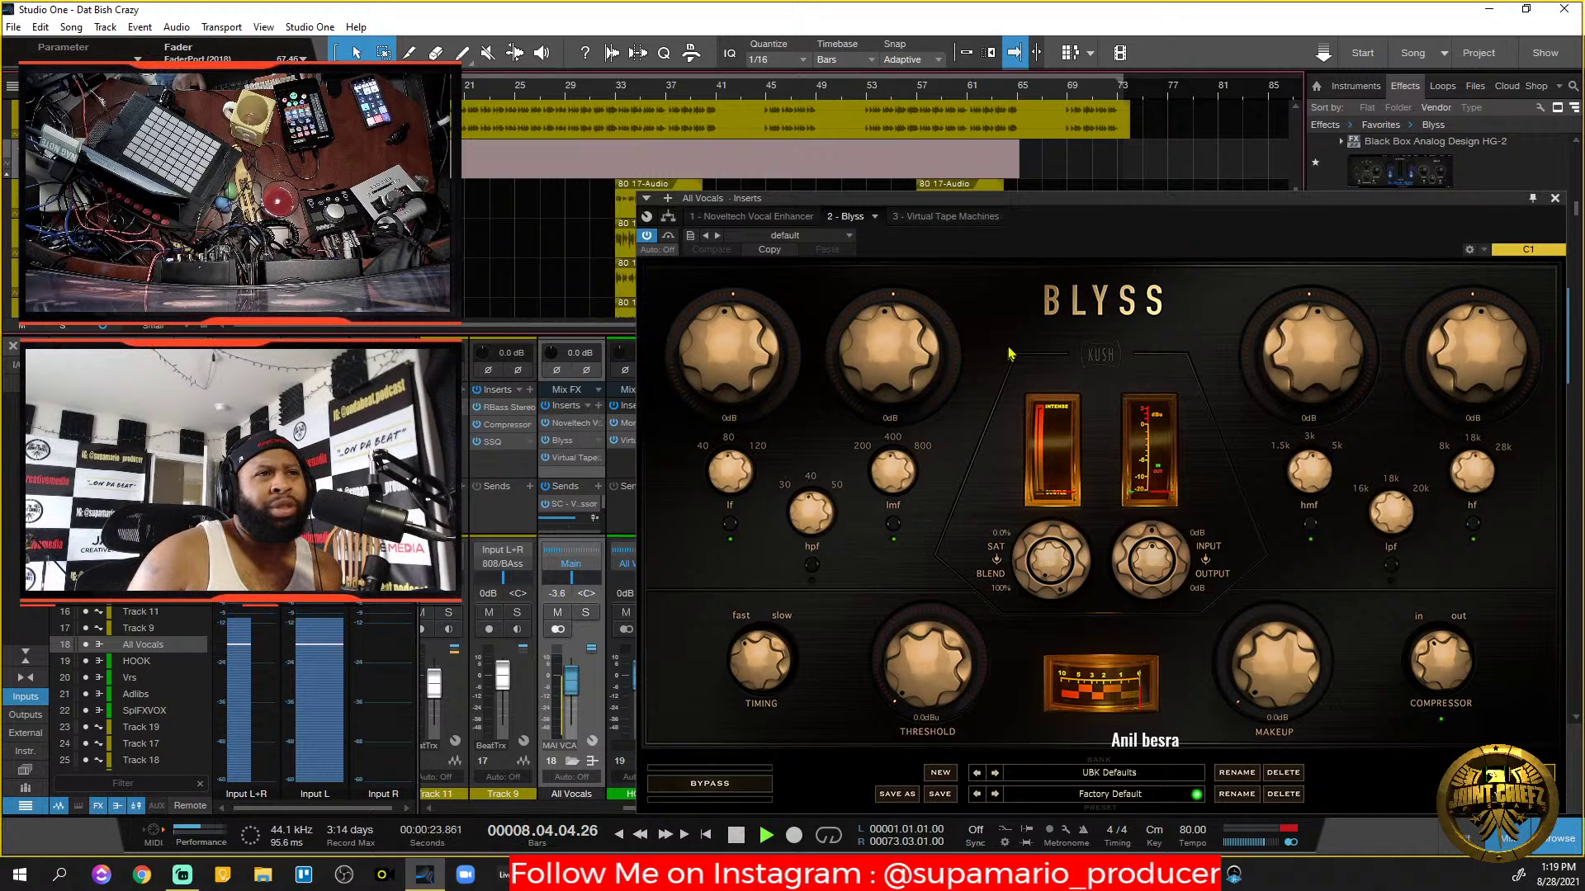
pyautogui.press('space')
pyautogui.moveTo(1100, 210); pyautogui.dragTo(1036, 200)
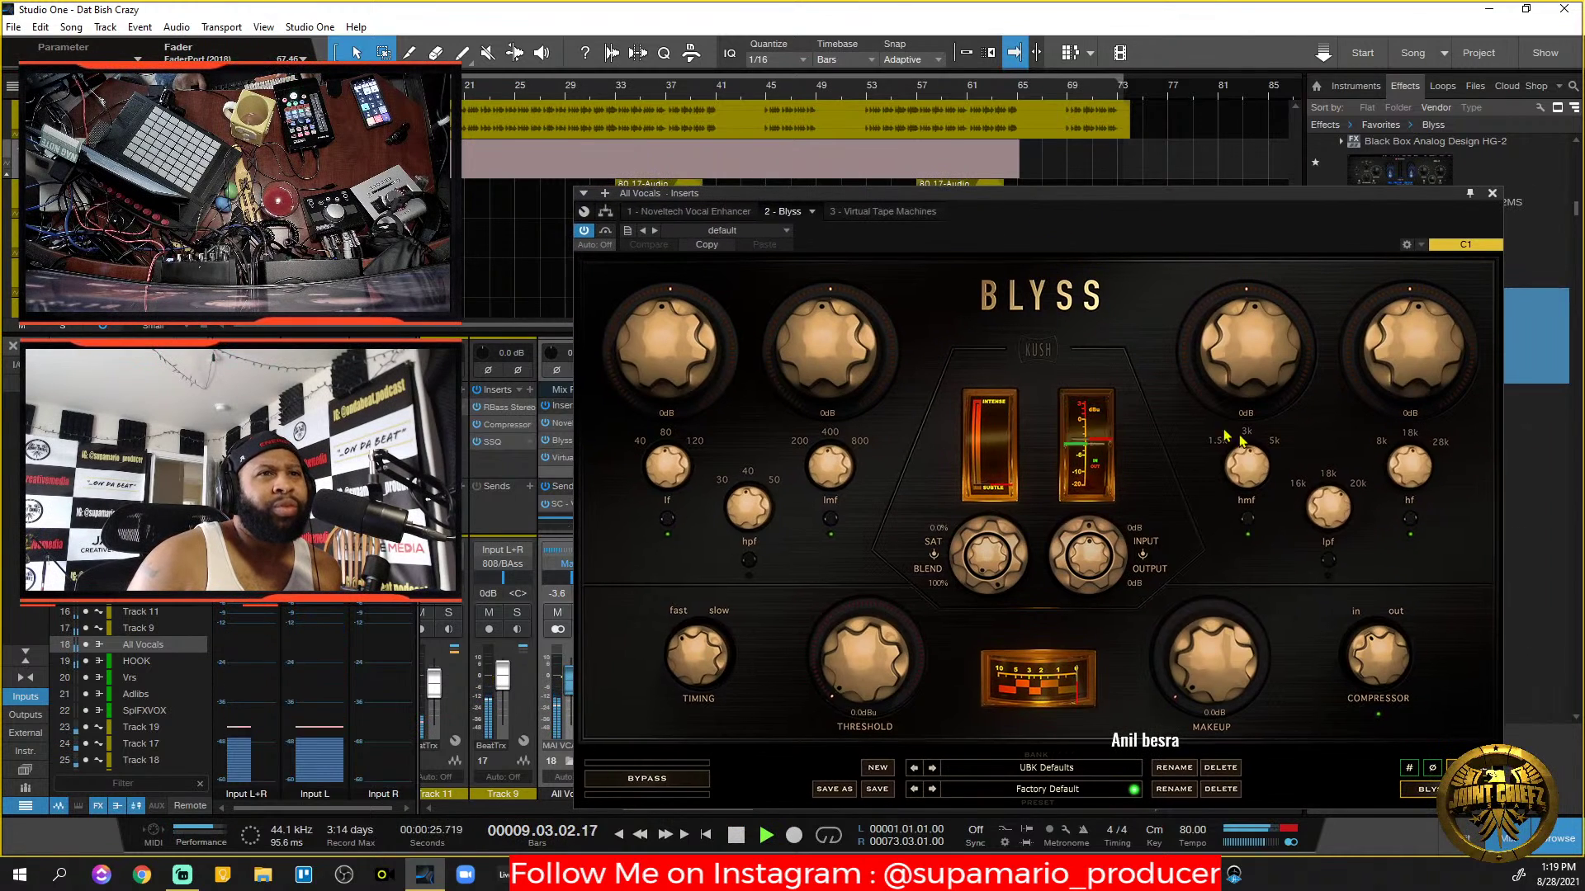
# Set Blyss's HMF frequency to 1.5 kHz and its gain to +1.25 dB during playback, and replay the section.
pyautogui.moveTo(1245, 368); pyautogui.dragTo(1227, 263)
pyautogui.moveTo(1248, 483)
pyautogui.mouseDown()
pyautogui.moveTo(1263, 416)
pyautogui.moveTo(1255, 500)
pyautogui.mouseUp()
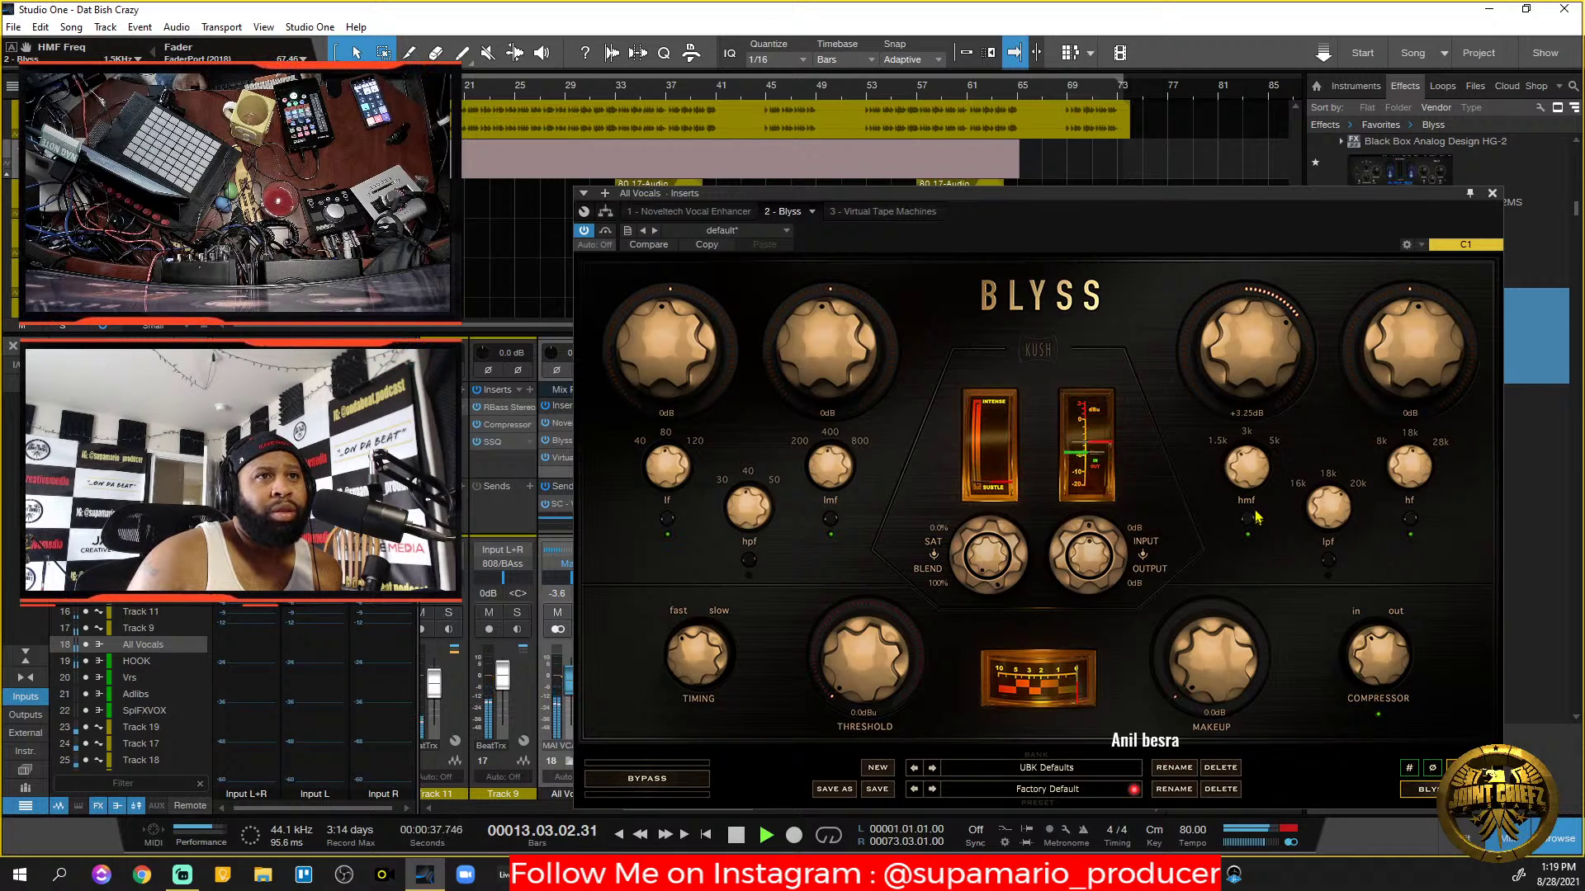
pyautogui.moveTo(1250, 355); pyautogui.dragTo(1282, 432)
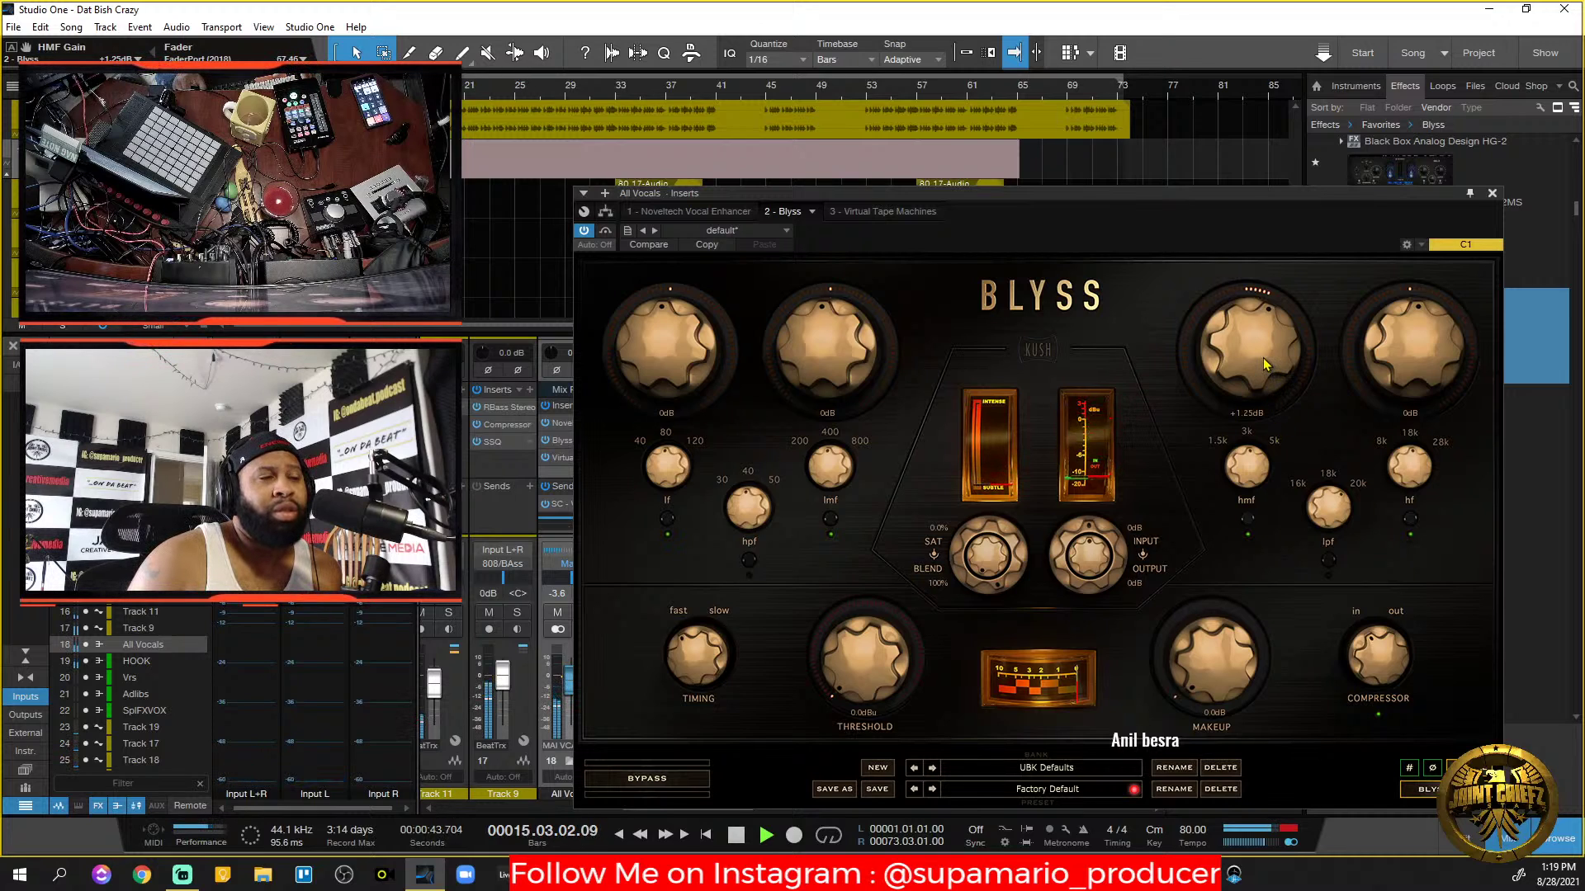
pyautogui.press('space')
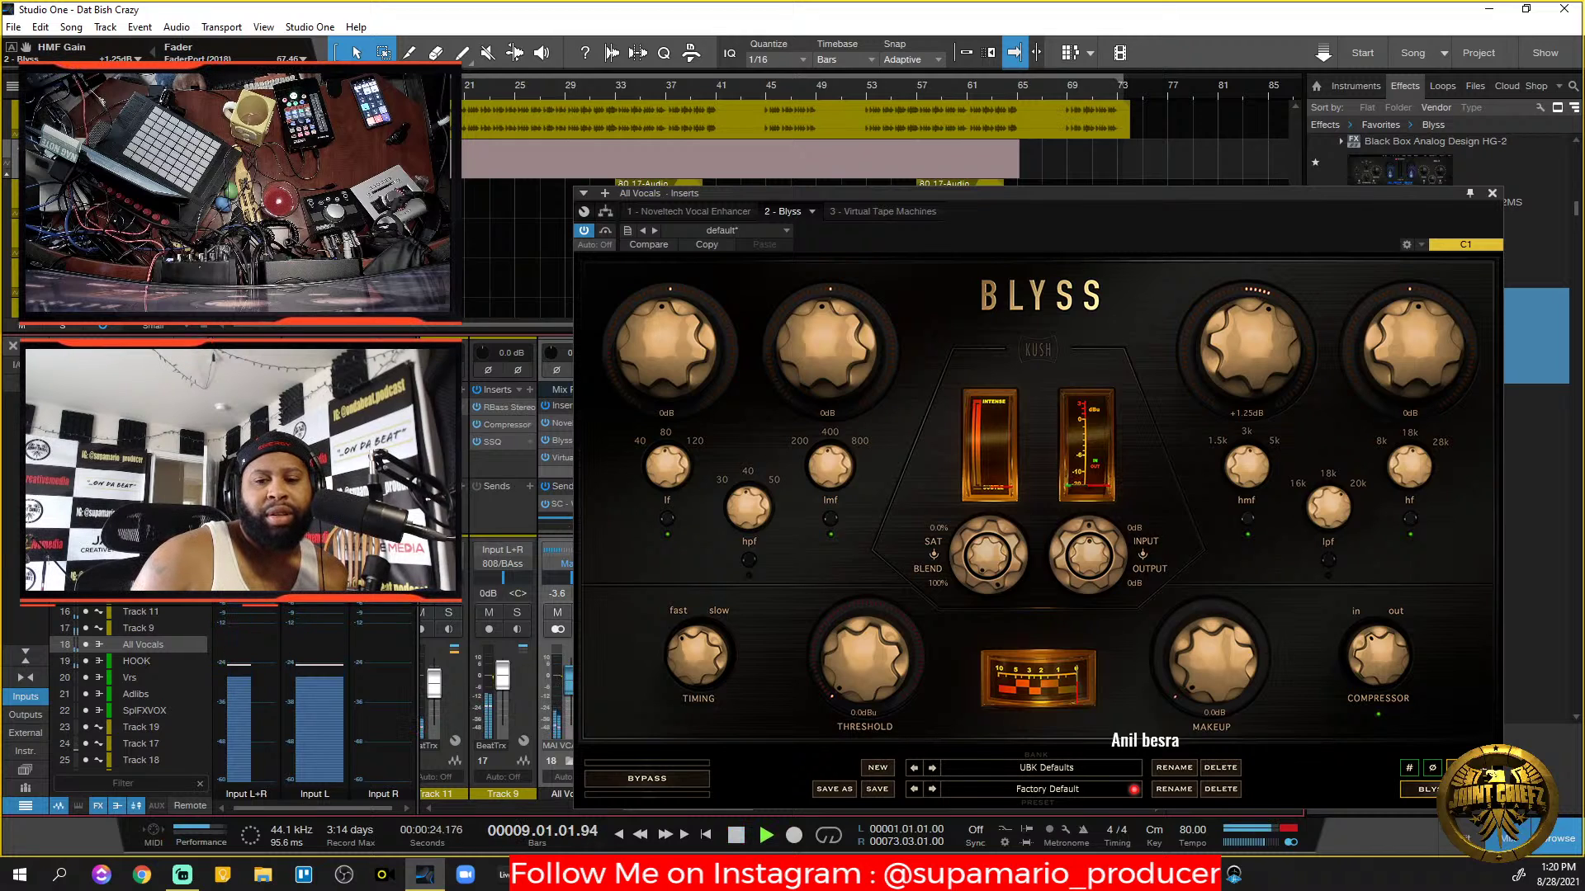
pyautogui.press('space')
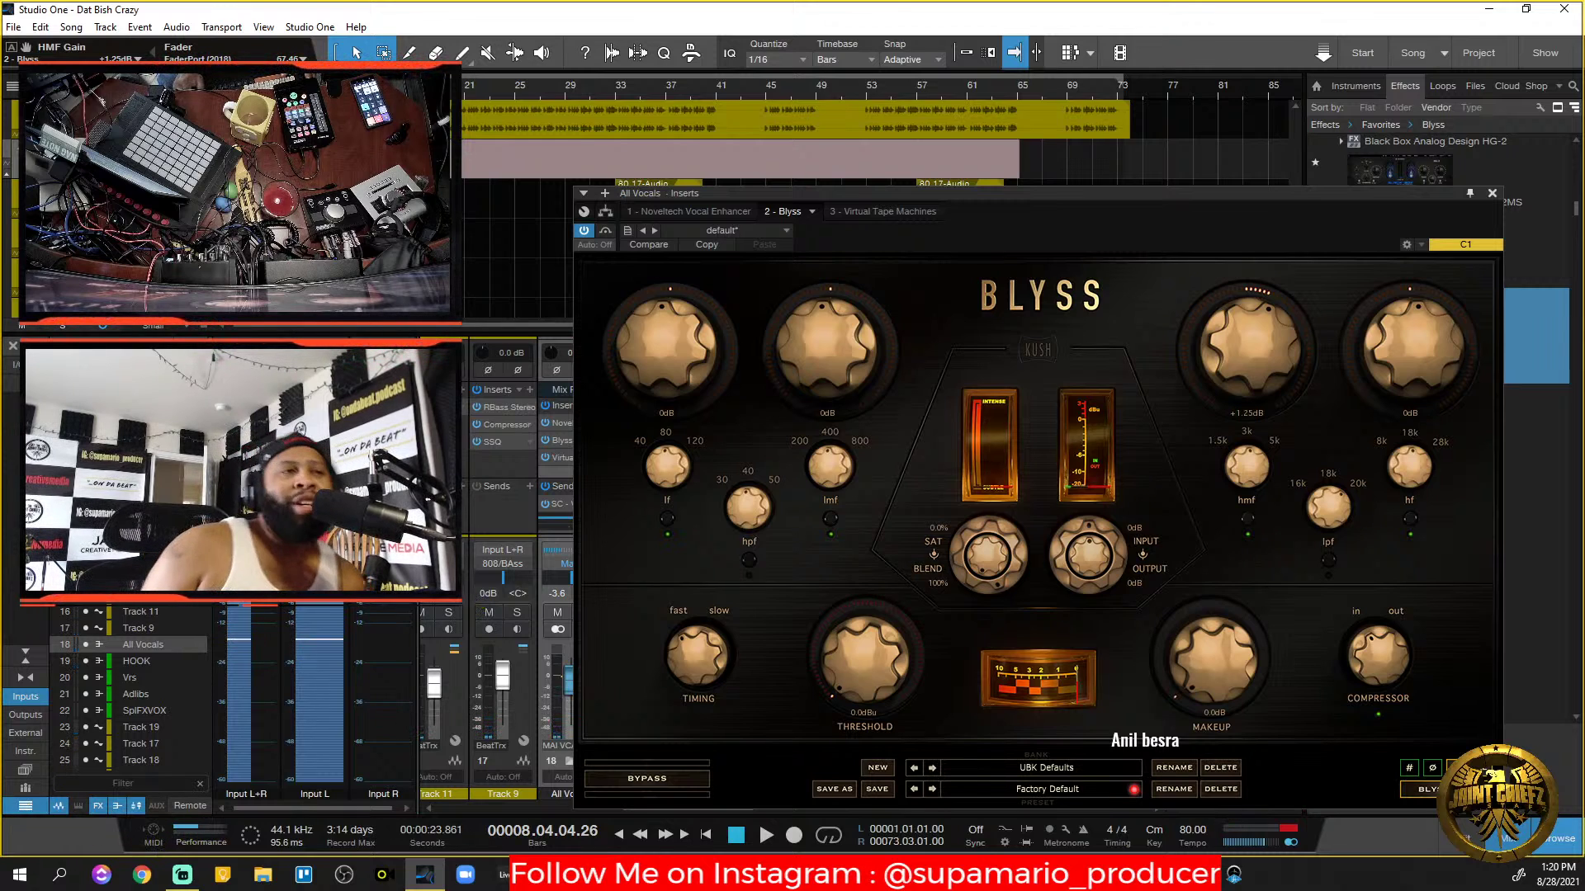
# Examine the CPU load of Blyss and the other plug-ins in the Performance Monitor, and close it.
pyautogui.click(200, 830)
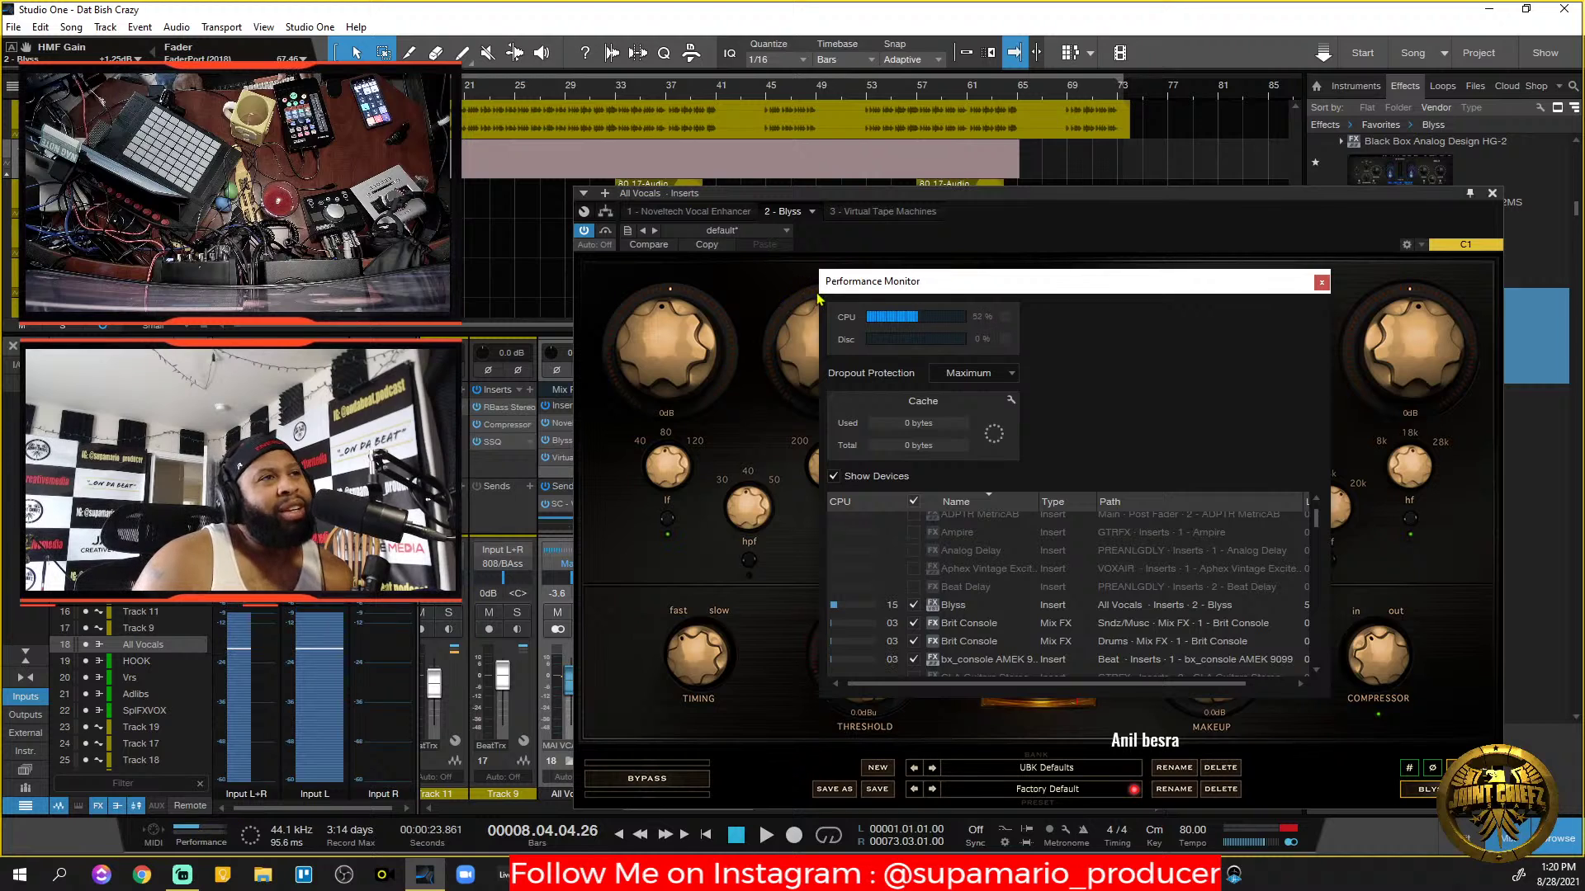
pyautogui.moveTo(994, 283); pyautogui.dragTo(653, 289)
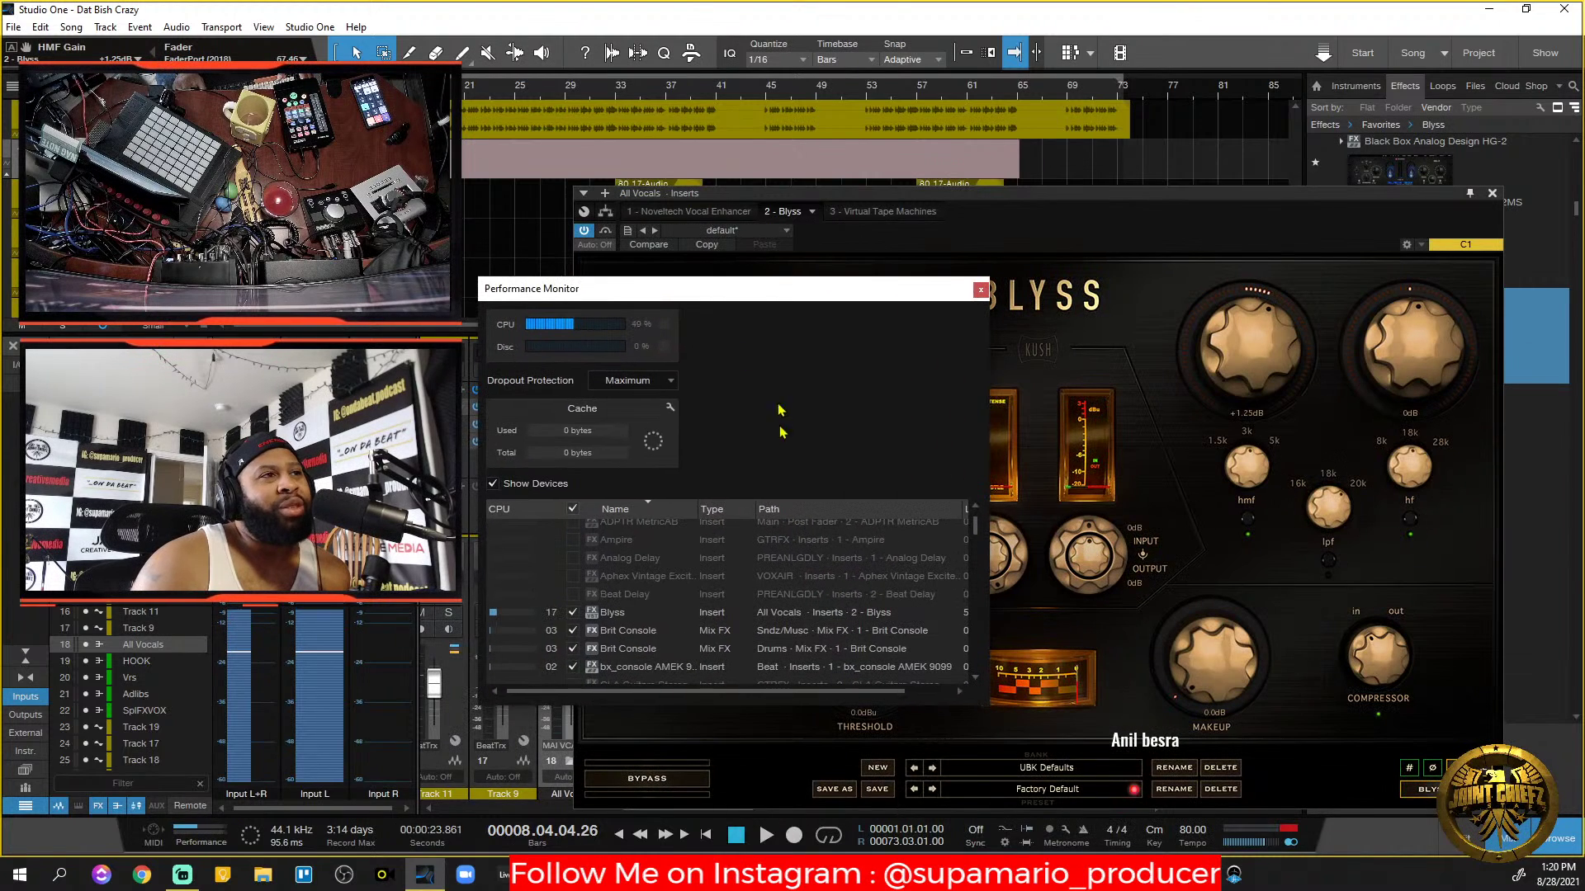
pyautogui.scroll(-8, 636, 650)
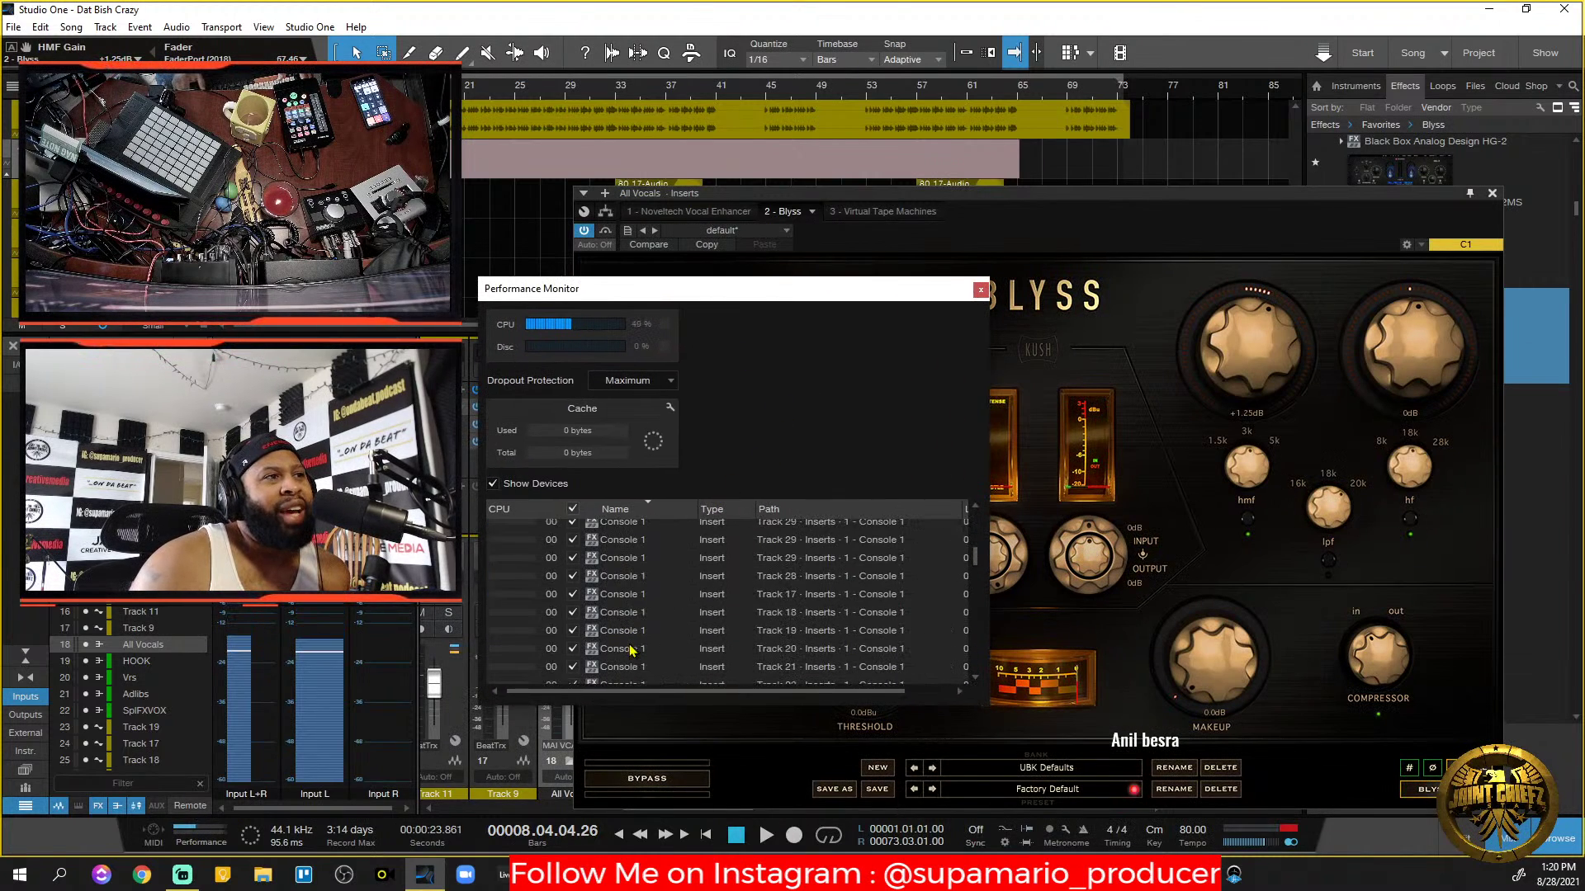
pyautogui.scroll(-6, 632, 650)
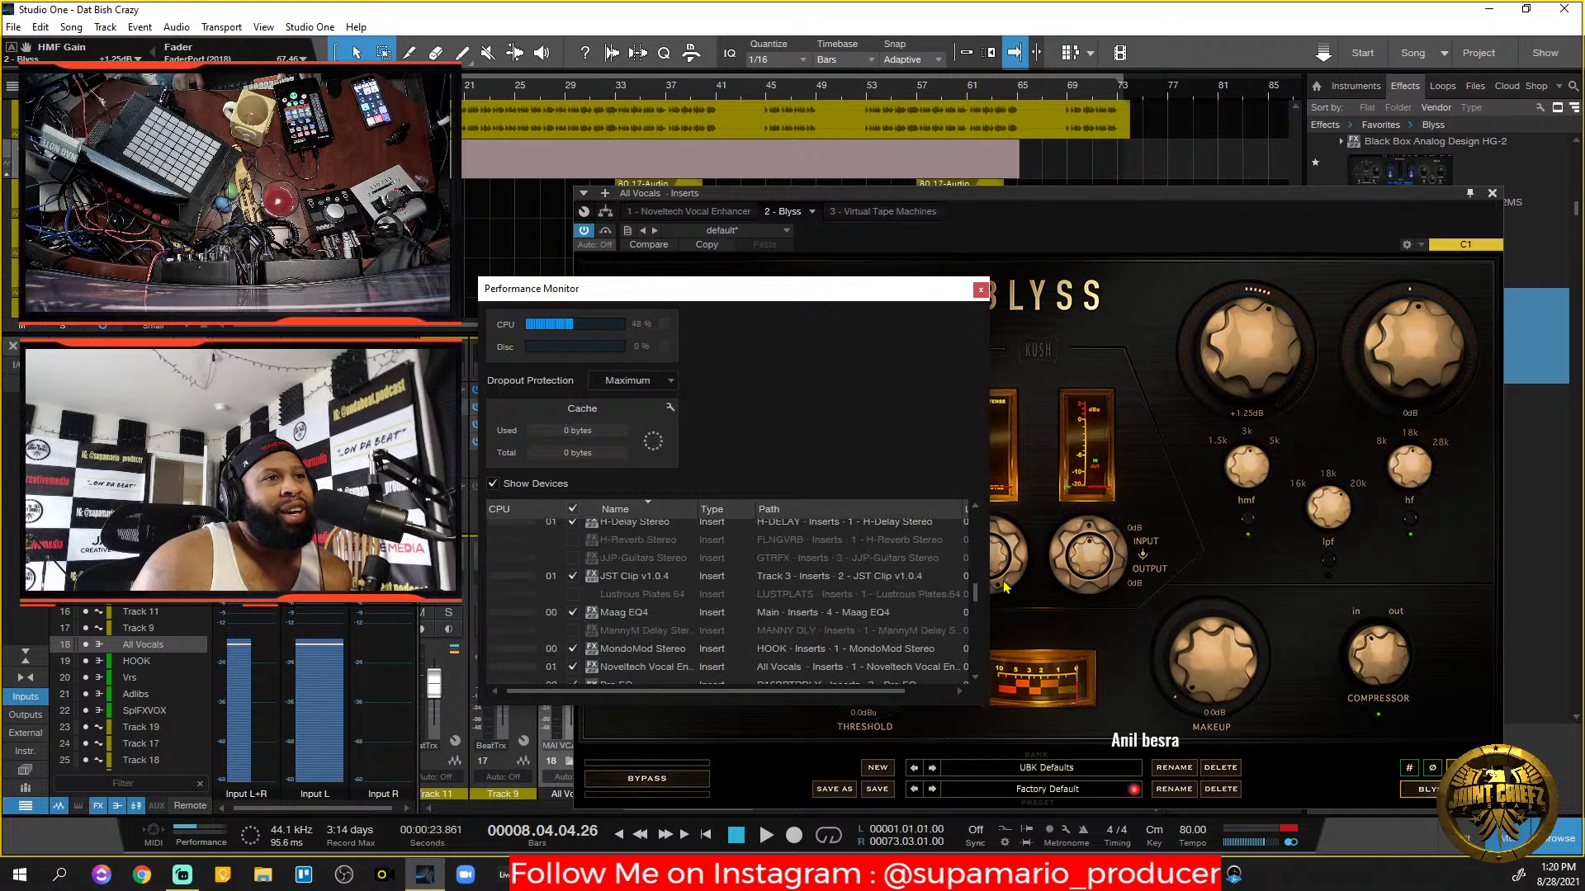
pyautogui.moveTo(972, 600); pyautogui.dragTo(962, 520)
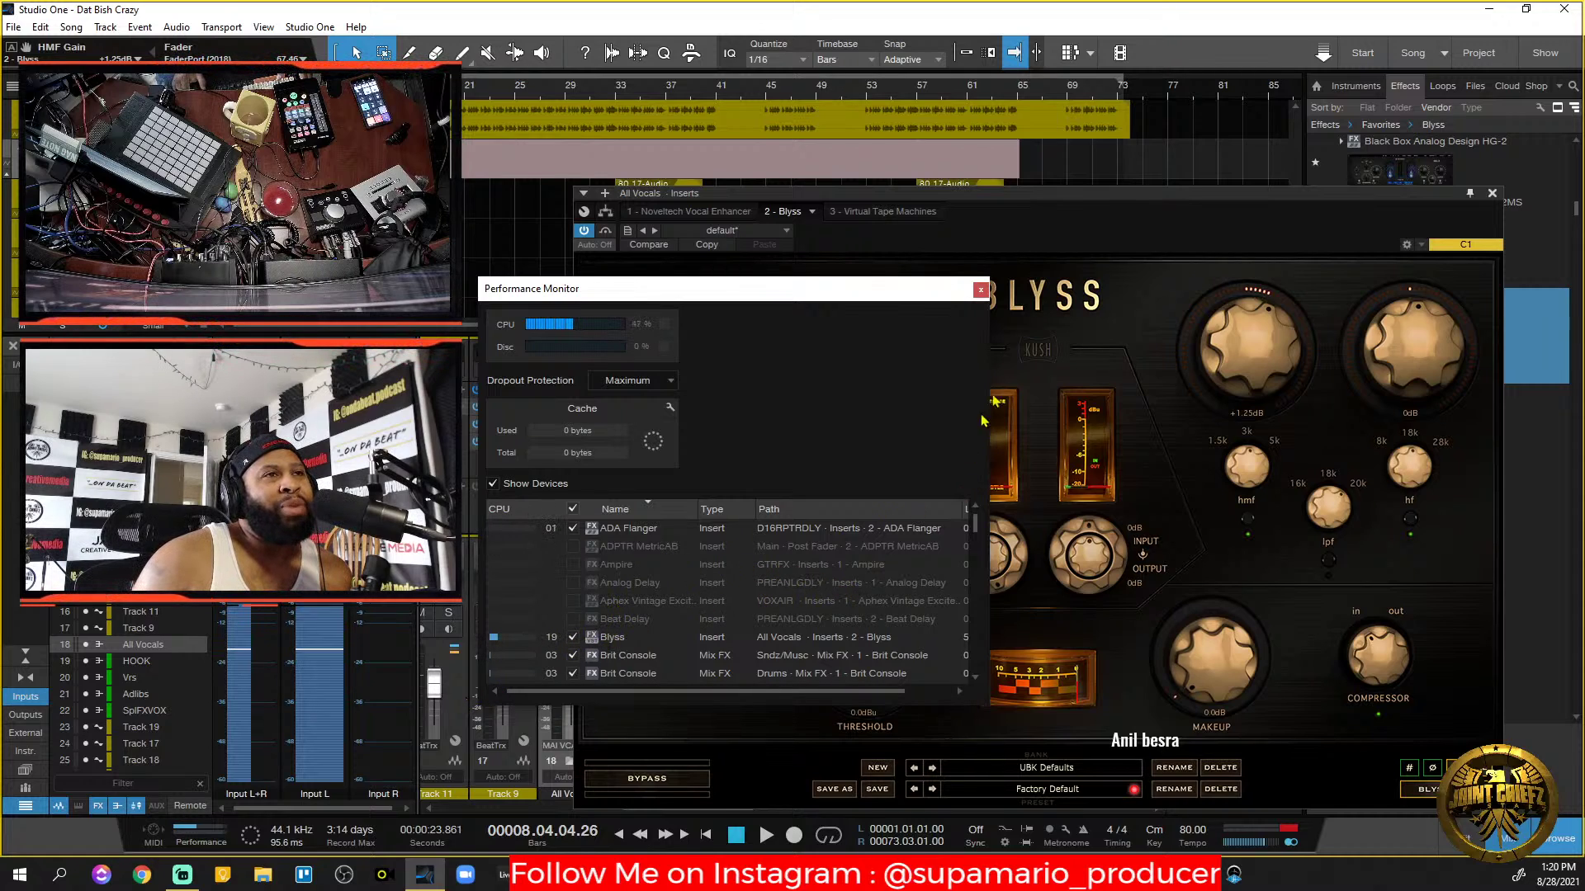
pyautogui.click(979, 290)
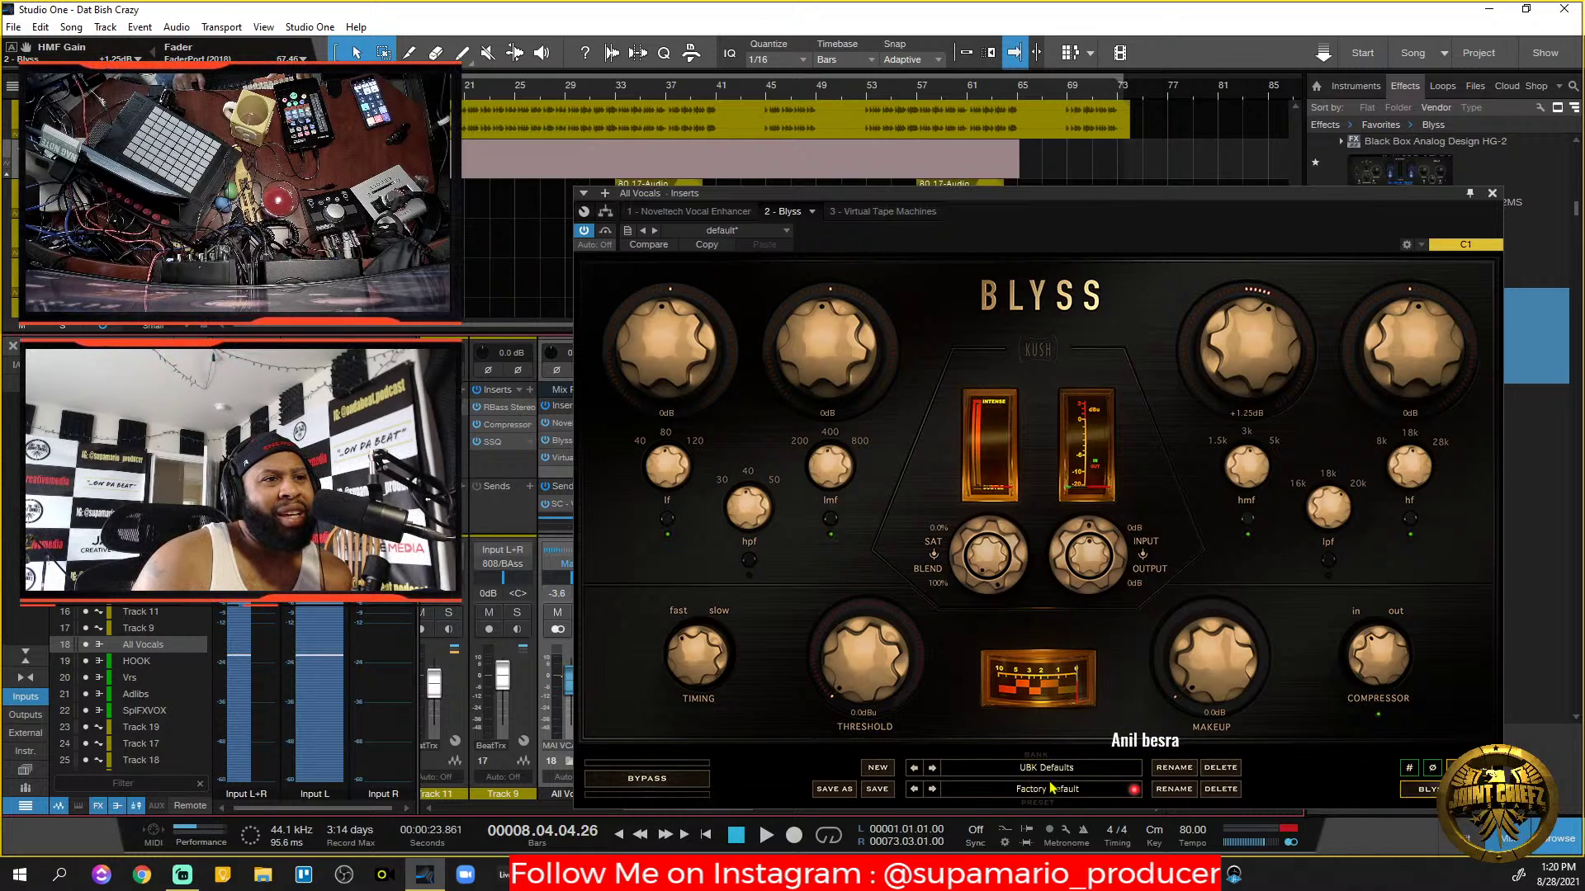
# Replay the section, bypass Blyss's unused EQ bands, and set the HMF gain to +1 dB.
pyautogui.press('space')
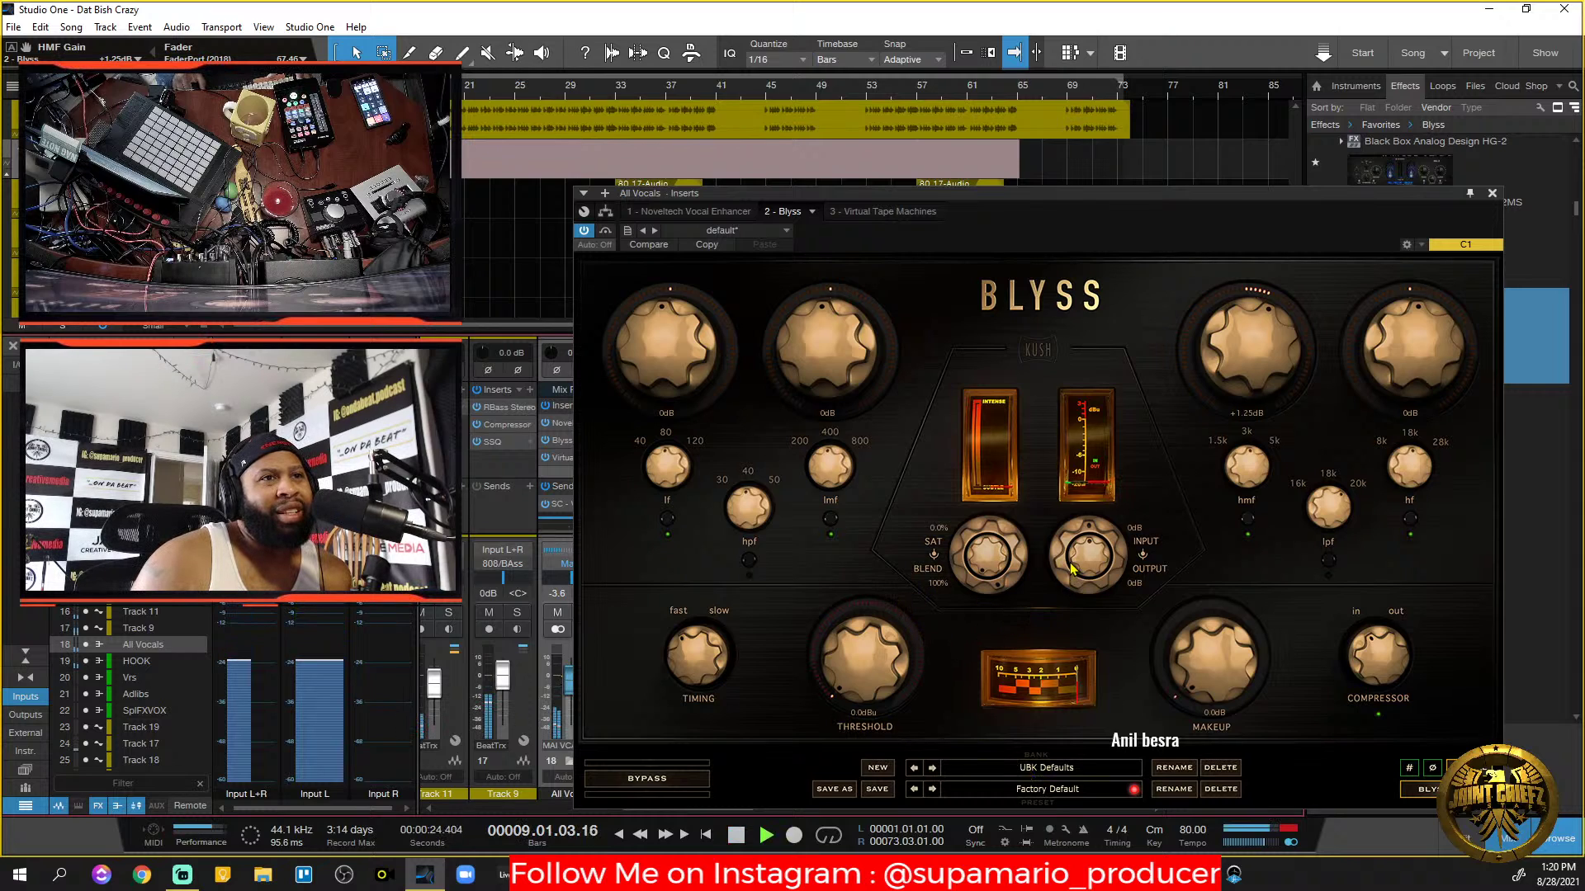
pyautogui.press('space')
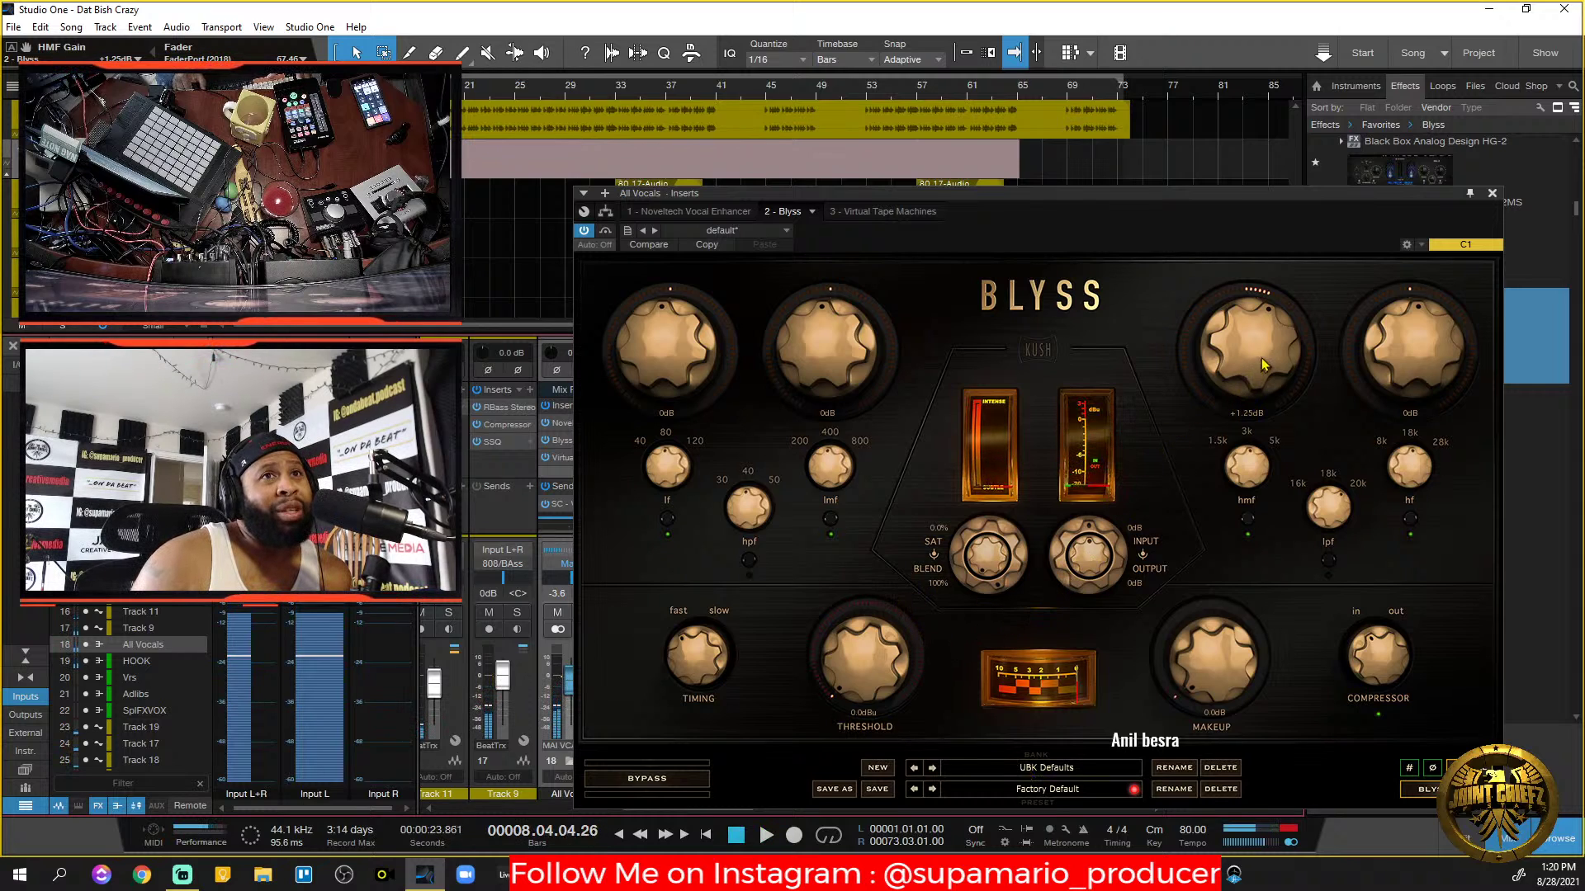
pyautogui.press('space')
pyautogui.press('space')
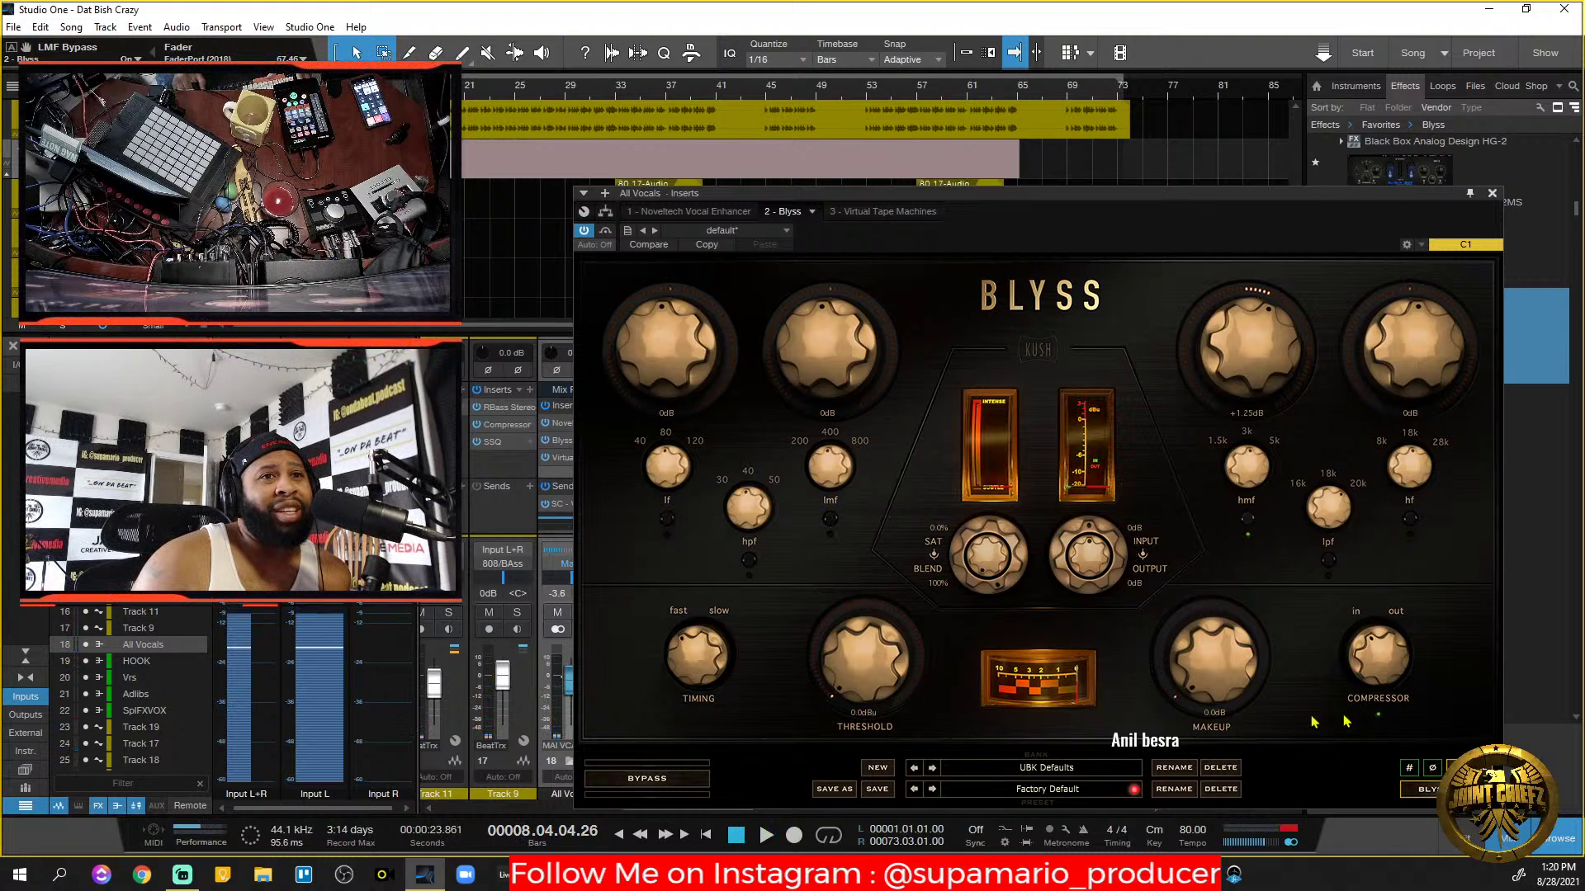
pyautogui.press('space')
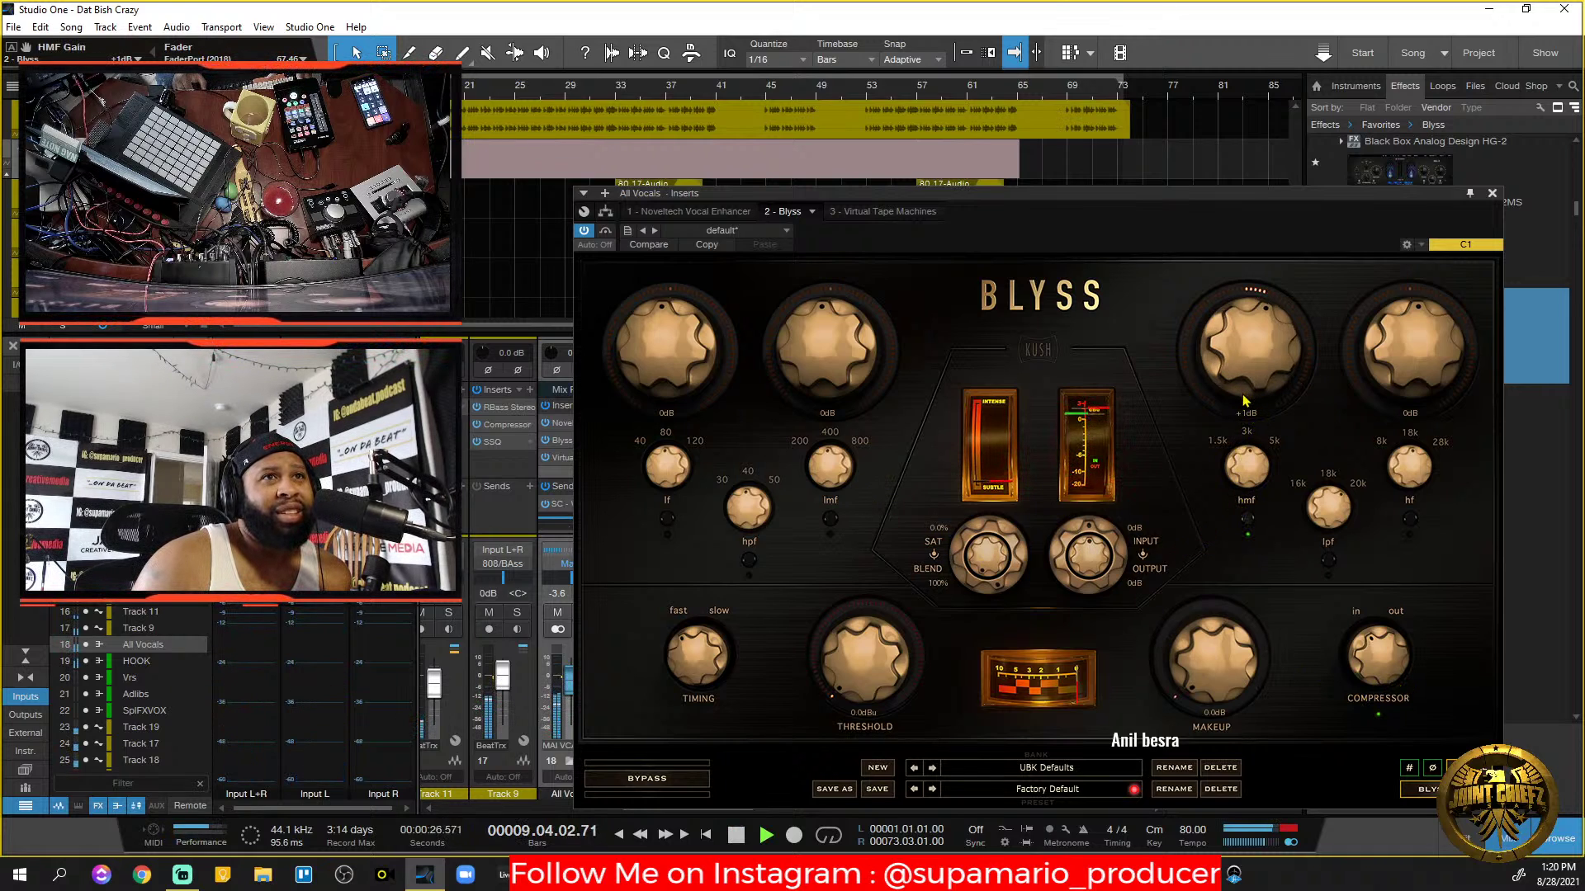
pyautogui.moveTo(1241, 394); pyautogui.dragTo(1242, 396)
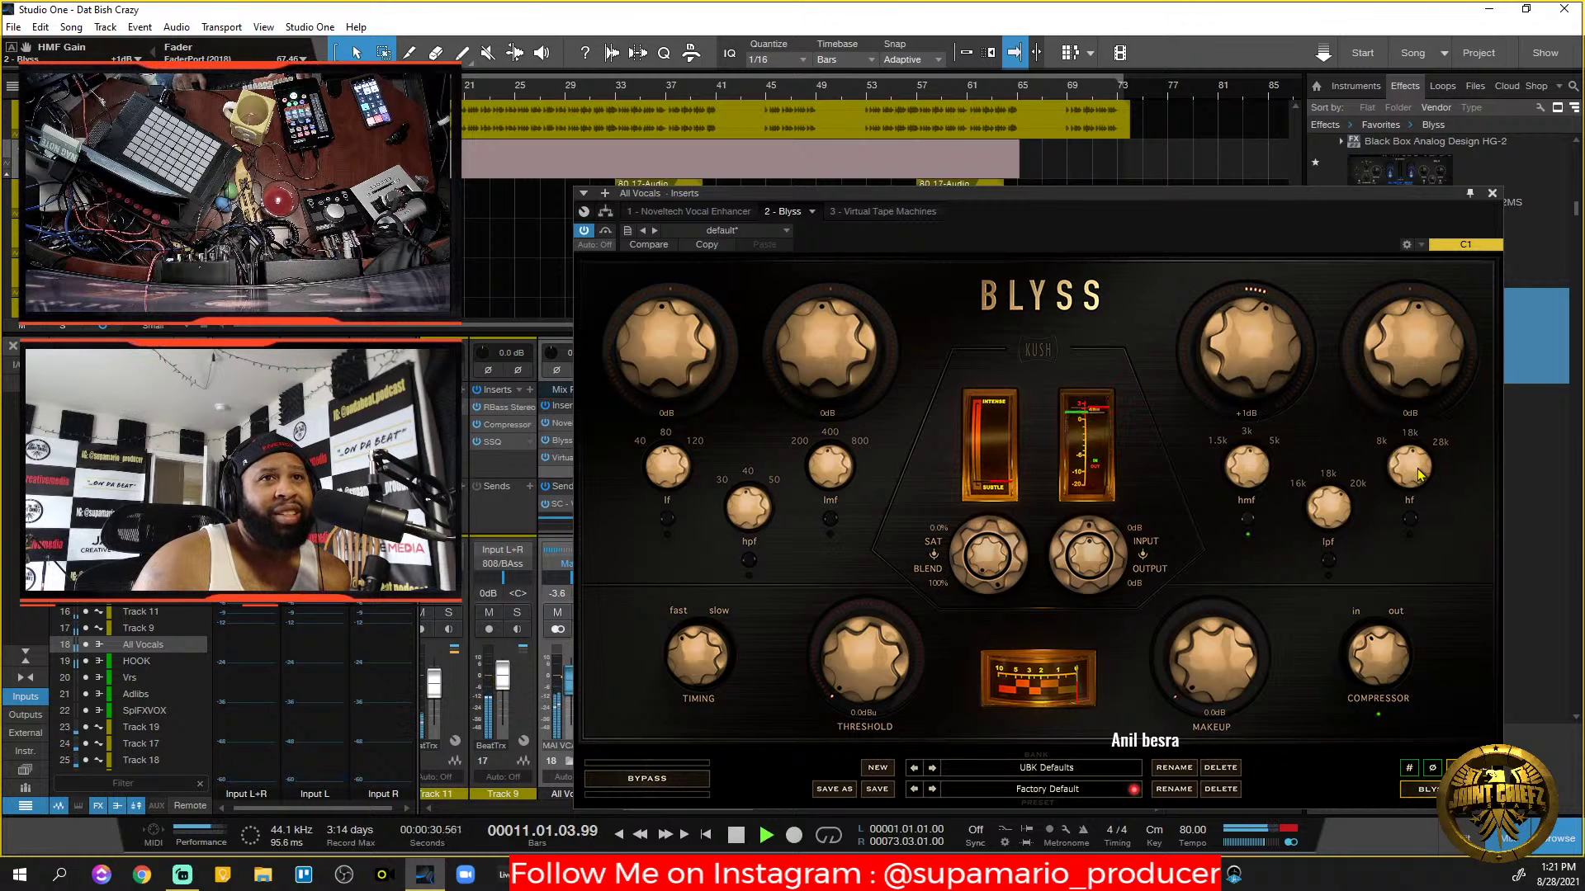
# Restart playback, enable Blyss's HF band, and set its gain to +0.5 dB.
pyautogui.press('space')
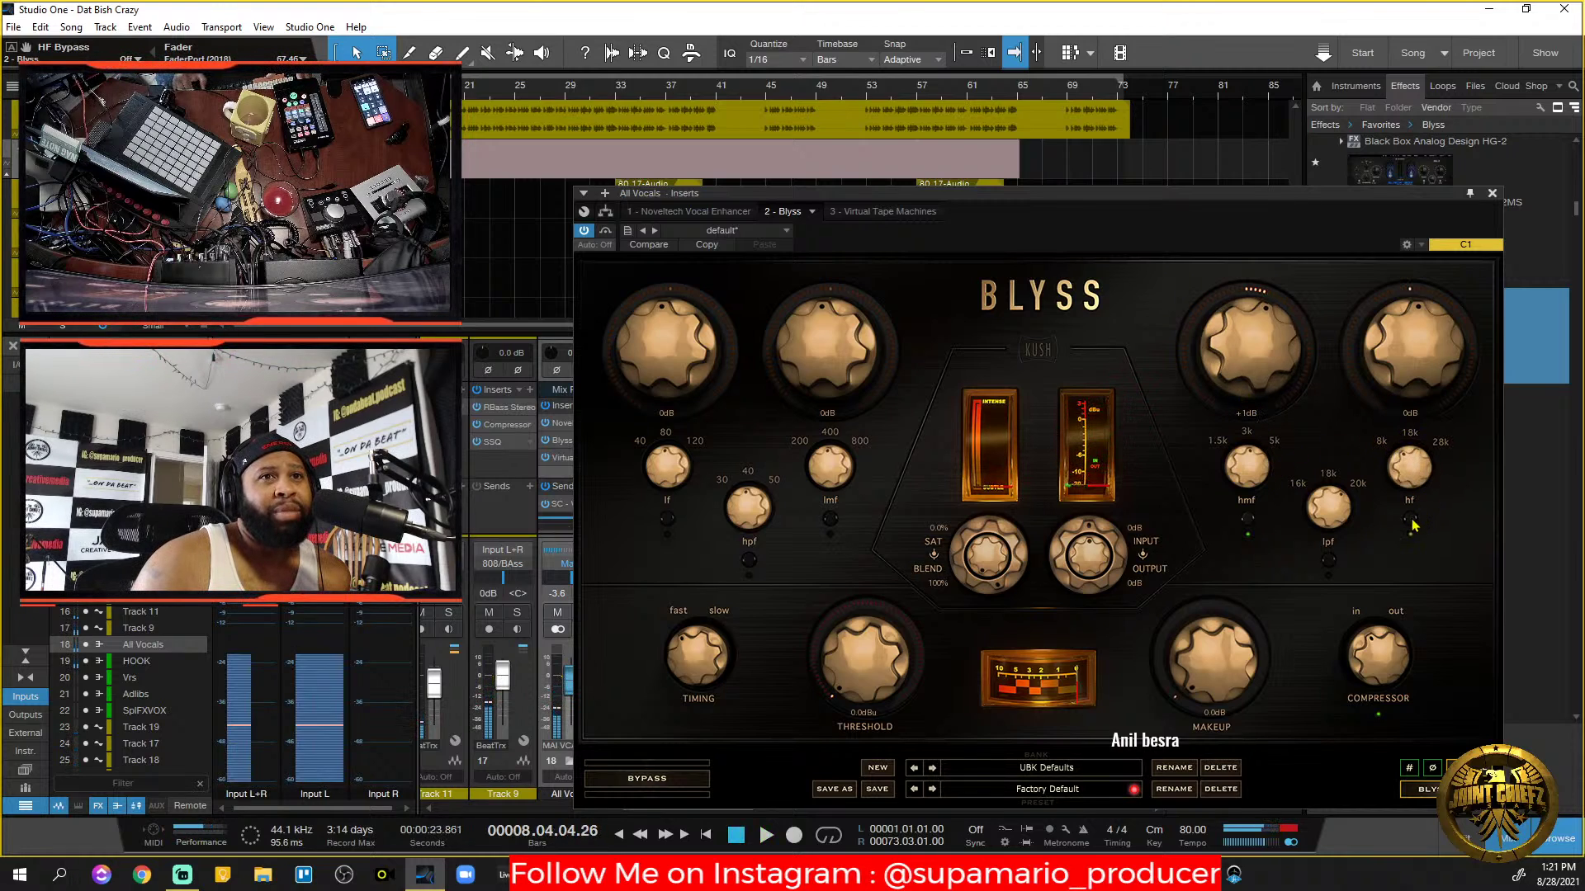
pyautogui.press('space')
pyautogui.moveTo(1400, 377); pyautogui.dragTo(1399, 320)
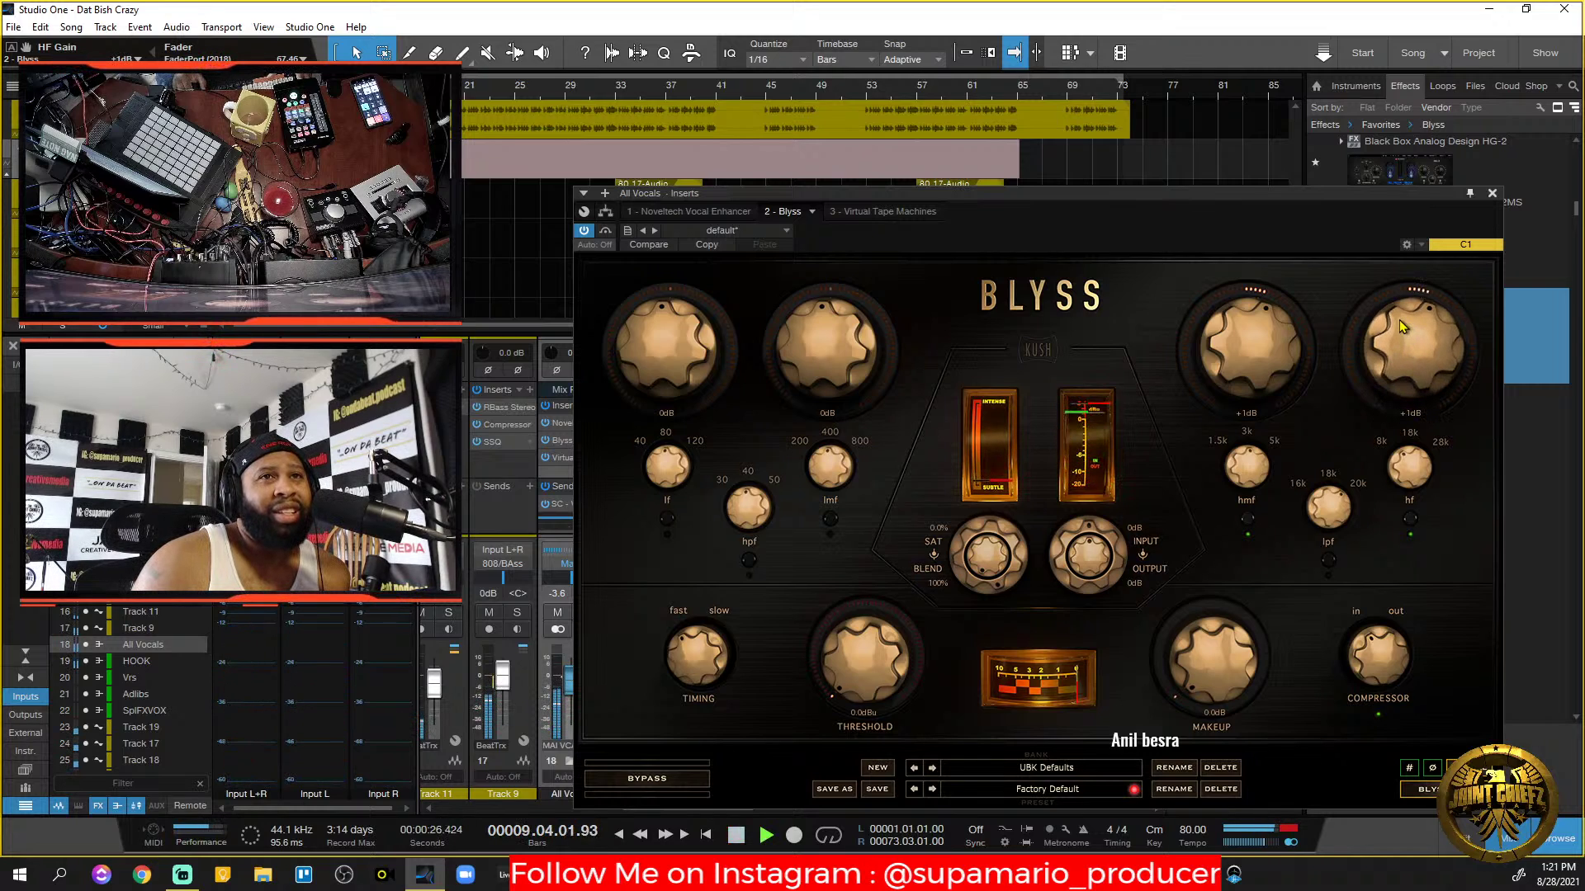
pyautogui.scroll(-1, 1398, 320)
pyautogui.moveTo(1399, 323)
pyautogui.mouseDown()
pyautogui.moveTo(1406, 357)
pyautogui.moveTo(1405, 335)
pyautogui.mouseUp()
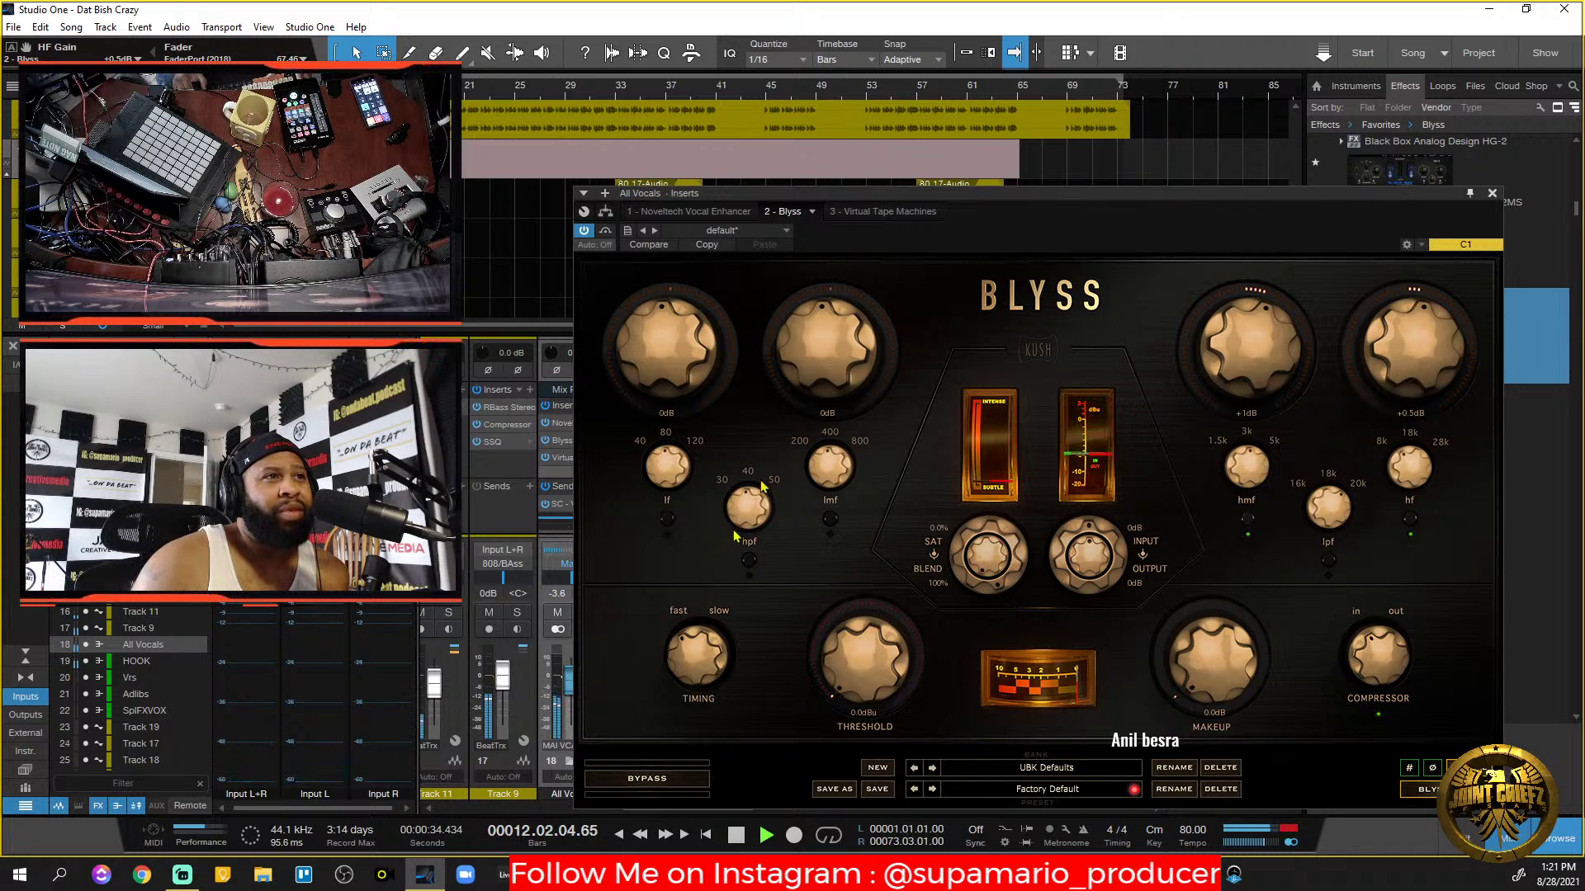
# Enable Blyss's LMF band at 400 Hz and set its gain to -0.5 dB.
pyautogui.click(831, 477)
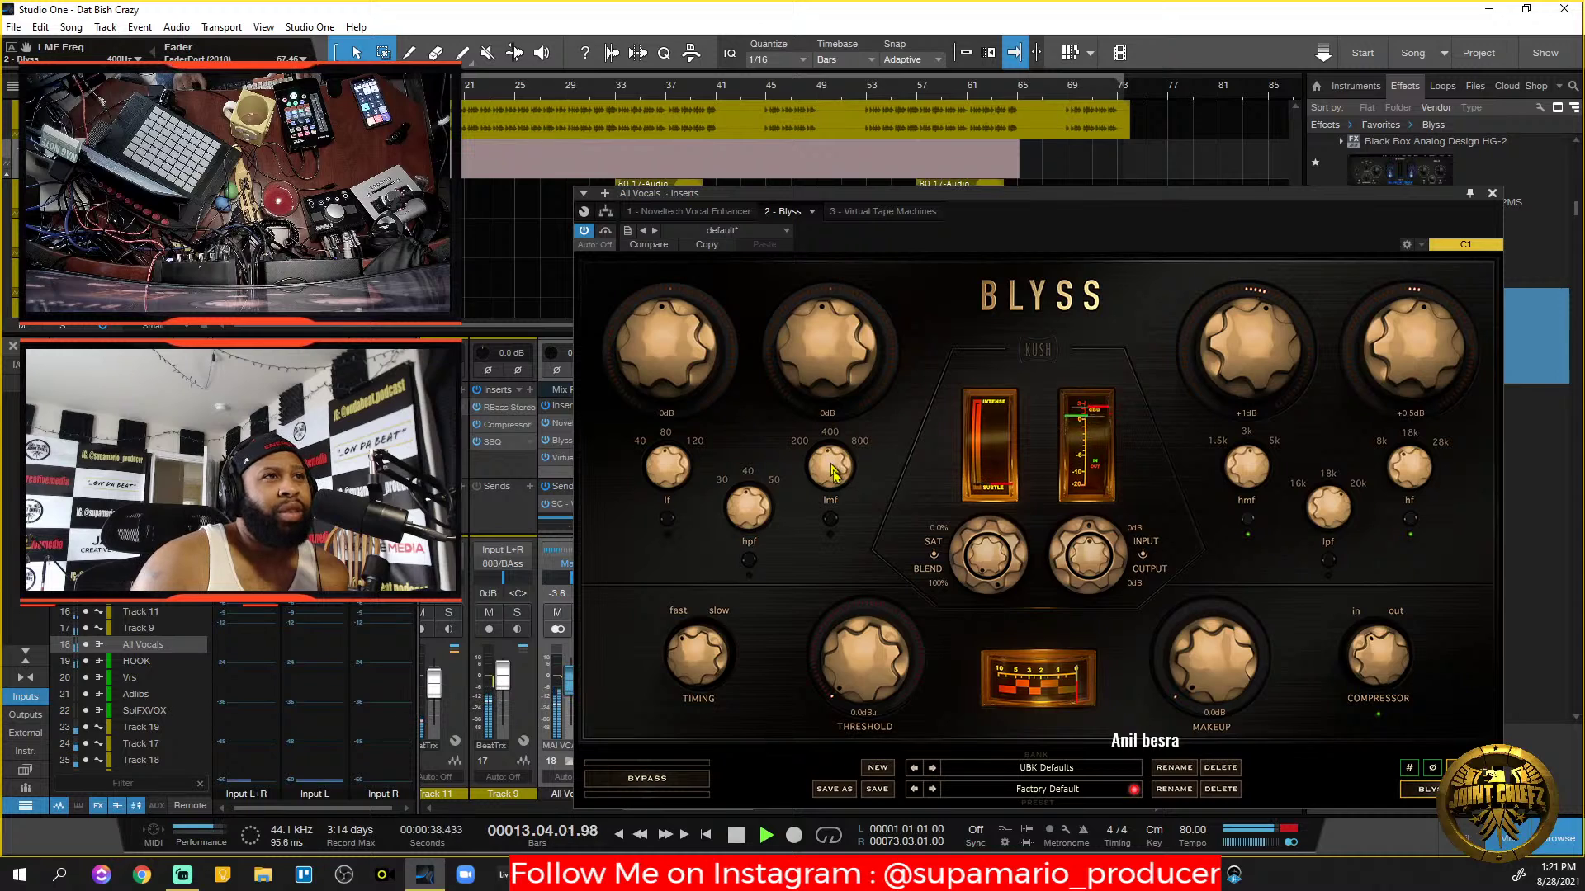
pyautogui.click(834, 520)
pyautogui.moveTo(821, 381); pyautogui.dragTo(825, 392)
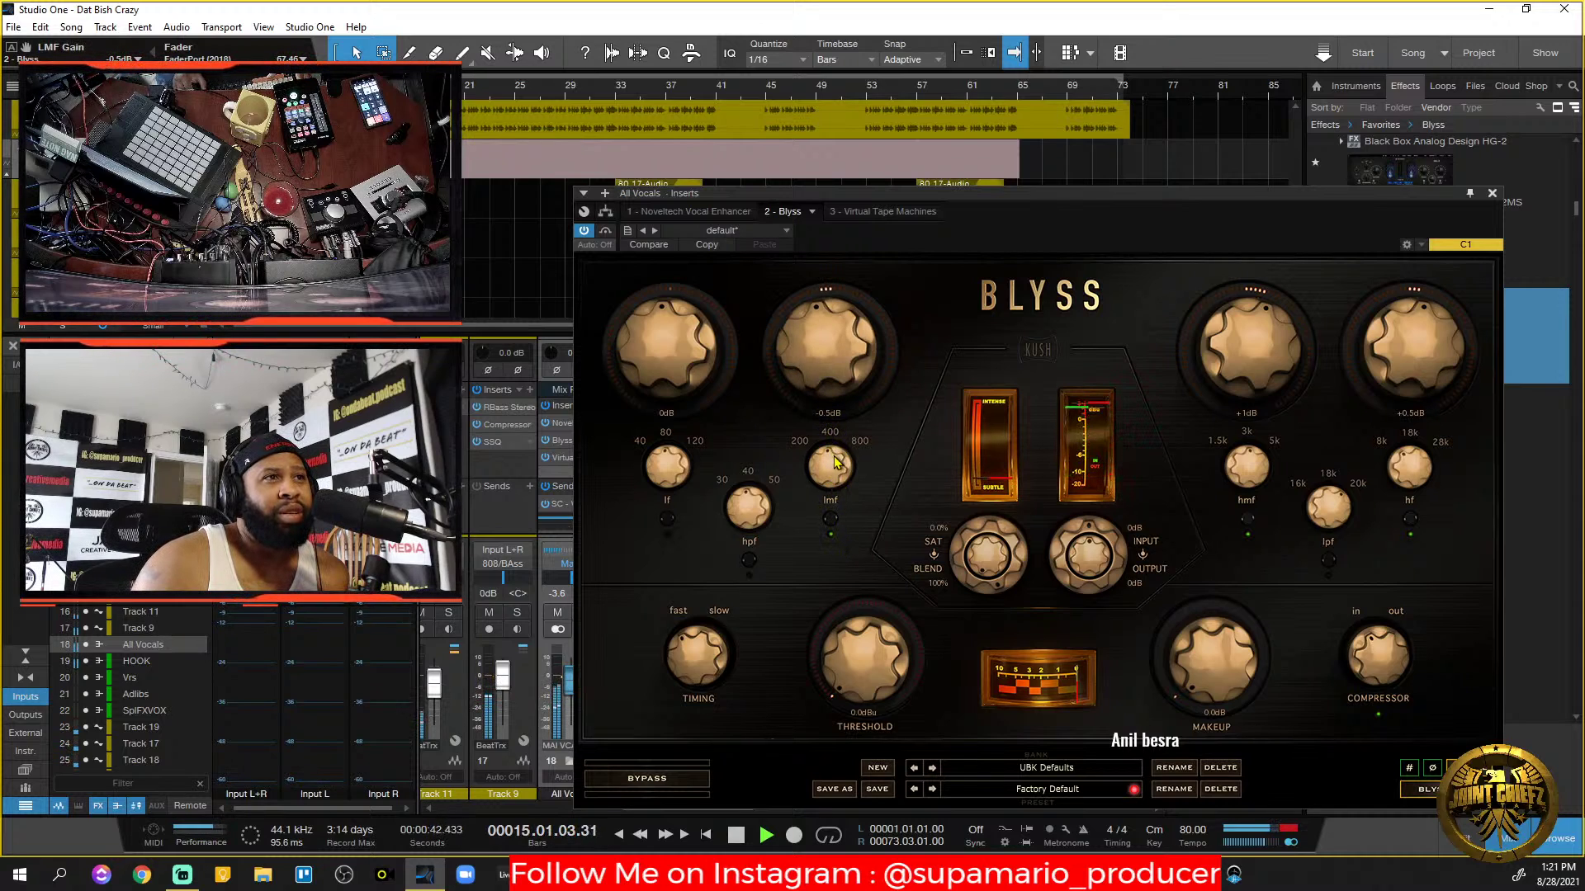
# Set Blyss's LMF gain to -0.25 dB and adjust the compressor timing between fast and slow with playback stopped.
pyautogui.scroll(1, 835, 386)
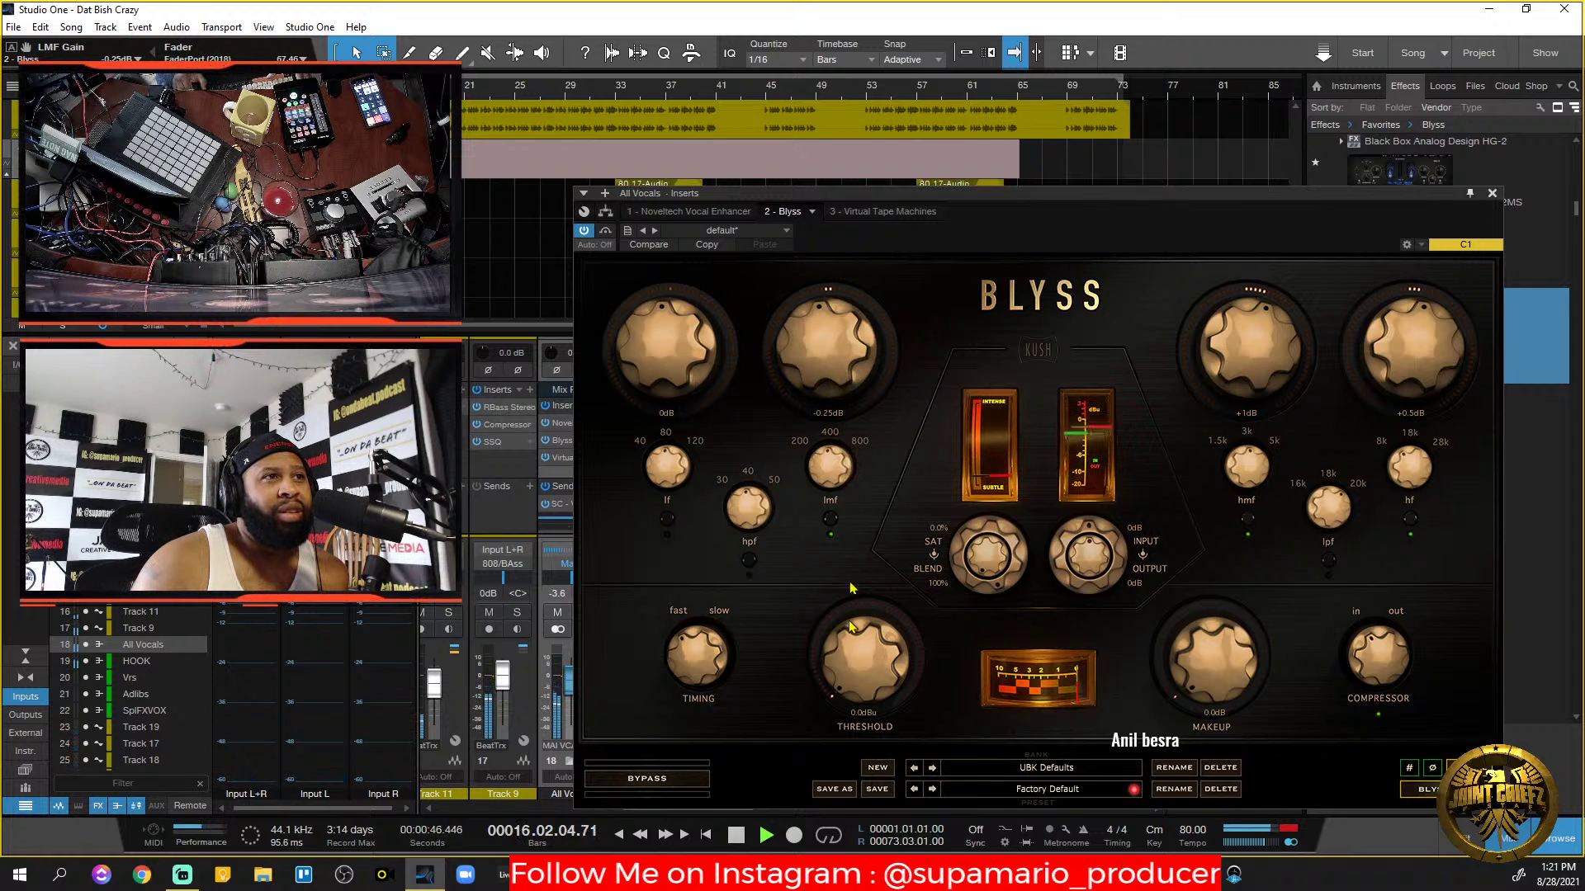
pyautogui.press('space')
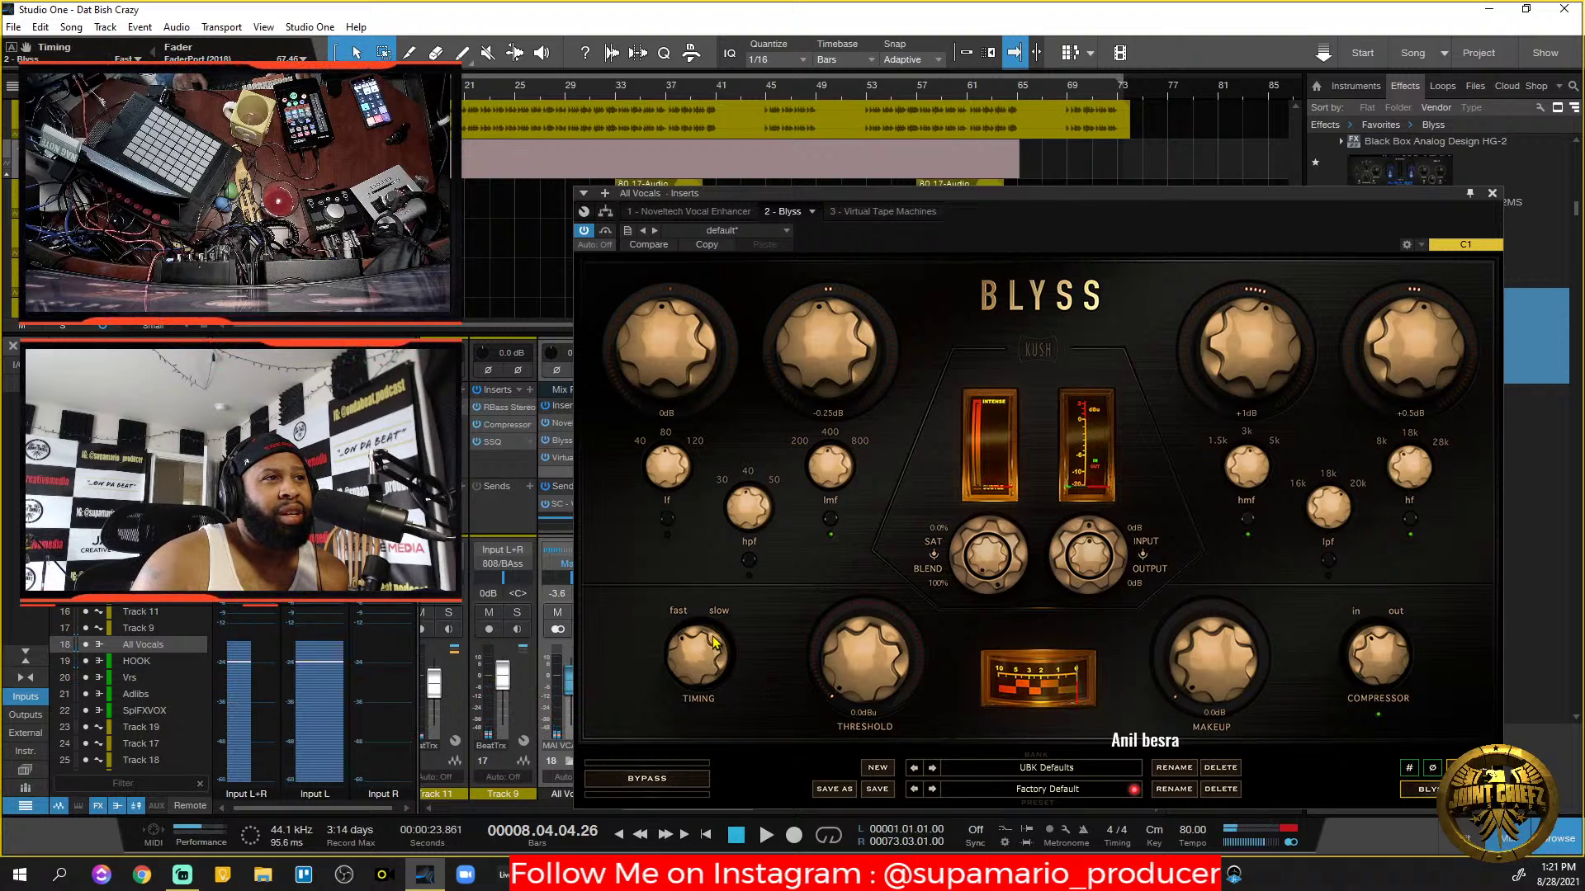
pyautogui.press('space')
pyautogui.press('space')
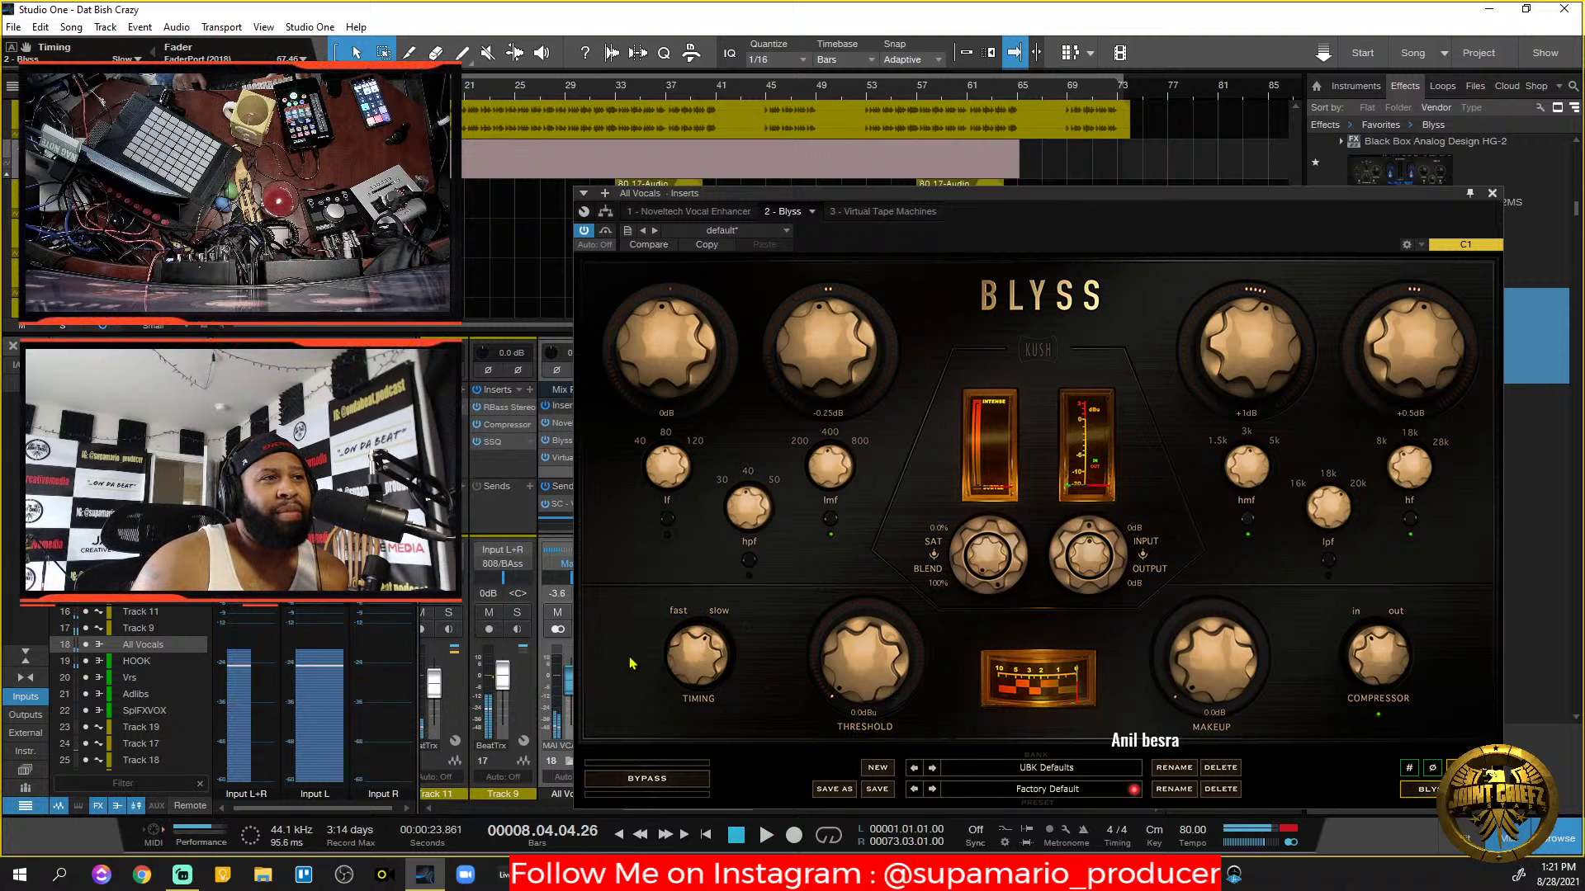
pyautogui.moveTo(695, 638); pyautogui.dragTo(735, 552)
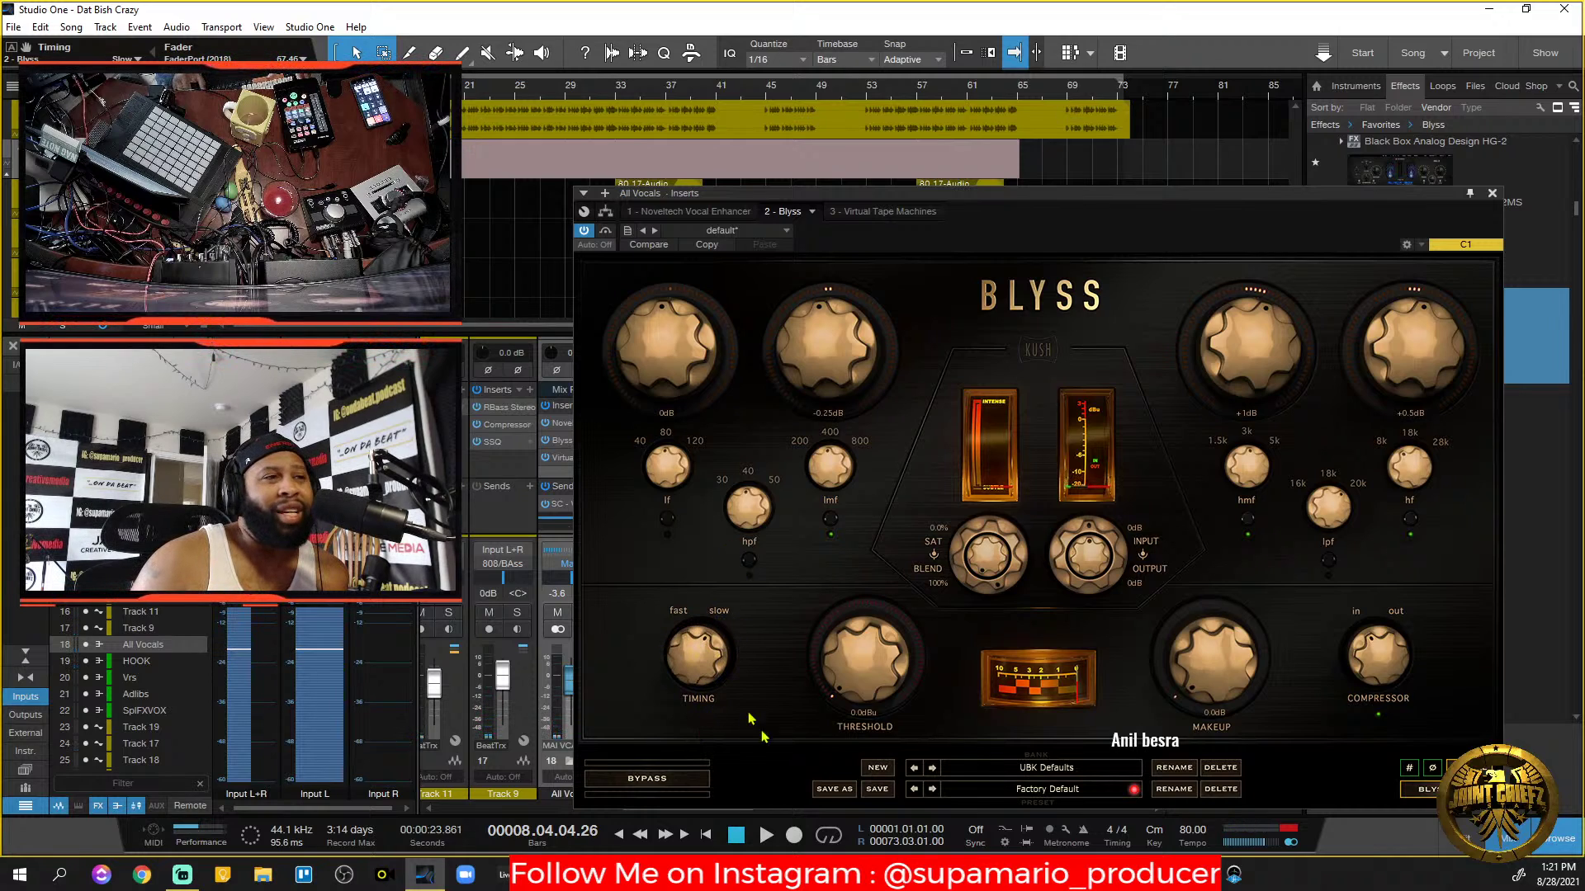
# Lower Blyss's compressor threshold to -23.2 dBu while the vocal section plays, and stop playback.
pyautogui.press('space')
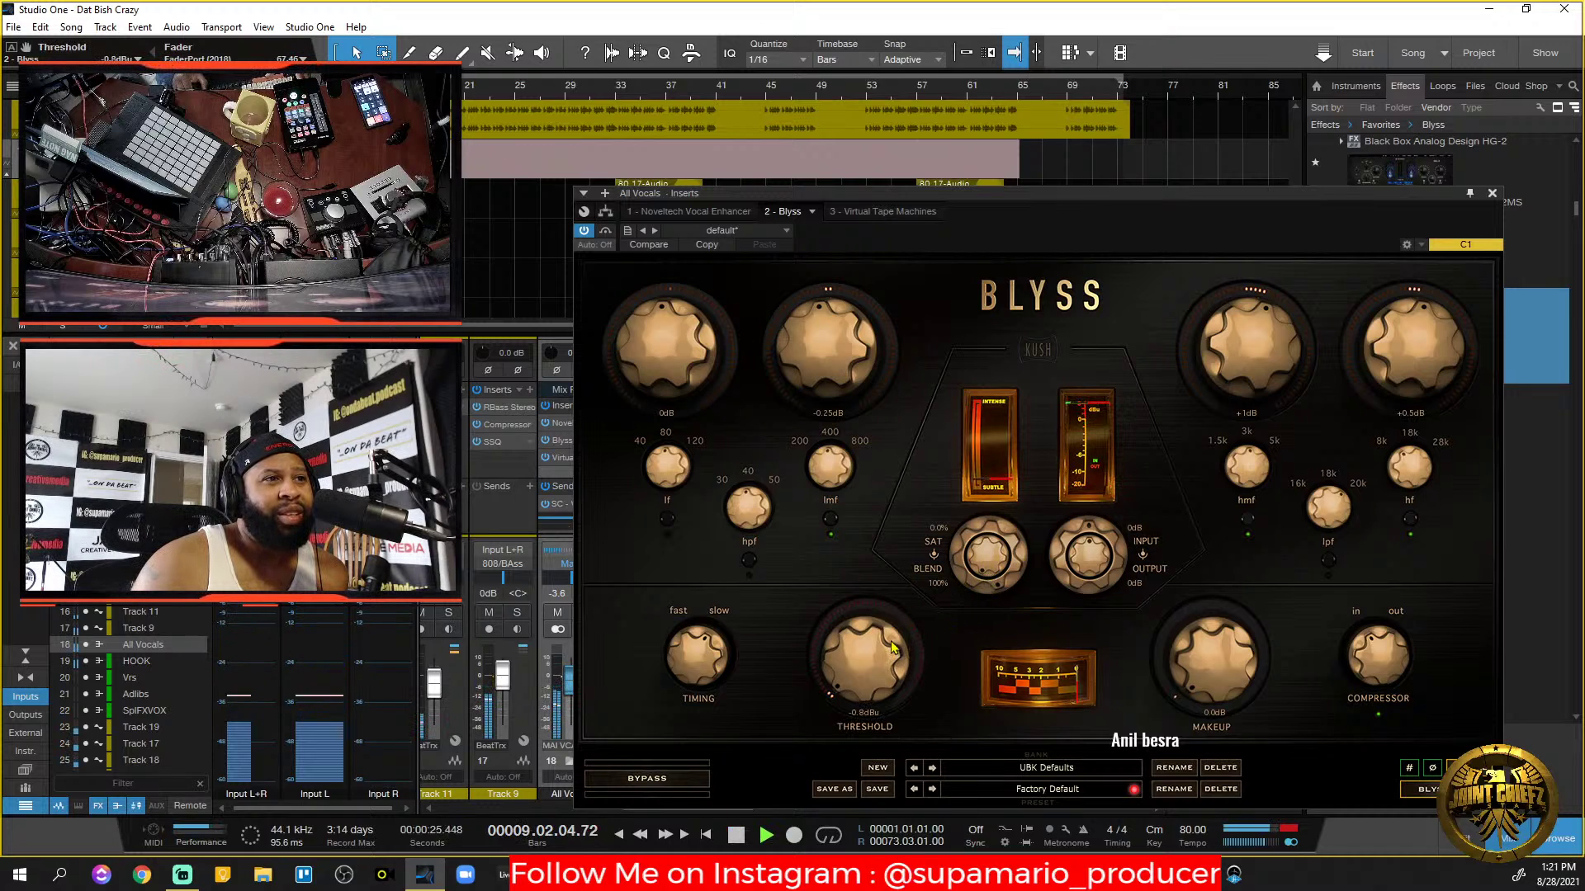
pyautogui.moveTo(891, 656); pyautogui.dragTo(890, 694)
pyautogui.moveTo(881, 572); pyautogui.dragTo(894, 423)
pyautogui.moveTo(882, 660); pyautogui.dragTo(880, 605)
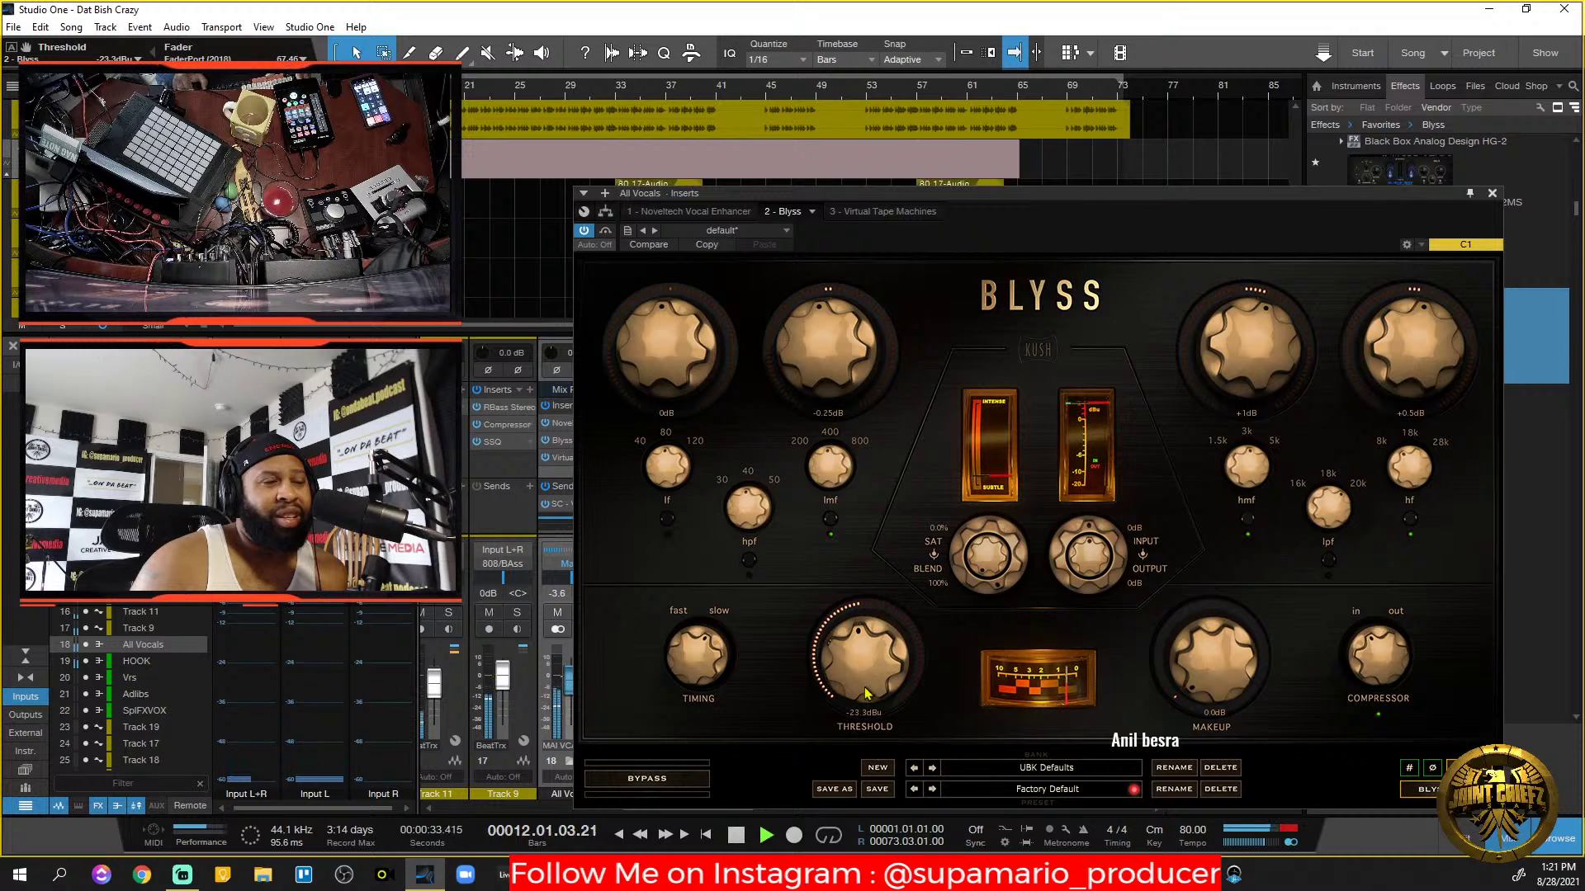
pyautogui.moveTo(868, 684); pyautogui.dragTo(867, 682)
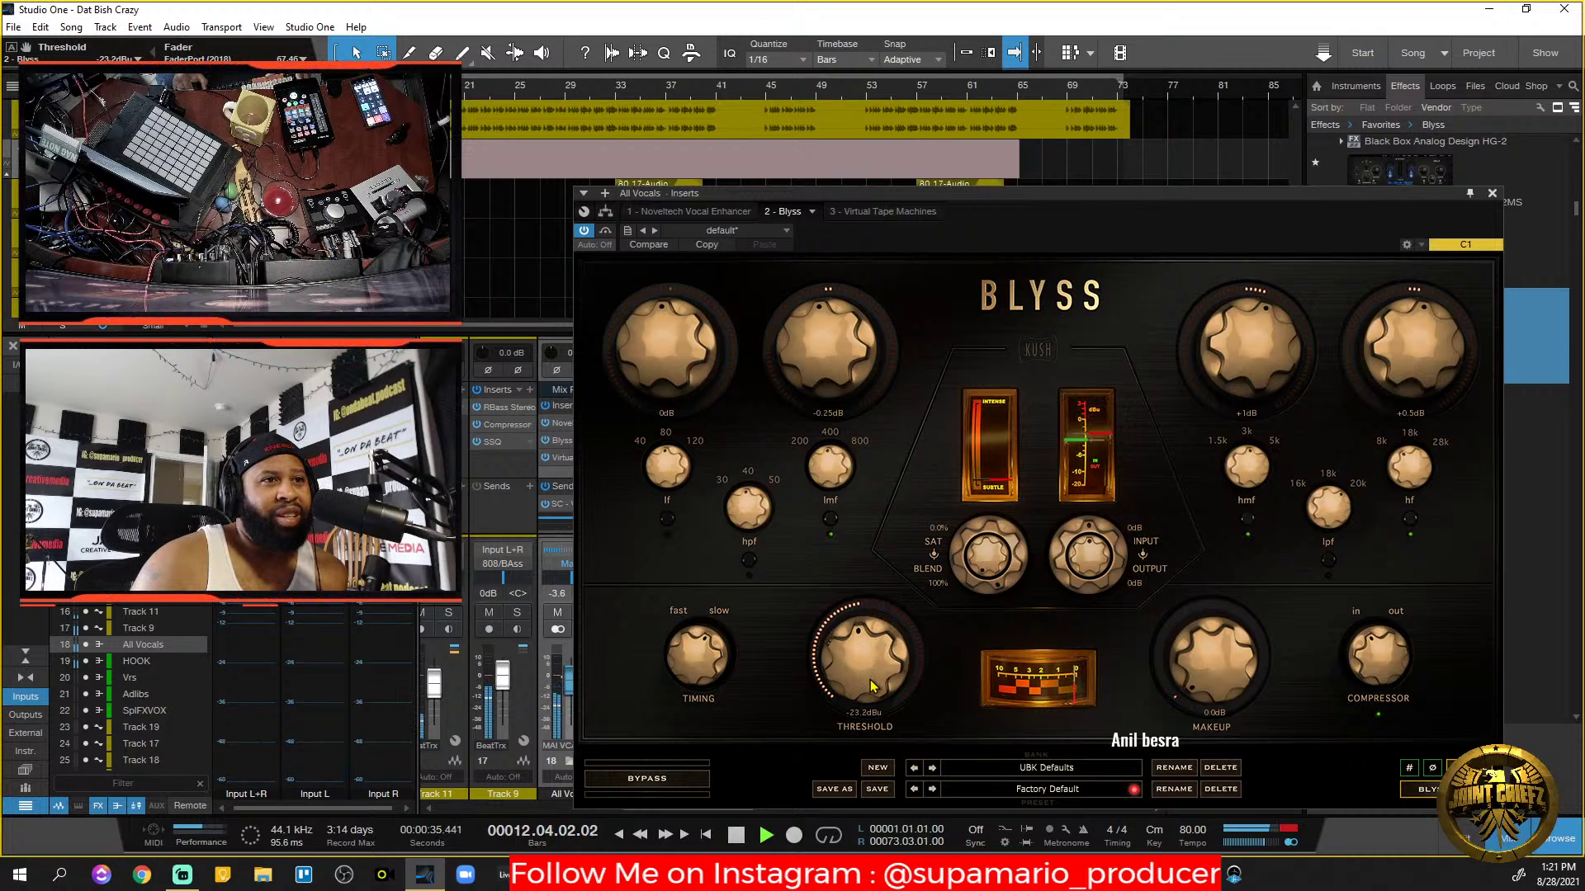
pyautogui.press('space')
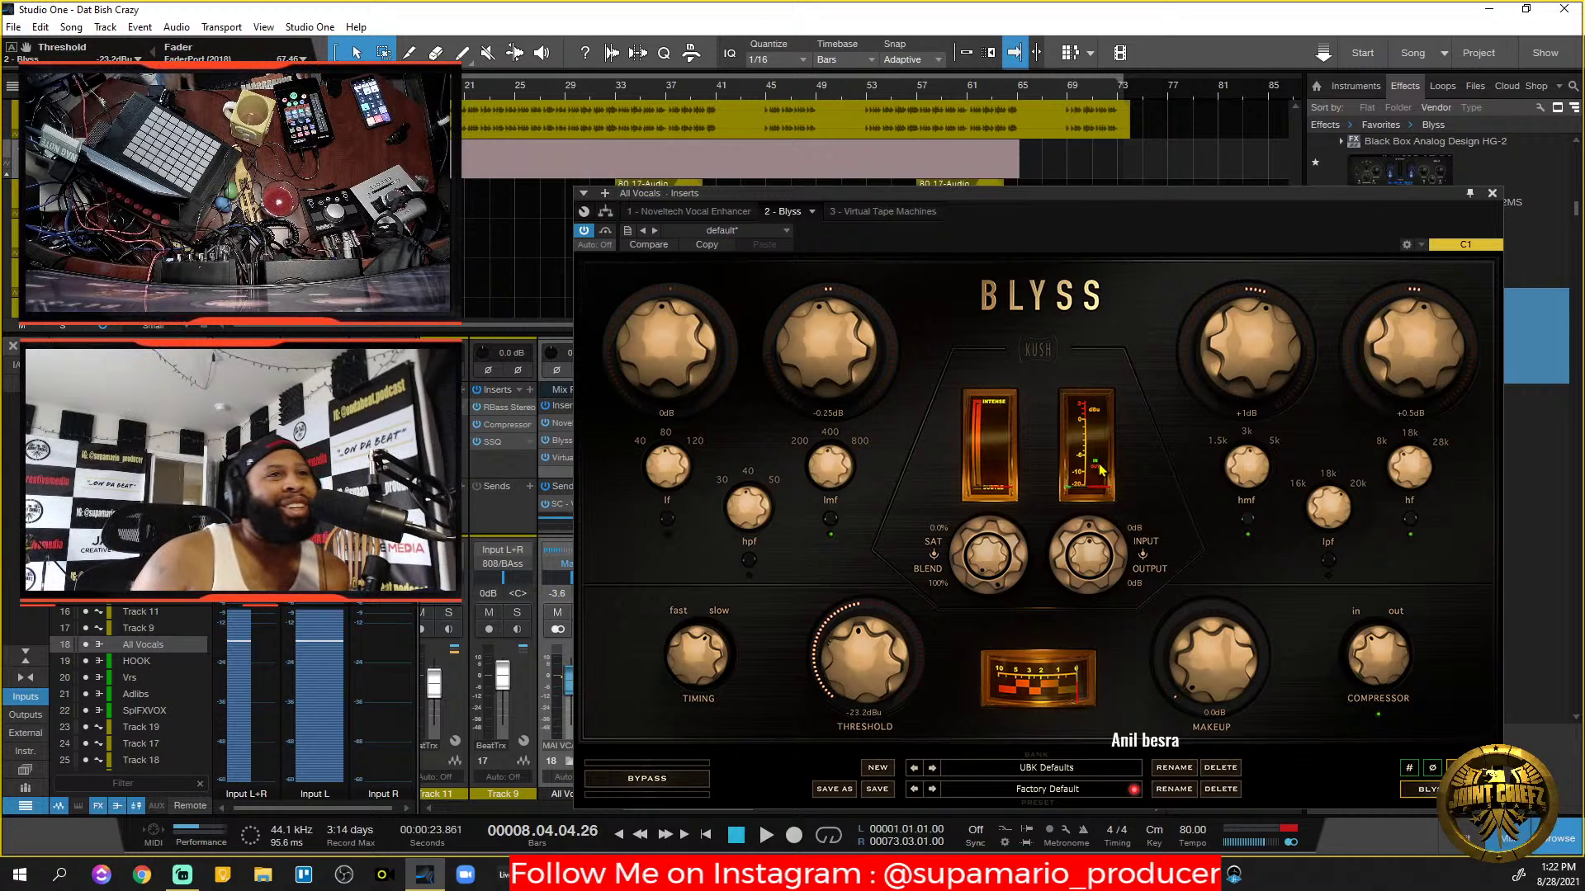
# Replay the section, try an output gain of -0.5 dB in Blyss, and audition the saturation and blend control.
pyautogui.press('space')
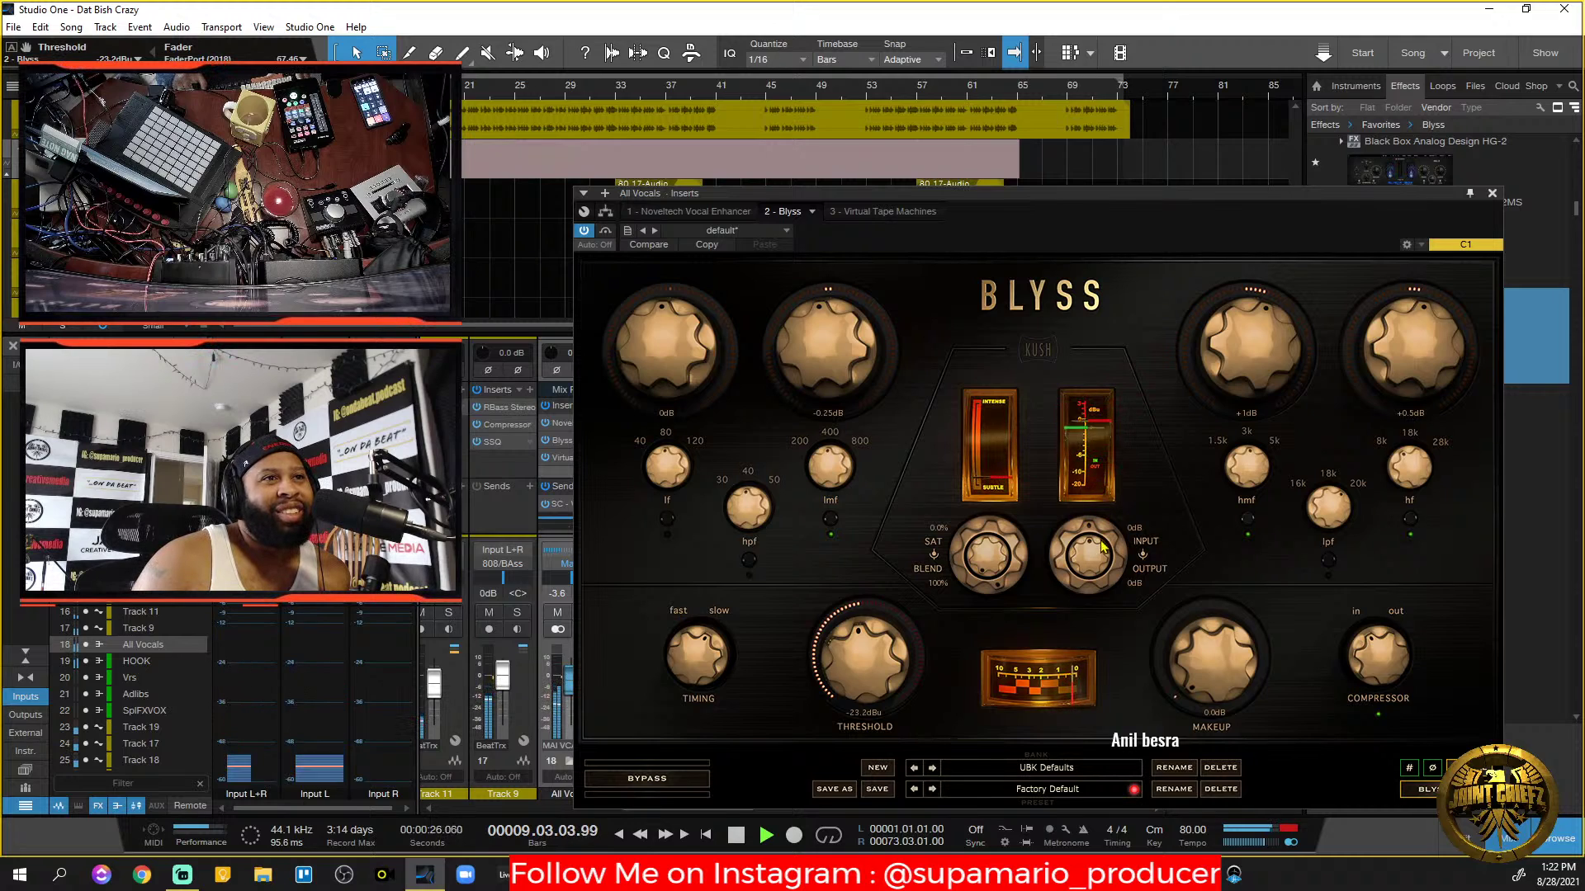
pyautogui.scroll(-1, 1074, 540)
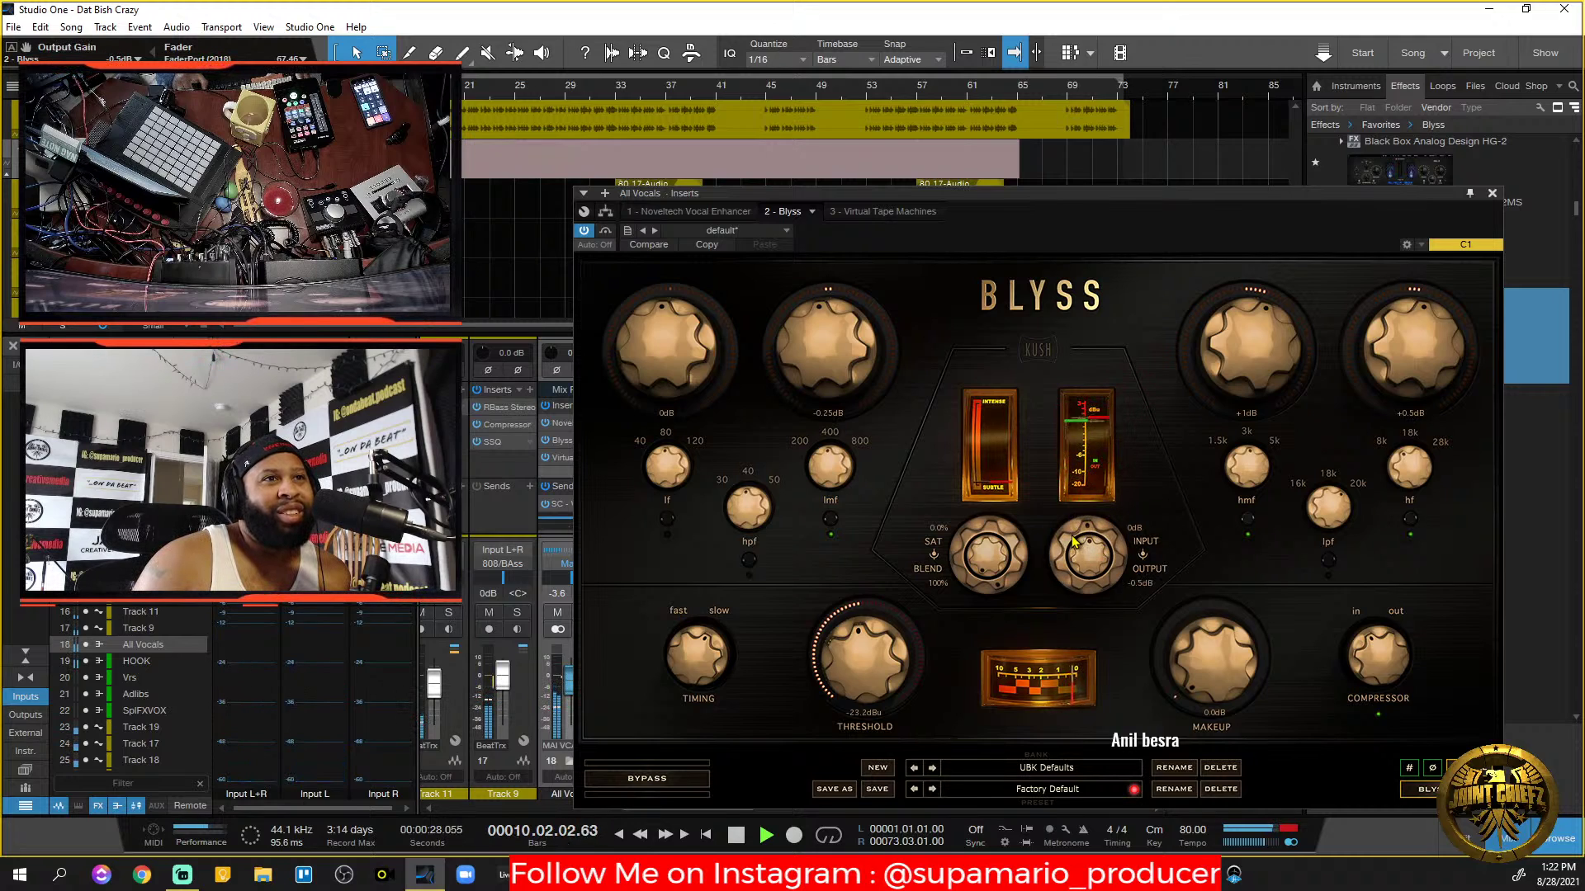
pyautogui.scroll(-1, 1070, 545)
pyautogui.scroll(1, 1070, 549)
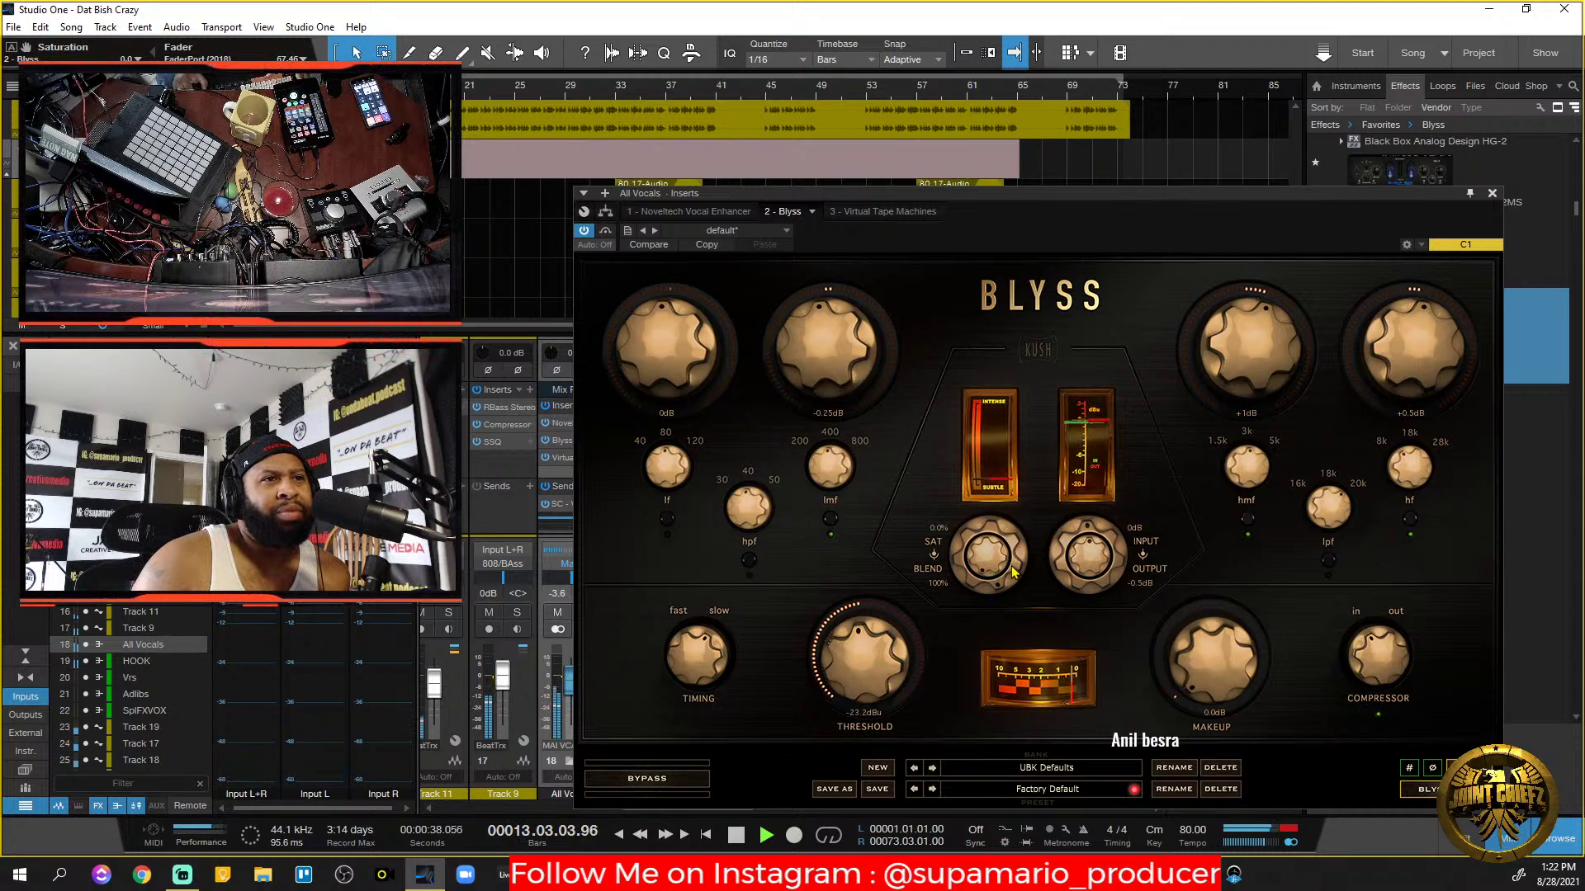
pyautogui.moveTo(968, 559); pyautogui.dragTo(988, 297)
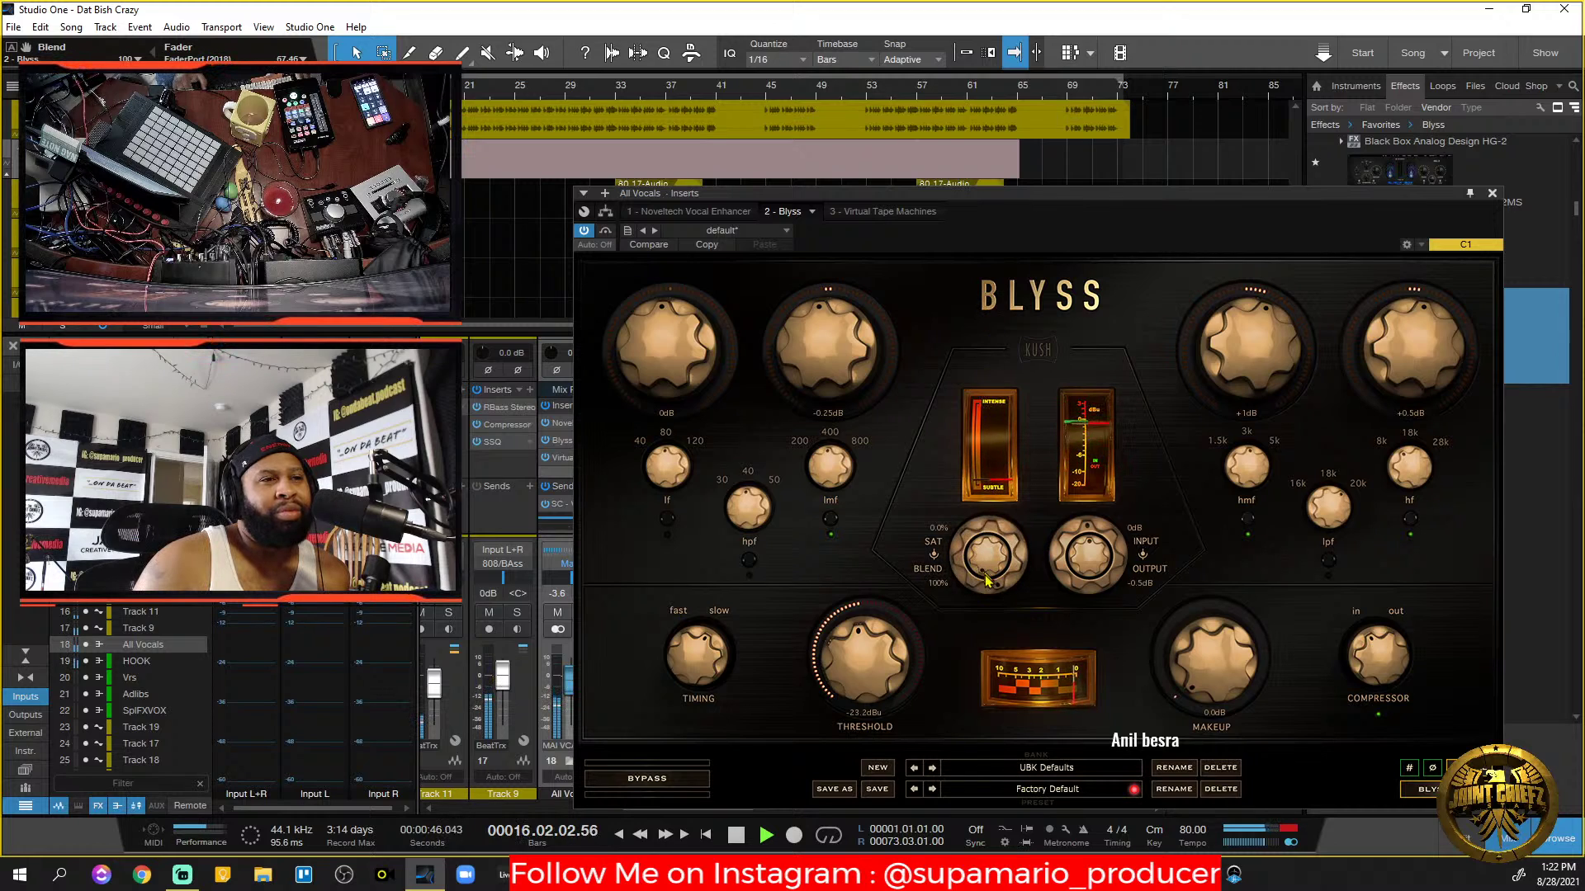
# Restart the section, set Blyss's compressor makeup gain to 0.5 dB, and listen to the result.
pyautogui.press('space')
pyautogui.press('space')
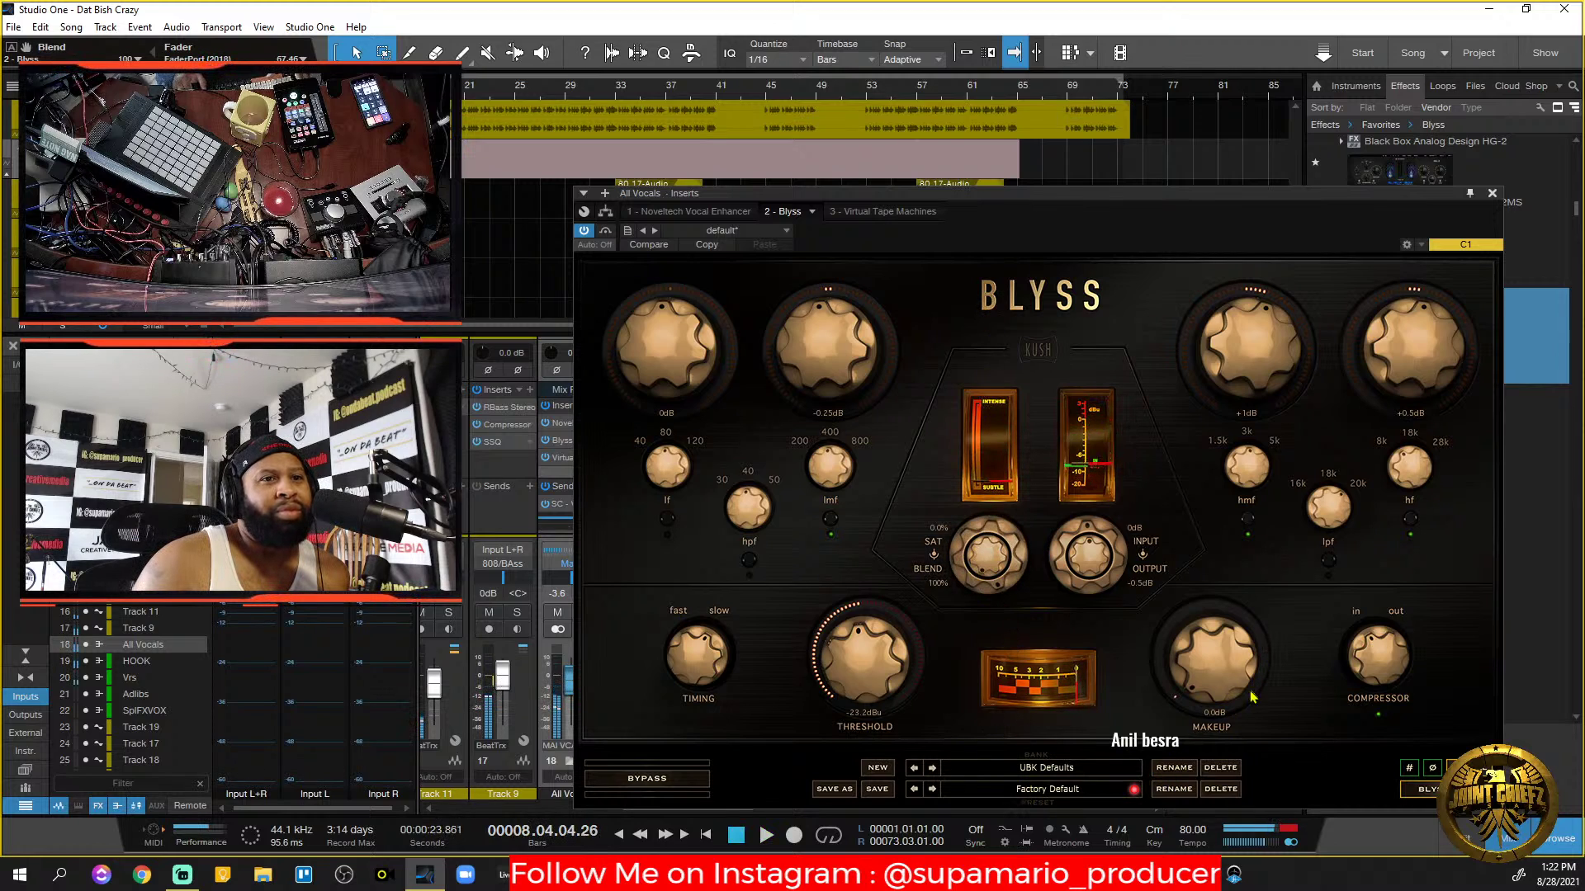
pyautogui.moveTo(1222, 675); pyautogui.dragTo(1215, 652)
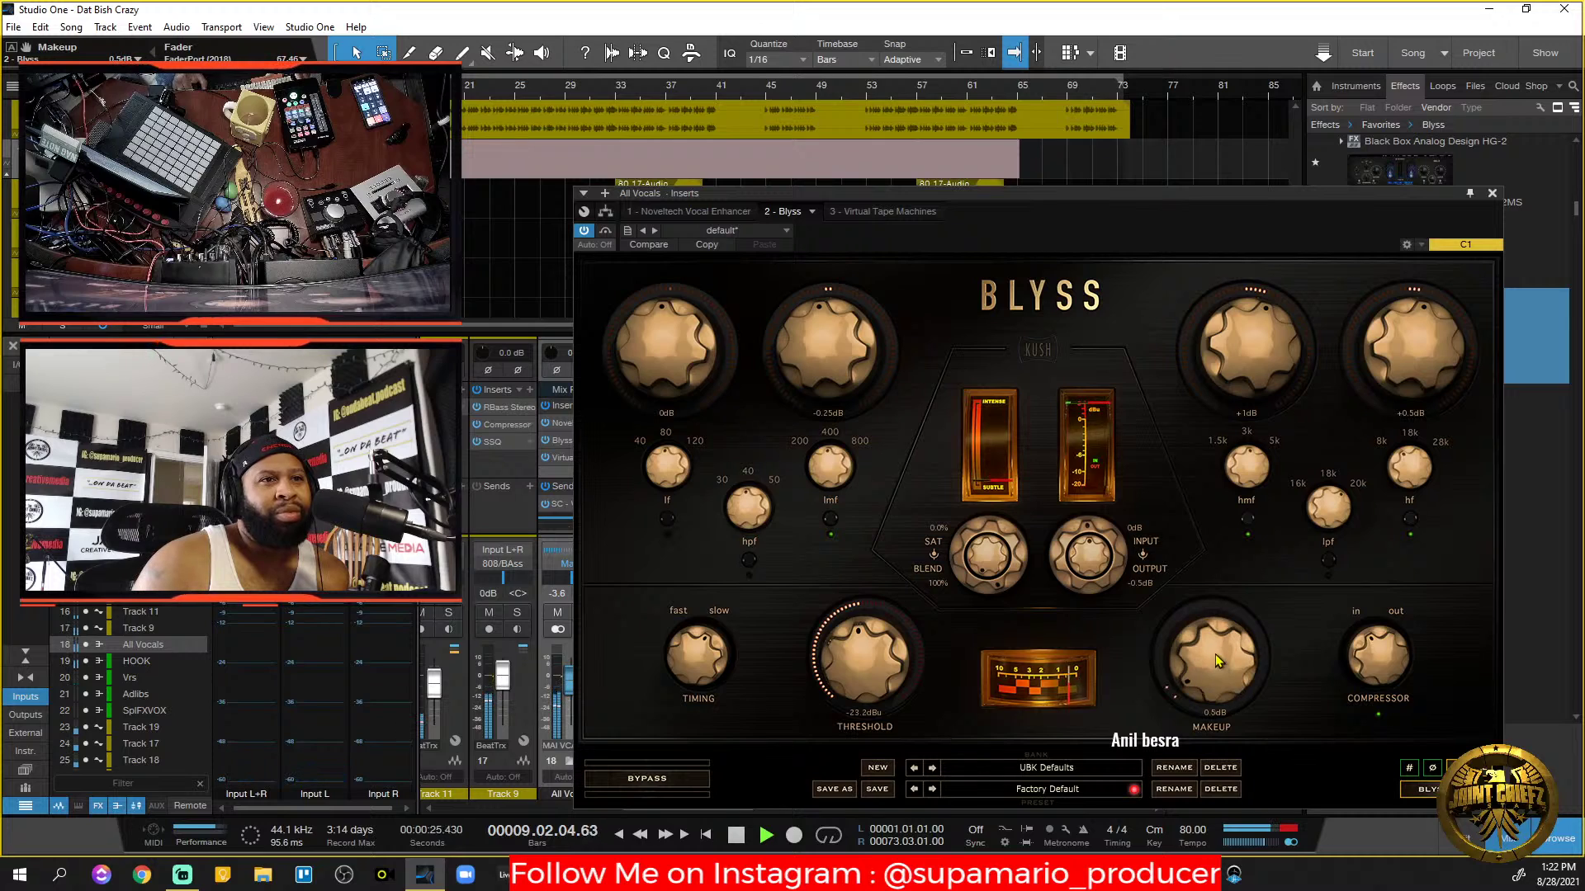
pyautogui.press('space')
pyautogui.press('space')
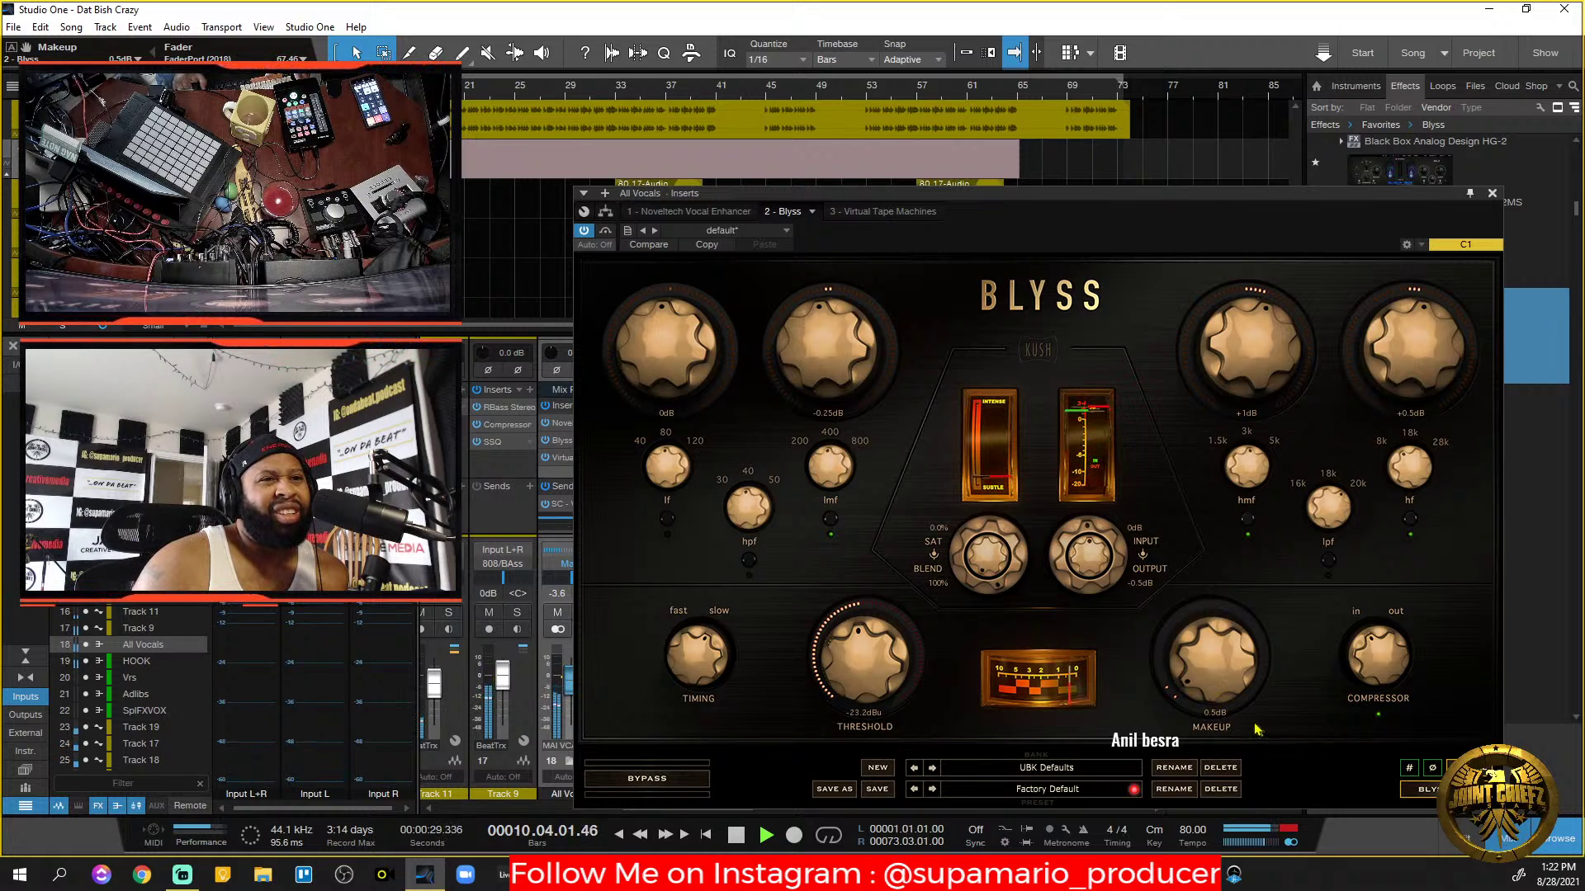
pyautogui.press('space')
# Play the section with Virtual Tape Machines on the All Vocals bus, and switch that plug-in to bypass.
pyautogui.click(891, 213)
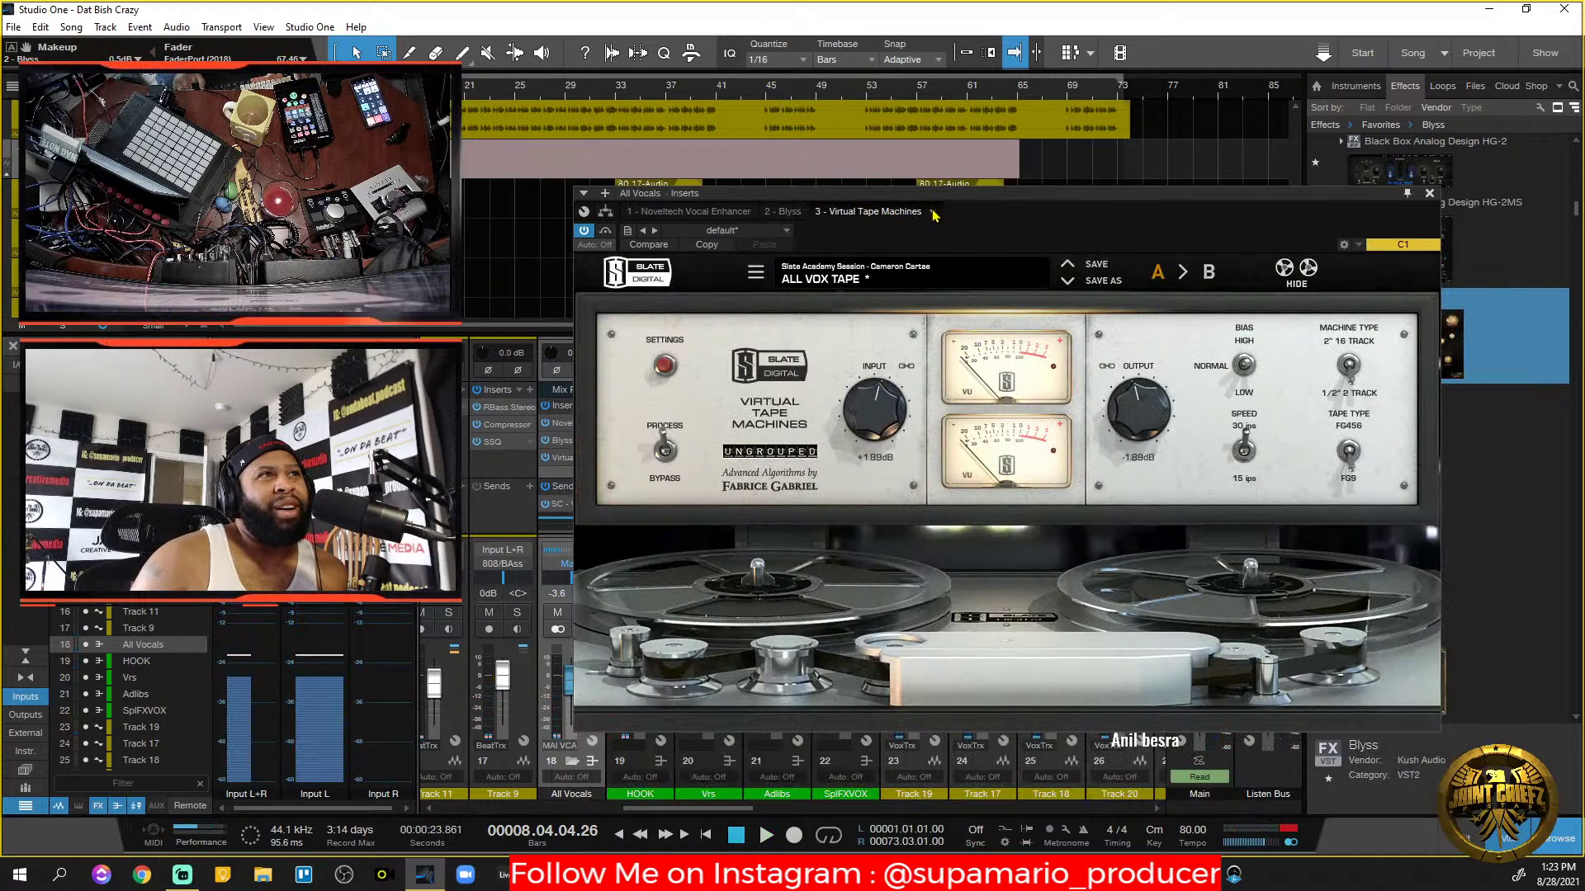
pyautogui.click(729, 213)
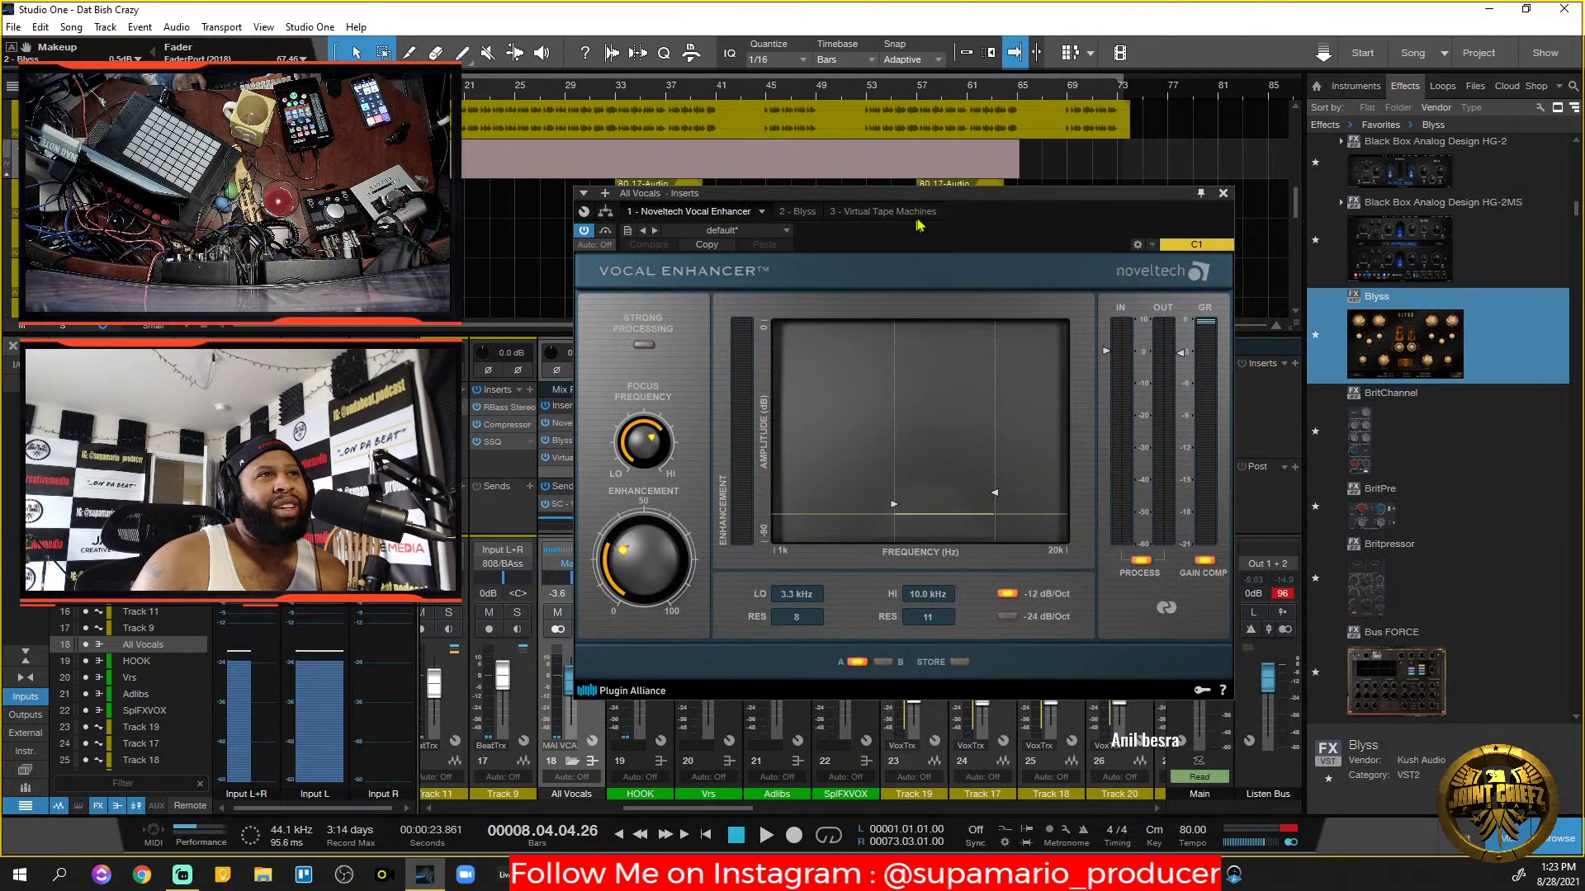
pyautogui.click(883, 212)
pyautogui.press('space')
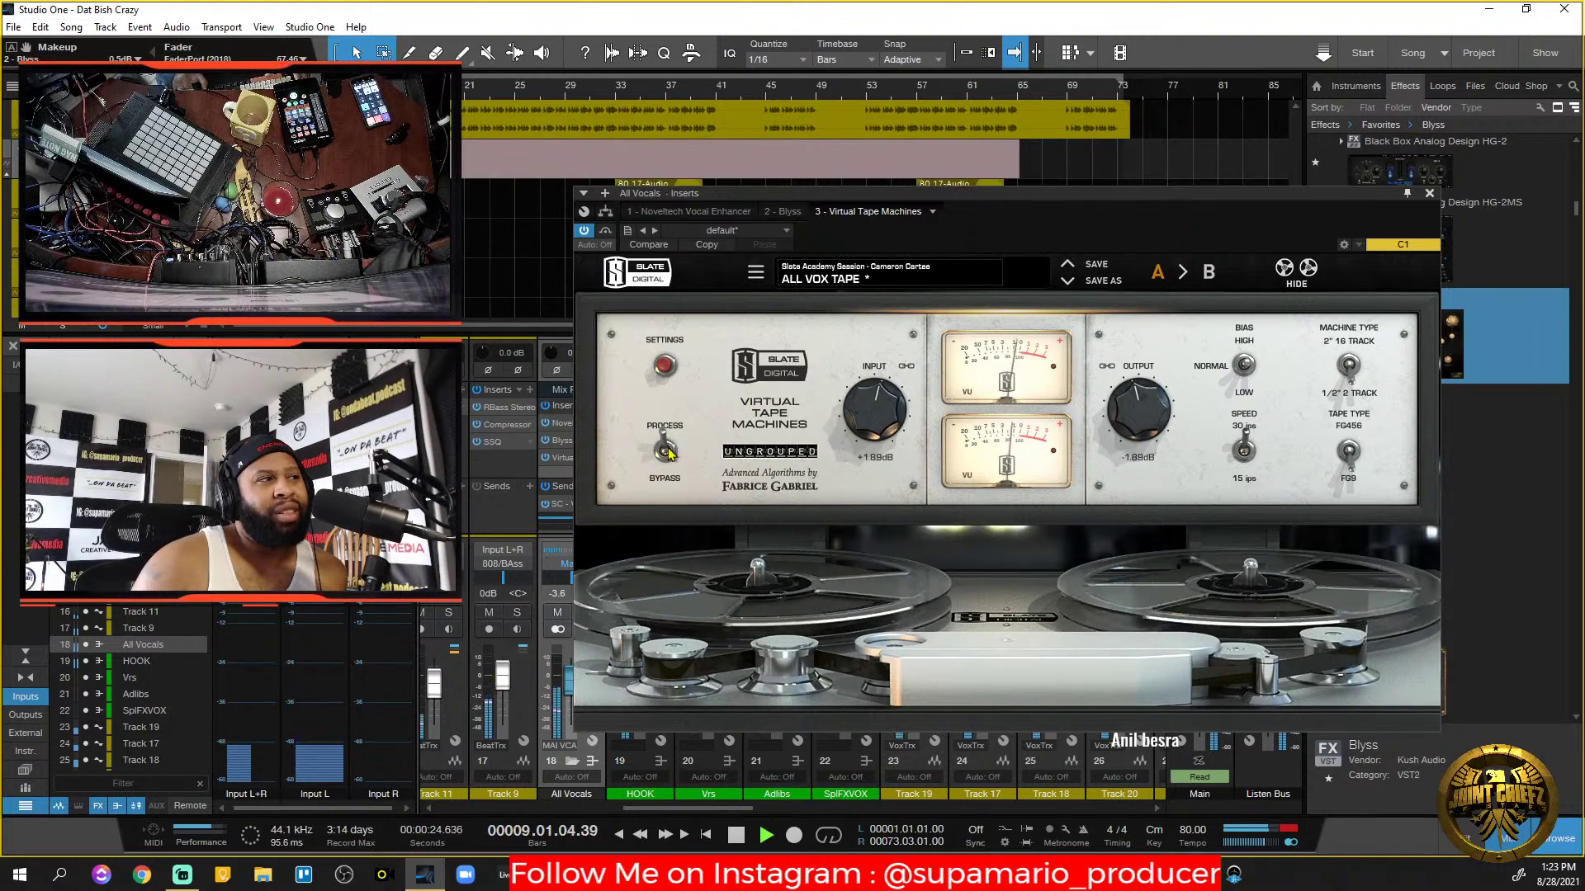
pyautogui.click(666, 450)
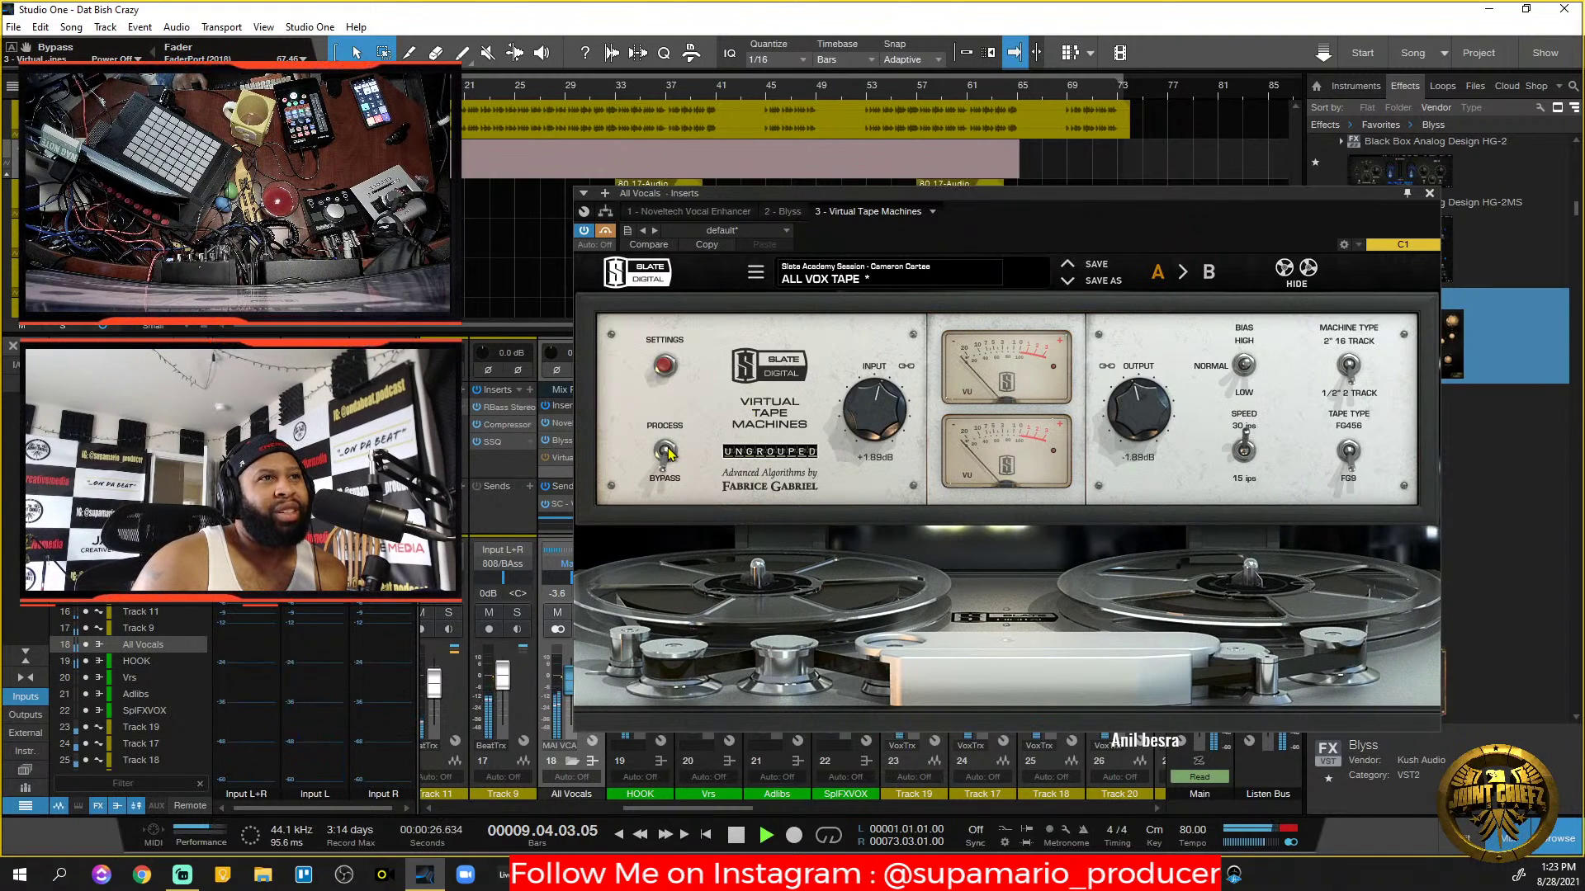
pyautogui.press('space')
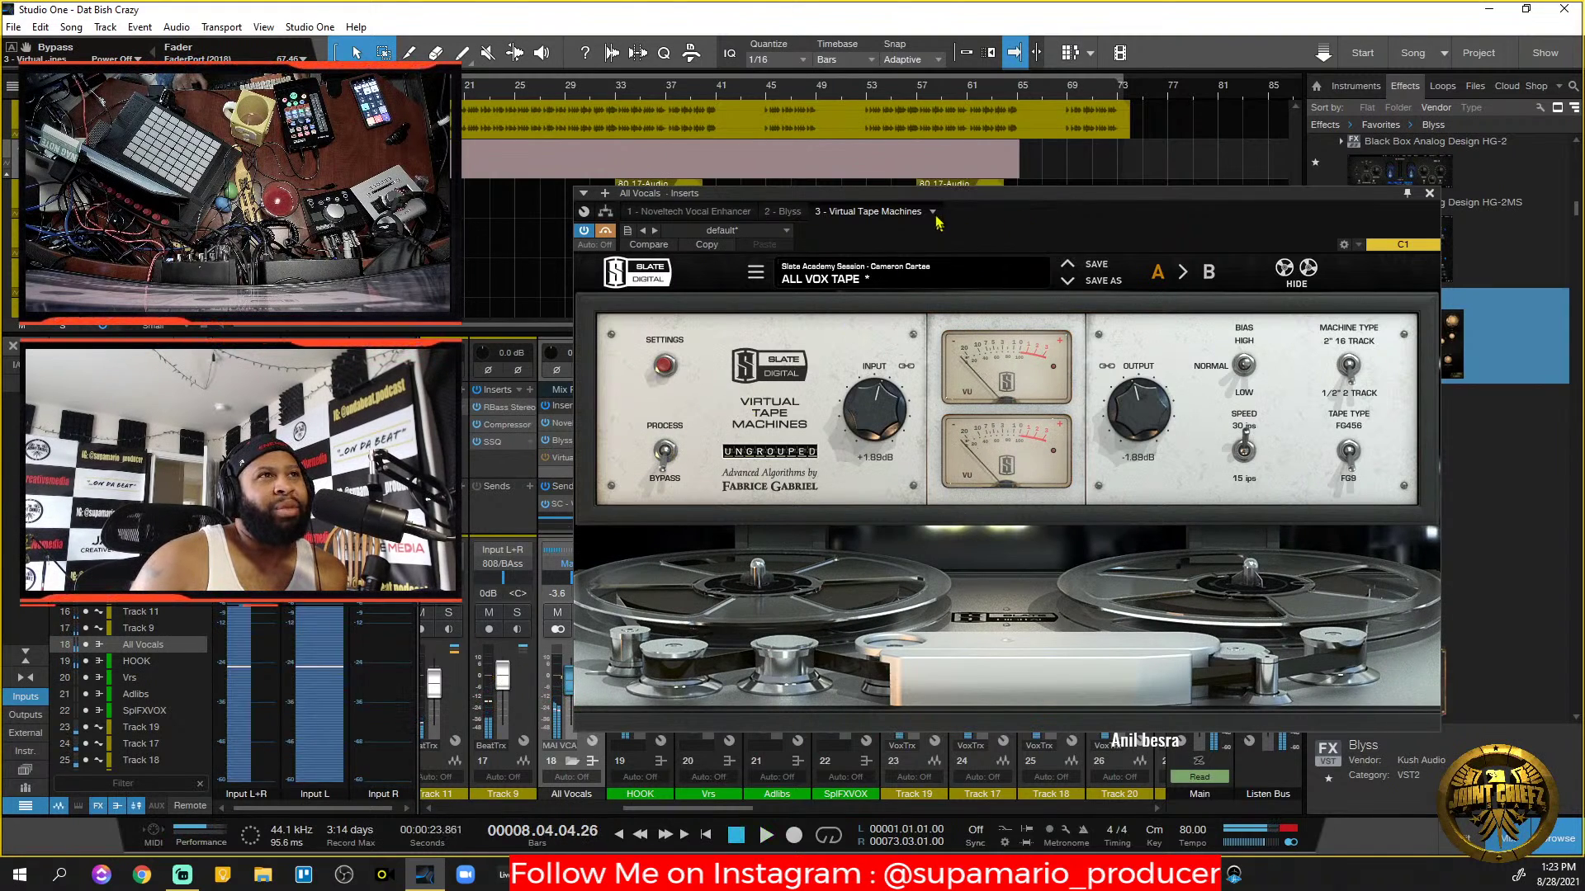
pyautogui.click(932, 211)
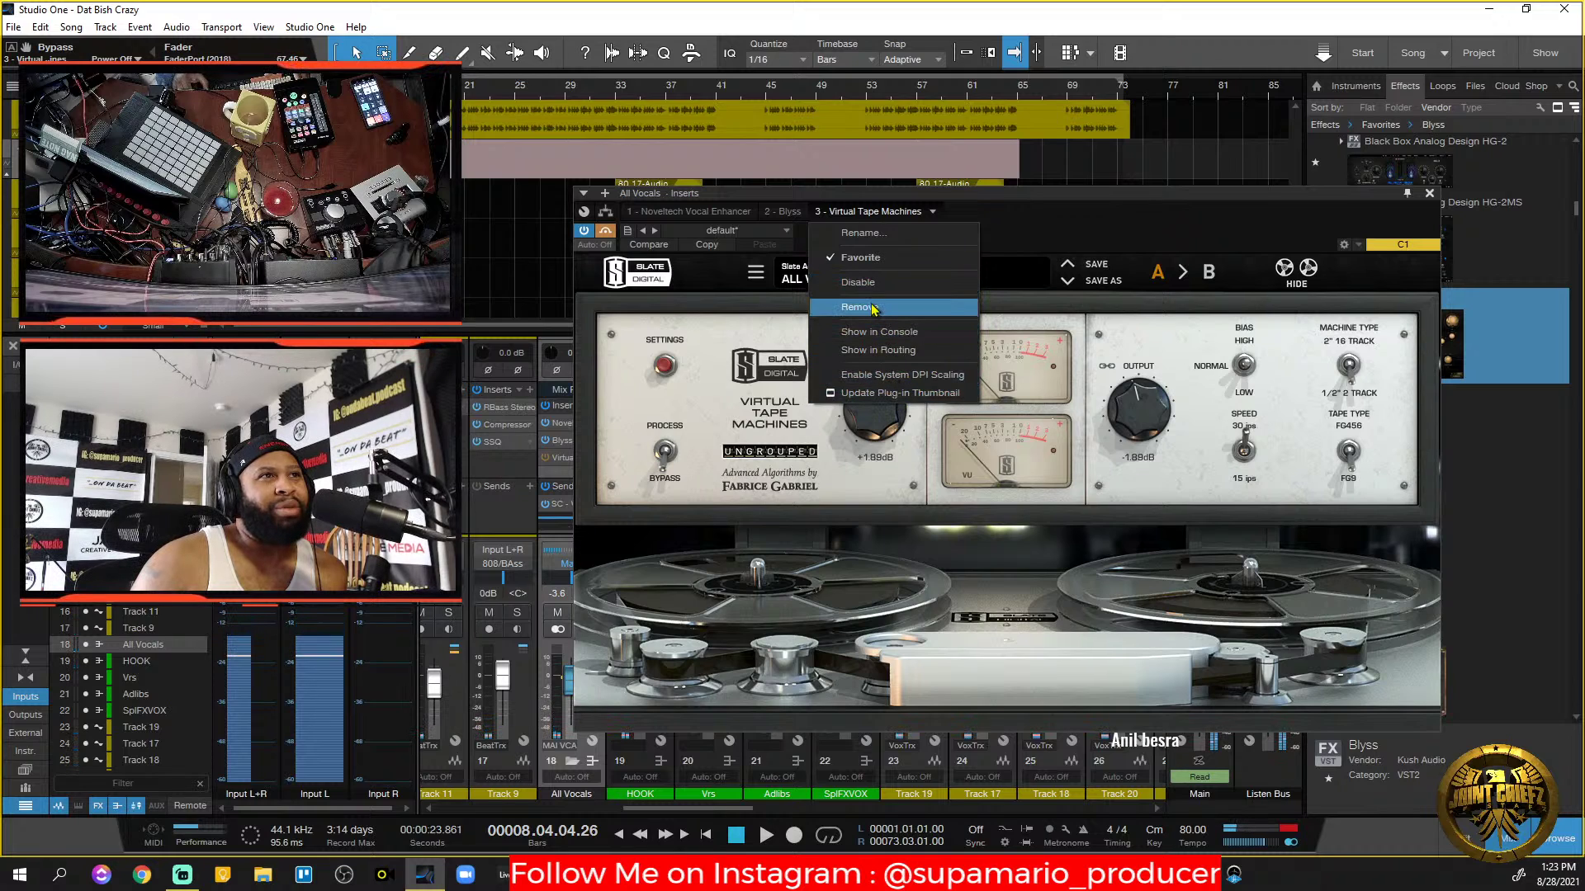
pyautogui.click(1039, 231)
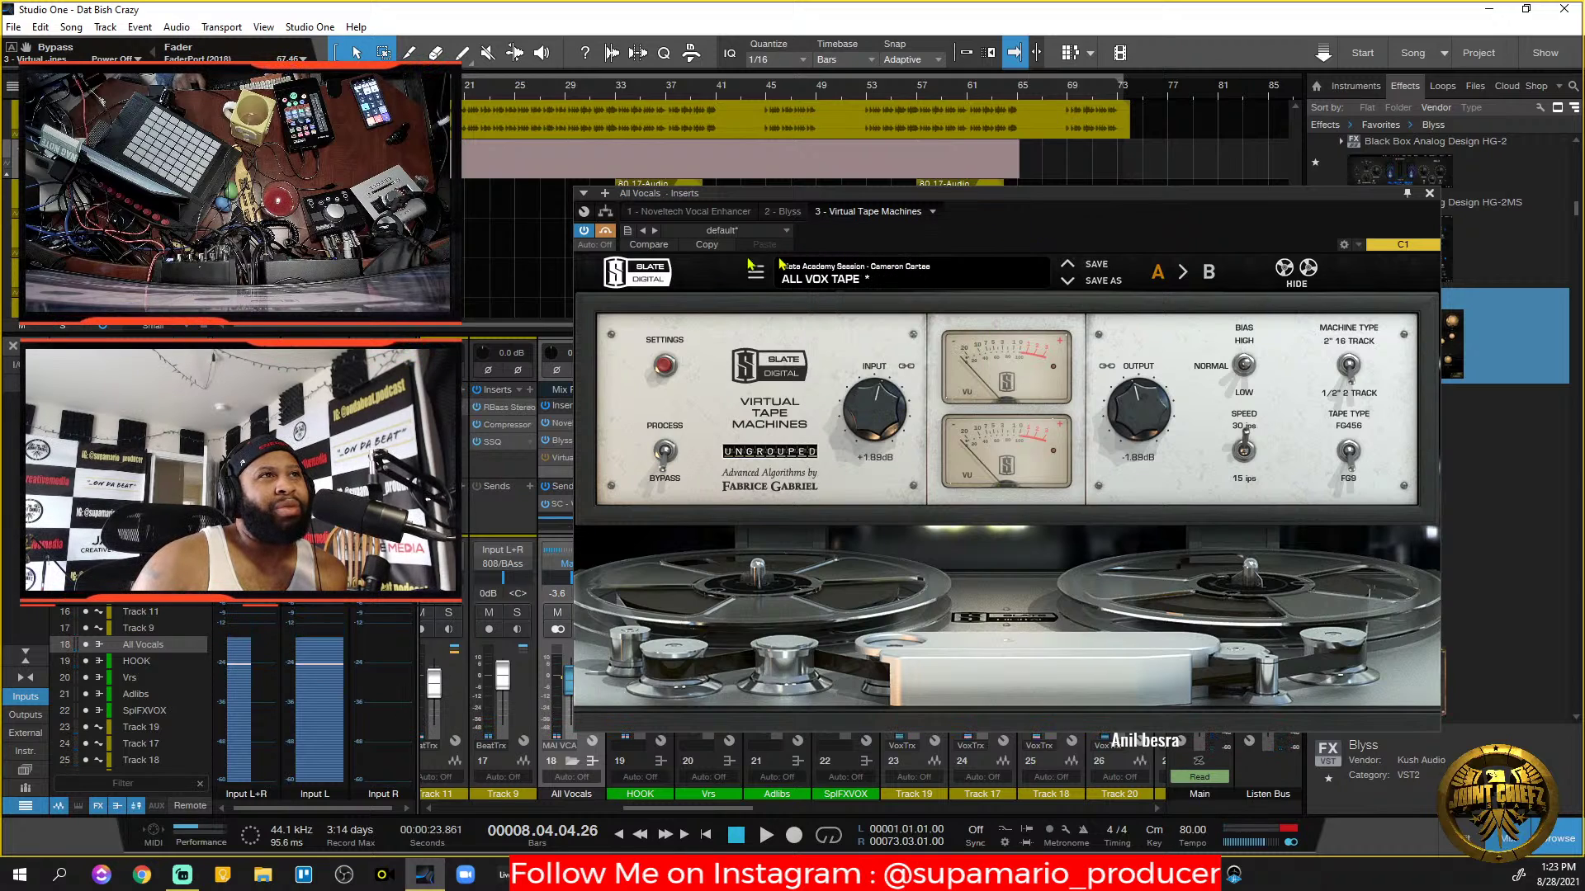
# Compare the vocals during playback with Noveltech Vocal Enhancer bypassed and active.
pyautogui.click(715, 211)
pyautogui.press('space')
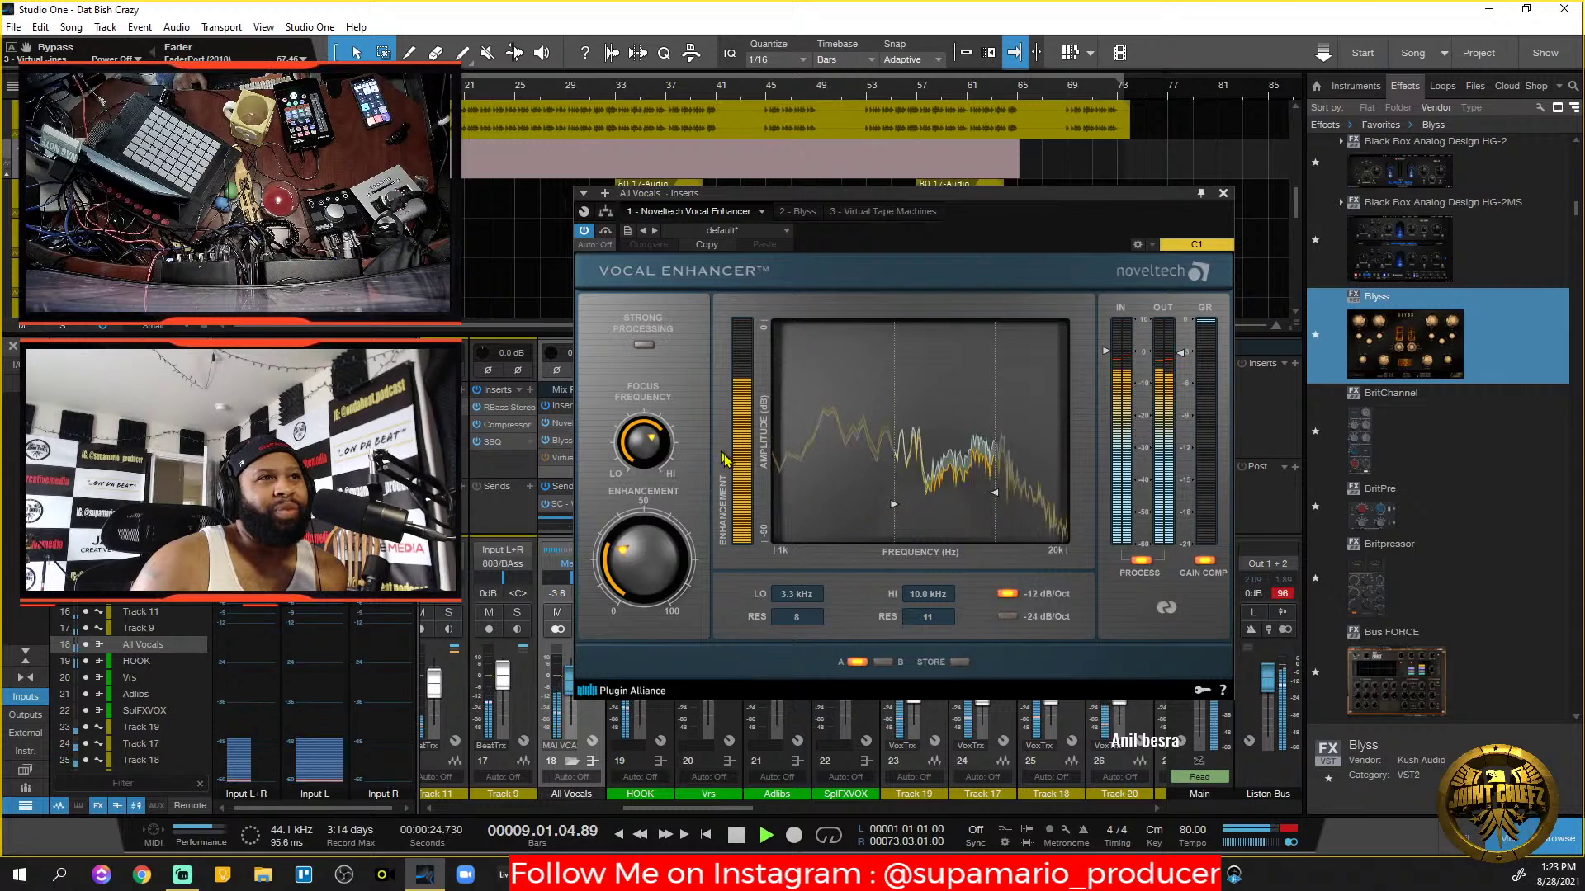
pyautogui.click(608, 231)
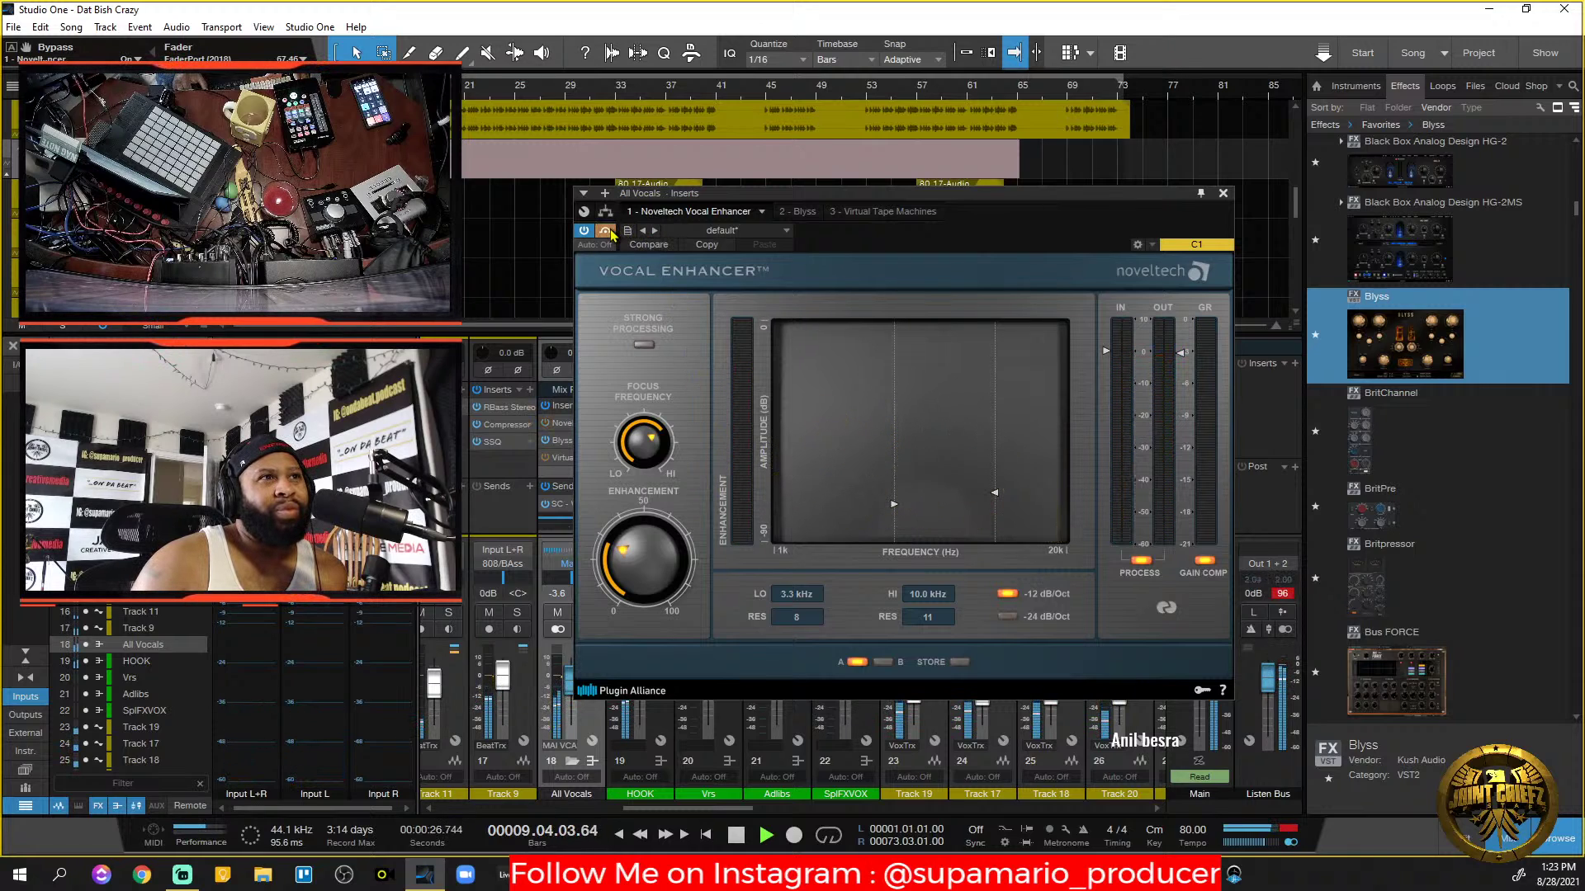
pyautogui.click(608, 231)
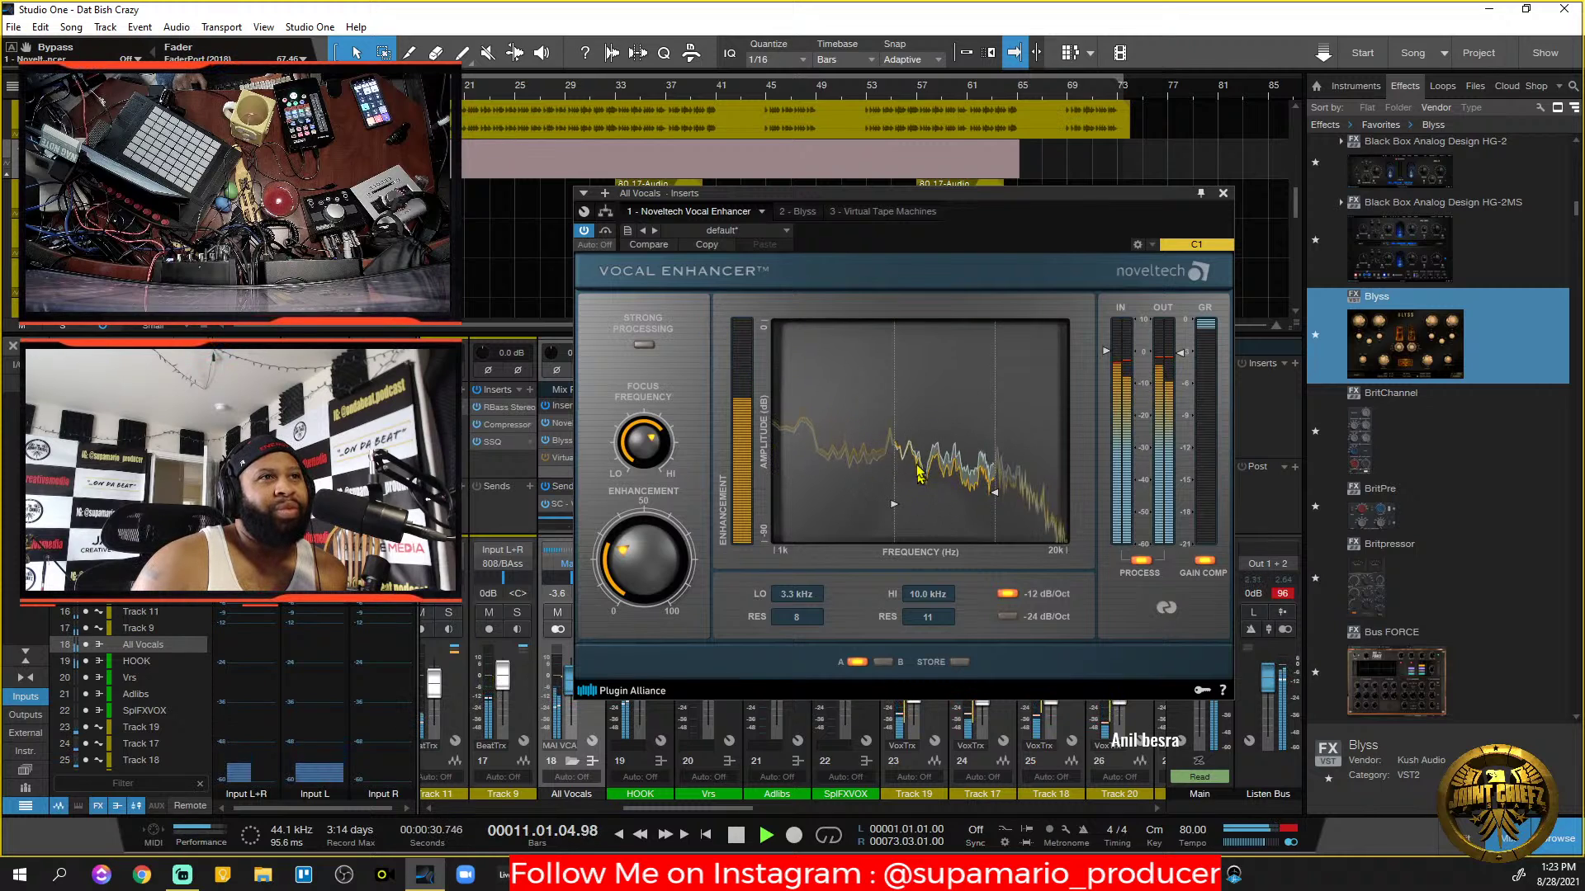
pyautogui.click(863, 214)
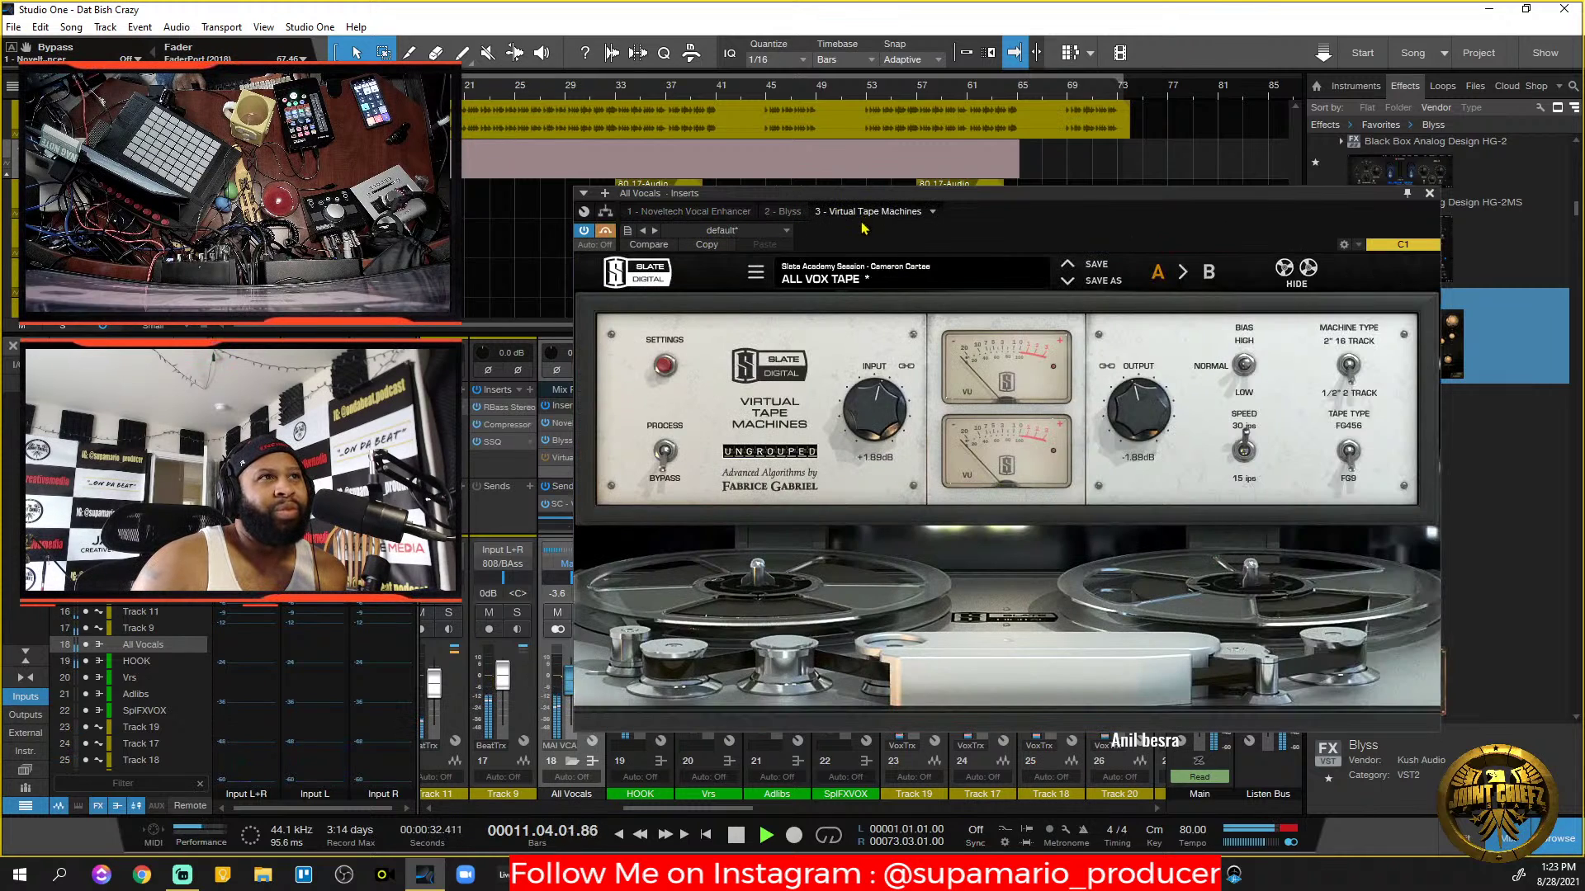
pyautogui.click(726, 211)
# Return to Blyss on the All Vocals bus and set its saturation to 7.9% during playback.
pyautogui.click(782, 211)
pyautogui.click(1226, 655)
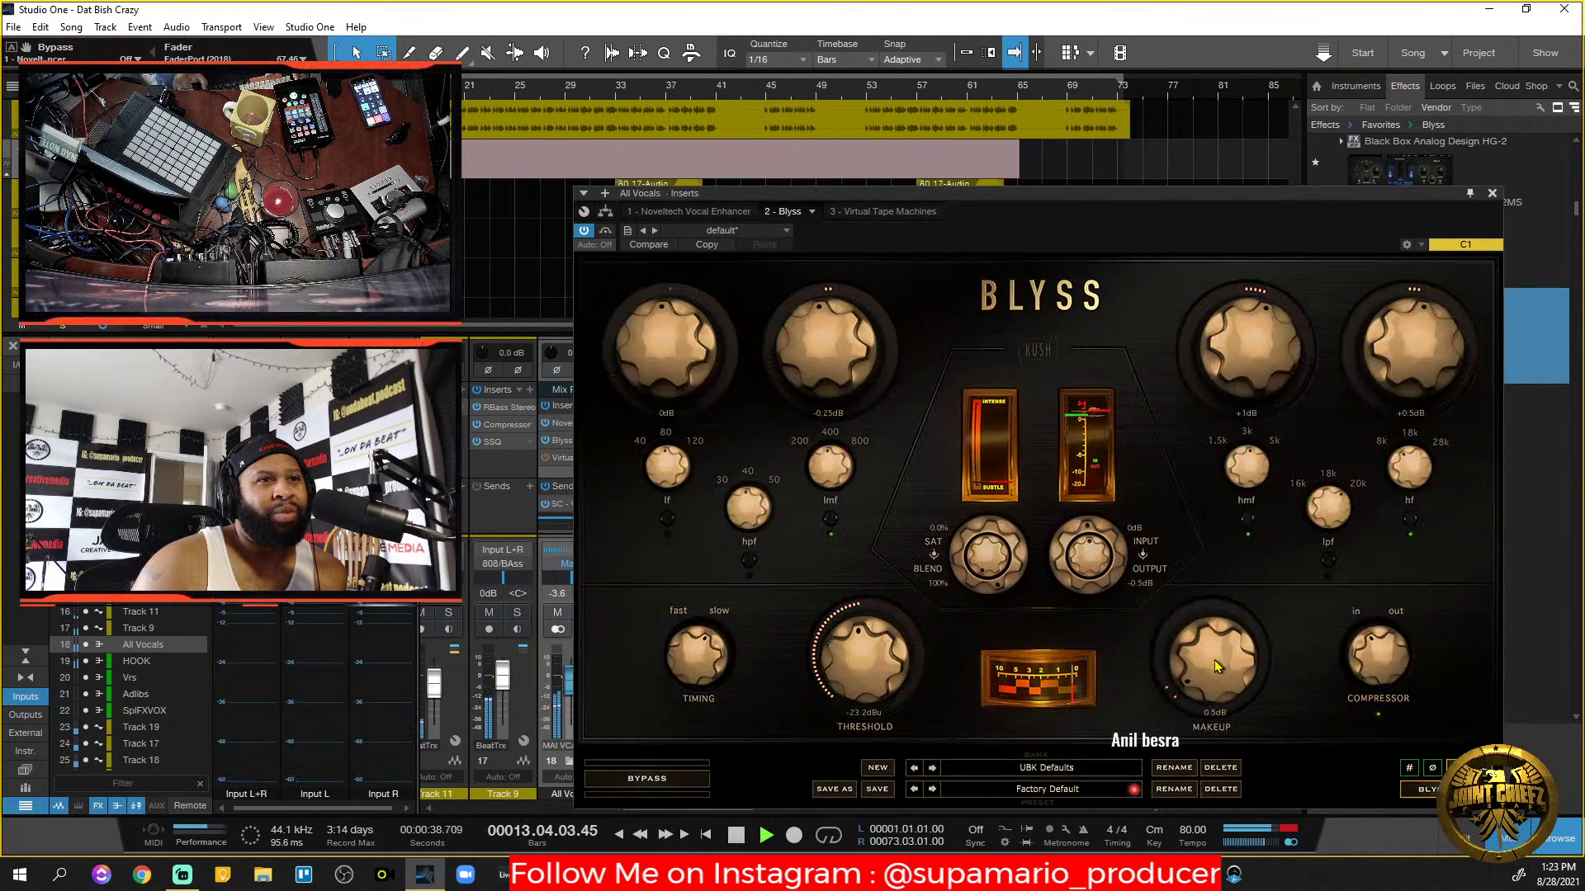
pyautogui.moveTo(988, 563); pyautogui.dragTo(1026, 594)
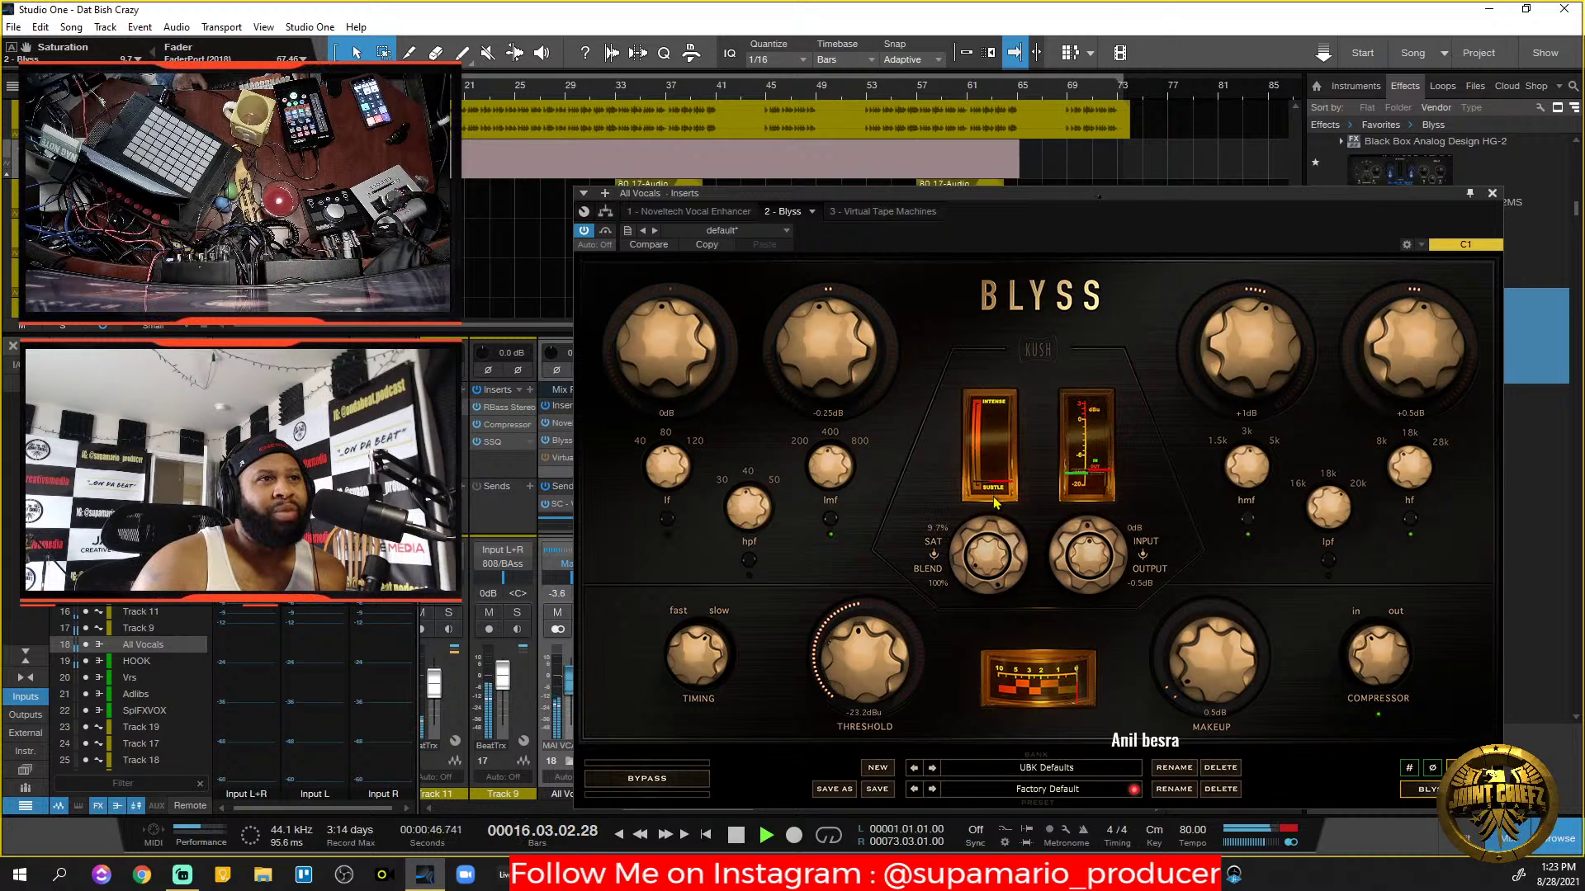
pyautogui.moveTo(1012, 559); pyautogui.dragTo(1000, 521)
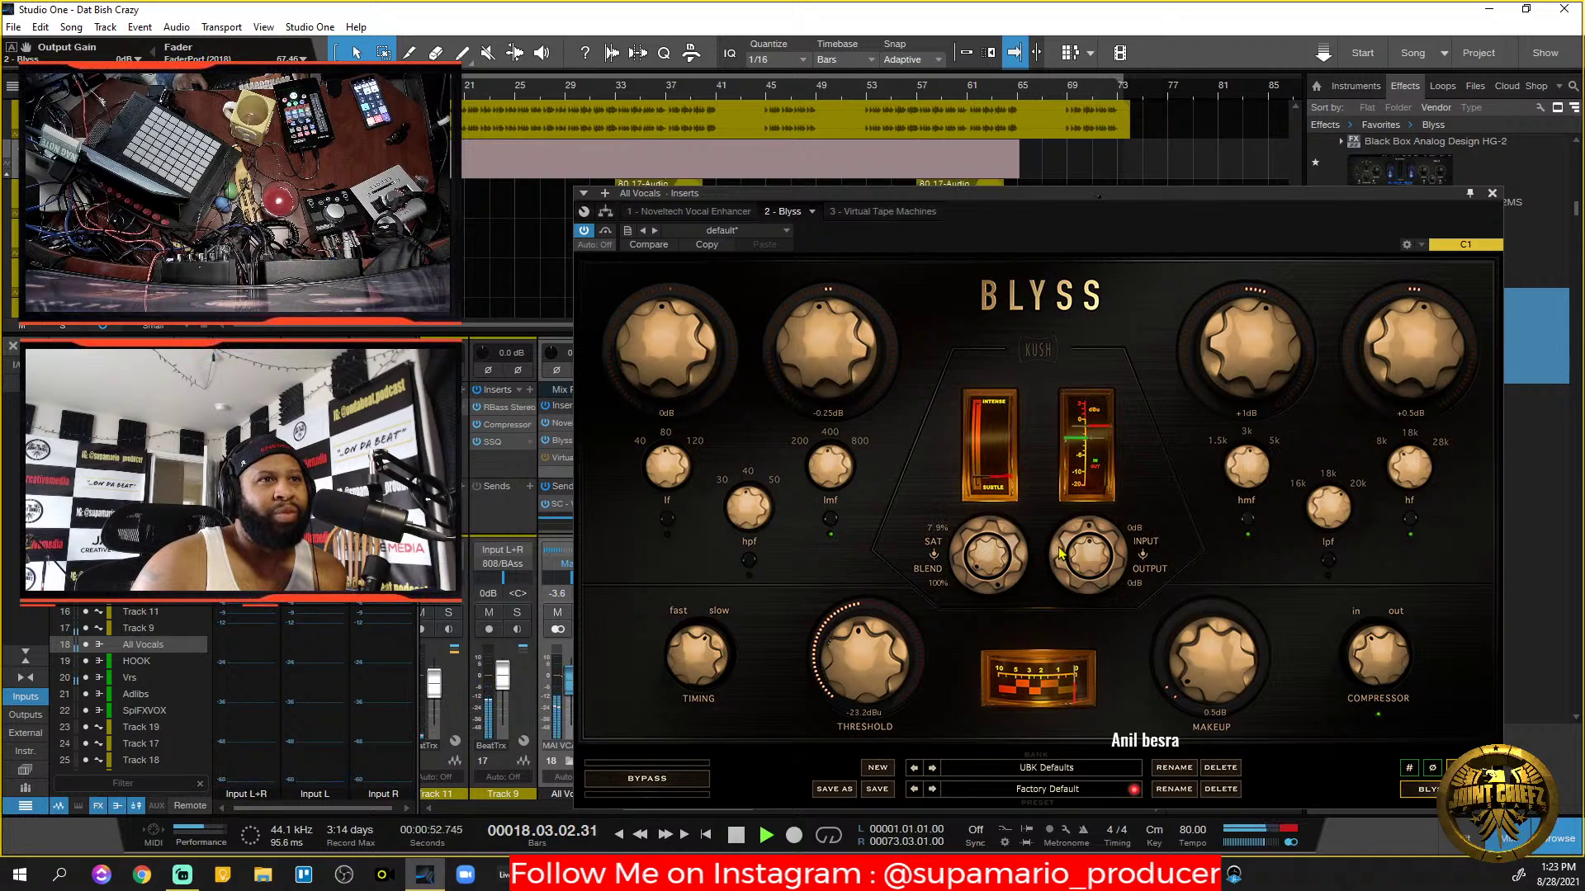
# Set Blyss's output gain to 0 dB and its input gain to +0.5 dB.
pyautogui.scroll(-1, 1061, 557)
pyautogui.scroll(1, 1061, 557)
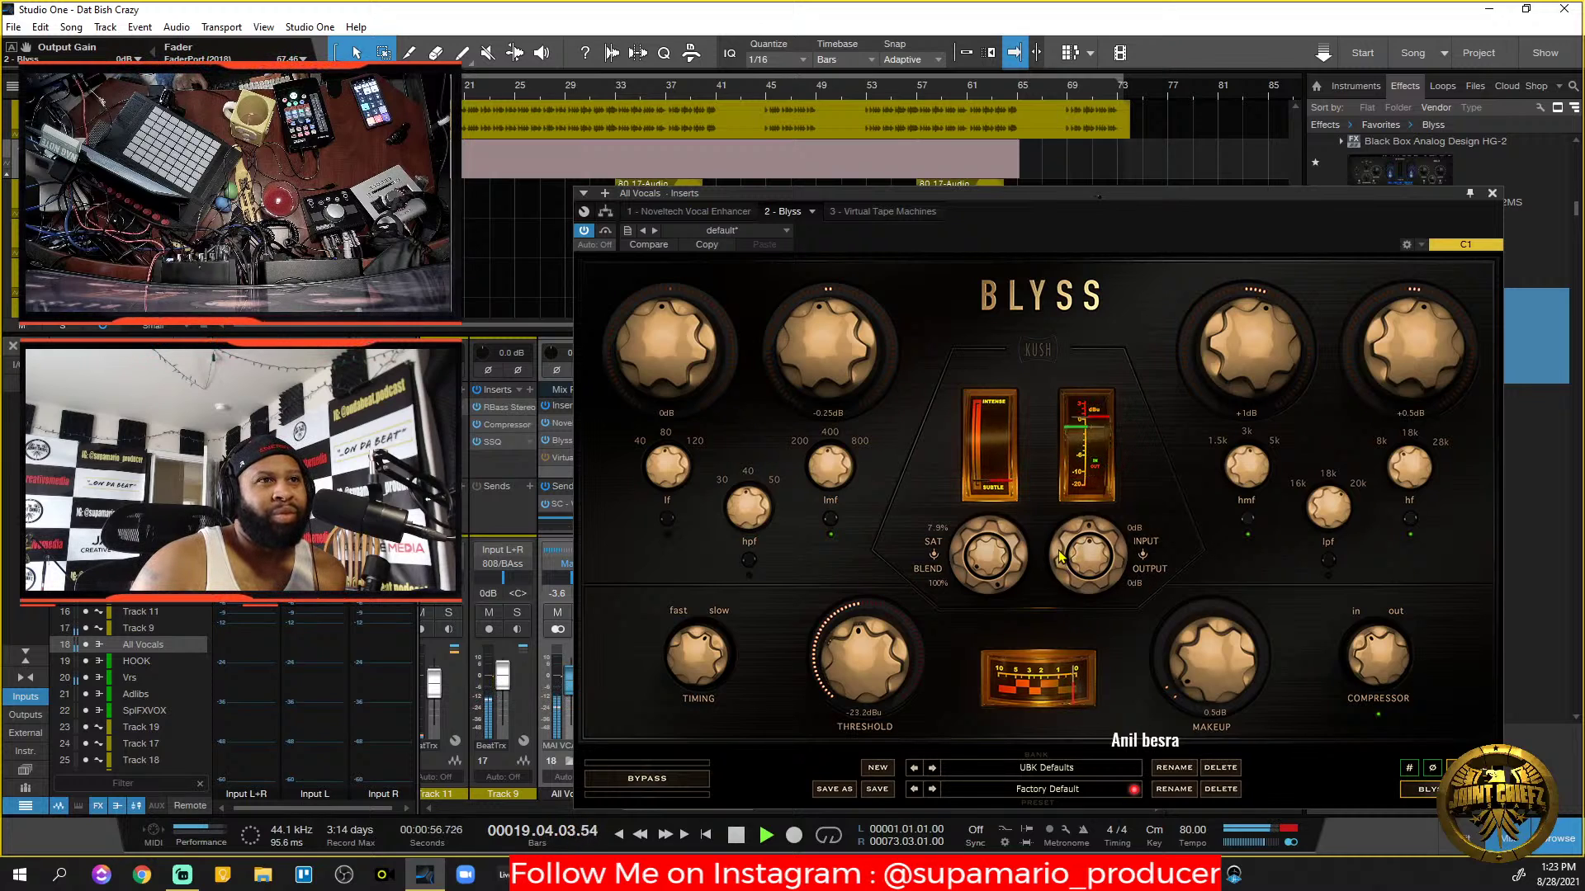
pyautogui.scroll(1, 1083, 556)
pyautogui.scroll(1, 1084, 552)
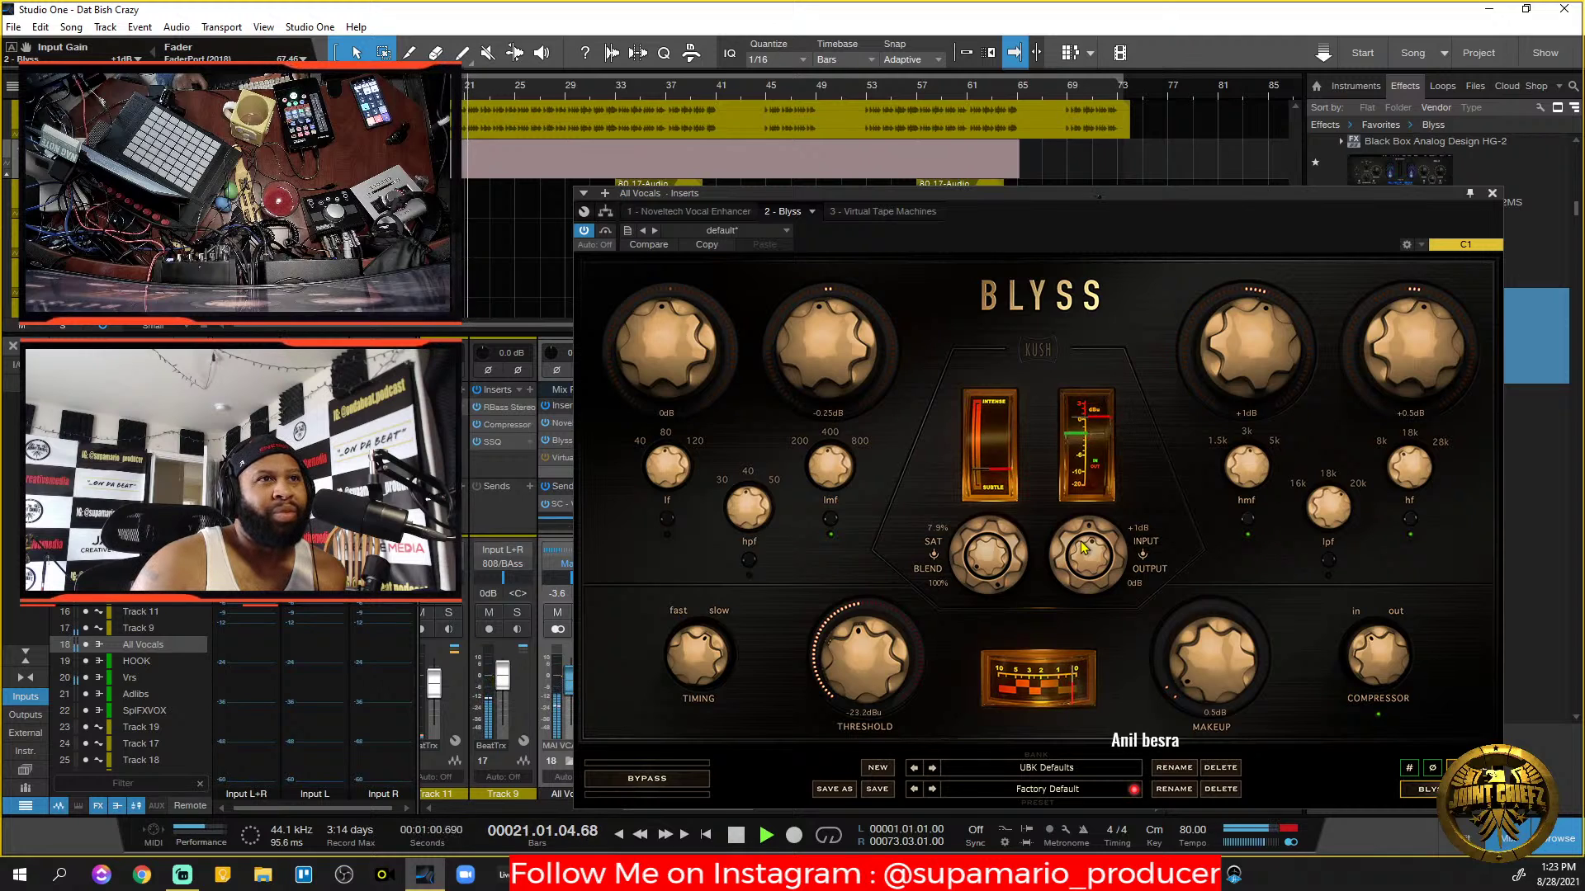
pyautogui.scroll(-1, 1082, 551)
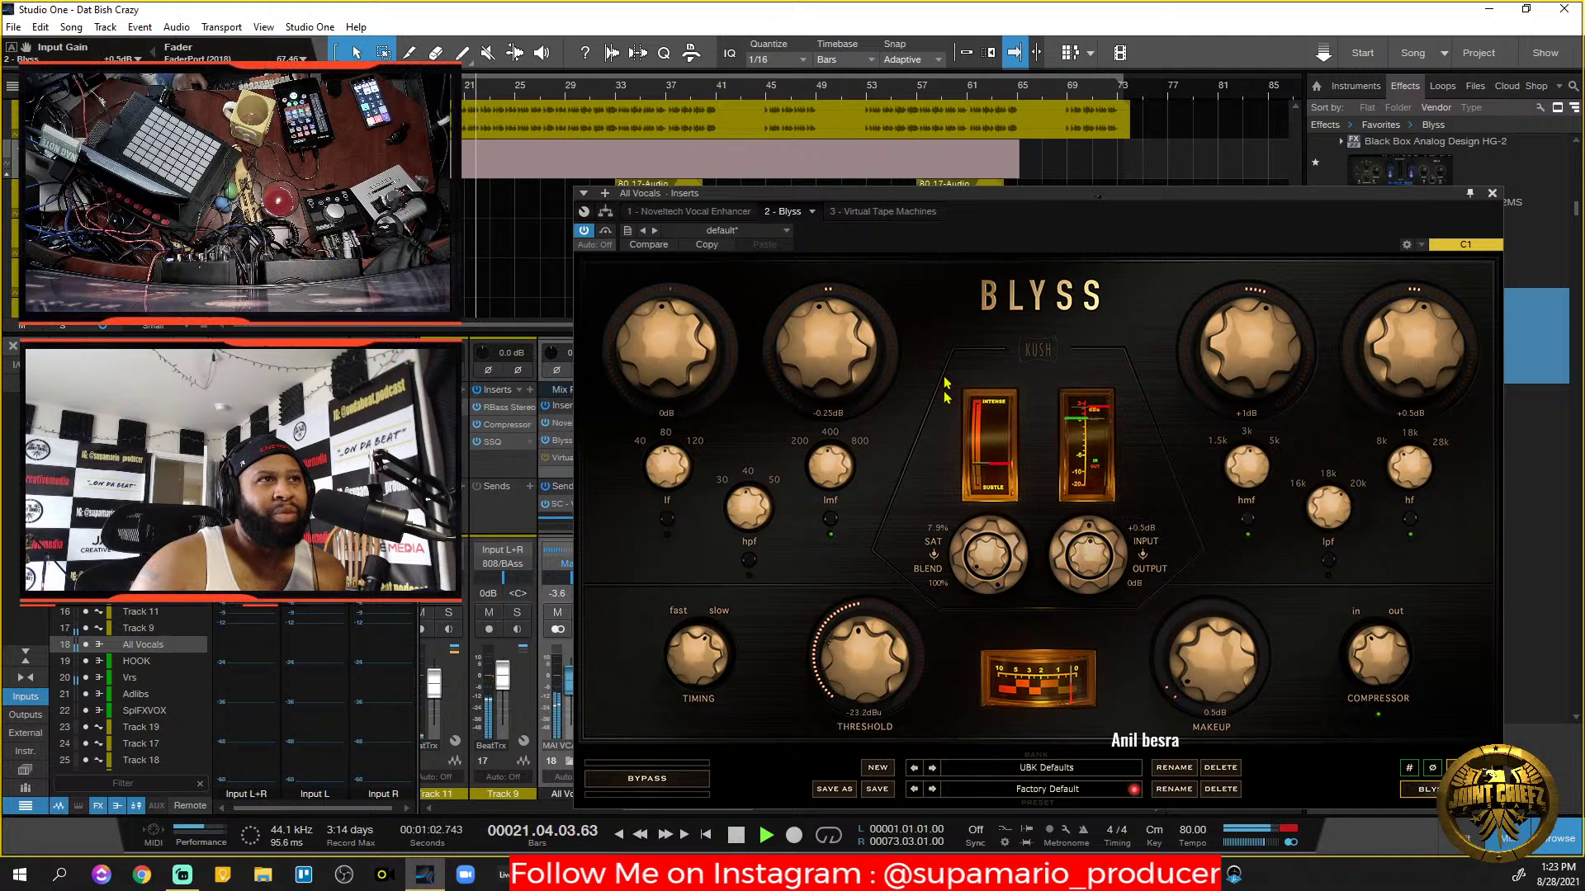
# Enable Blyss's LF band and high-pass filter, and set the LF gain to +0.25 dB.
pyautogui.scroll(1, 678, 459)
pyautogui.scroll(1, 692, 397)
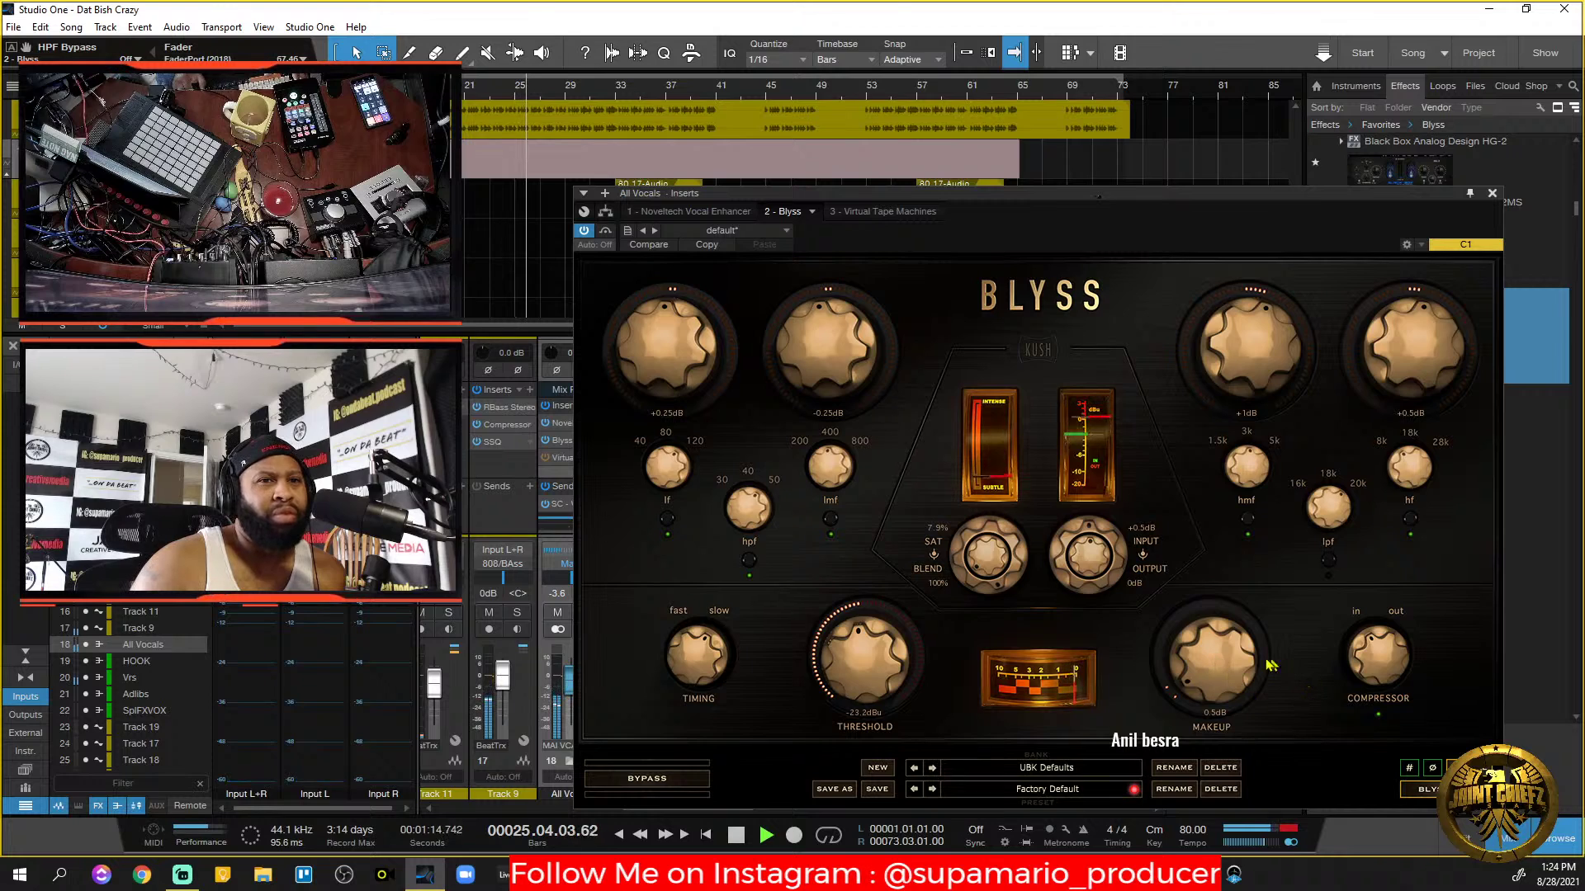
# Compare the vocals with Blyss bypassed and active, and set its output gain to -2.5 dB.
pyautogui.click(605, 234)
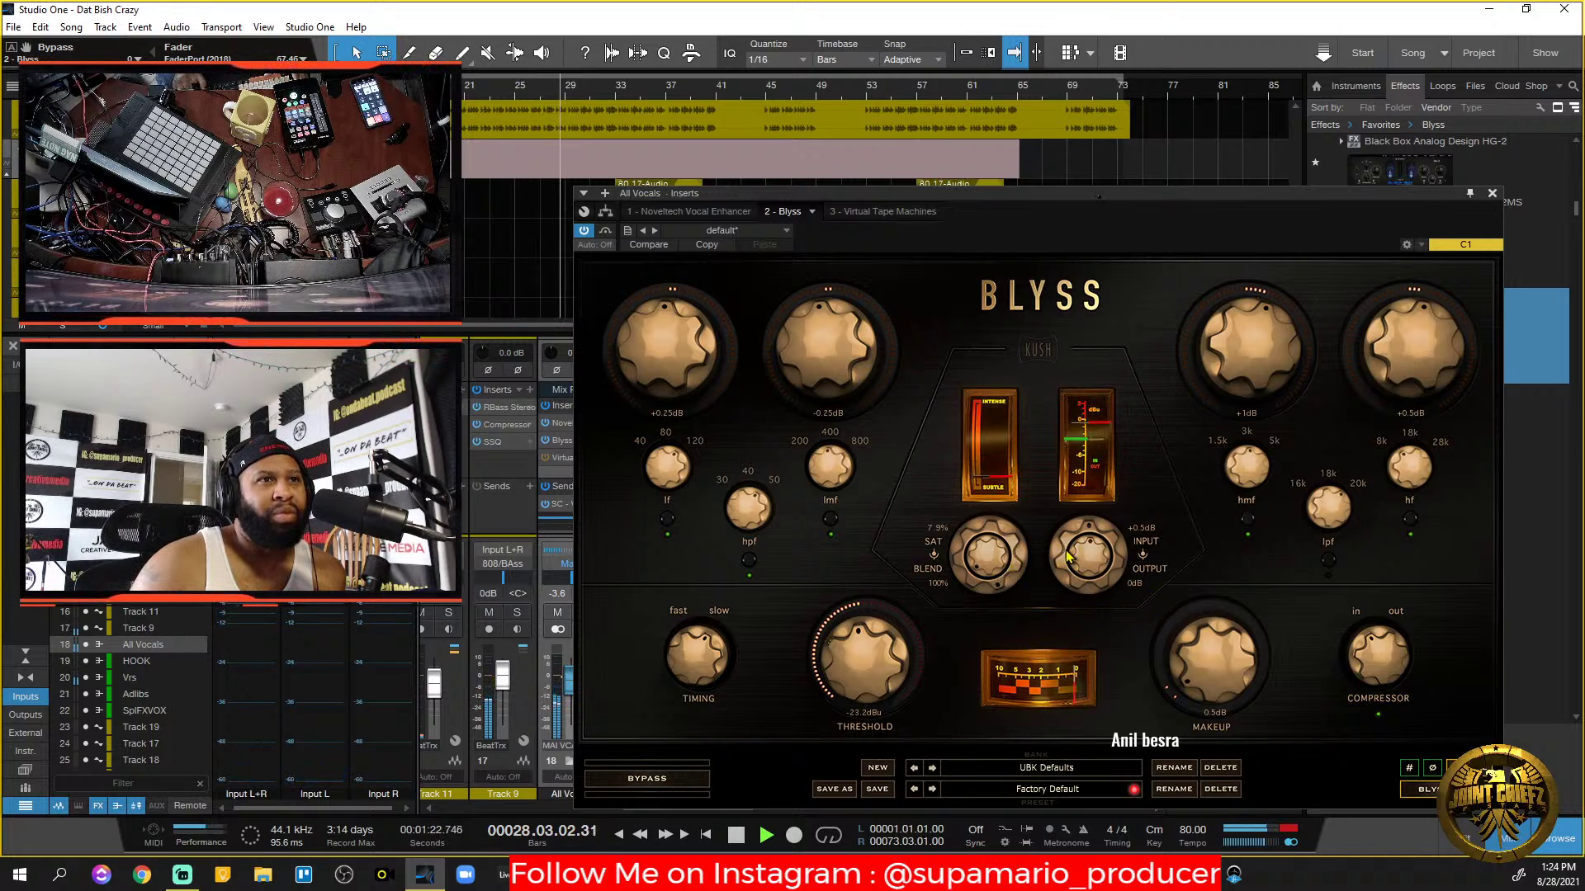
pyautogui.moveTo(1049, 544); pyautogui.dragTo(1058, 596)
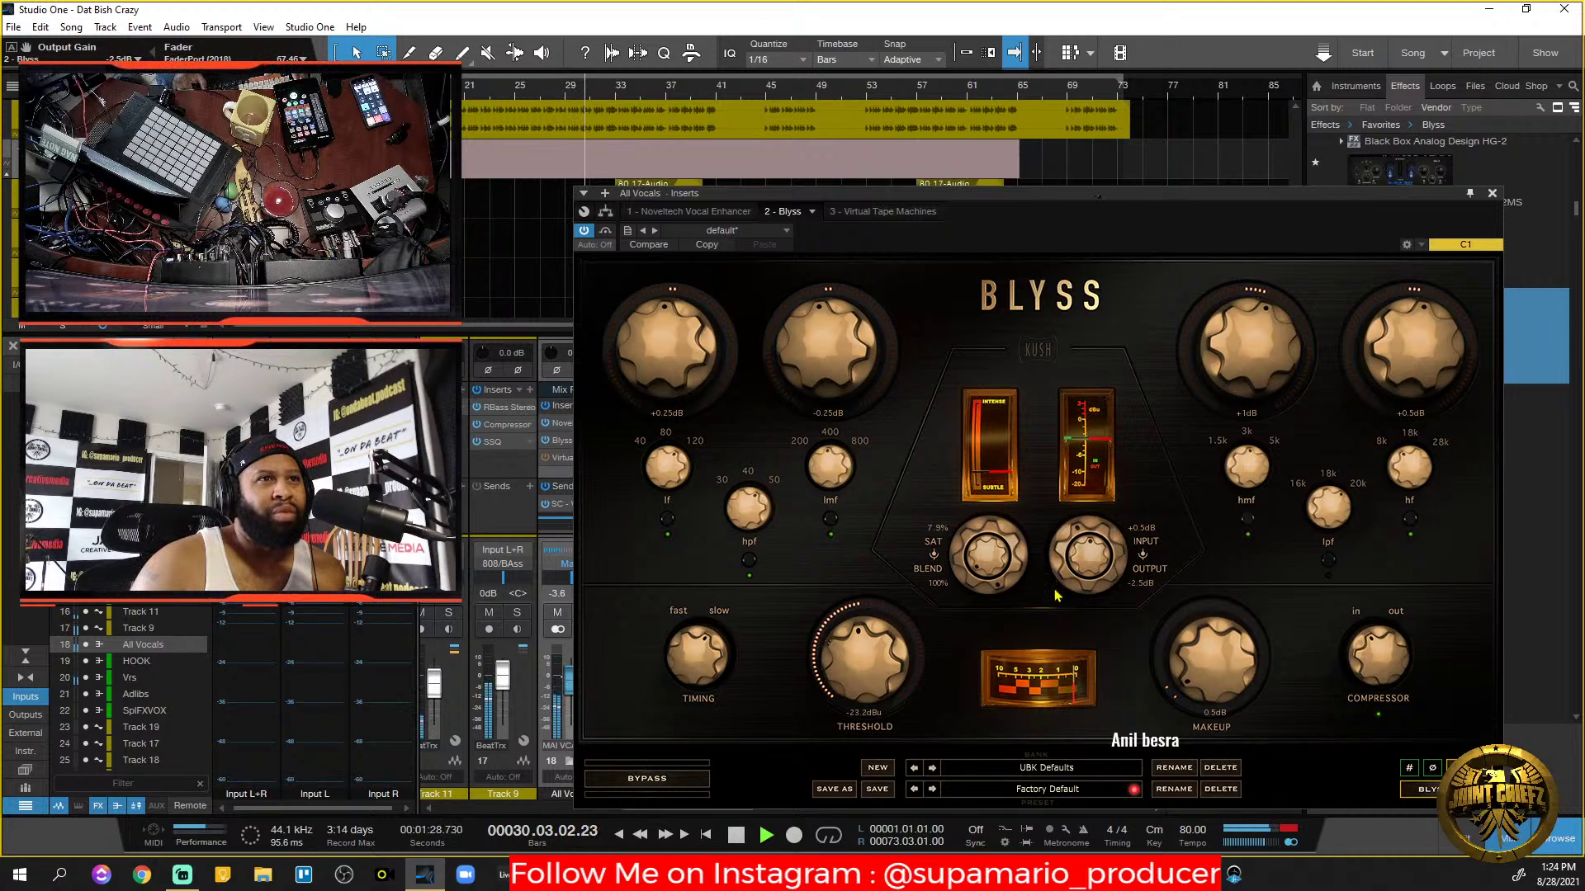
# Open Virtual Tape Machines from the All Vocals inserts and play the bus in solo.
pyautogui.click(877, 211)
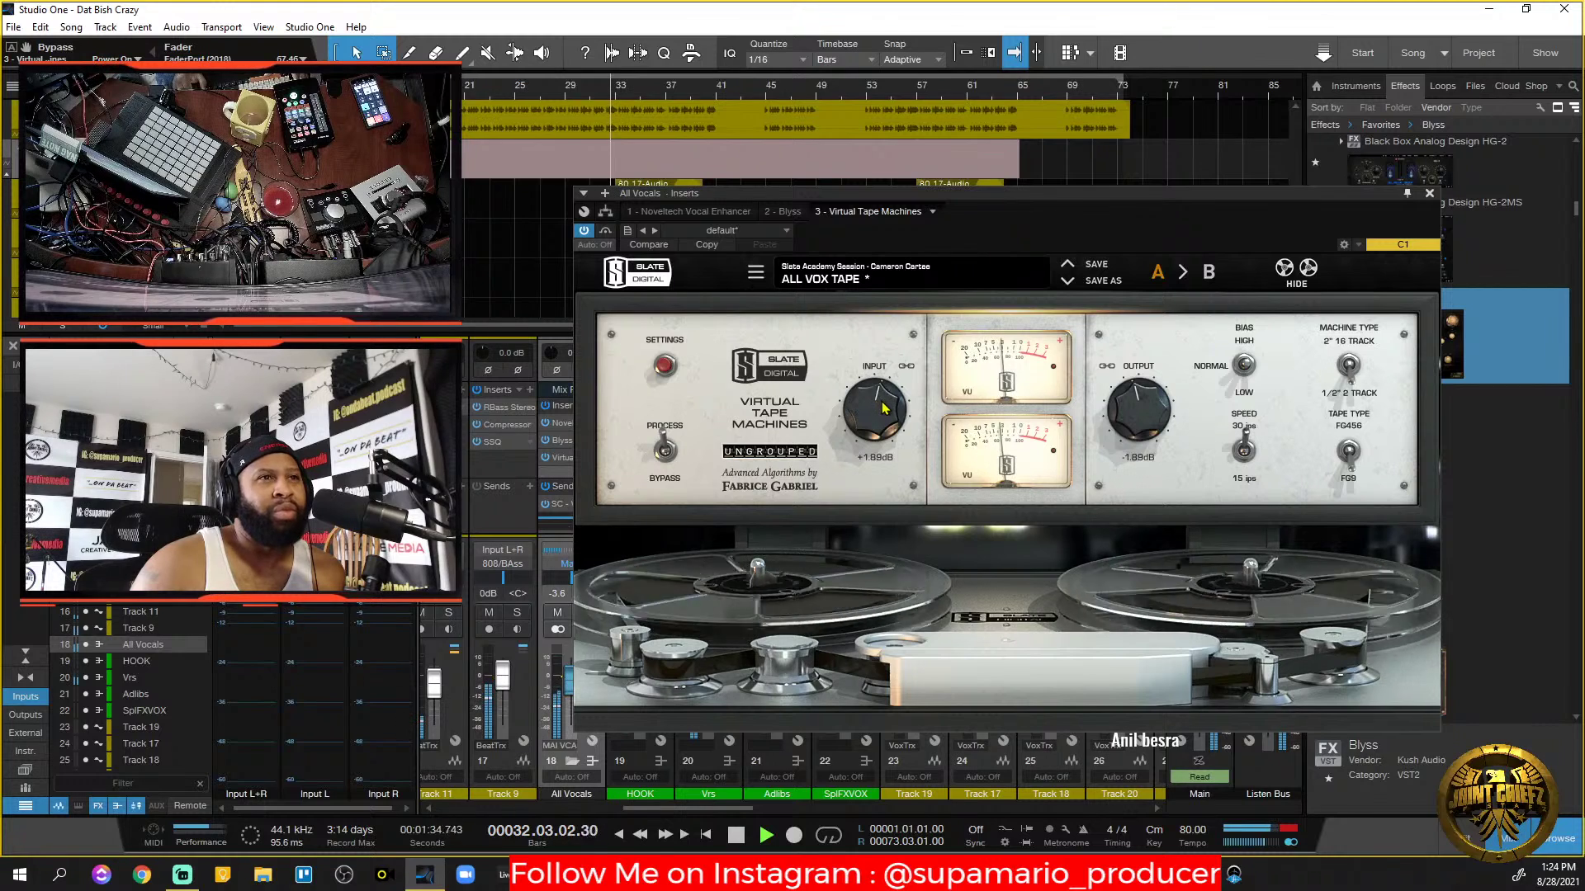
pyautogui.press('space')
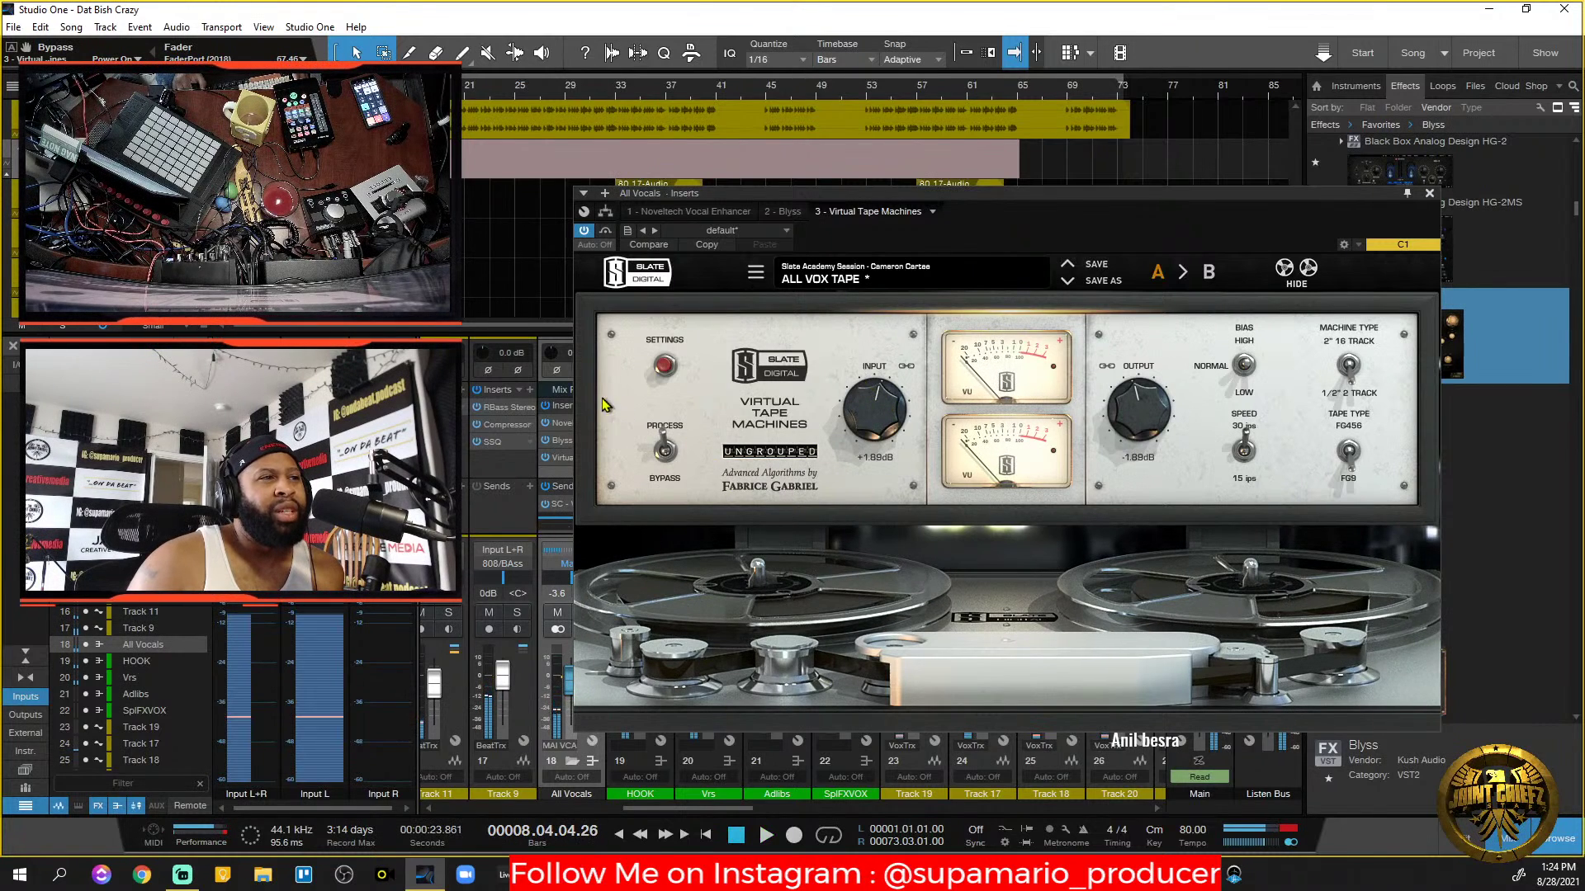
pyautogui.moveTo(753, 211); pyautogui.dragTo(819, 212)
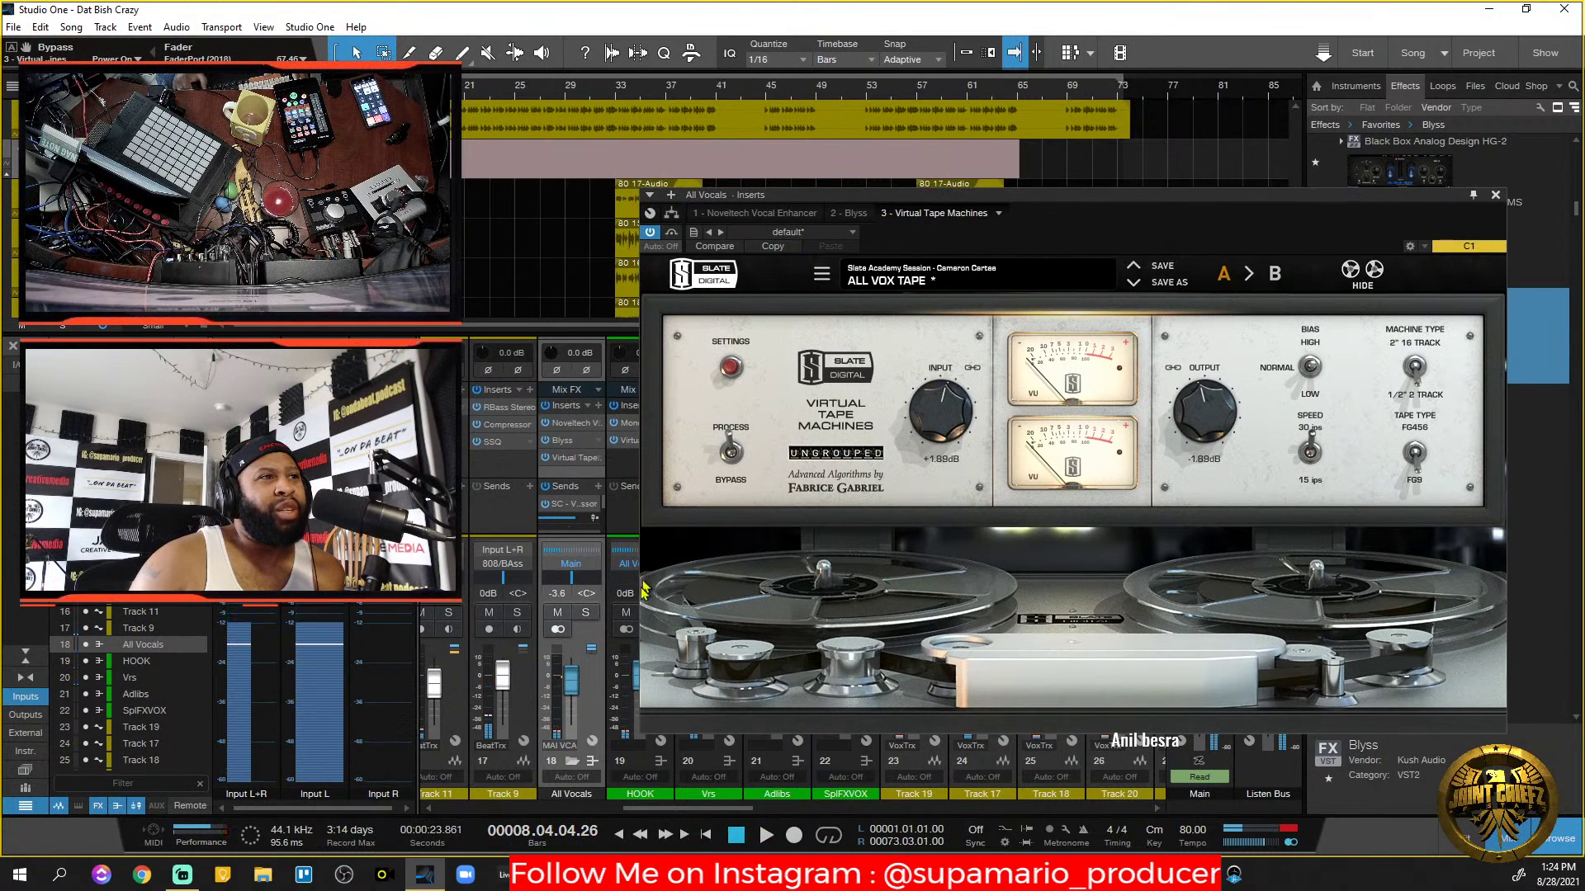
pyautogui.click(585, 613)
pyautogui.press('space')
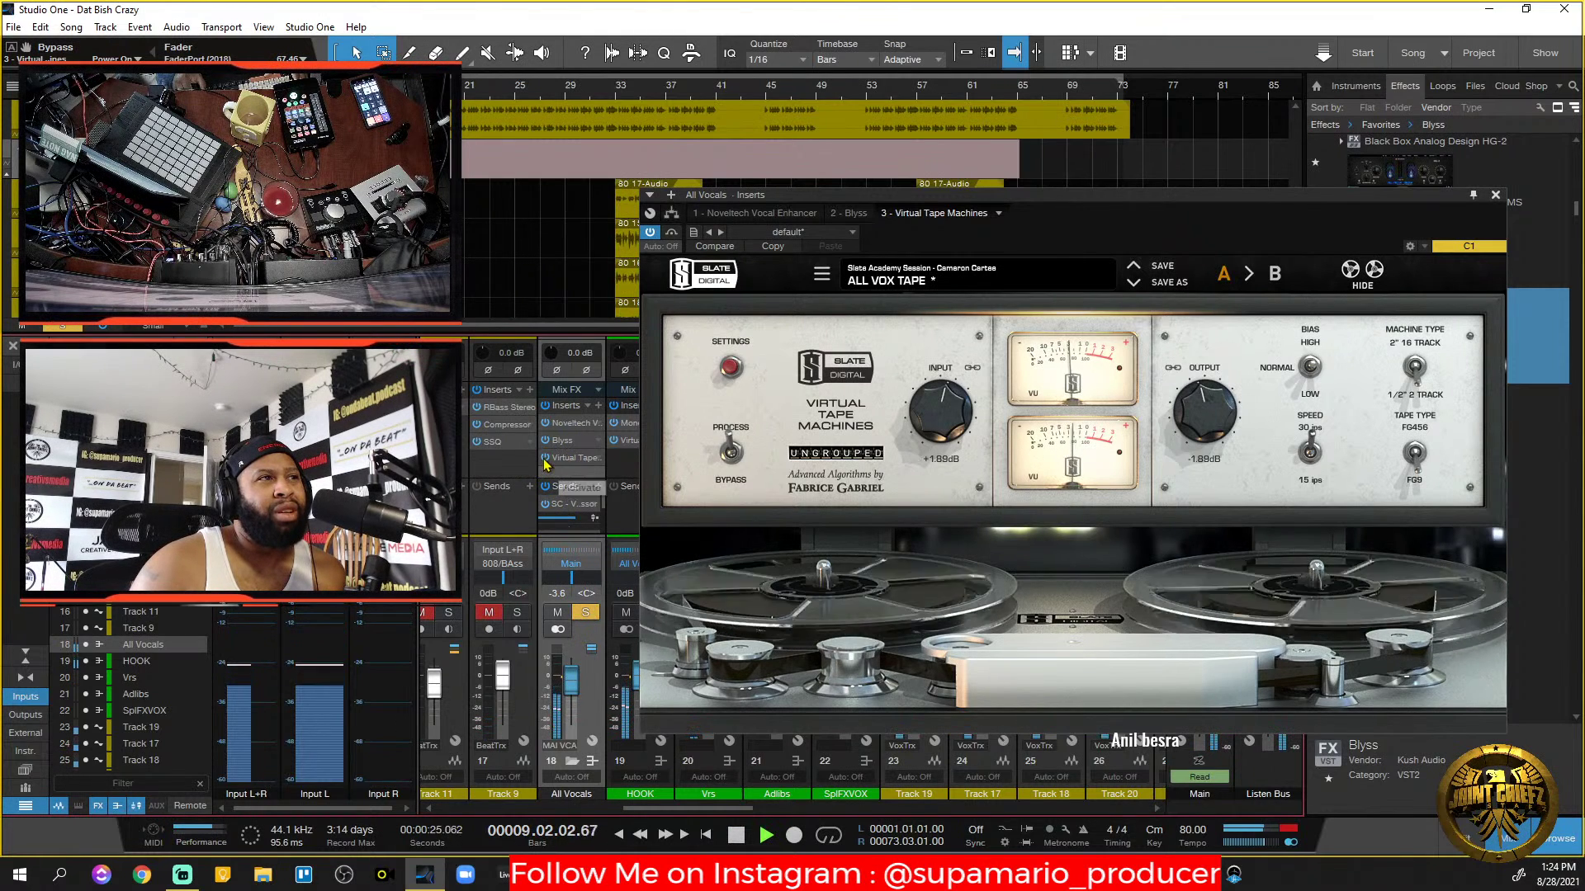
# Compare the soloed vocals with Virtual Tape Machines bypassed and active.
pyautogui.click(545, 459)
pyautogui.press('space')
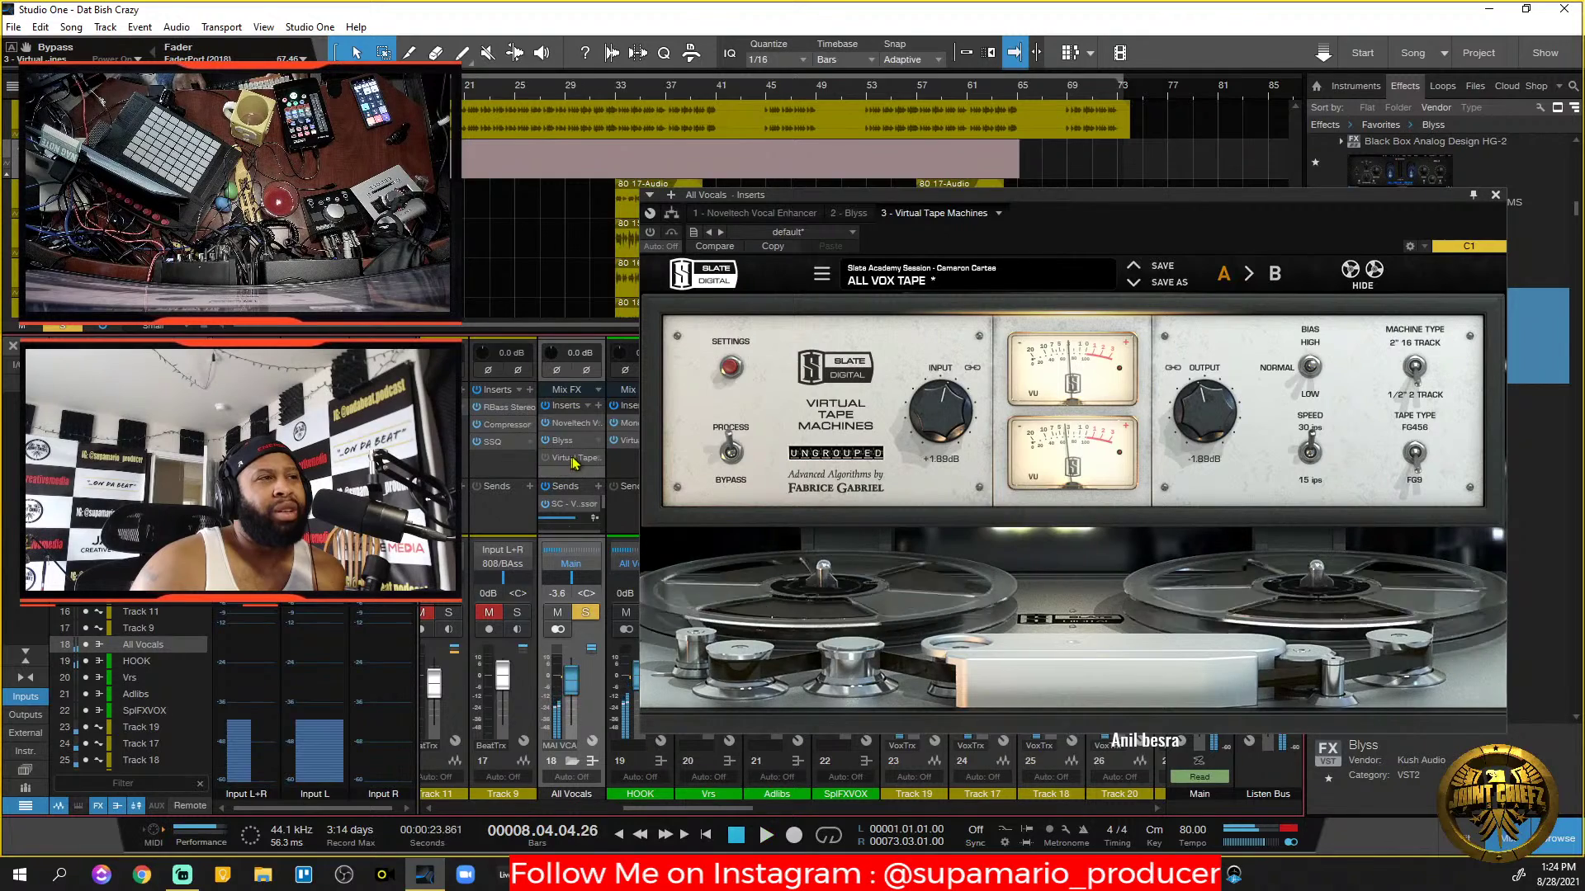
pyautogui.press('space')
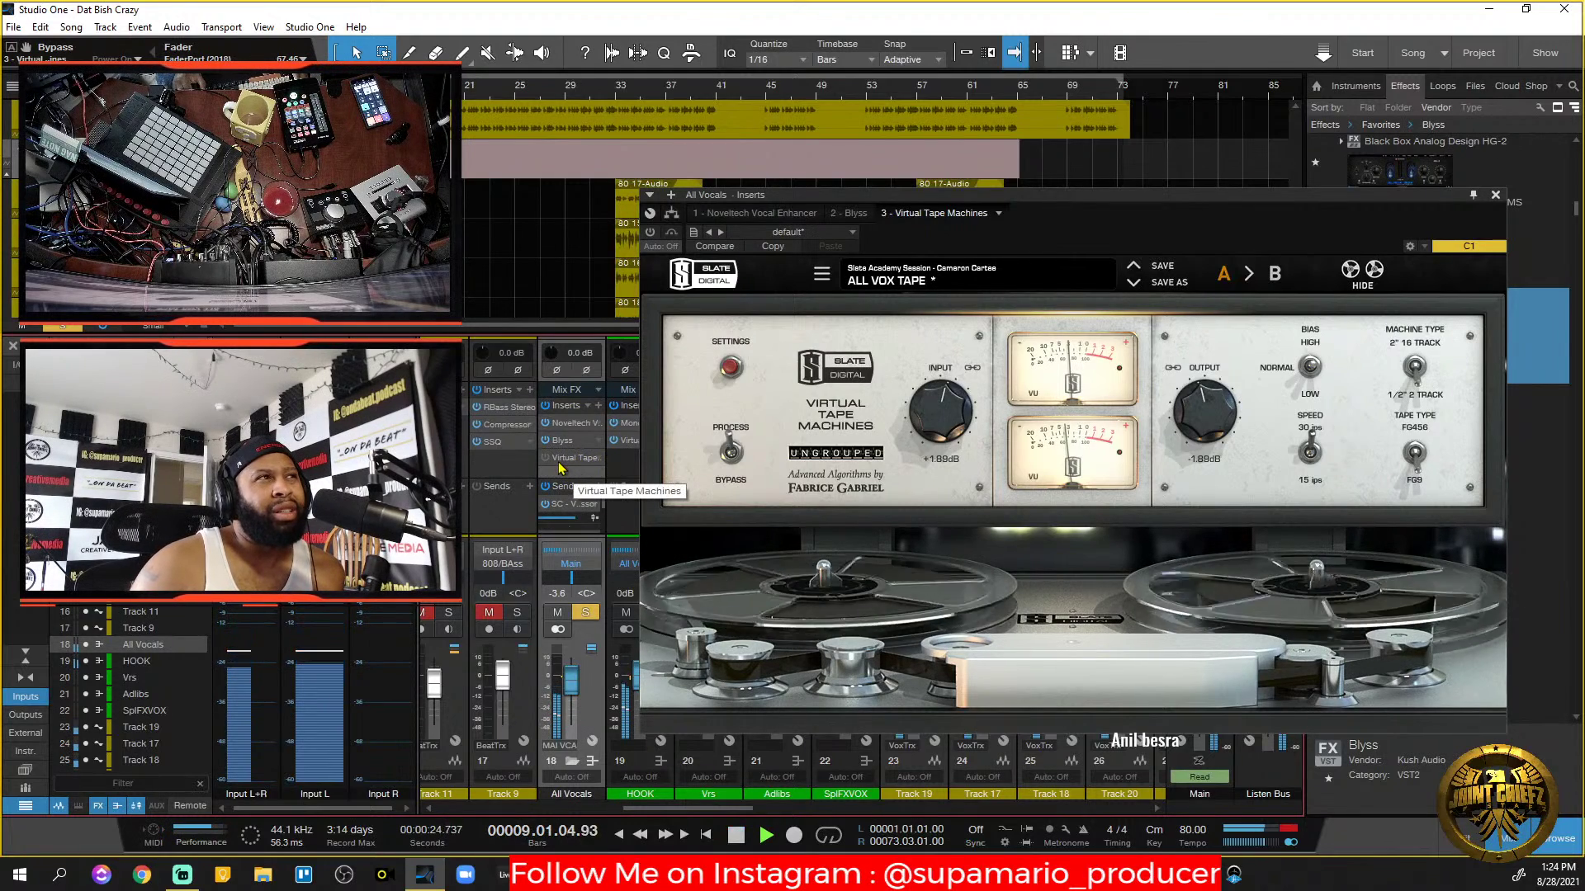
pyautogui.click(545, 458)
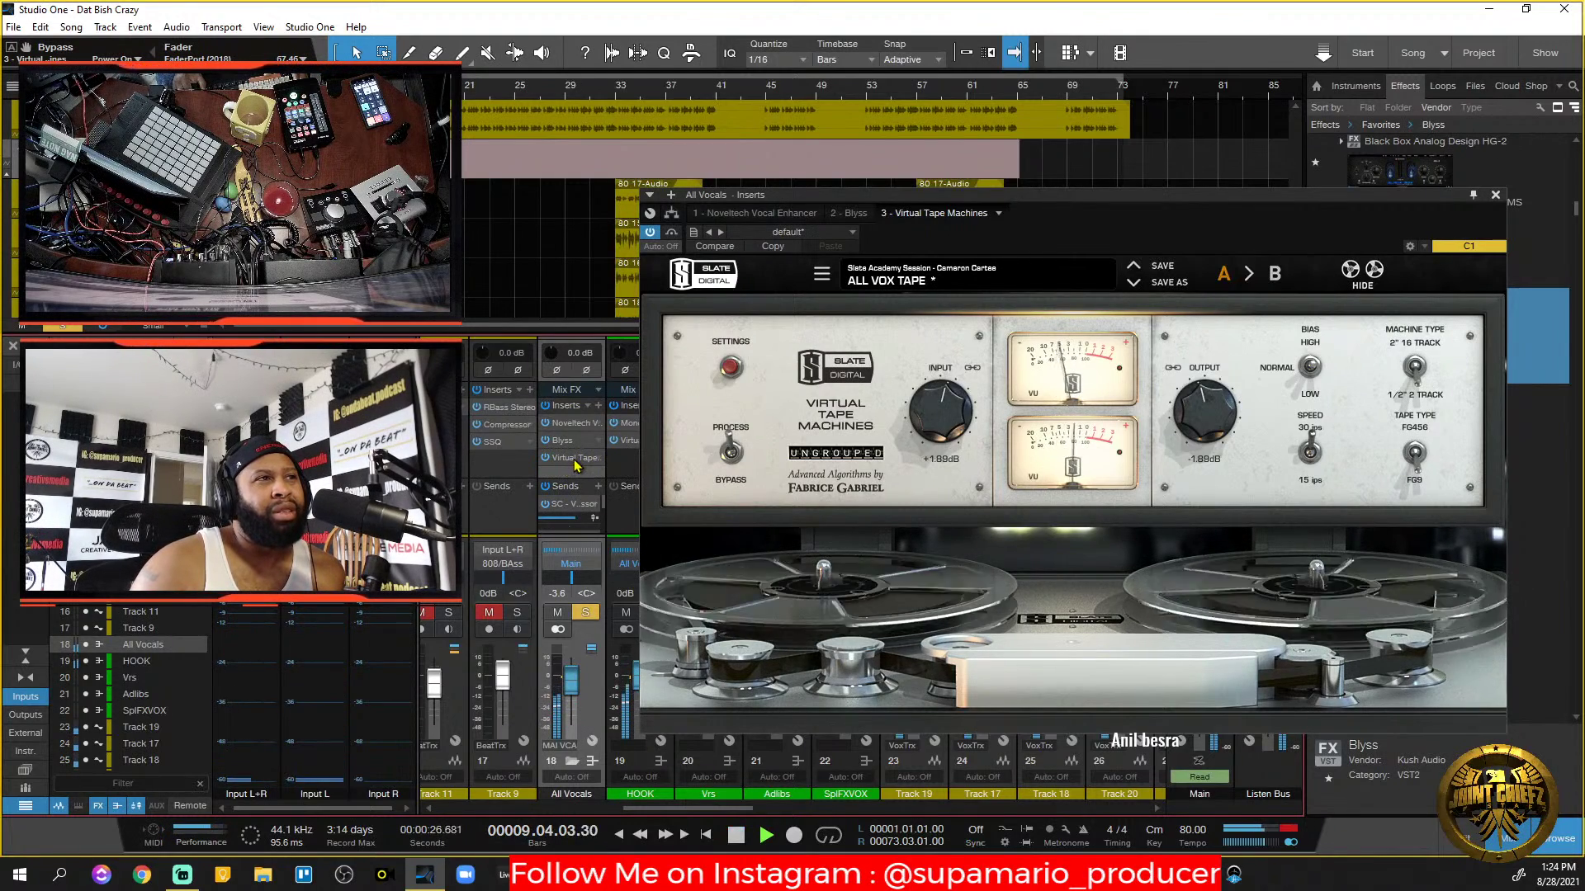
# Stop playback, remove Virtual Tape Machines from the All Vocals inserts, and unsolo the bus.
pyautogui.press('space')
pyautogui.rightClick(577, 460)
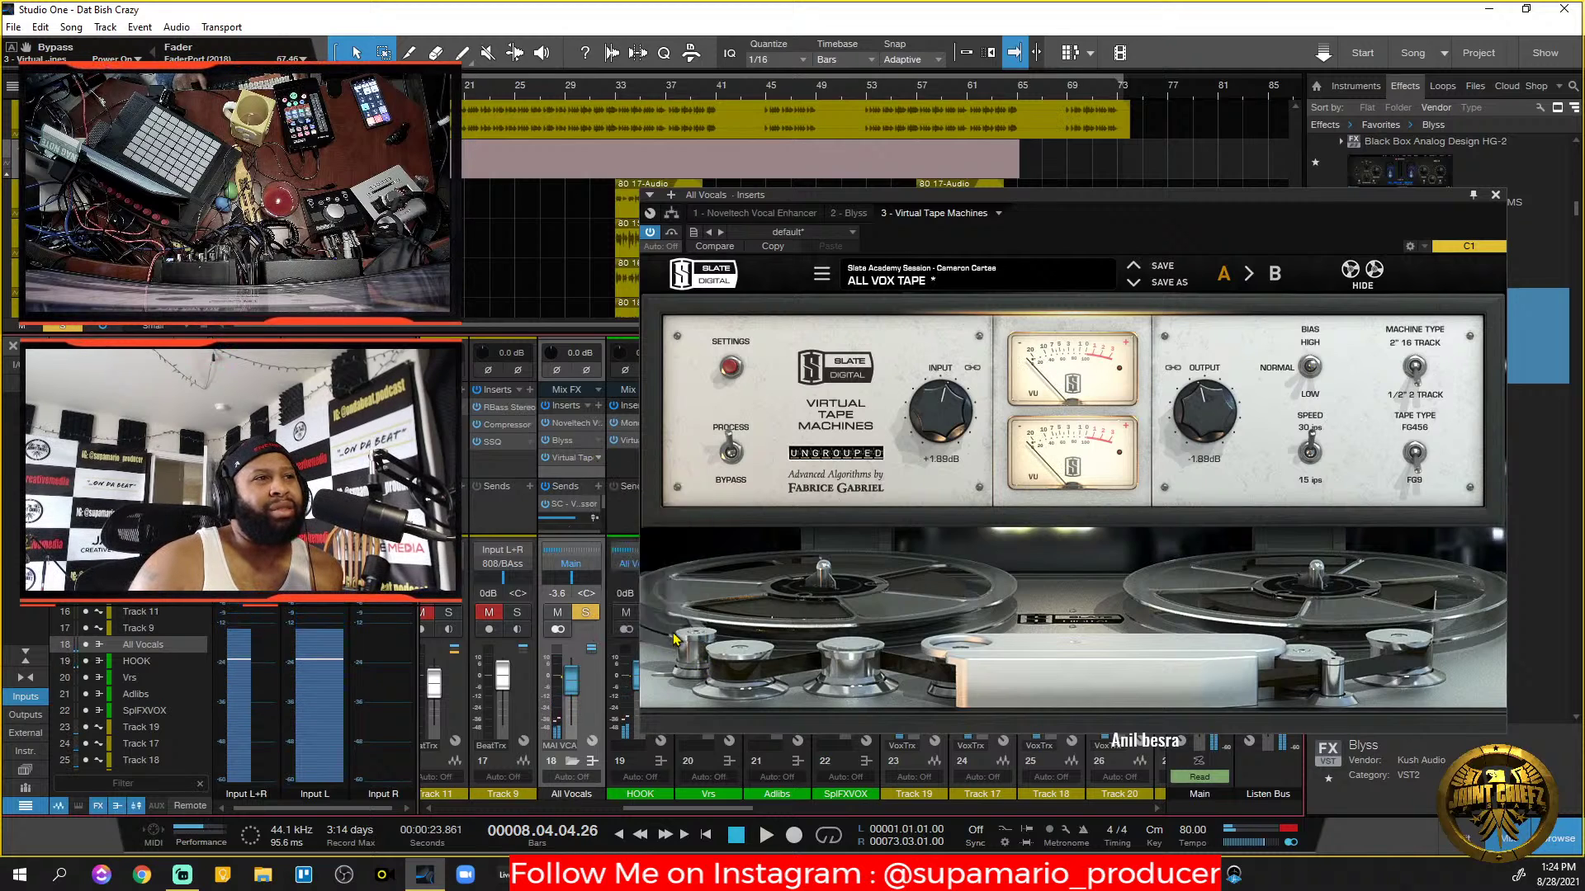
pyautogui.click(644, 631)
pyautogui.click(586, 615)
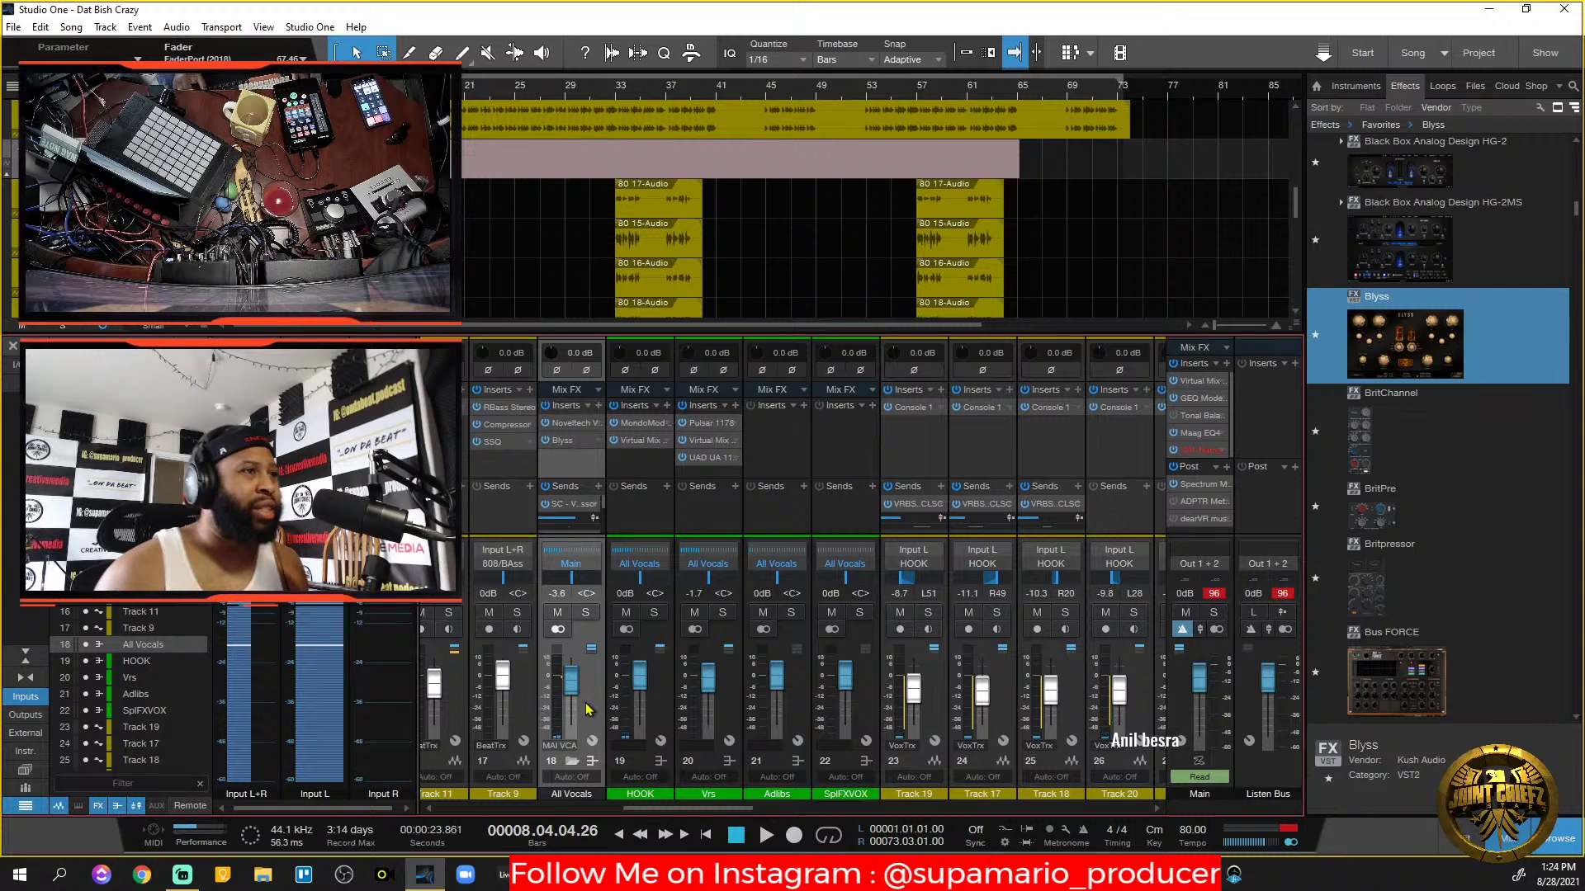
# Raise the All Vocals fader to -1.0 dB during playback and clear the master clip indicator.
pyautogui.press('space')
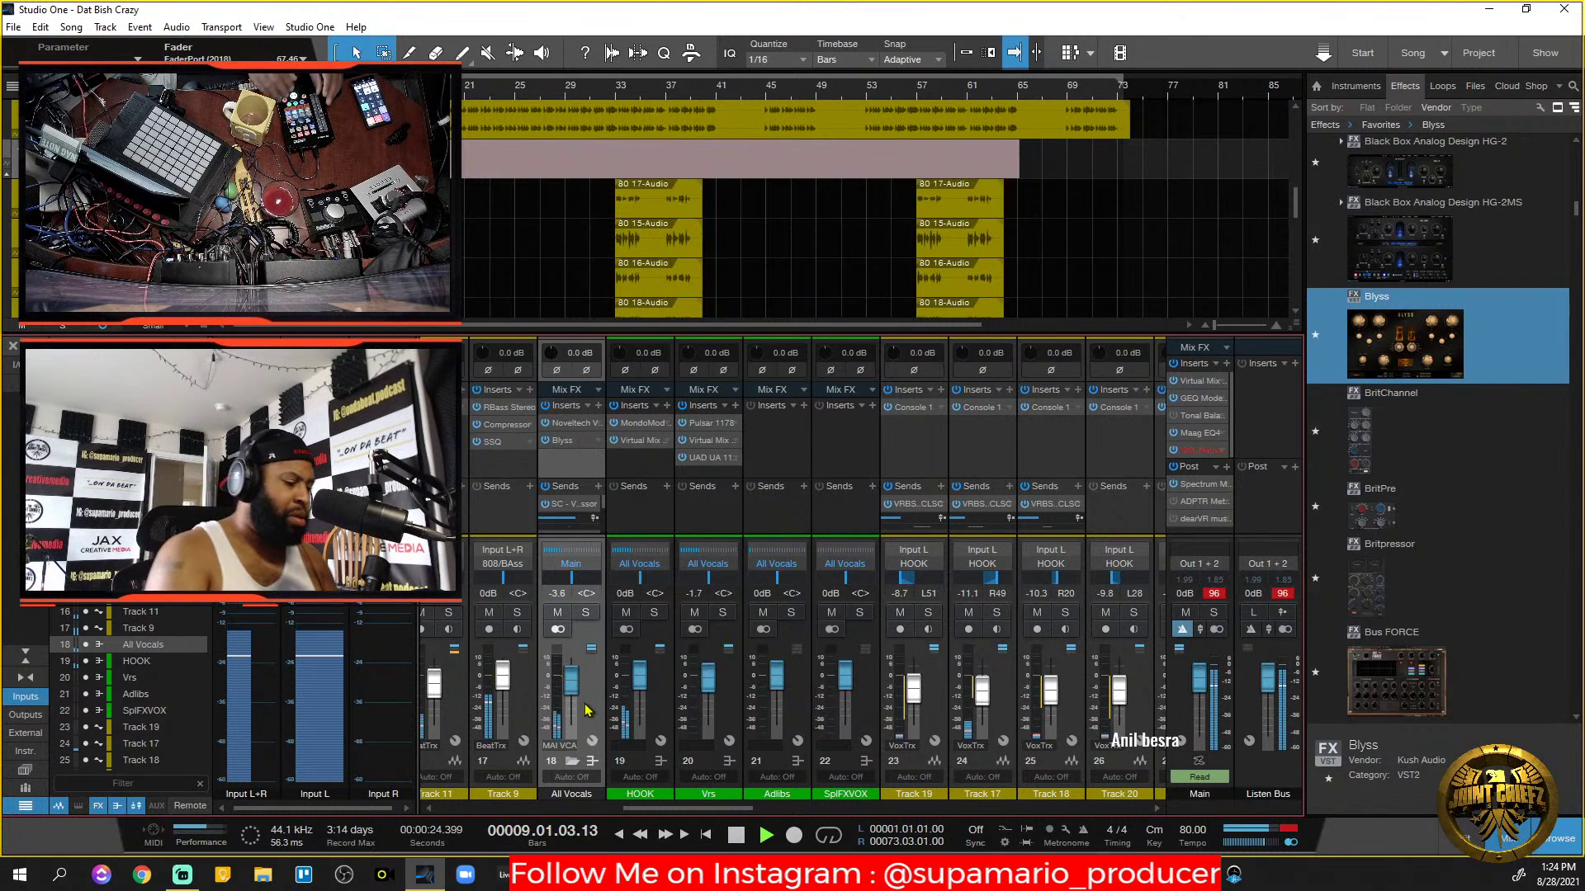
pyautogui.scroll(3, 587, 709)
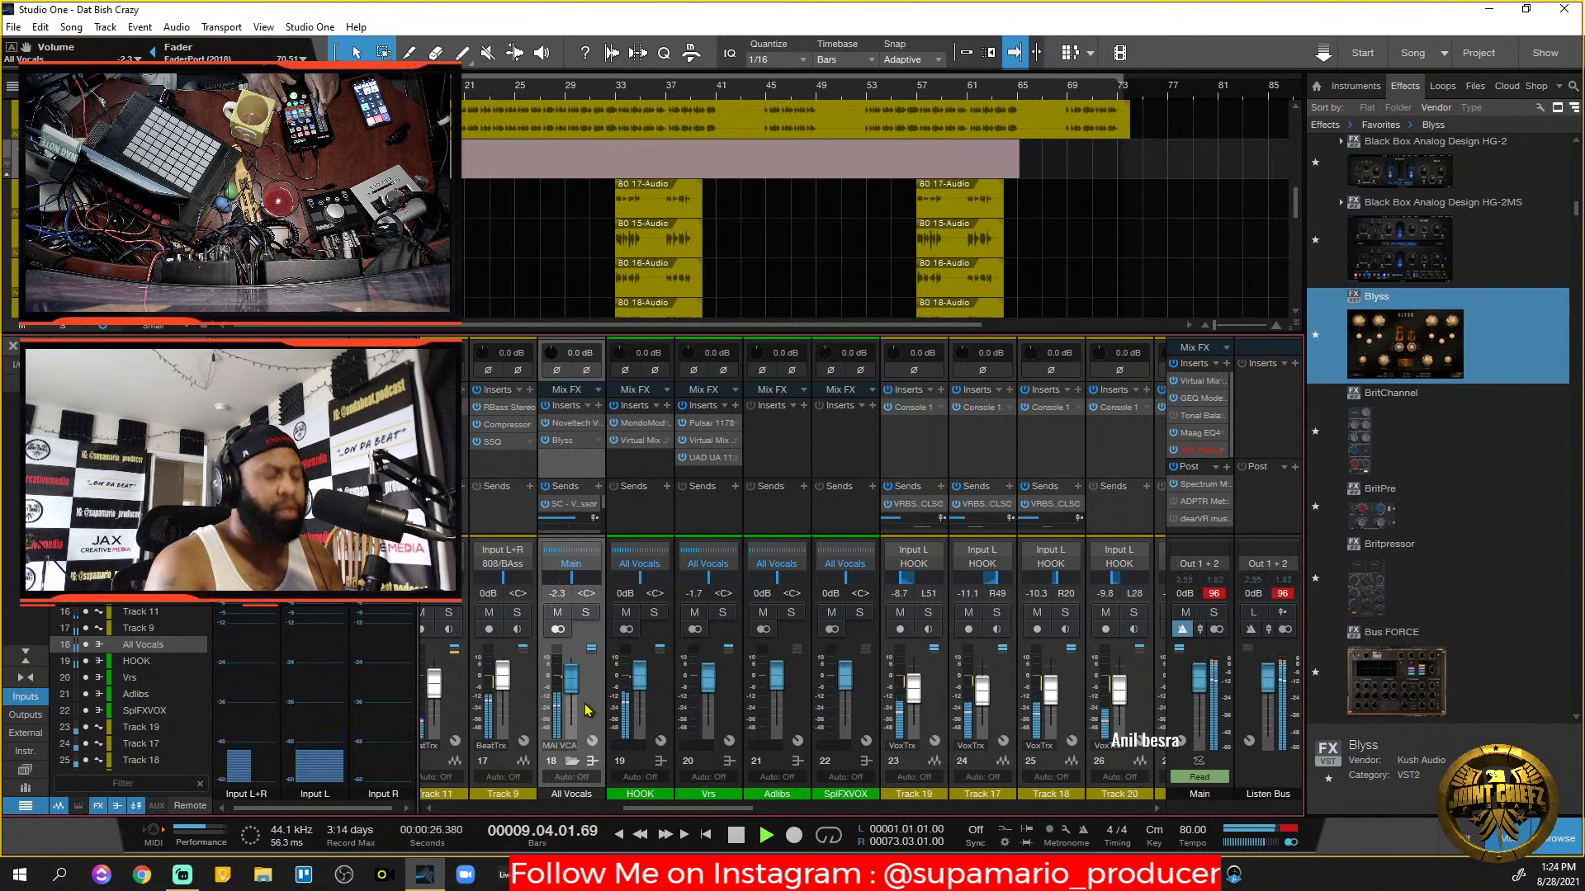
pyautogui.hscroll(-1, 587, 710)
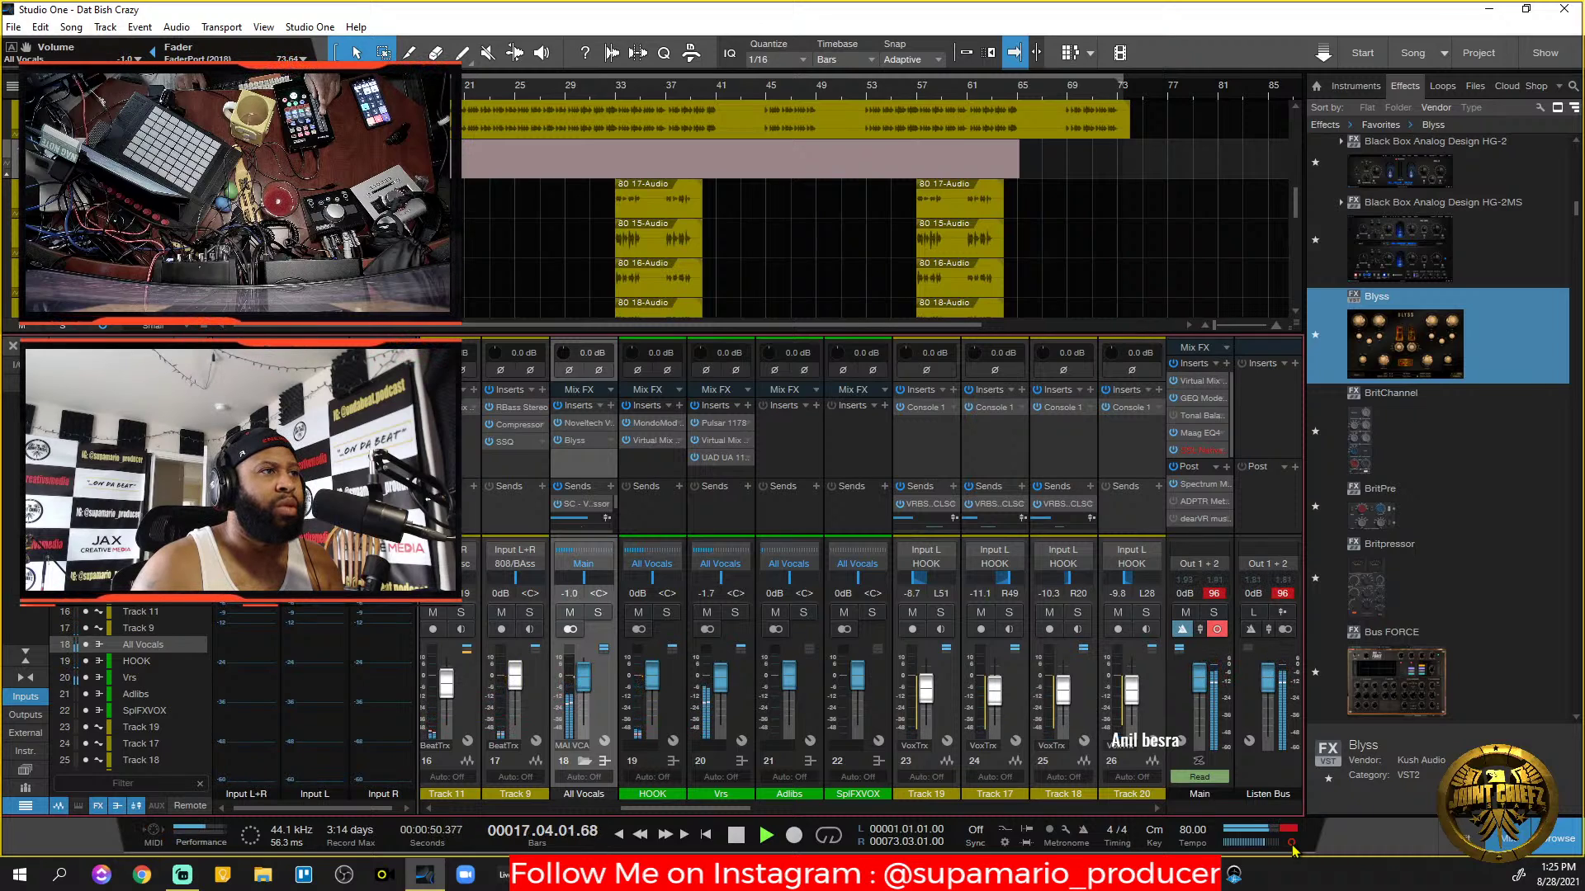
pyautogui.click(1291, 844)
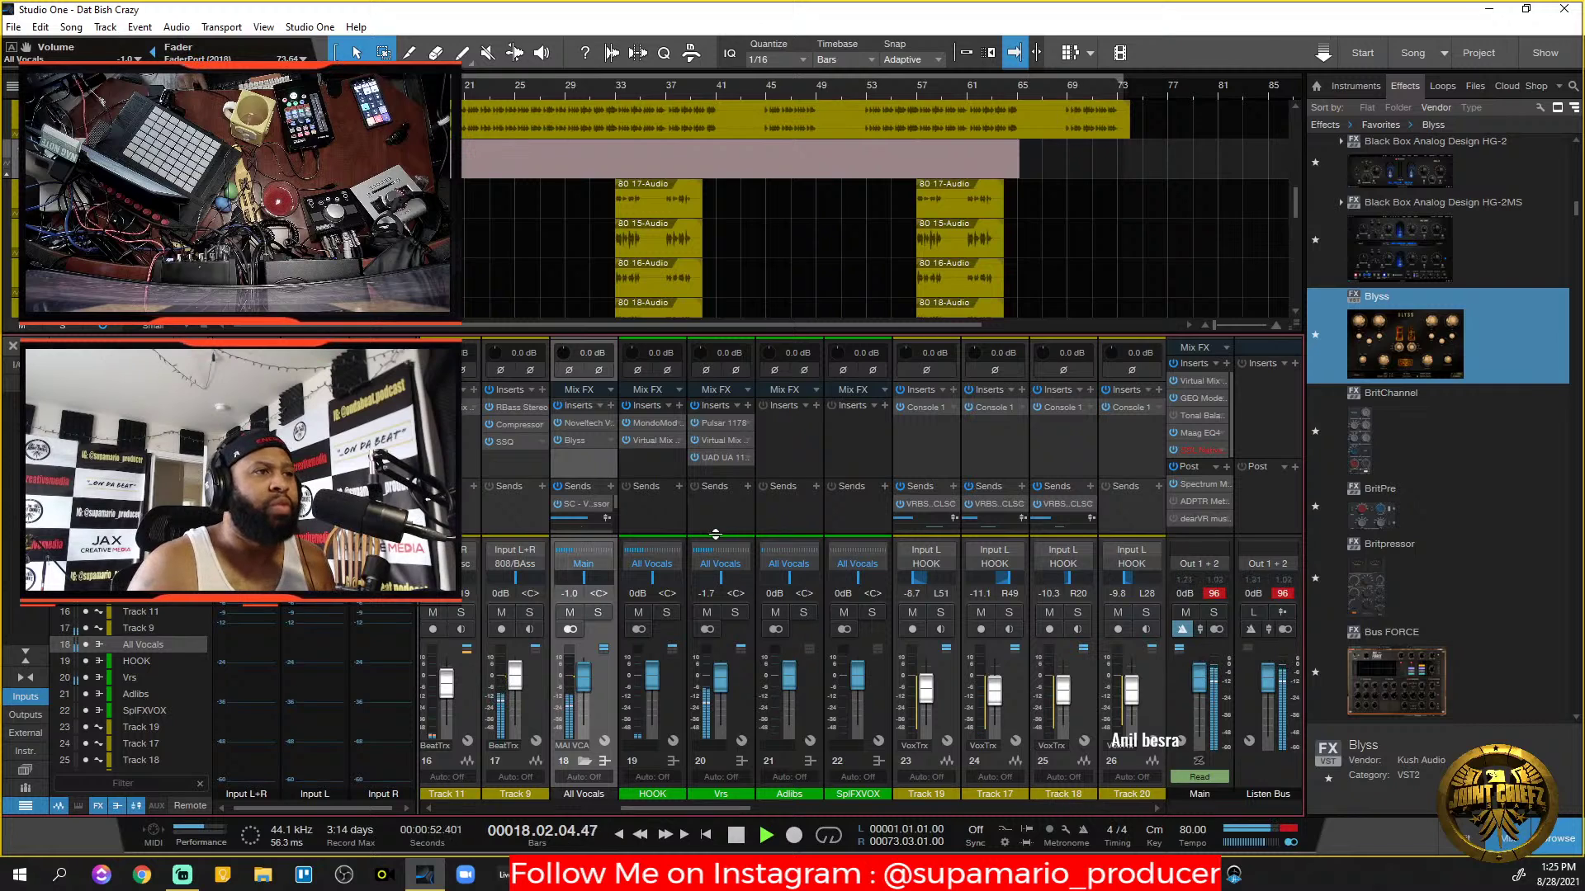
# Set the MAIN VCA fader to -7.0 dB and the BeatTrx VCA fader to -0.4 dB, and select the VoxTrx VCA.
pyautogui.moveTo(718, 808); pyautogui.dragTo(1112, 802)
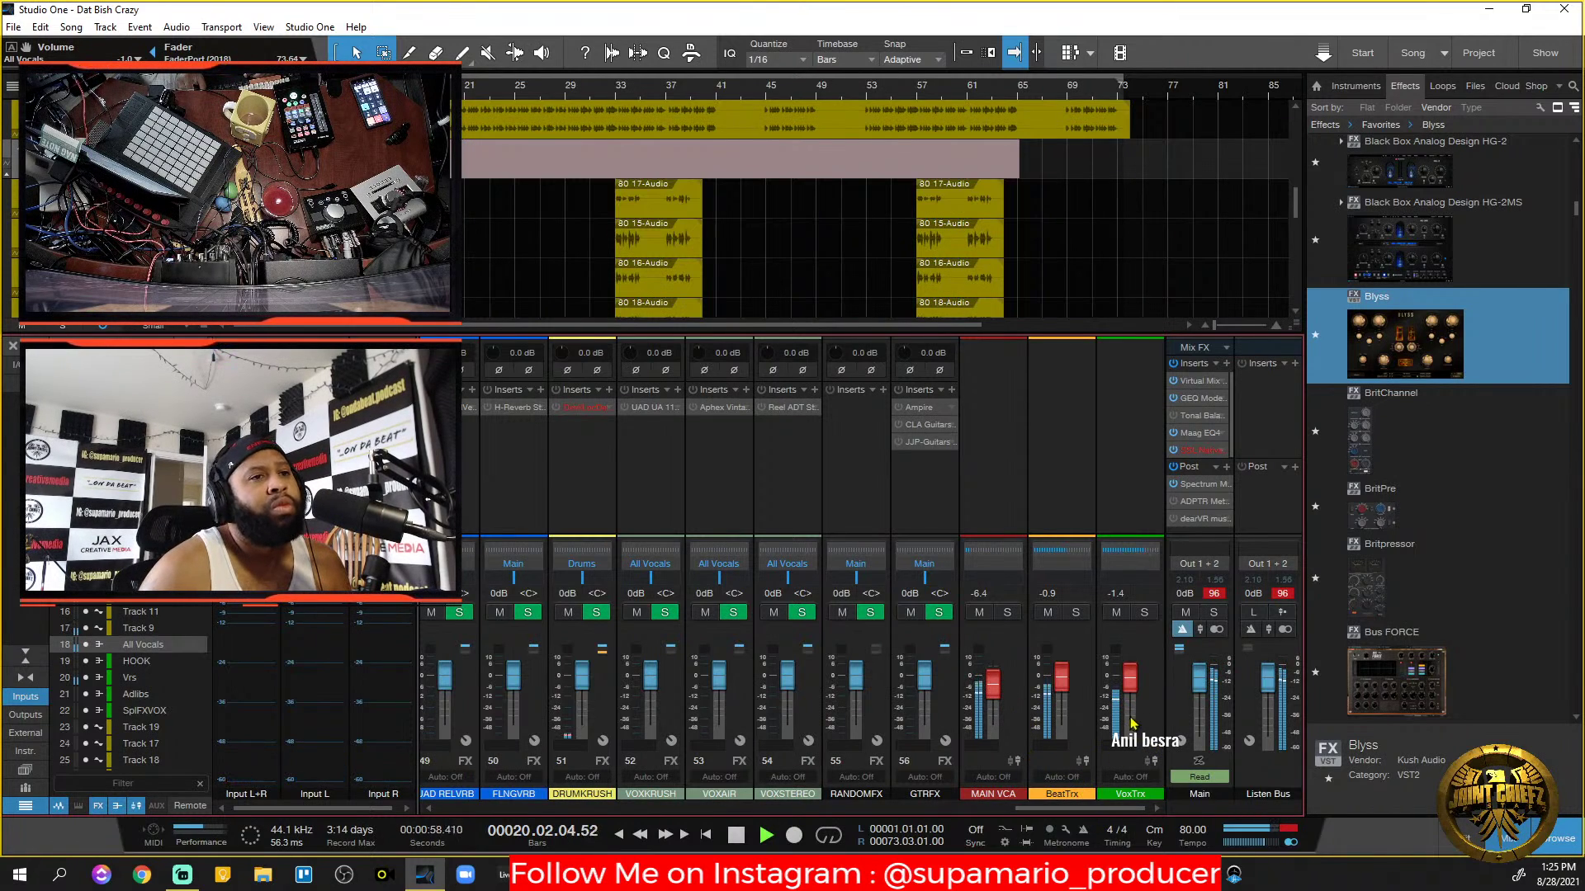
pyautogui.click(1288, 842)
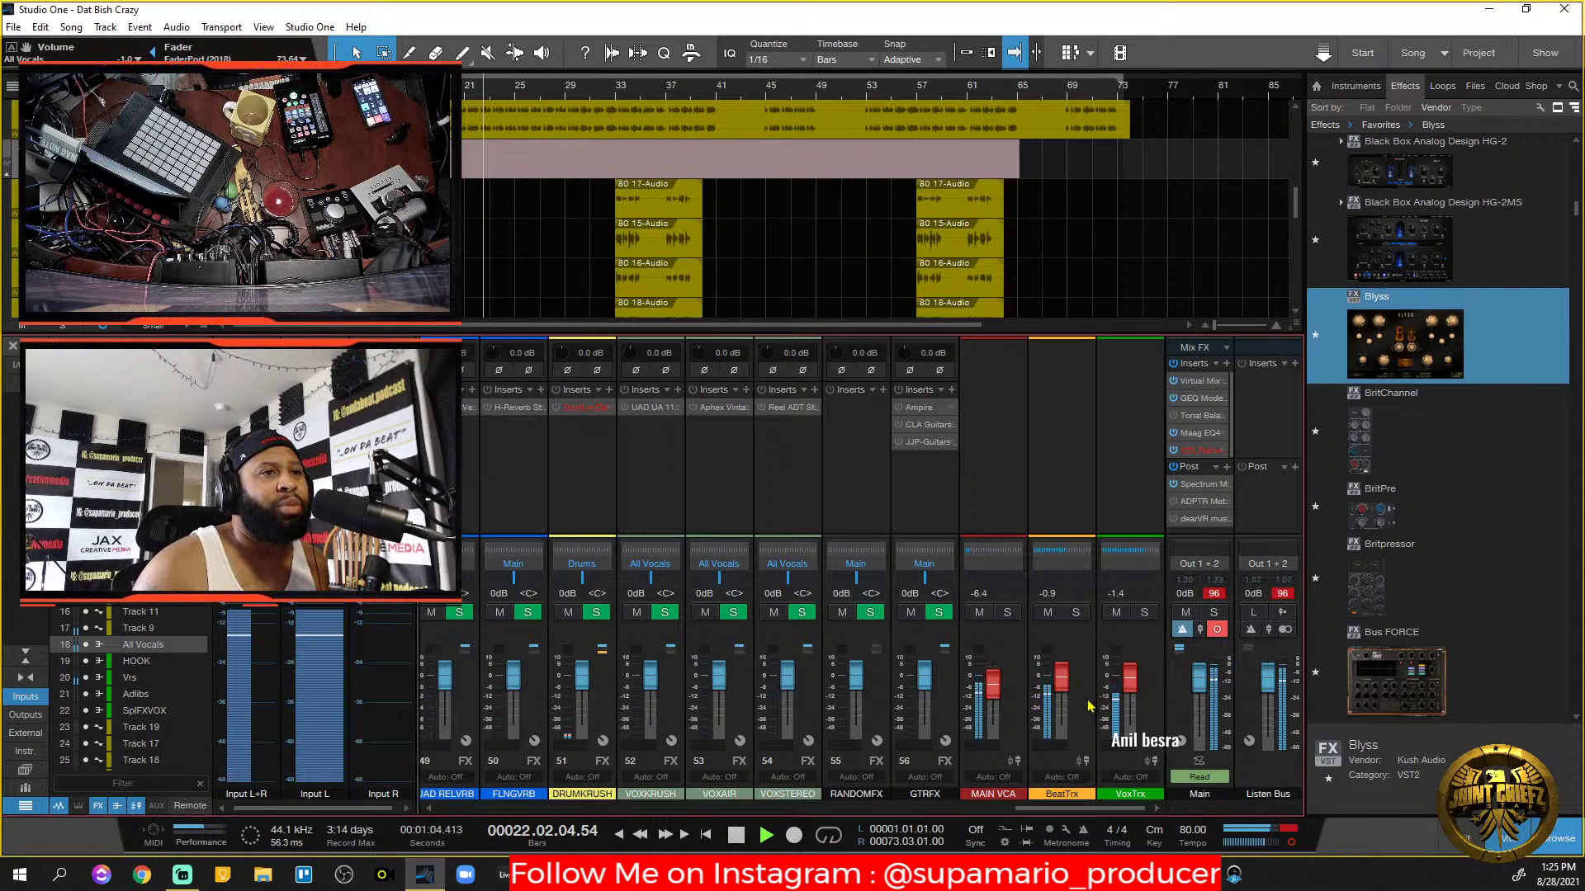
pyautogui.click(1018, 703)
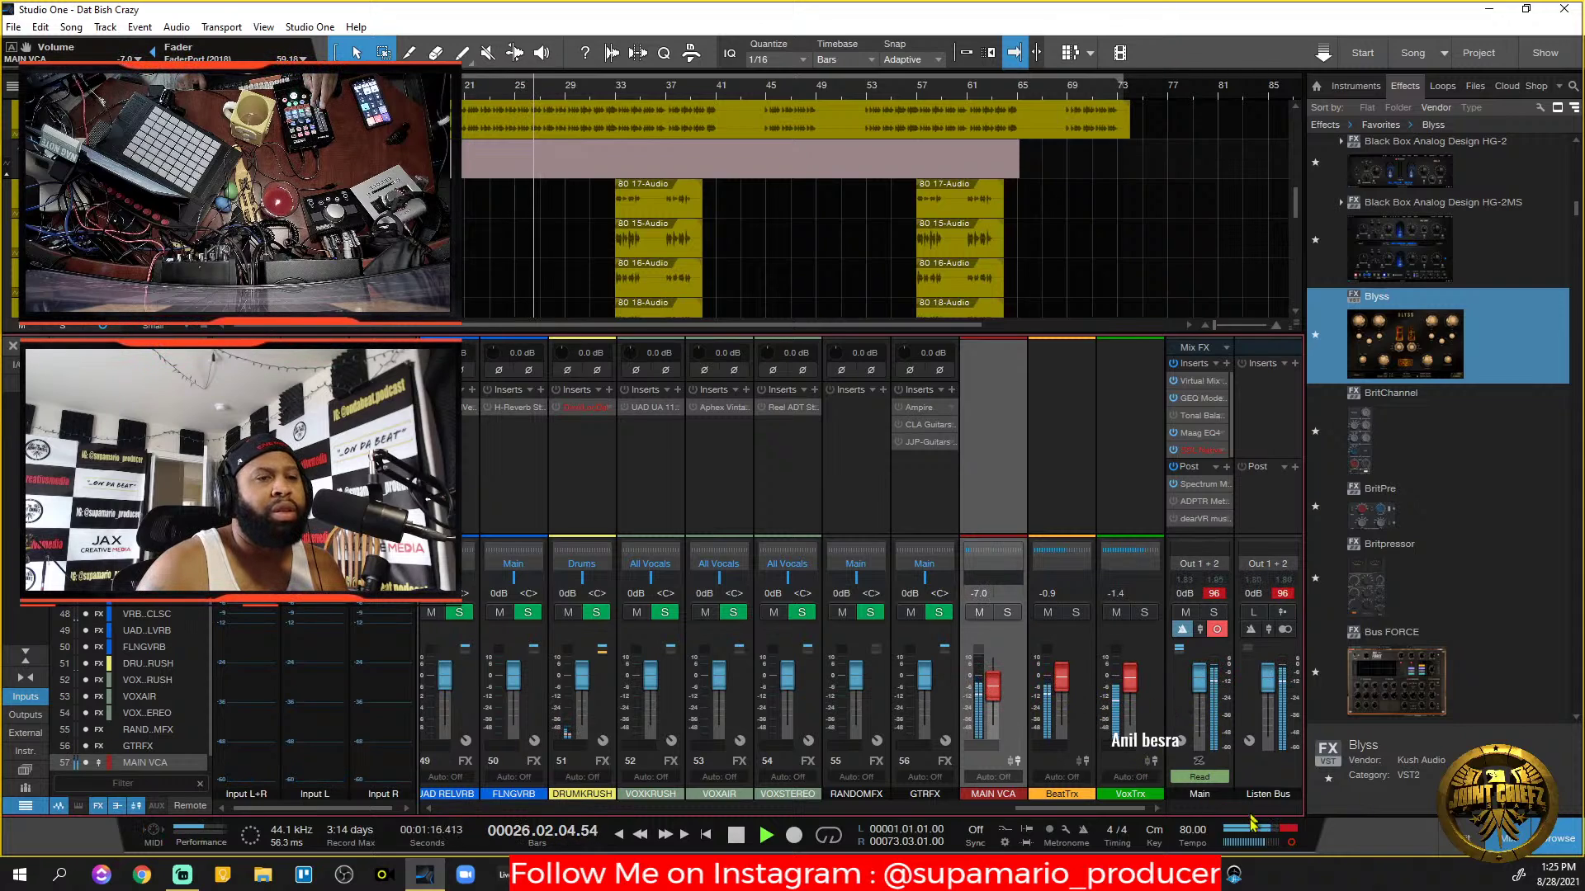
pyautogui.click(1084, 708)
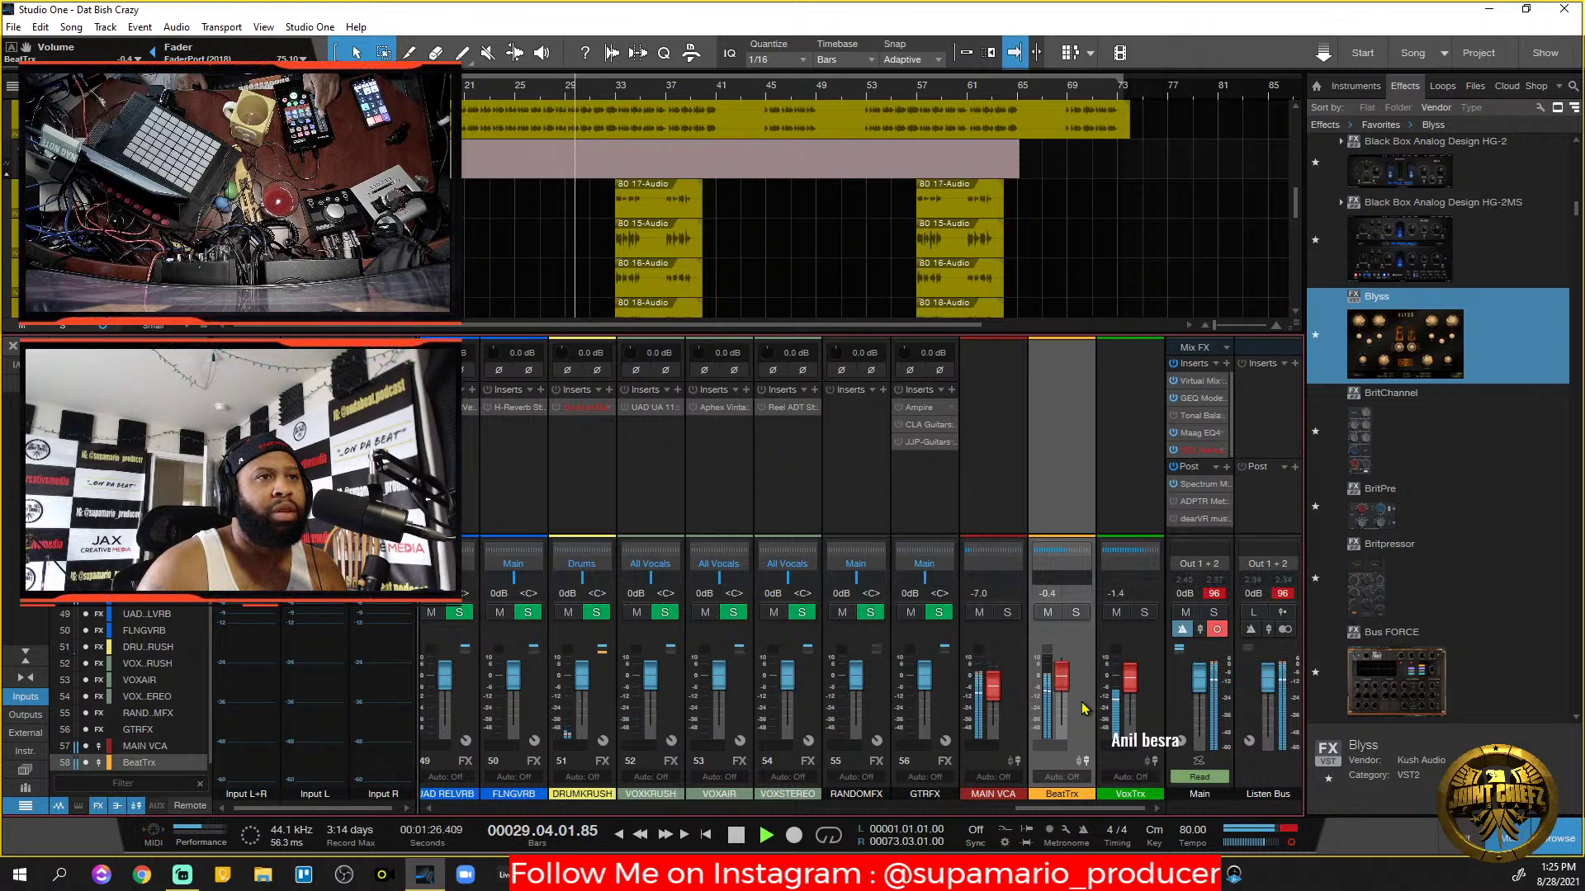
pyautogui.click(1151, 714)
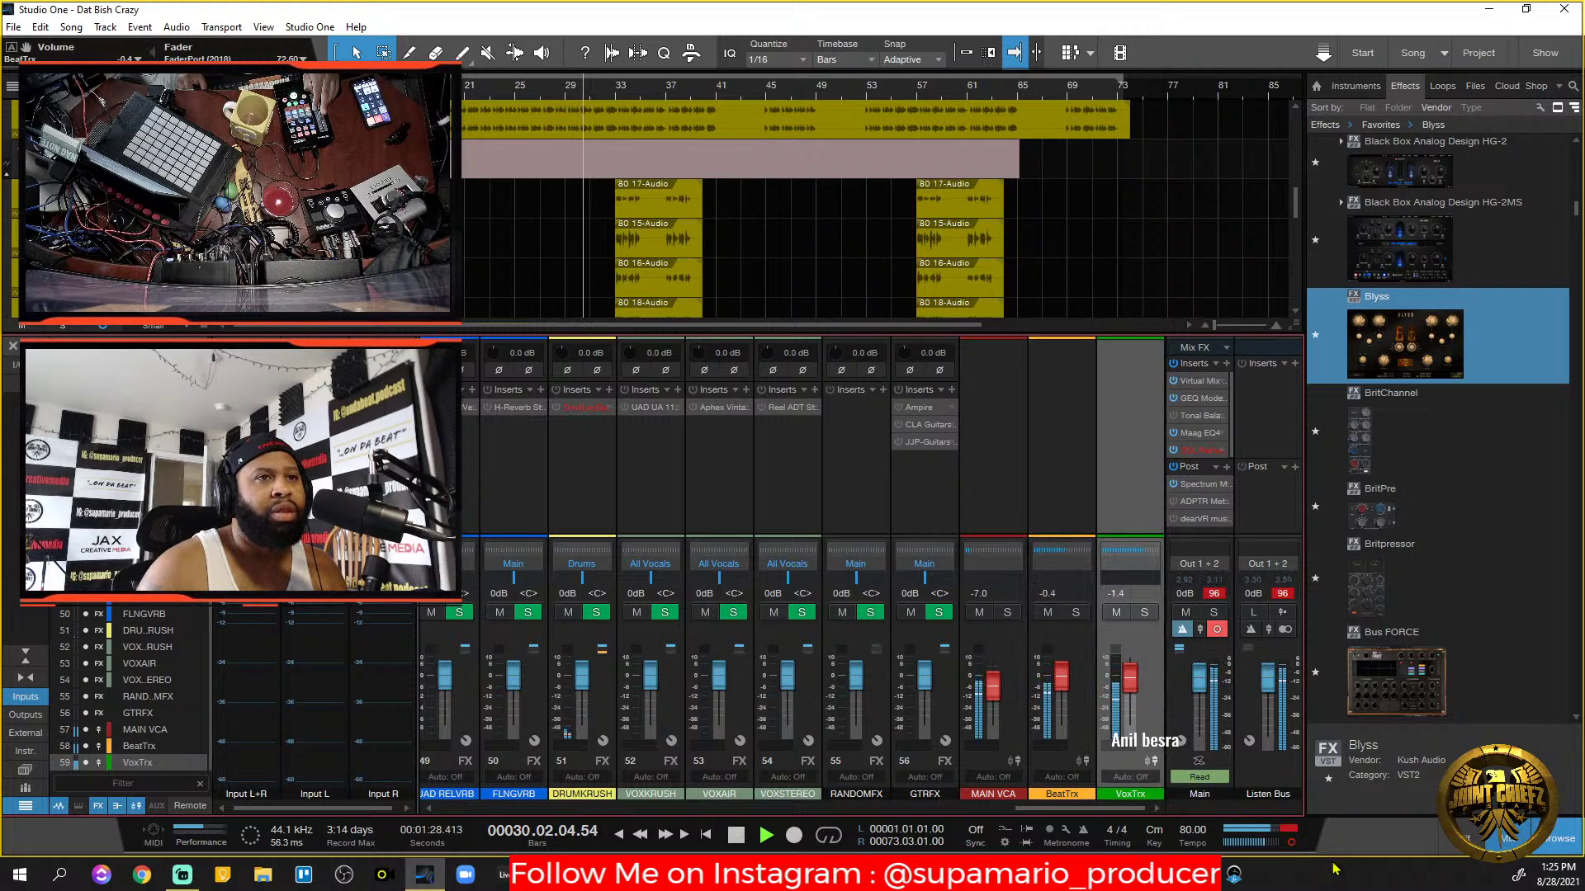
# Select the BeatTrx VCA channel, and solo the All Vocals bus in the mixer.
pyautogui.click(1084, 695)
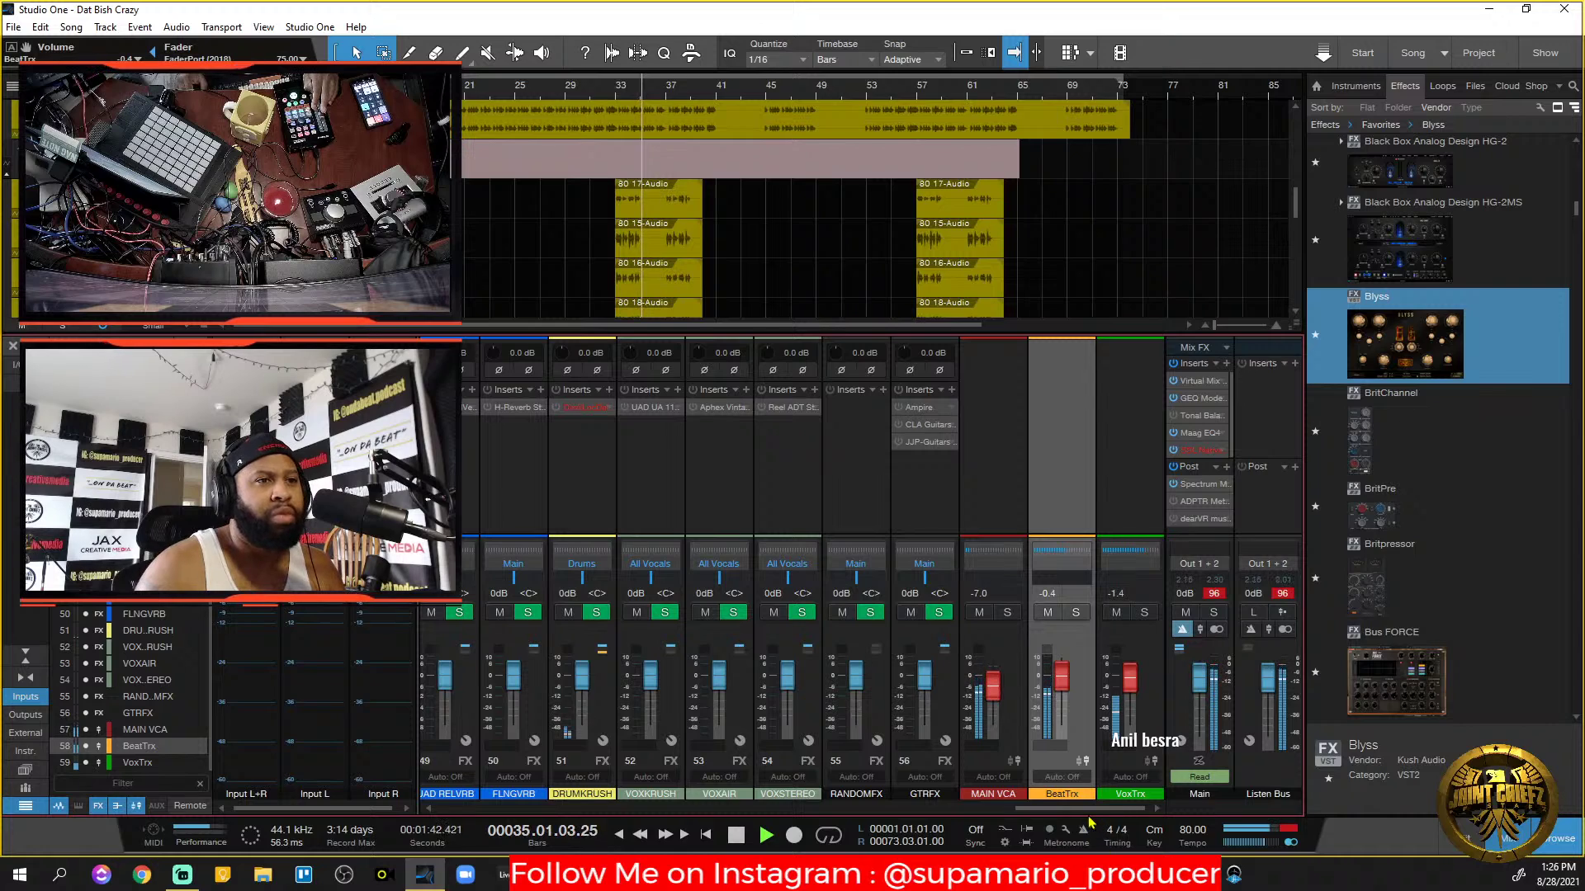
pyautogui.moveTo(1044, 810); pyautogui.dragTo(856, 810)
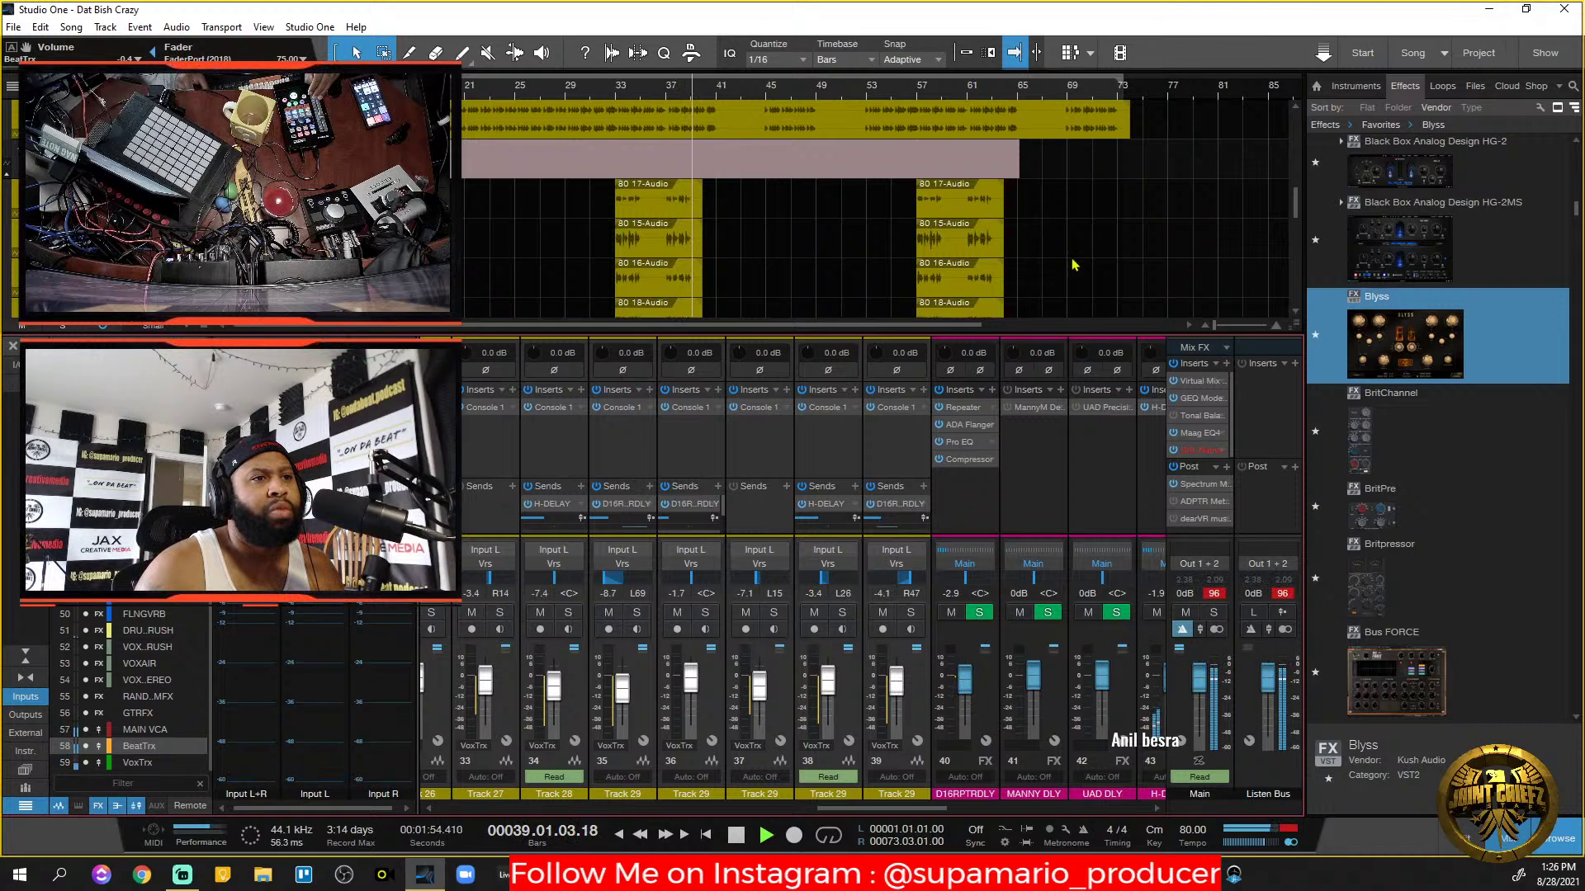
pyautogui.moveTo(865, 809); pyautogui.dragTo(773, 819)
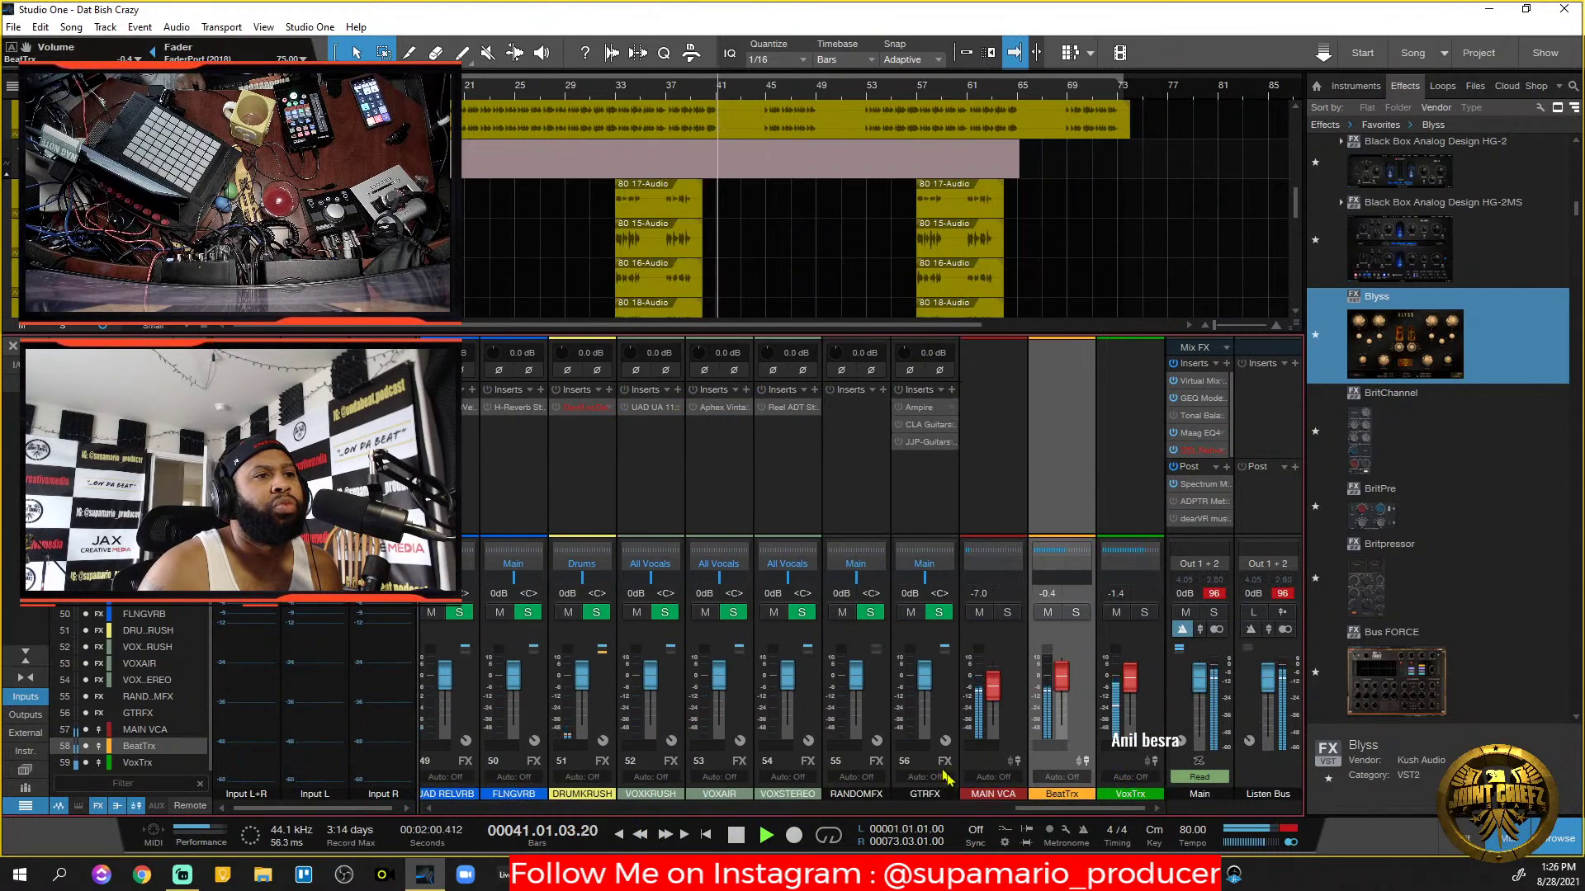
pyautogui.moveTo(1043, 812); pyautogui.dragTo(722, 789)
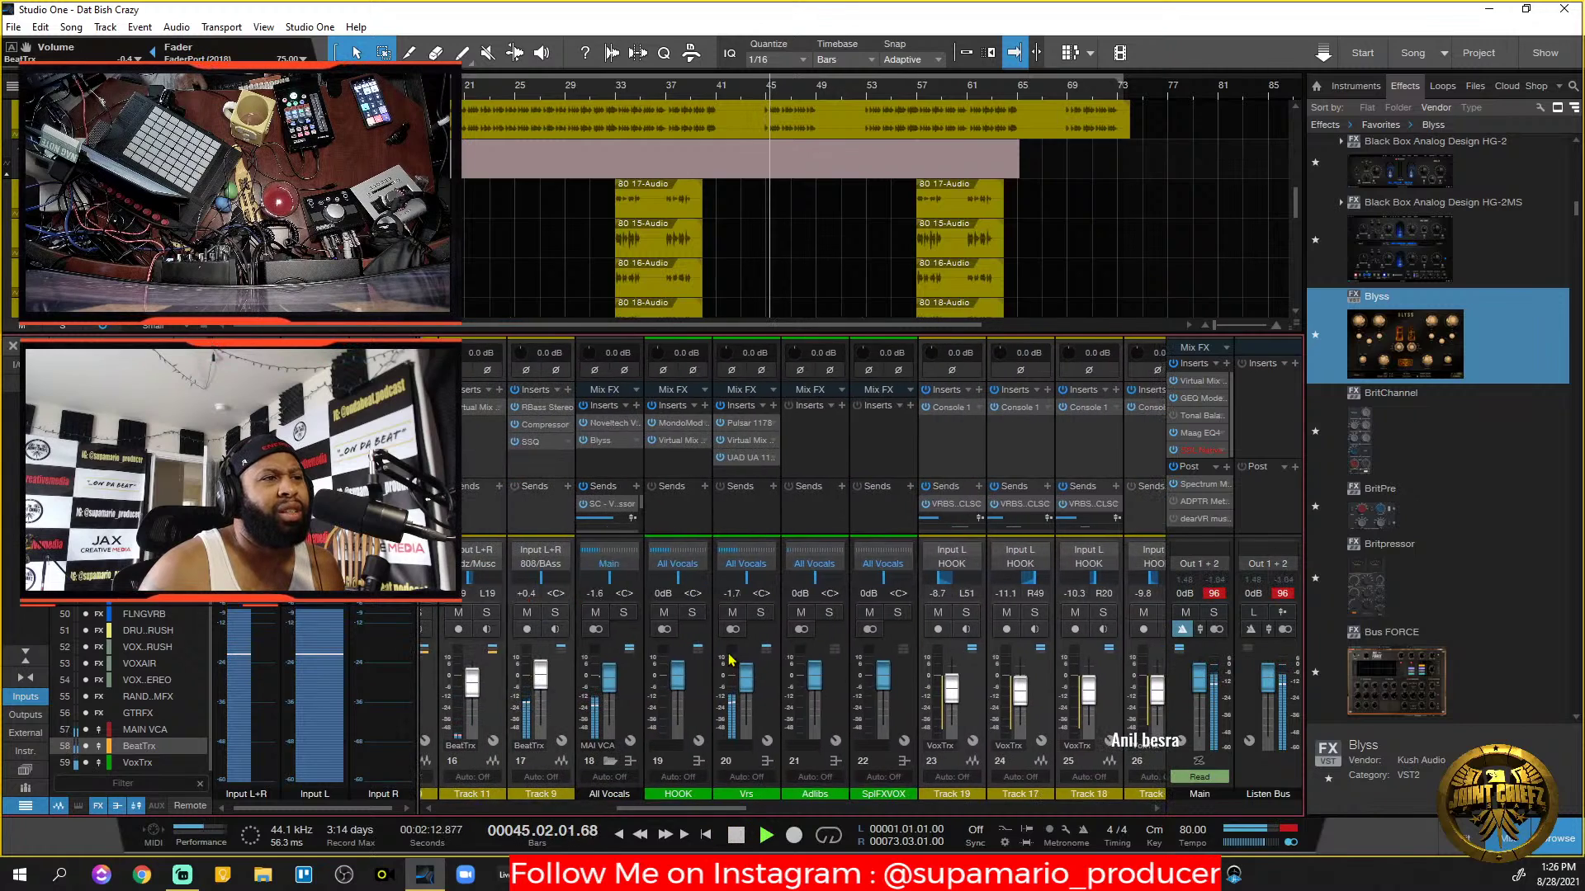
pyautogui.click(623, 614)
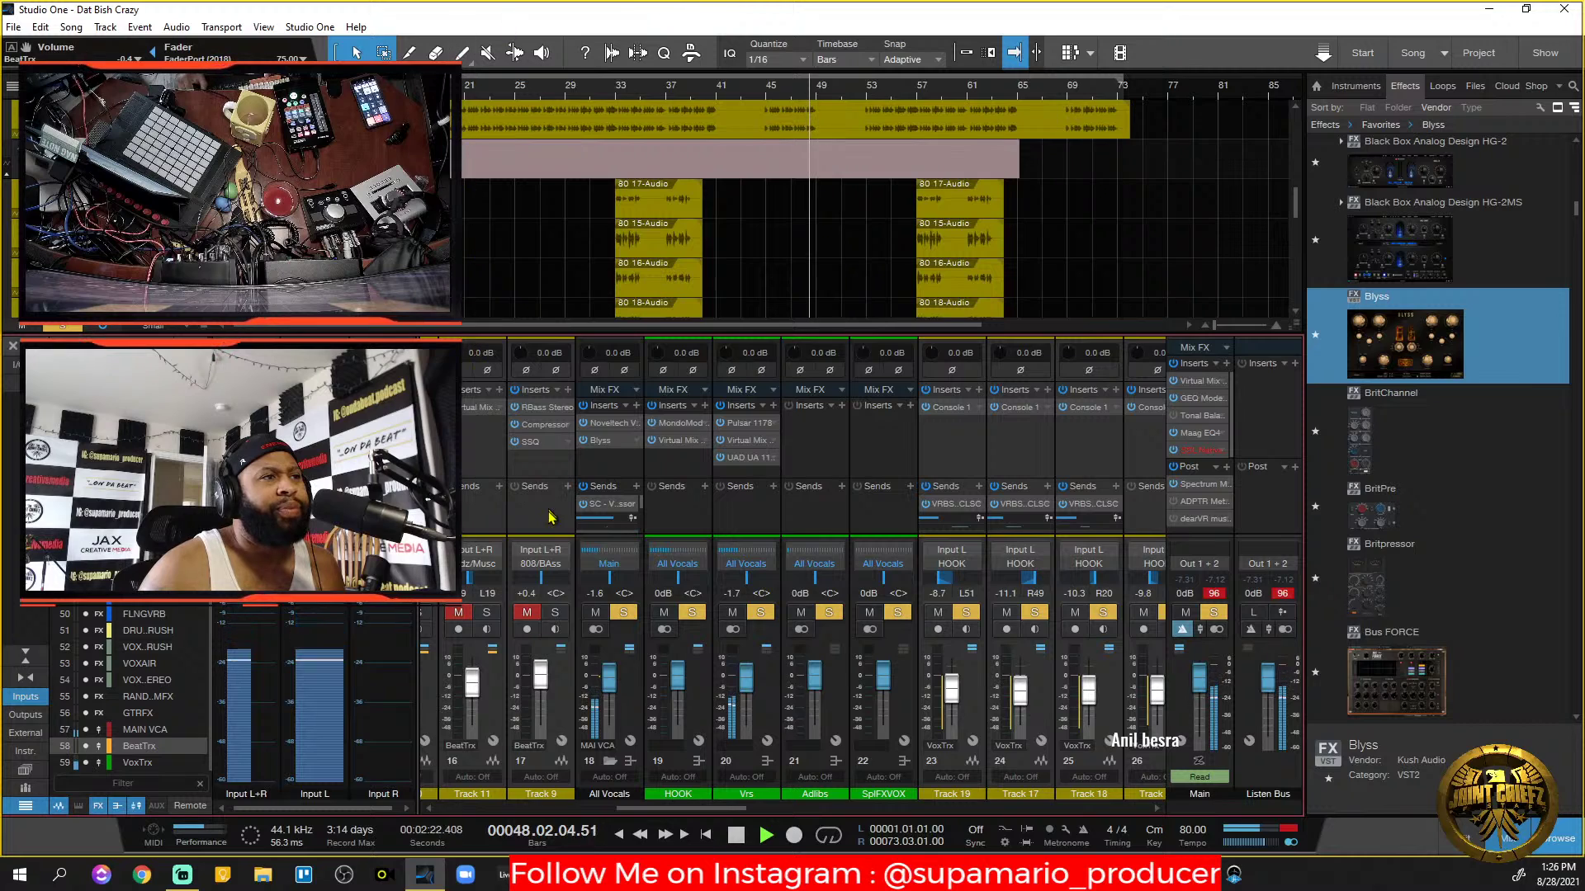
# In the Blyss insert on the All Vocals bus, set the LMF gain to 0 dB and the HMF frequency to 1.5 kHz.
pyautogui.click(600, 440)
pyautogui.moveTo(834, 377); pyautogui.dragTo(832, 384)
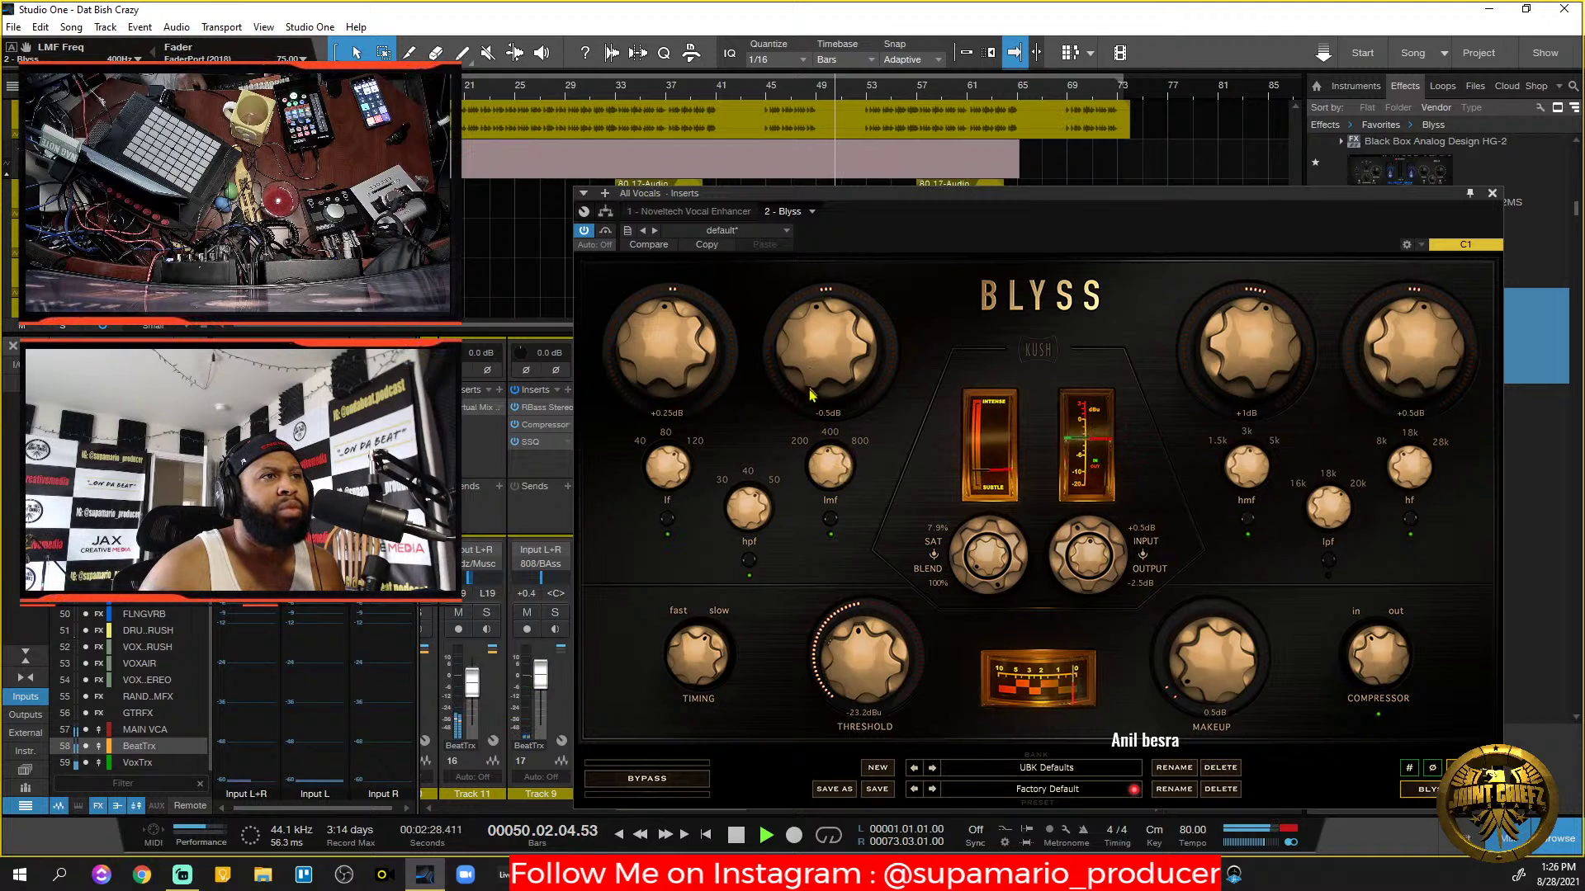
pyautogui.moveTo(837, 352)
pyautogui.mouseDown()
pyautogui.moveTo(831, 269)
pyautogui.moveTo(876, 402)
pyautogui.moveTo(859, 312)
pyautogui.moveTo(875, 369)
pyautogui.moveTo(871, 324)
pyautogui.moveTo(867, 342)
pyautogui.mouseUp()
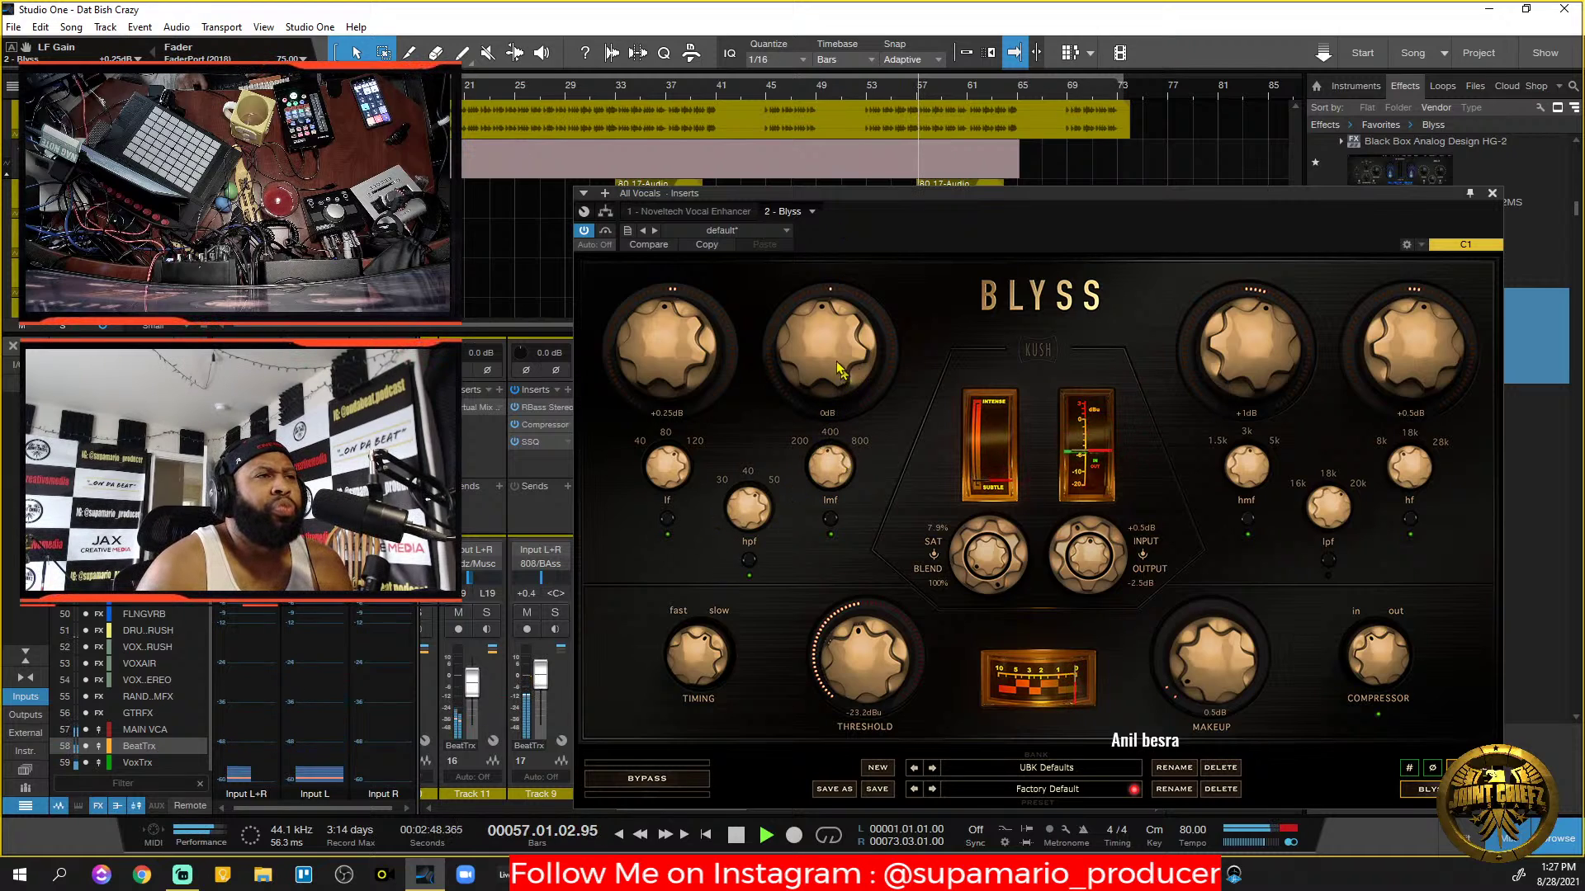
pyautogui.moveTo(842, 366)
pyautogui.mouseDown()
pyautogui.moveTo(842, 384)
pyautogui.moveTo(847, 369)
pyautogui.mouseUp()
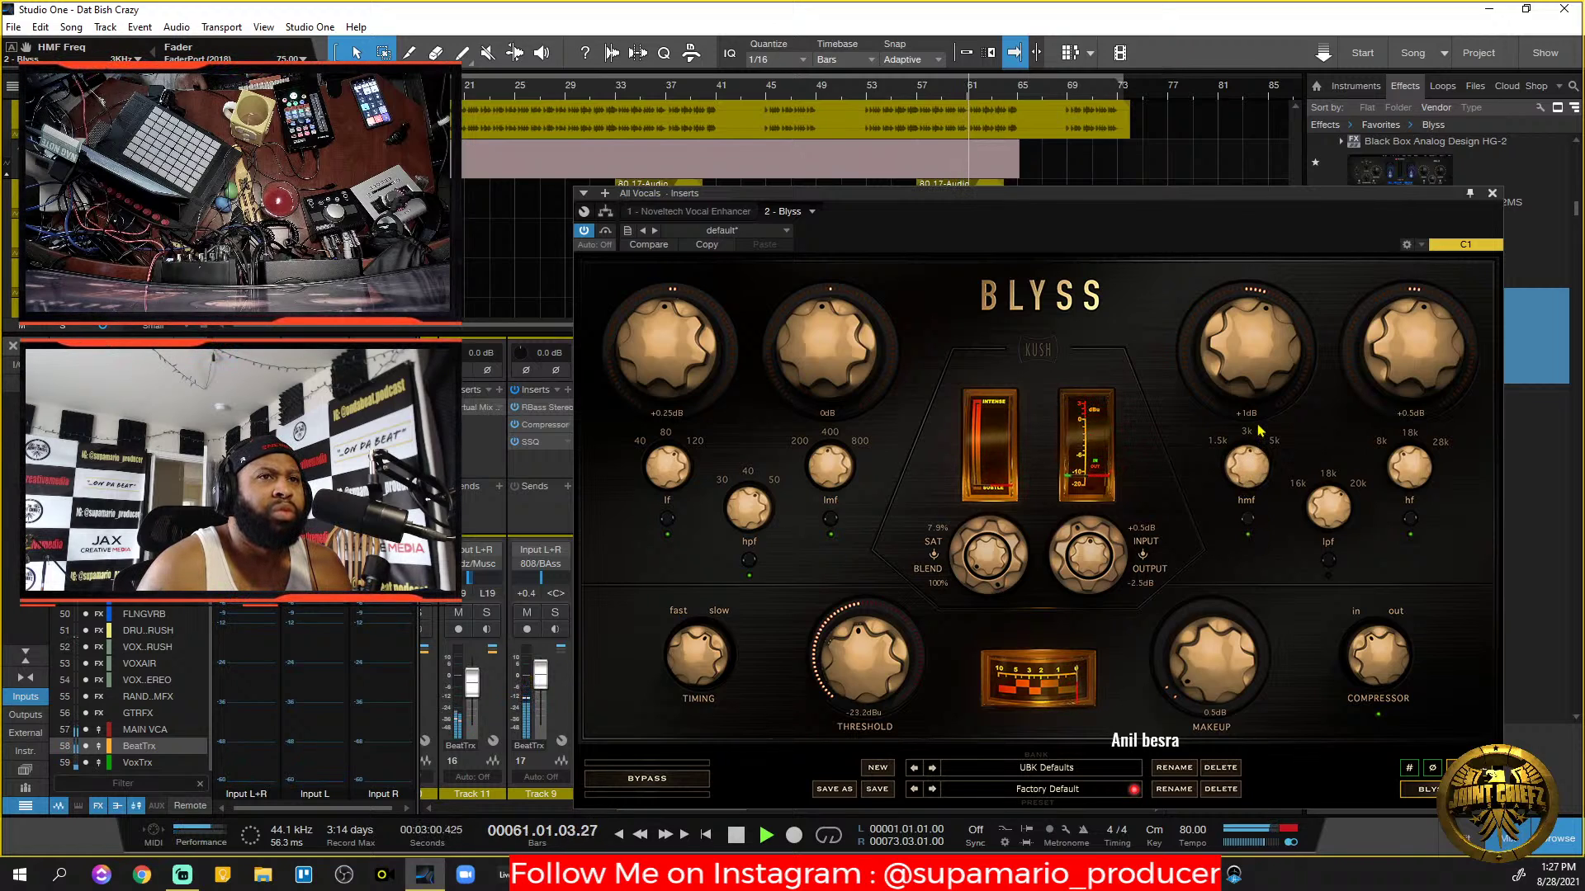
pyautogui.moveTo(1259, 431); pyautogui.dragTo(1268, 472)
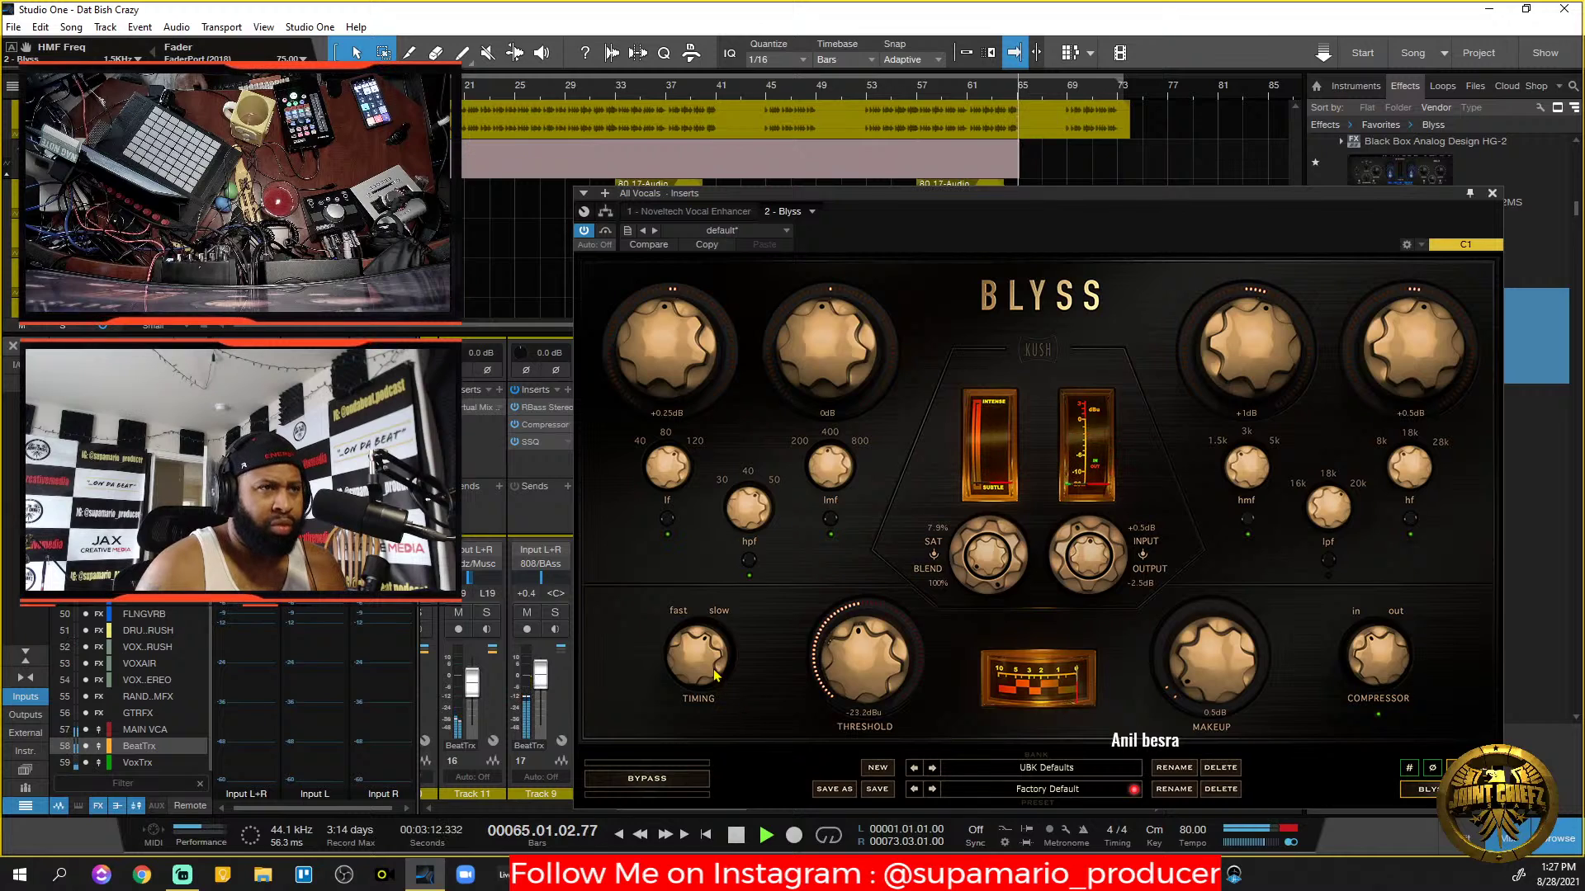
pyautogui.press('space')
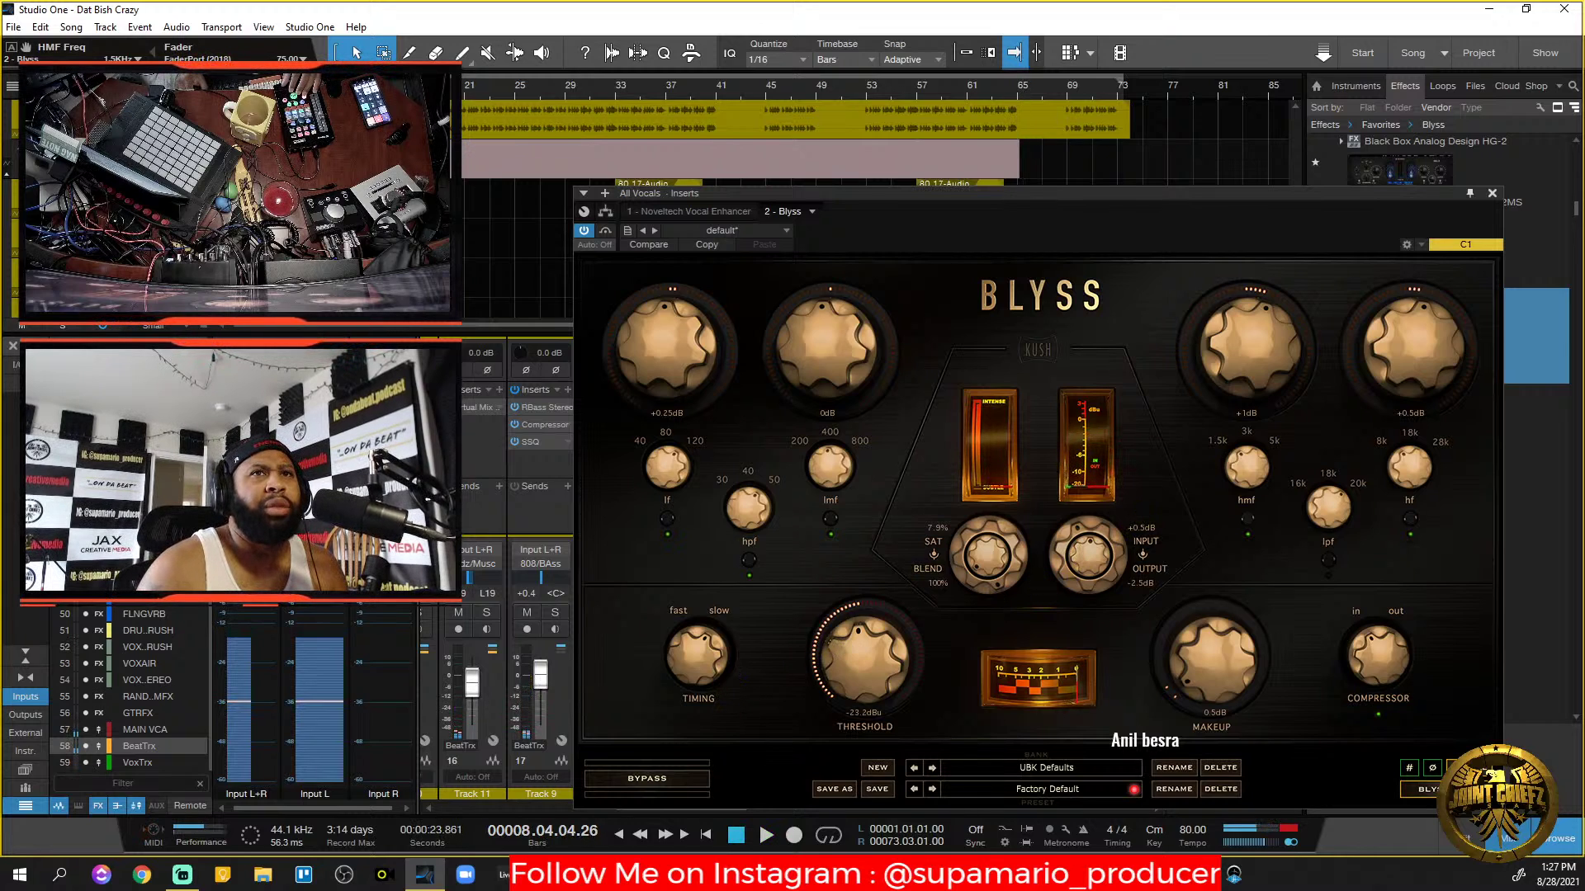
pyautogui.click(1491, 193)
# Resume playback and set the low cut frequency of the All Vocals Noveltech Vocal Enhancer to 2.8 kHz.
pyautogui.press('space')
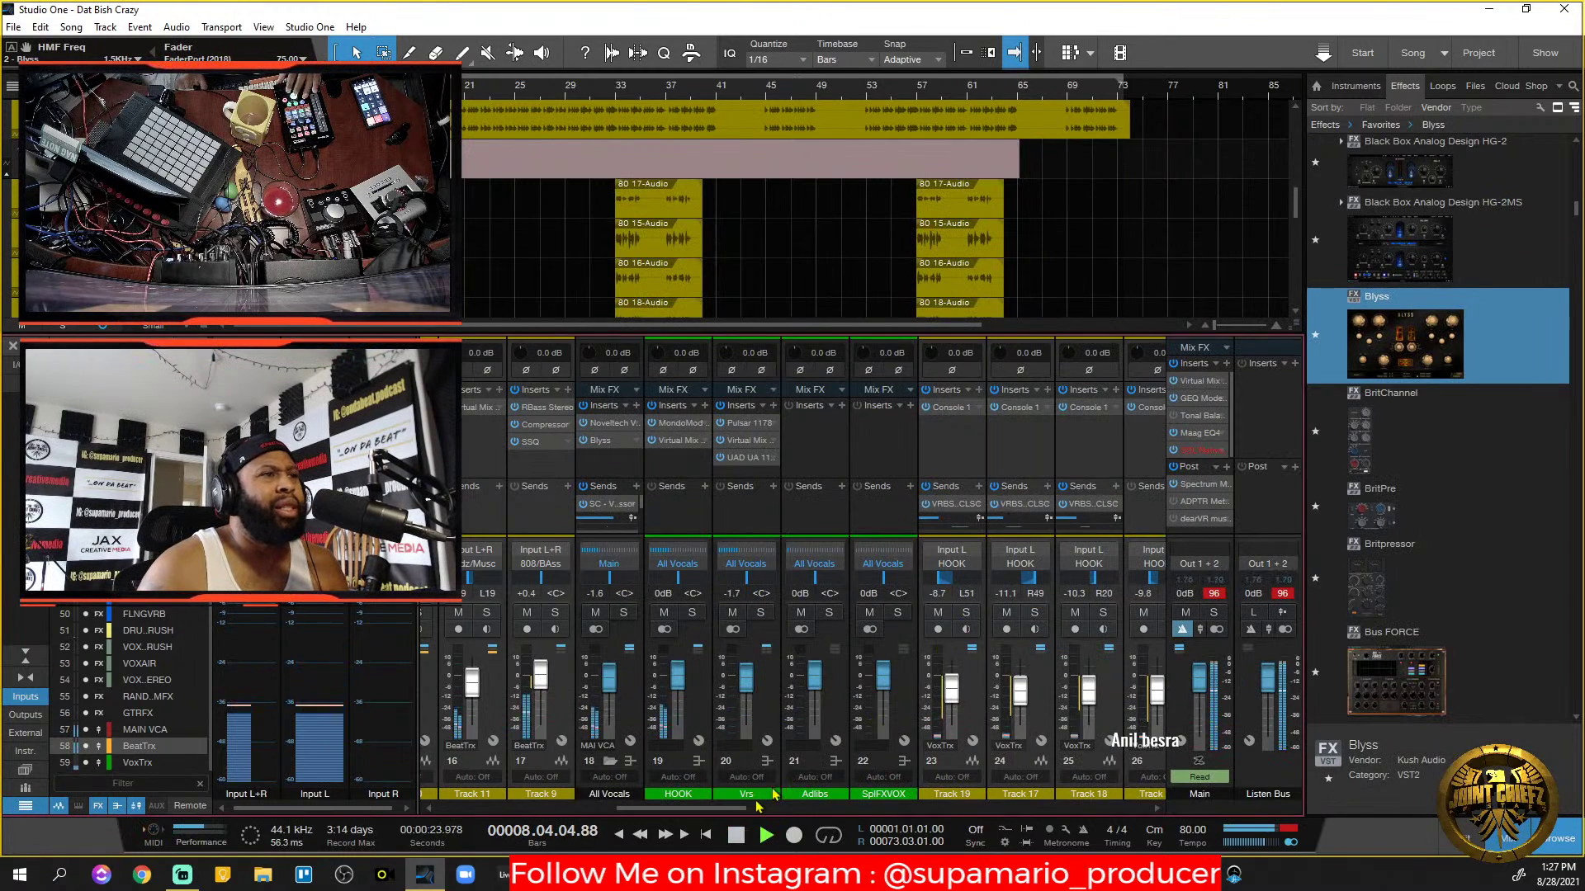
pyautogui.click(618, 429)
pyautogui.press('space')
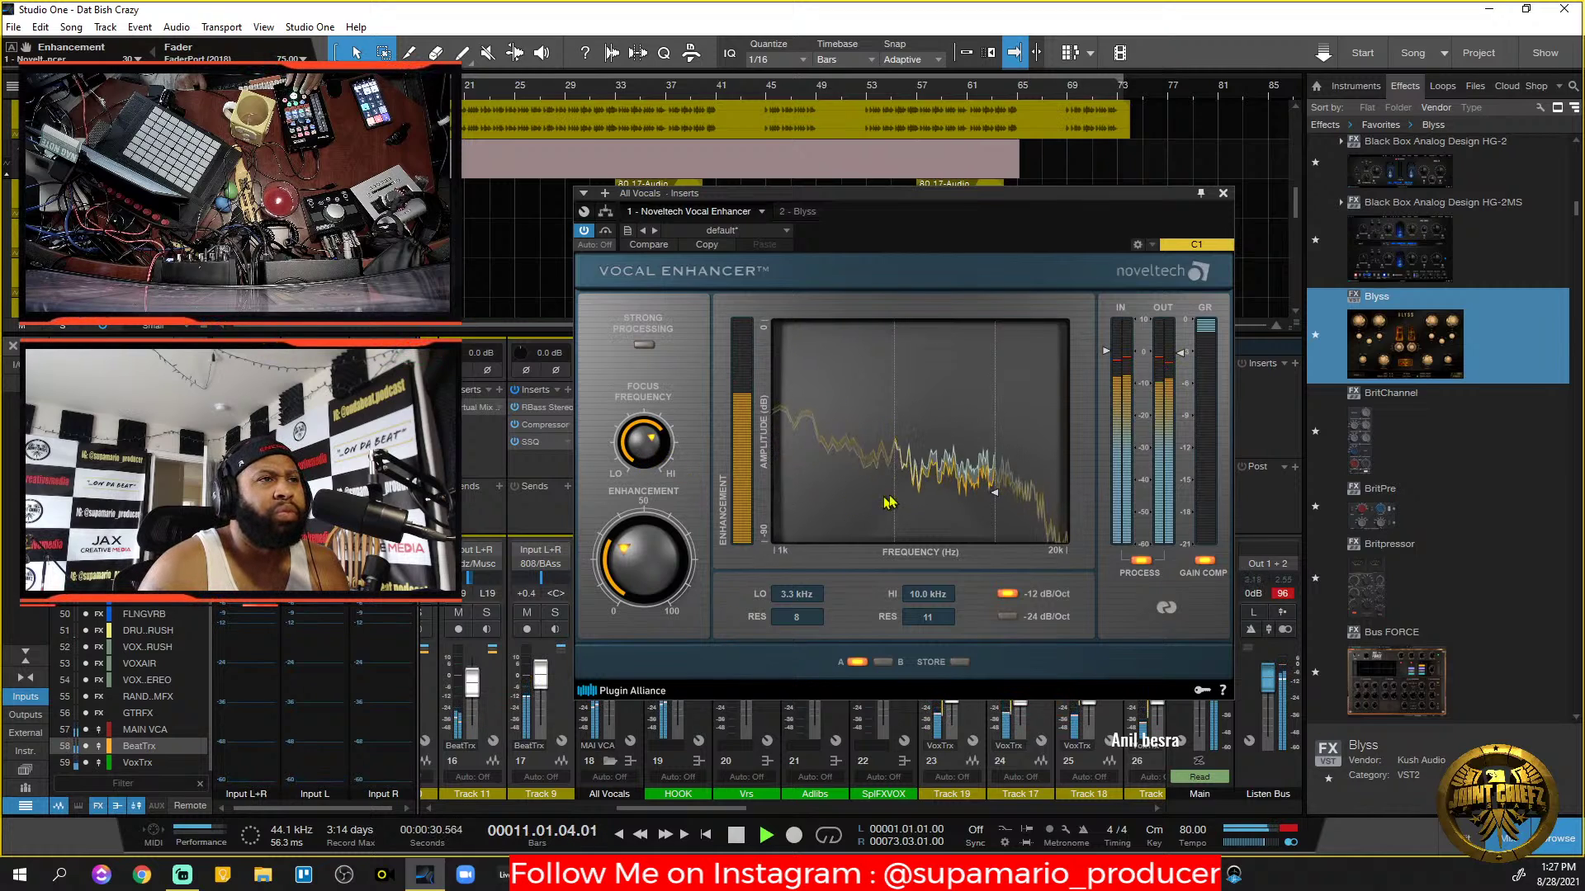
pyautogui.moveTo(897, 481); pyautogui.dragTo(890, 481)
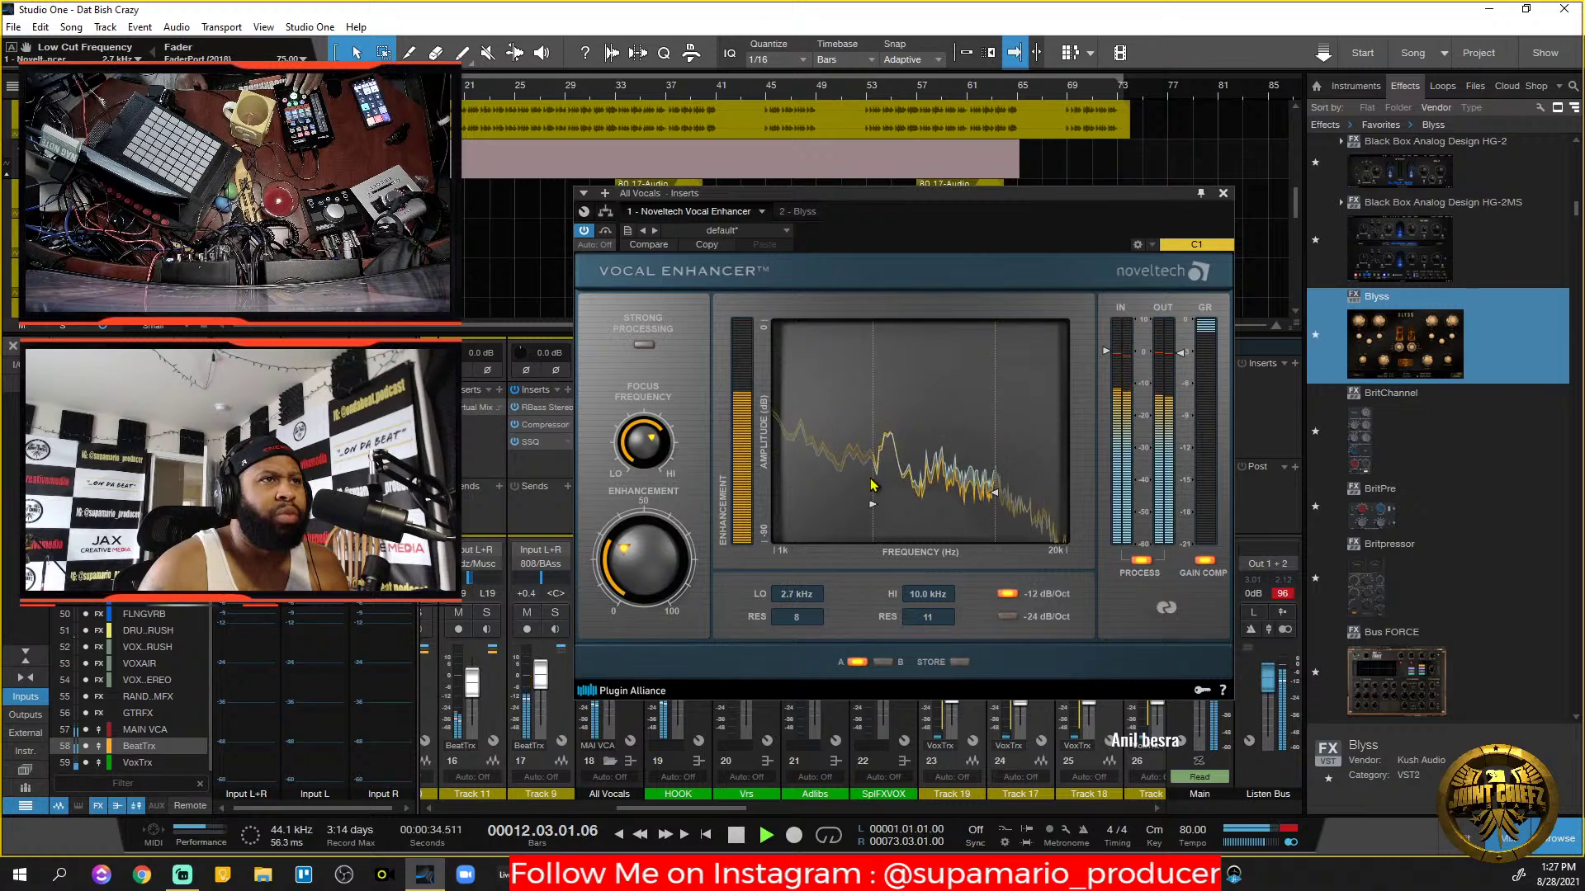
pyautogui.moveTo(873, 484); pyautogui.dragTo(883, 483)
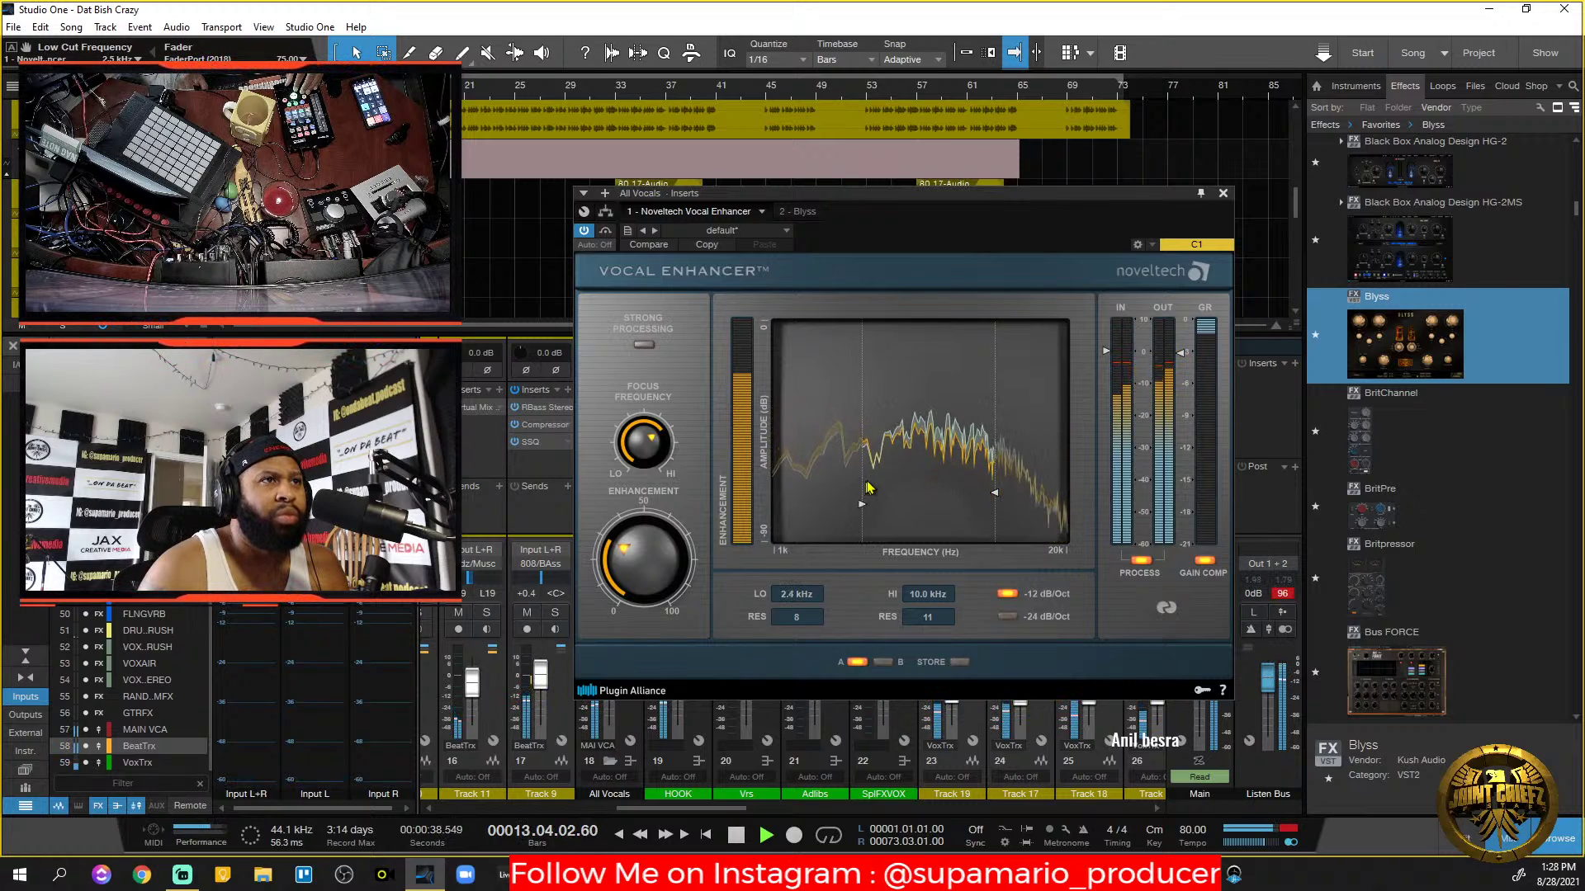
pyautogui.moveTo(885, 485); pyautogui.dragTo(873, 489)
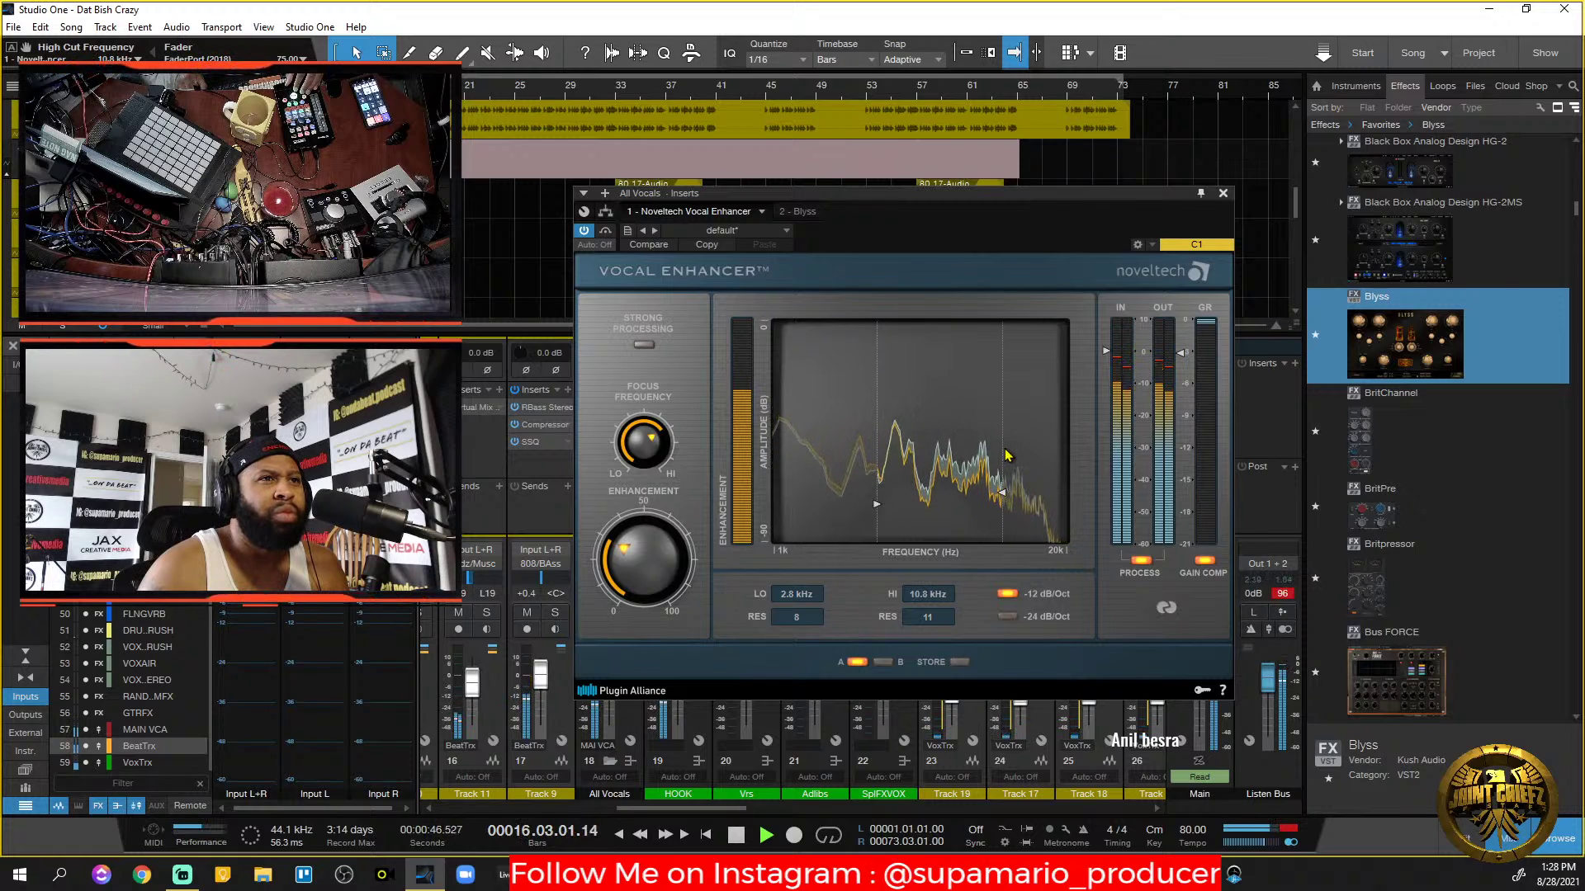
# Raise the Vocal Enhancer's high cut frequency to 13.7 kHz.
pyautogui.moveTo(1005, 456); pyautogui.dragTo(1004, 456)
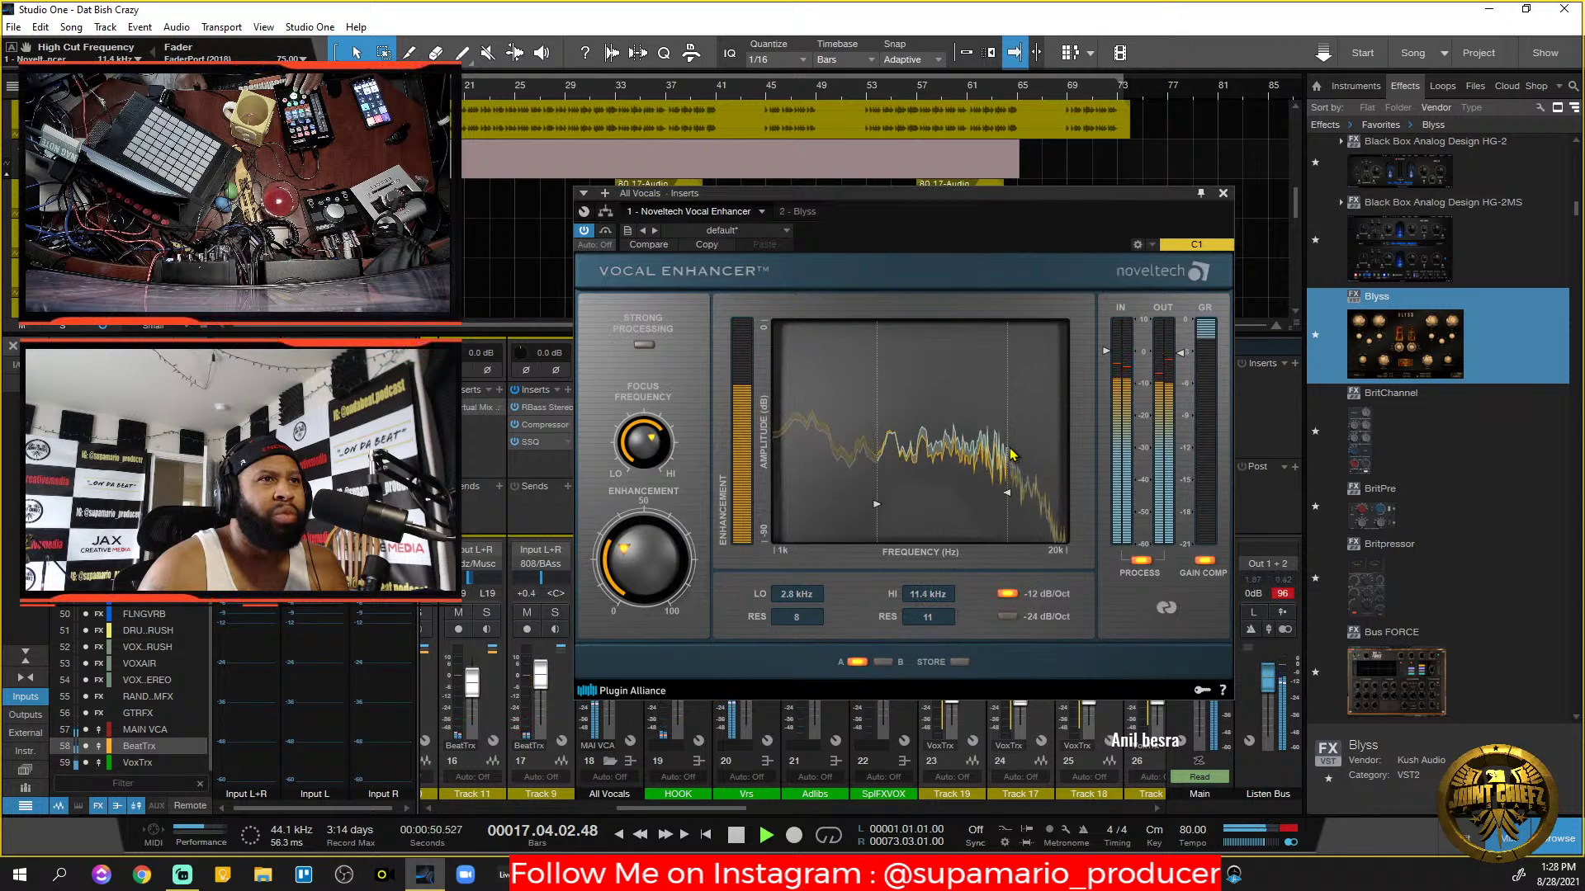
pyautogui.moveTo(1013, 454); pyautogui.dragTo(1015, 454)
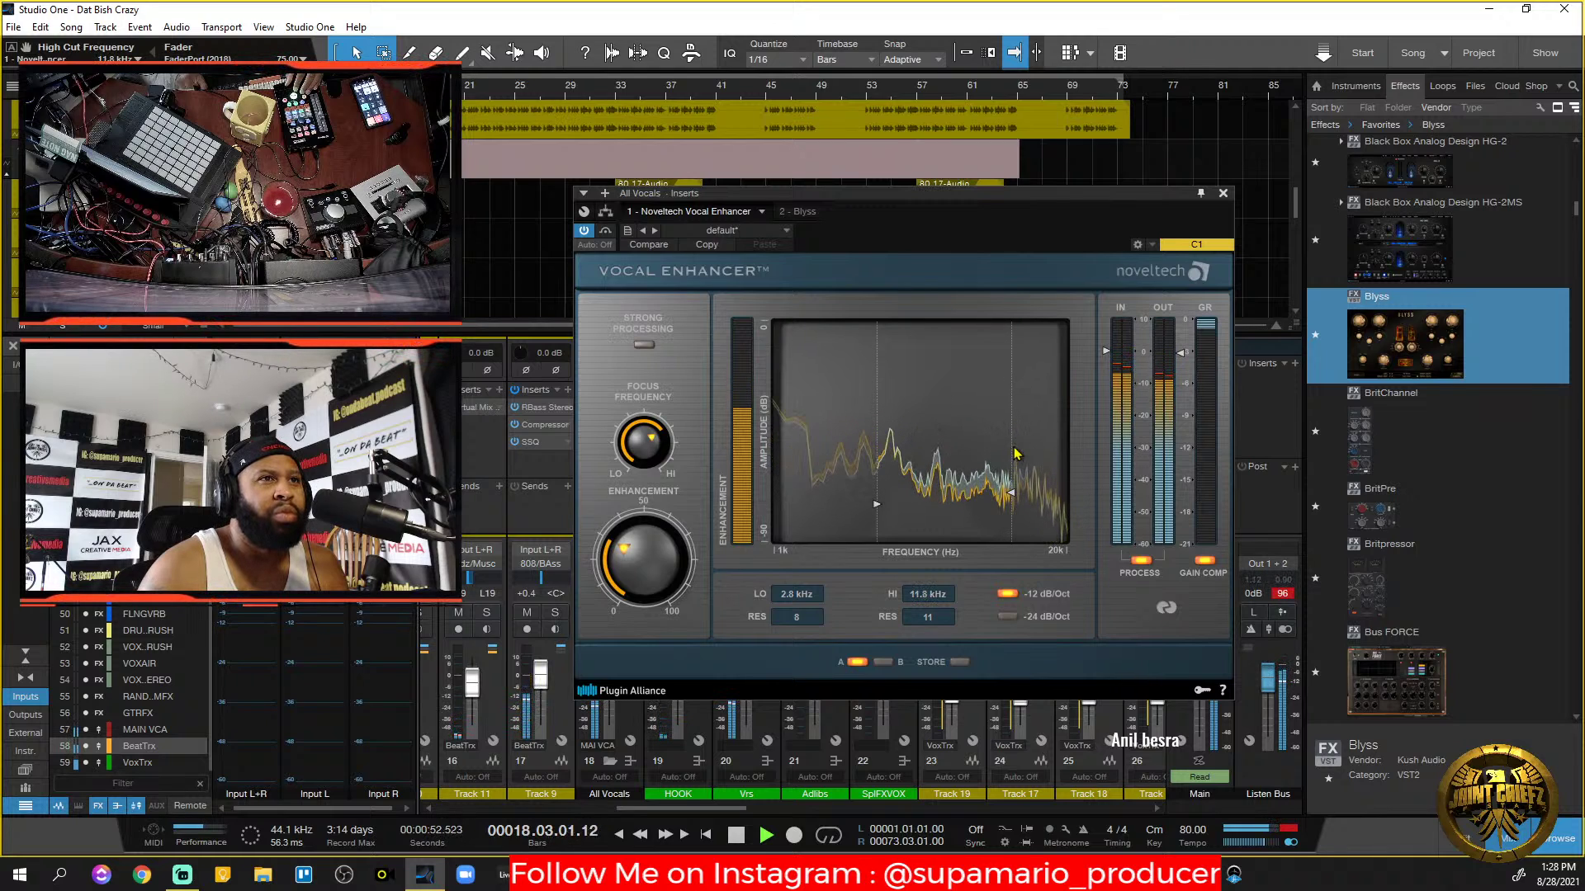
pyautogui.moveTo(1021, 452); pyautogui.dragTo(1031, 454)
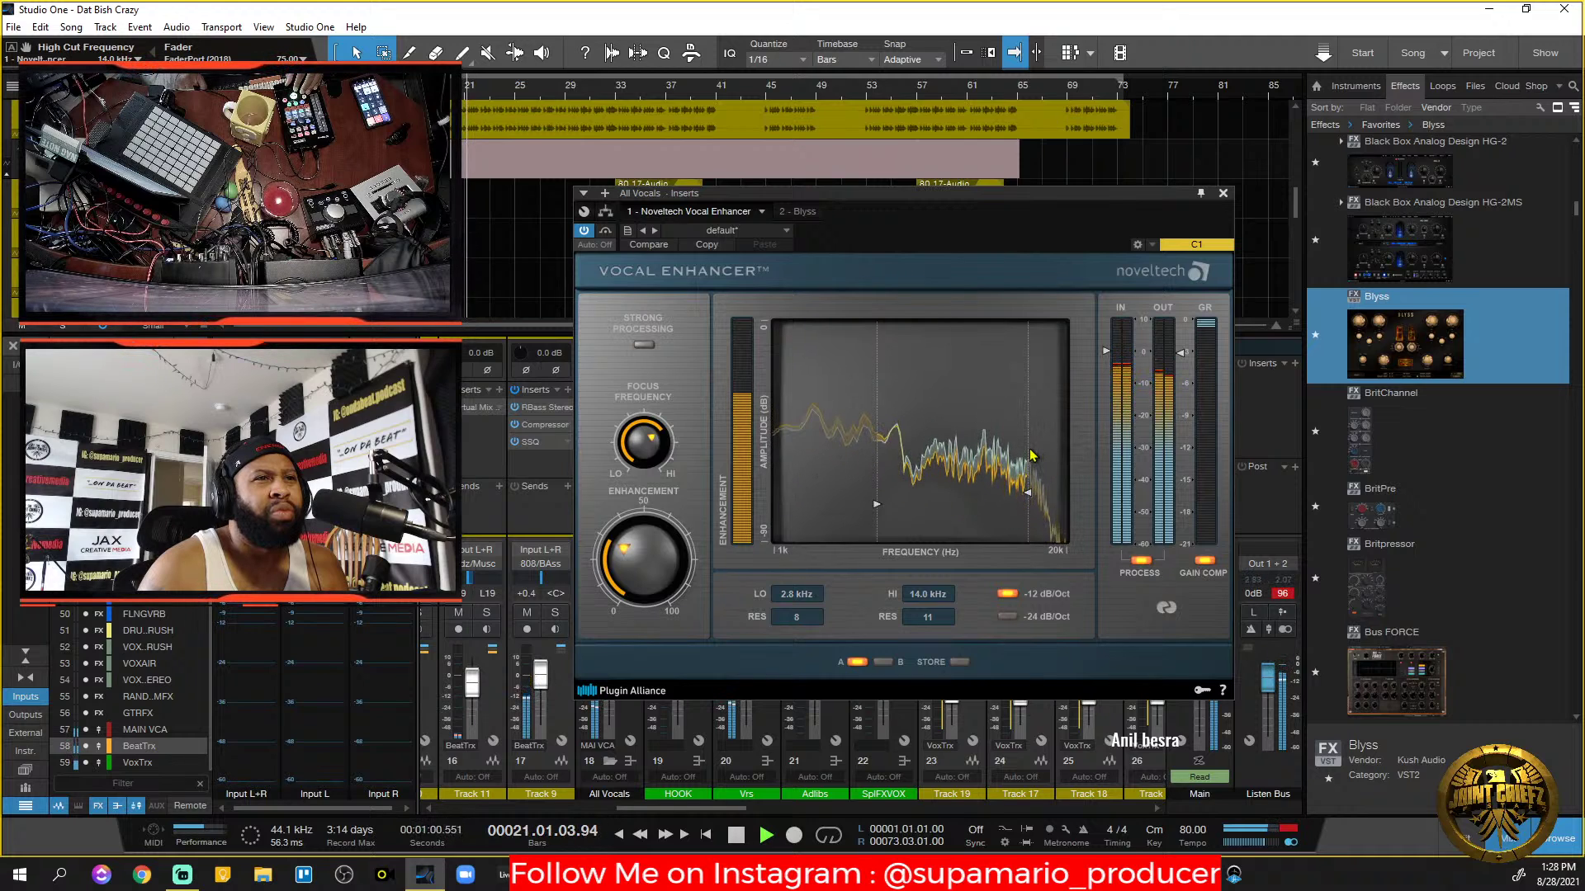
pyautogui.moveTo(1031, 454); pyautogui.dragTo(1029, 454)
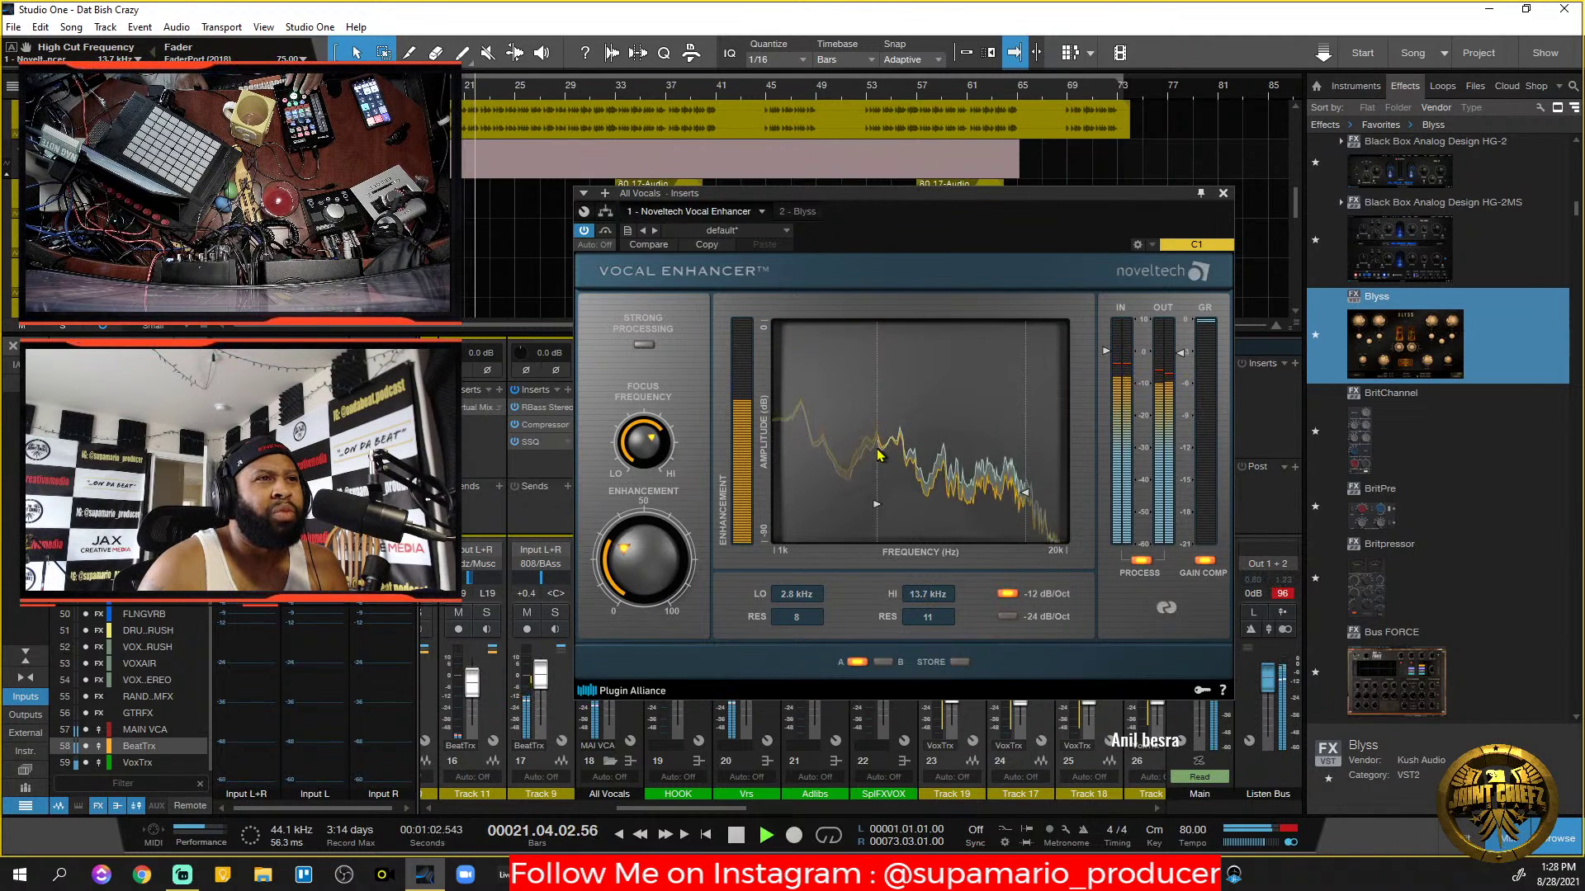
# Lower the Vocal Enhancer's low cut frequency to 2.2 kHz and its output gain to -1.5 dB.
pyautogui.moveTo(877, 454); pyautogui.dragTo(855, 461)
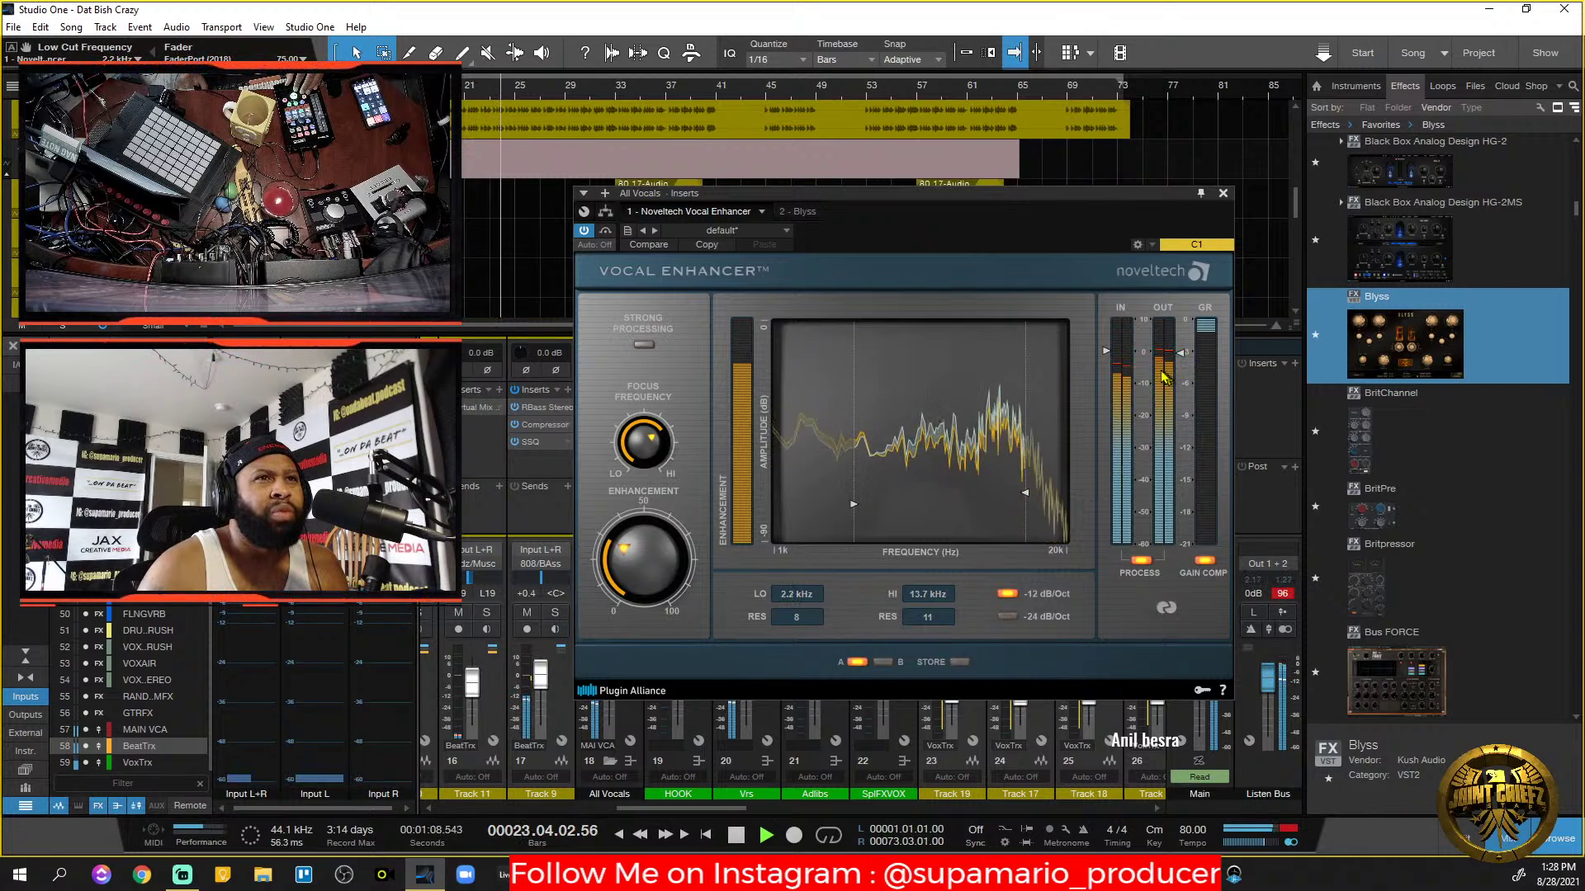
pyautogui.moveTo(1182, 355); pyautogui.dragTo(1184, 362)
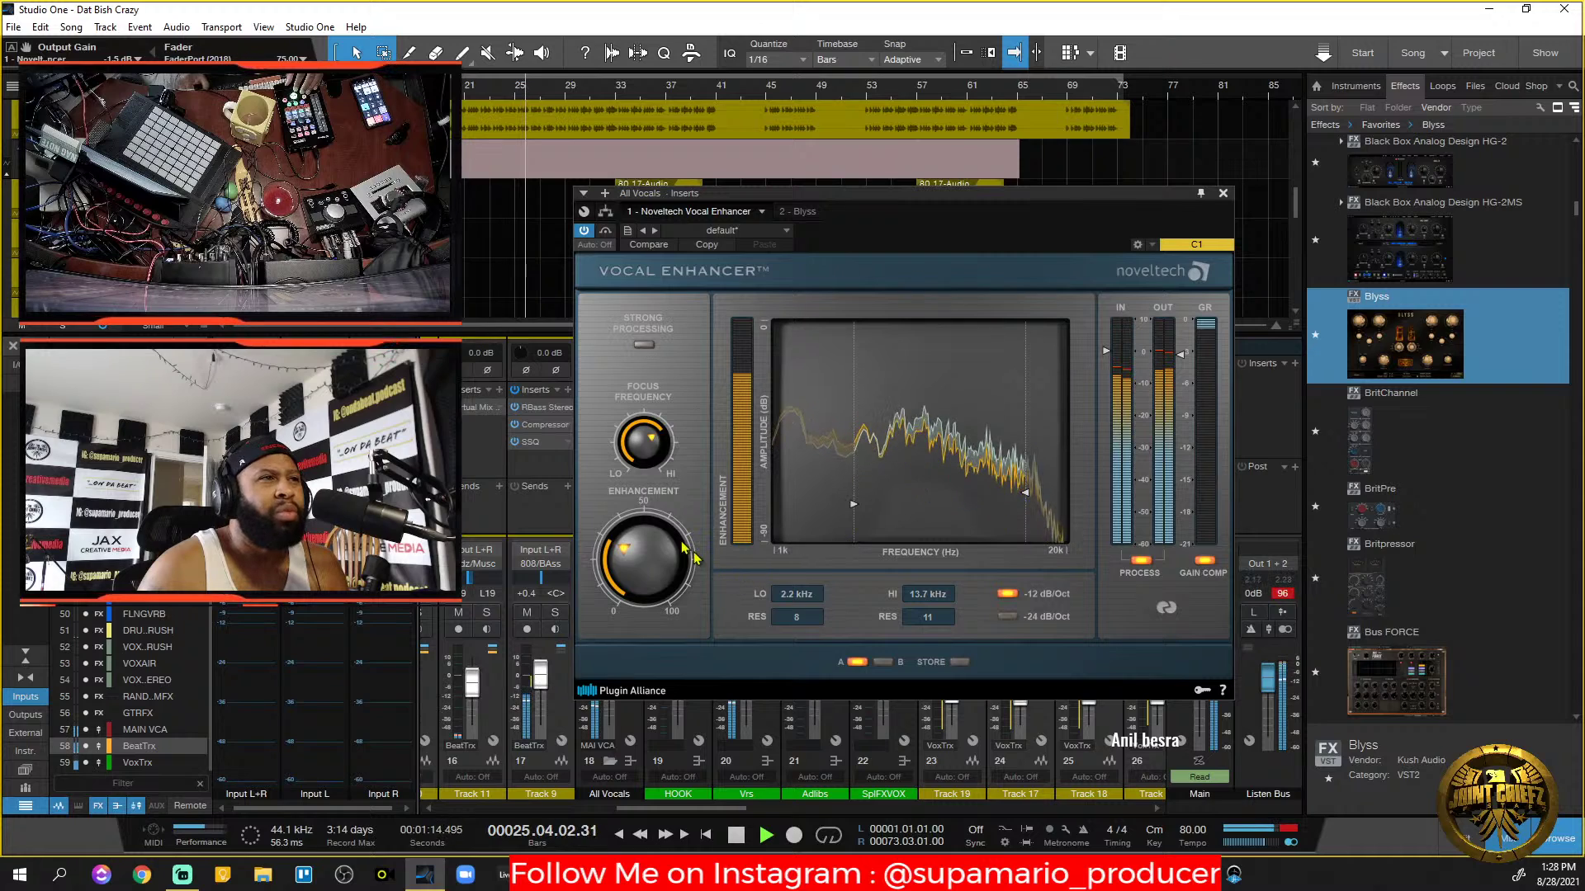
# Set the Vocal Enhancer's focus frequency to 65 and audition the -24 dB/Oct filter slope before restoring -12 dB/Oct.
pyautogui.click(648, 451)
pyautogui.moveTo(648, 451)
pyautogui.mouseDown()
pyautogui.moveTo(672, 568)
pyautogui.moveTo(667, 472)
pyautogui.mouseUp()
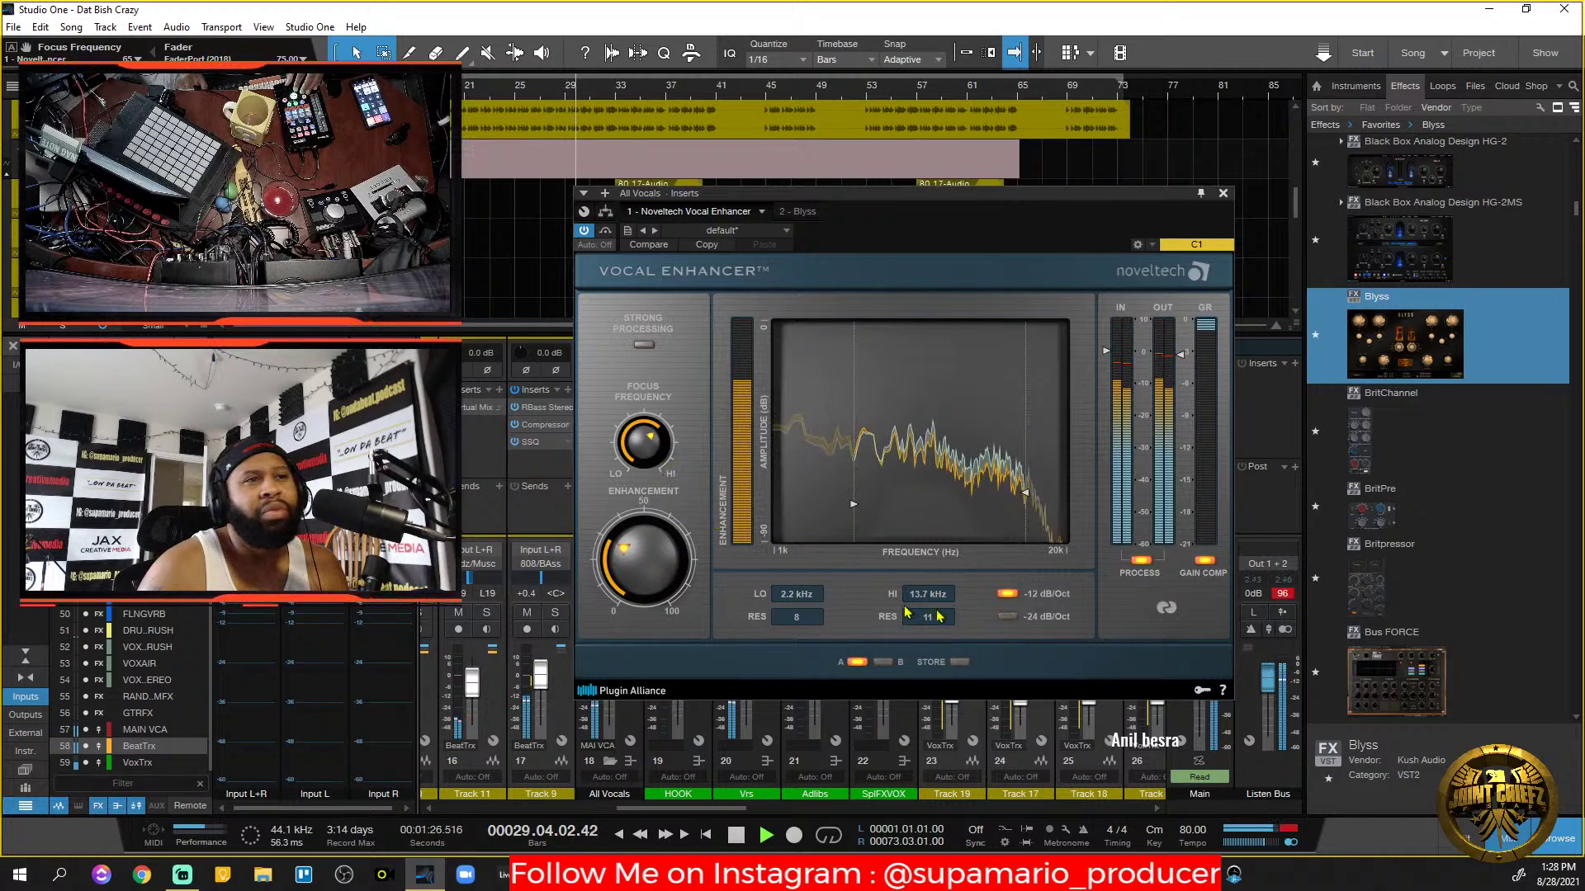
pyautogui.click(1007, 615)
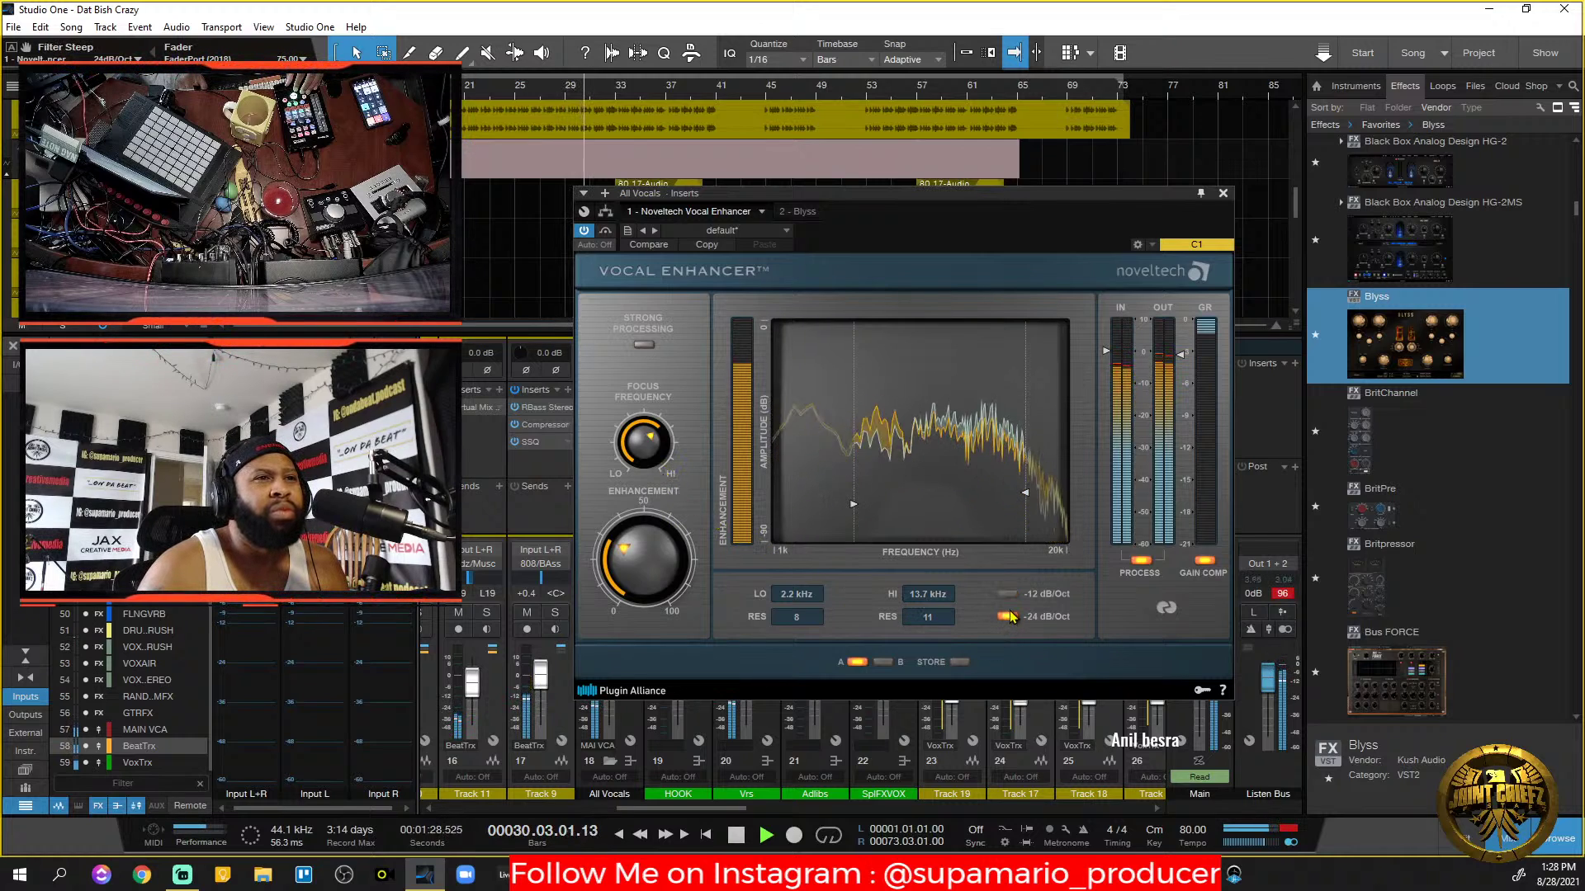
pyautogui.click(1007, 594)
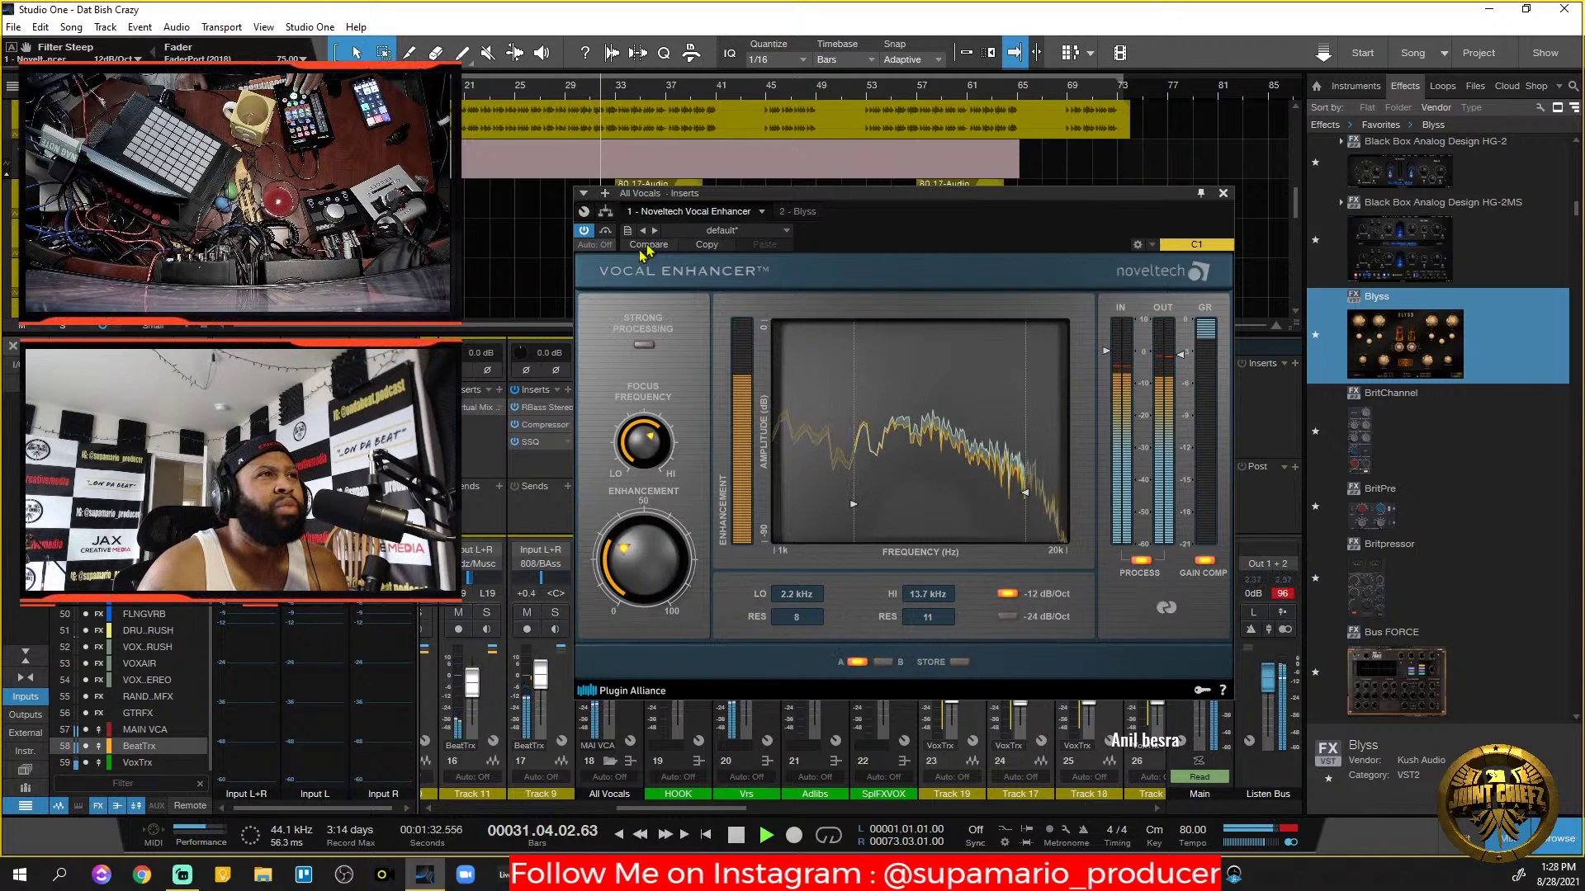
# Raise the makeup gain of Blyss on the All Vocals bus to 1.0 dB and reset the main output's clip indicator.
pyautogui.click(797, 211)
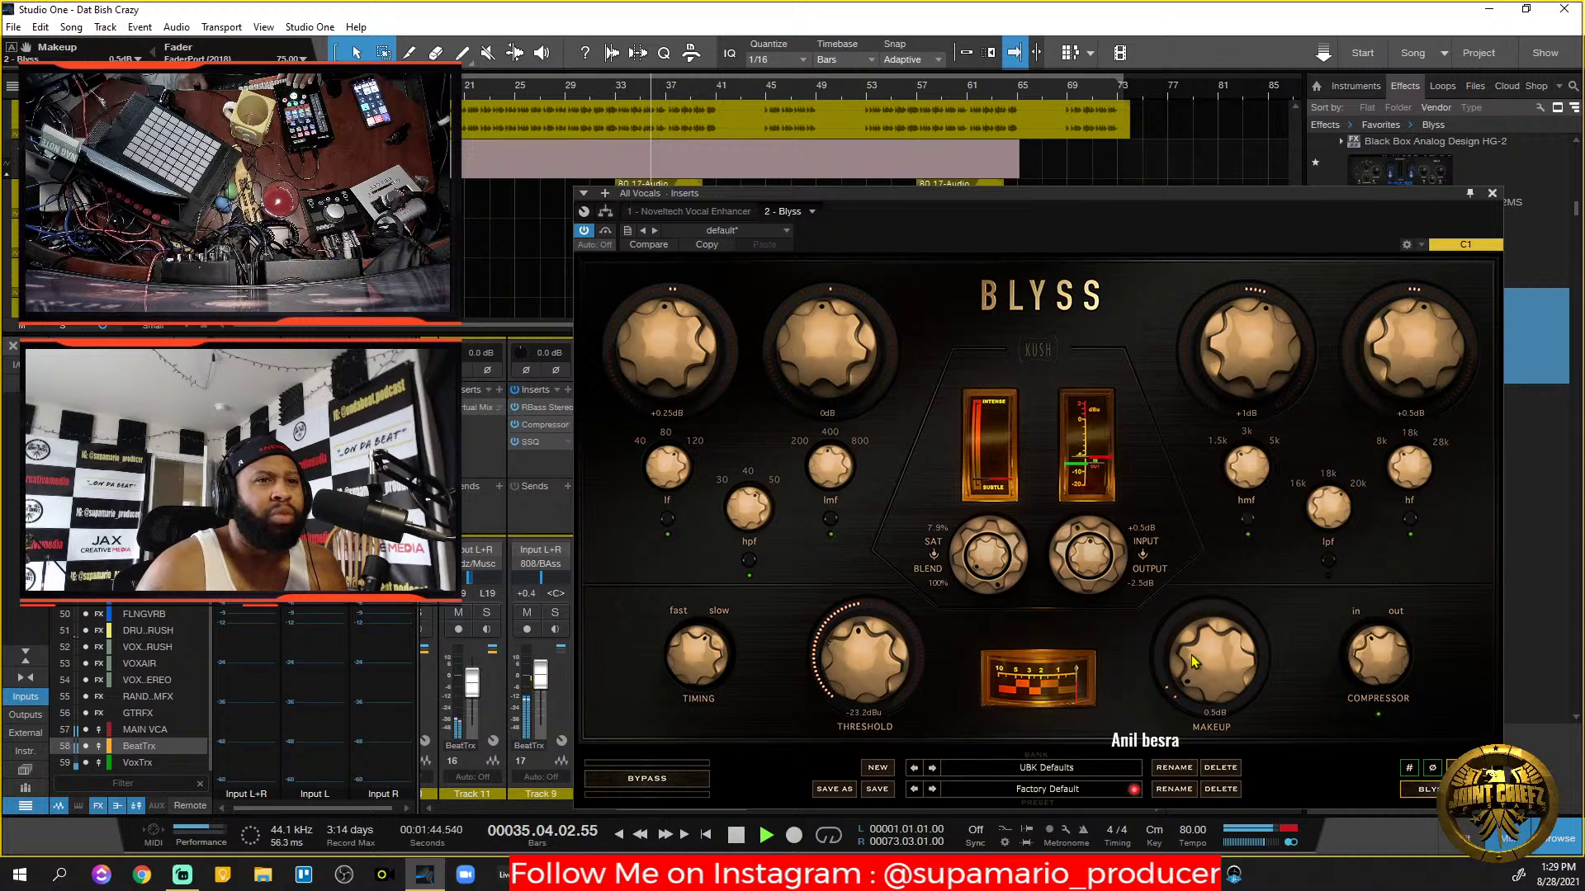
pyautogui.scroll(1, 1192, 660)
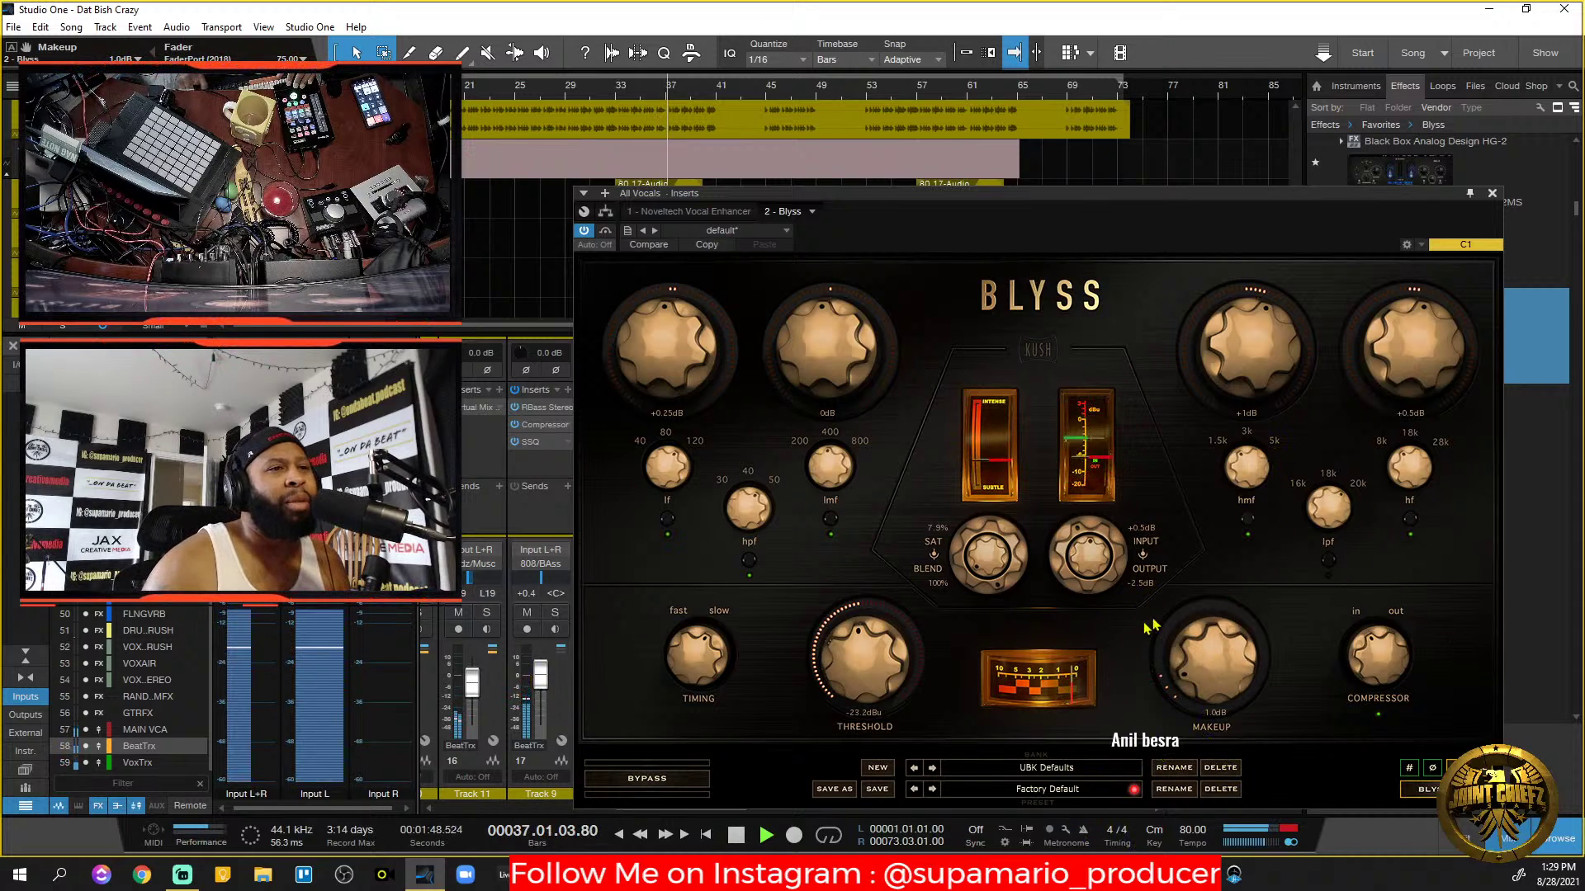
pyautogui.click(1492, 194)
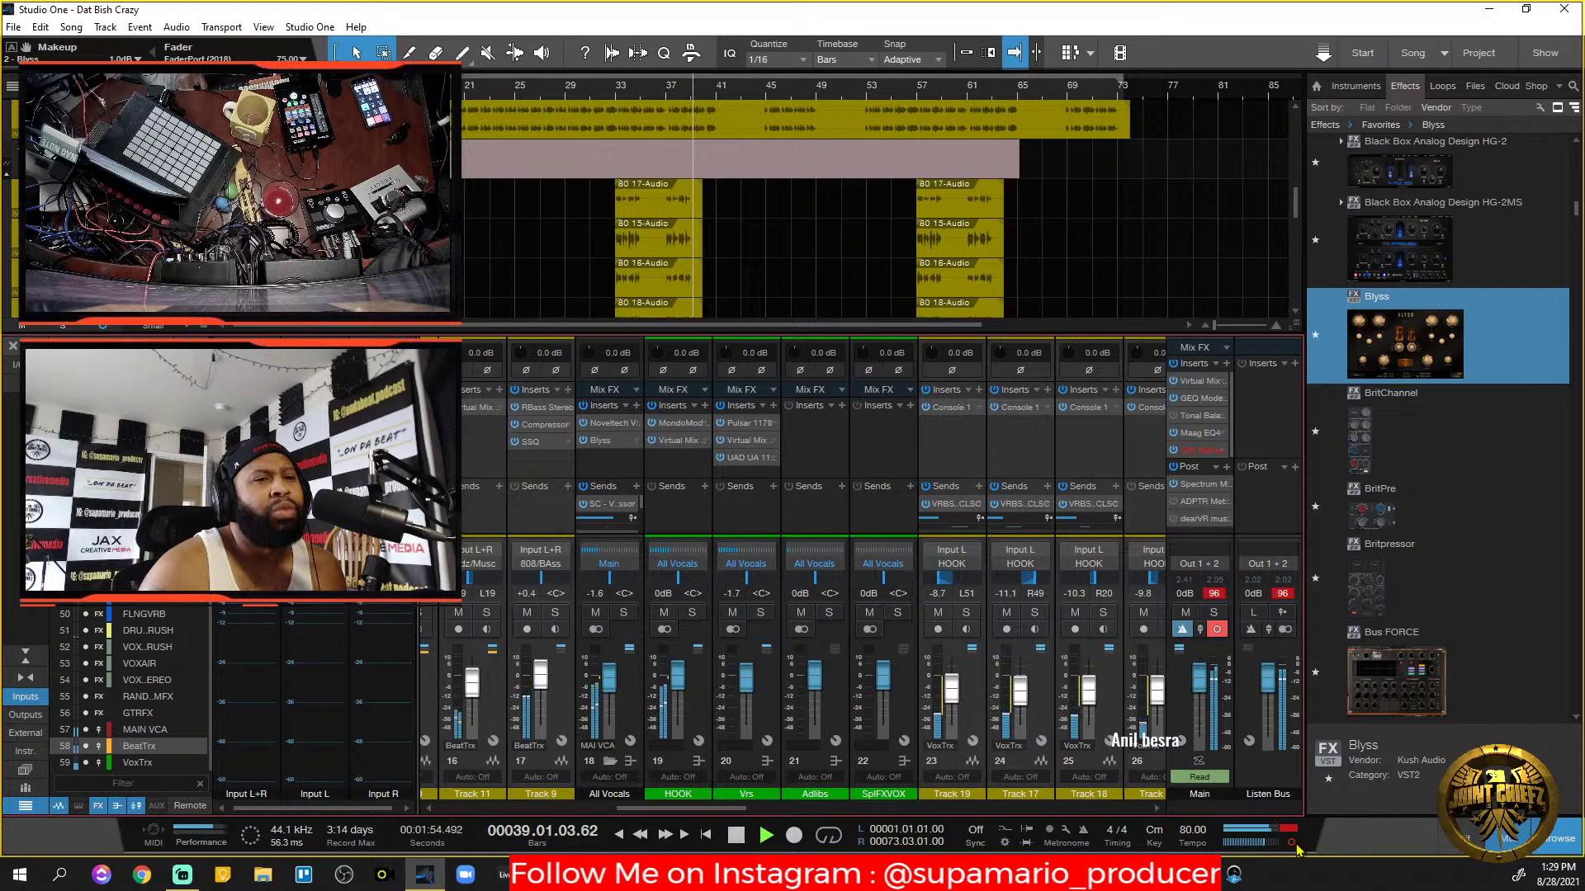
pyautogui.click(1293, 843)
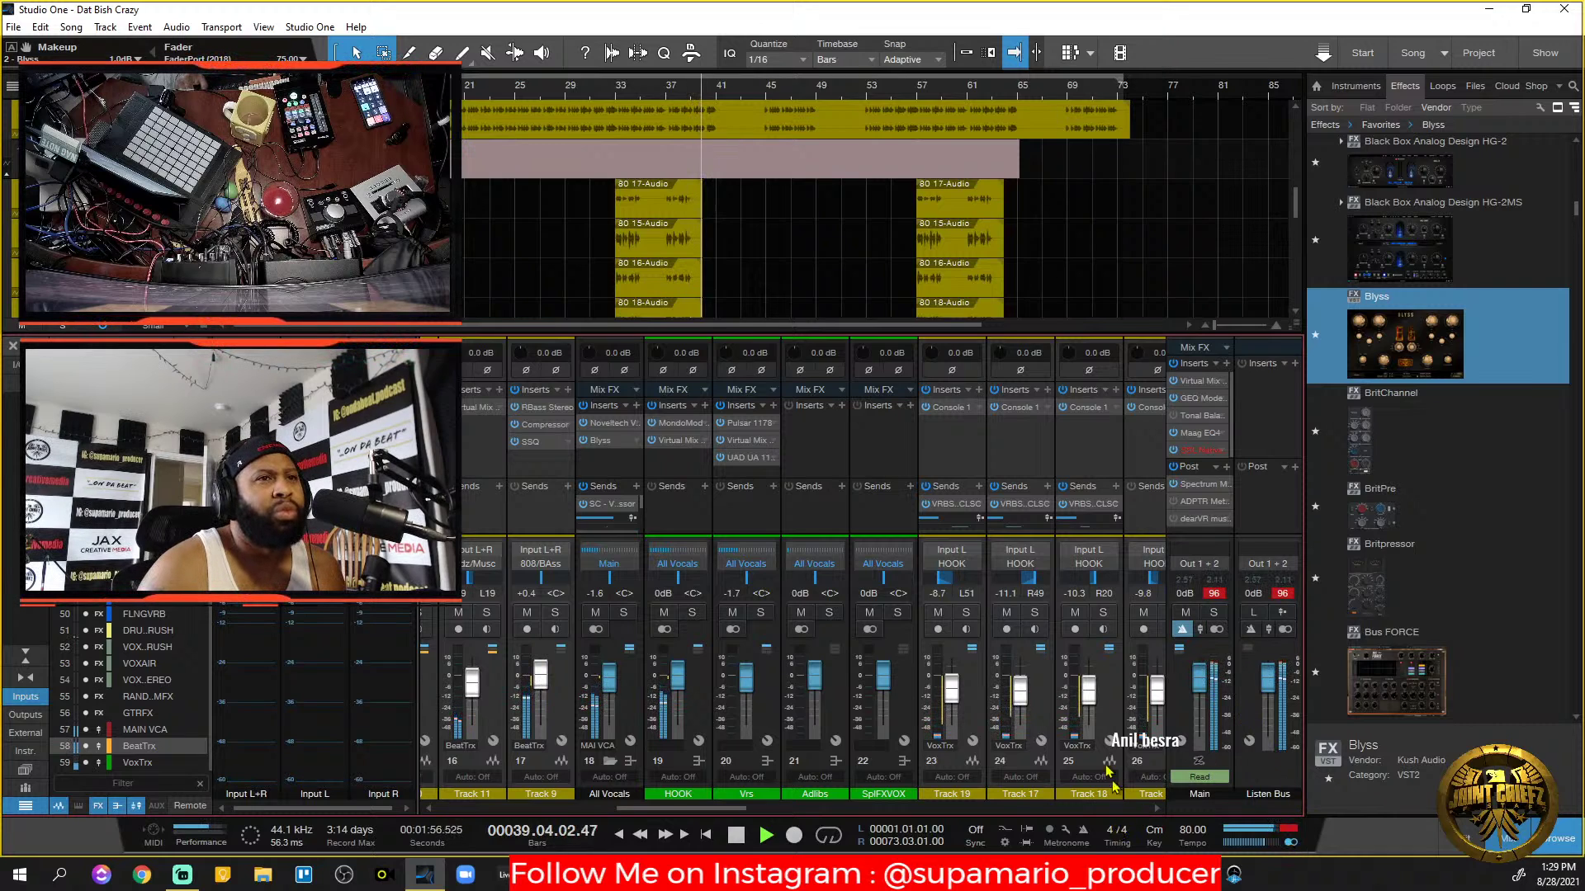
# Stop playback and remove the Tonal Balance insert from the Main output channel.
pyautogui.moveTo(712, 812); pyautogui.dragTo(1092, 806)
pyautogui.press('space')
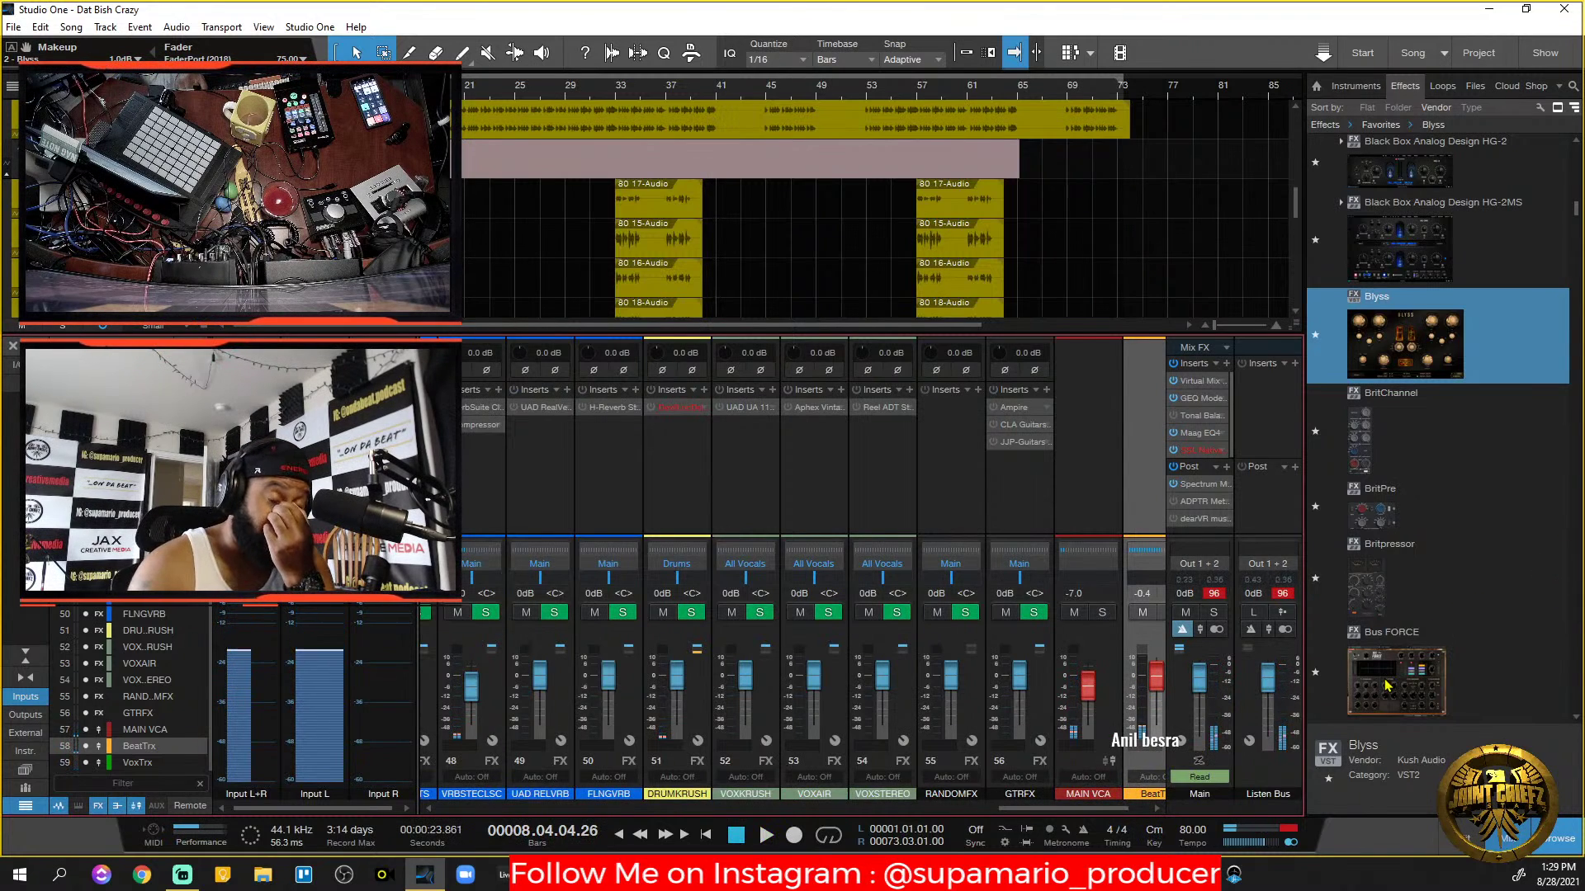
pyautogui.moveTo(1122, 808); pyautogui.dragTo(1152, 809)
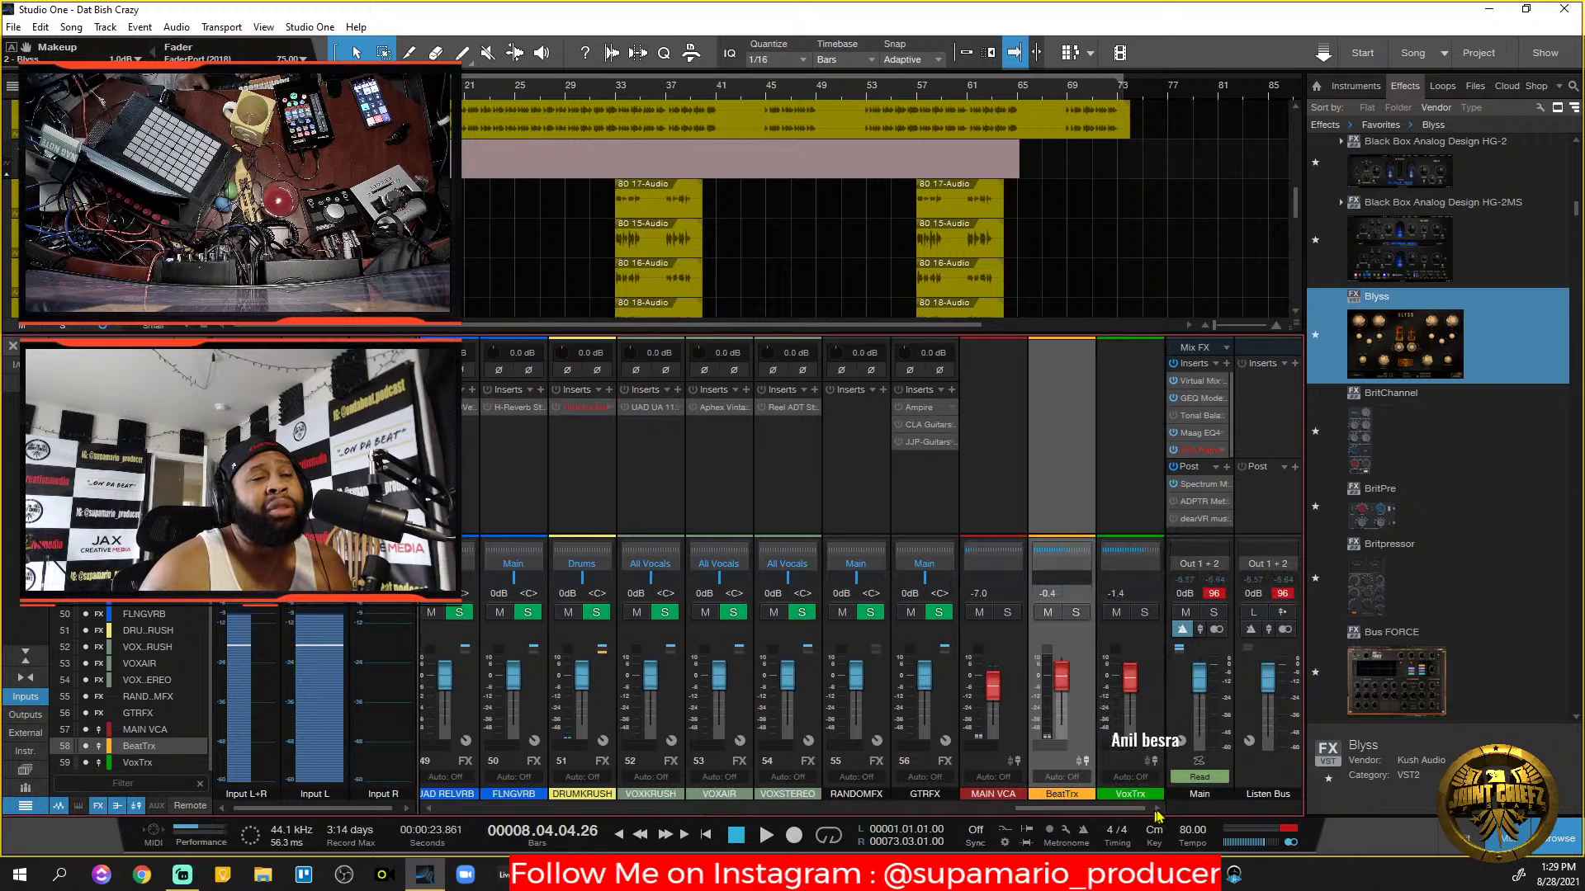
pyautogui.click(1222, 416)
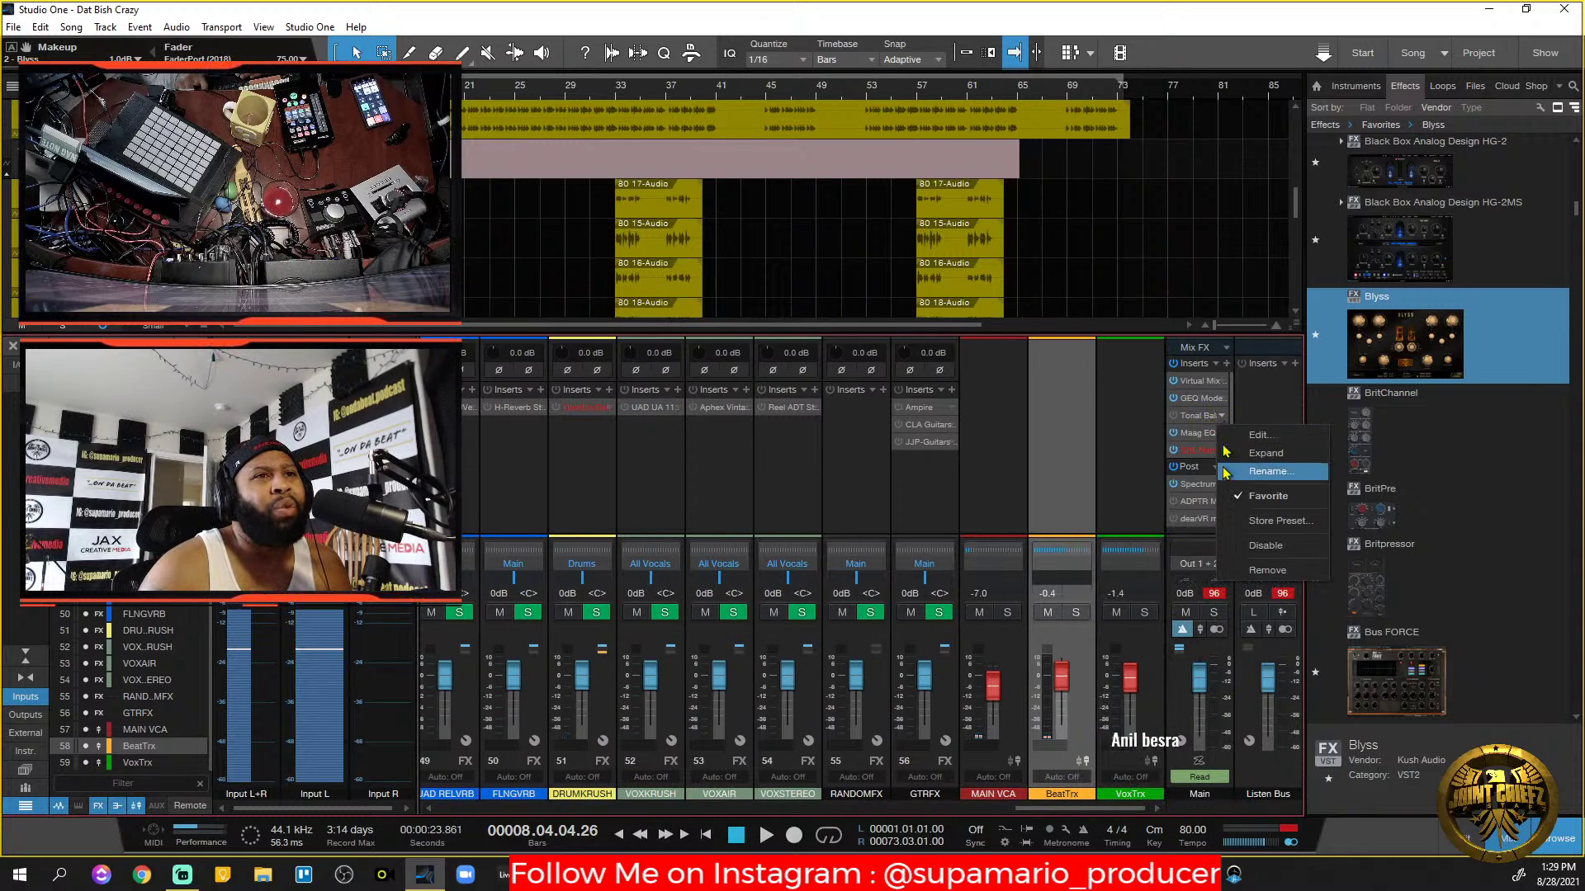
pyautogui.click(1275, 571)
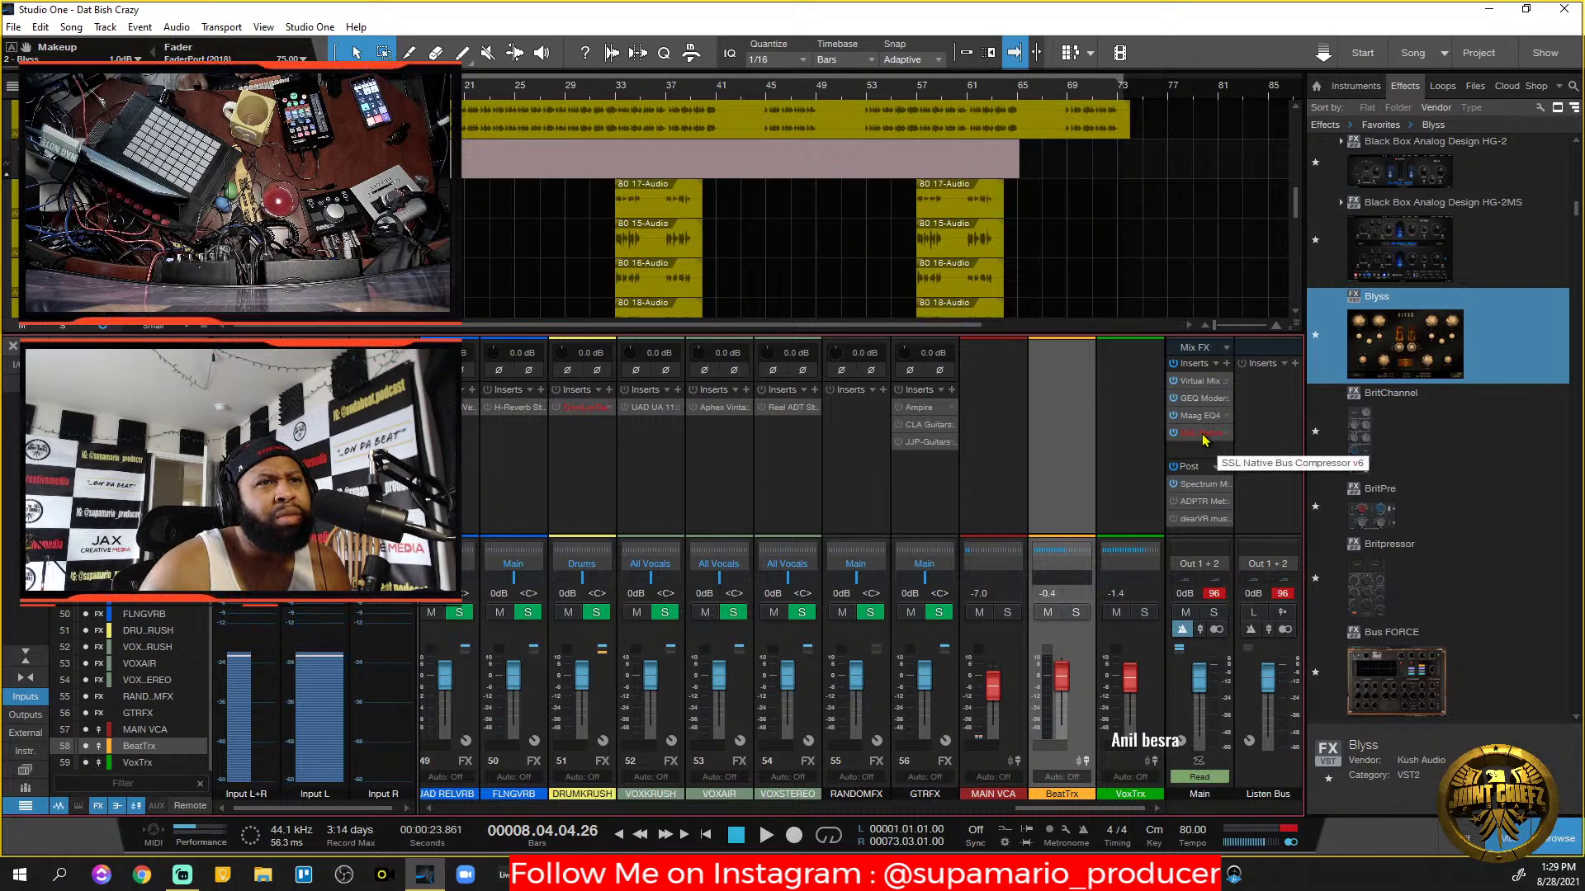
# Examine the modules of the Virtual Mix rack insert on the Main channel, including FG-Bomber and Trimmer, and close it.
pyautogui.click(1209, 389)
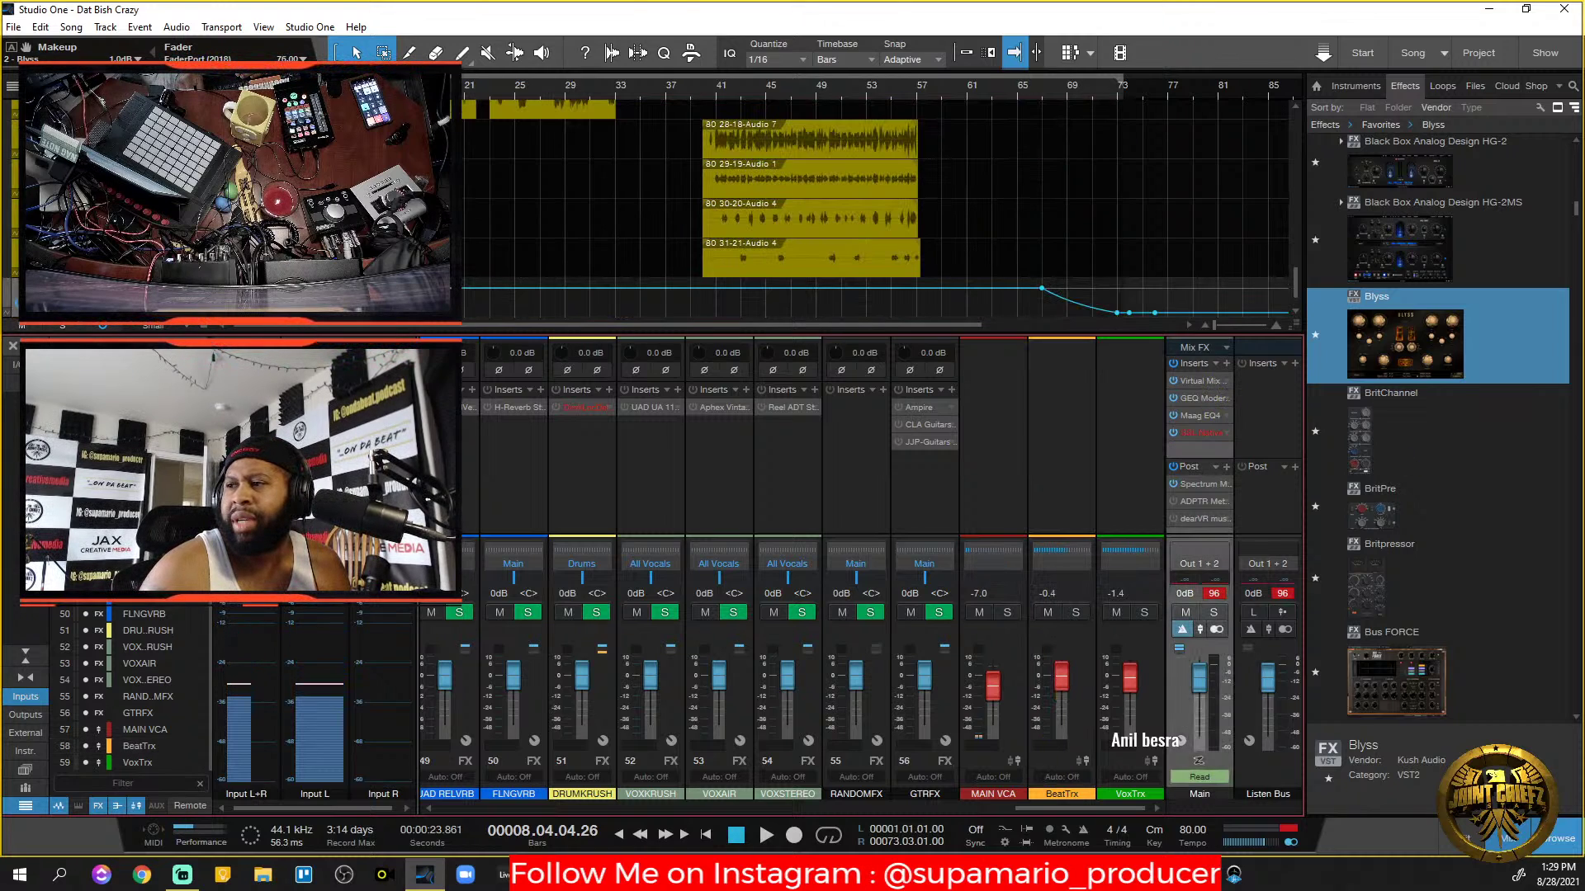
pyautogui.moveTo(1584, 17); pyautogui.dragTo(653, 105)
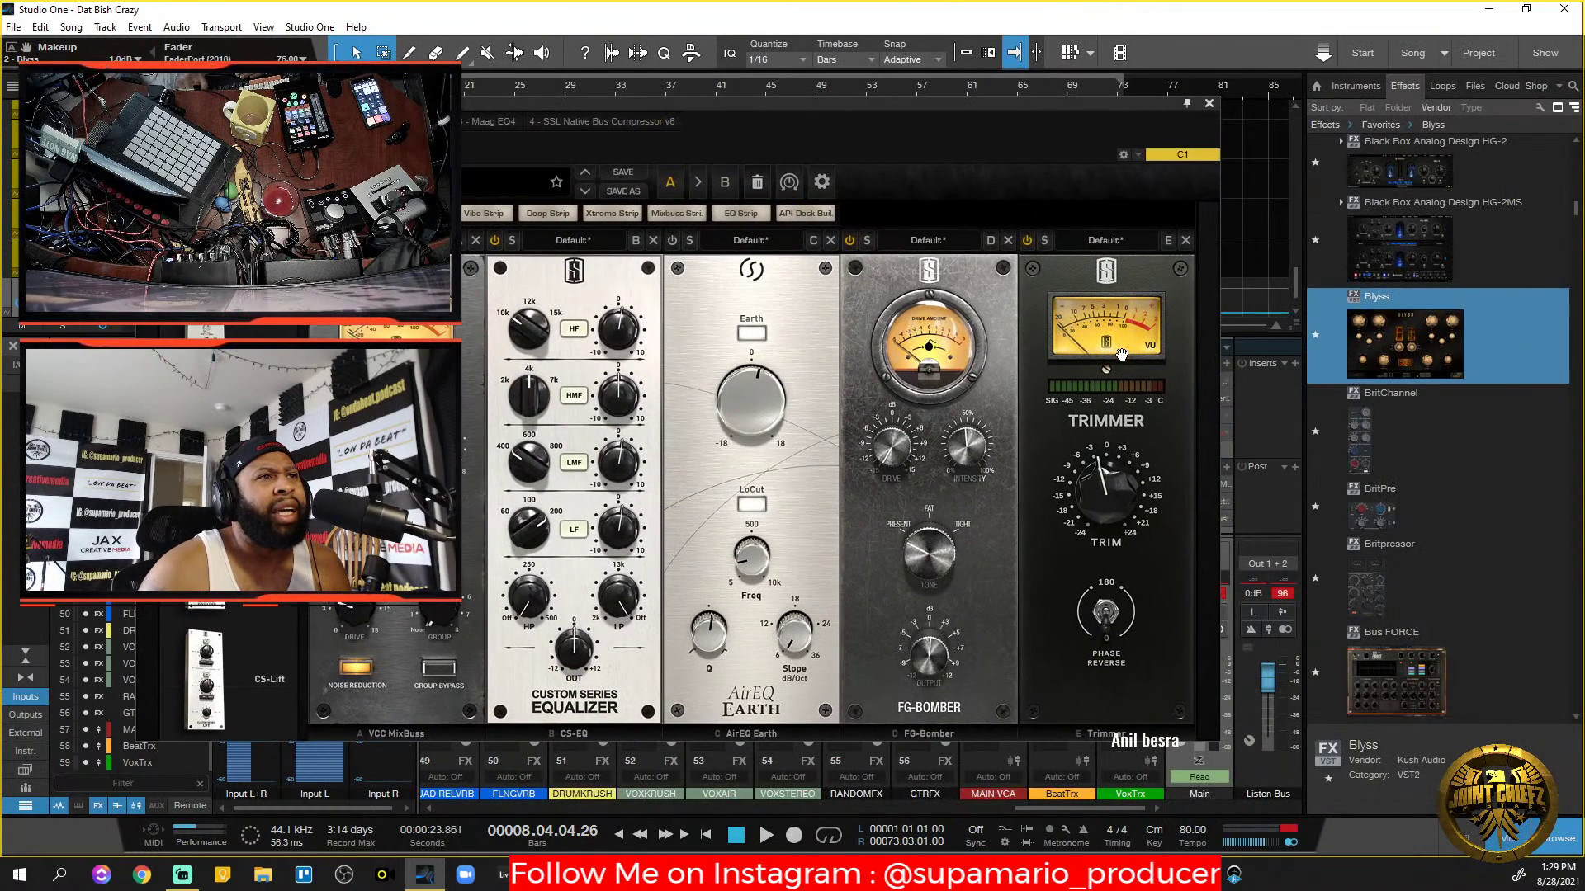
pyautogui.click(1206, 105)
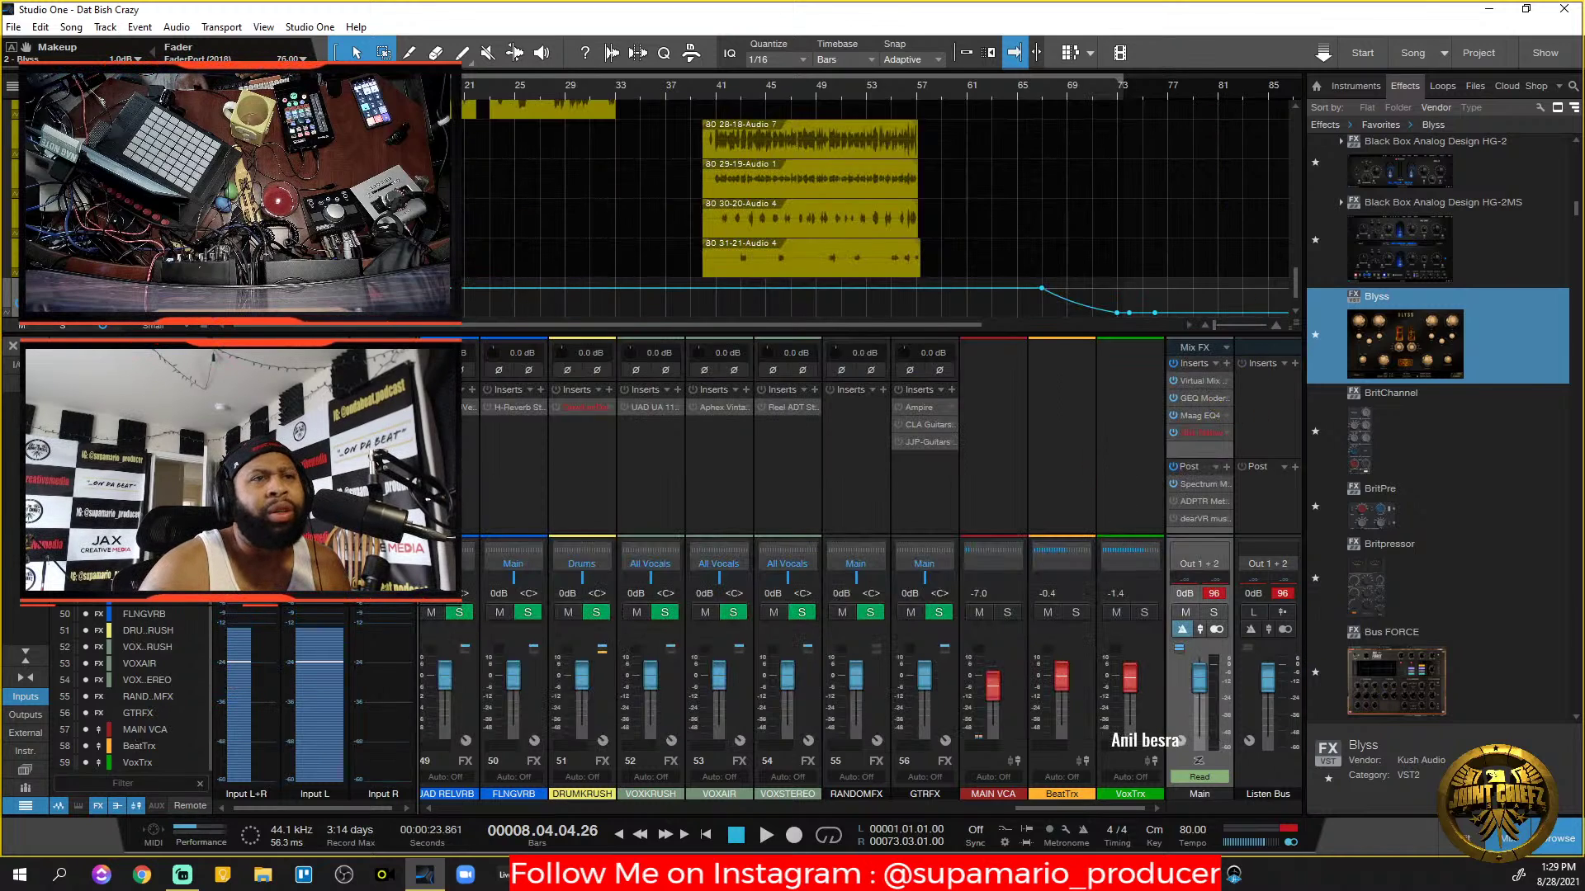
# Open the GEQ Modern and Maag EQ4 inserts on the Main channel and remove the SSL Native Bus Compressor insert.
pyautogui.doubleClick(1201, 398)
pyautogui.moveTo(1139, 365); pyautogui.dragTo(518, 213)
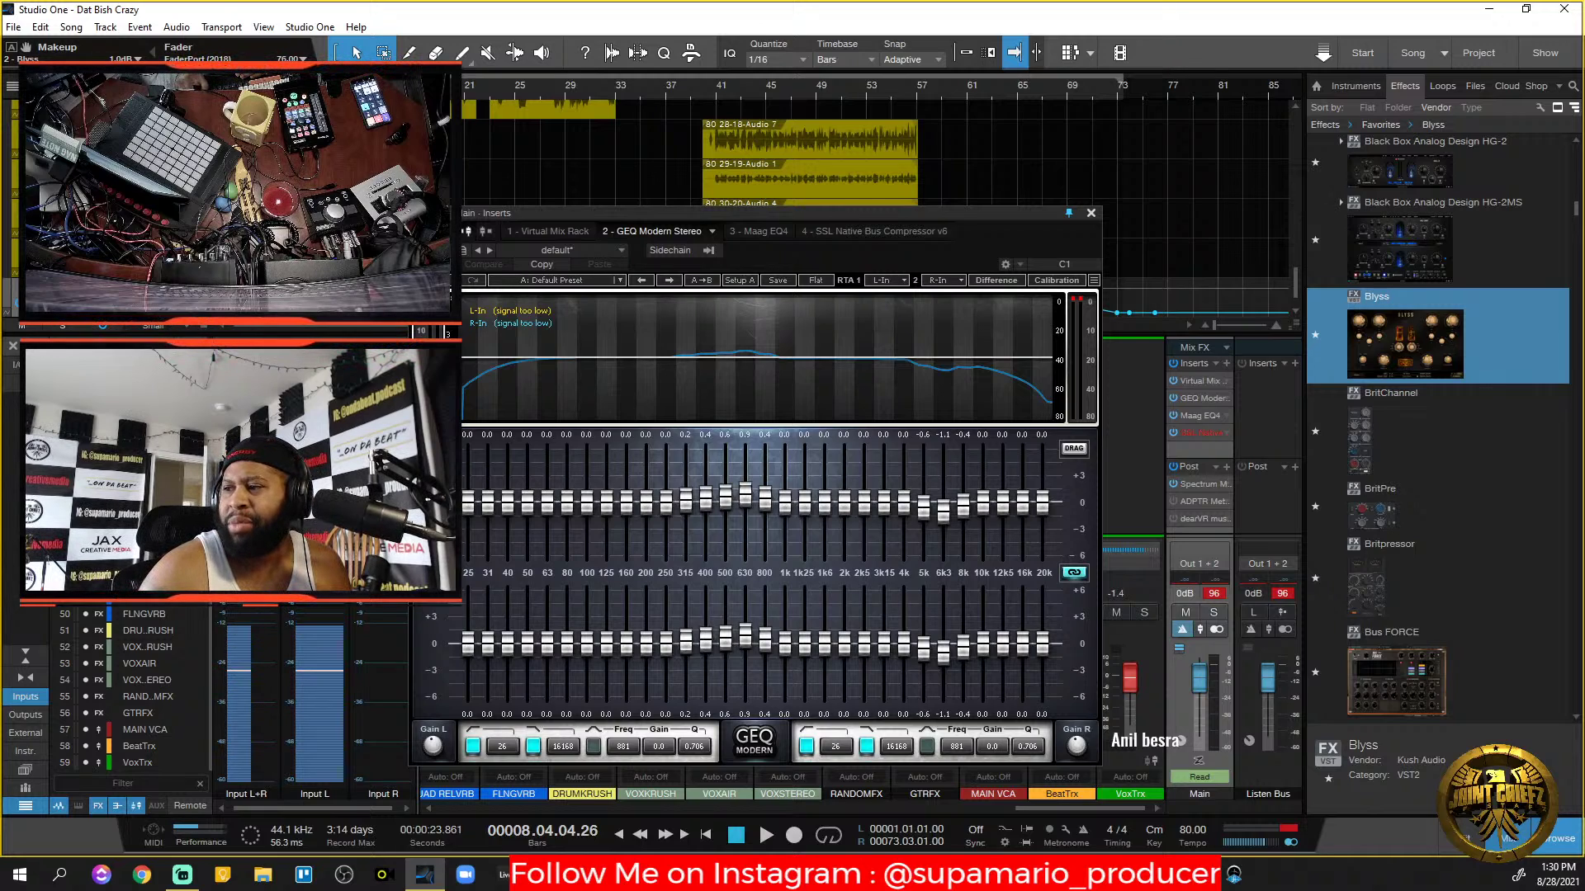
pyautogui.click(1199, 415)
pyautogui.click(1226, 435)
pyautogui.click(1255, 504)
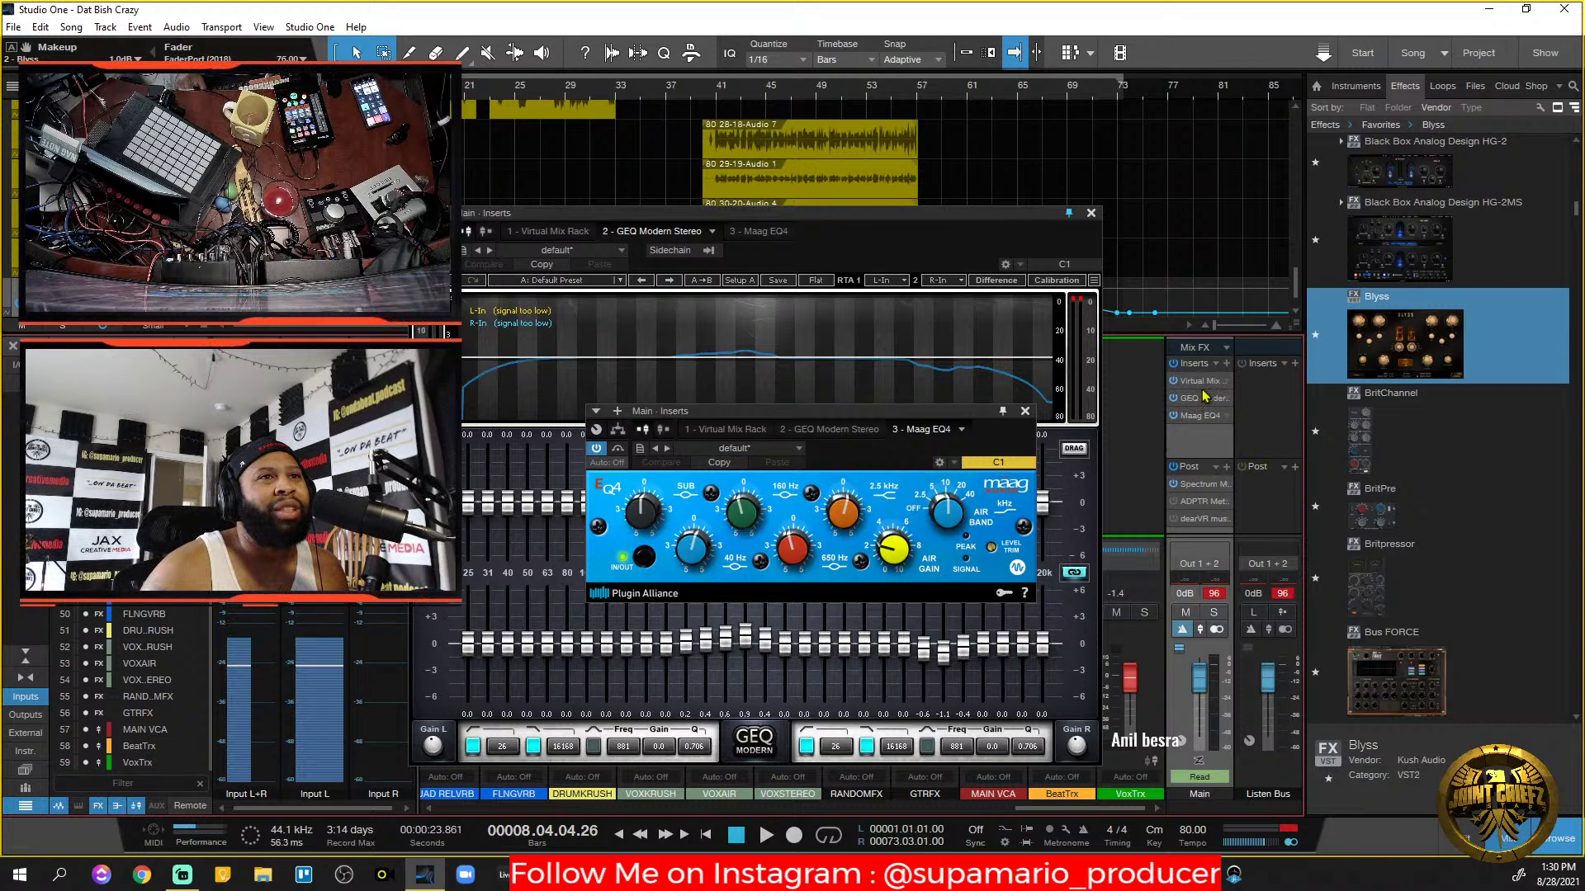
# Switch to the Virtual Mix Rack insert and adjust the input knob of its Virtual Mixbuss module during playback.
pyautogui.click(726, 429)
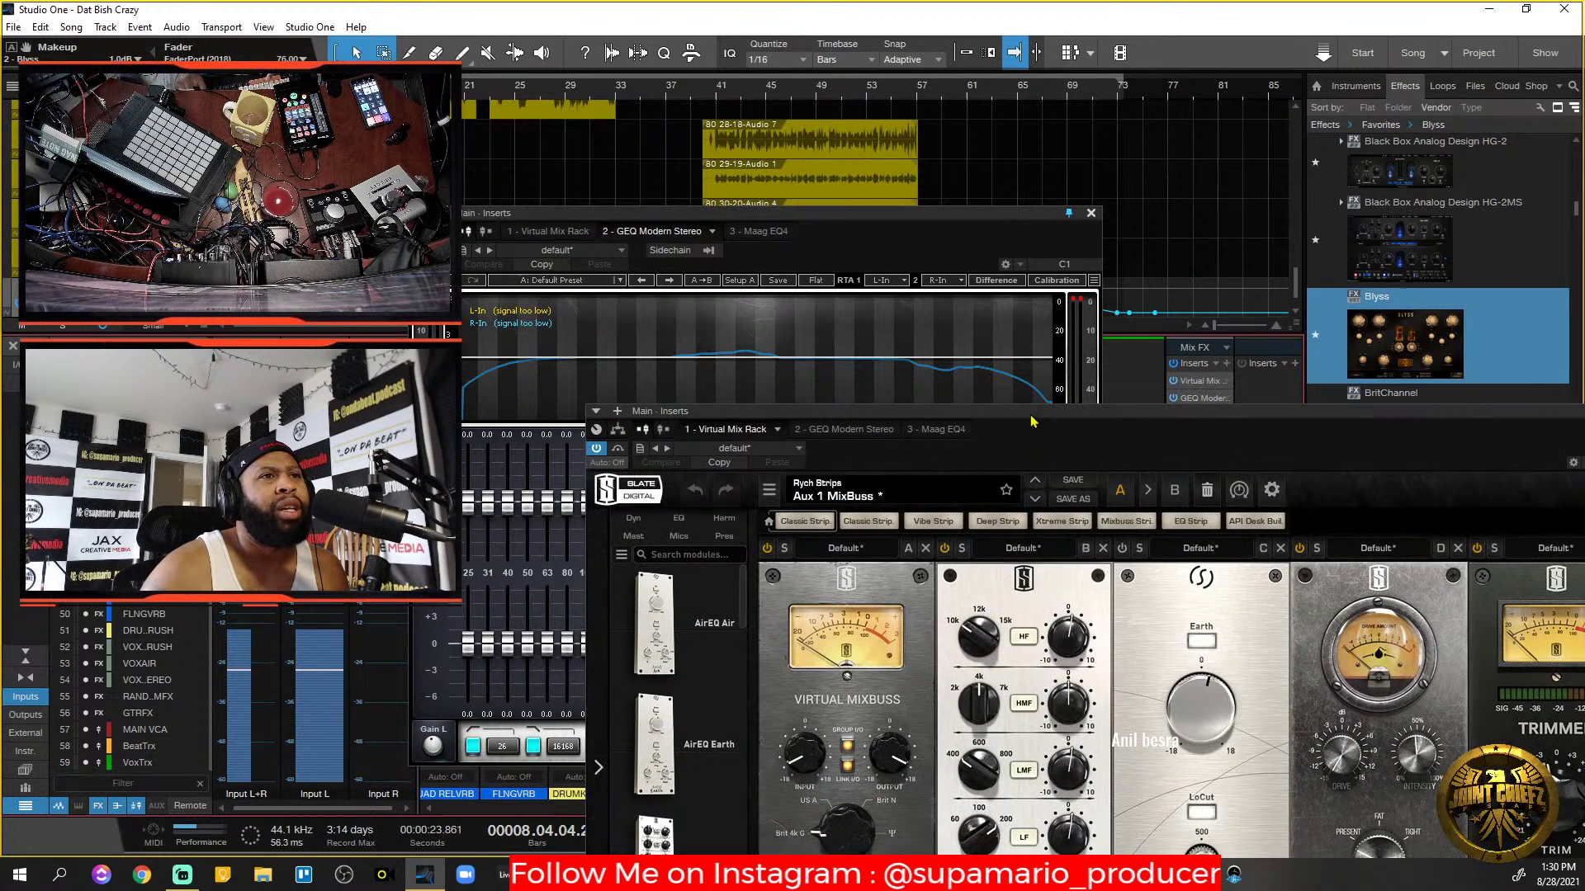
pyautogui.moveTo(1178, 415); pyautogui.dragTo(989, 191)
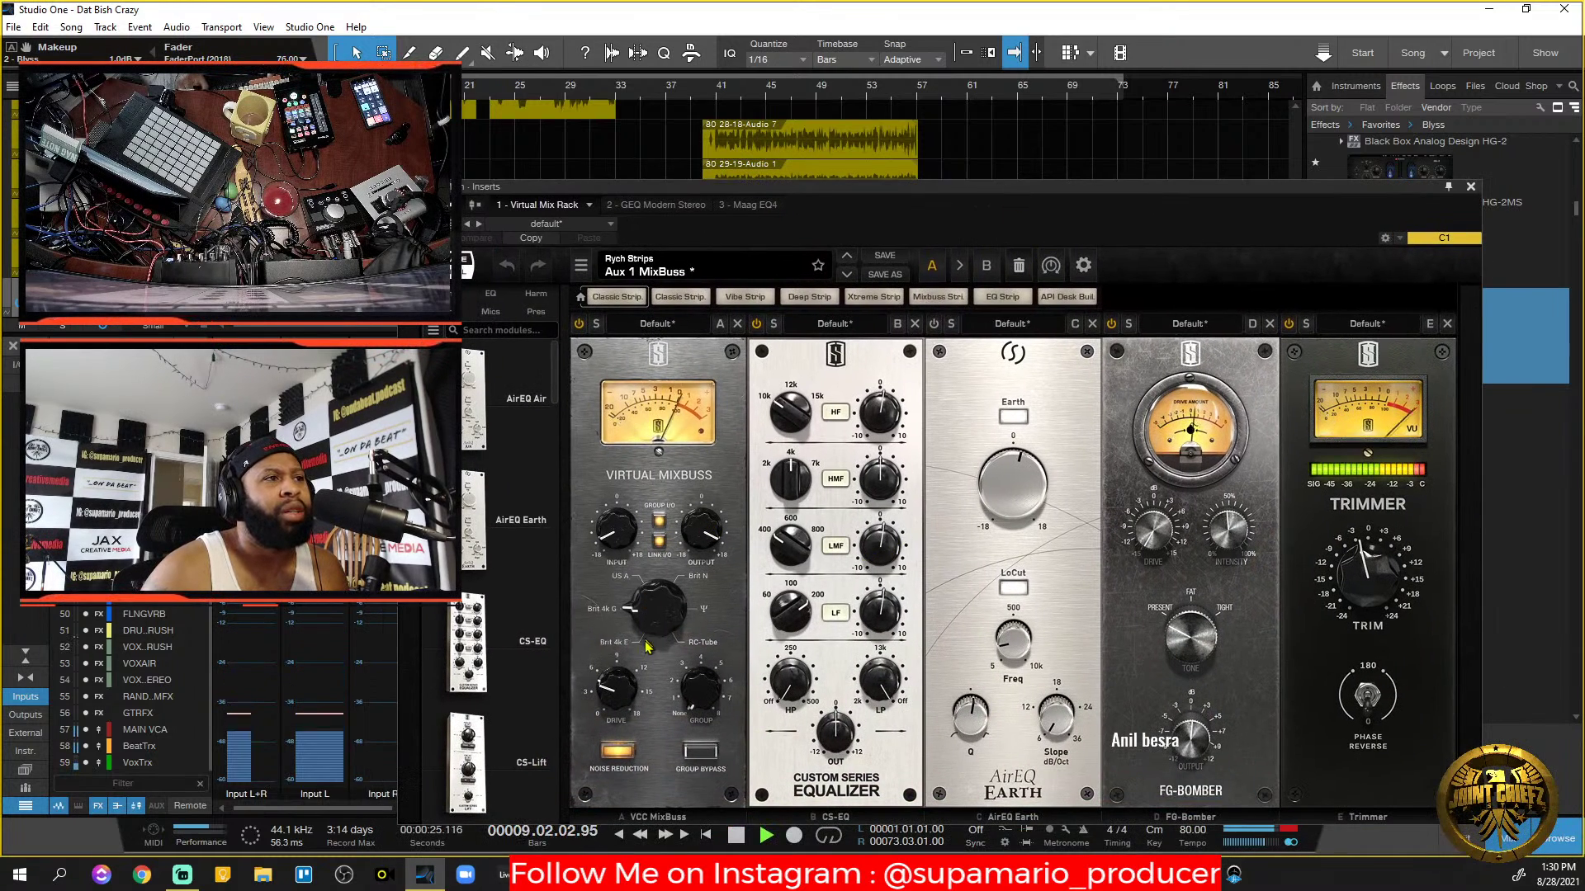
pyautogui.moveTo(621, 551); pyautogui.dragTo(625, 538)
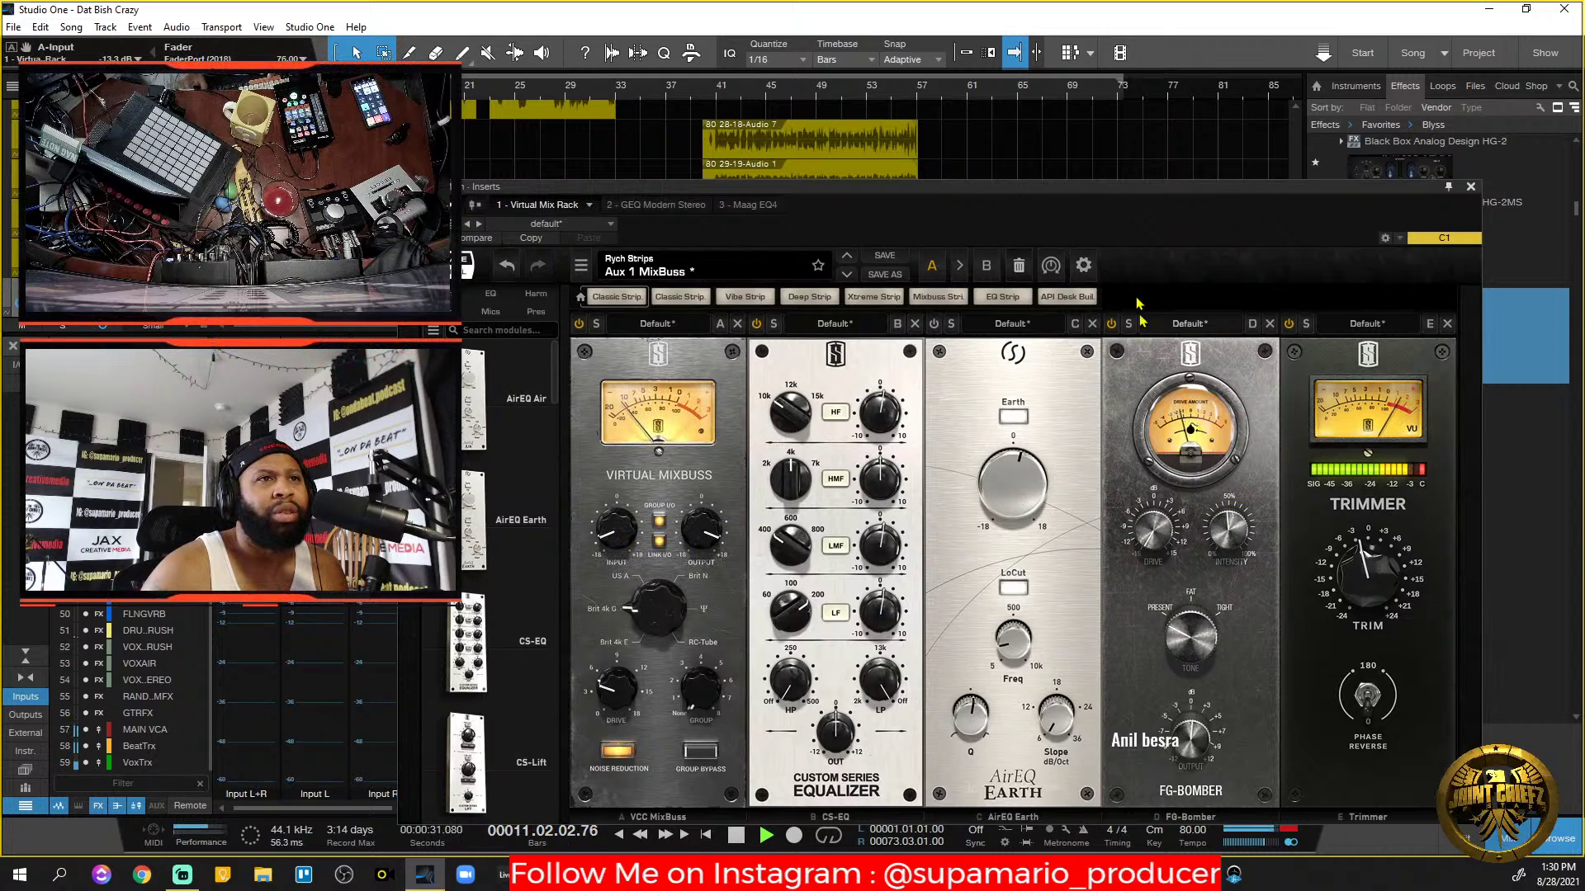
# Compare the mix with FG-Bomber bypassed and active, set its tone to Fat, and close the open insert windows.
pyautogui.click(1112, 324)
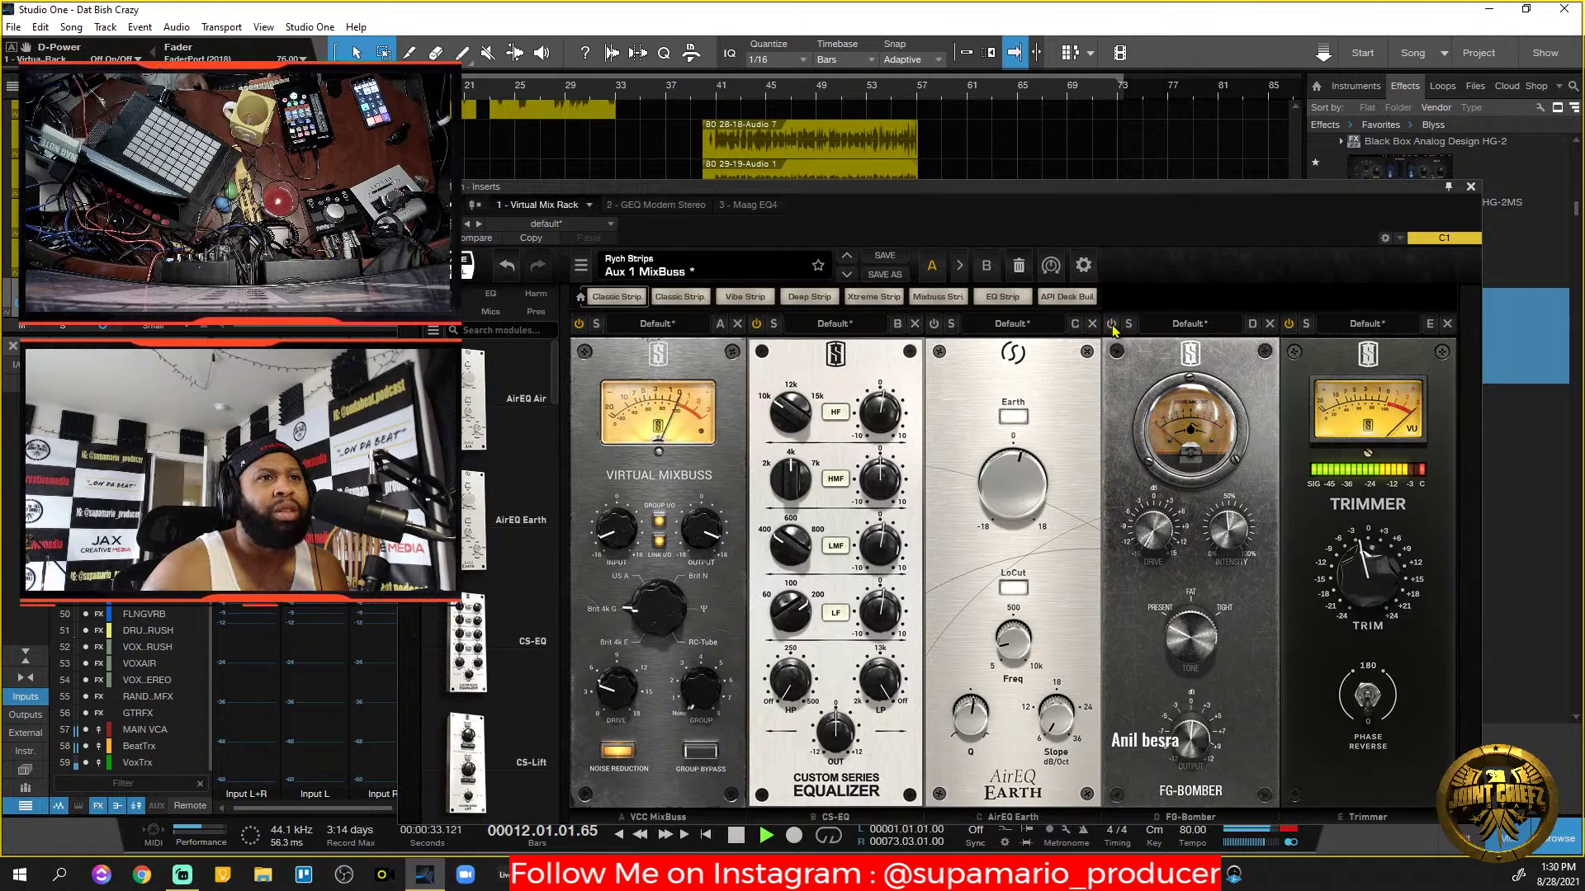
pyautogui.click(1112, 324)
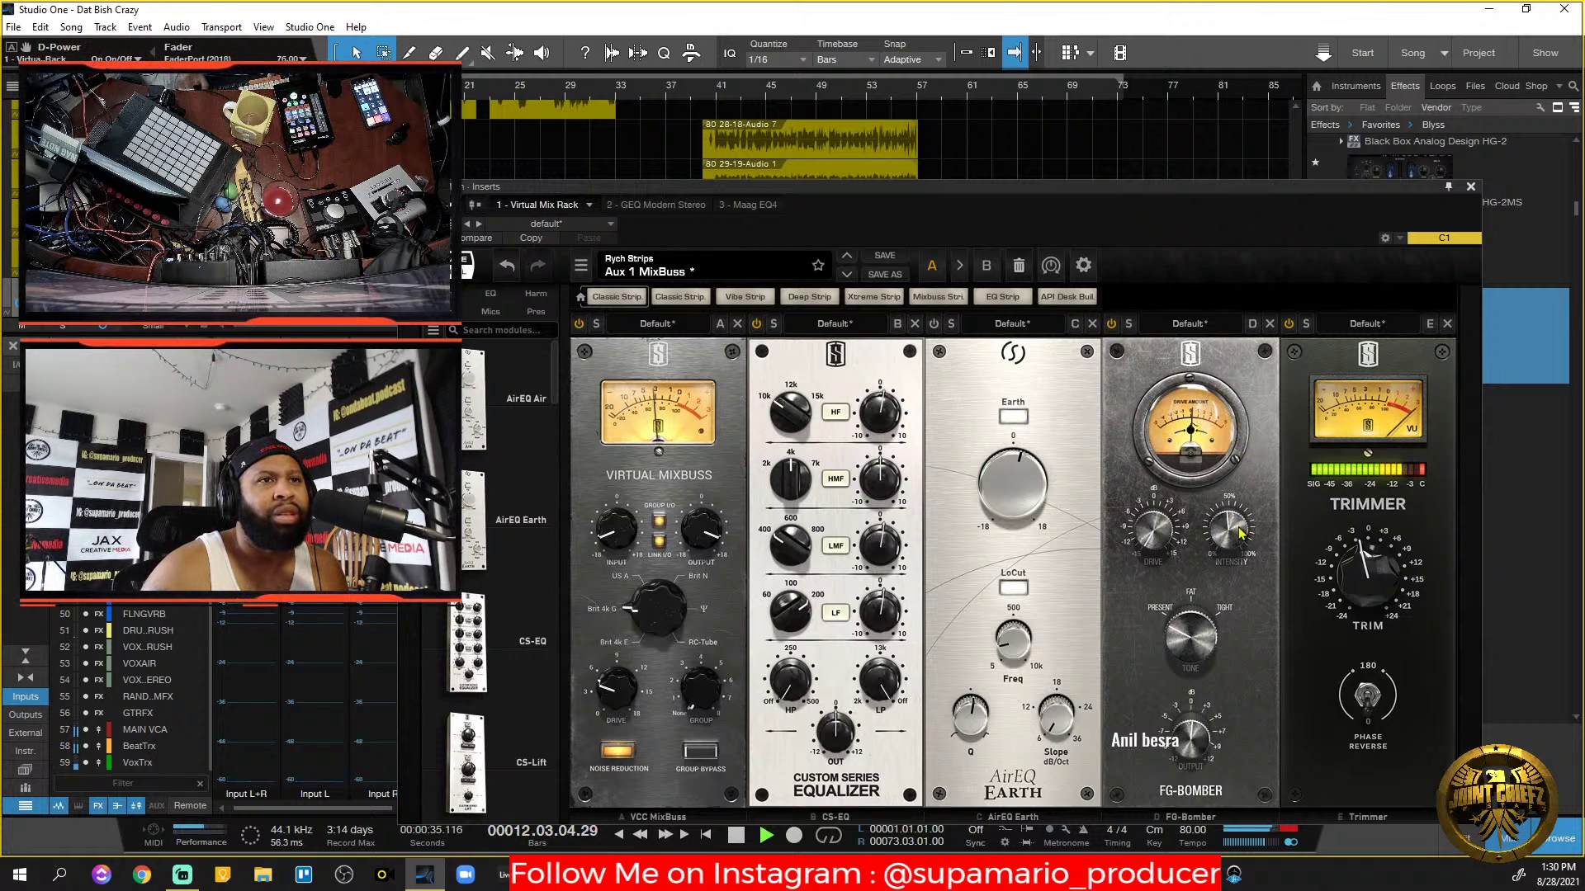
pyautogui.moveTo(1204, 643); pyautogui.dragTo(1215, 586)
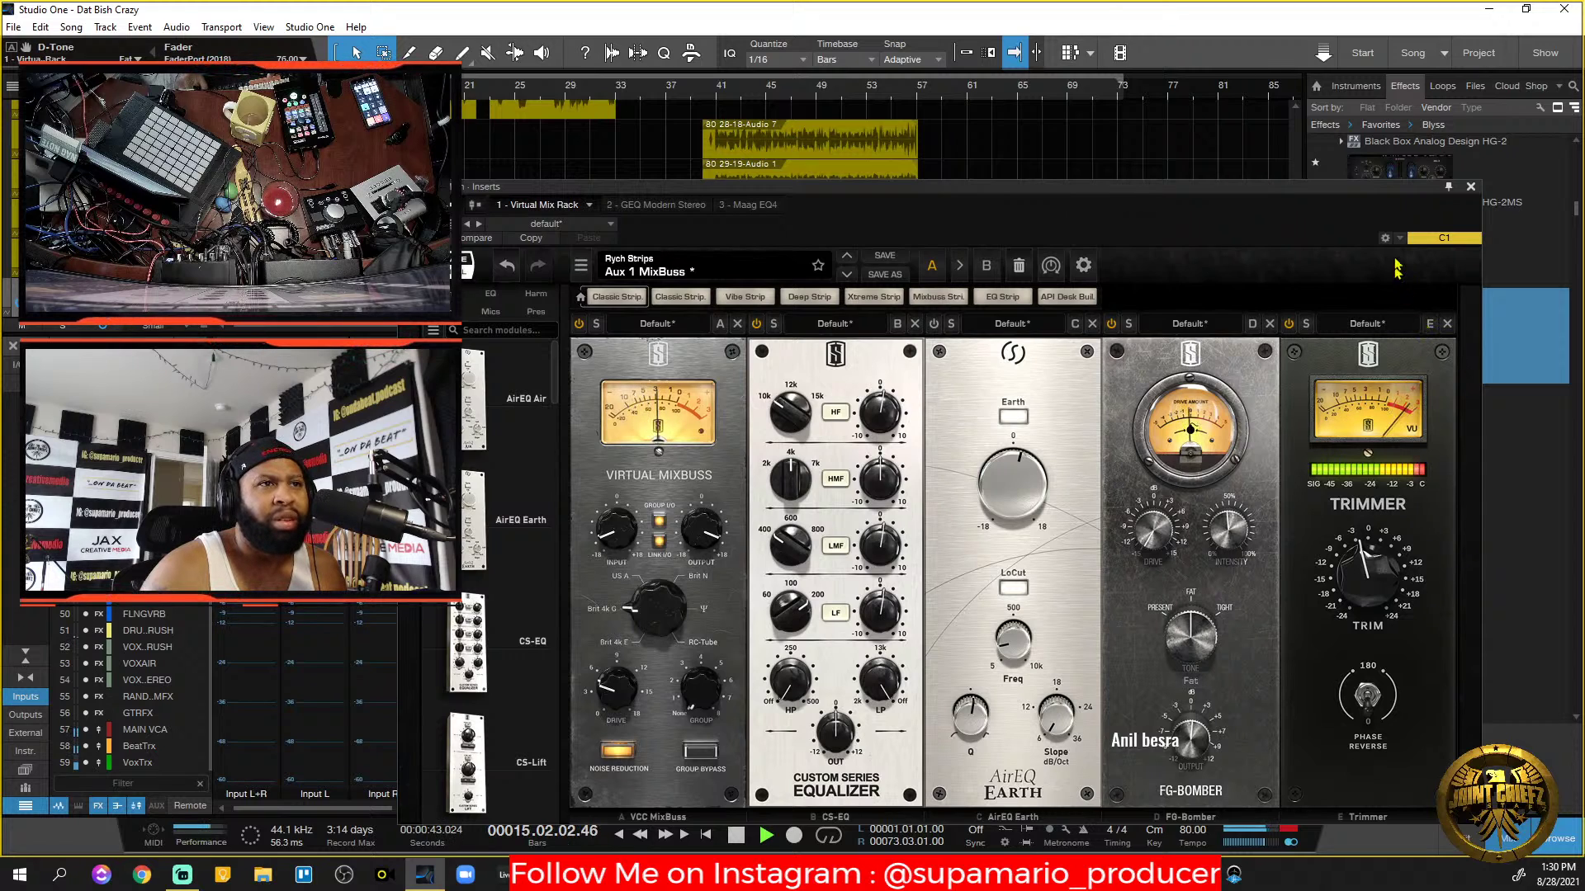
pyautogui.click(1471, 187)
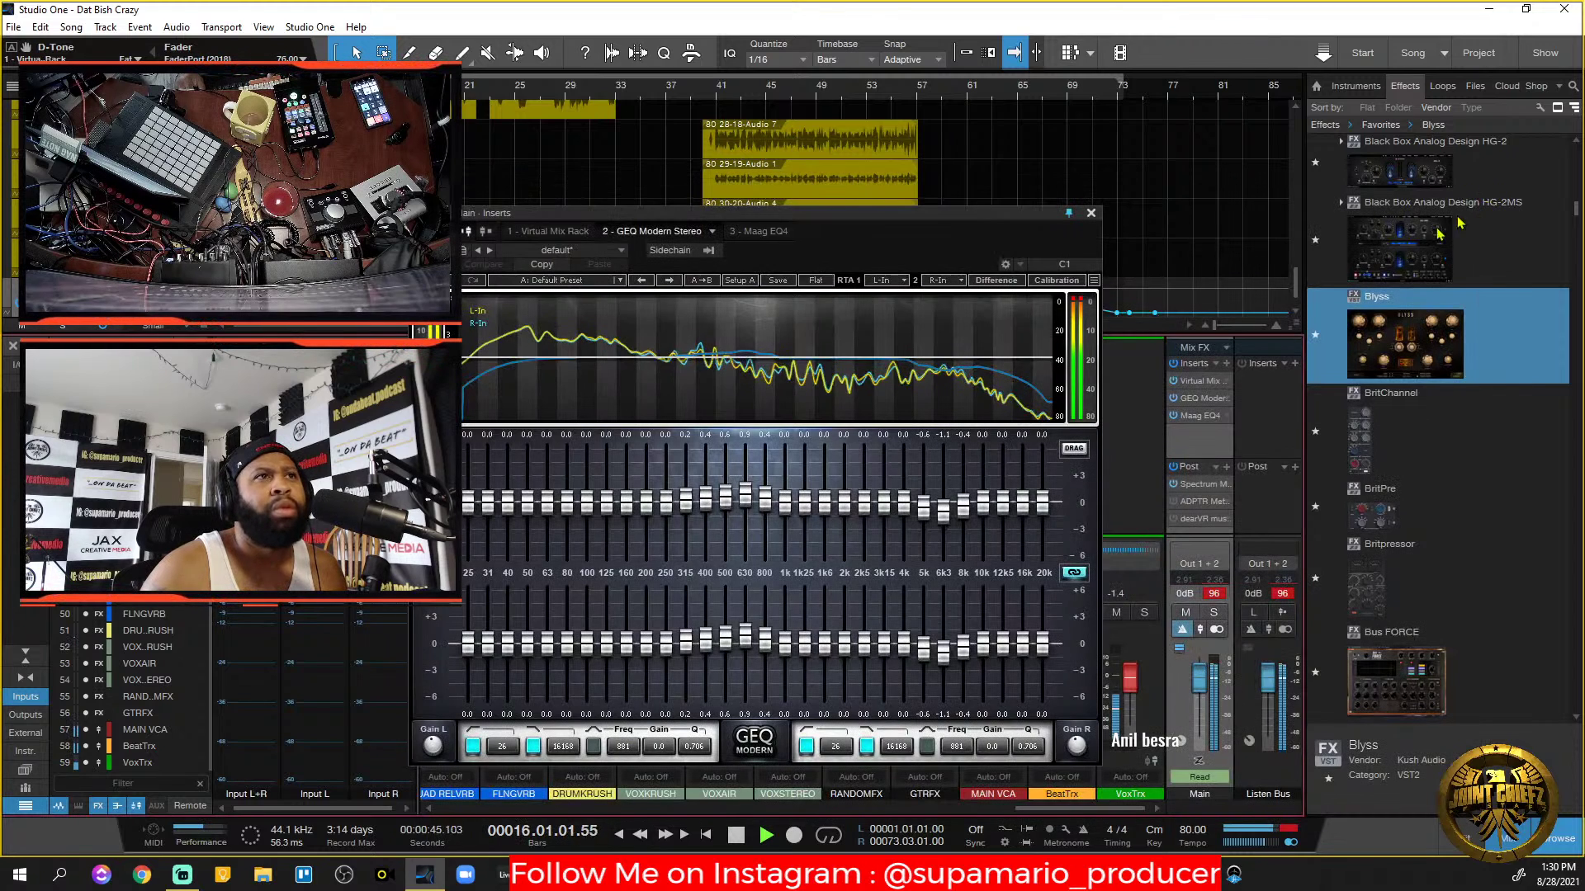
pyautogui.click(1091, 215)
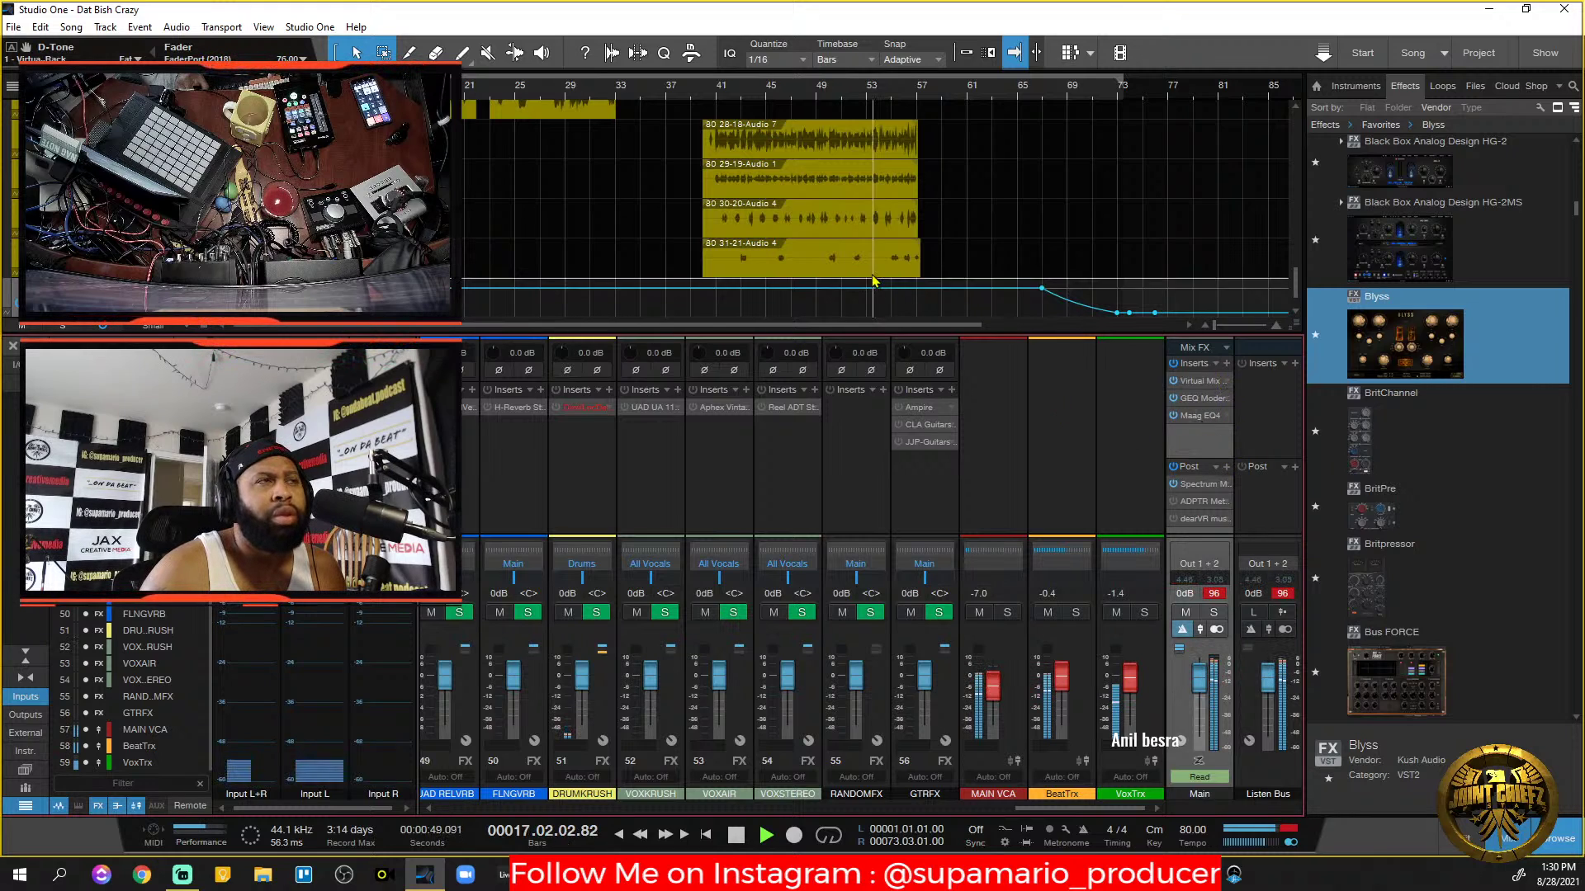
# Open the scratch pad and briefly audition playback from its start.
pyautogui.click(312, 86)
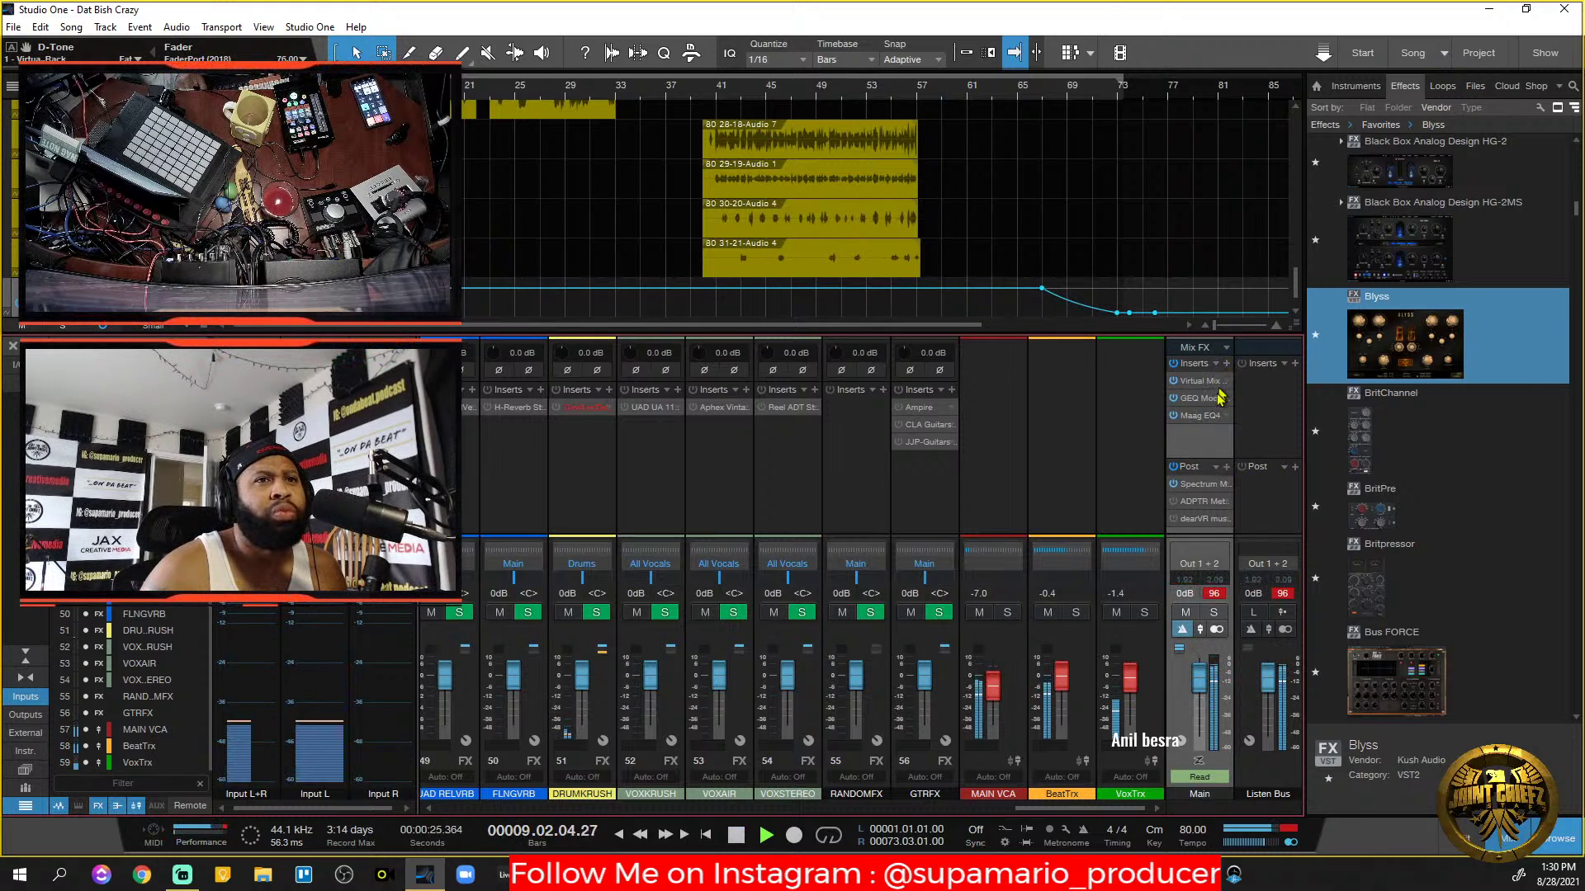
pyautogui.click(1071, 53)
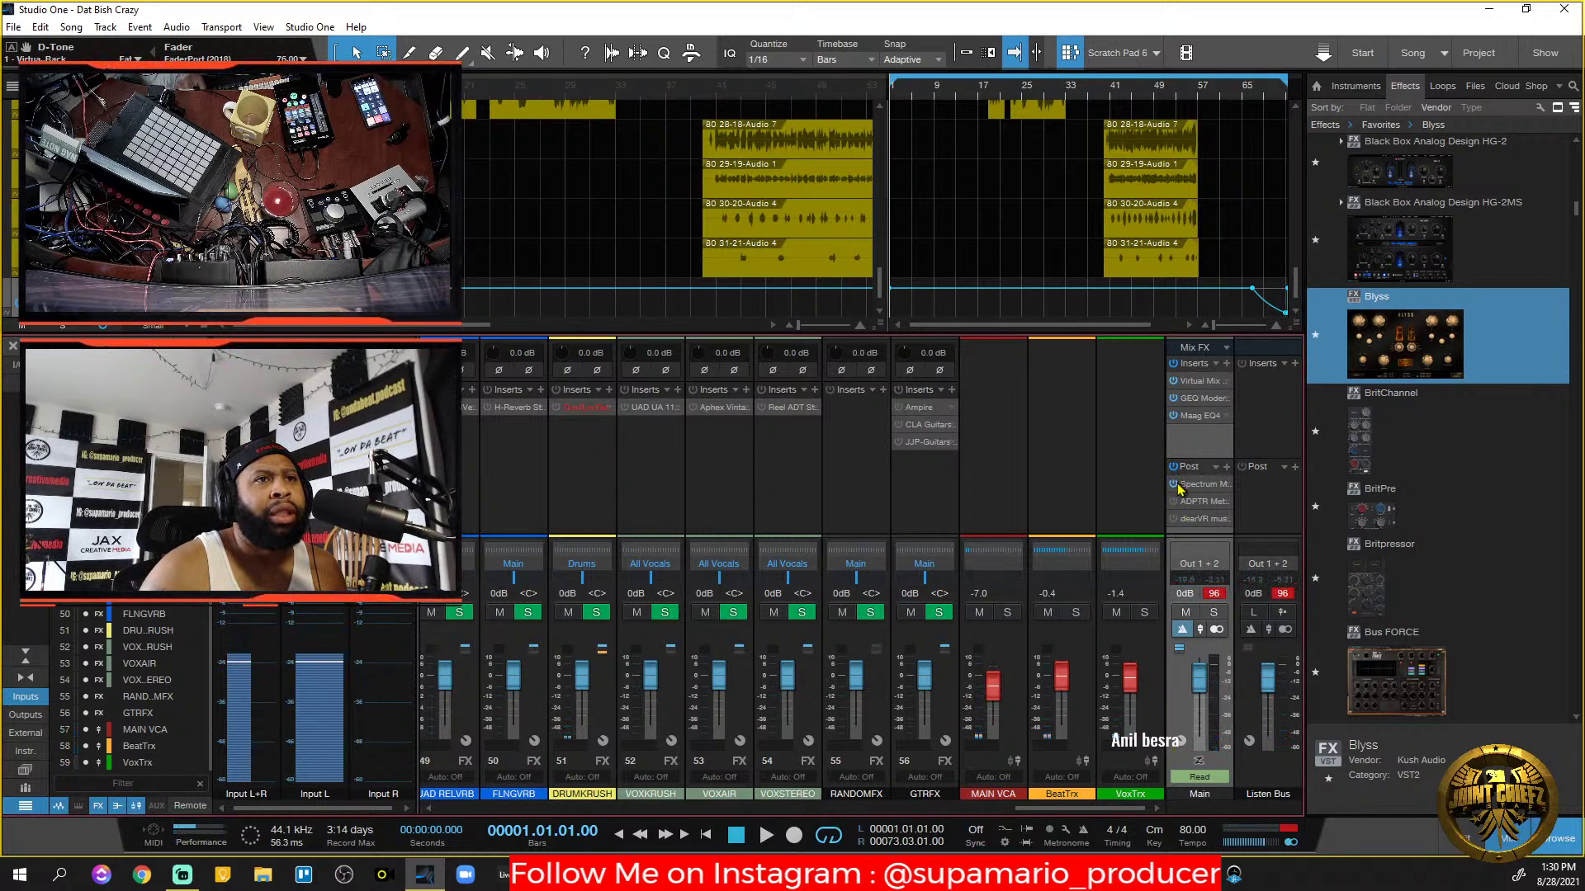
pyautogui.moveTo(1063, 821)
pyautogui.mouseDown()
pyautogui.moveTo(438, 829)
pyautogui.moveTo(1073, 813)
pyautogui.mouseUp()
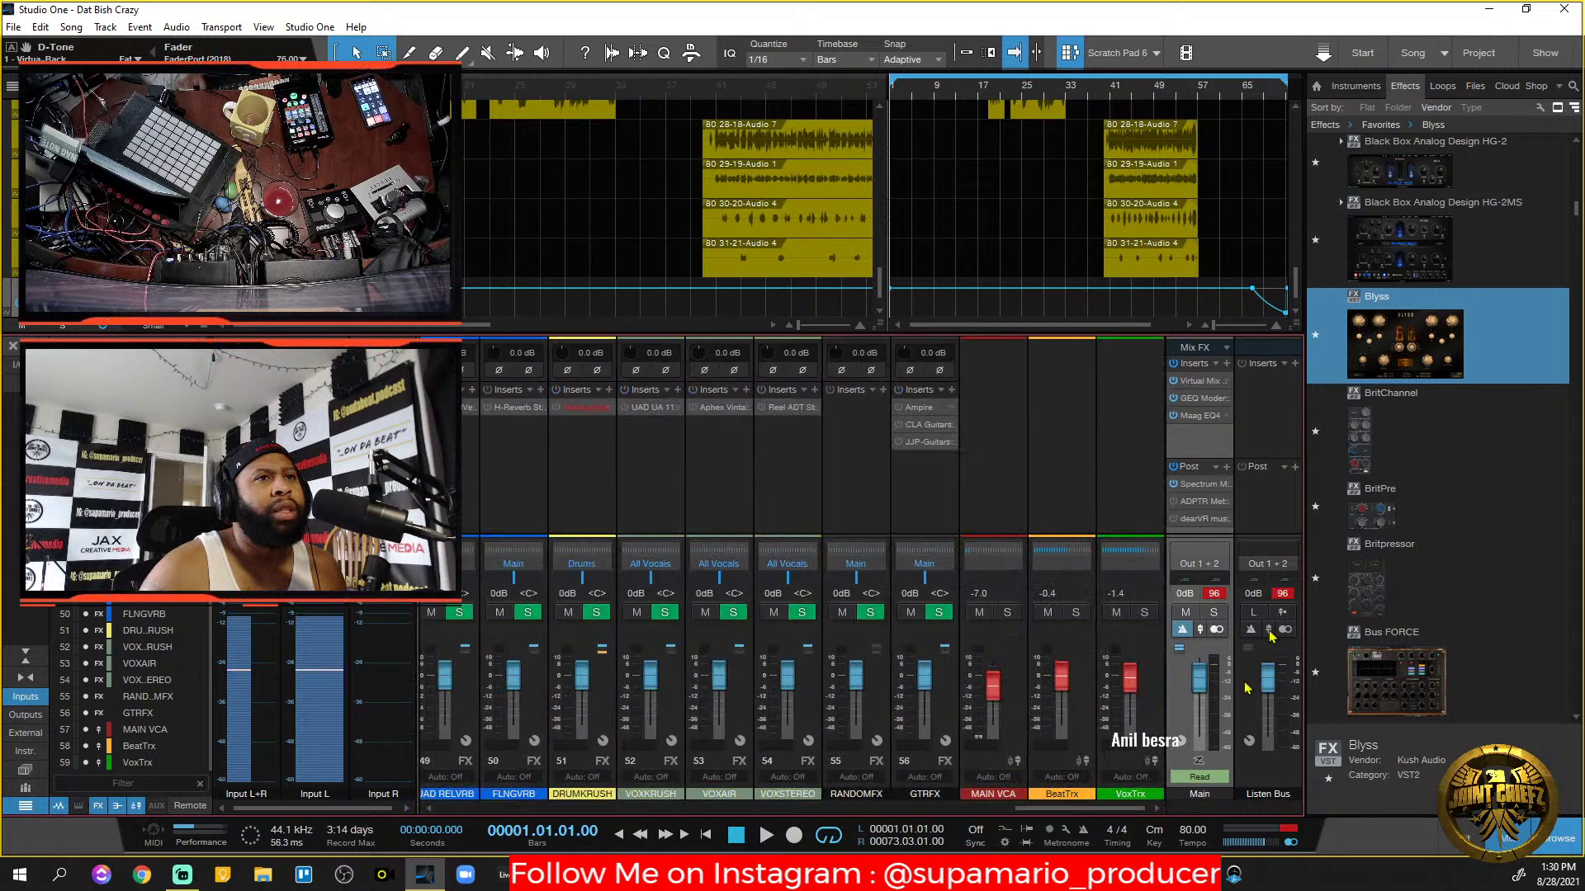
pyautogui.press('space')
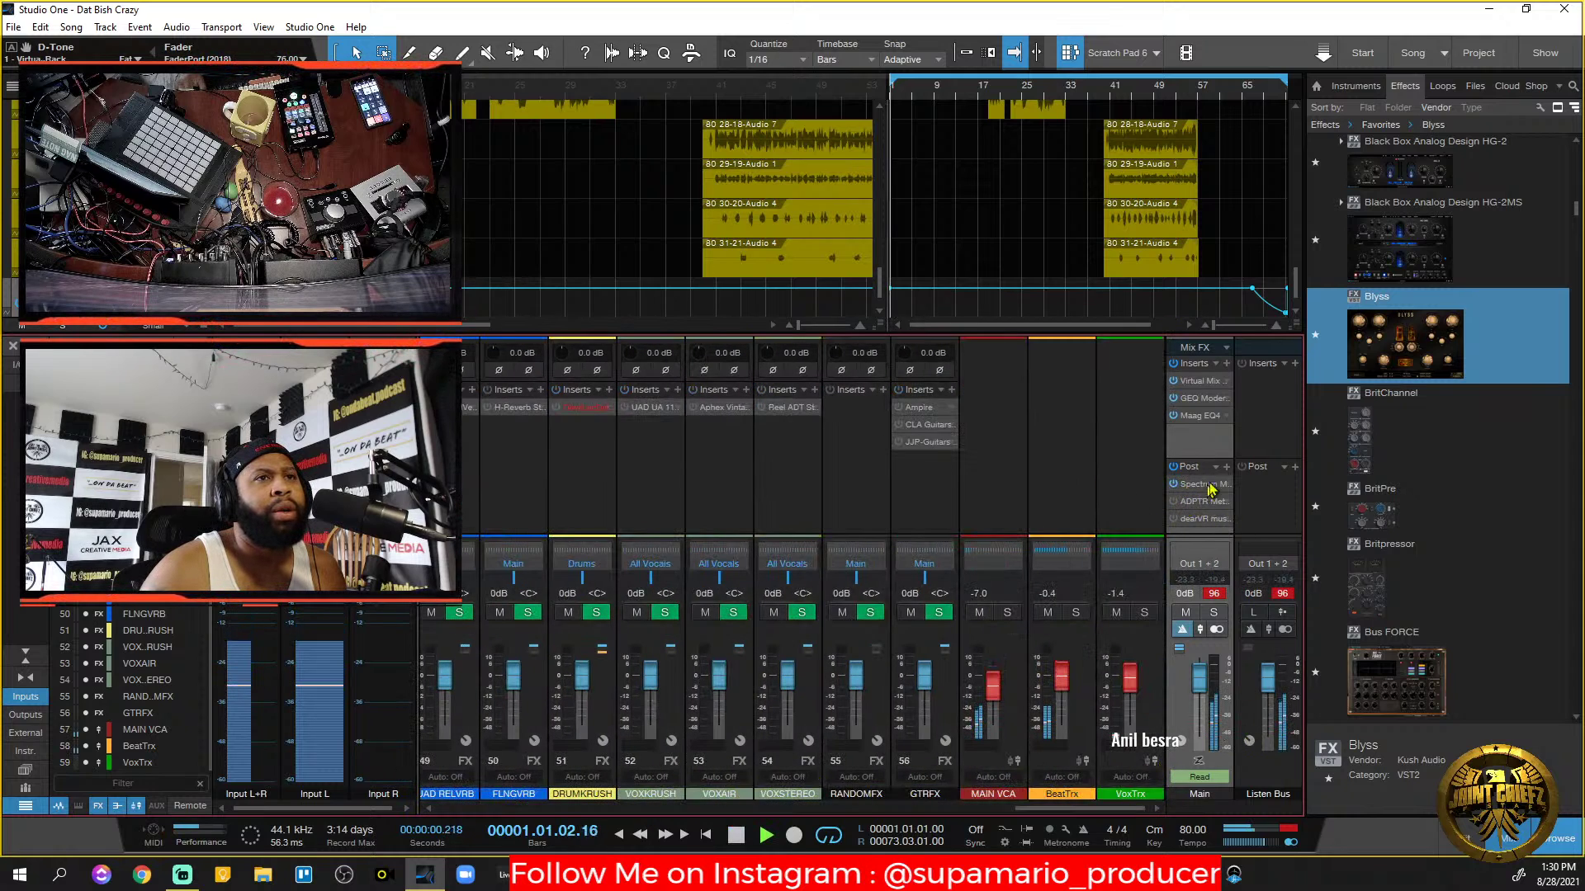
pyautogui.press('space')
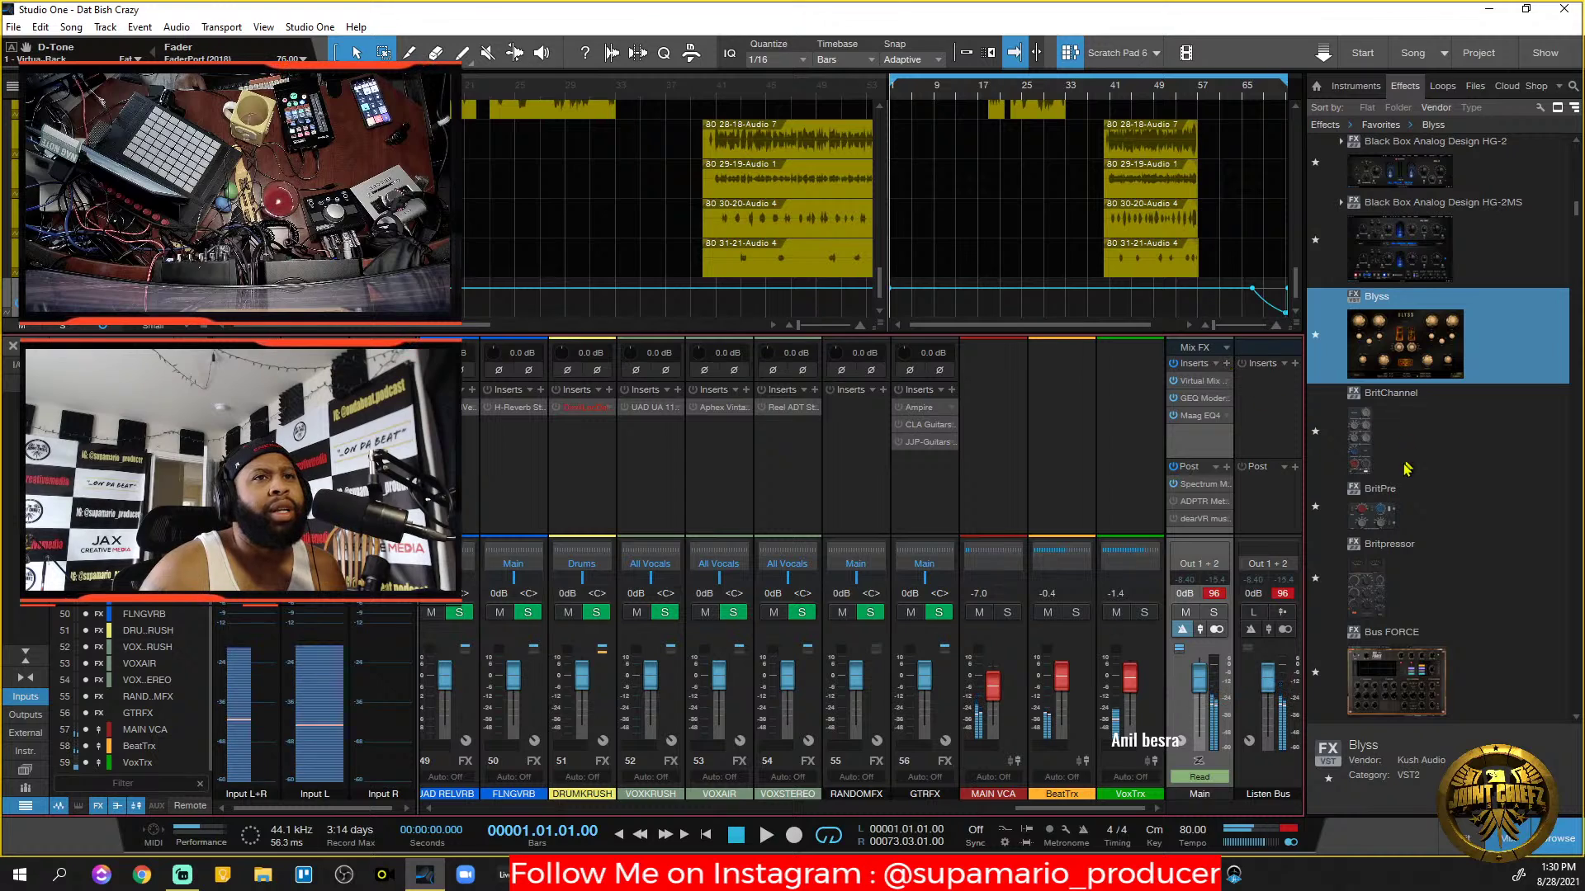
# Add the BUSTER compressor to the end of the Main channel's inserts, close the scratch pad, and play the song.
pyautogui.scroll(-1, 1417, 472)
pyautogui.scroll(-1, 1416, 472)
pyautogui.moveTo(1408, 588); pyautogui.dragTo(1208, 433)
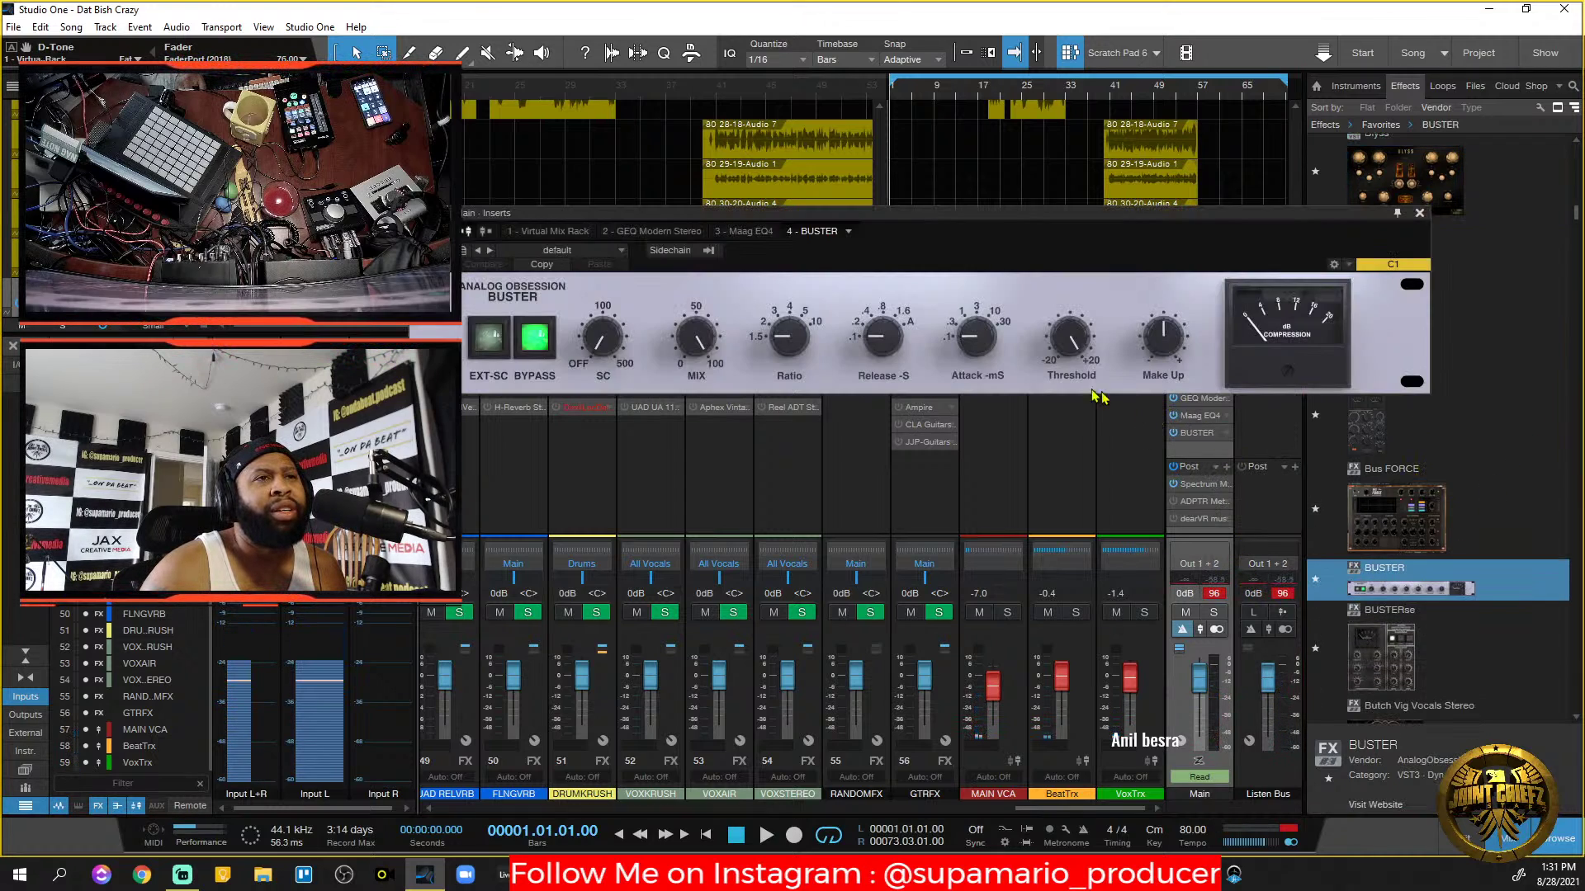
pyautogui.moveTo(1017, 218); pyautogui.dragTo(877, 538)
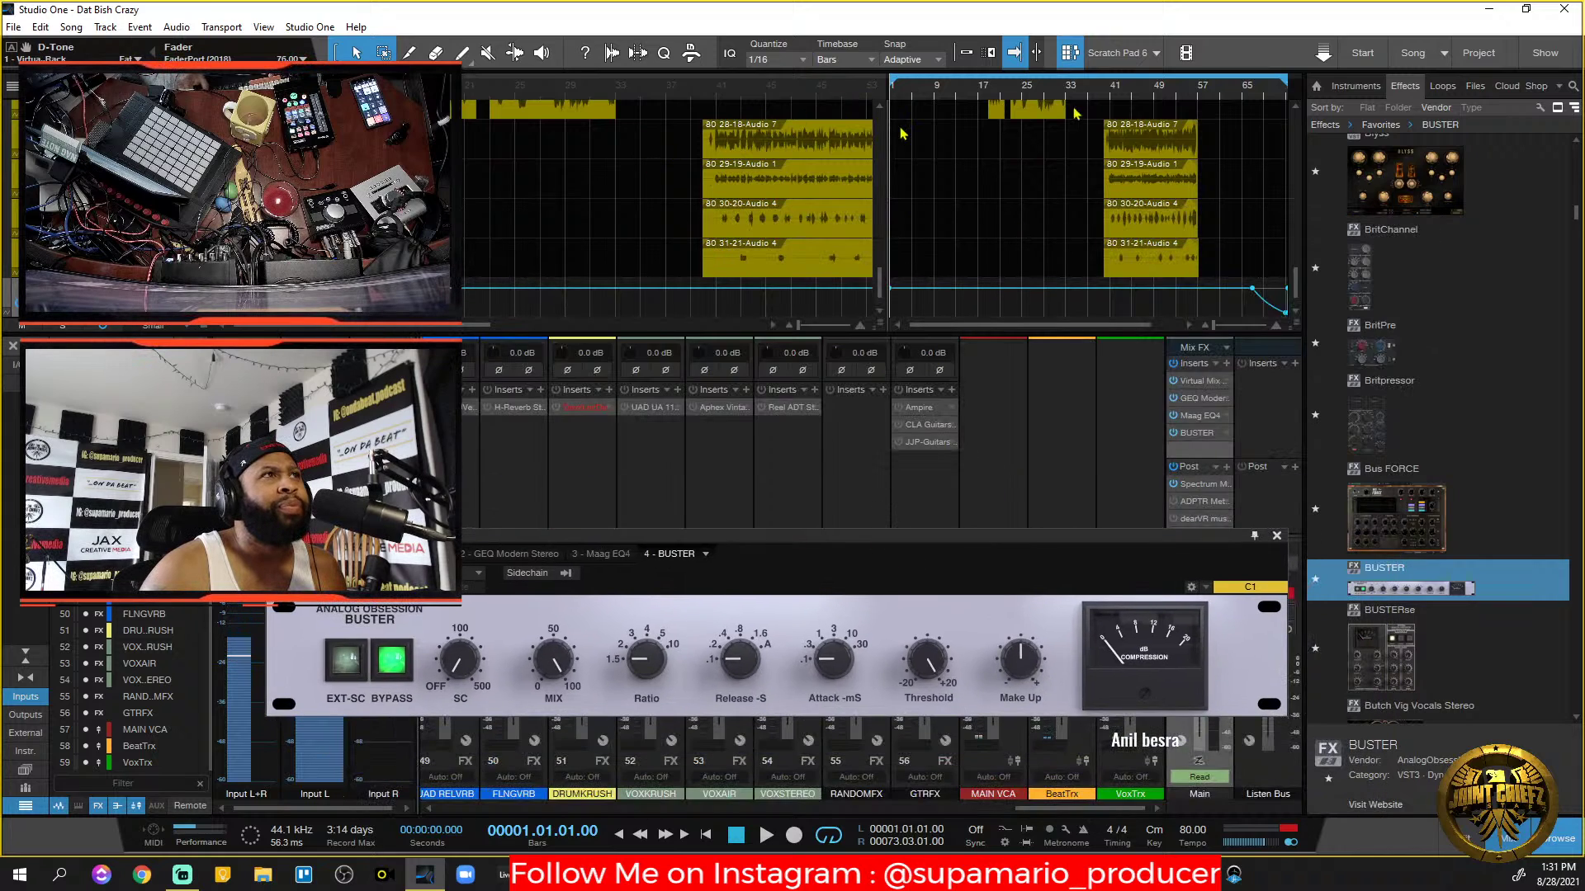
pyautogui.click(1070, 54)
pyautogui.press('space')
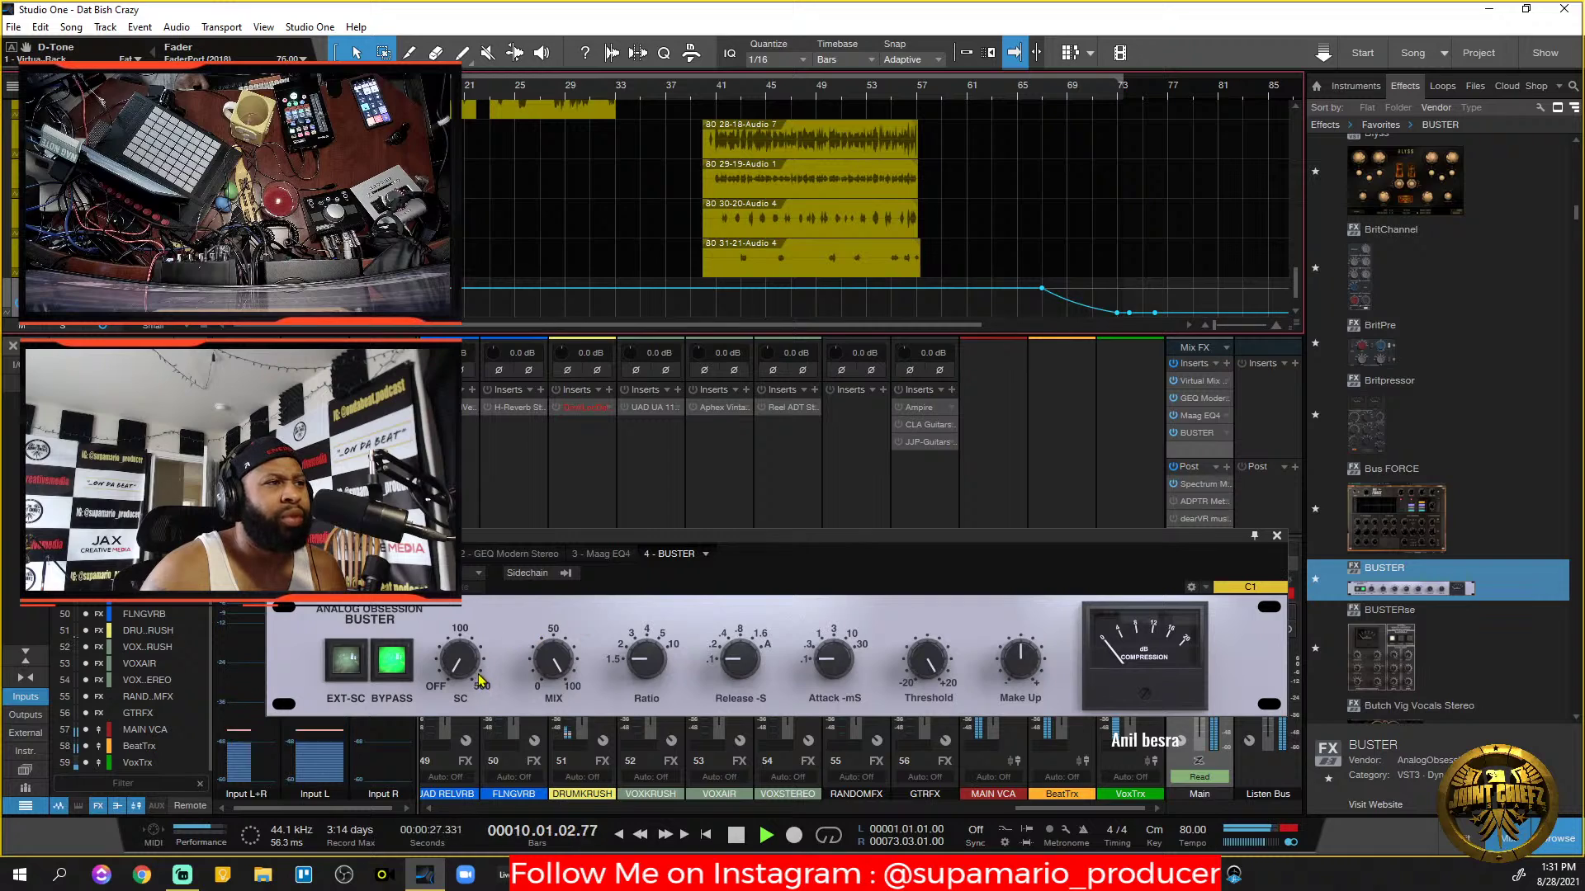
# Set BUSTER's ratio to 2, attack to 30 ms and threshold to about 12.4%.
pyautogui.moveTo(636, 662); pyautogui.dragTo(648, 632)
pyautogui.moveTo(737, 660); pyautogui.dragTo(833, 652)
pyautogui.moveTo(937, 675); pyautogui.dragTo(933, 711)
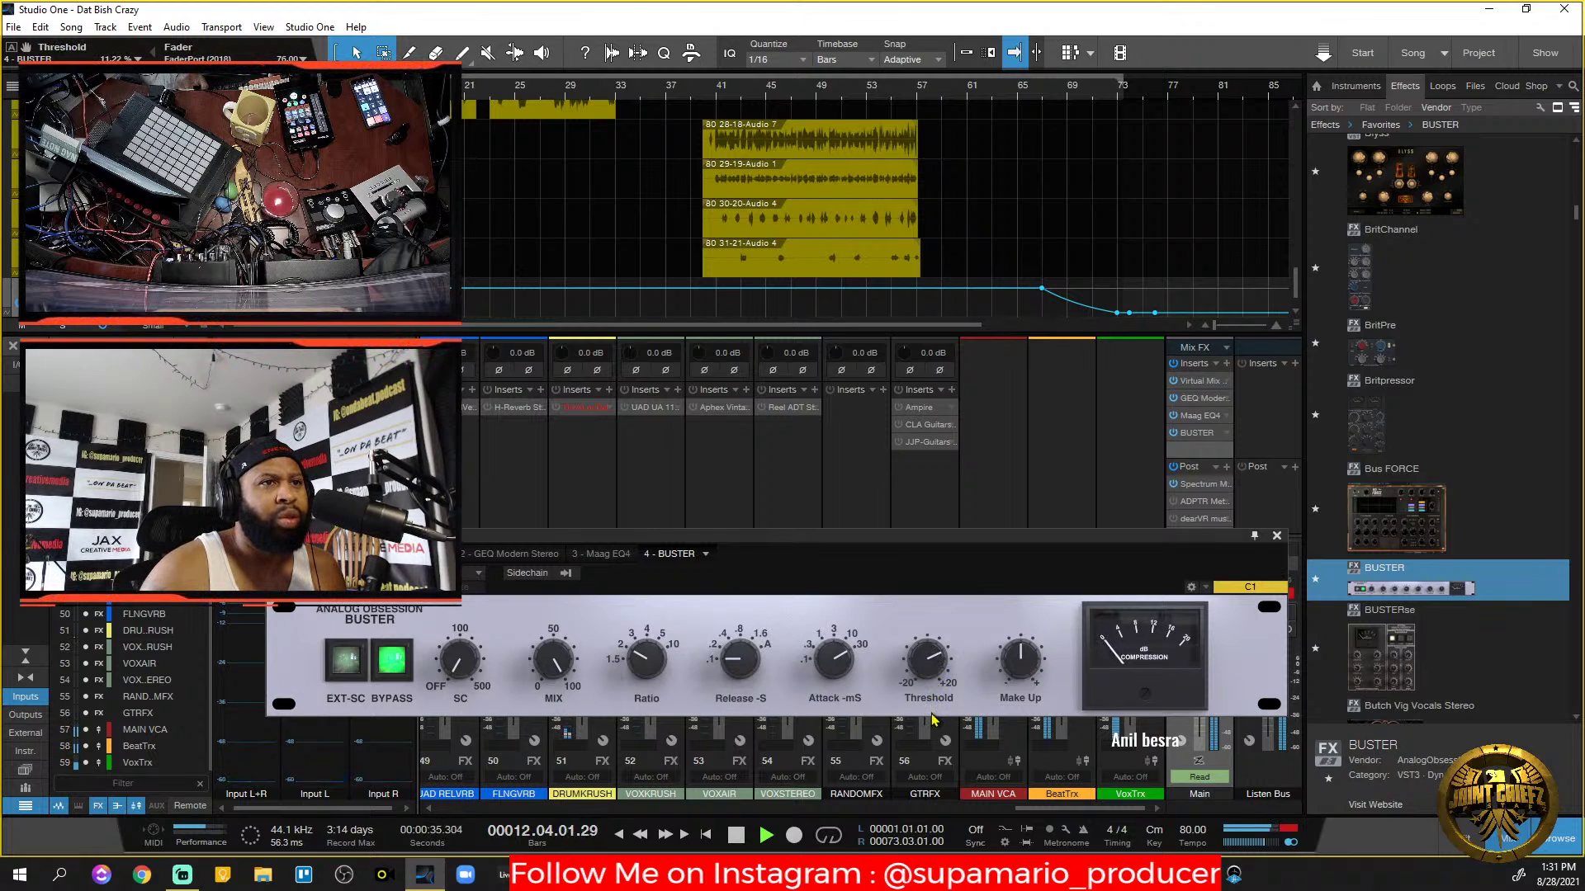
pyautogui.moveTo(933, 723); pyautogui.dragTo(937, 710)
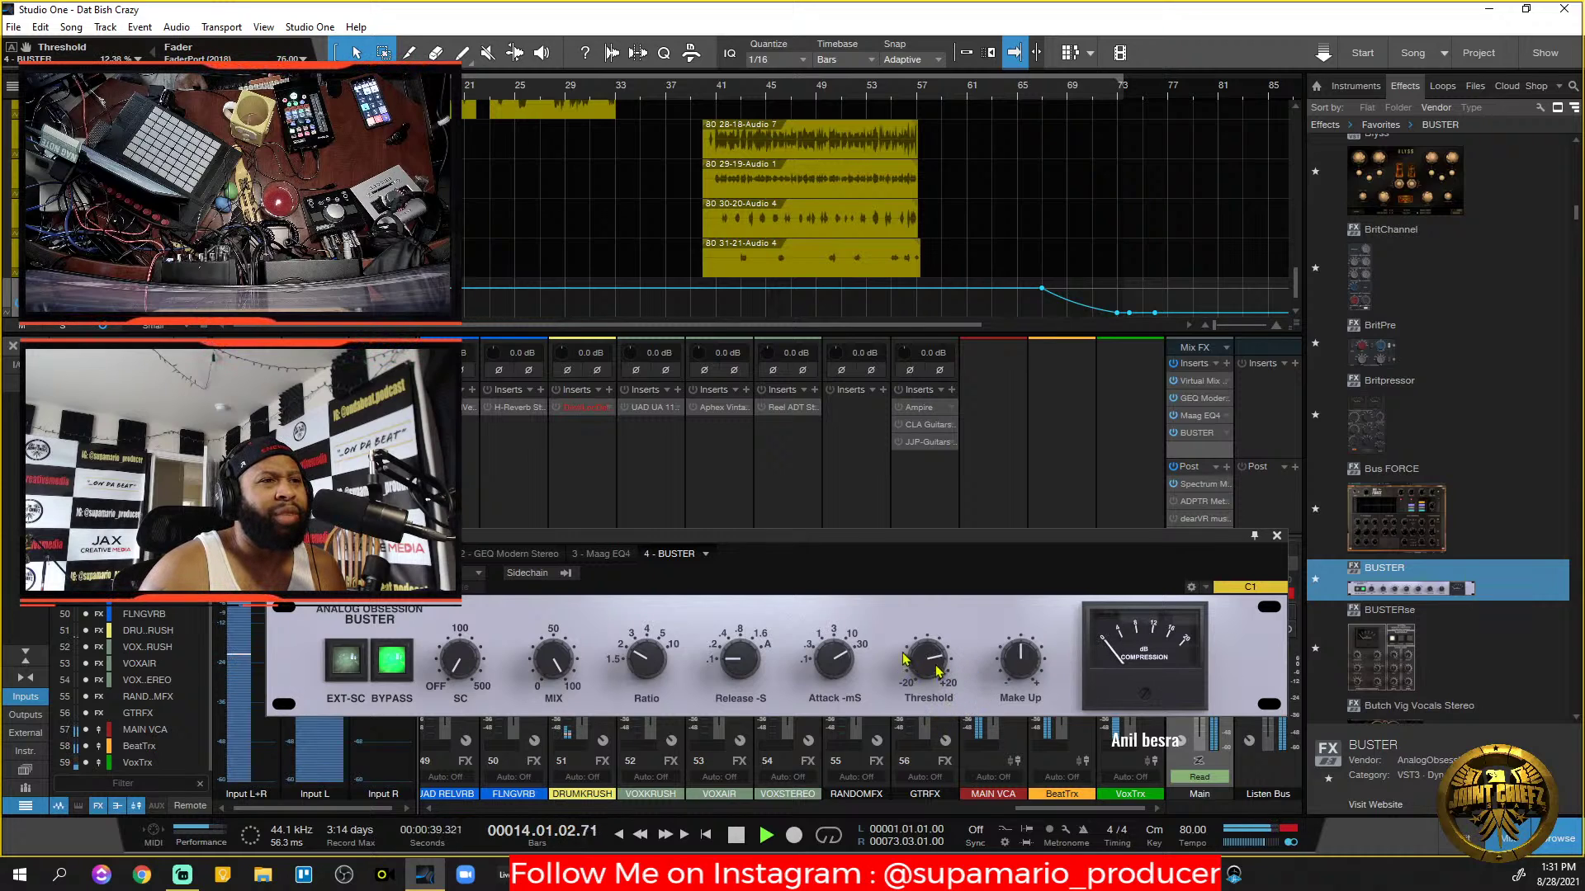
# Try BUSTER's external sidechain with the SC filter at about 190% and the threshold at about 19.9%.
pyautogui.click(339, 664)
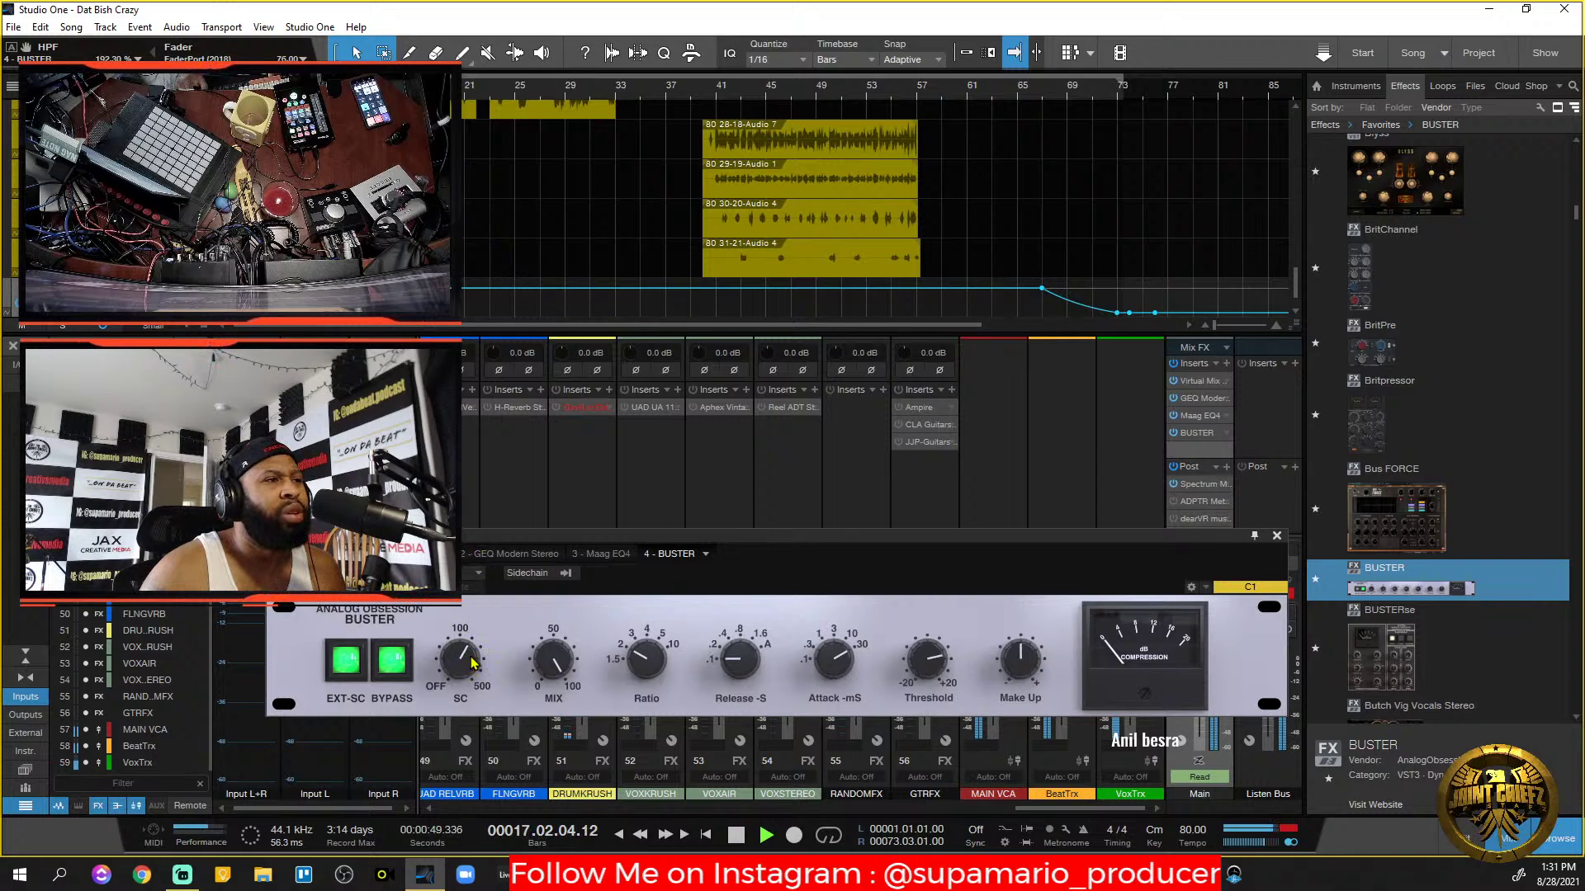
pyautogui.scroll(-2, 477, 656)
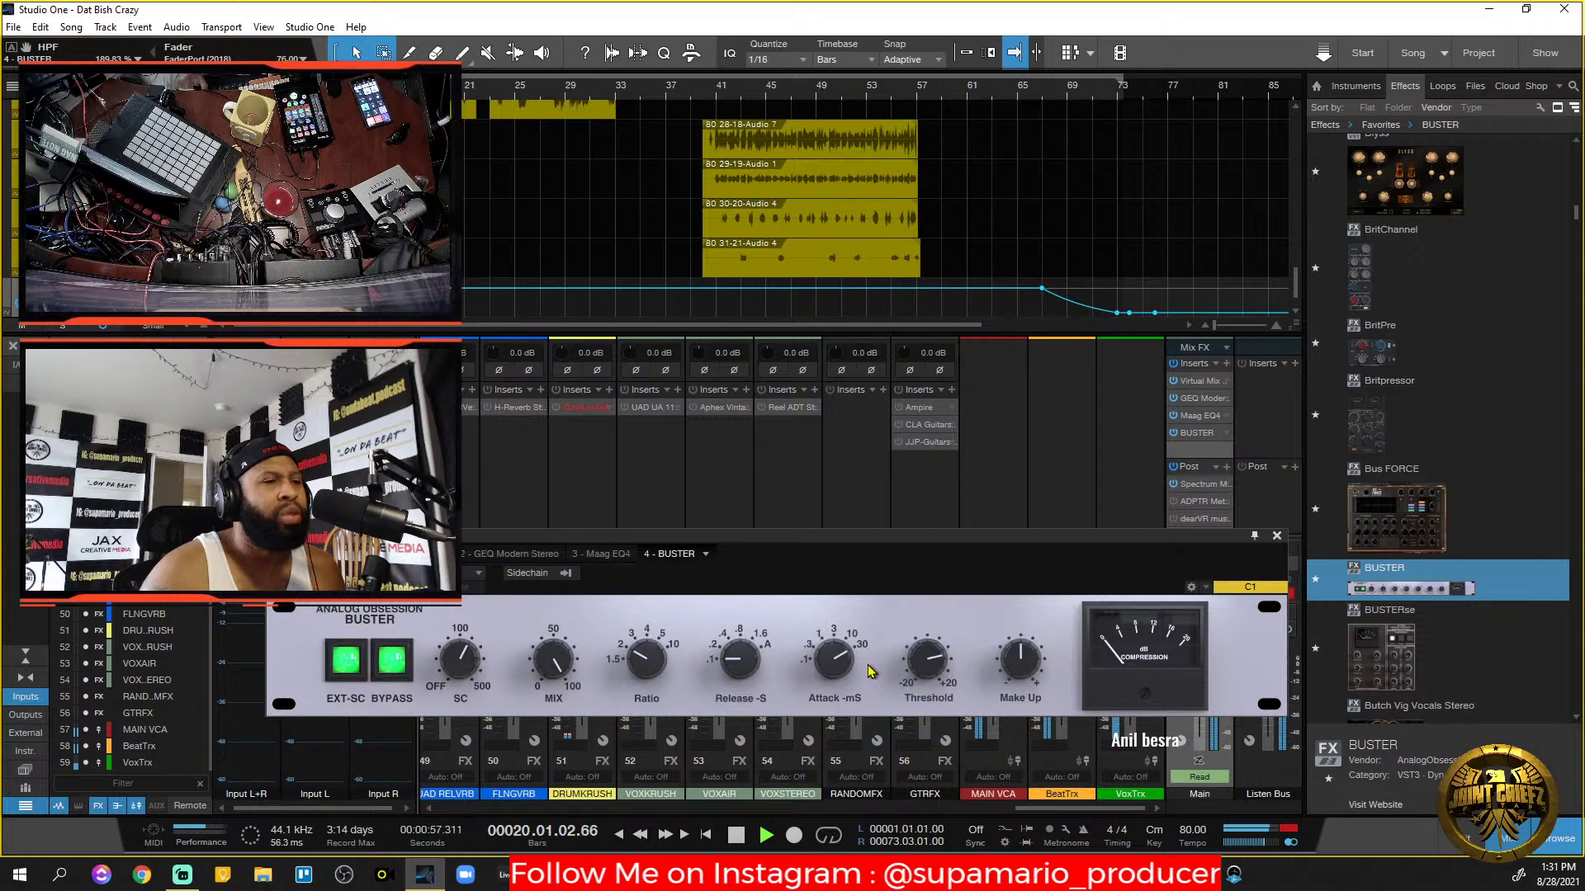
pyautogui.moveTo(939, 675); pyautogui.dragTo(930, 538)
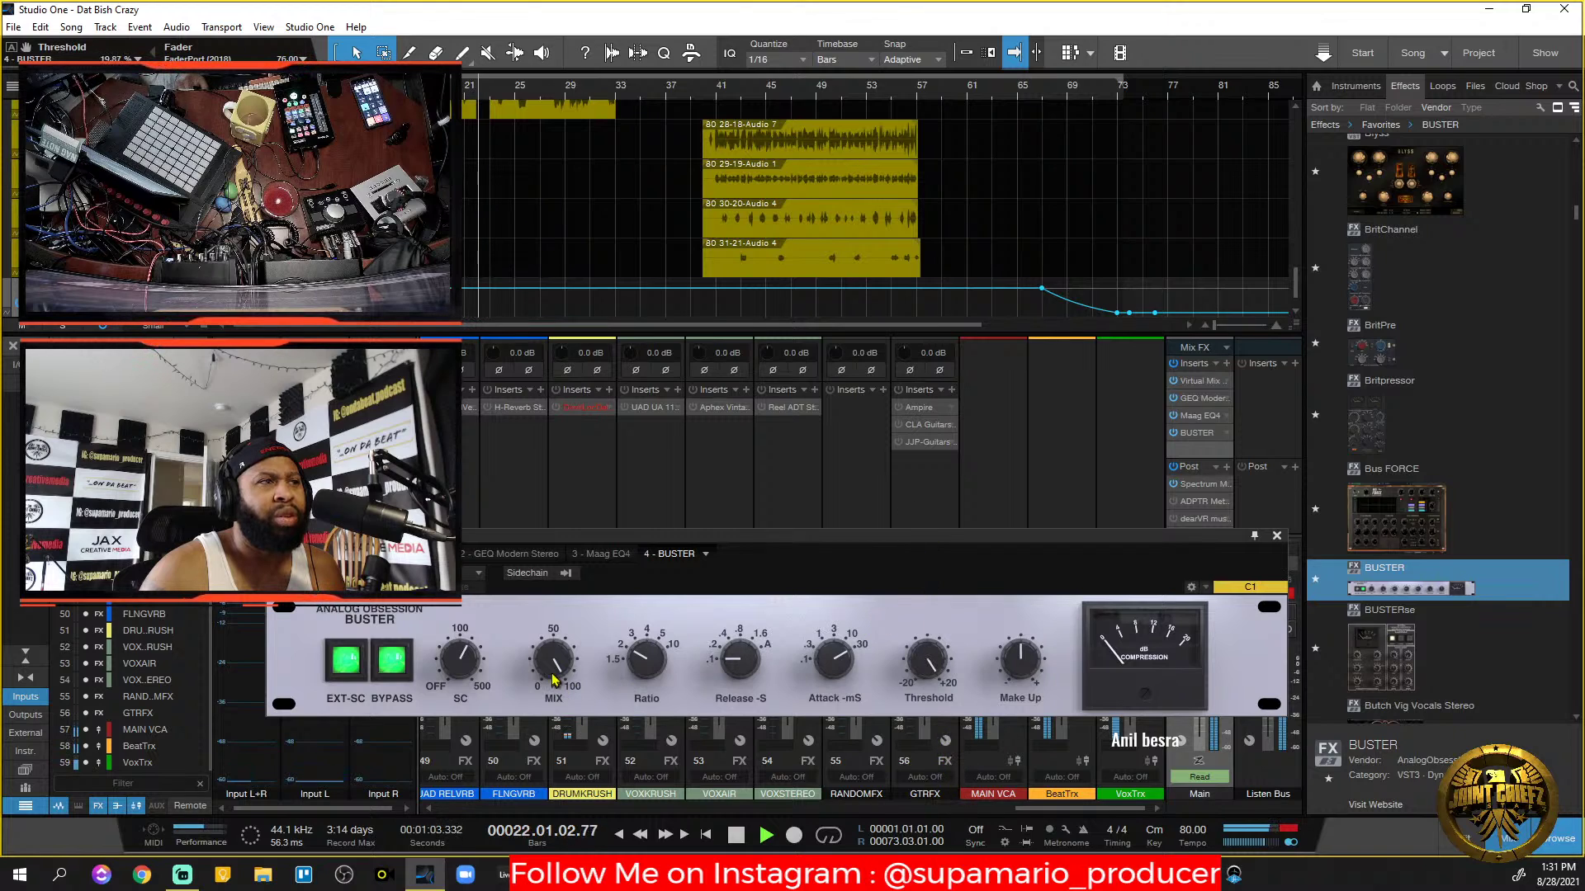
# Lower BUSTER's threshold to about 6.1% and compare the external sidechain on and off, leaving it off.
pyautogui.click(340, 662)
pyautogui.moveTo(933, 665); pyautogui.dragTo(939, 734)
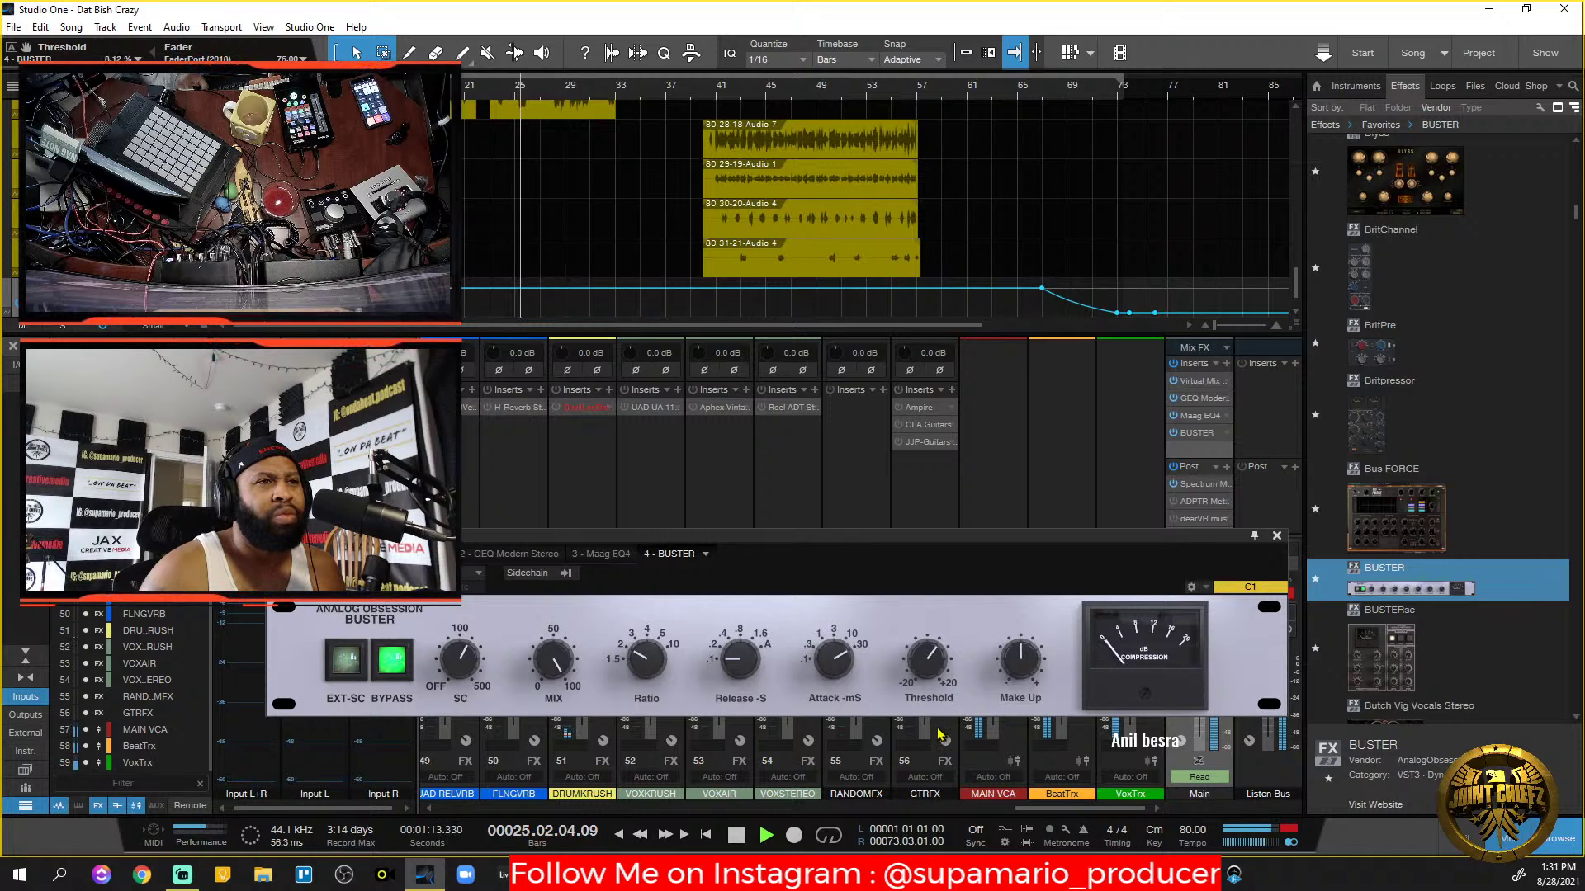
pyautogui.click(345, 663)
pyautogui.click(345, 662)
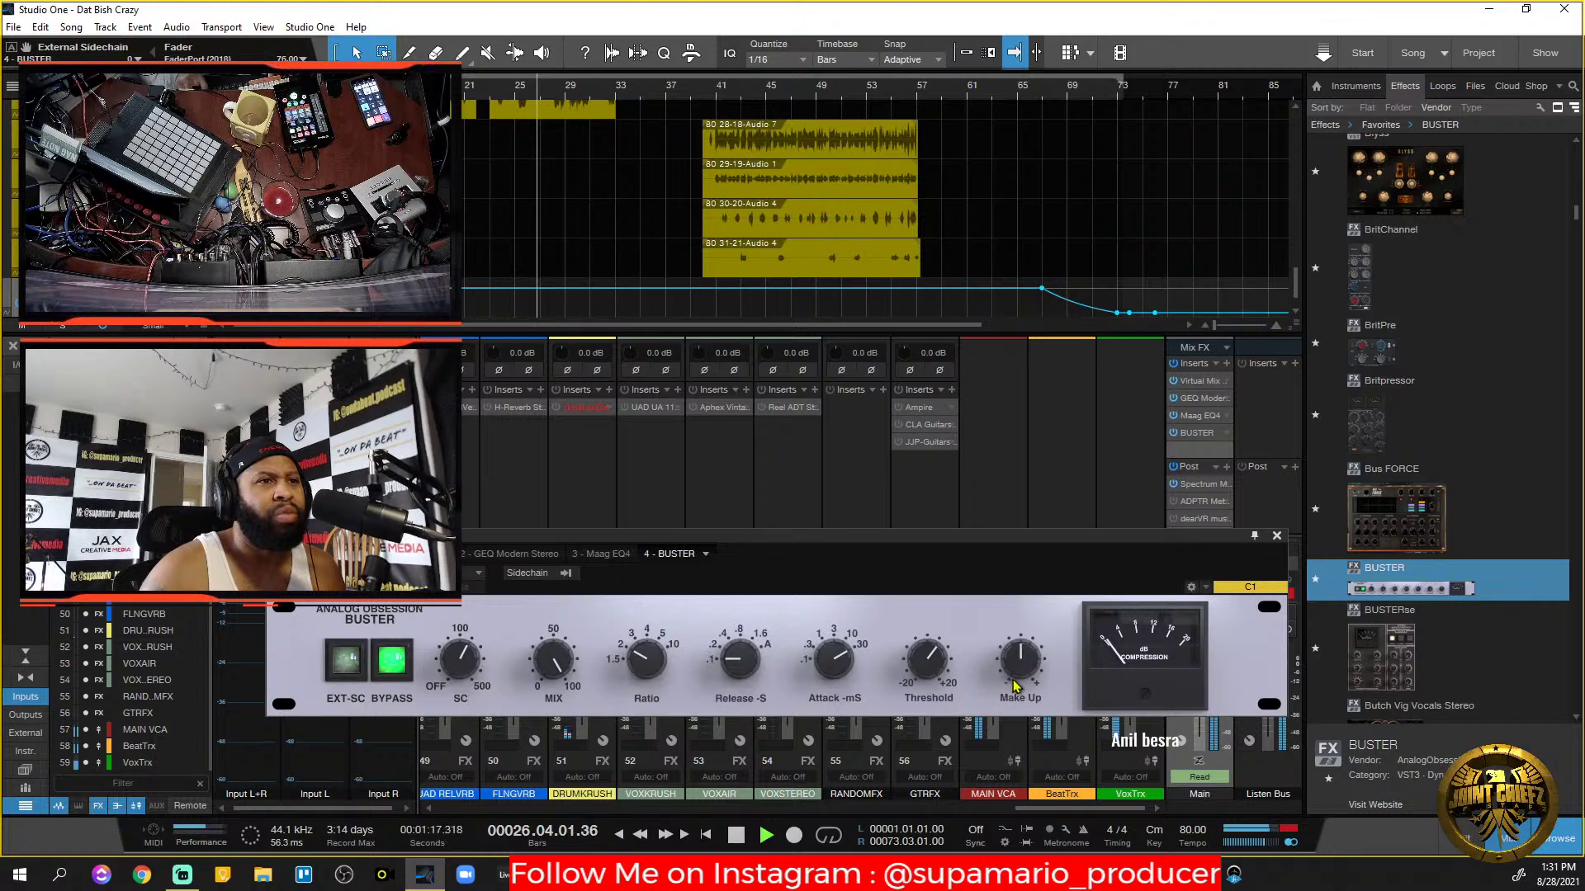
# Raise BUSTER's make-up gain to about 0.5%, reduce its mix to about 76%, and stop playback.
pyautogui.moveTo(1021, 677); pyautogui.dragTo(1023, 667)
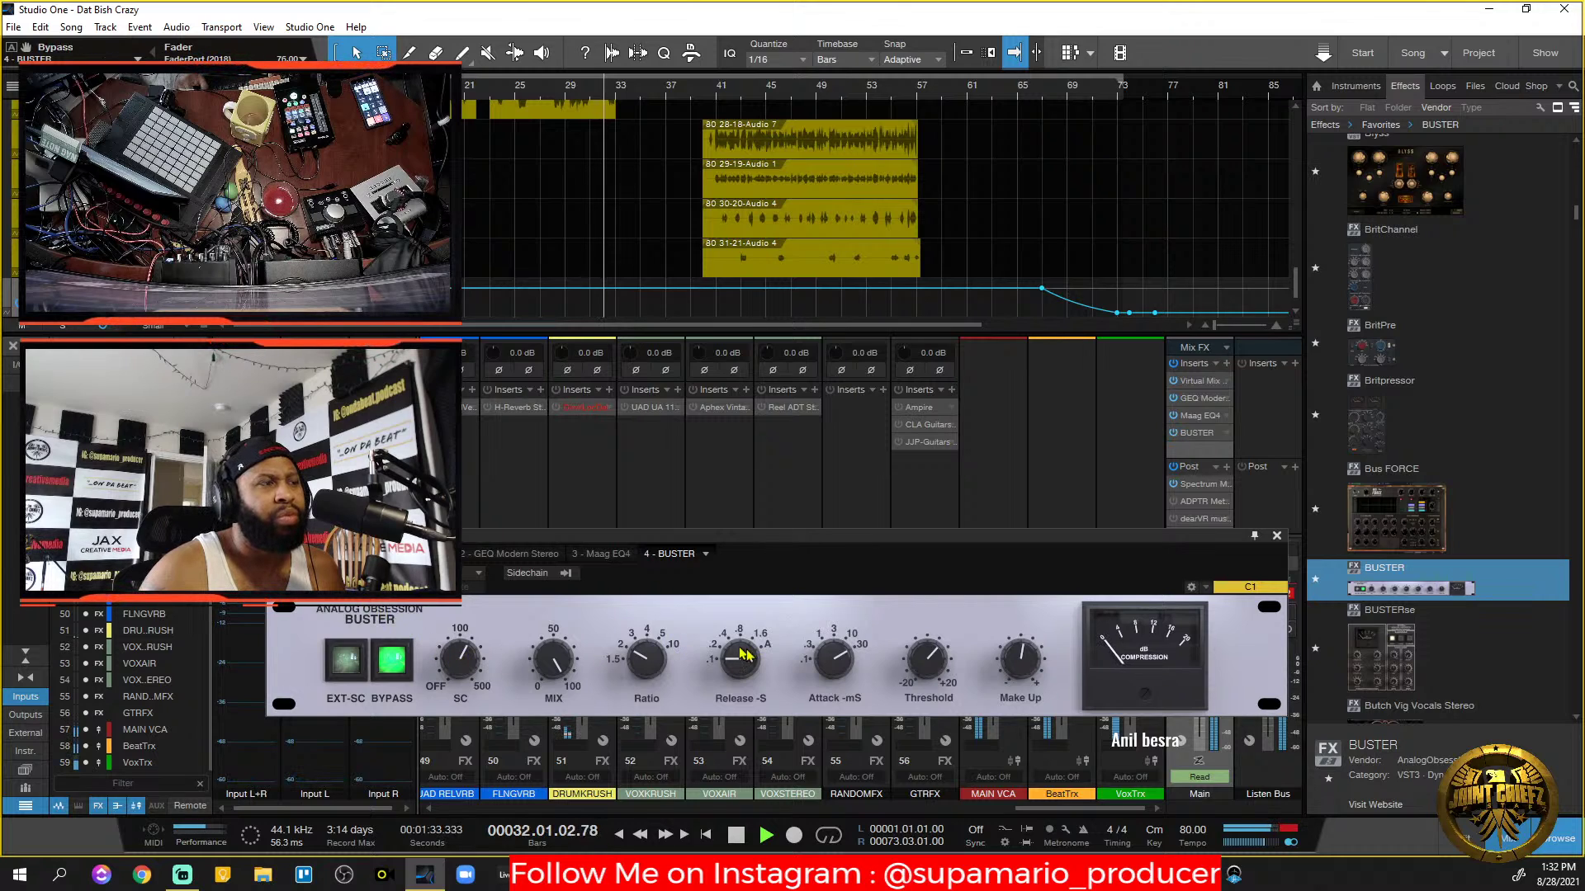
pyautogui.click(1024, 669)
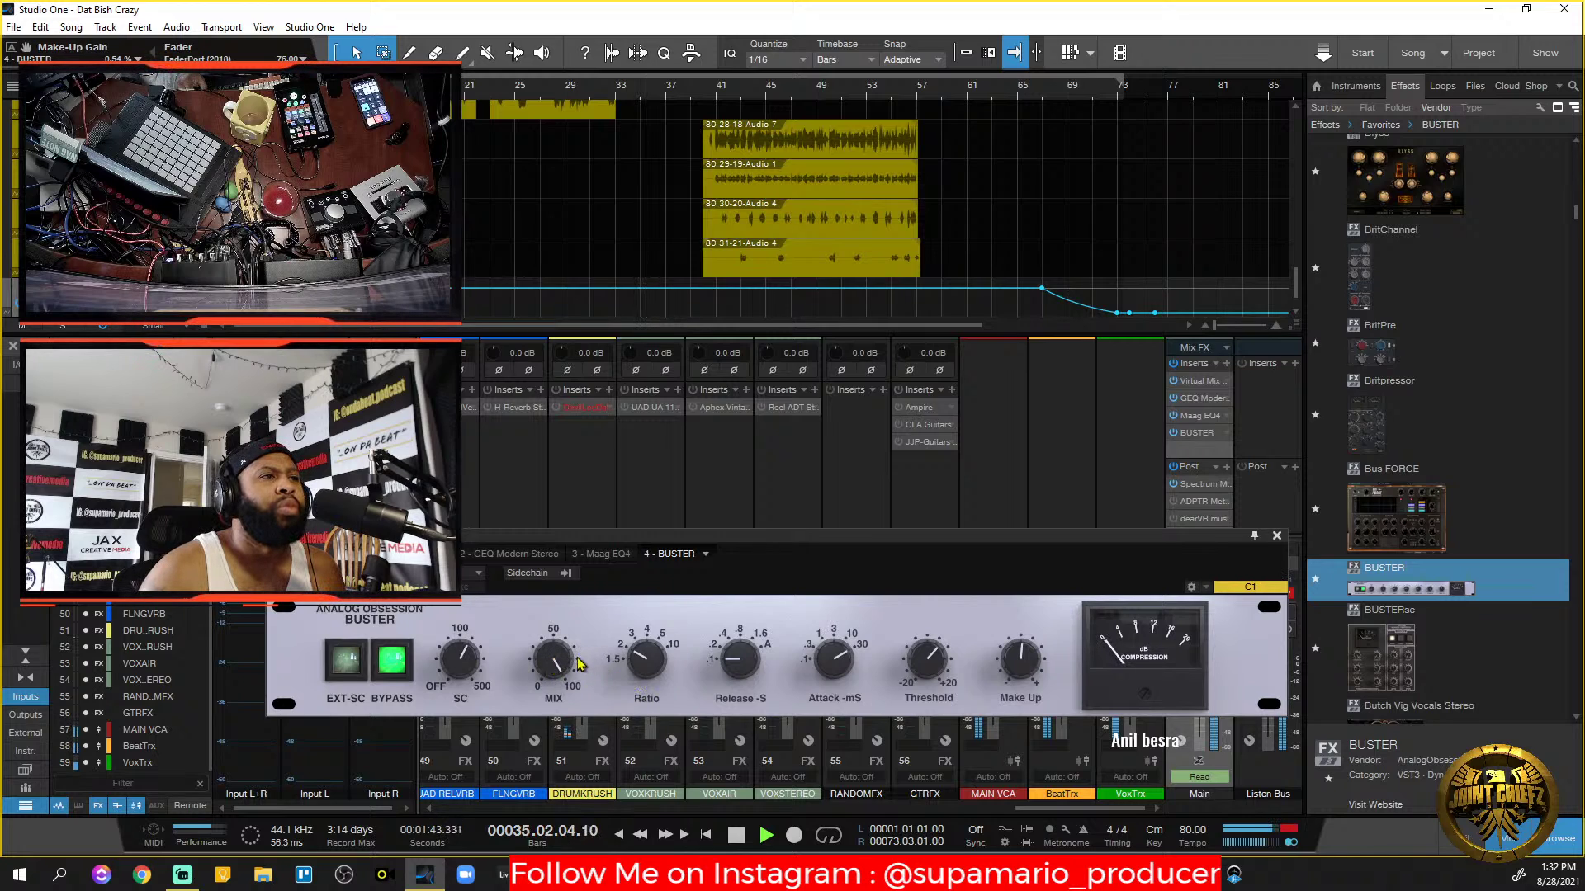
pyautogui.moveTo(569, 665); pyautogui.dragTo(570, 640)
pyautogui.moveTo(577, 698); pyautogui.dragTo(860, 436)
pyautogui.press('space')
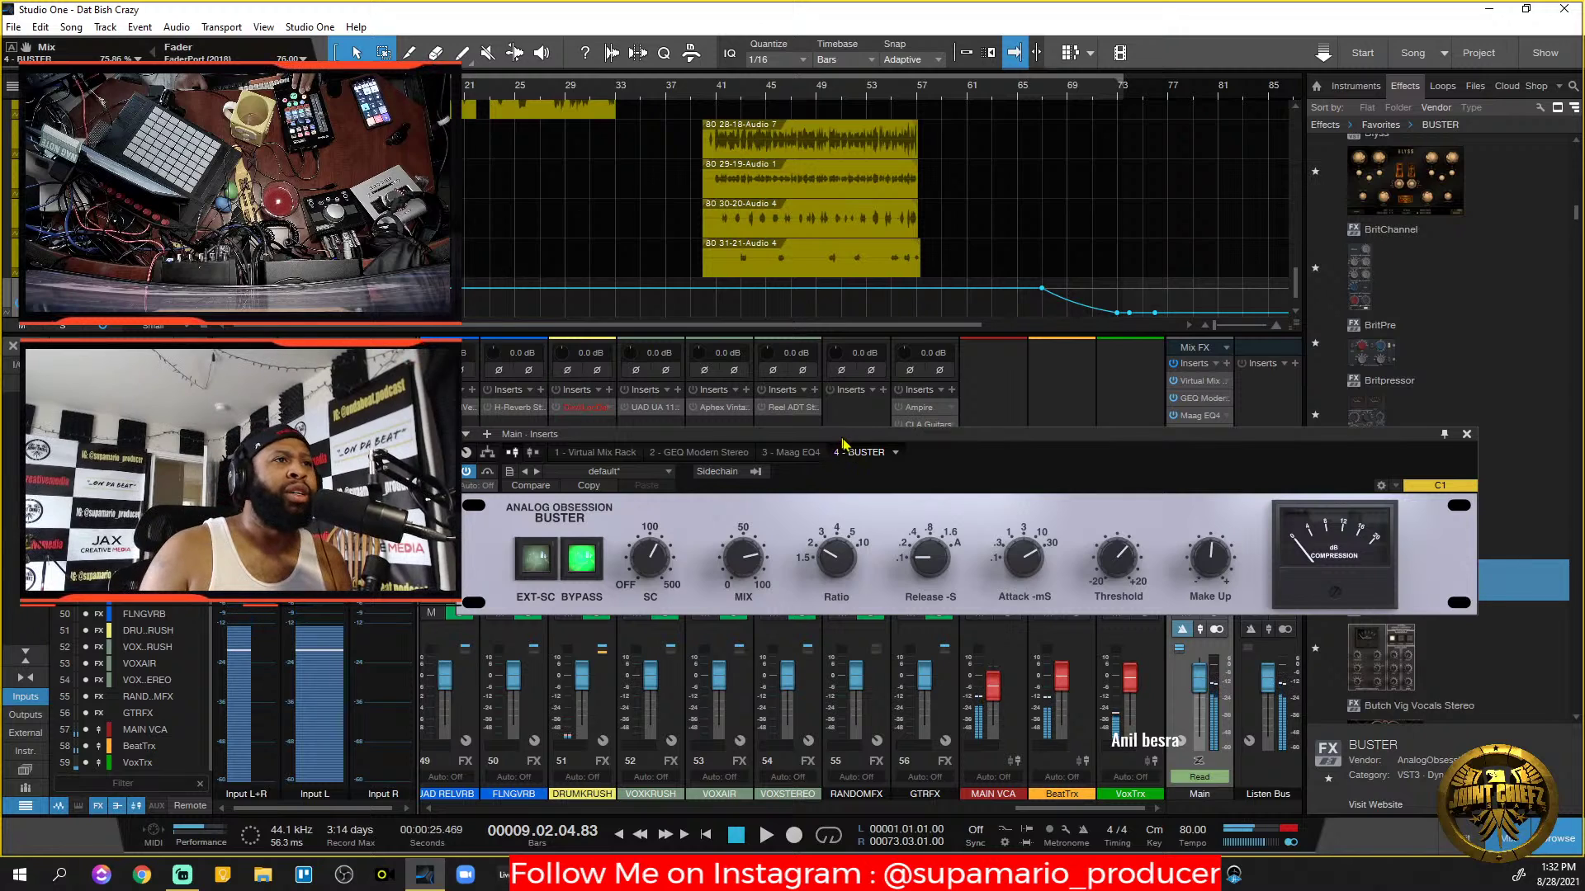
pyautogui.moveTo(836, 448); pyautogui.dragTo(823, 405)
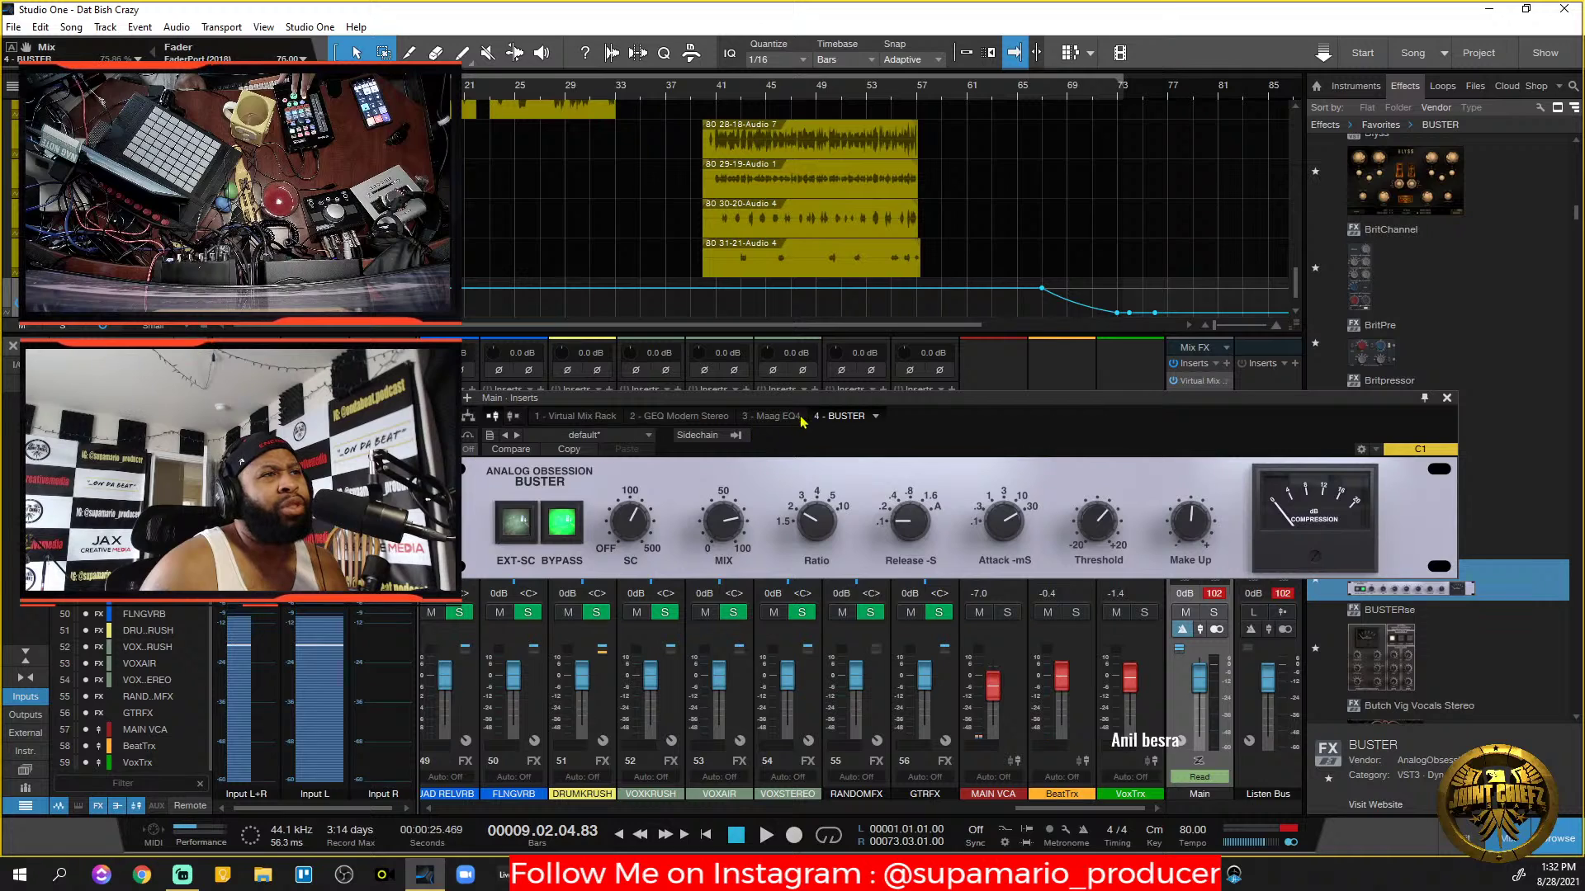
# Close BUSTER's window, add the BUSTERse compressor after it on the Main channel, and start playback.
pyautogui.click(1447, 399)
pyautogui.click(1381, 652)
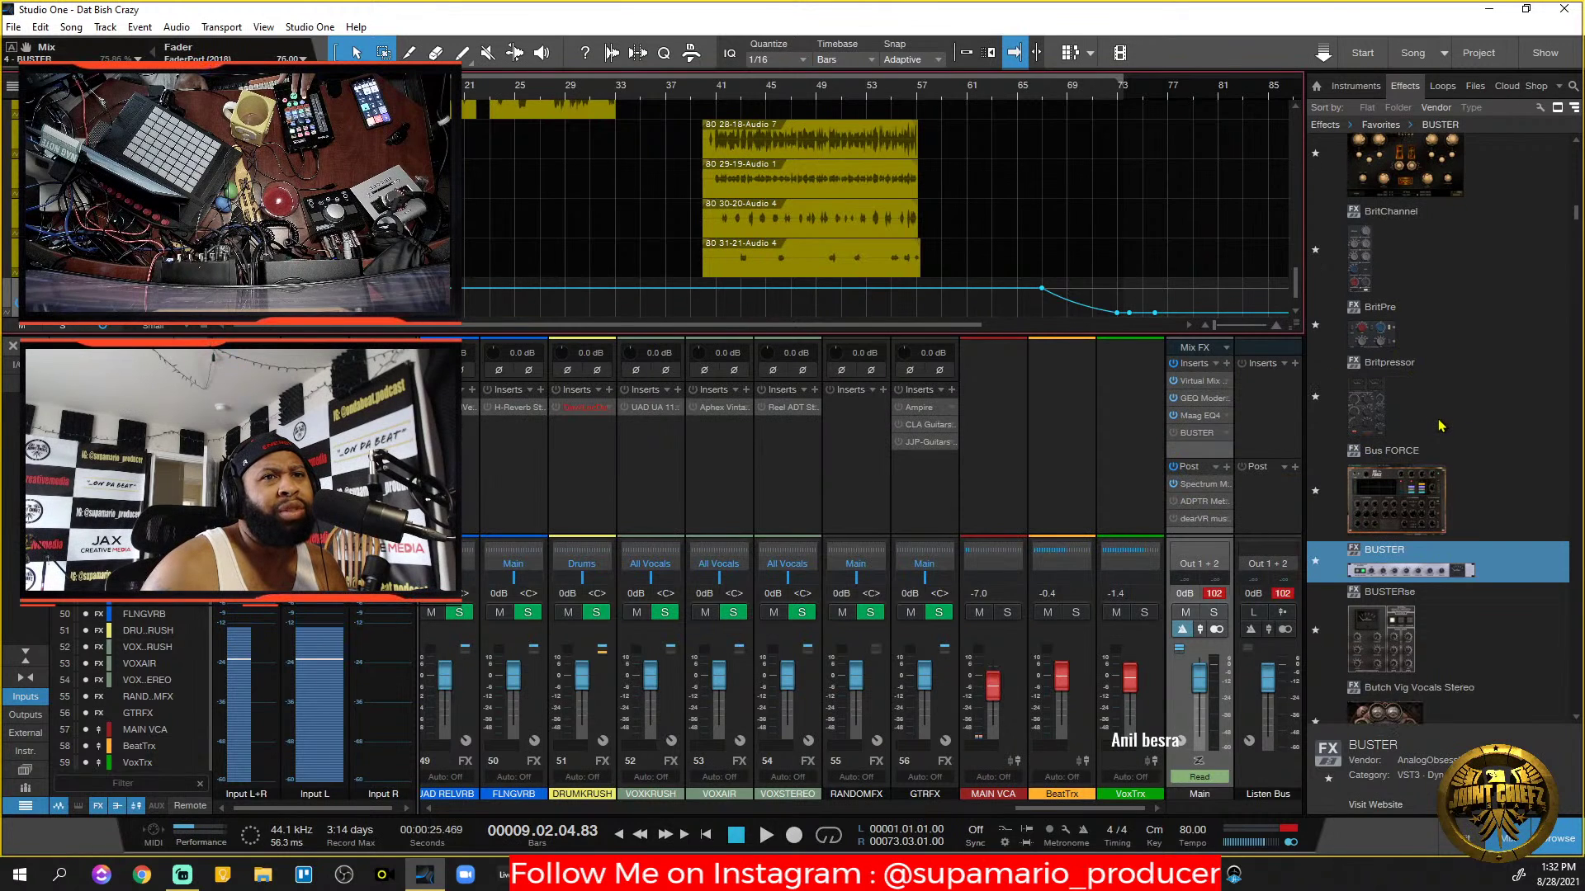
pyautogui.moveTo(1381, 635); pyautogui.dragTo(1199, 450)
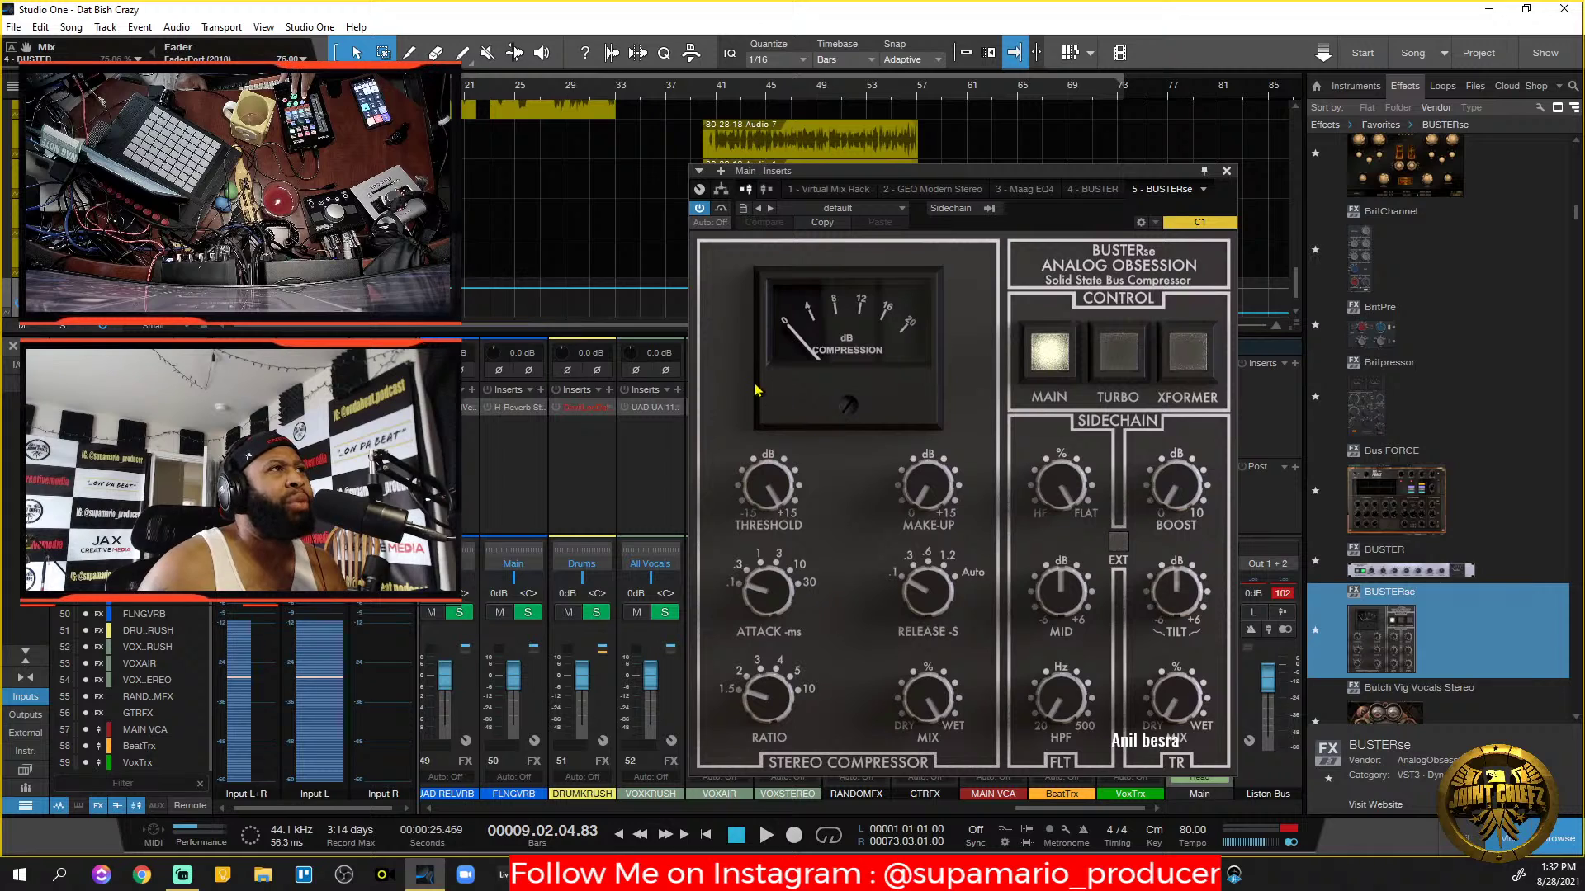
pyautogui.press('space')
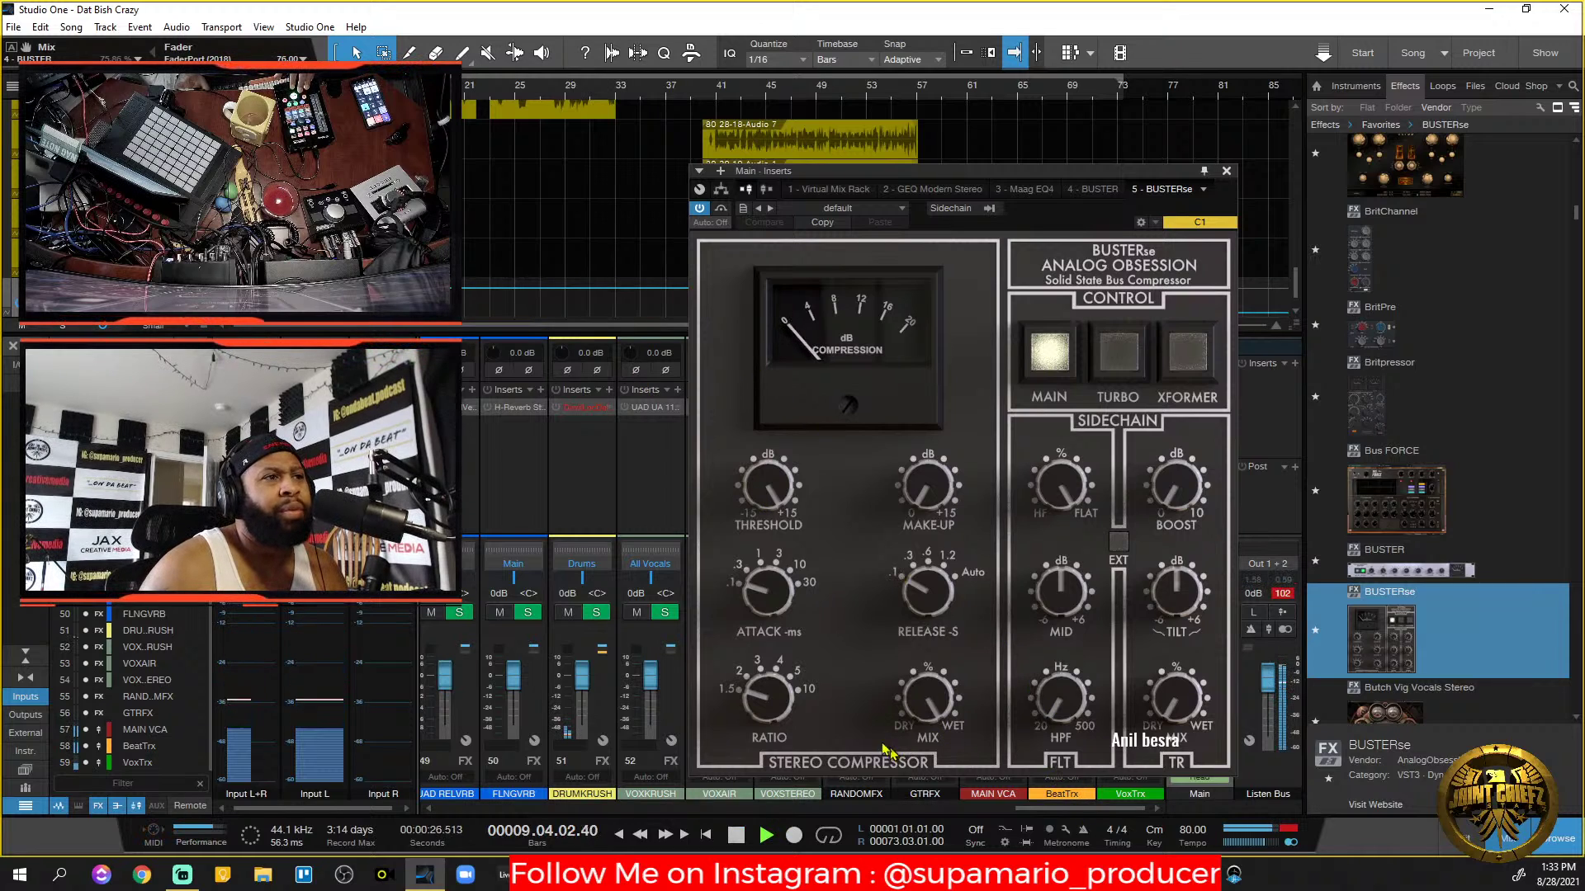
# Set BUSTERse's ratio to 2, attack to 30 ms, release to .3 s and sidechain HPF to about 195%.
pyautogui.moveTo(761, 698); pyautogui.dragTo(766, 663)
pyautogui.moveTo(772, 599); pyautogui.dragTo(779, 377)
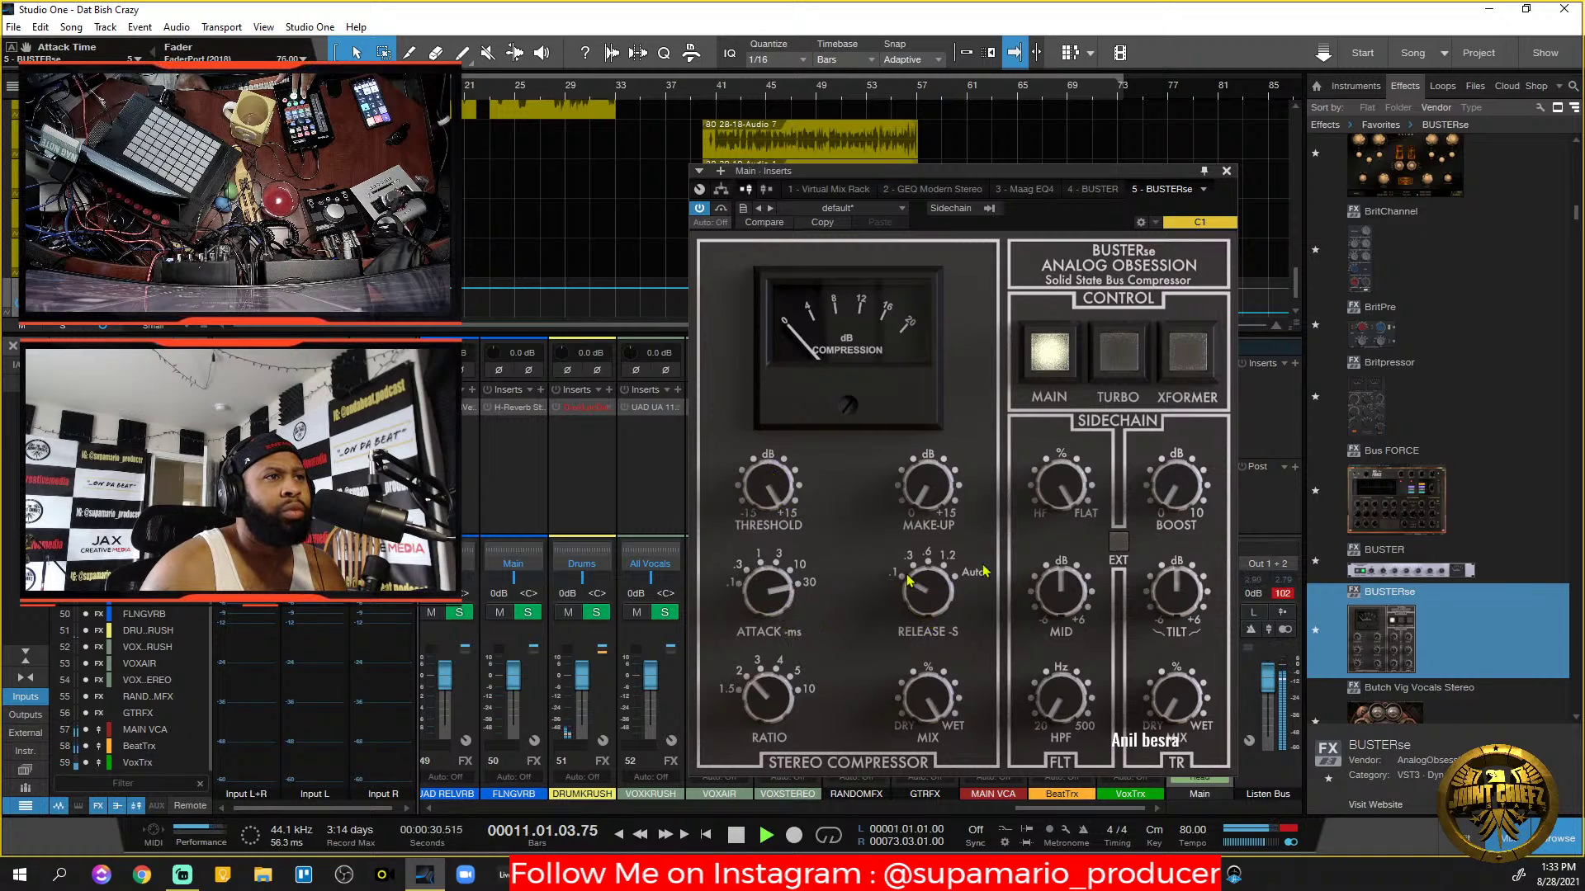
pyautogui.moveTo(931, 593); pyautogui.dragTo(935, 561)
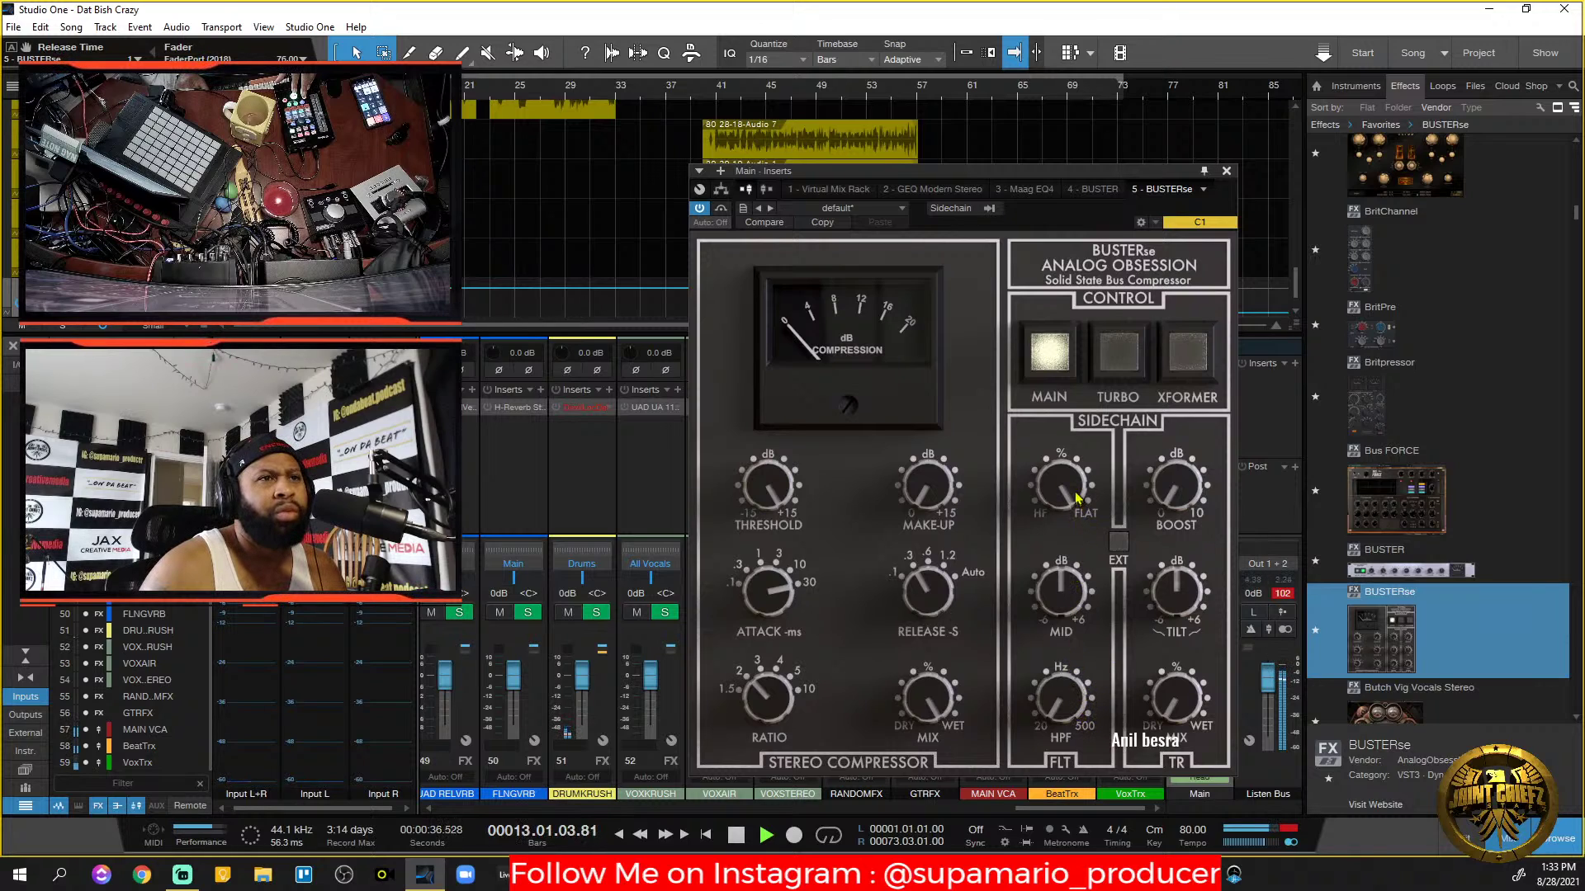
pyautogui.moveTo(1080, 716); pyautogui.dragTo(1076, 549)
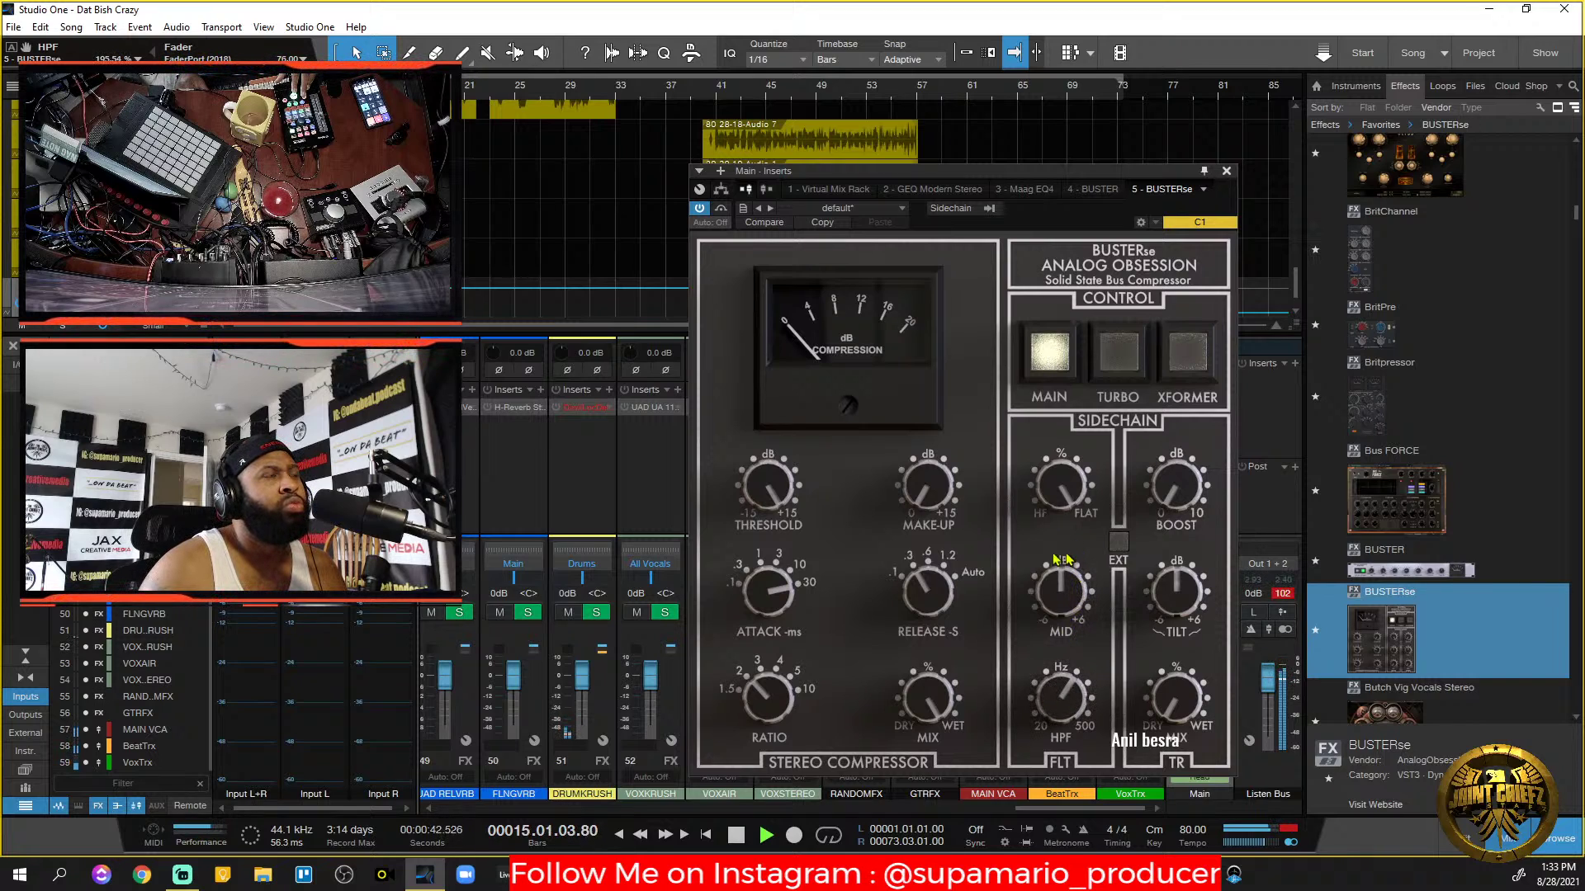
# Lower BUSTERse's threshold, set its make-up gain to about 0.6%, and compare the Main switch off and on.
pyautogui.moveTo(767, 496)
pyautogui.mouseDown()
pyautogui.moveTo(774, 572)
pyautogui.moveTo(776, 485)
pyautogui.mouseUp()
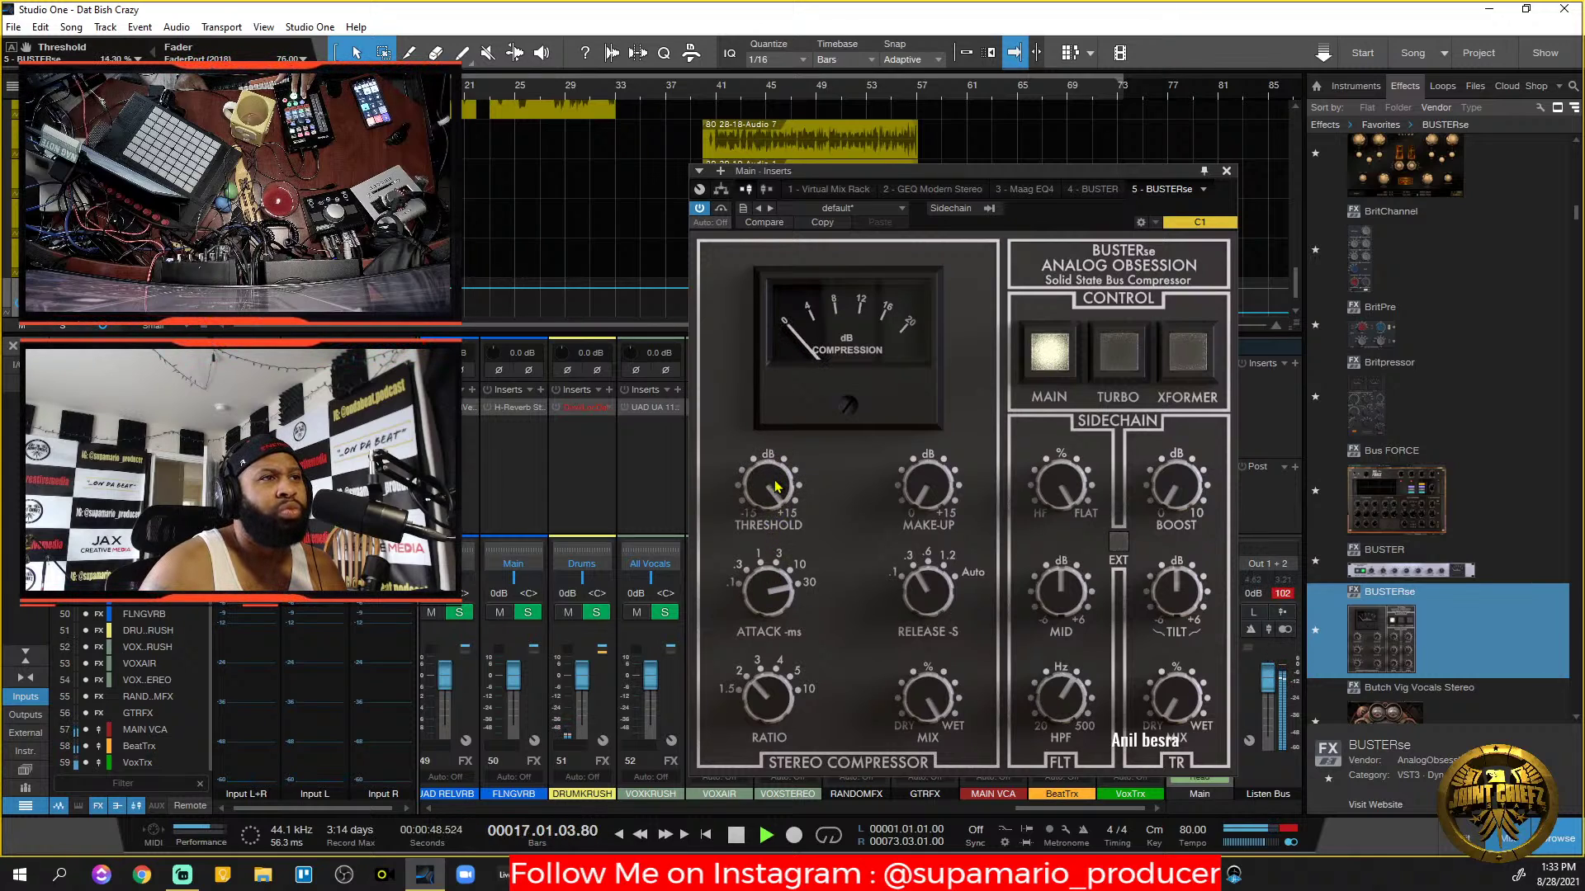
pyautogui.moveTo(776, 555)
pyautogui.mouseDown()
pyautogui.moveTo(776, 601)
pyautogui.moveTo(776, 579)
pyautogui.mouseUp()
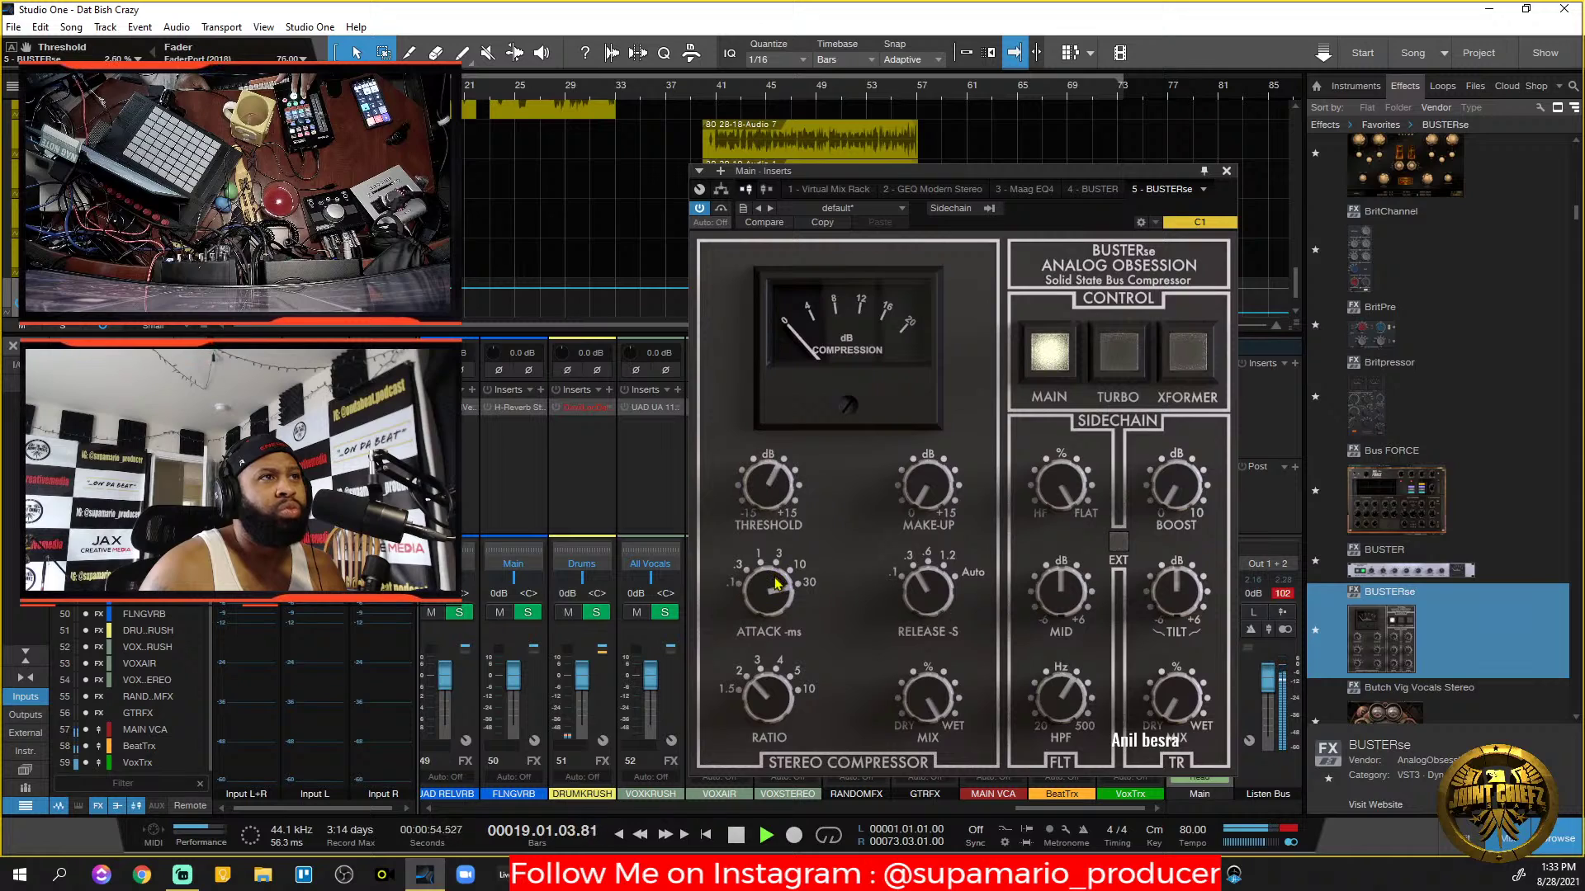
pyautogui.moveTo(928, 501); pyautogui.dragTo(922, 490)
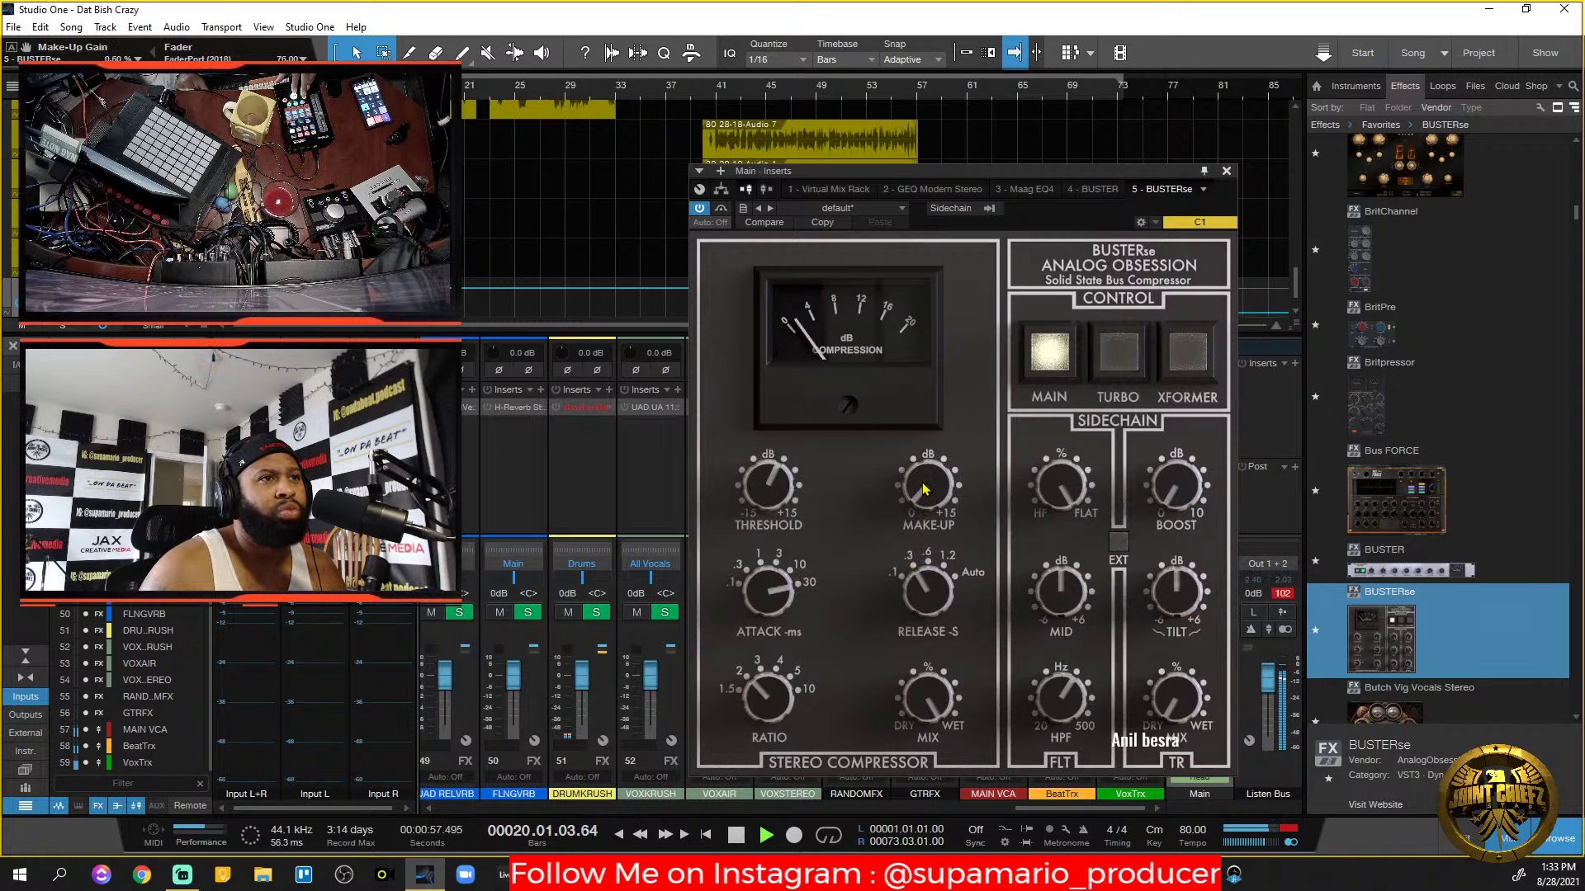
pyautogui.click(1060, 365)
pyautogui.click(1060, 364)
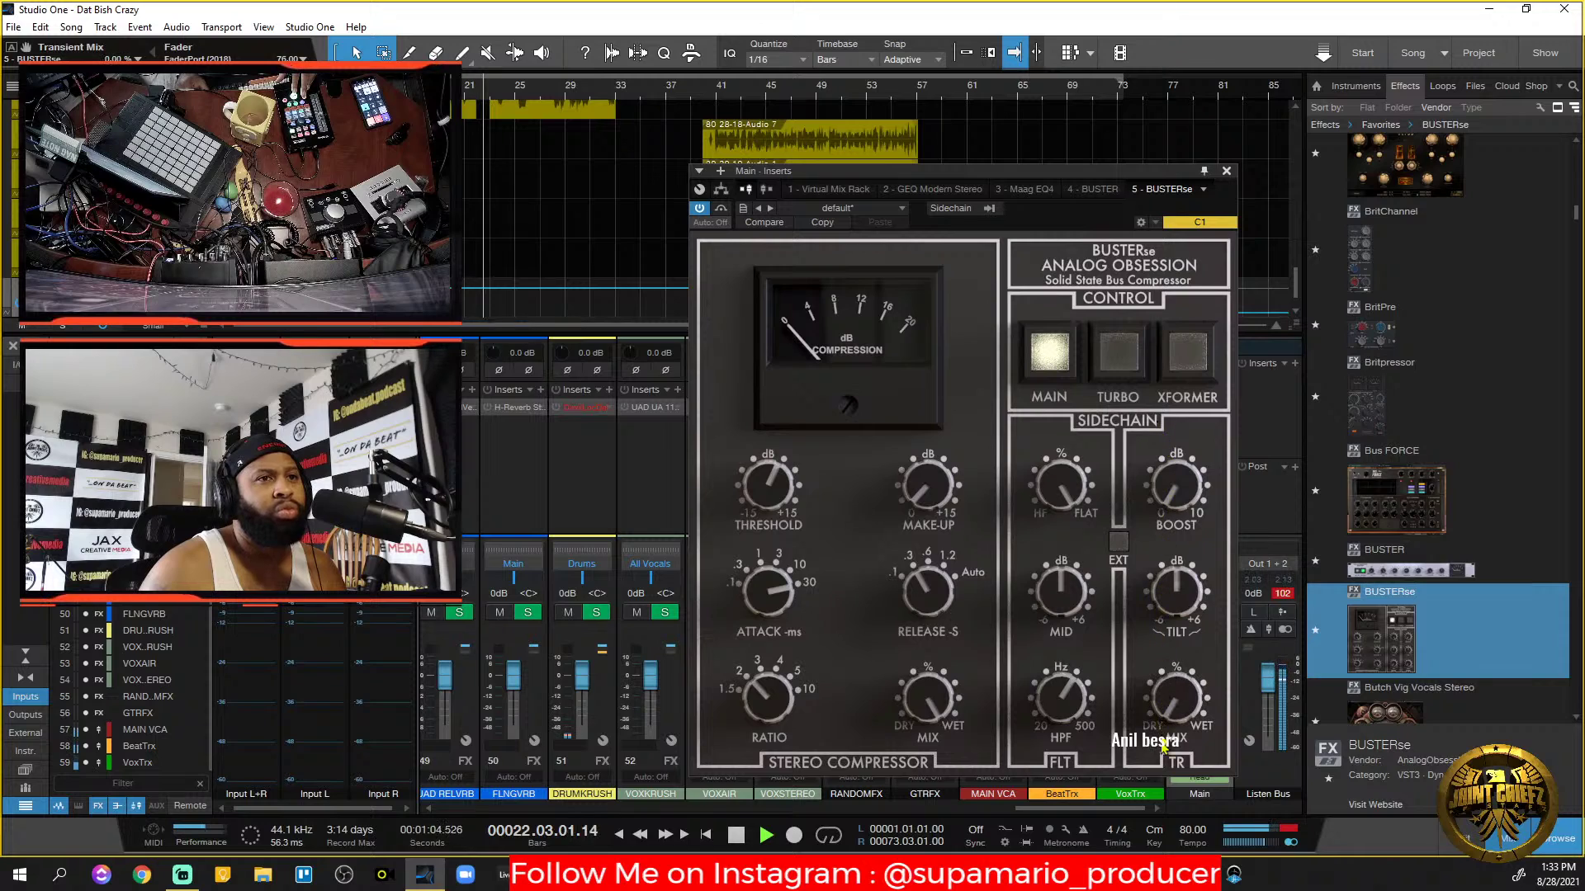
# Turn BUSTERse's TR mix fully wet, try different tilt amounts, and reset tilt and boost to 0.
pyautogui.moveTo(1186, 577)
pyautogui.mouseDown()
pyautogui.moveTo(1186, 560)
pyautogui.moveTo(1205, 714)
pyautogui.moveTo(1187, 571)
pyautogui.moveTo(1182, 605)
pyautogui.mouseUp()
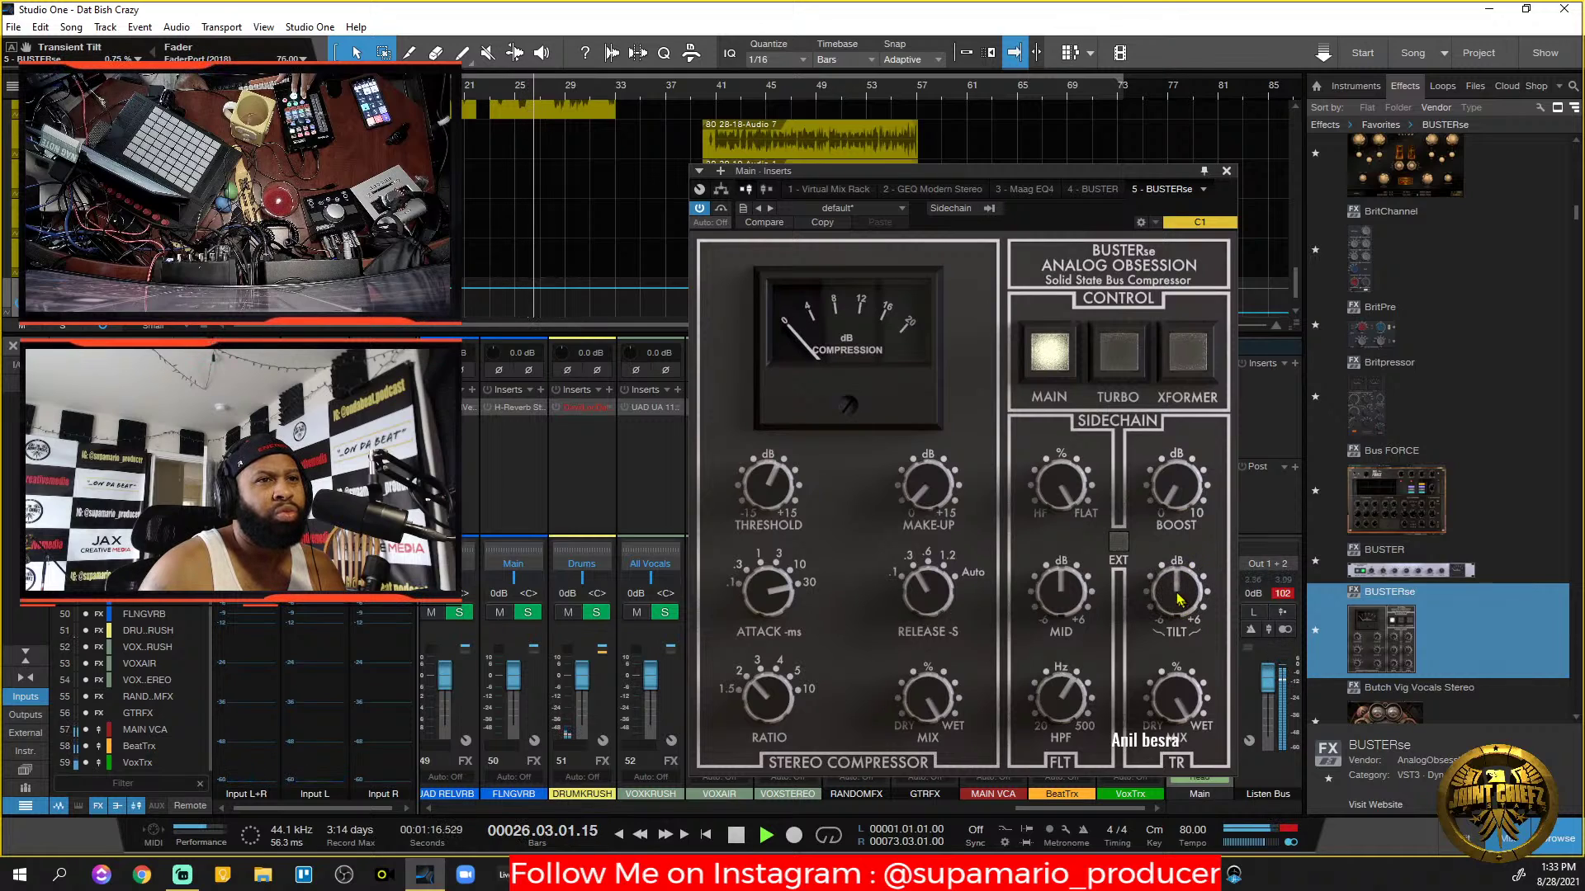
pyautogui.moveTo(1180, 588)
pyautogui.mouseDown()
pyautogui.moveTo(1182, 554)
pyautogui.moveTo(1194, 562)
pyautogui.mouseUp()
pyautogui.doubleClick(1183, 600)
pyautogui.doubleClick(1191, 487)
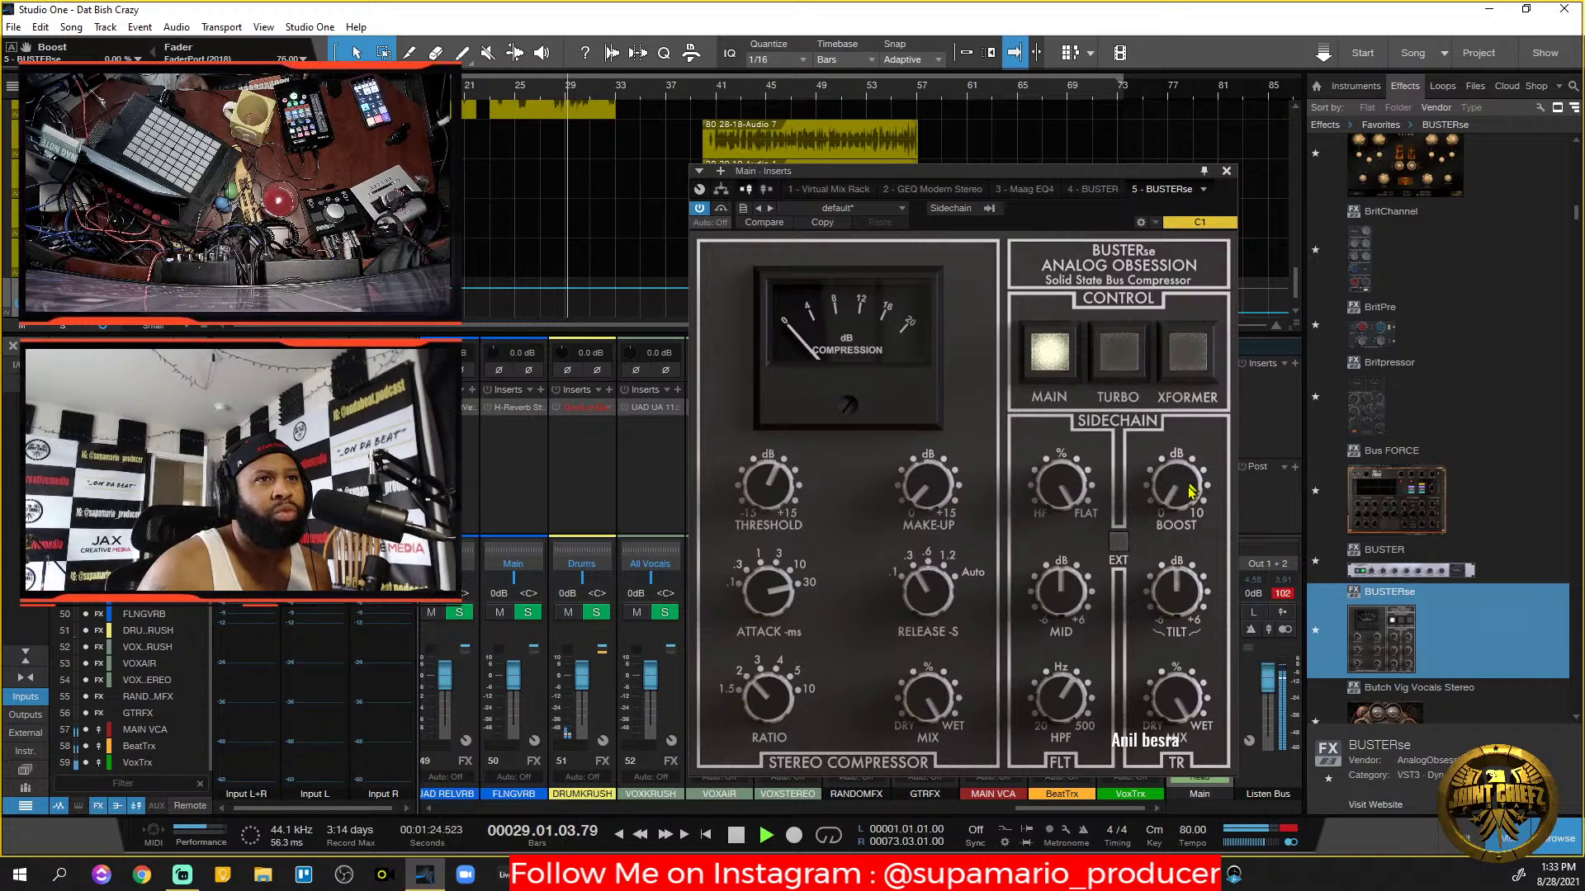
pyautogui.moveTo(1181, 593); pyautogui.dragTo(1184, 581)
# Compare BUSTERse's Turbo mode on and off, leaving it off, and switch XFORMER on.
pyautogui.click(1118, 352)
pyautogui.click(1118, 353)
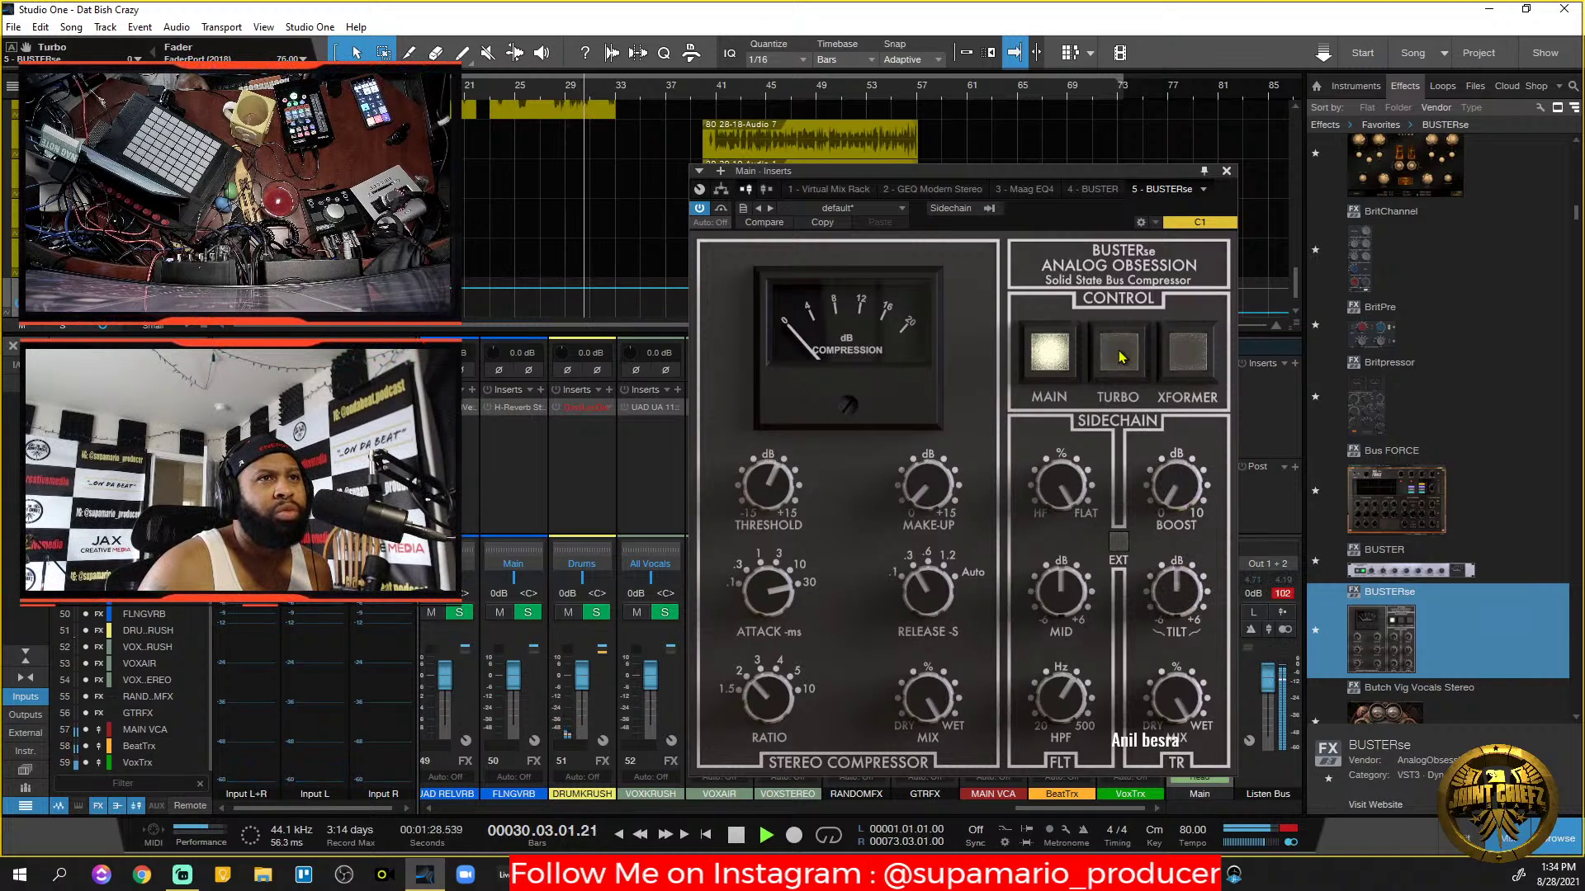
pyautogui.click(1185, 361)
pyautogui.click(1187, 361)
pyautogui.click(1190, 363)
# Try BUSTERse's compressor mix and return it to 100%, then close its window and stop playback.
pyautogui.moveTo(931, 708); pyautogui.dragTo(945, 640)
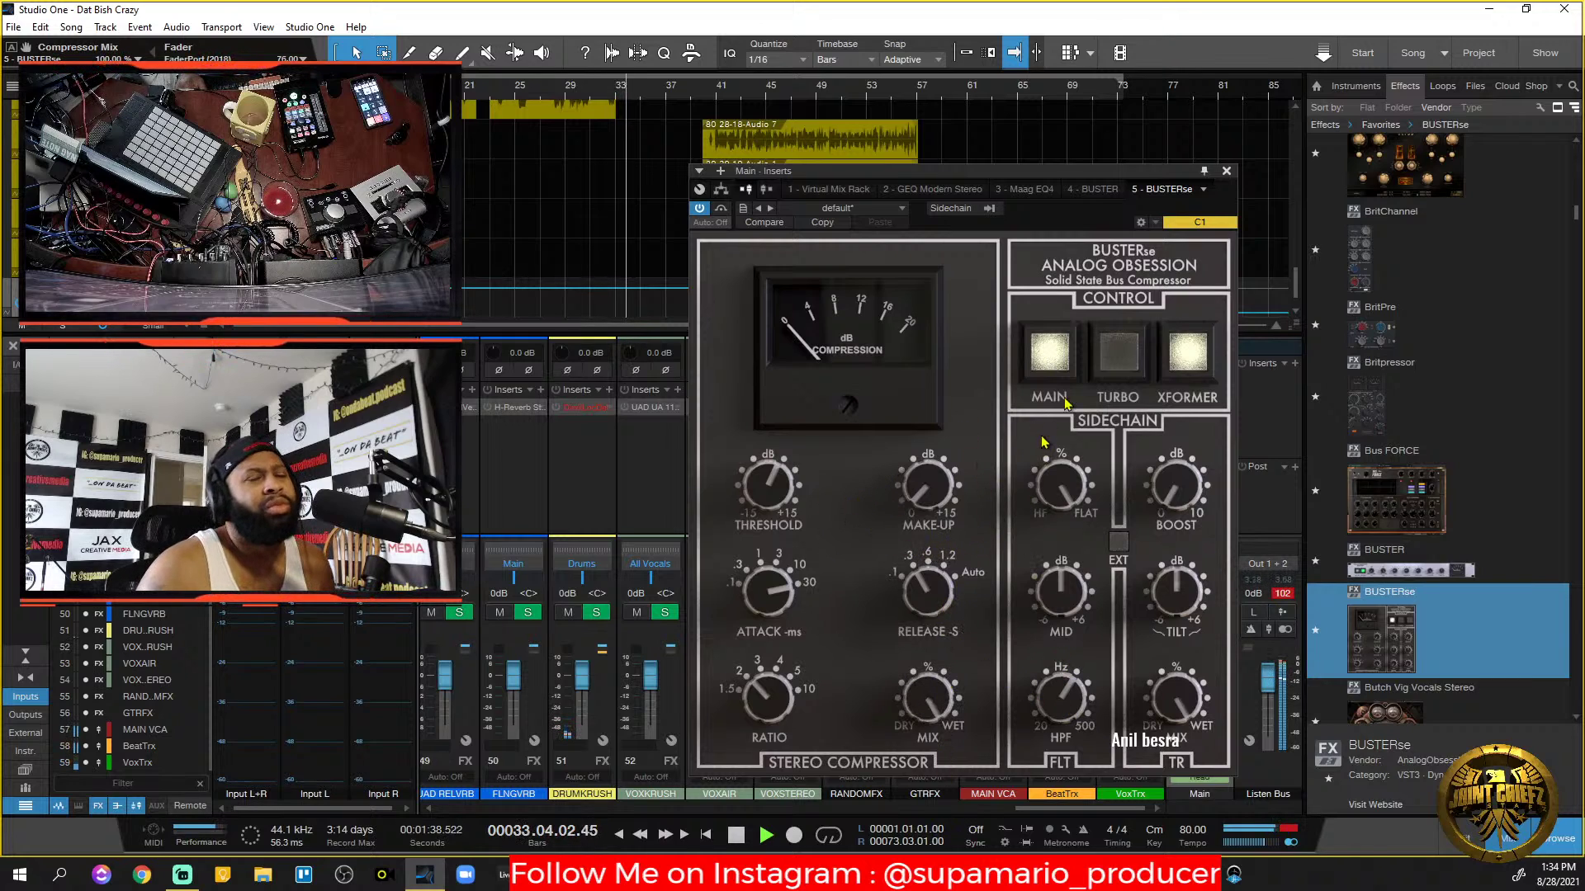
pyautogui.click(1227, 171)
pyautogui.press('space')
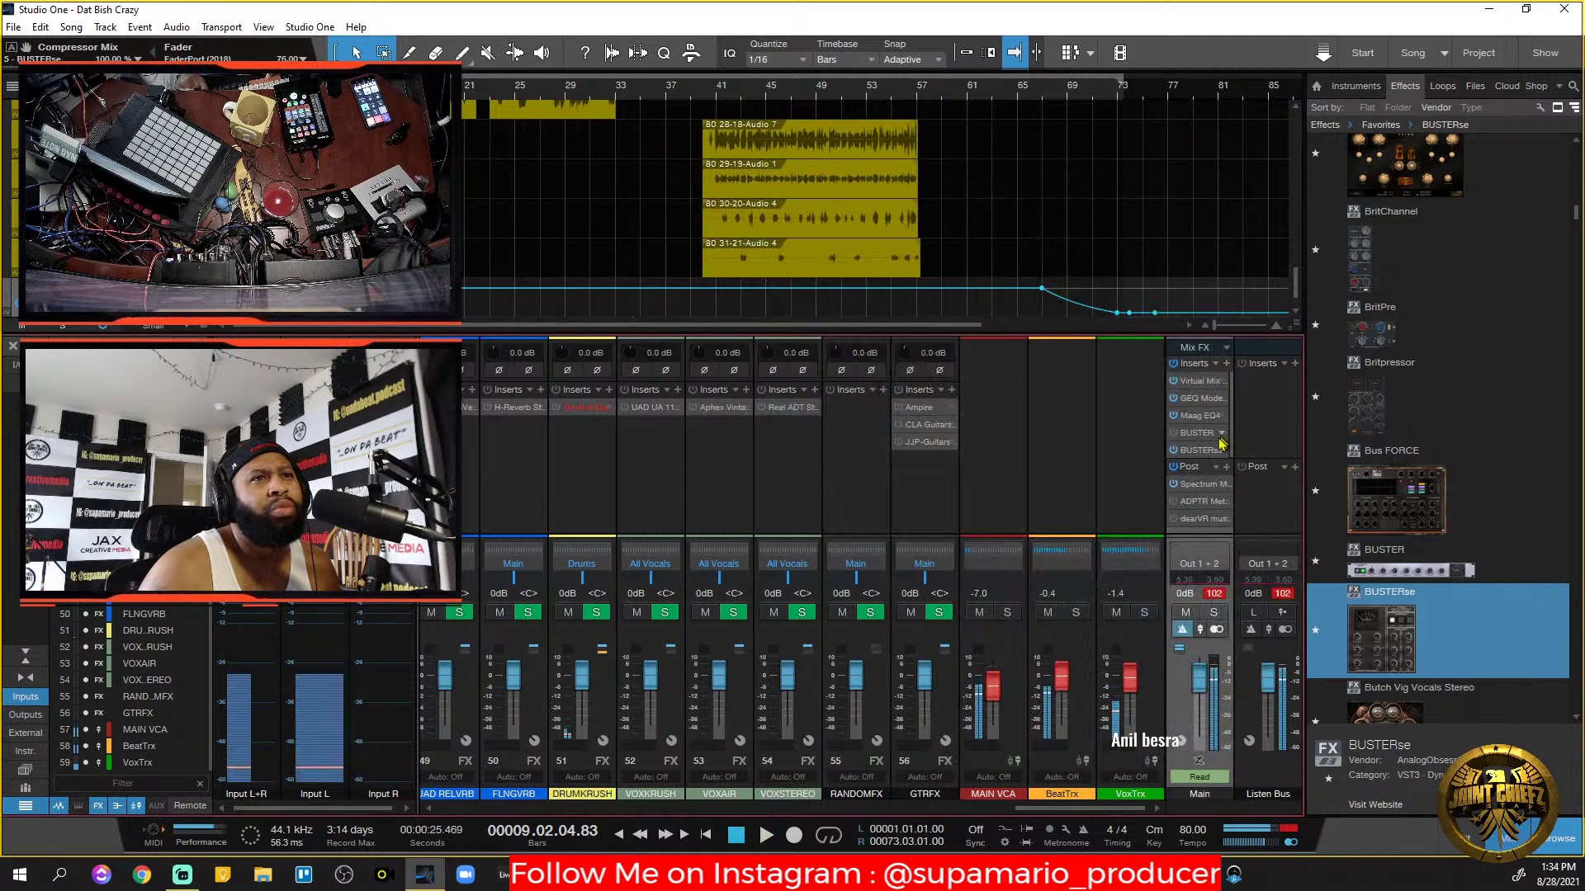
# Remove the BUSTER compressor from the Main channel's inserts and close the insert window.
pyautogui.click(1211, 452)
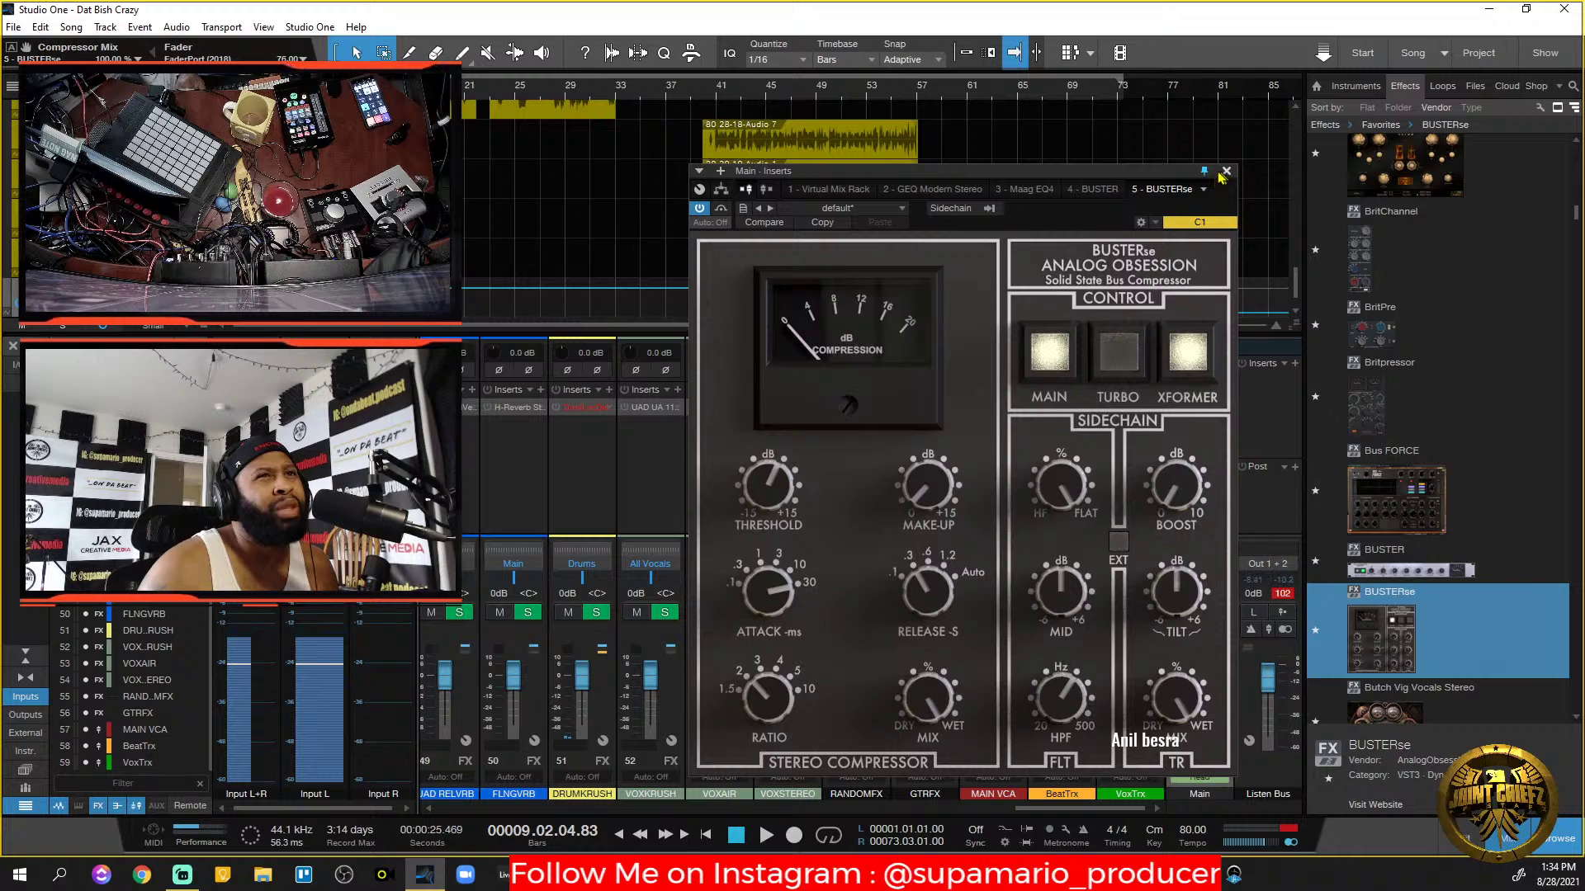
pyautogui.click(1103, 192)
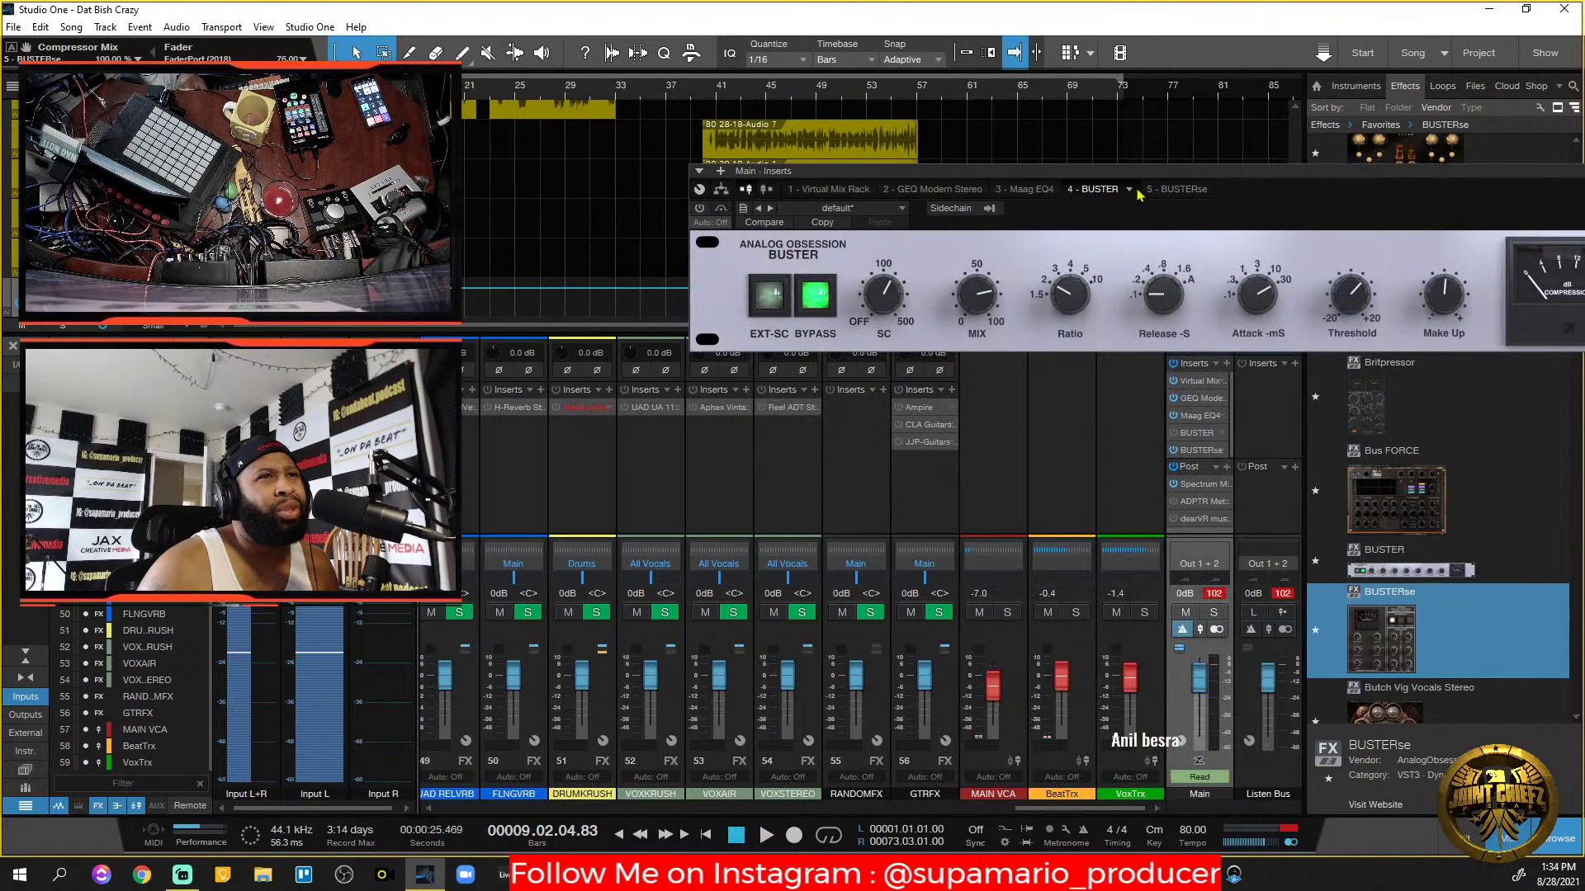
pyautogui.click(1129, 190)
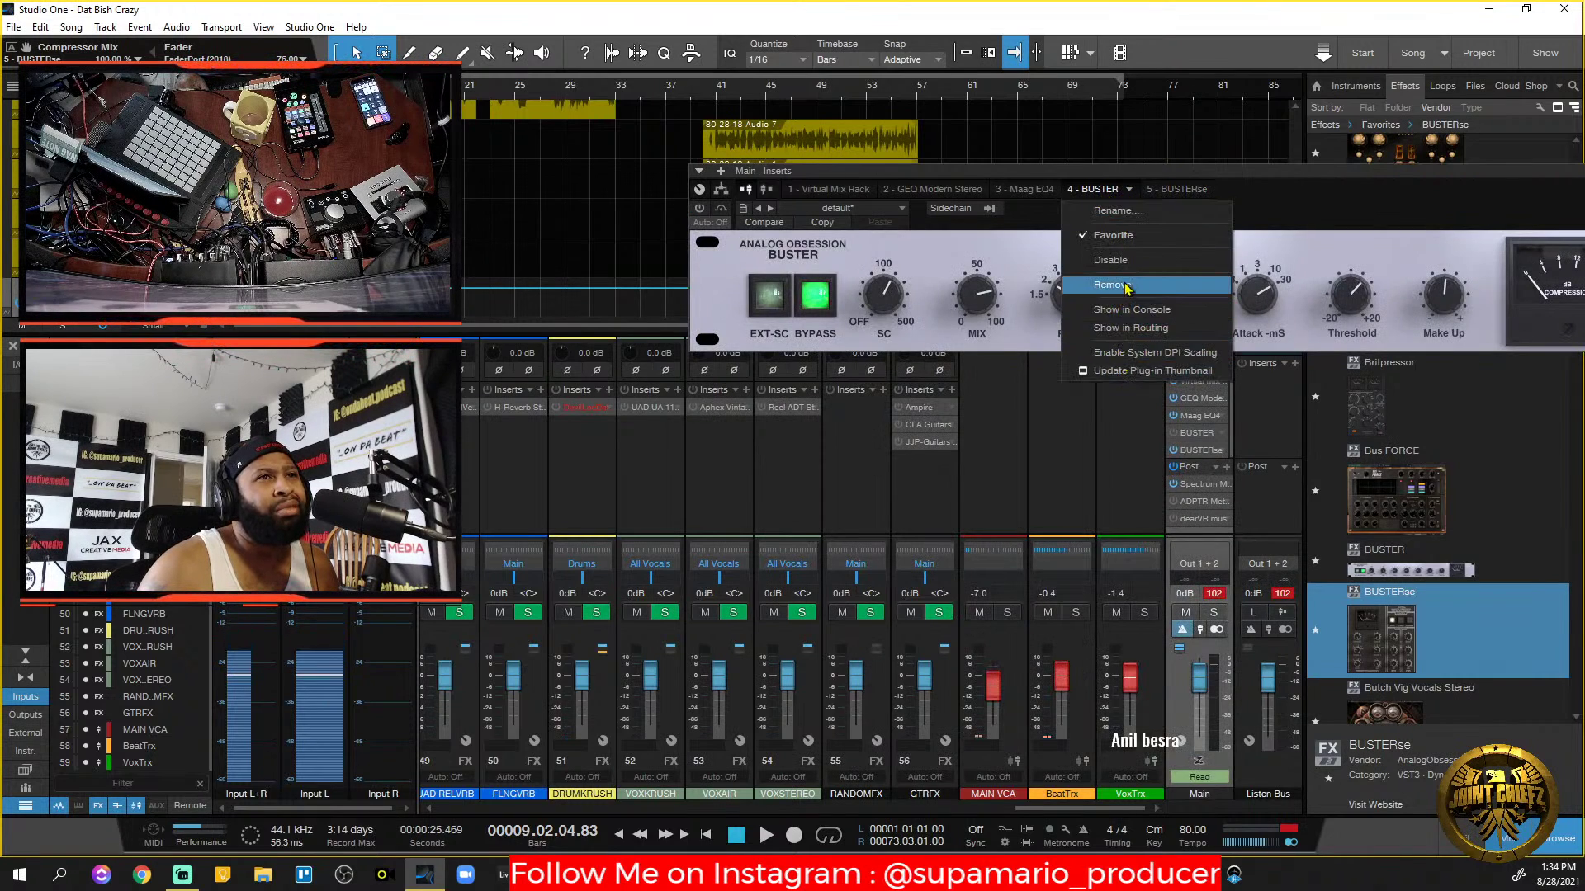
pyautogui.click(1147, 285)
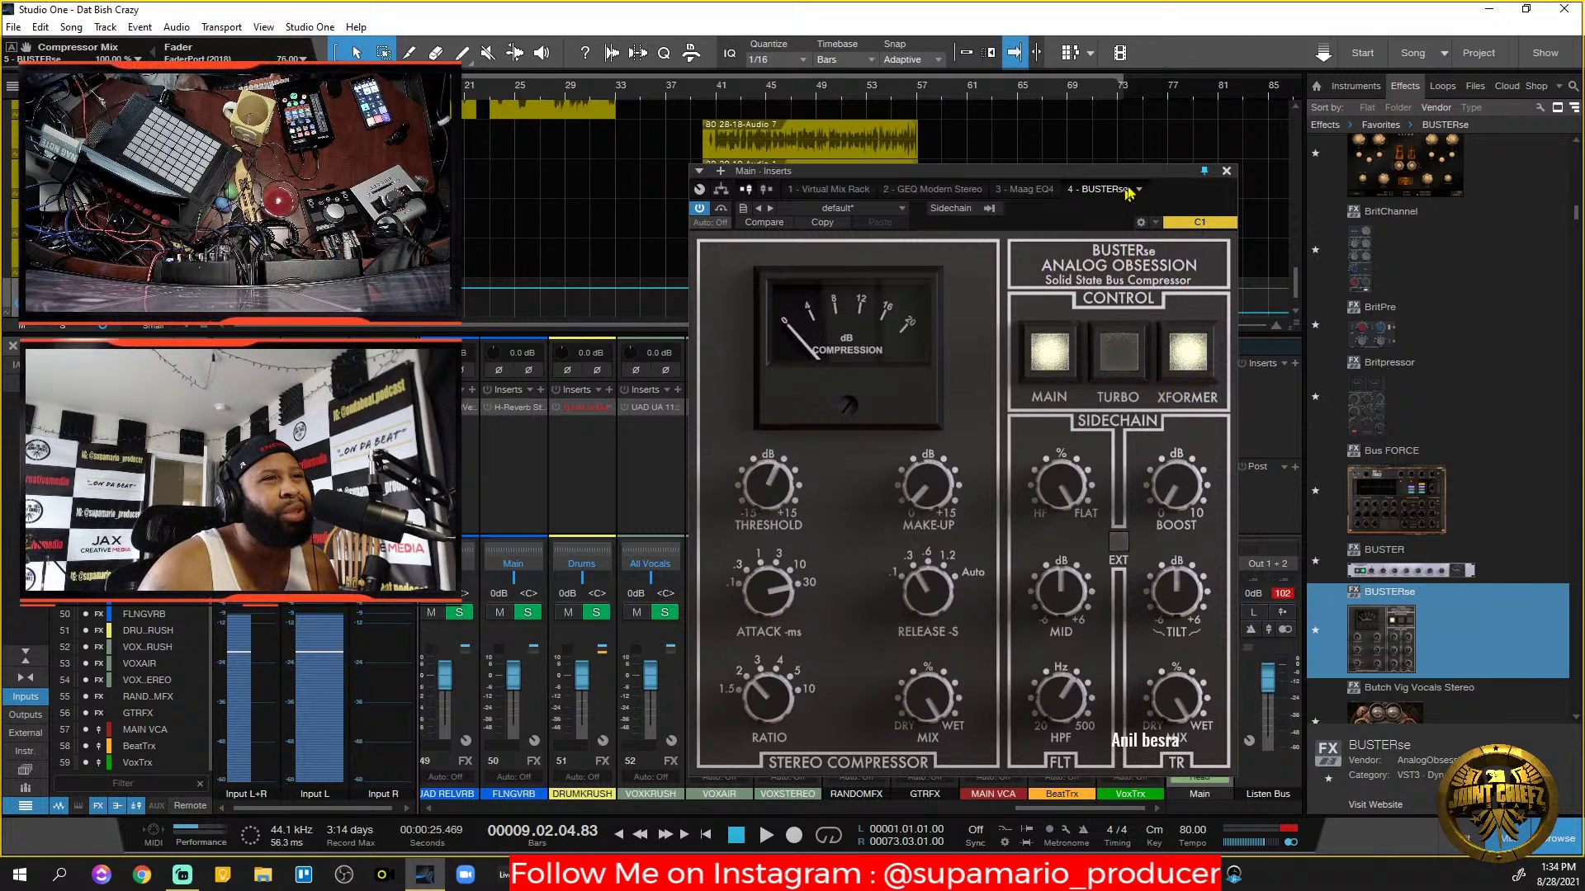
pyautogui.click(1226, 171)
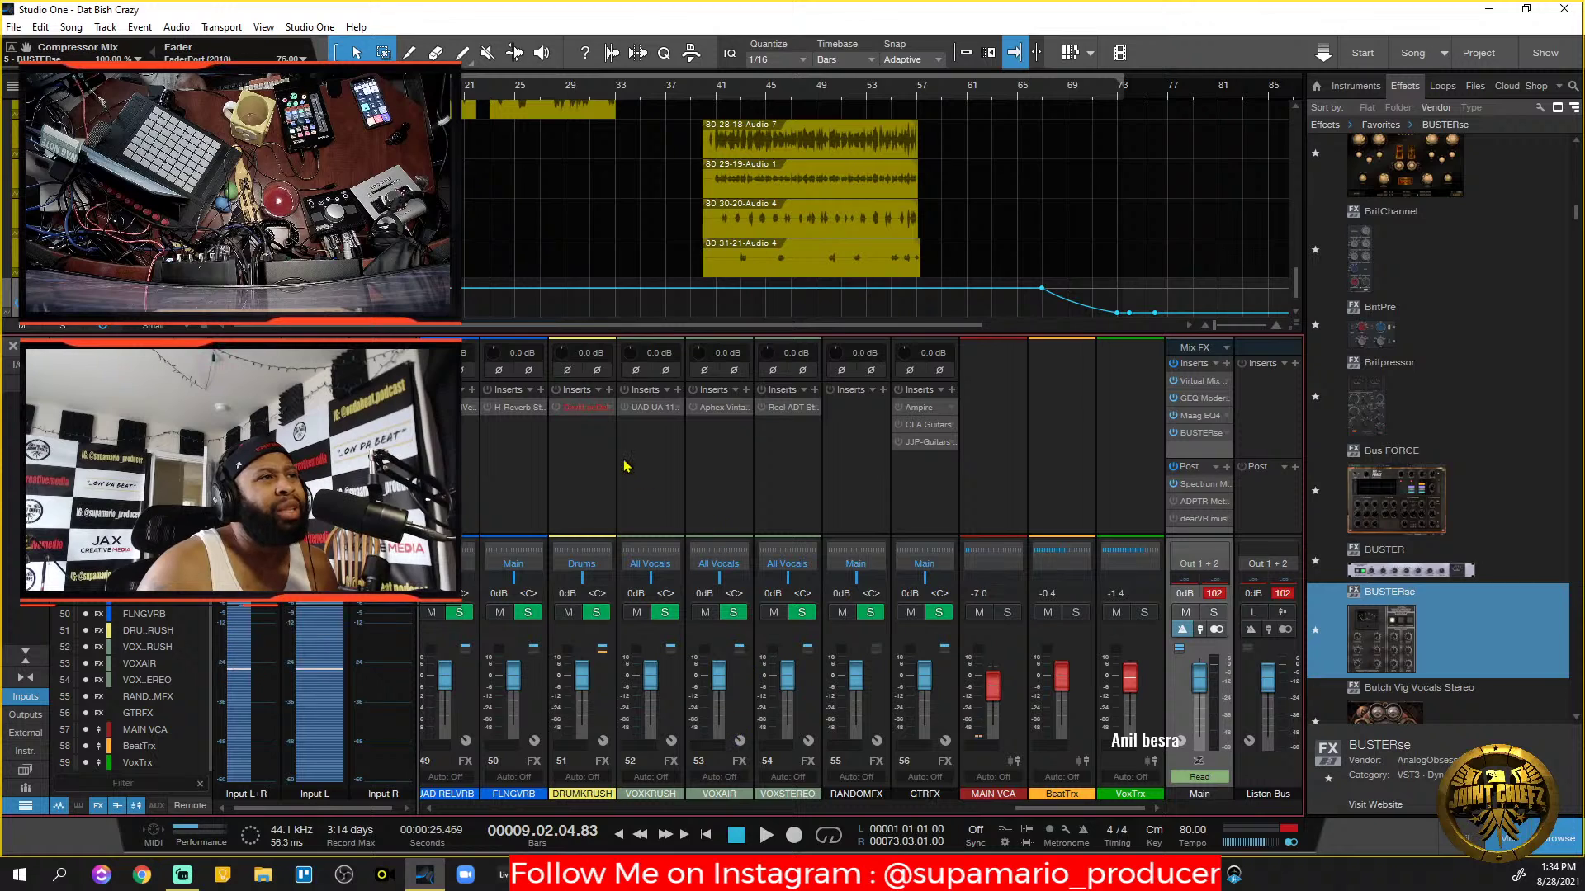
# Open Blyss on the All Vocals channel and compare it bypassed and active during playback, leaving it active.
pyautogui.moveTo(1043, 808); pyautogui.dragTo(627, 793)
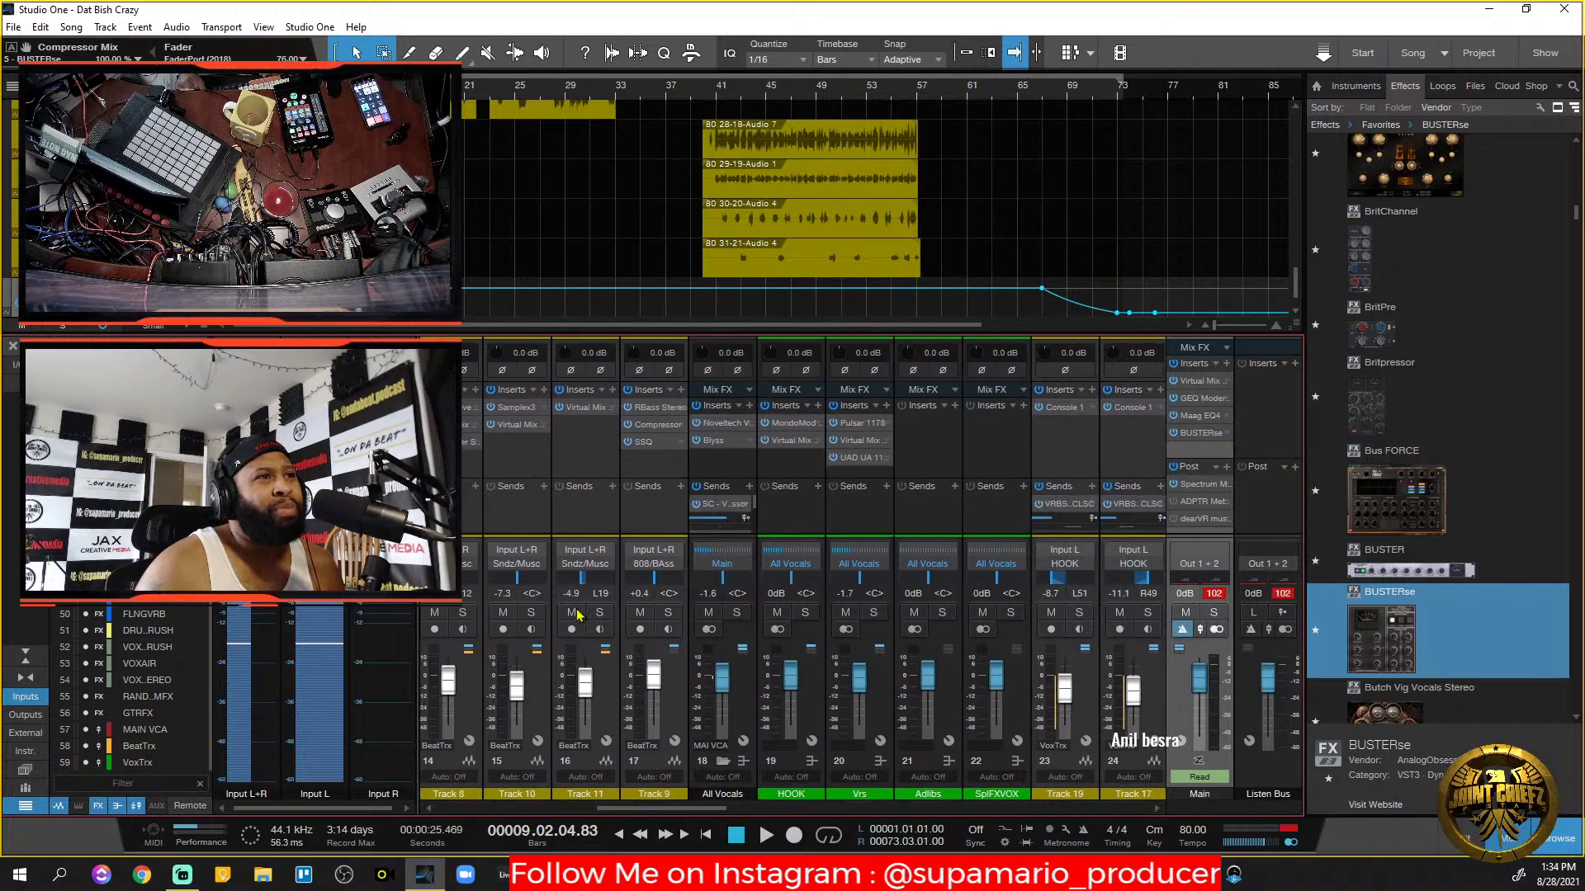
pyautogui.click(714, 441)
pyautogui.moveTo(1069, 200); pyautogui.dragTo(1016, 179)
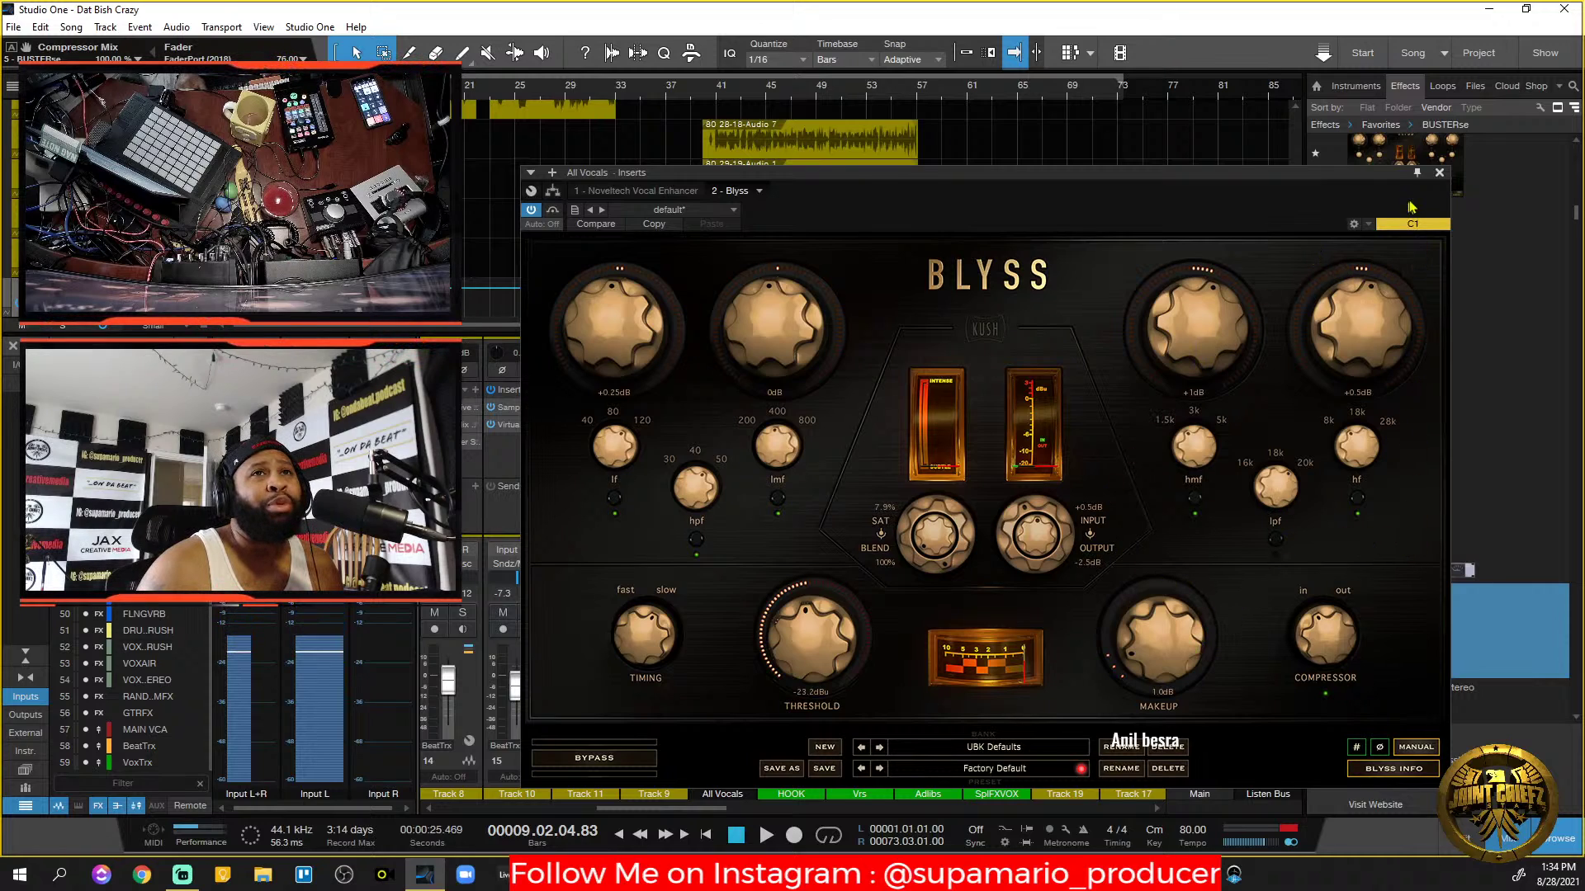
pyautogui.click(617, 762)
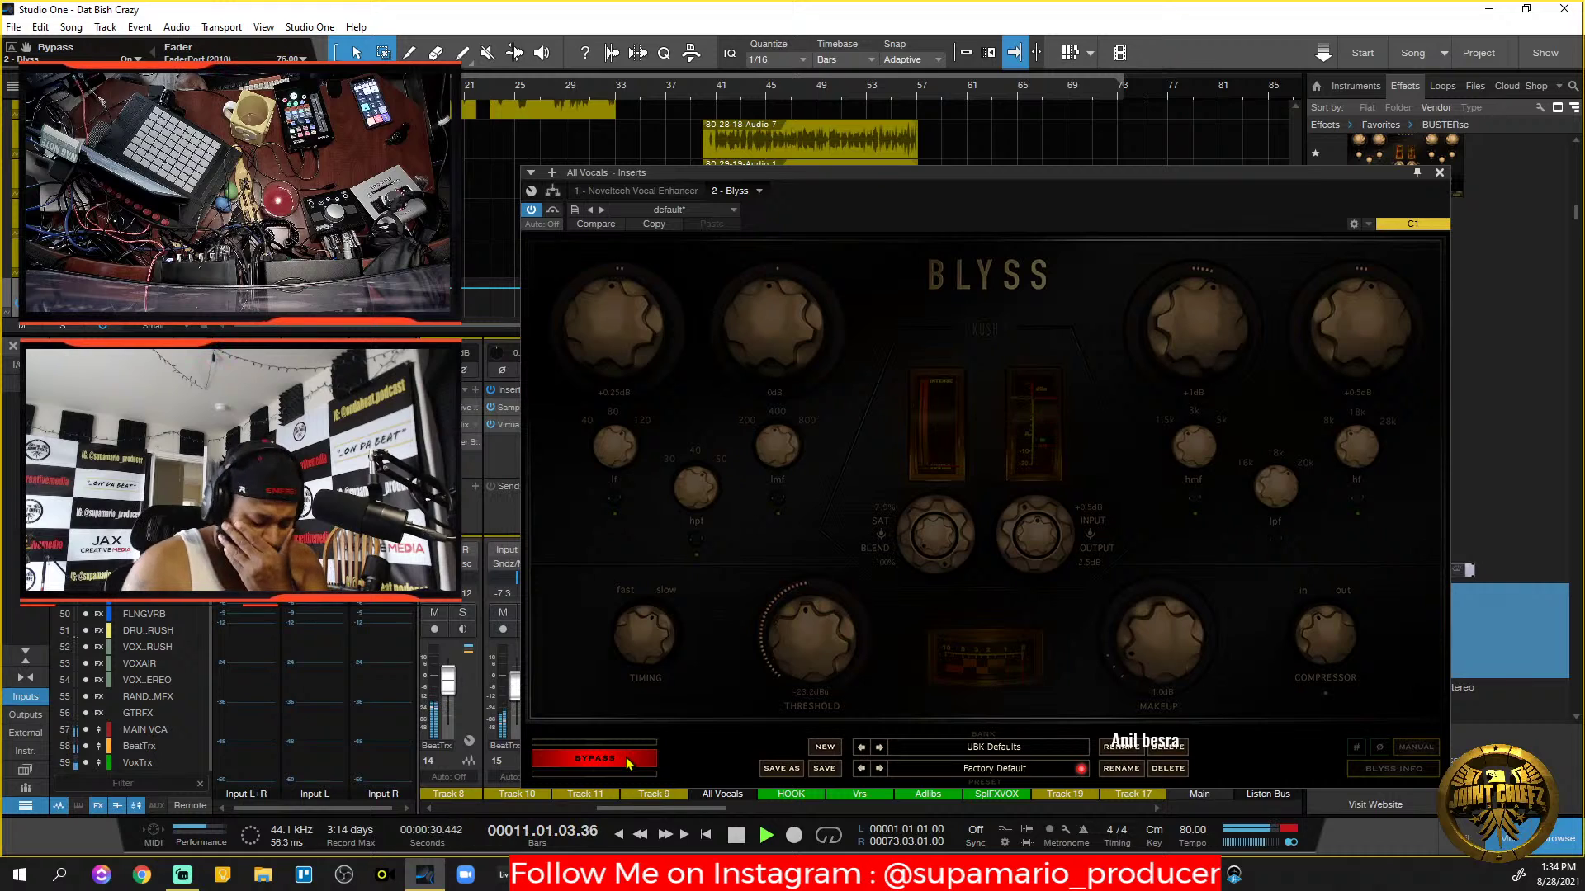
pyautogui.click(627, 761)
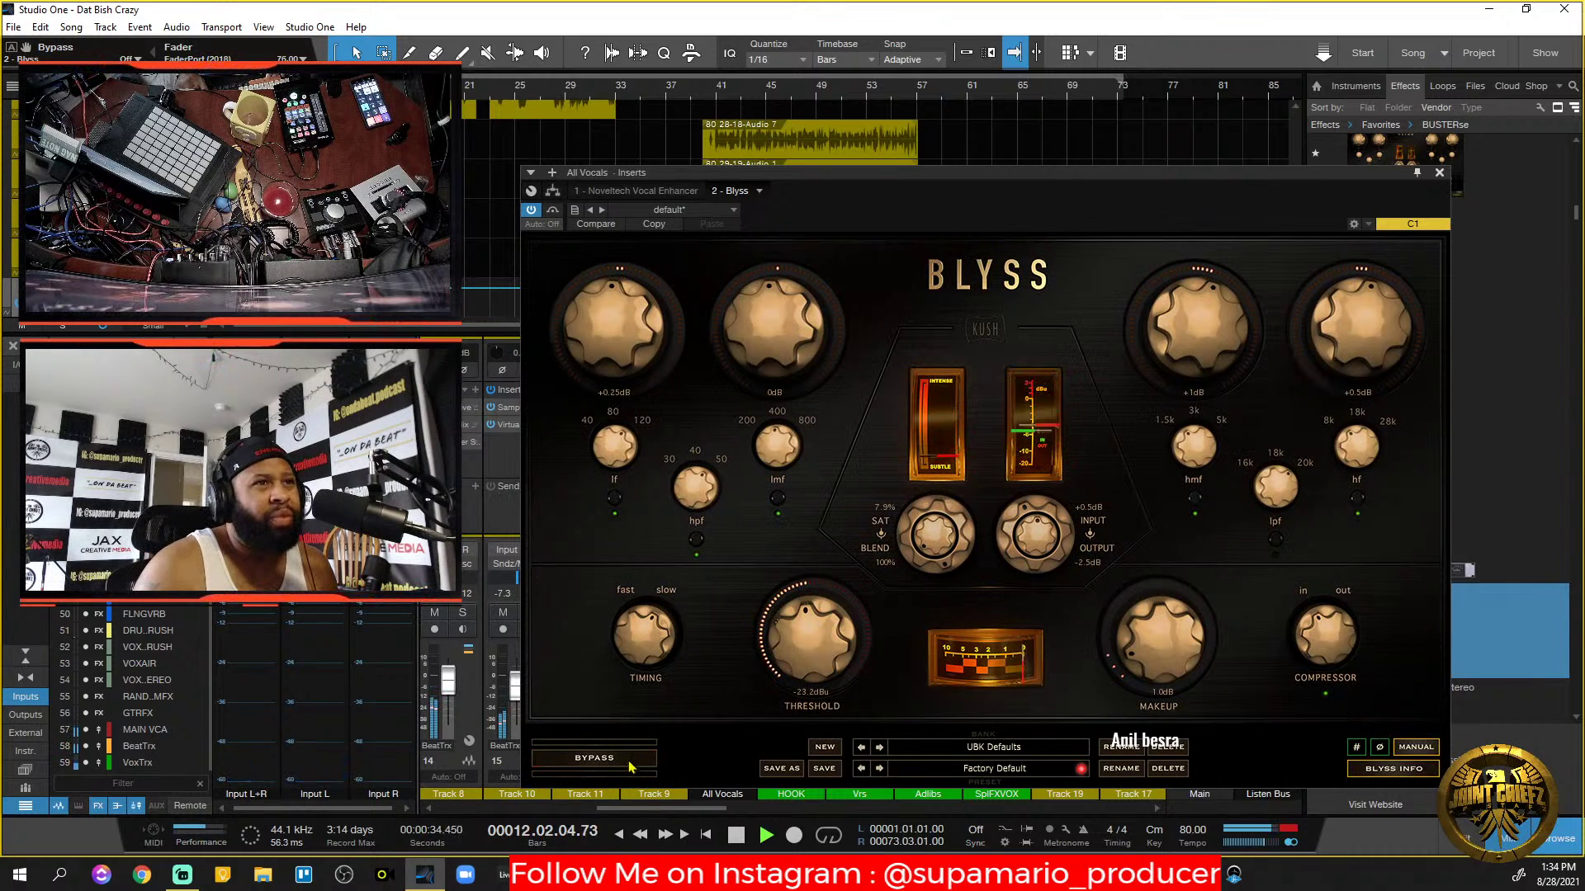
pyautogui.click(627, 760)
pyautogui.press('space')
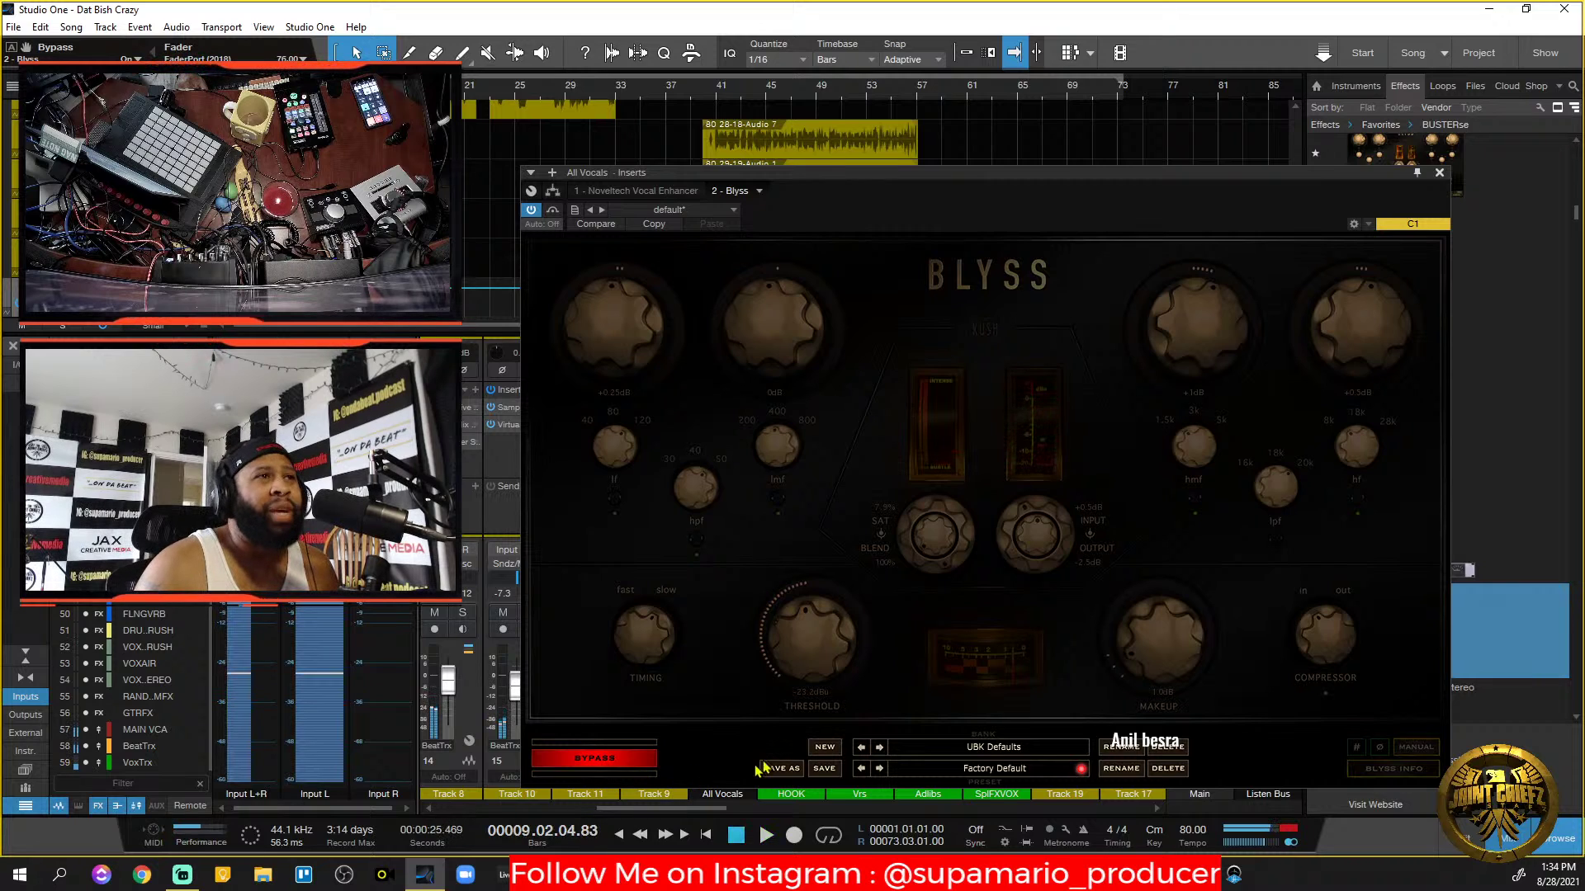
pyautogui.click(651, 759)
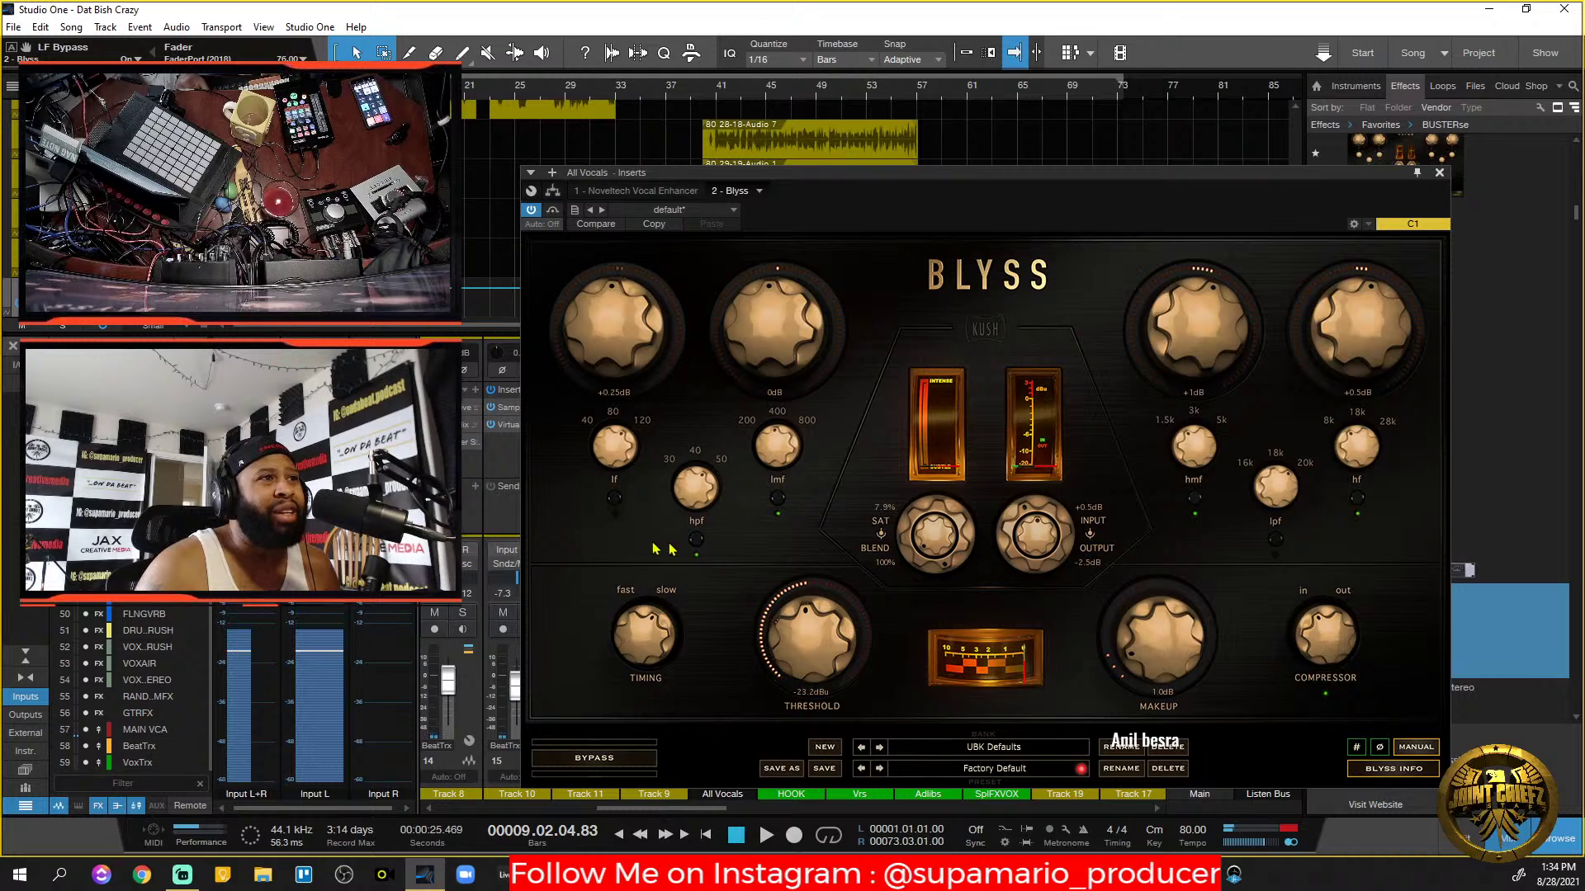
# Bypass Blyss's lf, hpf, lmf, hmf and hf bands and audition the vocals.
pyautogui.click(697, 541)
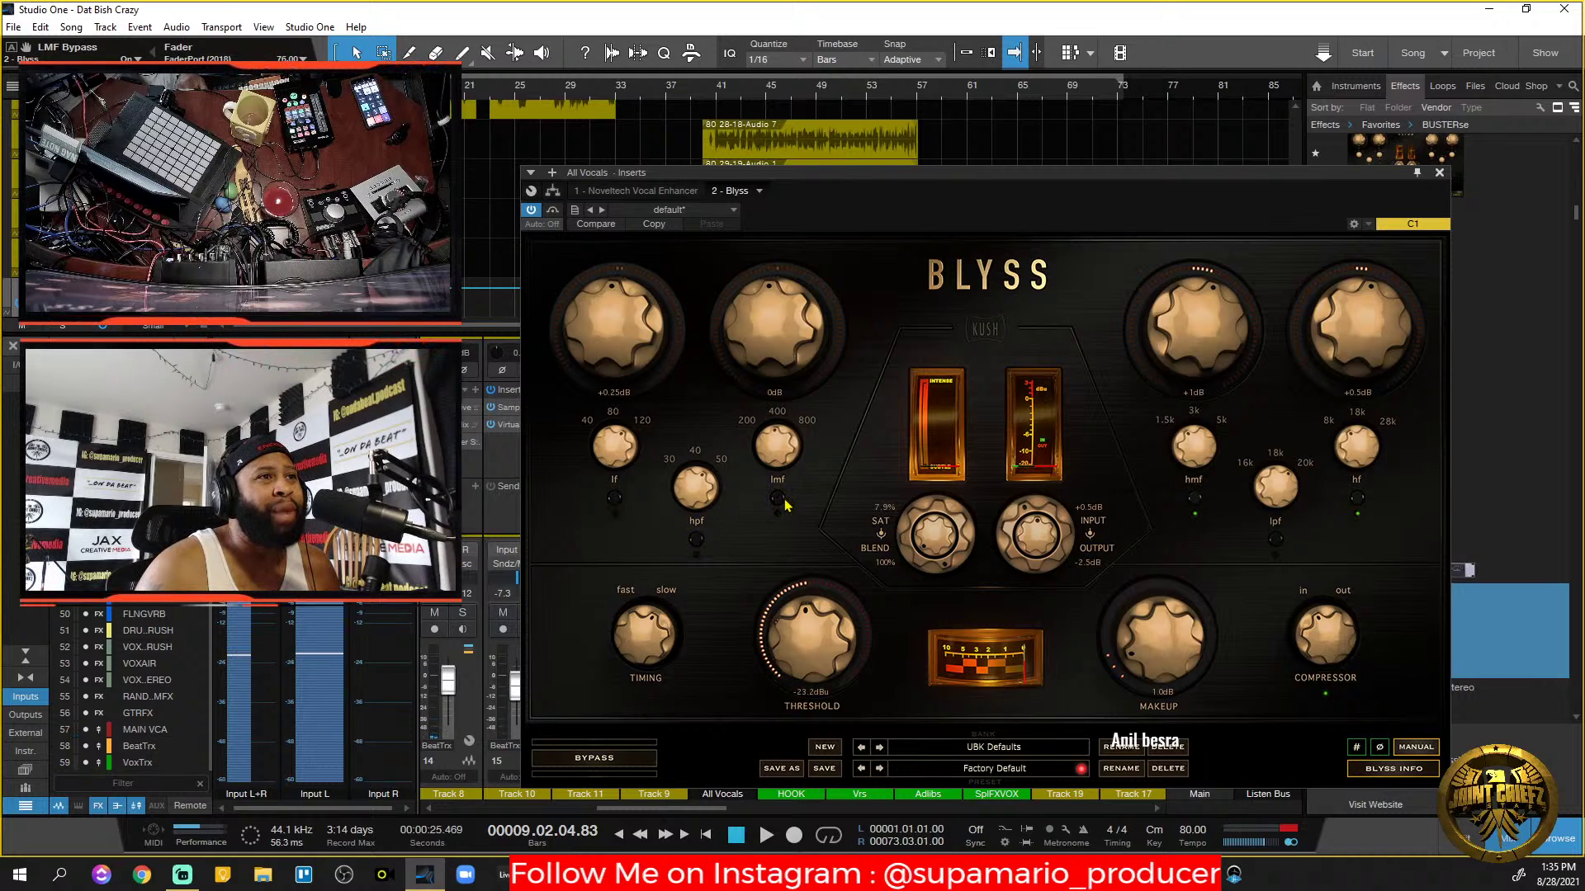
pyautogui.click(1195, 498)
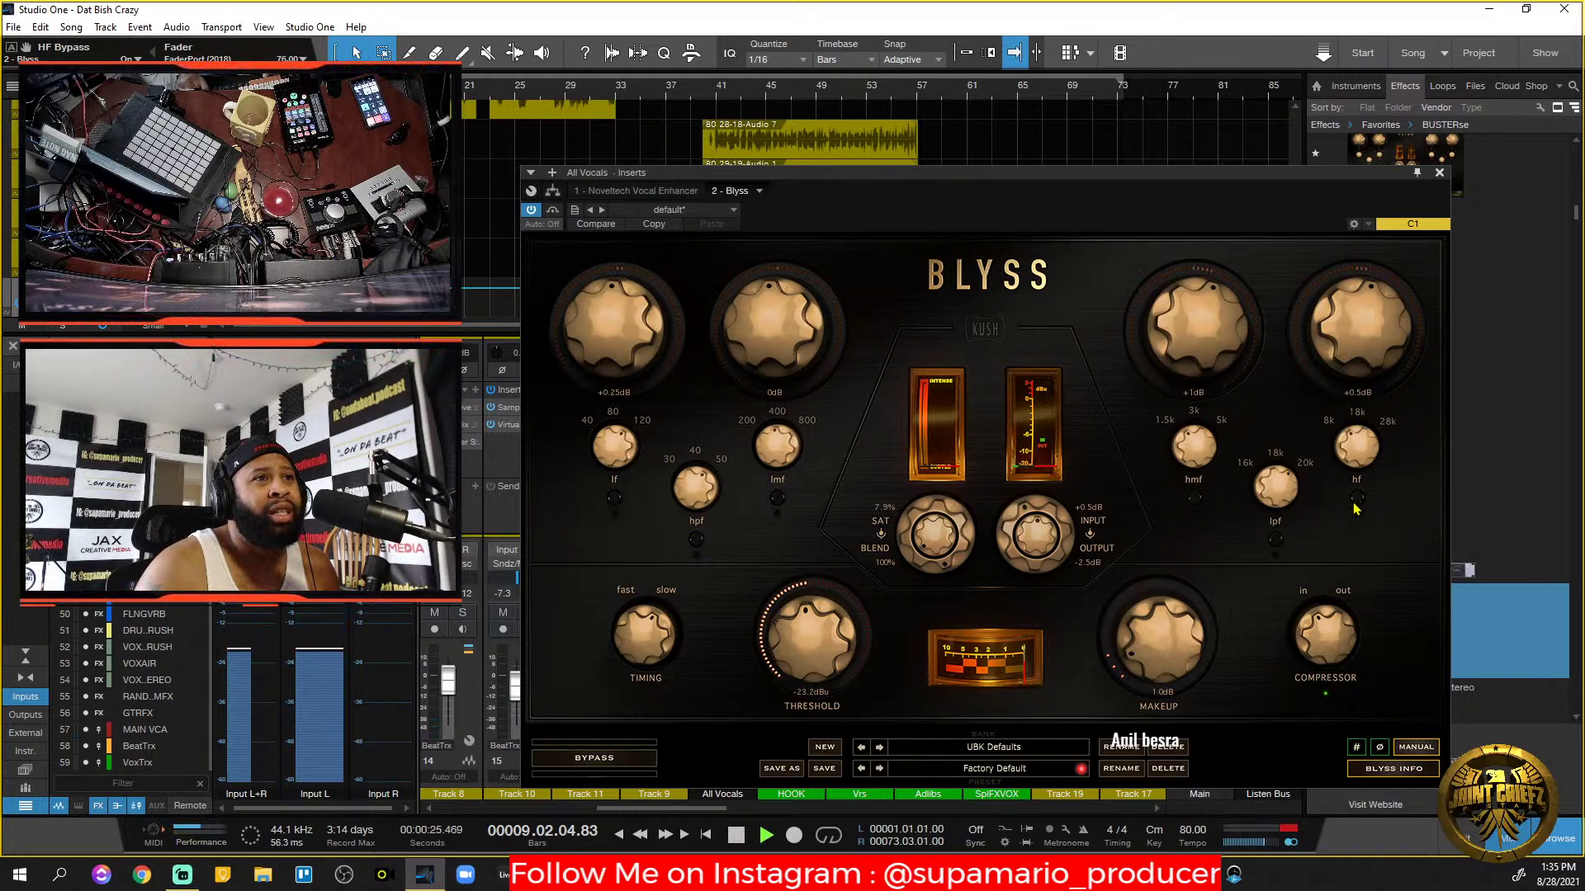
pyautogui.press('space')
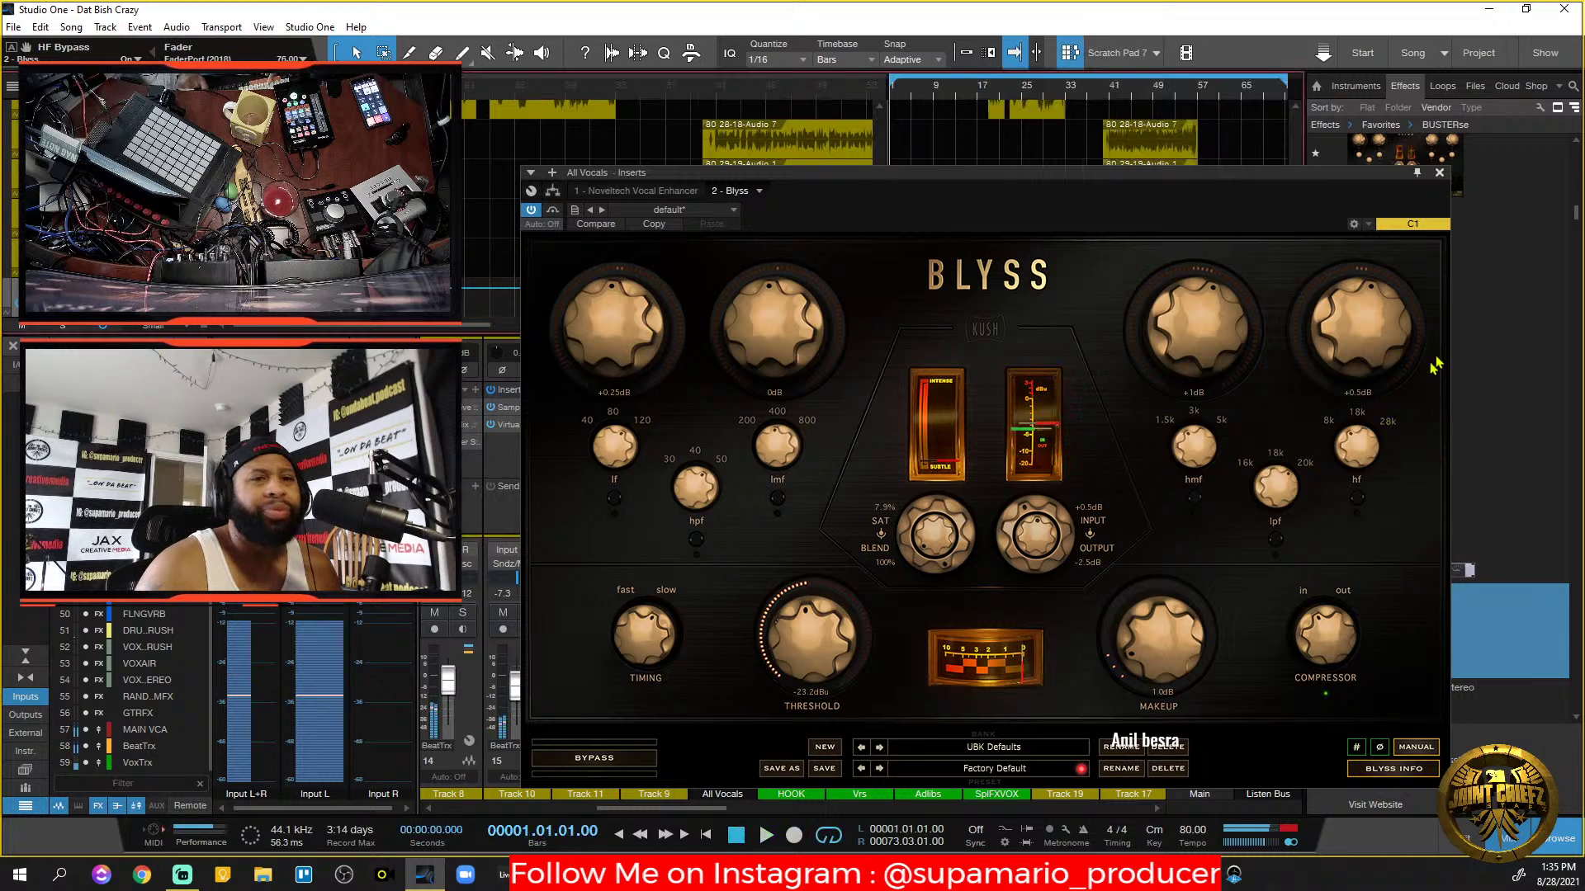
# Close the Blyss window and remove Blyss from the All Vocals channel's inserts.
pyautogui.click(1436, 169)
pyautogui.click(751, 446)
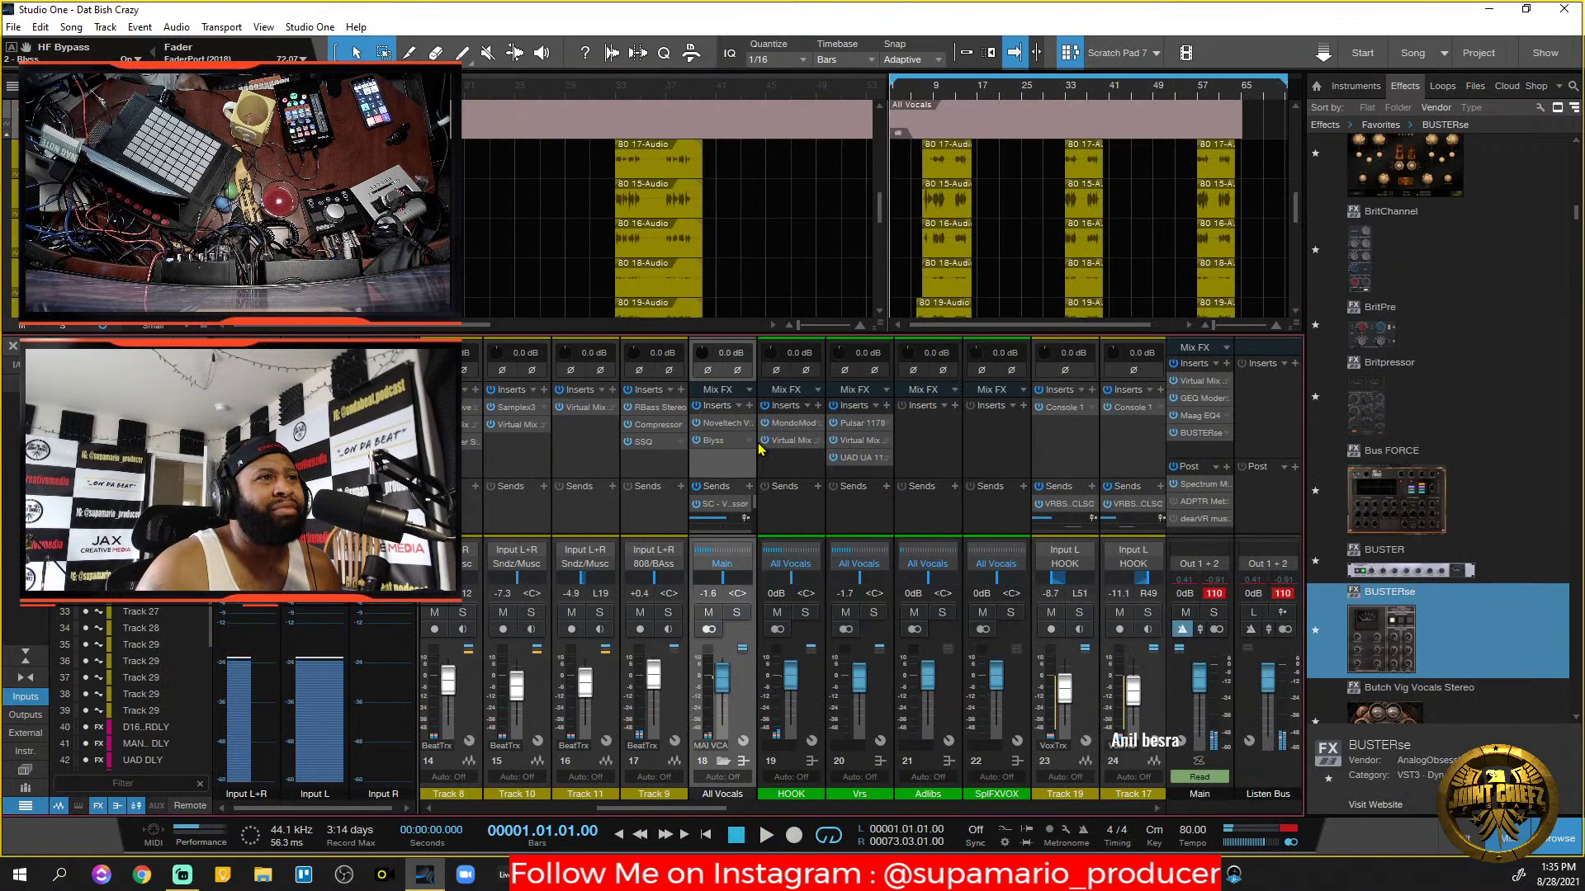
pyautogui.rightClick(747, 449)
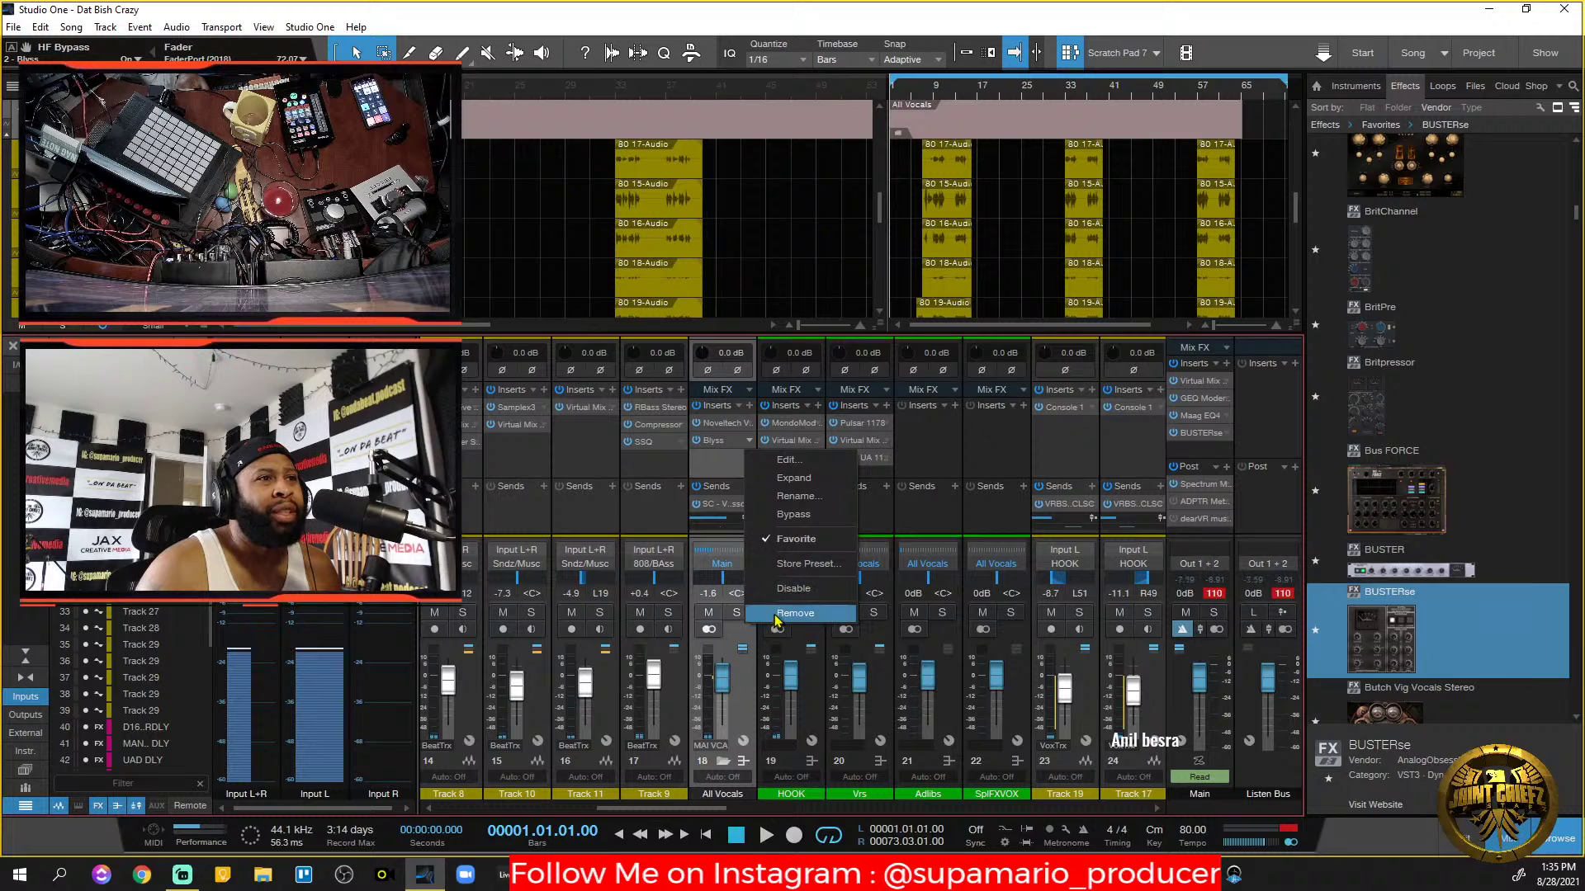
pyautogui.click(767, 613)
# Find the AMEK EQ 200 among the favorite effects and add it after the Noveltech Vocal Enhancer on All Vocals.
pyautogui.click(749, 406)
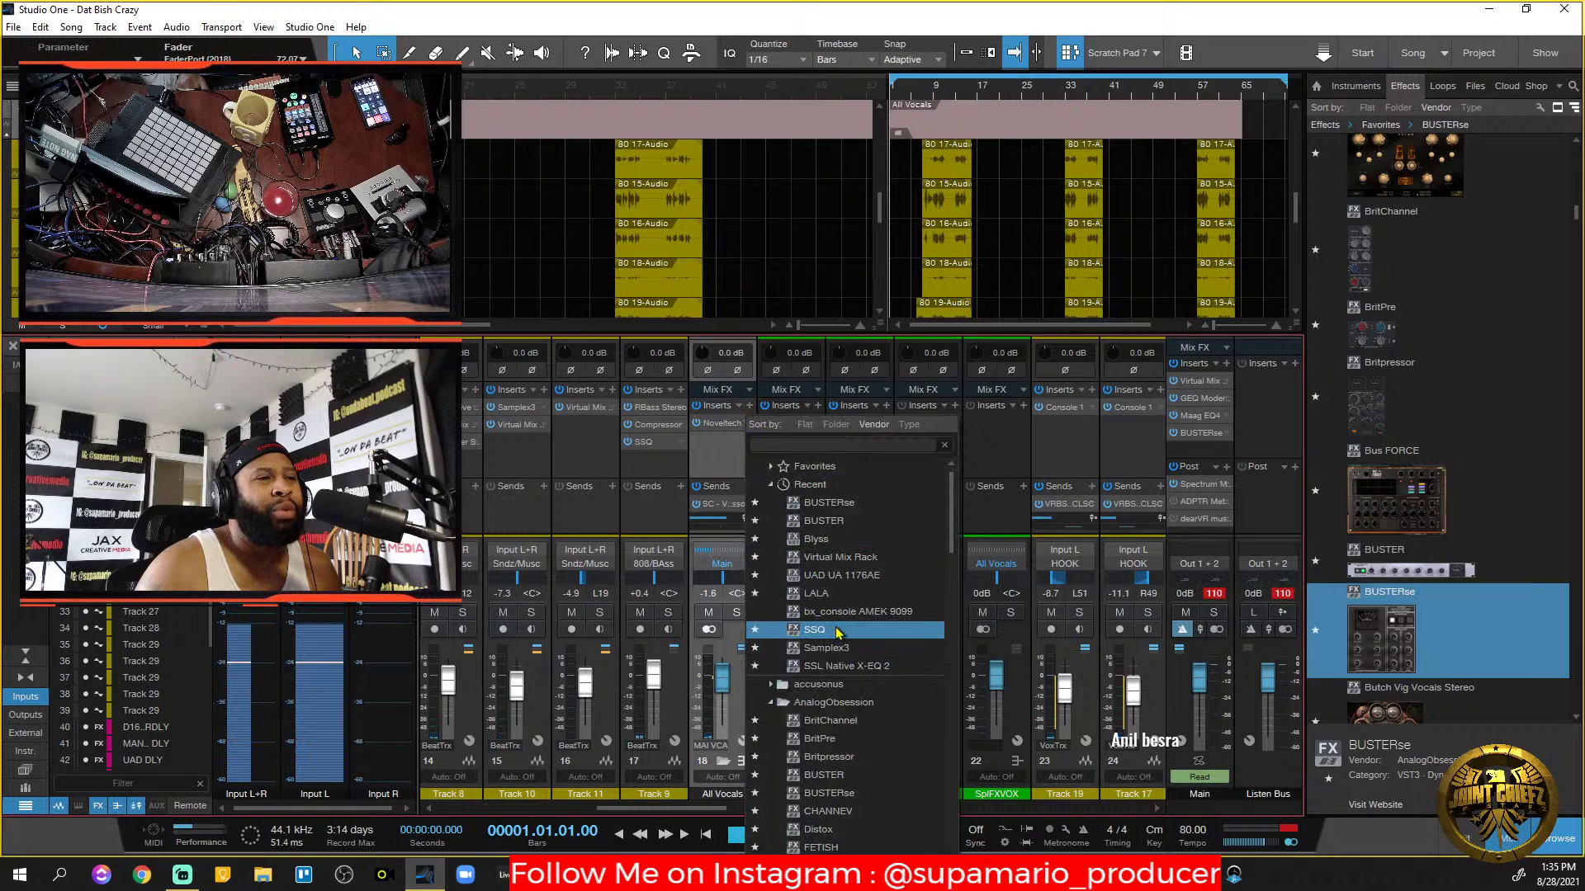
pyautogui.scroll(-1, 886, 811)
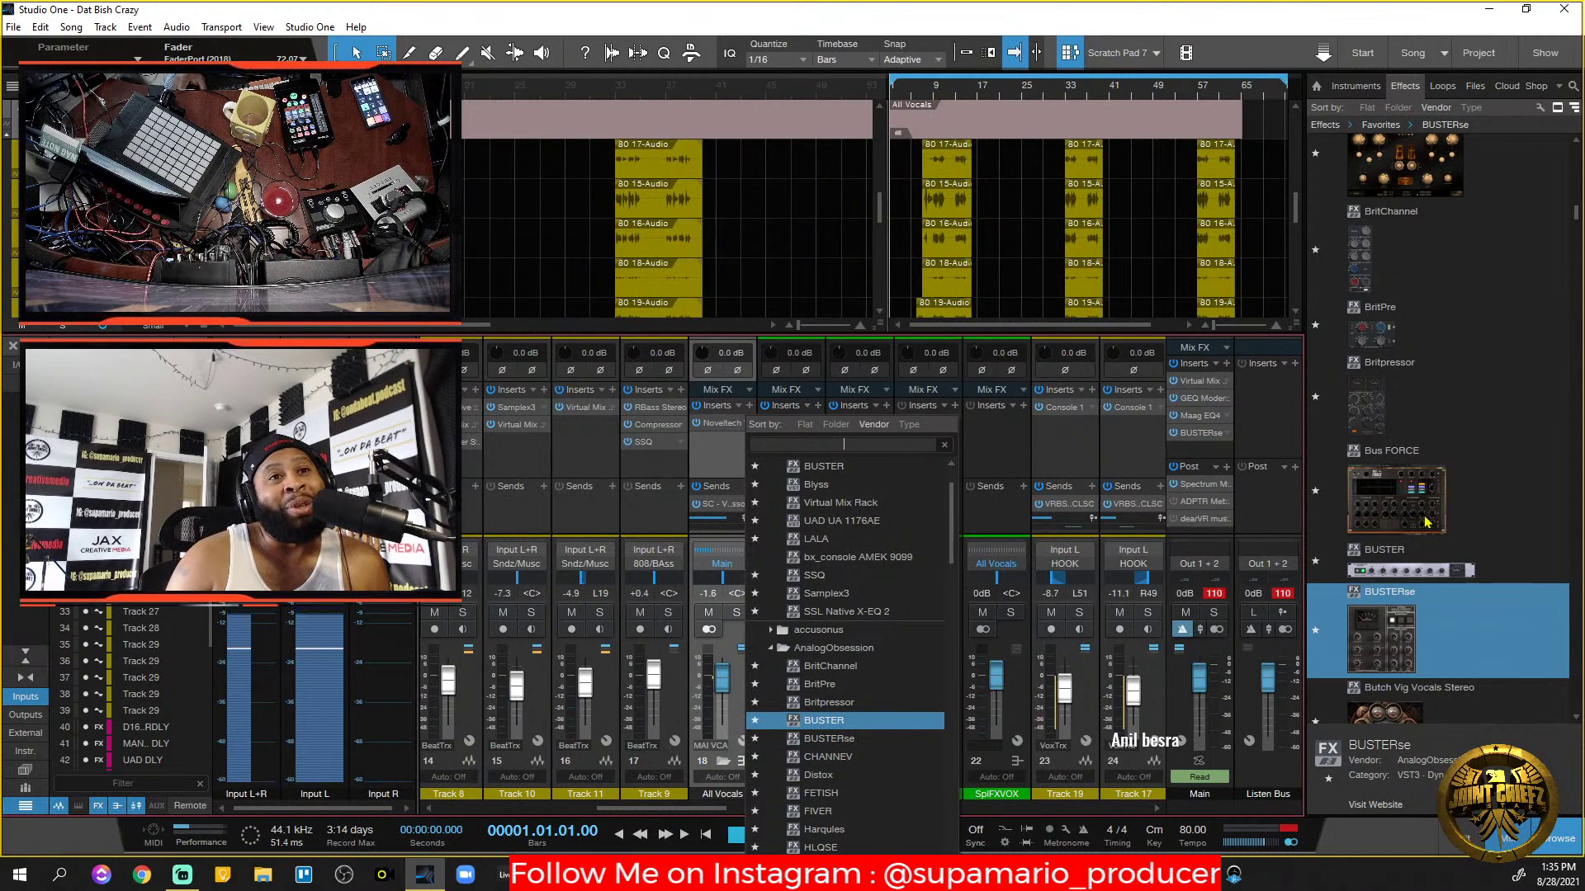
pyautogui.click(1579, 211)
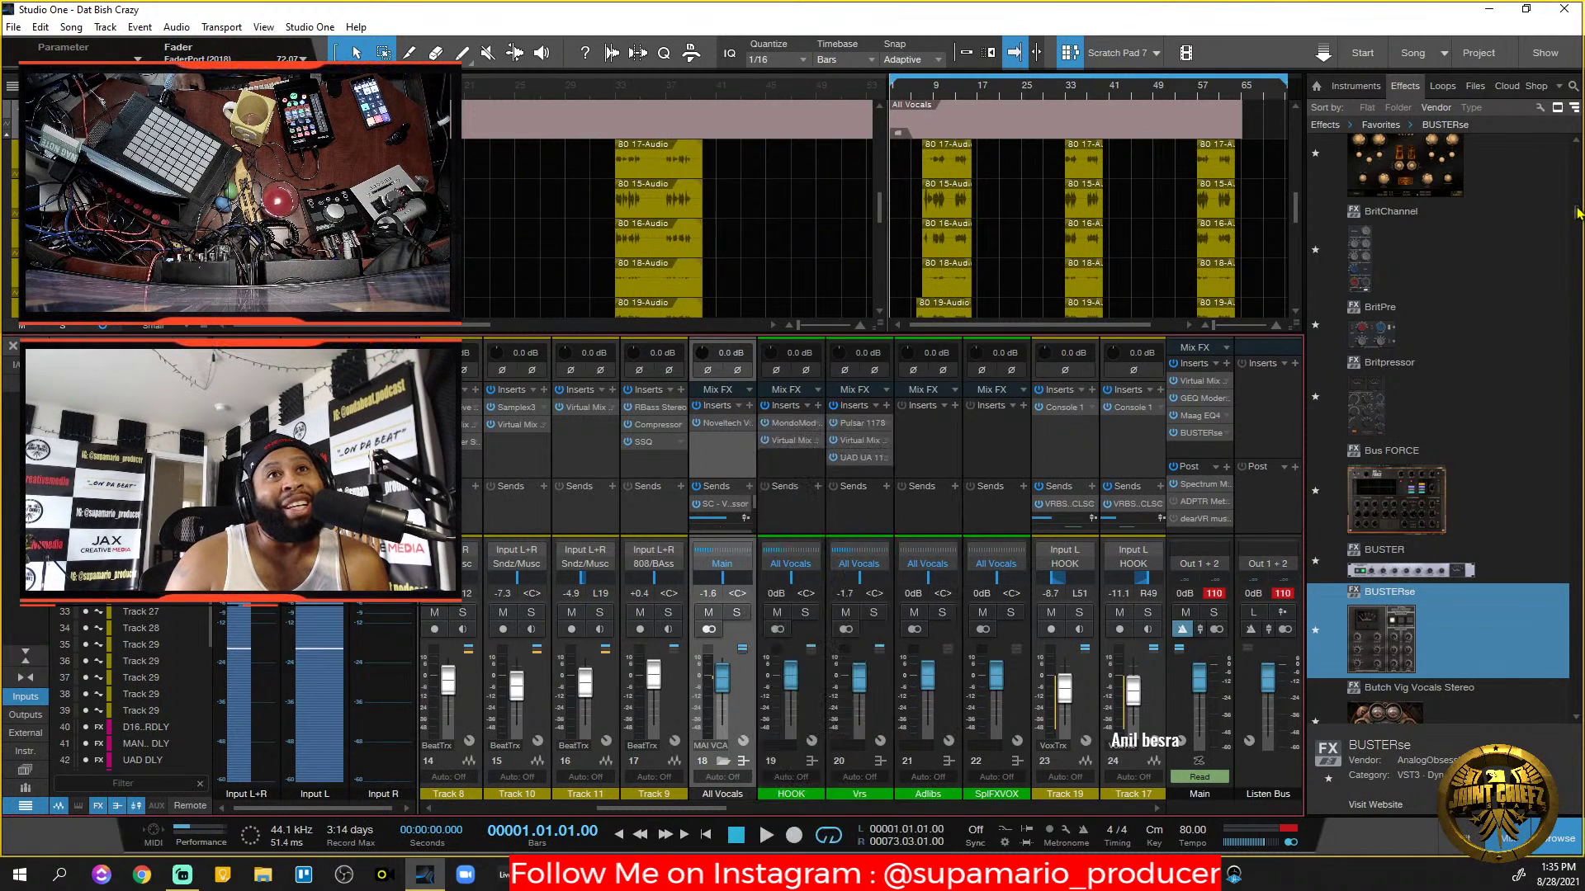
pyautogui.moveTo(1577, 213); pyautogui.dragTo(1557, 175)
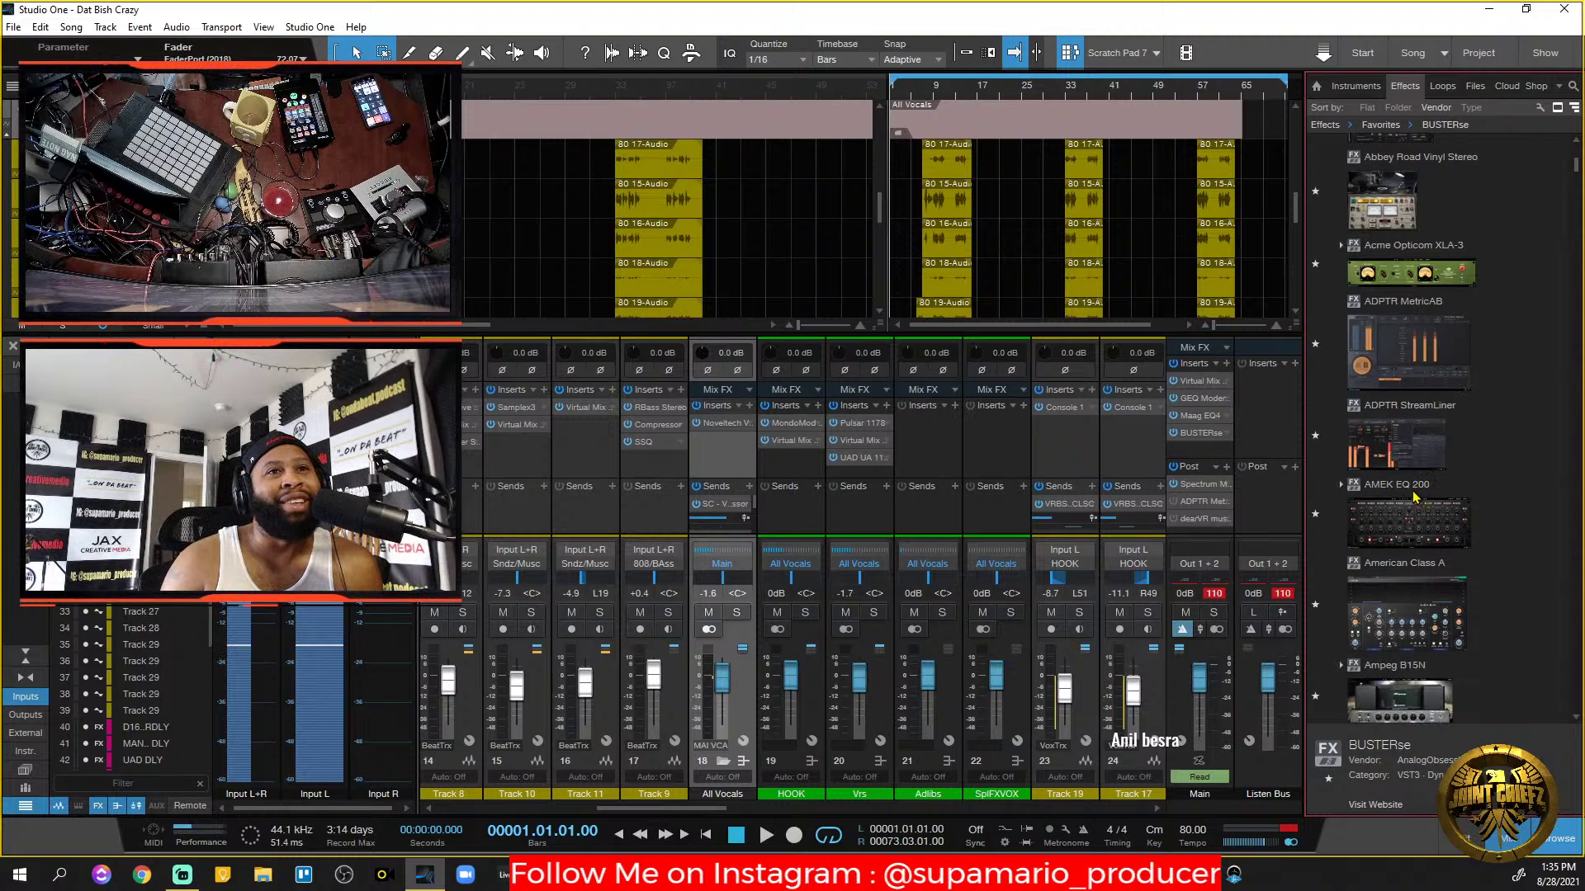
pyautogui.moveTo(1412, 494); pyautogui.dragTo(726, 458)
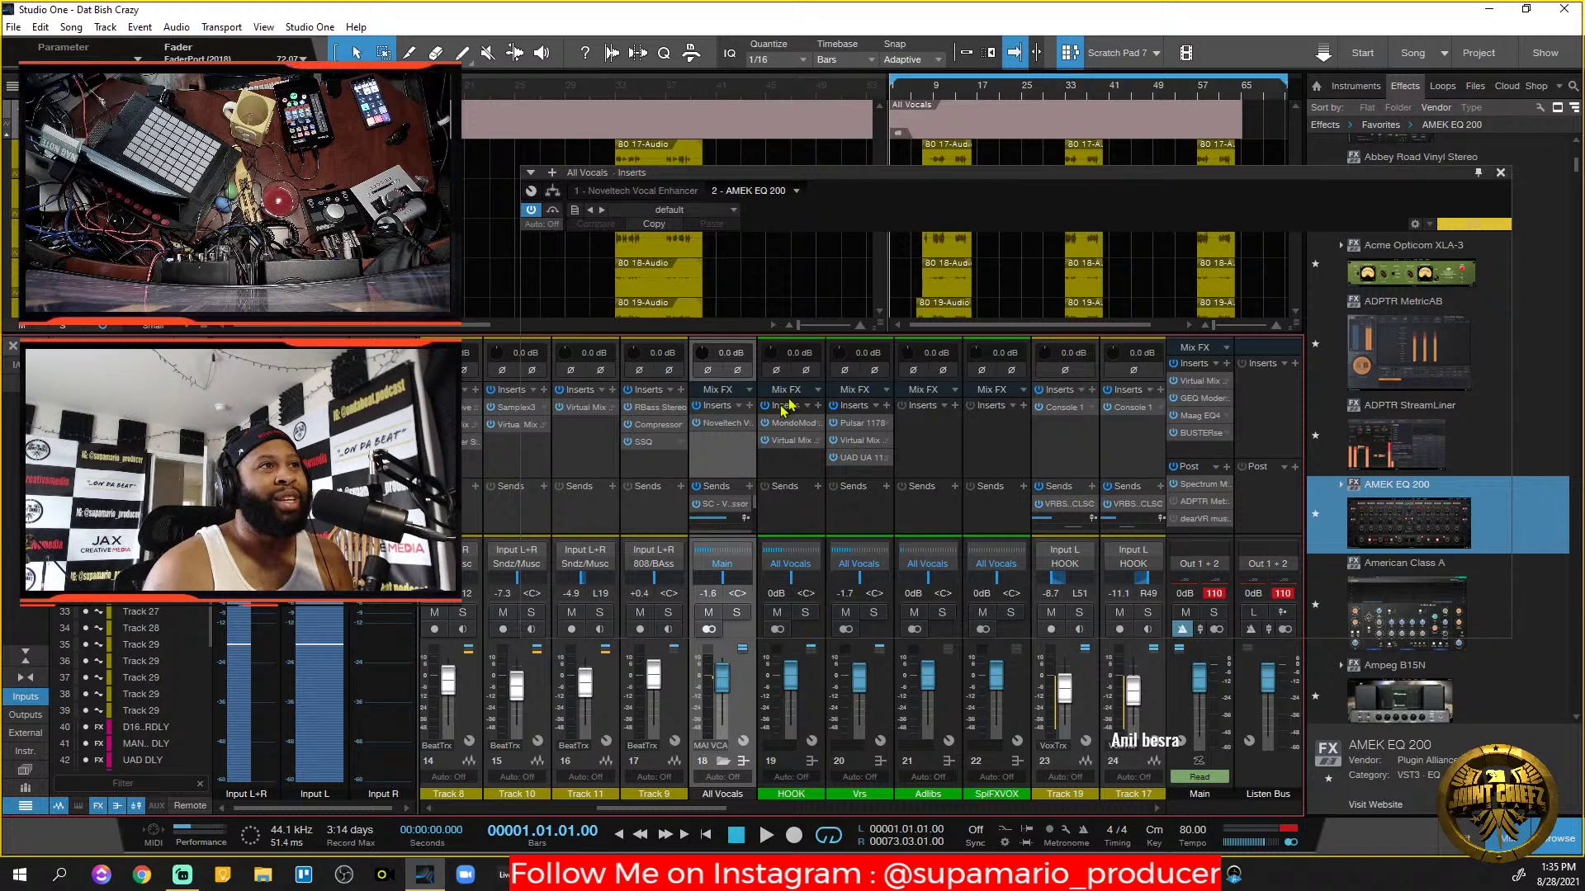
# Hide the scratch pad, start playback, and reposition the AMEK EQ 200 window so all its controls are accessible.
pyautogui.moveTo(916, 170); pyautogui.dragTo(768, 382)
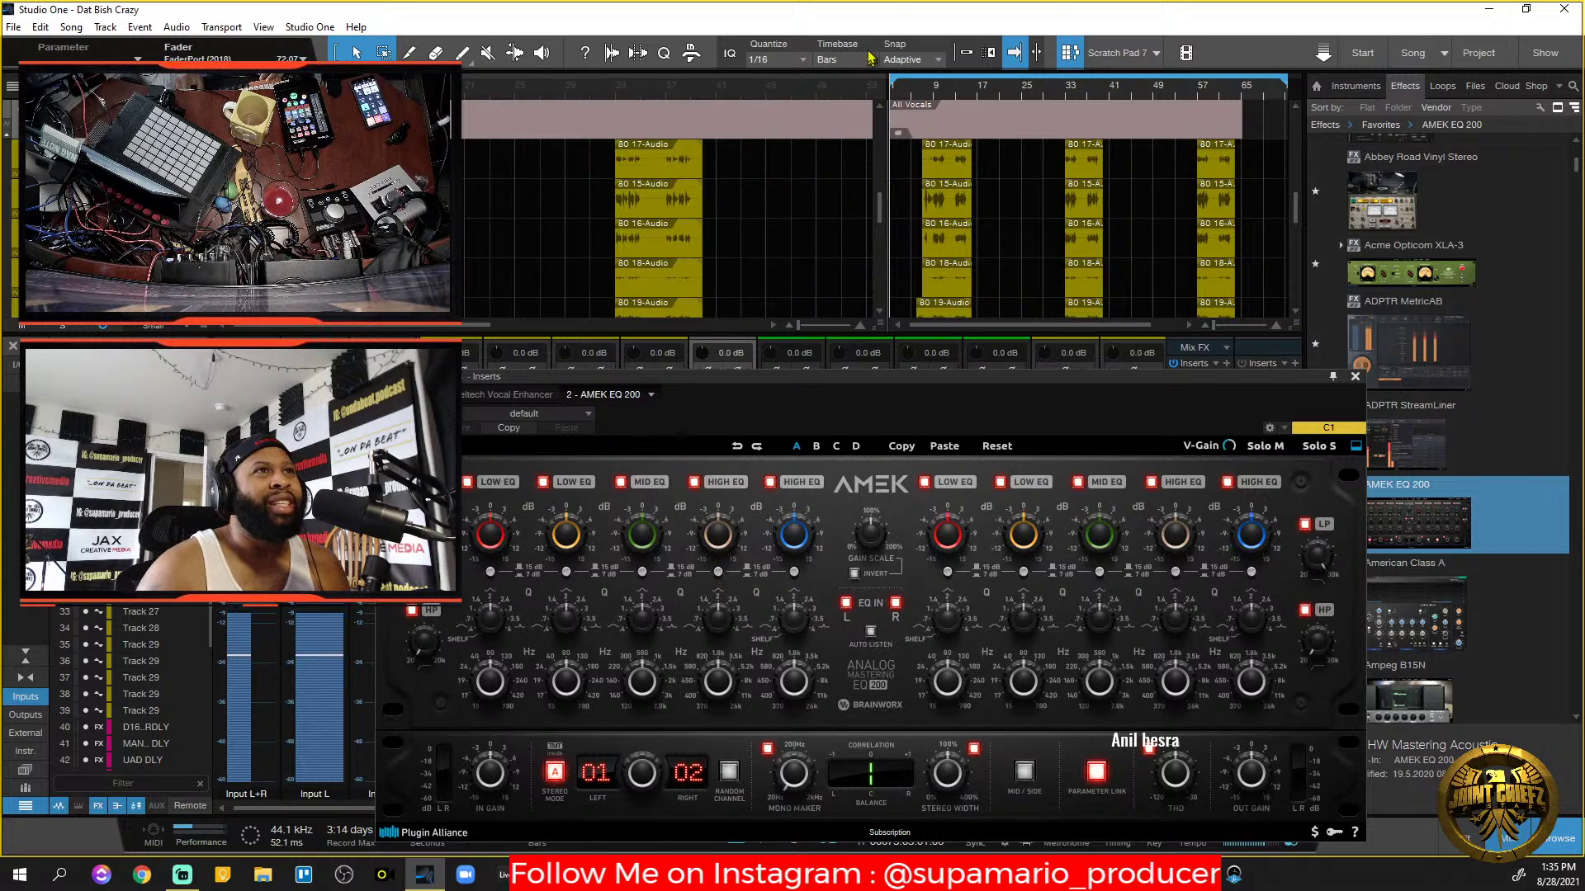
pyautogui.click(1067, 53)
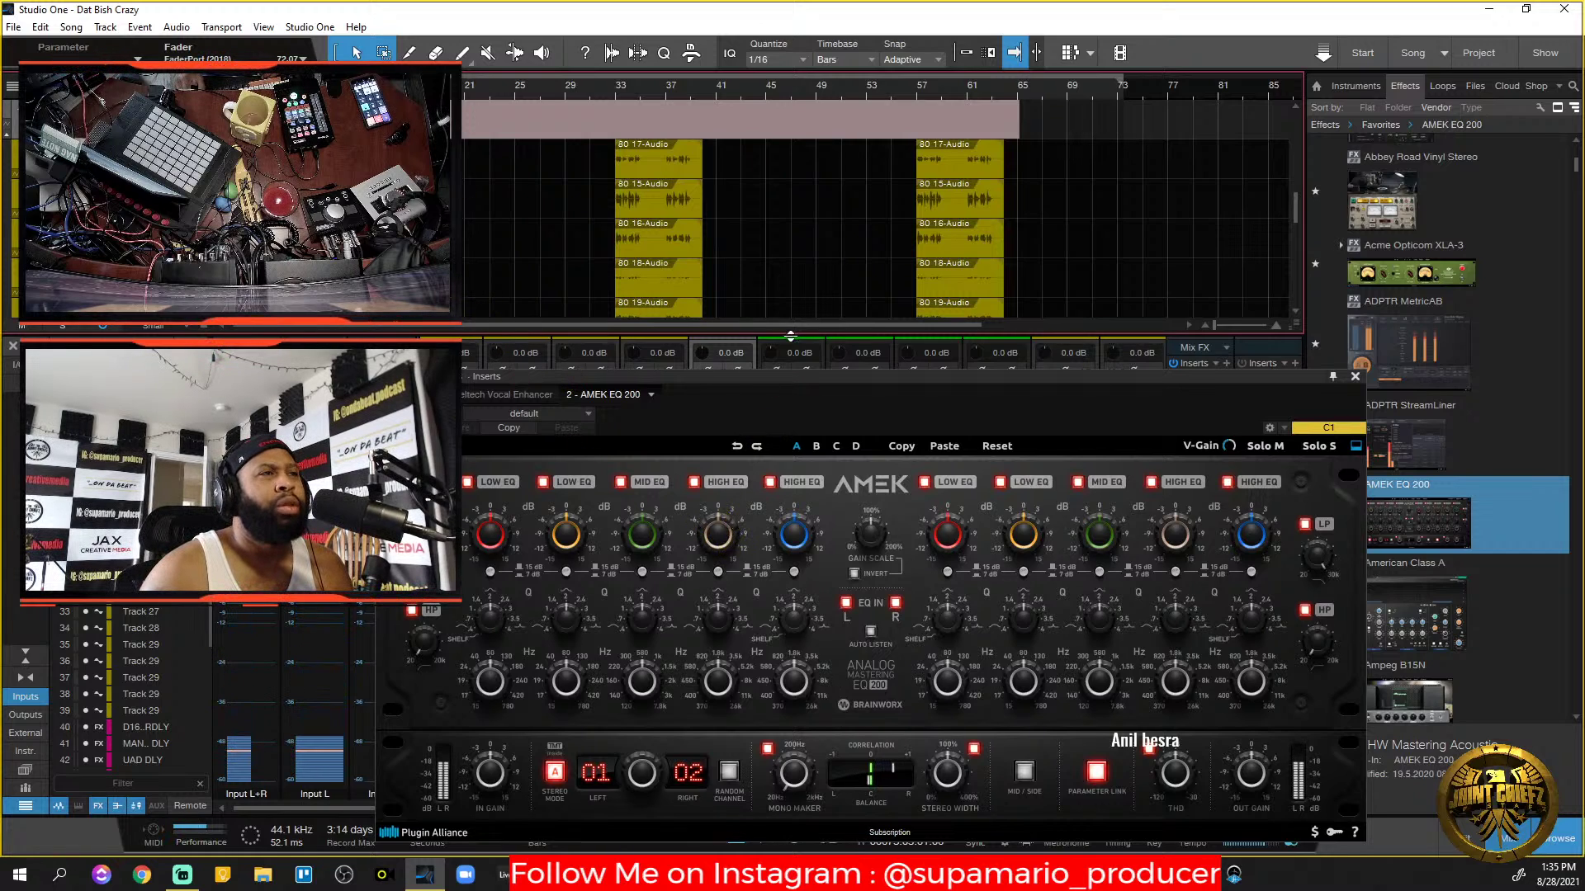
pyautogui.moveTo(807, 380); pyautogui.dragTo(789, 301)
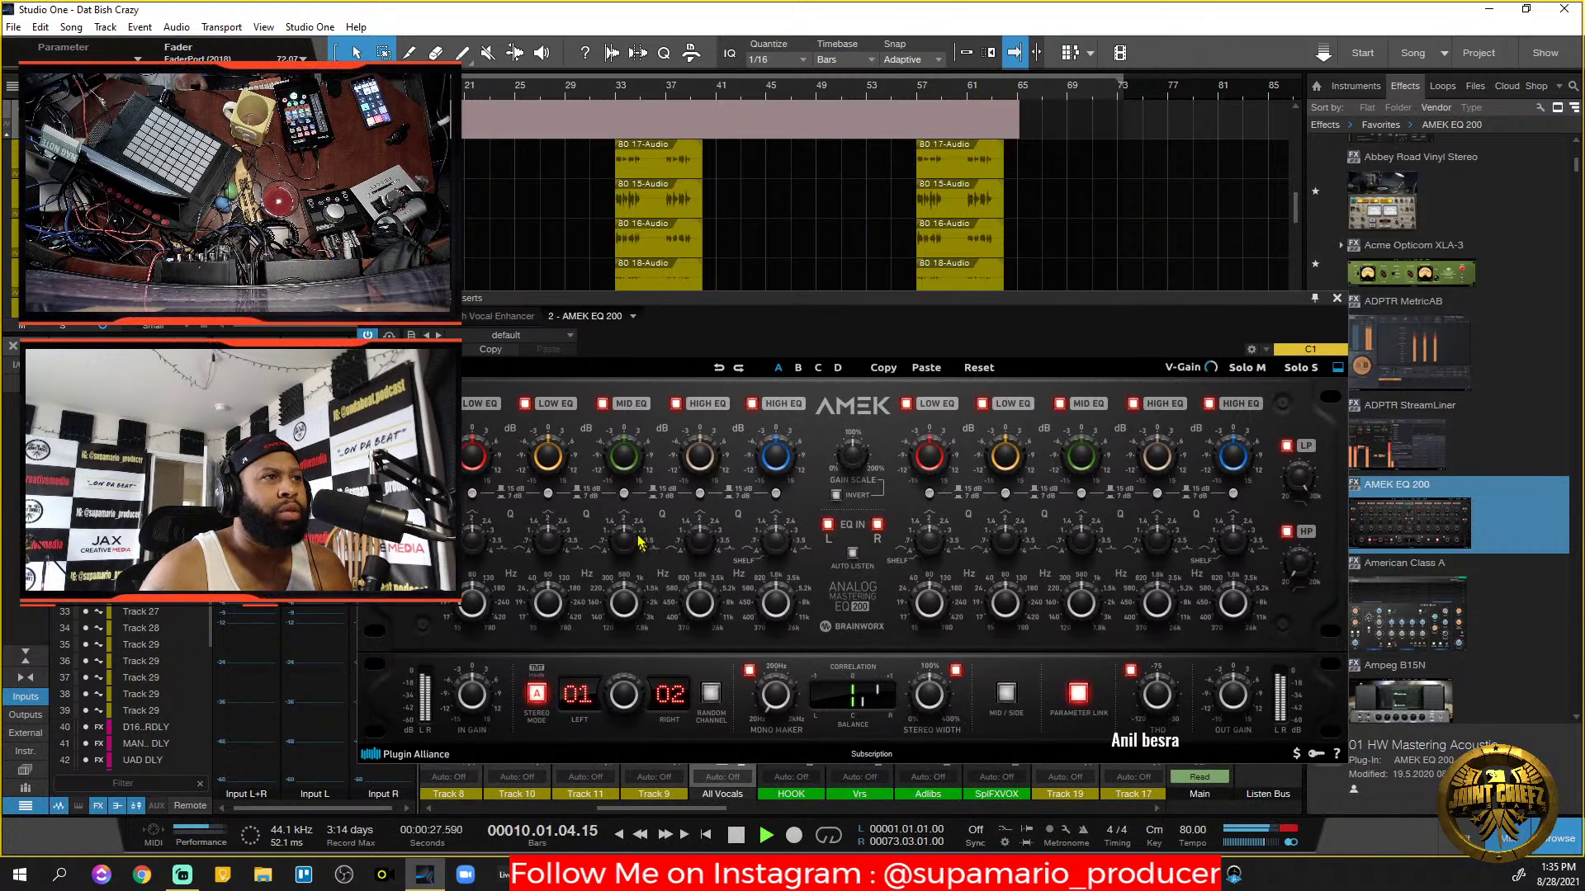
# Try boosting the AMEK EQ 200's mid band about 3.4 dB near 1.1 kHz with Auto Listen on during playback.
pyautogui.moveTo(636, 604); pyautogui.dragTo(637, 591)
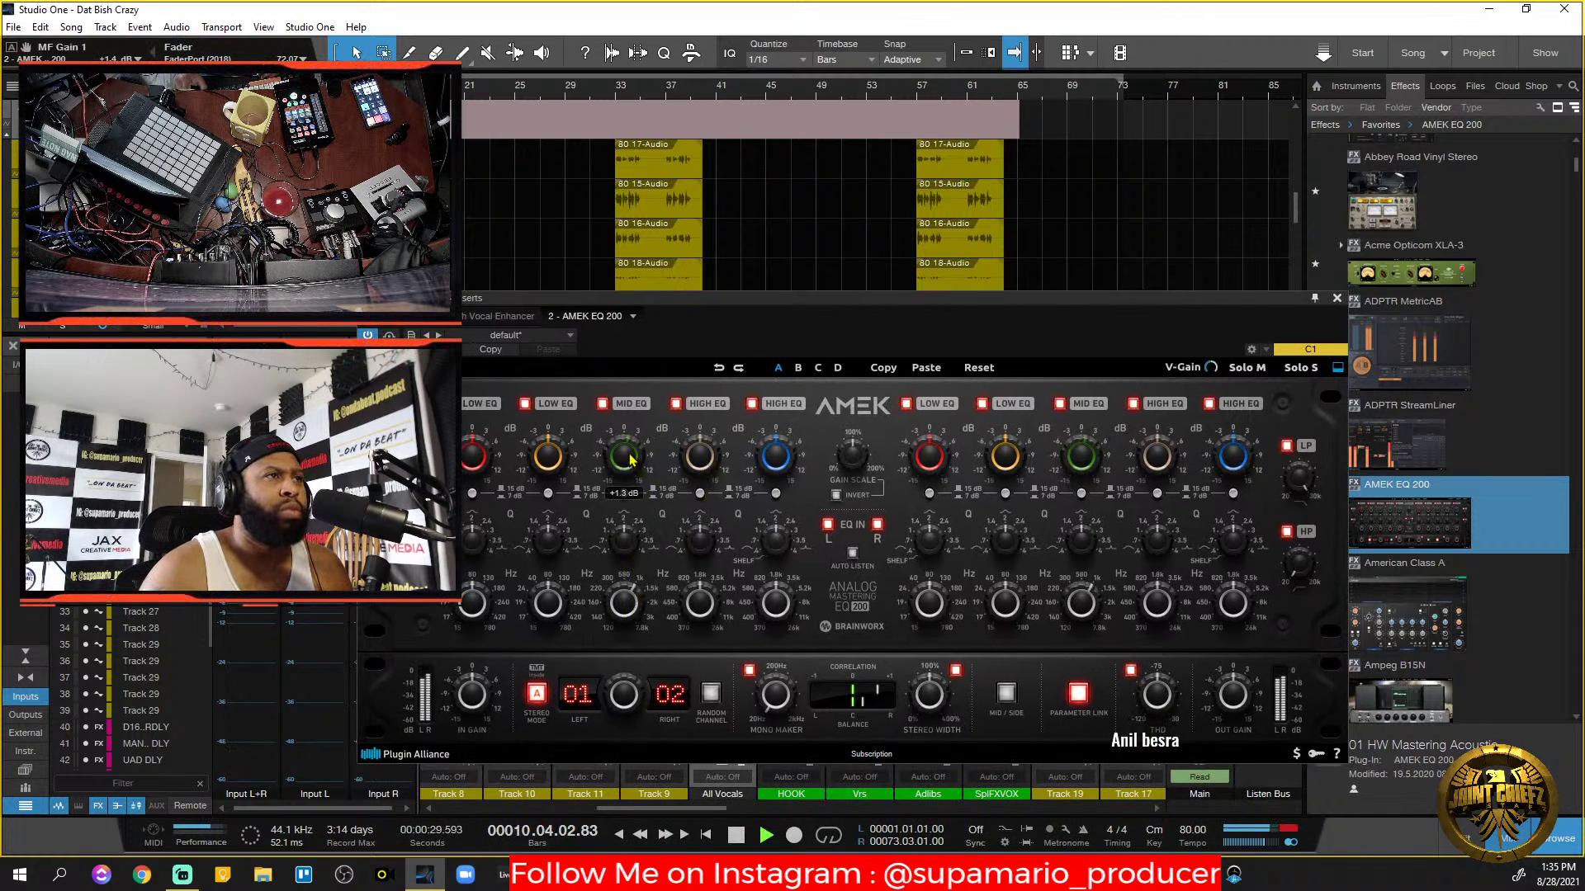
pyautogui.moveTo(629, 449); pyautogui.dragTo(636, 461)
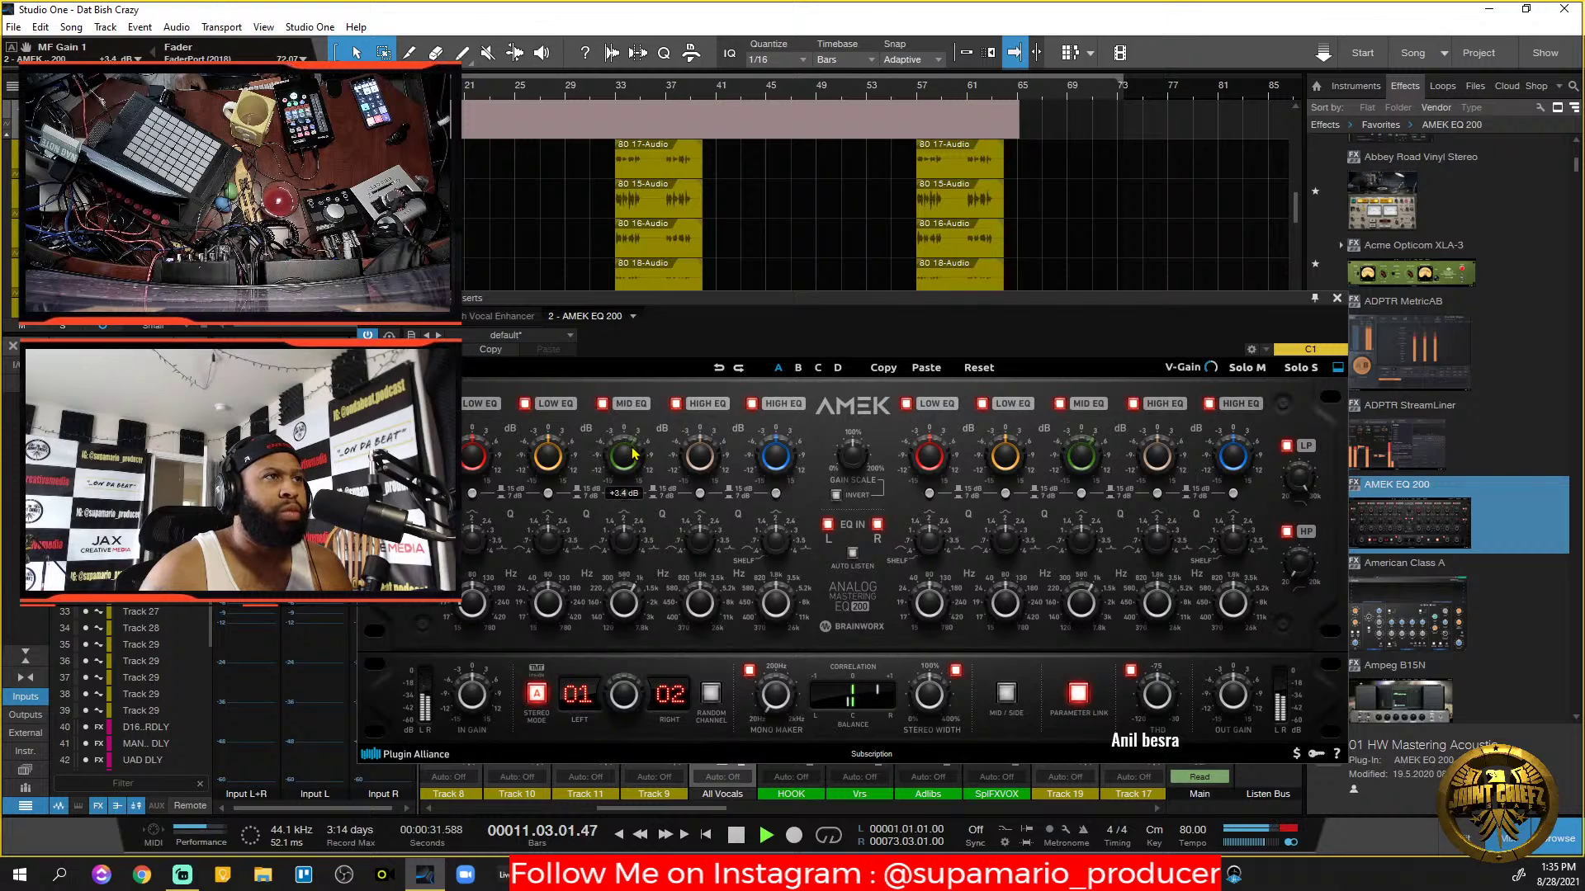
pyautogui.click(854, 555)
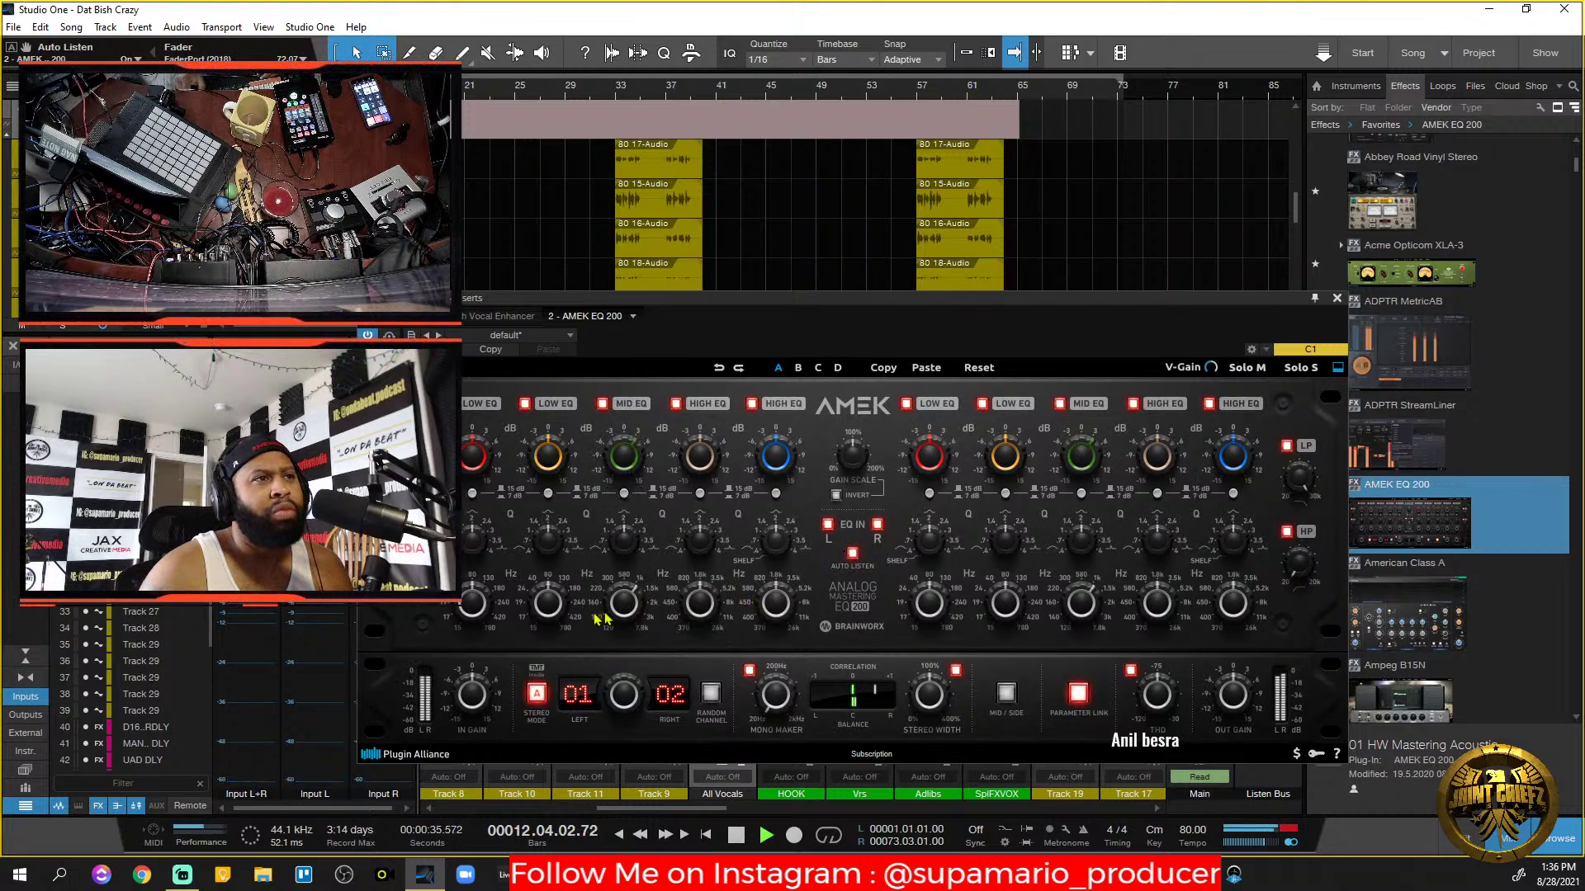
pyautogui.moveTo(621, 603)
pyautogui.mouseDown()
pyautogui.moveTo(624, 621)
pyautogui.moveTo(630, 609)
pyautogui.mouseUp()
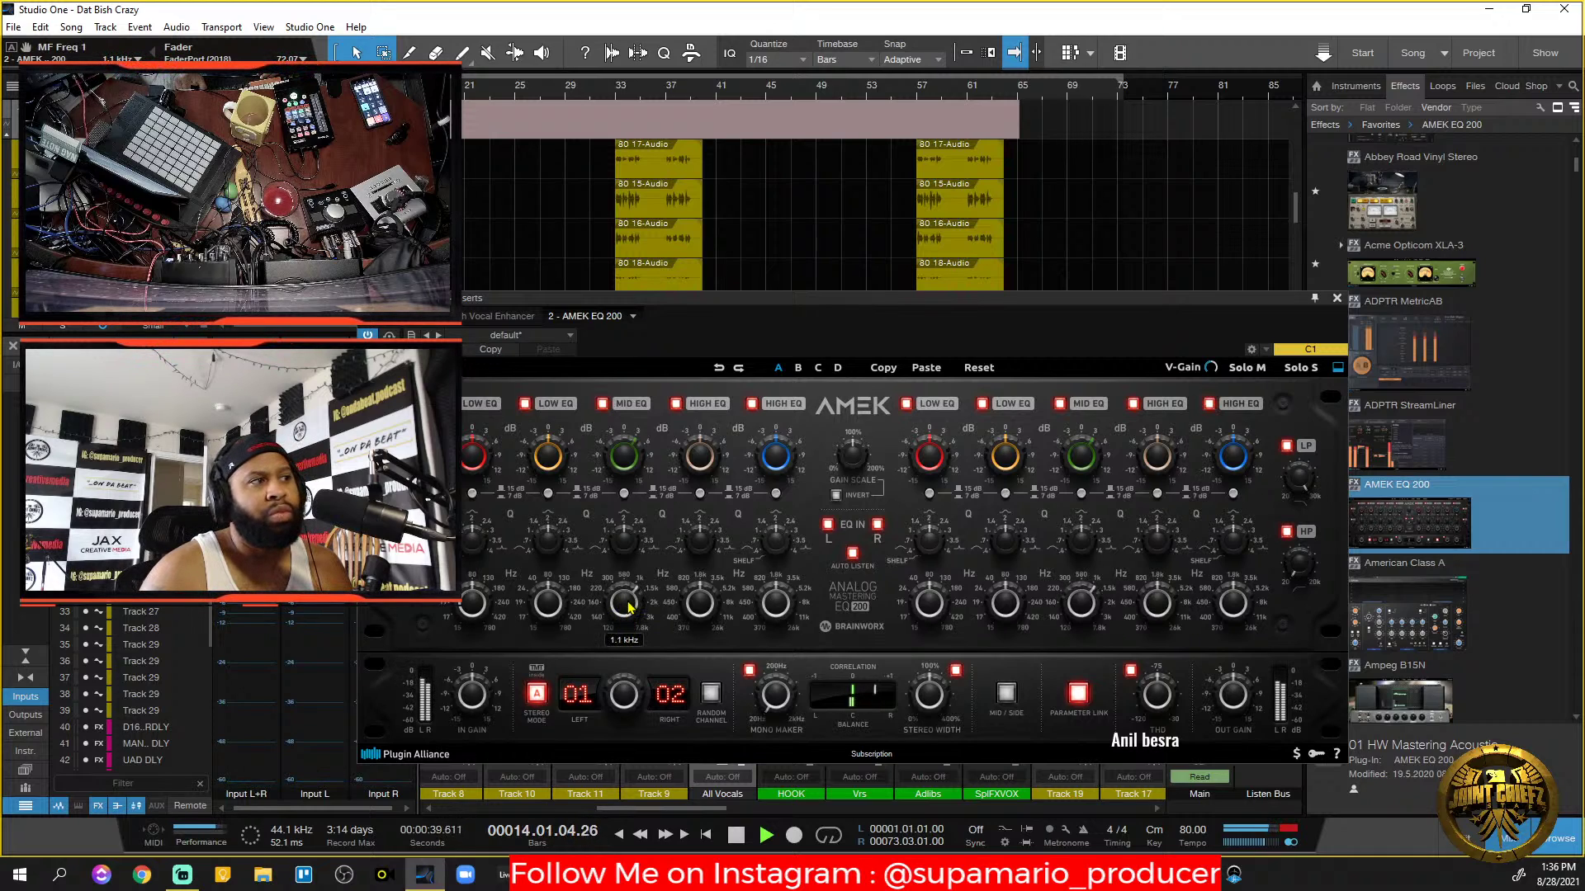
pyautogui.press('space')
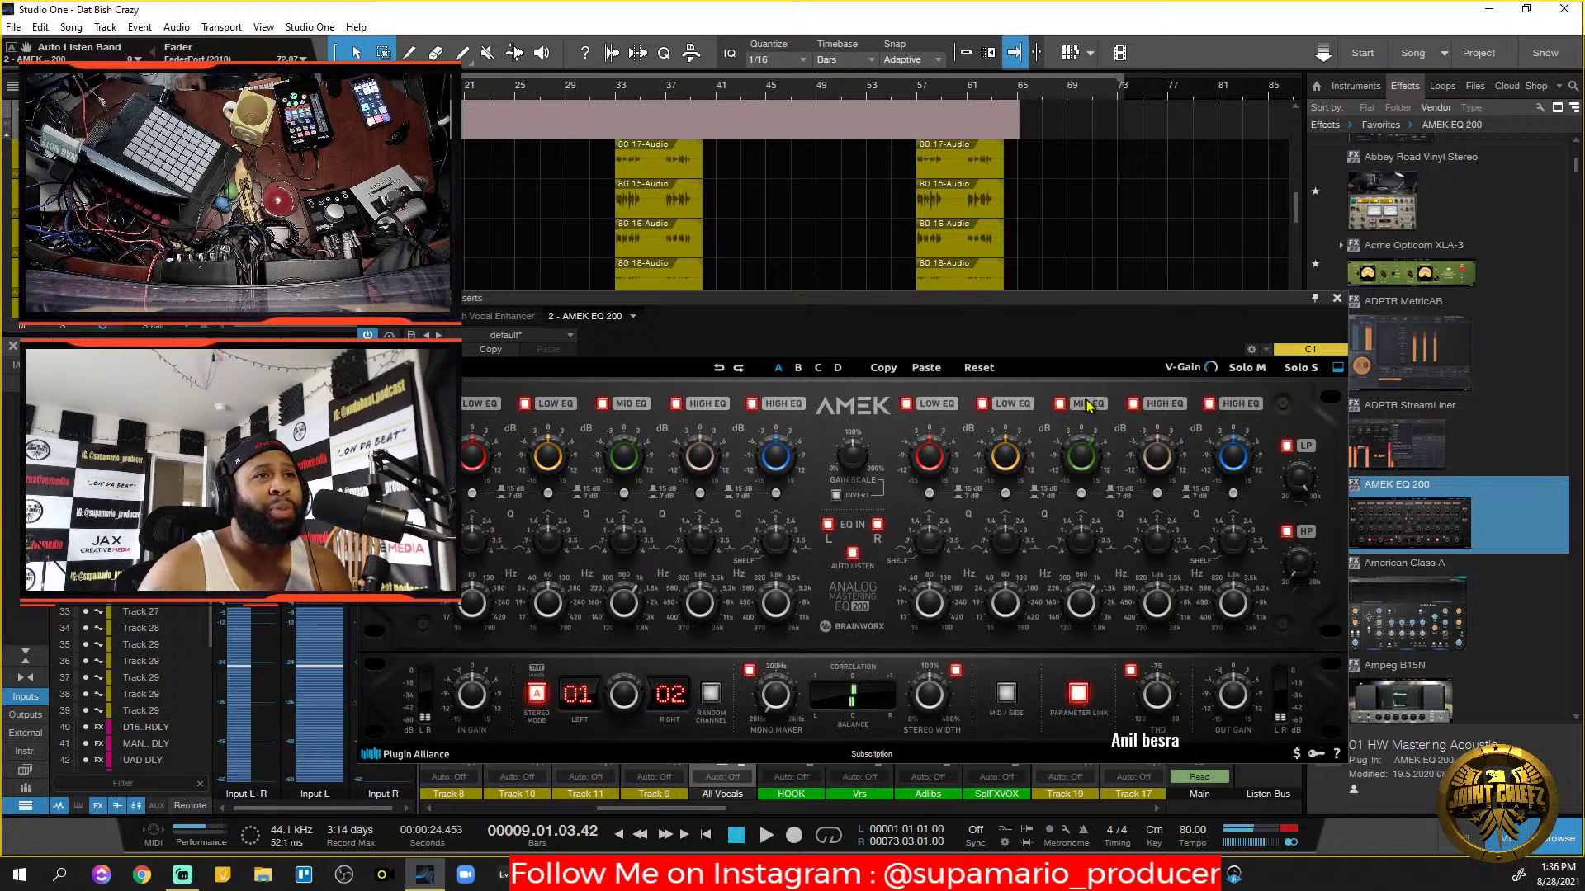
# Close the AMEK EQ 200 window and remove the plug-in from the All Vocals inserts.
pyautogui.click(1338, 300)
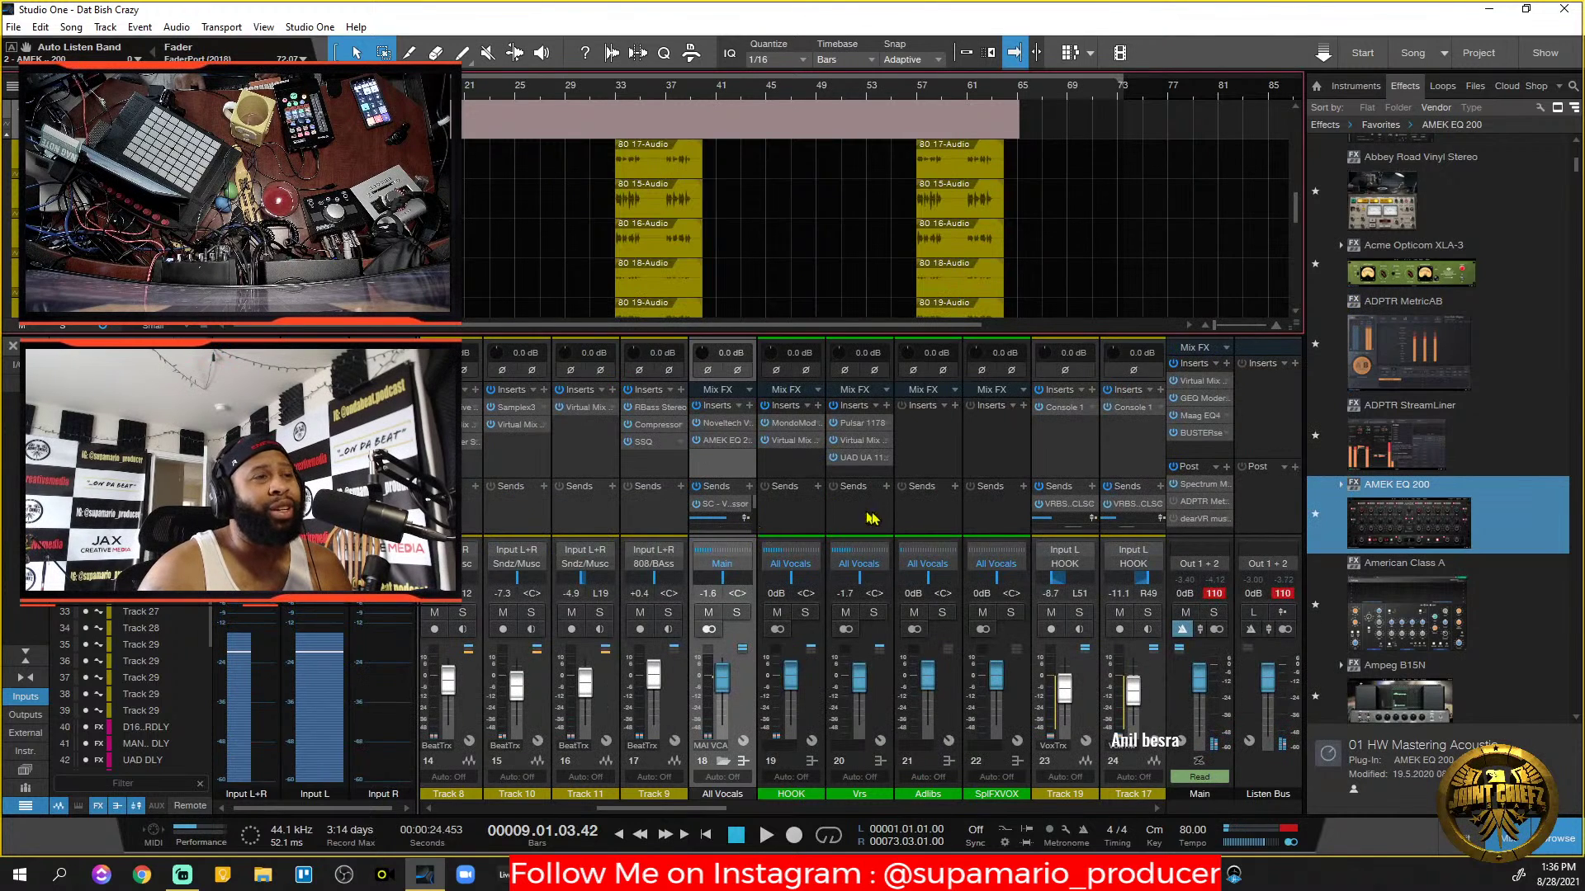
pyautogui.click(747, 445)
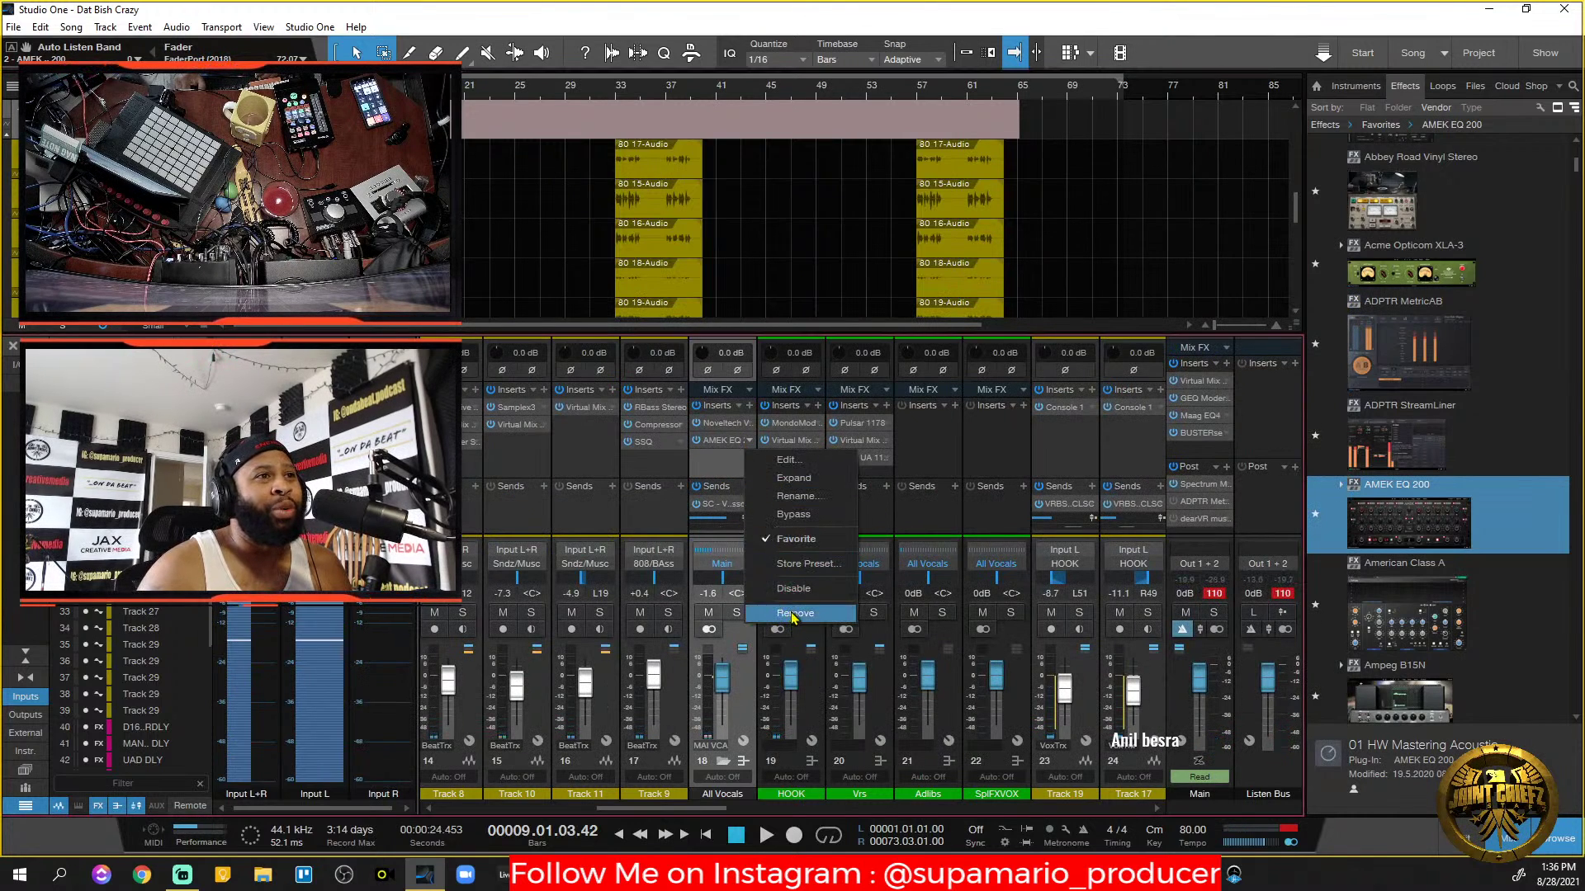
pyautogui.click(794, 615)
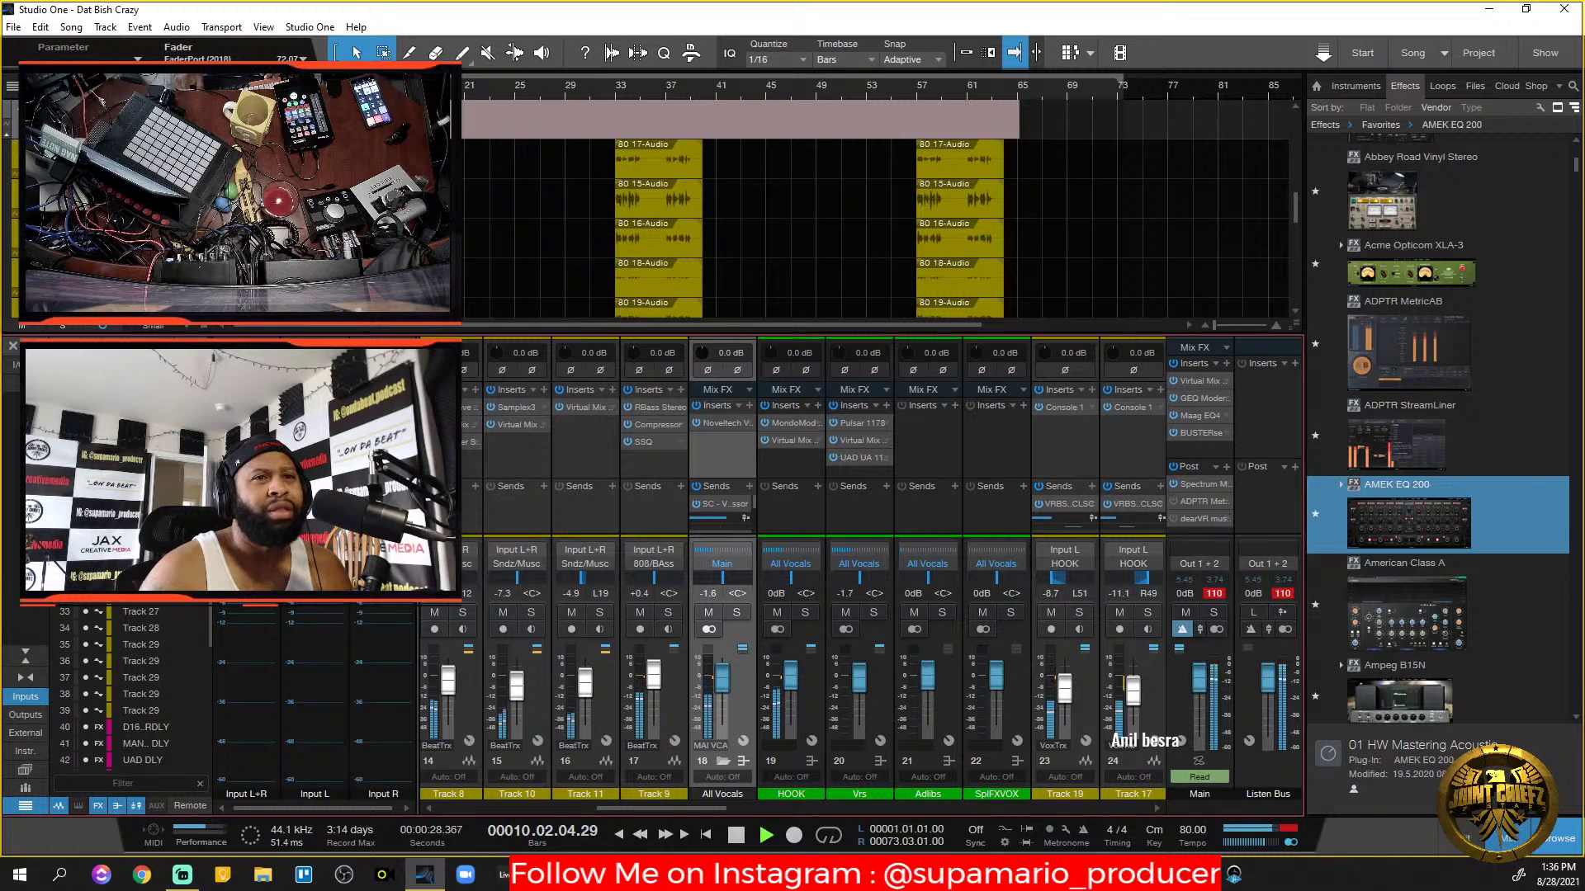
# Find bx_digital V3 among the favorite effects and add it after the Noveltech Vocal Enhancer on All Vocals.
pyautogui.scroll(-5, 1463, 545)
pyautogui.press('space')
pyautogui.scroll(-3, 1464, 545)
pyautogui.moveTo(1578, 183); pyautogui.dragTo(1576, 229)
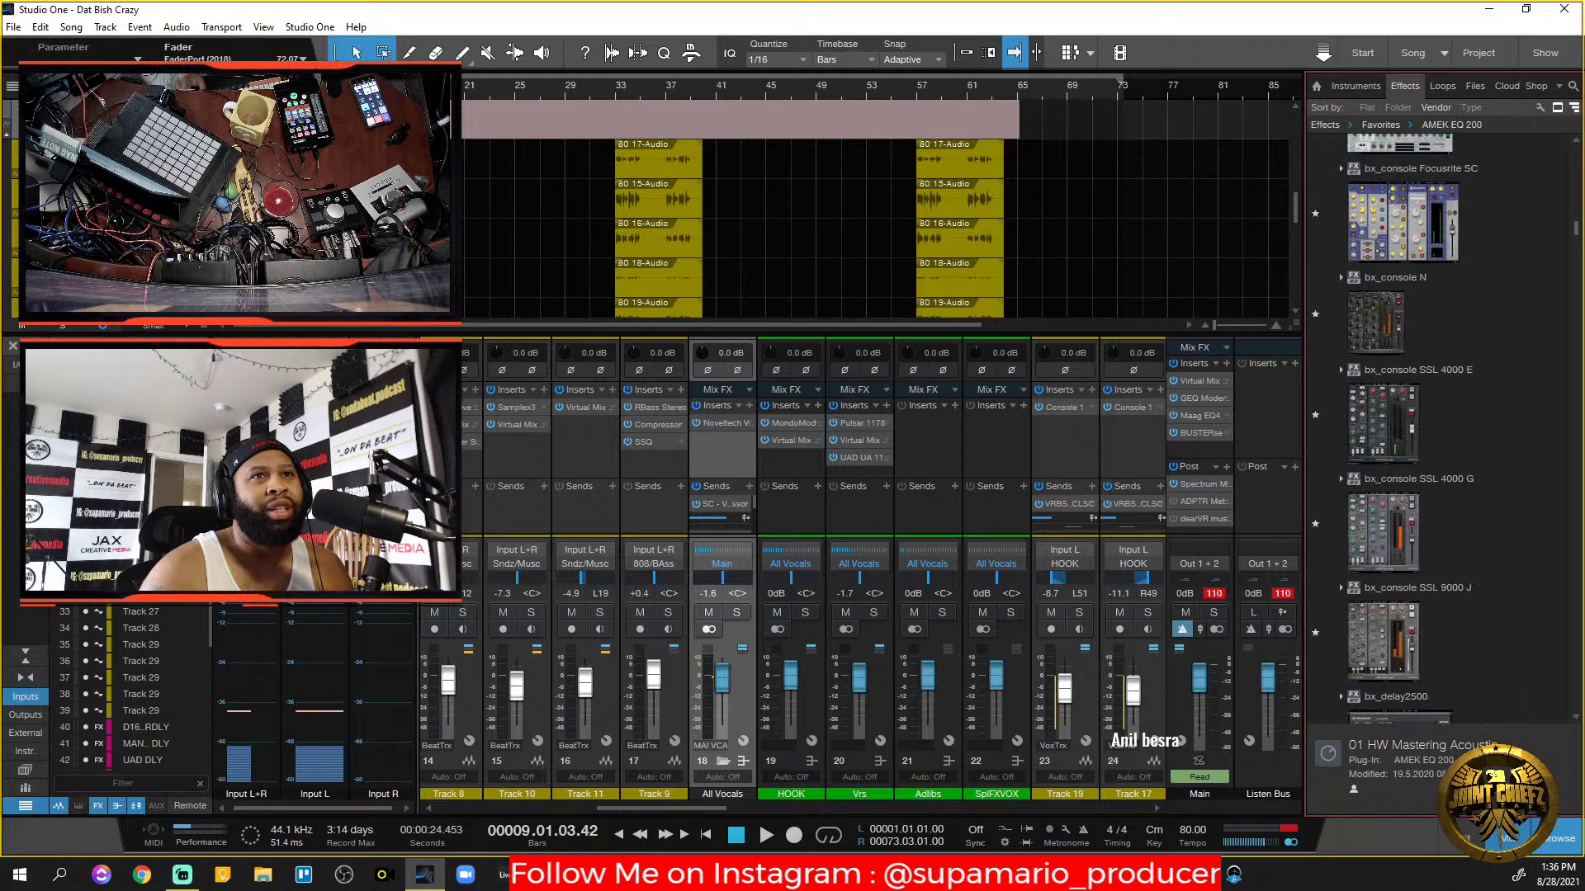
pyautogui.scroll(-5, 1450, 294)
pyautogui.moveTo(1416, 245); pyautogui.dragTo(707, 442)
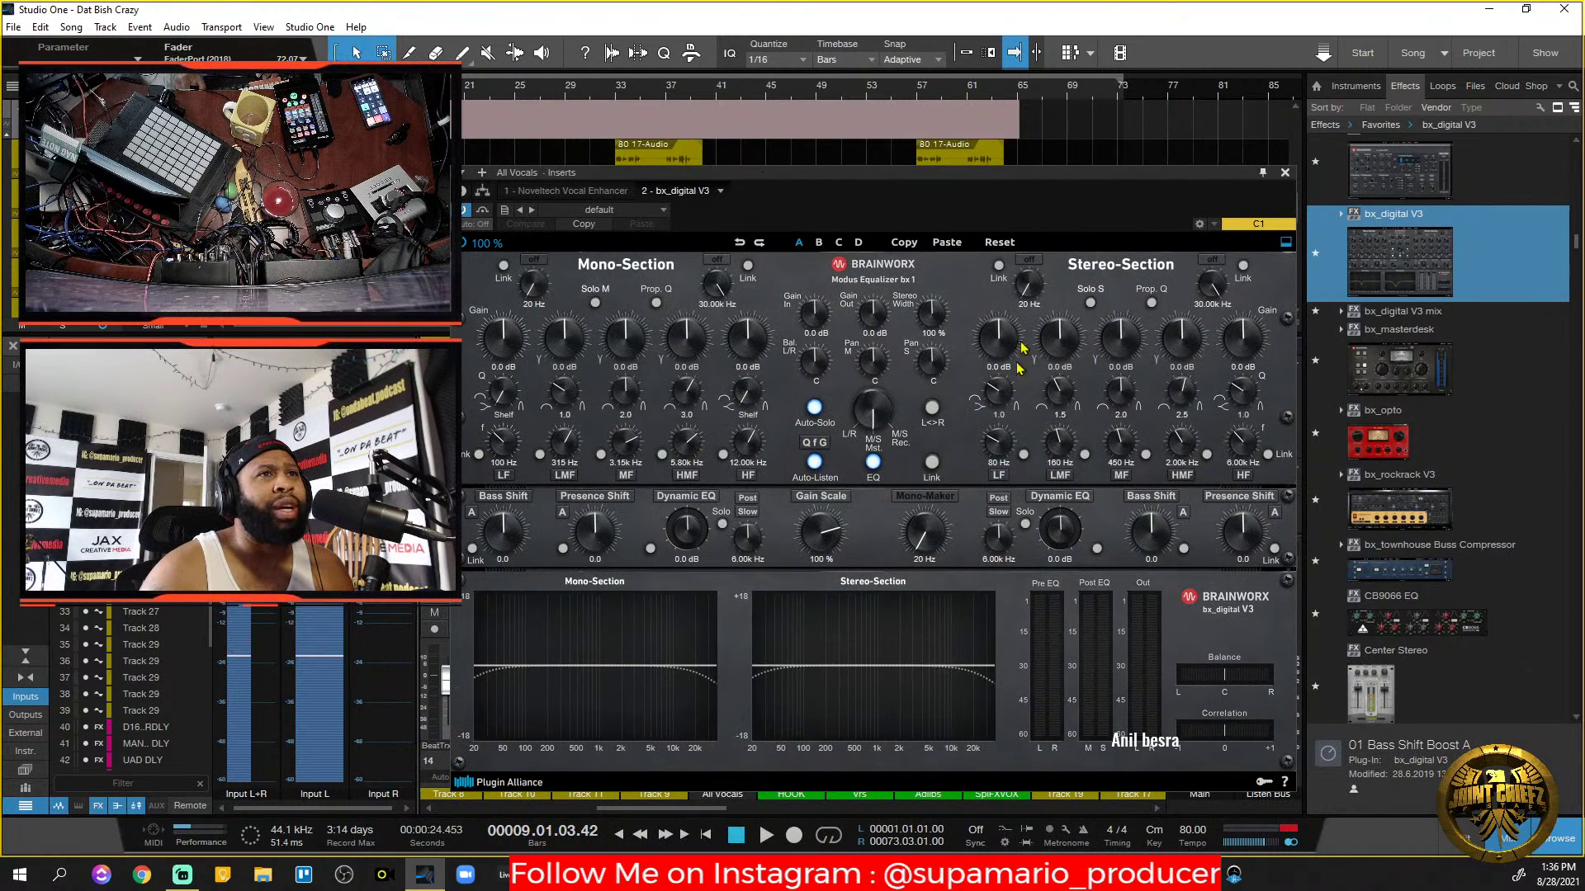
# Solo bx_digital V3's mono section during playback and boost its HMF band about 0.8 dB at 4.45 kHz with Q 1.2.
pyautogui.click(595, 302)
pyautogui.press('space')
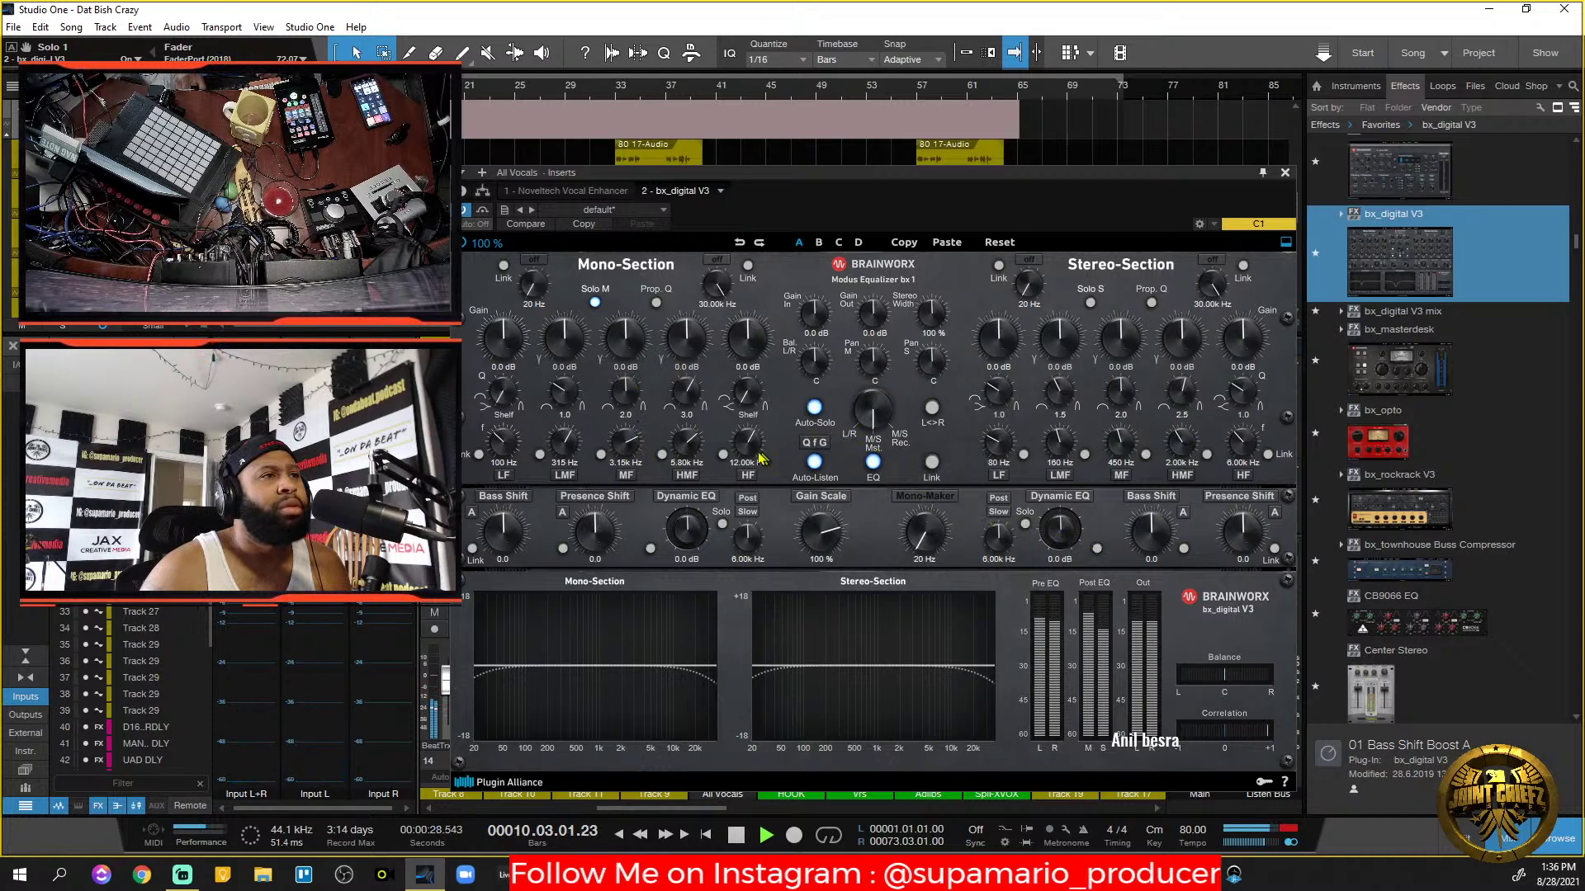
pyautogui.moveTo(687, 446)
pyautogui.mouseDown()
pyautogui.moveTo(688, 479)
pyautogui.moveTo(692, 402)
pyautogui.moveTo(697, 430)
pyautogui.mouseUp()
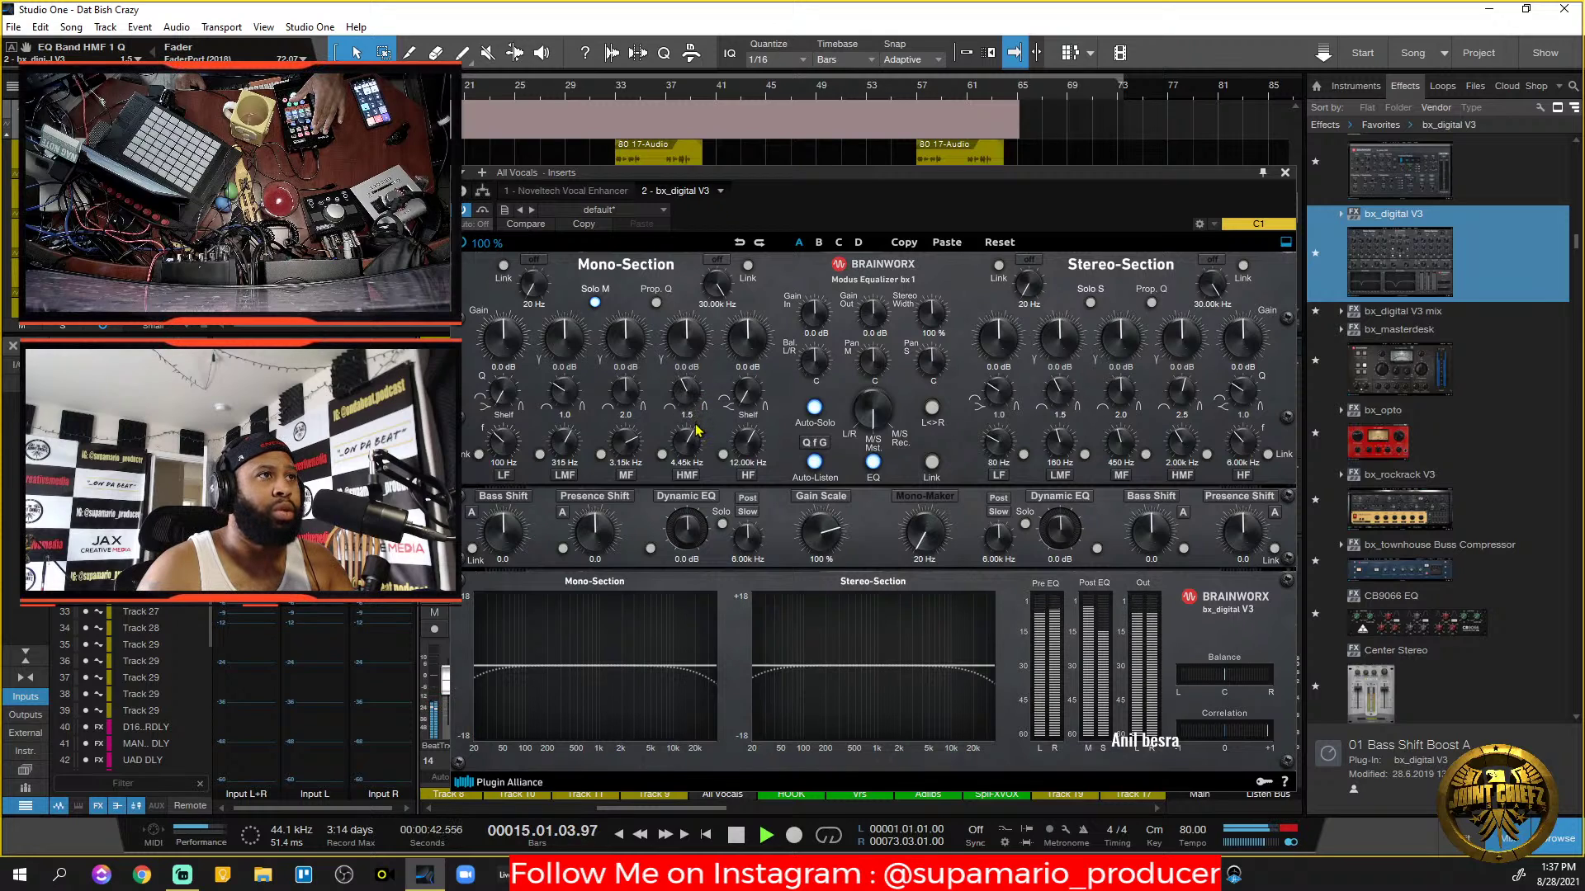
pyautogui.moveTo(694, 362); pyautogui.dragTo(694, 357)
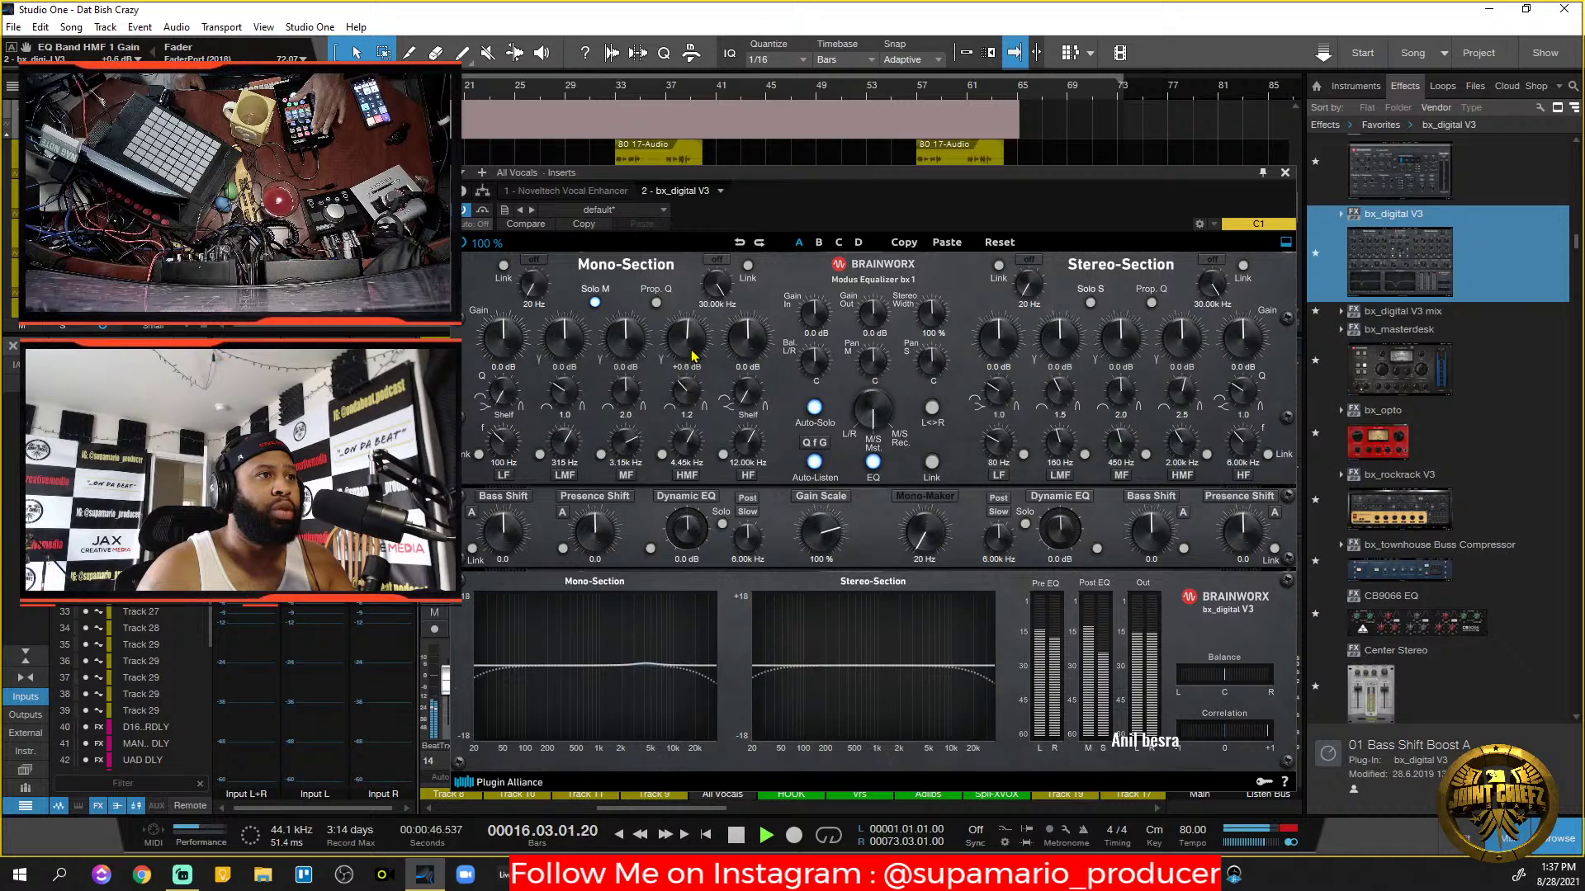
pyautogui.hotkey('shift', 'b')
pyautogui.doubleClick(694, 353)
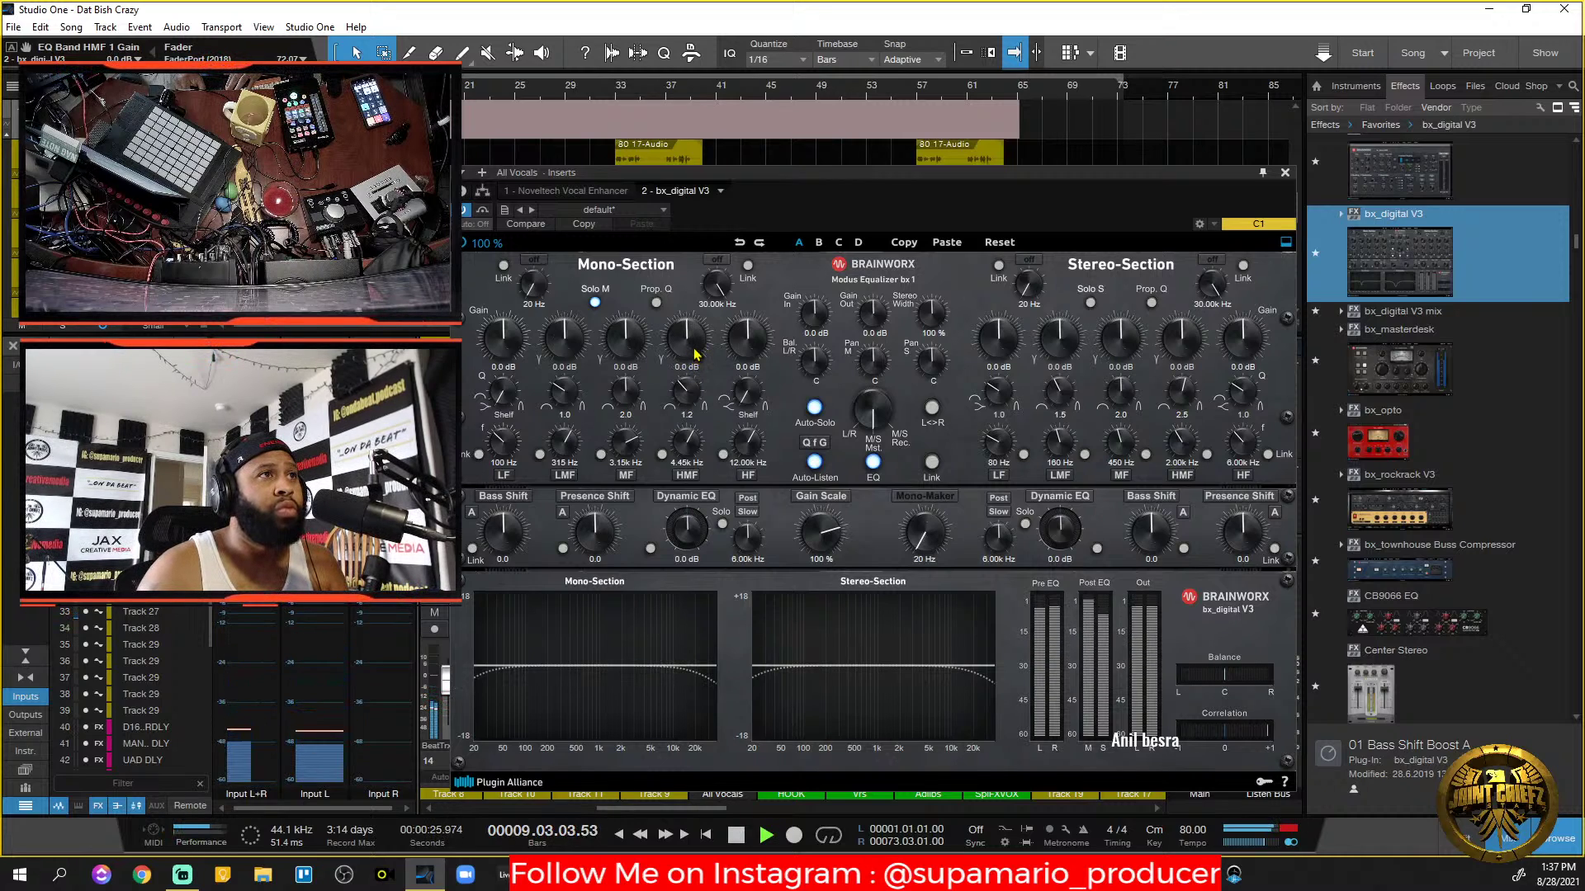
pyautogui.moveTo(694, 352); pyautogui.dragTo(694, 345)
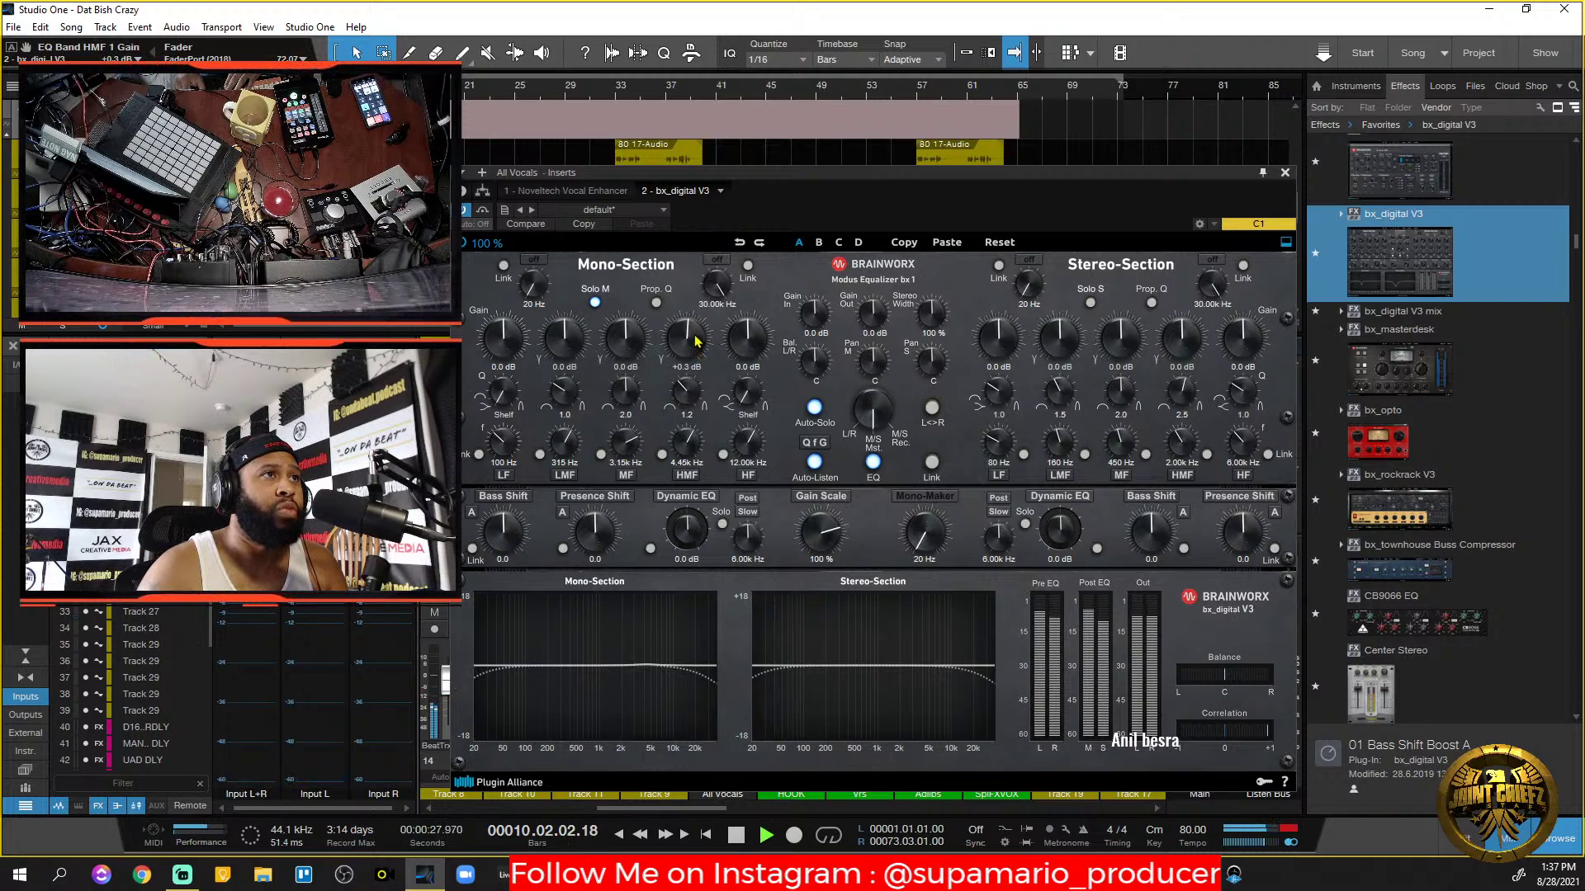
pyautogui.moveTo(691, 339); pyautogui.dragTo(691, 335)
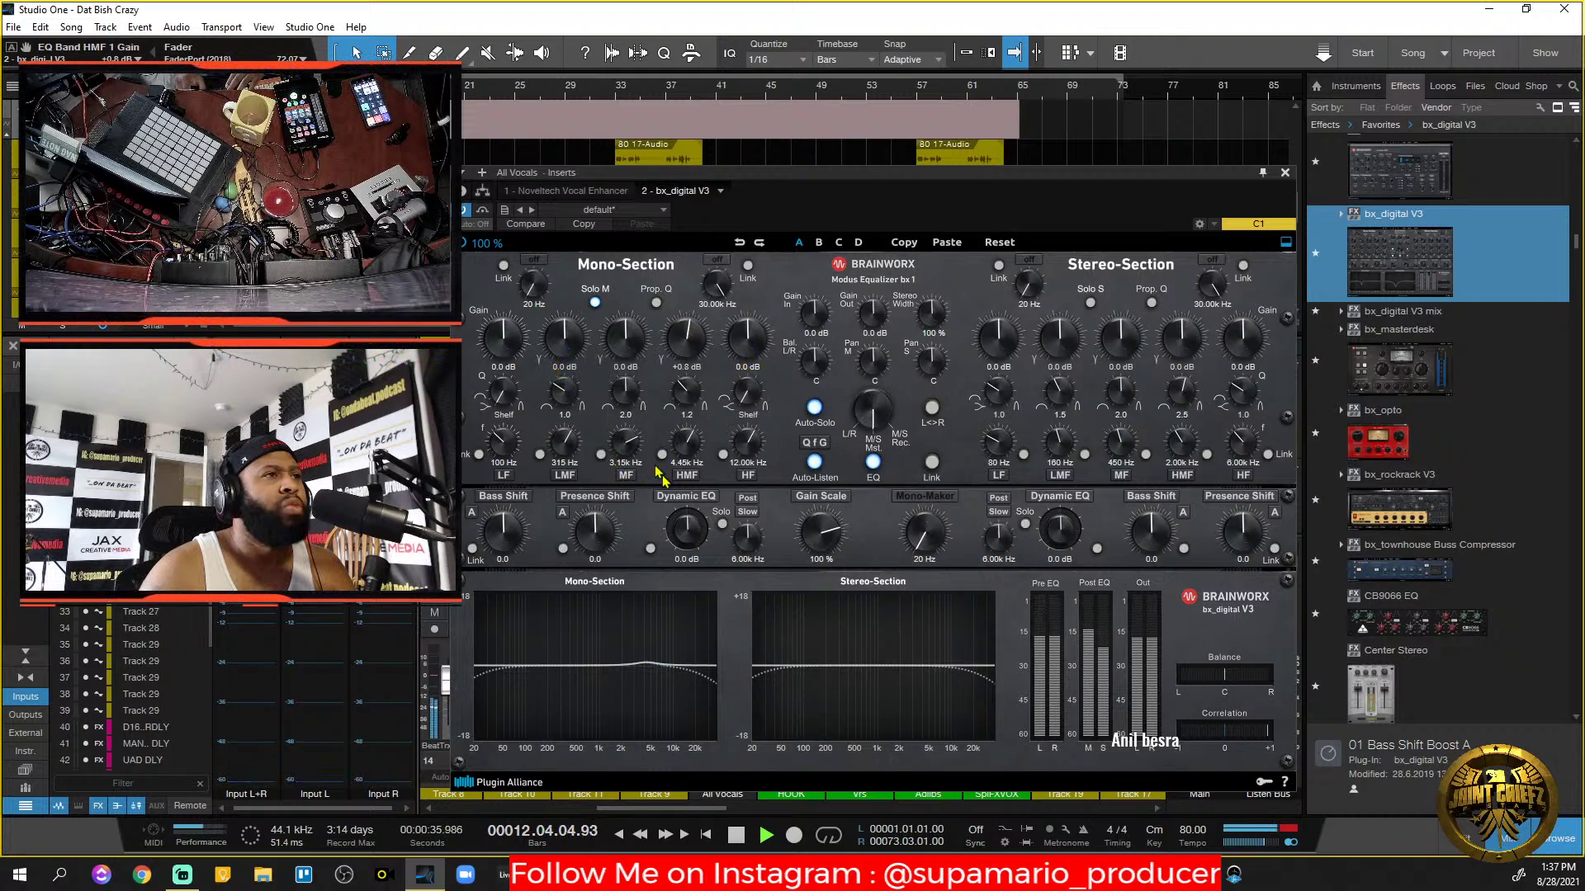
# Solo All Vocals and tune the mono section's LMF band to 246 Hz with a Q of about 5.1.
pyautogui.press('s')
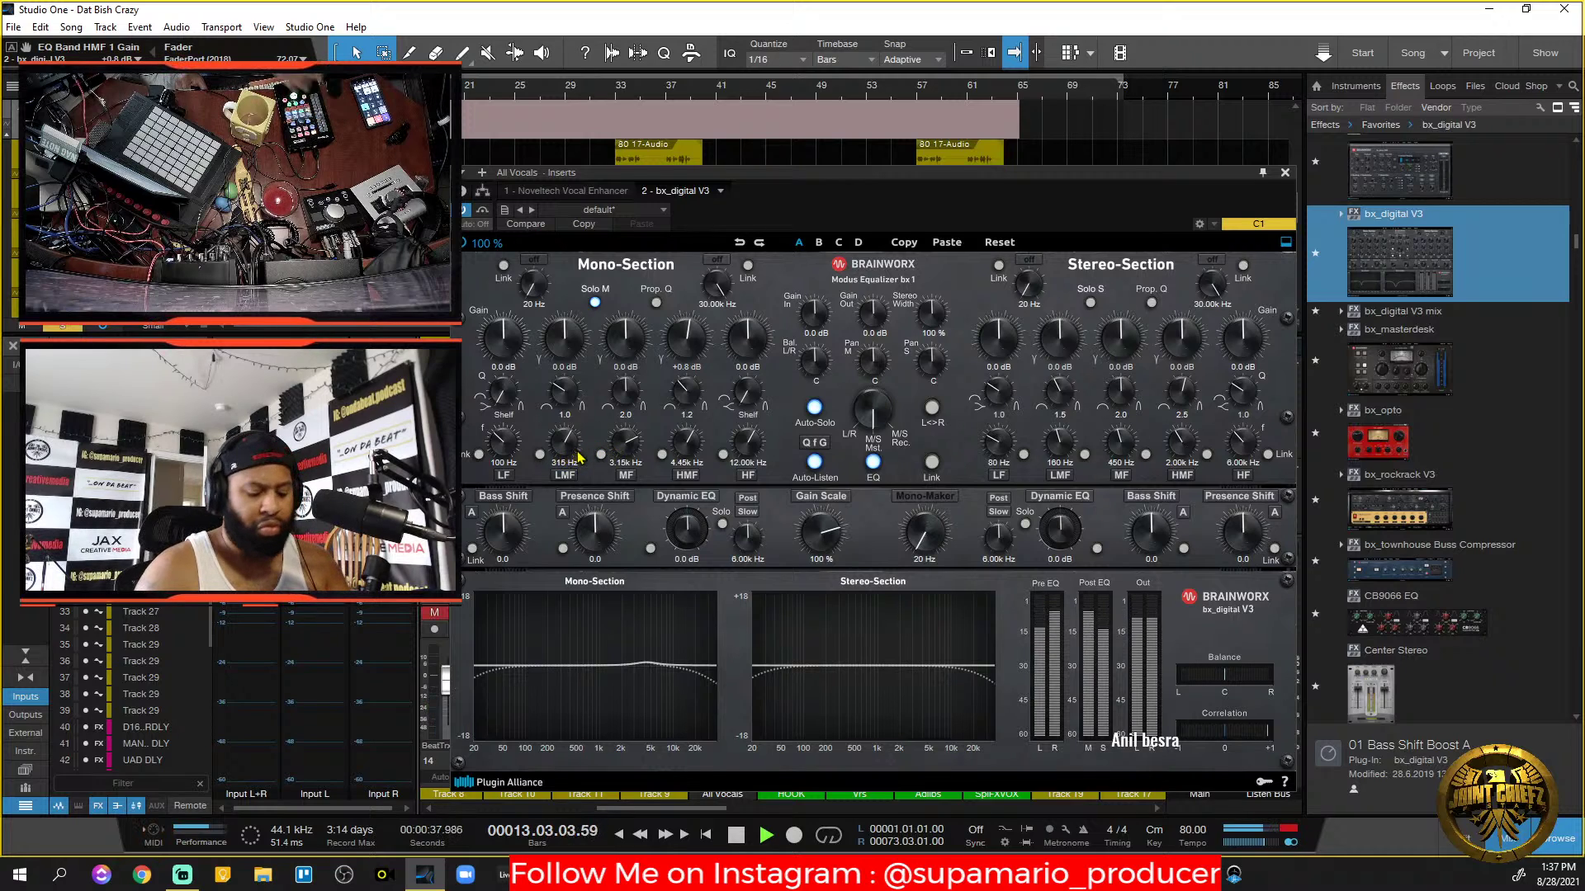
pyautogui.moveTo(564, 441); pyautogui.dragTo(577, 454)
pyautogui.moveTo(575, 399)
pyautogui.mouseDown()
pyautogui.moveTo(568, 287)
pyautogui.moveTo(576, 420)
pyautogui.mouseUp()
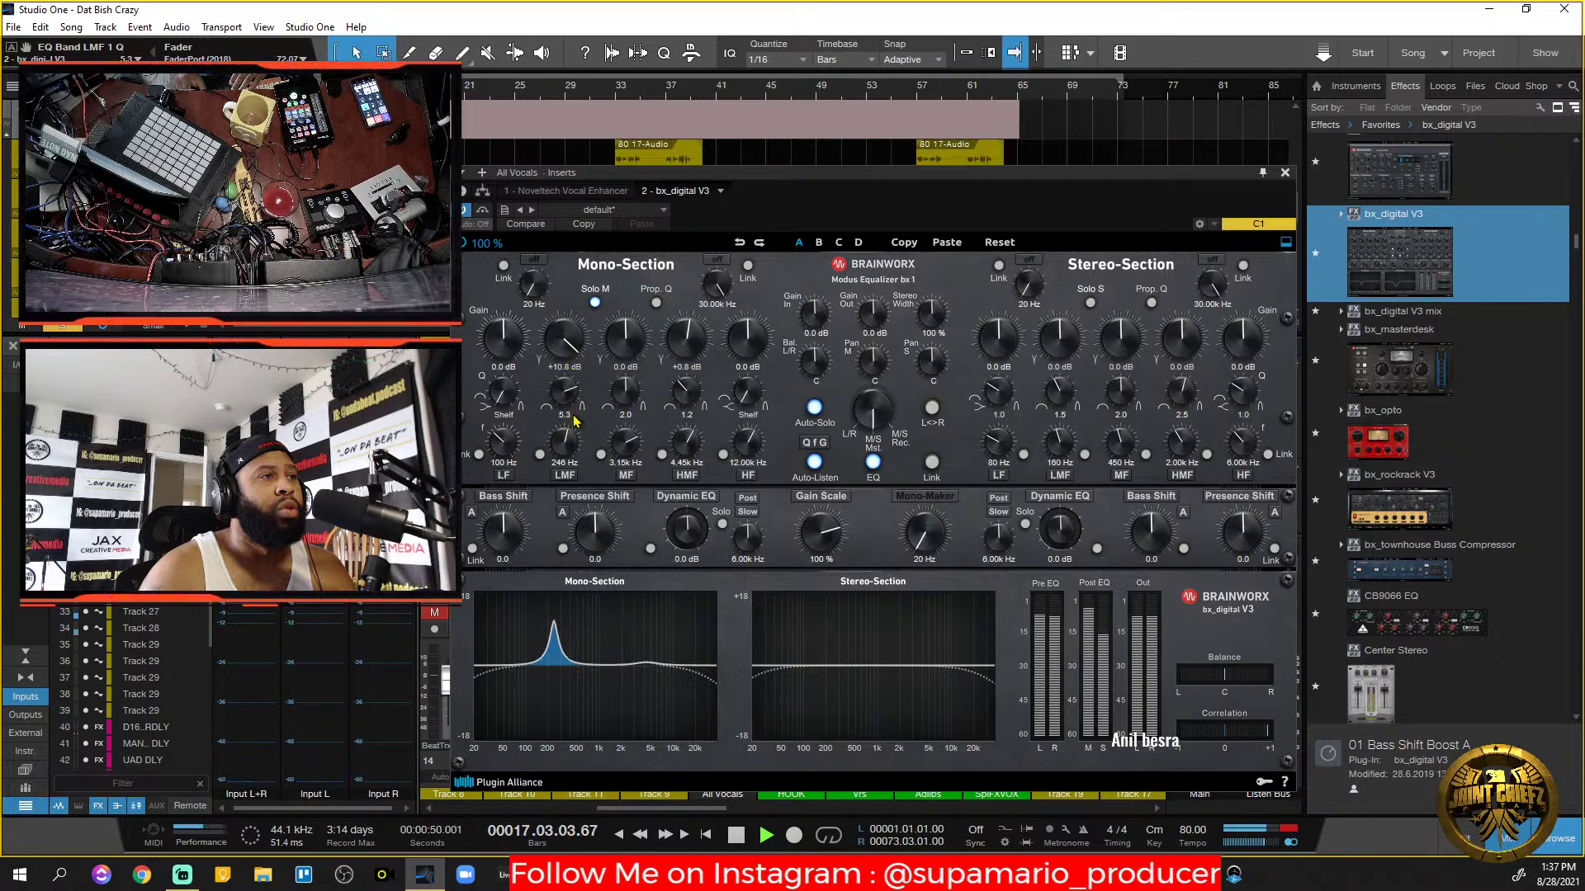
pyautogui.press('space')
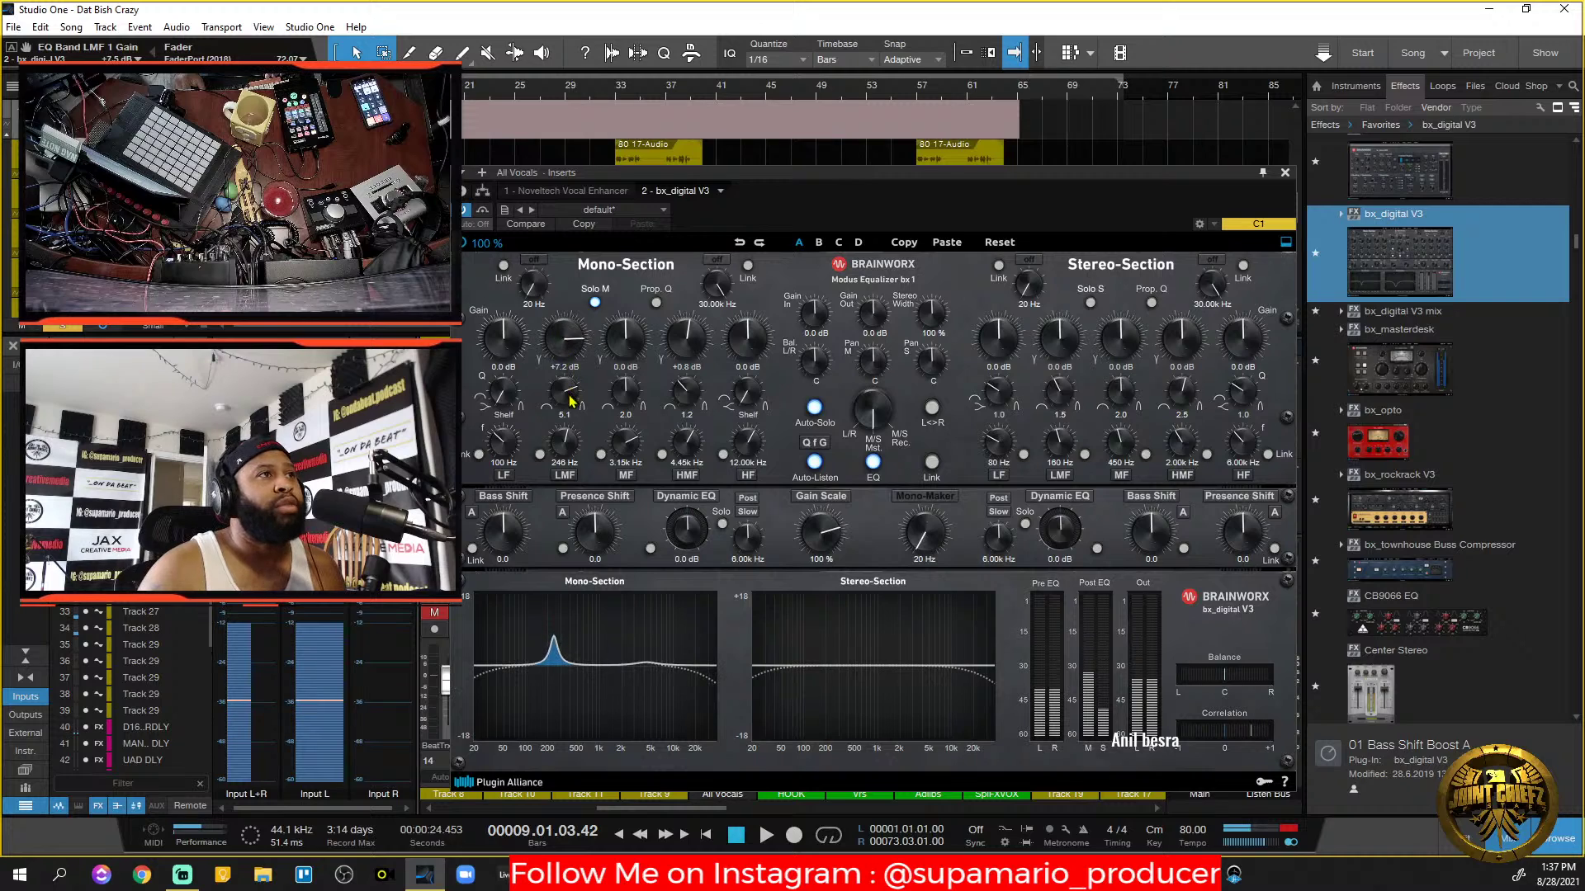
pyautogui.press('space')
# Compare boosts and cuts on the mono LMF band during playback and leave its gain at about -0.7 dB.
pyautogui.moveTo(565, 363); pyautogui.dragTo(567, 352)
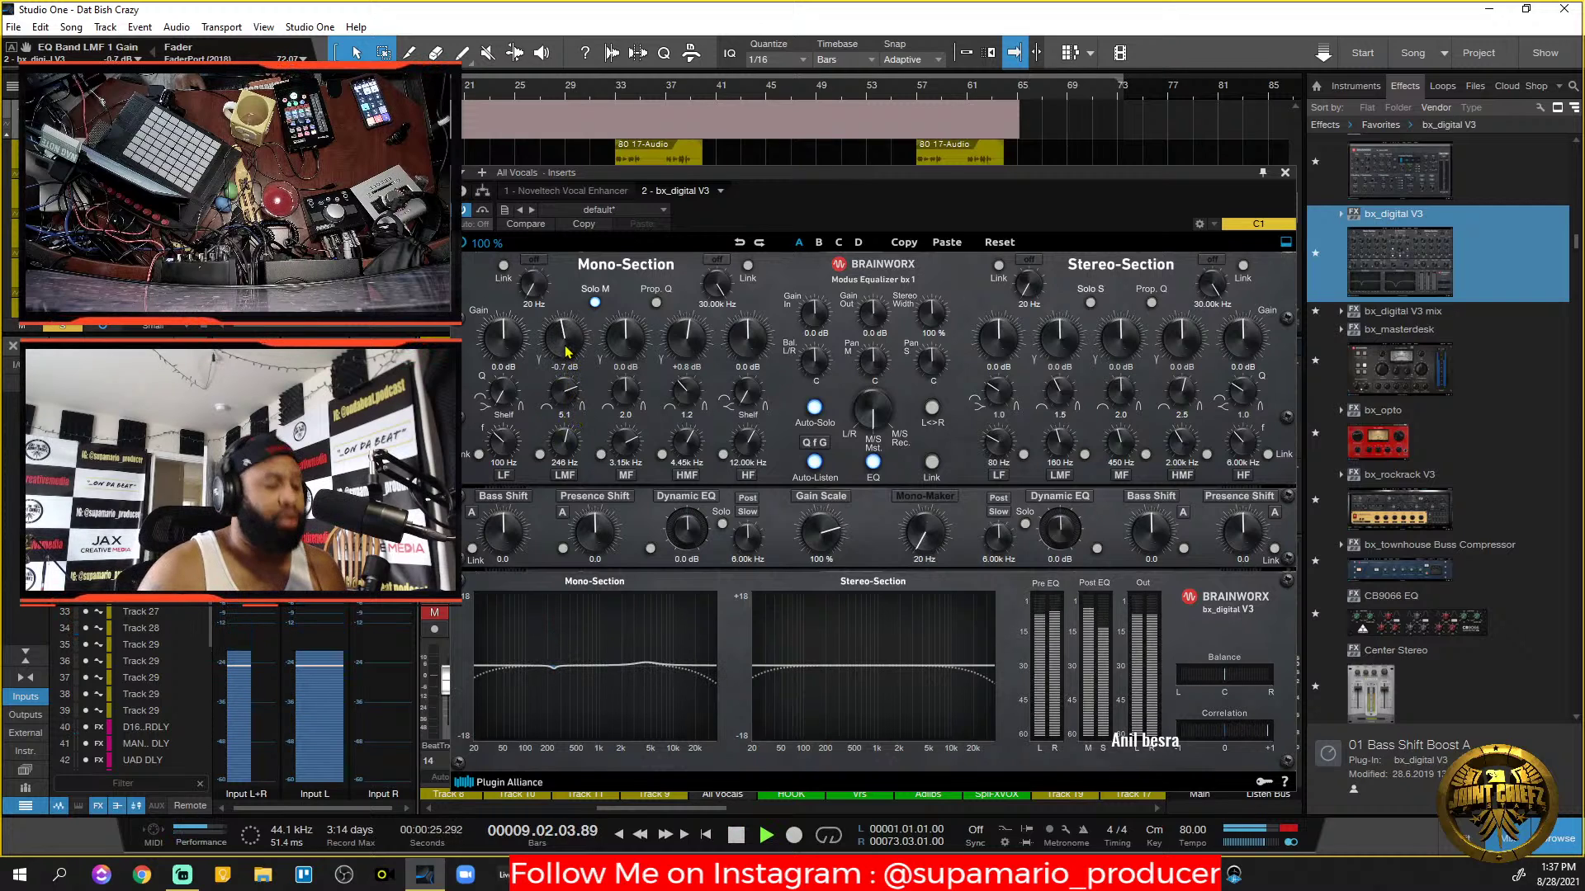
pyautogui.moveTo(567, 353); pyautogui.dragTo(575, 336)
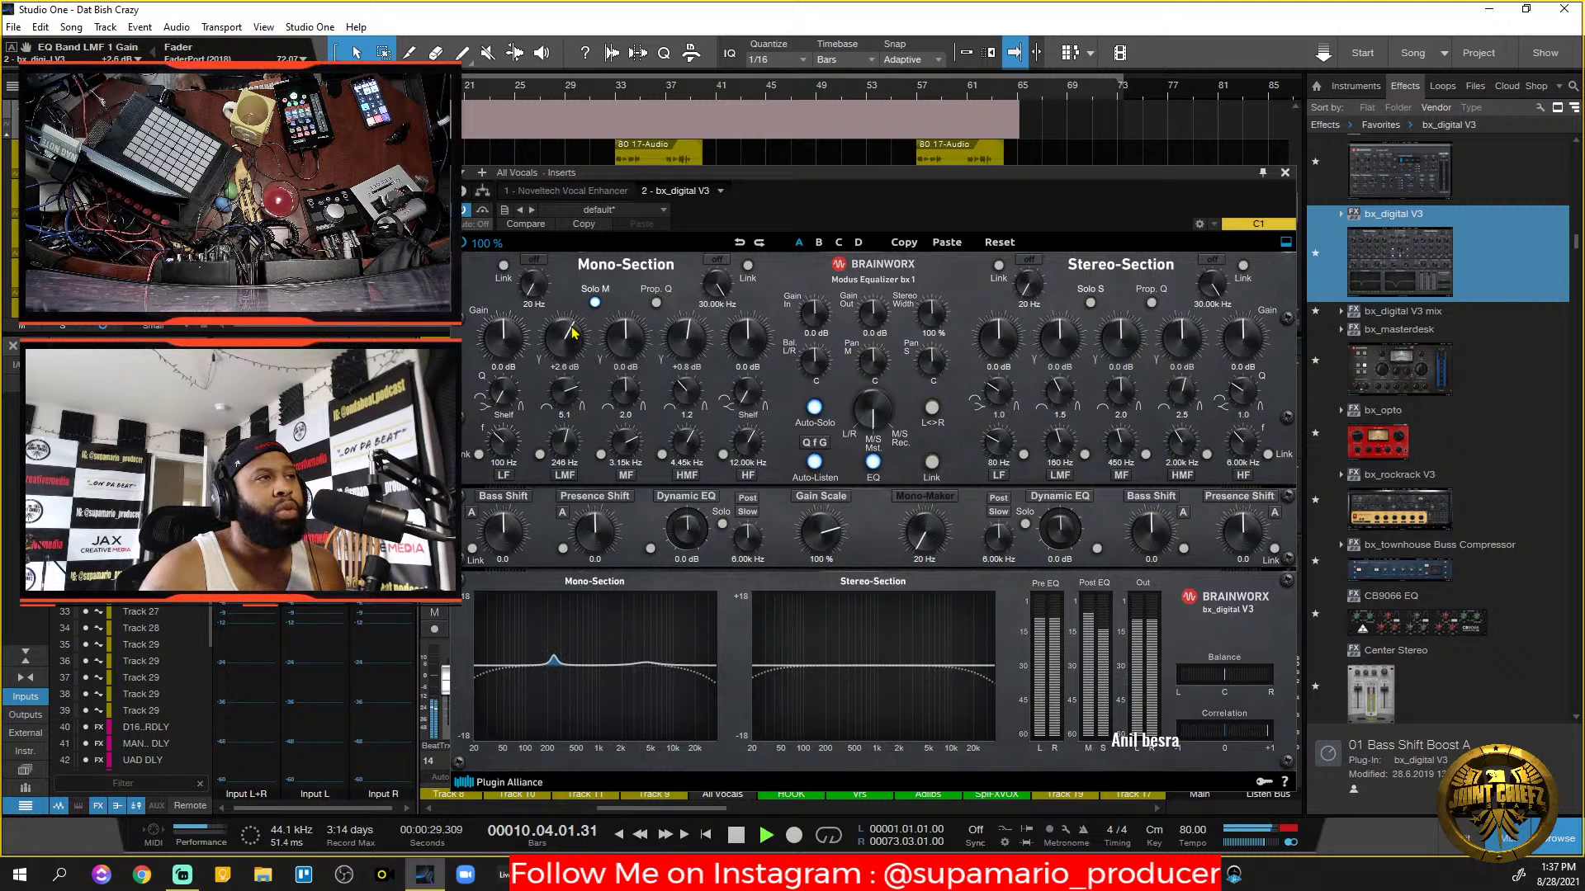
pyautogui.moveTo(573, 322); pyautogui.dragTo(572, 320)
pyautogui.scroll(3, 575, 319)
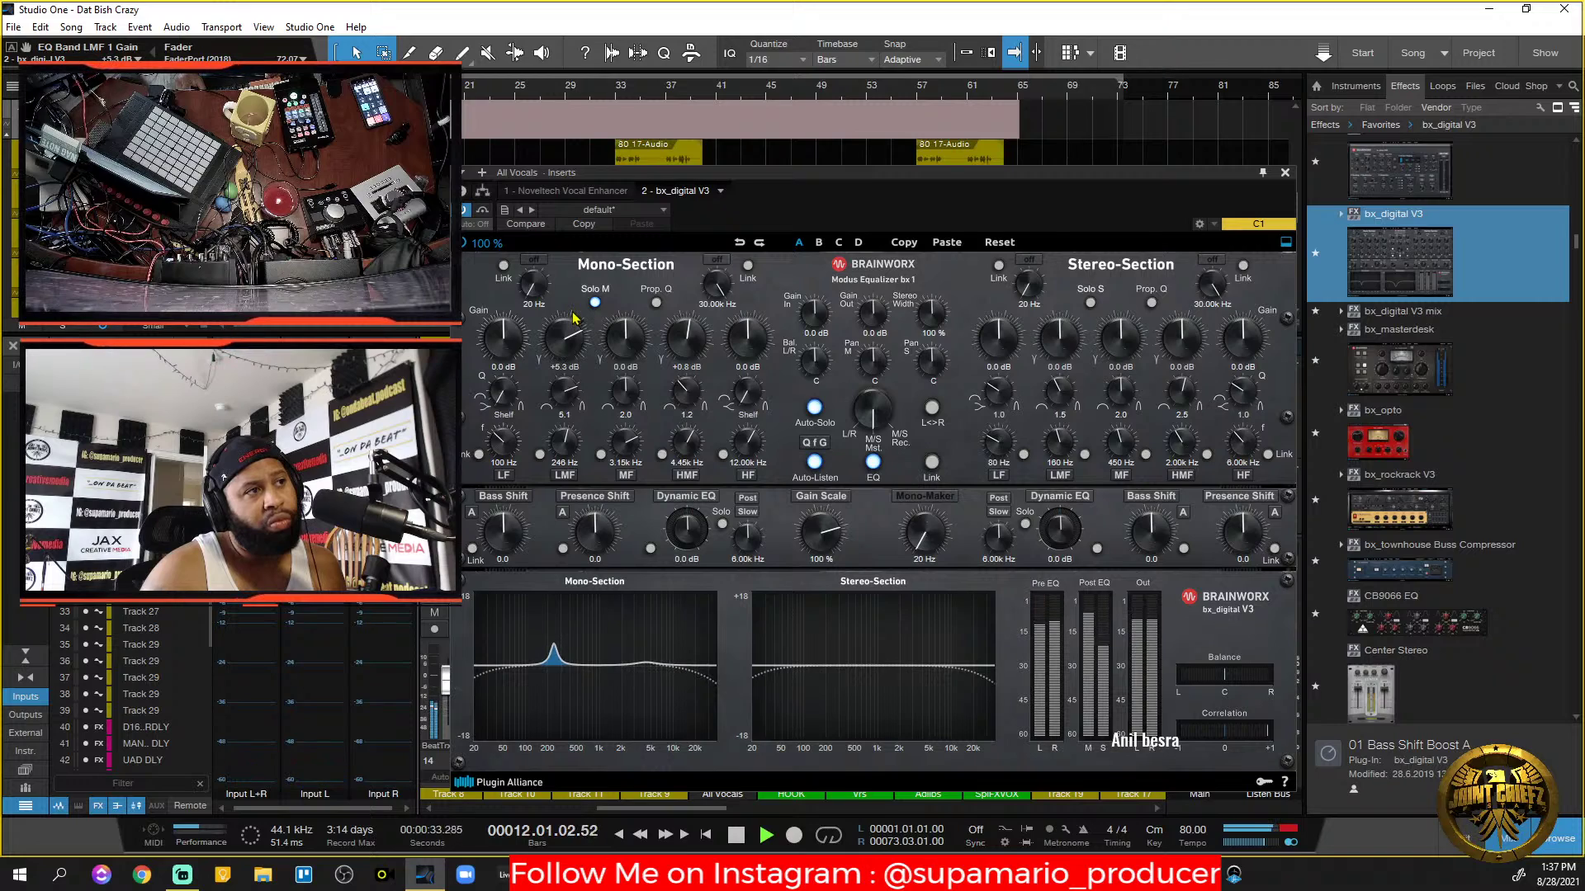
pyautogui.moveTo(575, 320); pyautogui.dragTo(578, 356)
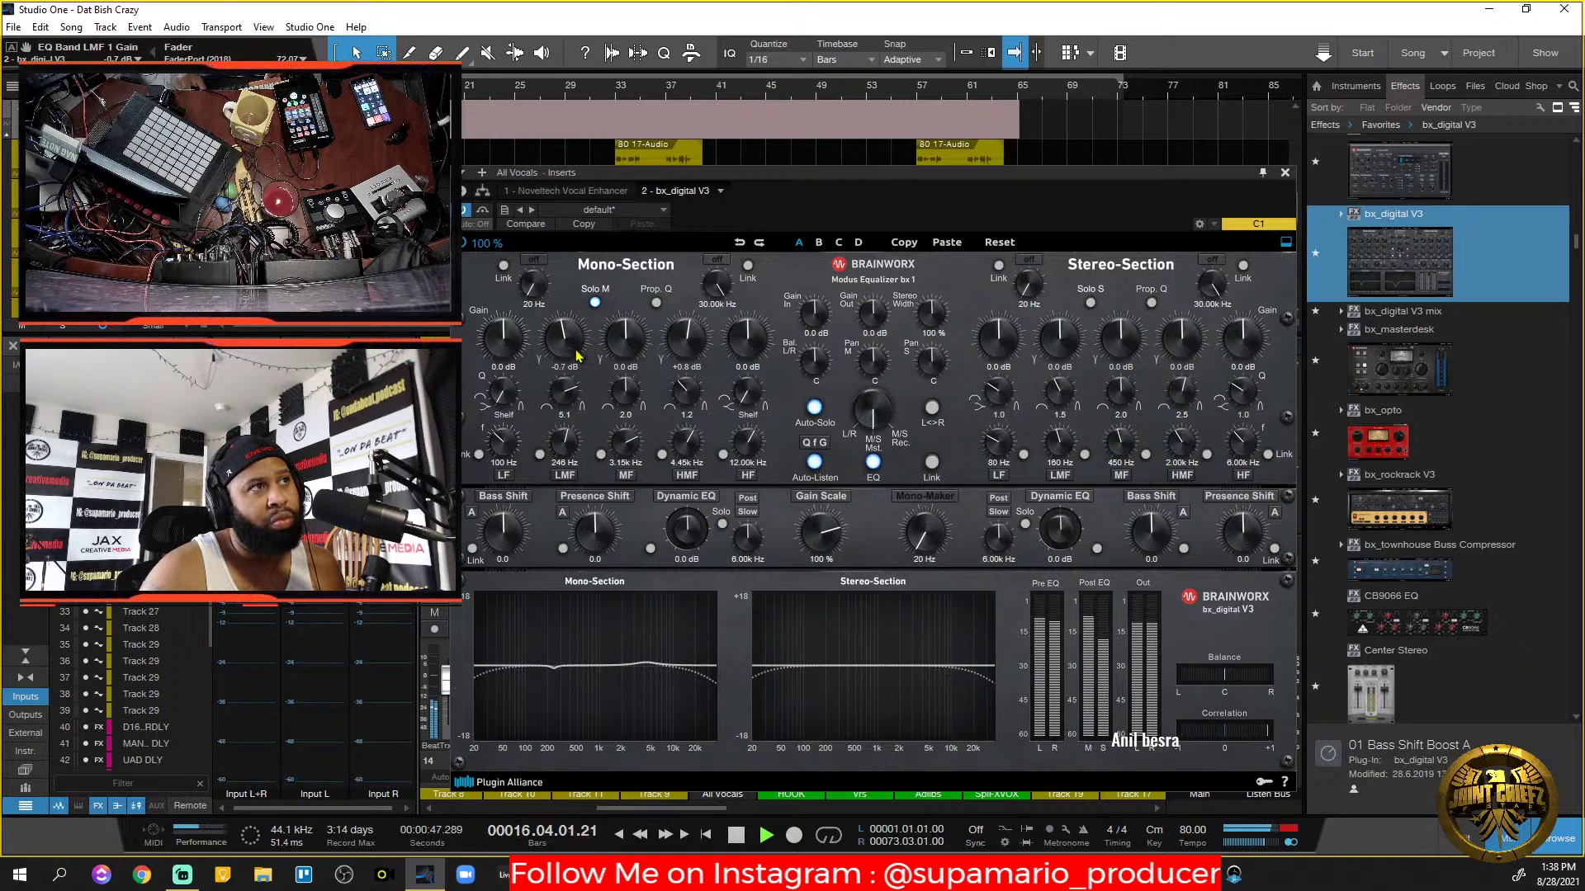
# Solo the stereo section instead of the mono section and set the Mono-Maker to about 202 Hz while auditioning.
pyautogui.press('space')
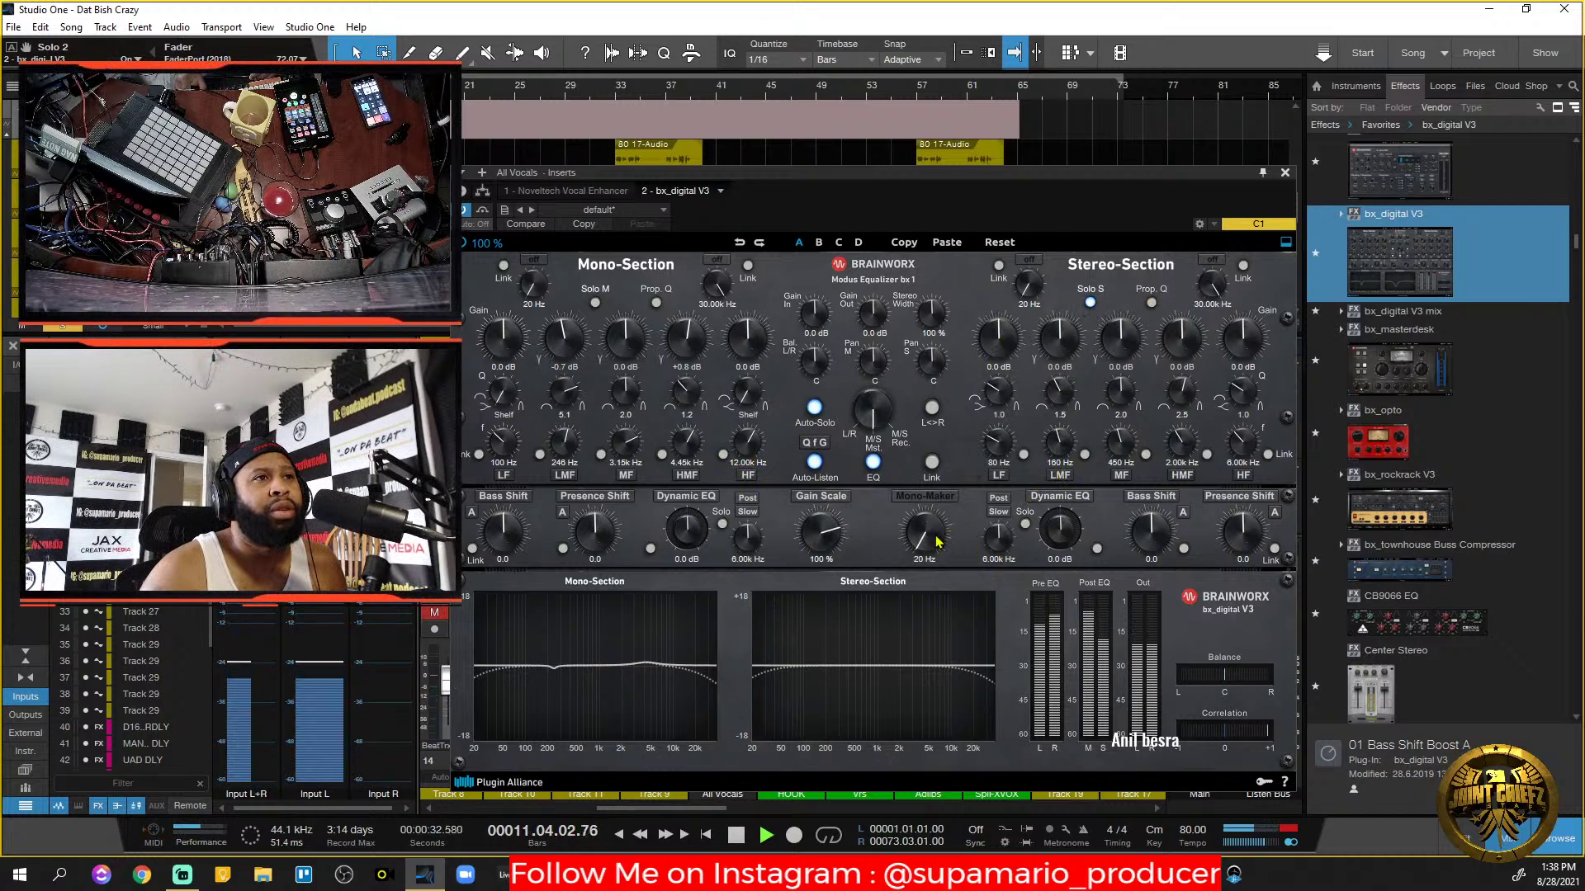
pyautogui.moveTo(924, 530)
pyautogui.mouseDown()
pyautogui.moveTo(941, 497)
pyautogui.moveTo(943, 544)
pyautogui.mouseUp()
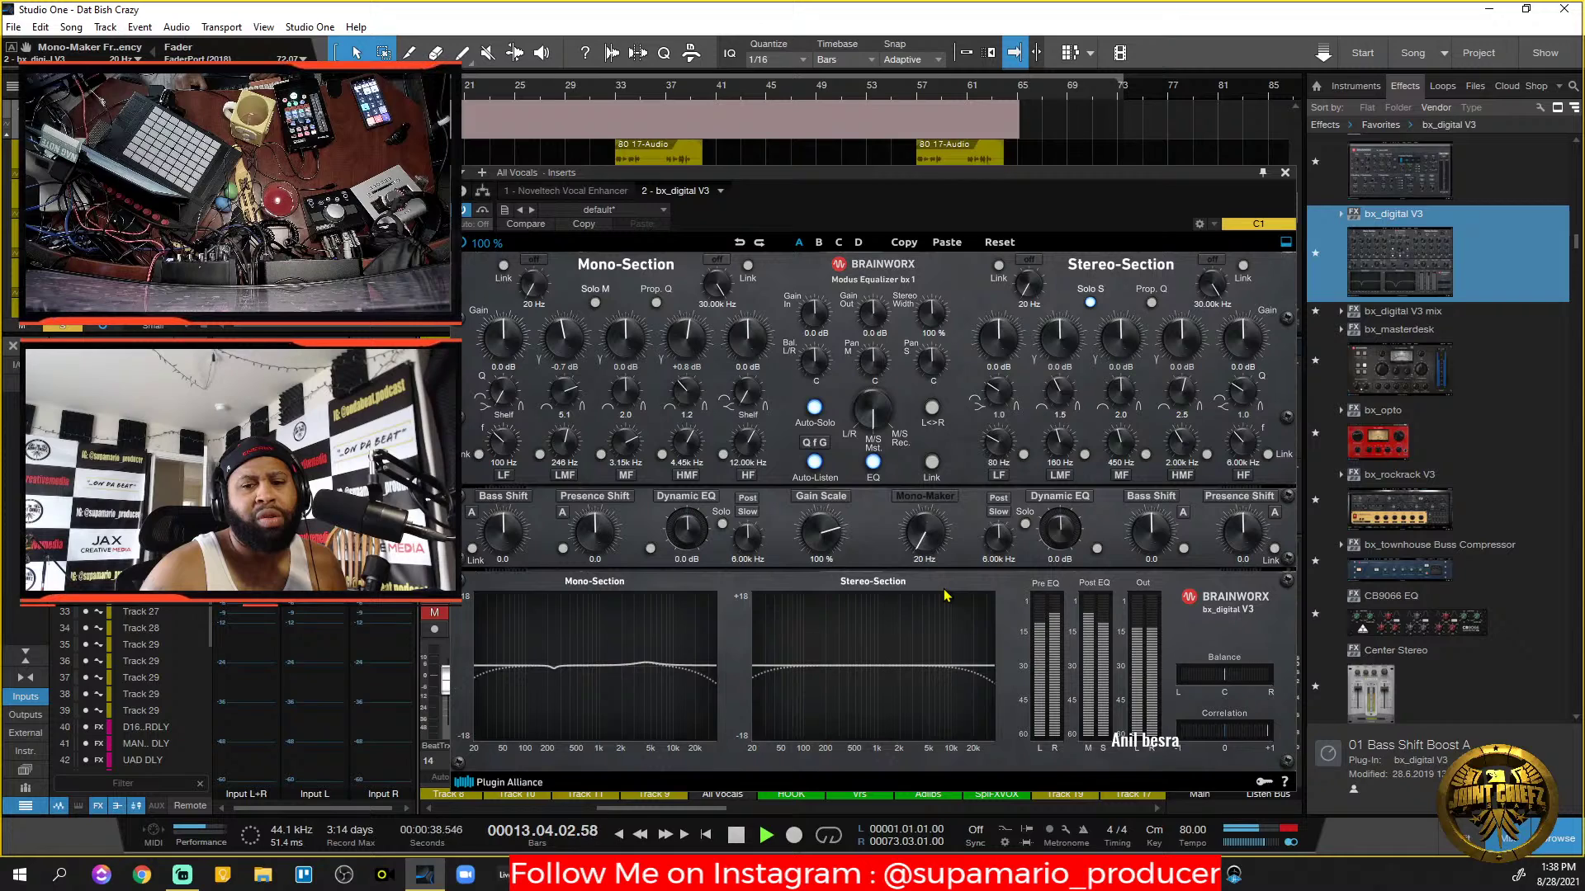
pyautogui.moveTo(949, 564); pyautogui.dragTo(941, 495)
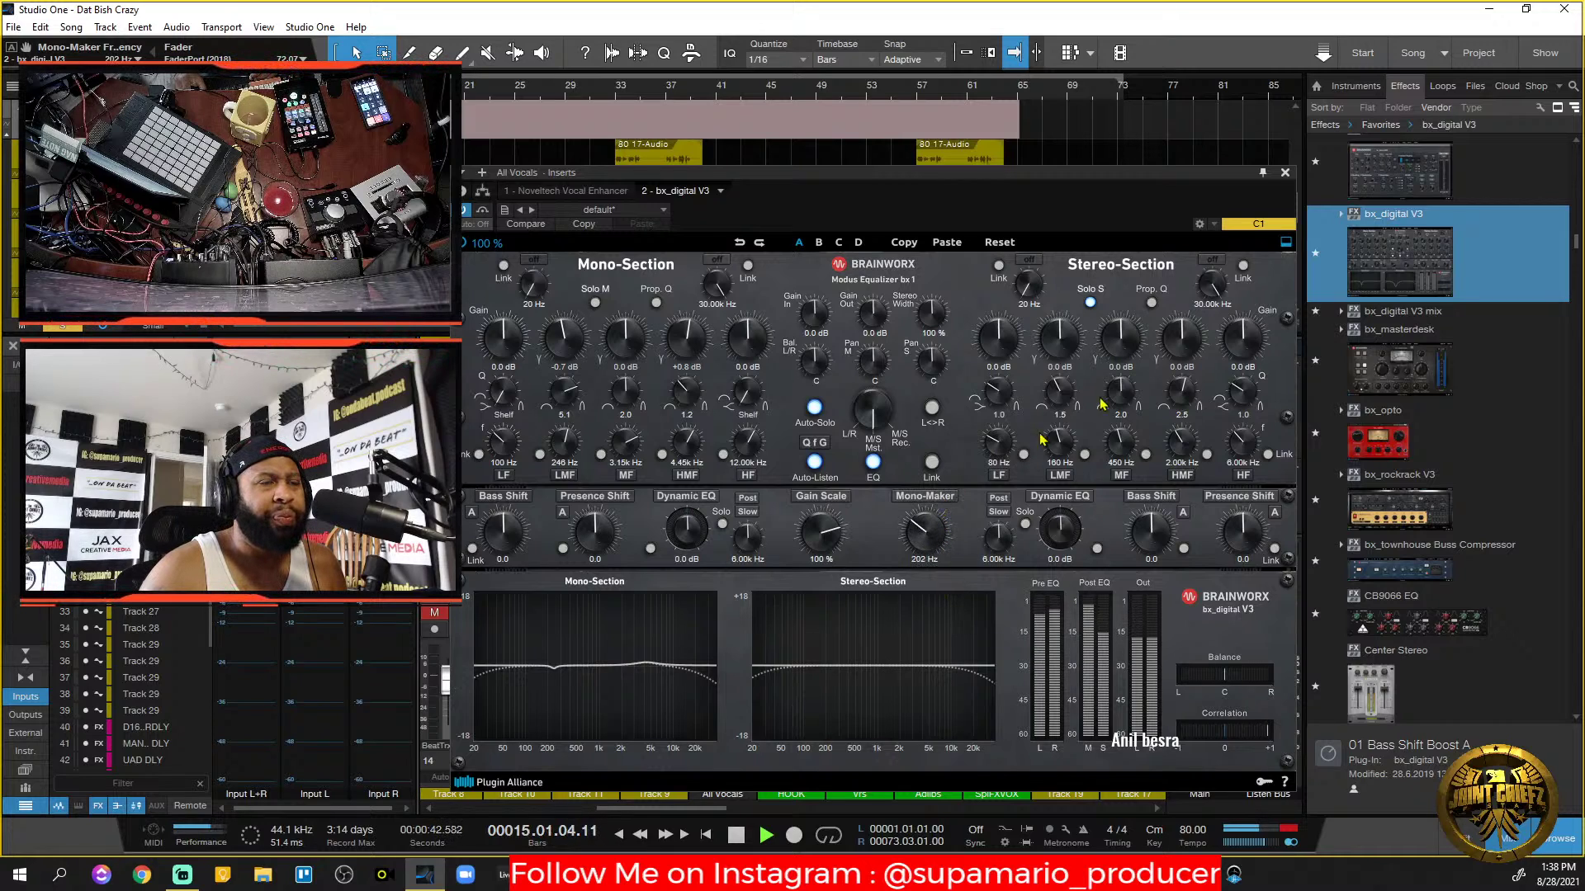
pyautogui.press('space')
pyautogui.press('space')
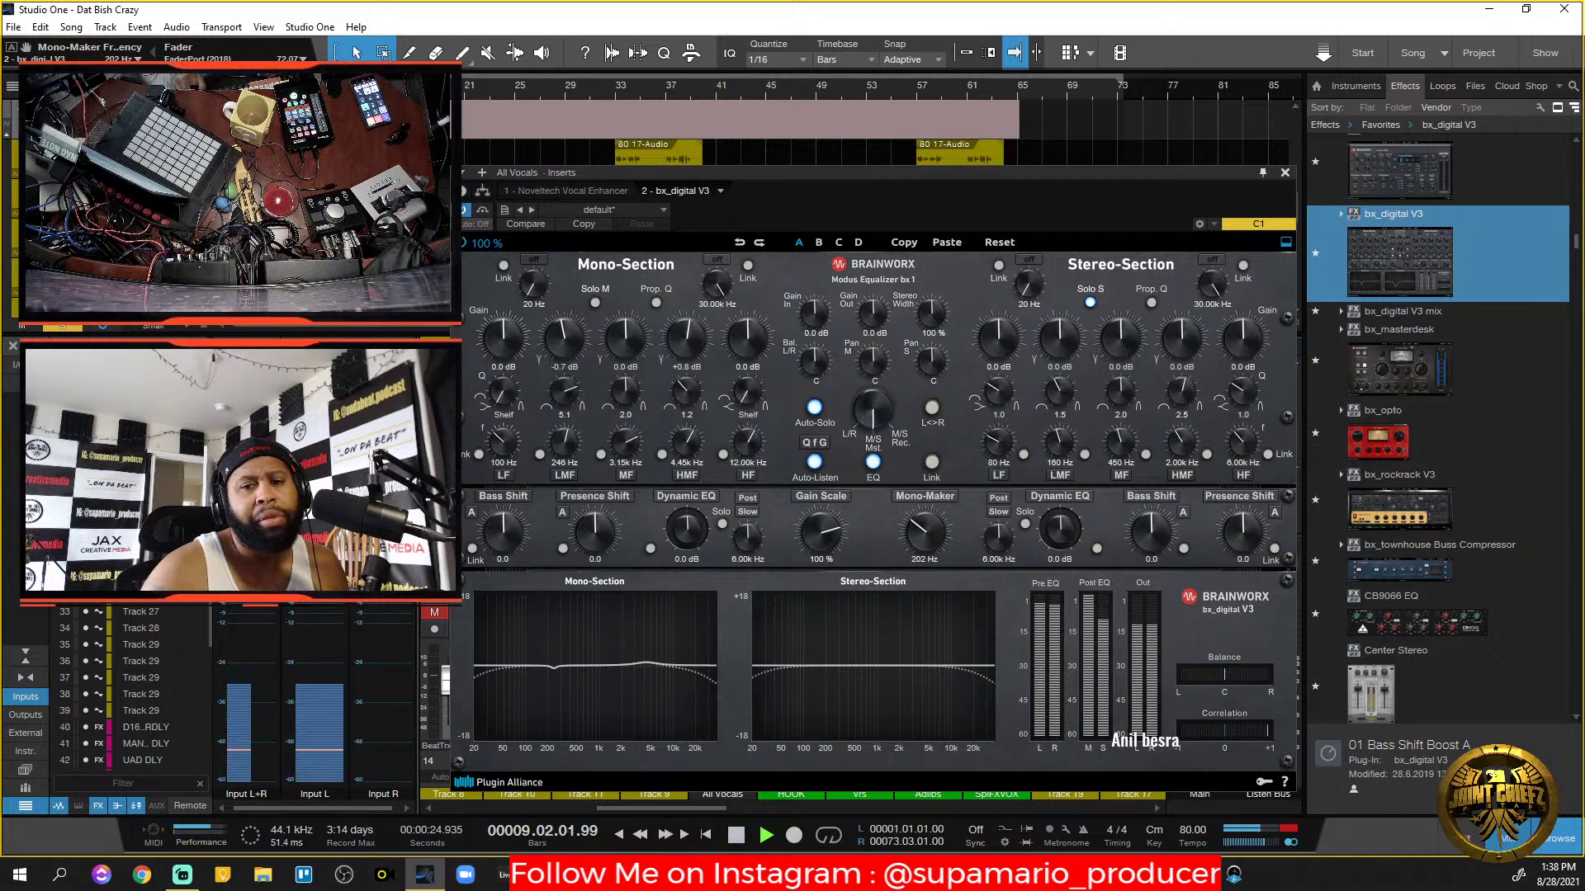
# Set the stereo section's high-pass filter to about 219 Hz and restart playback.
pyautogui.press('space')
pyautogui.moveTo(1028, 284)
pyautogui.mouseDown()
pyautogui.moveTo(1042, 246)
pyautogui.moveTo(1037, 287)
pyautogui.mouseUp()
pyautogui.press('space')
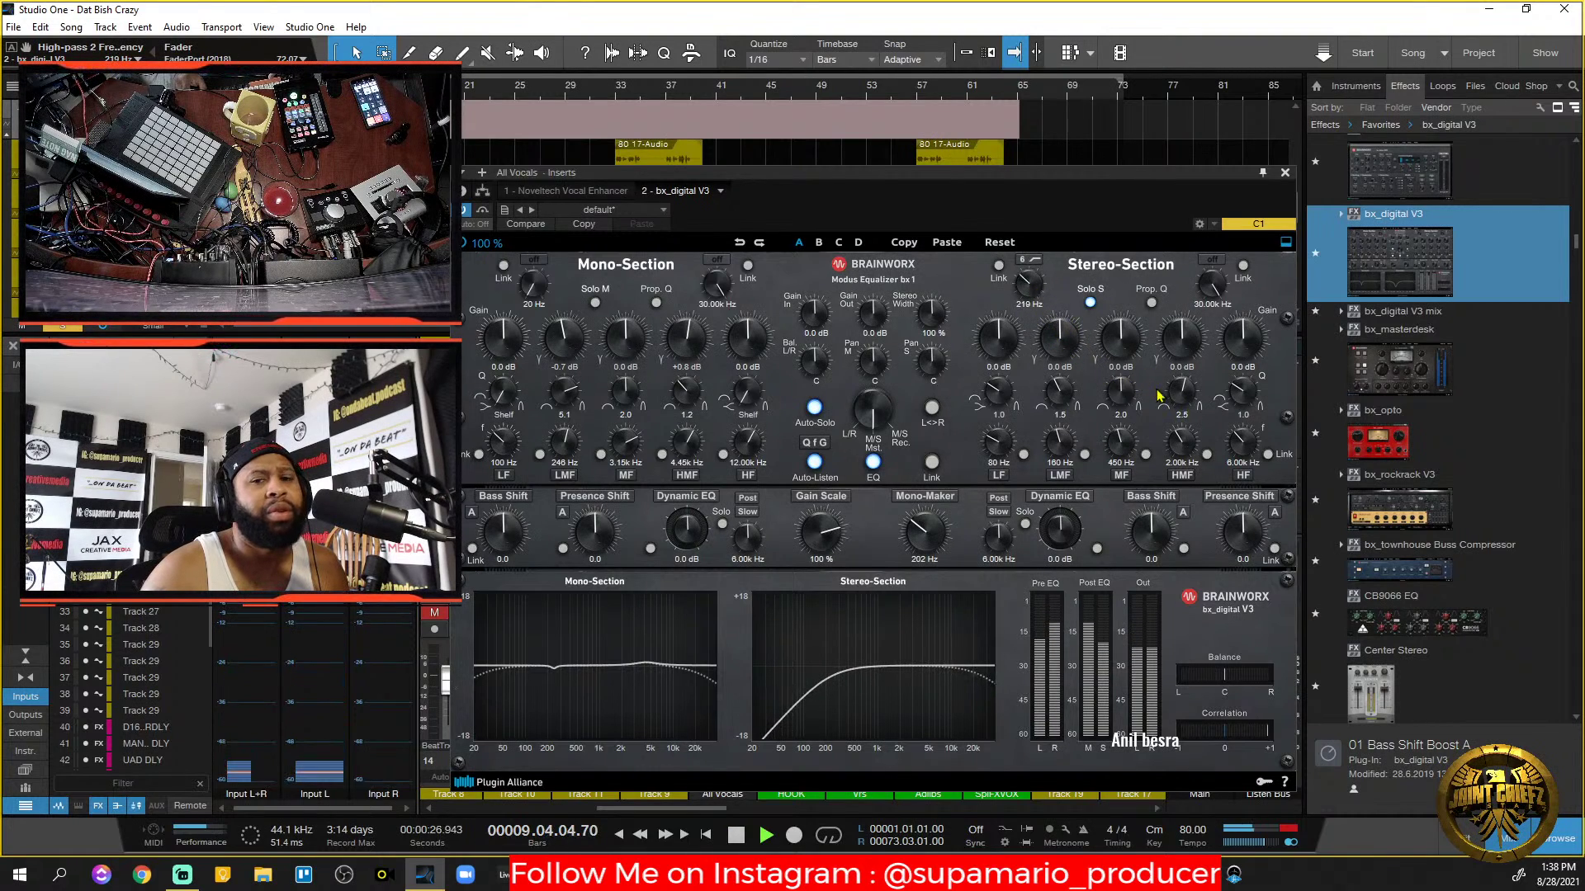
# Boost the stereo section's MF band about 1.9 dB at 1.73 kHz with Q 0.8, and turn off Solo S.
pyautogui.moveTo(1122, 340); pyautogui.dragTo(1125, 327)
pyautogui.moveTo(1128, 444)
pyautogui.mouseDown()
pyautogui.moveTo(1129, 403)
pyautogui.moveTo(1134, 446)
pyautogui.moveTo(1124, 429)
pyautogui.mouseUp()
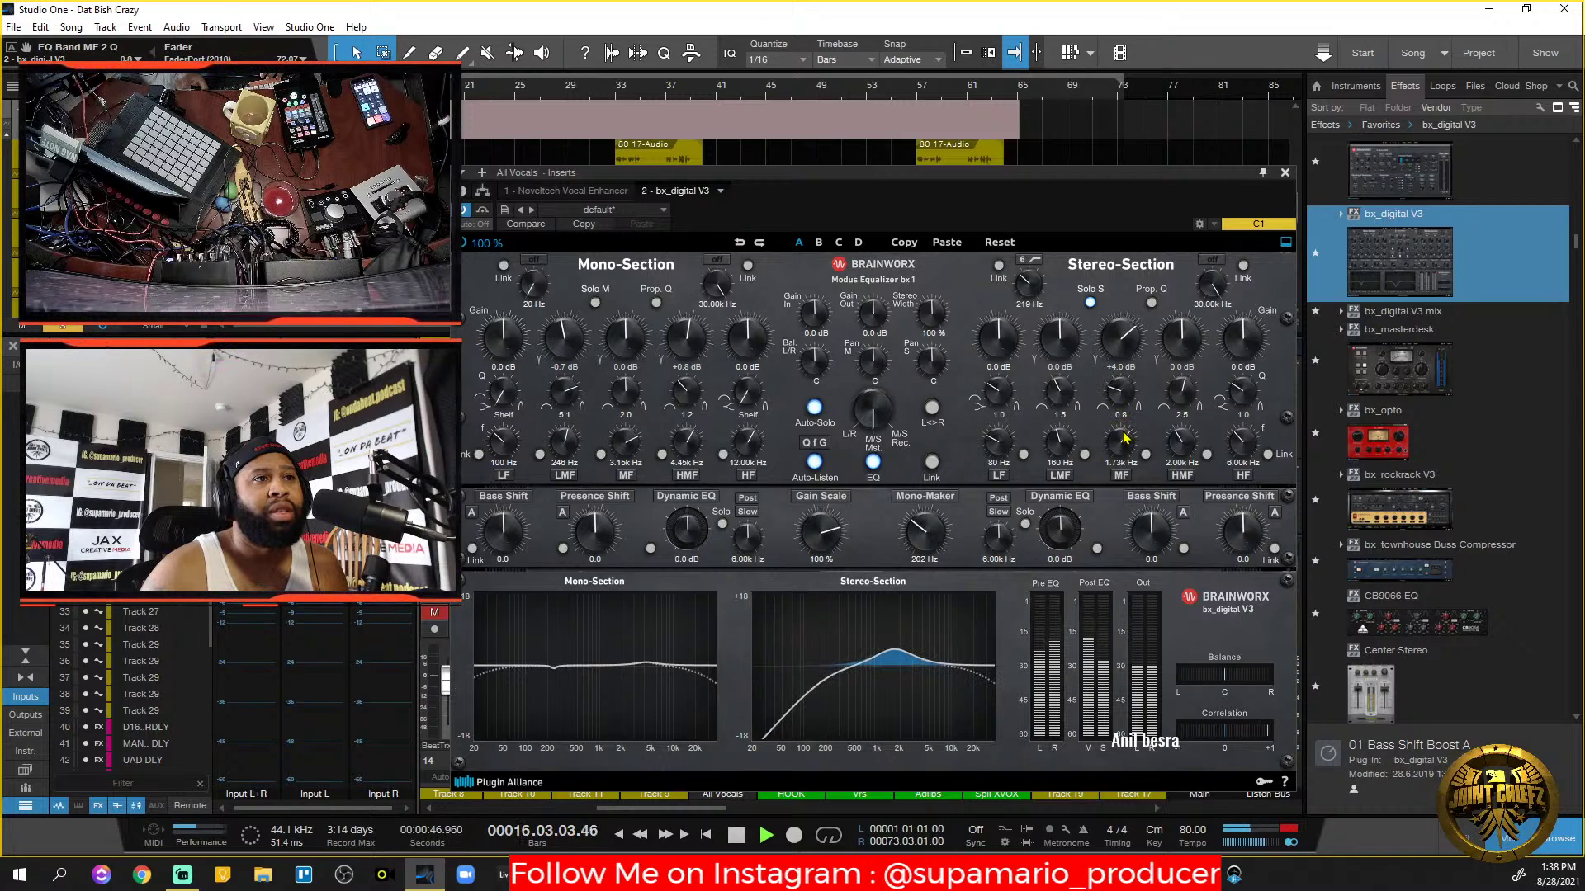
pyautogui.press('space')
pyautogui.press('space')
pyautogui.moveTo(1131, 339); pyautogui.dragTo(1132, 383)
pyautogui.click(1092, 303)
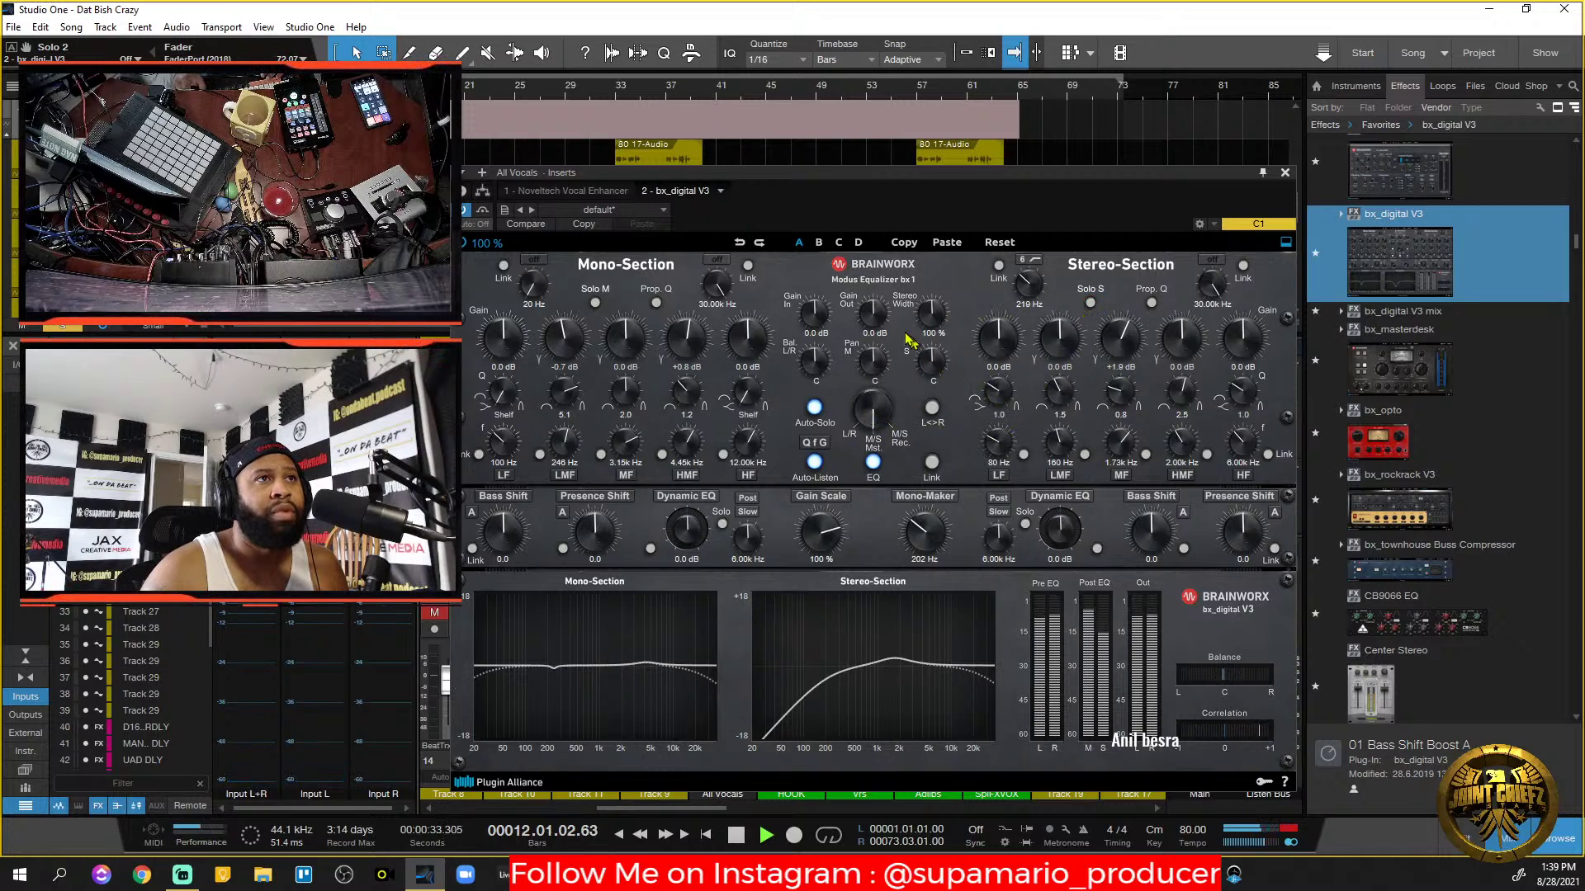
# Widen bx_digital V3's stereo width to about 110 % and audition All Vocals unsoloed in the full mix.
pyautogui.moveTo(935, 322); pyautogui.dragTo(938, 319)
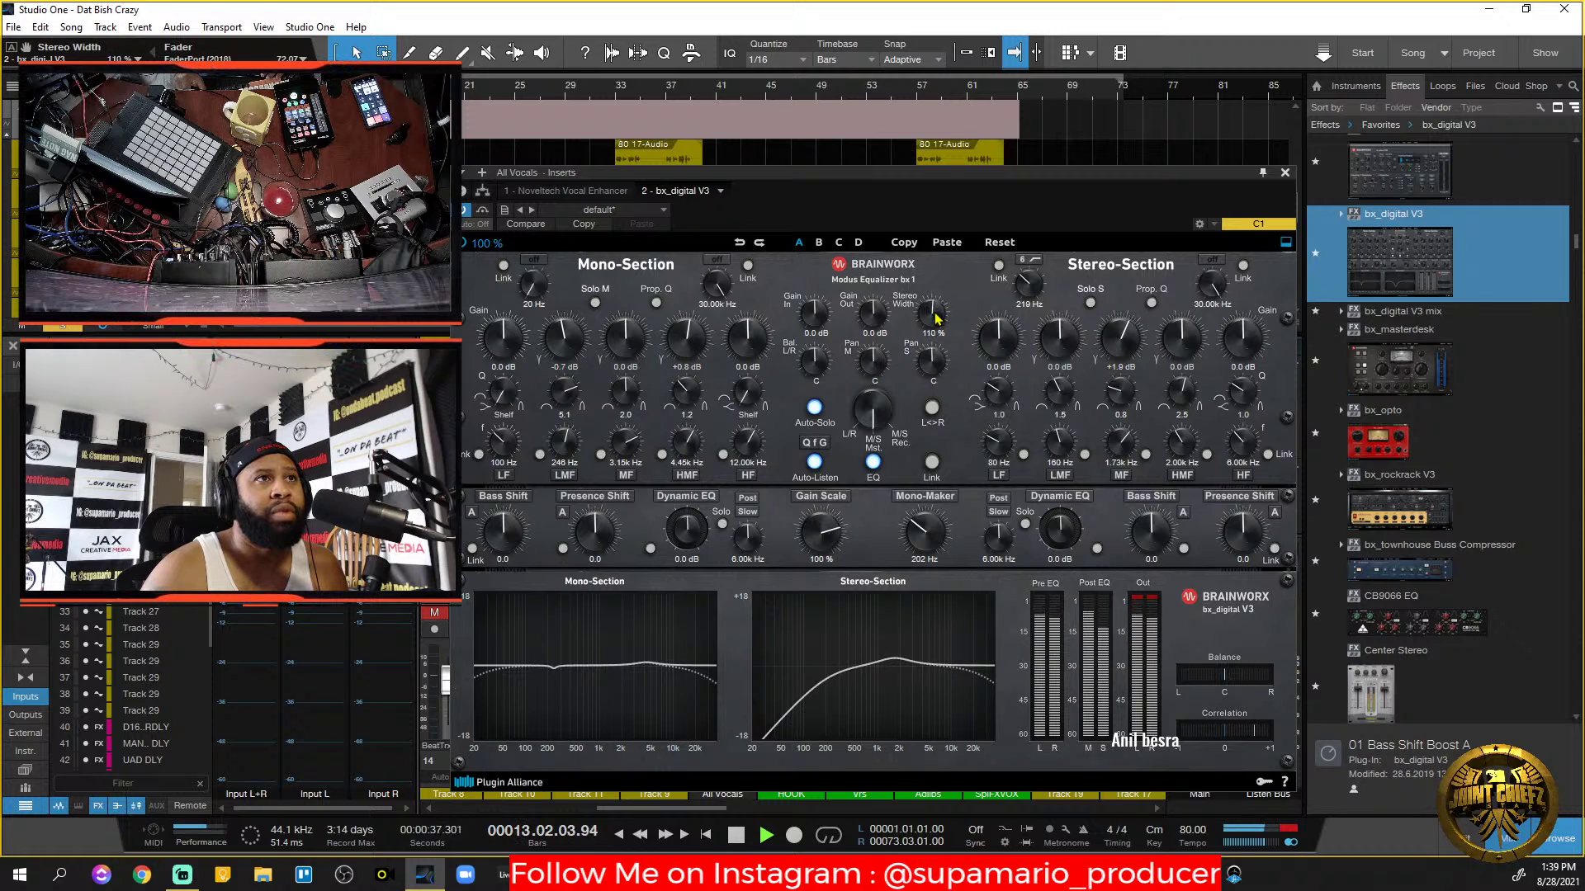
pyautogui.press('space')
pyautogui.press('s')
pyautogui.press('space')
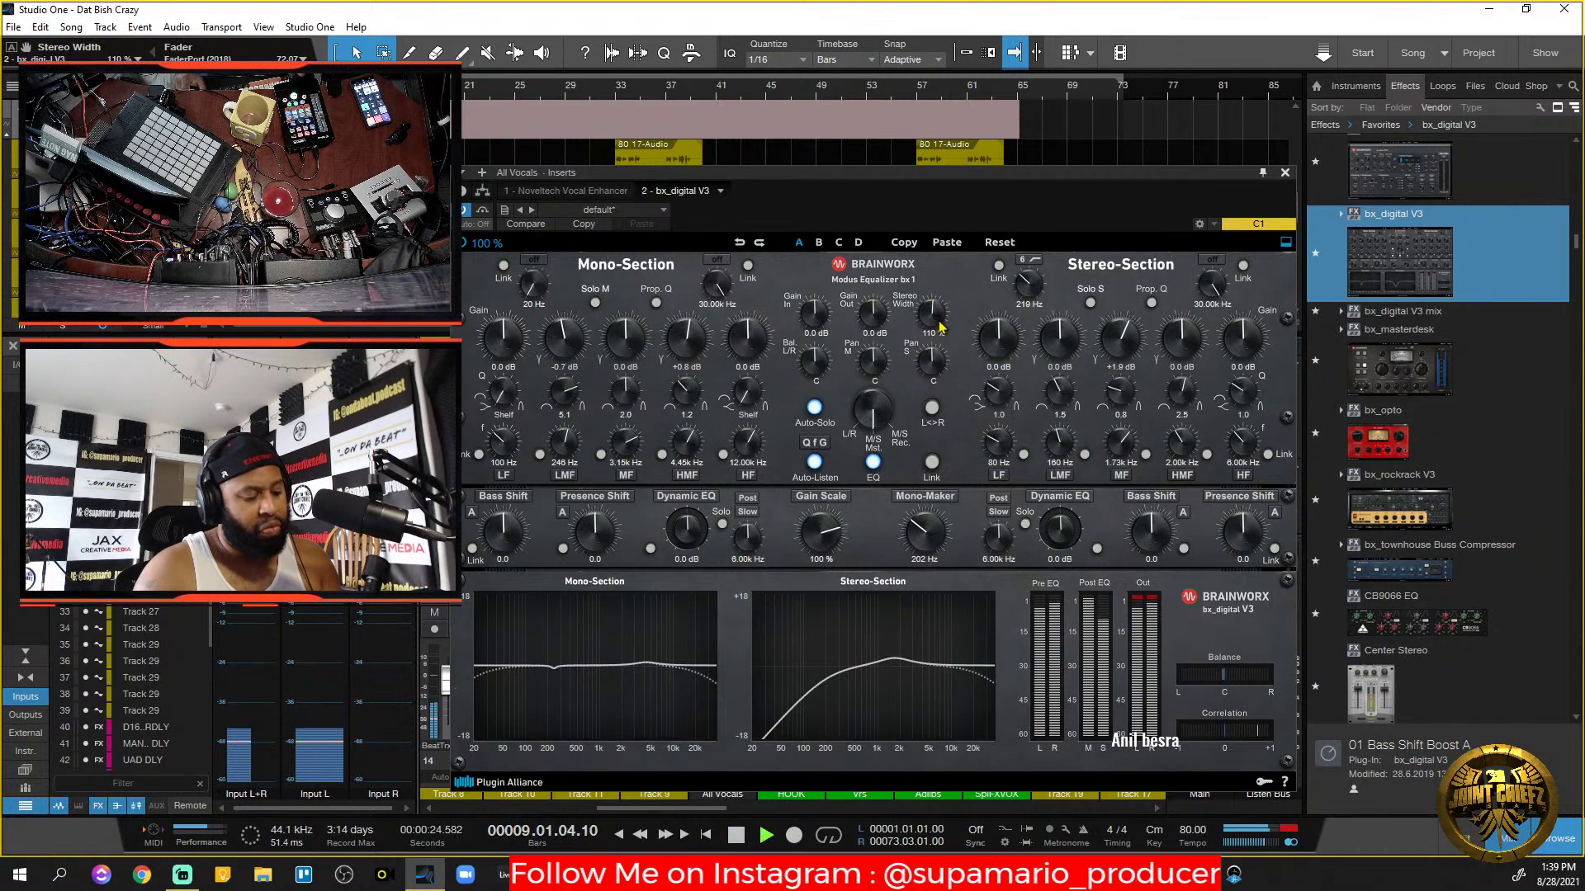
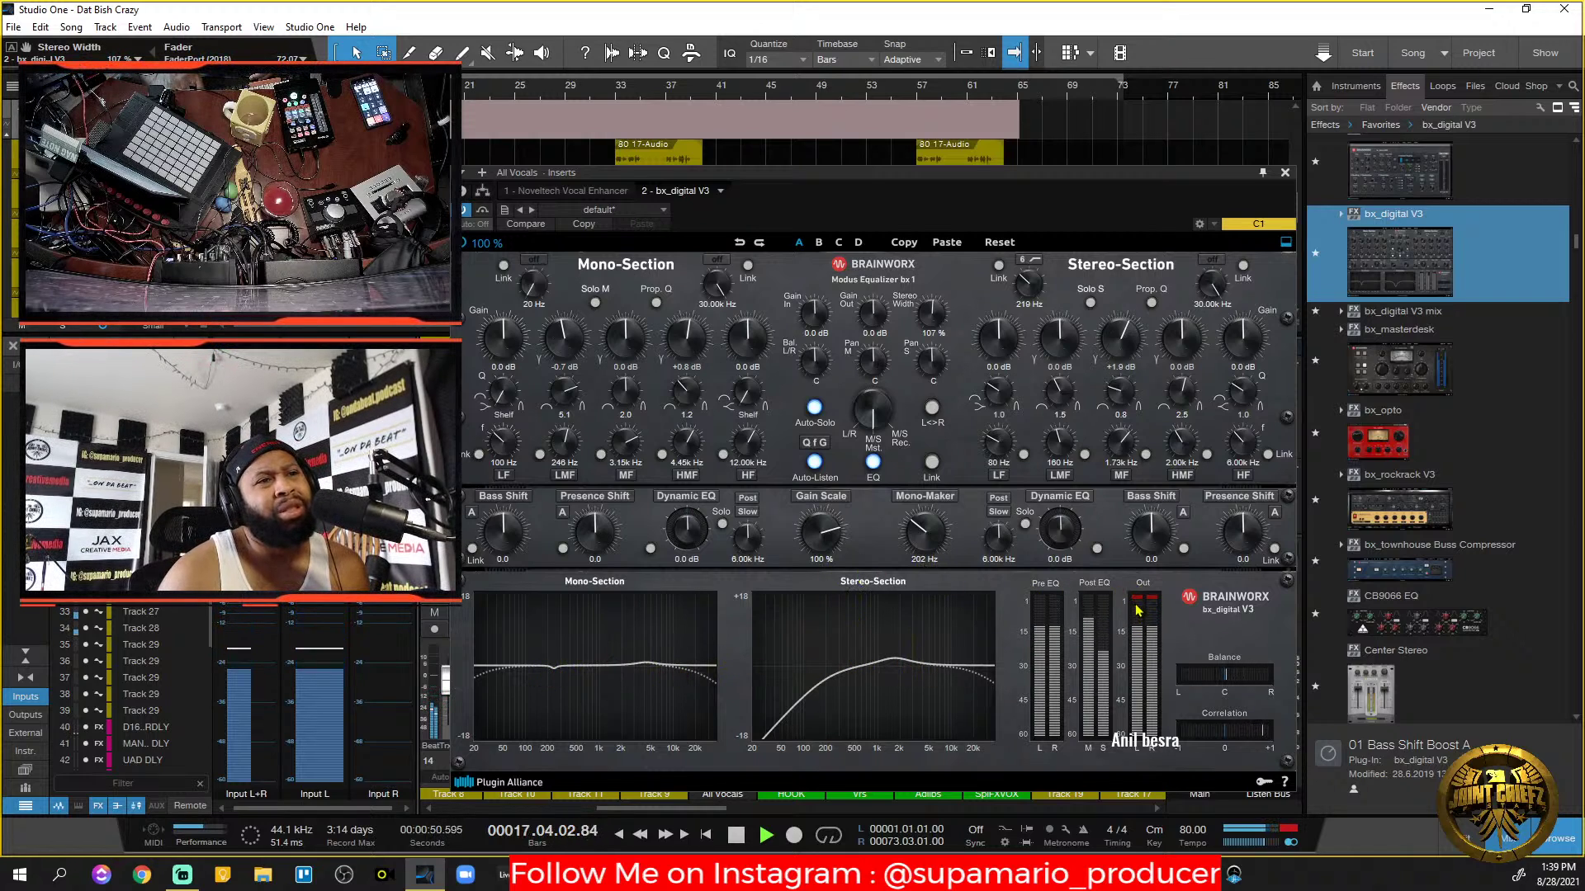
# Close the bx_digital V3 window and raise the All Vocals fader to -1.5 dB.
pyautogui.click(1285, 174)
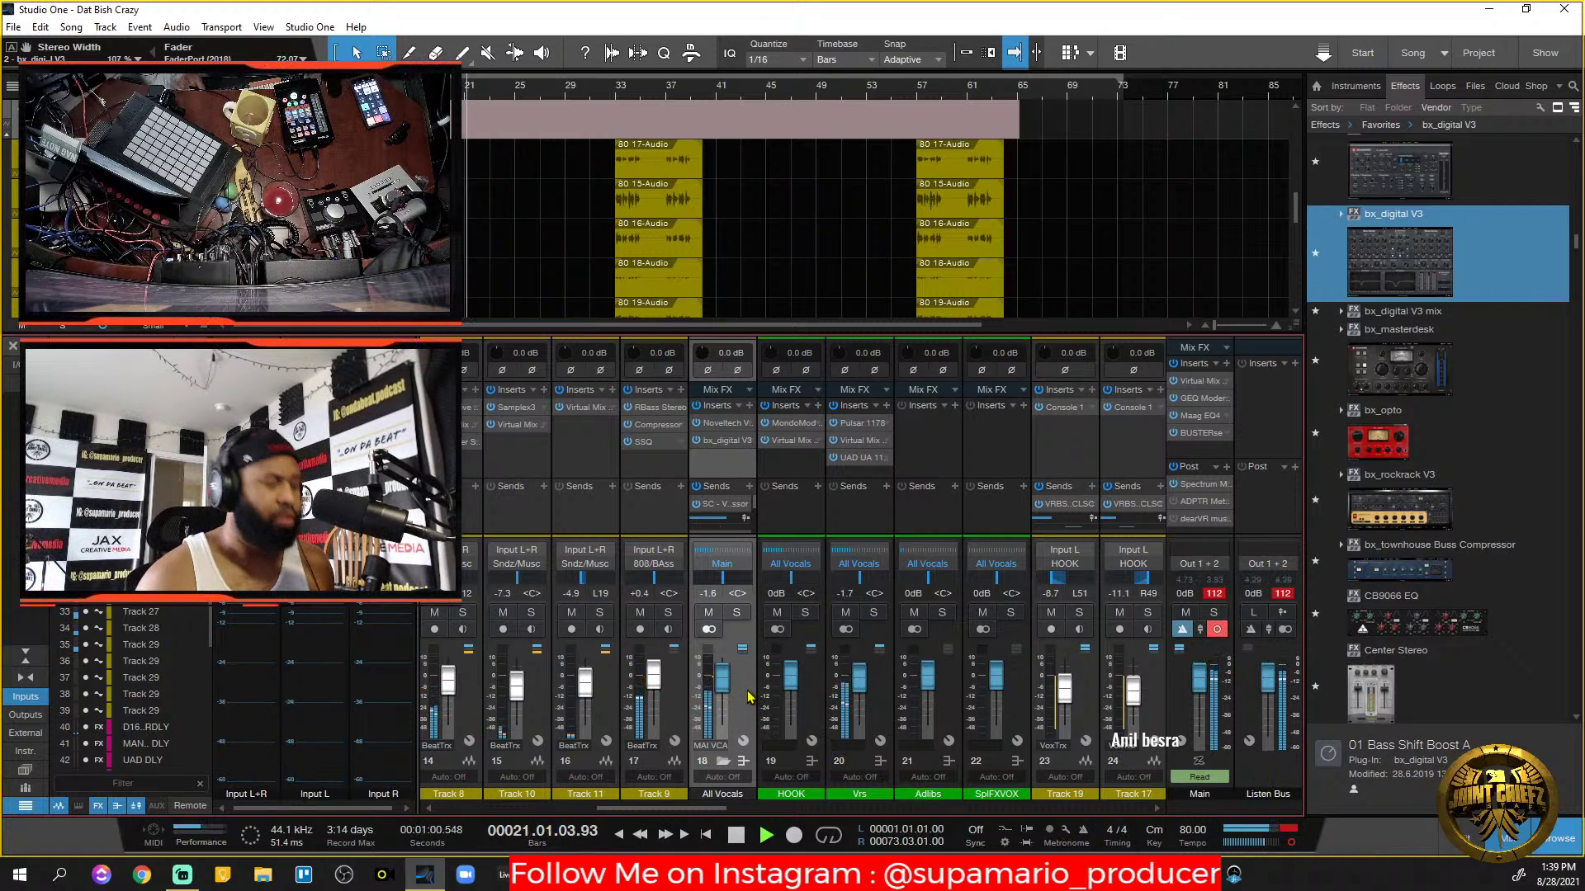
pyautogui.moveTo(722, 683); pyautogui.dragTo(722, 683)
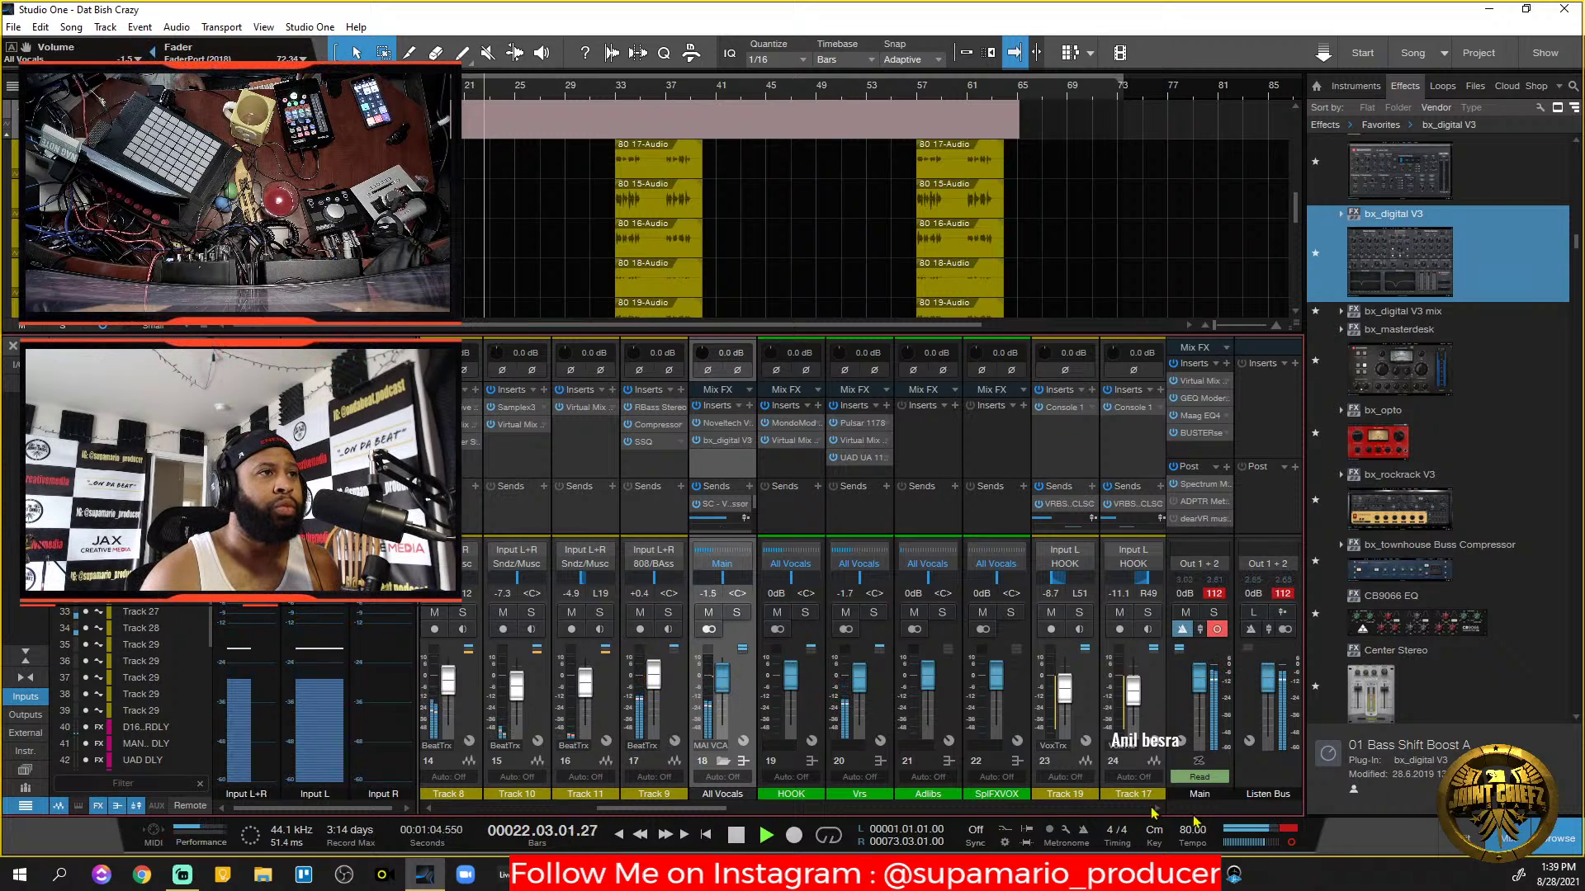
# Reset Main's clip indicator, set the VRBSTECLSC return to -6.7 dB and raise the H-DELAY return to -0.5 dB.
pyautogui.click(1214, 594)
pyautogui.moveTo(706, 813); pyautogui.dragTo(1006, 799)
pyautogui.moveTo(943, 692); pyautogui.dragTo(944, 654)
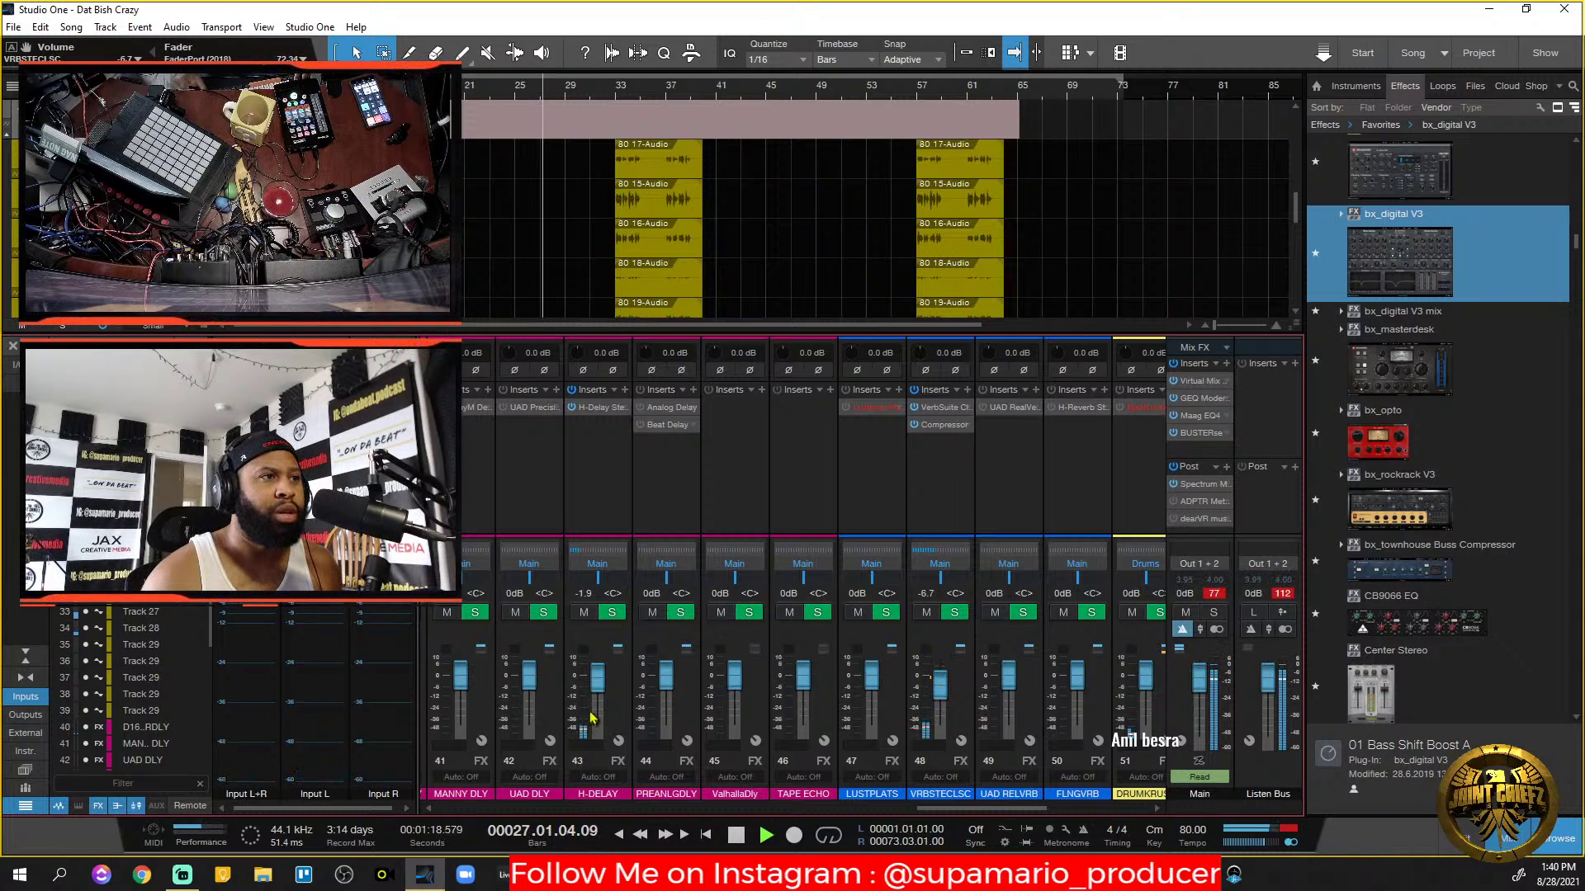
pyautogui.moveTo(602, 697); pyautogui.dragTo(600, 651)
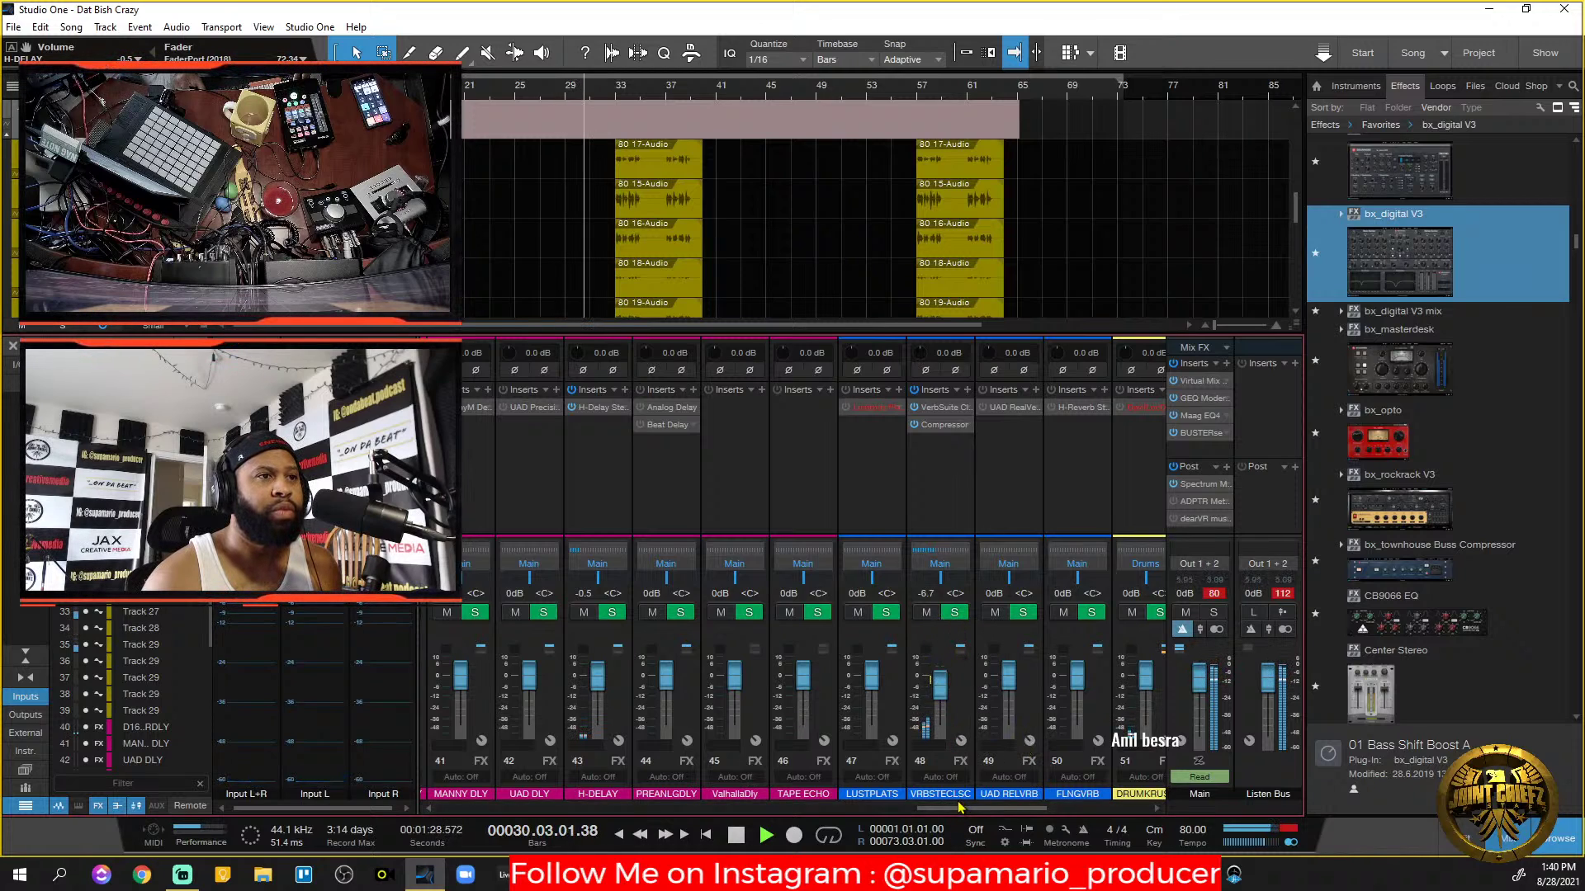
# Raise the VRBSTECLSC return to -6.0 dB and the H-DELAY return to -0.2 dB, and stop playback.
pyautogui.moveTo(941, 693); pyautogui.dragTo(944, 674)
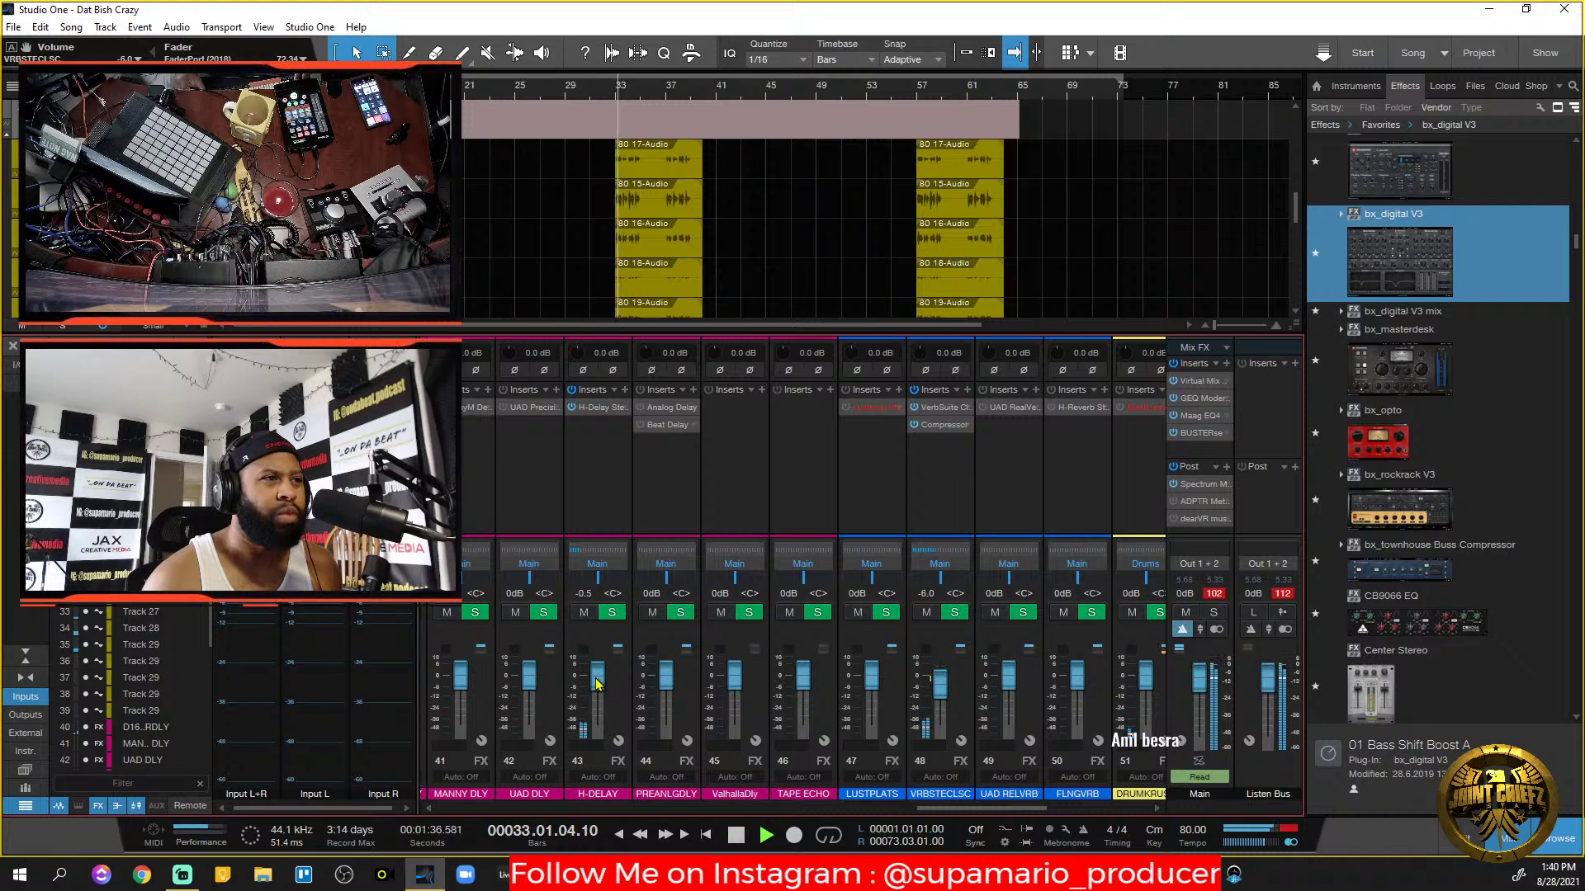
pyautogui.moveTo(600, 682); pyautogui.dragTo(601, 677)
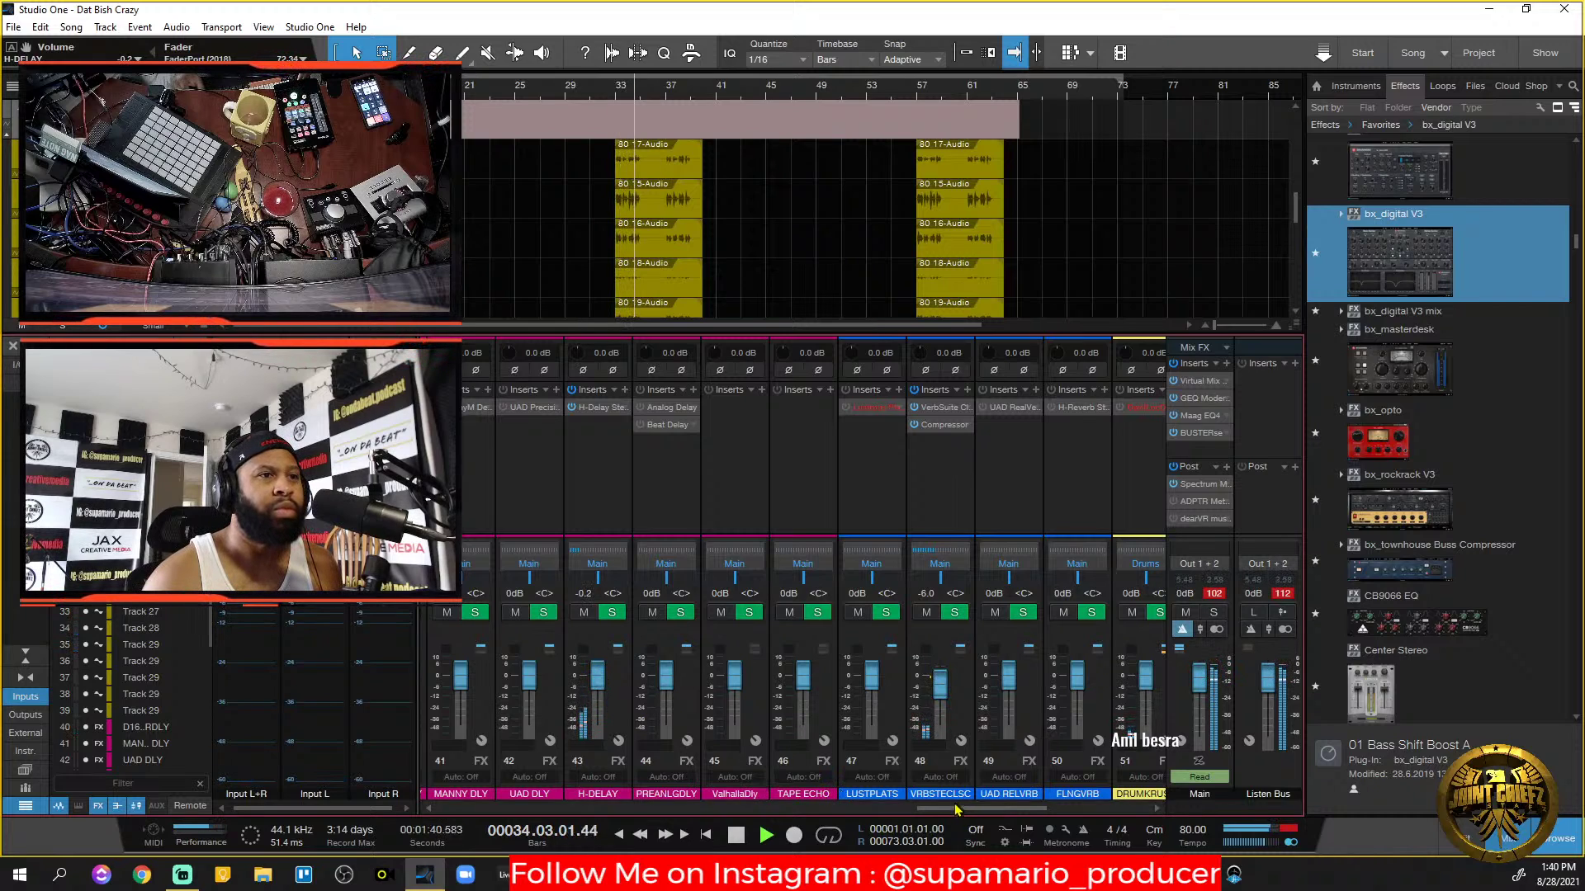
pyautogui.hscroll(-5, 842, 793)
pyautogui.hscroll(-5, 784, 812)
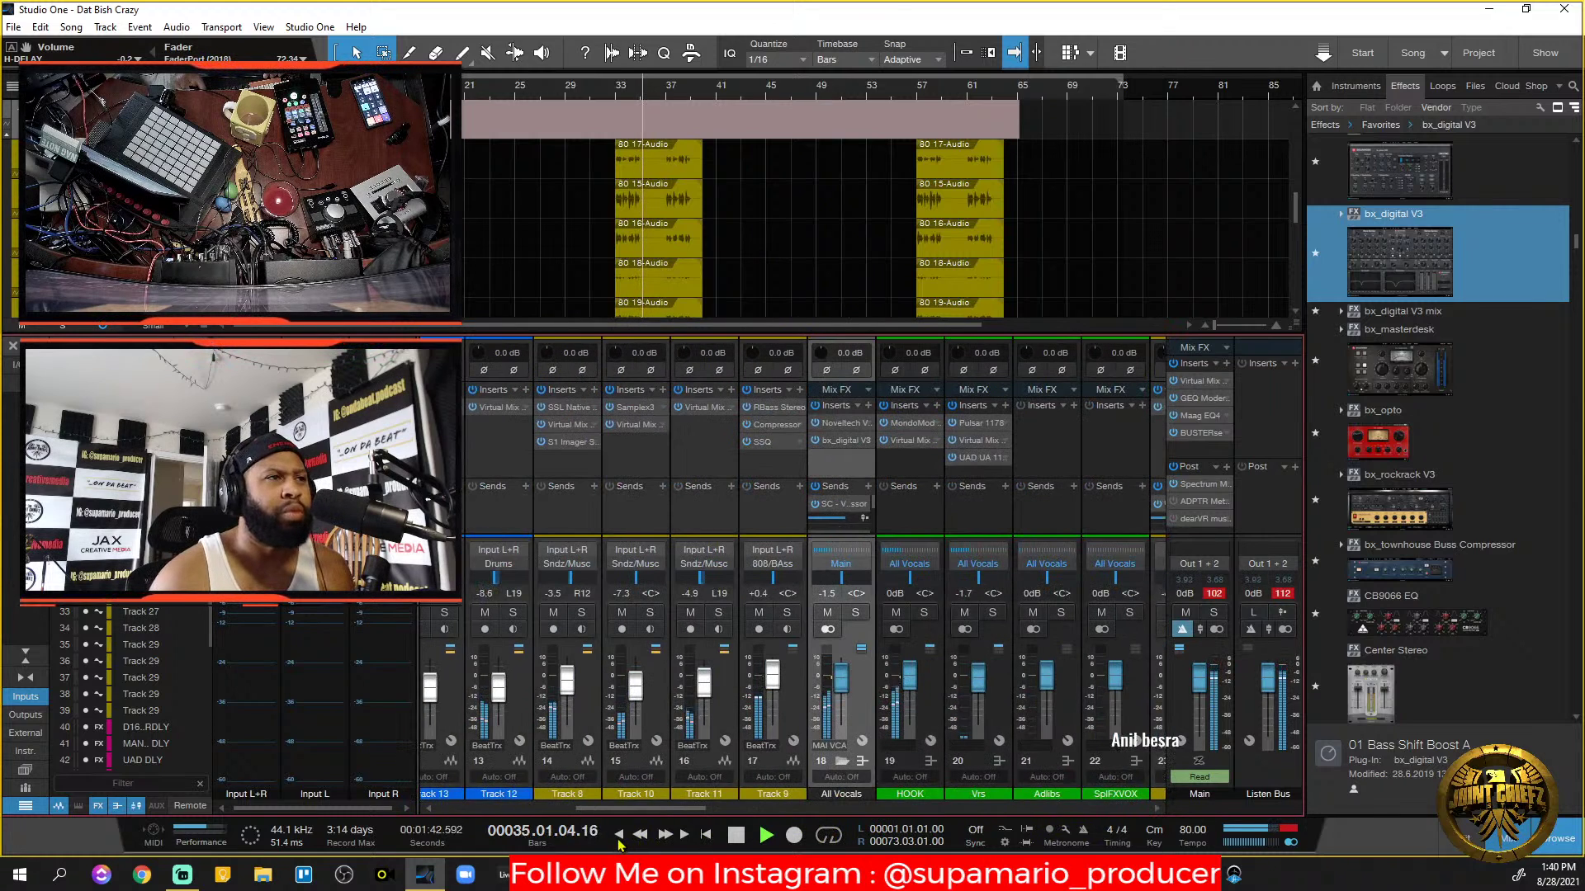
pyautogui.moveTo(680, 814); pyautogui.dragTo(816, 810)
pyautogui.press('space')
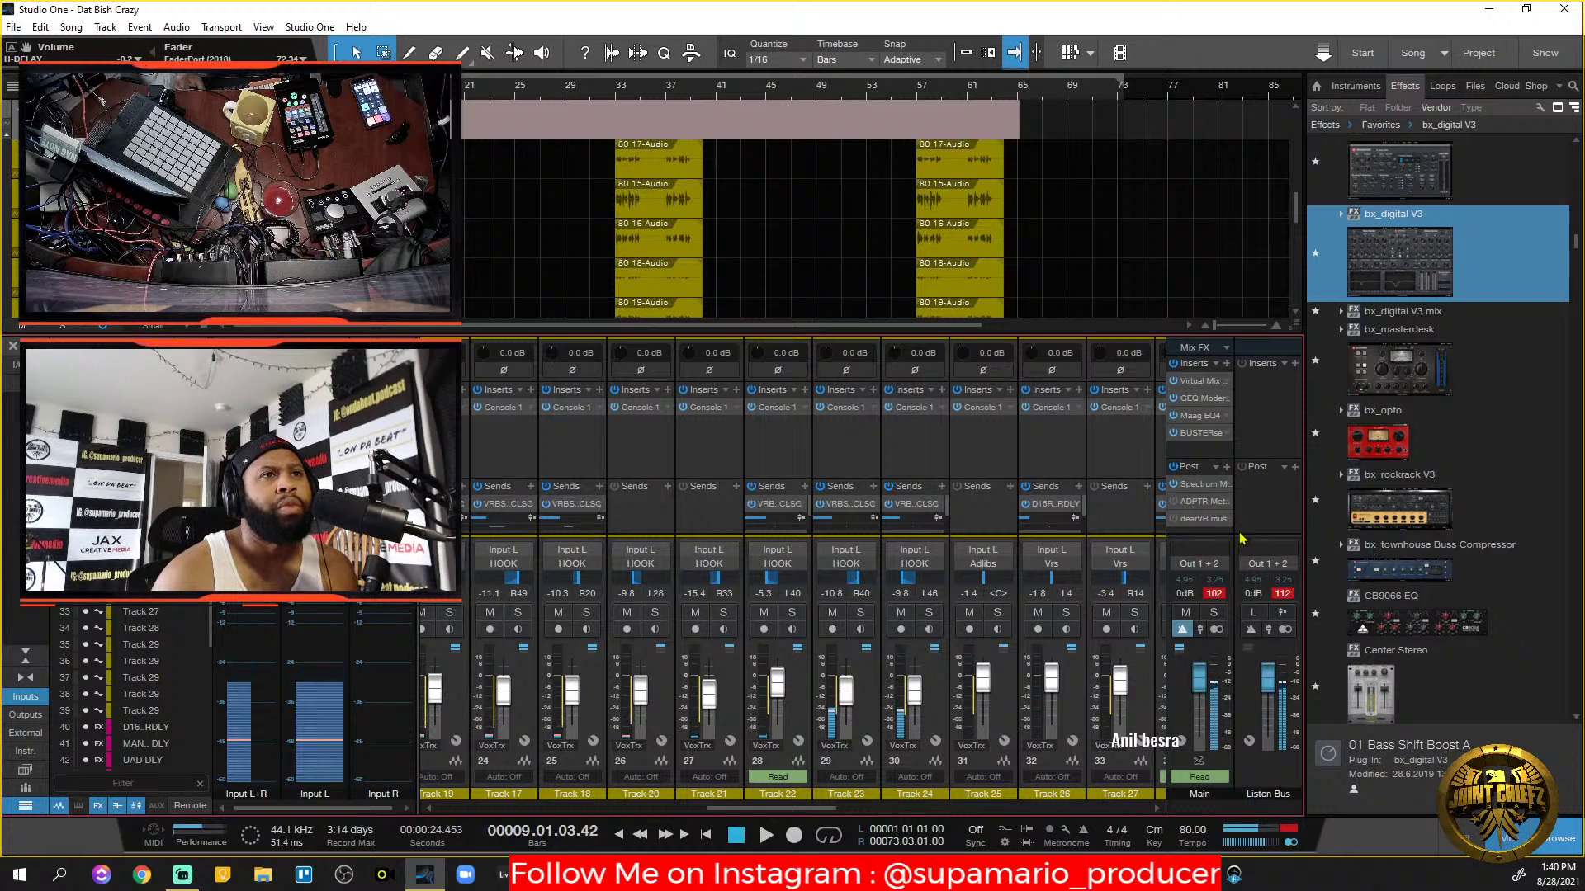
# Remove all three post-fader inserts from the Main channel: the spectrum meter, ADPTR and dearVR plug-ins.
pyautogui.click(1227, 484)
pyautogui.click(1269, 657)
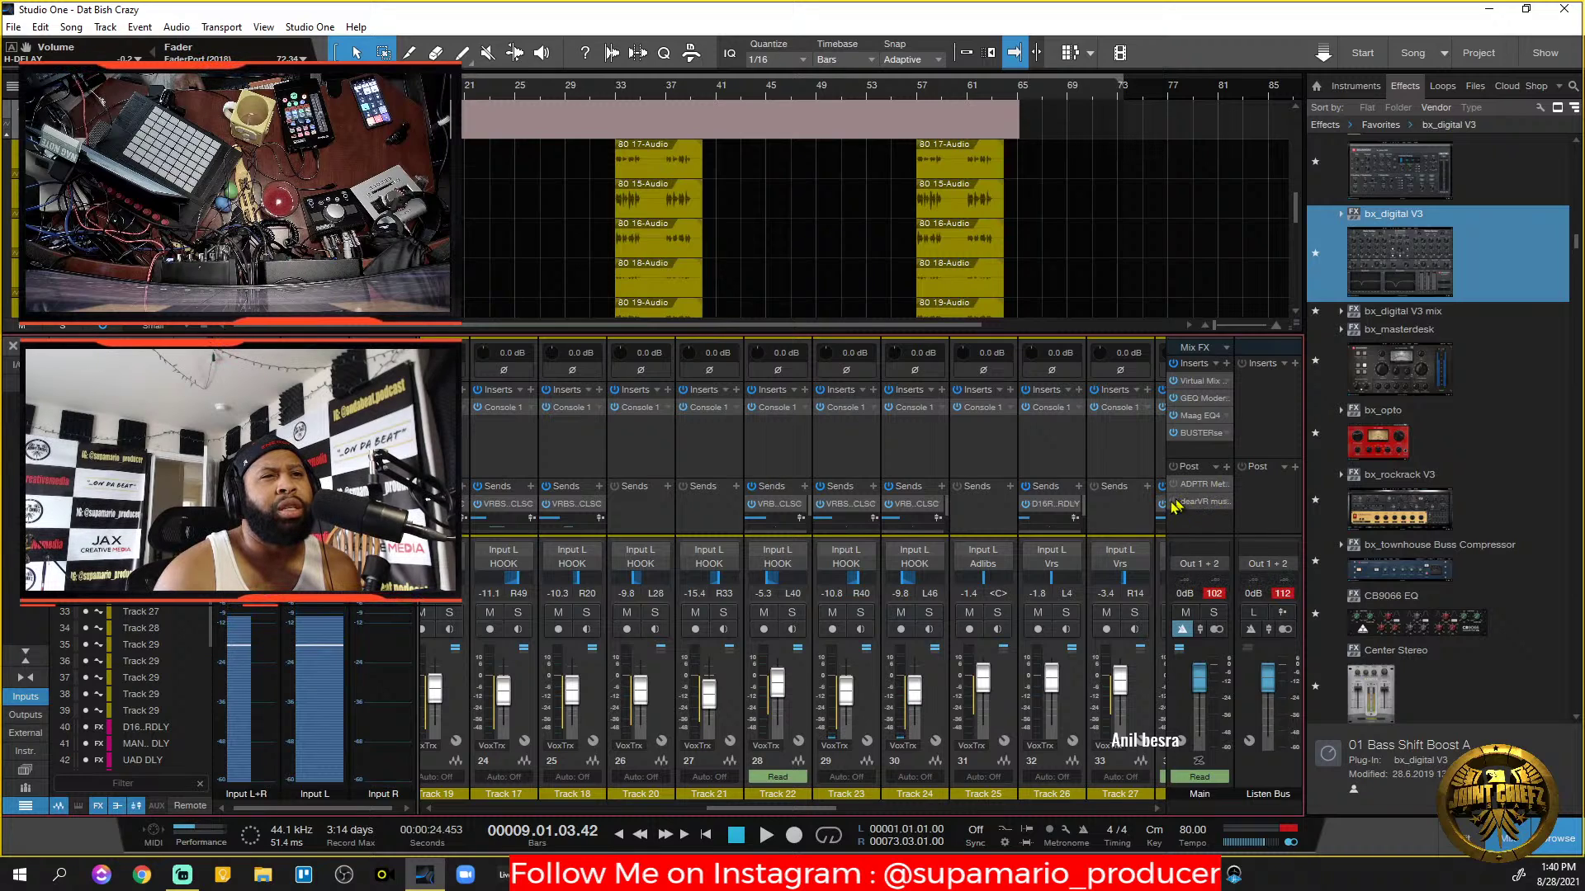
pyautogui.click(1227, 484)
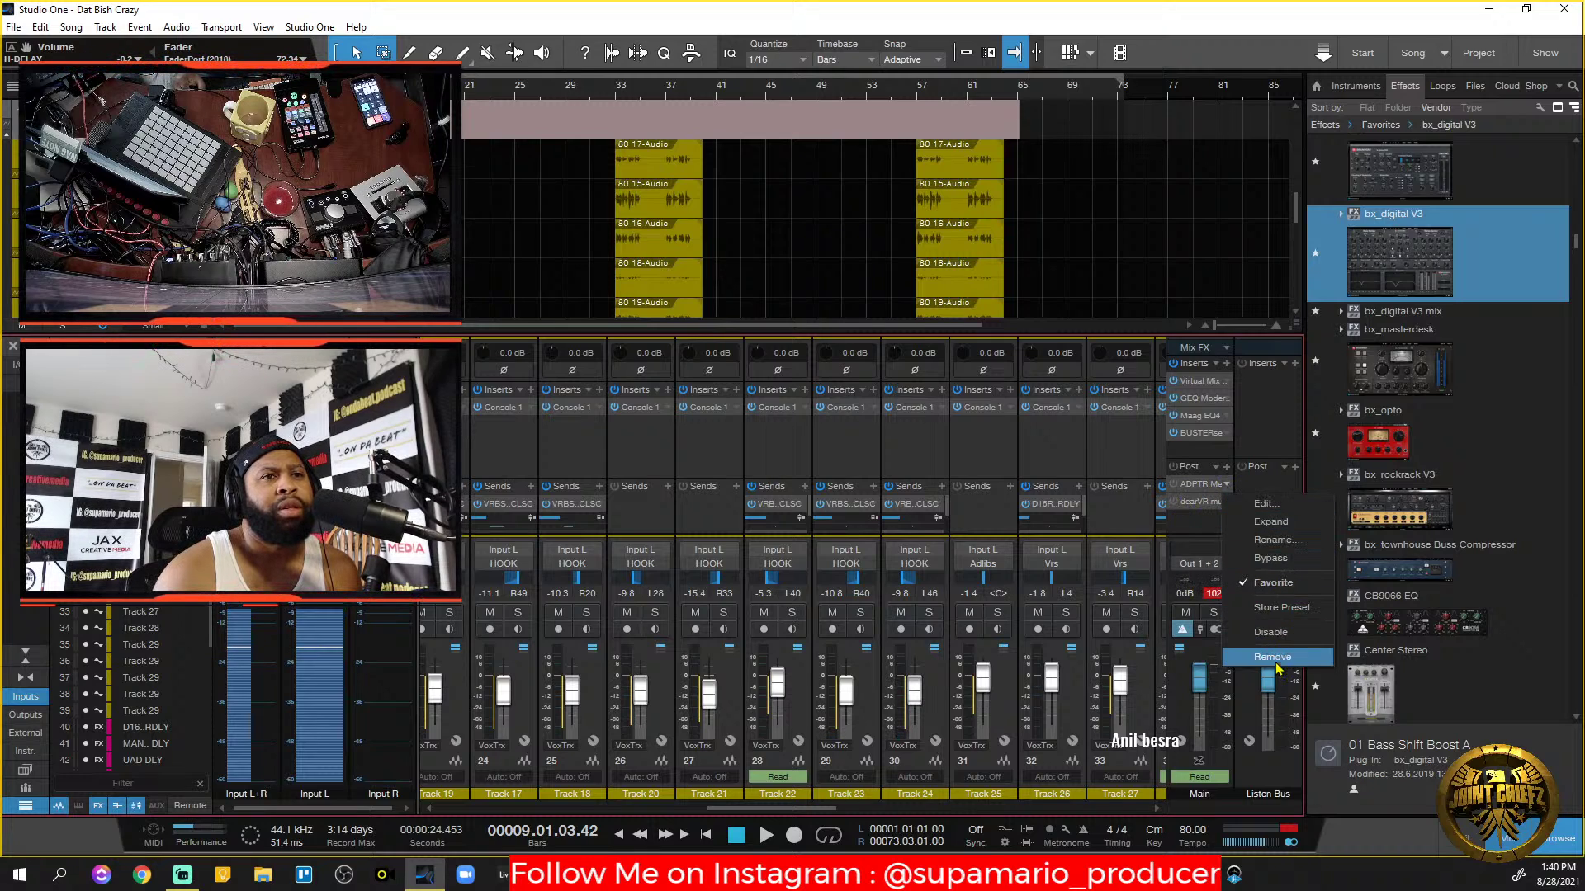
pyautogui.click(1268, 657)
pyautogui.click(1227, 485)
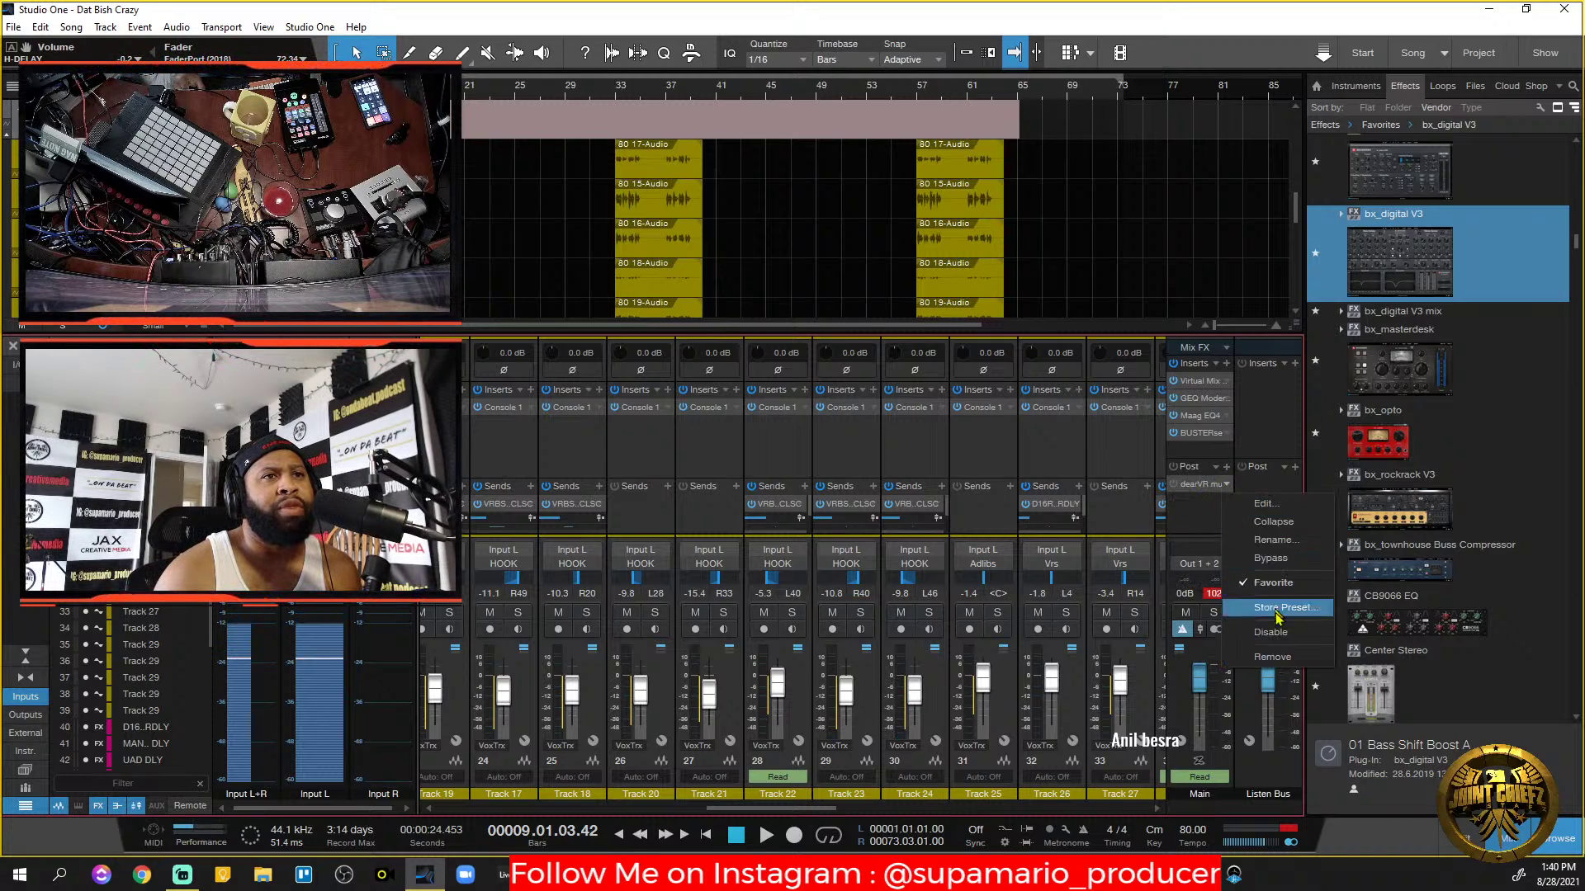
pyautogui.click(1269, 657)
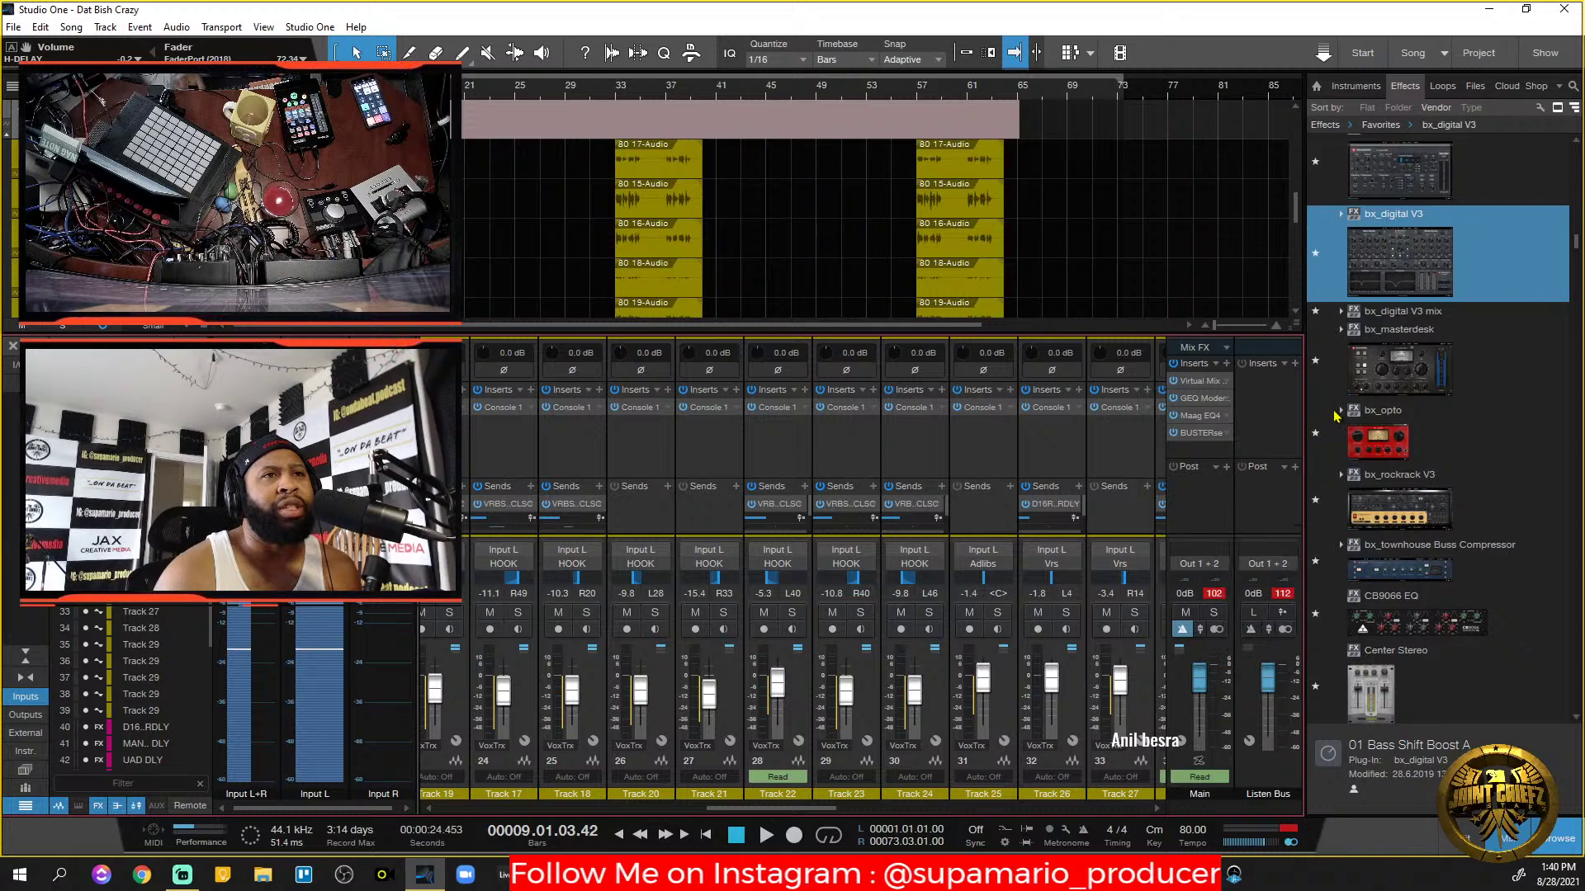
# Insert the second listed VSX plug-in on the Listen Bus and save the song.
pyautogui.click(1294, 364)
pyautogui.write('V')
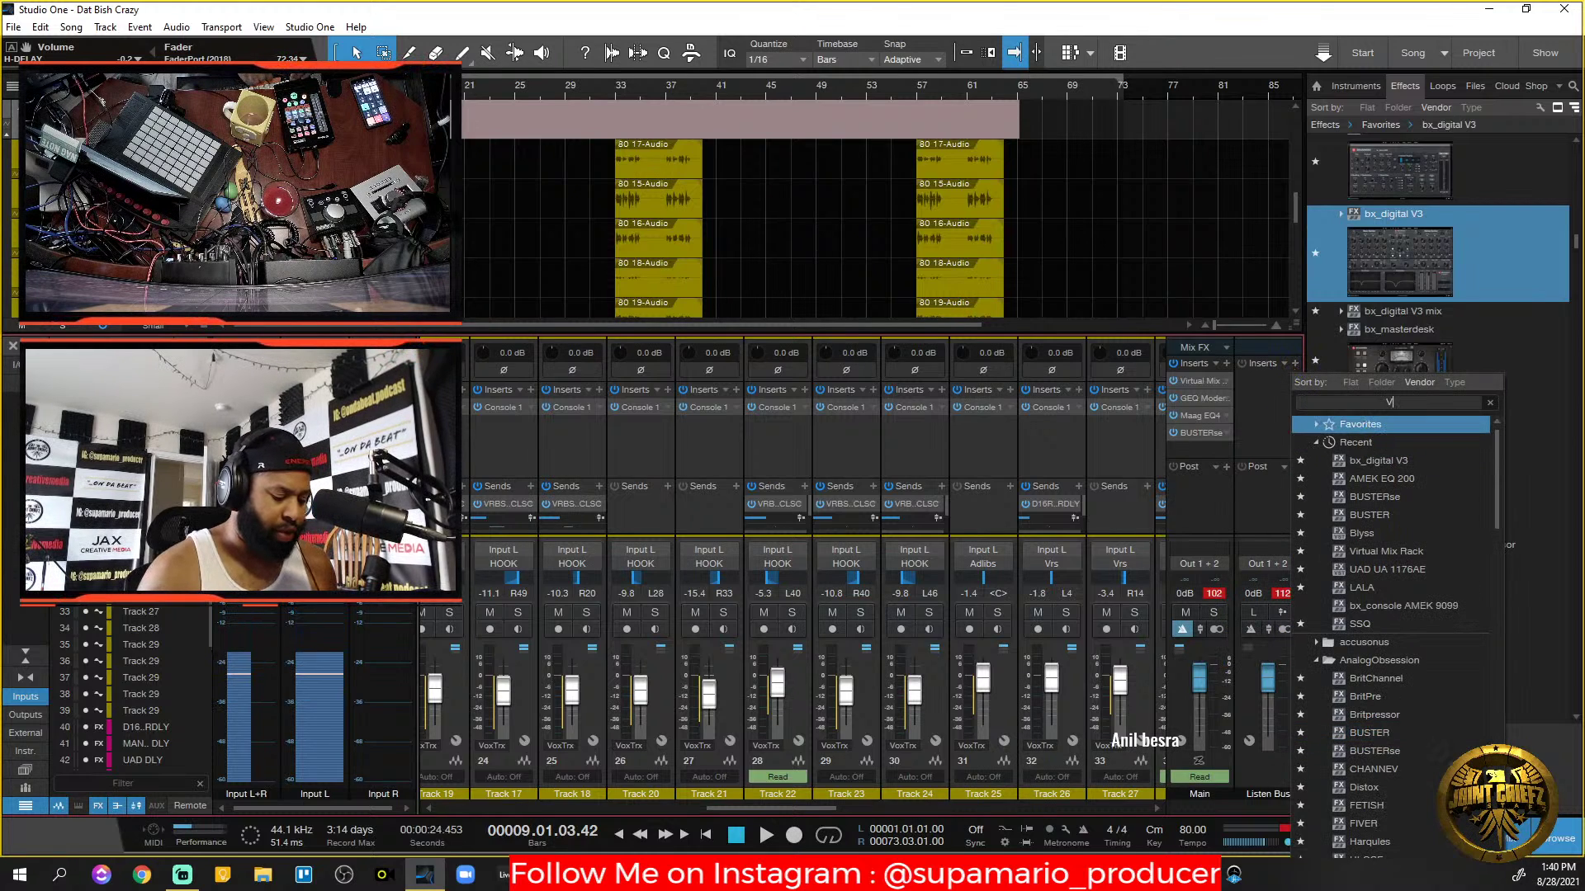
pyautogui.write('SX')
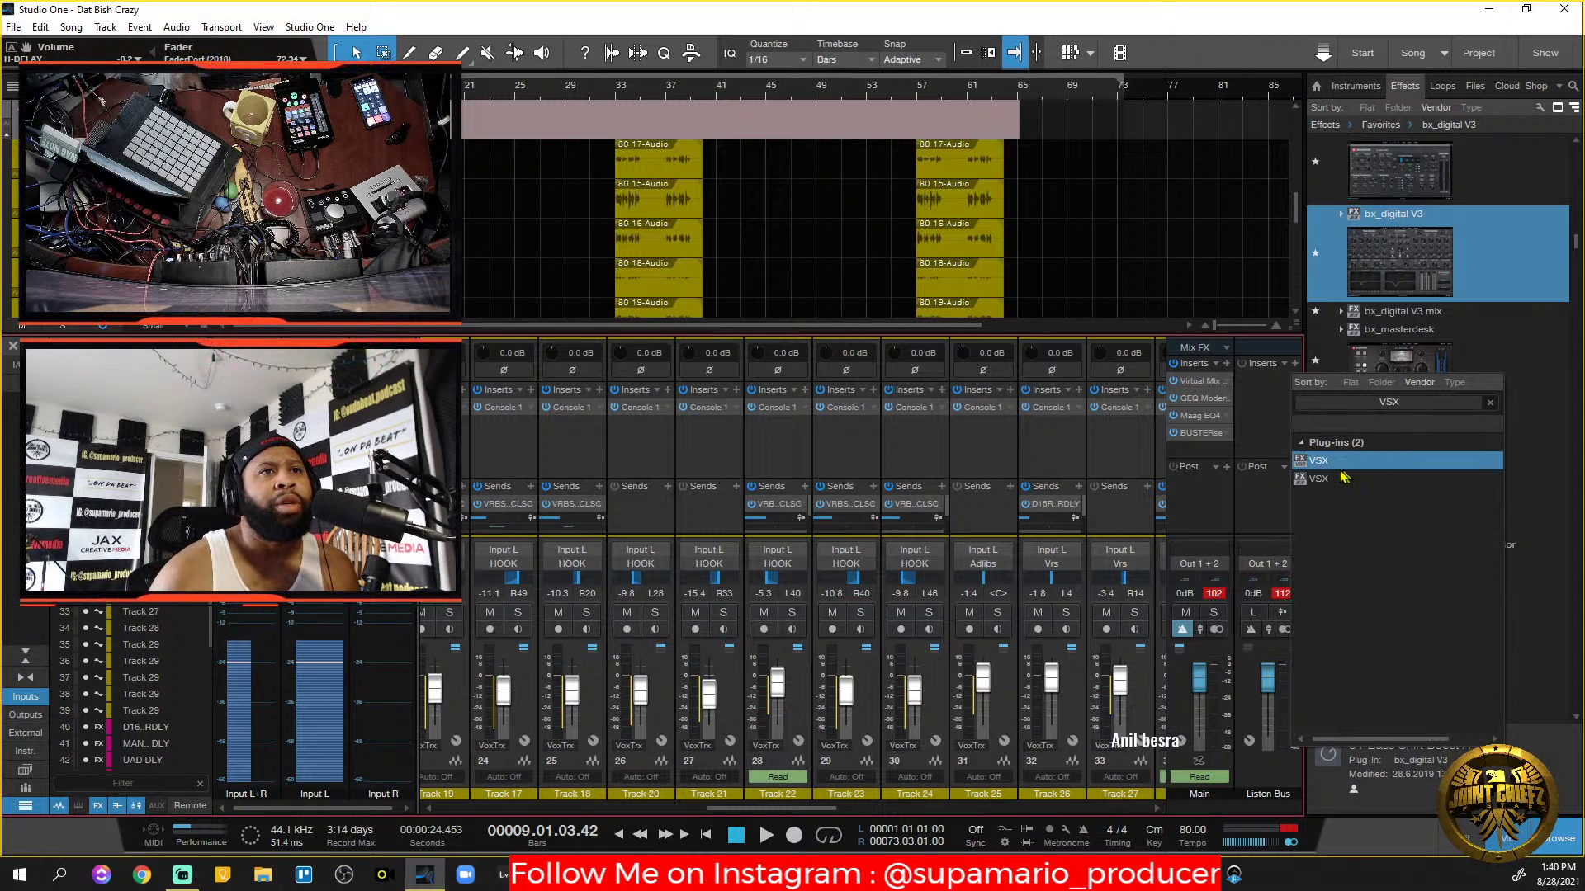
pyautogui.click(1329, 479)
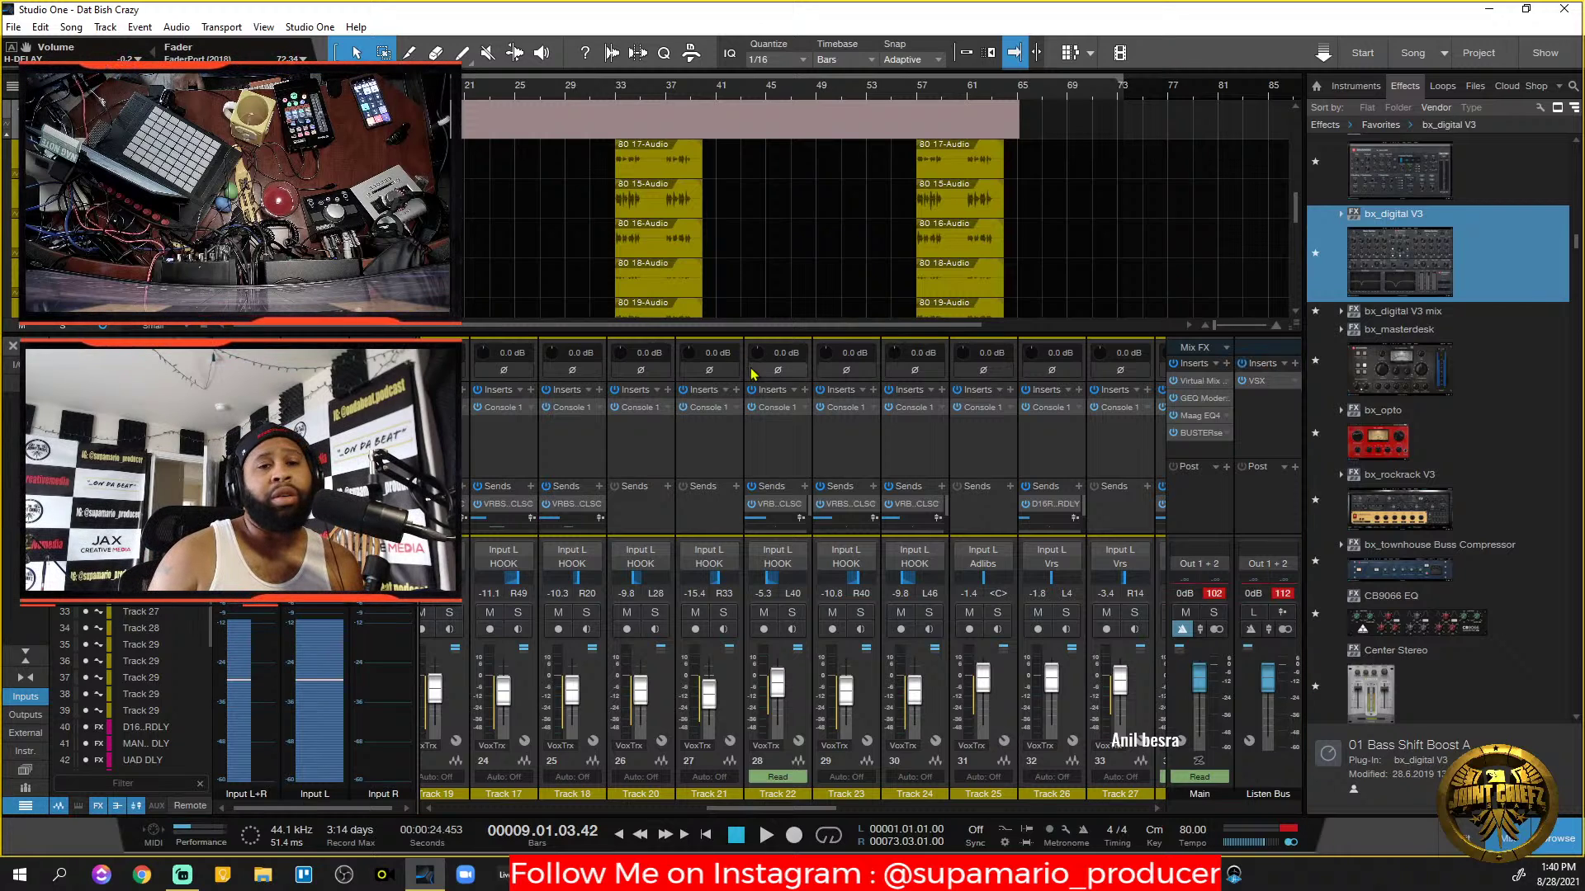
pyautogui.click(11, 26)
pyautogui.click(83, 221)
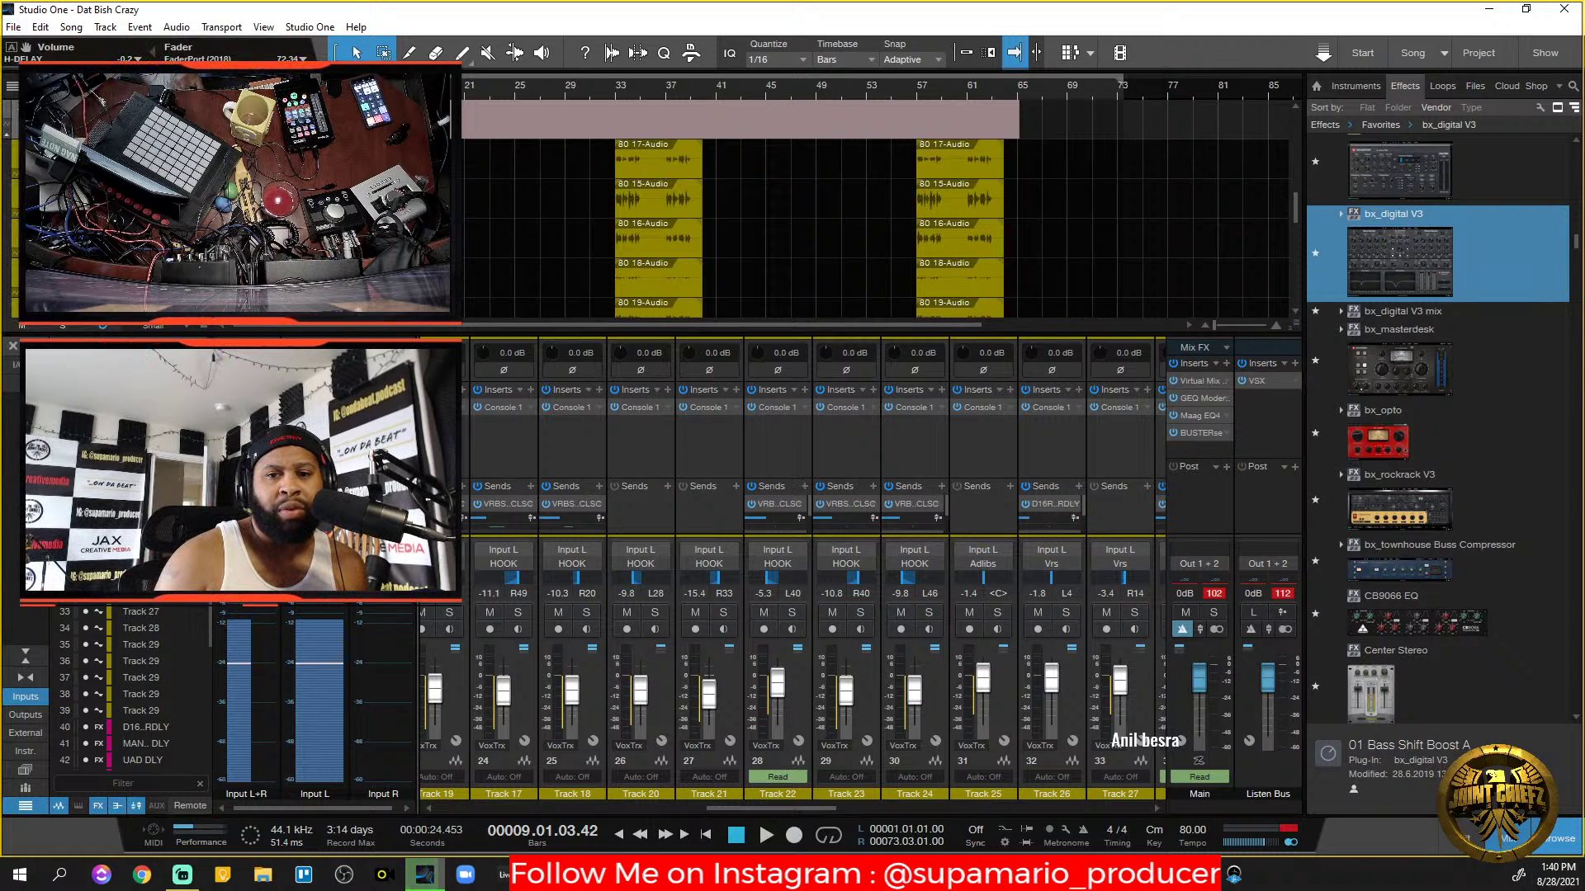
# Bring the VSX window into view, select Near-Field mode in Steven's Mix Room and audition the mix.
pyautogui.moveTo(1583, 248); pyautogui.dragTo(512, 225)
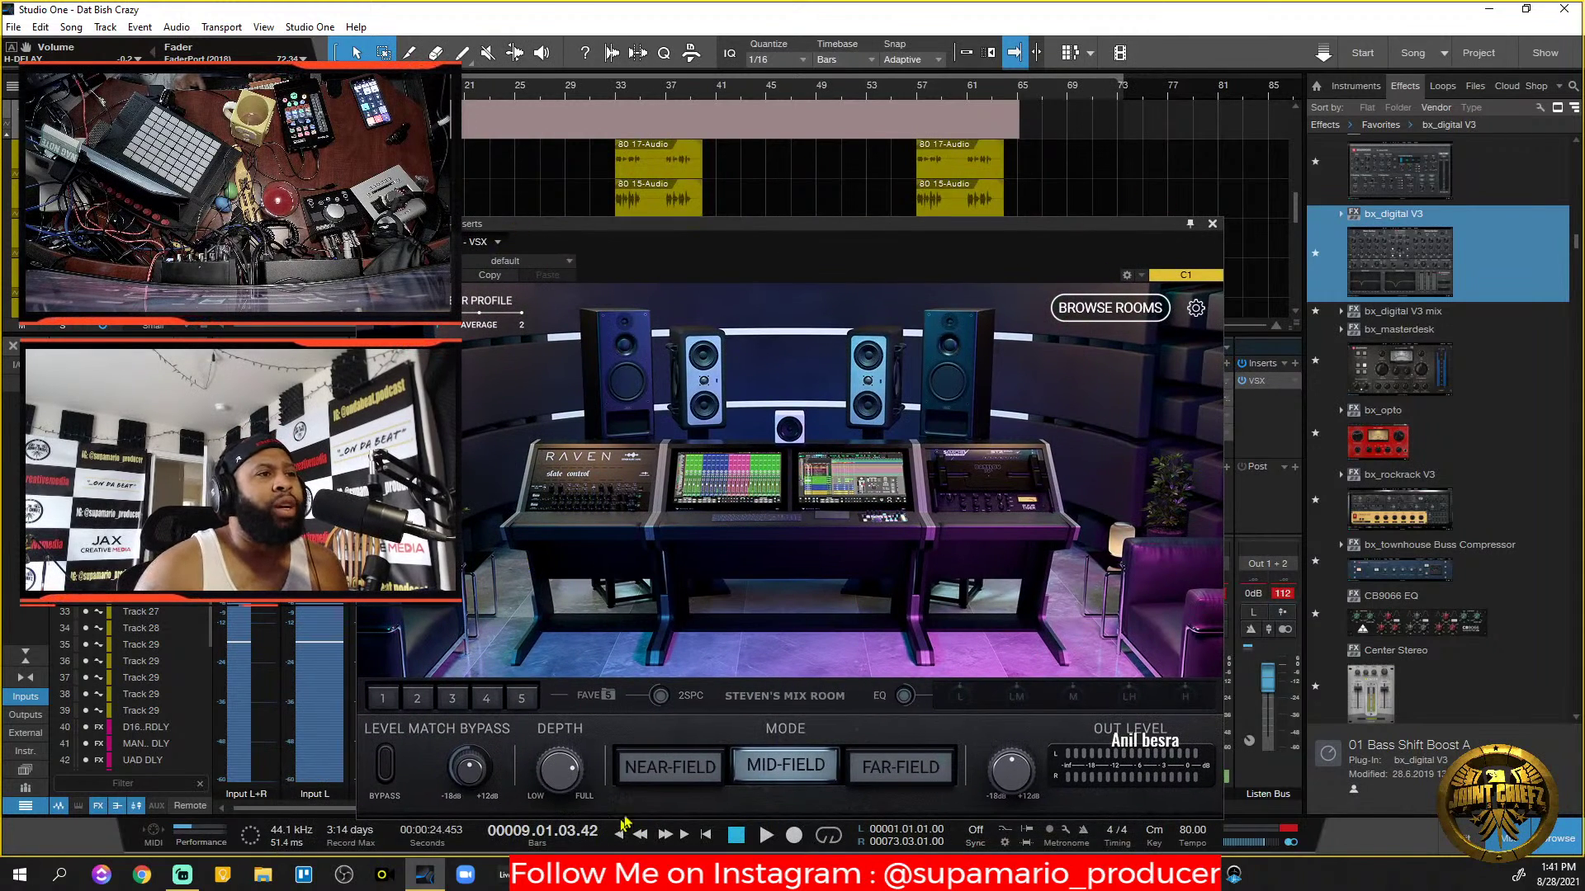
pyautogui.click(690, 768)
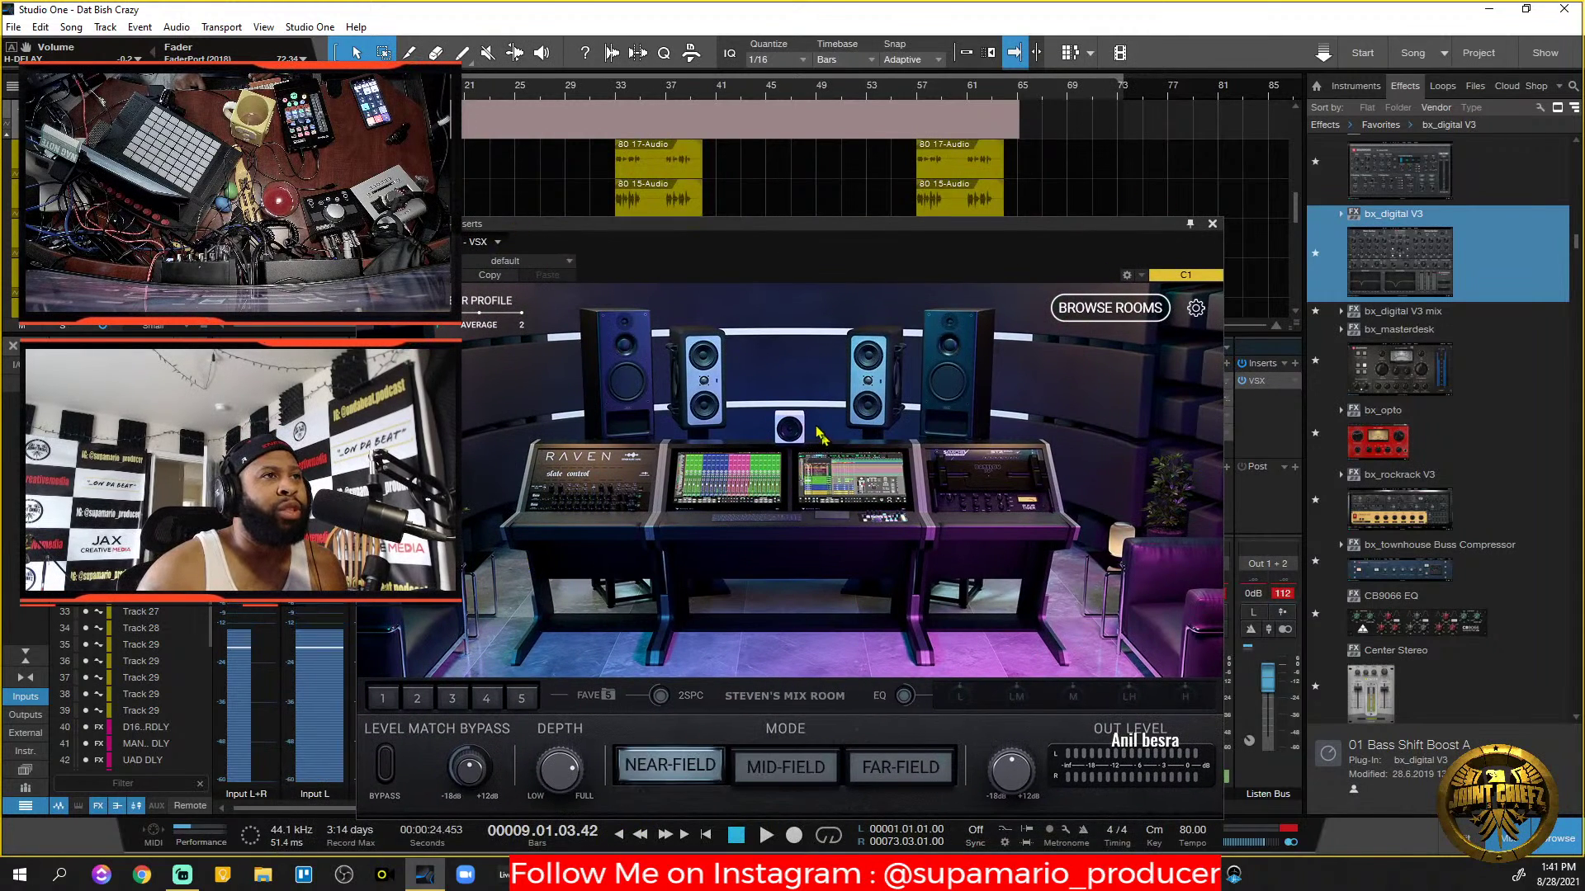
pyautogui.press('space')
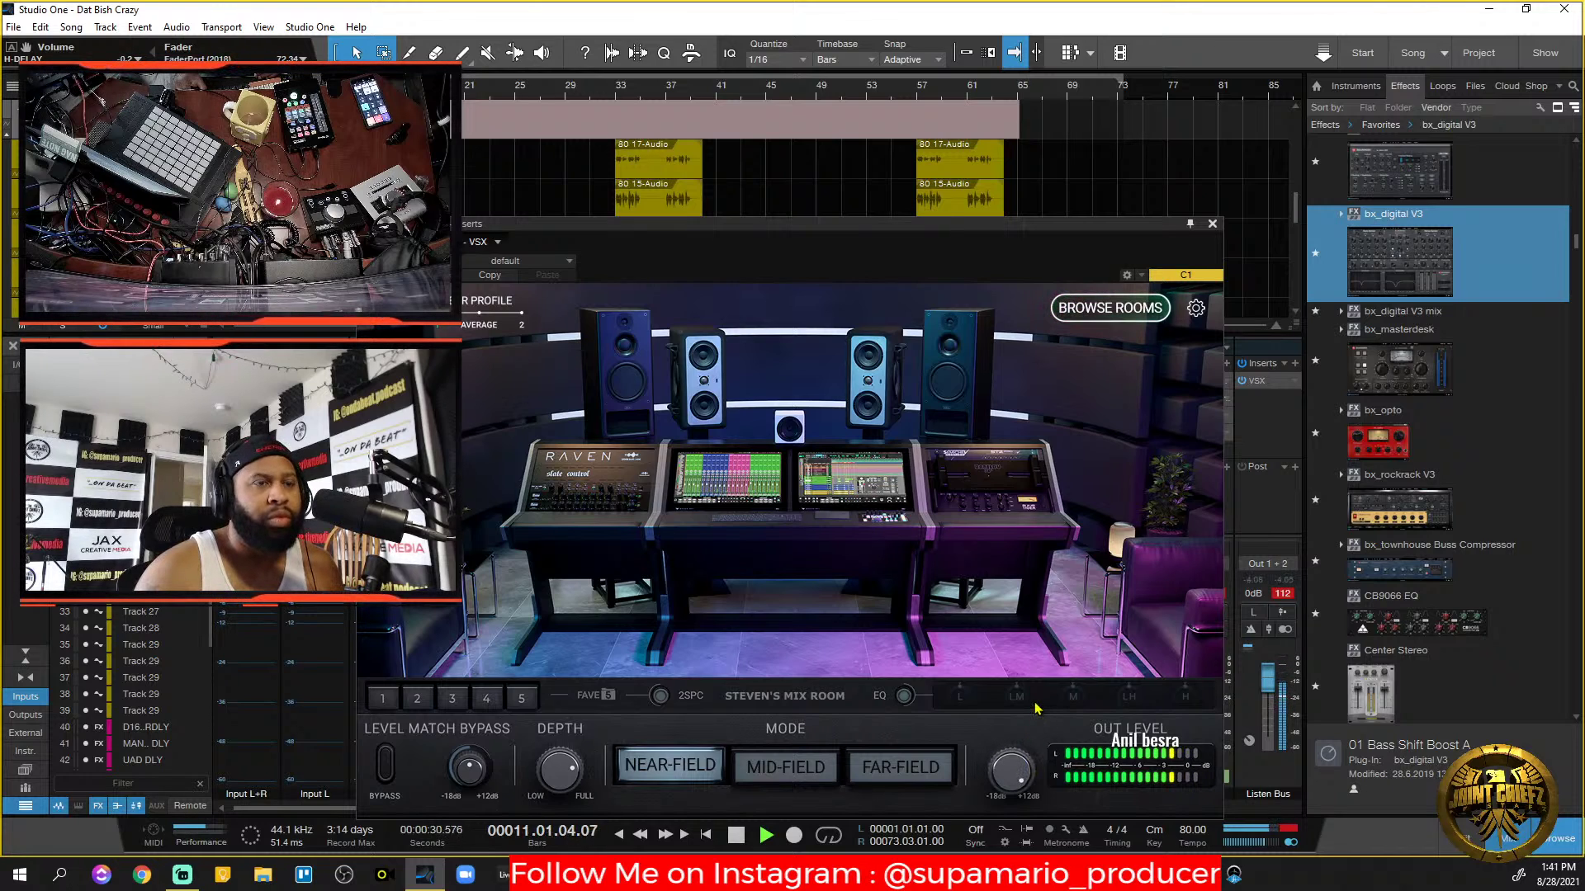
pyautogui.press('space')
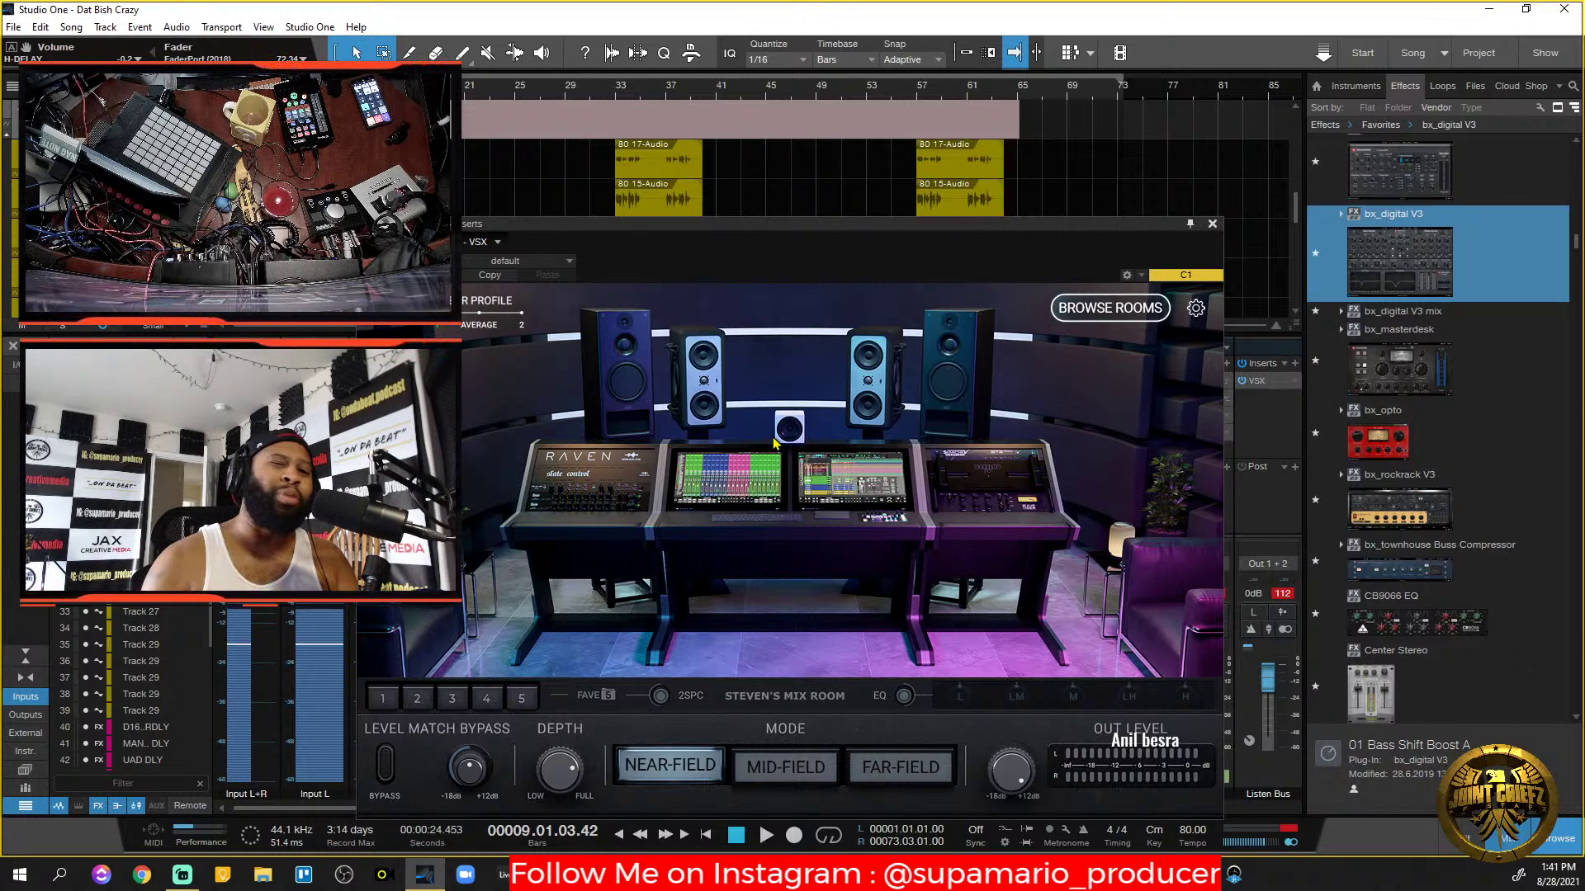
pyautogui.press('space')
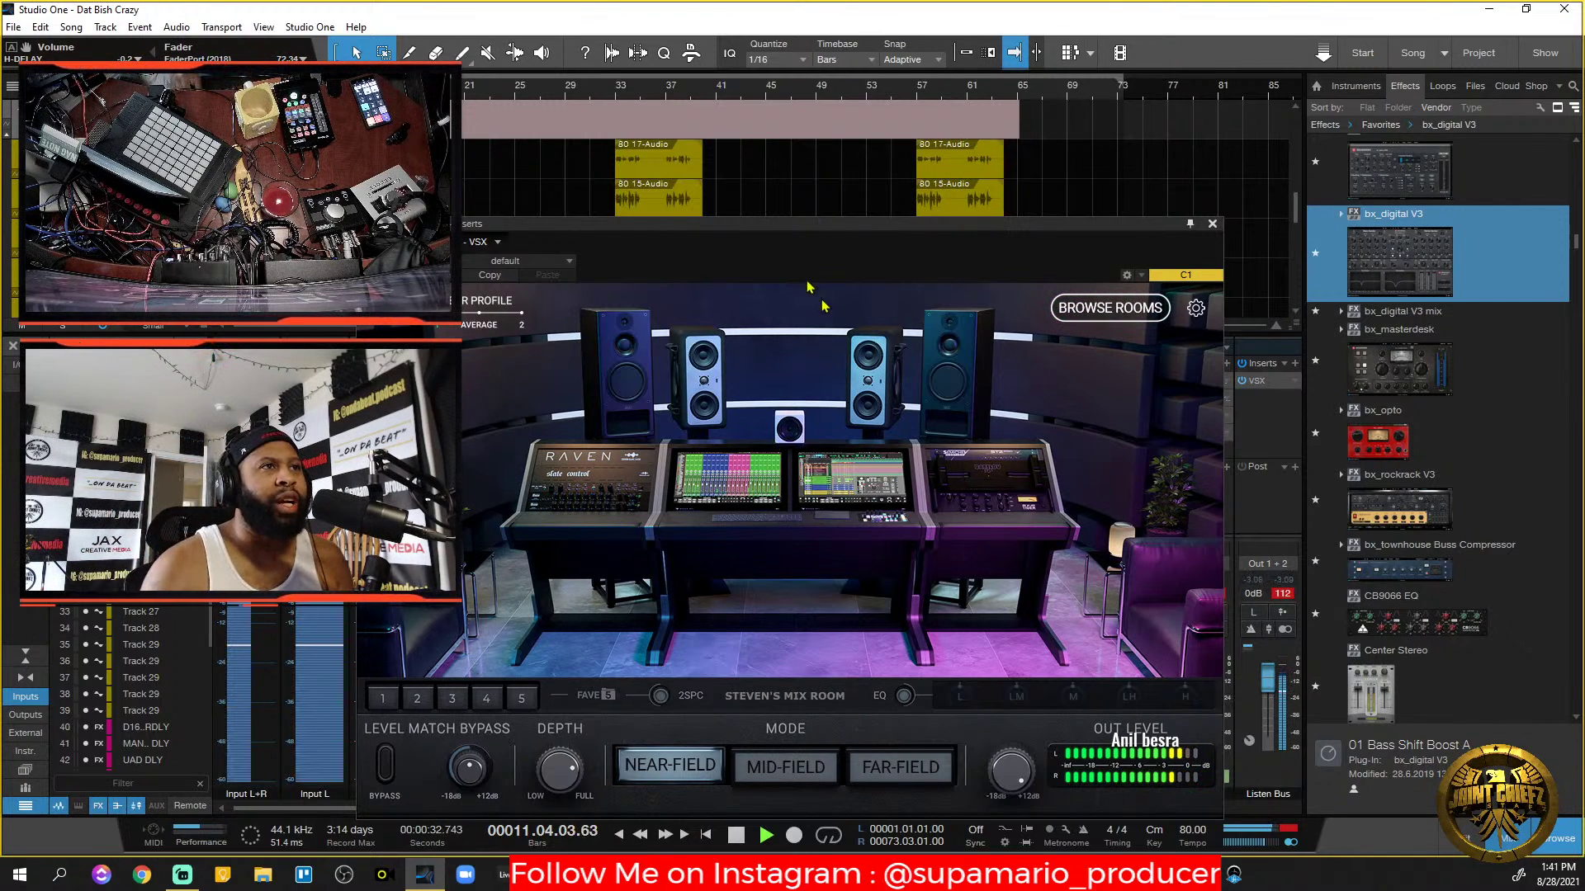
# Switch VSX to Mid-Field mode and audition the mix from the same starting point.
pyautogui.click(815, 764)
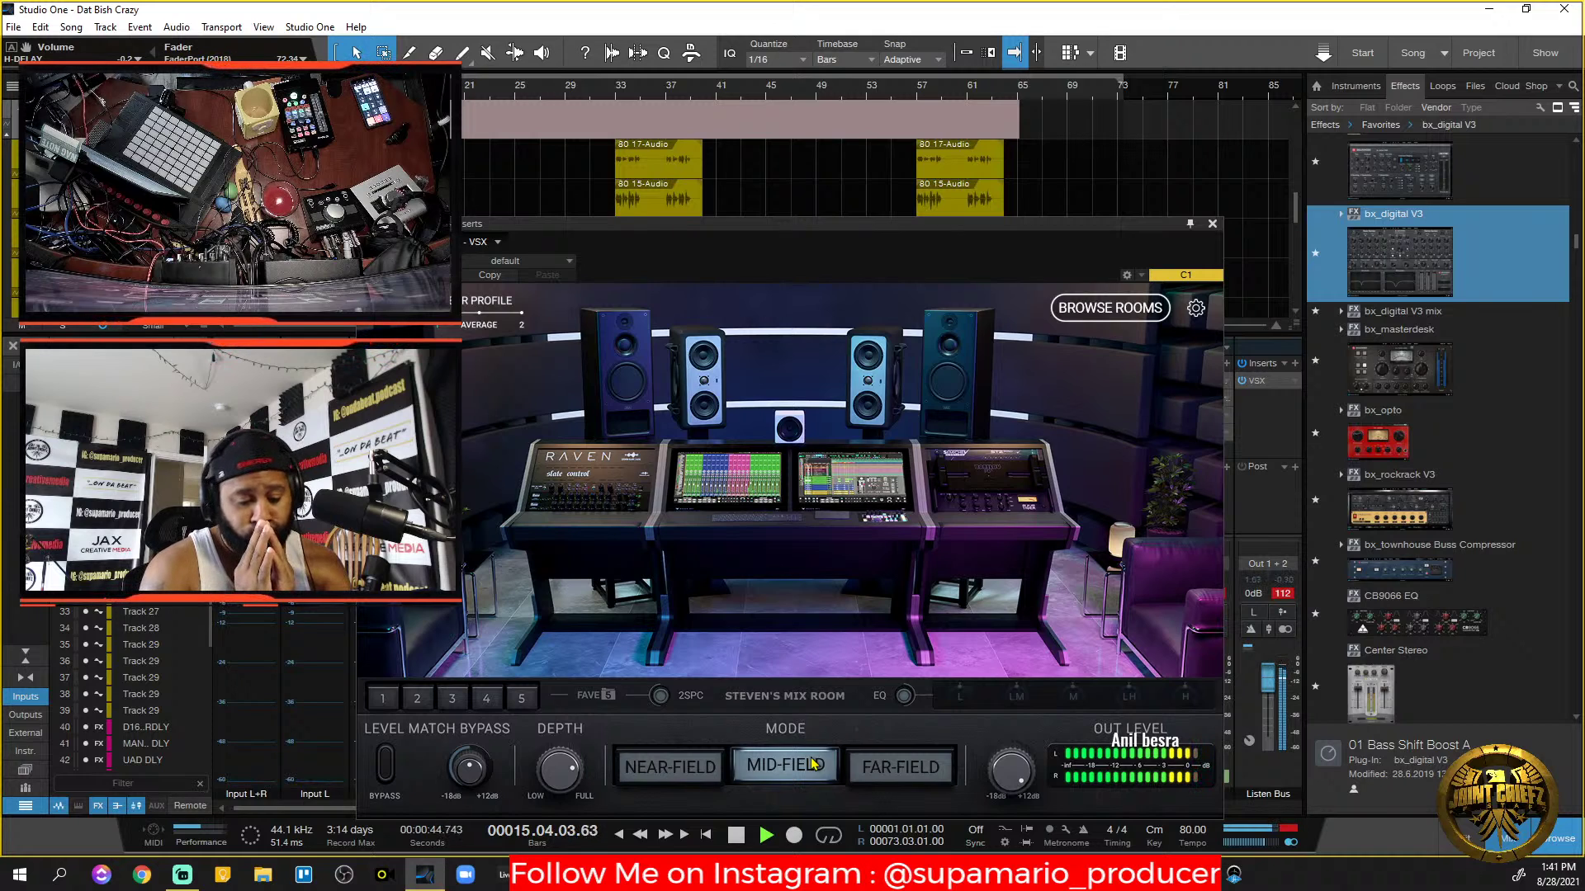
pyautogui.press('space')
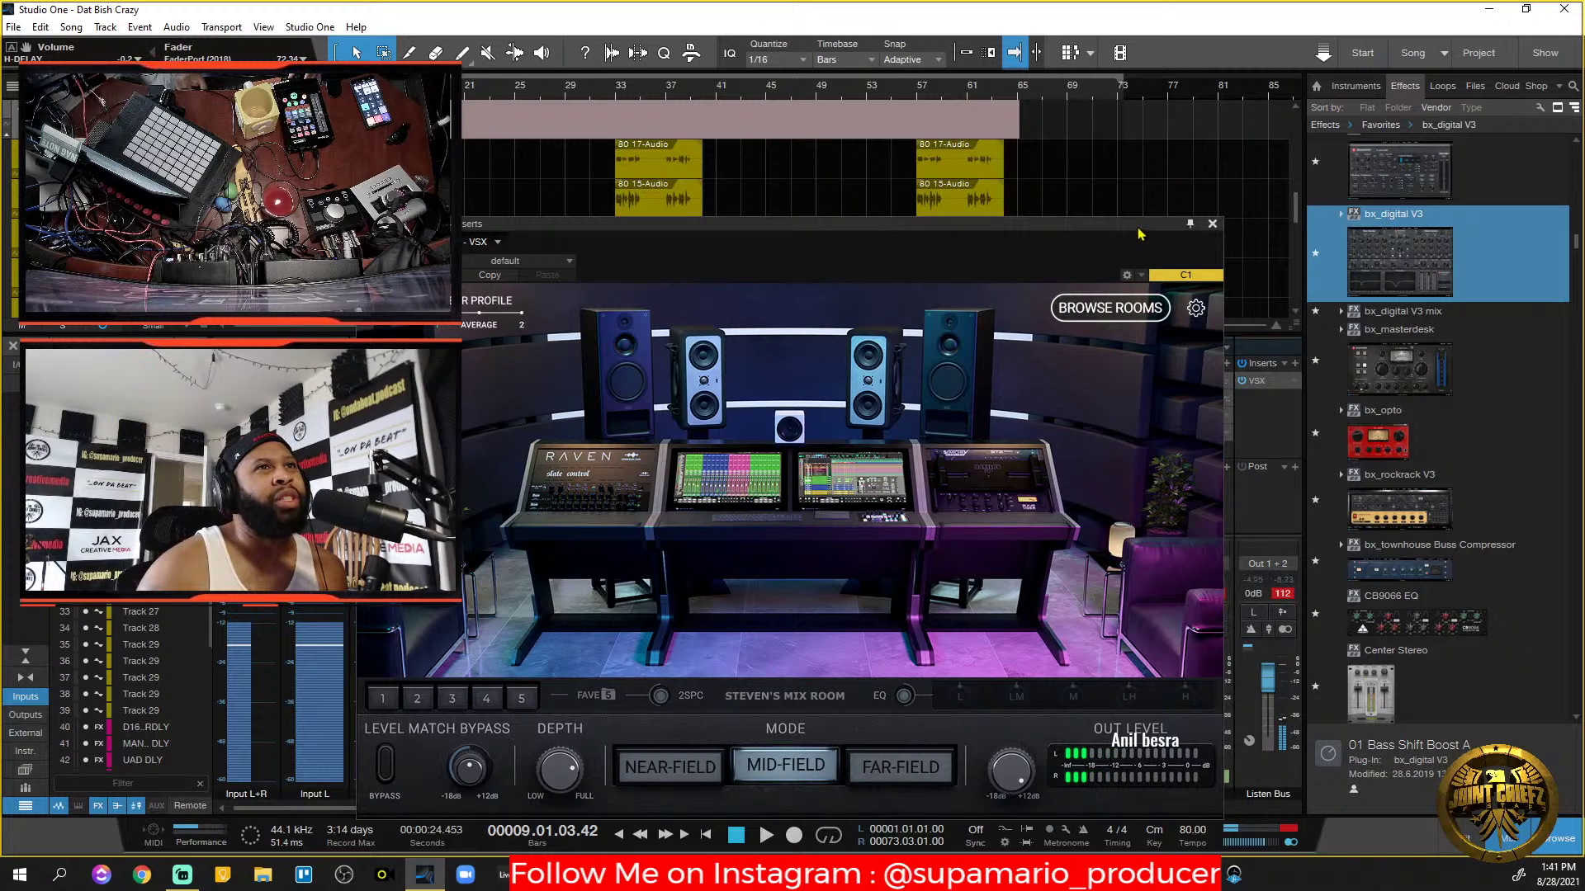
pyautogui.moveTo(1139, 235); pyautogui.dragTo(1145, 229)
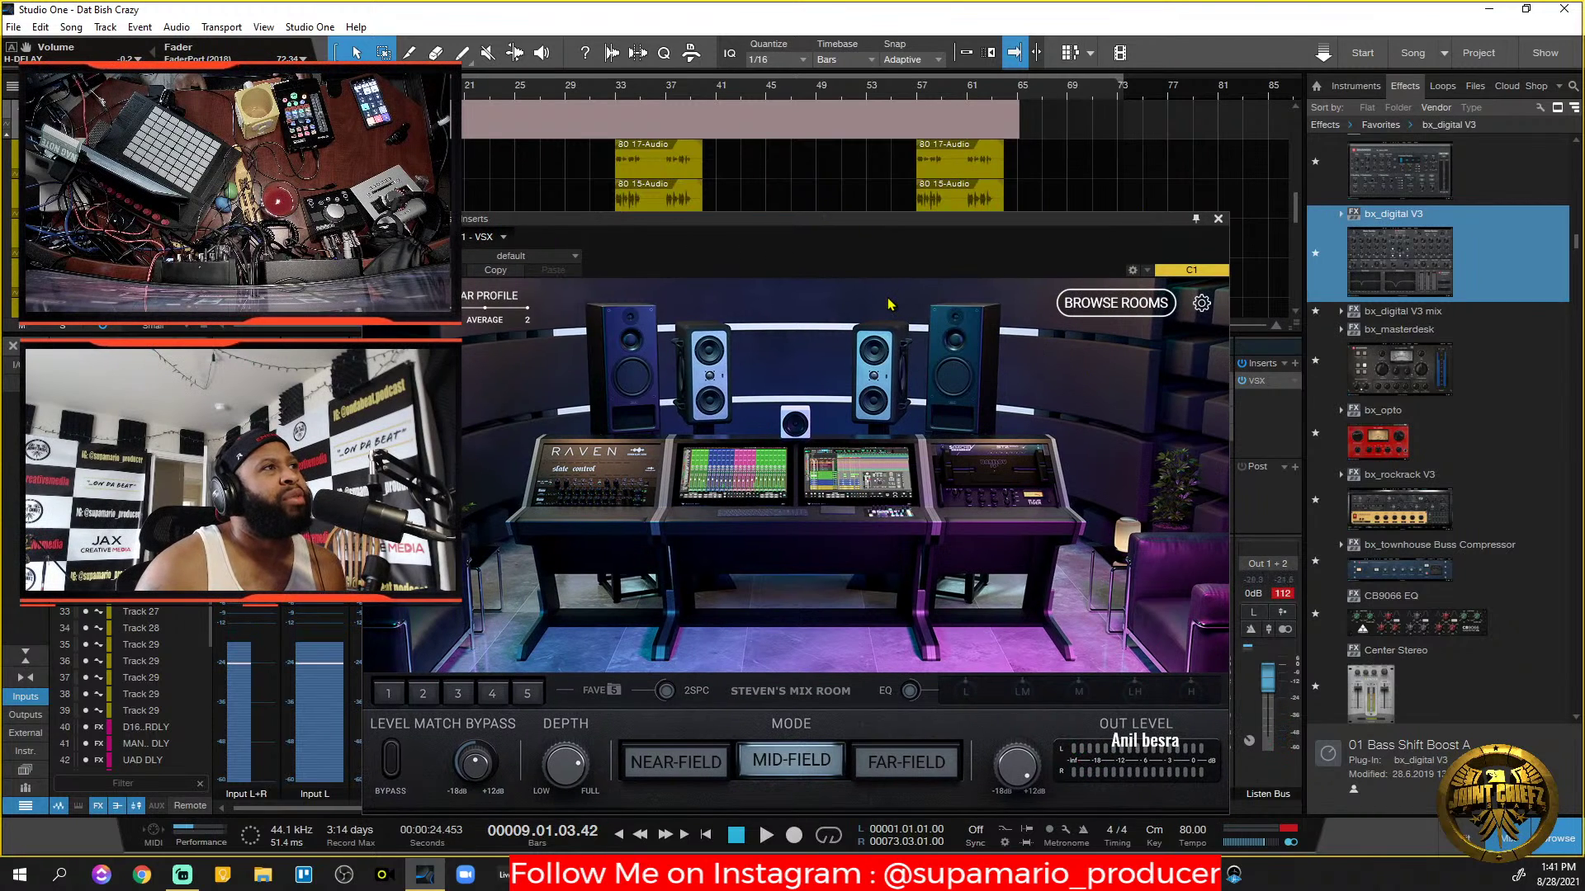
pyautogui.press('space')
pyautogui.press('space')
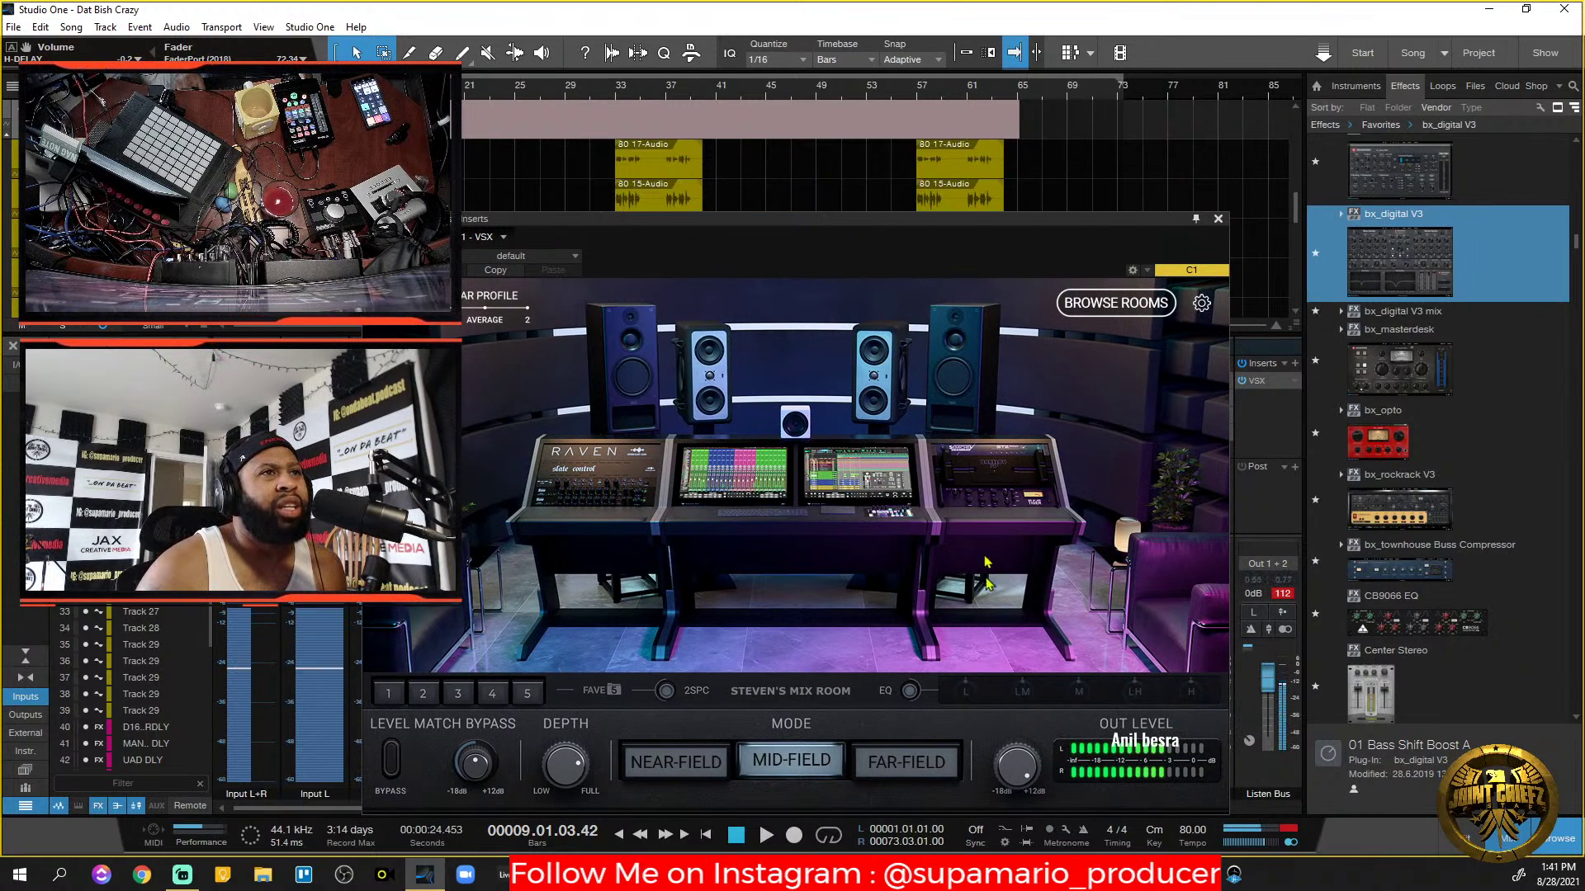
# Audition the mix in VSX's Far-Field mode, and move the plug-in window away from the mixer.
pyautogui.click(933, 766)
pyautogui.press('space')
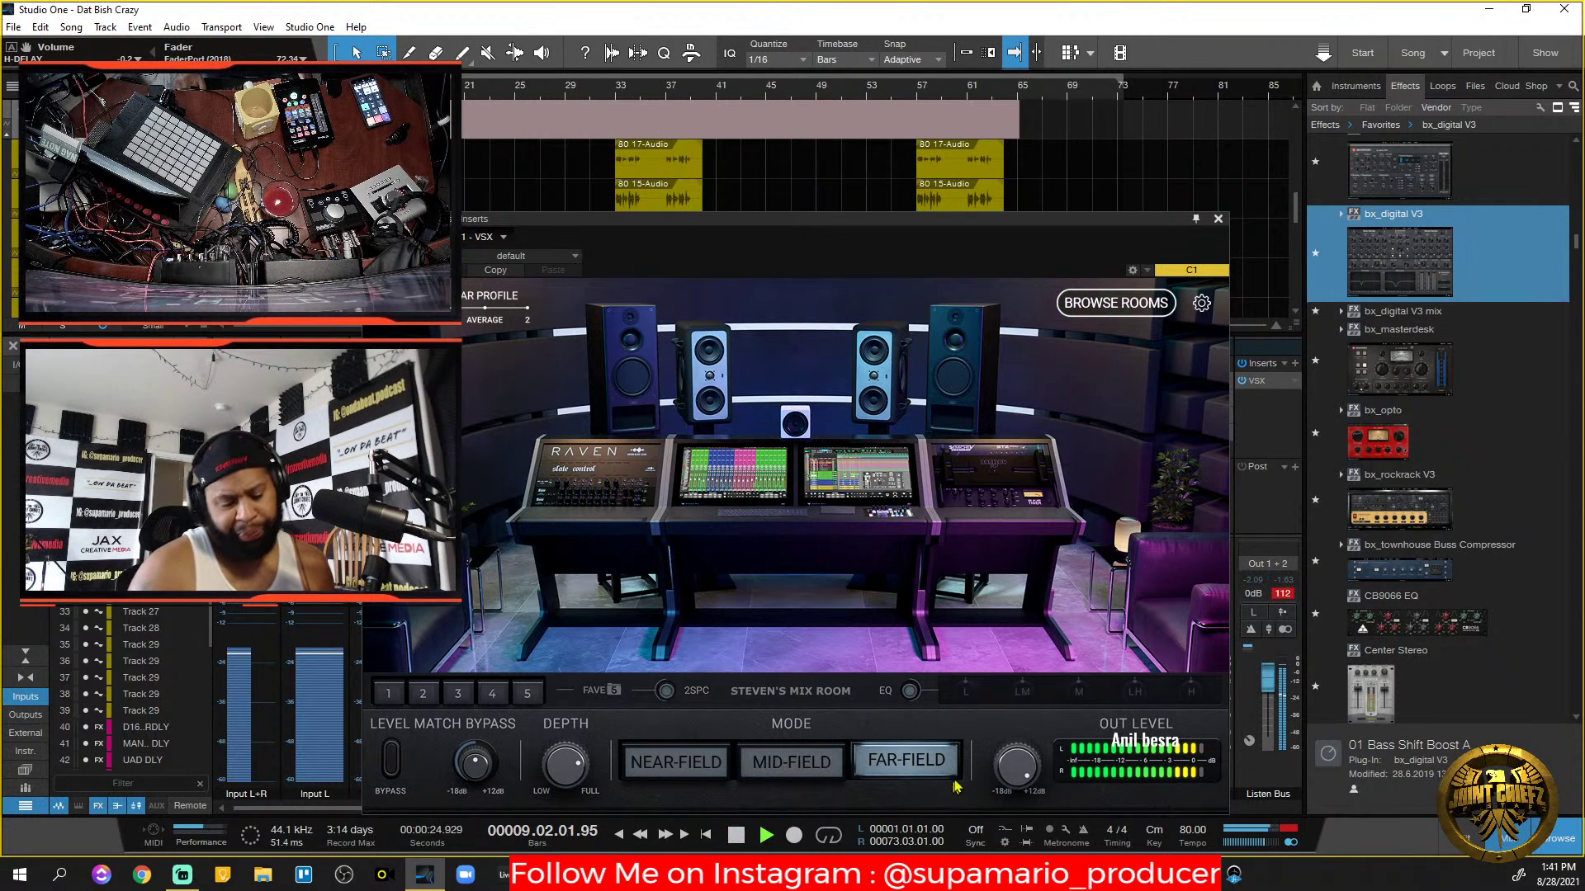
pyautogui.moveTo(1160, 231); pyautogui.dragTo(1584, 480)
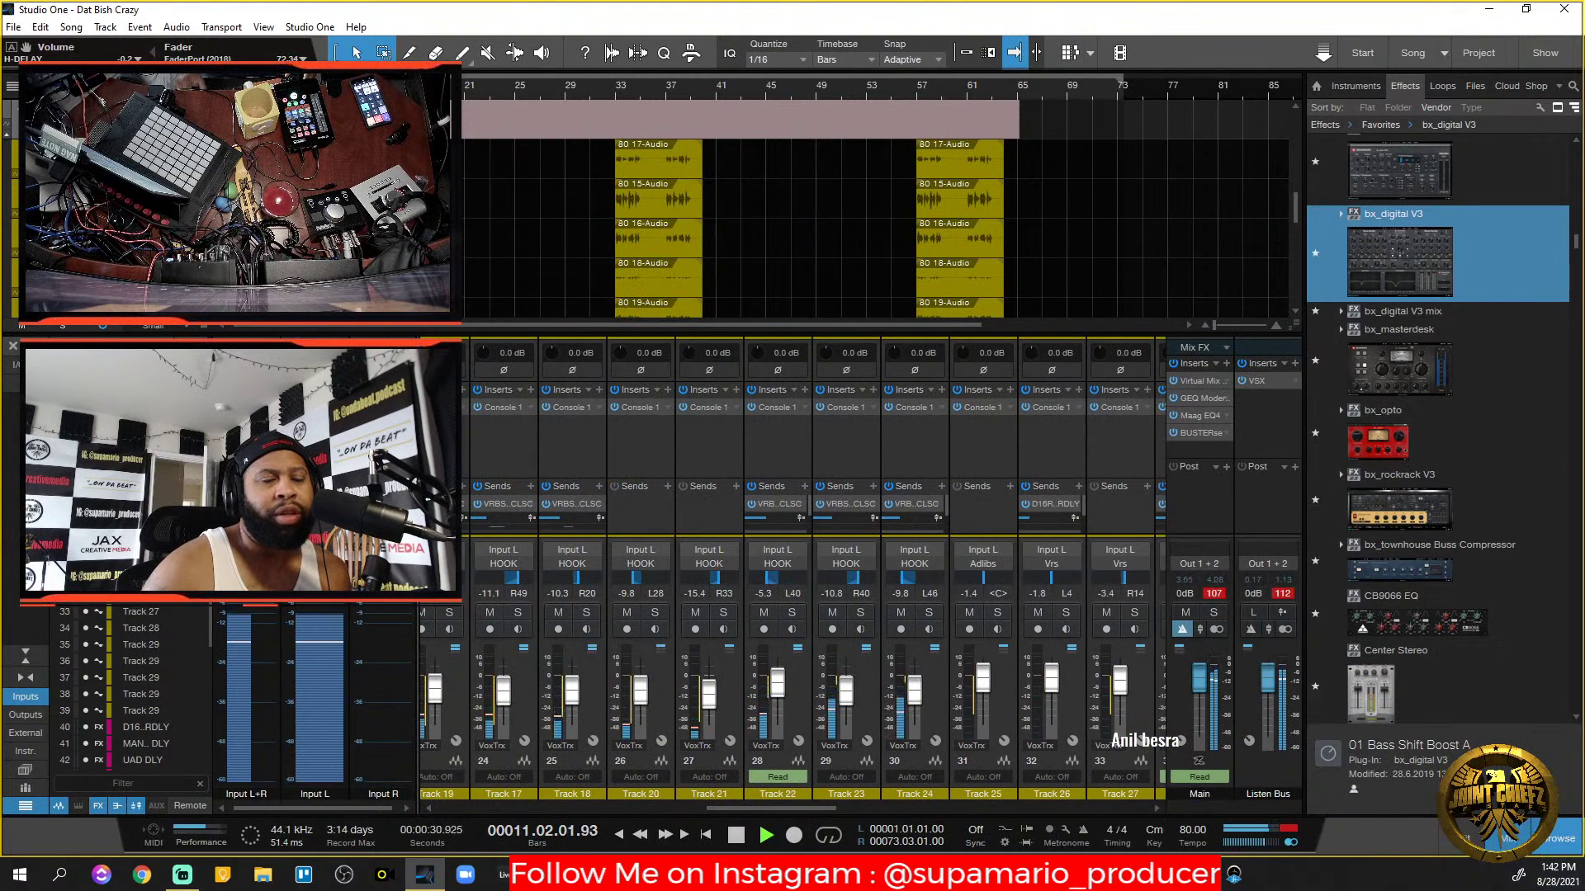
pyautogui.press('space')
# Lower the BeatTrx VCA fader to -1.1 dB and restart playback.
pyautogui.moveTo(813, 808); pyautogui.dragTo(1132, 803)
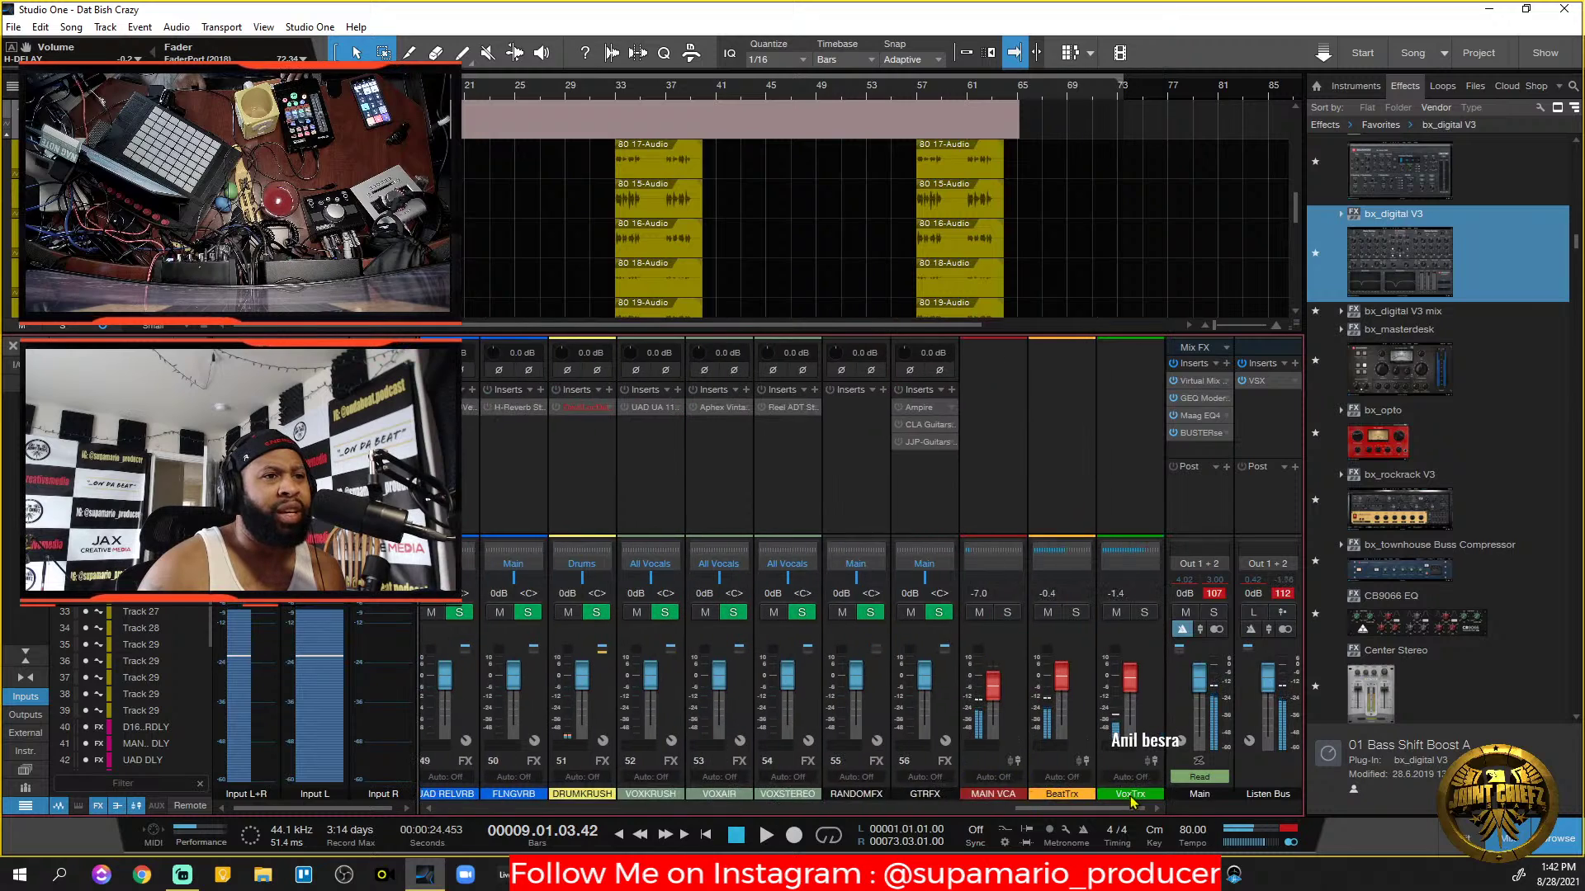
pyautogui.click(1079, 706)
pyautogui.press('space')
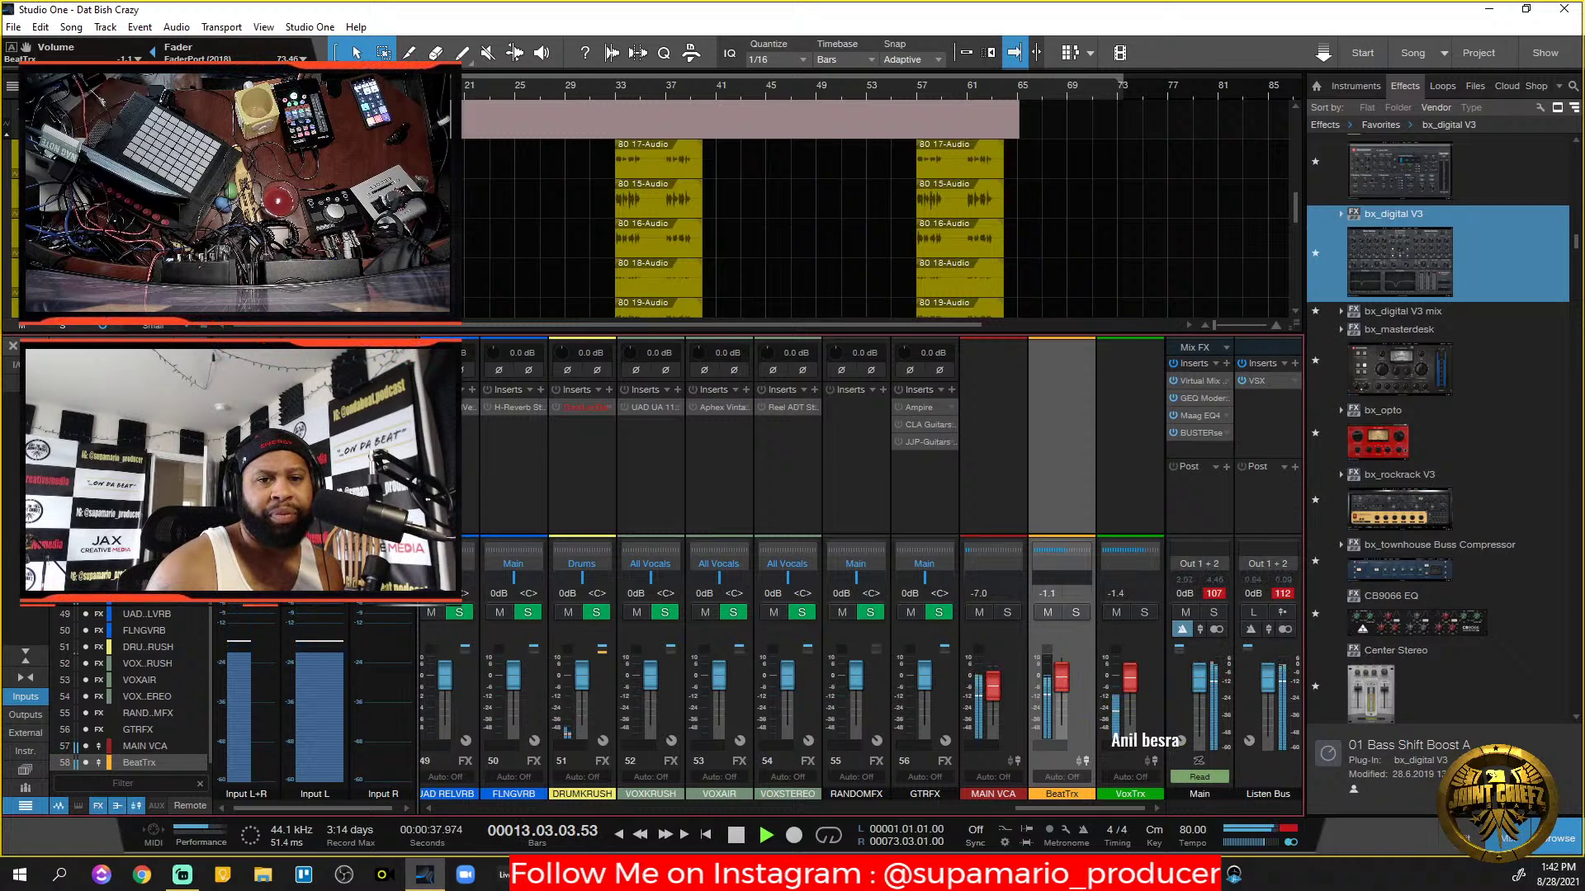
# Bring the VSX window back into view and recheck the beat level in Mid-Field mode.
pyautogui.moveTo(1583, 89); pyautogui.dragTo(1000, 152)
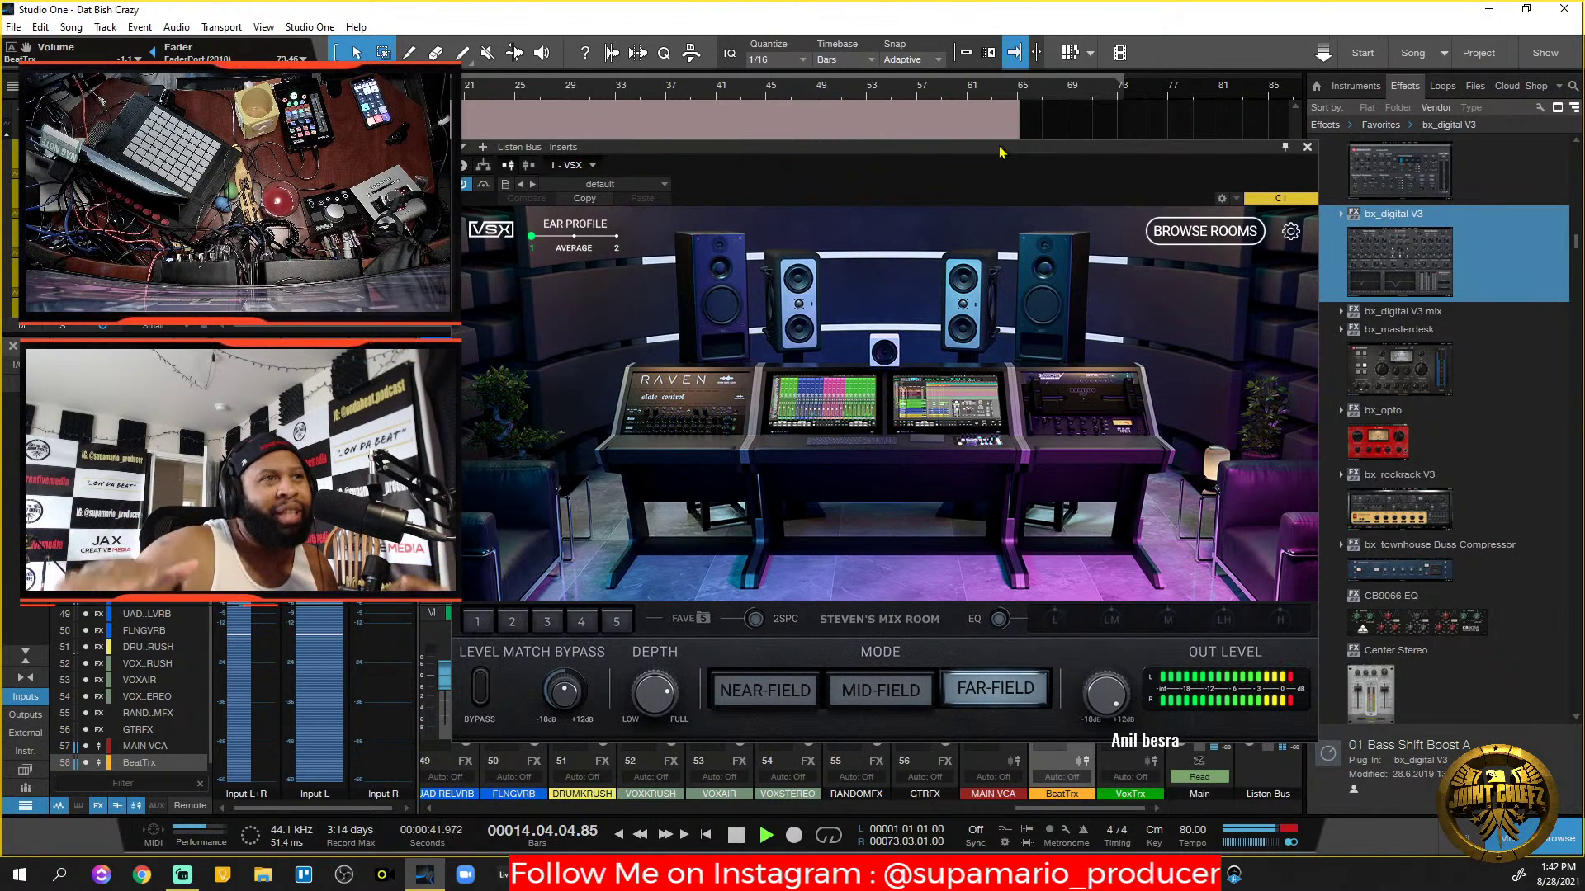
pyautogui.click(867, 694)
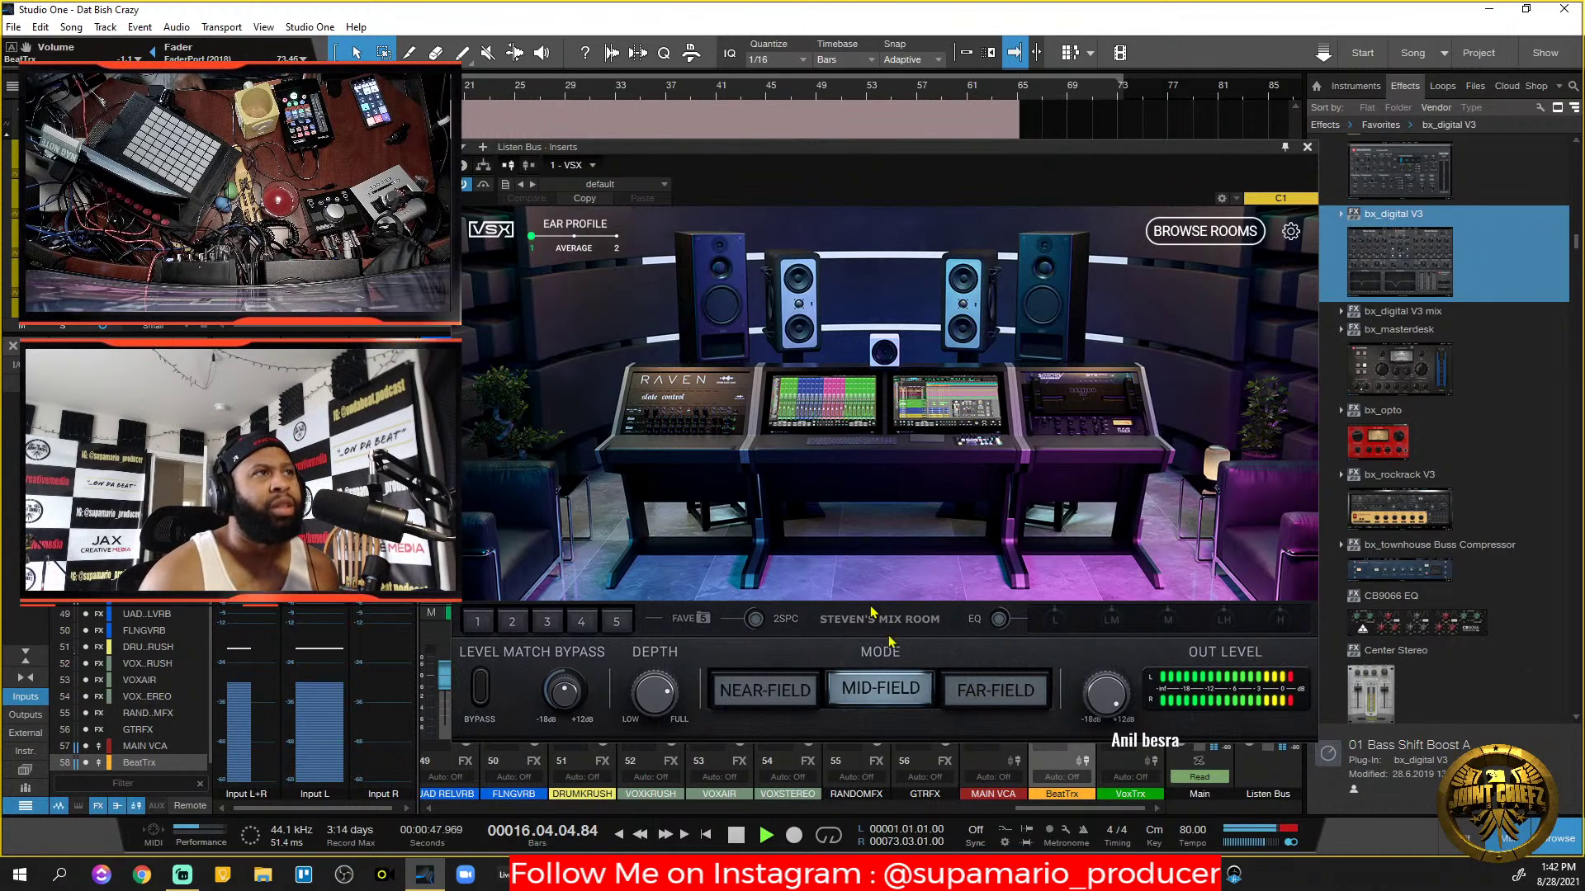
pyautogui.press('space')
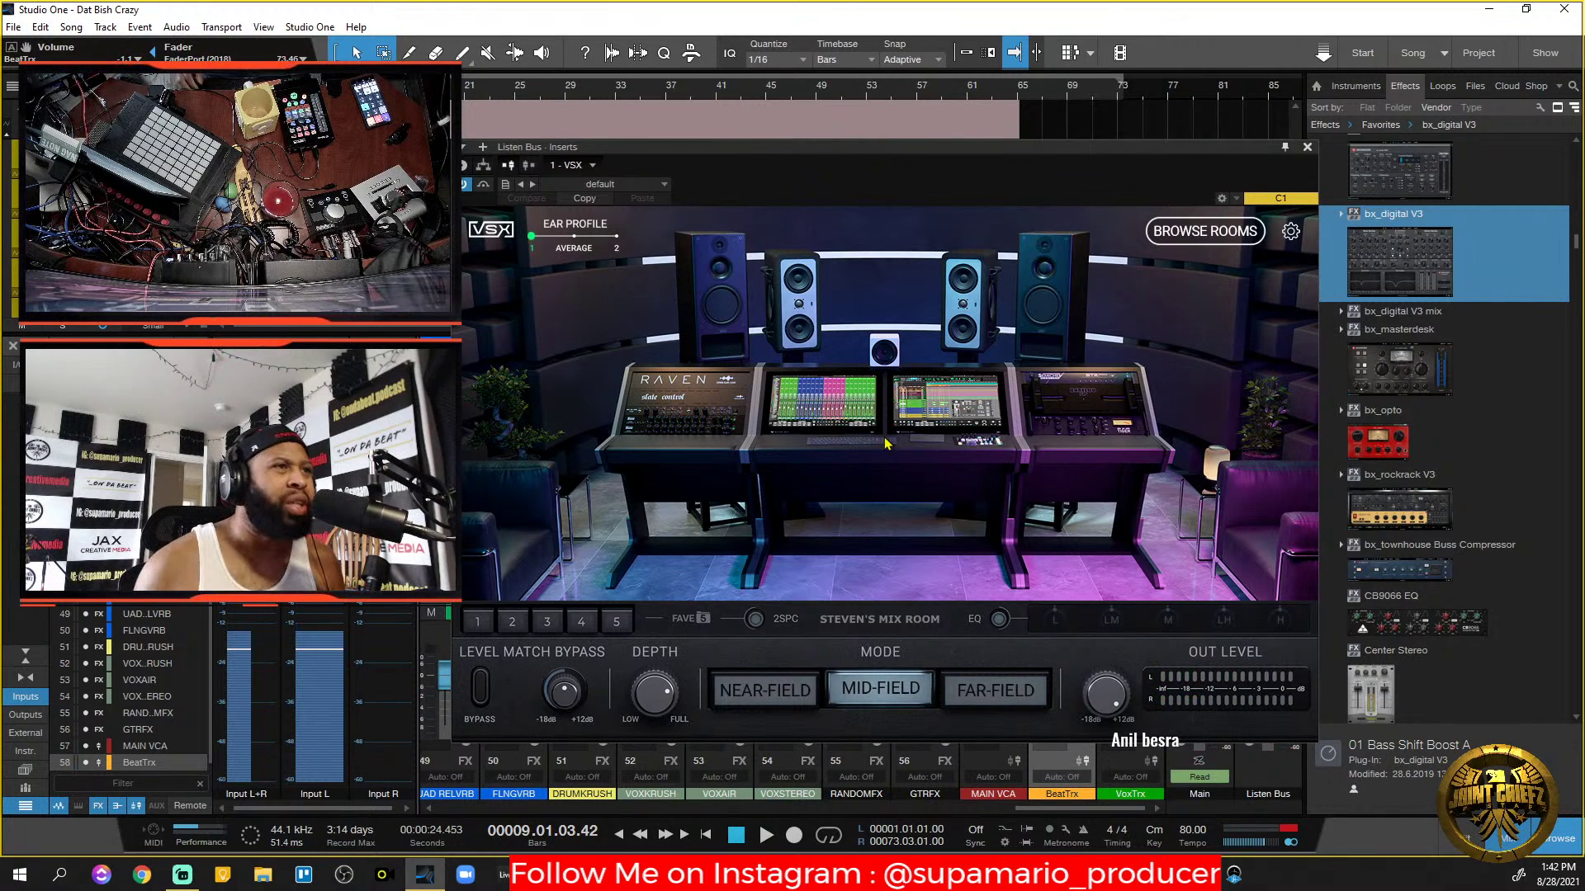
pyautogui.click(364, 86)
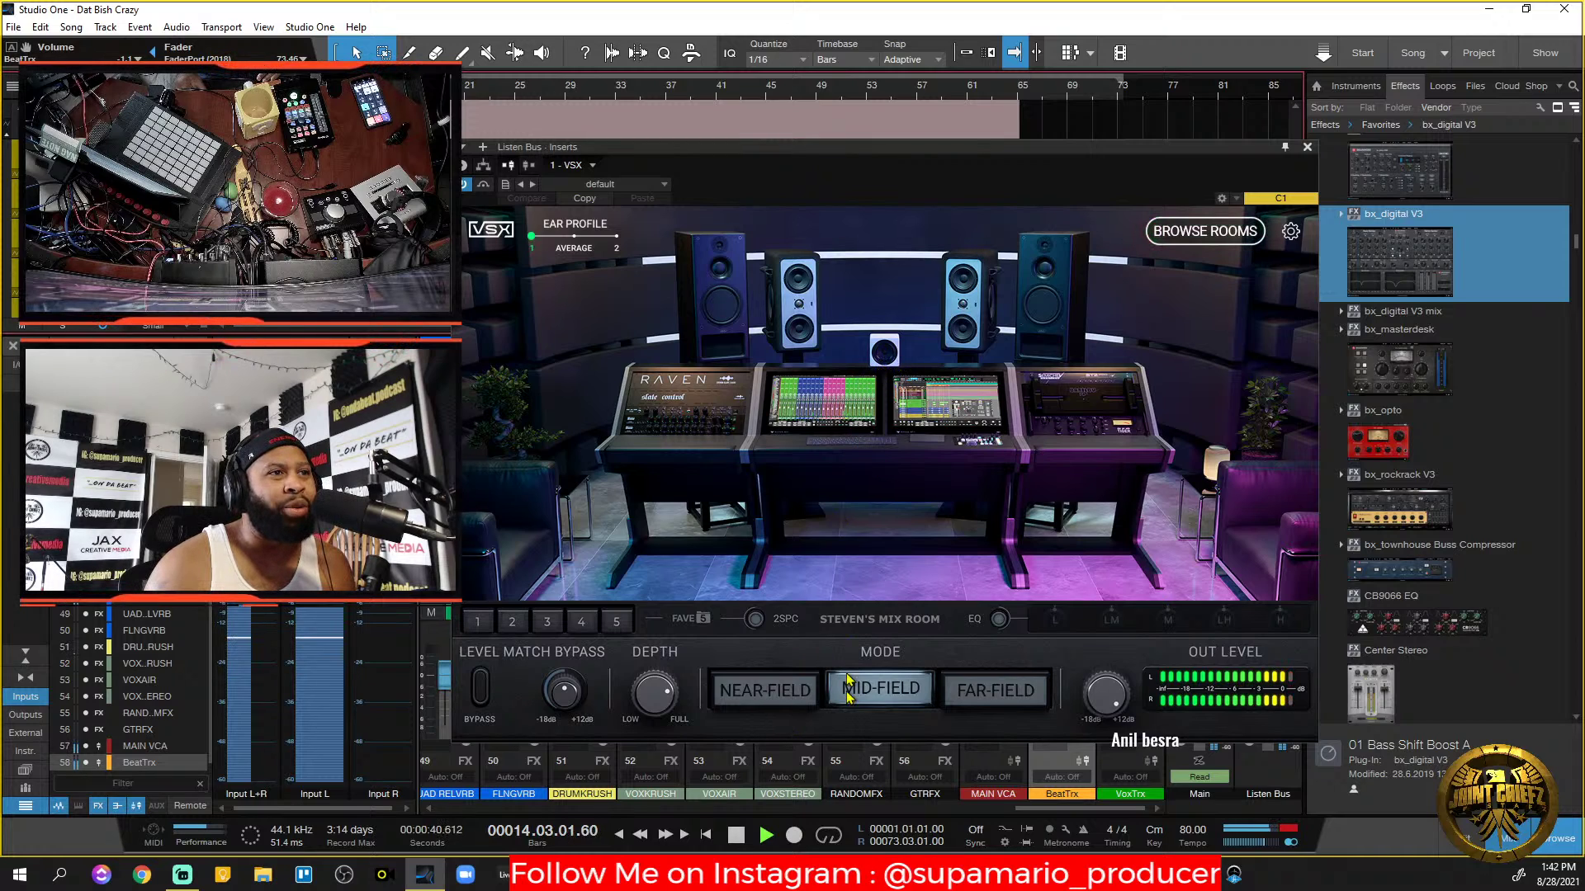
# Compare the mix in Near-Field and Mid-Field modes, ending on Mid-Field, and open the VSX room browser.
pyautogui.press('space')
pyautogui.click(768, 691)
pyautogui.press('space')
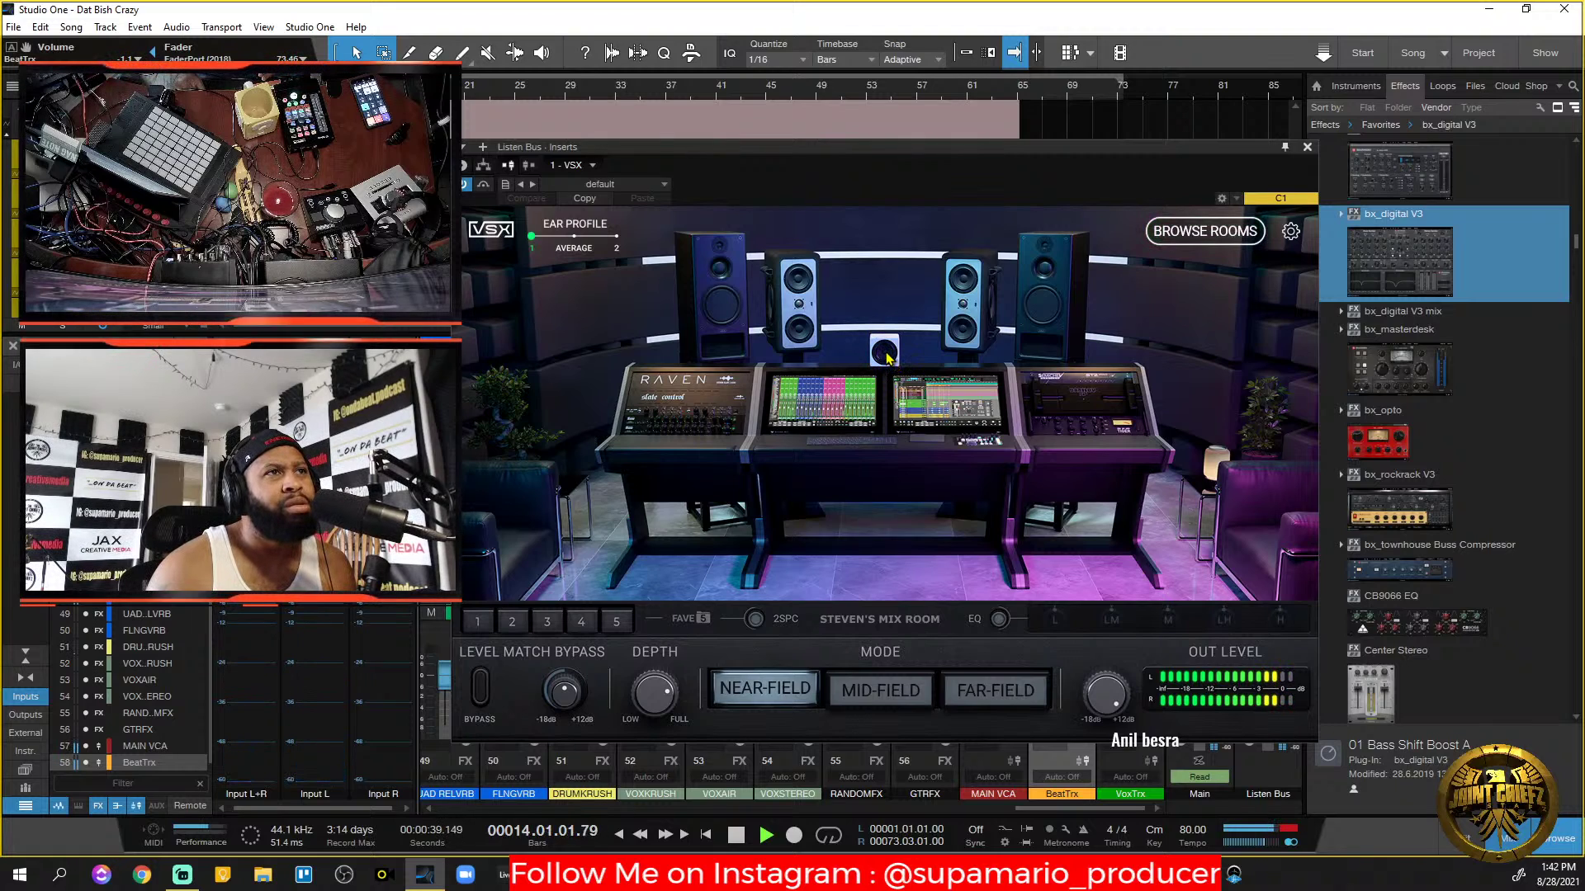
pyautogui.click(899, 692)
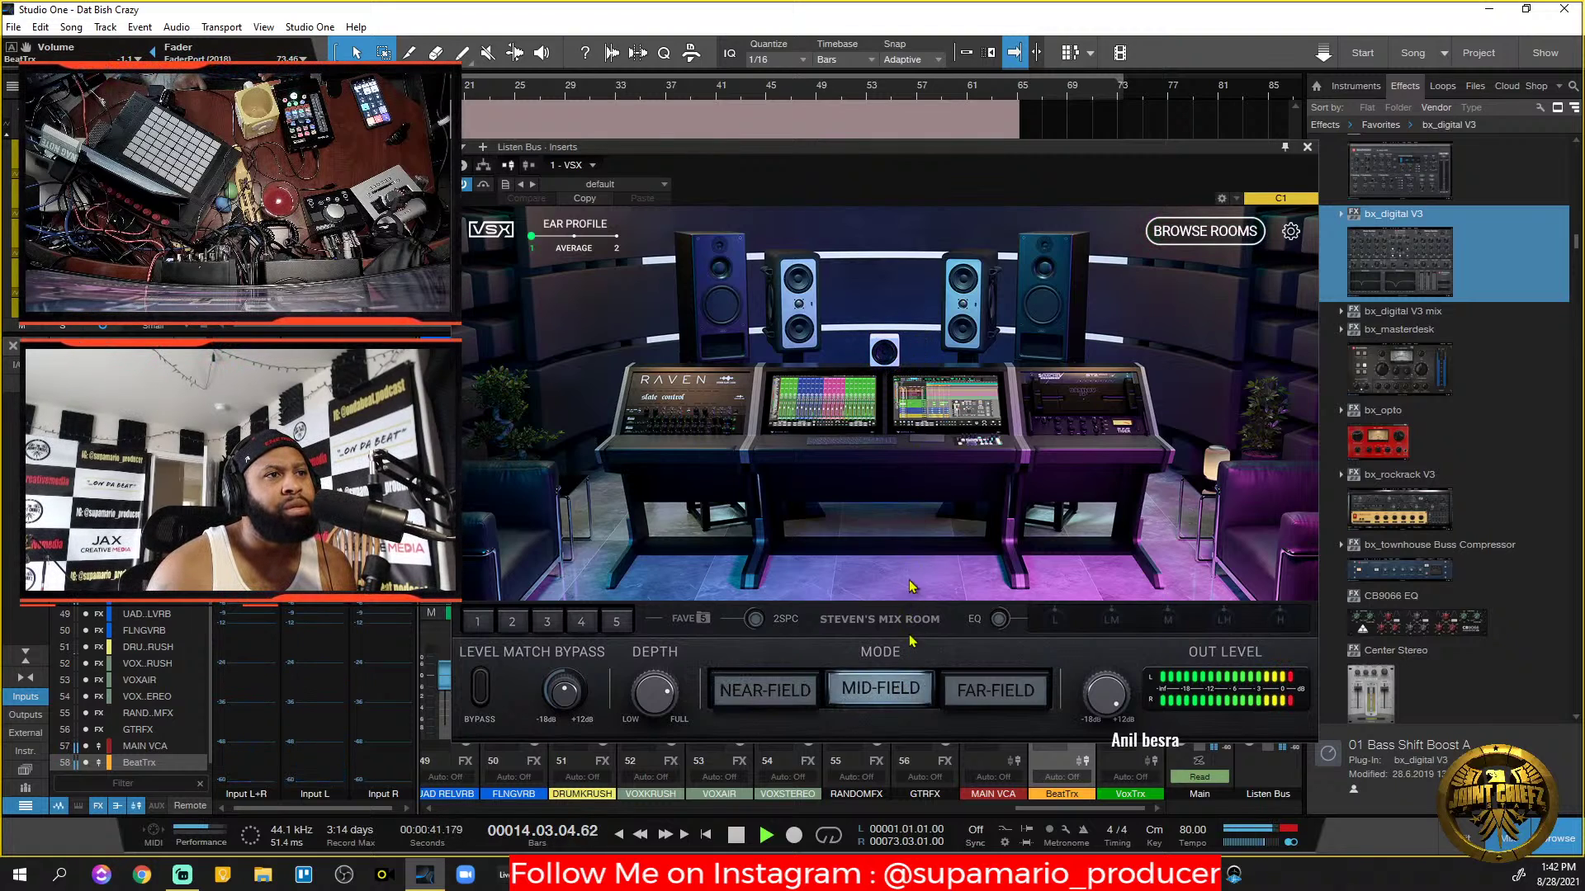
pyautogui.press('space')
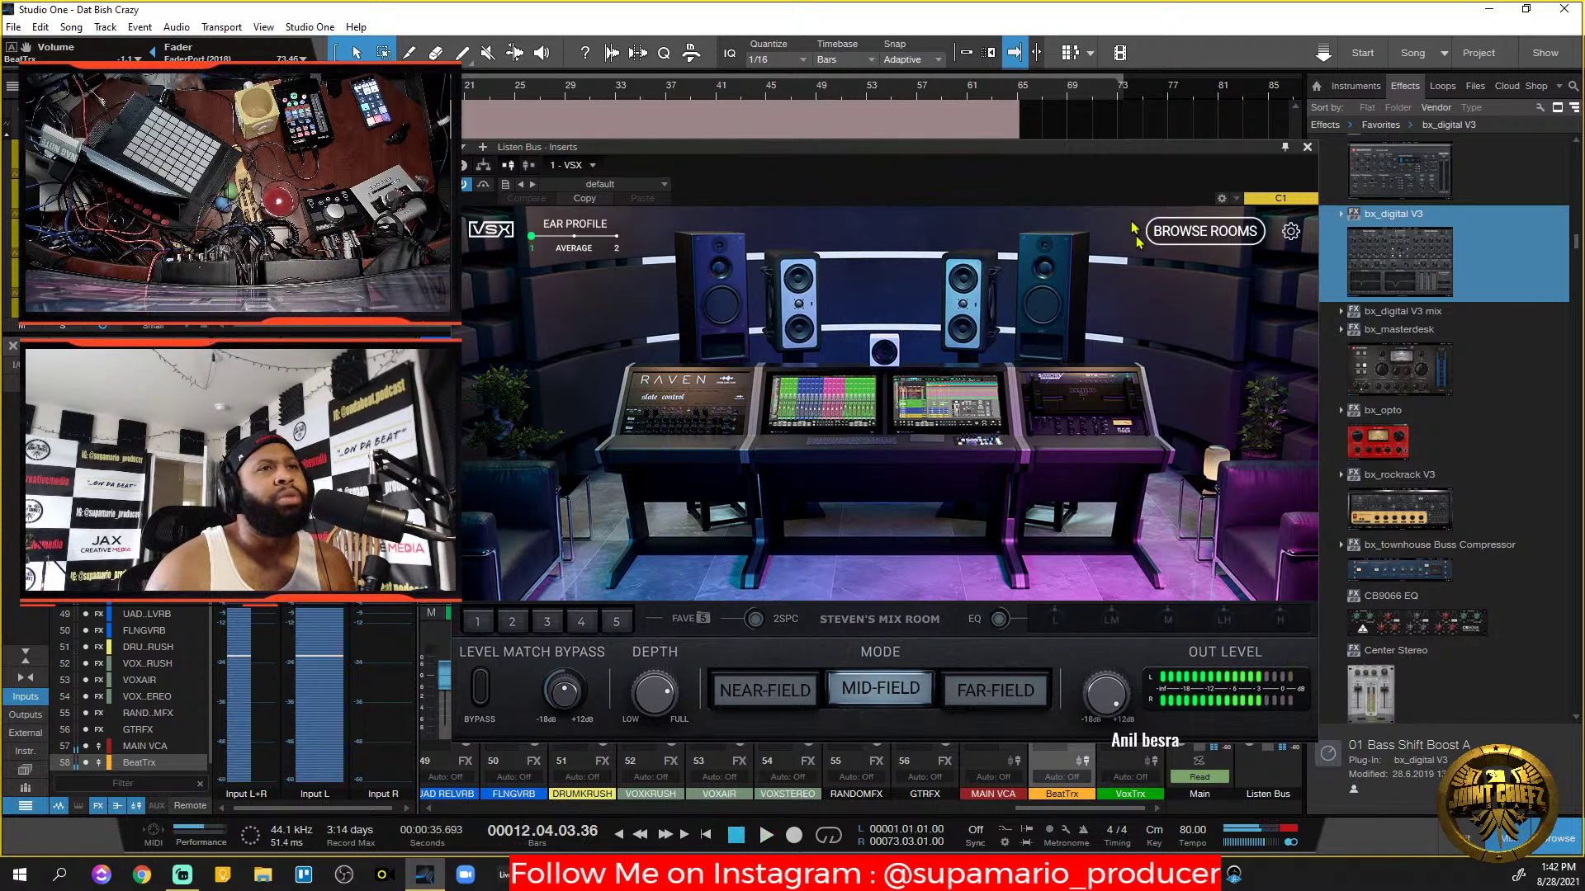
pyautogui.click(1194, 240)
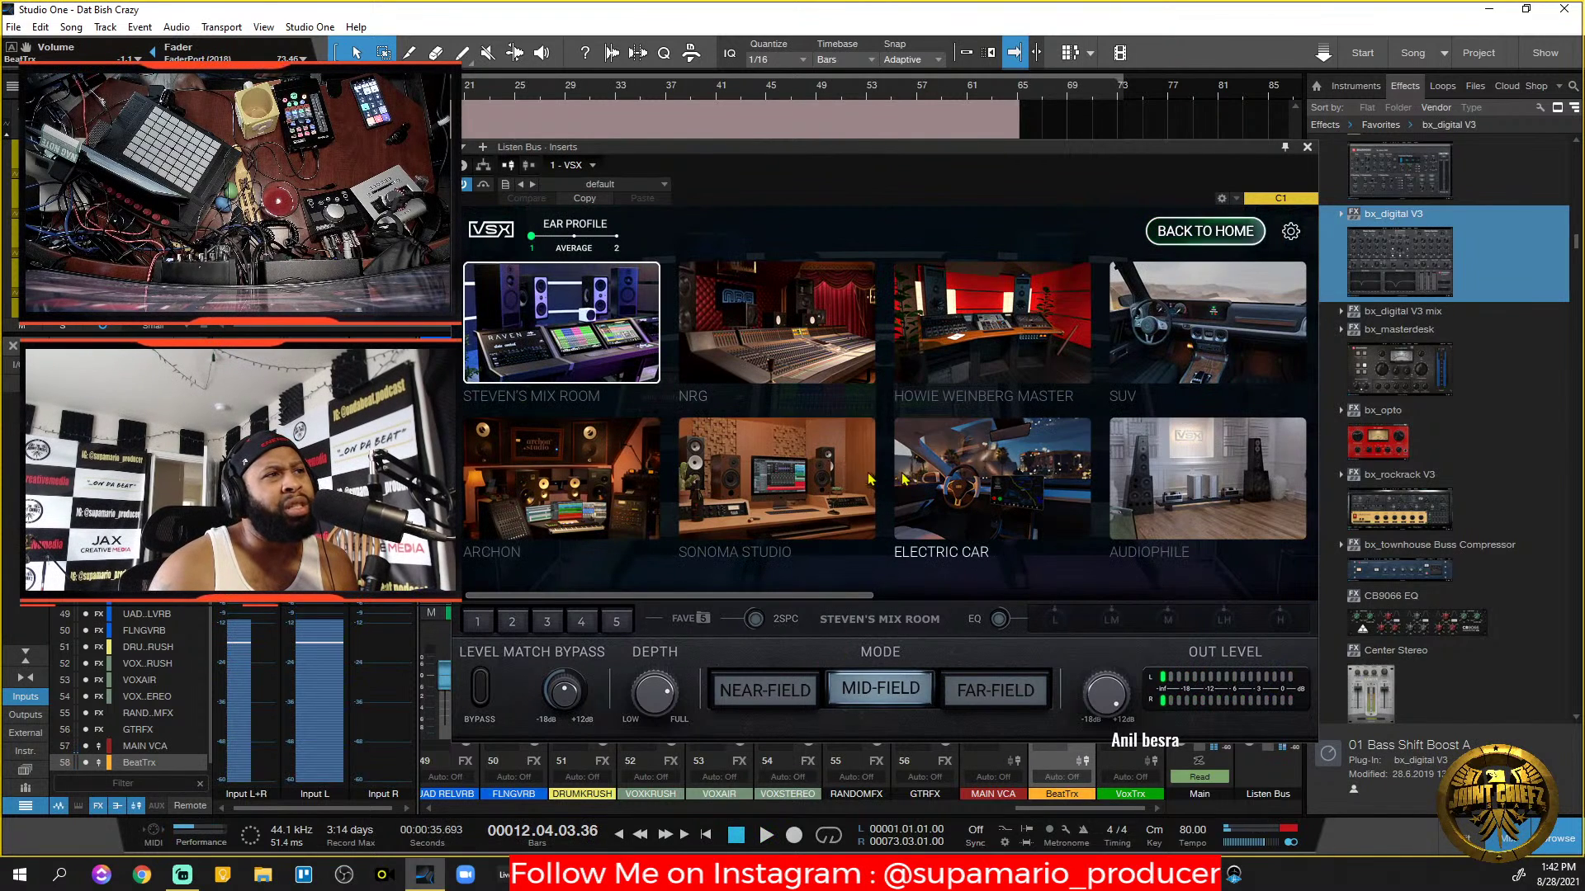
# Load the Sonoma Studio room in VSX, return to the home view and audition the mix in Near-Field mode.
pyautogui.click(764, 489)
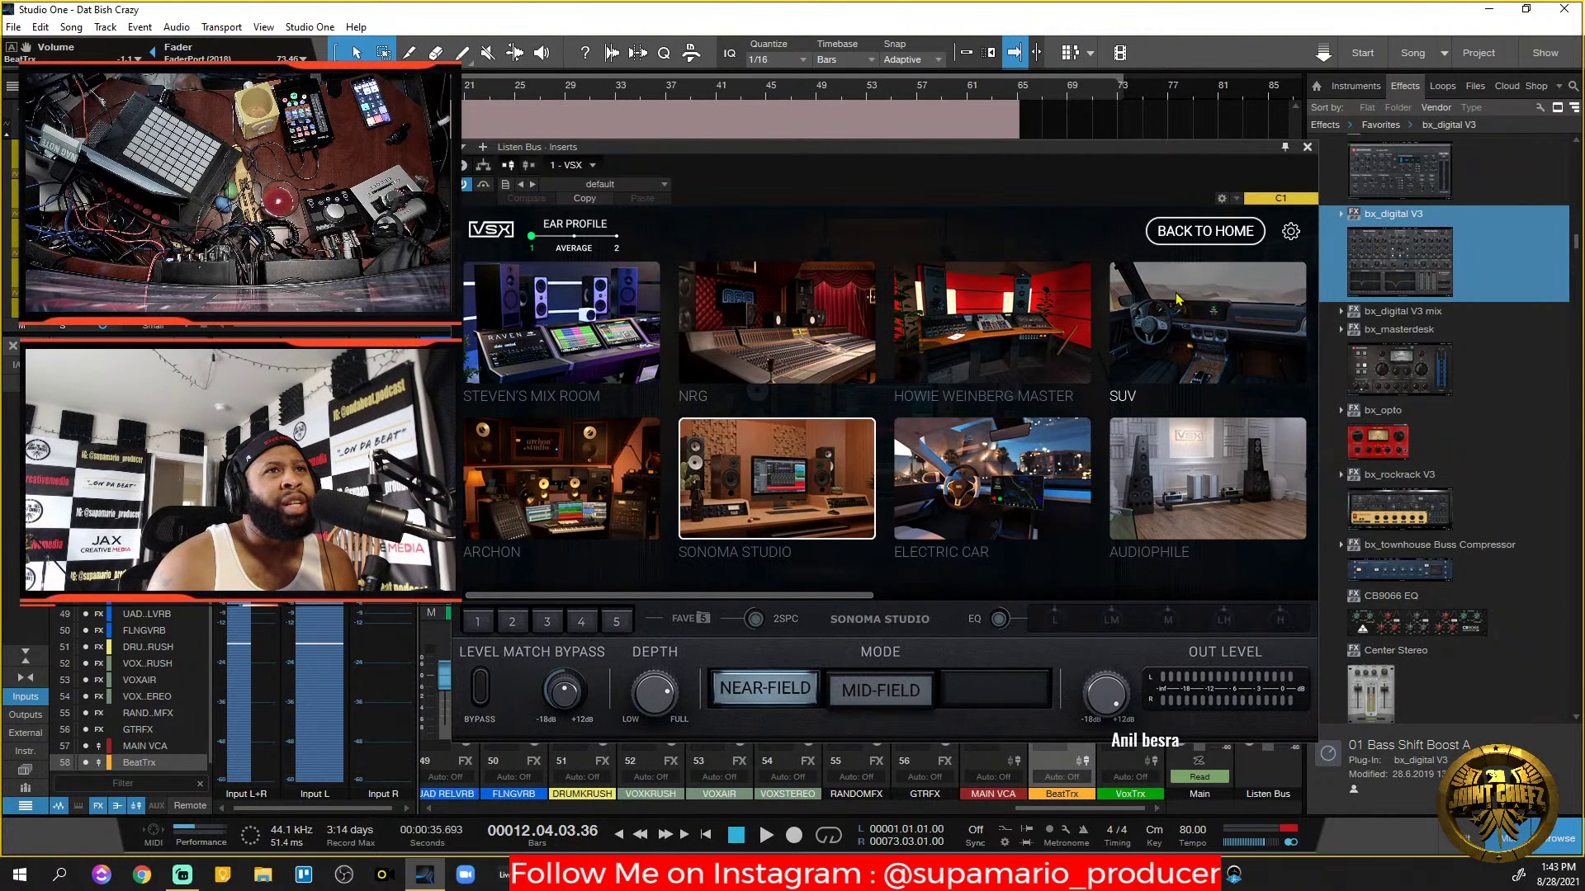
pyautogui.click(1232, 228)
pyautogui.moveTo(1103, 159); pyautogui.dragTo(1139, 151)
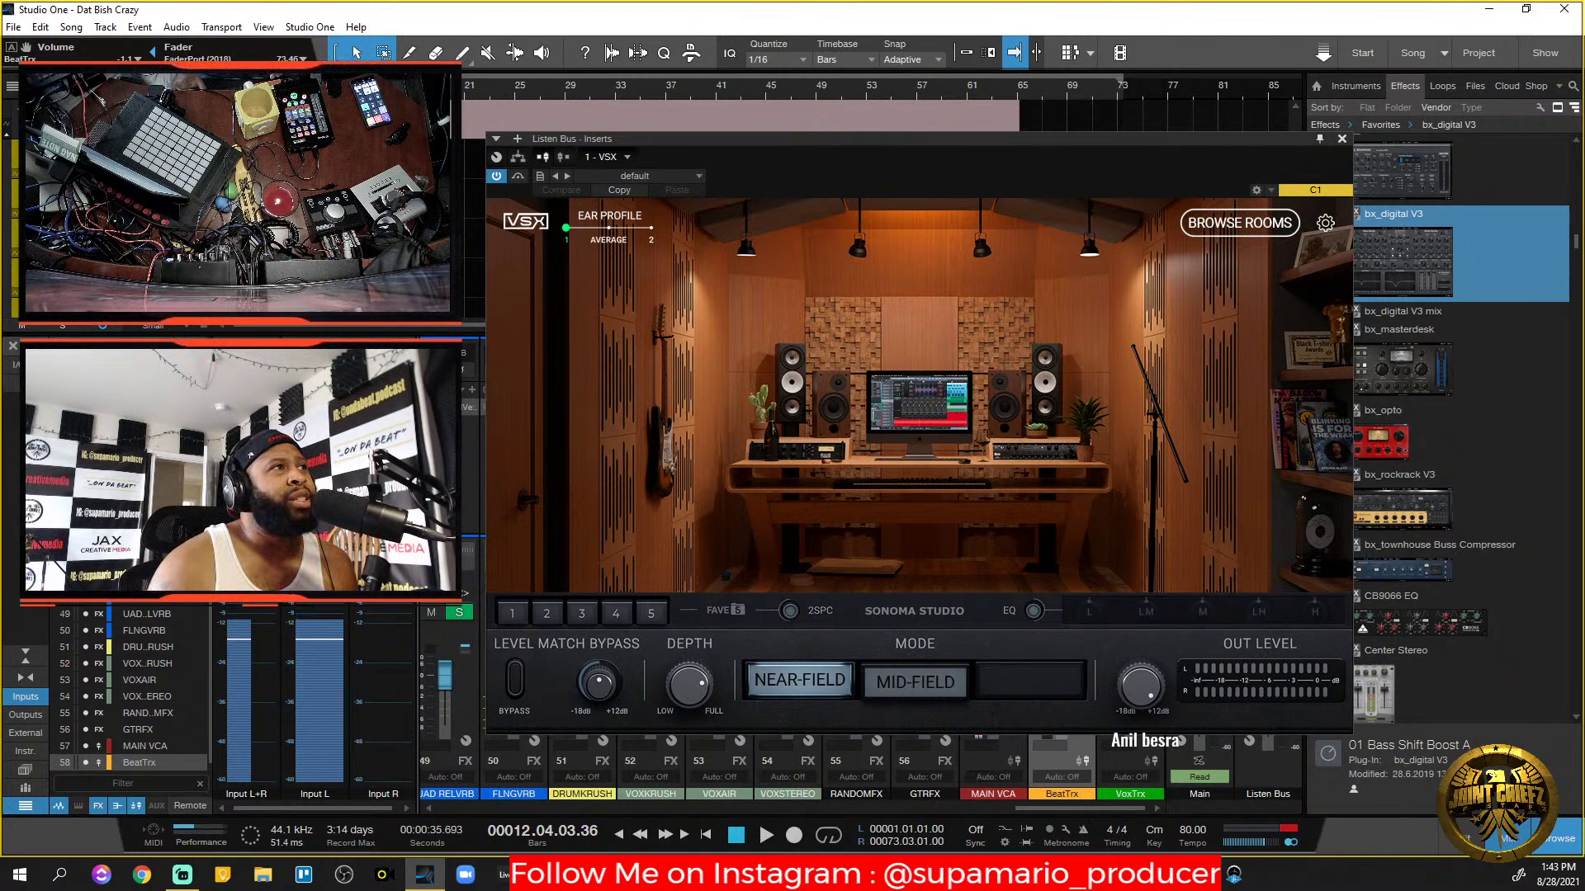
pyautogui.press('space')
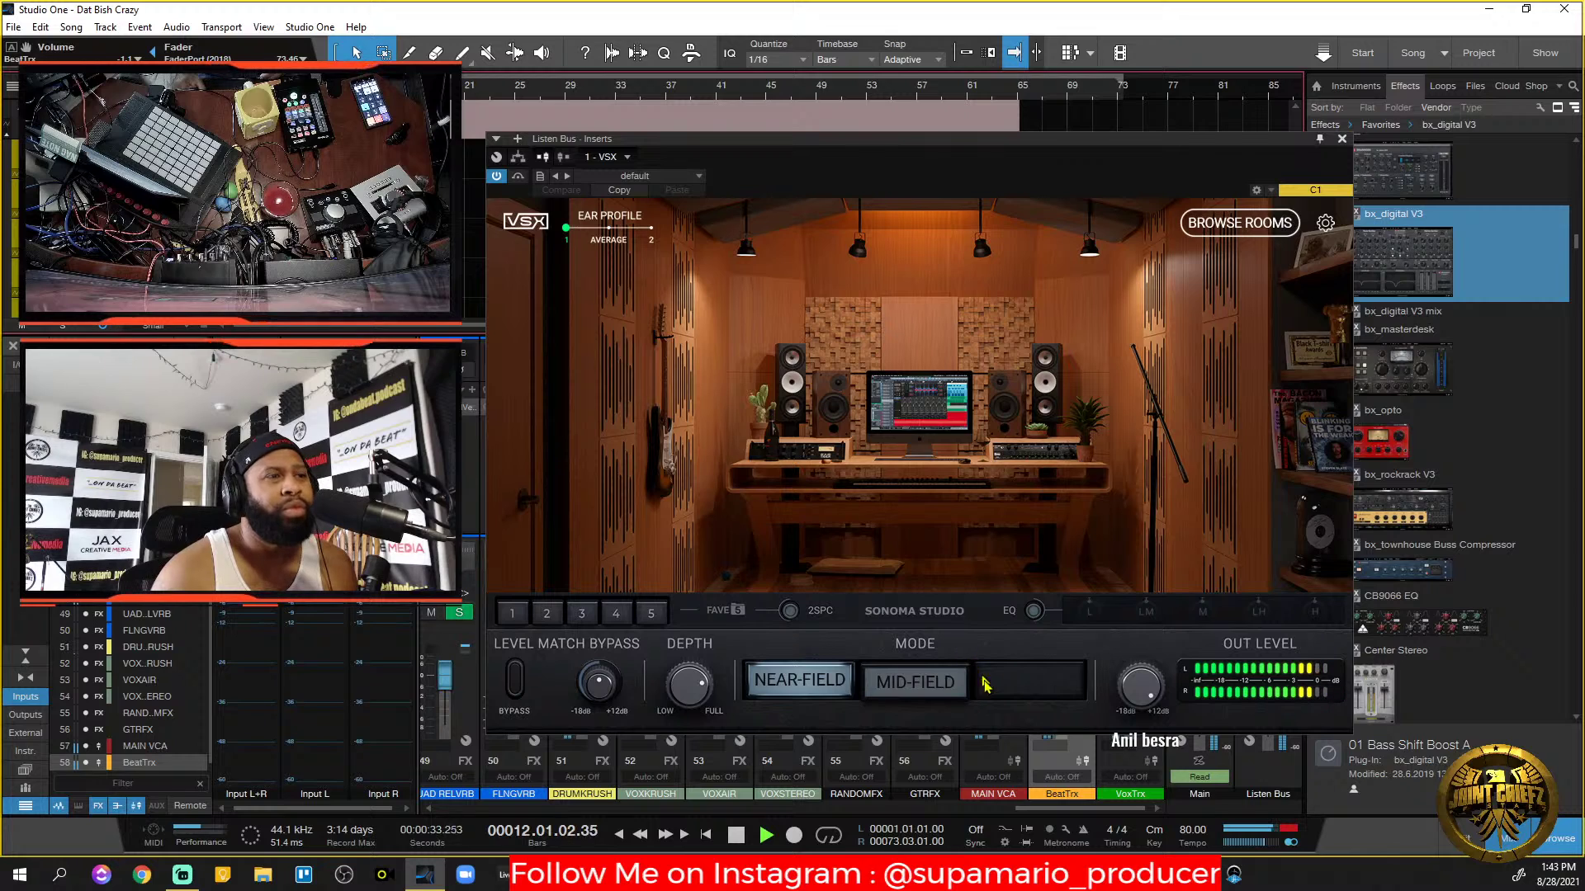
# Move the VSX window clear of the mixer, lower the BeatTrx VCA to -1.3 dB, and bring the plug-in back into view.
pyautogui.moveTo(1135, 147); pyautogui.dragTo(1138, 59)
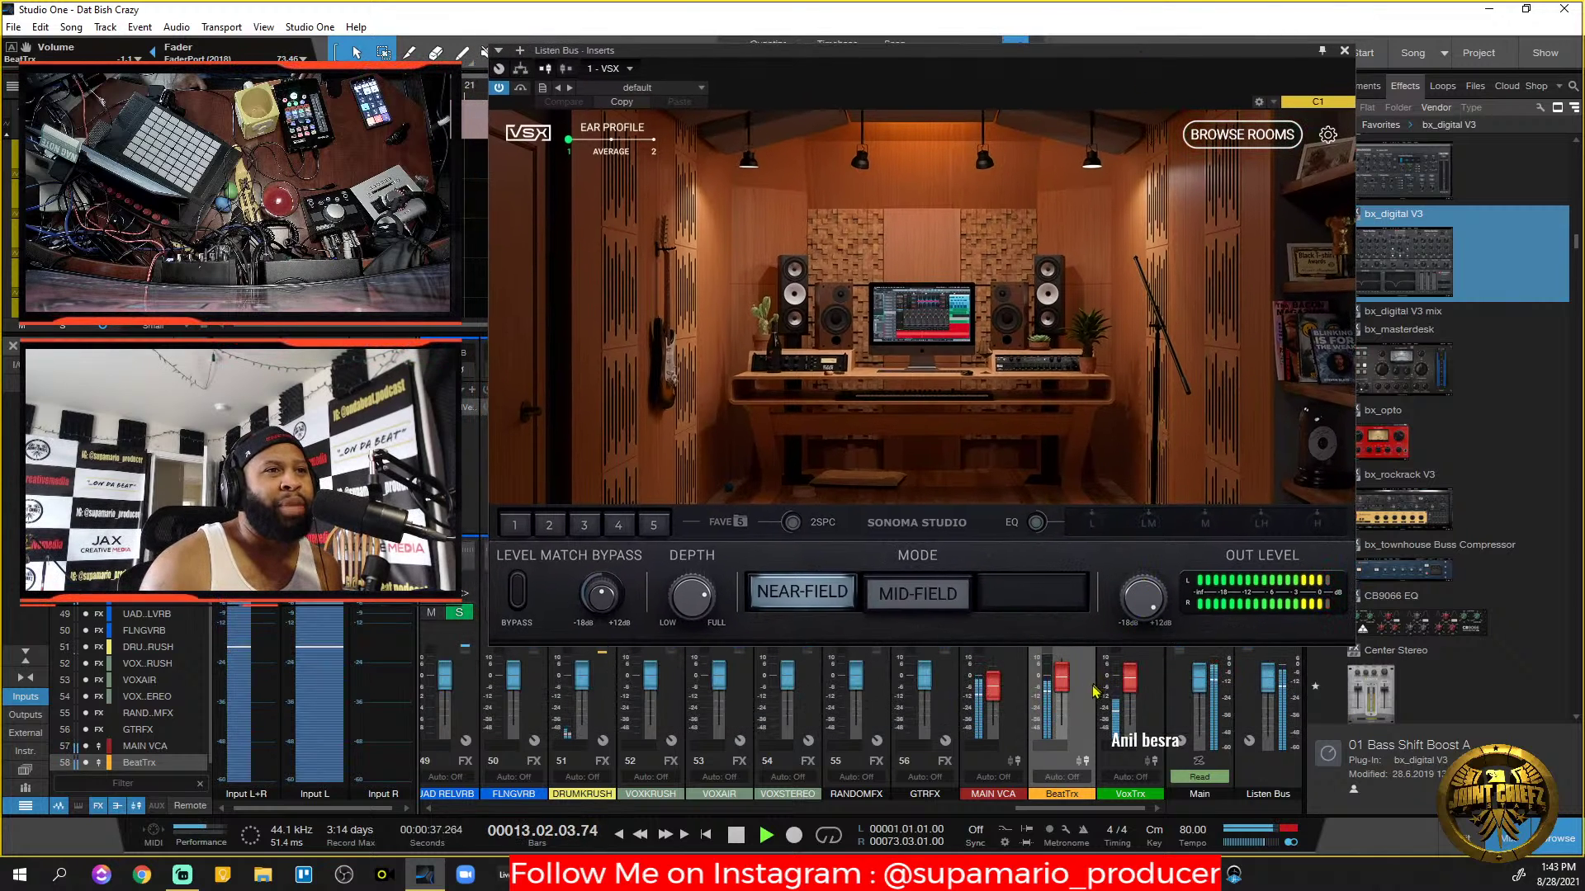
pyautogui.moveTo(1175, 56); pyautogui.dragTo(667, 254)
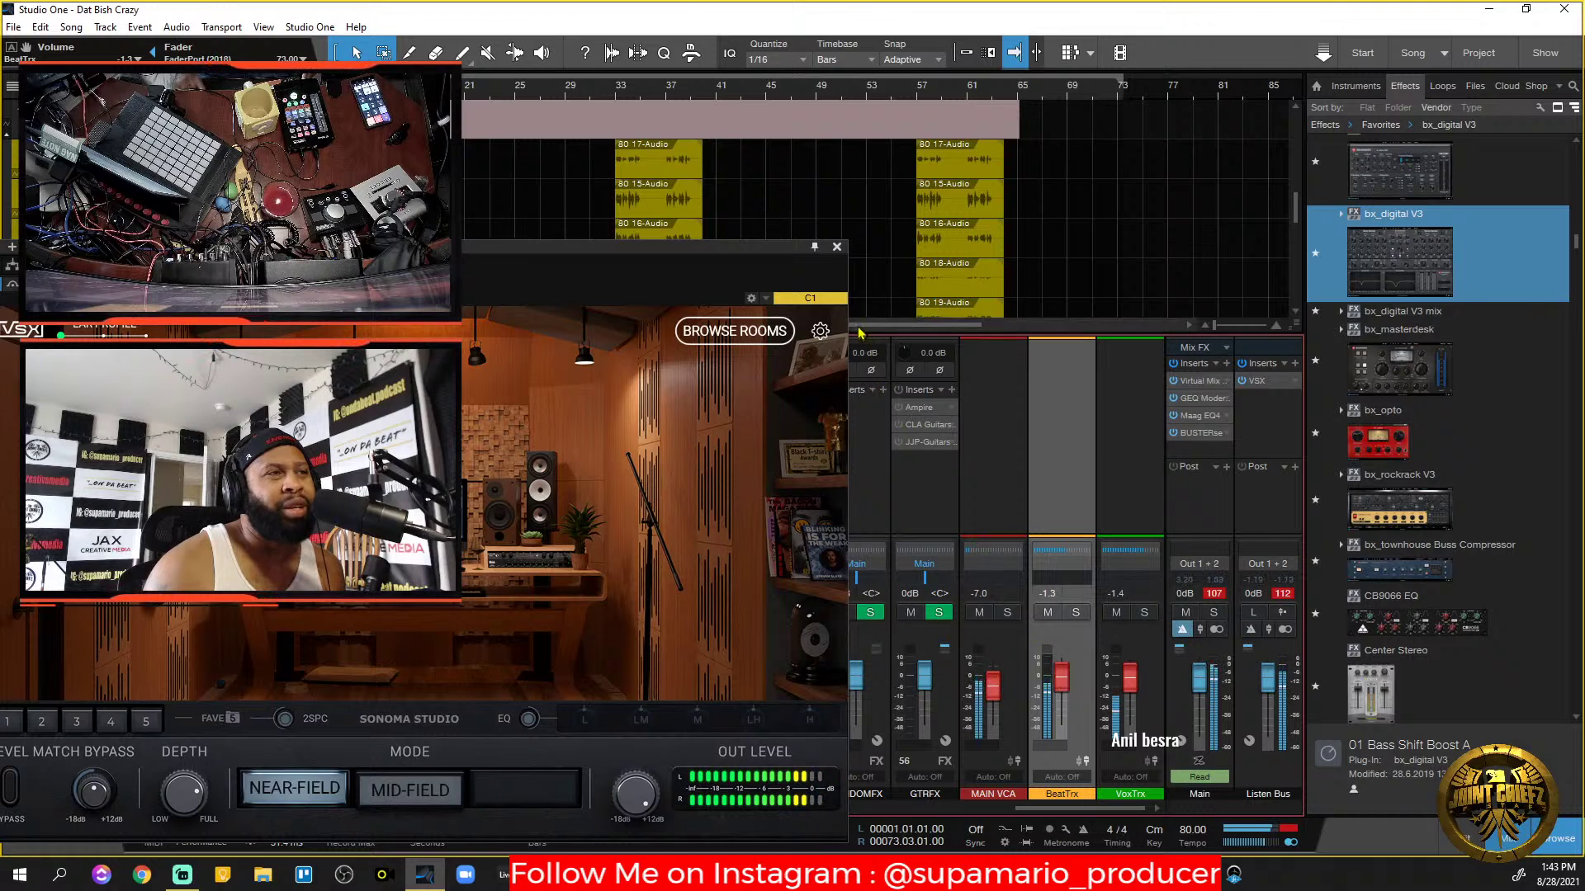
pyautogui.moveTo(757, 264); pyautogui.dragTo(1236, 186)
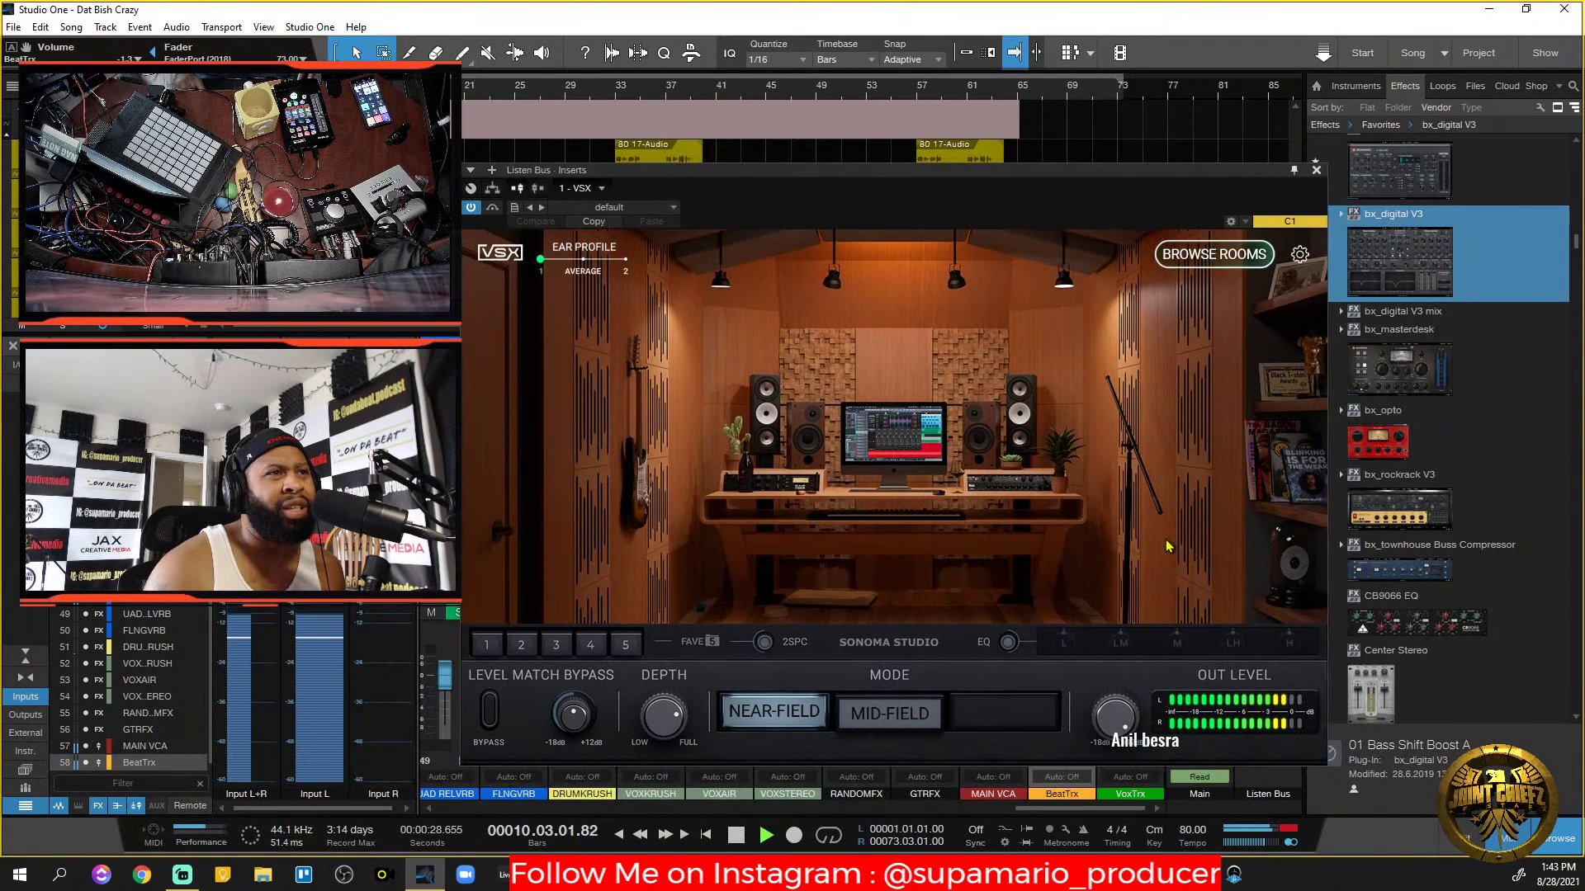
# Switch VSX to Mid-Field mode and raise the VoxTrx VCA fader to -1.3 dB, moving the plug-in window as needed.
pyautogui.click(890, 713)
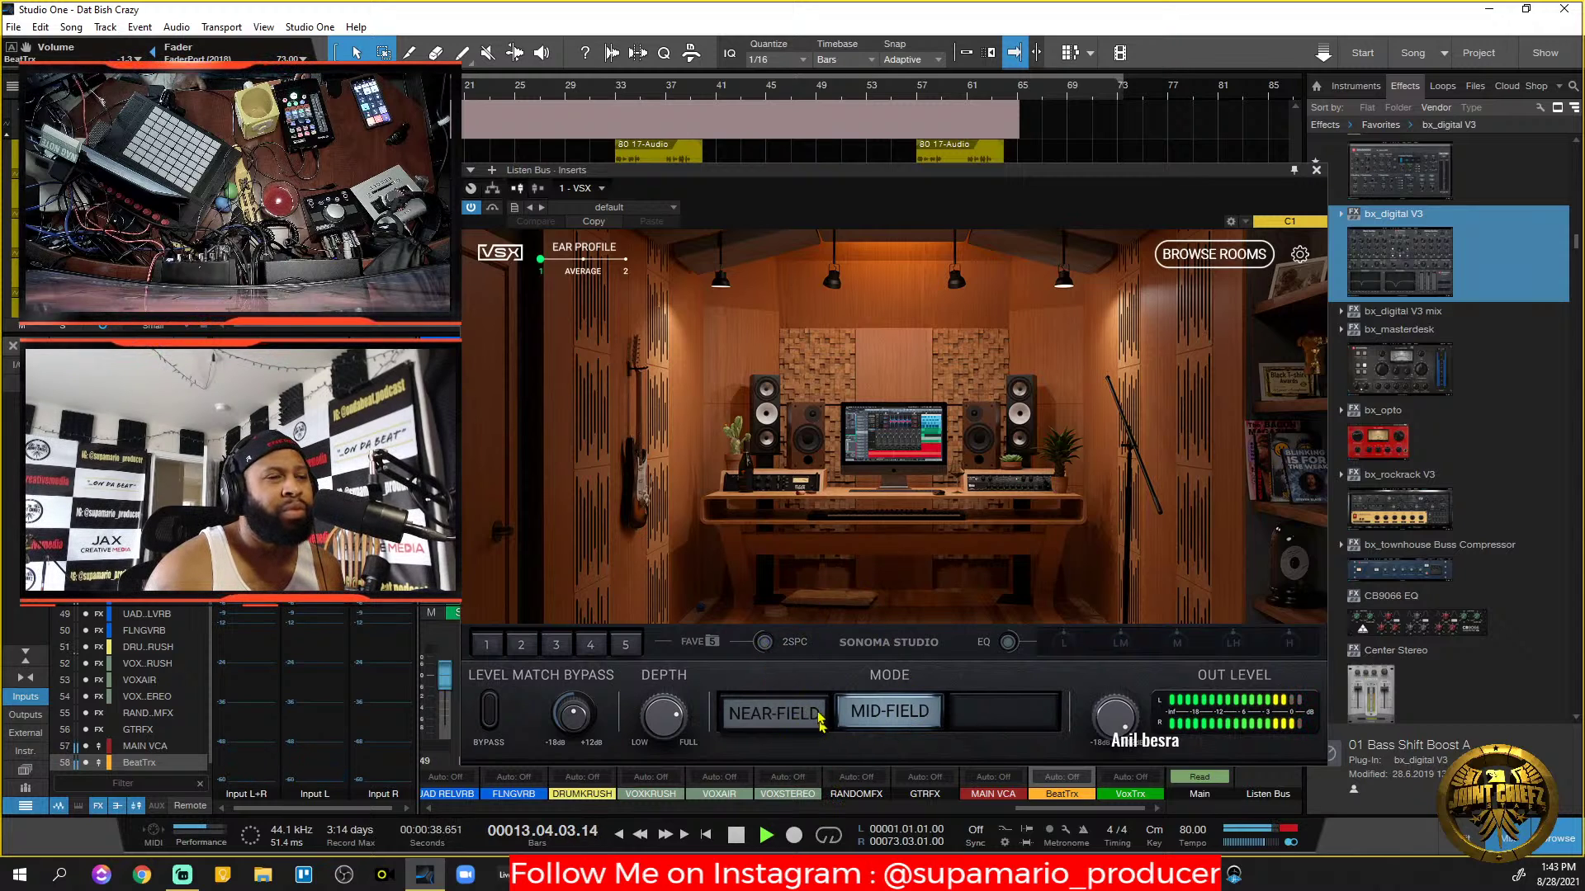
pyautogui.moveTo(1258, 180); pyautogui.dragTo(899, 219)
pyautogui.moveTo(1133, 694); pyautogui.dragTo(1133, 687)
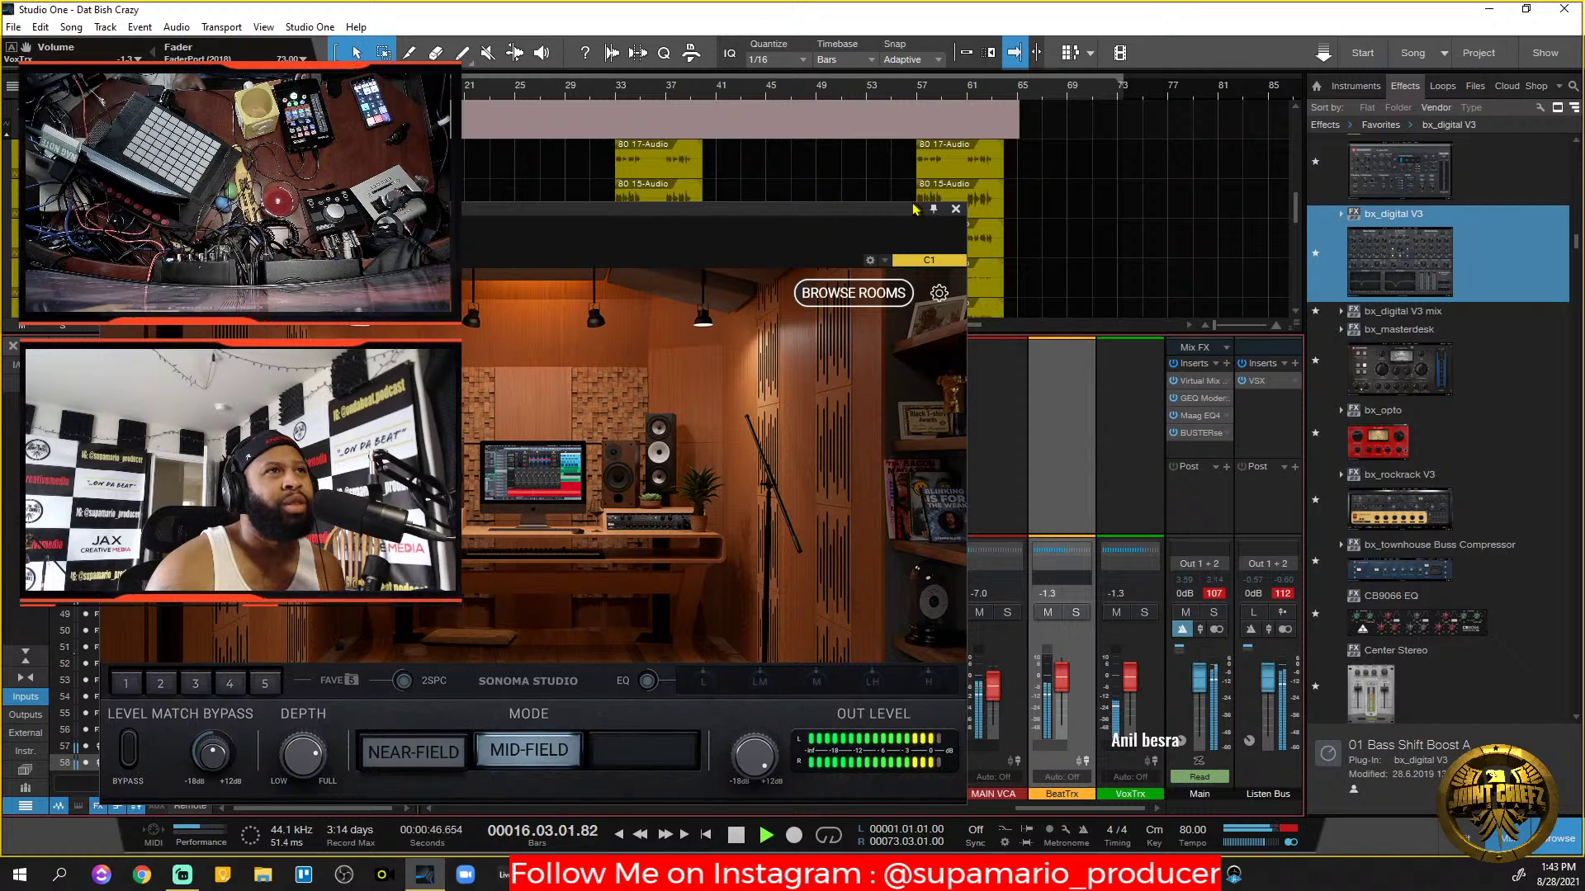
pyautogui.moveTo(913, 222); pyautogui.dragTo(1301, 154)
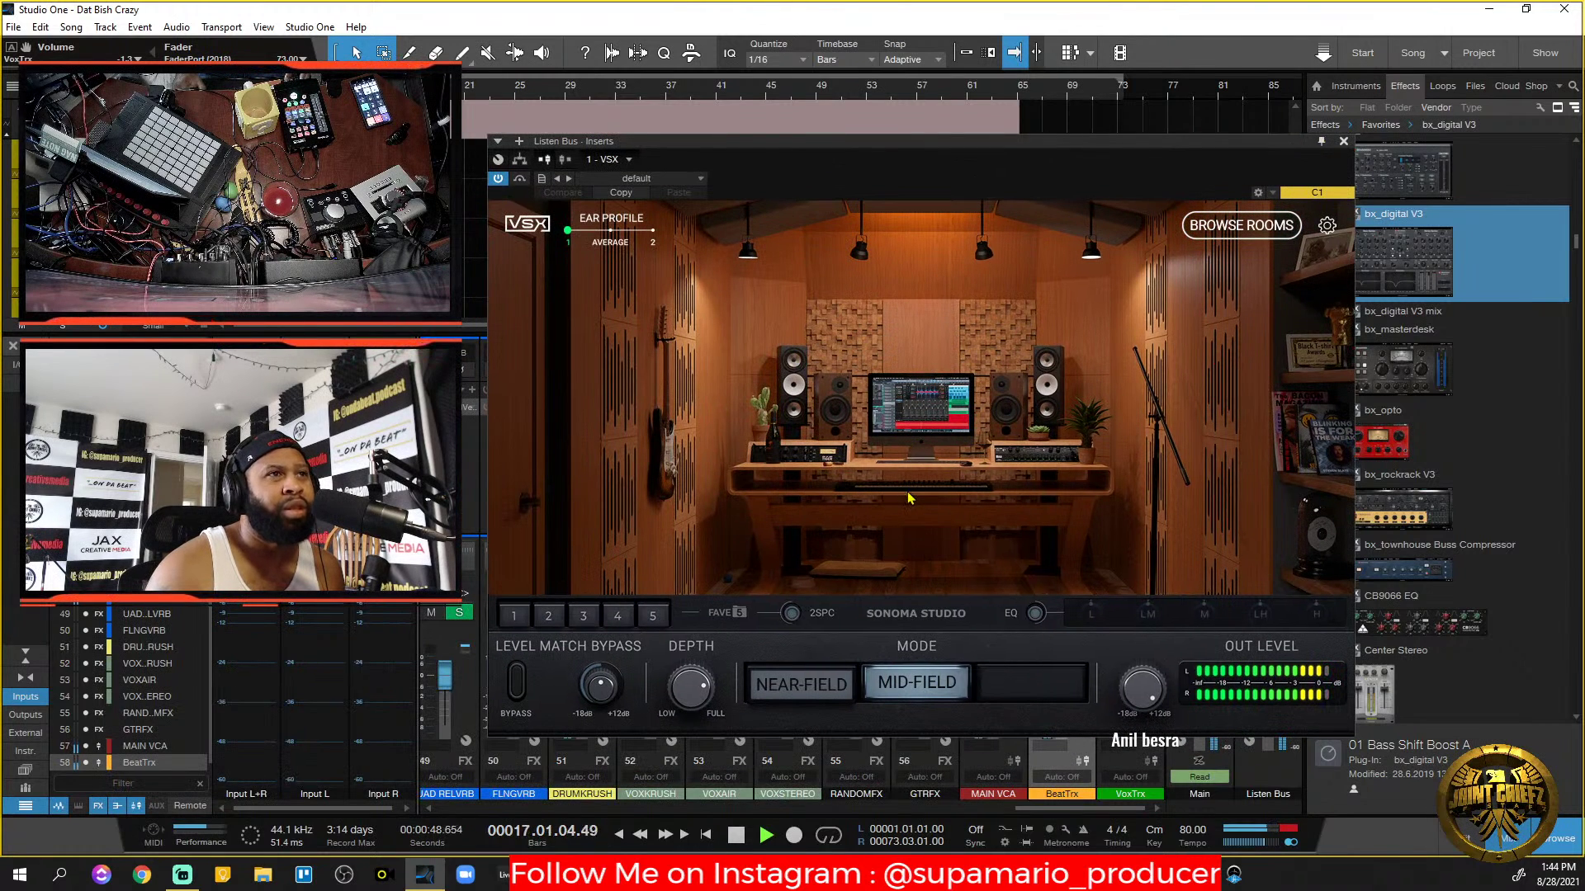
# Replay the section and compare Sonoma Studio's Near-Field and Mid-Field modes, ending on Mid-Field with playback stopped.
pyautogui.press('space')
pyautogui.press('space')
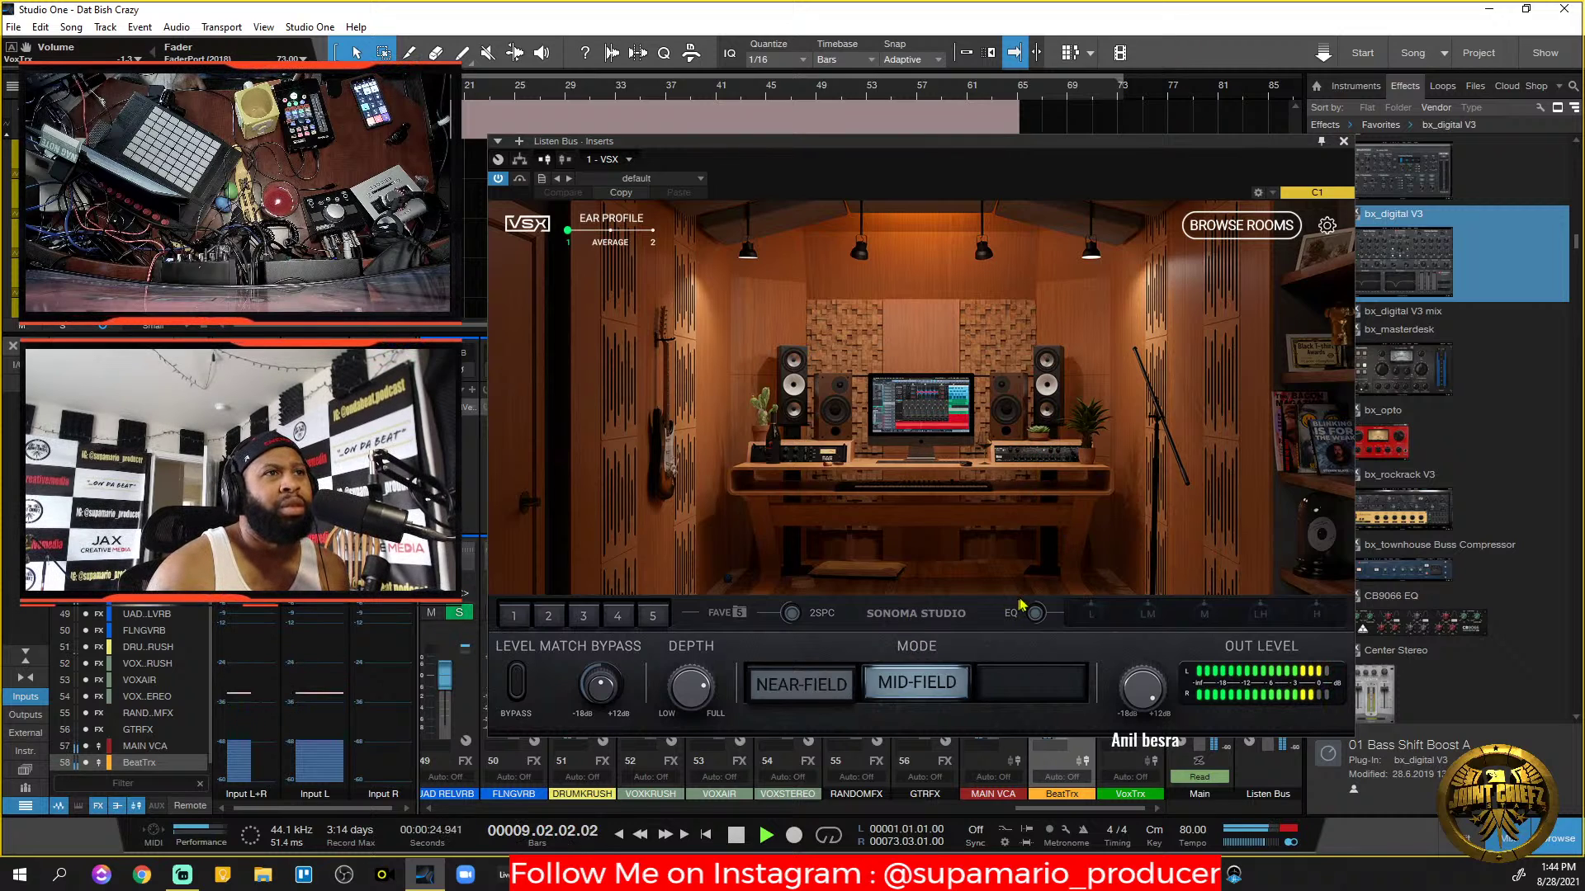
pyautogui.click(835, 677)
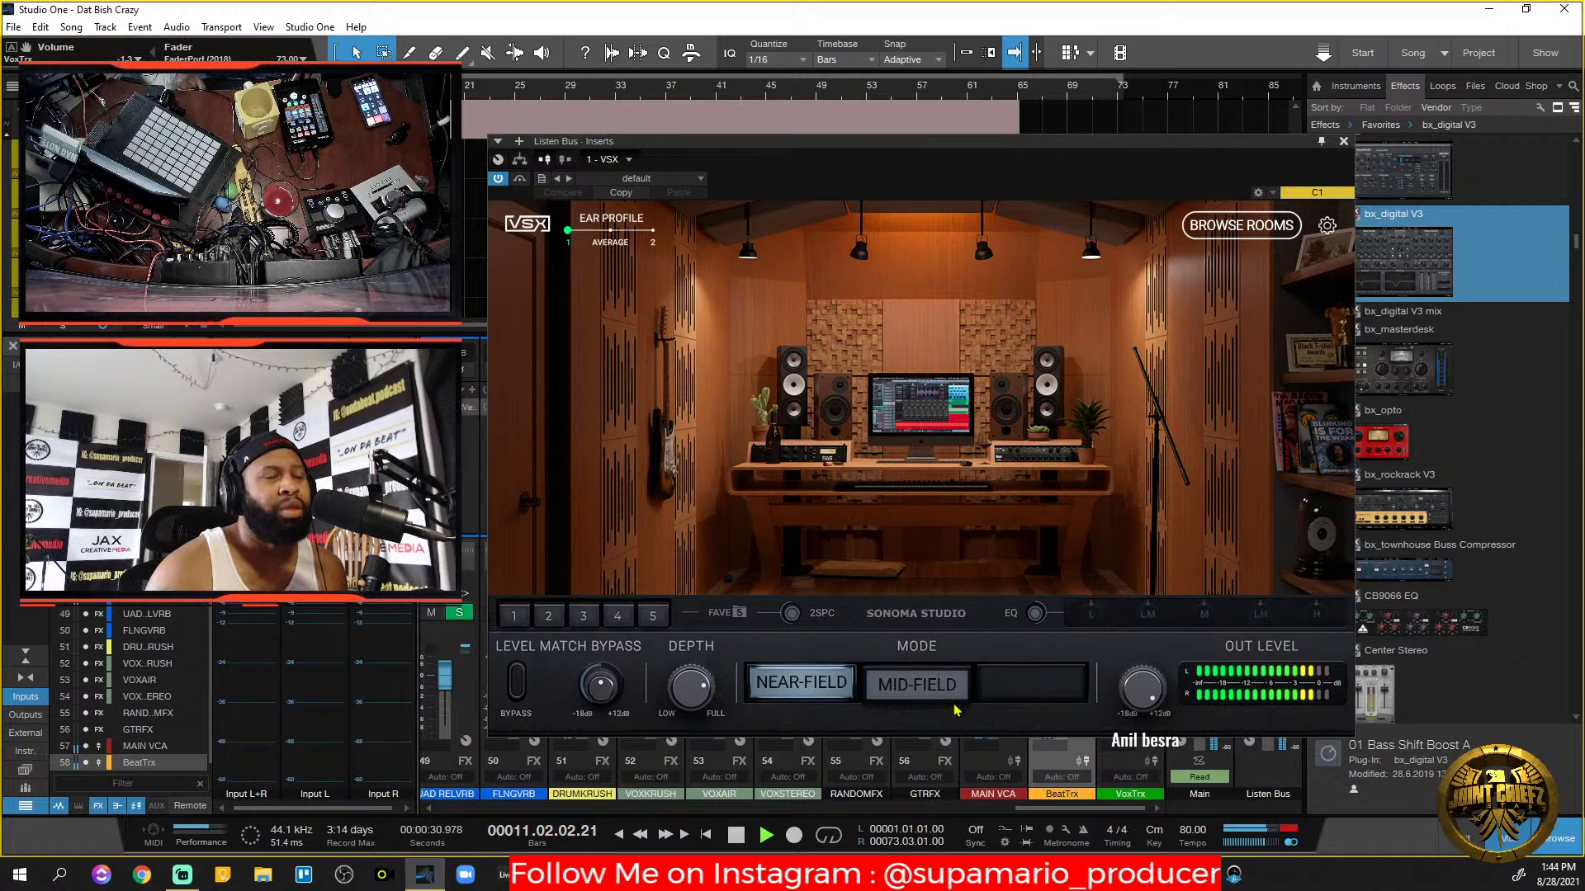
pyautogui.click(933, 687)
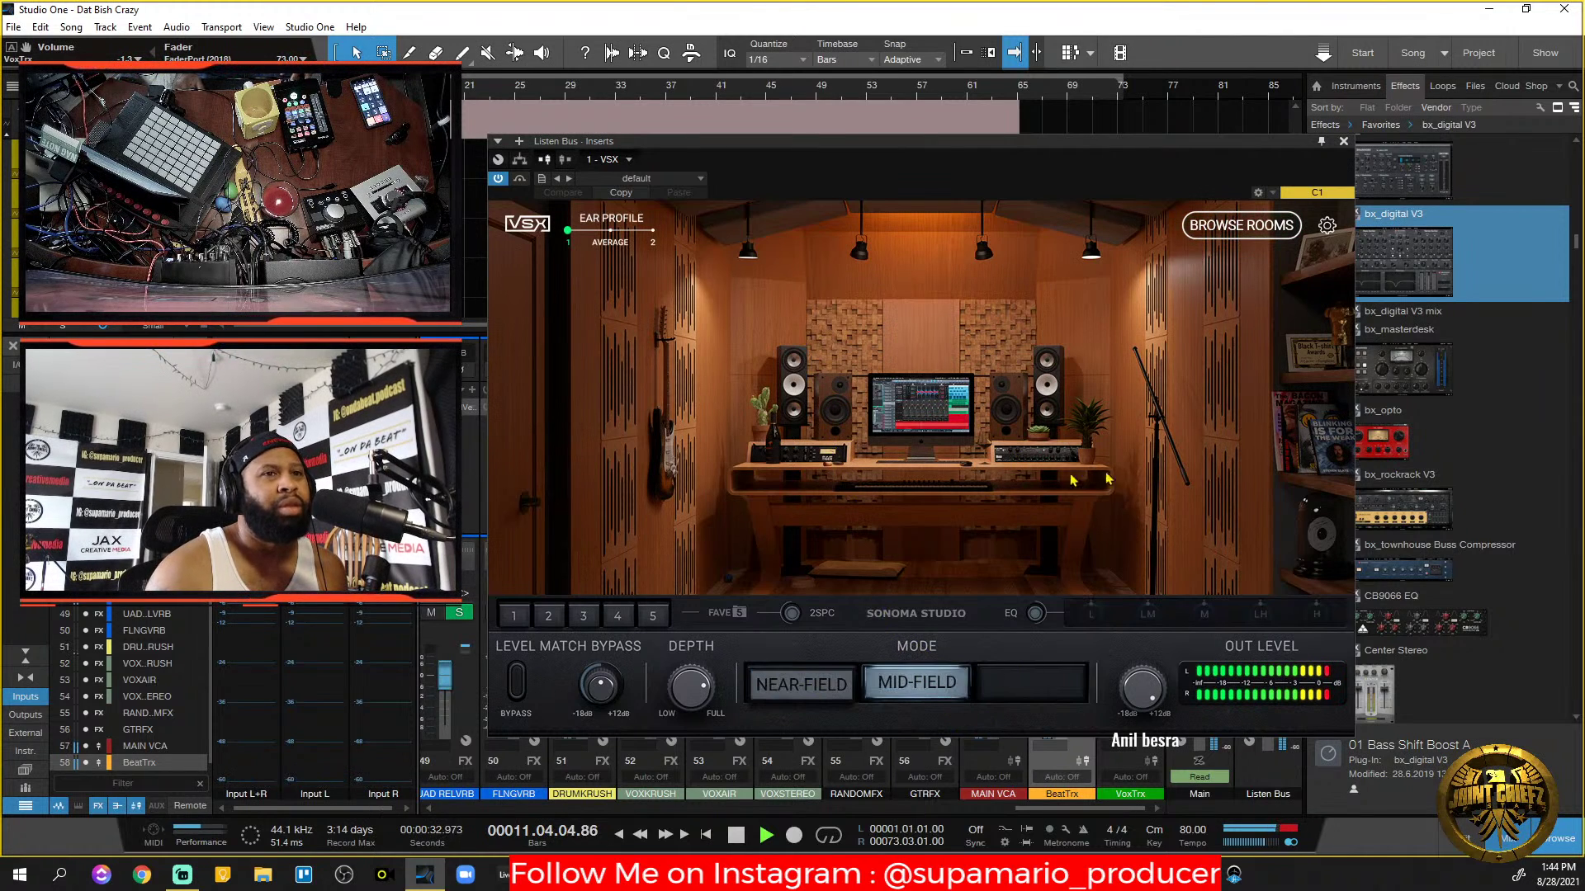
pyautogui.press('space')
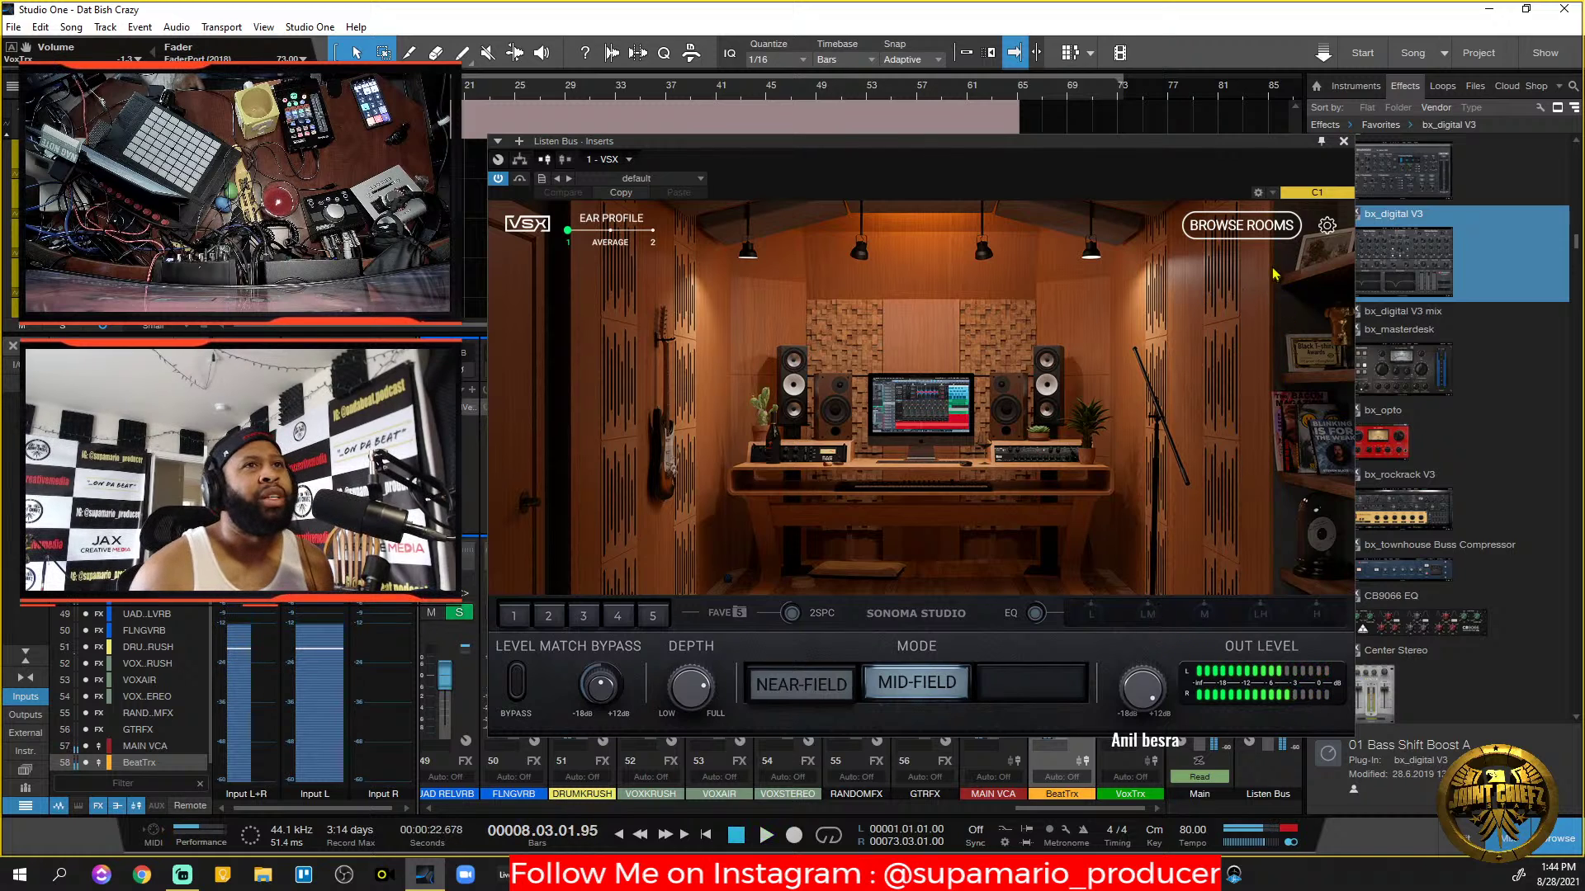
# Load Steven's Mix Room in VSX and audition the mix in Near-Field mode.
pyautogui.click(1251, 231)
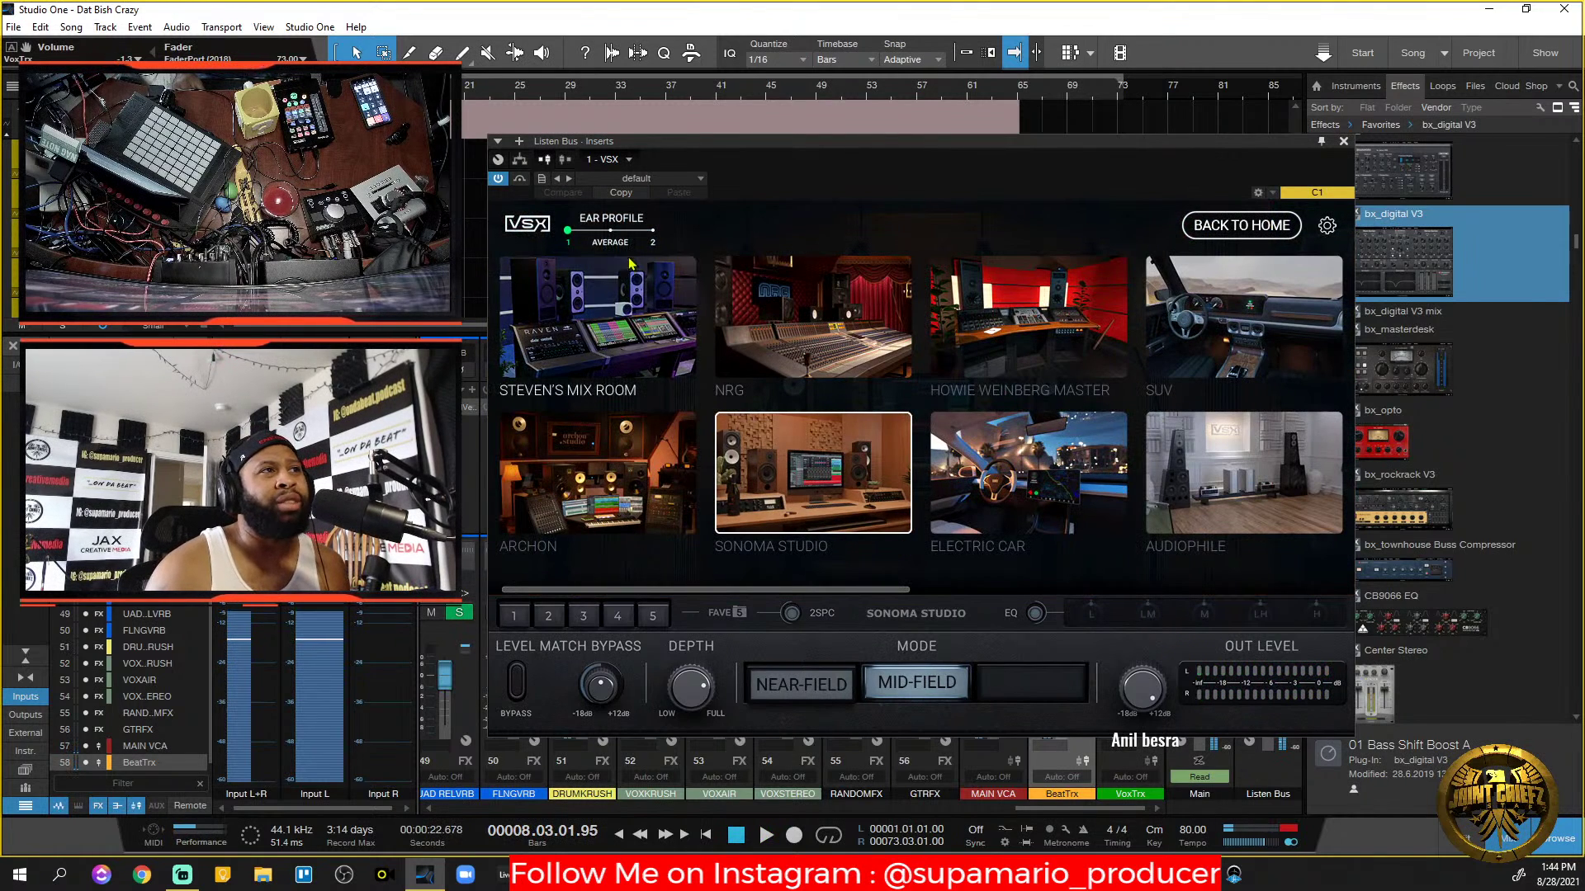
pyautogui.click(623, 287)
pyautogui.click(1242, 225)
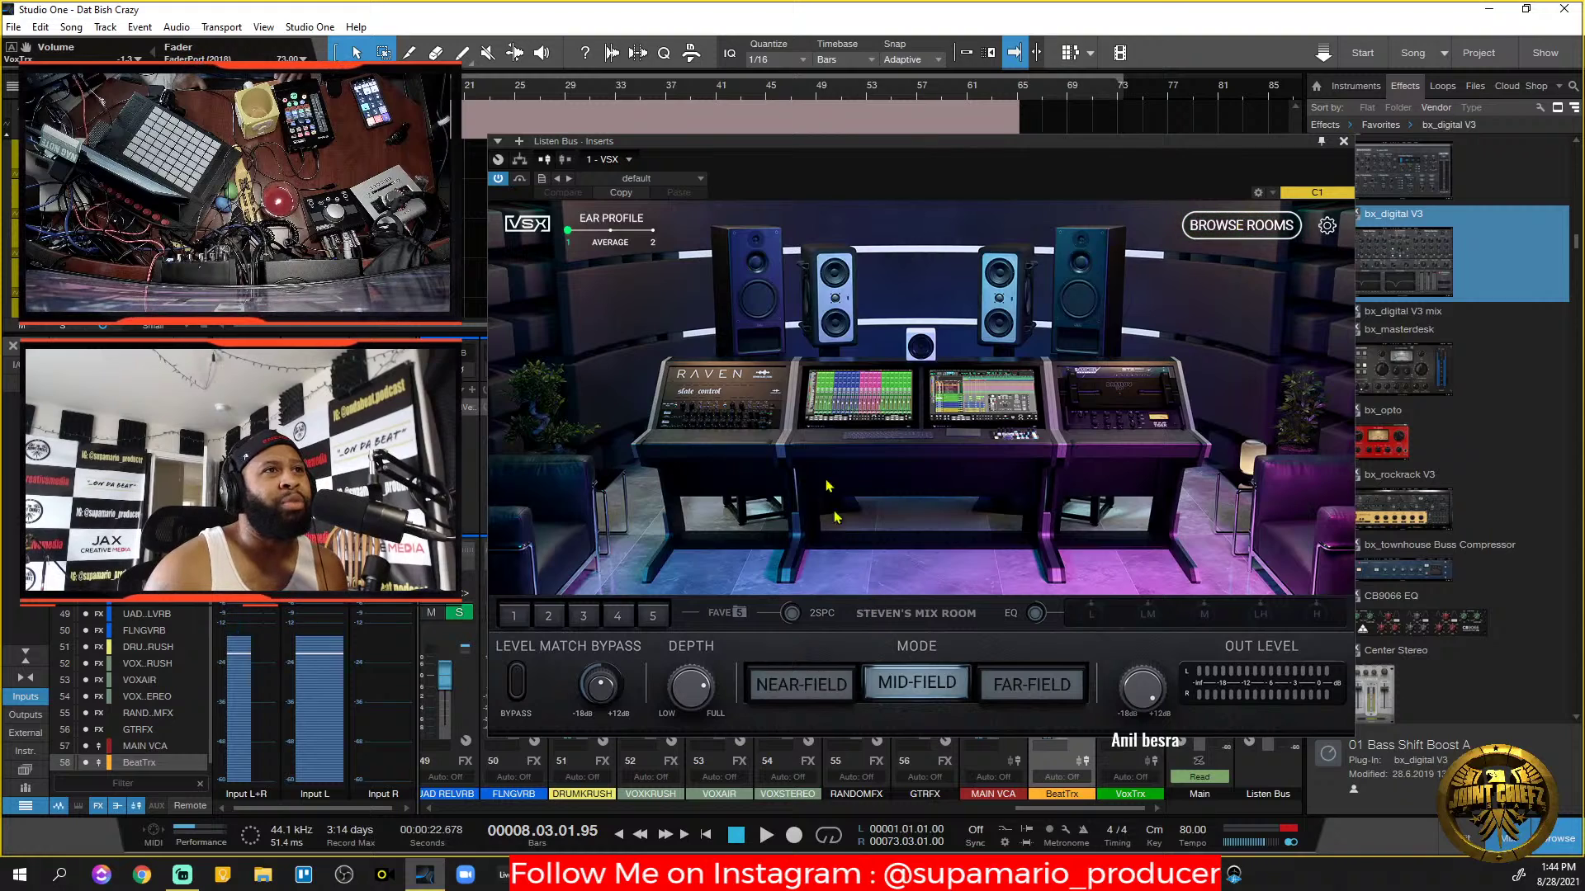
pyautogui.click(815, 689)
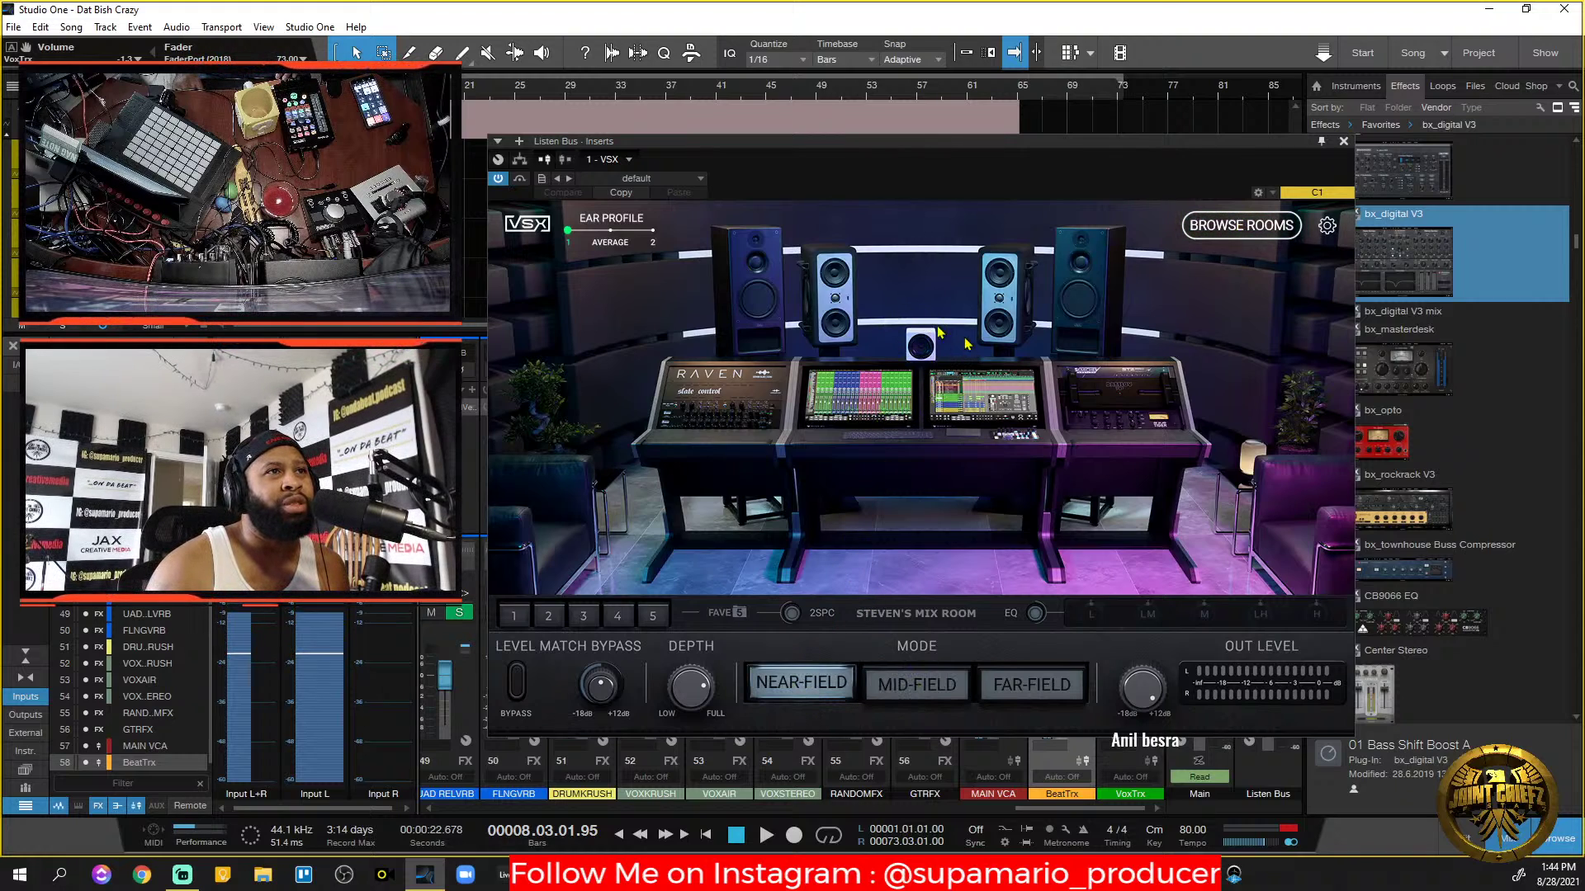
pyautogui.press('space')
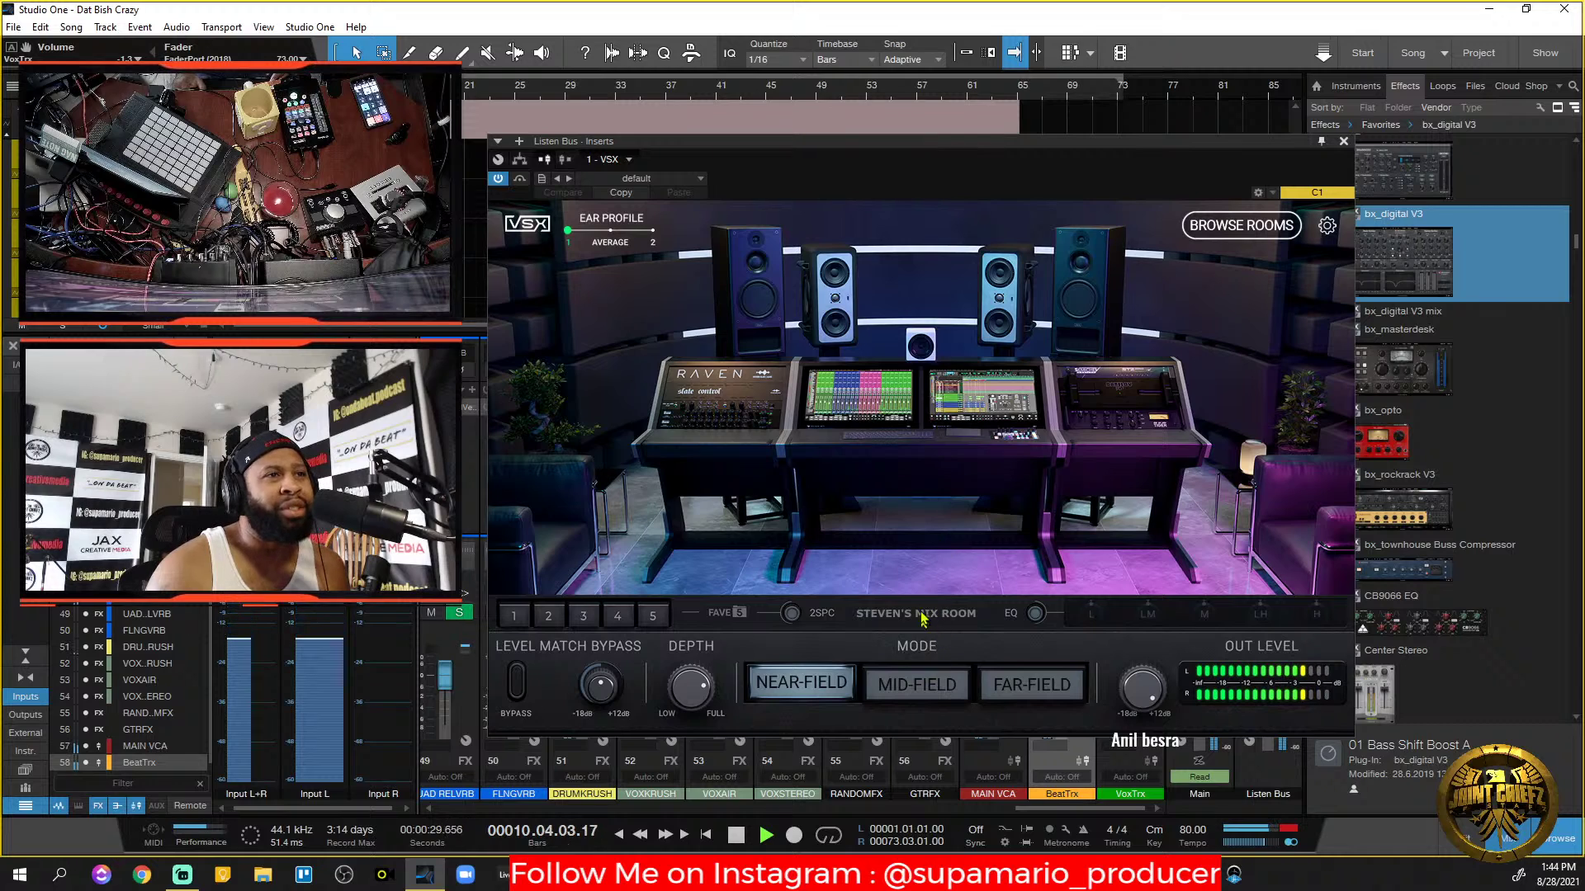
# Audition the mix through Steven's Mix Room in Mid-Field and Far-Field modes.
pyautogui.click(926, 695)
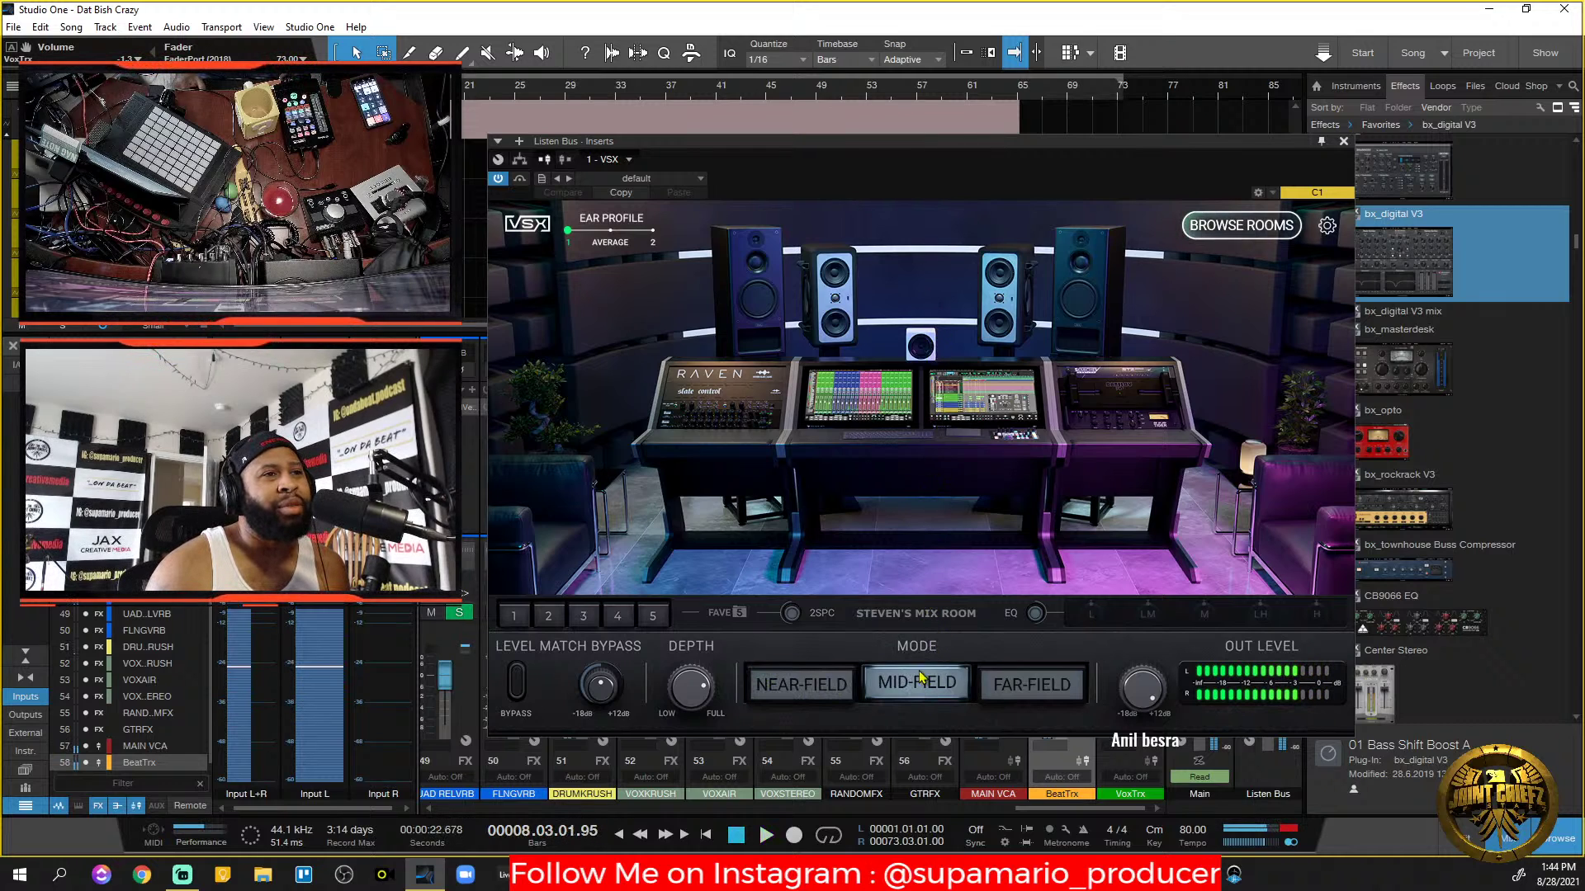
pyautogui.press('space')
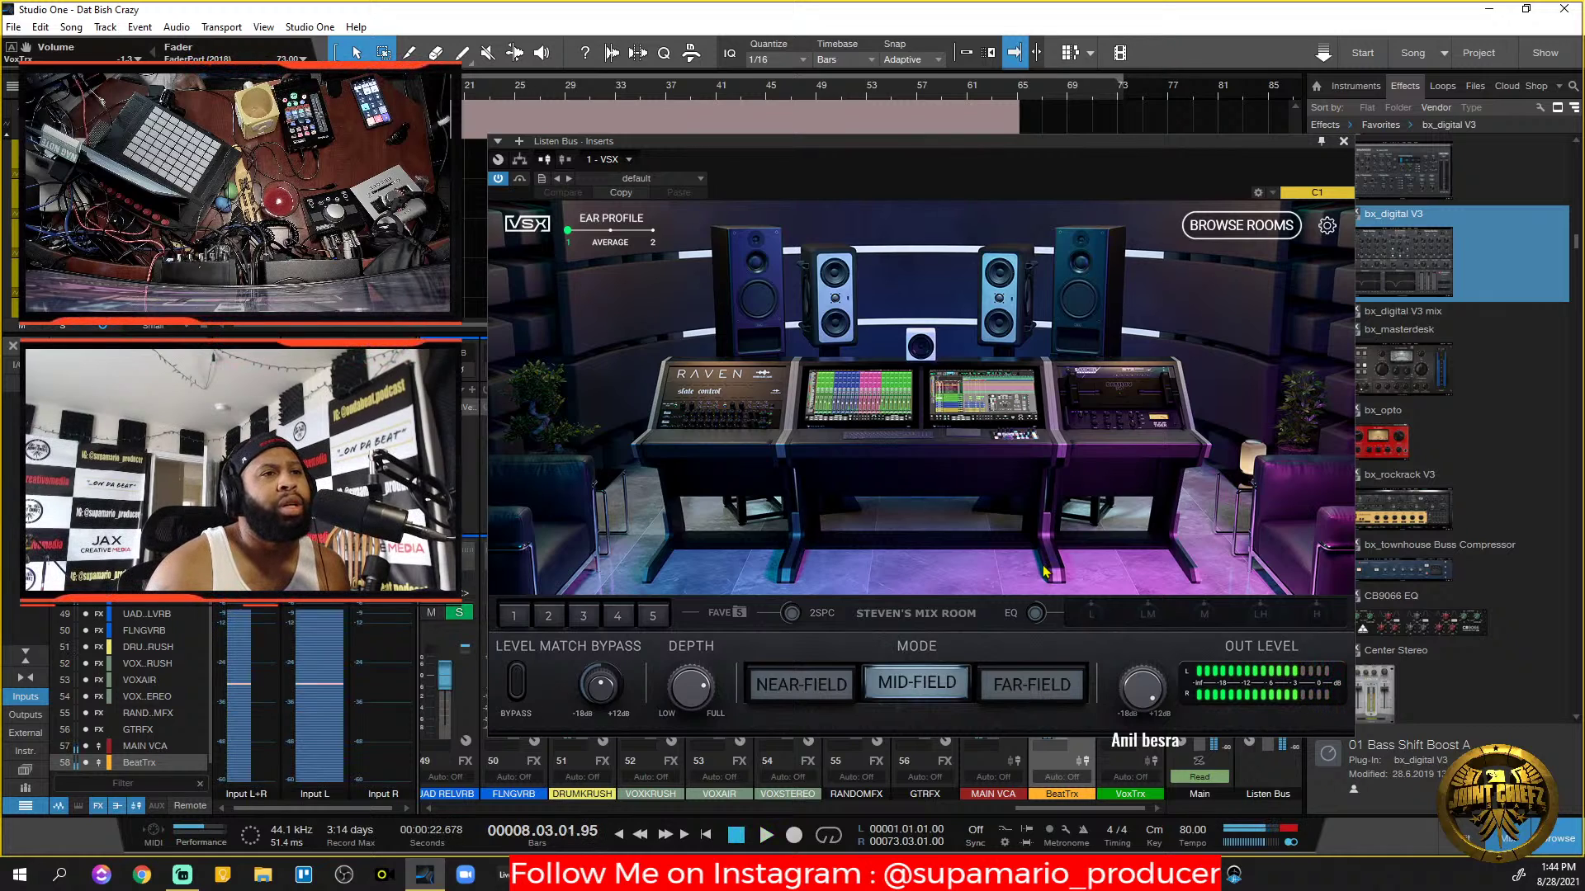
pyautogui.click(1027, 687)
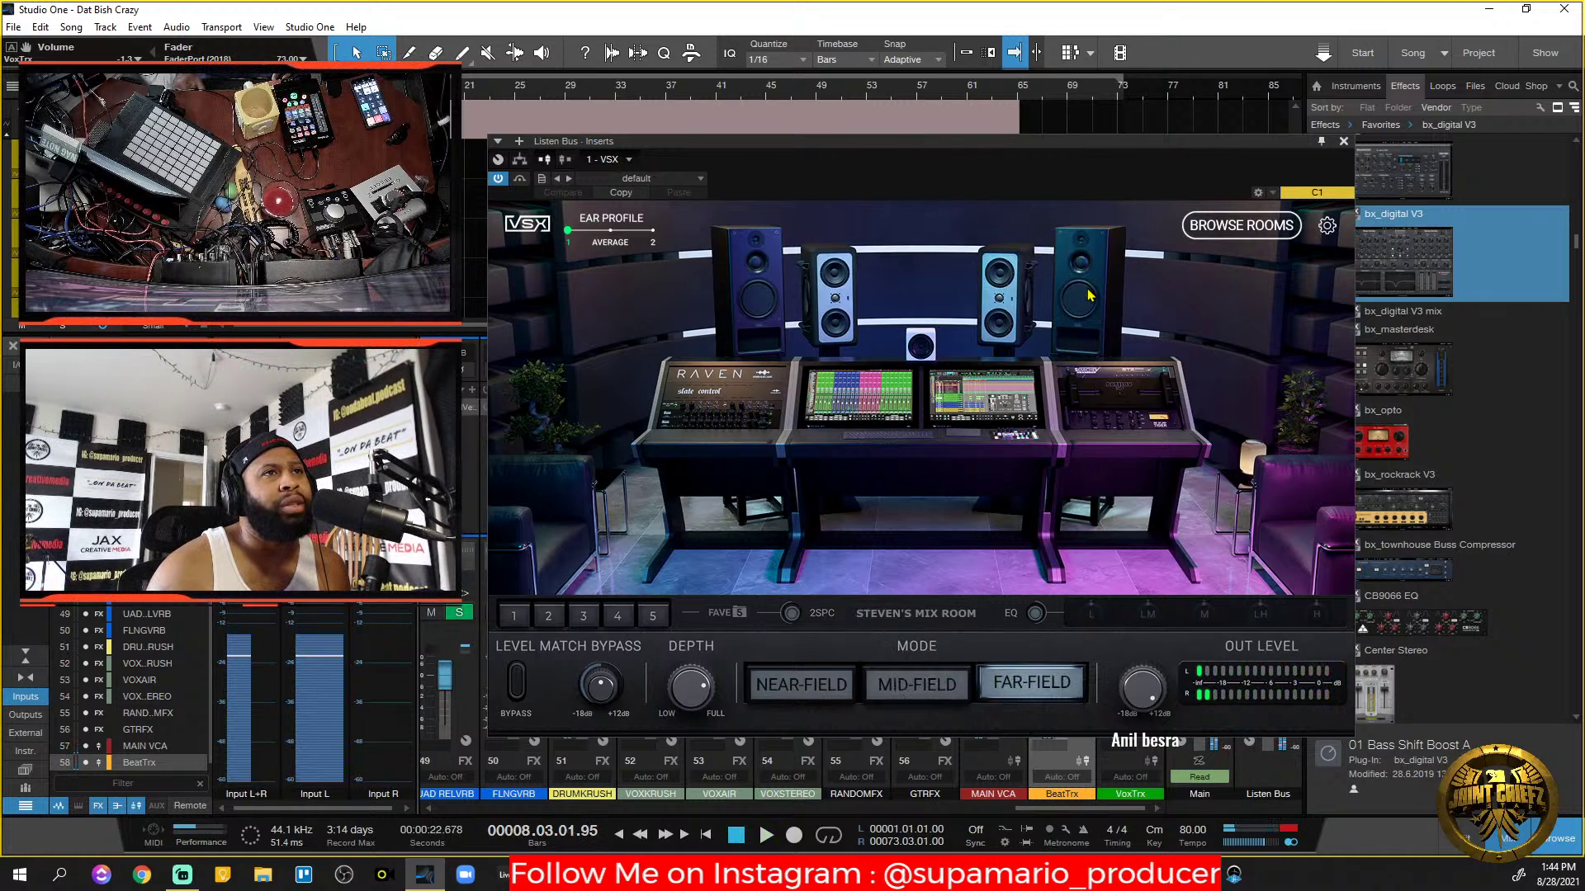
pyautogui.press('space')
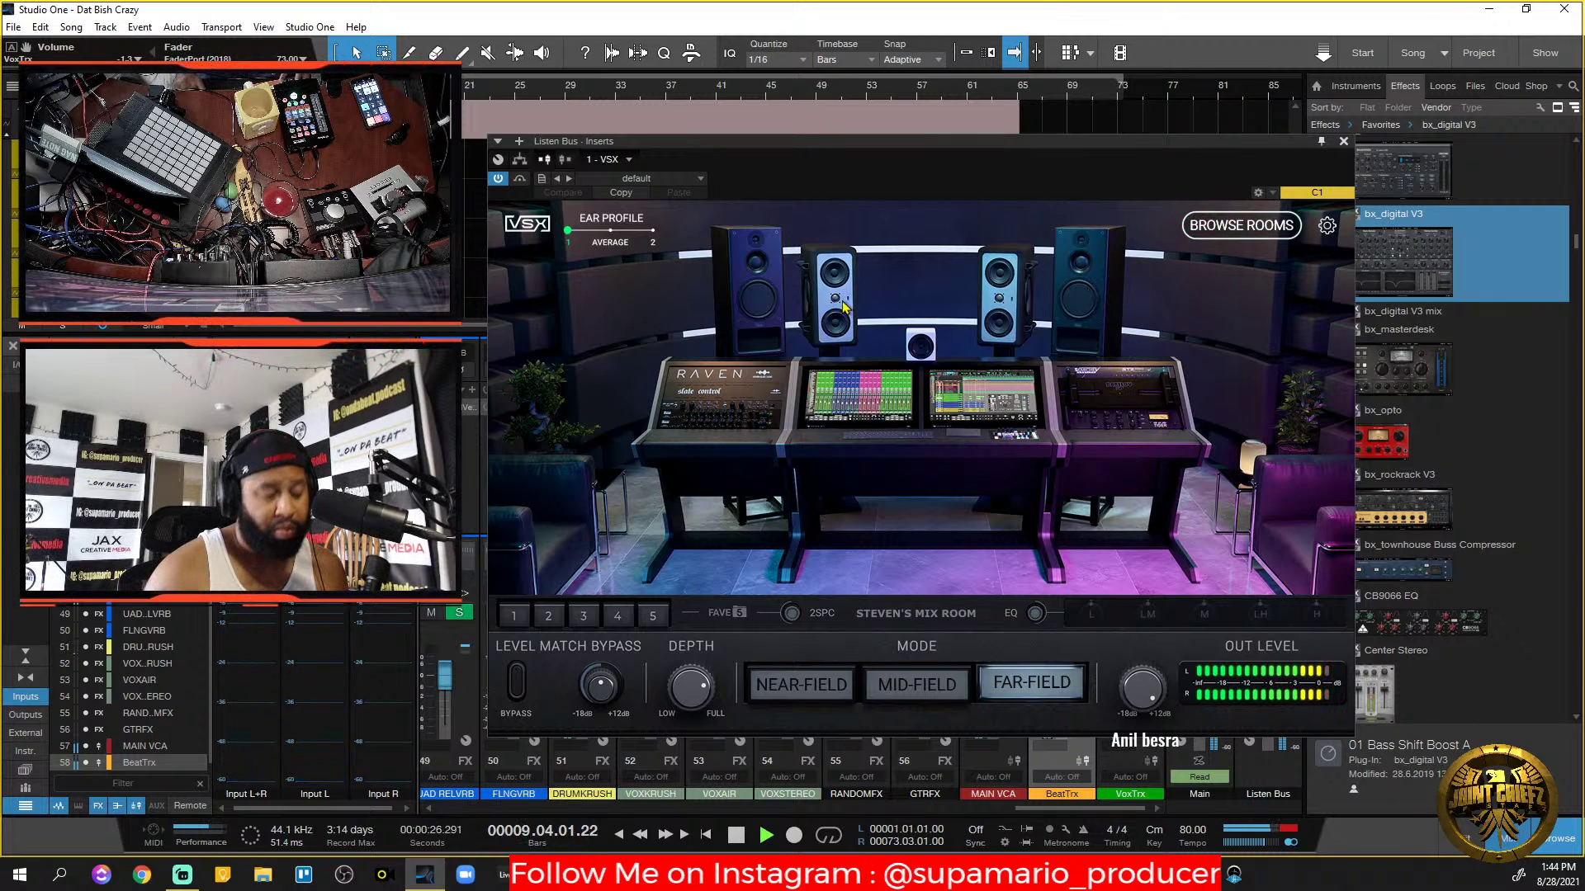
pyautogui.press('space')
# Load the Archon room in VSX, cycle through its speaker modes and audition the mix in Near-Field.
pyautogui.click(1251, 227)
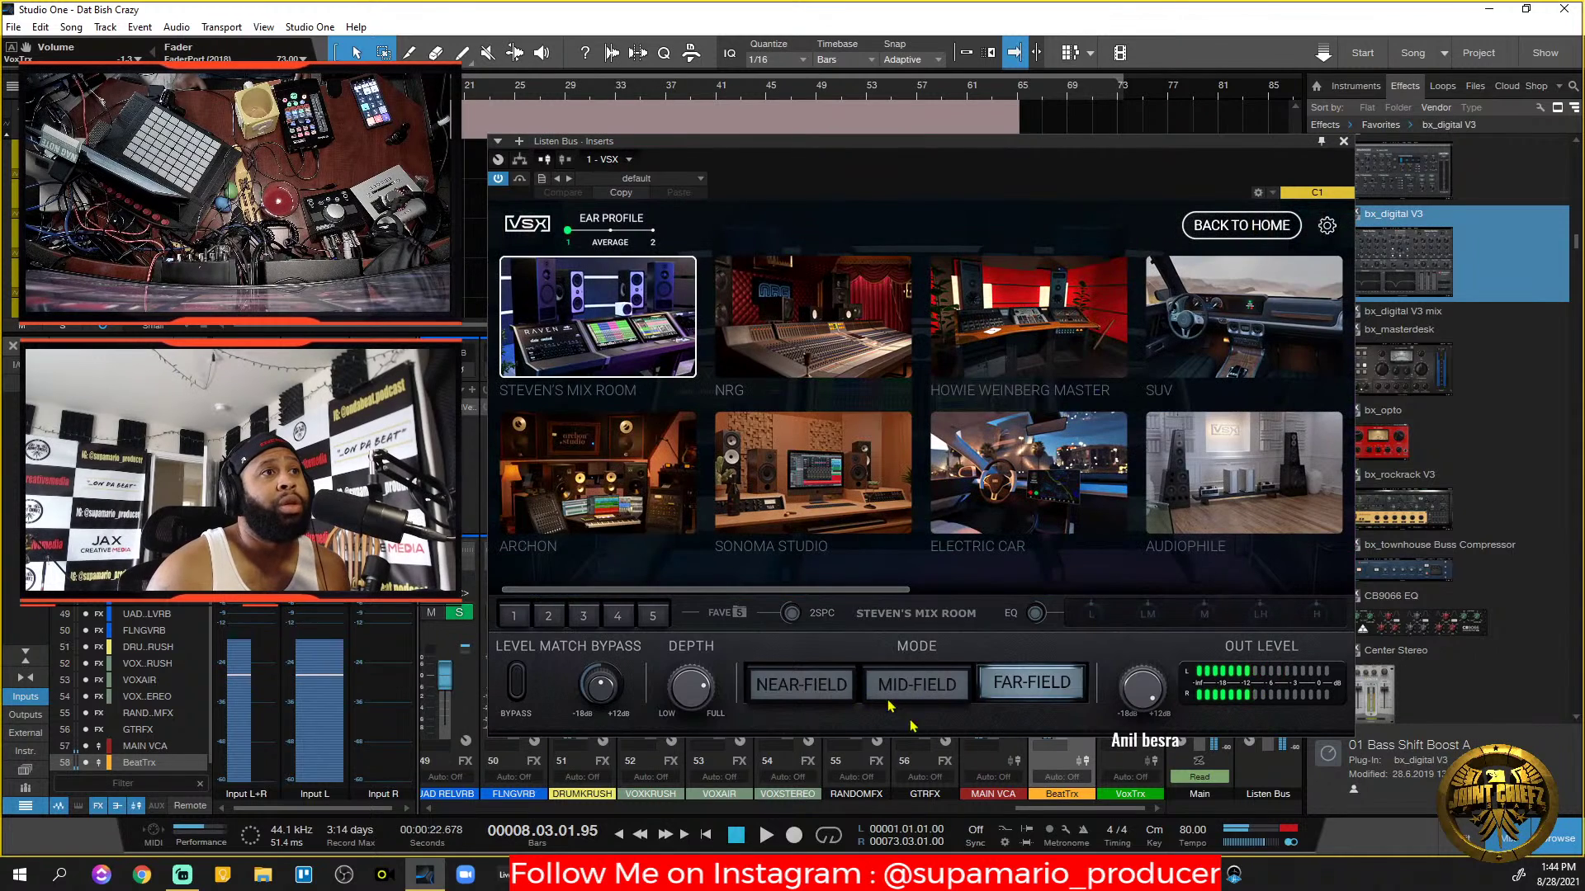
pyautogui.click(596, 473)
pyautogui.click(1241, 226)
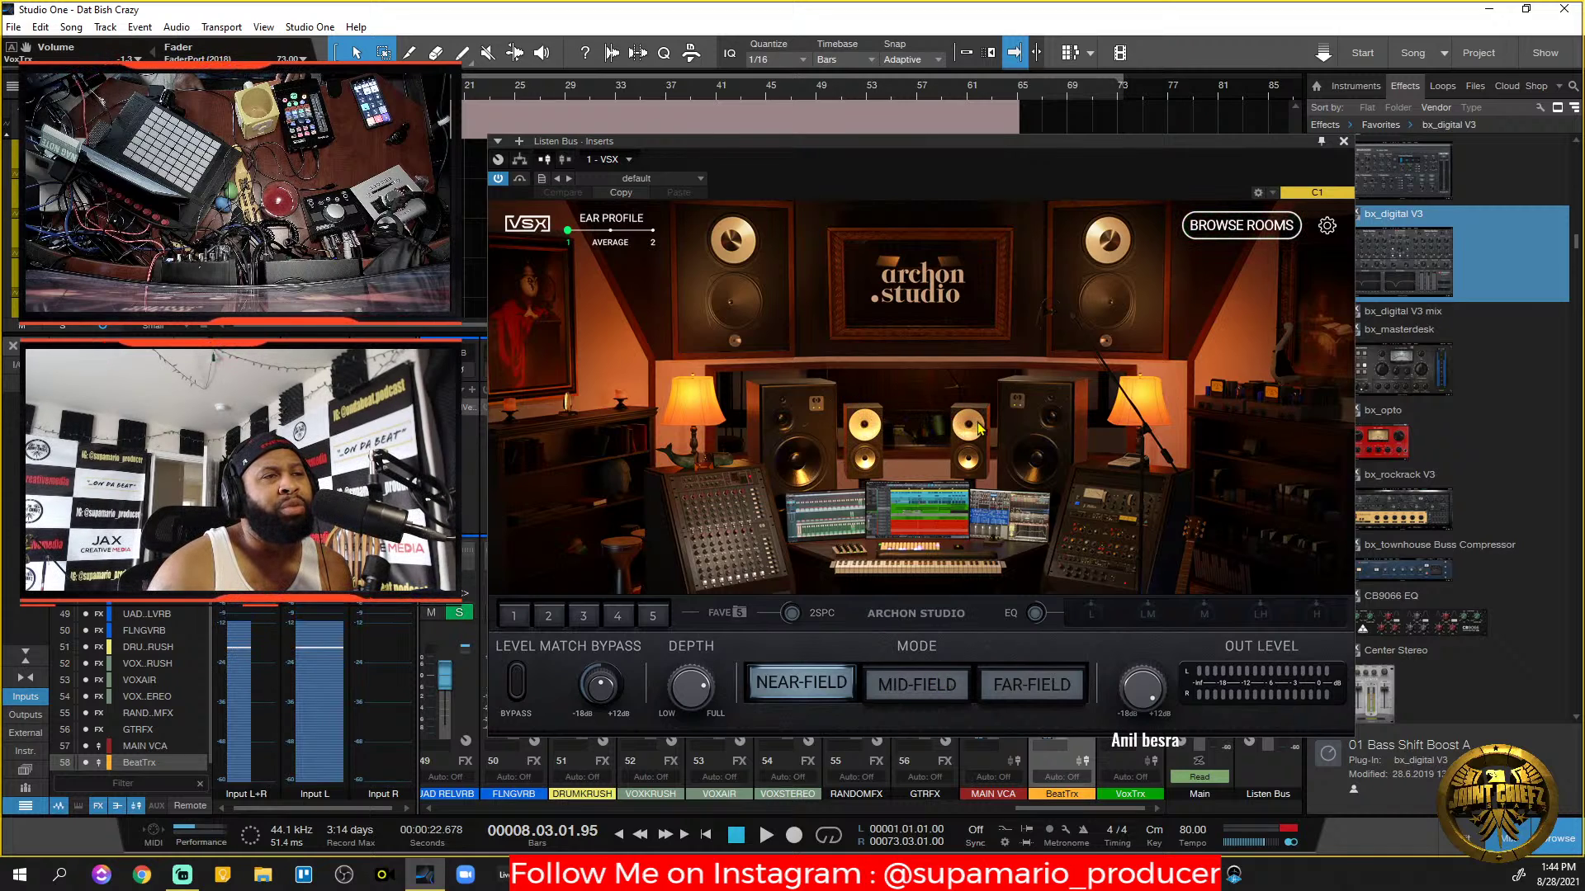
pyautogui.click(913, 688)
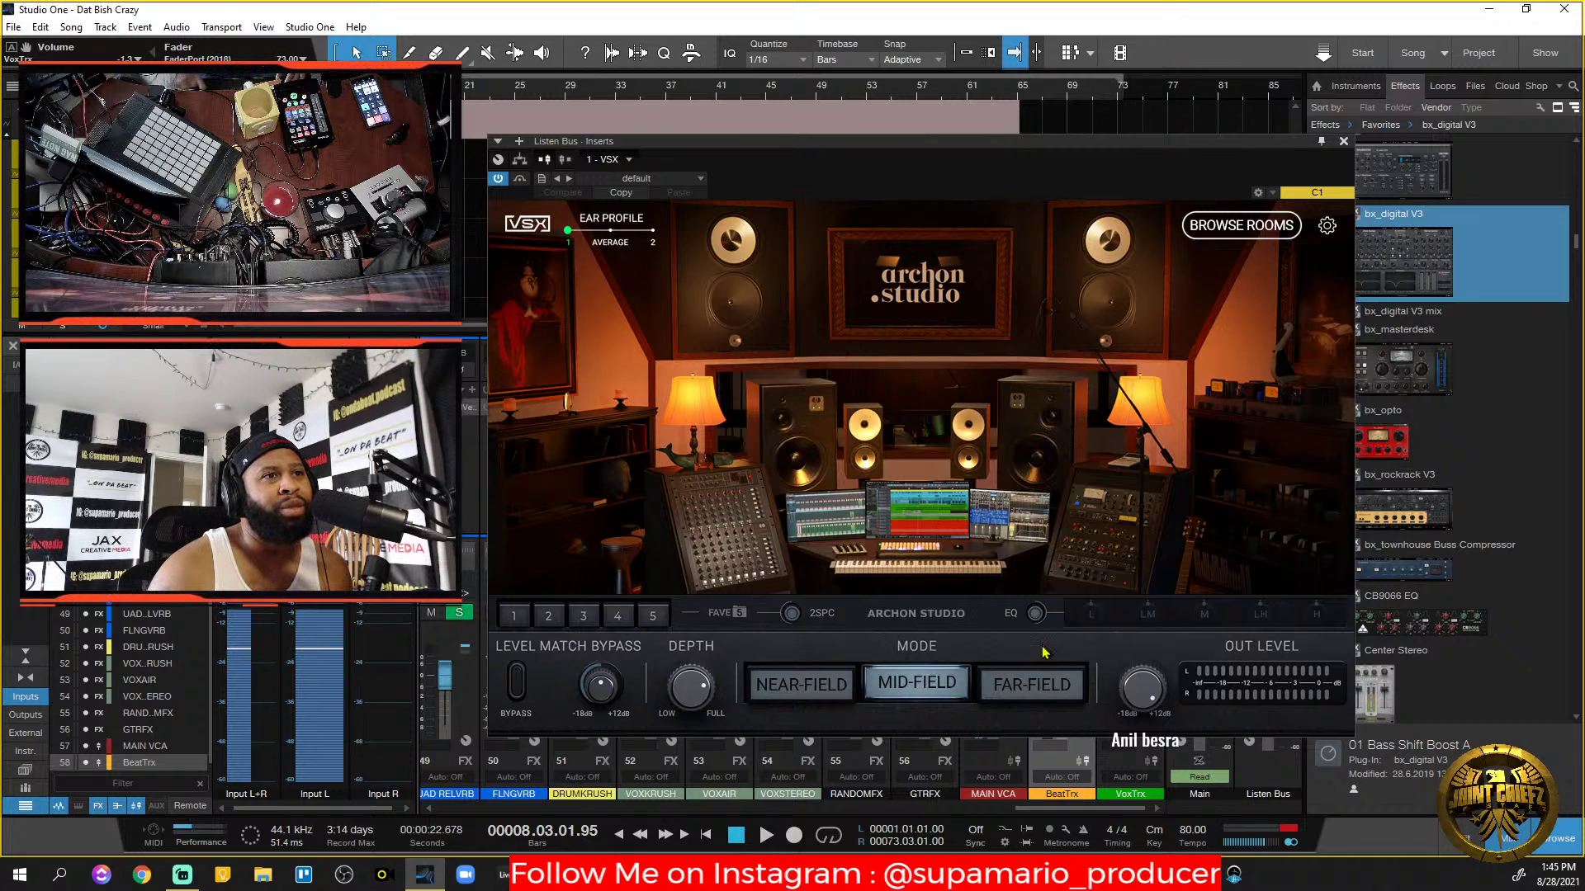
pyautogui.click(1057, 690)
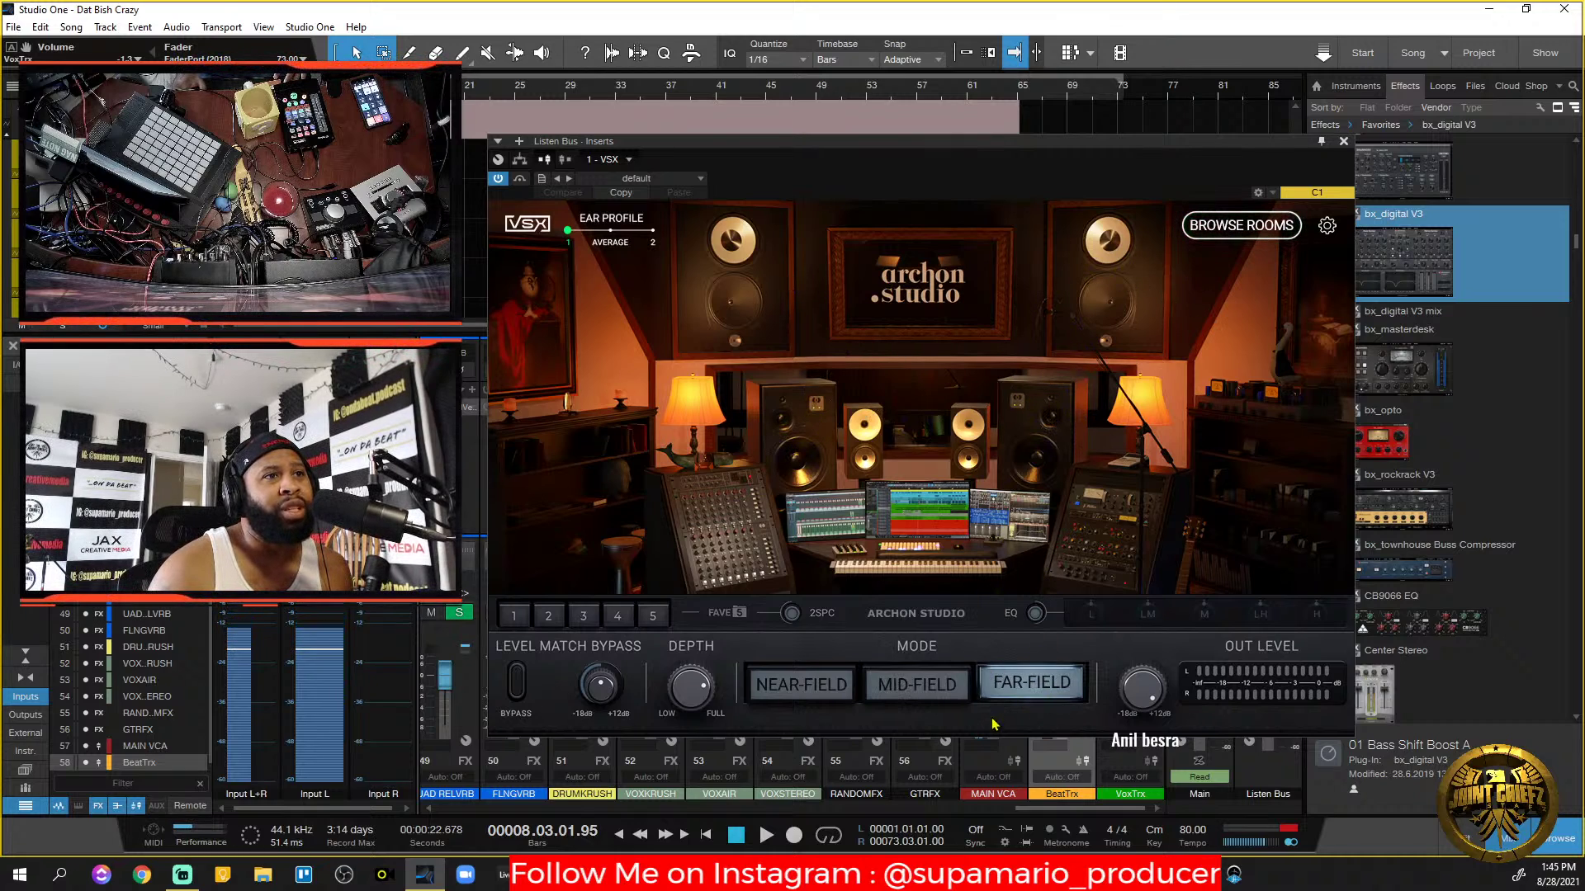
pyautogui.click(792, 701)
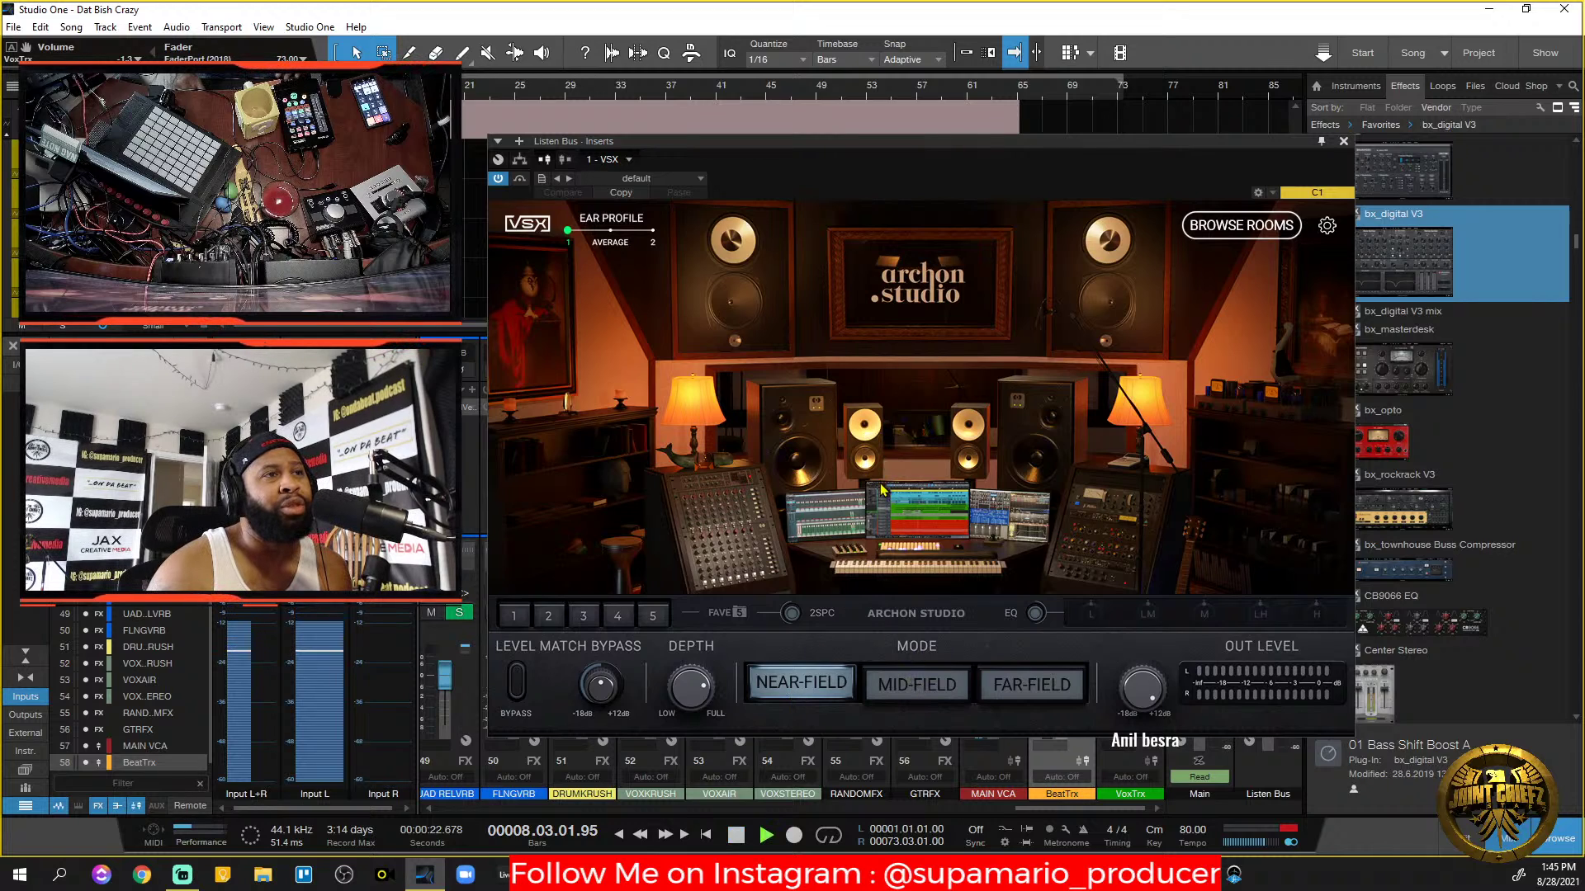
pyautogui.press('space')
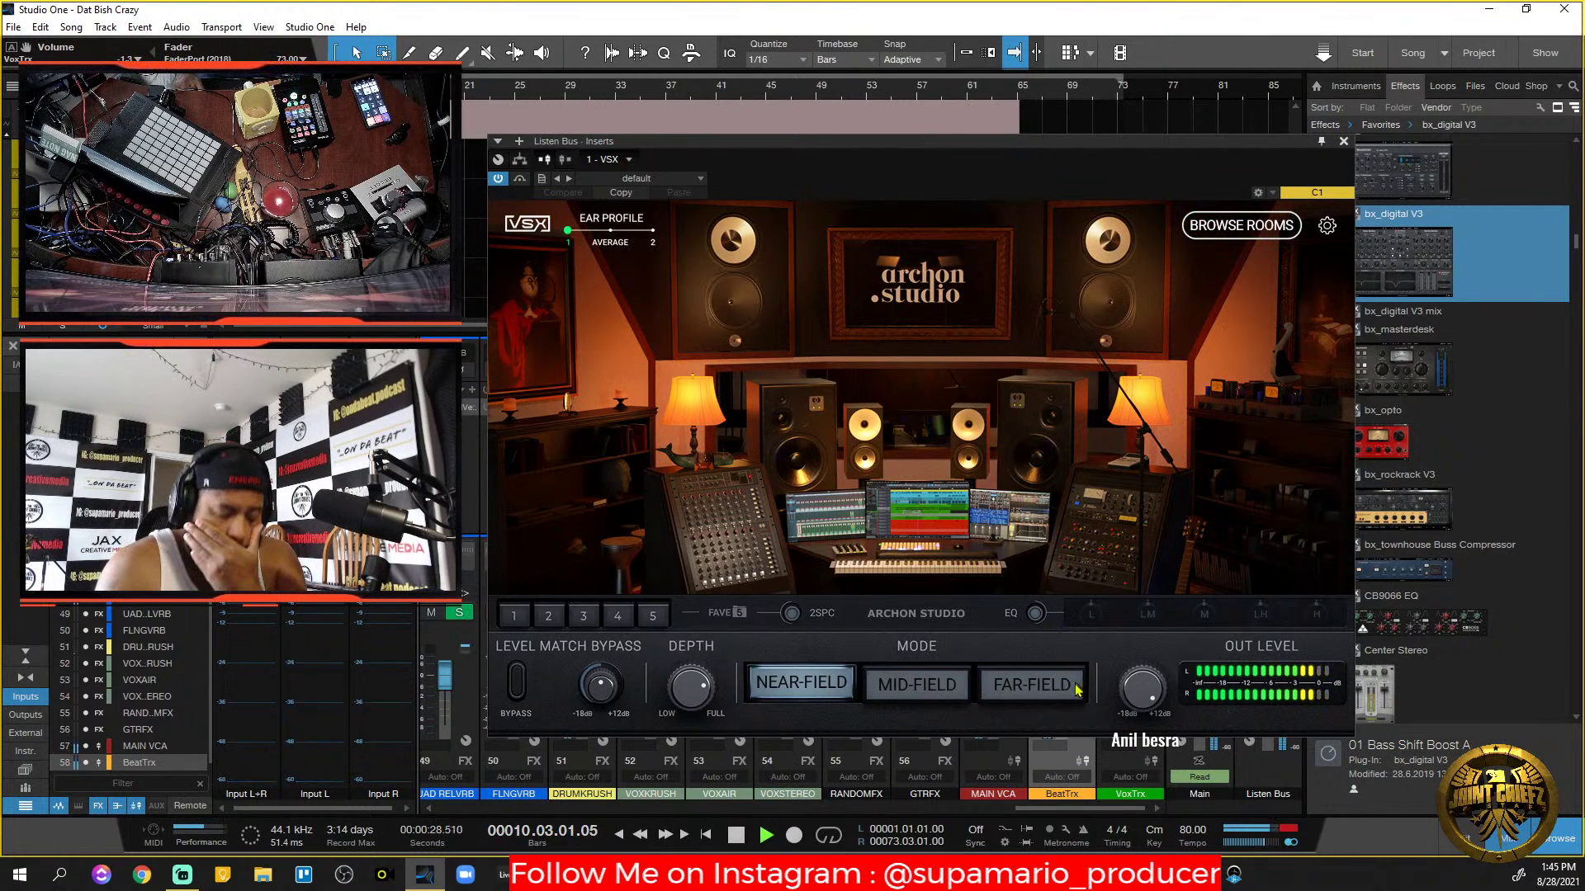
# Audition the mix through Archon Studio in Mid-Field and Far-Field modes, ending with playback stopped.
pyautogui.click(926, 701)
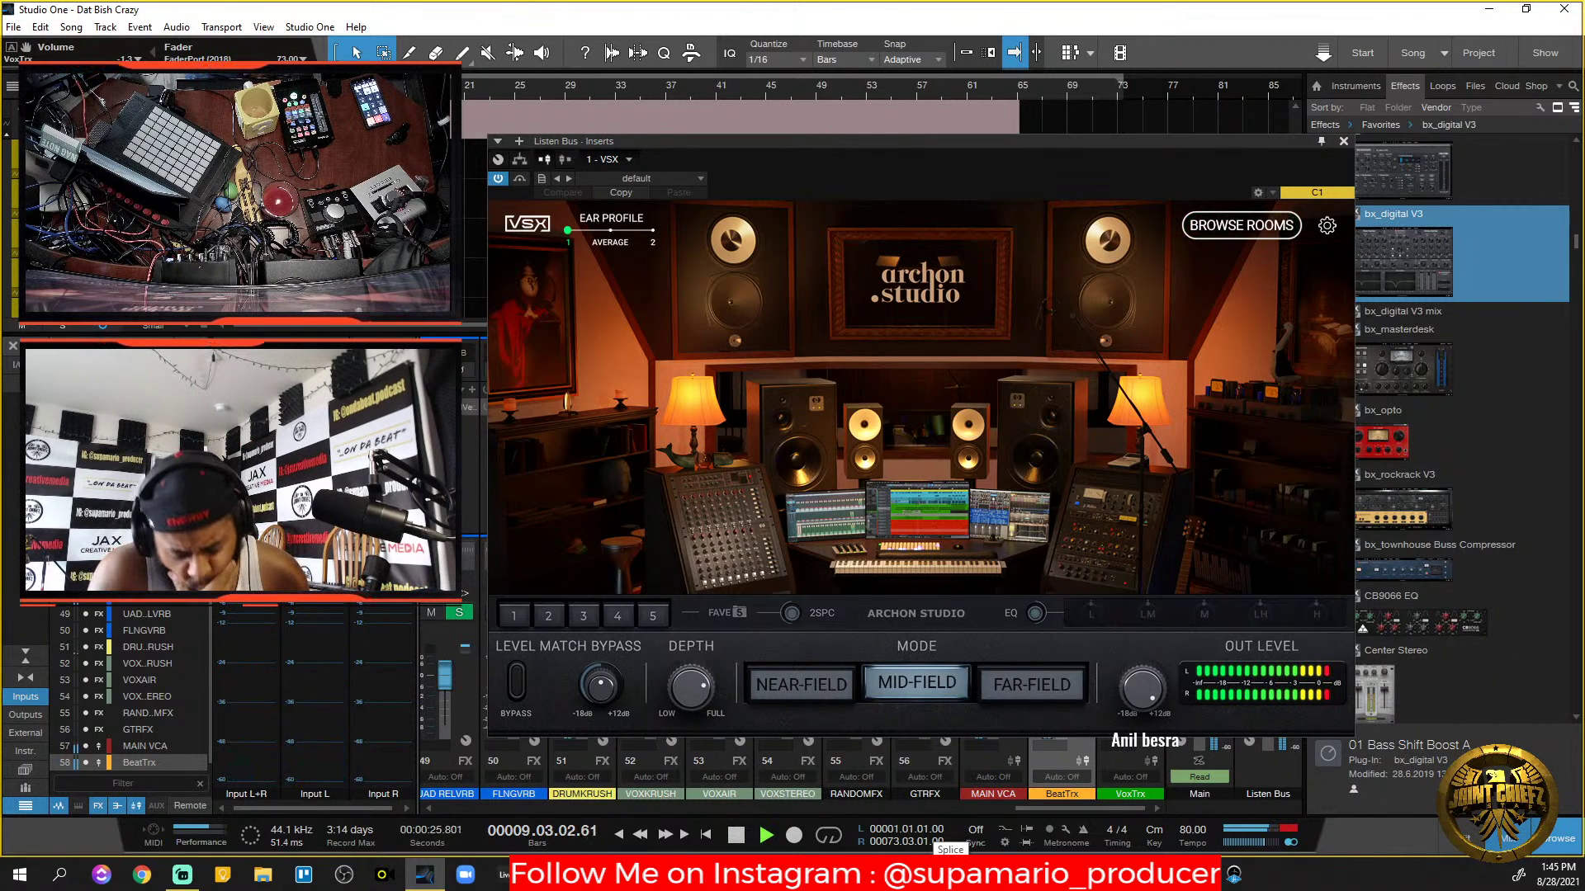
pyautogui.press('space')
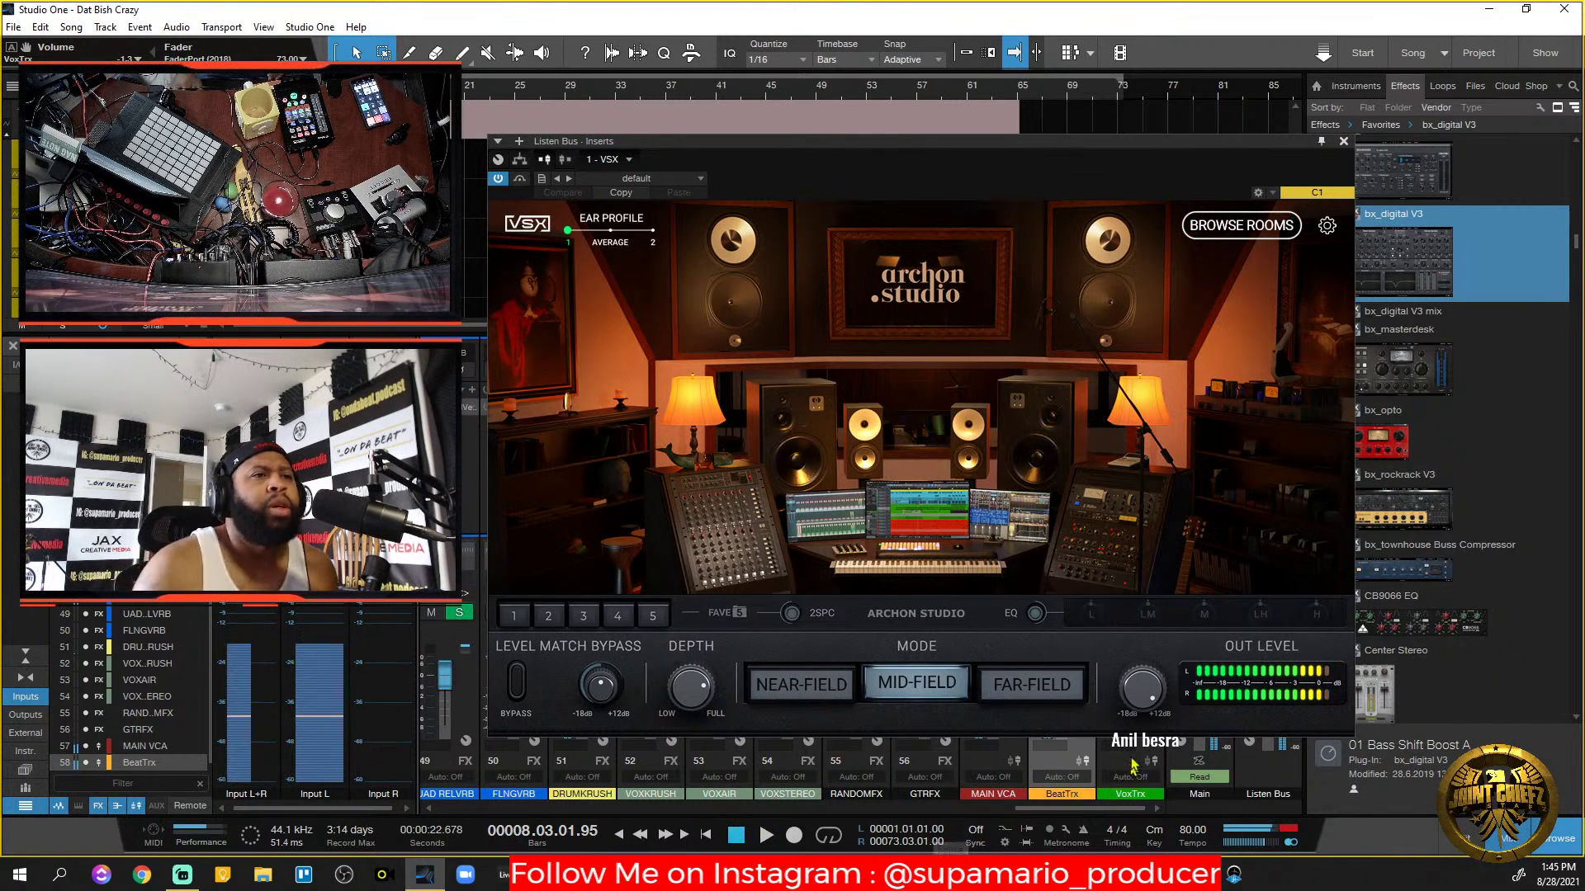
pyautogui.click(1029, 691)
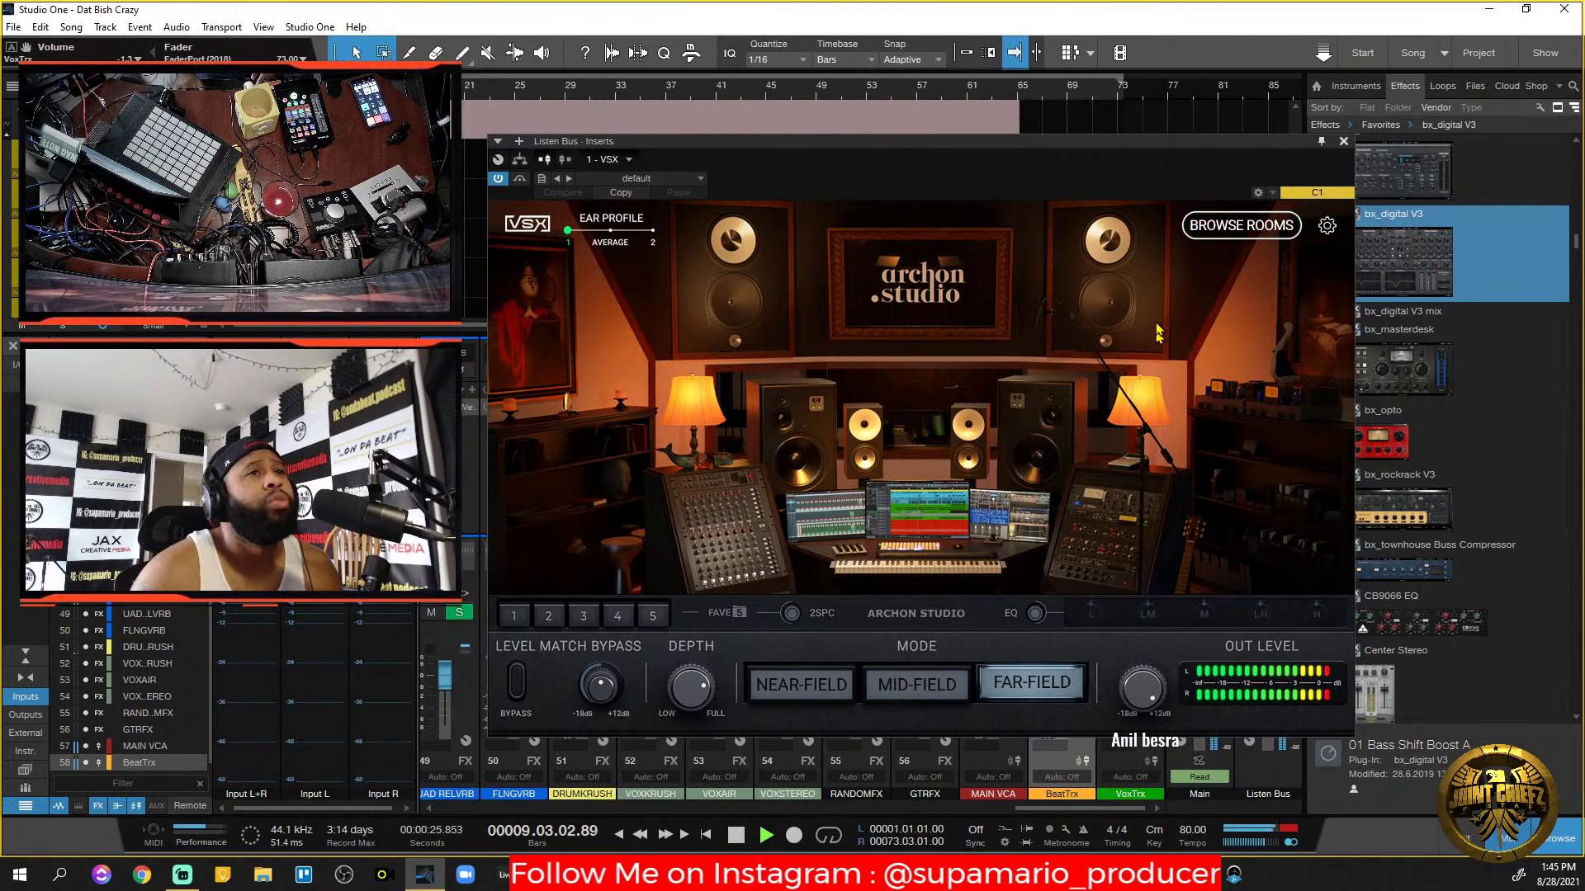
pyautogui.press('space')
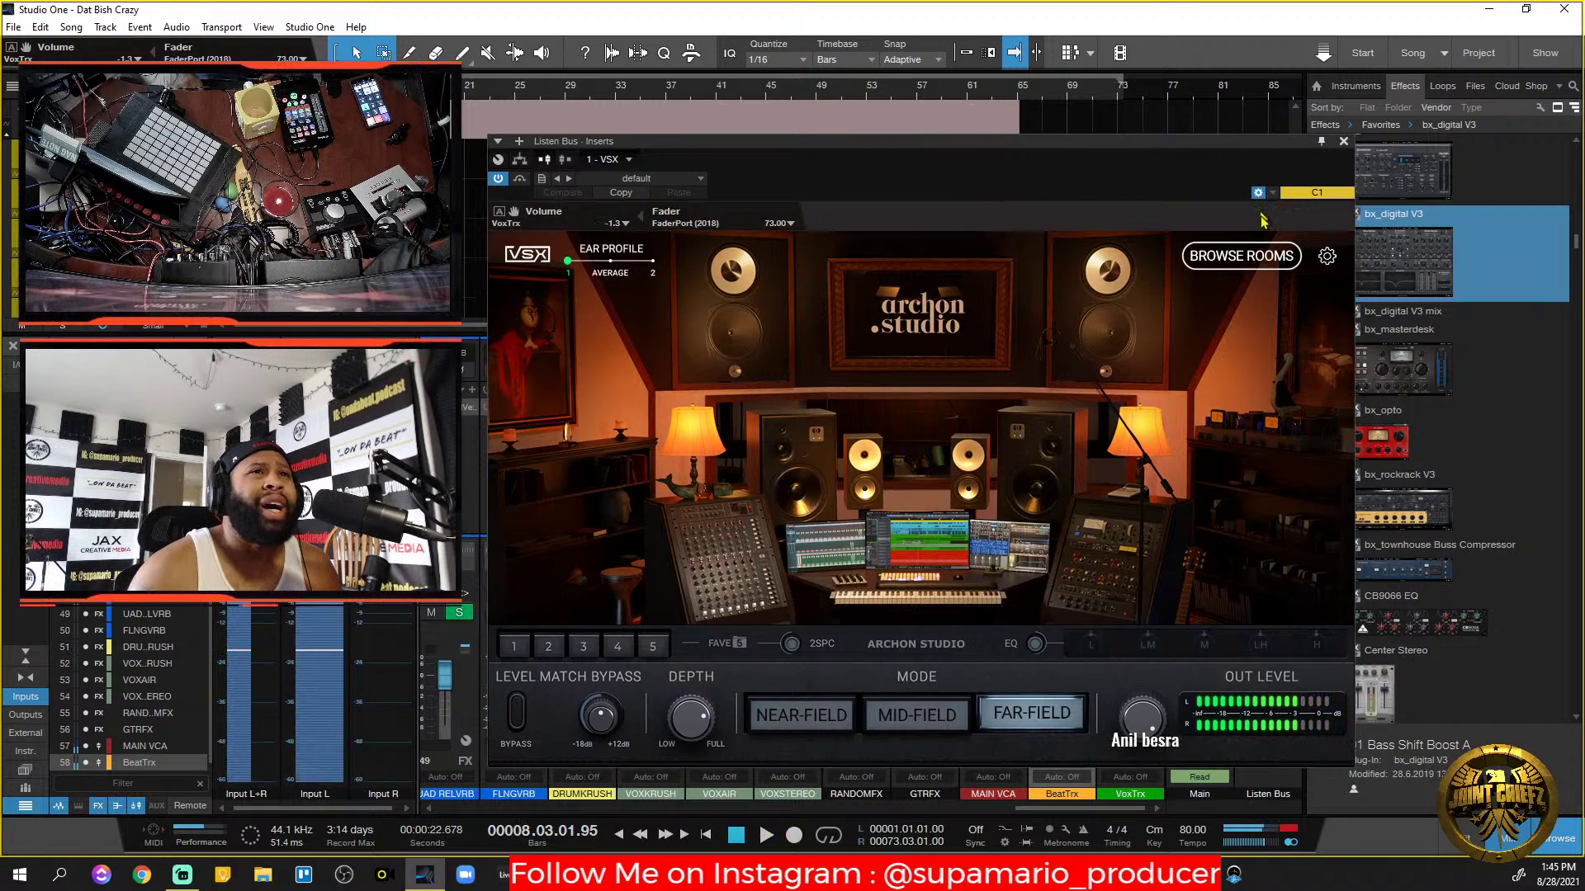
# Close the VSX window and add an RDeEsser Stereo insert to the HOOK bus.
pyautogui.click(1344, 141)
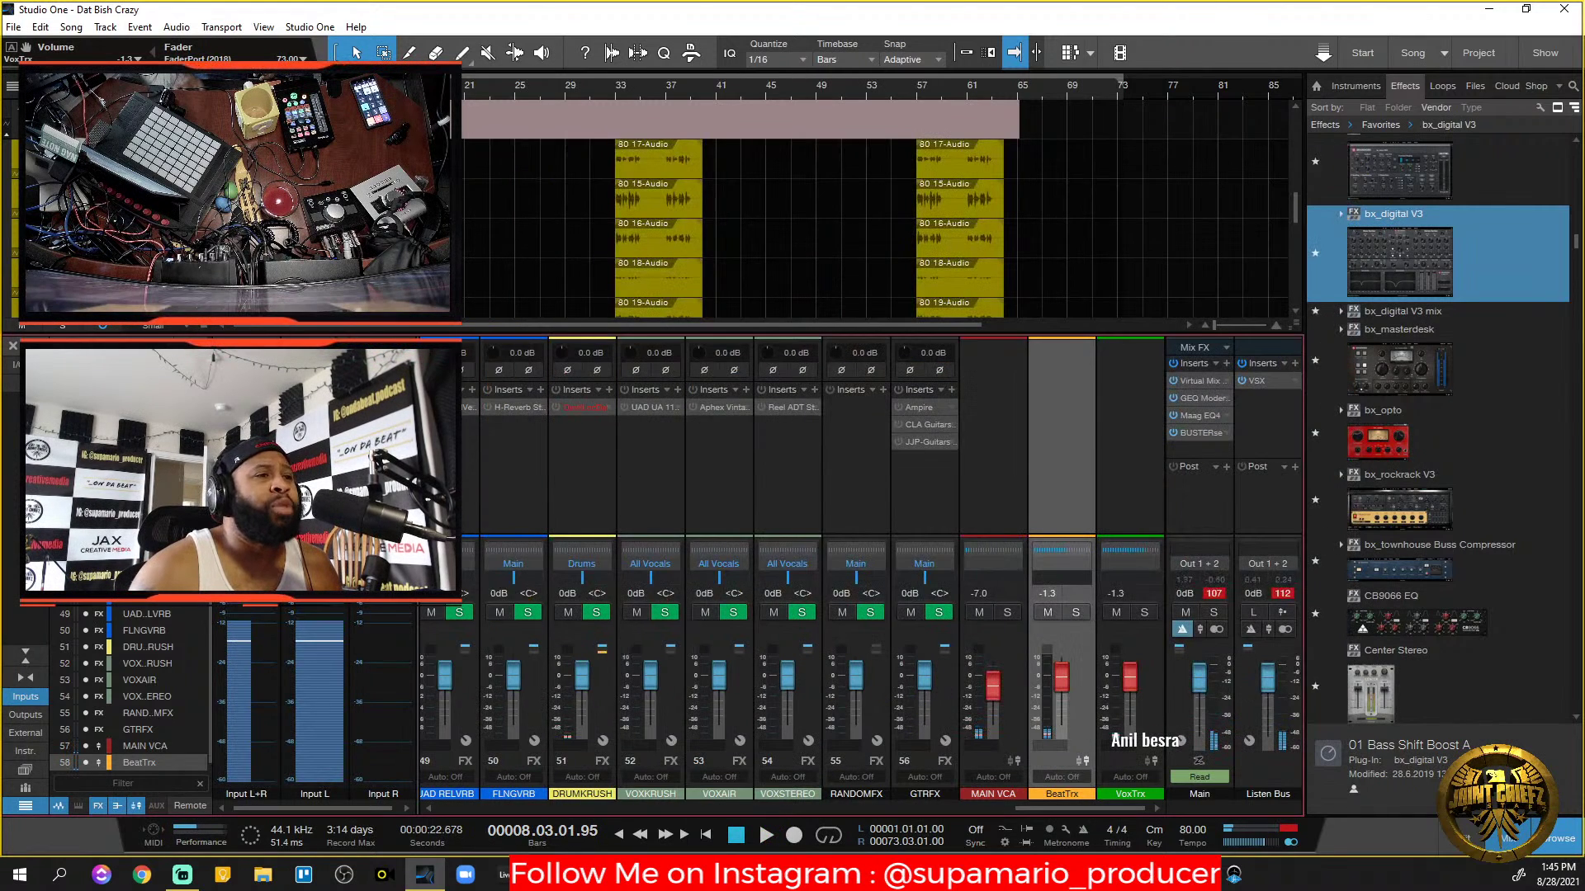
pyautogui.moveTo(1062, 810); pyautogui.dragTo(962, 802)
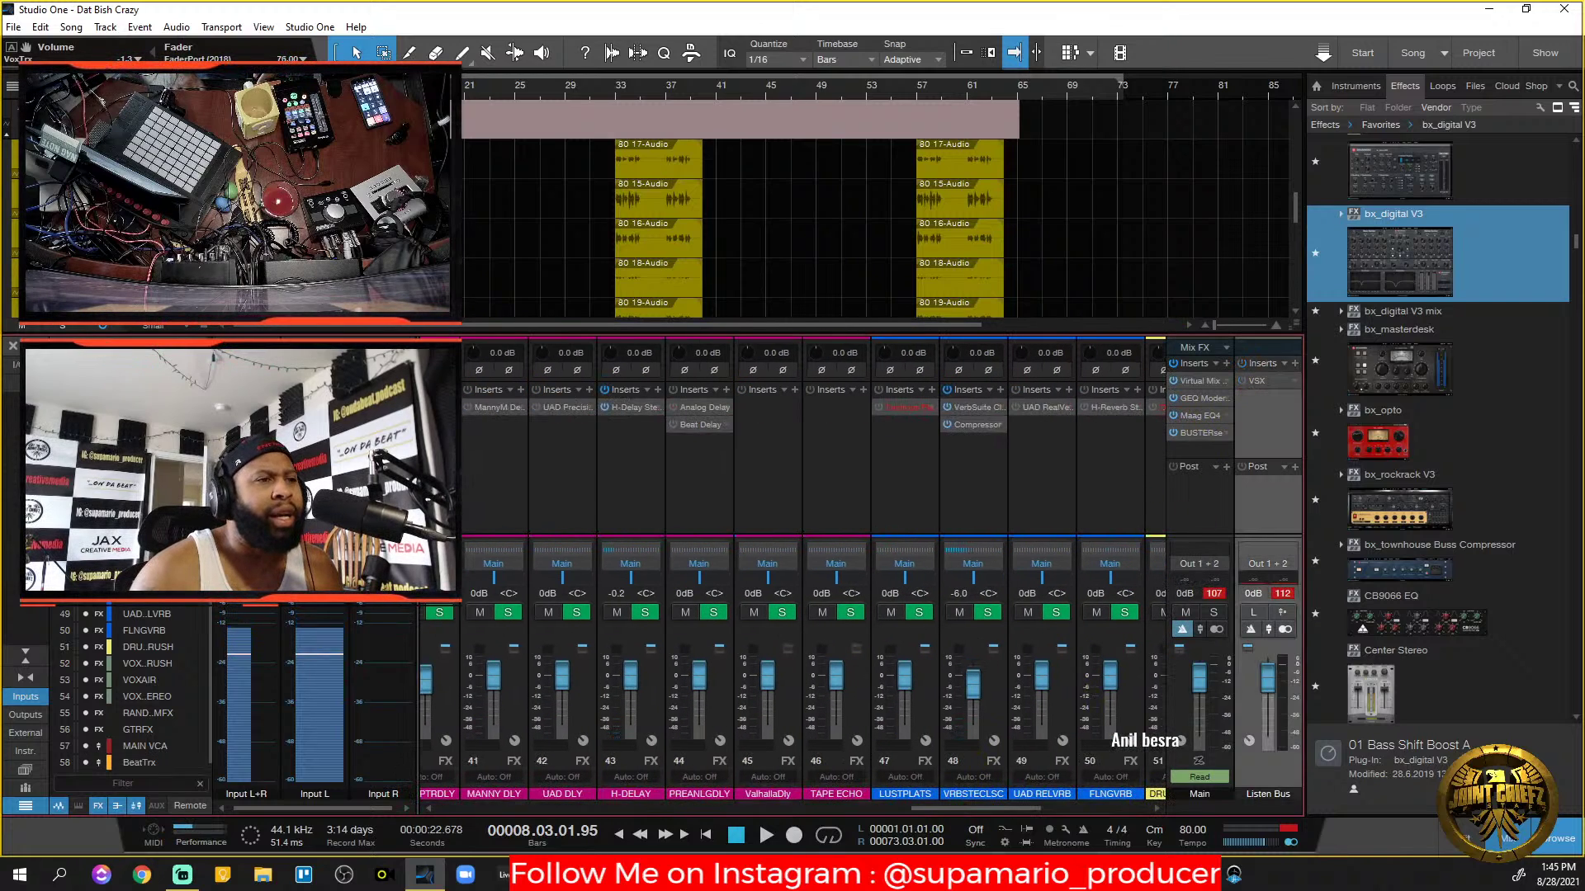
pyautogui.moveTo(972, 810); pyautogui.dragTo(670, 791)
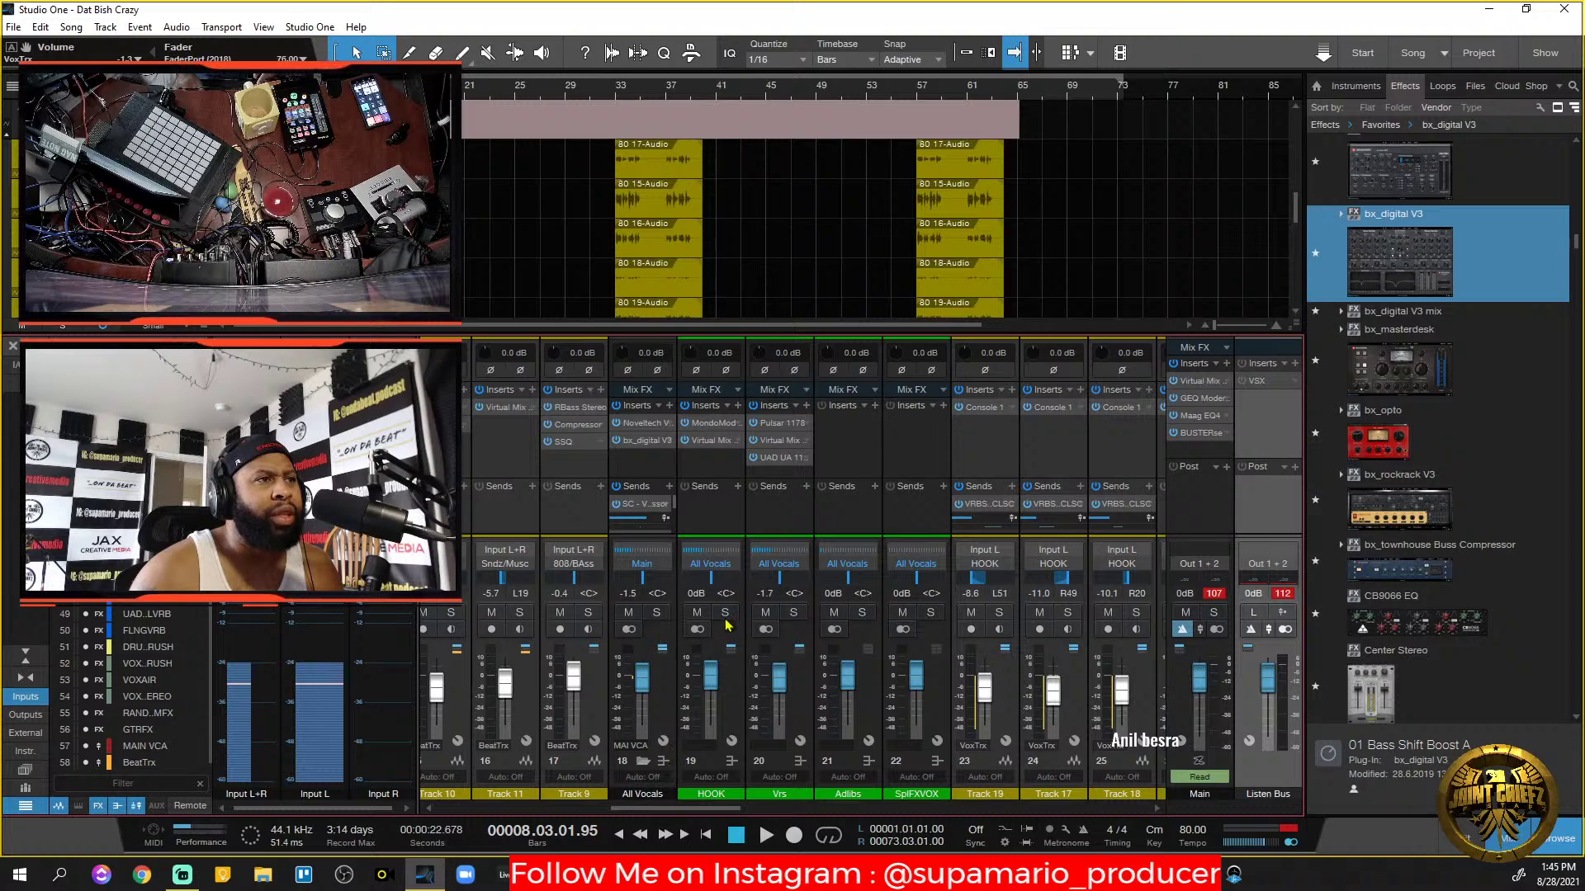
pyautogui.click(738, 406)
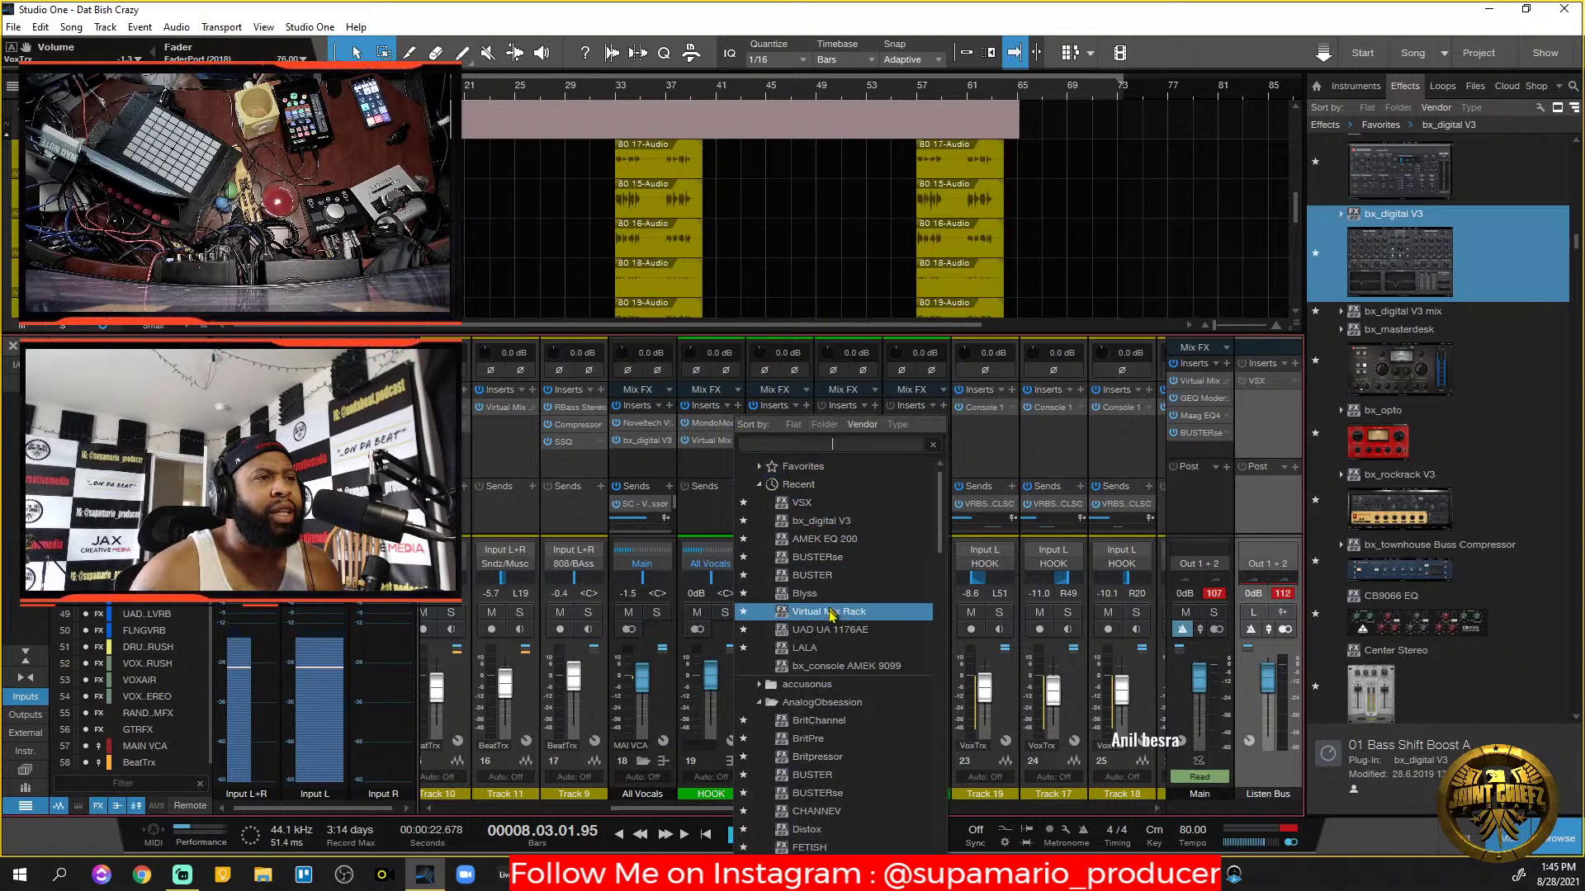
pyautogui.write('dees')
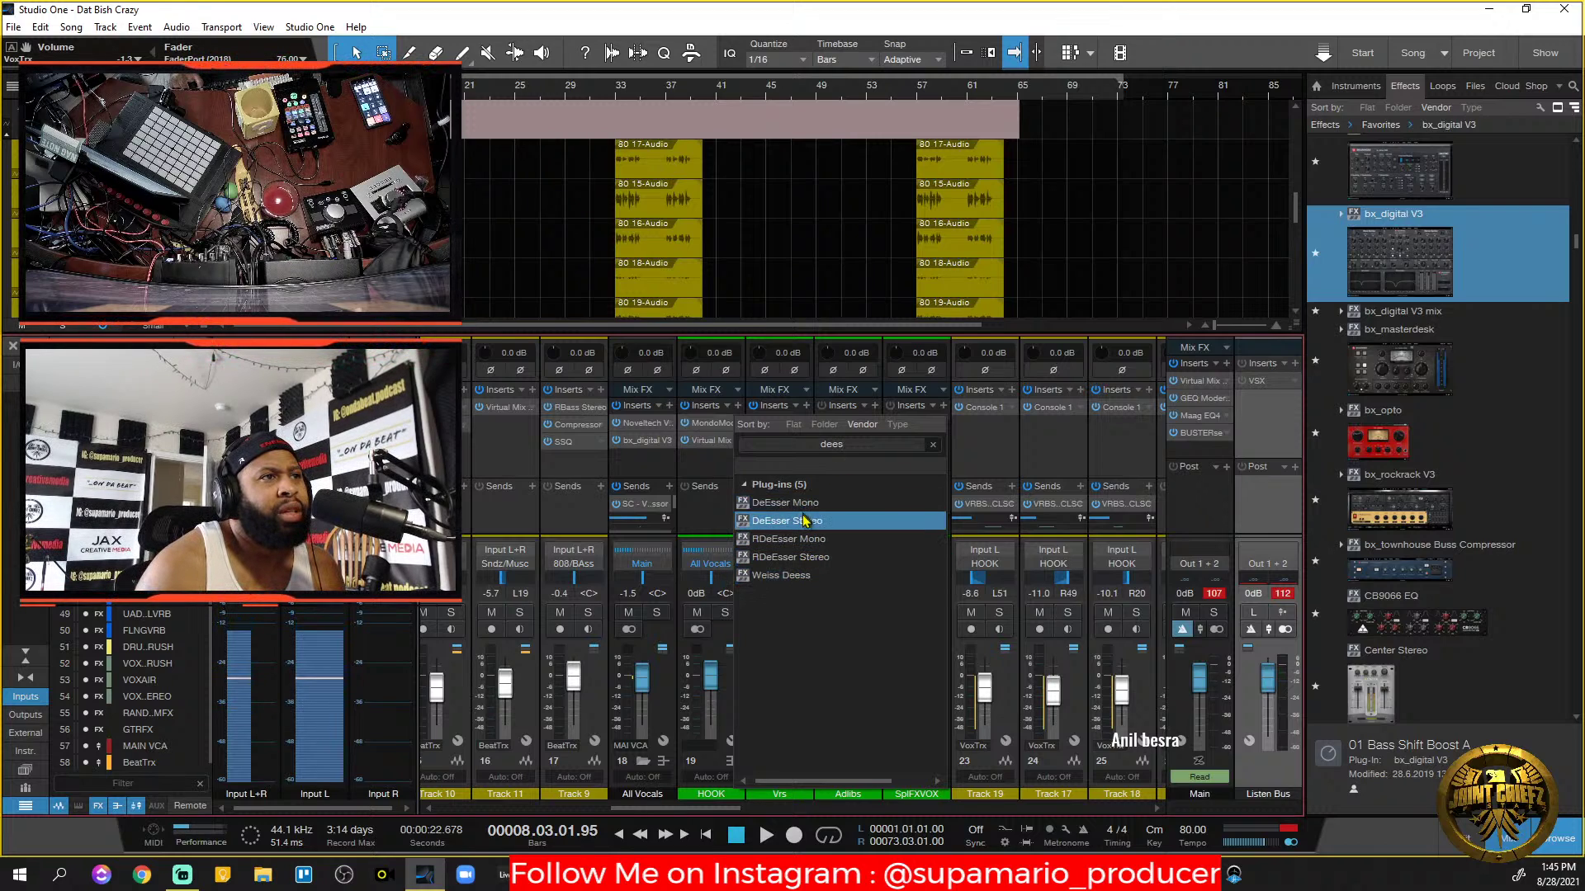
pyautogui.click(822, 558)
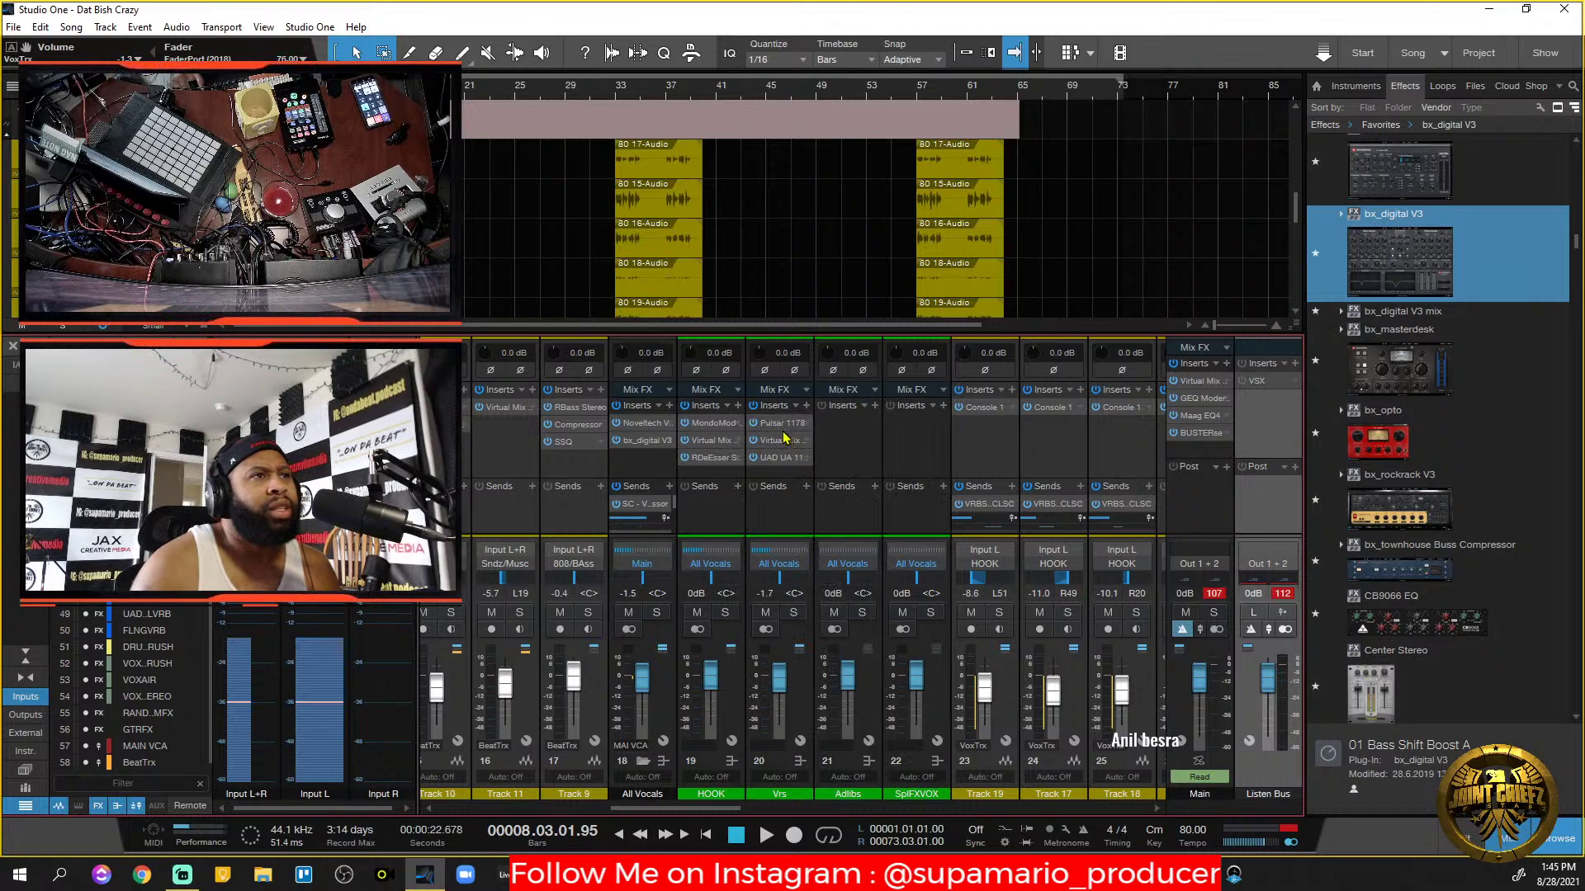
pyautogui.moveTo(766, 147); pyautogui.dragTo(872, 163)
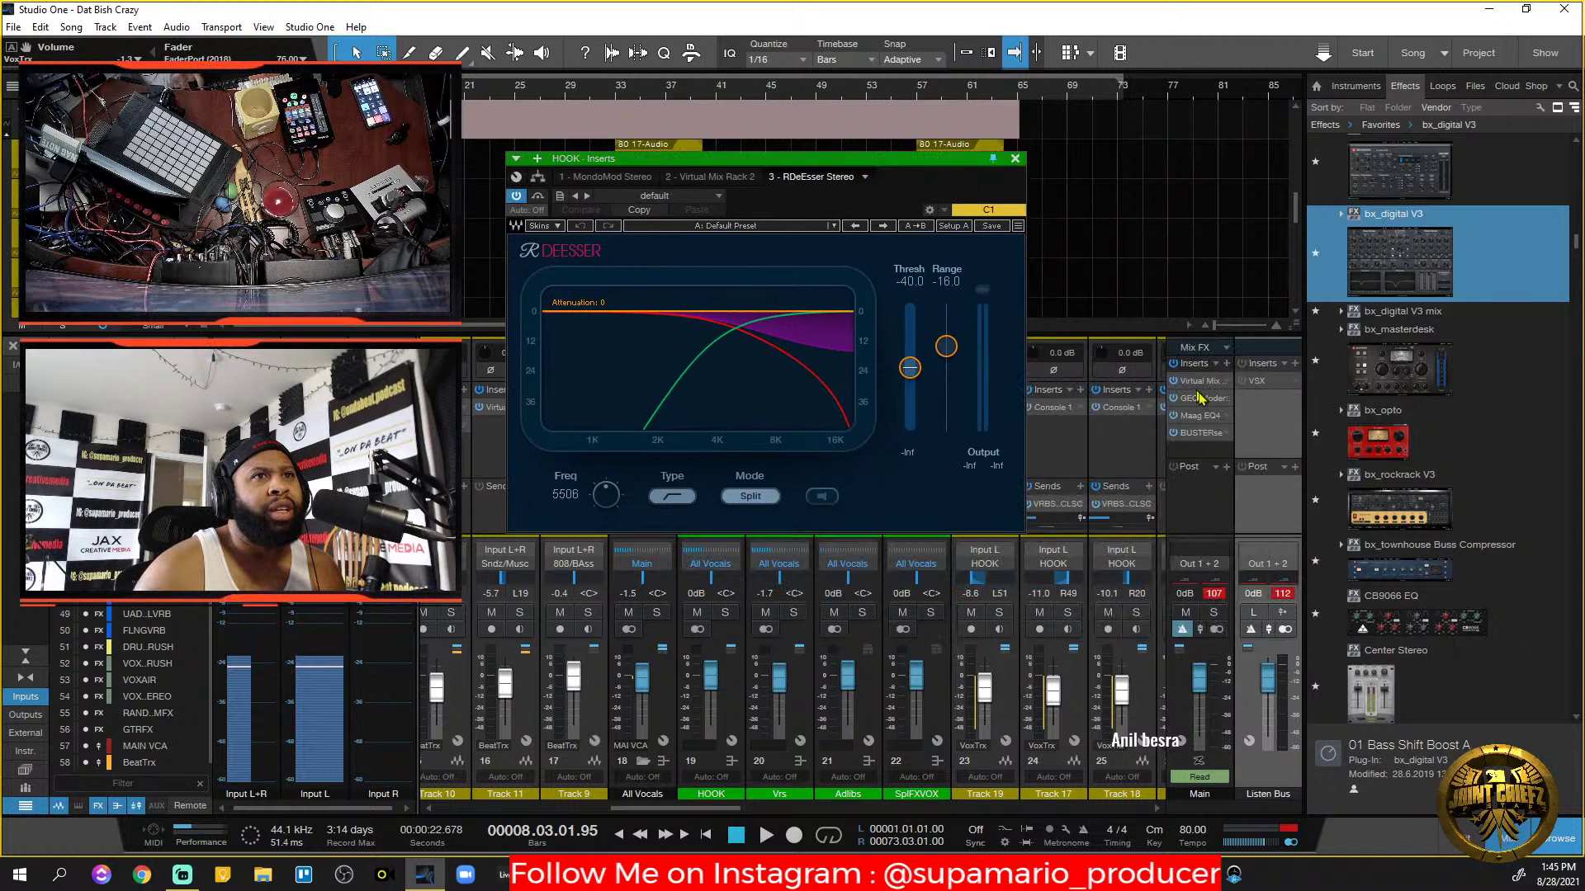
# Add a Spectrum Meter to the Main channel's post-fader inserts and move its window clear of the de-esser.
pyautogui.click(1227, 467)
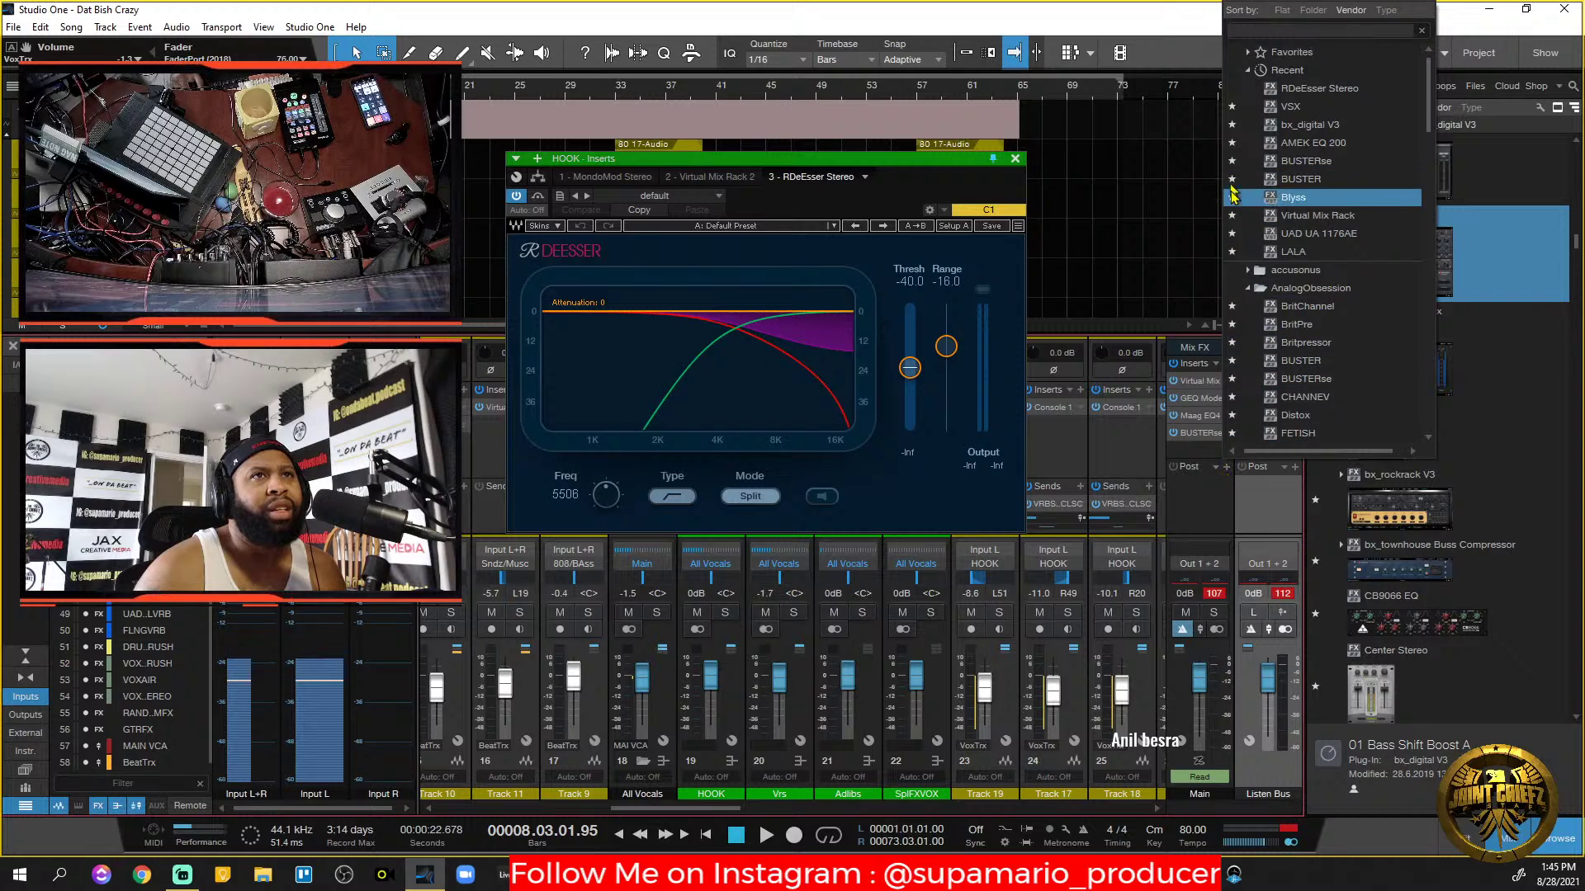
pyautogui.scroll(2, 1304, 87)
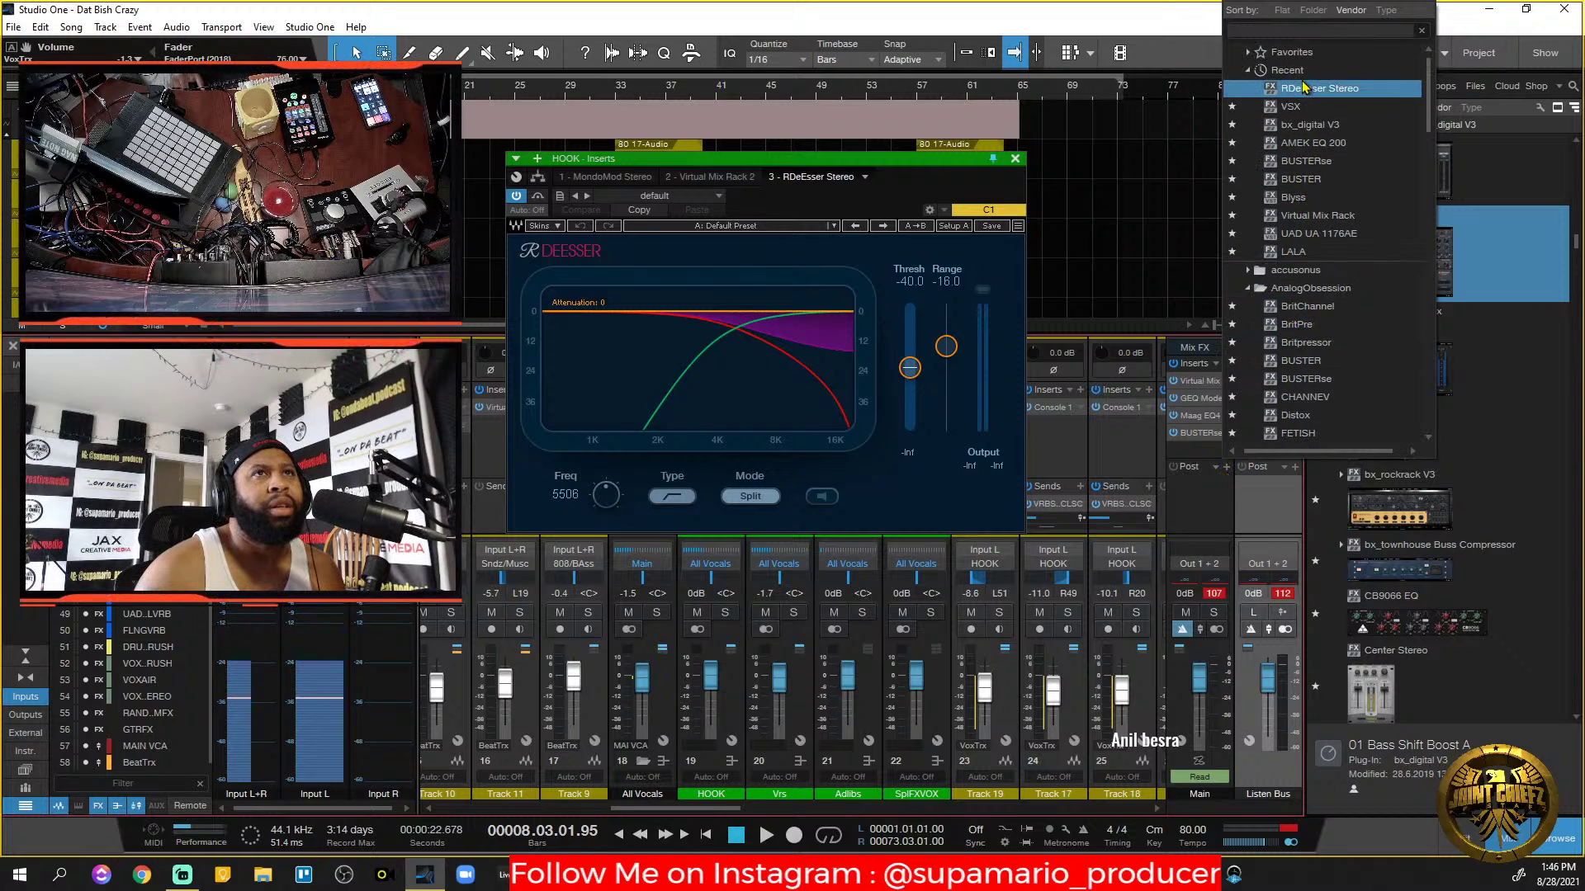
pyautogui.write('spectru')
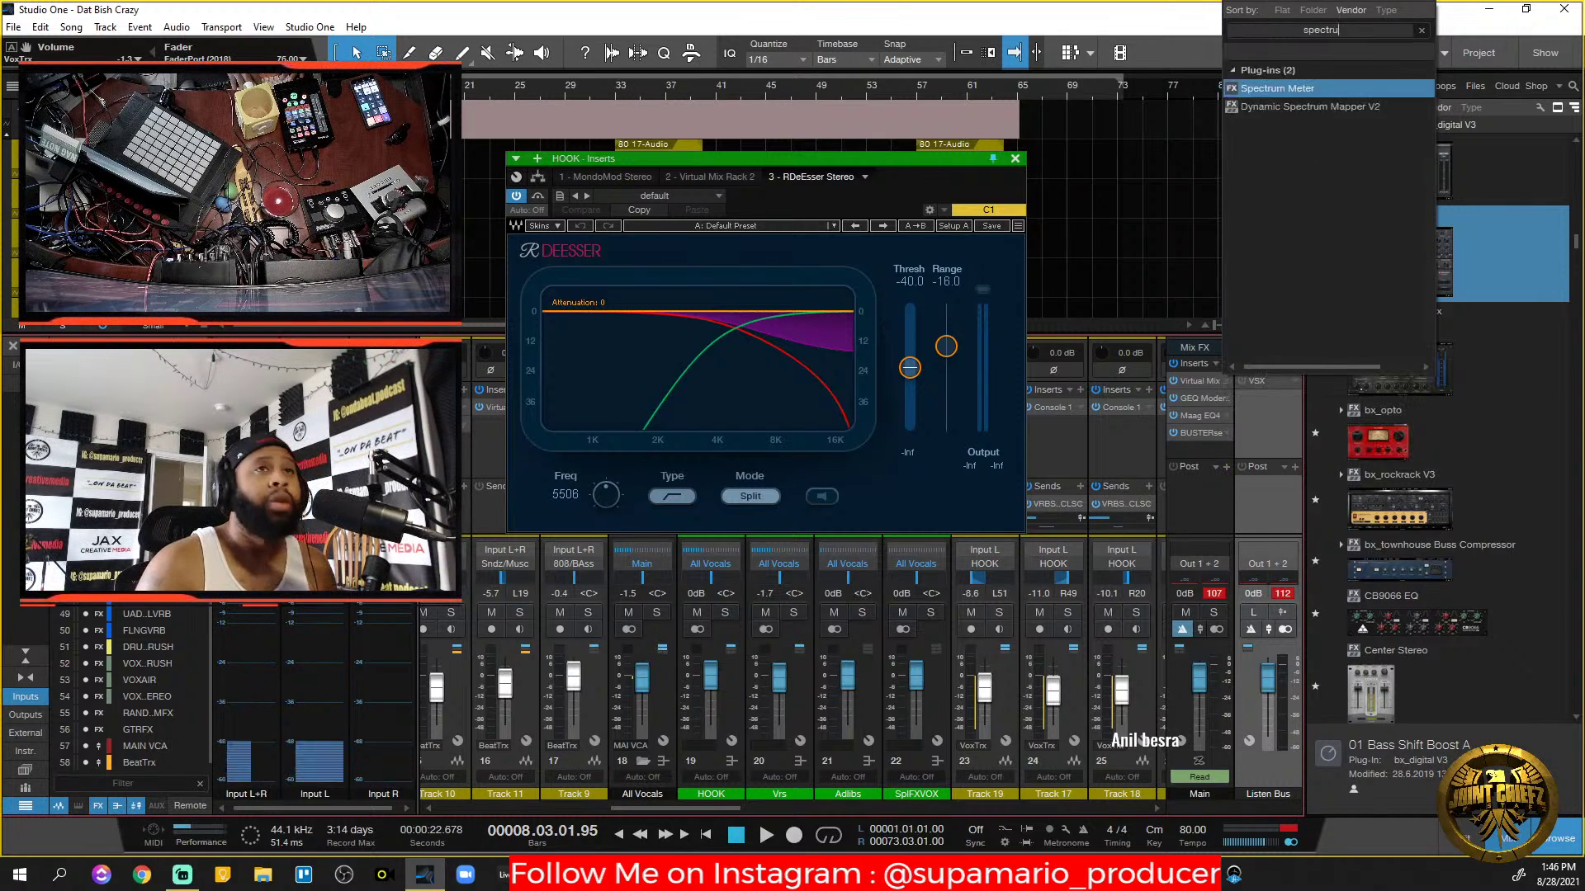
pyautogui.click(1265, 89)
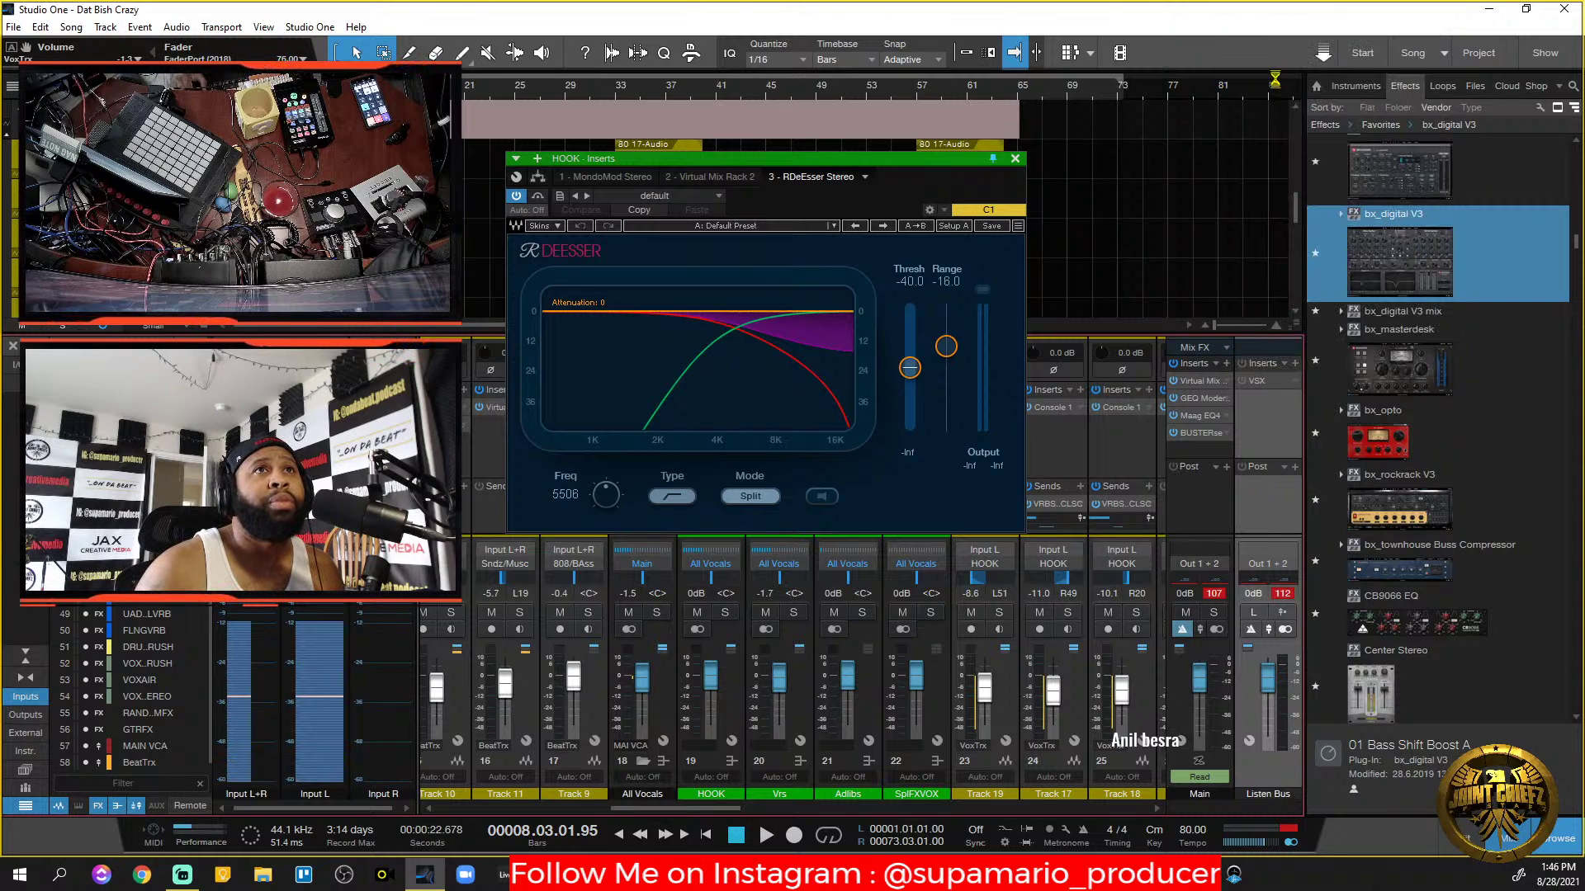
pyautogui.moveTo(906, 147); pyautogui.dragTo(1188, 521)
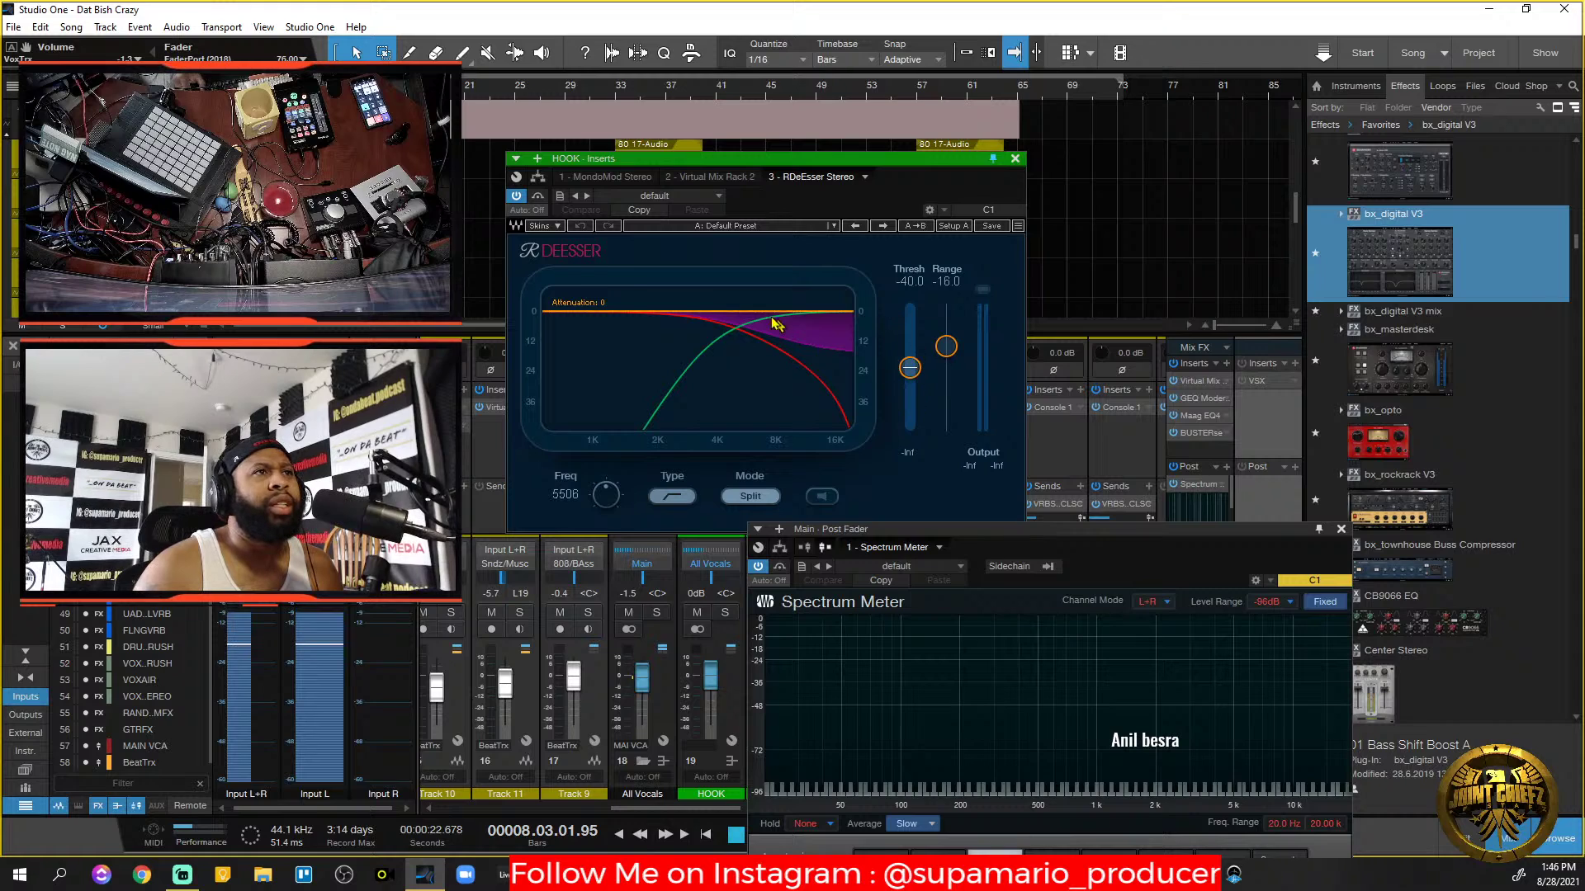
# Bypass the HOOK bus de-esser and load the Rych Waterfalls preset in the Spectrum Meter.
pyautogui.click(515, 204)
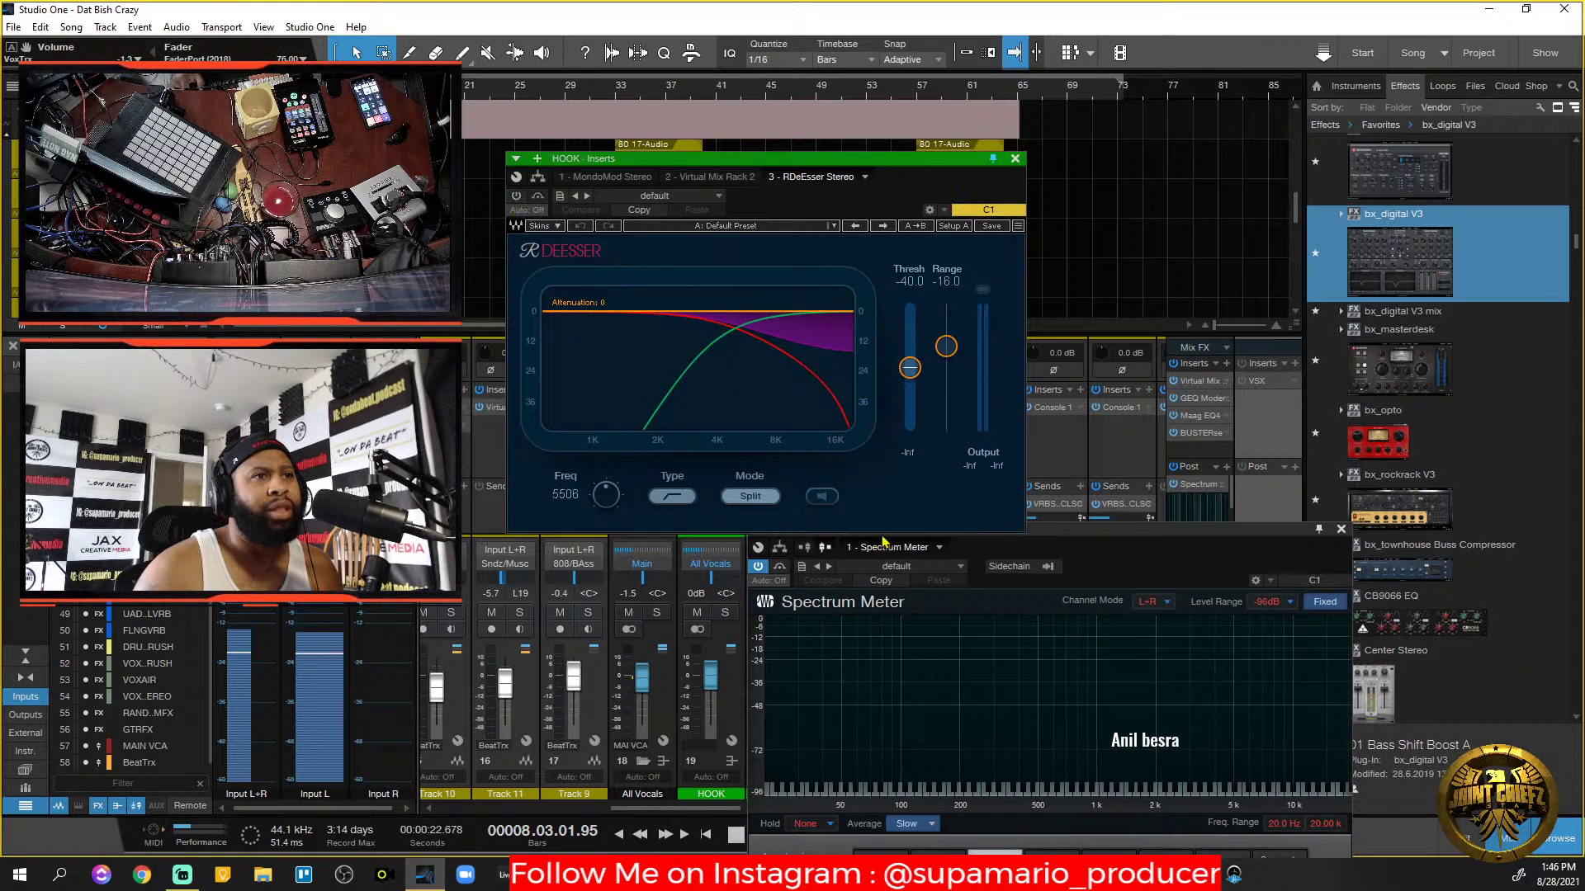
pyautogui.press('space')
pyautogui.press('space')
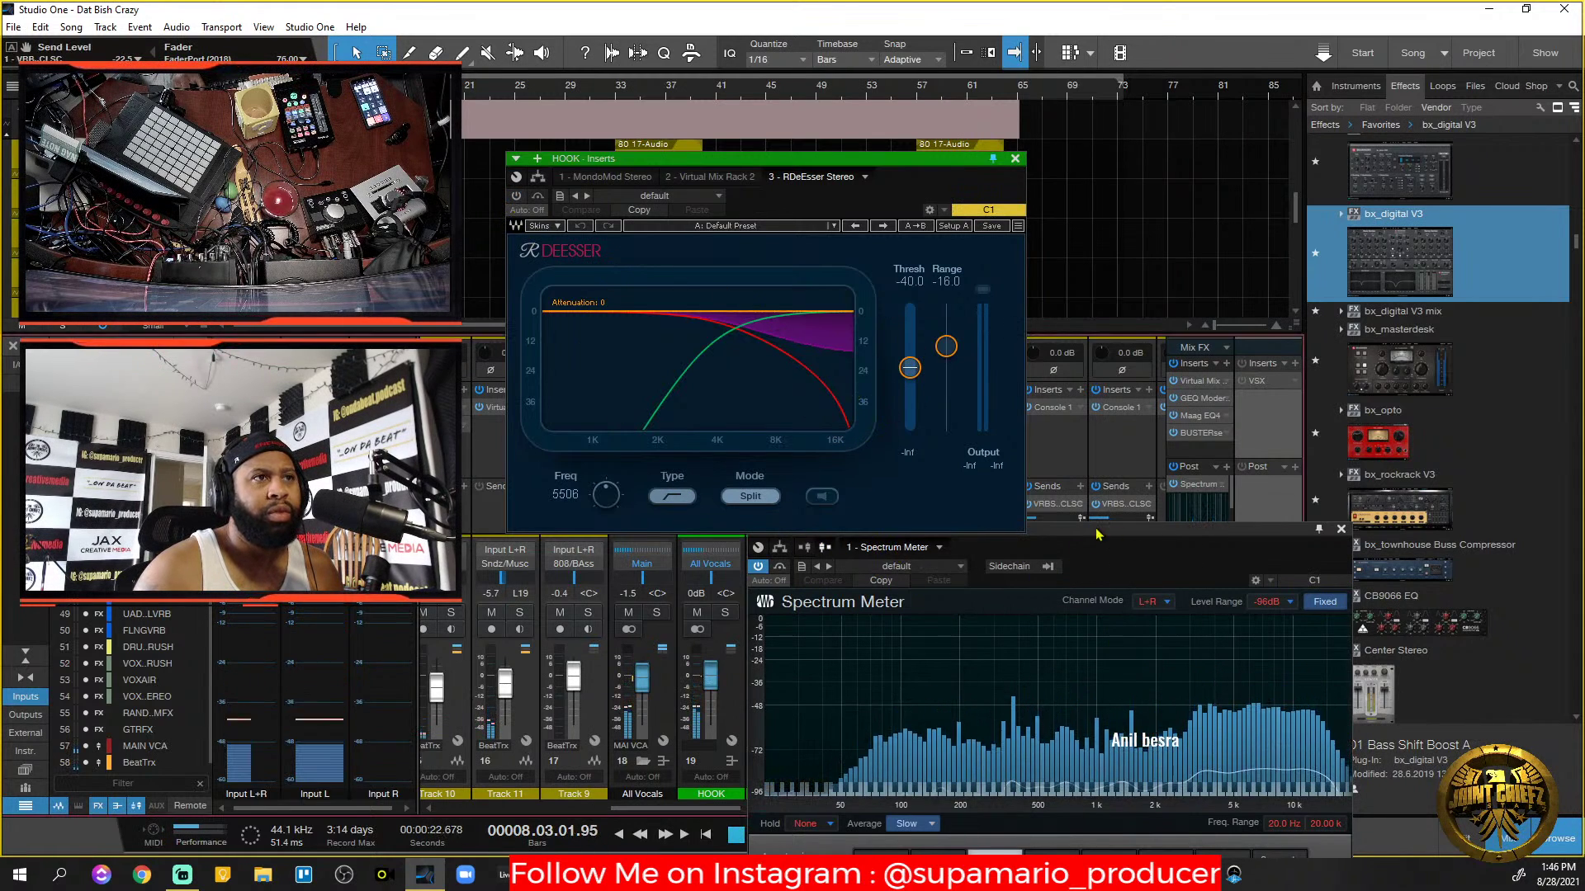
pyautogui.moveTo(1096, 534); pyautogui.dragTo(1132, 335)
pyautogui.click(930, 365)
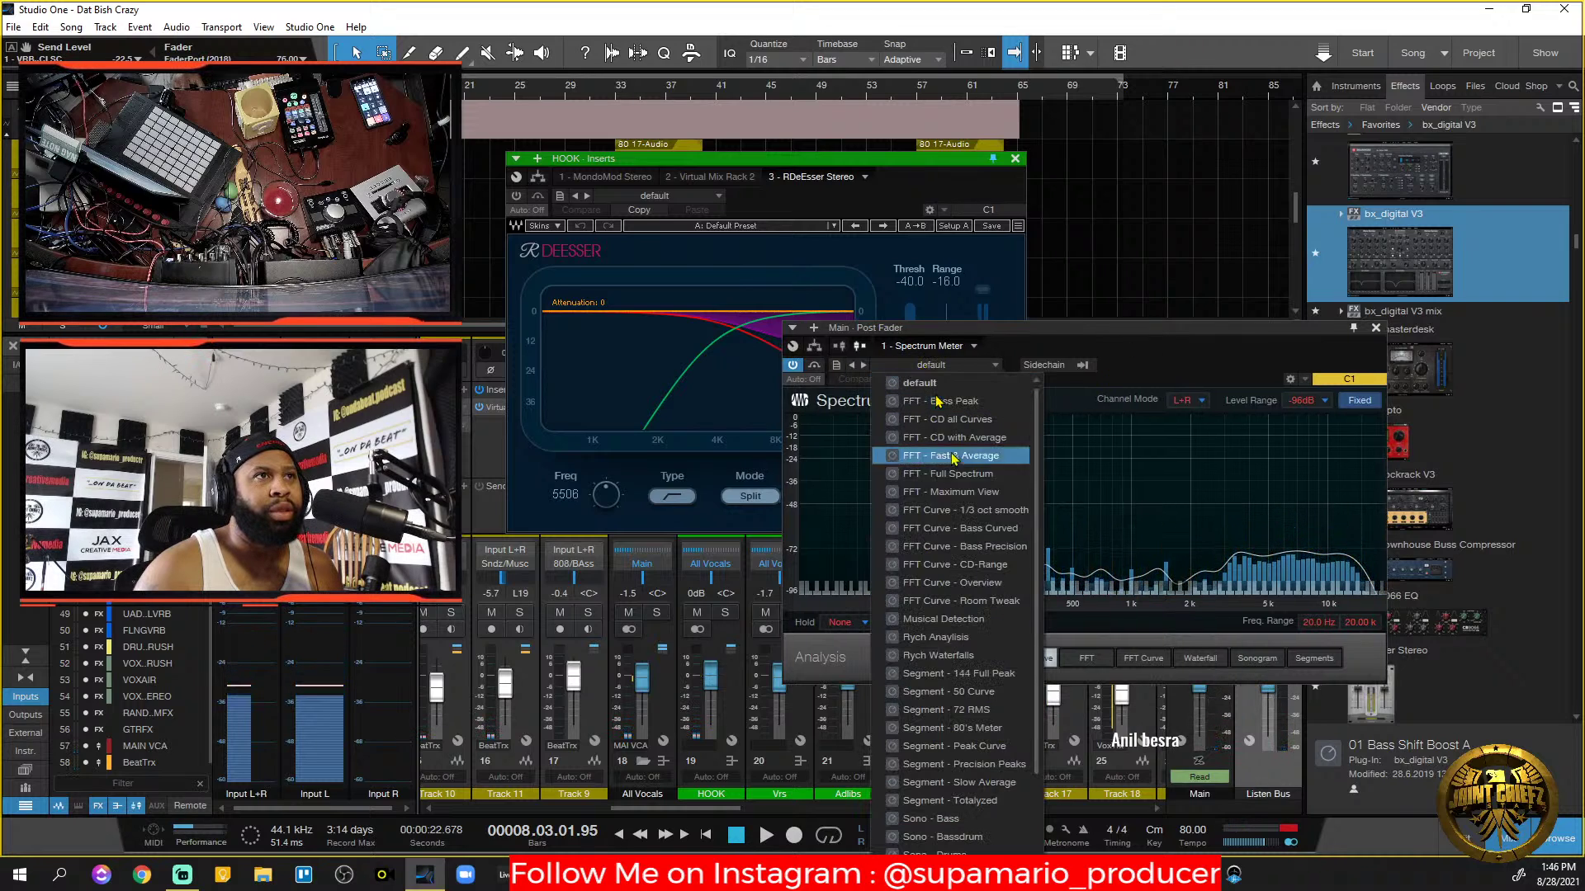
pyautogui.click(964, 627)
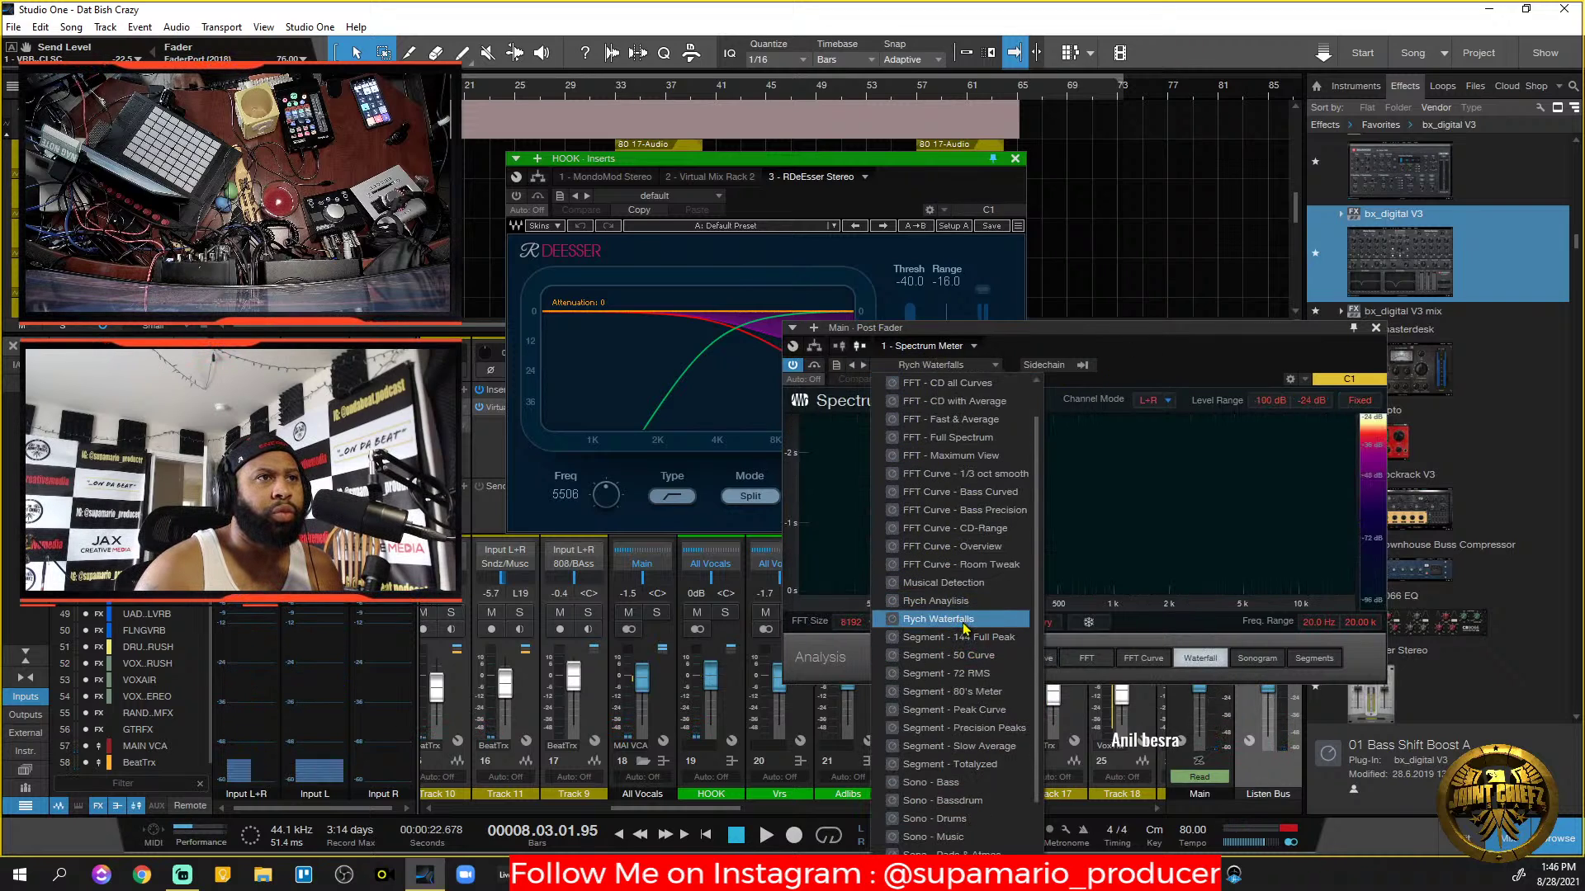
pyautogui.click(1147, 537)
# Play the hook repeatedly, freezing and releasing the waterfall display to examine where the harsh high frequencies sit.
pyautogui.press('space')
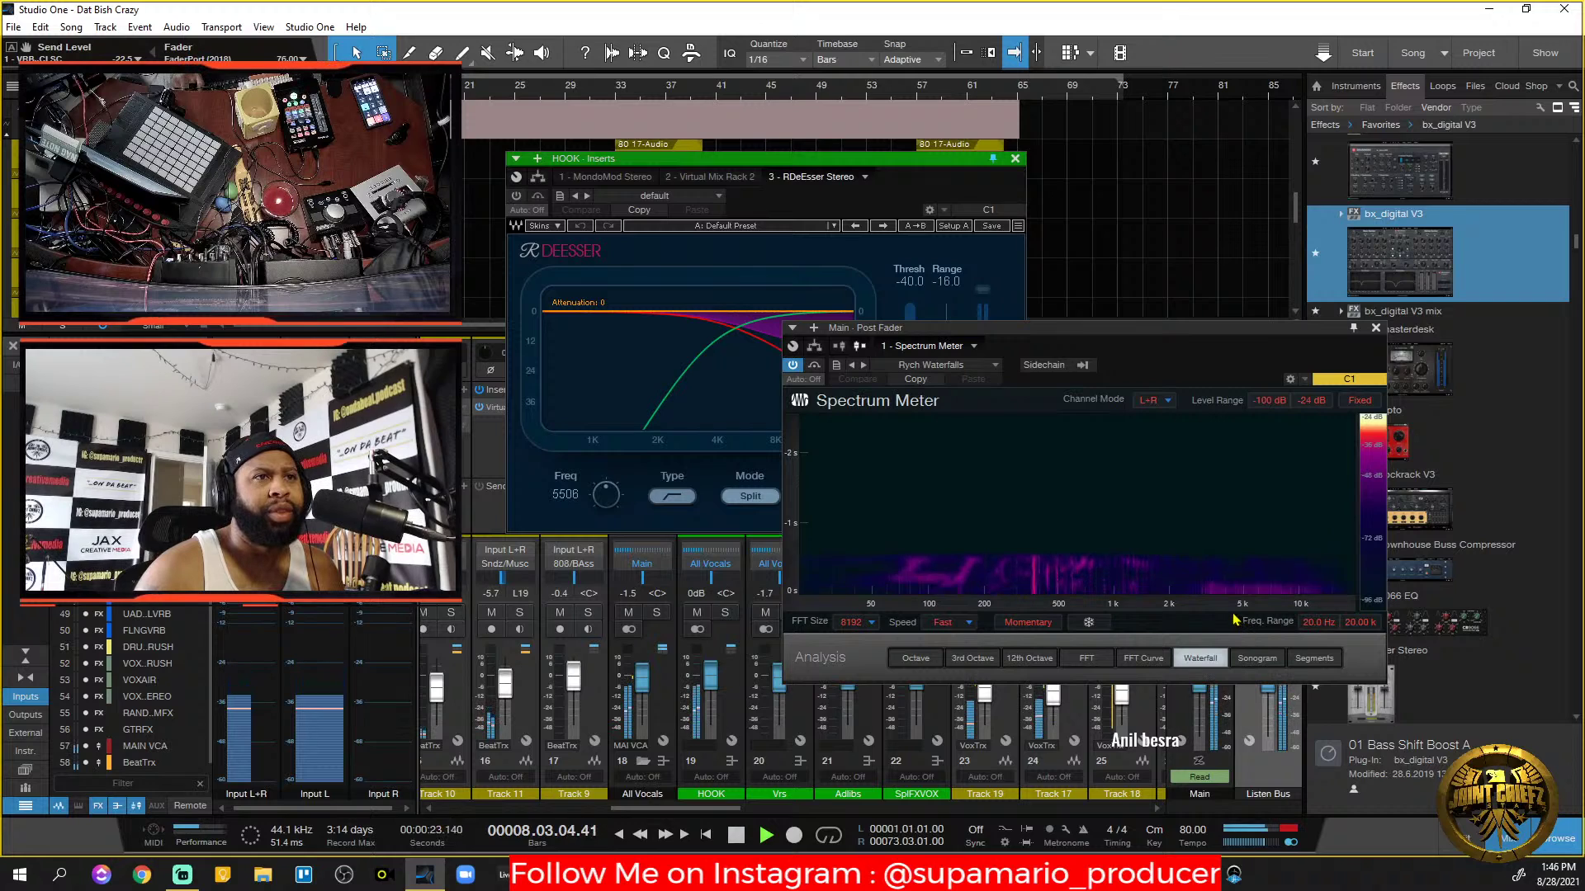
pyautogui.press('space')
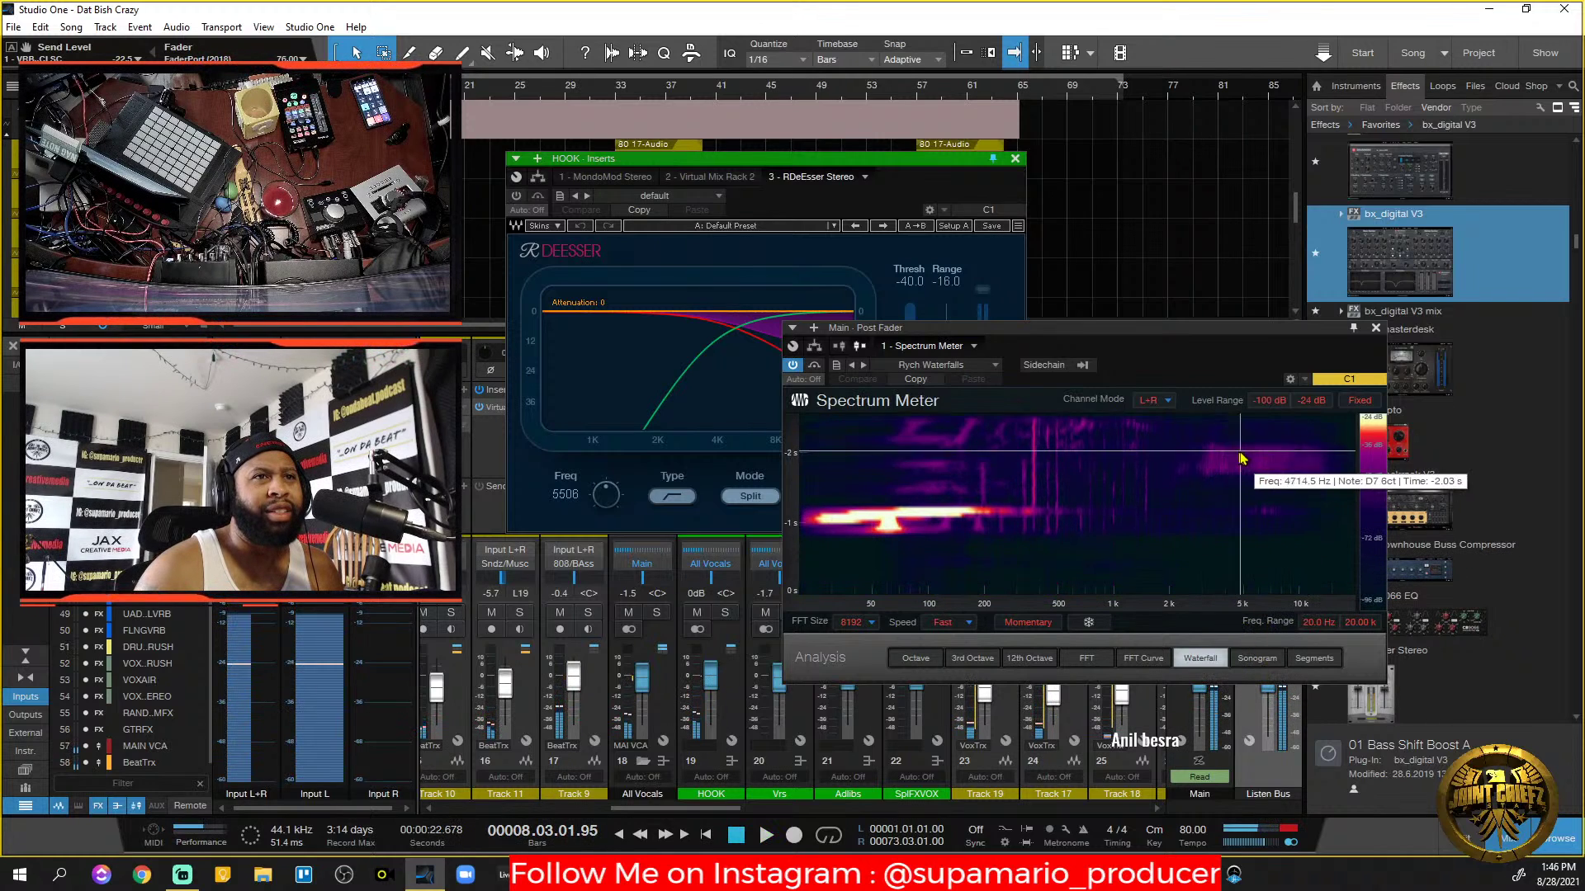
pyautogui.press('space')
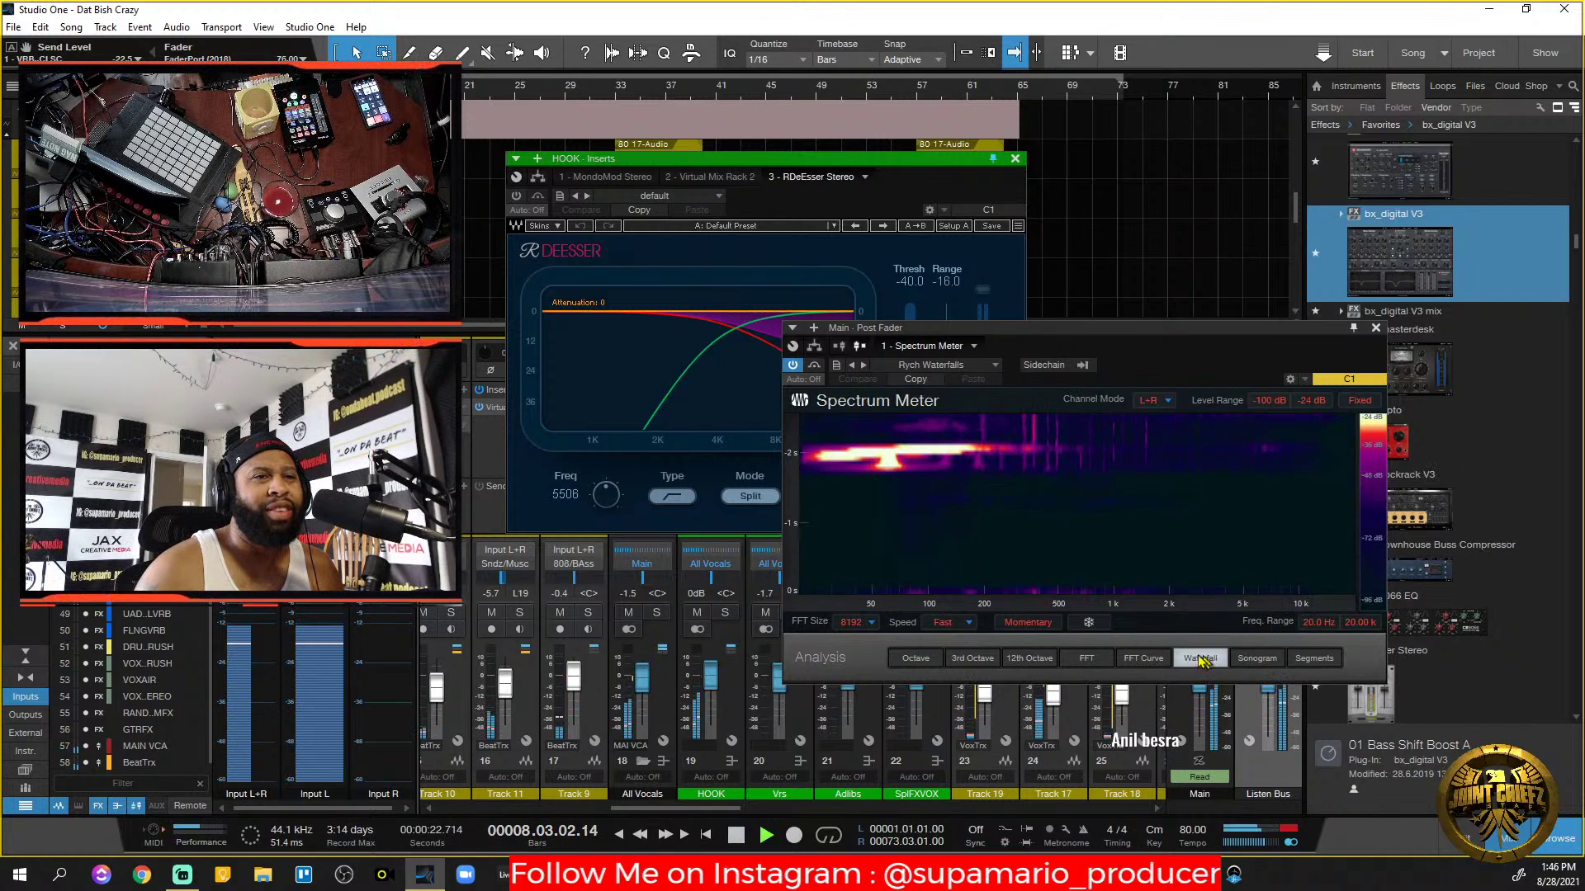
pyautogui.click(1087, 625)
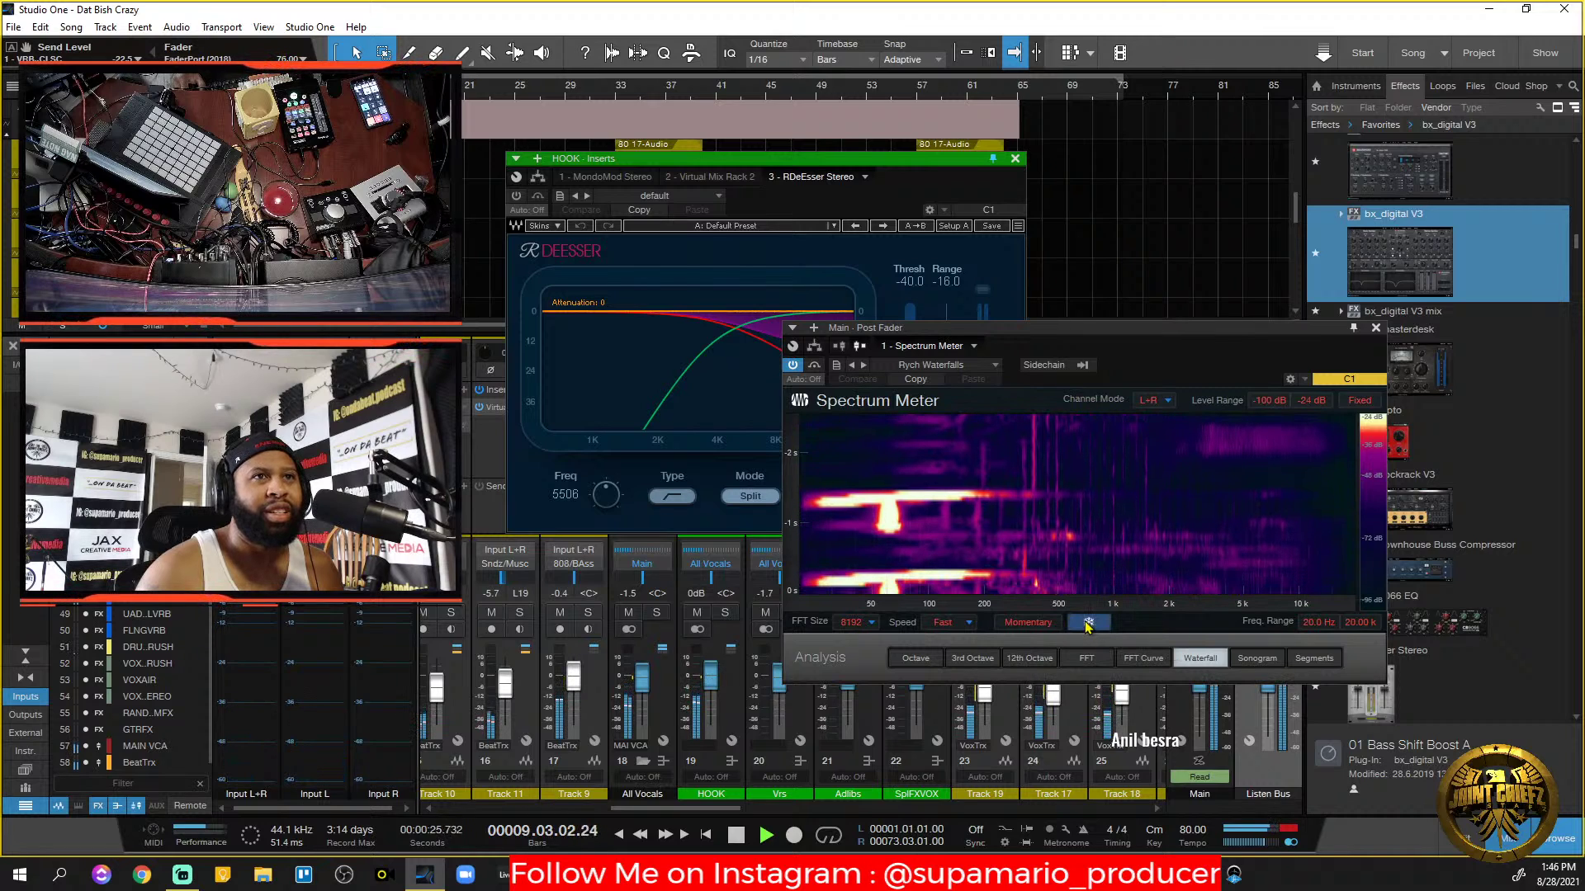
pyautogui.press('space')
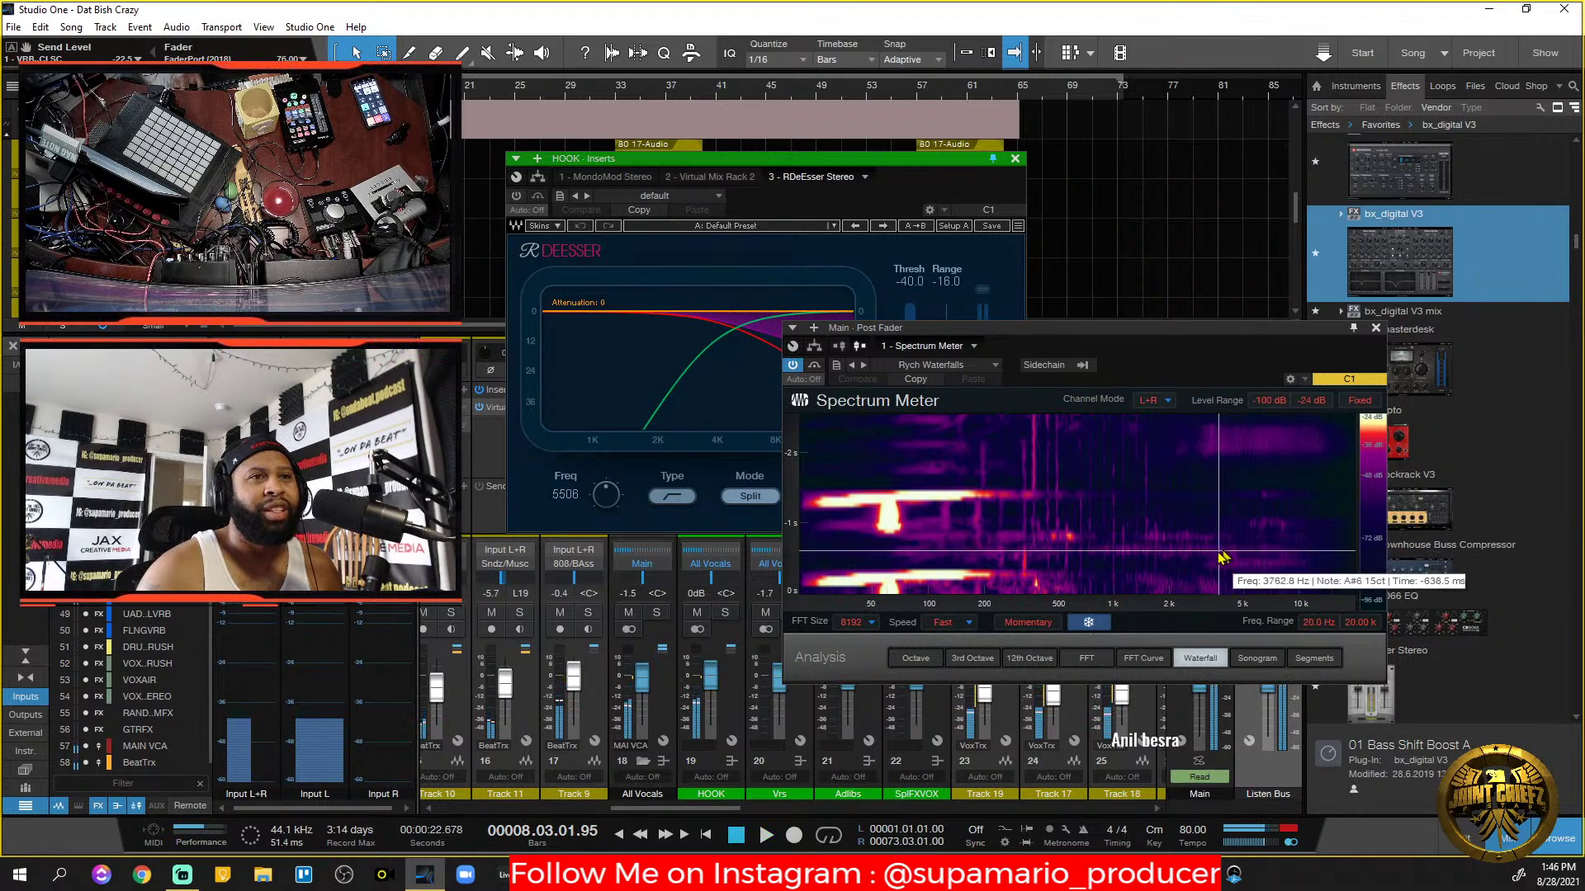
pyautogui.click(1088, 625)
pyautogui.press('space')
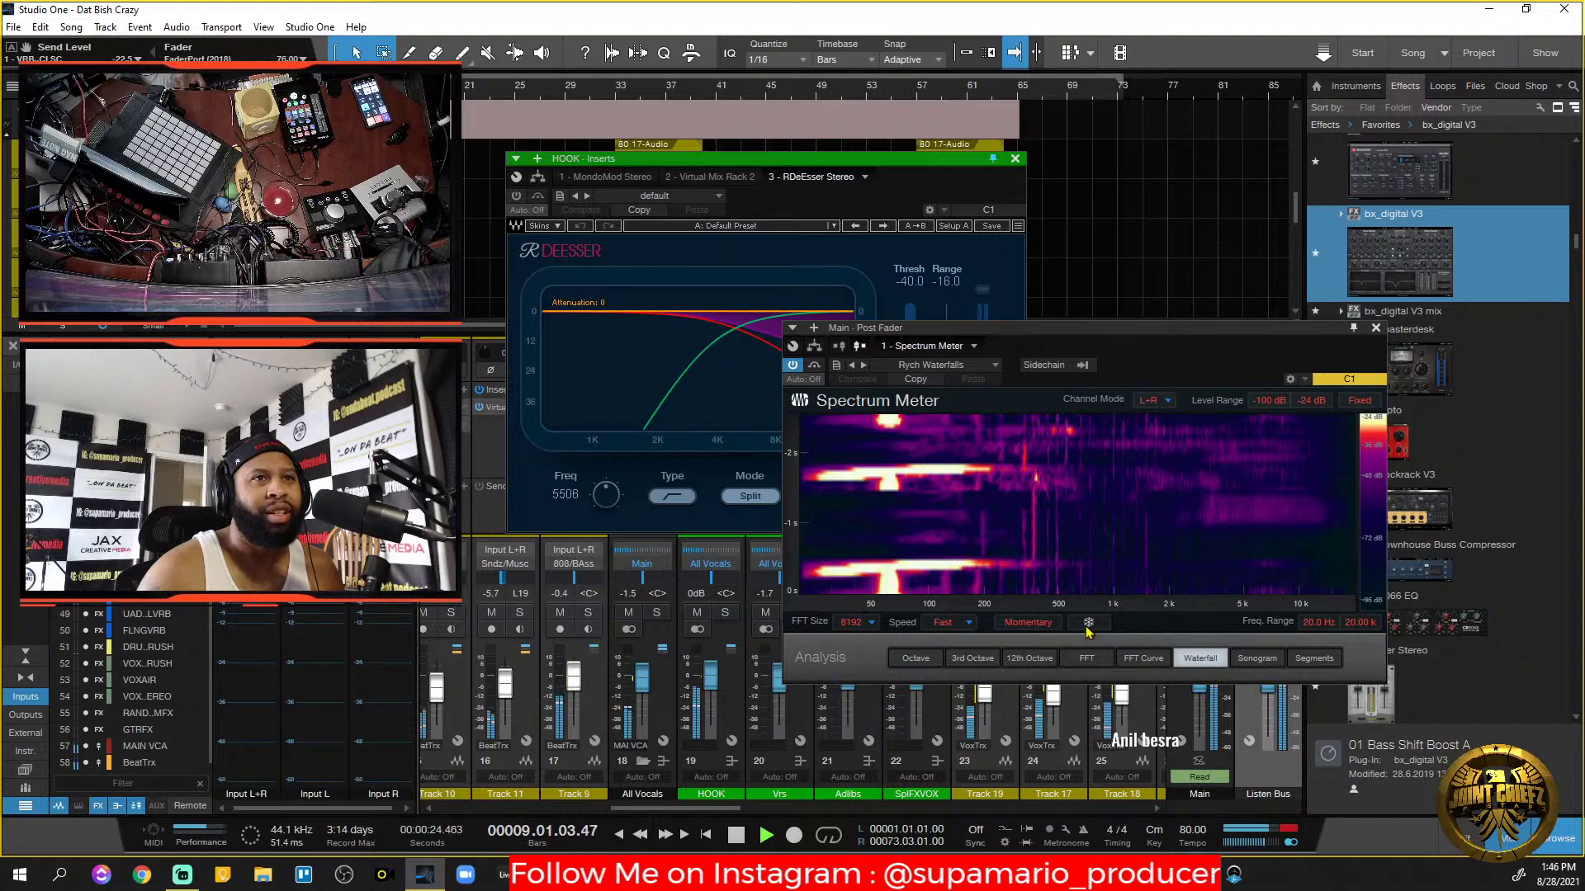
pyautogui.click(1087, 625)
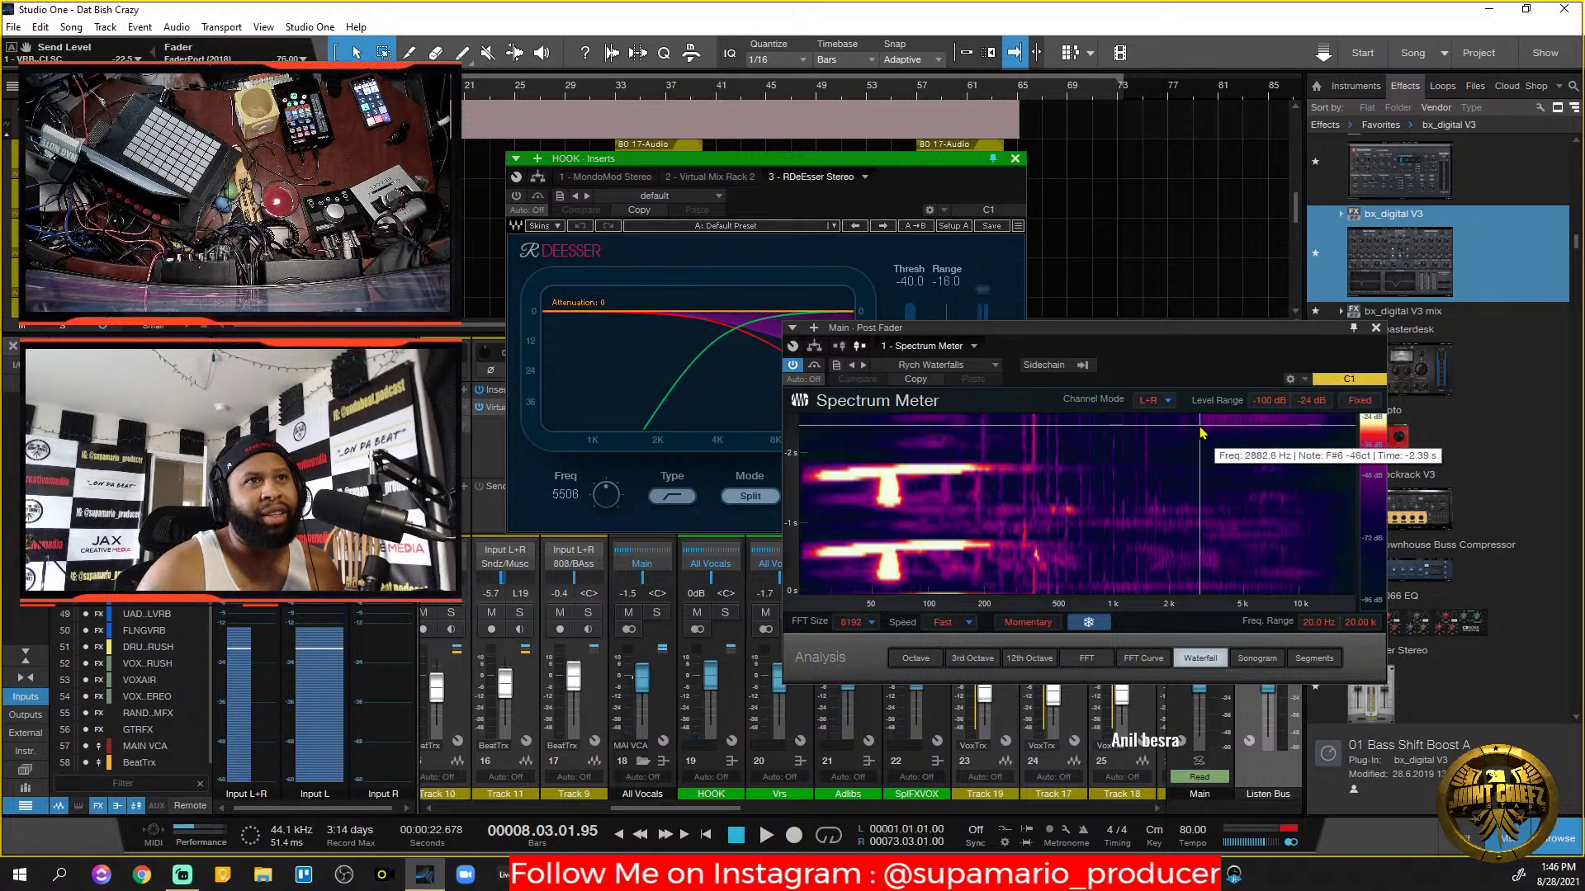
pyautogui.press('space')
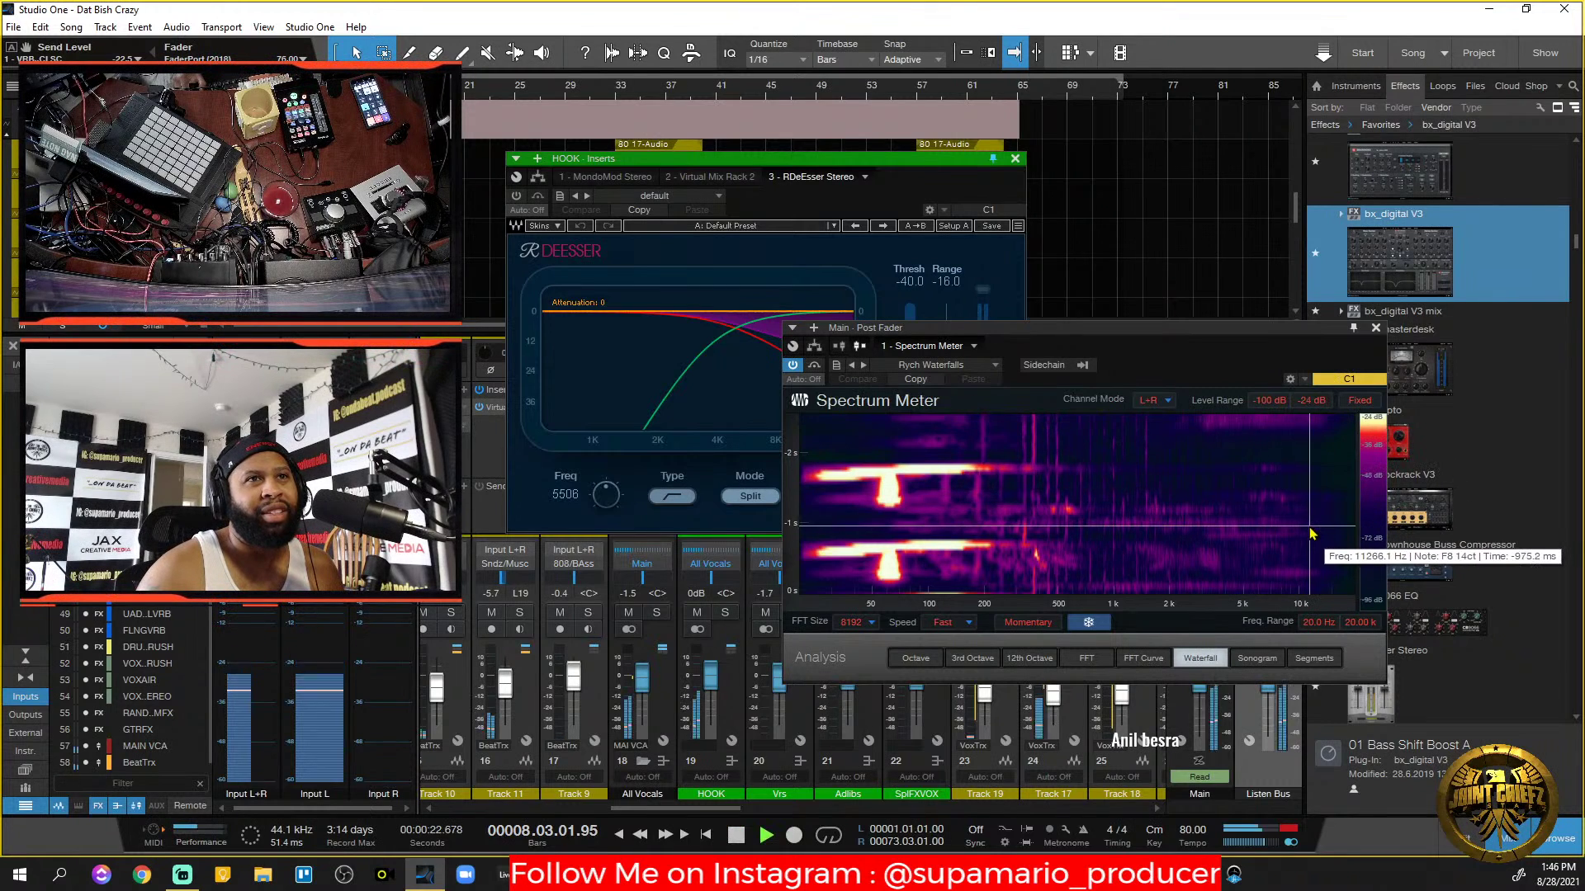
pyautogui.click(1088, 623)
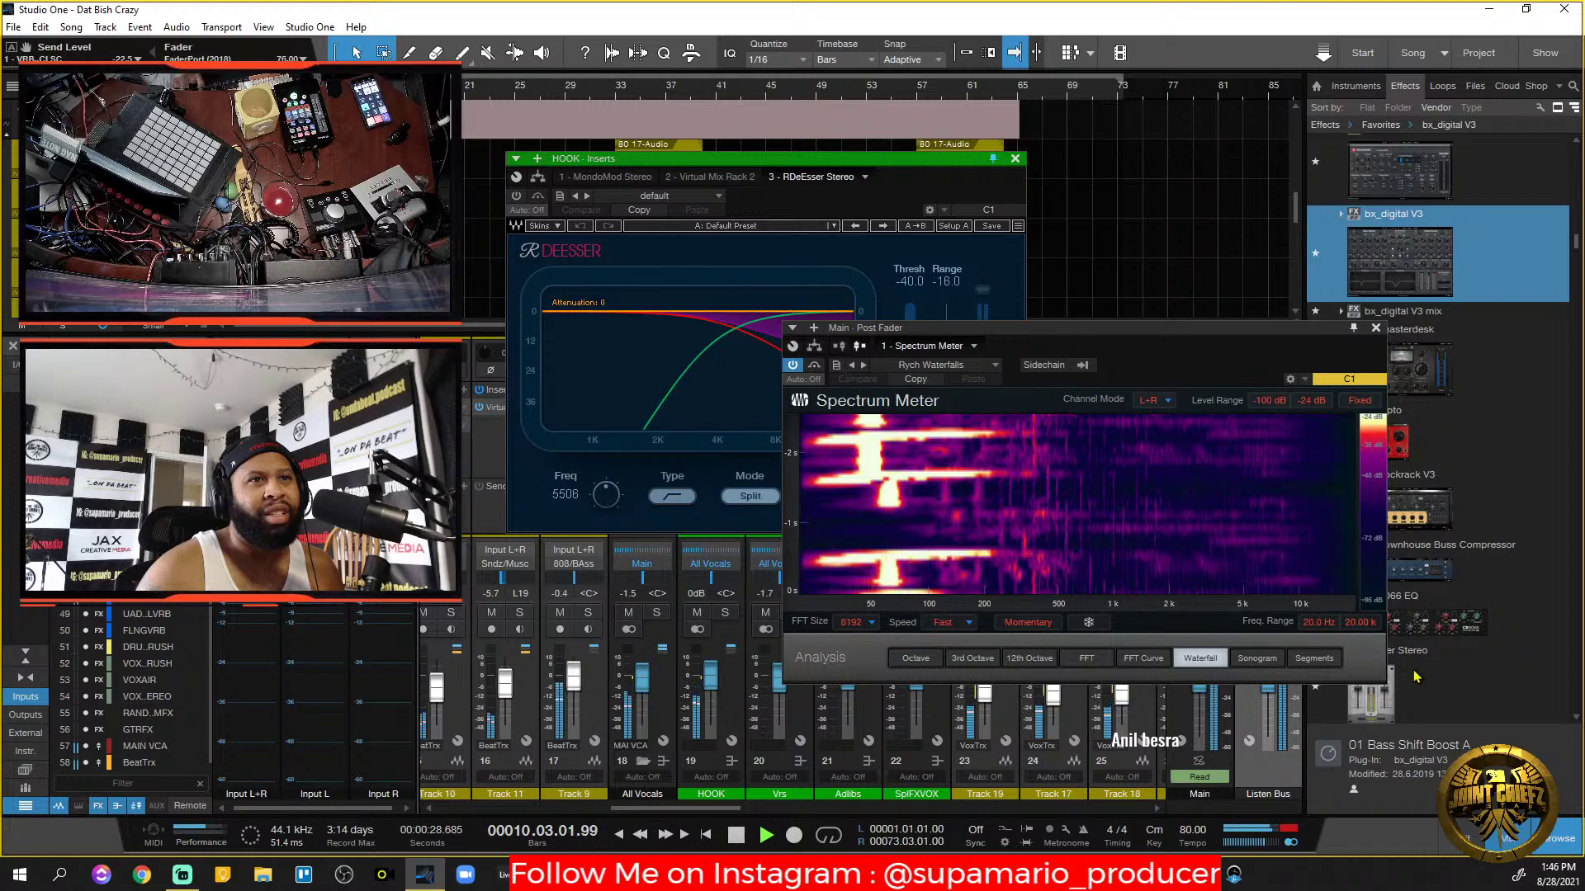
pyautogui.press('space')
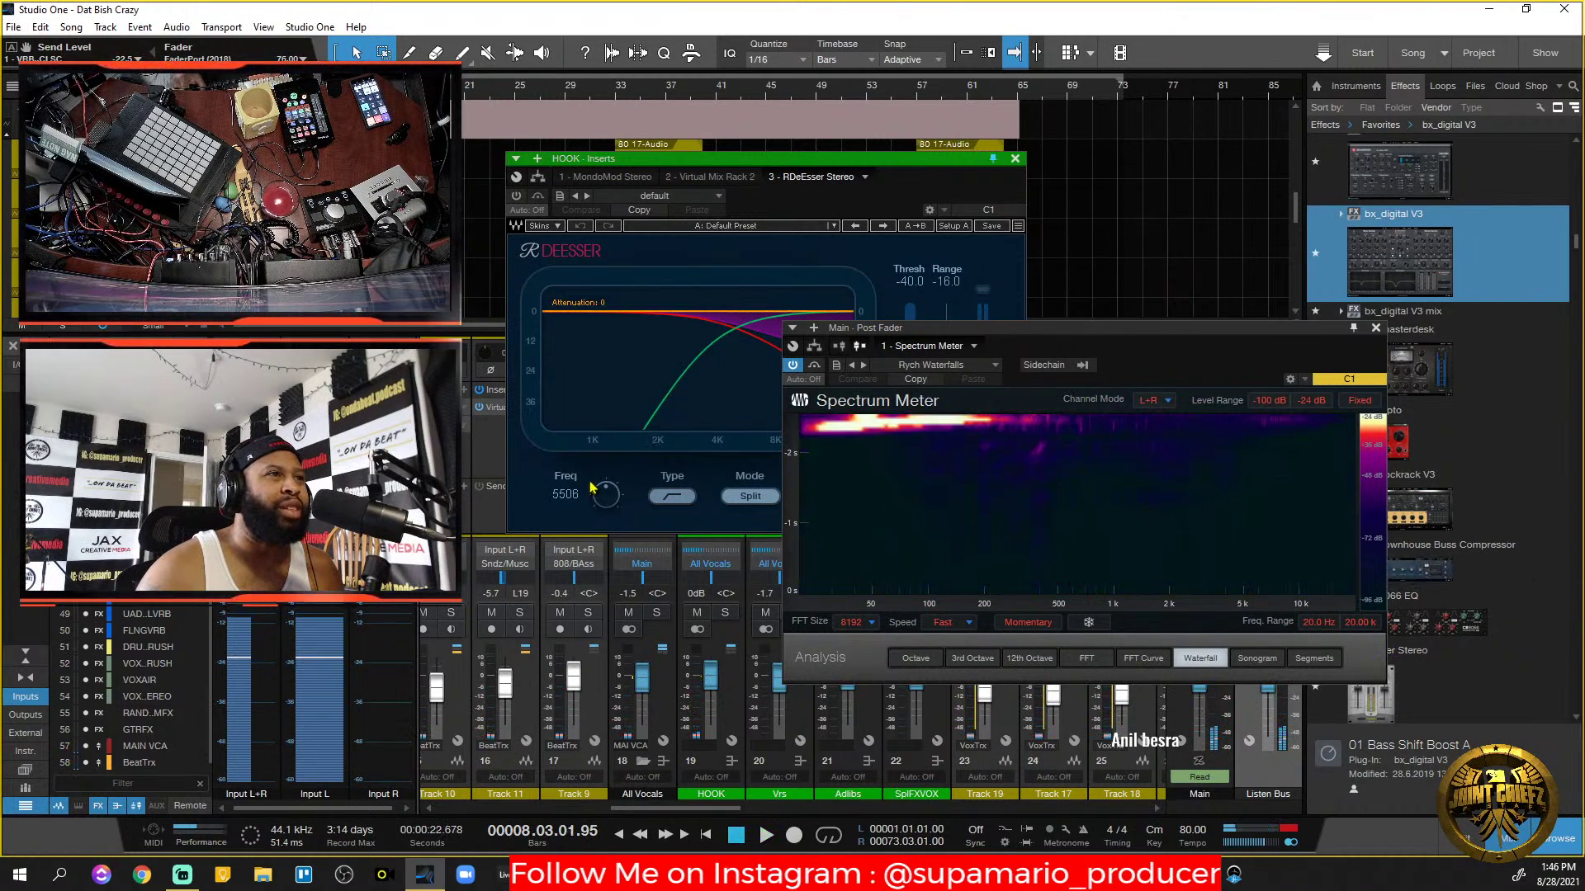
# Load the Vocal DeHarsh artist preset in the HOOK bus RDeEsser.
pyautogui.click(619, 497)
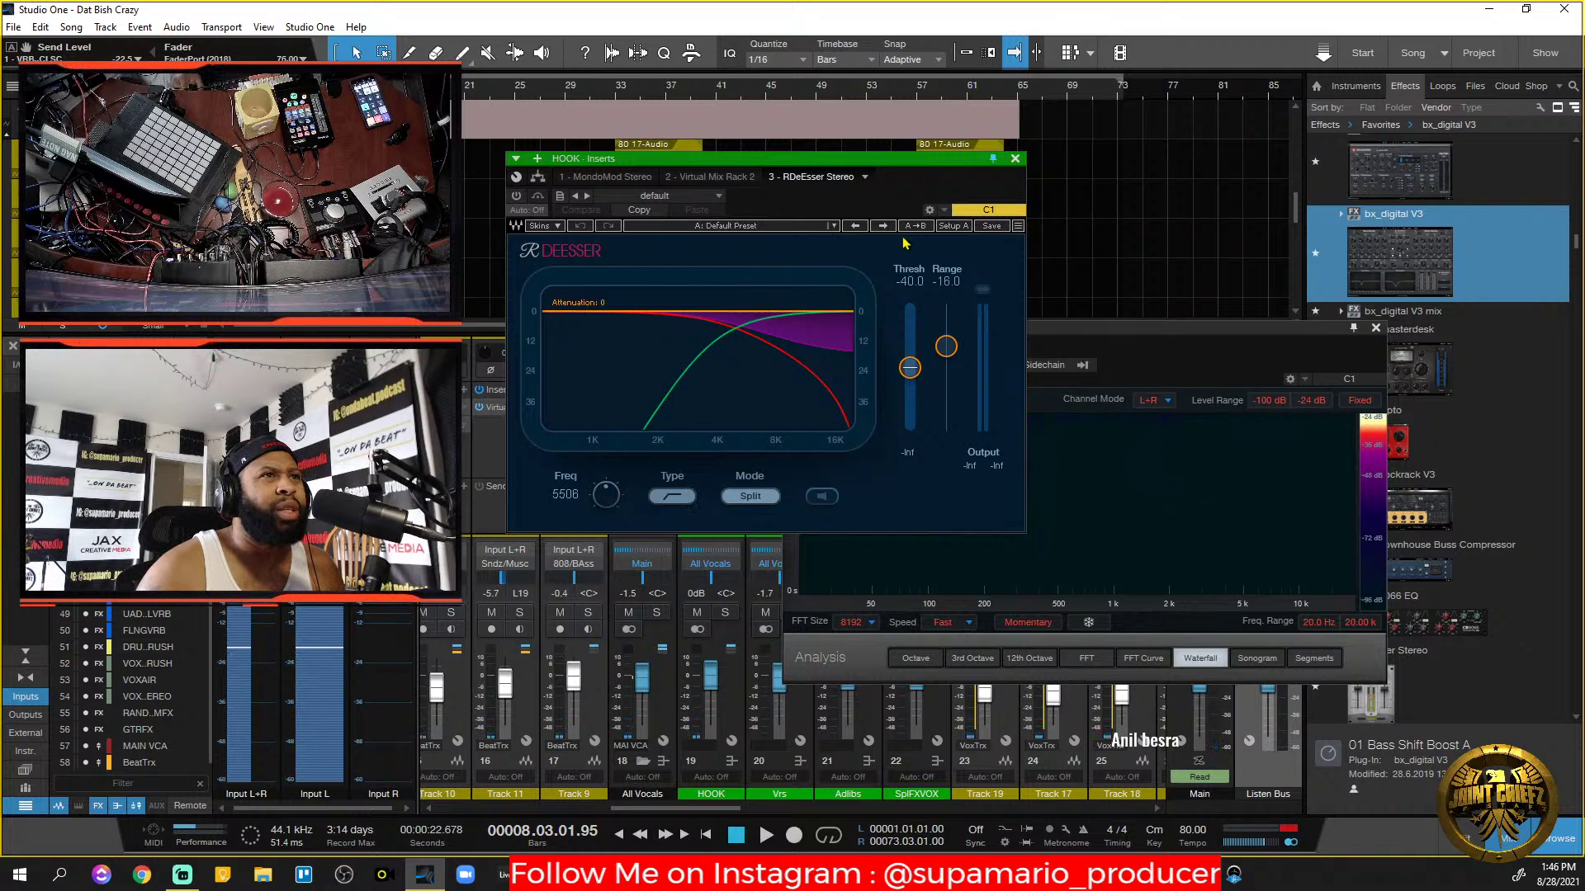
pyautogui.click(830, 225)
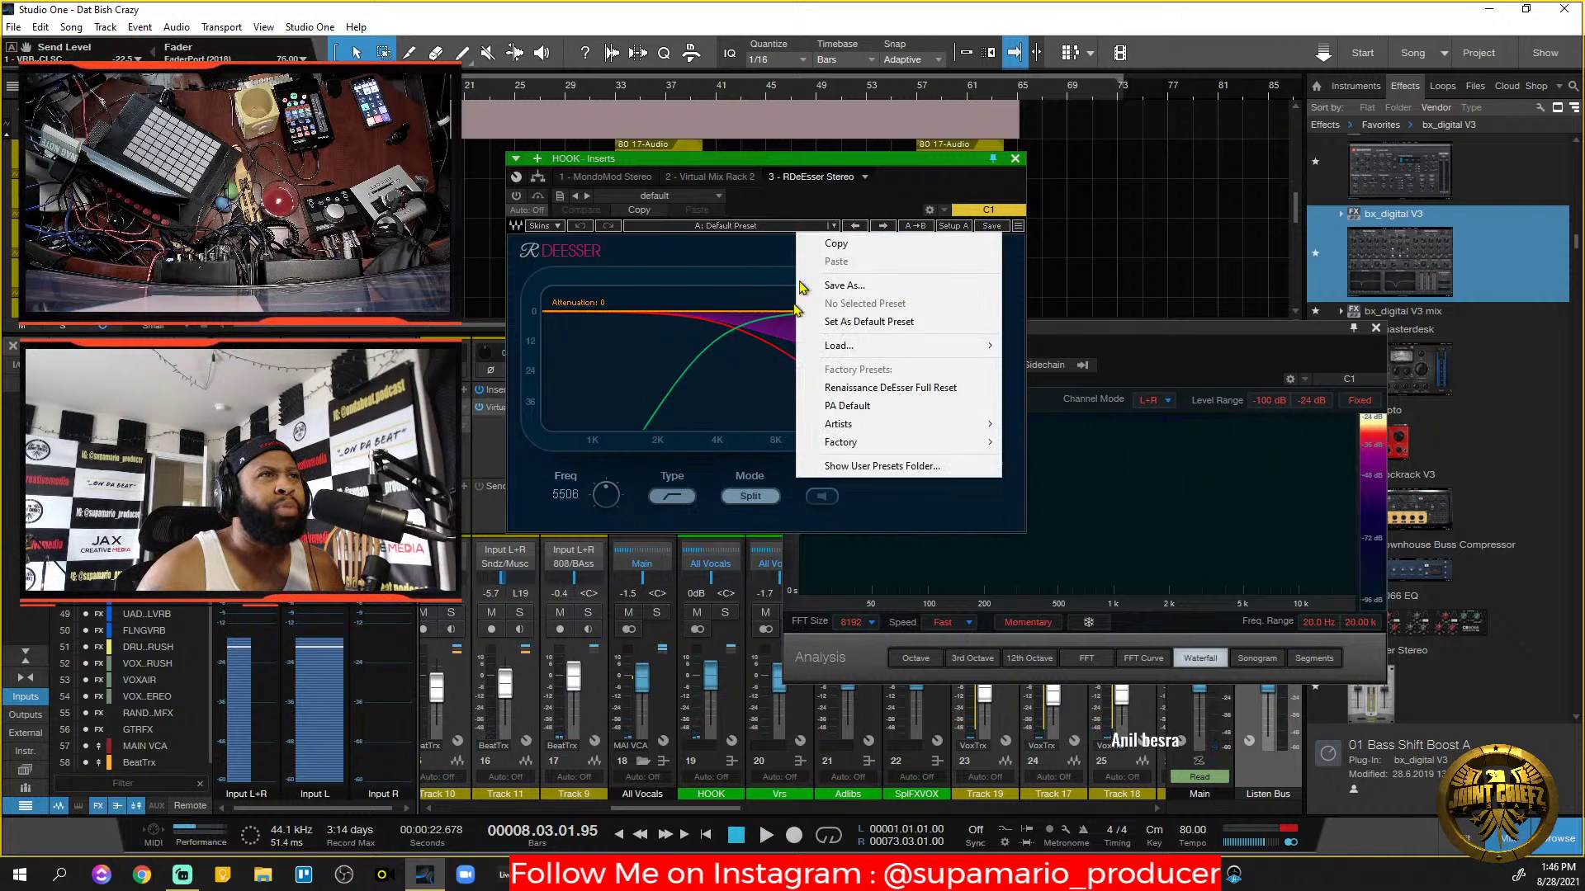
pyautogui.moveTo(906, 430)
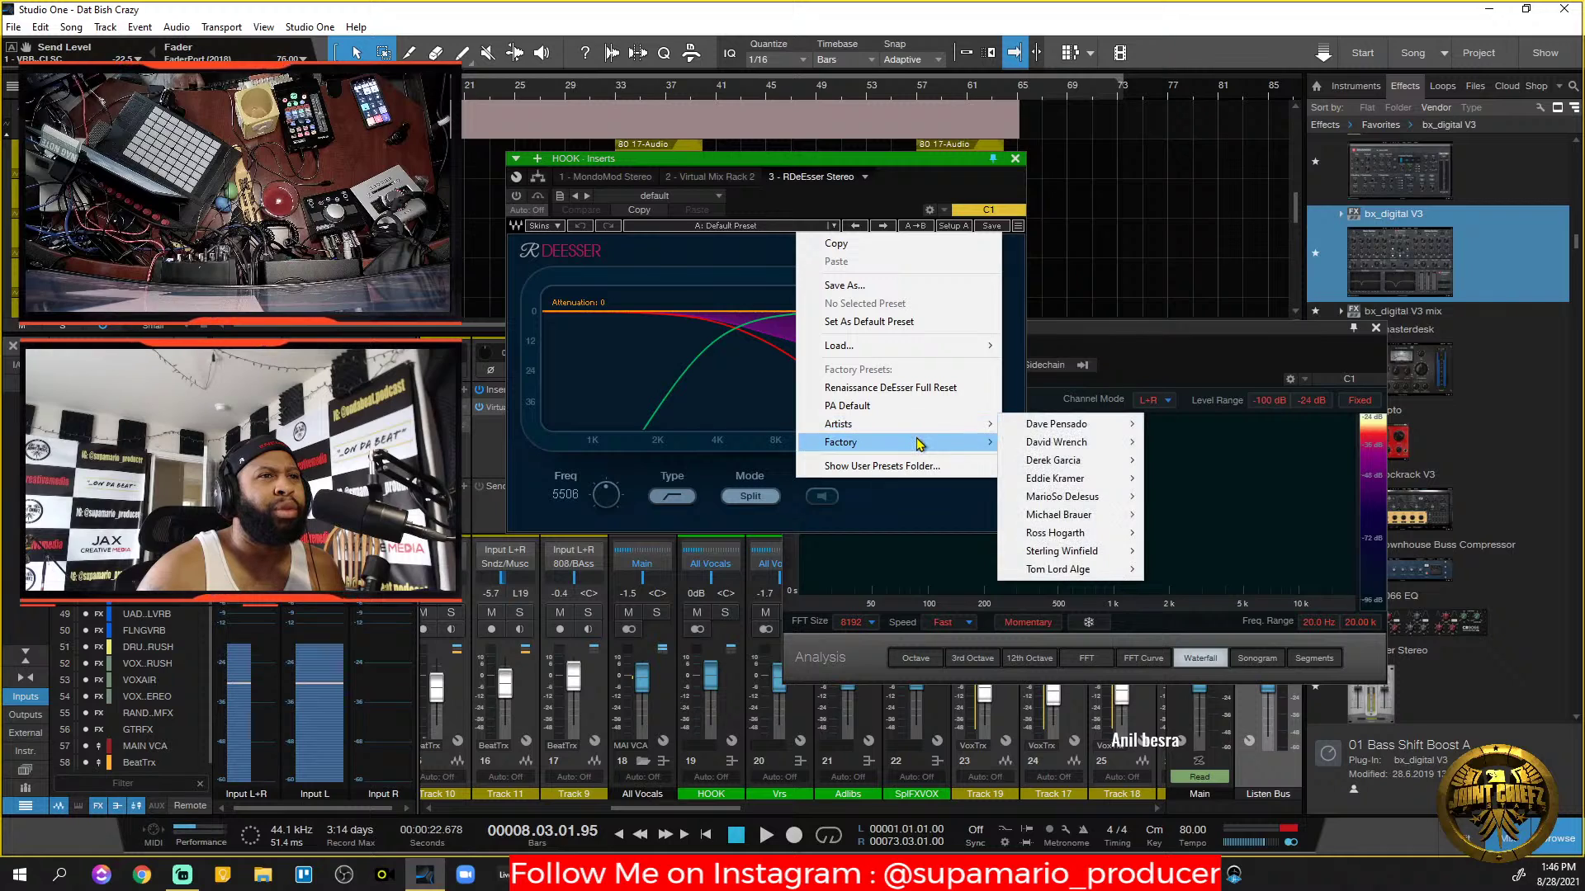
pyautogui.moveTo(1078, 465)
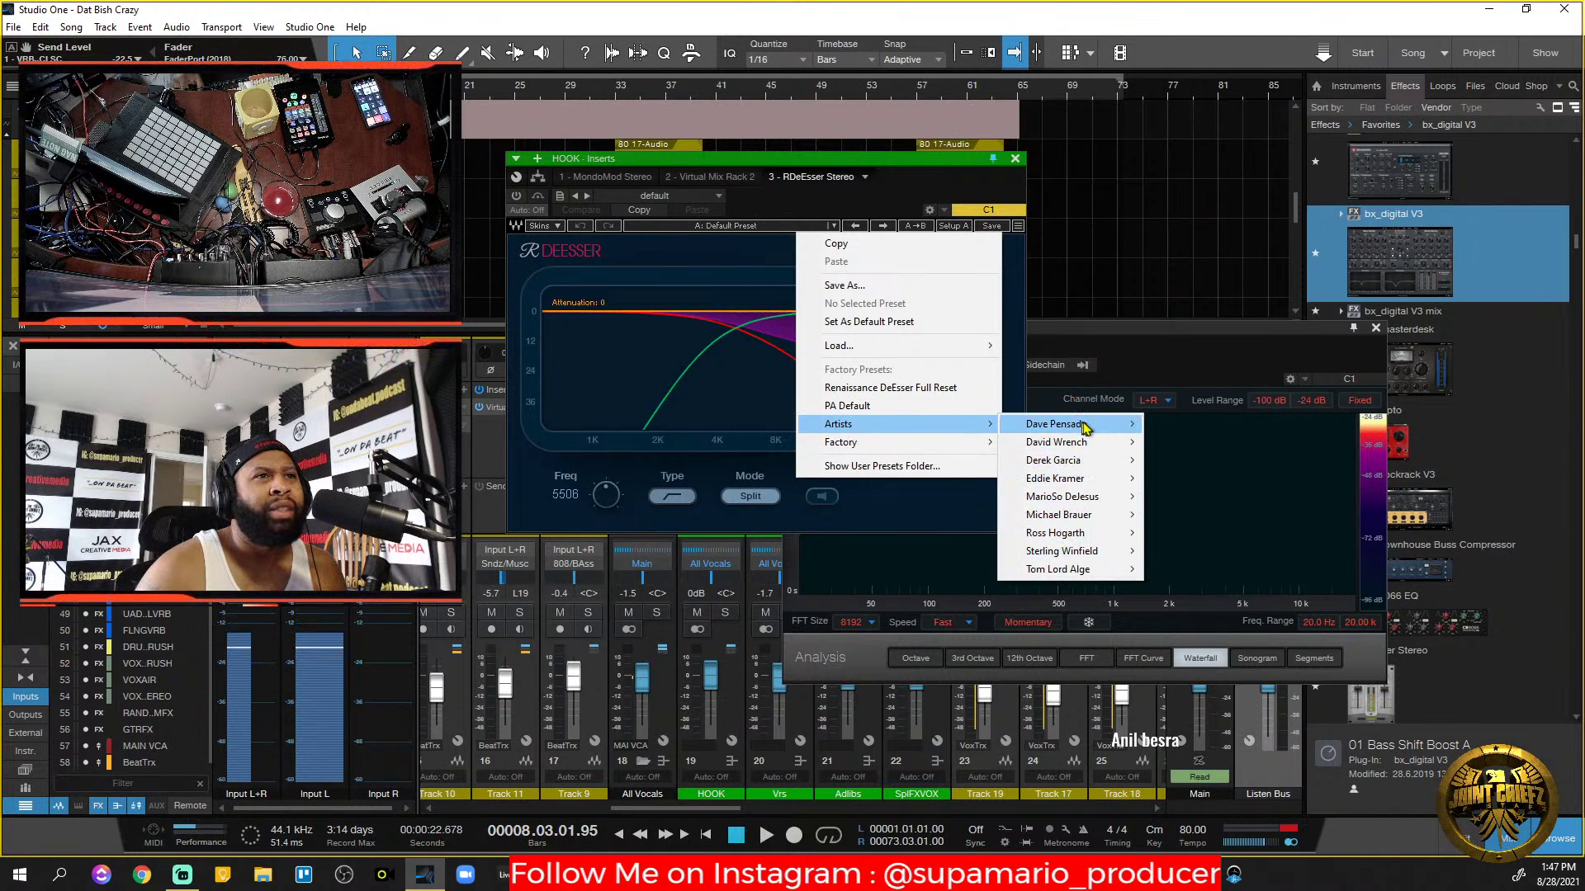
pyautogui.moveTo(1069, 427)
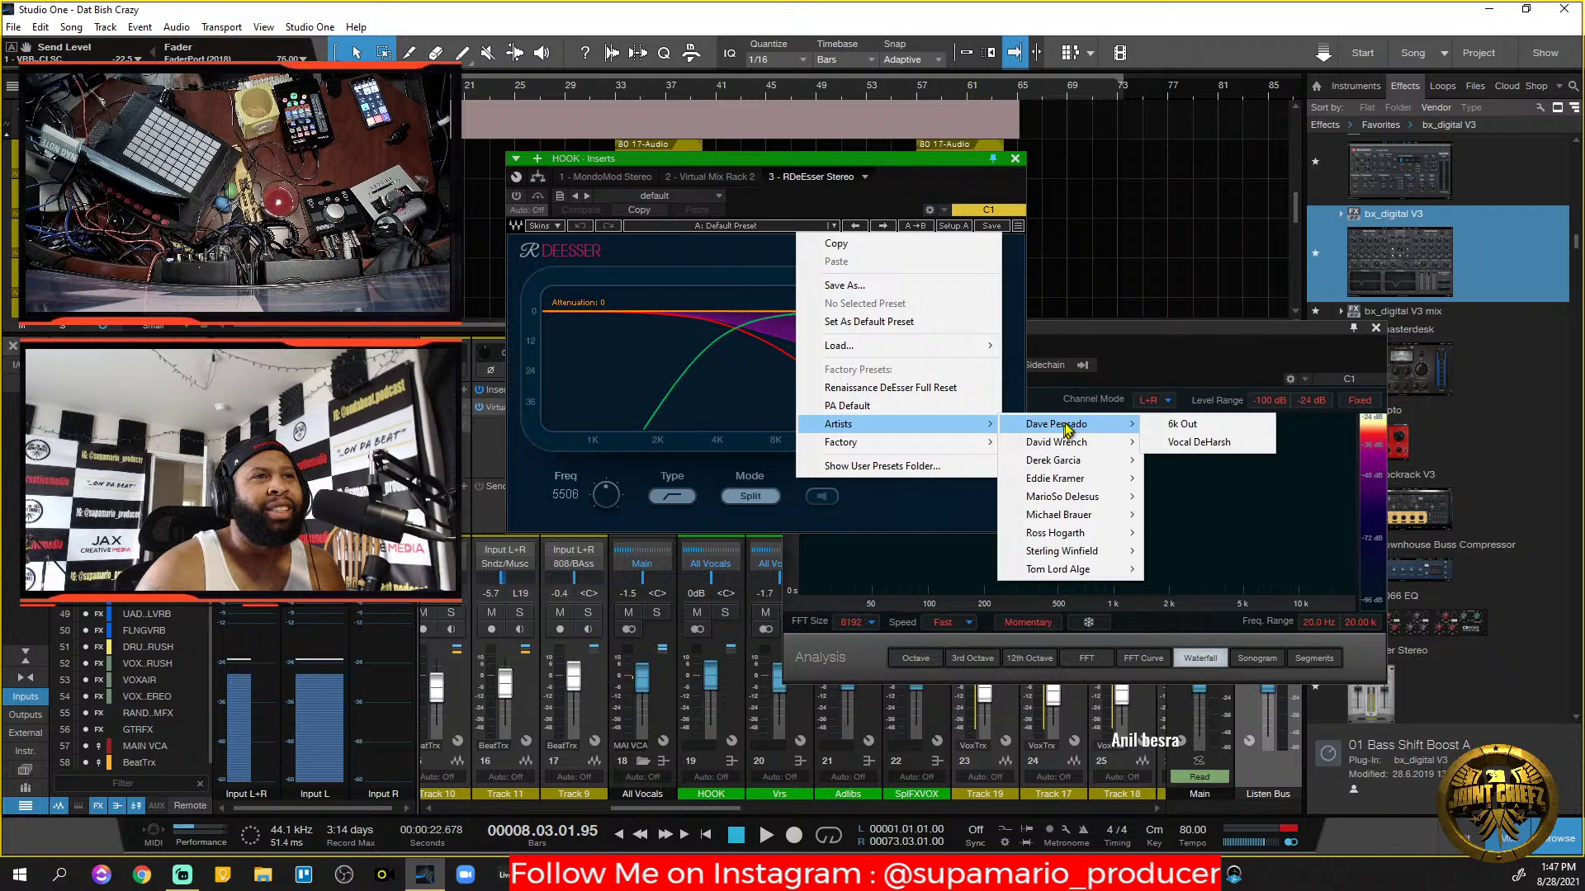
pyautogui.click(1198, 443)
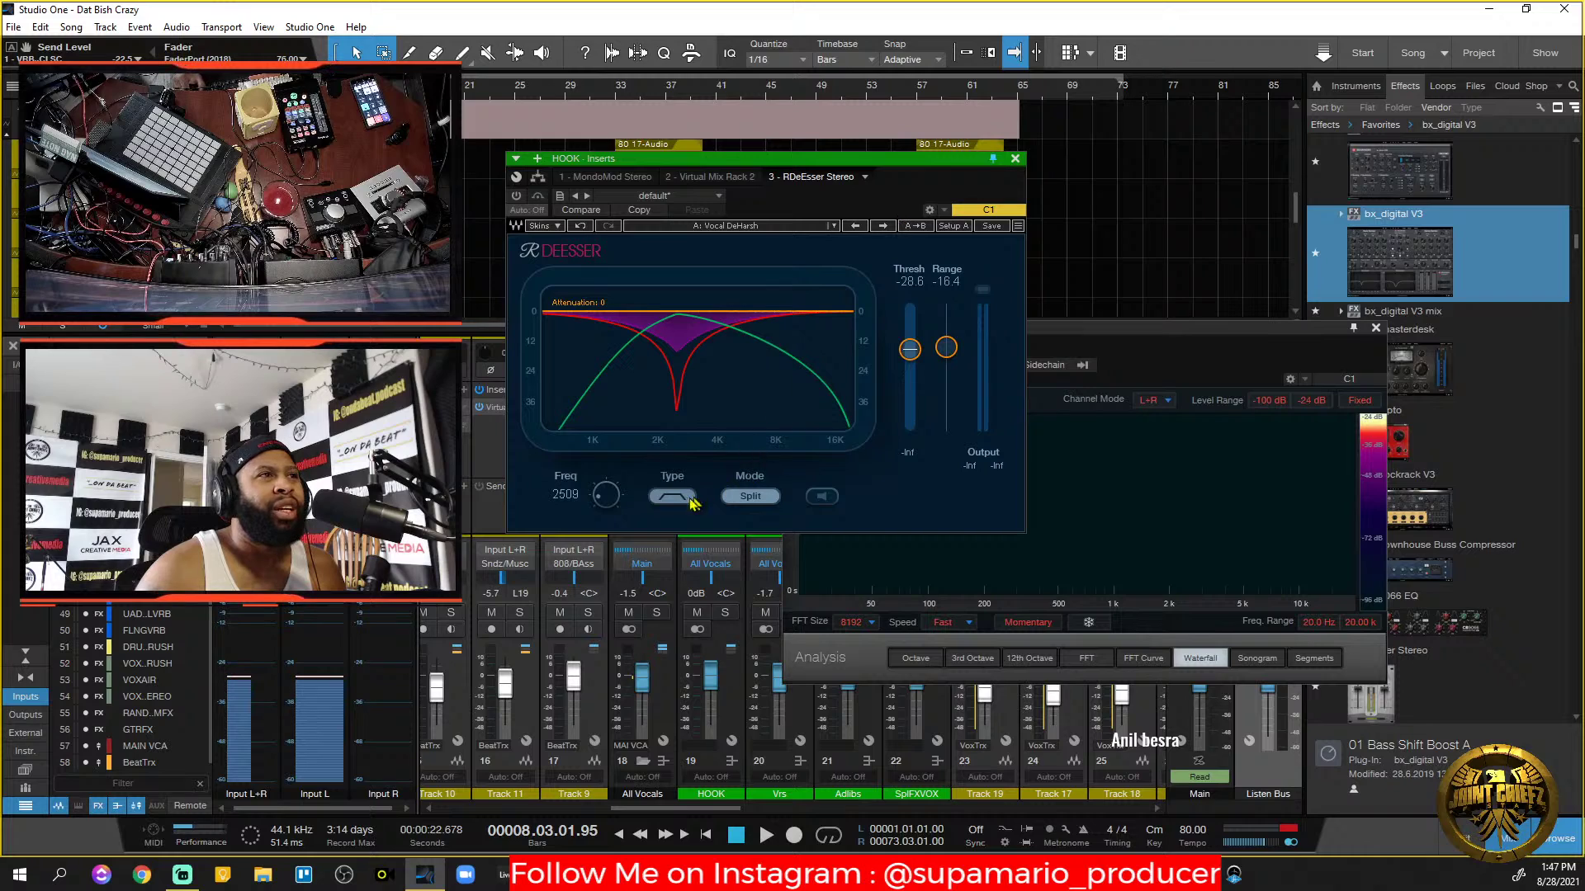
# Set the RDeEsser's frequency to 8140 Hz and raise its threshold to 0.0.
pyautogui.moveTo(614, 510)
pyautogui.mouseDown()
pyautogui.moveTo(614, 460)
pyautogui.moveTo(606, 496)
pyautogui.mouseUp()
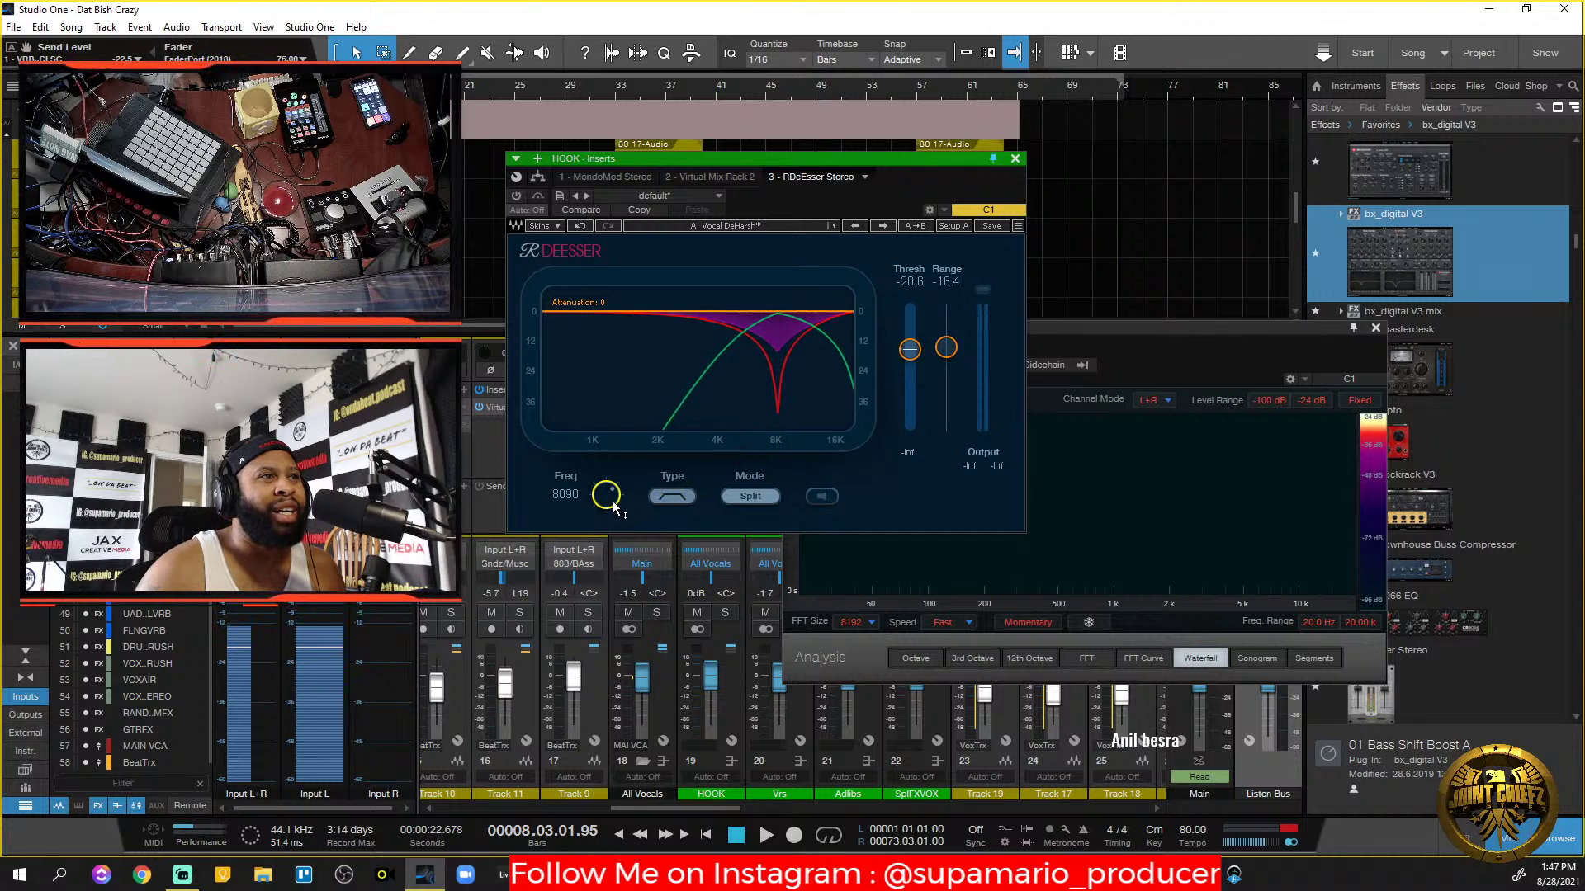
pyautogui.moveTo(606, 494); pyautogui.dragTo(606, 496)
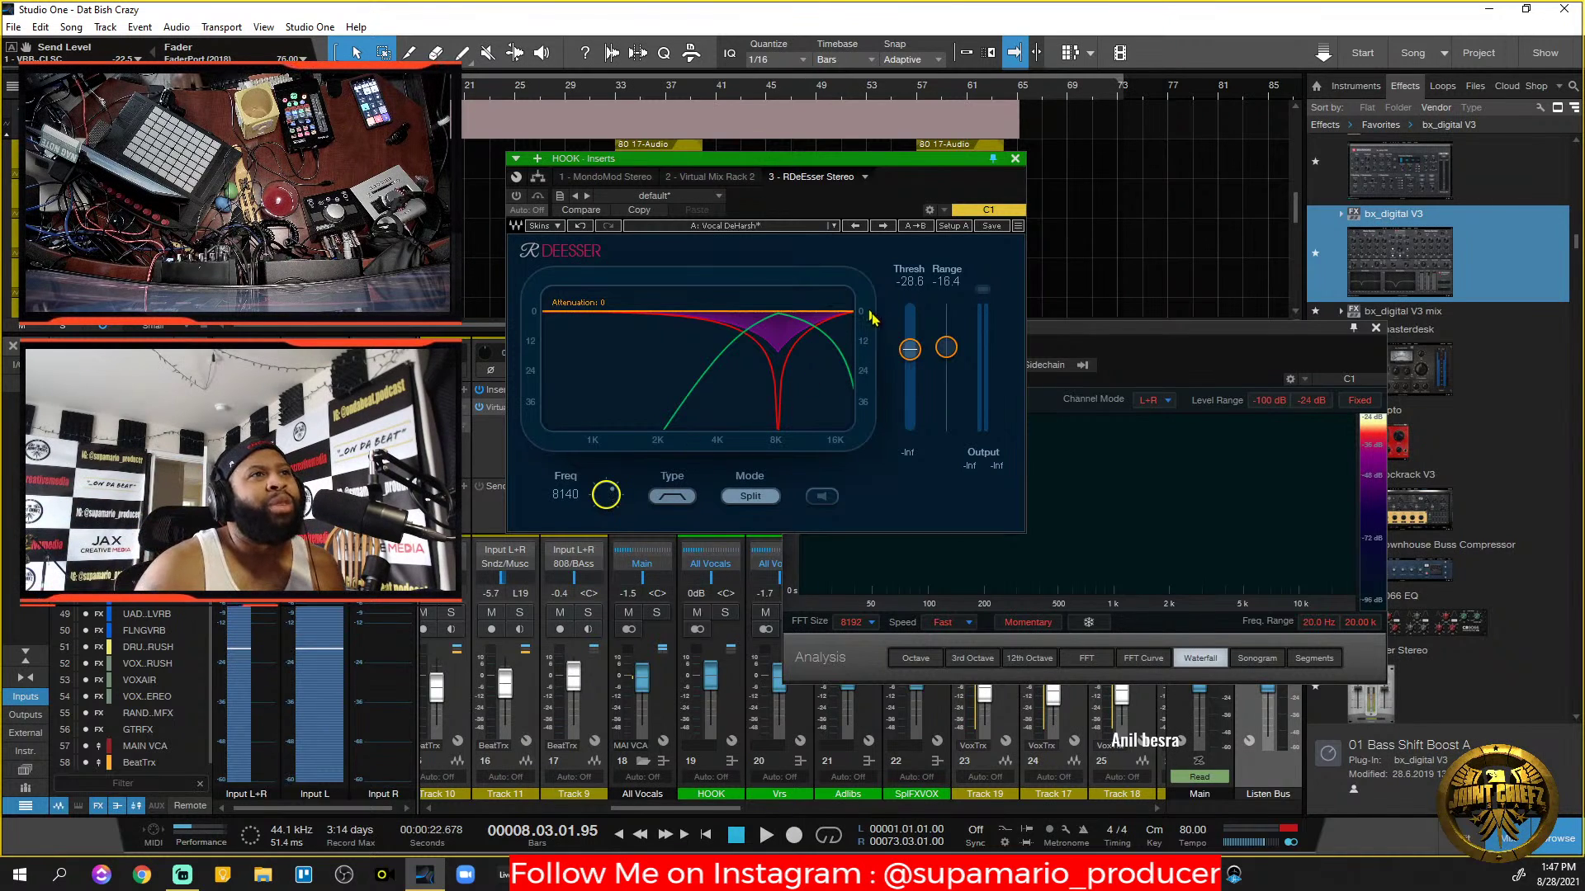
pyautogui.moveTo(910, 347); pyautogui.dragTo(916, 315)
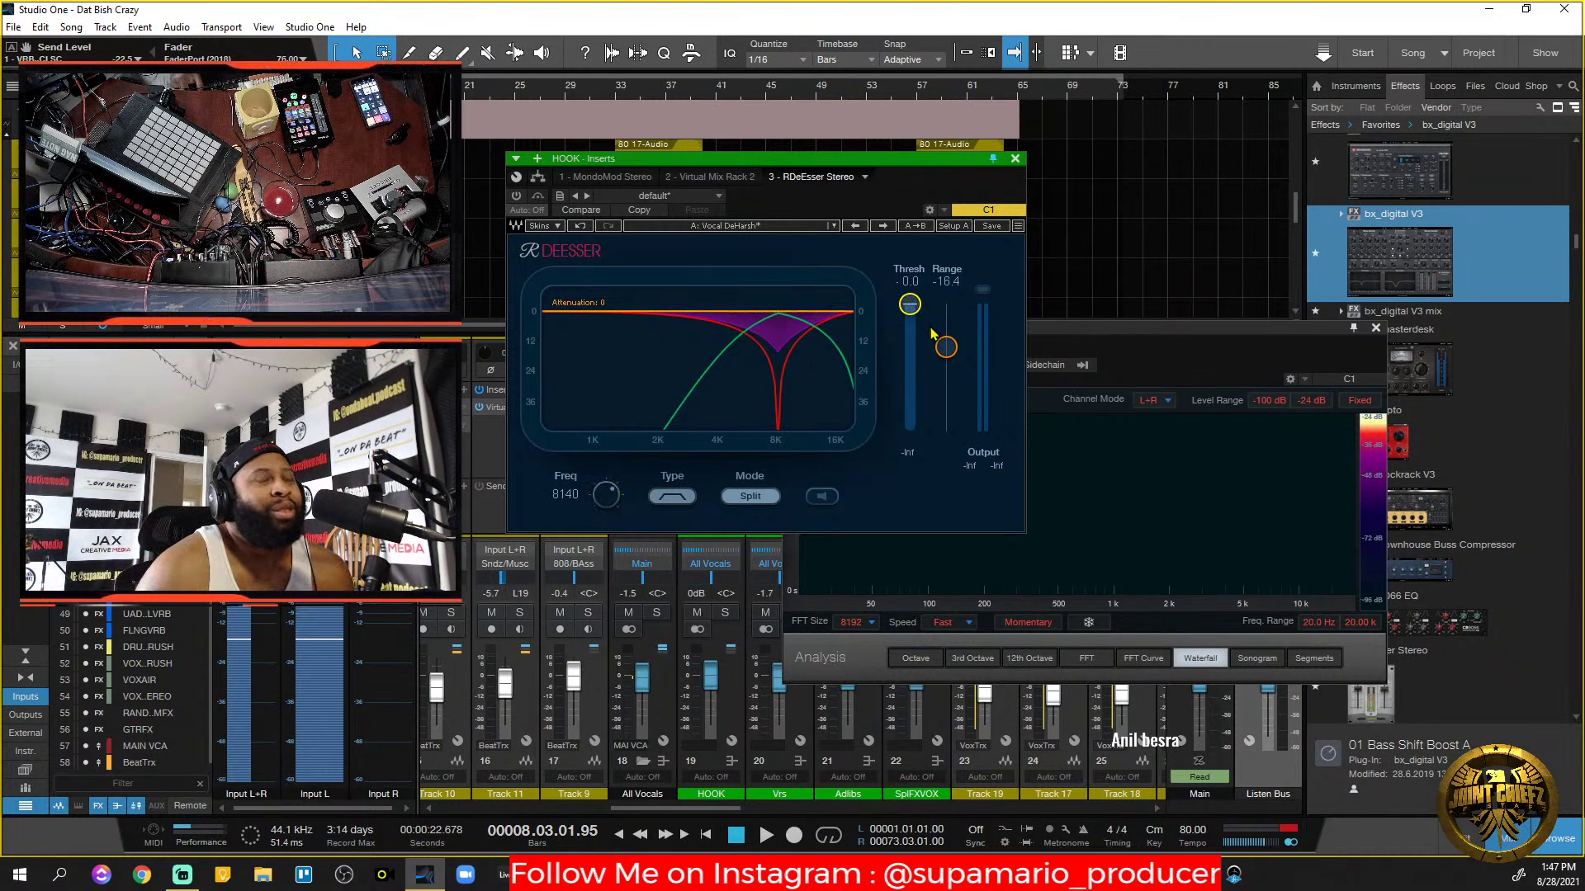
# Activate the HOOK bus RDeEsser and lower its threshold to -31.5 while playing the hook.
pyautogui.moveTo(740, 165); pyautogui.dragTo(862, 401)
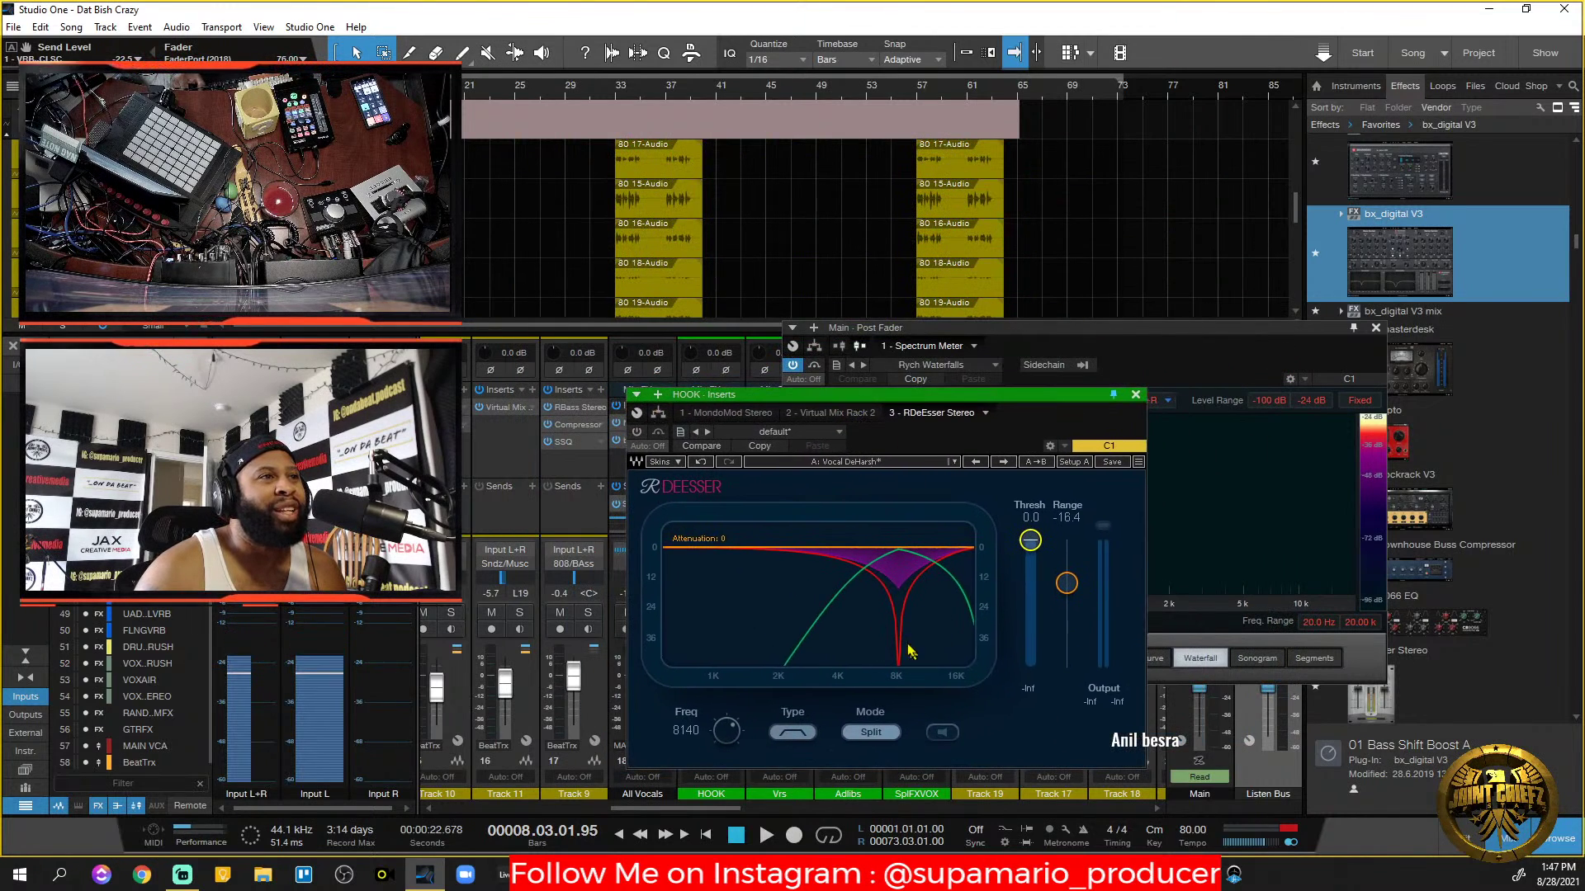
pyautogui.moveTo(1030, 540); pyautogui.dragTo(1030, 598)
pyautogui.press('space')
pyautogui.press('space')
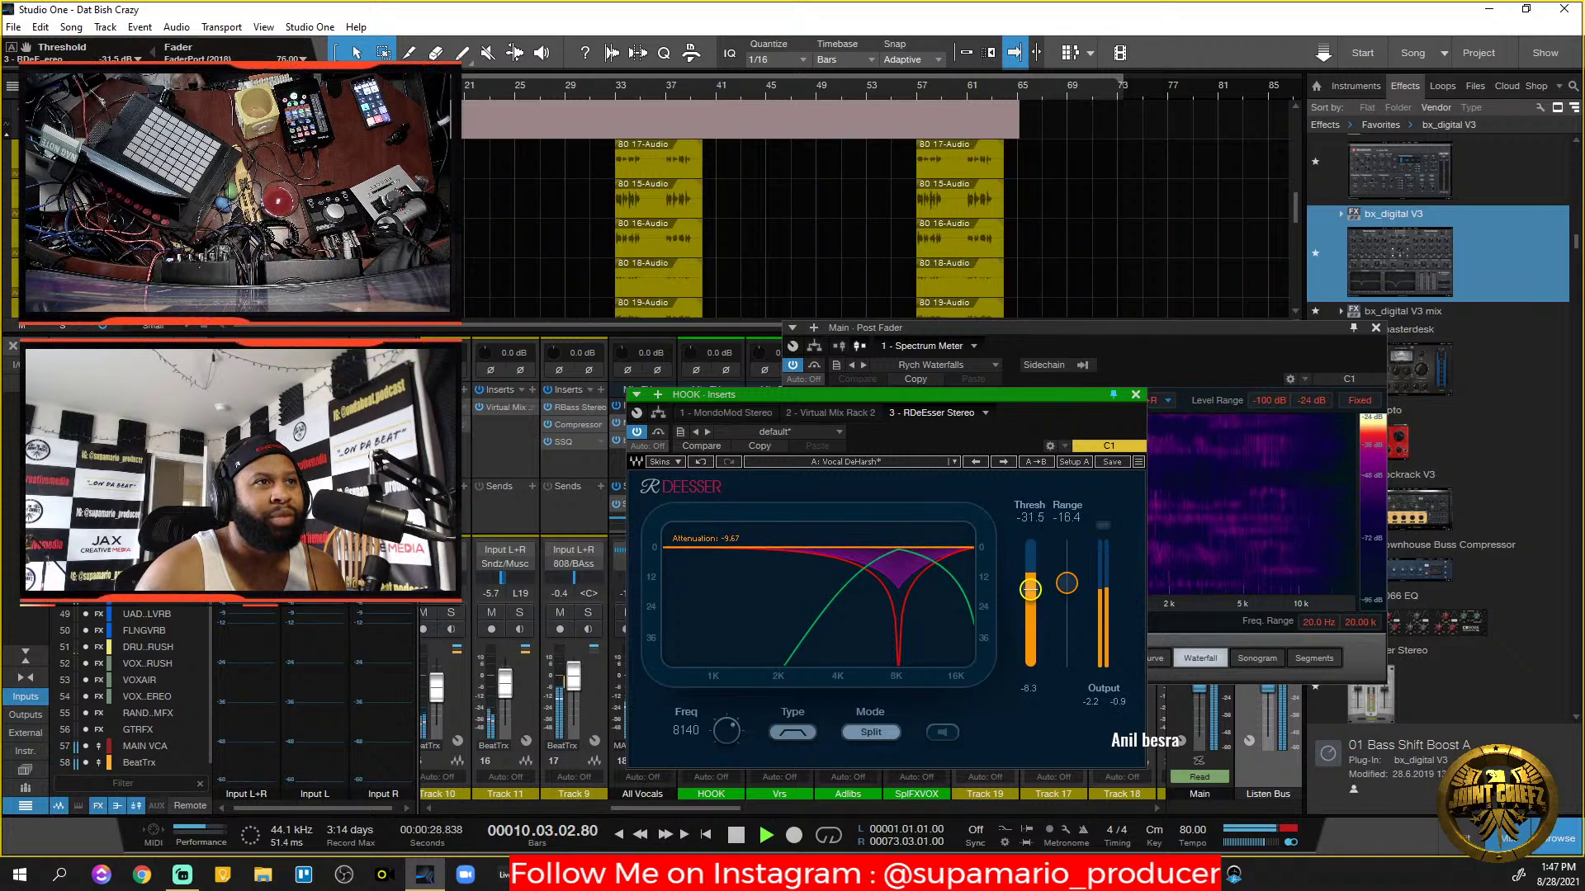
pyautogui.press('space')
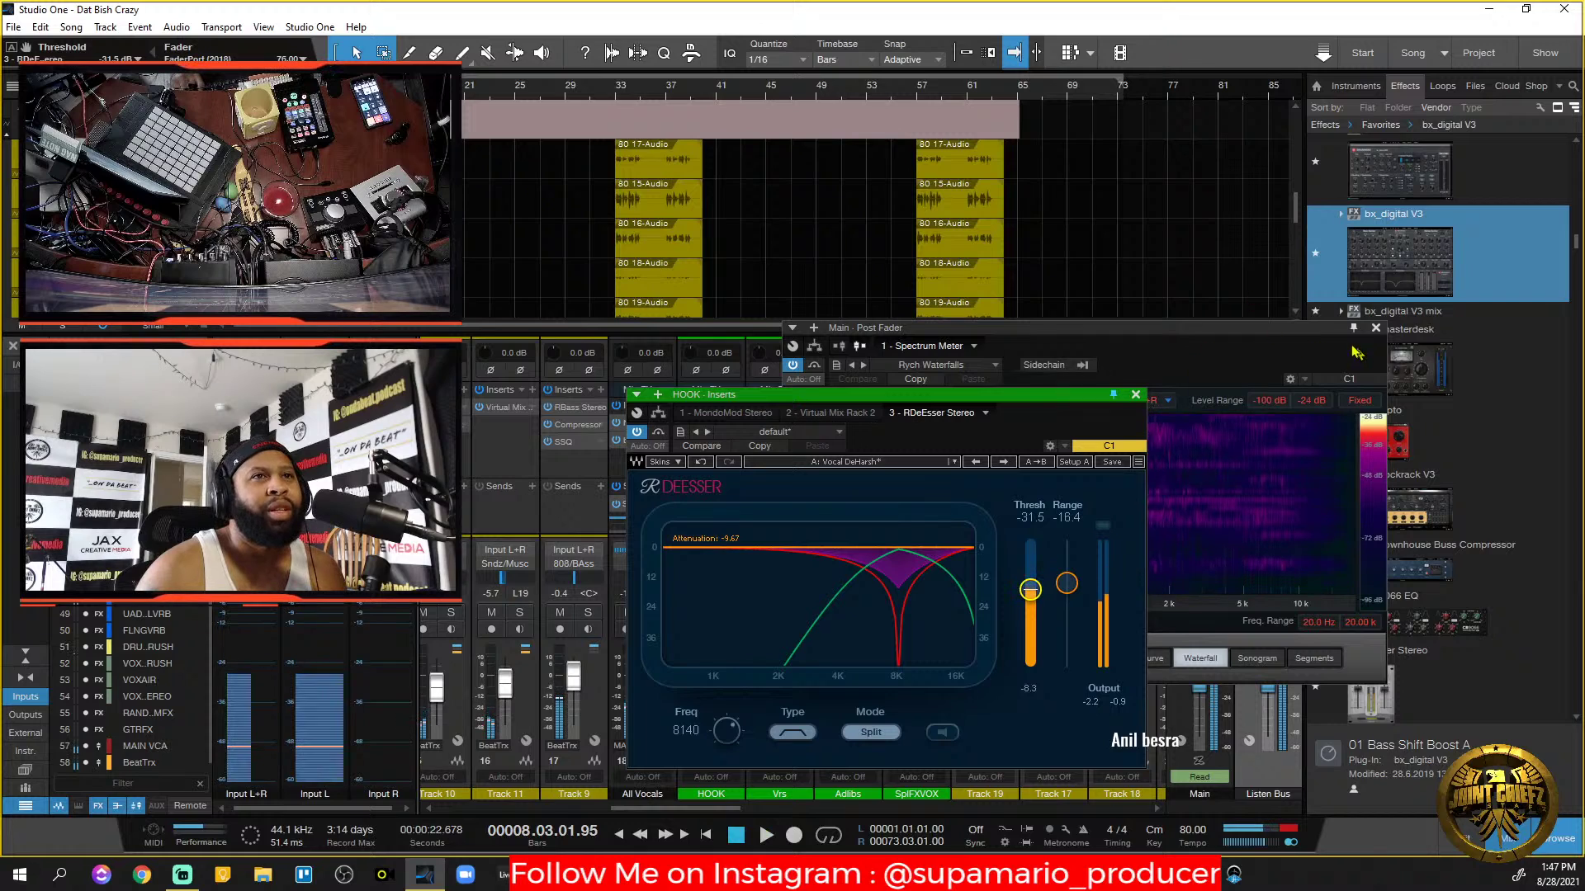
# Close the Spectrum Meter on the Main bus and move the RDeEsser window clear of the mixer channels.
pyautogui.click(1358, 363)
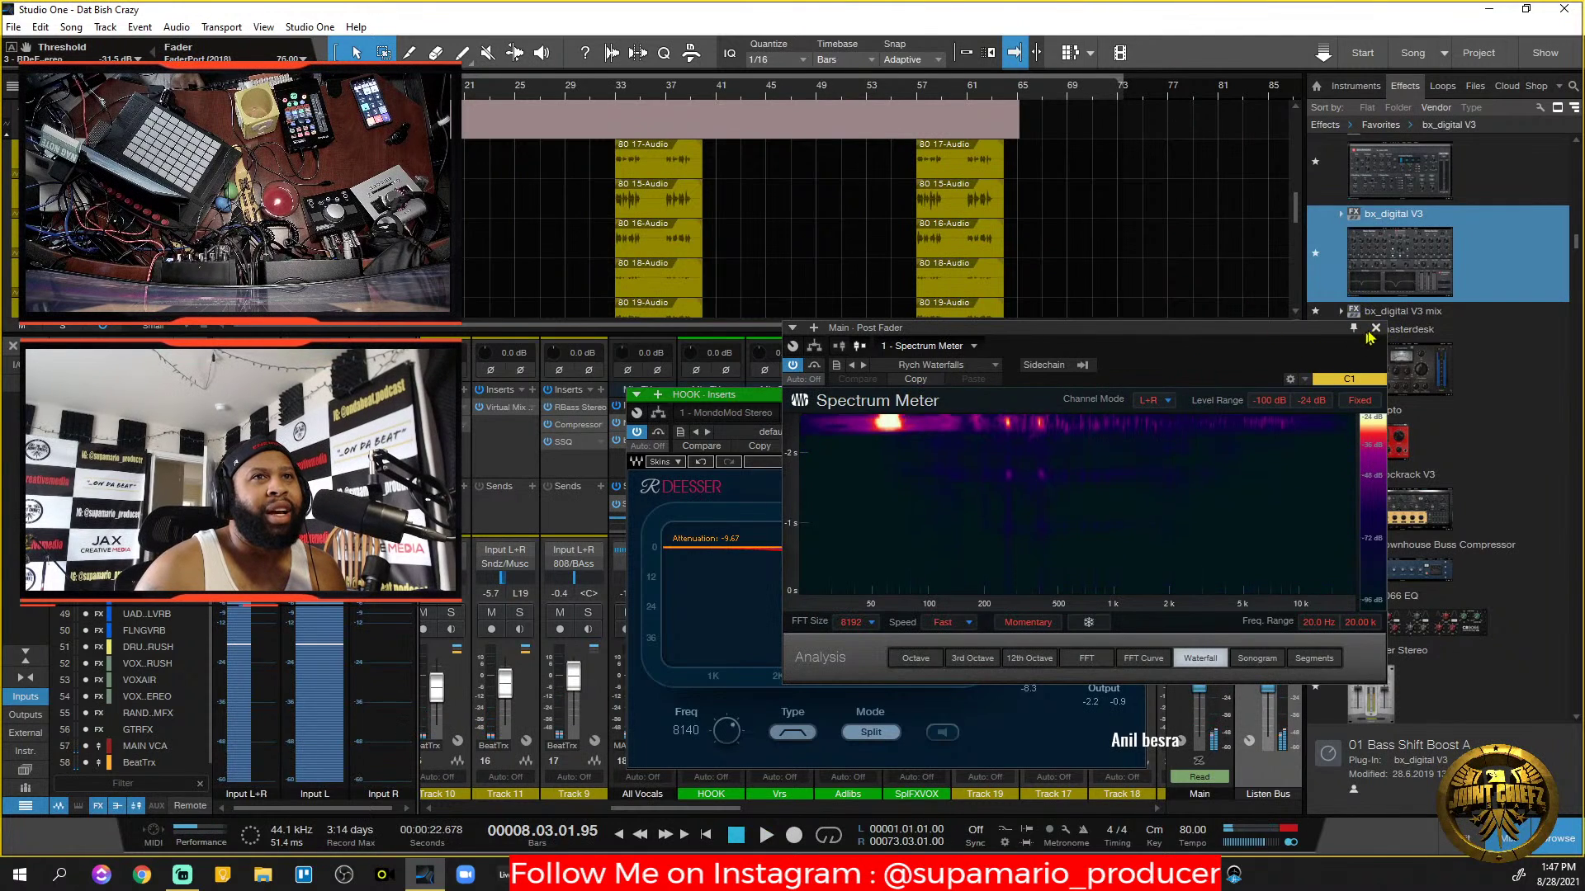
pyautogui.click(1375, 328)
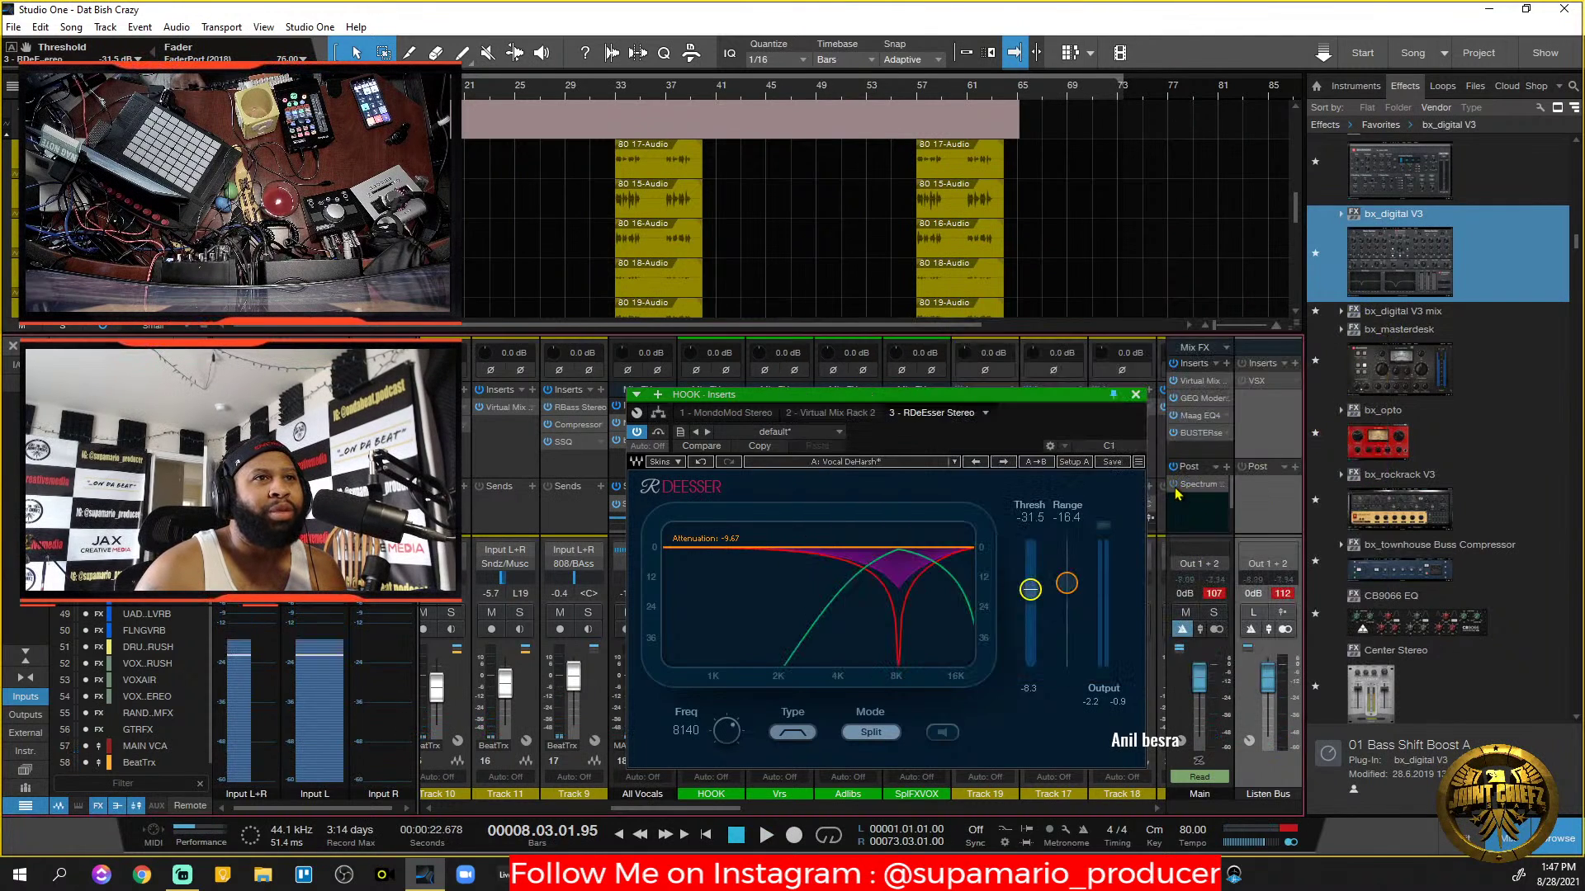
pyautogui.moveTo(1069, 396); pyautogui.dragTo(985, 238)
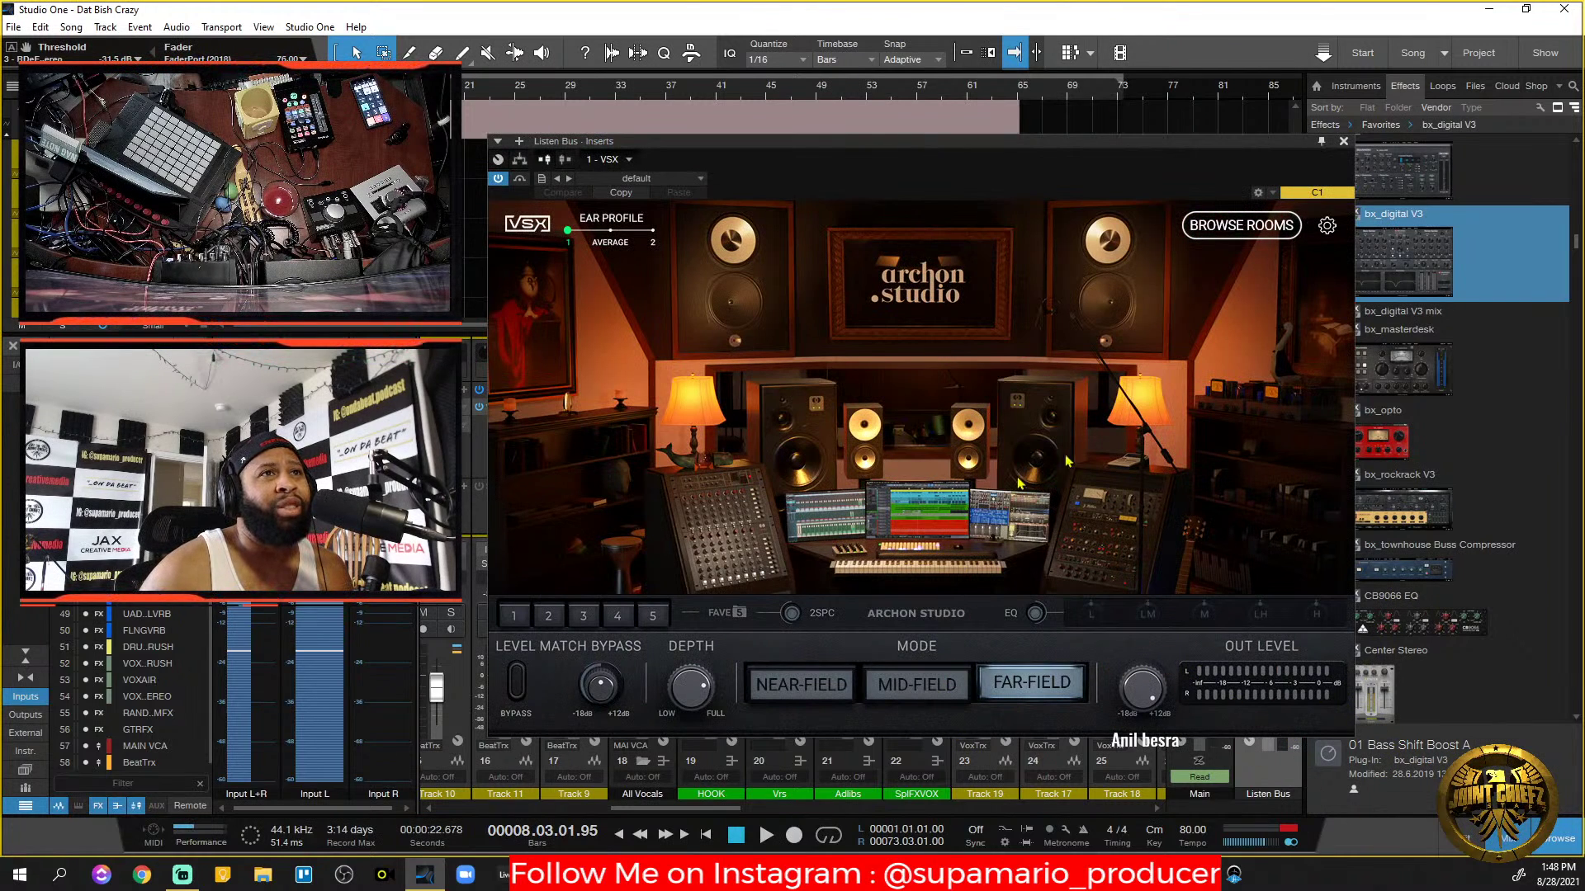
# Switch the Listen Bus VSX to Near-Field mode in Archon Studio and close the plug-in.
pyautogui.click(946, 700)
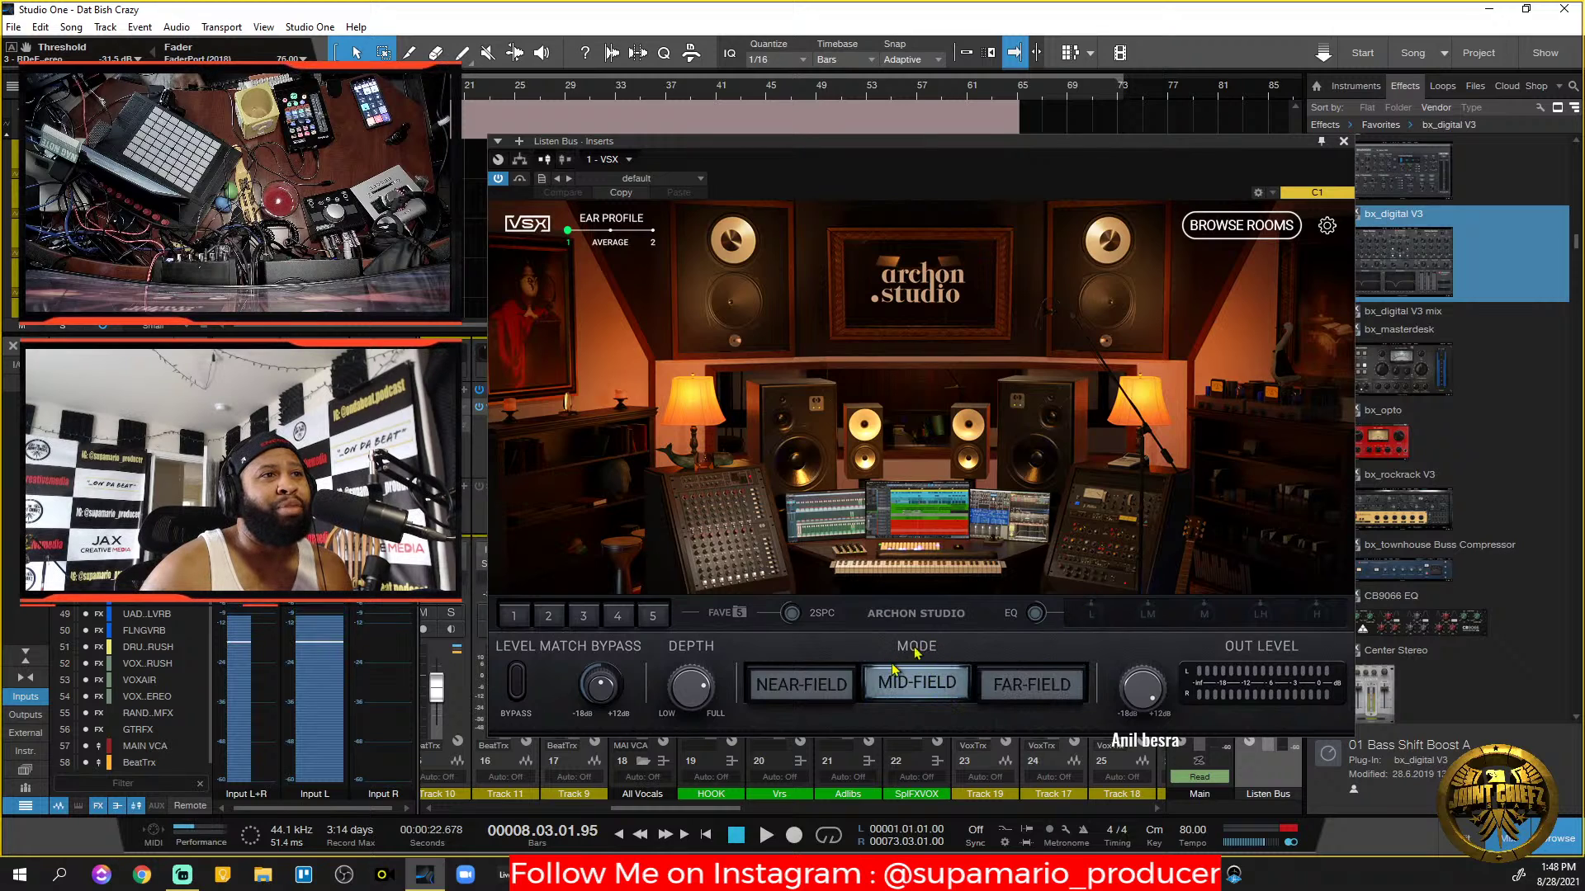
pyautogui.click(811, 691)
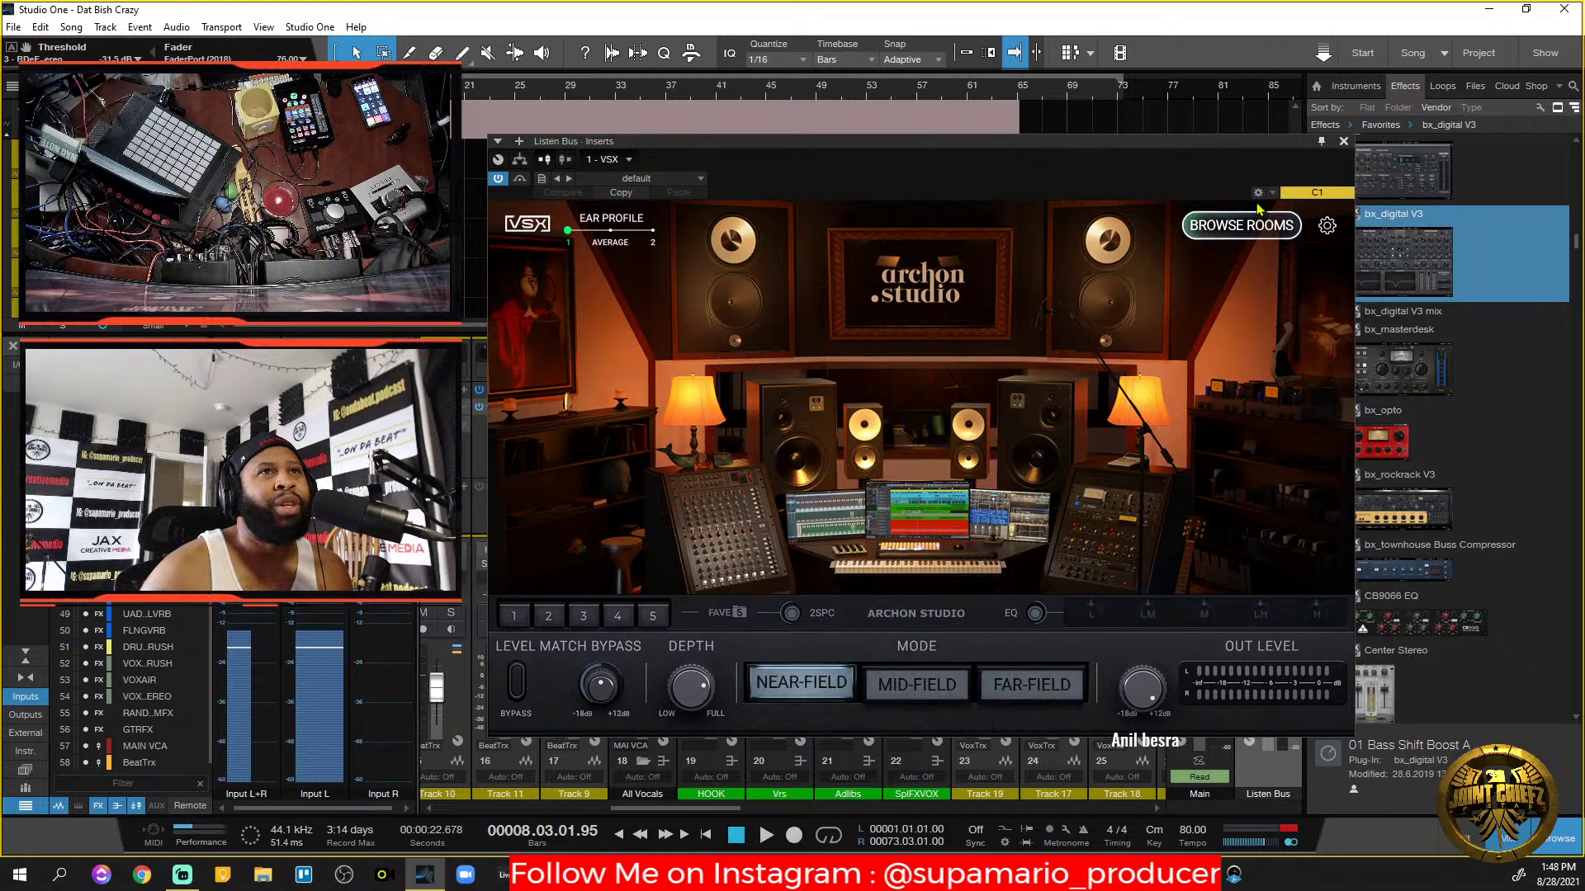
pyautogui.click(1344, 142)
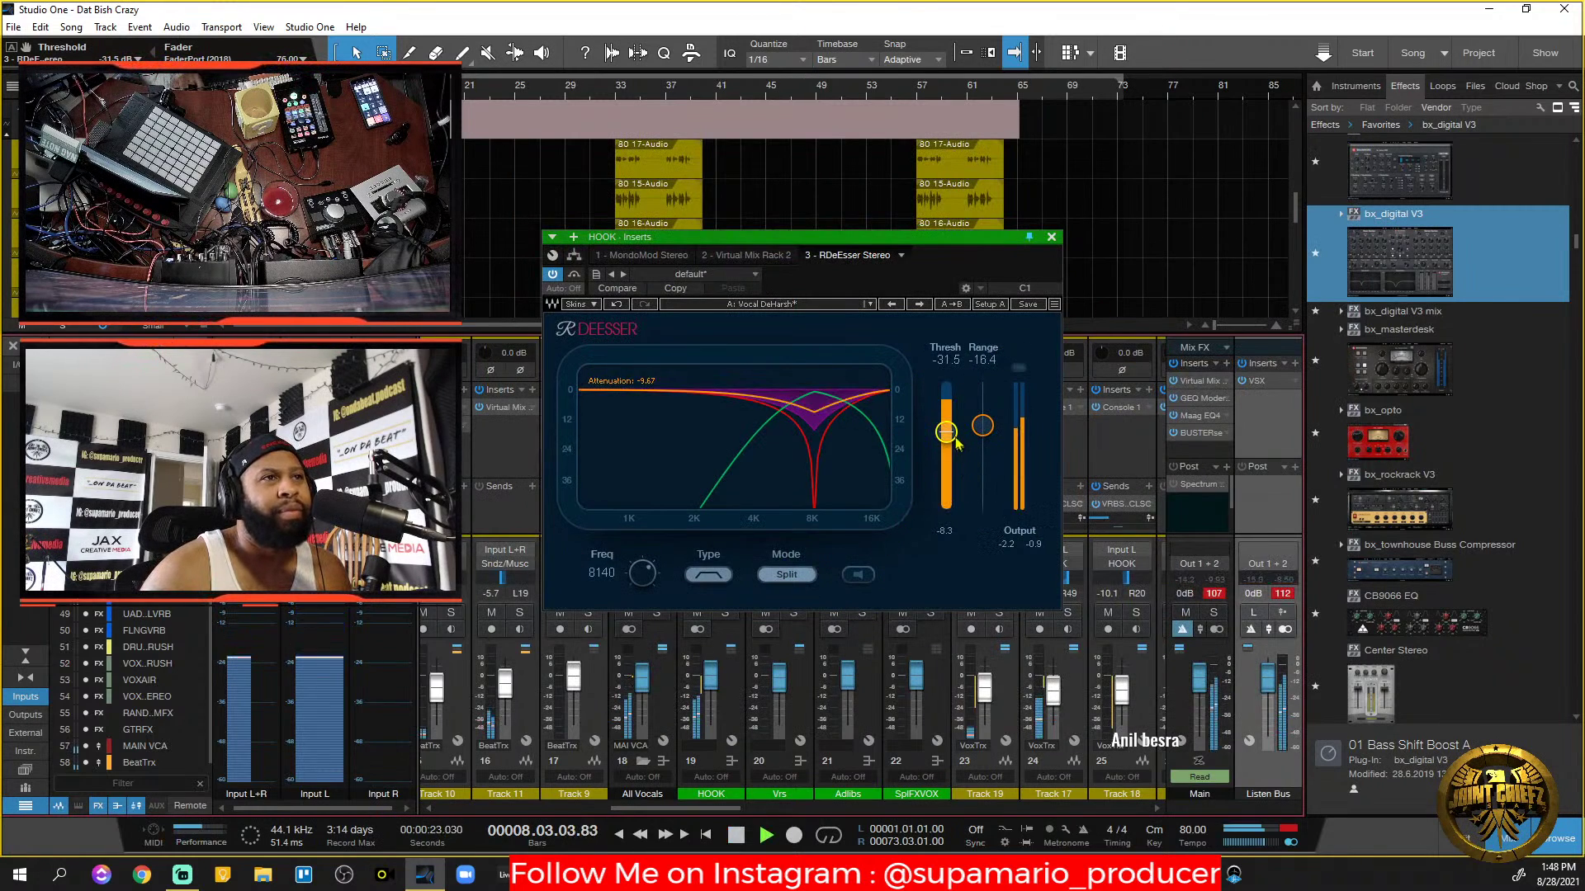
# Lower the RDeEsser threshold to -39.1 and play the hook with the de-esser bypassed and active to compare.
pyautogui.moveTo(946, 431); pyautogui.dragTo(946, 445)
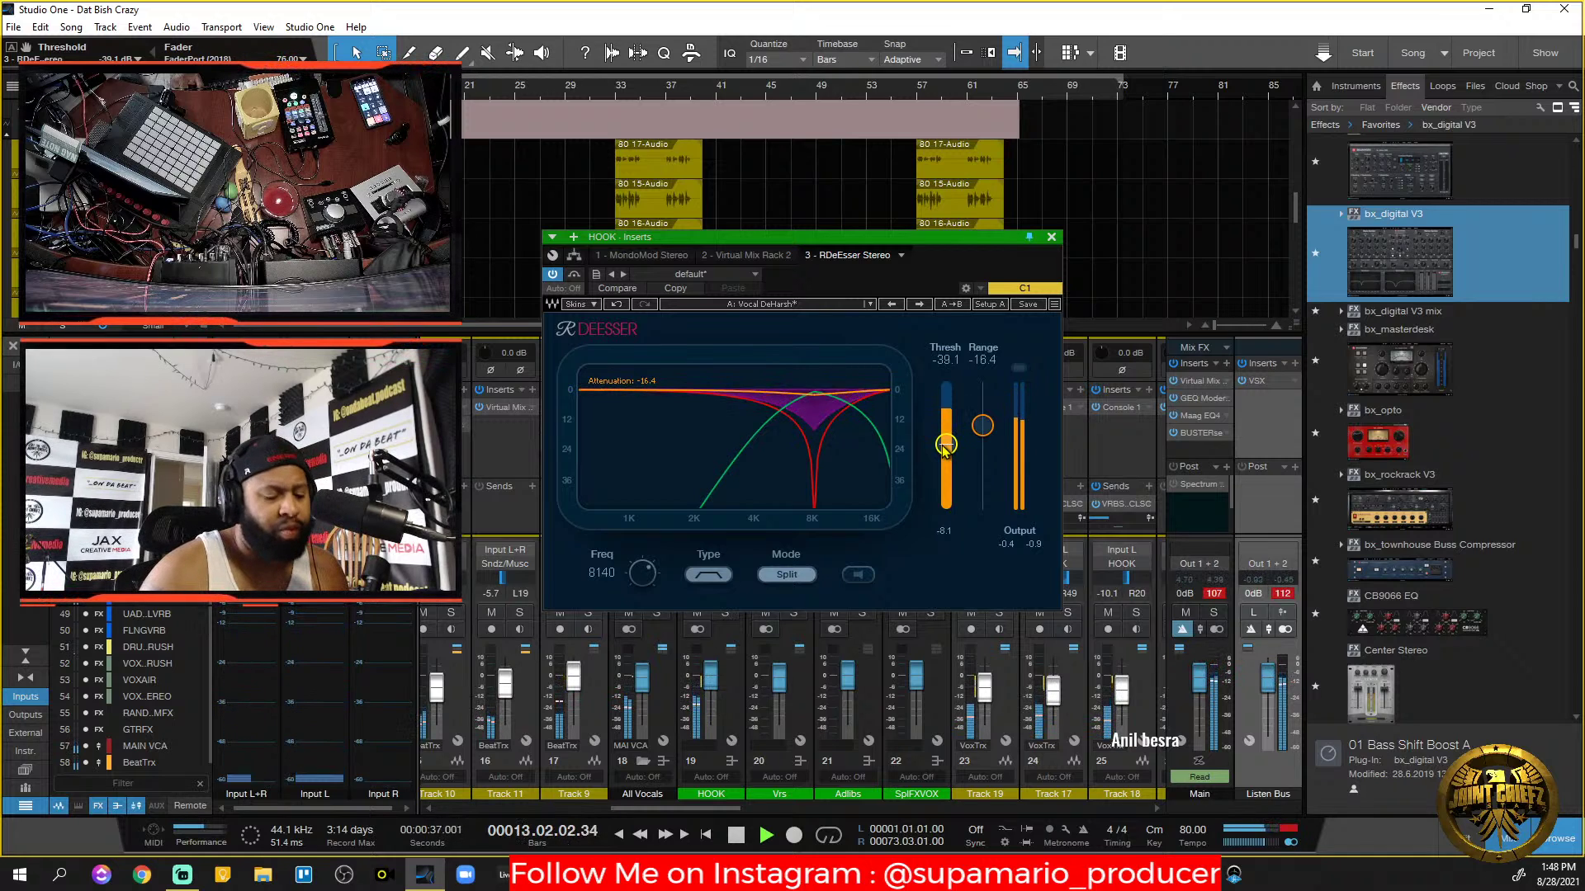
pyautogui.press('space')
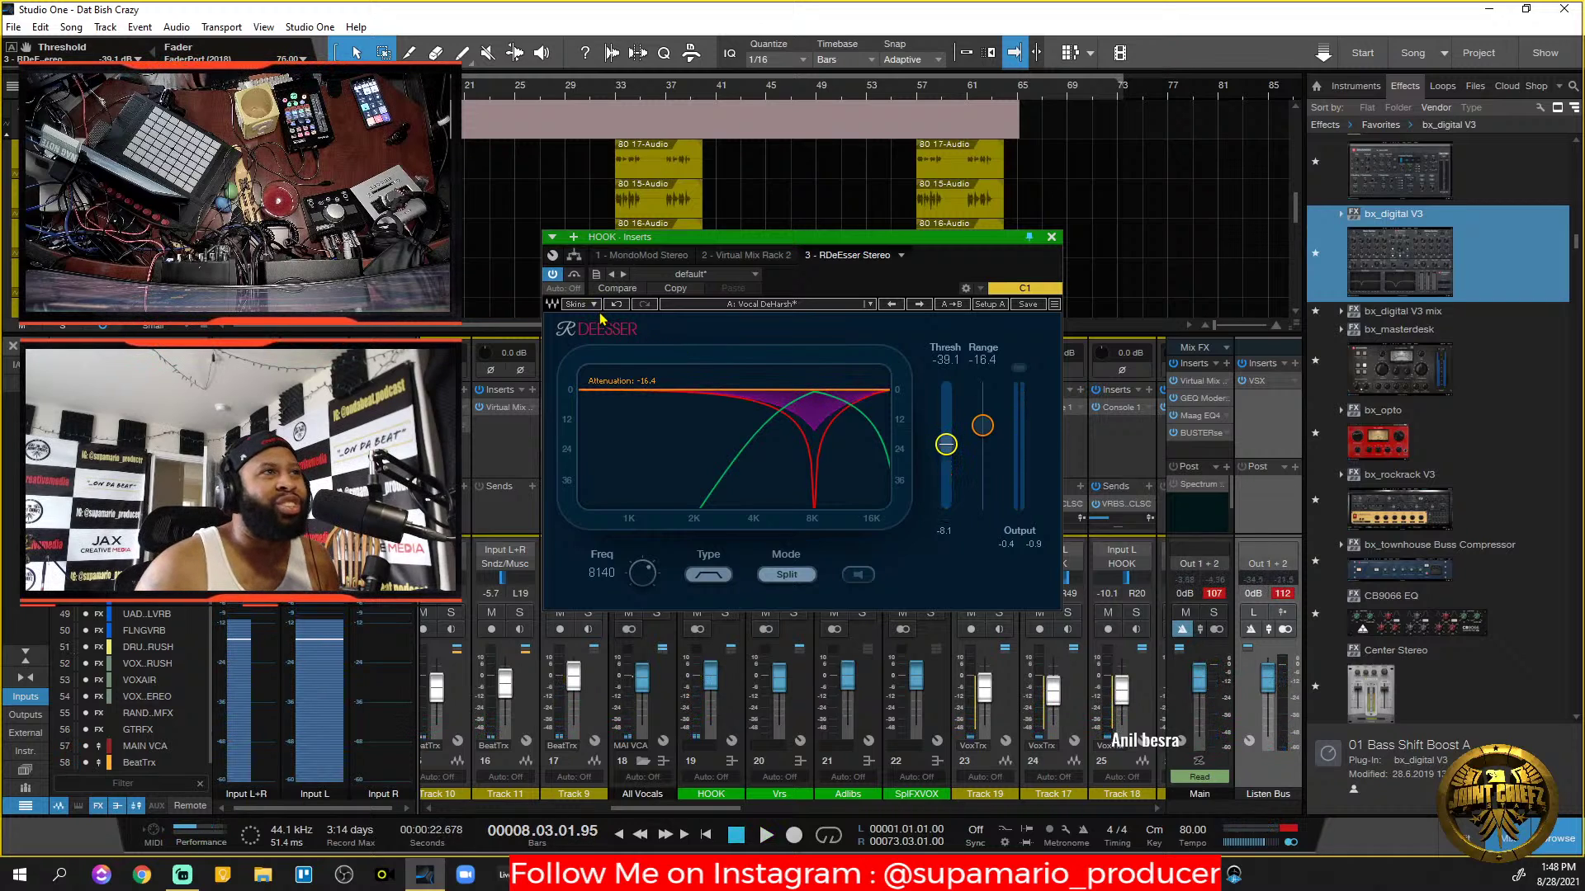
pyautogui.click(561, 275)
pyautogui.press('space')
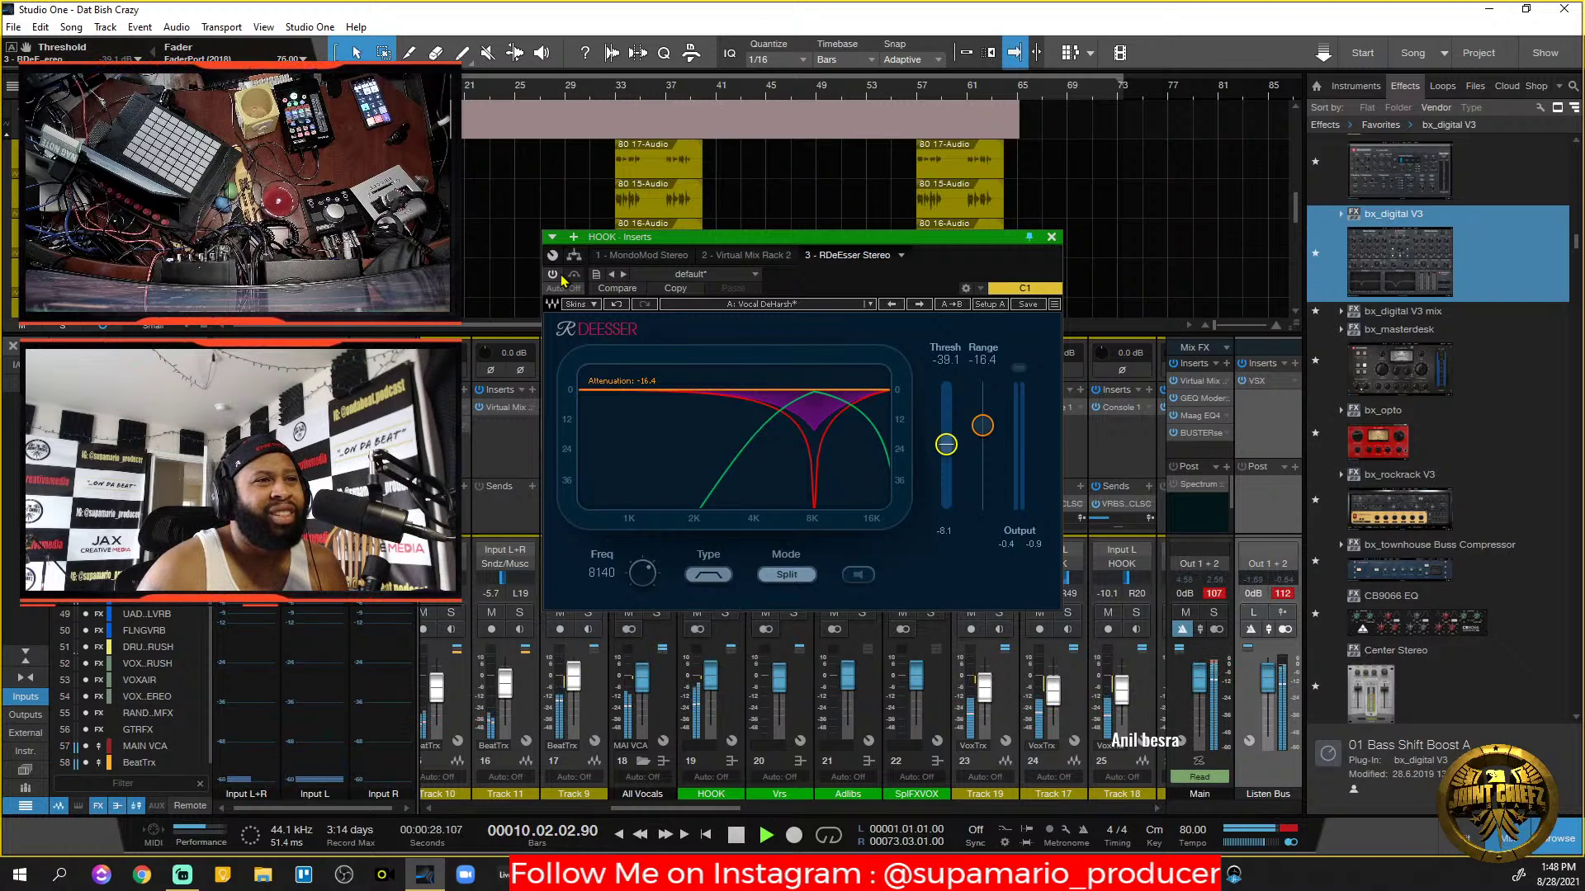
pyautogui.press('space')
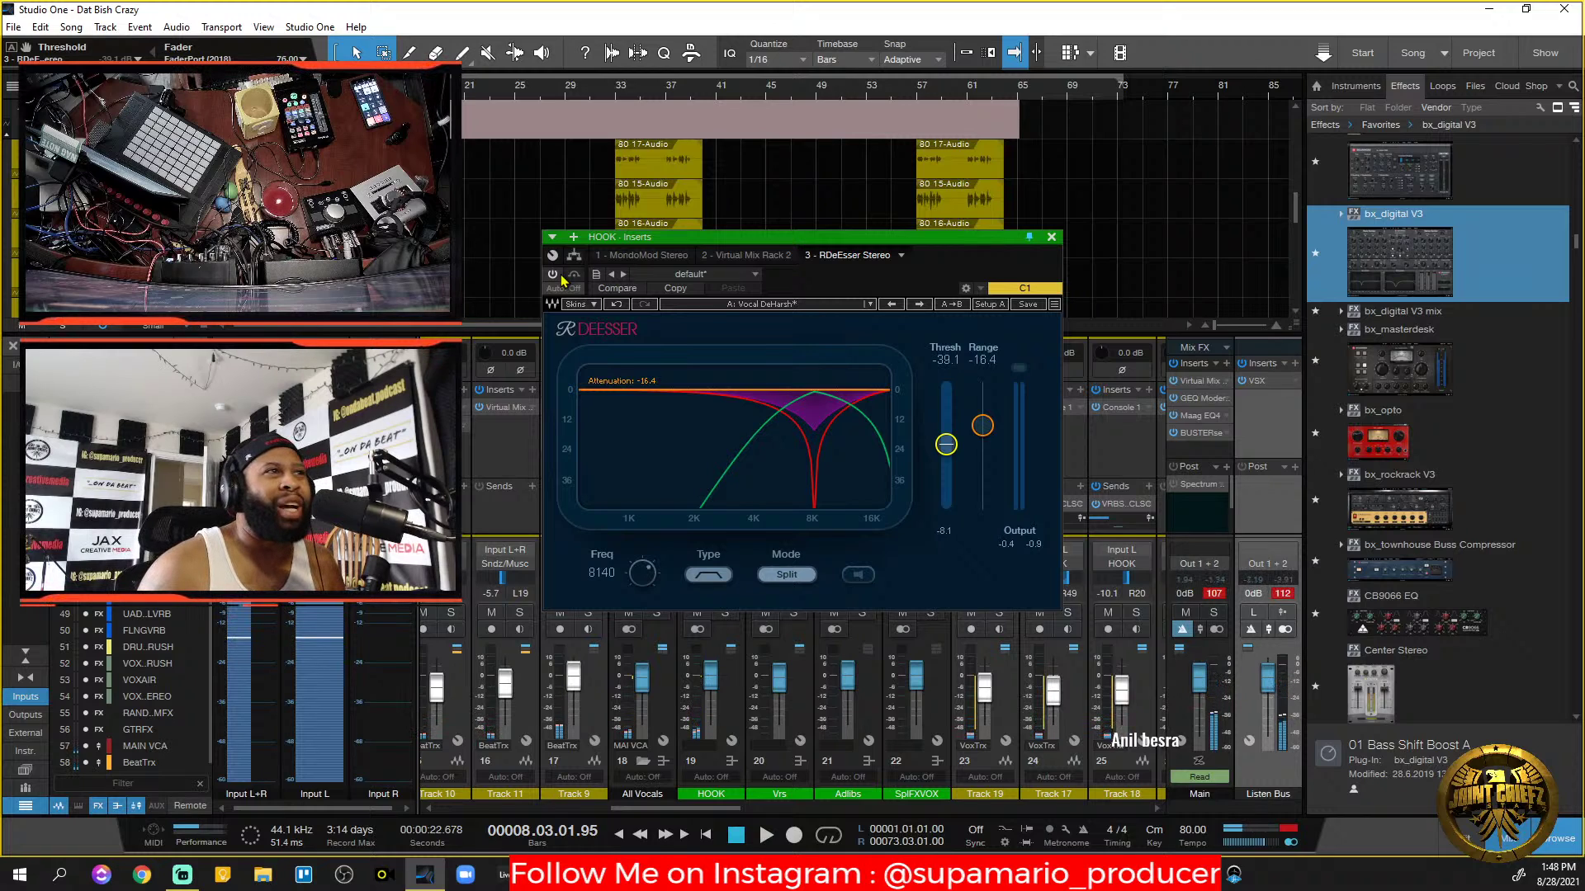
pyautogui.press('space')
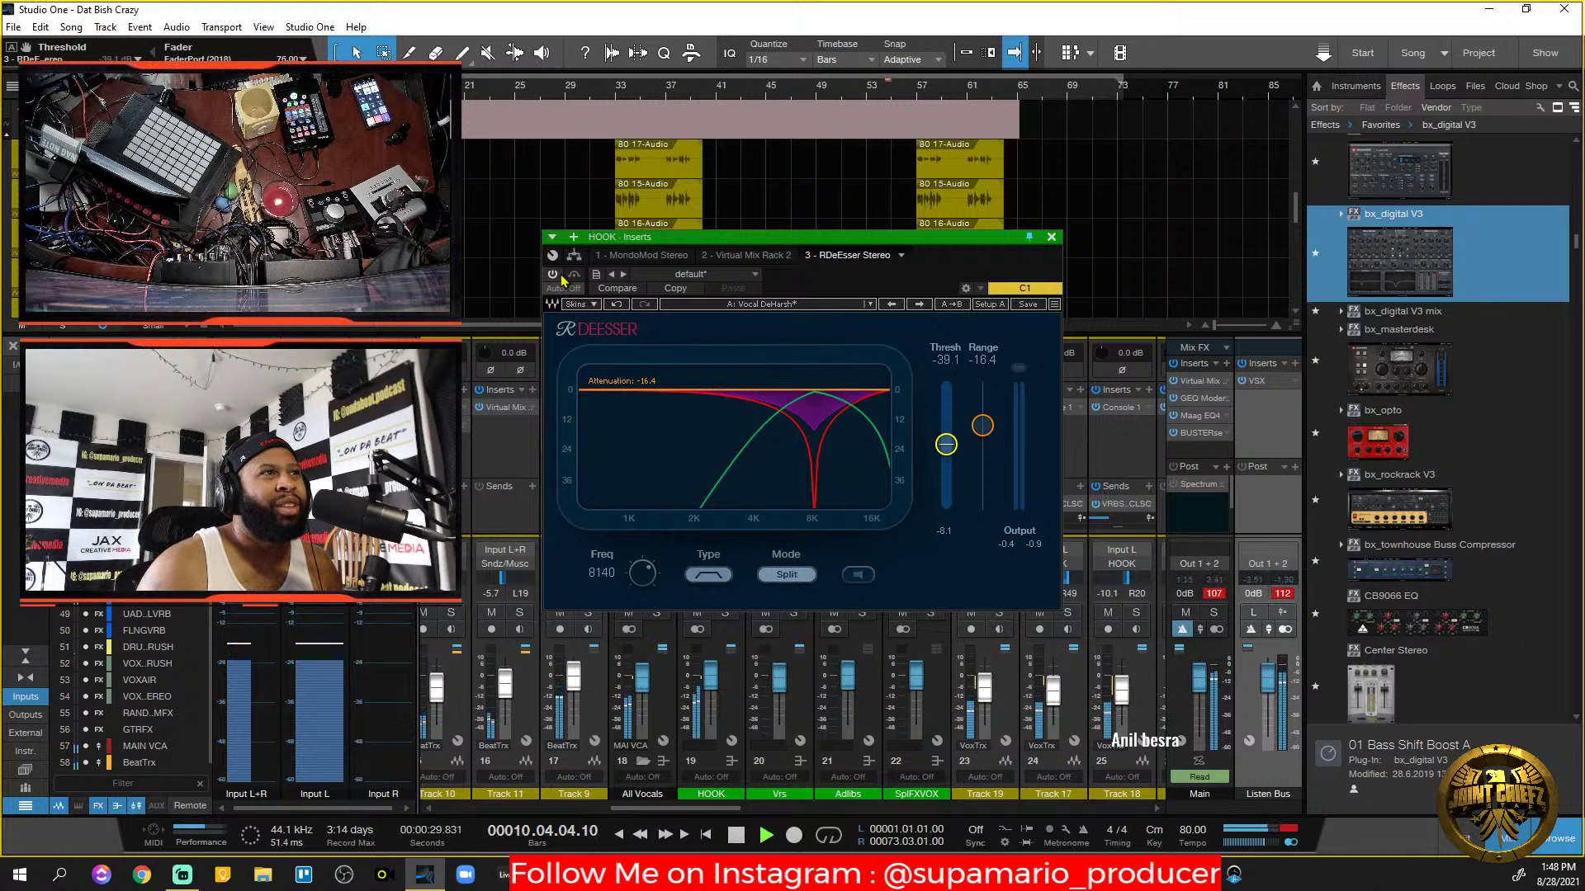
pyautogui.click(556, 276)
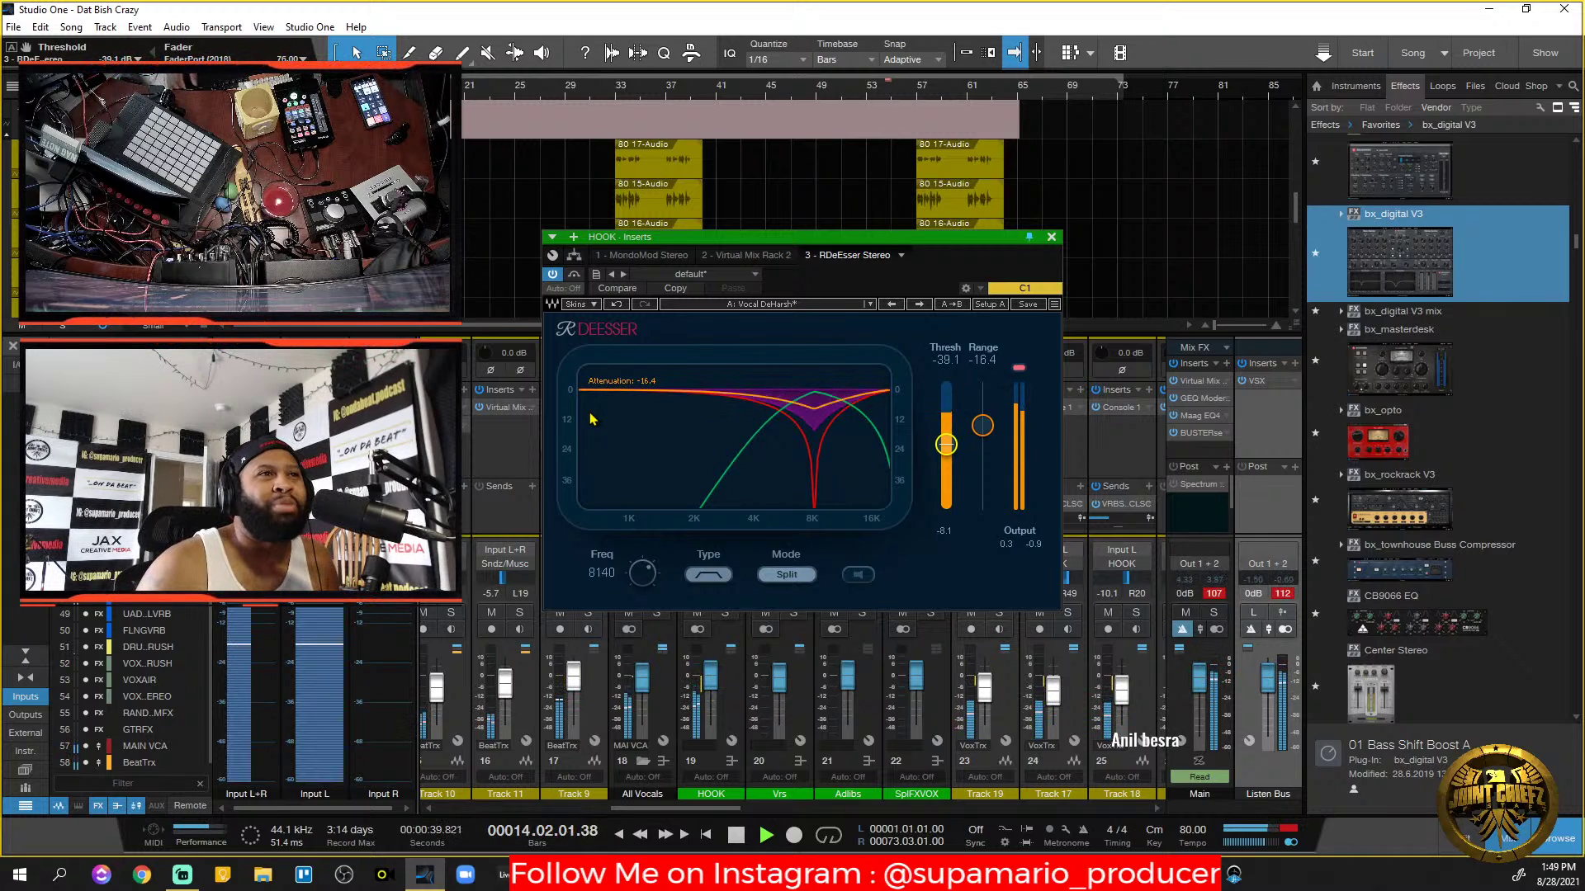
pyautogui.press('space')
# Raise the HOOK bus RDeEsser threshold to -34.1 while playing the hook, and close the plug-in.
pyautogui.moveTo(954, 452); pyautogui.dragTo(954, 446)
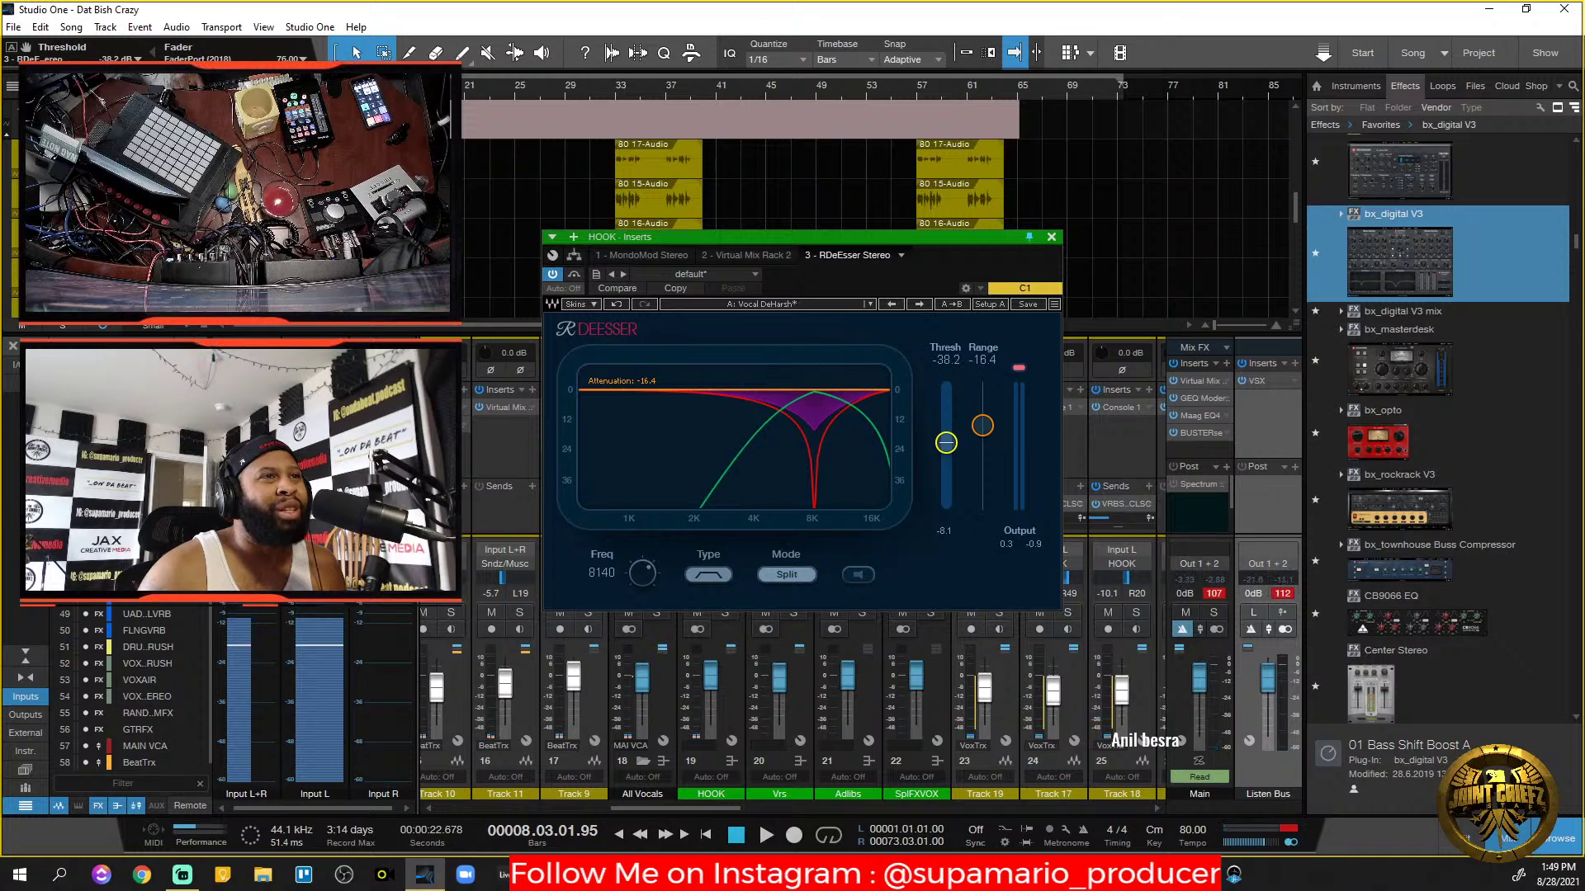
pyautogui.press('space')
pyautogui.moveTo(949, 446); pyautogui.dragTo(946, 439)
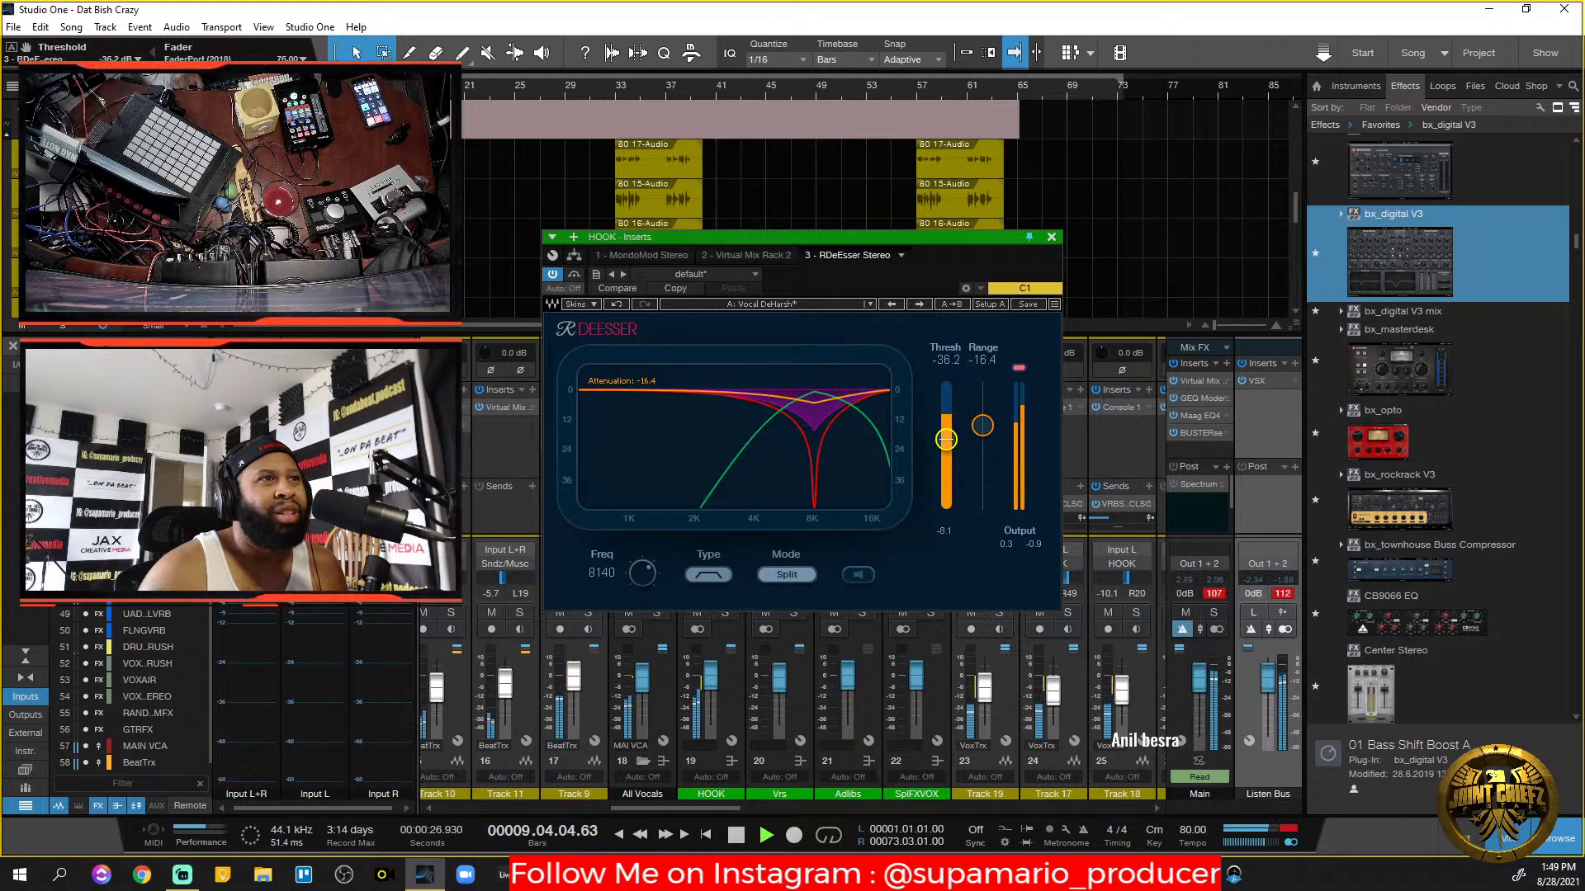
pyautogui.moveTo(946, 438); pyautogui.dragTo(945, 437)
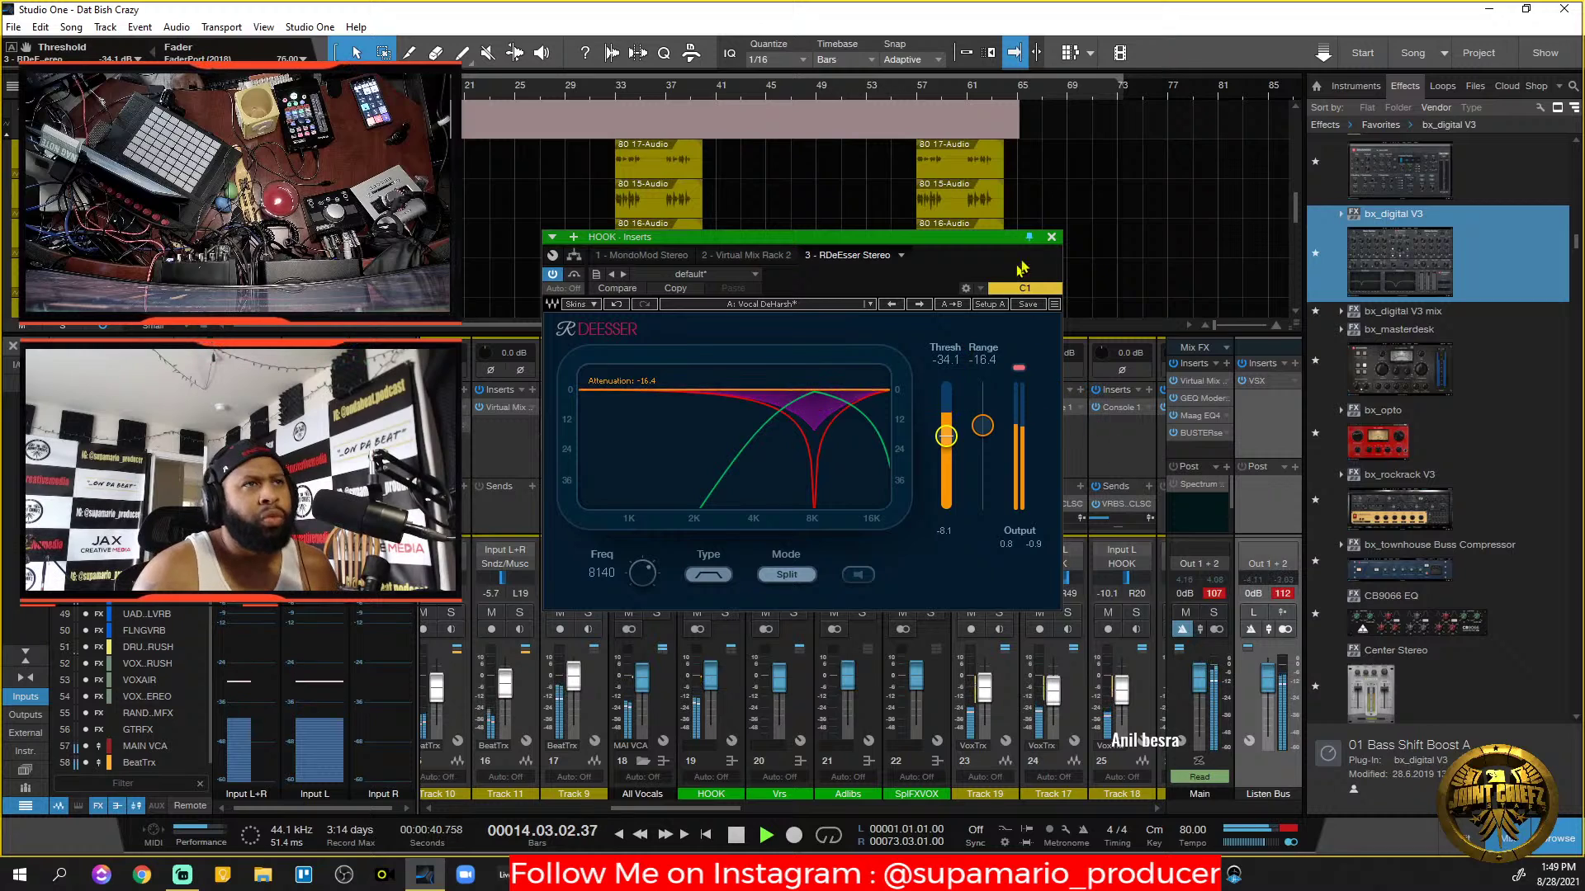
pyautogui.click(1051, 237)
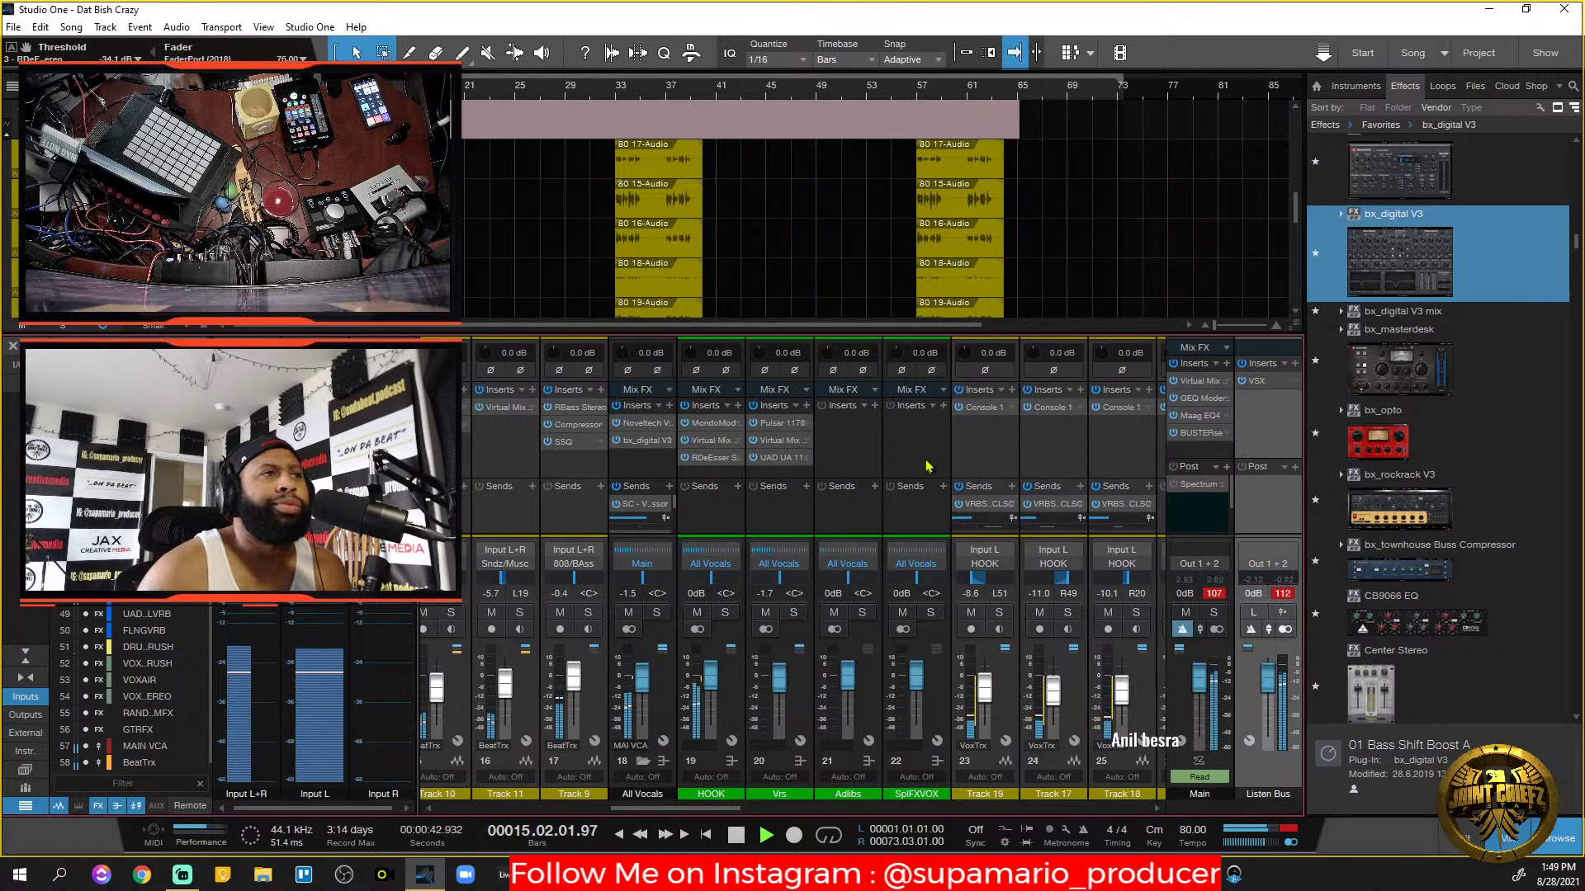
# Reset the Listen Bus and Main clip counters and audition the hook in VSX's Mid-Field and Far-Field modes.
pyautogui.click(1282, 595)
pyautogui.click(1213, 594)
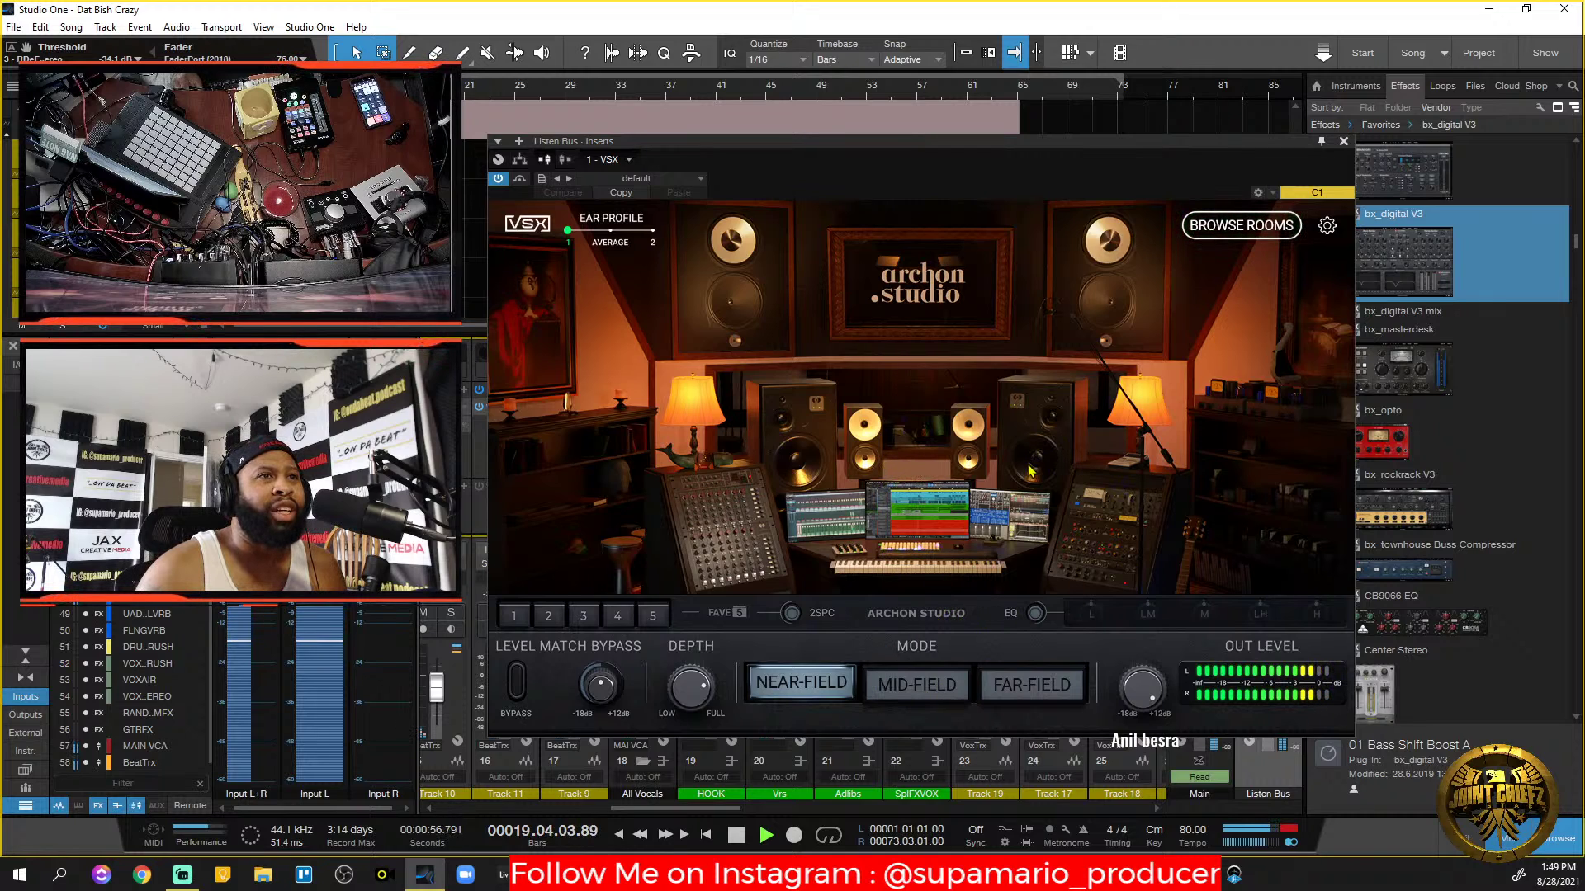
pyautogui.click(913, 690)
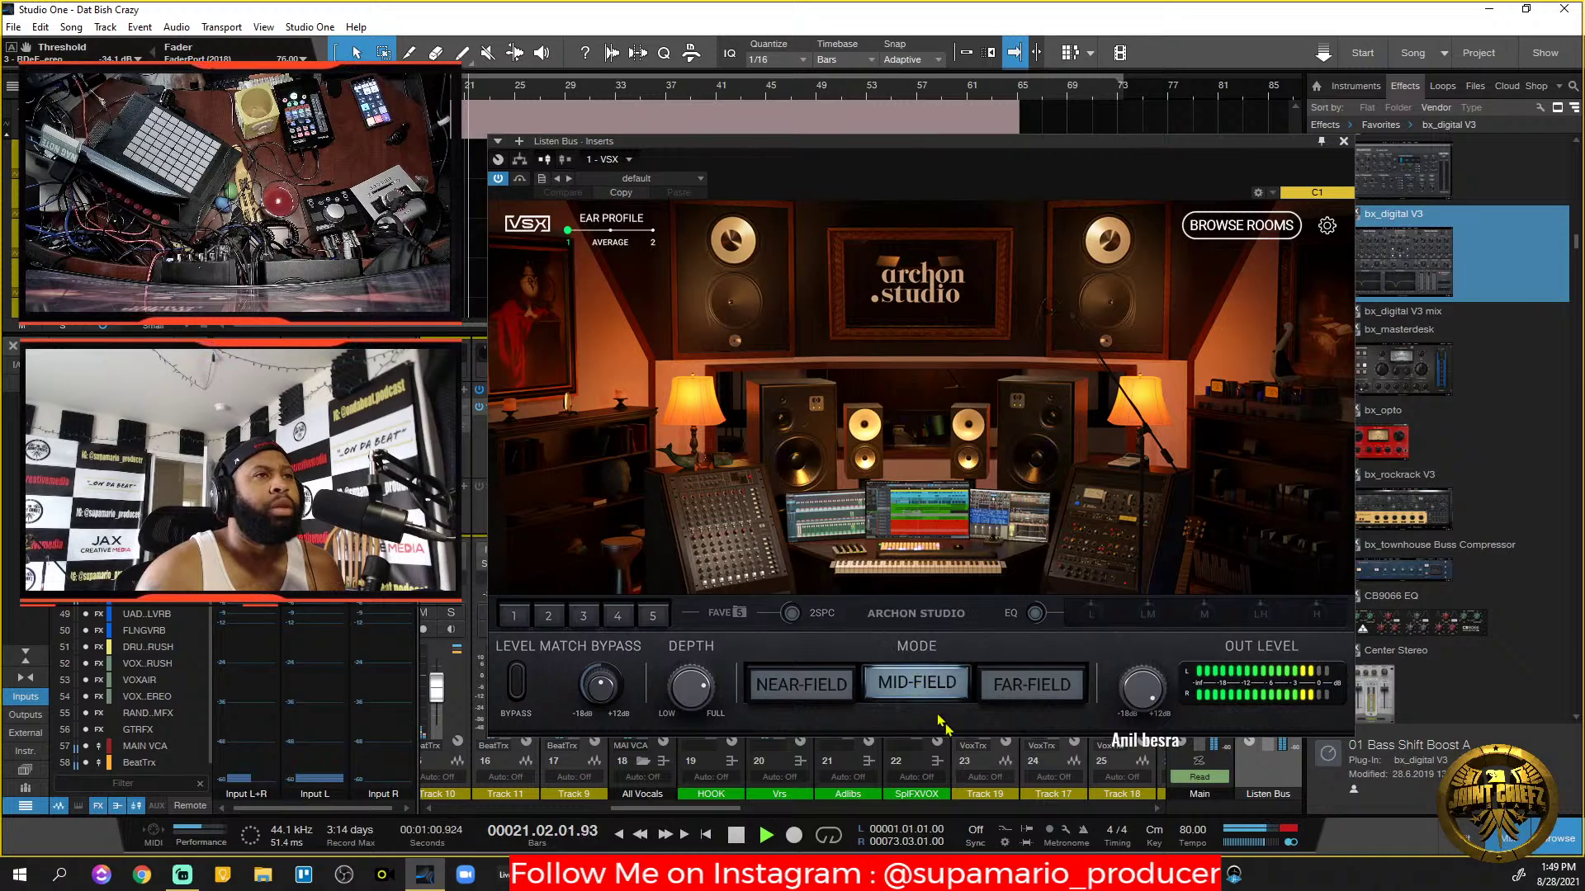
pyautogui.press('space')
pyautogui.press('space')
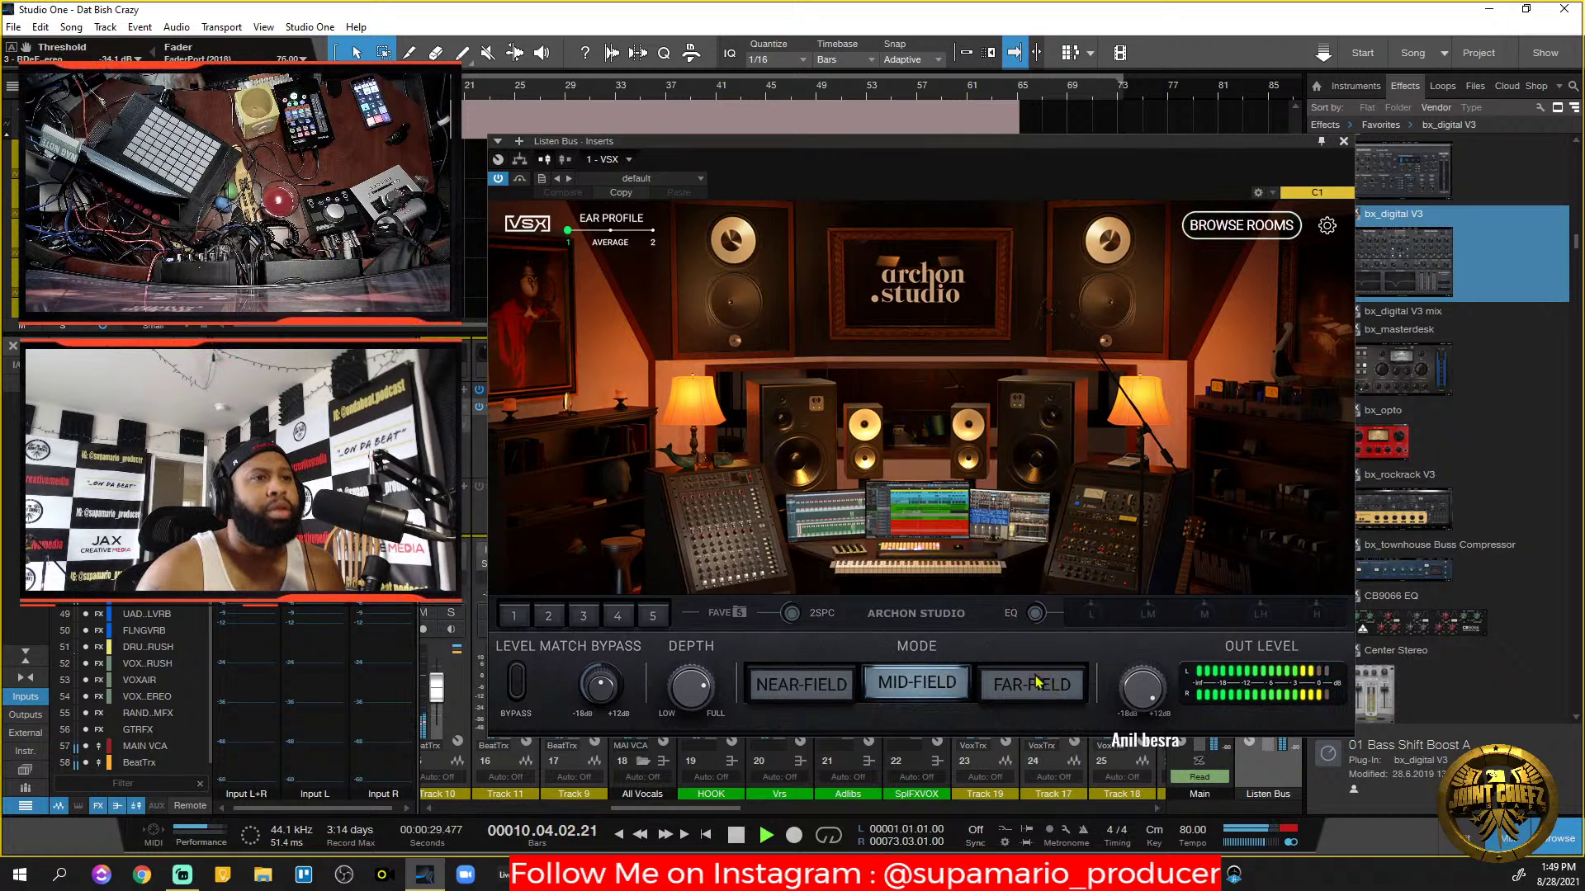
pyautogui.press('space')
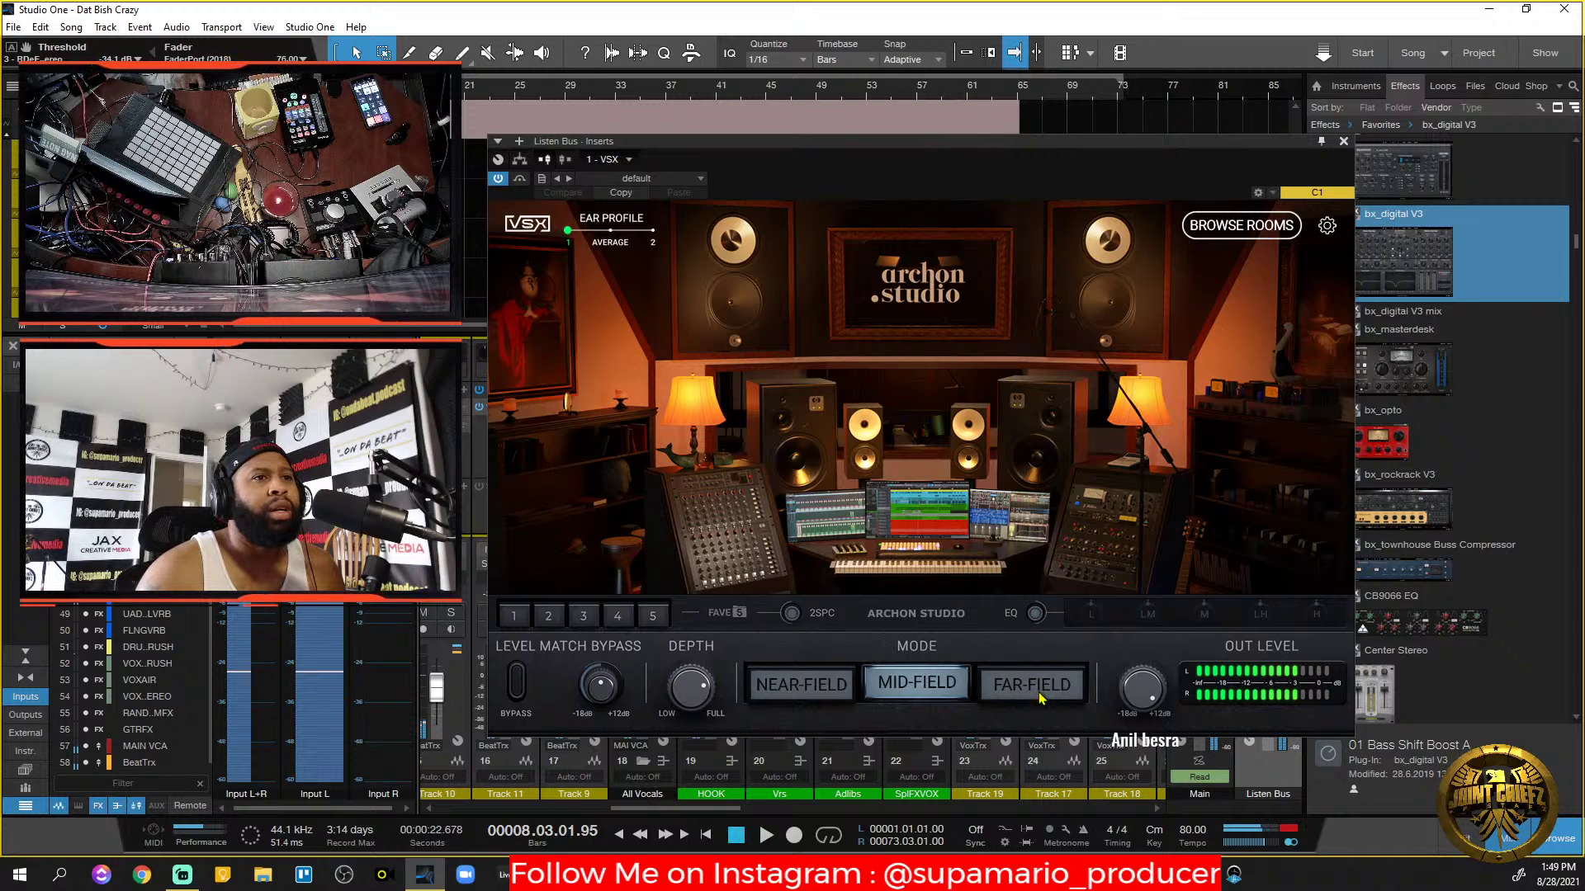
pyautogui.click(1030, 675)
pyautogui.press('space')
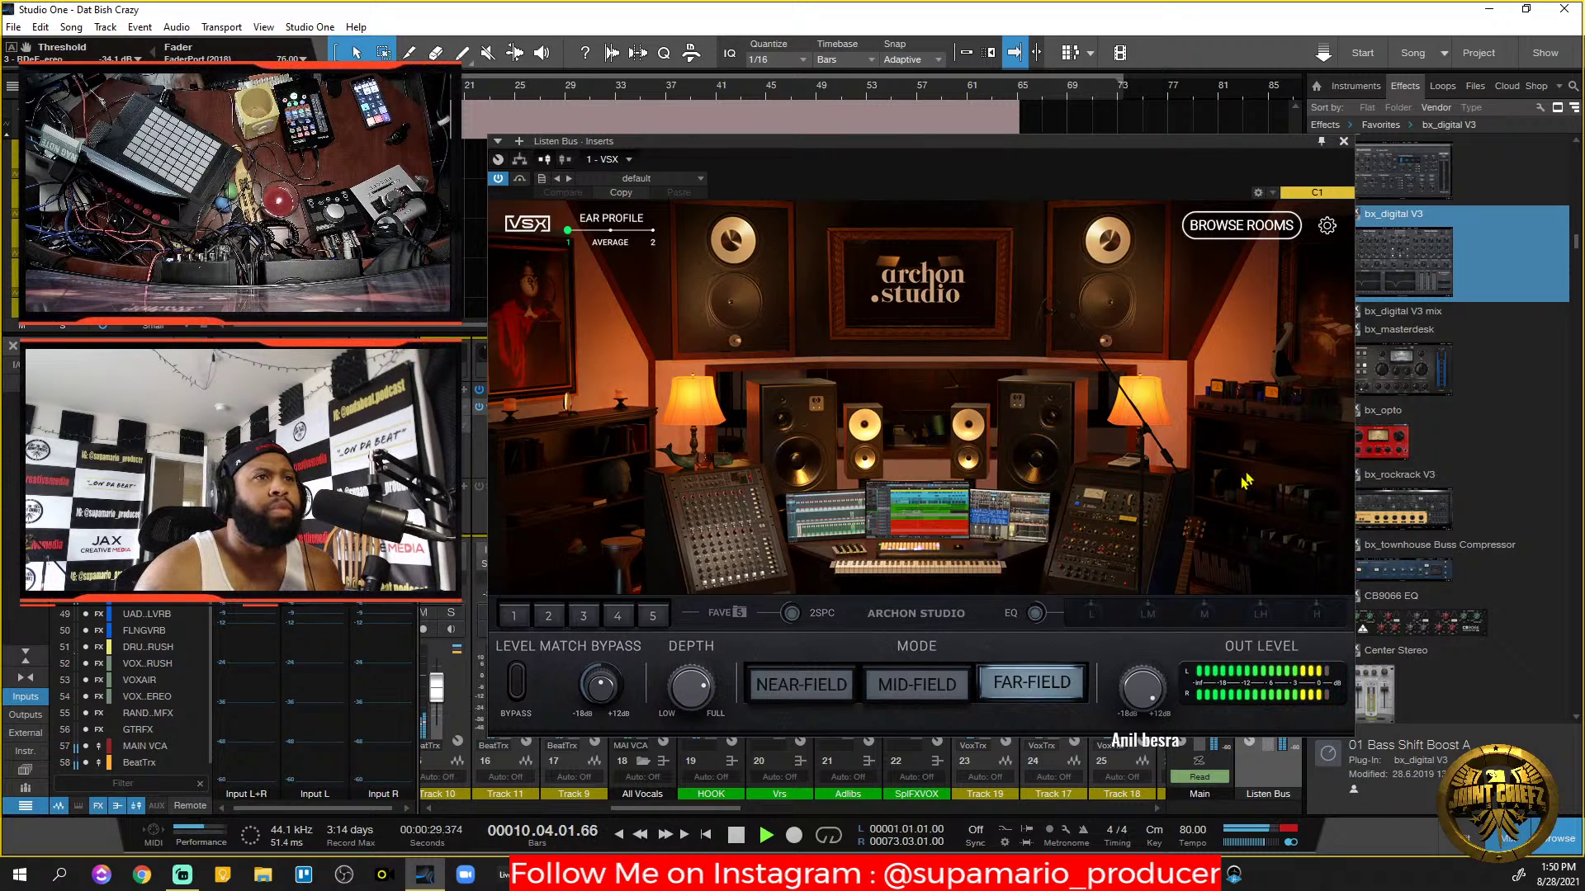
pyautogui.click(1344, 142)
# Lower the 808/BAss bus fader to -5.7 dB while listening to the hook.
pyautogui.hscroll(-1, 686, 813)
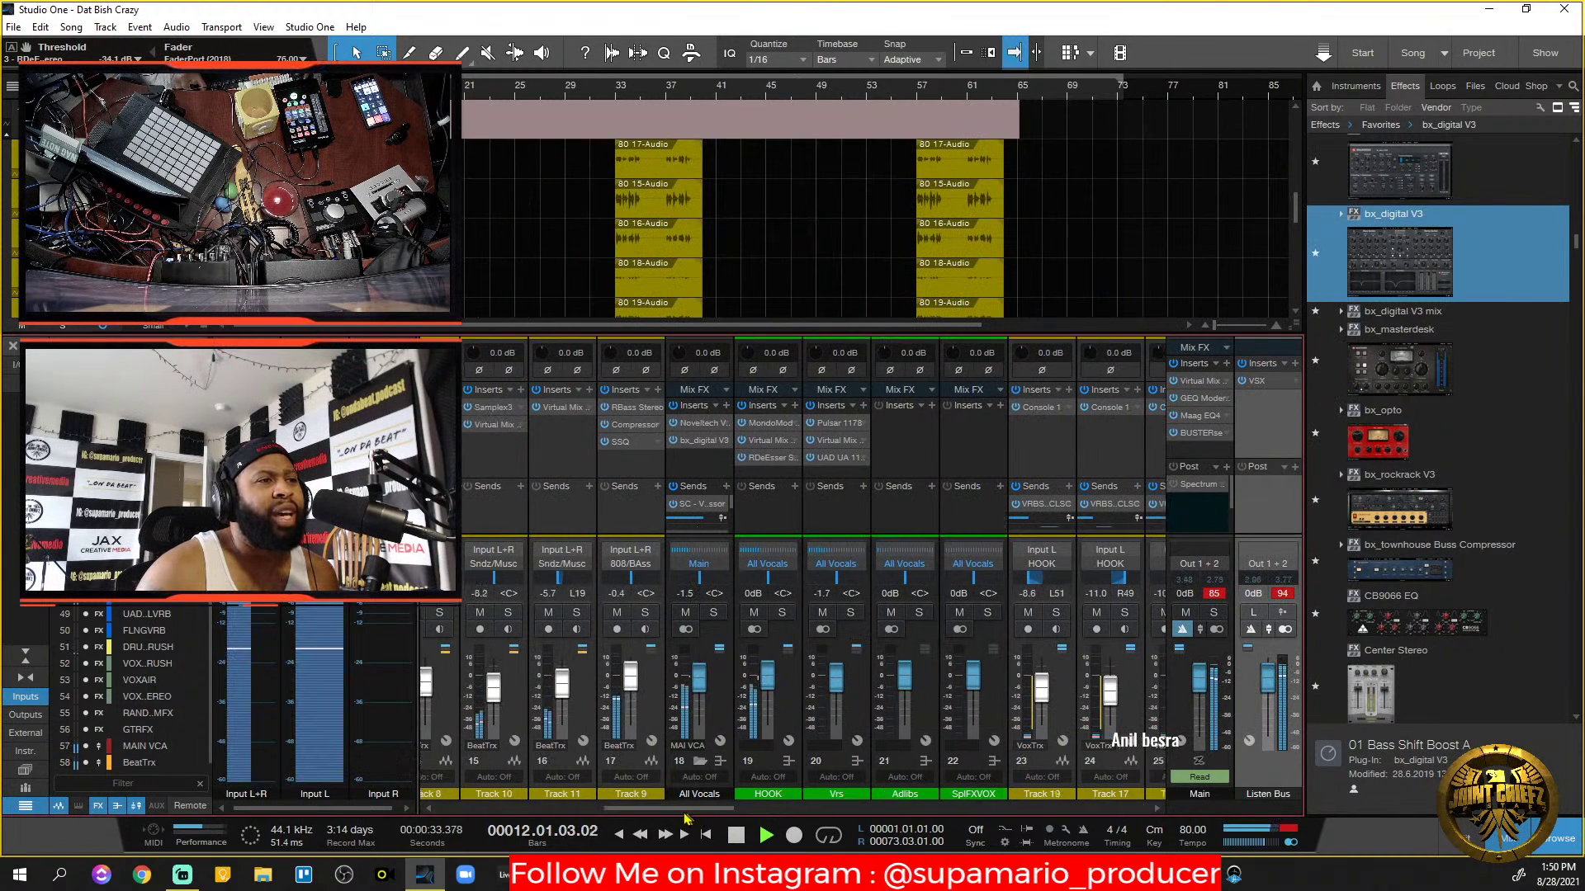
pyautogui.hscroll(-5, 686, 817)
pyautogui.scroll(-1, 662, 696)
pyautogui.scroll(-1, 661, 705)
pyautogui.click(669, 711)
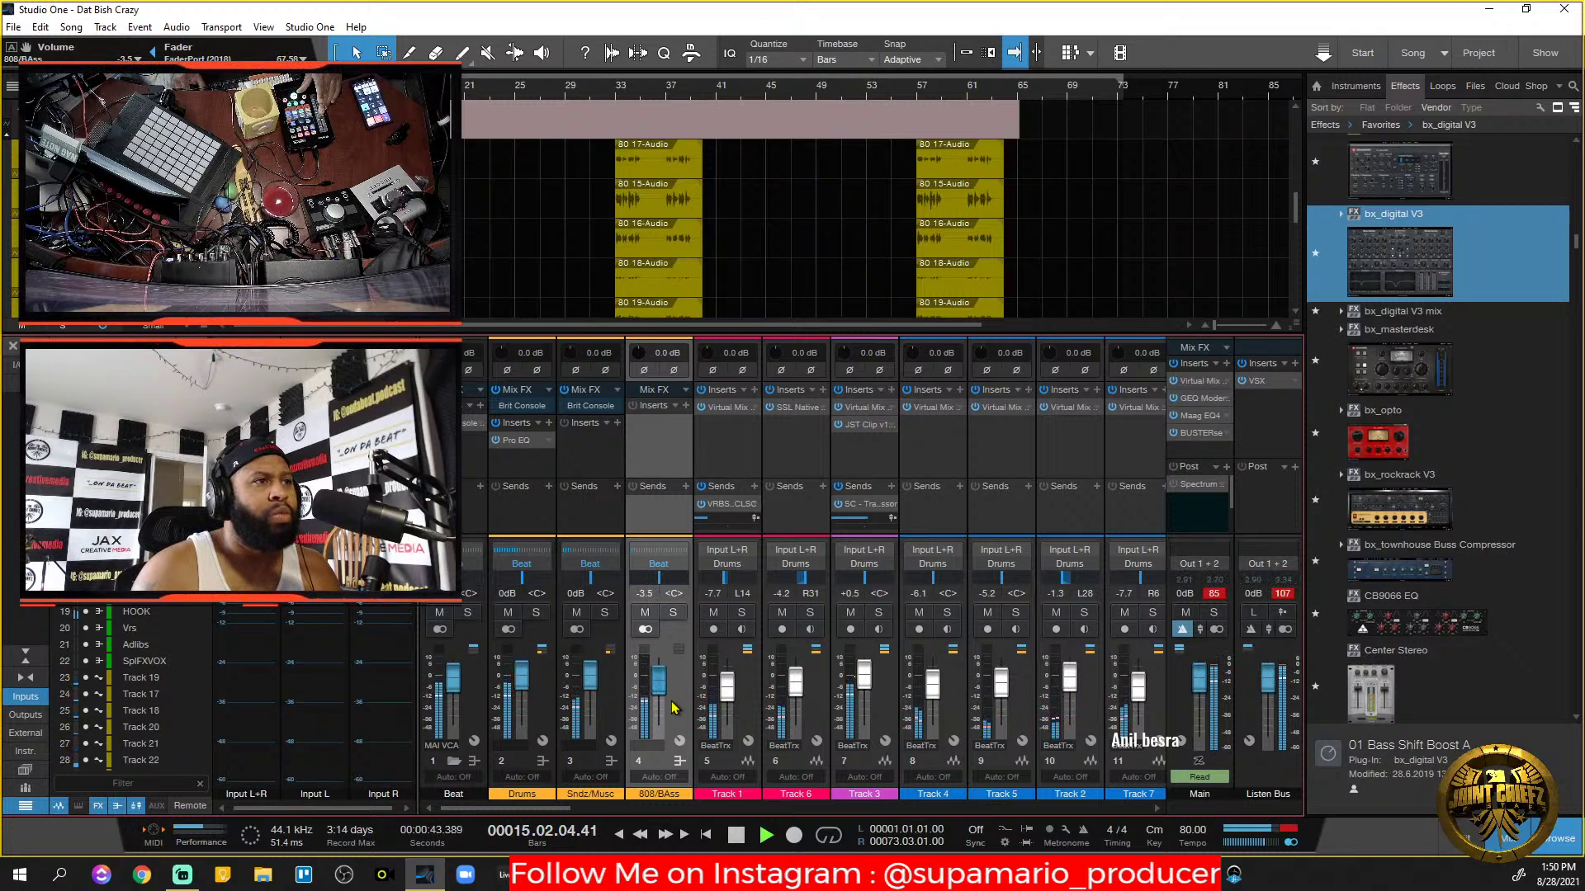
pyautogui.scroll(-5, 673, 707)
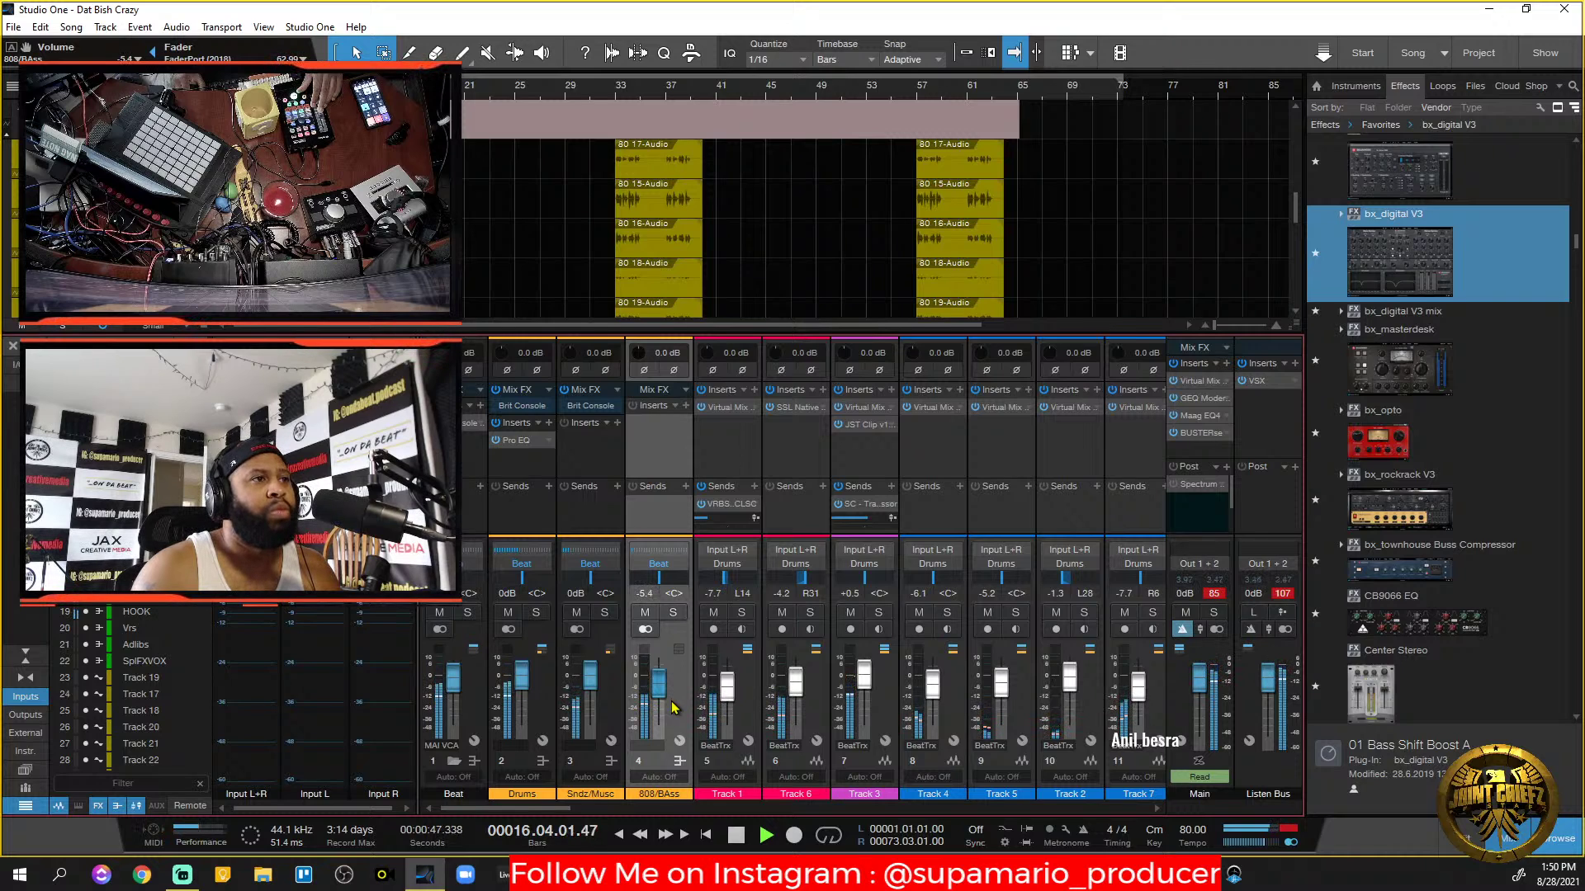
pyautogui.press('space')
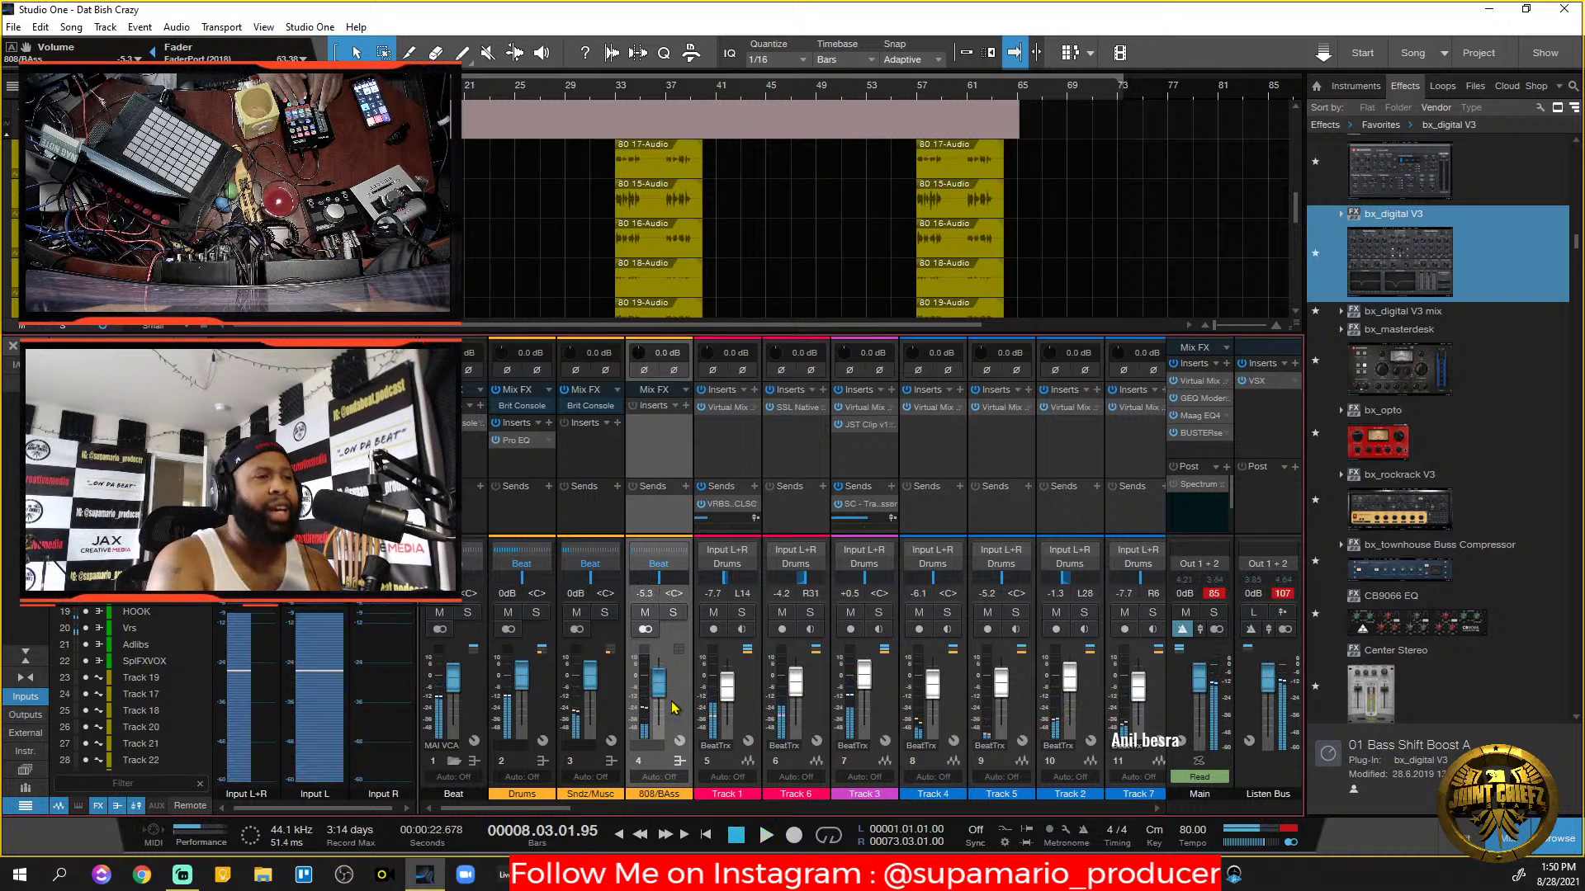
pyautogui.press('space')
pyautogui.scroll(3, 672, 707)
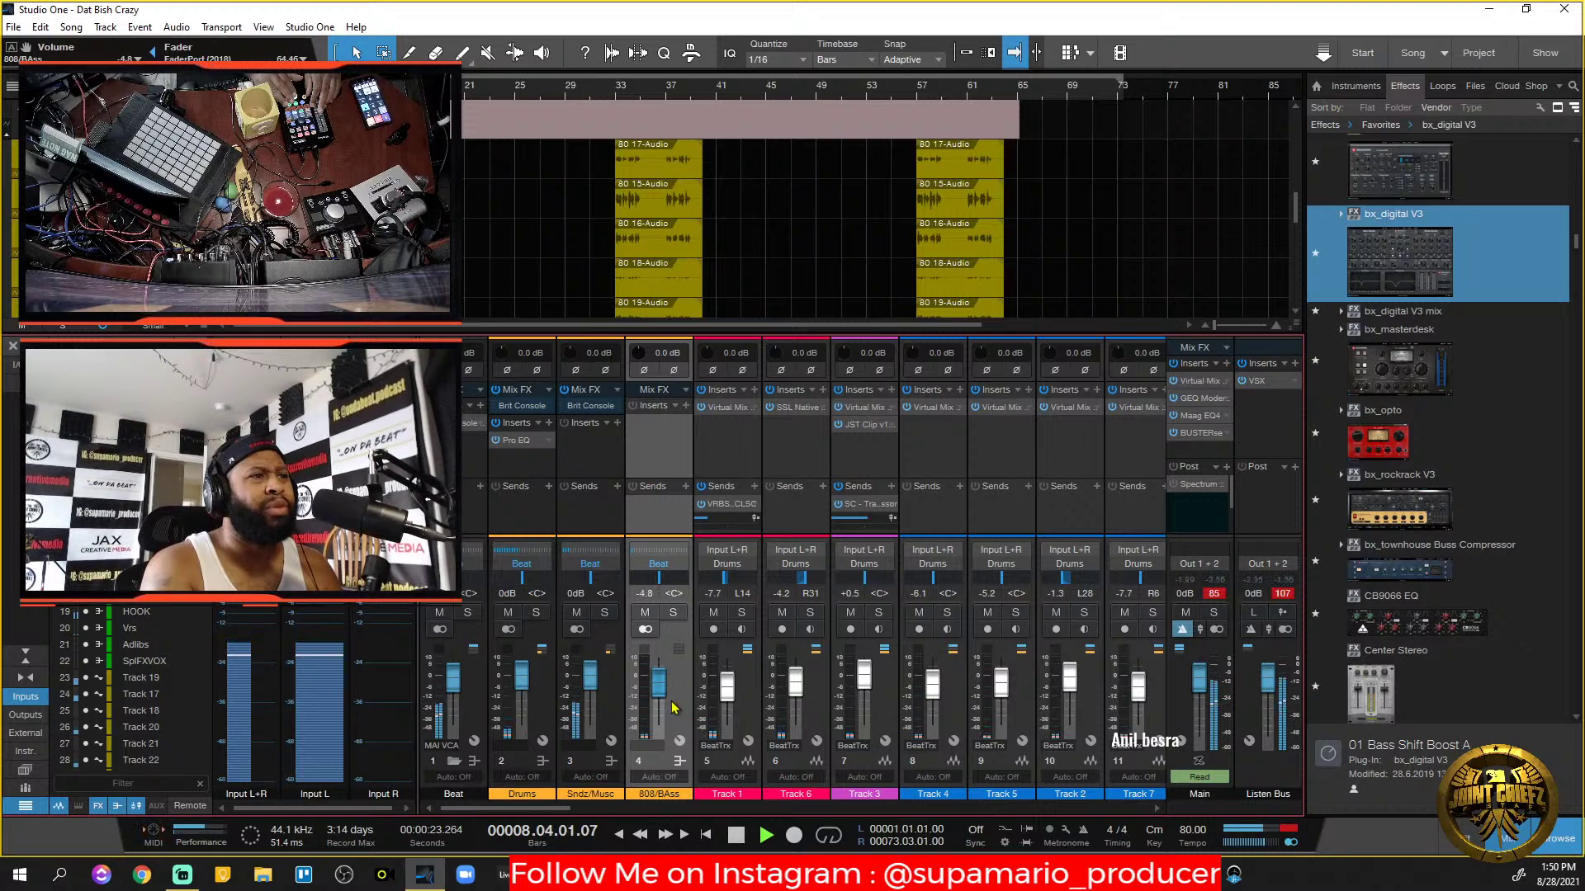
pyautogui.scroll(-2, 673, 707)
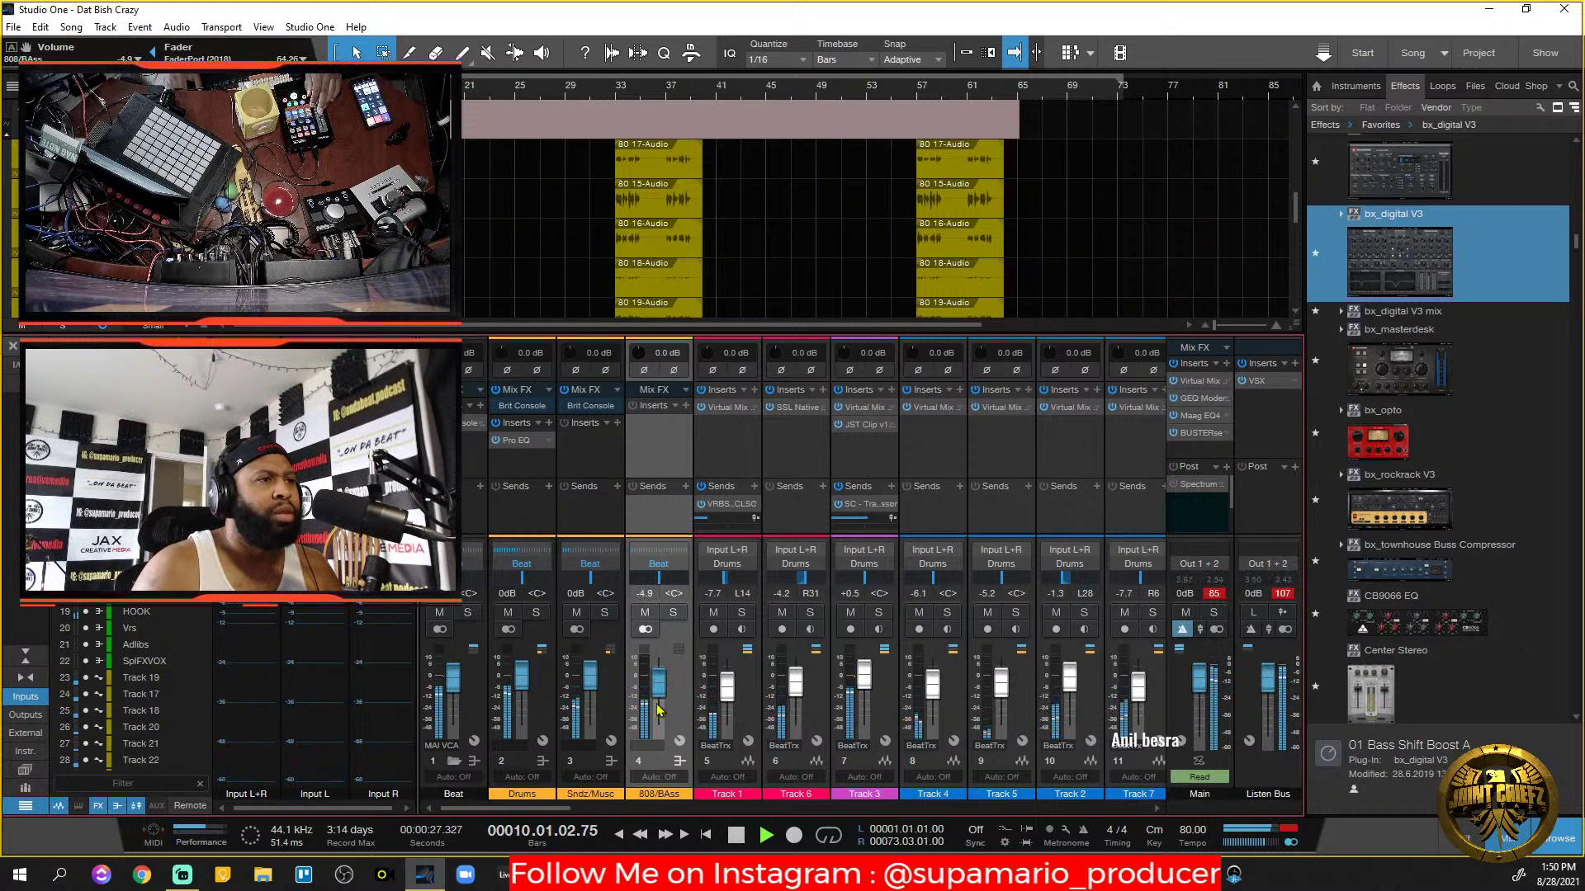
pyautogui.scroll(-1, 657, 694)
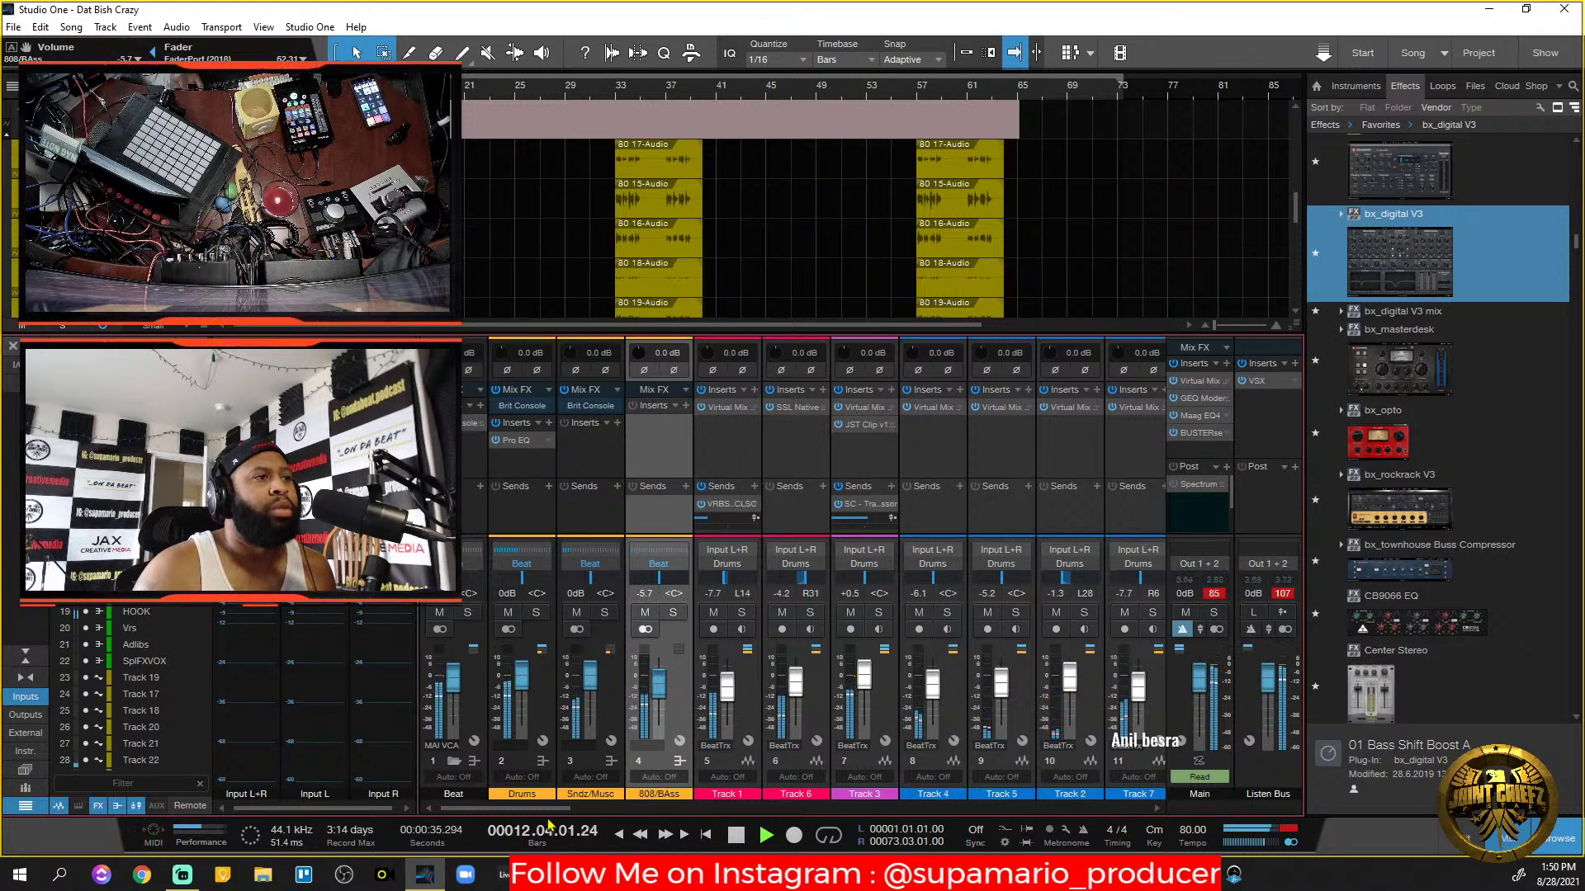
pyautogui.press('space')
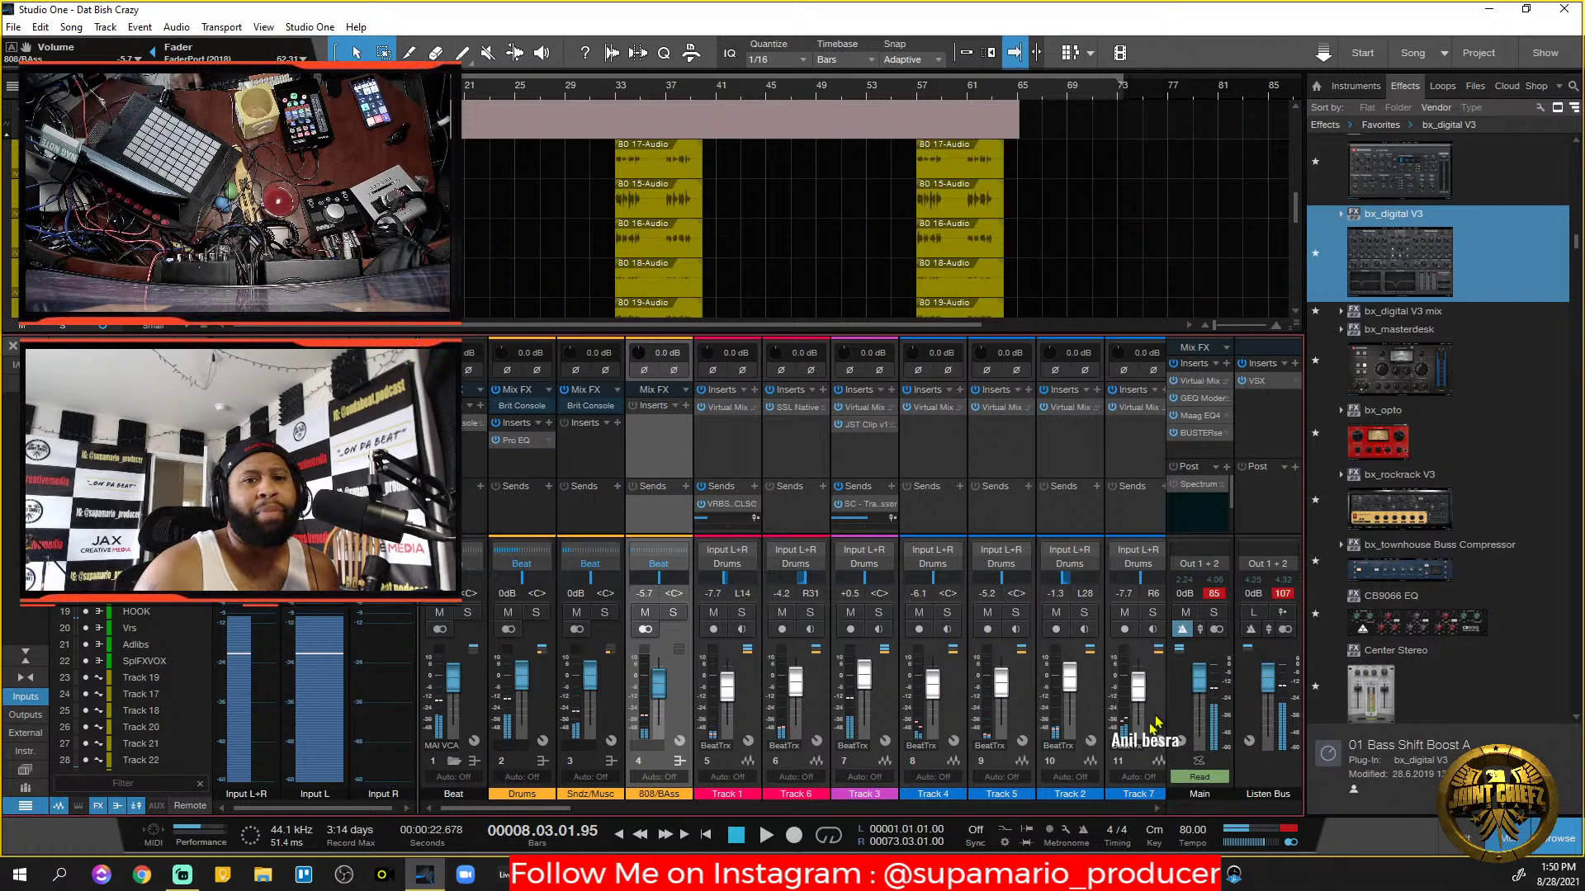
# Change the Listen Bus VSX room to SUV and return to its home view.
pyautogui.click(1257, 381)
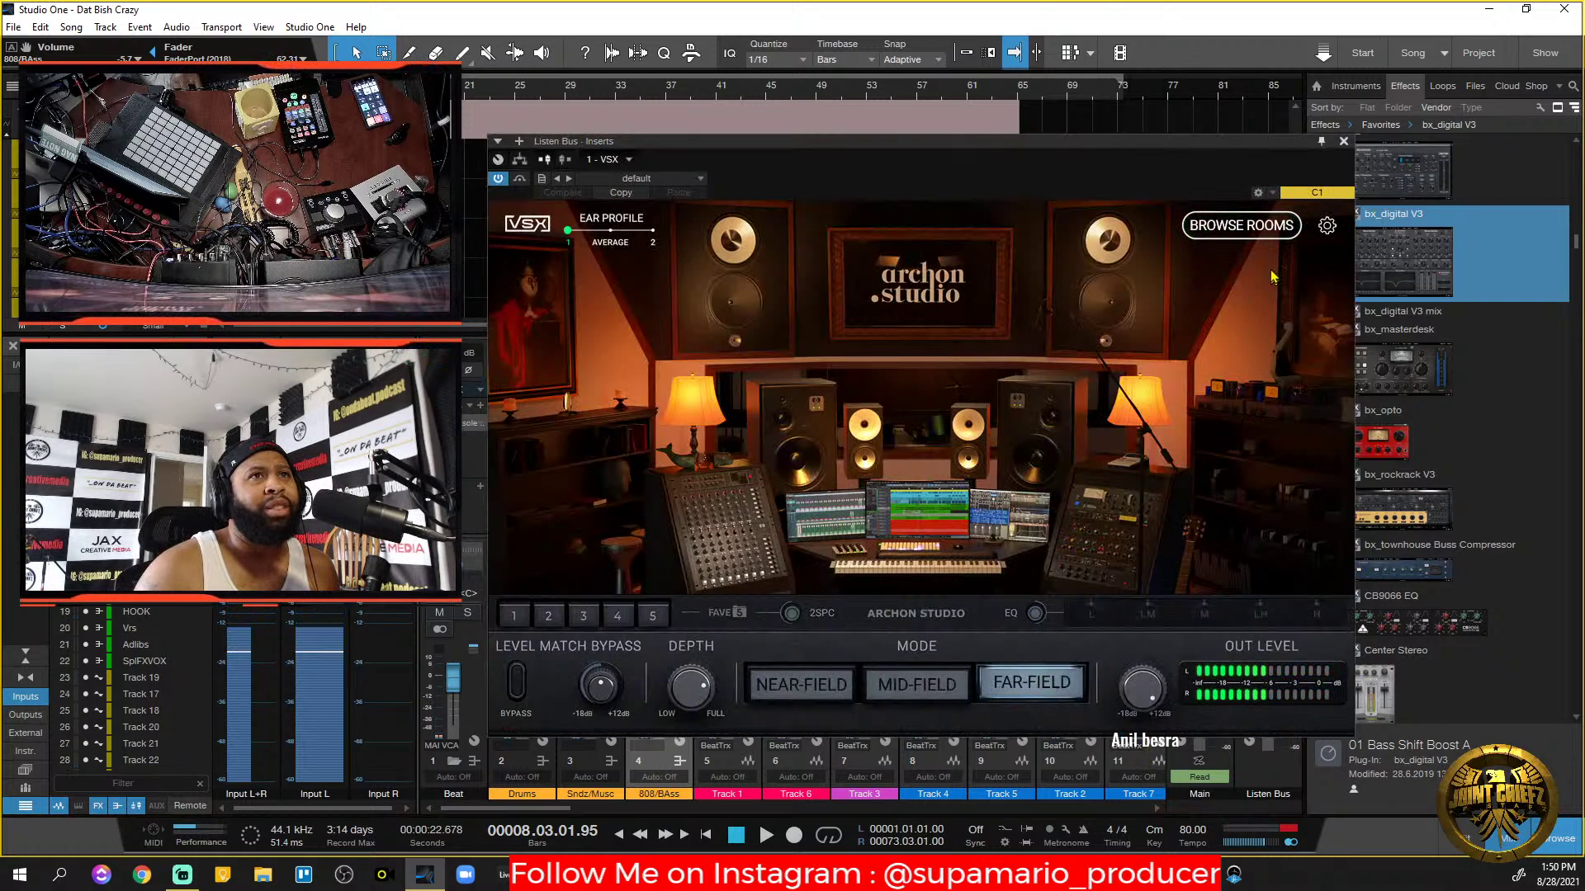
pyautogui.click(1241, 225)
pyautogui.click(1206, 341)
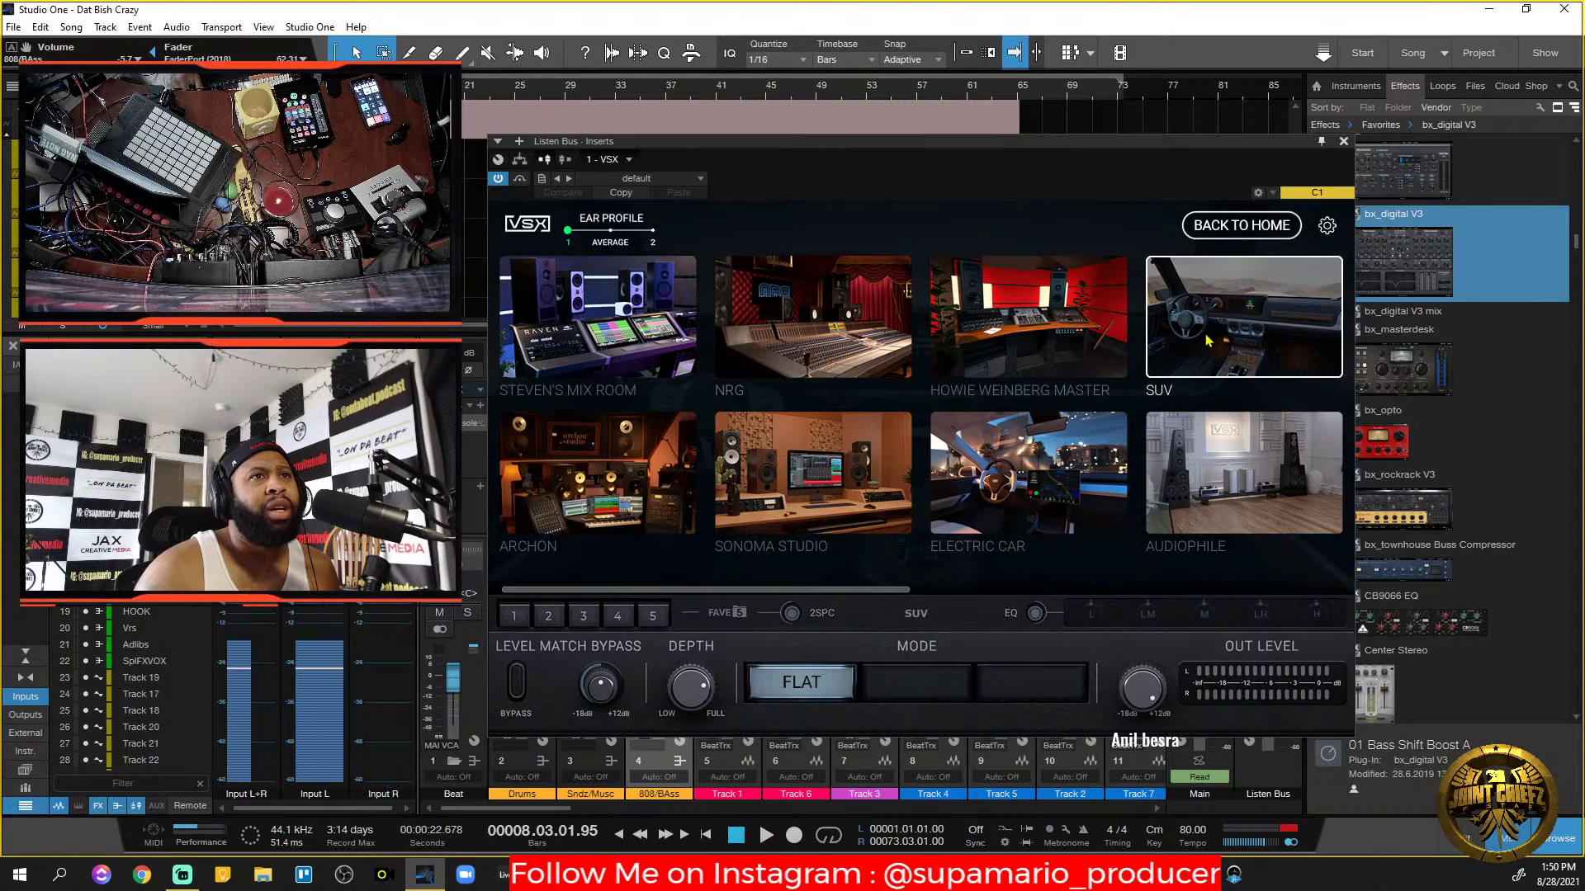
pyautogui.click(1275, 234)
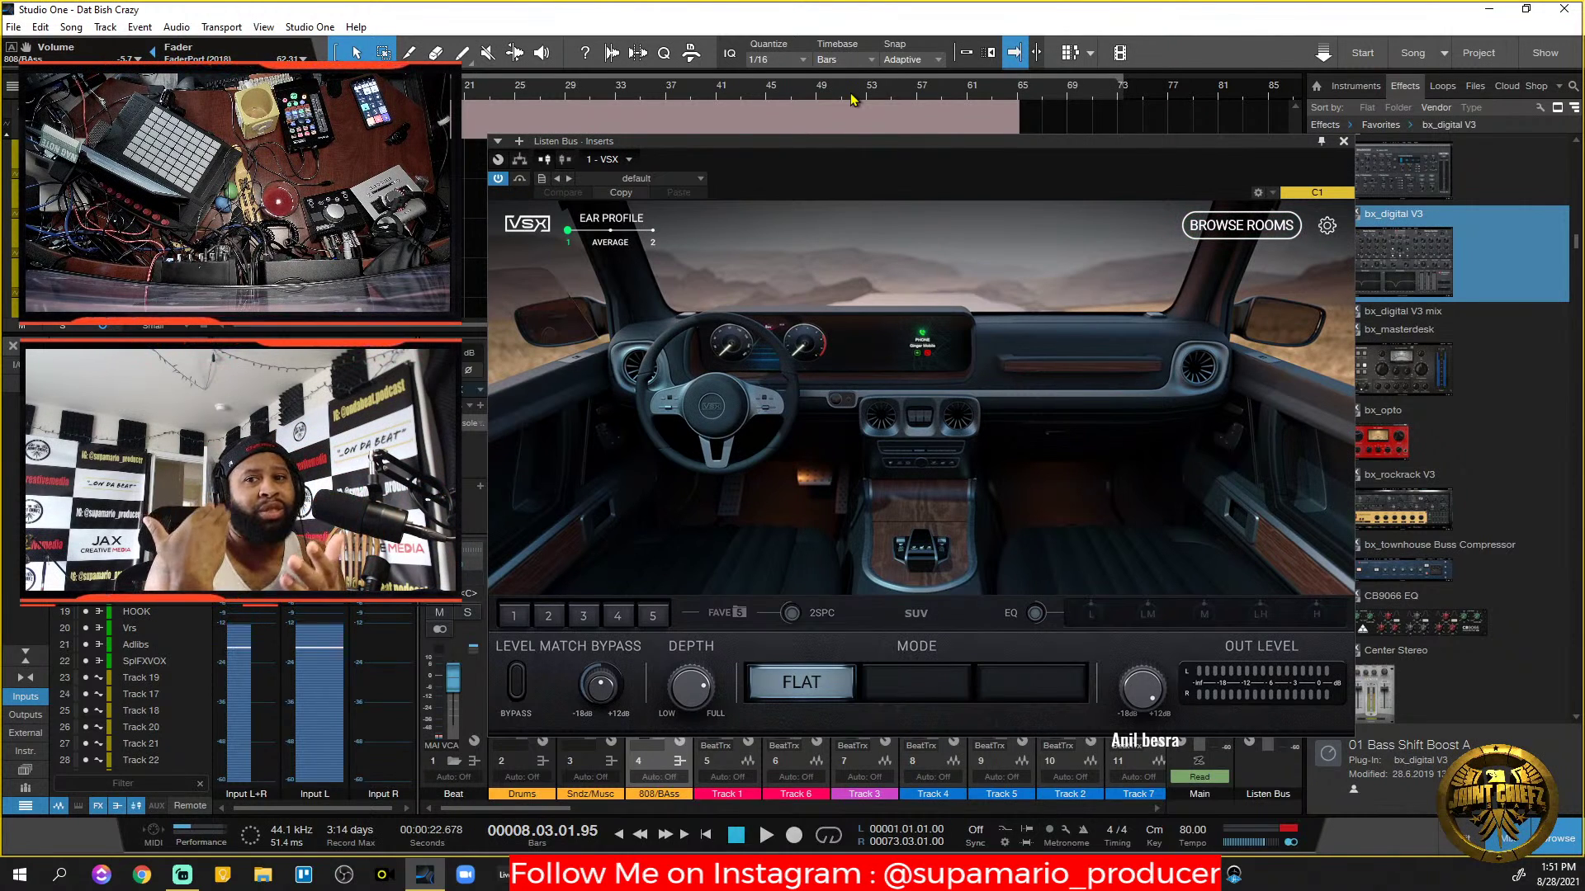
# Audition the hook through the VSX SUV room, stopping and restarting playback from bar 8.
pyautogui.press('space')
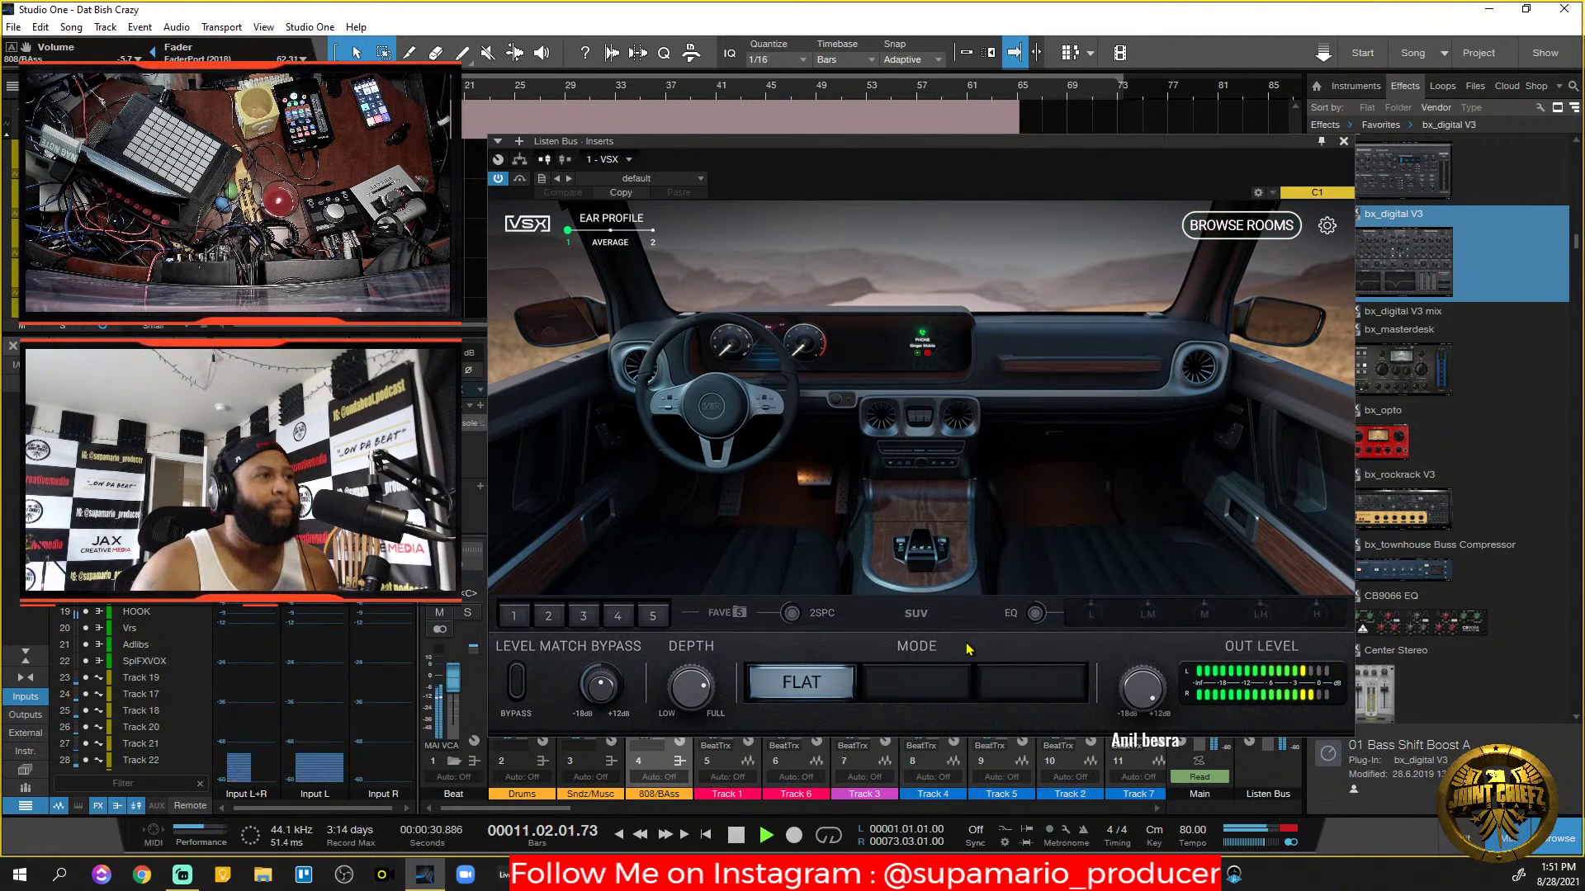
pyautogui.press('space')
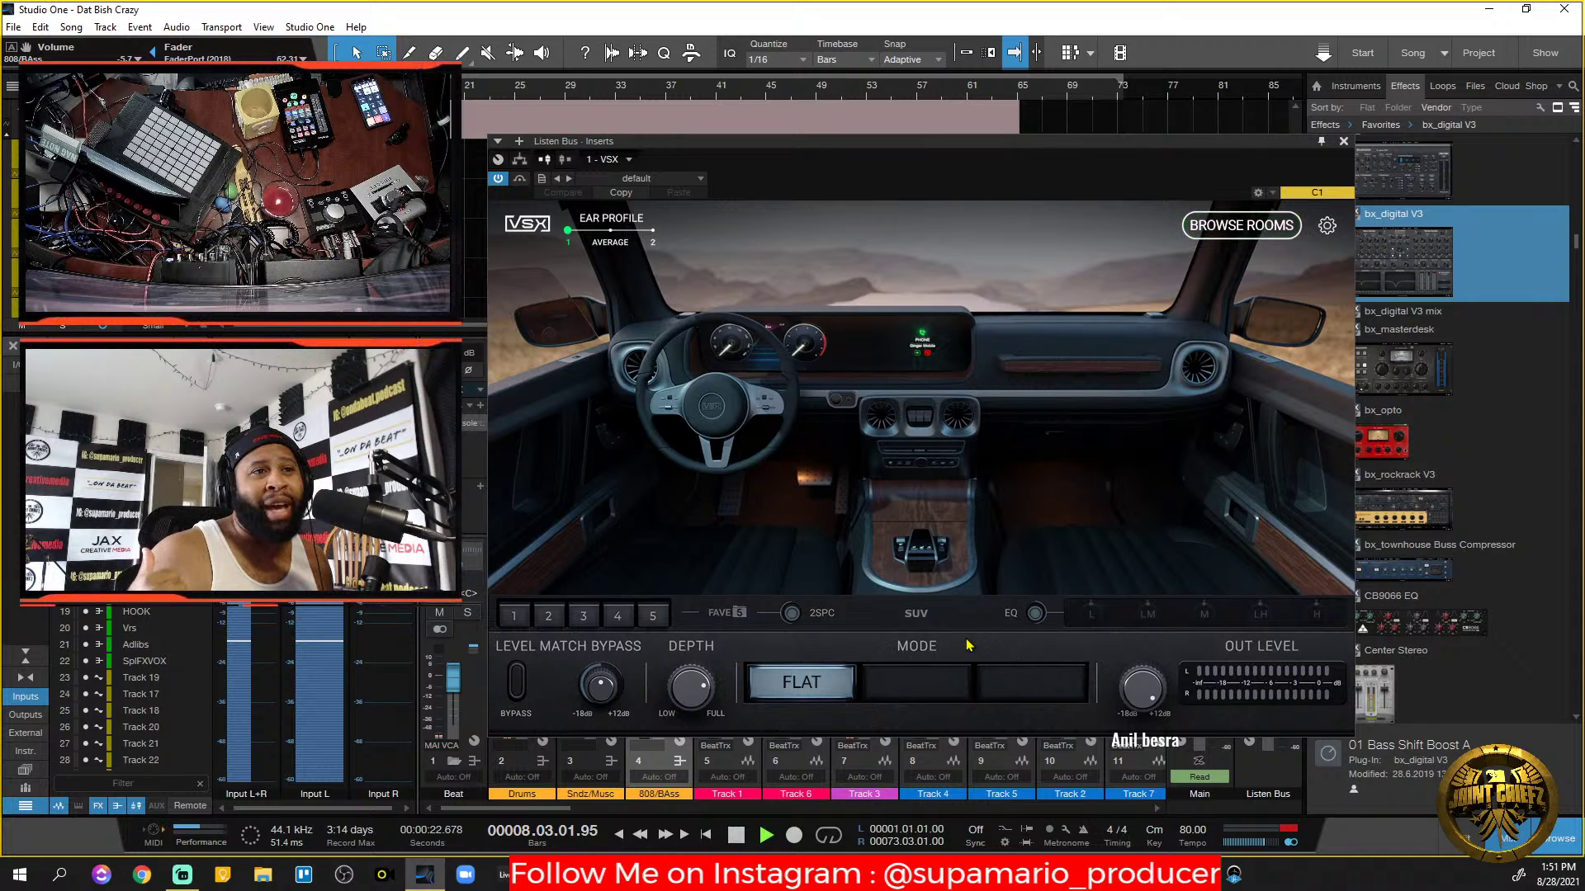
pyautogui.press('space')
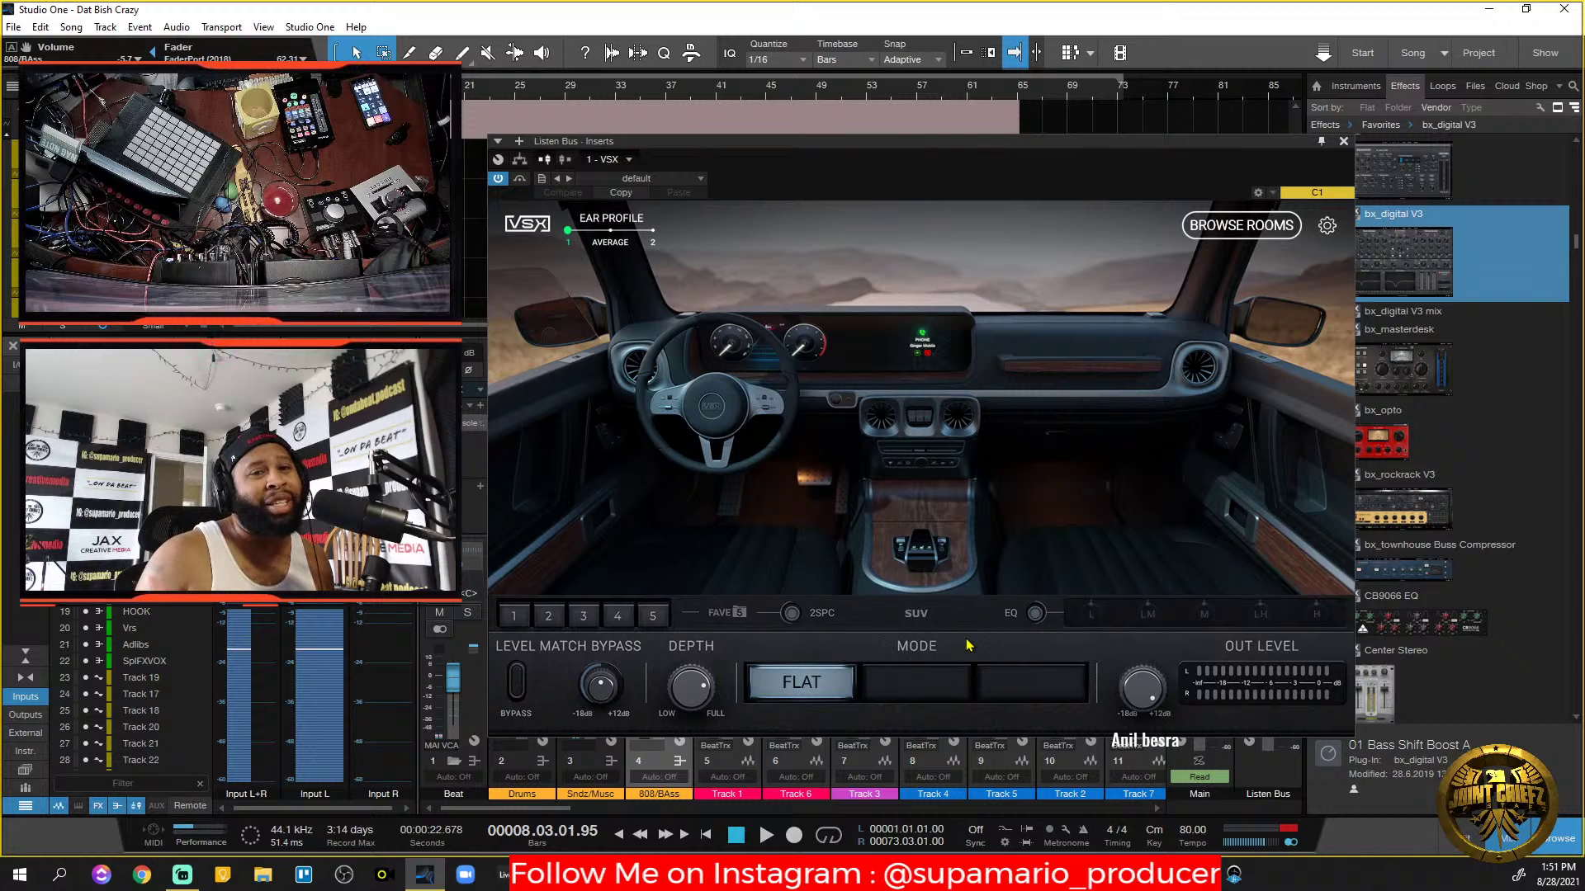
pyautogui.press('space')
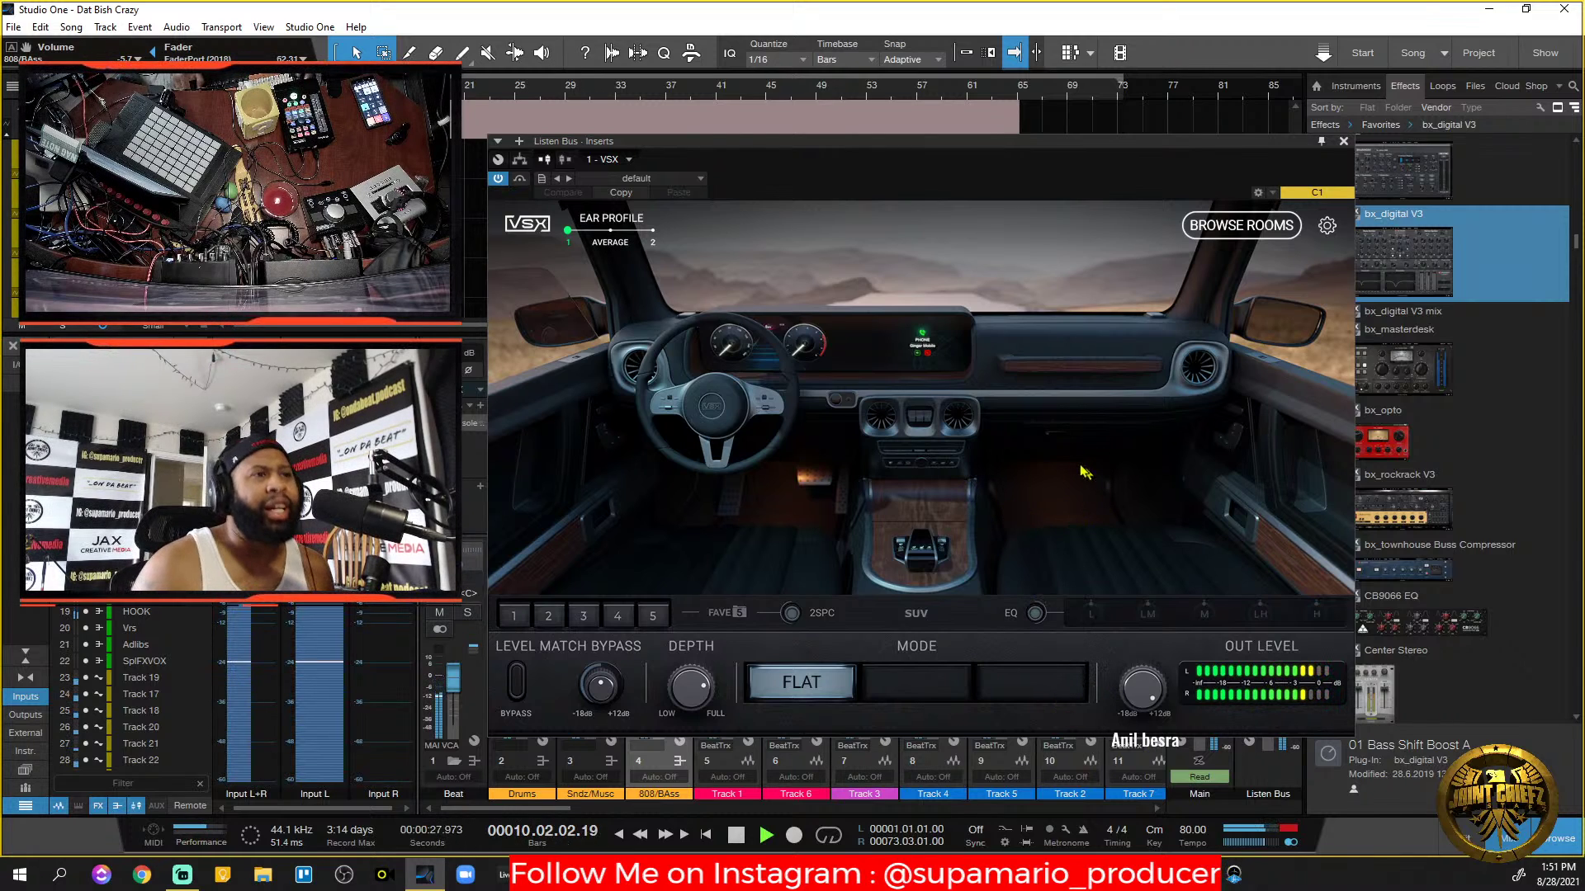
# Switch the Listen Bus VSX room to Electric Car and audition the hook in it.
pyautogui.click(1242, 227)
pyautogui.press('space')
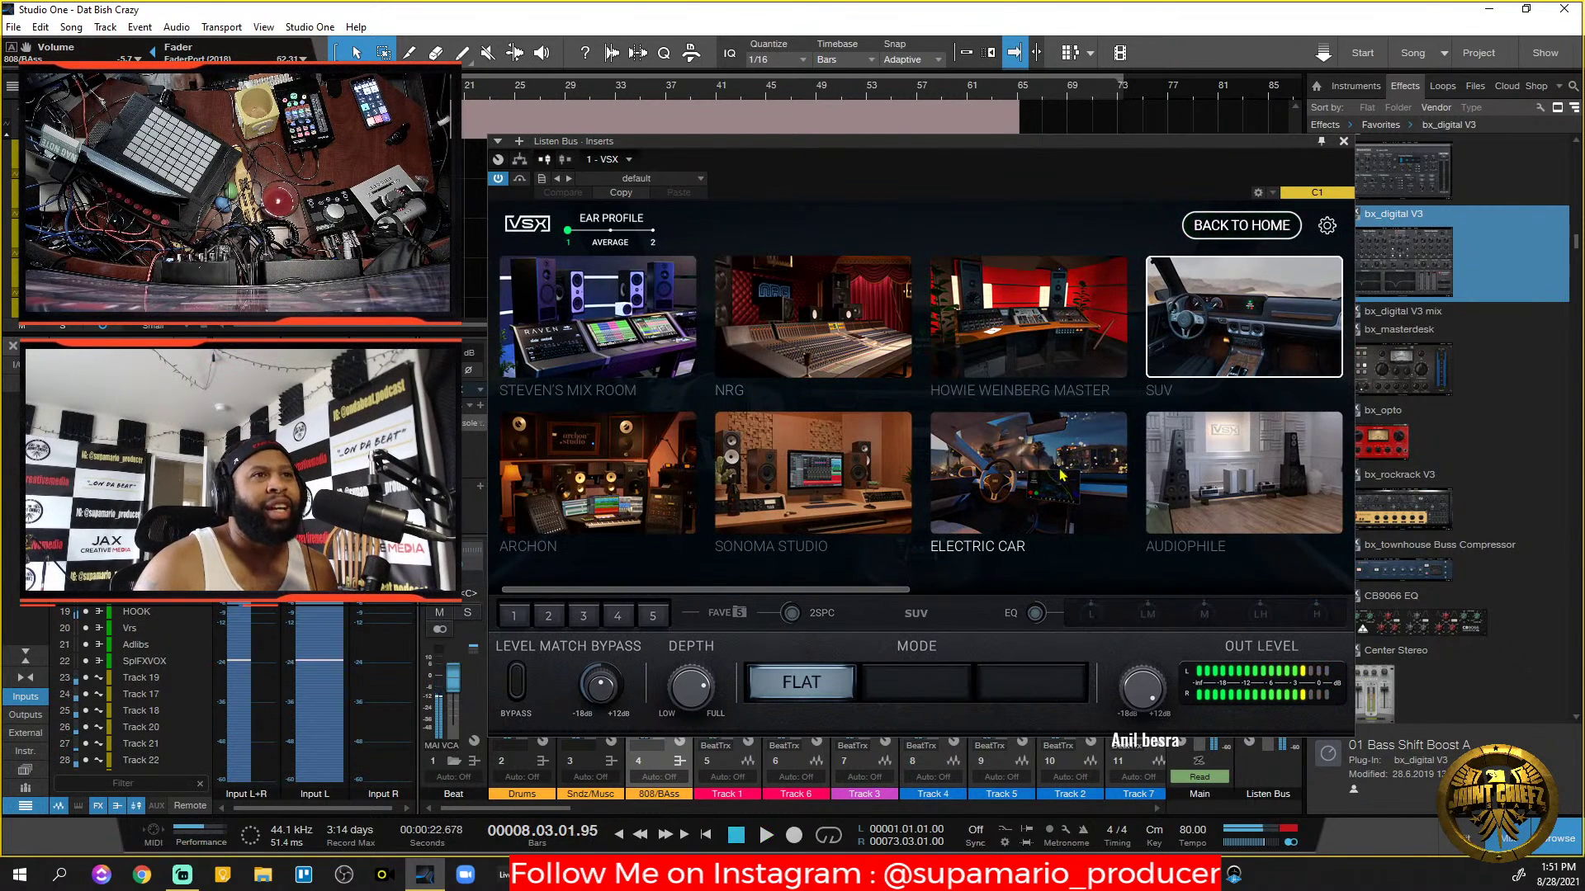
pyautogui.click(1059, 479)
pyautogui.click(1077, 487)
pyautogui.press('space')
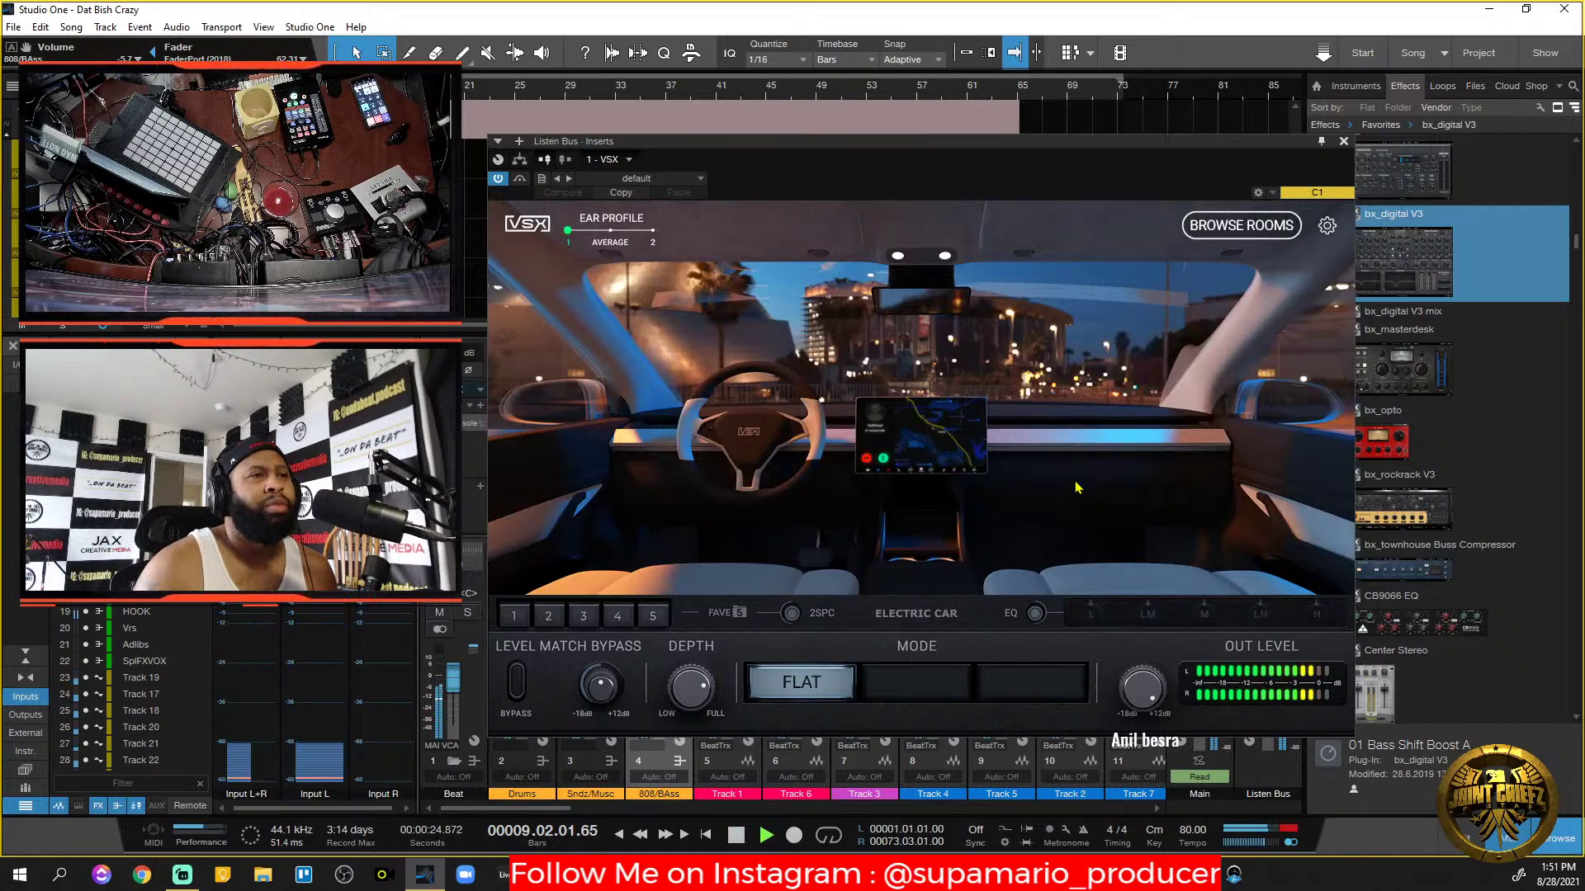
pyautogui.press('space')
# Change the VSX room to Club and listen to the hook in Flat mode.
pyautogui.click(1218, 230)
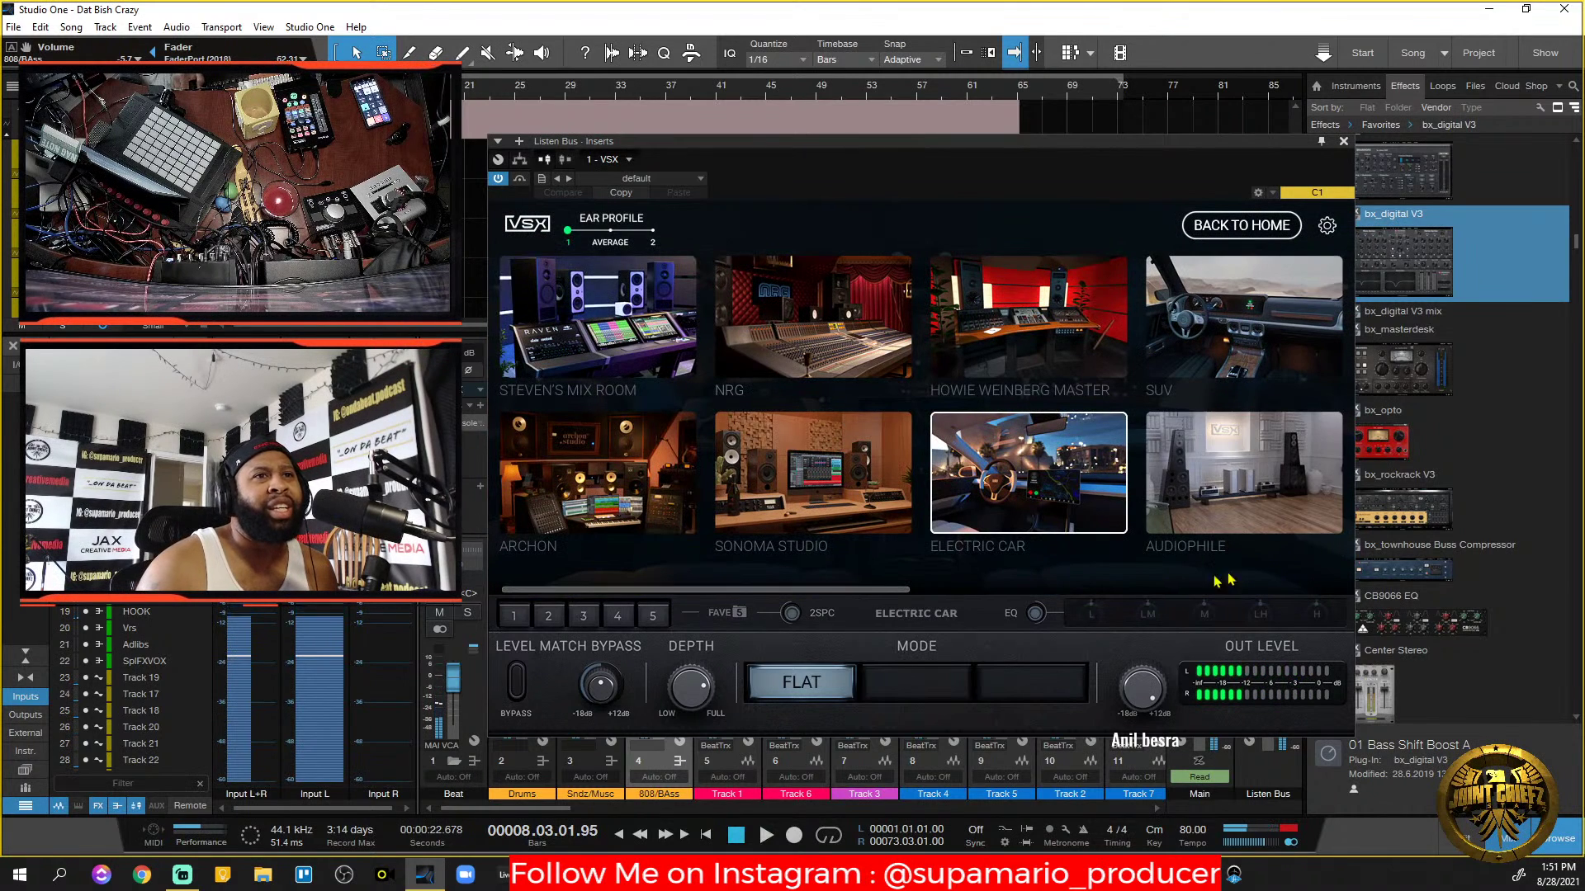
pyautogui.moveTo(884, 596); pyautogui.dragTo(1072, 596)
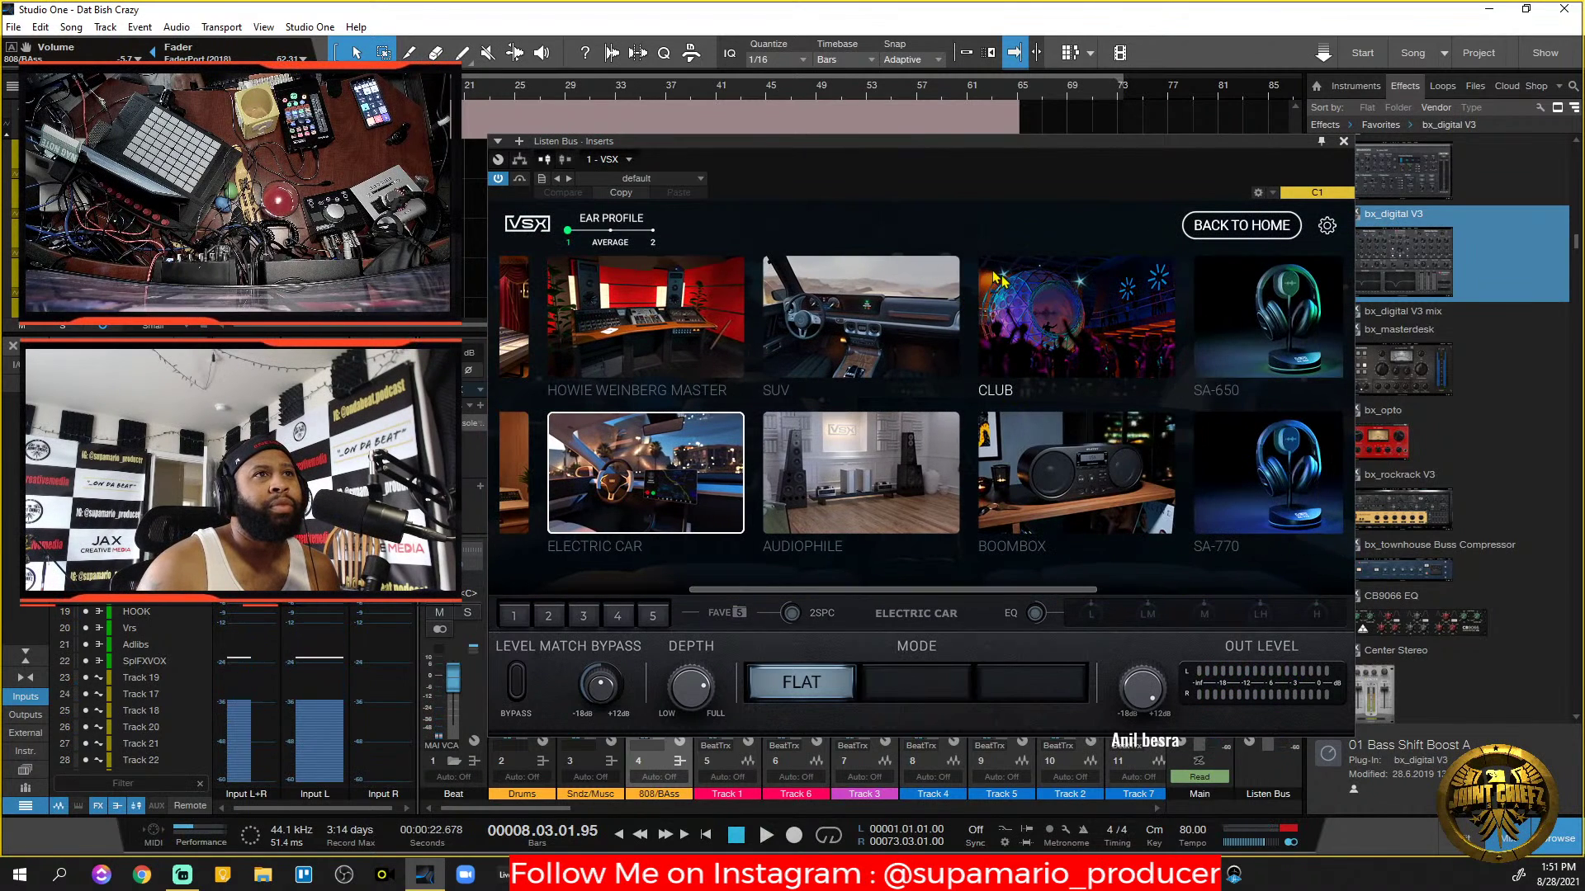
pyautogui.click(1058, 363)
pyautogui.press('space')
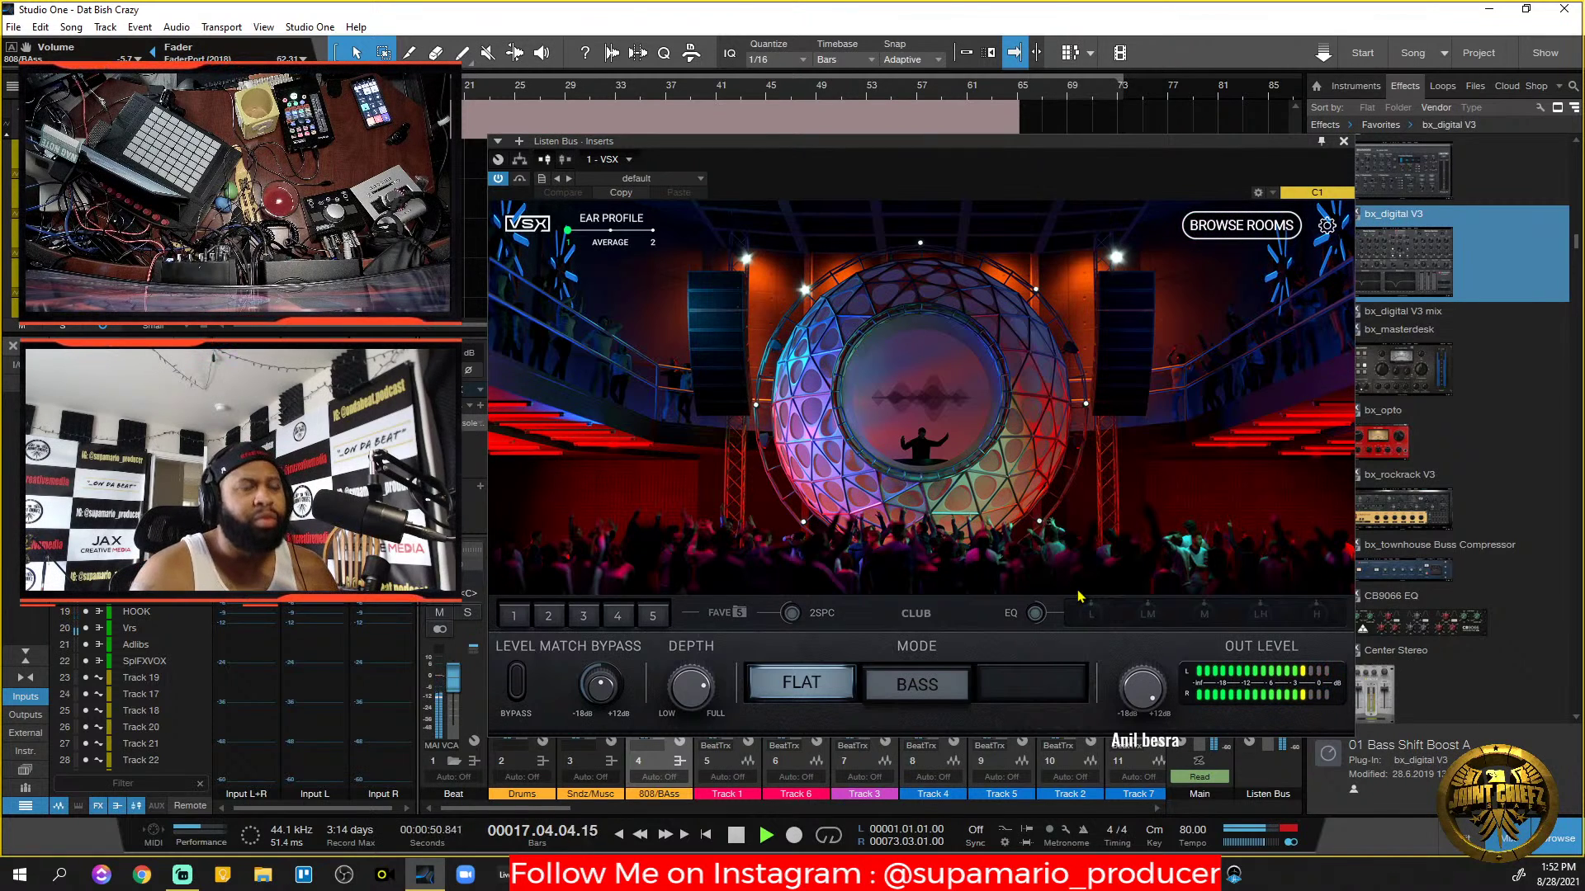
pyautogui.press('space')
# Select the Boombox room in VSX, return to its home view, and play a short part of the hook.
pyautogui.click(1241, 225)
pyautogui.click(1159, 444)
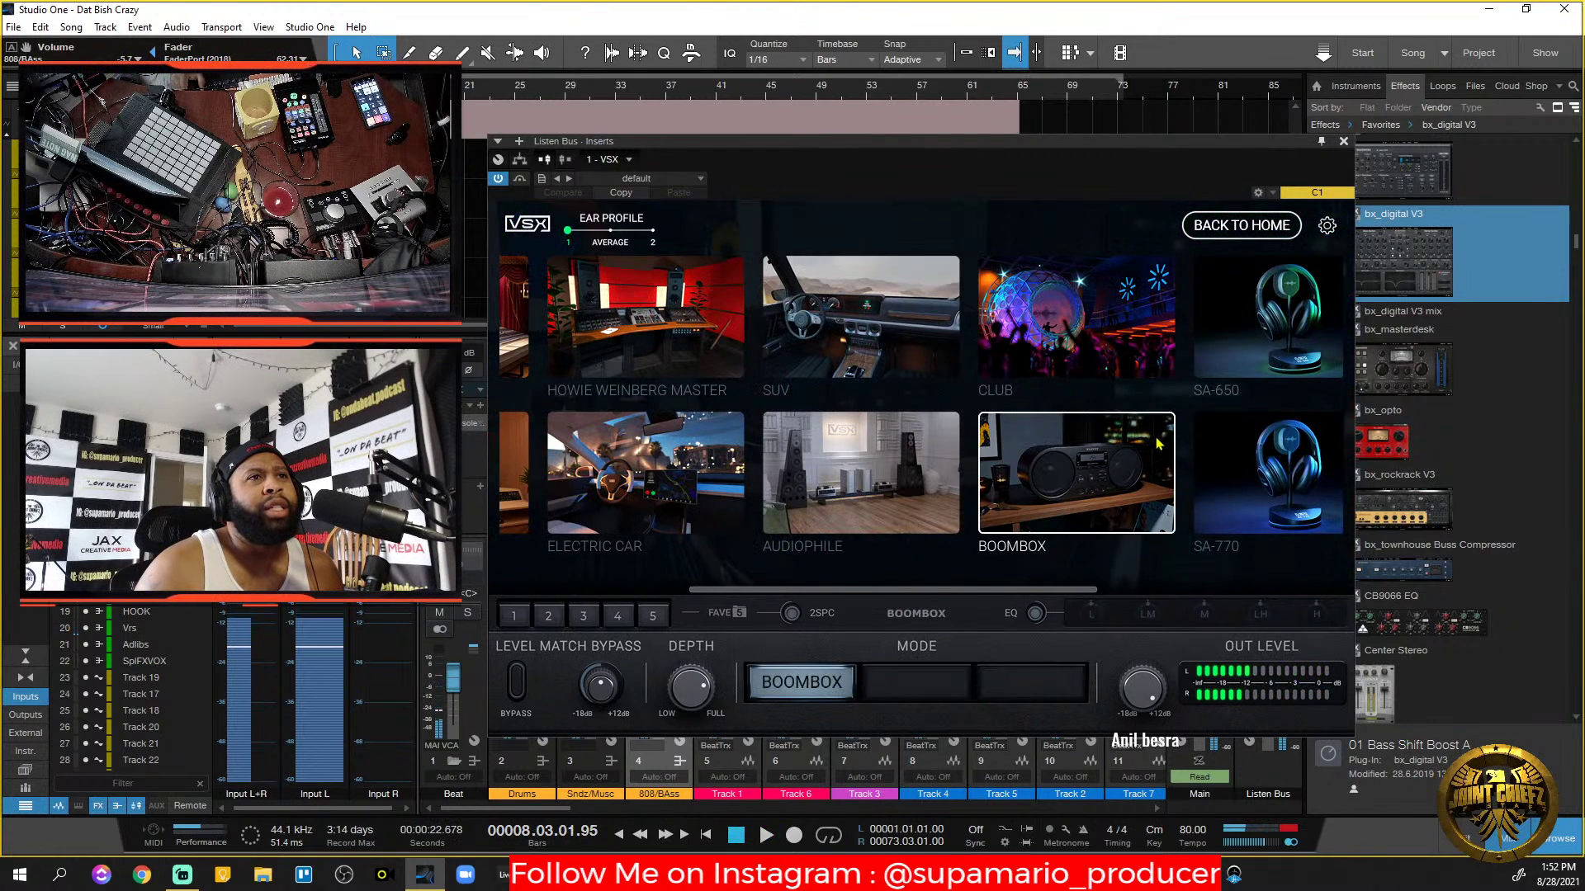
pyautogui.click(1215, 223)
pyautogui.click(1216, 225)
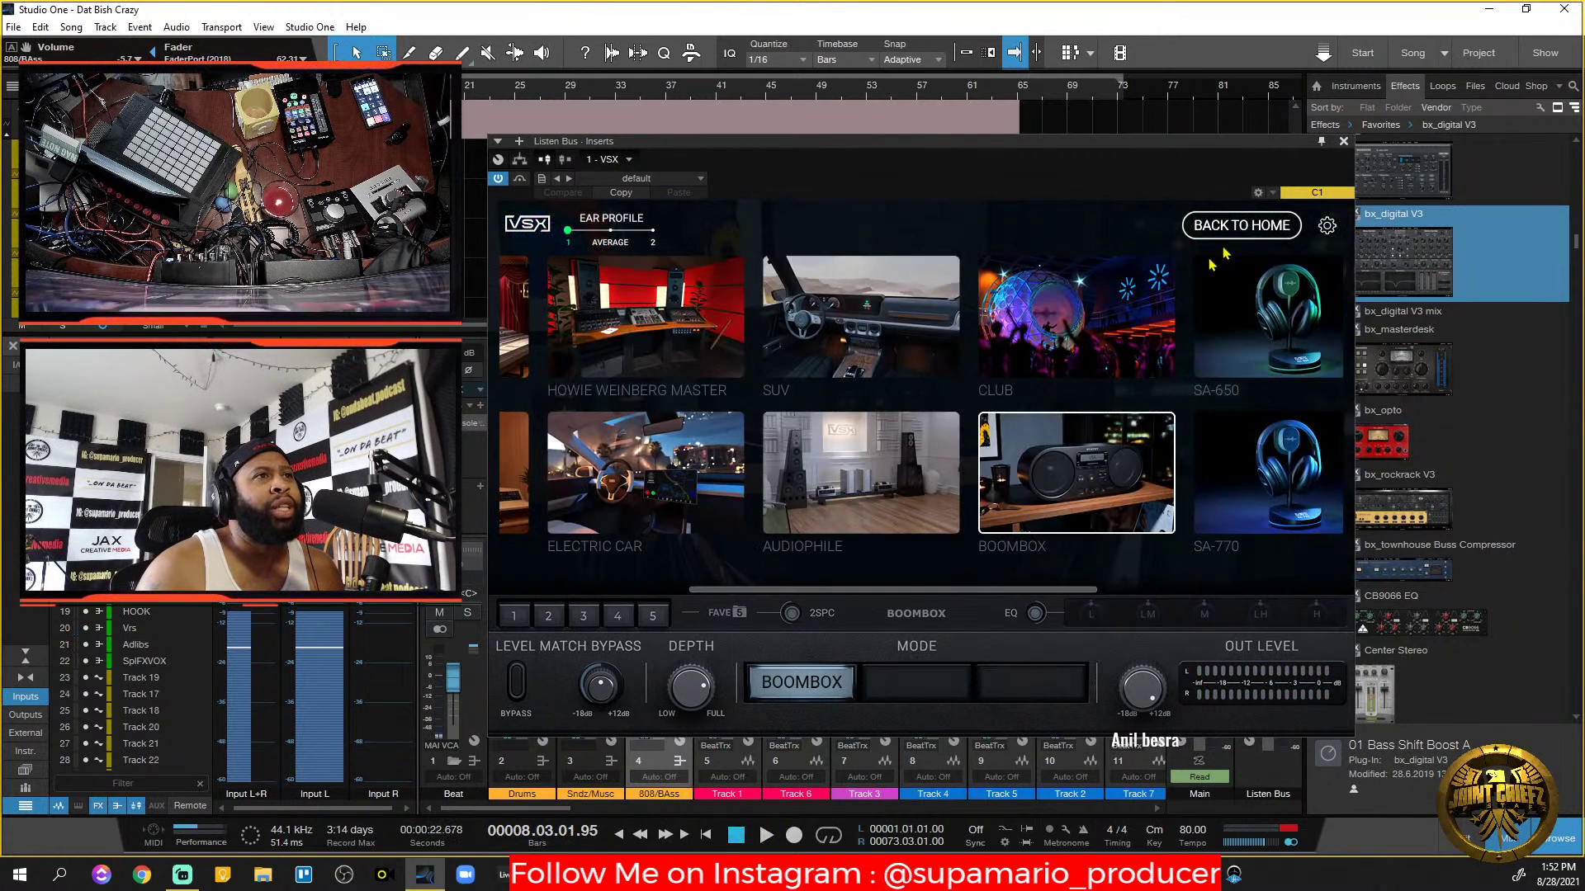
pyautogui.click(1216, 225)
pyautogui.press('space')
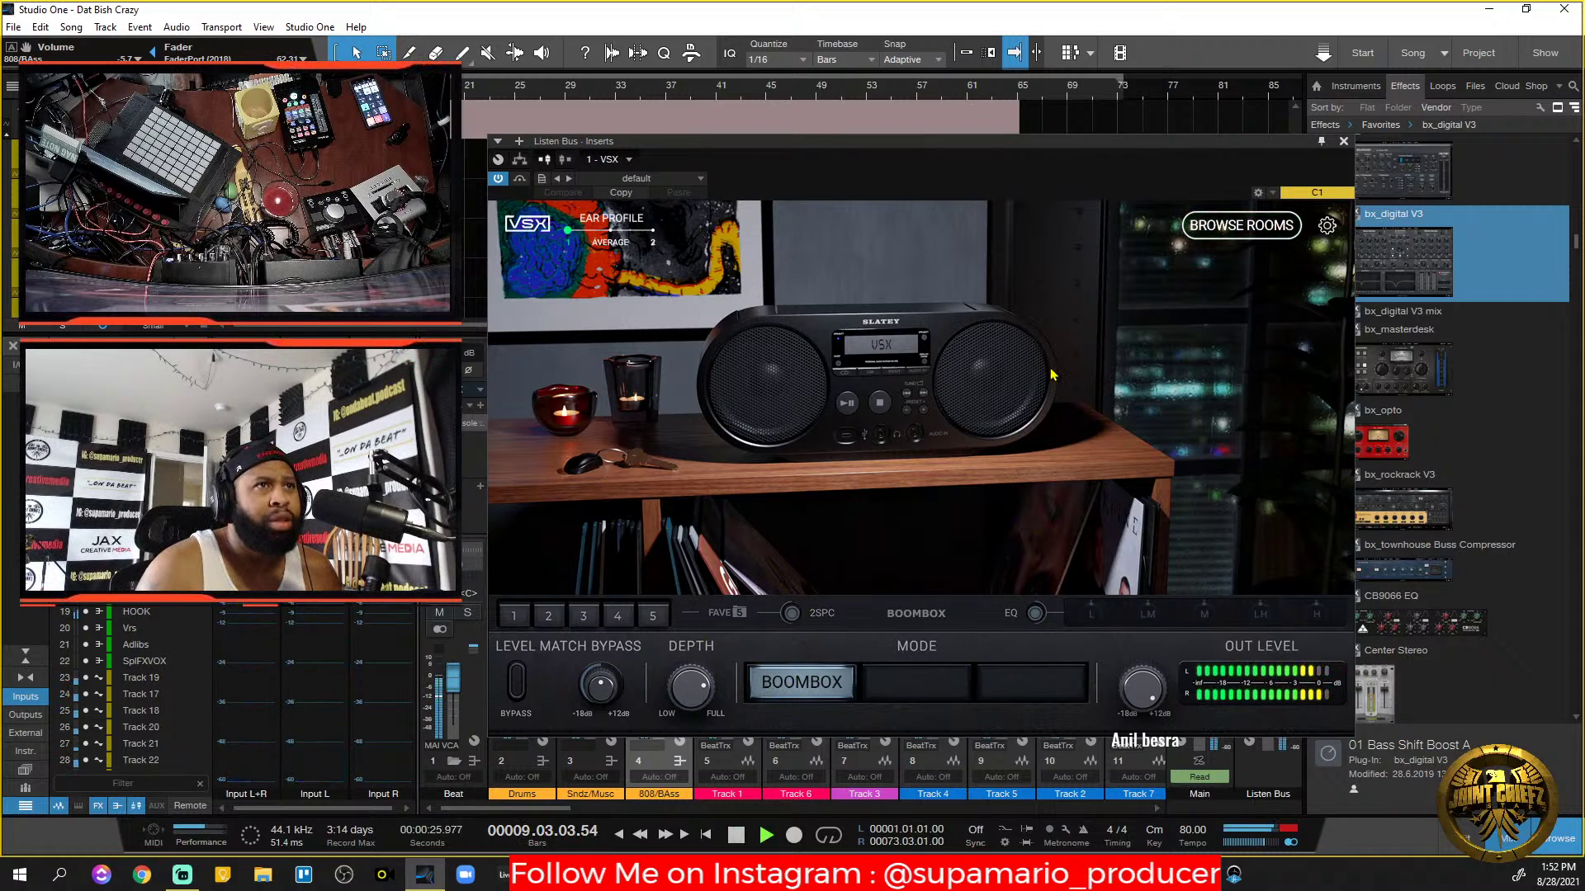
pyautogui.press('space')
# Load the Howie Weinberg Master room in VSX, set its mode to Client, and audition the hook.
pyautogui.click(1239, 227)
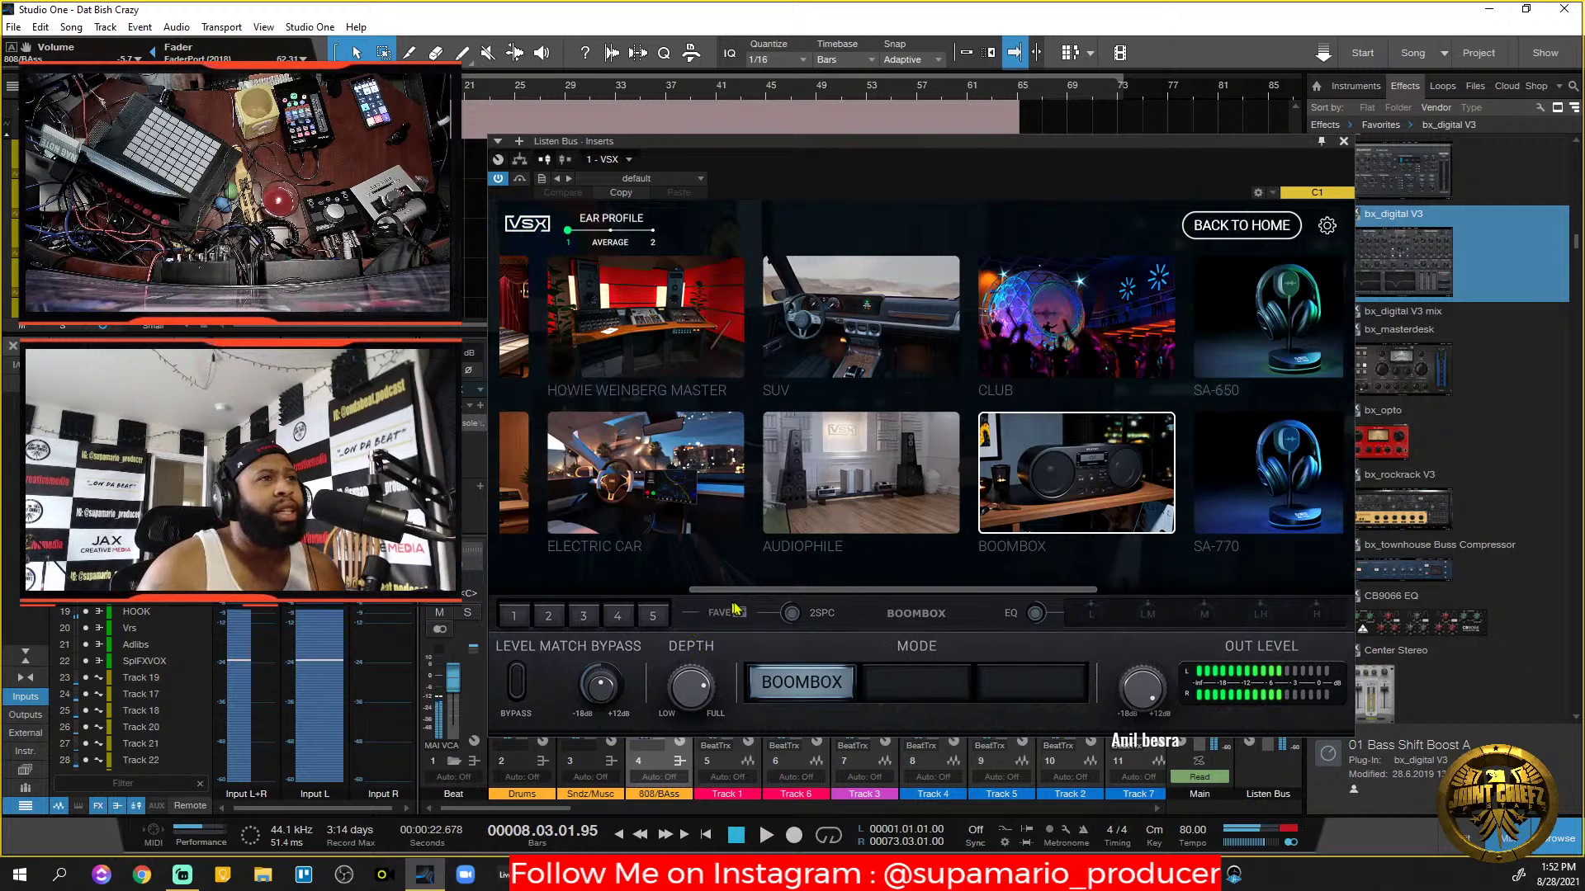
pyautogui.moveTo(772, 592); pyautogui.dragTo(616, 592)
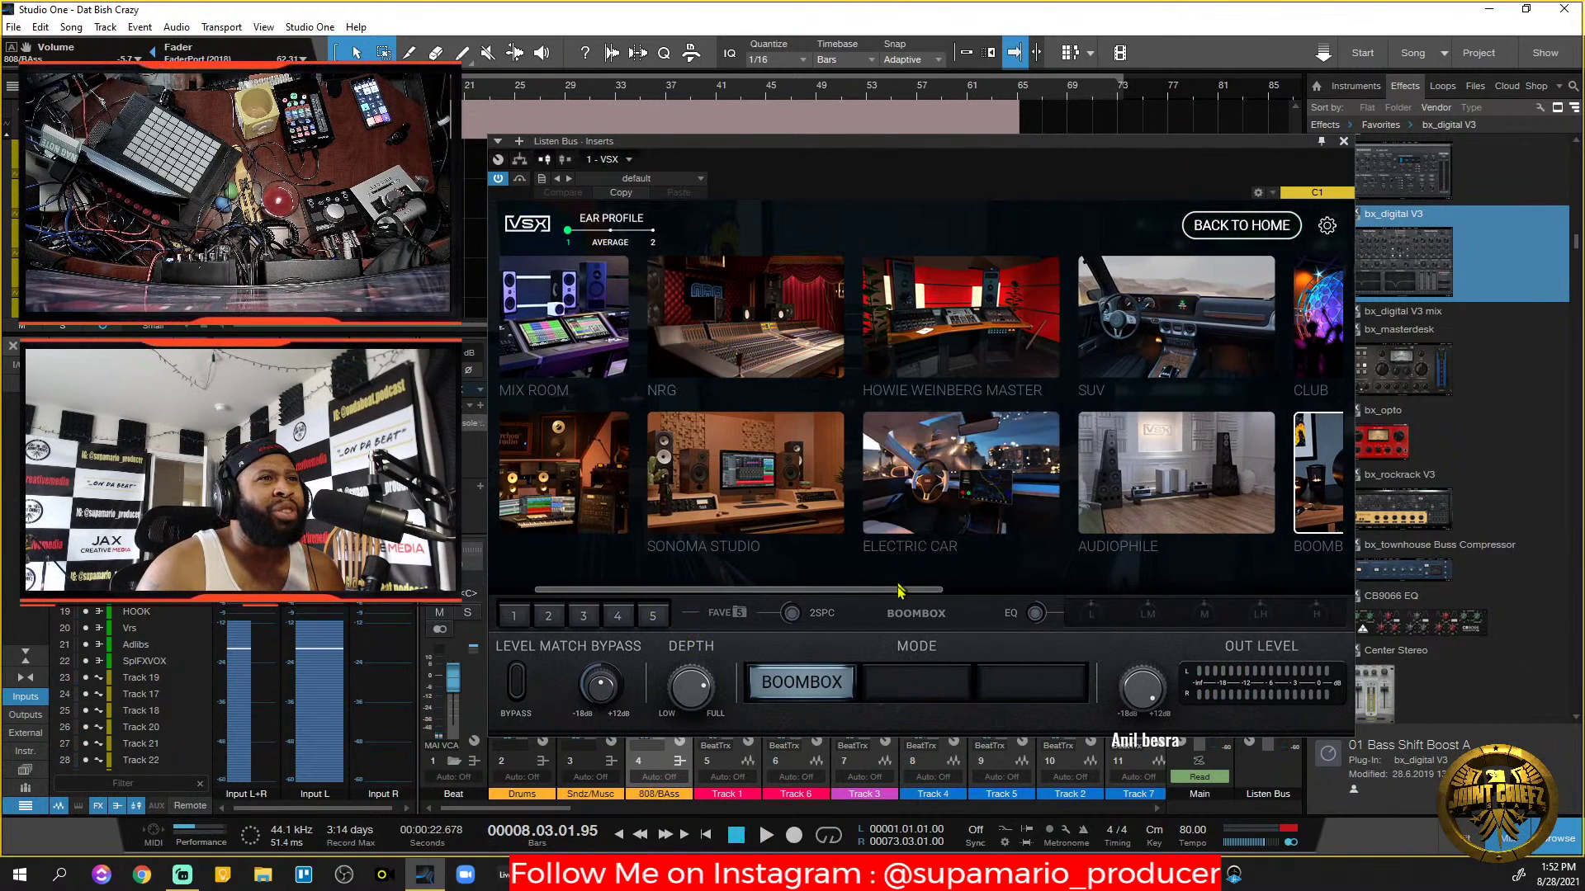
pyautogui.click(949, 322)
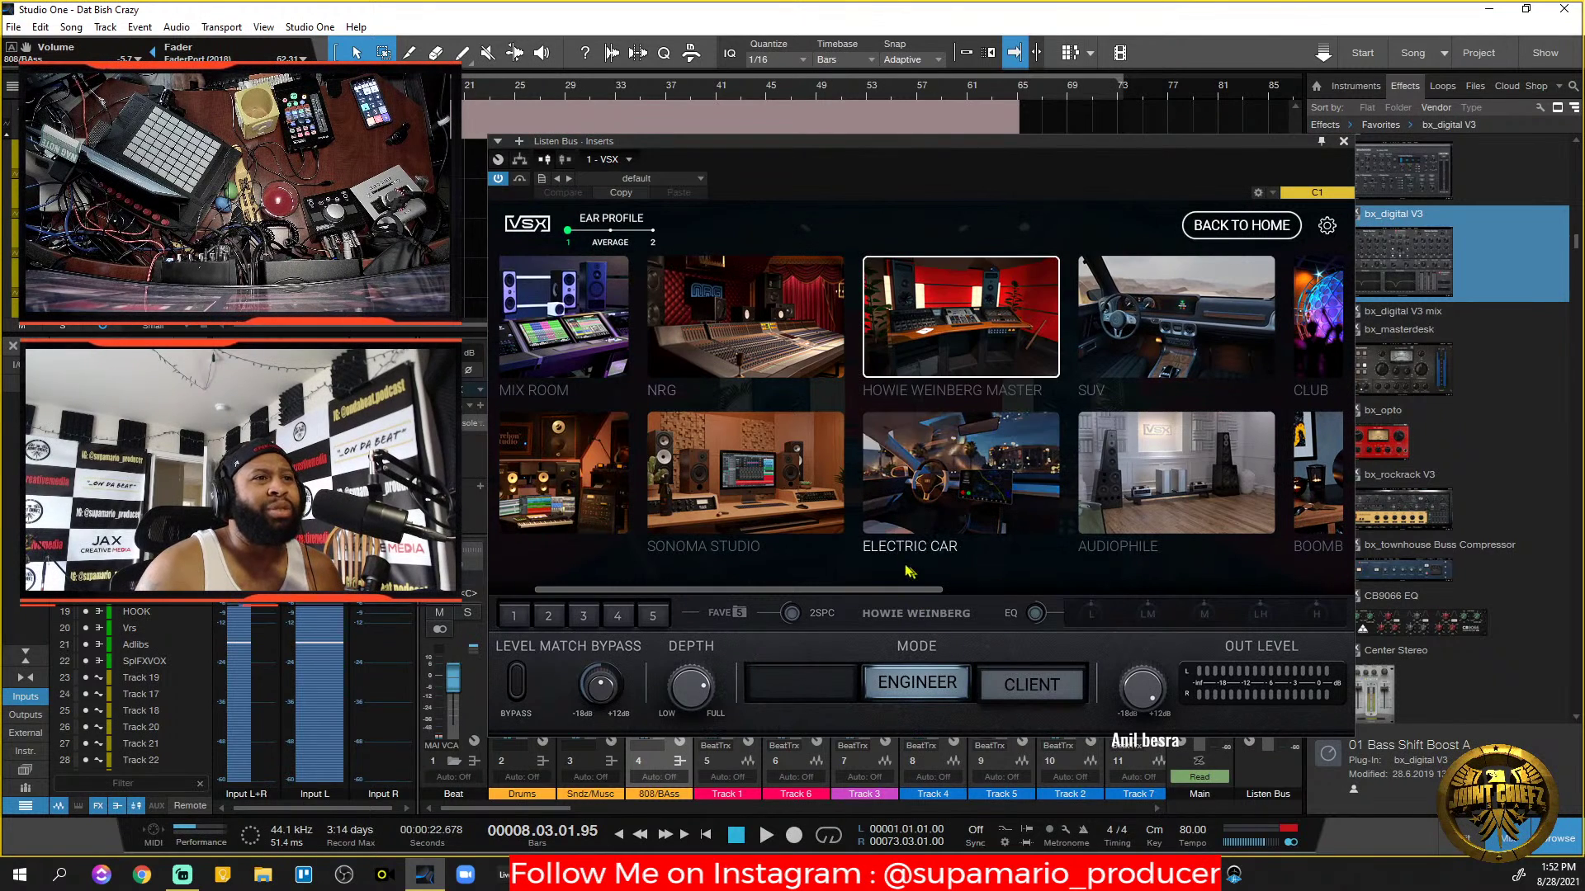
pyautogui.doubleClick(956, 355)
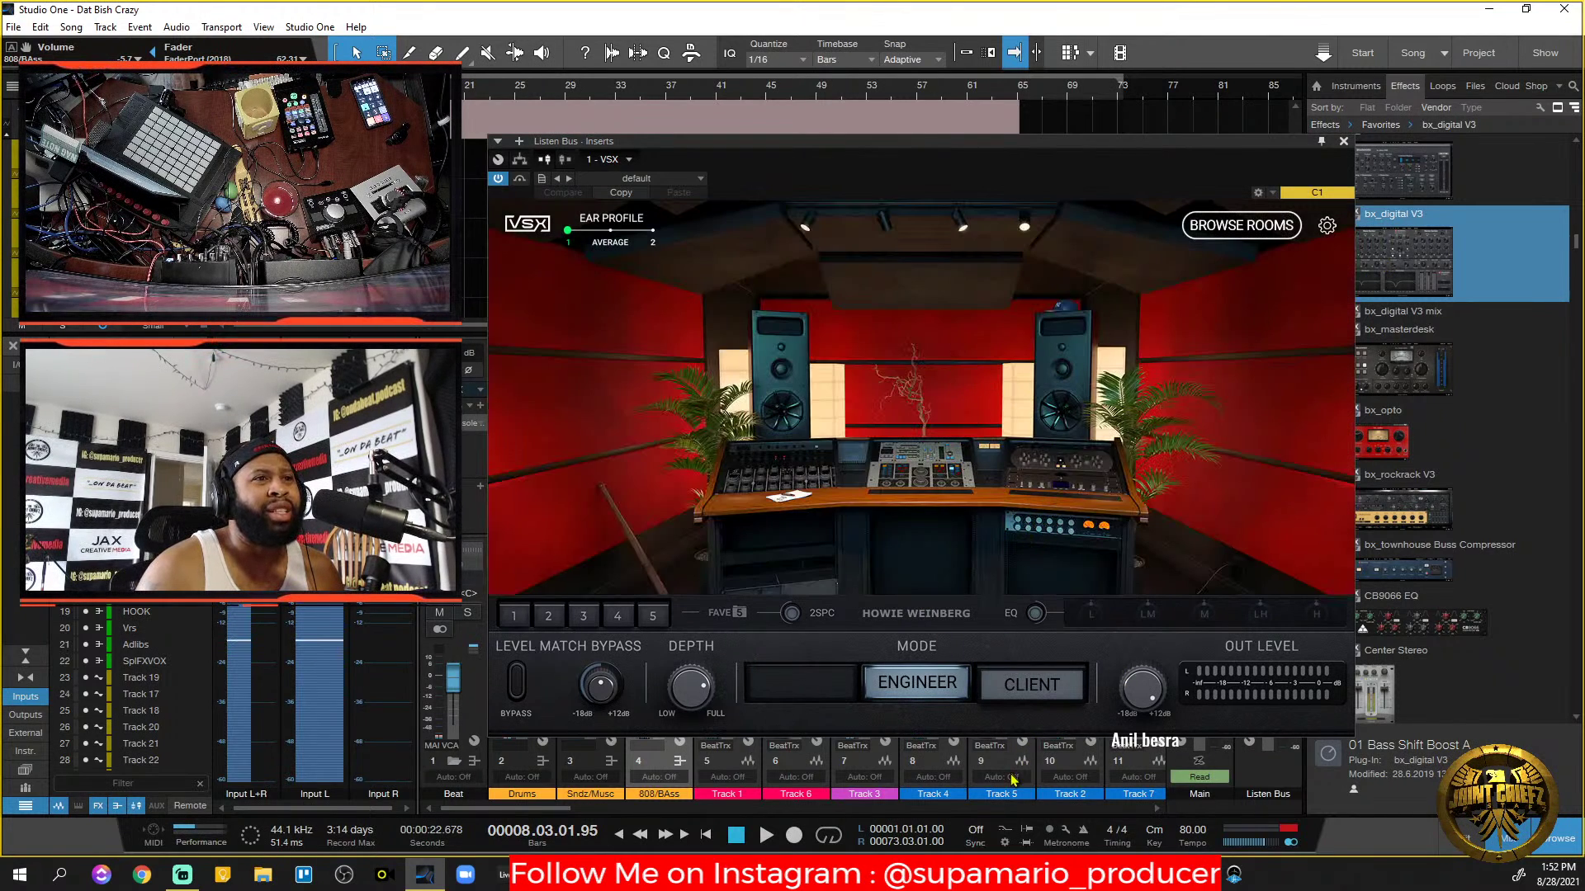
pyautogui.click(1032, 685)
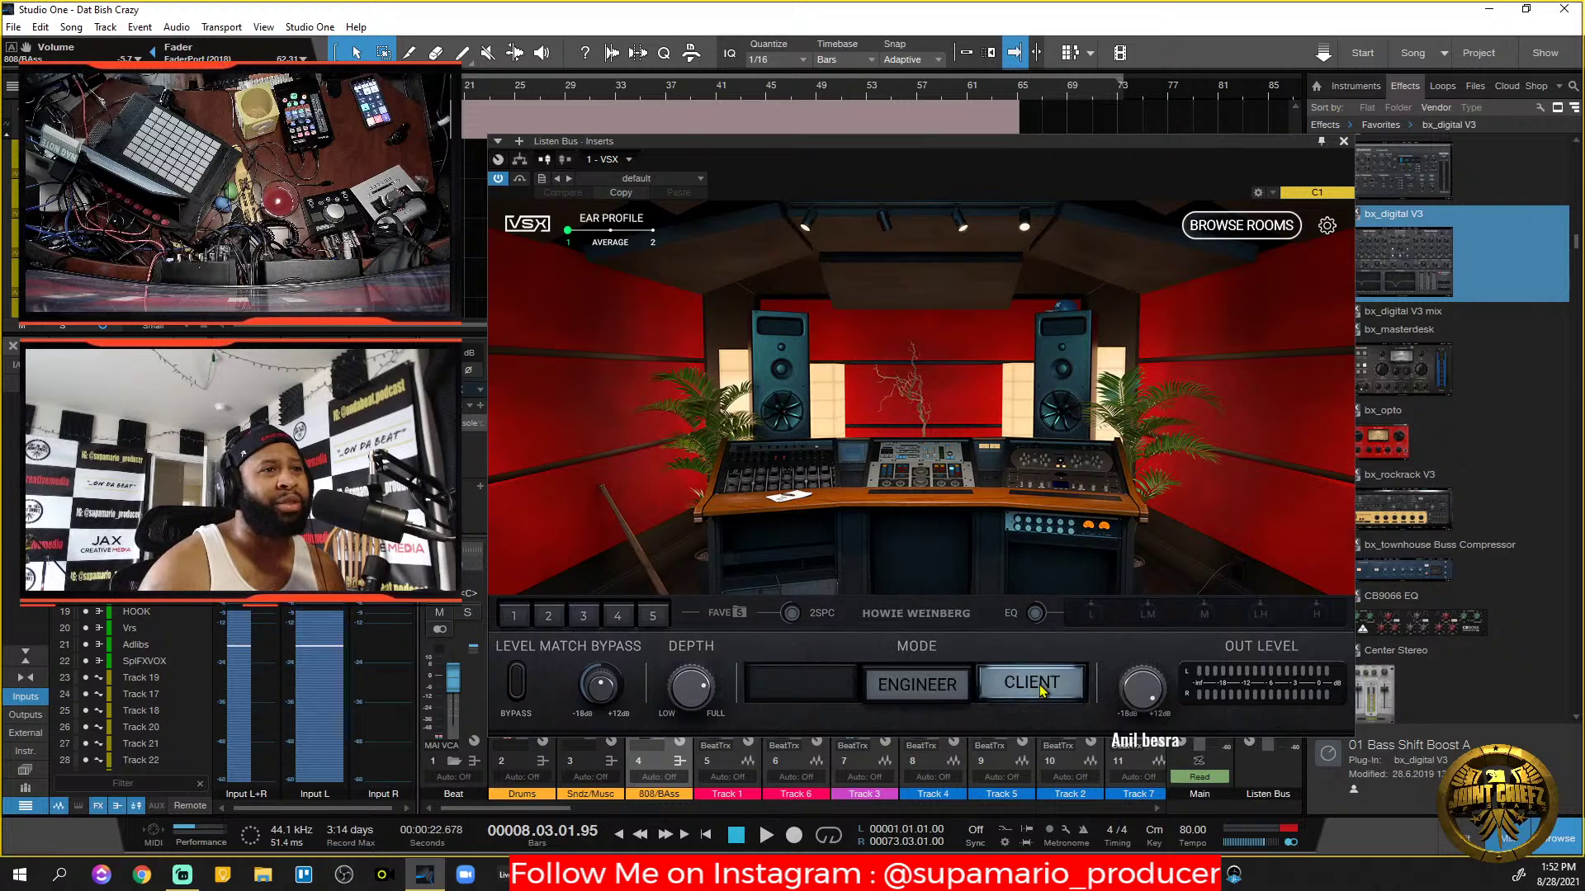
pyautogui.press('space')
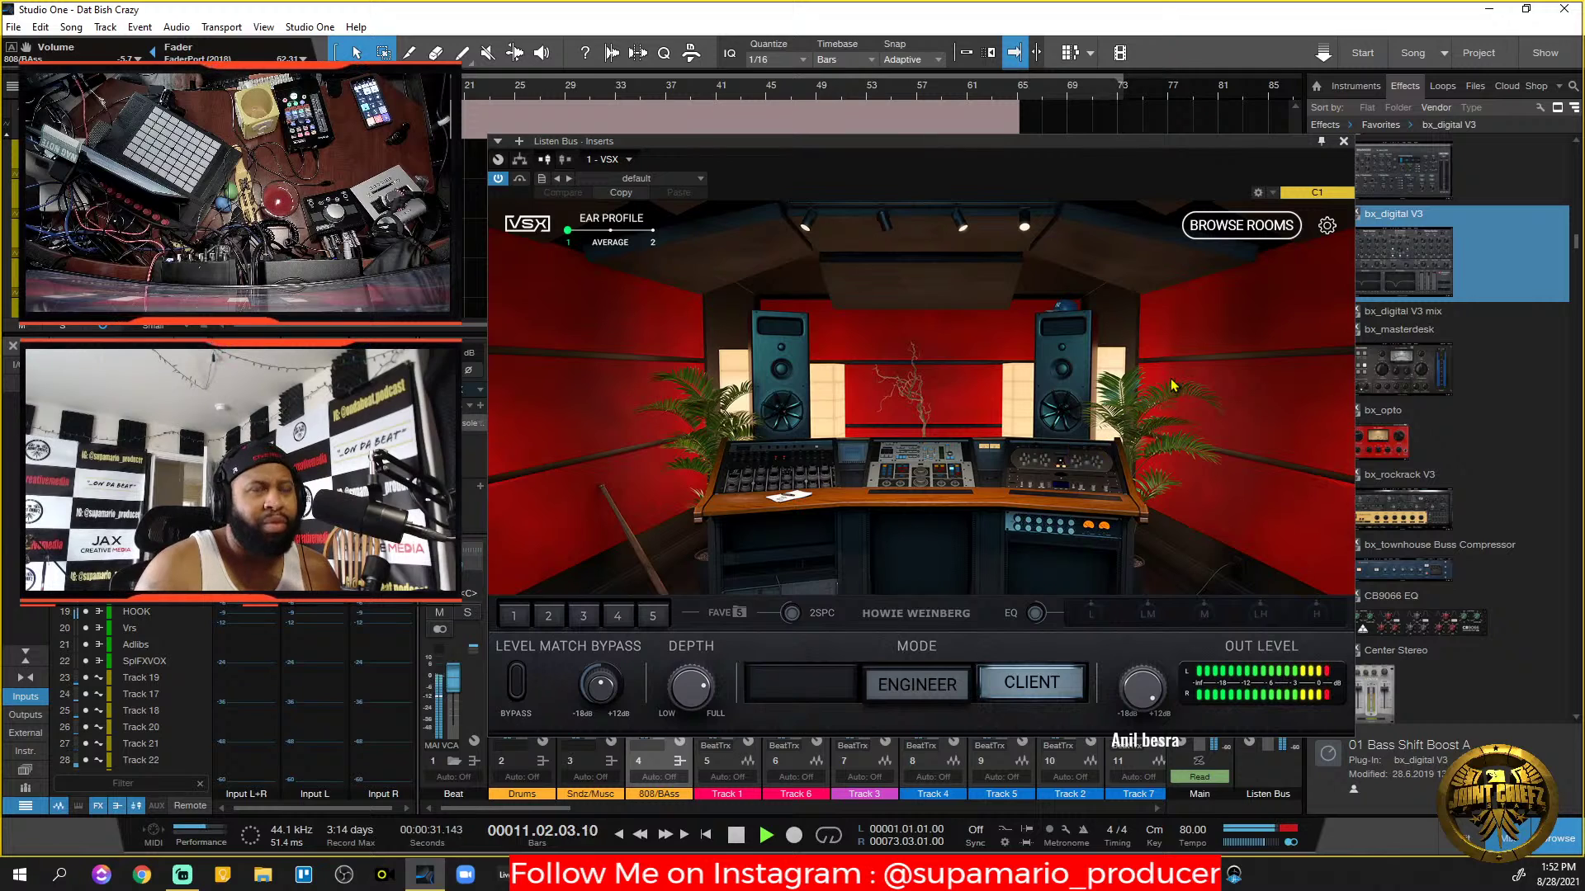
pyautogui.press('space')
# Choose the SA-PODS headphone model in VSX, set it to Wireless, and start playing the hook.
pyautogui.click(918, 606)
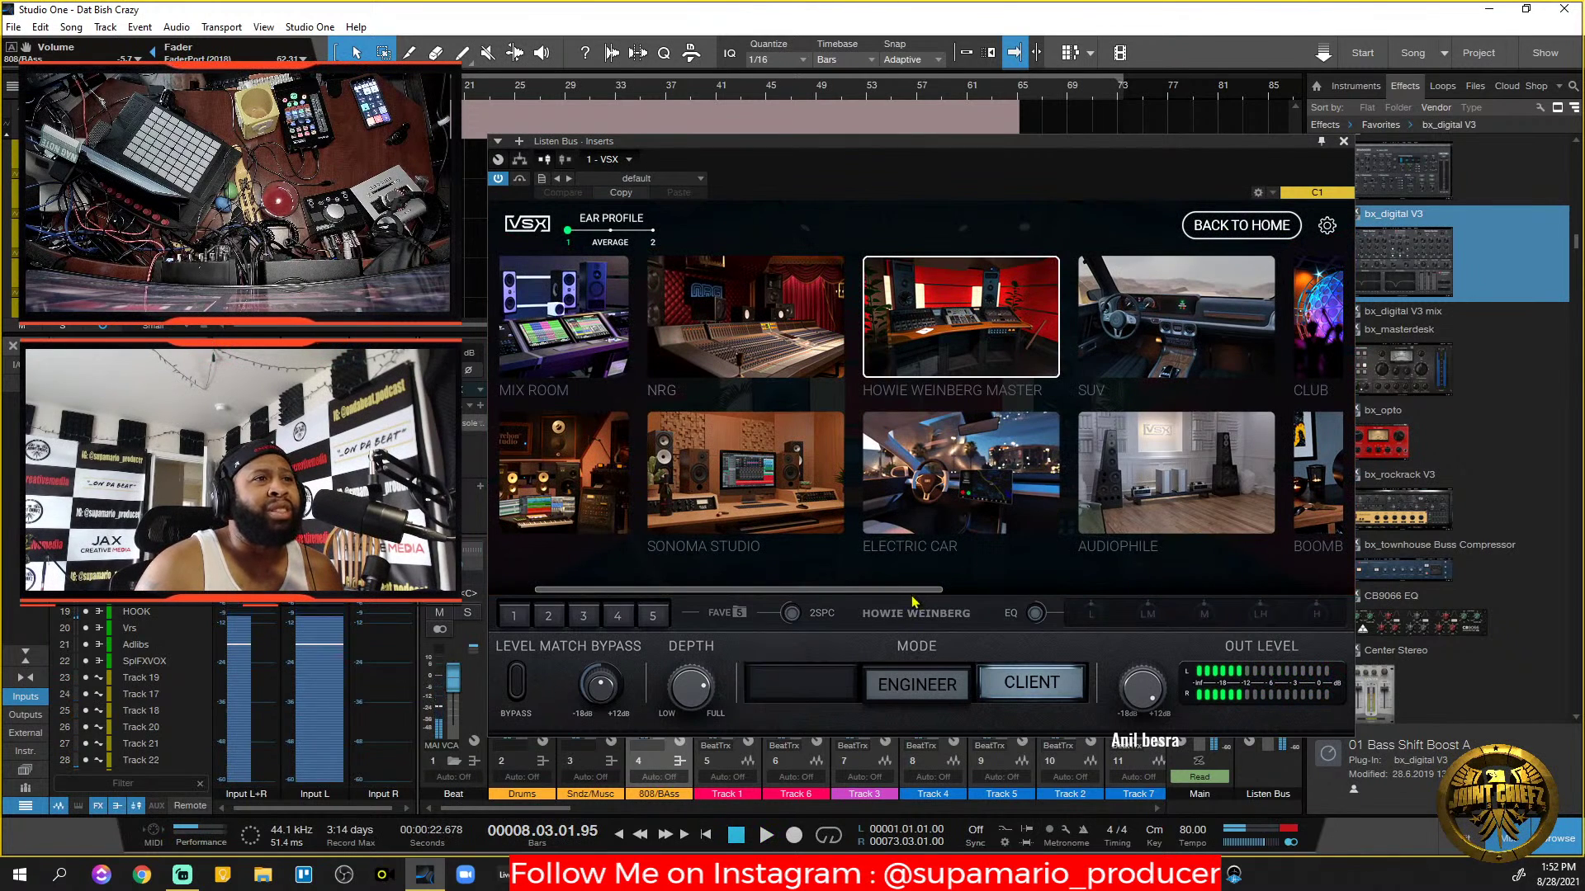
pyautogui.hscroll(2, 913, 602)
pyautogui.click(1028, 441)
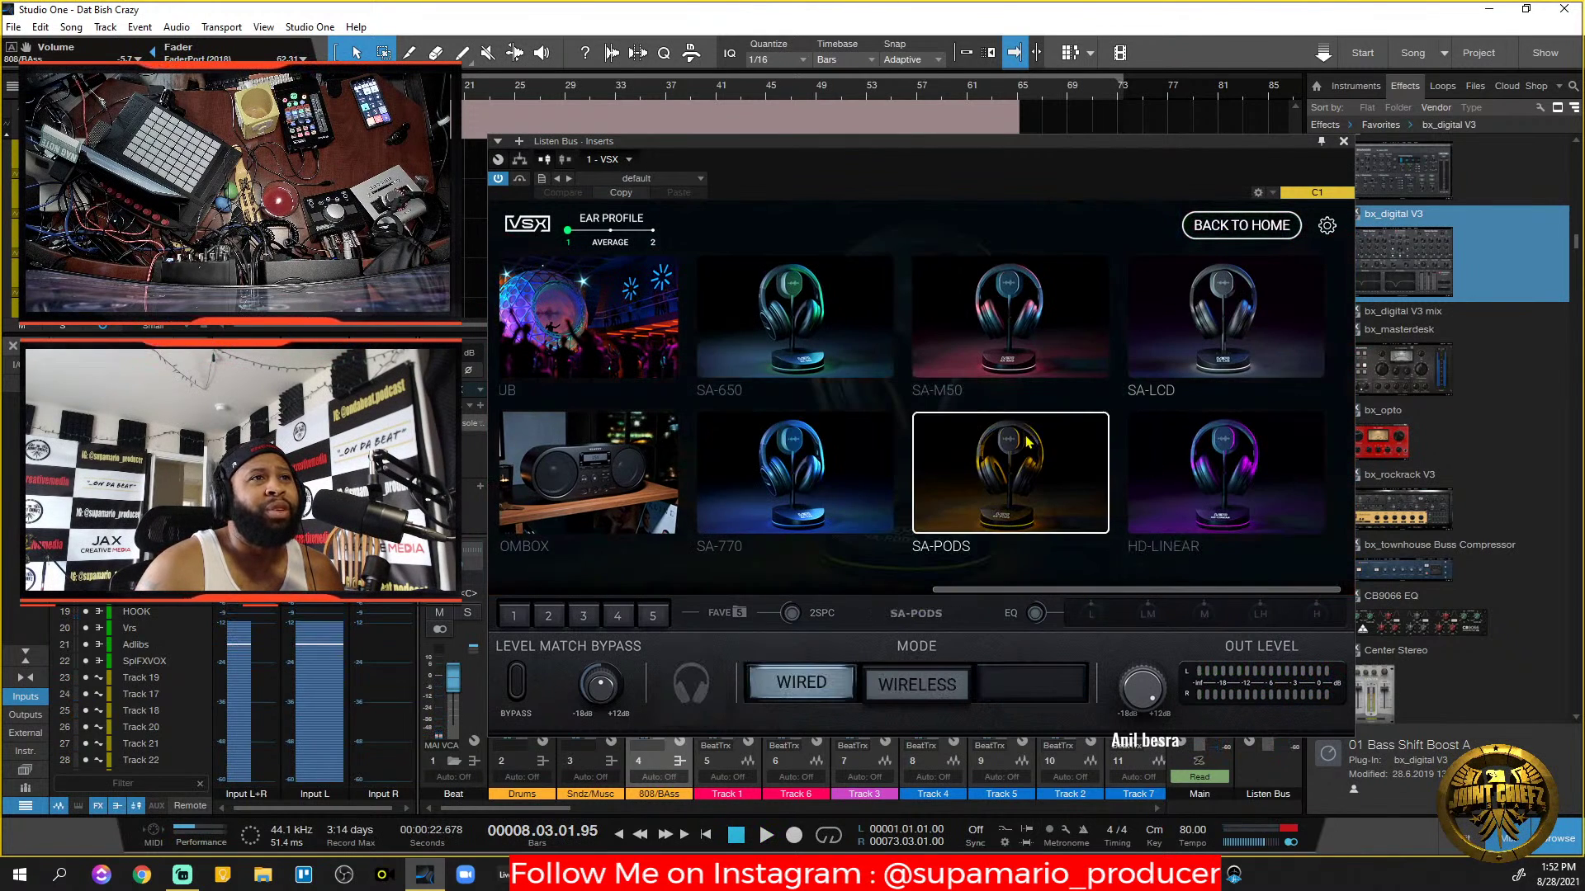
pyautogui.click(887, 682)
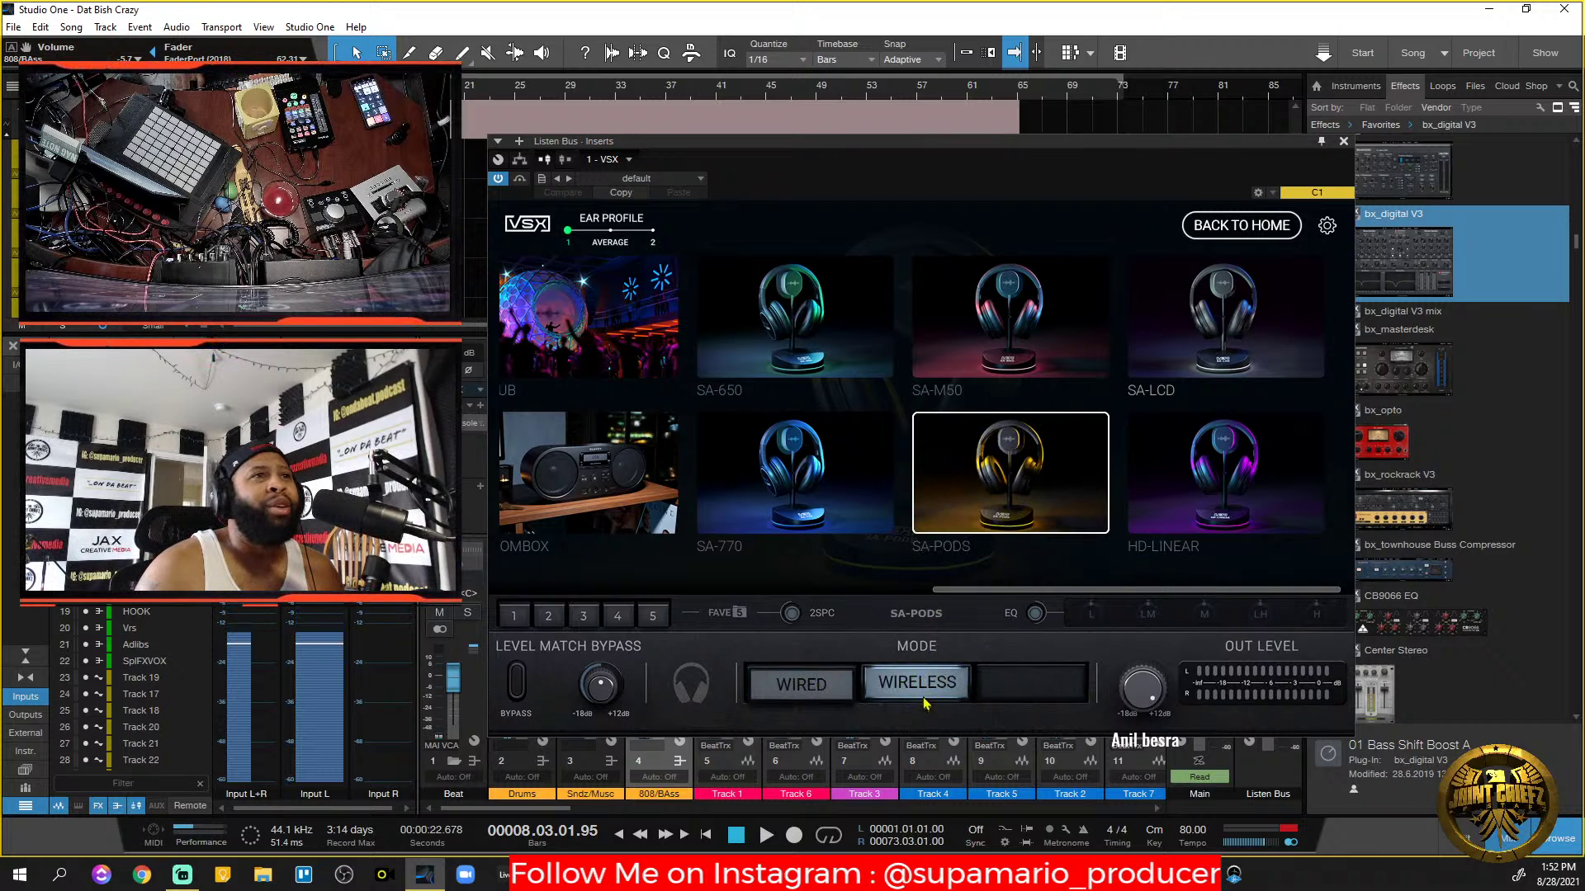
pyautogui.press('space')
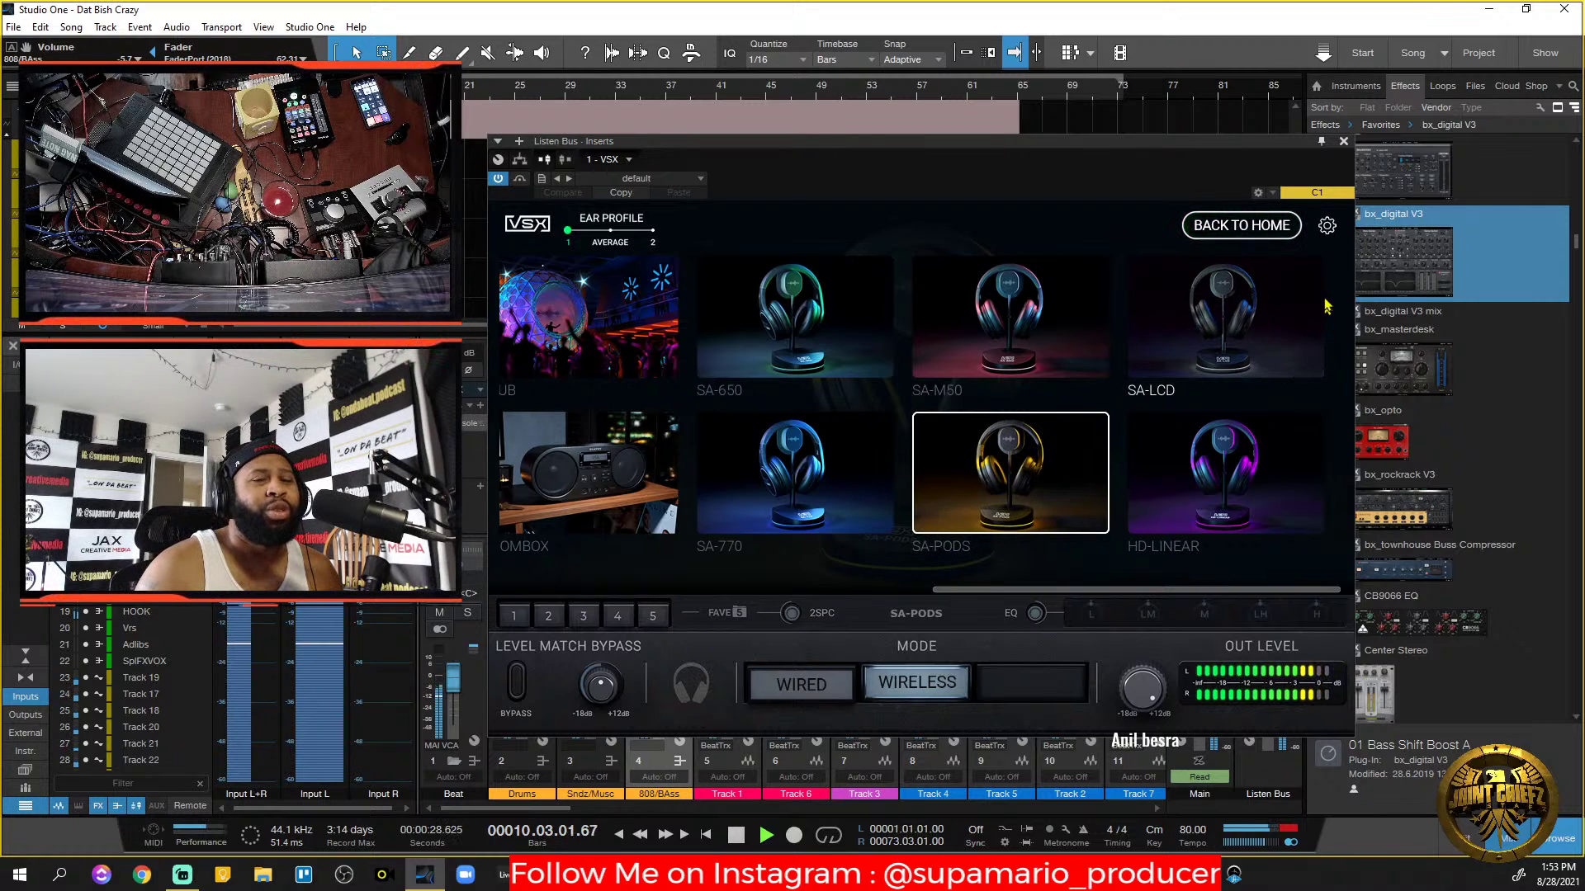
# Move the VSX window clear of the mixer and raise the 808/BAss bus fader to -2.9 dB during playback.
pyautogui.moveTo(1289, 143); pyautogui.dragTo(1509, 106)
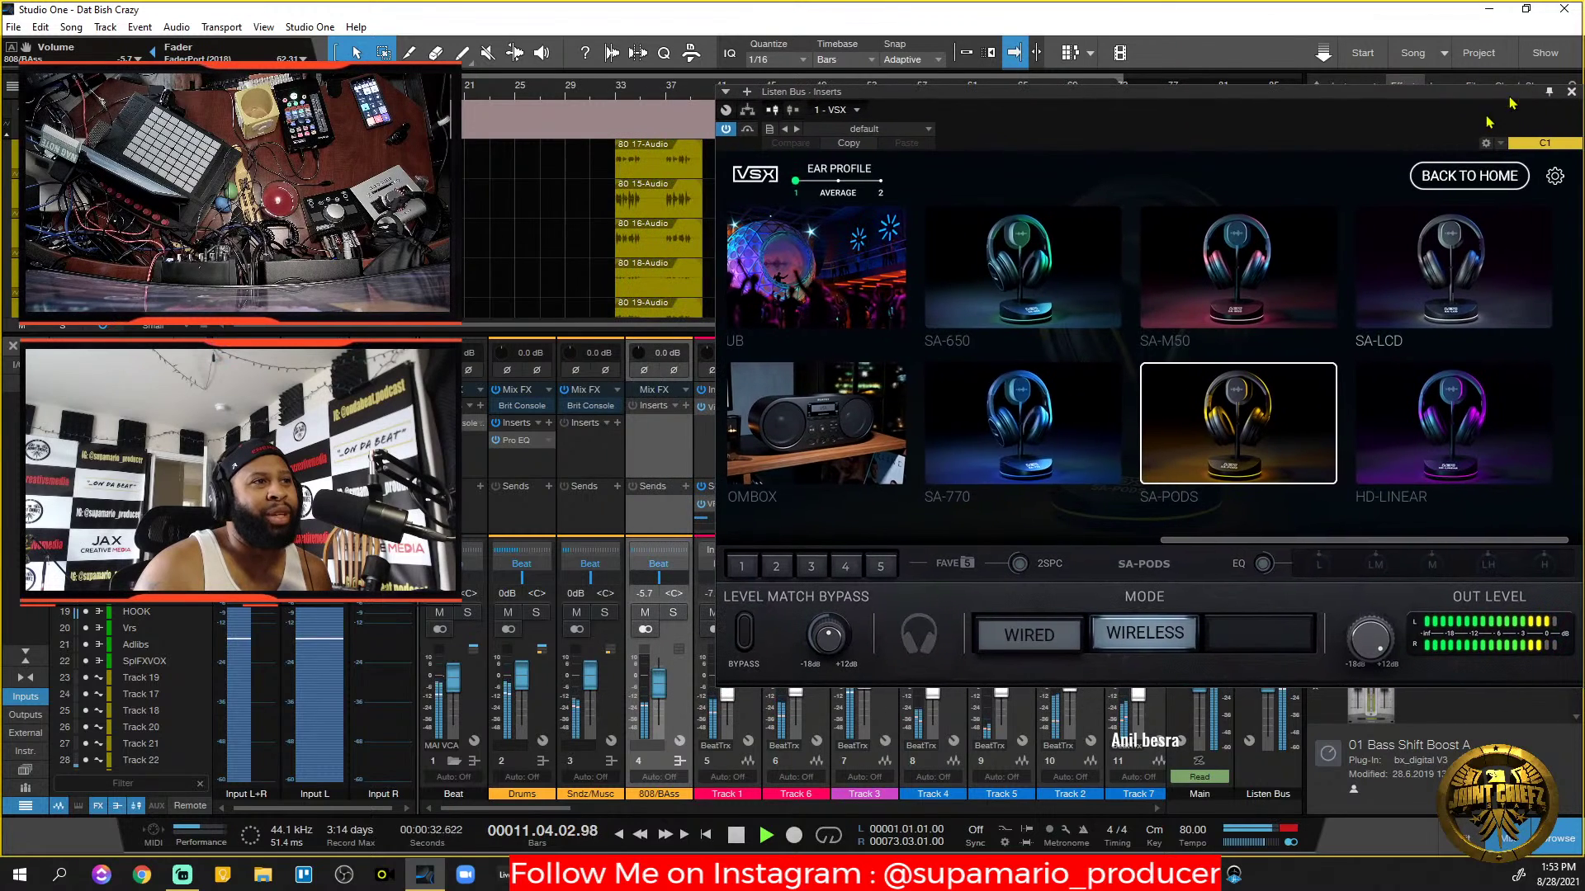
pyautogui.scroll(3, 669, 702)
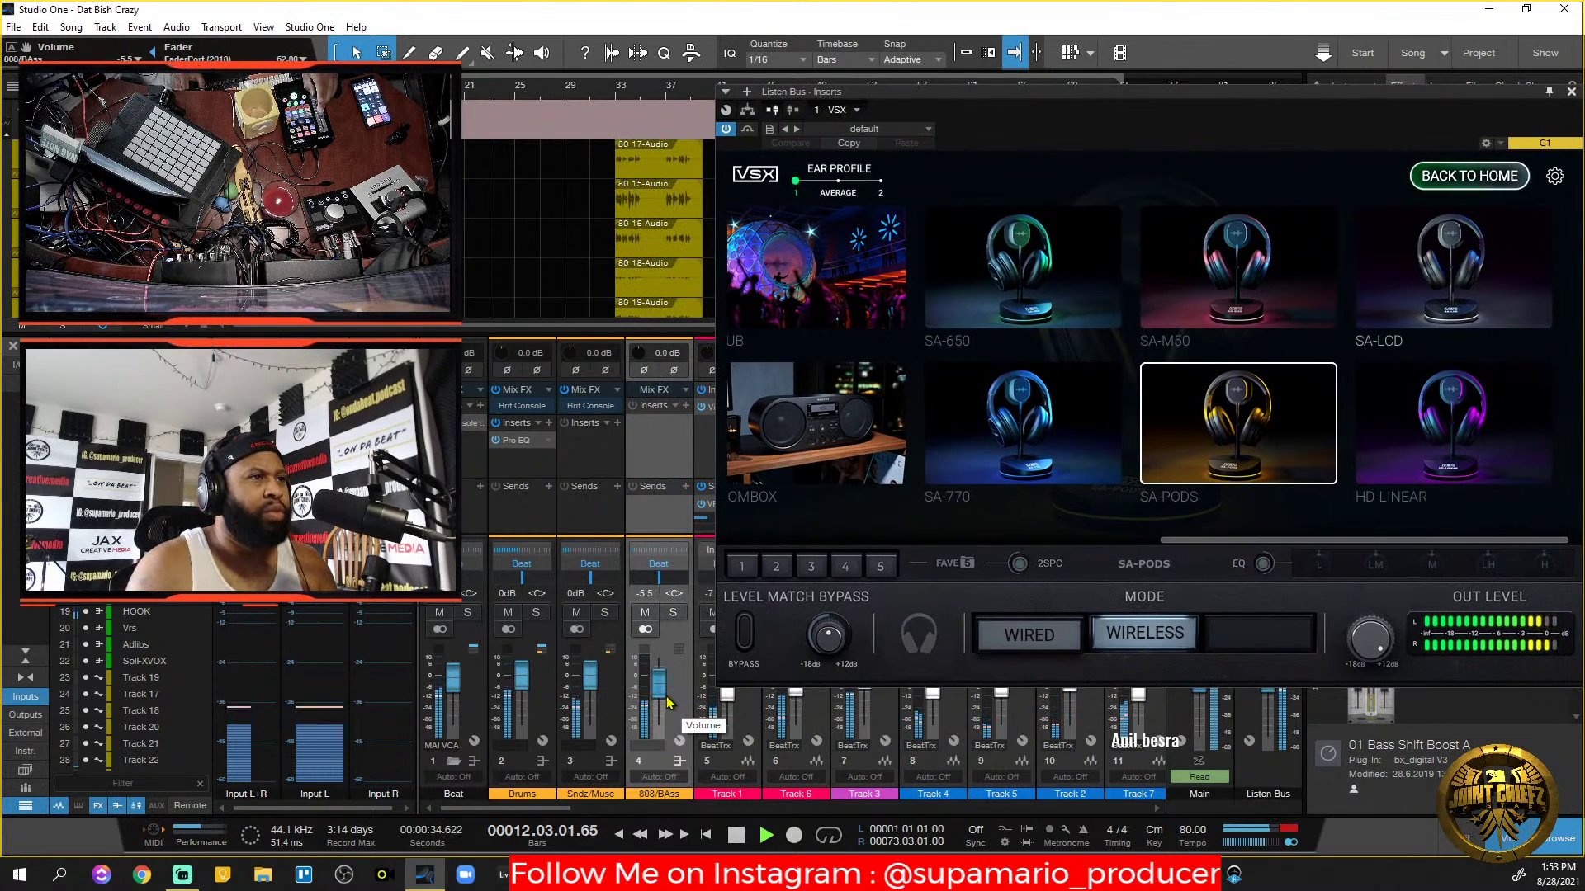
pyautogui.scroll(2, 670, 702)
pyautogui.scroll(1, 669, 702)
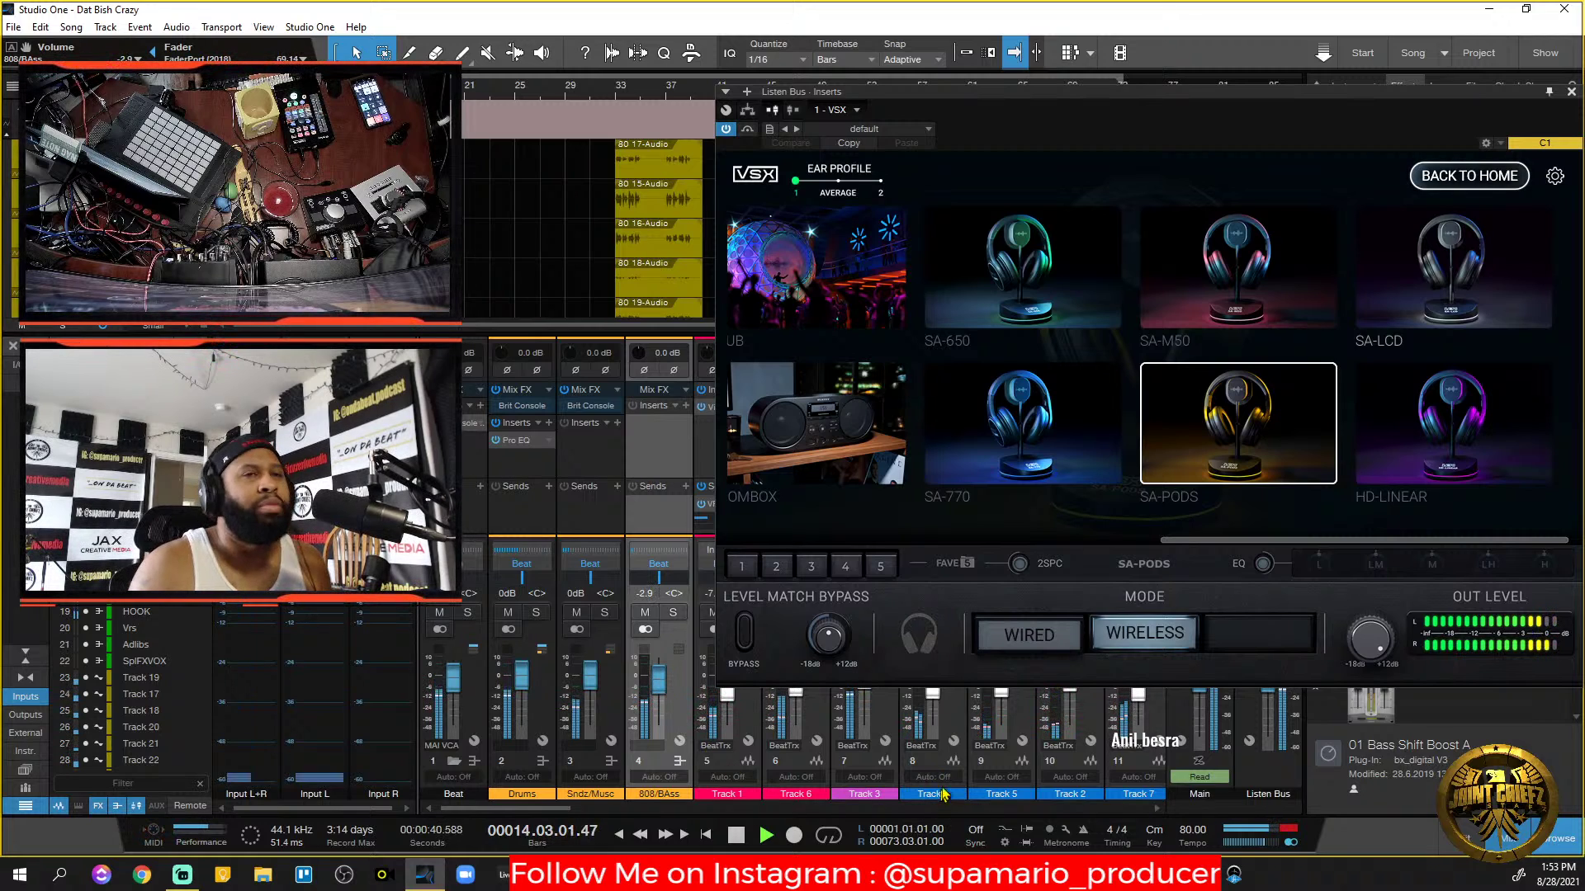
pyautogui.press('space')
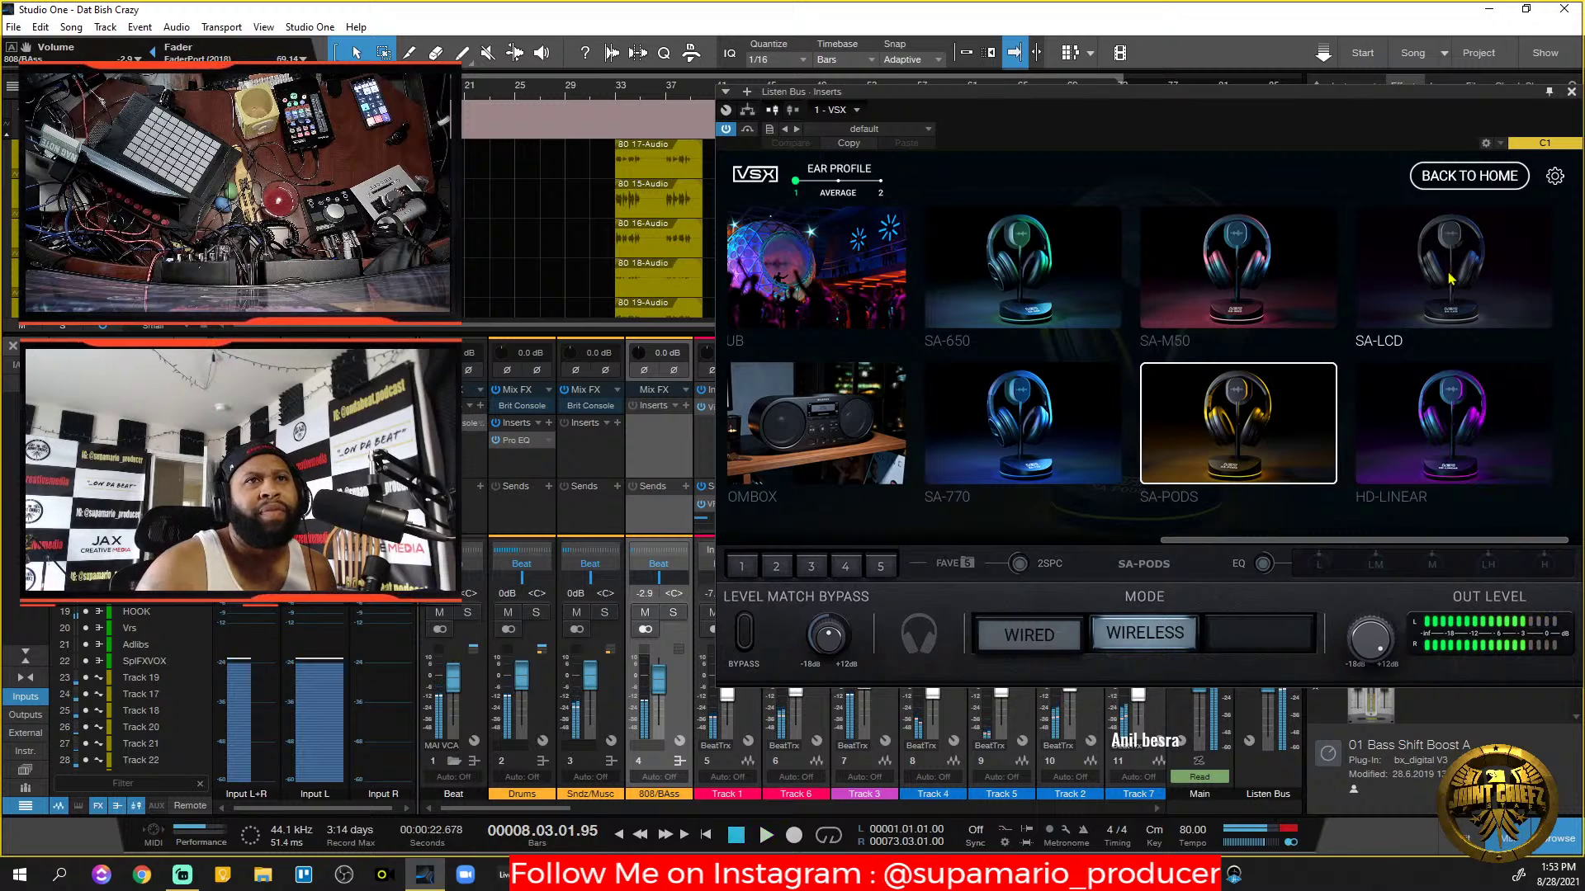
# Select the SA-LCD headphone model in VSX and reposition the plug-in window over the mixer.
pyautogui.click(1450, 272)
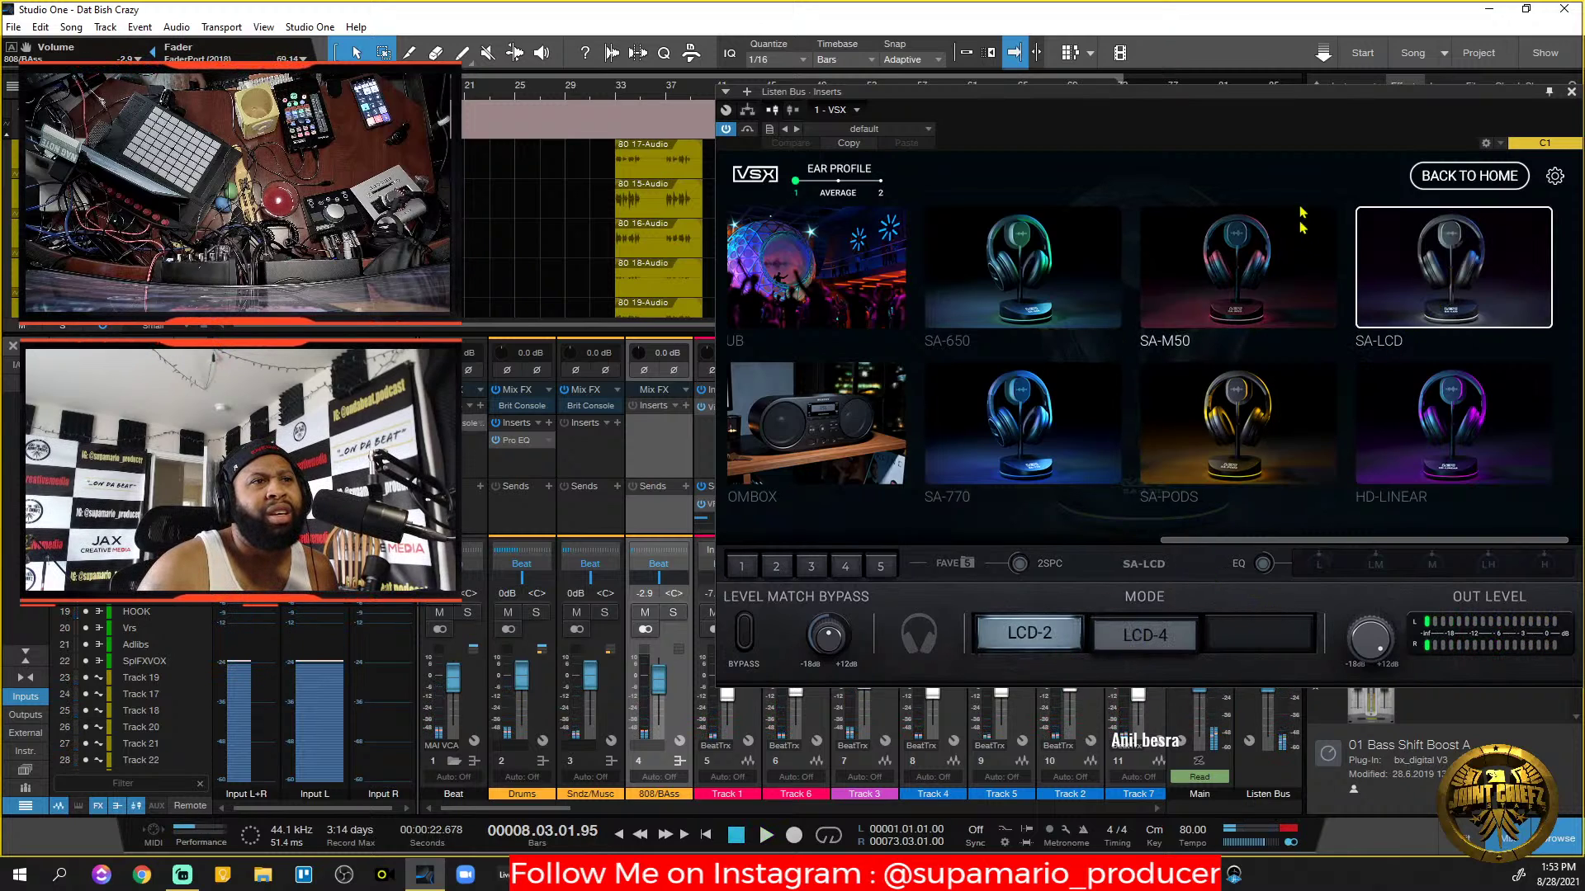
pyautogui.moveTo(1324, 94); pyautogui.dragTo(1115, 228)
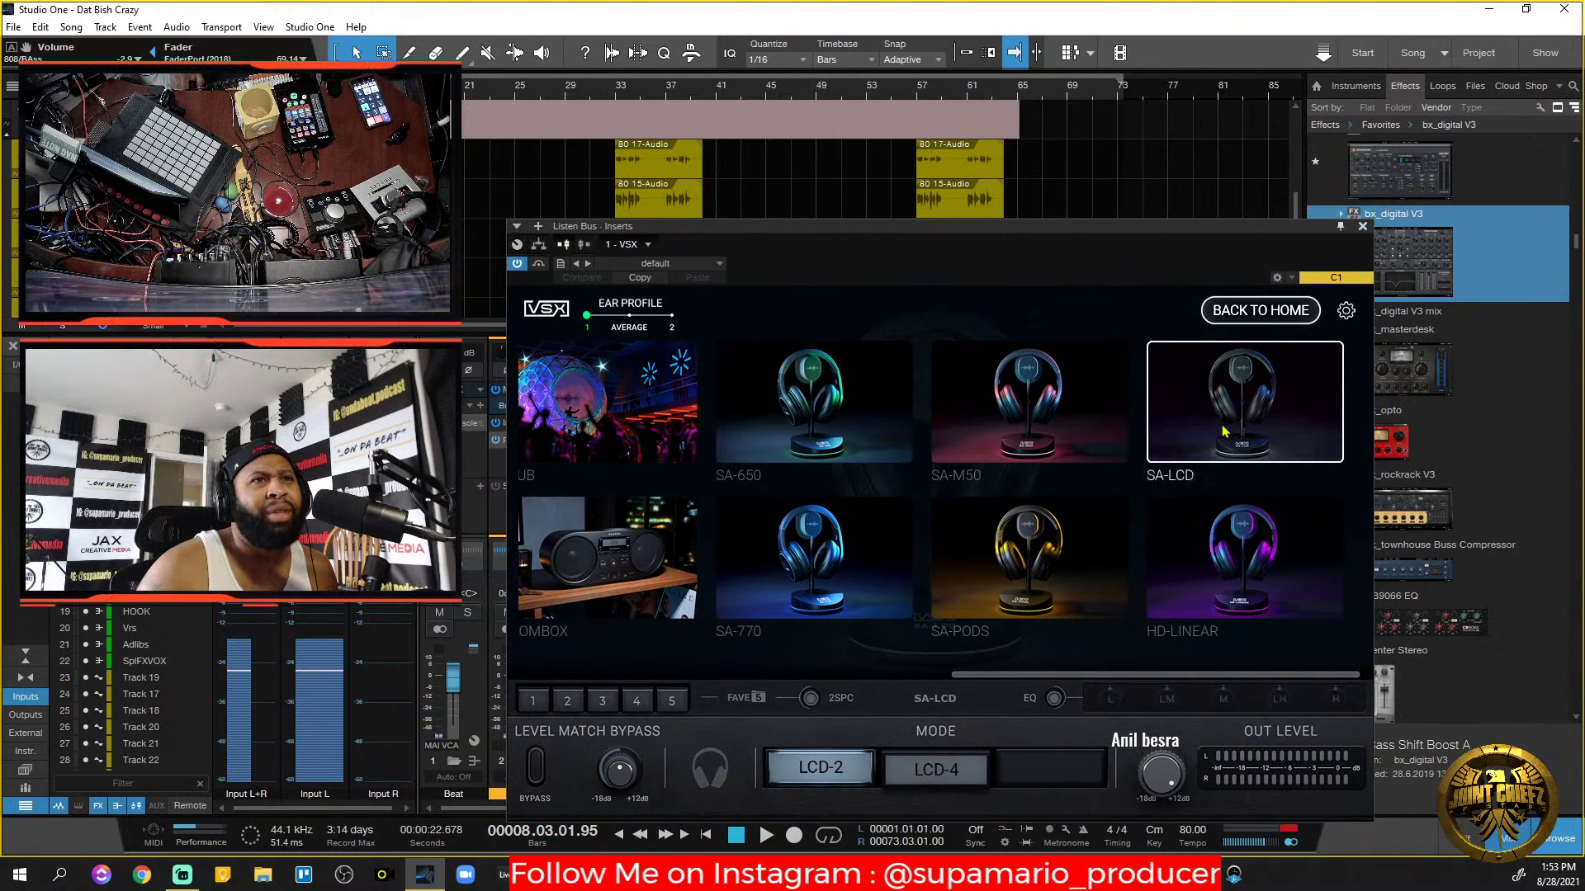
# Launch the VSX walkthrough from the settings, look through its pages from Ear Profile onward, and close it.
pyautogui.click(1345, 311)
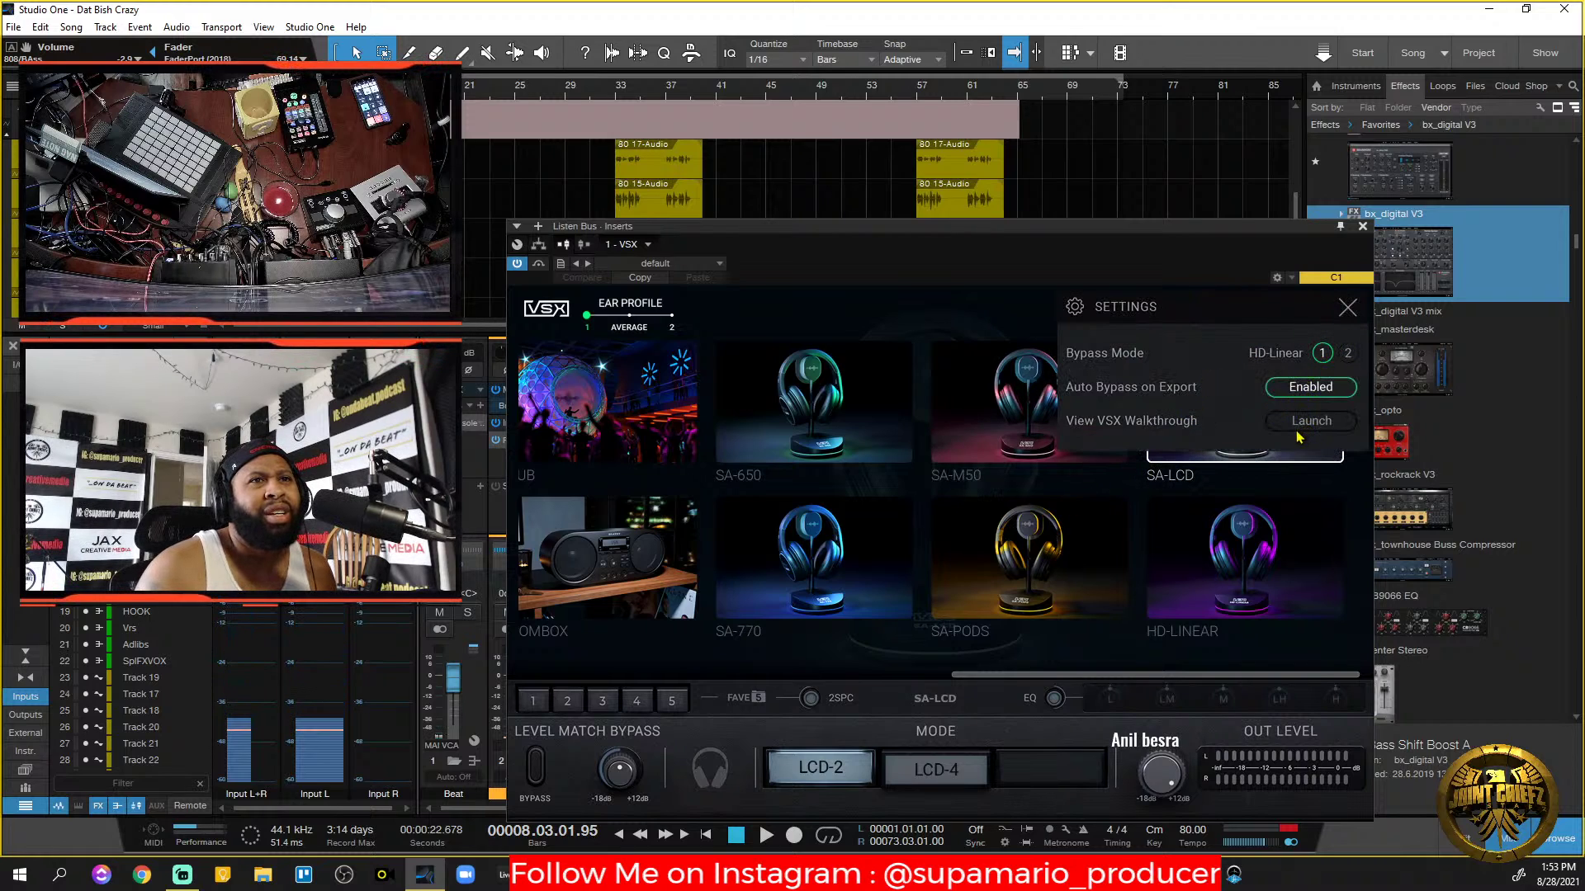
pyautogui.click(1299, 428)
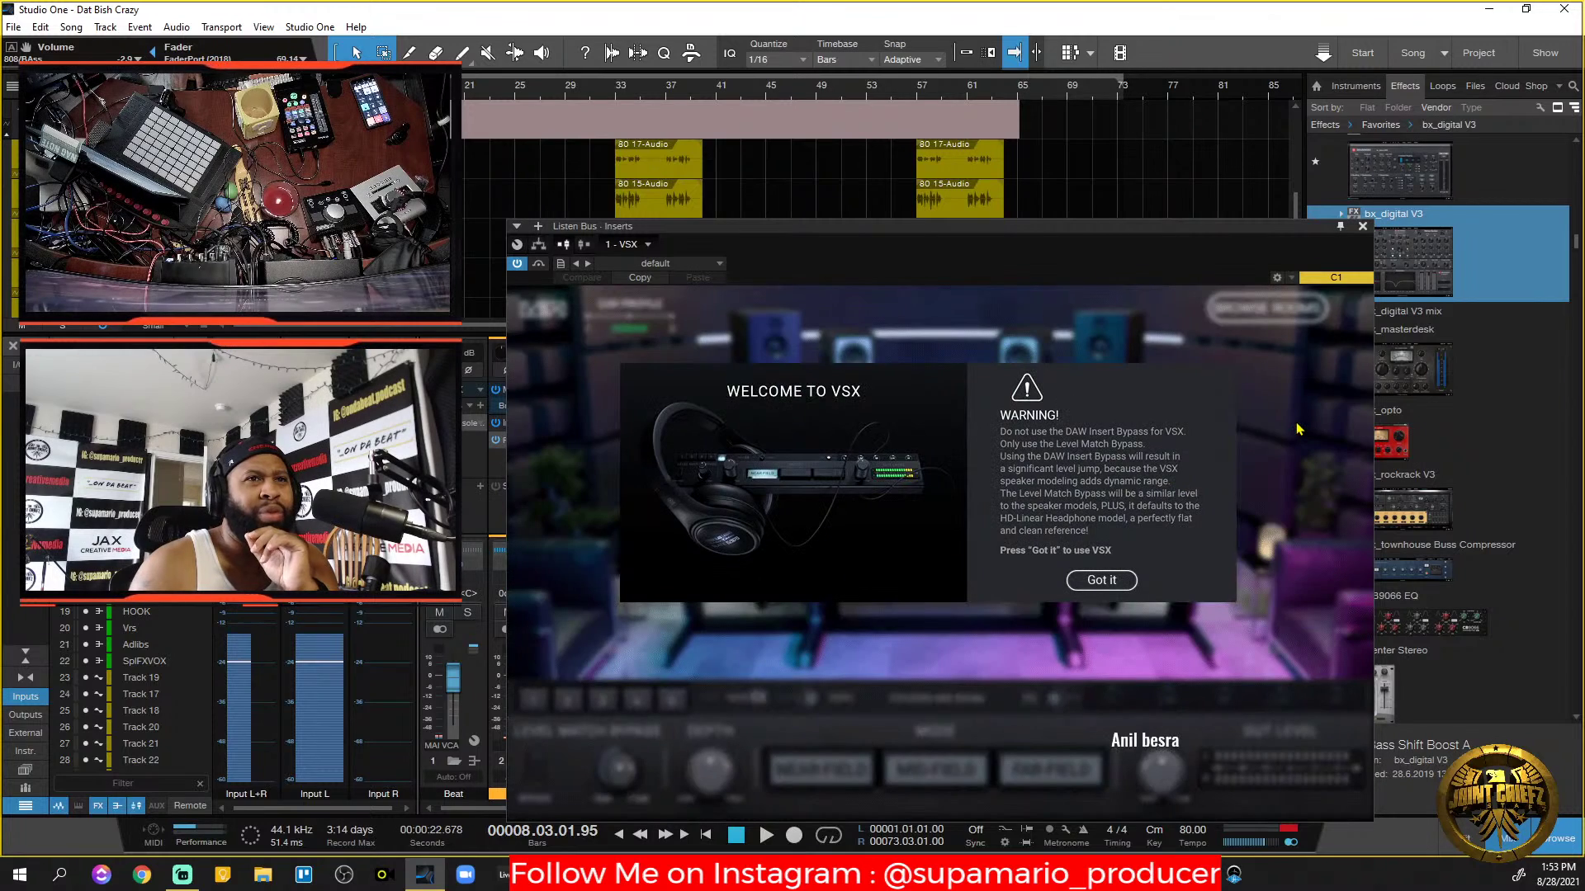
pyautogui.click(1102, 581)
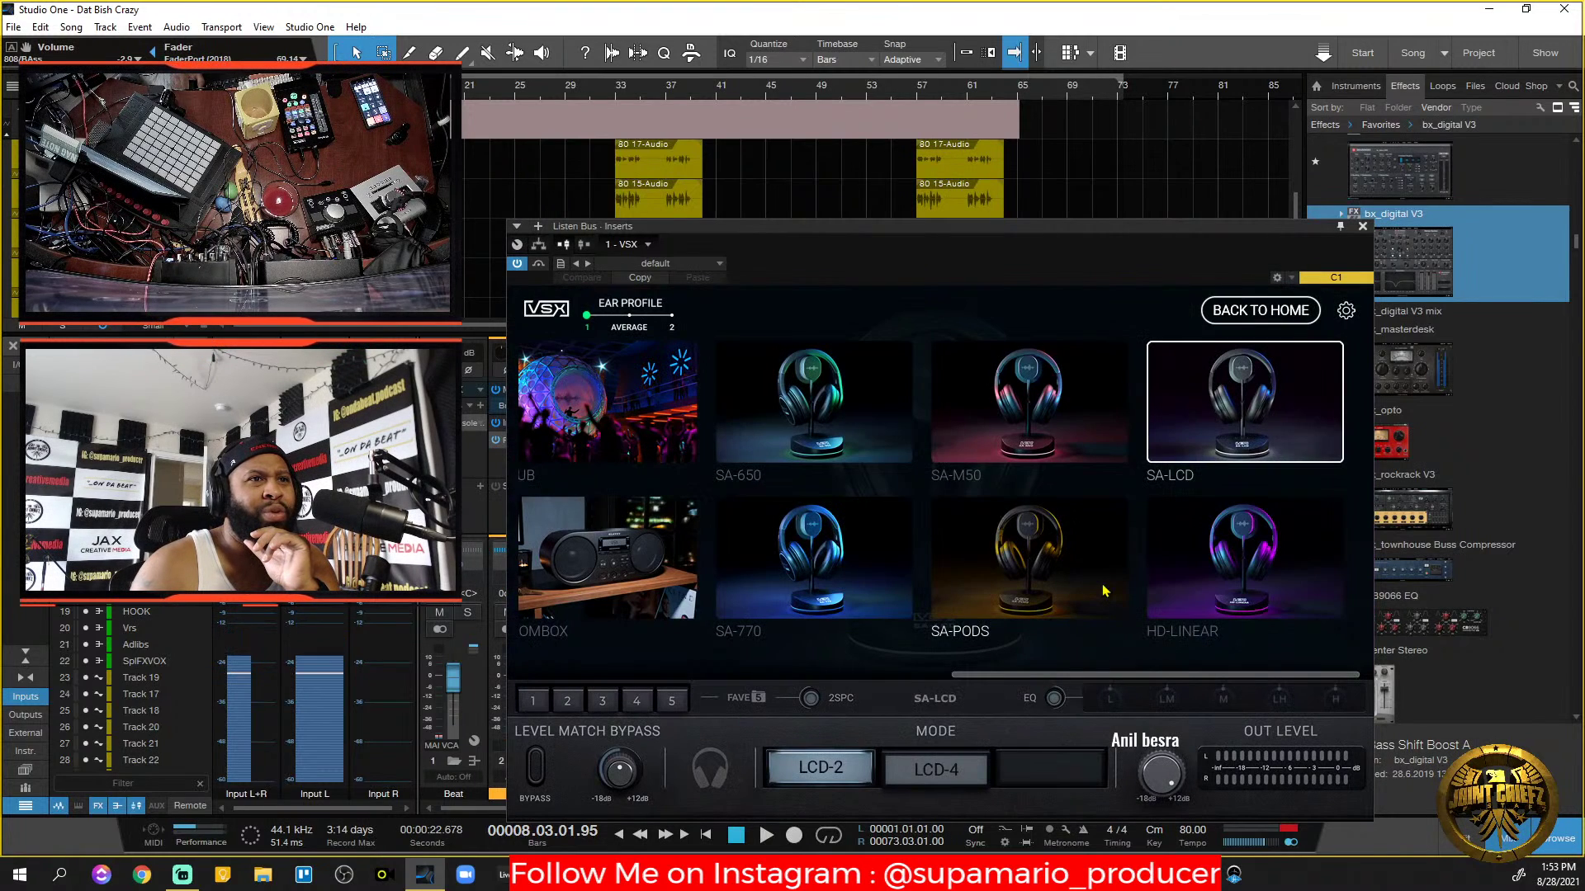
pyautogui.click(1347, 310)
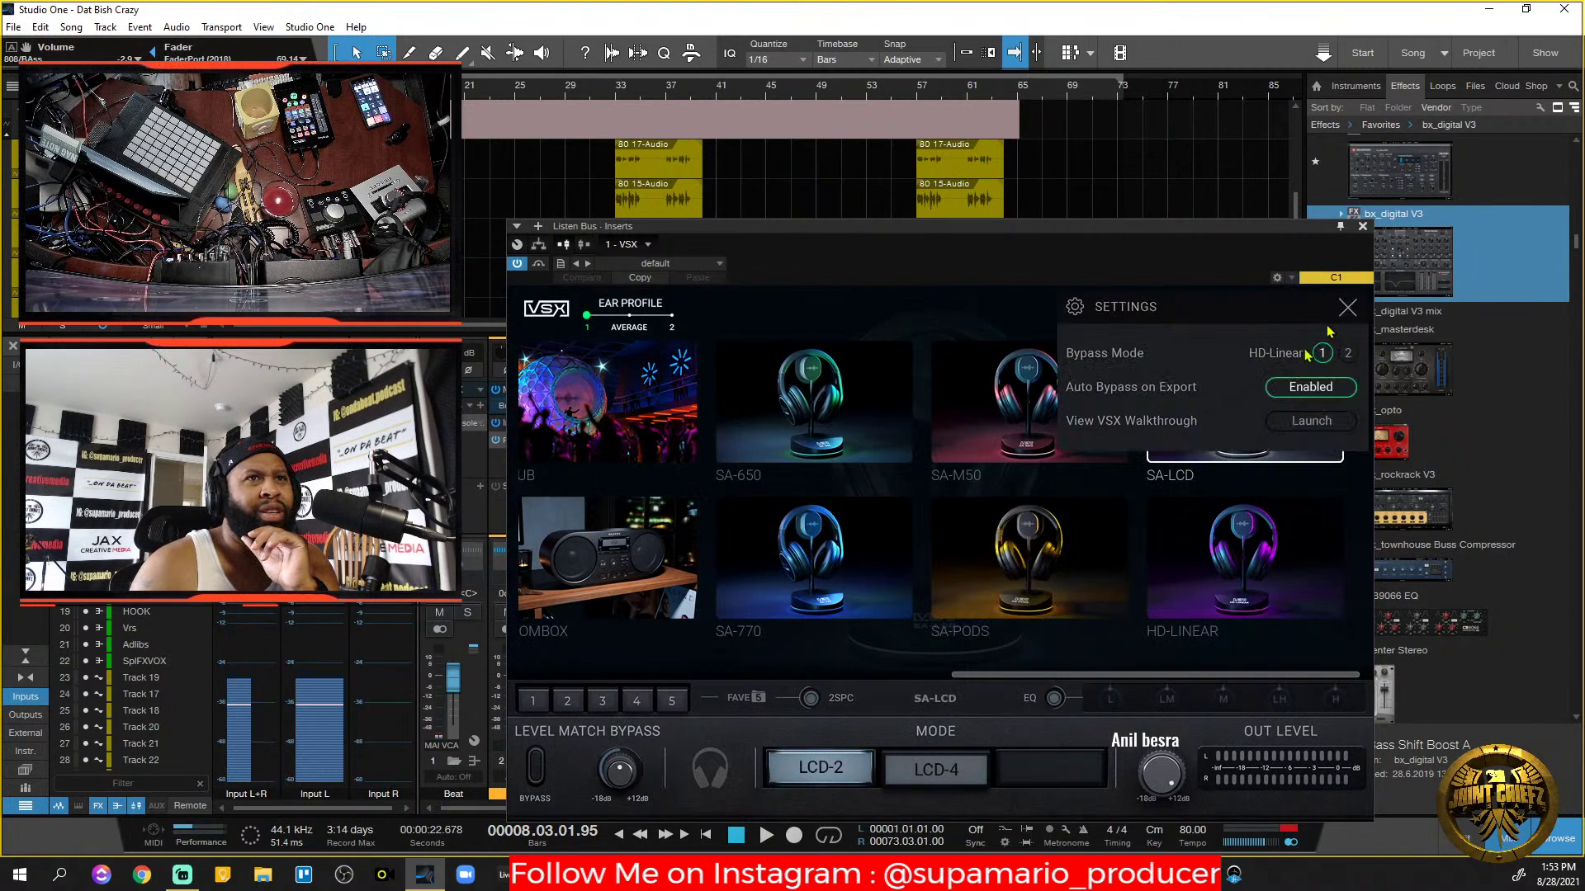
pyautogui.click(1312, 421)
pyautogui.click(1106, 581)
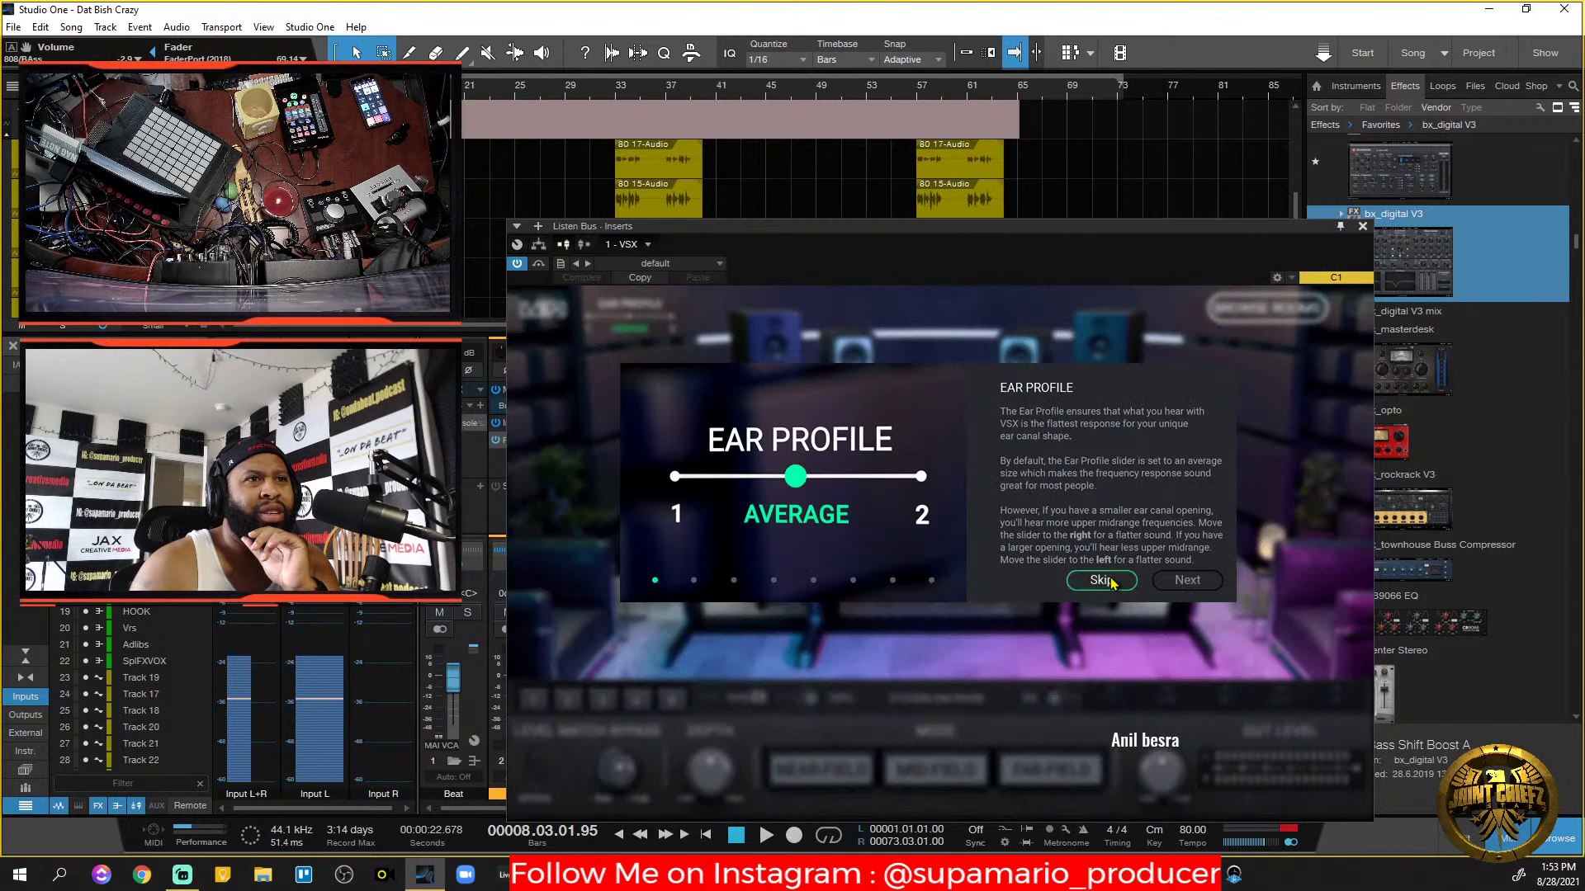
pyautogui.click(1175, 583)
pyautogui.click(1175, 583)
pyautogui.click(1175, 583)
pyautogui.click(1175, 582)
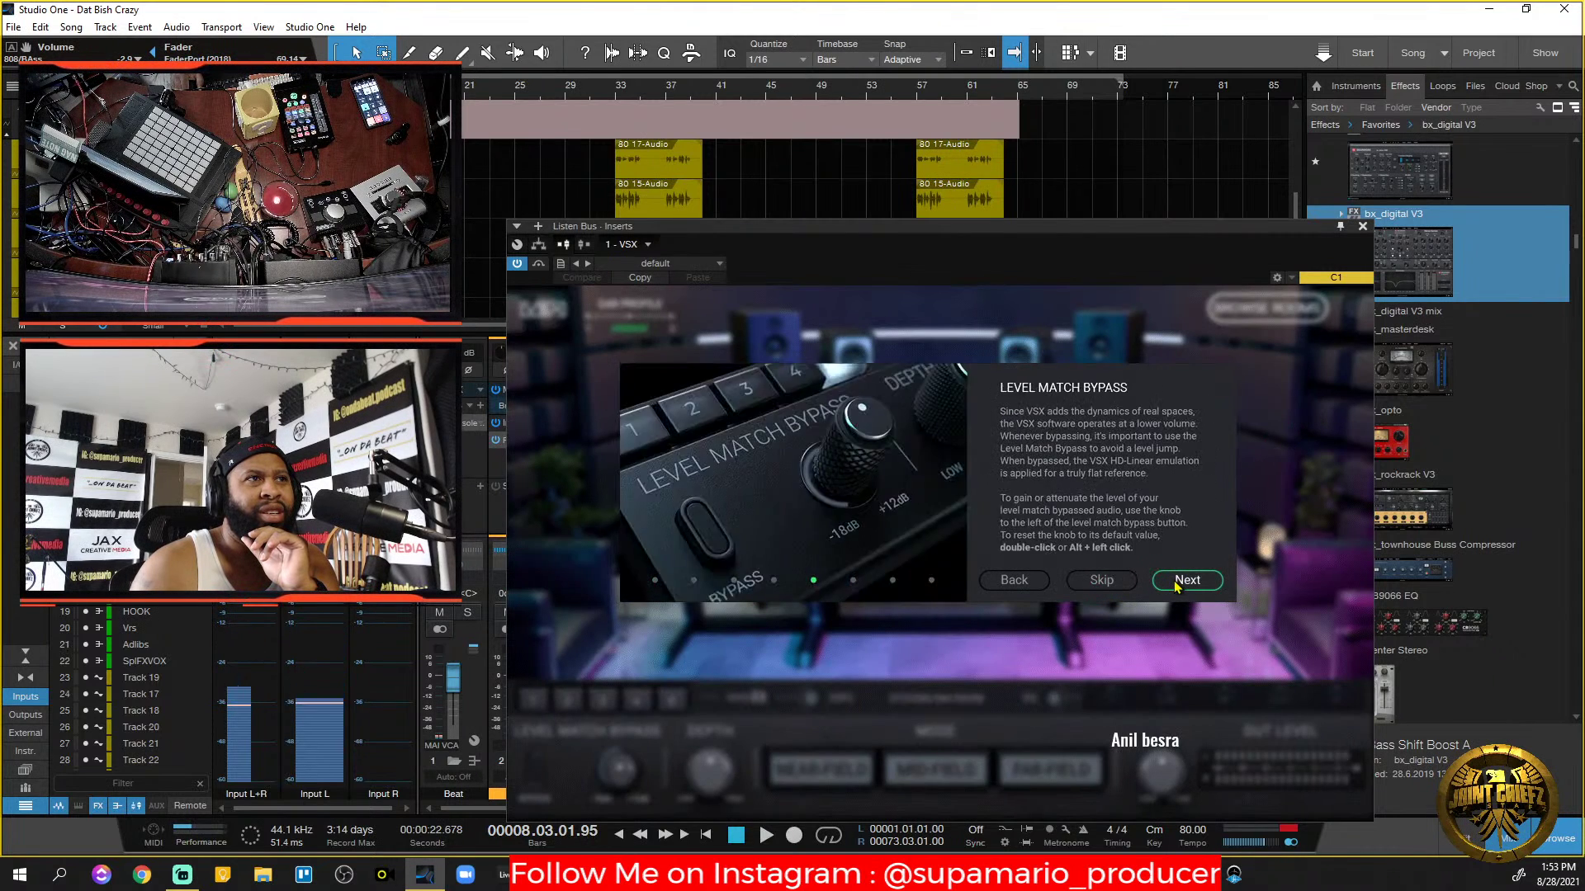
pyautogui.click(1175, 582)
pyautogui.click(1176, 583)
pyautogui.click(1175, 583)
pyautogui.click(1101, 580)
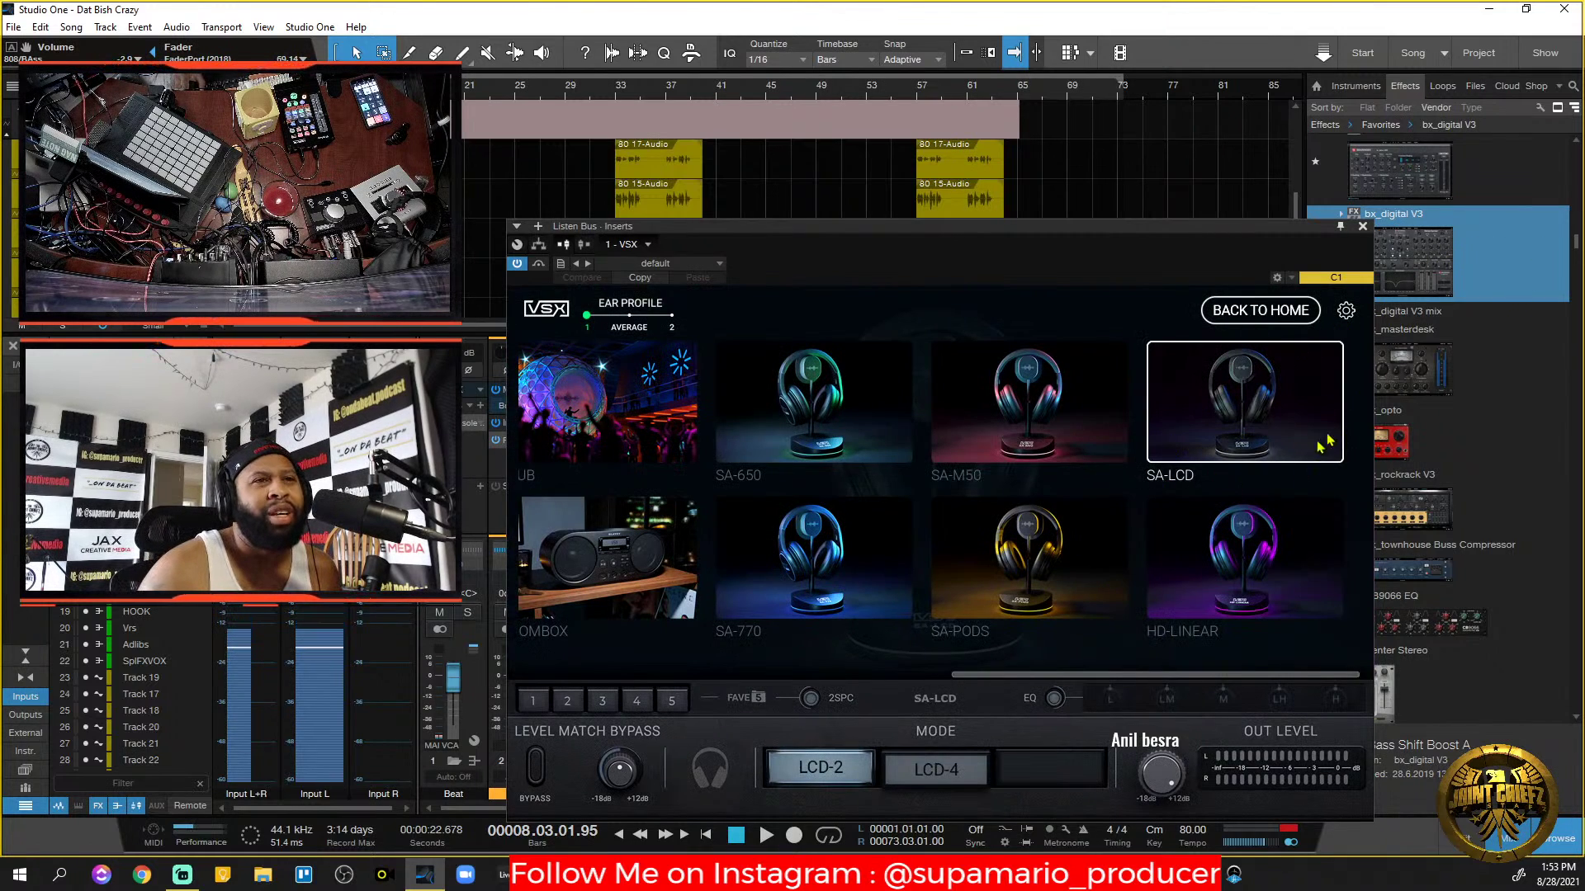
# Play the hook through the SA-LCD headphone model and compare its LCD-4 and LCD-2 modes.
pyautogui.press('space')
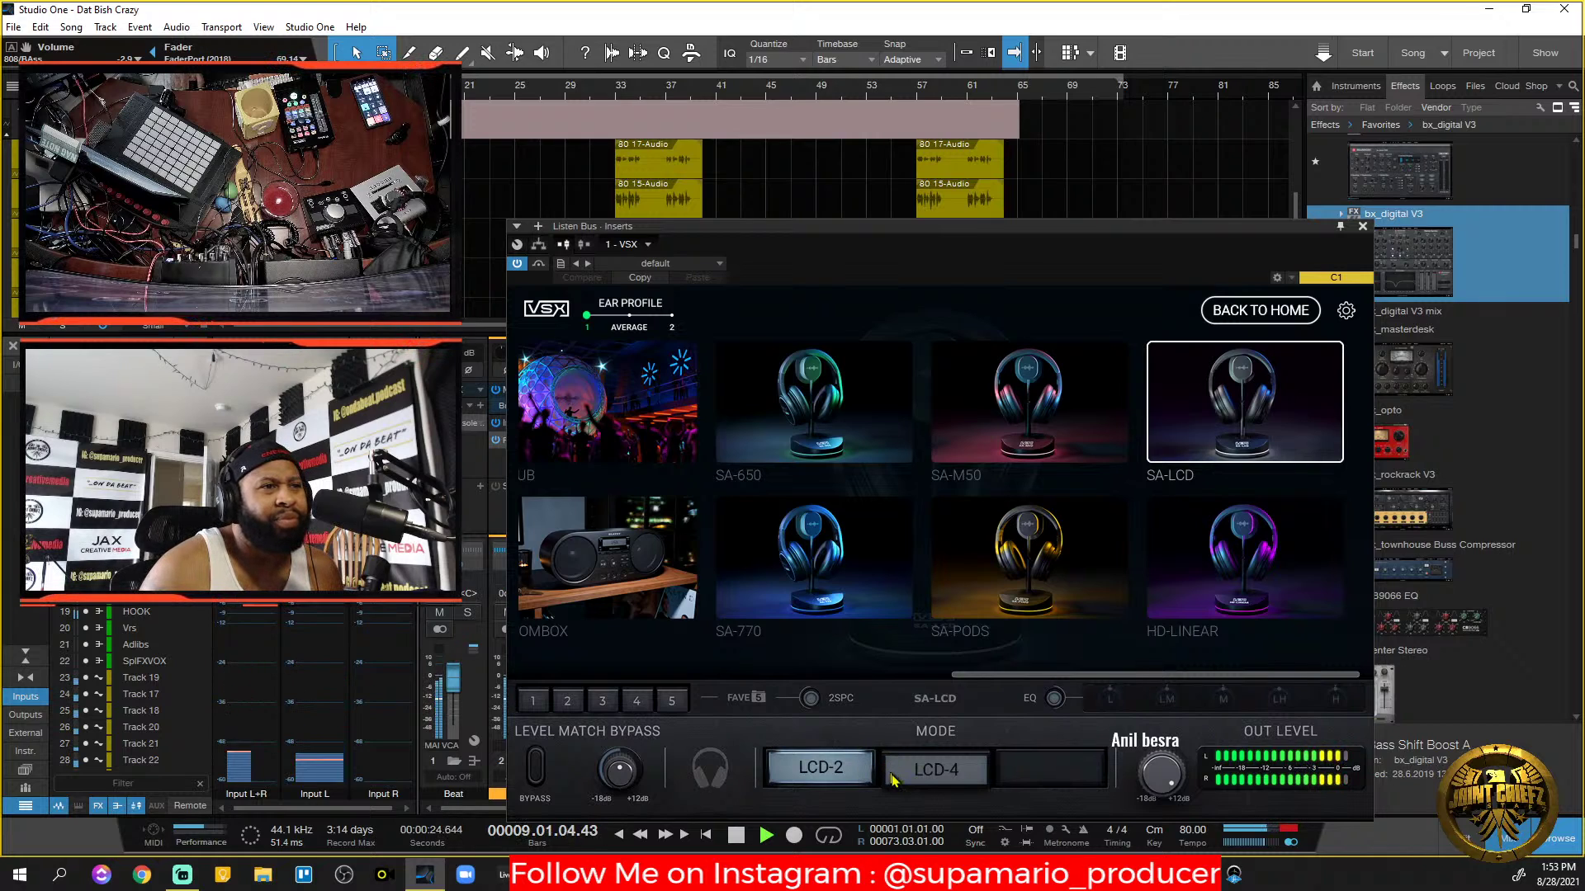
pyautogui.click(923, 777)
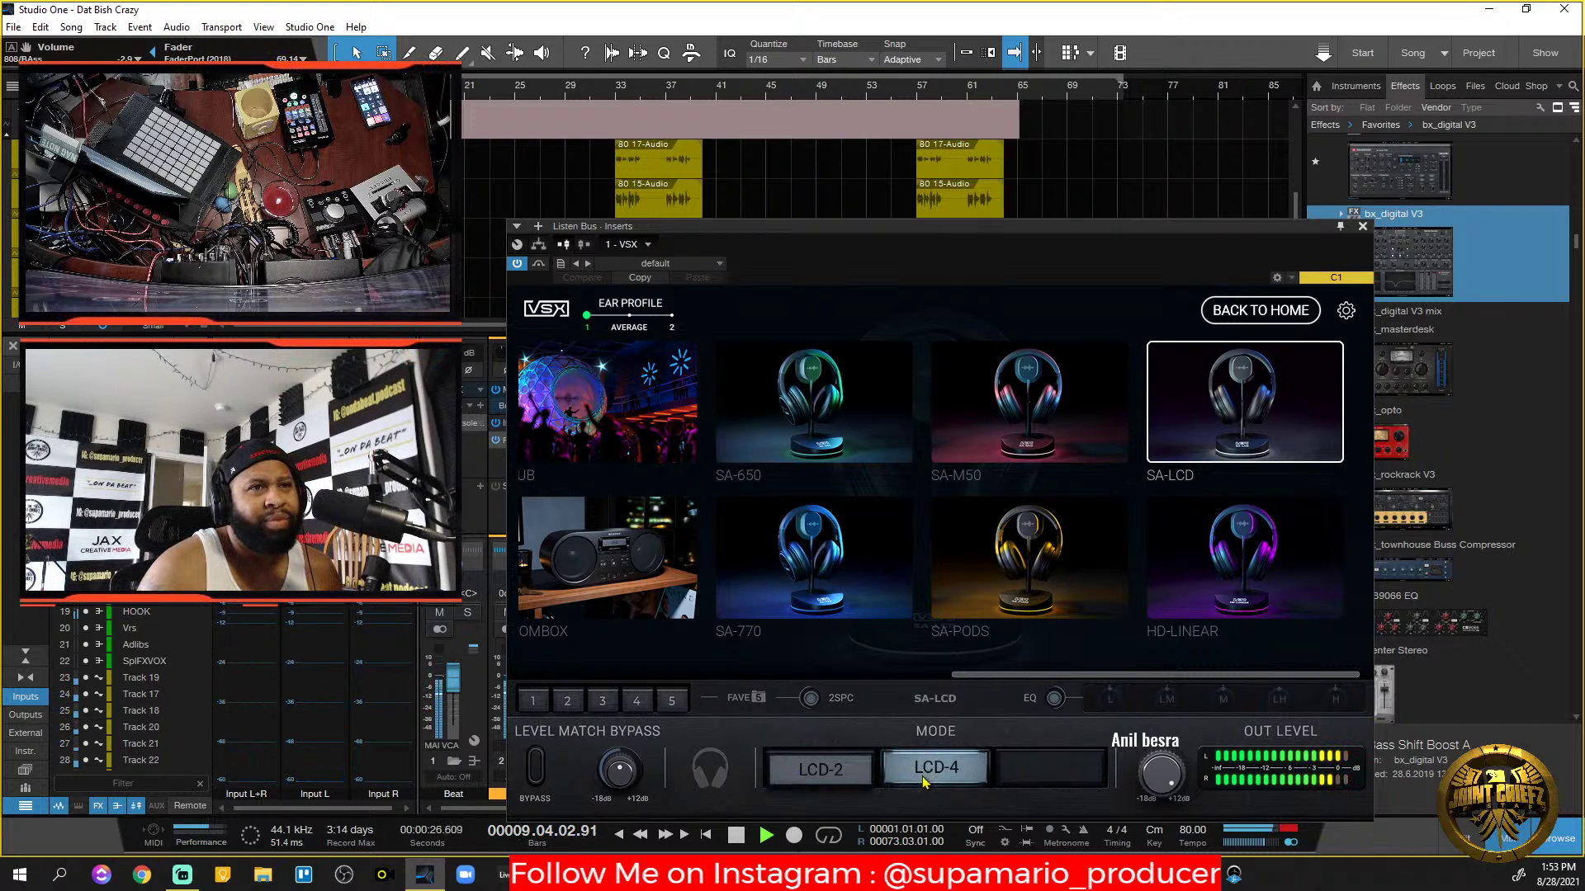
pyautogui.click(826, 788)
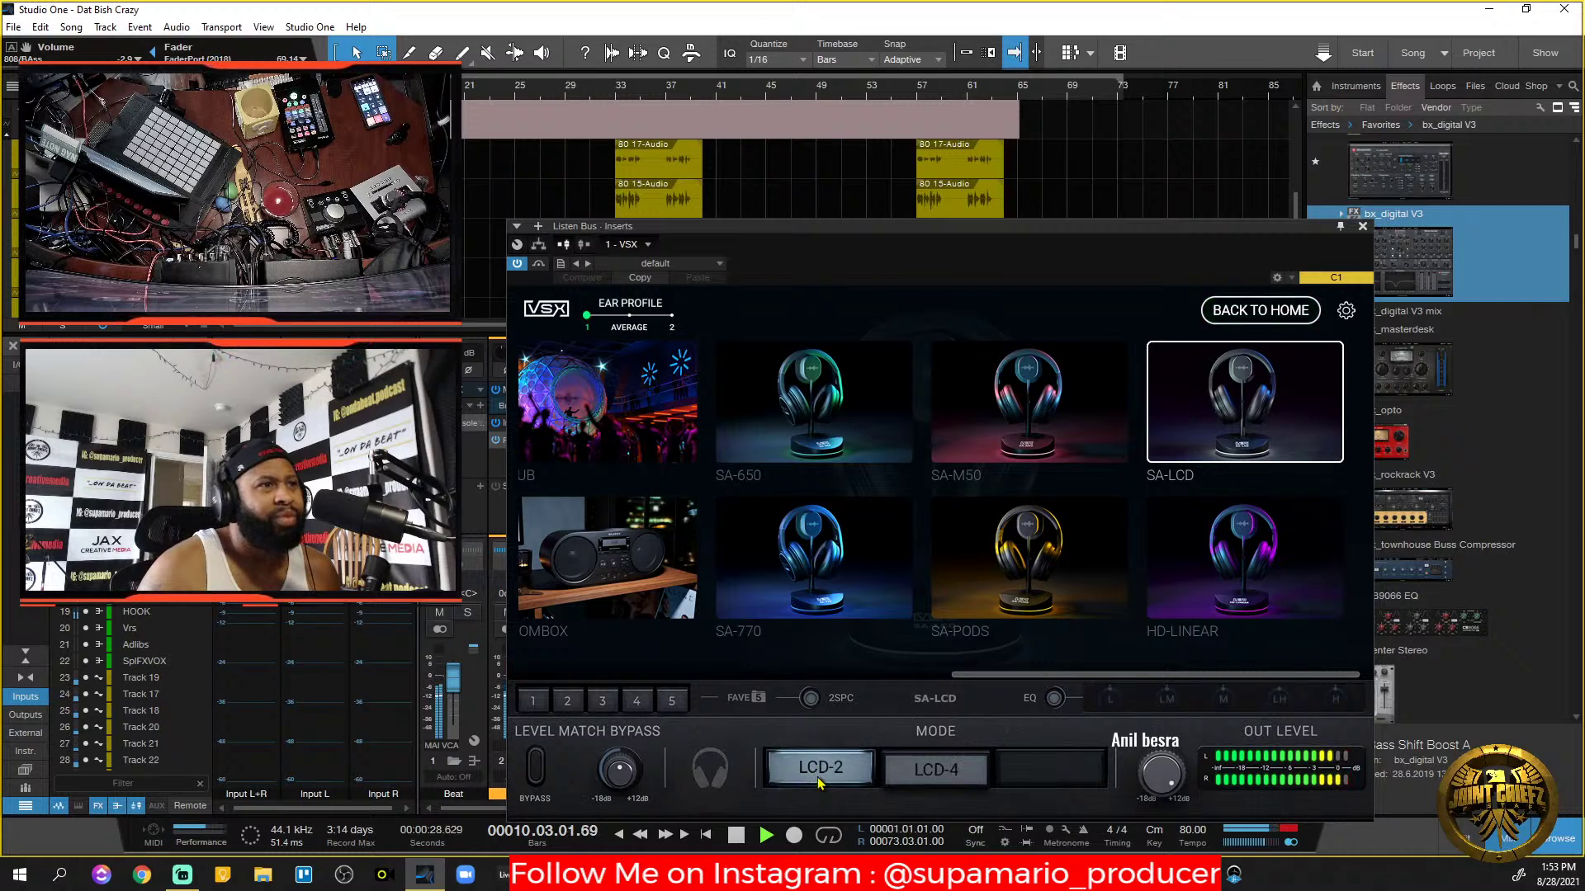
pyautogui.press('space')
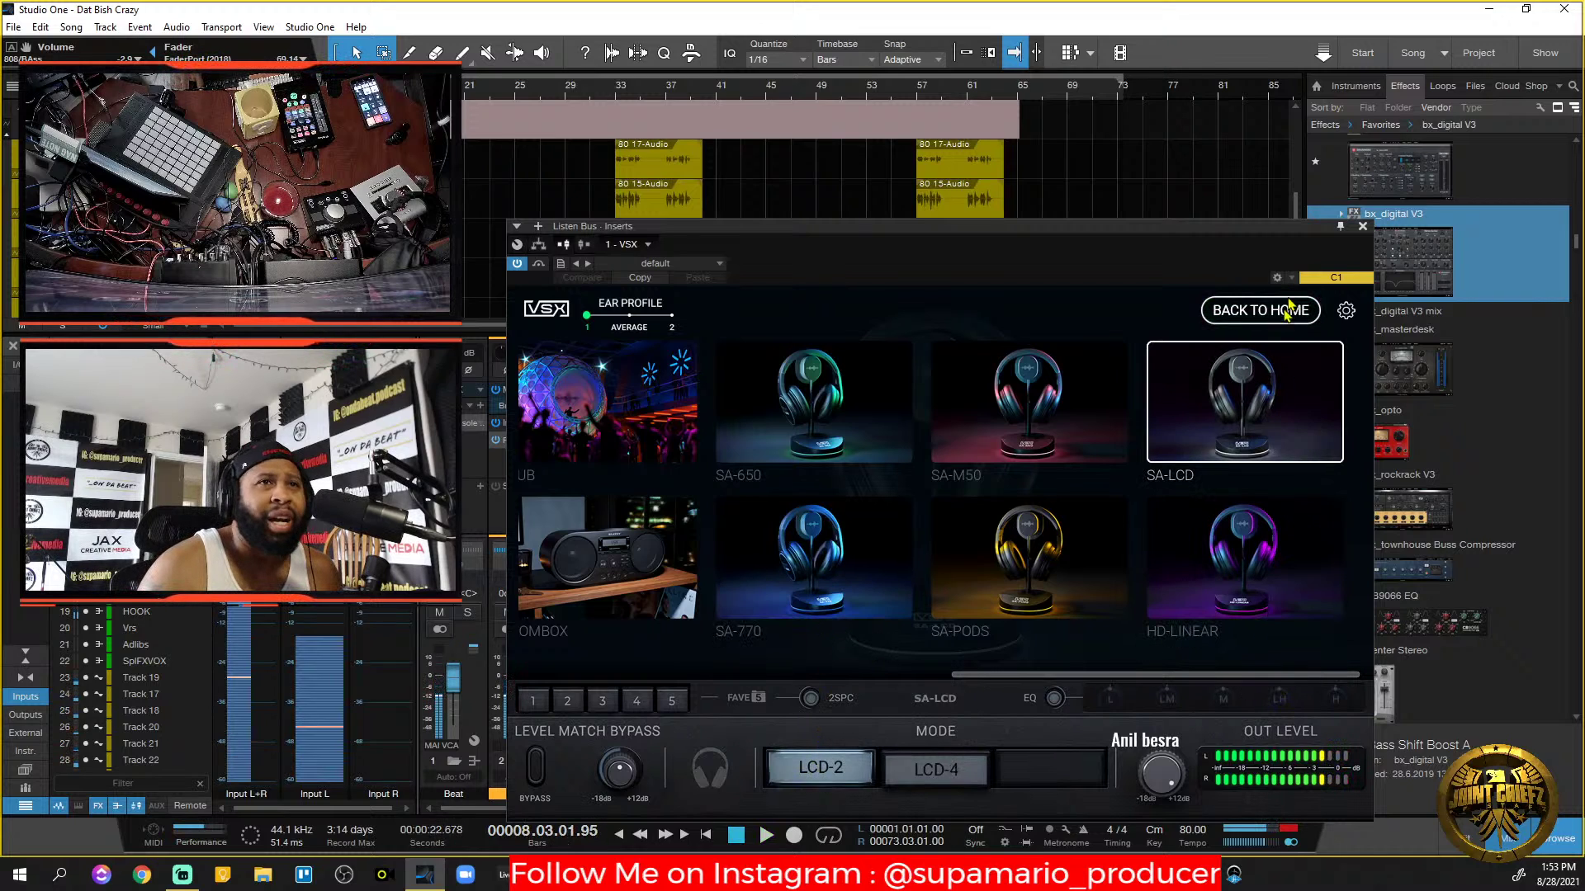
# Choose the Audiophile room in VSX, audition the hook in Far-Field mode, and close the plug-in window.
pyautogui.moveTo(1024, 674); pyautogui.dragTo(822, 696)
pyautogui.click(807, 551)
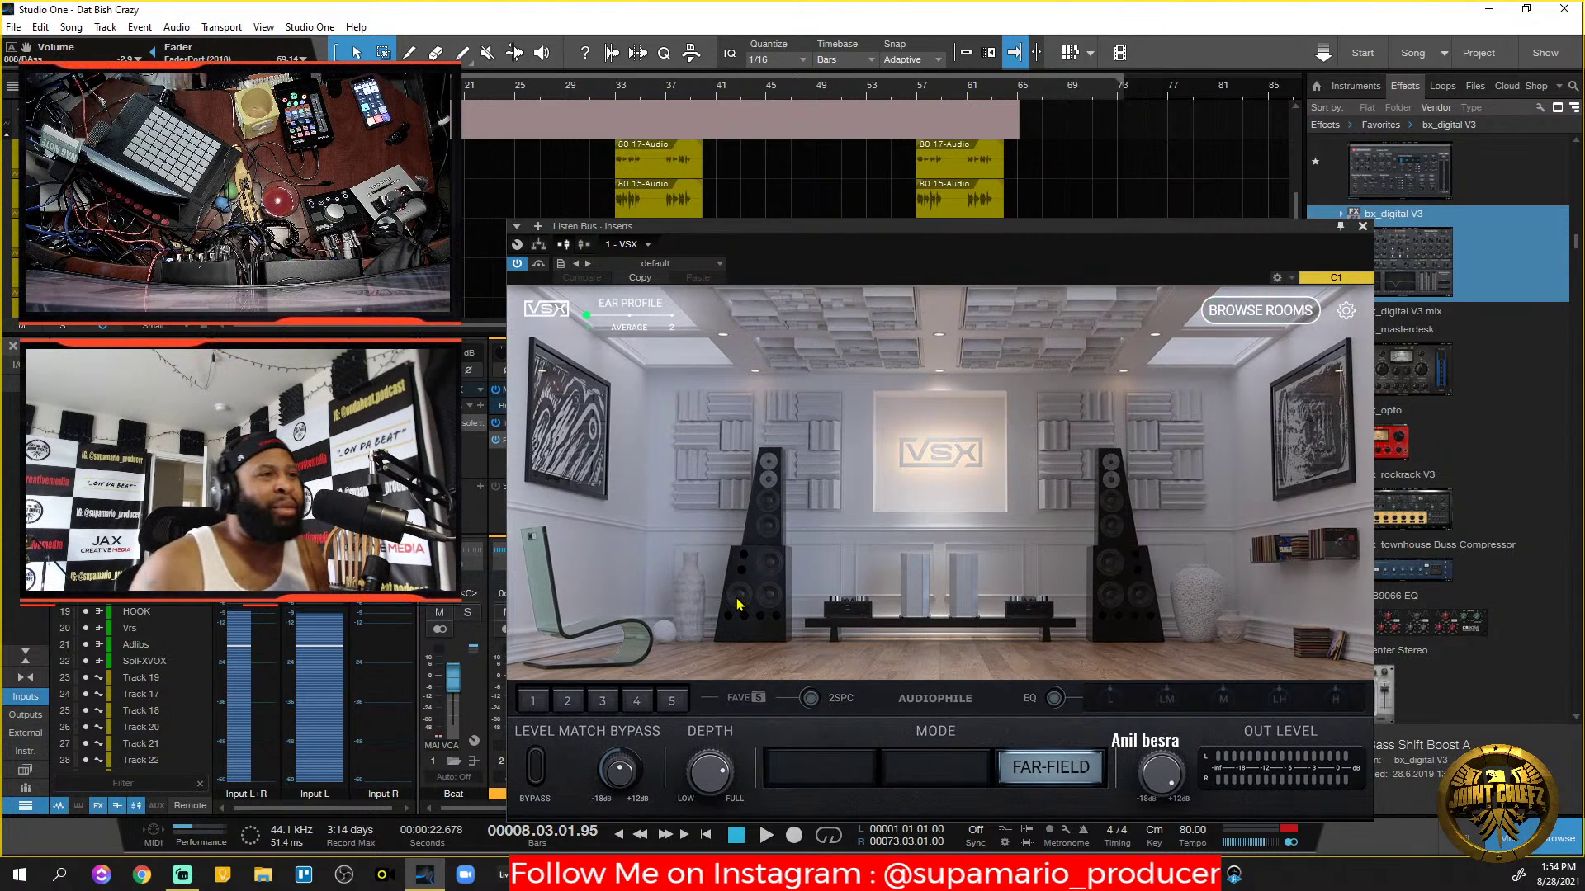
pyautogui.press('space')
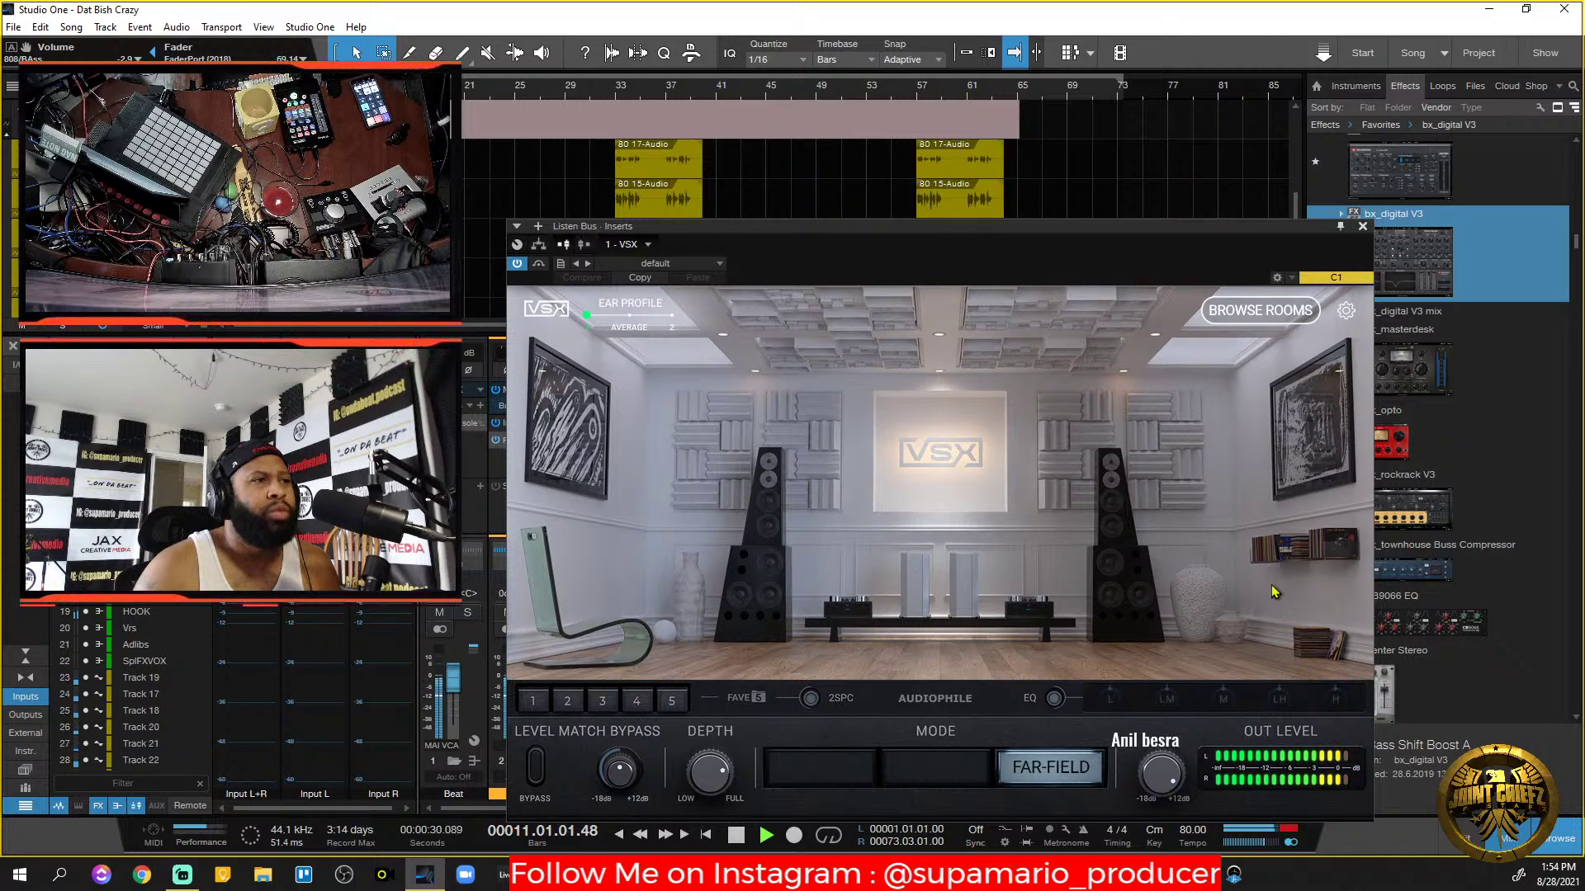
pyautogui.click(1362, 227)
pyautogui.press('space')
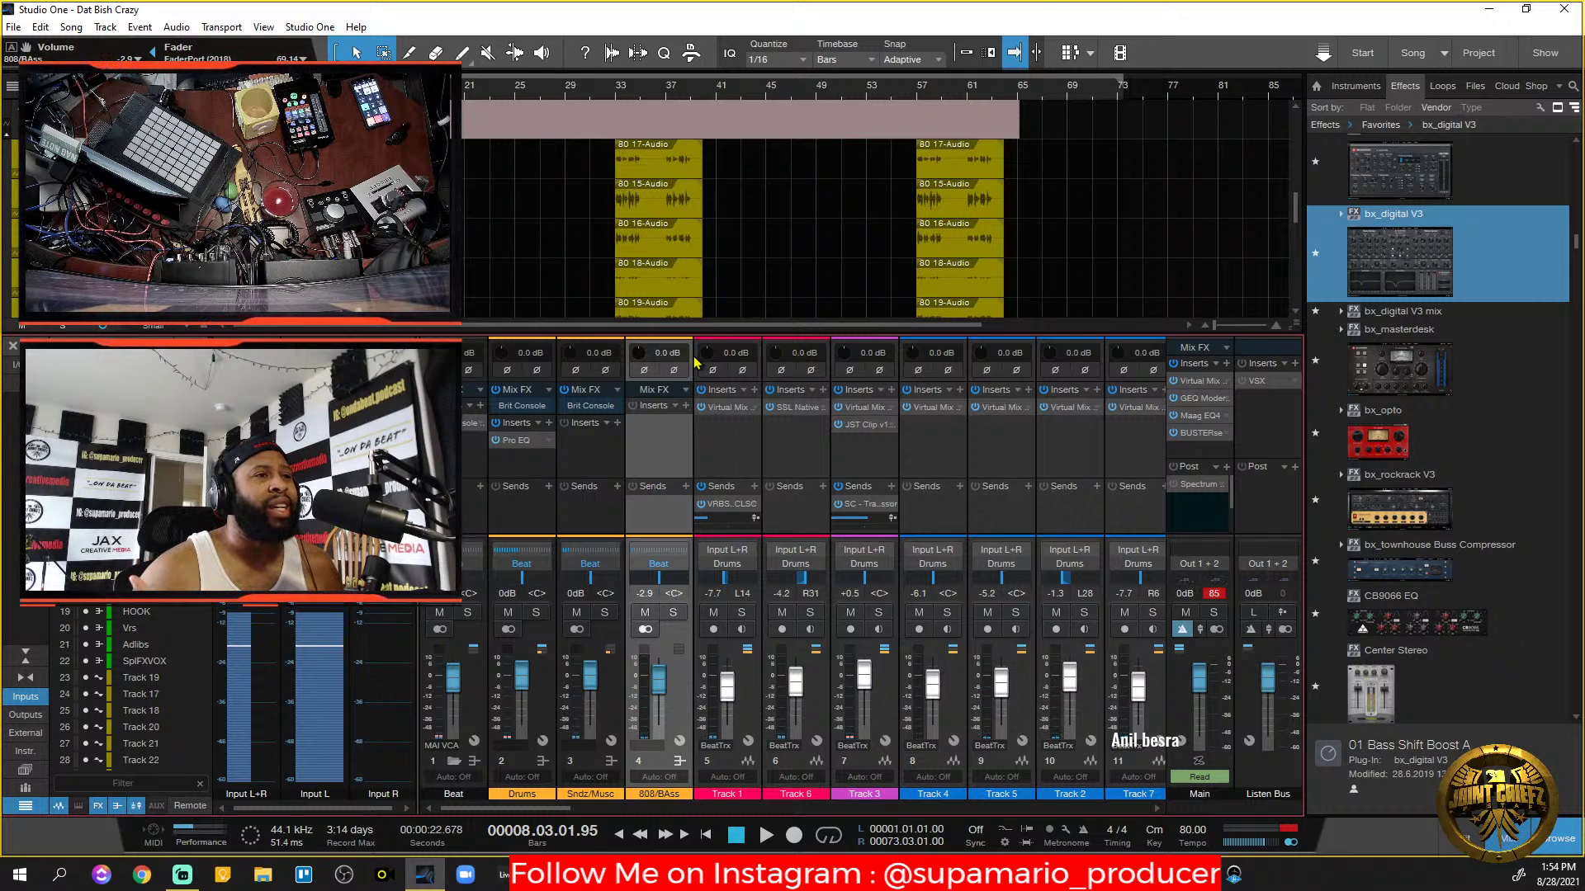
# Play the hook while looking across the mixer from the drum buses and vocals to the delay and reverb FX channels.
pyautogui.press('space')
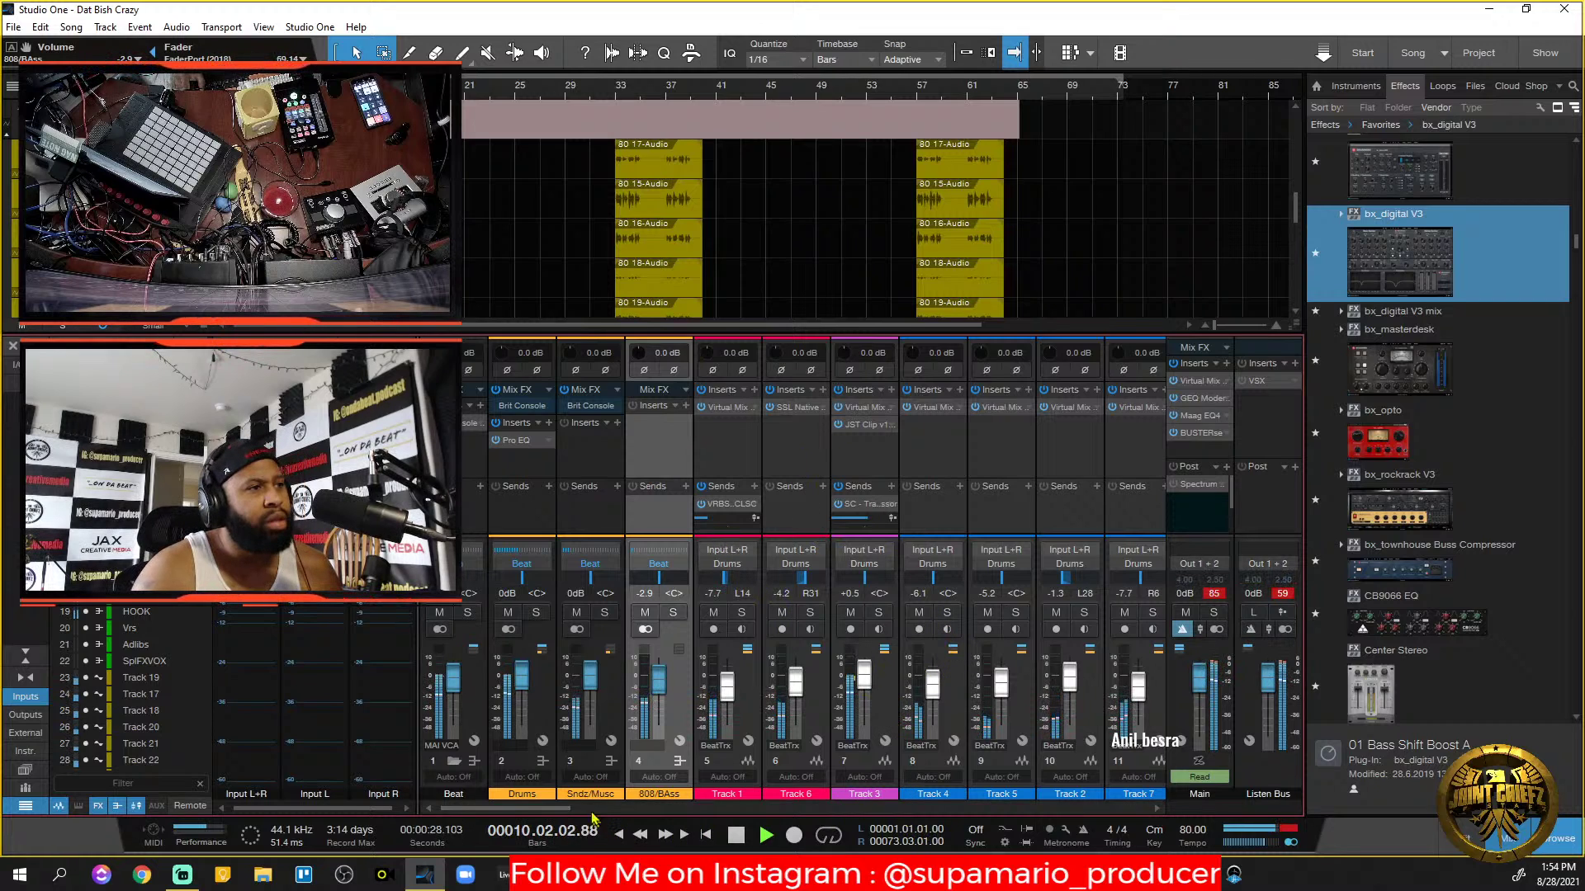
pyautogui.hscroll(10, 553, 813)
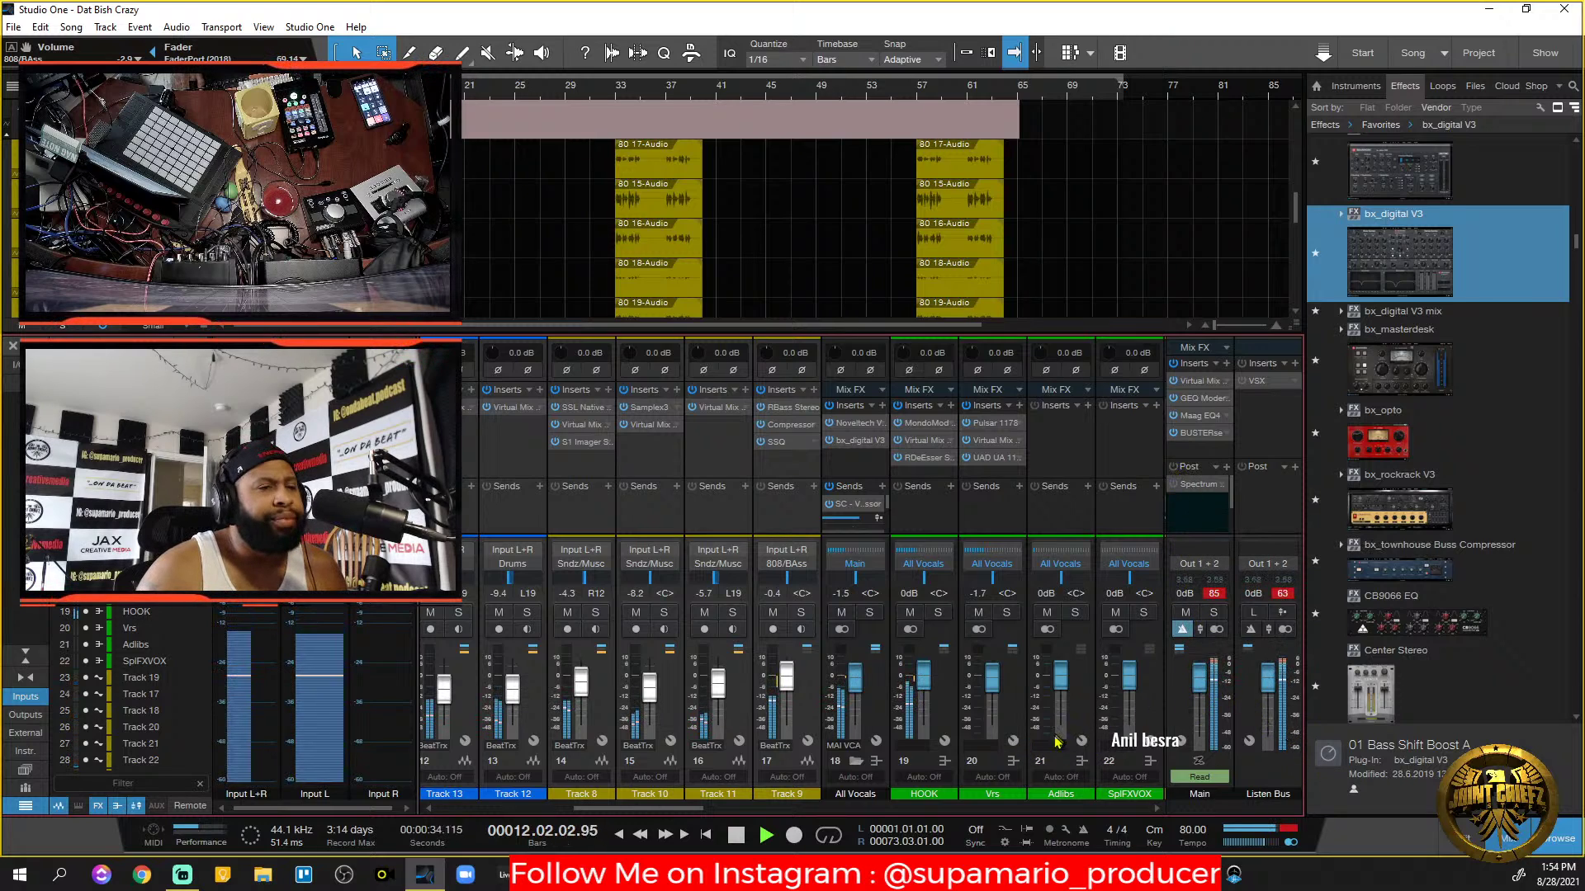
pyautogui.moveTo(673, 810); pyautogui.dragTo(1107, 832)
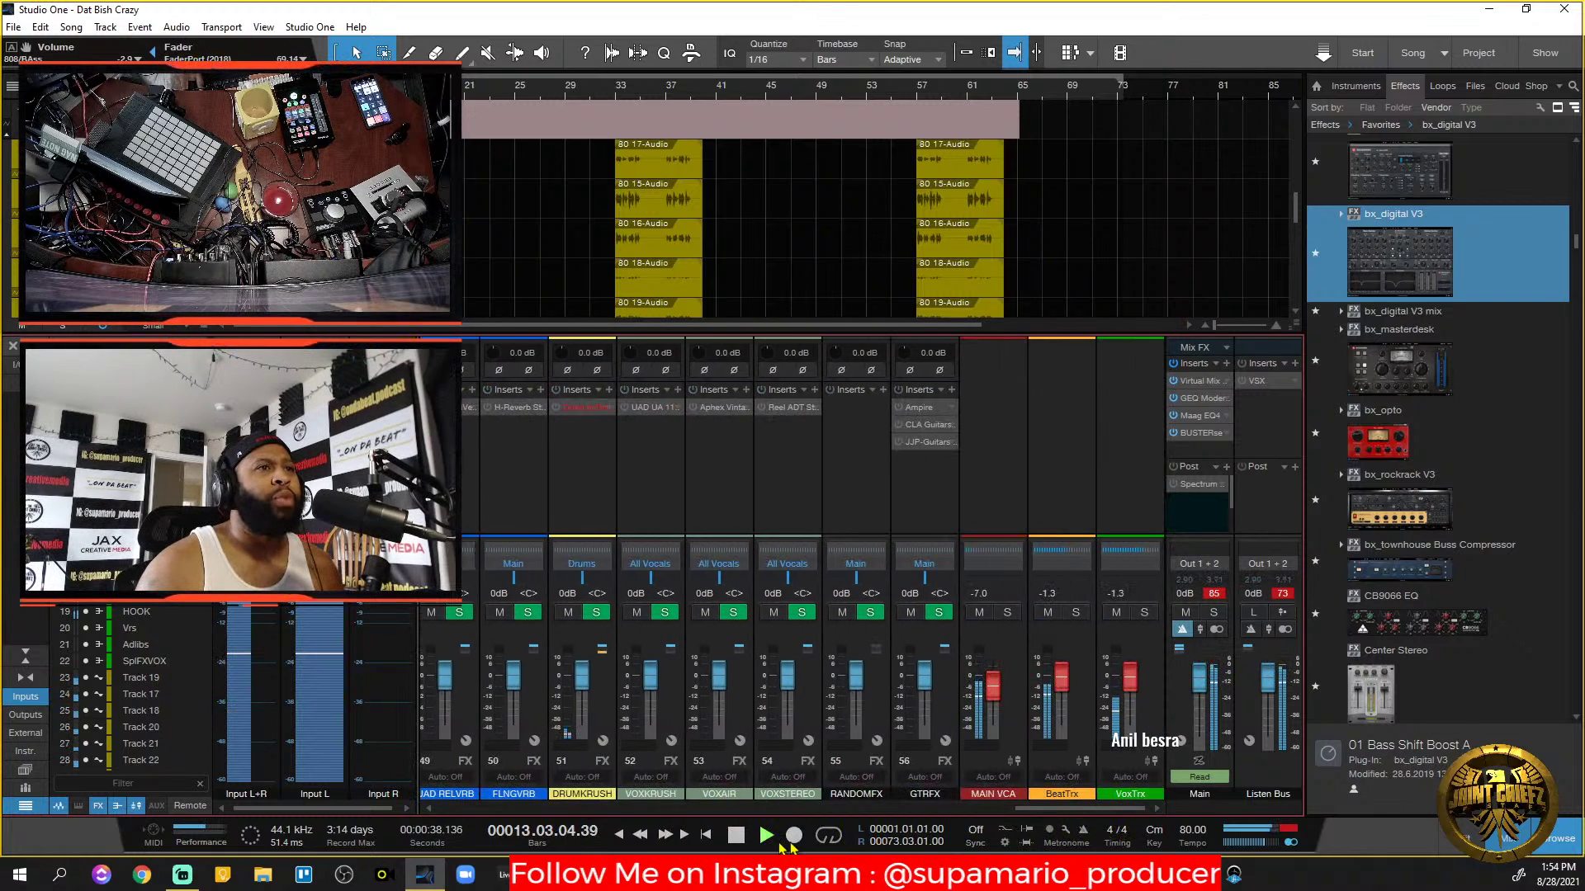
pyautogui.moveTo(1061, 813); pyautogui.dragTo(937, 843)
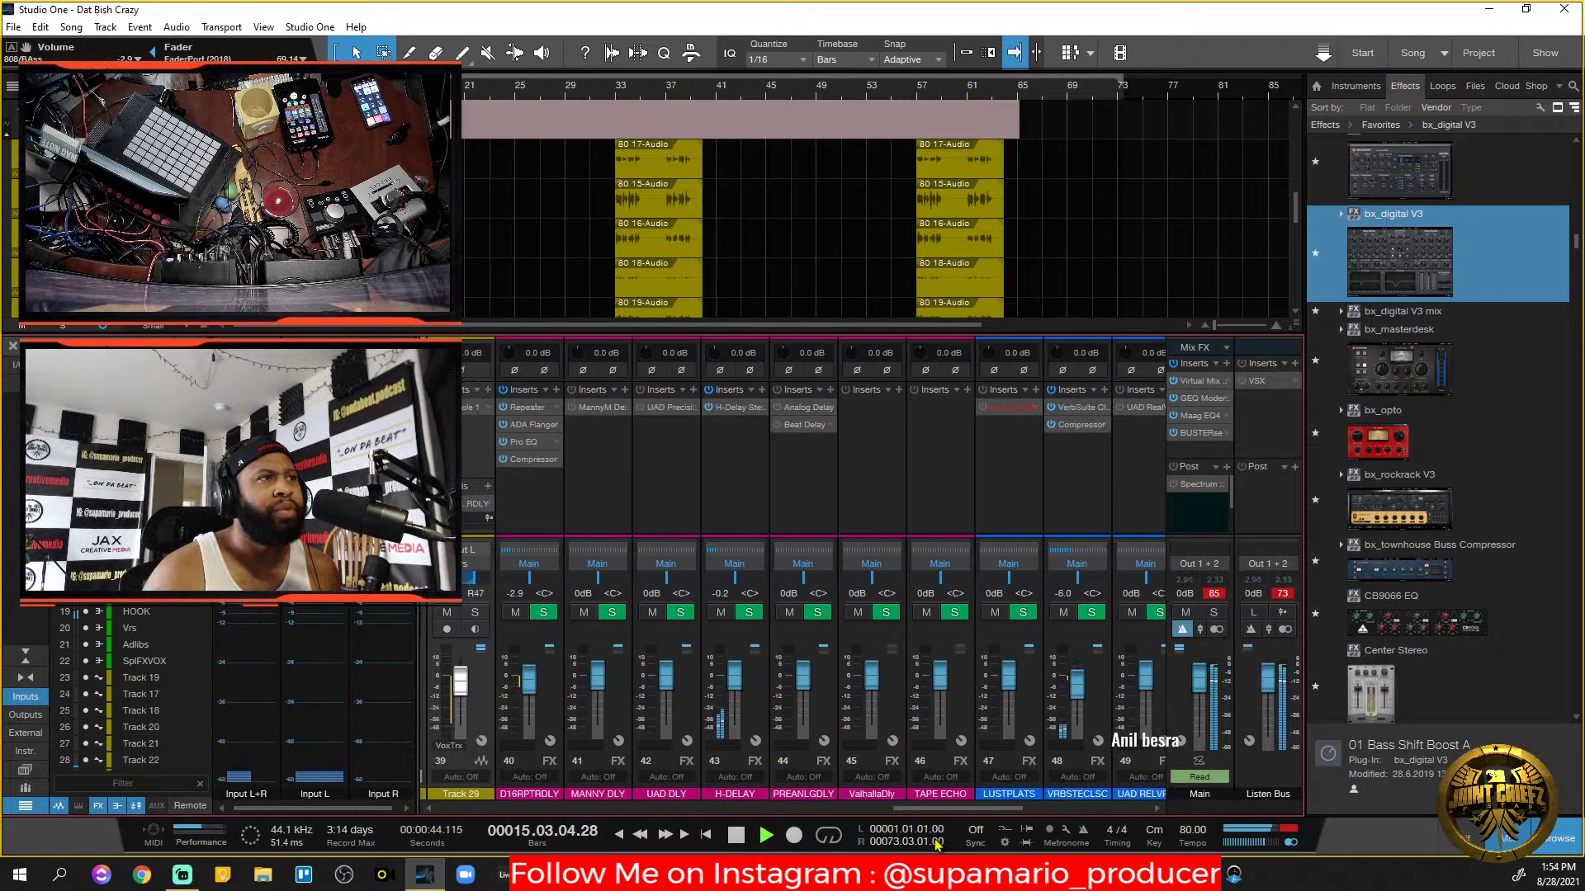
pyautogui.press('space')
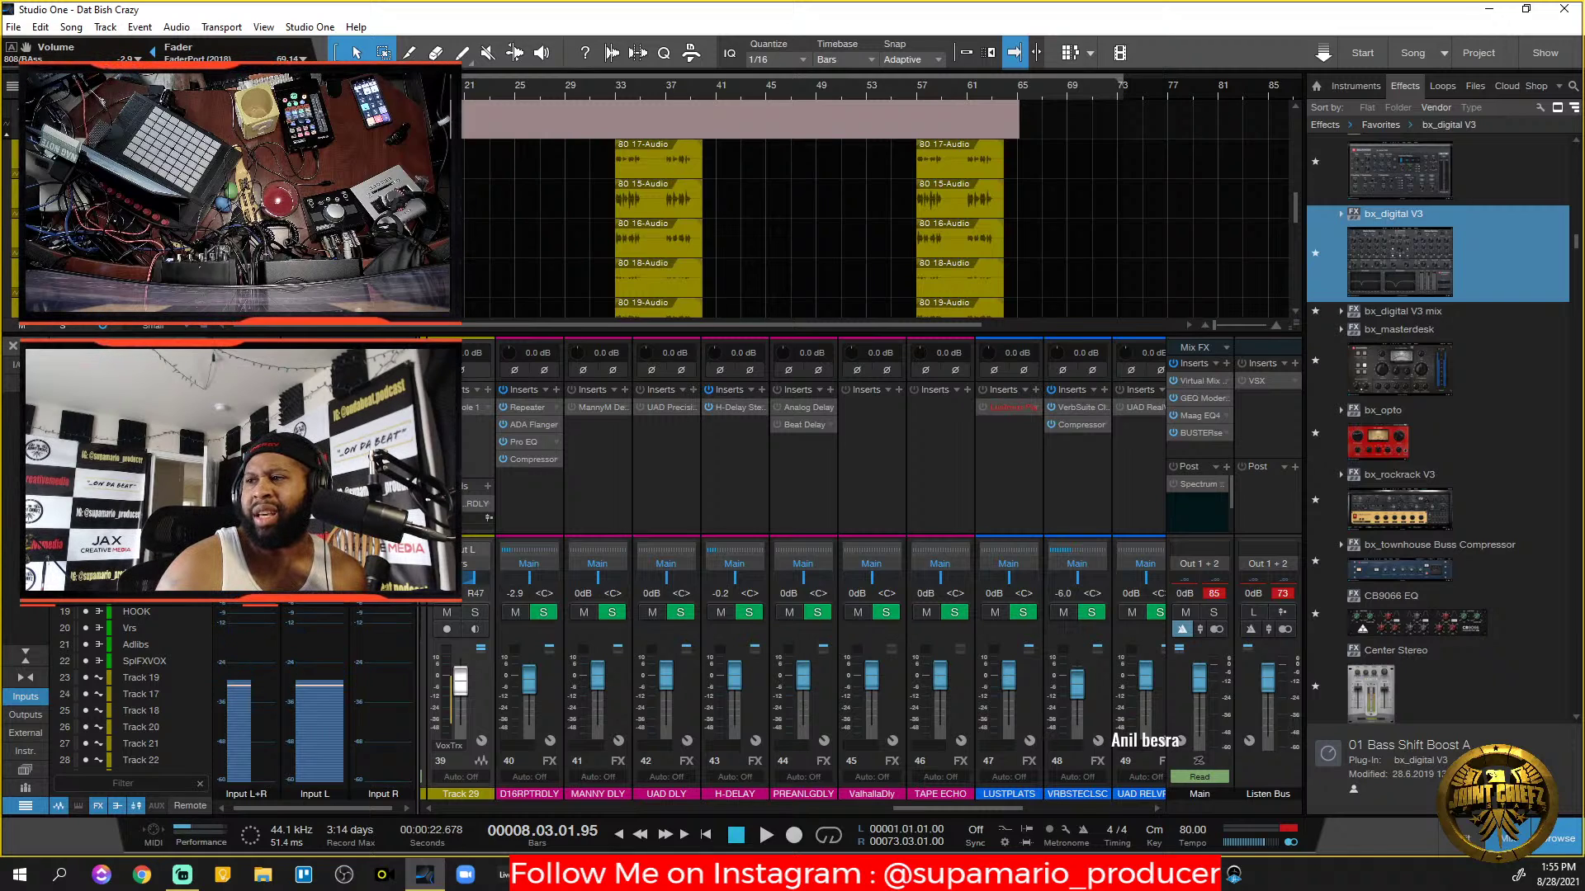
# Adjust the vocal effect returns during playback: H-DELAY to 0 dB, VRBSTECLSC to -5.8 dB and D16RPTRDLY to -2.3 dB.
pyautogui.press('space')
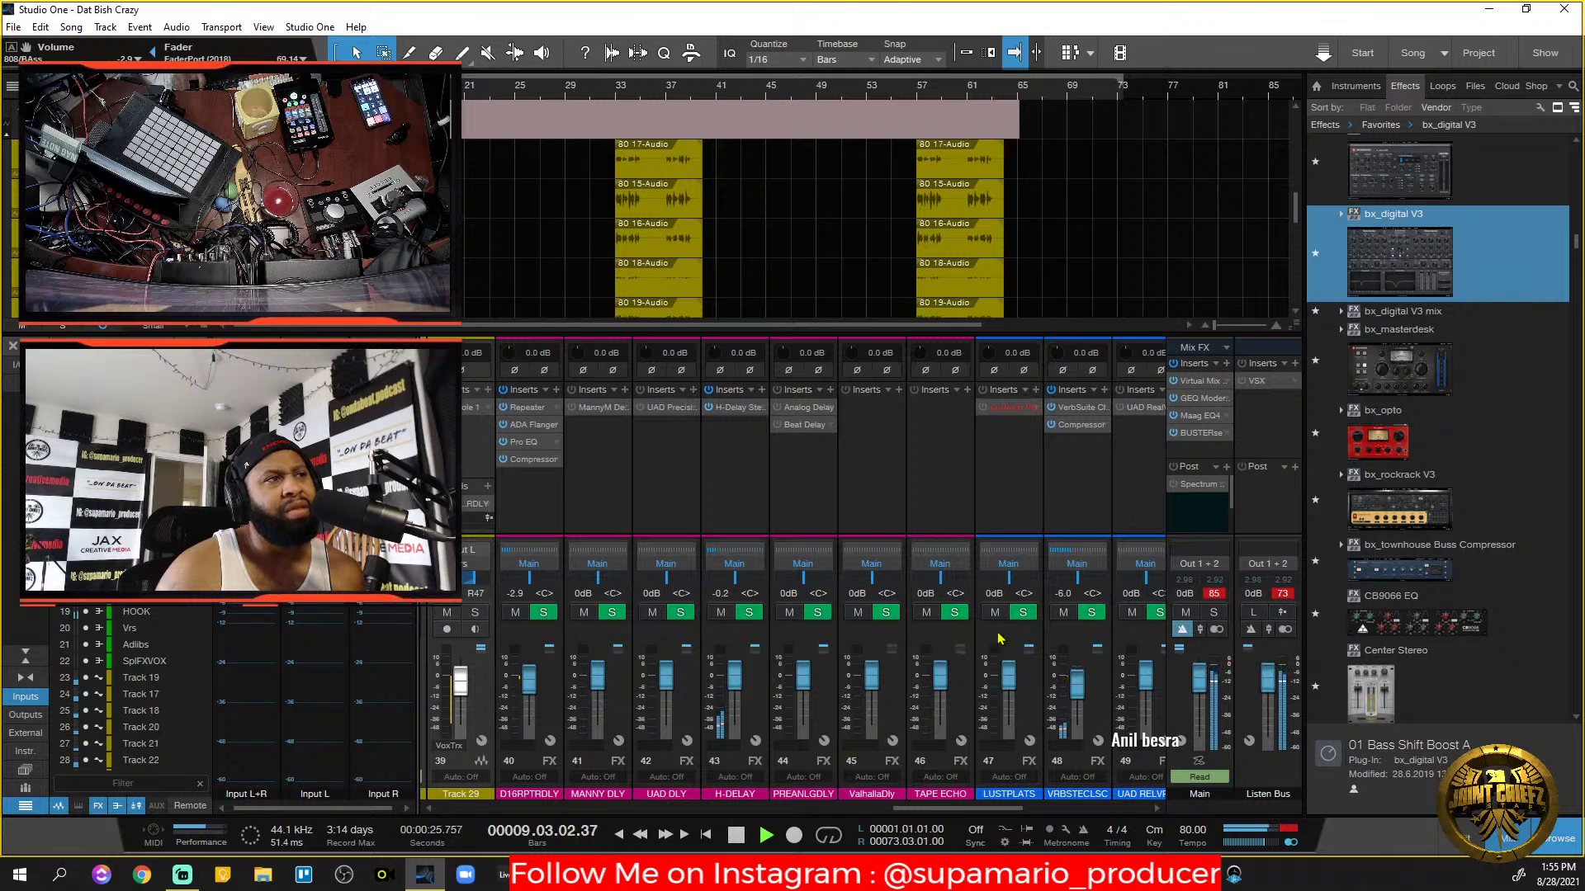
pyautogui.moveTo(999, 808); pyautogui.dragTo(848, 800)
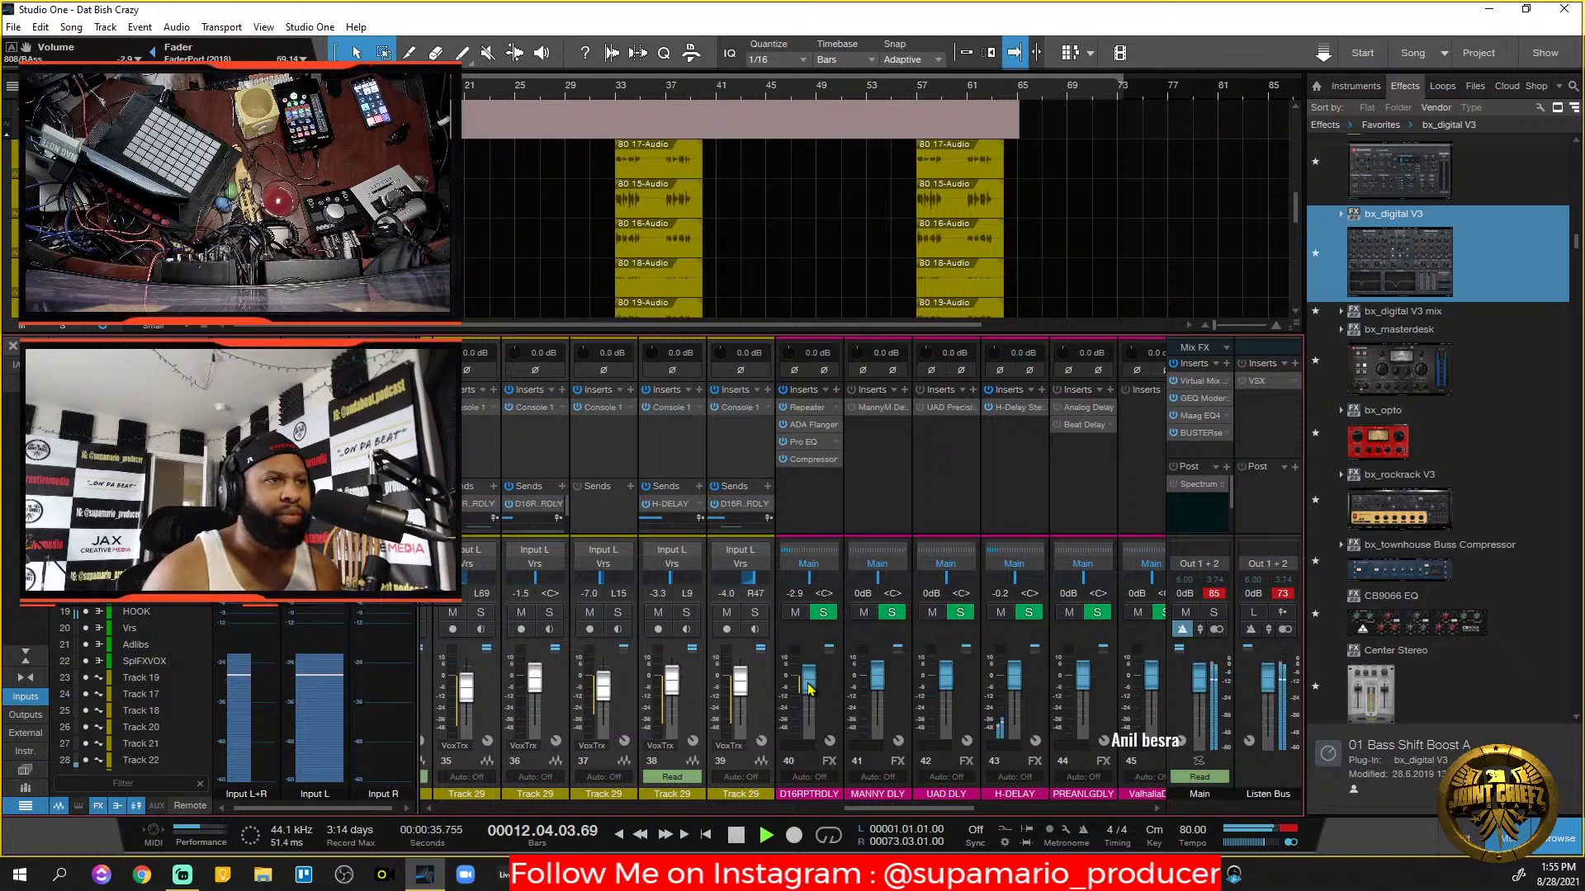
pyautogui.moveTo(1017, 680); pyautogui.dragTo(1018, 679)
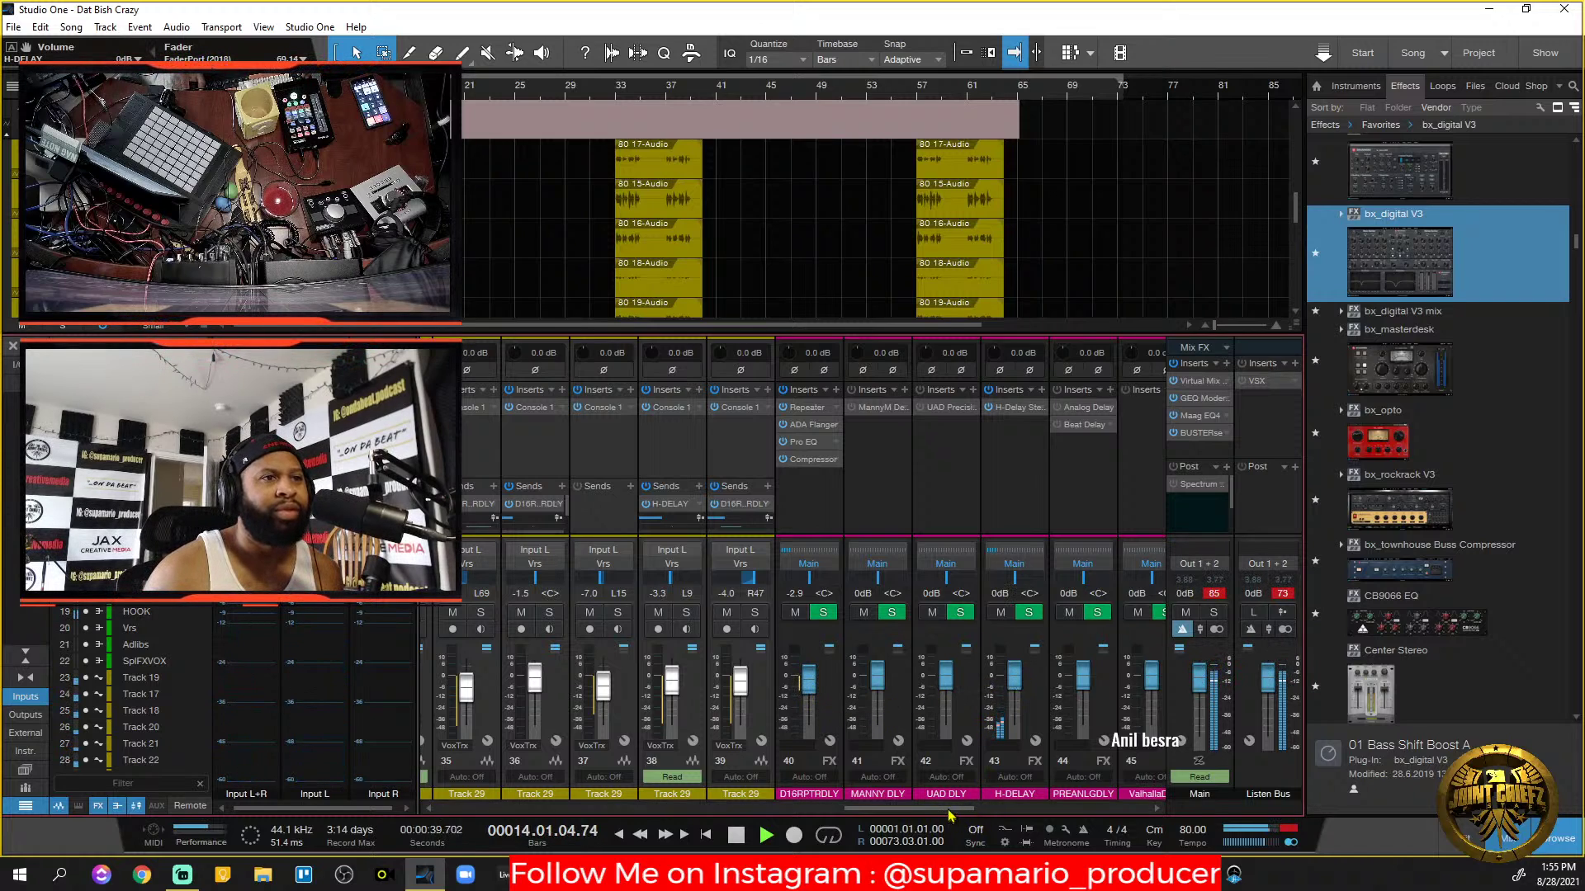
pyautogui.hscroll(5, 997, 720)
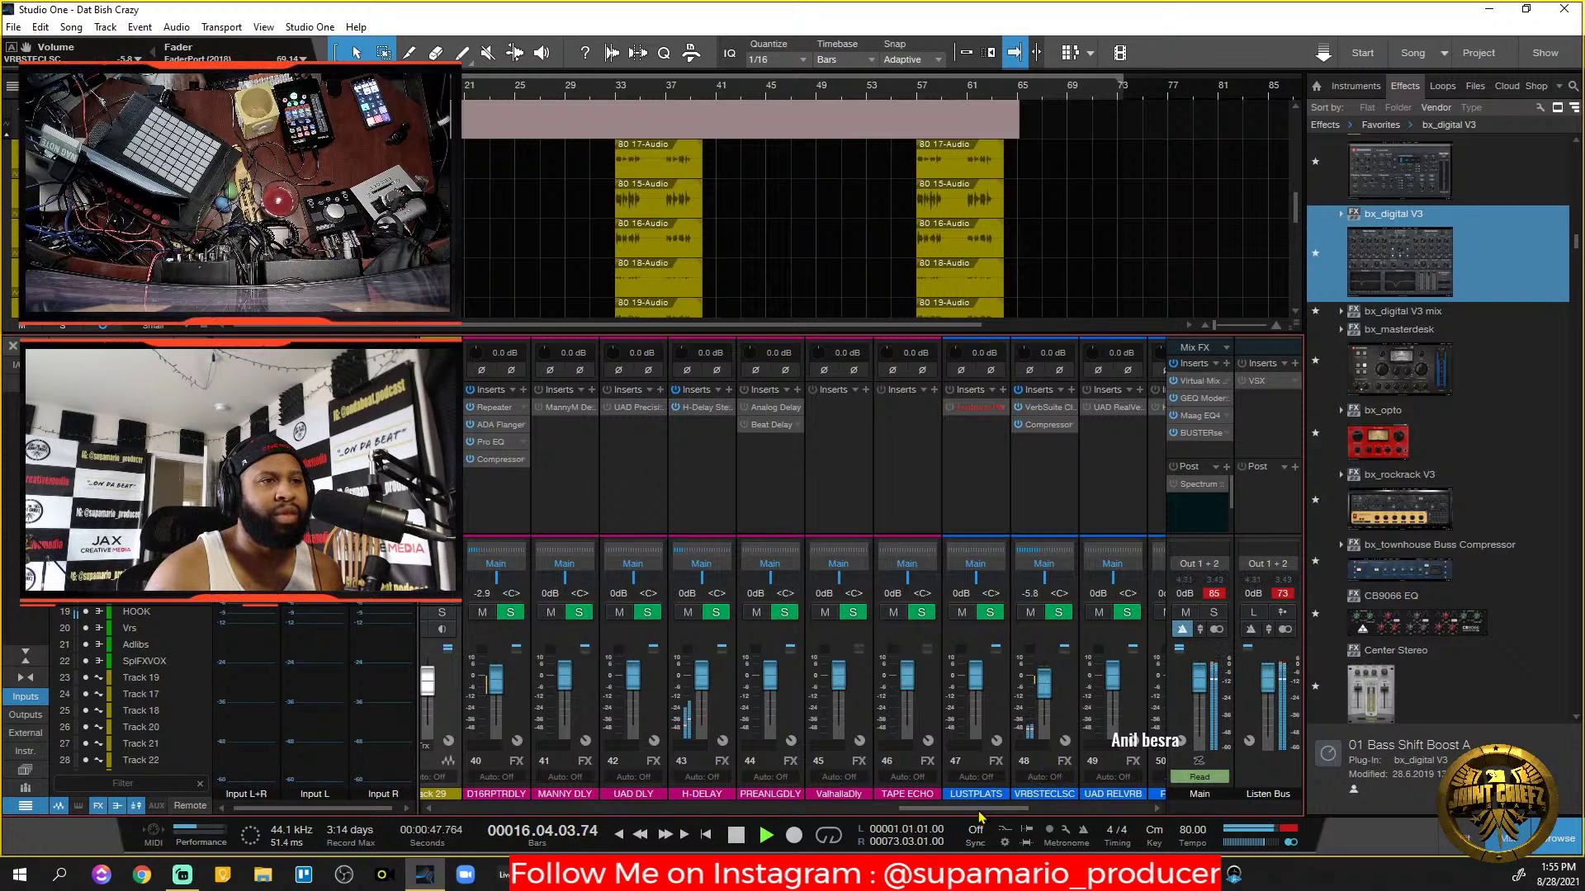
pyautogui.hscroll(-4, 984, 813)
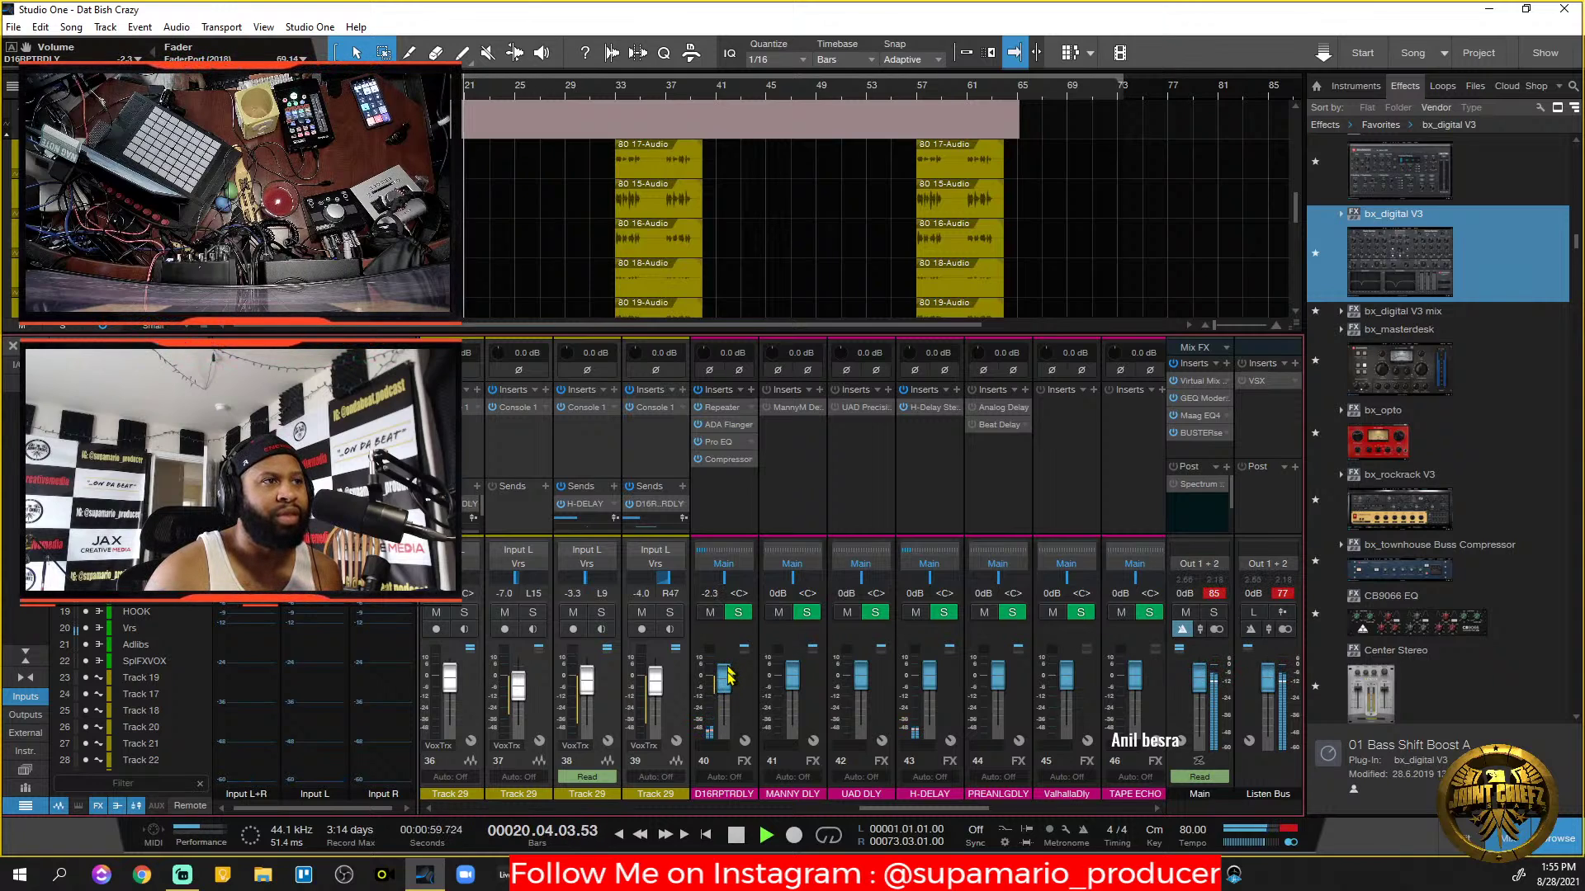
# Check the beat buses and reverb FX channels during playback, and replay the hook from the start marker.
pyautogui.moveTo(924, 815); pyautogui.dragTo(499, 814)
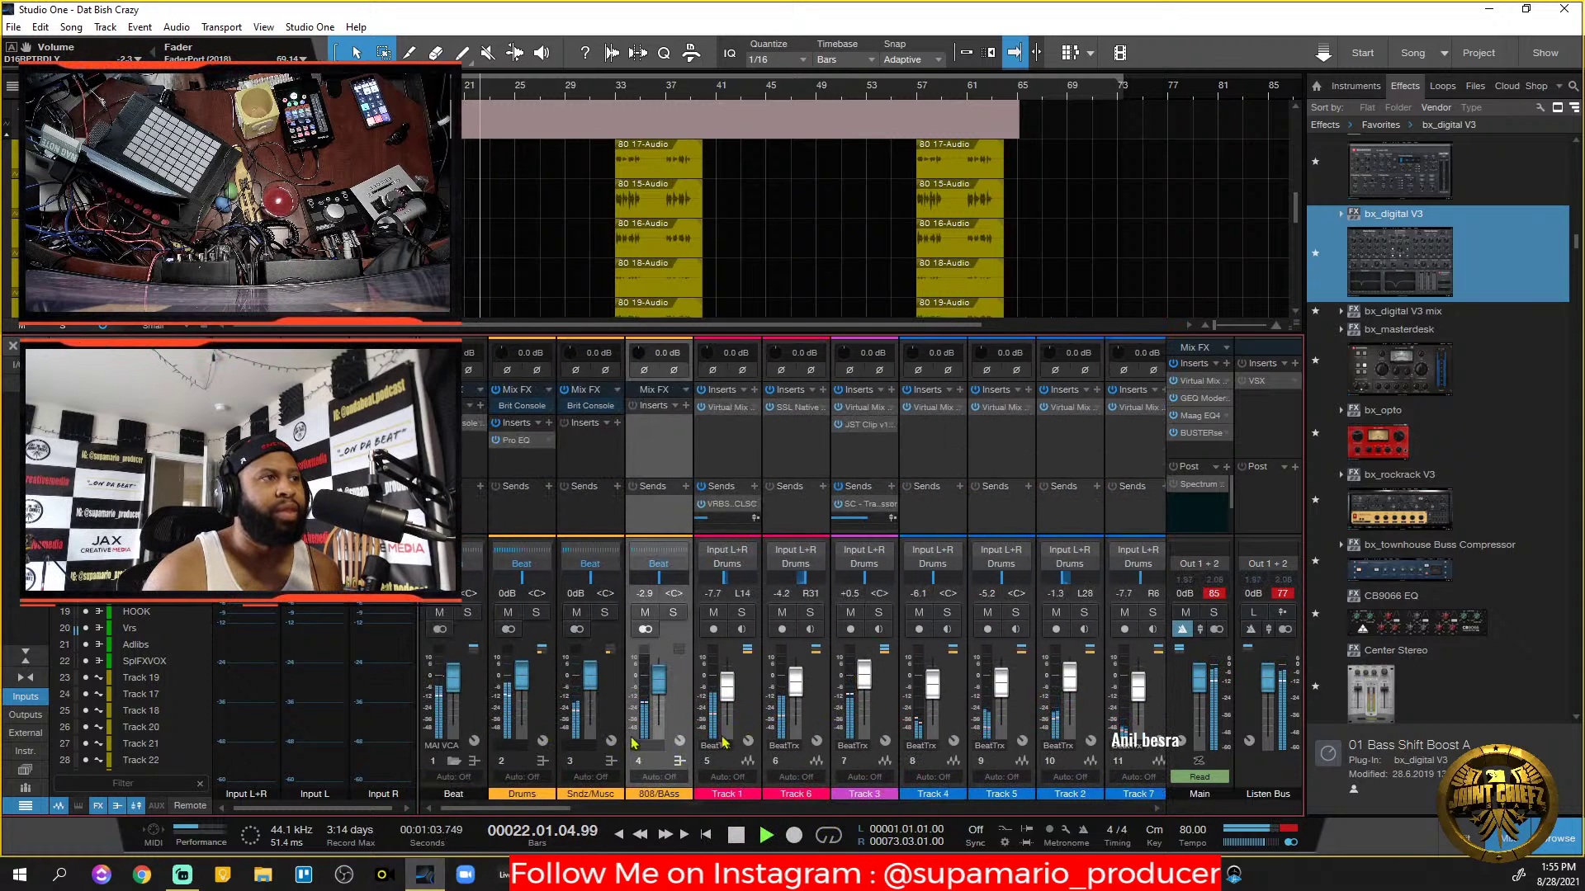
pyautogui.moveTo(566, 817); pyautogui.dragTo(1081, 813)
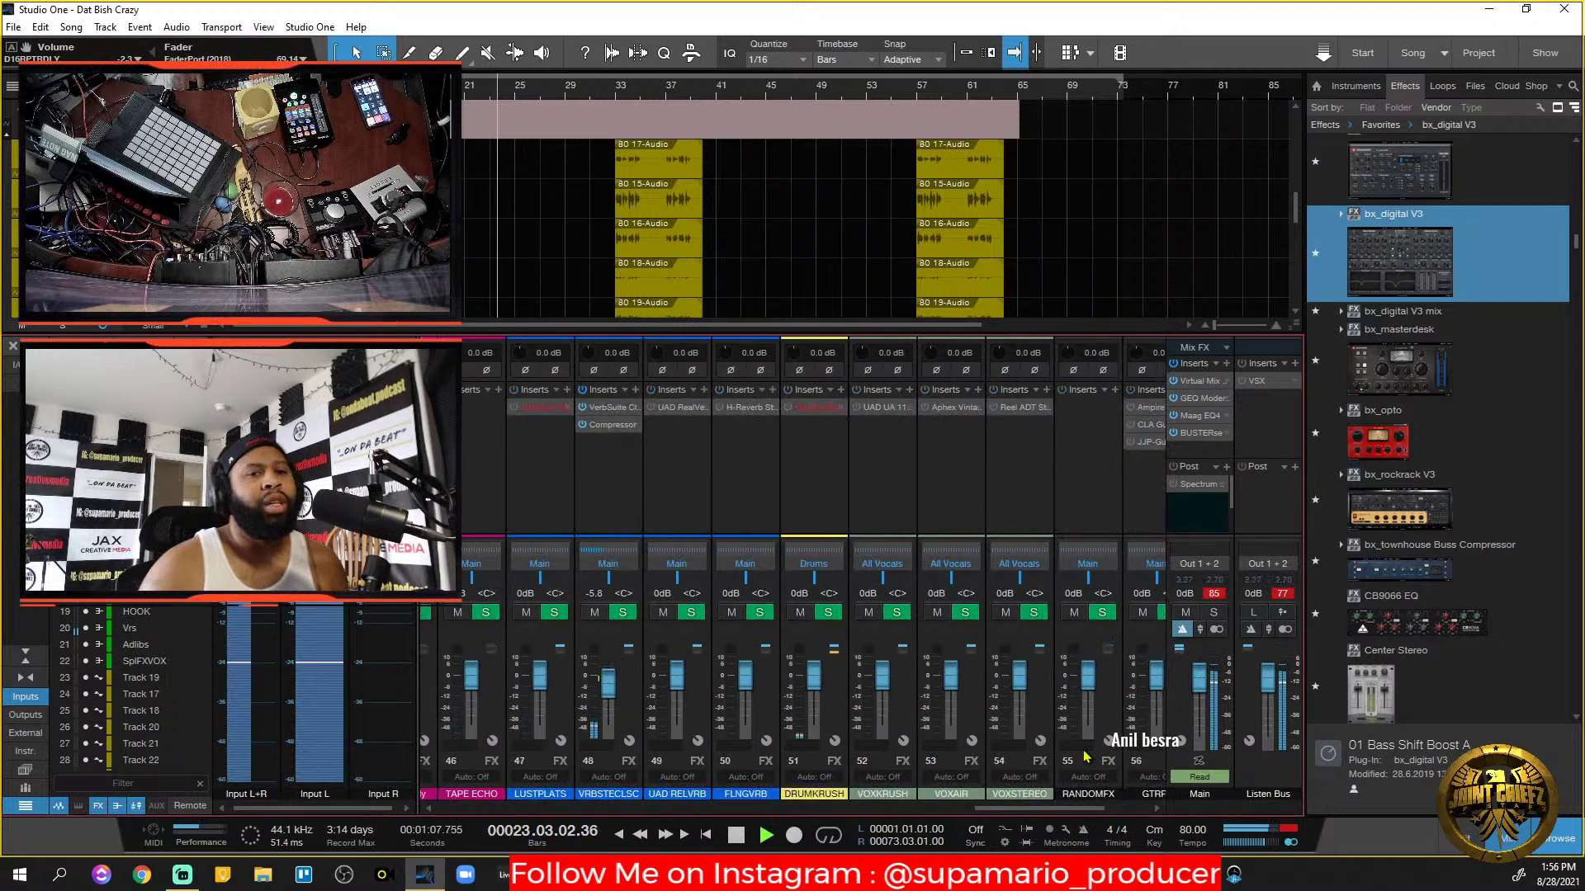
pyautogui.press('space')
pyautogui.press('space')
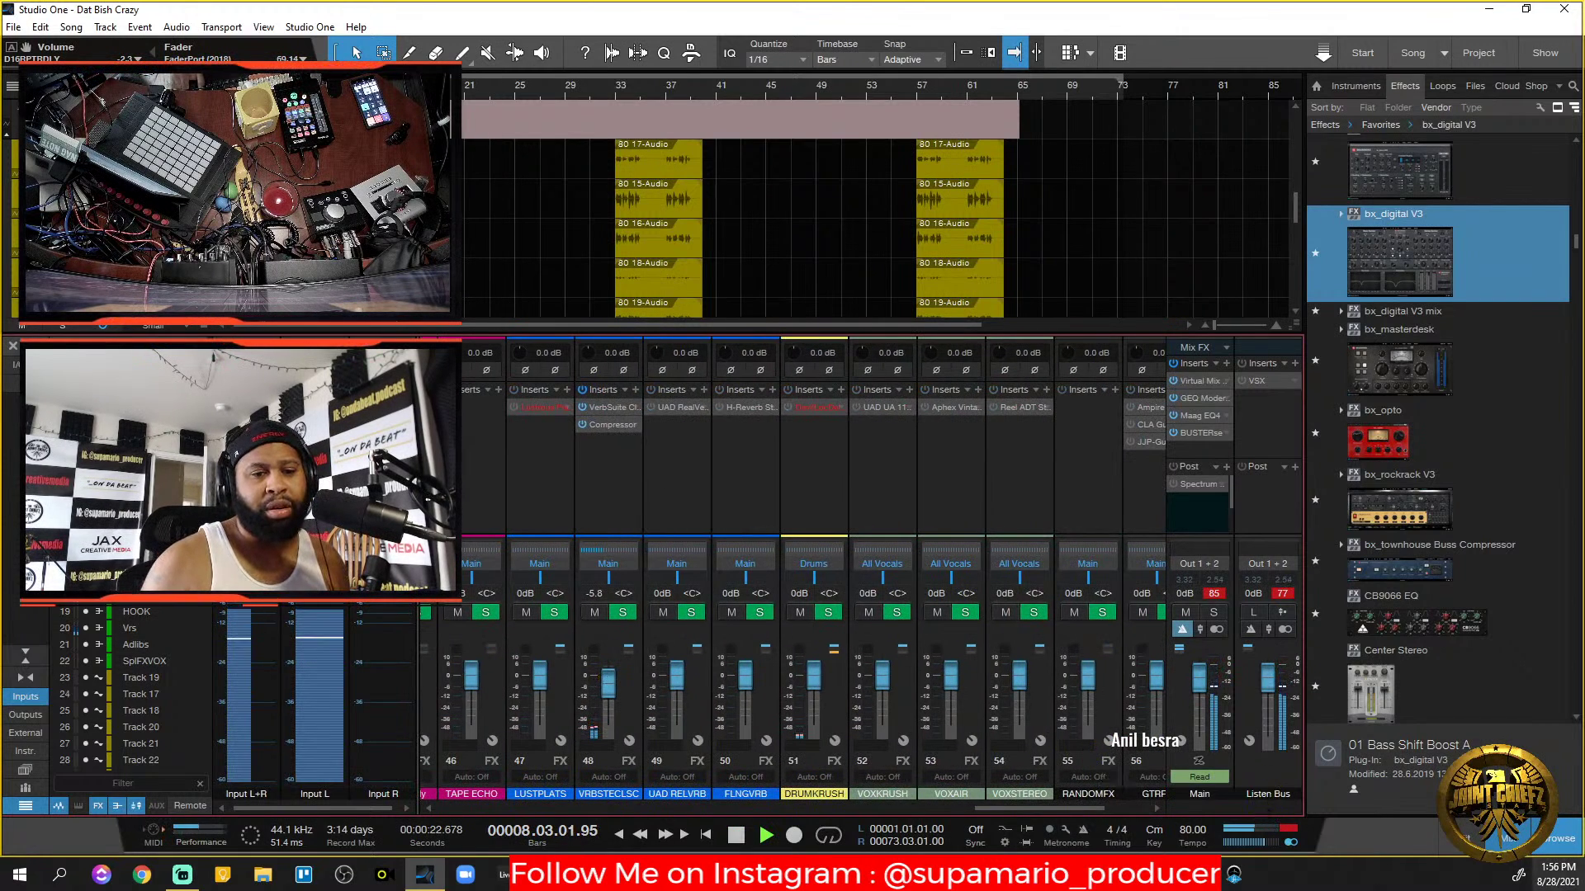
pyautogui.press('space')
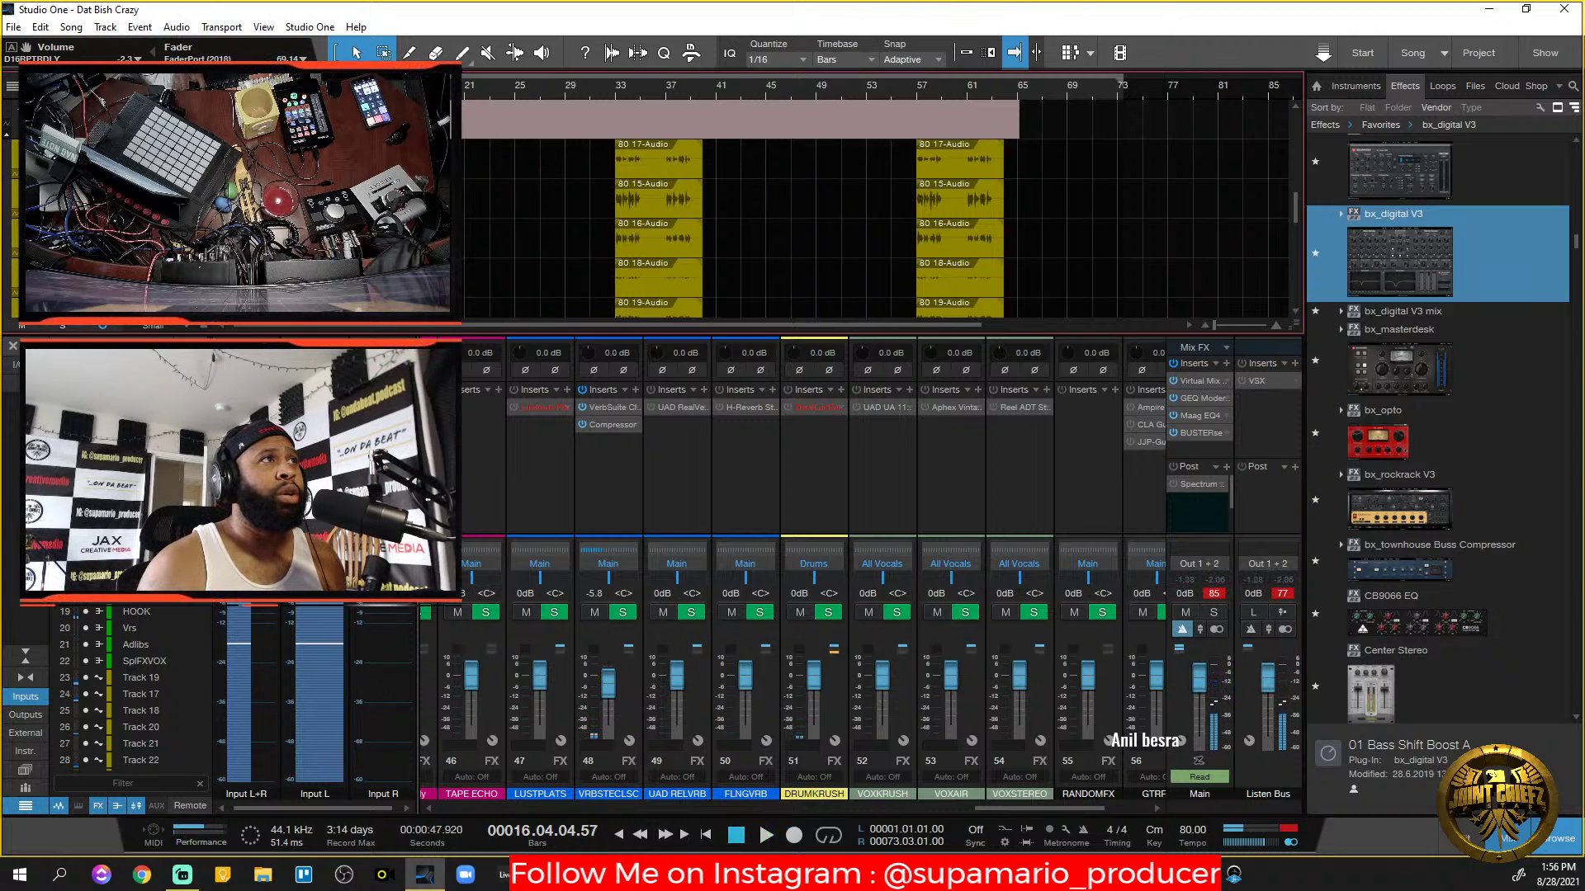